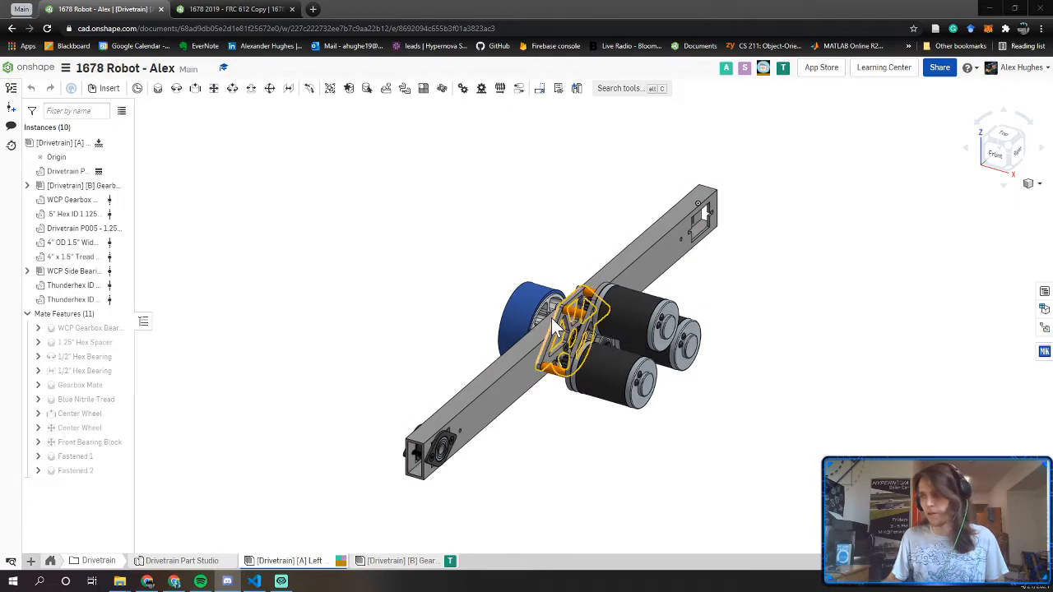
Examine the 4" OD 1.5" wide center wheel's hub and the retaining ring on its shaft
scroll(512, 341, up, 10)
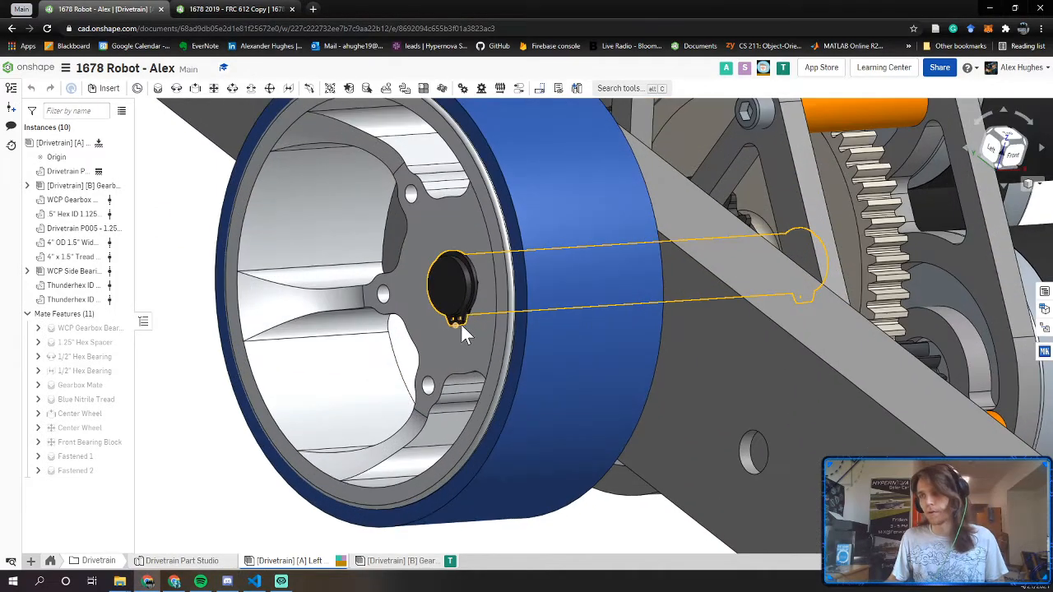
scroll(497, 316, down, 3)
scroll(497, 316, up, 3)
click(496, 316)
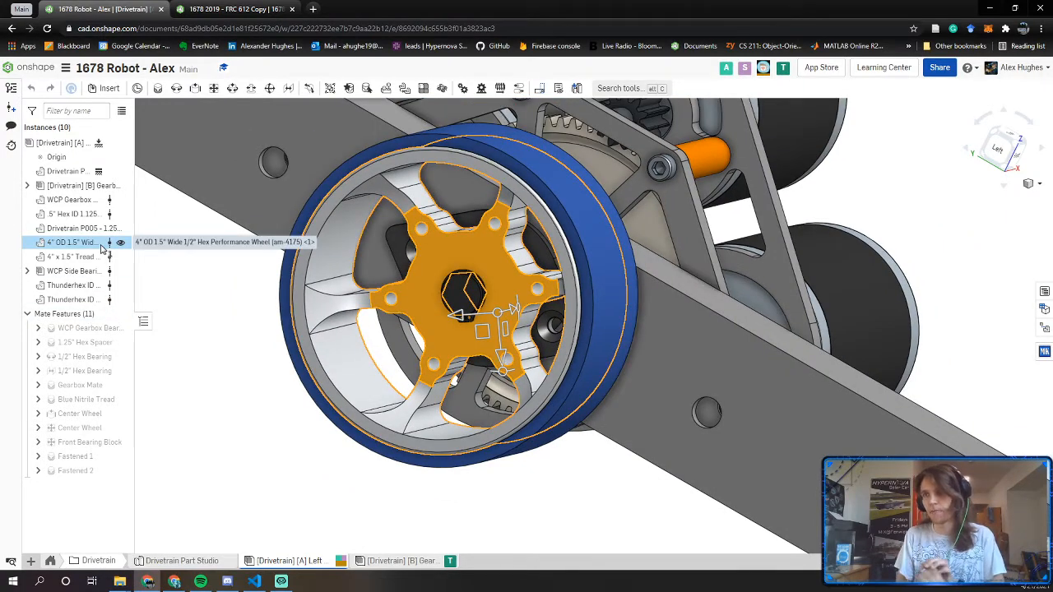
right_drag(353, 345, 275, 418)
click(477, 412)
scroll(465, 406, up, 5)
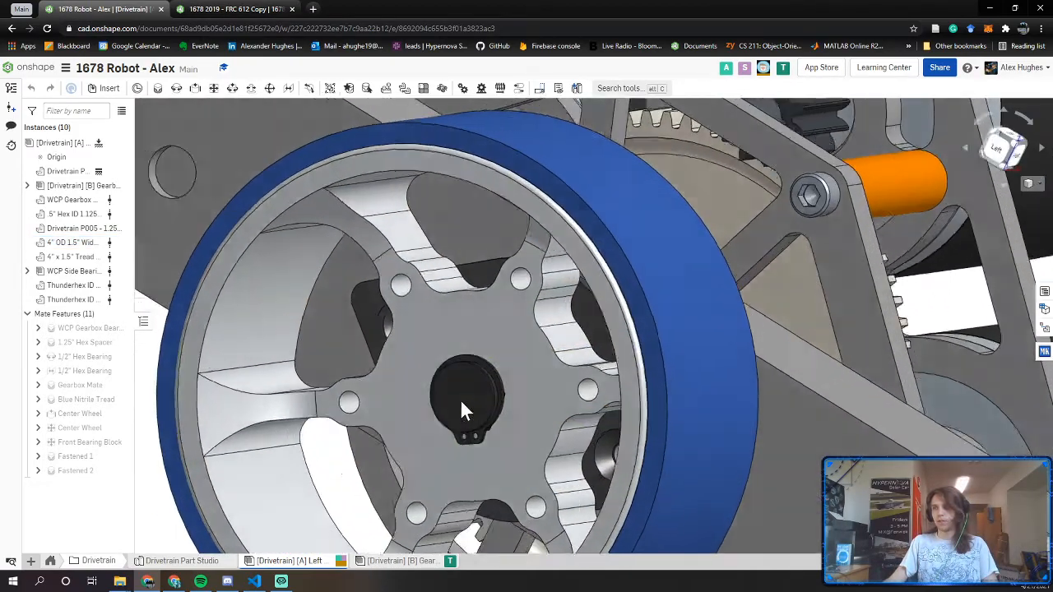
Inspect how the wheel's hex bore corner sits against the retaining ring and the end of the hex shaft
scroll(507, 414, up, 8)
scroll(501, 420, down, 3)
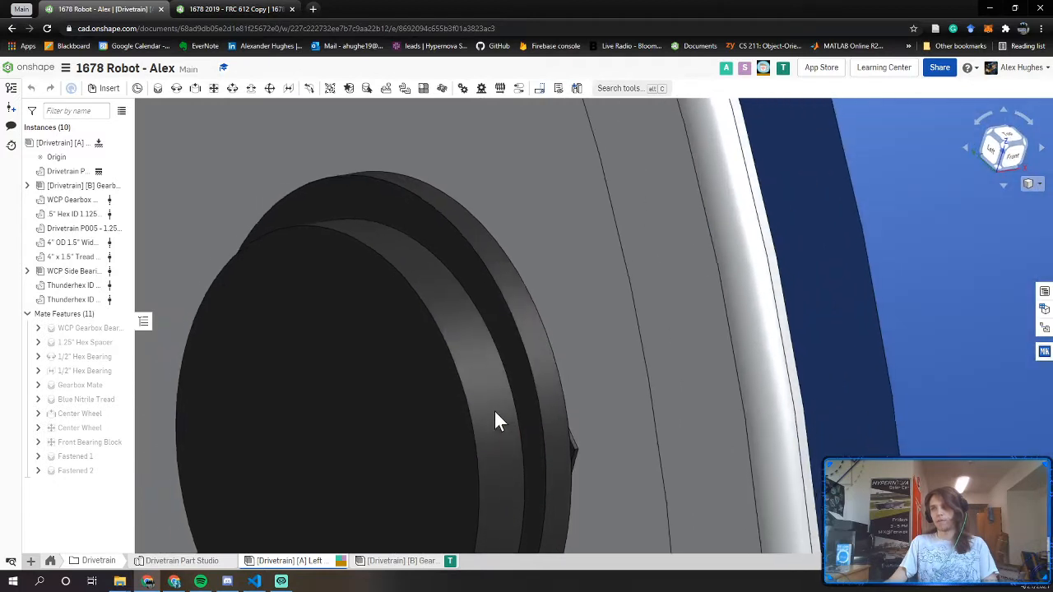
scroll(571, 452, up, 5)
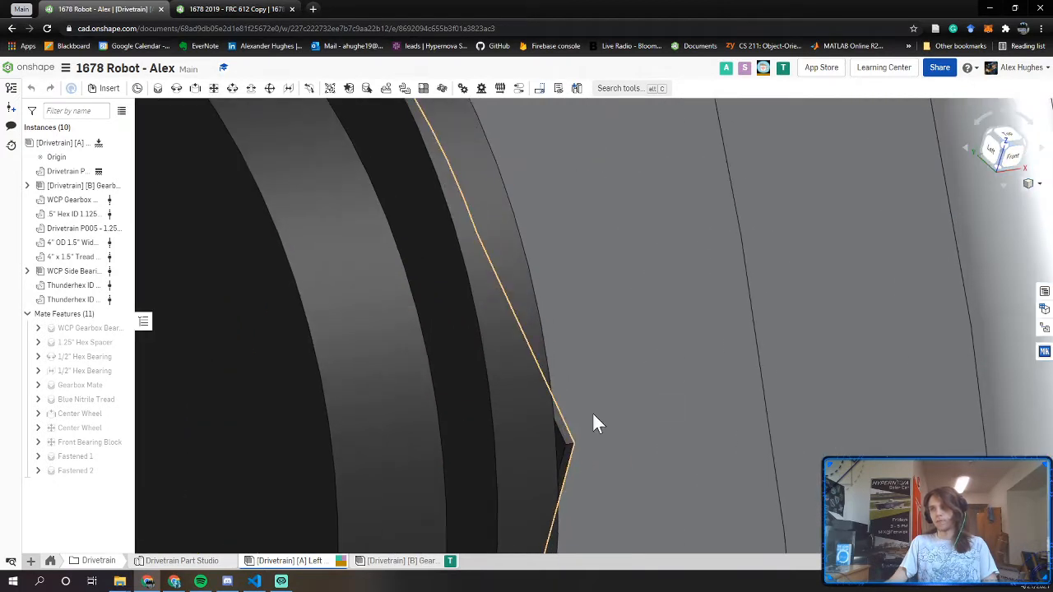
scroll(555, 447, down, 2)
scroll(575, 438, up, 2)
click(568, 440)
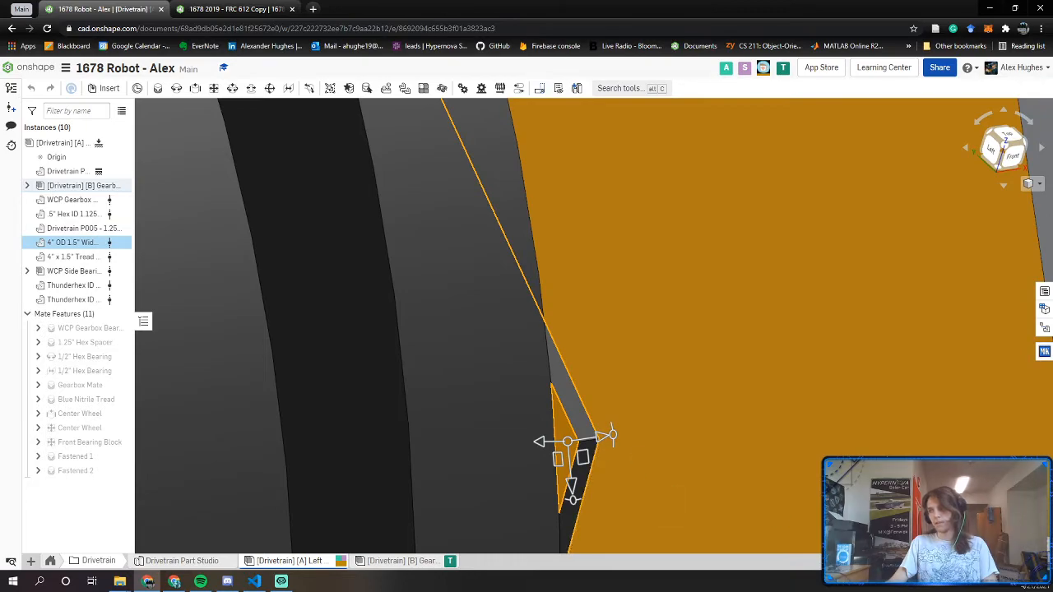
scroll(609, 442, down, 8)
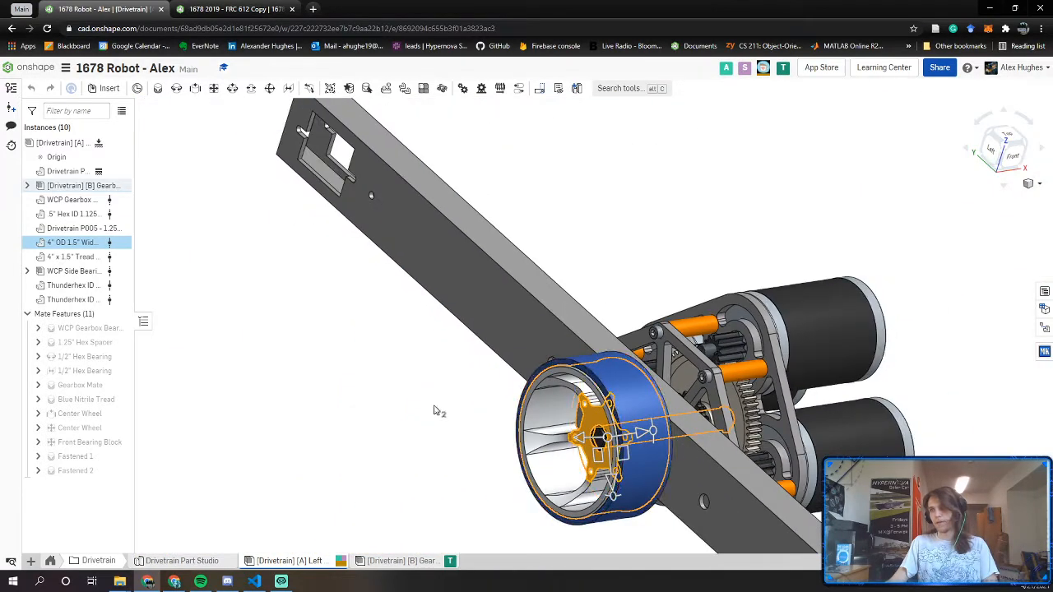
click(436, 411)
Examine the front bearing block, the empty cutout at the rail's other end and the overall left drivetrain layout
middle_drag(597, 384, 420, 121)
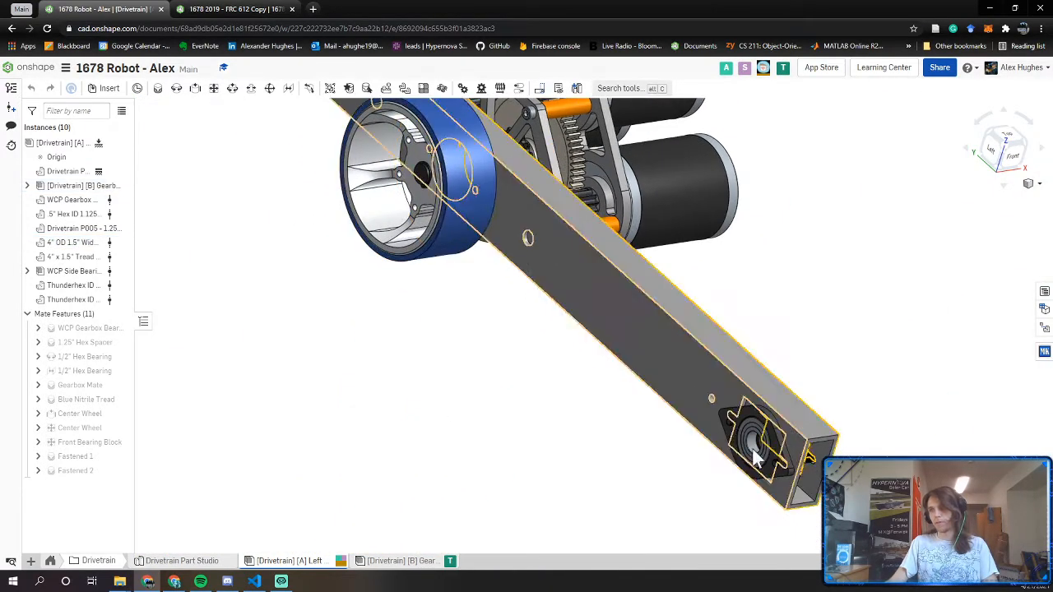
scroll(761, 452, up, 5)
right_drag(766, 450, 446, 357)
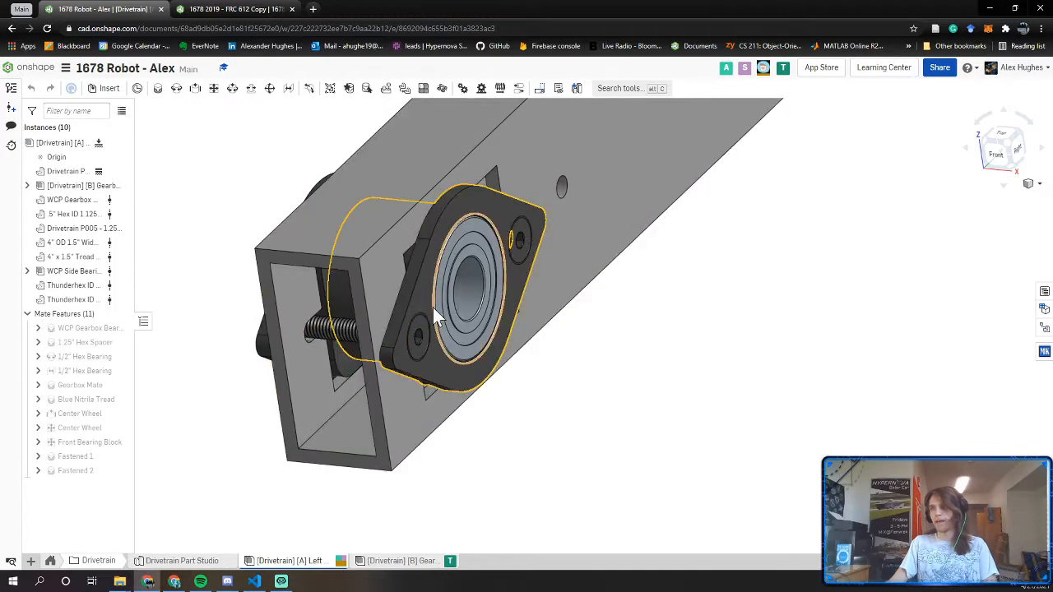
right_drag(408, 361, 531, 294)
scroll(406, 332, down, 2)
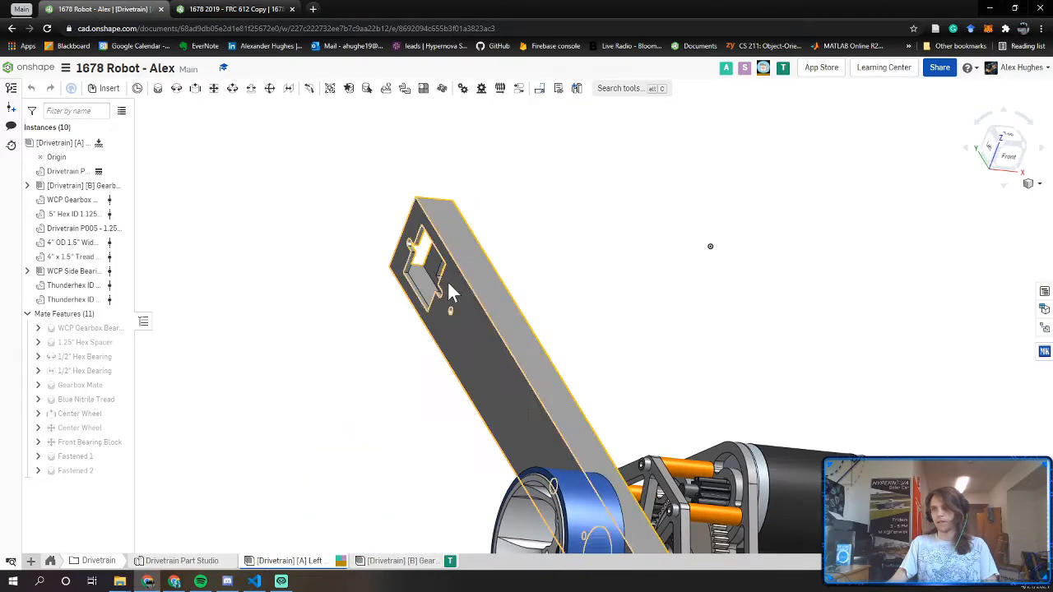
right_drag(447, 281, 617, 319)
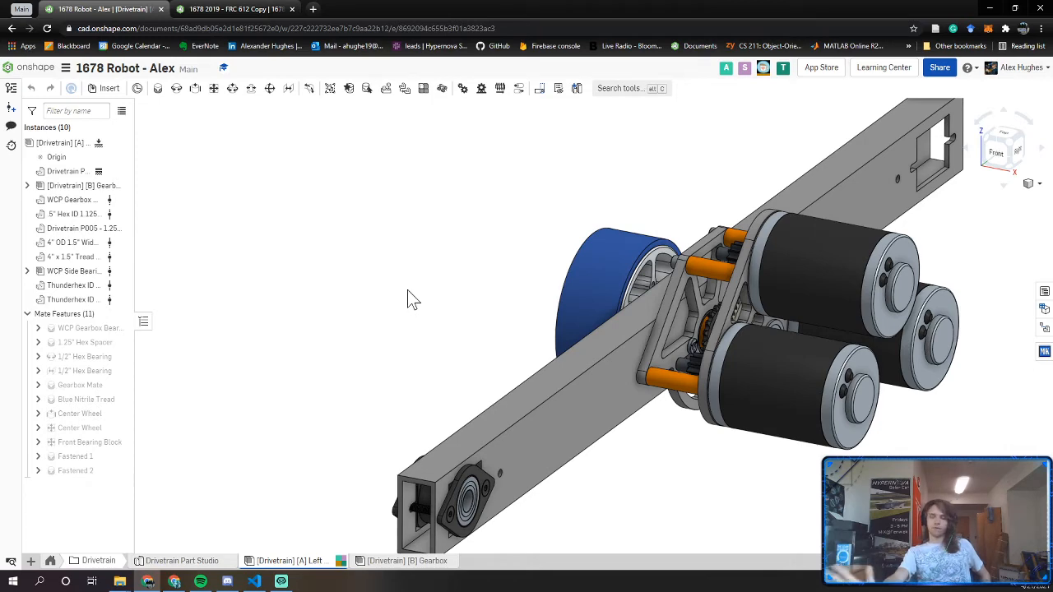
right_drag(405, 361, 604, 273)
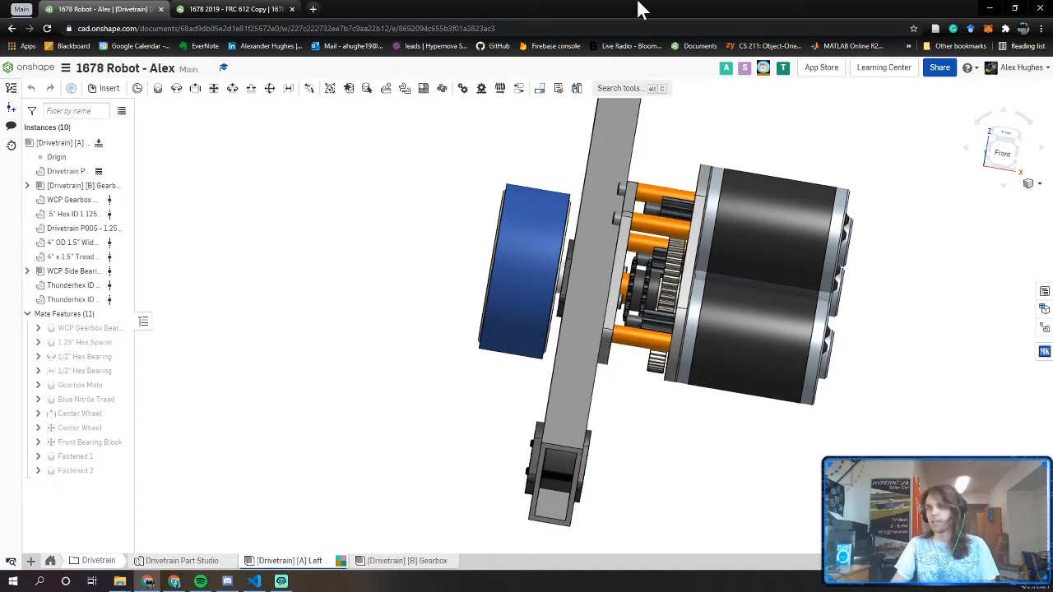
Compare the left drivetrain with the complete drivetrain in the 1678 2019 - FRC 612 Copy document and return to it
click(240, 9)
click(132, 9)
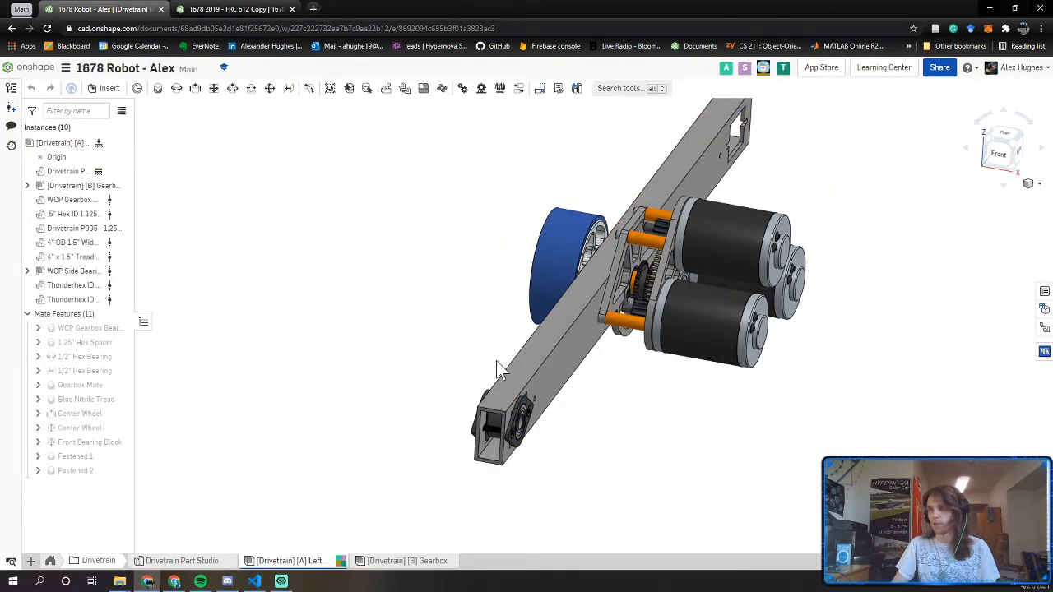
click(284, 9)
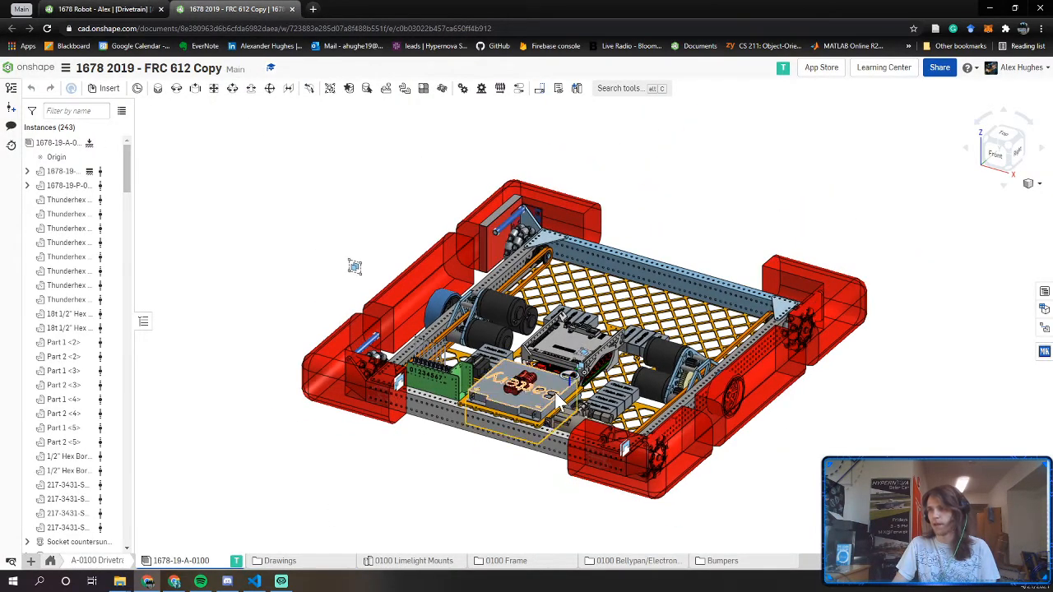
right_drag(705, 294, 710, 318)
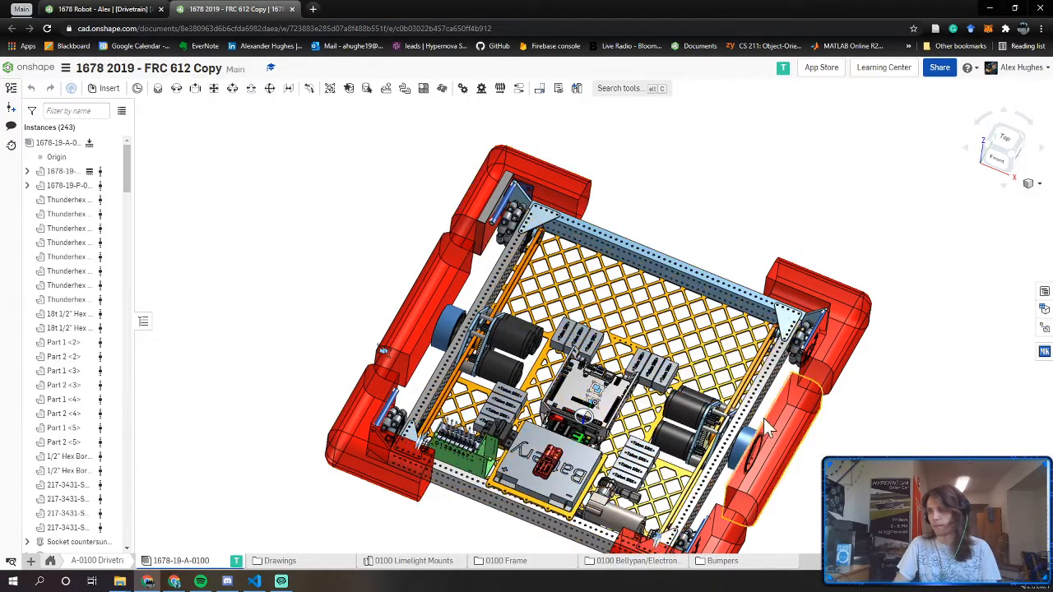
right_drag(678, 352, 422, 341)
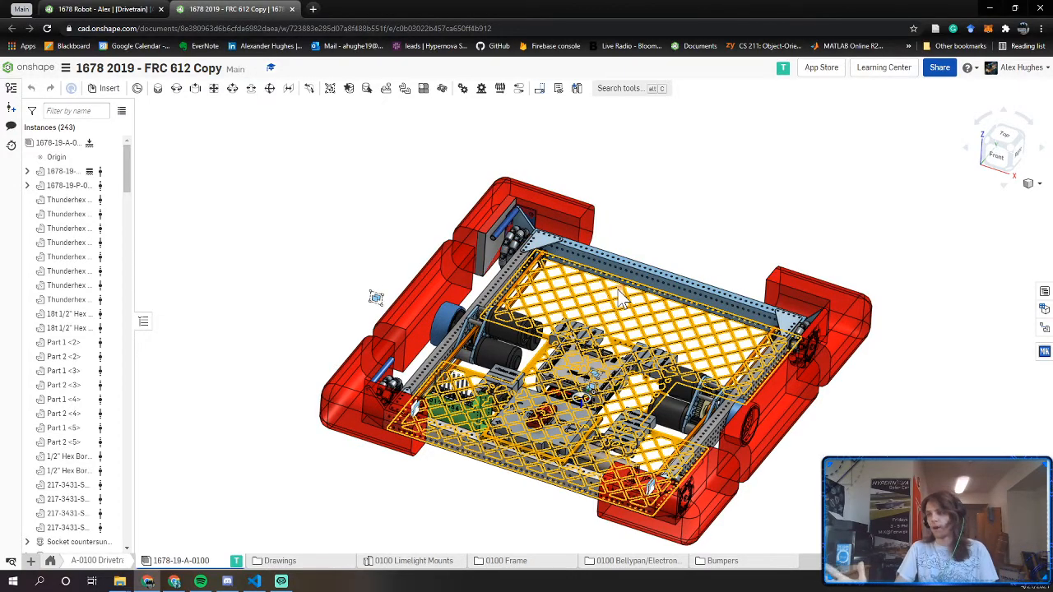
right_drag(620, 296, 629, 275)
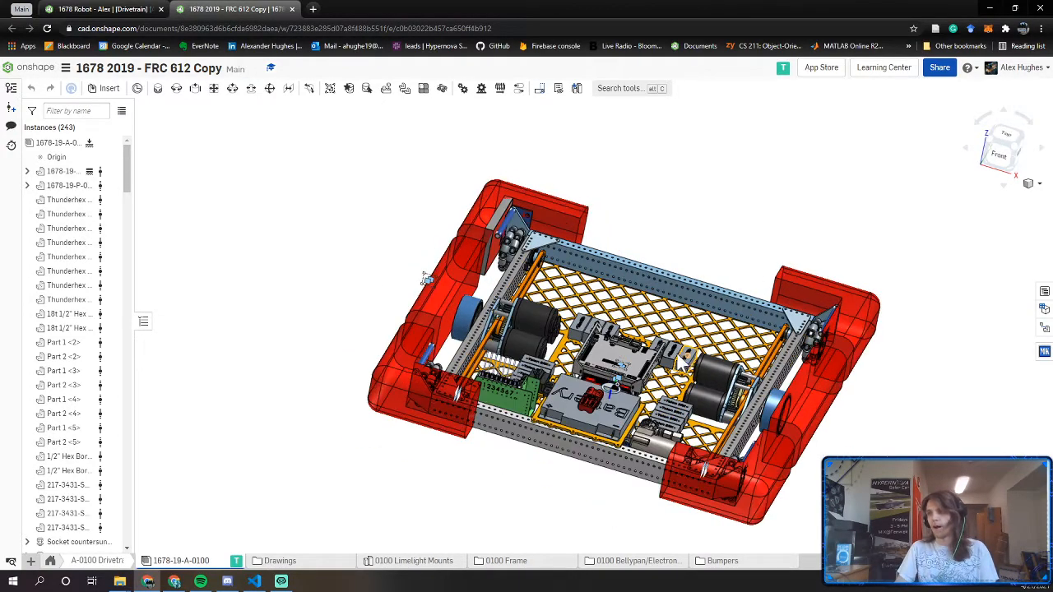
right_drag(653, 321, 562, 313)
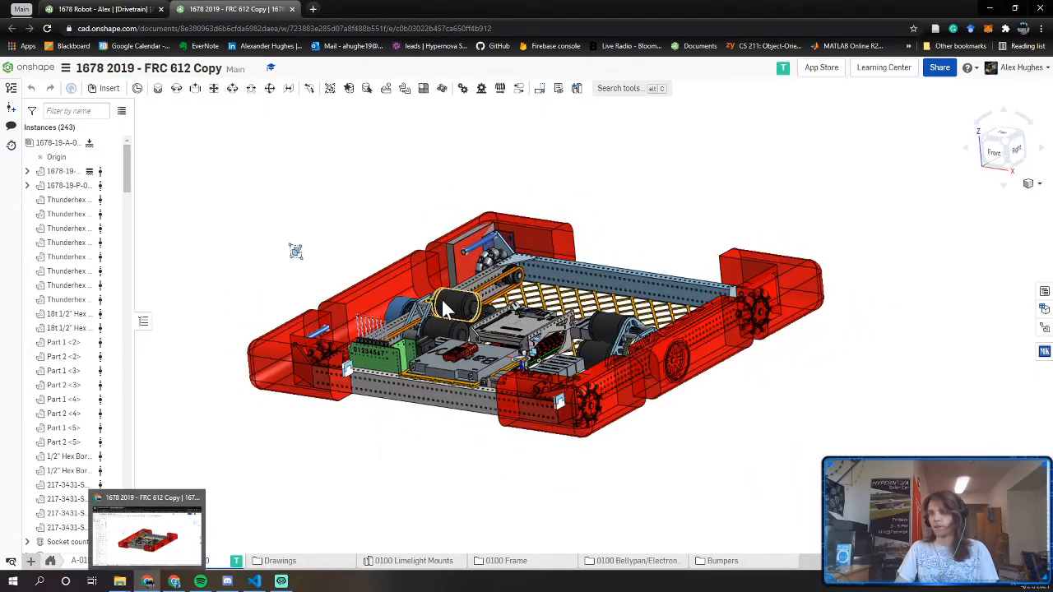
right_drag(444, 298, 455, 324)
middle_drag(503, 272, 509, 331)
right_drag(513, 341, 518, 362)
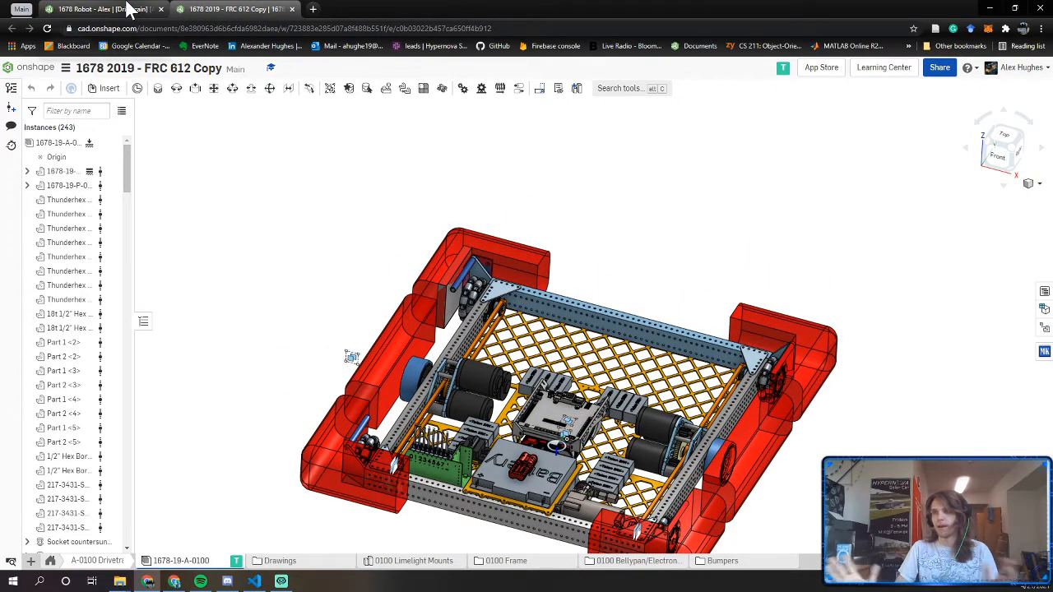
click(129, 10)
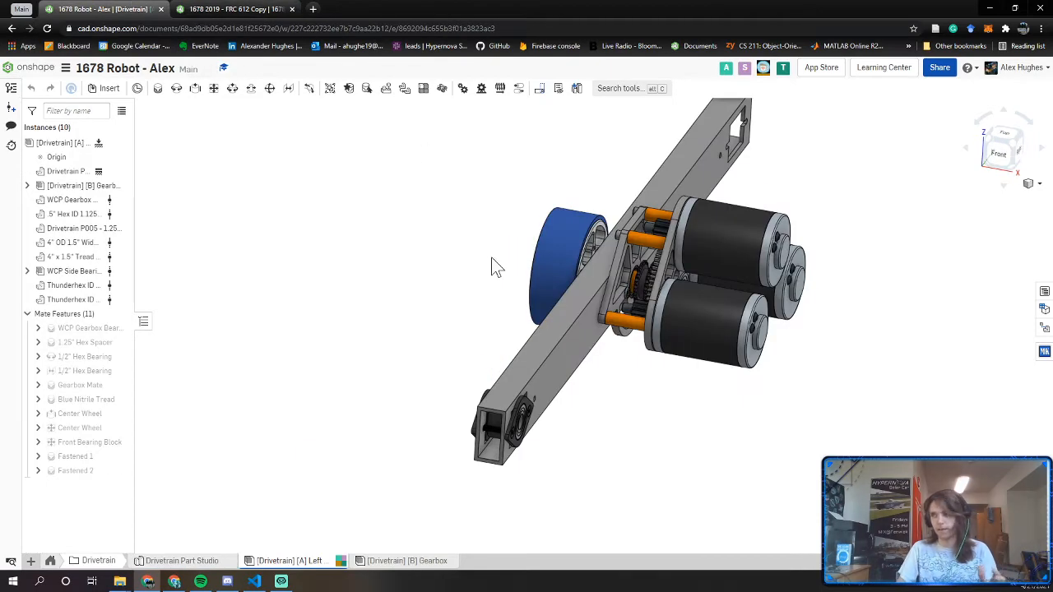
right_drag(489, 266, 560, 366)
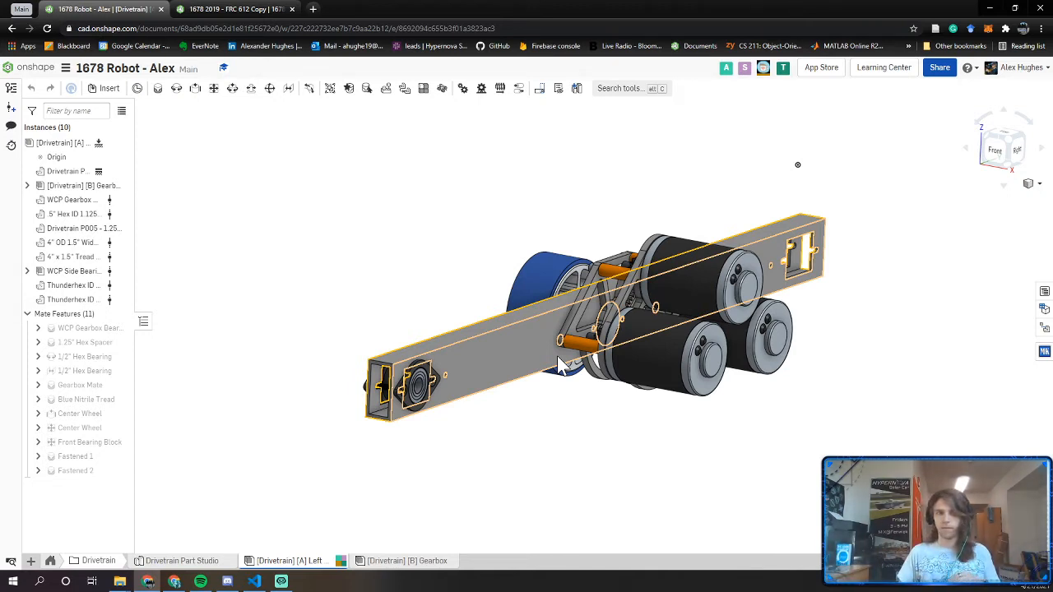
Open the 1678 Robot document in the first member folder of the FRC 612 CAD Meetings [2021] team, in a separate tab
middle_click(51, 74)
click(372, 3)
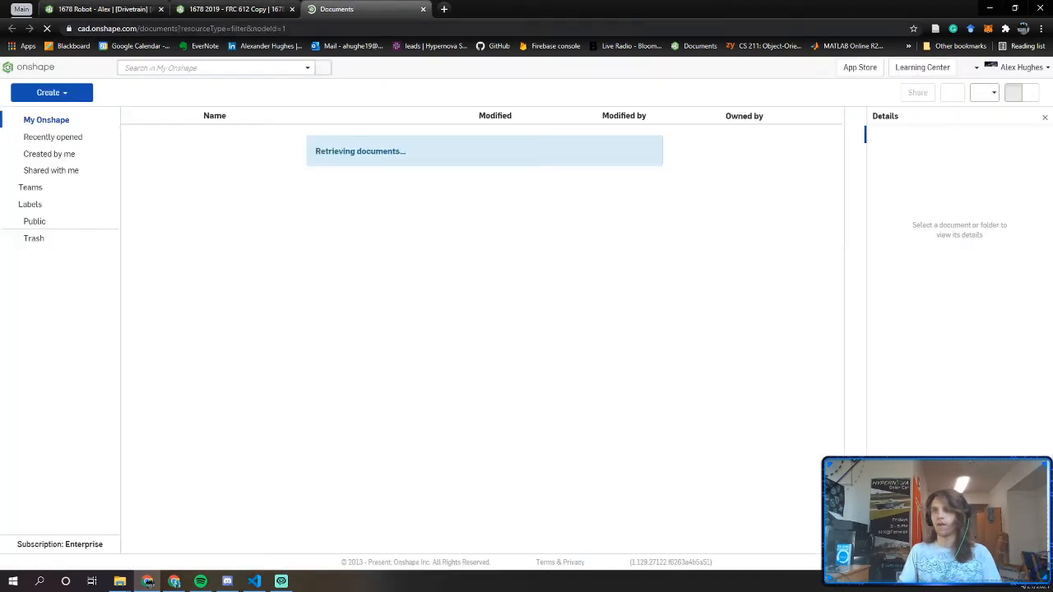
click(37, 188)
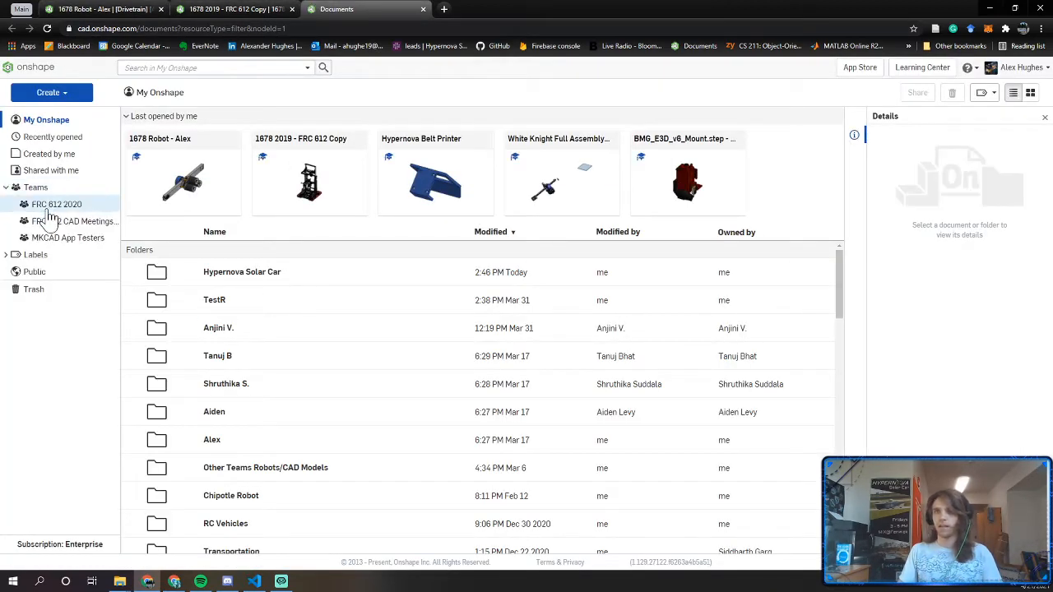
click(62, 222)
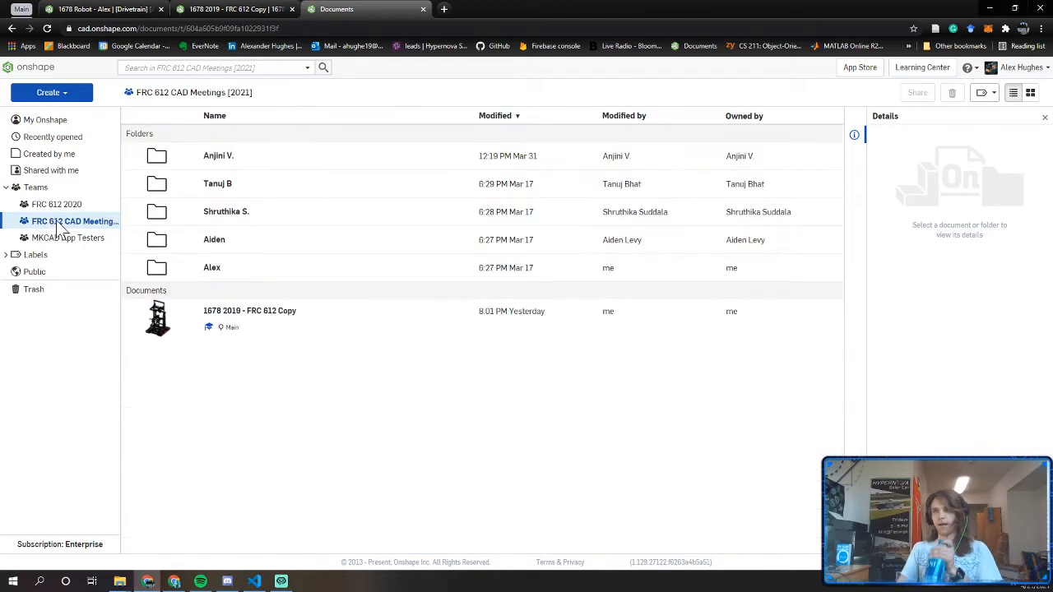
double_click(217, 162)
double_click(264, 145)
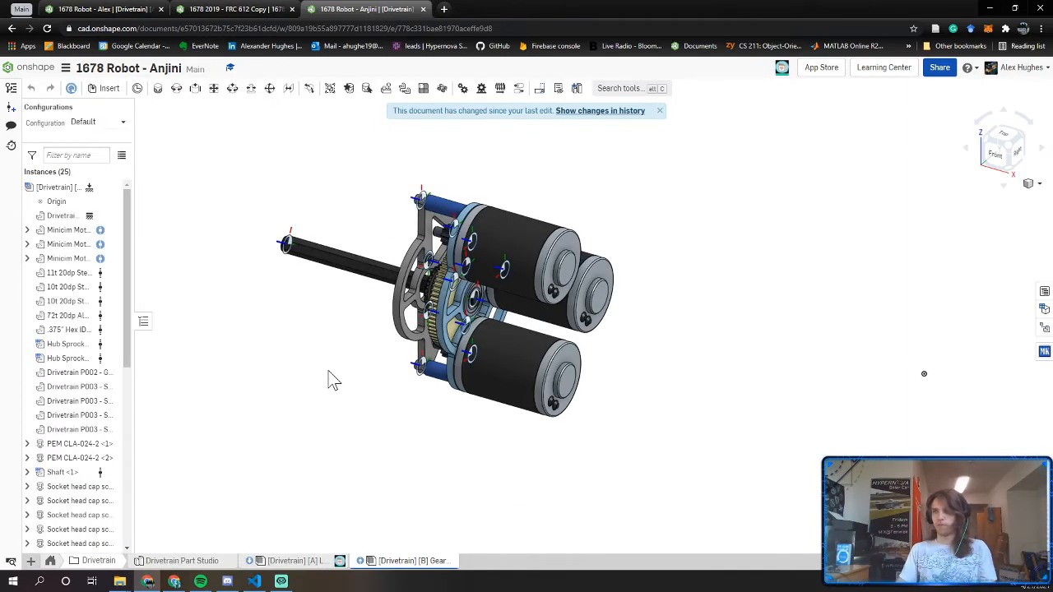
Run an interference check on the whole [Drivetrain] [B] Gearbox assembly with standard content included
right_drag(333, 380, 354, 393)
right_drag(359, 339, 459, 416)
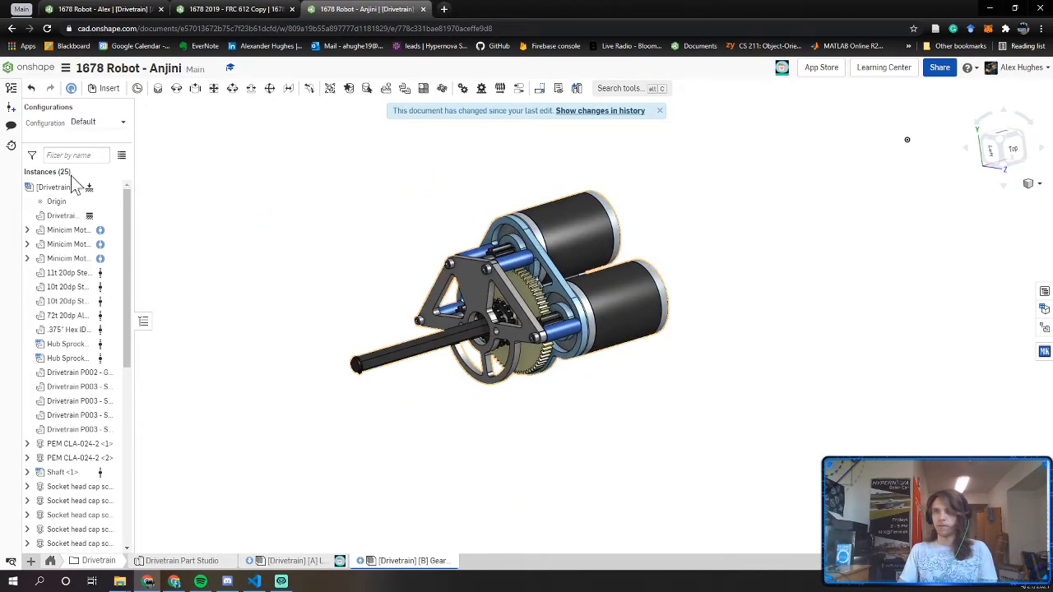
click(70, 189)
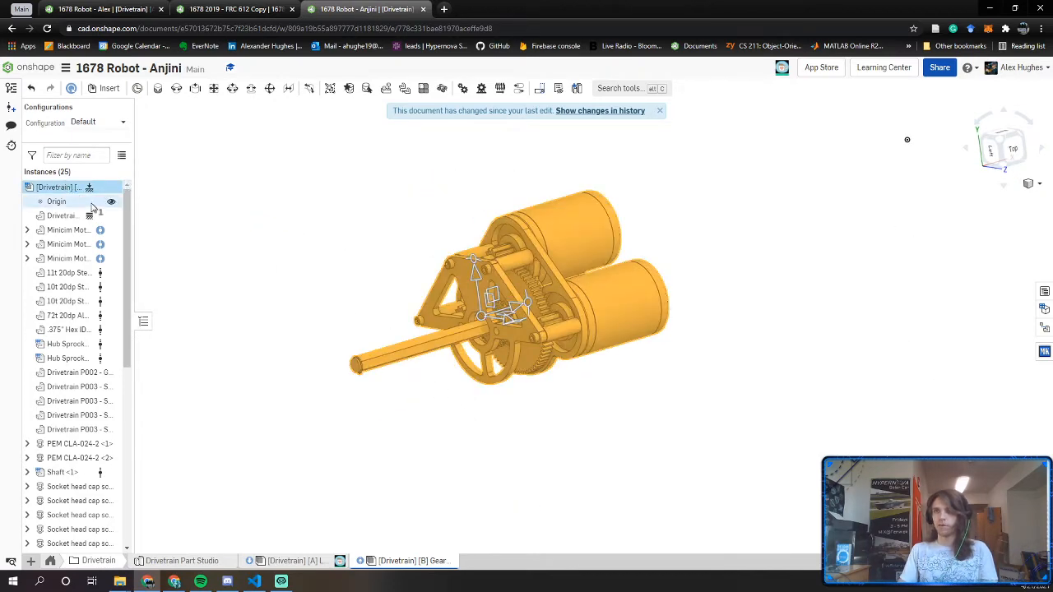
right_click(82, 192)
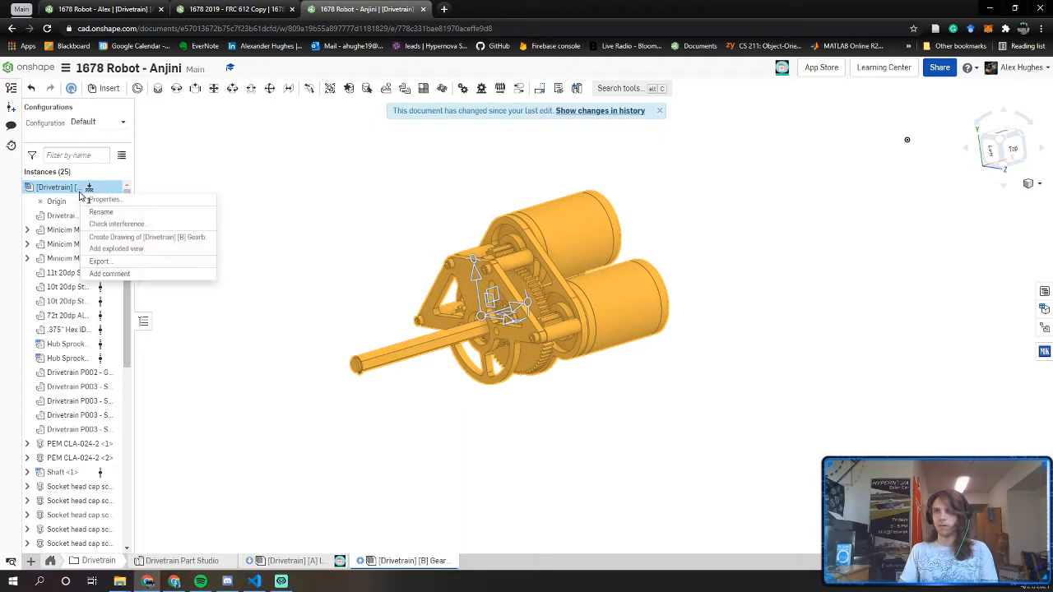
click(116, 224)
click(755, 352)
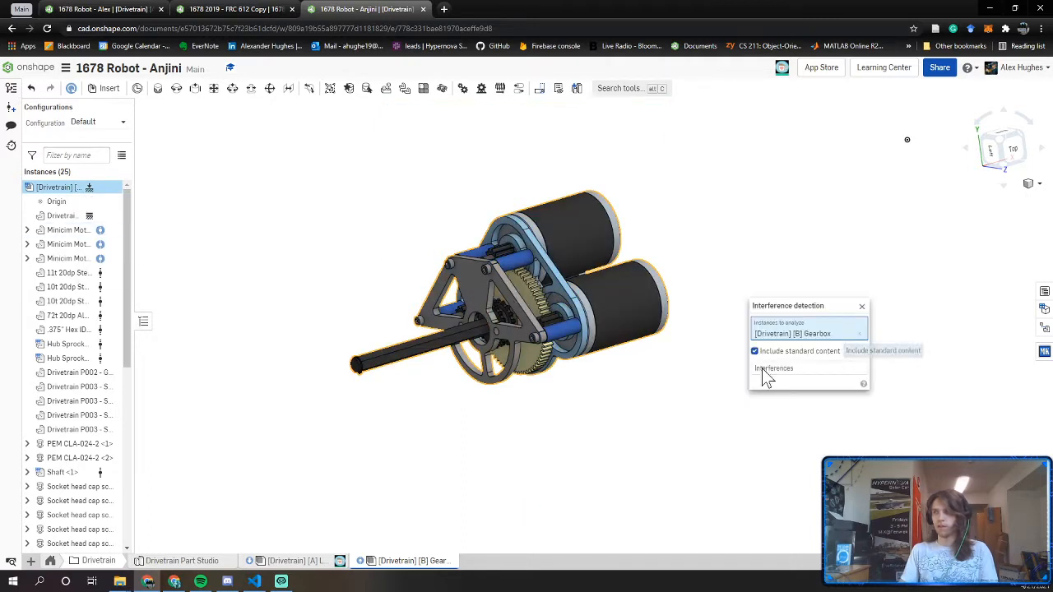
Examine the highlighted interferences around the gearbox's screws, spacers, plates, hex shaft and gears
scroll(494, 327, up, 6)
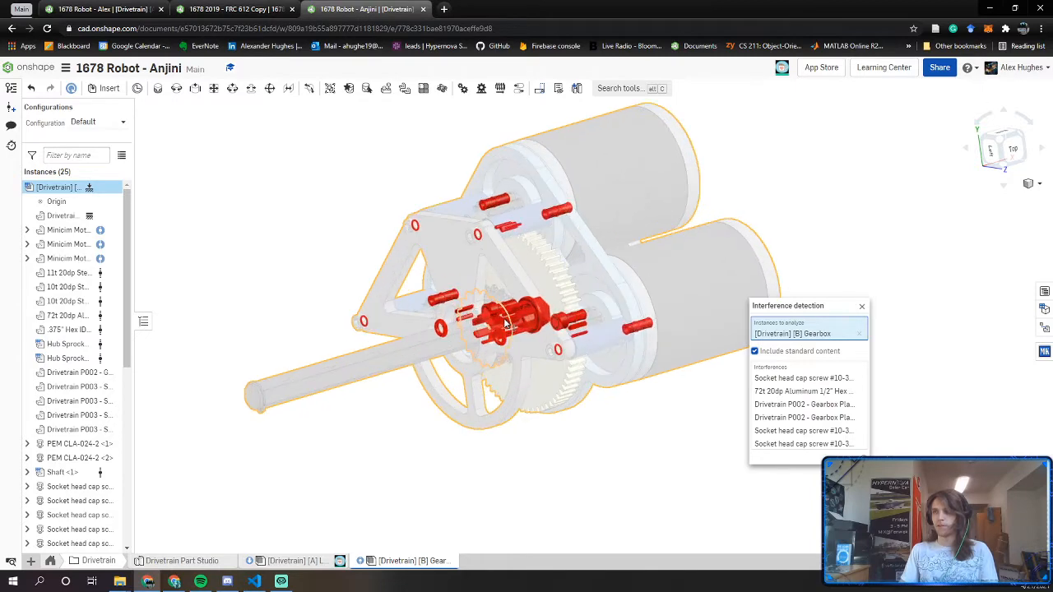
scroll(436, 333, up, 3)
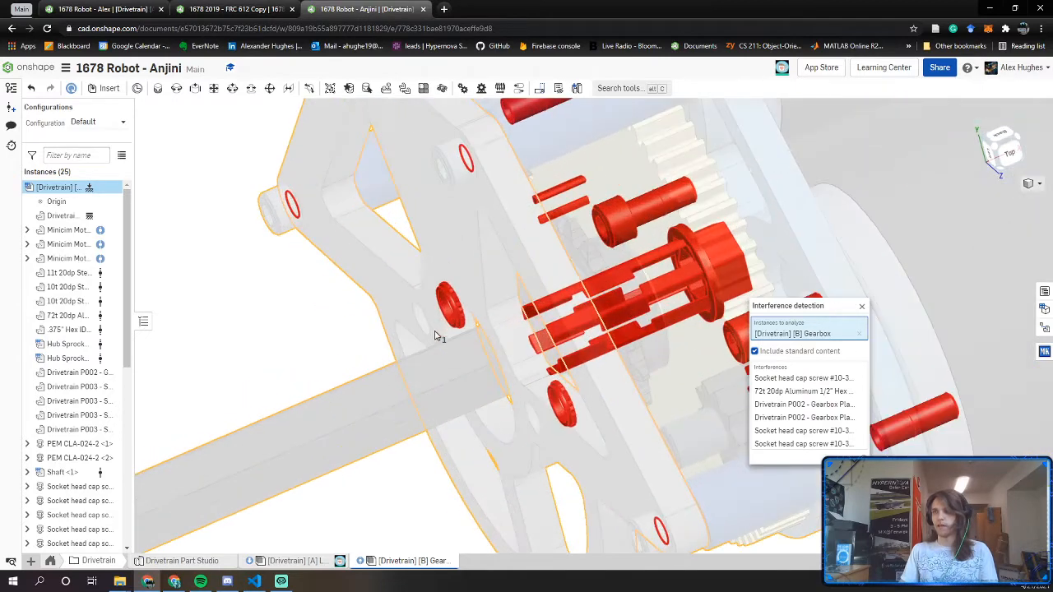
middle_drag(452, 289, 440, 334)
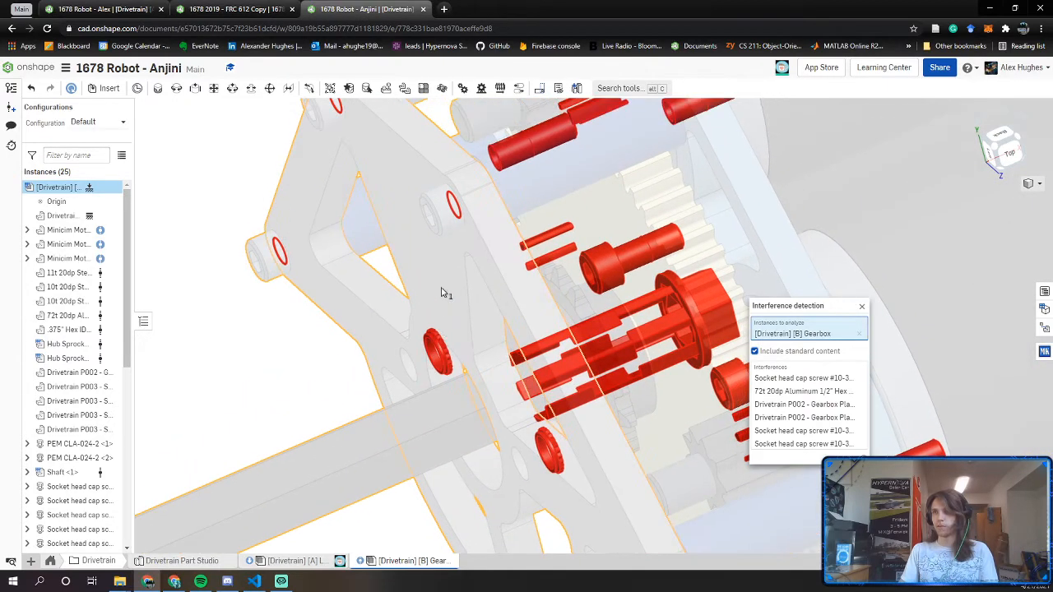
middle_drag(442, 191, 456, 268)
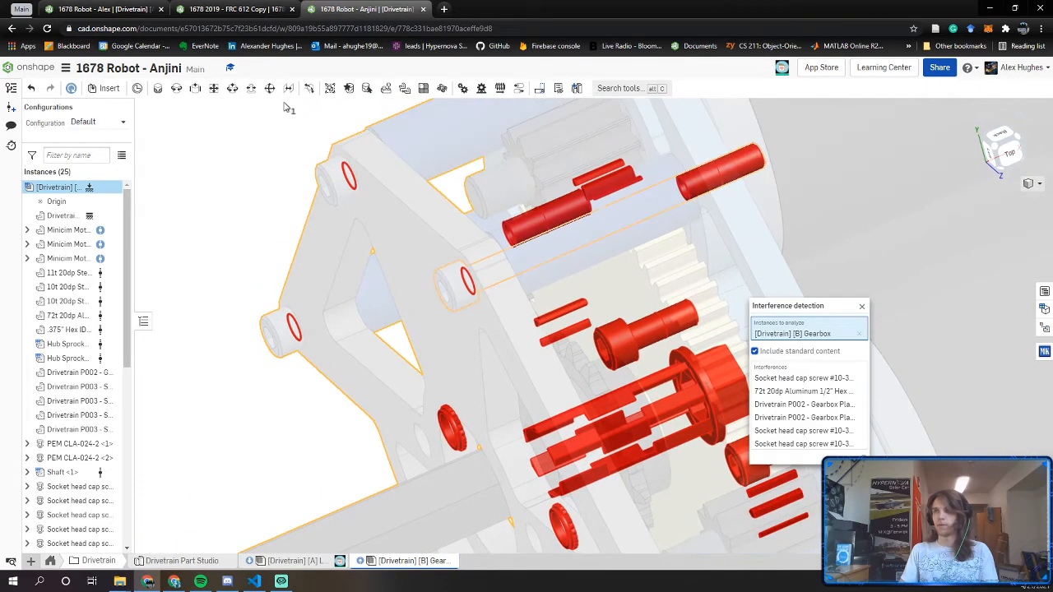
right_drag(467, 214, 566, 221)
middle_drag(567, 222, 353, 267)
right_drag(564, 263, 414, 364)
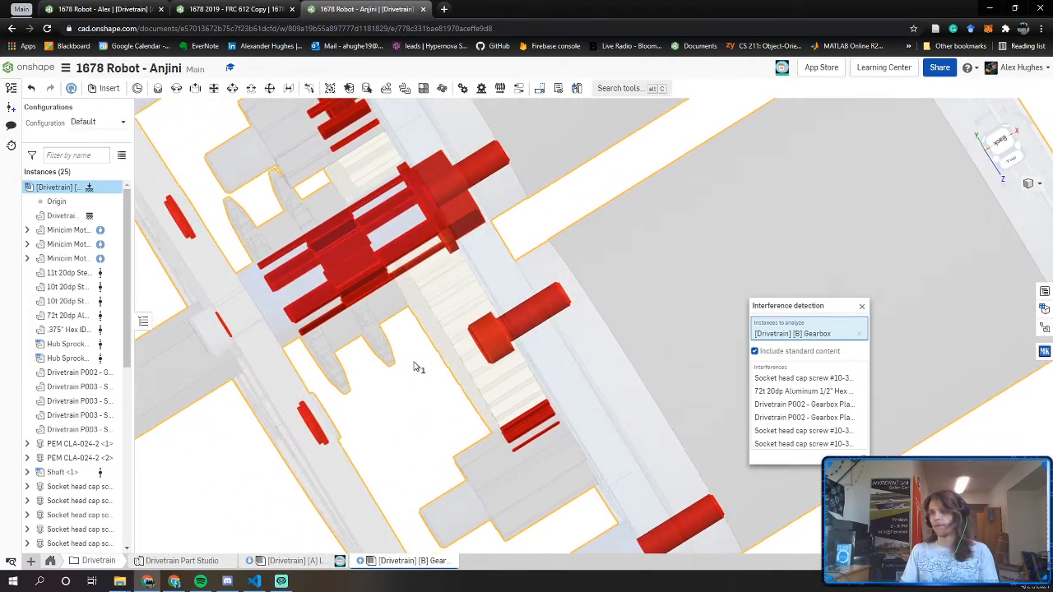
middle_drag(519, 287, 466, 197)
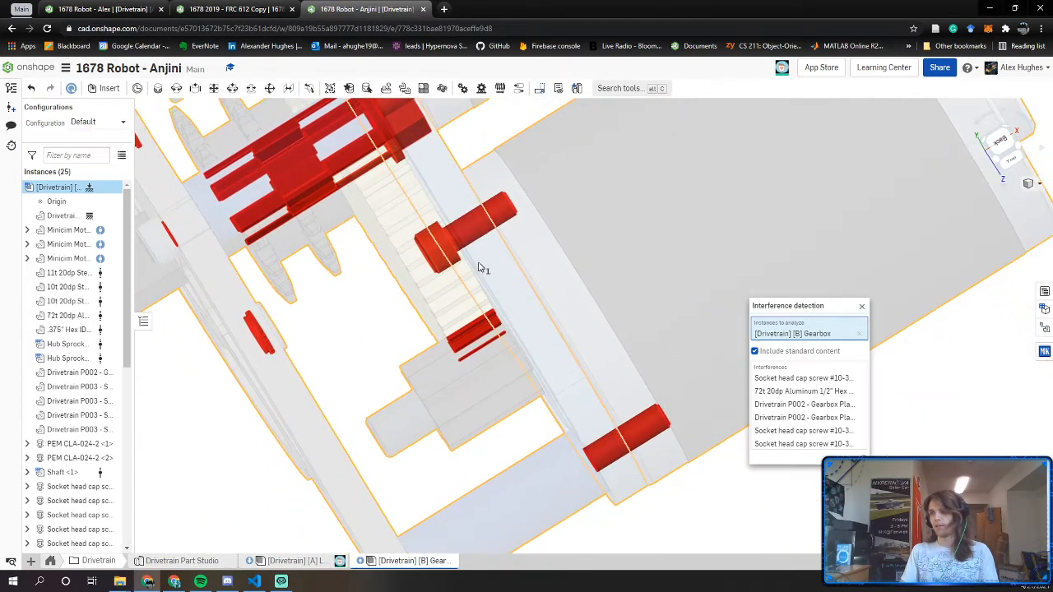
Examine the interferences between the hex shaft, hub bores and nearby socket head cap screws, and end the interference check
middle_drag(297, 191, 489, 377)
right_drag(490, 377, 566, 330)
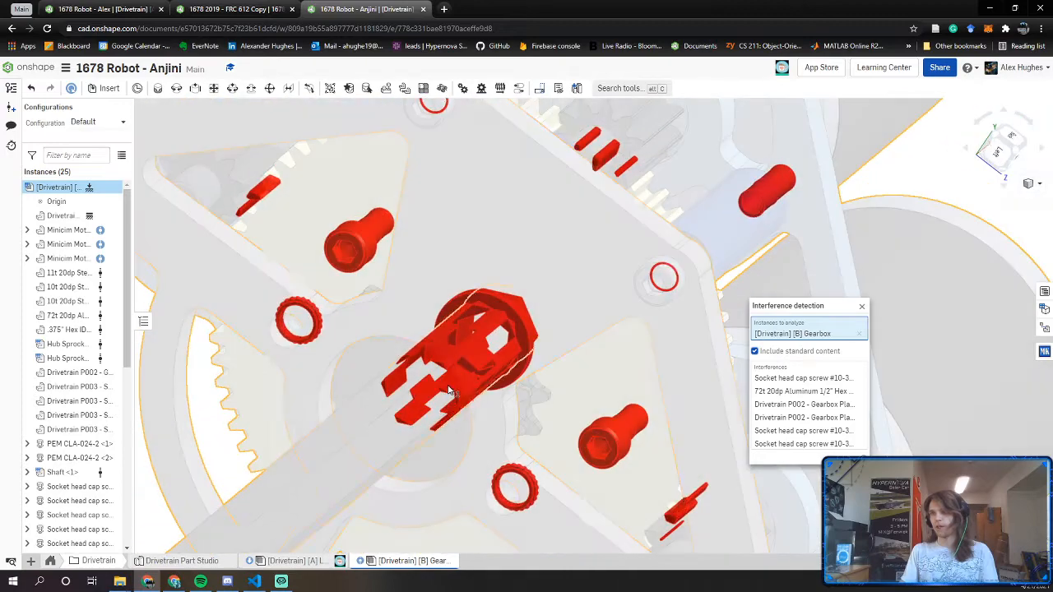
scroll(458, 356, up, 3)
right_drag(458, 352, 466, 355)
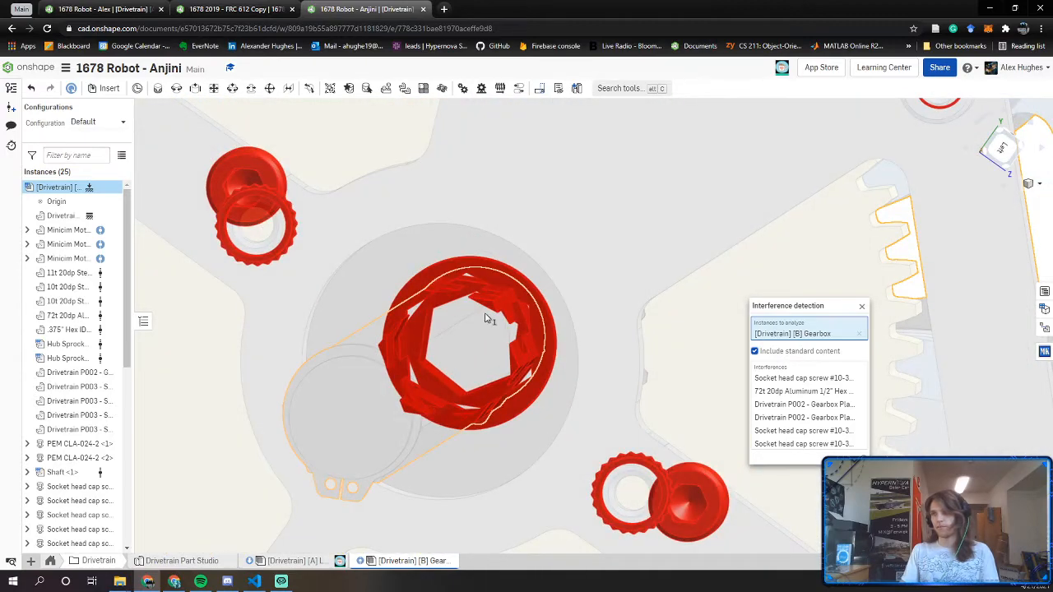
scroll(485, 319, up, 6)
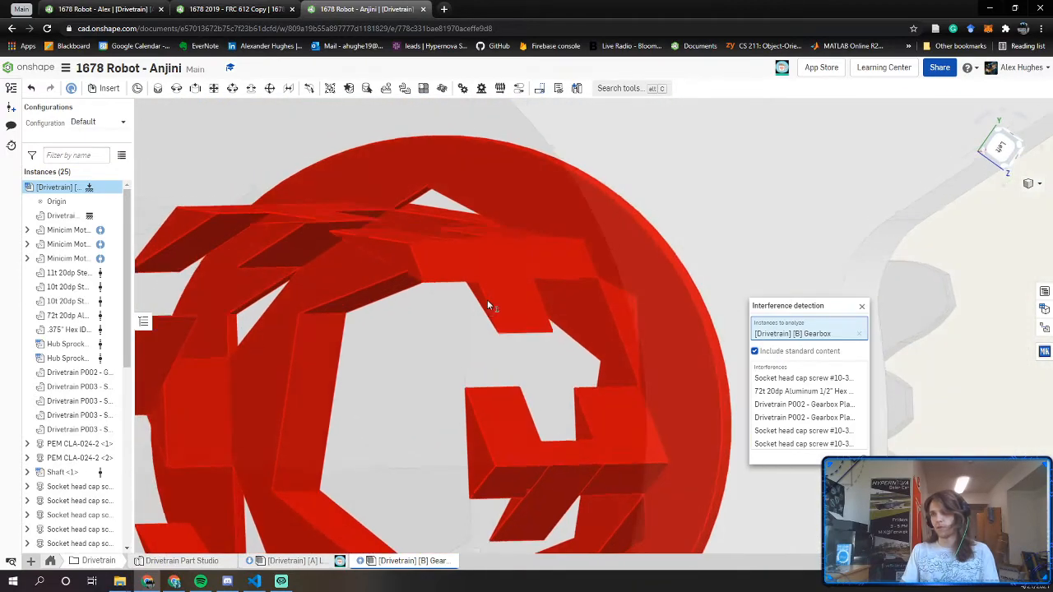
scroll(487, 306, down, 3)
right_drag(488, 306, 422, 331)
right_drag(589, 295, 578, 298)
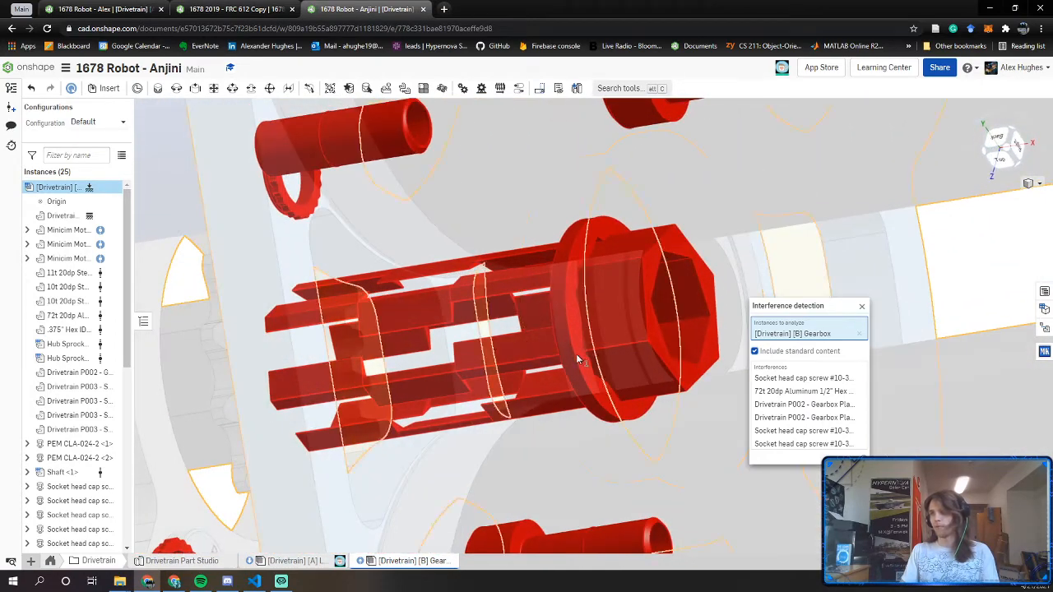
middle_drag(551, 284, 505, 163)
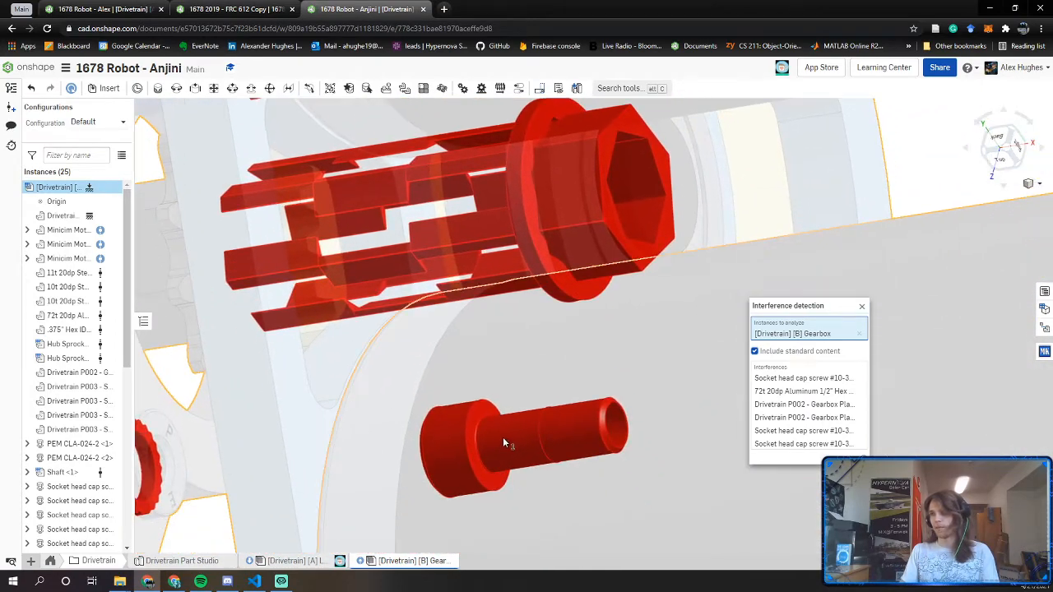
click(863, 307)
Inspect the spacing between the 72t gear and the blue motor plate in the gearbox
scroll(490, 280, up, 8)
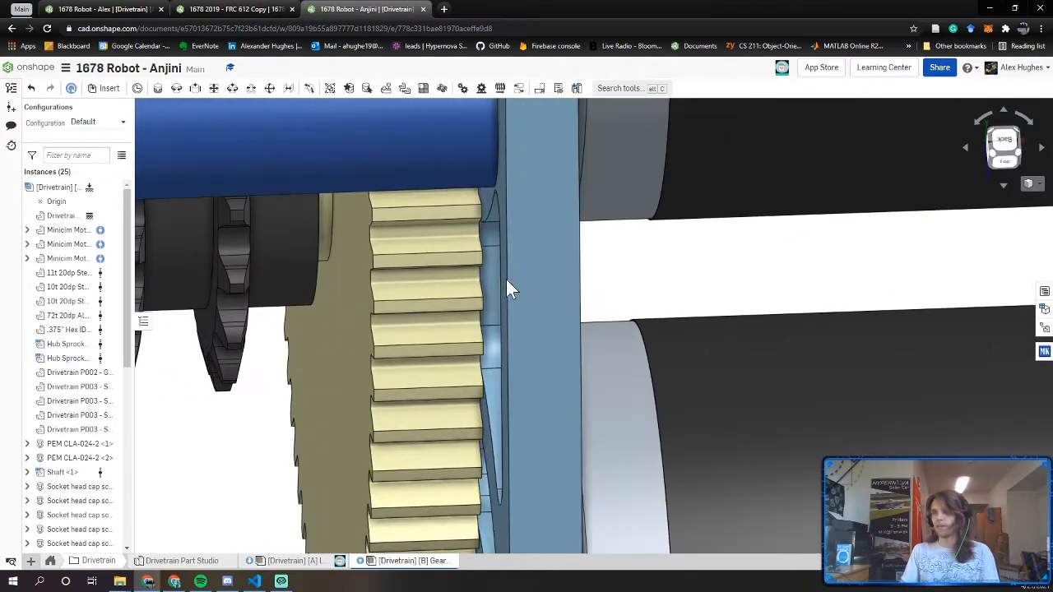
right_drag(506, 279, 454, 290)
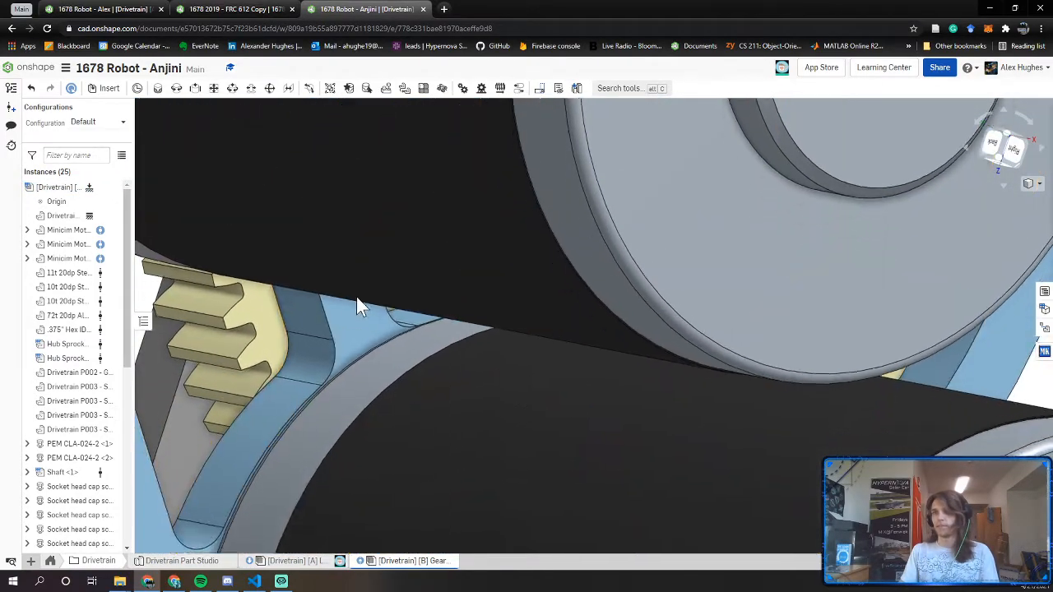
right_drag(357, 305, 339, 281)
Switch to the other 1678 Robot document with the left drivetrain and examine its large gear's position between the gearbox plates
click(141, 12)
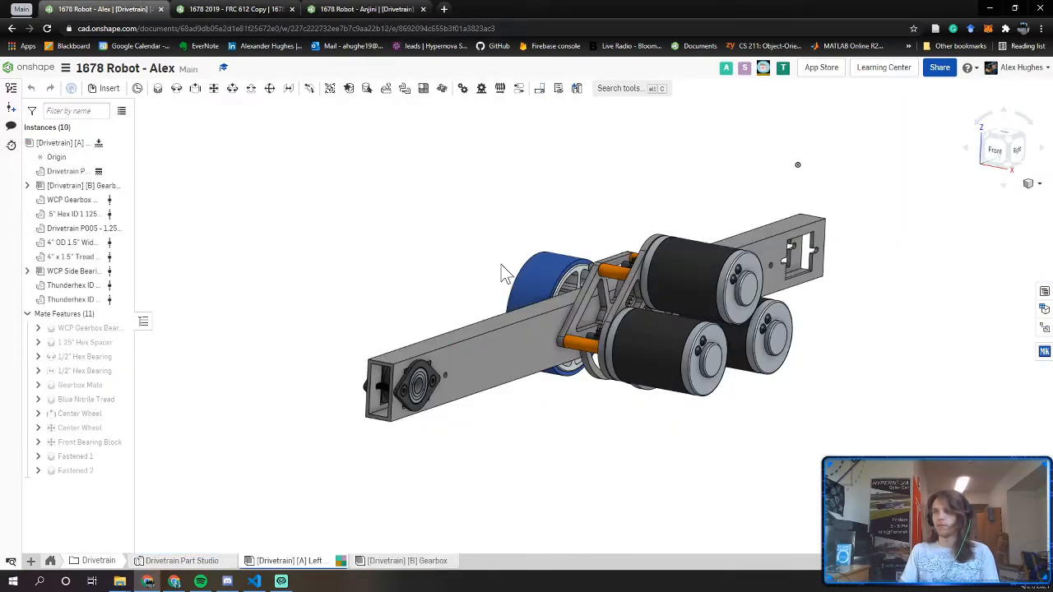
scroll(691, 326, up, 5)
scroll(685, 329, up, 5)
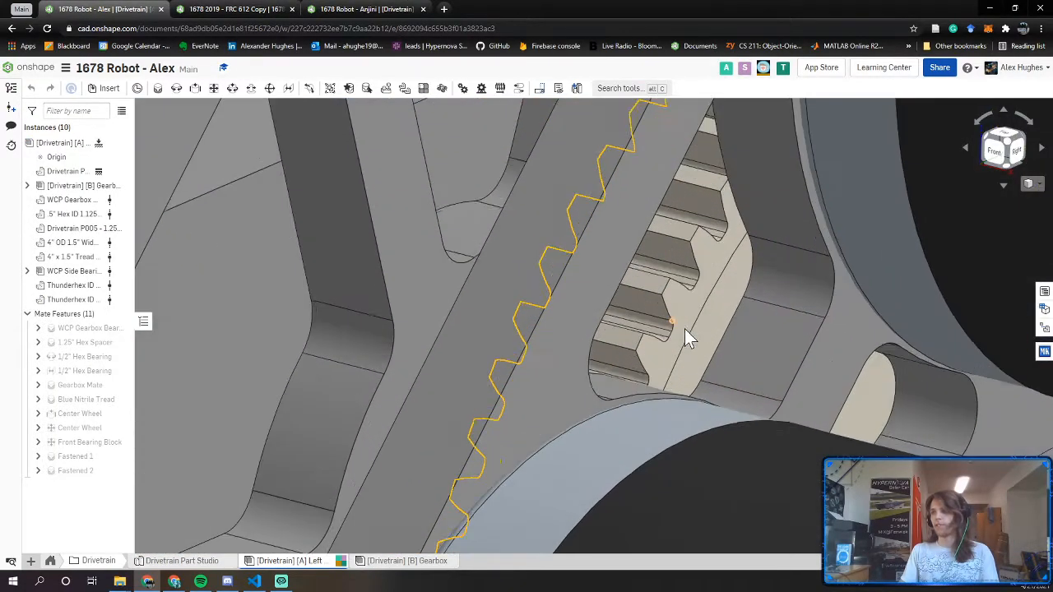
right_drag(685, 330, 732, 358)
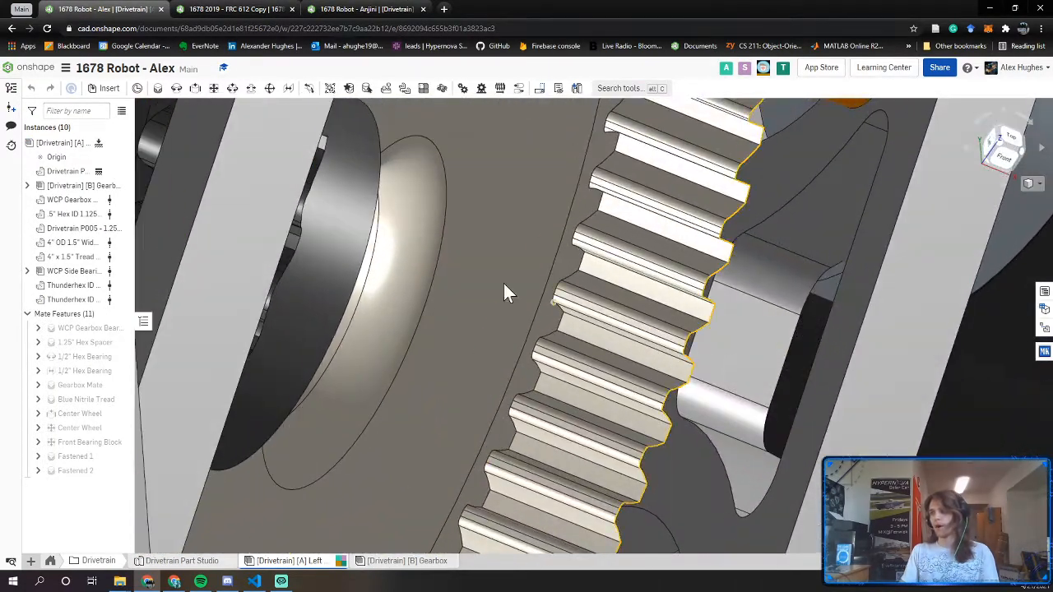
right_drag(505, 292, 517, 165)
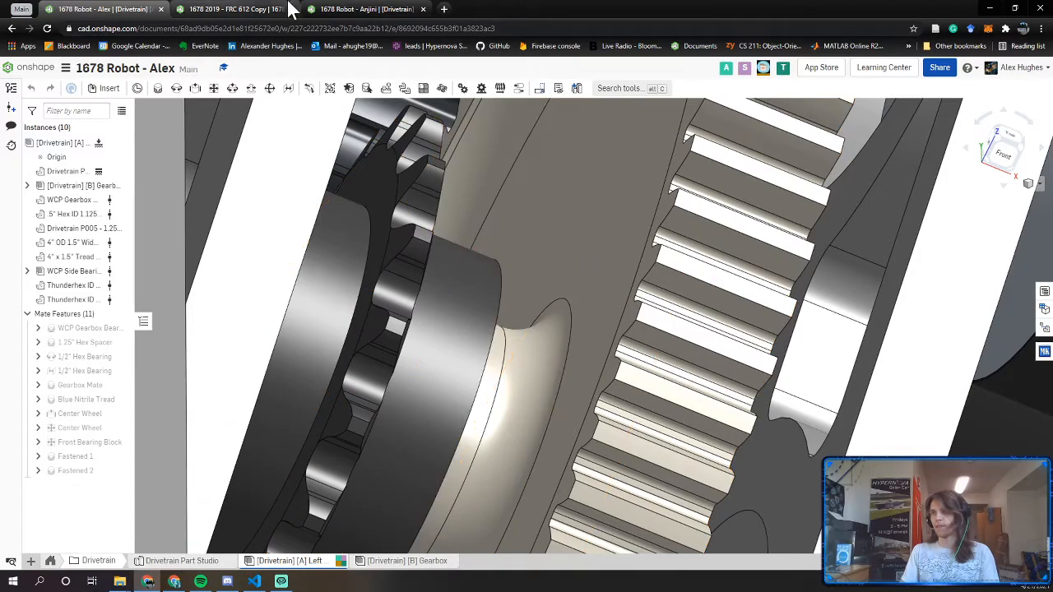
Return to the team member's gearbox document and view its 72t gear from the side for comparison
click(331, 9)
right_drag(544, 347, 527, 362)
right_drag(292, 251, 478, 358)
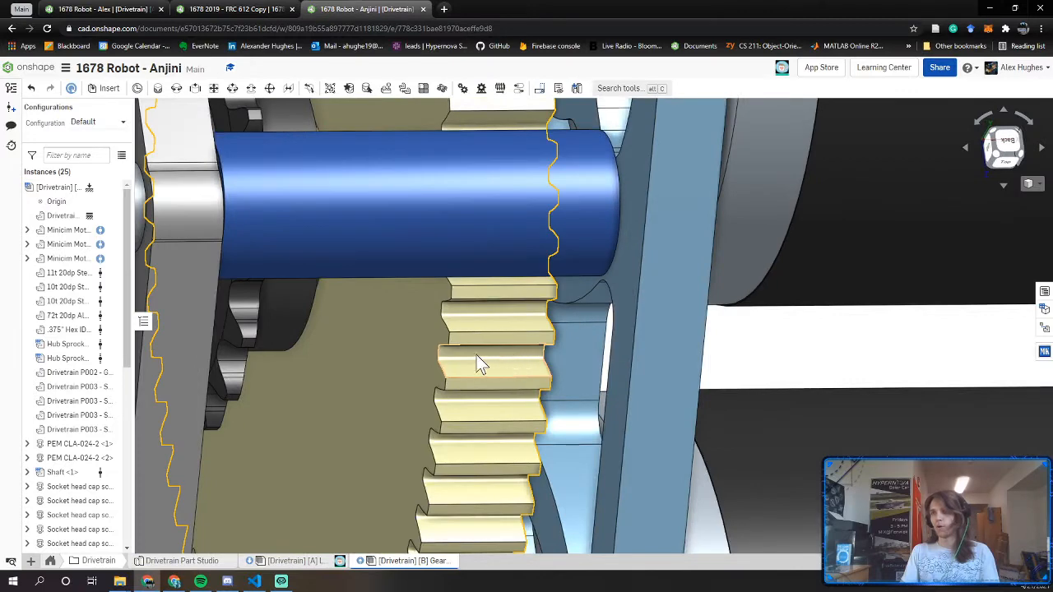
Browse the parts library's gears down to the 72t 20dp aluminum 1/2" hex bore variants, and close the library
click(1044, 354)
click(741, 312)
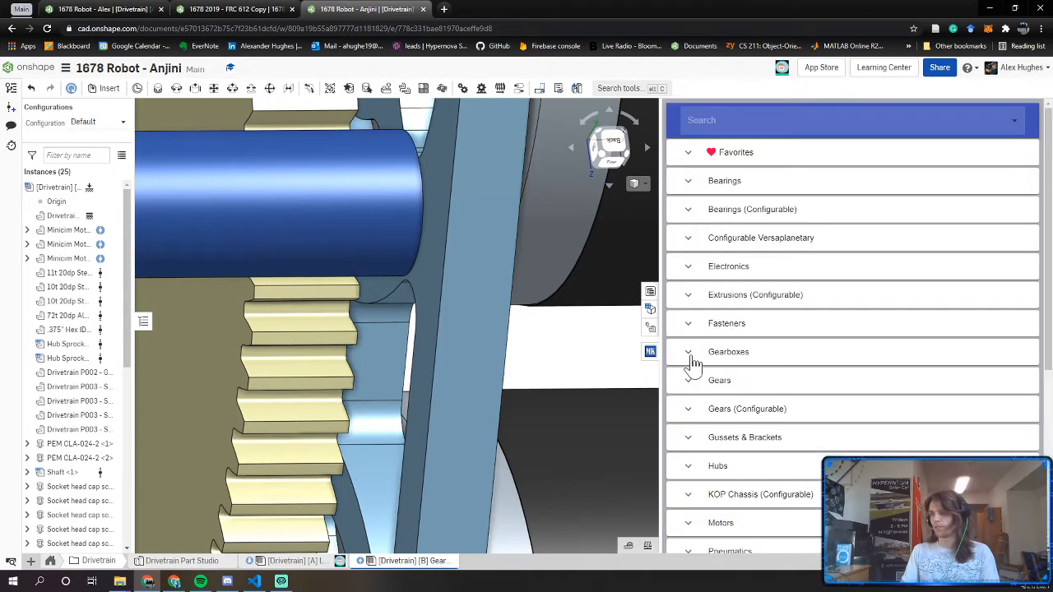
click(691, 354)
scroll(707, 359, down, 3)
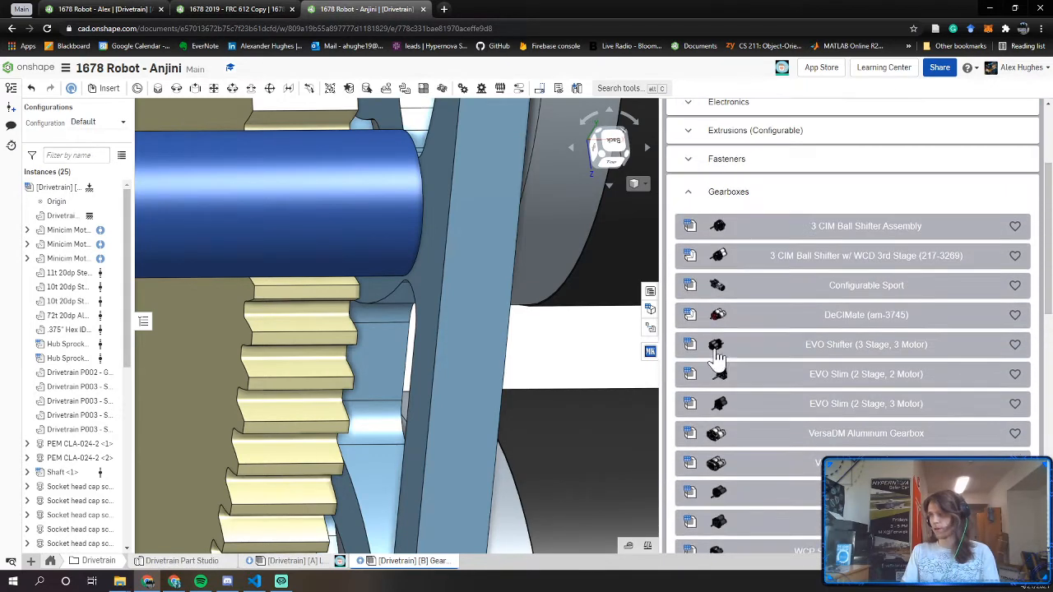
click(691, 199)
click(688, 214)
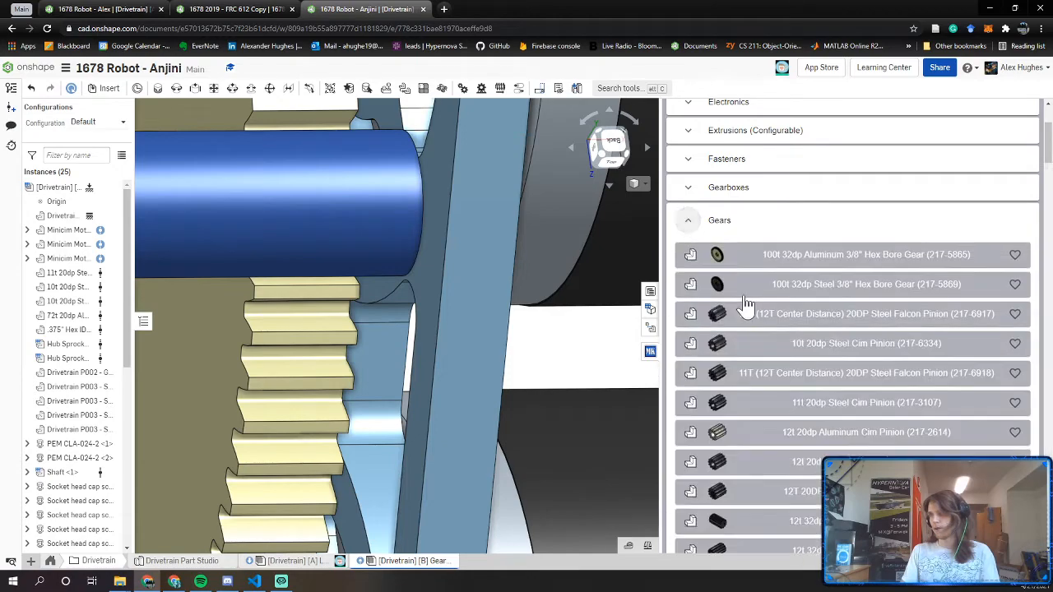
scroll(745, 303, down, 5)
scroll(747, 308, down, 15)
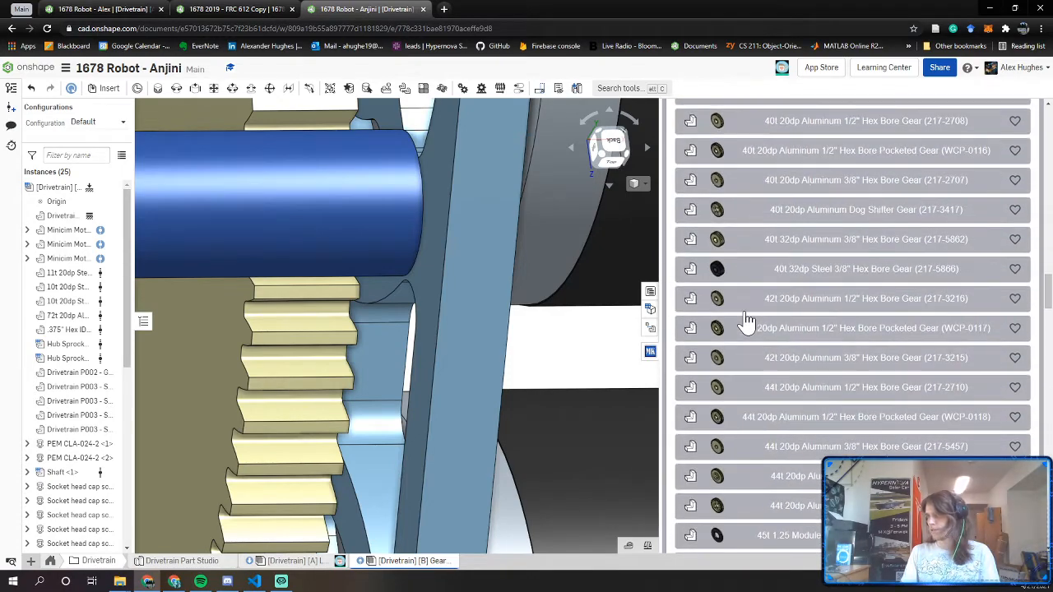
scroll(746, 325, down, 15)
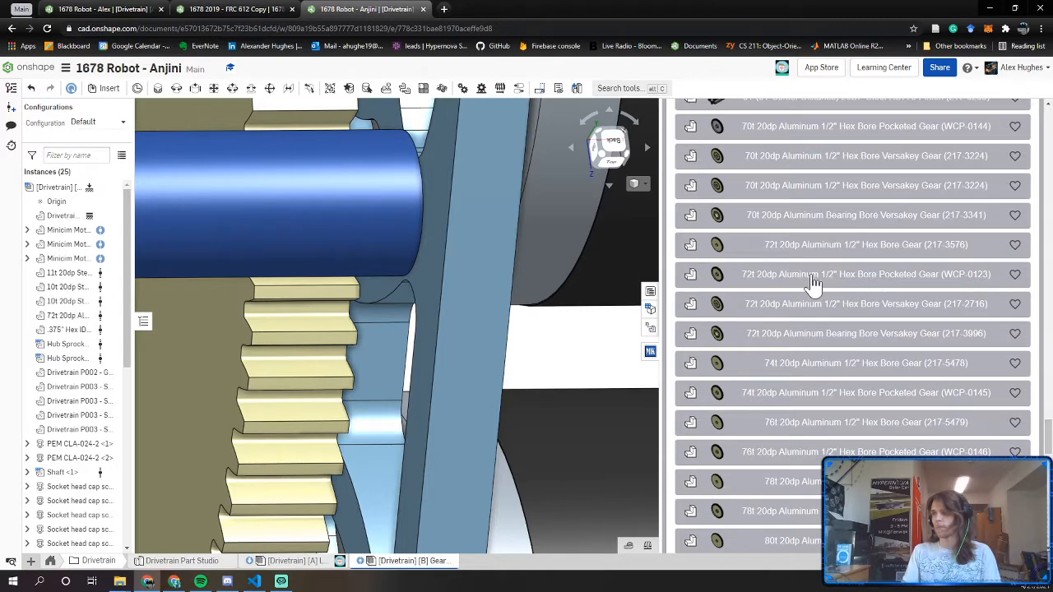
scroll(794, 296, down, 3)
scroll(299, 336, down, 5)
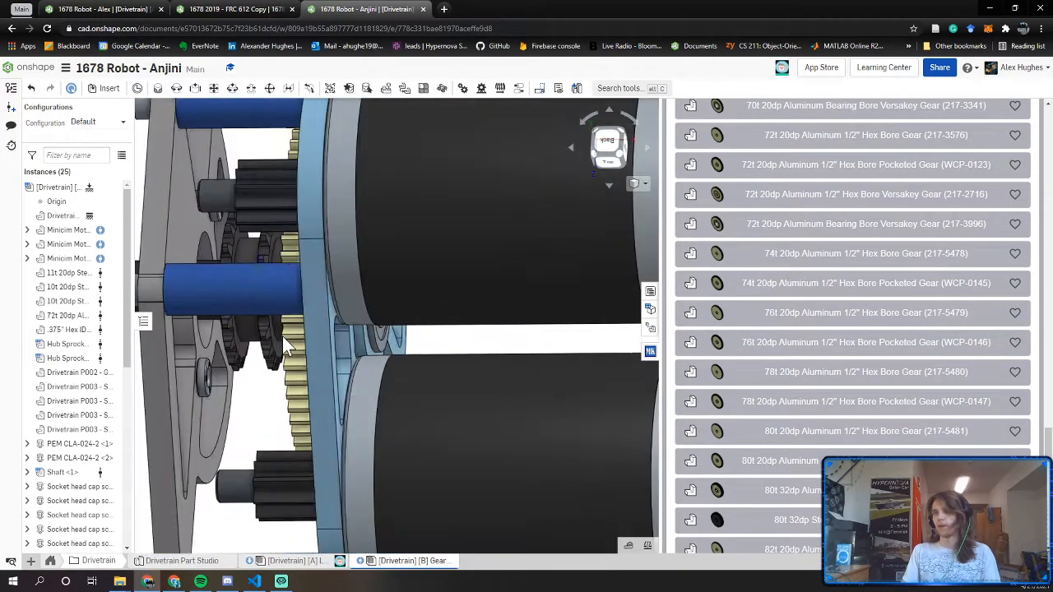
right_drag(278, 332, 325, 346)
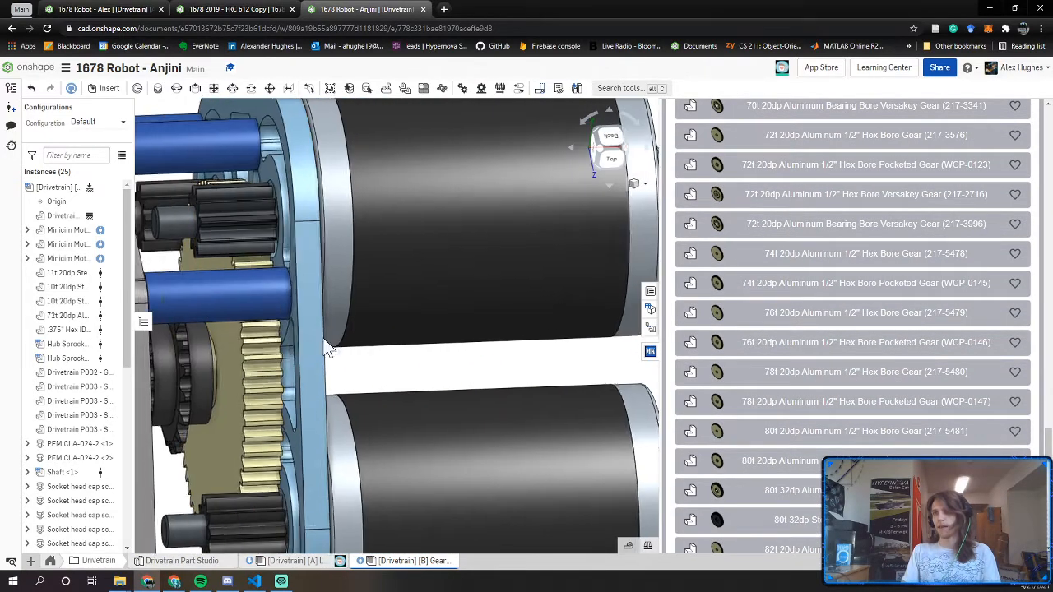
middle_drag(325, 346, 570, 345)
click(650, 354)
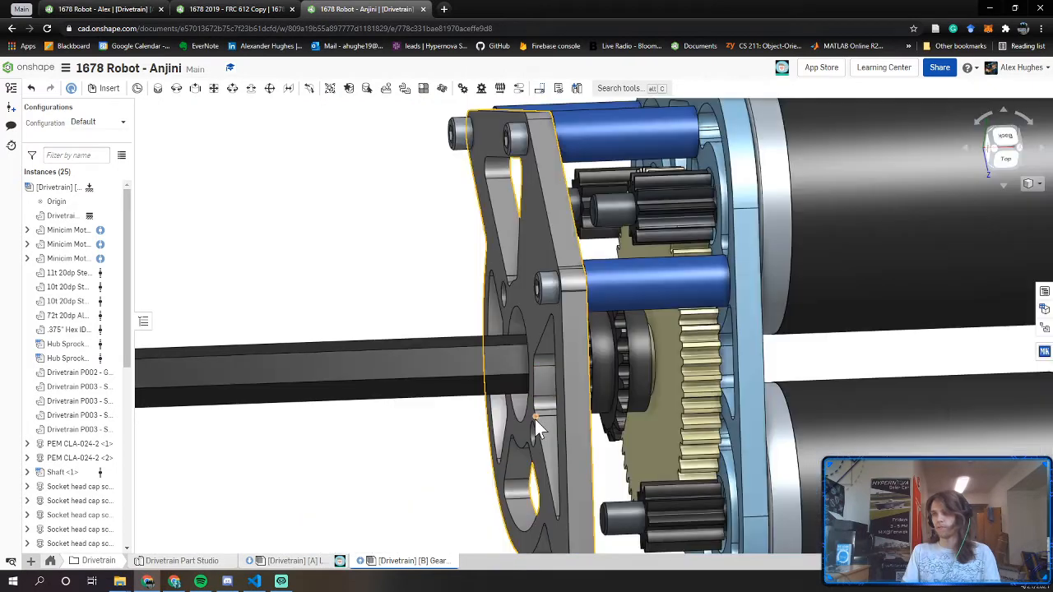
Inspect the spacers, pinions and screws between the two gearbox plates
middle_drag(538, 428, 420, 160)
right_drag(616, 302, 654, 322)
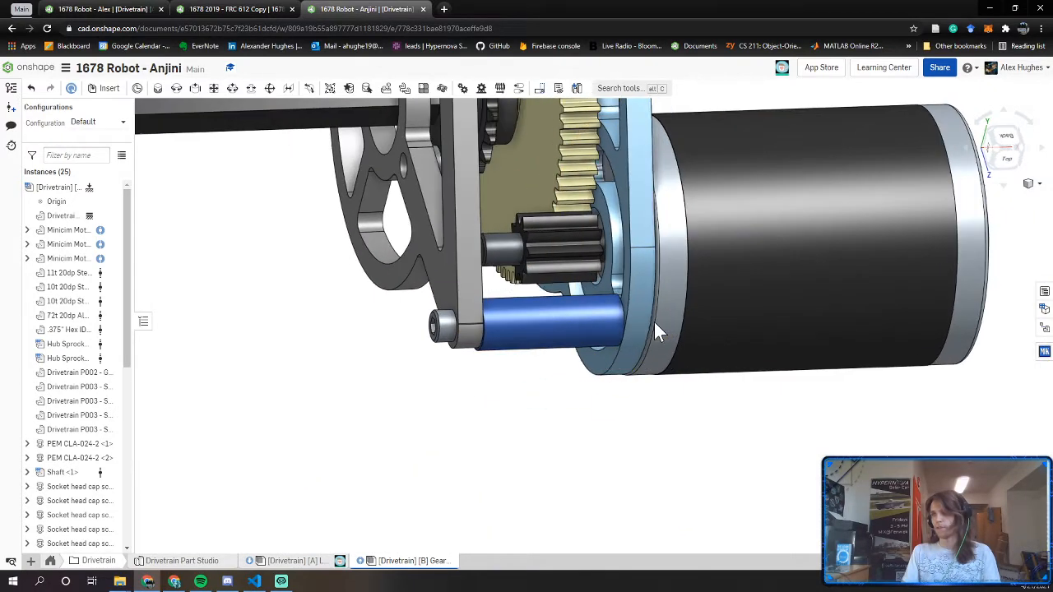
middle_drag(596, 372, 607, 502)
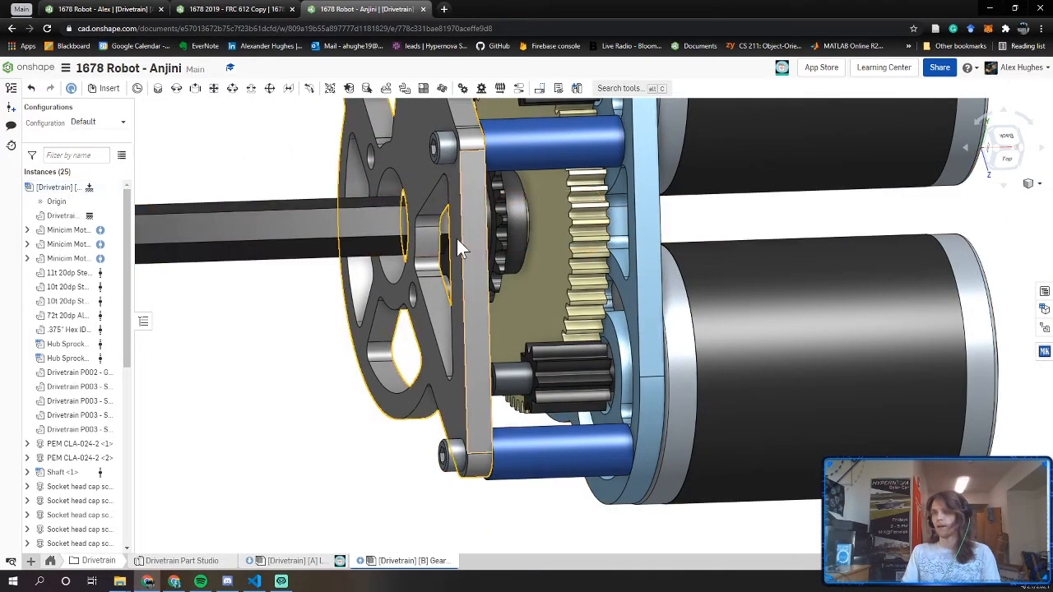
Examine how the hex shaft lines up with the sprocket and gear bores behind the outer gearbox plate
right_drag(375, 237, 438, 234)
scroll(340, 171, up, 5)
scroll(340, 171, up, 6)
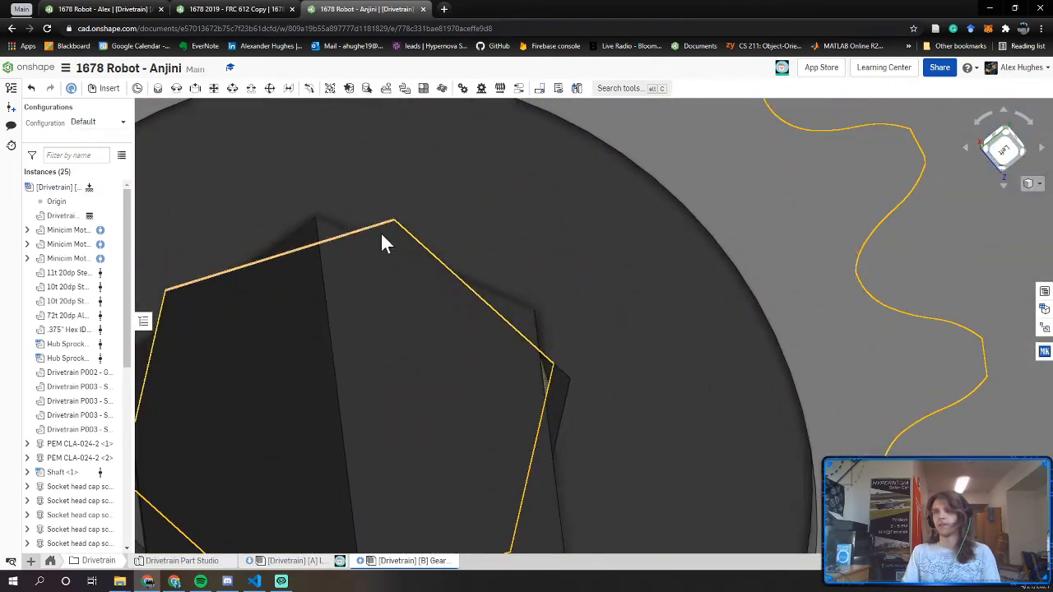
scroll(479, 232, down, 2)
click(1014, 155)
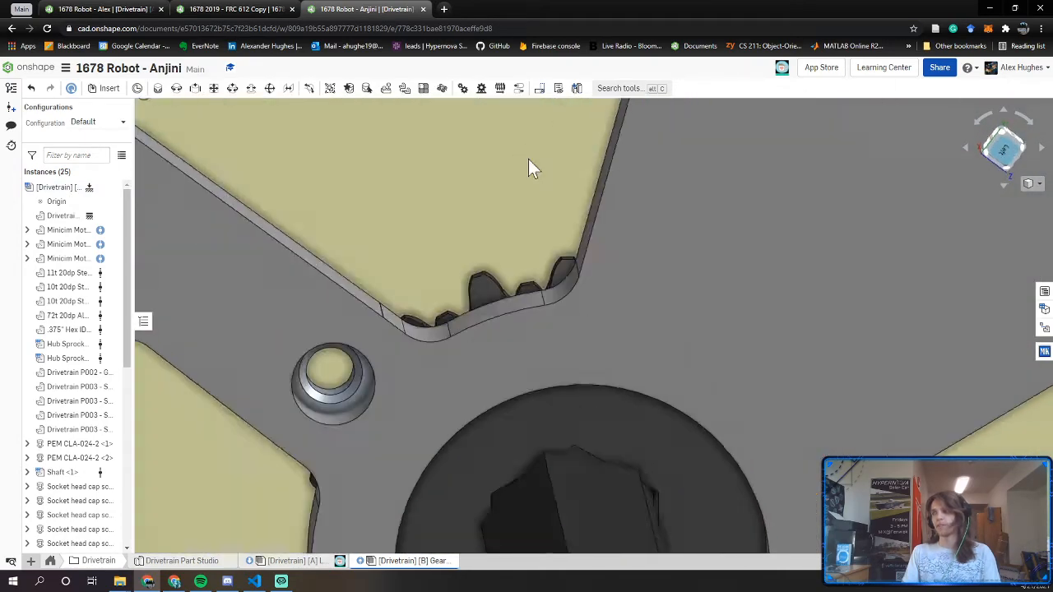
scroll(622, 329, up, 6)
right_drag(686, 335, 783, 344)
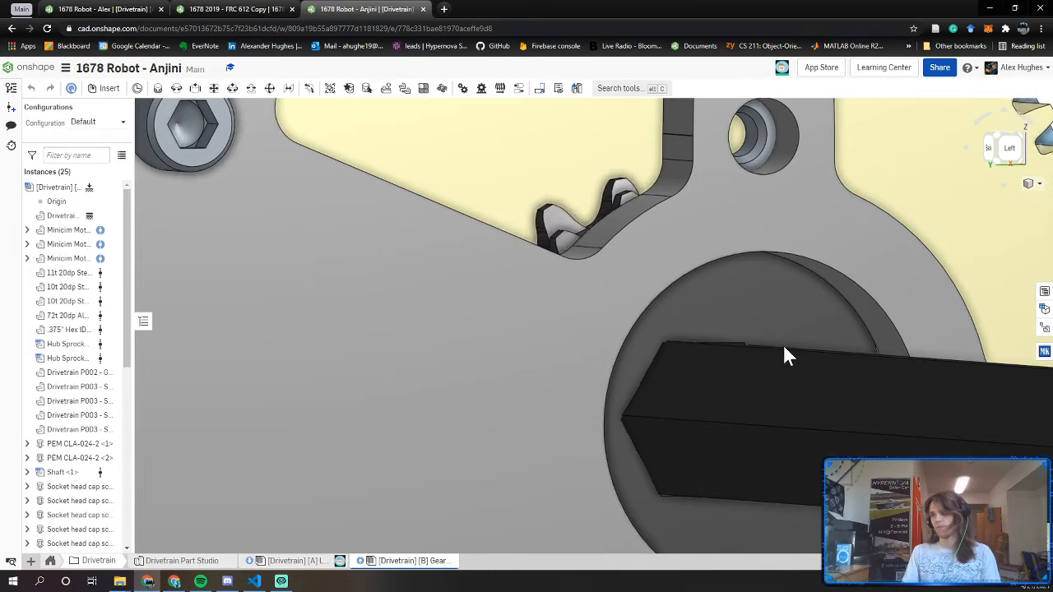
right_drag(726, 325, 736, 330)
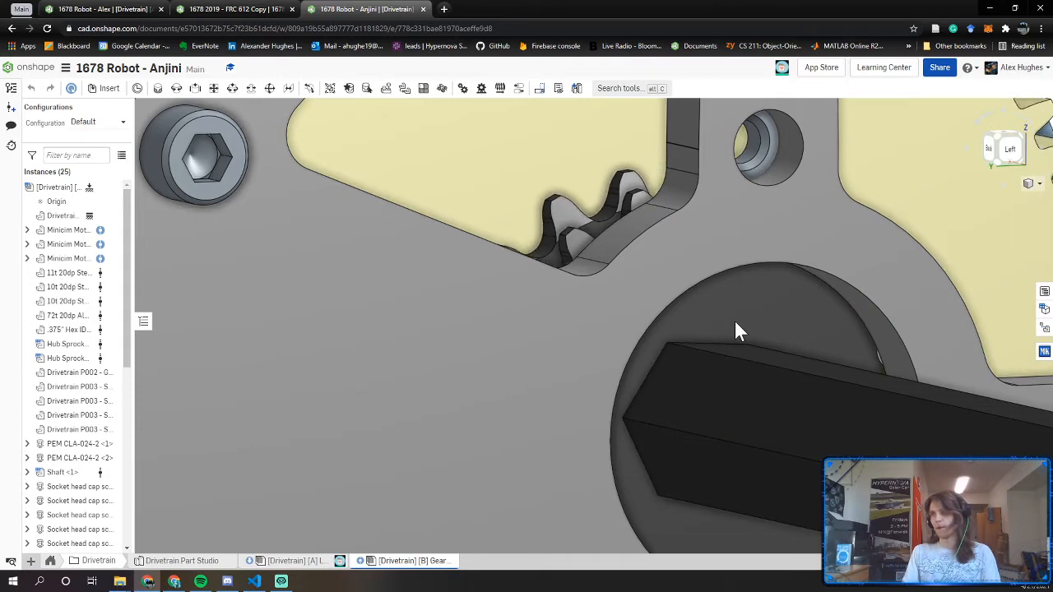
scroll(712, 343, up, 5)
scroll(680, 359, down, 8)
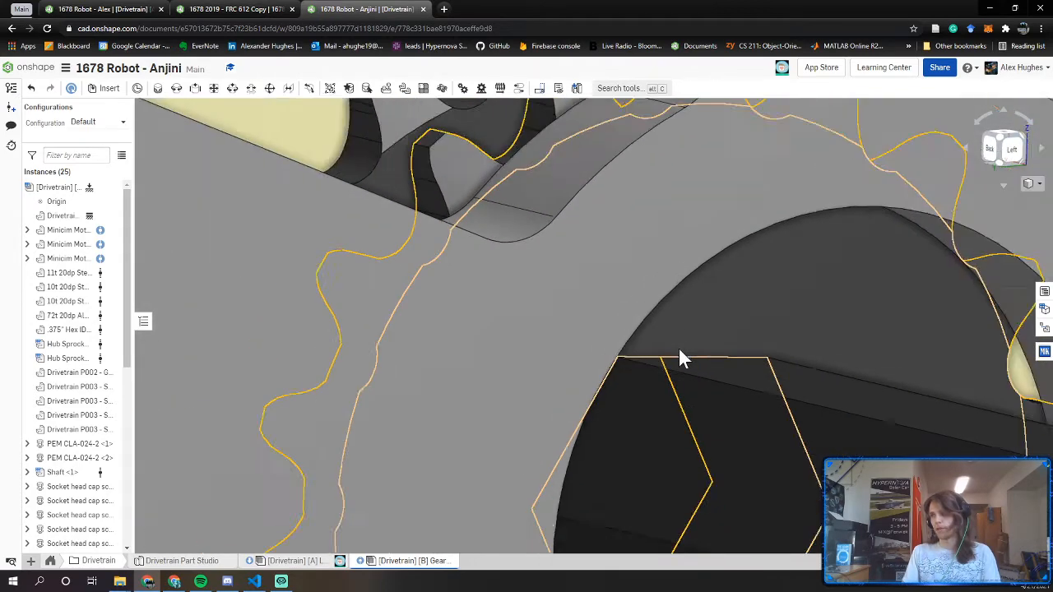
Review the hex shaft's full length, its free end and its position relative to the gearbox plates from several sides
right_drag(682, 357, 314, 298)
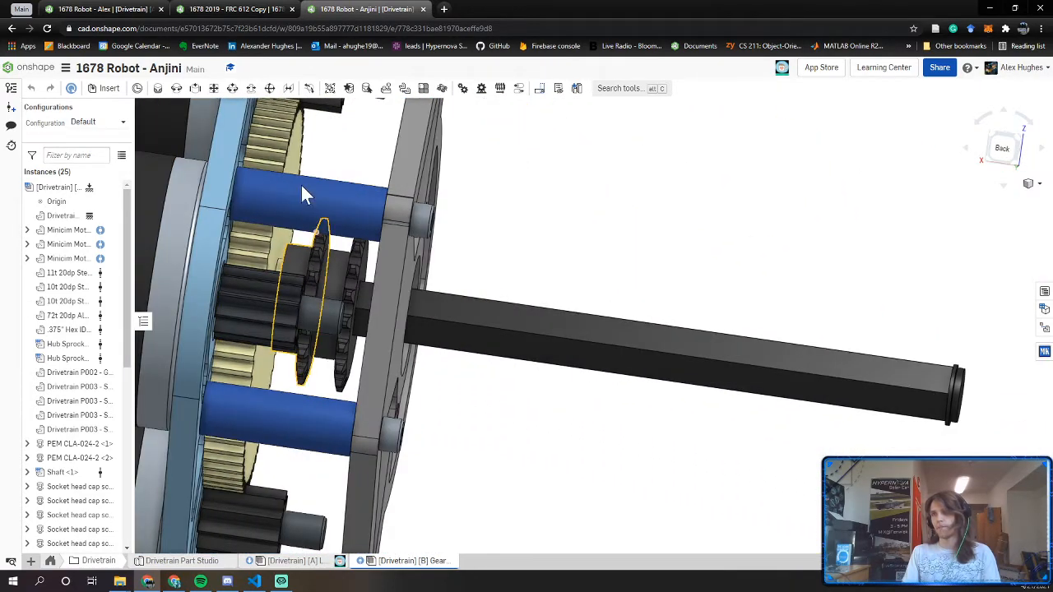
right_drag(561, 331, 437, 274)
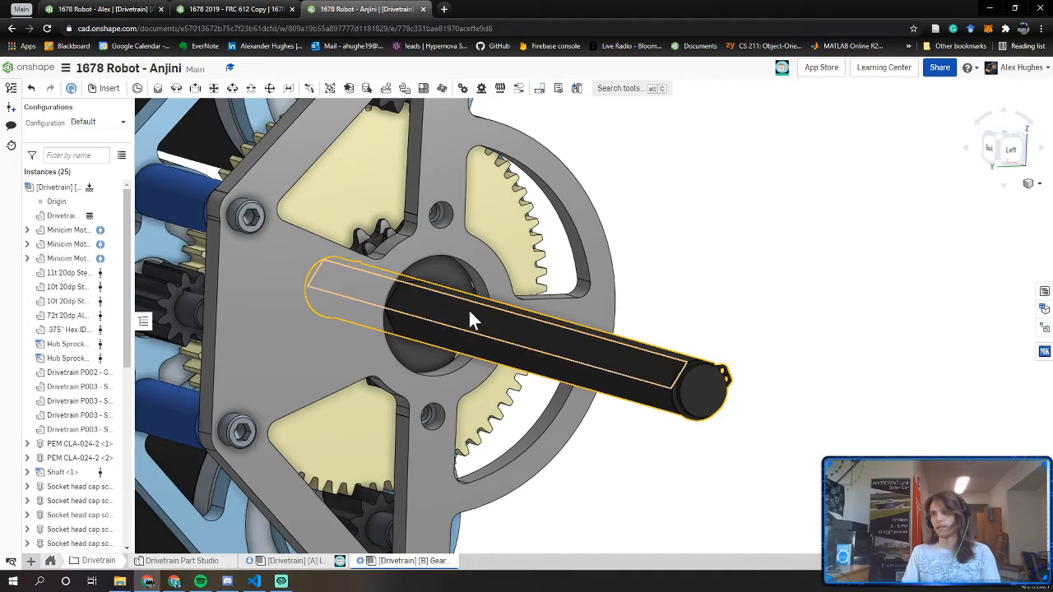
scroll(416, 292, up, 5)
scroll(415, 288, down, 10)
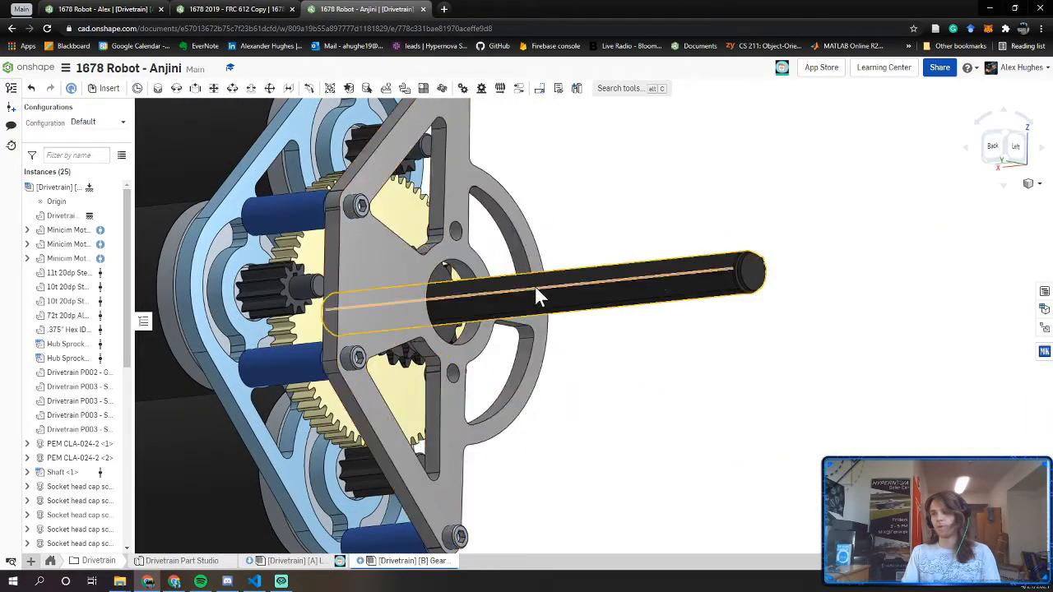
right_drag(677, 273, 483, 302)
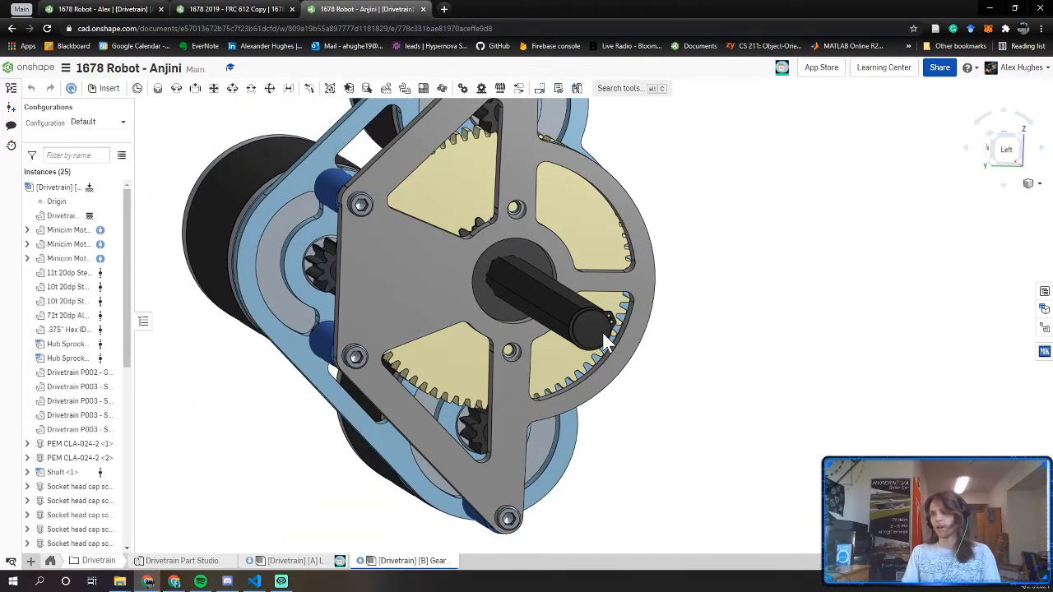
right_drag(486, 182, 532, 180)
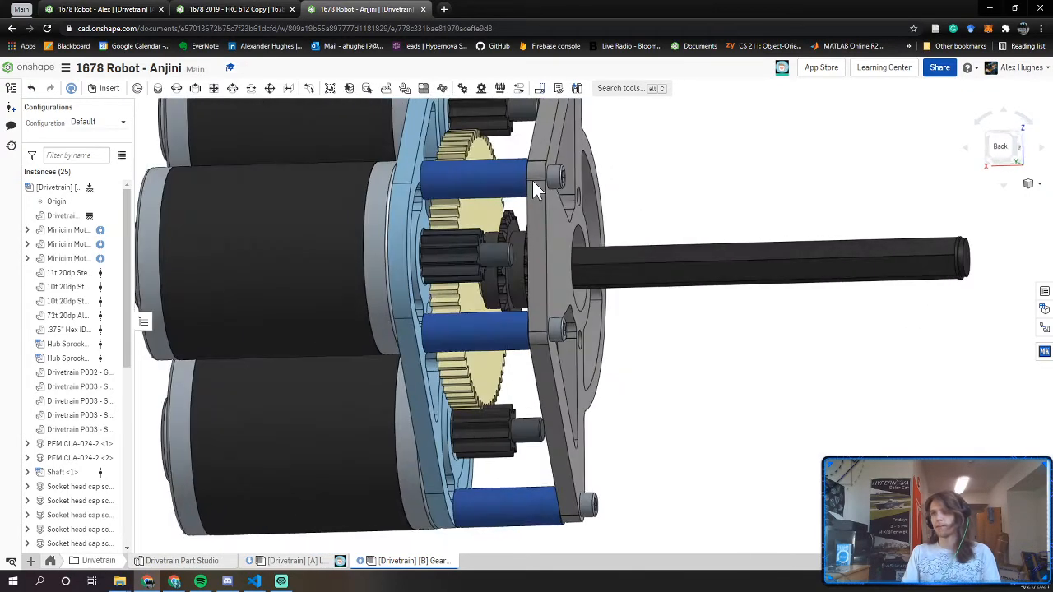
Select the hub sprocket and compare its hex bore orientation with the shaft
scroll(496, 241, up, 4)
right_drag(483, 235, 430, 255)
scroll(527, 300, up, 5)
scroll(551, 321, up, 1)
right_drag(550, 322, 522, 323)
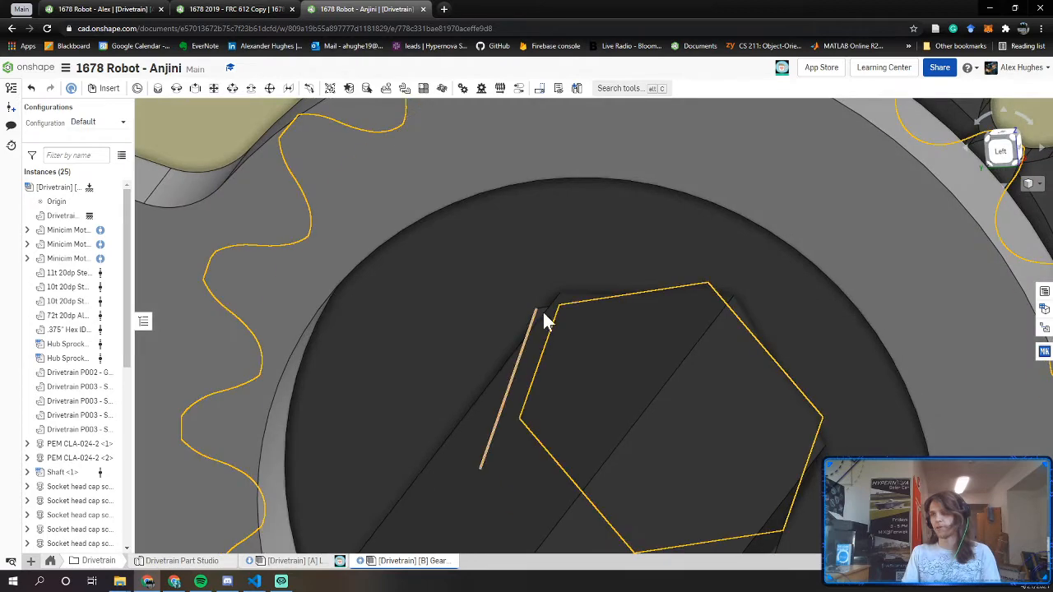
scroll(539, 320, up, 3)
scroll(542, 318, down, 2)
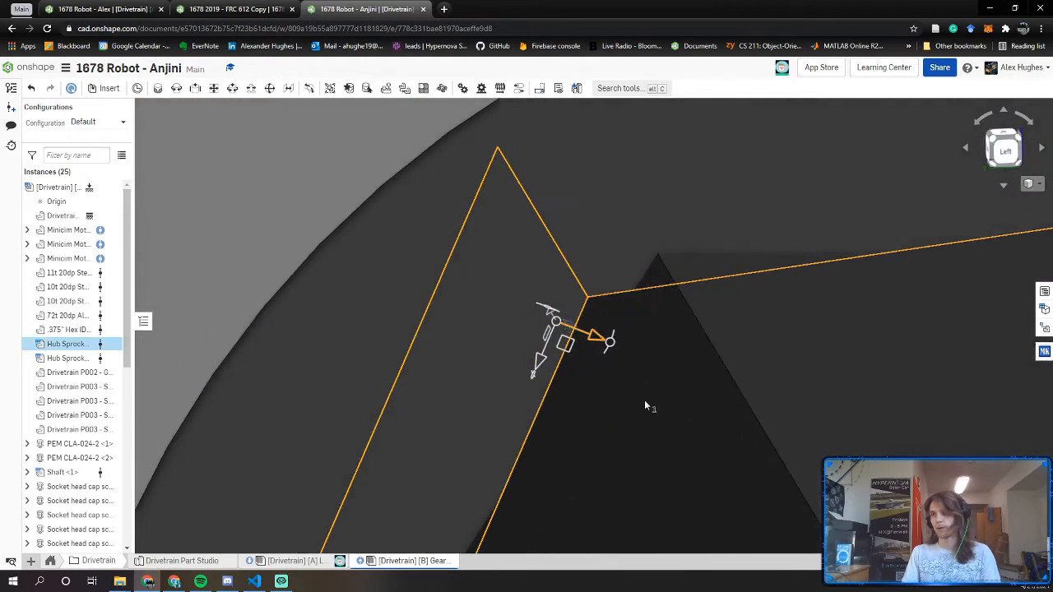
scroll(544, 365, down, 6)
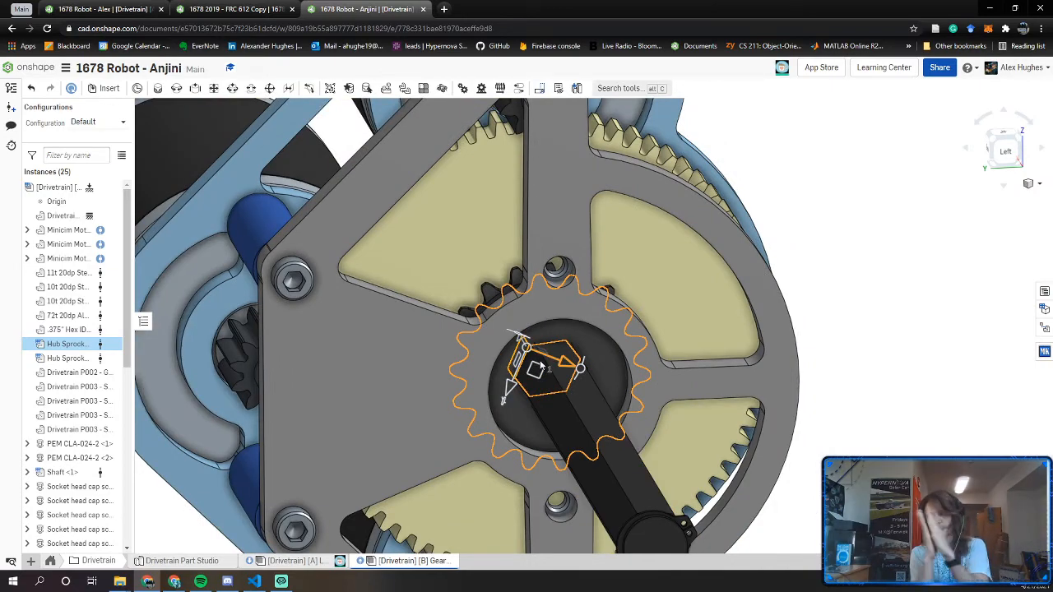
Examine up close how the hex shaft's flats line up with the bore behind the outer gearbox plate
scroll(541, 368, down, 3)
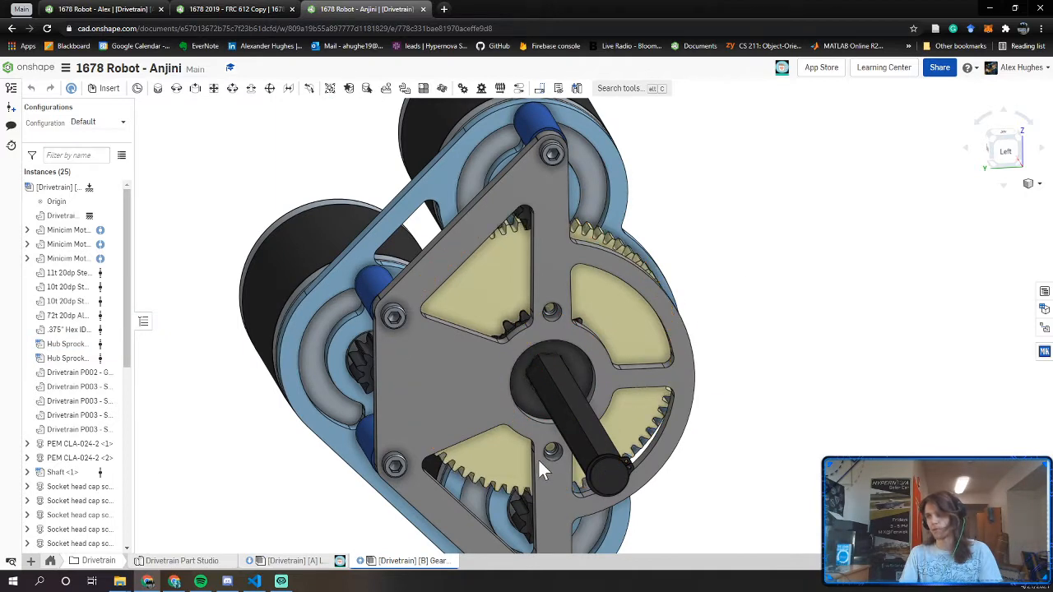
drag(535, 286, 618, 405)
scroll(515, 380, up, 10)
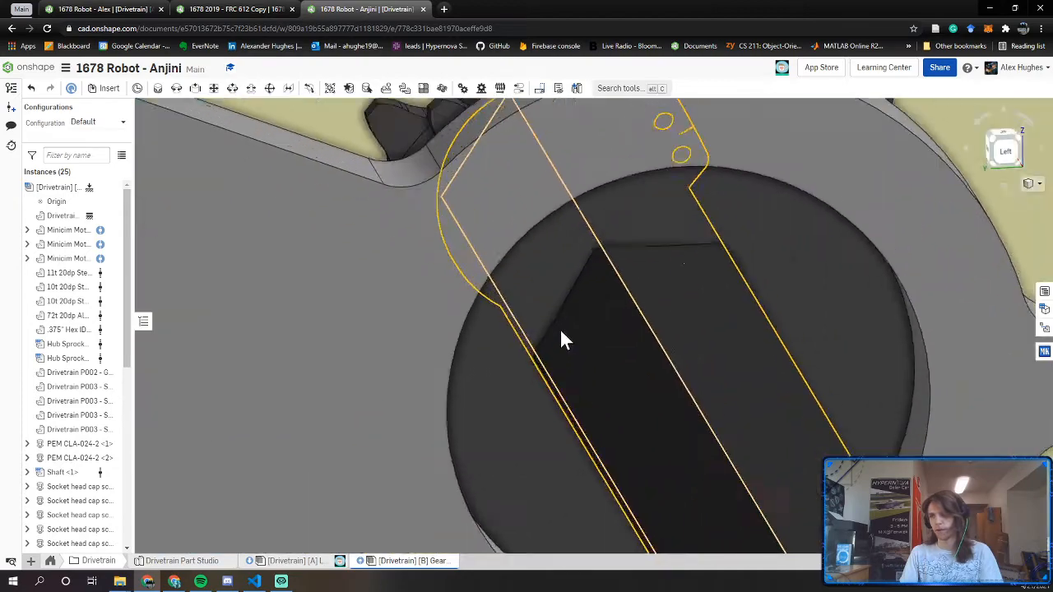
scroll(580, 315, down, 8)
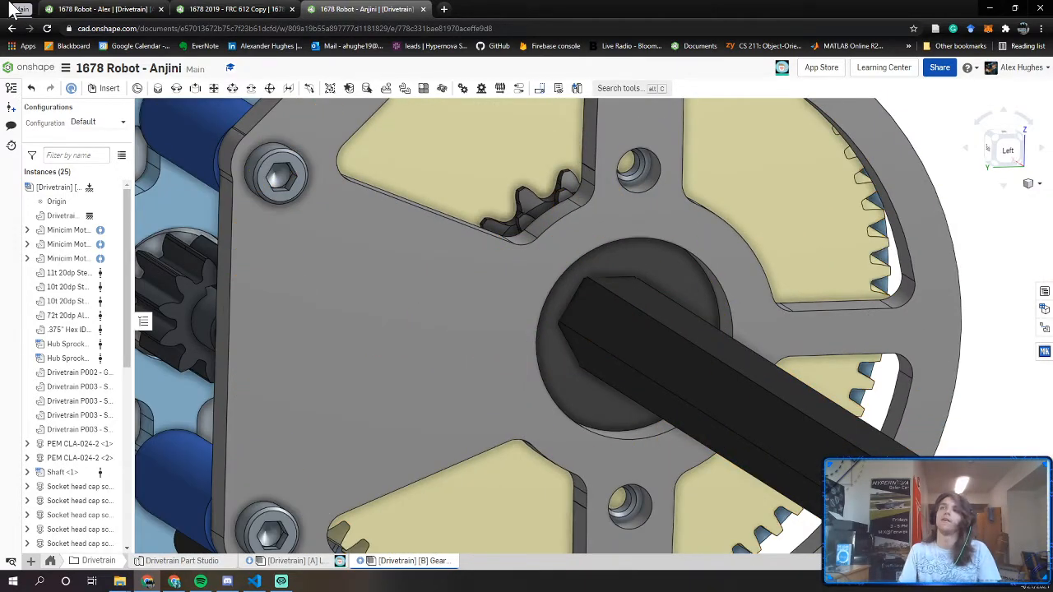
Switch to the reference left drive rail and inspect its gearbox sprockets, spacers and large gear, plus the wheel side
click(166, 5)
scroll(475, 258, down, 7)
right_drag(474, 262, 458, 257)
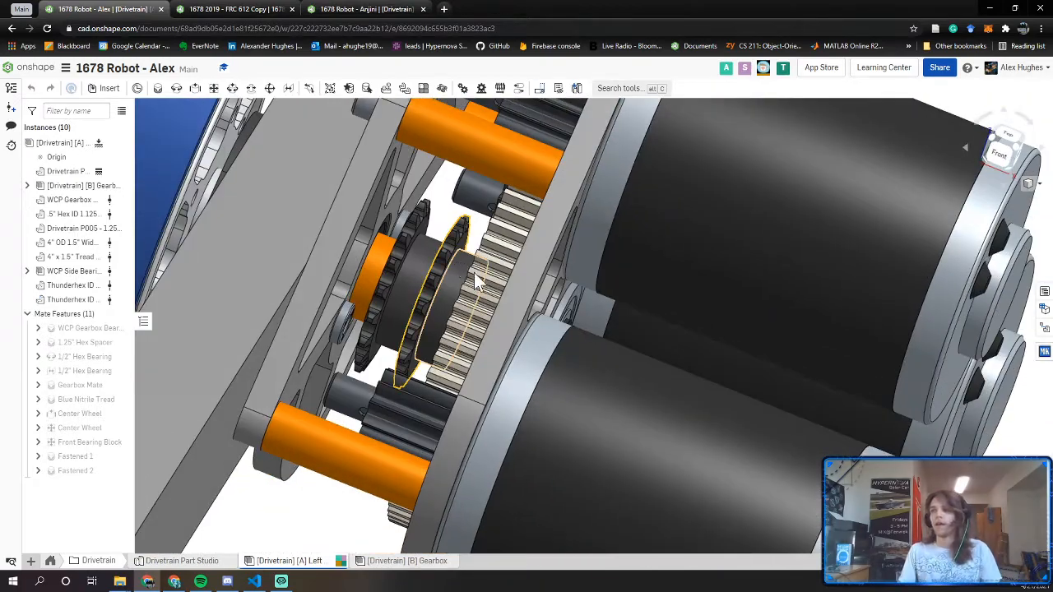
middle_drag(472, 271, 570, 333)
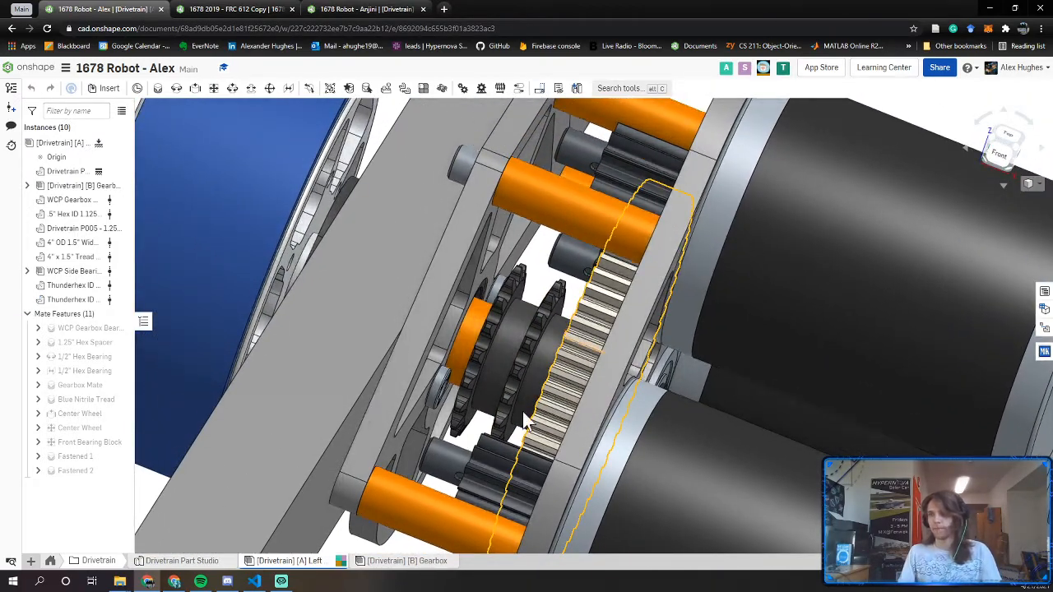
scroll(446, 391, down, 6)
right_drag(444, 422, 526, 413)
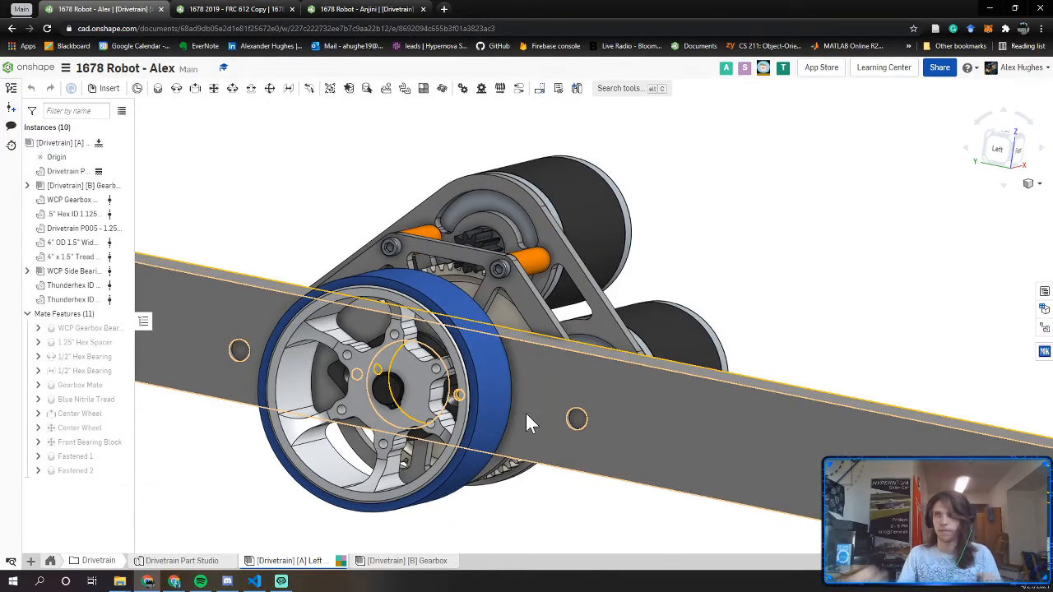
Open the document list in a new browser tab from the team member's gearbox, and view the whole reference left drive rail
click(362, 9)
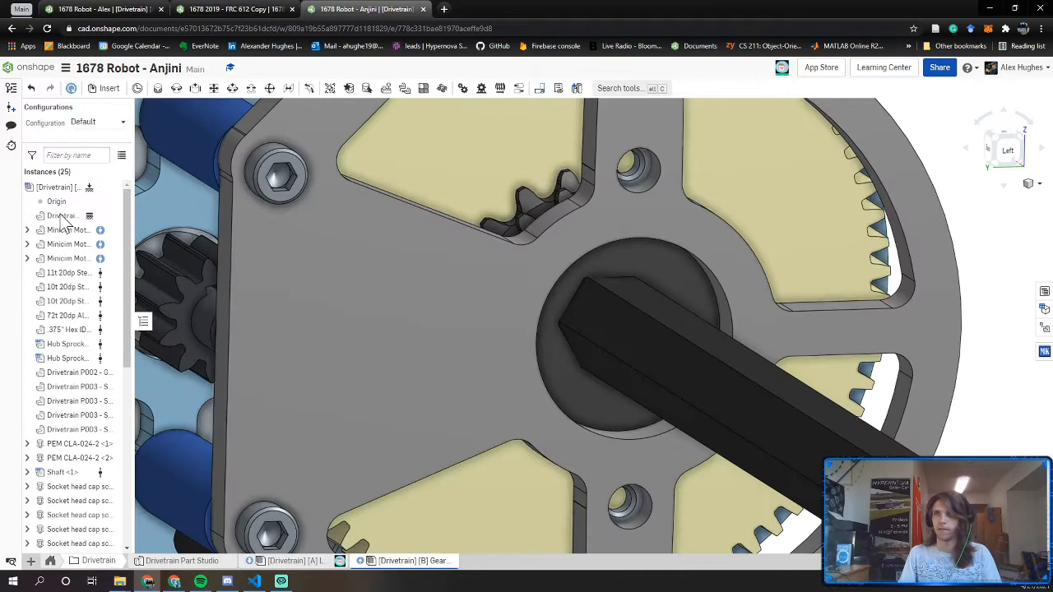
middle_click(45, 66)
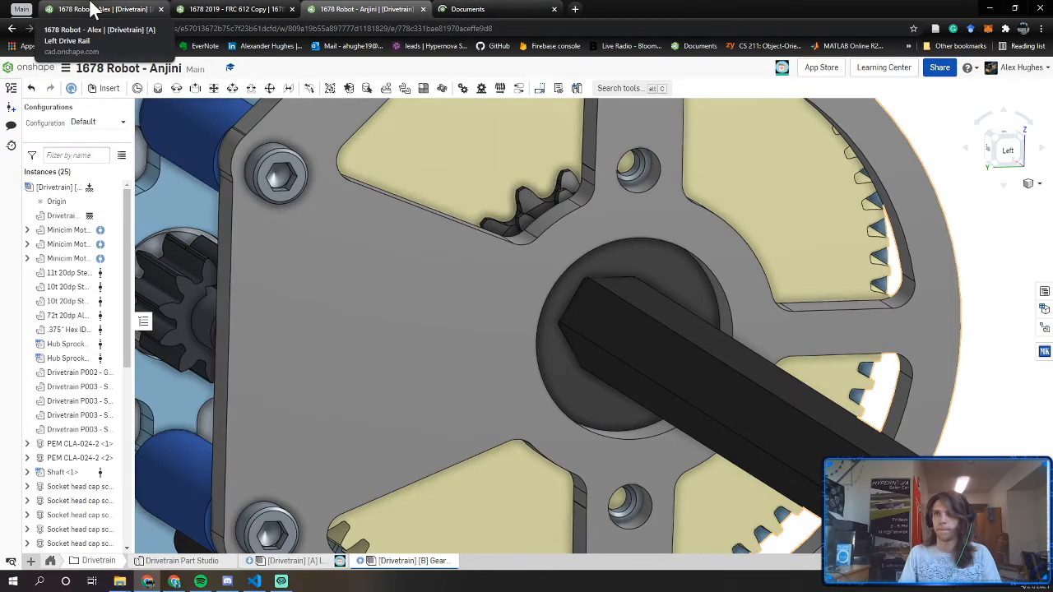
click(93, 9)
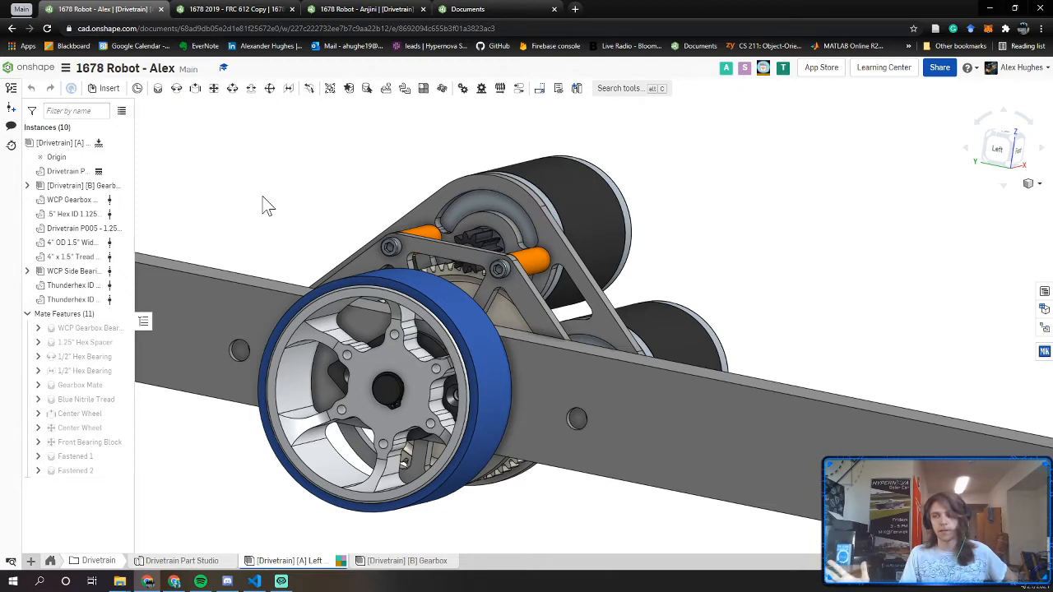
scroll(370, 271, down, 5)
right_drag(373, 273, 356, 274)
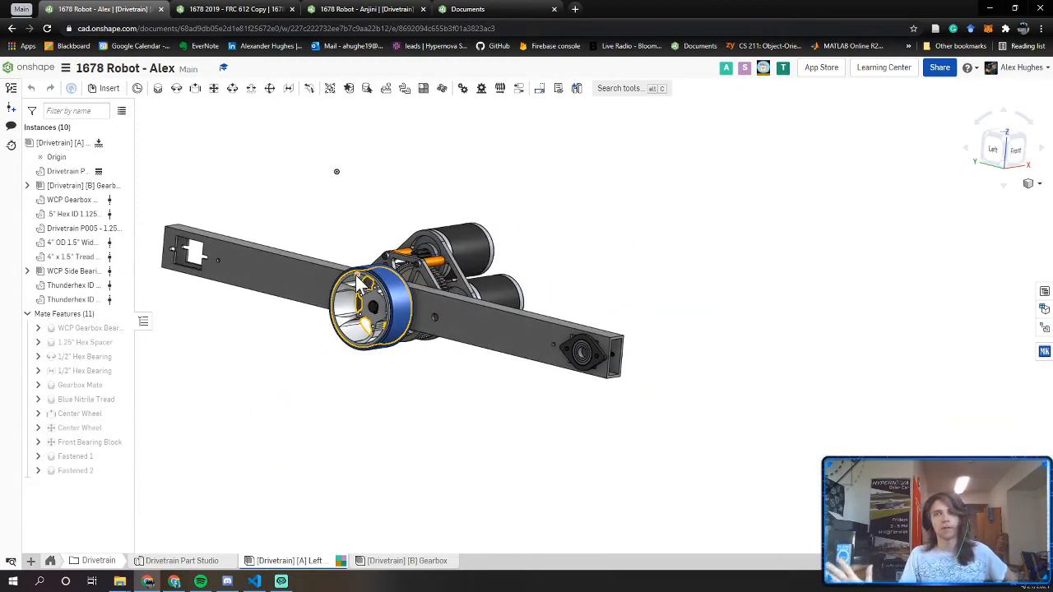
Expand the teams in the document list and open the FRC 612 CAD Meetings team
click(466, 9)
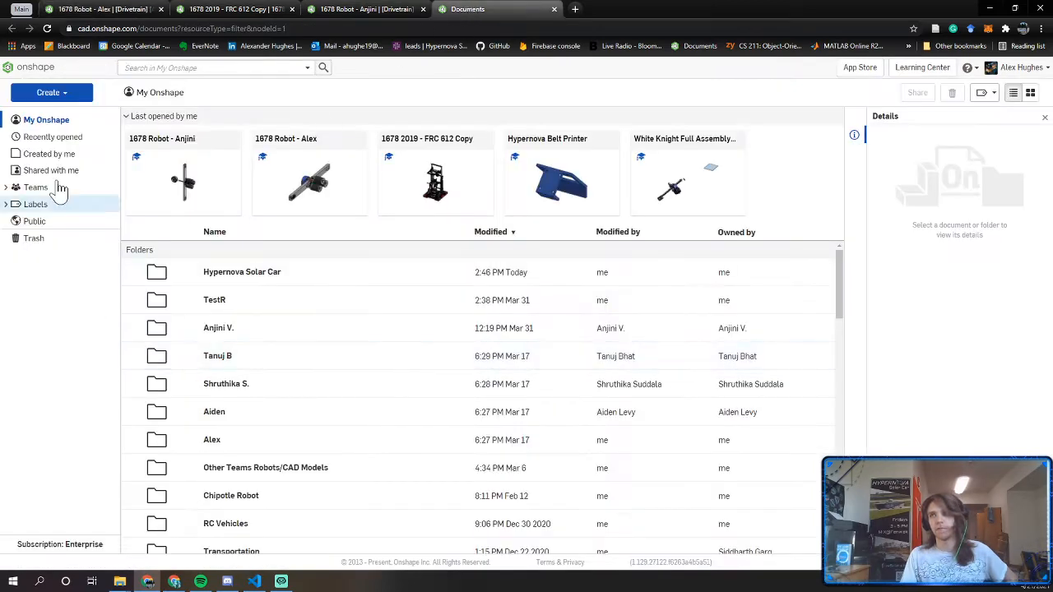
click(368, 10)
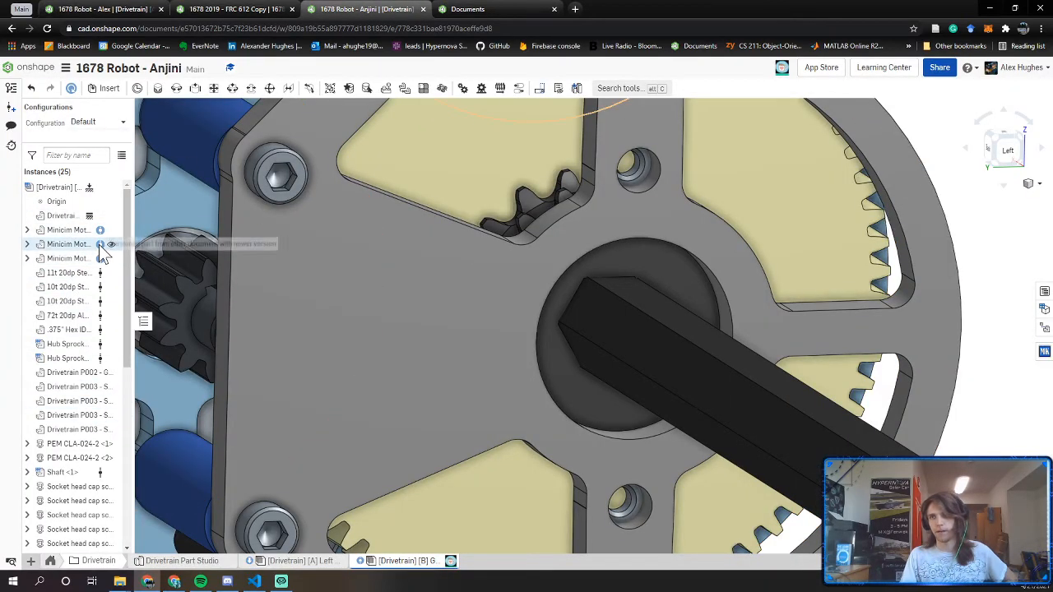
click(476, 9)
click(70, 190)
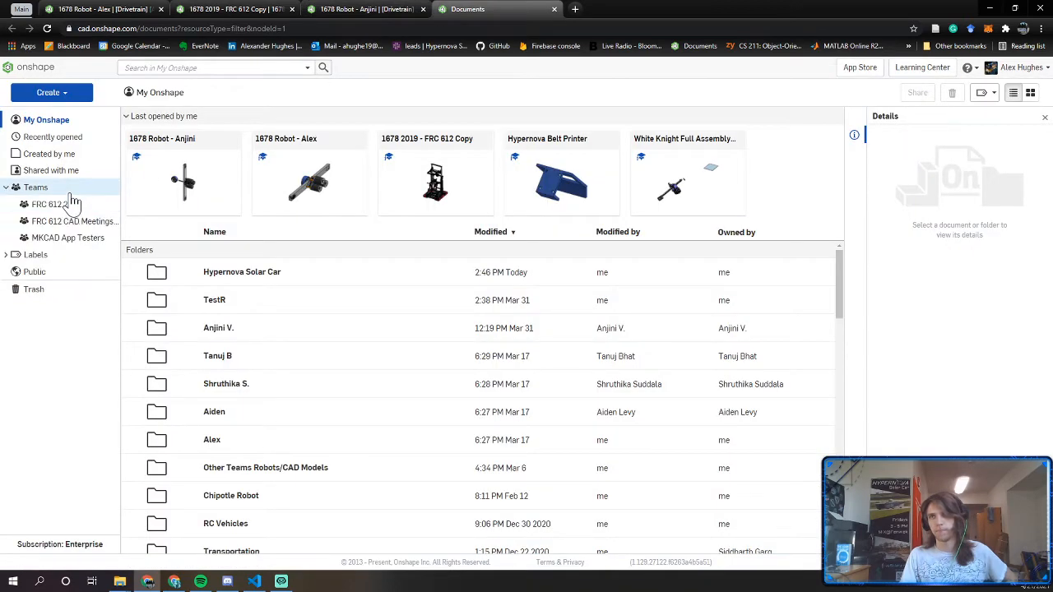
click(73, 221)
Return to the reference left drive rail and view it from the motor side
click(88, 9)
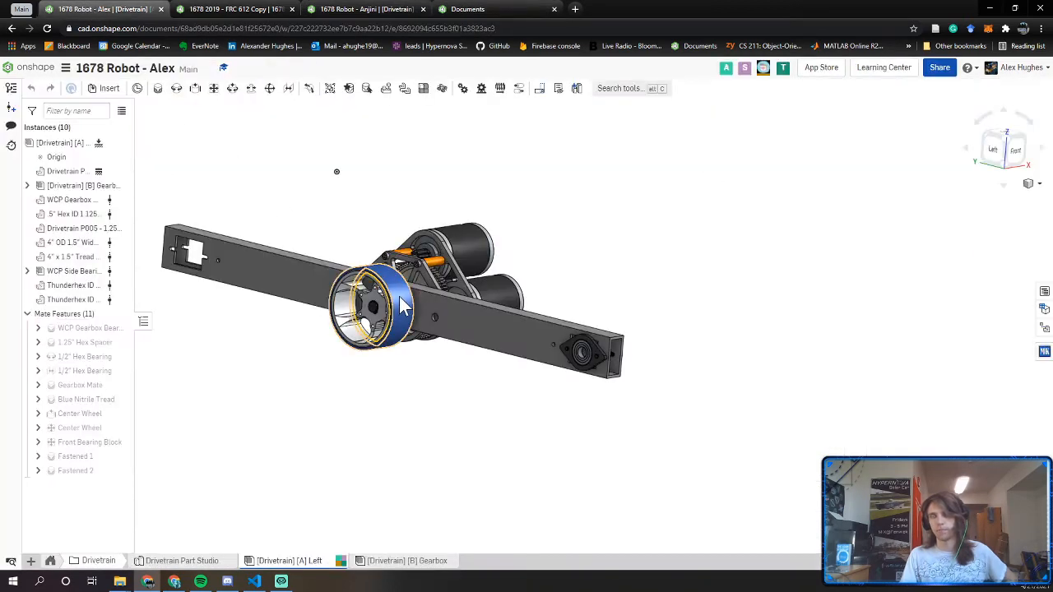
middle_drag(418, 317, 511, 424)
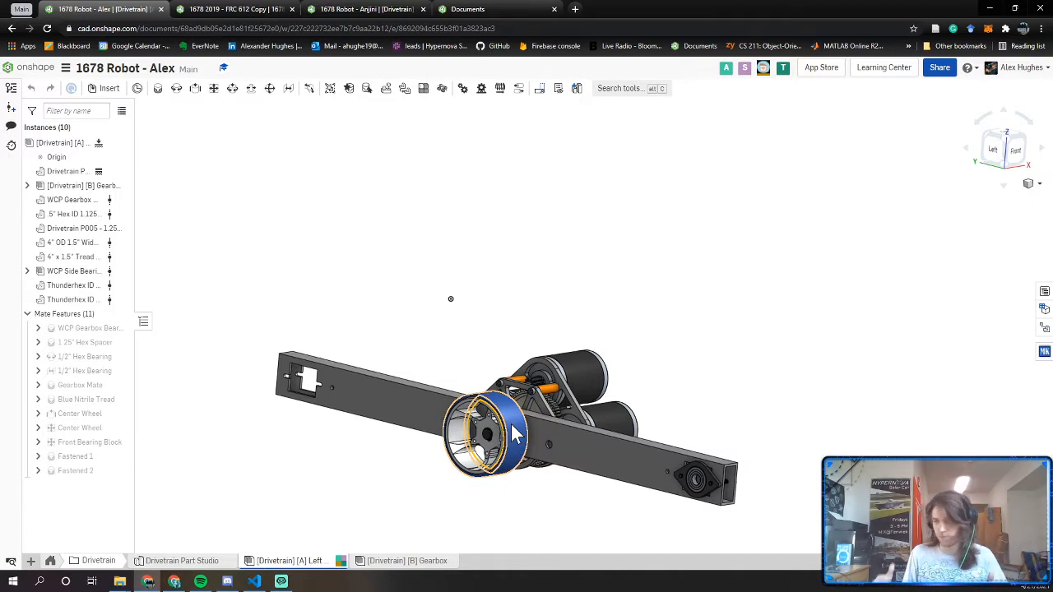
right_drag(689, 538, 588, 518)
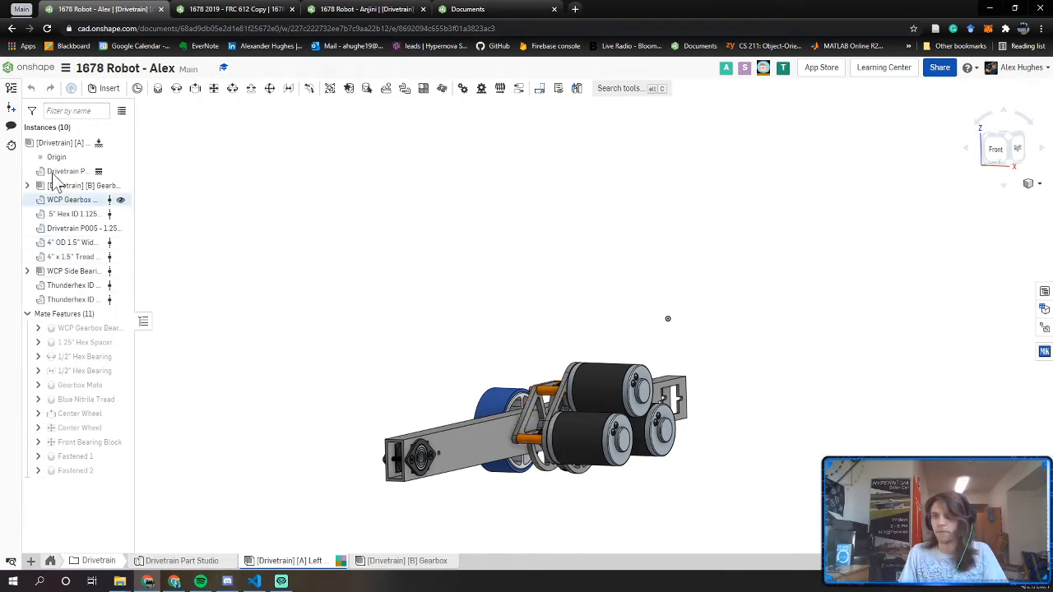
Open the reference gearbox assembly and bring up the configuration of its hex shaft
click(399, 563)
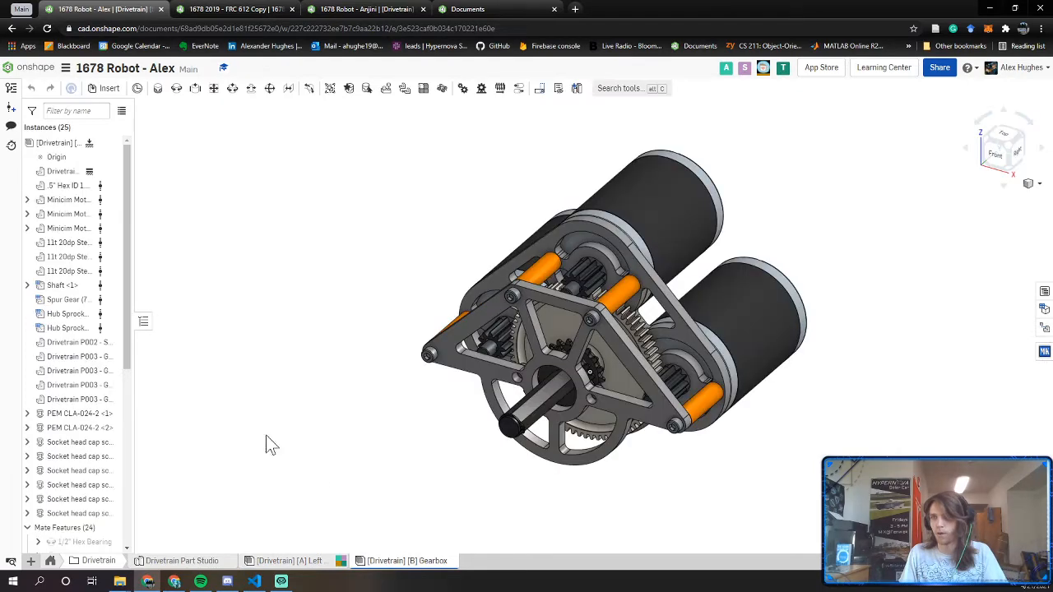
right_click(524, 412)
click(578, 306)
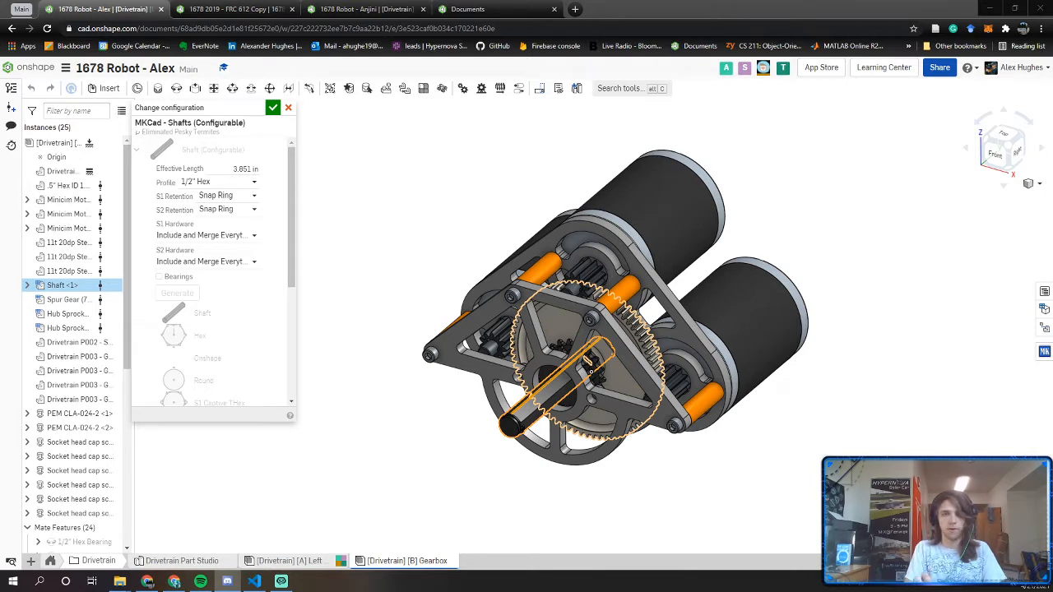
Read through the full expression behind the shaft's effective length and accept the configuration without altering it
click(235, 168)
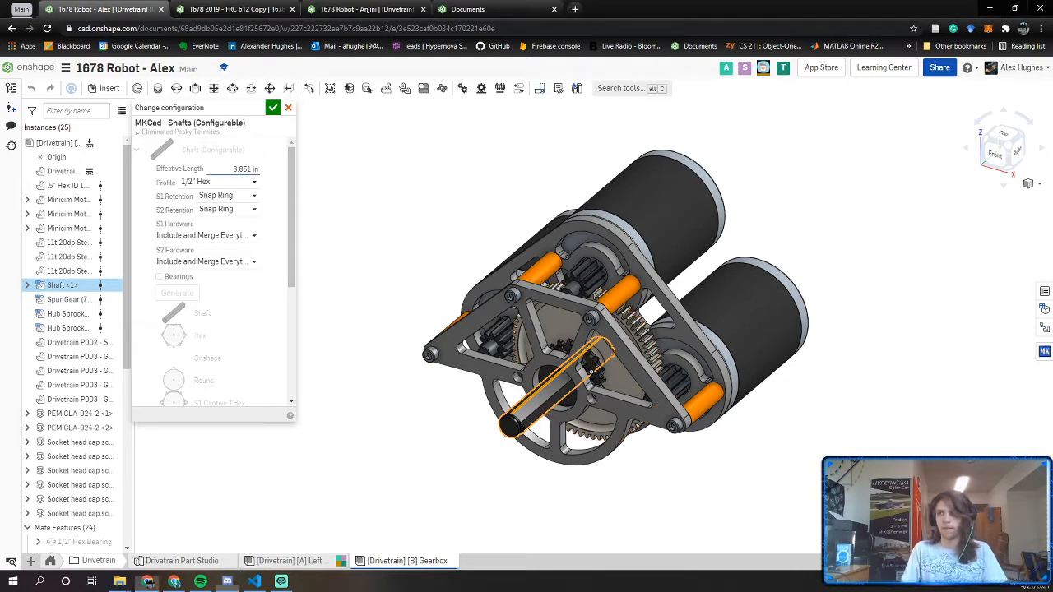
click(234, 168)
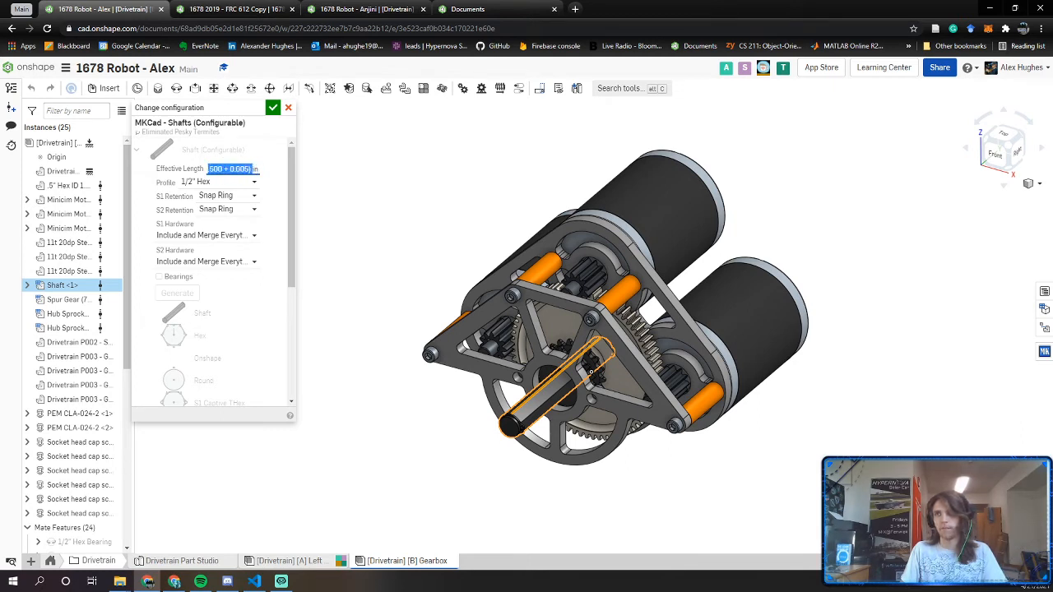
click(237, 169)
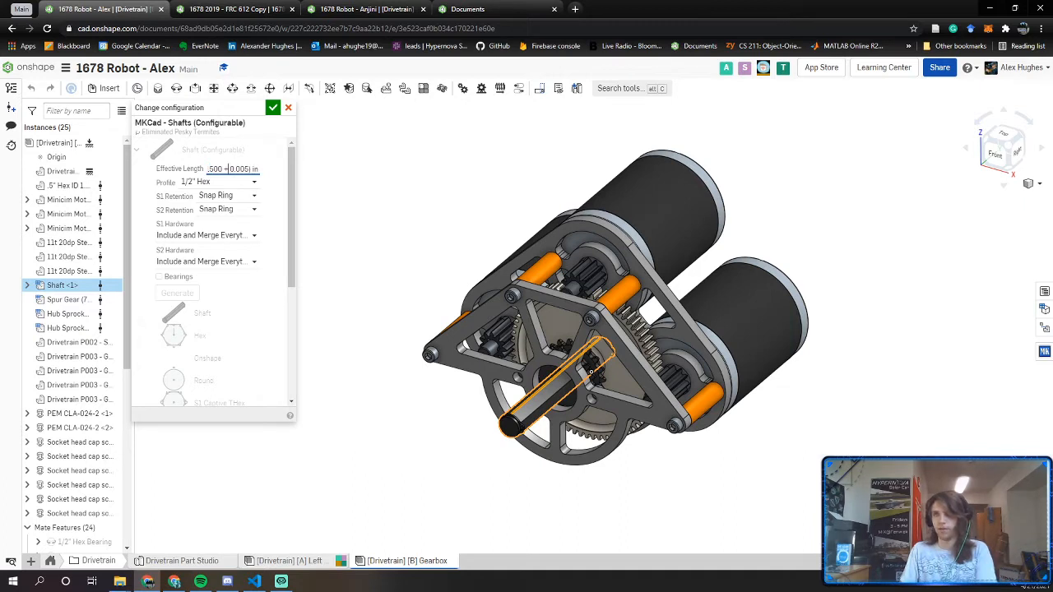
key(Left)
key(Left)
key(Left)
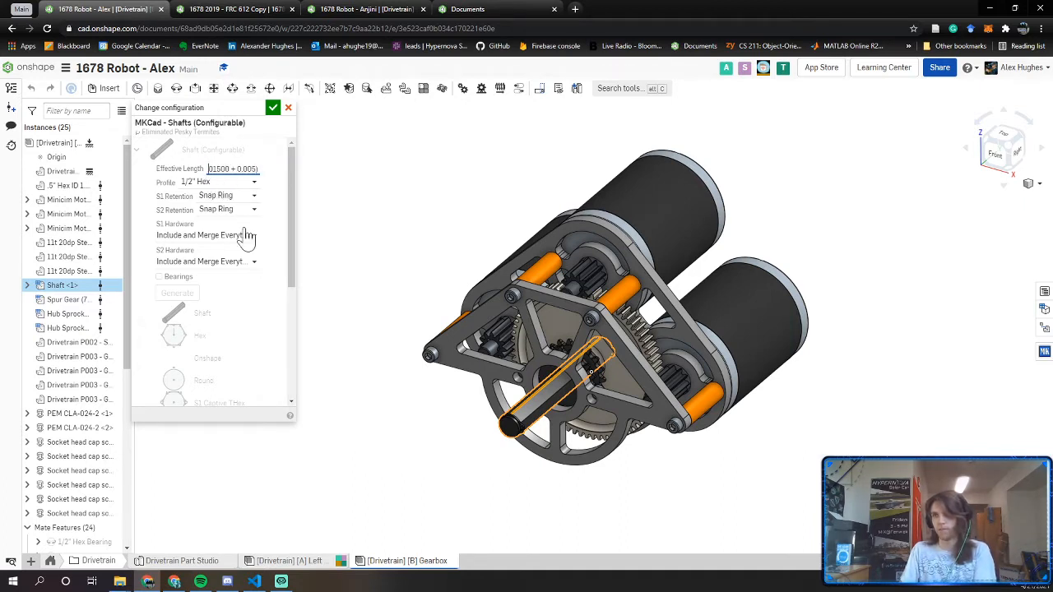
key(Left)
key(Left)
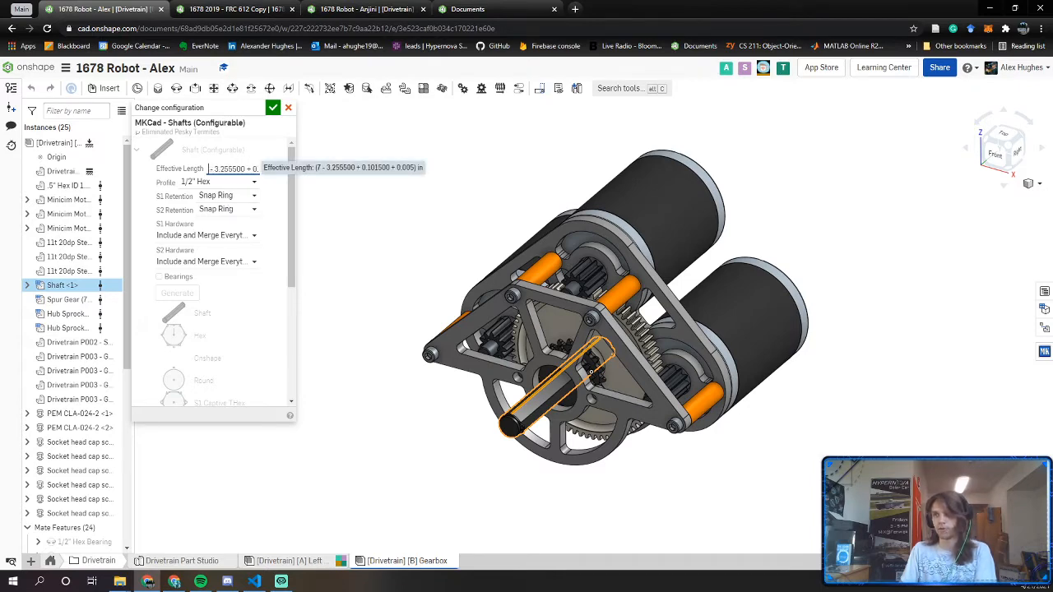
key(Left)
key(Left)
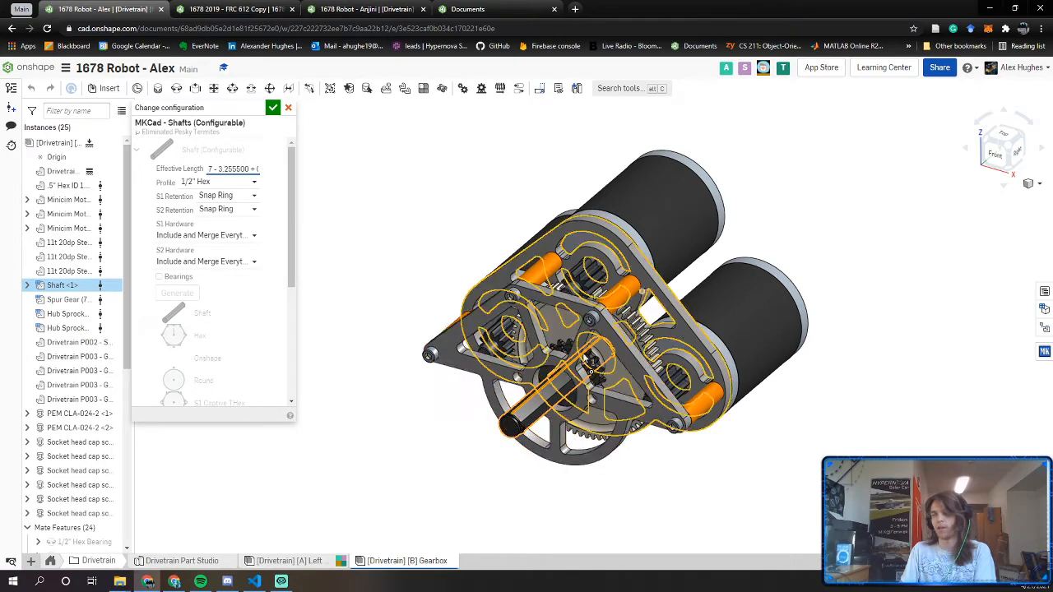
key(Left)
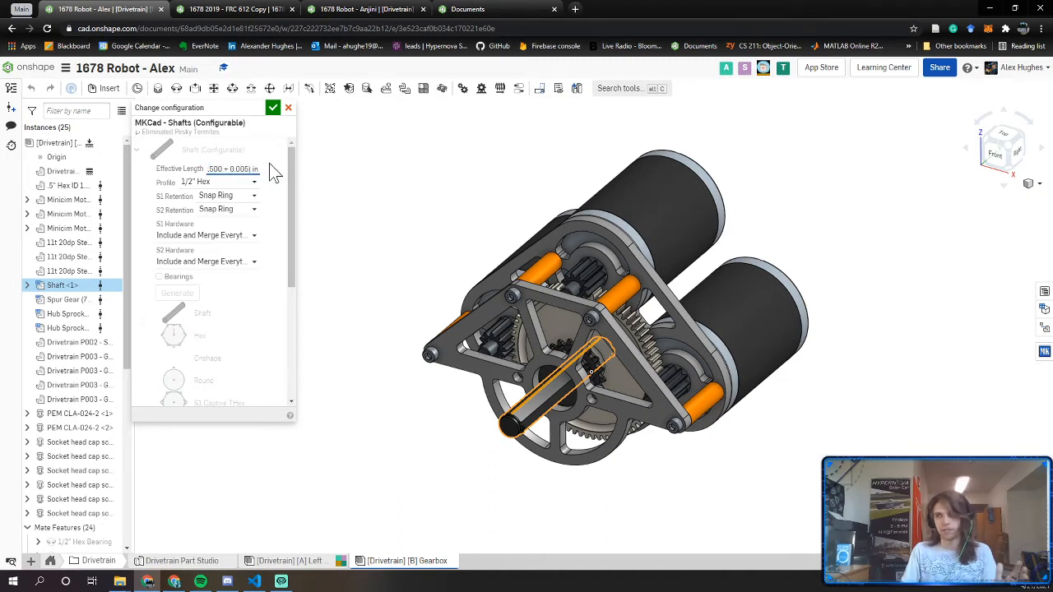
key(Return)
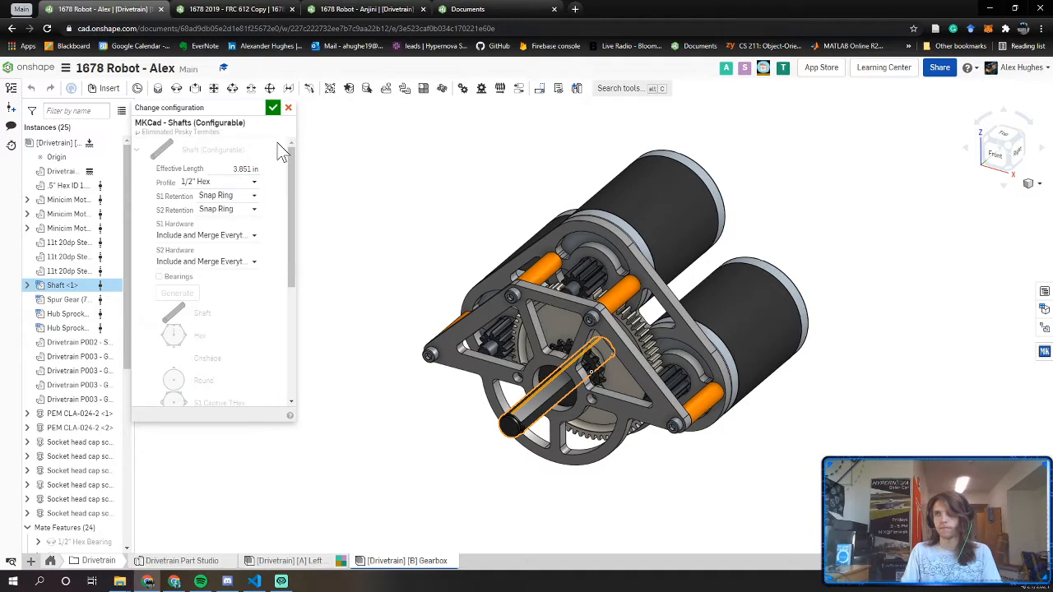
click(272, 109)
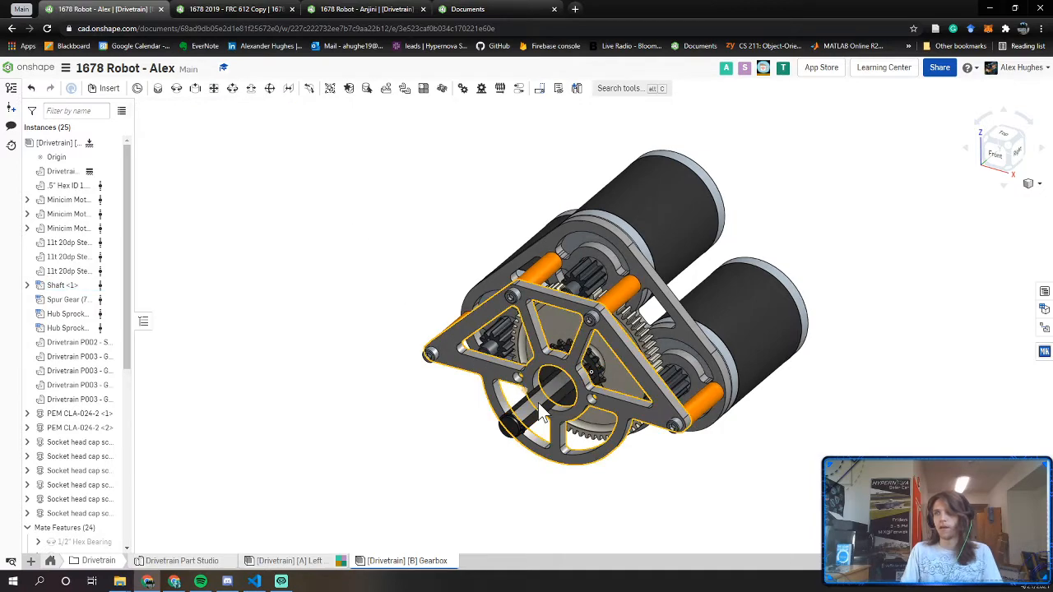
Inspect the hex shaft where it passes through the reference gearbox plates and return to the left drive rail assembly
scroll(524, 374, up, 5)
middle_drag(558, 394, 463, 365)
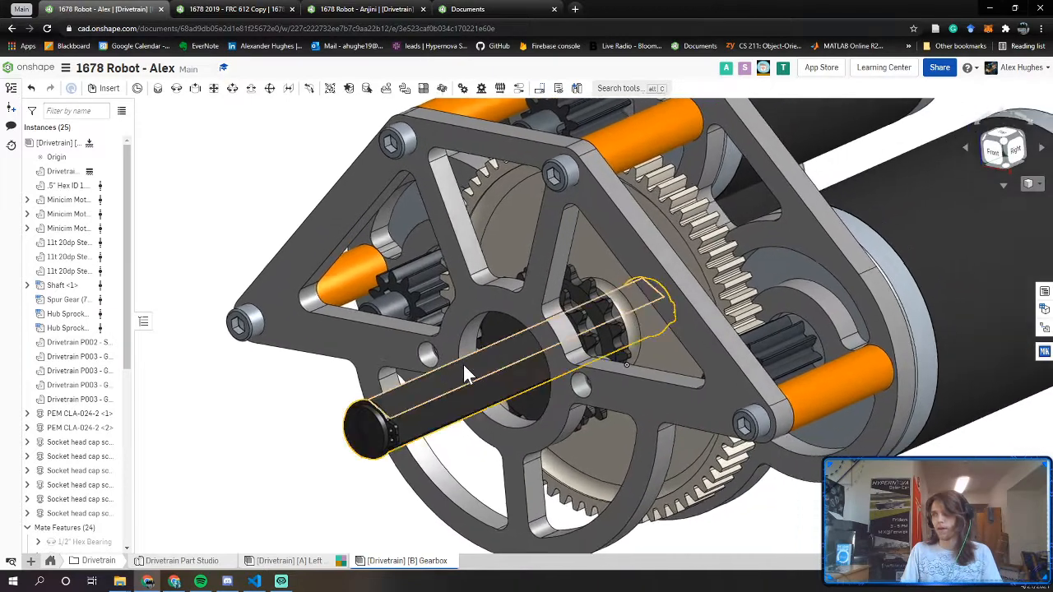
scroll(407, 425, down, 3)
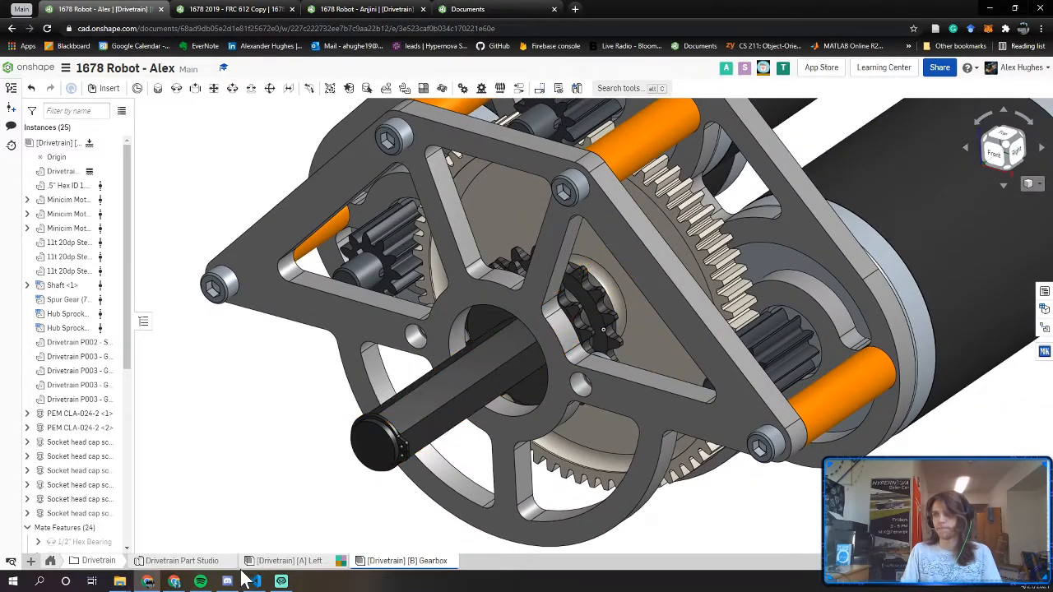
click(284, 560)
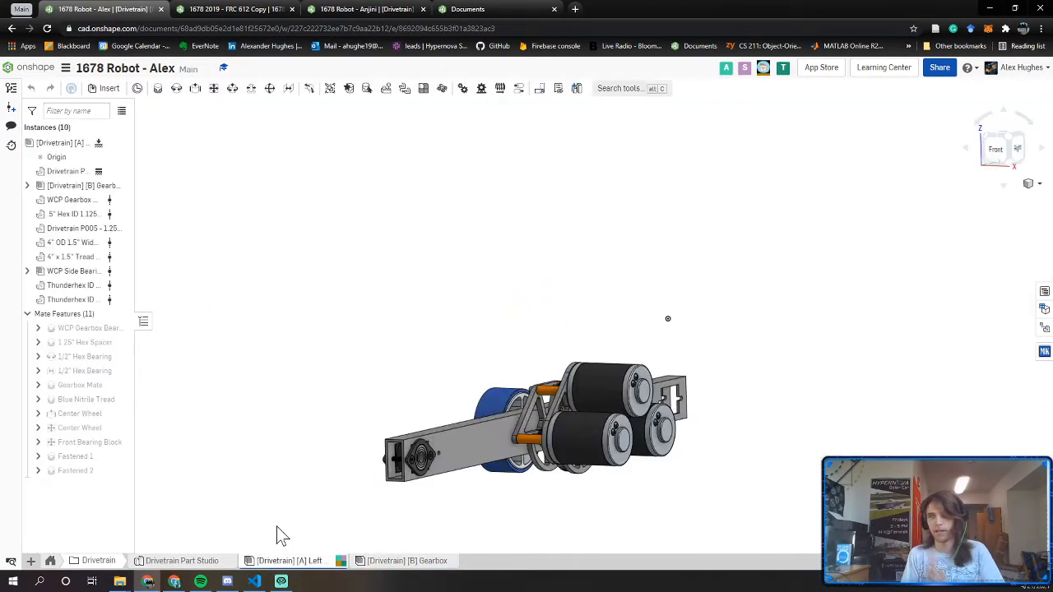
right_drag(335, 494, 331, 354)
In the 1678 2019 - FRC 612 Copy drivetrain, hide the side bumper and the two adjoining corner bumper mockups
click(229, 6)
scroll(396, 464, up, 3)
click(333, 356)
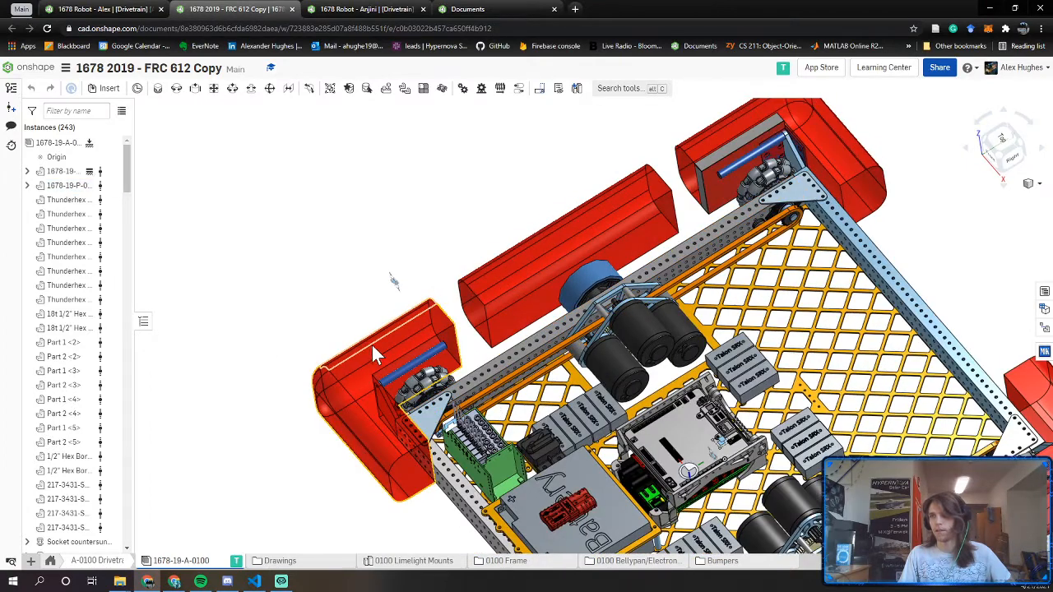
click(595, 209)
click(744, 154)
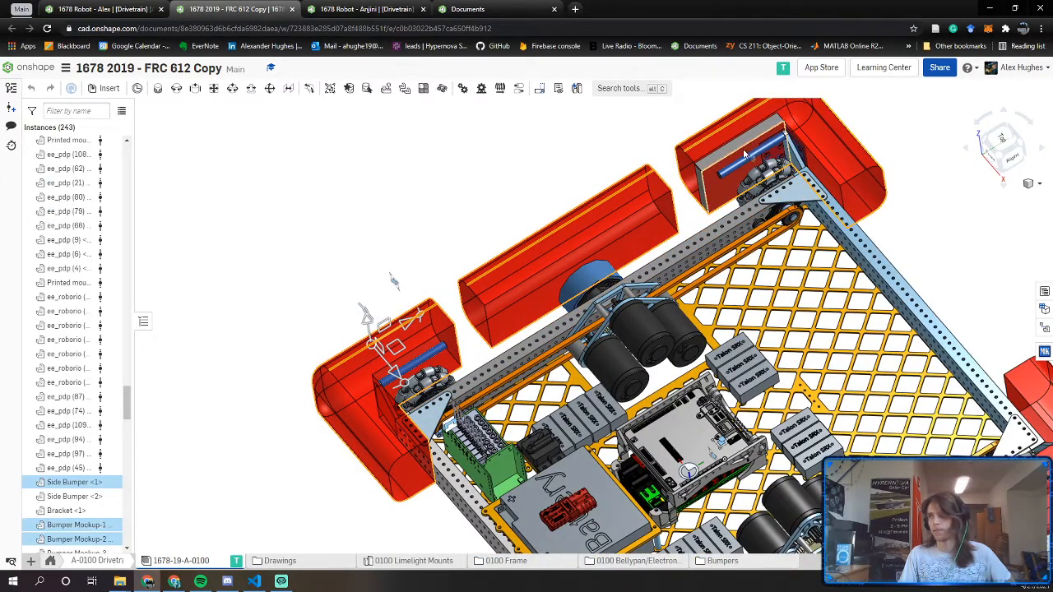
right_click(689, 154)
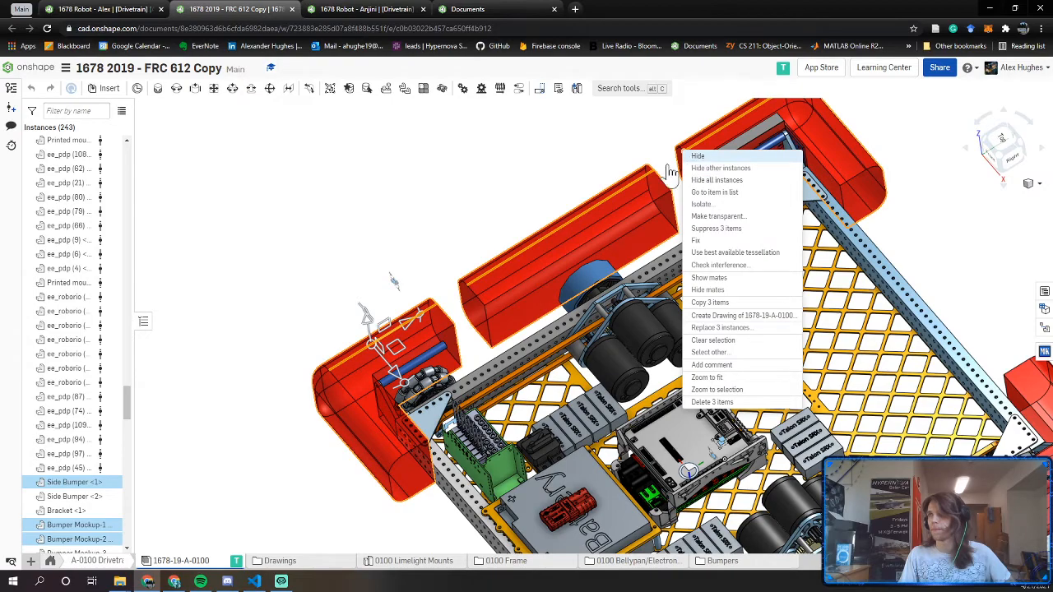
key(y)
Hide the corner bumper brackets, their mounting plates and the blue standoffs at both ends of the drivetrain's left side
scroll(378, 385, up, 2)
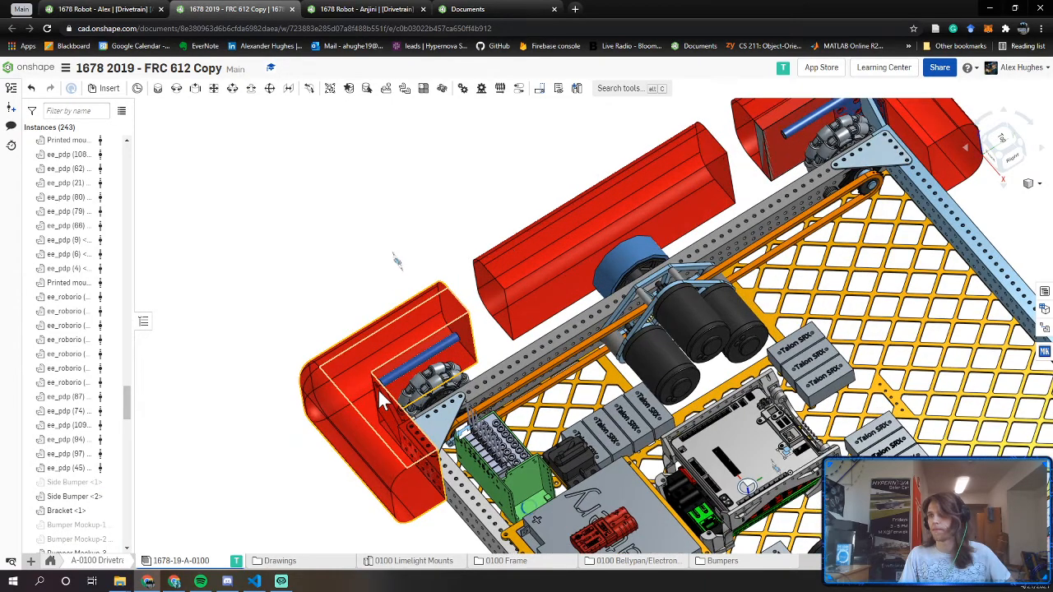
right_drag(382, 382, 403, 384)
click(404, 385)
click(385, 408)
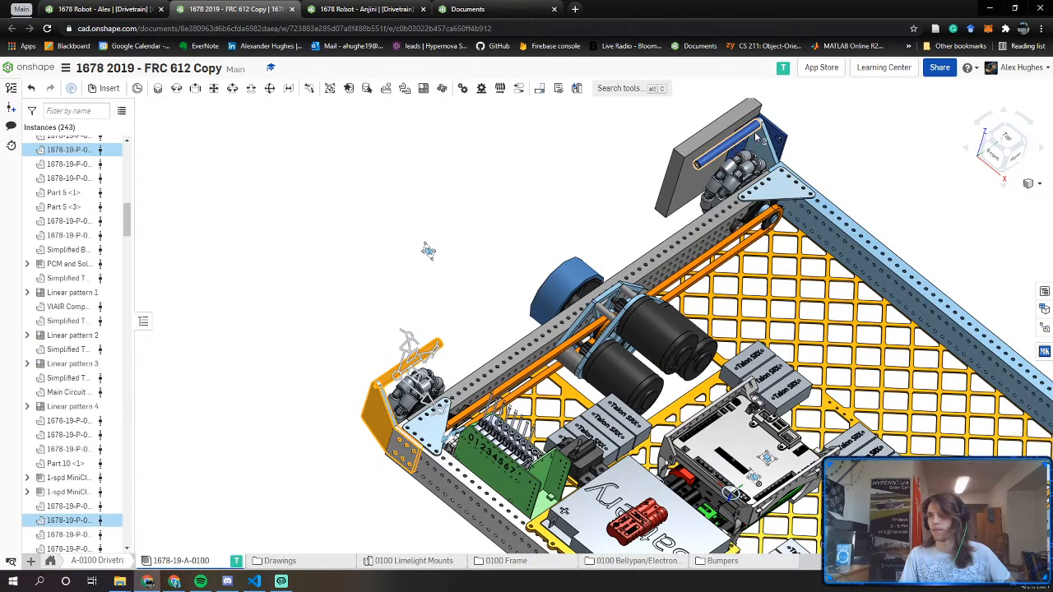
click(757, 138)
scroll(757, 137, up, 3)
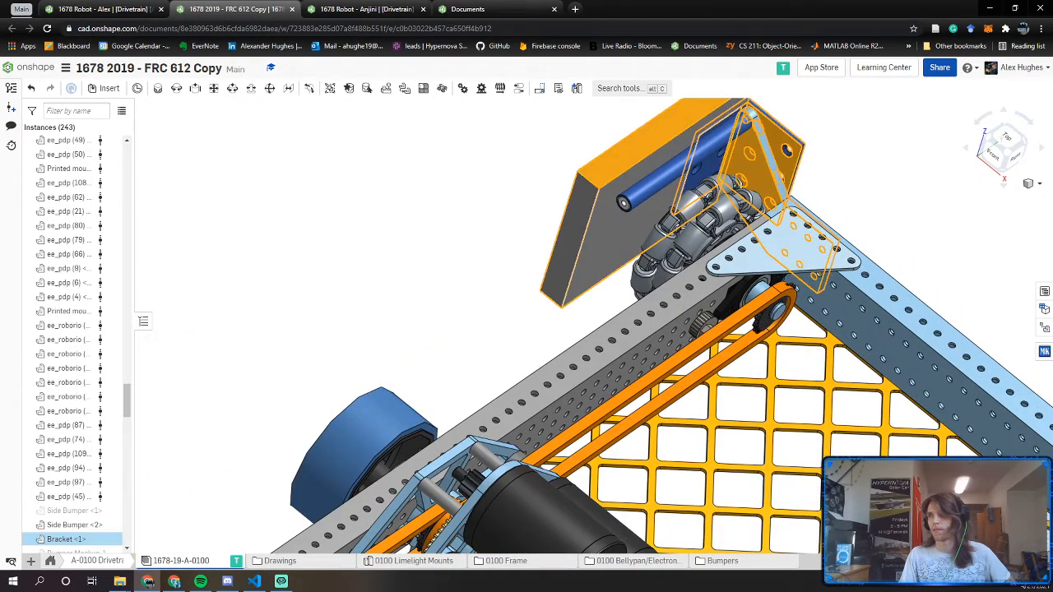
click(668, 160)
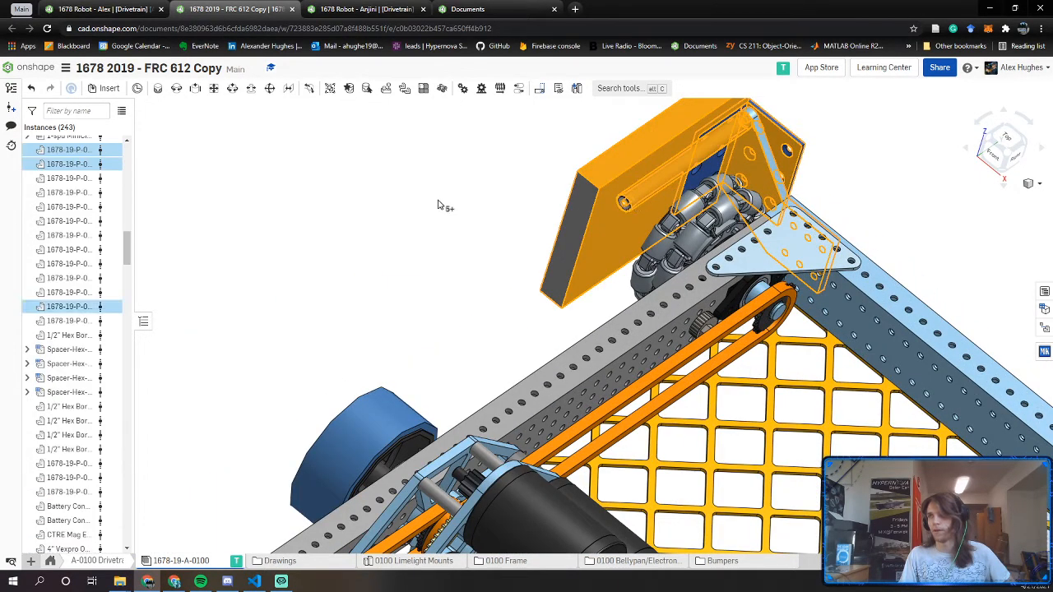
right_click(469, 201)
click(483, 207)
scroll(462, 213, down, 5)
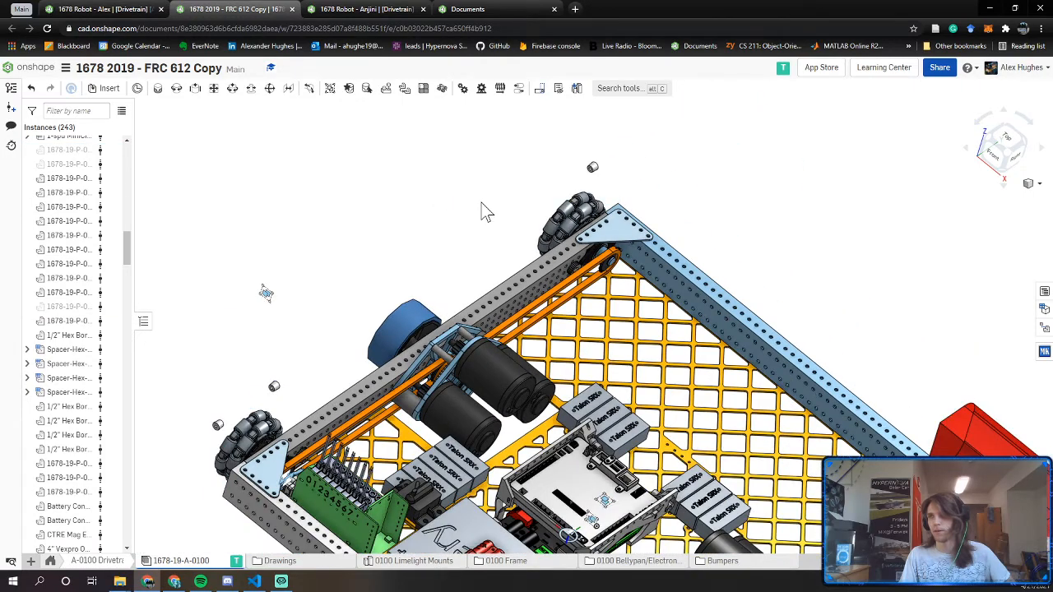
From the front view, select everything except the left drive rail with its wheels and gearbox, and hide those instances
right_drag(230, 412, 987, 216)
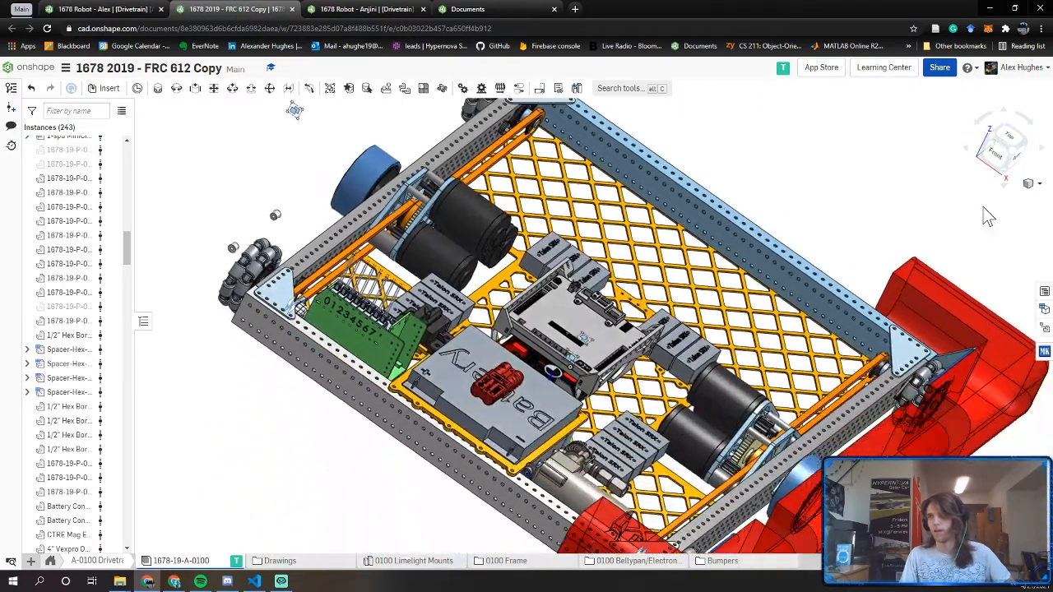
click(997, 156)
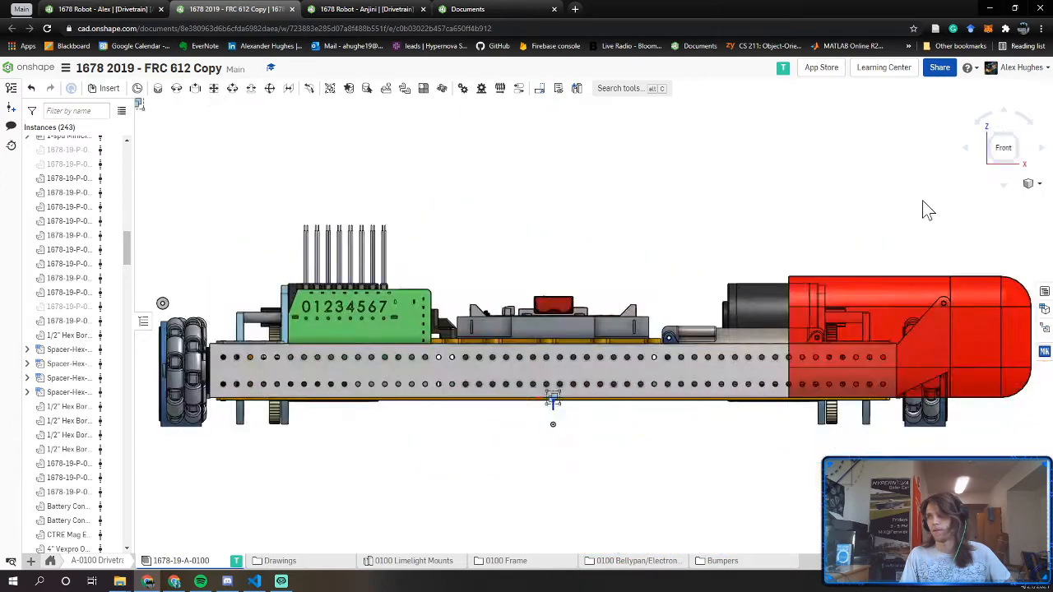
middle_drag(962, 342, 848, 336)
drag(931, 426, 380, 173)
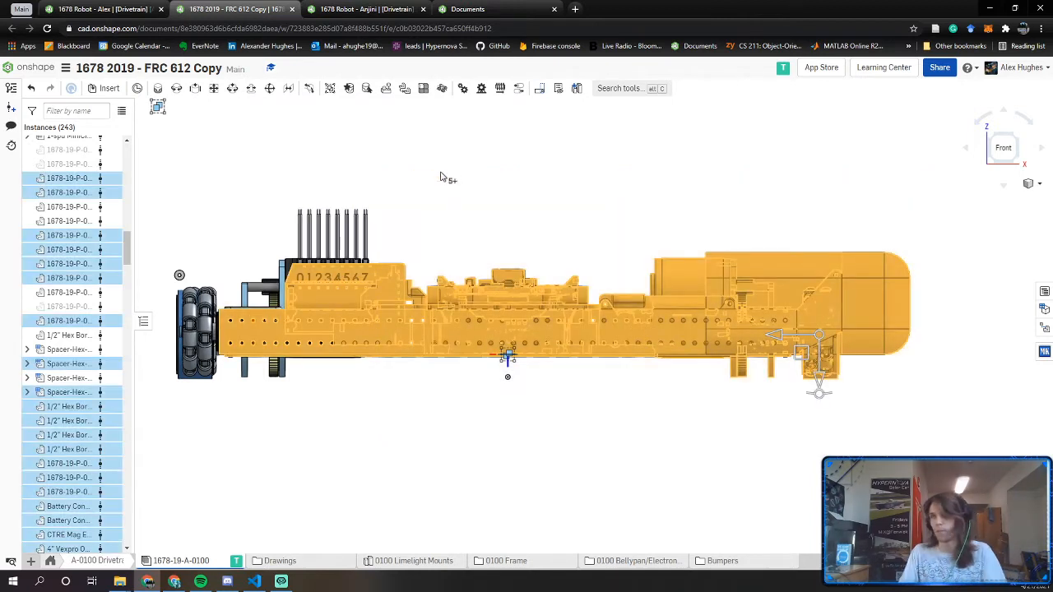
right_click(444, 175)
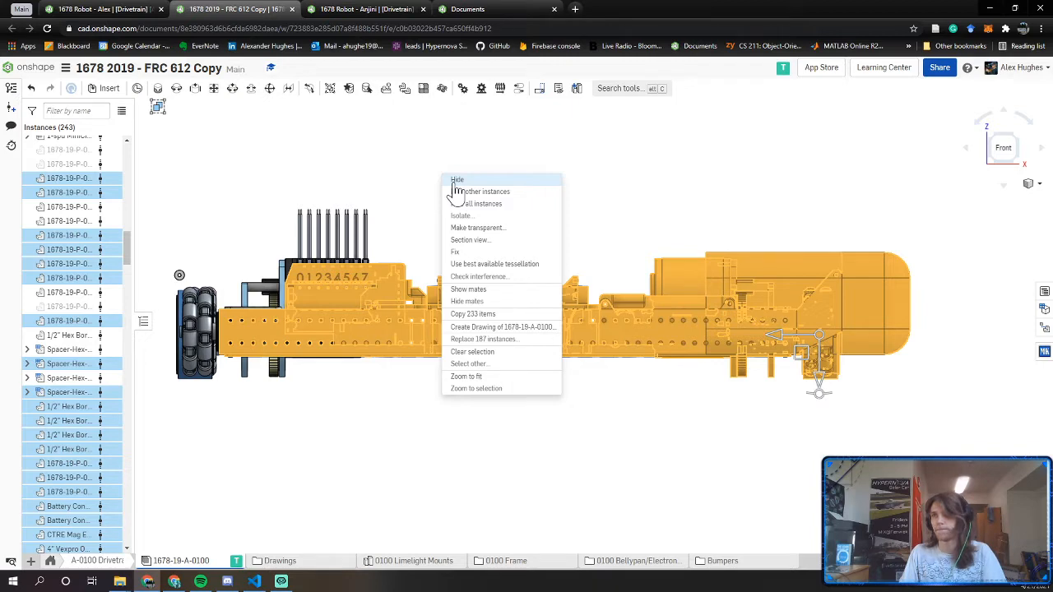
click(456, 181)
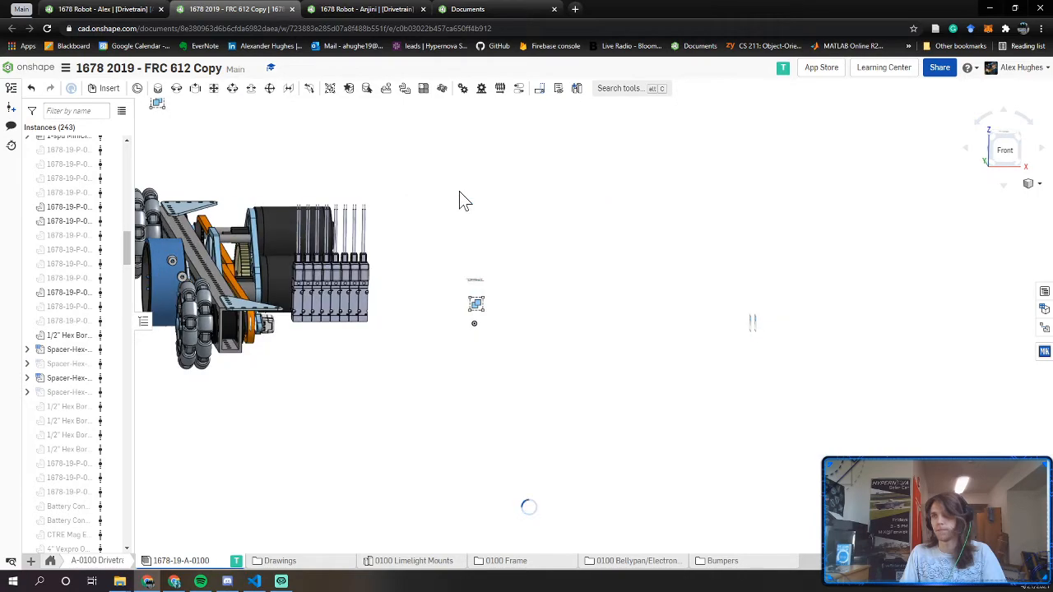
Compare the front end of the team member's left drive rail with the original drivetrain and open the parts library
click(103, 9)
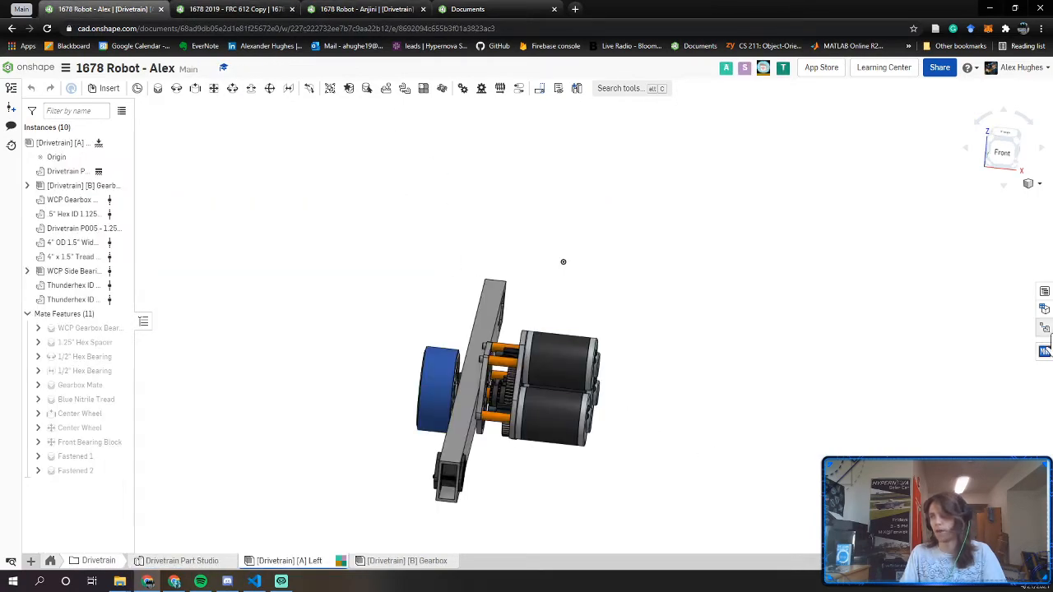
scroll(411, 489, up, 10)
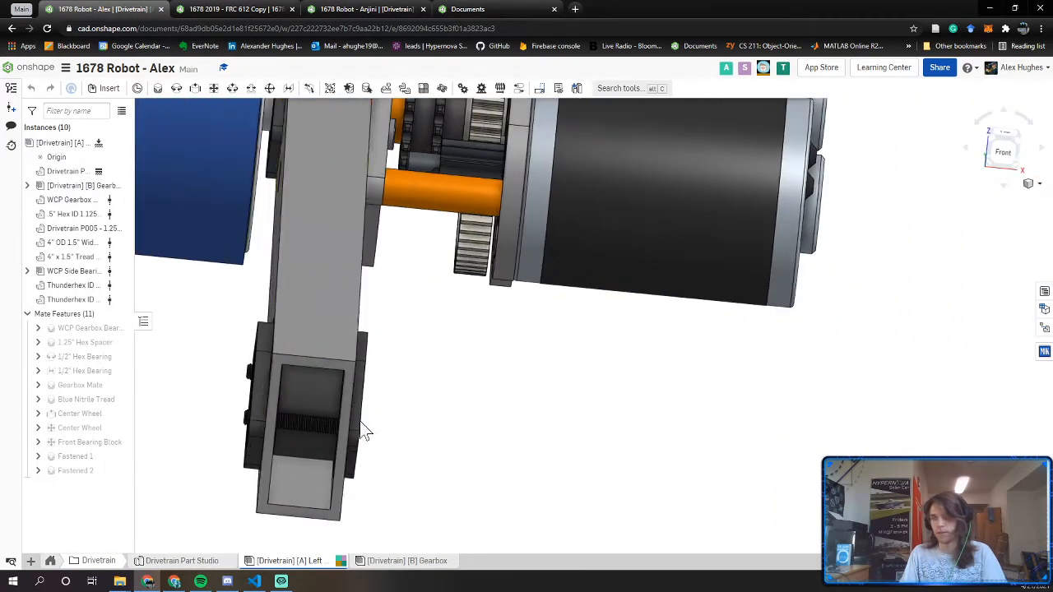
click(276, 10)
right_drag(431, 249, 465, 305)
click(145, 9)
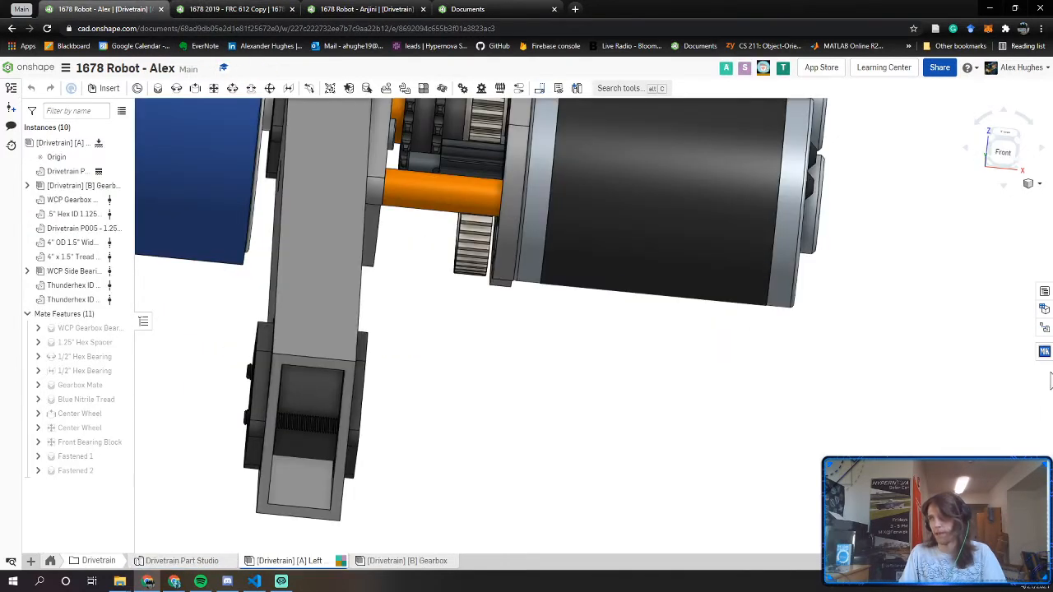
click(1045, 352)
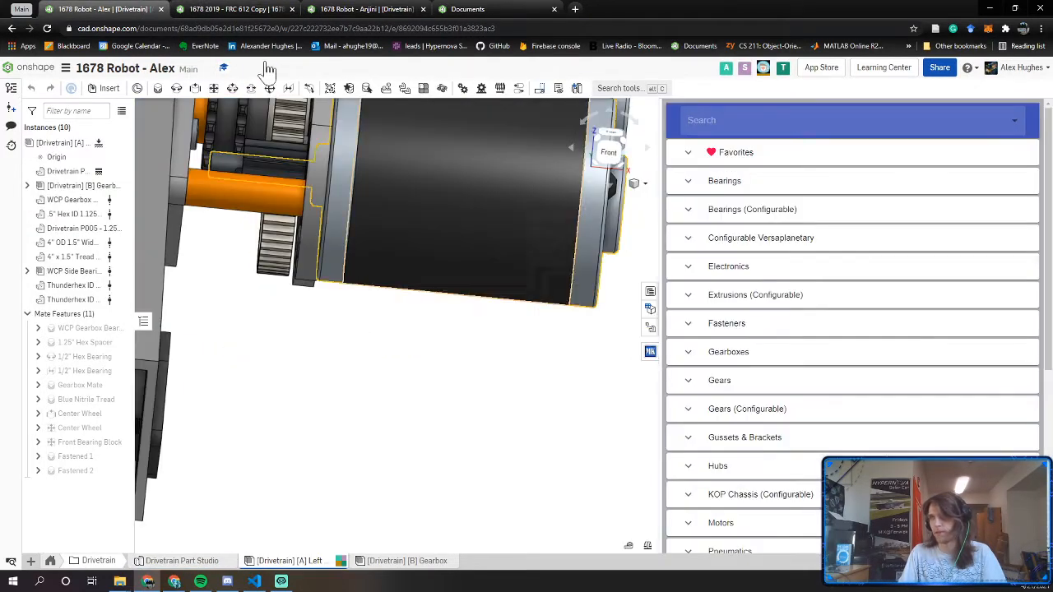
Switch back to the 1678 2019 - FRC 612 Copy drivetrain and hide the row of electronics modules beside the left rail
click(235, 9)
right_drag(392, 227, 445, 359)
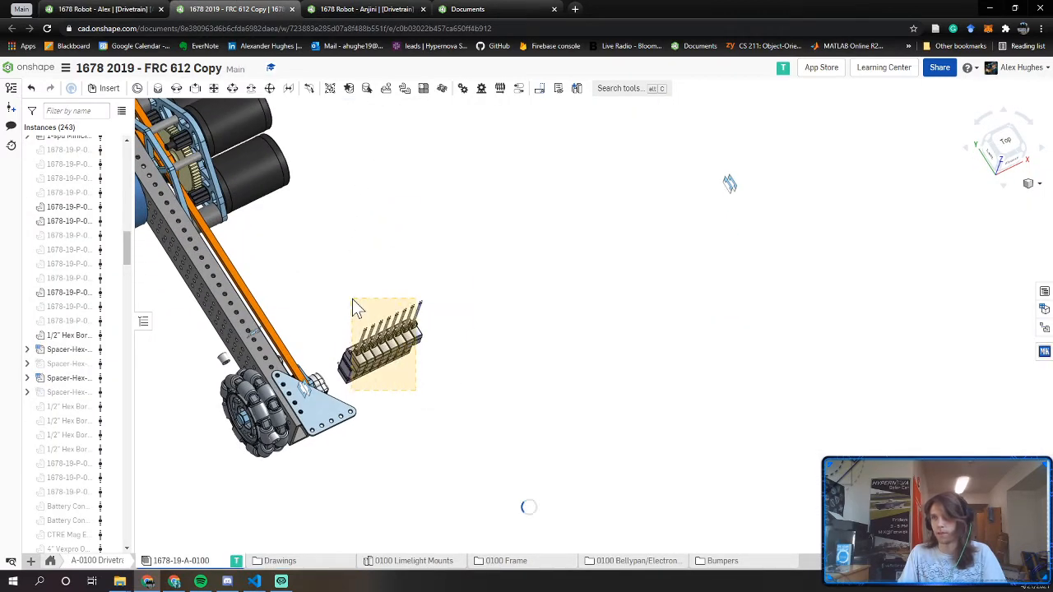
drag(415, 391, 352, 299)
right_click(498, 376)
click(507, 384)
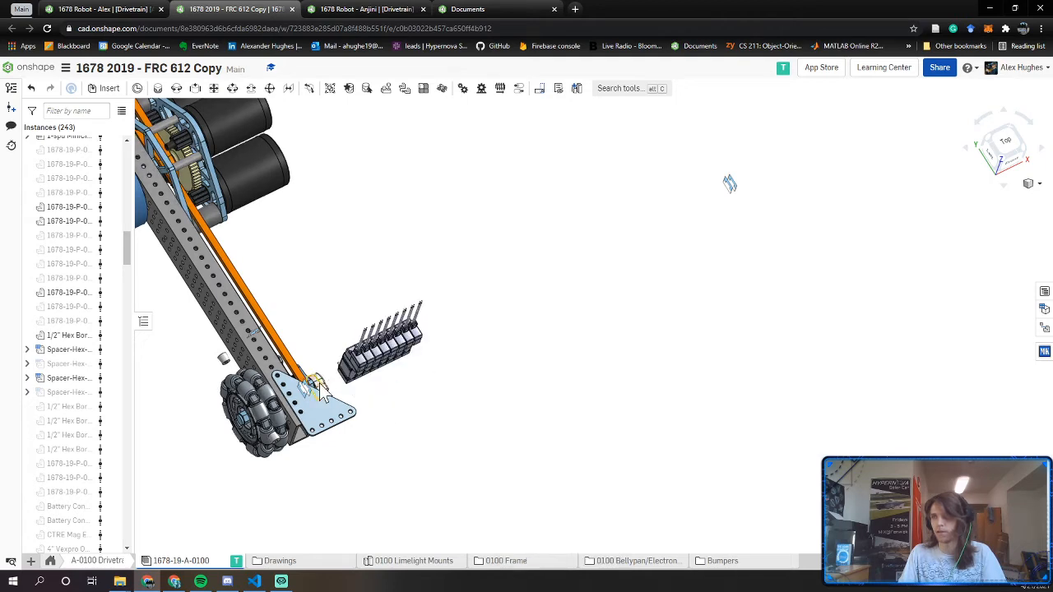
Try to hide the triangular gusset plate at the front corner of the left rail
right_click(323, 393)
click(349, 118)
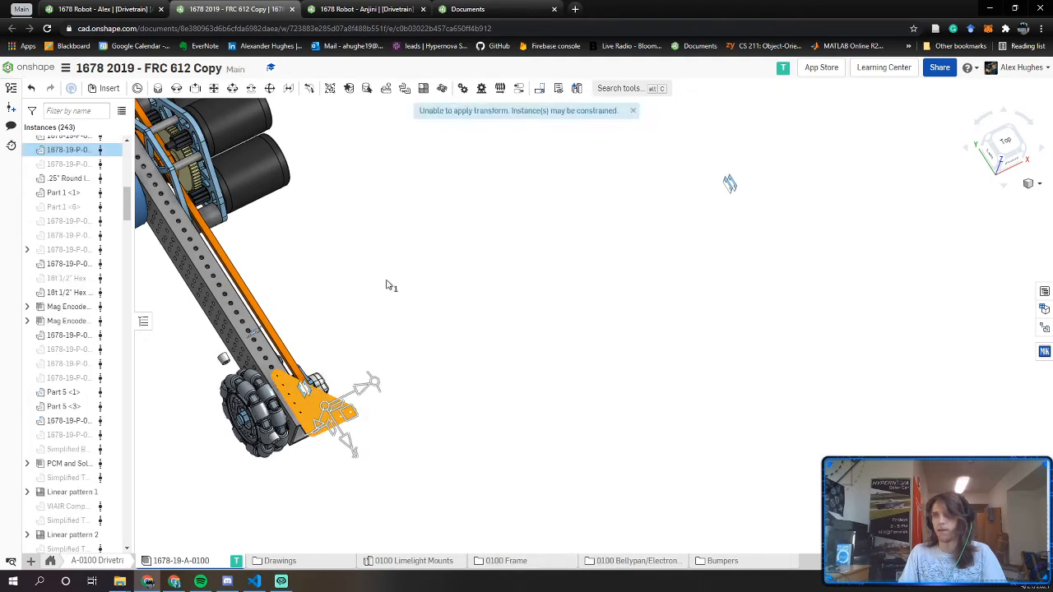
click(388, 346)
right_drag(387, 346, 371, 329)
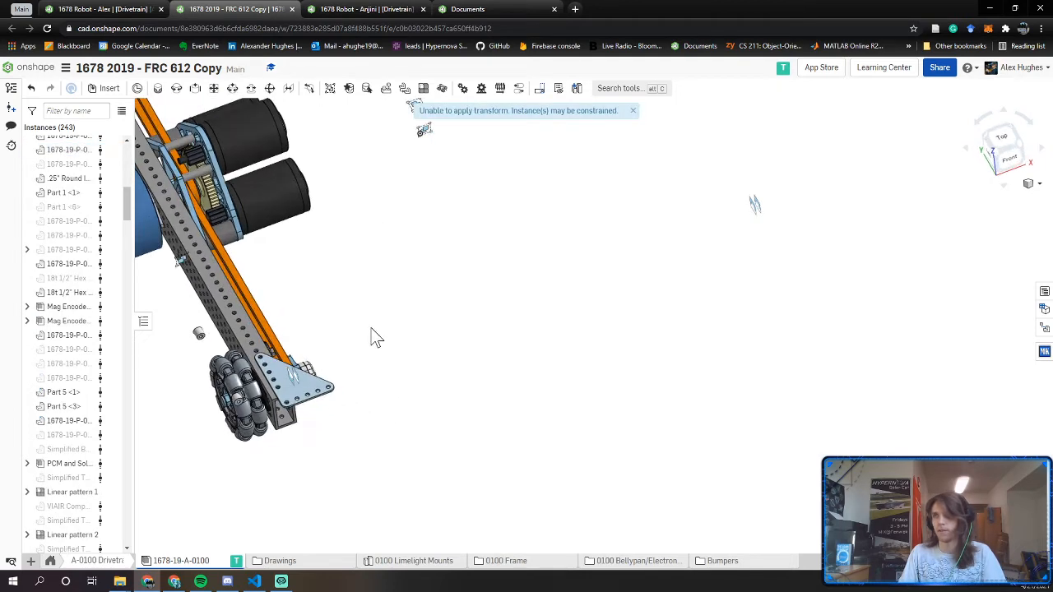
Hide the three loose spacers floating beside the front and rear omni wheels of the left rail
click(1027, 151)
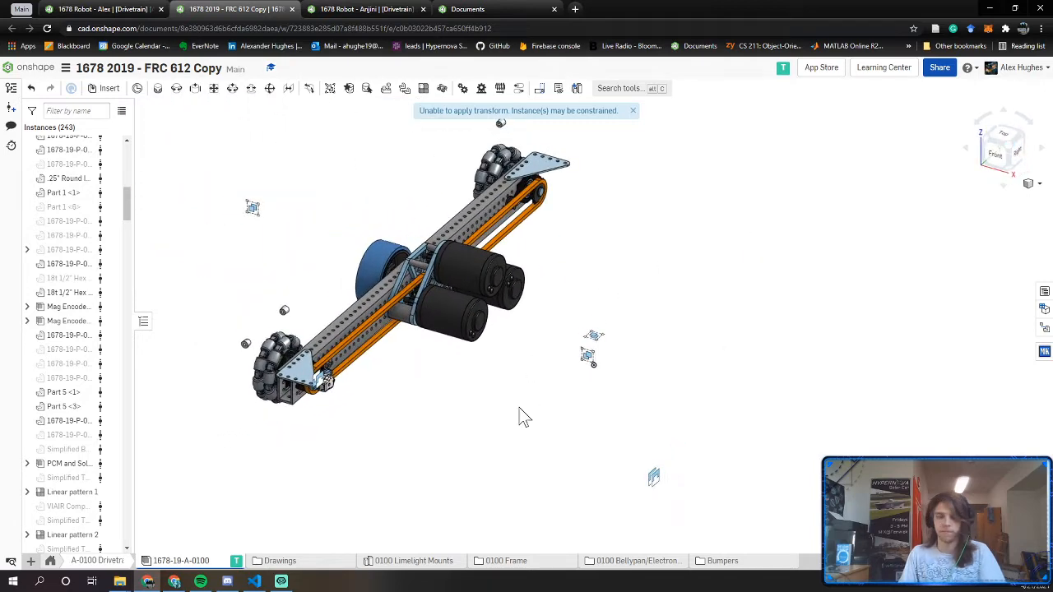
middle_drag(450, 389, 488, 404)
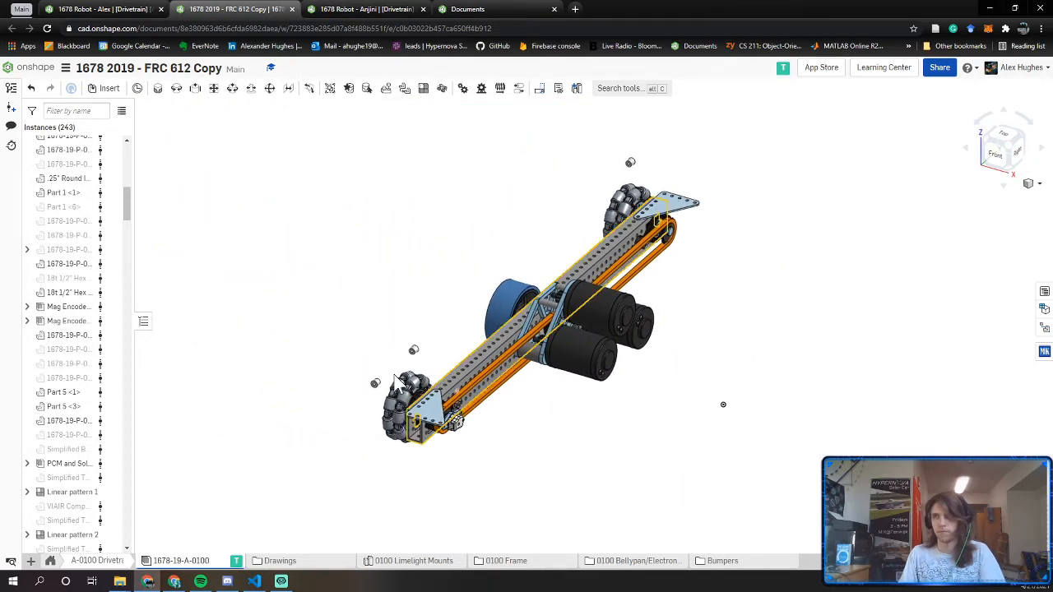
click(376, 384)
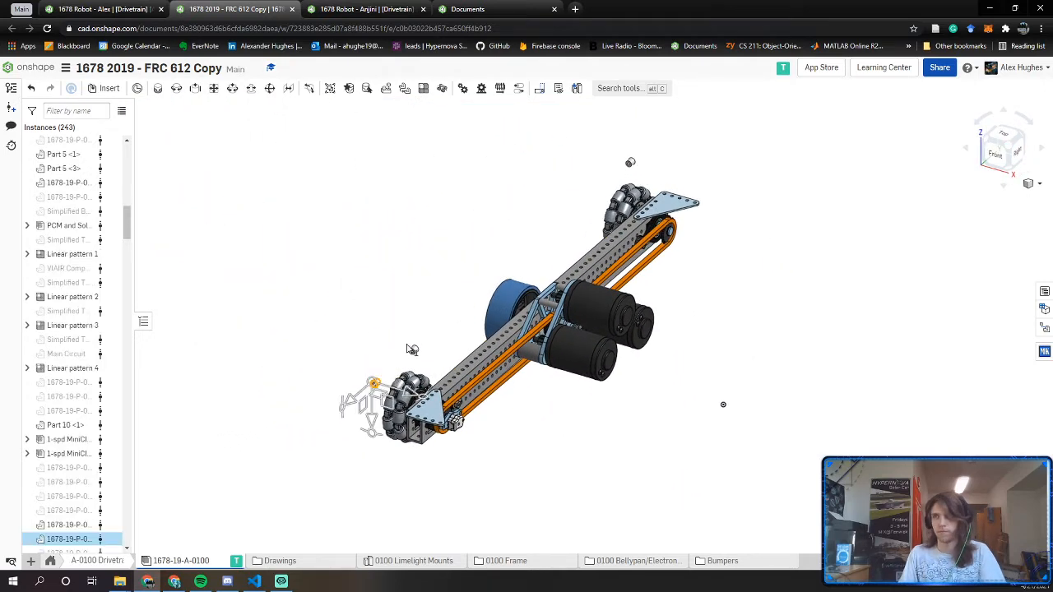
click(629, 164)
right_click(595, 163)
click(608, 171)
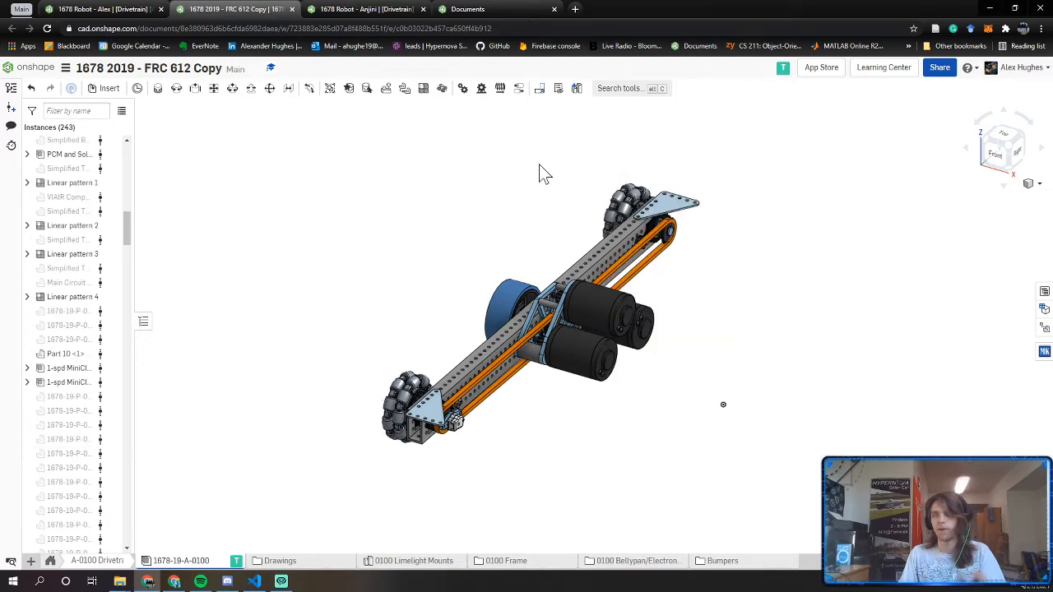
Hide the triangular gusset plates at both ends of the left rail
click(671, 201)
click(426, 412)
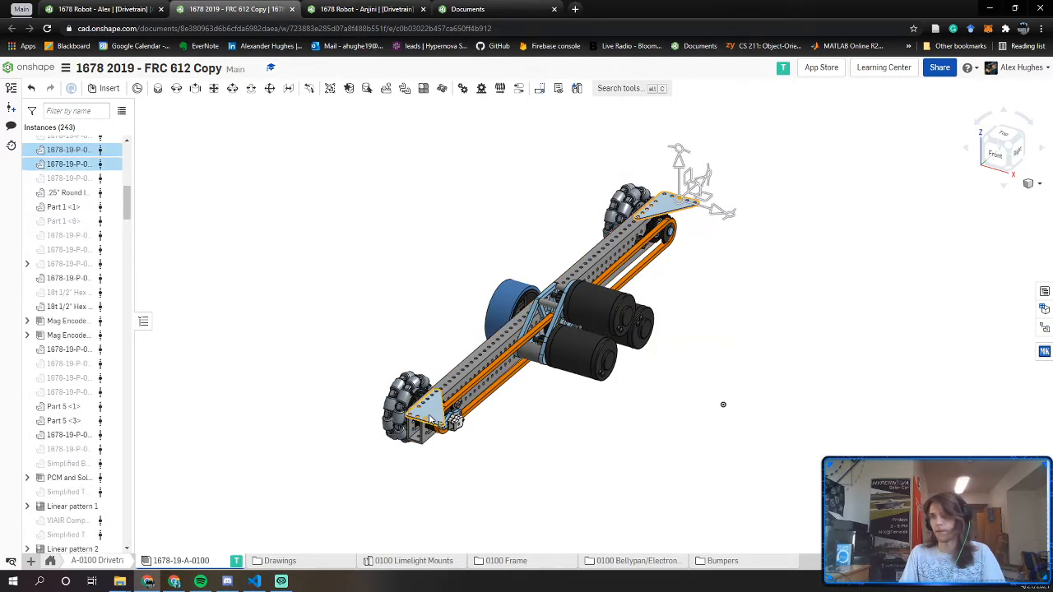
right_click(429, 418)
click(444, 165)
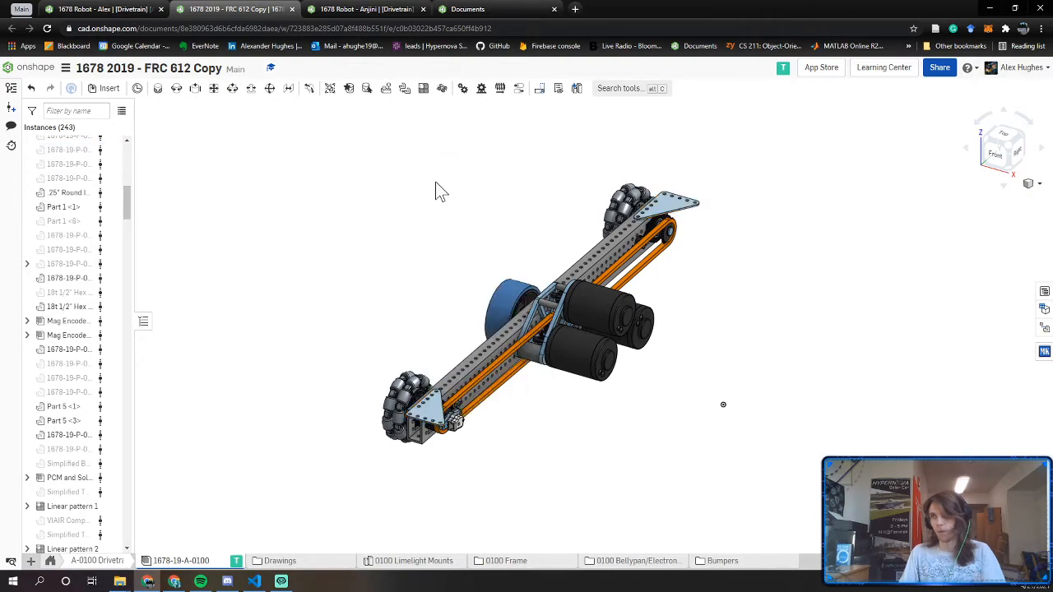
Examine how the front omni wheel, bearing block, shaft and belt pulley fit around the end of the left rail
scroll(445, 412, up, 5)
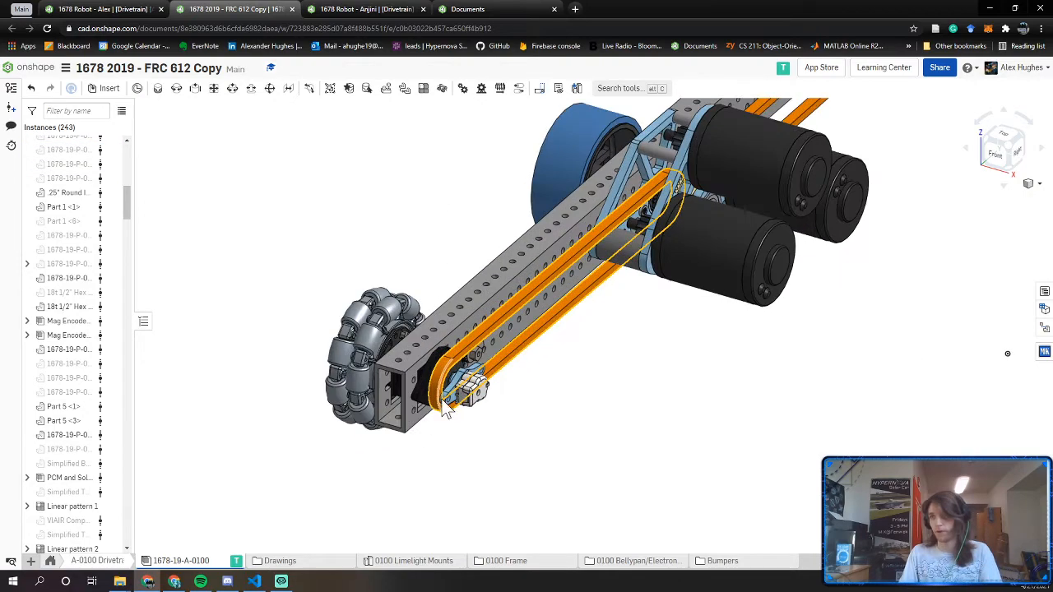
right_drag(443, 399, 630, 403)
scroll(640, 438, down, 5)
scroll(640, 432, down, 4)
scroll(662, 446, up, 3)
scroll(661, 446, up, 3)
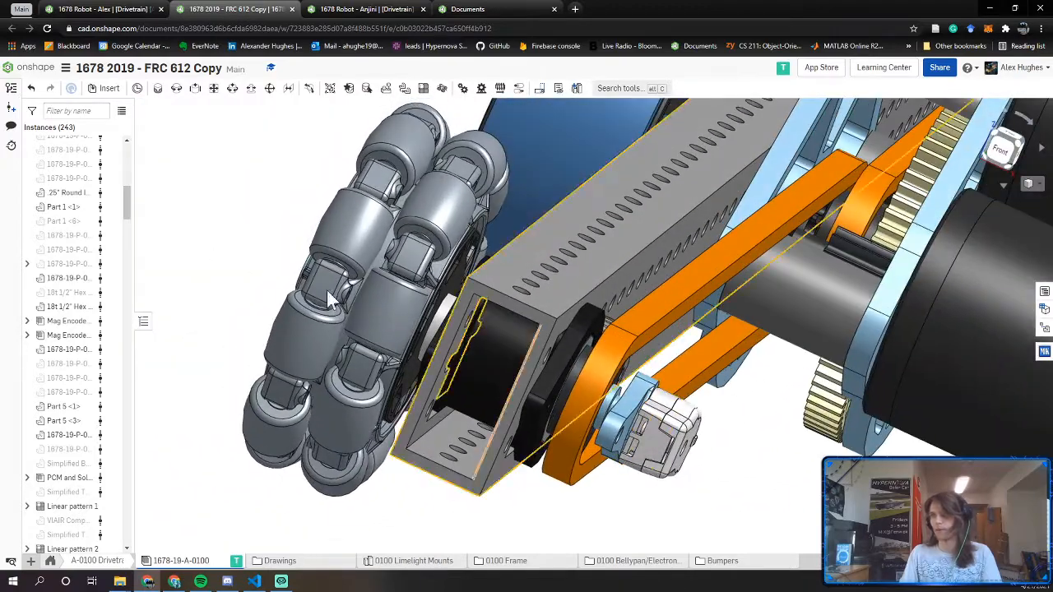
right_drag(418, 260, 564, 346)
scroll(442, 250, up, 3)
Return to the team member's left drive rail assembly, close the parts library and inspect the front bearing block
click(94, 9)
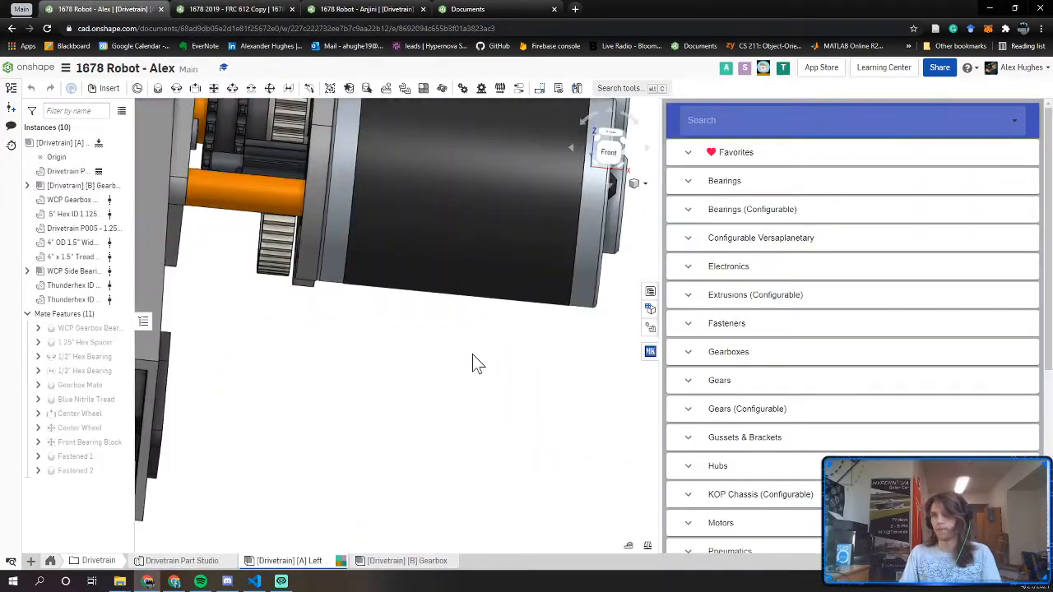
click(650, 352)
right_drag(477, 394, 445, 387)
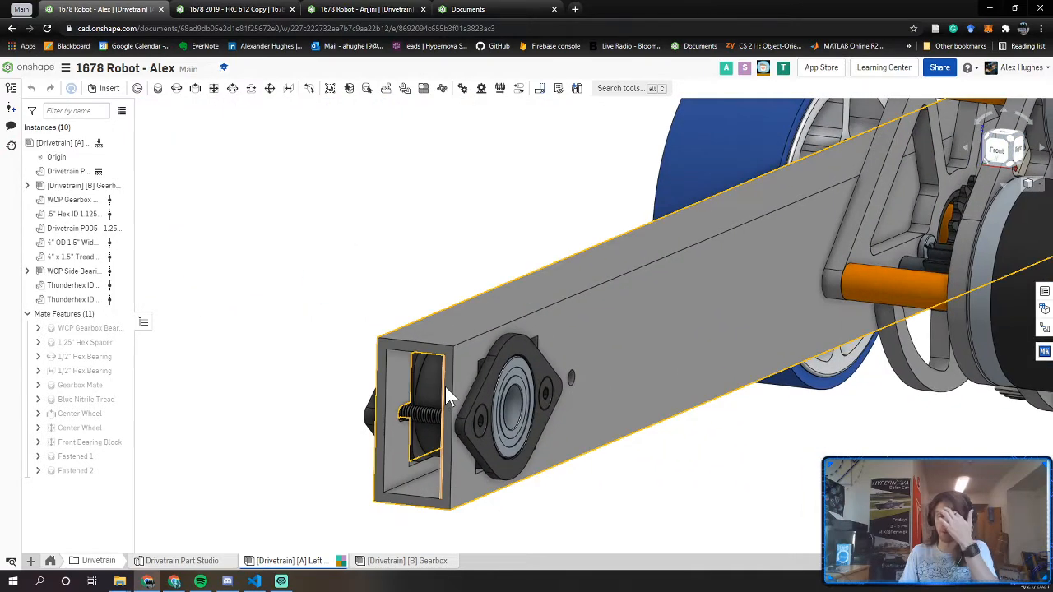
Insert a 5-inch 1/2" Hex ThunderHex shaft from the library's configurable shafts into the left rail assembly
click(1044, 352)
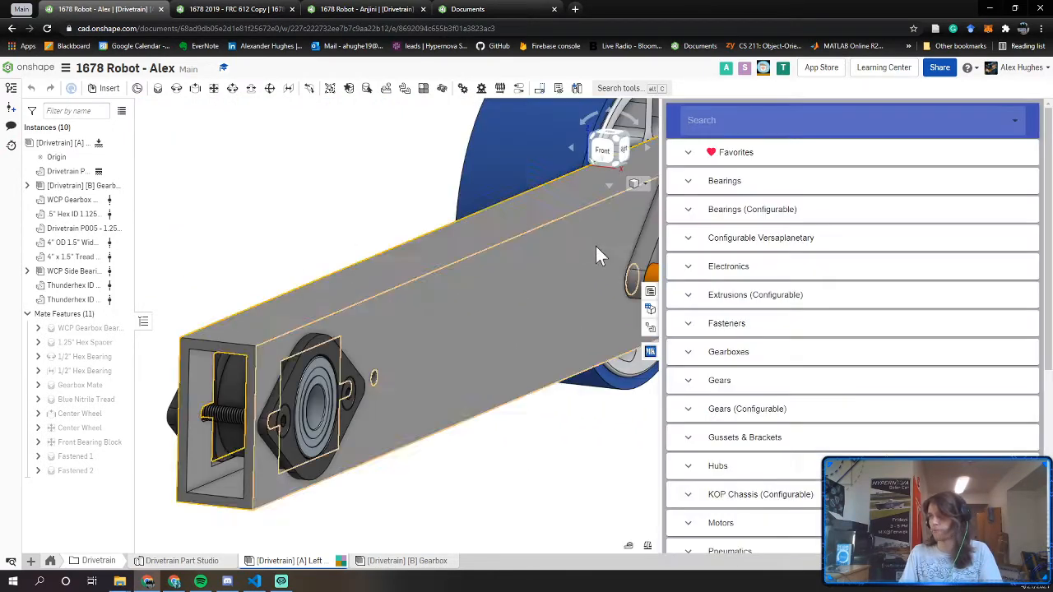
scroll(727, 257, down, 4)
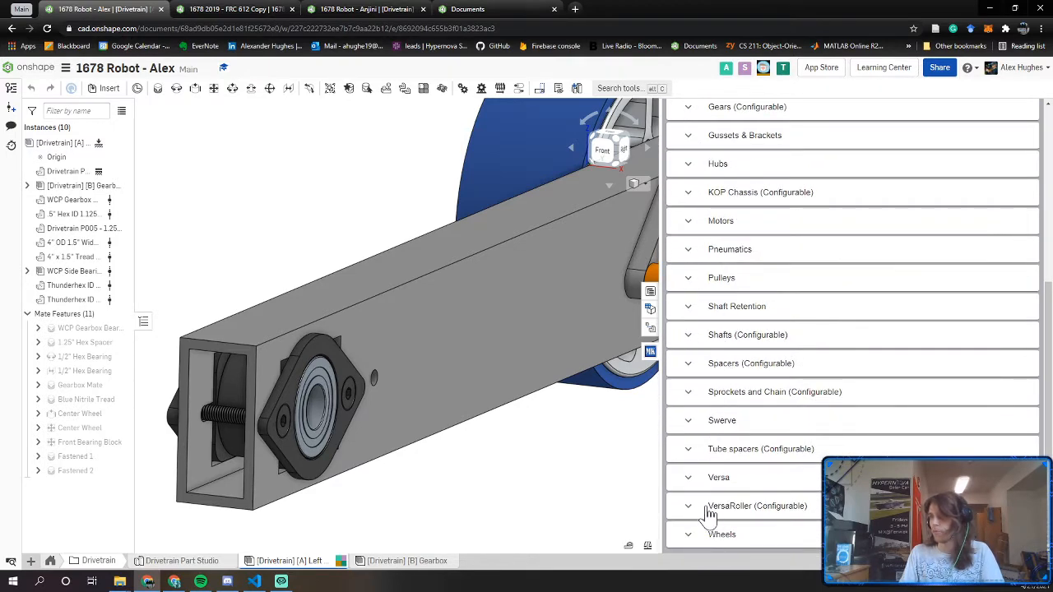
click(685, 336)
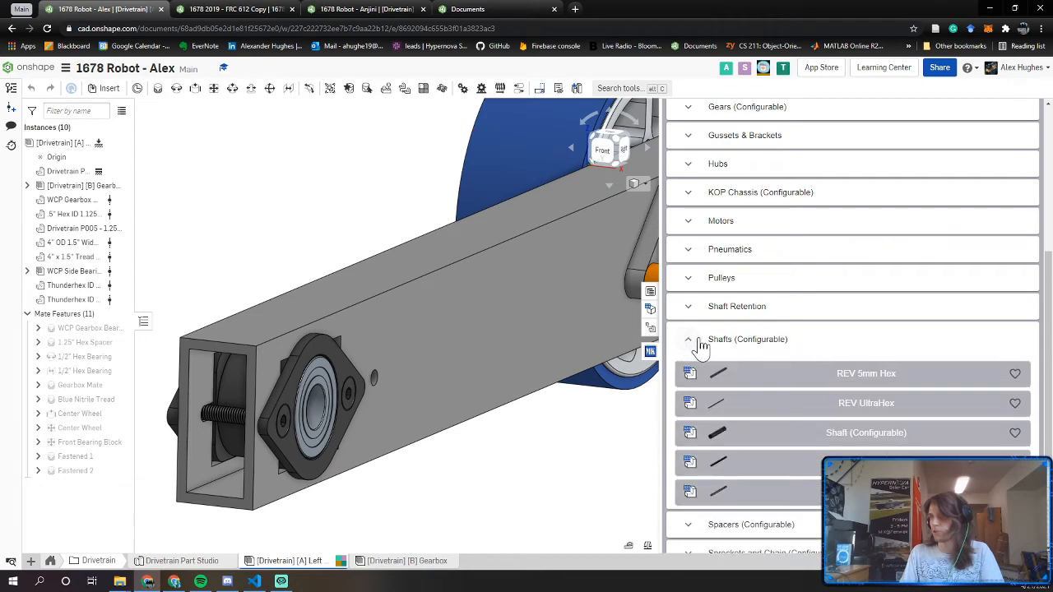
scroll(782, 378, down, 1)
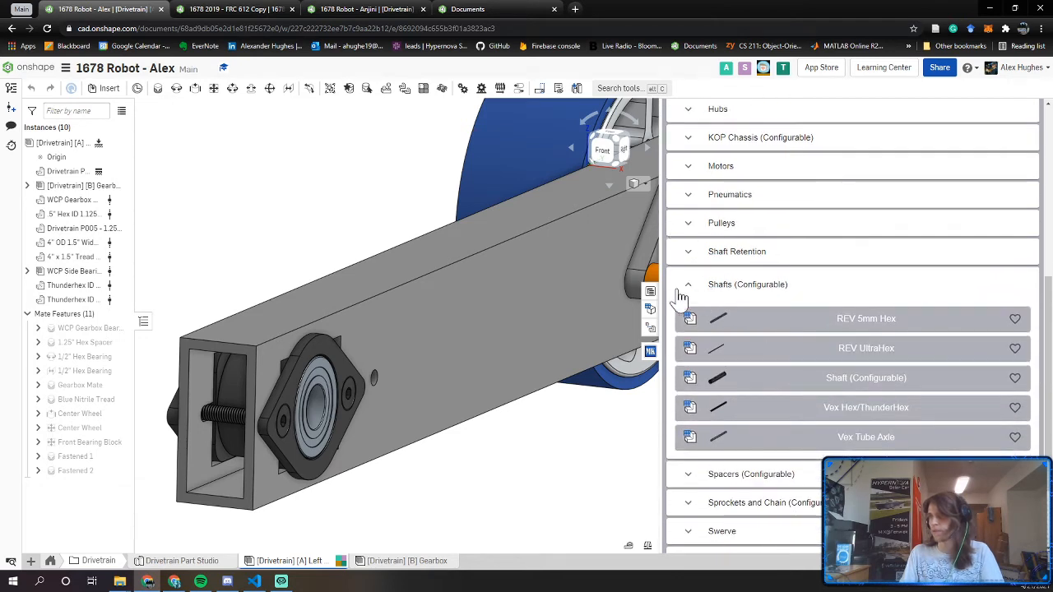
click(843, 417)
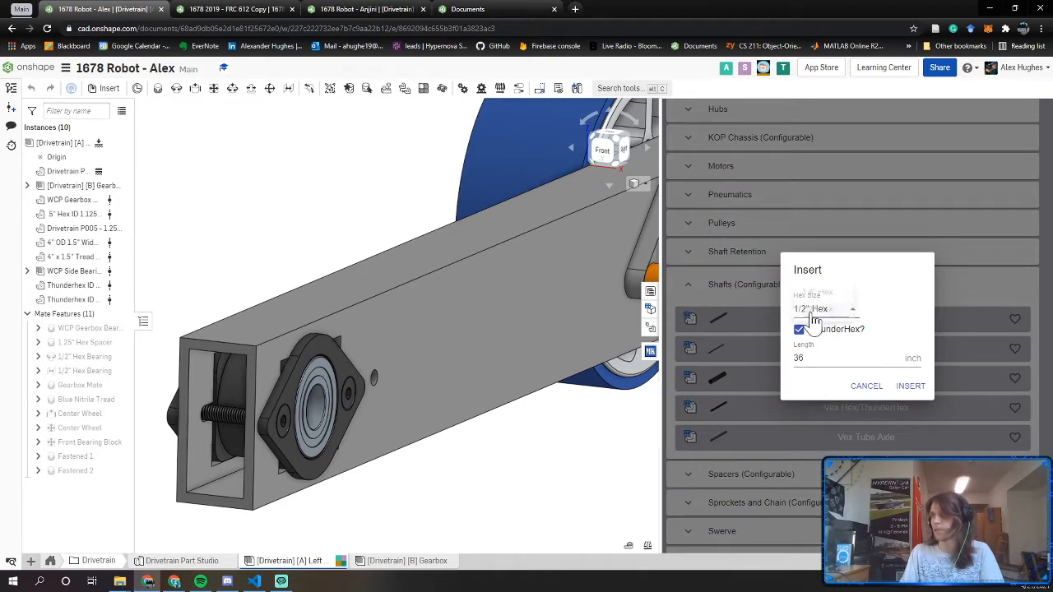
click(816, 316)
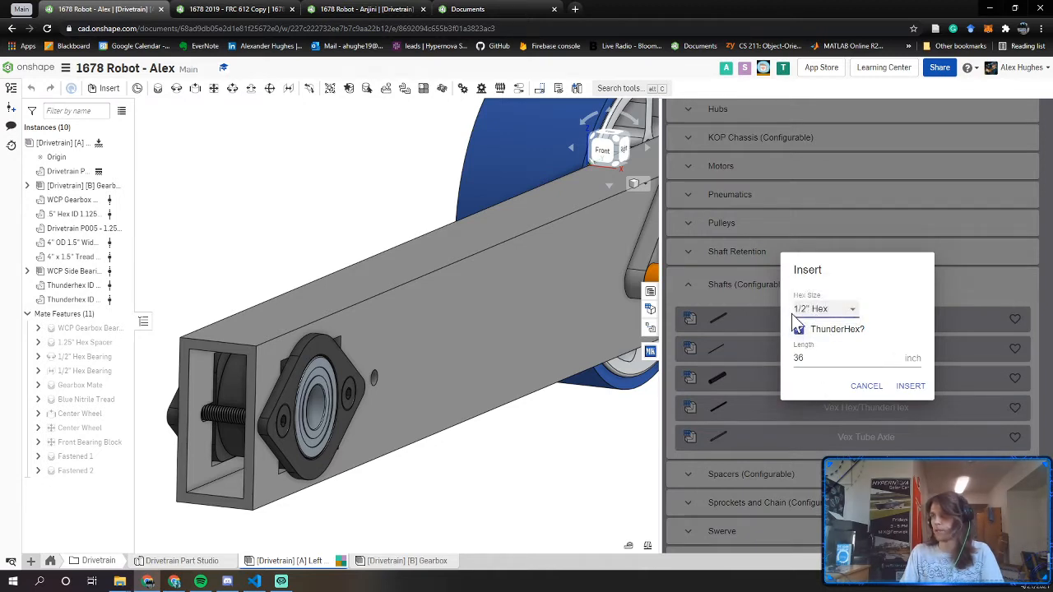
click(810, 358)
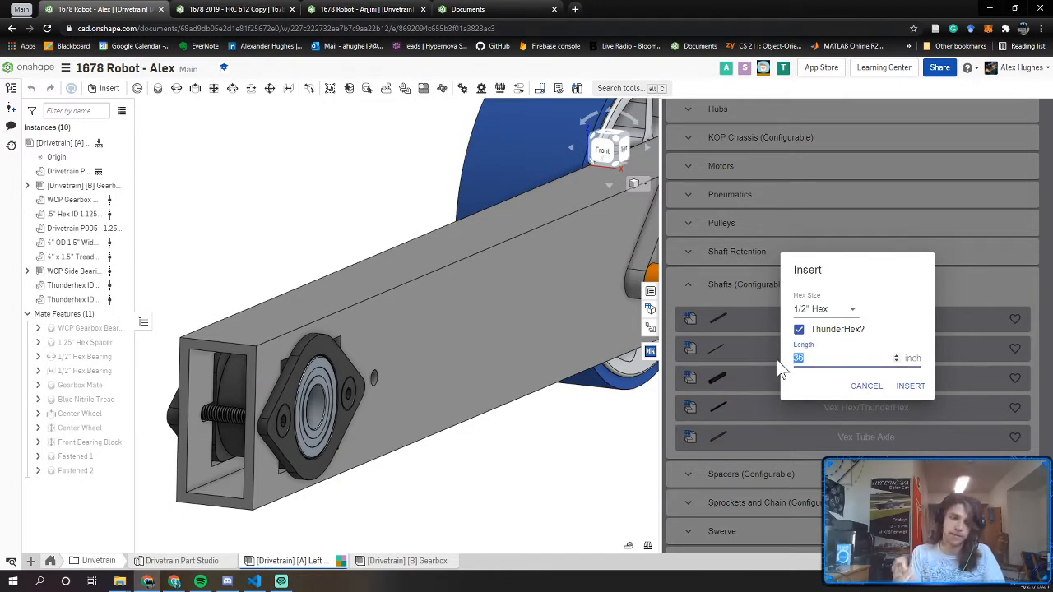
key(Tab)
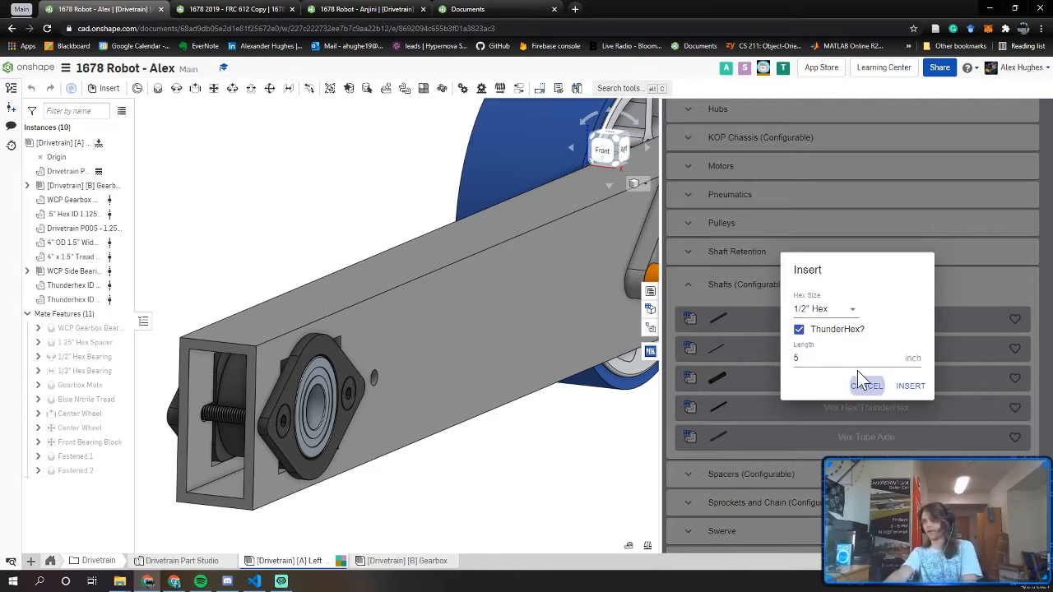
click(909, 385)
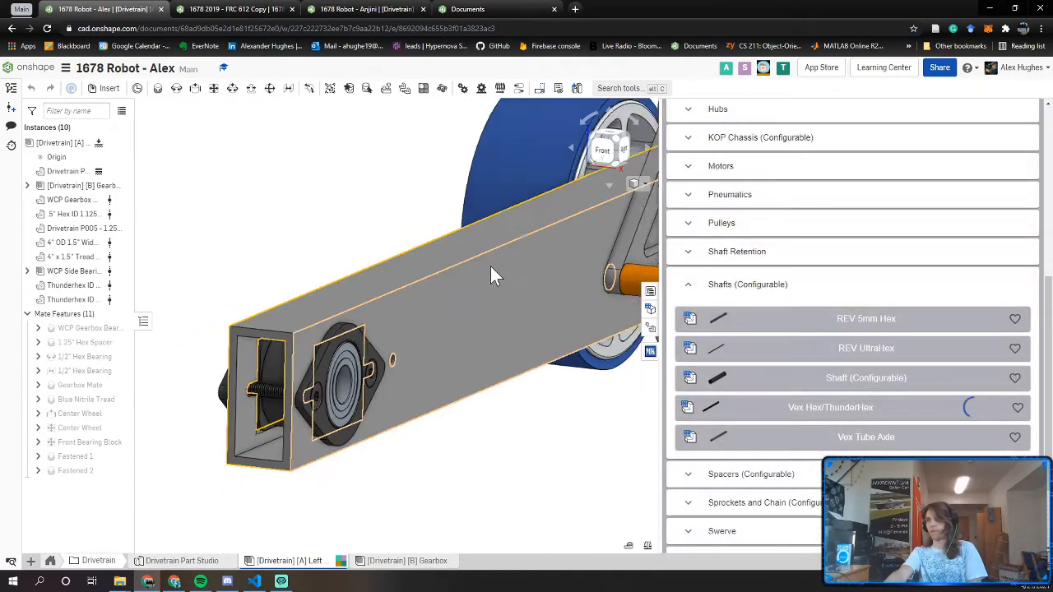
Move the loose ThunderHex shaft from above the rail to beside its front end
scroll(492, 265, down, 5)
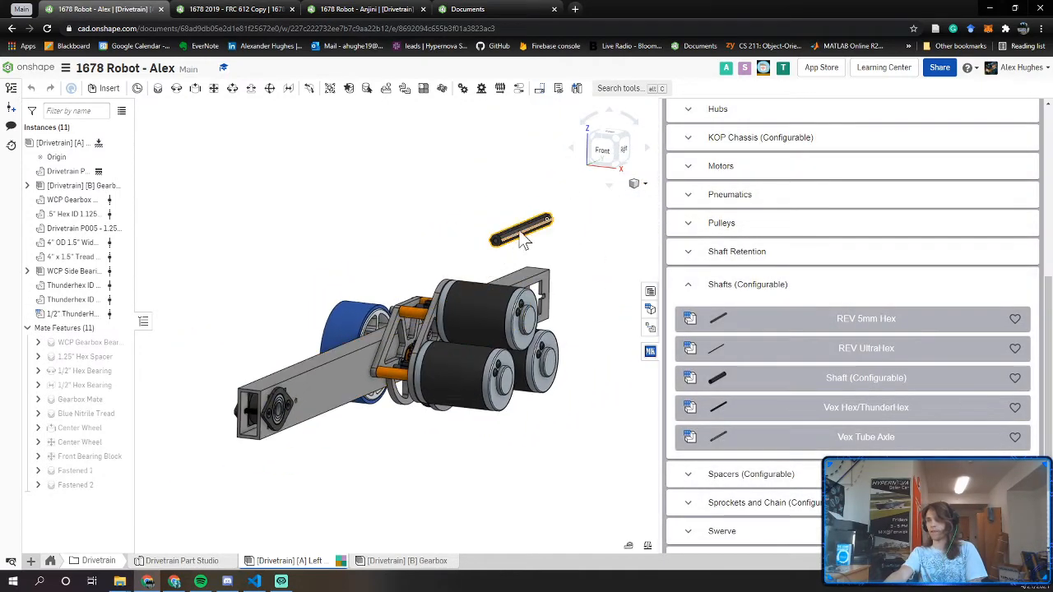
click(448, 274)
drag(326, 317, 157, 352)
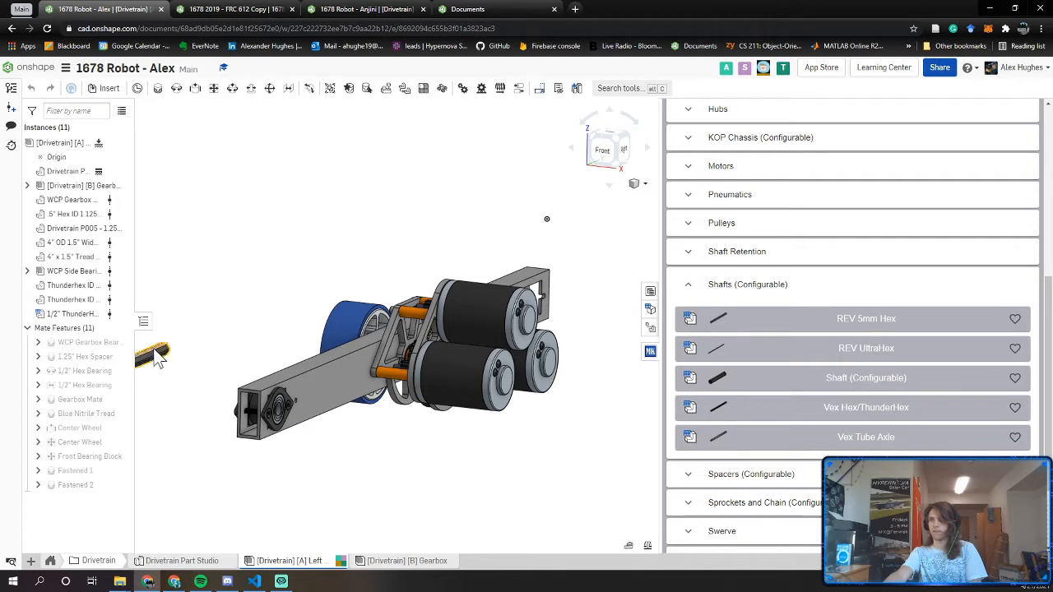
right_drag(175, 351, 322, 405)
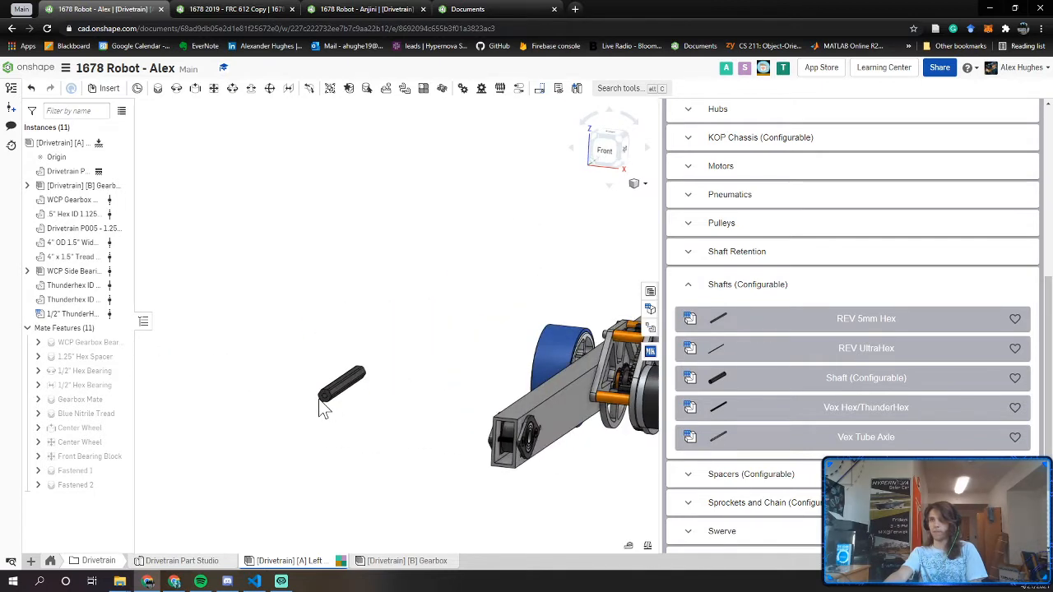
click(727, 293)
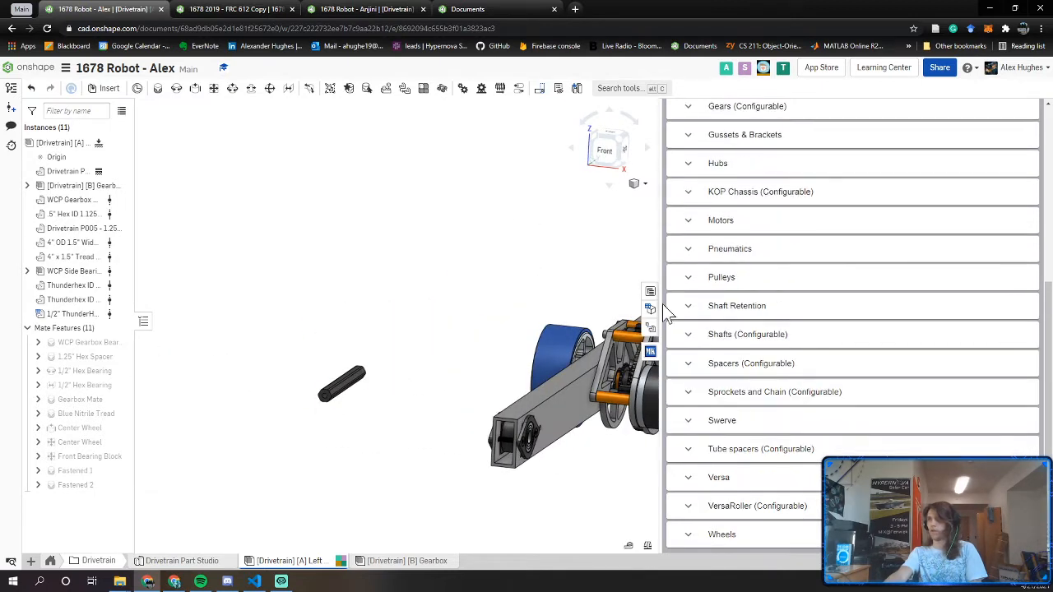
right_drag(601, 380, 640, 401)
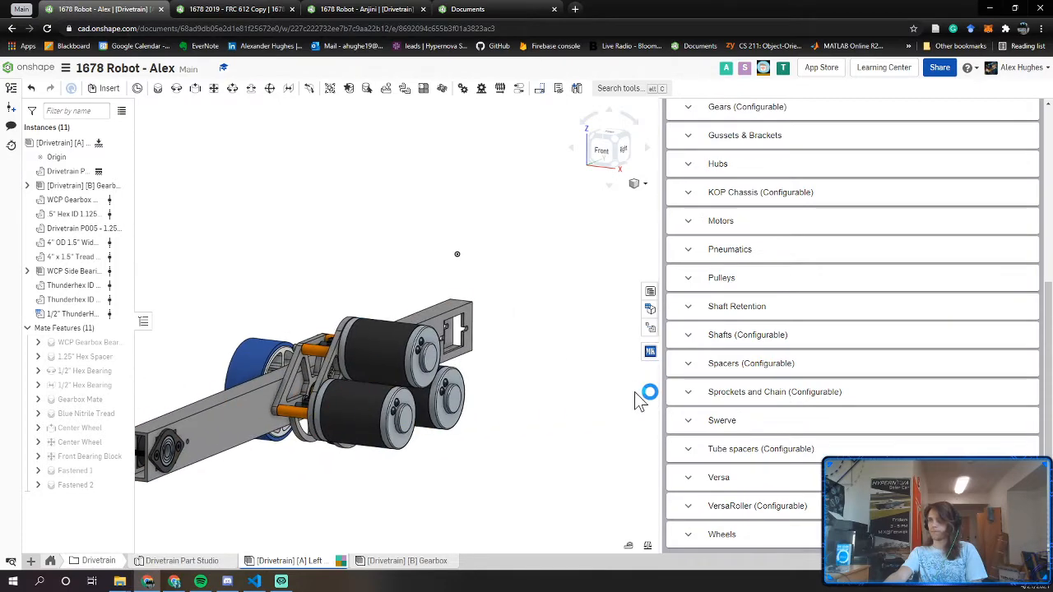
click(688, 337)
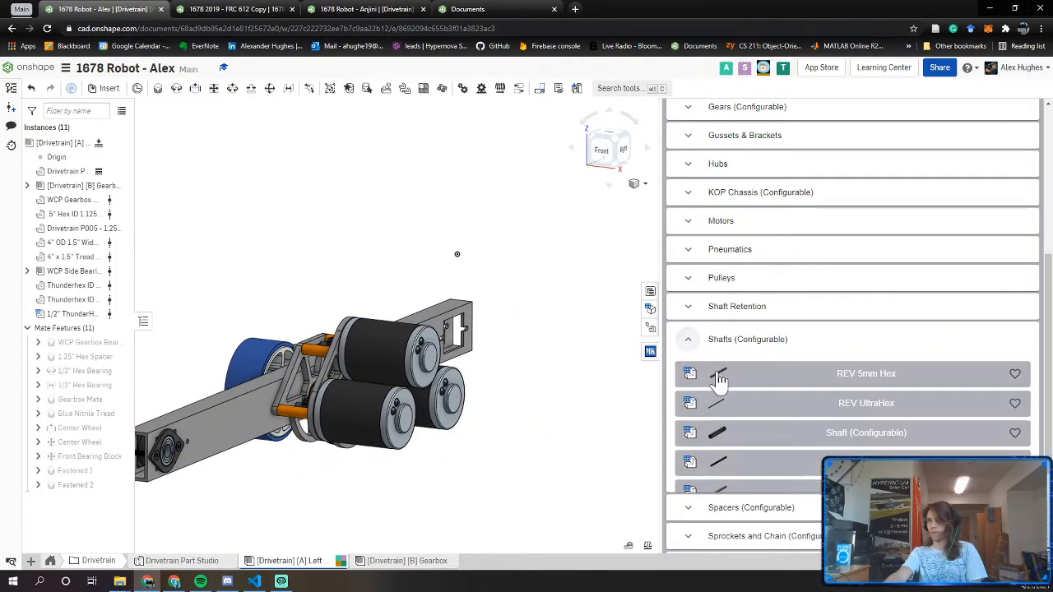
click(794, 442)
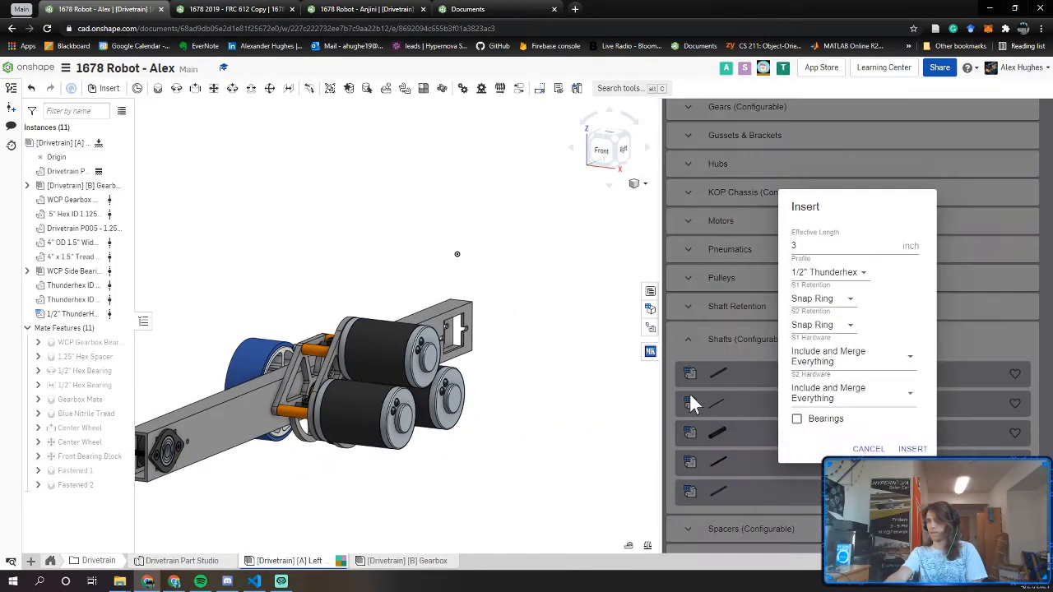
click(867, 448)
middle_drag(298, 393, 438, 400)
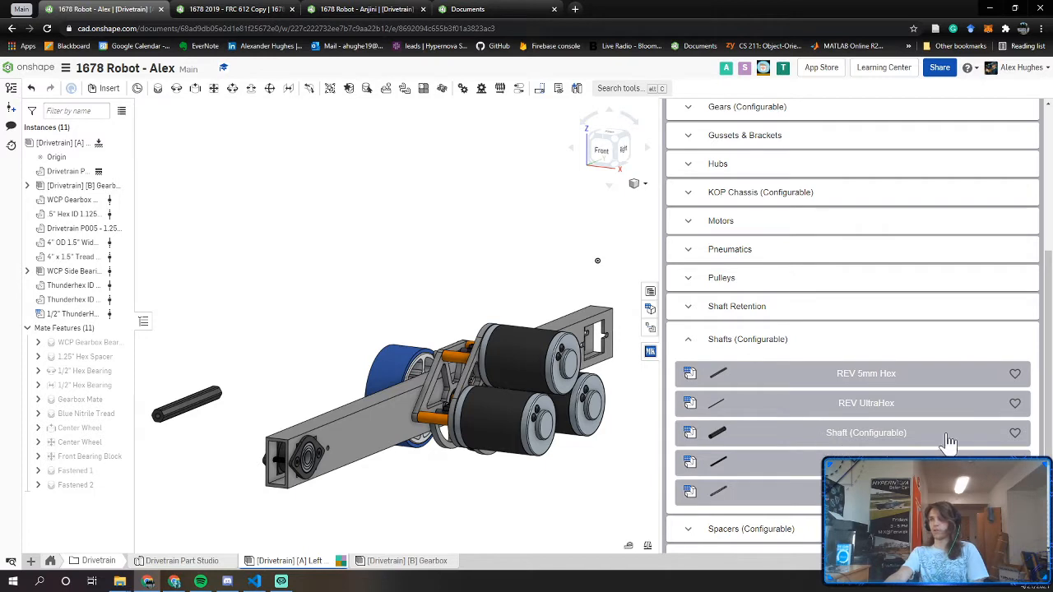
Open the insert options of the configurable shaft with retention hardware and delete the plain ThunderHex shaft from the assembly
click(850, 444)
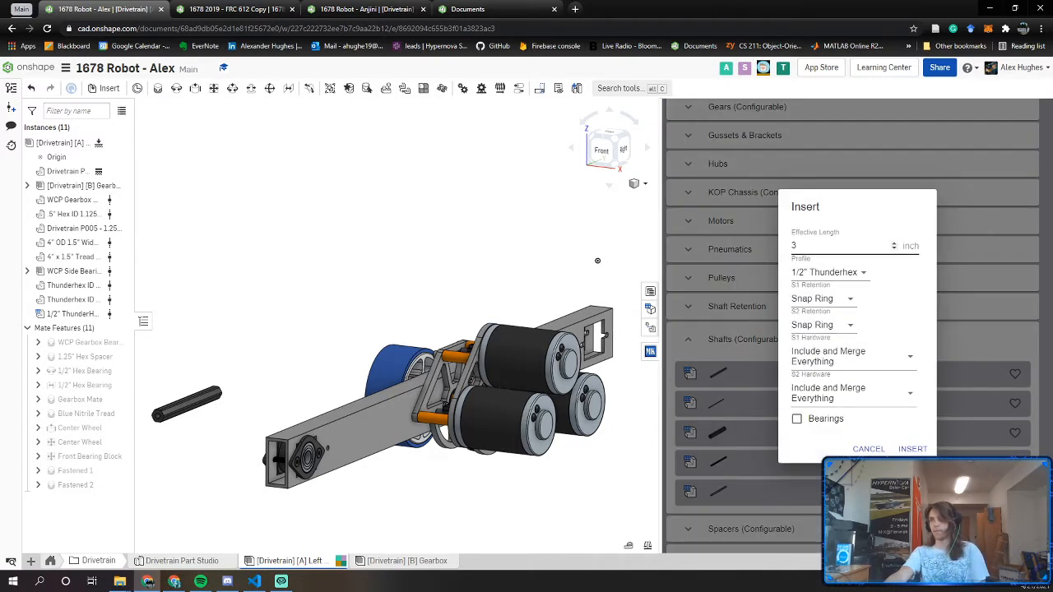
right_drag(477, 374, 568, 436)
scroll(368, 375, up, 5)
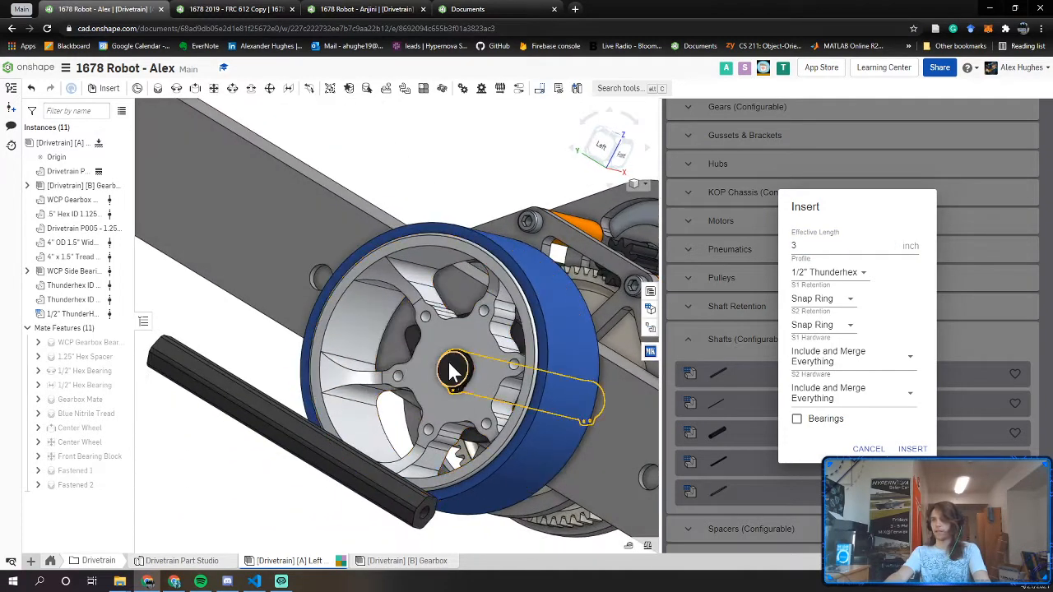
click(200, 384)
key(Delete)
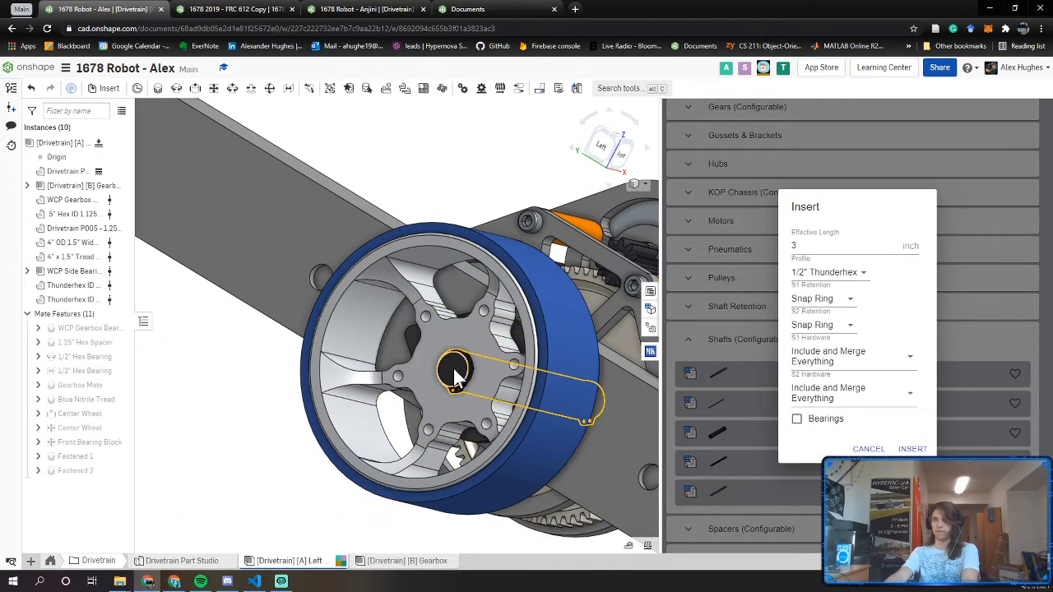
Configure the shaft with an effective length of 5 inches, 1/2" Thunderhex profile and Snap Ring retention on both ends
right_drag(618, 301, 448, 362)
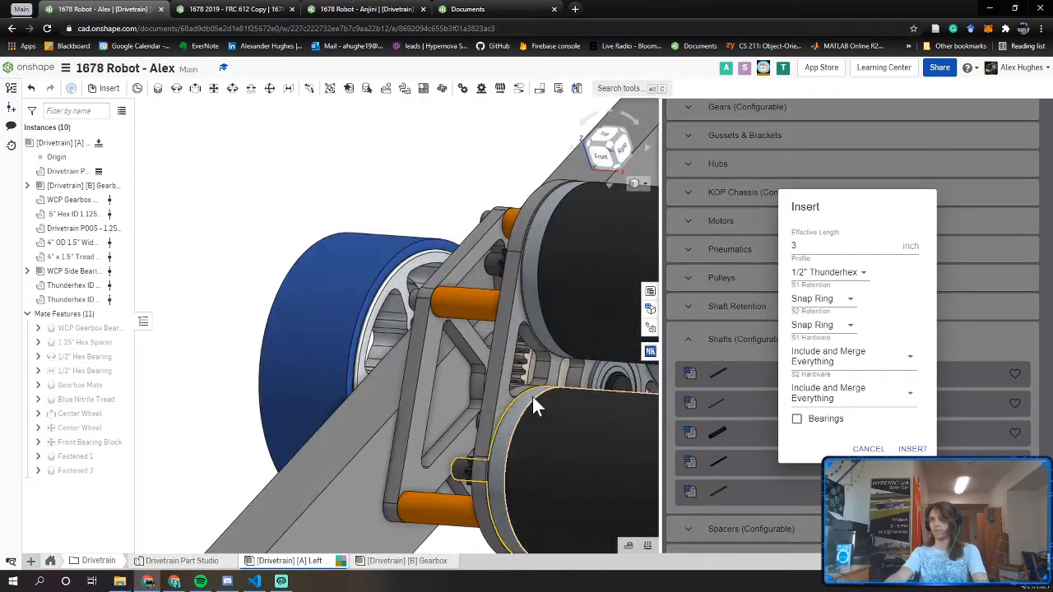
scroll(530, 392, down, 3)
middle_drag(367, 352, 425, 247)
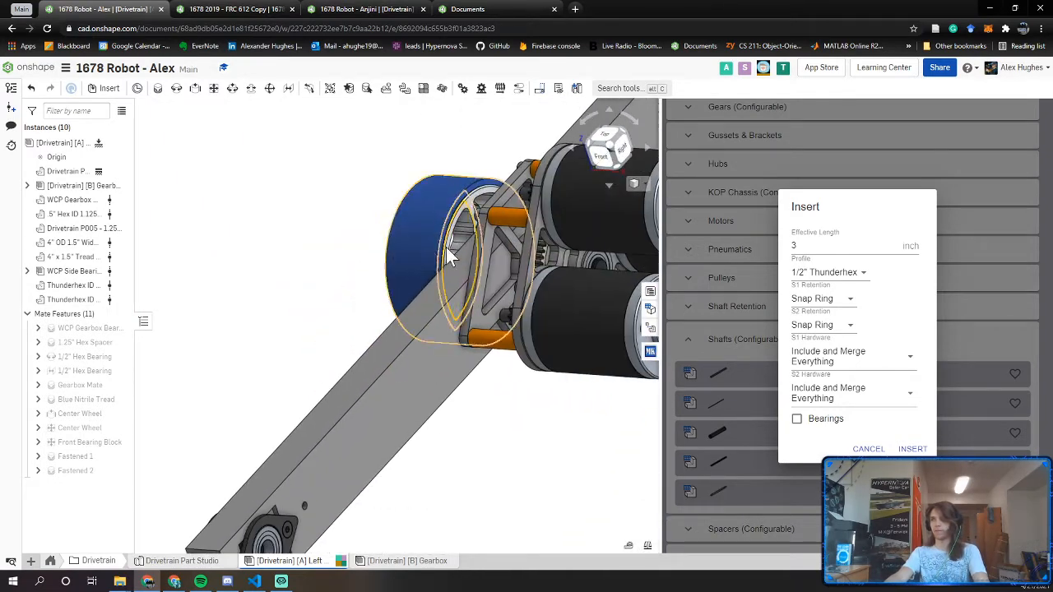
click(819, 274)
click(818, 276)
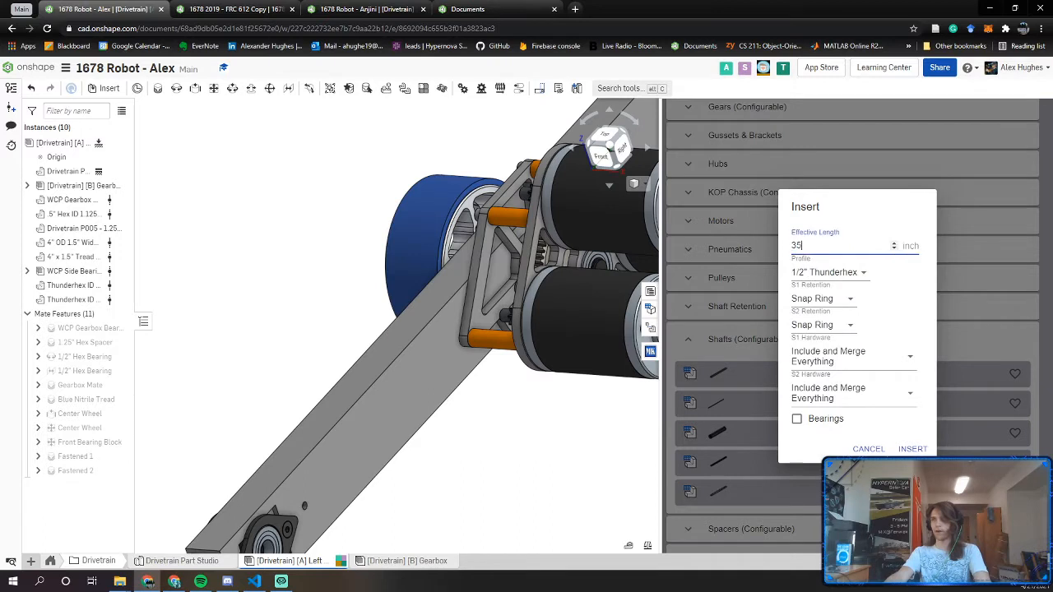
click(844, 301)
click(837, 301)
click(840, 327)
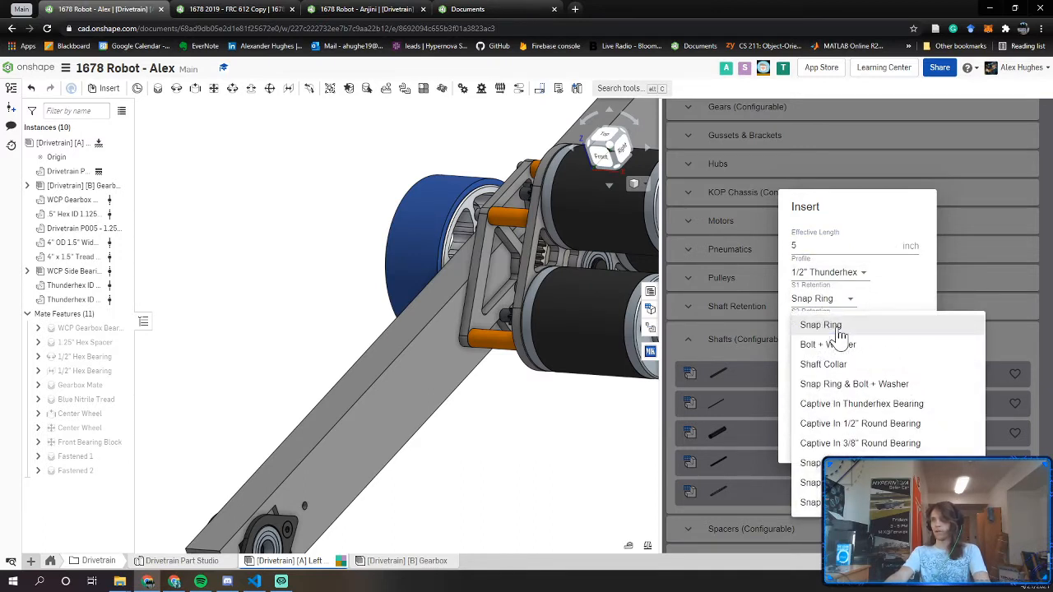
click(823, 326)
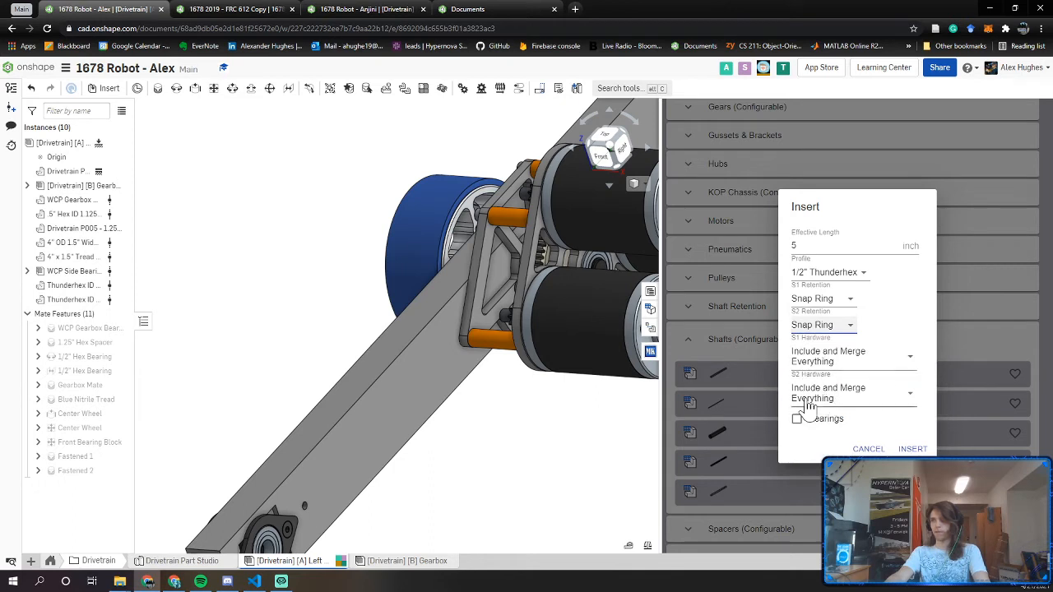
Keep Include and Merge Everything for both hardware ends, insert the shaft without bearings and close the parts library
click(815, 360)
click(812, 367)
click(847, 394)
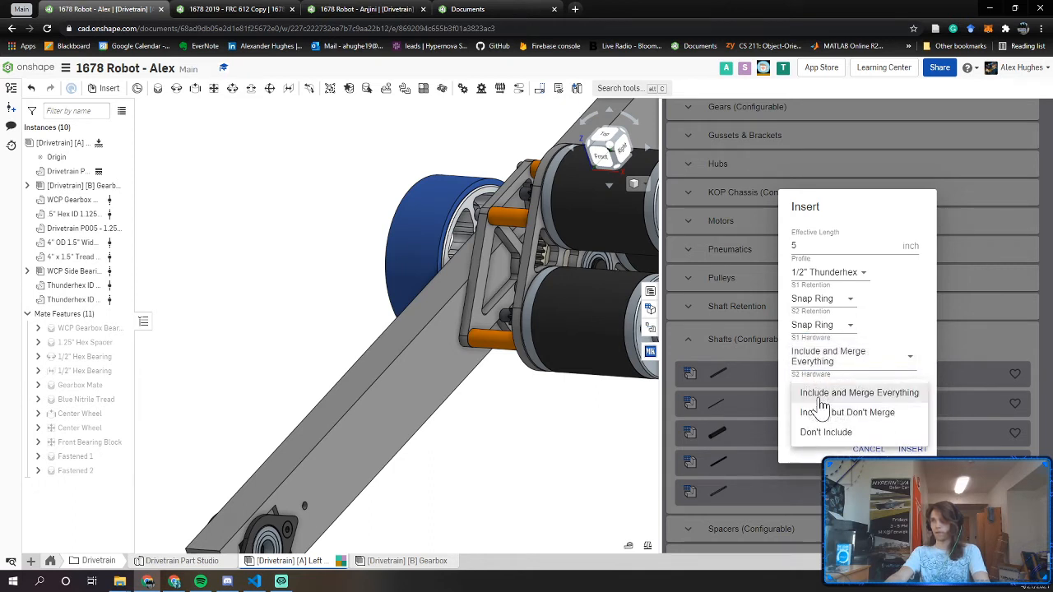
click(844, 399)
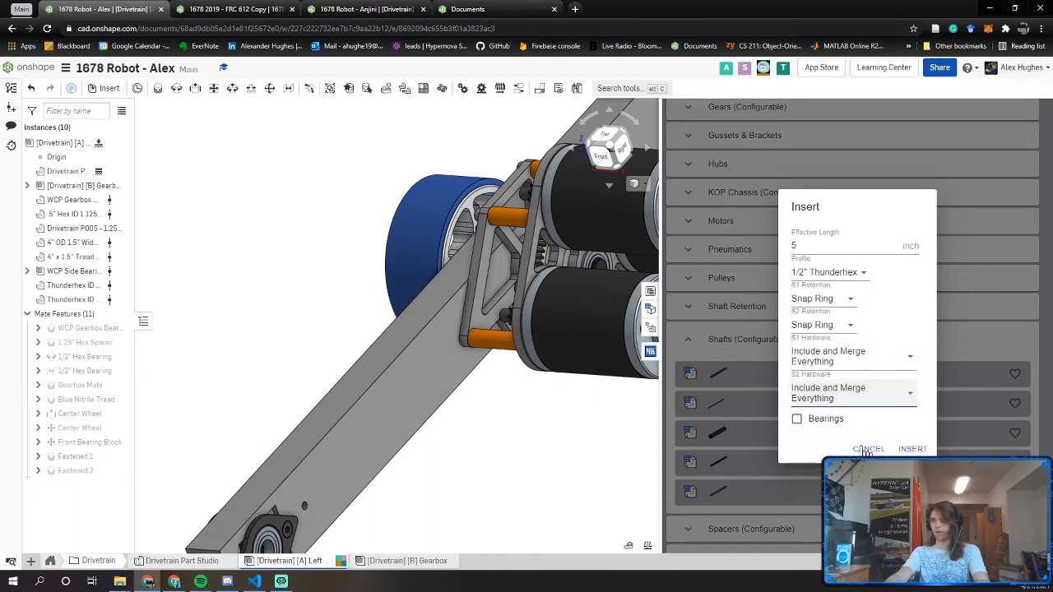
click(913, 450)
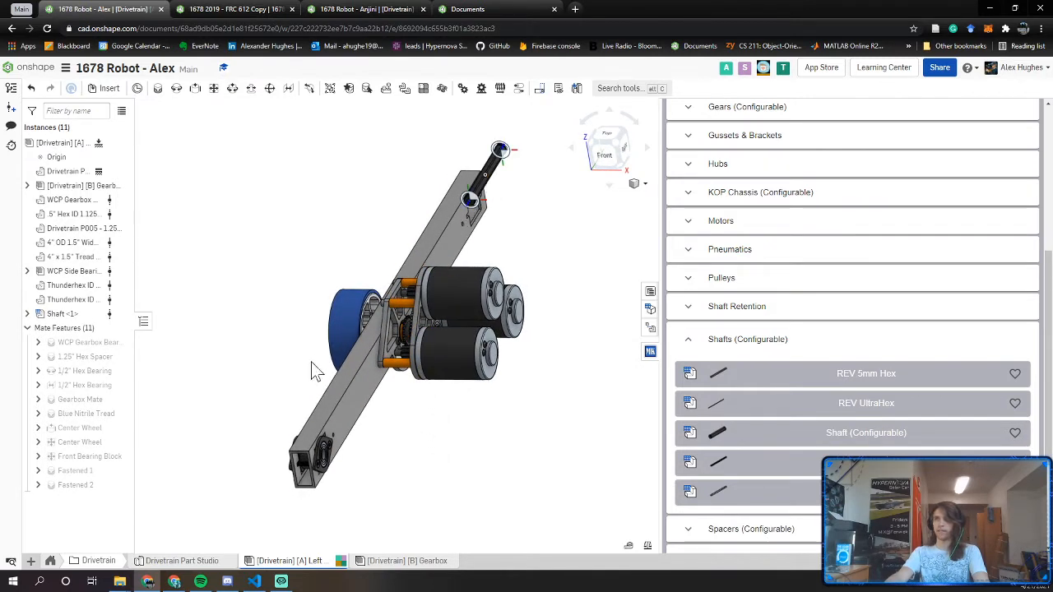
click(651, 353)
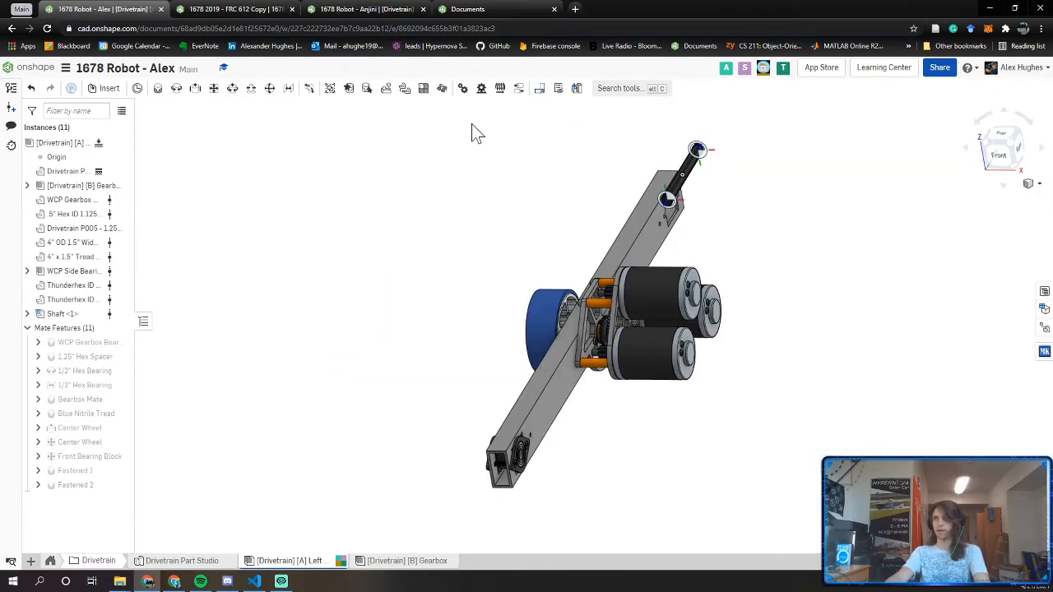
Move the new shaft below the blue center wheel and rotate it parallel to the wheel's axle
right_drag(572, 167, 568, 167)
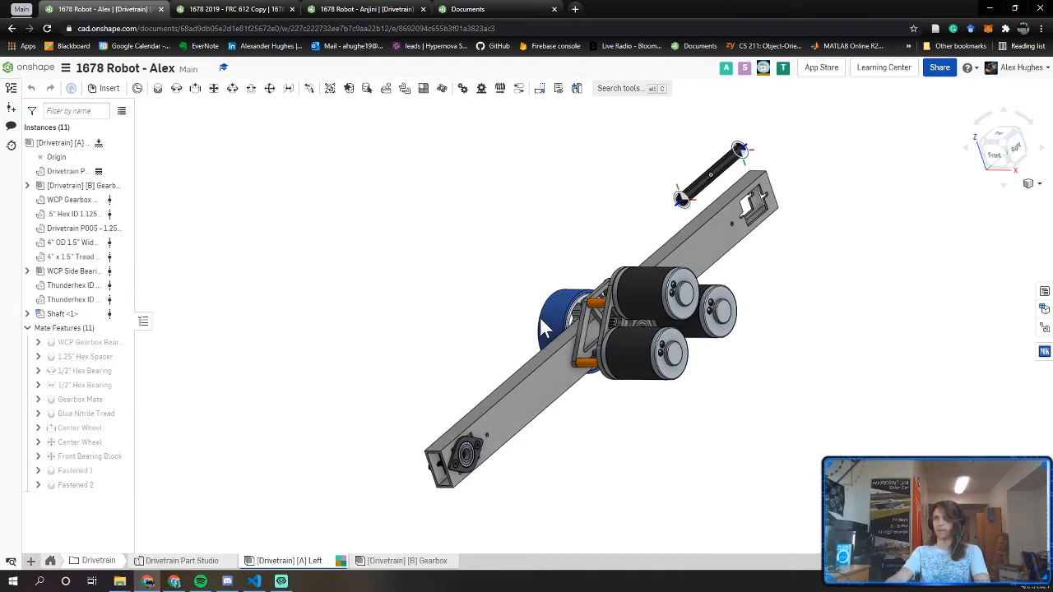
drag(396, 405, 393, 415)
right_drag(392, 416, 623, 362)
click(531, 411)
right_drag(531, 411, 499, 390)
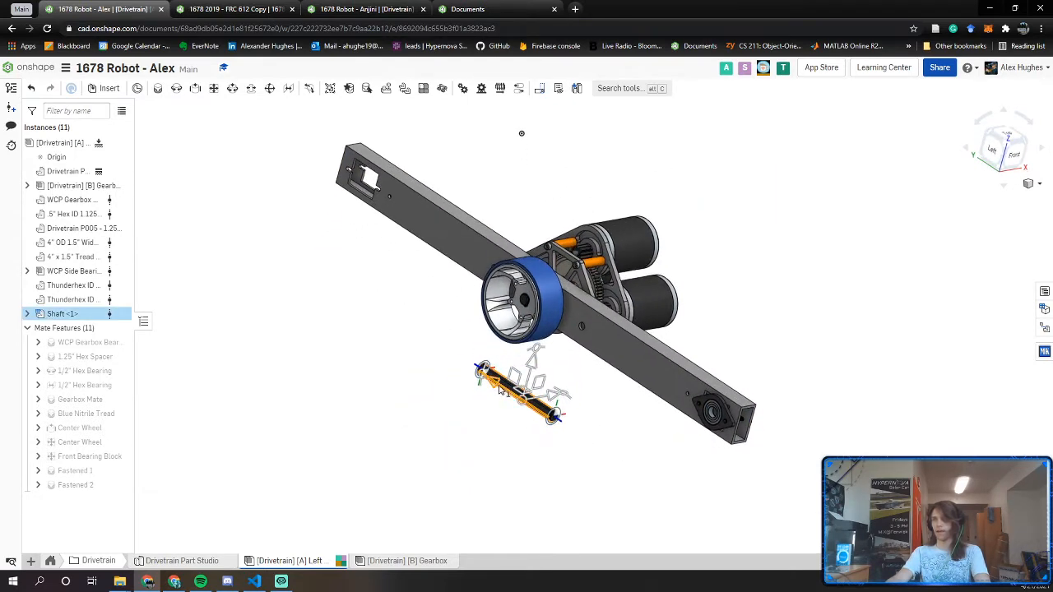
drag(500, 368, 381, 411)
click(605, 401)
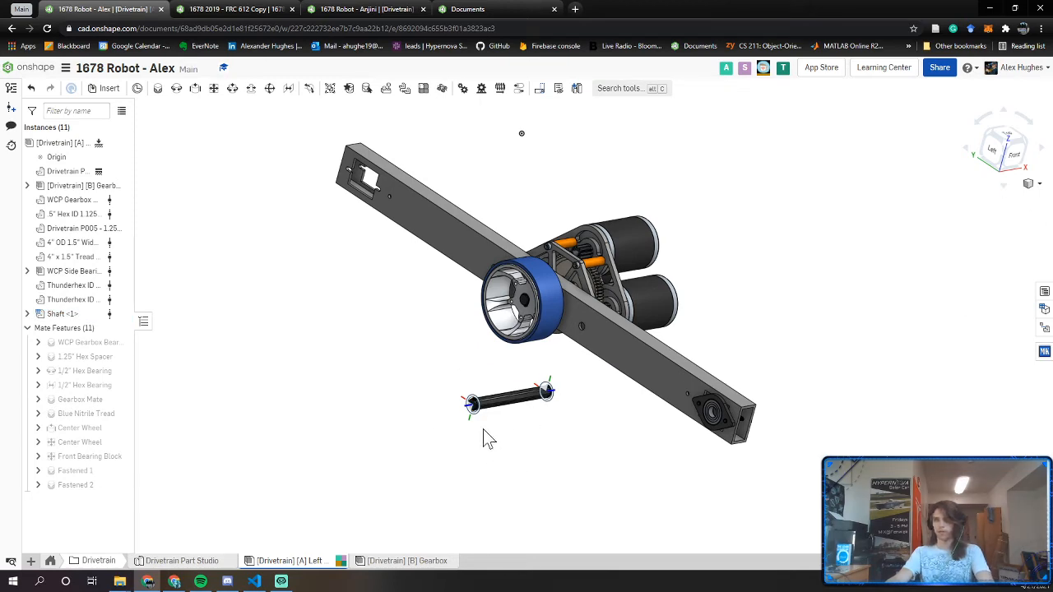
Hide the new shaft while viewing the left side of the assembly, and undo the hiding
right_drag(485, 428, 507, 428)
click(993, 156)
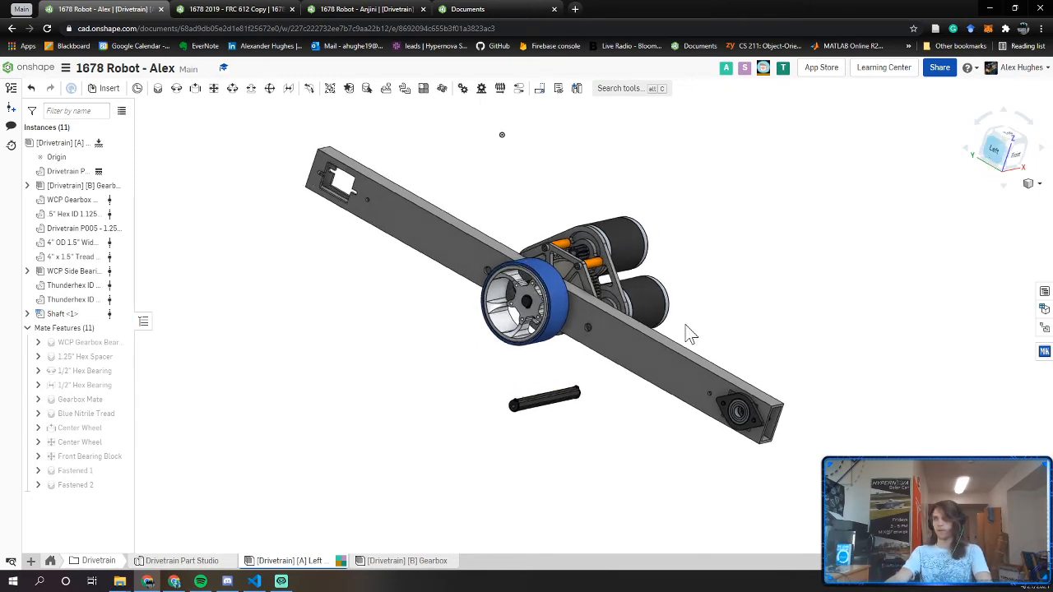
scroll(576, 420, down, 5)
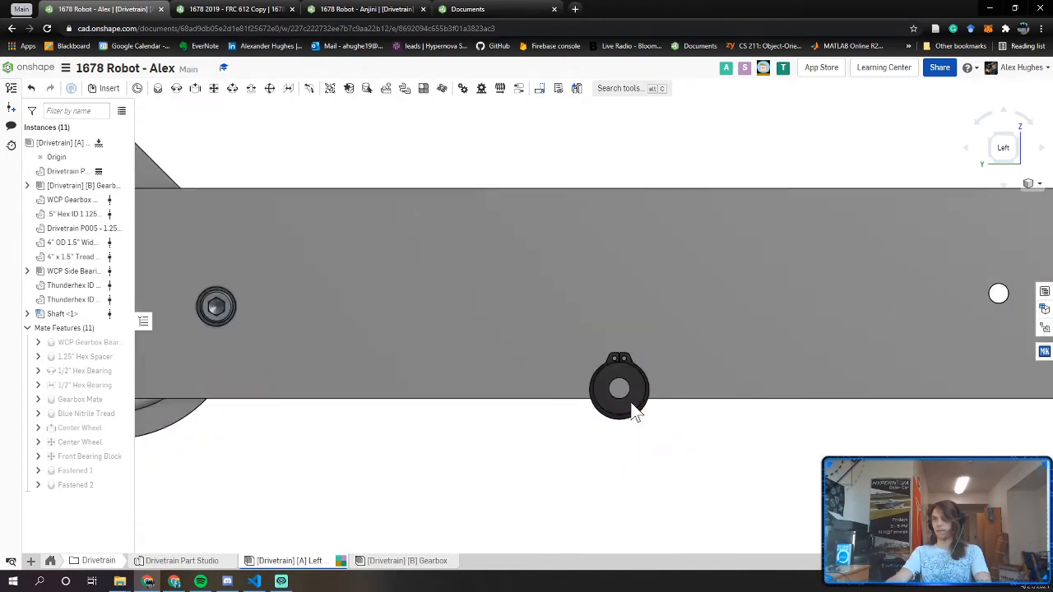
scroll(658, 436, down, 2)
scroll(688, 482, up, 2)
scroll(688, 477, down, 4)
right_click(690, 469)
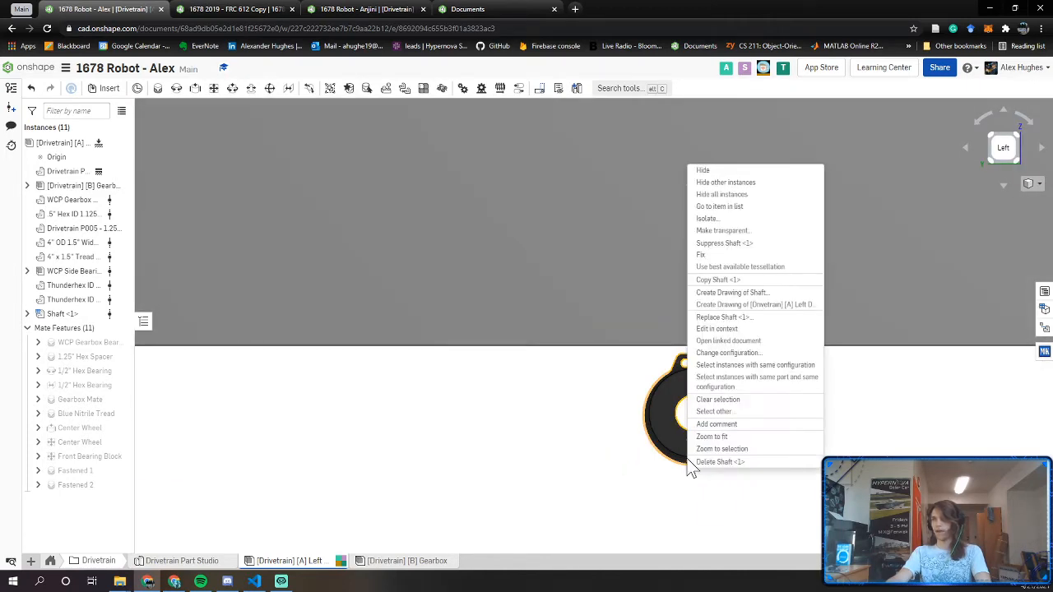
click(710, 171)
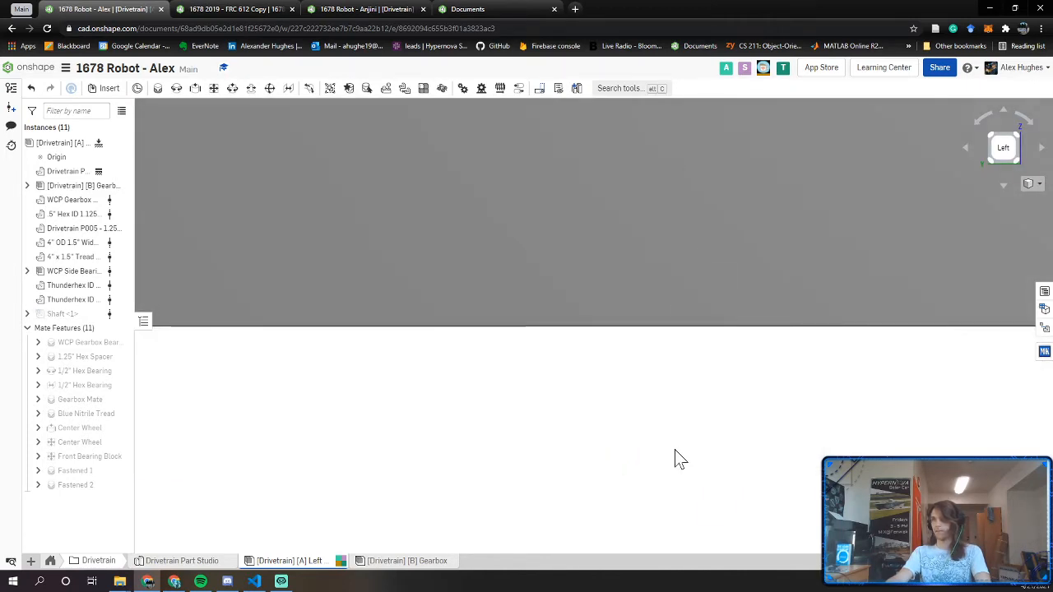
key(ctrl+z)
Expand the Shaft instance to reveal the mate connectors it contains
right_drag(687, 457, 709, 465)
click(700, 468)
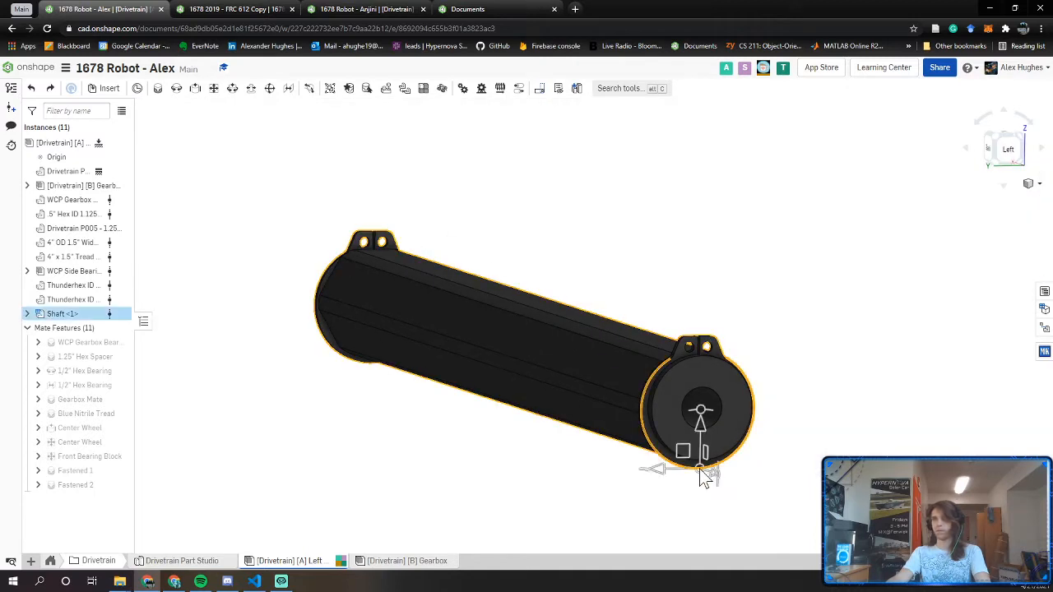
click(28, 314)
click(185, 409)
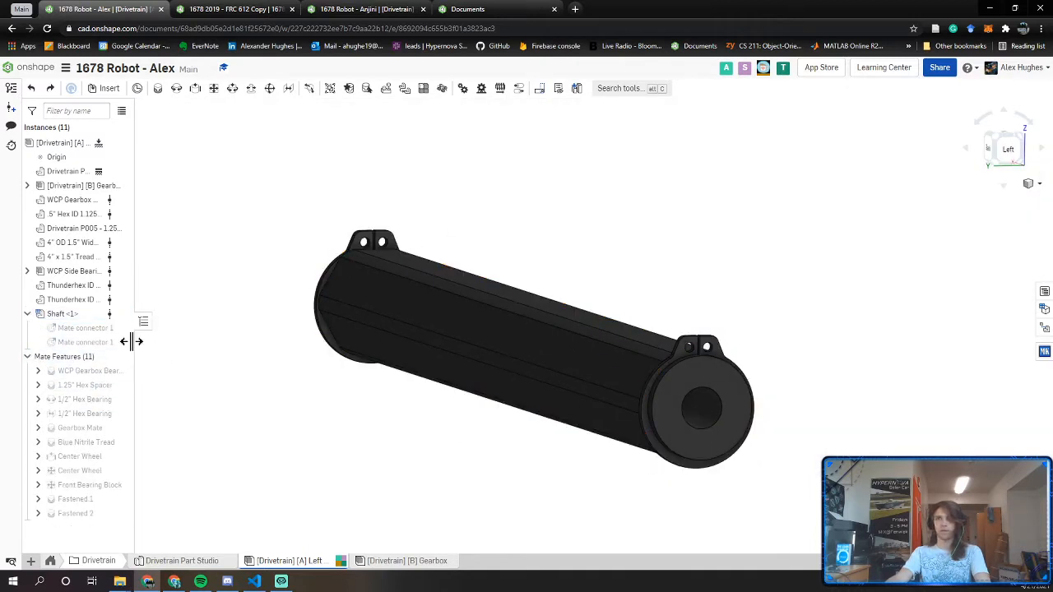
Try the Make transparent option on the shaft and close it without adjusting anything
scroll(691, 349, up, 5)
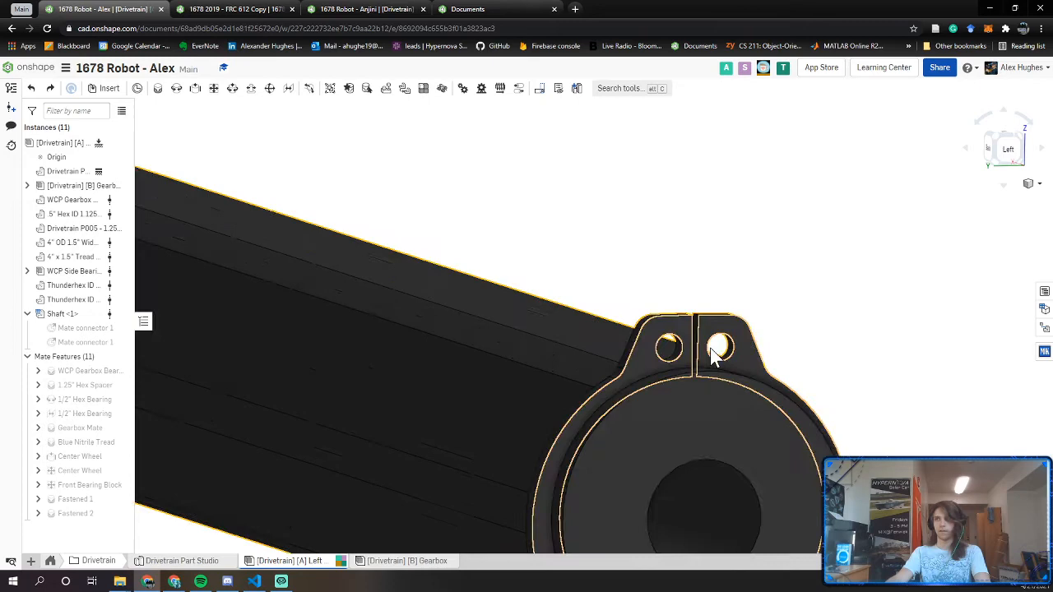
right_click(752, 362)
click(777, 151)
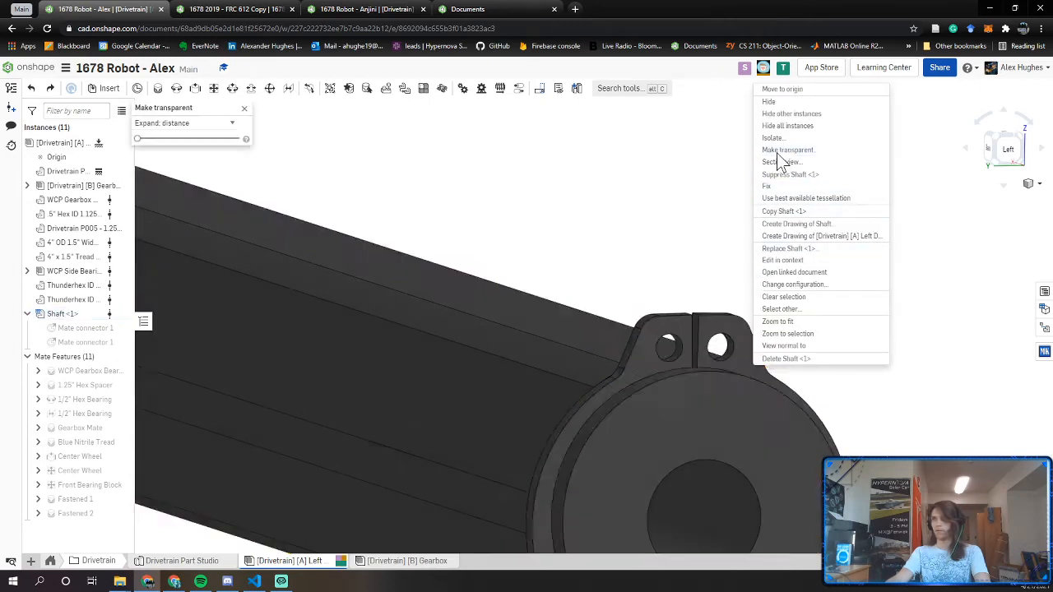
click(245, 110)
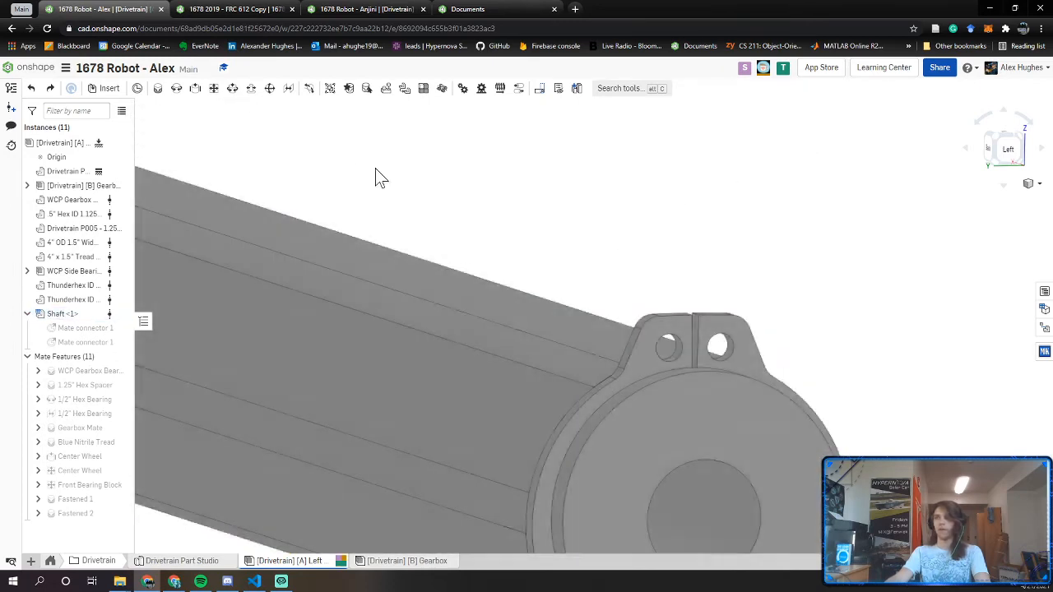
Move the shaft up beside the front bearing block on the left rail and check its snap-ring end
scroll(442, 204, down, 5)
middle_drag(465, 226, 453, 465)
drag(561, 421, 721, 164)
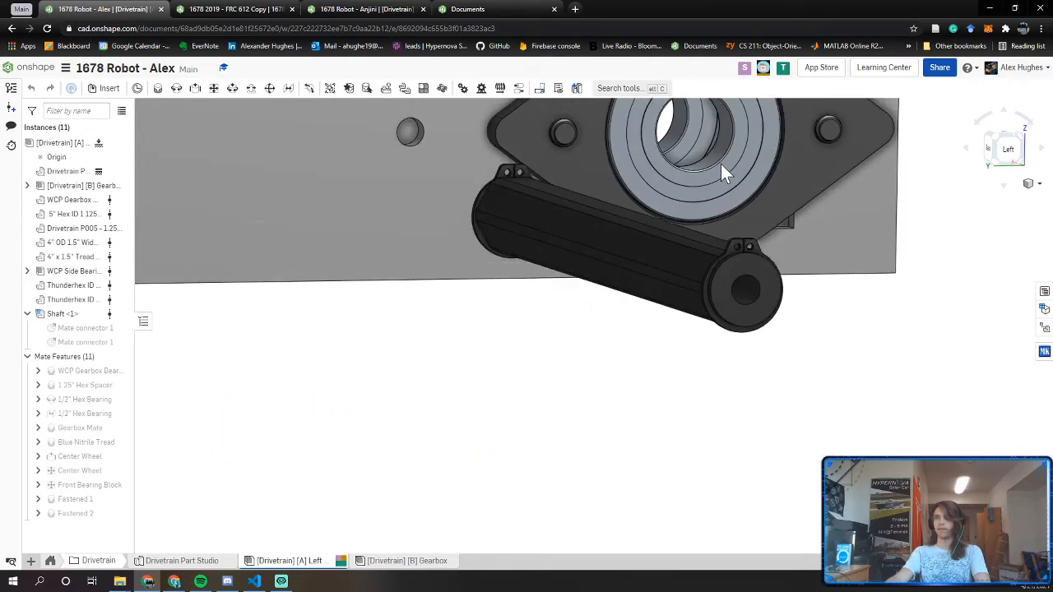
middle_drag(722, 163, 723, 396)
right_drag(722, 396, 677, 398)
scroll(676, 398, up, 3)
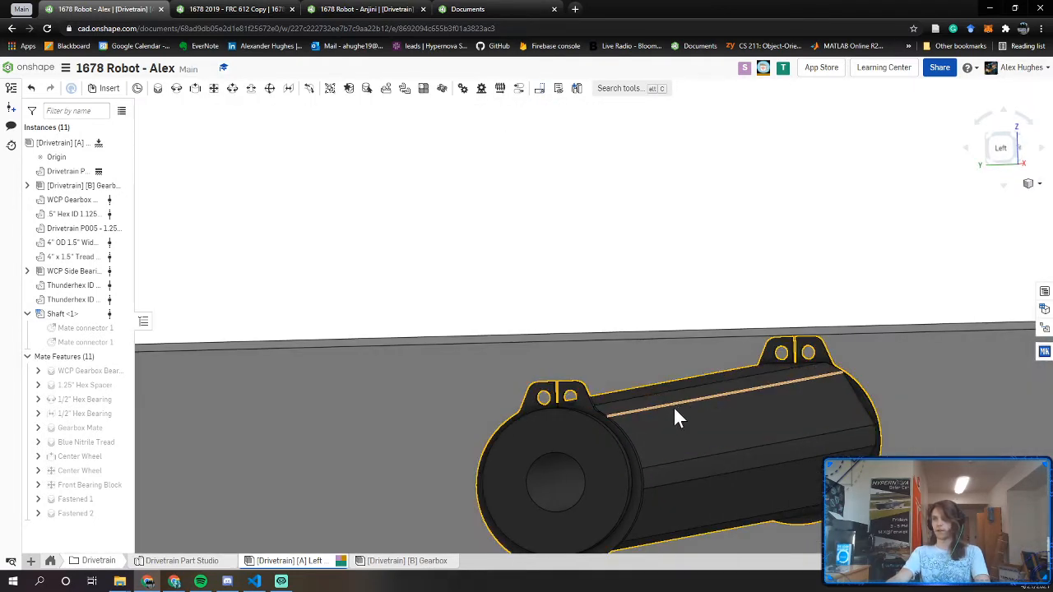
scroll(668, 432, up, 1)
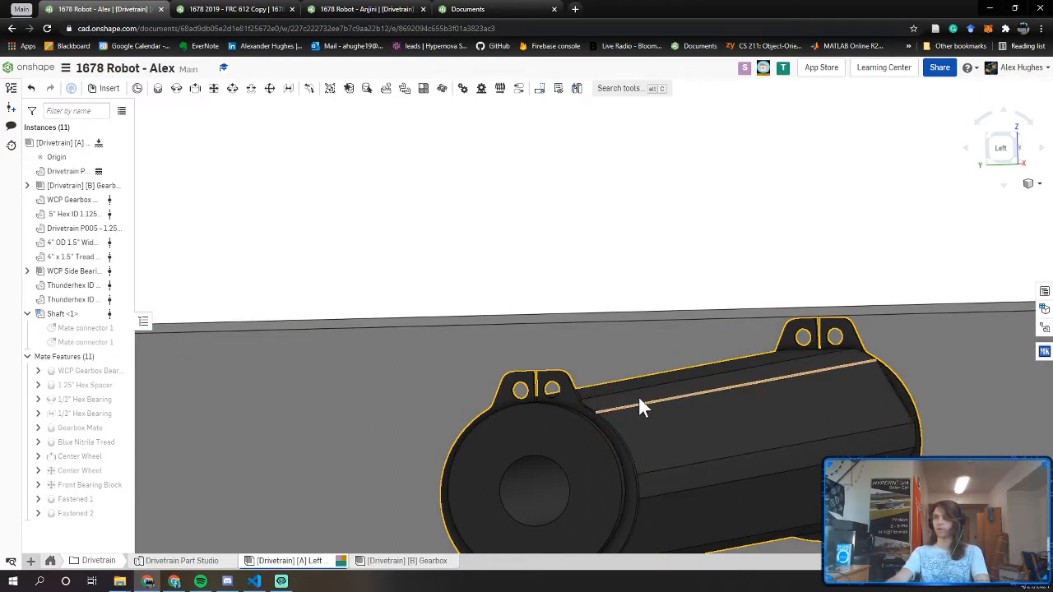
Move the shaft in the left view so that it lines up with the bore of the front bearing
click(1000, 151)
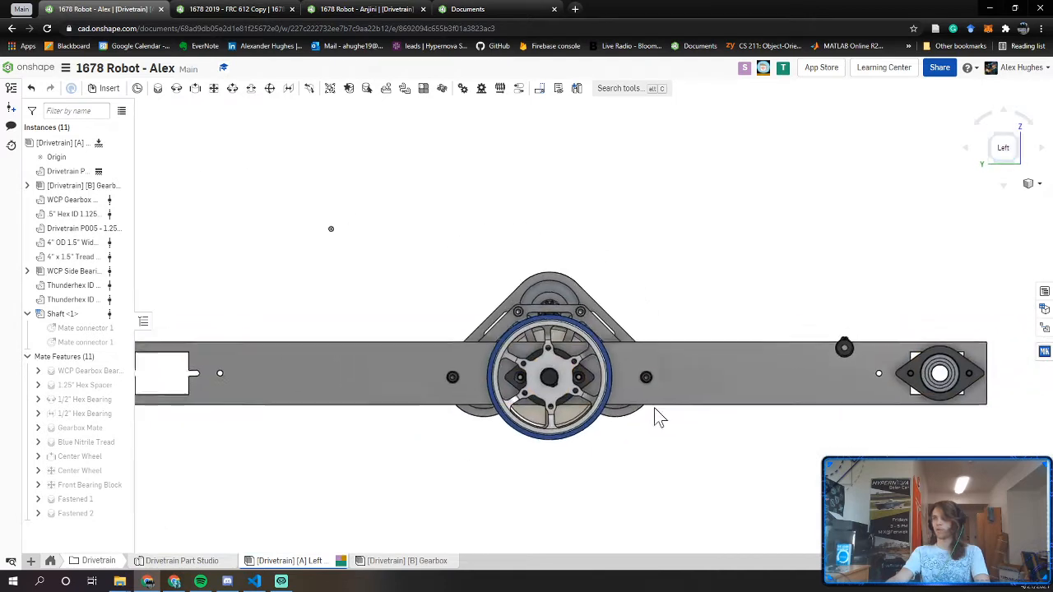
scroll(728, 450, up, 3)
scroll(541, 383, up, 2)
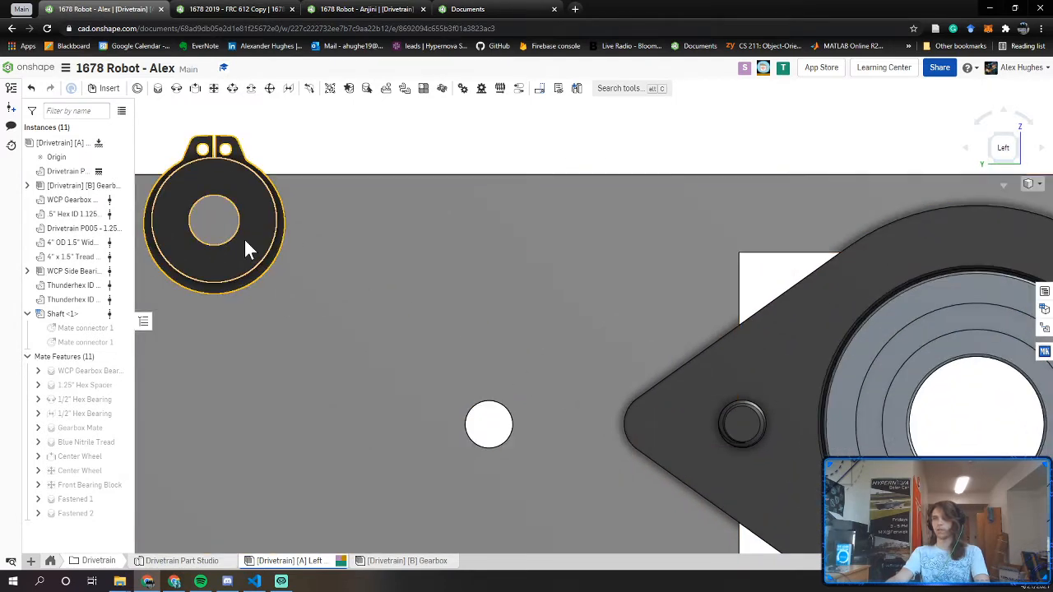
drag(244, 239, 1007, 440)
Slide the shaft sideways in the front view so that it passes through the rail and both front bearing blocks
scroll(1006, 438, down, 3)
right_drag(1006, 438, 923, 436)
click(1014, 152)
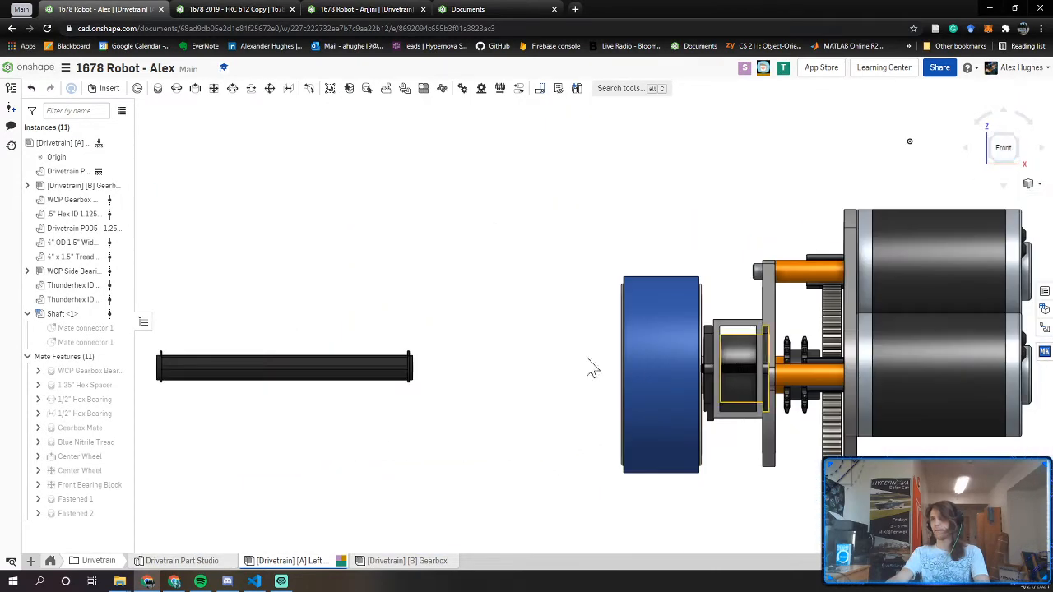
drag(623, 385, 789, 377)
Nudge the shaft slightly upward to center it in the front bearing's bore
scroll(790, 369, up, 5)
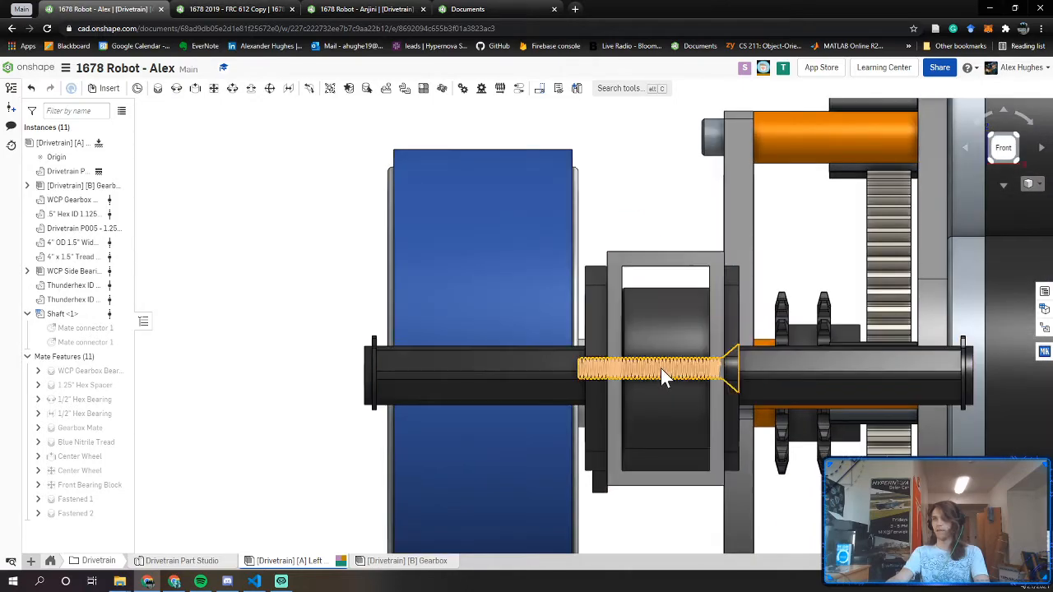
right_drag(660, 367, 696, 365)
scroll(574, 344, up, 1)
scroll(491, 367, up, 4)
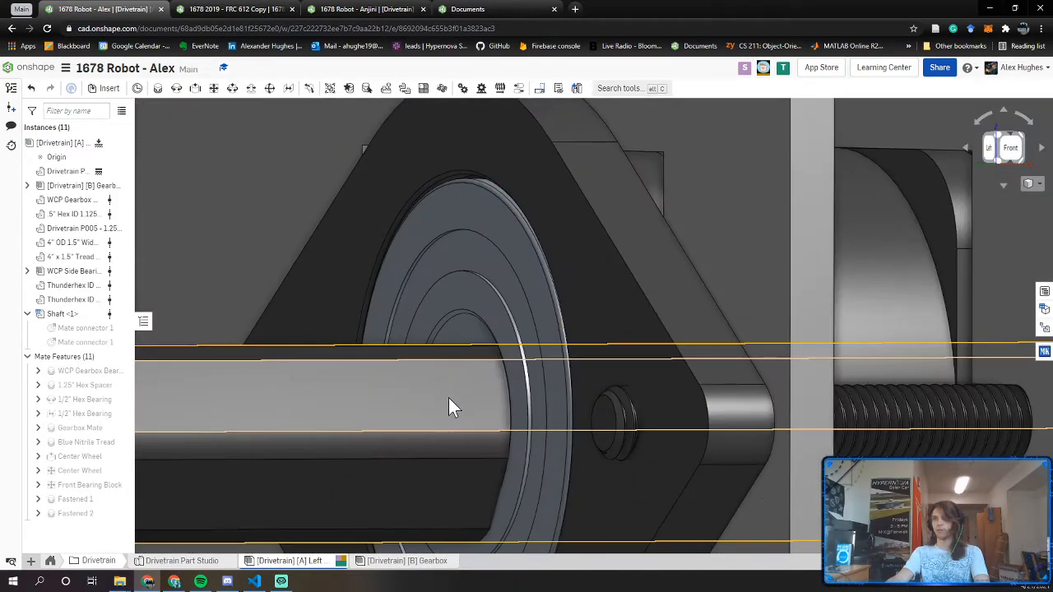
drag(449, 400, 450, 383)
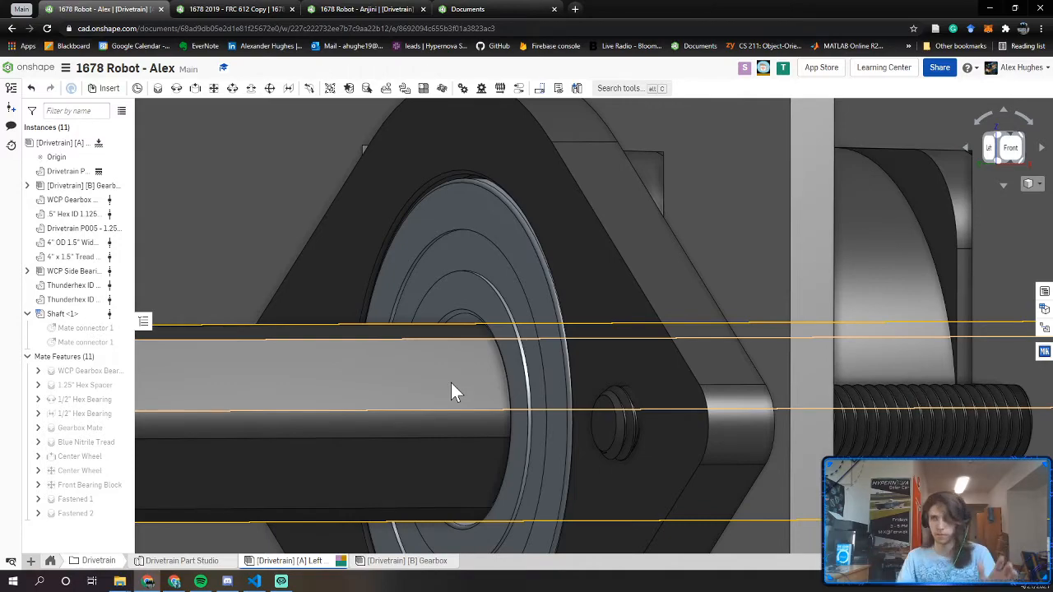
Examine how the shaft sits in the front bearing blocks and how far it extends relative to the center wheel and gearbox
scroll(450, 383, down, 6)
mouse_move(420, 425)
right_down()
mouse_move(393, 435)
mouse_move(416, 408)
right_up()
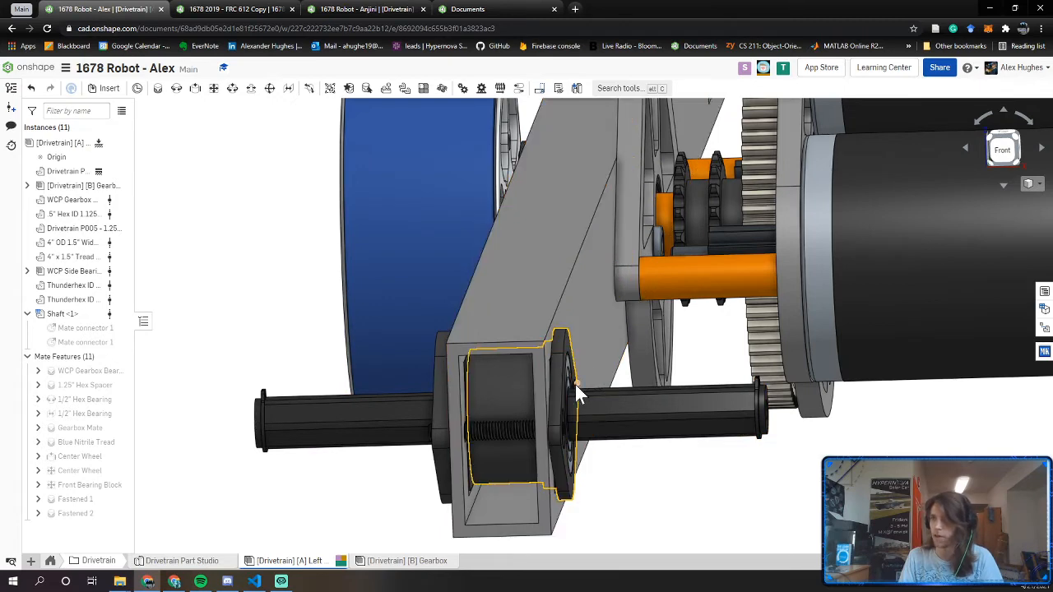
right_drag(575, 384, 558, 384)
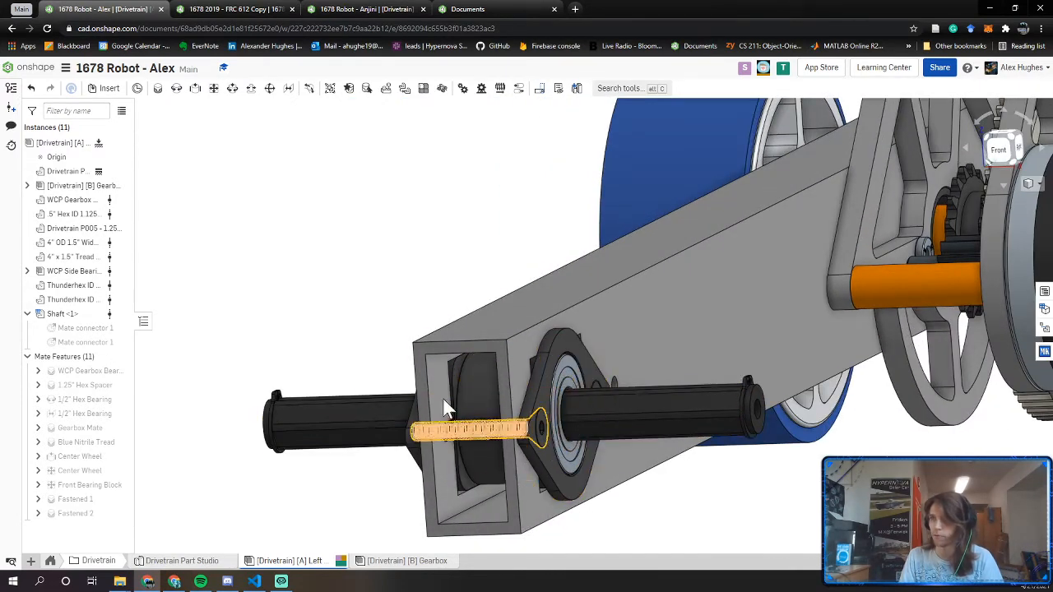
middle_drag(539, 405, 427, 435)
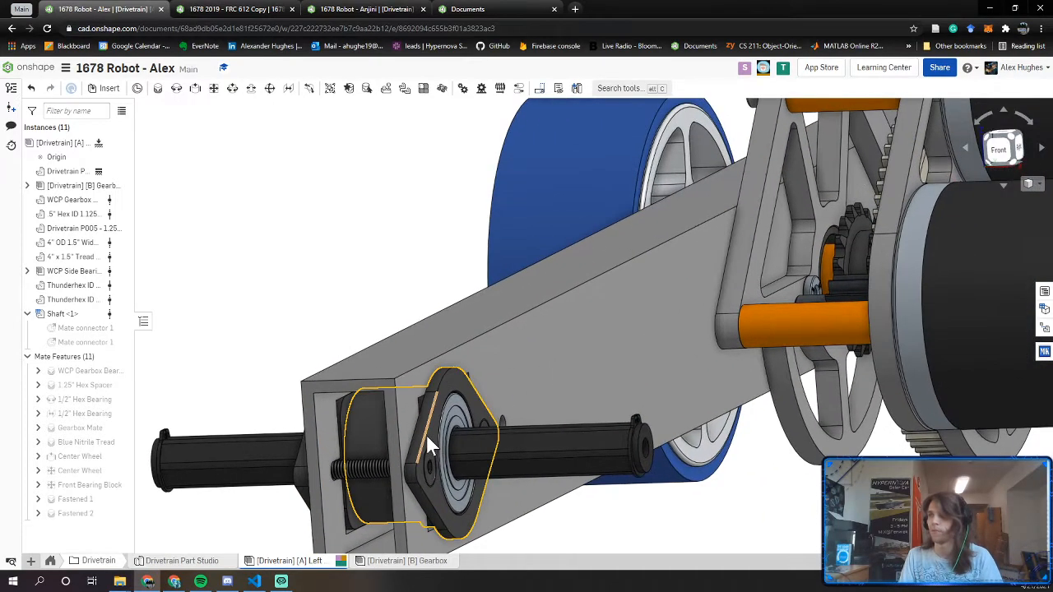
right_drag(428, 438, 435, 445)
scroll(434, 445, down, 4)
right_drag(489, 363, 510, 383)
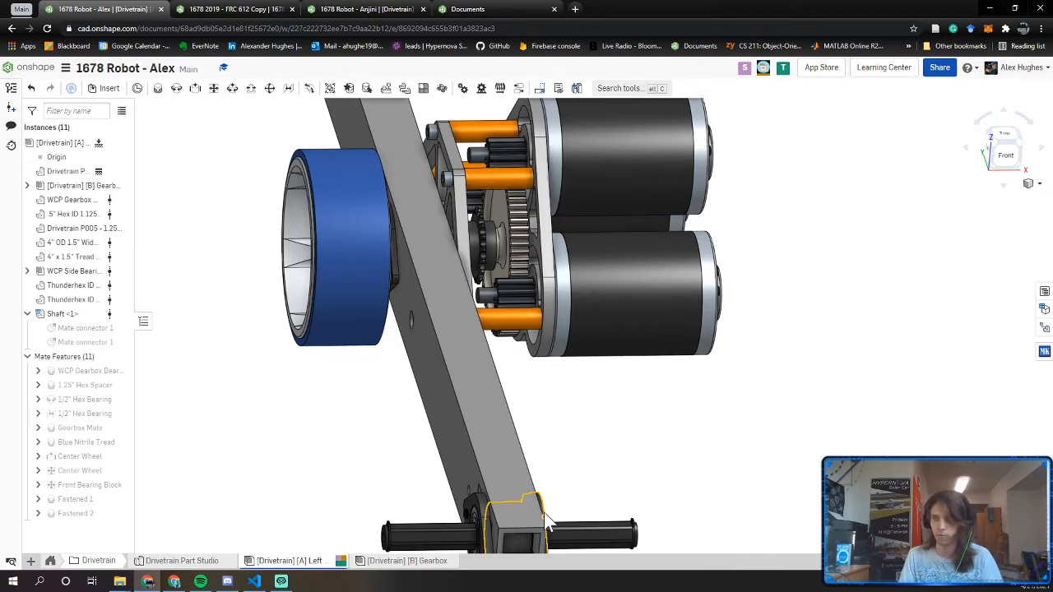
right_drag(545, 514, 510, 479)
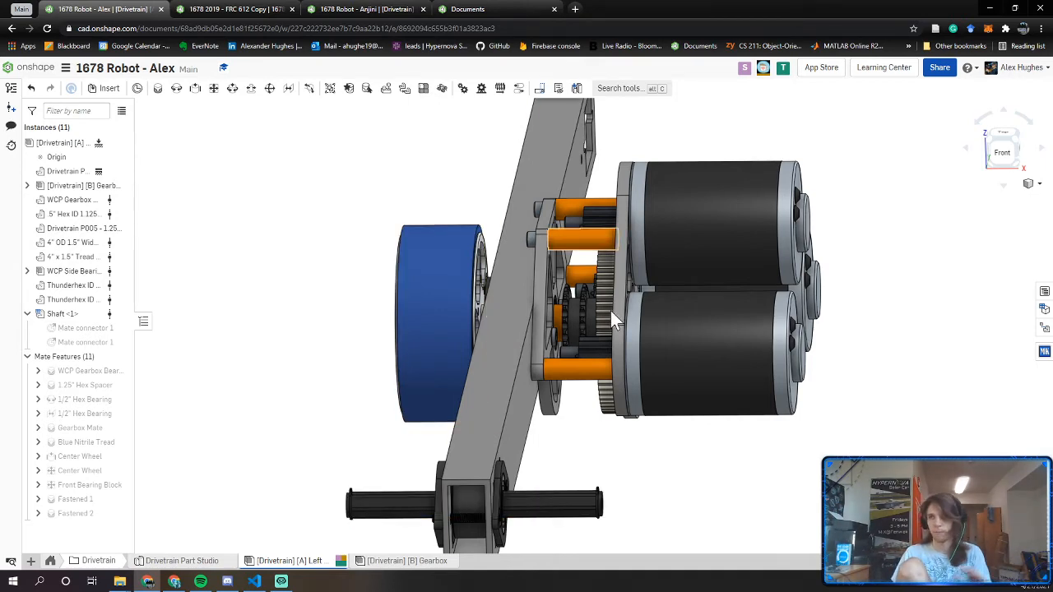
right_drag(611, 311, 331, 303)
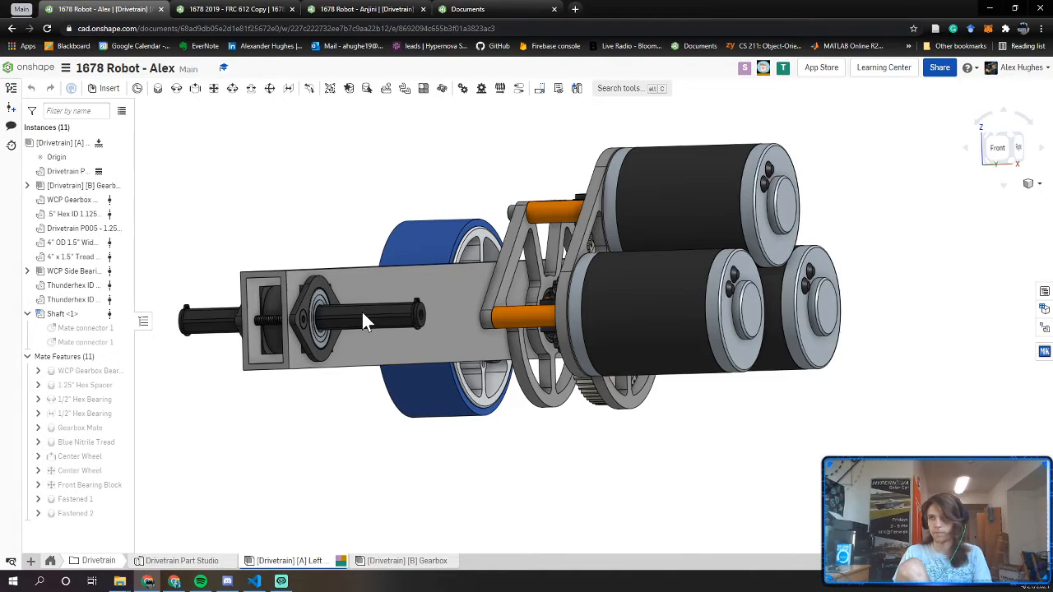
right_drag(362, 312, 509, 353)
scroll(395, 320, up, 5)
click(1004, 156)
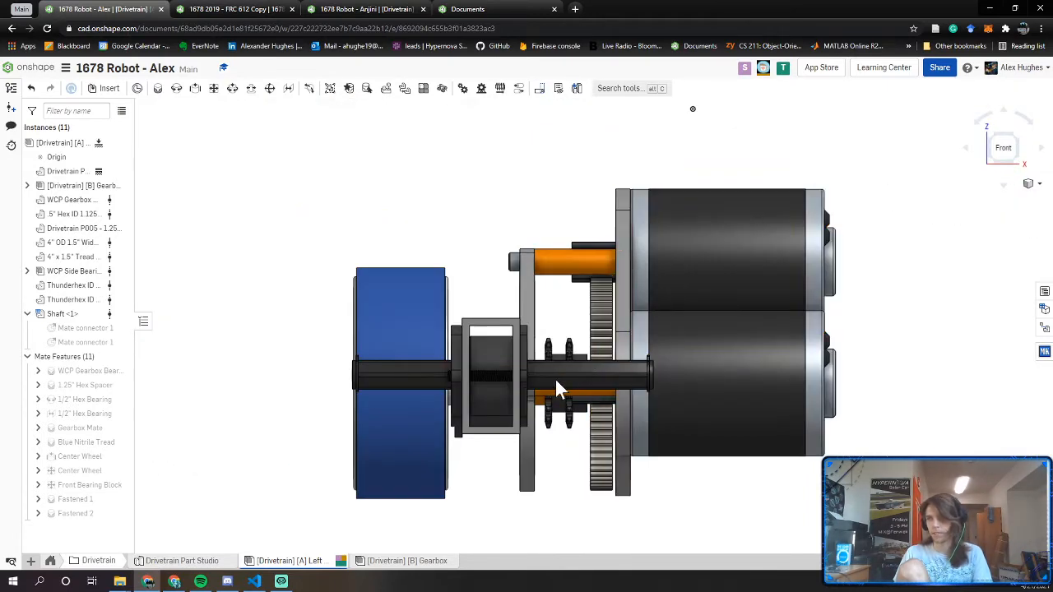
right_drag(305, 371, 642, 466)
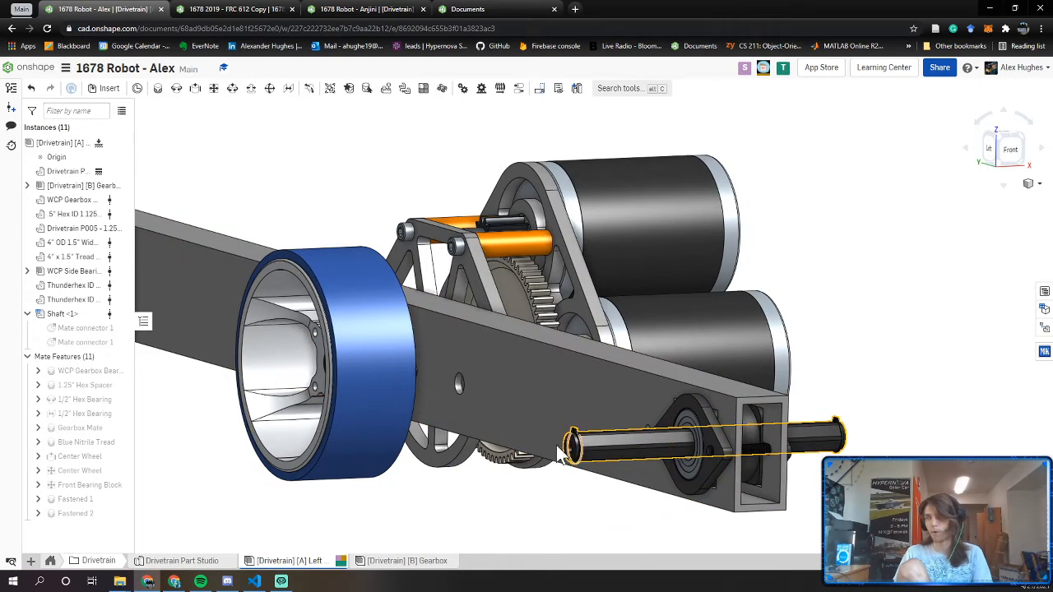
scroll(588, 447, up, 3)
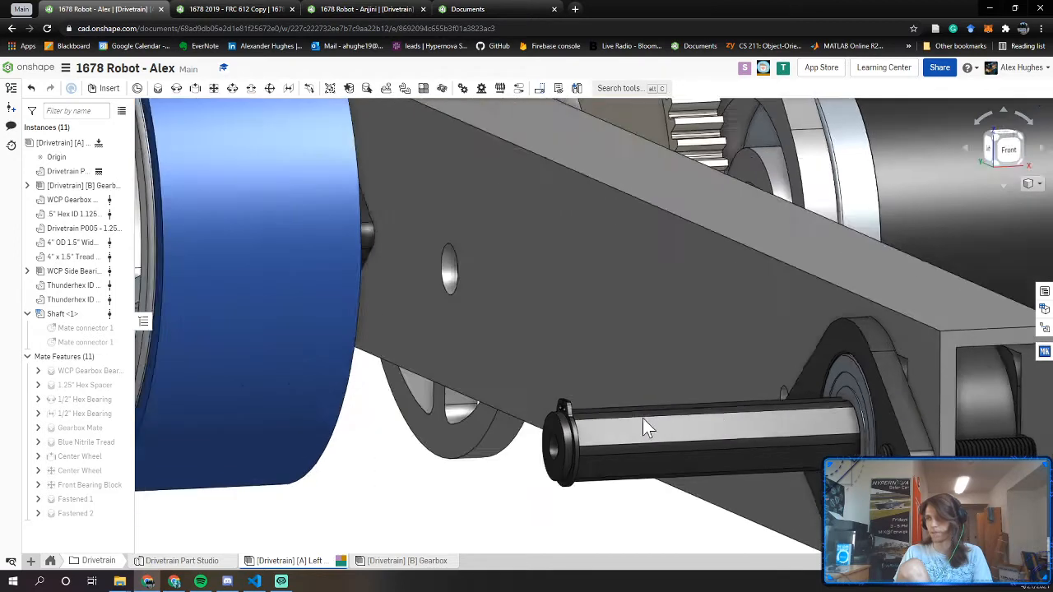
right_drag(643, 418, 796, 400)
scroll(796, 400, down, 2)
middle_drag(796, 400, 517, 395)
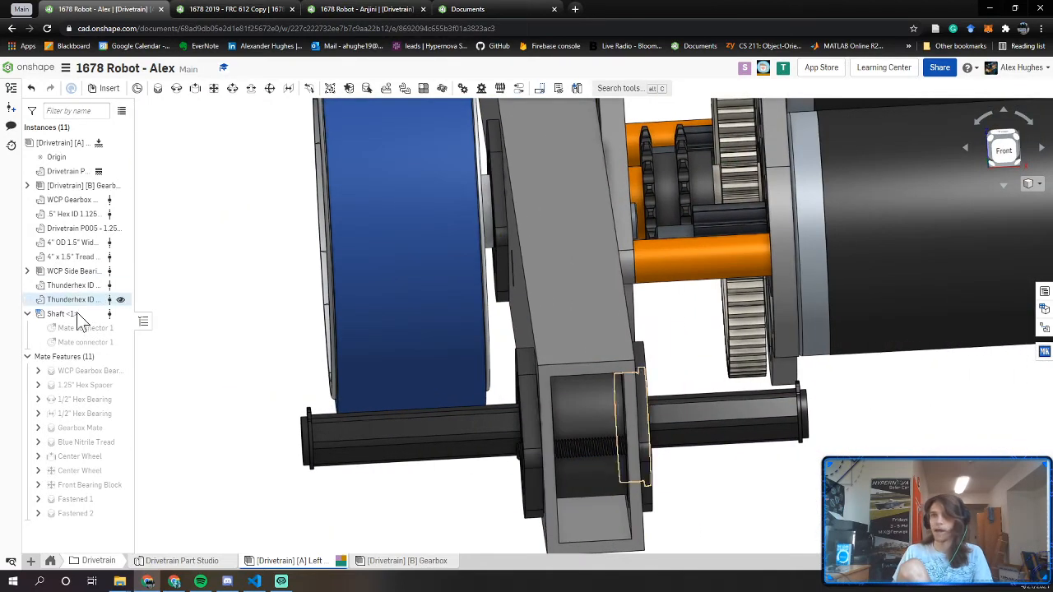
Highlight the Fastened 1 and Fastened 2 mates one after the other to identify the bearing each one holds
click(81, 503)
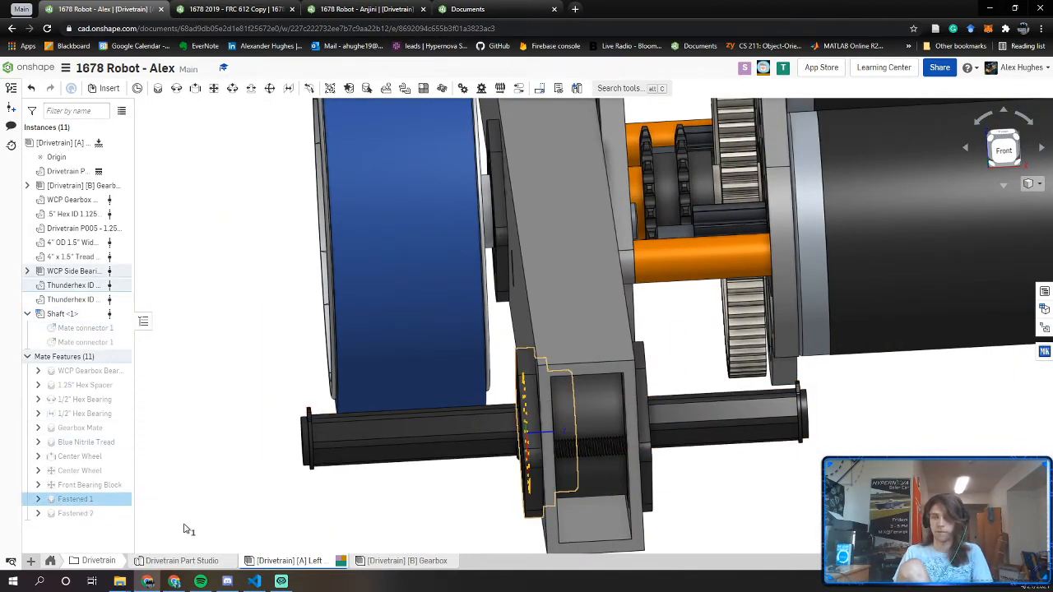
click(186, 529)
click(82, 514)
key(n)
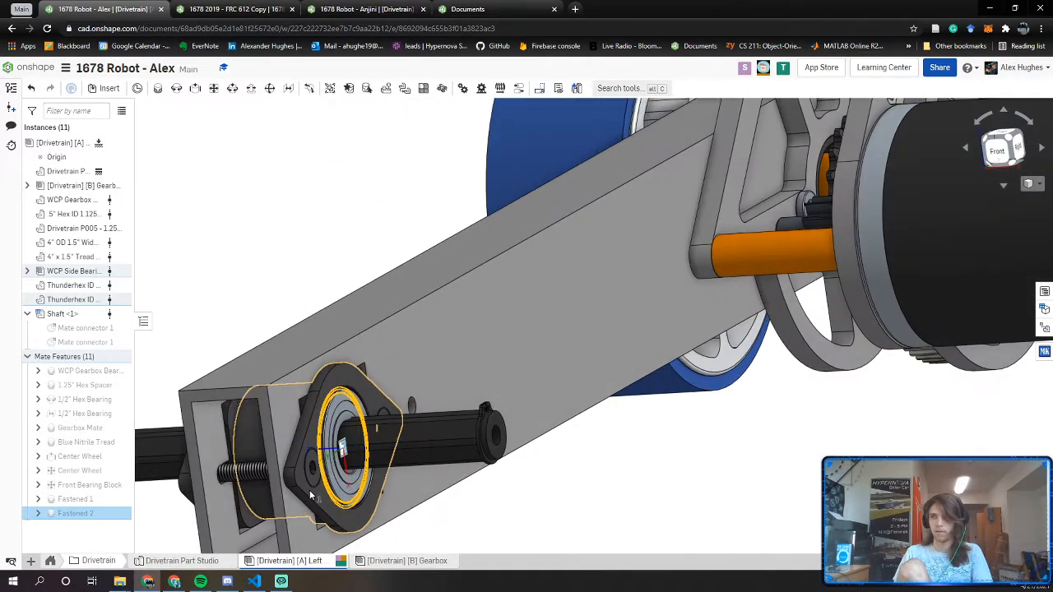
right_drag(311, 495, 374, 496)
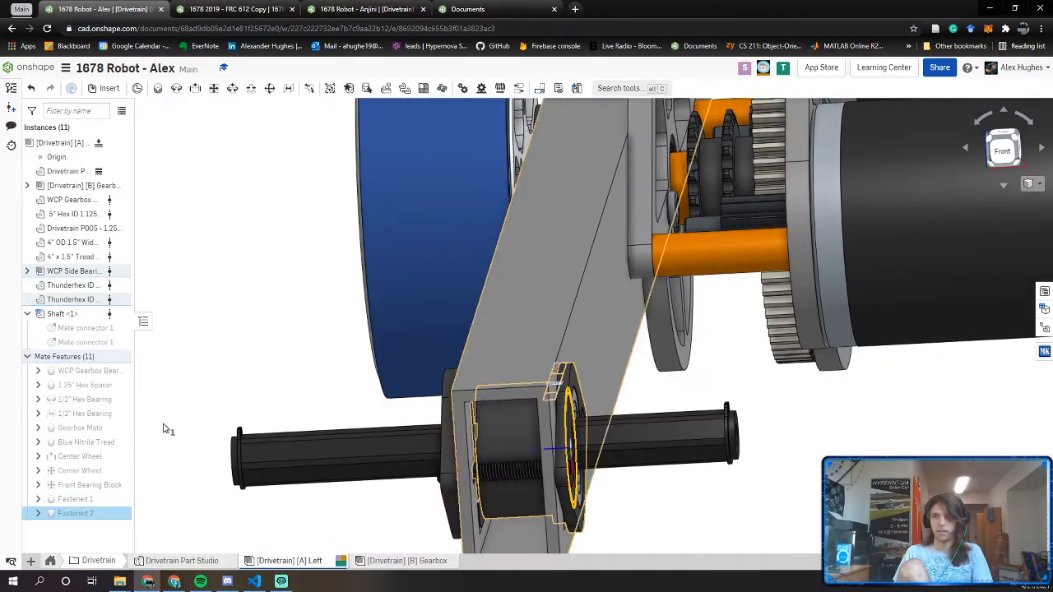
click(89, 514)
Rename the Fastened 1 mate as "Thunderhex Bearing"
right_click(78, 500)
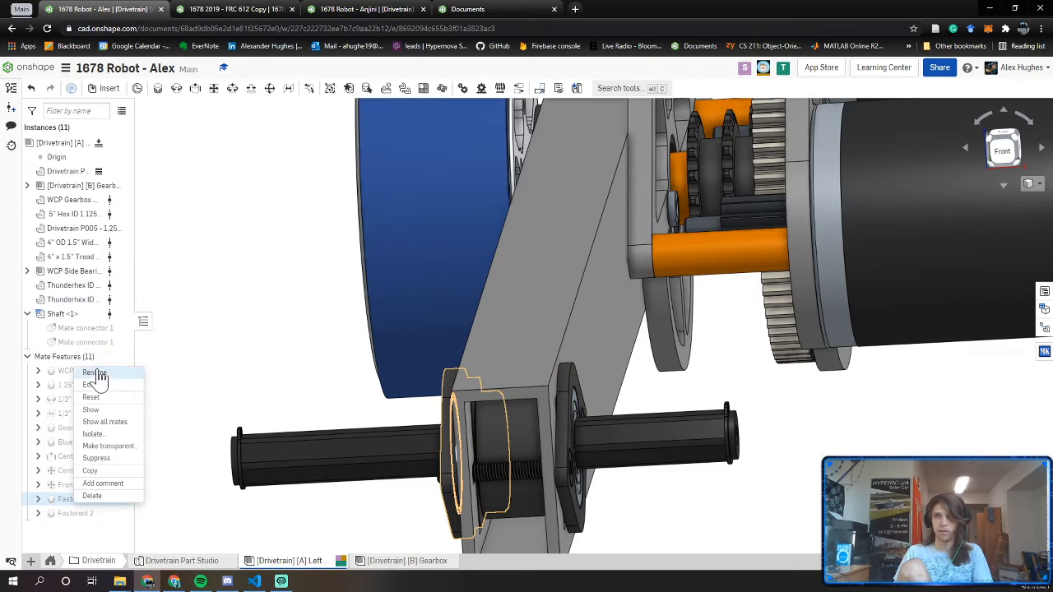
click(94, 374)
text(Tu)
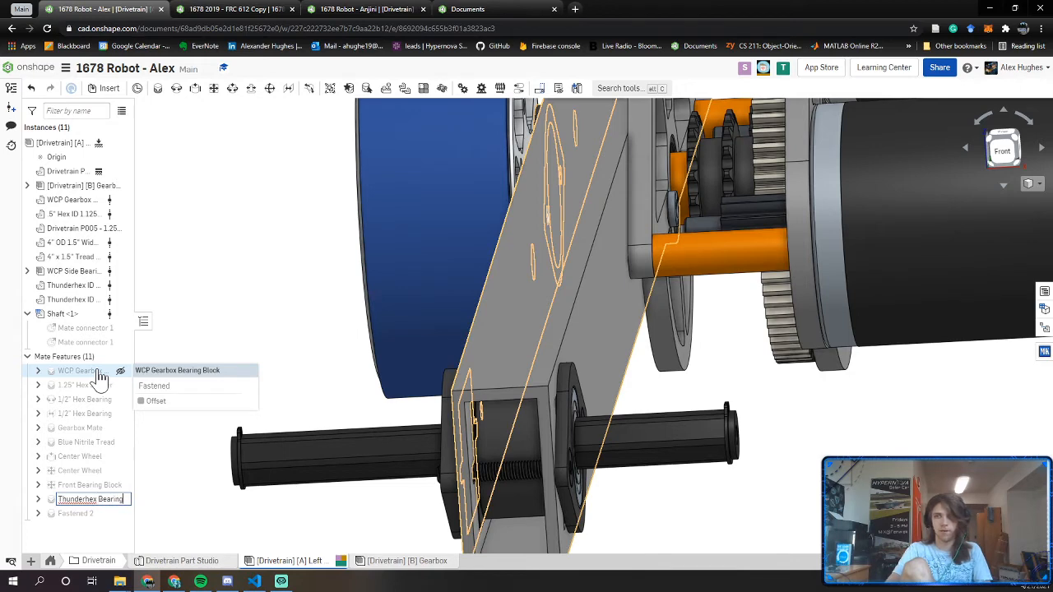
key(Return)
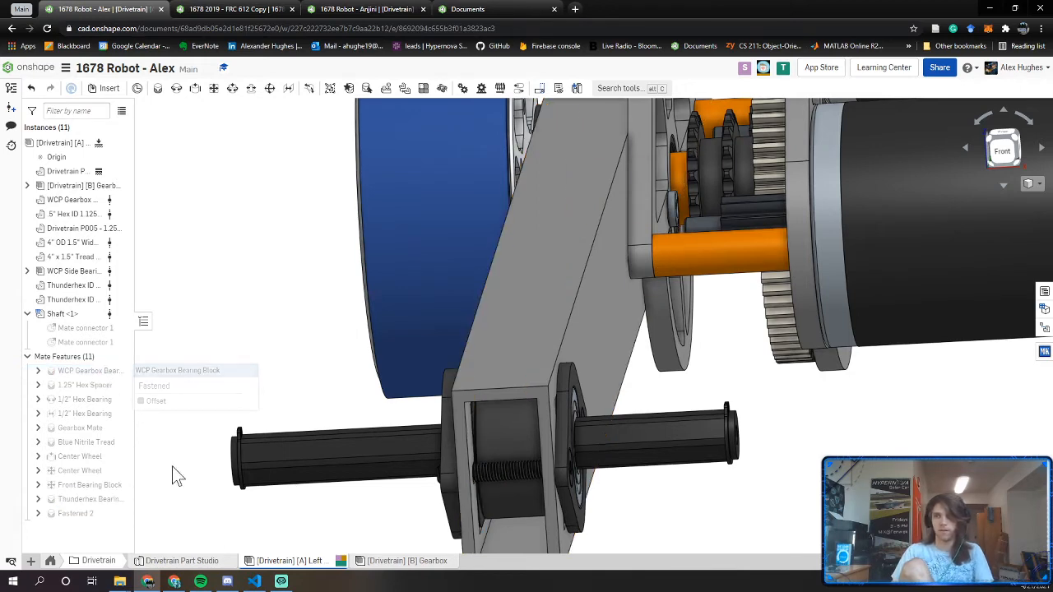
Rename the Fastened 2 mate as "Thunderhex Bearings"
right_click(80, 516)
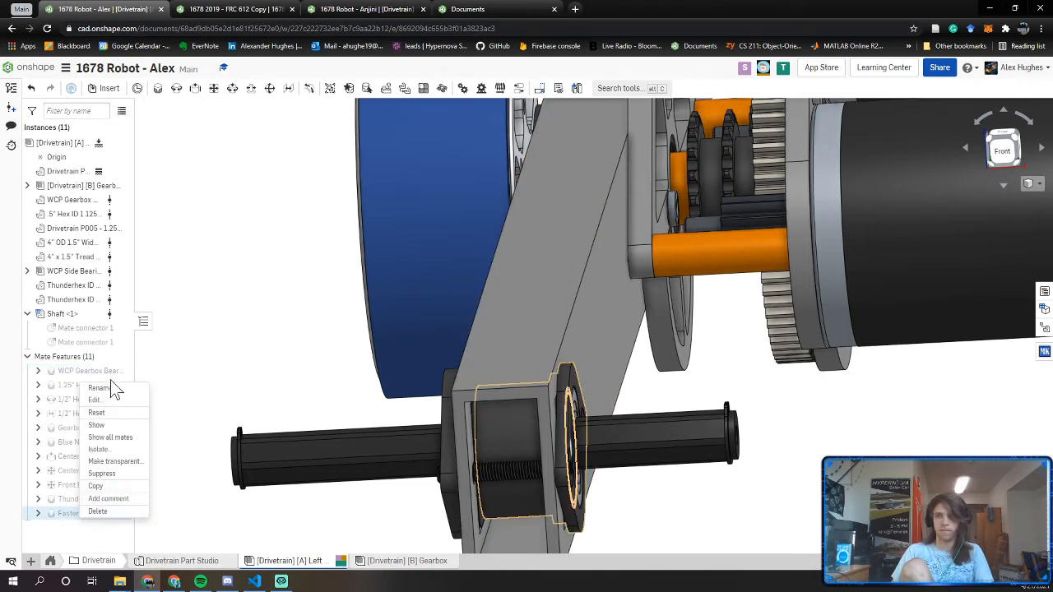
click(111, 390)
text(Thunderhex Bearings)
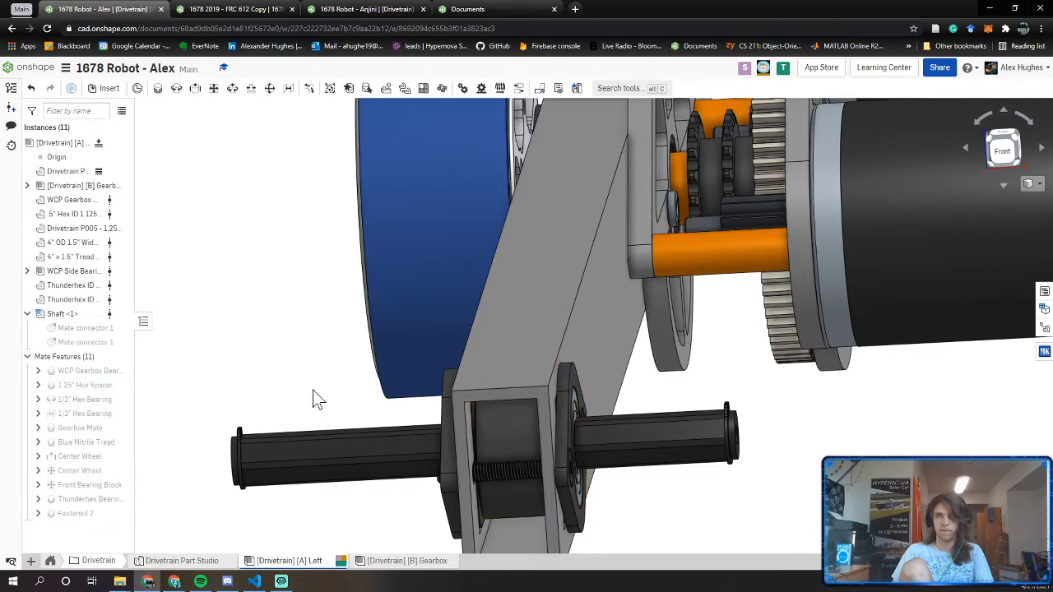
Pull the shaft out of the front bearing blocks and highlight the Front Bearing Block mate to inspect its location inside the rail
right_drag(517, 435, 537, 436)
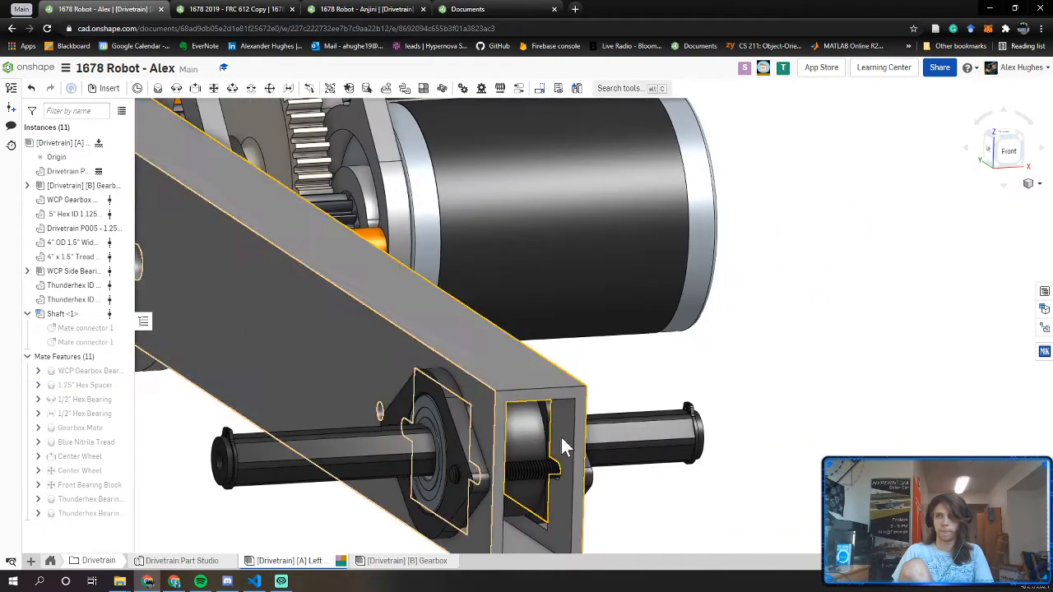
drag(616, 444, 1023, 419)
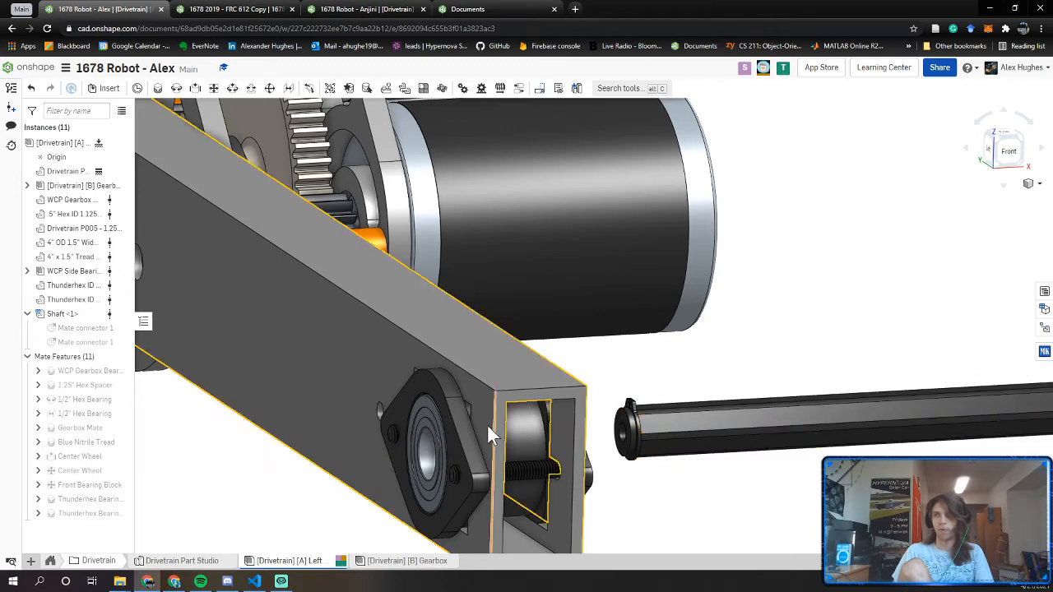
click(74, 486)
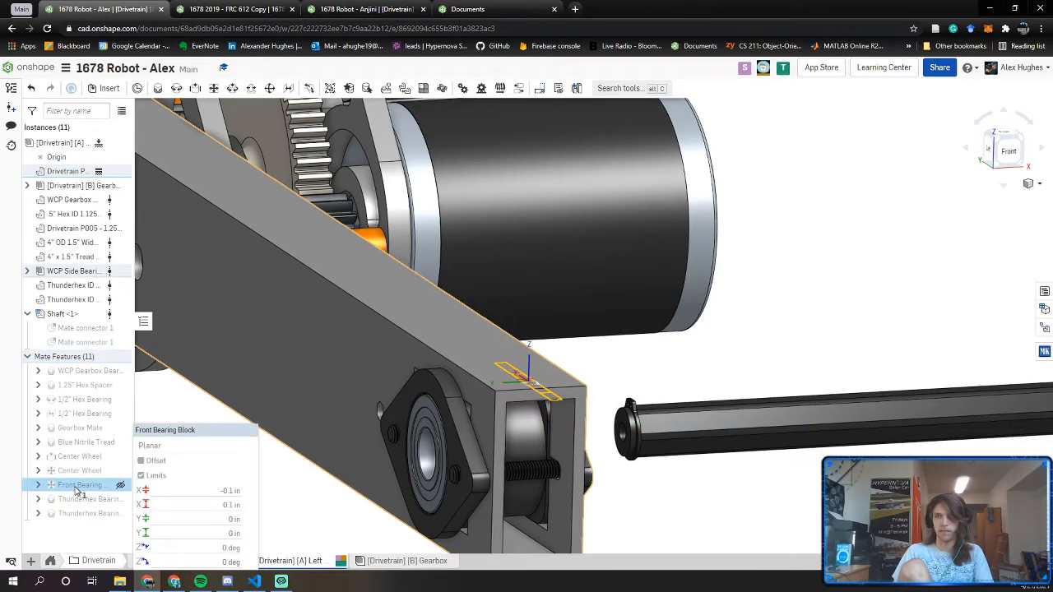
scroll(544, 428, up, 3)
mouse_move(544, 427)
right_down()
mouse_move(523, 418)
mouse_move(530, 413)
right_up()
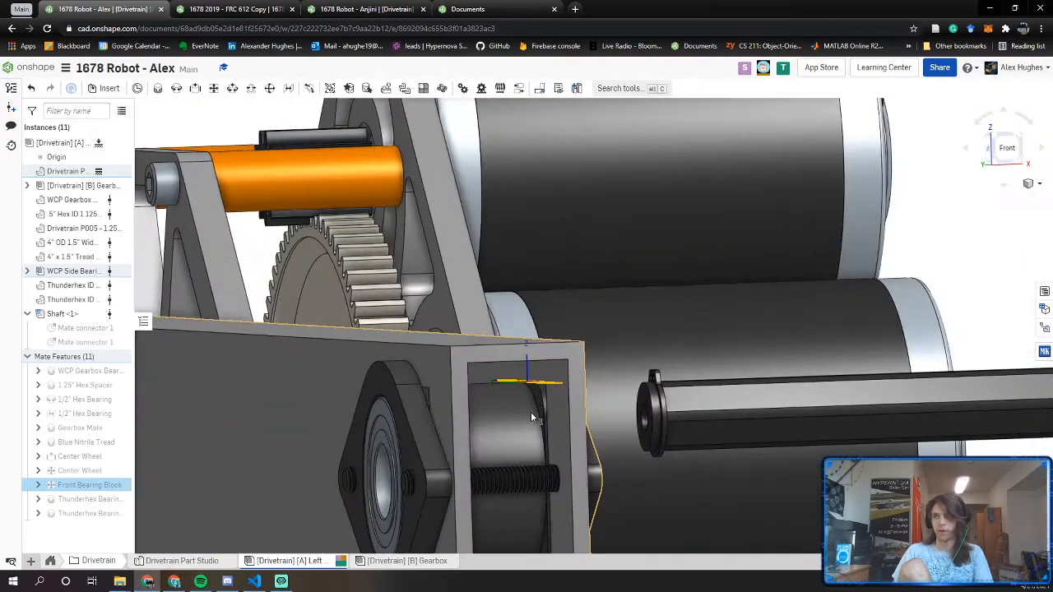
scroll(530, 411, up, 8)
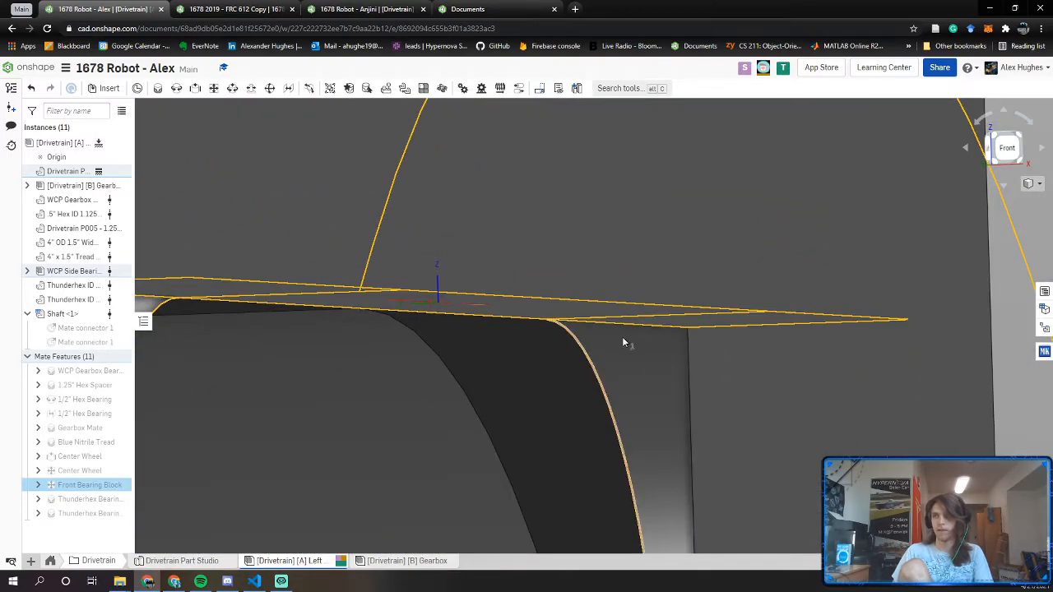
scroll(622, 339, down, 8)
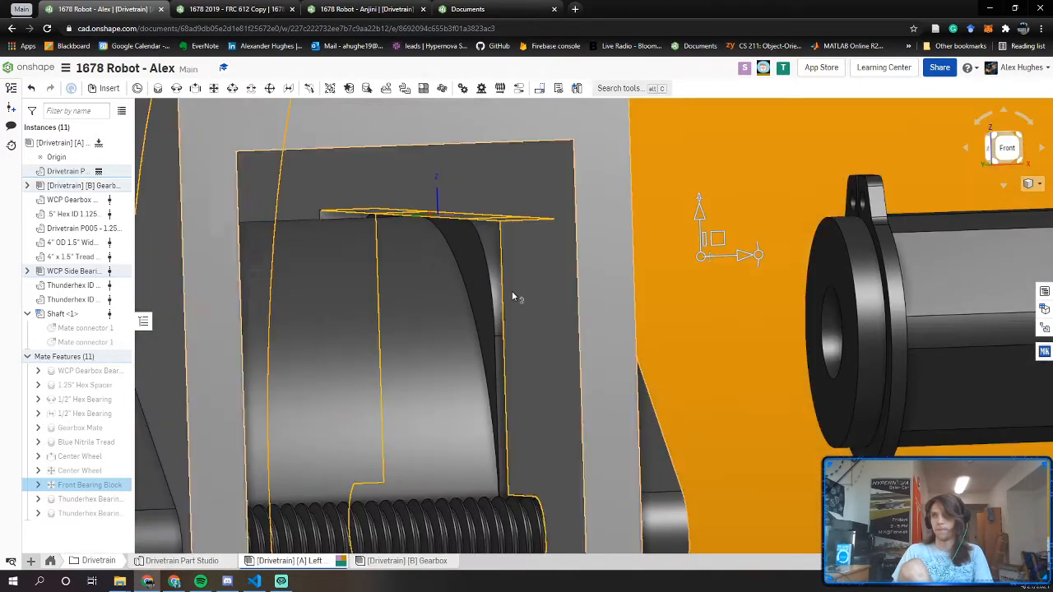
scroll(679, 381, down, 6)
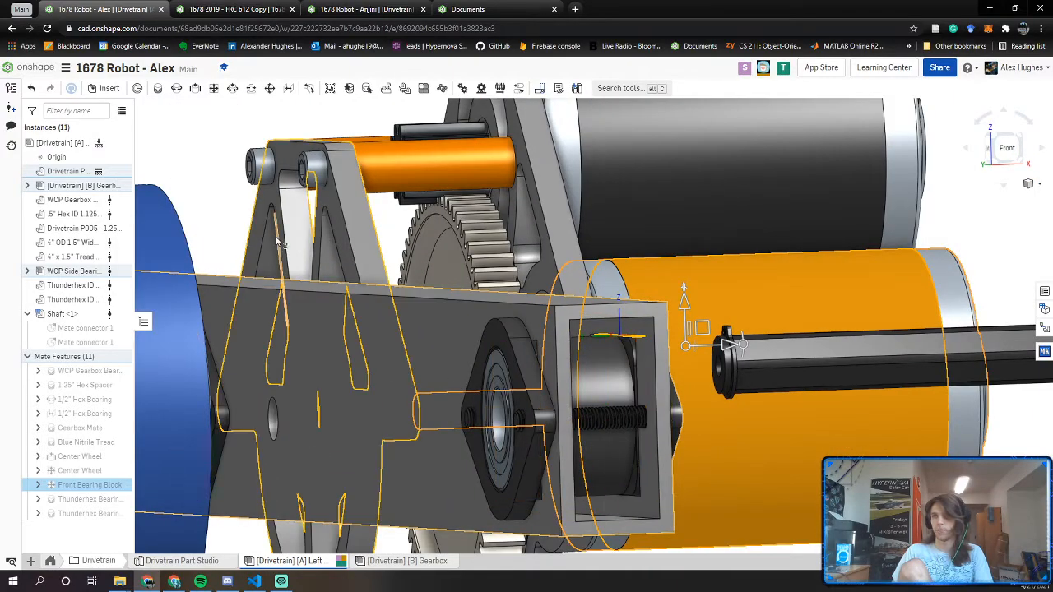
Make the left drive rail transparent temporarily to inspect the front bearing block inside it
click(306, 399)
right_click(306, 400)
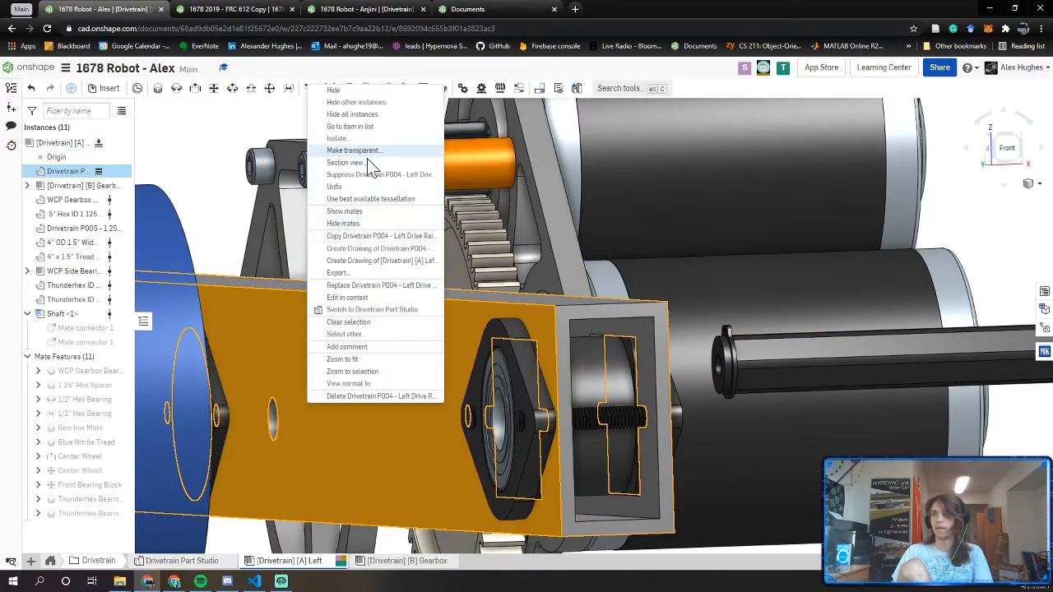
click(354, 151)
scroll(620, 414, up, 6)
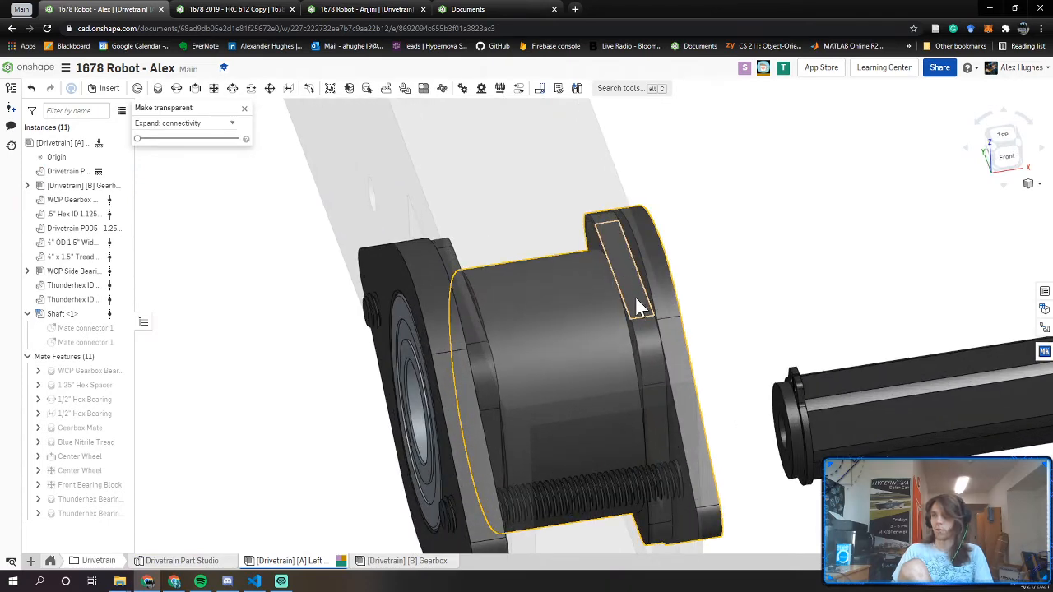
right_drag(632, 294, 622, 205)
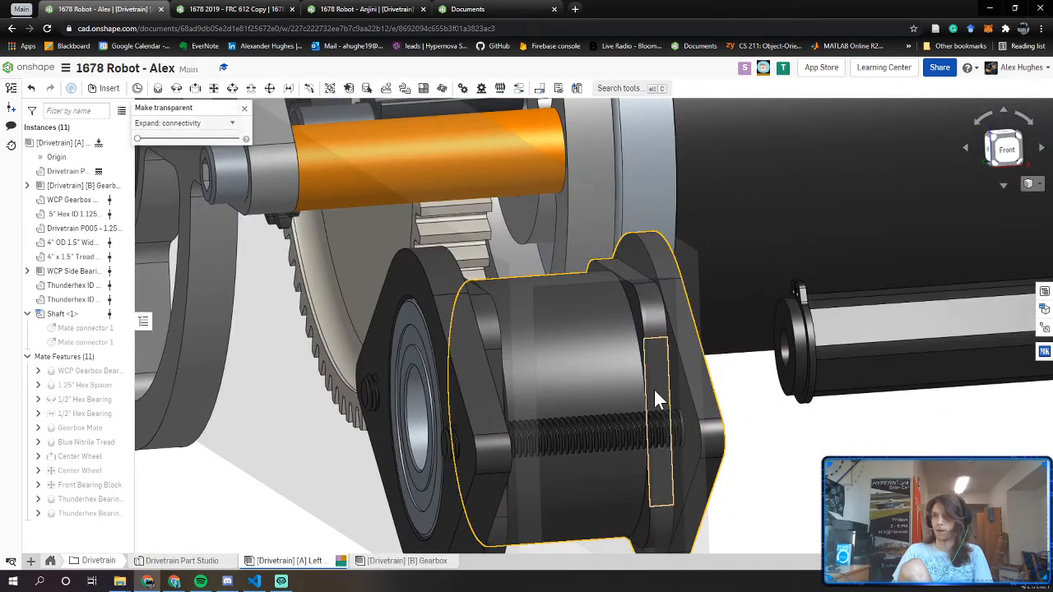
Examine the front bearing block's upper flat face against the end of the bearing slot in the rail
click(627, 271)
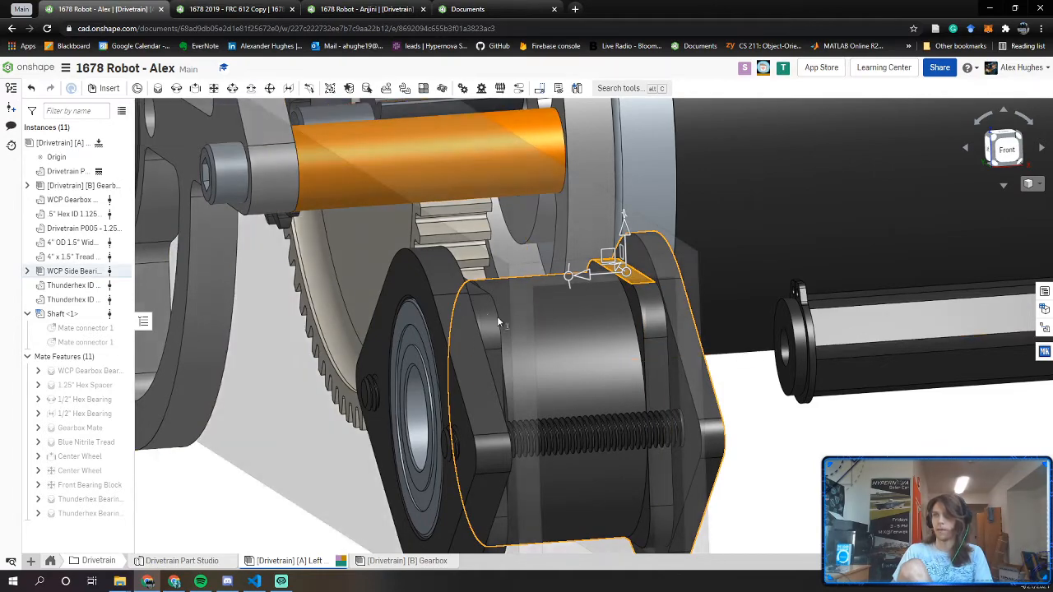
right_drag(497, 316, 508, 257)
scroll(642, 395, up, 6)
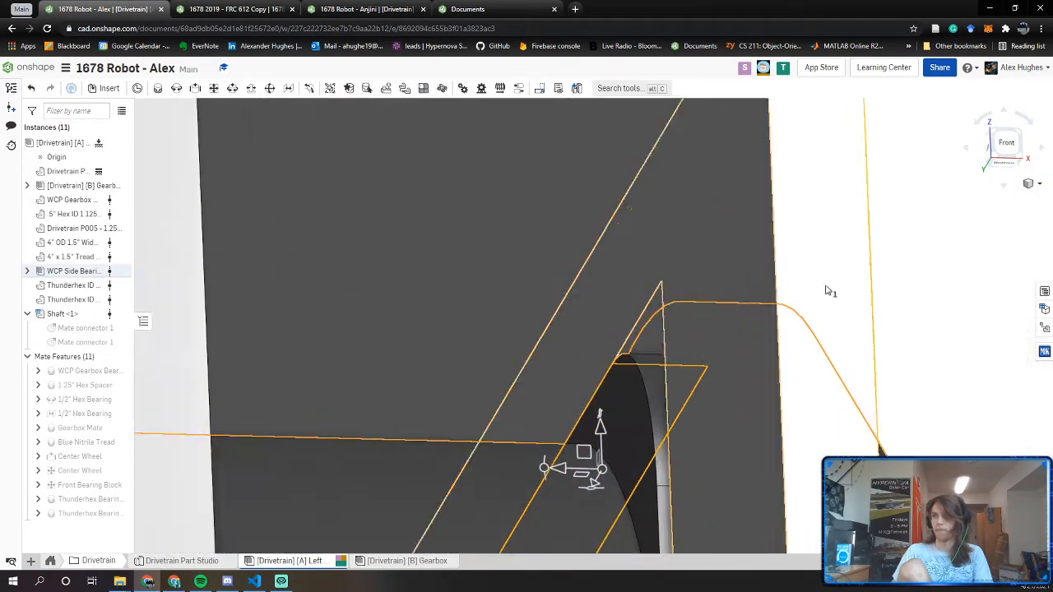
click(827, 287)
click(915, 282)
scroll(653, 342, up, 2)
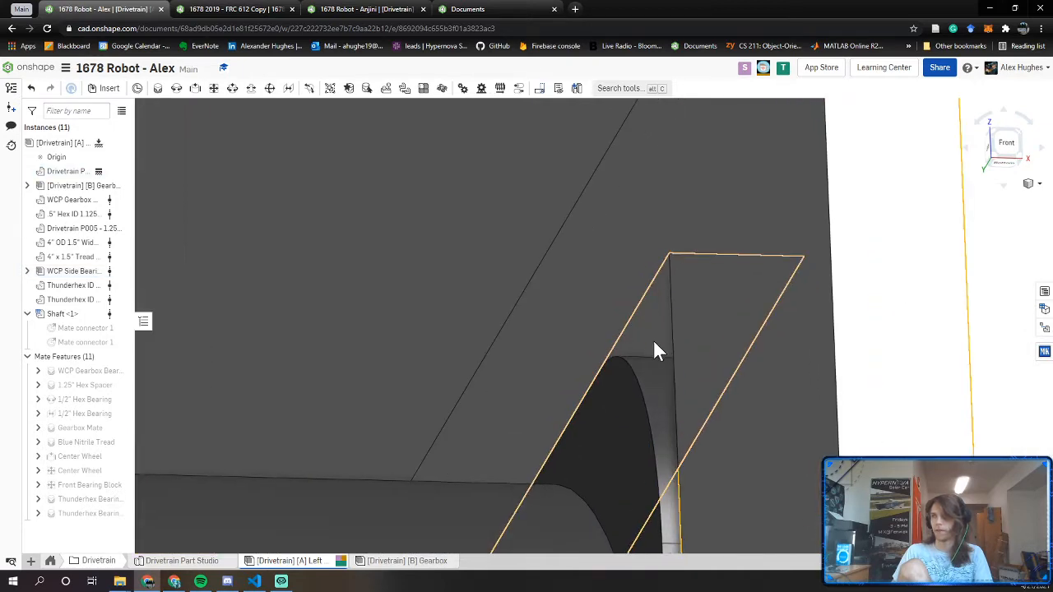
scroll(651, 333, down, 2)
scroll(650, 331, down, 5)
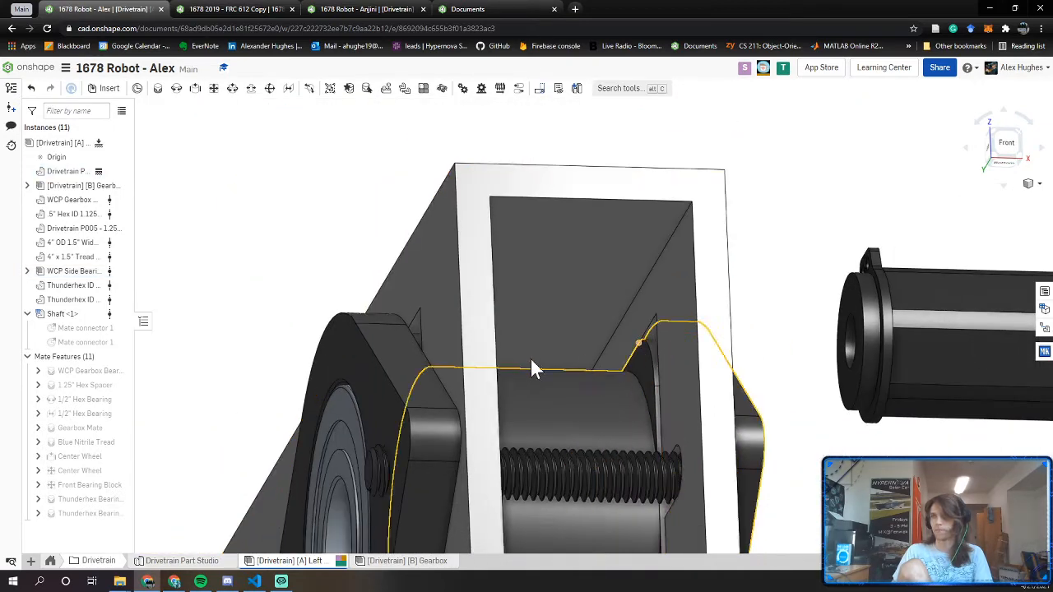
Open the Front Bearing Block planar mate, review its limits with -0.1 in as the minimum X, and accept it
double_click(85, 485)
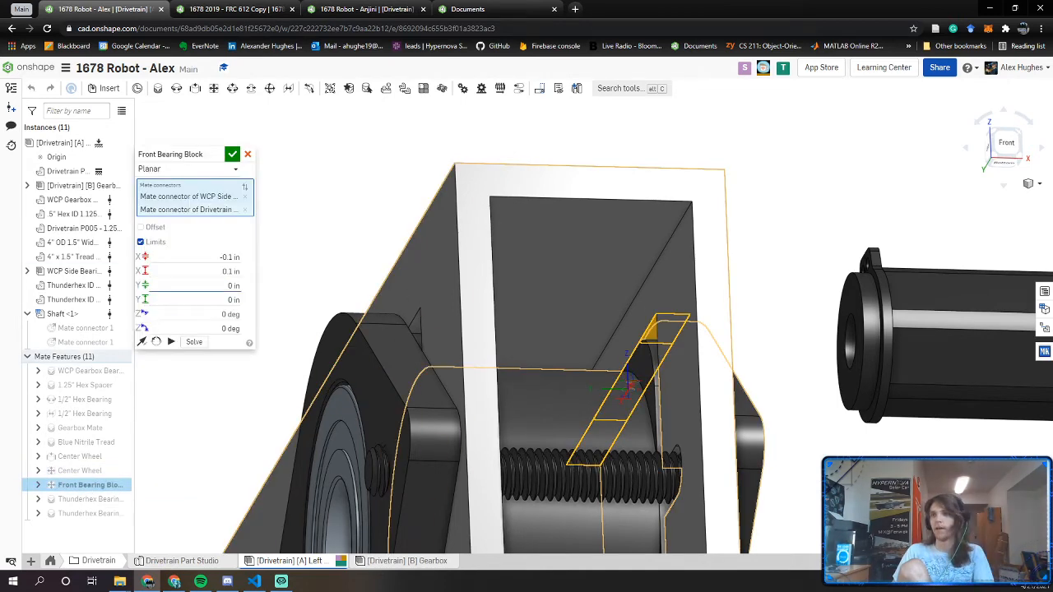
right_drag(441, 280, 350, 283)
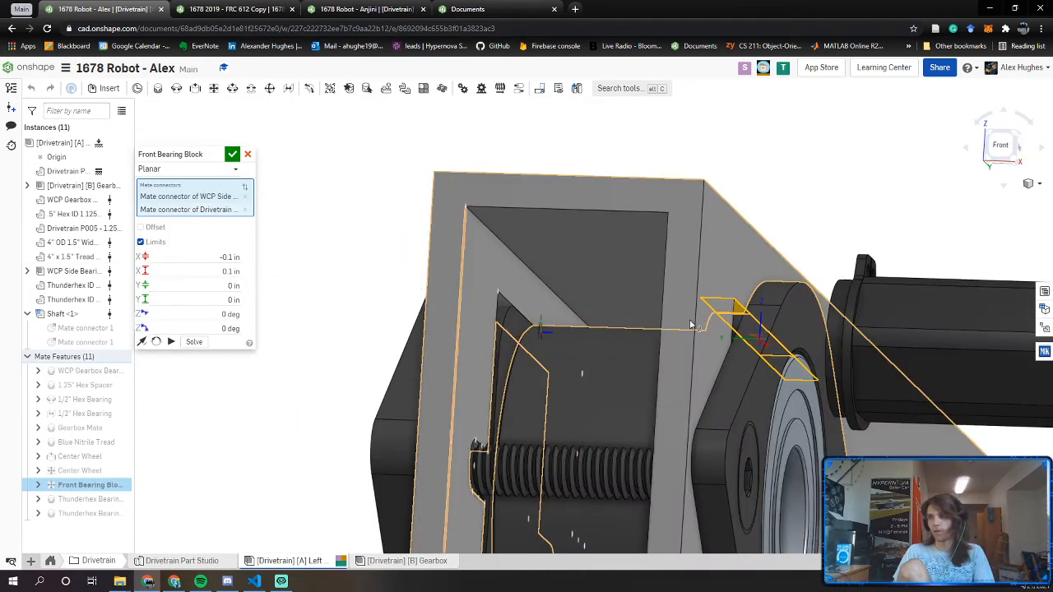
right_drag(775, 375, 646, 393)
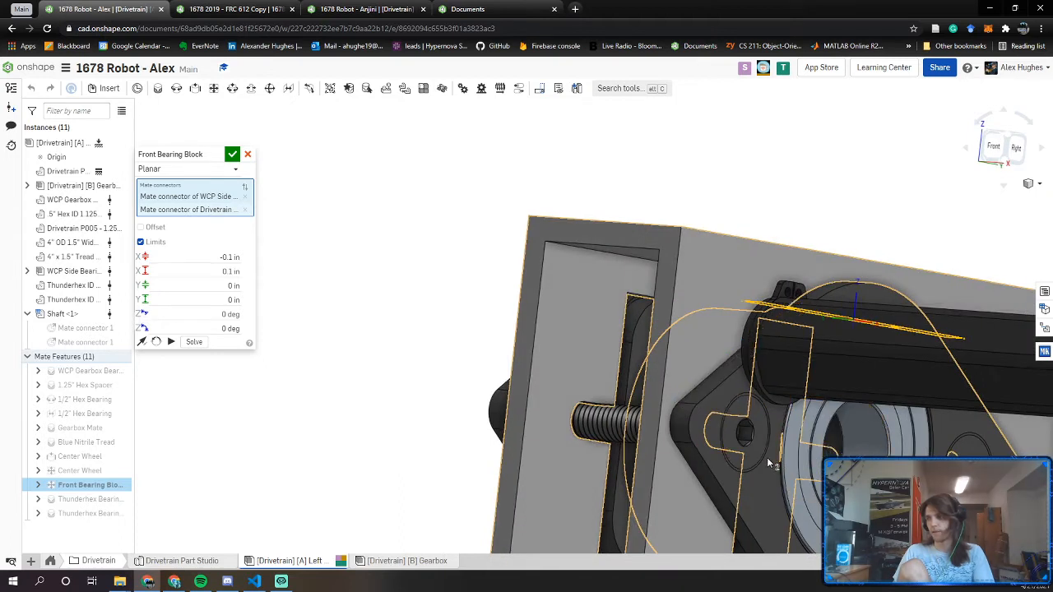
right_drag(767, 458, 788, 454)
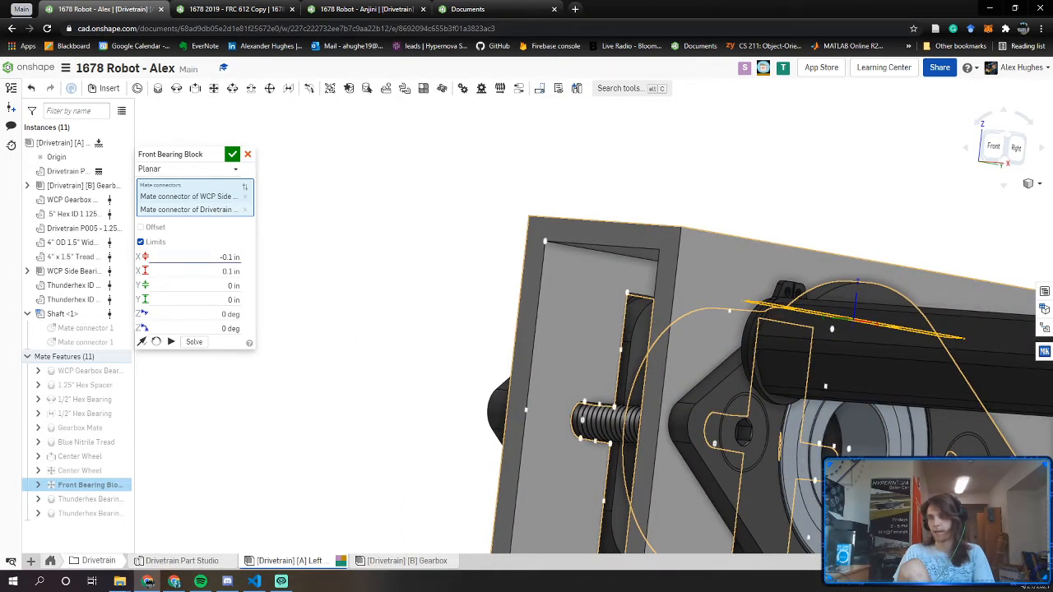
text(-0.1)
key(Tab)
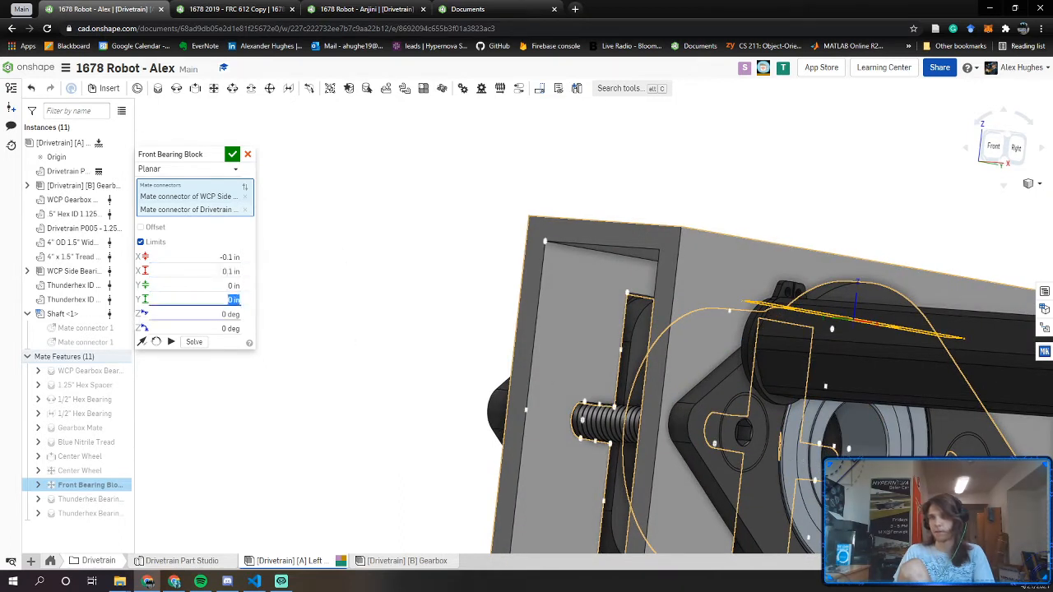
click(233, 155)
Switch to the 1678 2019 - FRC 612 Copy document and examine the front omni wheel, pulley and encoder arrangement at the rail end
scroll(289, 252, down, 3)
scroll(467, 345, down, 3)
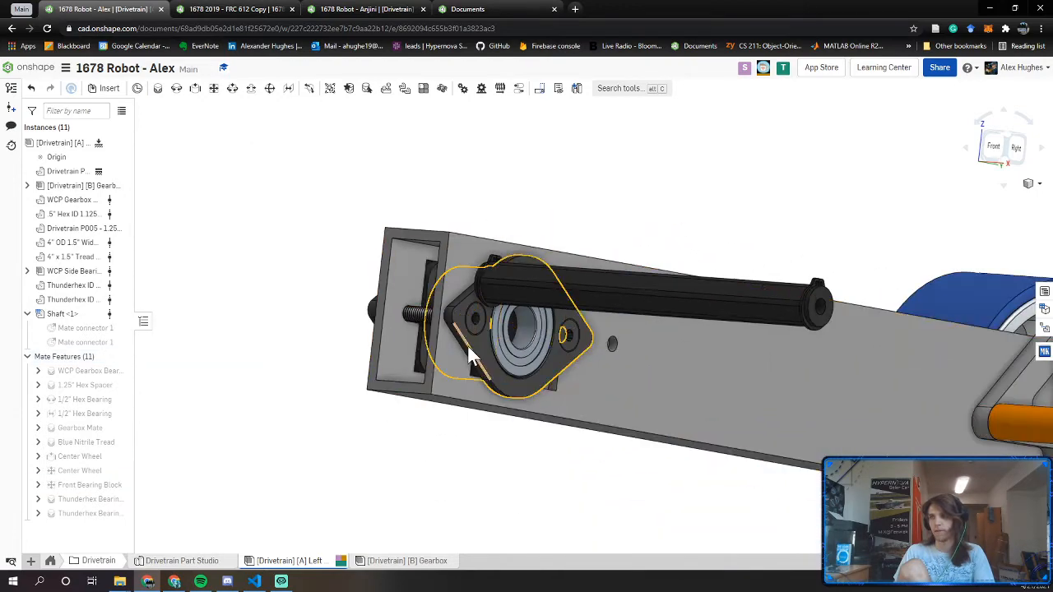
scroll(498, 369, down, 3)
right_drag(496, 360, 547, 395)
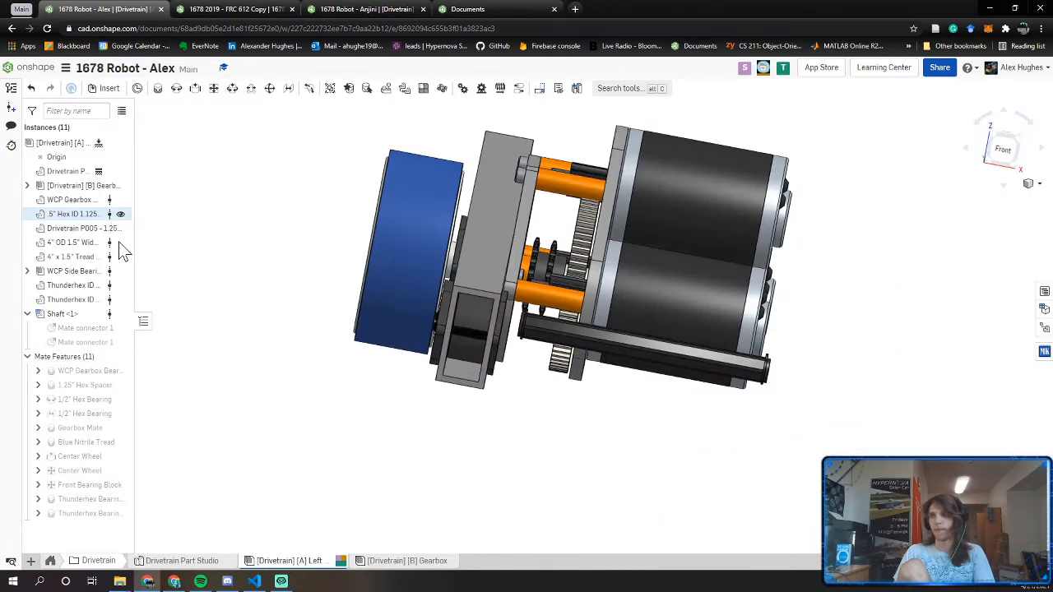
click(244, 9)
right_drag(470, 360, 329, 411)
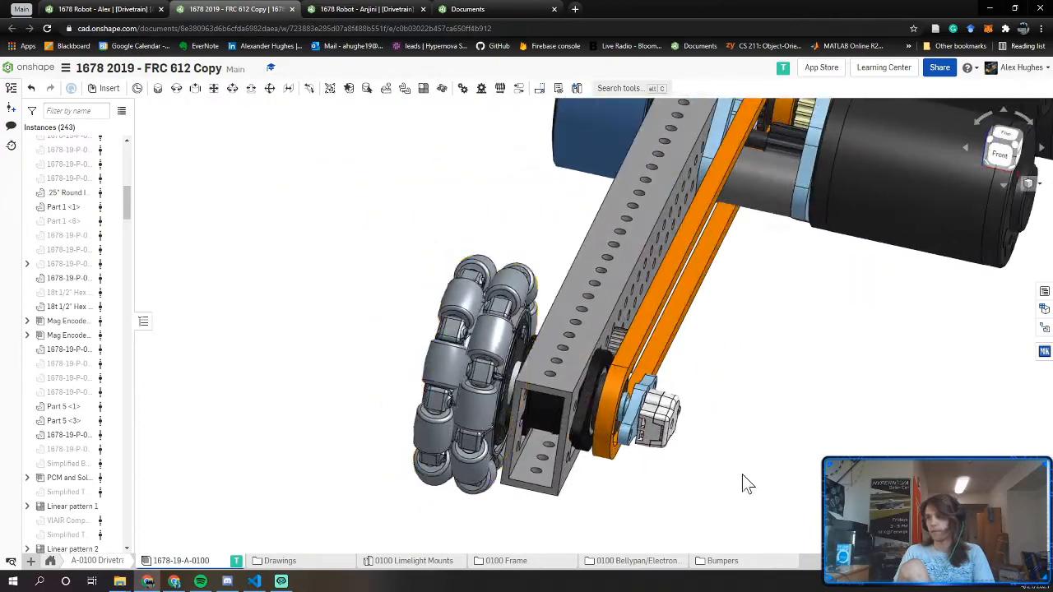
scroll(644, 426, up, 4)
right_drag(663, 412, 664, 440)
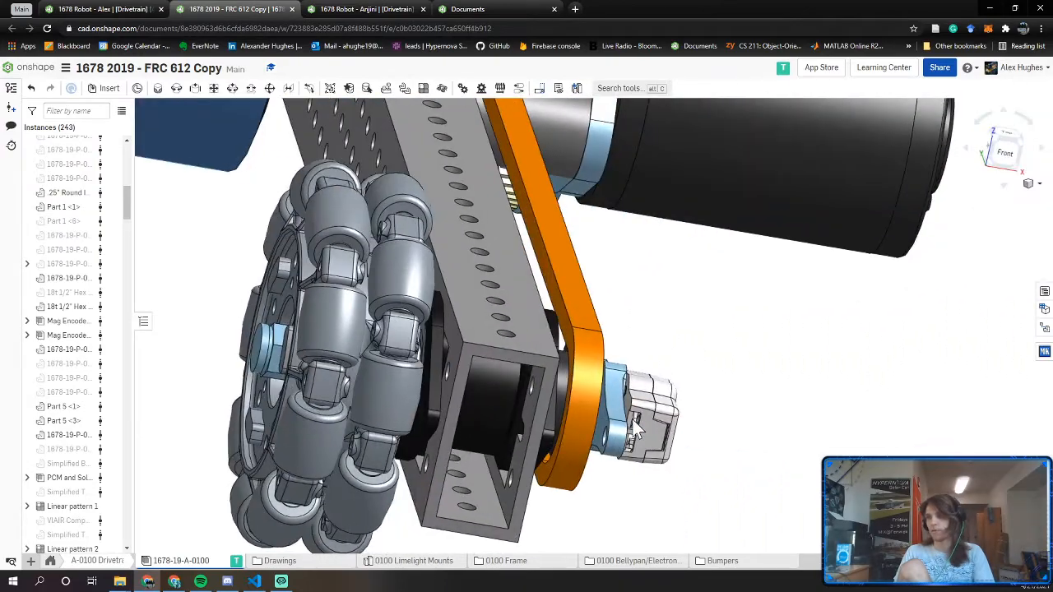
Return to the 1678 Robot - Alex document, open the parts library's Wheels category and browse it for a front wheel
click(143, 8)
right_drag(510, 276, 592, 354)
click(1045, 352)
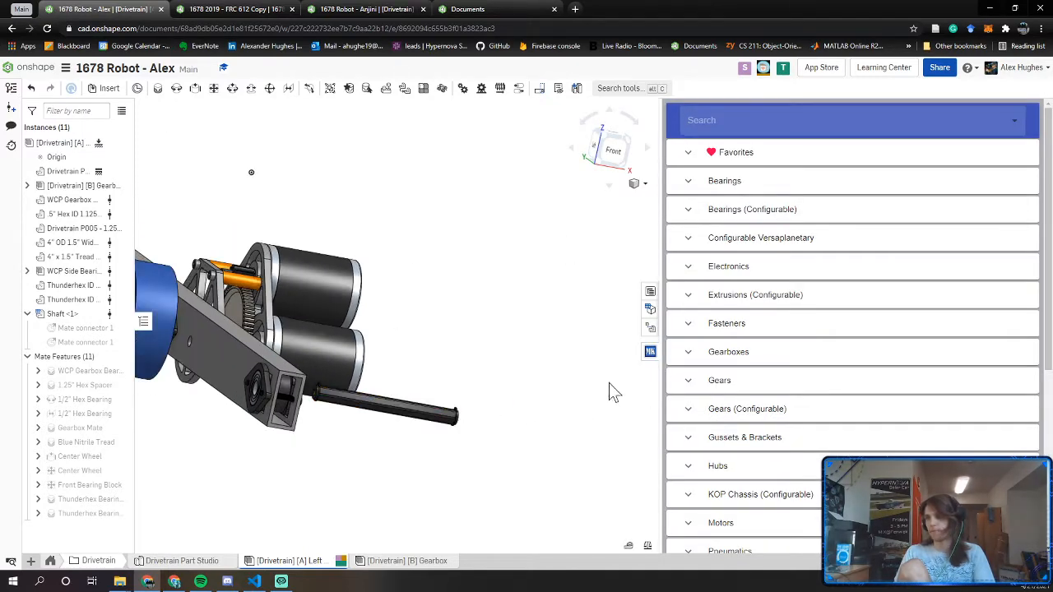
scroll(716, 362, down, 2)
scroll(696, 297, down, 4)
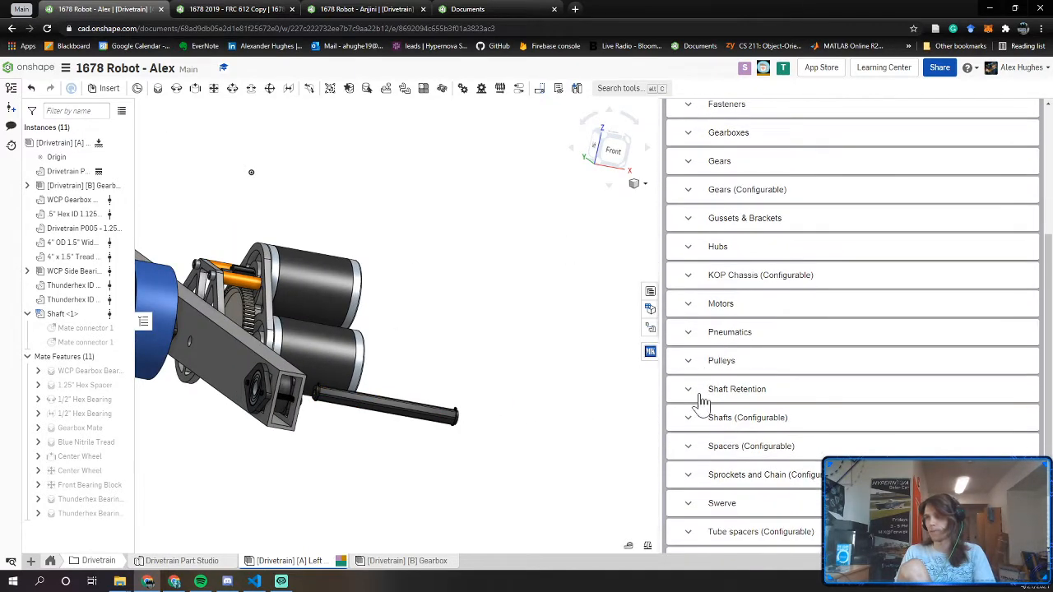
scroll(702, 403, down, 2)
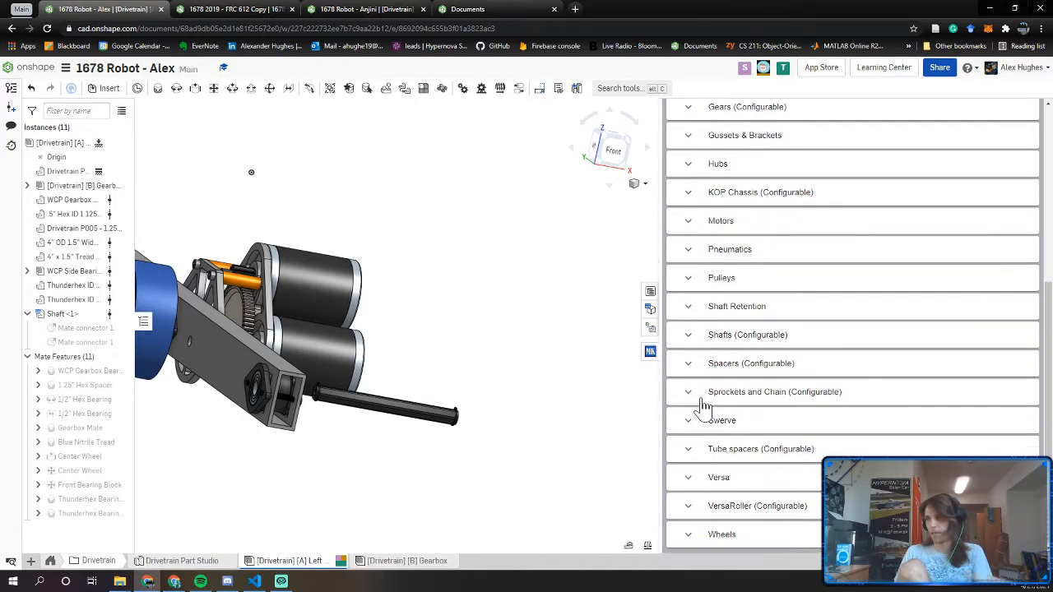
click(698, 533)
scroll(724, 357, down, 10)
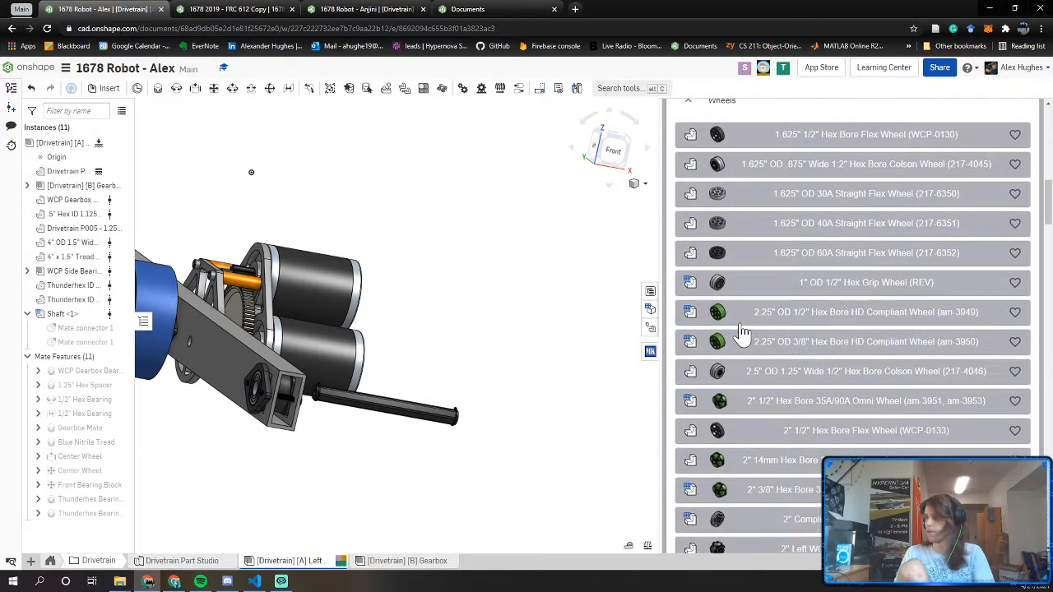
scroll(743, 331, down, 7)
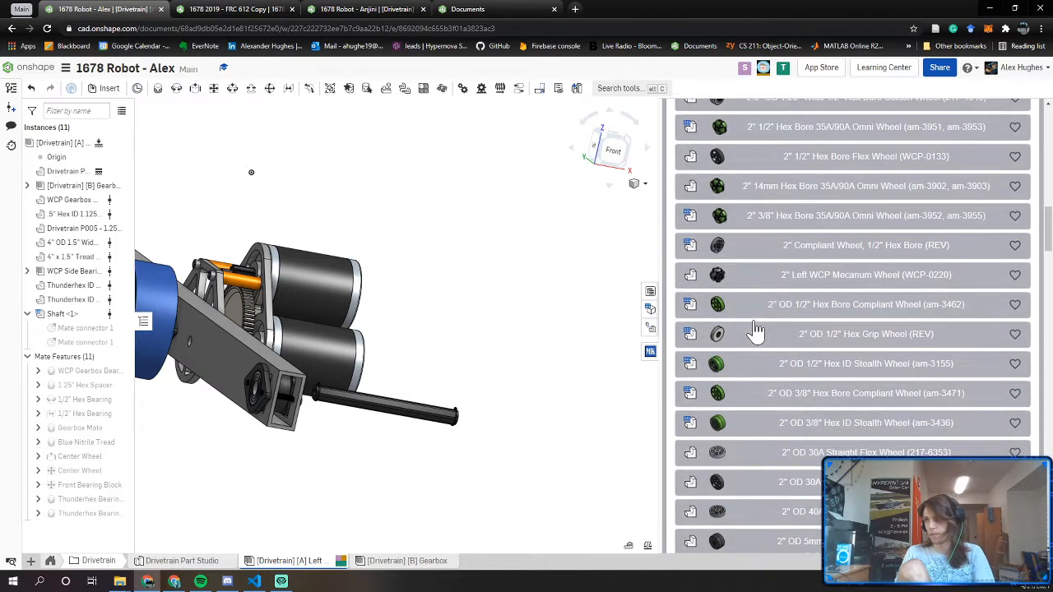
scroll(754, 329, down, 20)
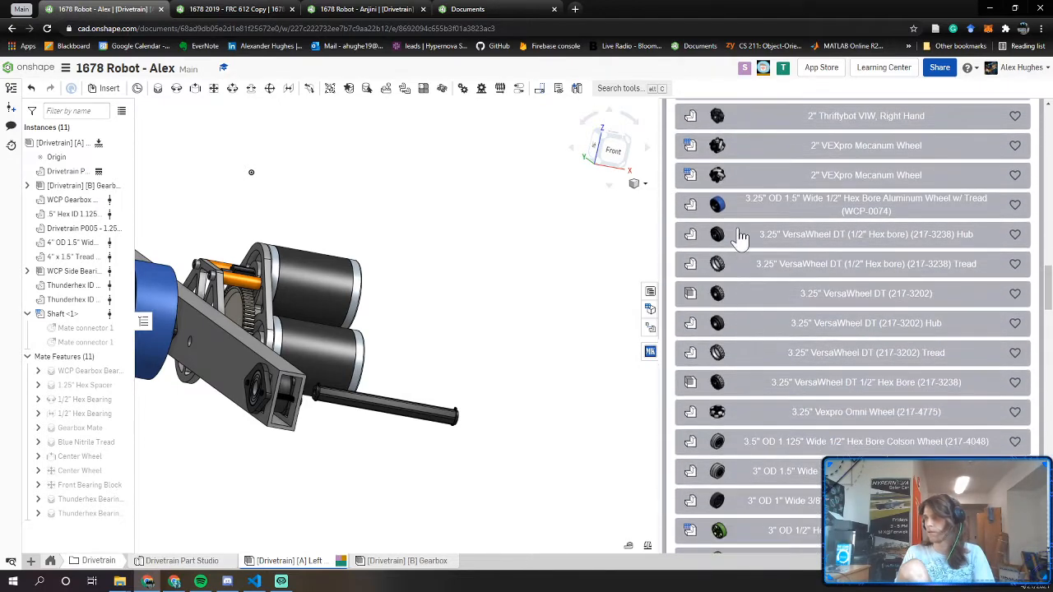
Identify the front omni wheel's part name in the 1678 2019 - FRC 612 Copy document, and return to the wheel list in 1678 Robot - Alex
click(182, 9)
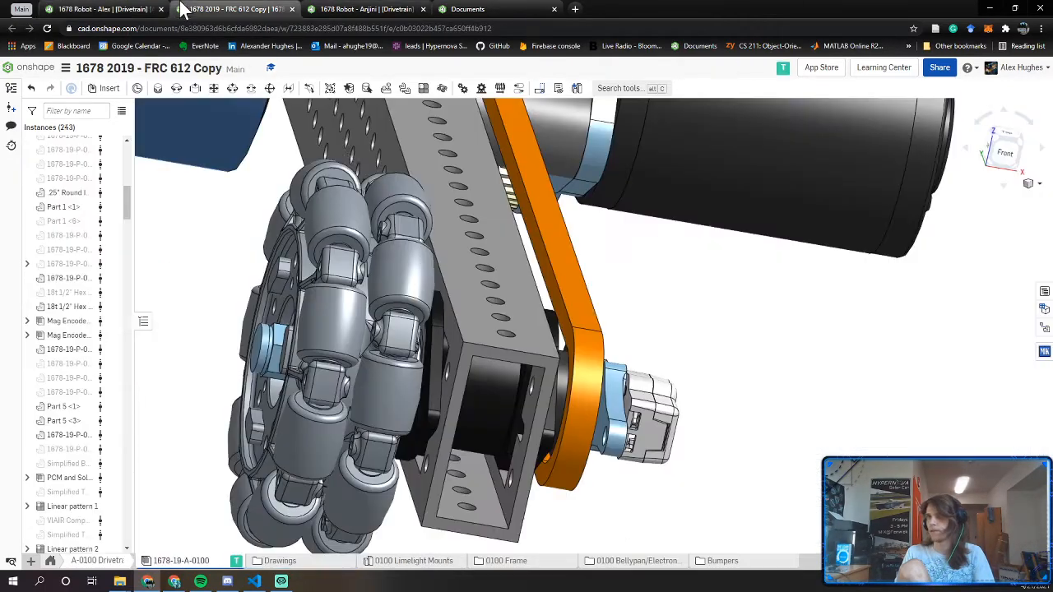
right_drag(410, 380, 439, 386)
click(346, 386)
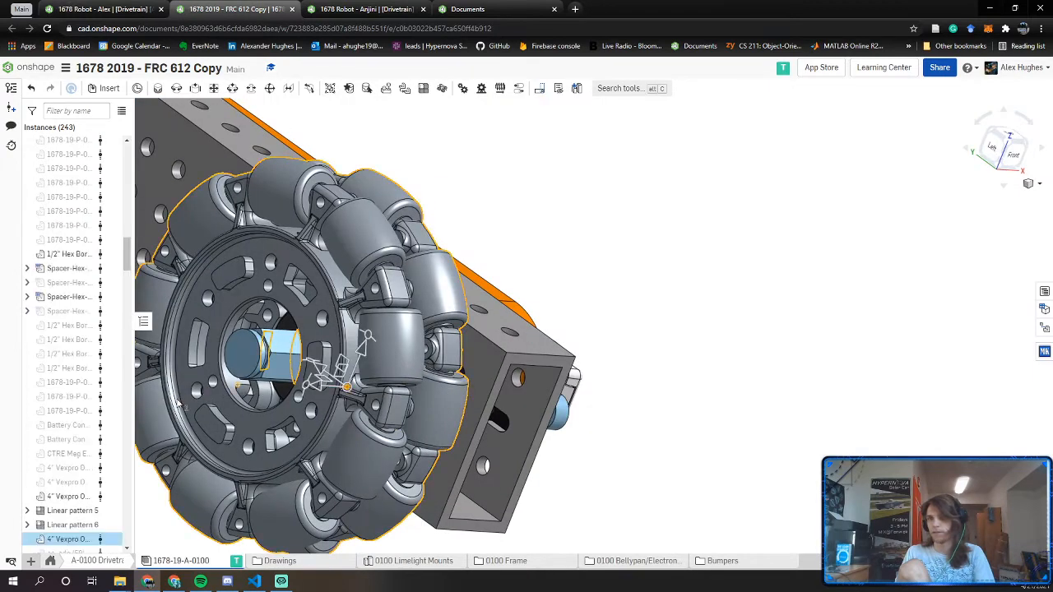
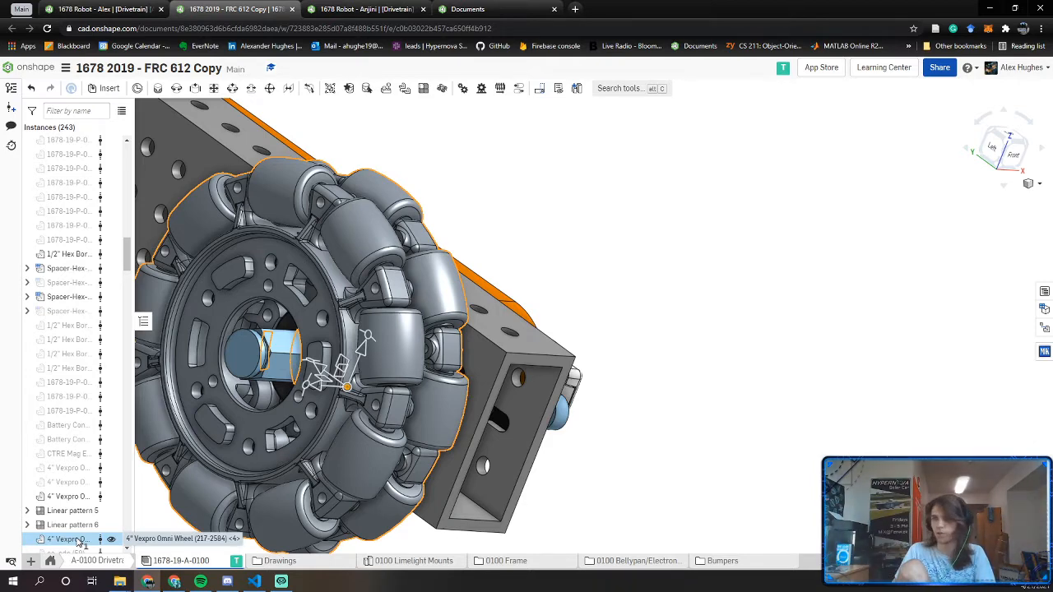
click(92, 7)
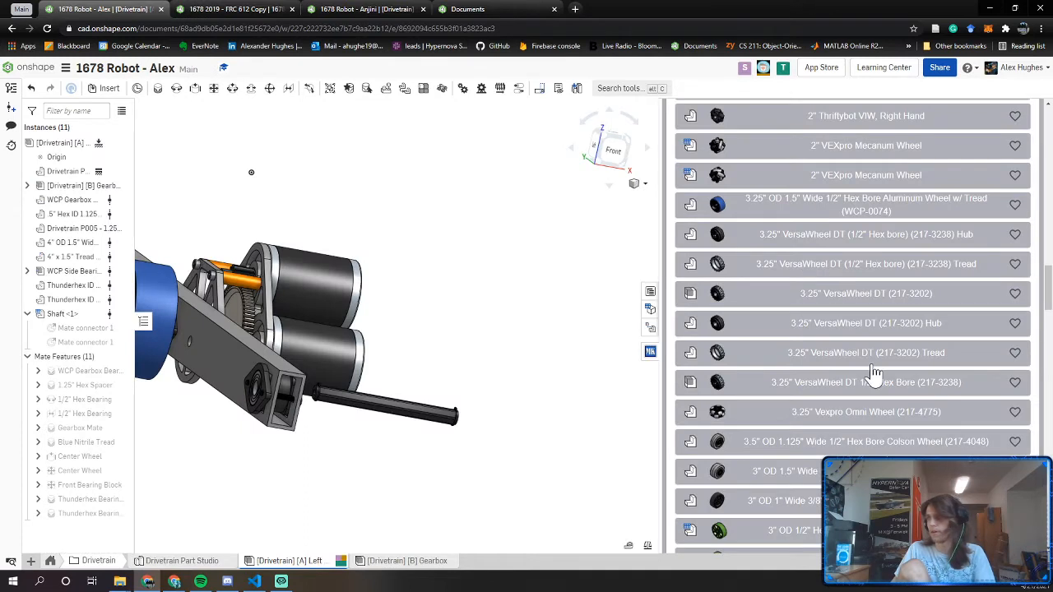
Look through the library's wheel list from the 3.25" sizes to the 6" sizes for the 4" Vexpro Omni Wheel
scroll(932, 400, down, 3)
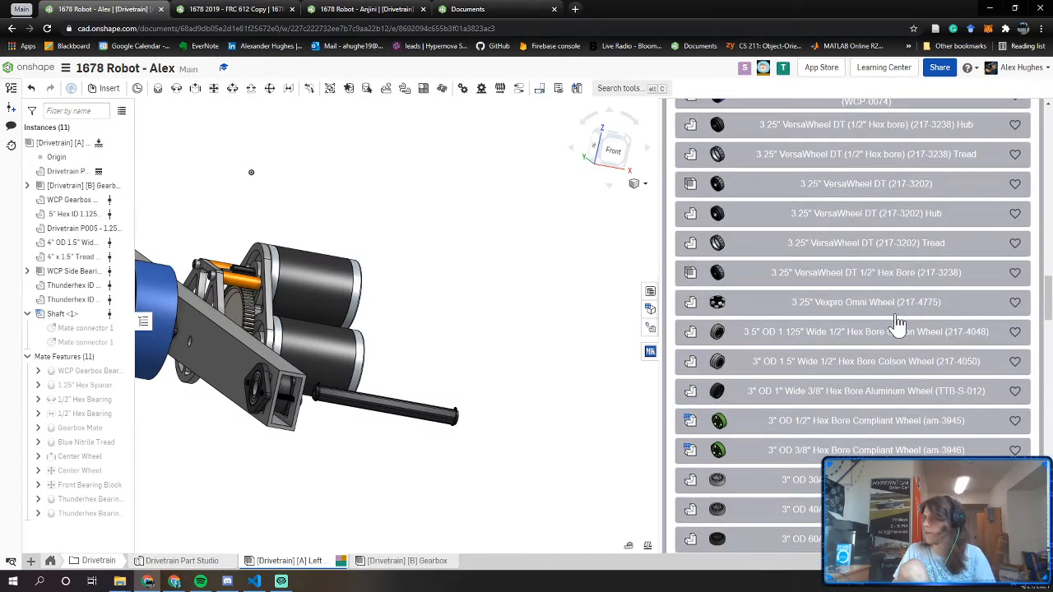
scroll(895, 323, down, 7)
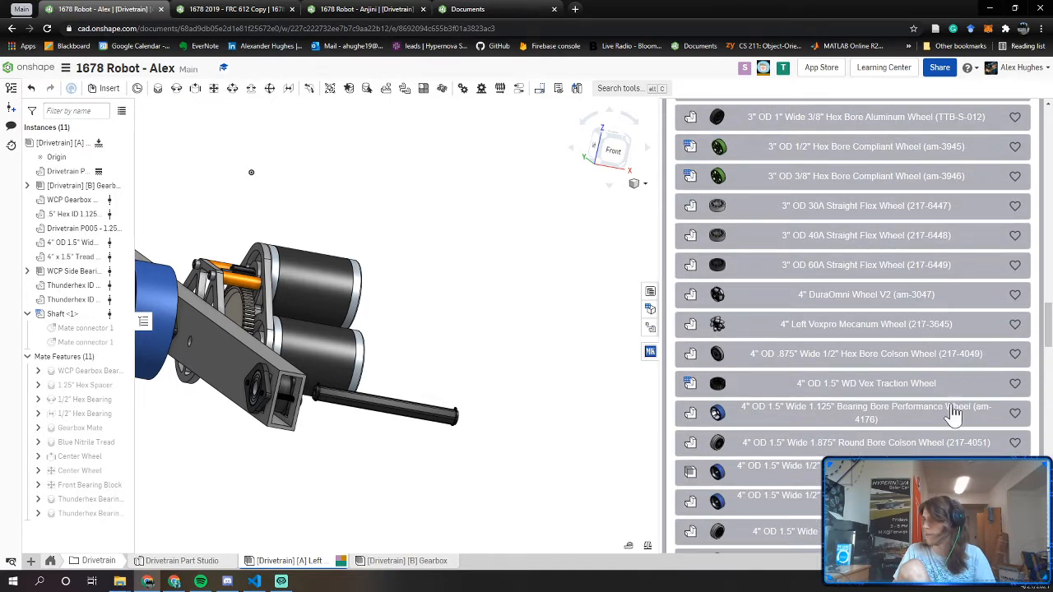
scroll(946, 407, down, 1)
scroll(903, 374, down, 1)
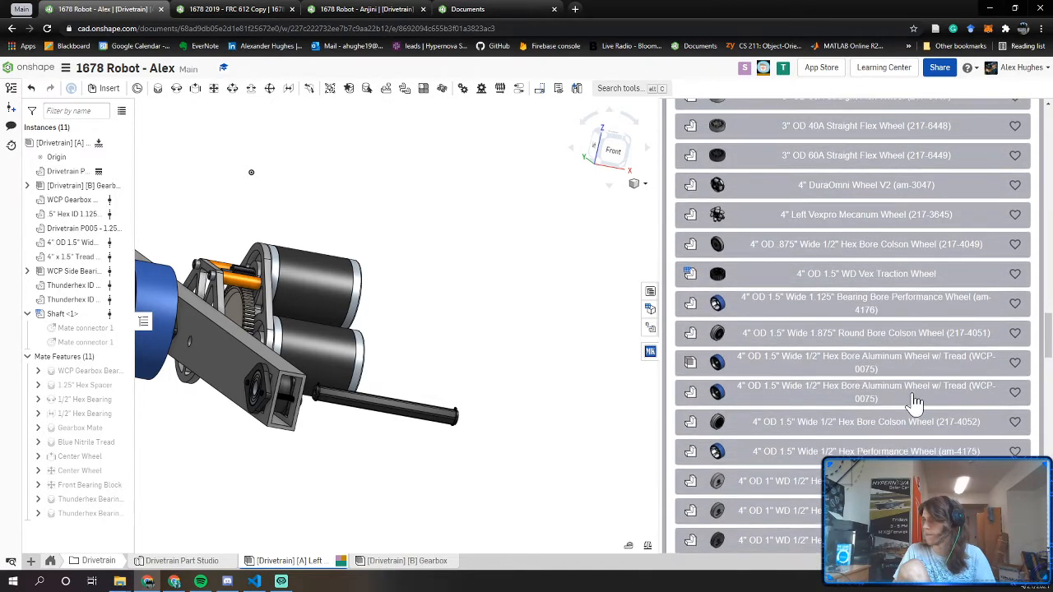
scroll(936, 448, down, 12)
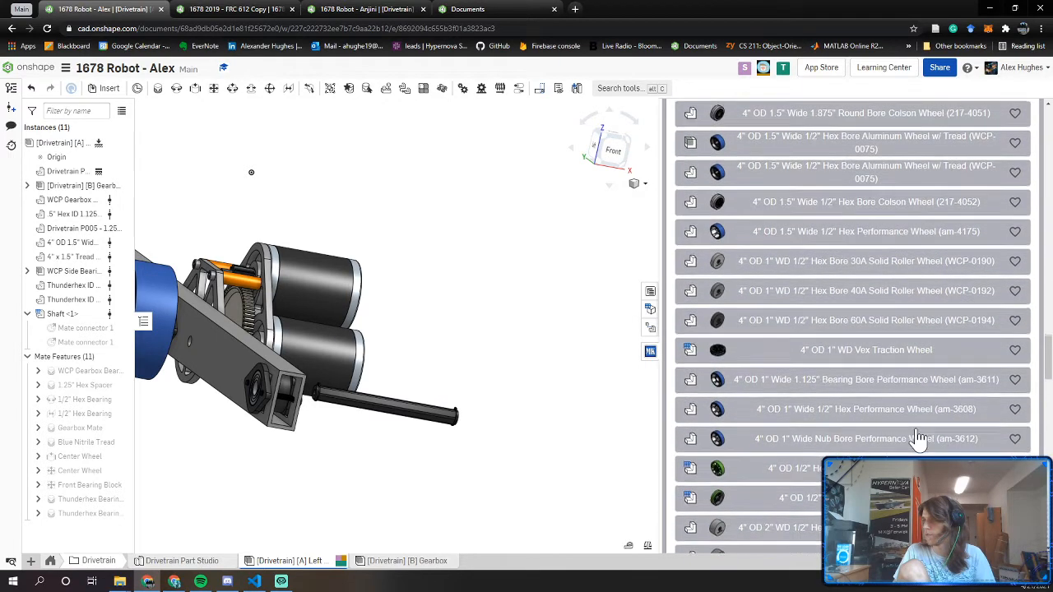
scroll(917, 436, down, 4)
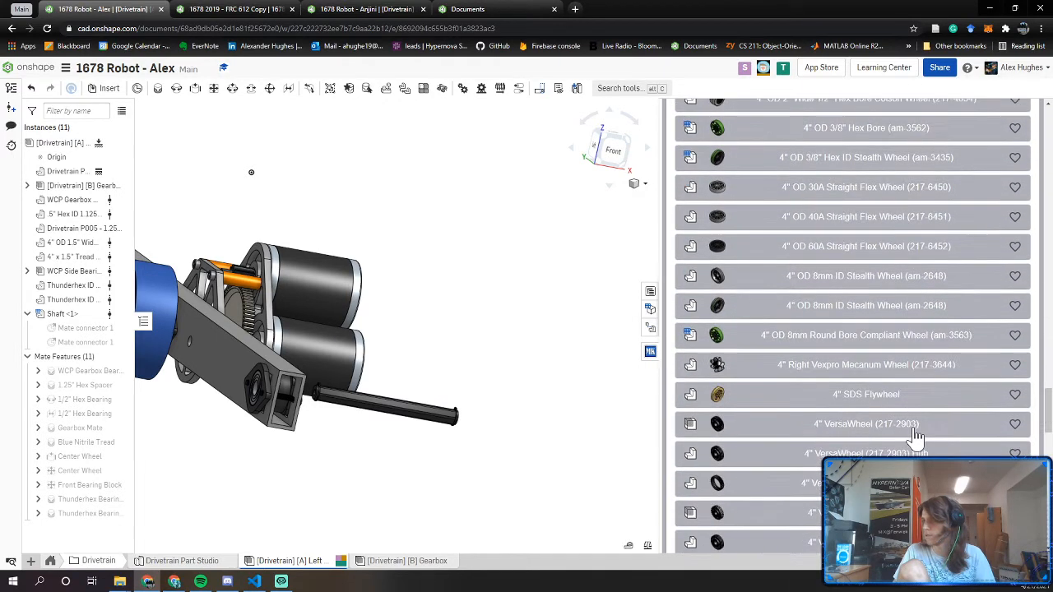
scroll(882, 376, down, 4)
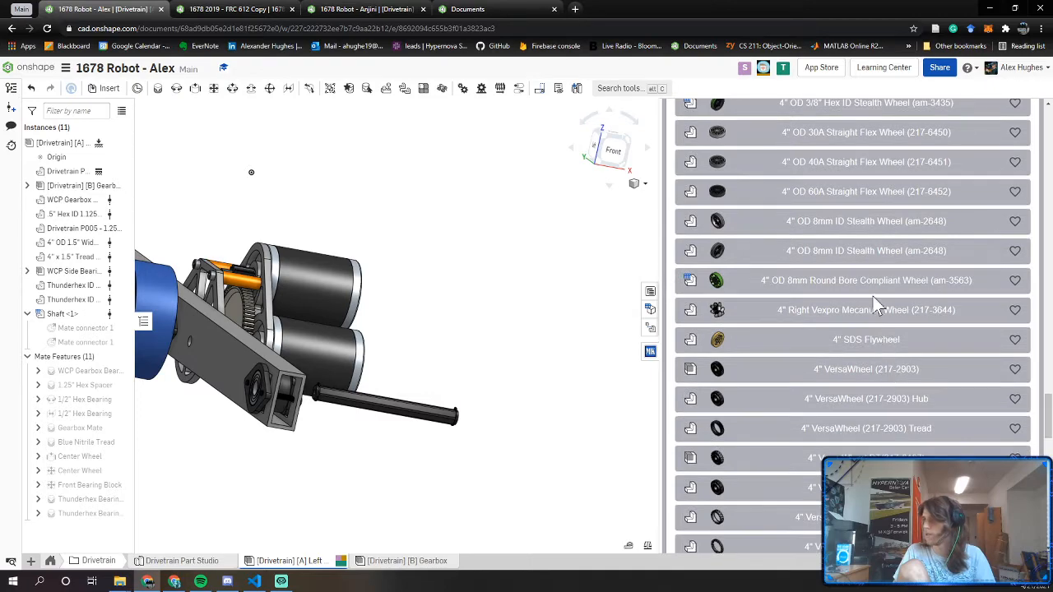
scroll(872, 305, down, 2)
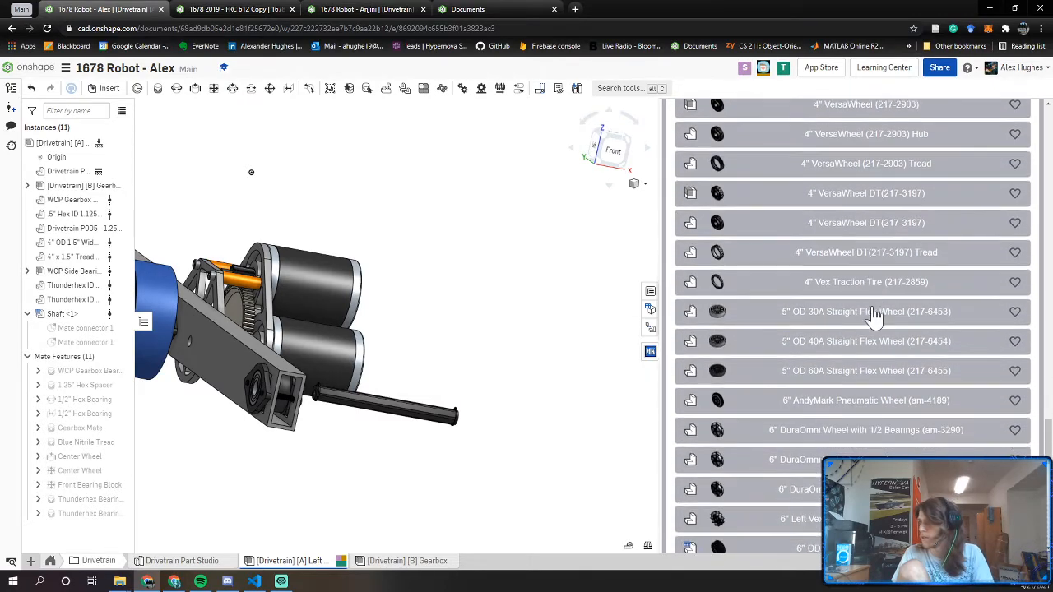
scroll(872, 296, up, 12)
Search the parts library for 217-2584, with the Part and Assembly filters enabled
scroll(831, 214, up, 15)
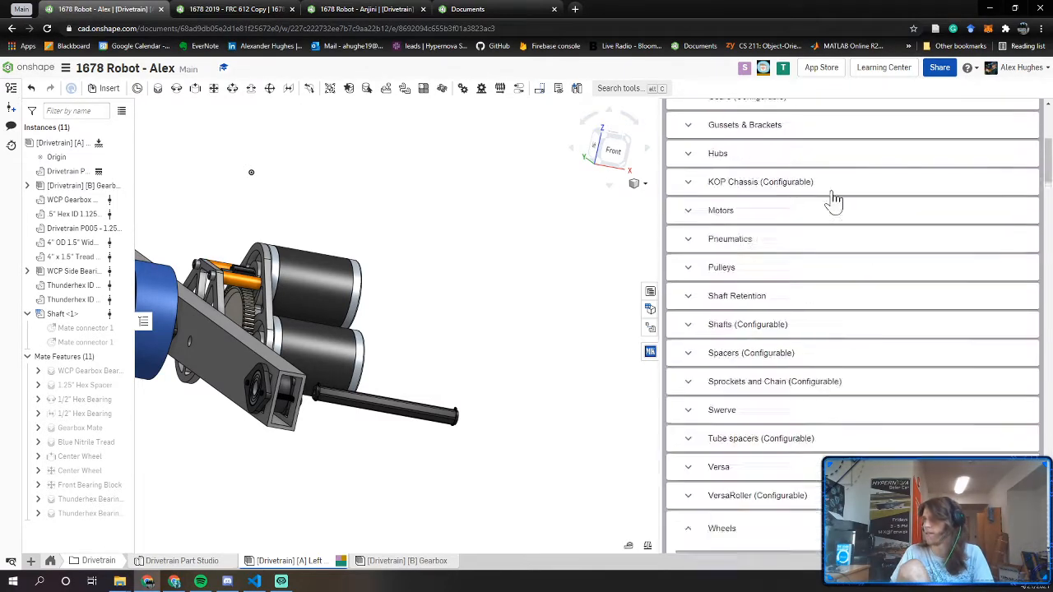
click(847, 120)
text(217)
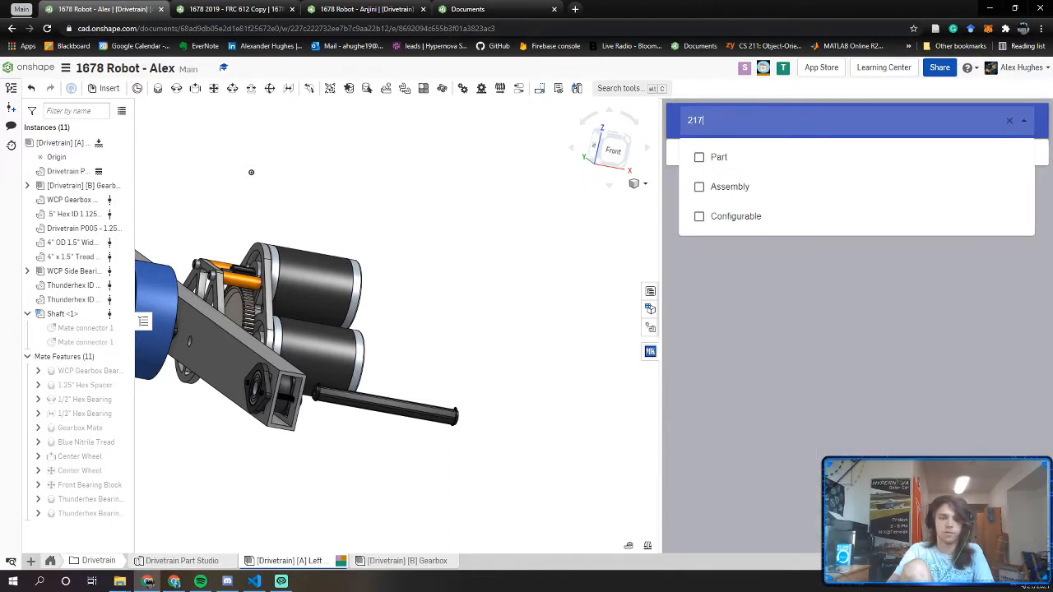
text(-2584)
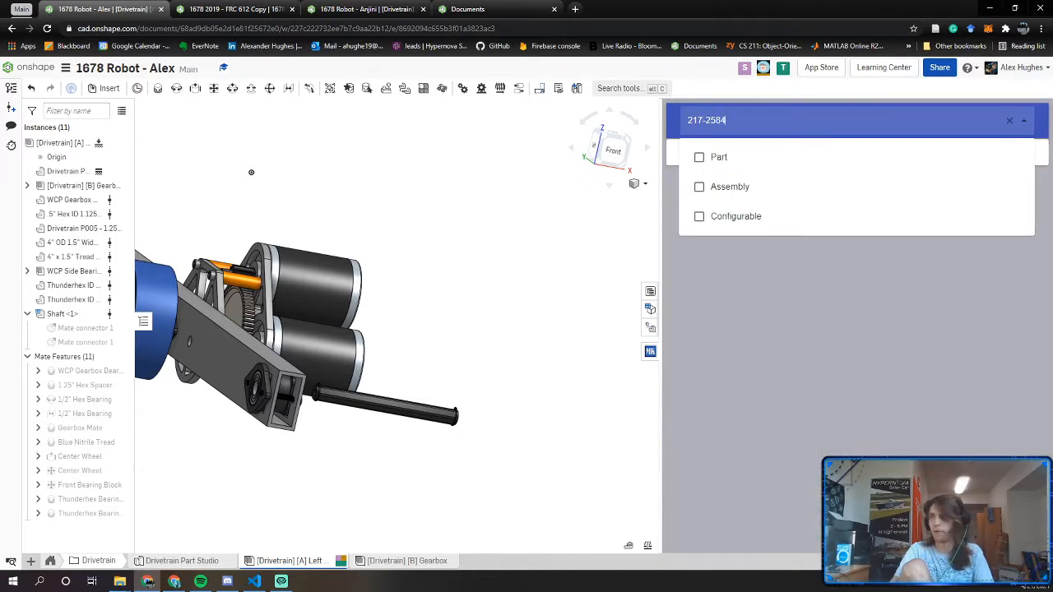
click(722, 161)
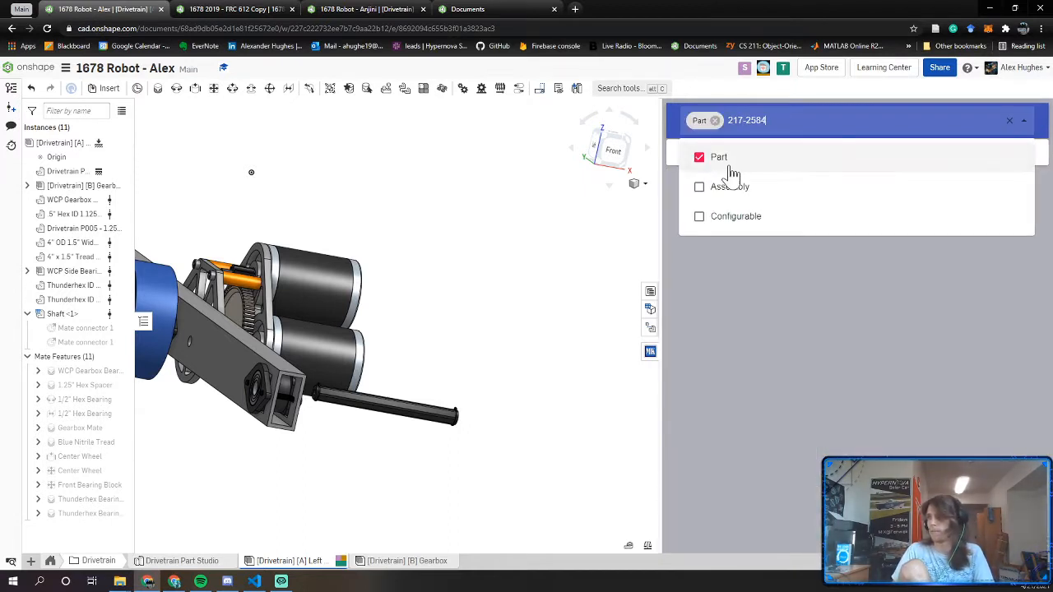
click(700, 188)
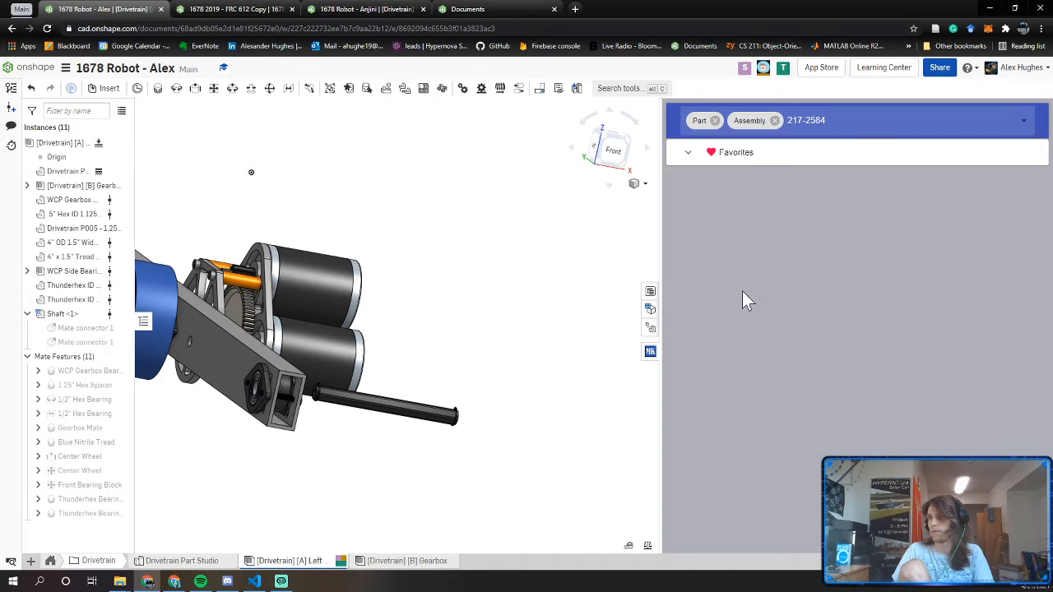
Recheck the omni wheel's part number in the 1678 2019 - FRC 612 Copy document, and return to the library search in 1678 Robot - Alex
click(234, 9)
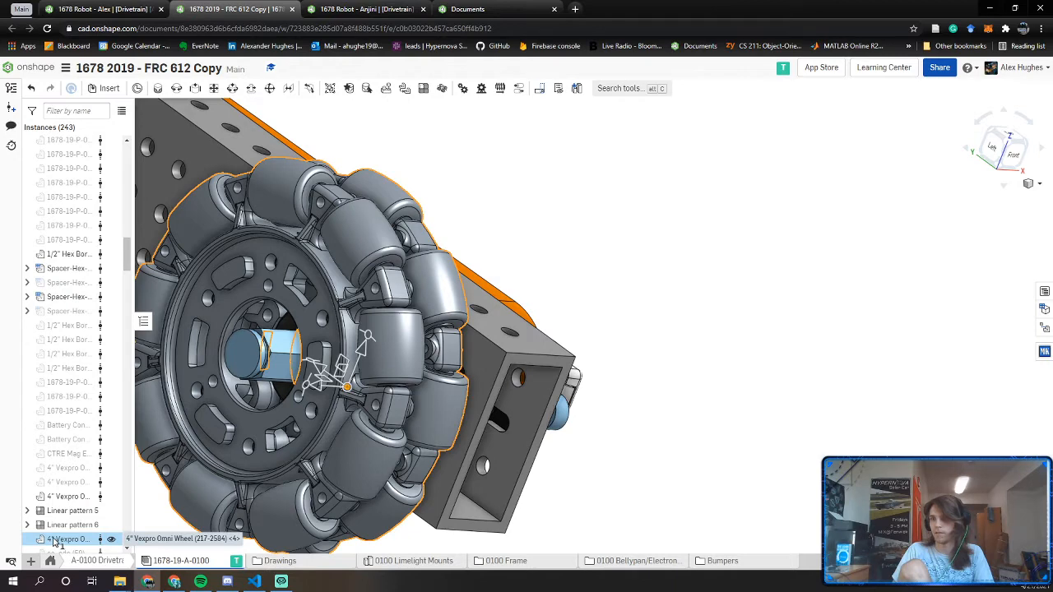
click(103, 9)
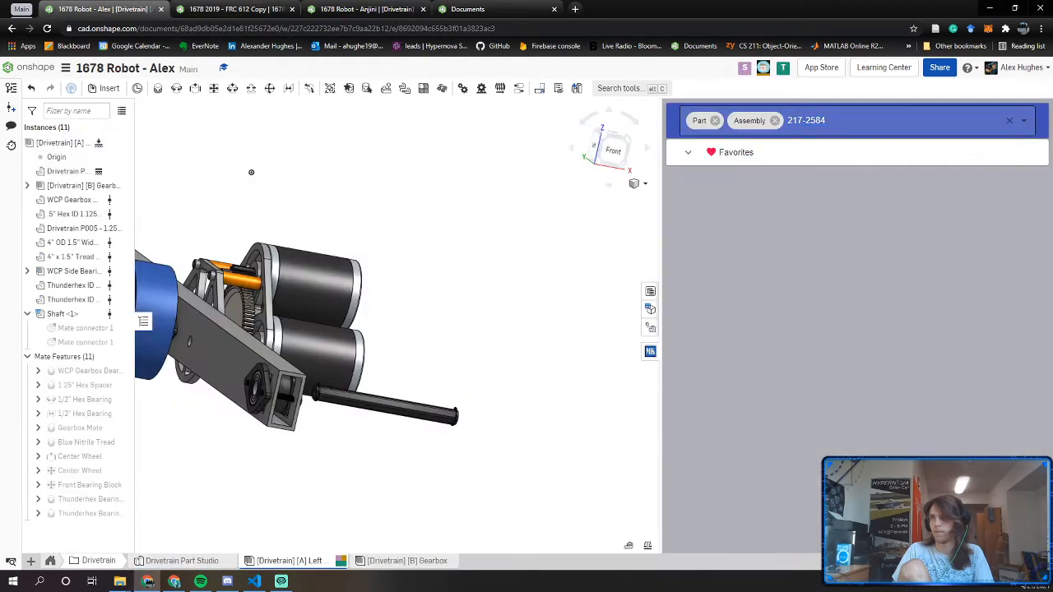
click(823, 120)
click(782, 330)
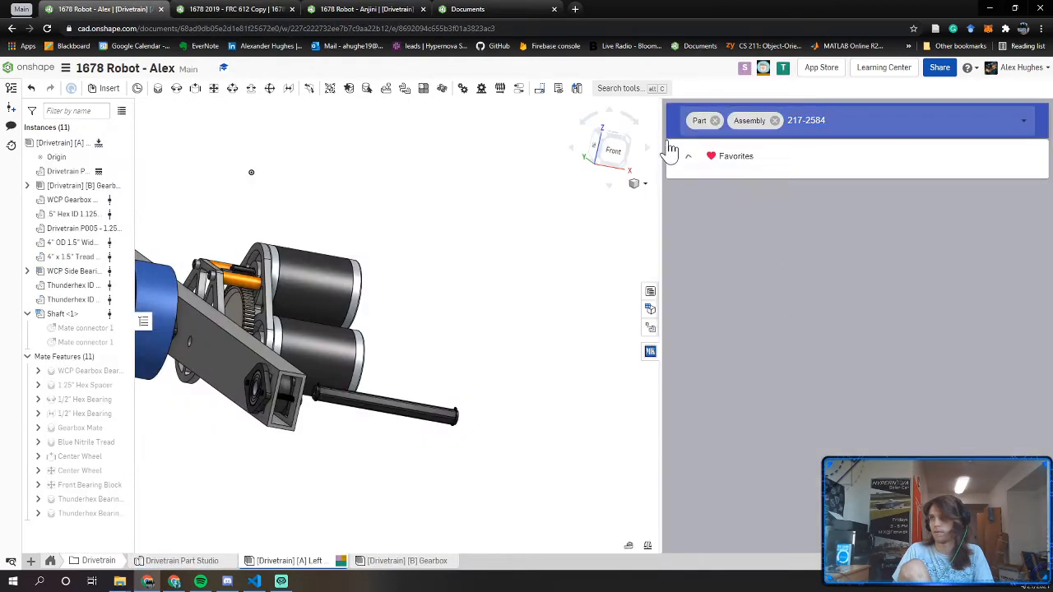
Remove the Part and Assembly filters from the 217-2584 search and check the library's favorites
click(823, 120)
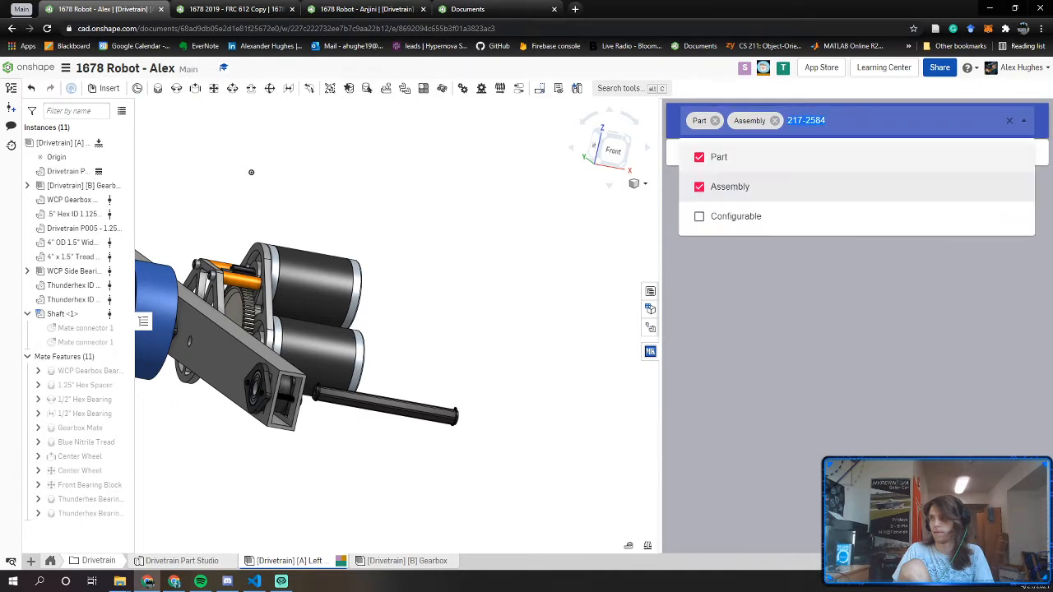
click(700, 187)
click(699, 157)
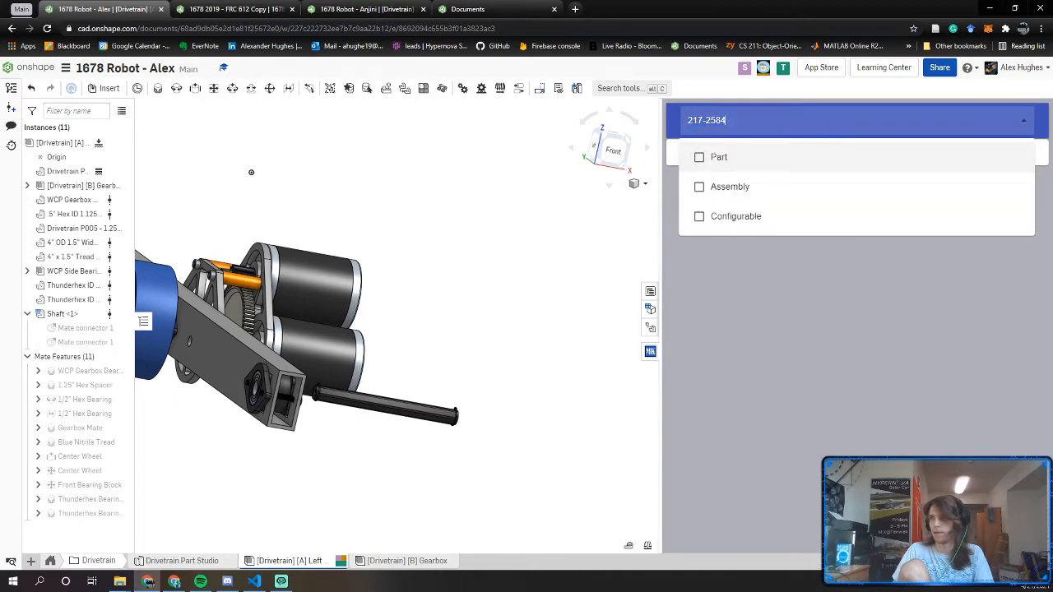
click(705, 329)
click(736, 120)
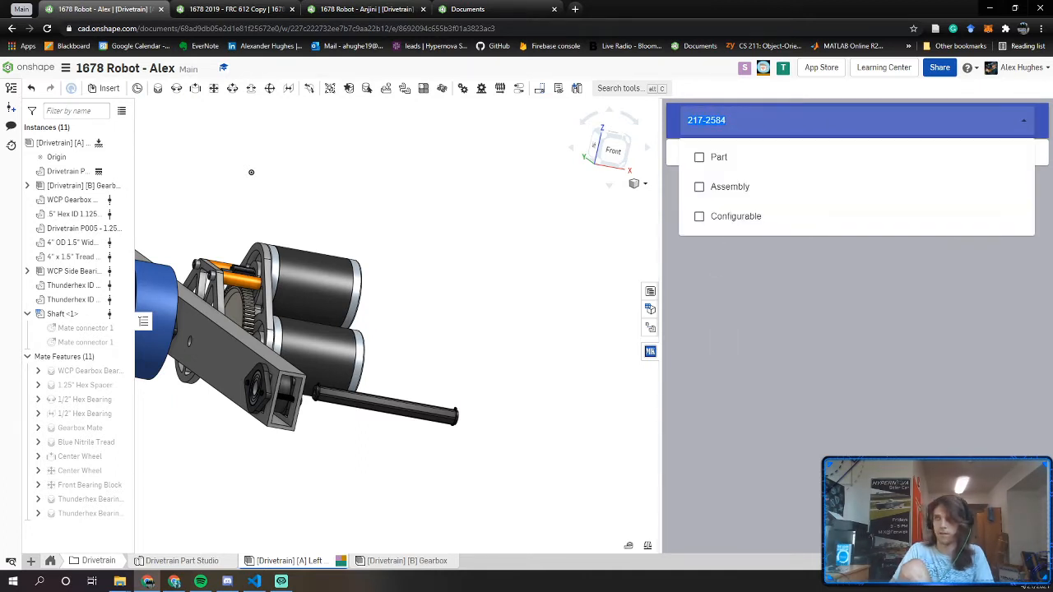
click(703, 257)
click(691, 155)
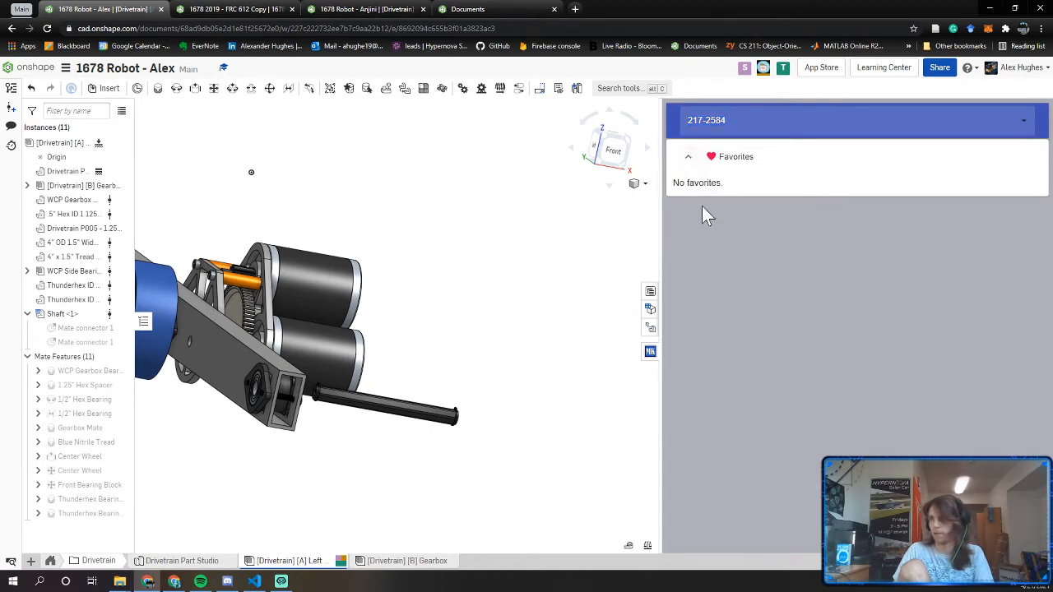
Clear the library search and look through the Wheels category down to the 6" wheels for the omni wheel
key(BackSpace)
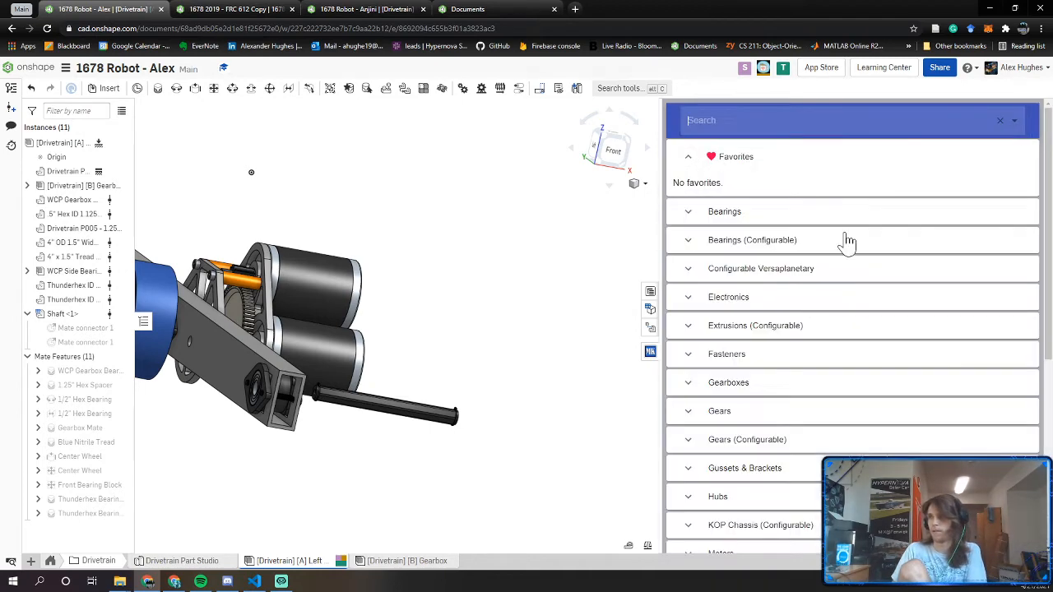
scroll(806, 381, down, 3)
scroll(709, 493, down, 1)
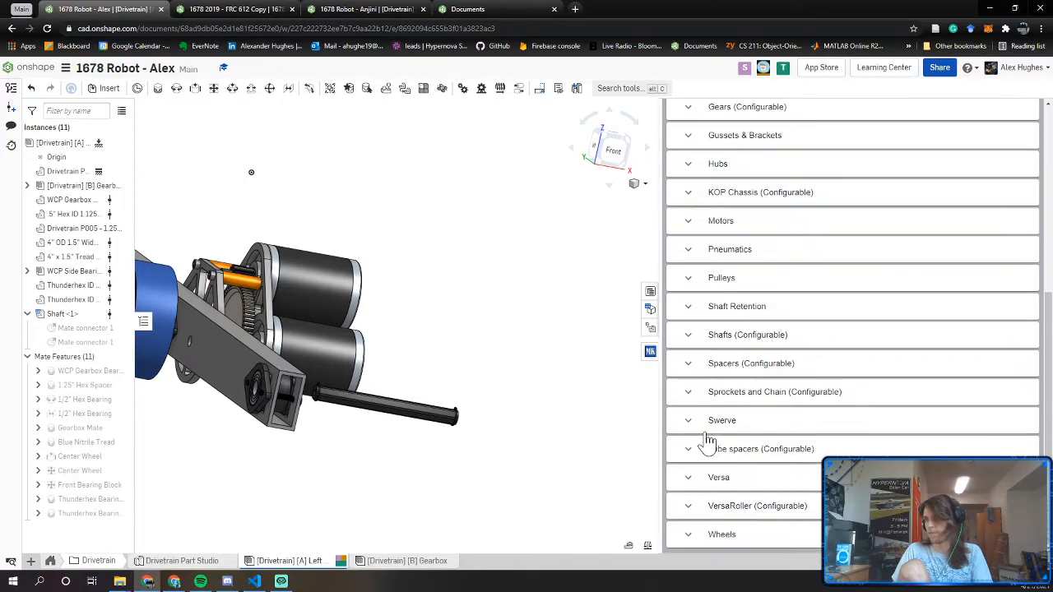
scroll(881, 278, down, 20)
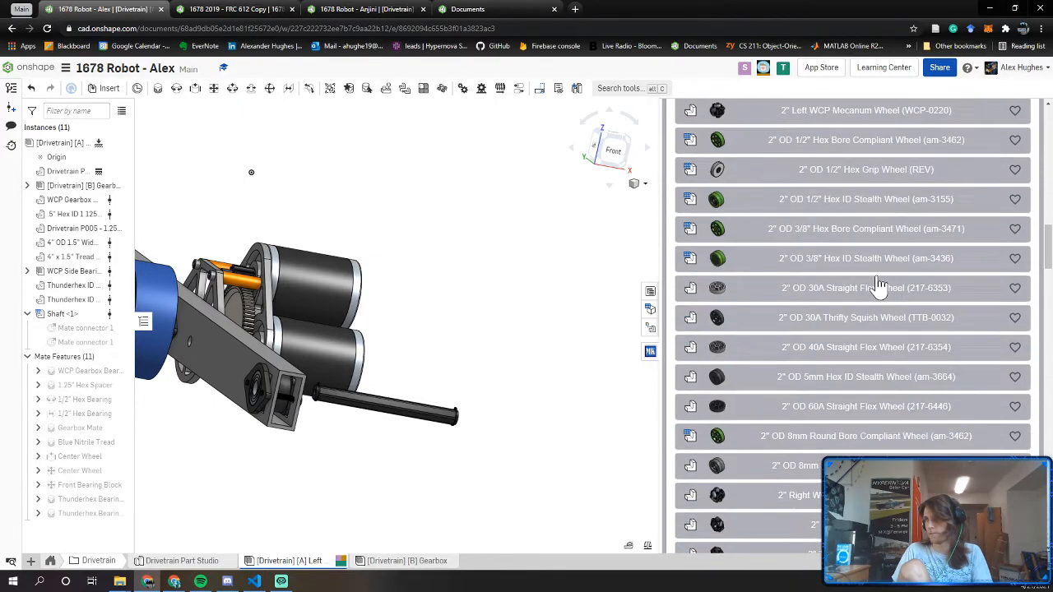
scroll(778, 329, down, 10)
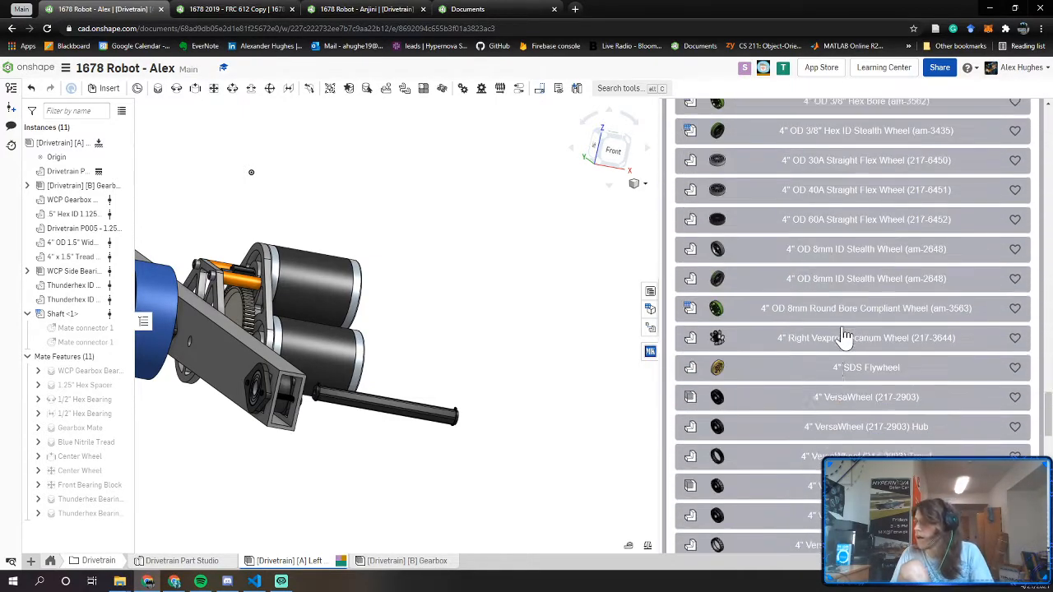
scroll(777, 322, down, 3)
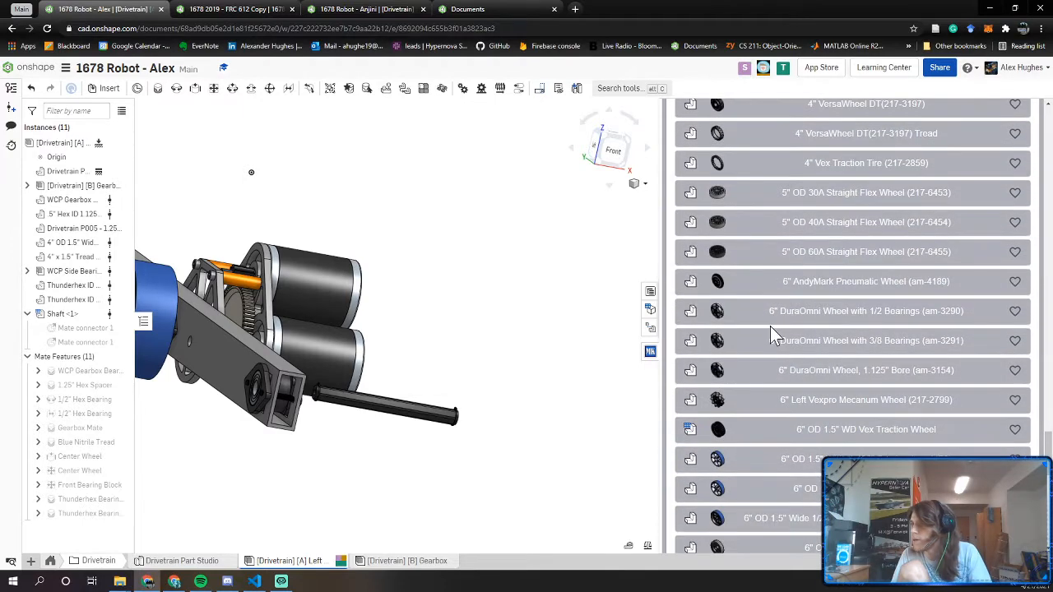
scroll(769, 346, down, 5)
Go back through the wheel list from the 6" to the 2" sizes, checking for a 4" Vexpro Omni Wheel
scroll(769, 358, up, 19)
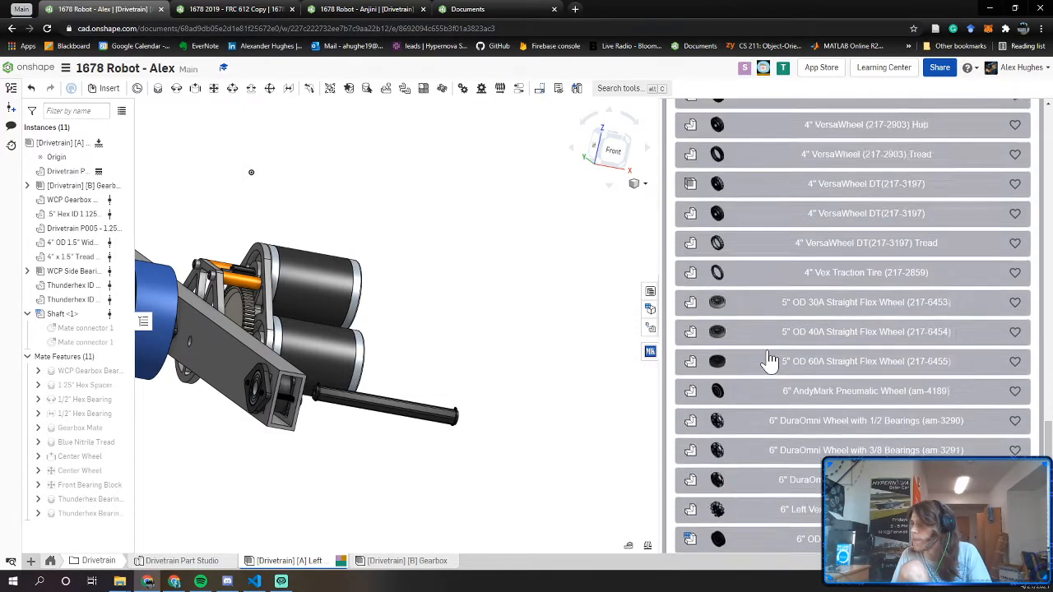
scroll(769, 362, up, 10)
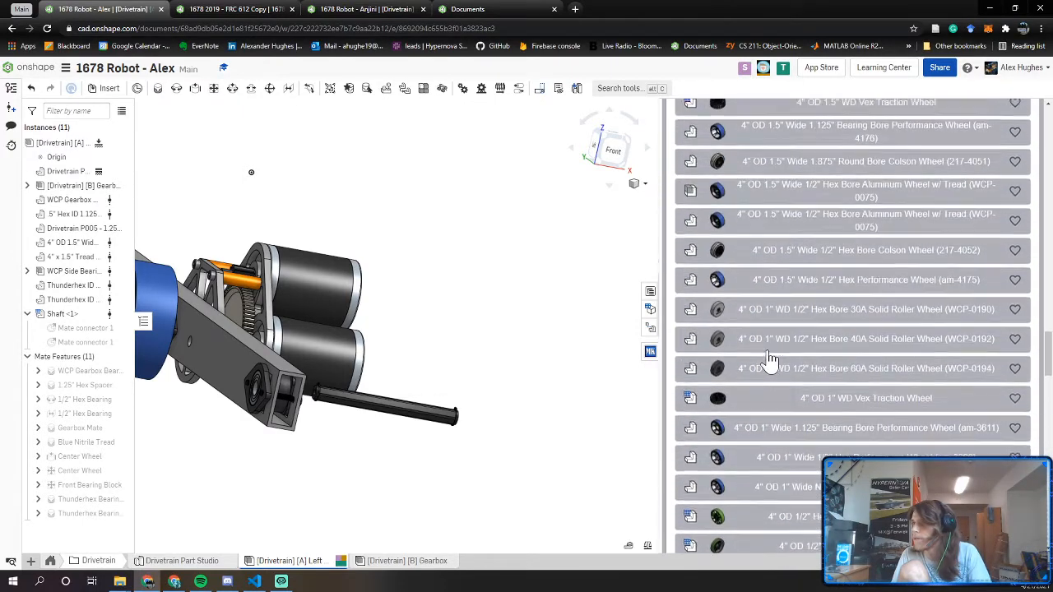
scroll(767, 373, up, 3)
scroll(766, 373, up, 3)
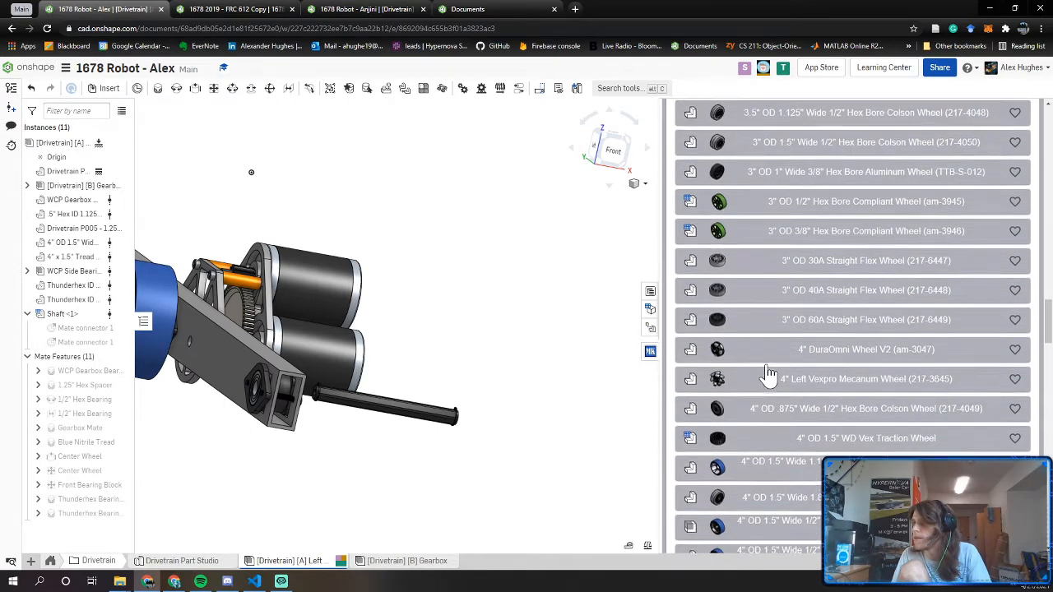
scroll(766, 372, up, 5)
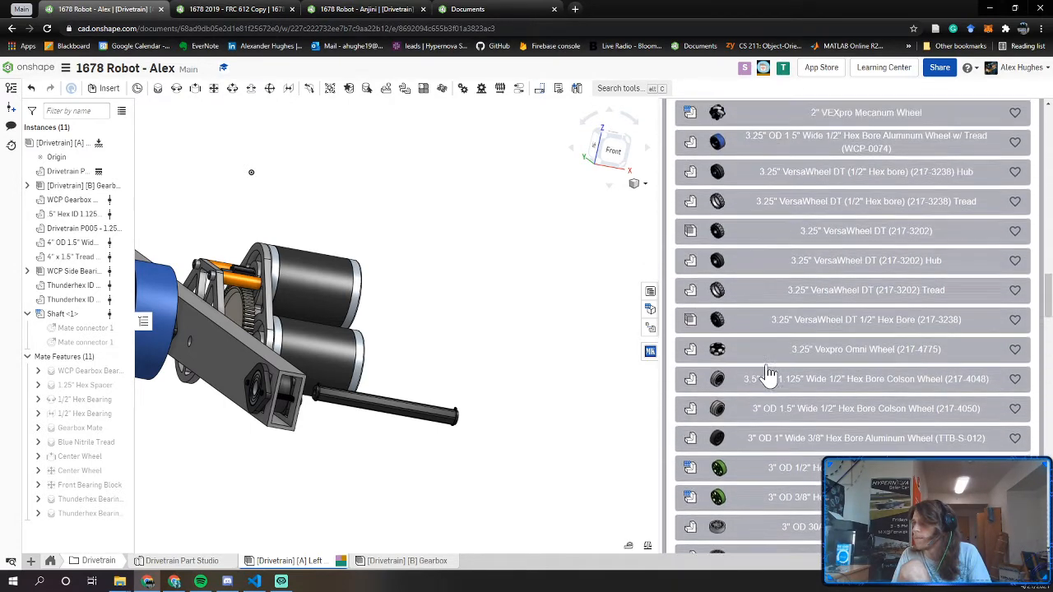
scroll(766, 373, up, 4)
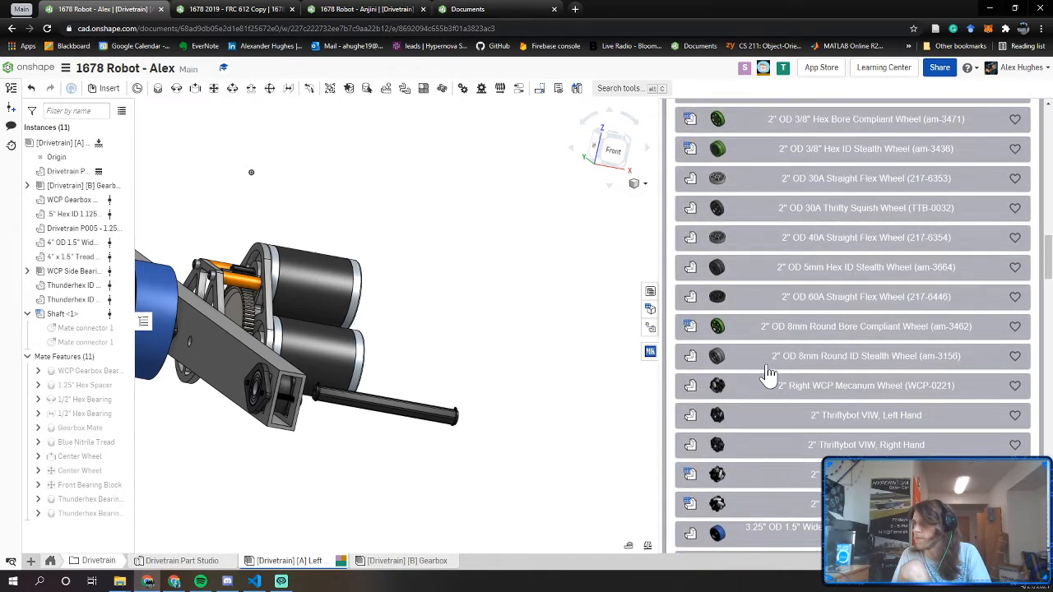
Look through the library's wheel list from the 2" to the 8" sizes for the 4" Vexpro Omni Wheel, and close the parts library
scroll(767, 373, down, 8)
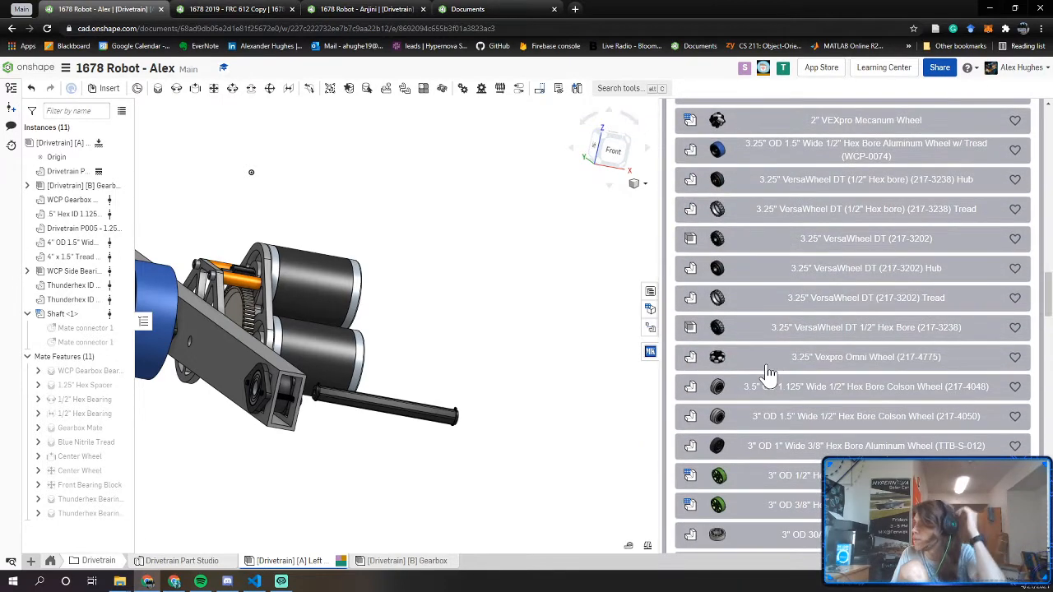
scroll(767, 373, down, 4)
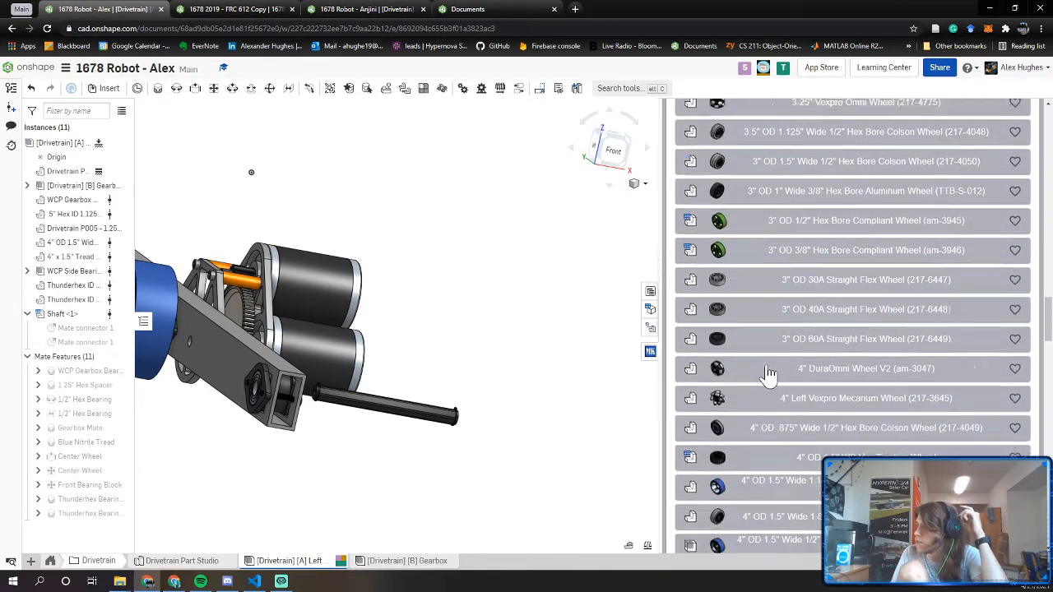
scroll(767, 373, down, 2)
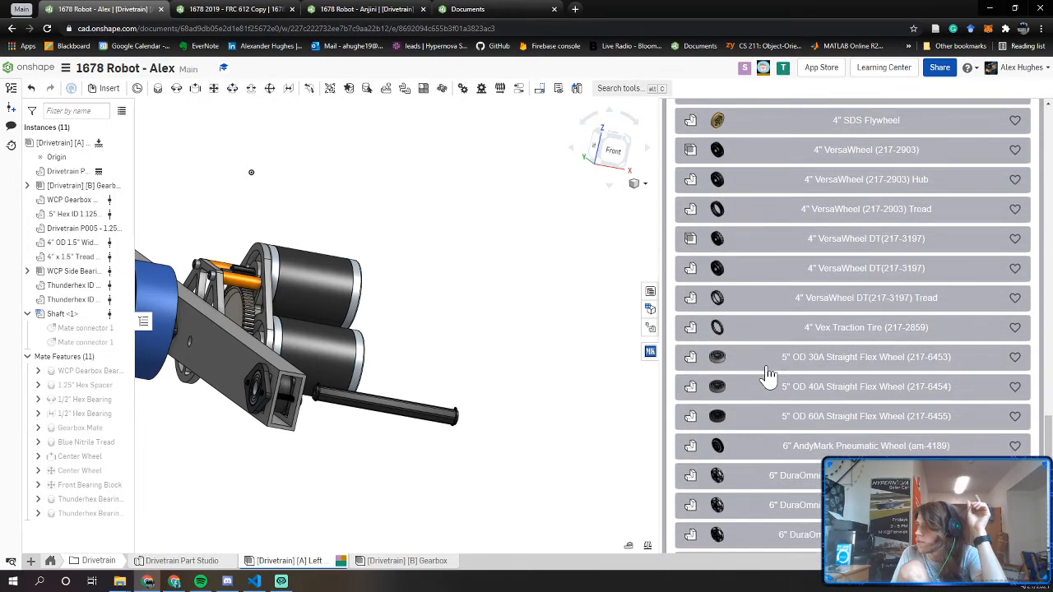
scroll(767, 373, down, 1)
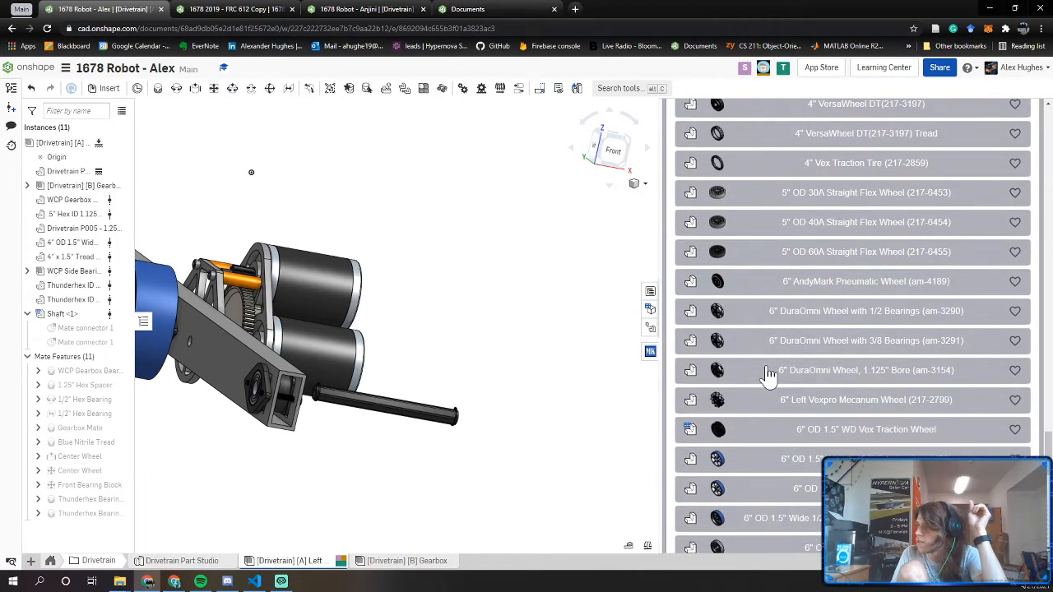
scroll(767, 374, down, 2)
drag(1049, 455, 1049, 513)
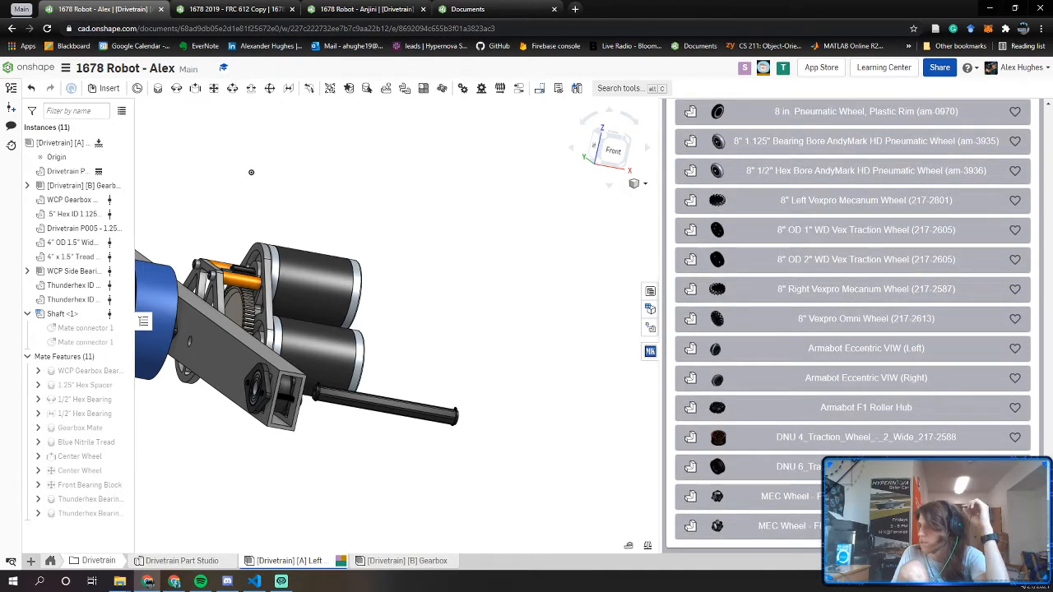
scroll(833, 364, up, 4)
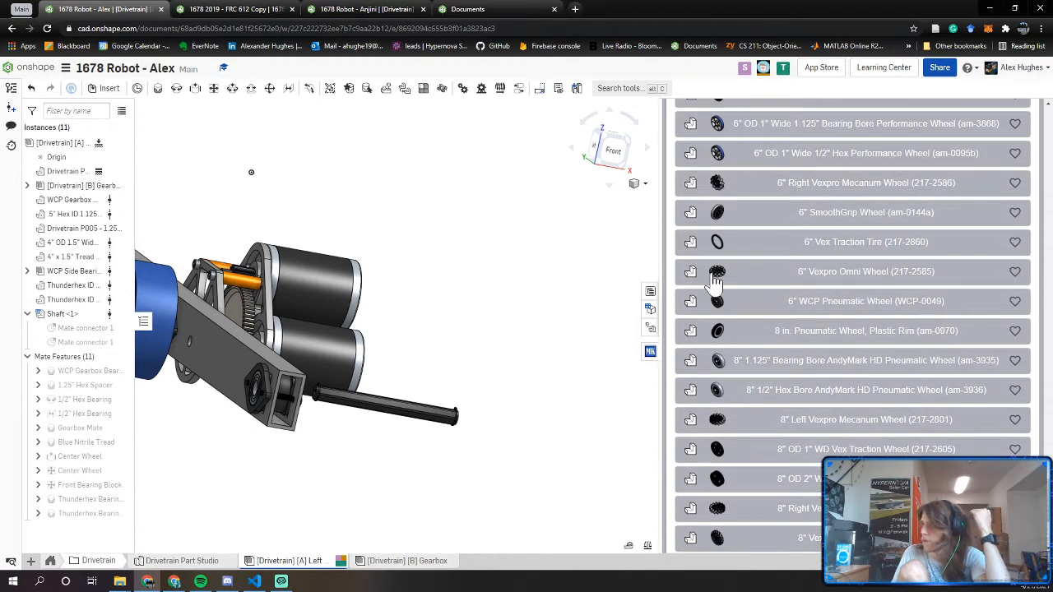
scroll(728, 284, up, 3)
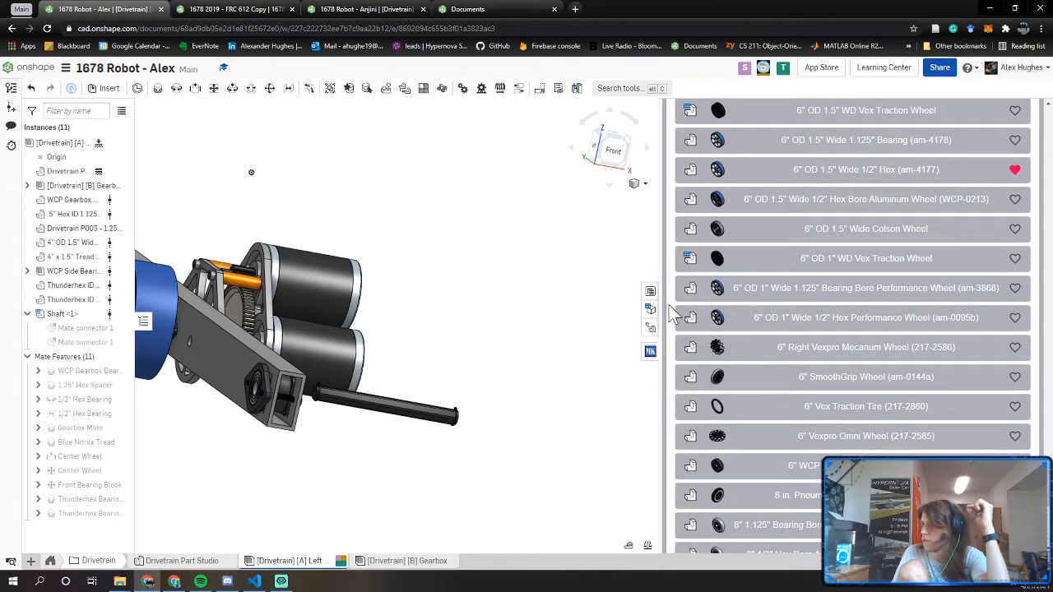
scroll(733, 336, up, 4)
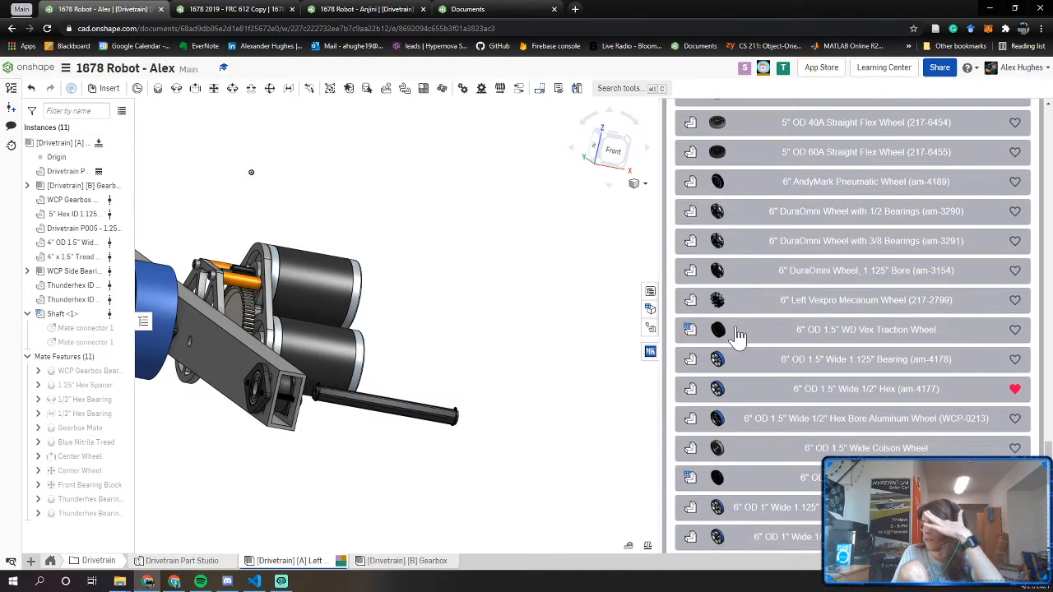
scroll(821, 339, up, 3)
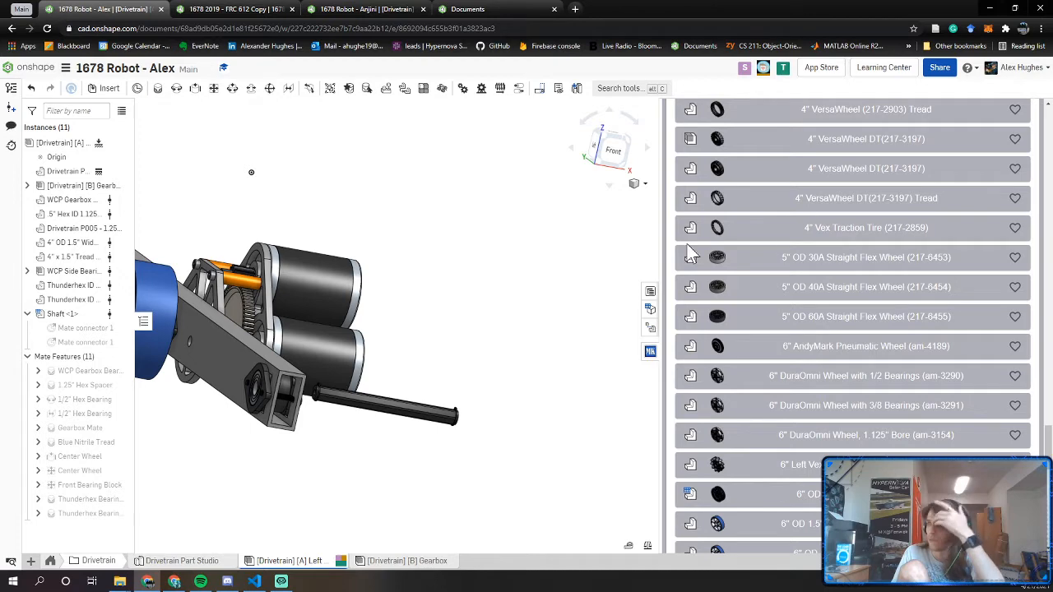
click(650, 351)
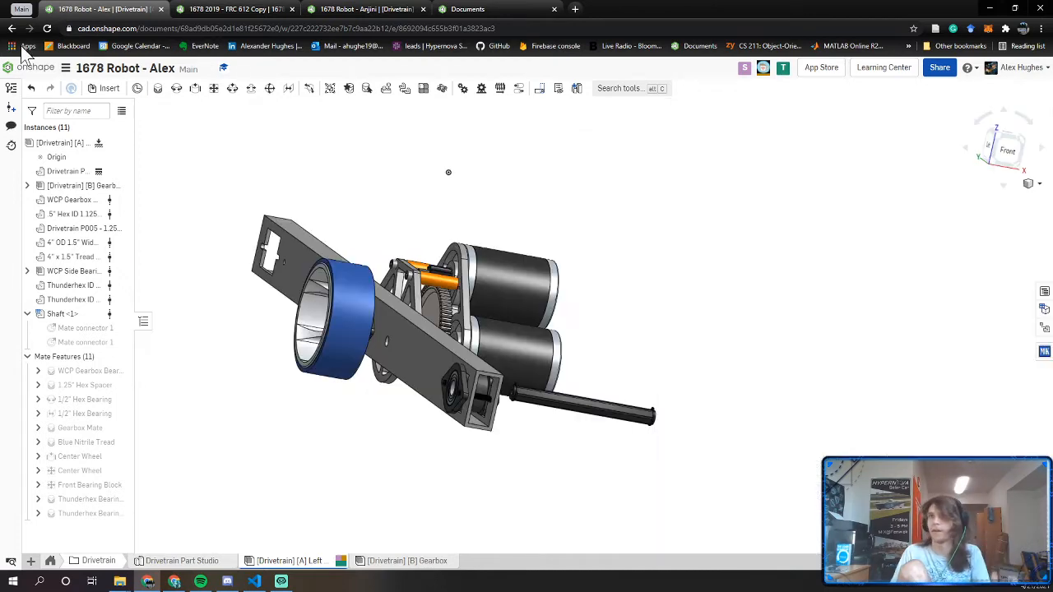
Start inserting a part from the MKCad - Wheels document and search its part studios for 217-2584
click(107, 88)
click(218, 136)
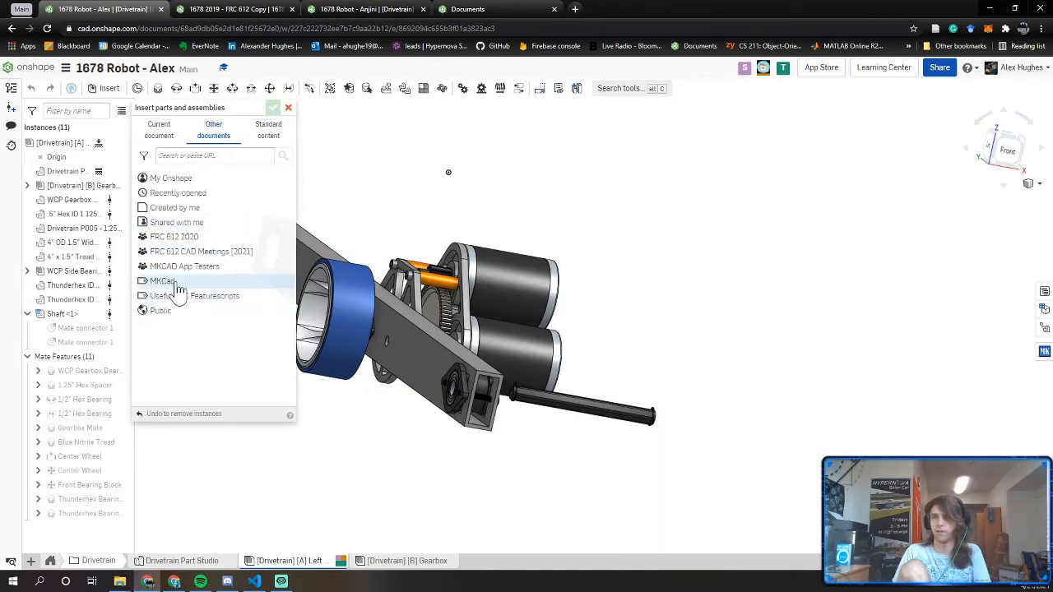
click(176, 290)
scroll(215, 212, down, 1)
scroll(215, 214, up, 1)
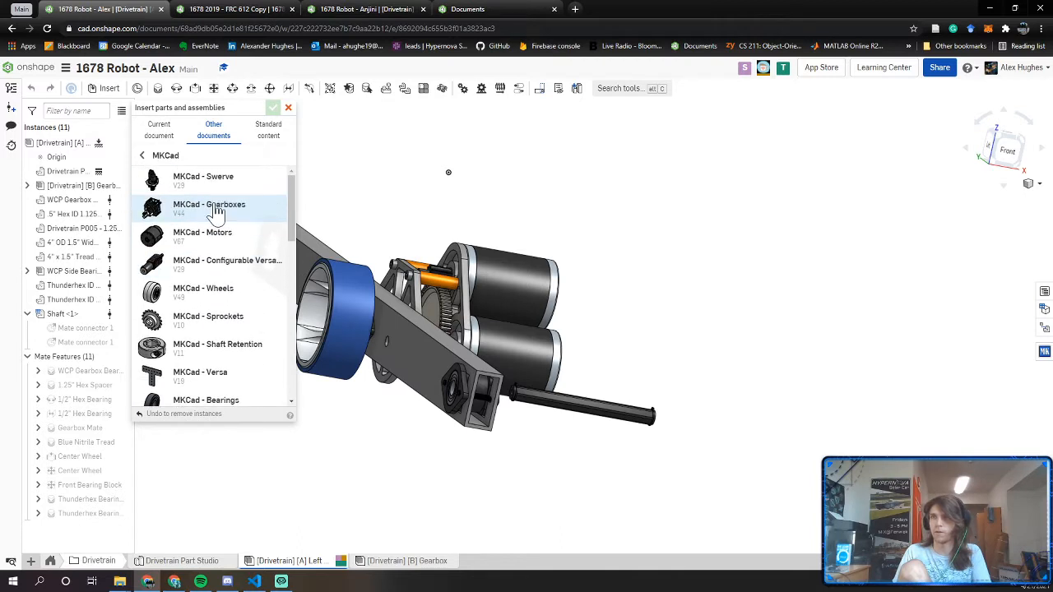
click(242, 288)
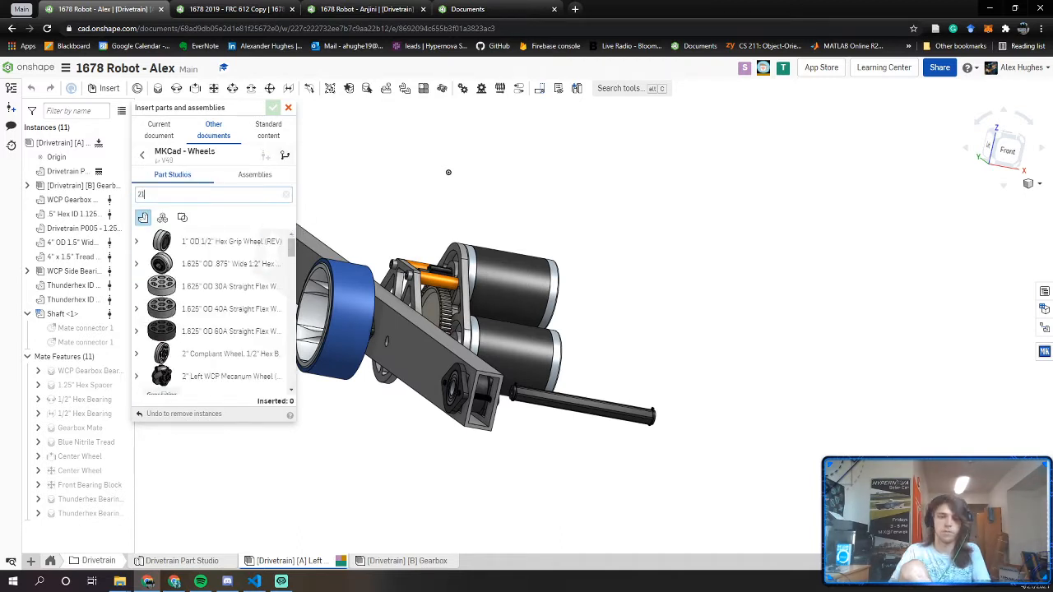
text(217-2584)
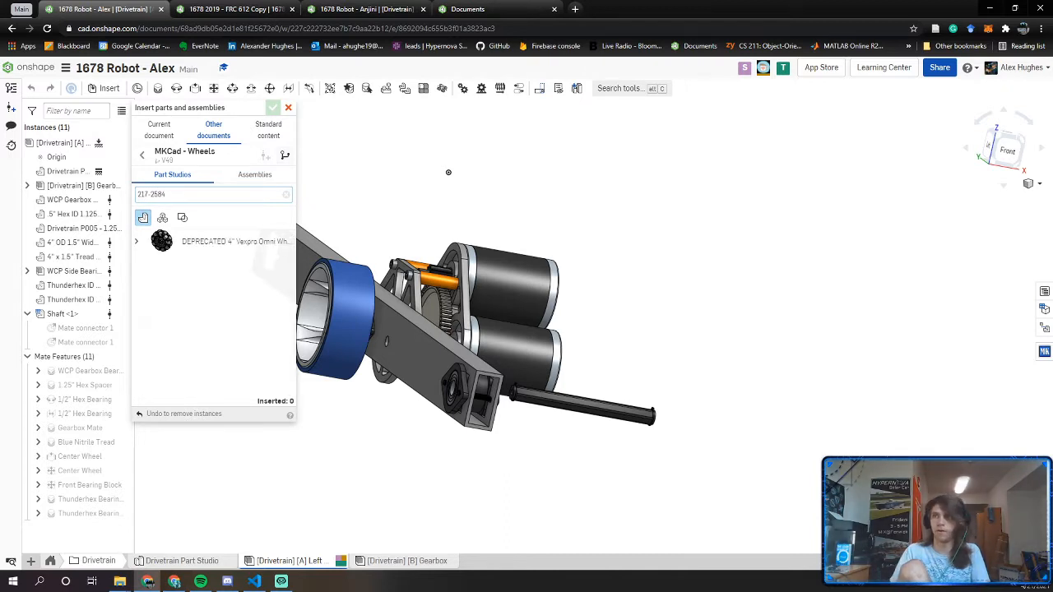
Insert the deprecated 4" Vexpro Omni Wheel and place it in open space beside the drivetrain's motors
click(210, 245)
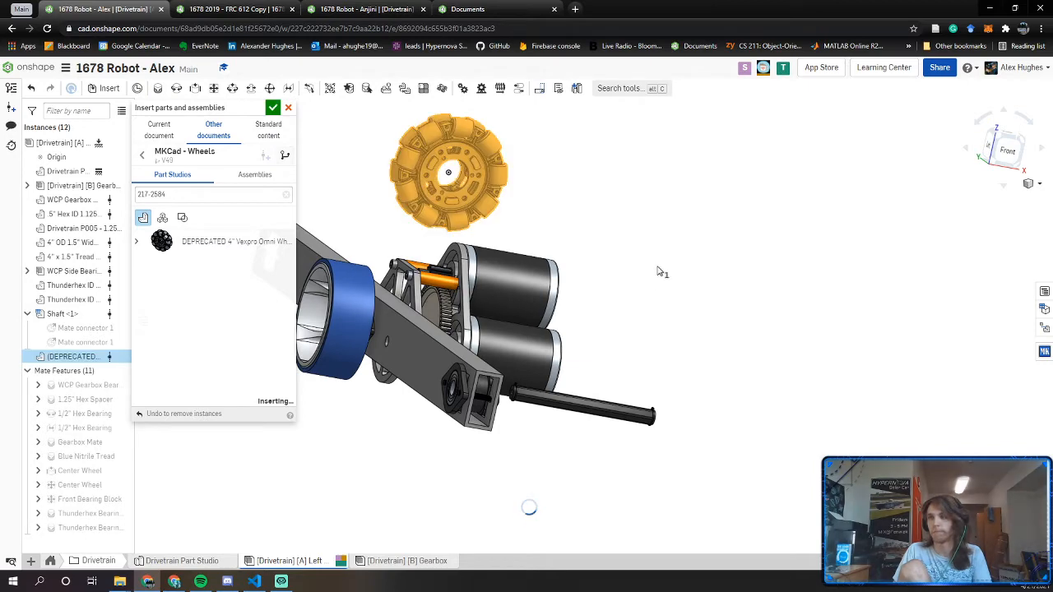
click(734, 262)
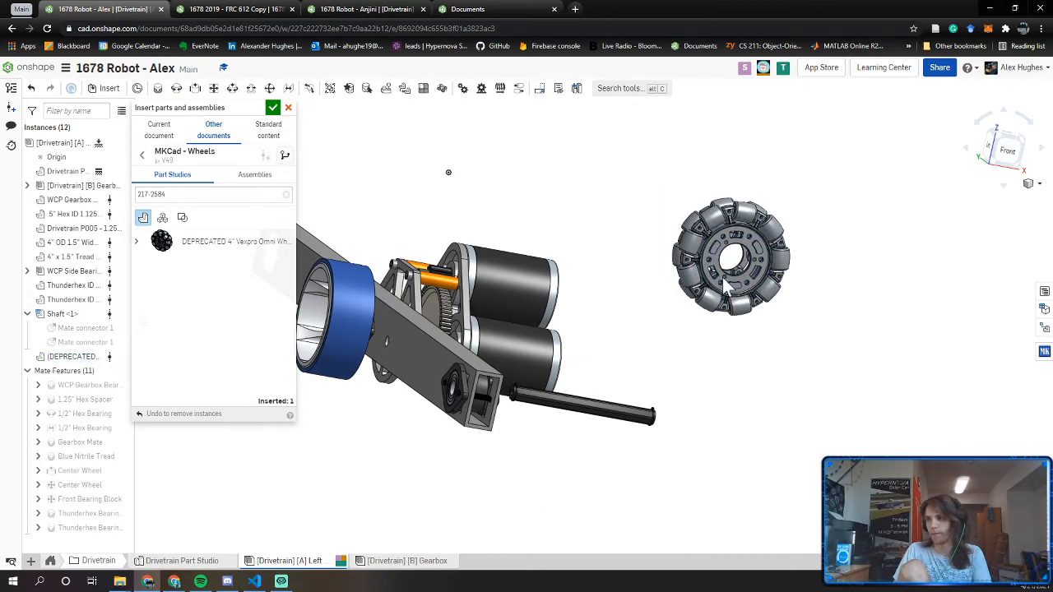
right_drag(734, 261, 665, 319)
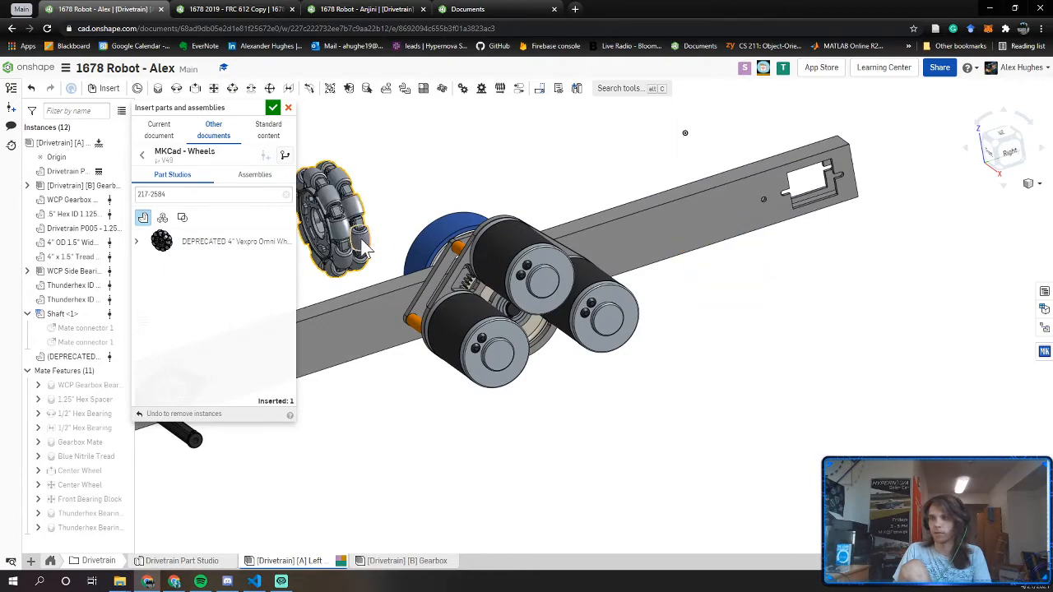
right_drag(362, 240, 451, 246)
middle_drag(451, 246, 752, 313)
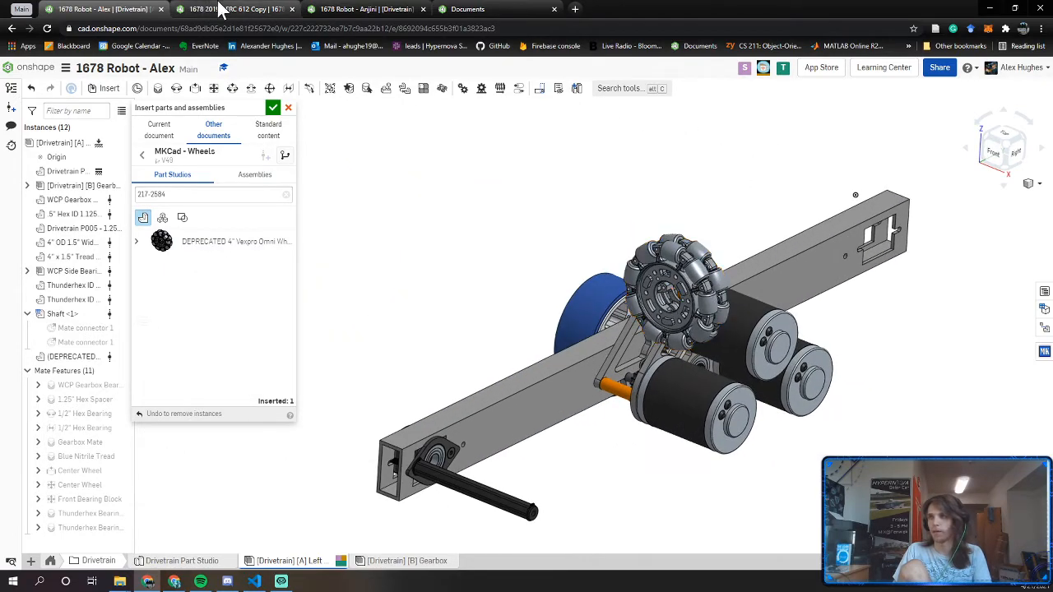
Examine the inside of the omni wheel beside the rail in 1678 2019 - FRC 612 Copy, and return to 1678 Robot - Alex
click(220, 8)
right_drag(352, 352, 269, 393)
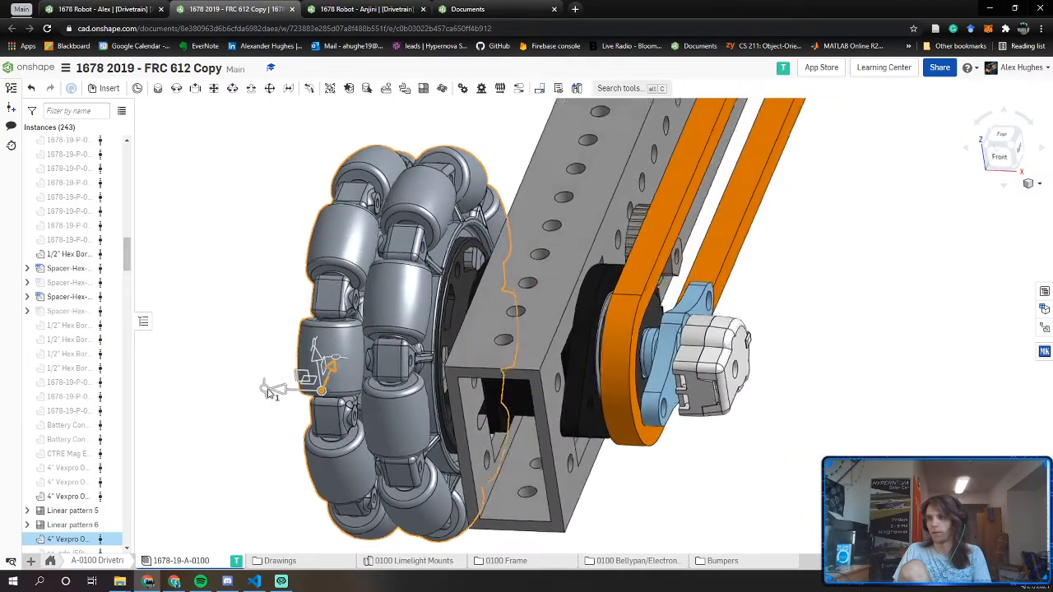
scroll(447, 287, up, 5)
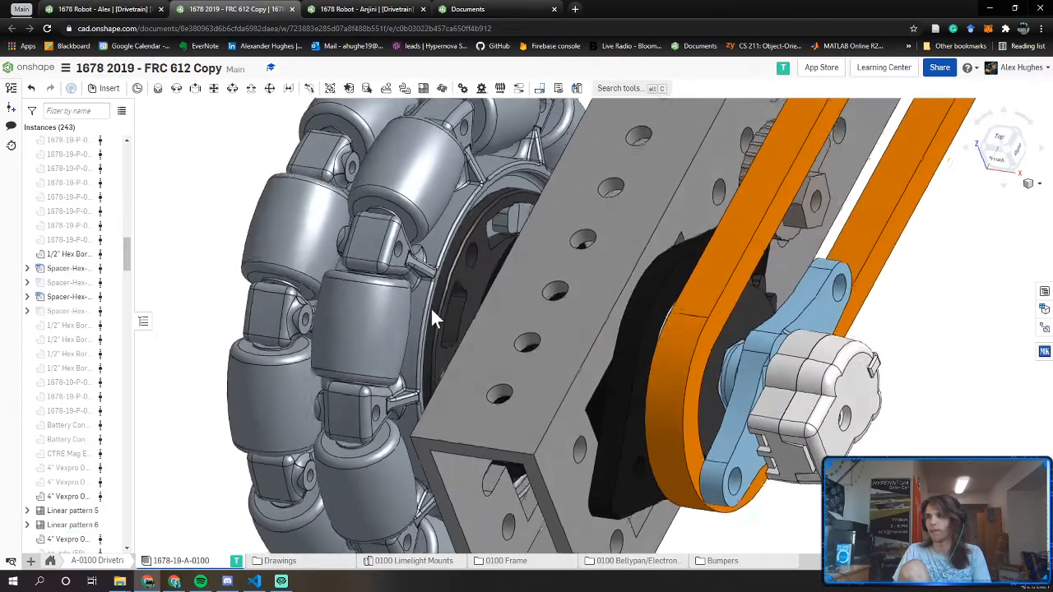
right_drag(432, 309, 445, 330)
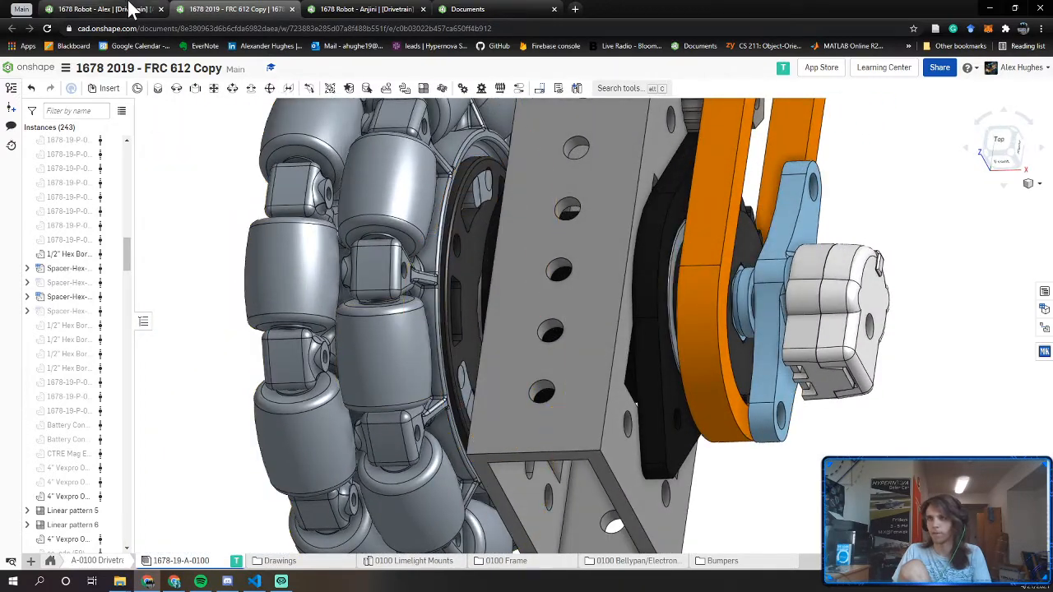
click(132, 8)
Look through the part studios of the MKCad - Versa document for a hub that fits the omni wheel
click(142, 158)
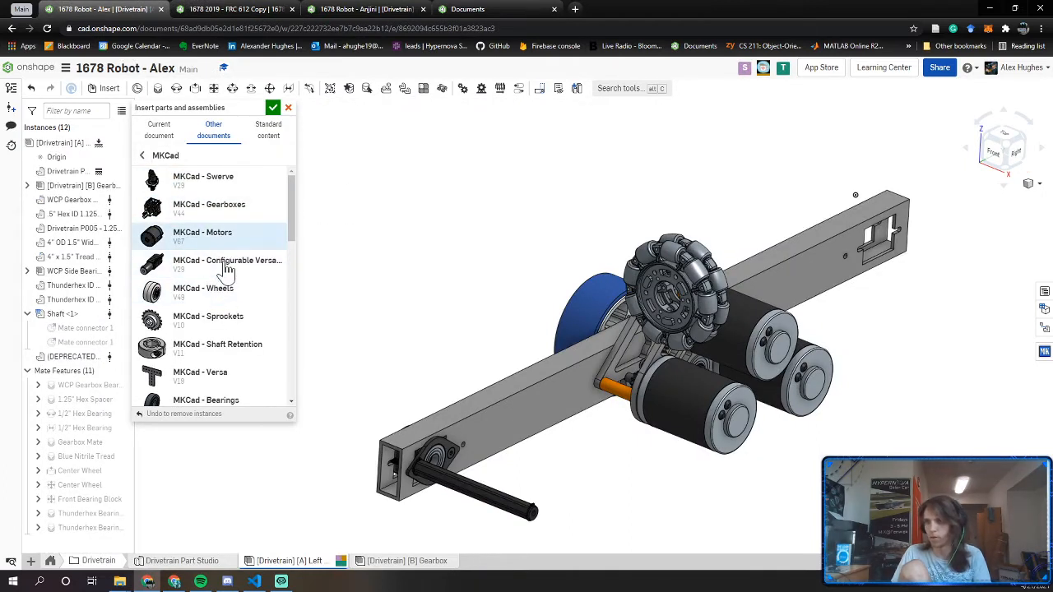
scroll(276, 274, down, 3)
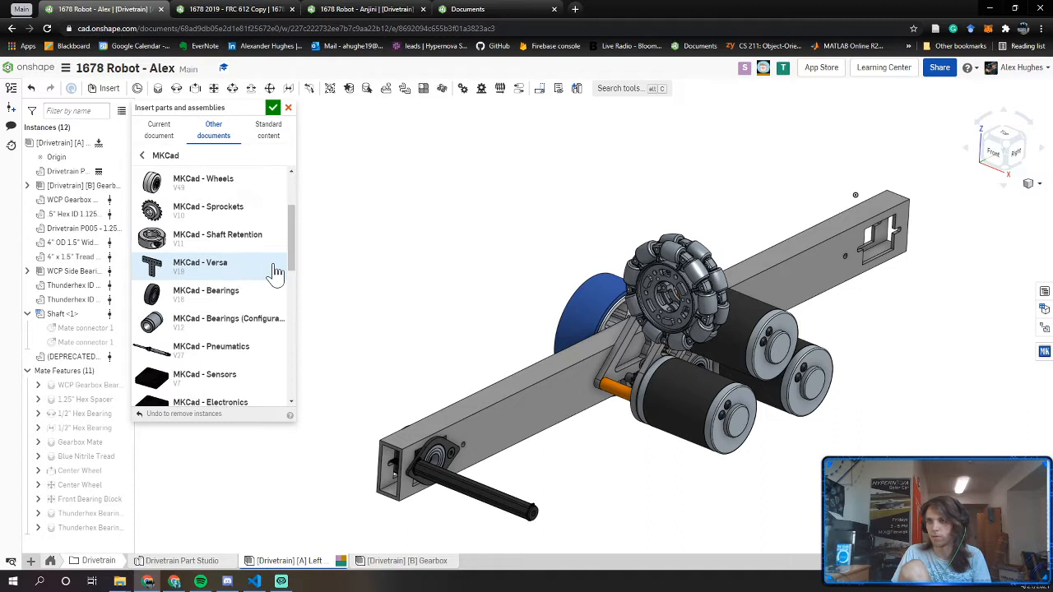
click(202, 265)
scroll(236, 263, down, 2)
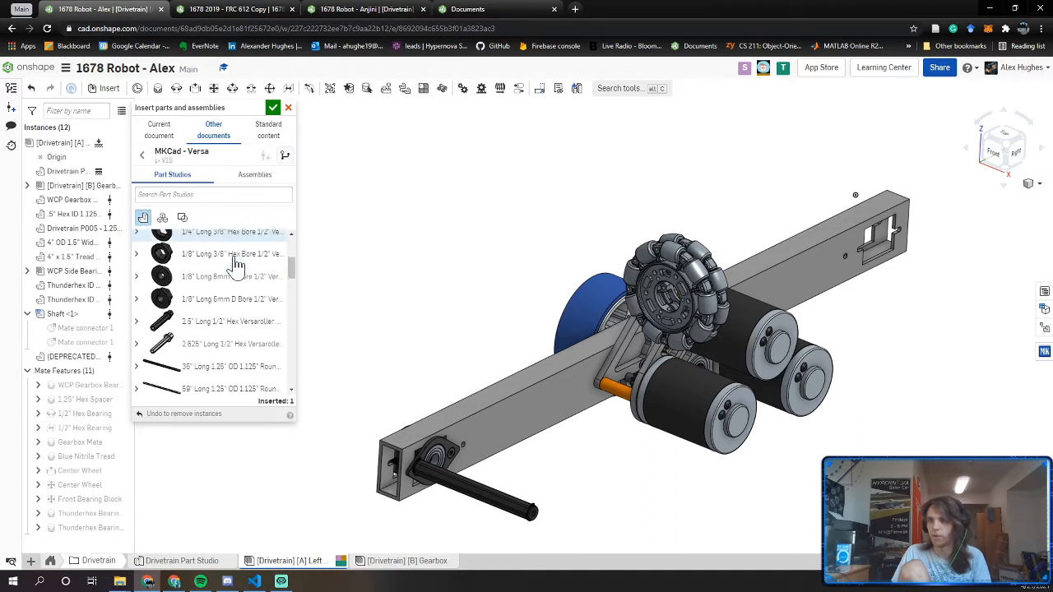
scroll(230, 272, down, 5)
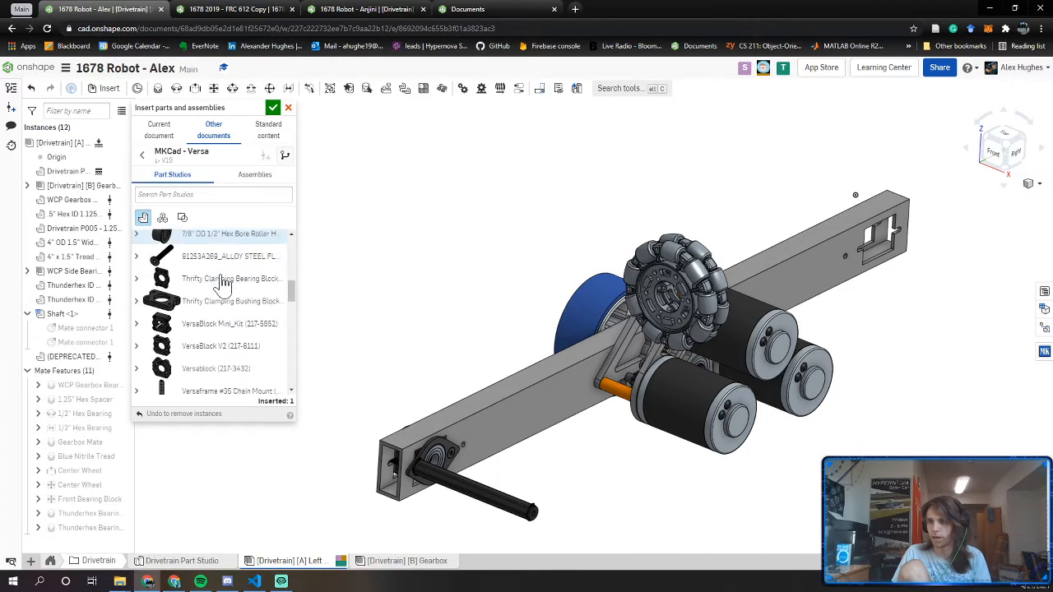
scroll(224, 281, down, 1)
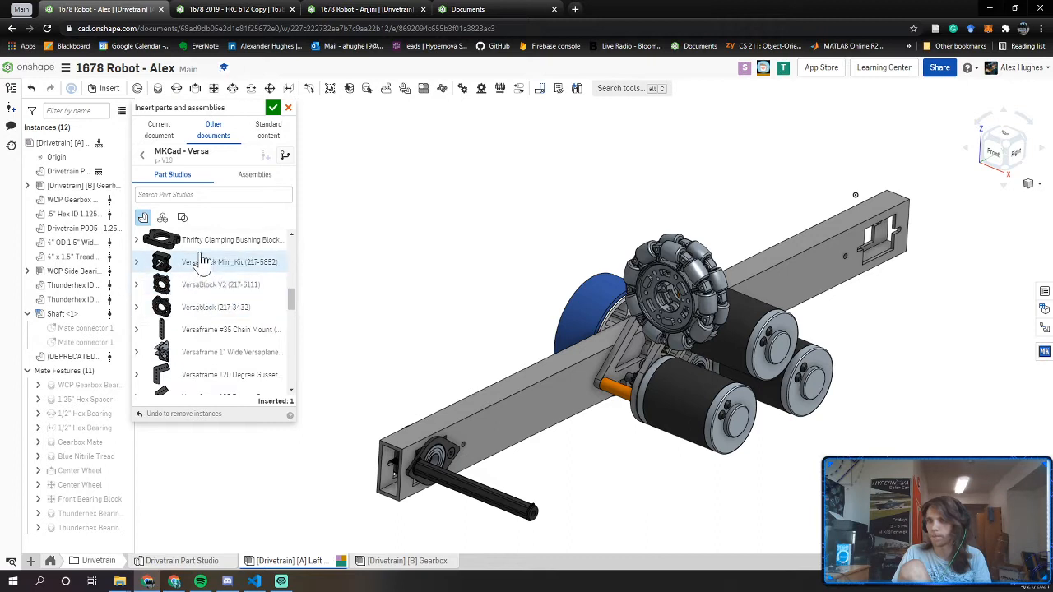
scroll(202, 261, down, 2)
scroll(202, 297, down, 10)
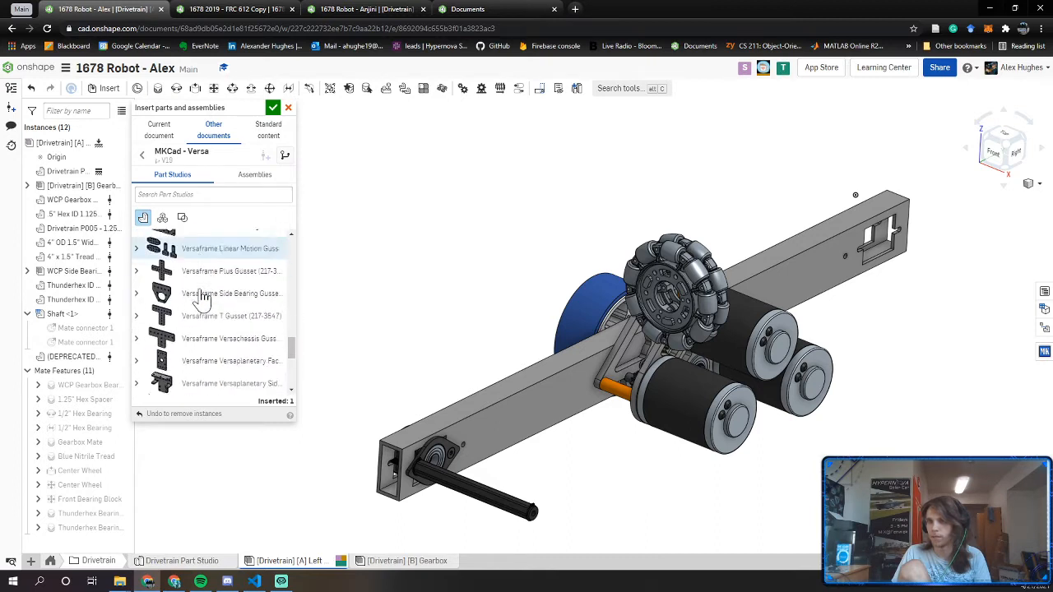
scroll(202, 298, down, 2)
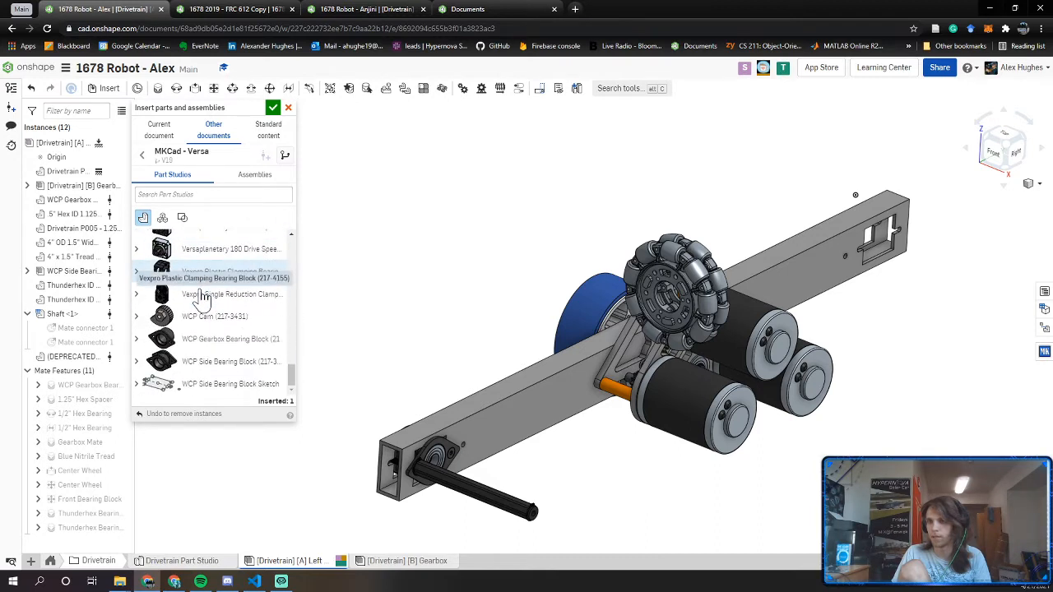
scroll(224, 376, up, 10)
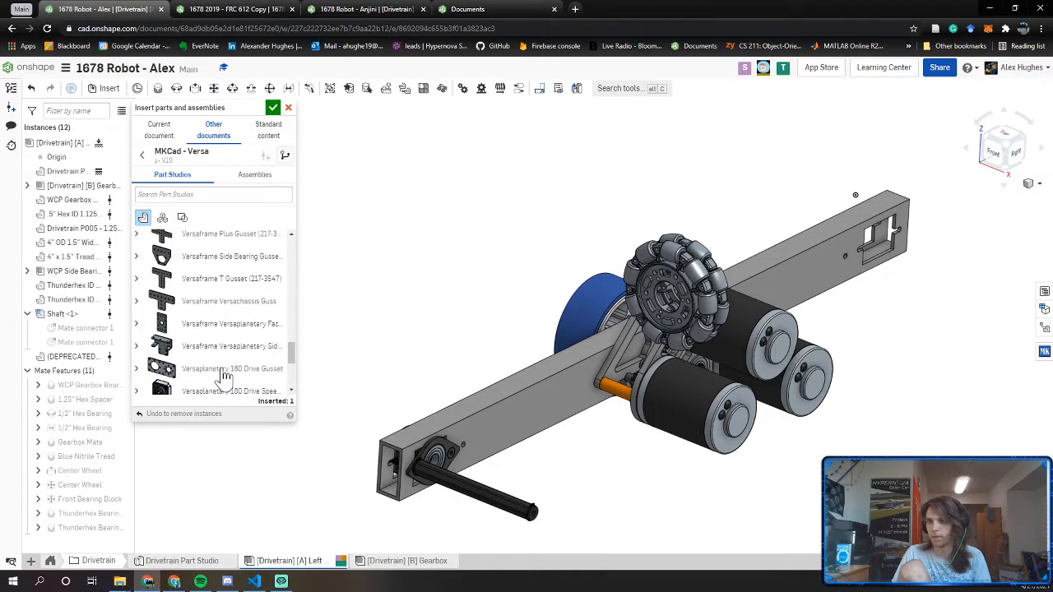
scroll(222, 371, up, 8)
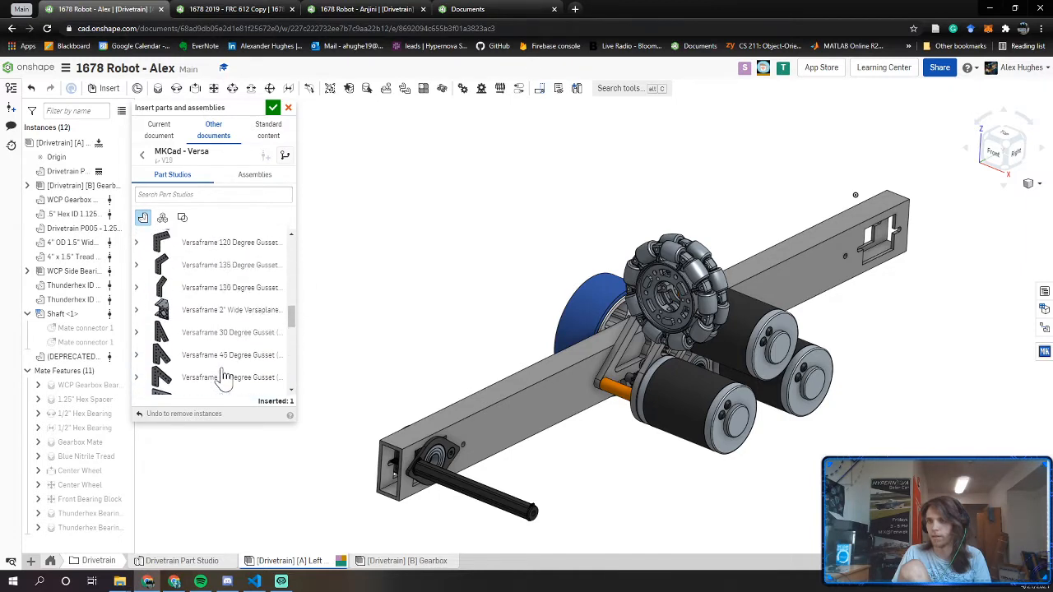
scroll(212, 362, up, 6)
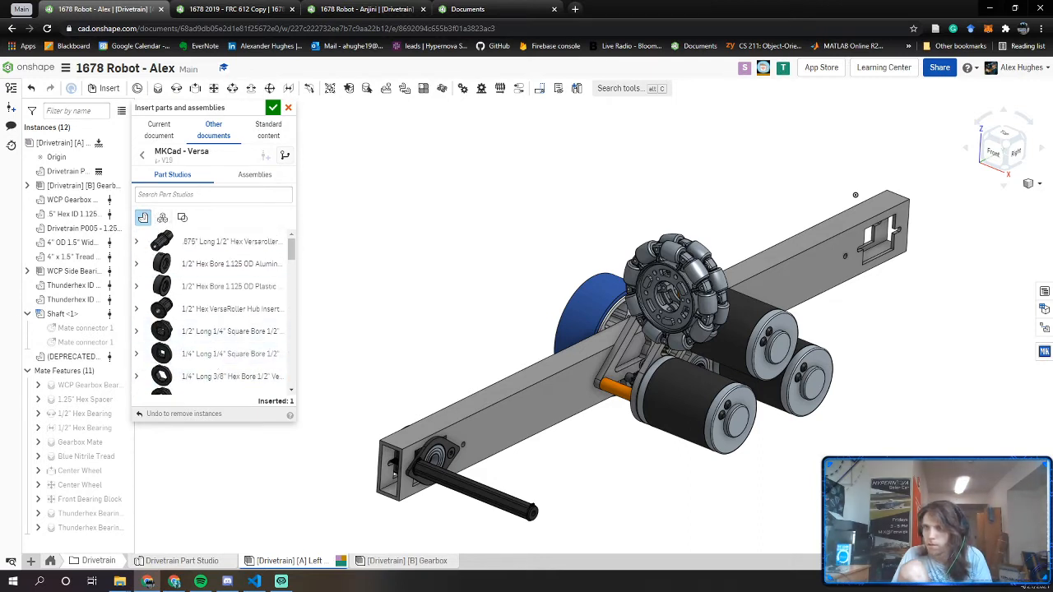
Check the MKCad - Wheels part studios down to the end of the list for the omni wheel's hub
click(141, 155)
click(183, 292)
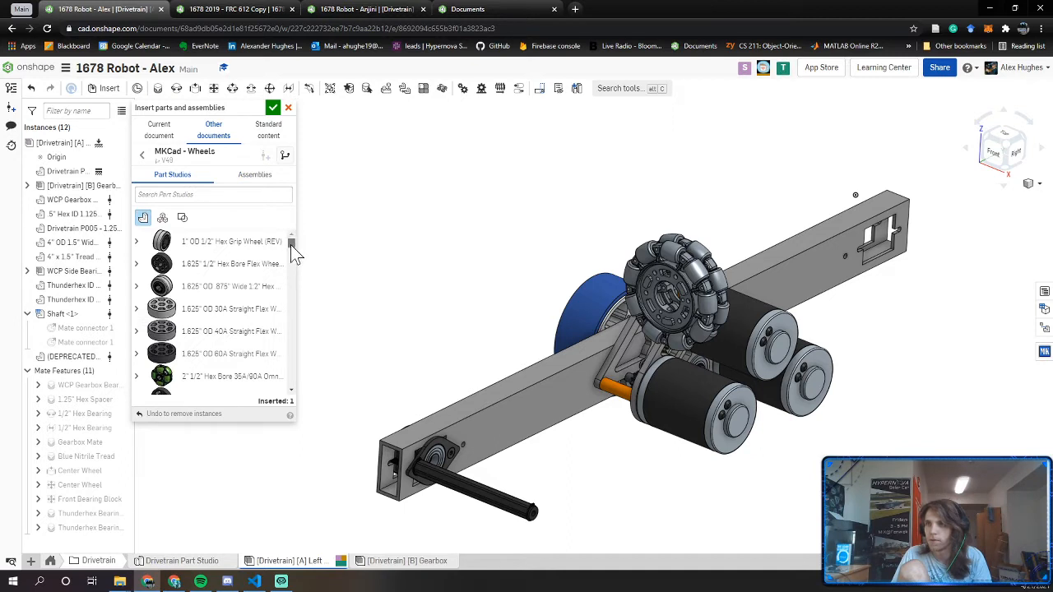
drag(290, 246, 290, 387)
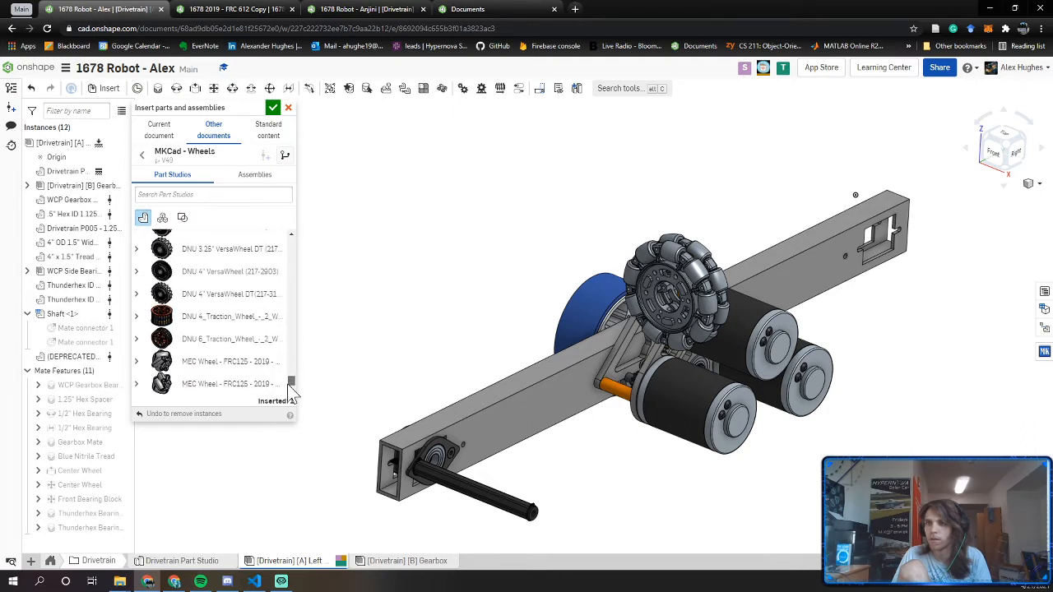
Insert the 1/2" Hex Bore Aluminum Versahub (217-2592) from MKCad - Hubs and place it in open space above the rail
click(143, 156)
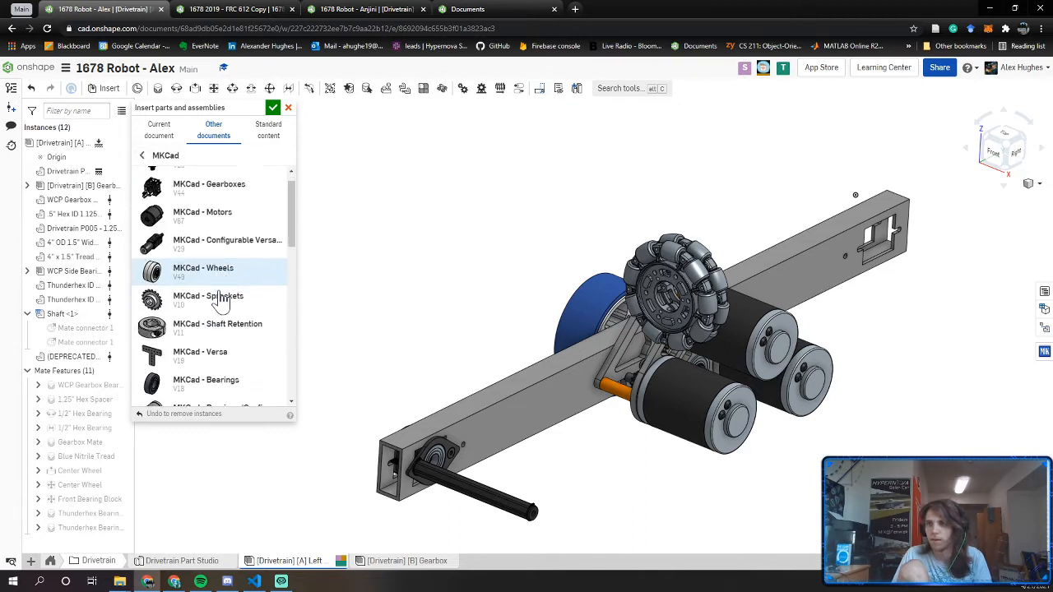
scroll(223, 298, down, 5)
click(202, 265)
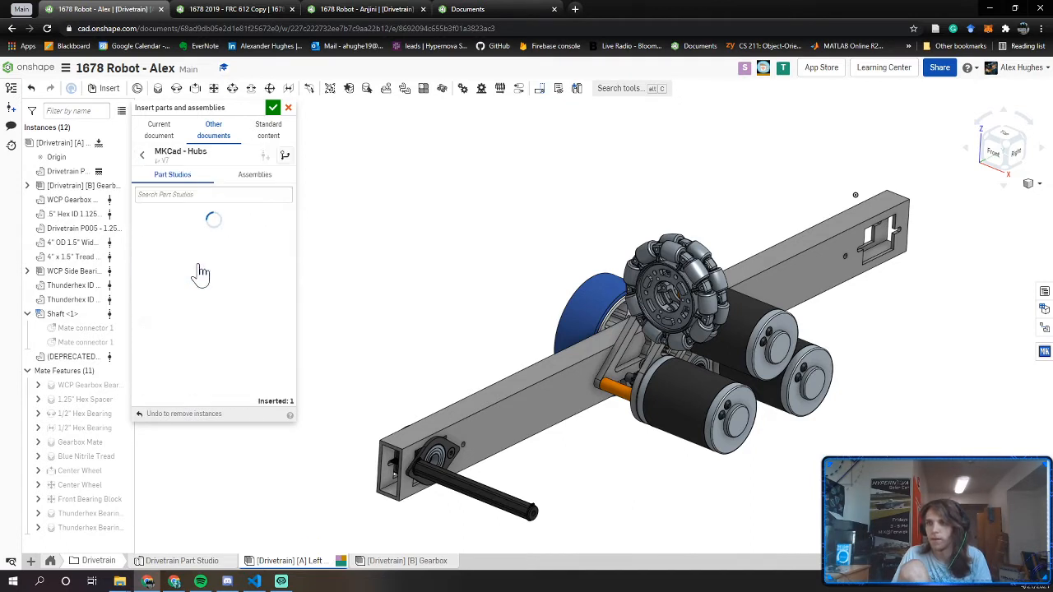
scroll(206, 274, down, 2)
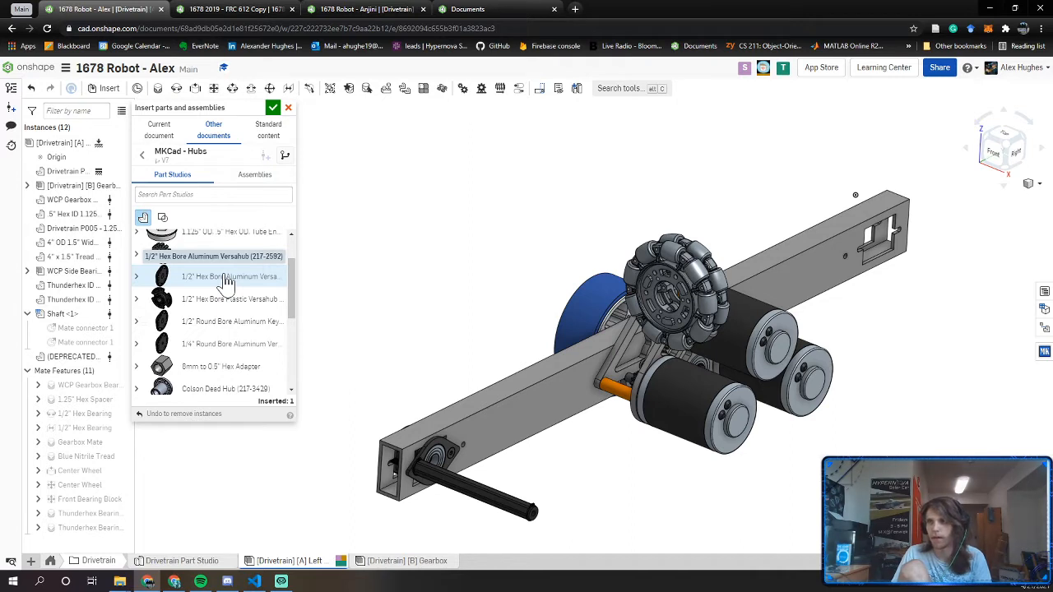
click(227, 280)
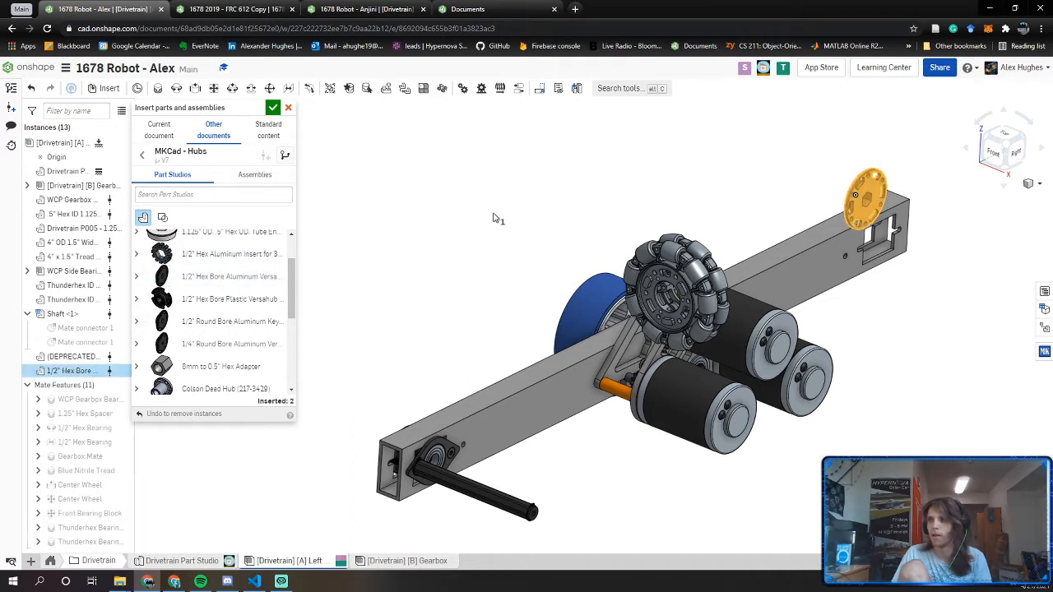
click(558, 184)
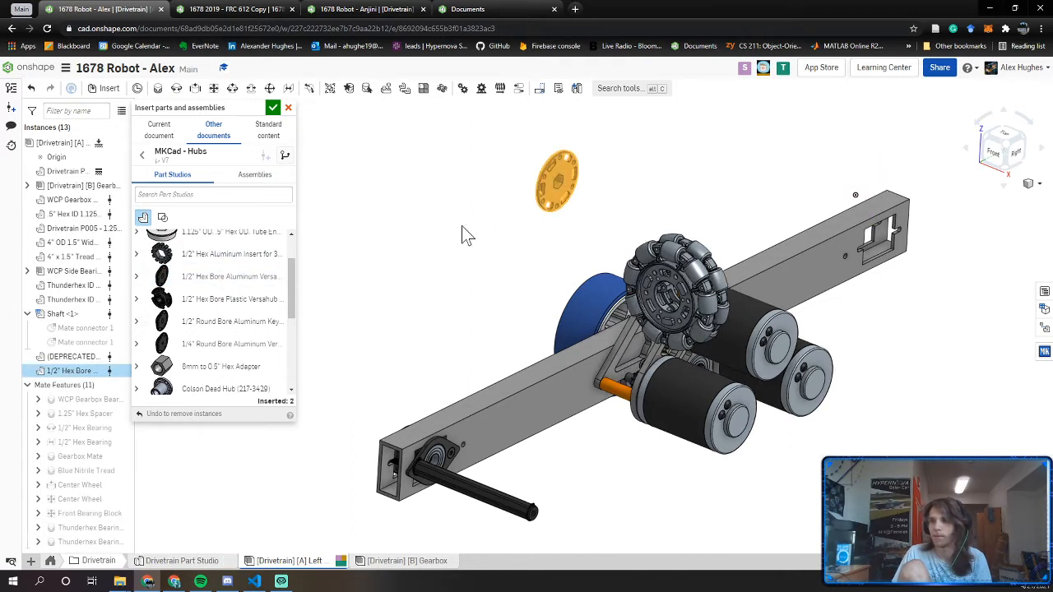
middle_drag(569, 185, 553, 293)
right_drag(553, 292, 504, 284)
click(273, 107)
Move the omni wheel away from the blue center wheel into open space beside the hub
click(451, 337)
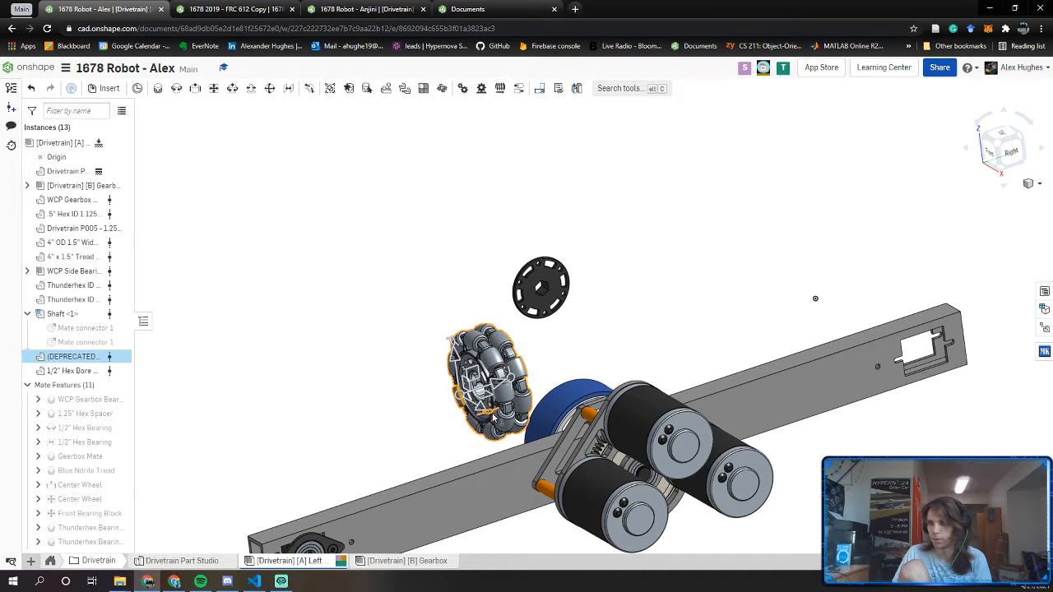
drag(493, 419, 391, 423)
click(282, 329)
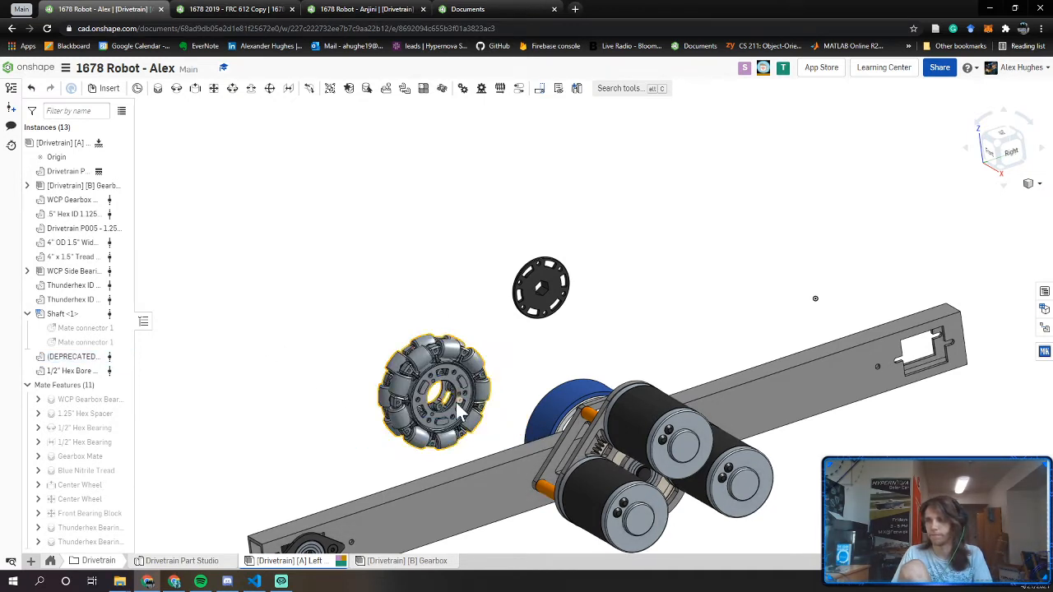
key(ctrl+z)
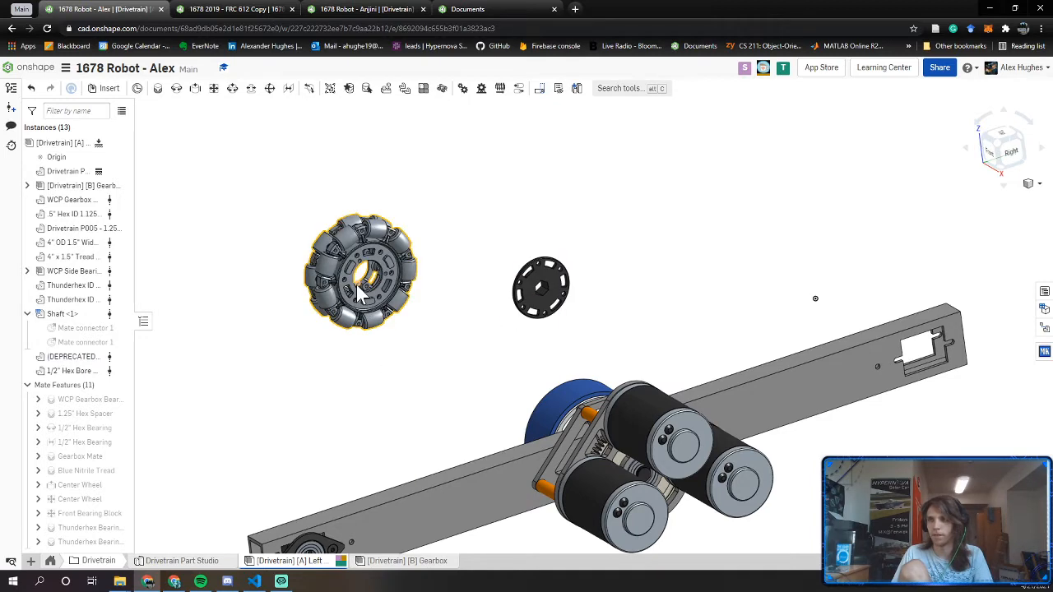
Line the hub up with the omni wheel's center and bring it close to the wheel's motor-side face
click(1009, 155)
middle_drag(463, 244, 573, 365)
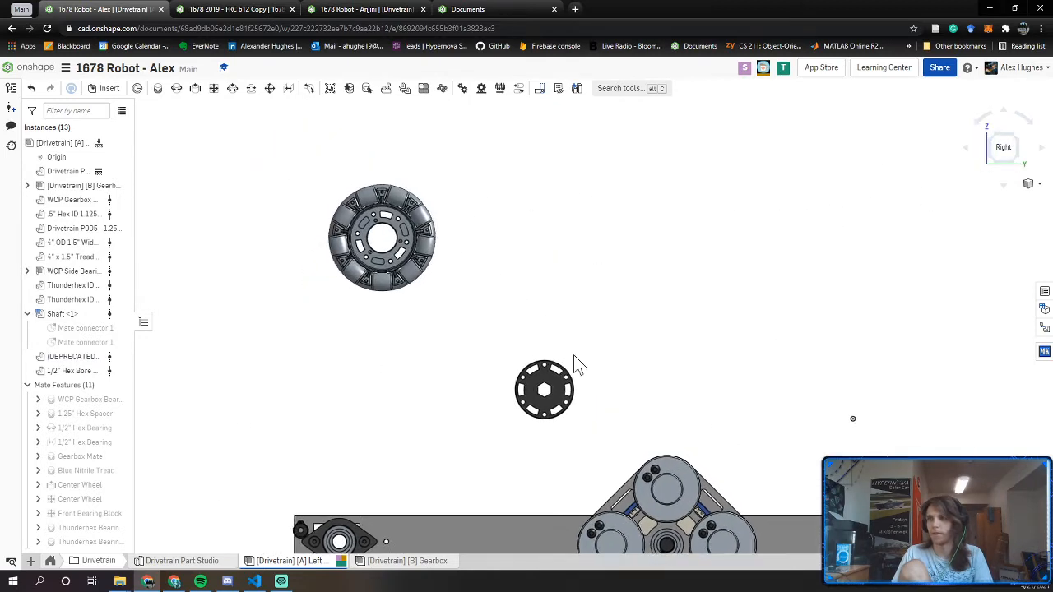
drag(571, 423, 406, 271)
key(shift+1)
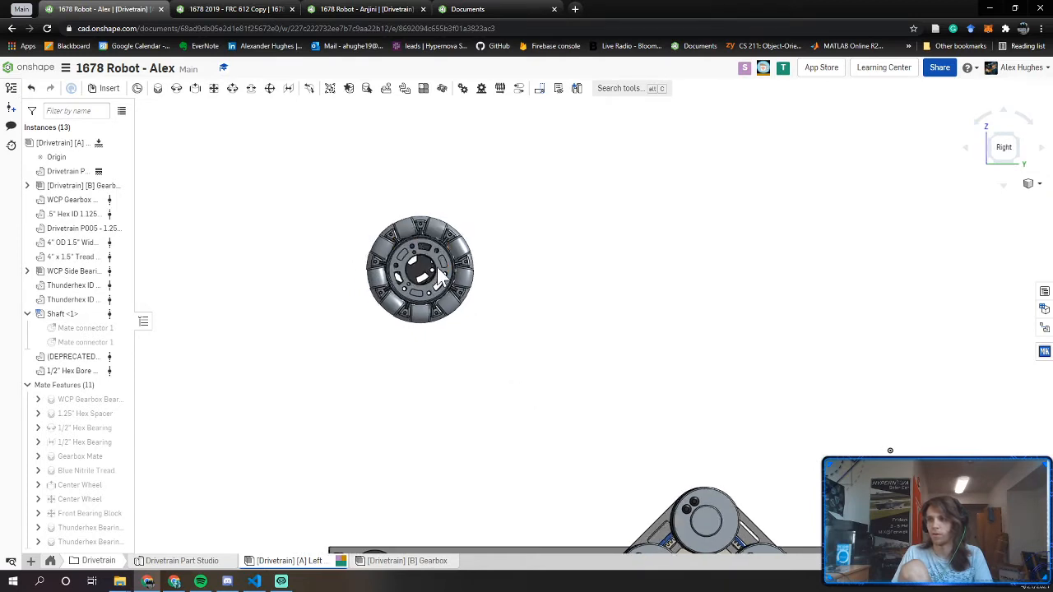
click(1000, 148)
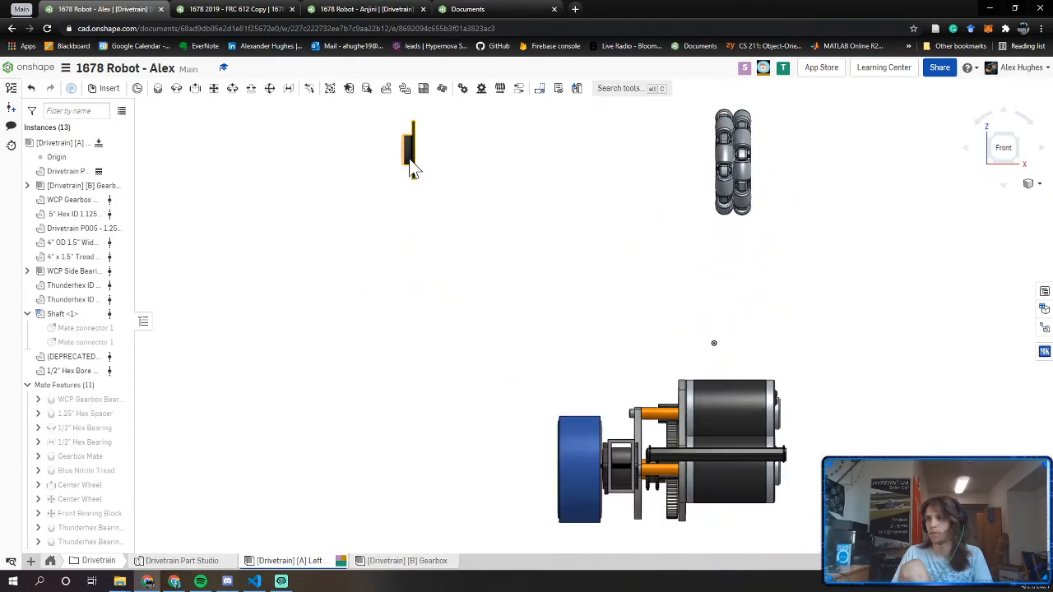
key(shift+7)
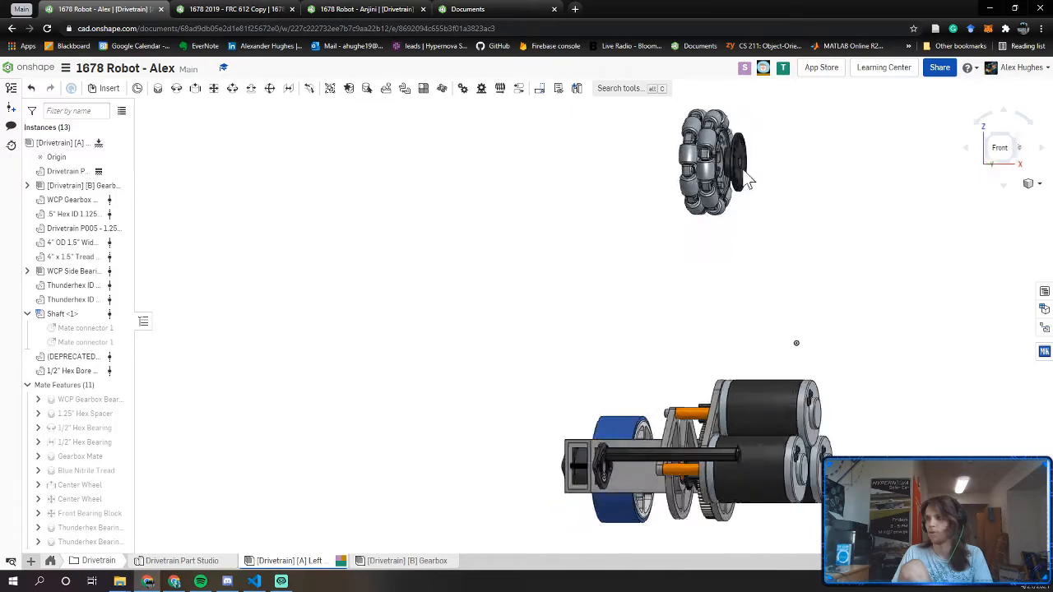
click(1013, 149)
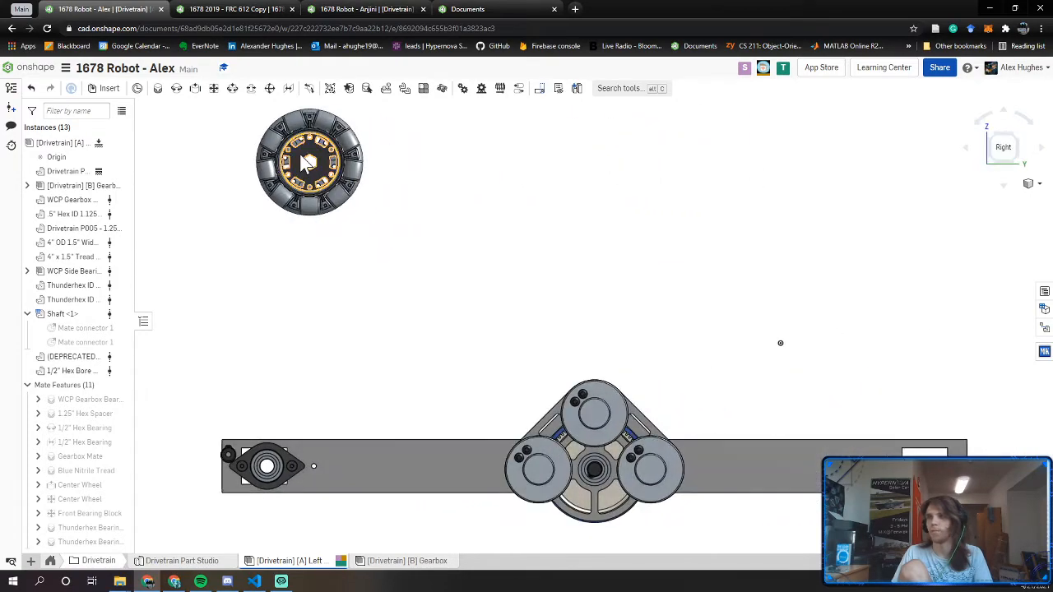
Rotate the hub 30 deg about the wheel's axis direction and shift it back over the omni wheel's center
scroll(299, 154, up, 10)
scroll(403, 379, down, 5)
scroll(420, 399, up, 3)
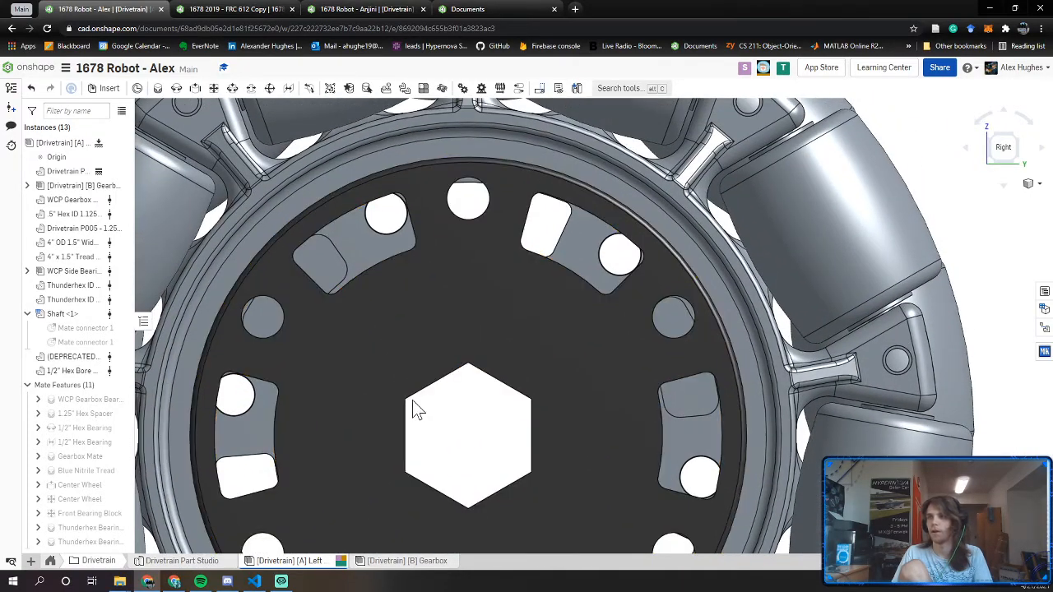
drag(403, 409, 453, 362)
click(475, 336)
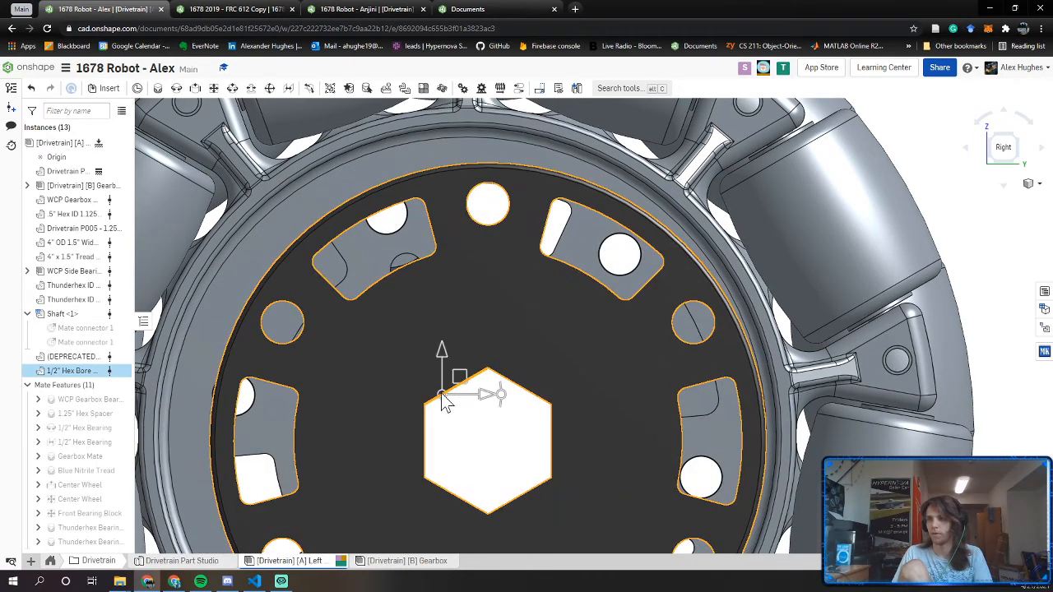
drag(500, 391, 499, 351)
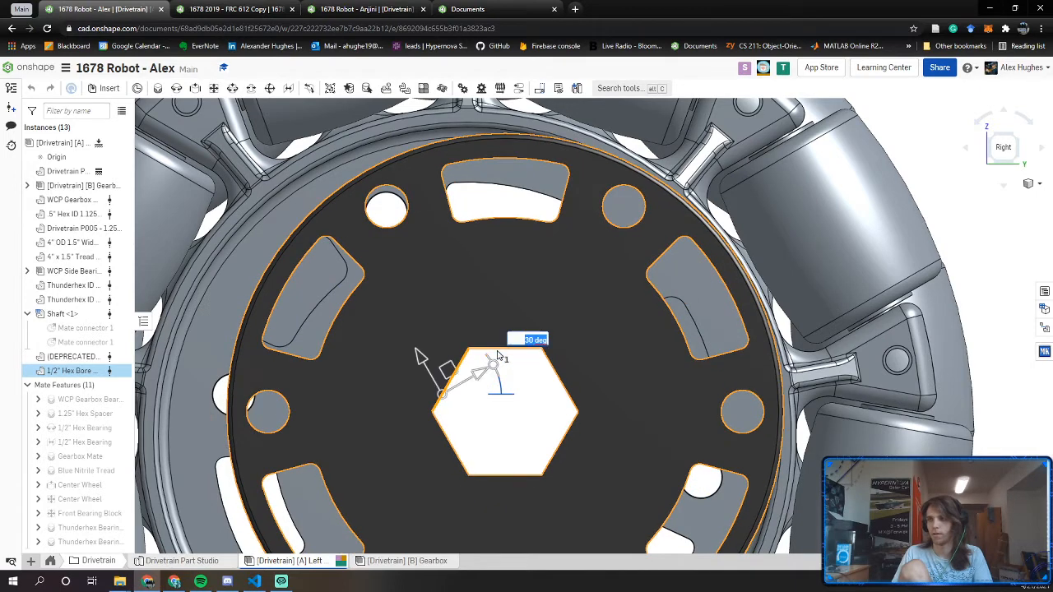
click(525, 428)
drag(488, 313, 479, 341)
Examine how the hub's slots, holes and collar match the raised bosses and bore on both sides of the omni wheel
scroll(631, 340, down, 3)
right_drag(631, 340, 563, 361)
scroll(752, 316, up, 4)
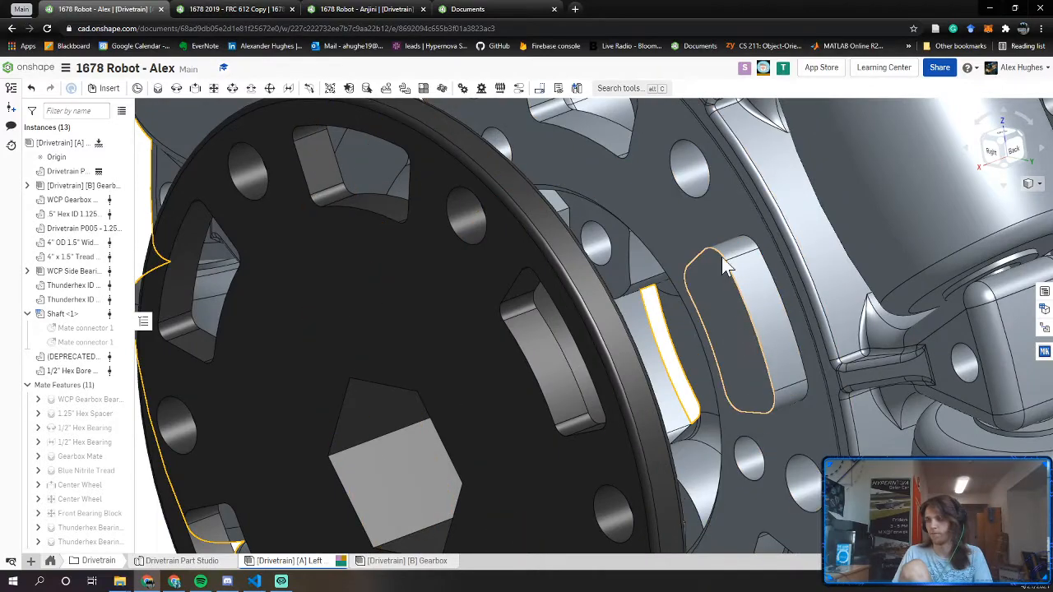
scroll(749, 304, down, 4)
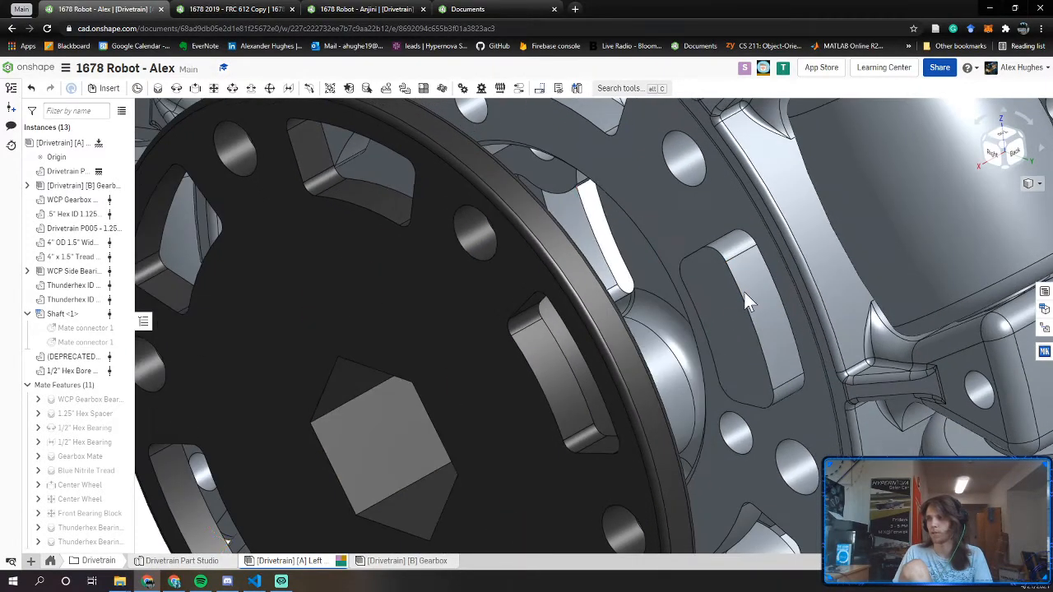
right_drag(709, 207, 638, 326)
scroll(553, 326, down, 3)
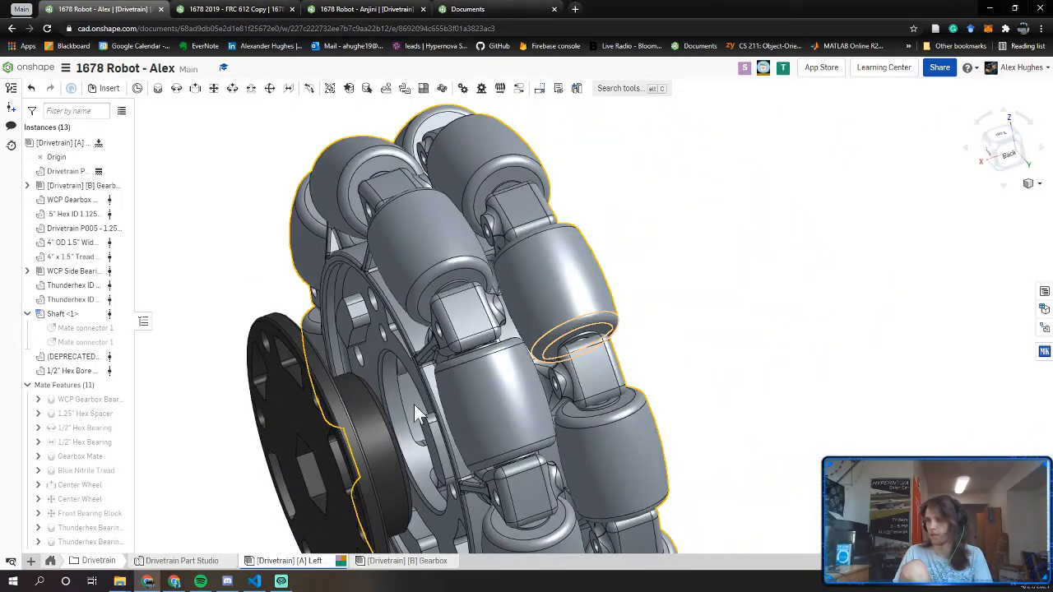
right_drag(390, 367, 564, 399)
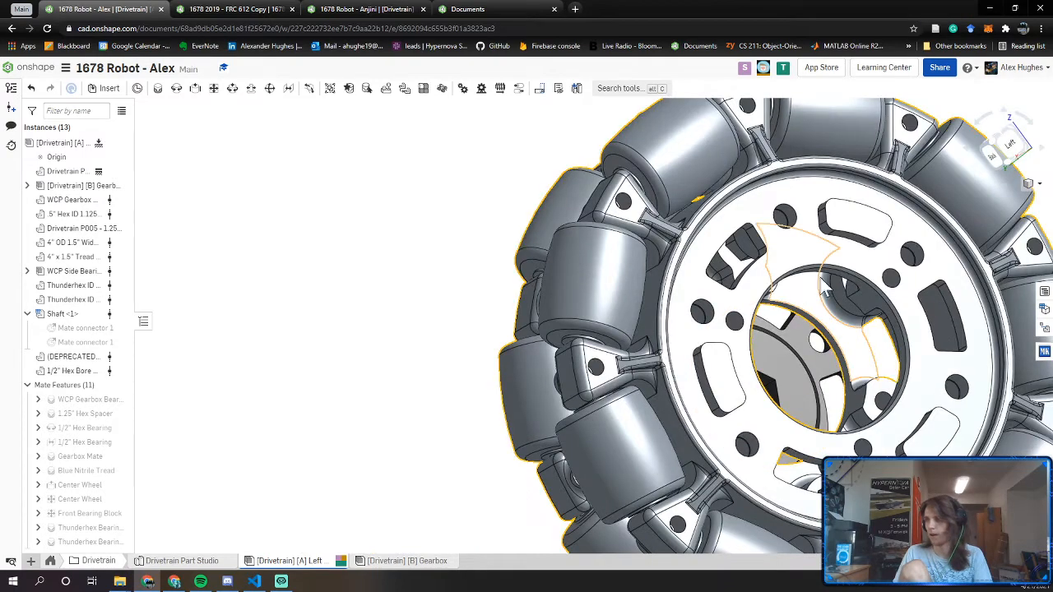
right_drag(822, 311, 891, 275)
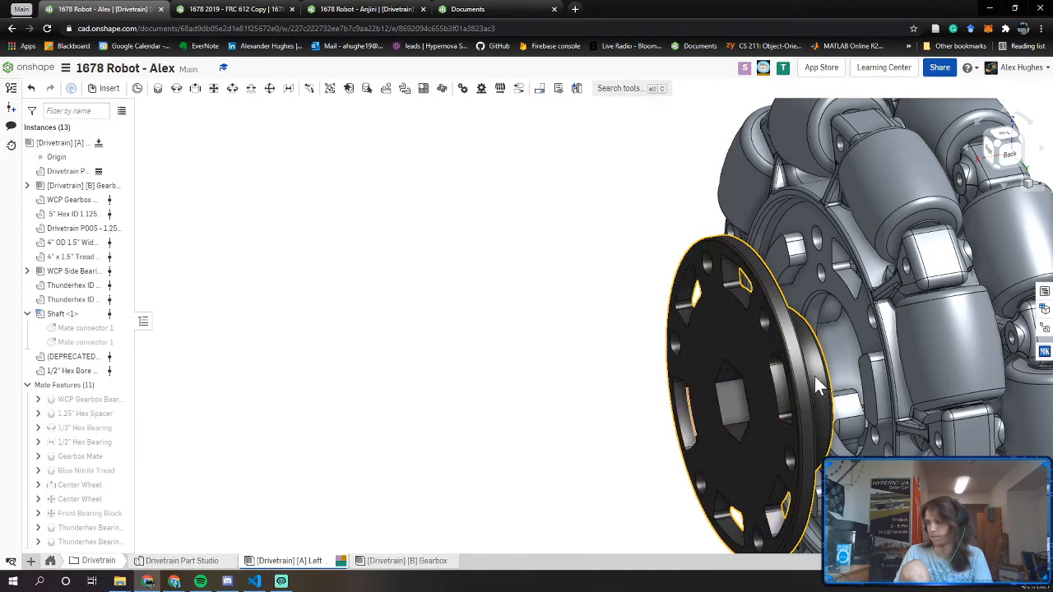
scroll(686, 402, down, 5)
right_drag(751, 351, 828, 351)
scroll(828, 351, down, 3)
middle_drag(828, 351, 672, 173)
scroll(673, 174, down, 2)
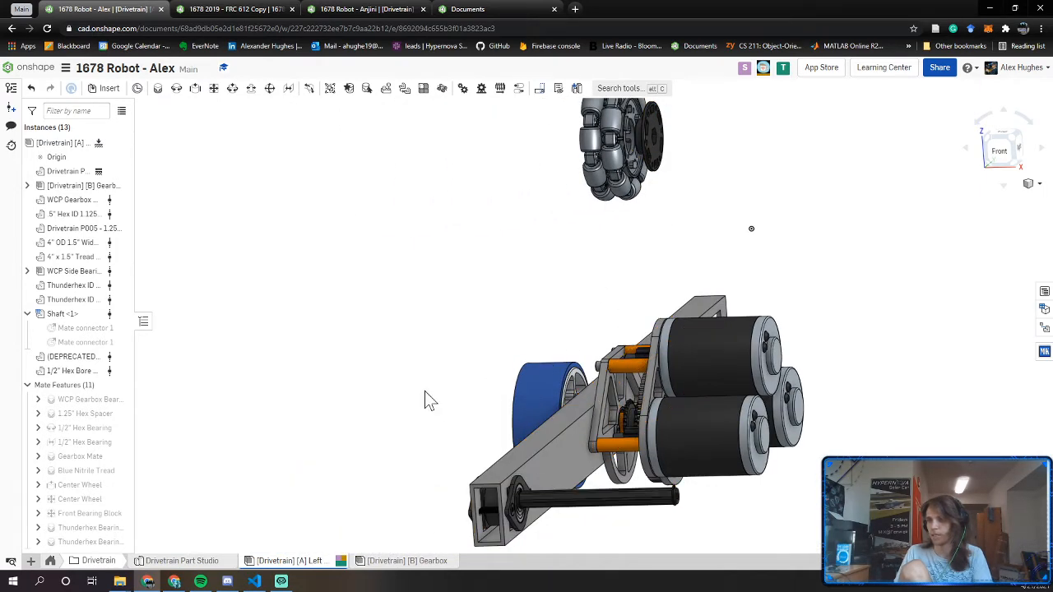
Check the left rail's front end, and identify the sprocket beside the front bearing block in 1678 2019 - FRC 612 Copy
right_drag(425, 399, 538, 402)
right_drag(475, 329, 423, 282)
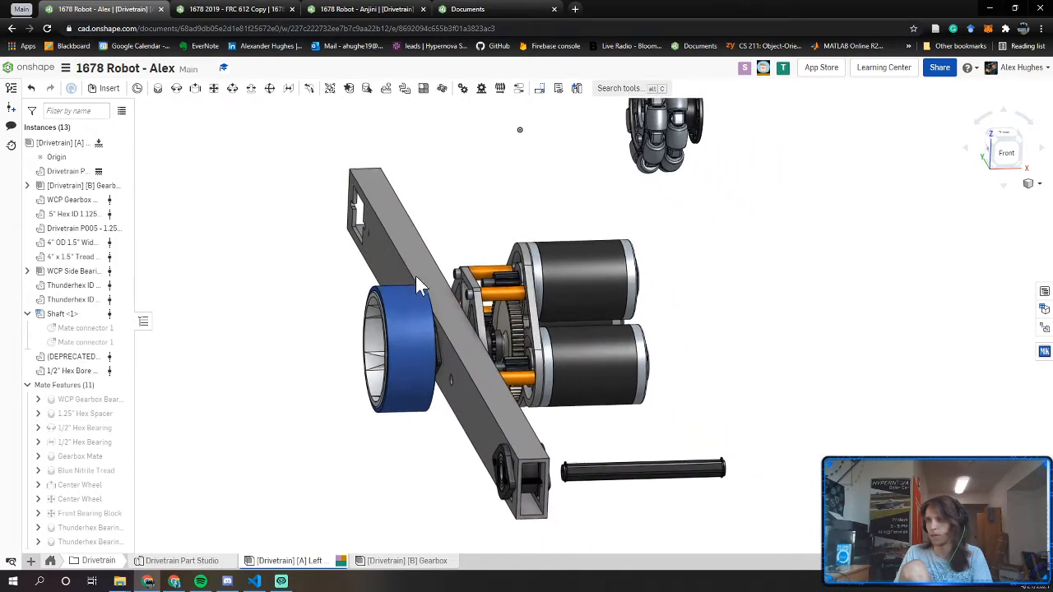
click(247, 9)
scroll(539, 336, down, 1)
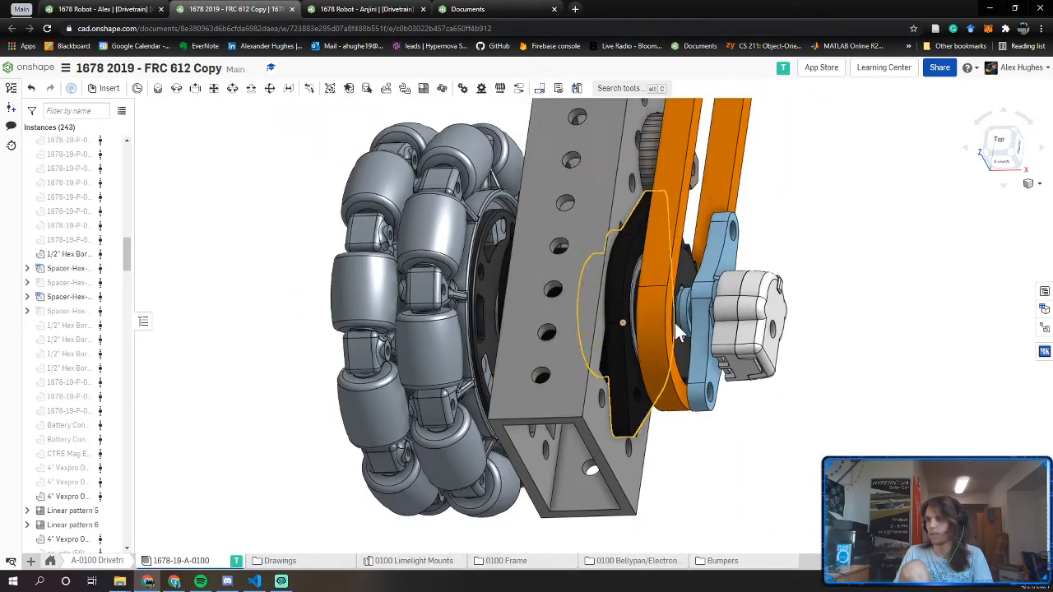
scroll(675, 320, up, 4)
mouse_move(676, 319)
right_down()
mouse_move(666, 329)
mouse_move(676, 326)
right_up()
click(713, 220)
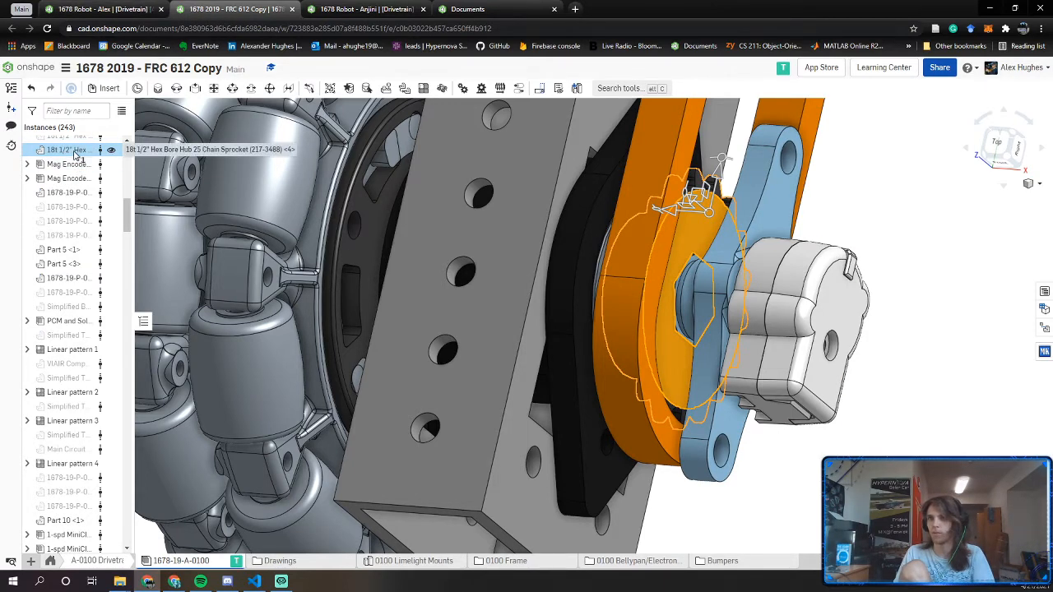
Return to 1678 Robot - Alex and open the Sprockets and Chain (Configurable) category of the MKCad library
click(104, 10)
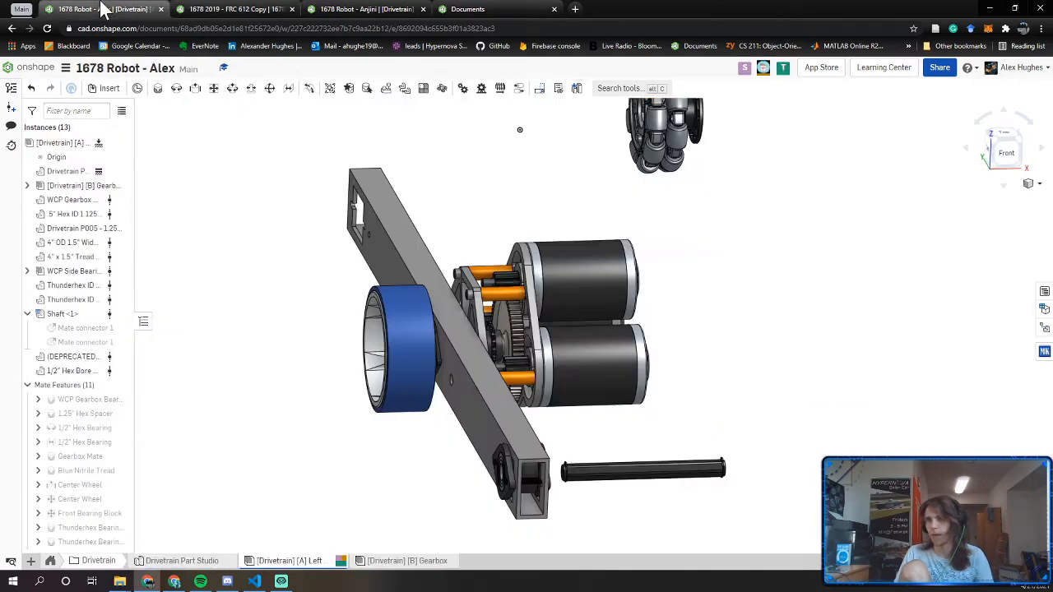
click(1044, 351)
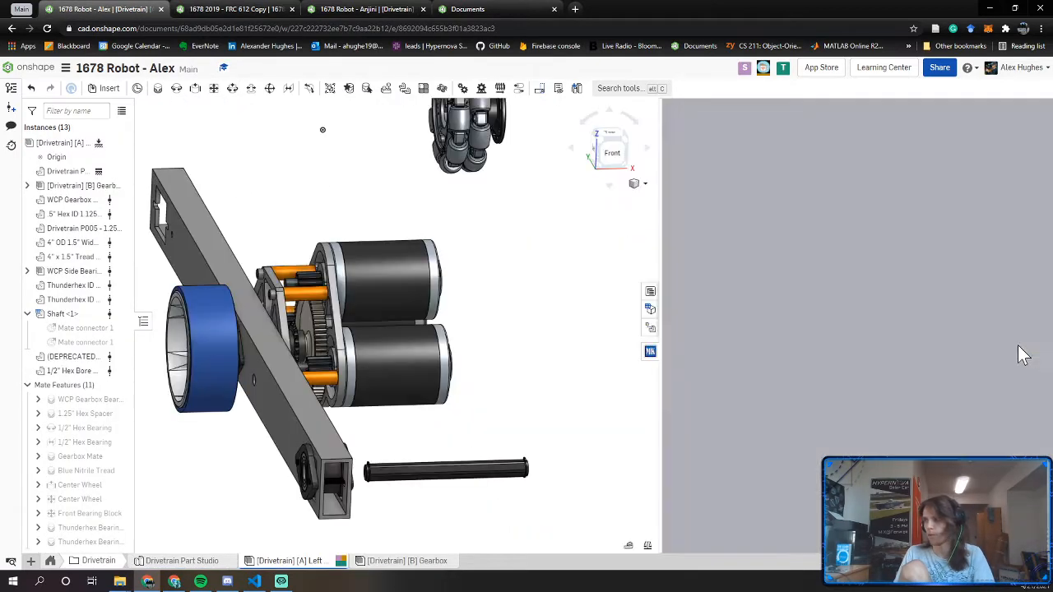
scroll(716, 272, down, 5)
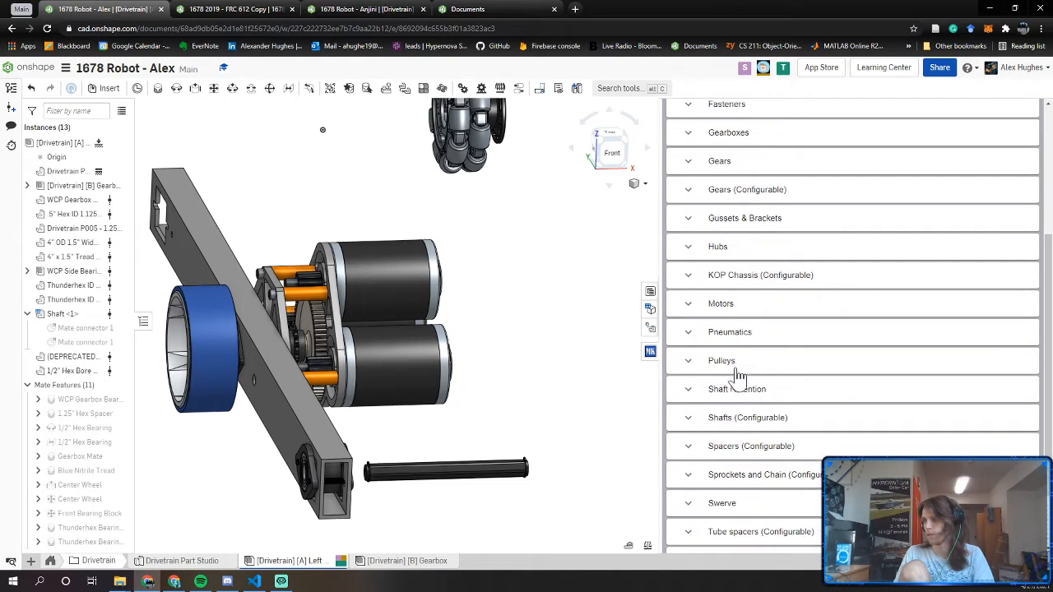
click(688, 423)
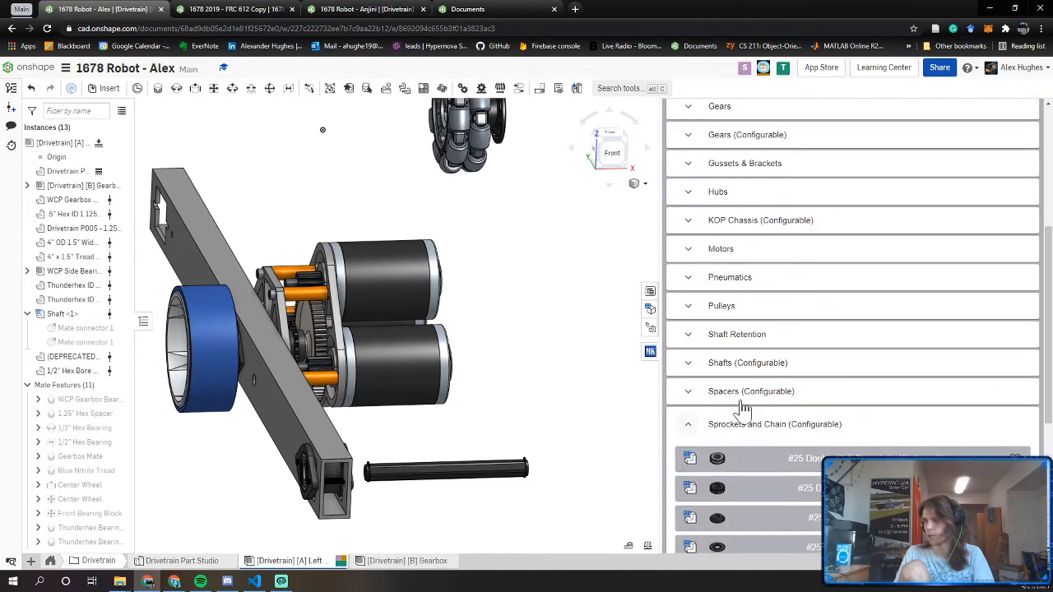
scroll(743, 409, down, 4)
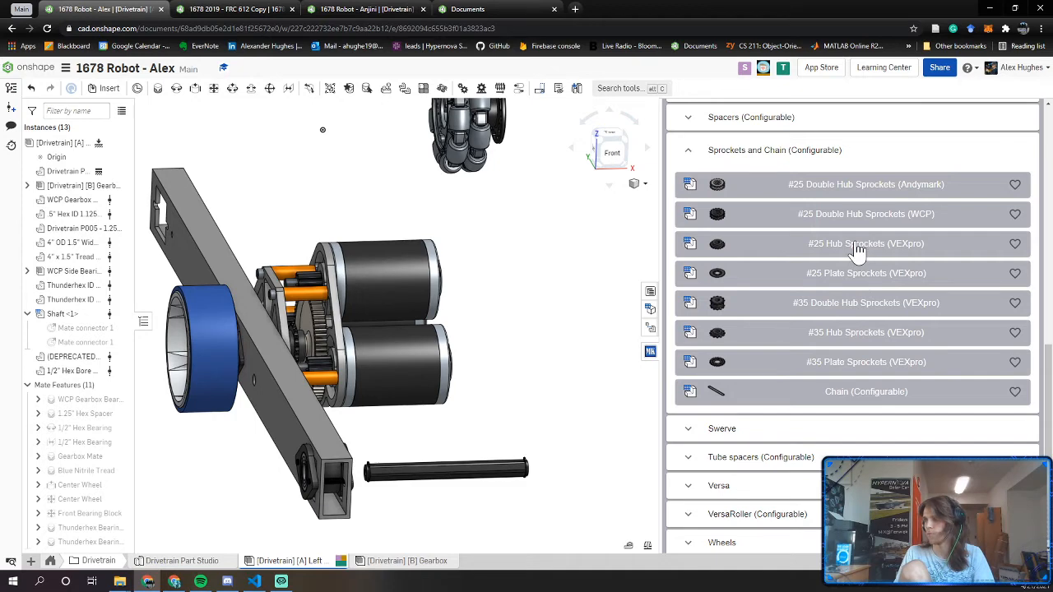
Insert a #25 Hub Sprocket (VEXpro) with 18T and 1/2" Hex Bore, and close the MKCad library
click(856, 247)
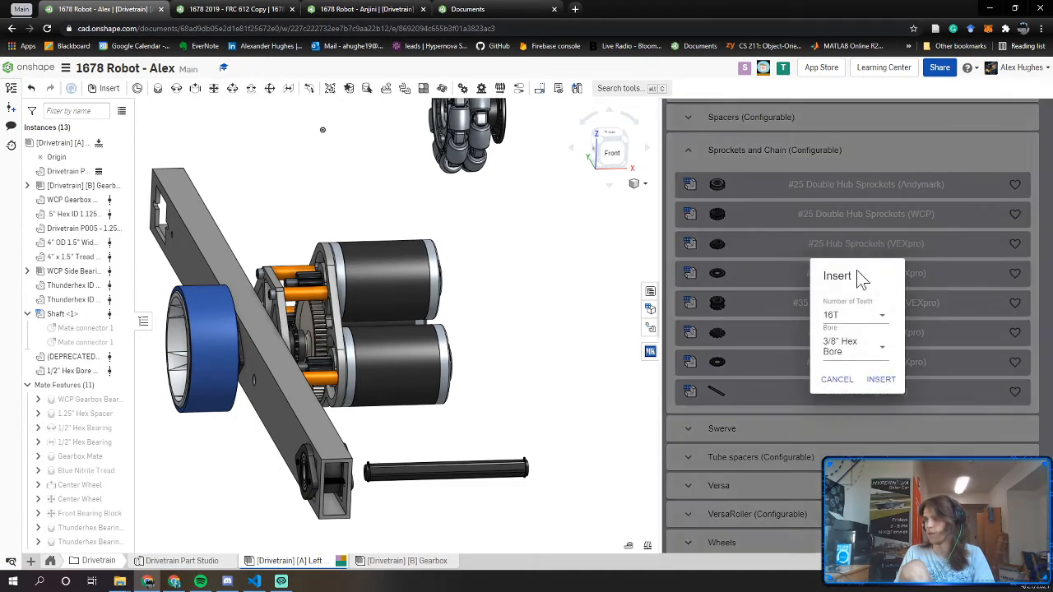
click(860, 320)
click(850, 336)
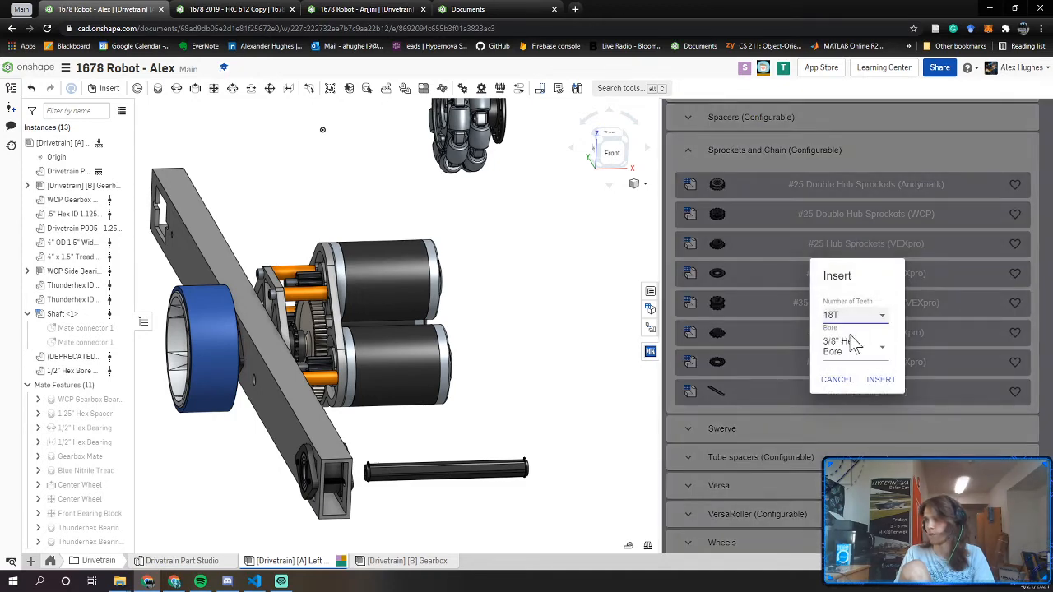
click(852, 342)
click(856, 367)
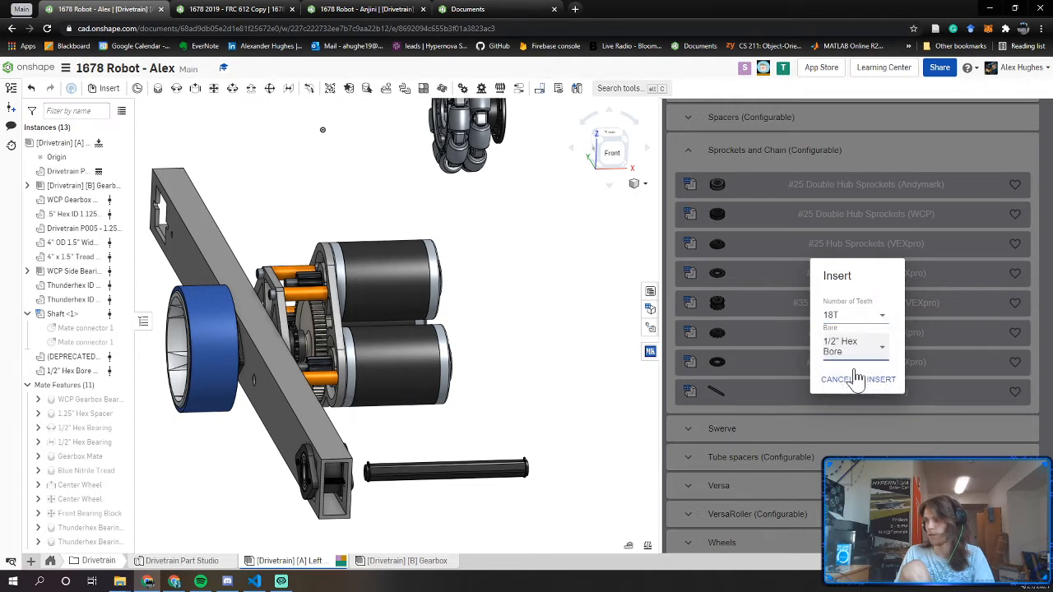
click(876, 383)
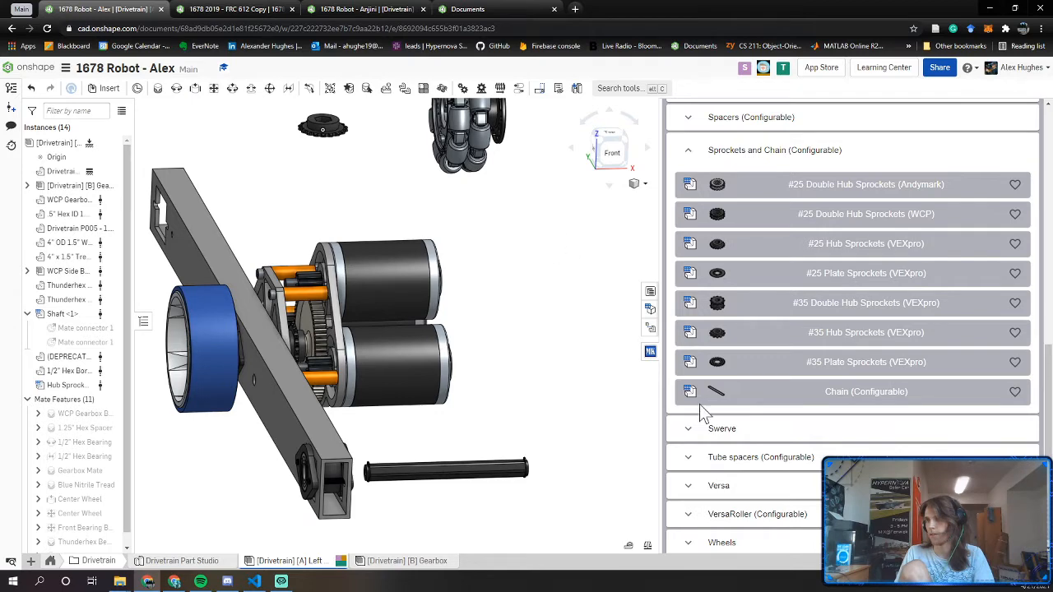
click(650, 357)
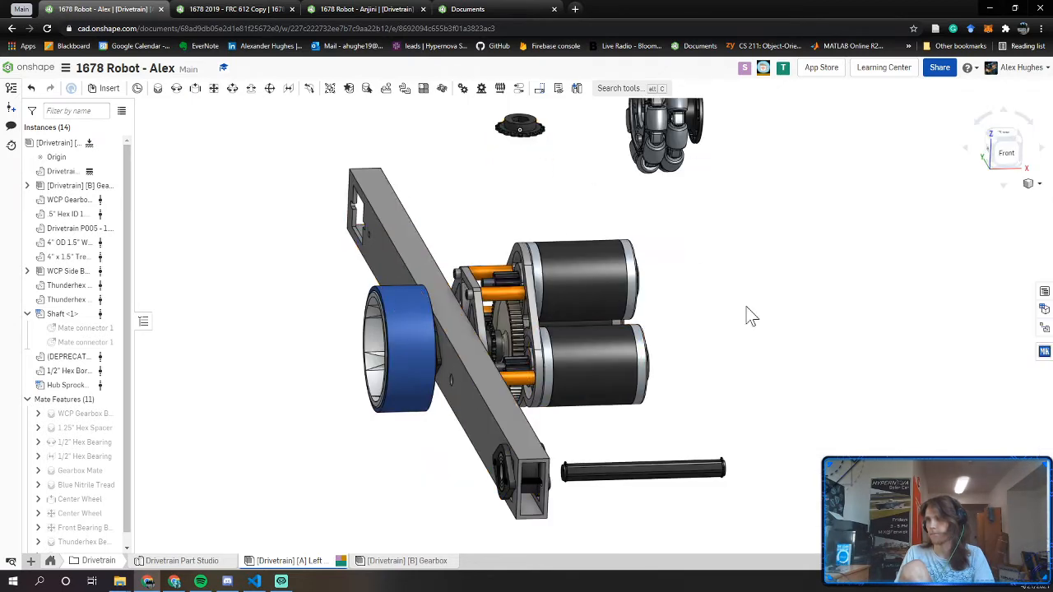
Move the 18T hub sprocket clear of the drivetrain, compare it with the sprocket in 1678 2019 - FRC 612 Copy, and rotate it 90 degrees
click(846, 350)
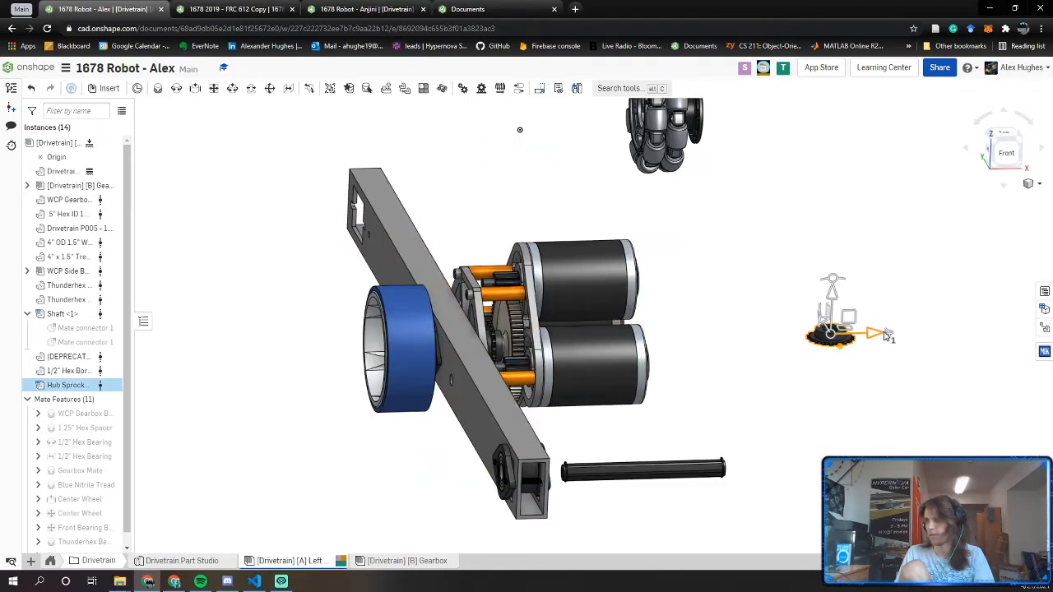
click(382, 9)
click(196, 9)
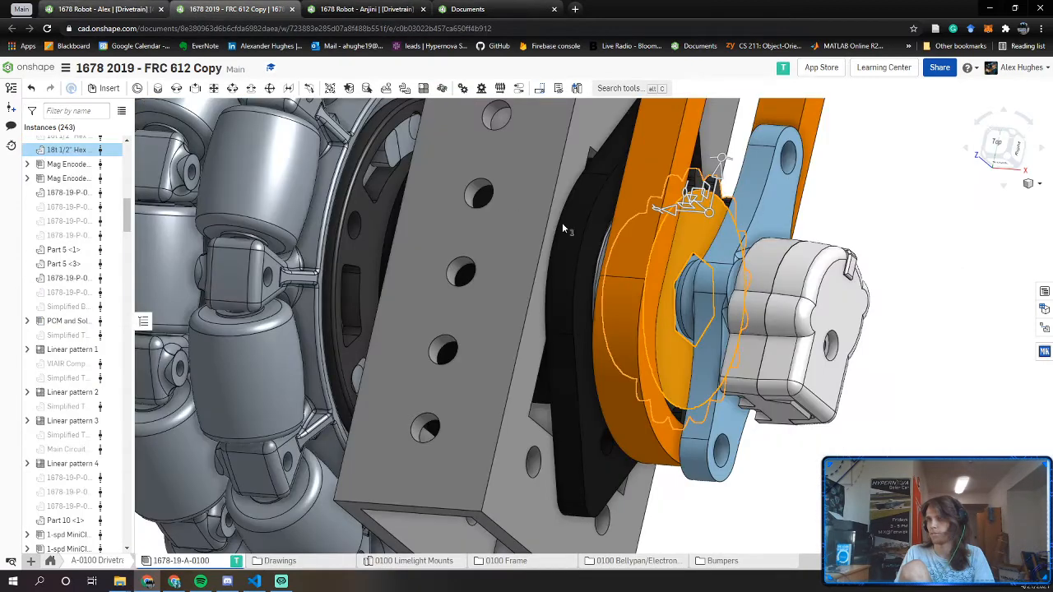
click(123, 9)
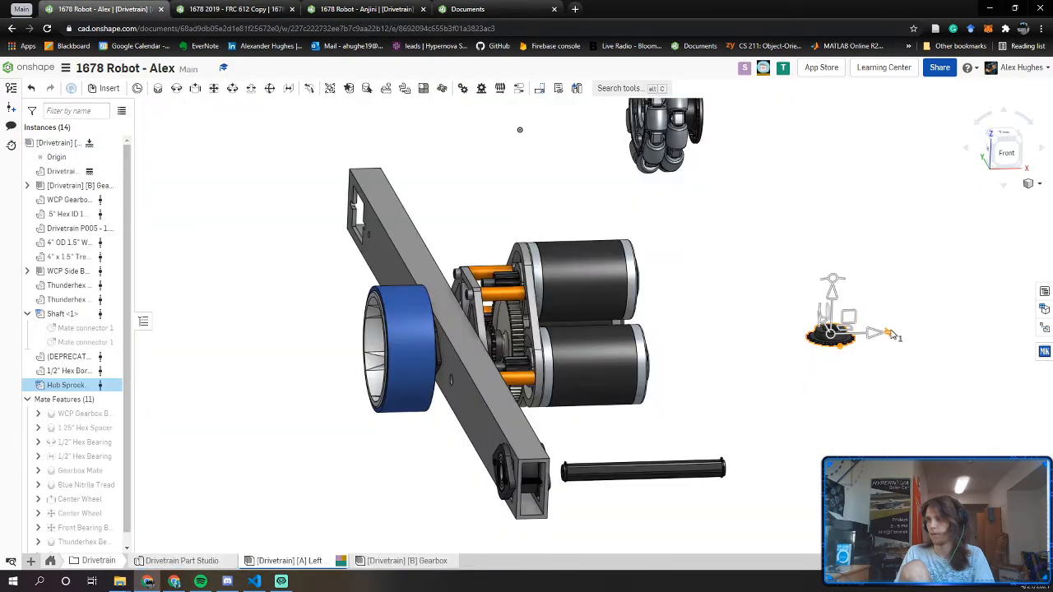
drag(833, 279, 764, 335)
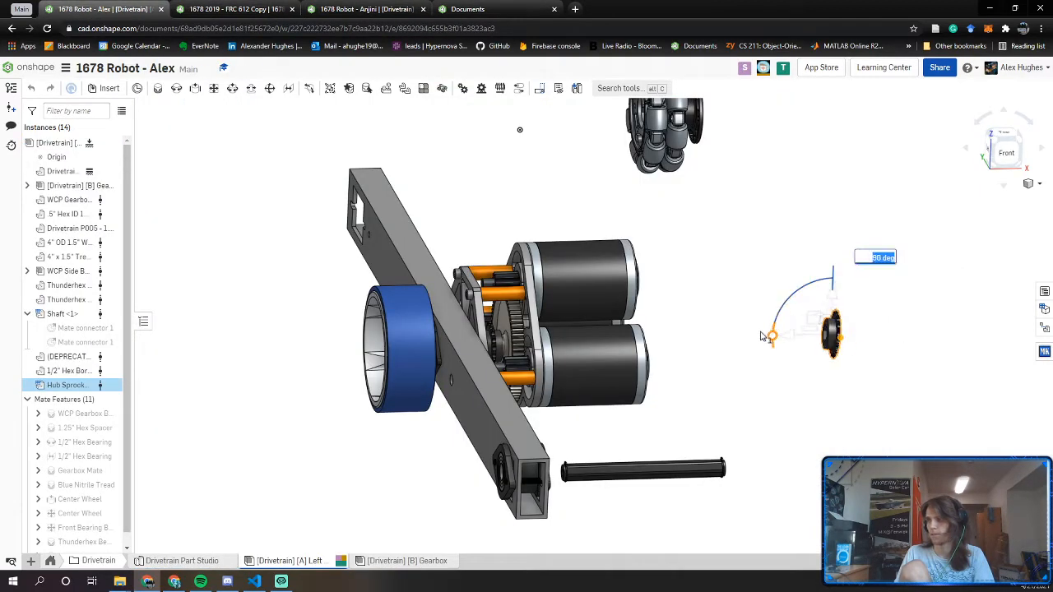
click(712, 300)
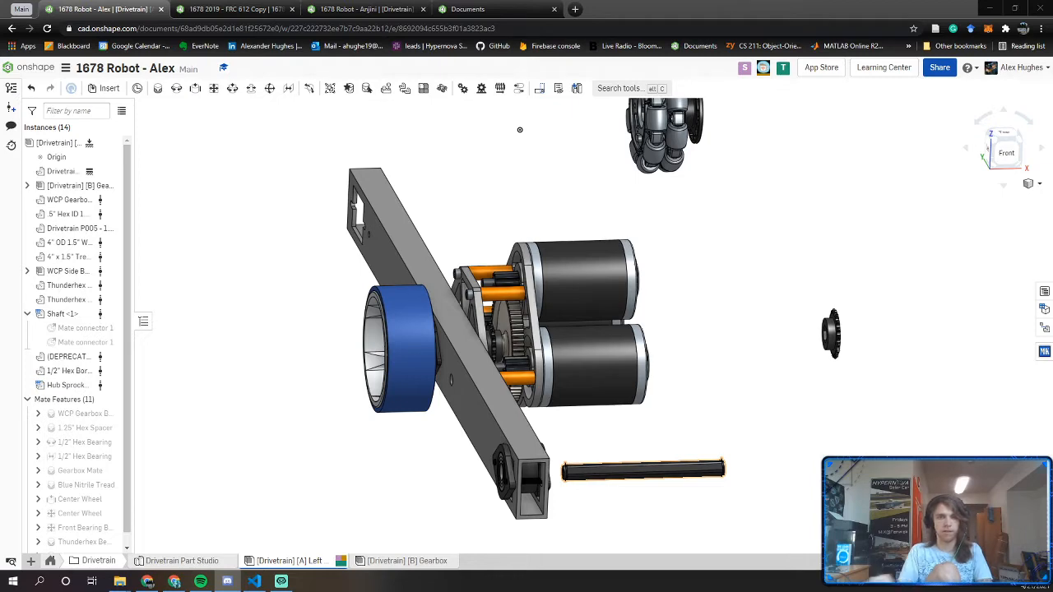
Move the hub sprocket, as seen from the right side, to just above the bearing block at the rail's front end
right_drag(828, 406, 622, 408)
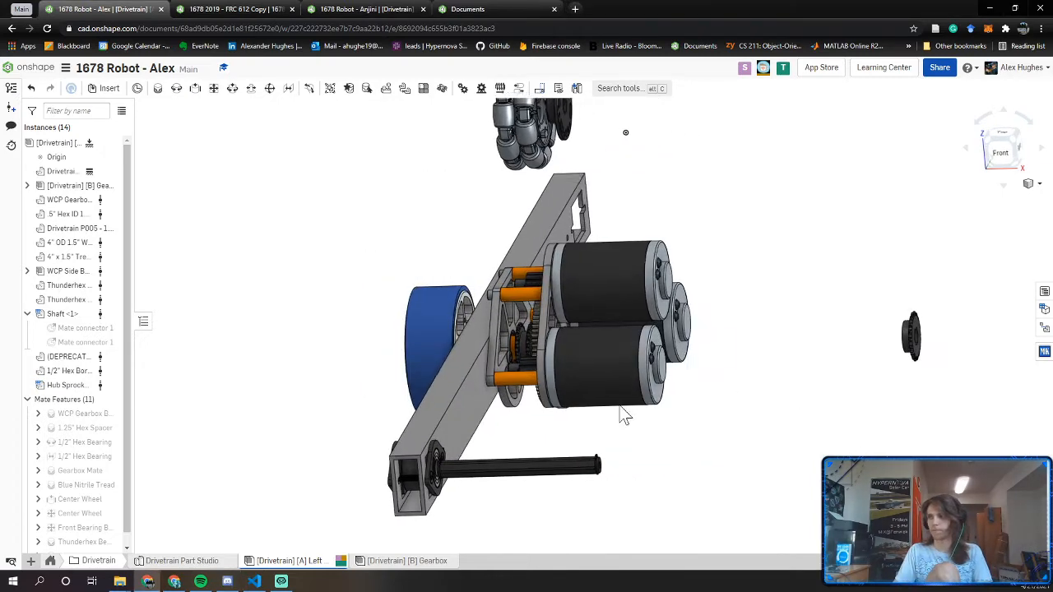
middle_drag(621, 408, 421, 431)
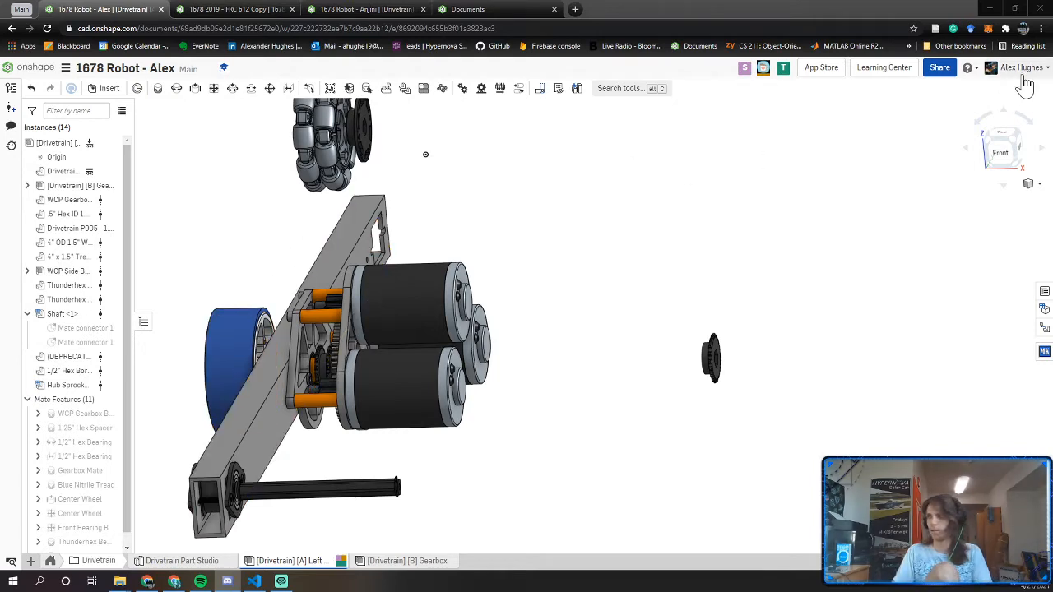
click(1023, 156)
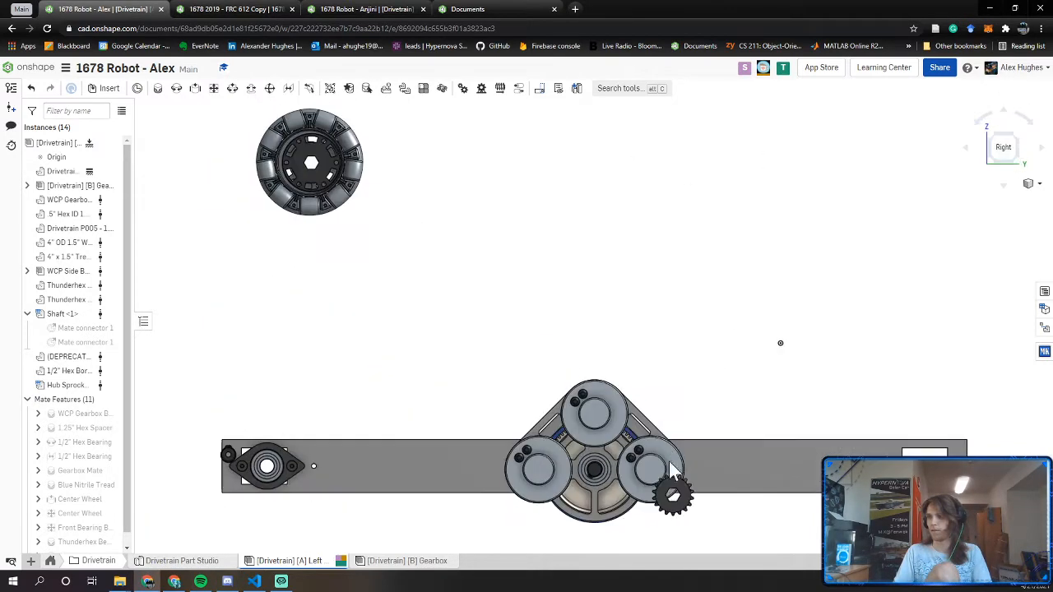
Examine the magnetic encoder and its blue mounting bracket beside the sprocket in 1678 2019 - FRC 612 Copy, and identify both parts
click(231, 9)
middle_drag(817, 372, 663, 387)
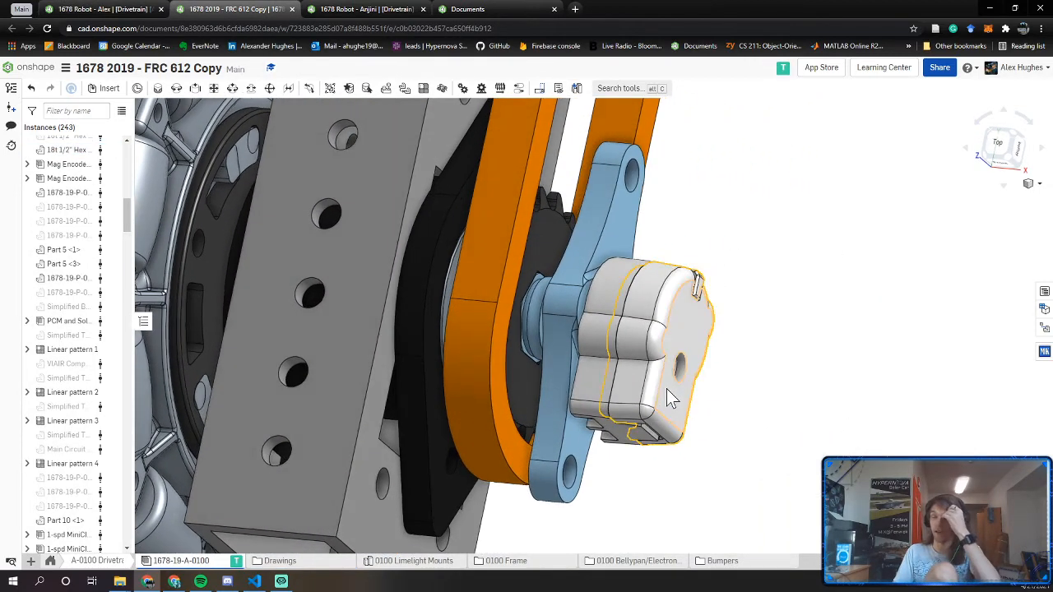
right_drag(659, 336, 672, 337)
click(674, 344)
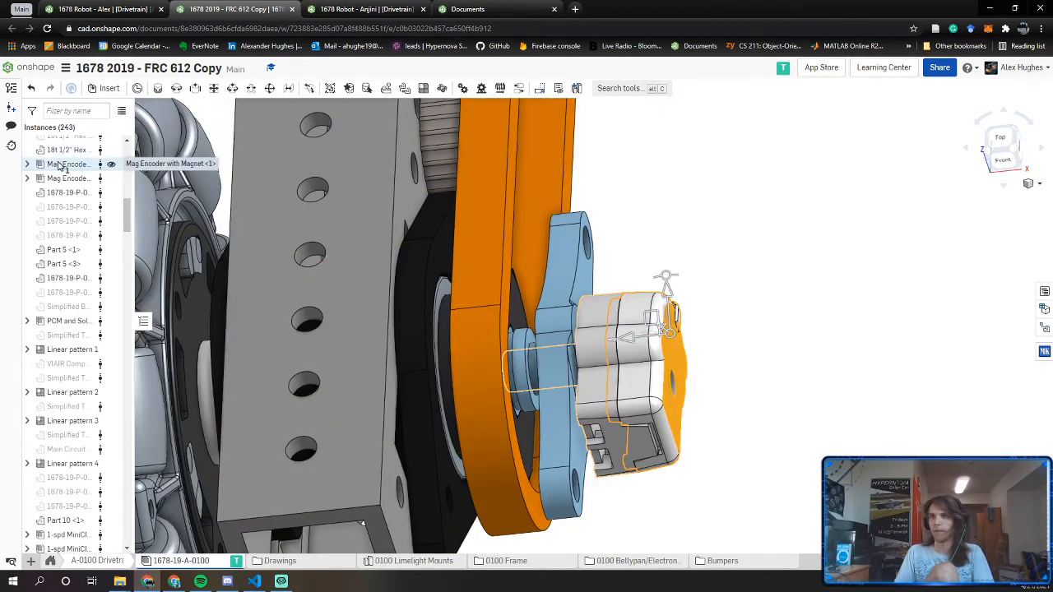
click(552, 283)
mouse_move(552, 282)
right_down()
mouse_move(576, 290)
mouse_move(562, 291)
right_up()
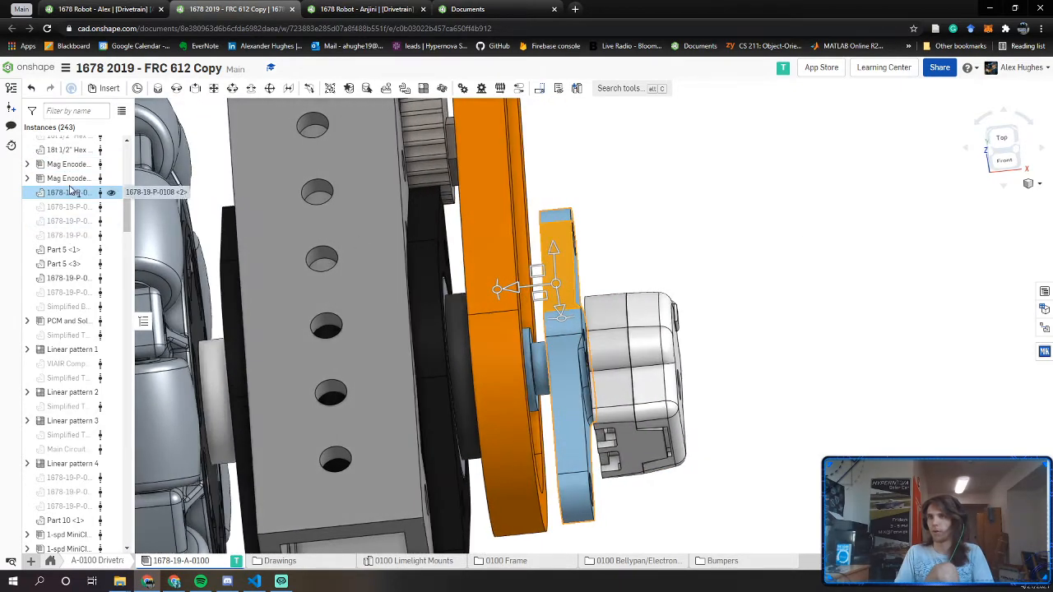
click(670, 211)
right_drag(670, 211, 668, 248)
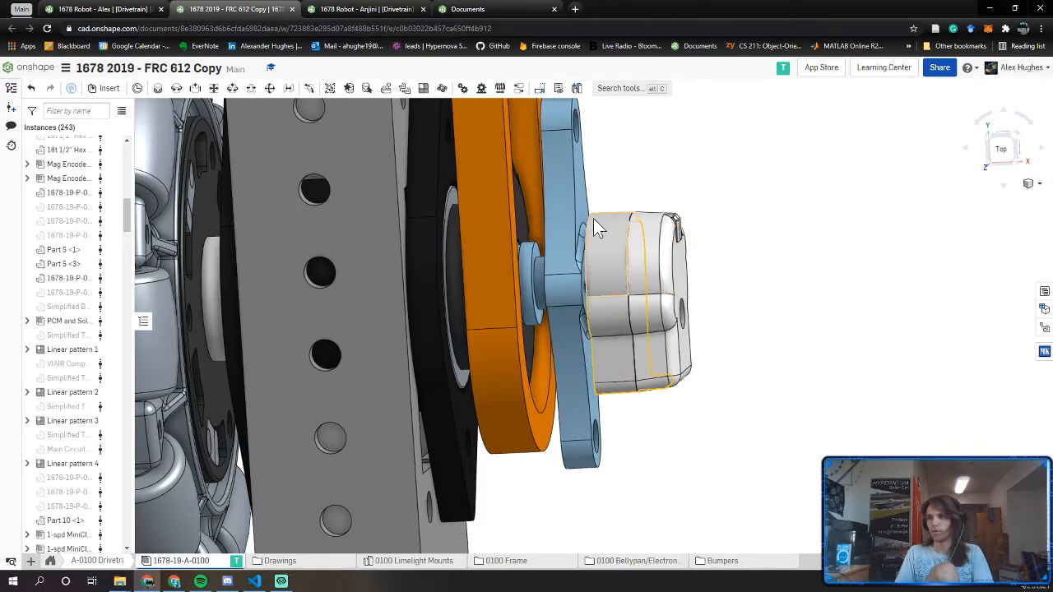
right_drag(593, 218, 470, 169)
Return to 1678 Robot - Alex, open the MKCad library and browse its part categories
click(153, 10)
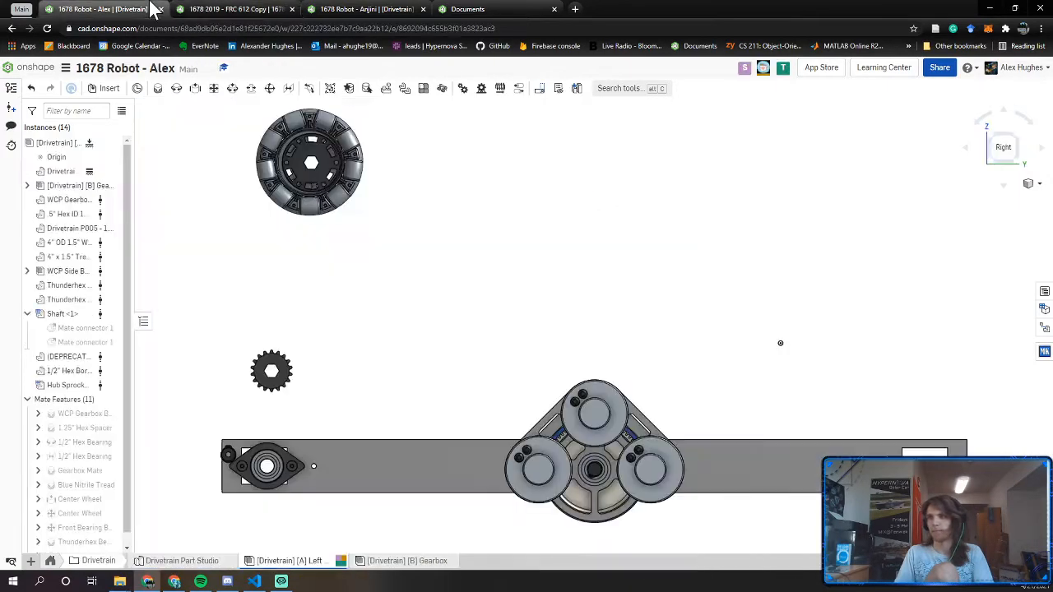
click(1045, 351)
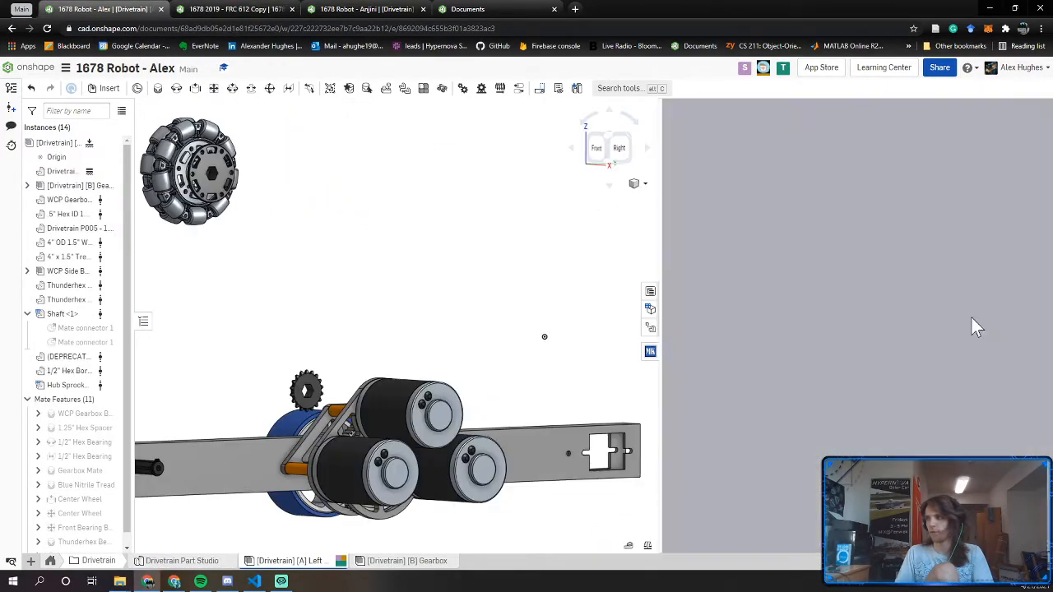
scroll(720, 263, down, 5)
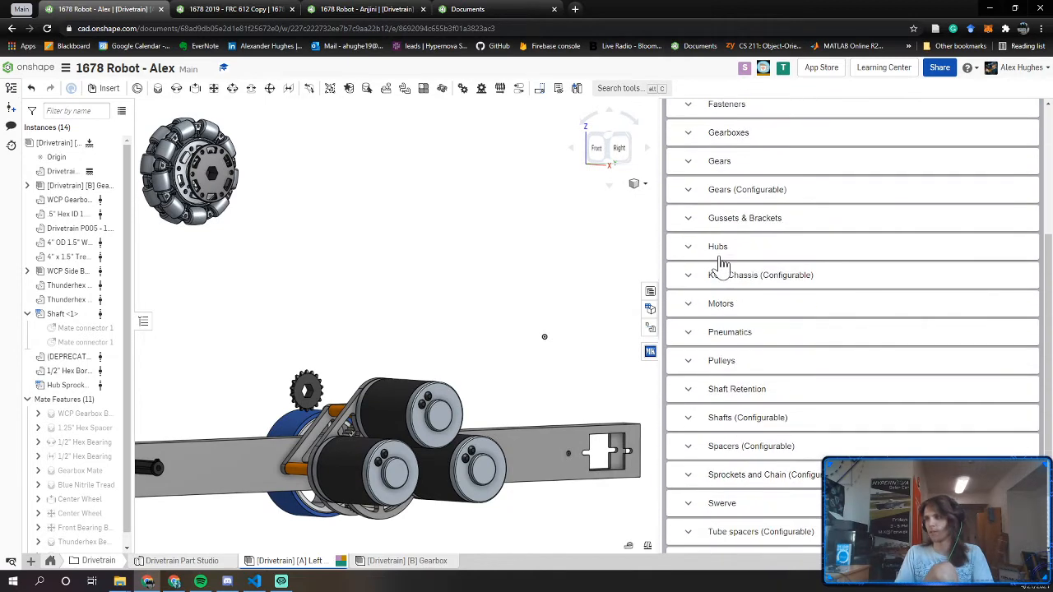
Browse the MKCad library's Electronics parts and the remaining part categories for a magnetic encoder
scroll(707, 391, up, 5)
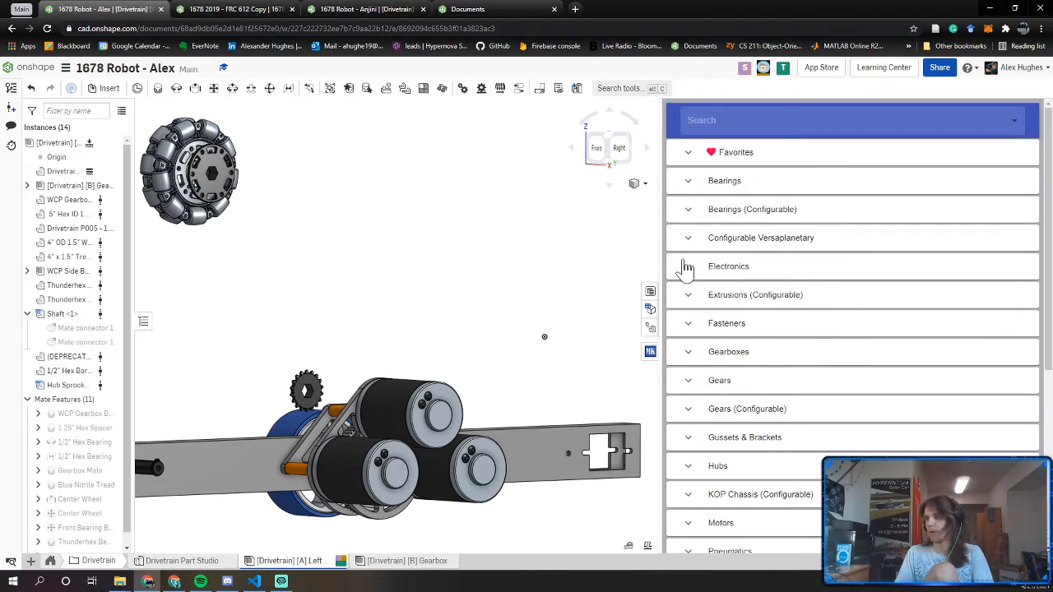
click(686, 271)
scroll(738, 313, down, 3)
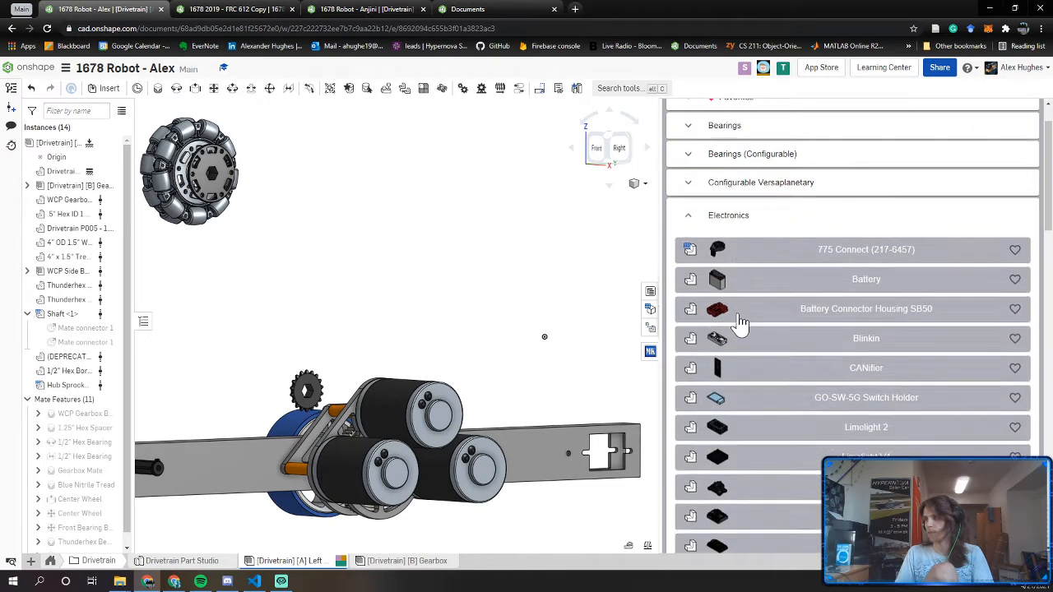
scroll(741, 323, down, 7)
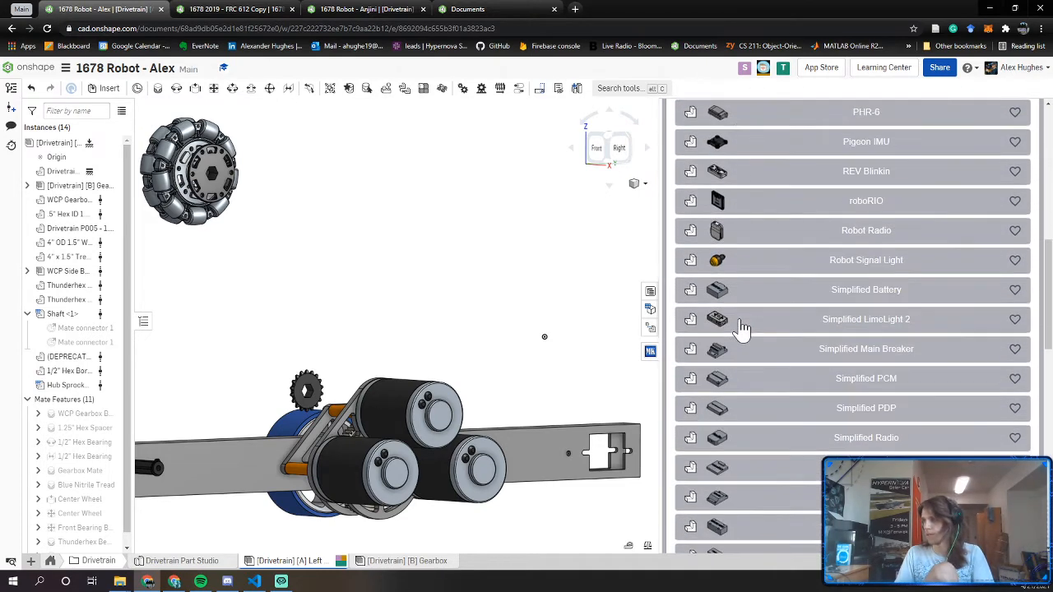
scroll(740, 327, down, 3)
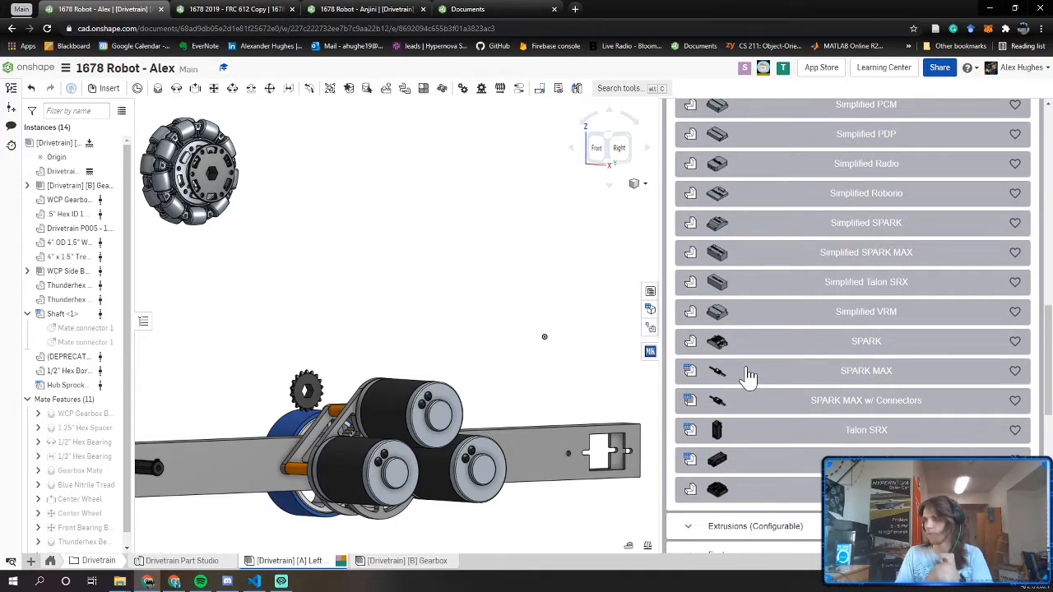
scroll(748, 377, up, 3)
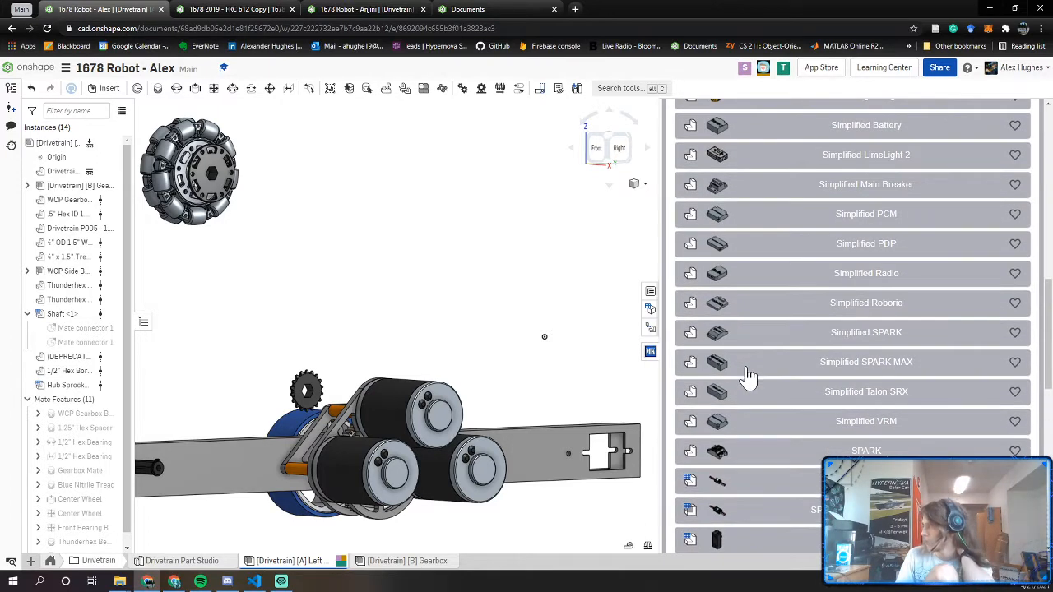
scroll(761, 354, up, 6)
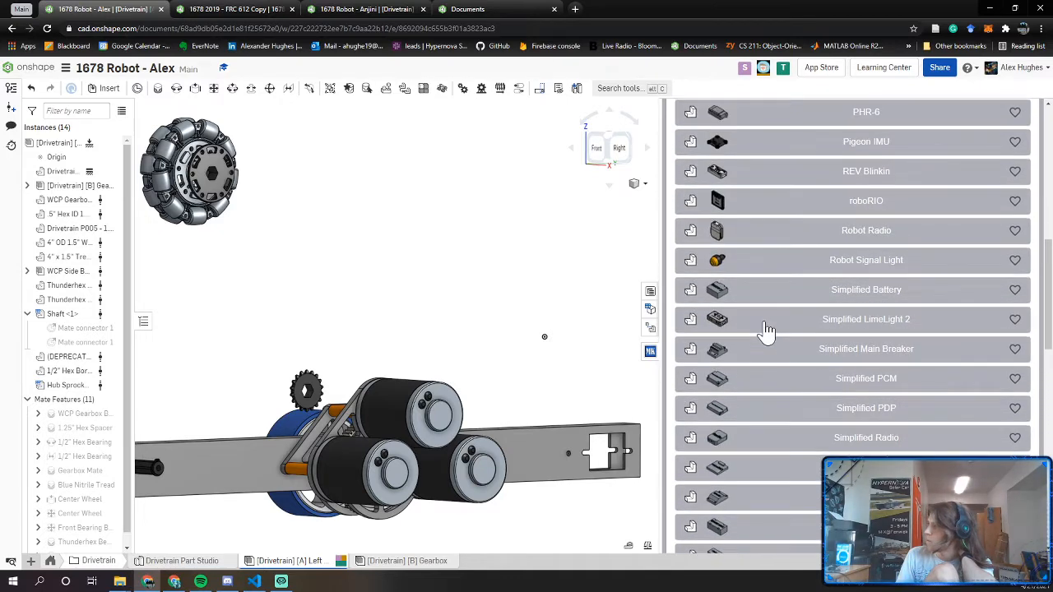
scroll(765, 330, up, 6)
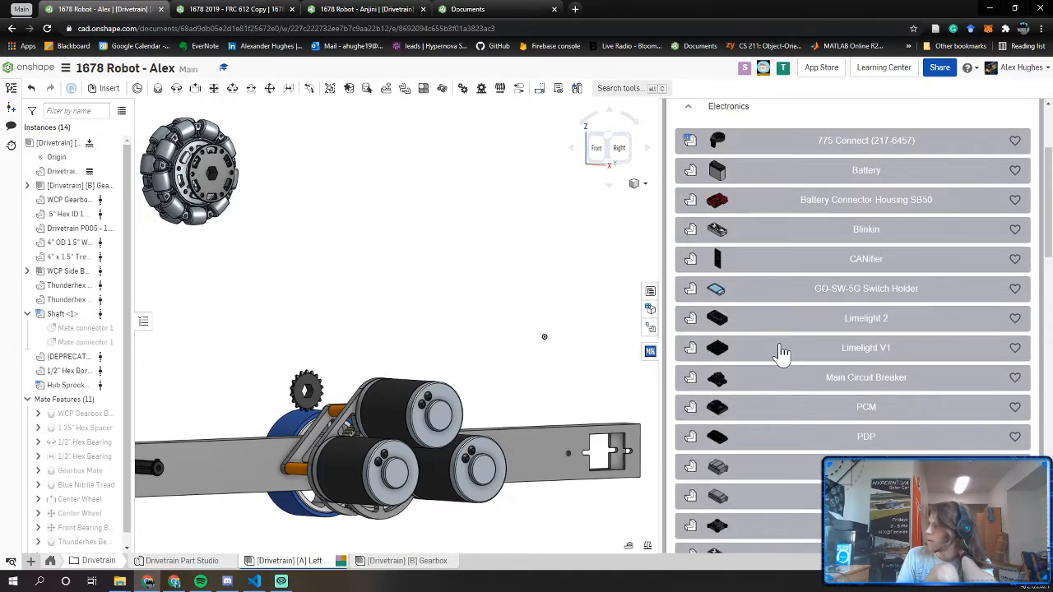
scroll(716, 197, up, 1)
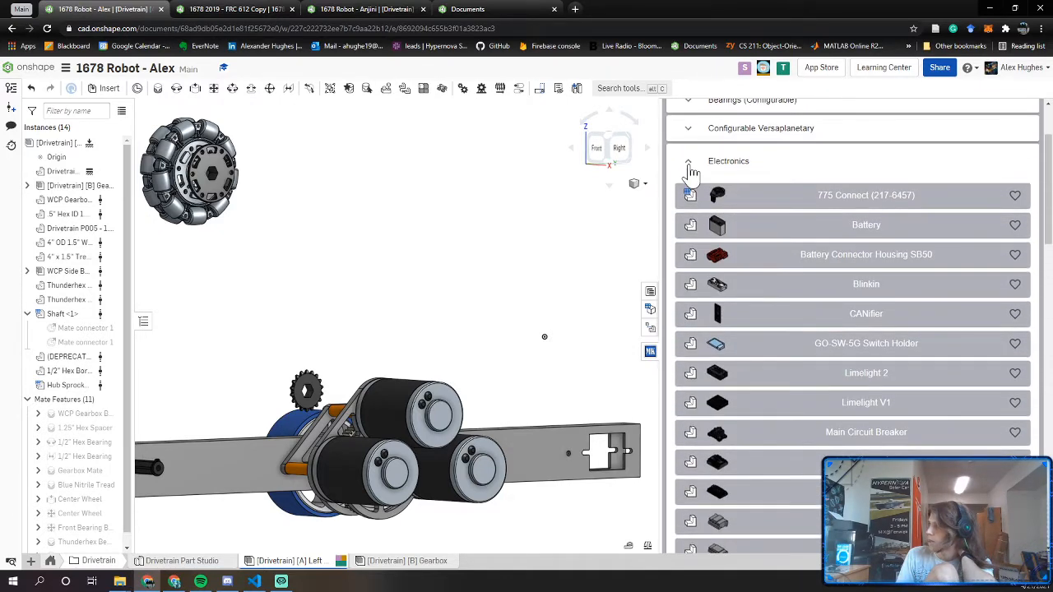
click(689, 165)
scroll(724, 271, down, 3)
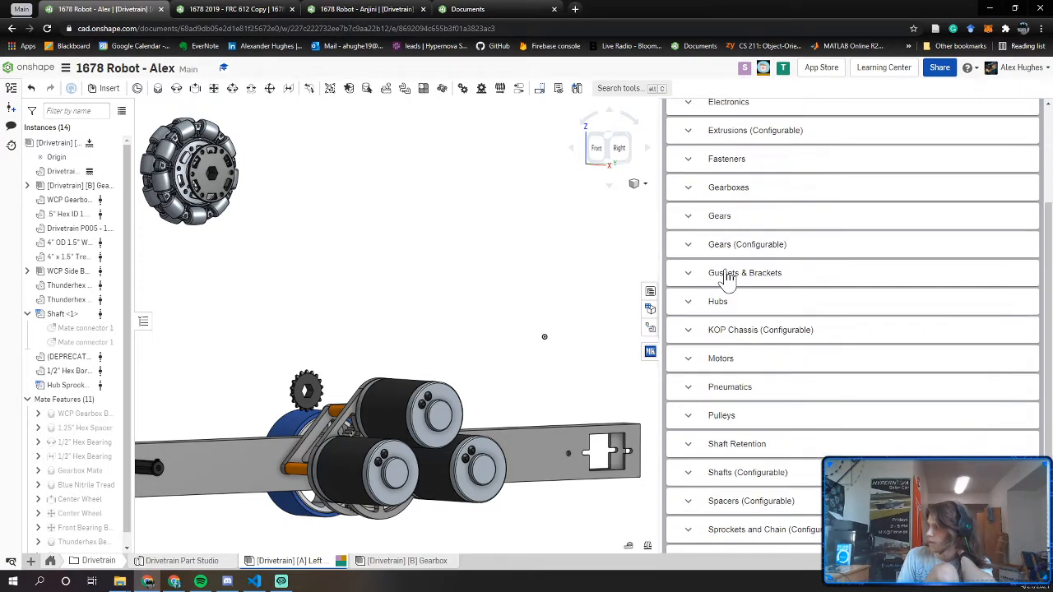
scroll(724, 162, down, 3)
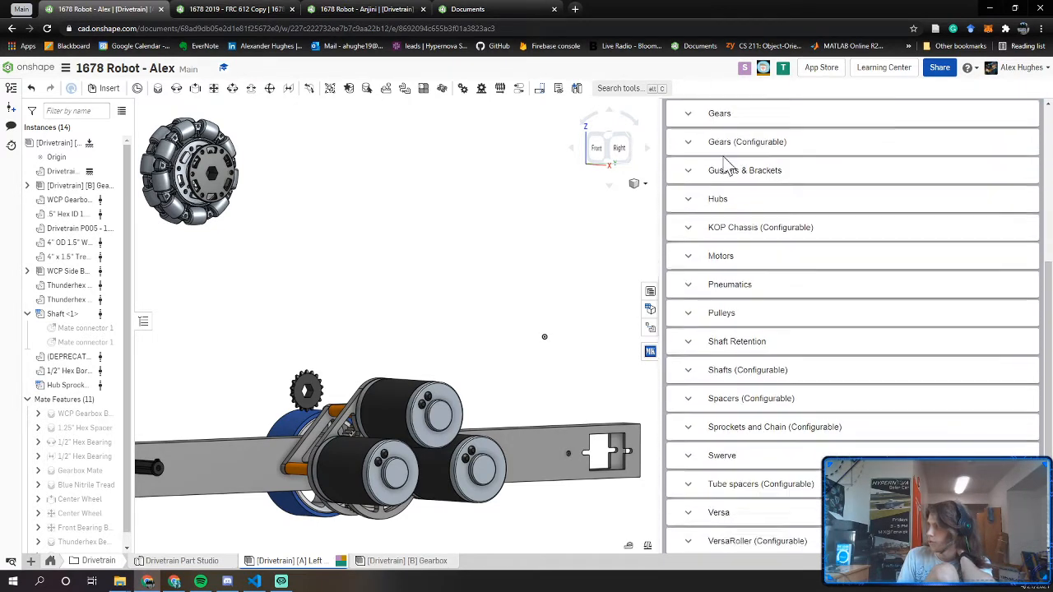
scroll(727, 218, up, 6)
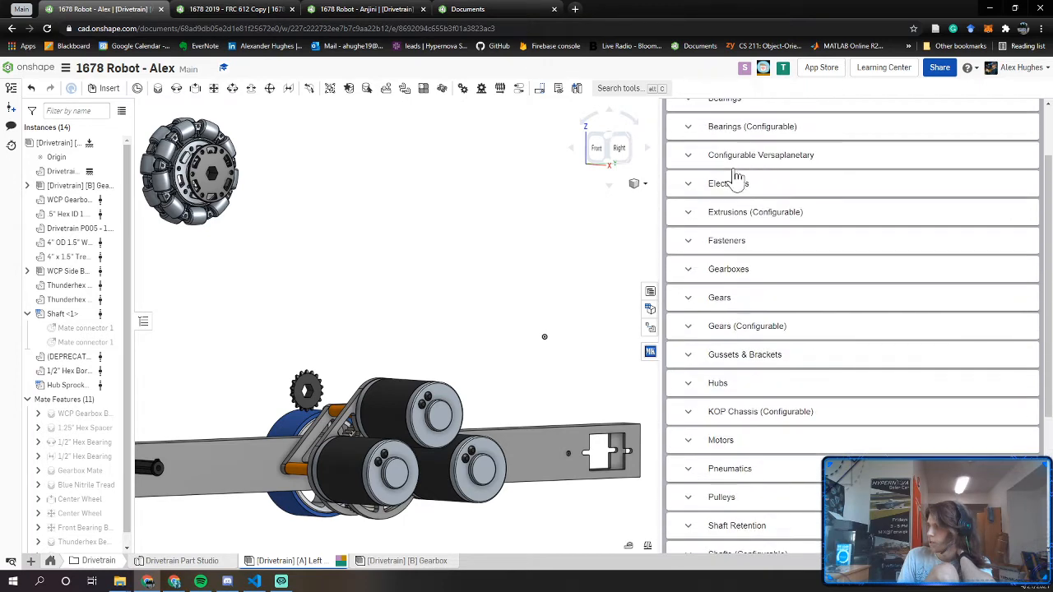
Search the MKCad part library for "Mag" and check the matching Pneumatics parts
click(757, 120)
text(Mag)
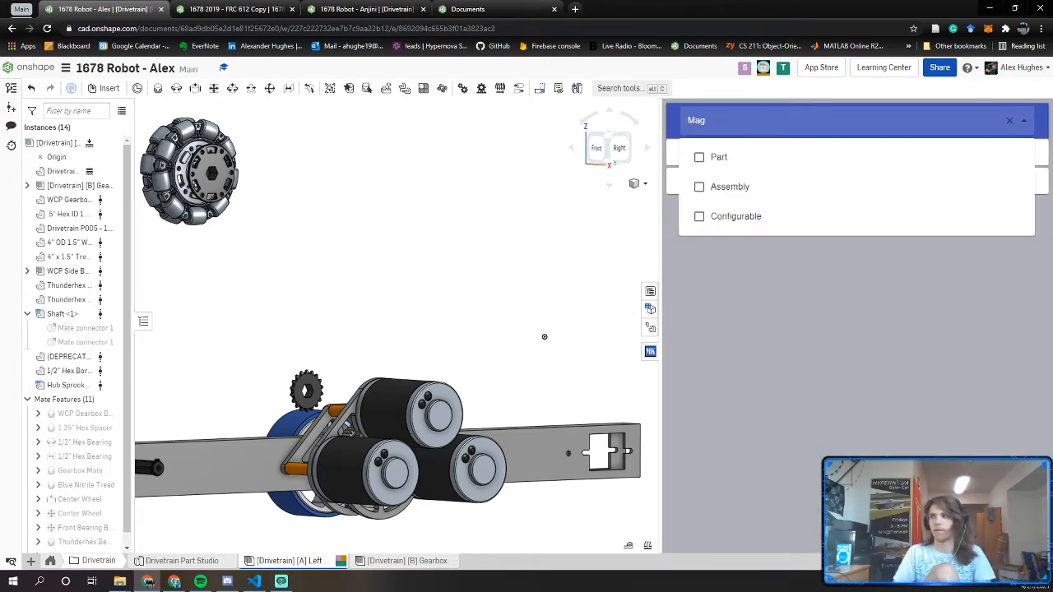
click(750, 340)
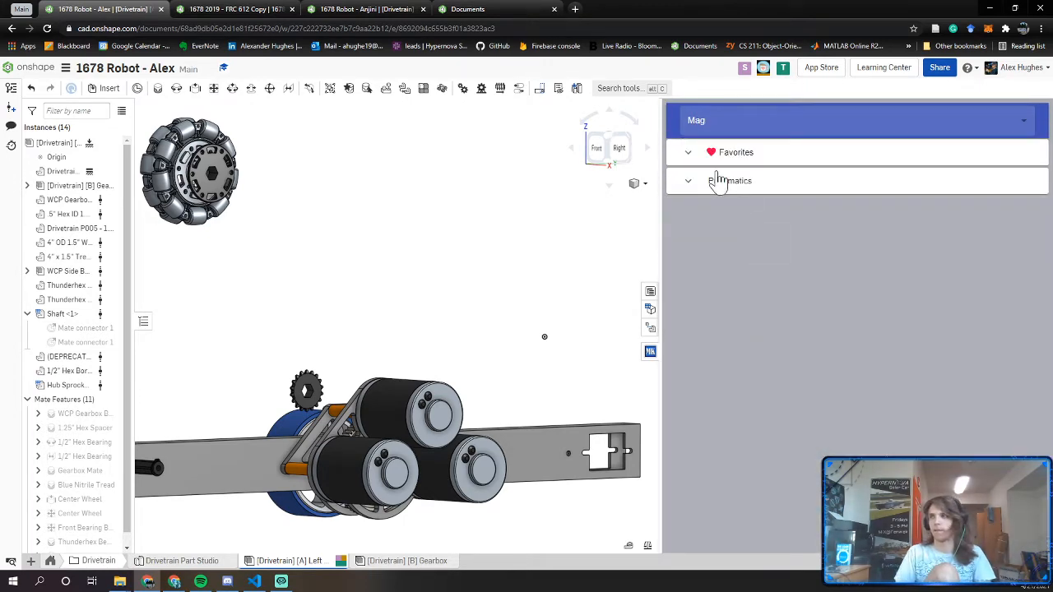
click(697, 185)
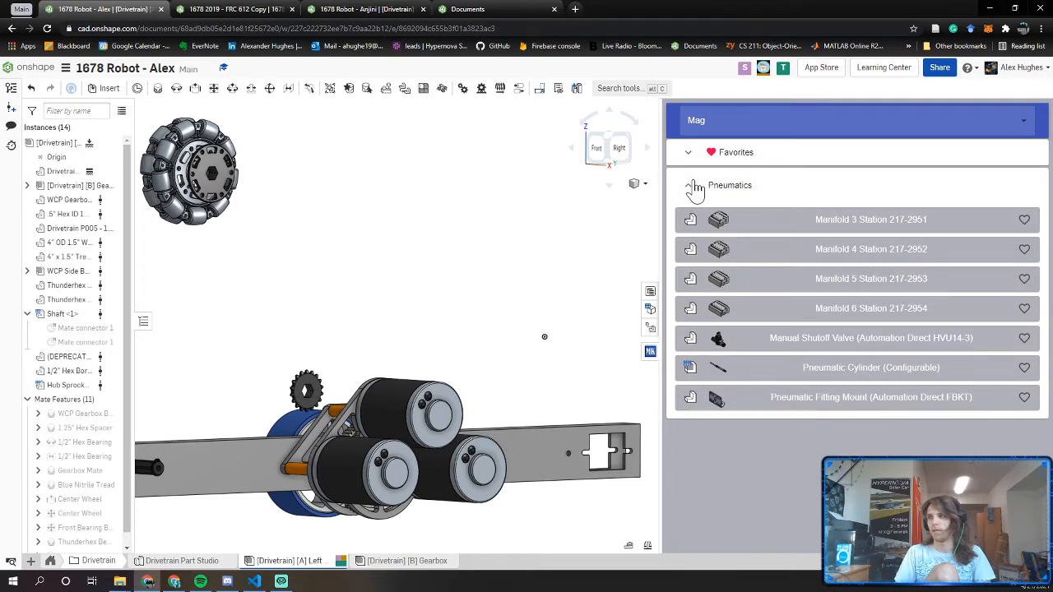
click(695, 186)
Search the MKCad part library for "Encoder" instead, and clear the search
click(740, 121)
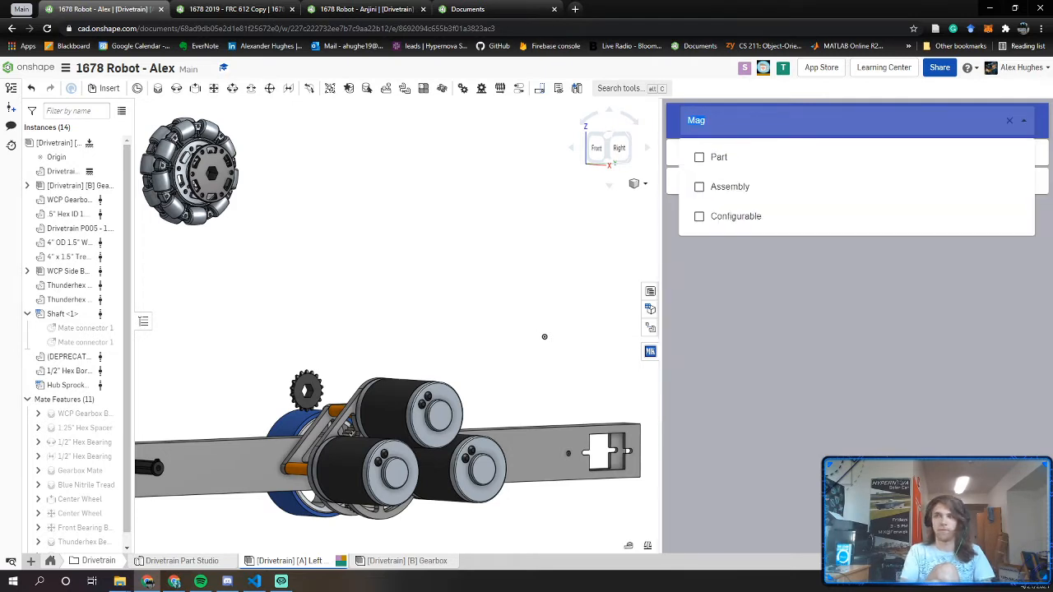
key(BackSpace)
text(En)
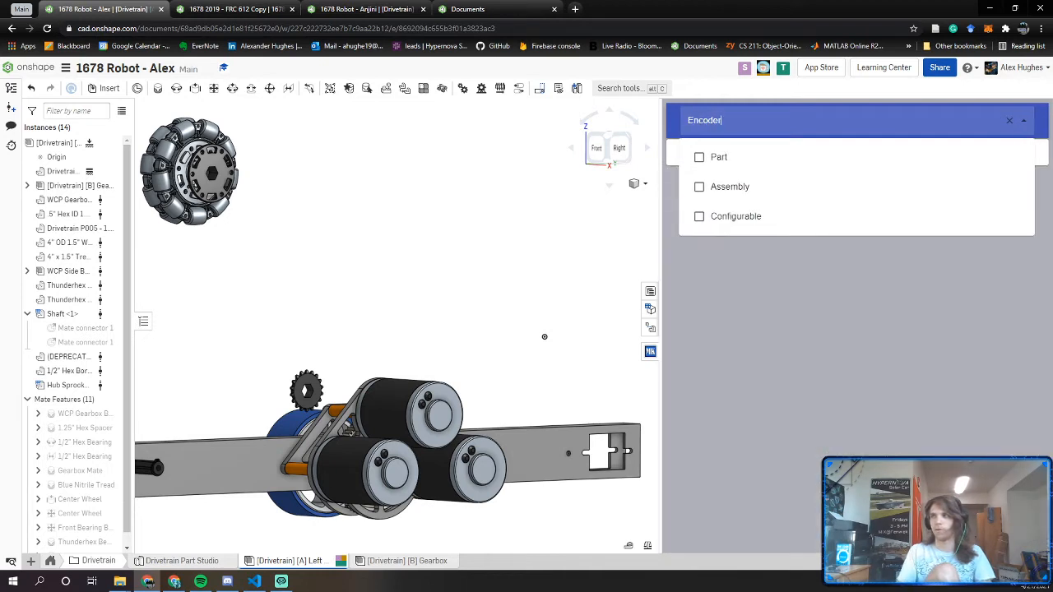
text(coder)
key(Return)
click(724, 120)
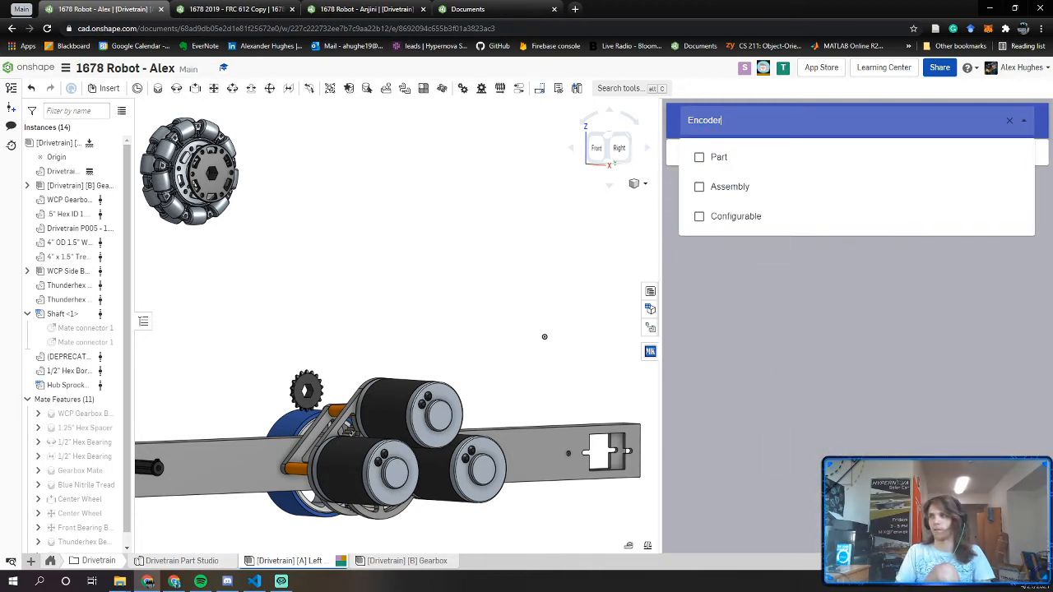
click(1010, 124)
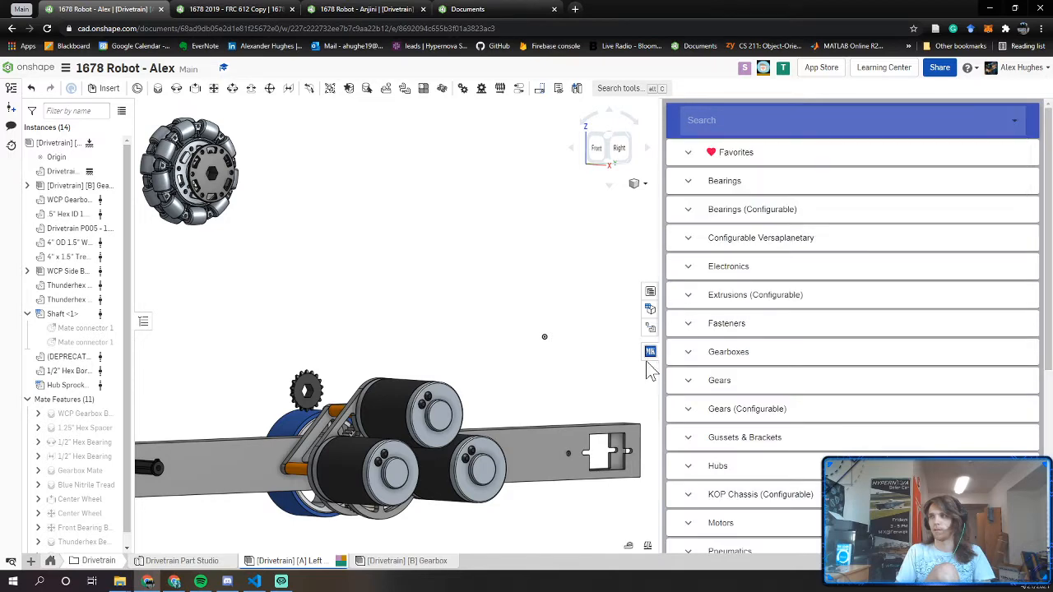
Close the MKCad inserter and open the MKCad - Sensors document as the source for inserting parts
scroll(738, 390, down, 3)
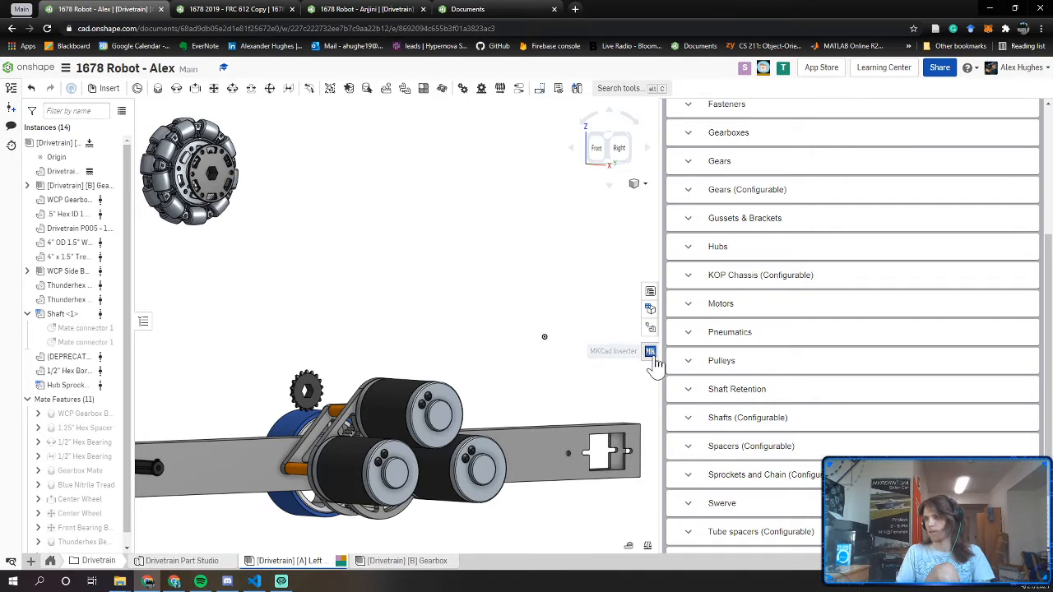
click(104, 88)
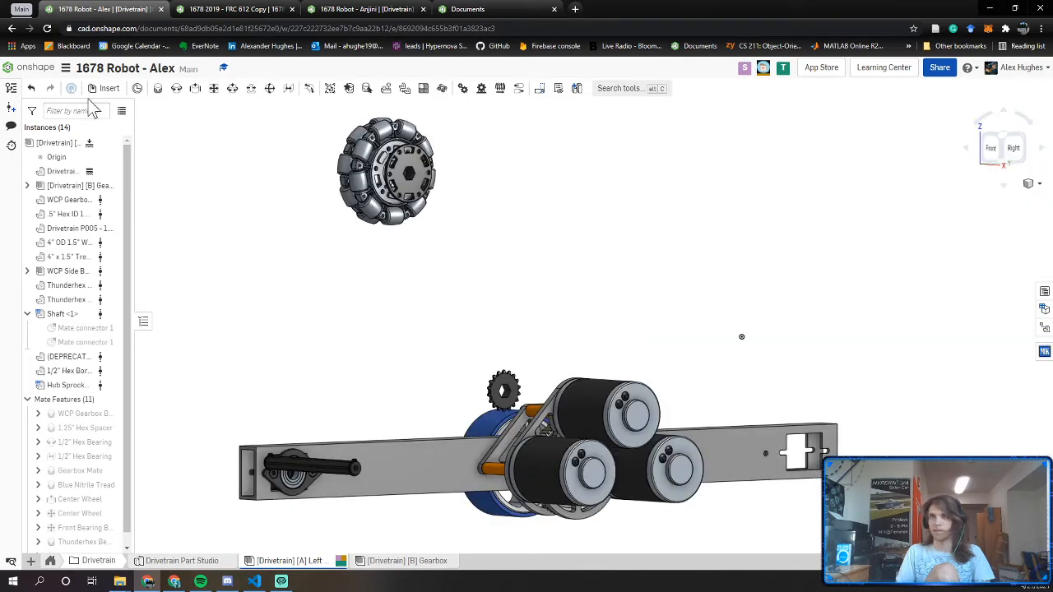
click(106, 89)
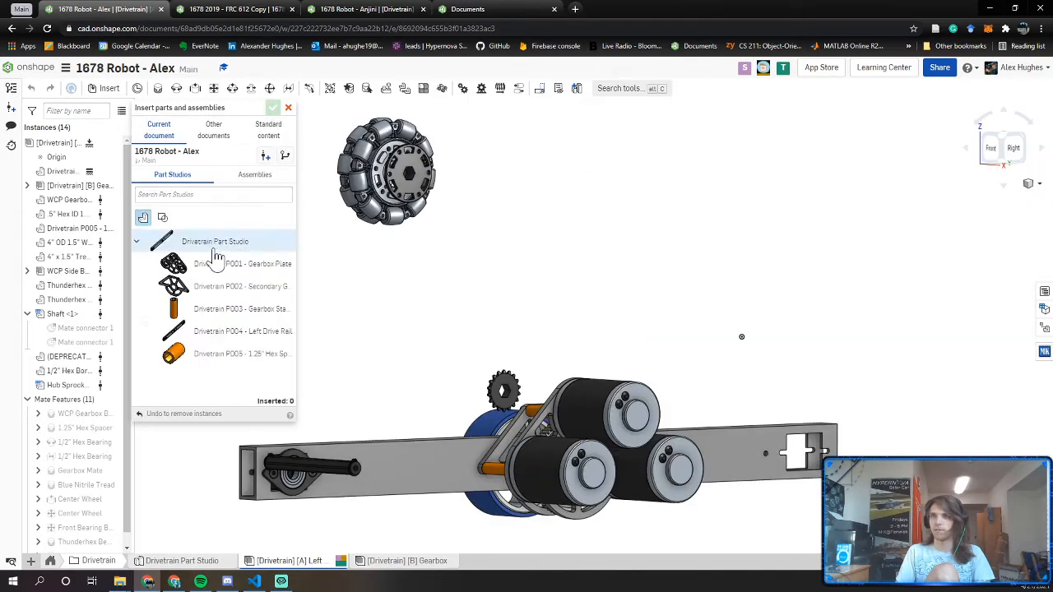
click(199, 144)
click(156, 298)
scroll(214, 262, down, 2)
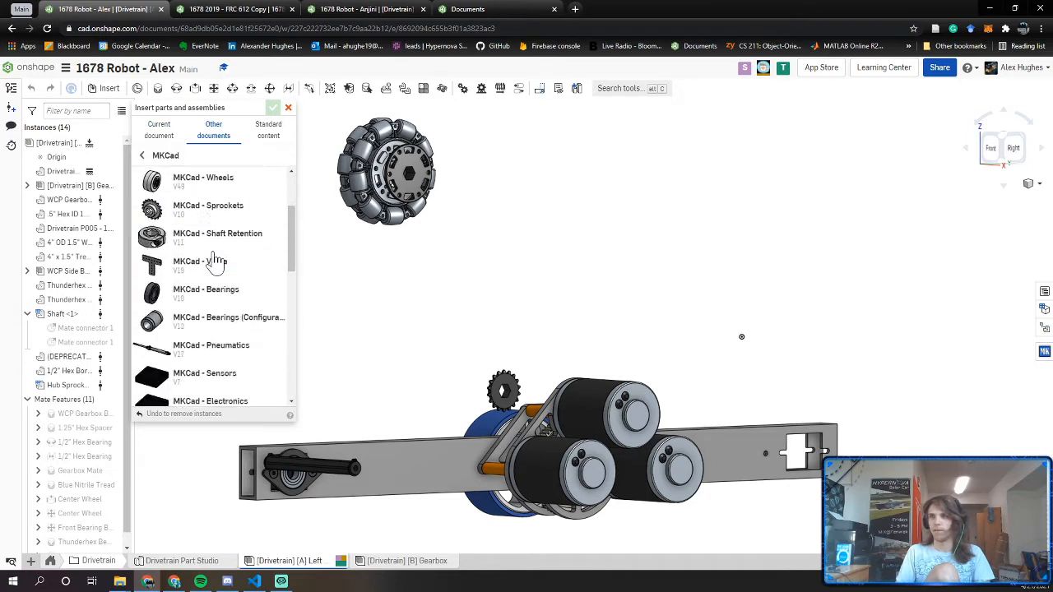
scroll(216, 262, down, 5)
scroll(219, 247, up, 2)
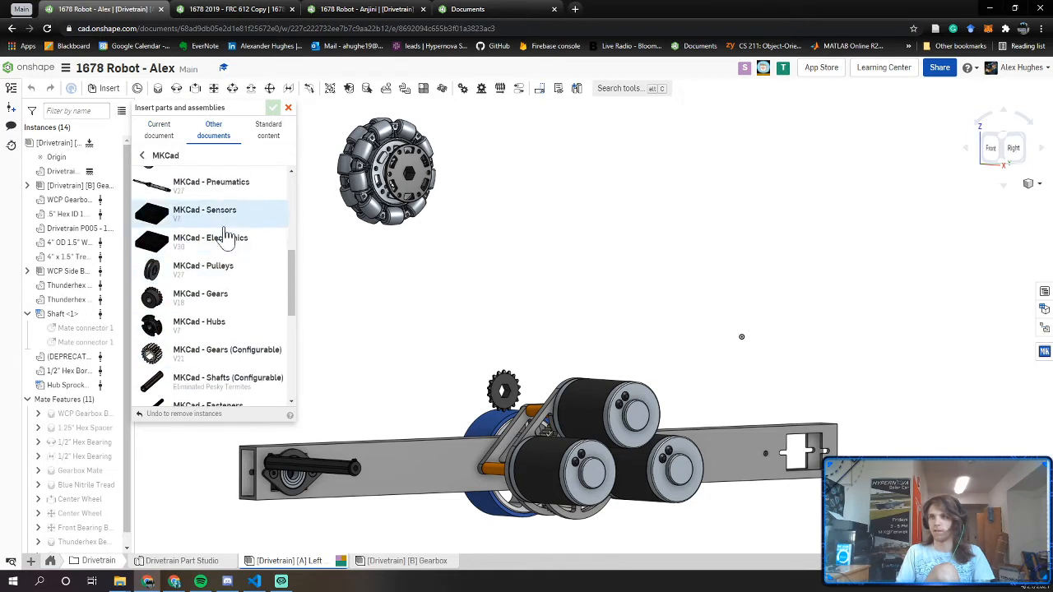
click(222, 218)
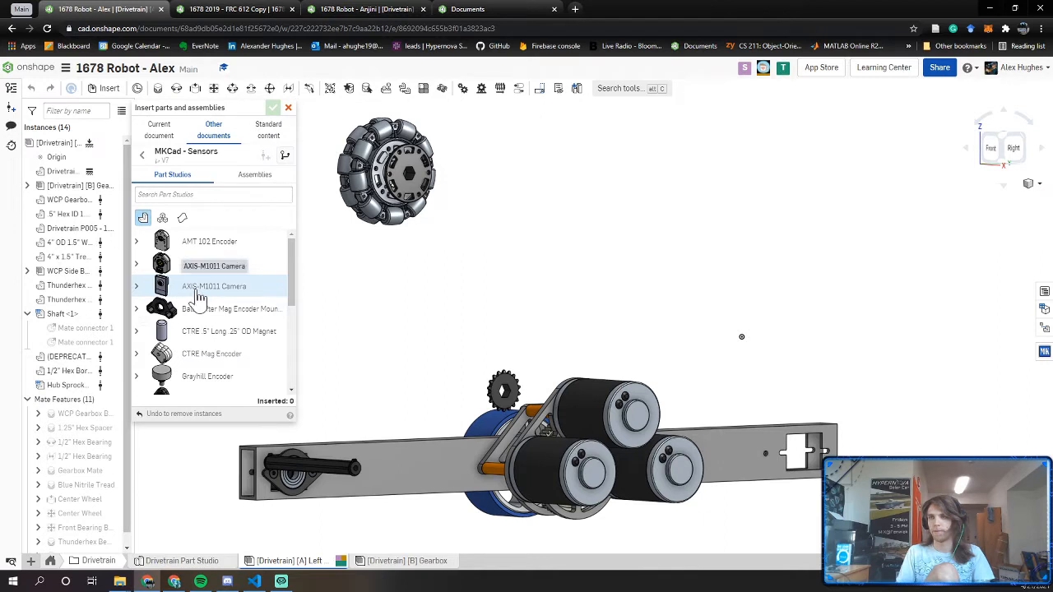
Insert the Hex Bore Mag Encoder Housing into the assembly, in the empty space above the drive rail
scroll(218, 298, down, 3)
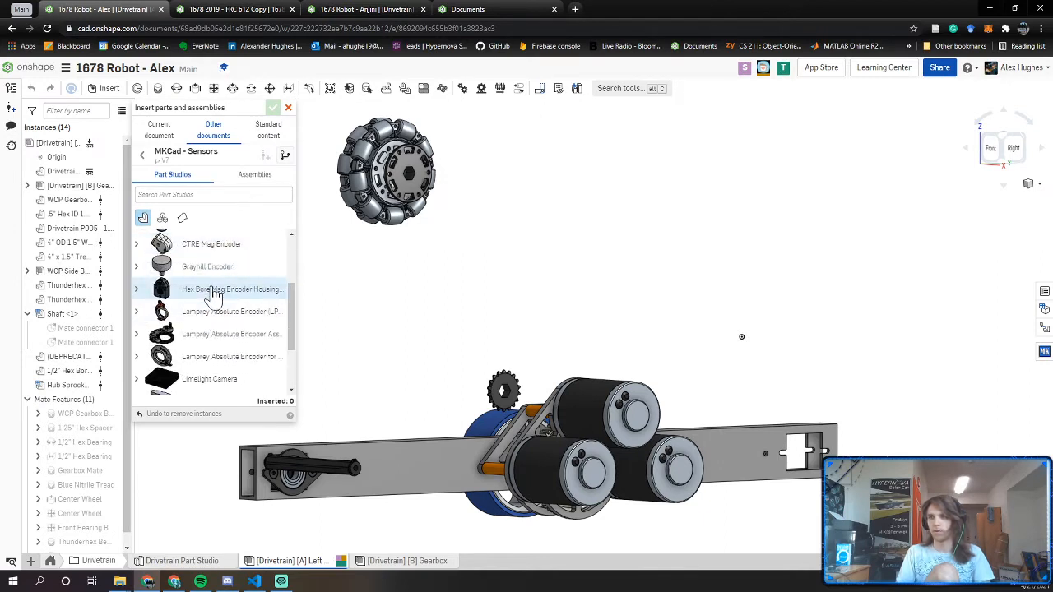
click(188, 301)
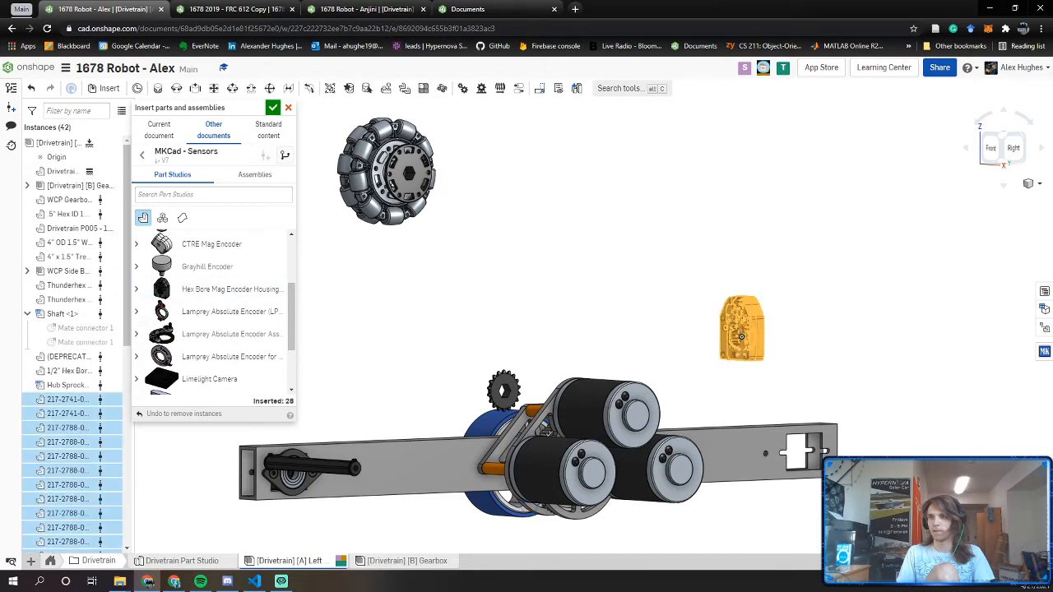
scroll(734, 322, up, 5)
click(735, 320)
mouse_move(727, 324)
right_down()
mouse_move(766, 321)
mouse_move(635, 341)
mouse_move(709, 329)
right_up()
Insert the CTRE Mag Encoder beside the hex bore encoder housing and finish inserting parts
scroll(176, 341, down, 2)
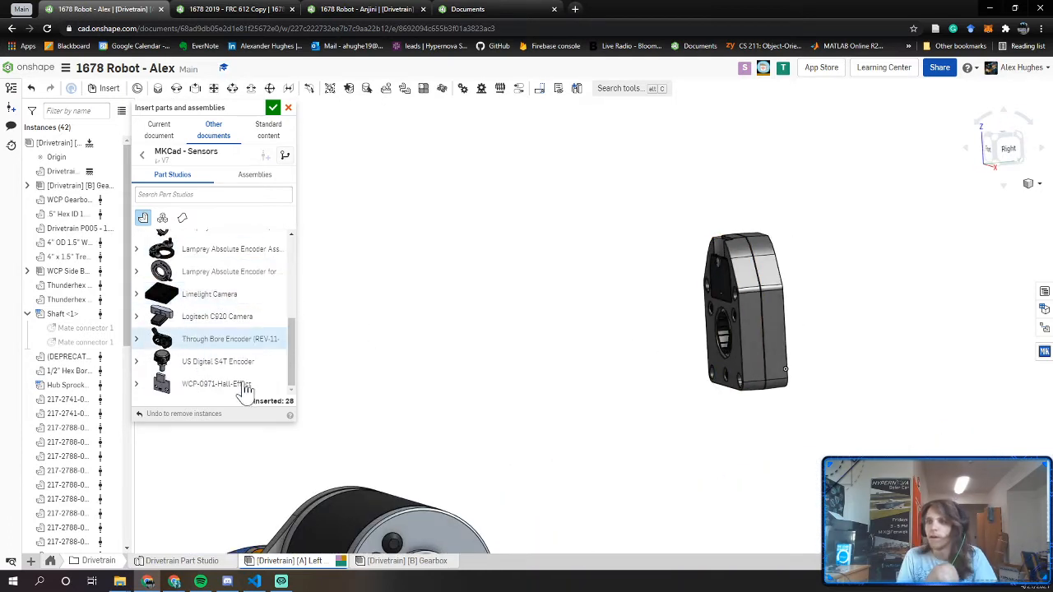
scroll(200, 345, up, 1)
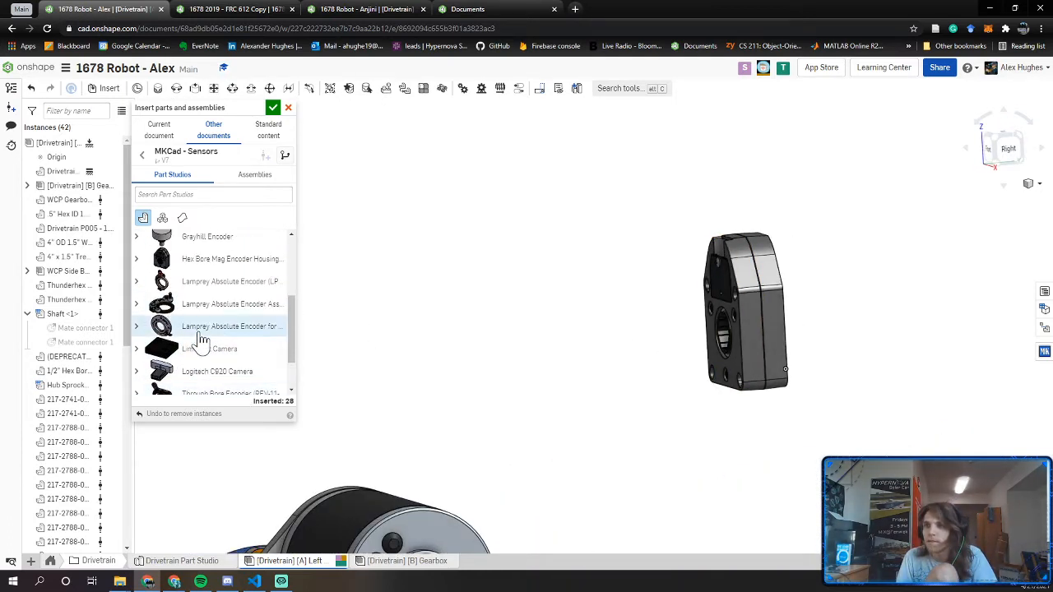
scroll(200, 340, up, 1)
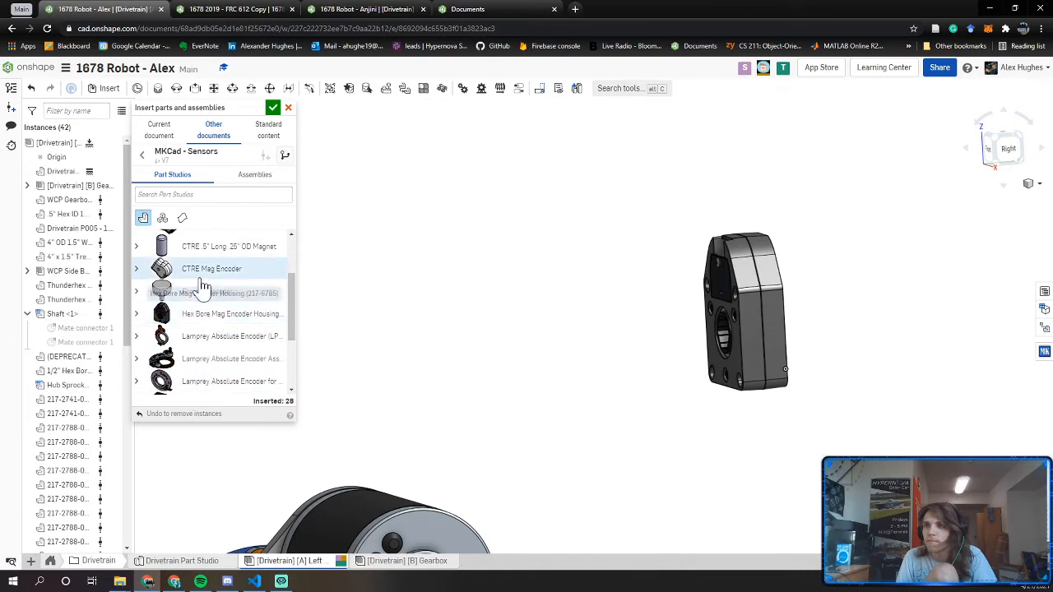
click(216, 290)
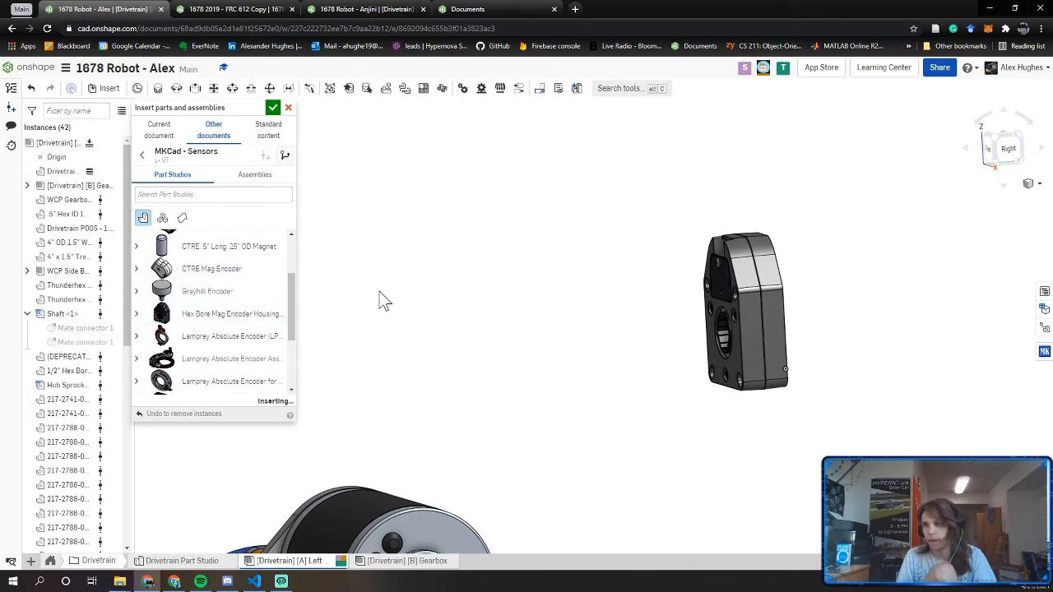
click(464, 265)
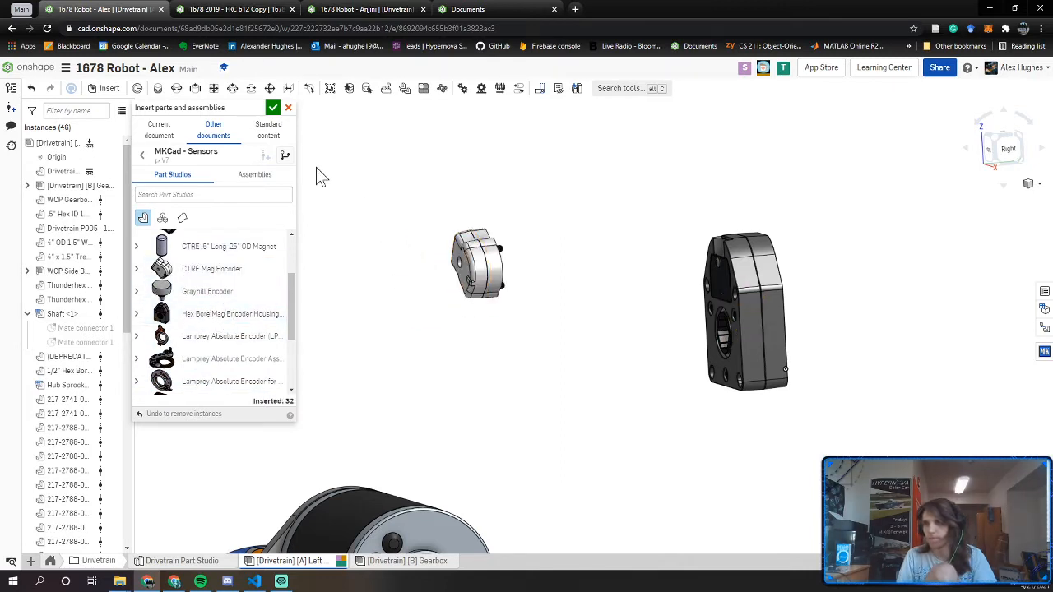
click(273, 110)
Pull the hex bore encoder housing's halves apart and examine the gears, bearings and screws inside
right_drag(557, 282, 515, 286)
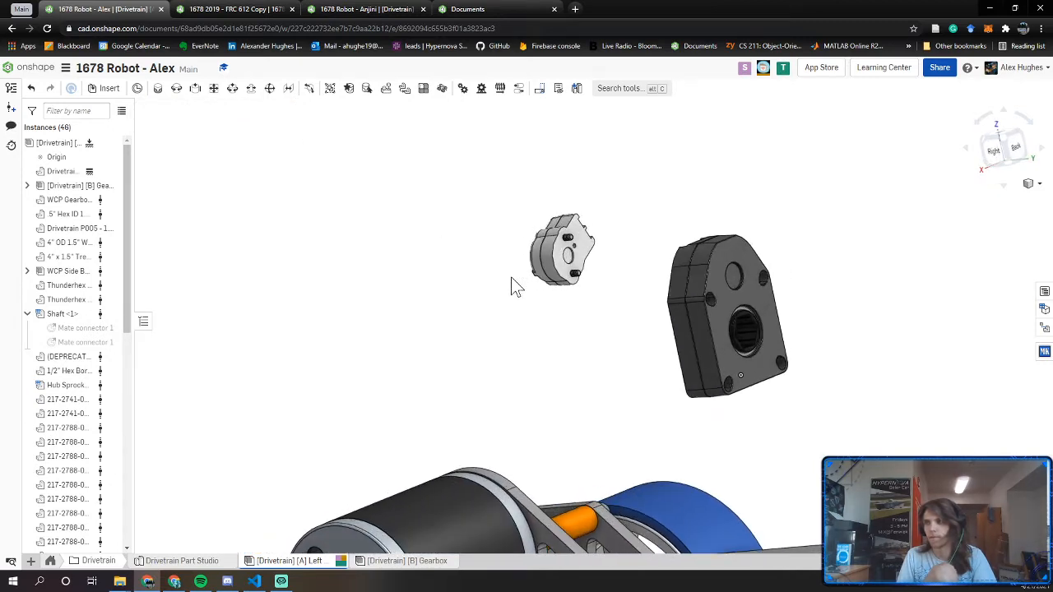
right_drag(637, 305, 504, 327)
scroll(541, 340, up, 4)
drag(500, 317, 435, 295)
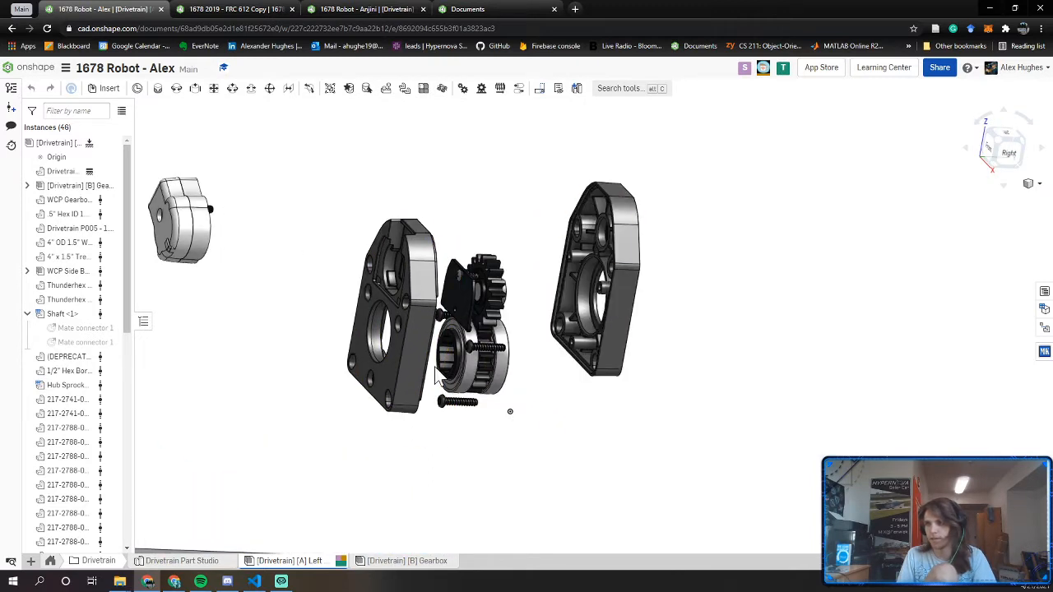
right_drag(529, 263, 459, 252)
scroll(500, 268, up, 4)
scroll(461, 255, down, 5)
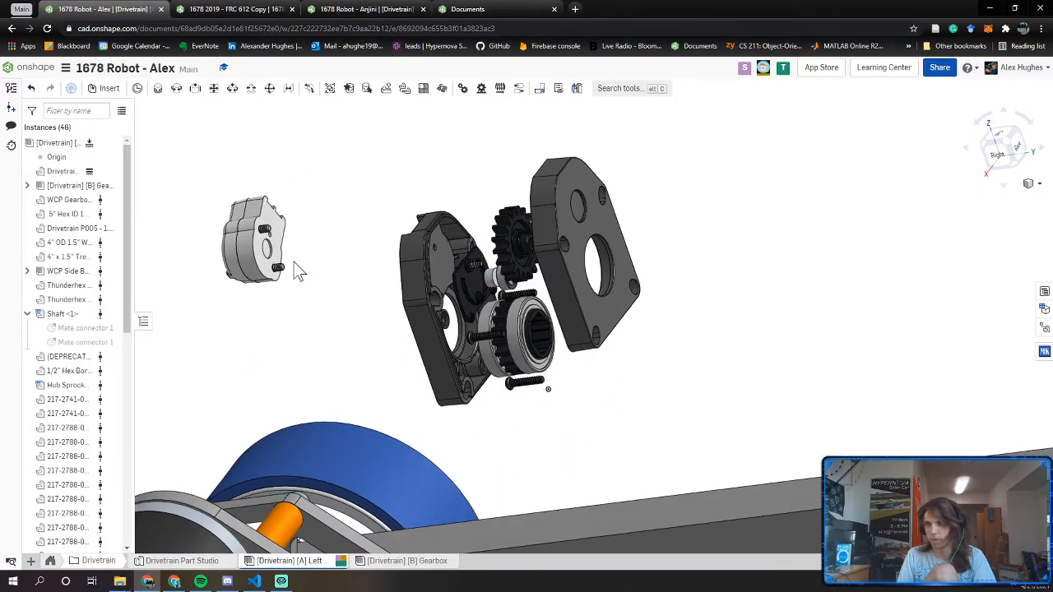
Compare the inserted encoder parts with the encoder mounted on the 2019 robot's drivetrain
click(239, 9)
right_drag(516, 358, 659, 322)
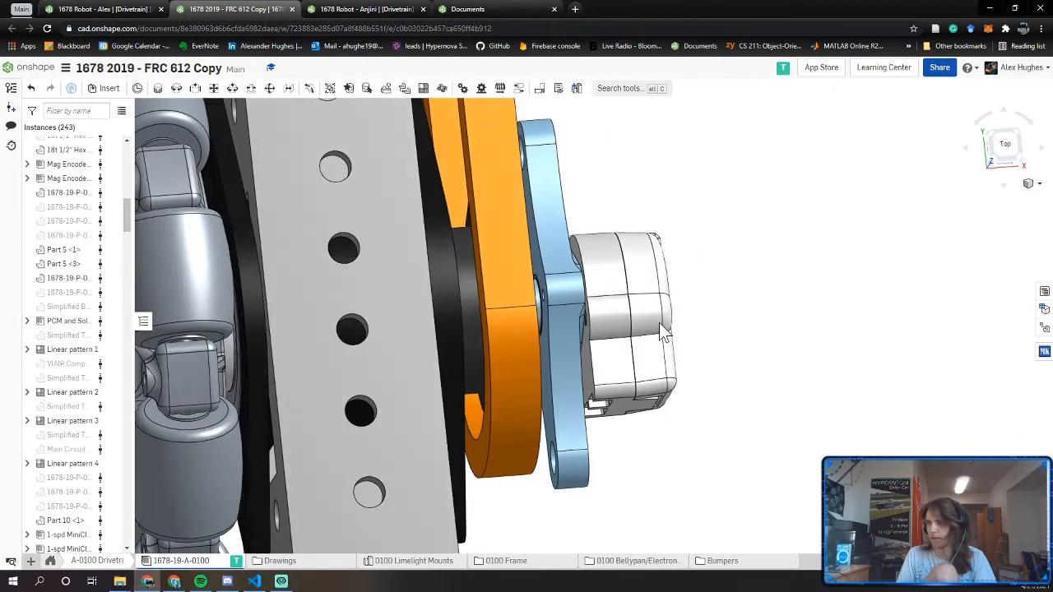
click(124, 9)
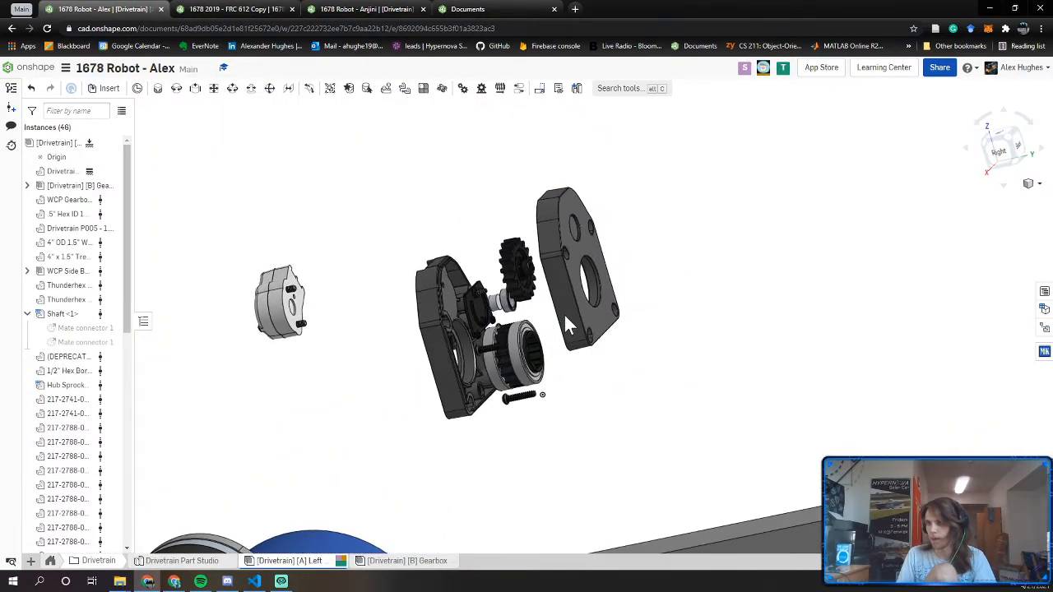
key(ctrl+Tab)
scroll(563, 296, down, 3)
right_drag(564, 297, 515, 251)
click(144, 7)
Delete all the separated parts of the hex bore encoder housing from the assembly
drag(656, 405, 401, 200)
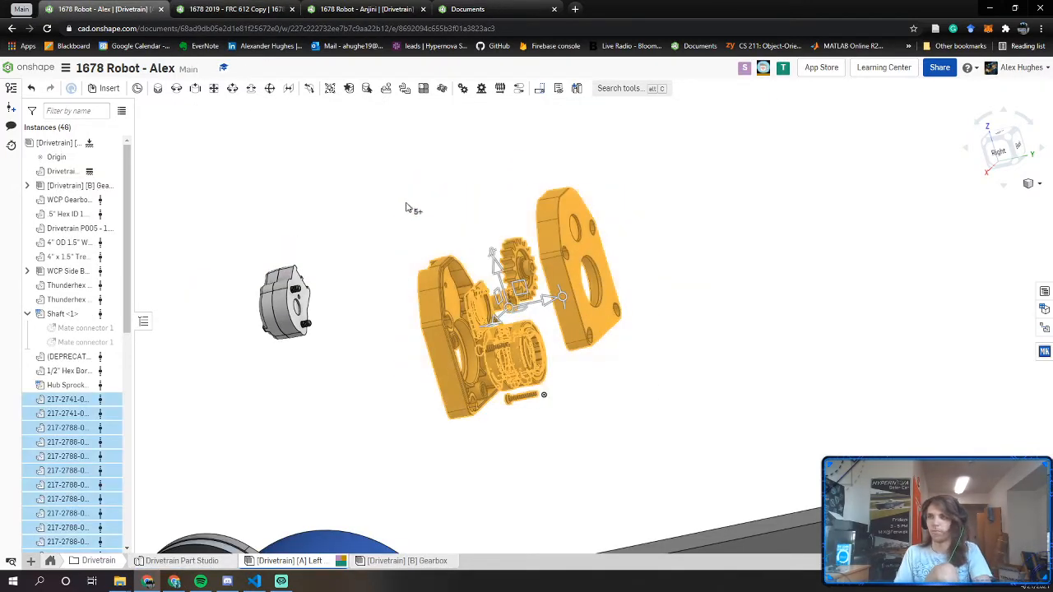
key(Delete)
right_drag(394, 350, 469, 349)
scroll(413, 351, down, 3)
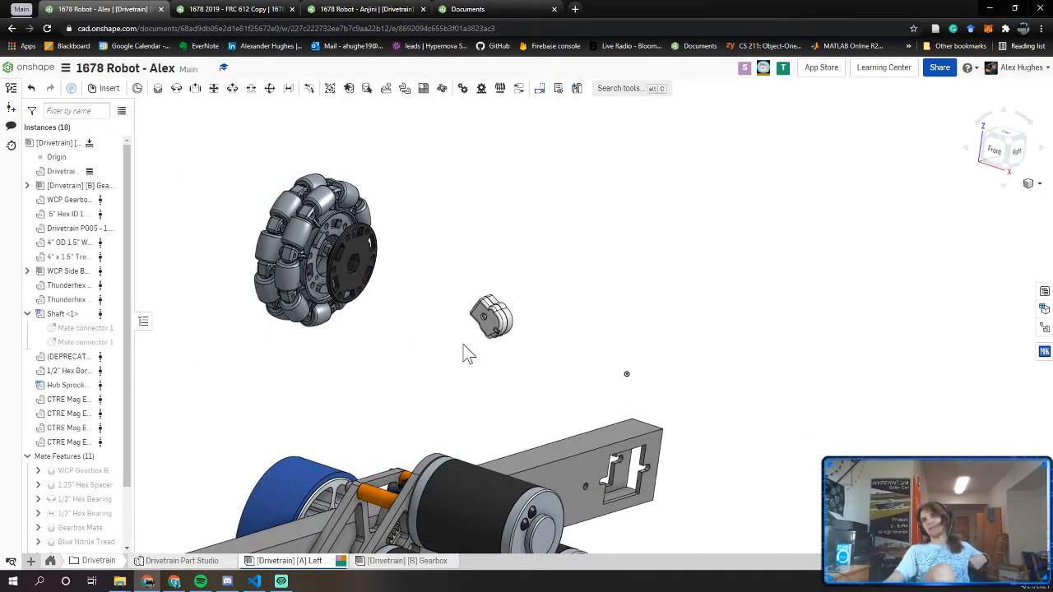
Examine the CTRE Mag Encoder and the gearbox area of the drive rail from several angles
click(995, 151)
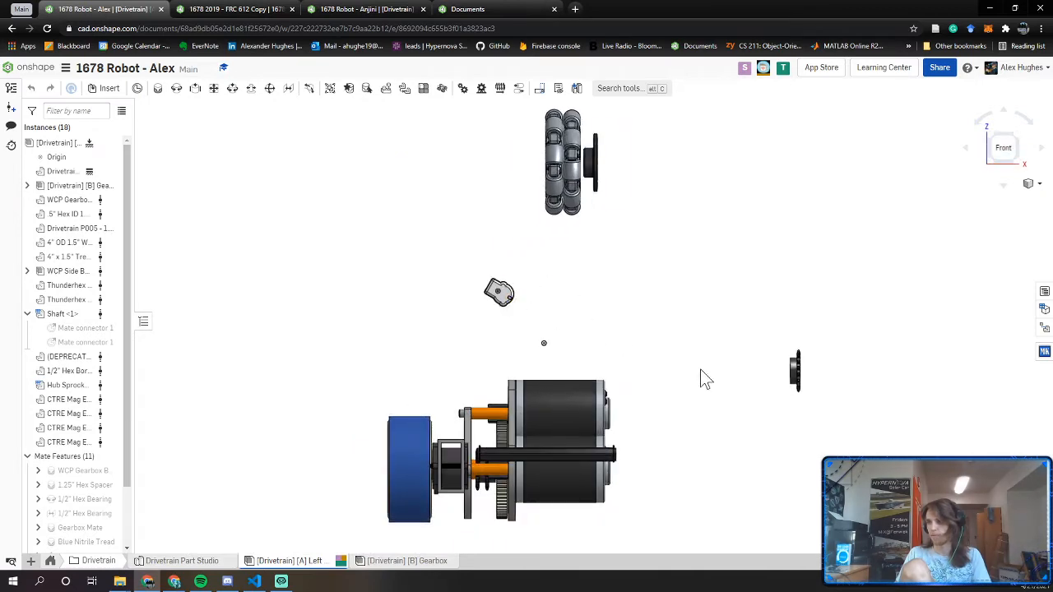
drag(514, 300, 517, 303)
right_drag(516, 302, 466, 303)
scroll(486, 295, up, 8)
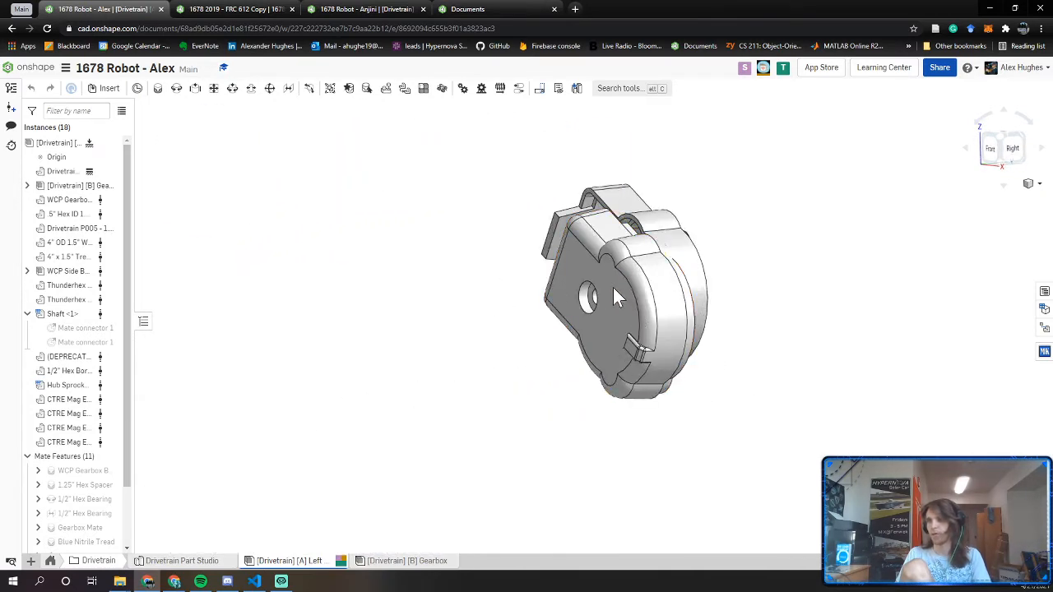
drag(613, 288, 610, 291)
scroll(610, 290, down, 6)
middle_drag(418, 421, 406, 25)
right_drag(457, 370, 540, 420)
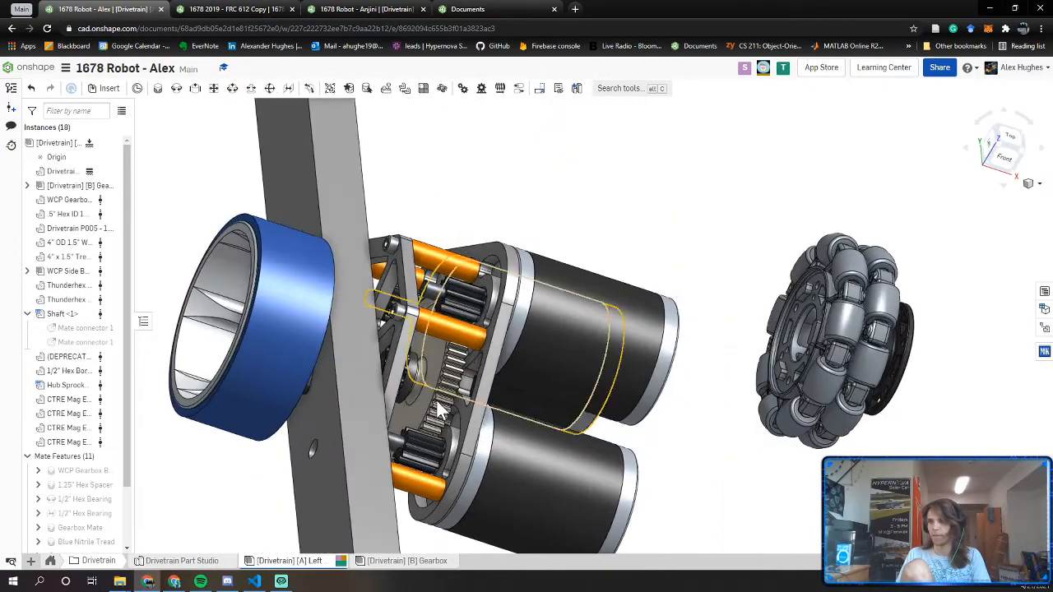
scroll(475, 356, down, 6)
right_drag(475, 356, 428, 362)
Check the encoder's mounting location relative to the omni wheel, belt and gearbox on the 2019 robot
click(224, 12)
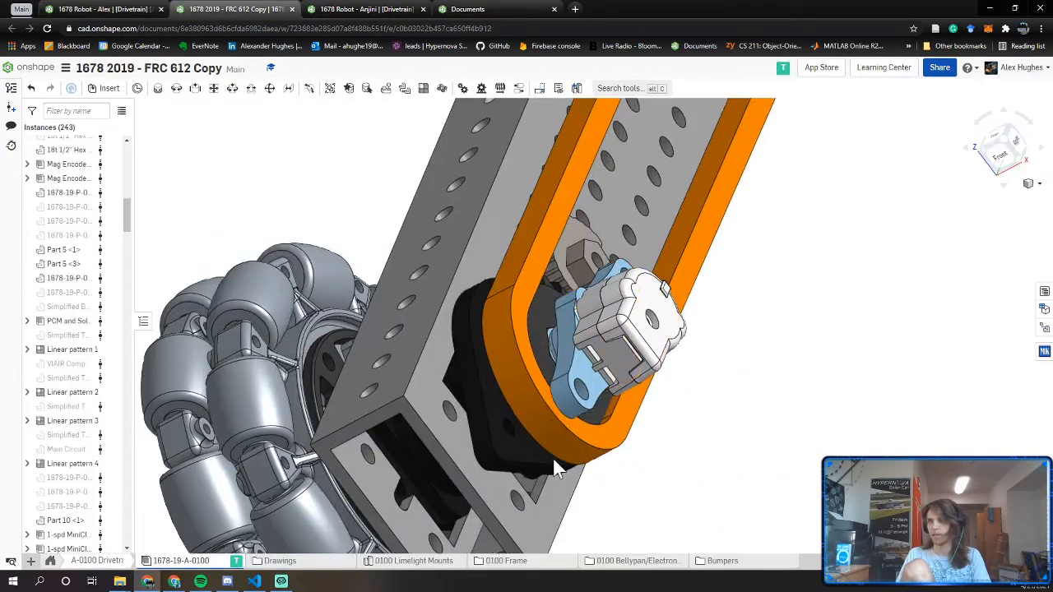
scroll(554, 459, down, 4)
middle_drag(566, 337, 533, 458)
middle_drag(520, 407, 510, 409)
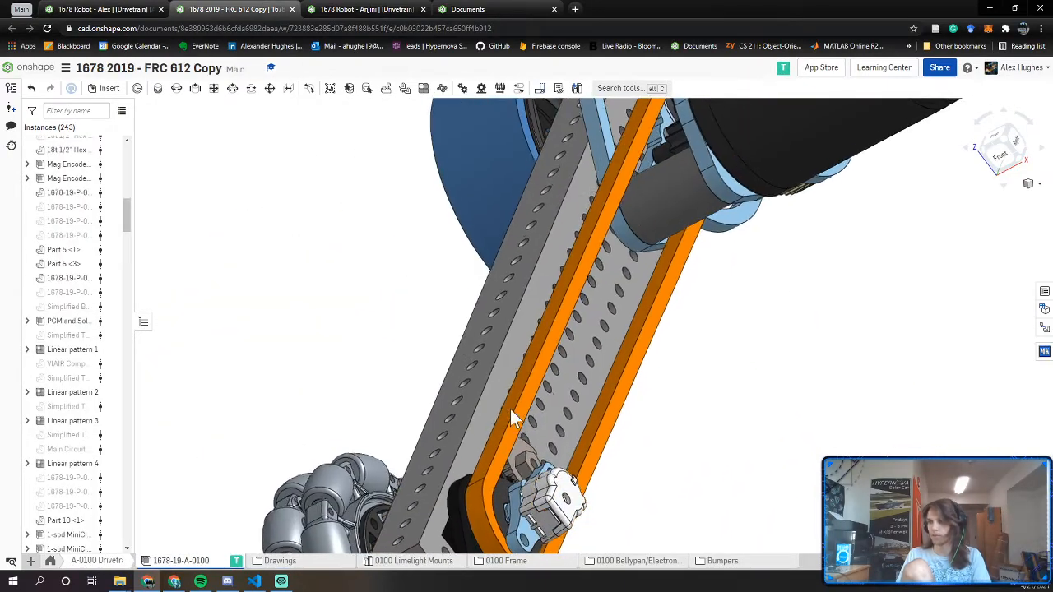
right_drag(510, 409, 505, 393)
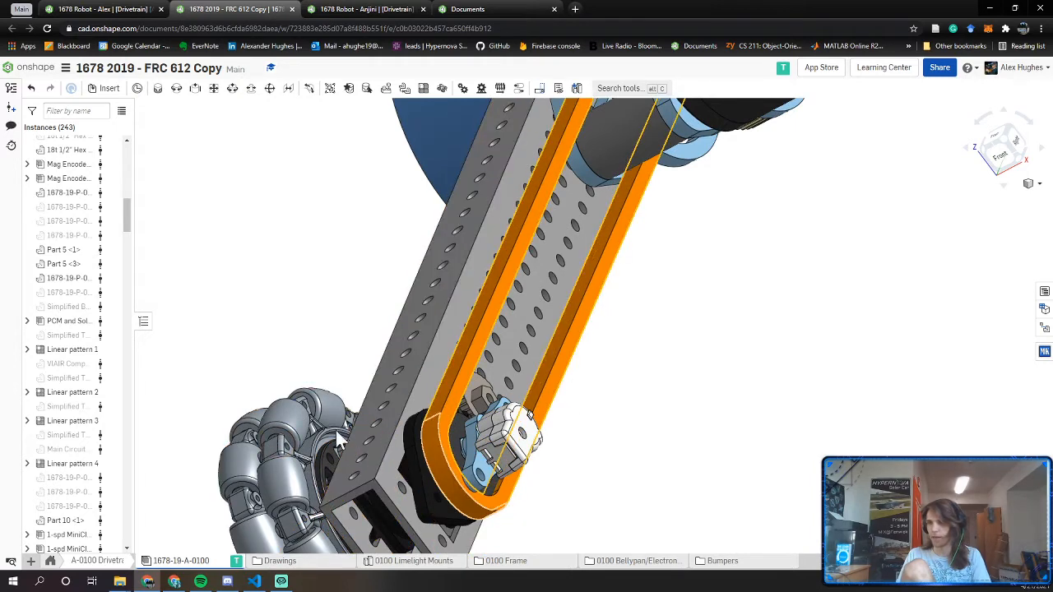
click(88, 8)
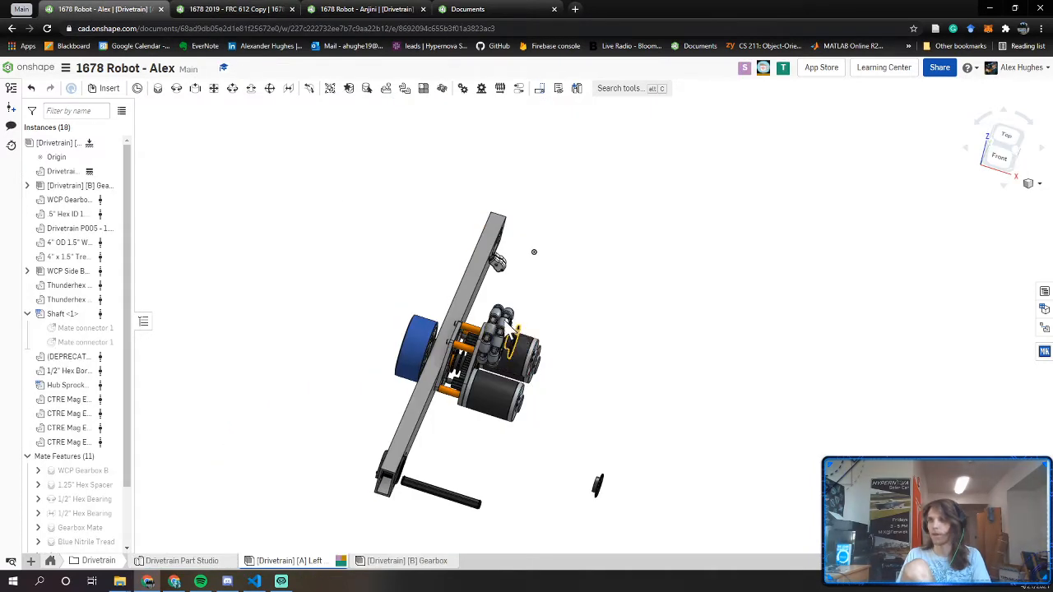
Delete all the CTRE Mag Encoder parts from the left drivetrain assembly
right_drag(505, 319, 469, 308)
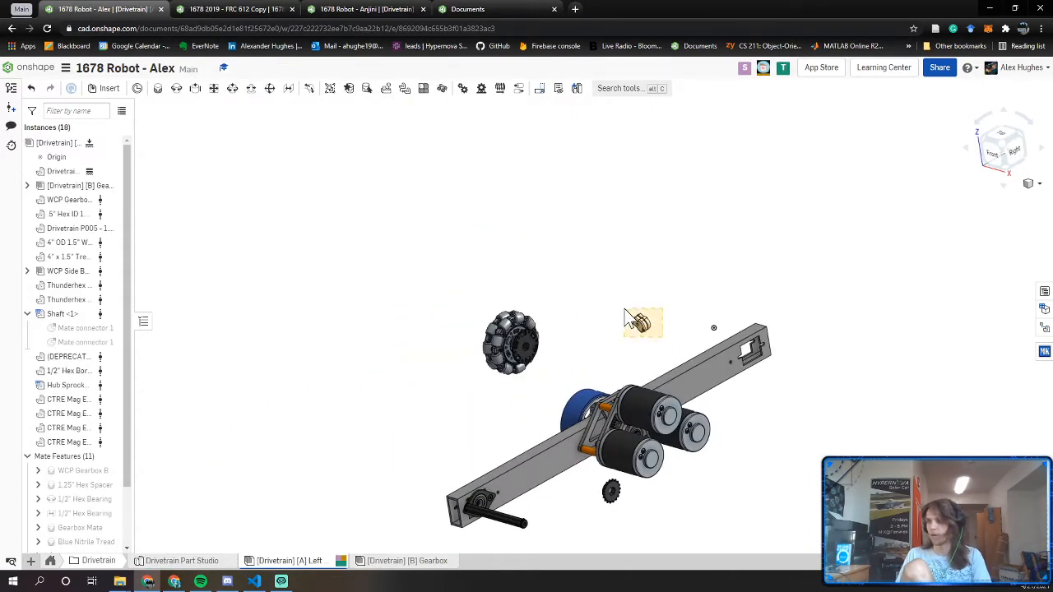
click(627, 319)
key(Delete)
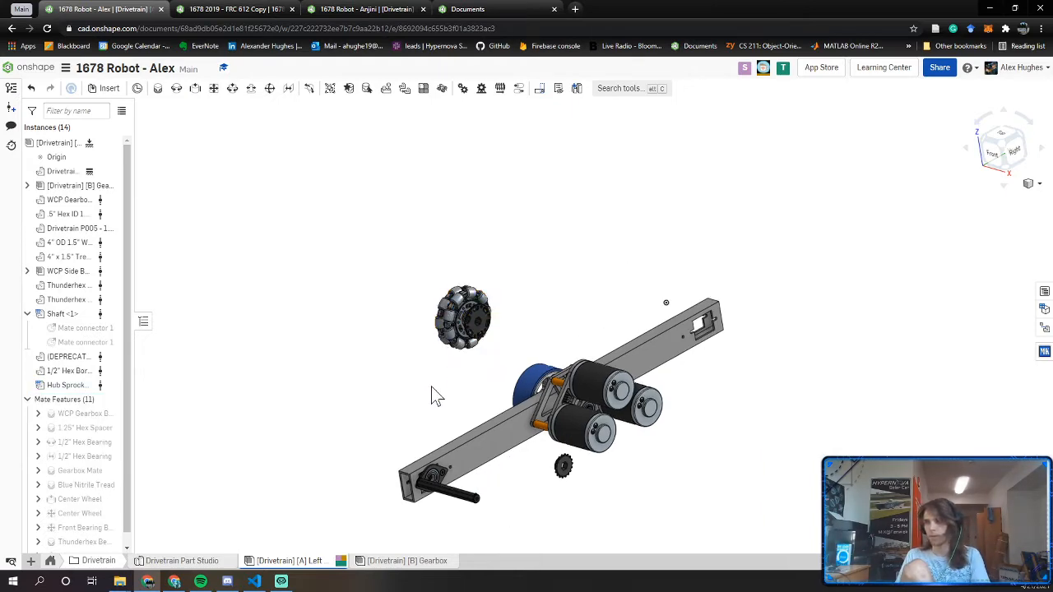
Pull the hex shaft out of the end bearing and move the omni wheel away from its hex hub
scroll(431, 387, up, 5)
scroll(450, 282, down, 5)
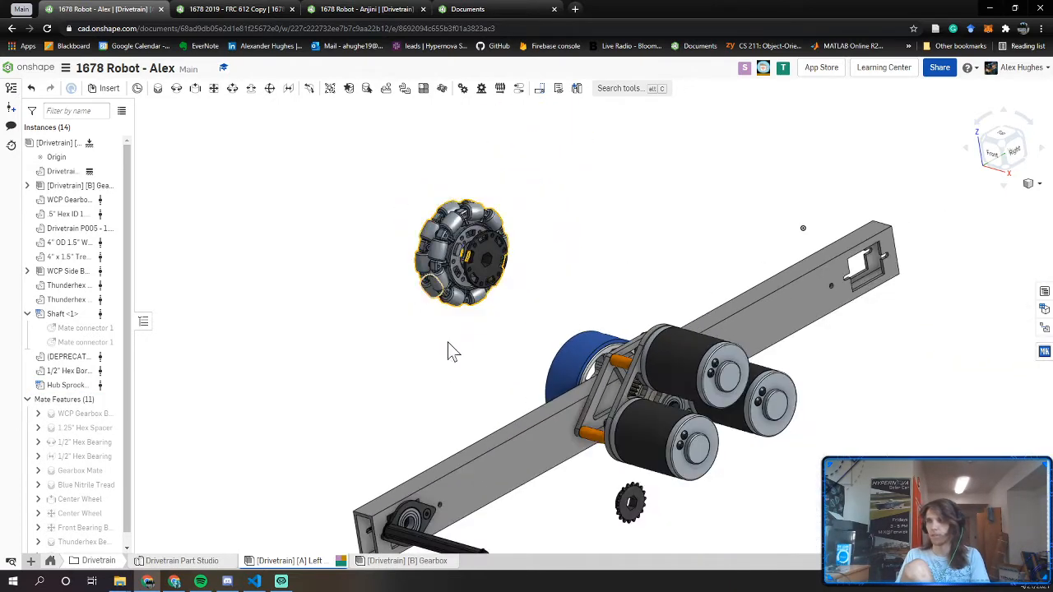
right_drag(461, 414, 473, 421)
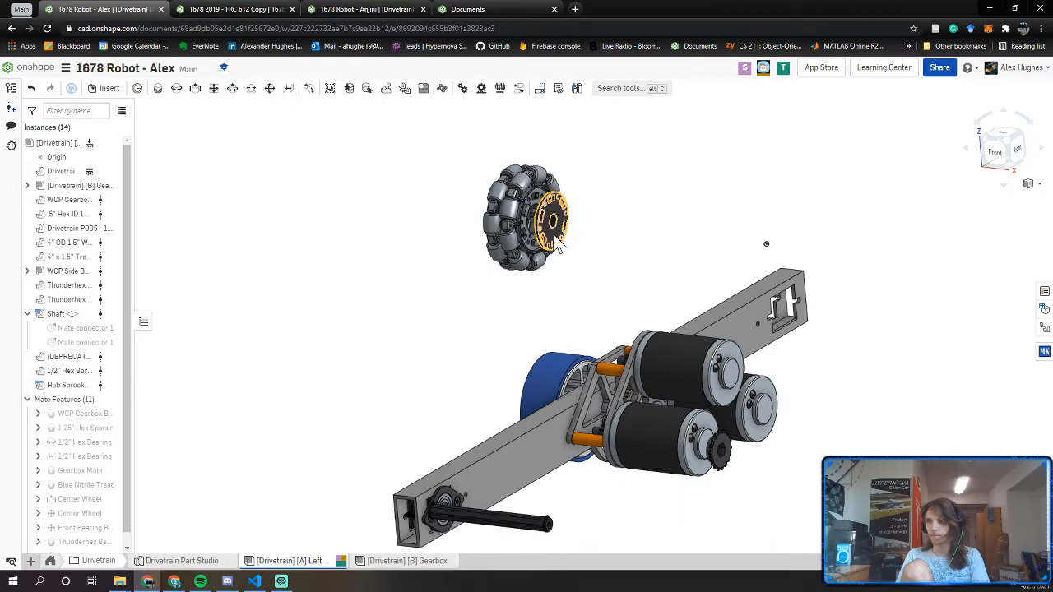
click(513, 198)
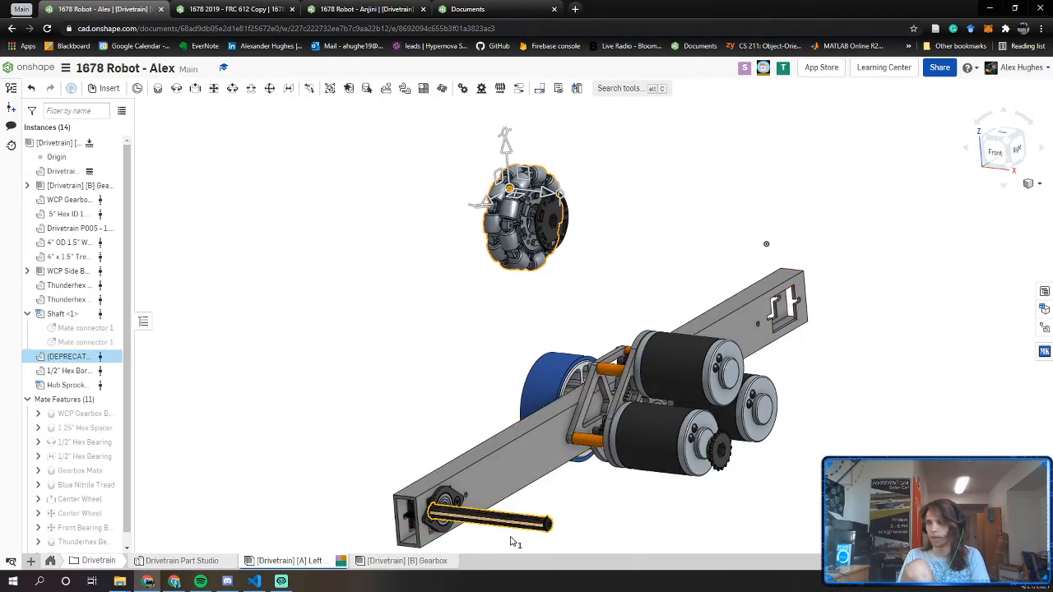
drag(552, 496, 440, 377)
click(510, 282)
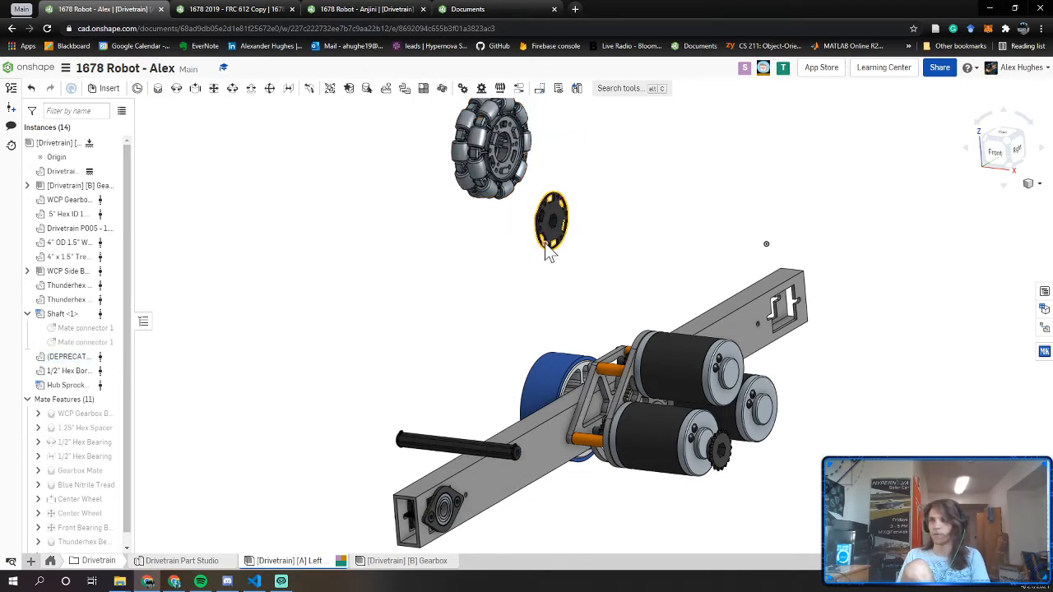
drag(507, 274, 508, 281)
Create a fastened mate between the flange center on the 1/2" hex hub's boss side and the omni wheel's side-face center
right_drag(518, 278, 600, 267)
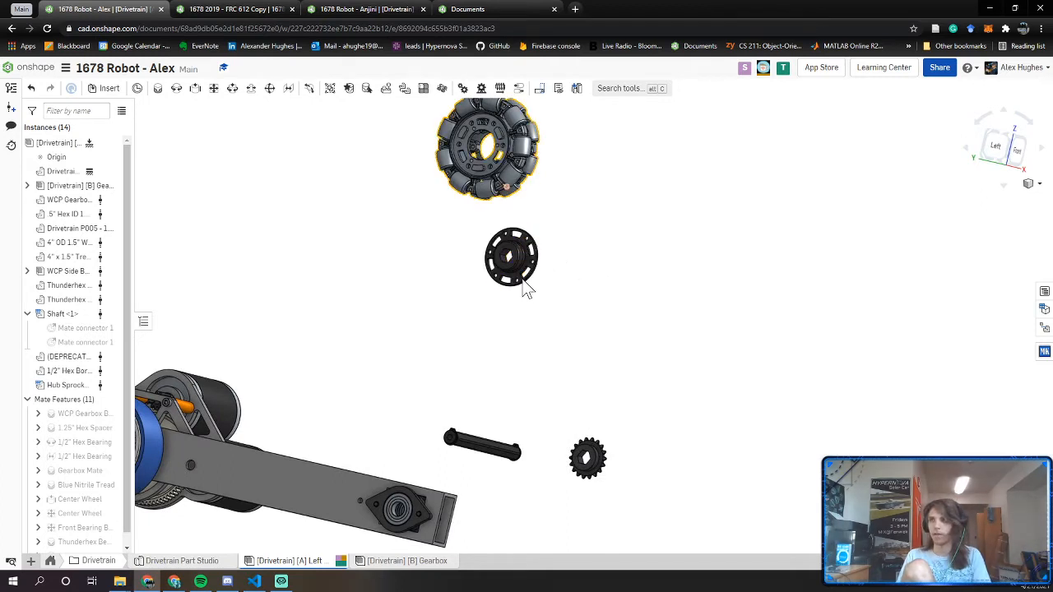
middle_drag(501, 204, 503, 256)
scroll(493, 213, up, 3)
right_drag(493, 213, 513, 237)
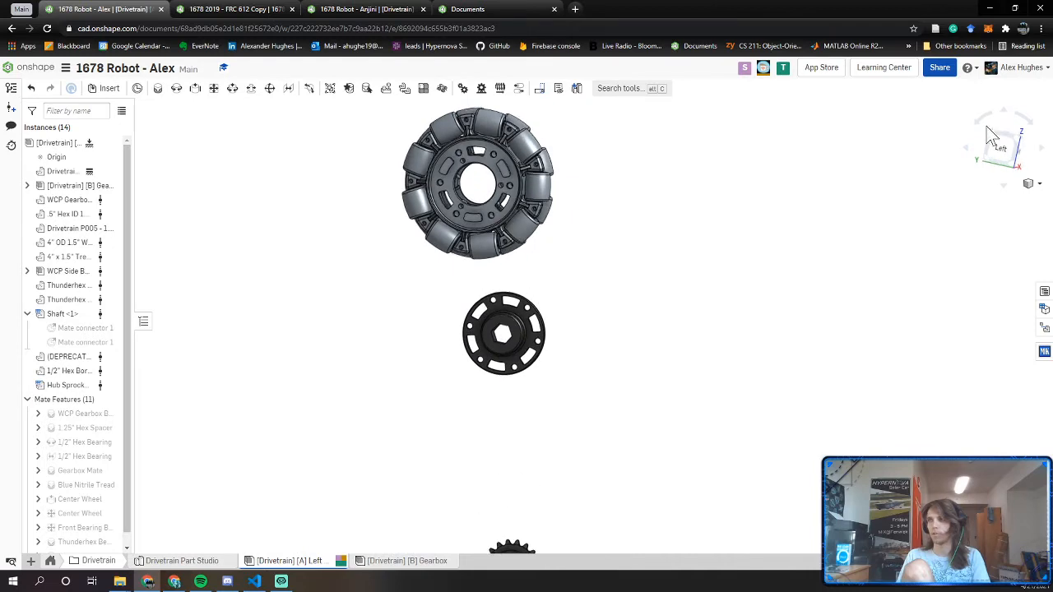
scroll(531, 352, up, 5)
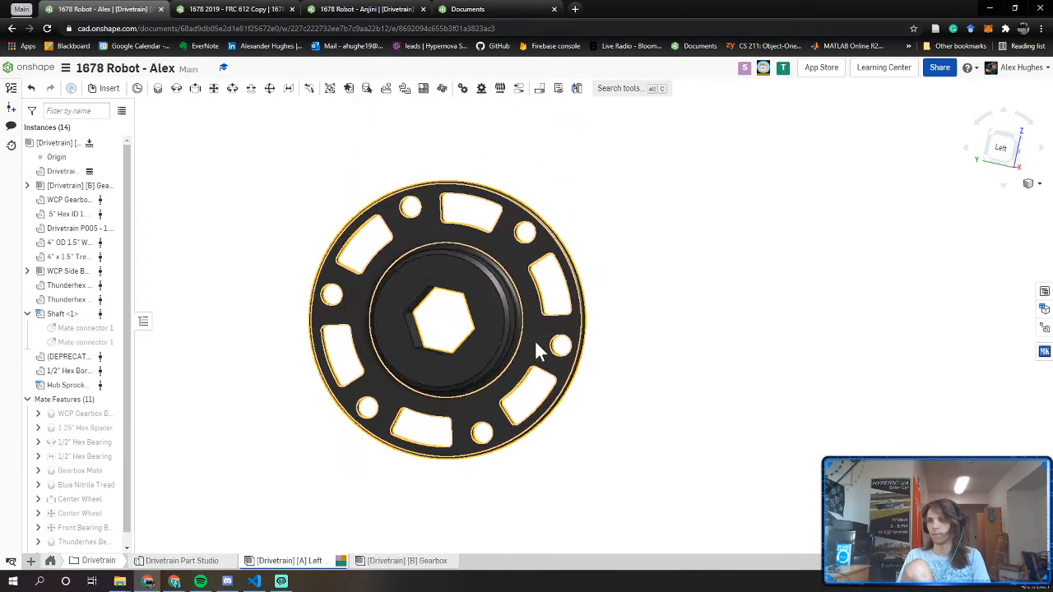
key(j)
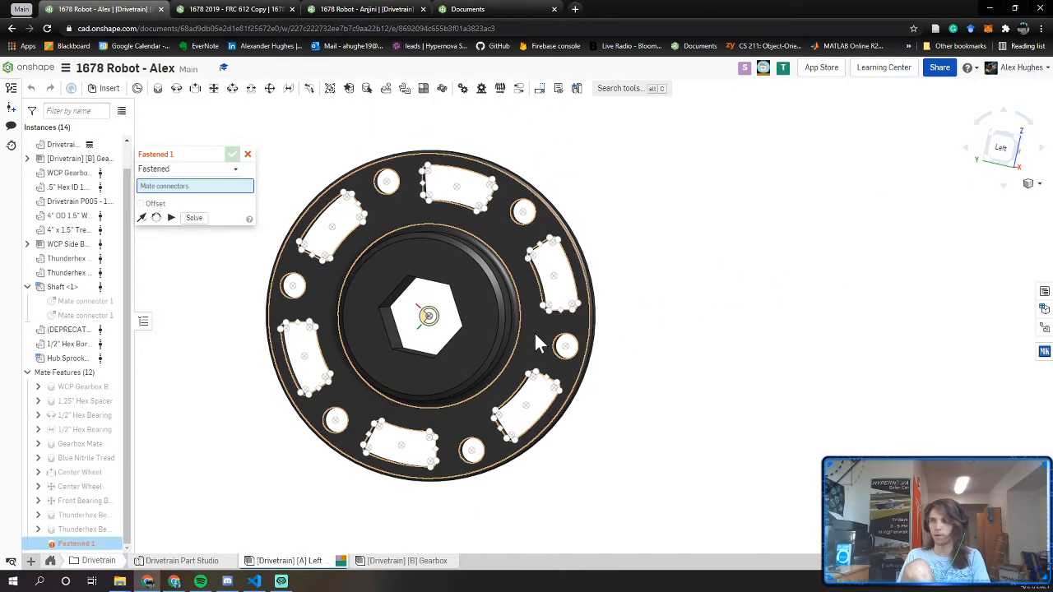
click(537, 349)
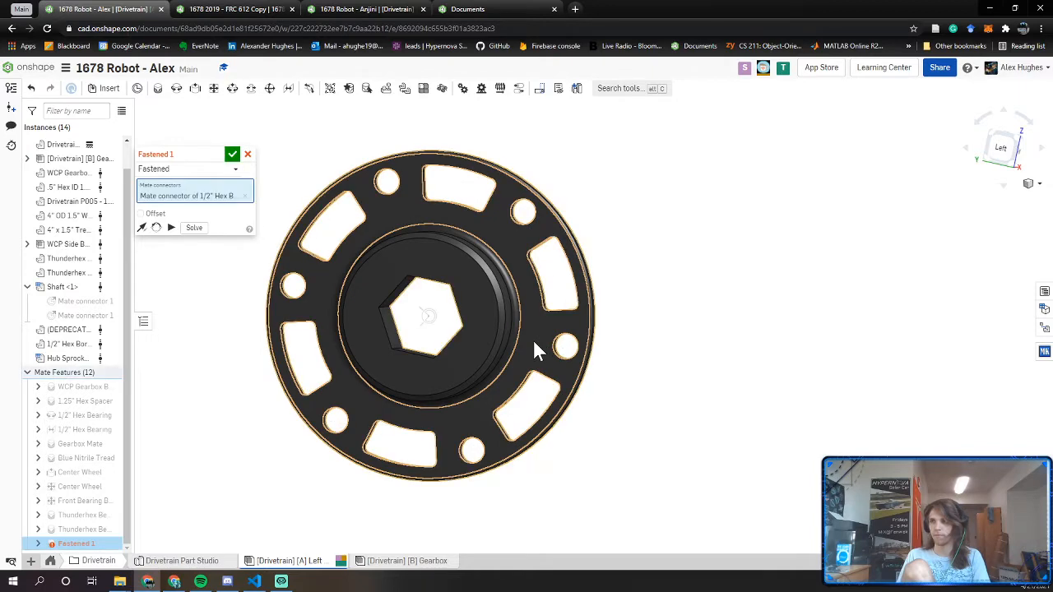
right_drag(536, 349, 424, 352)
scroll(419, 351, down, 3)
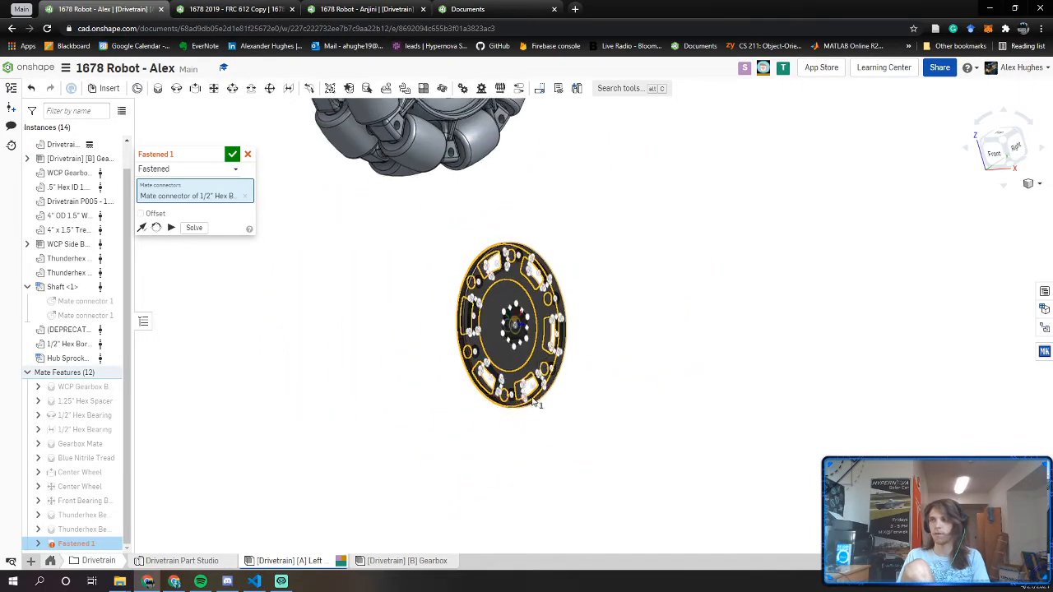
middle_drag(424, 168, 369, 450)
scroll(364, 325, up, 5)
scroll(368, 338, up, 3)
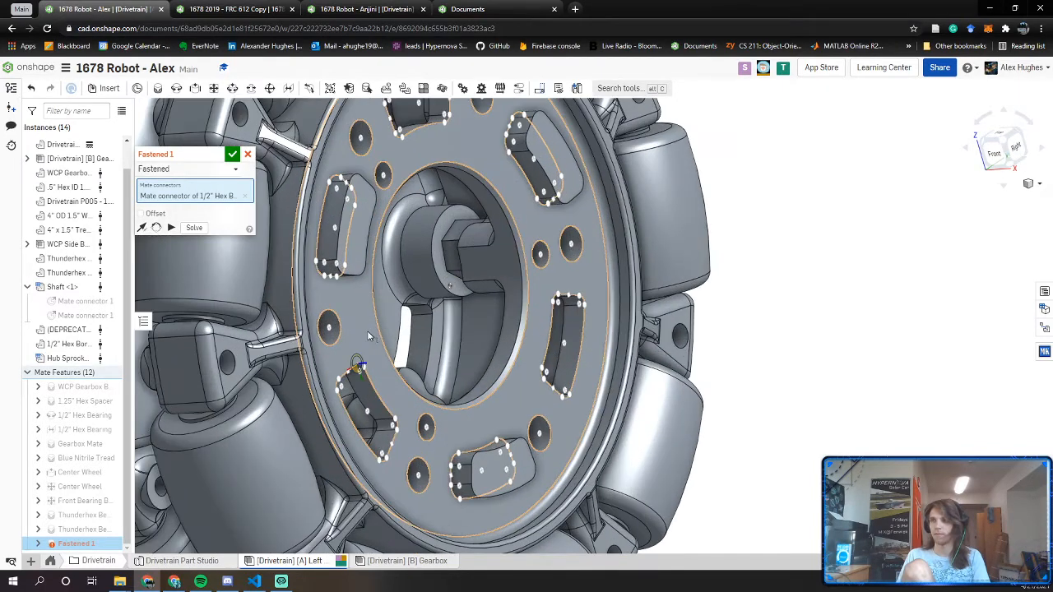
click(367, 331)
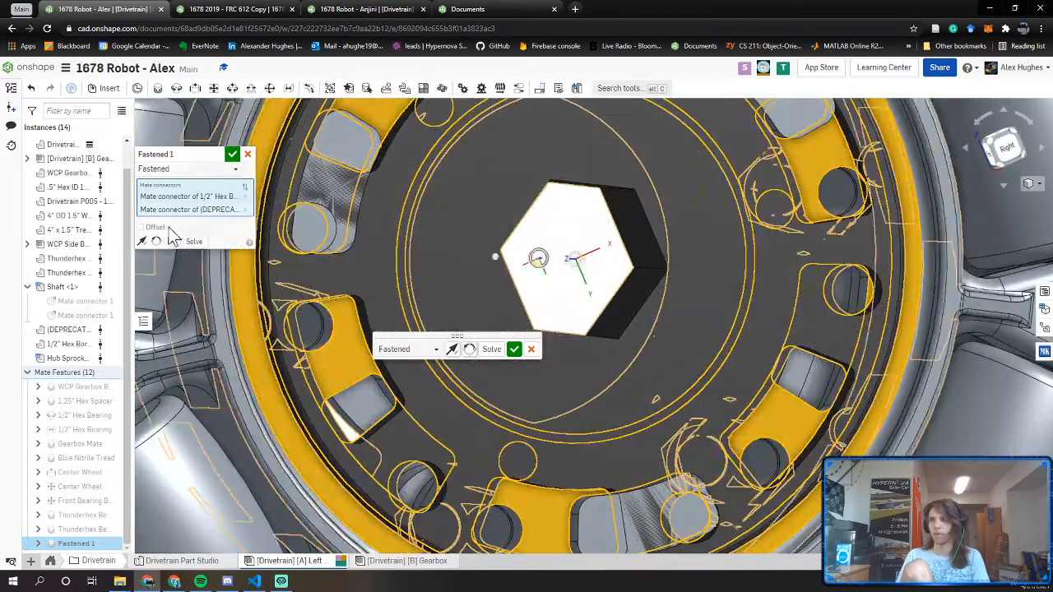
Enable the mate's offset, with rotation about Z and a rotation angle of 15 deg
click(141, 227)
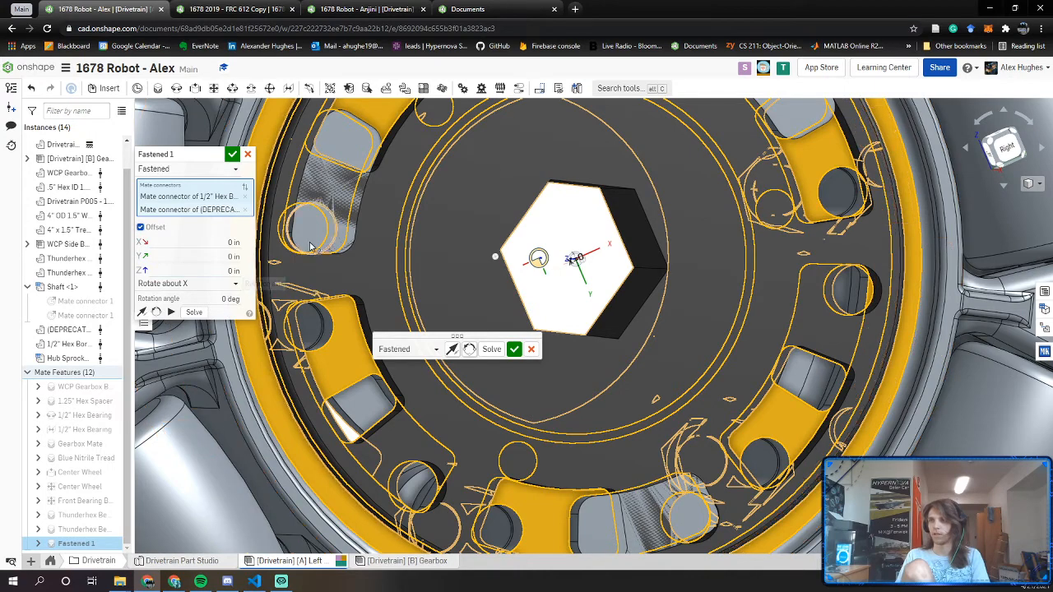
right_drag(486, 259, 546, 276)
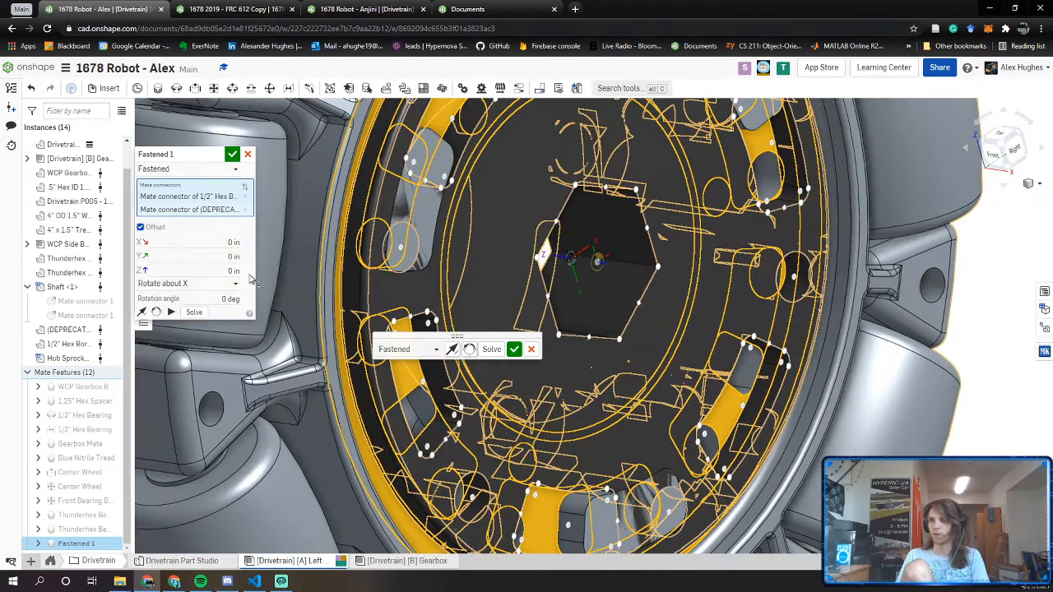
click(211, 283)
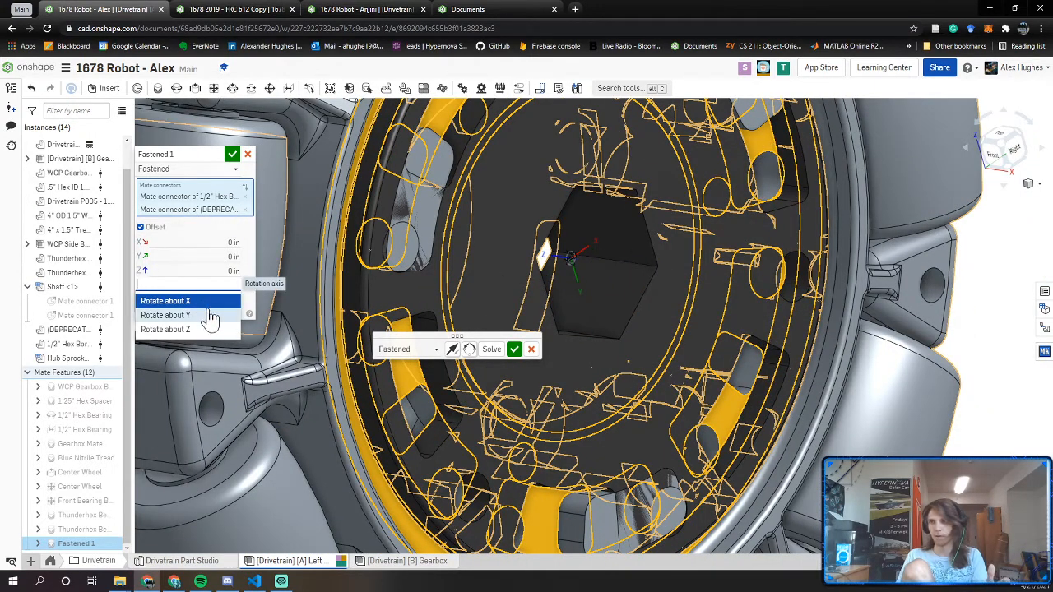
click(211, 330)
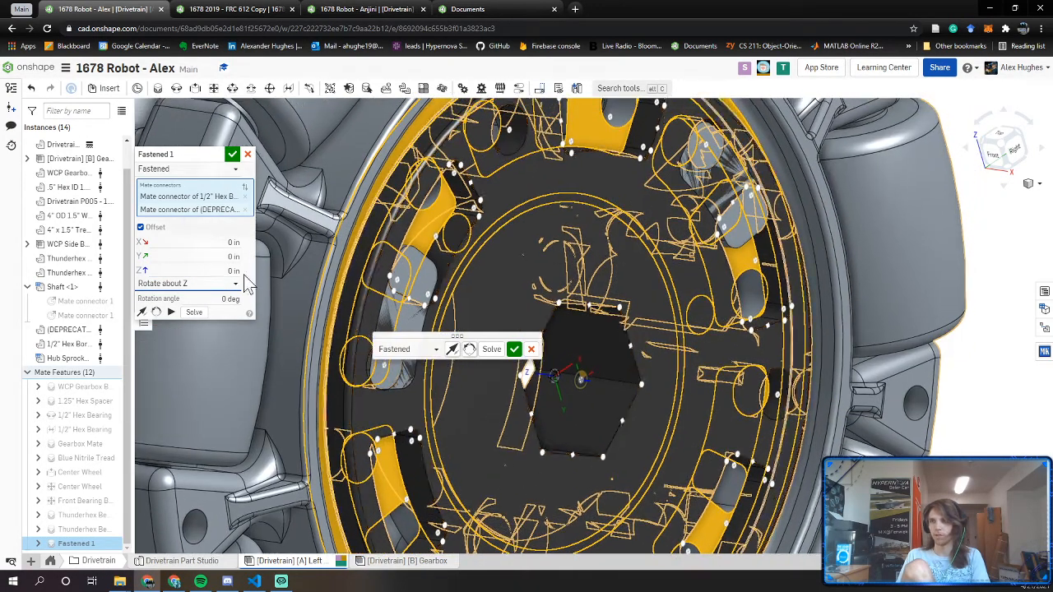
click(217, 299)
right_drag(415, 234, 341, 215)
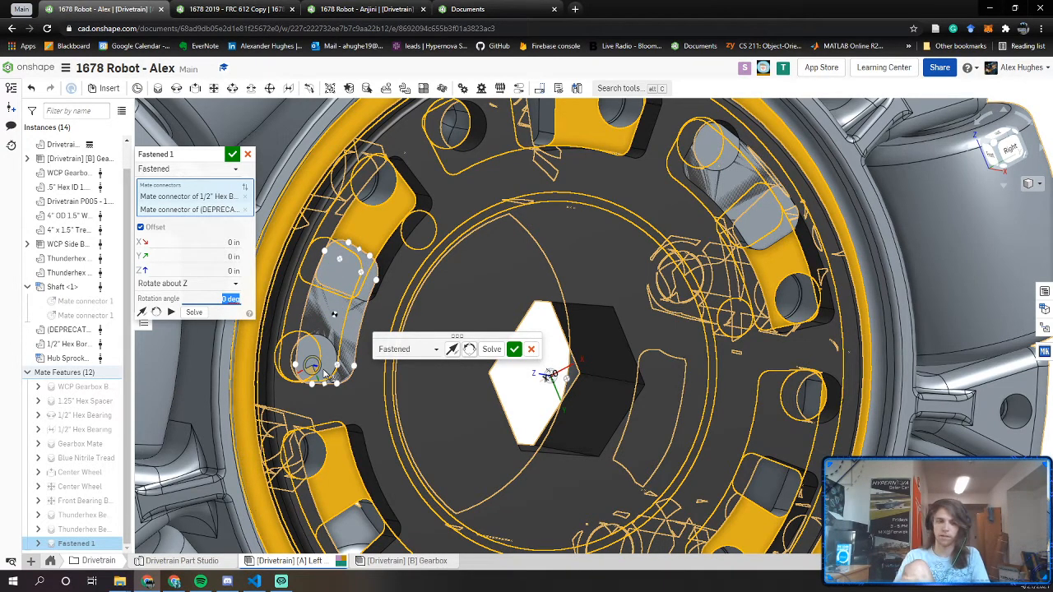
key(Return)
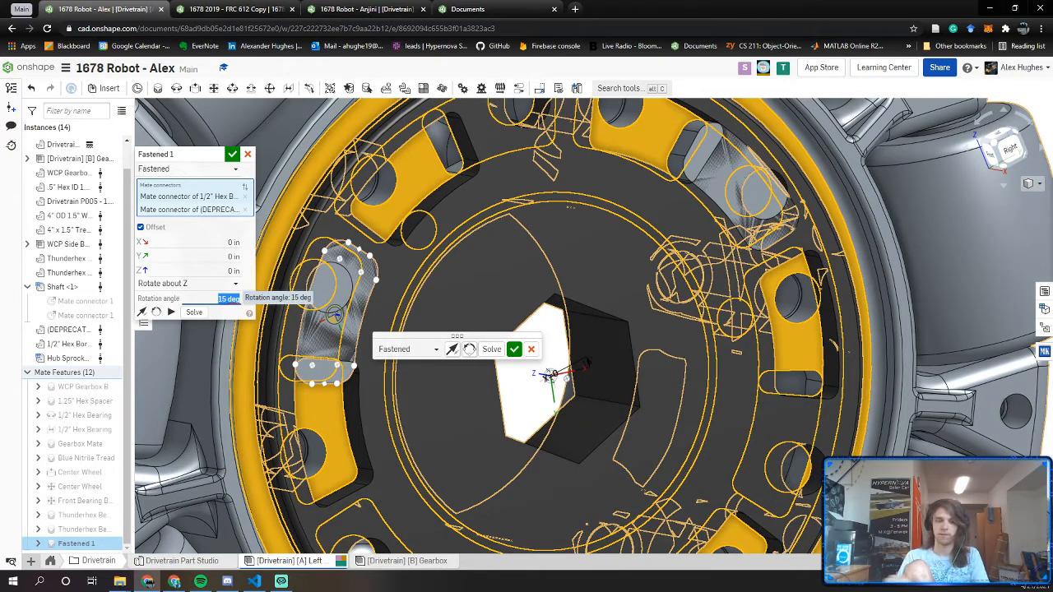
Set the fastened mate's rotation angle to 40 deg to line up the hex hub's slots and holes with the omni wheel's
text(30)
key(Return)
click(230, 298)
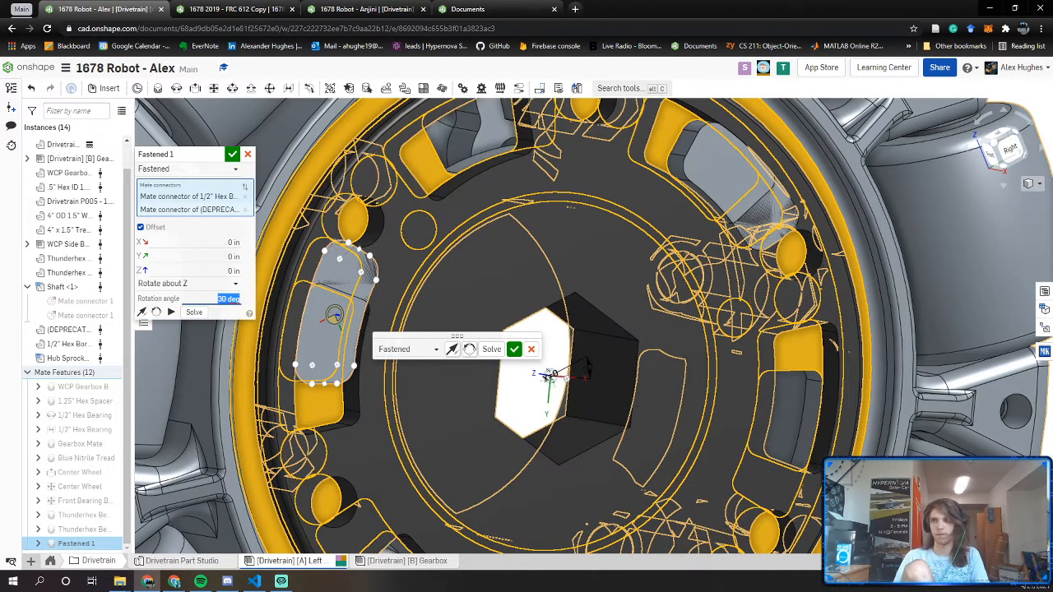
text(35)
key(Return)
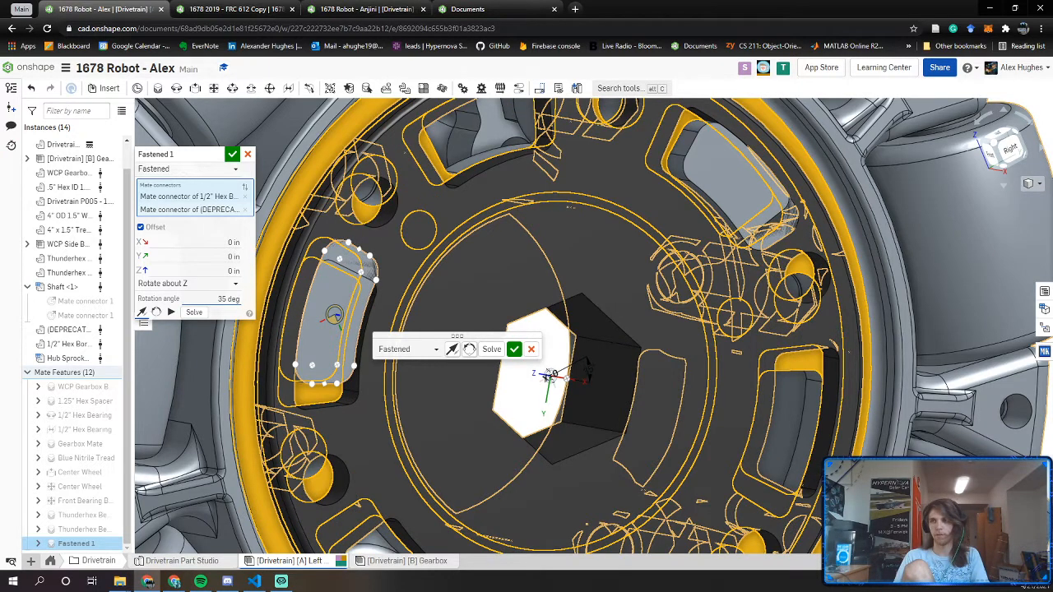
key(Return)
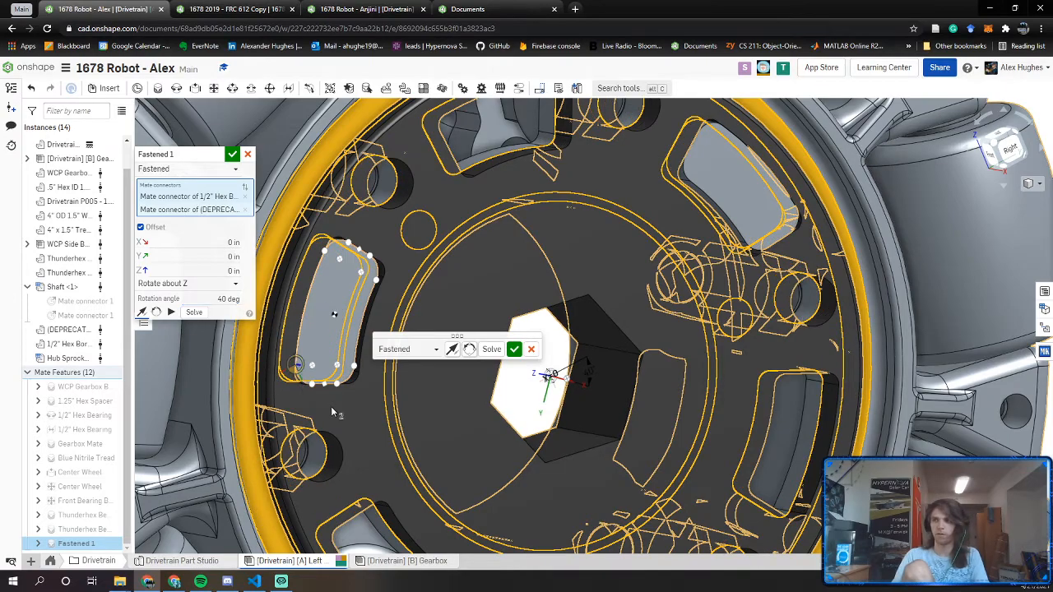
right_drag(364, 331, 331, 307)
scroll(777, 163, up, 5)
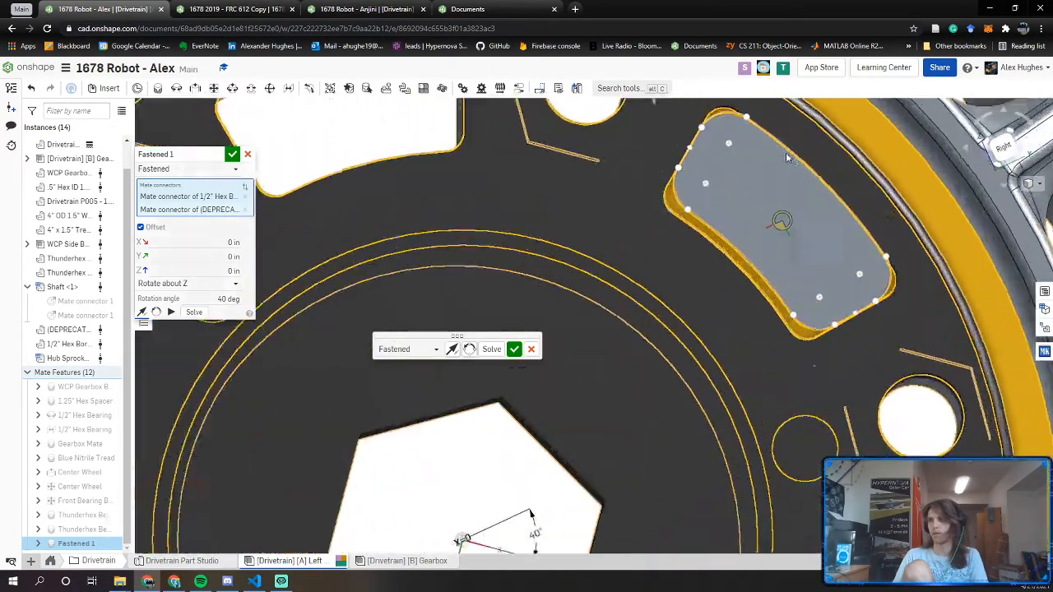
scroll(790, 160, down, 5)
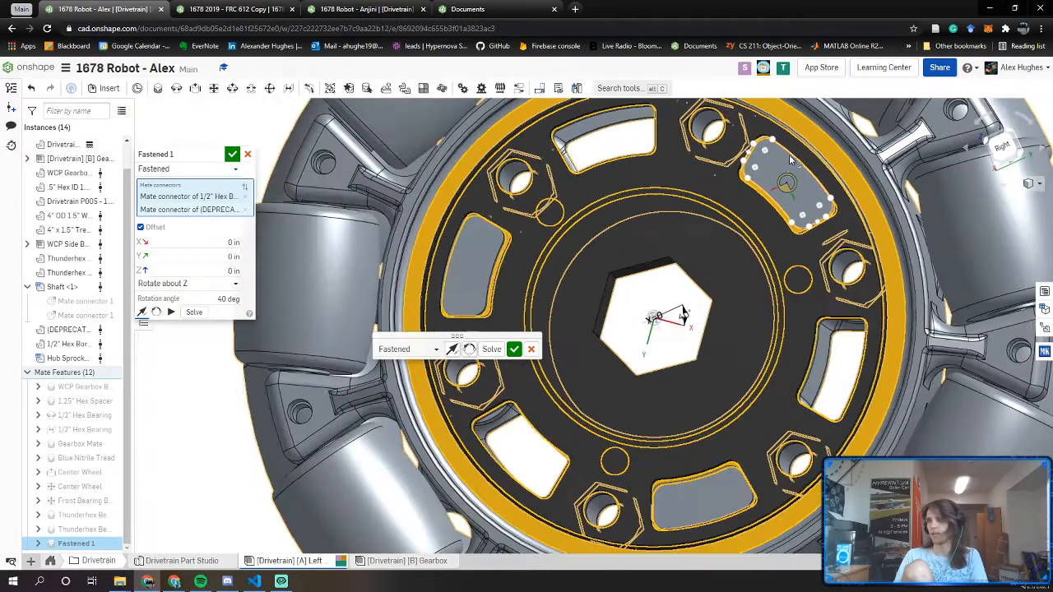
Rename the fastened mate after the 1/2" Hex VersaHub and accept it
click(210, 156)
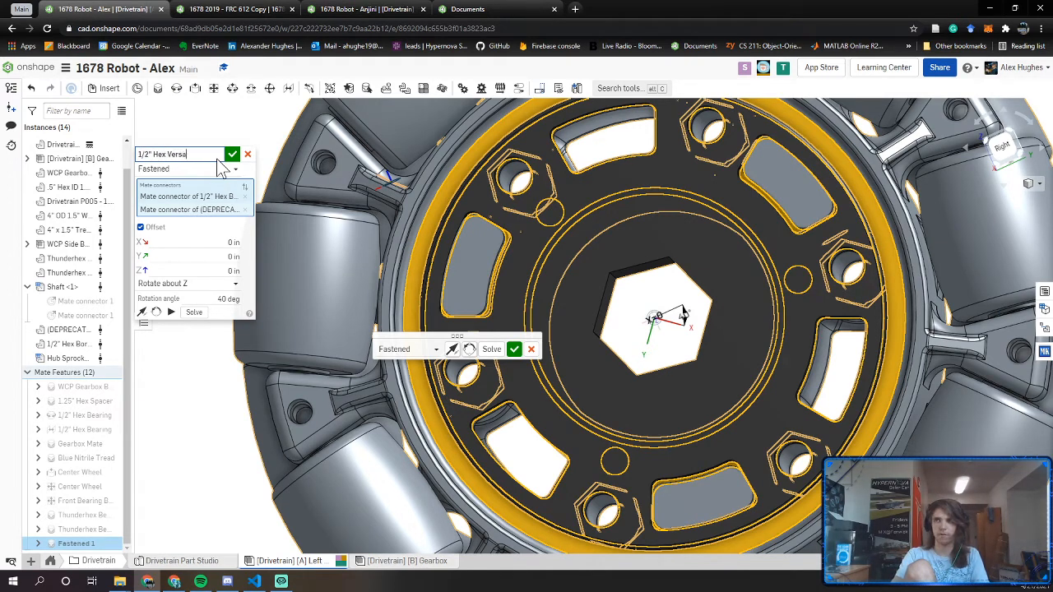
click(232, 155)
scroll(564, 255, down, 4)
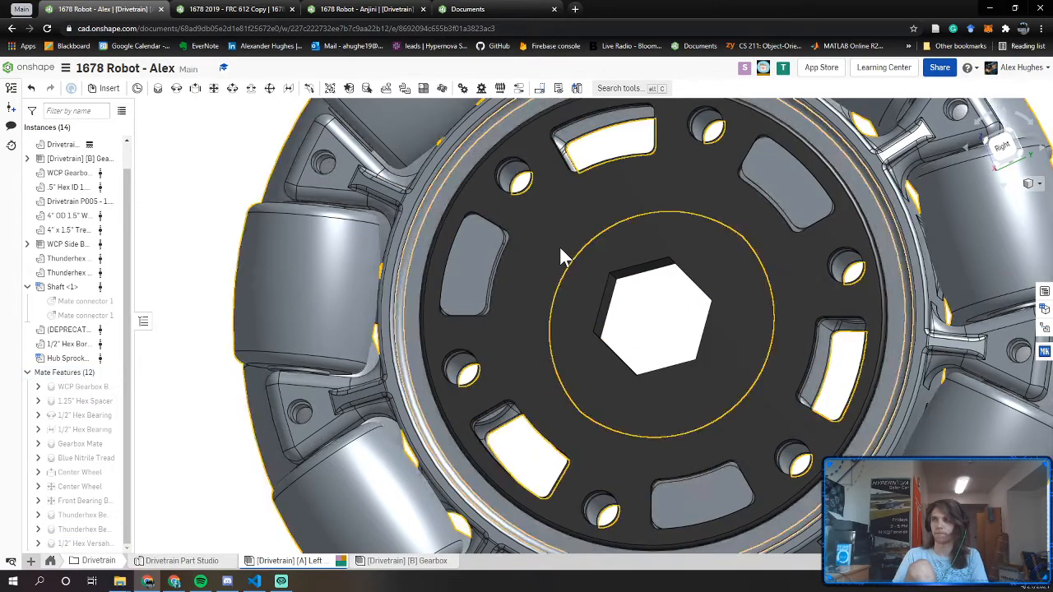
Switch to the 1678 2019 reference assembly and examine how the omni wheel is mounted beside the frame tube
right_drag(576, 271, 514, 344)
click(226, 9)
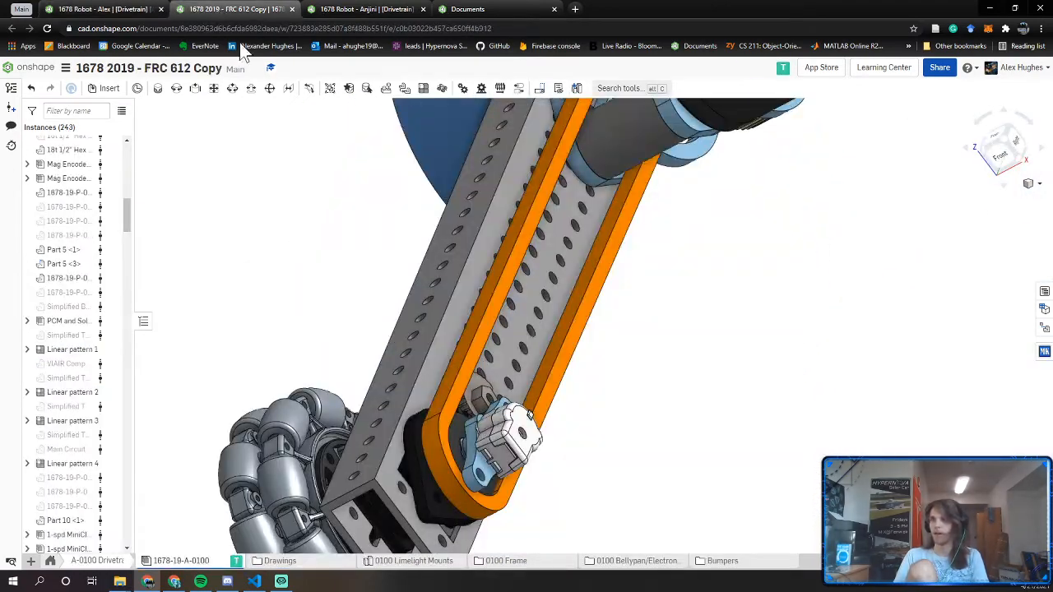
right_drag(417, 444, 656, 390)
scroll(314, 422, up, 10)
scroll(655, 387, down, 3)
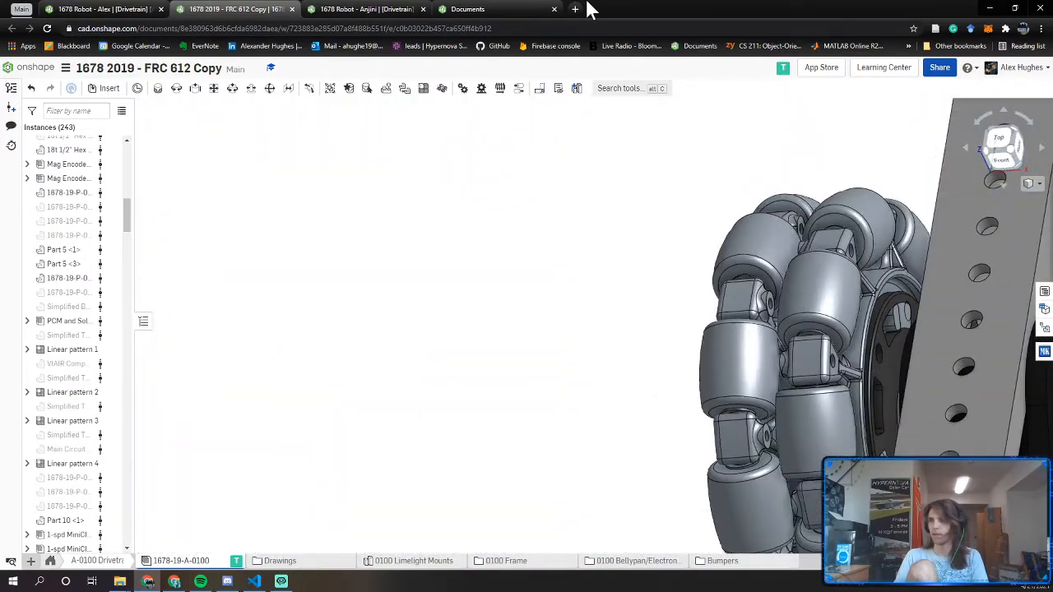
Identify the 1/2" hex hub in the left drivetrain assembly and search the web for "217-2592 vex hub"
click(78, 10)
click(500, 365)
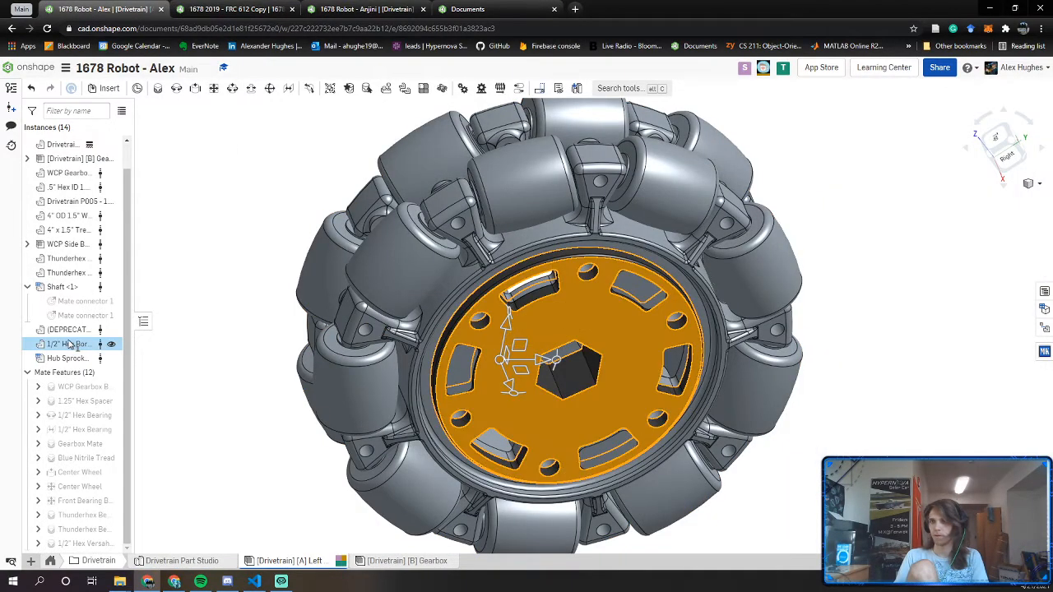
click(579, 9)
text(217-2592)
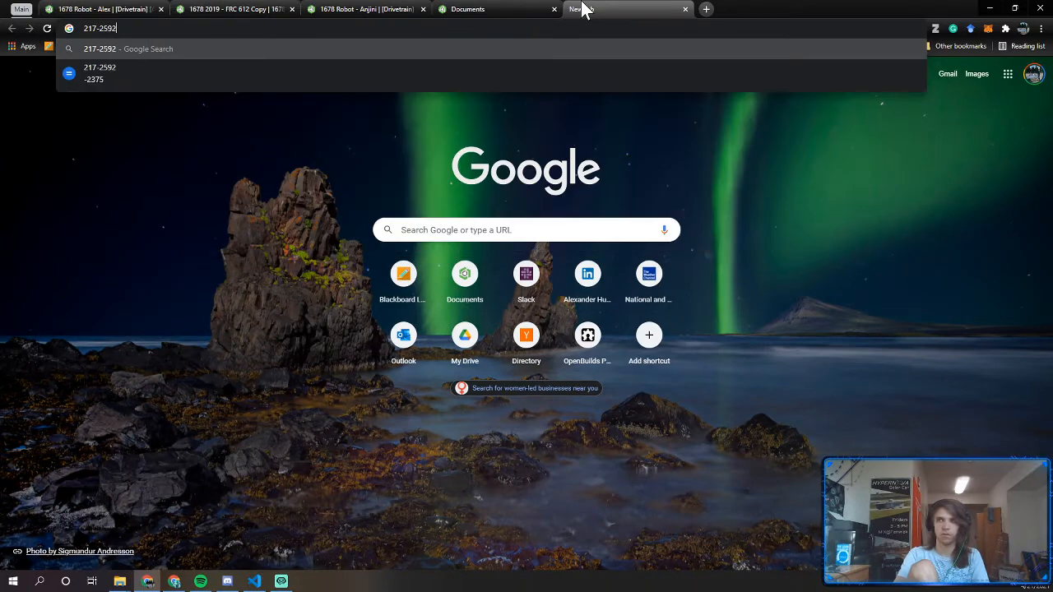
text( vex hub)
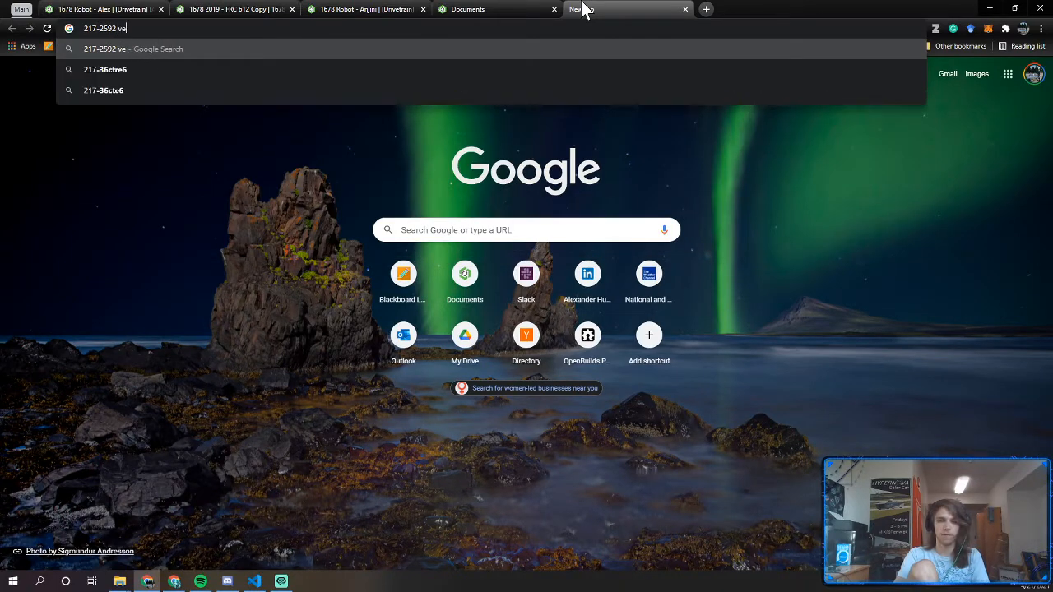
key(Return)
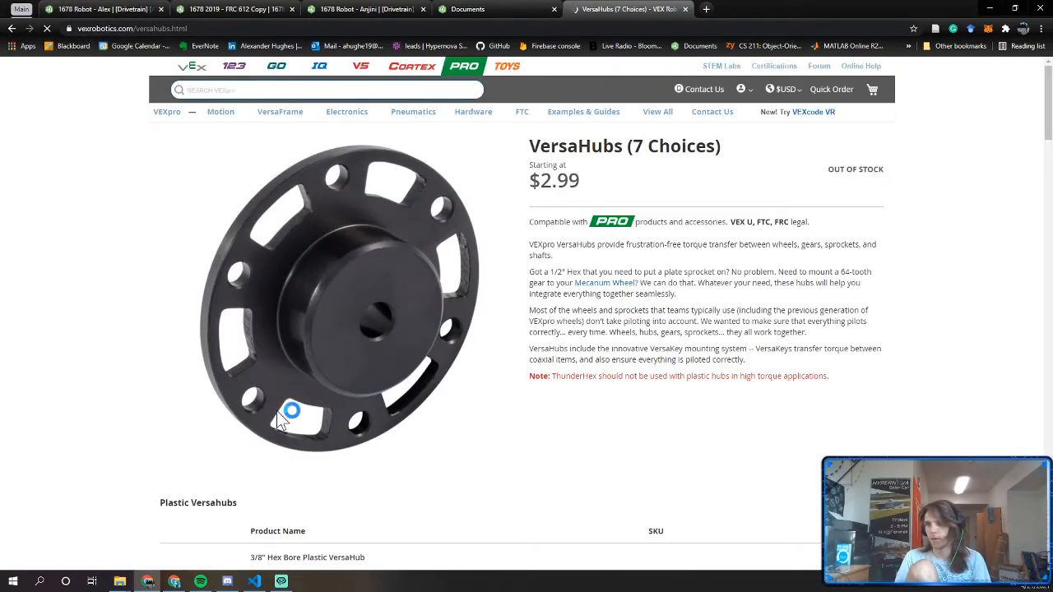
Look through the VEX VersaHubs product page and its Using VersaHubs section for how the hubs are mounted
scroll(520, 286, down, 2)
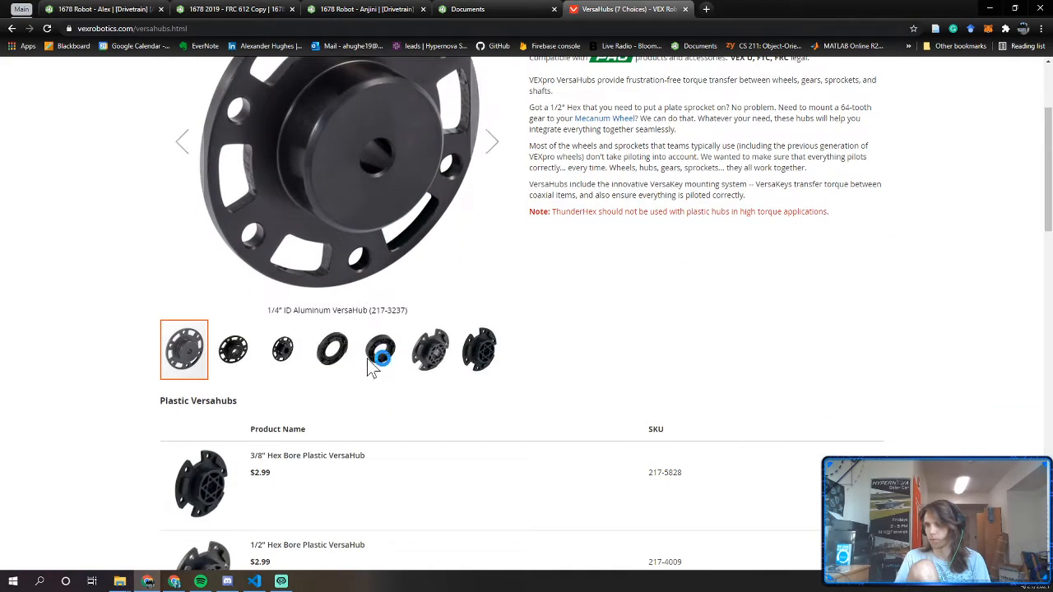
scroll(370, 368, down, 10)
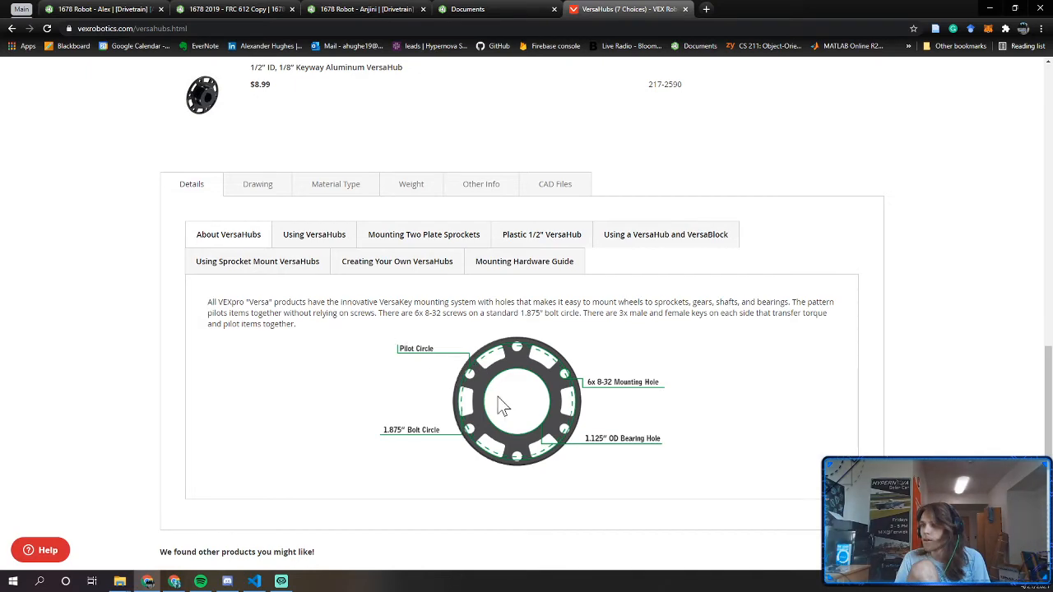
click(312, 236)
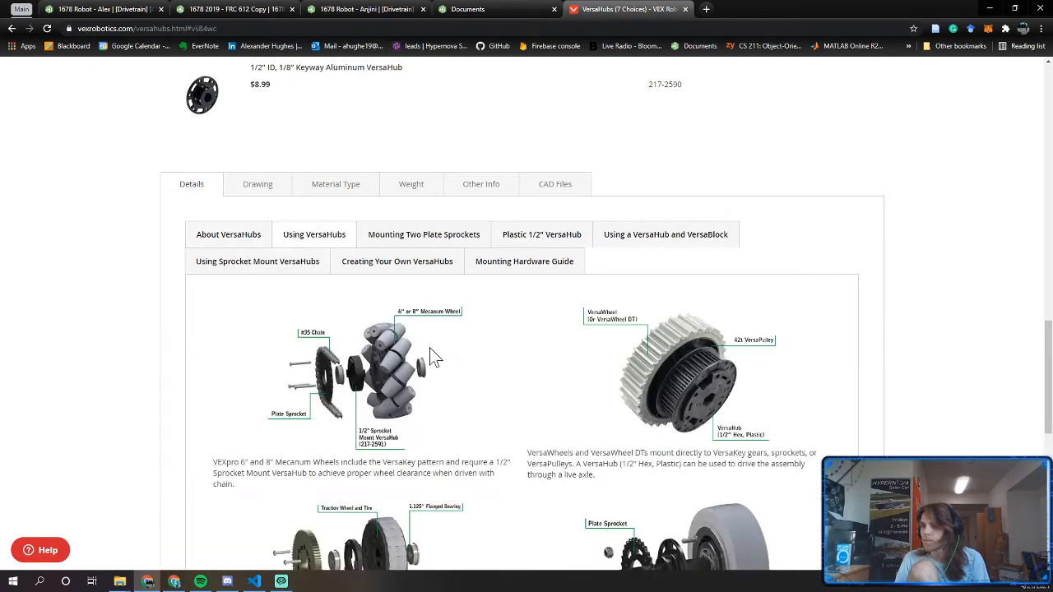
scroll(435, 356, down, 1)
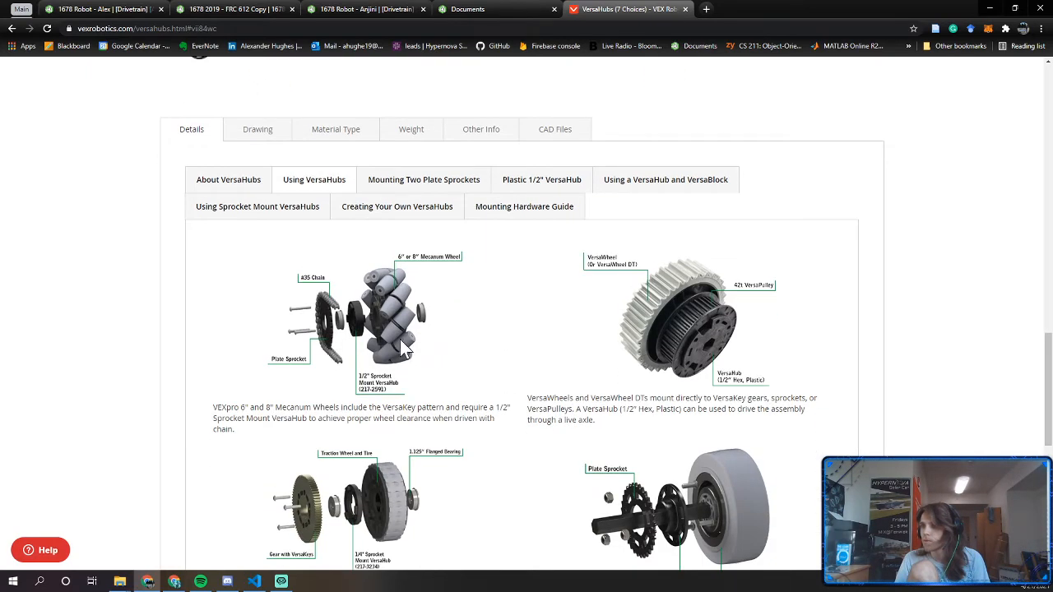
scroll(403, 350, down, 2)
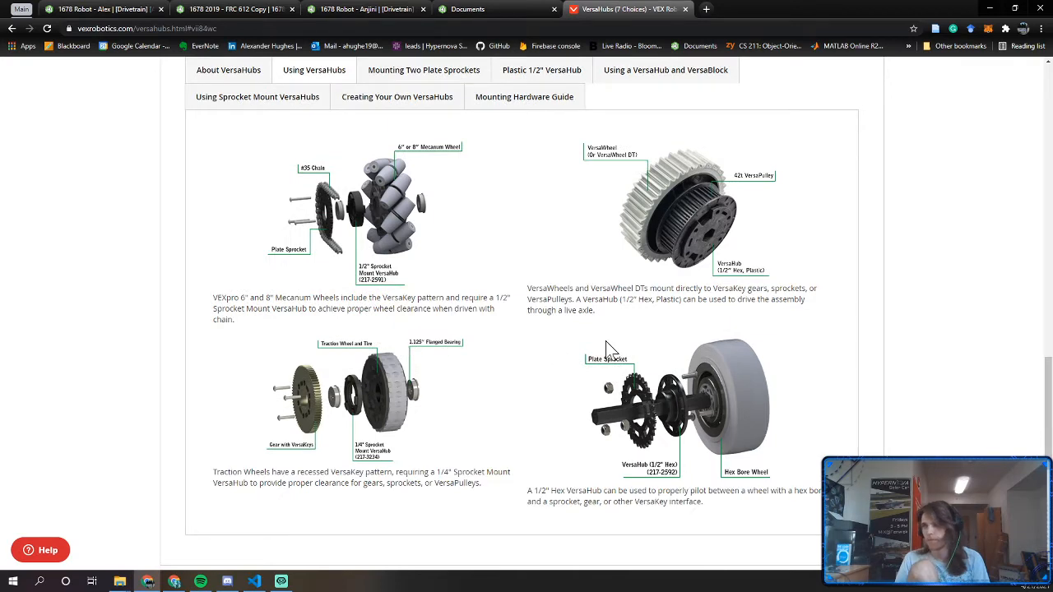
scroll(508, 313, up, 4)
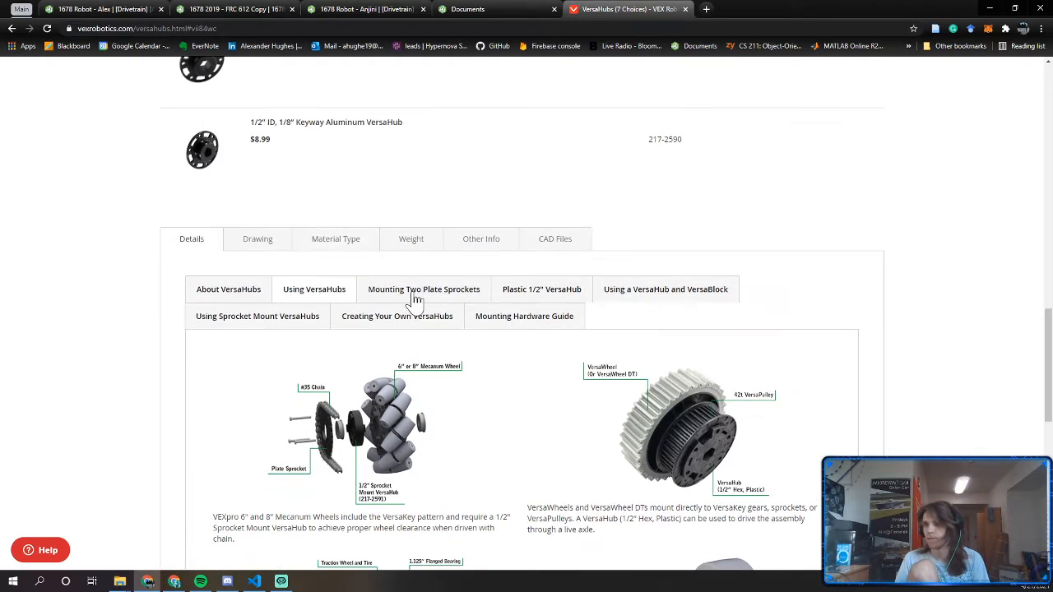
Return to the left drivetrain assembly and inspect one of the hex hub's bolt holes
click(122, 8)
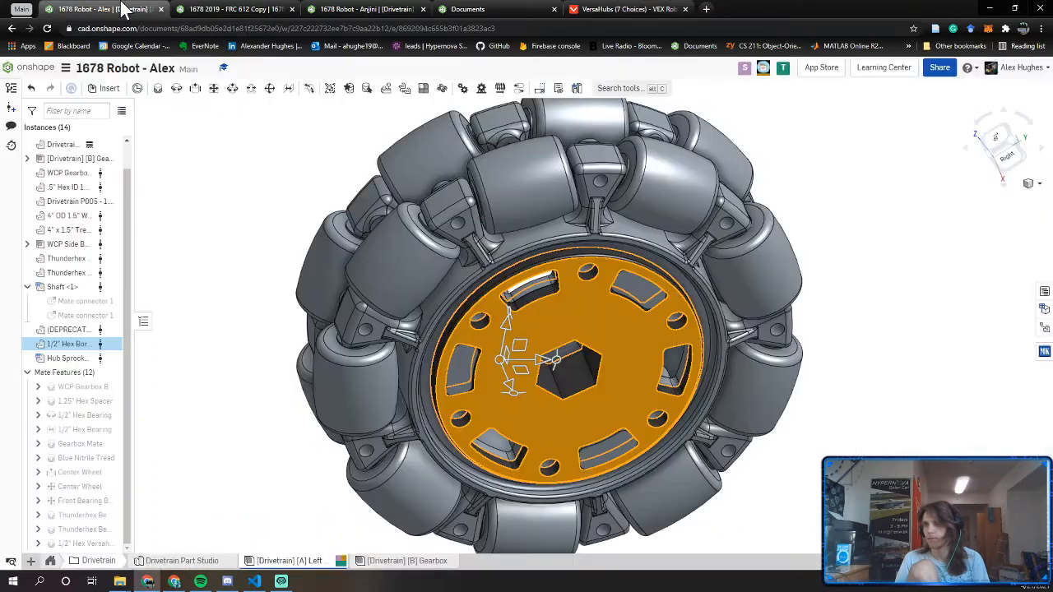
click(851, 191)
scroll(649, 276, up, 5)
click(482, 280)
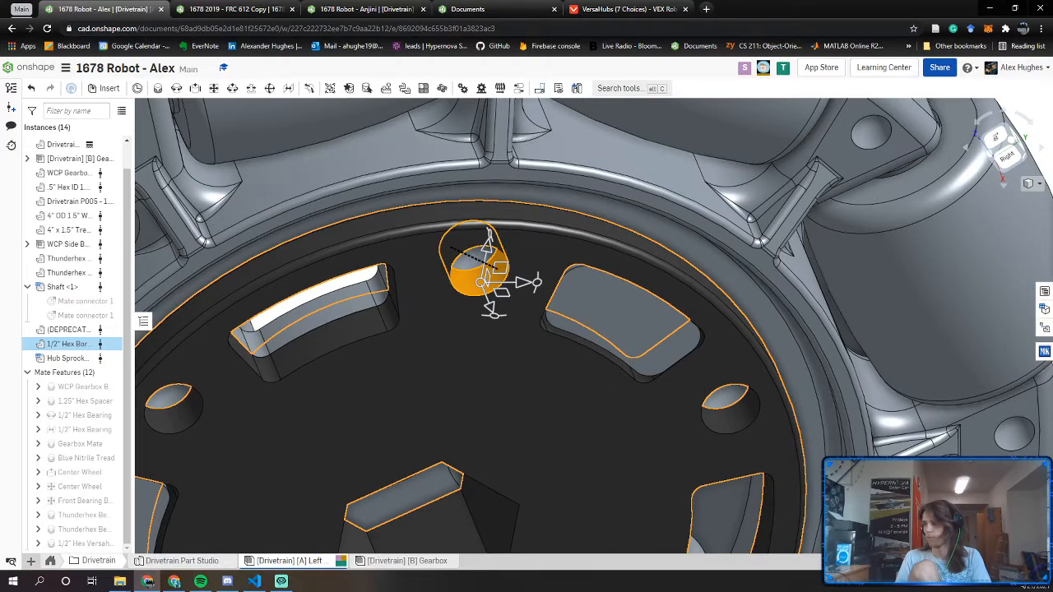
scroll(618, 370, down, 5)
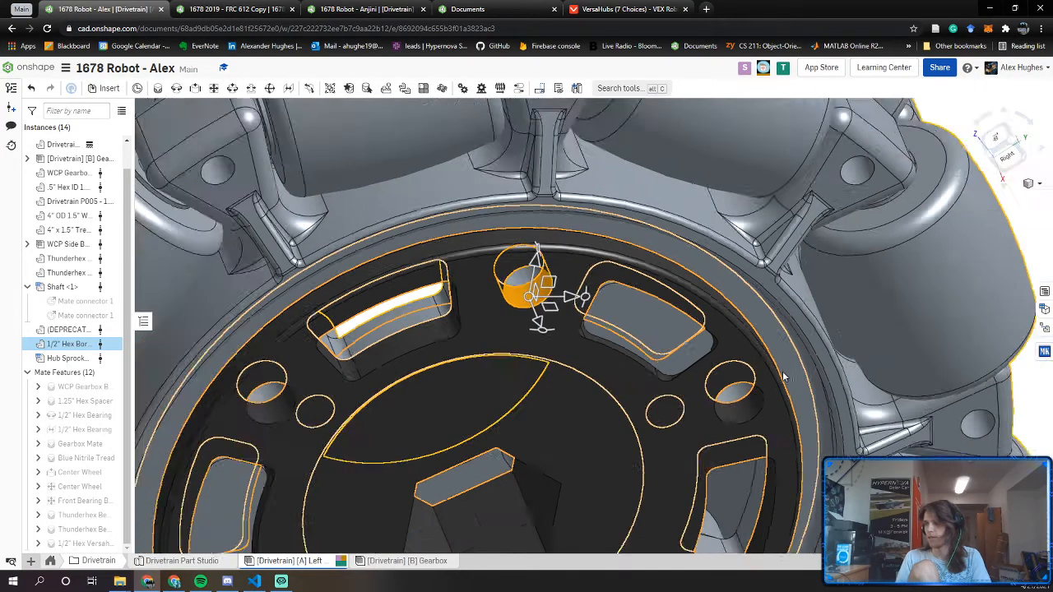
click(789, 160)
Open the drawing of the 1/2" Hex Bore Aluminum VersaHub (217-2592) on the VEX page and check its mounting hole size
click(625, 9)
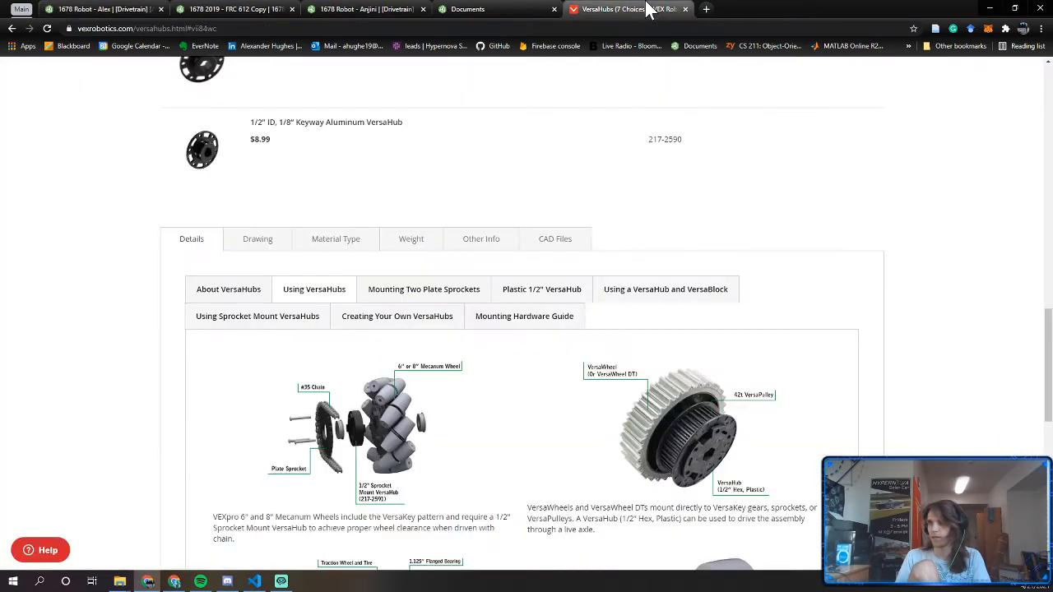
click(277, 245)
scroll(523, 308, down, 3)
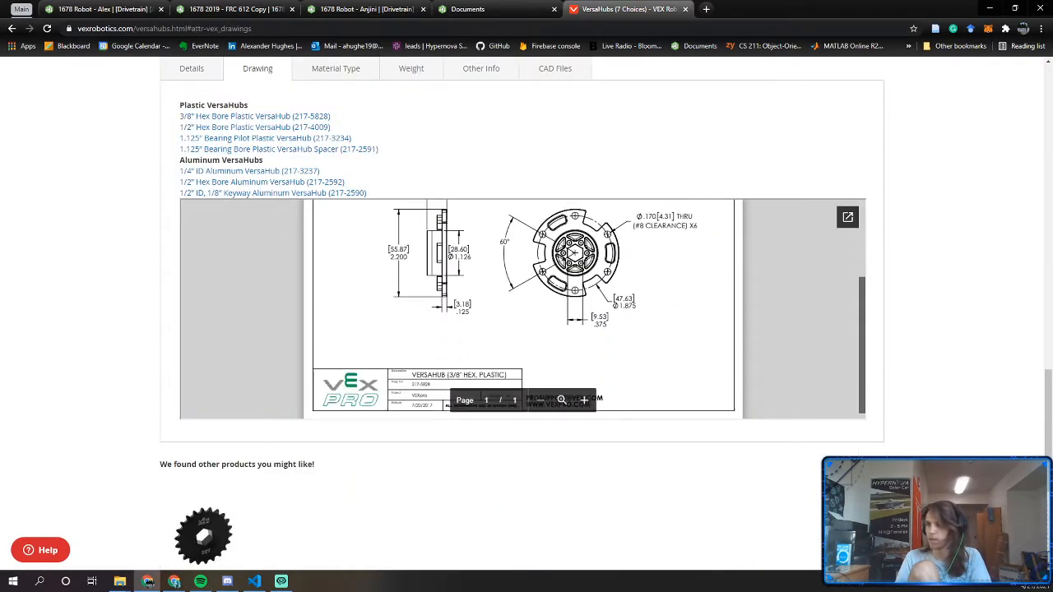
scroll(277, 216, up, 3)
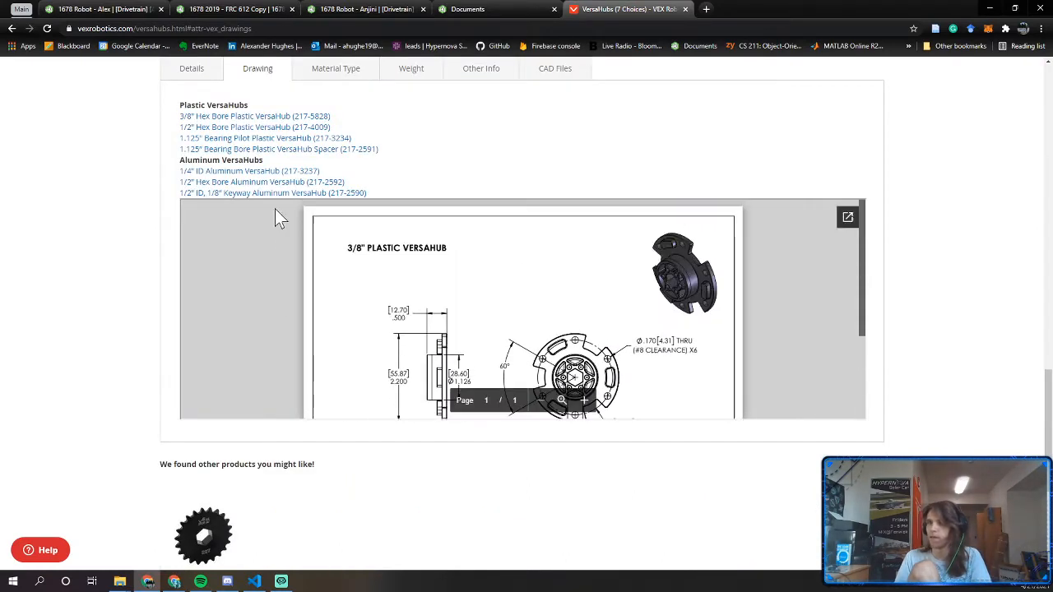
click(237, 185)
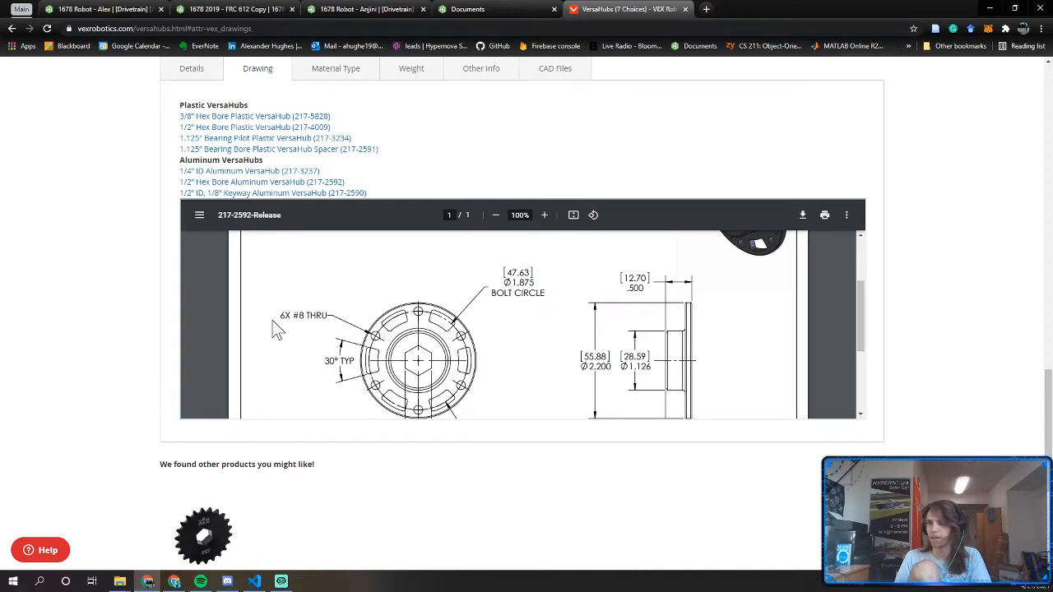
Return to the left drivetrain assembly and open the standard content library for inserting hardware
click(141, 9)
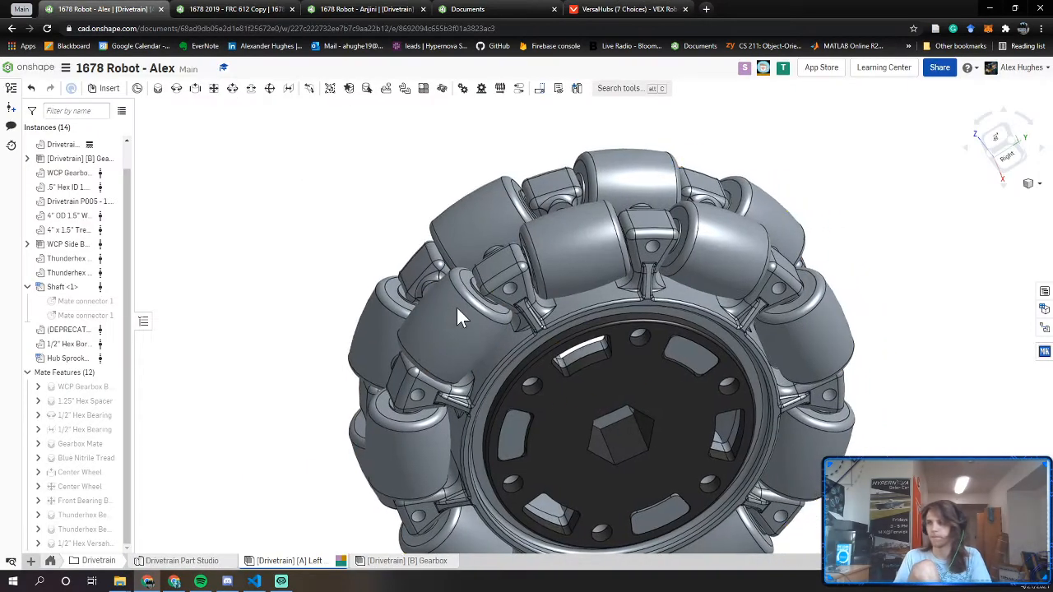
right_drag(457, 307, 474, 294)
right_drag(627, 427, 604, 371)
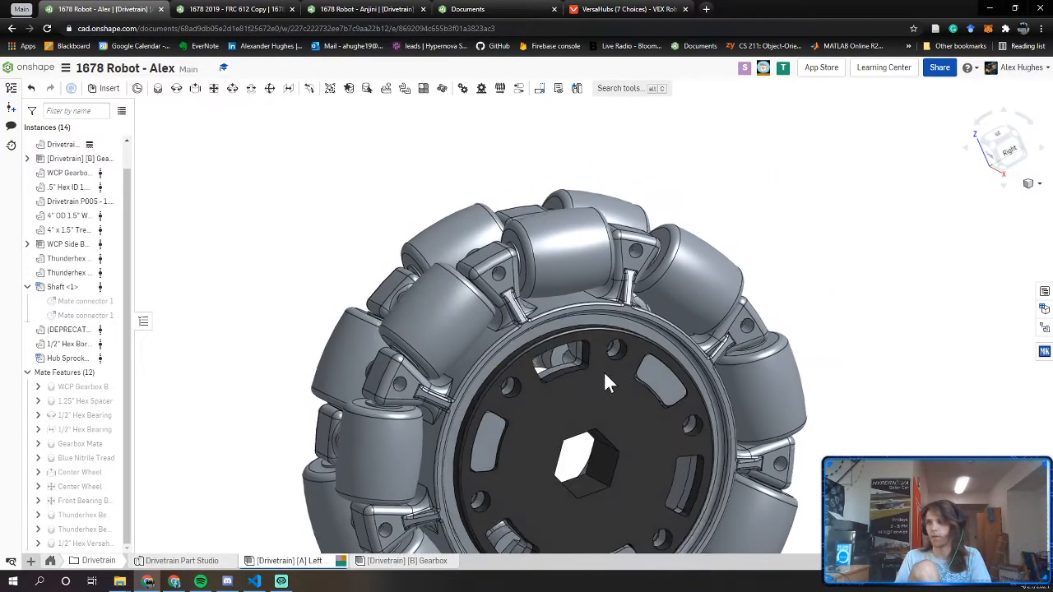
right_drag(509, 370, 527, 368)
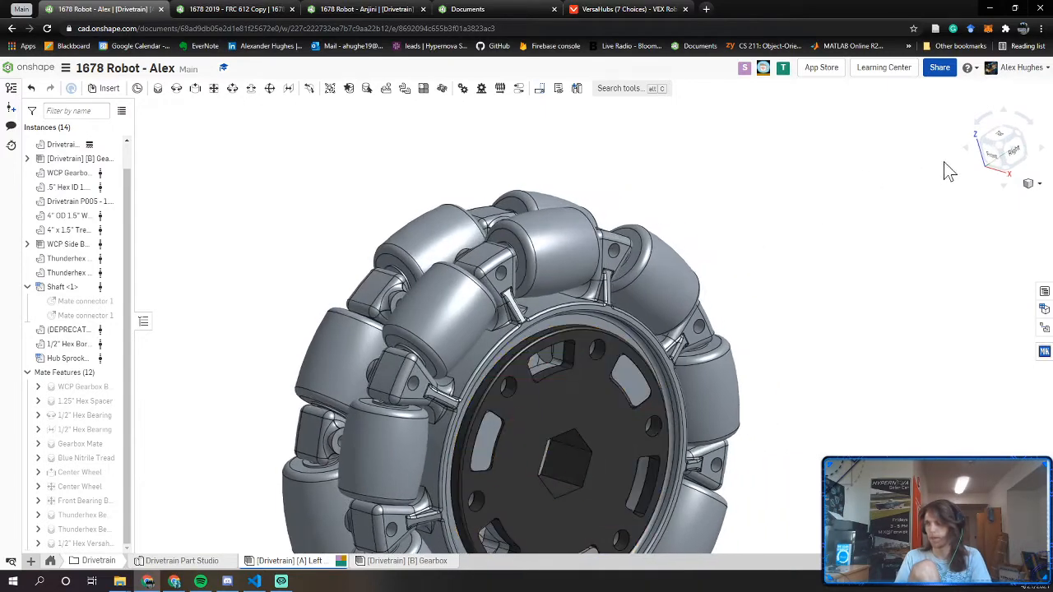
right_drag(548, 461, 533, 316)
click(107, 88)
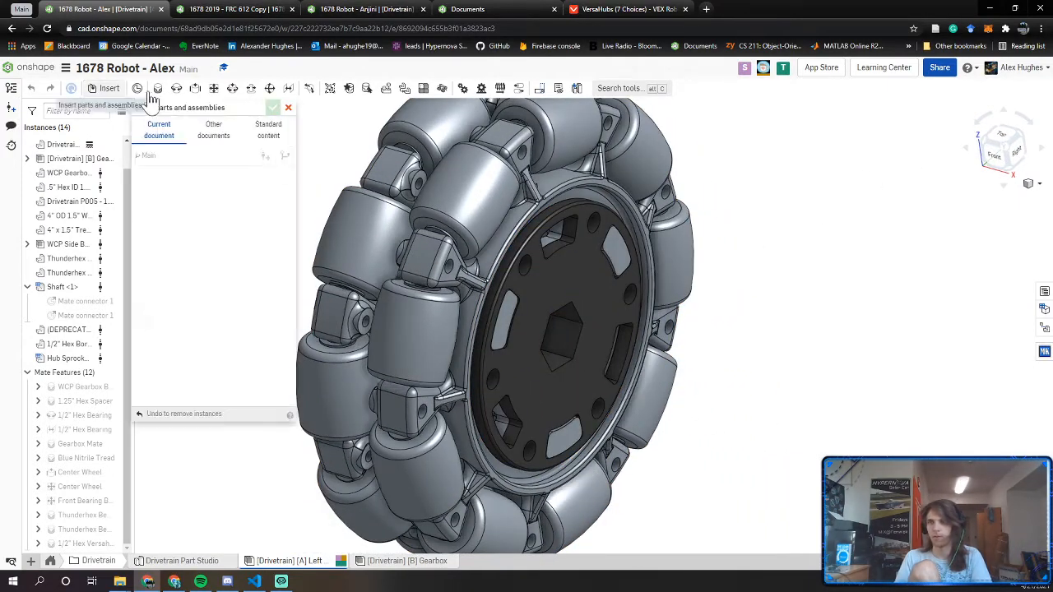
click(268, 129)
Check the hex hub's bolt holes and try to switch the standard hardware library to ANSI inch
scroll(527, 279, up, 10)
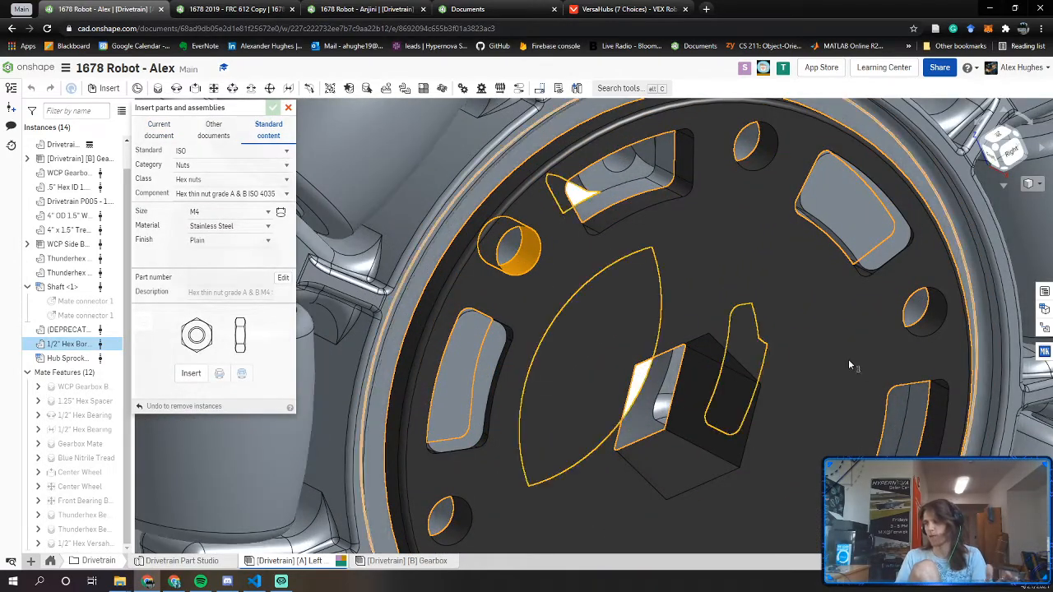
scroll(691, 376, down, 5)
scroll(692, 376, down, 1)
right_drag(692, 376, 633, 385)
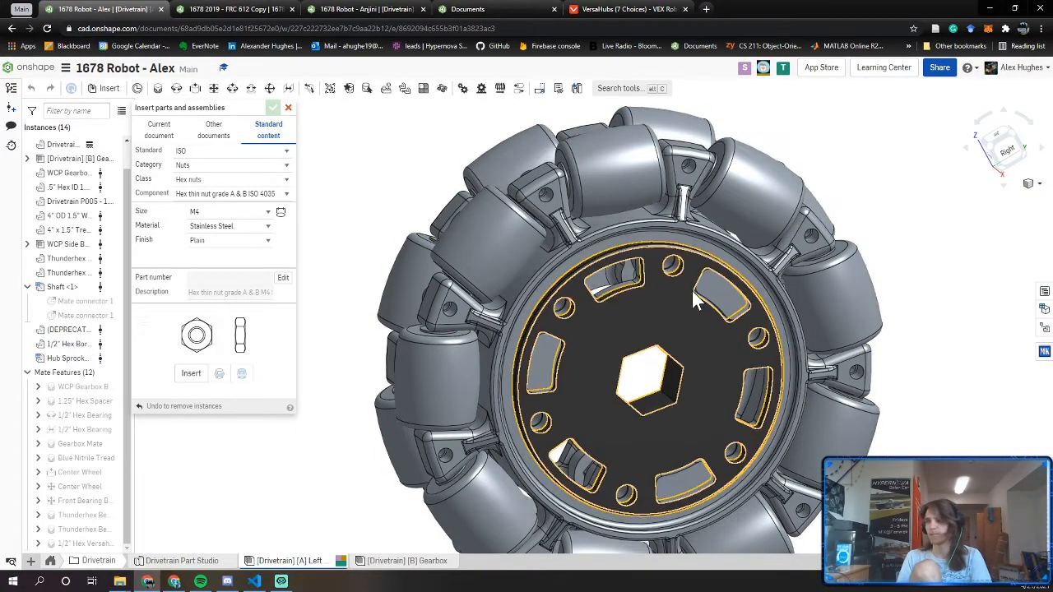
scroll(678, 286, up, 2)
scroll(678, 279, up, 1)
right_drag(678, 279, 714, 294)
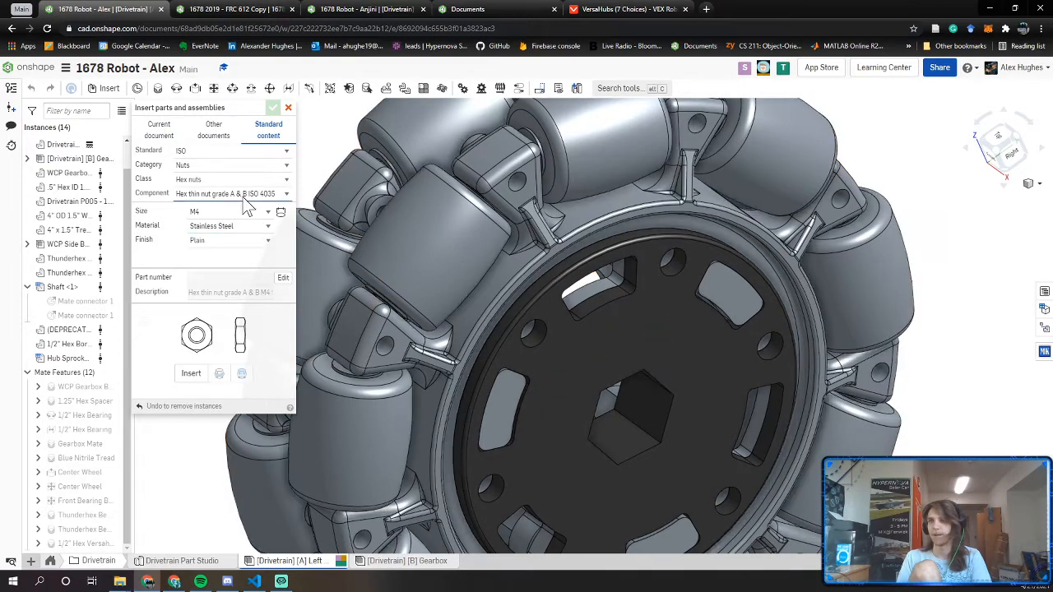
click(192, 153)
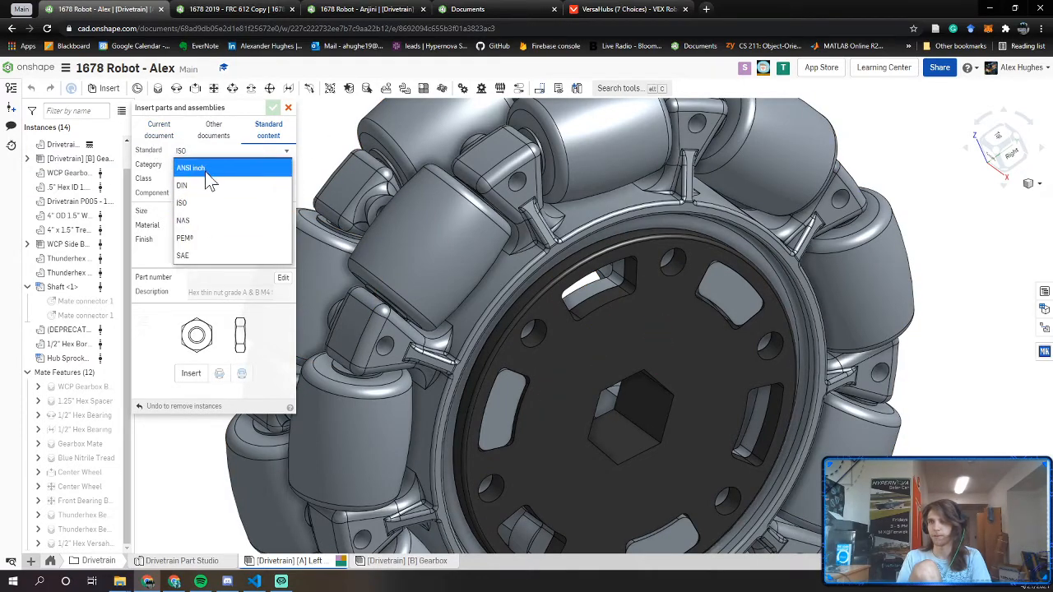
click(202, 167)
Examine the bolt holes on both sides of the omni wheel to see how the hubs line up
scroll(463, 275, down, 5)
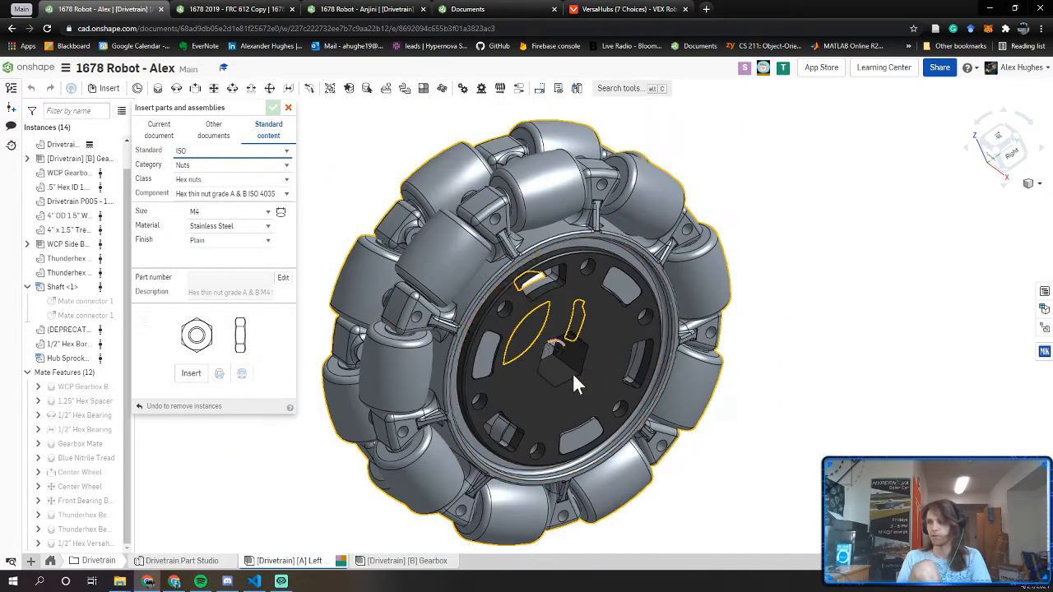
scroll(528, 334, up, 5)
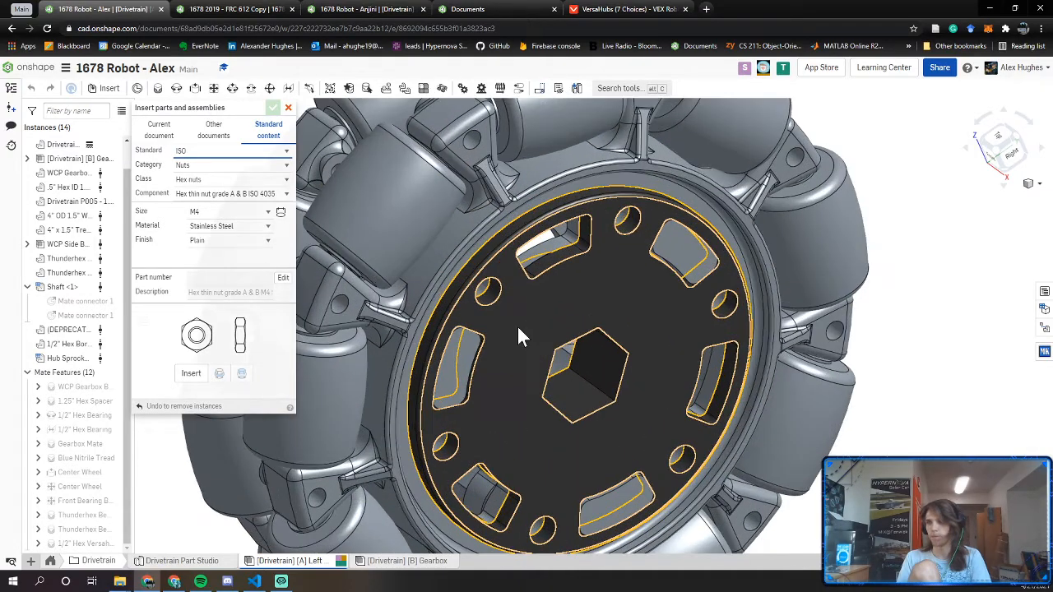
click(501, 312)
scroll(502, 315, down, 2)
right_drag(502, 315, 420, 259)
click(413, 255)
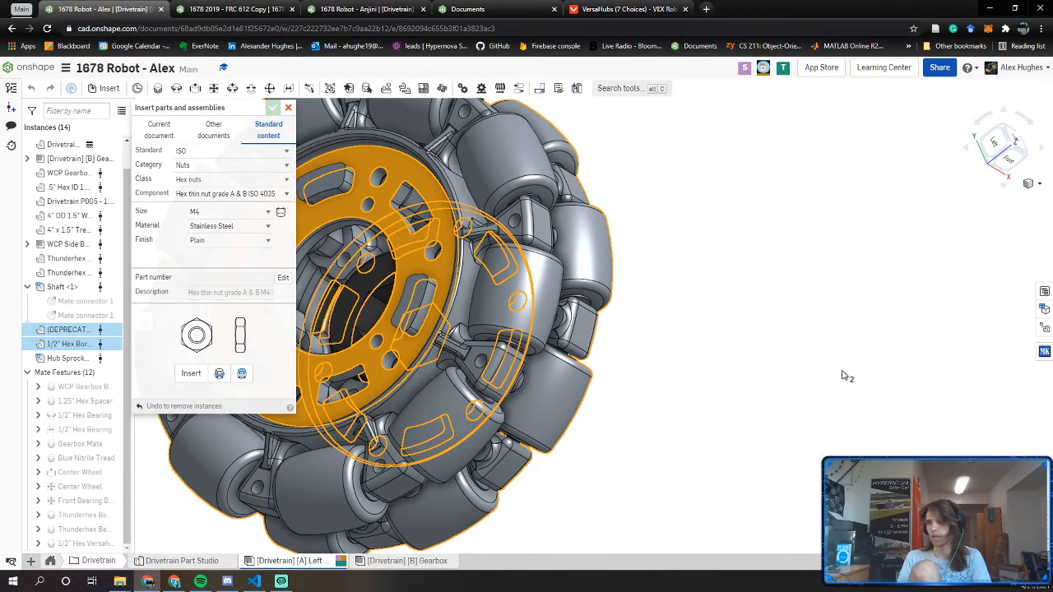
click(817, 363)
right_drag(813, 360, 617, 303)
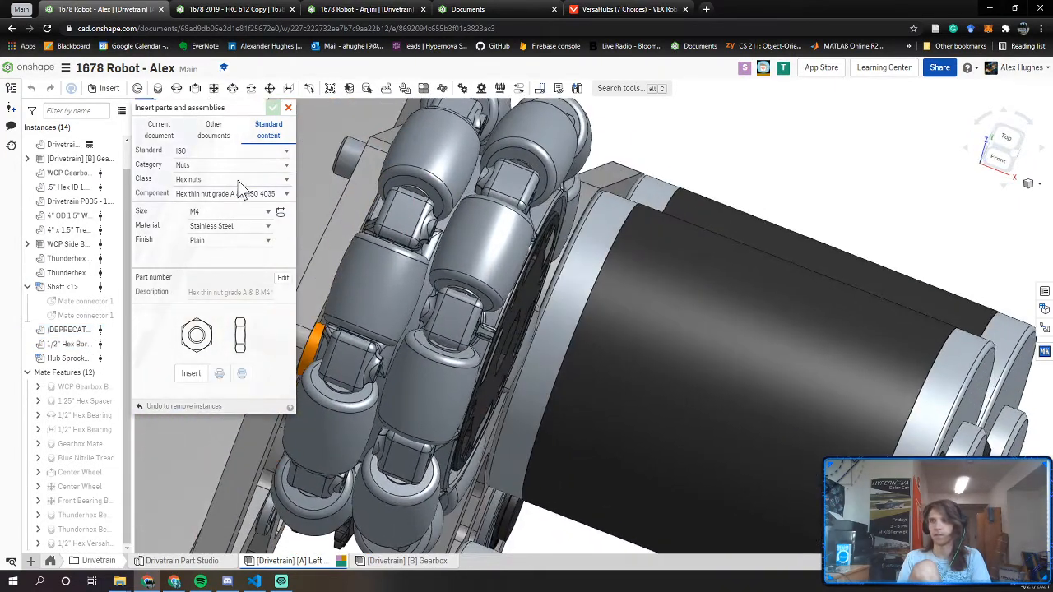
Set the standard hardware to ANSI inch bolts and screws, size #8-32, with a Hex drive
click(226, 151)
click(197, 168)
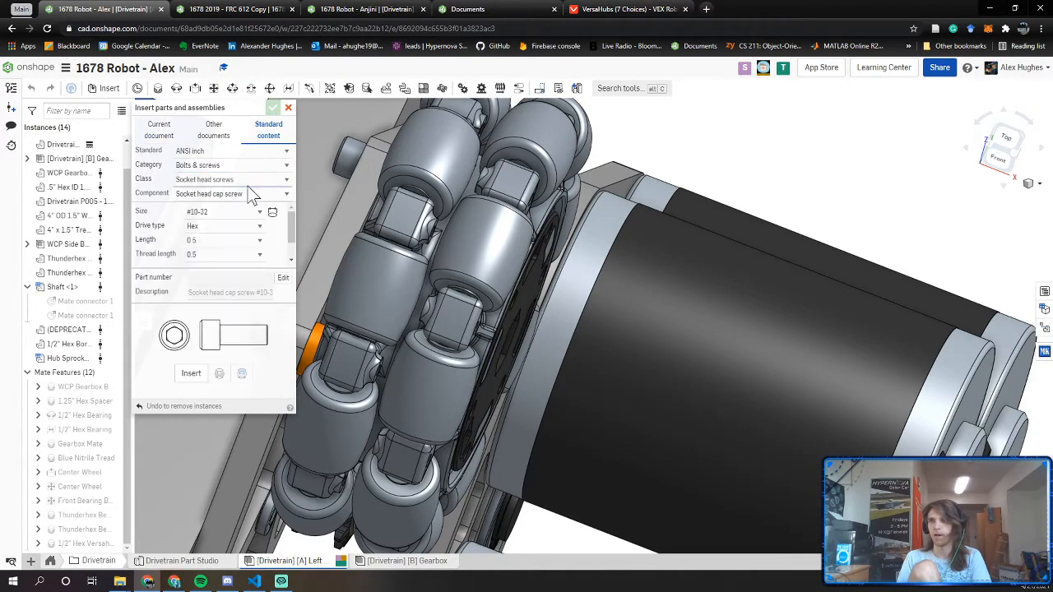
click(221, 211)
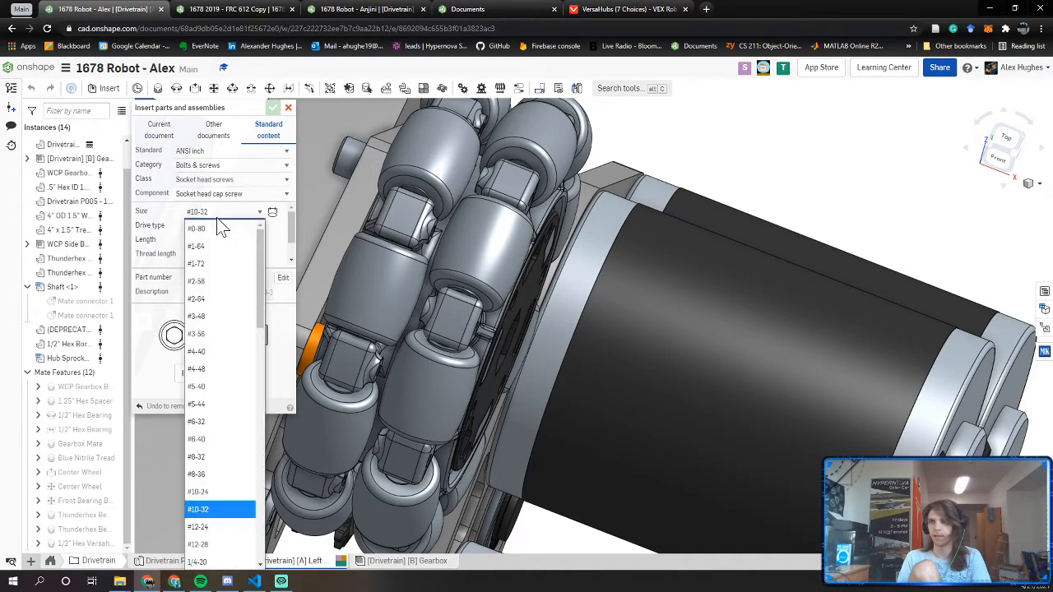
click(206, 458)
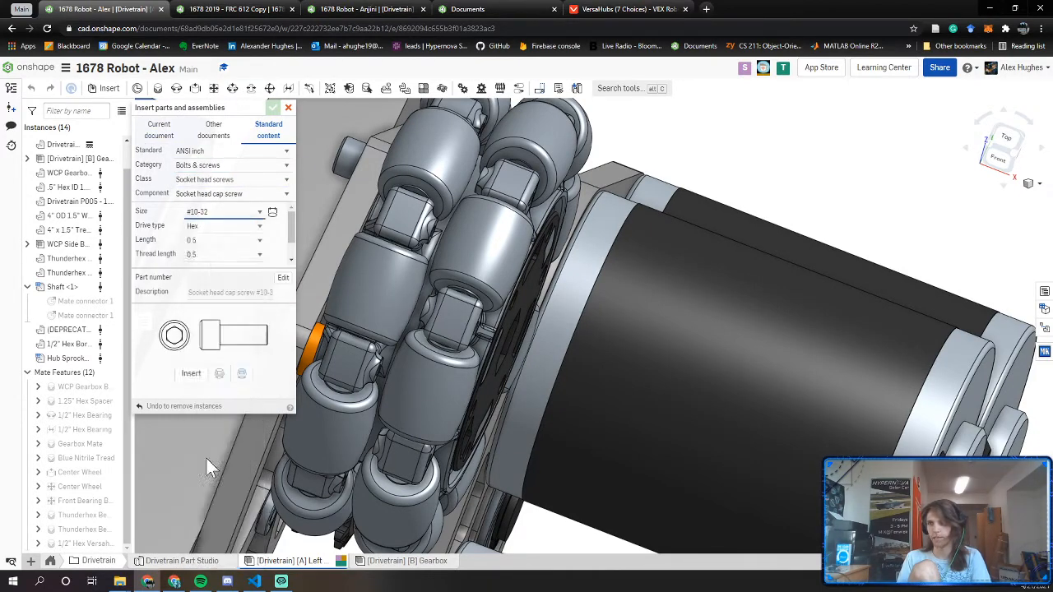
click(216, 227)
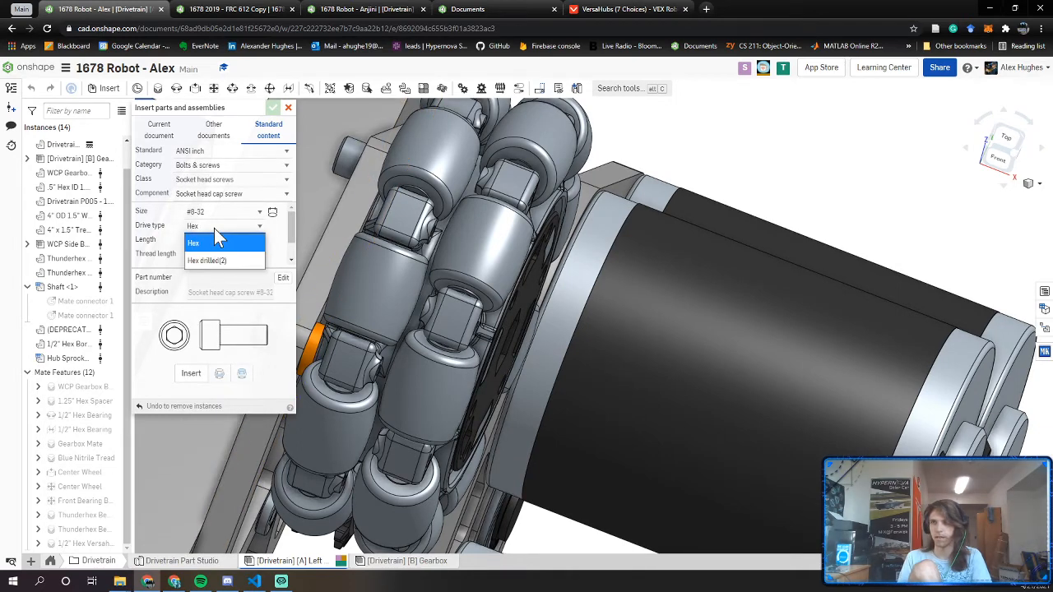
click(216, 240)
Compare the countersunk bolt, round head bolt and machine screw classes, including the hex head machine screw, and return to socket head screws
click(205, 186)
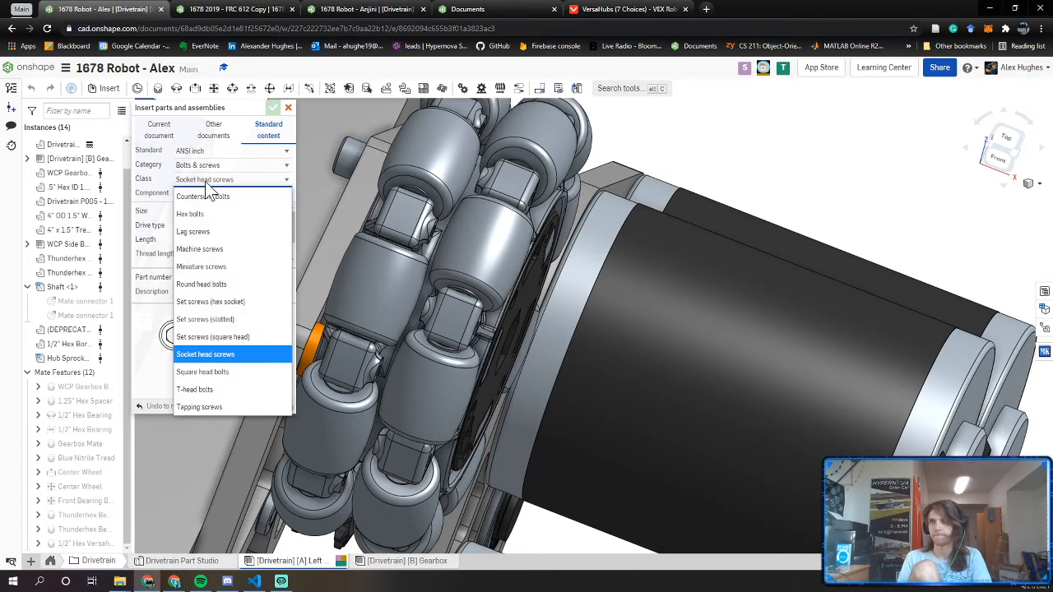
click(207, 195)
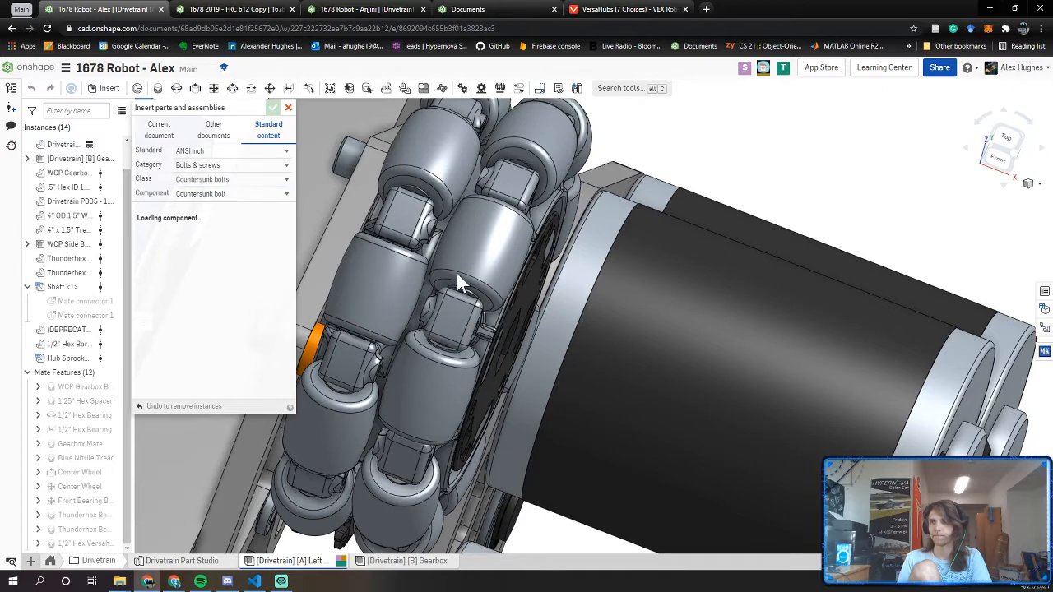
right_drag(456, 271, 461, 270)
click(234, 182)
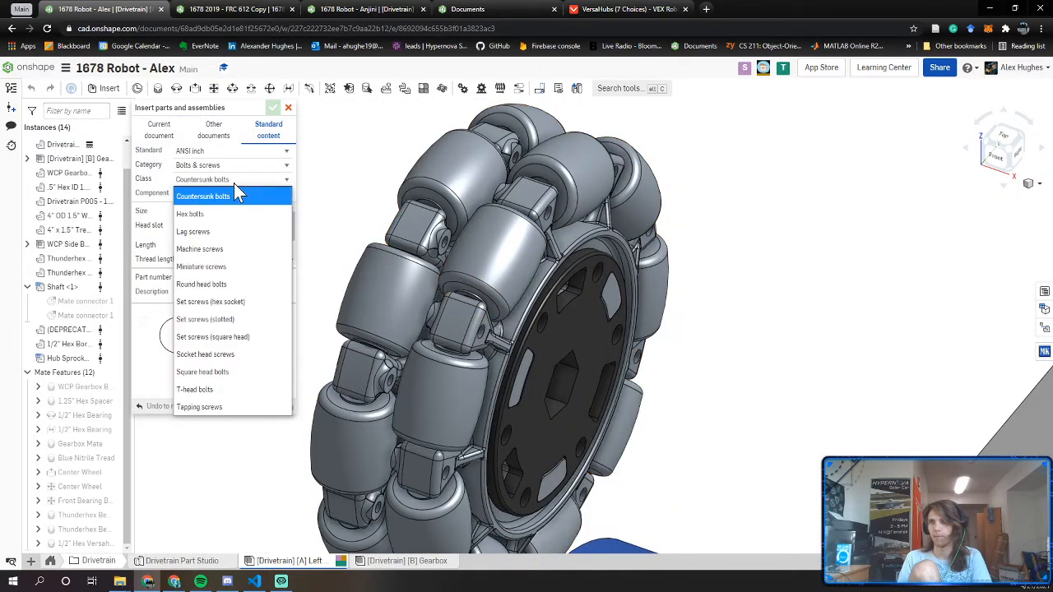
click(235, 284)
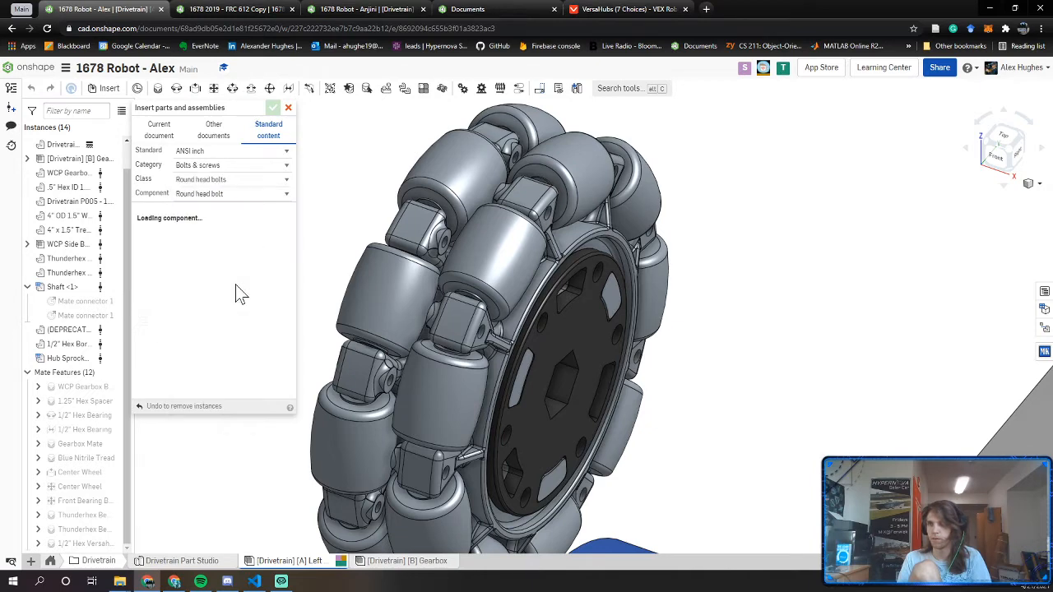
click(234, 180)
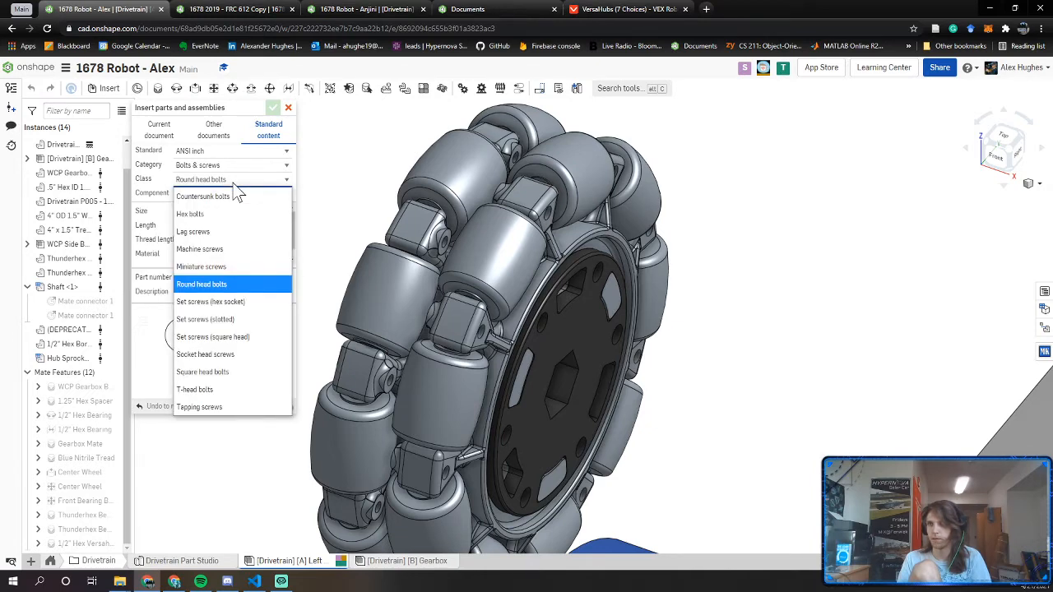
click(228, 255)
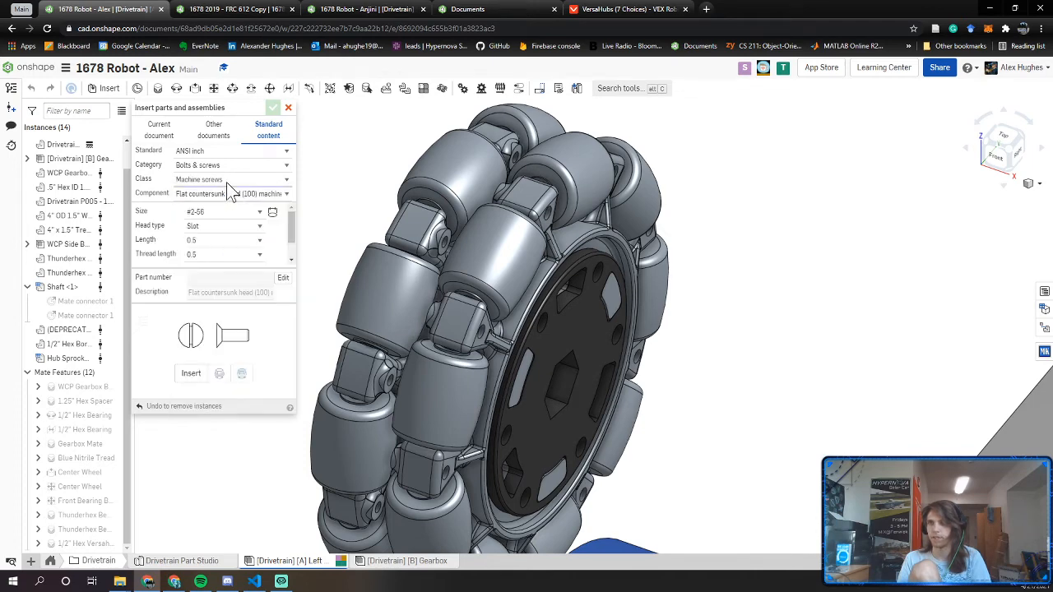
click(238, 194)
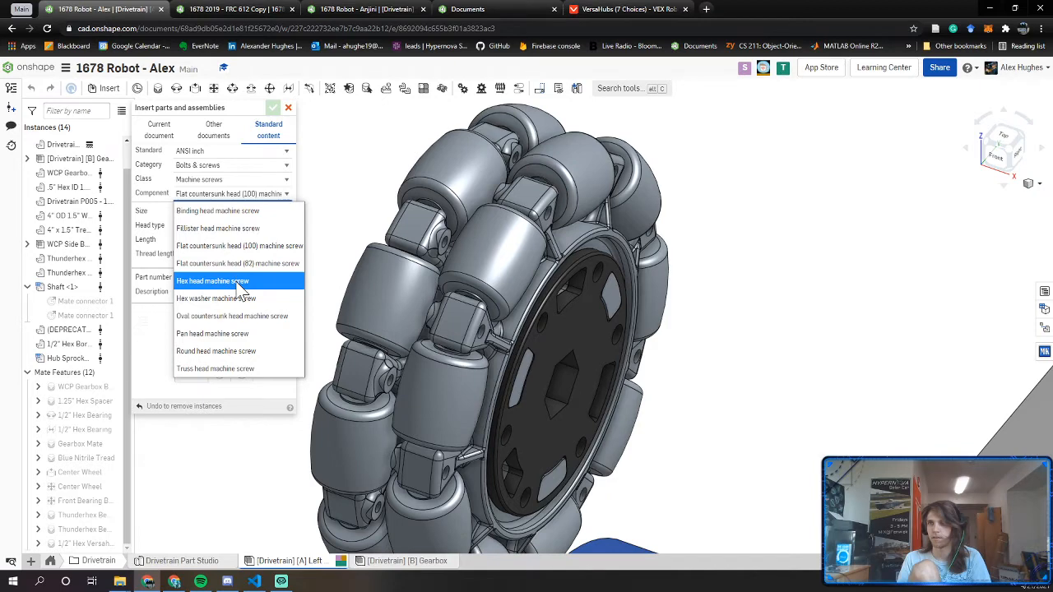
click(241, 283)
click(234, 200)
click(230, 180)
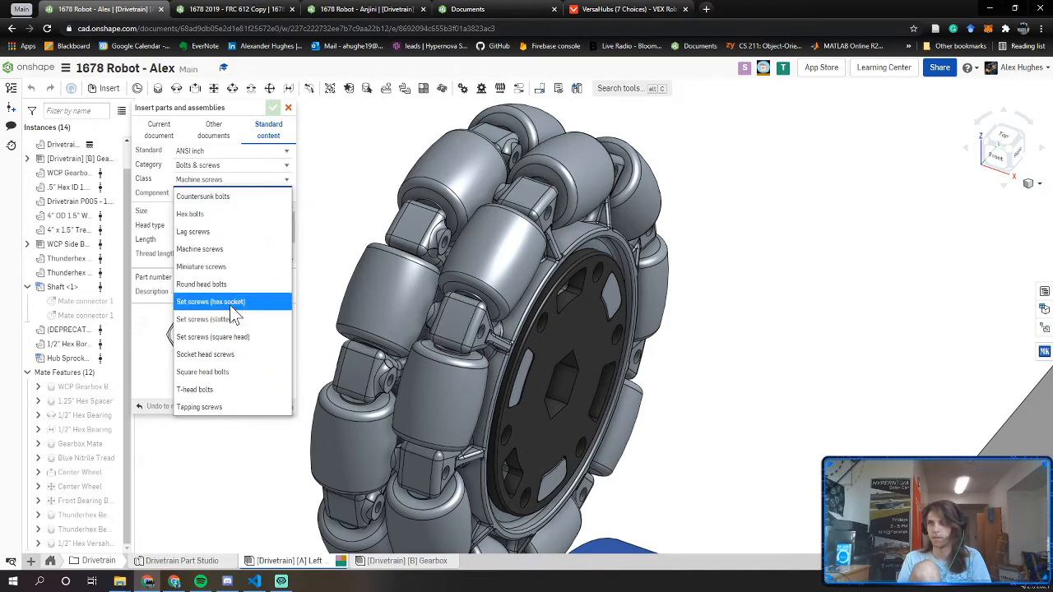
click(230, 356)
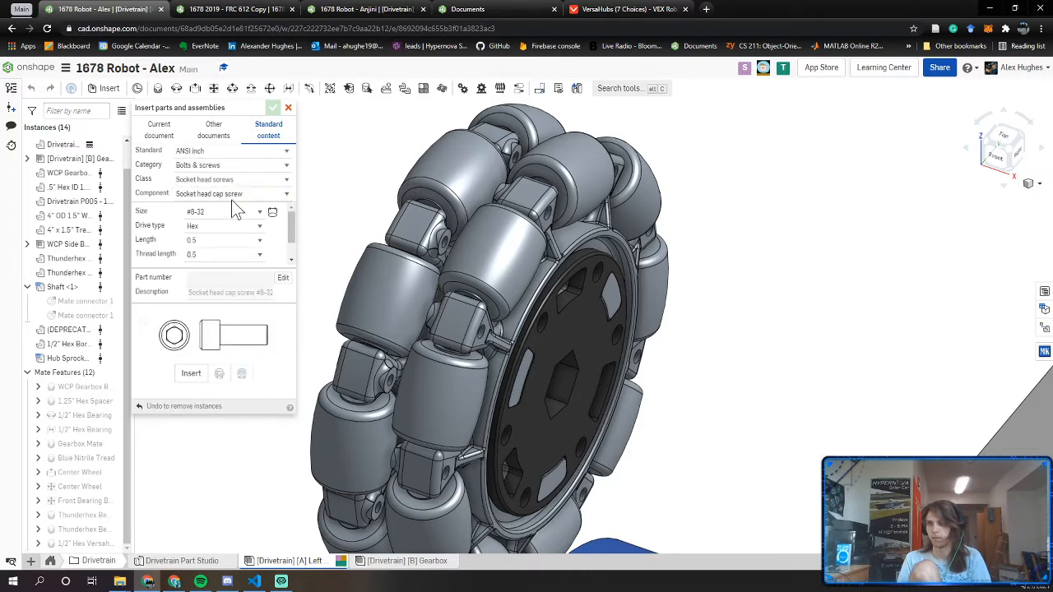
Choose the #8-32 socket button head cap screw and set its length to 1.25
click(234, 197)
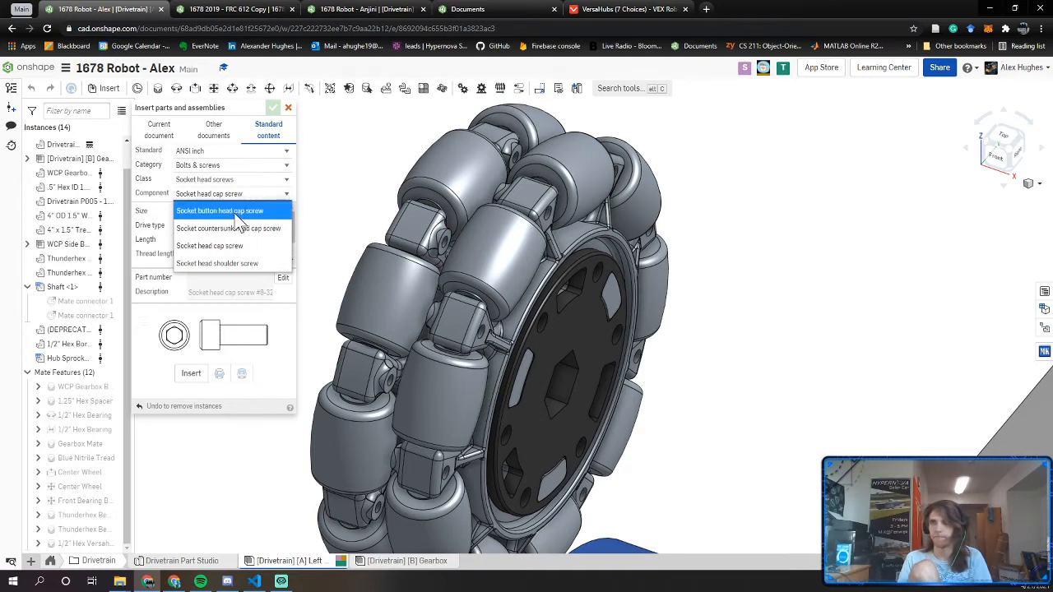
click(236, 214)
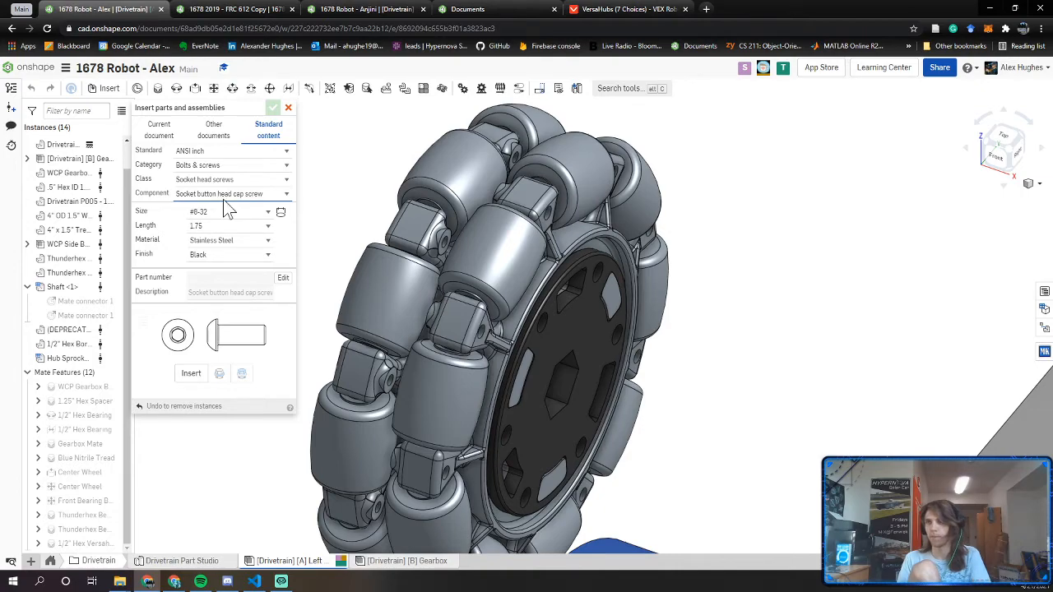
right_drag(387, 272, 405, 350)
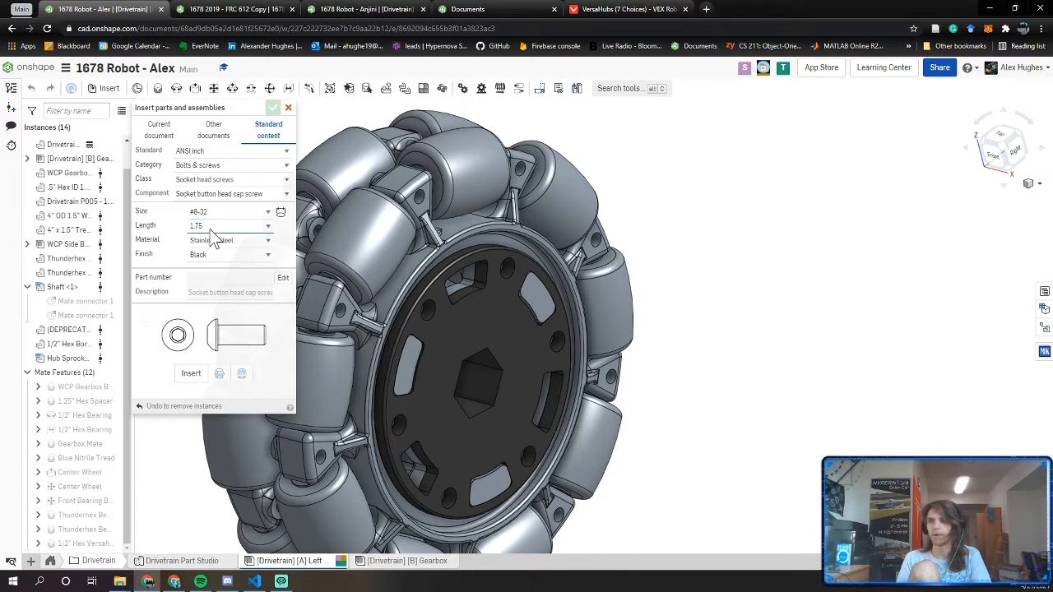
click(210, 229)
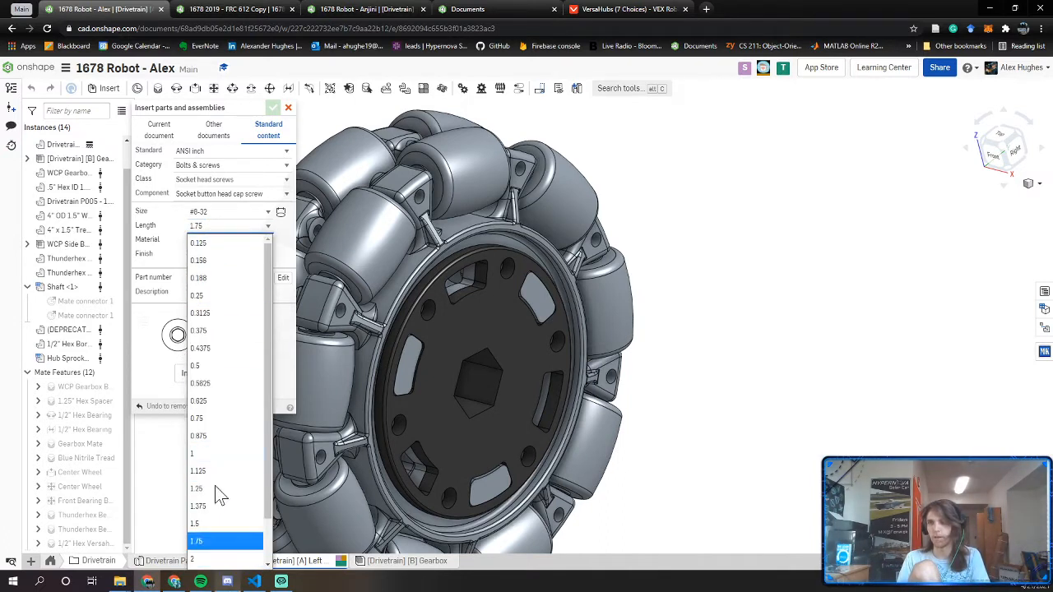
click(202, 488)
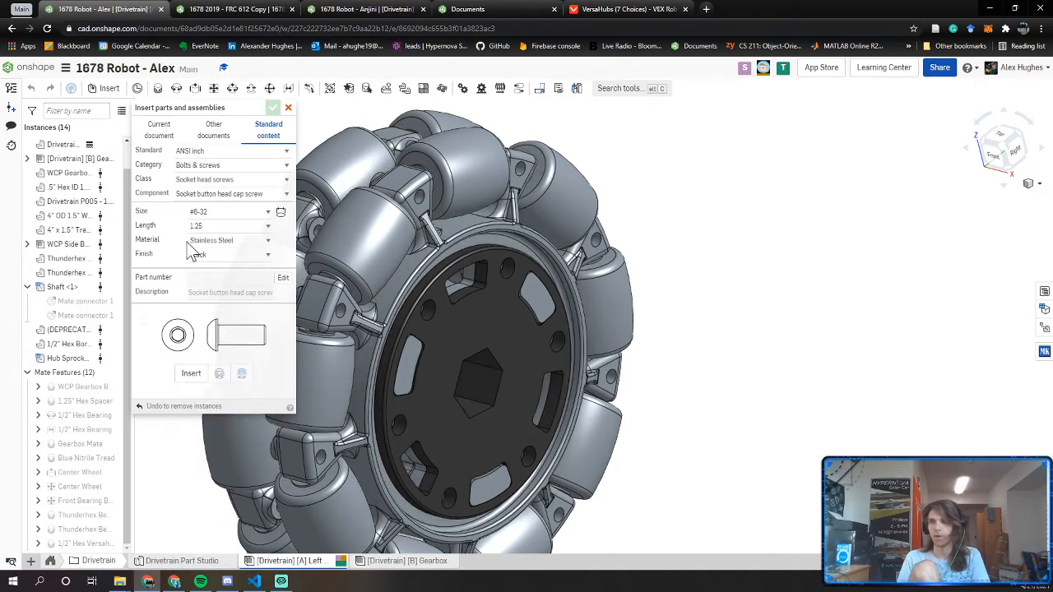
Insert the 1.25" button head screws into three alternating bolt holes of the hex hub and finish inserting
click(431, 319)
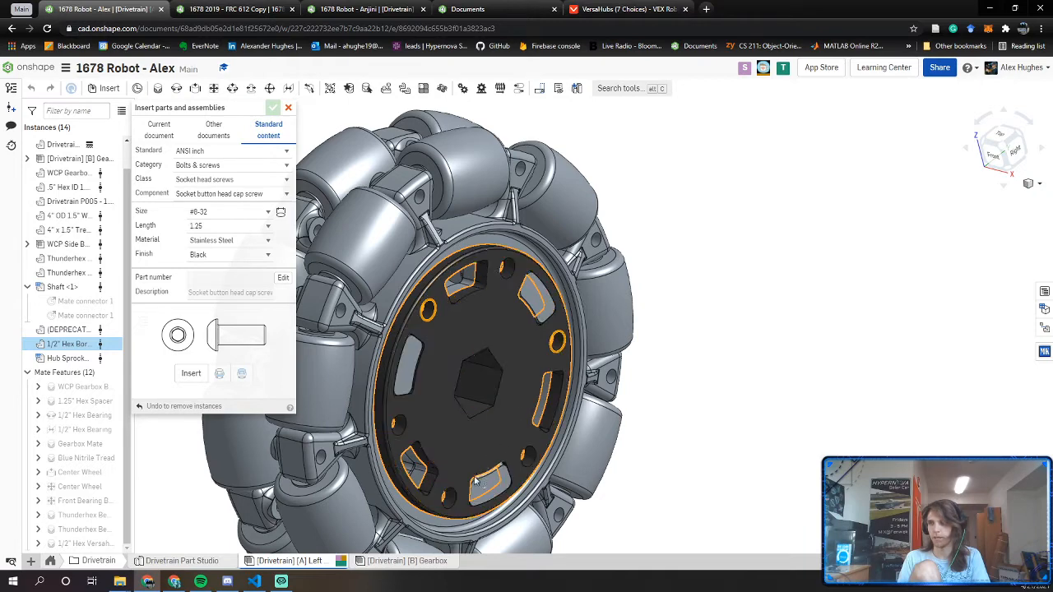
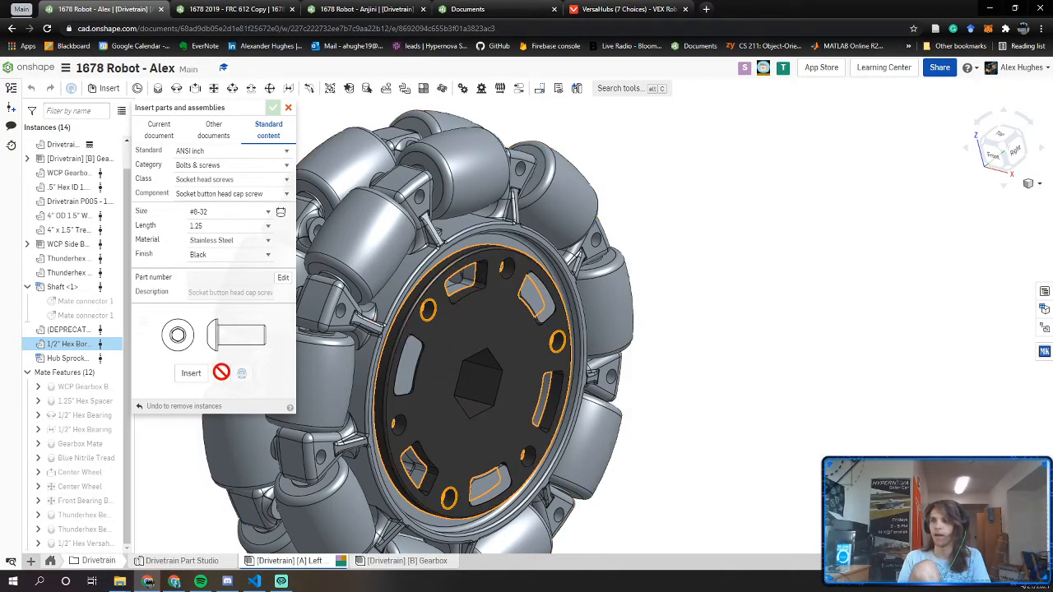
click(191, 373)
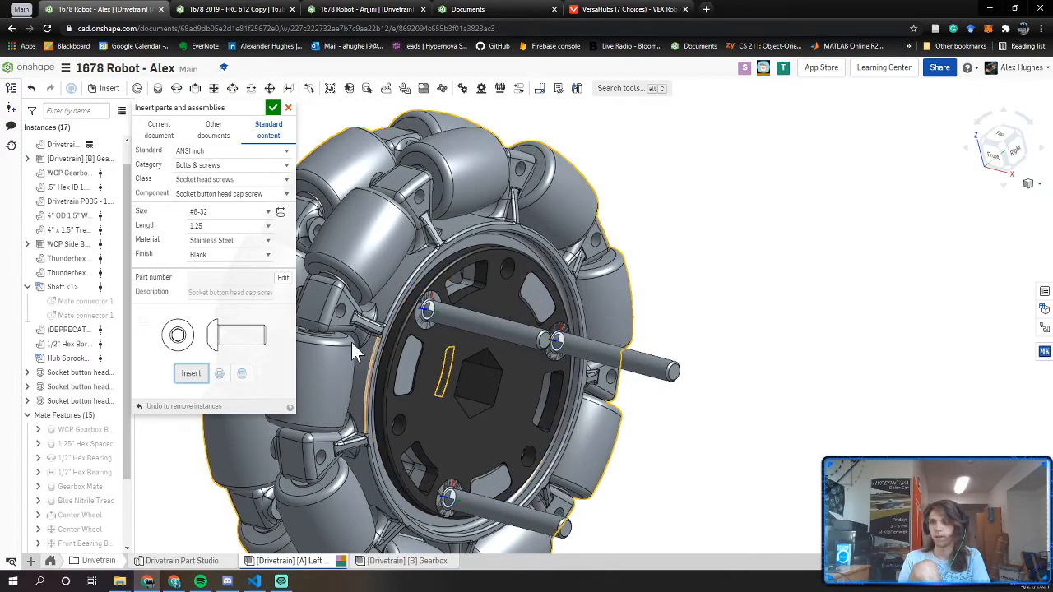
right_drag(421, 362, 196, 395)
click(272, 108)
Flip the primary axis of the Fastened 1 screw mate and rename it #8-32 1.25" Bolt
scroll(500, 267, down, 2)
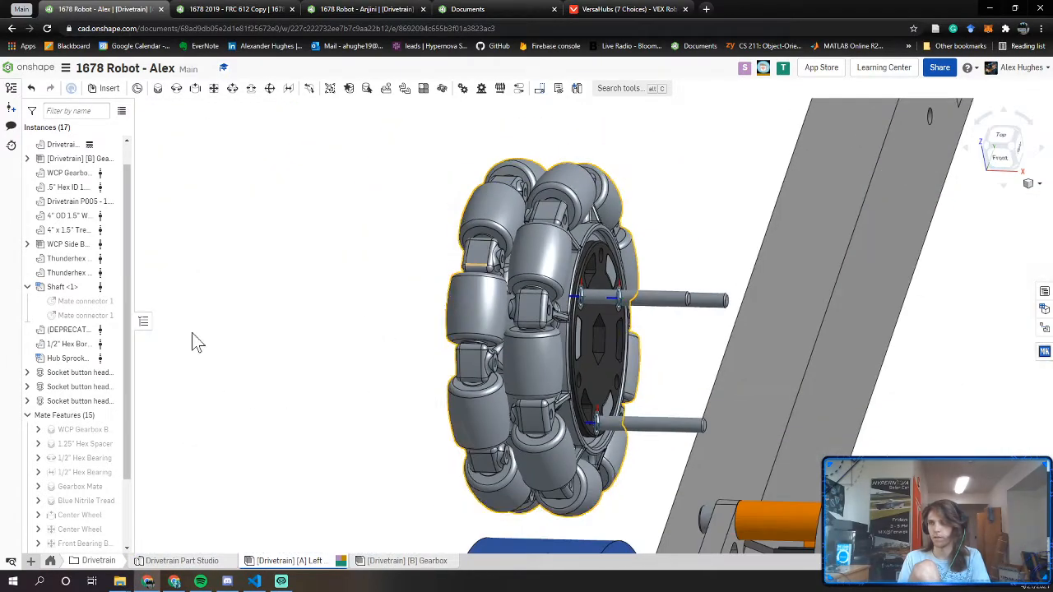
scroll(71, 385, down, 1)
scroll(72, 394, down, 2)
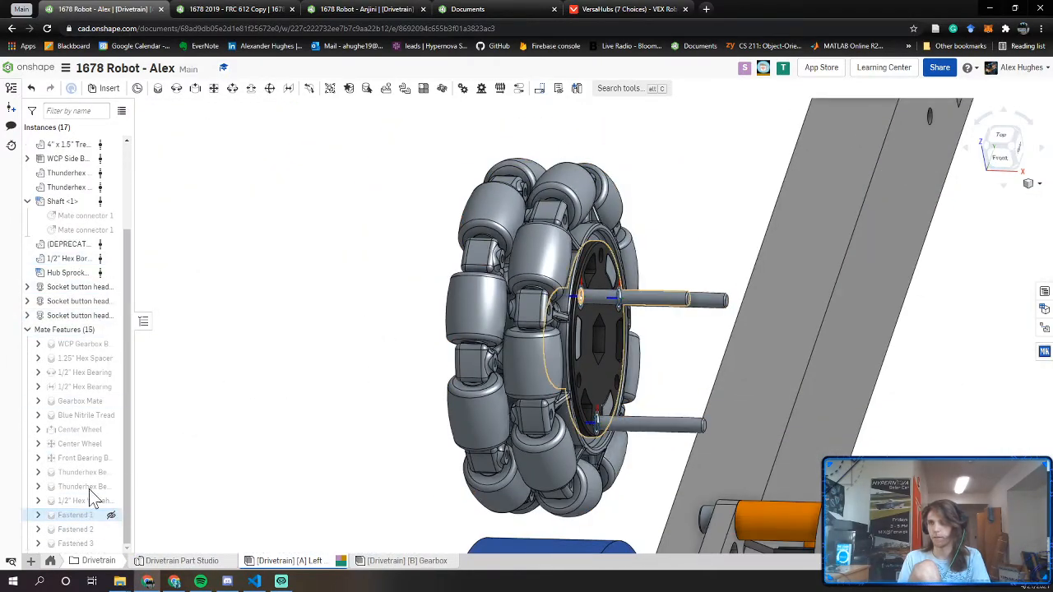
double_click(78, 515)
click(143, 241)
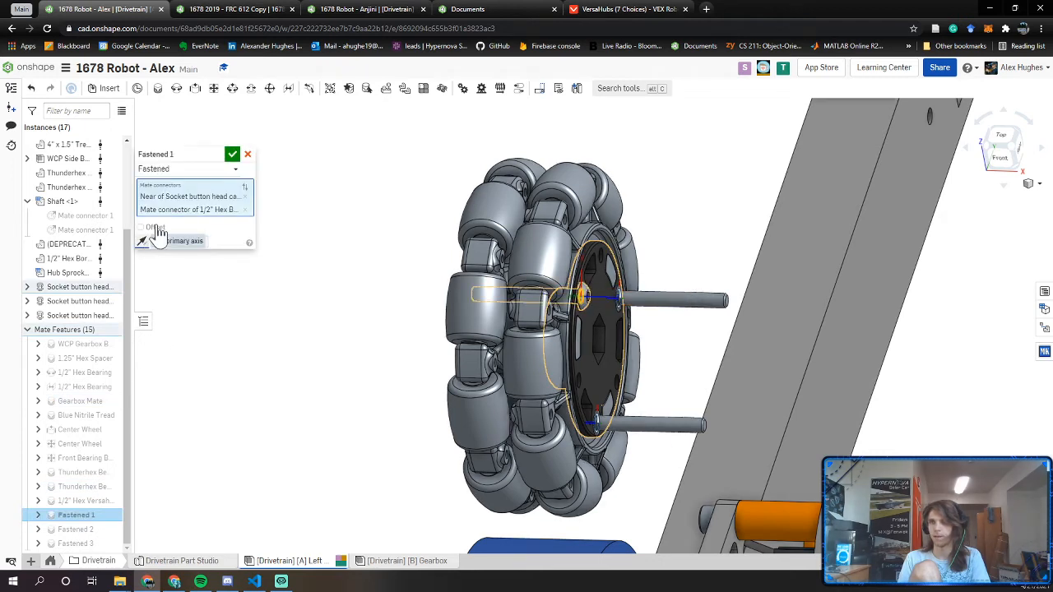
click(164, 154)
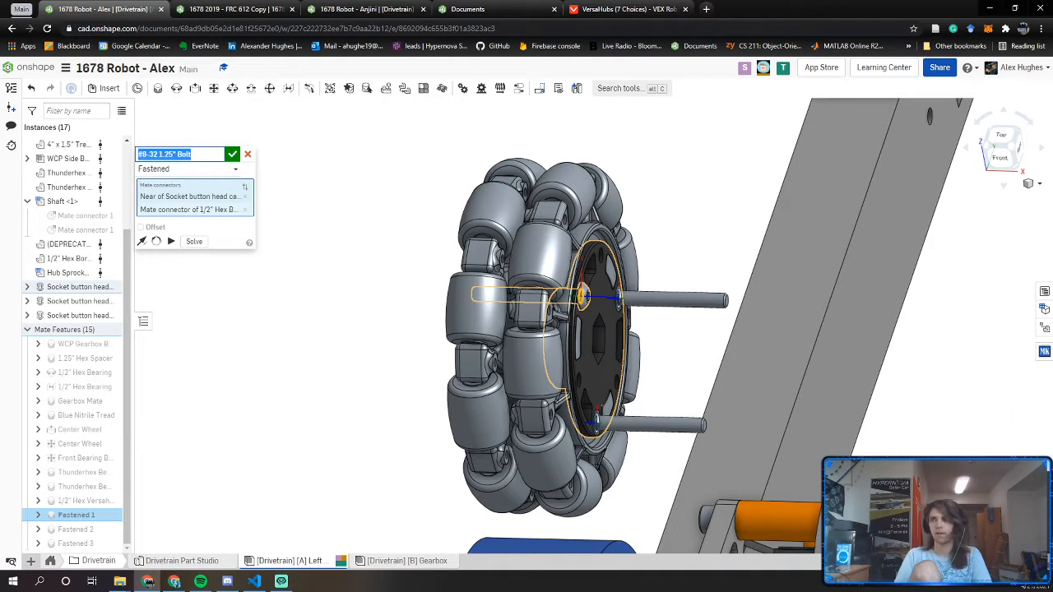
click(232, 154)
Rename the Fastened 2 screw mate as #8-32 1.25" Bolt
right_click(106, 529)
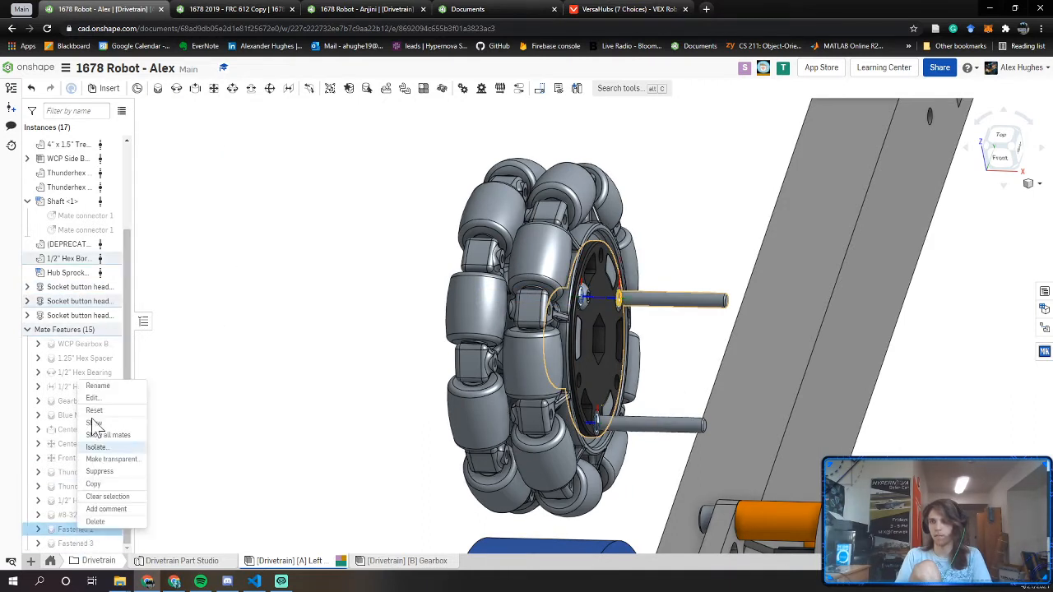
click(111, 387)
text(#8-32 1.25" Bolt)
key(Return)
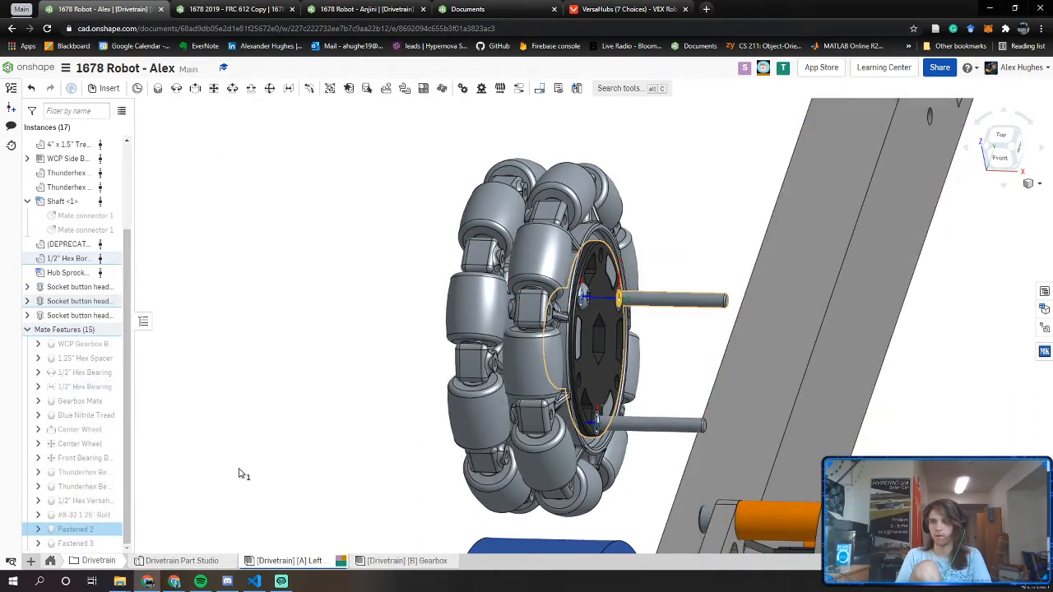
Rename the Fastened 3 screw mate as #8-32 1.25" Bolt
click(240, 470)
right_click(81, 544)
click(110, 403)
text(#8-32 1.25" Bolt)
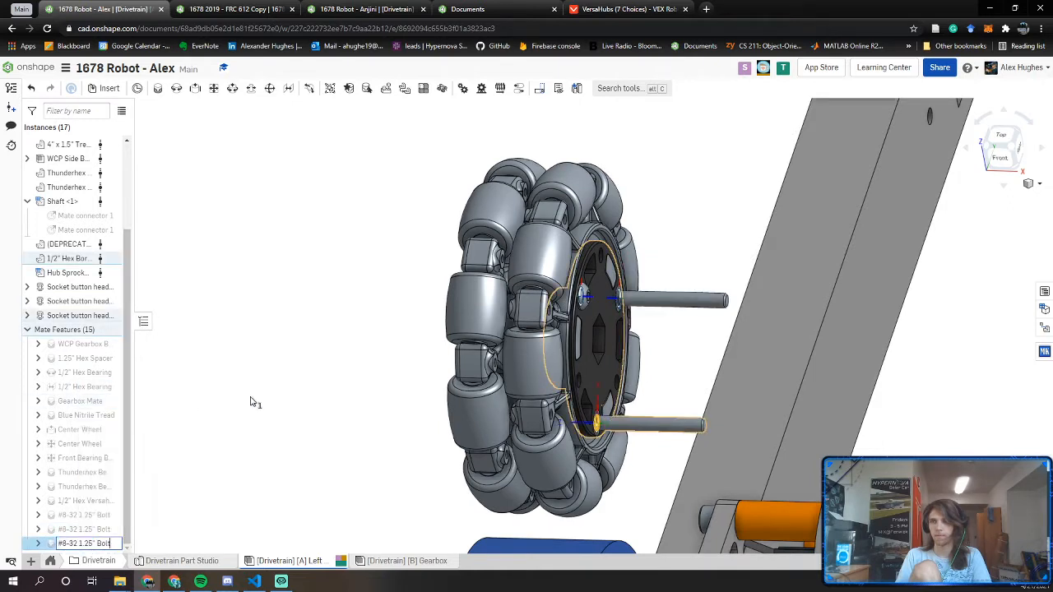
key(Return)
click(294, 411)
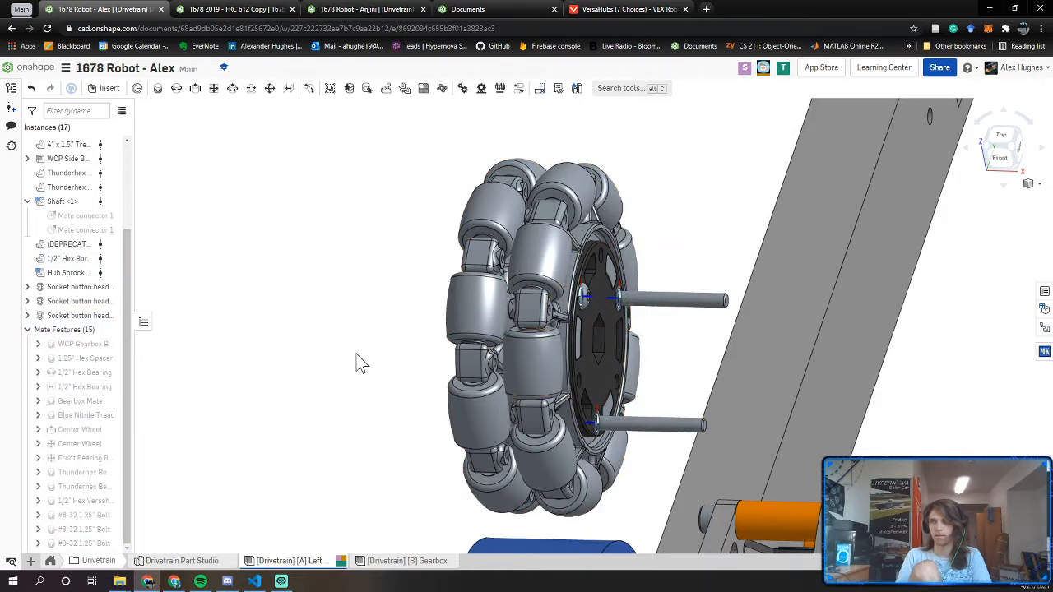
Flip the primary axis of the second and third #8-32 1.25" Bolt mates so both screws run into the wheel
double_click(82, 529)
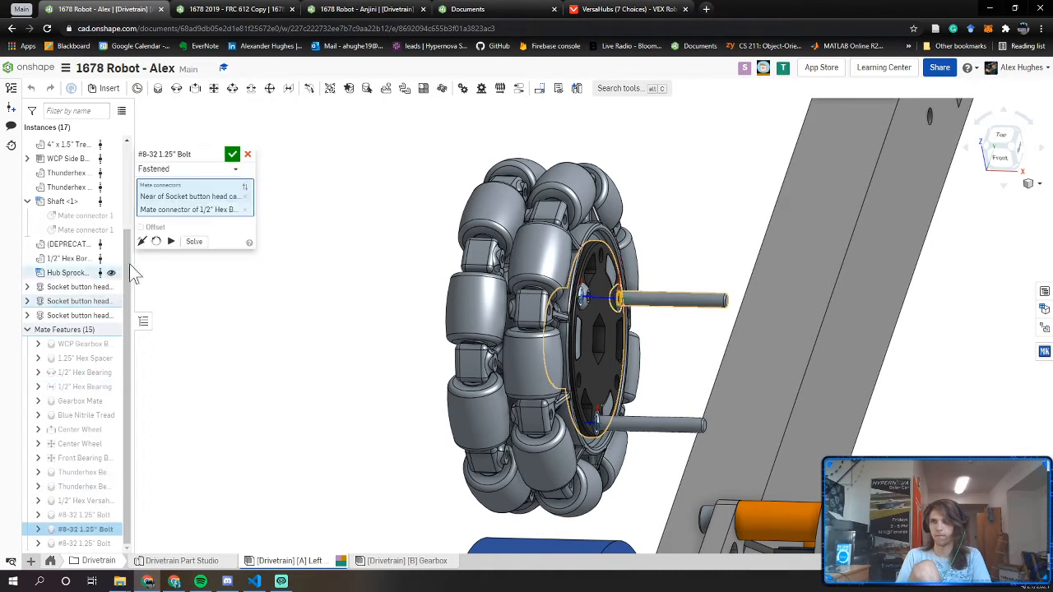
click(142, 243)
click(245, 158)
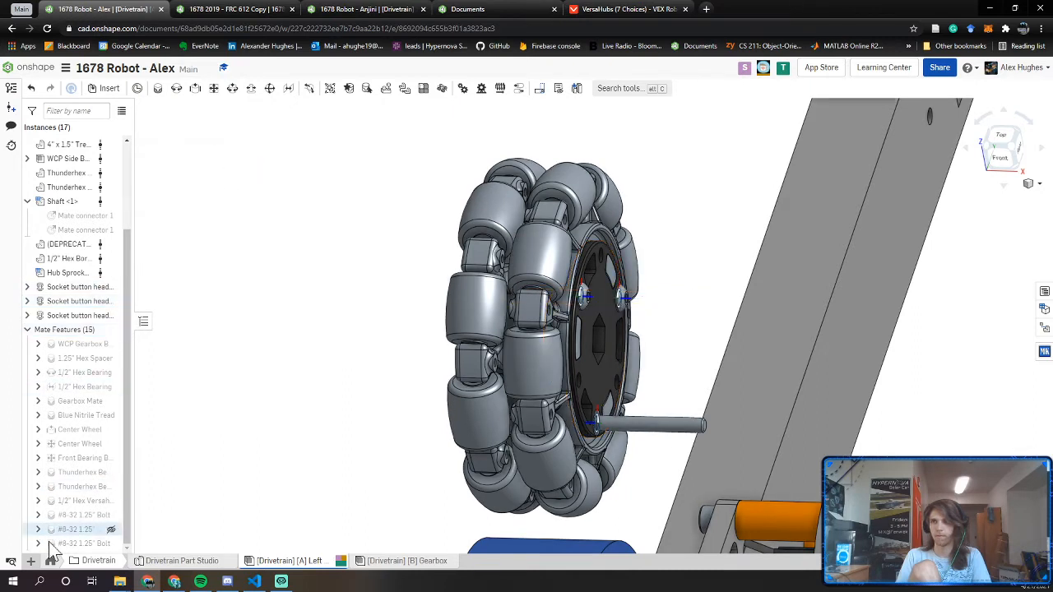
double_click(82, 543)
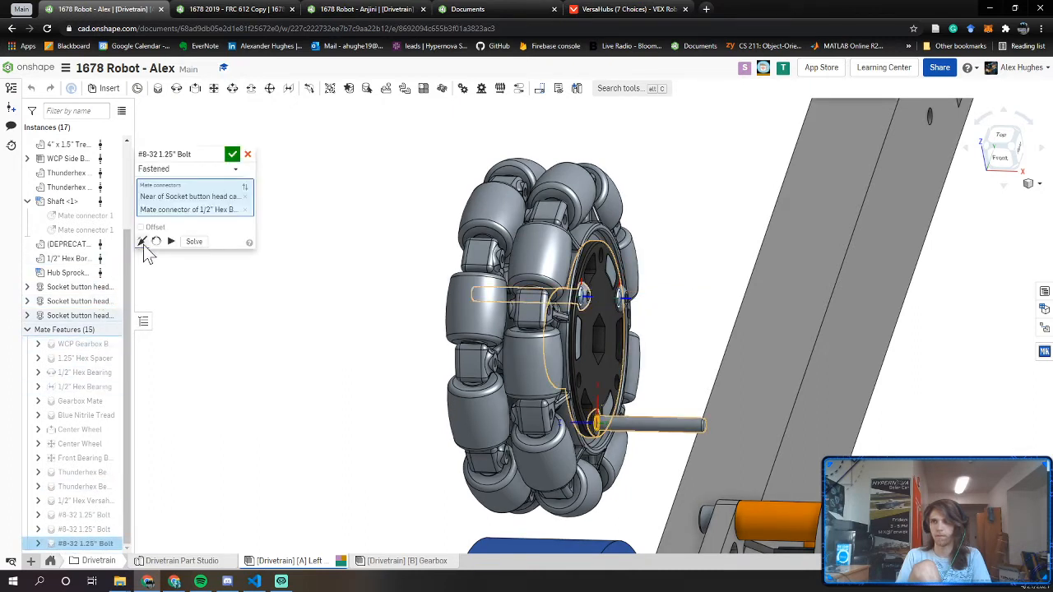
click(232, 154)
Review the rotation offset of the 1/2" Hex Versahub mate and inspect how the hub's openings line up with the omni wheel
right_drag(349, 355, 336, 358)
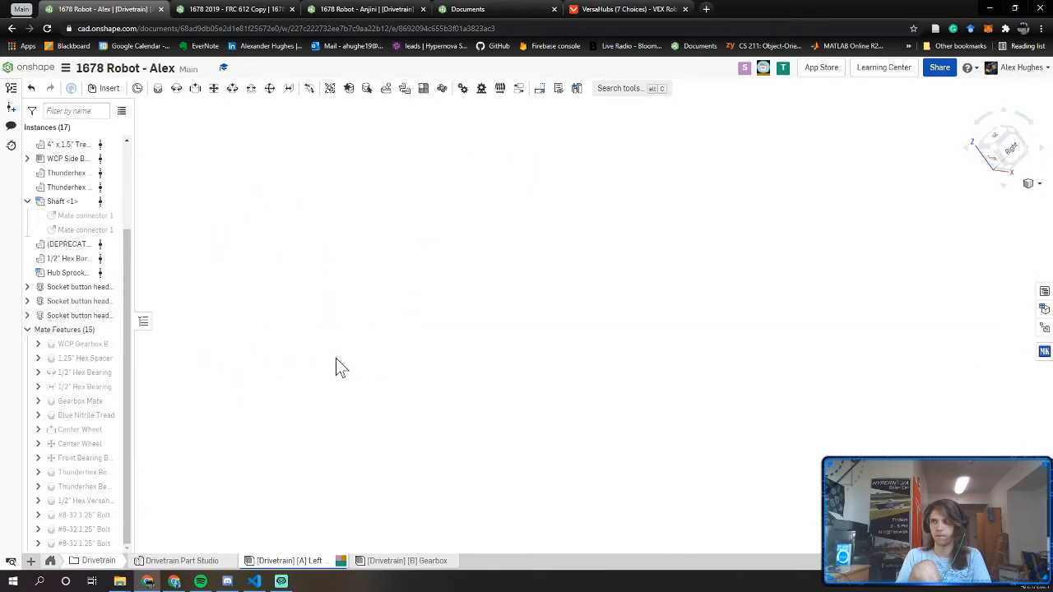
middle_drag(335, 358, 889, 373)
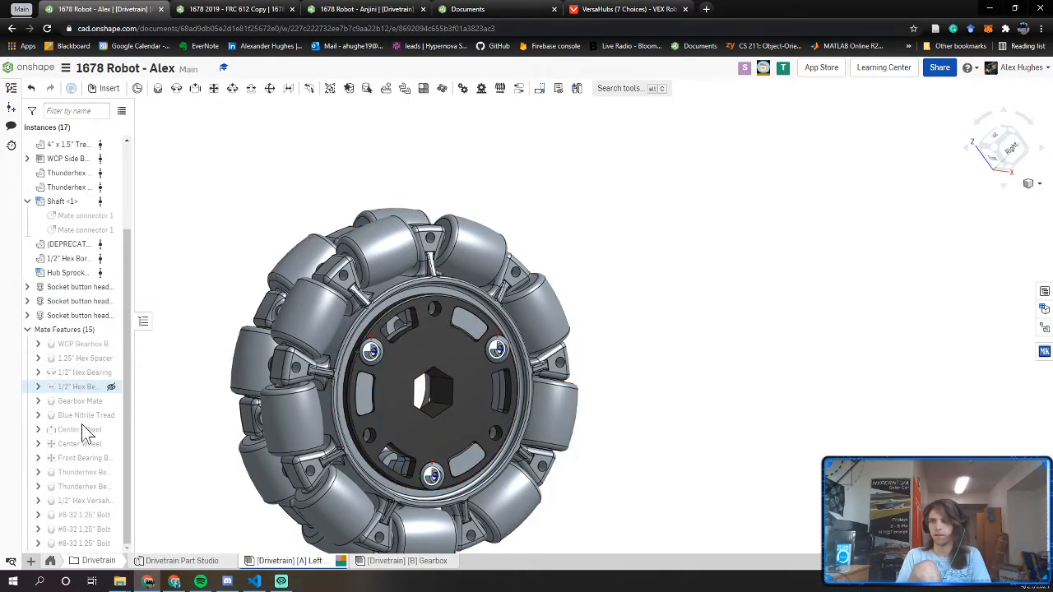
mouse_move(81, 501)
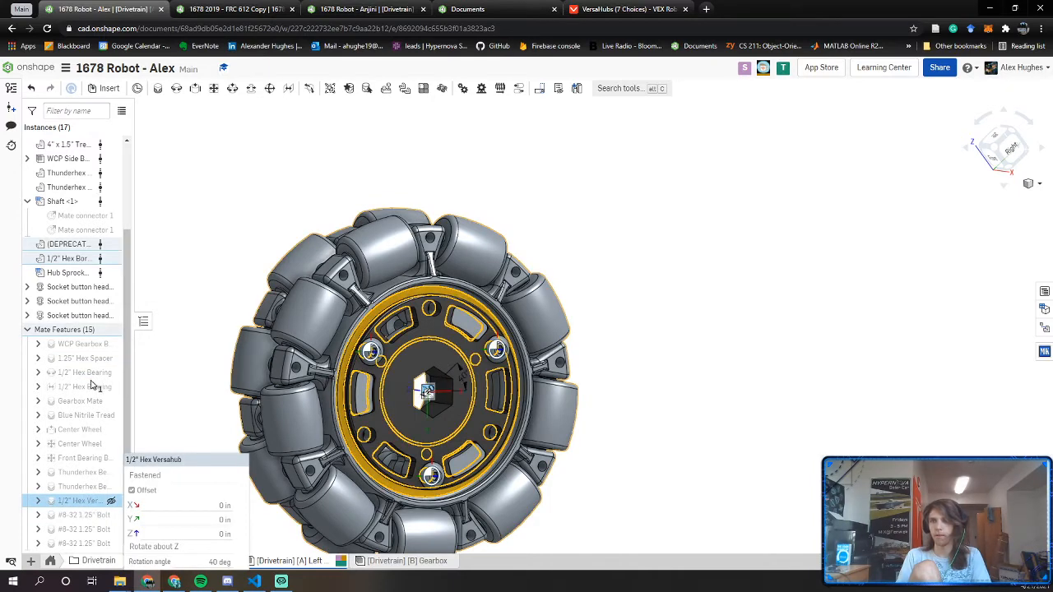
click(80, 502)
double_click(81, 503)
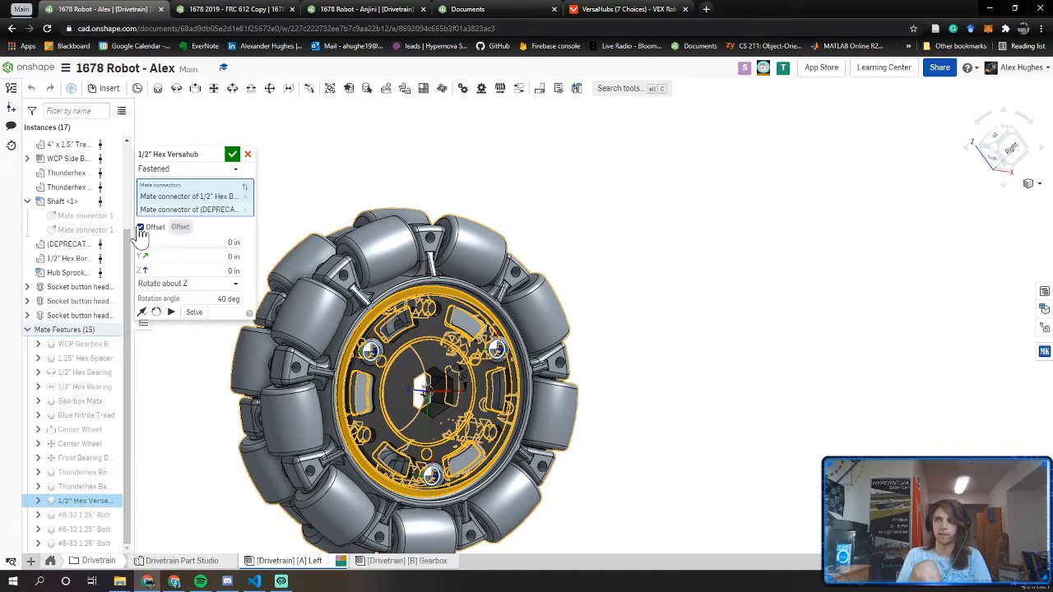
click(175, 284)
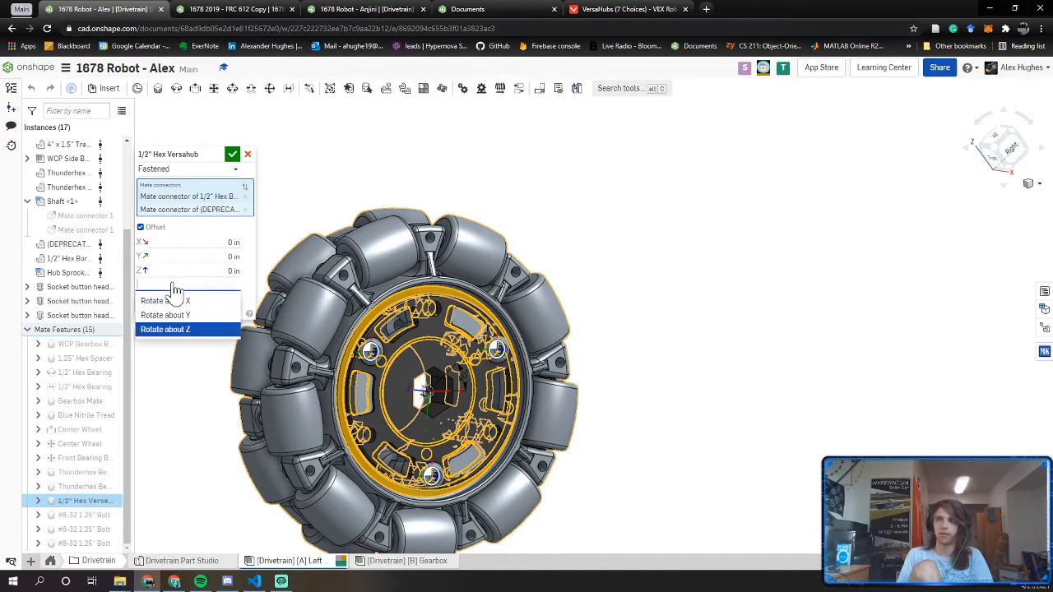
click(191, 329)
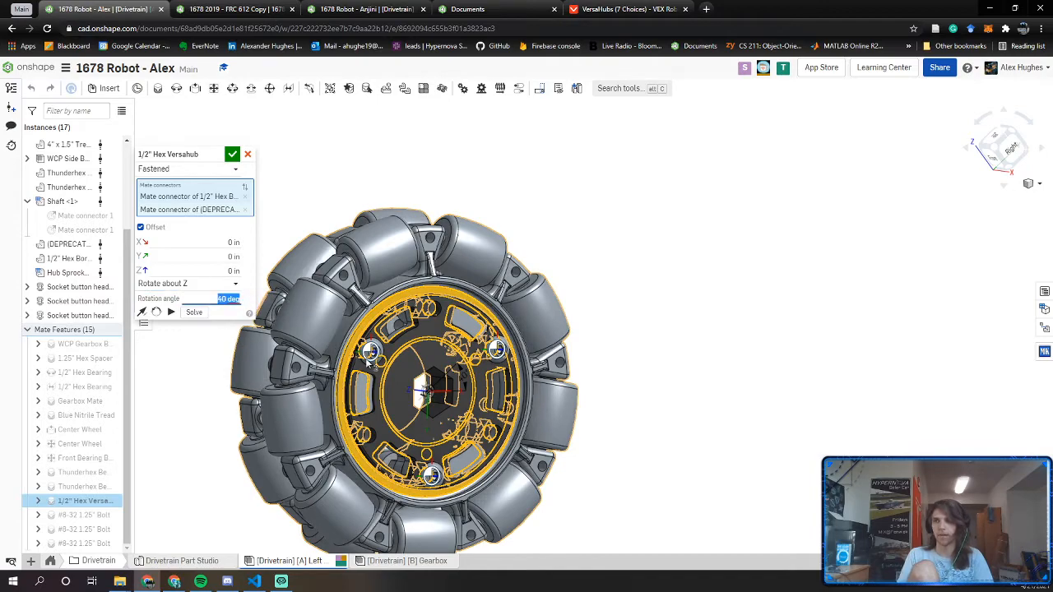
scroll(389, 254, up, 5)
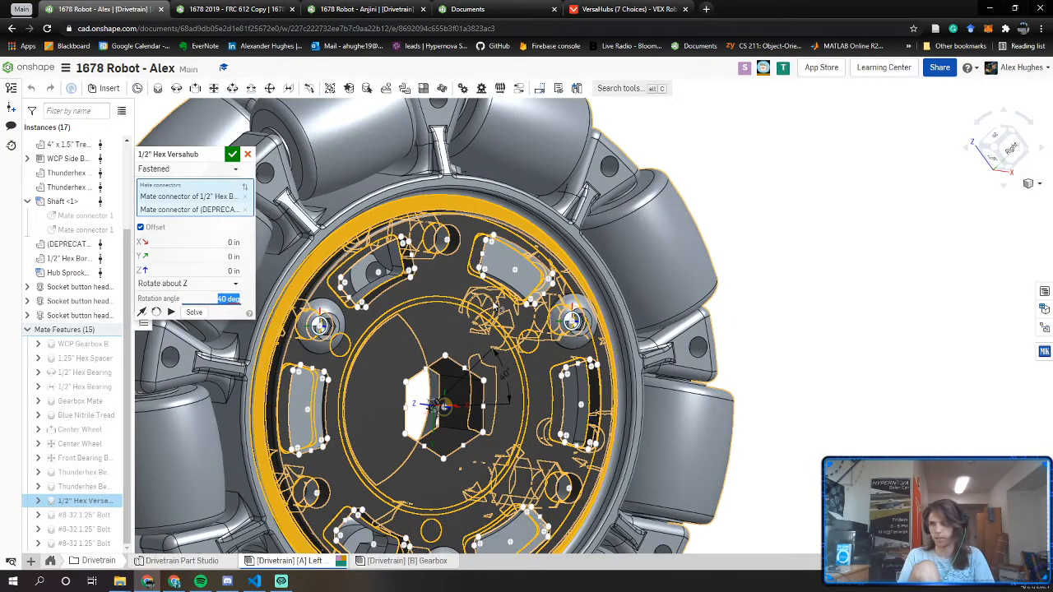
click(233, 155)
scroll(477, 251, up, 5)
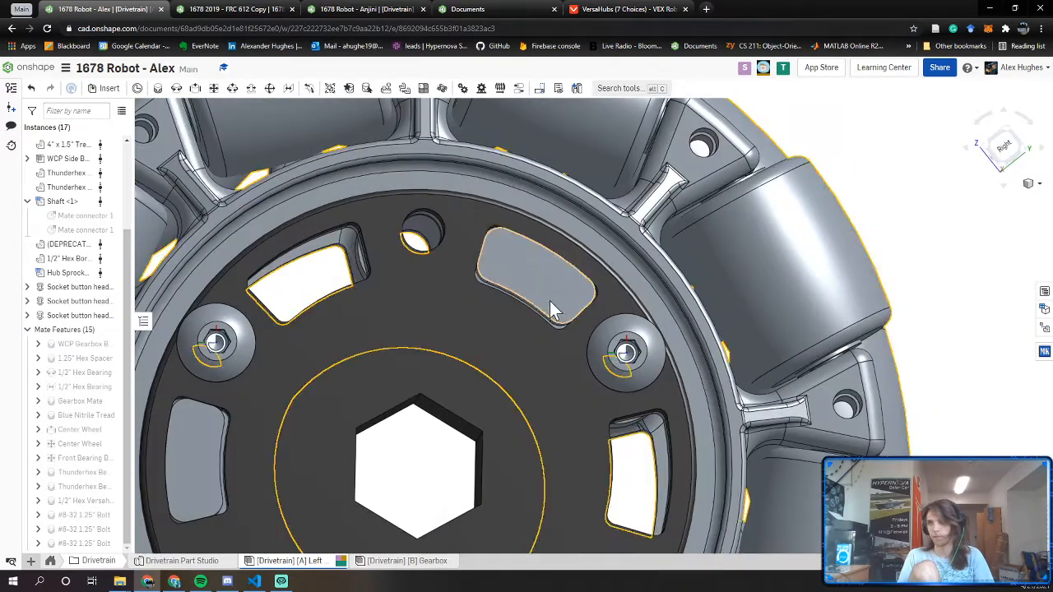
scroll(576, 312, up, 5)
scroll(610, 318, down, 8)
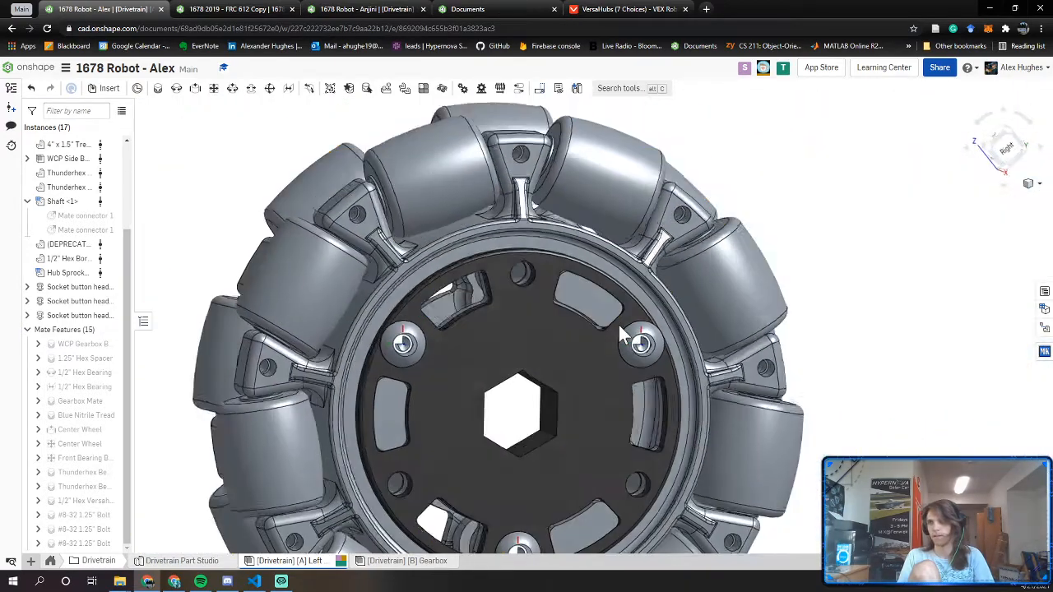
right_drag(619, 325, 419, 281)
scroll(415, 313, down, 6)
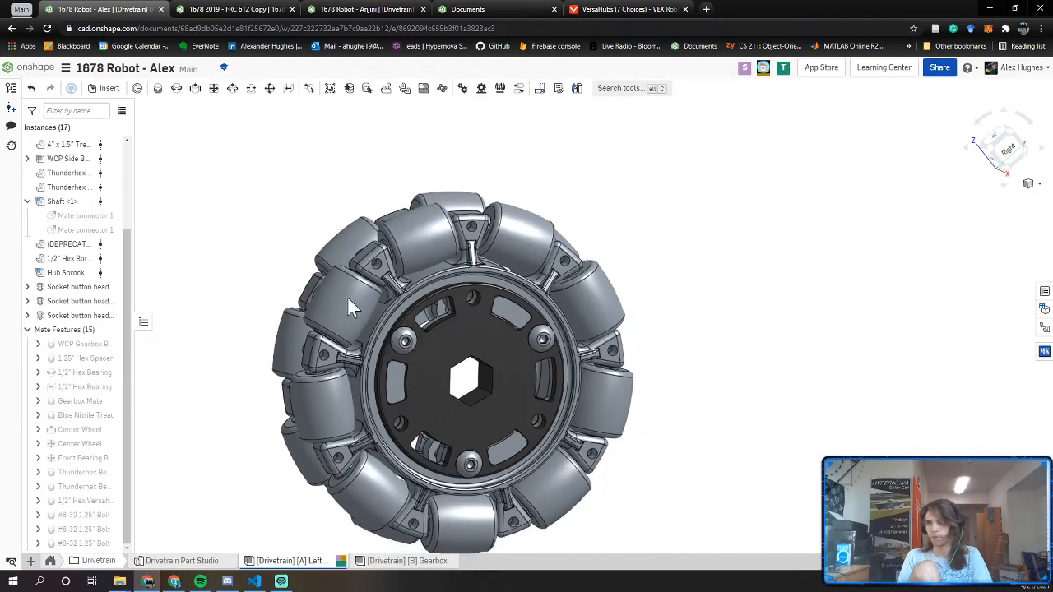
Start inserting ANSI inch standard content and set its category to Nuts
right_drag(348, 305, 506, 372)
middle_drag(315, 344, 421, 379)
right_drag(357, 375, 214, 296)
click(106, 88)
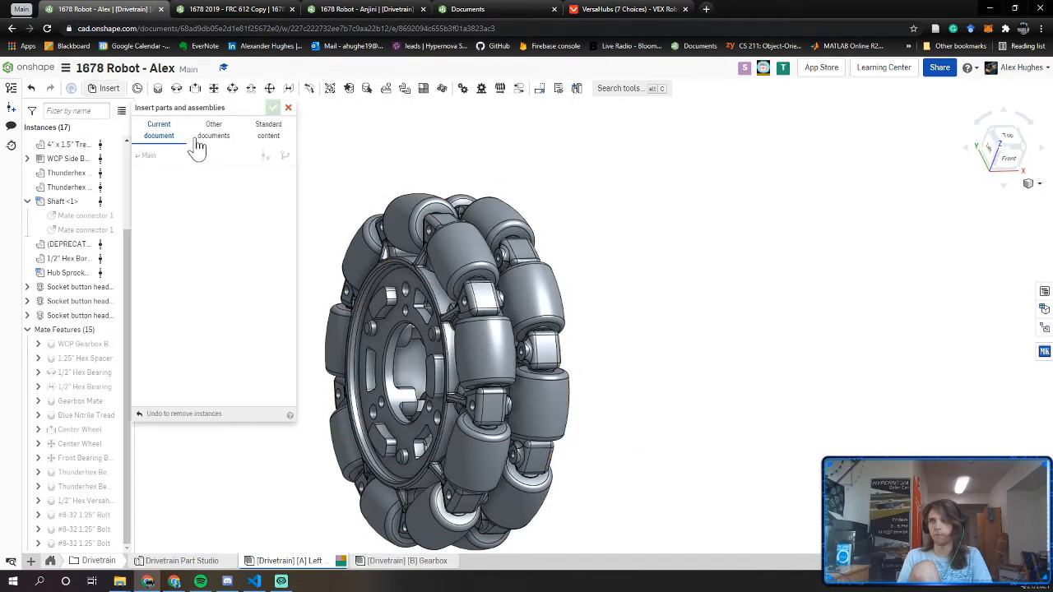
click(267, 130)
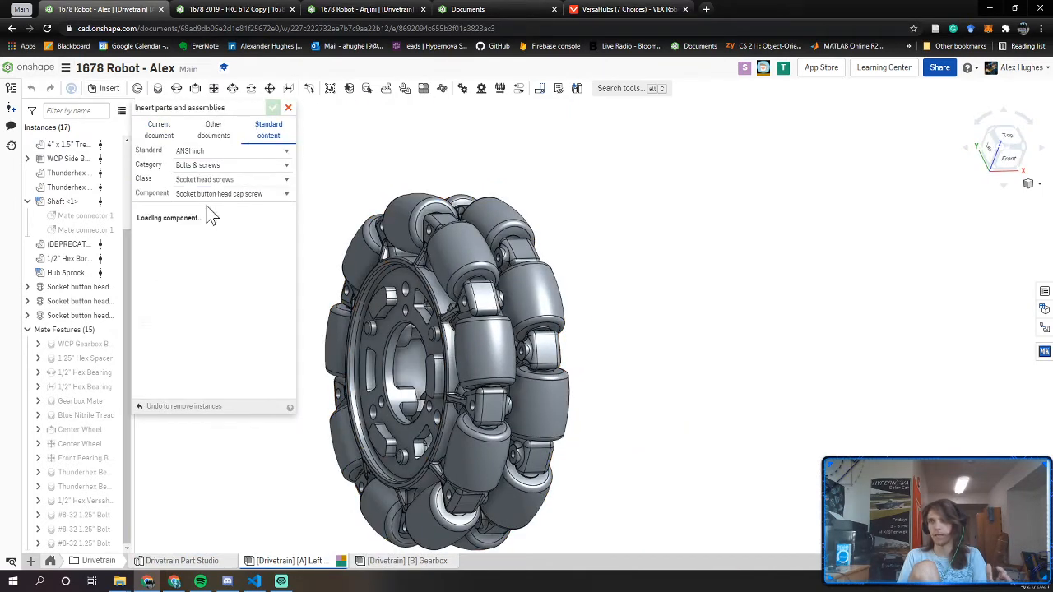
click(224, 167)
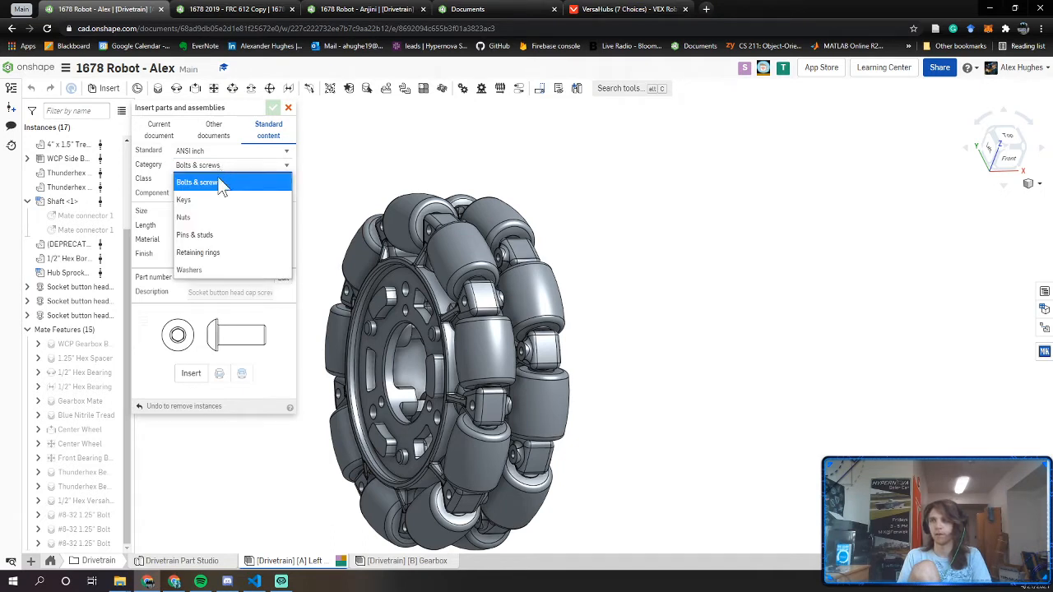
click(202, 218)
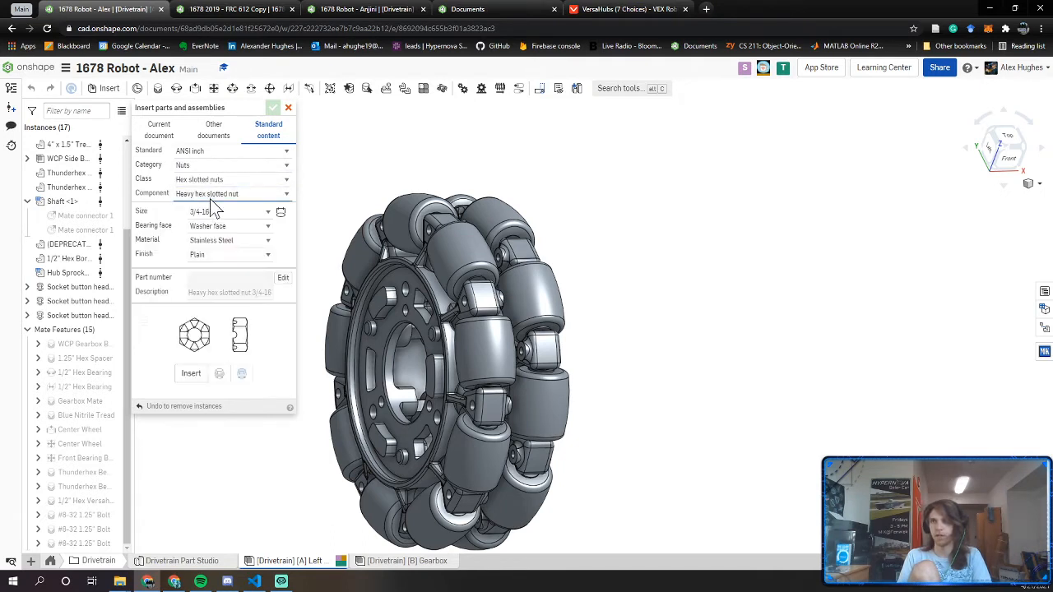
Try the Hex flat nuts class within the Nuts category
click(215, 183)
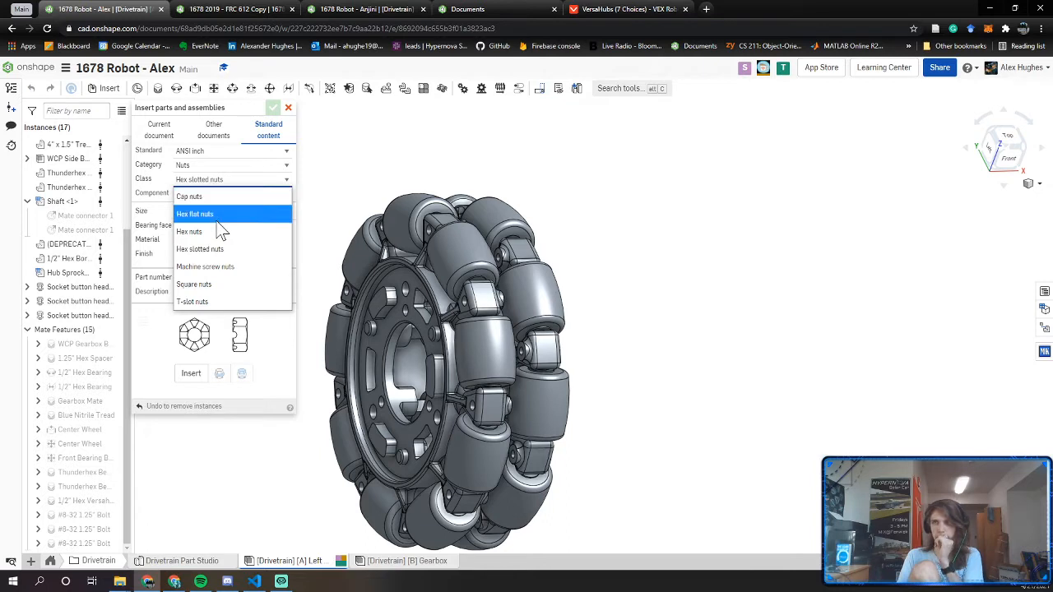
click(215, 215)
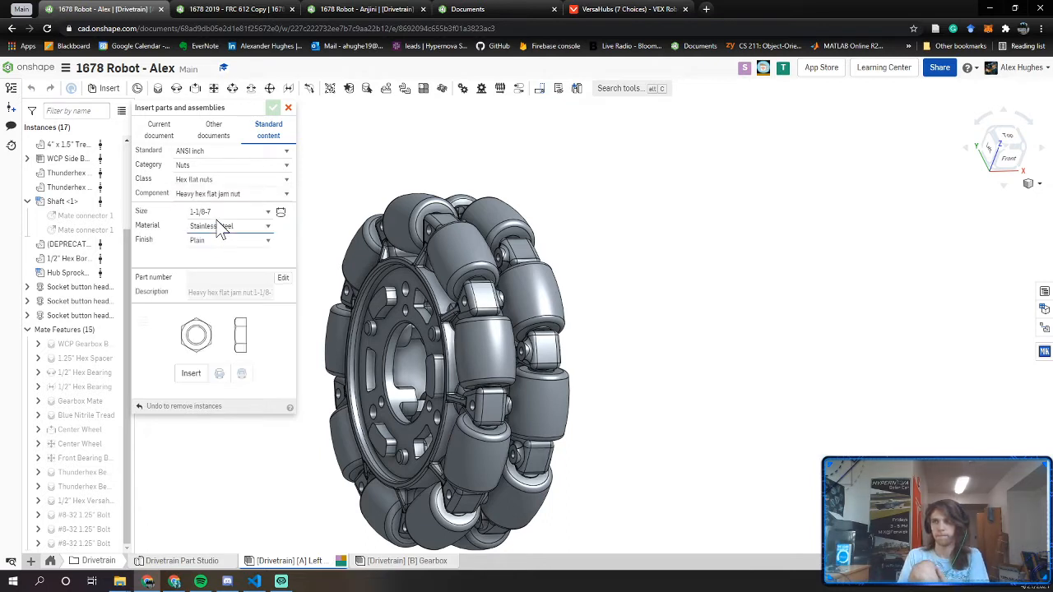
click(221, 228)
click(220, 167)
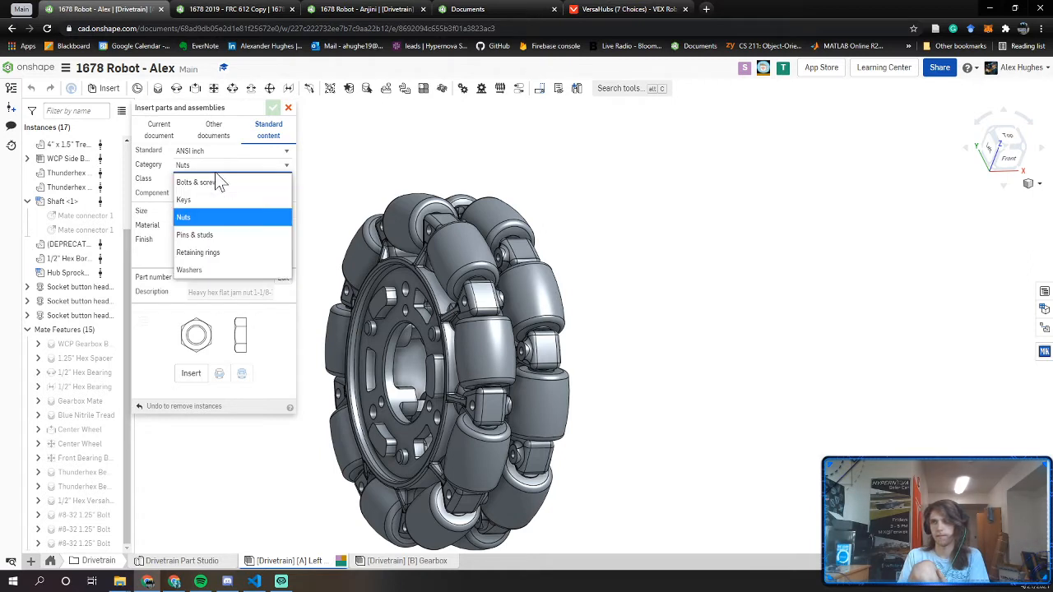
click(218, 218)
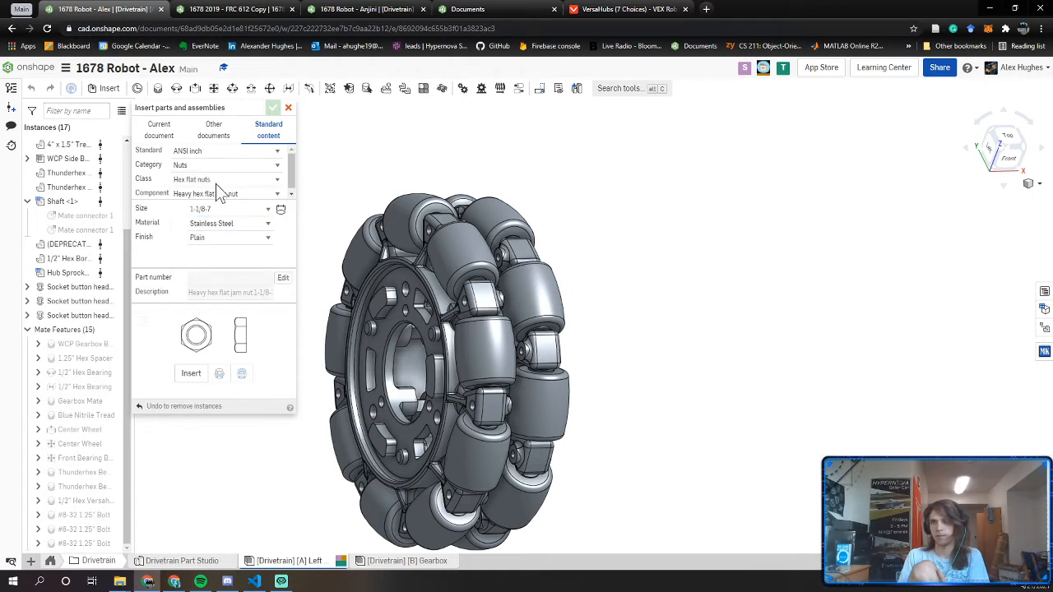
Set the nut class to Hex nuts and choose the hex flange nut in size #8-32
click(220, 185)
click(218, 232)
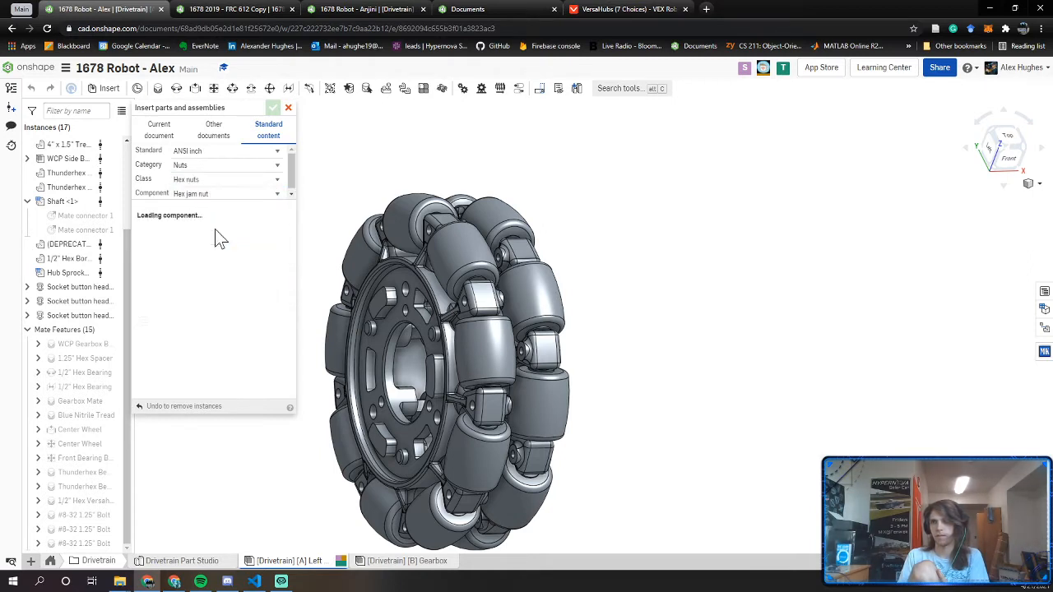
click(215, 198)
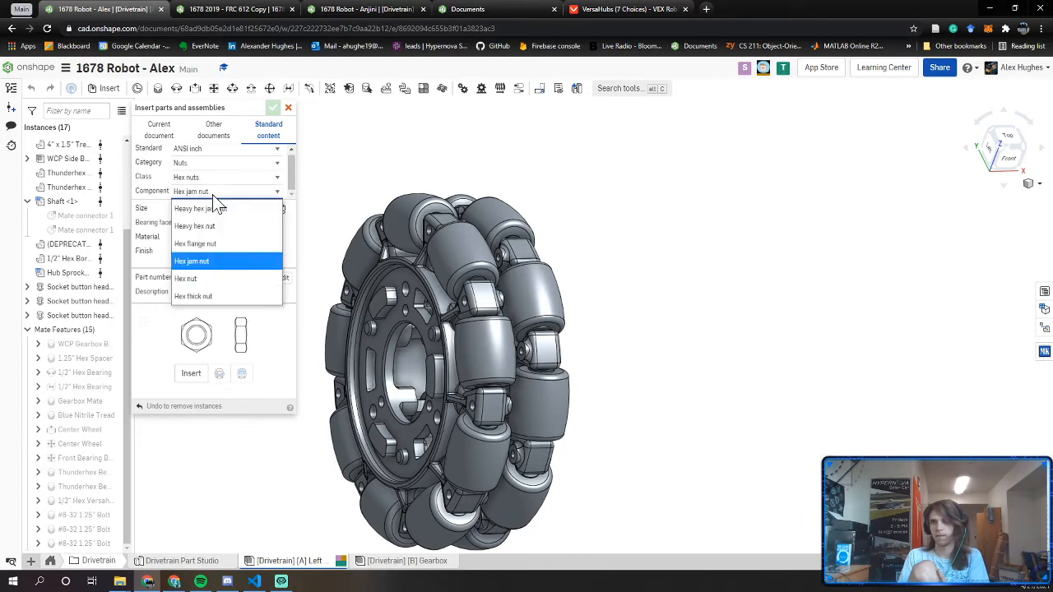
click(214, 207)
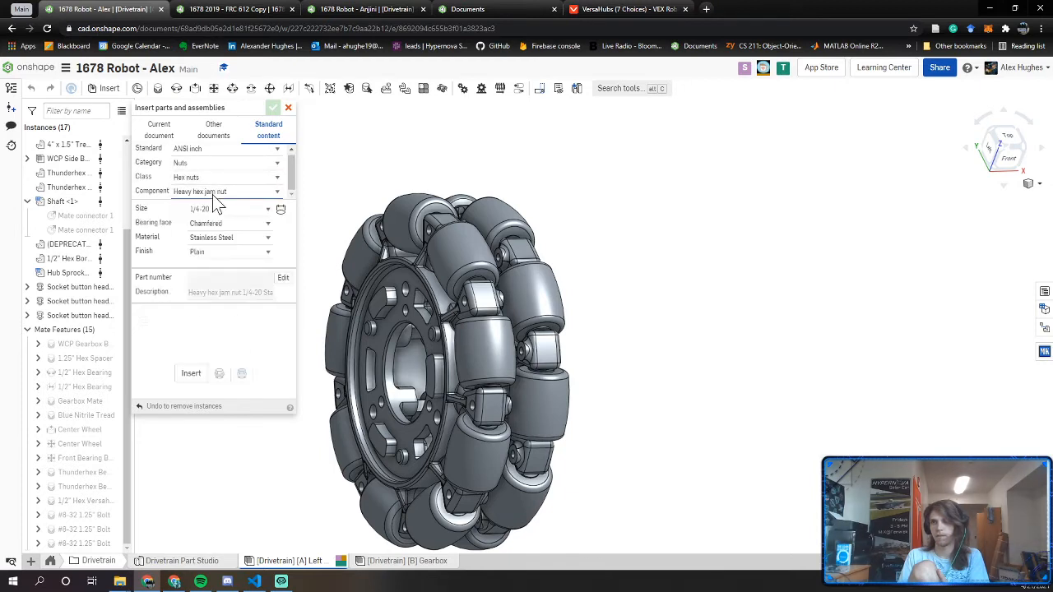
click(212, 194)
click(219, 241)
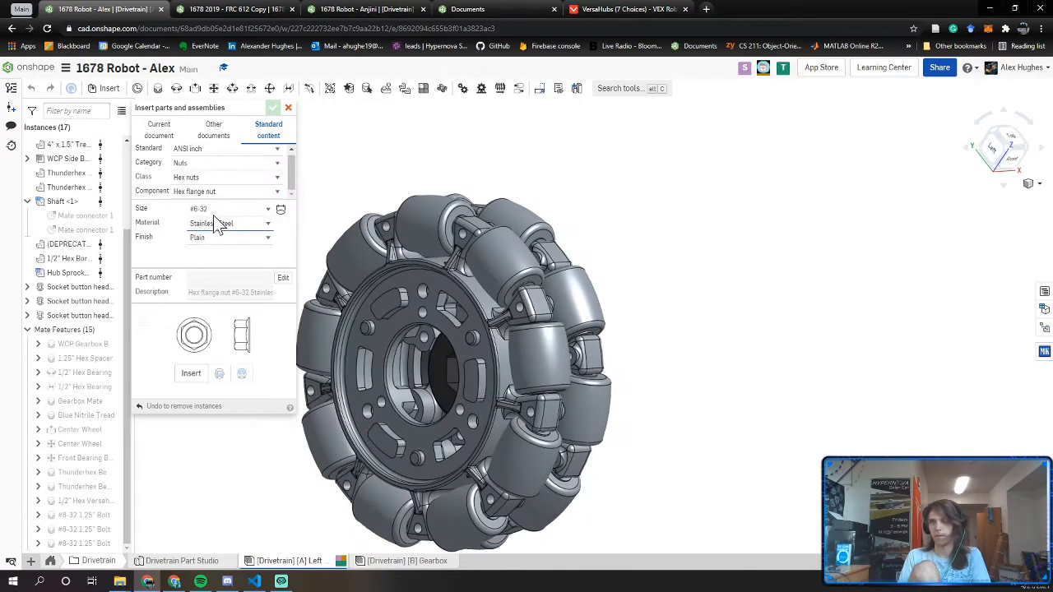
click(213, 213)
click(212, 261)
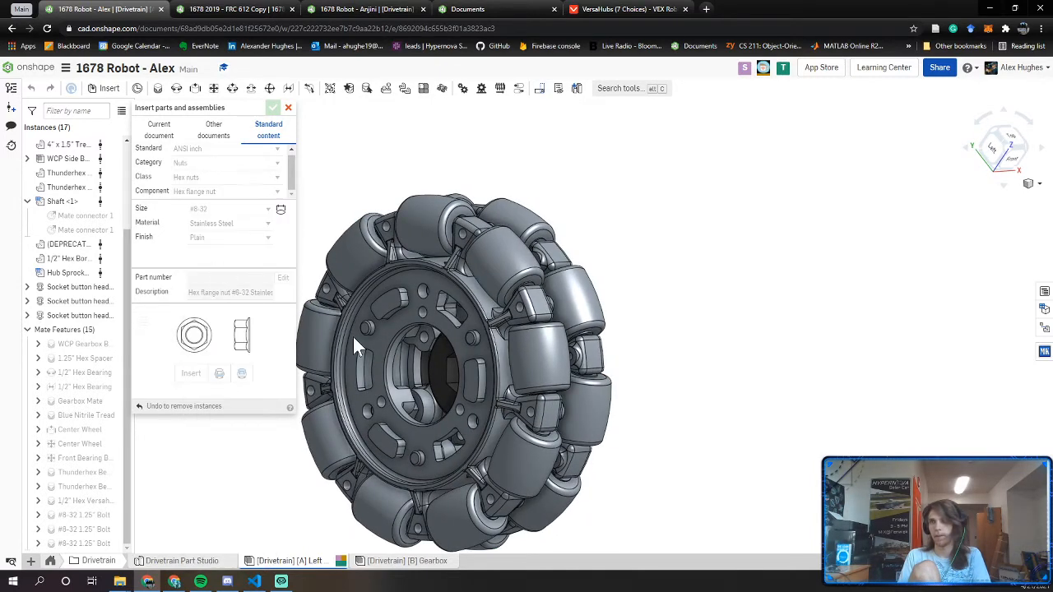
Change the component to Hex jam nut and insert 7/16-20 nuts at the three screw ends on the omni wheel's far side
scroll(370, 337, up, 5)
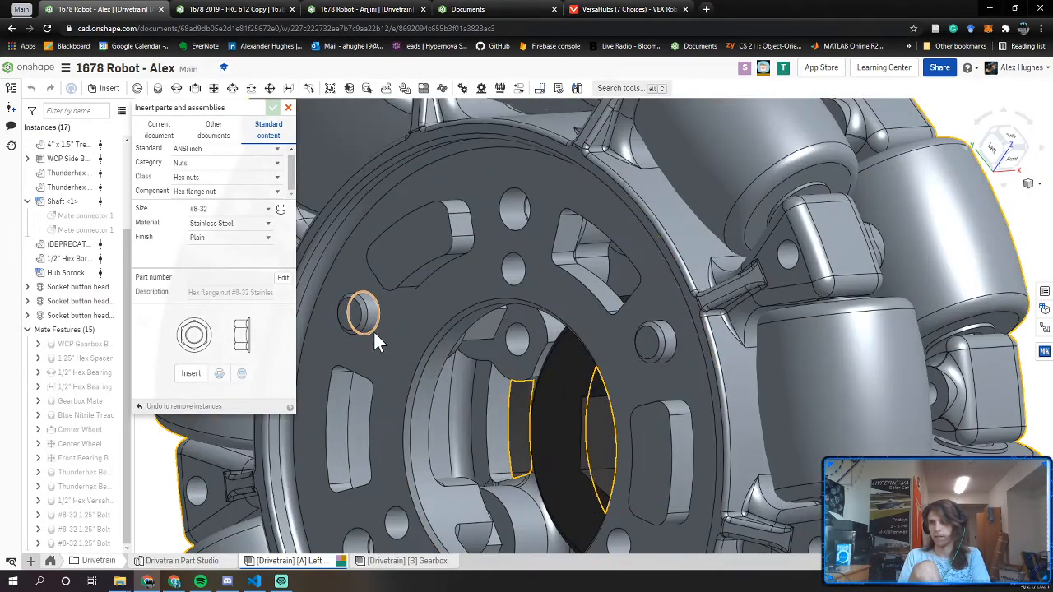
click(660, 364)
middle_drag(615, 442, 647, 216)
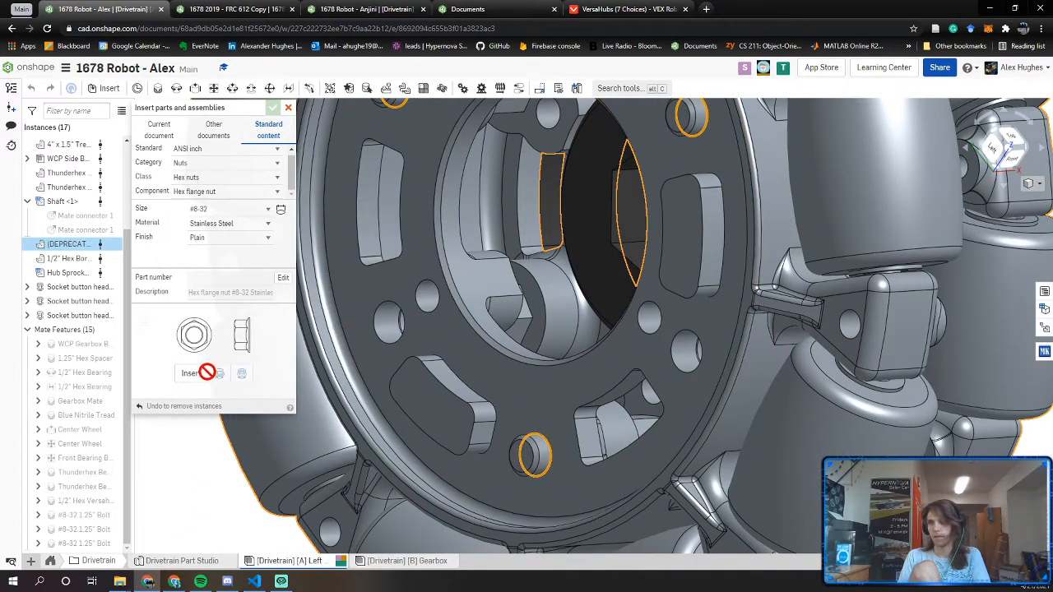
click(210, 193)
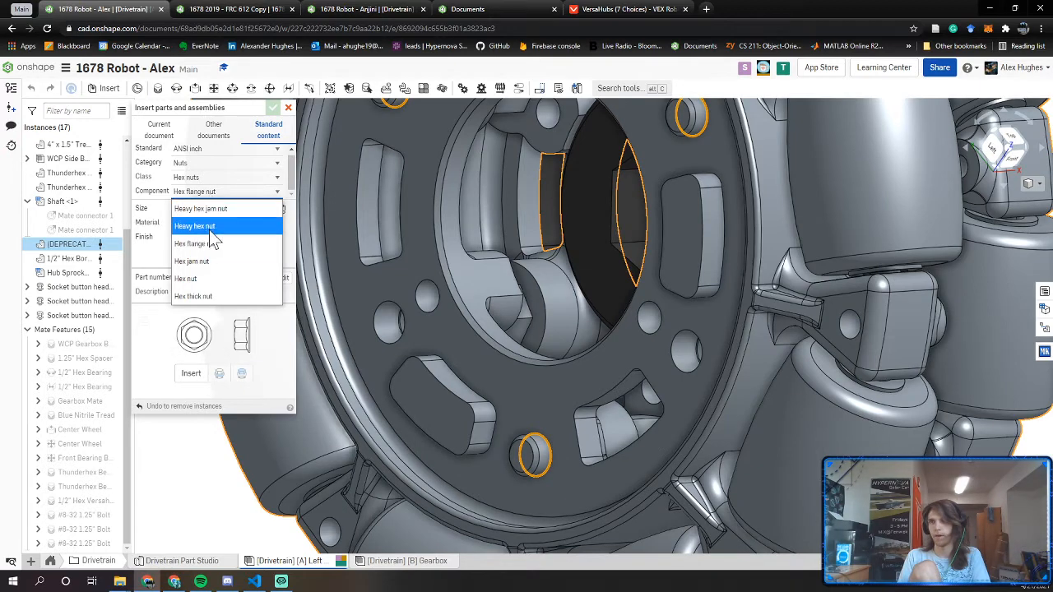
click(208, 261)
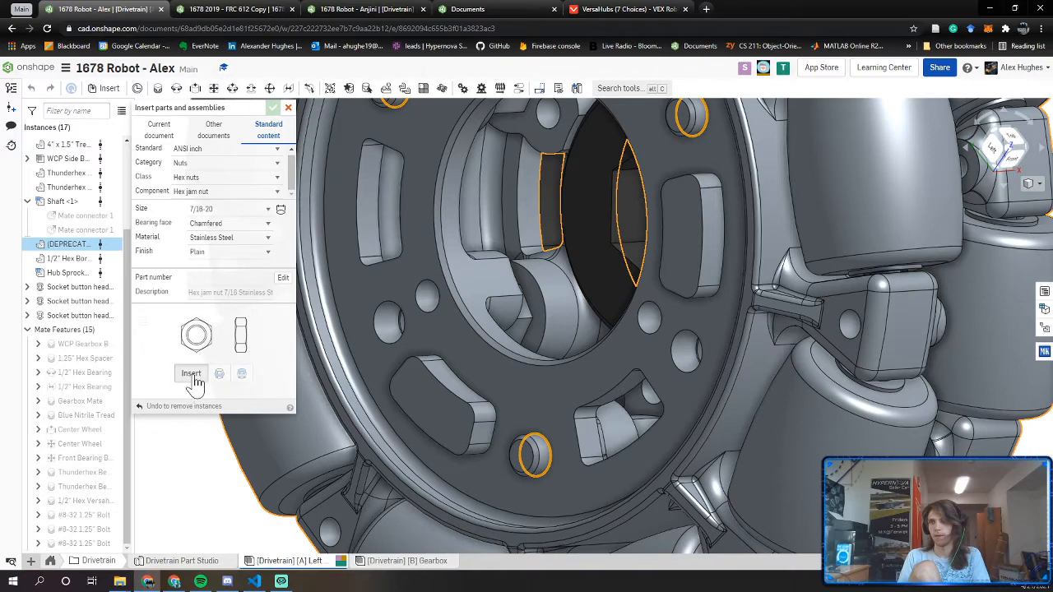
click(191, 374)
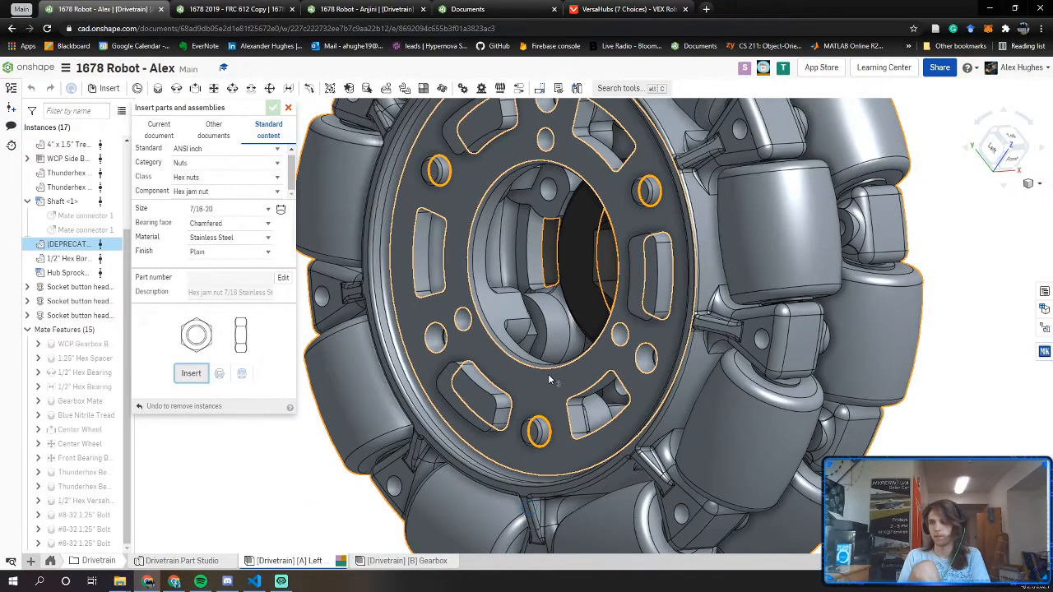
click(548, 374)
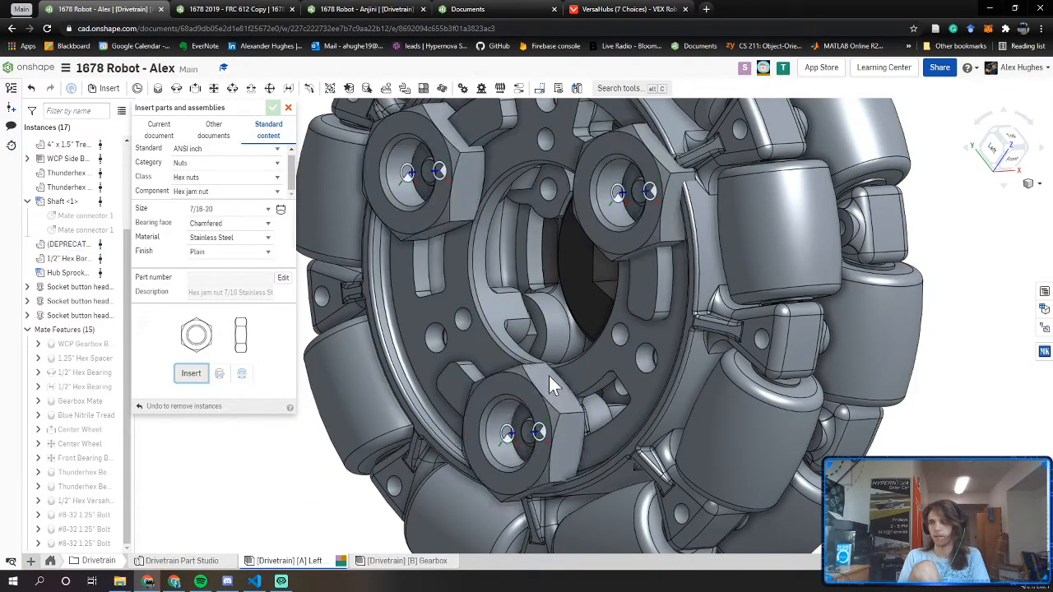
right_drag(549, 375, 564, 377)
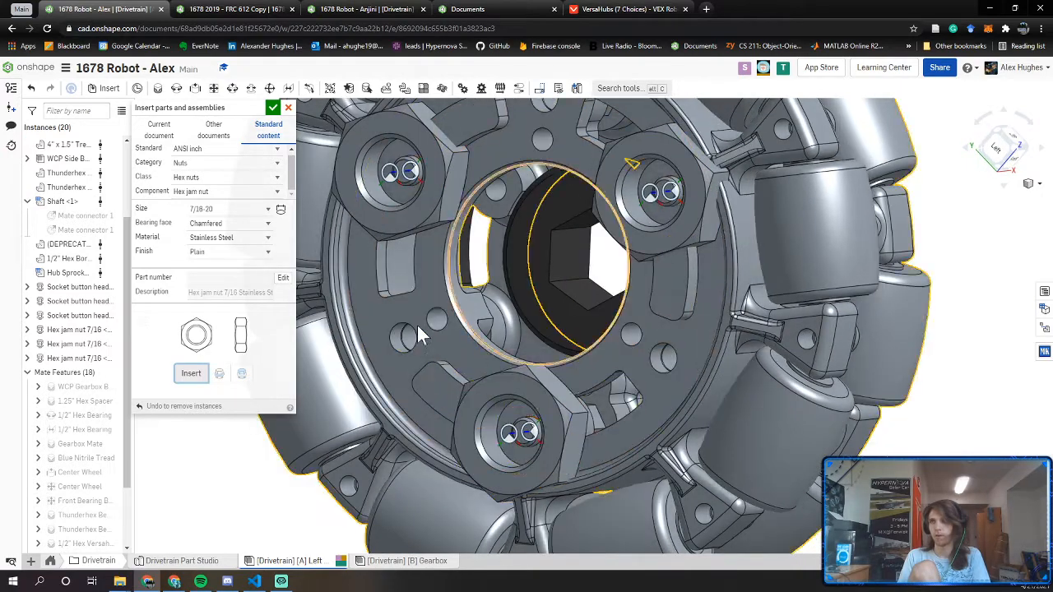
Finish inserting the hex jam nuts and try to change the size of all three in their standard content settings
middle_drag(441, 337, 510, 366)
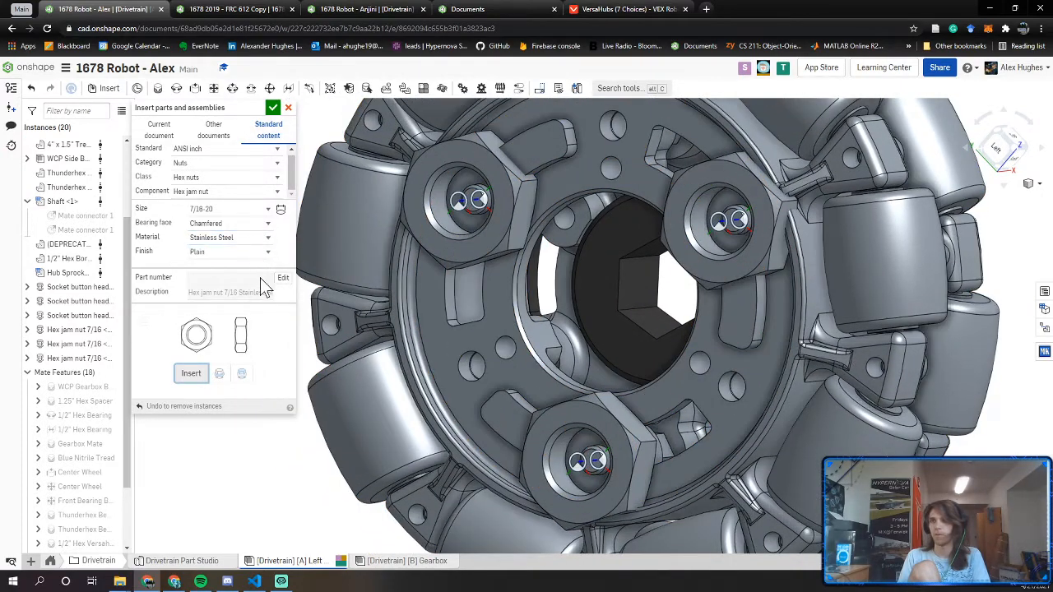
click(273, 108)
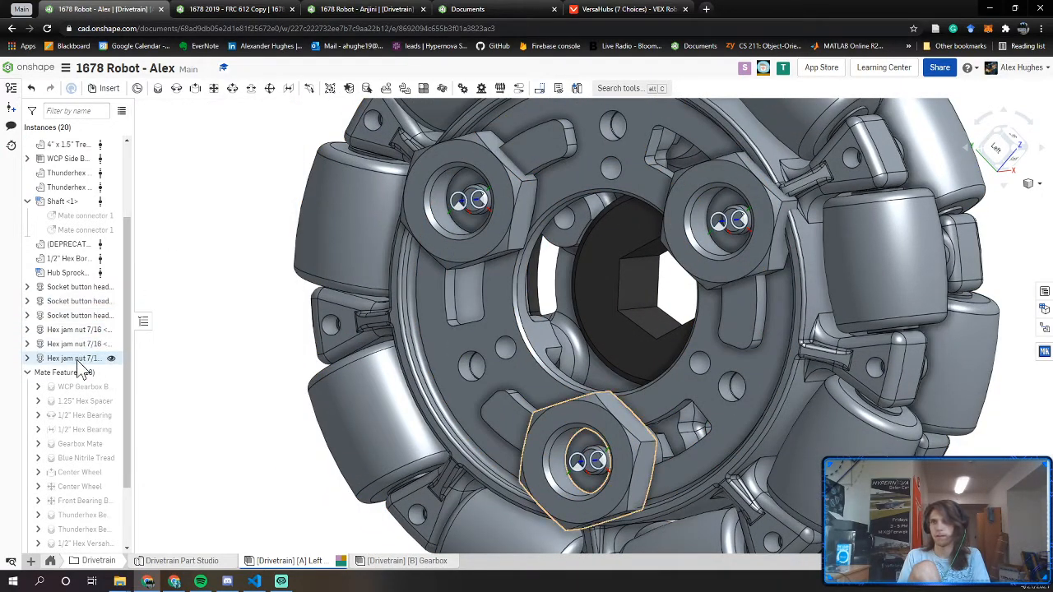
click(77, 359)
ctrl+click(78, 344)
ctrl+click(82, 331)
right_click(82, 331)
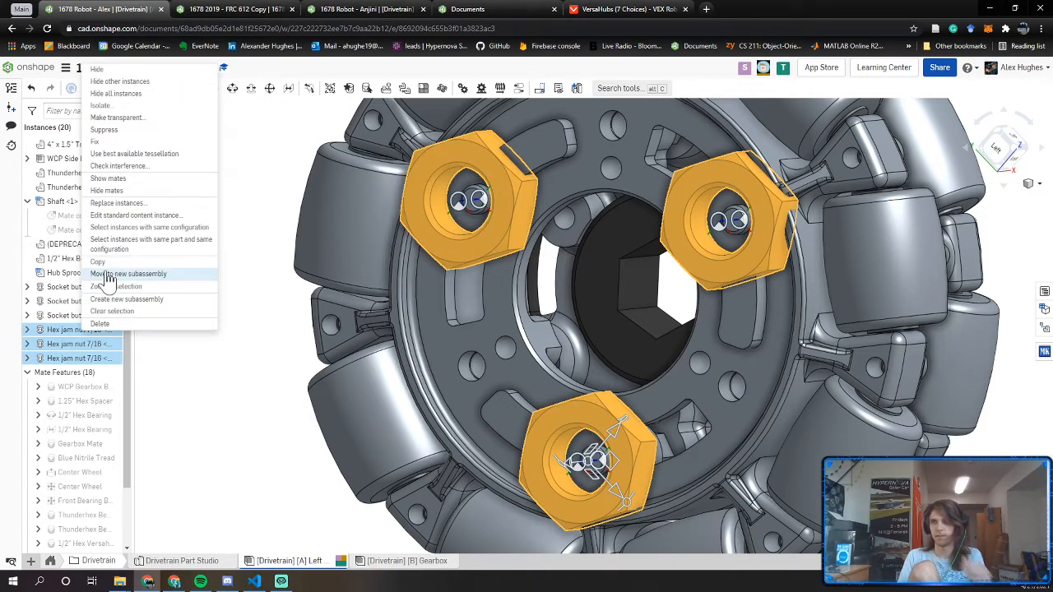
click(132, 215)
click(218, 182)
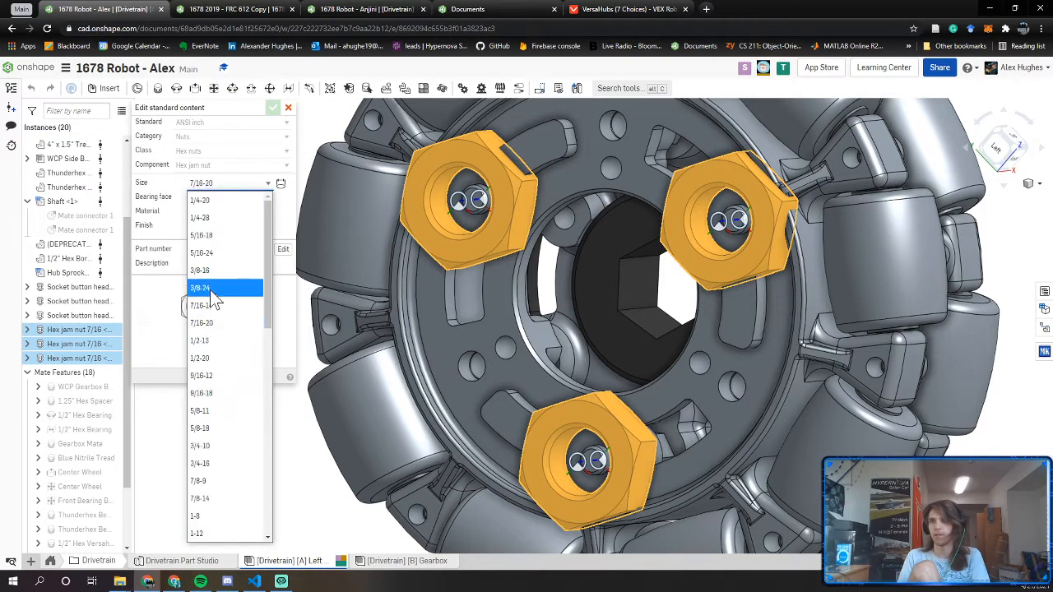
scroll(210, 279, up, 2)
click(167, 199)
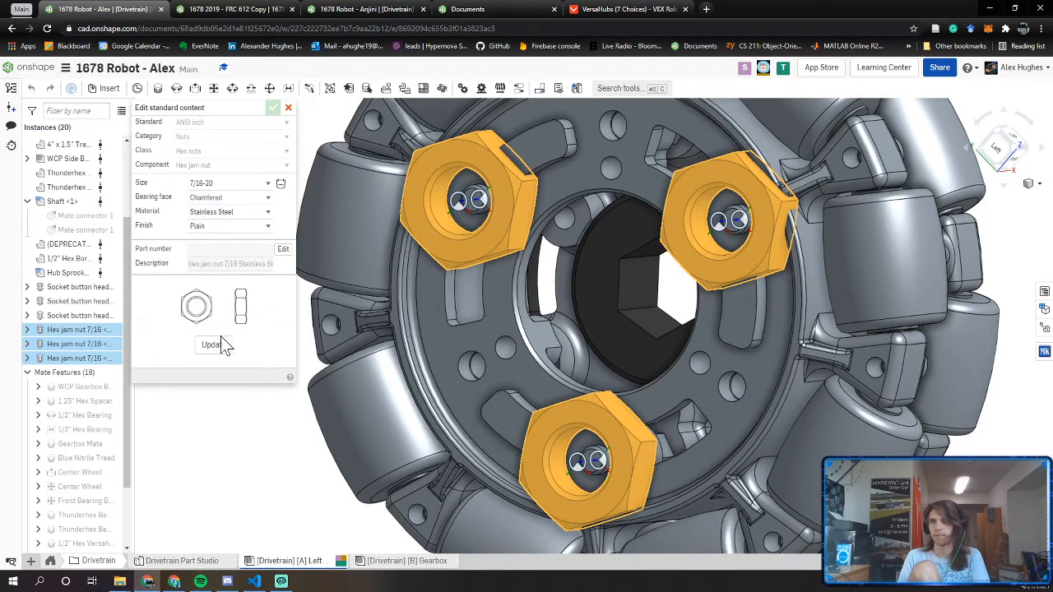
click(289, 108)
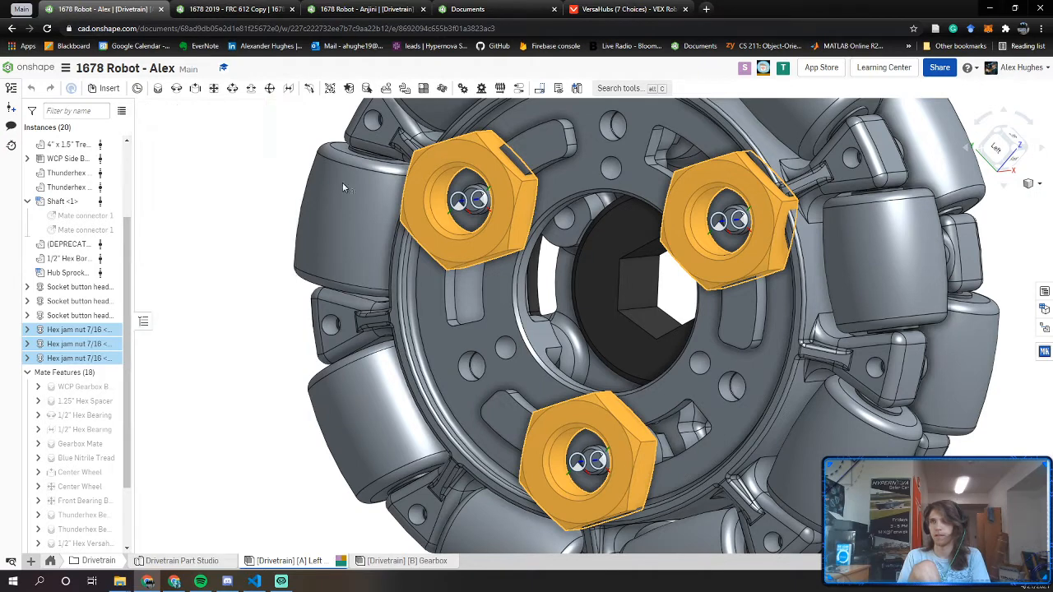
Delete the three oversized hex jam nuts from the omni wheel's screw ends
click(483, 251)
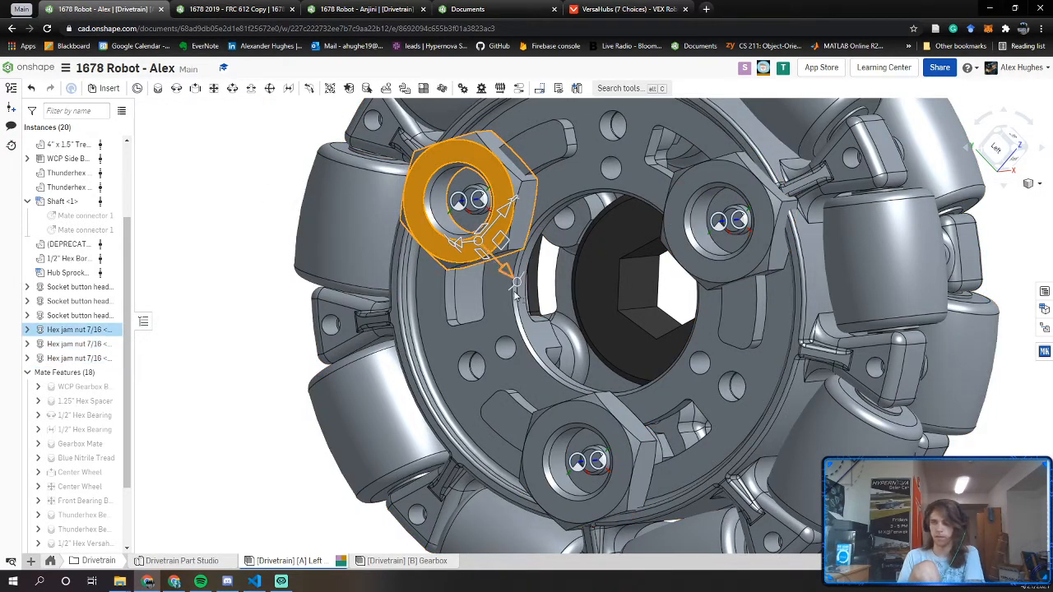
key(Delete)
click(581, 478)
key(Delete)
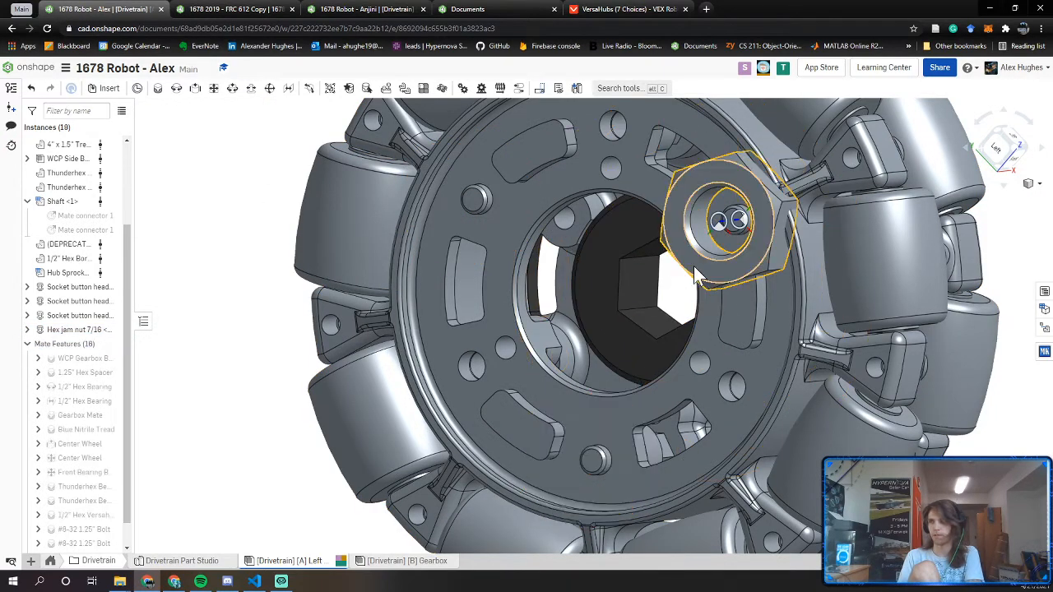
click(716, 220)
key(Delete)
Start inserting standard content nuts again and try the Hex nut component in the Hex nuts class
click(103, 88)
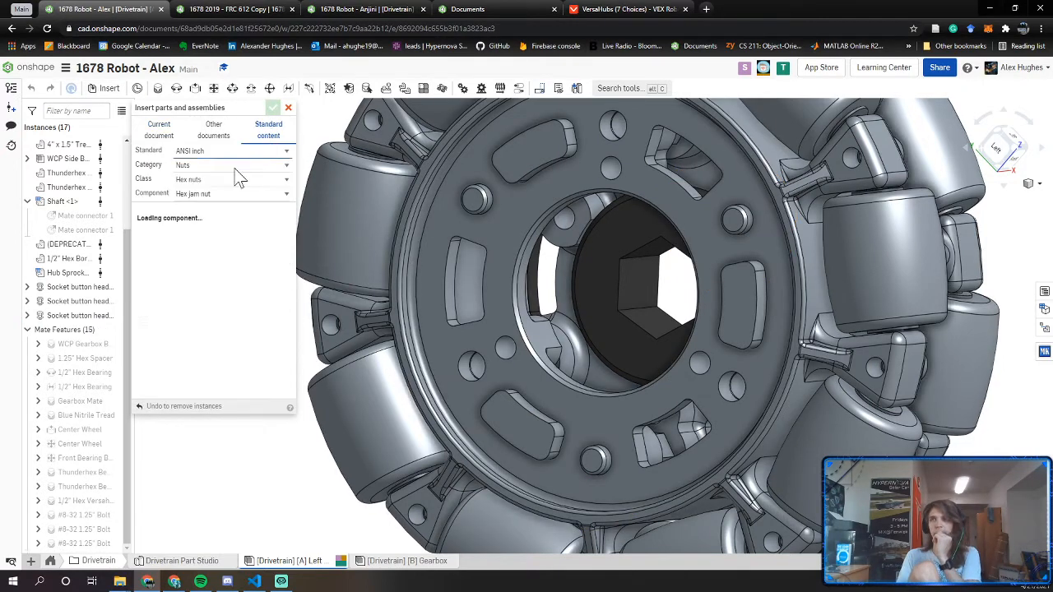
click(204, 181)
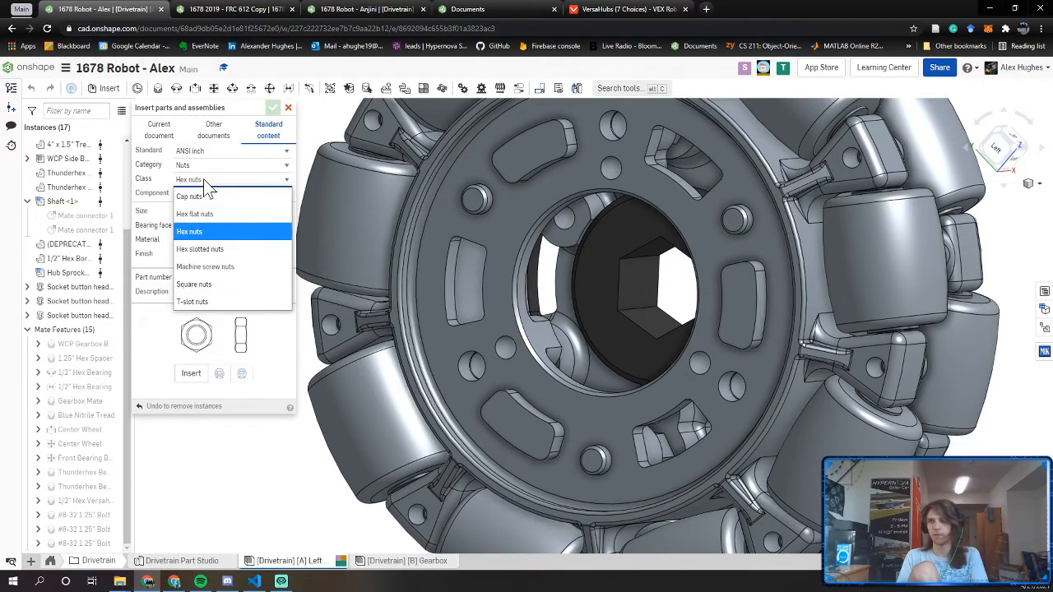
click(203, 229)
click(205, 195)
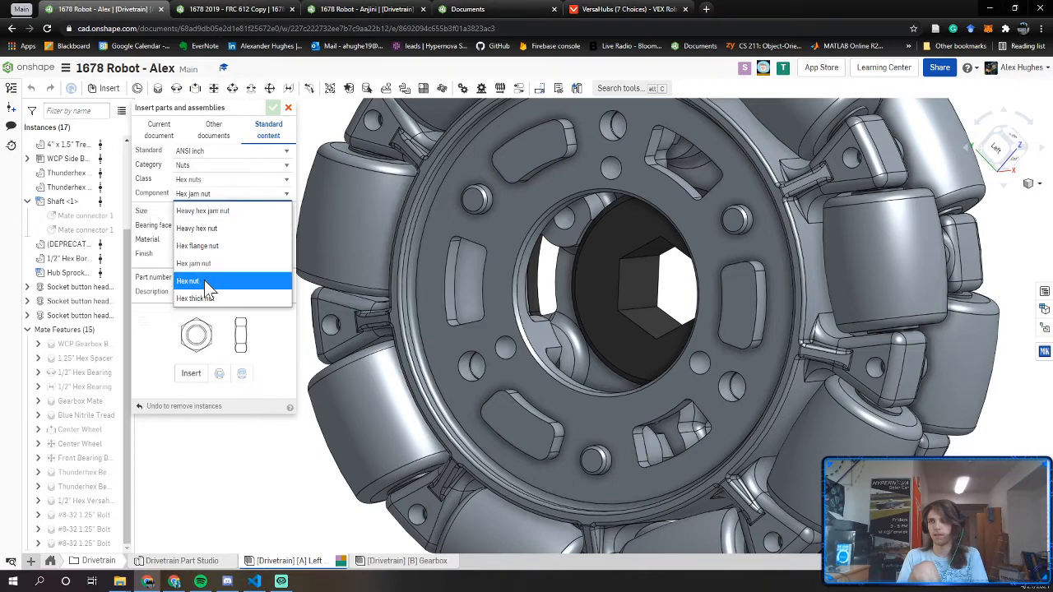
click(201, 280)
click(210, 212)
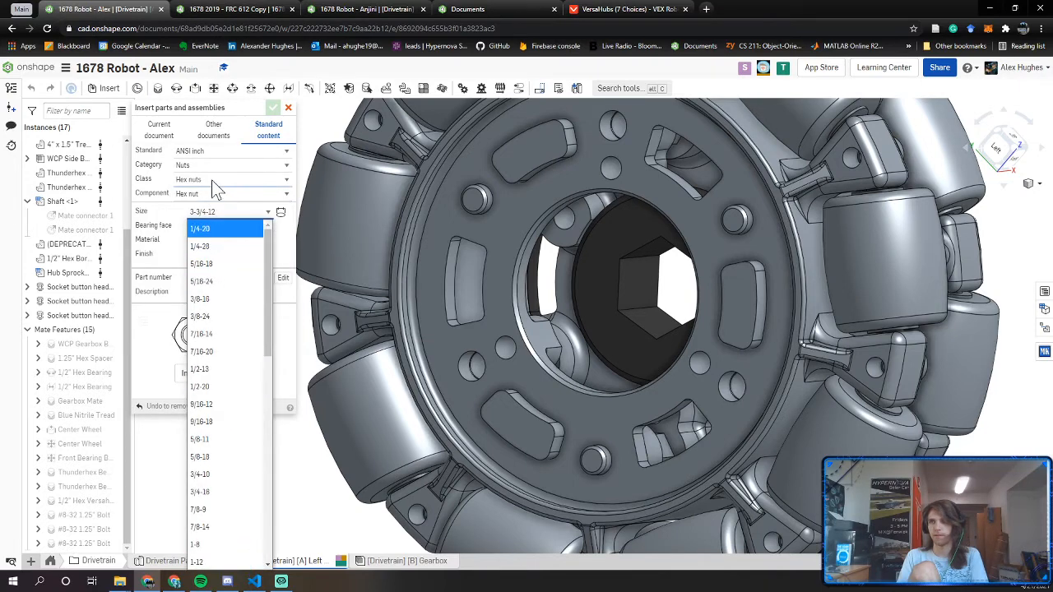
Change the nut class to Machine screw nuts and set the hex machine screw nut's size to #8-32
click(213, 181)
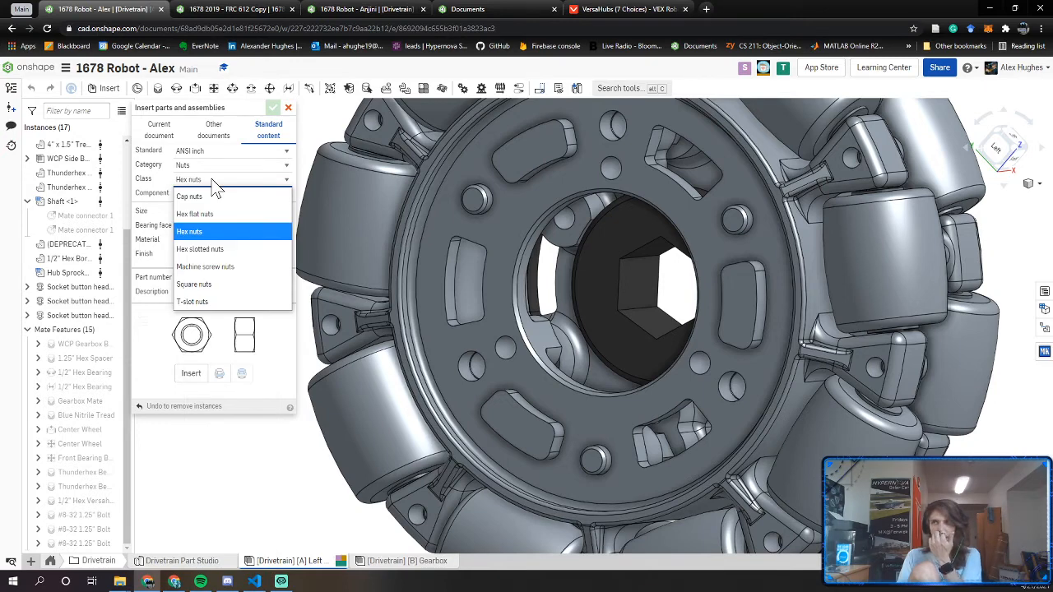
click(213, 269)
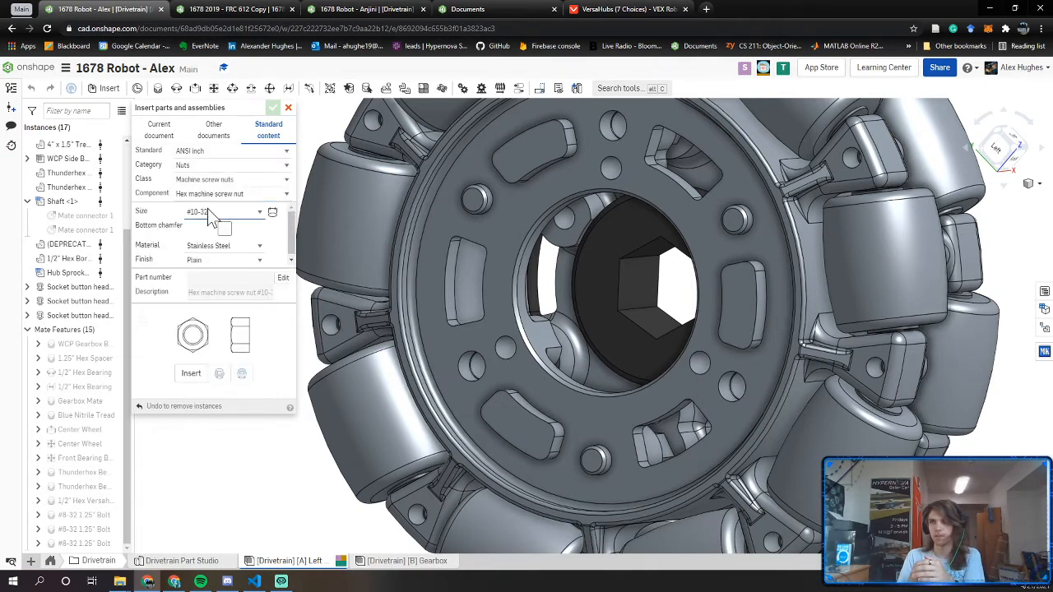
click(207, 212)
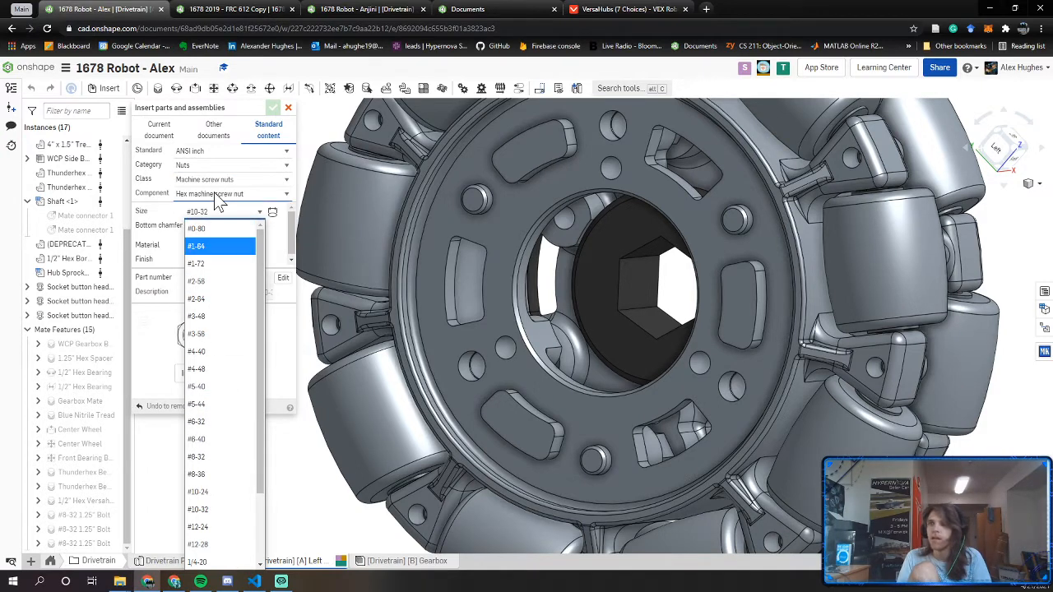
click(214, 194)
click(214, 193)
click(209, 212)
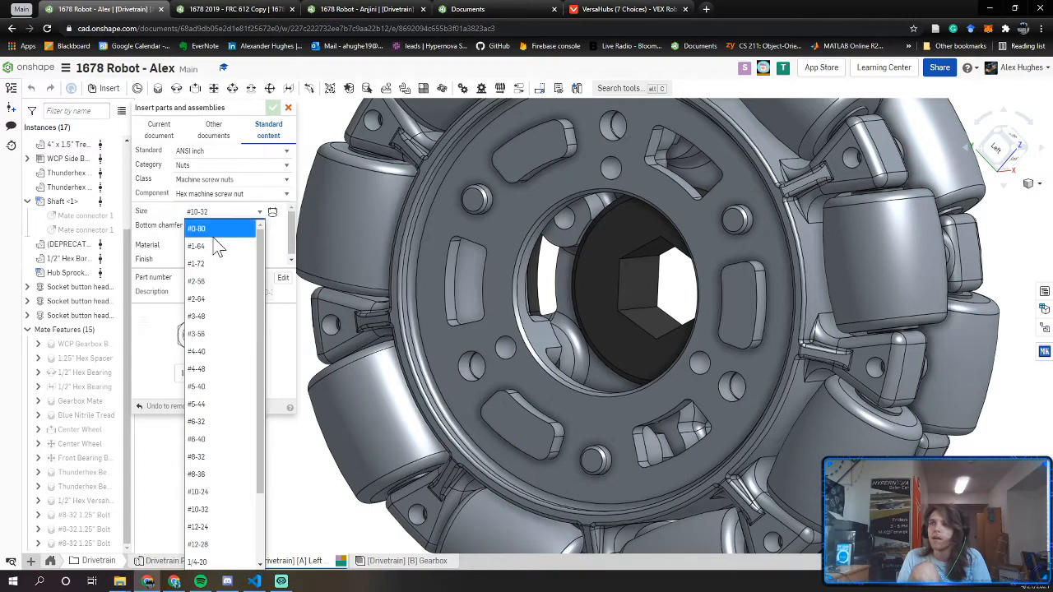
click(212, 457)
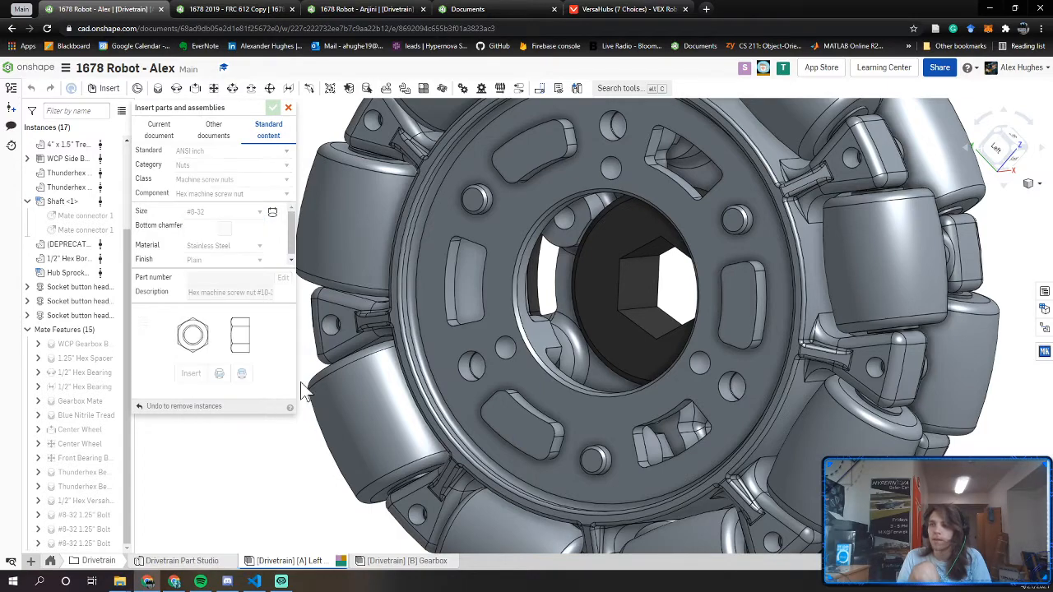
Insert #8-32 hex machine screw nuts at the three screw holes on the omni wheel's face
click(485, 223)
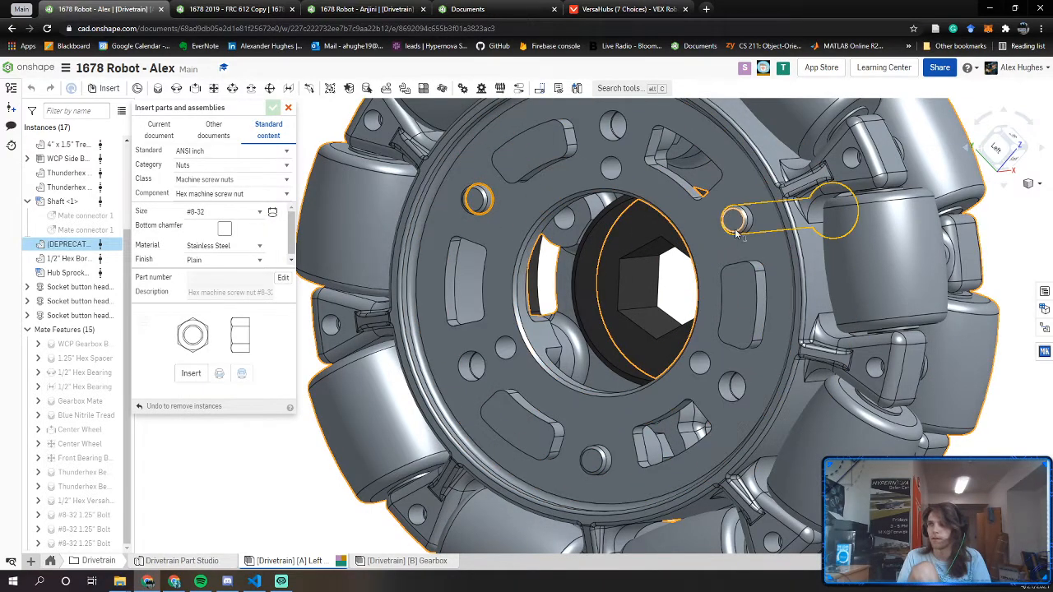
click(598, 461)
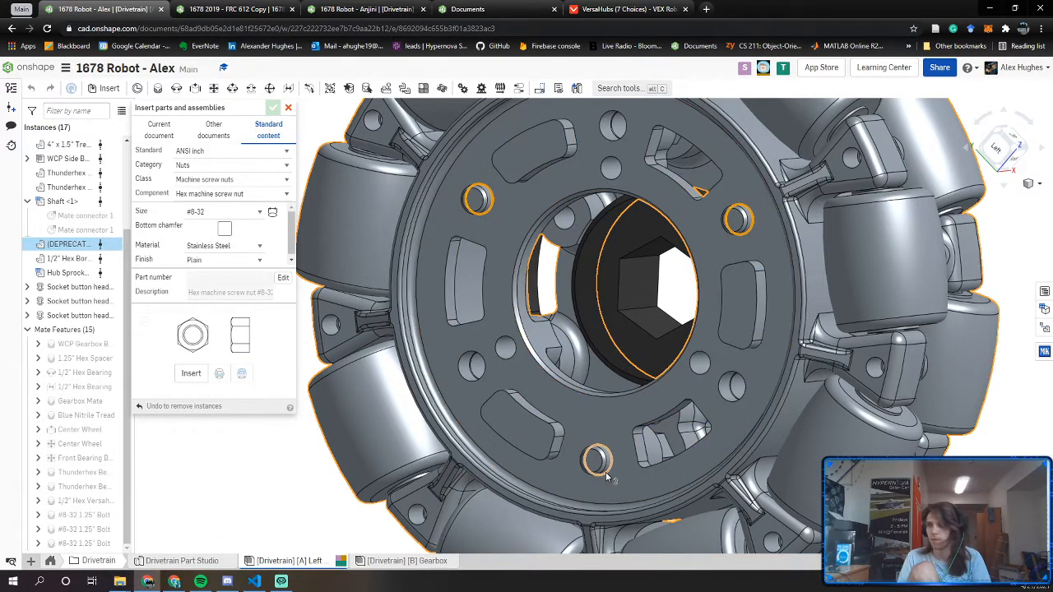
click(192, 375)
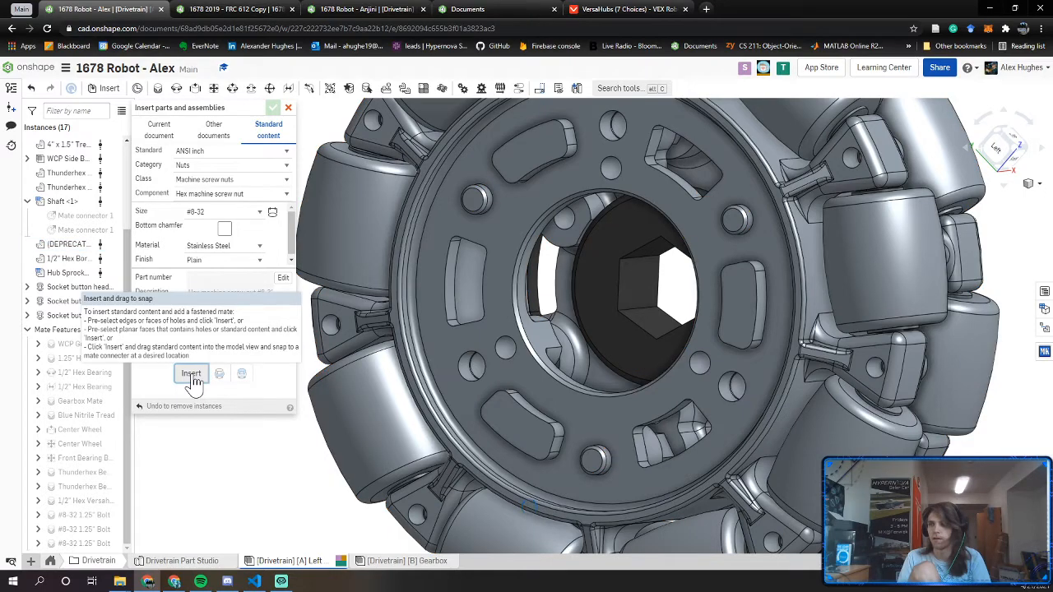
right_drag(592, 429, 467, 202)
scroll(467, 202, up, 5)
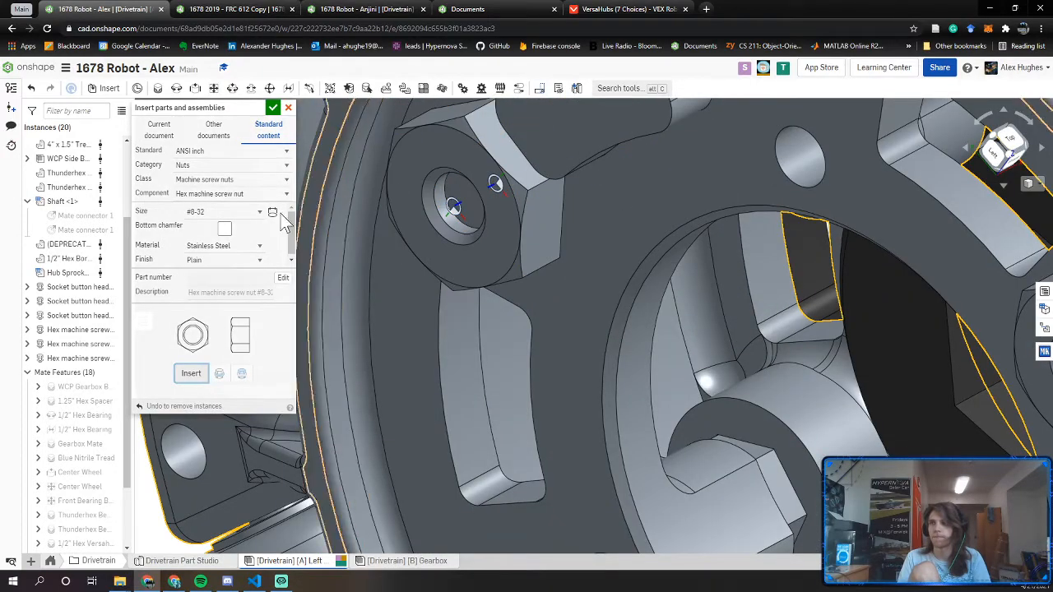
Try the Hex nut and Heavy hex nut components in the Hex nuts class and check their available sizes
click(212, 182)
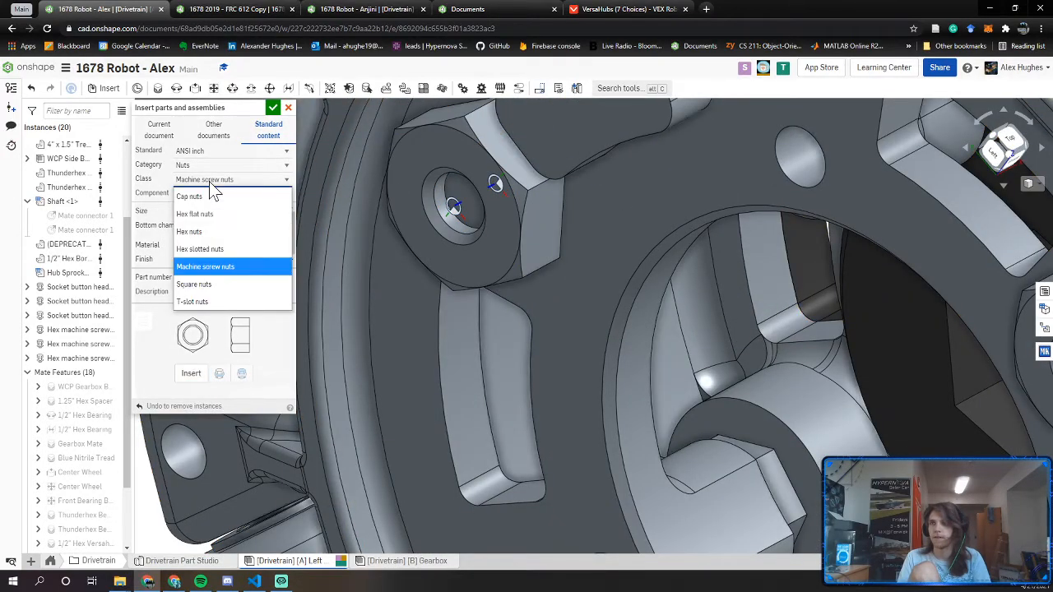
click(209, 232)
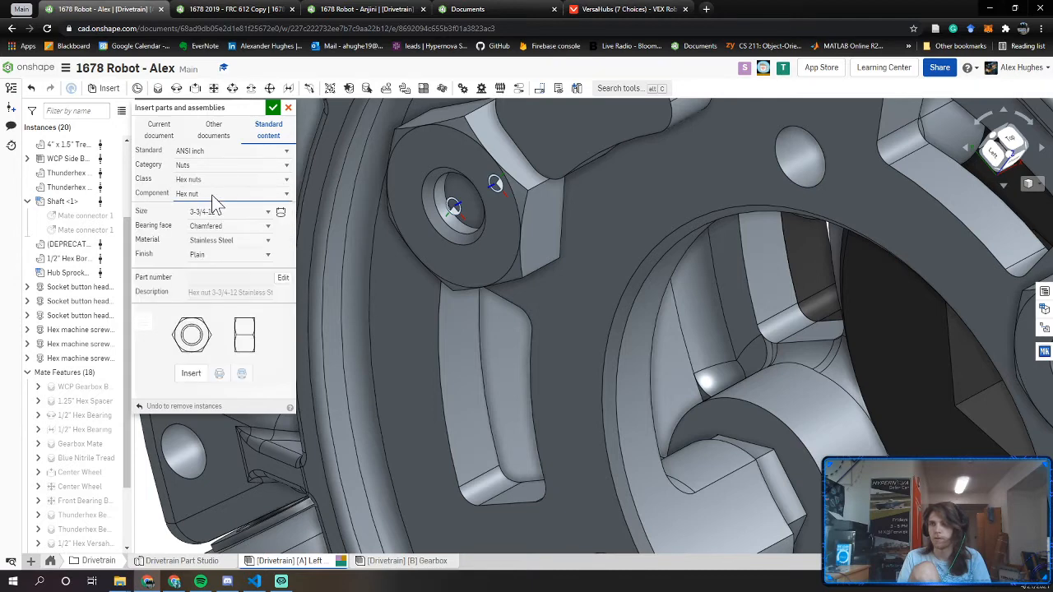
click(211, 199)
click(212, 282)
click(218, 213)
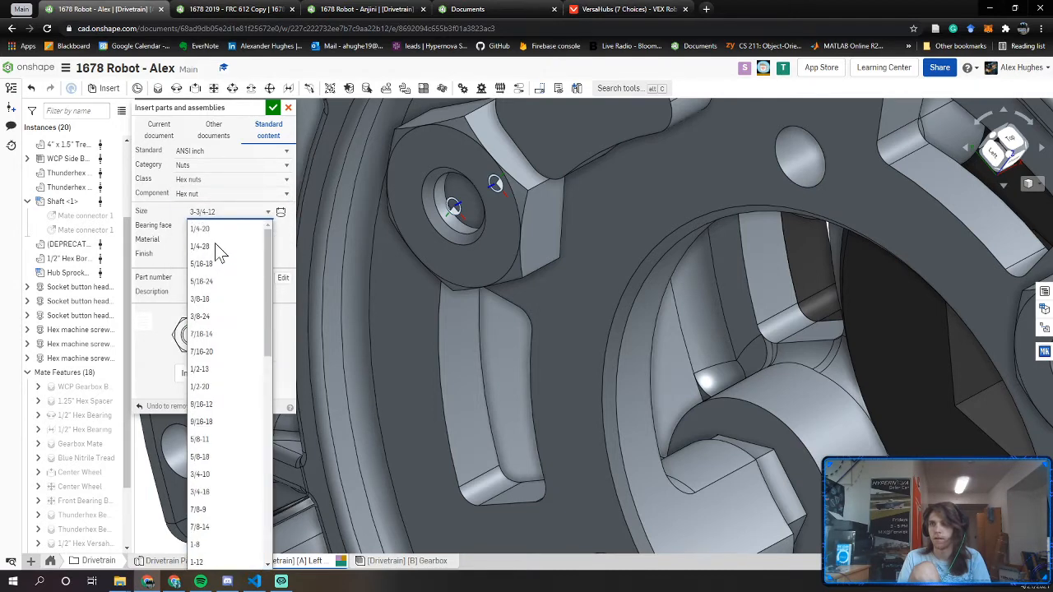
click(211, 184)
click(213, 185)
click(213, 193)
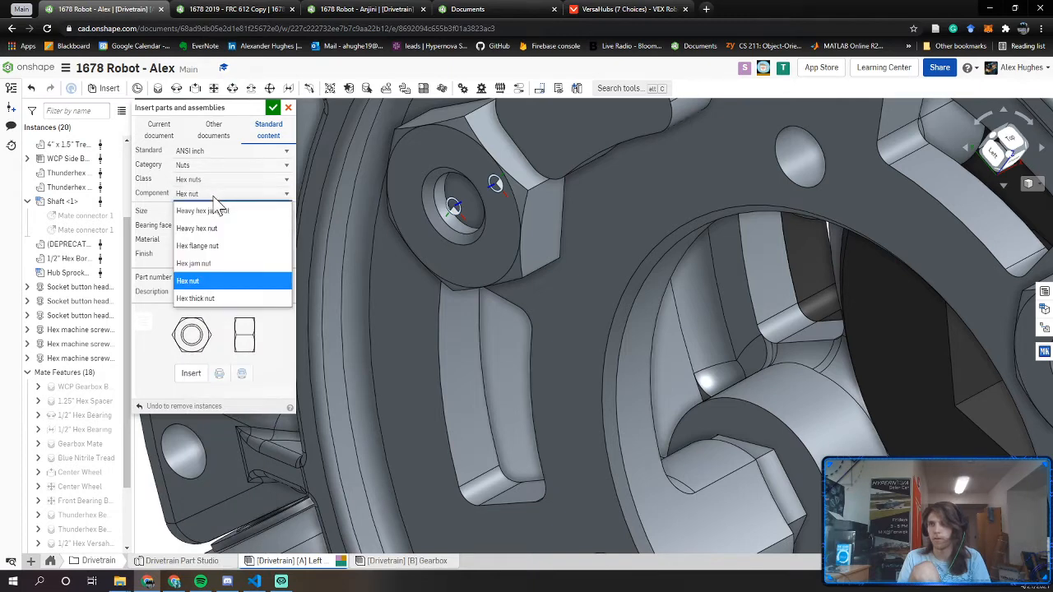
click(213, 230)
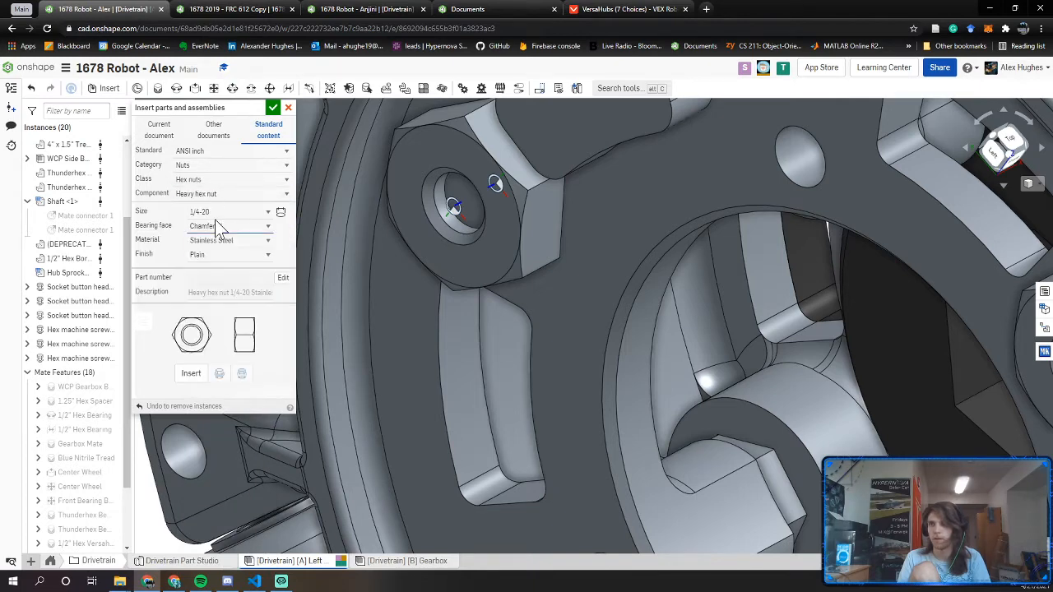
click(215, 212)
scroll(512, 231, down, 5)
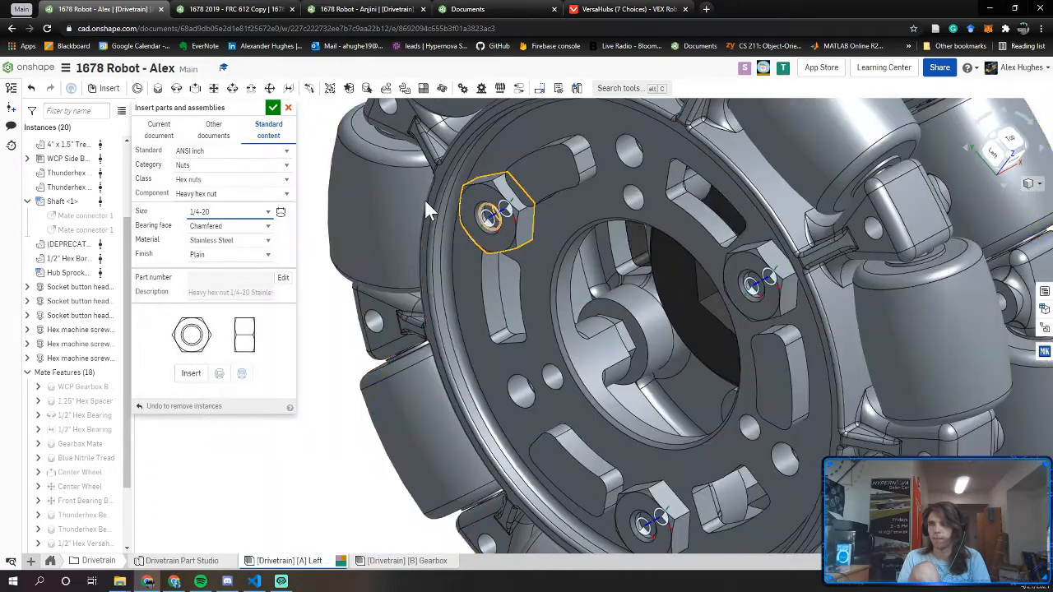
Finish inserting the hex machine screw nuts on the omni wheel
mouse_move(778, 280)
right_down()
mouse_move(856, 239)
mouse_move(775, 265)
right_up()
click(274, 108)
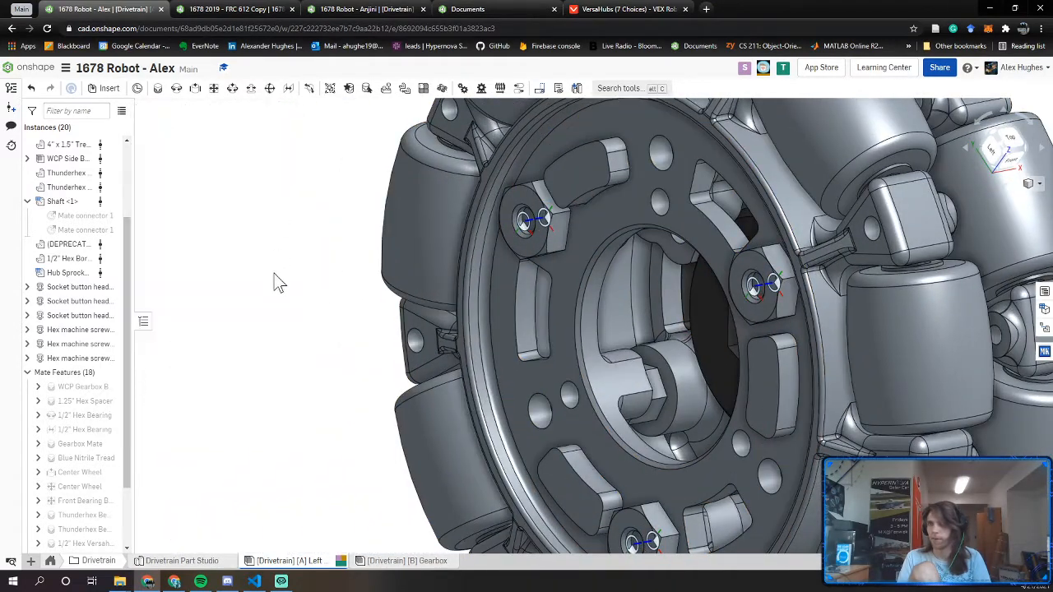
scroll(272, 282, down, 3)
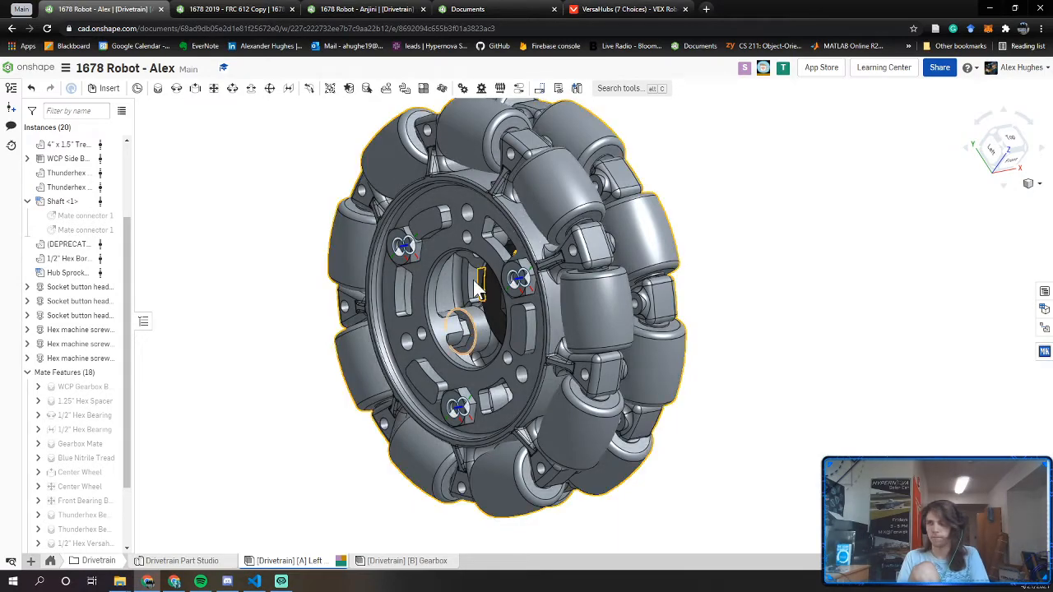
Examine how far the screw ends reach into the machine screw nuts on the omni wheel
right_drag(397, 249, 454, 263)
scroll(403, 240, up, 5)
scroll(404, 239, up, 2)
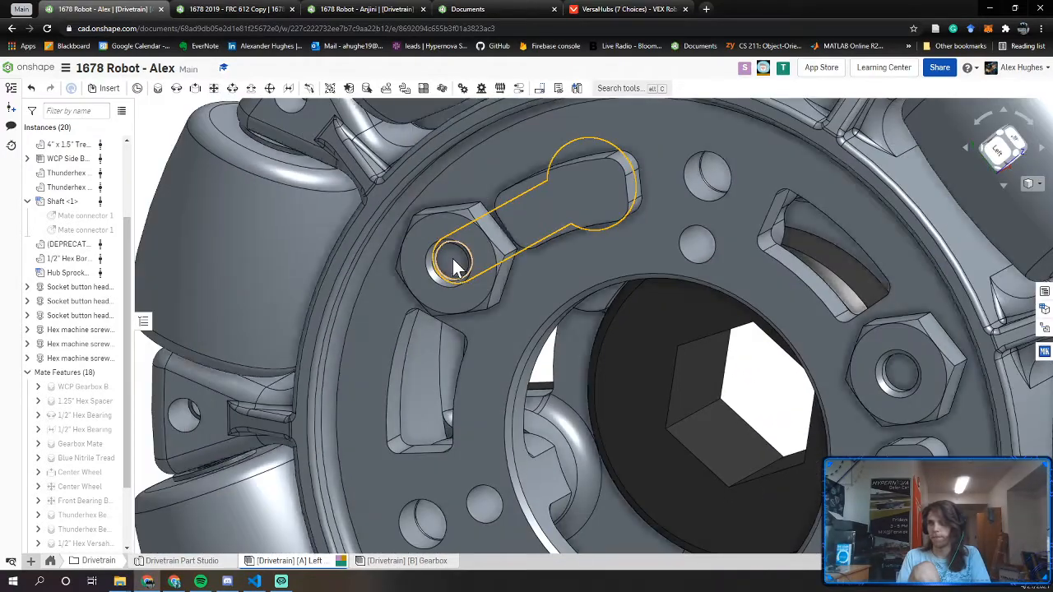
scroll(449, 264, down, 4)
scroll(441, 267, up, 5)
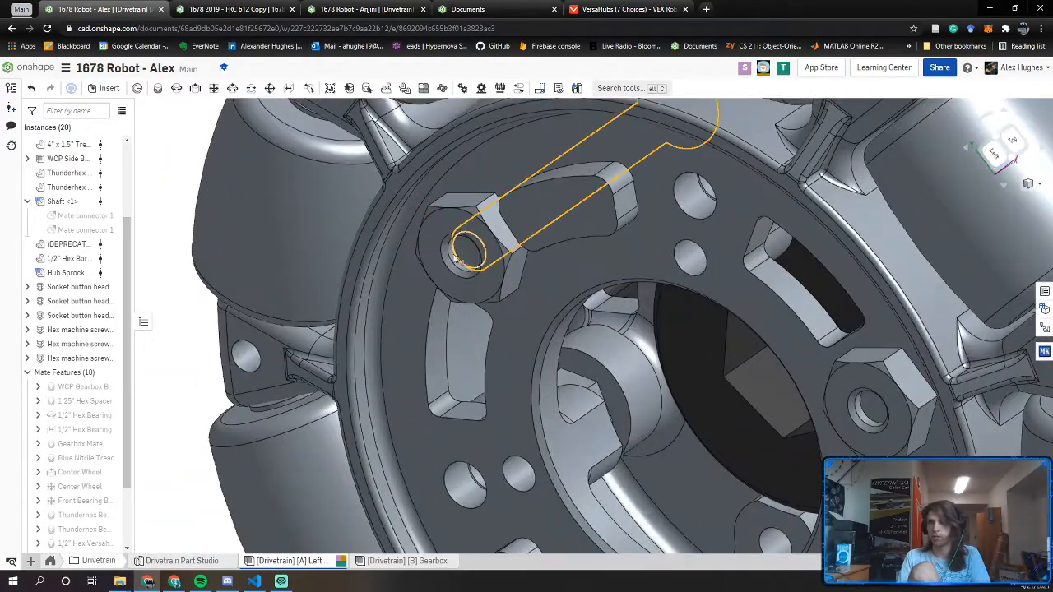
click(465, 259)
click(461, 257)
scroll(360, 277, down, 4)
click(267, 262)
right_drag(268, 262, 202, 341)
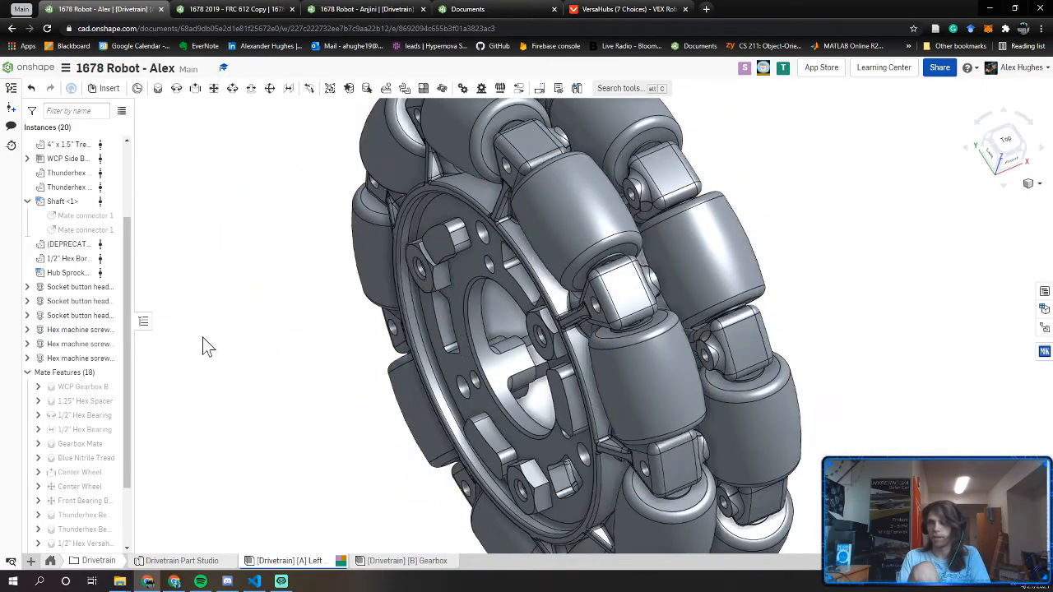
Set the length of the three #8-32 socket button head cap screws on the omni wheel to 1.375
click(72, 301)
shift+click(69, 315)
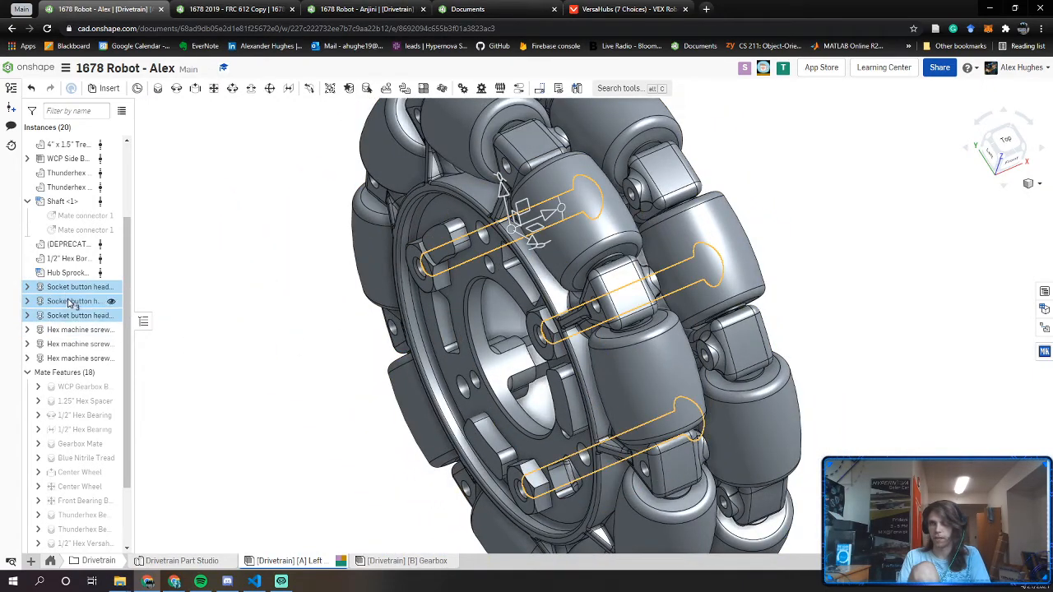
right_click(73, 301)
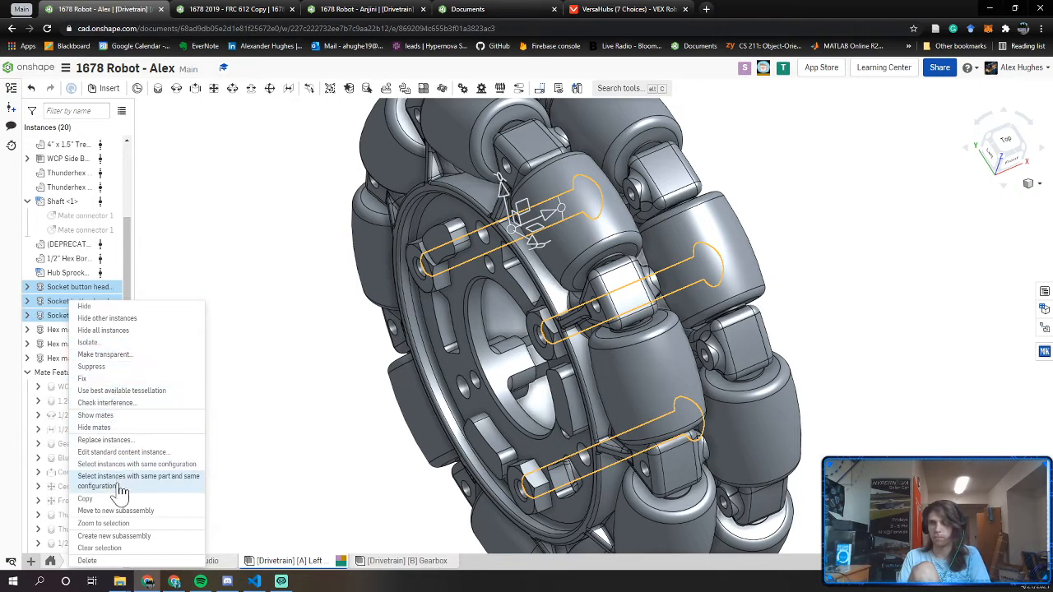
click(98, 455)
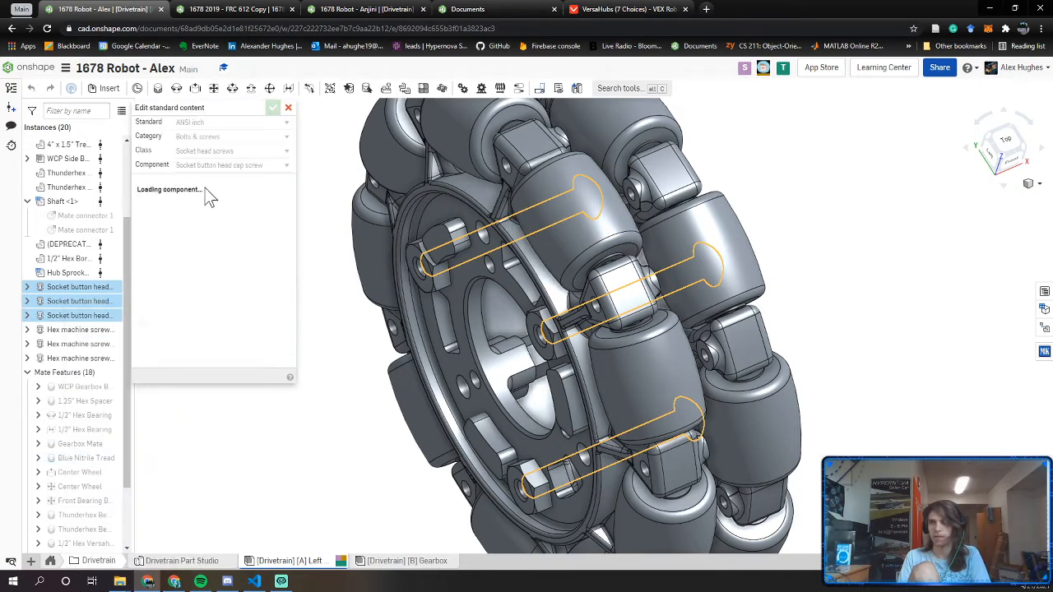
click(223, 198)
click(209, 477)
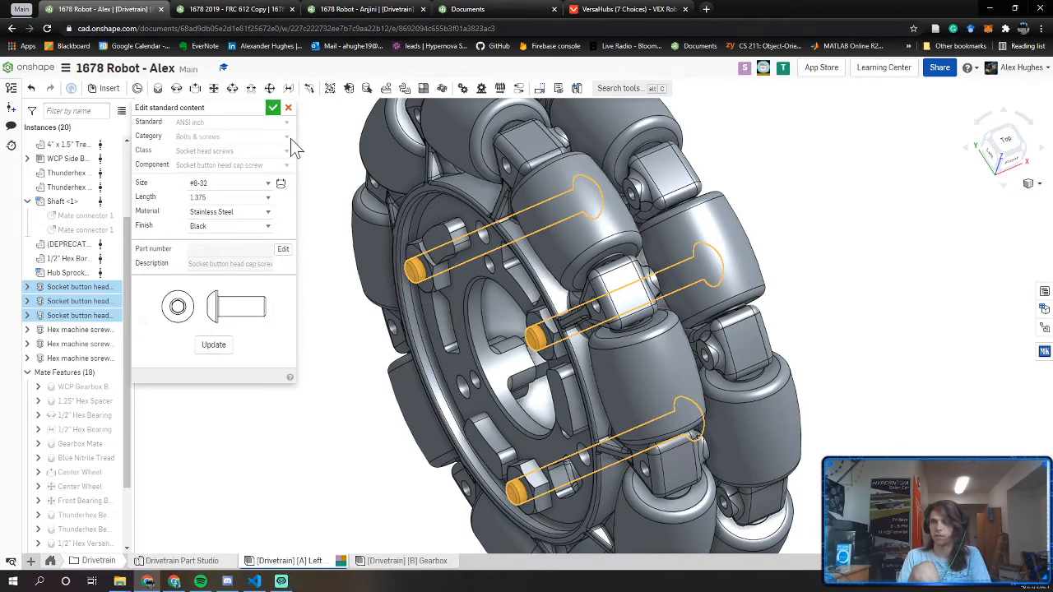
click(272, 108)
Rename the three fastened mates of the hex machine screw nuts as "#8-32 Hex Nut"
right_drag(353, 263, 514, 340)
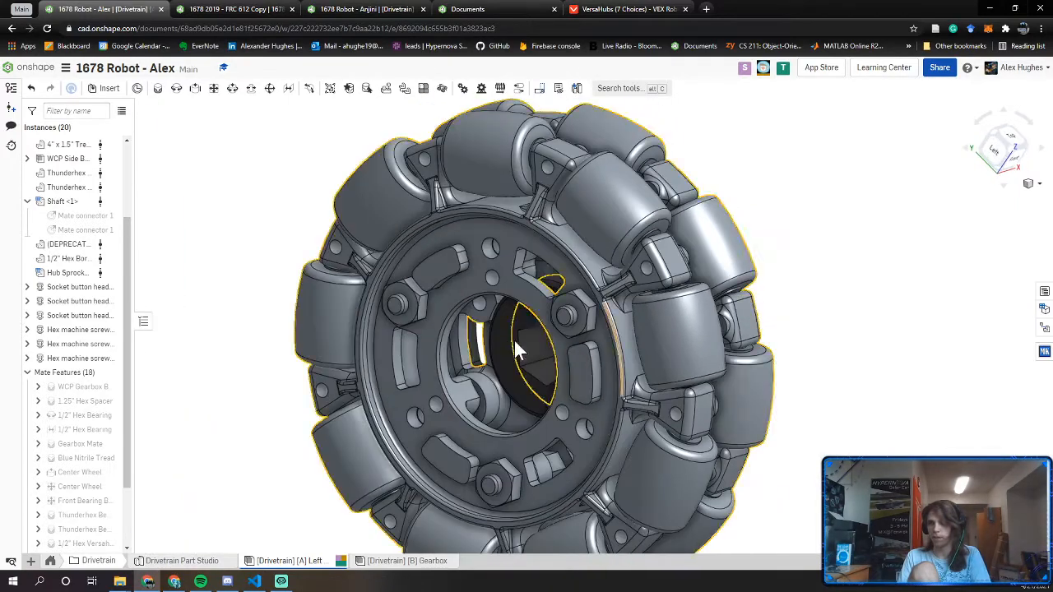
scroll(104, 408, down, 2)
right_click(86, 516)
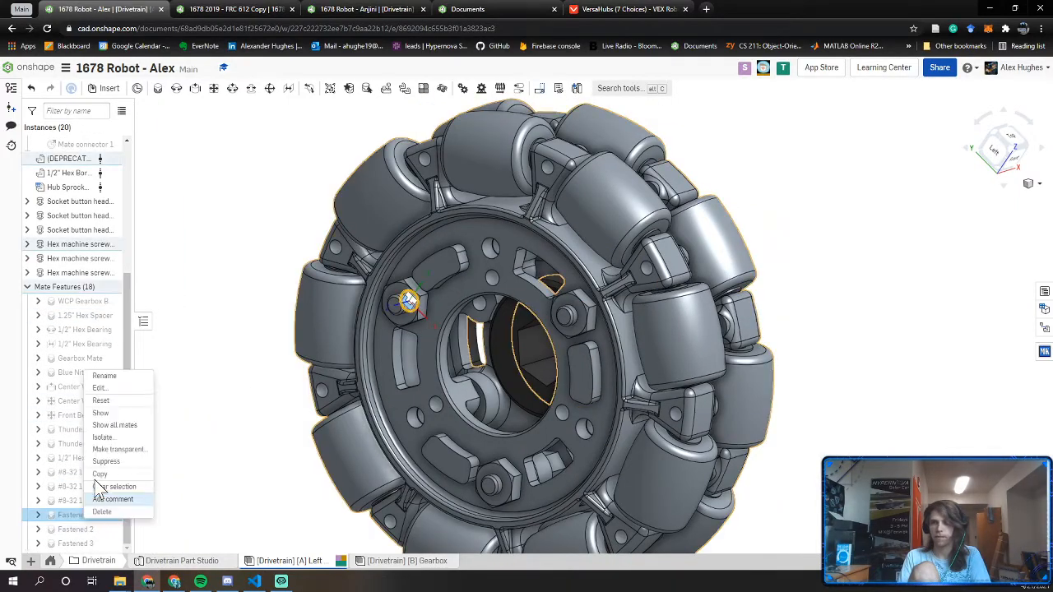
click(110, 384)
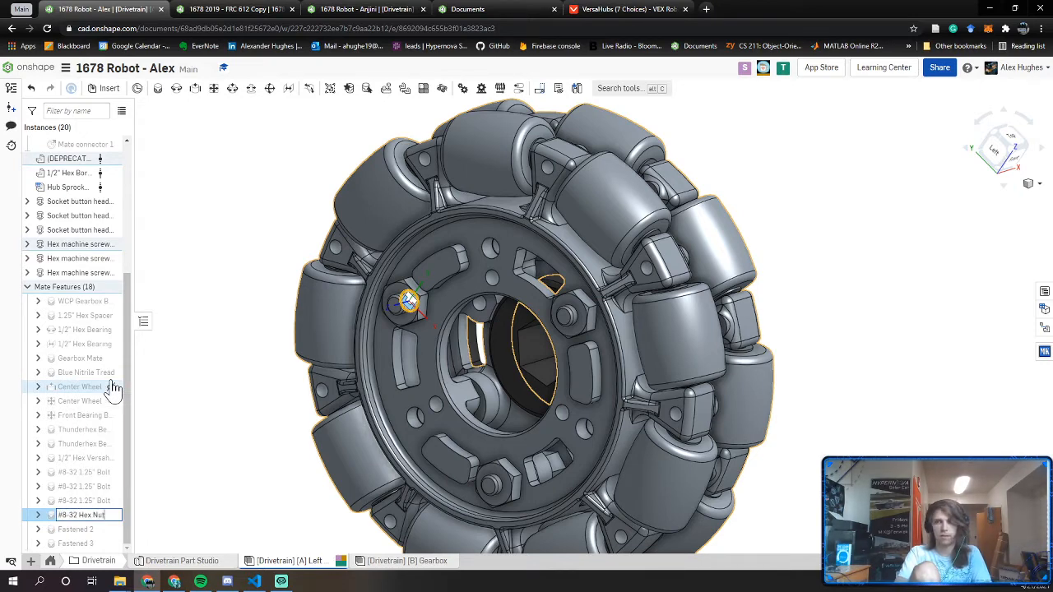
key(Return)
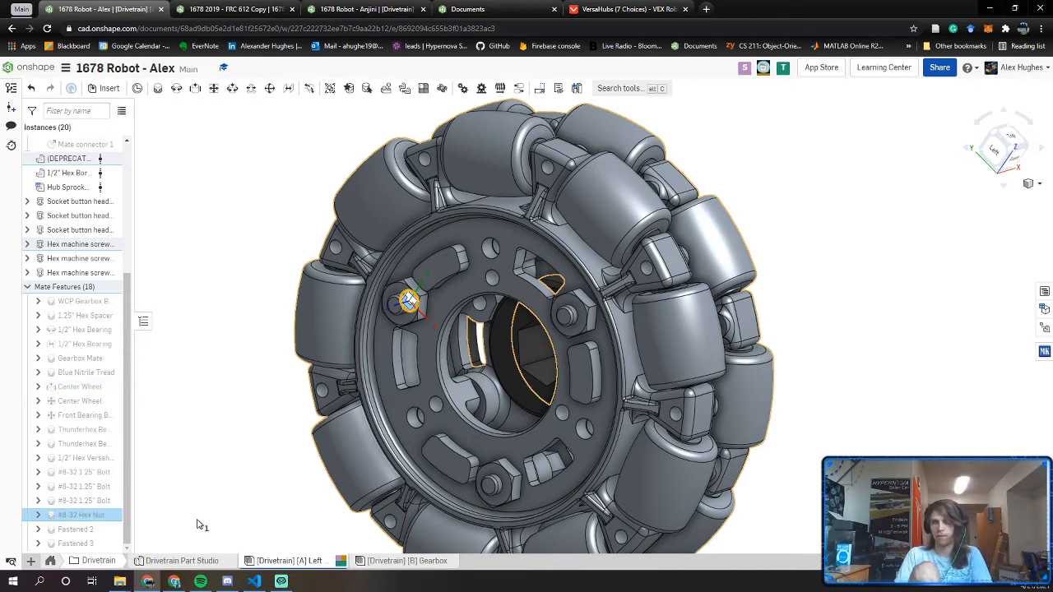
right_click(85, 545)
click(91, 530)
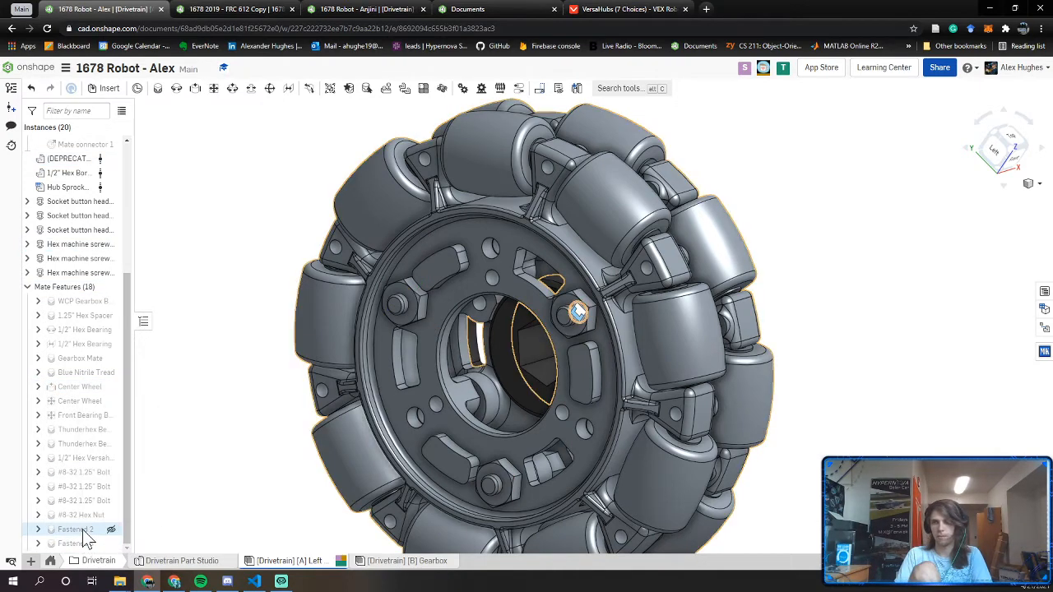
right_click(86, 531)
click(90, 543)
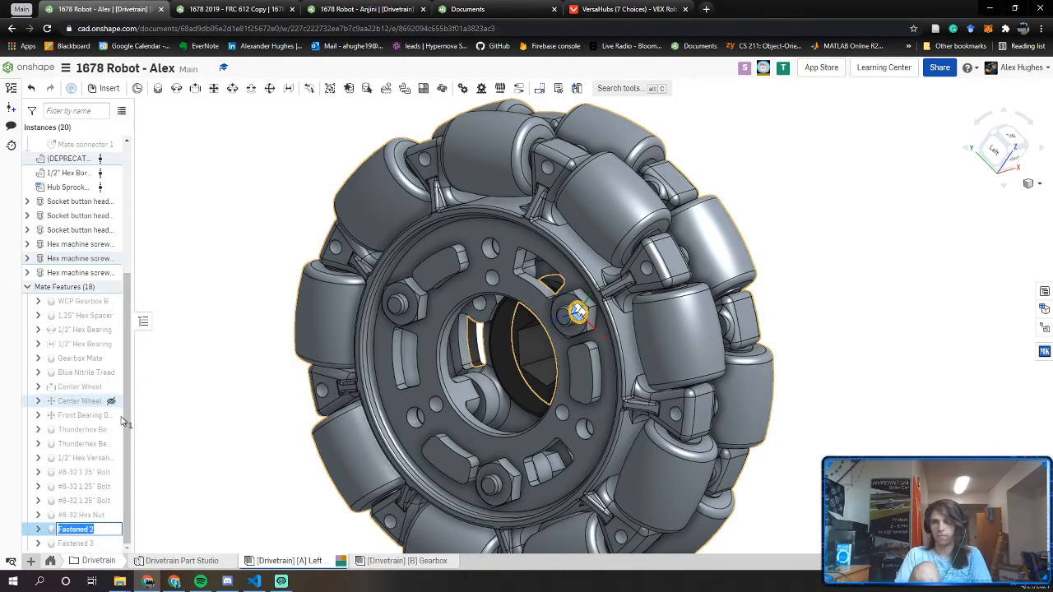
right_click(90, 545)
click(244, 479)
Try the bottom chamfer option in the standard content settings of one #8-32 hex machine screw nut, then discard the edit
scroll(247, 477, down, 3)
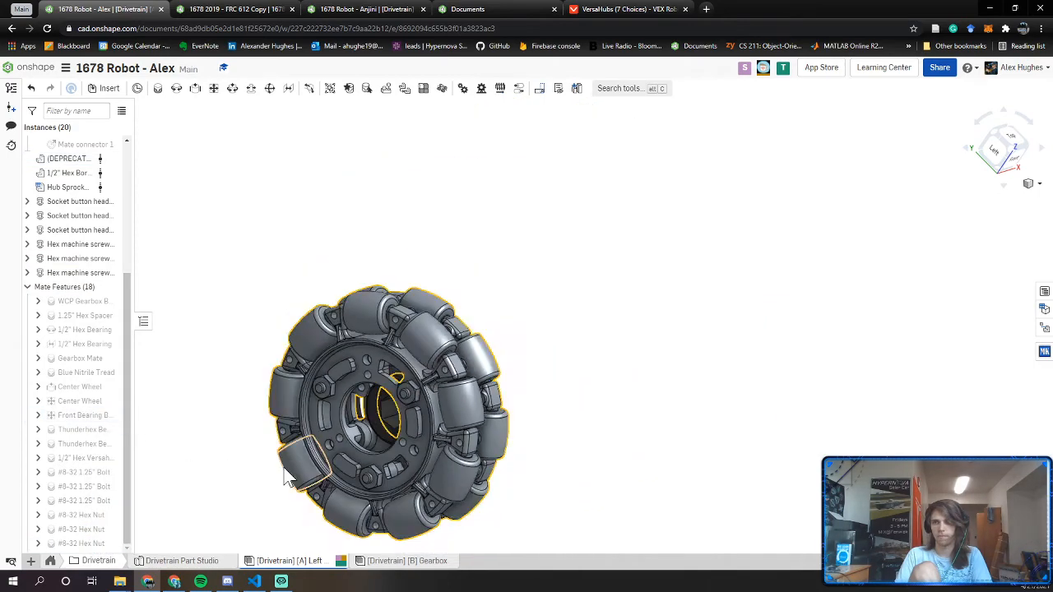
right_drag(282, 477, 395, 353)
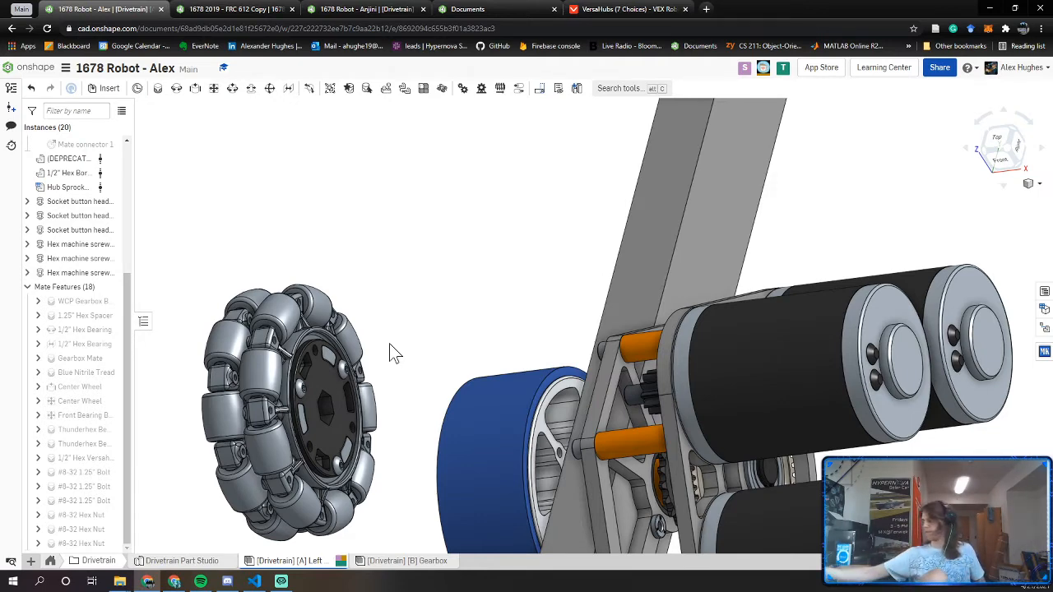
right_click(84, 512)
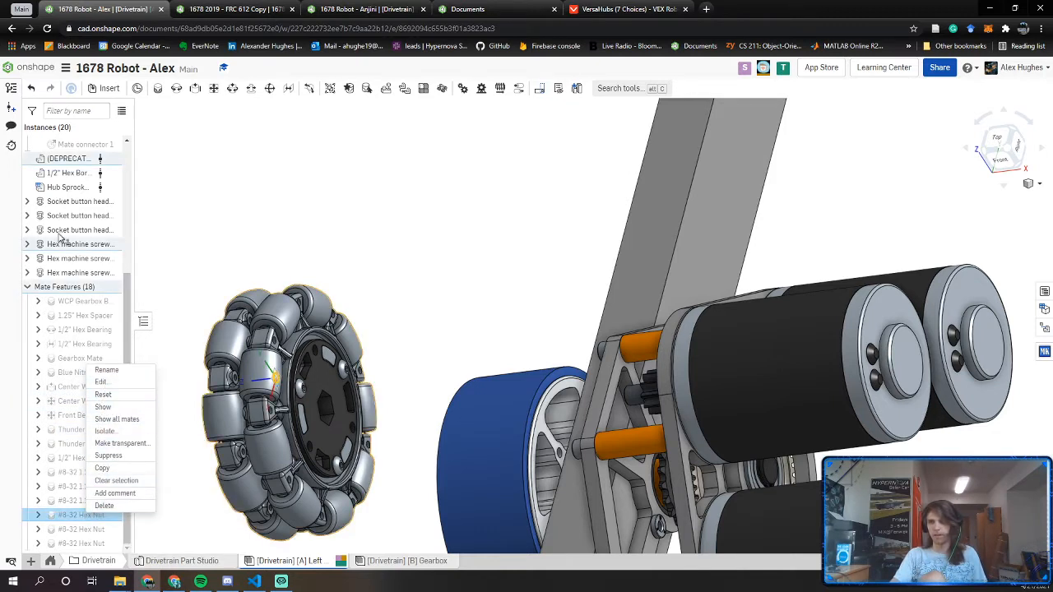
click(81, 246)
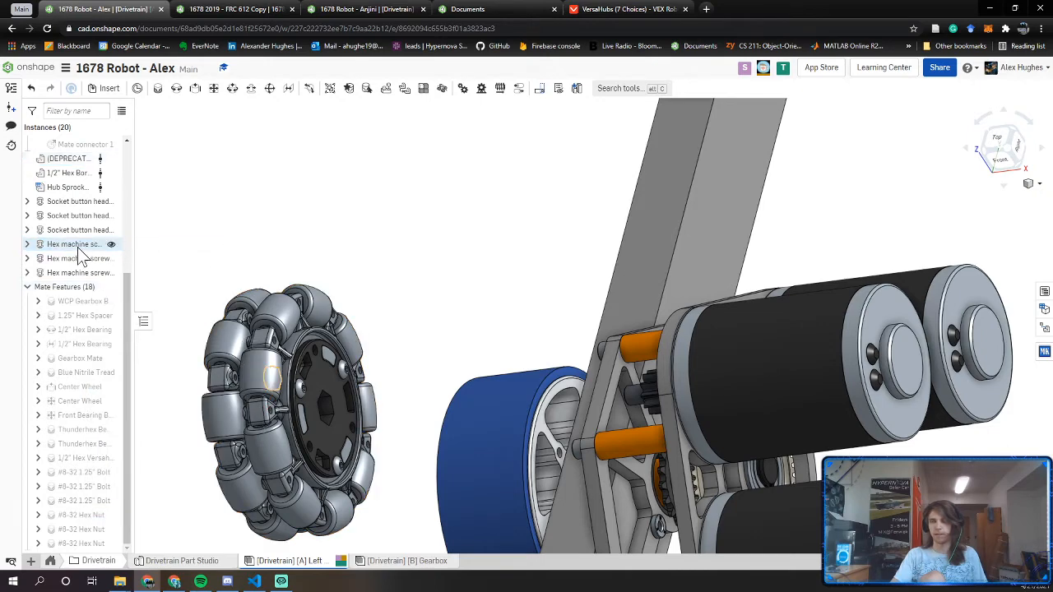
right_click(81, 246)
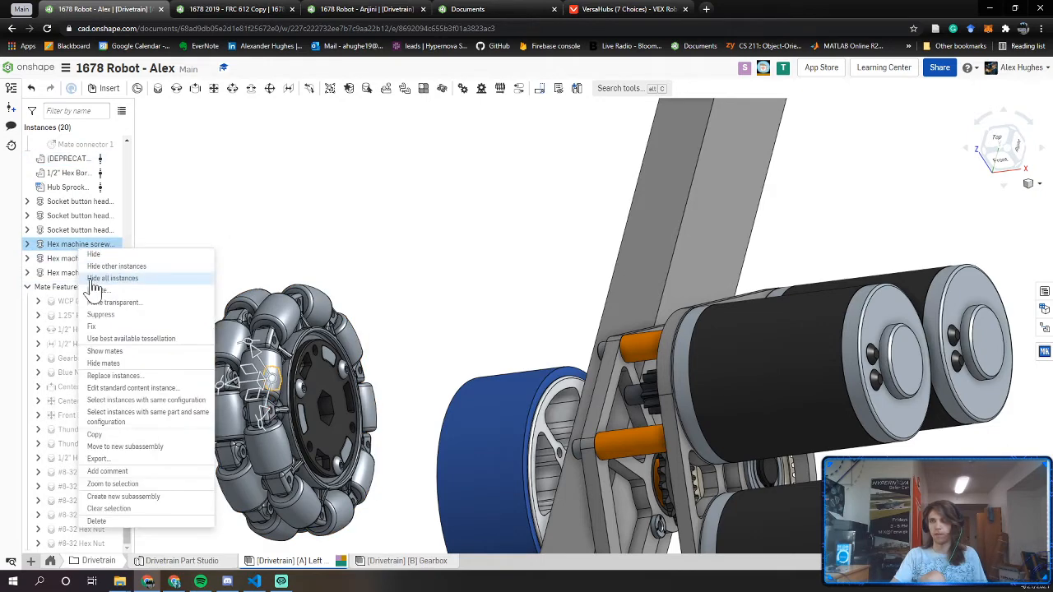
click(119, 389)
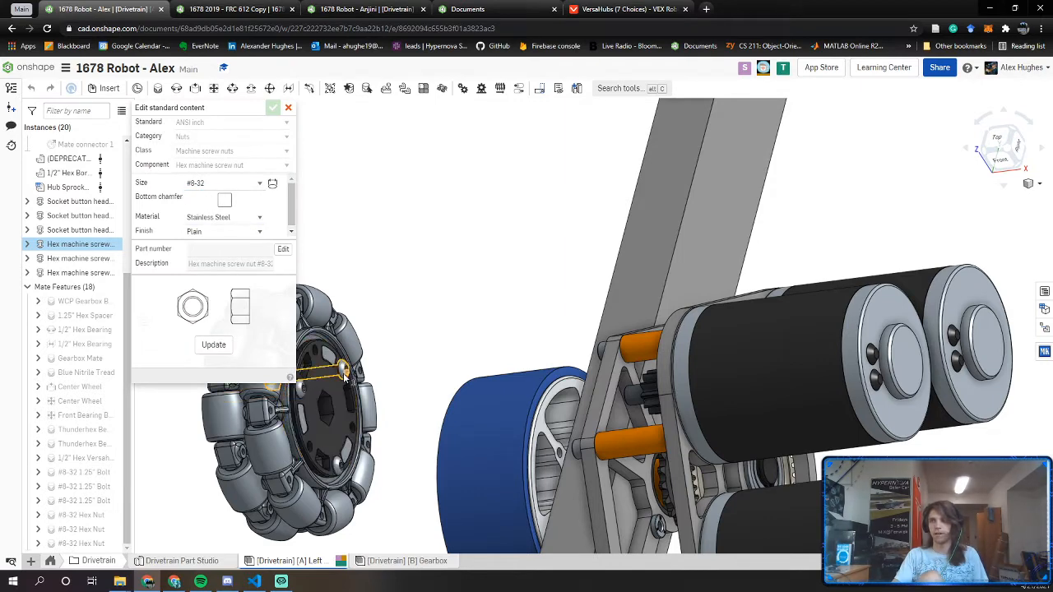
click(194, 184)
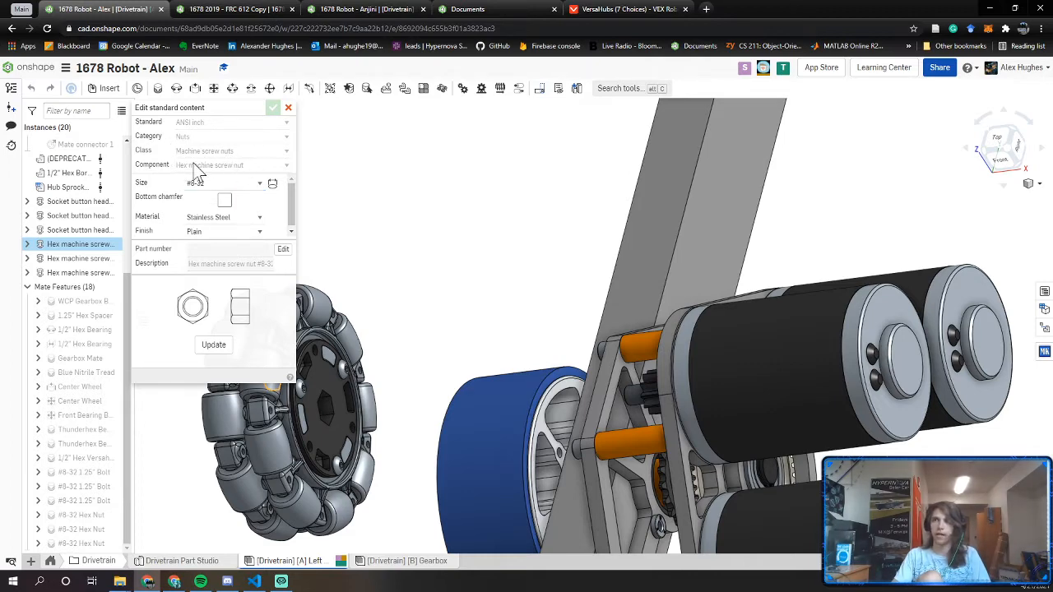
right_drag(302, 281, 474, 276)
middle_drag(521, 253, 415, 250)
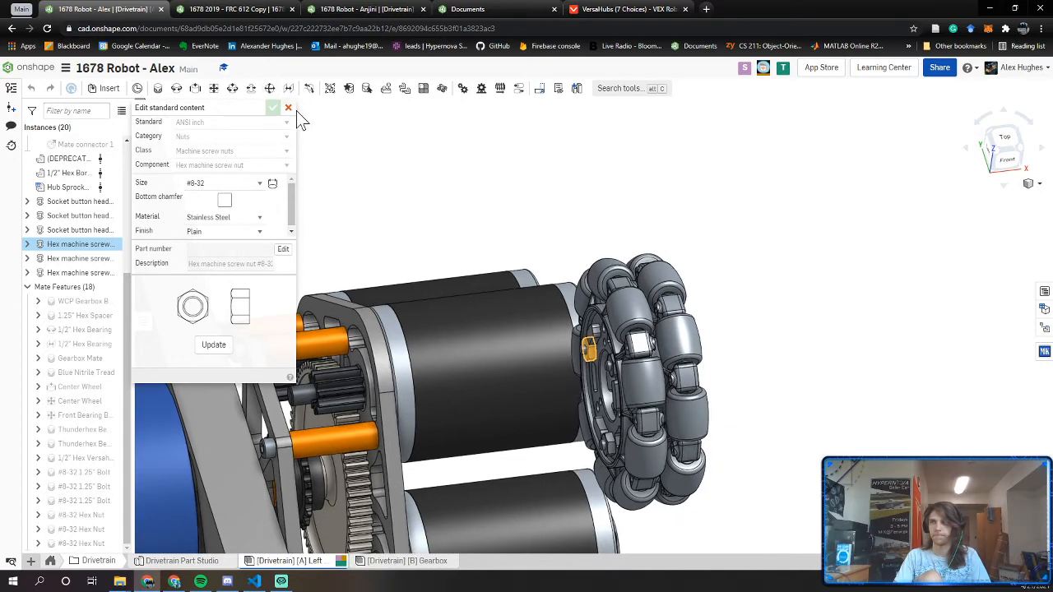
click(235, 219)
click(230, 202)
click(229, 198)
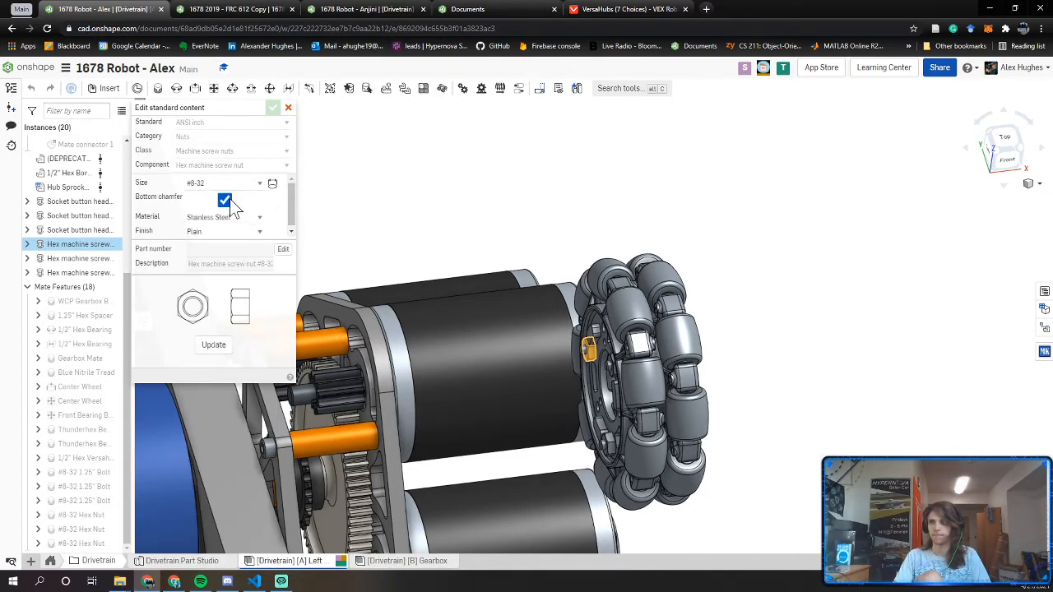
click(285, 109)
click(724, 307)
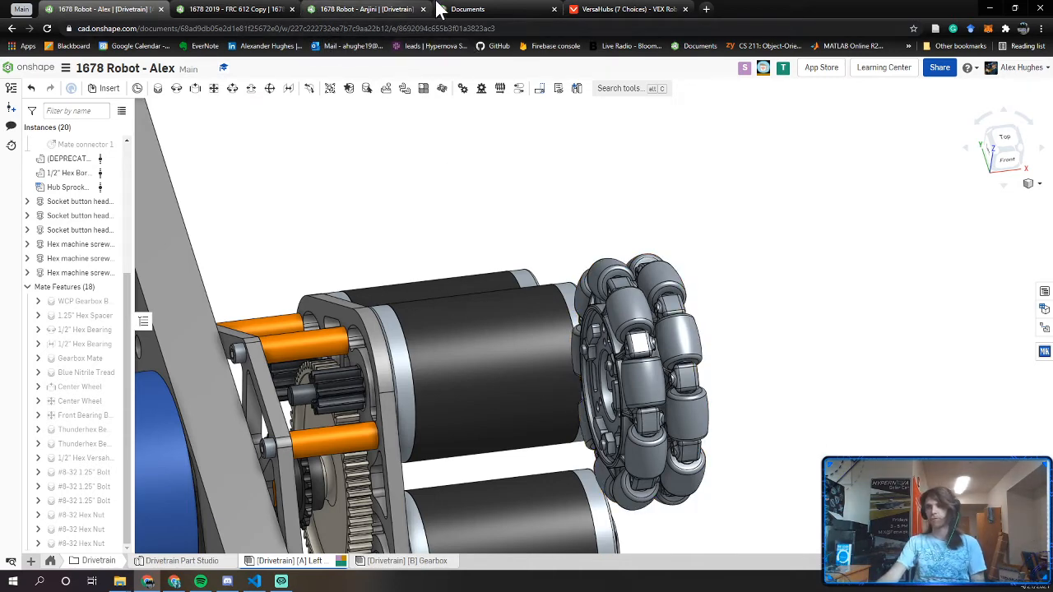
Move the omni wheel down beside the drivetrain rail, roughly in line with the front bearing block
right_drag(639, 402, 652, 401)
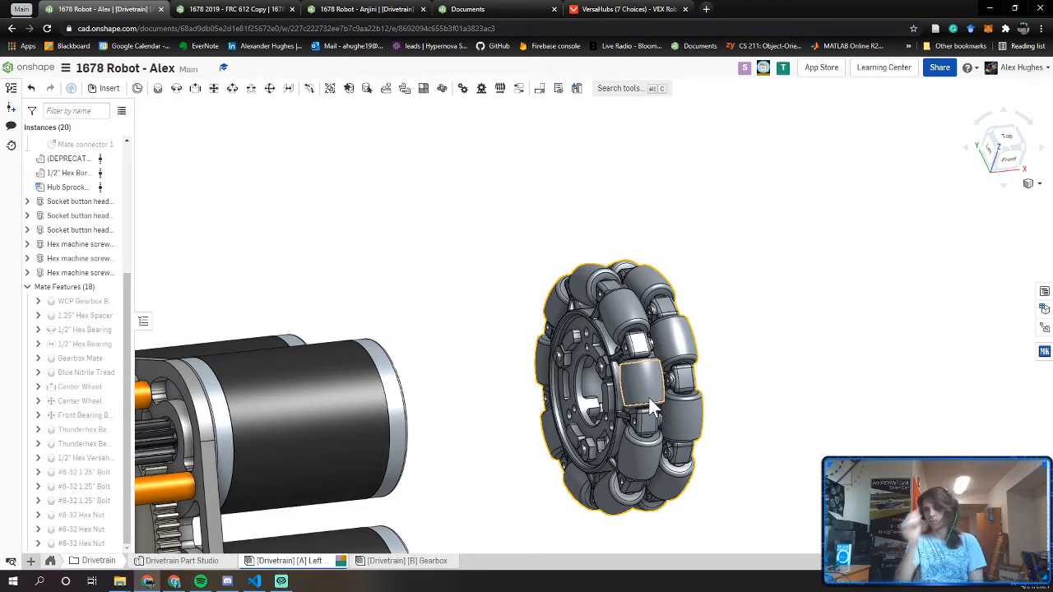
scroll(665, 424, down, 3)
right_drag(654, 428, 622, 403)
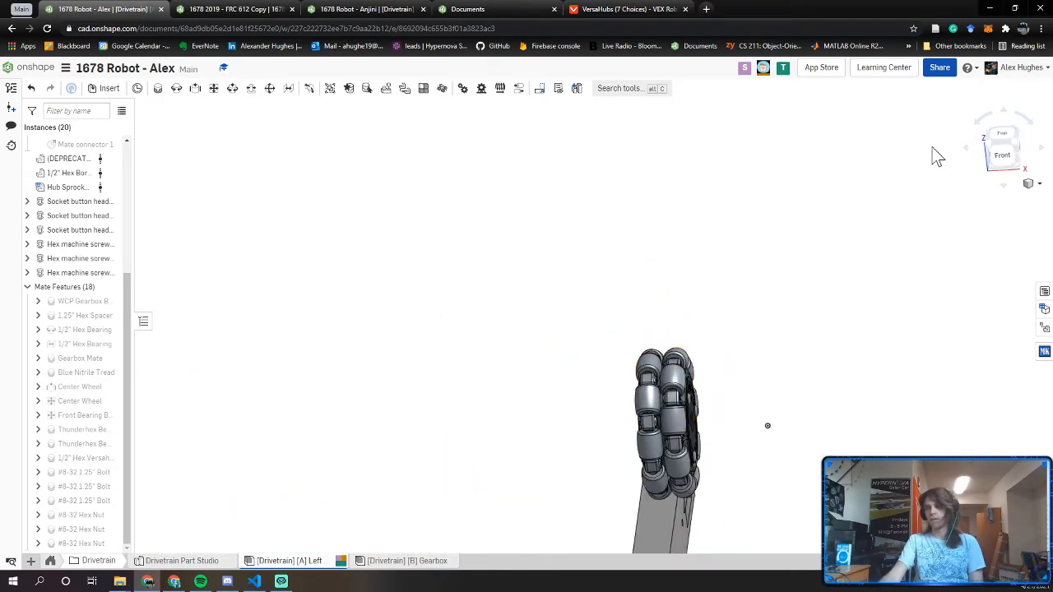
click(1008, 158)
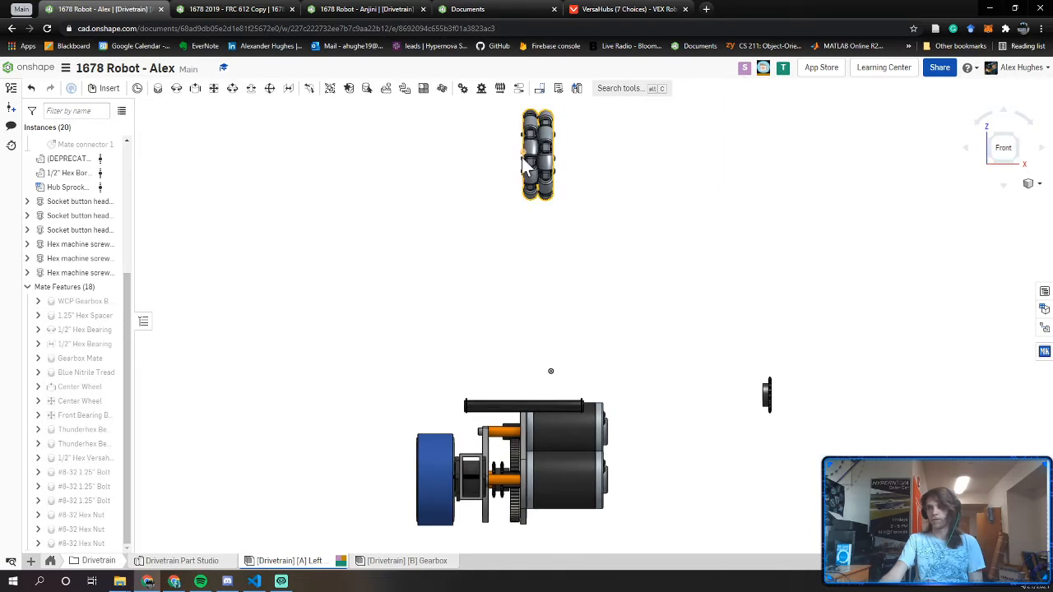
drag(452, 408, 428, 469)
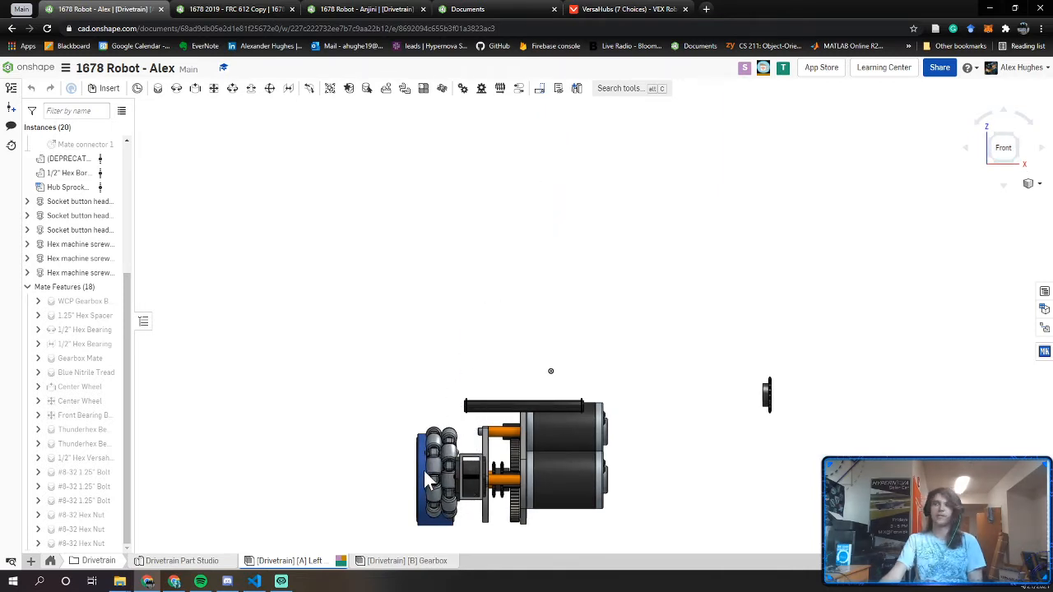
right_drag(425, 472, 526, 474)
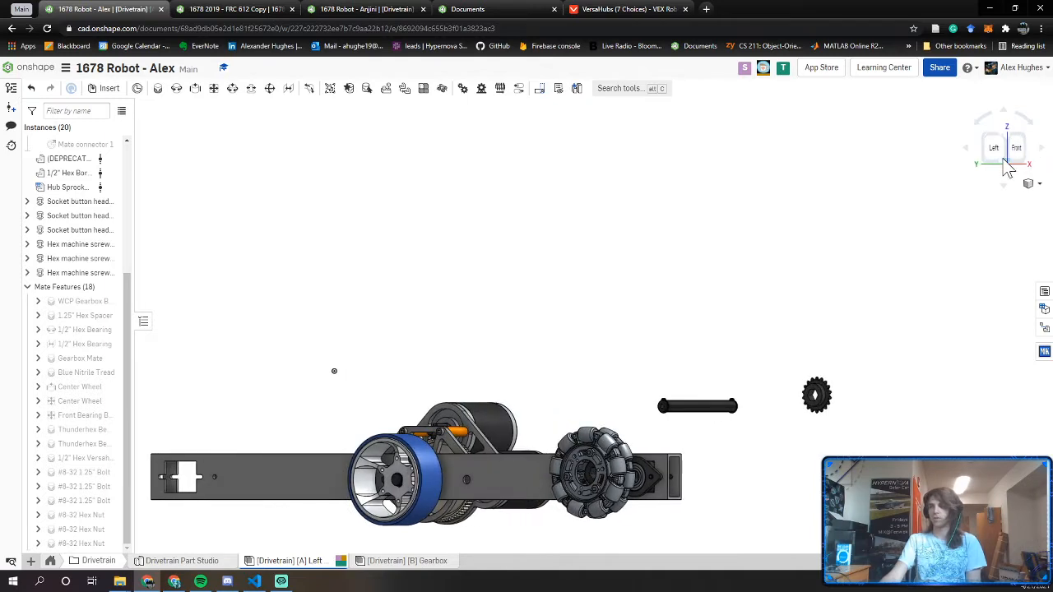
click(995, 149)
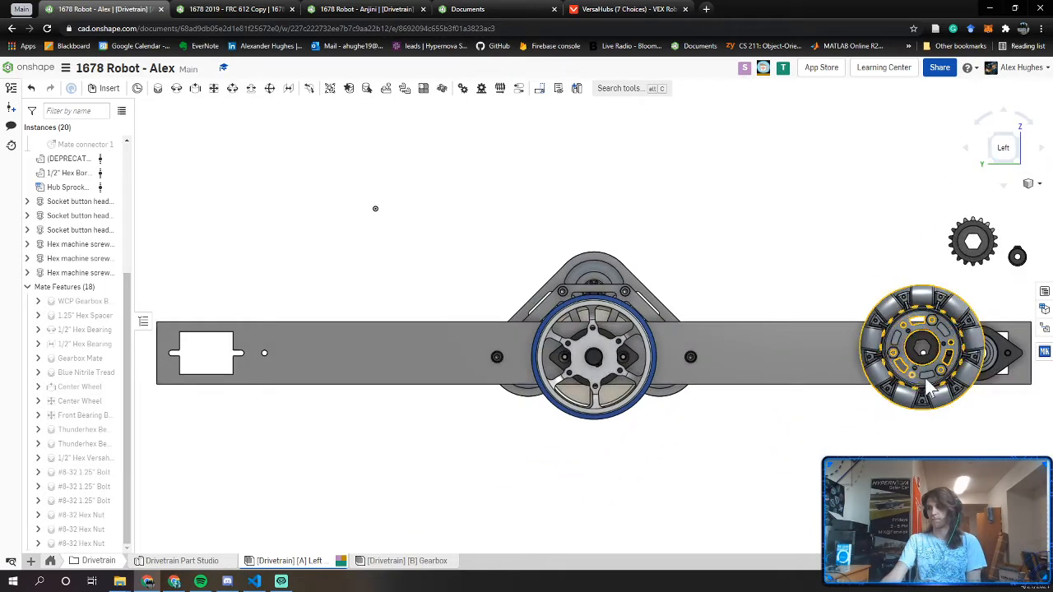
drag(908, 369, 966, 378)
right_drag(917, 316, 829, 325)
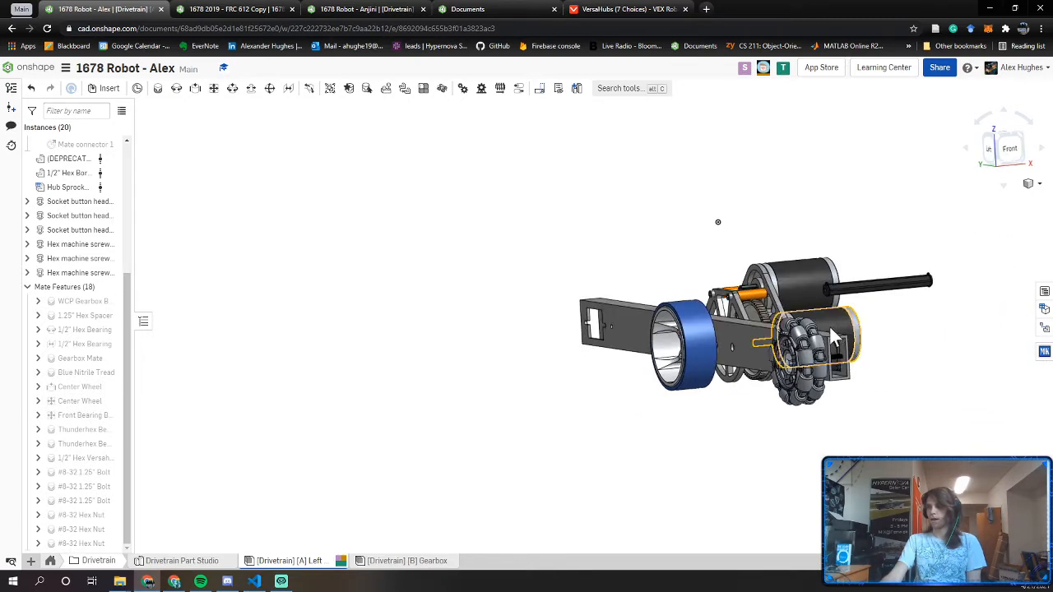
Move the omni wheel up, clear of the rail and the loose shaft, so it stands alone
drag(799, 362, 786, 173)
right_drag(786, 172, 665, 241)
middle_drag(660, 232, 578, 277)
scroll(675, 253, up, 3)
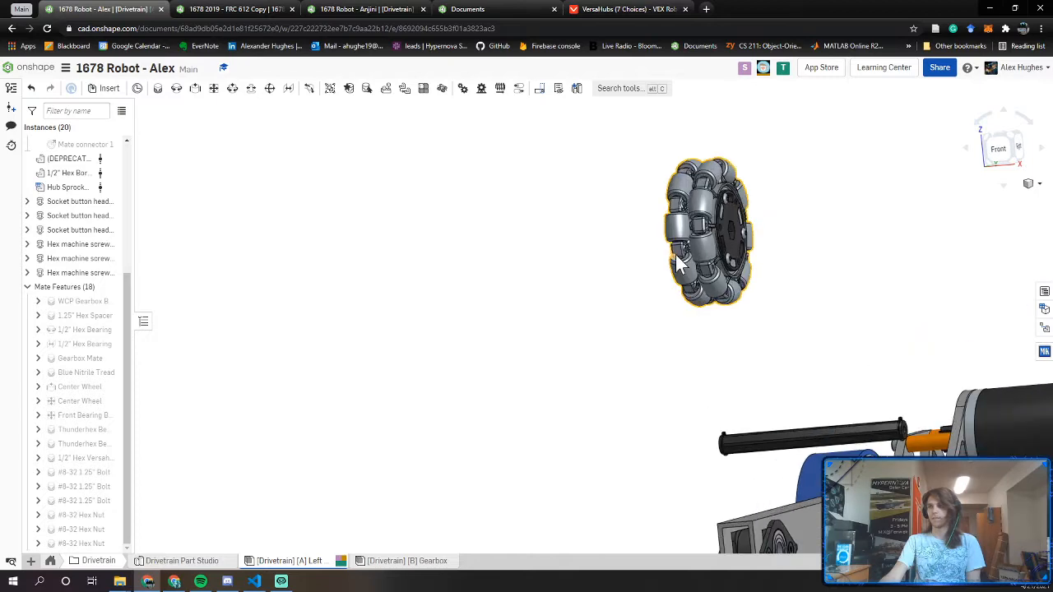
right_drag(675, 253, 529, 254)
right_drag(659, 271, 376, 317)
Examine the bolted omni wheel and its VersaHub beside the drivetrain rail, along with the assembly's instances and mates
scroll(75, 310, up, 5)
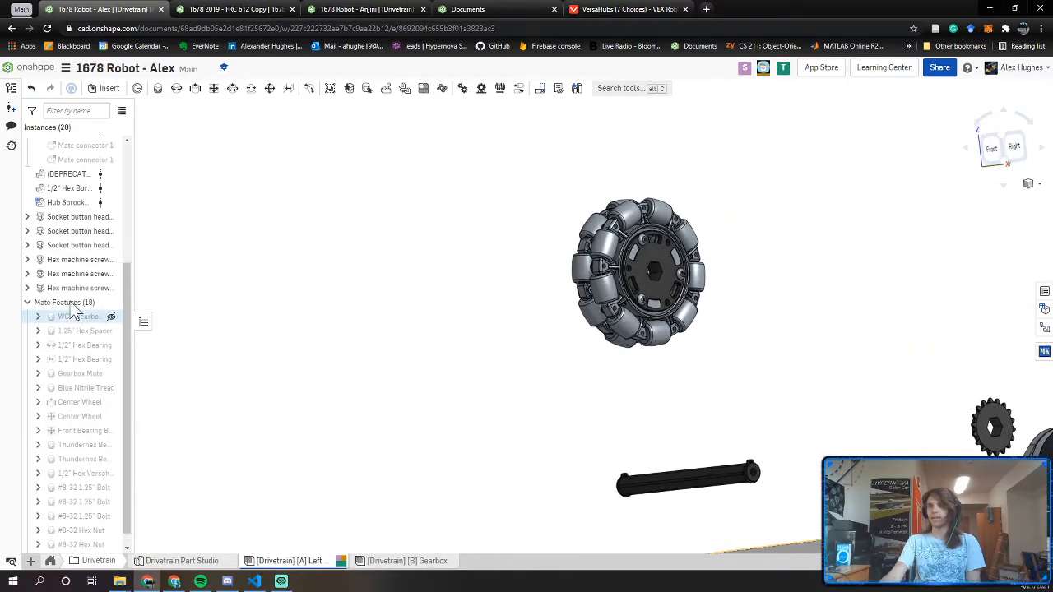
scroll(552, 365, down, 5)
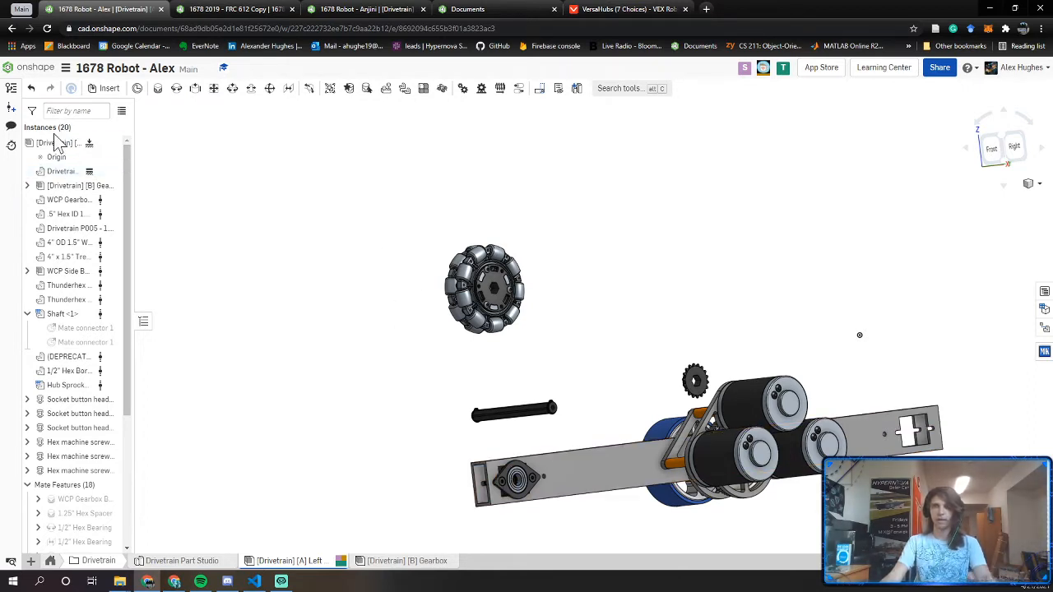
right_drag(364, 262, 362, 290)
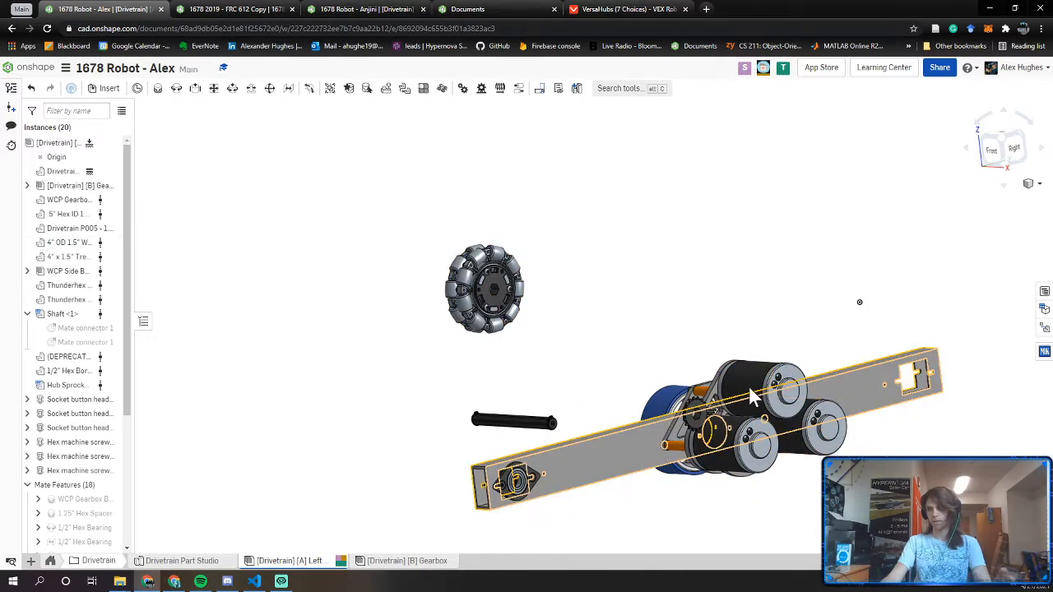
middle_drag(558, 453, 465, 453)
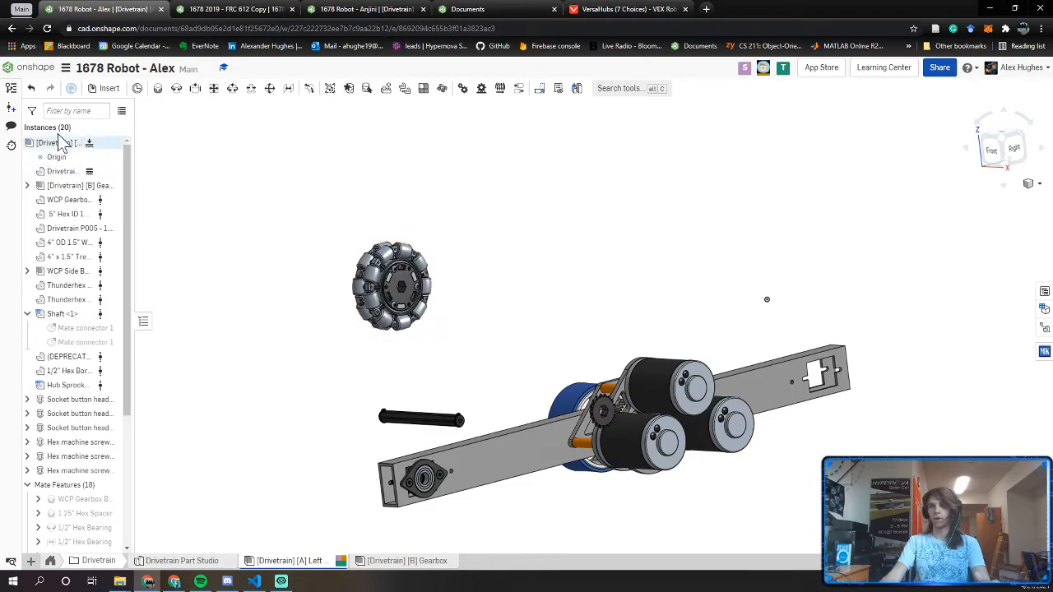
scroll(393, 288, up, 2)
scroll(393, 277, up, 4)
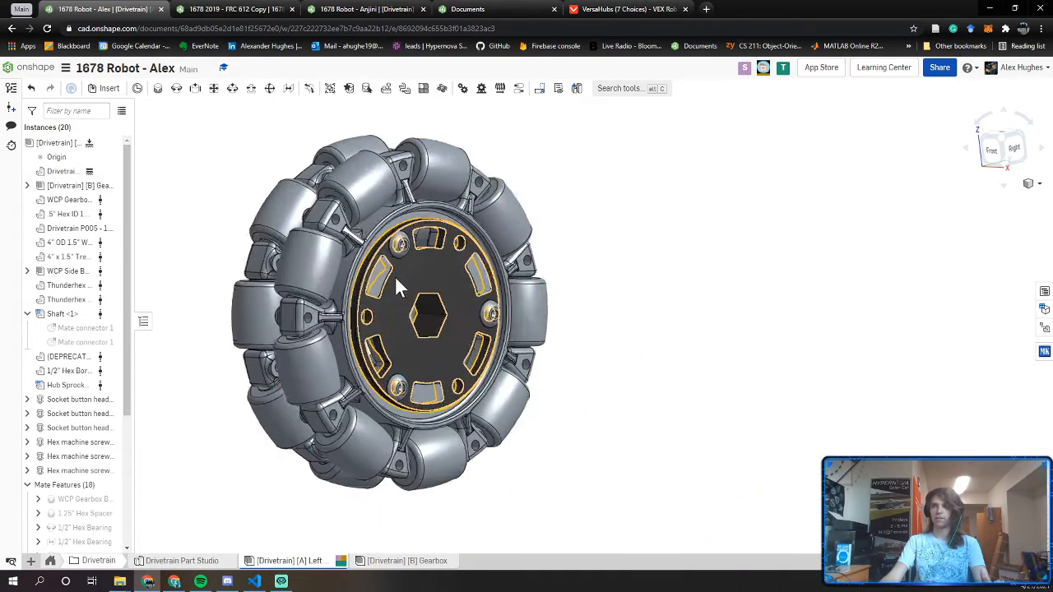
scroll(395, 276, down, 2)
scroll(404, 252, up, 3)
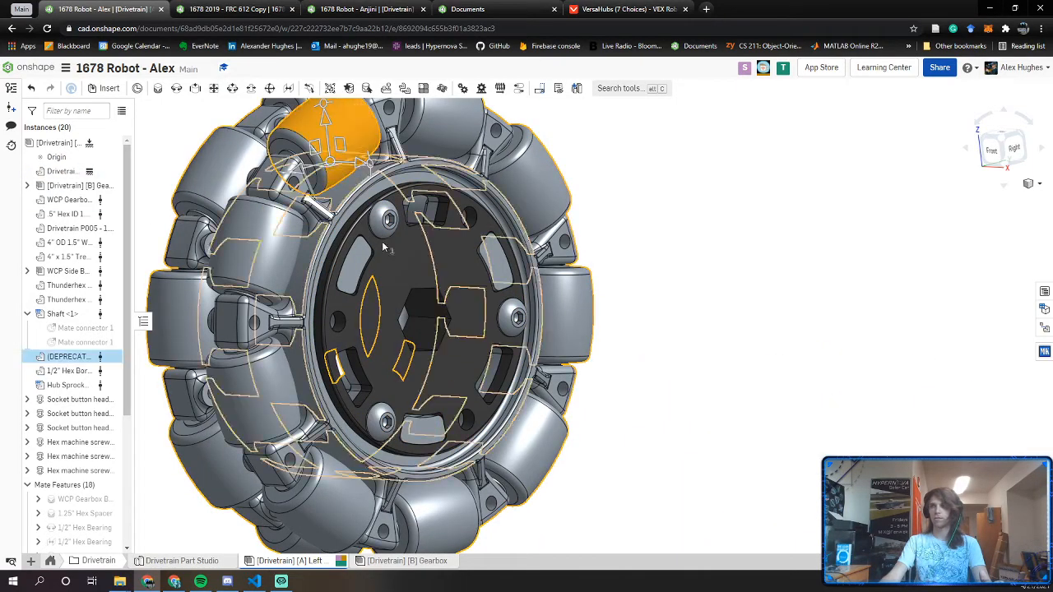
click(375, 204)
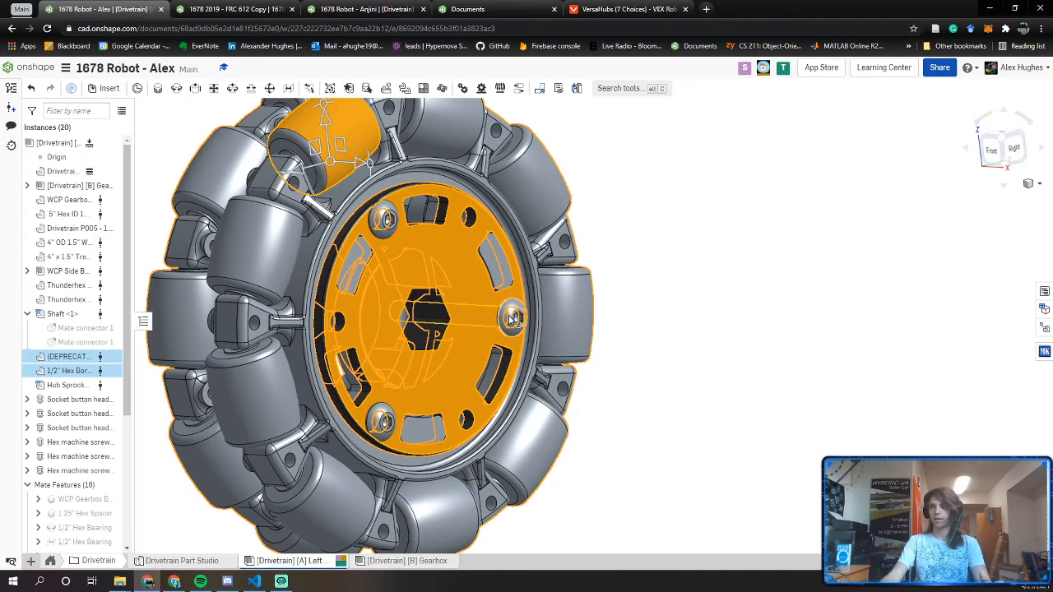
click(670, 349)
scroll(576, 289, down, 3)
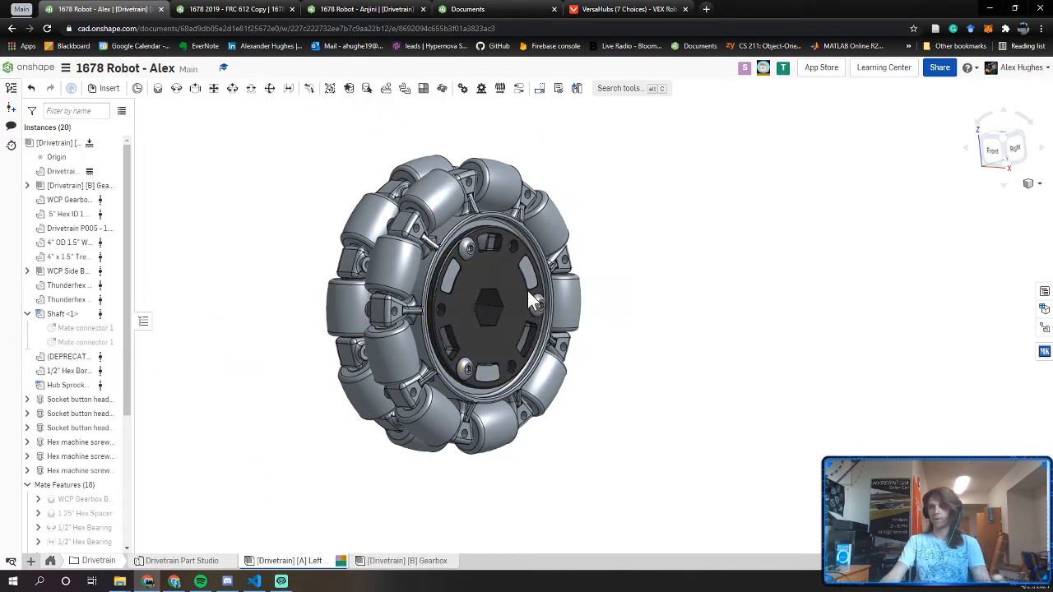
scroll(534, 299, down, 2)
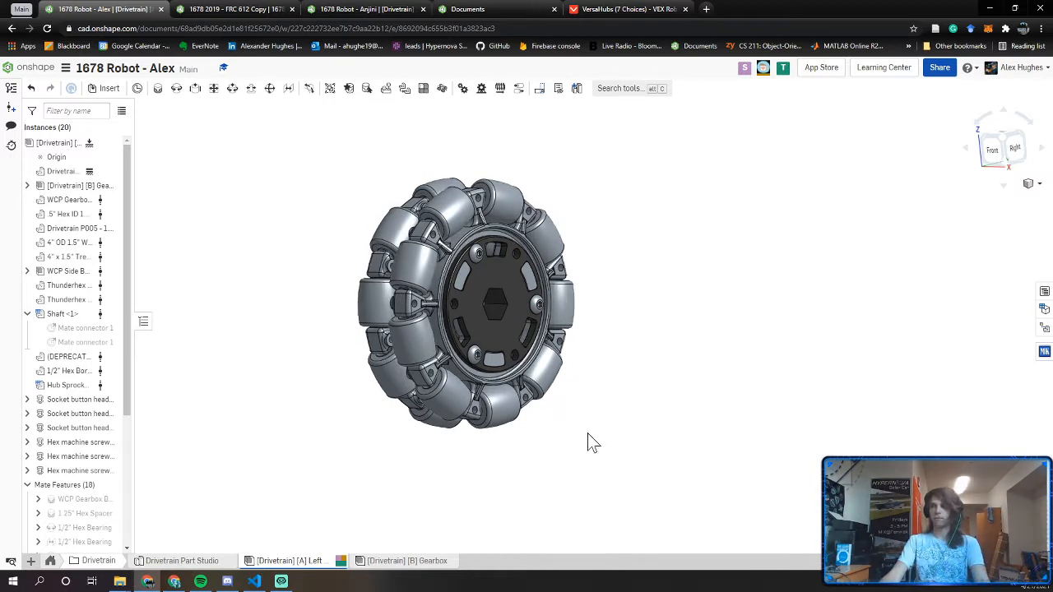
Group the omni wheel, VersaHub, three socket button head screws and three hex nuts into a new subassembly
drag(570, 408, 321, 155)
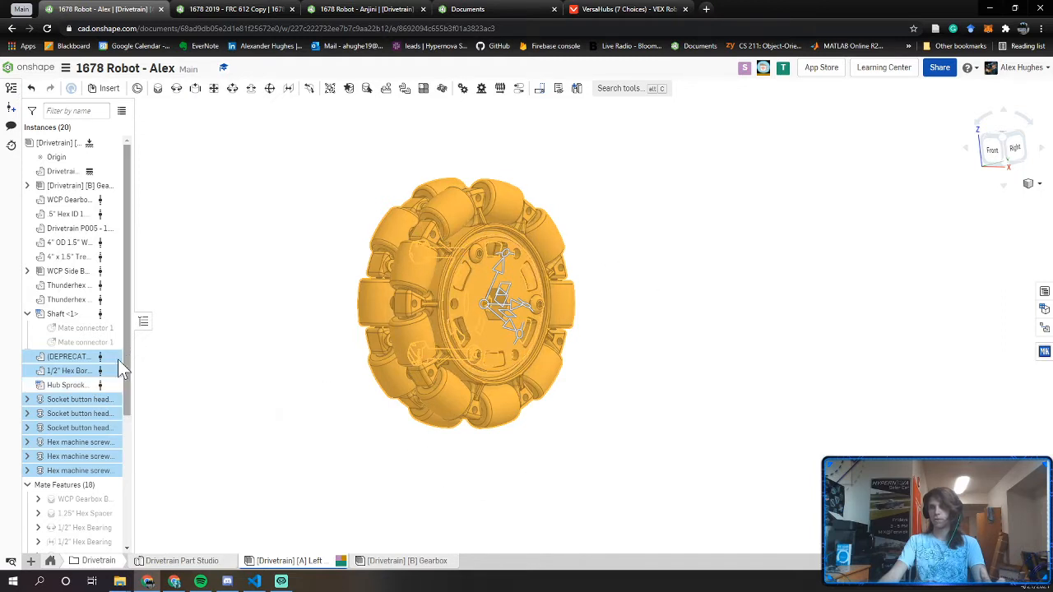
right_click(54, 362)
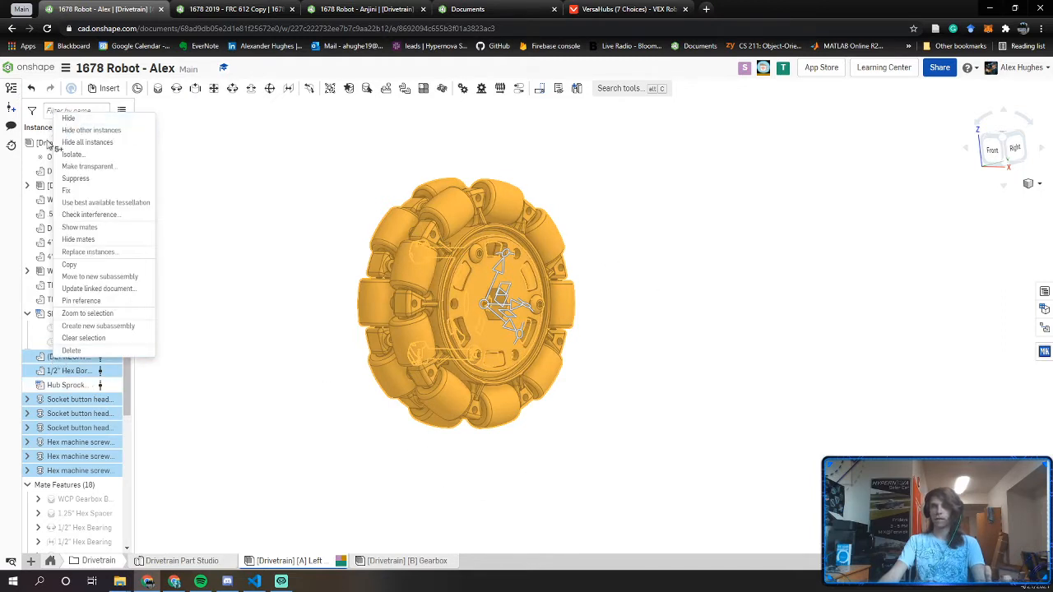
click(95, 289)
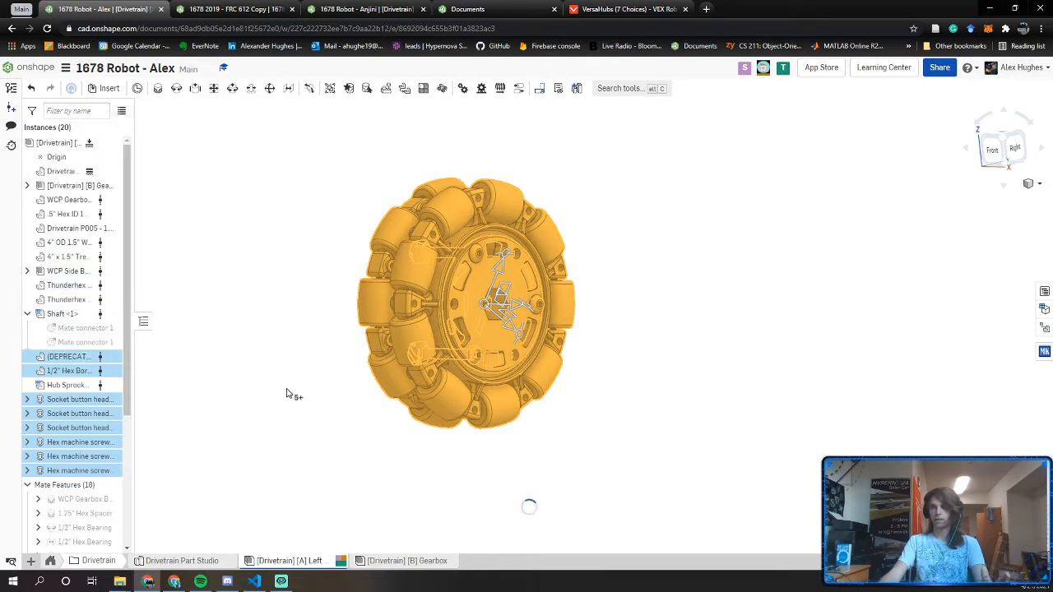
Move the Assembly 1 element from the document's top level into the Drivetrain folder
click(50, 560)
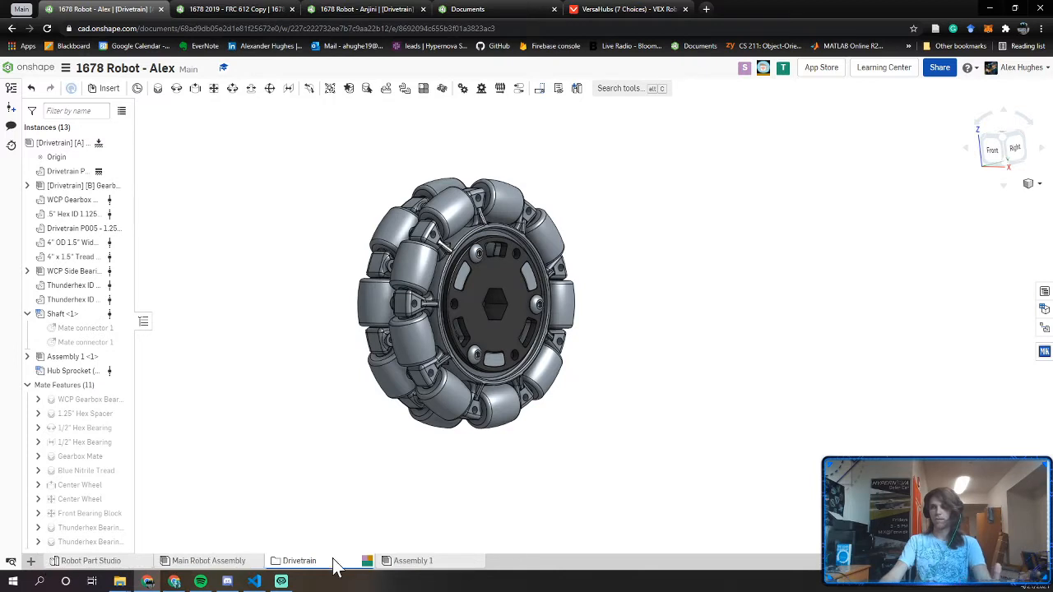
drag(420, 566, 222, 569)
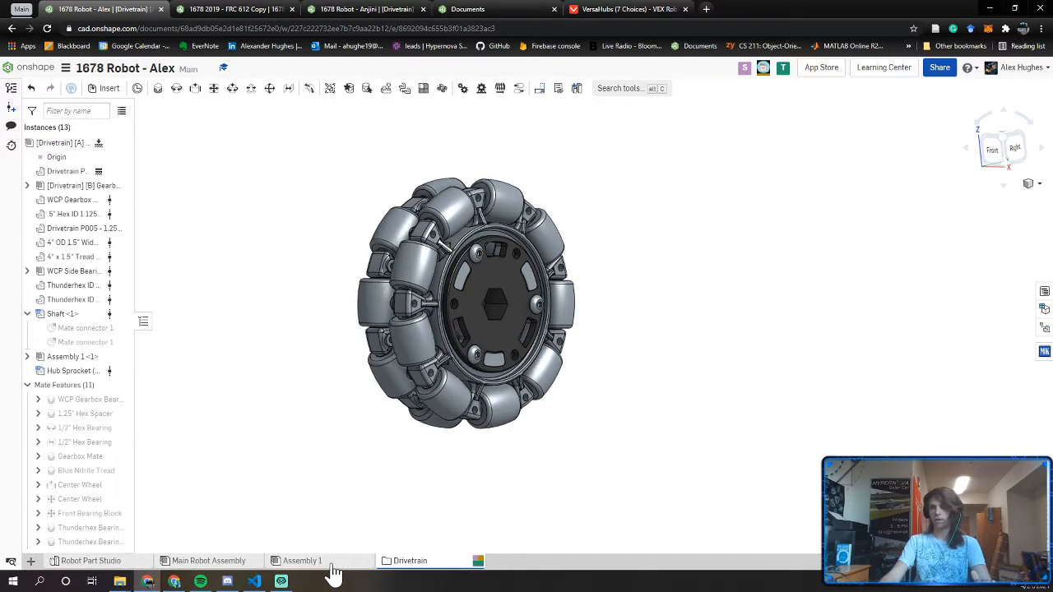
drag(323, 567, 350, 562)
Rename Assembly 1 with a name starting "[Drivetrain] [B] 4" Omni"
click(484, 563)
right_click(488, 564)
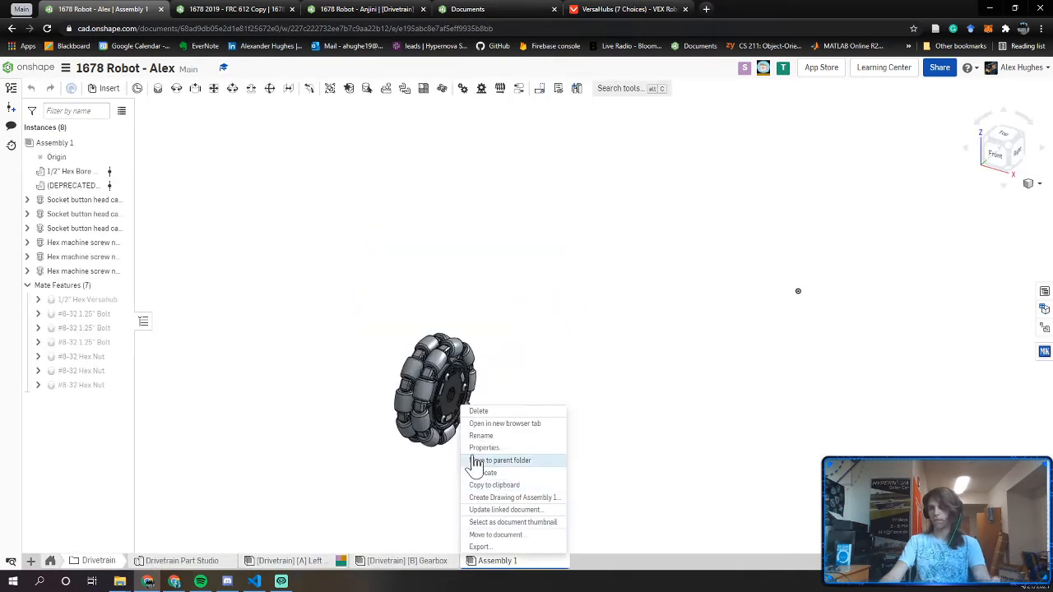
click(479, 437)
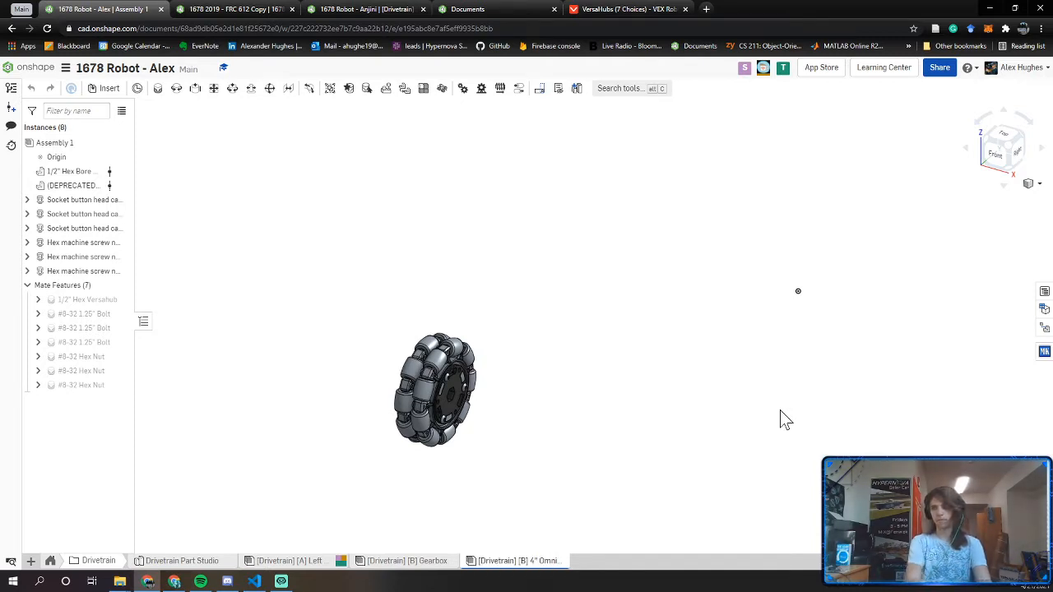
Check the omni wheel subassembly in the left drivetrain assembly against the instances and mates listed in its own assembly
click(289, 564)
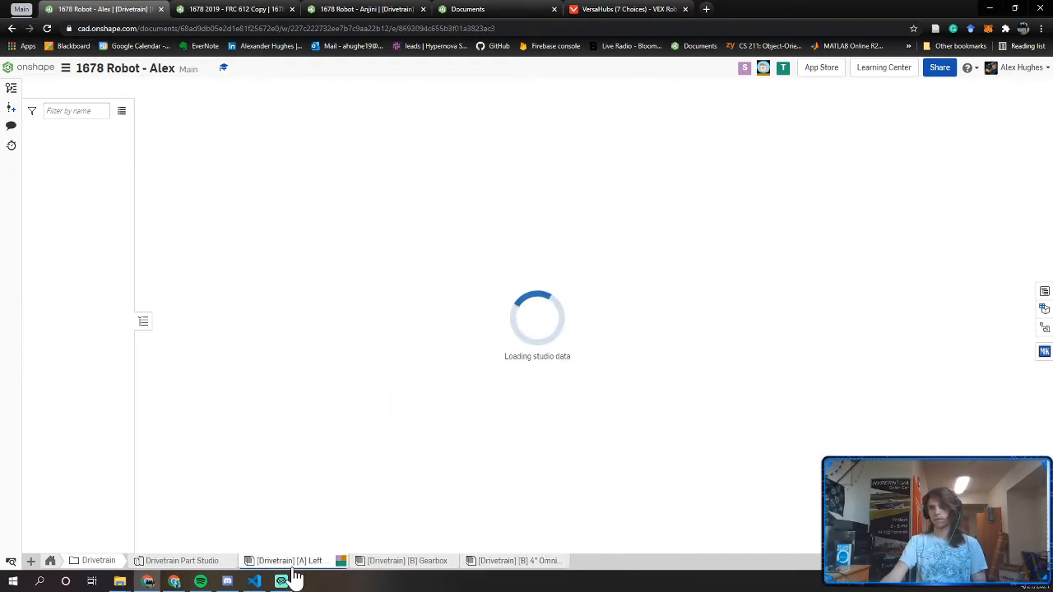
right_drag(338, 375, 372, 376)
scroll(370, 376, down, 3)
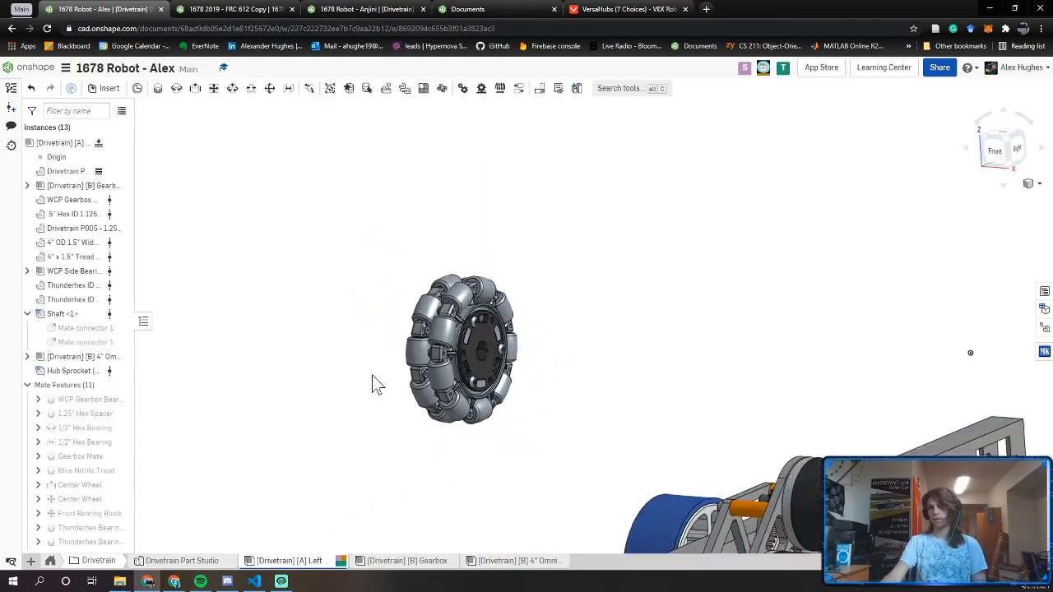
middle_drag(461, 385, 441, 344)
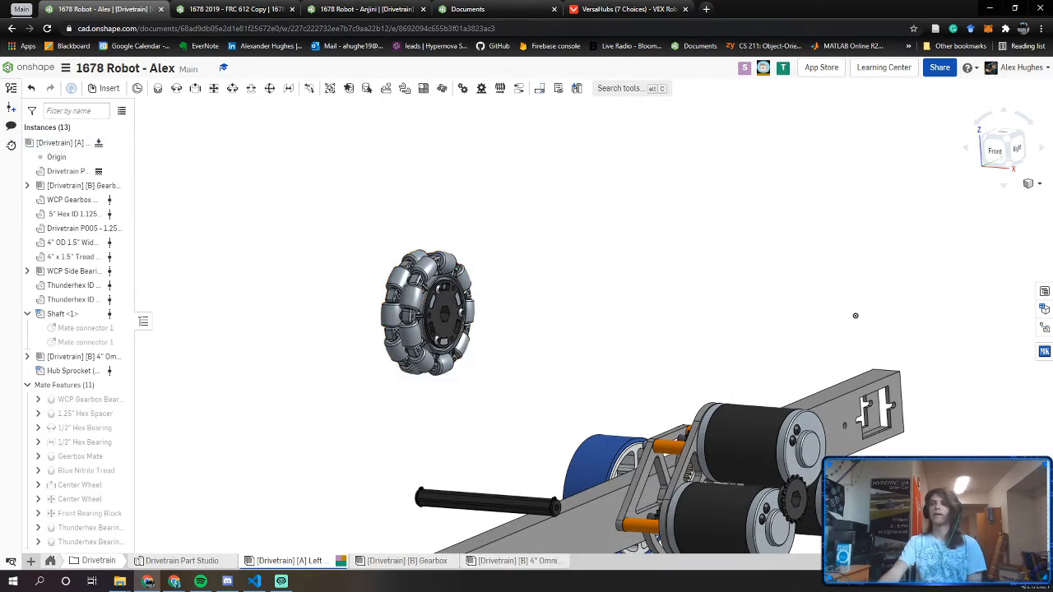
click(415, 317)
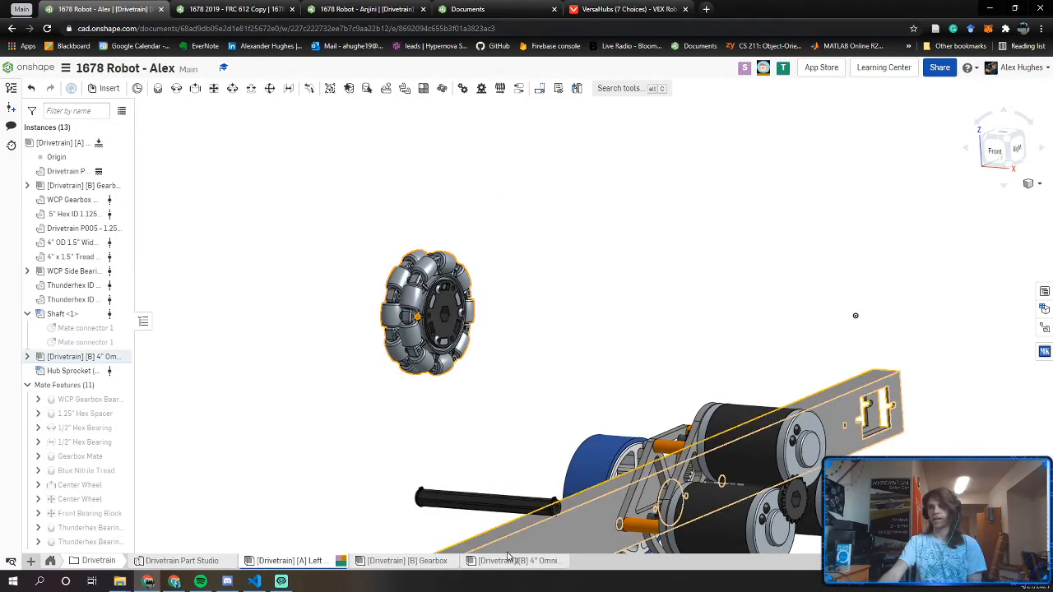
click(576, 539)
click(485, 560)
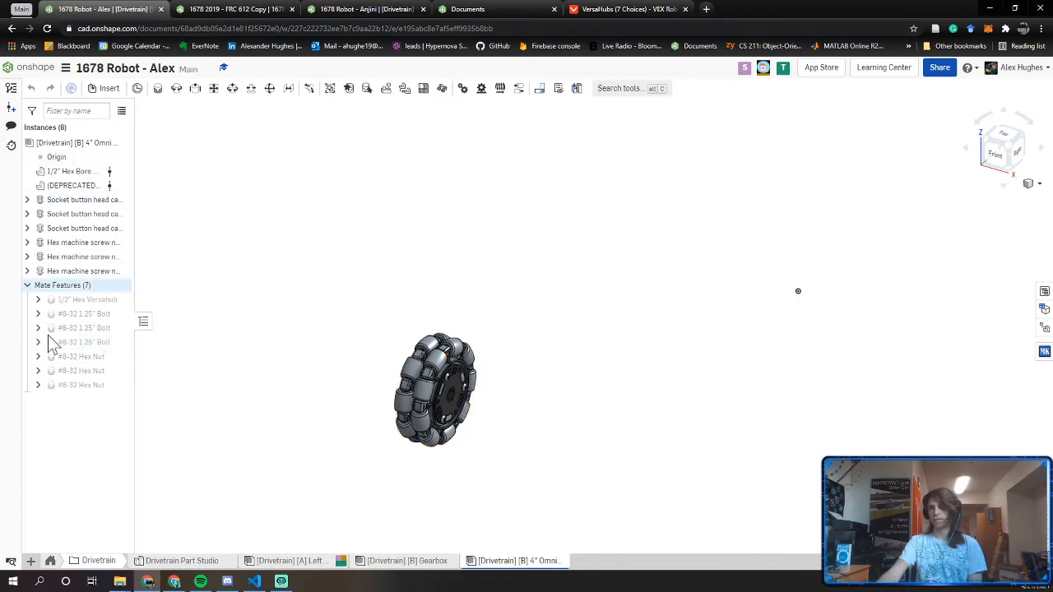
click(290, 558)
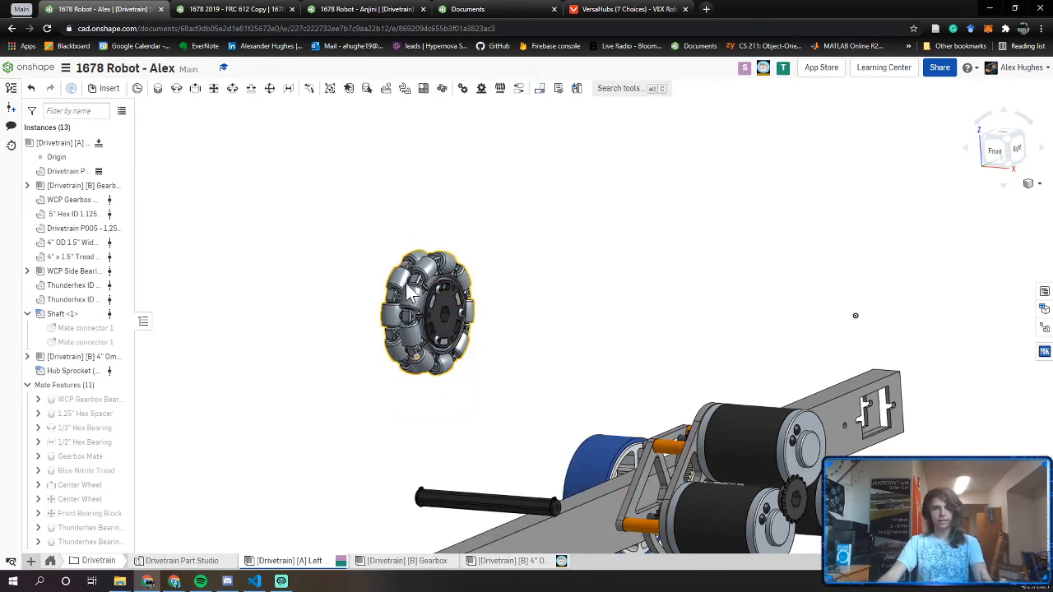
click(74, 357)
click(718, 350)
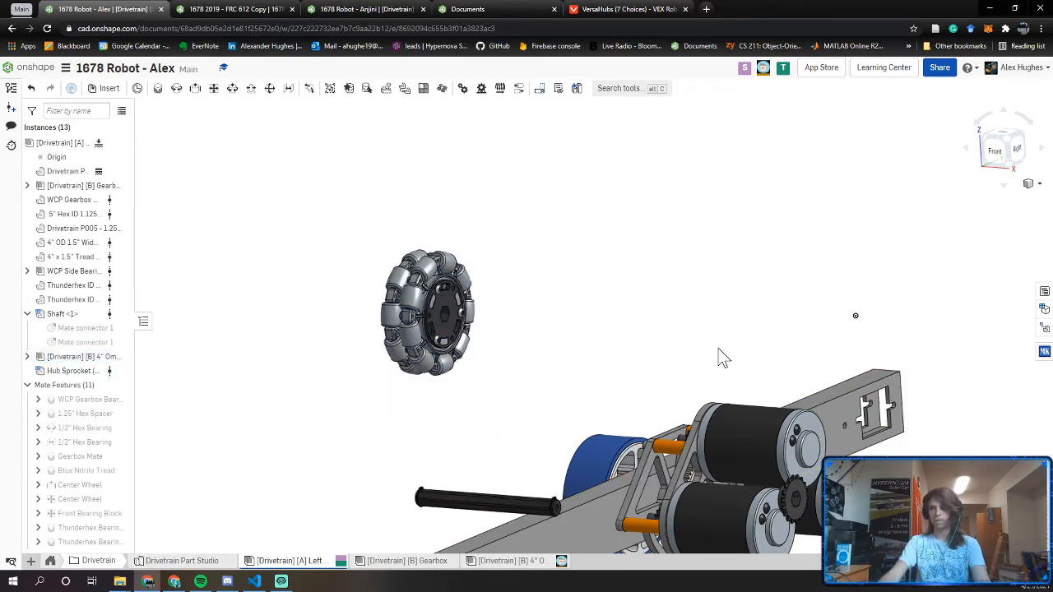
Move the omni wheel subassembly down beside the front end of the drivetrain rail, using the front view for alignment
right_drag(841, 372, 708, 268)
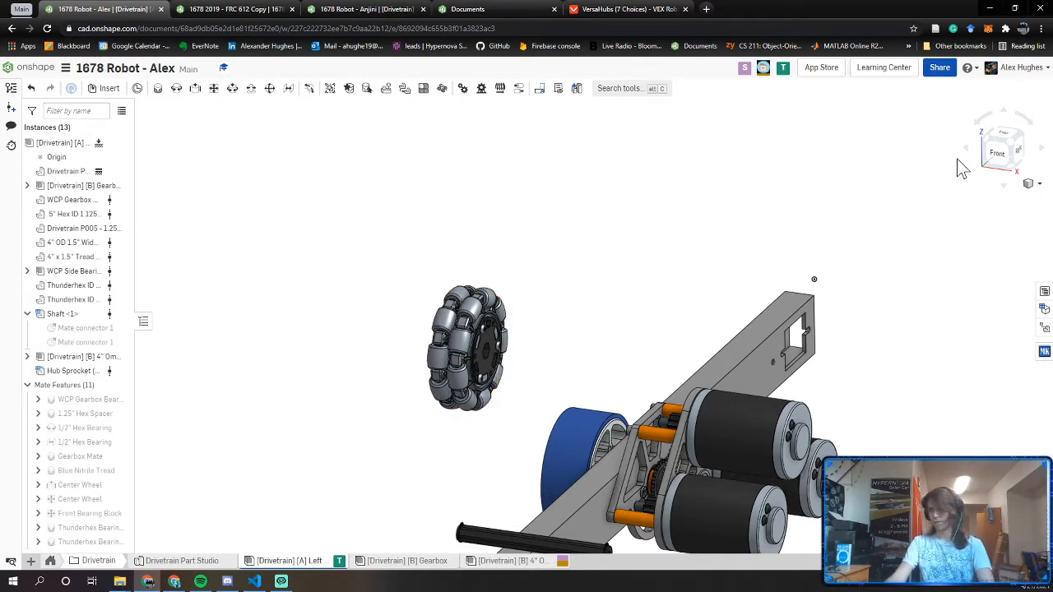
click(1000, 155)
drag(420, 207, 370, 474)
right_drag(370, 469, 395, 374)
scroll(387, 459, up, 3)
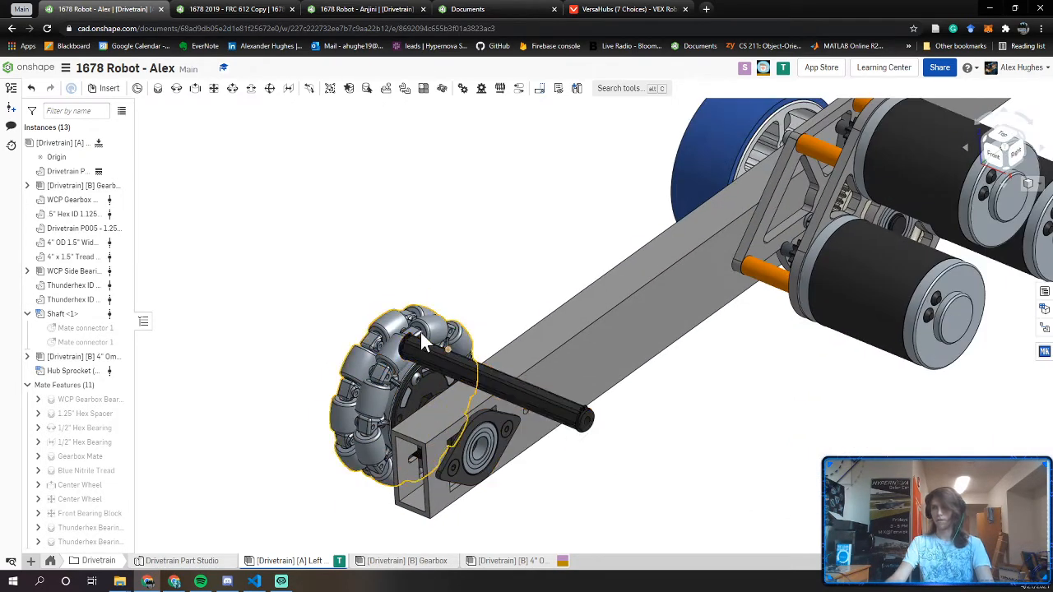
Collapse the shaft's mate connectors in the instance list and move the loose shaft down toward the rail's front bearing
click(28, 314)
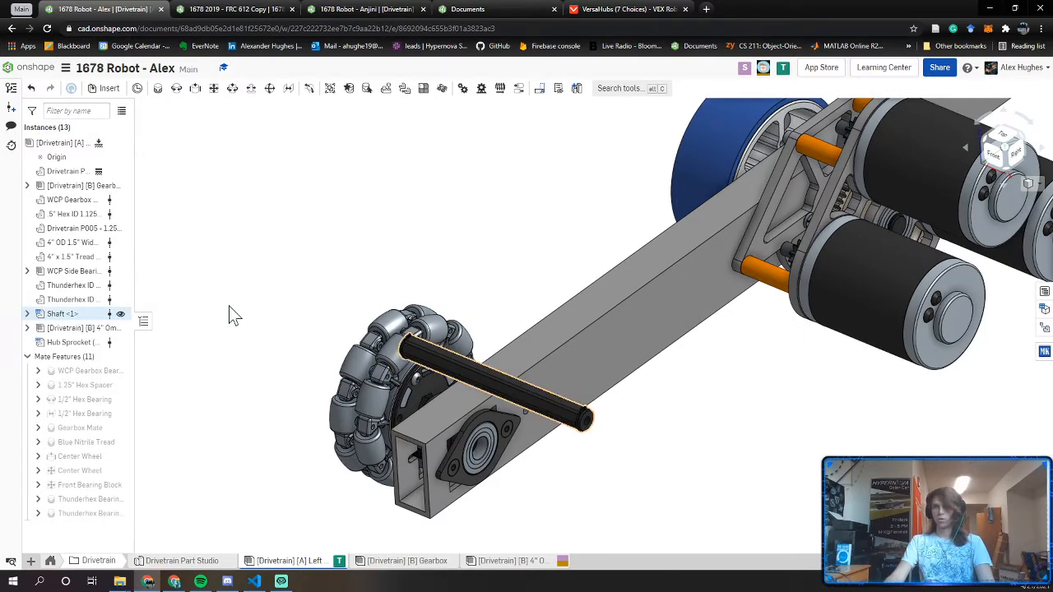
drag(498, 386, 507, 475)
right_drag(508, 475, 543, 459)
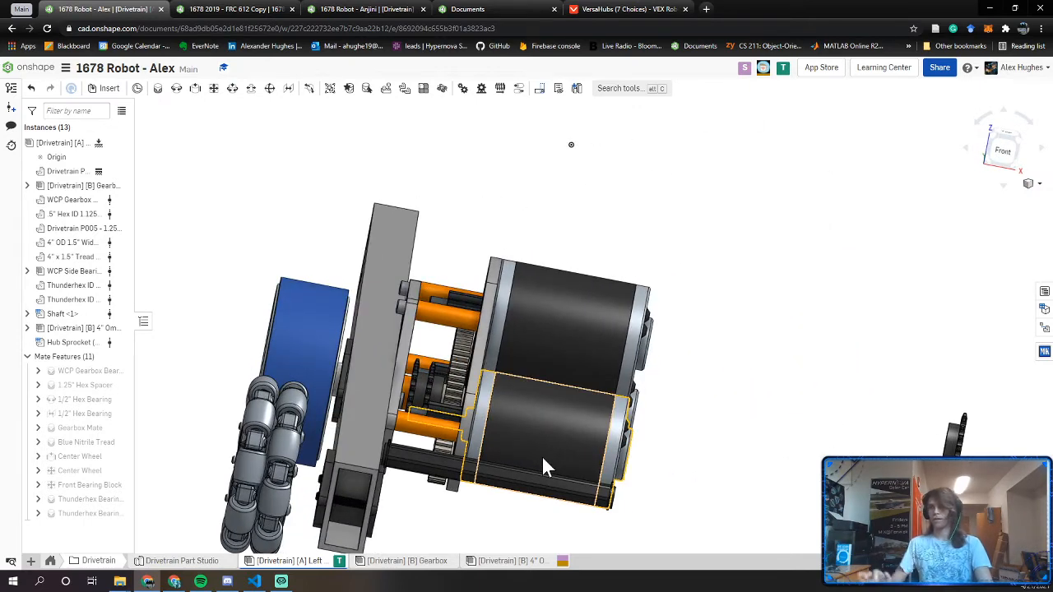
Compare the shaft and omni wheel with the 1678 2019 reference, examining how its front shaft passes through the wheel
right_drag(543, 465, 367, 461)
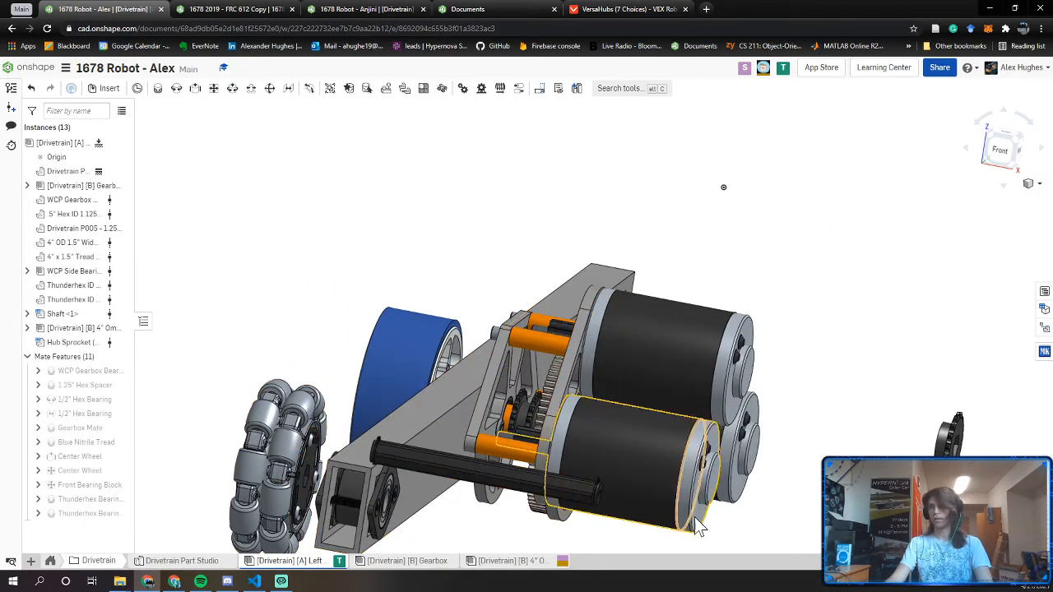
scroll(389, 458, up, 3)
scroll(379, 447, down, 3)
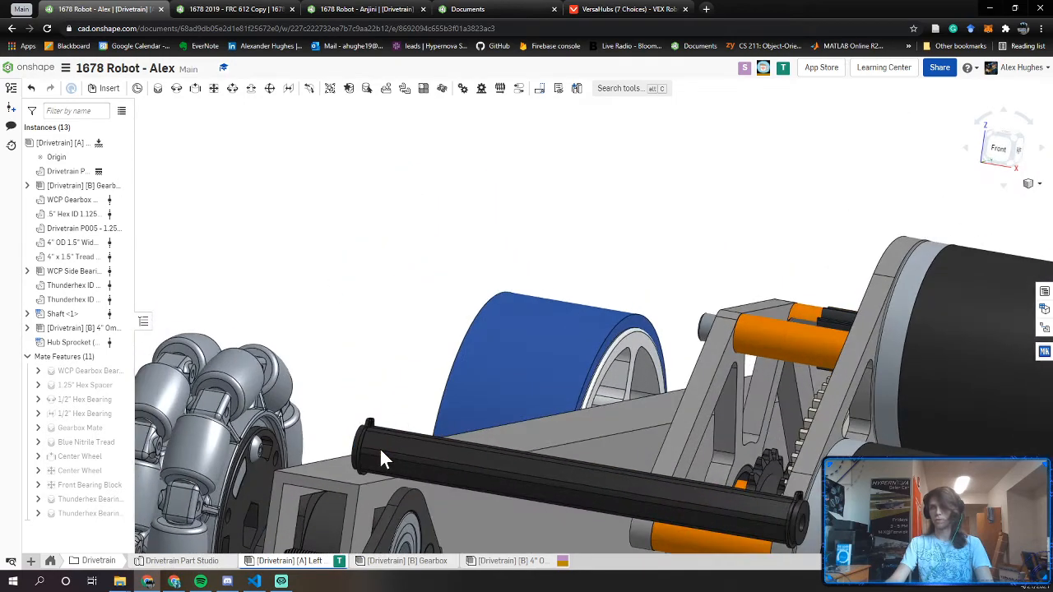
scroll(376, 451, up, 2)
right_drag(221, 438, 555, 426)
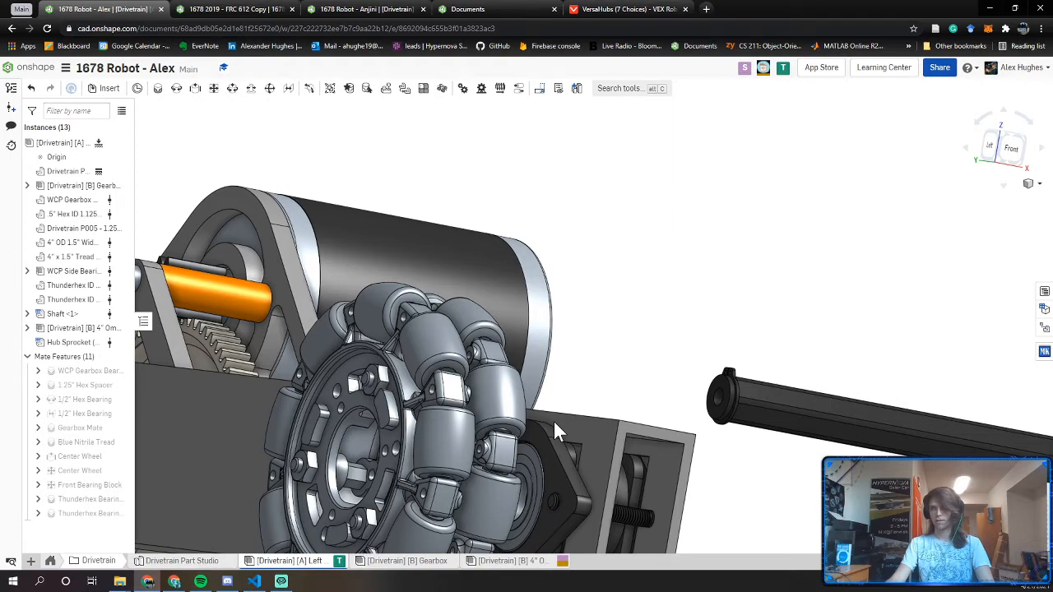
click(274, 9)
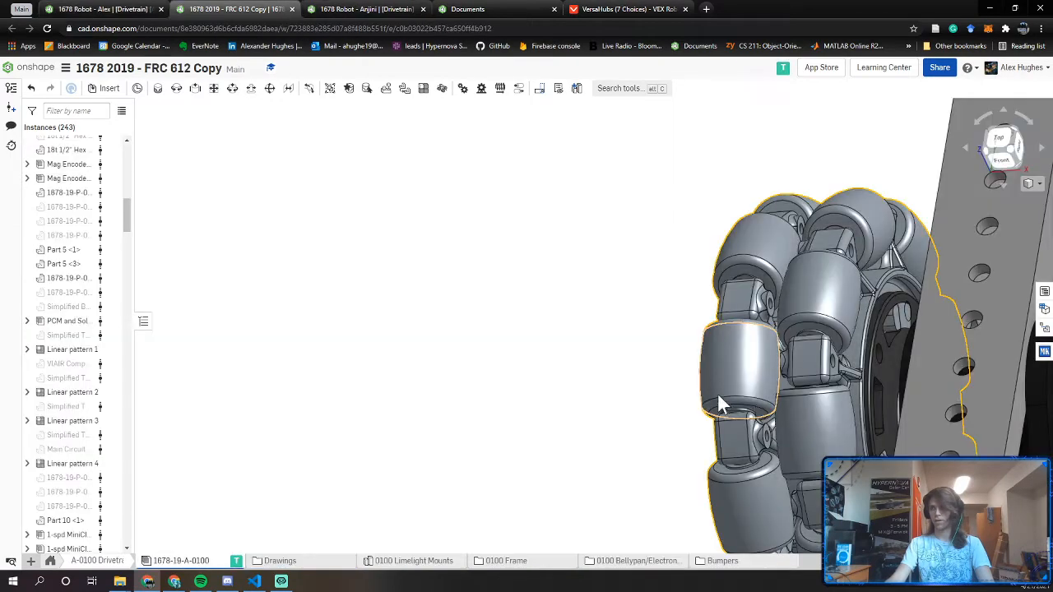
right_drag(720, 402, 579, 425)
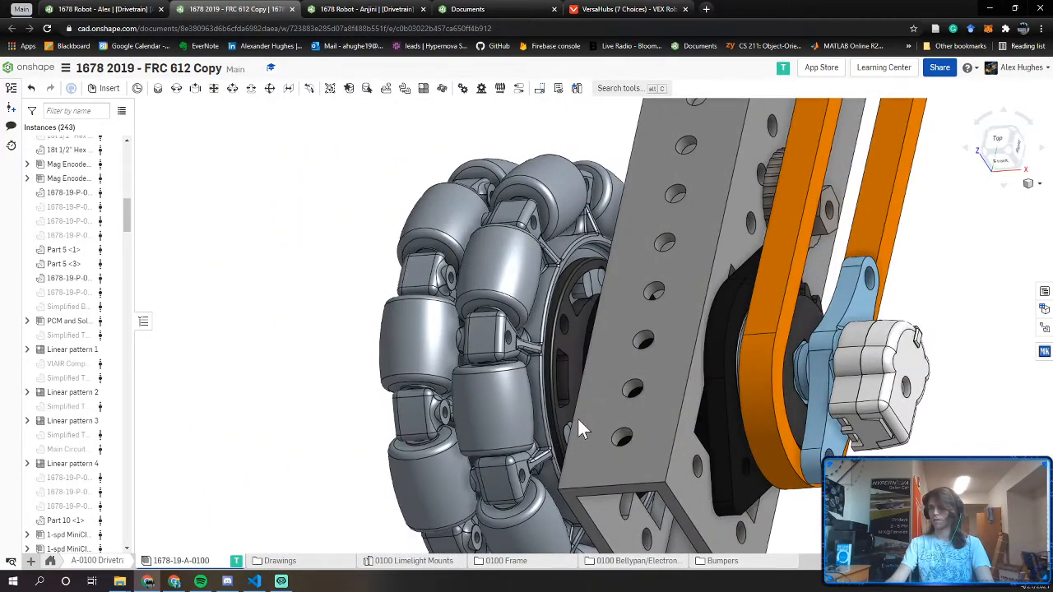
right_drag(579, 426, 613, 437)
scroll(375, 457, up, 5)
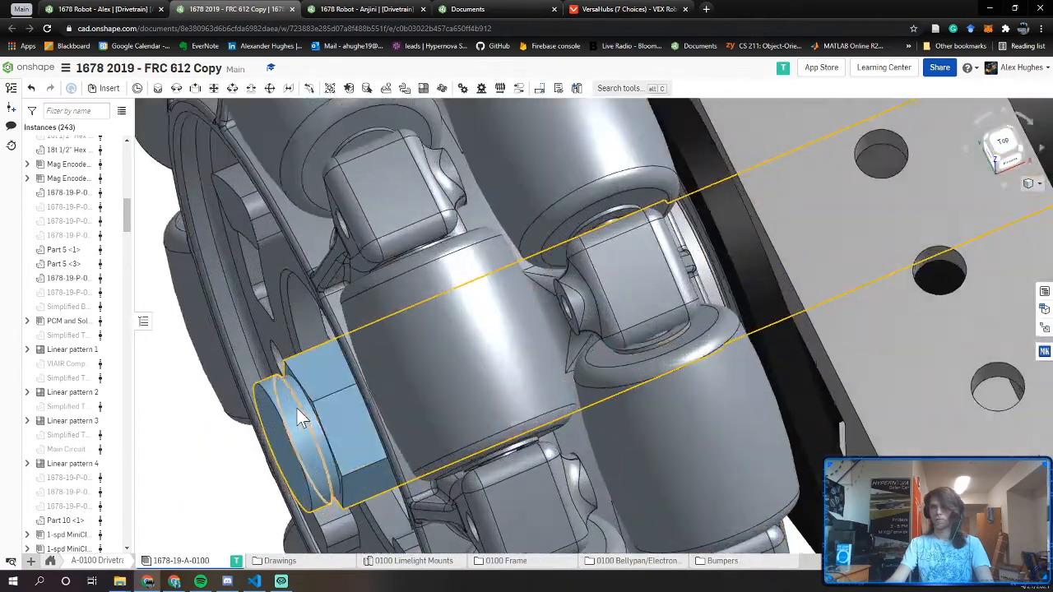
right_drag(297, 407, 325, 395)
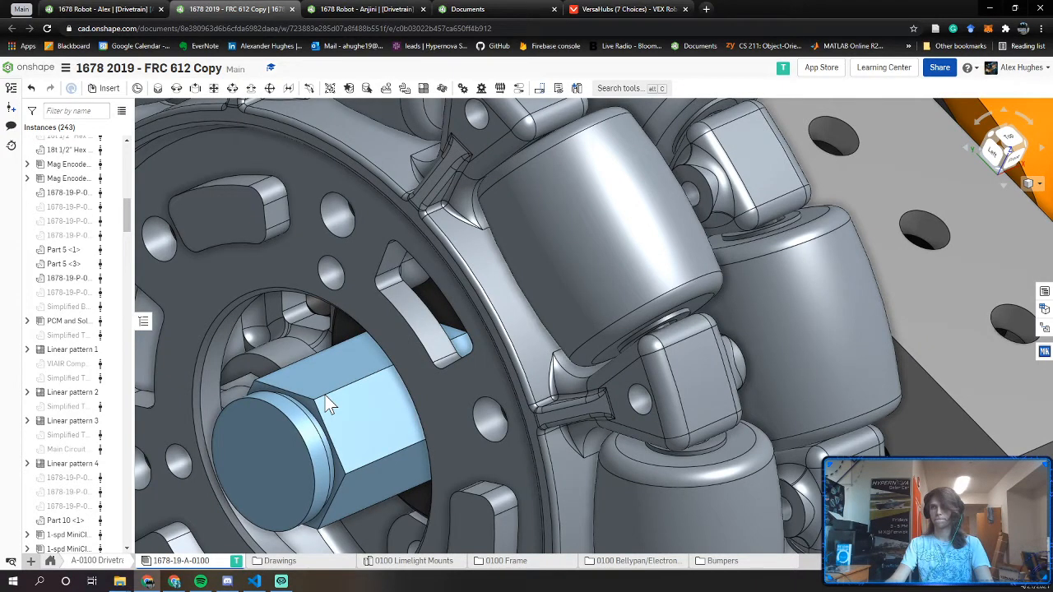
scroll(325, 395, down, 3)
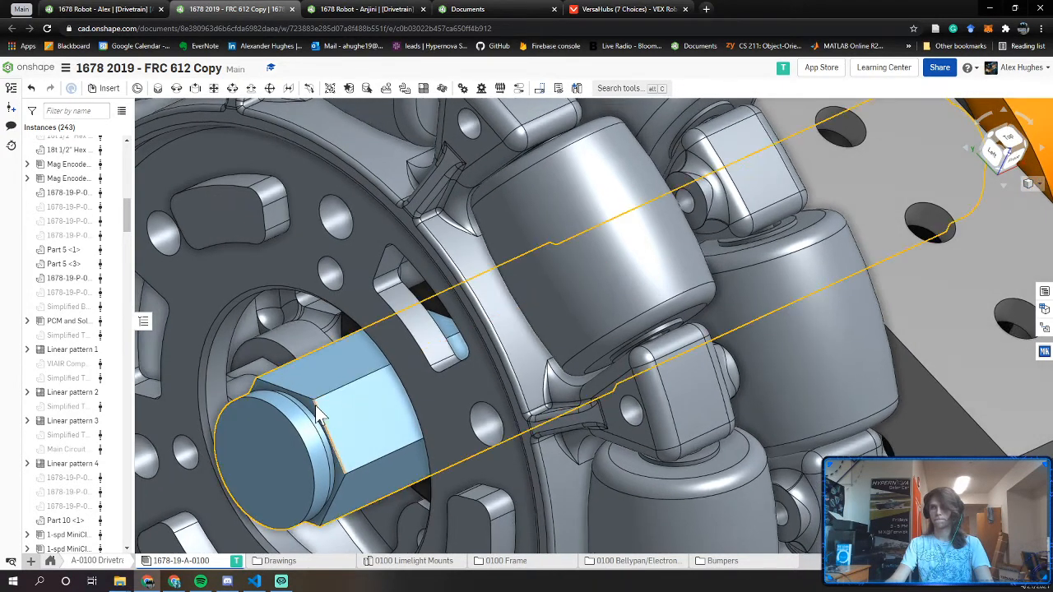
Examine the front hex shaft's end and the hex hub behind the omni wheel's side plate in the 2019 reference
scroll(315, 405, up, 5)
click(307, 401)
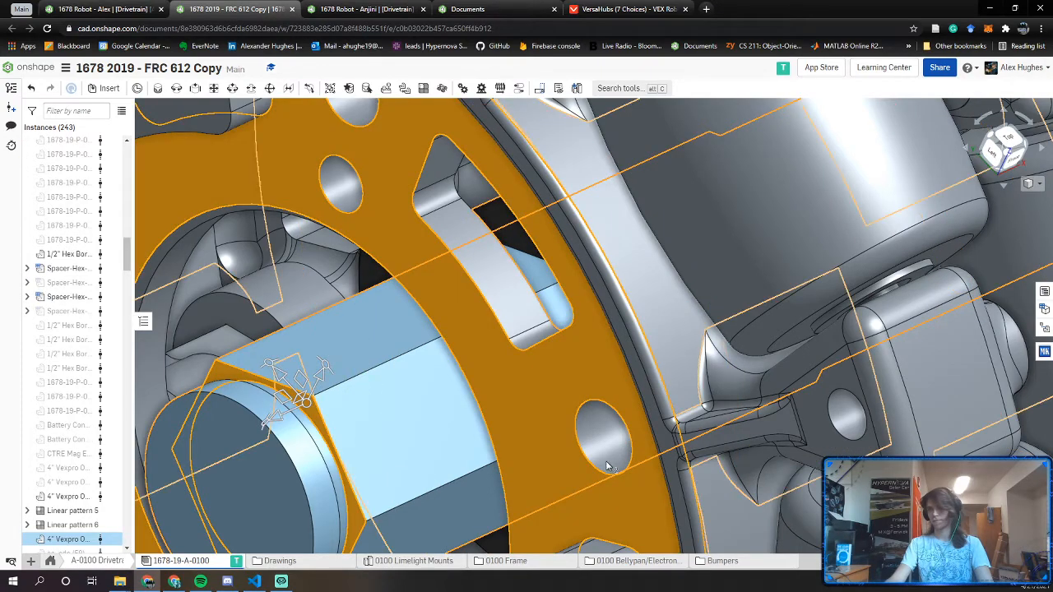
right_drag(607, 464, 627, 346)
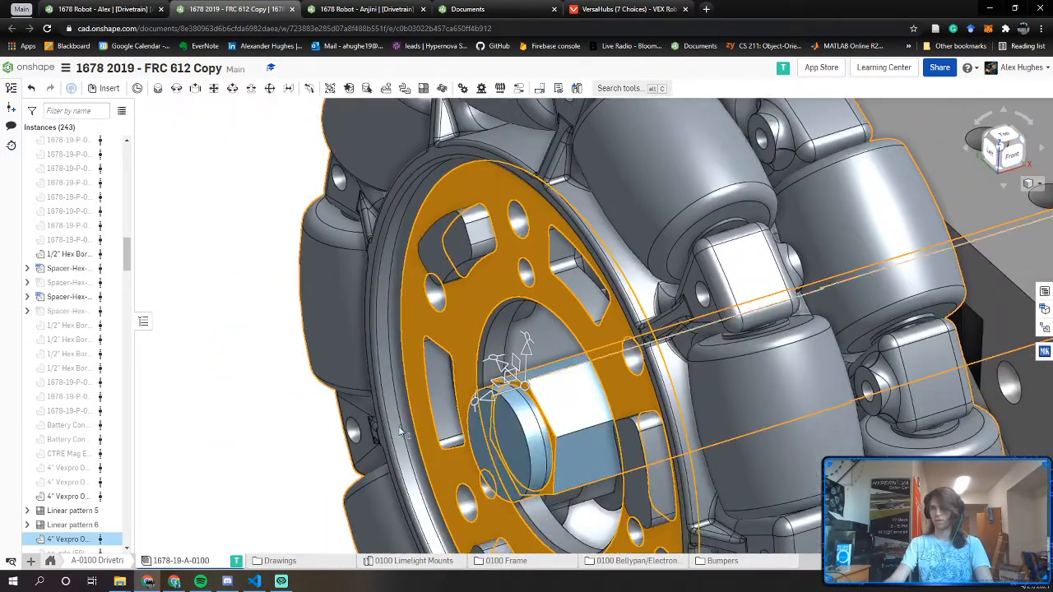
click(267, 394)
right_drag(735, 323, 717, 347)
middle_drag(717, 347, 268, 539)
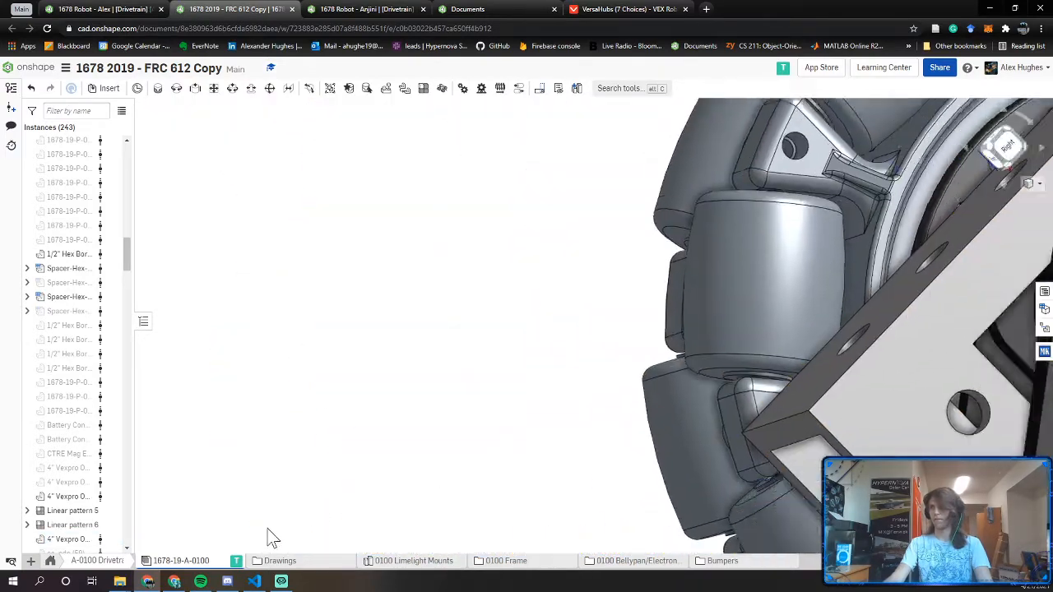
right_drag(402, 453, 421, 332)
scroll(292, 346, up, 3)
click(313, 332)
key(n)
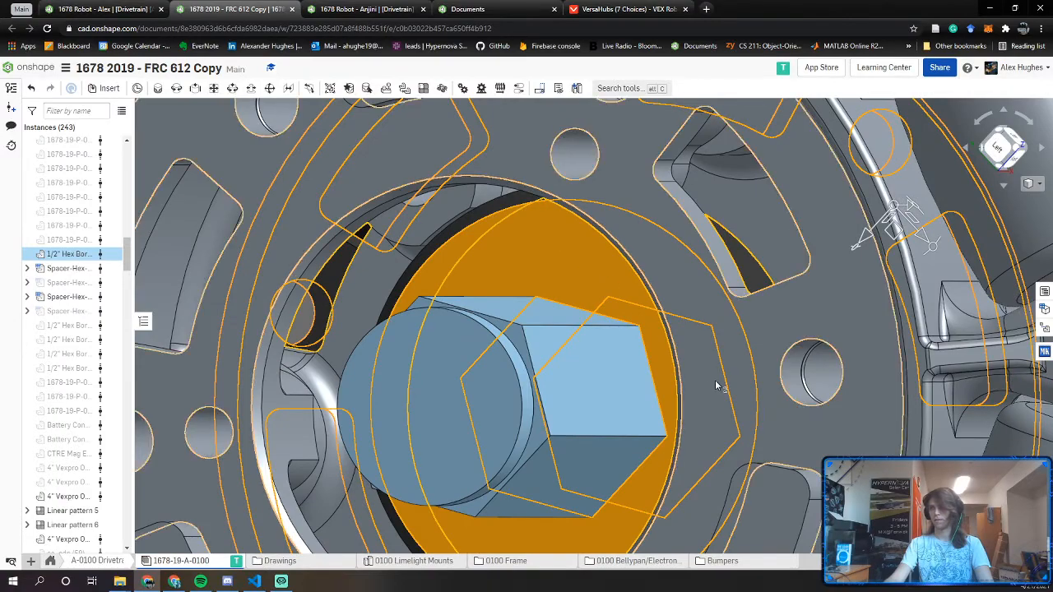
Examine how the reference's omni wheel sits on its shaft relative to the drivetrain rail
scroll(719, 384, down, 4)
right_drag(719, 383, 499, 327)
click(293, 352)
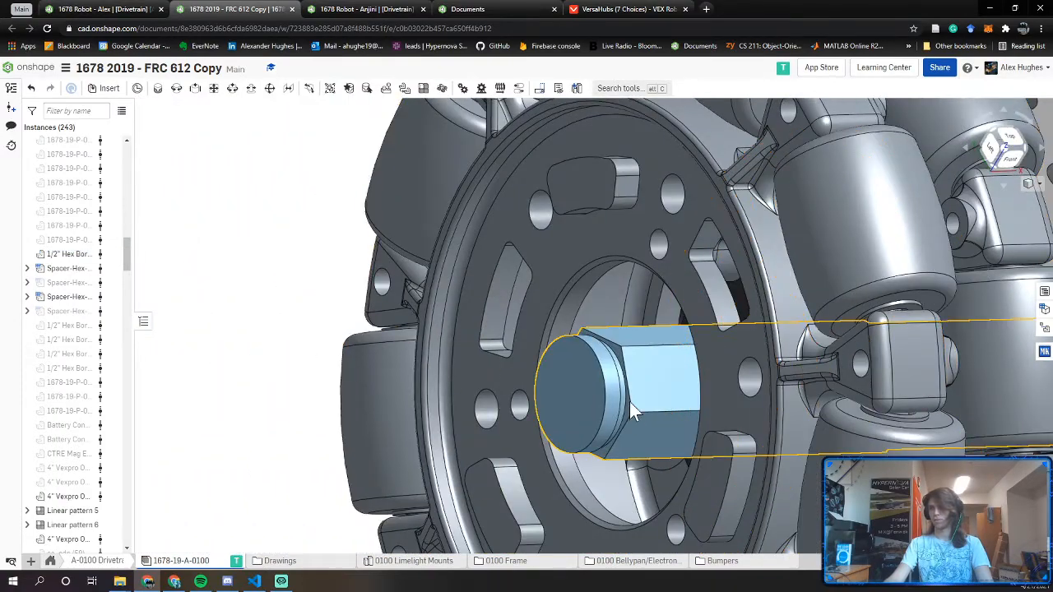
scroll(614, 385, down, 1)
scroll(710, 399, down, 3)
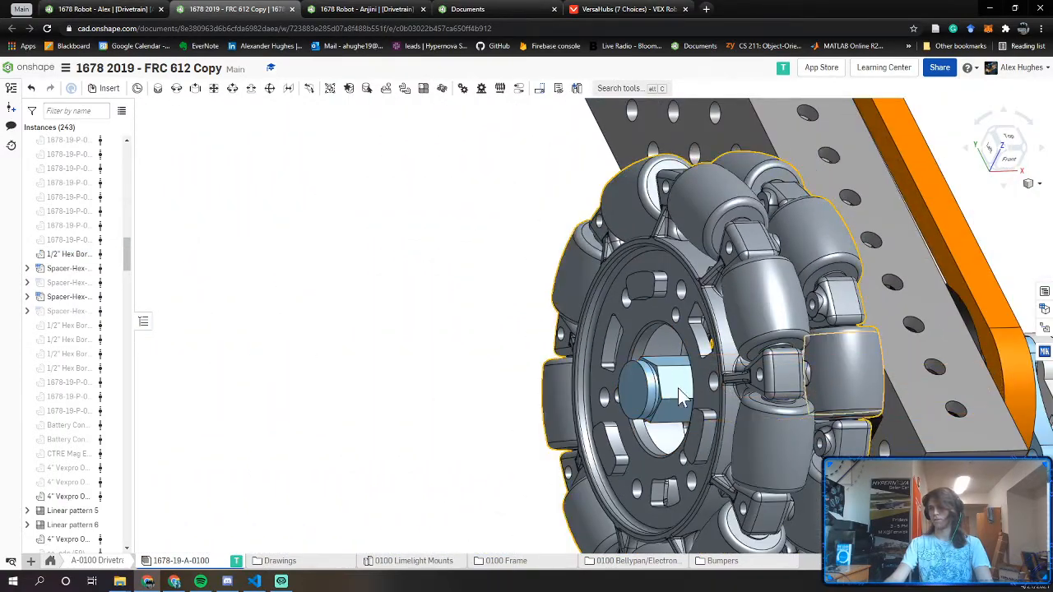
right_drag(664, 380, 469, 486)
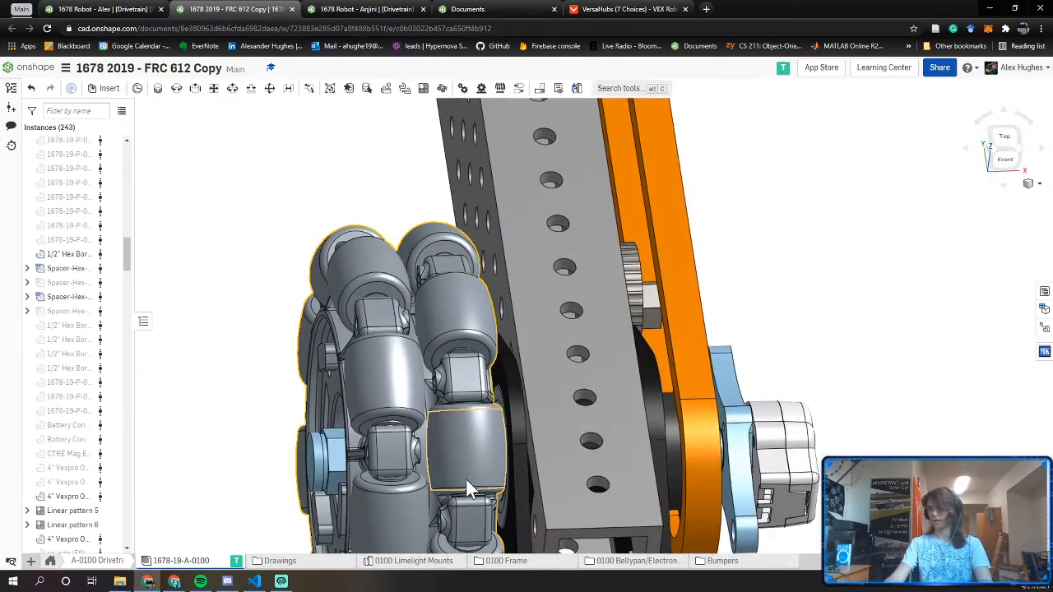
right_drag(633, 445, 308, 458)
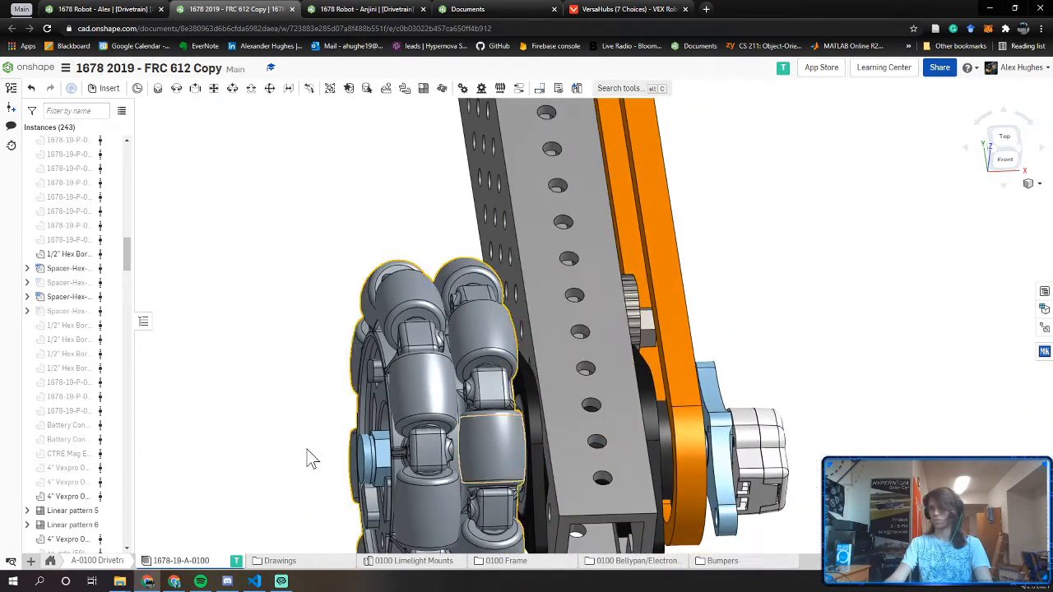
Return to the 1678 Robot left drivetrain assembly and move the omni wheel away from the rail, with the loose shaft beside its hub
click(87, 8)
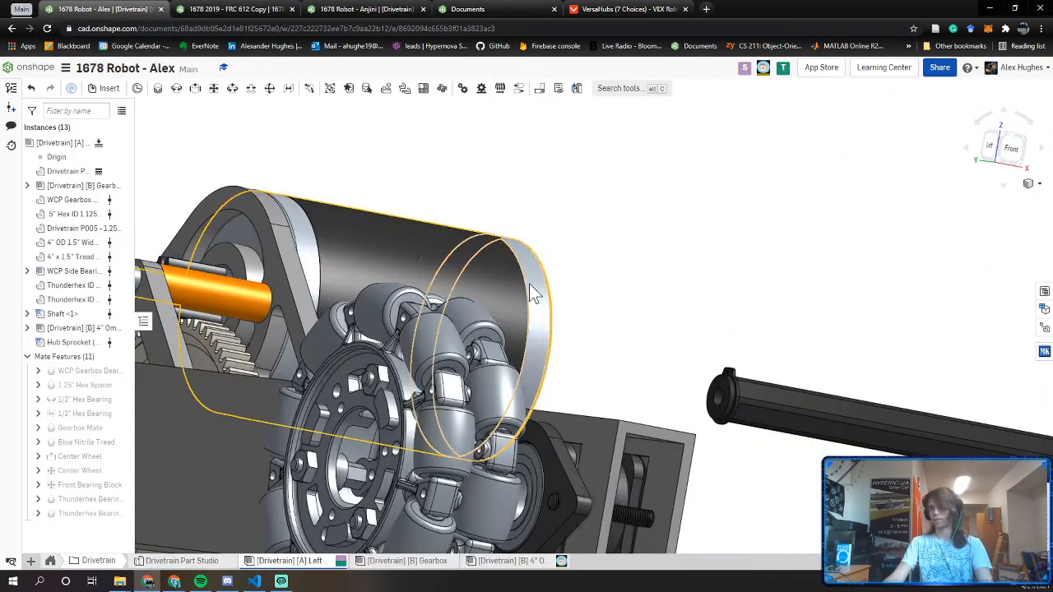
scroll(502, 298, down, 3)
right_drag(500, 299, 666, 284)
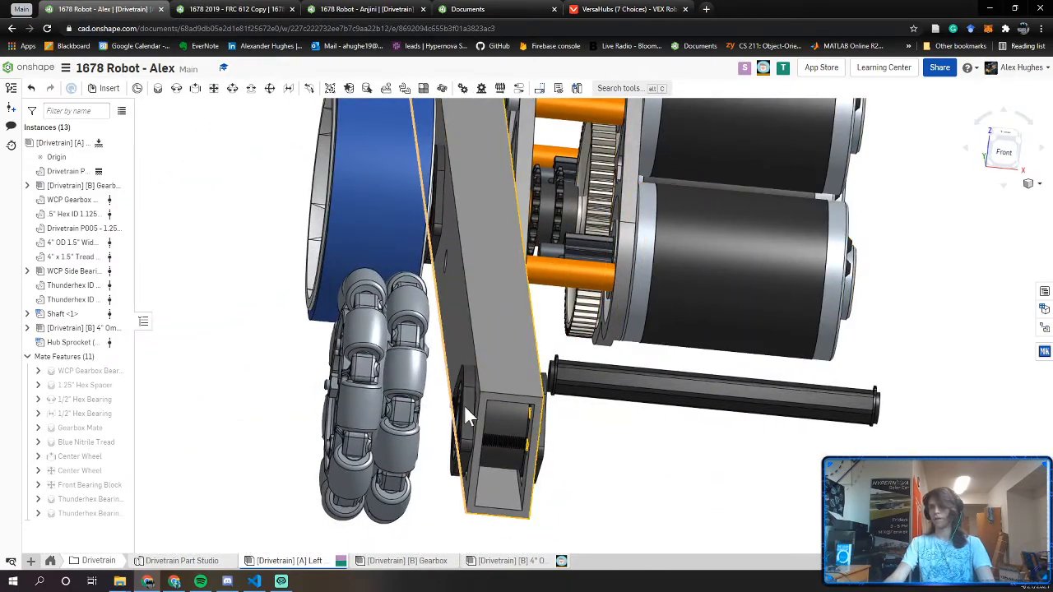
right_drag(601, 392, 389, 397)
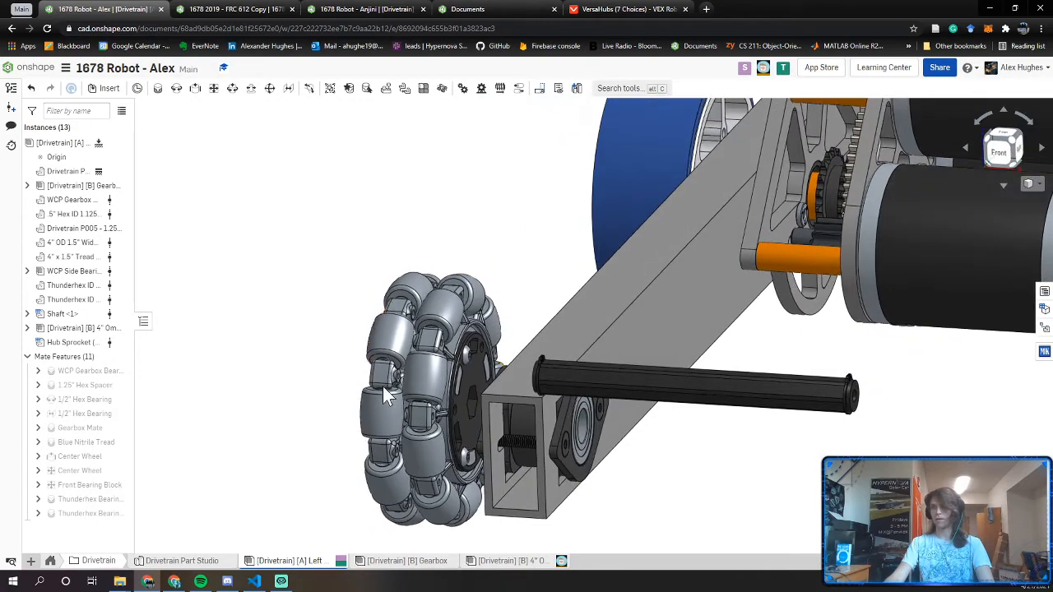
drag(389, 299, 380, 298)
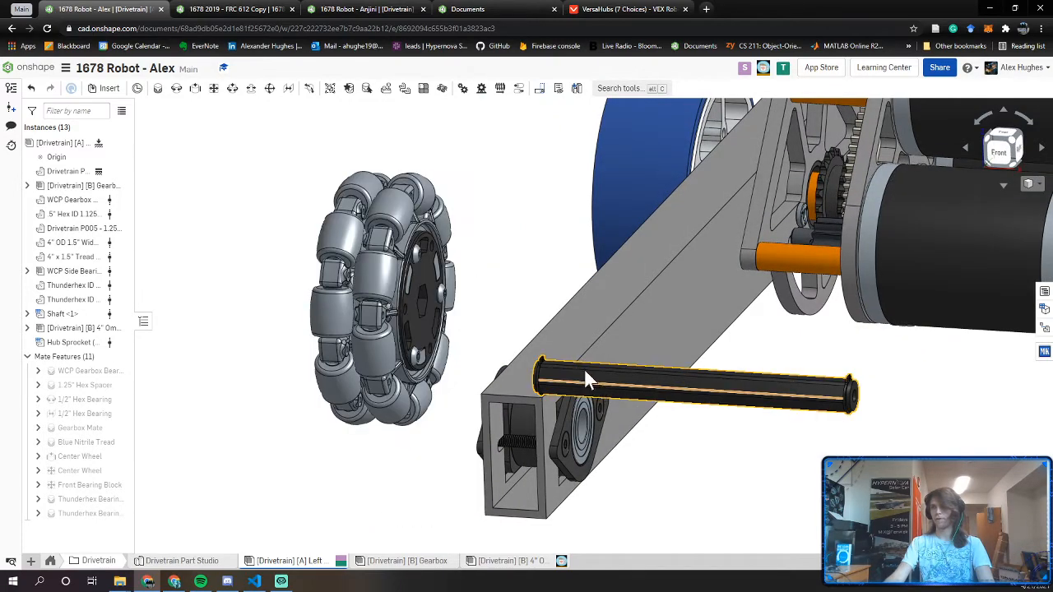
drag(584, 370, 493, 267)
scroll(412, 296, up, 10)
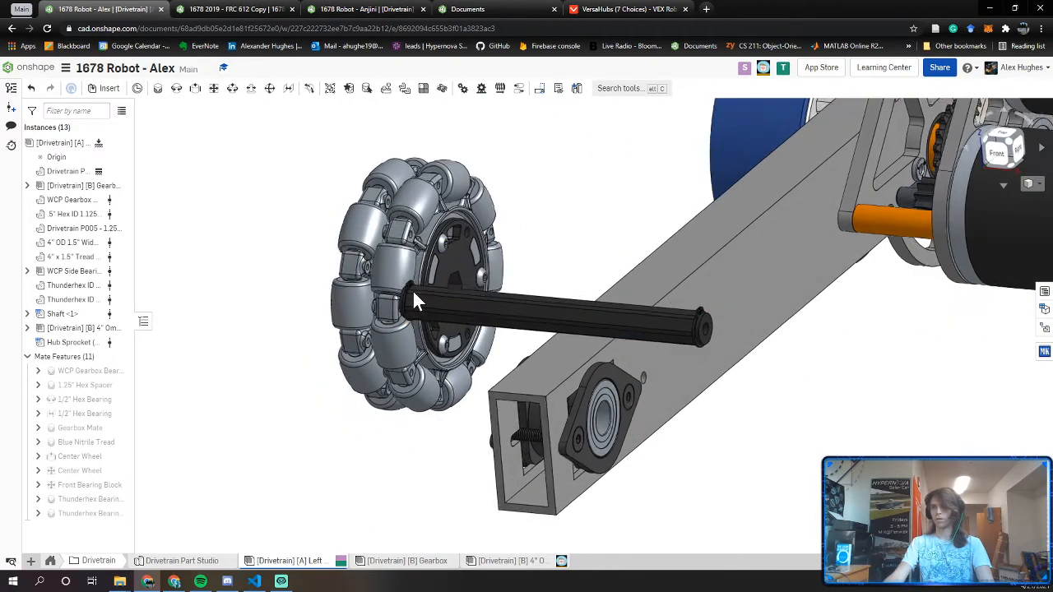
Add a slider mate between the shaft's end center and the omni wheel hub's hex bore, and slide the shaft through the wheel
scroll(513, 300, down, 6)
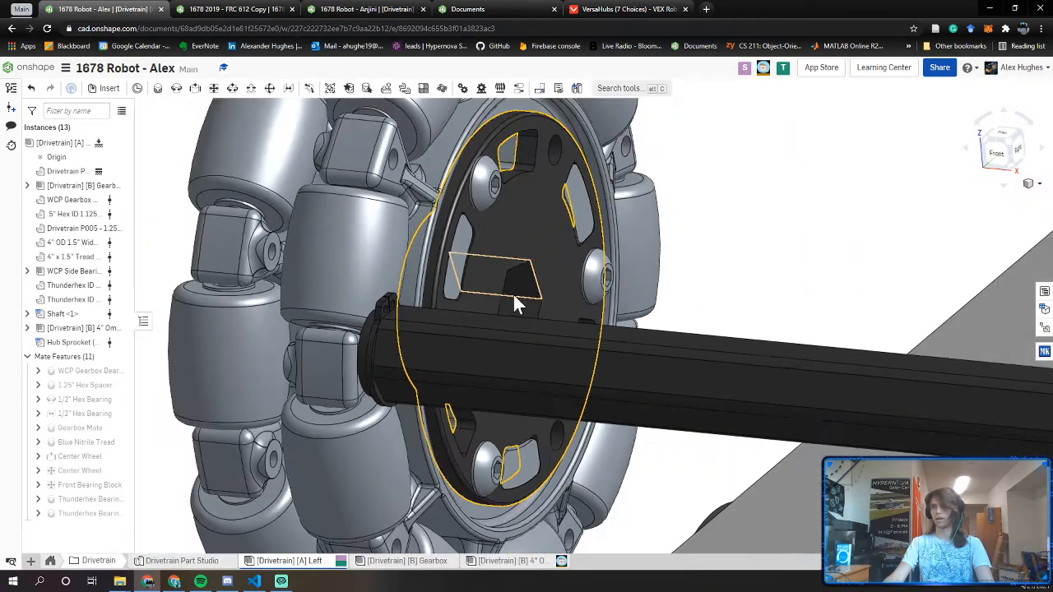
right_drag(514, 293, 499, 271)
right_drag(512, 331, 451, 319)
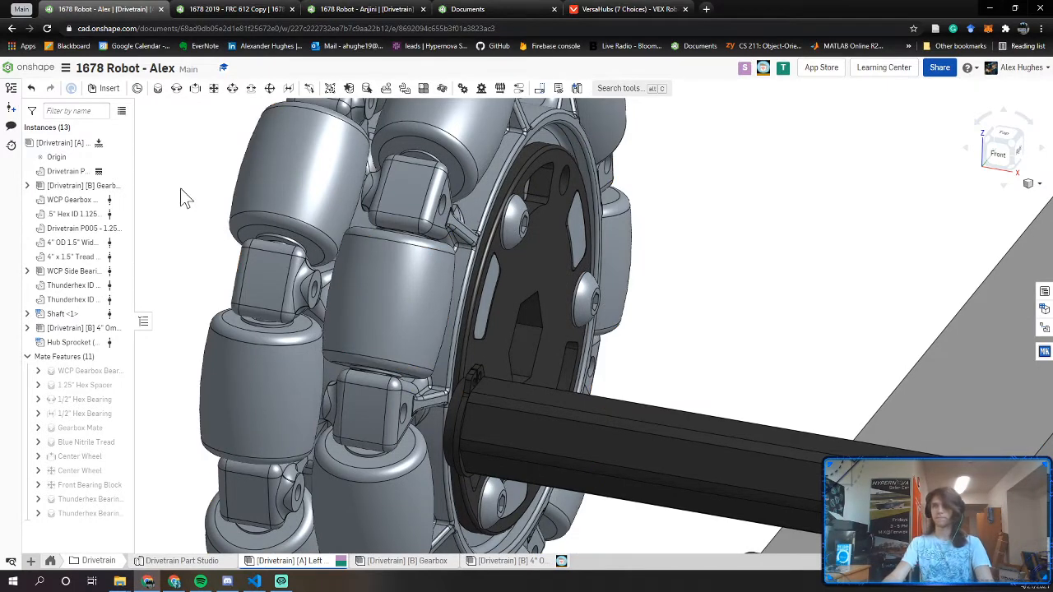
click(195, 88)
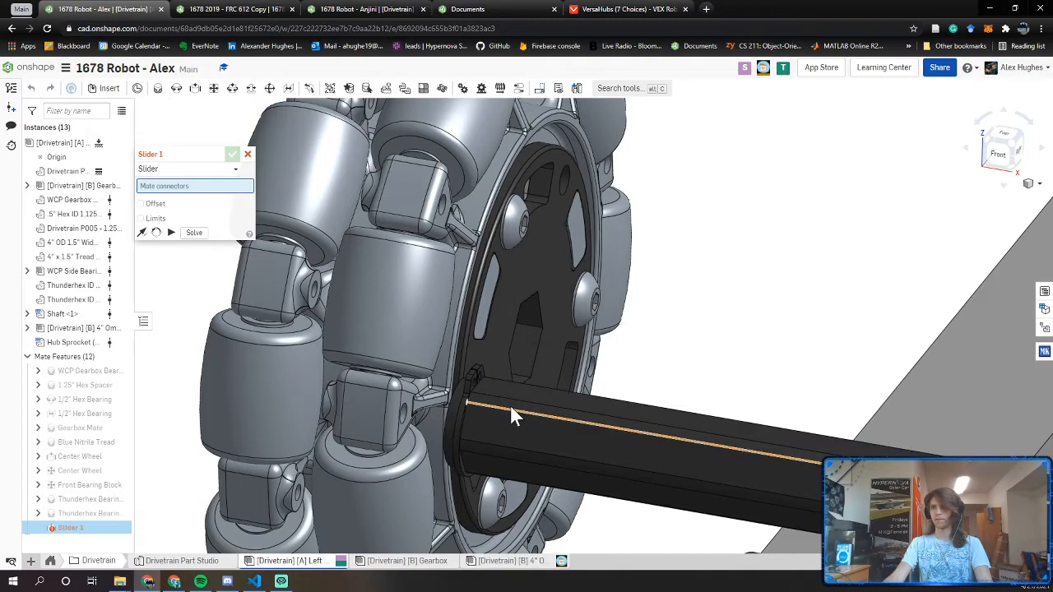
right_drag(480, 378, 573, 390)
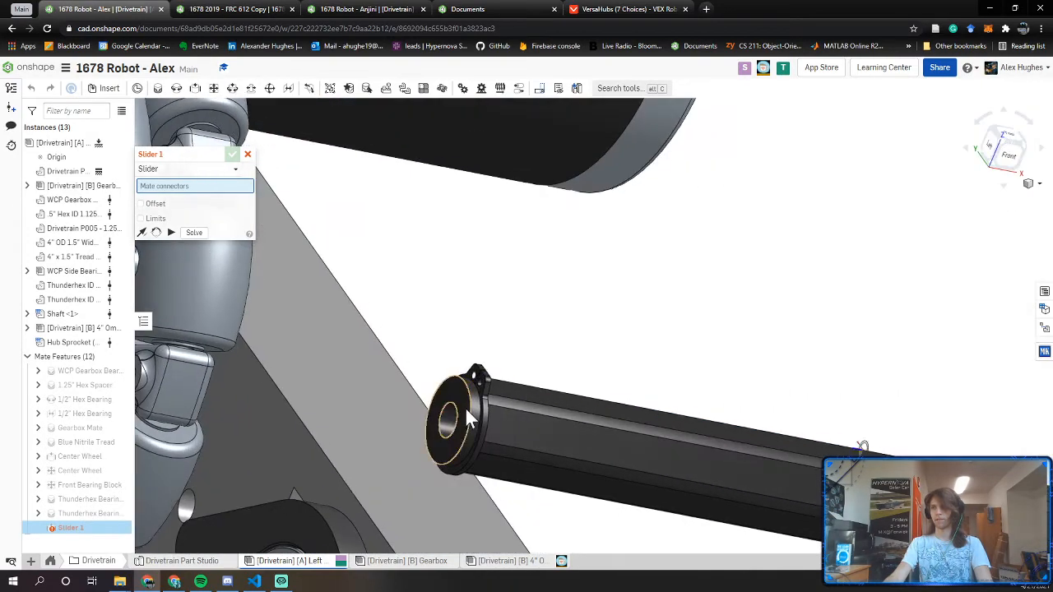
scroll(465, 407, up, 3)
click(443, 383)
right_drag(442, 382, 539, 298)
scroll(475, 307, up, 3)
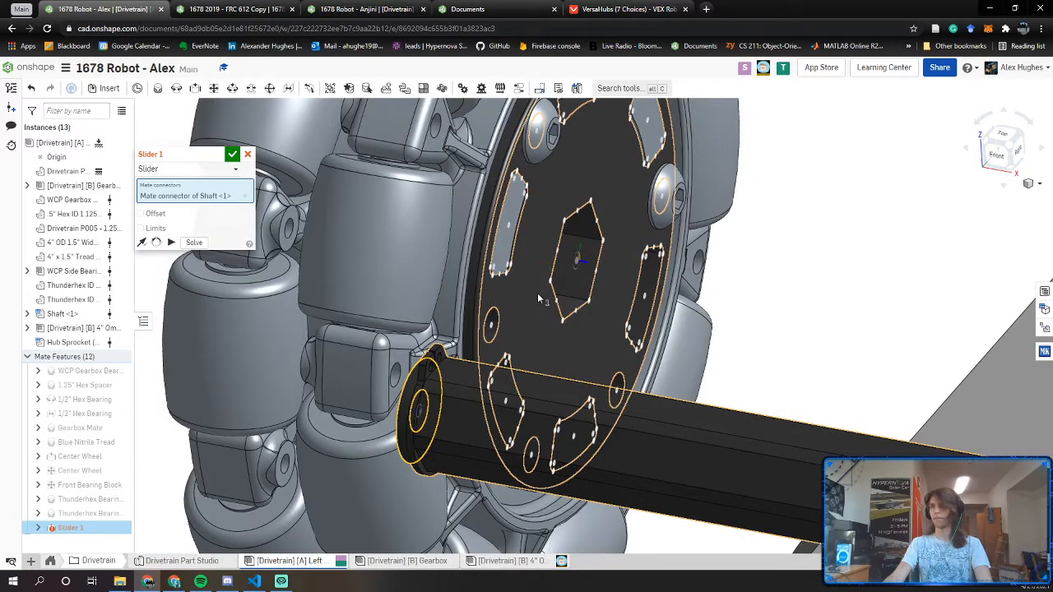
click(579, 265)
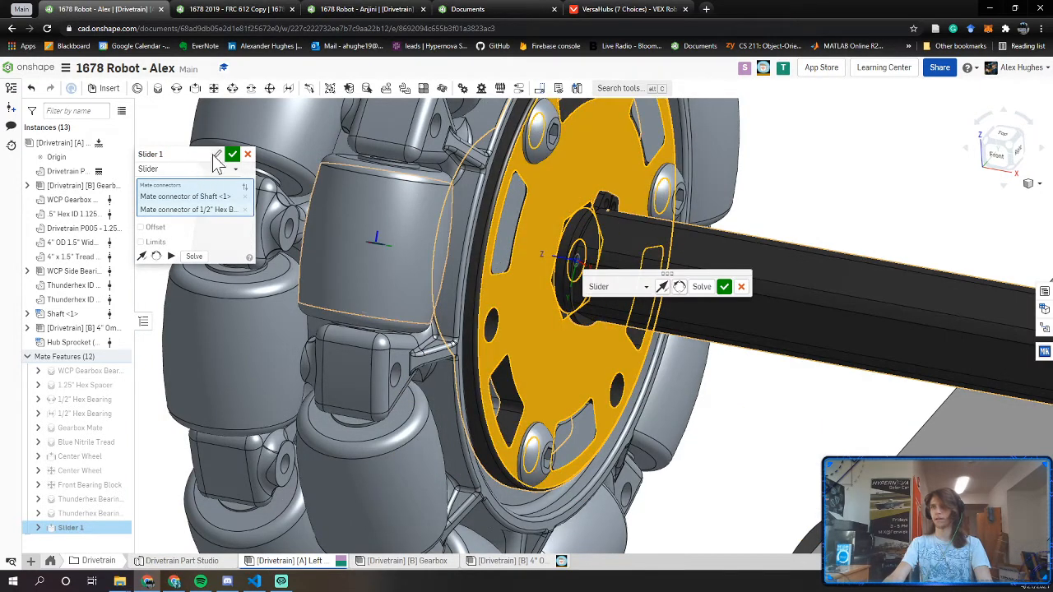
click(232, 154)
scroll(521, 238, down, 5)
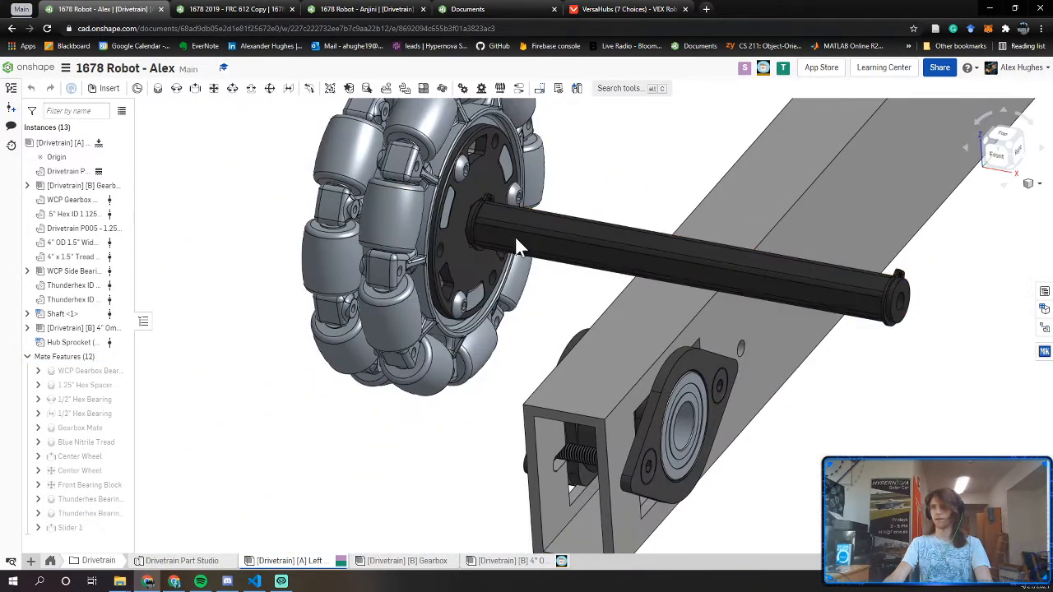
drag(464, 234, 339, 216)
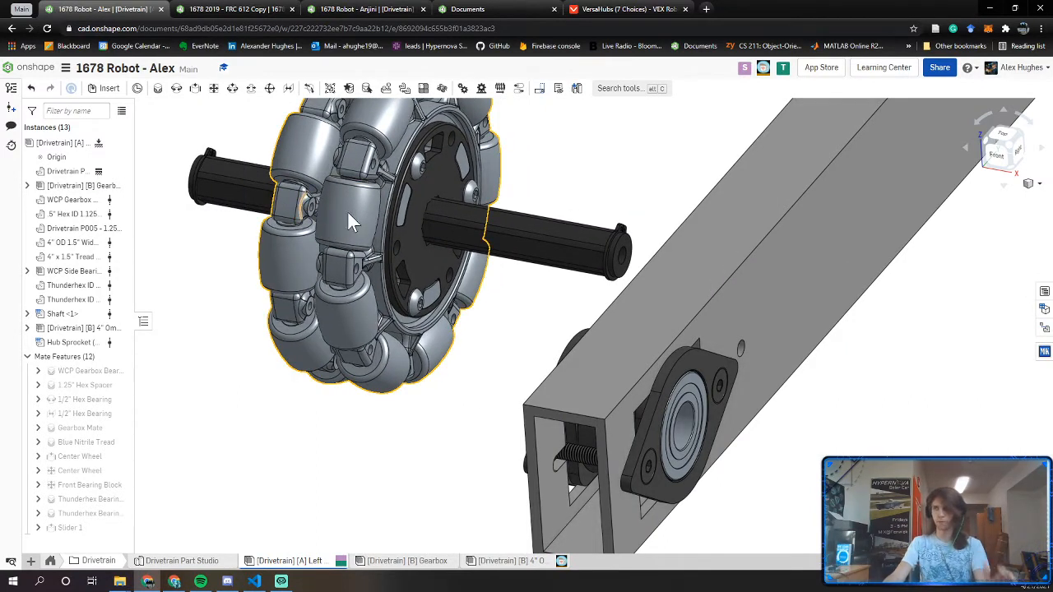
Examine how the shaft's hex faces line up with the hex bore of the omni wheel's hub
scroll(348, 260, up, 6)
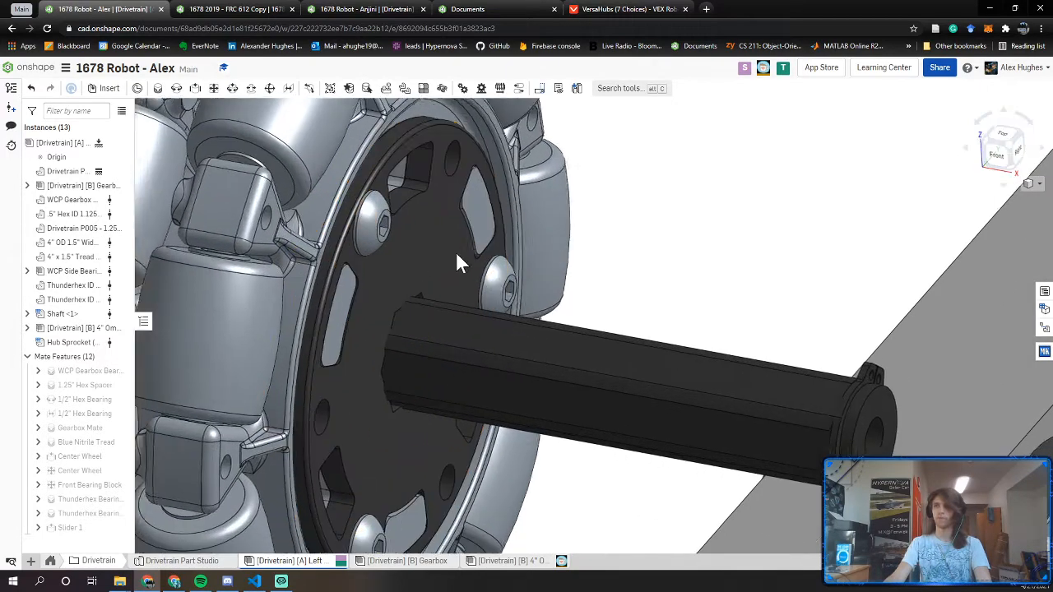
middle_drag(459, 261, 504, 226)
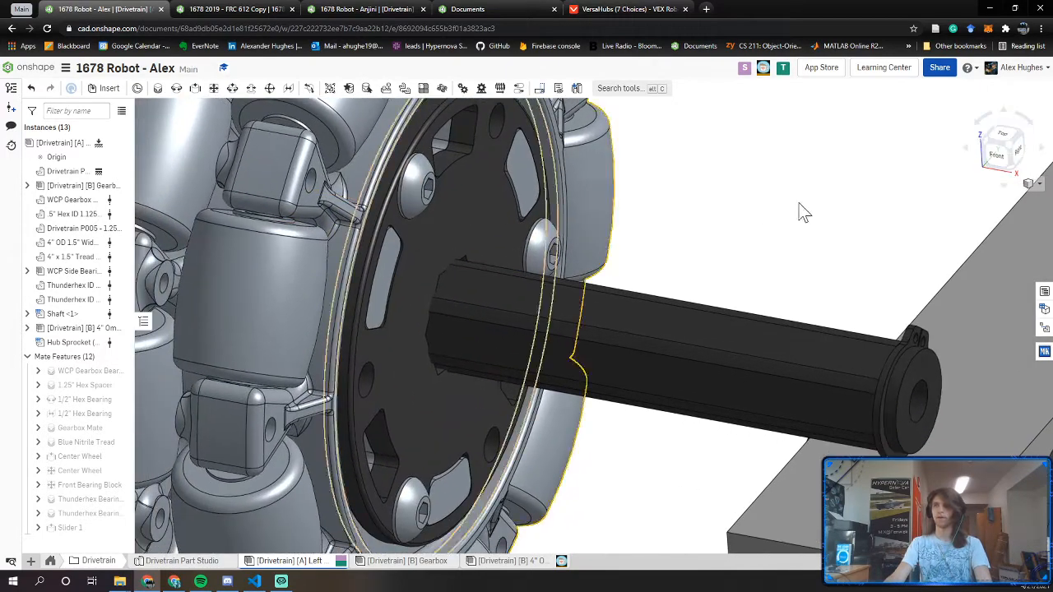
click(572, 315)
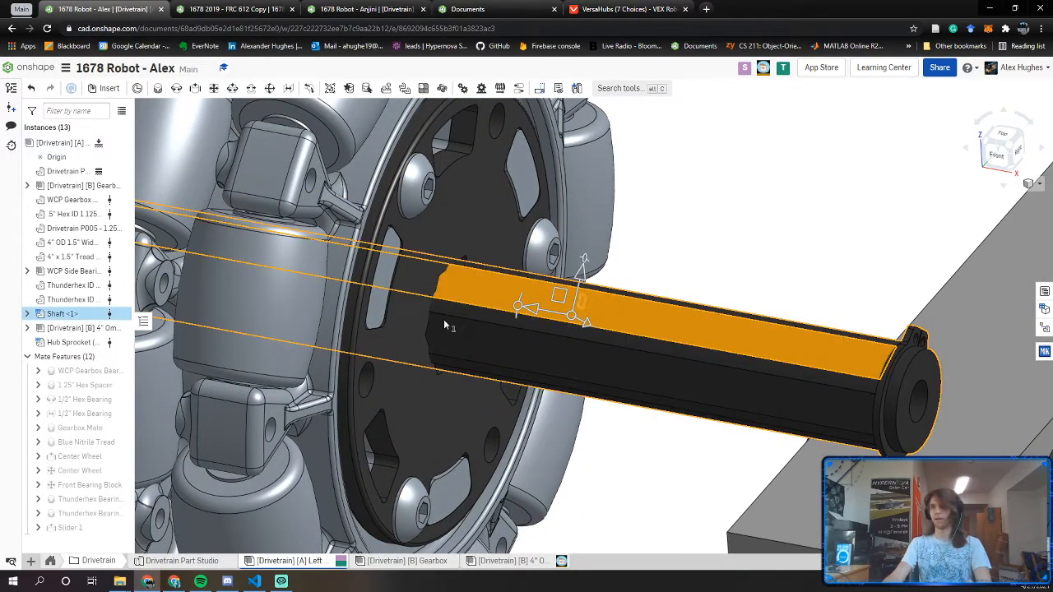
click(649, 481)
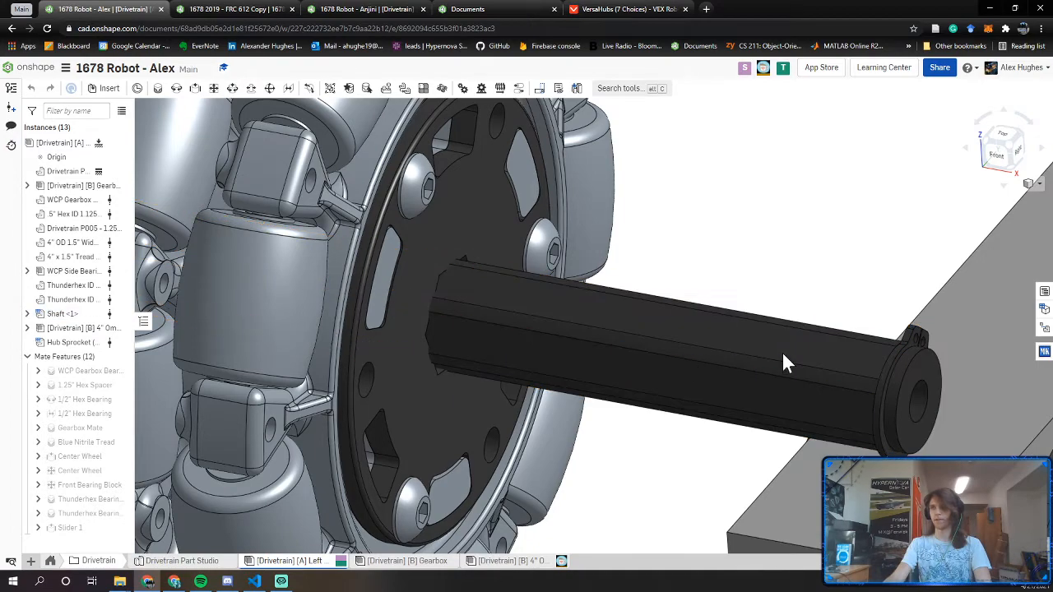
scroll(783, 353, up, 8)
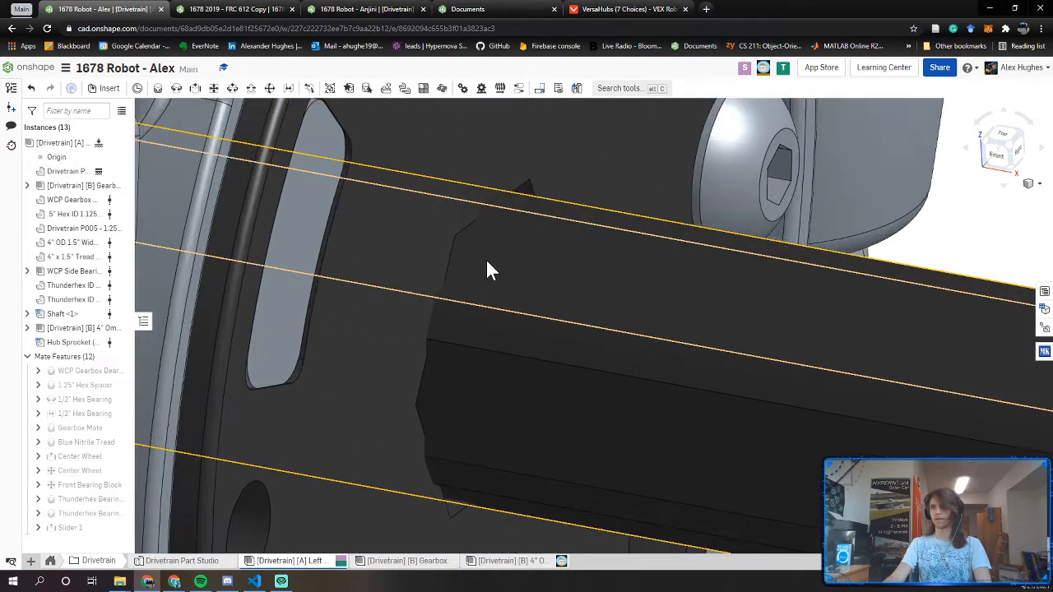
right_drag(486, 260, 447, 244)
click(542, 247)
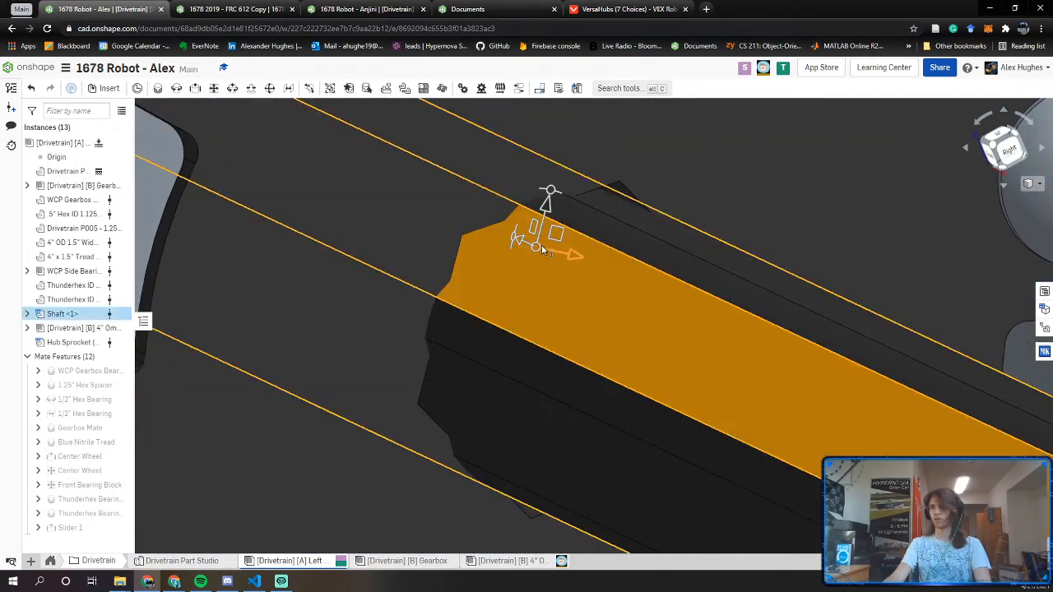
scroll(510, 247, down, 10)
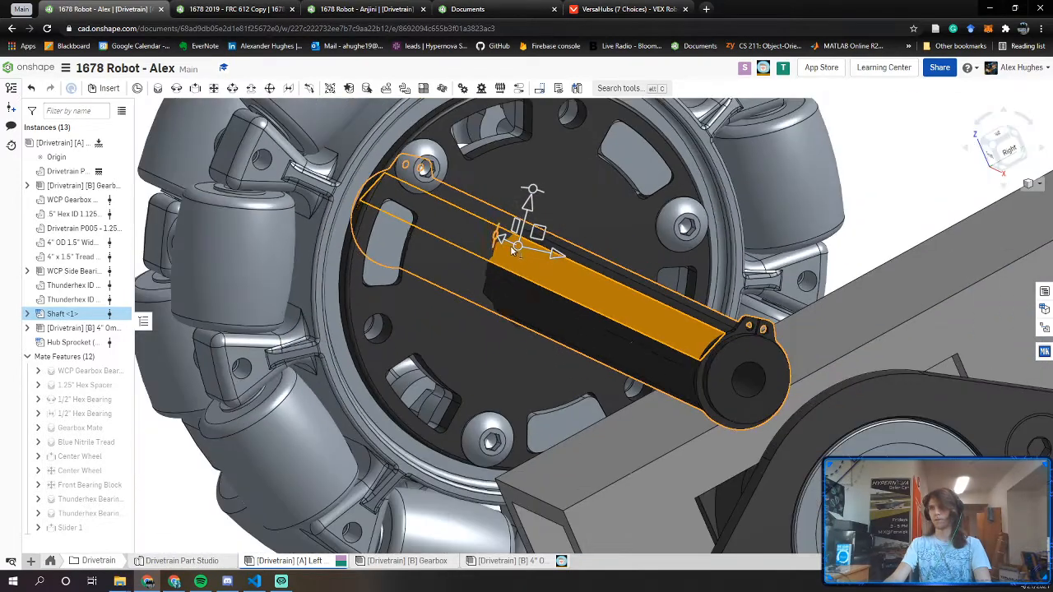
key(Escape)
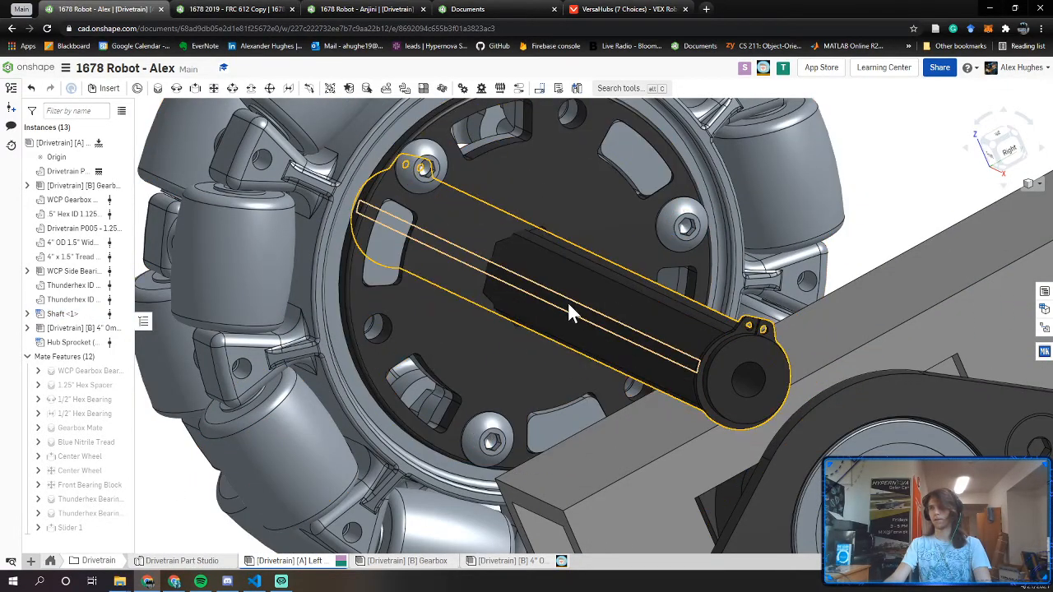
scroll(576, 336, up, 10)
right_drag(566, 387, 487, 363)
scroll(486, 362, down, 5)
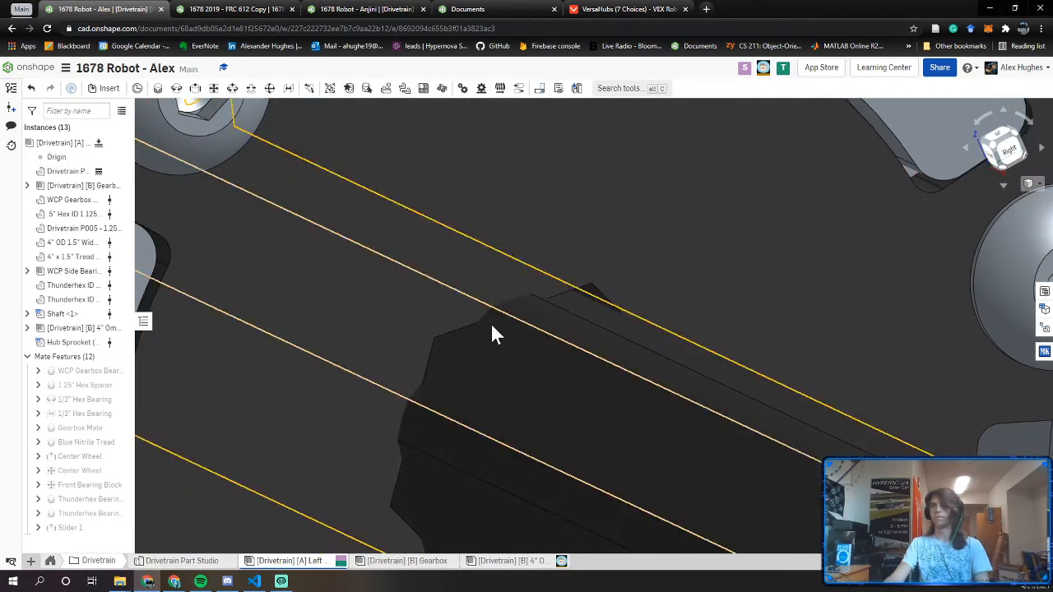
scroll(506, 320, down, 3)
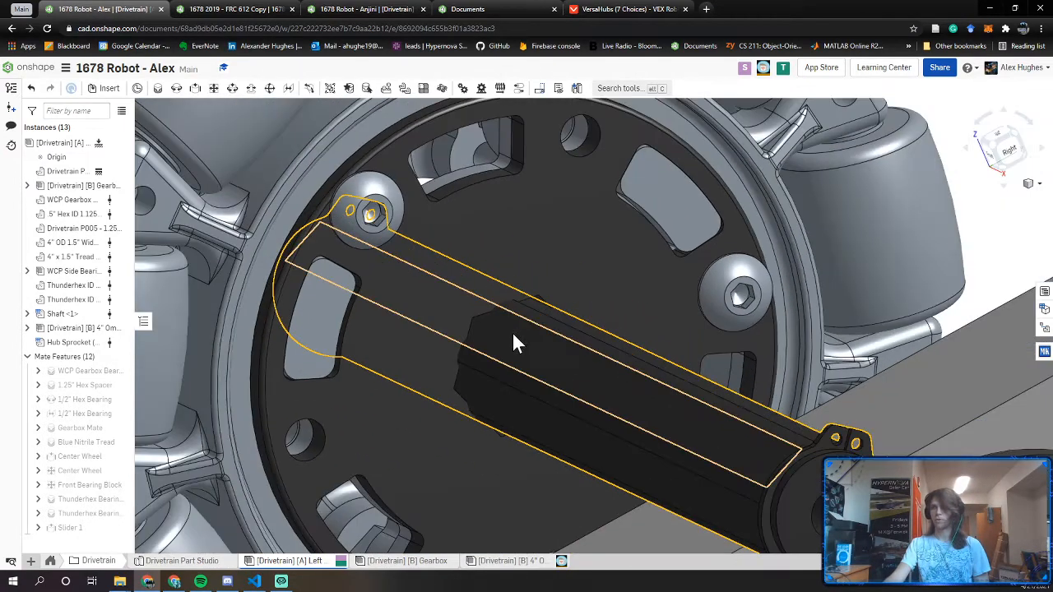
scroll(293, 167, up, 5)
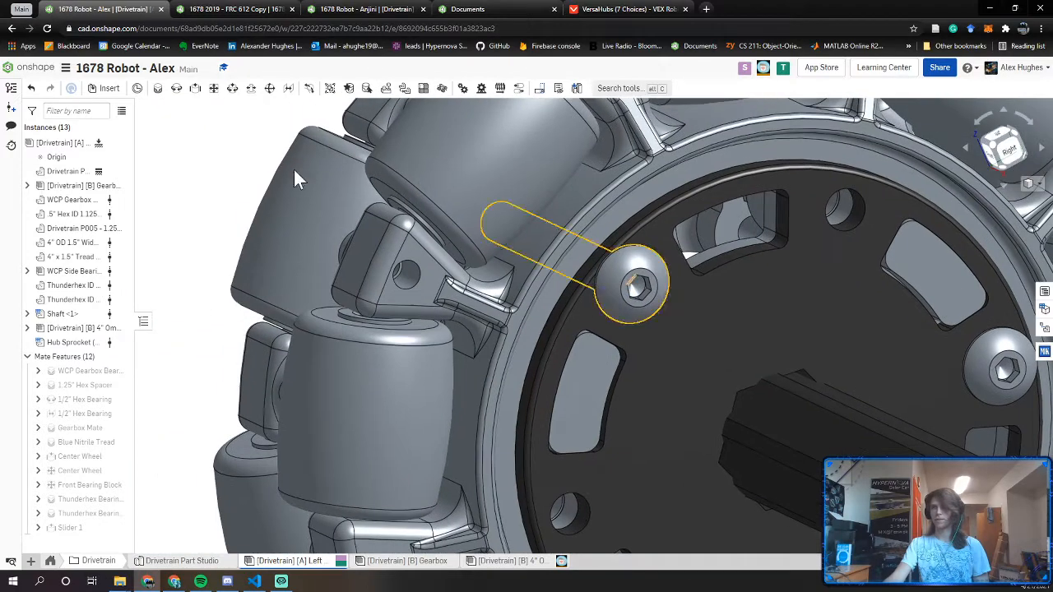
Try a planar mate between a flat of the shaft and a flat of the omni wheel hub's hex bore
click(214, 91)
middle_drag(519, 284, 219, 212)
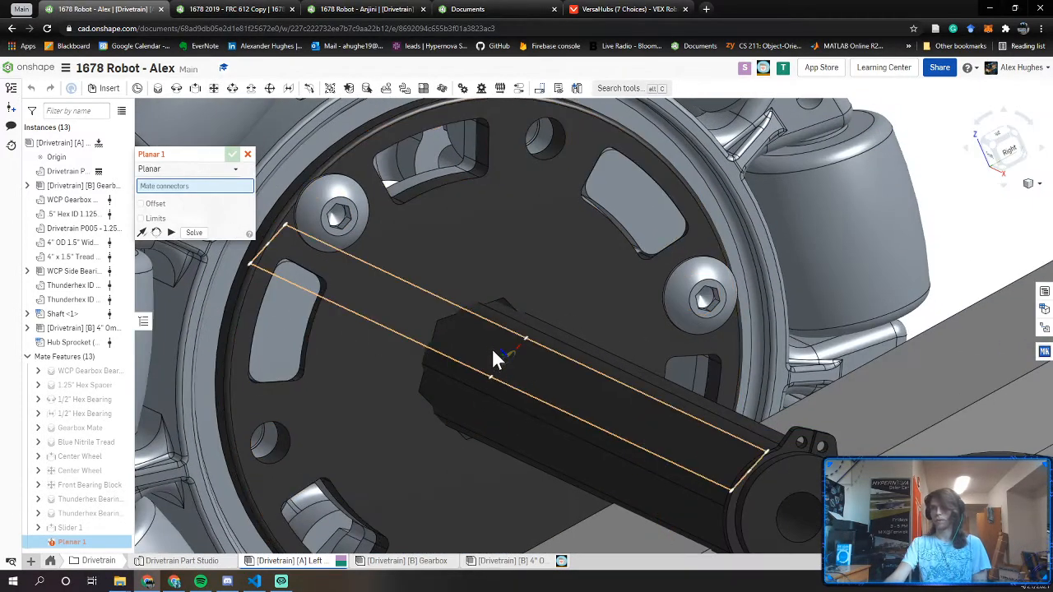
scroll(493, 352, up, 3)
click(503, 360)
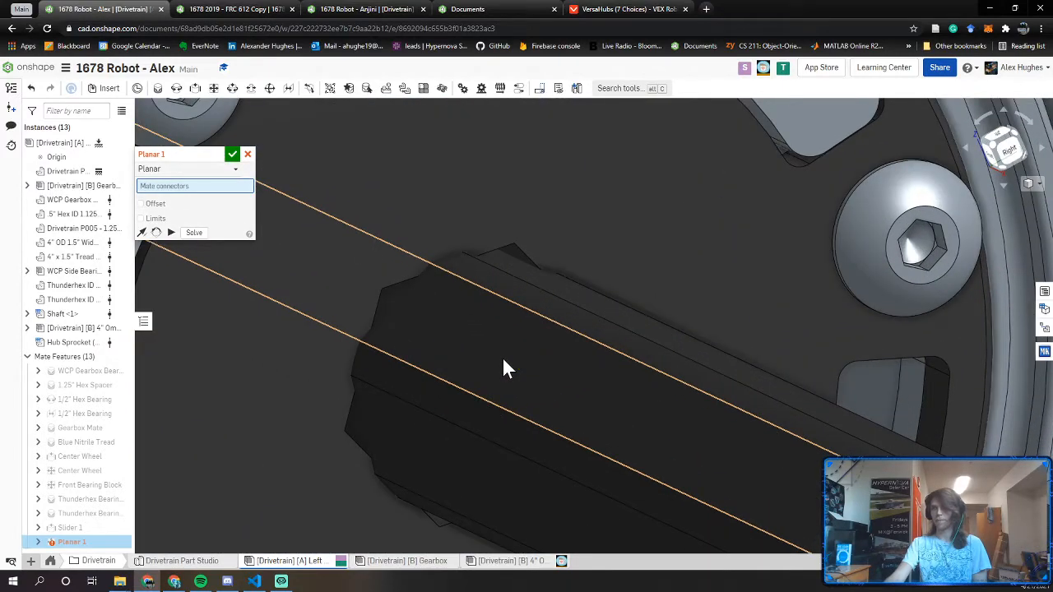
right_drag(461, 327, 460, 303)
scroll(374, 352, up, 5)
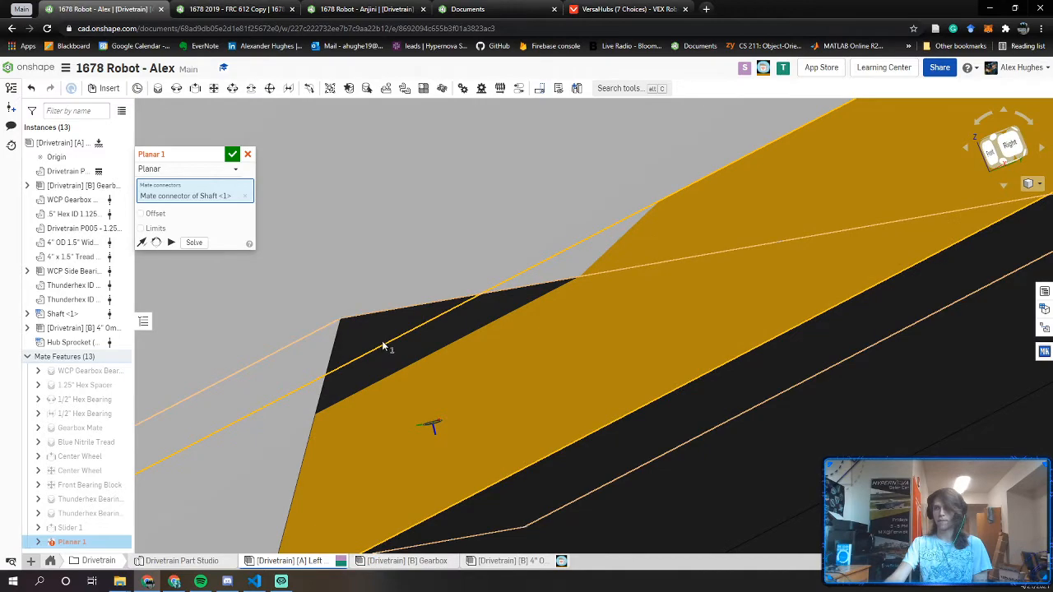
click(382, 343)
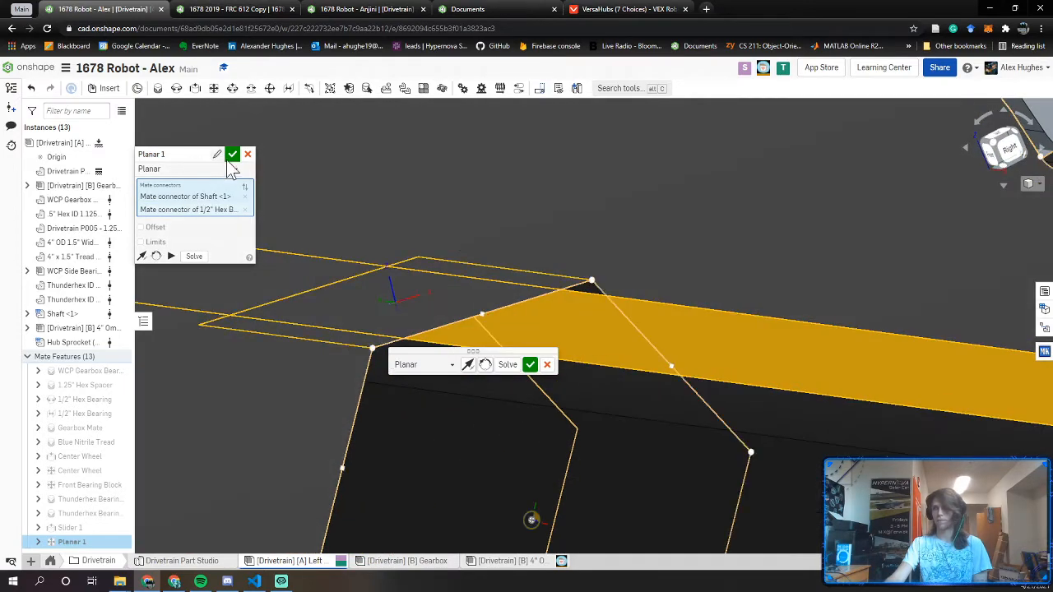
click(233, 155)
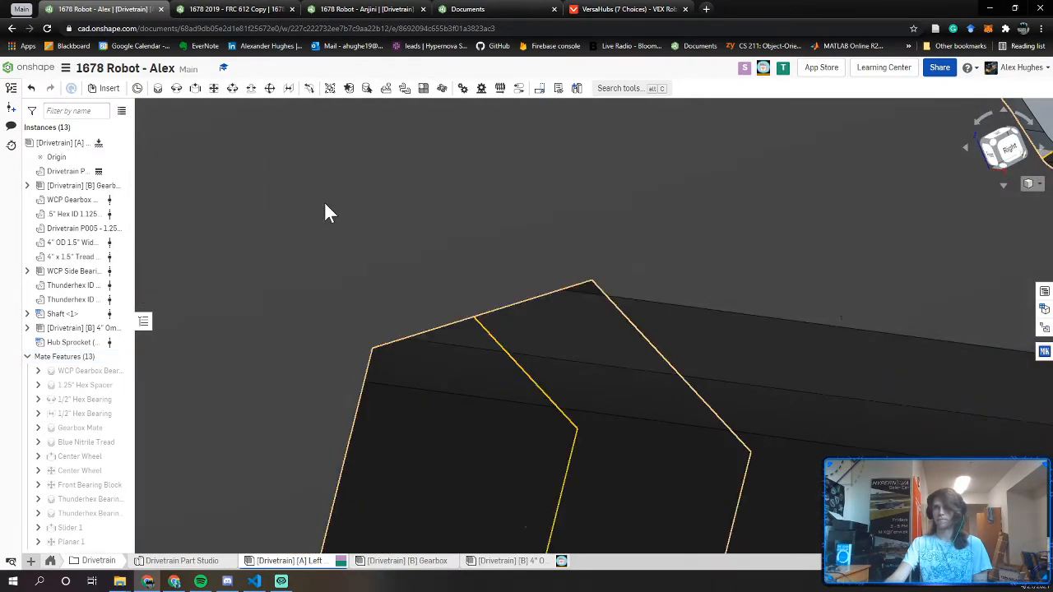
Move the omni wheel with its shaft beside the end of the rail and fix the wheel subassembly in place
scroll(329, 212, down, 5)
drag(415, 250, 511, 278)
key(shift+1)
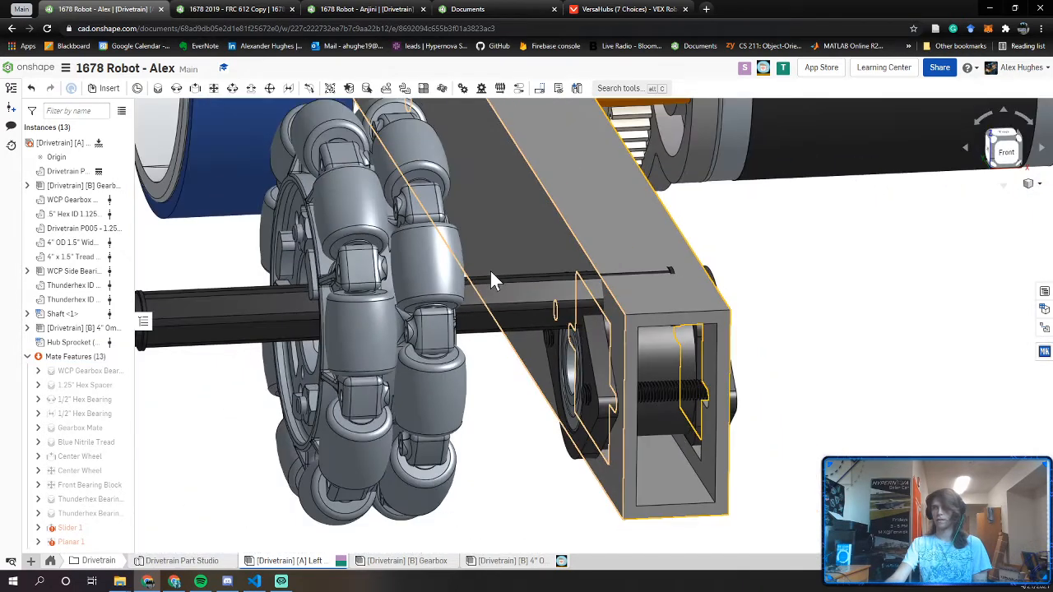
right_click(450, 271)
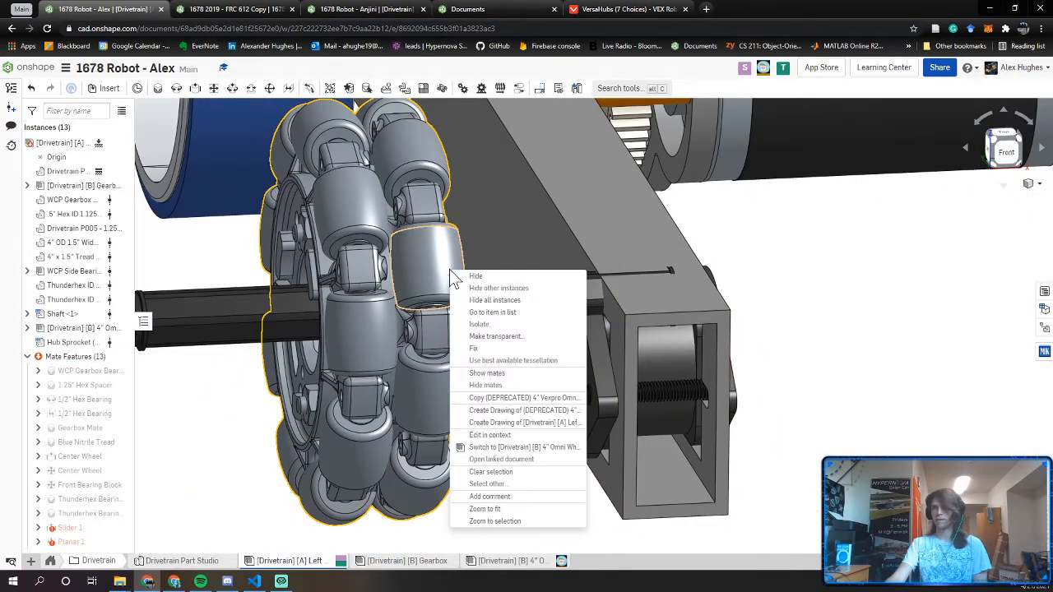
click(495, 336)
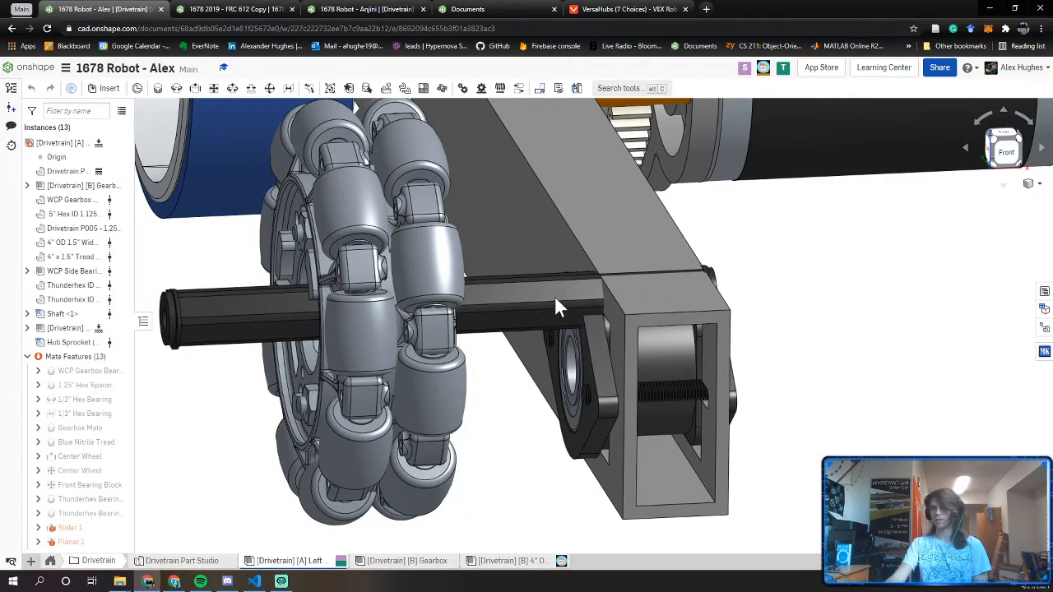
Slide the shaft back and forth through the fixed omni wheel's hub to test the mates
right_drag(556, 307, 577, 274)
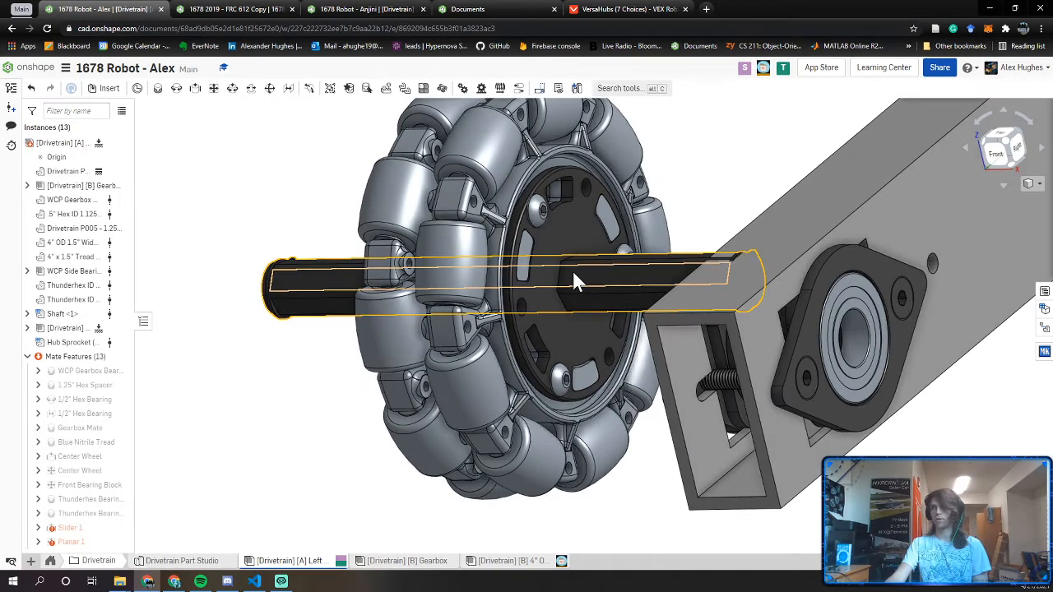
scroll(578, 274, up, 2)
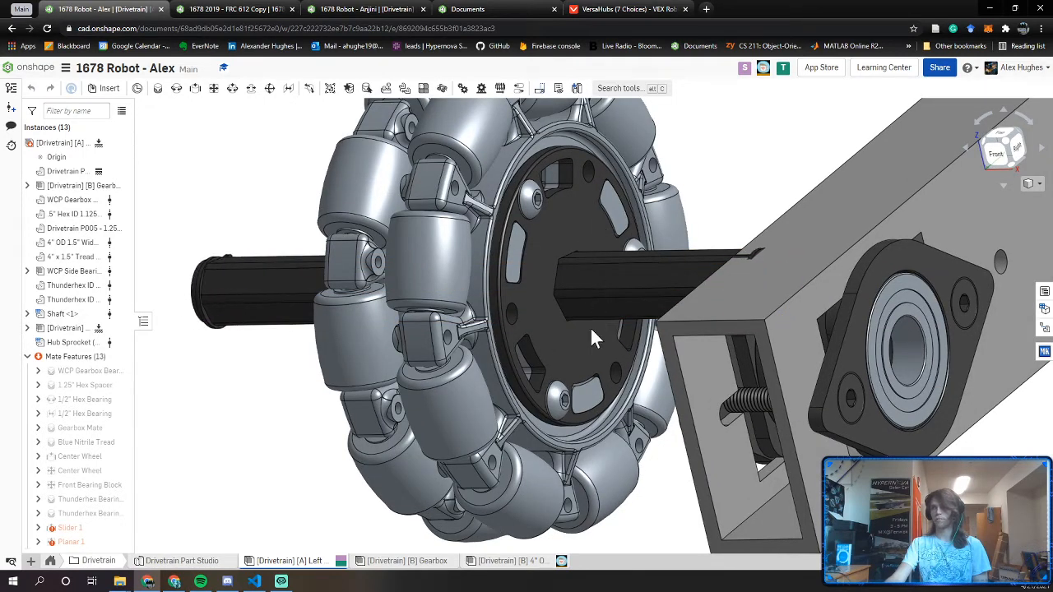
drag(592, 332, 717, 278)
drag(431, 274, 358, 272)
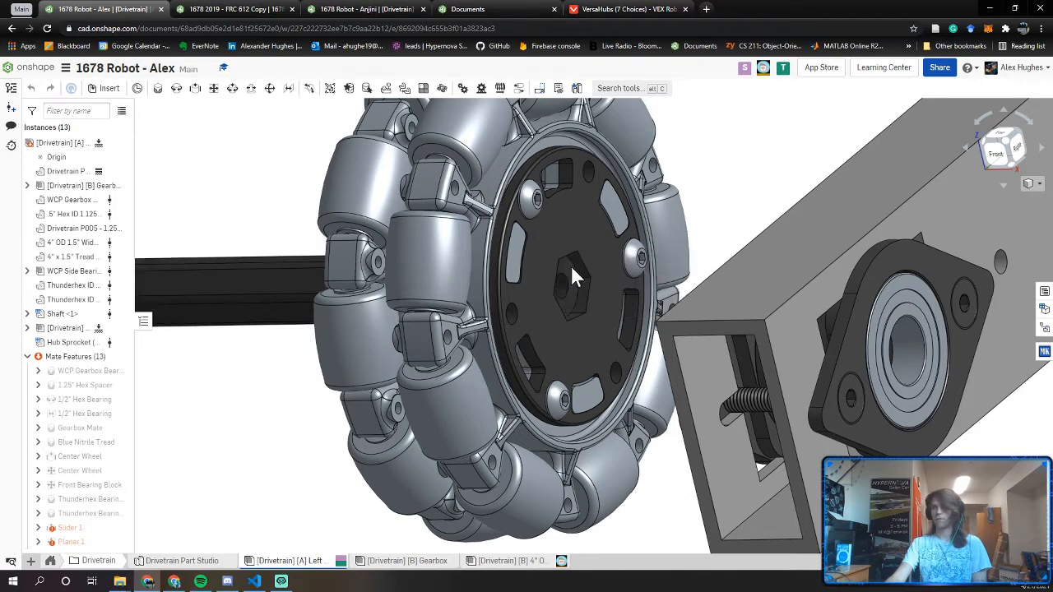
drag(575, 278, 641, 294)
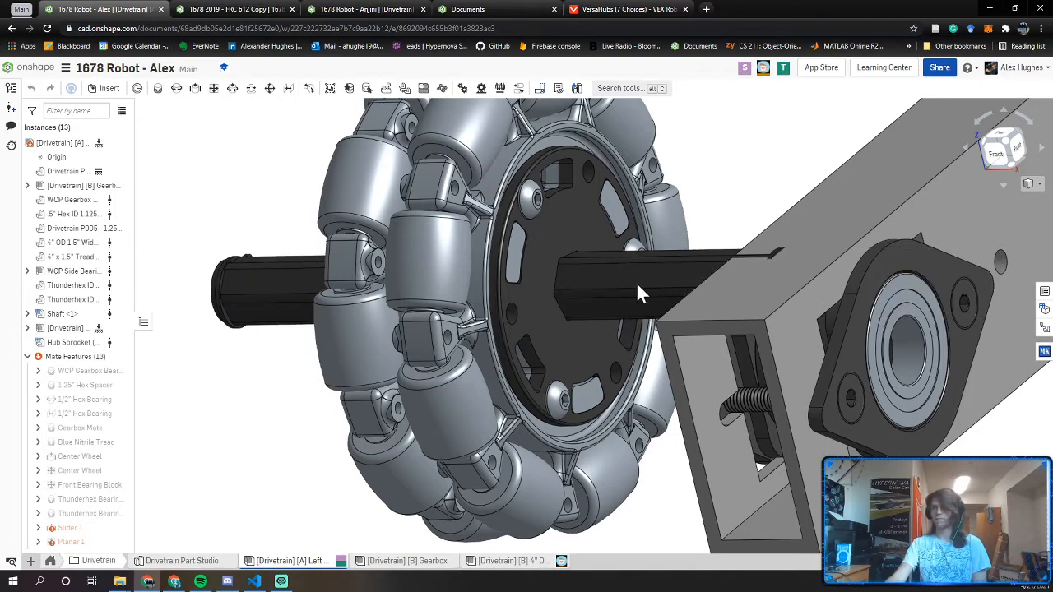
Try unfixing the omni wheel subassembly, undo the last change, and slide the shaft outward, away from the rail
right_drag(640, 295, 428, 317)
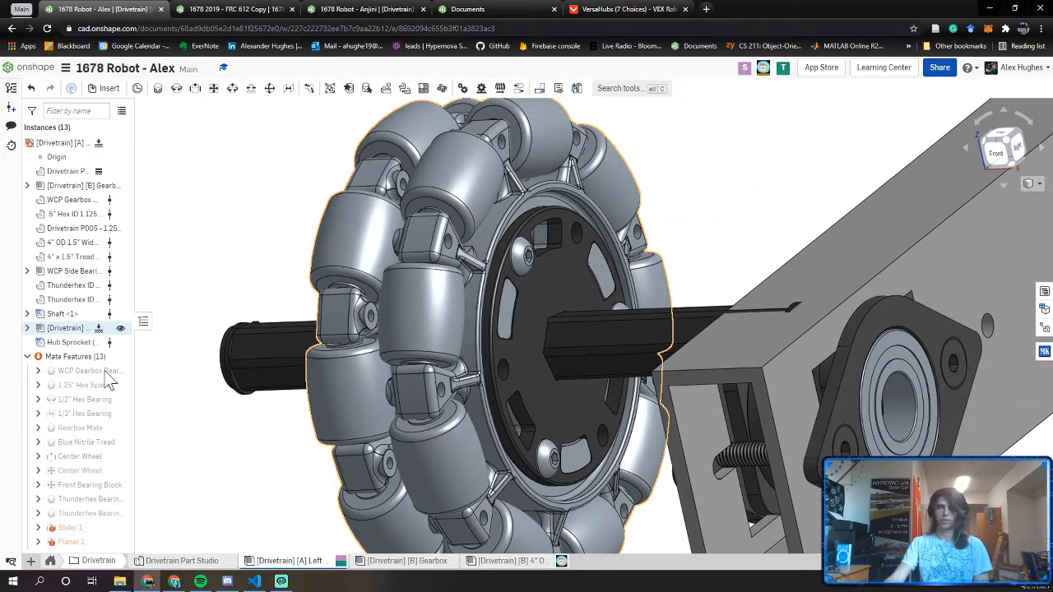
right_click(408, 317)
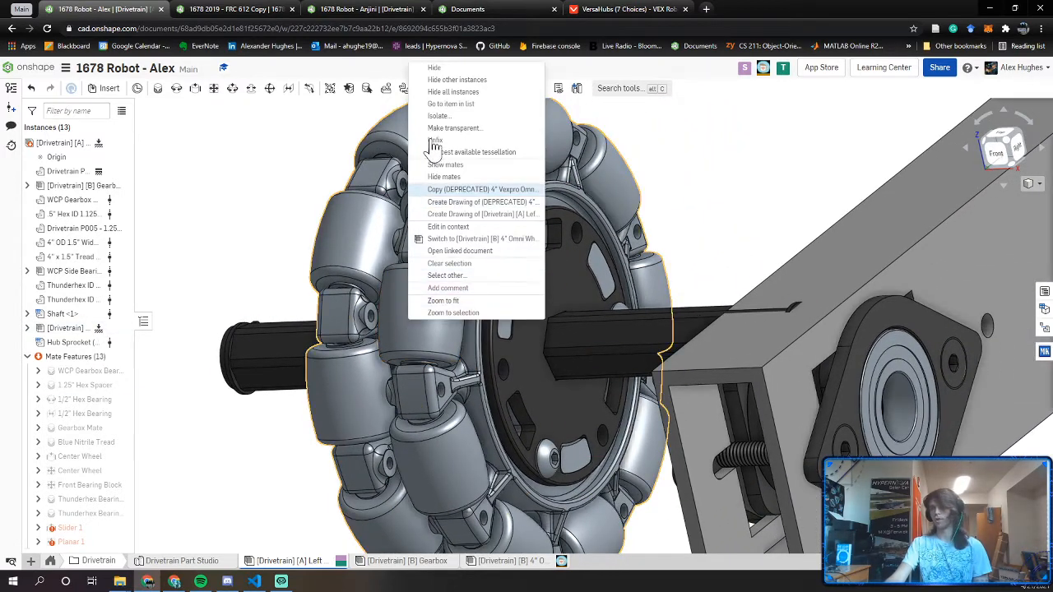
click(460, 152)
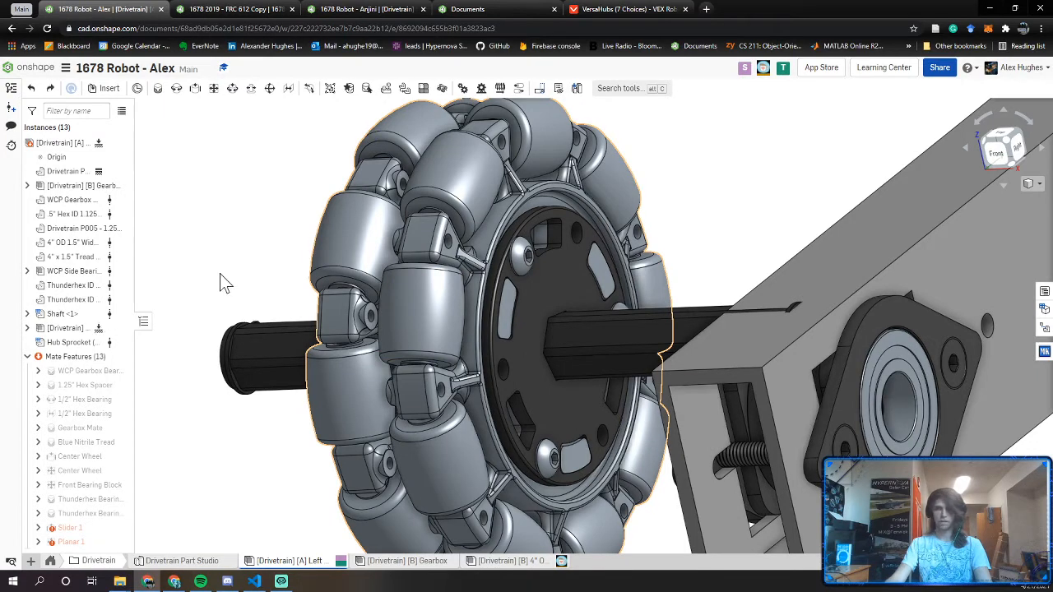
key(ctrl+z)
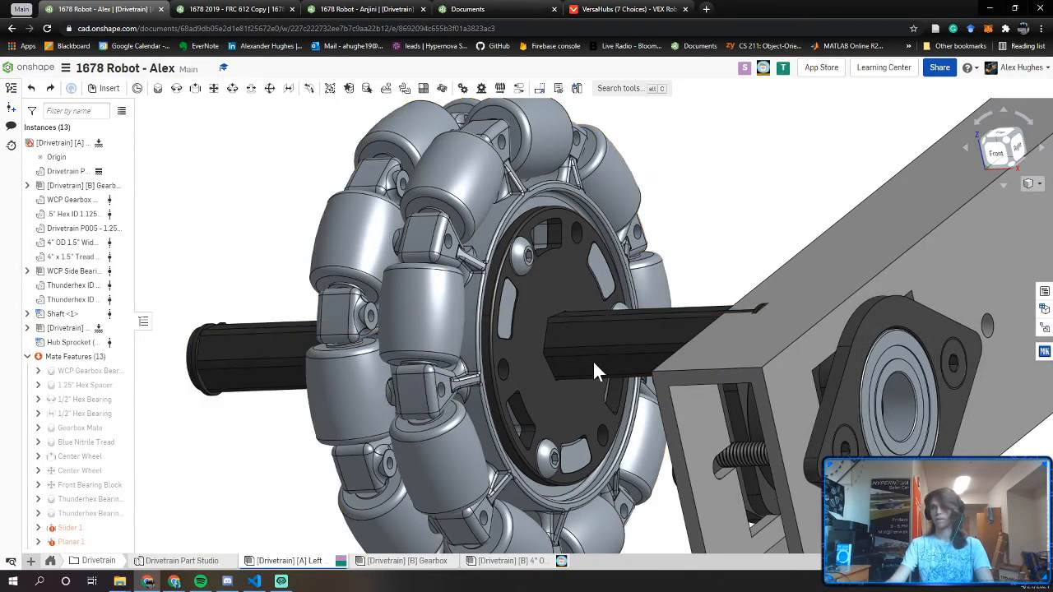
drag(592, 360, 560, 375)
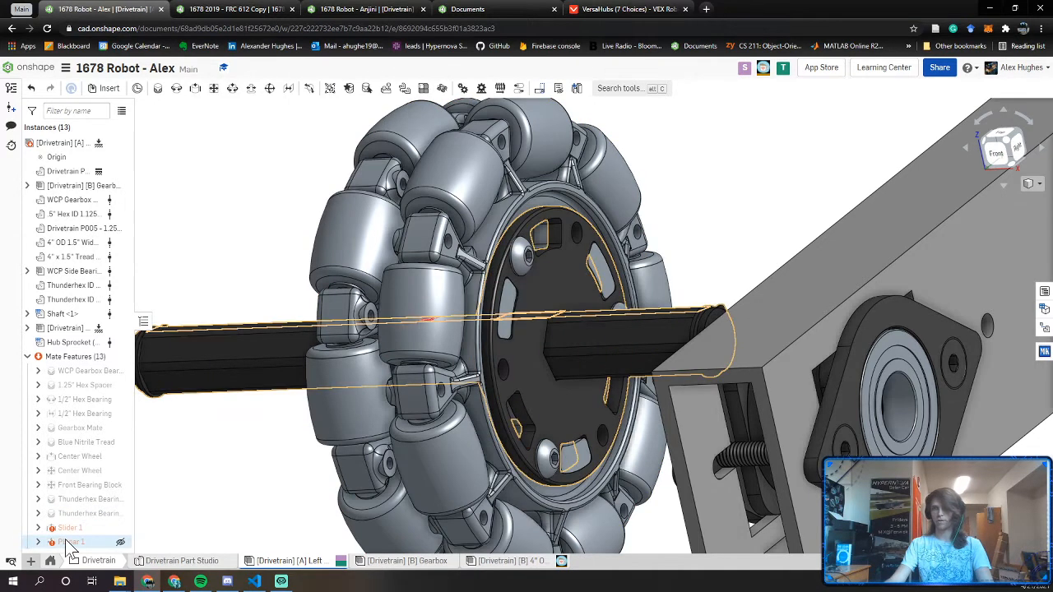
Undo the recent shaft moves and the fixing of the omni wheel, and delete the planar mate
mouse_move(70, 549)
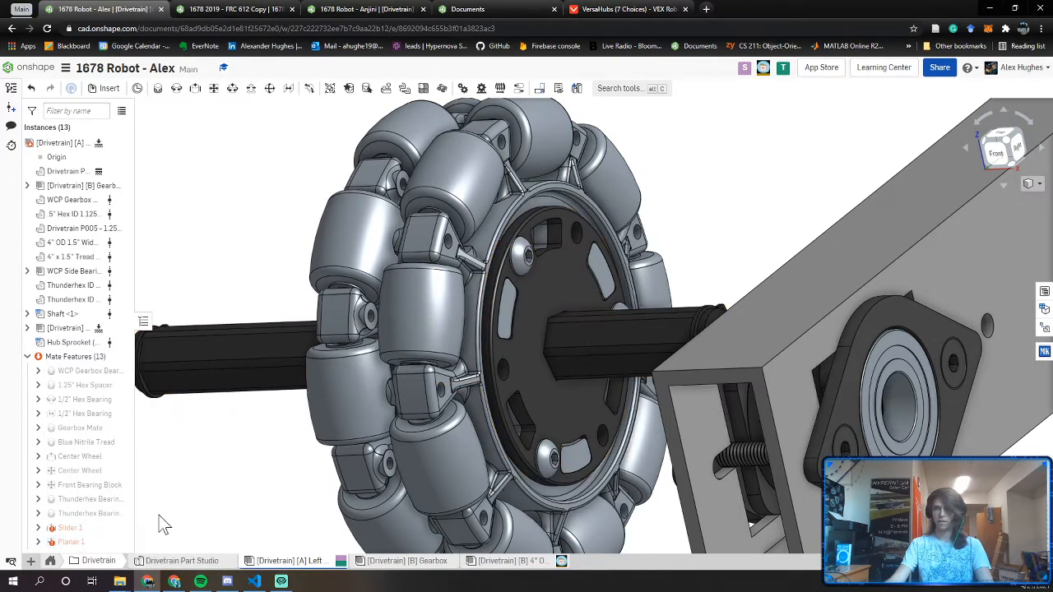
key(ctrl+z)
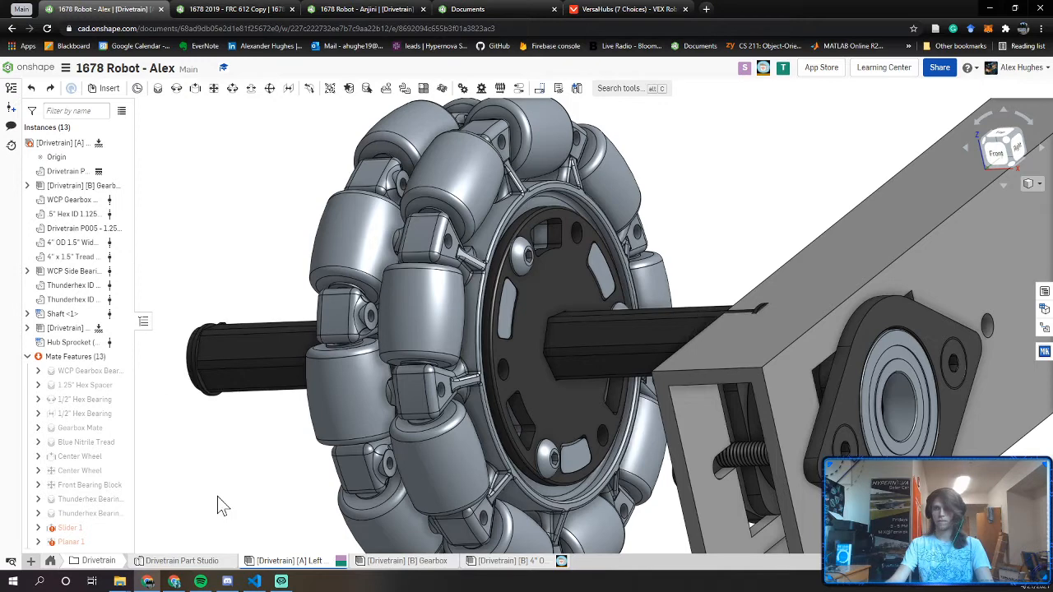
key(ctrl+z)
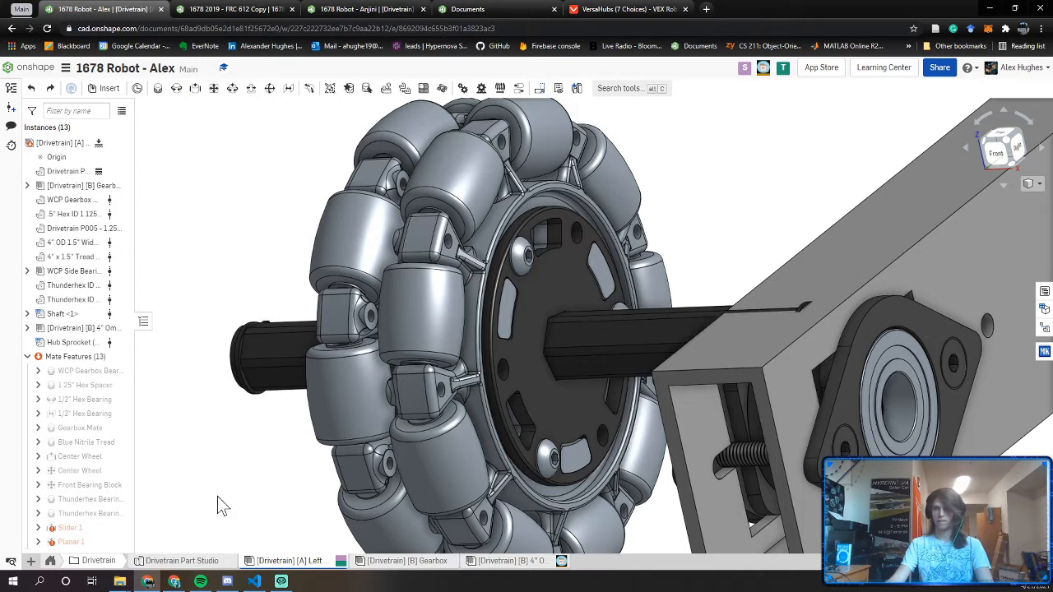
key(ctrl+z)
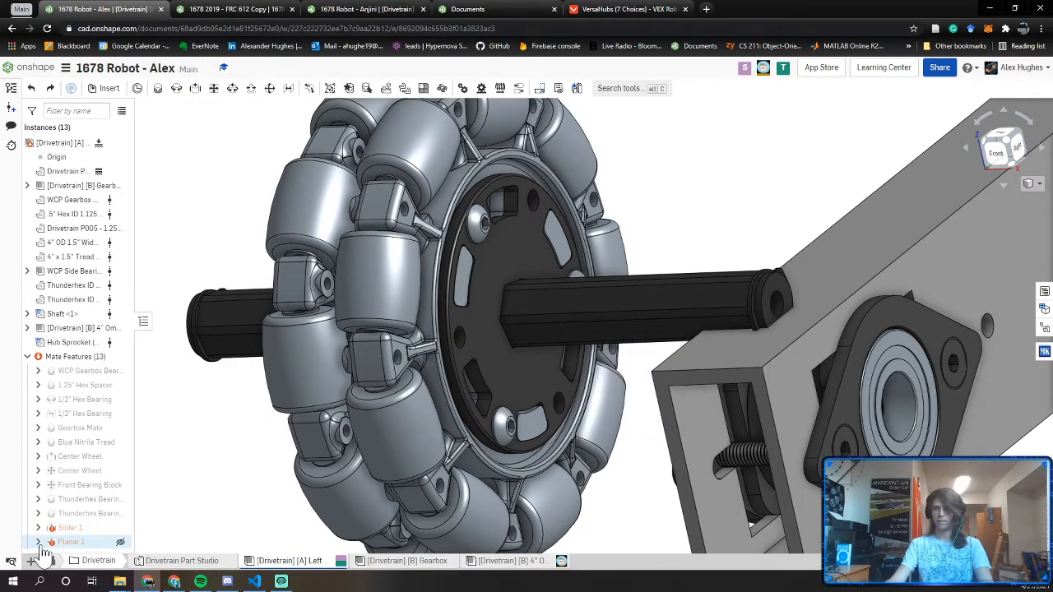
key(Delete)
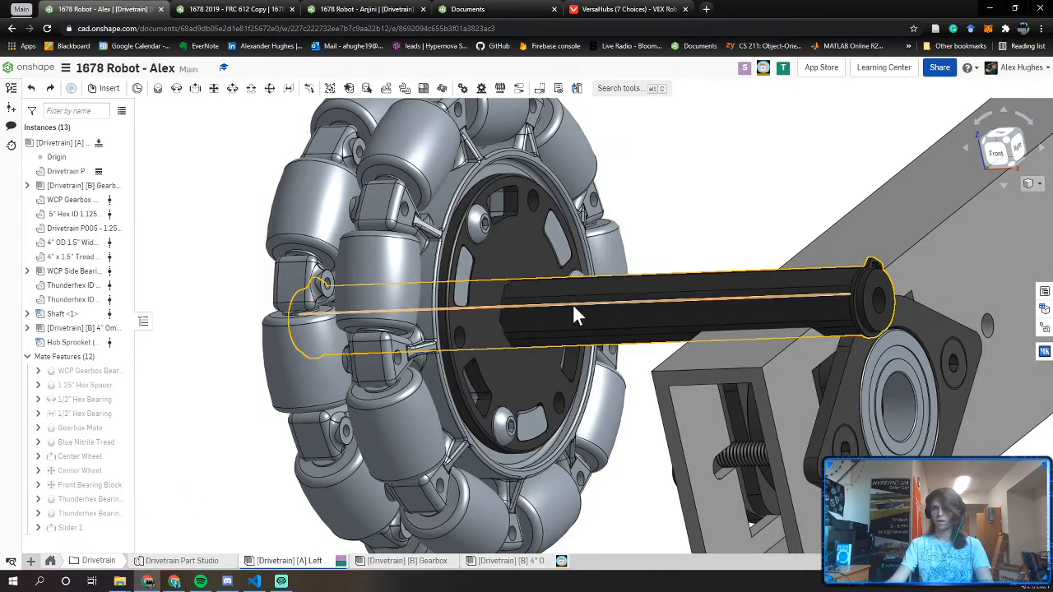
Add a parallel mate between a shaft flat and a flat of the omni wheel hub's hex bore, with the primary axis flipped
right_drag(572, 305, 565, 329)
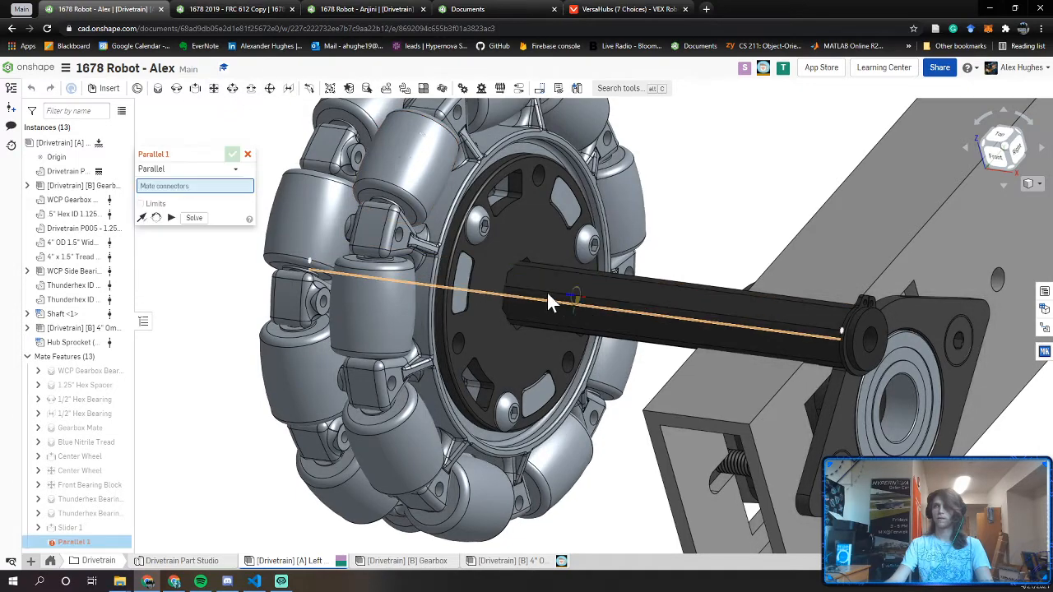
scroll(546, 291, up, 5)
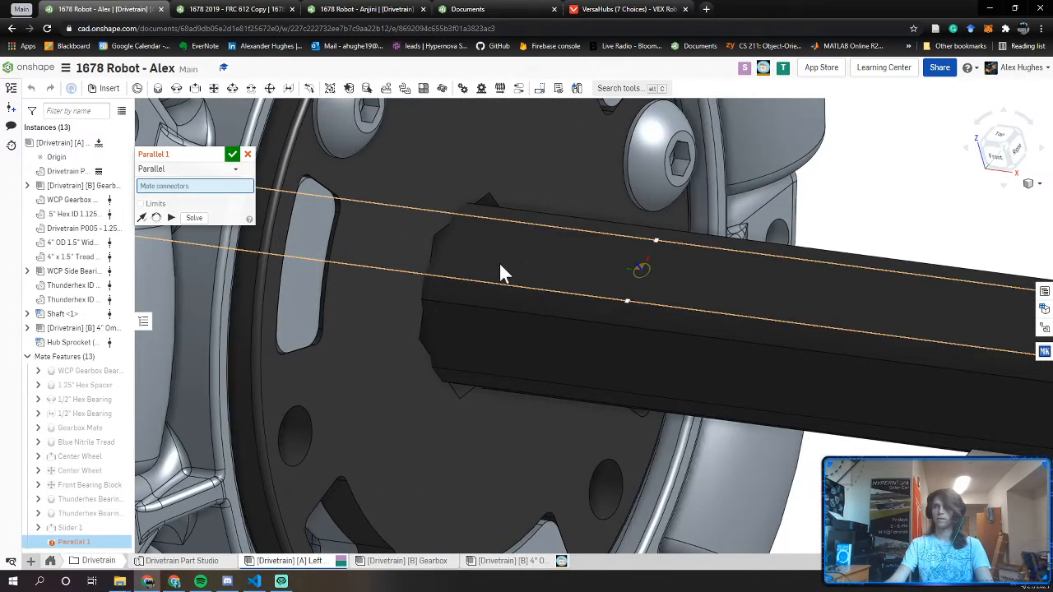
click(435, 237)
scroll(463, 403, up, 3)
scroll(461, 403, up, 3)
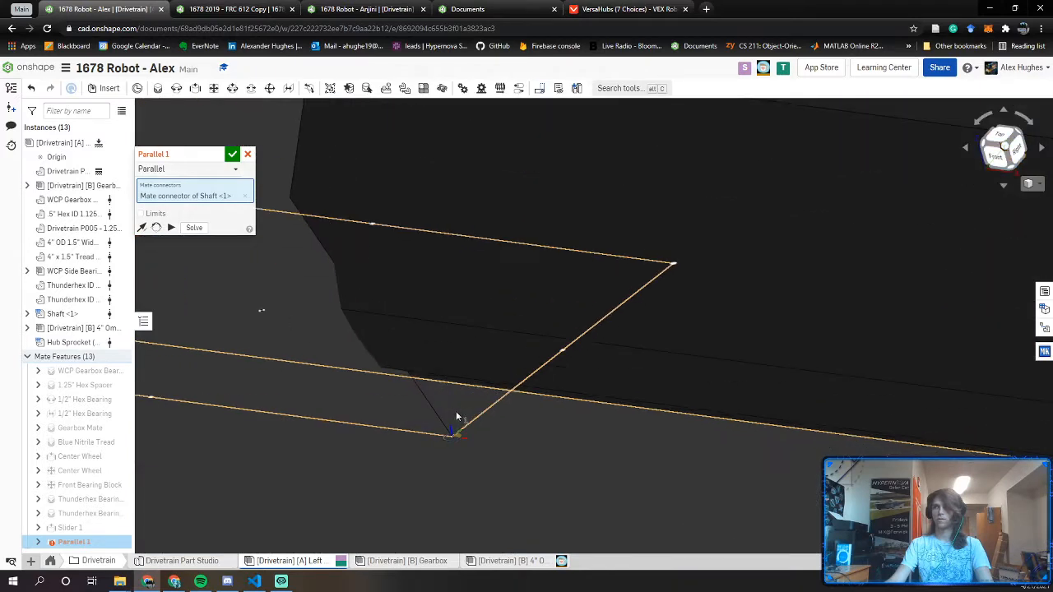
scroll(453, 414, up, 2)
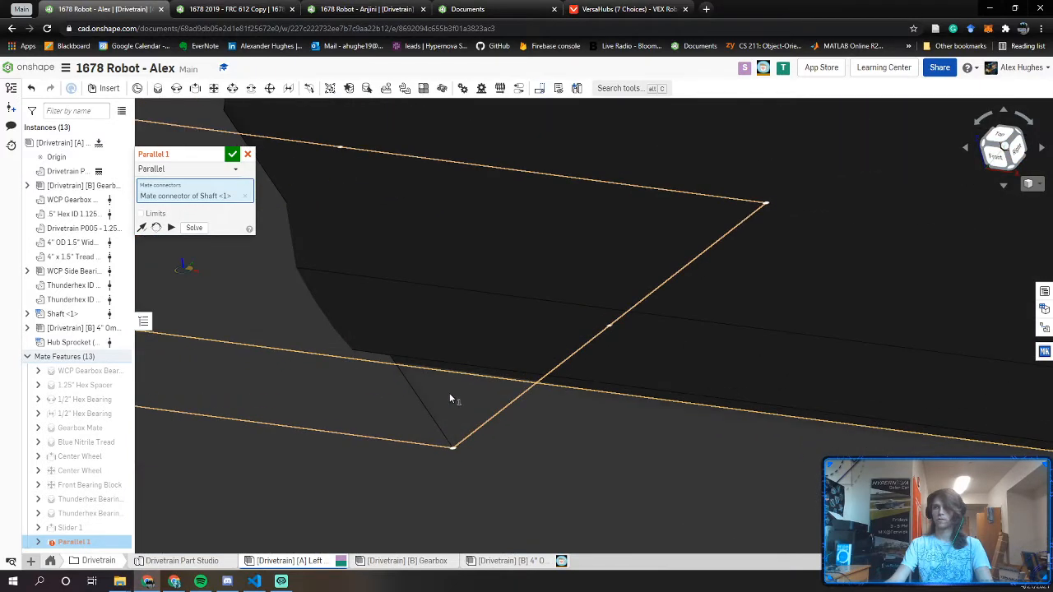
click(449, 393)
scroll(461, 395, down, 4)
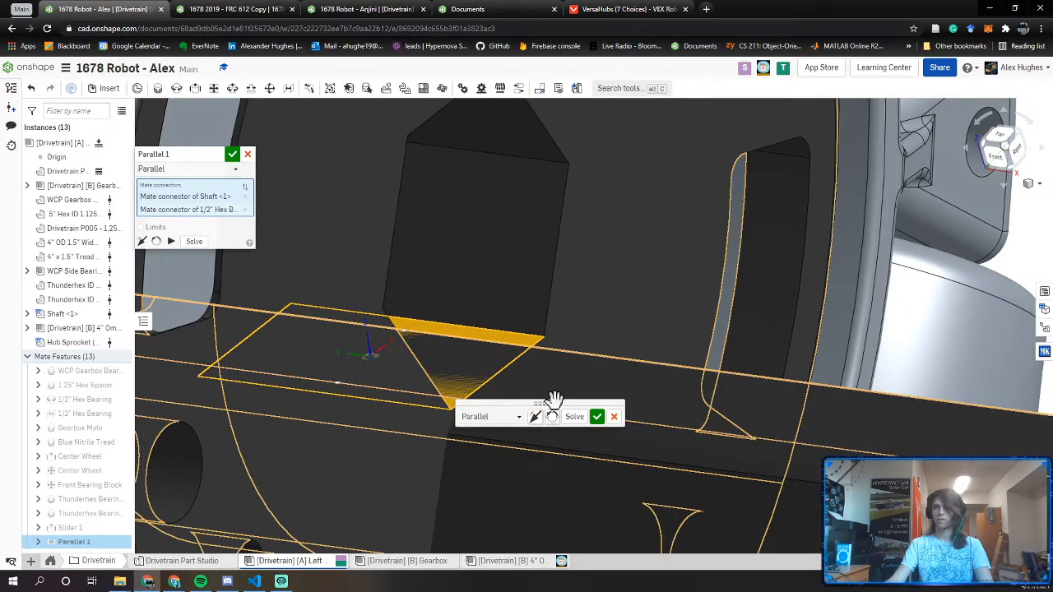
click(536, 418)
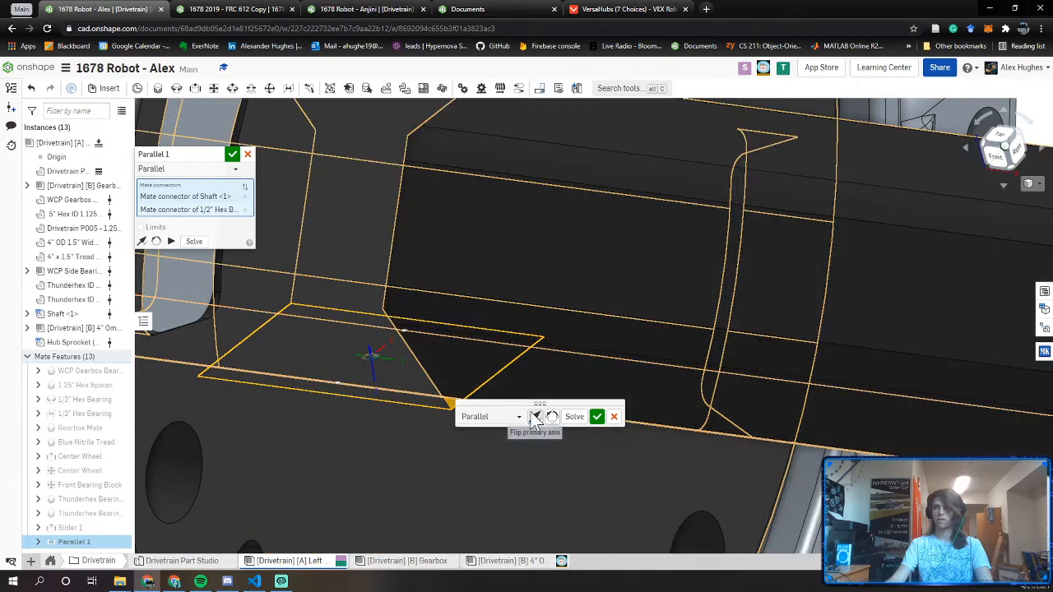
click(232, 154)
scroll(314, 205, down, 5)
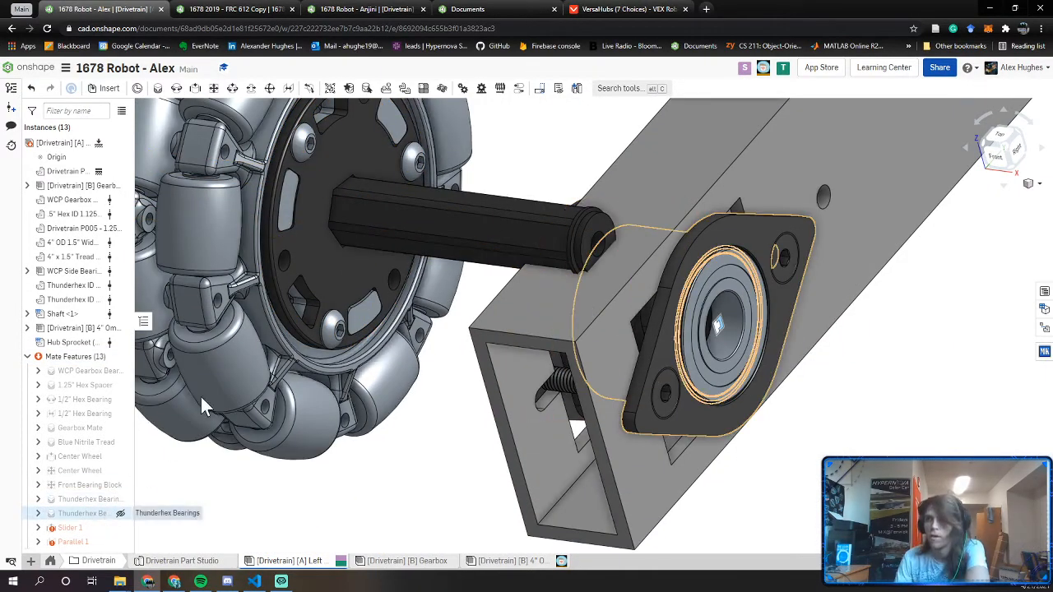
Reorder the slider mate so that it comes after the parallel mate
middle_drag(262, 409, 269, 504)
right_drag(360, 331, 338, 329)
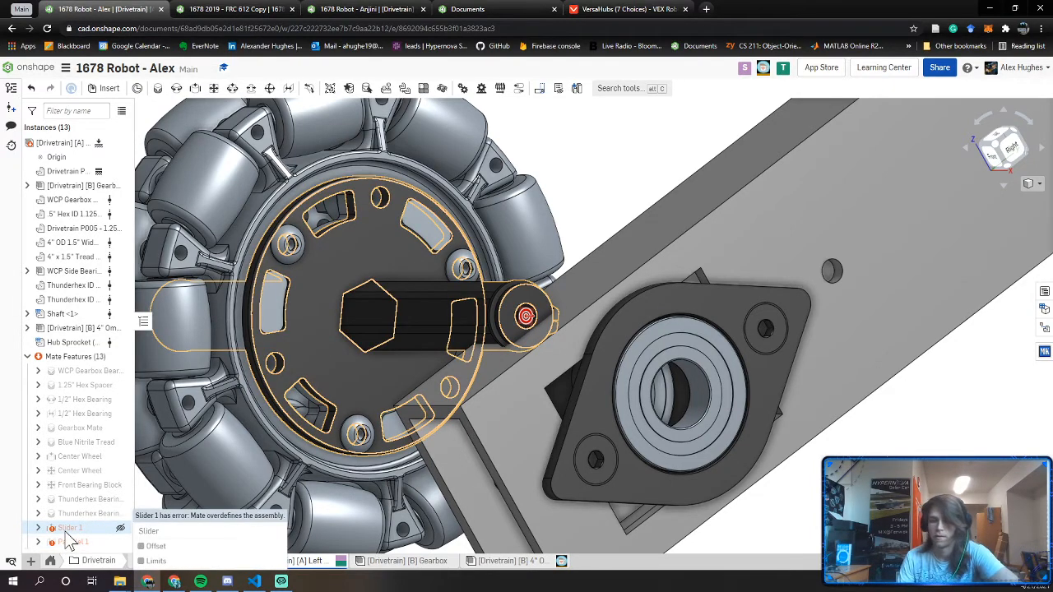
mouse_move(69, 536)
mouse_down()
mouse_move(74, 558)
mouse_move(72, 547)
mouse_up()
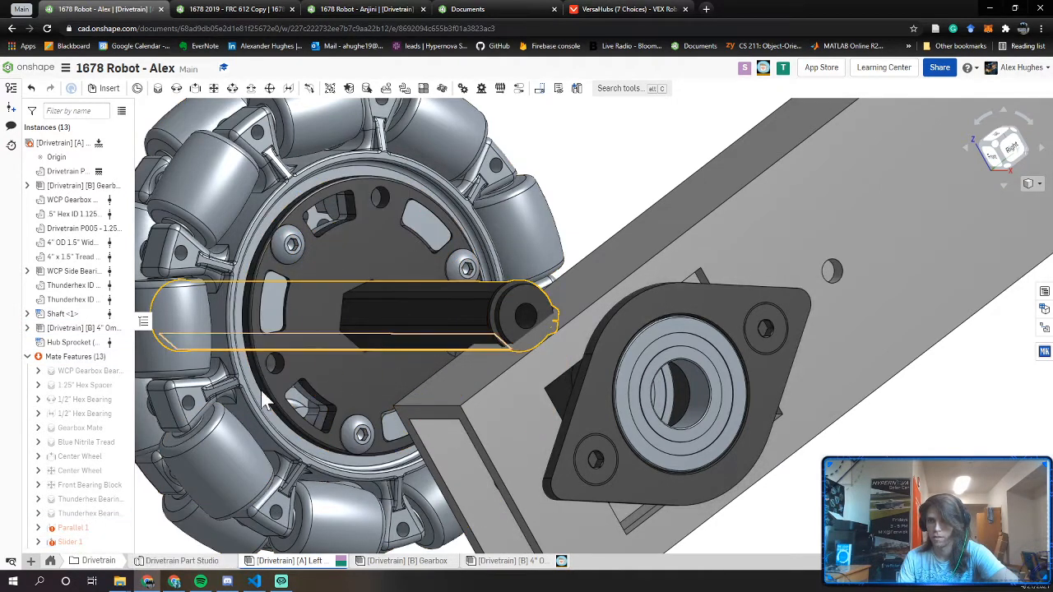
Delete the slider mate and move the shaft clear above the omni wheel hub's hex bore
click(70, 541)
key(Delete)
drag(408, 335, 419, 274)
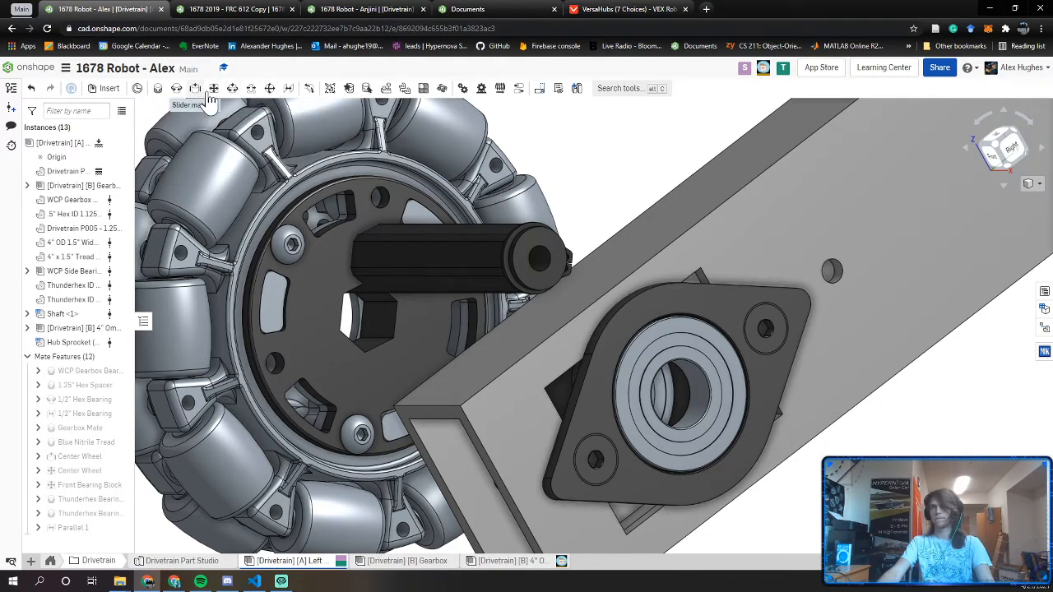
Add a slider mate between the shaft's end face and the hex bore of the omni wheel hub
click(251, 88)
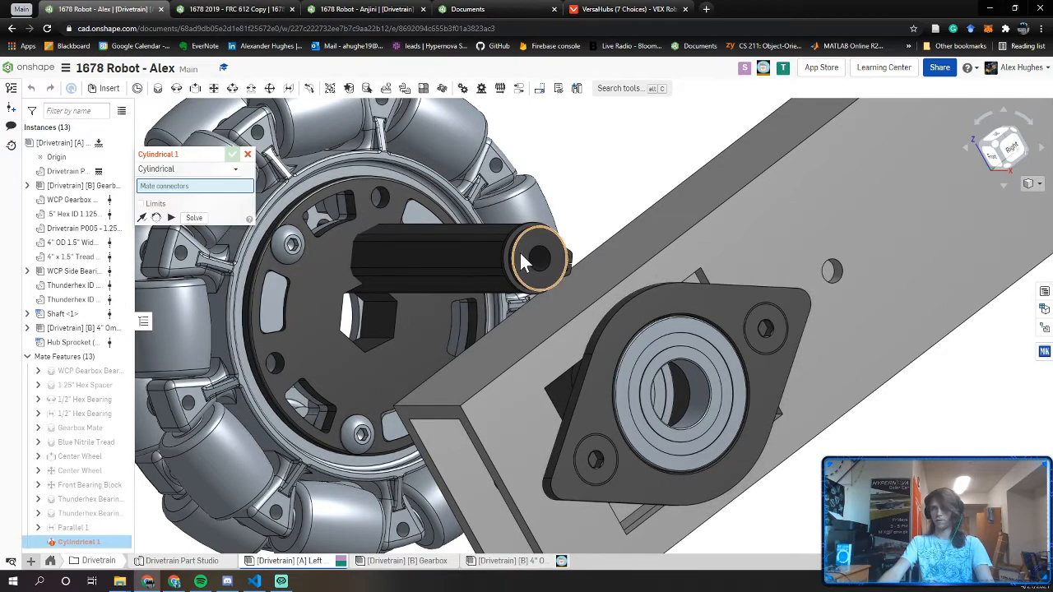
click(248, 154)
click(195, 88)
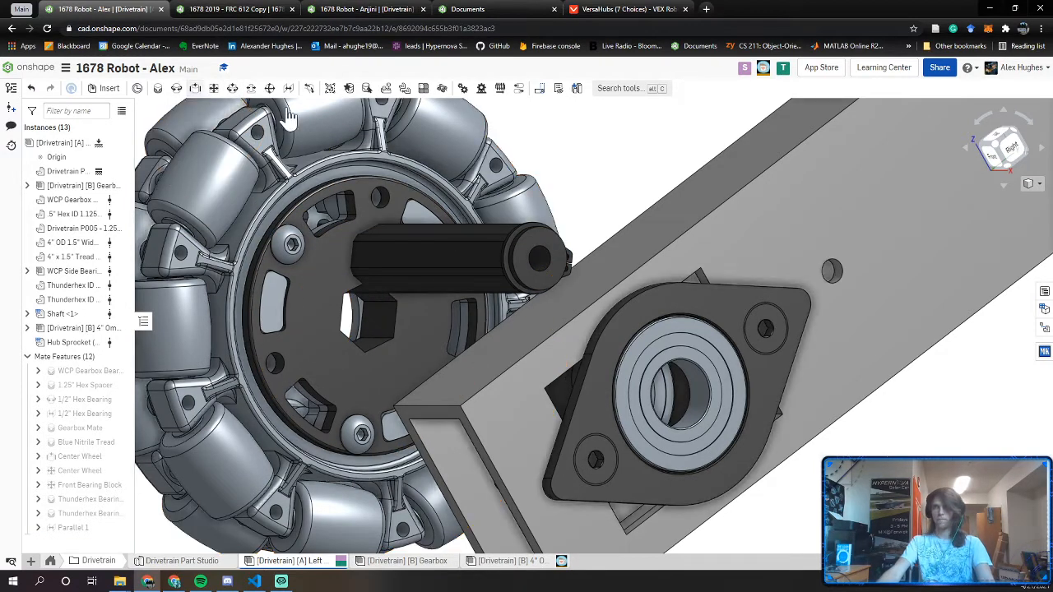
scroll(543, 287, up, 3)
scroll(540, 283, up, 2)
click(514, 264)
middle_drag(468, 261, 770, 262)
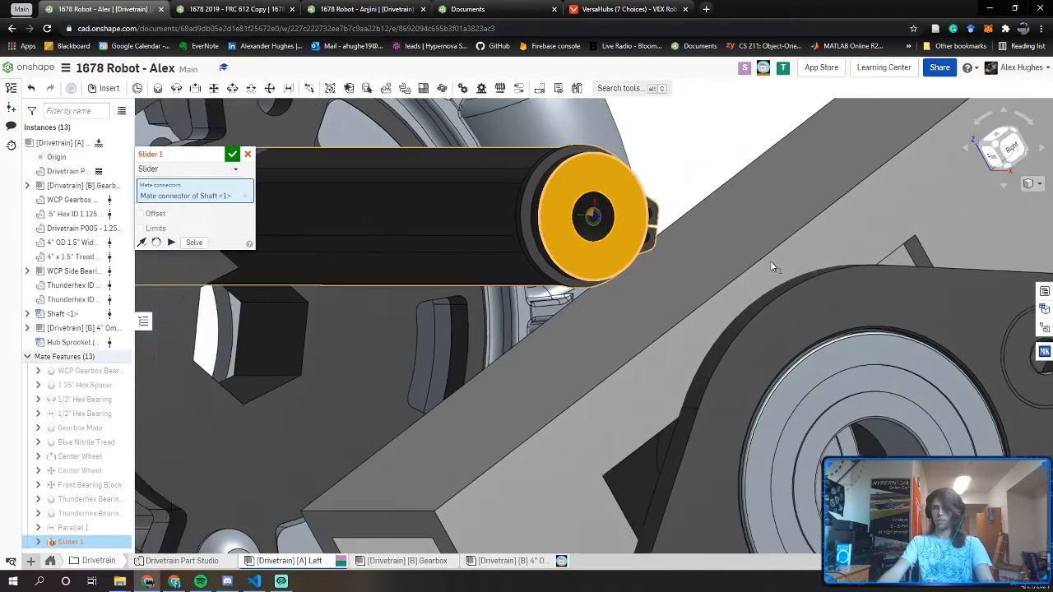
click(419, 422)
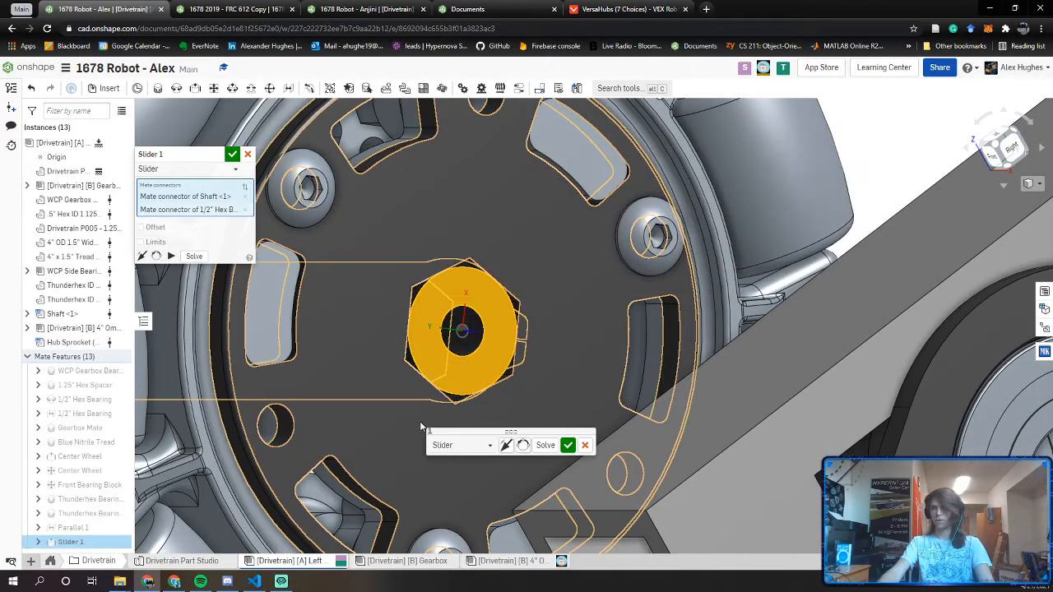
click(233, 155)
scroll(348, 238, down, 5)
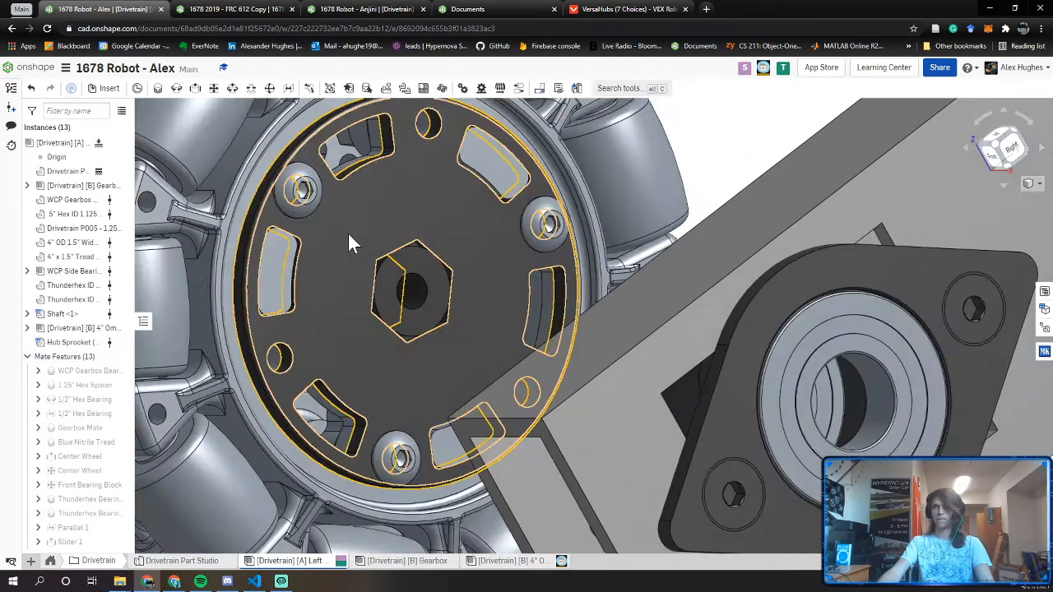
Slide the shaft through the omni wheel hub and examine how its flats fit the hex bore
drag(520, 254, 399, 315)
key(shift+1)
right_drag(397, 310, 356, 300)
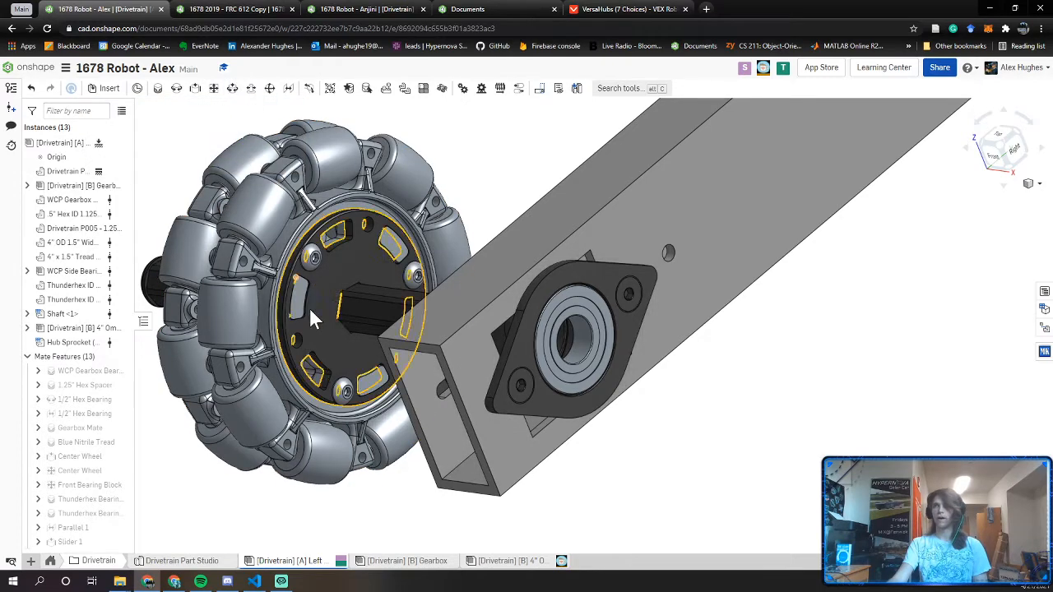
right_drag(337, 306, 367, 329)
drag(369, 322, 374, 323)
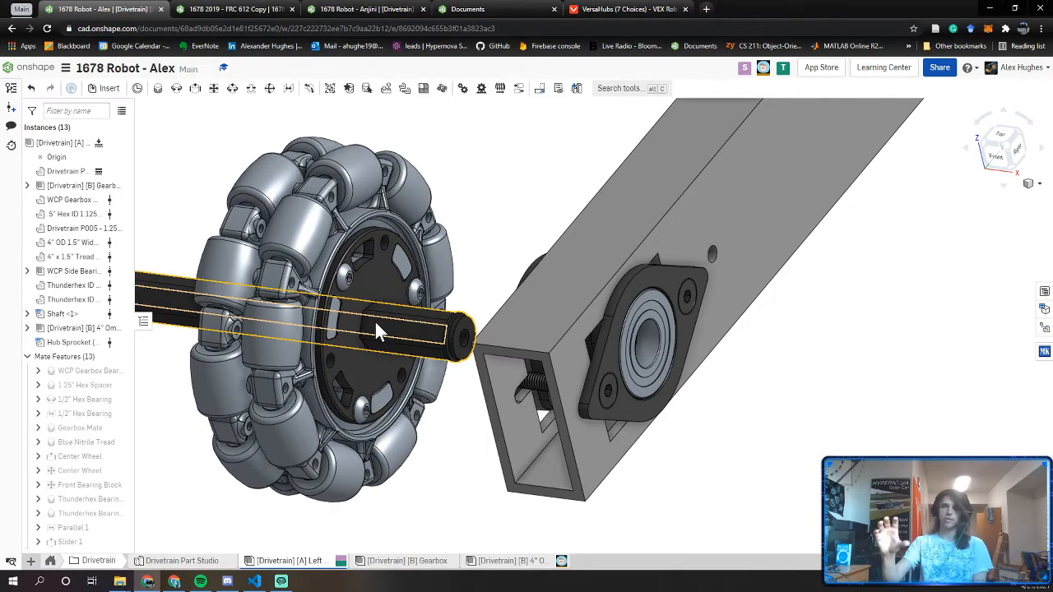
scroll(373, 343, up, 5)
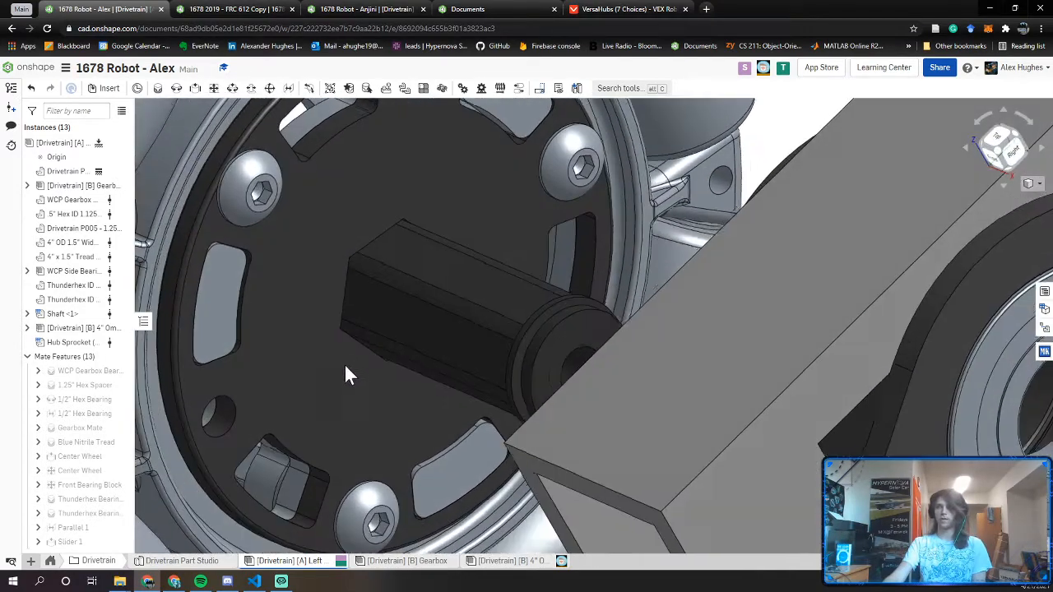
scroll(362, 346, up, 2)
scroll(371, 303, down, 5)
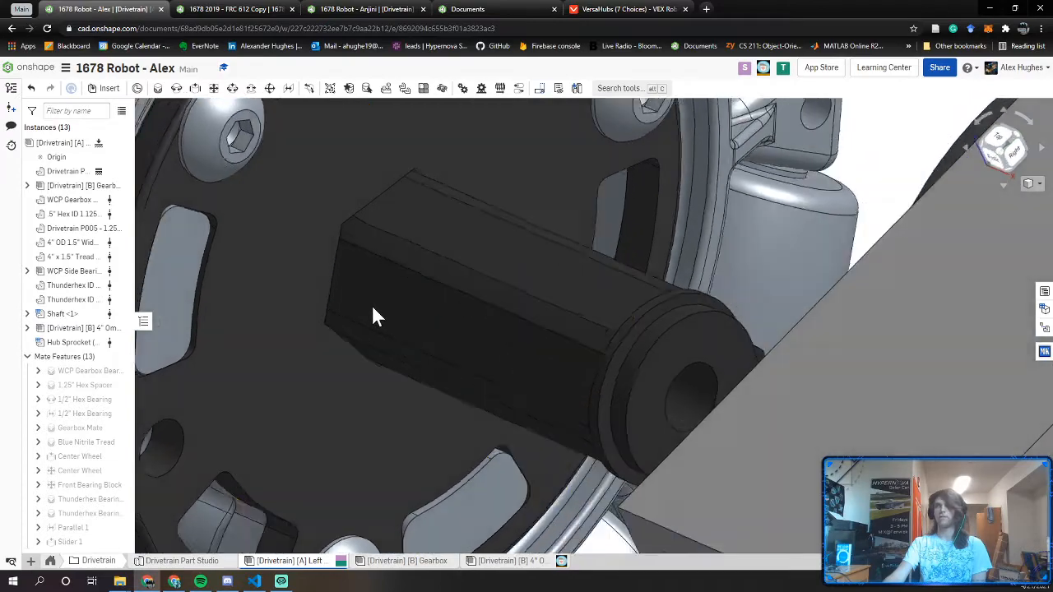
right_drag(259, 151, 358, 200)
middle_drag(357, 248, 372, 324)
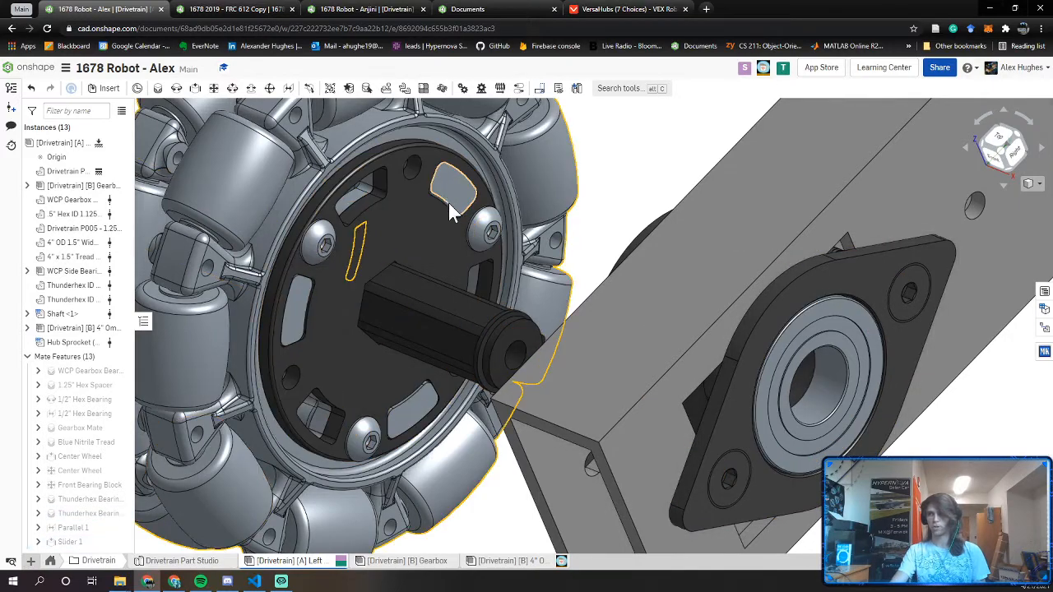
Move the shaft with the omni wheel to the front bearing block, and slide the wheel sideways in line with the blue center wheel
drag(432, 308, 796, 382)
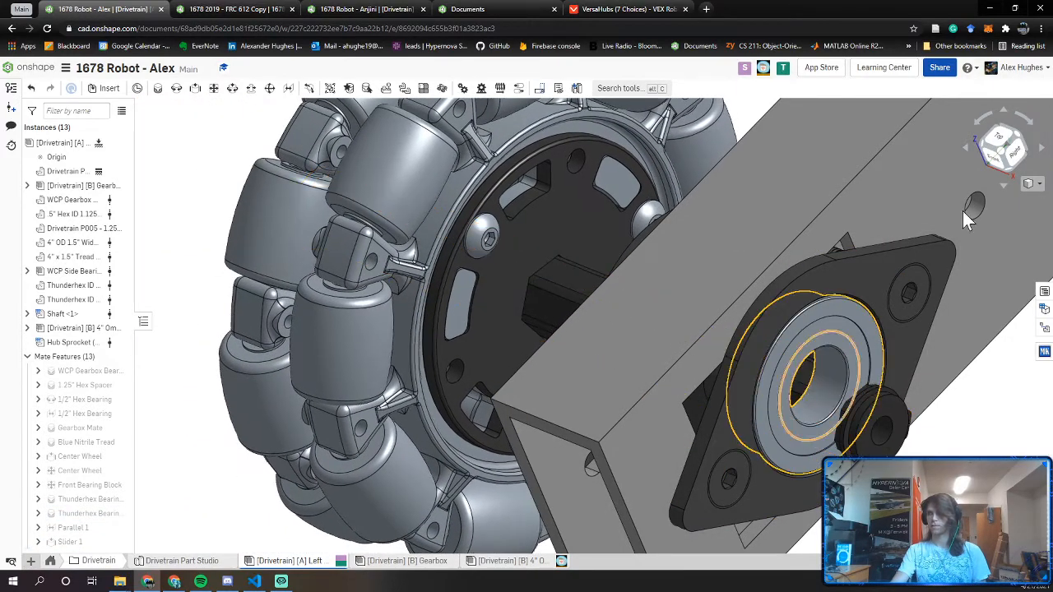
click(998, 165)
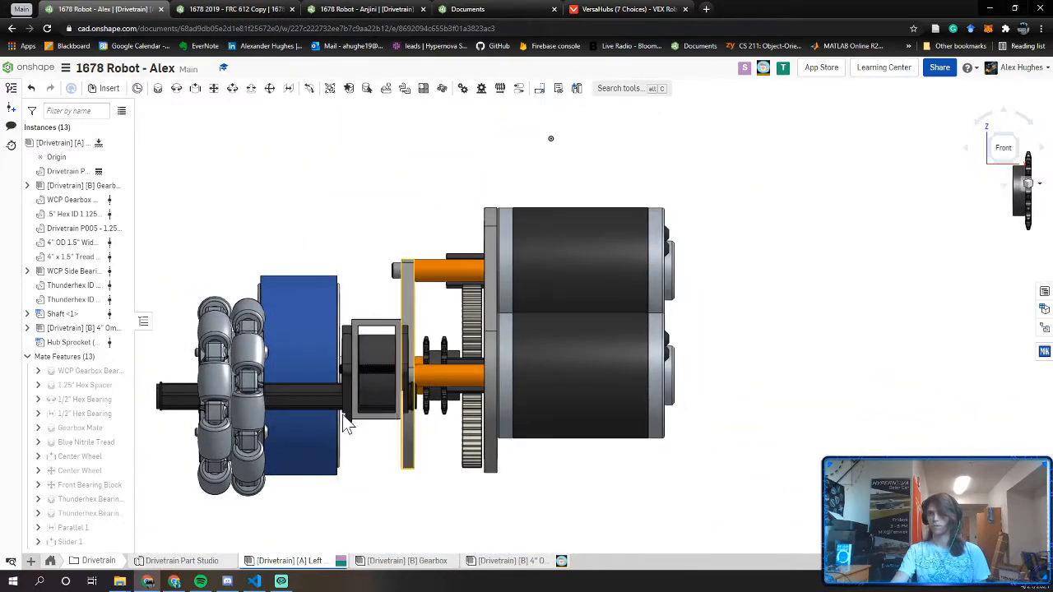
drag(348, 379, 372, 370)
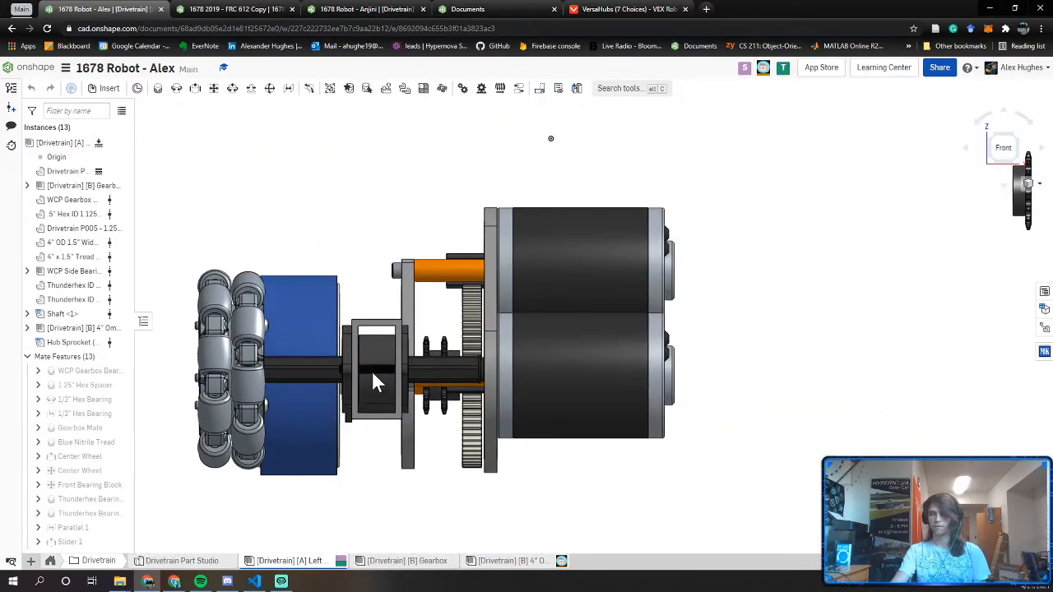
drag(293, 367, 325, 368)
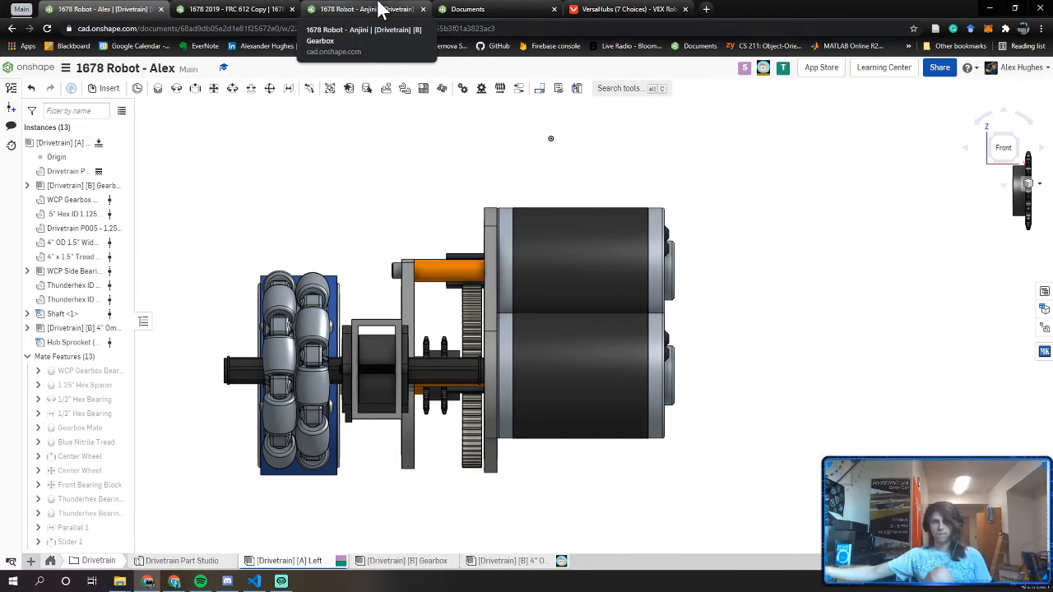
Move the shaft slightly at the front bearing block to check its remaining freedom of movement
right_drag(411, 346, 459, 369)
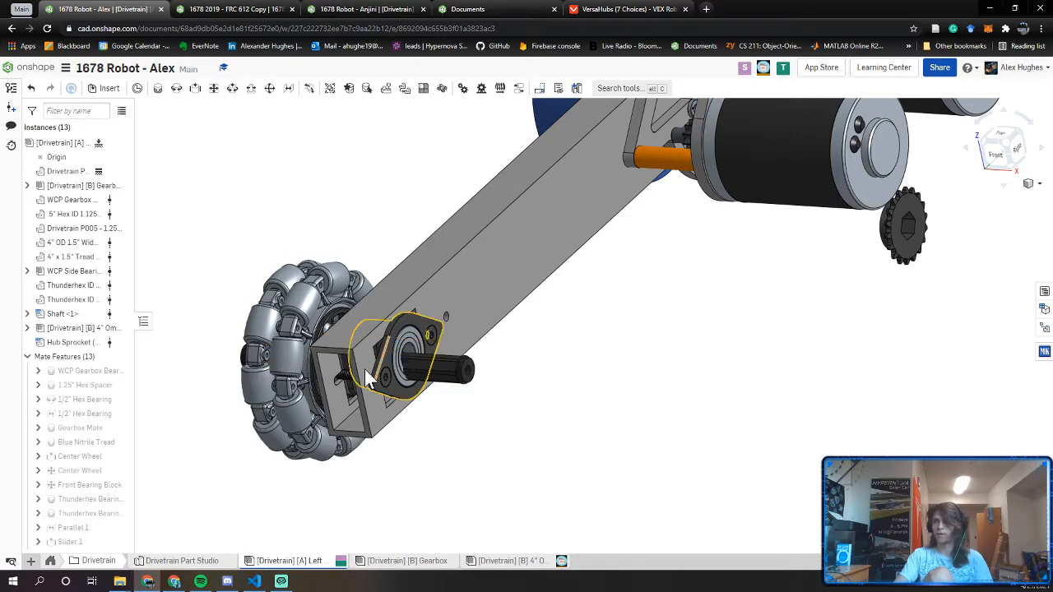
scroll(415, 374, up, 4)
right_drag(412, 363, 426, 355)
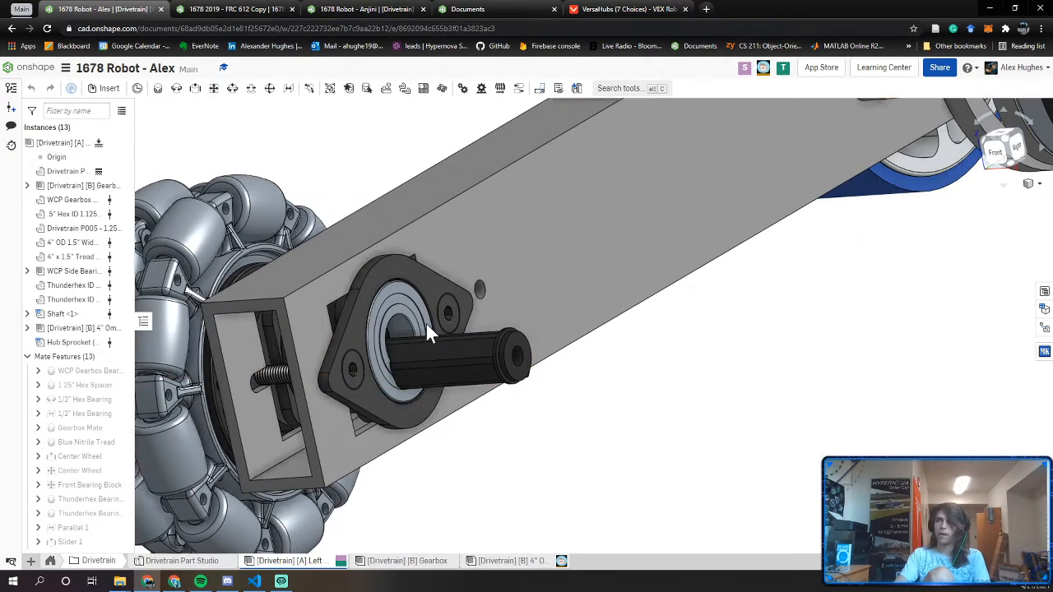
drag(425, 322, 426, 343)
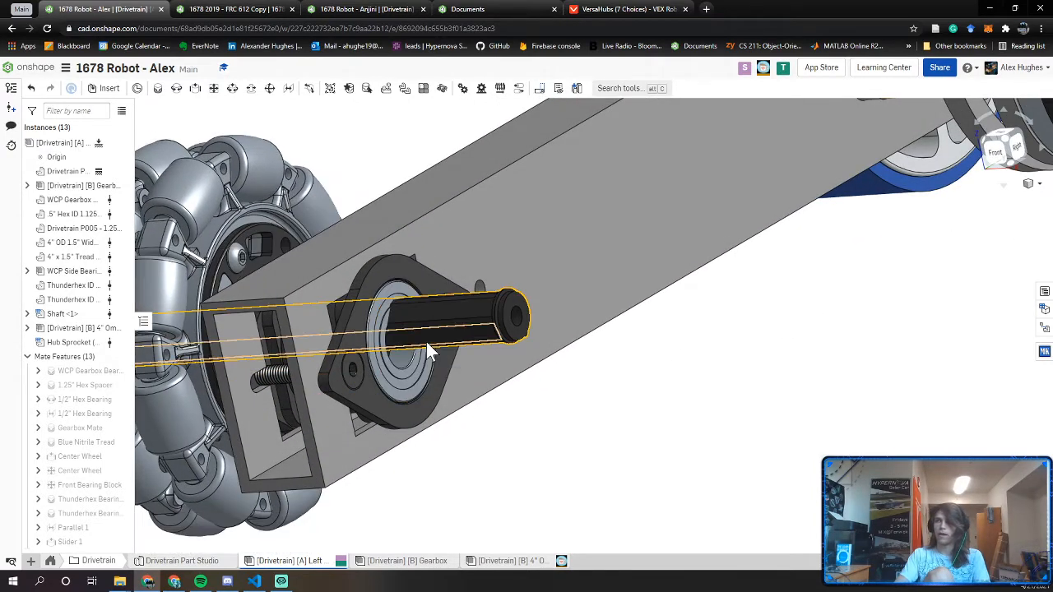
click(235, 93)
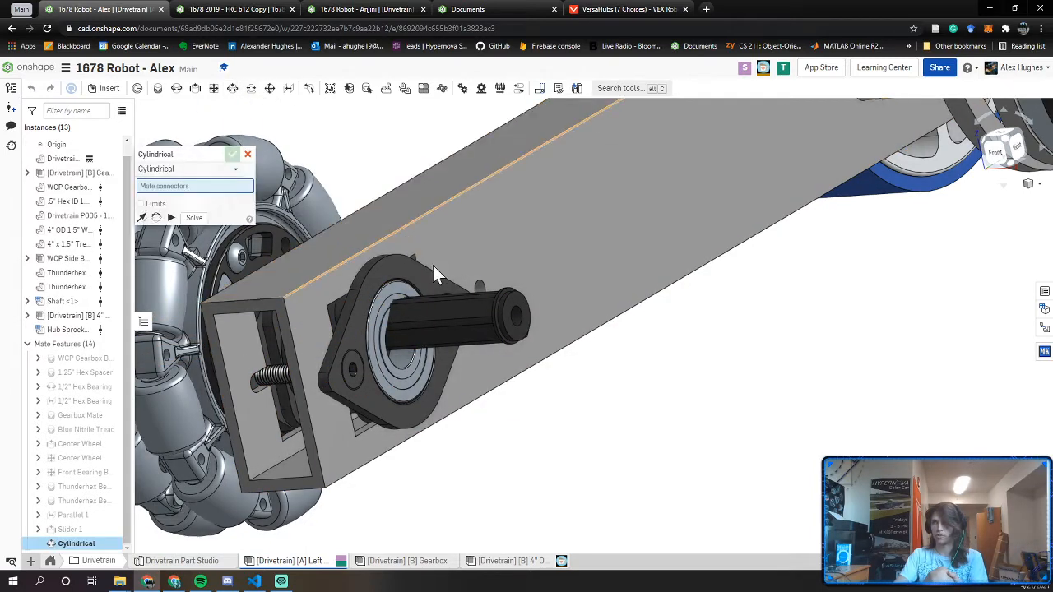
scroll(506, 314, up, 5)
key(Escape)
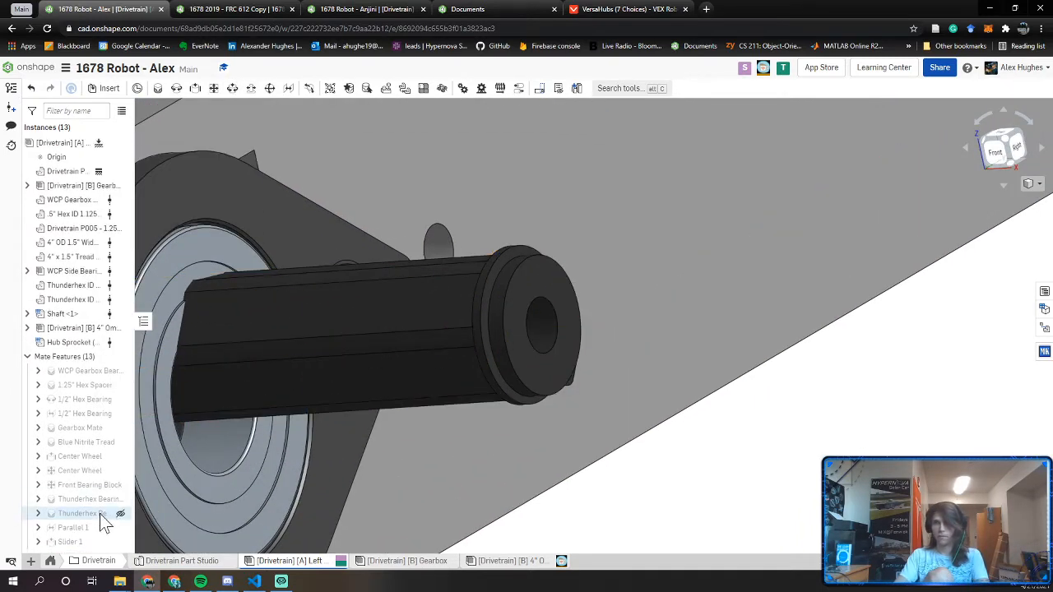
Open the available actions for the parallel mate between the shaft and the omni wheel hub
right_click(90, 527)
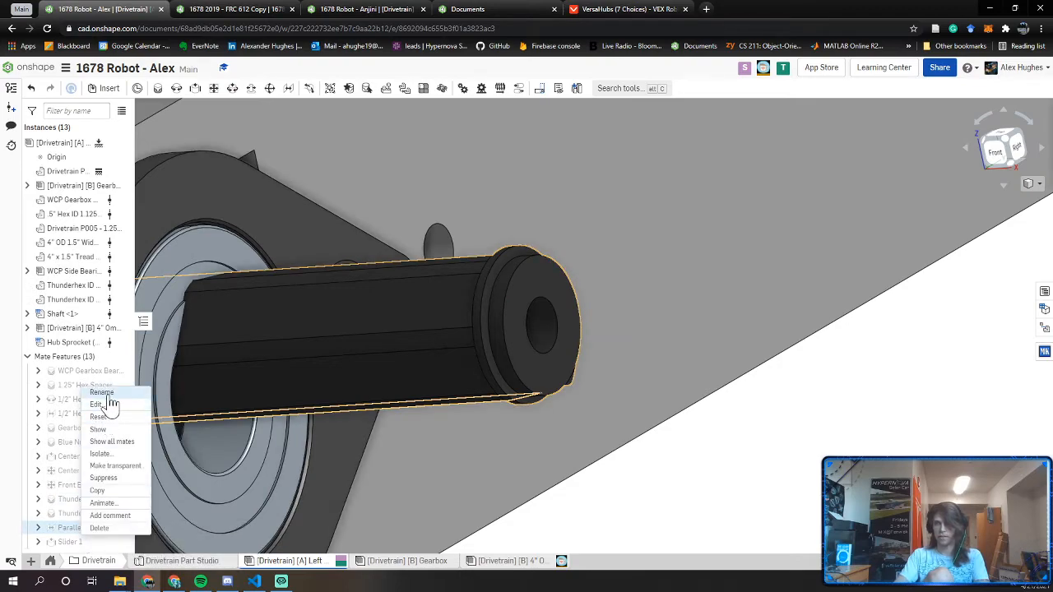
Rename the mate feature Parallel 1, which aligns the shaft with the omni wheel, as Front Axle
key(Escape)
scroll(675, 369, down, 5)
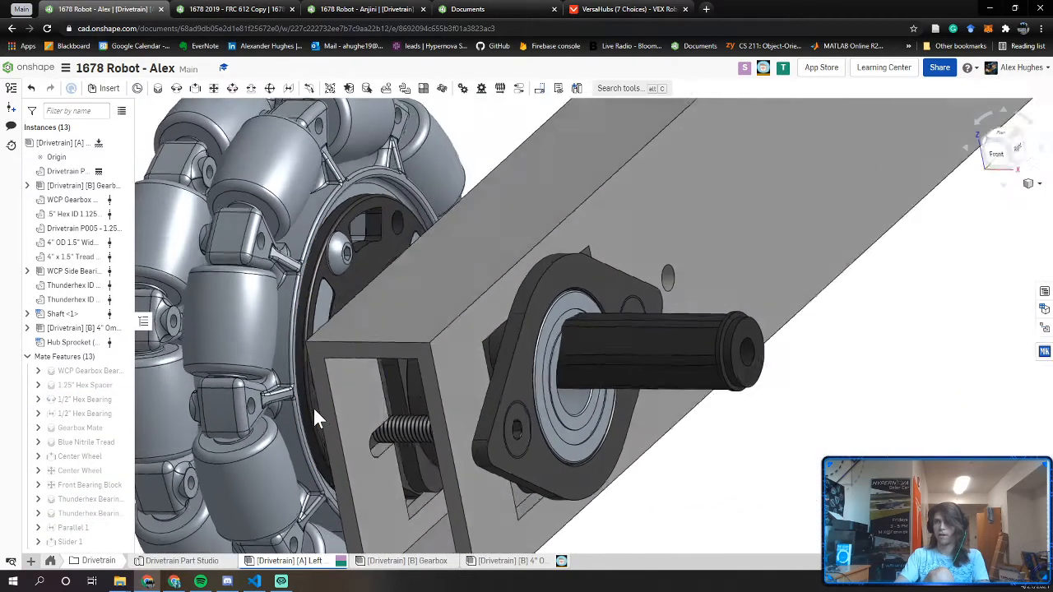
right_click(74, 527)
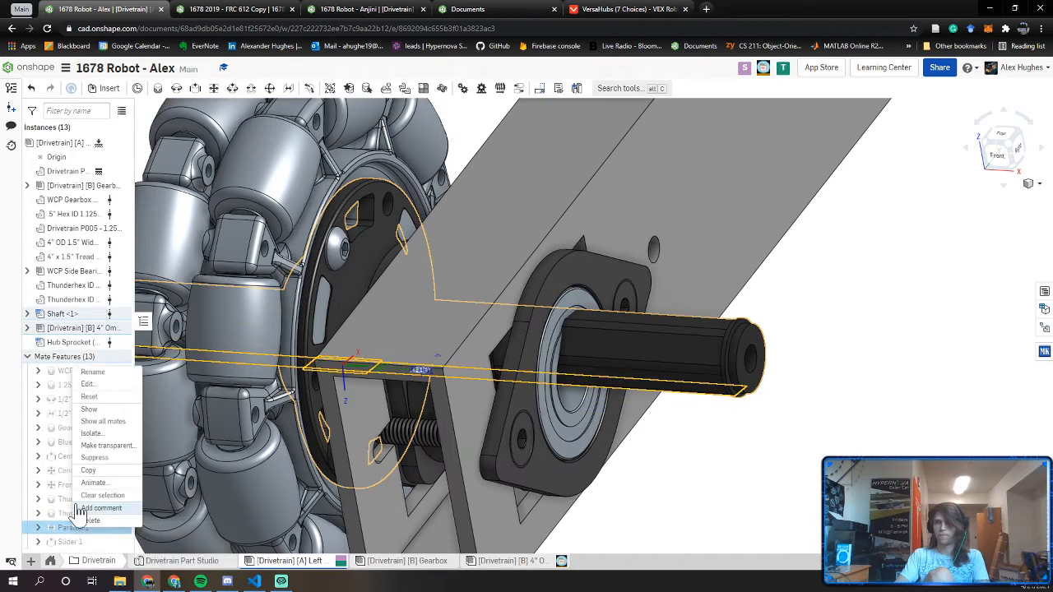
click(95, 372)
text(Front Axle)
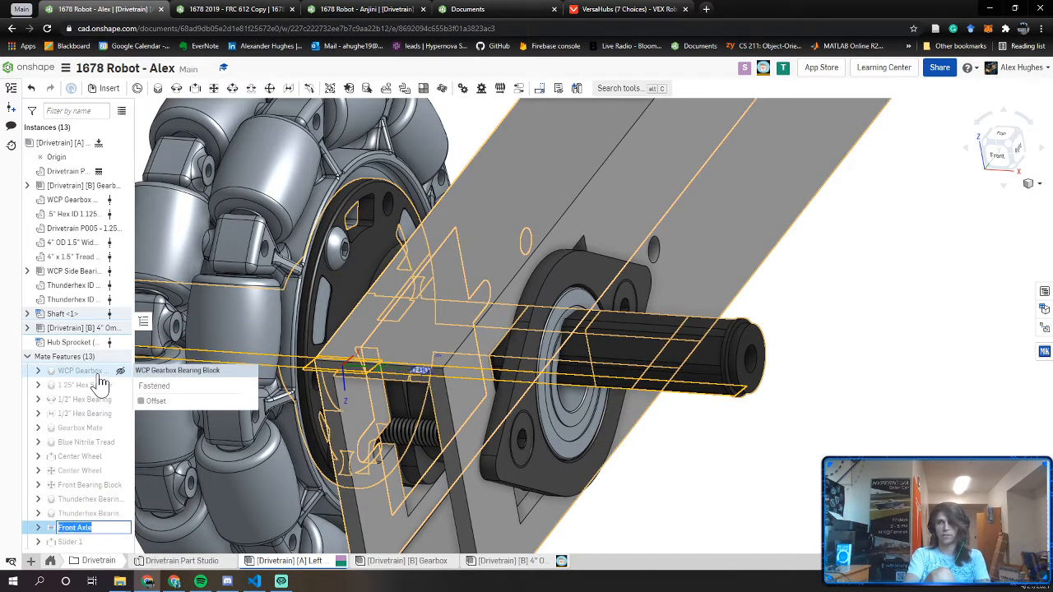
scroll(160, 354, down, 4)
middle_drag(153, 238, 234, 261)
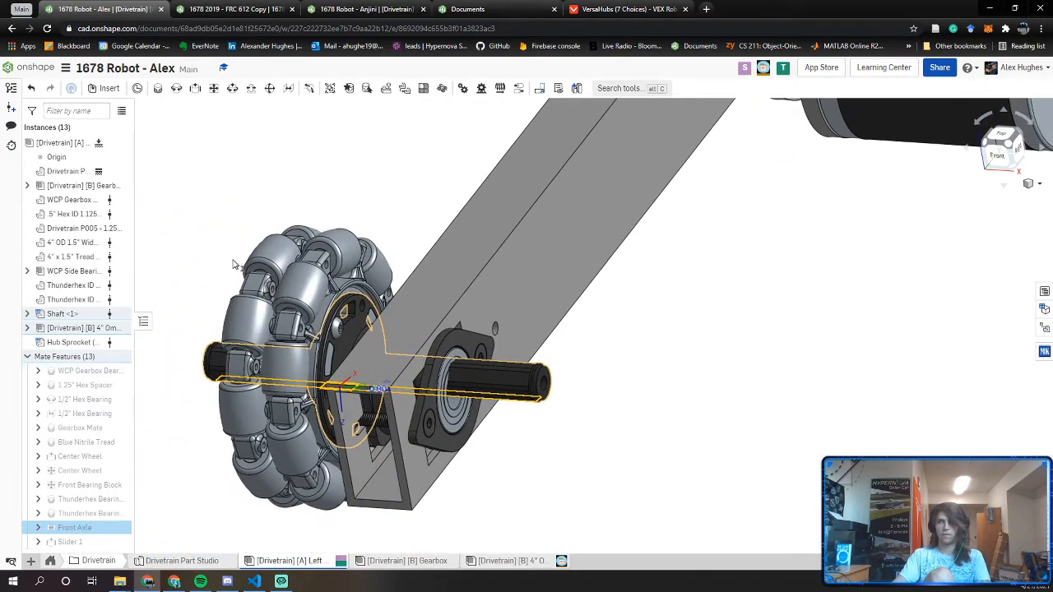
Rename the mate feature Slider 1 as Front Axle
click(234, 261)
right_click(79, 544)
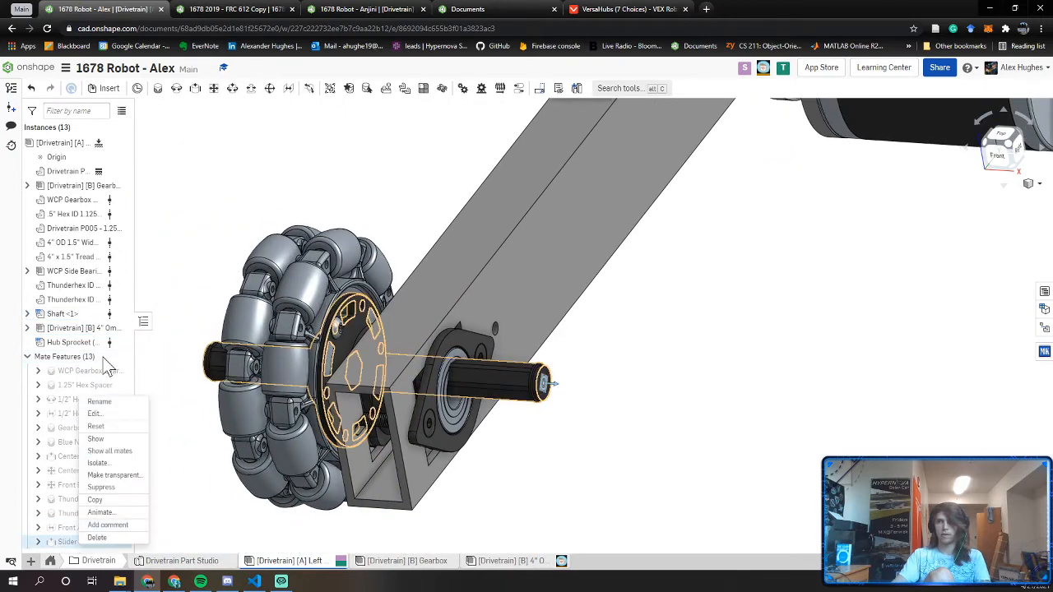
click(111, 405)
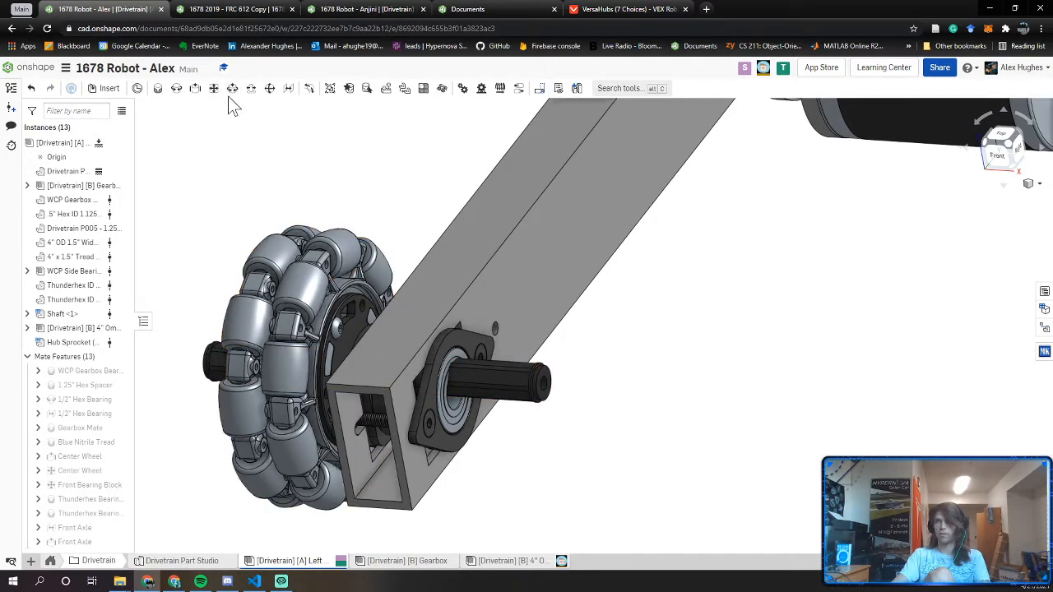
Add a cylindrical mate between the shaft's grooved end and the inner ring of the outer Thunderhex bearing
click(232, 88)
scroll(630, 357, up, 3)
scroll(548, 430, down, 1)
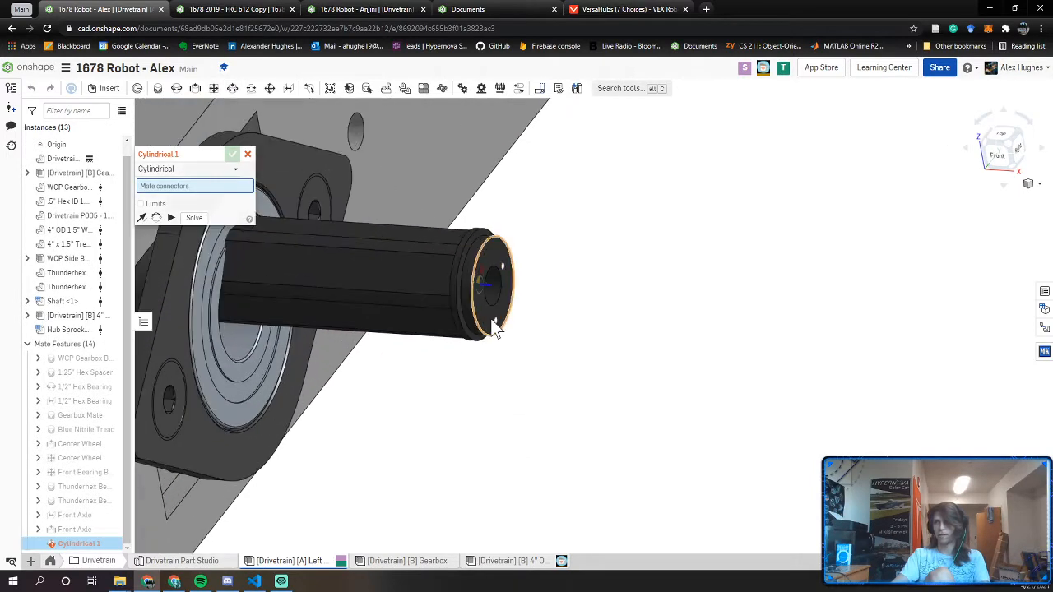
click(492, 327)
scroll(247, 375, up, 5)
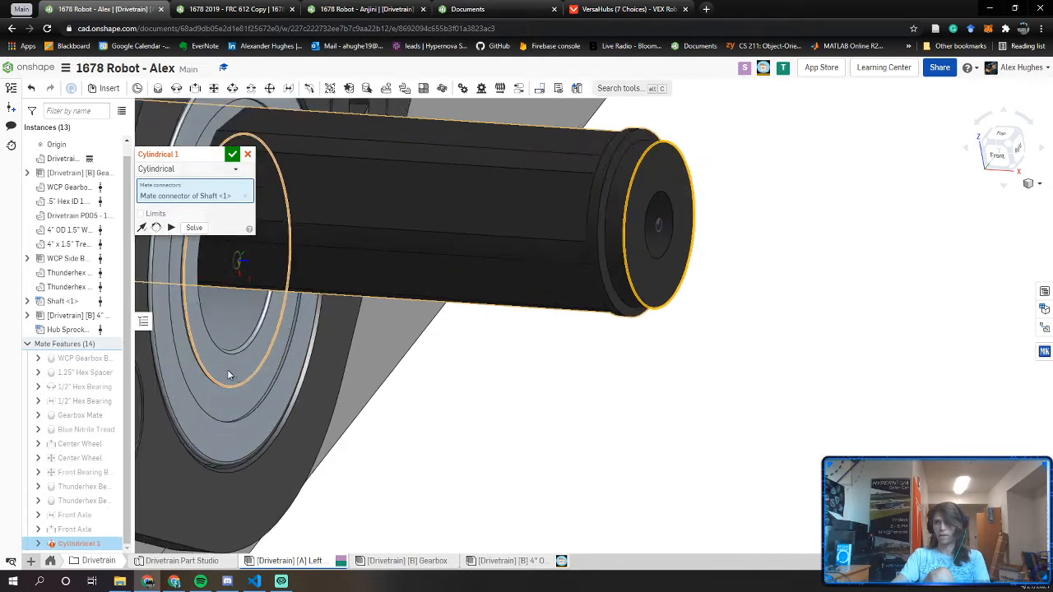
click(228, 372)
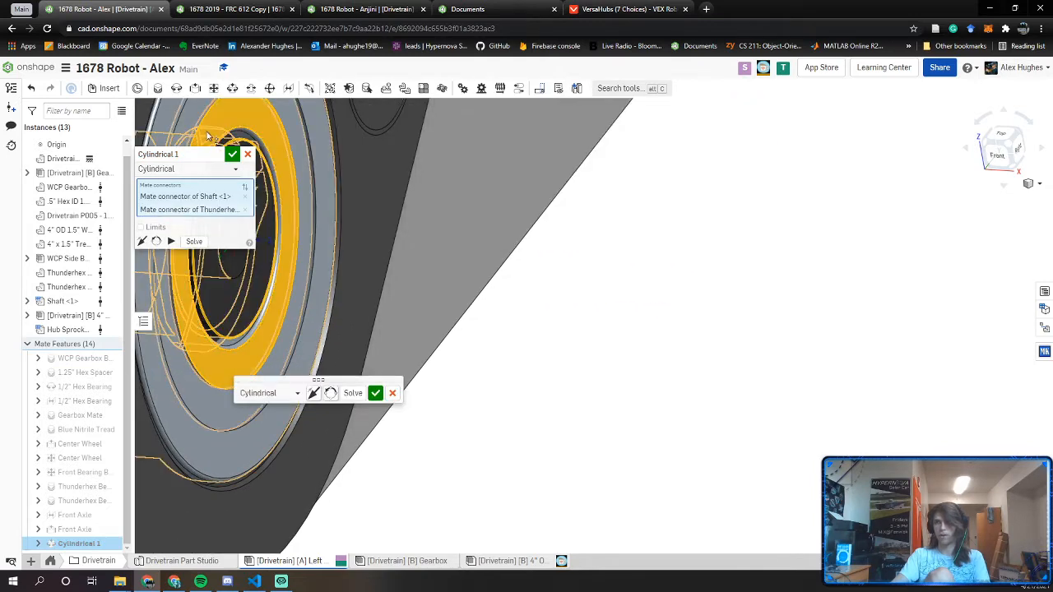
click(233, 155)
Slide the shaft out through the outer bearing and examine how it sits in the bearing, frame tube and omni wheel
scroll(262, 214, down, 2)
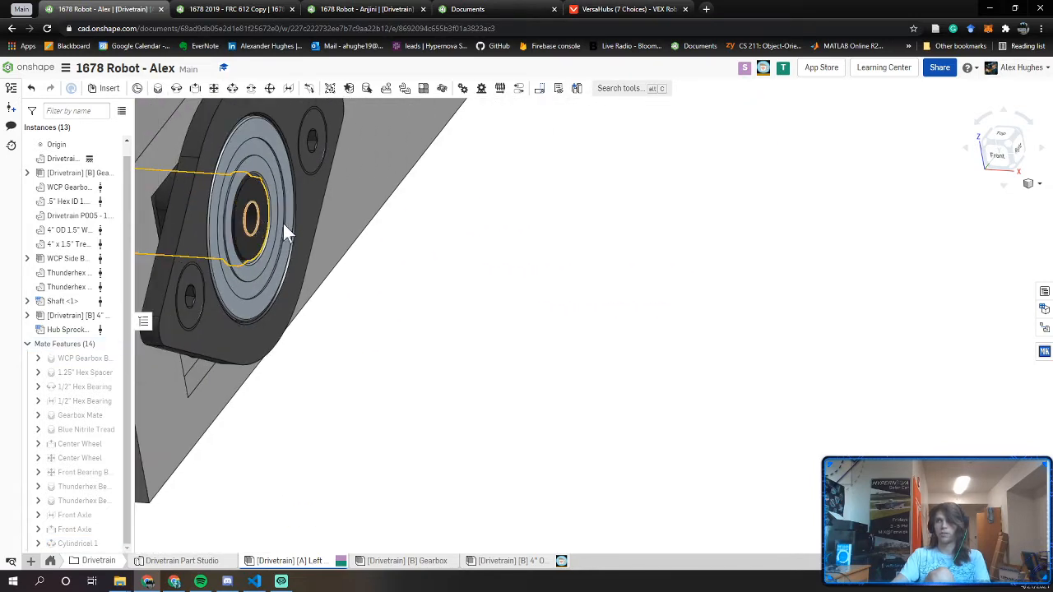
scroll(428, 249, down, 3)
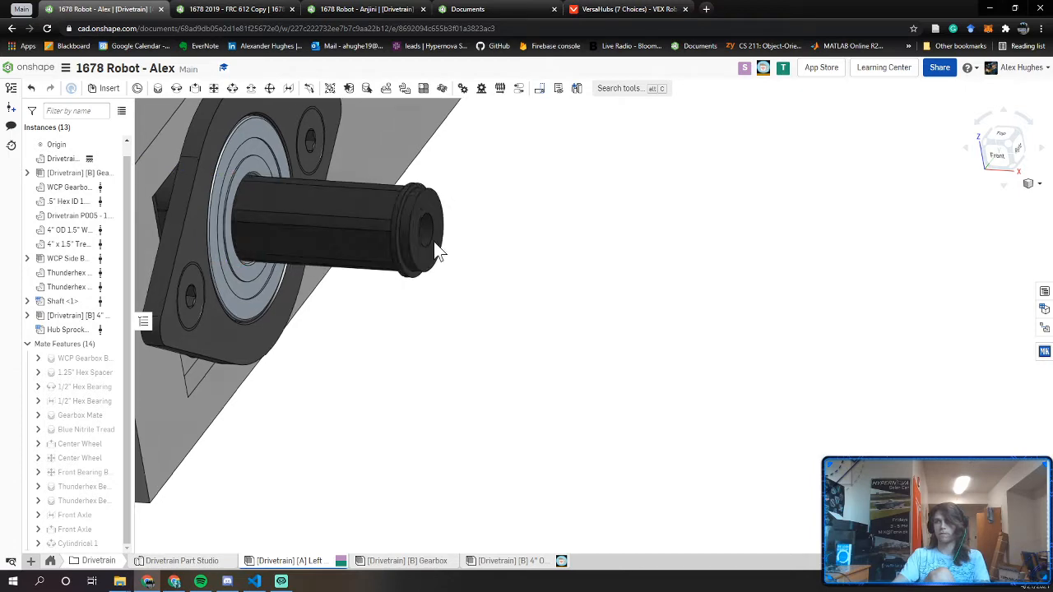
right_drag(442, 252, 465, 254)
scroll(387, 238, down, 2)
right_drag(383, 228, 357, 233)
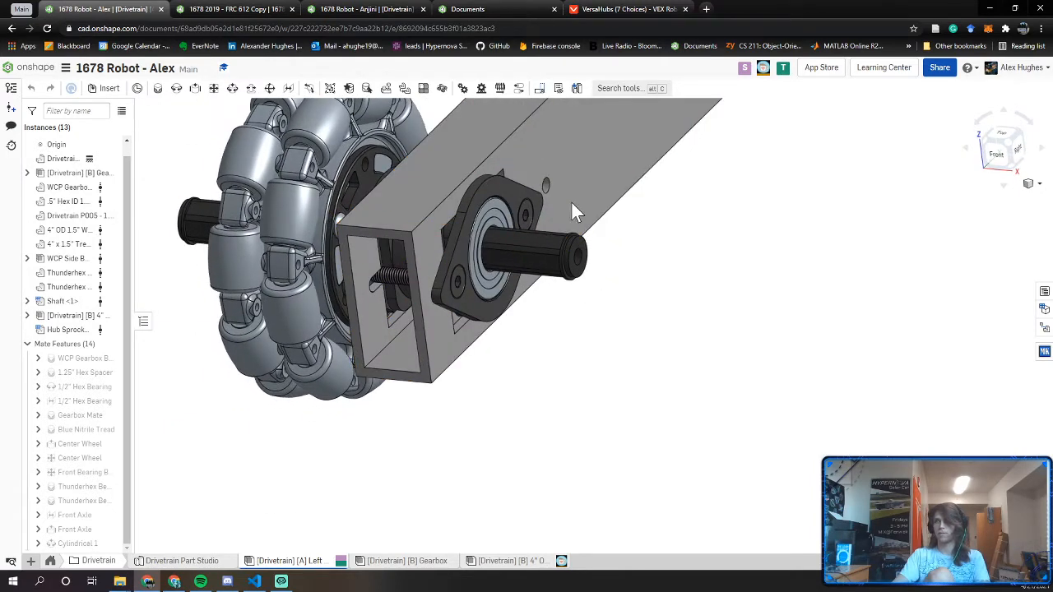
scroll(564, 239, up, 3)
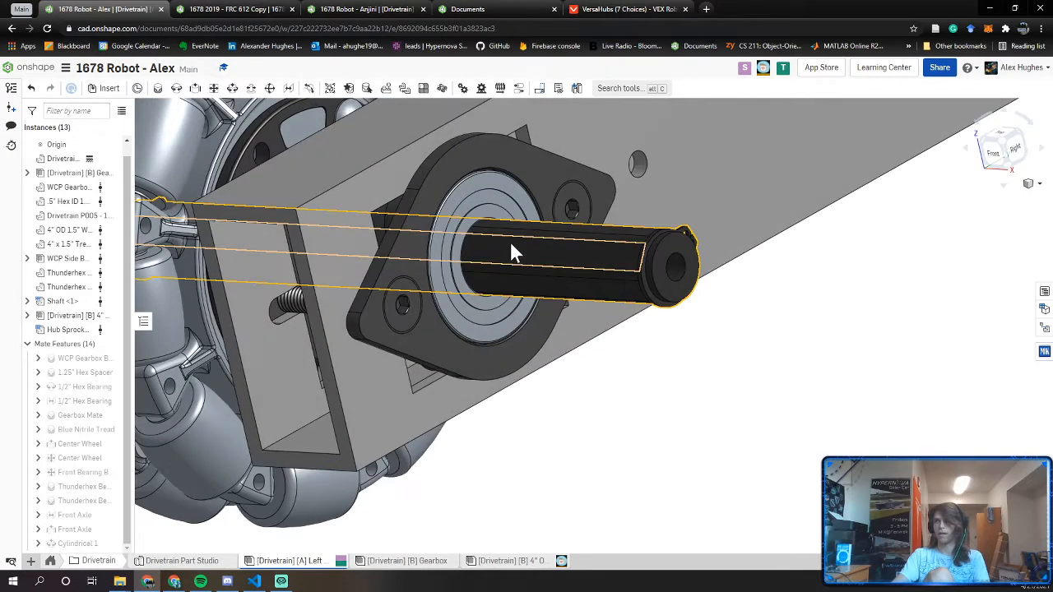
right_drag(541, 241, 549, 241)
scroll(550, 243, down, 2)
middle_drag(552, 245, 576, 364)
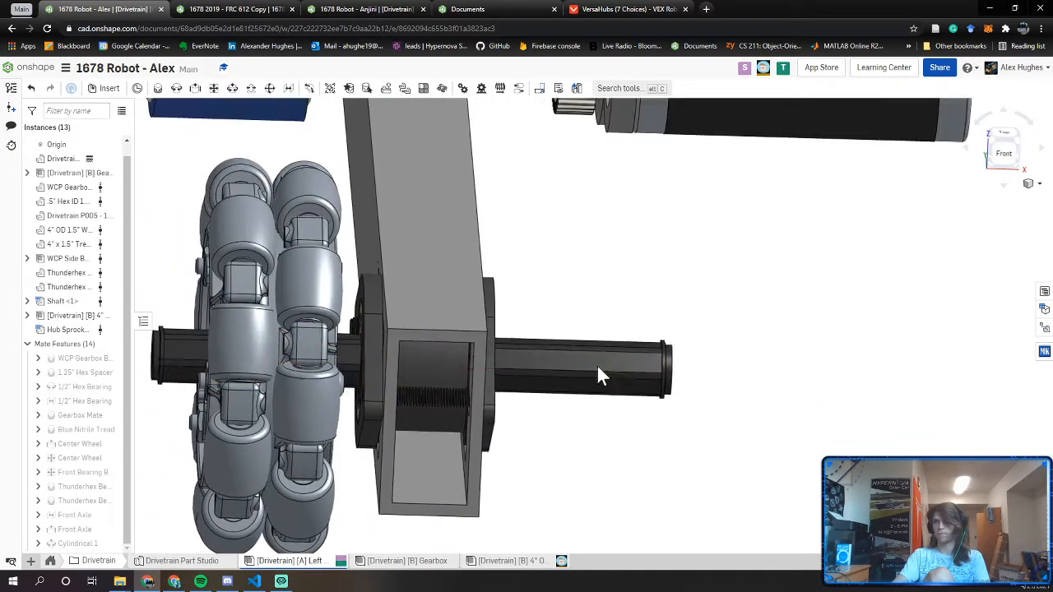
right_drag(596, 363, 580, 361)
middle_drag(560, 357, 437, 367)
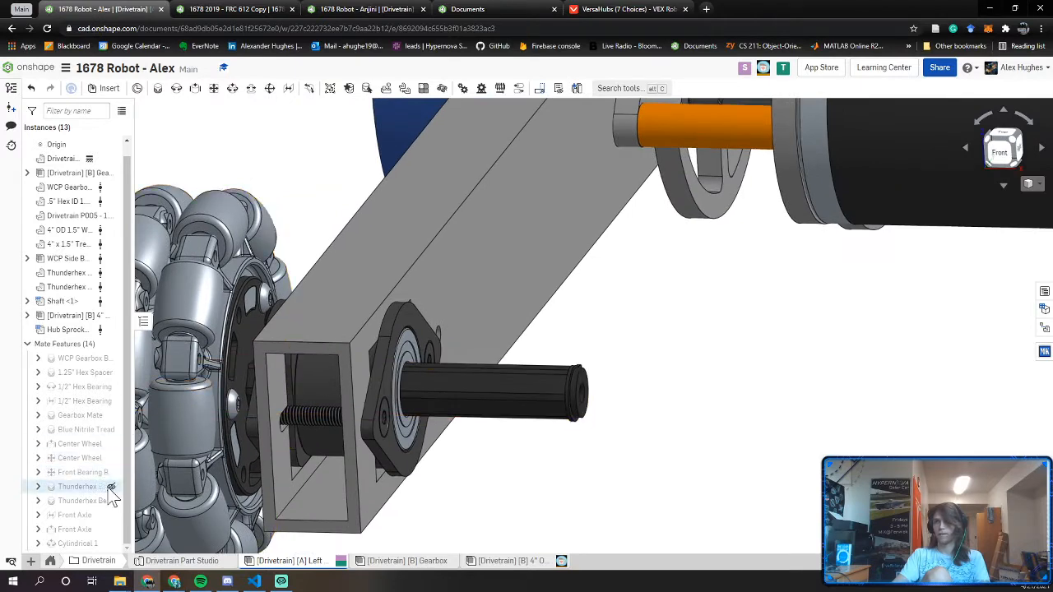
right_click(99, 543)
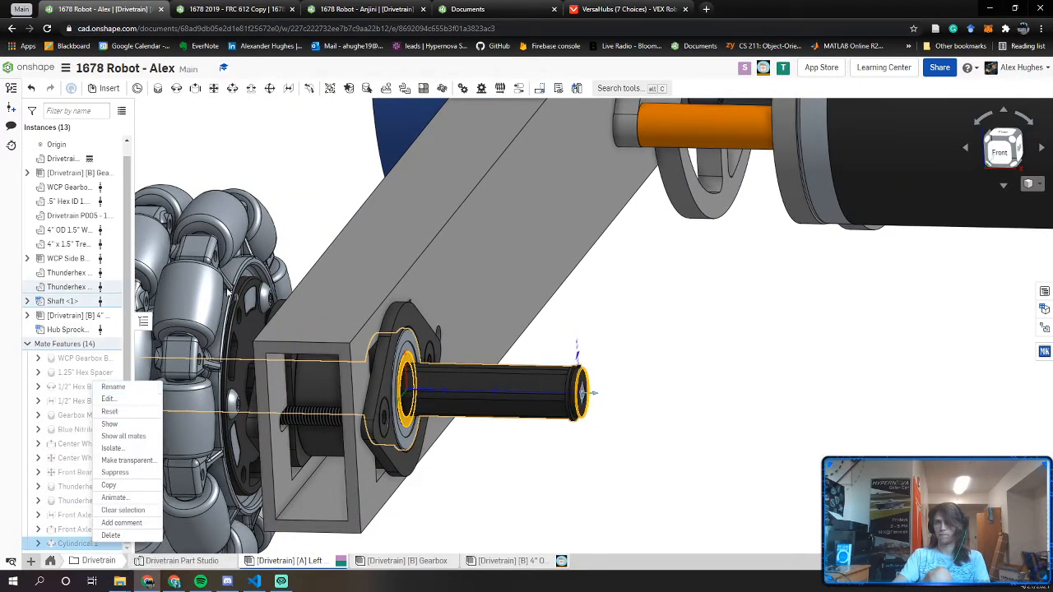
click(334, 158)
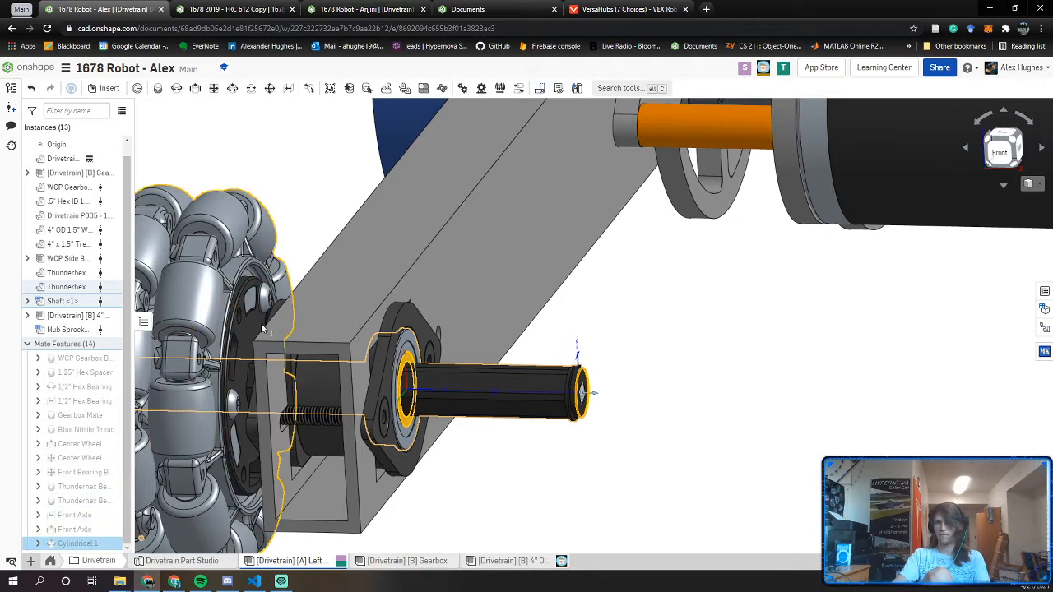
key(space)
right_click(87, 531)
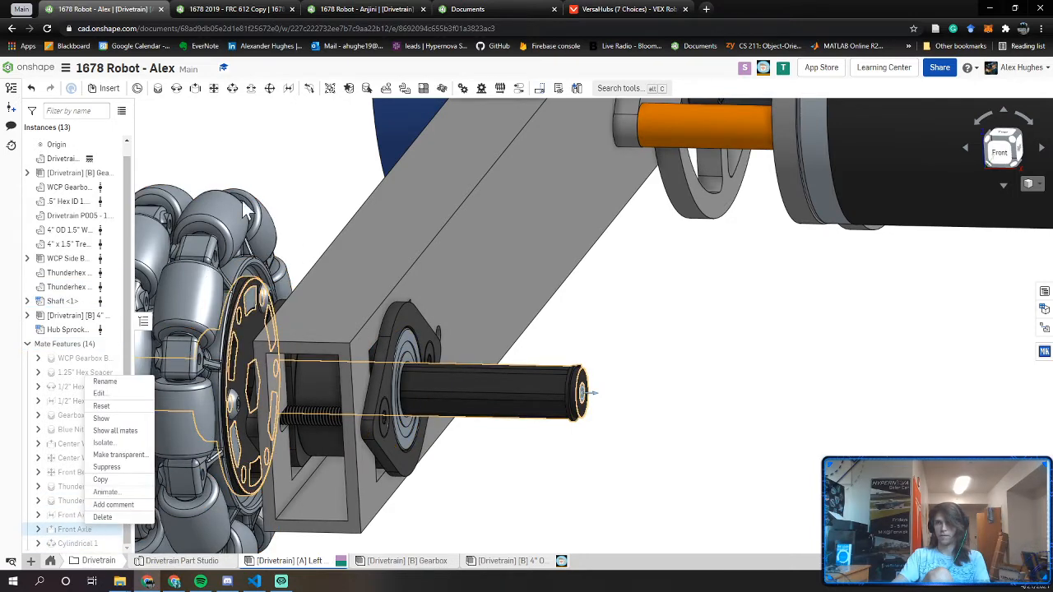
click(277, 169)
Rename the parallel mate between the shaft and the omni wheel as Front Wheel
click(103, 515)
right_click(103, 515)
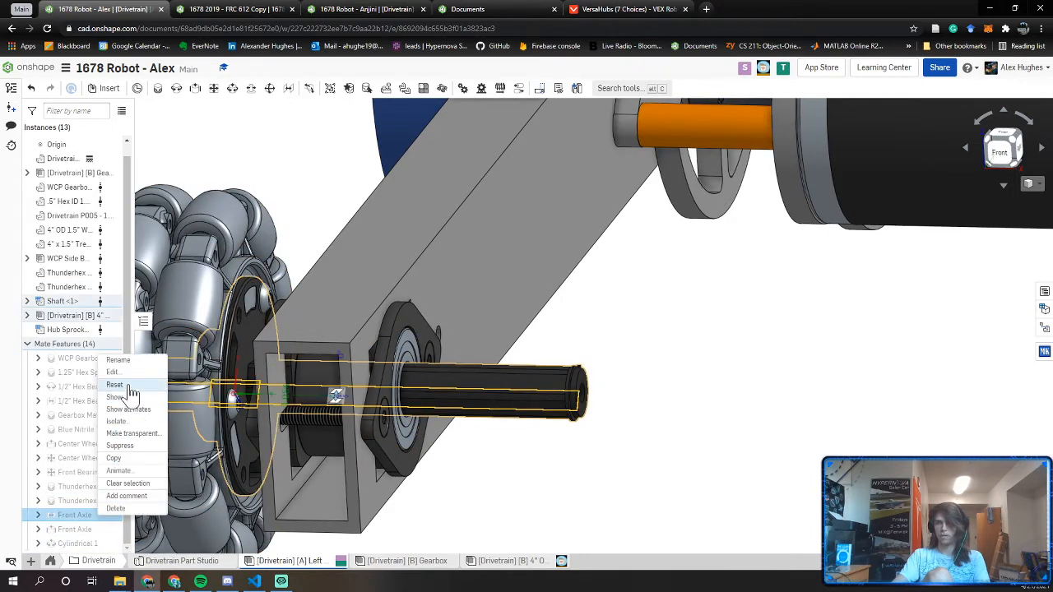
click(123, 361)
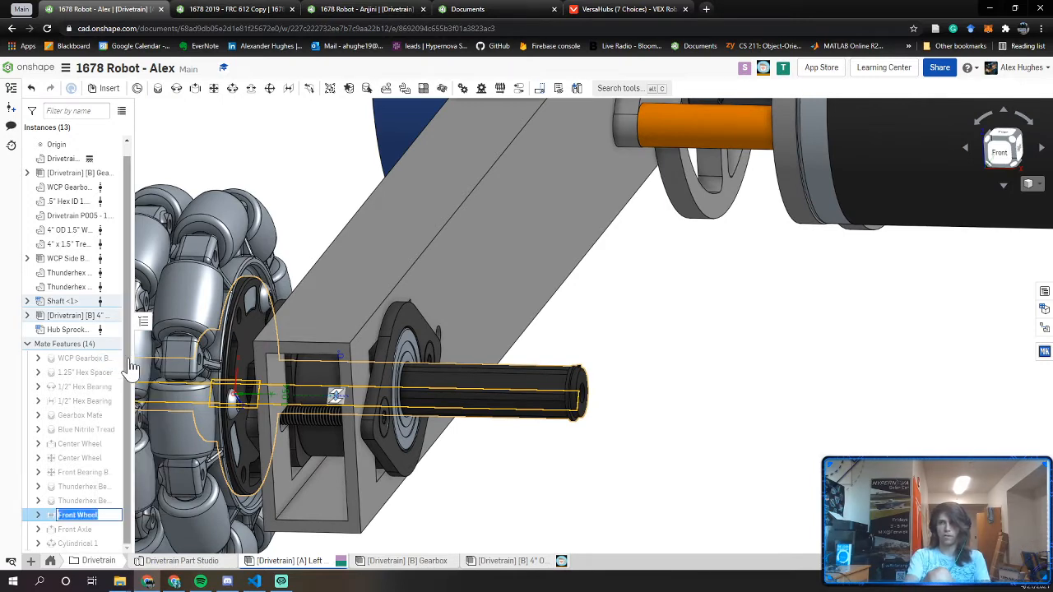
click(324, 174)
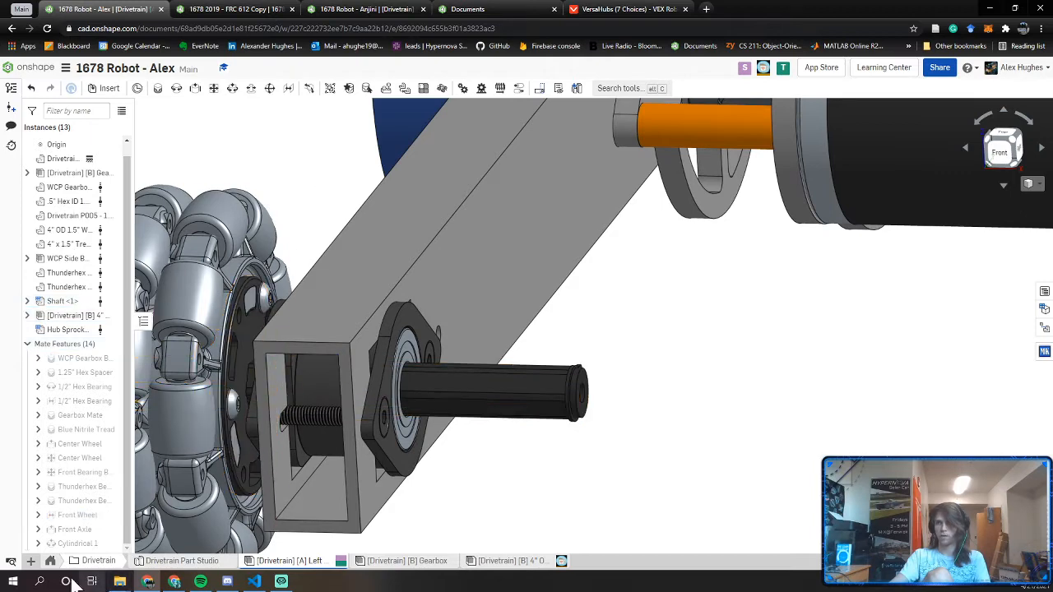
Rename the slider mate of the omni wheel as Front Wheel and the cylindrical mate of the shaft as Front Axle
right_click(70, 534)
click(98, 394)
text(Front Wheel)
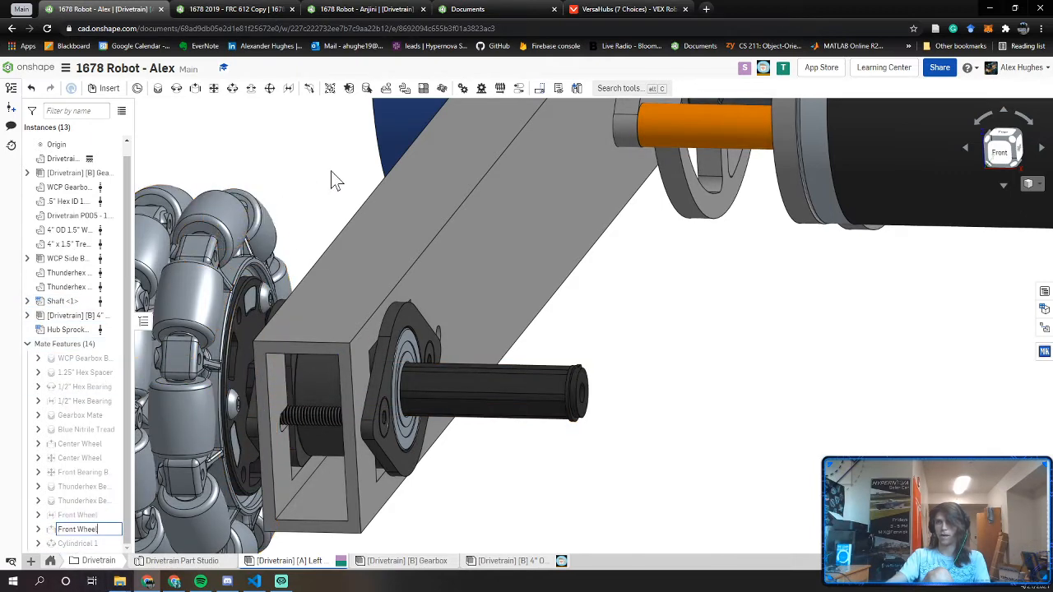
click(329, 174)
right_click(78, 543)
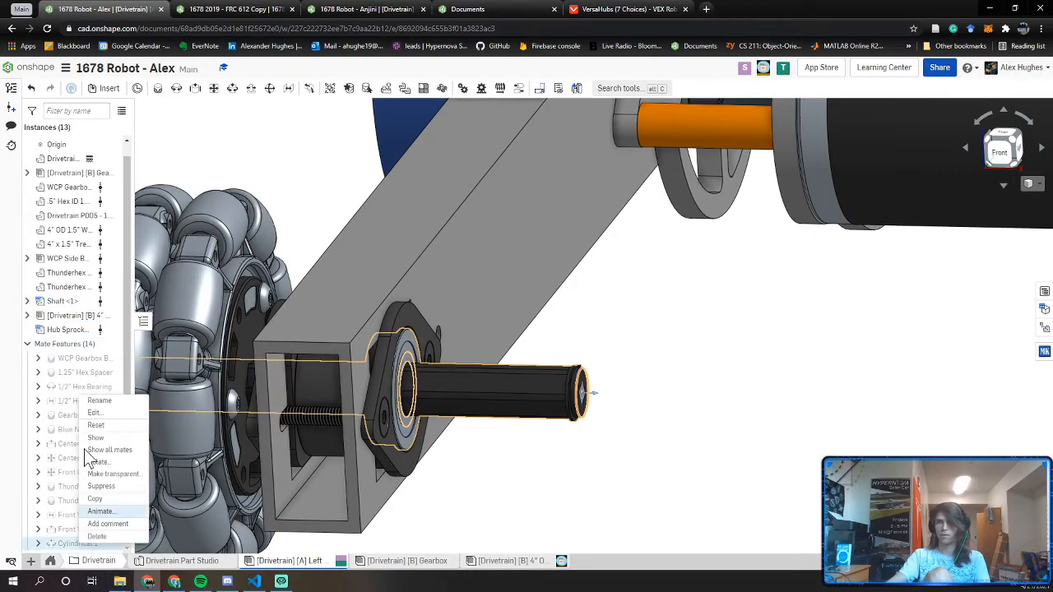
click(130, 401)
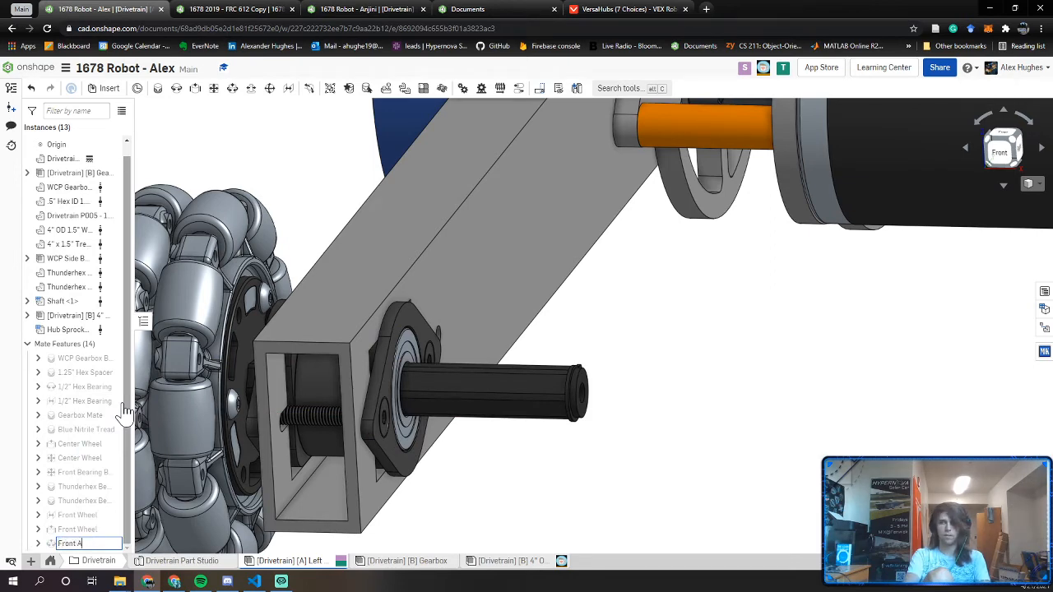
Move the loose hub sprocket from empty space to beside the free end of the front shaft
scroll(478, 359, down, 4)
right_drag(478, 359, 736, 345)
middle_drag(999, 209, 968, 237)
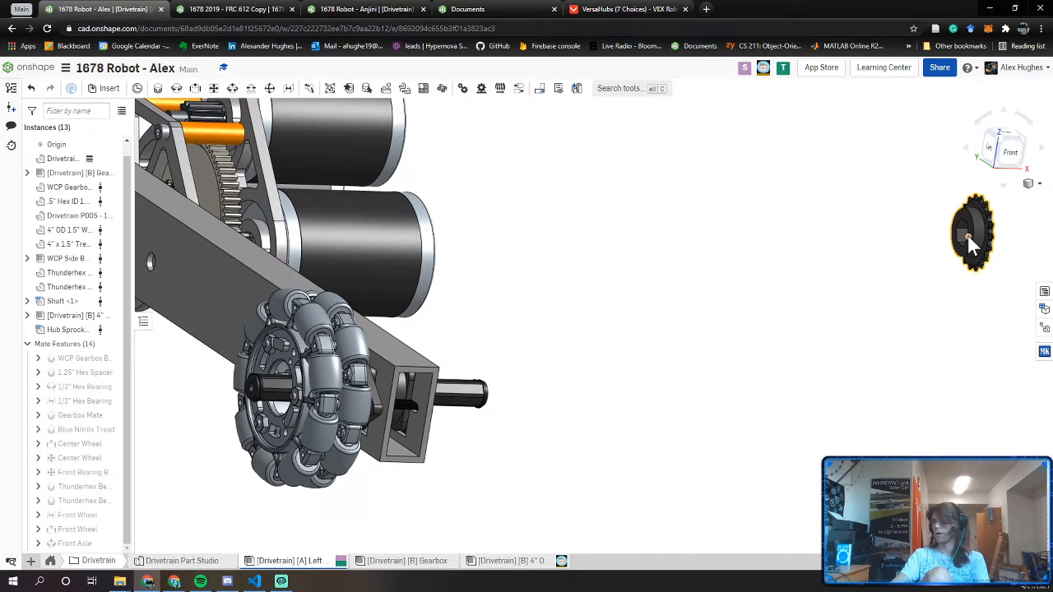
drag(519, 400, 525, 398)
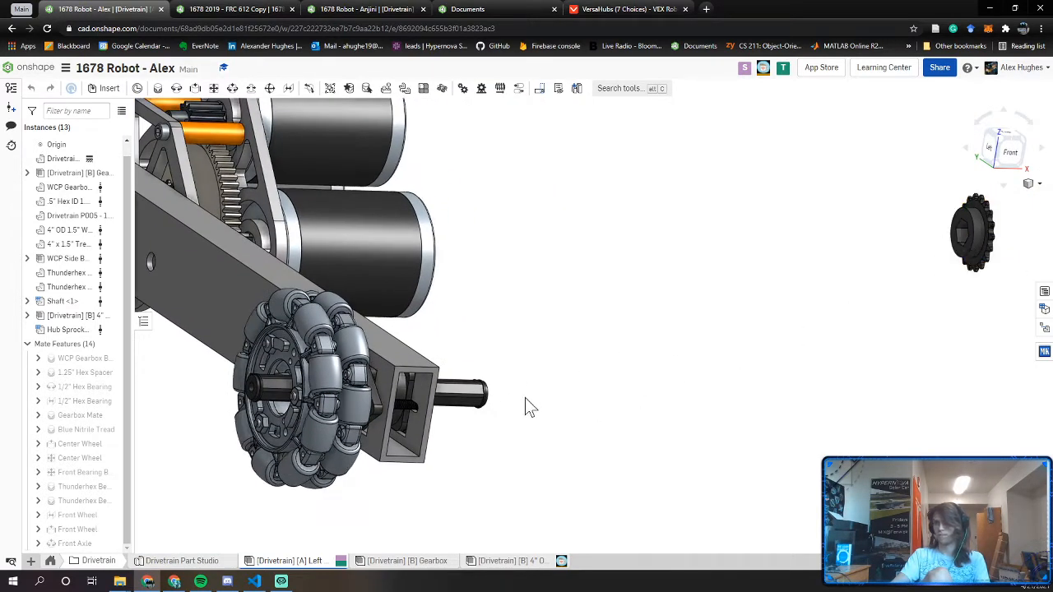
right_drag(481, 387, 467, 387)
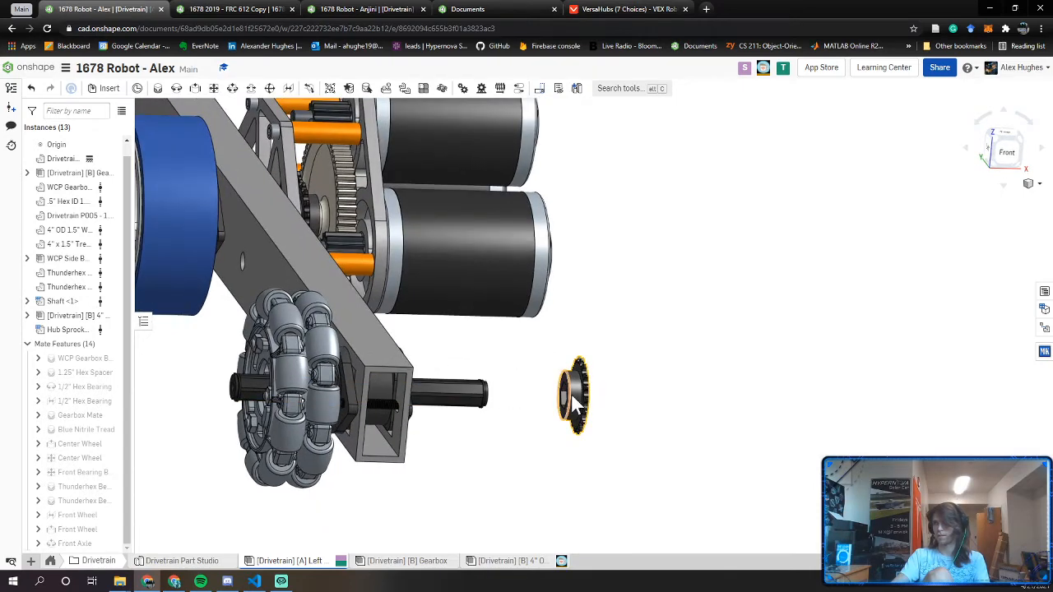
Check the hub sprocket's position in an isometric view and move it closer to the front shaft's end
right_drag(909, 176, 888, 199)
right_drag(1017, 148, 877, 181)
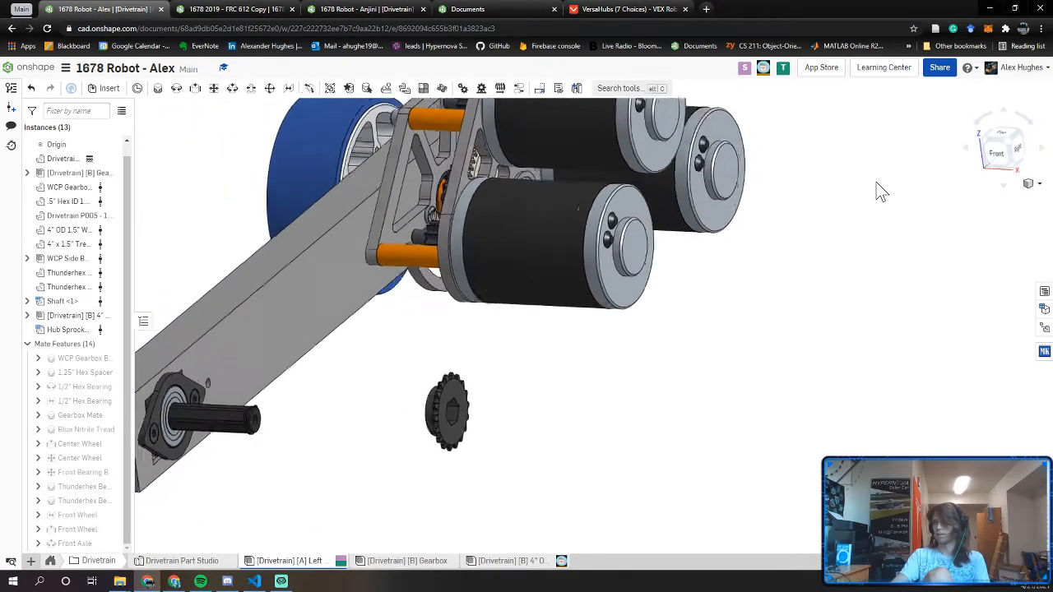
click(1009, 147)
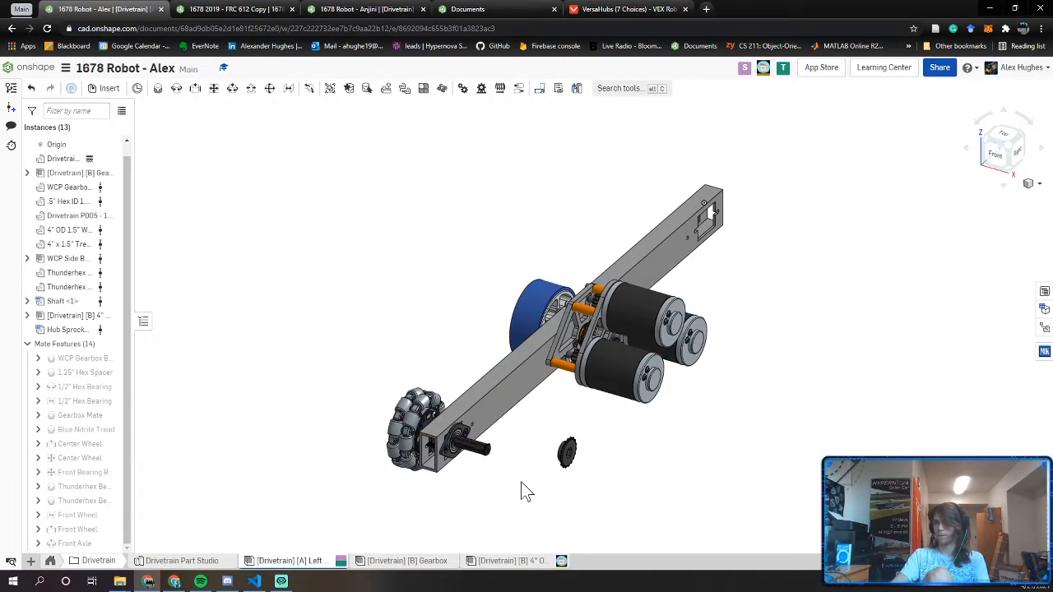
drag(567, 452, 509, 473)
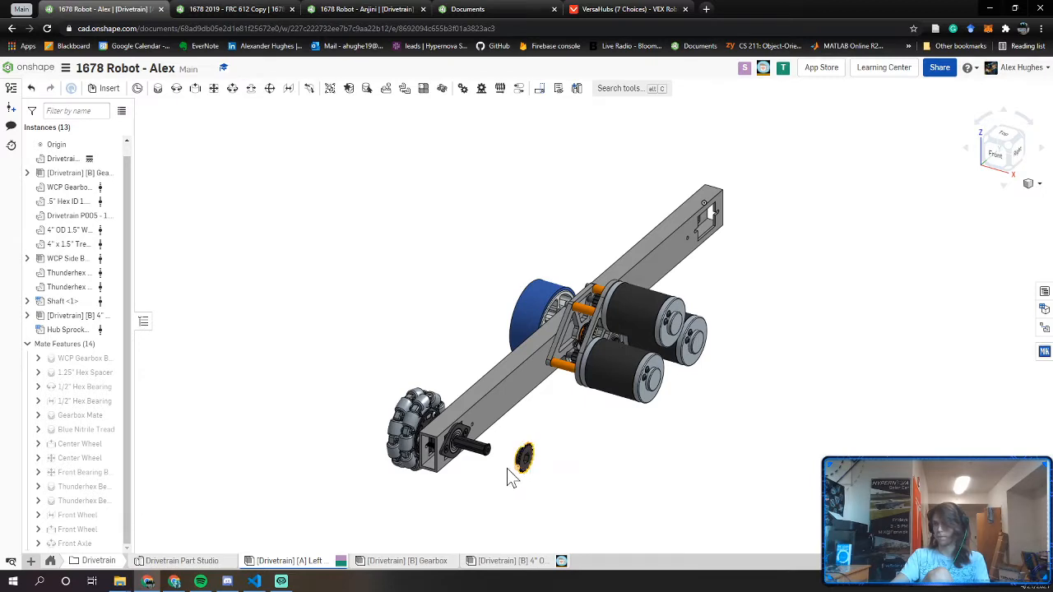
right_drag(475, 463, 497, 454)
scroll(433, 437, up, 4)
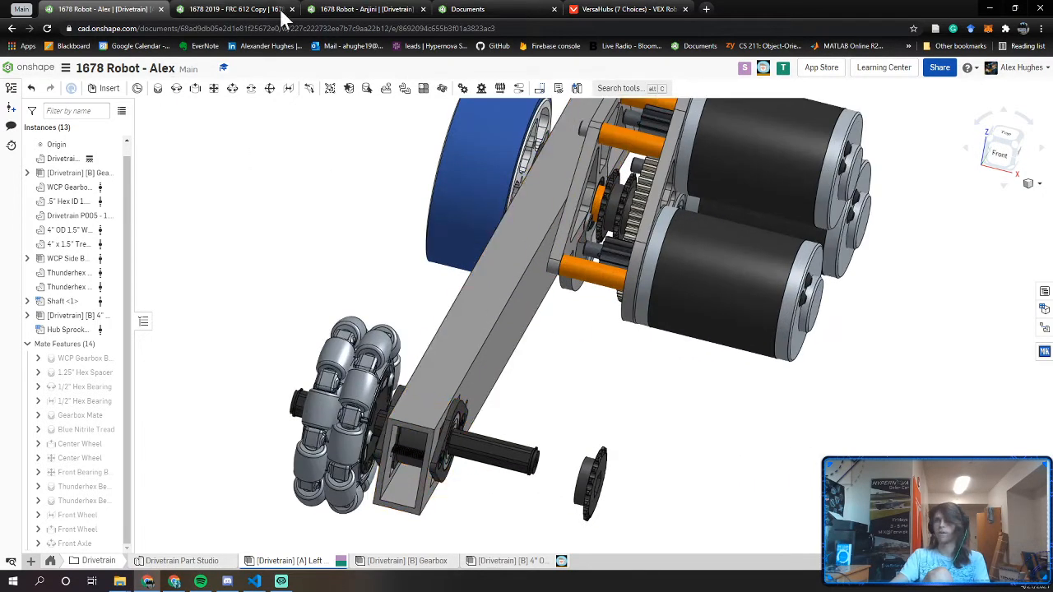
Test the front axle's travel by sliding the shaft inward through its bearings and back out
drag(476, 460, 466, 520)
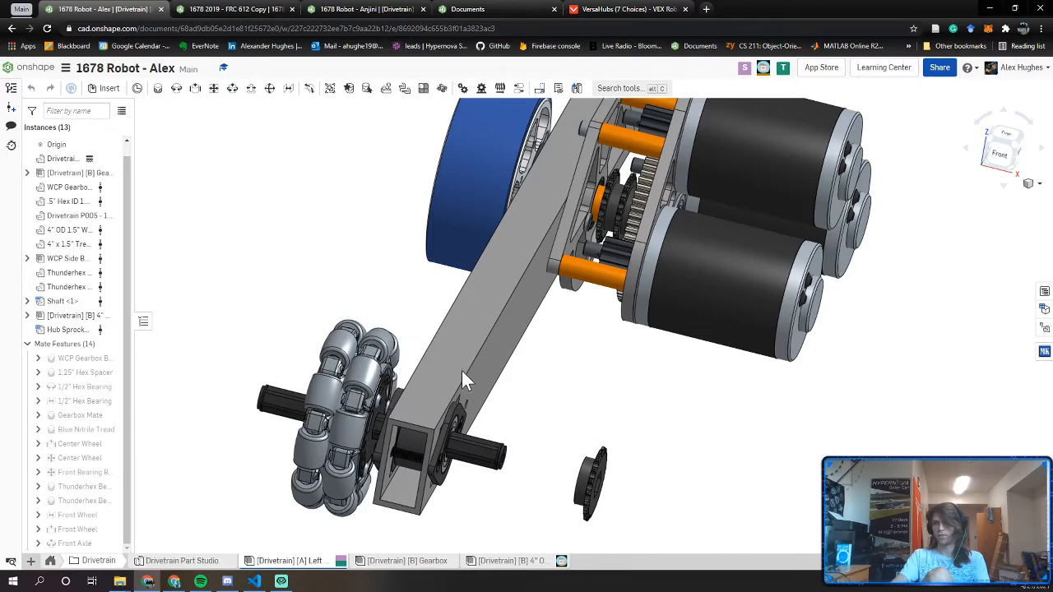
drag(464, 380, 470, 494)
Compare the front wheel layout in the 1678 2019 - FRC 612 Copy document with the shaft and hub sprocket in 1678 Robot - Alex
click(210, 10)
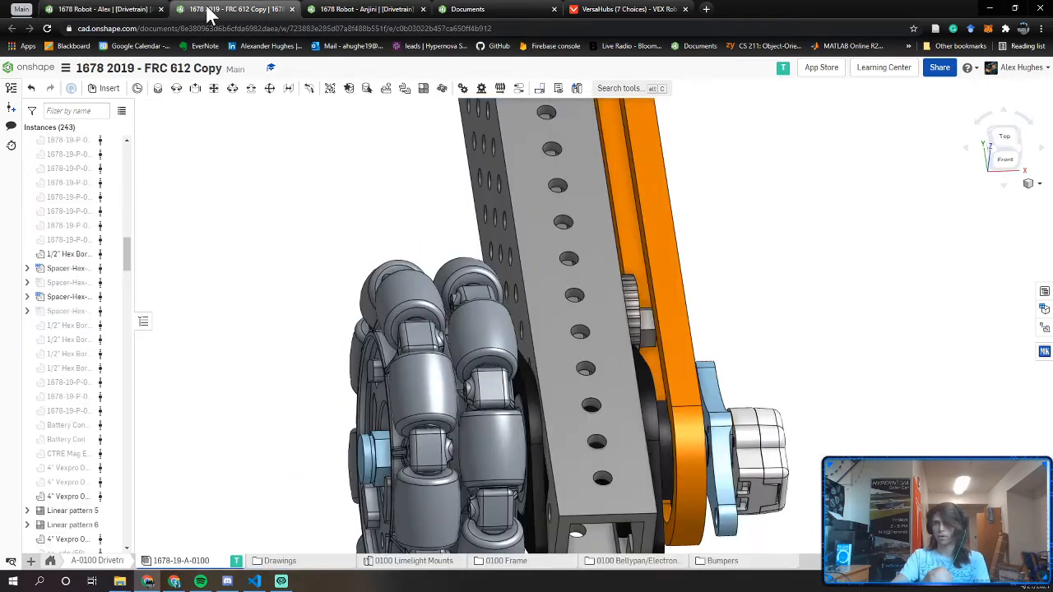
right_drag(403, 314, 510, 371)
click(103, 9)
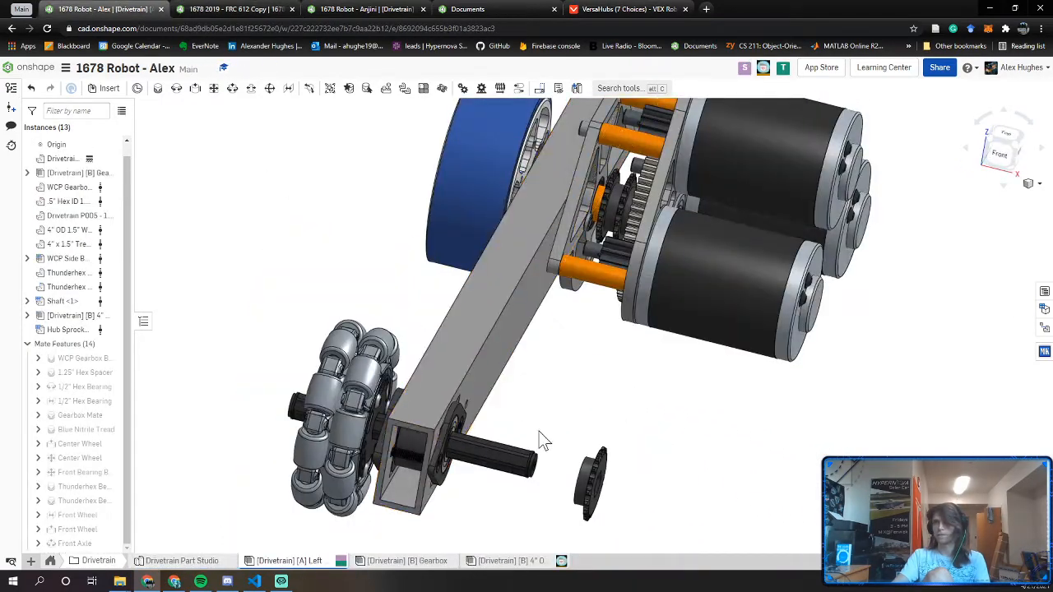
right_drag(539, 431, 656, 502)
scroll(664, 520, up, 8)
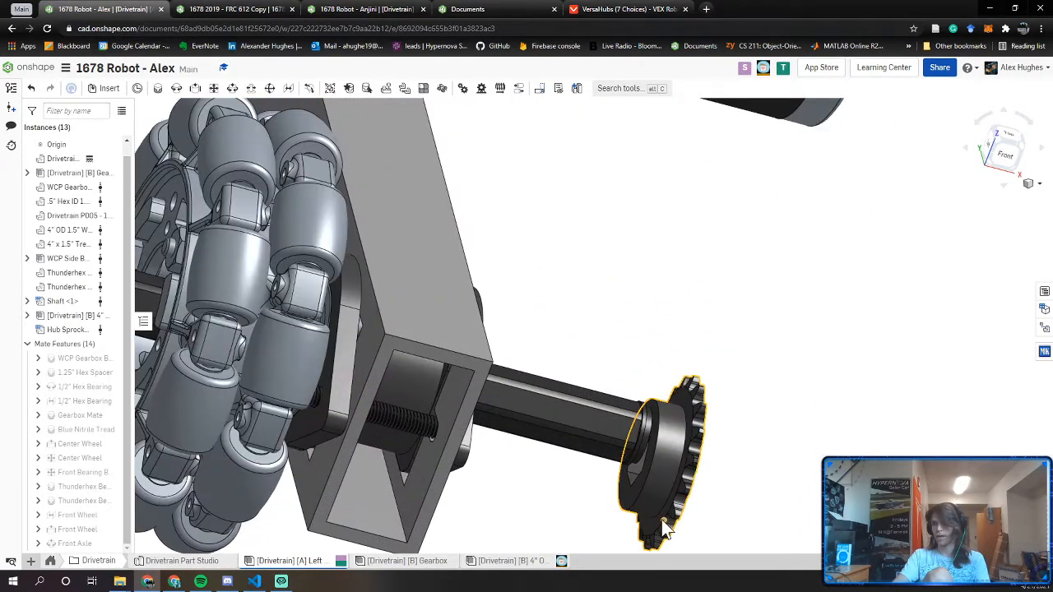
Start a Parallel mate using the upper flat inside the hub sprocket's hex bore as its first mate connector
right_drag(654, 523, 659, 497)
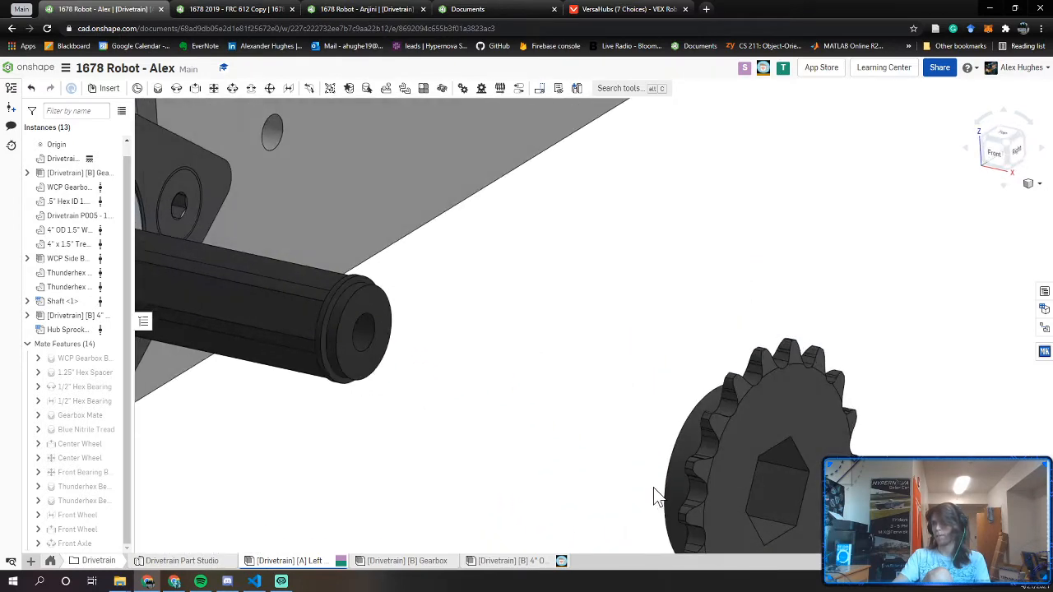
click(1018, 158)
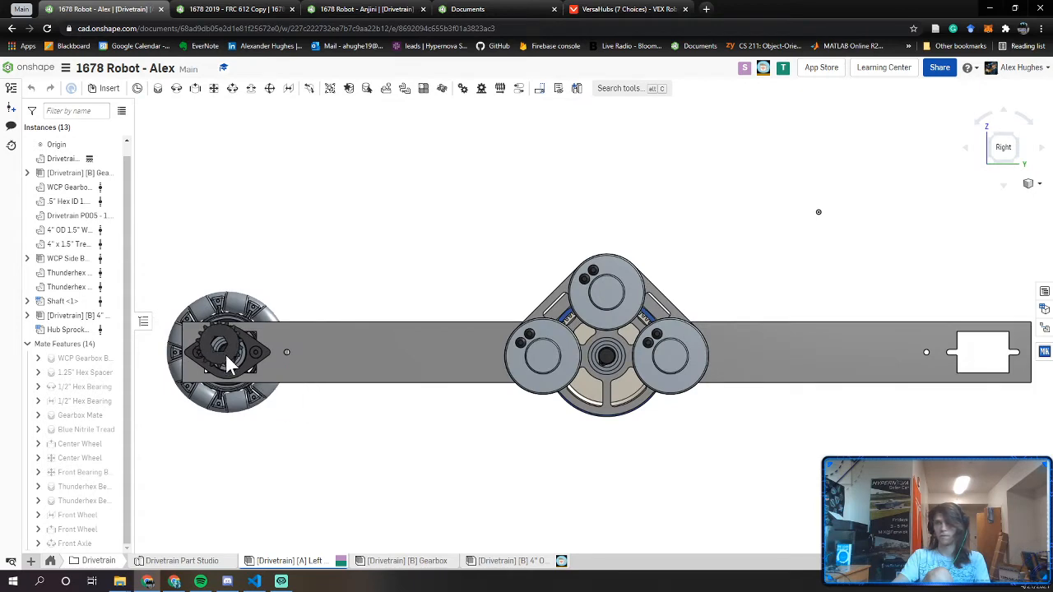
scroll(227, 357, up, 5)
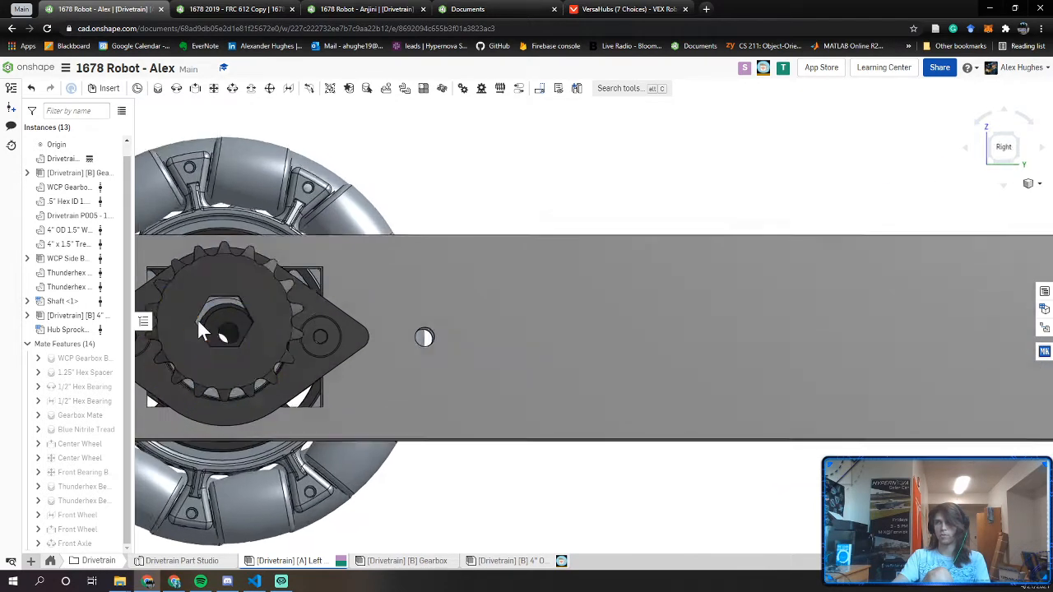
right_drag(195, 316, 251, 308)
middle_drag(336, 323, 472, 359)
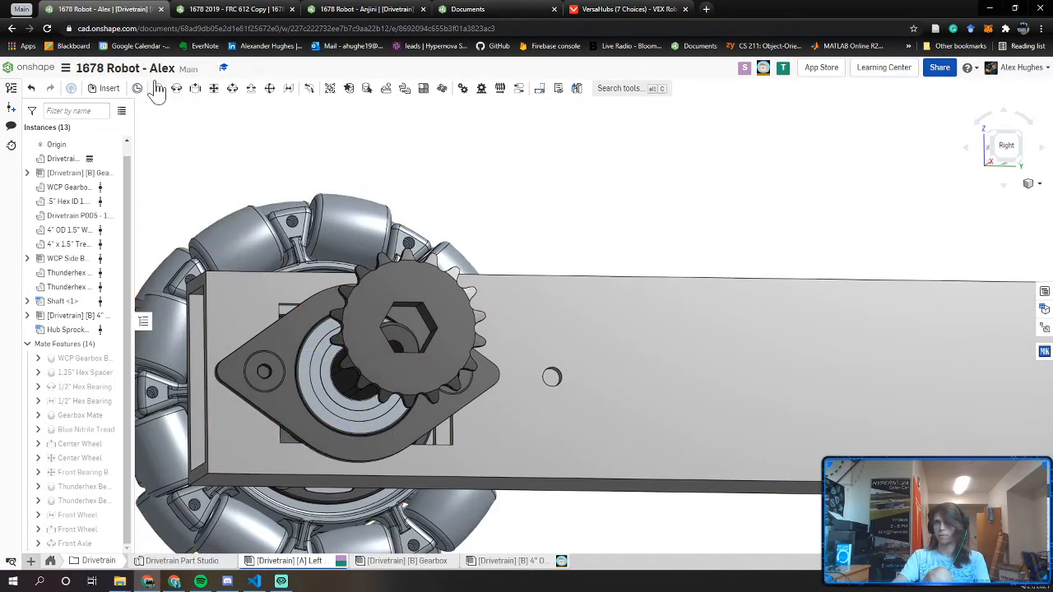
click(289, 92)
scroll(398, 295, up, 10)
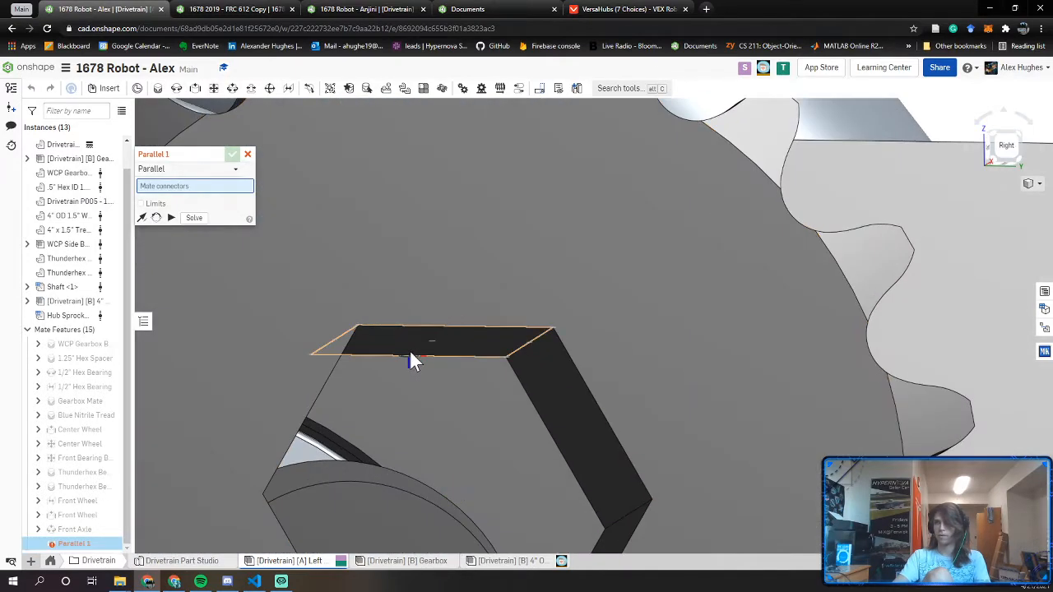
click(430, 347)
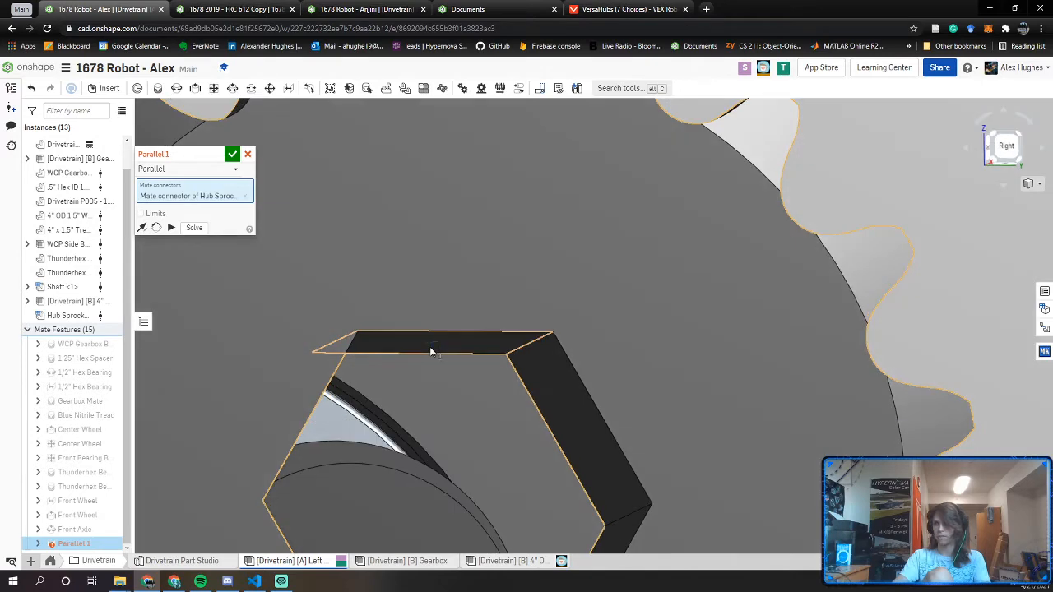
right_click(434, 351)
click(590, 239)
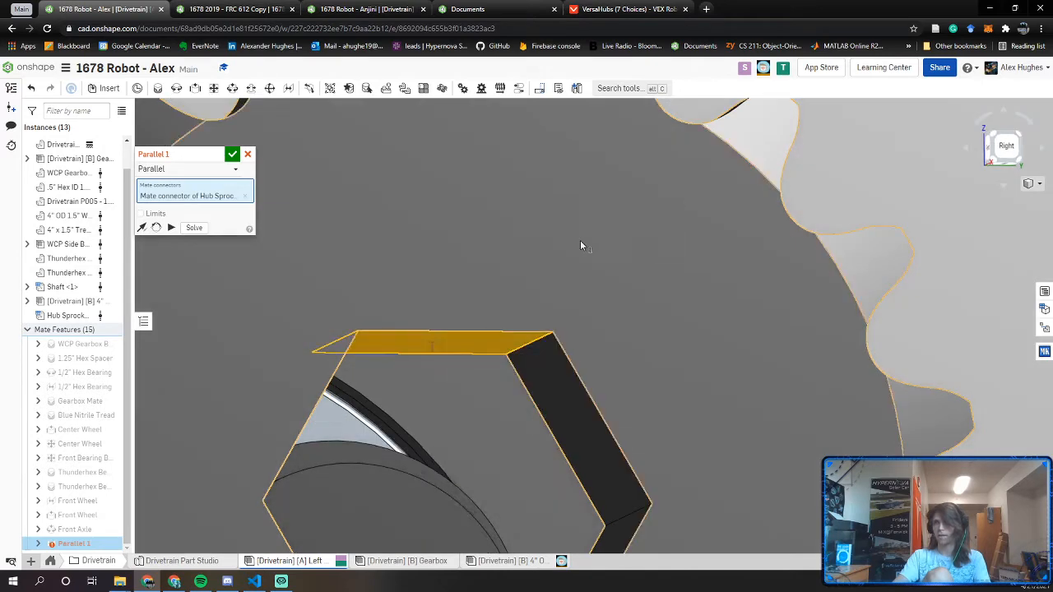
Complete the Parallel mate with the matching flat on the front hex shaft and name it 18T Sprocket
right_drag(580, 240, 448, 256)
scroll(437, 250, down, 3)
scroll(437, 250, down, 1)
middle_drag(433, 254, 724, 460)
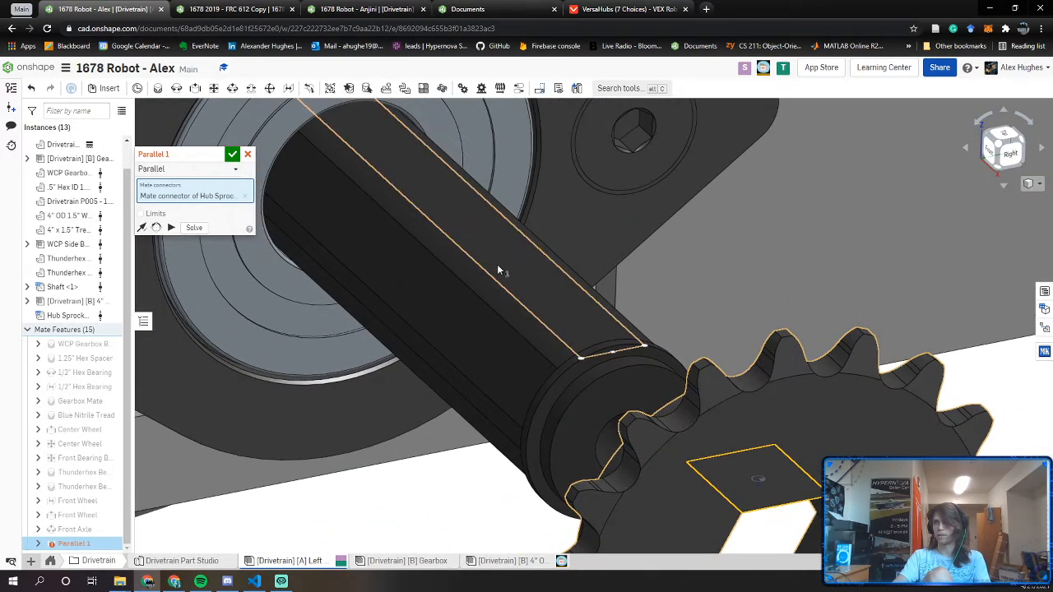
click(496, 249)
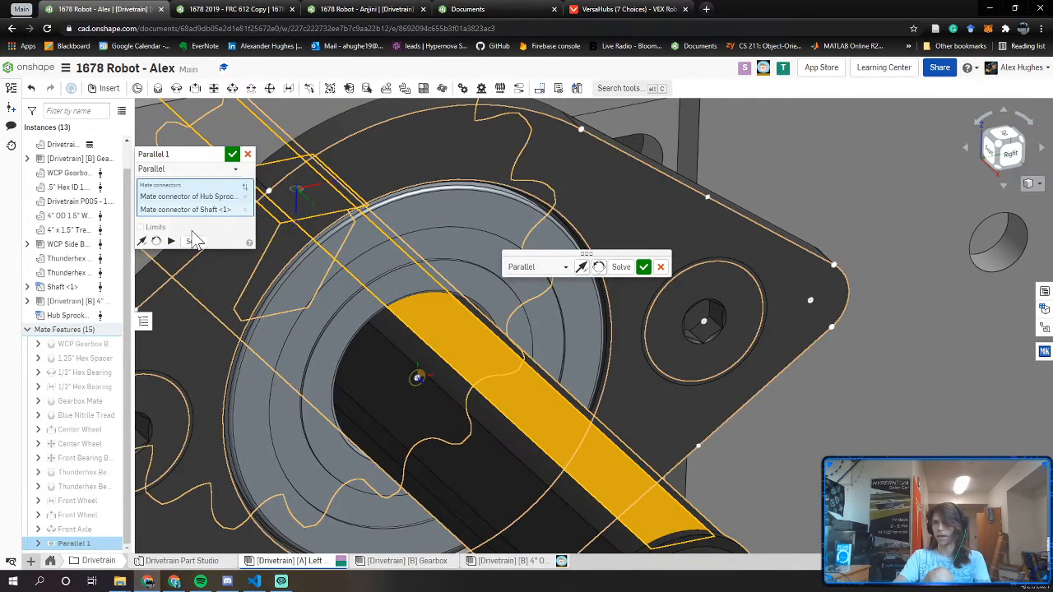
click(220, 154)
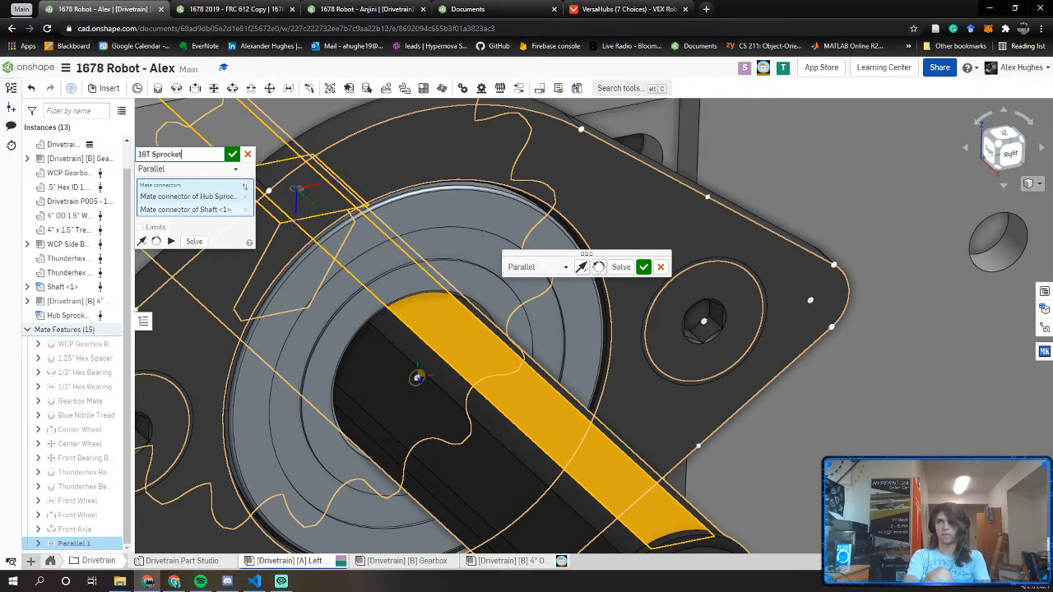
click(233, 156)
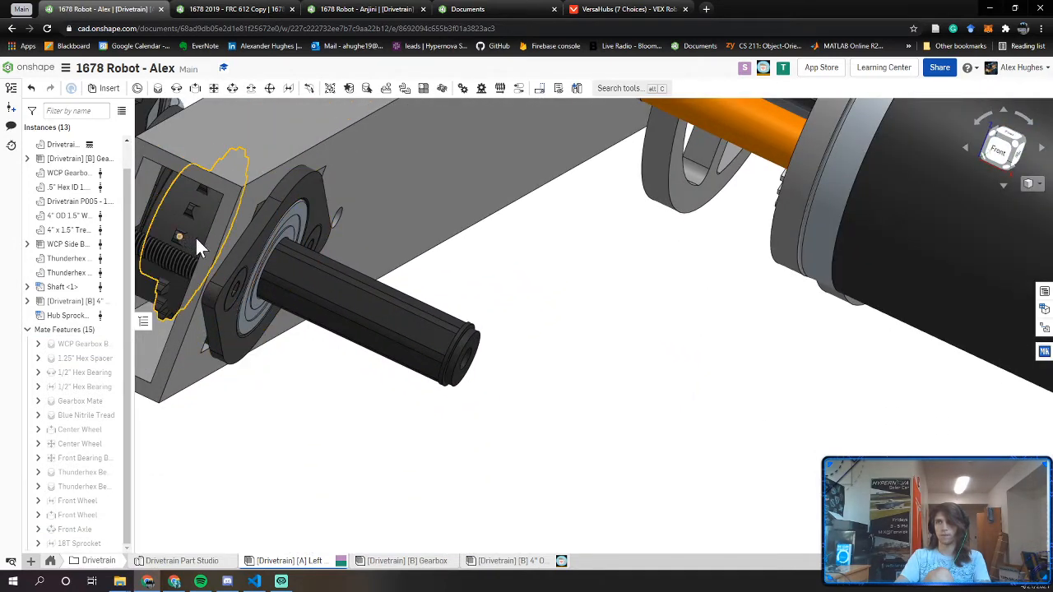
Bring the hub sprocket out beside the shaft and add a Revolute mate from its hub face to the outer Thunderhex bearing, named 18T Sprocket
drag(193, 237, 453, 276)
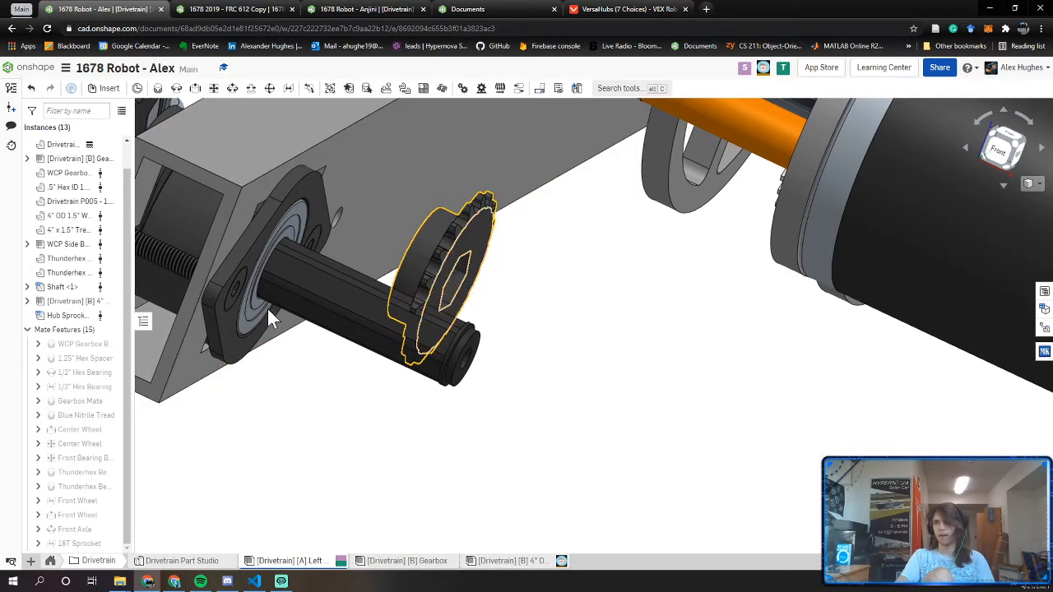
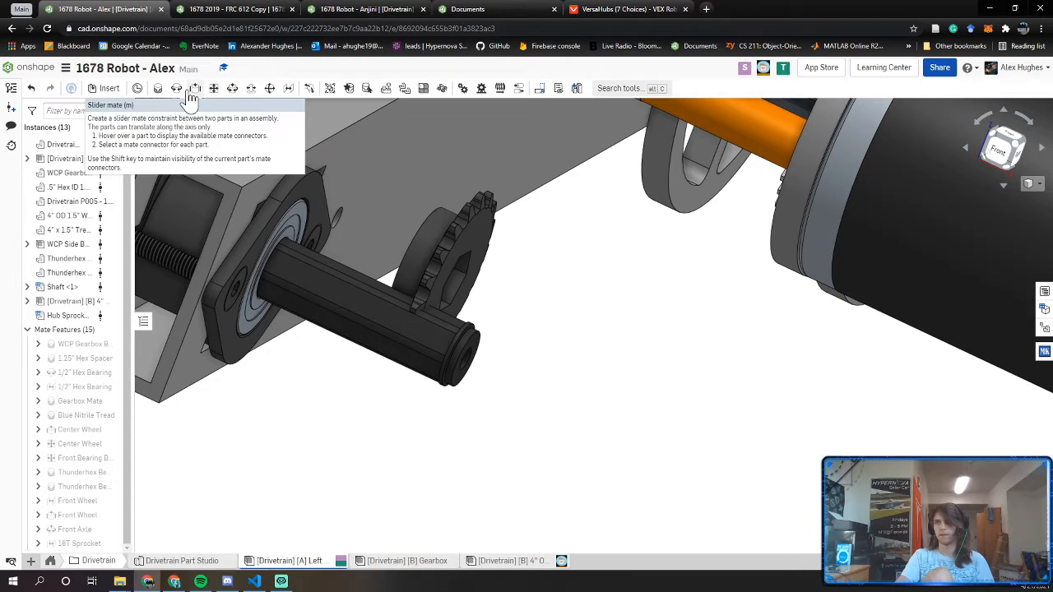
key(r)
scroll(436, 247, up, 5)
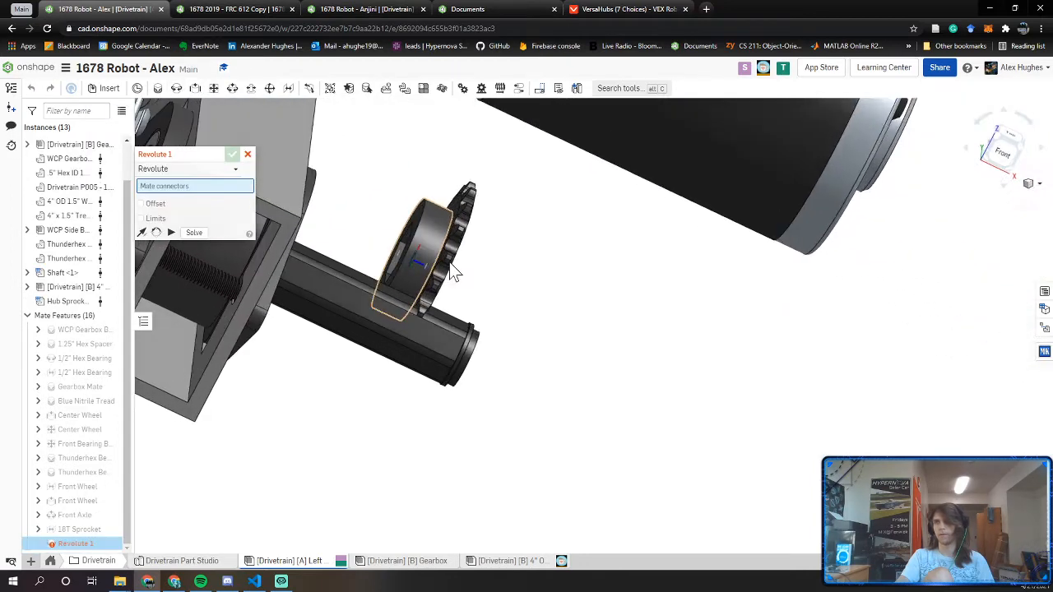
click(452, 218)
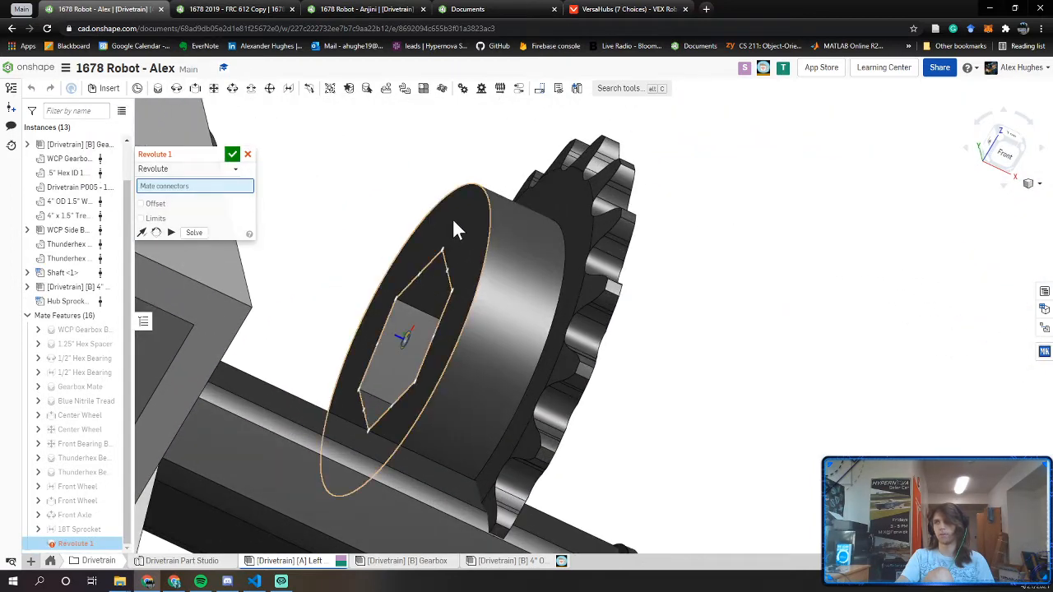
right_drag(518, 233, 332, 214)
middle_drag(432, 220, 561, 238)
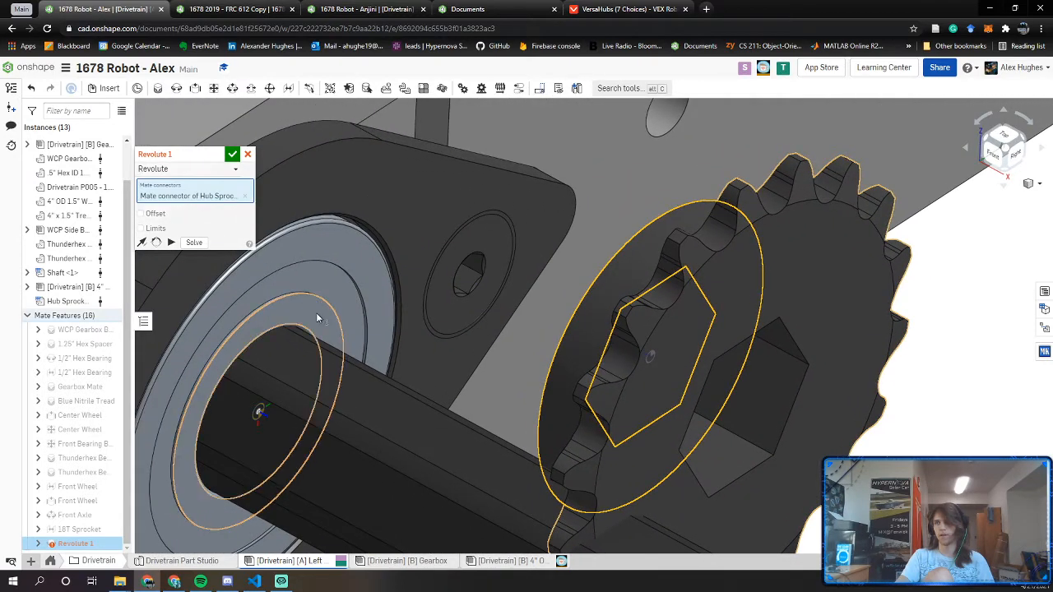
click(316, 313)
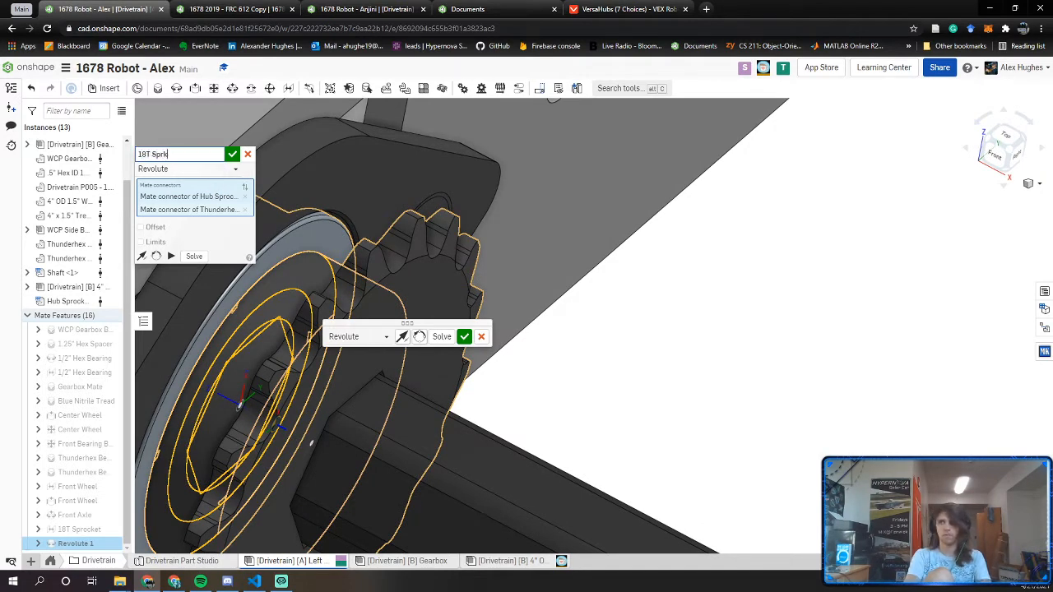
click(235, 157)
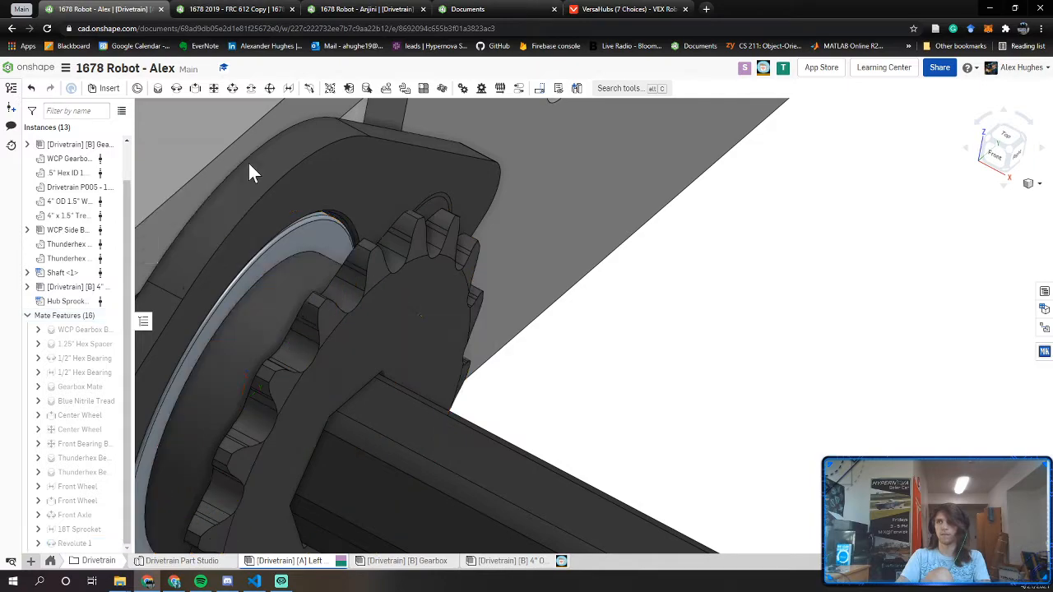
Test the mated hub sprocket's motion on the front shaft and inspect the front wheel assembly beside the gearbox
scroll(248, 162, down, 5)
middle_drag(313, 223, 473, 303)
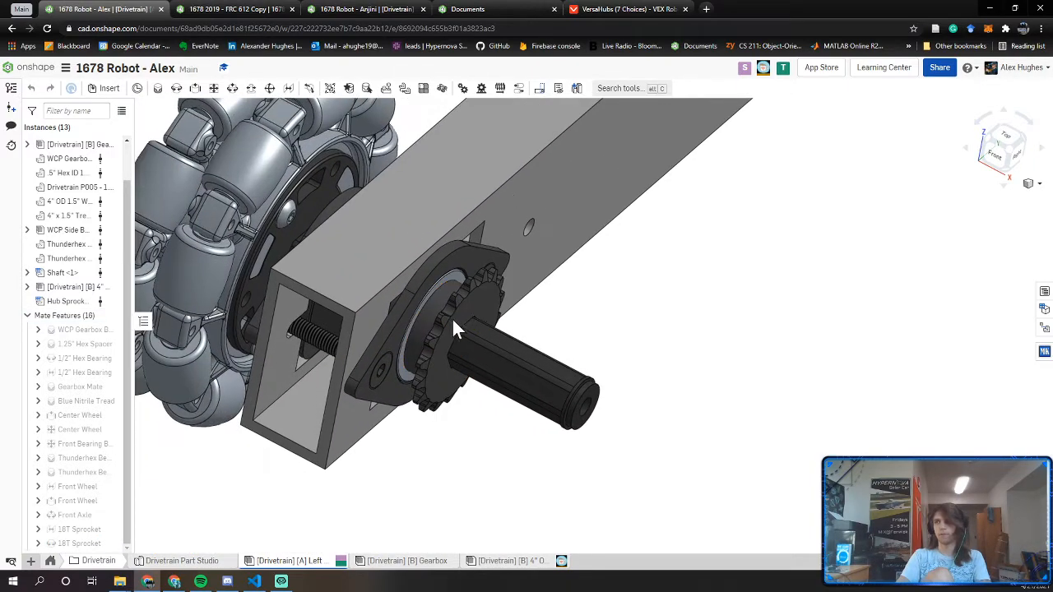
drag(456, 329, 479, 296)
scroll(480, 296, down, 3)
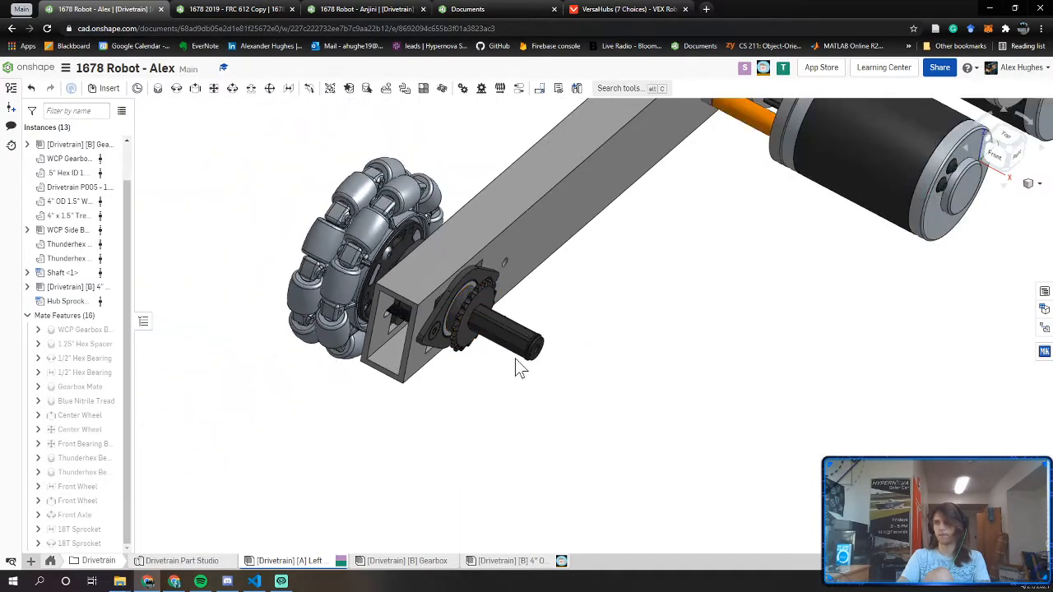
middle_drag(515, 359, 508, 429)
right_drag(508, 429, 568, 329)
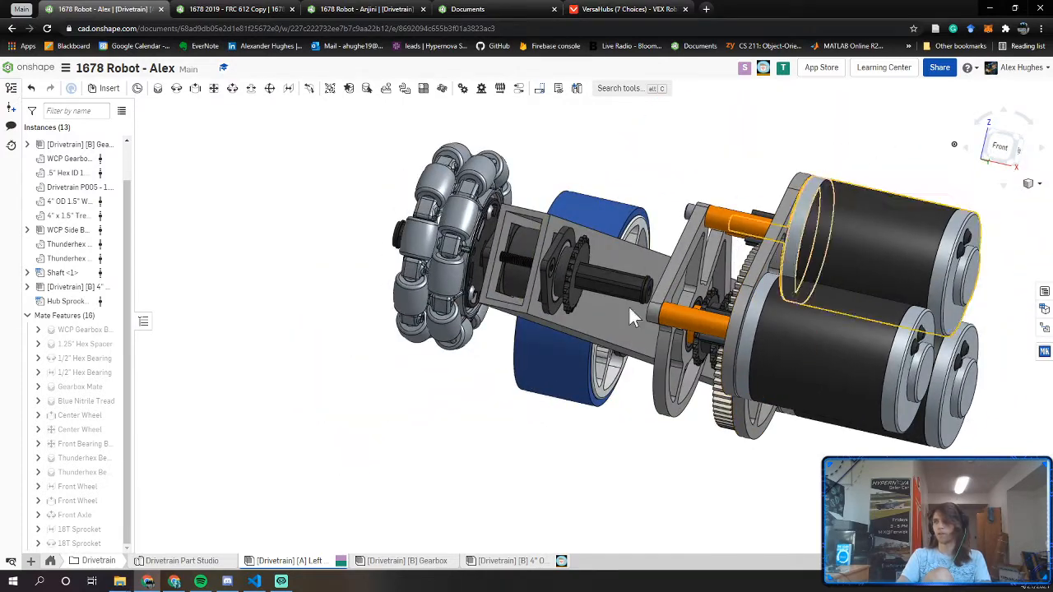
right_drag(630, 313, 622, 321)
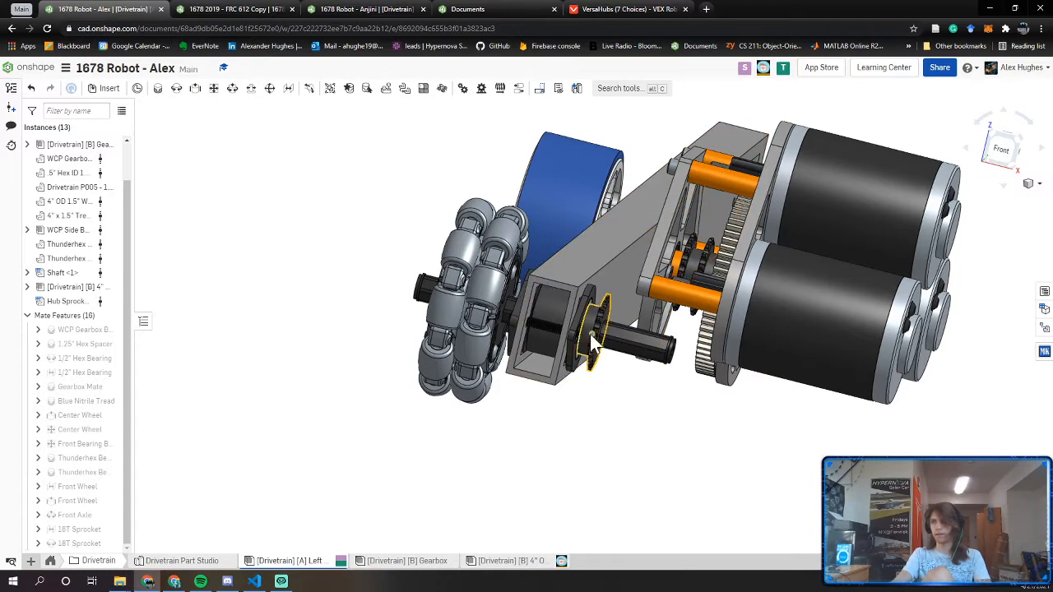
Examine the front hub sprocket and bearing, and compare them with the sprockets and orange spacer inside the gearbox
scroll(592, 339, up, 6)
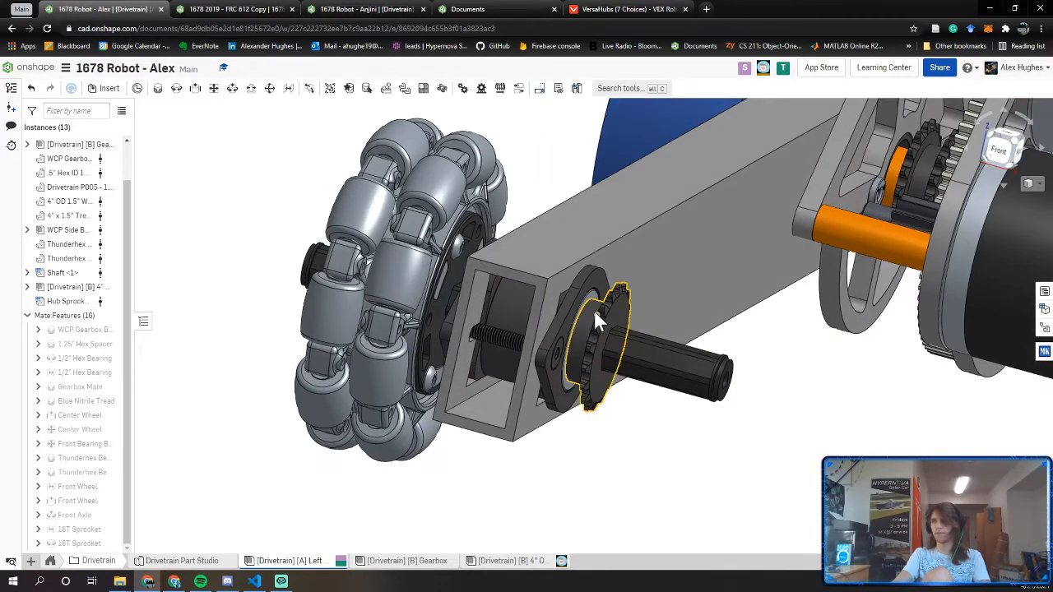
scroll(600, 292, up, 4)
scroll(463, 466, up, 2)
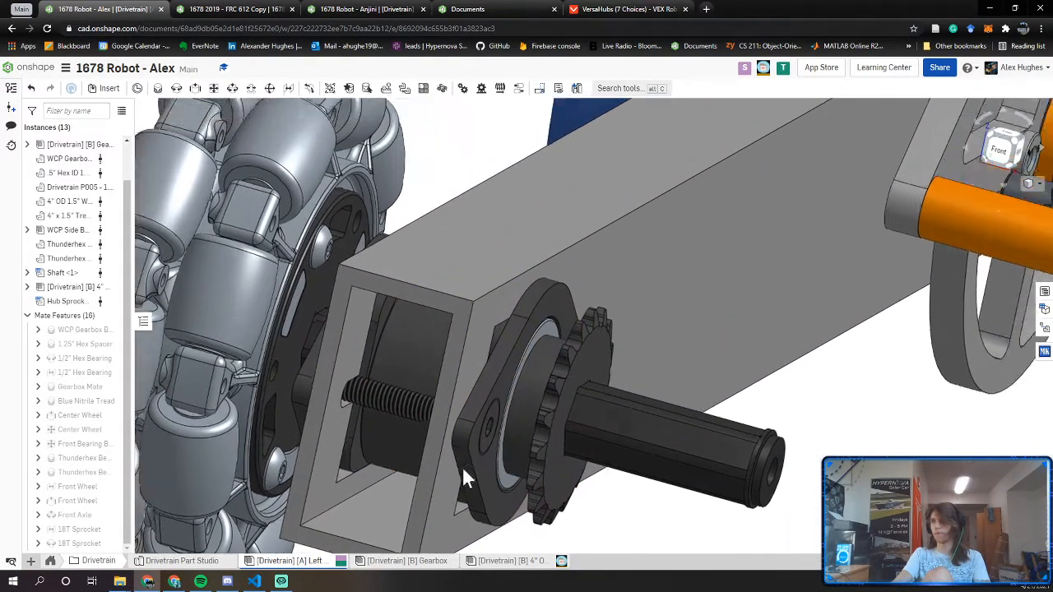
right_drag(462, 467, 926, 273)
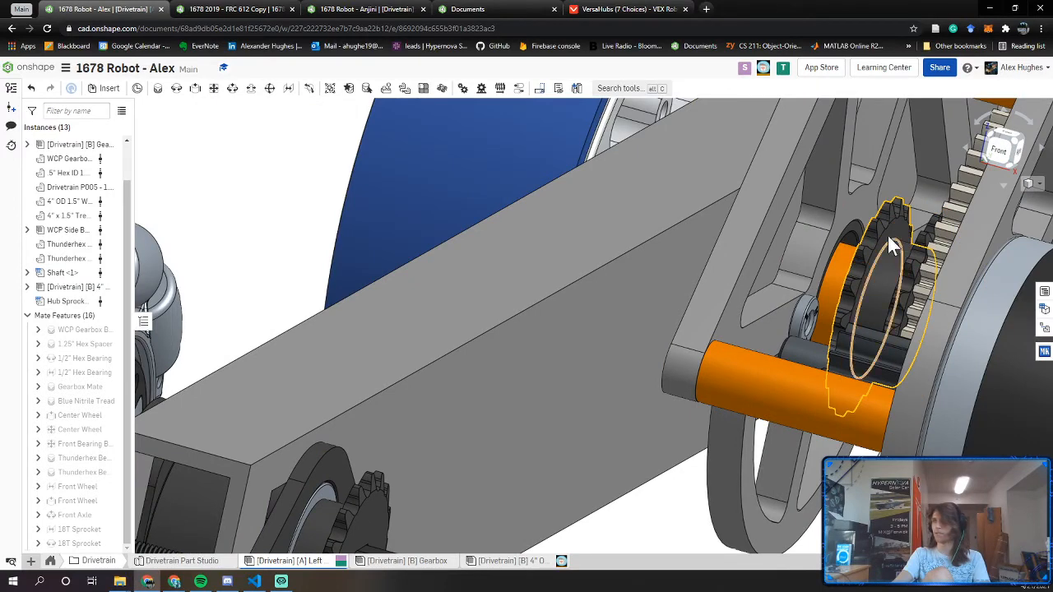
right_drag(864, 288, 872, 244)
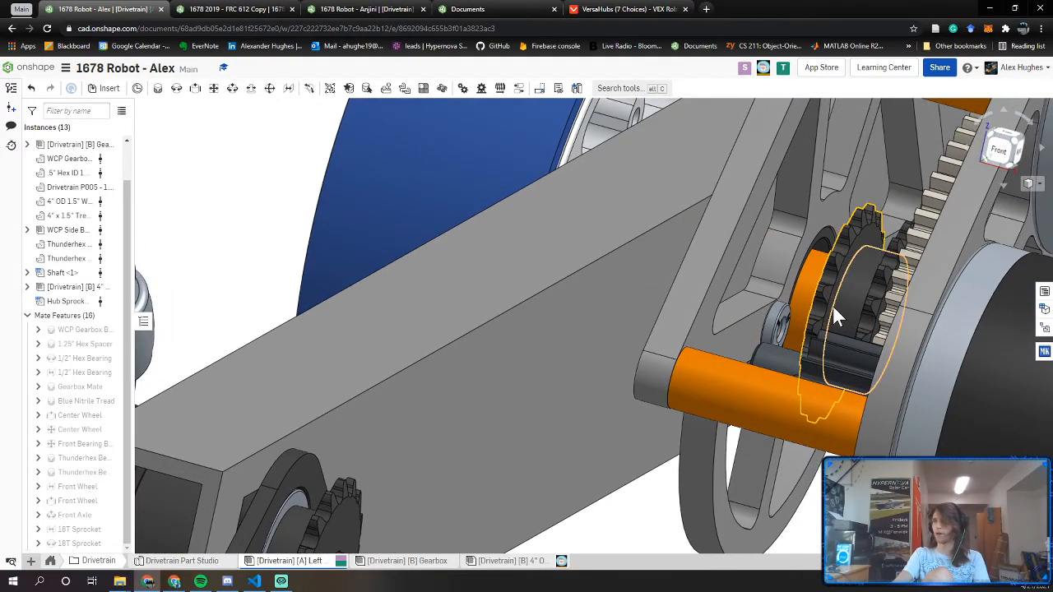
click(813, 270)
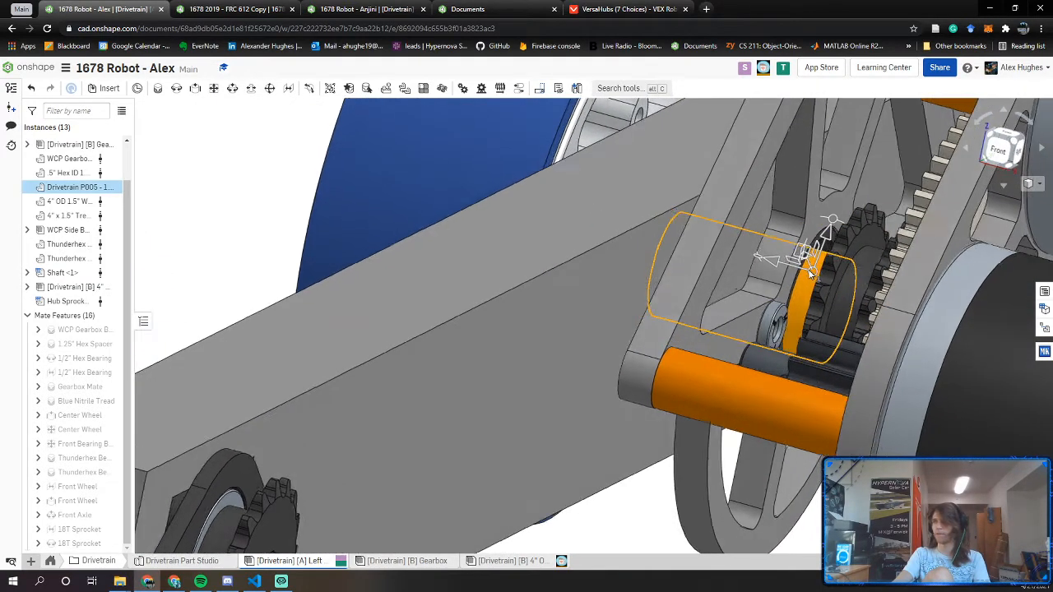
right_drag(813, 270, 823, 271)
key(Escape)
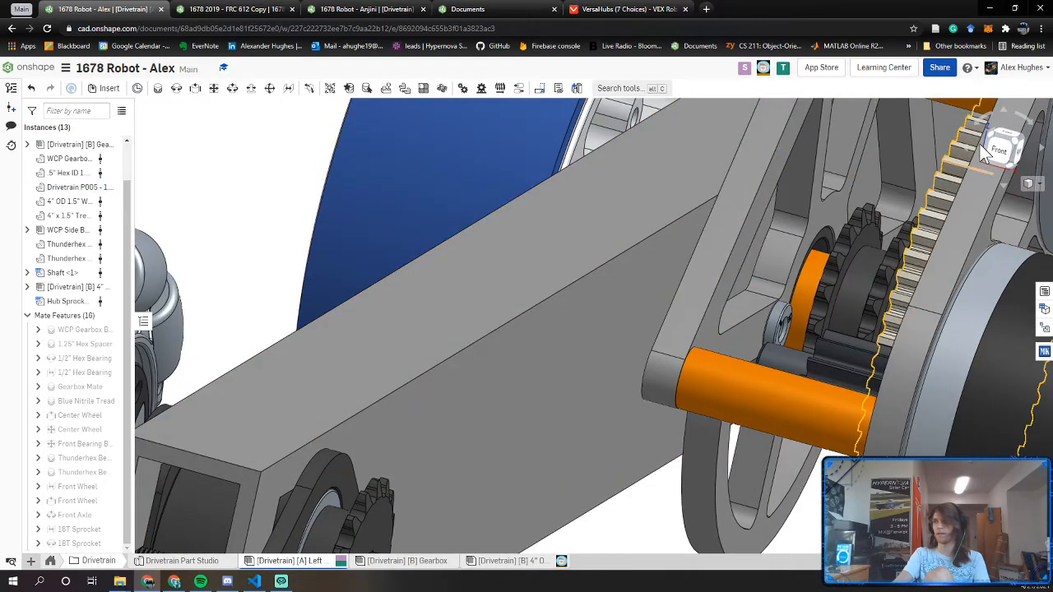
Check in a front view how the hub sprocket's teeth line up with the nearest gearbox sprocket
click(996, 150)
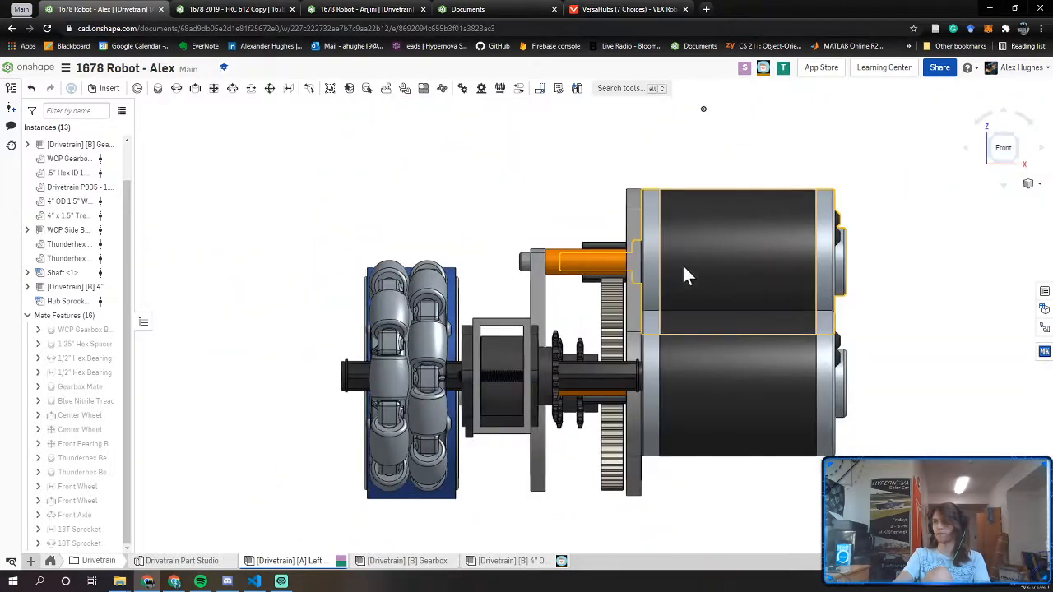
scroll(570, 362, up, 5)
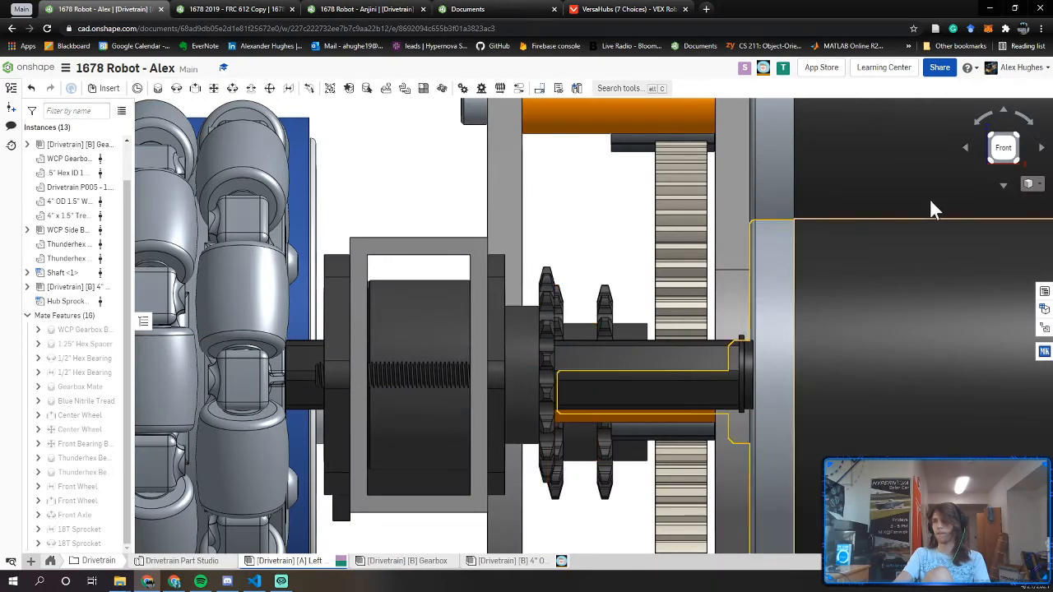
scroll(626, 296, up, 3)
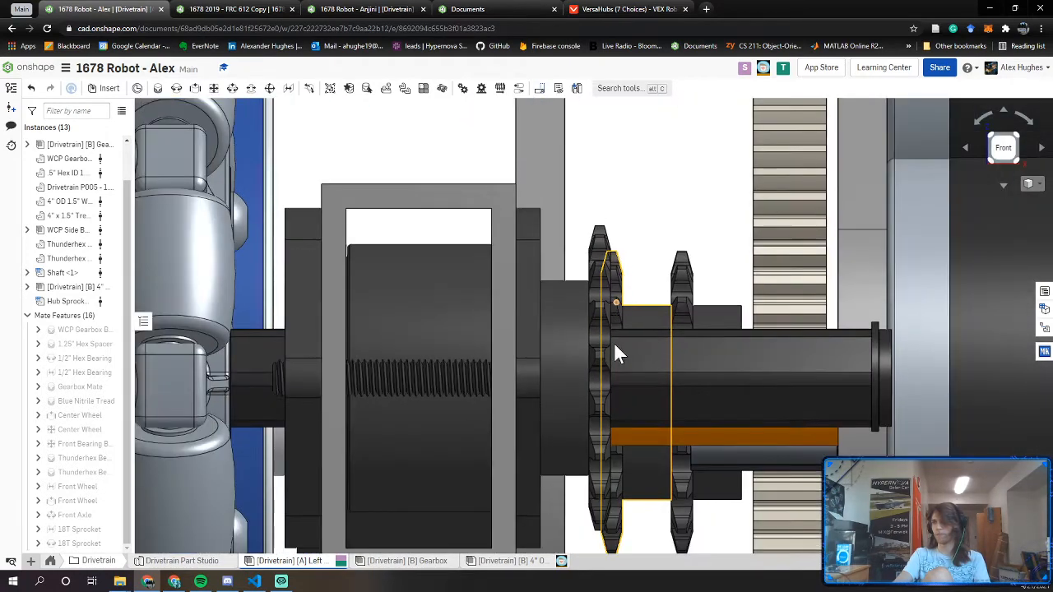
scroll(611, 295, up, 5)
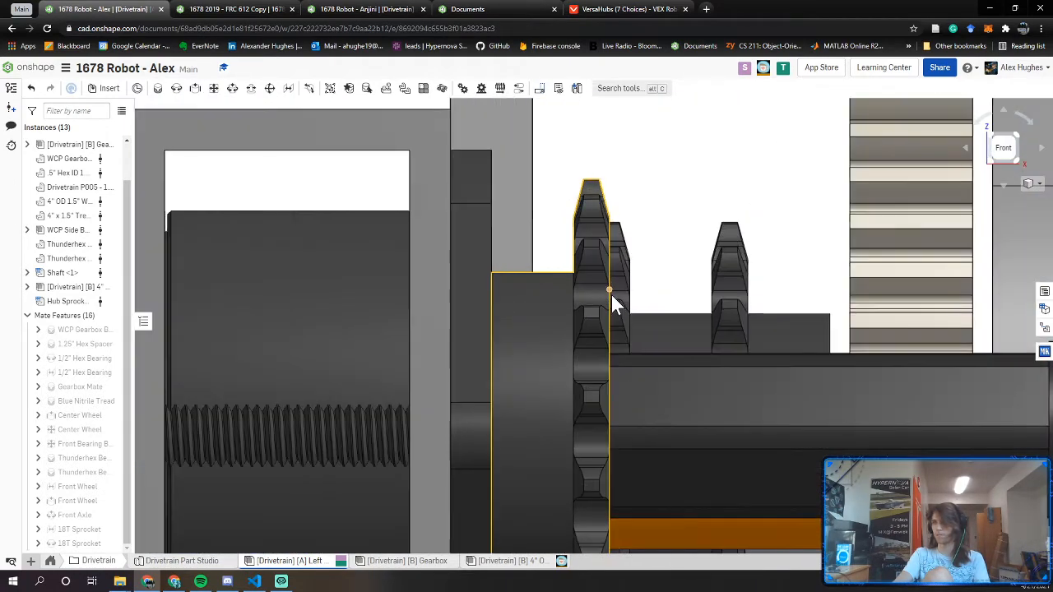
scroll(609, 310, up, 2)
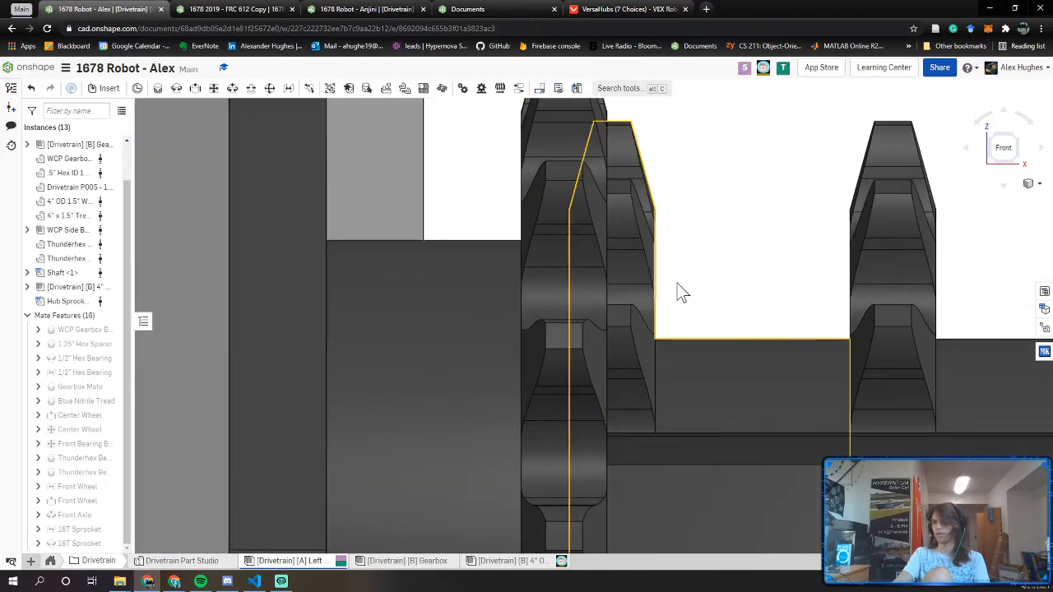
scroll(556, 280, down, 3)
Switch to the 1678 2019 - FRC 612 Copy reference and hide the orange plate covering the front sprocket in a front view
click(246, 9)
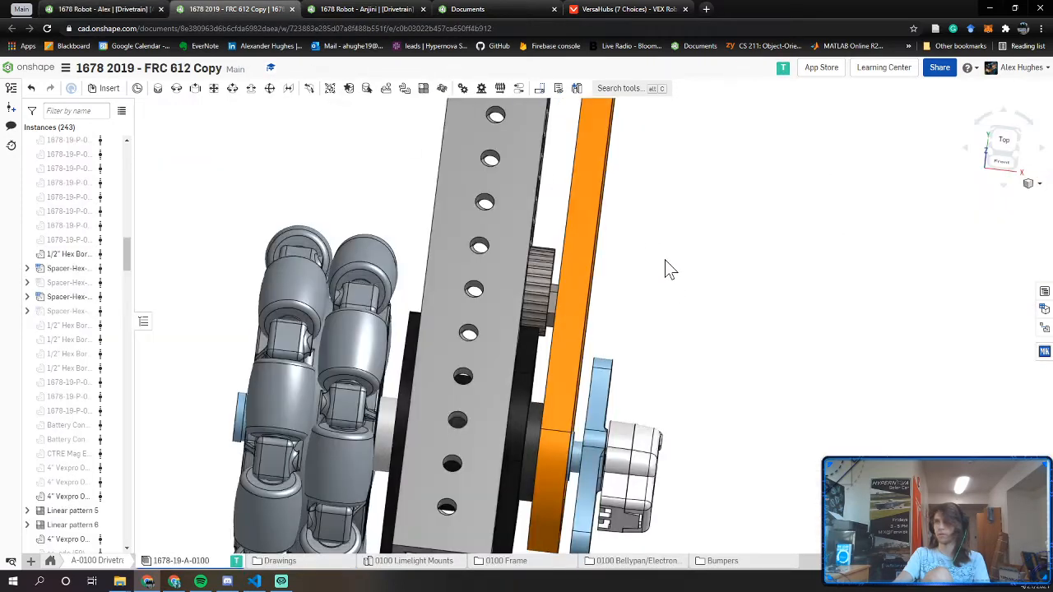
right_drag(680, 275, 765, 214)
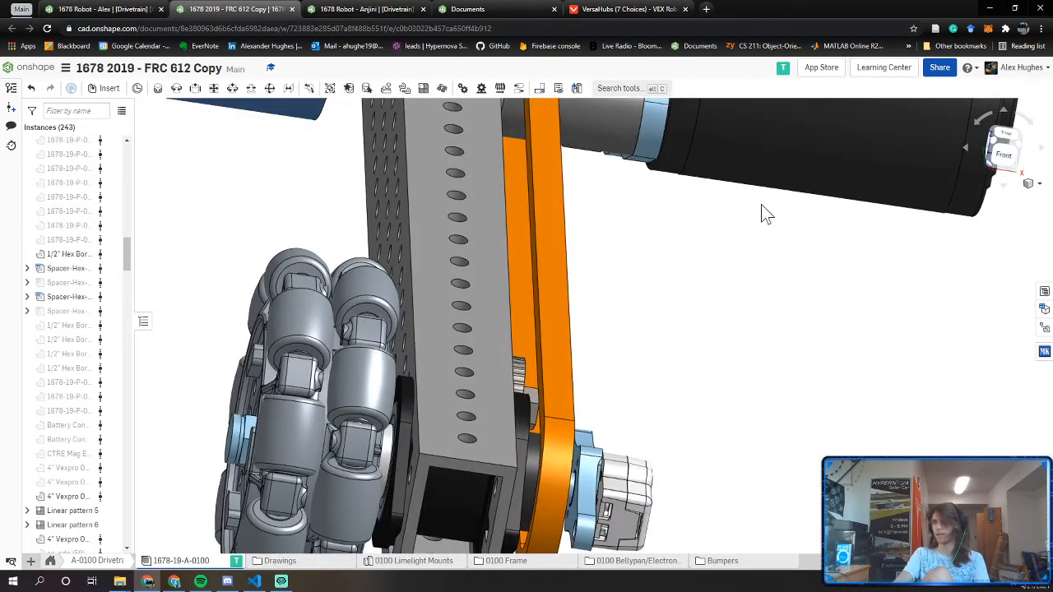
click(1004, 158)
scroll(251, 329, up, 5)
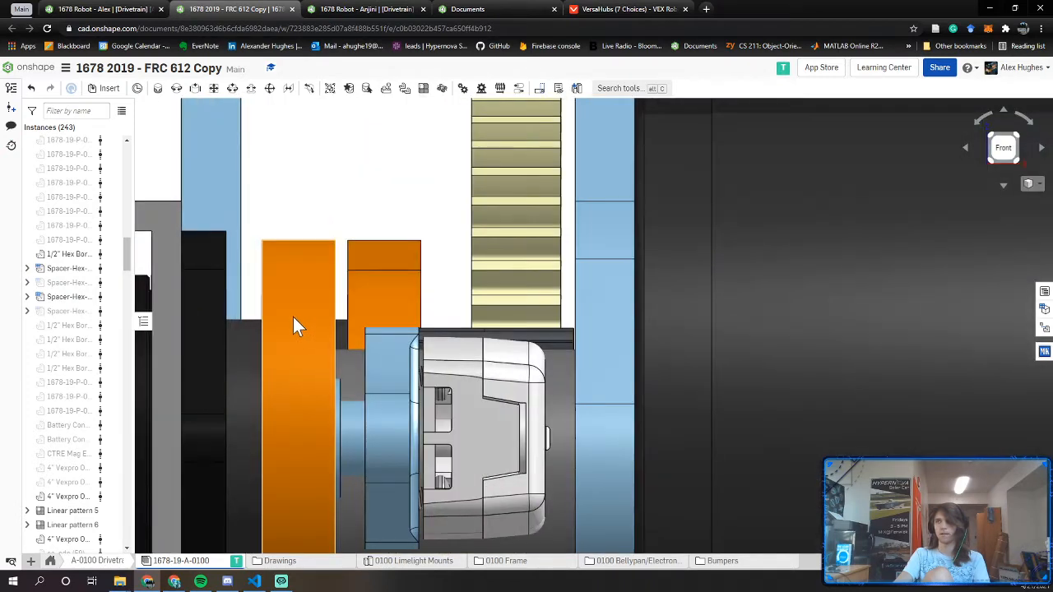
right_click(293, 321)
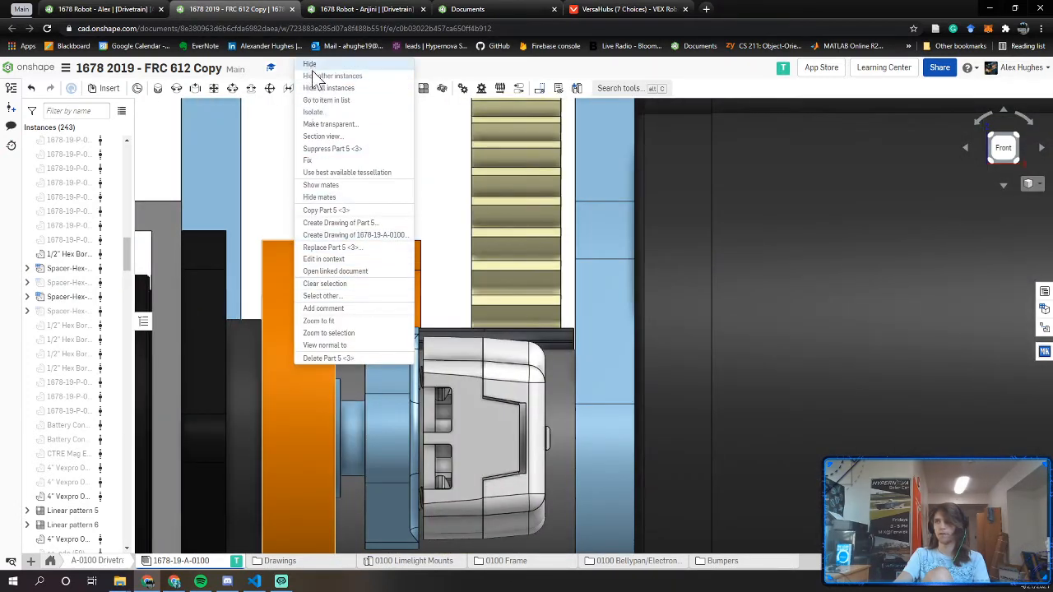
click(311, 66)
scroll(298, 293, up, 3)
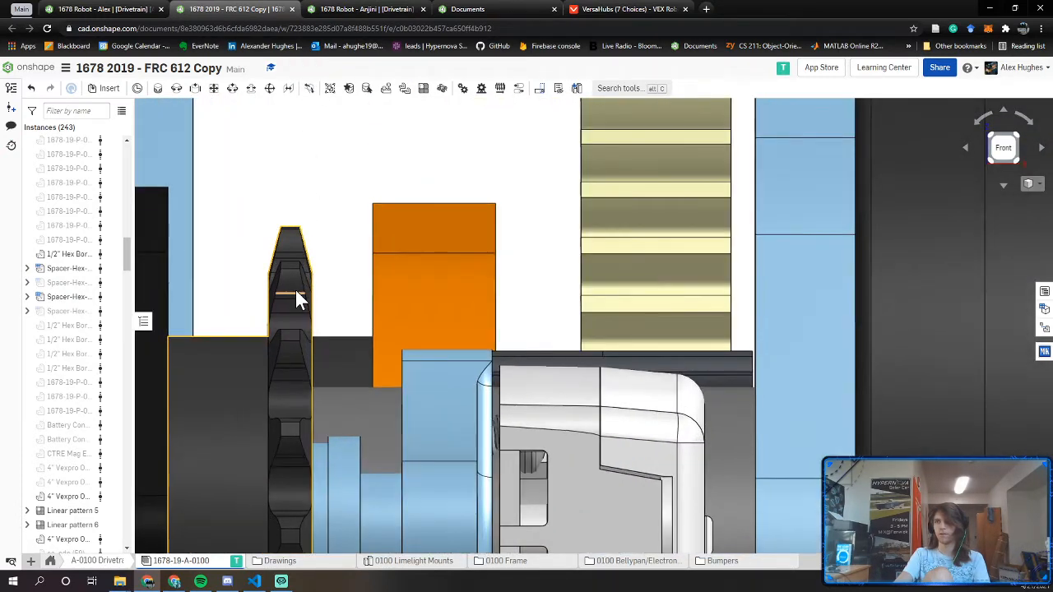
right_click(296, 296)
click(331, 125)
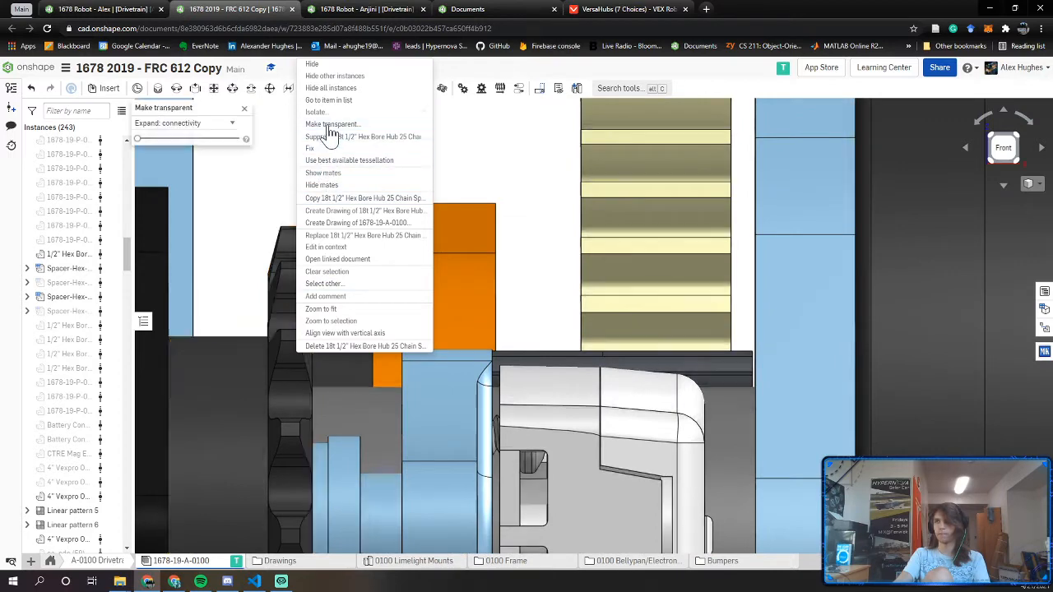
click(244, 109)
scroll(268, 219, down, 2)
Return to the 1678 Robot - Alex assembly and measure between the front hub sprocket's outer face and the nearest gearbox sprocket's face
click(121, 9)
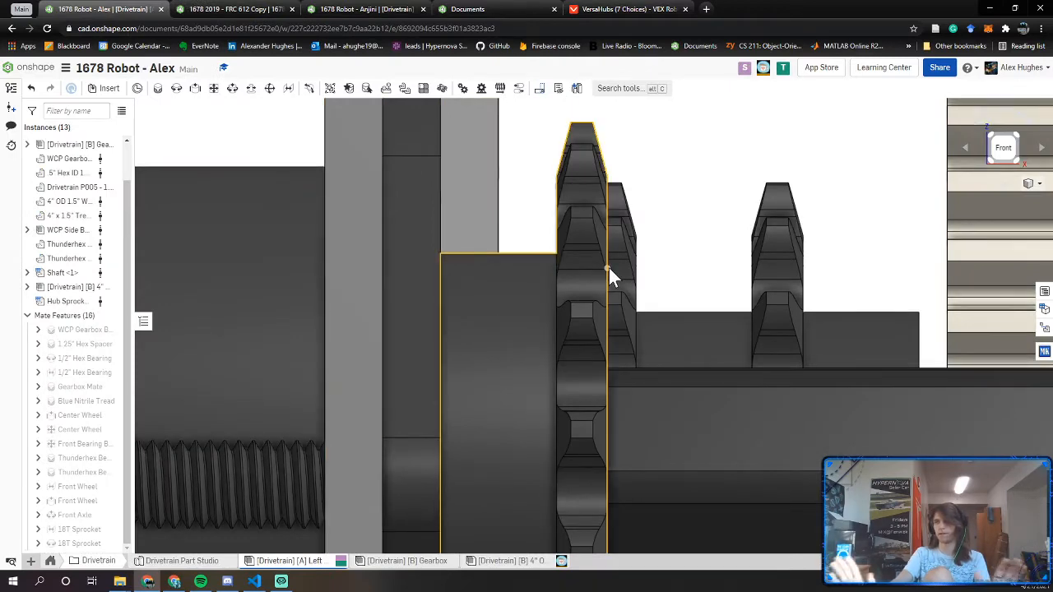
scroll(607, 271, down, 3)
right_drag(609, 280, 684, 264)
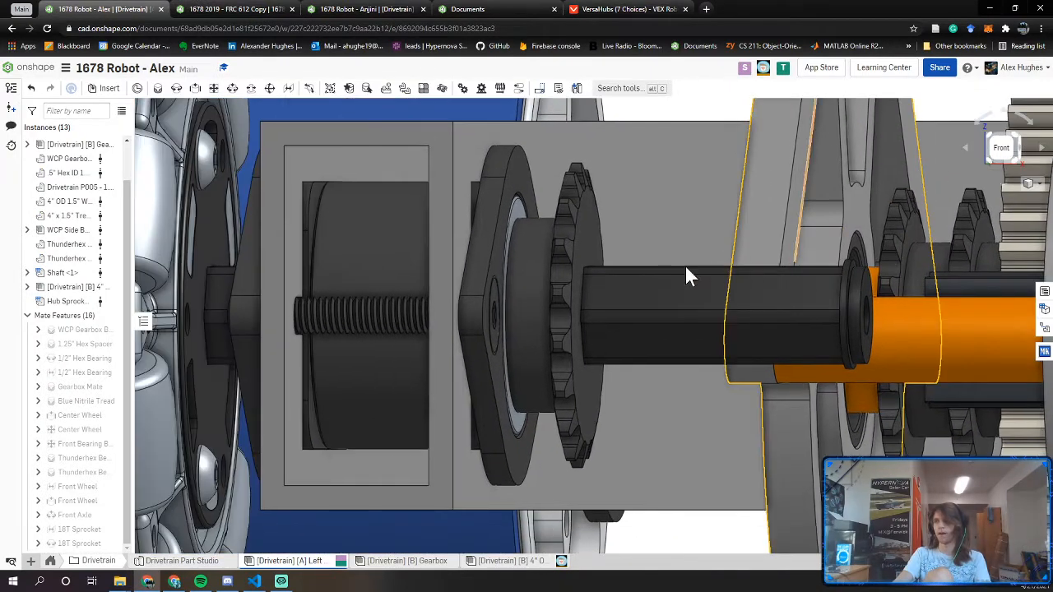
click(590, 228)
scroll(892, 231, up, 3)
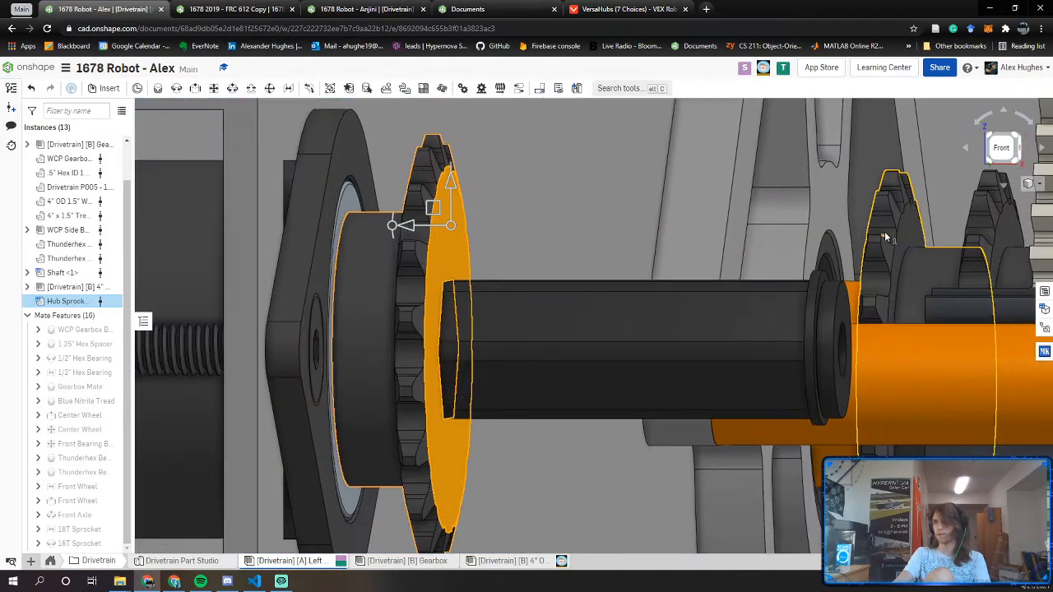
key(shift+1)
right_drag(892, 232, 856, 461)
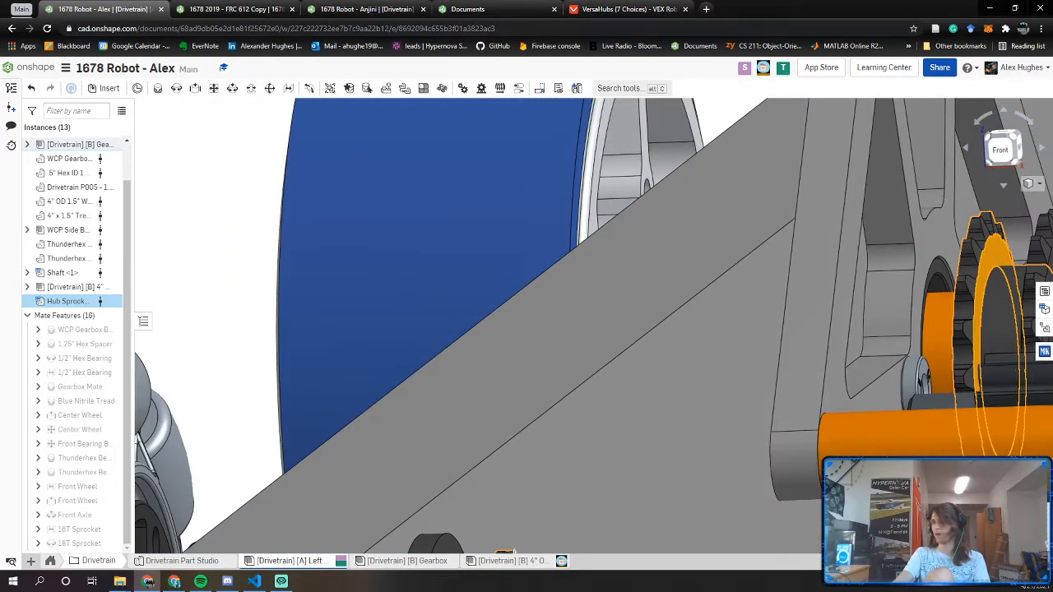
scroll(782, 427, down, 4)
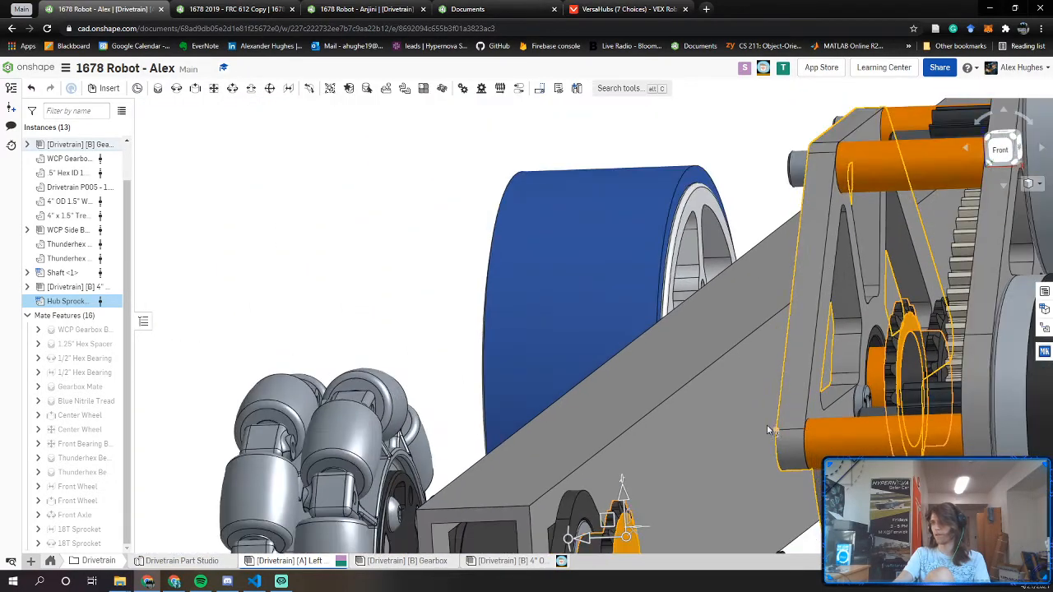
scroll(679, 348, up, 1)
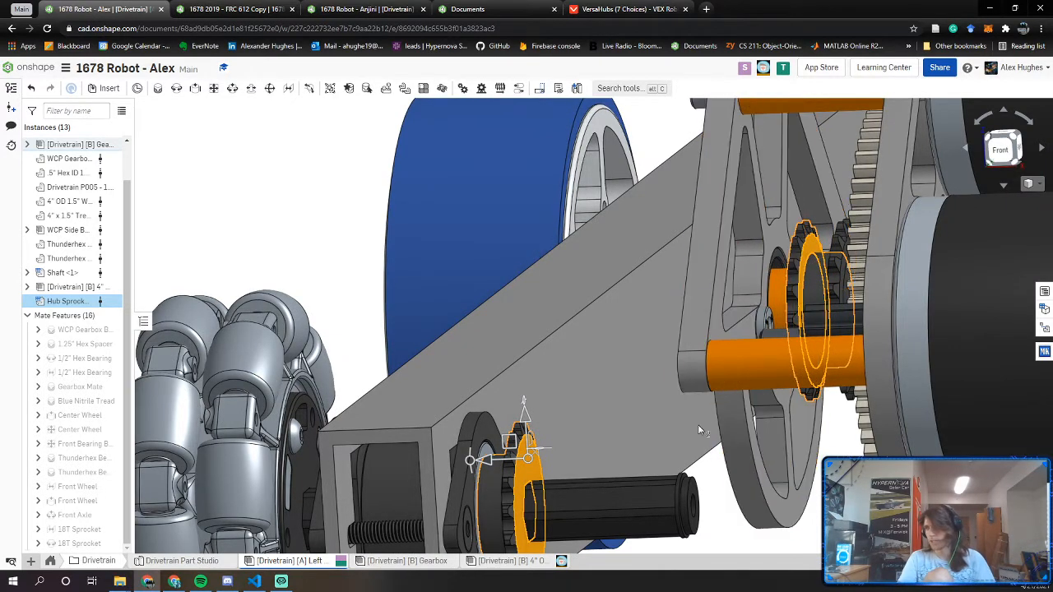
middle_drag(673, 427, 552, 347)
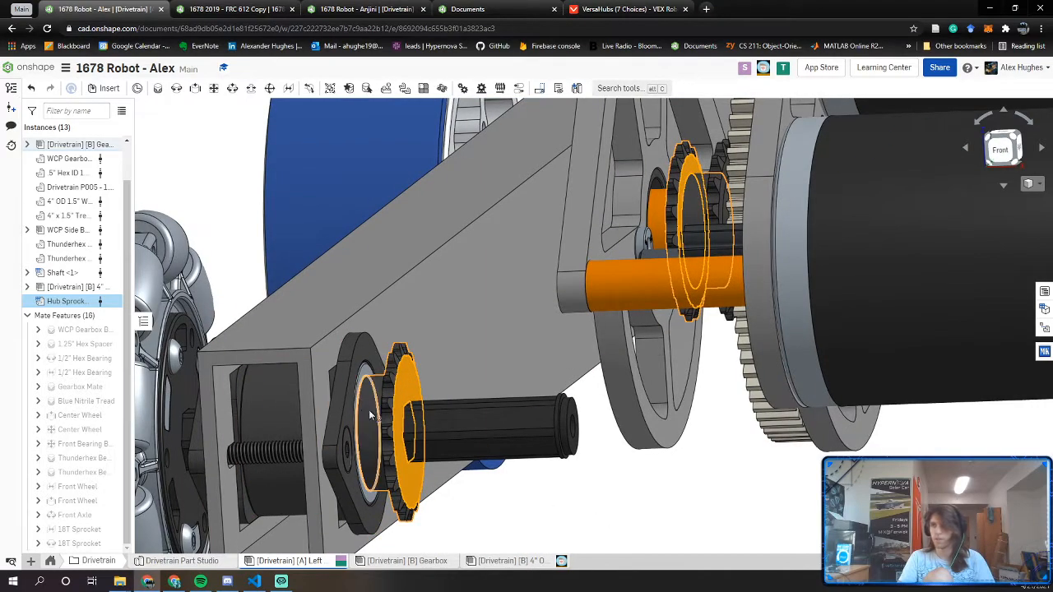
Make the left drive rail and the center bearing block transparent to expose the bearing and spacer behind the gearbox
right_drag(326, 427, 420, 337)
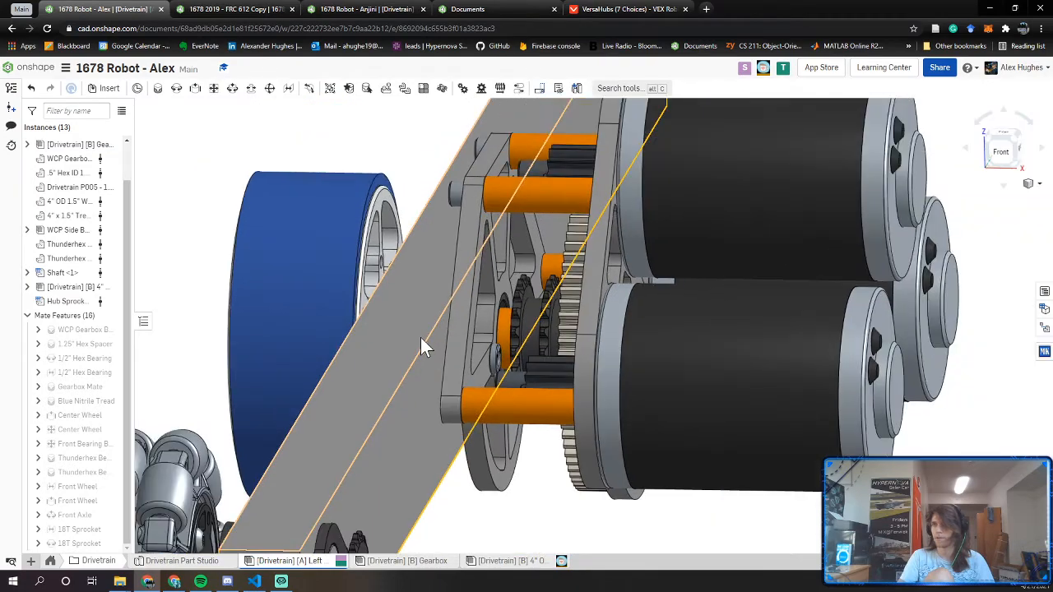
right_click(421, 337)
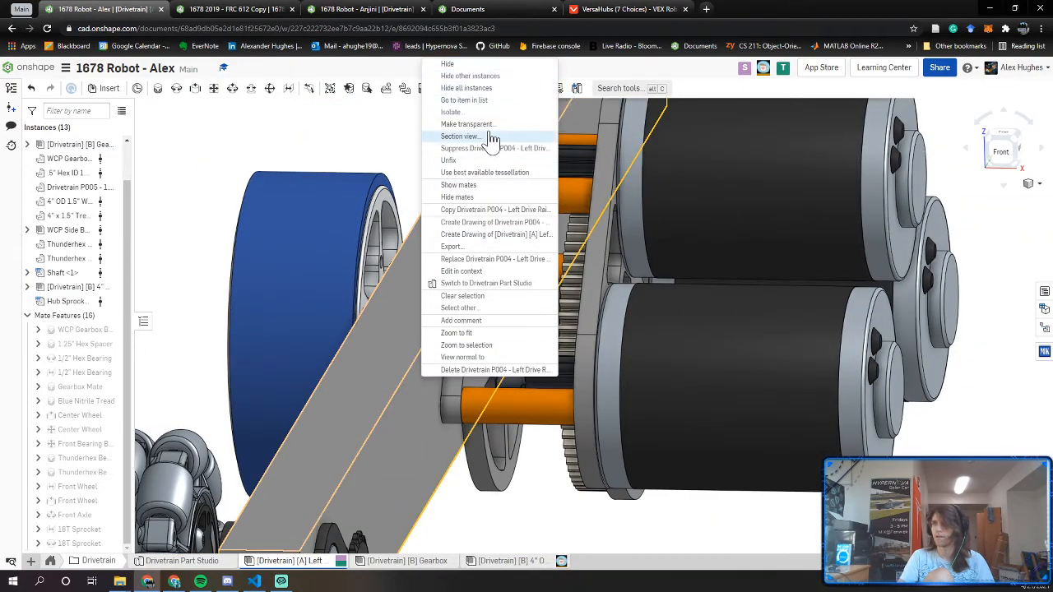
click(491, 132)
scroll(452, 310, up, 5)
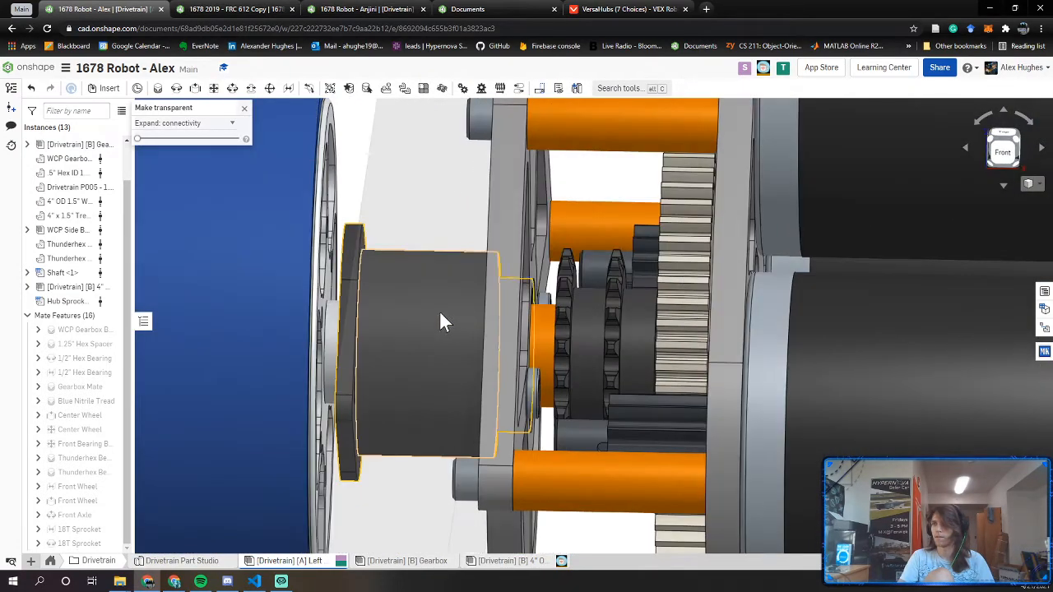
right_click(439, 310)
click(492, 128)
scroll(424, 317, up, 2)
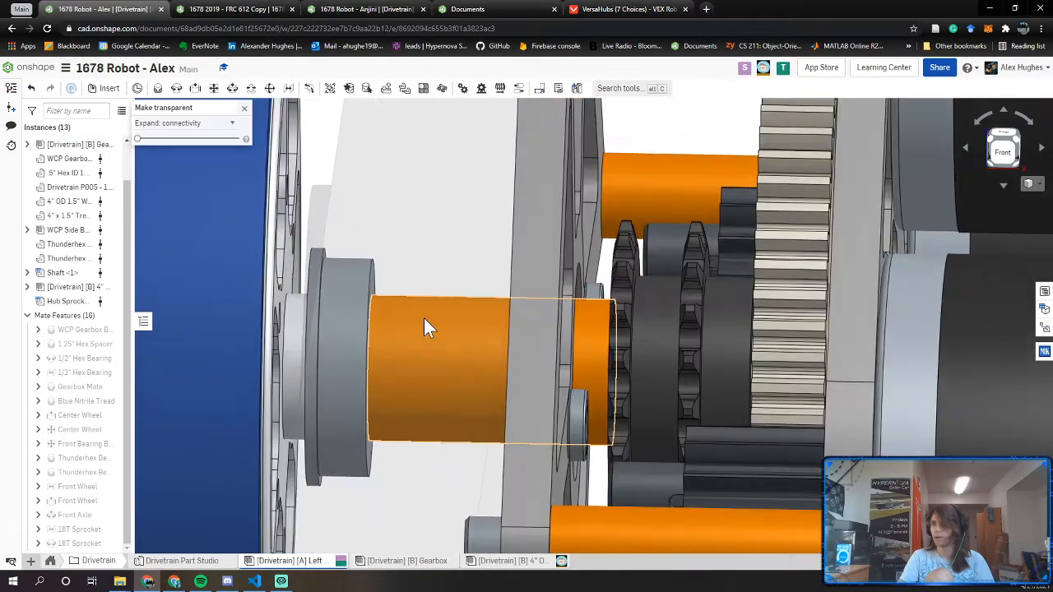
Measure from the center wheel's hex bearing face to the facing side of the first gearbox sprocket
right_drag(424, 317, 403, 315)
click(380, 277)
right_drag(380, 281, 429, 284)
scroll(536, 290, up, 3)
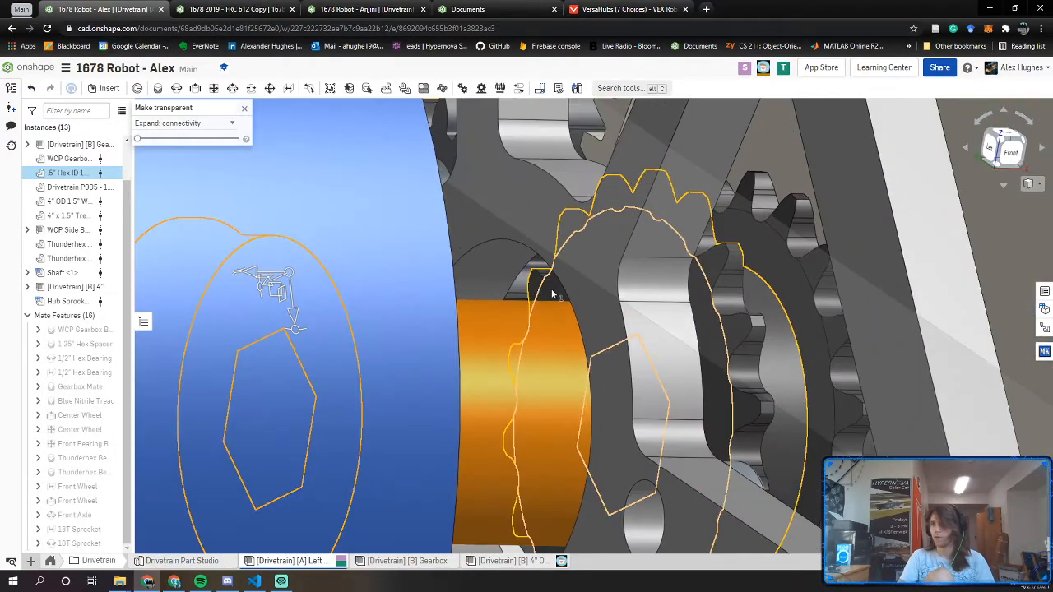
click(551, 291)
scroll(549, 293, down, 3)
right_drag(549, 295, 487, 294)
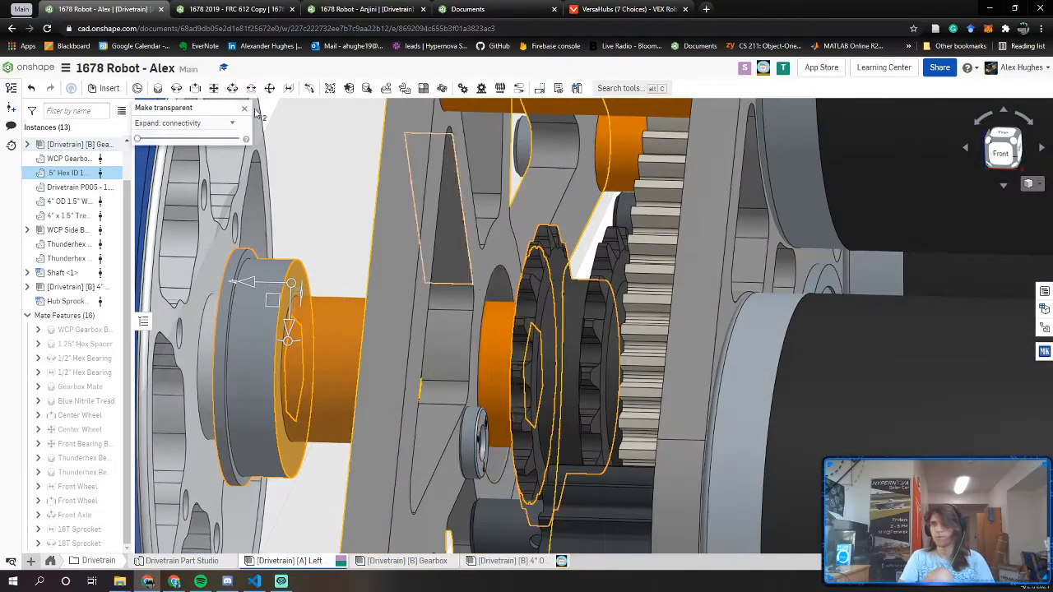
Switch to the 1678 2019 reference and make its drive rail 1678-19-P-0103 and center bearing block transparent
click(237, 10)
scroll(465, 327, down, 5)
middle_drag(435, 322, 424, 354)
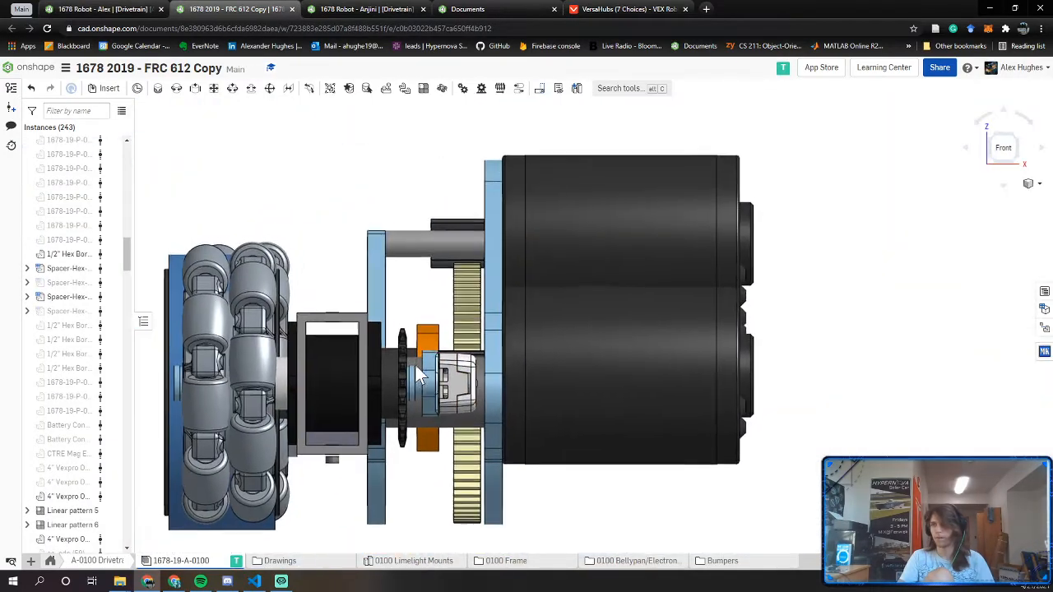
right_drag(424, 353, 440, 380)
middle_drag(440, 380, 466, 412)
right_click(393, 336)
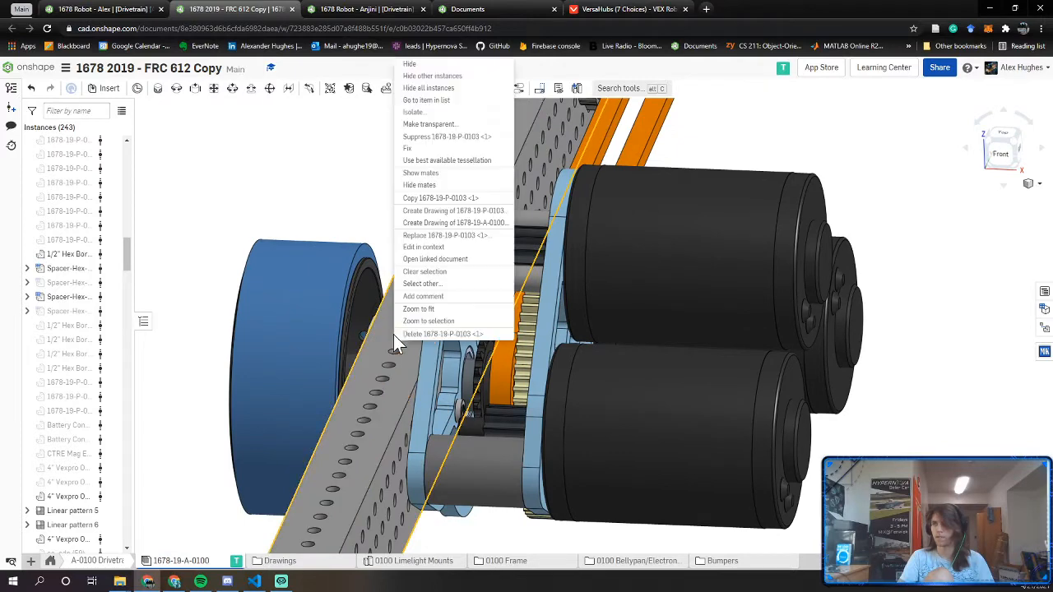
click(427, 124)
scroll(399, 351, up, 8)
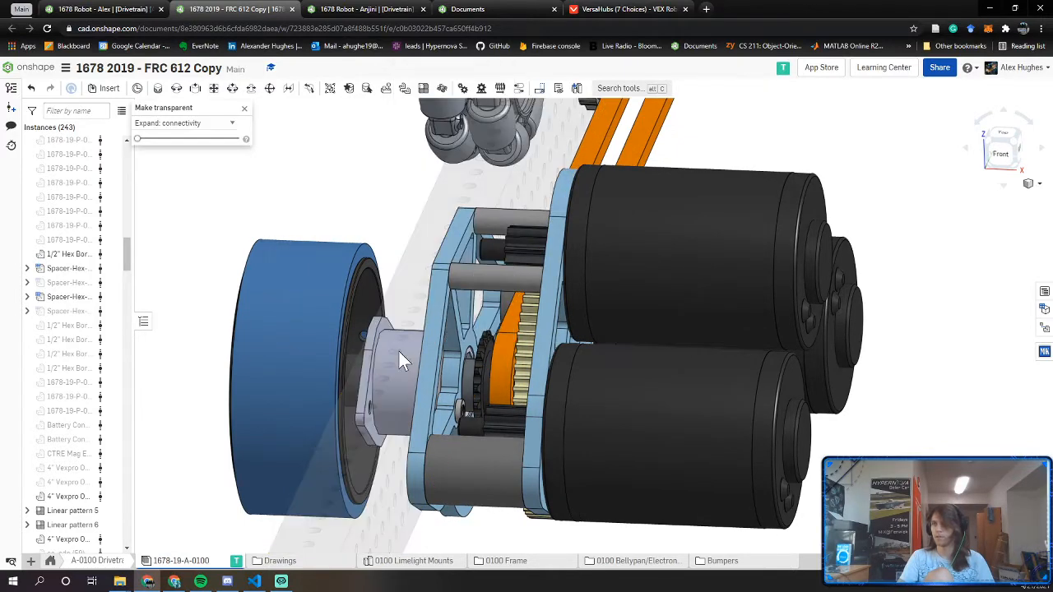
right_click(400, 352)
click(427, 159)
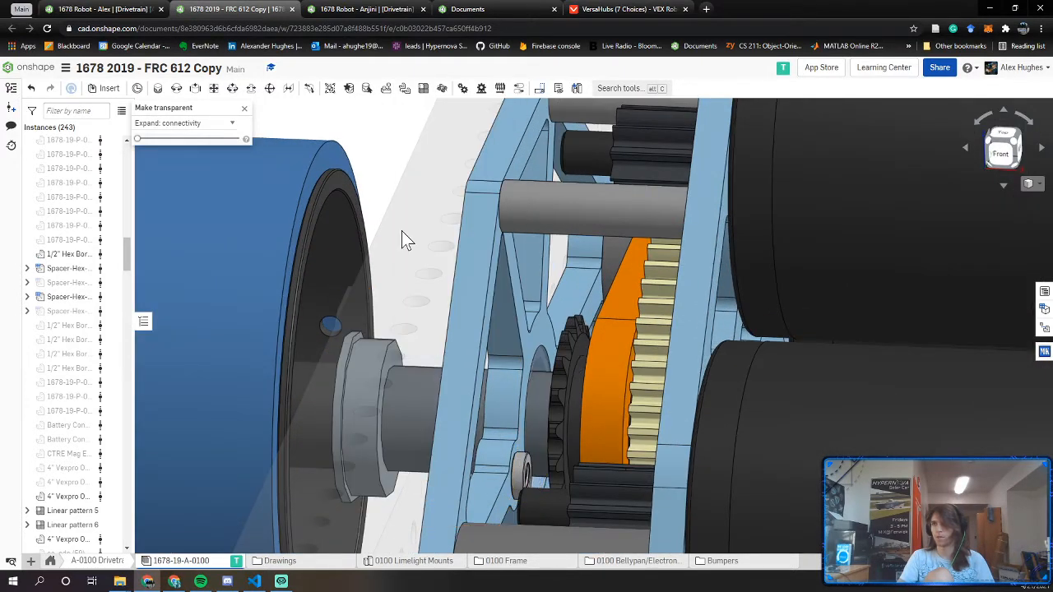
Measure the matching distance from the center hex bearing face to the first gearbox sprocket in the reference assembly
scroll(383, 334, up, 3)
scroll(394, 310, up, 4)
right_drag(416, 312, 422, 311)
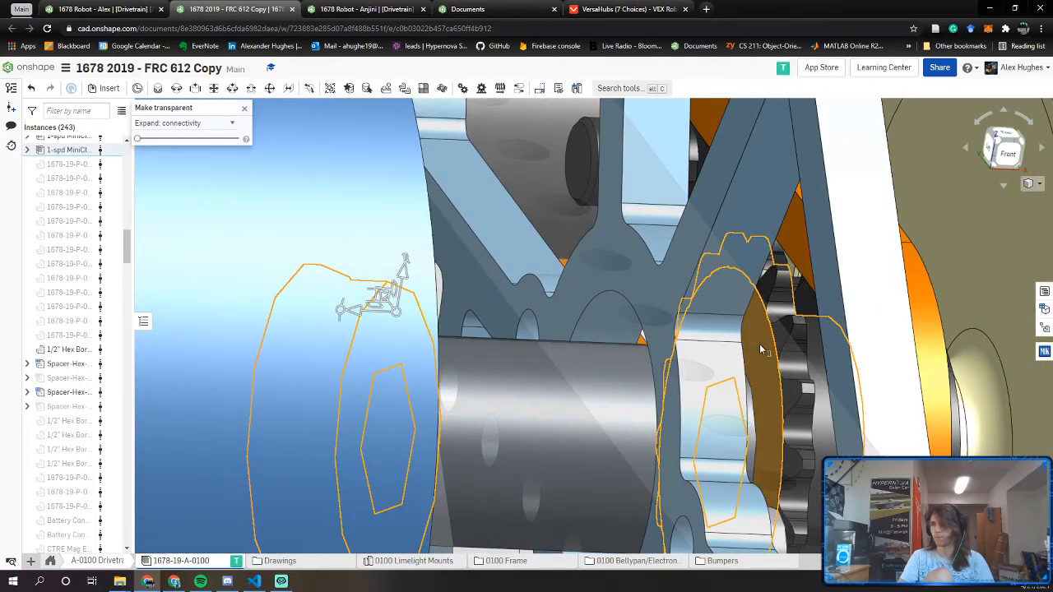
right_drag(761, 350, 791, 411)
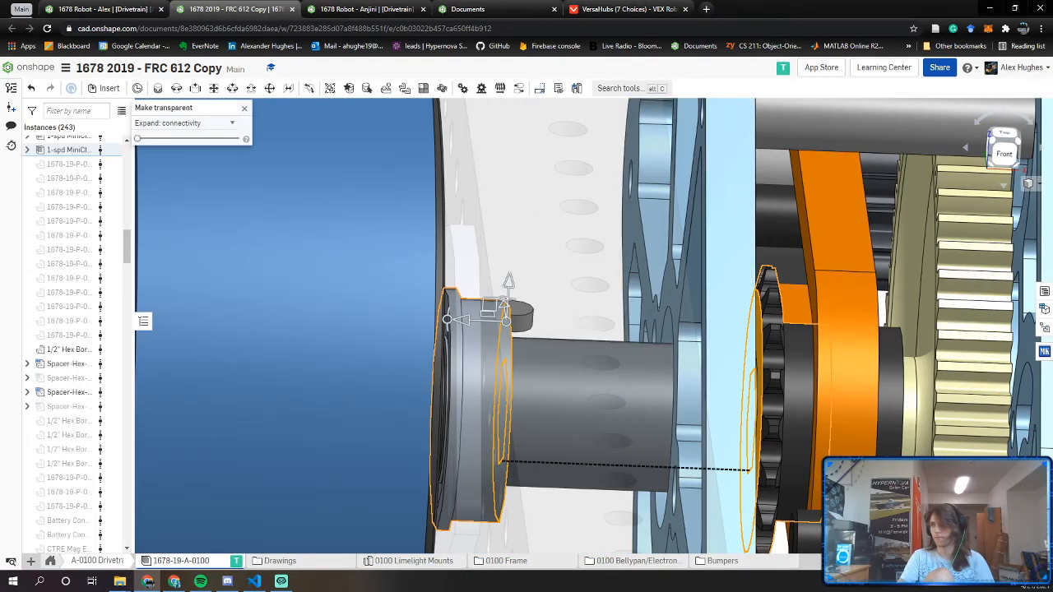
Go back to the 1678 Robot - Alex assembly, compare its bearing-to-sprocket distance with the reference, and end the transparent display
click(98, 9)
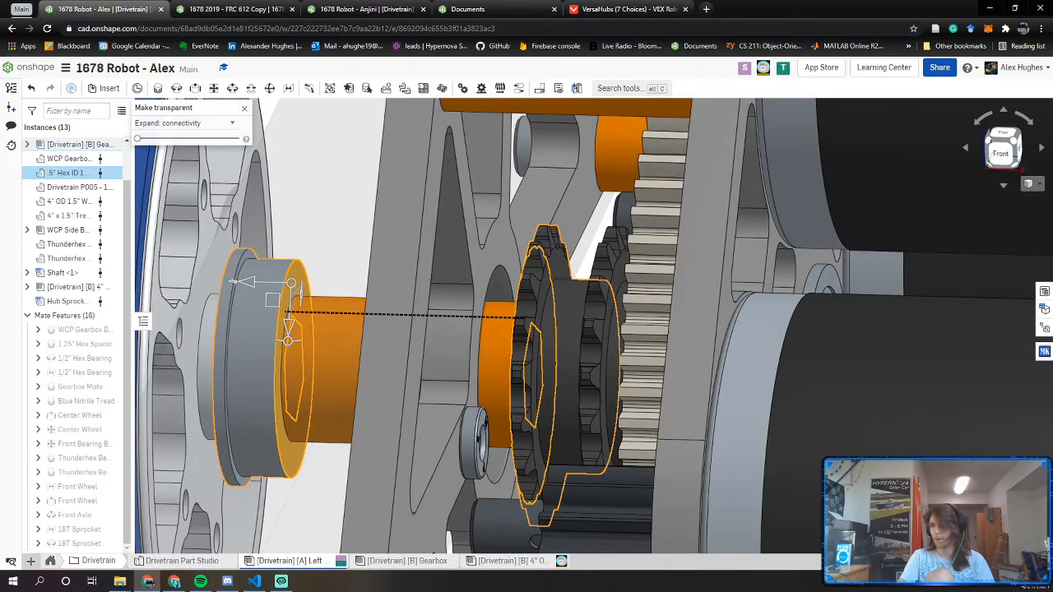
scroll(418, 300, down, 2)
click(414, 246)
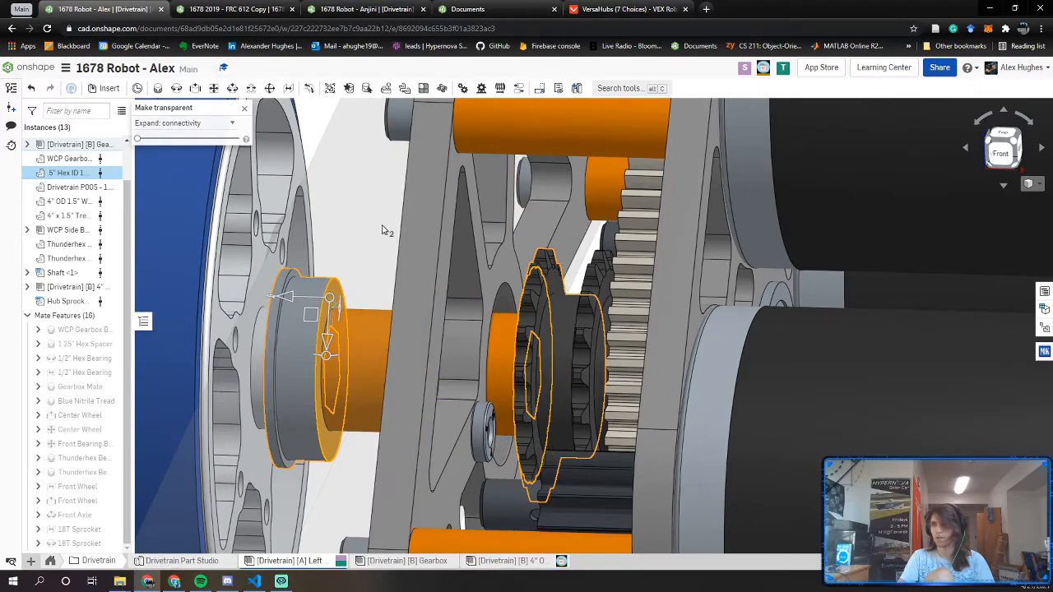
click(243, 108)
scroll(281, 151, down, 10)
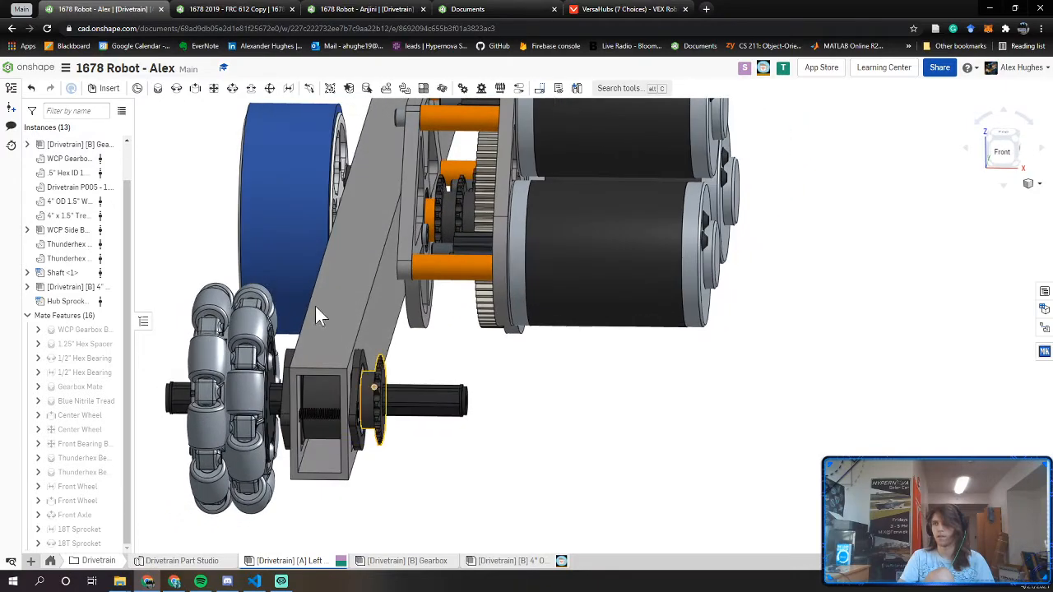
Return to the 1678 2019 reference and end its transparent display
click(212, 10)
scroll(516, 359, down, 6)
right_drag(517, 359, 383, 277)
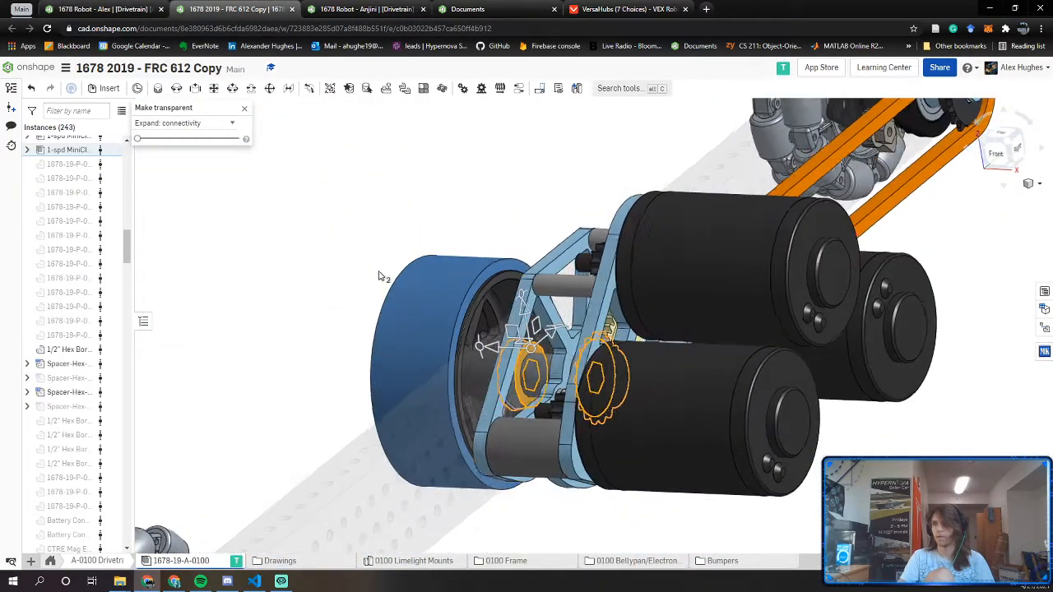
click(244, 110)
Measure from the front bearing block's outer face to the drive rail's side face in the reference, and clear the selection
middle_drag(249, 464, 352, 226)
scroll(292, 436, up, 5)
right_drag(301, 431, 346, 407)
scroll(305, 435, up, 4)
mouse_move(304, 434)
right_down()
mouse_move(314, 425)
mouse_move(298, 416)
right_up()
click(327, 392)
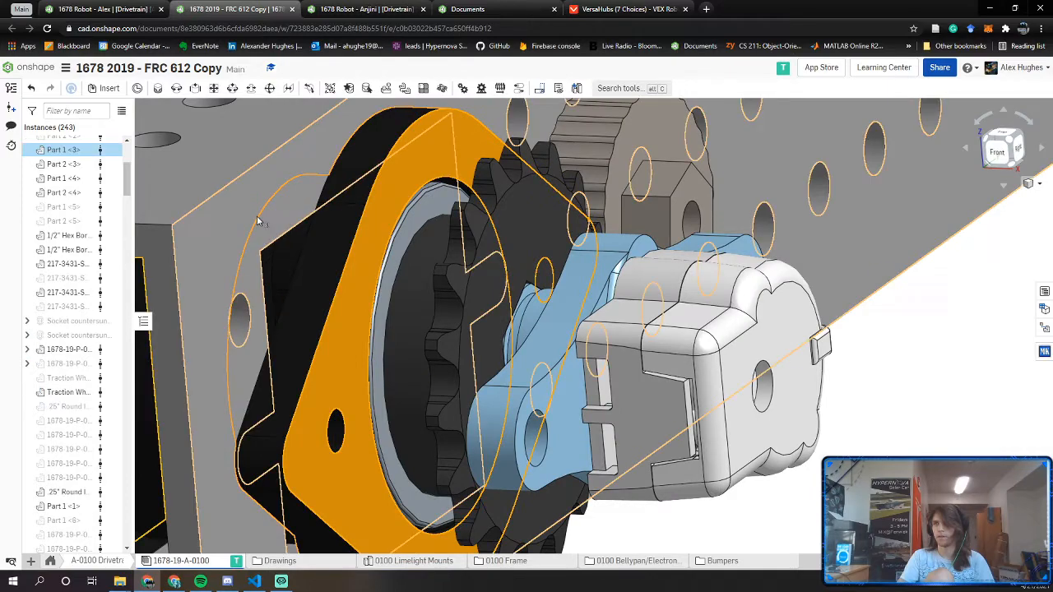
click(258, 221)
scroll(433, 387, down, 2)
click(547, 530)
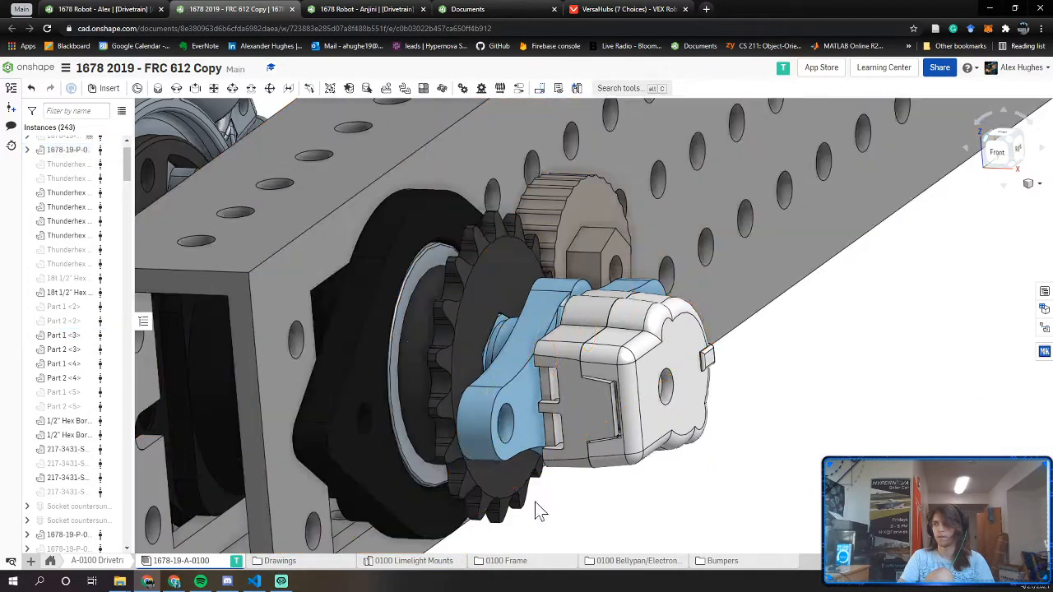
Measure from the front 18t sprocket's outer face to the drive rail's side face in the reference
middle_drag(520, 484, 513, 460)
click(489, 268)
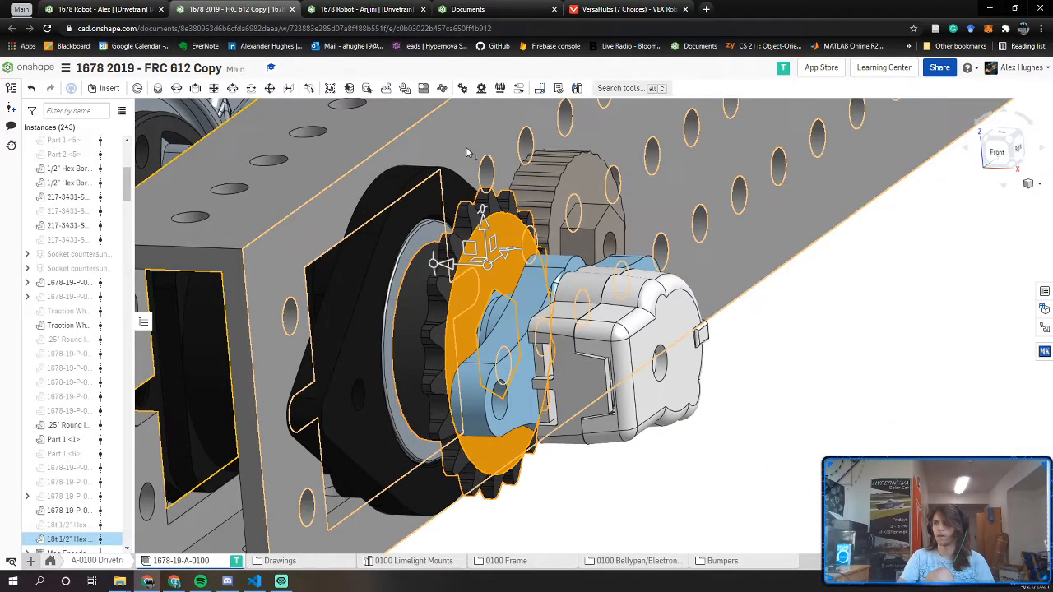
click(465, 147)
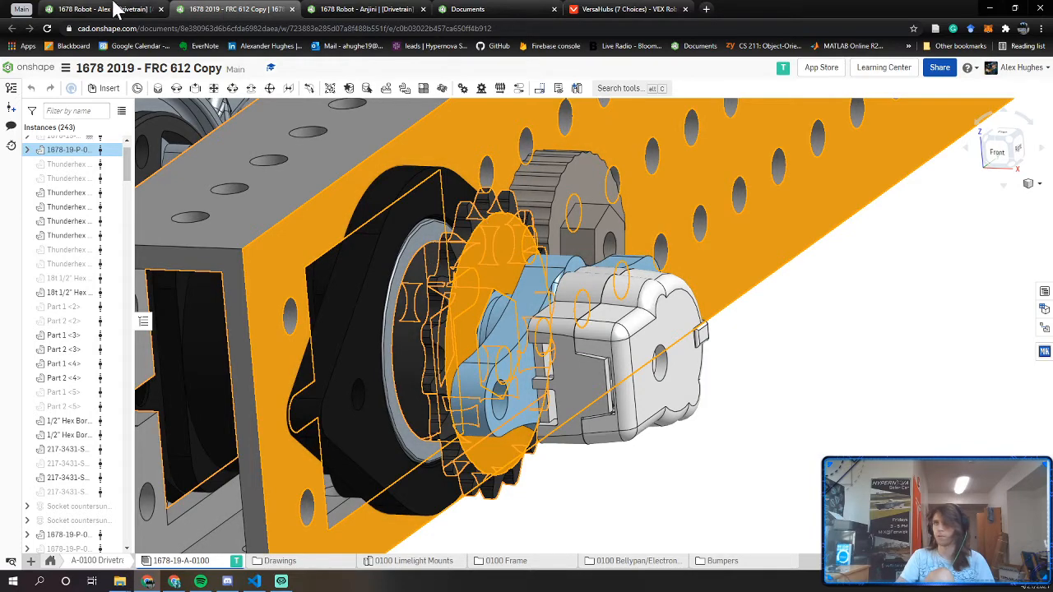
Switch to the 1678 Robot - Alex assembly and measure from the hub sprocket's outer face to the left drive rail's side face
click(113, 6)
right_drag(455, 430, 418, 435)
scroll(282, 387, up, 7)
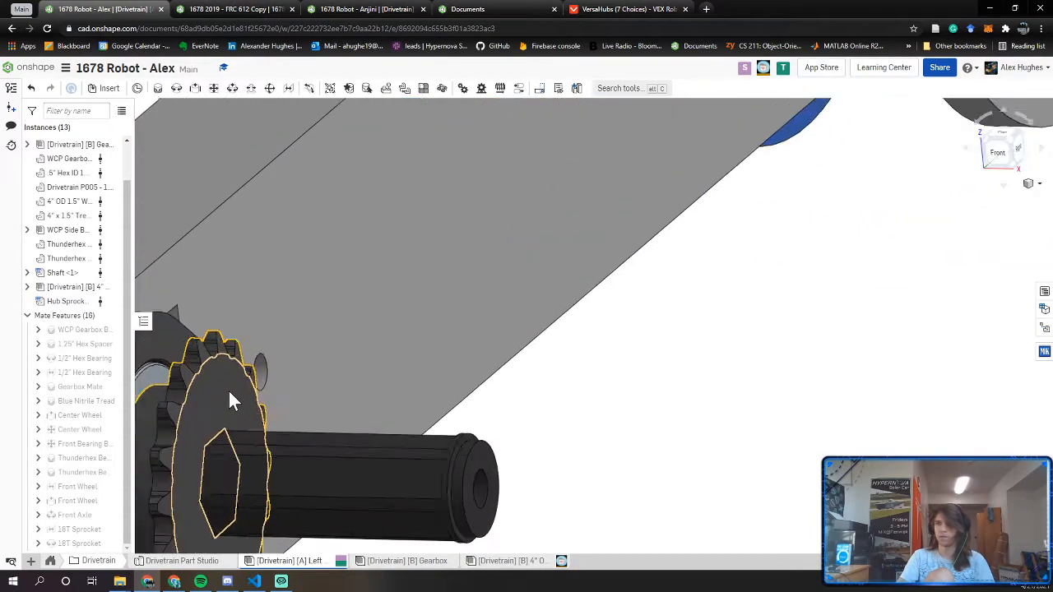
click(222, 371)
click(230, 262)
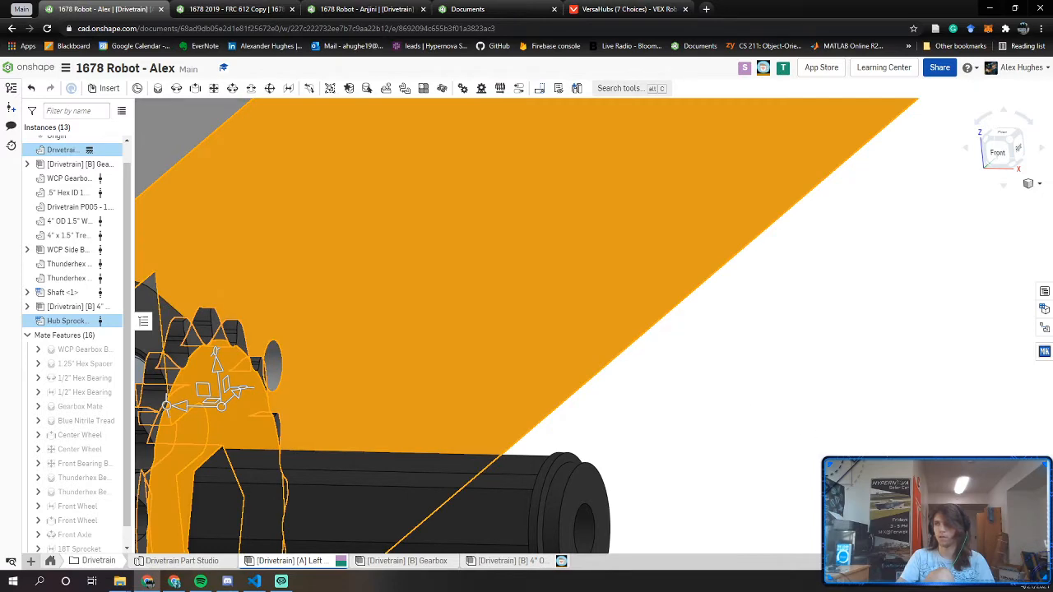
Clear the sprocket measurement and measure from the front bearing block's outer face to the left drive rail's side face
scroll(893, 510, down, 4)
middle_drag(731, 497, 648, 367)
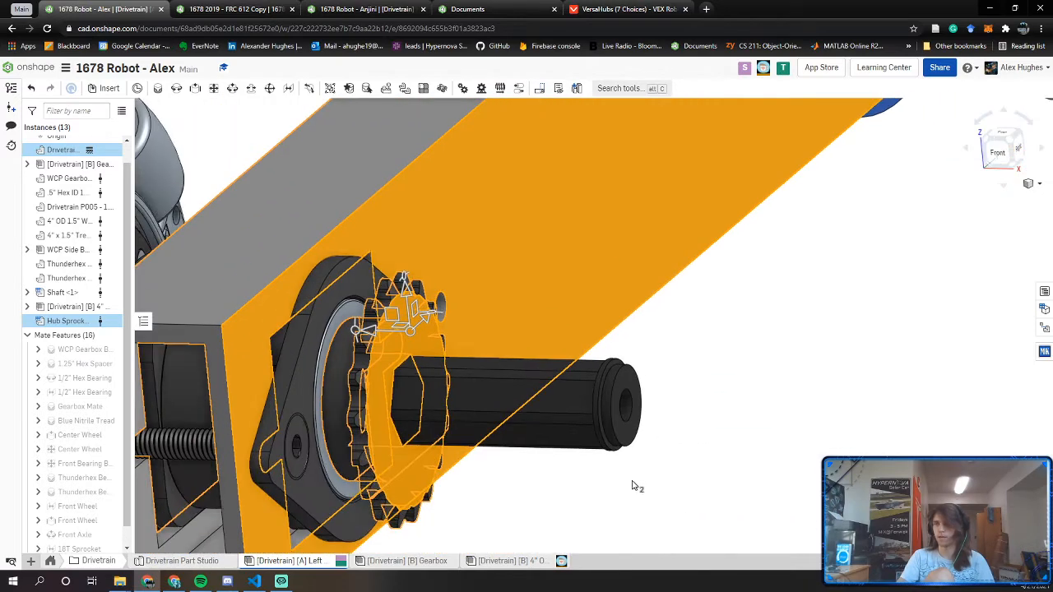
click(631, 483)
middle_drag(358, 459, 380, 429)
right_drag(381, 435, 498, 548)
scroll(370, 440, up, 3)
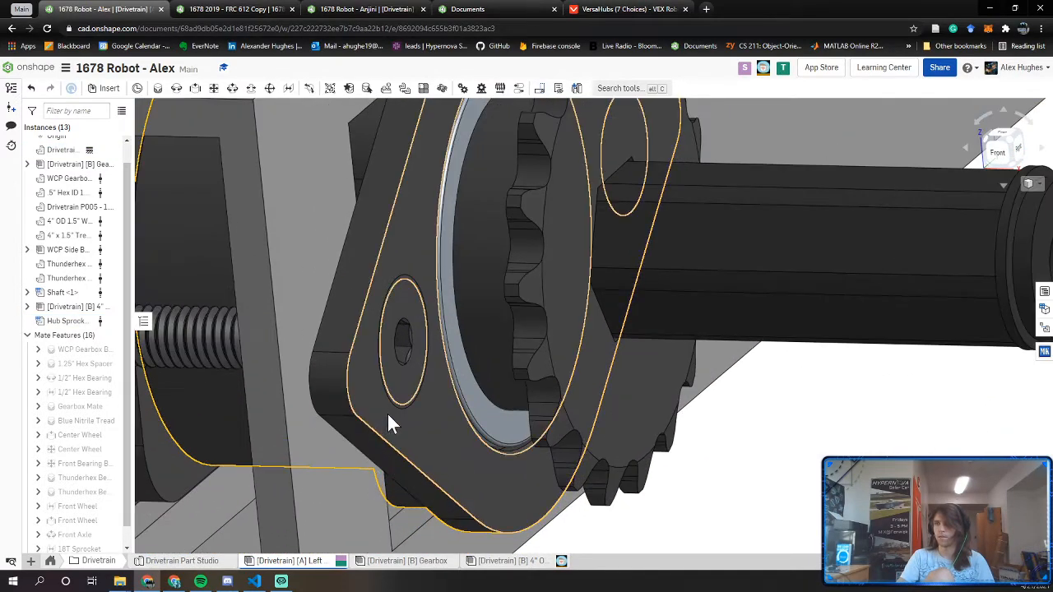
click(392, 429)
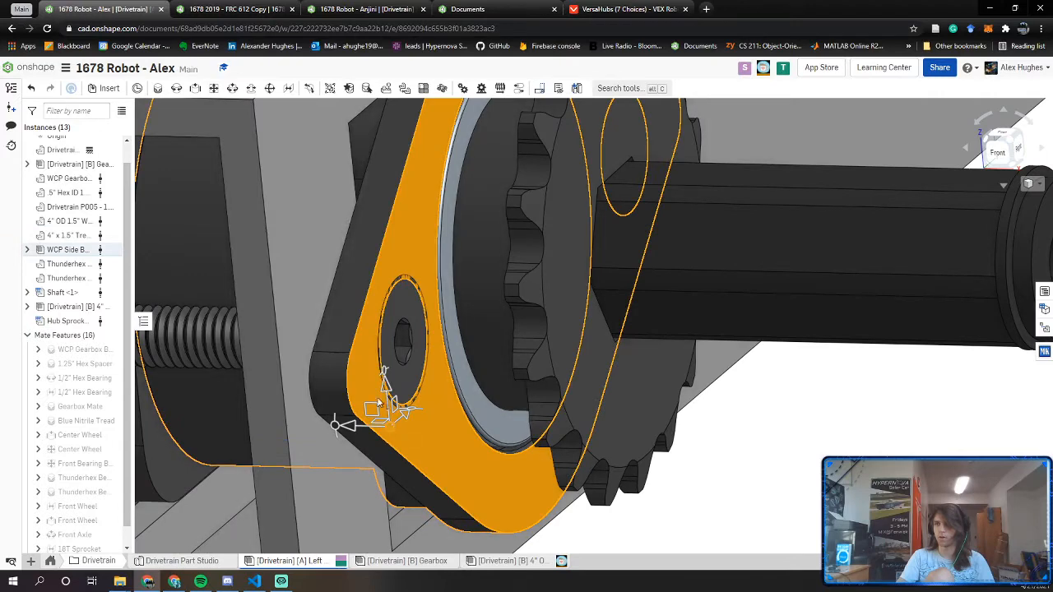
click(300, 236)
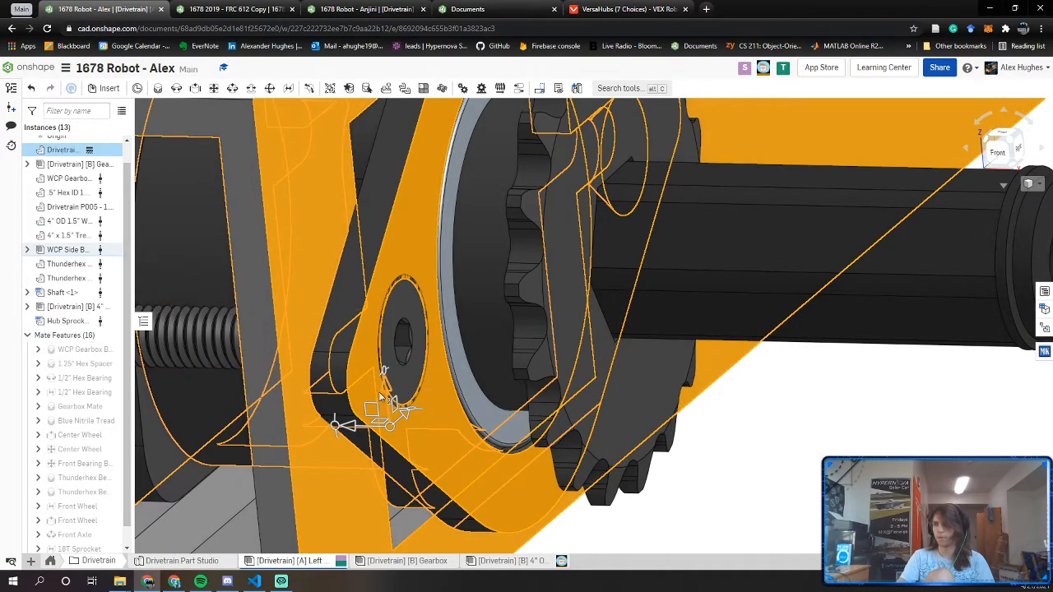
key(Escape)
Switch to the 1678 2019 reference, measure from the front bearing block's outer face to the drive rail's side face, and inspect the sprocket spacing
click(247, 9)
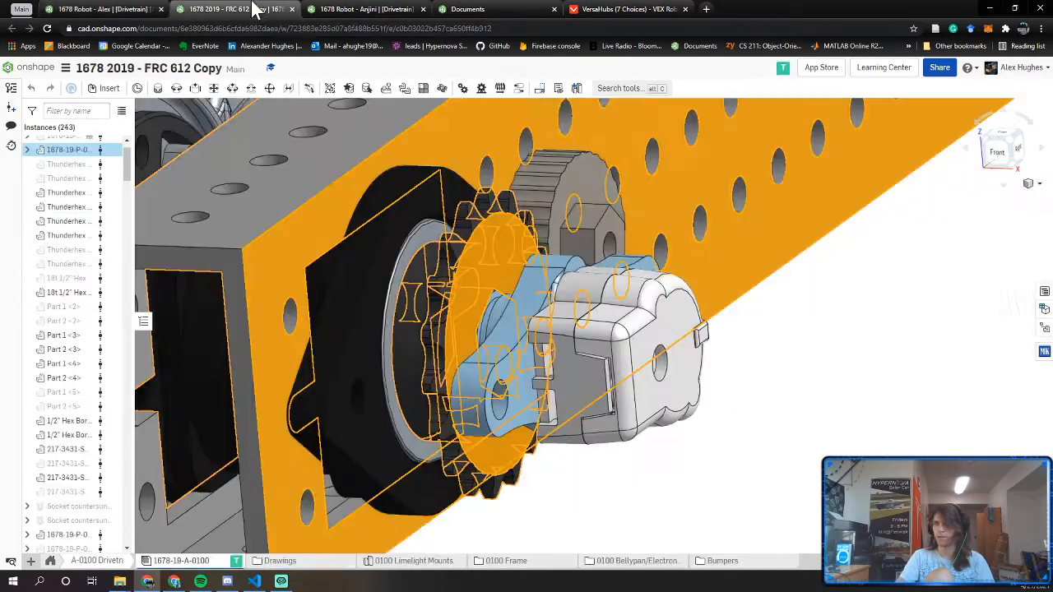
scroll(296, 423, up, 5)
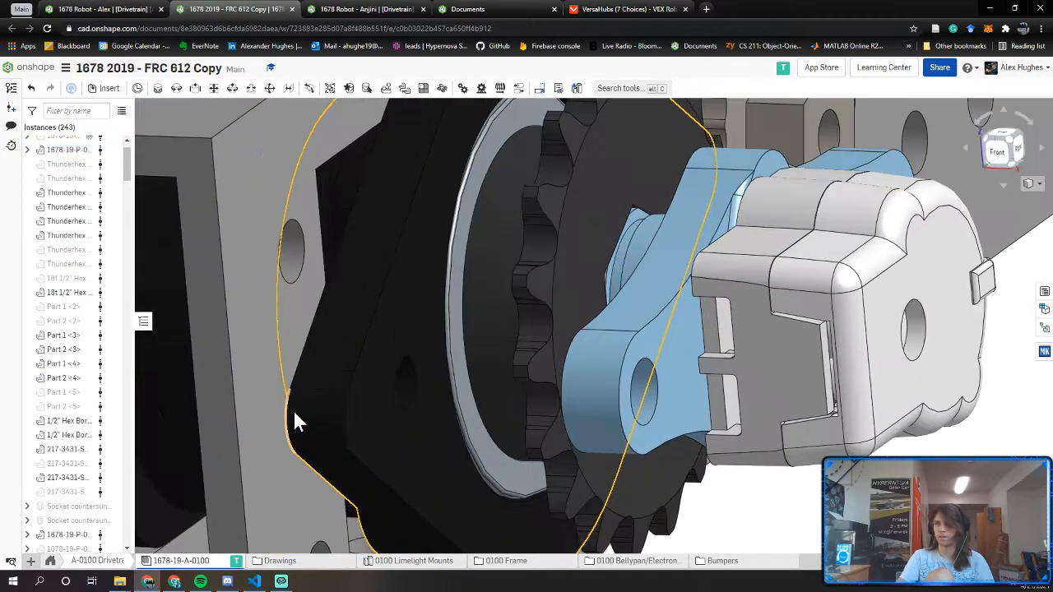
click(373, 421)
click(278, 361)
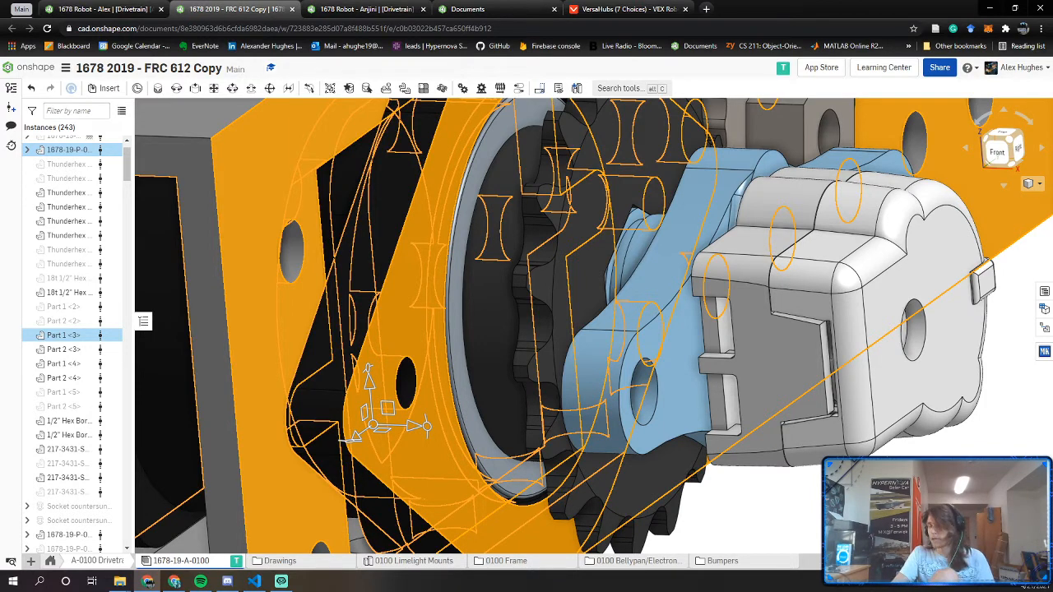
key(y)
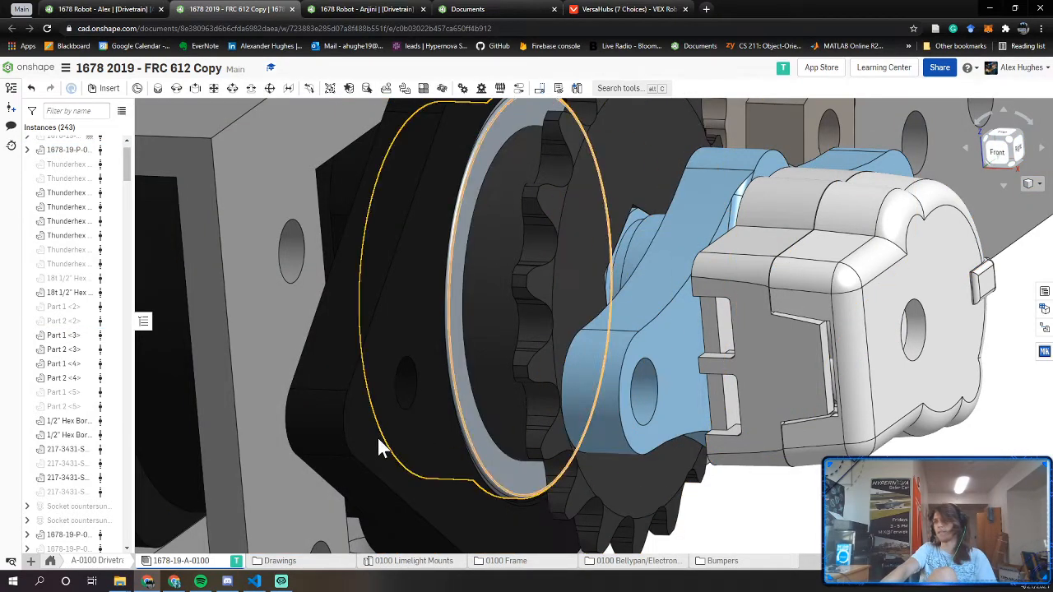
mouse_move(321, 392)
right_down()
mouse_move(350, 397)
mouse_move(339, 397)
right_up()
middle_drag(339, 397, 535, 361)
mouse_move(535, 360)
right_down()
mouse_move(521, 365)
mouse_move(533, 385)
mouse_move(519, 385)
mouse_move(543, 382)
mouse_move(536, 347)
right_up()
scroll(534, 385, up, 2)
scroll(533, 385, down, 5)
right_drag(578, 251, 523, 385)
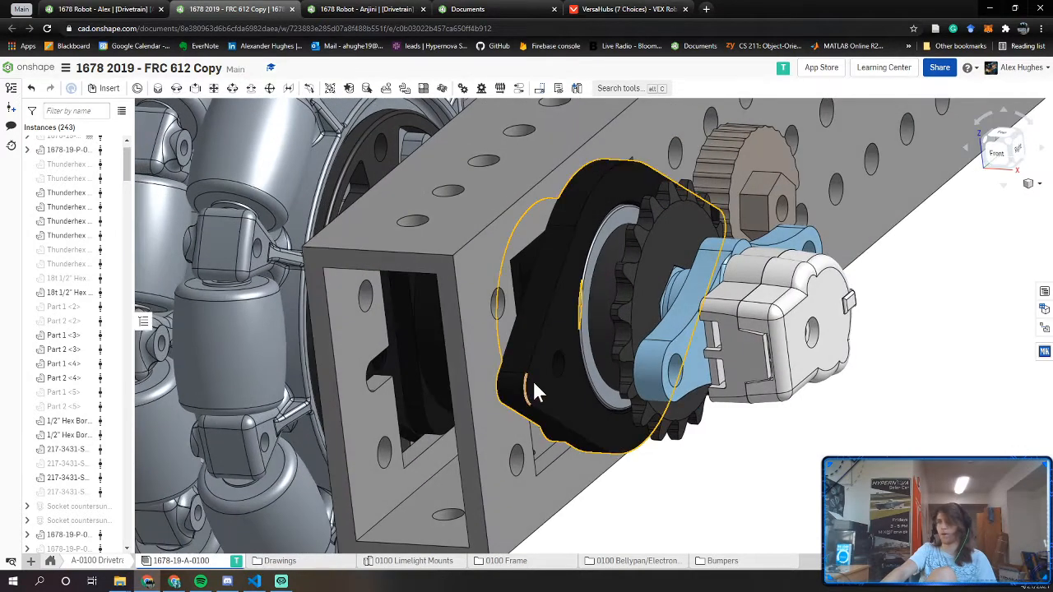
Return to the 1678 Robot - Alex assembly and rotate the front shaft to examine the hub sprocket against the bearing block
click(121, 10)
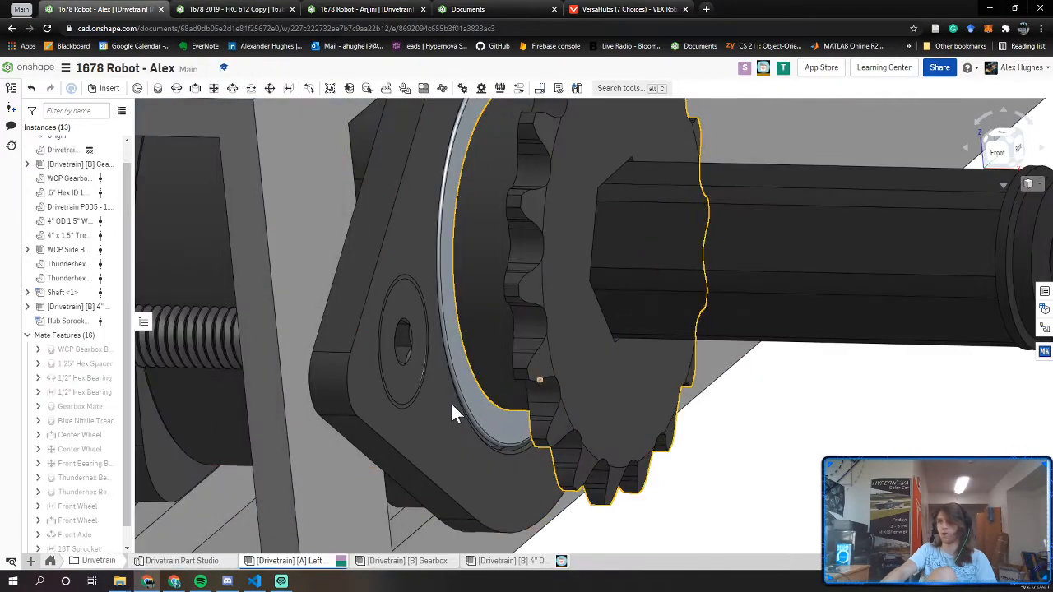
right_drag(451, 402, 355, 383)
scroll(355, 381, down, 10)
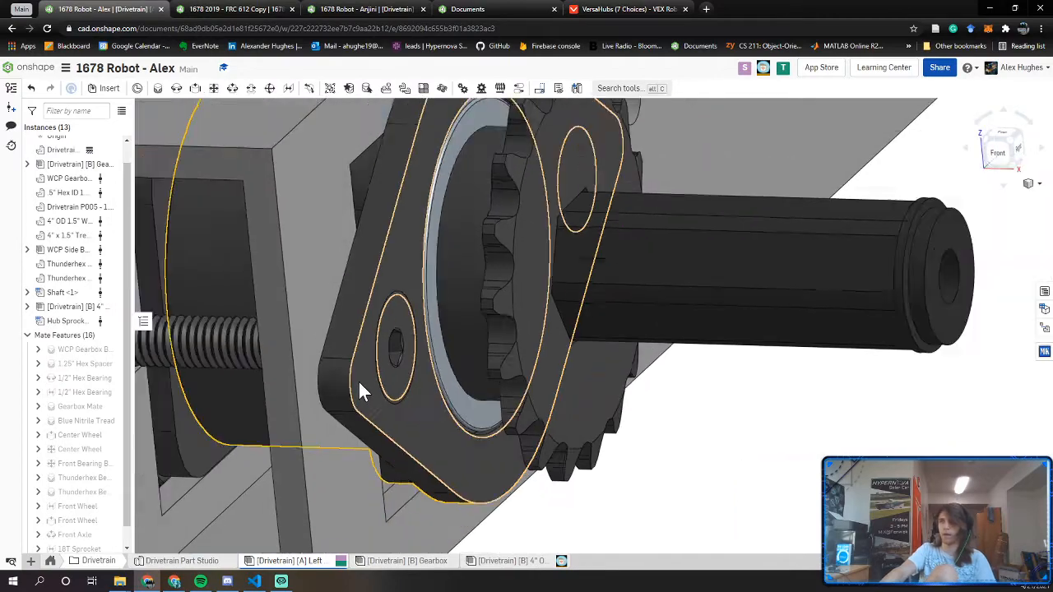
right_drag(414, 311, 385, 371)
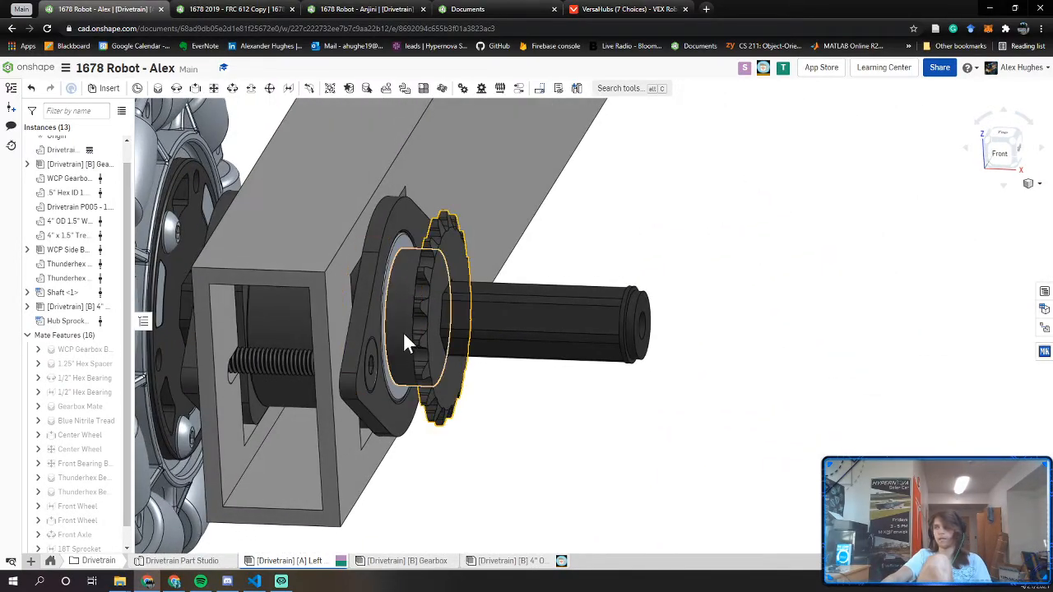
key(ctrl+z)
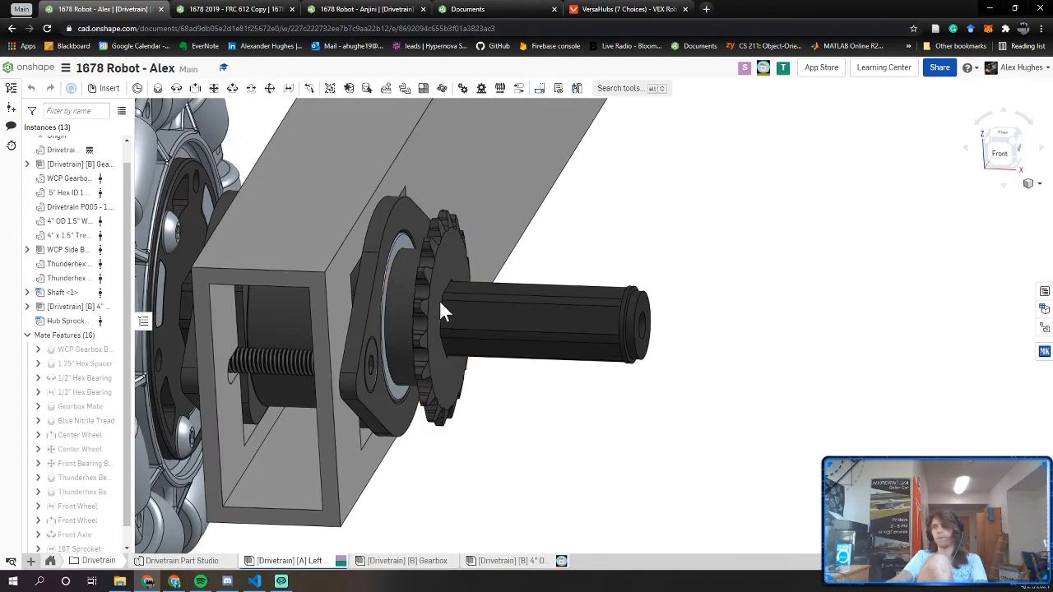
drag(448, 316, 450, 362)
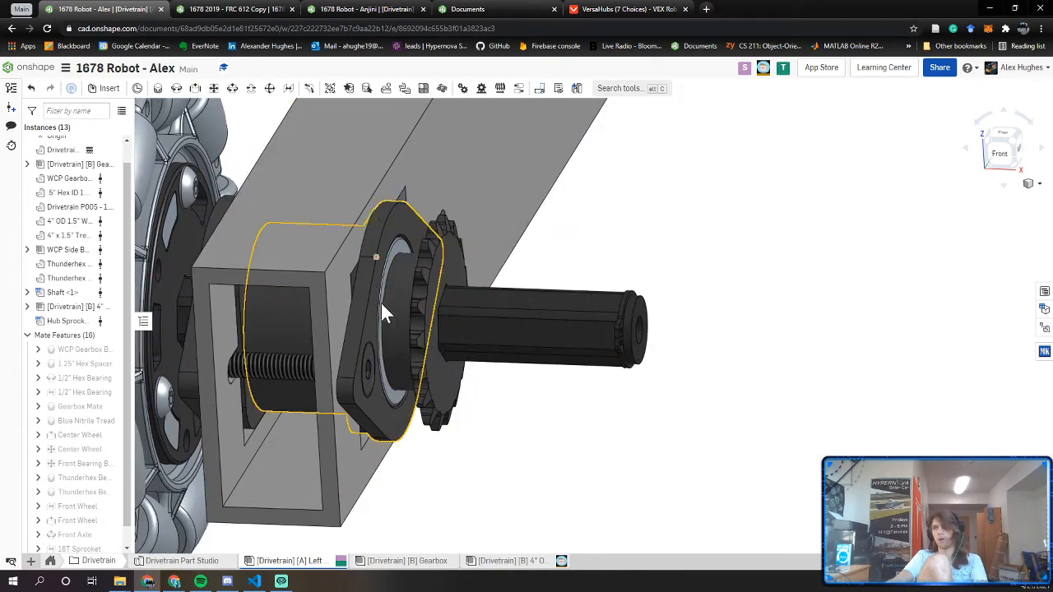
Insert a configurable Vex spacer for a 1/2" Hex shaft with a 0.0625" length from the MKCad library
click(1044, 354)
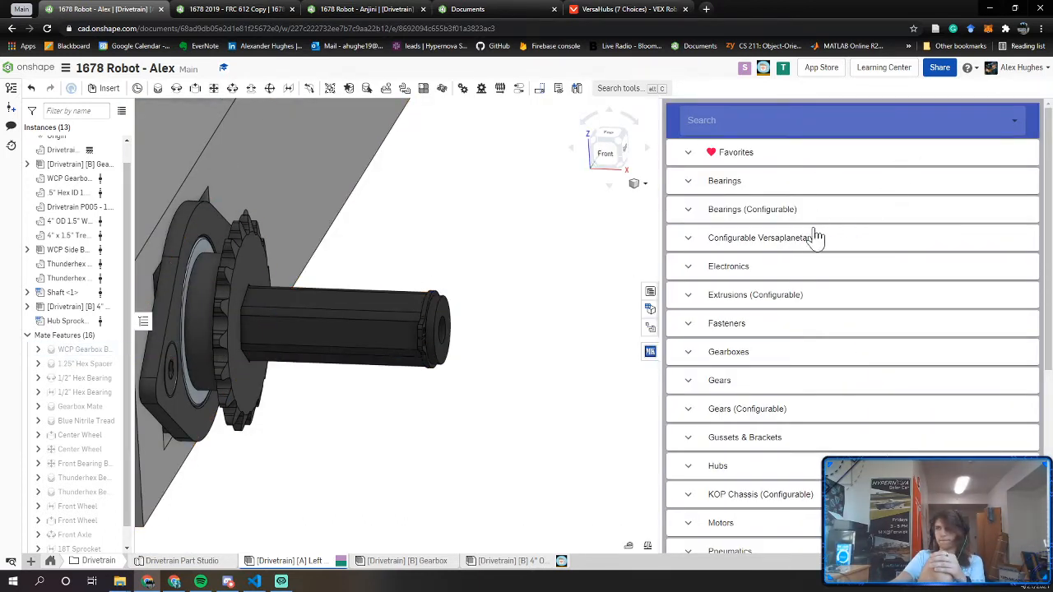
scroll(747, 332, down, 5)
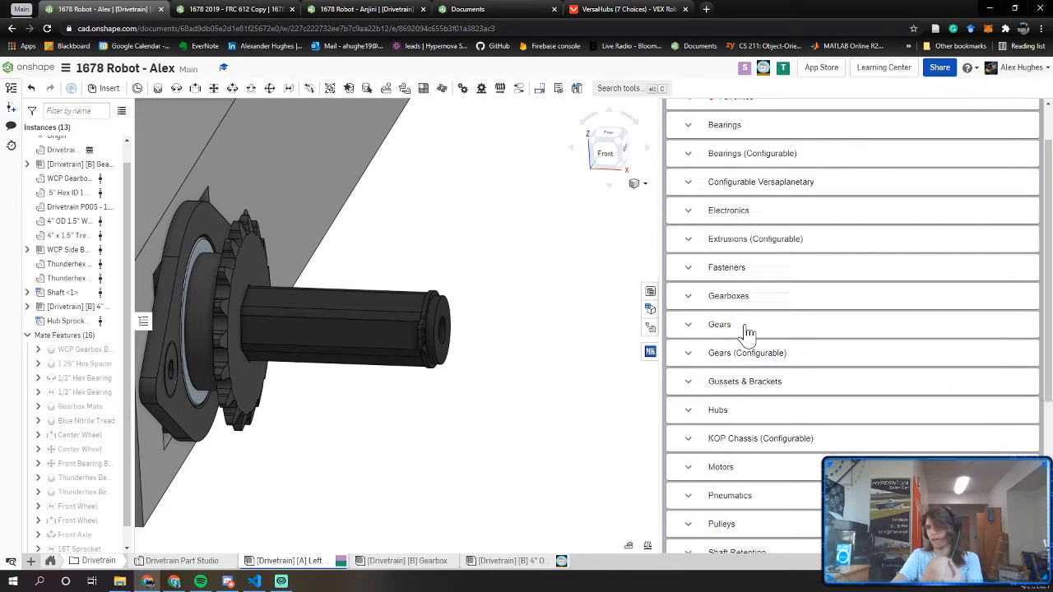
scroll(737, 379, down, 1)
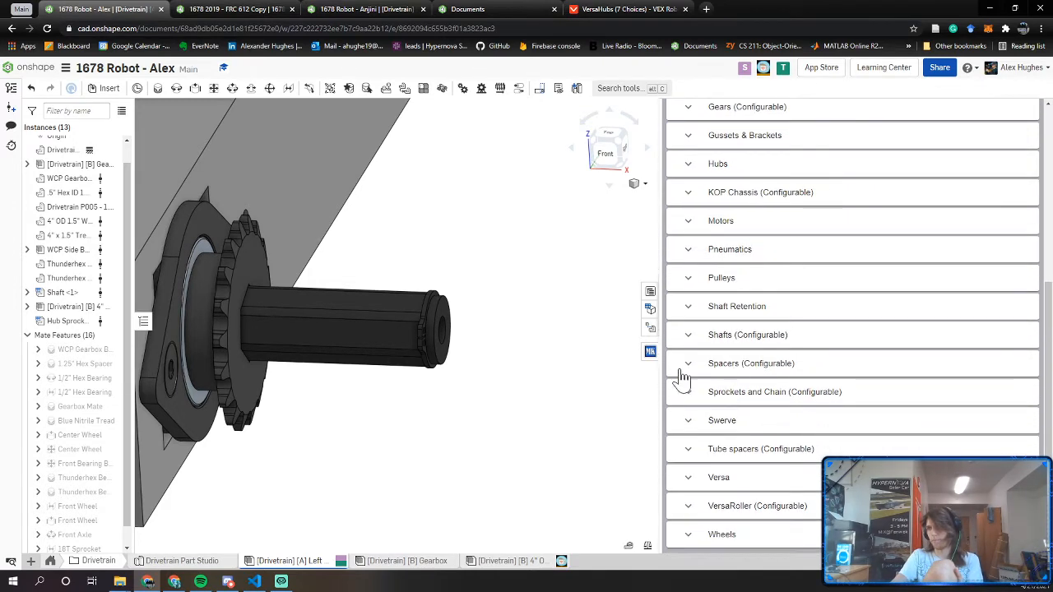
click(688, 364)
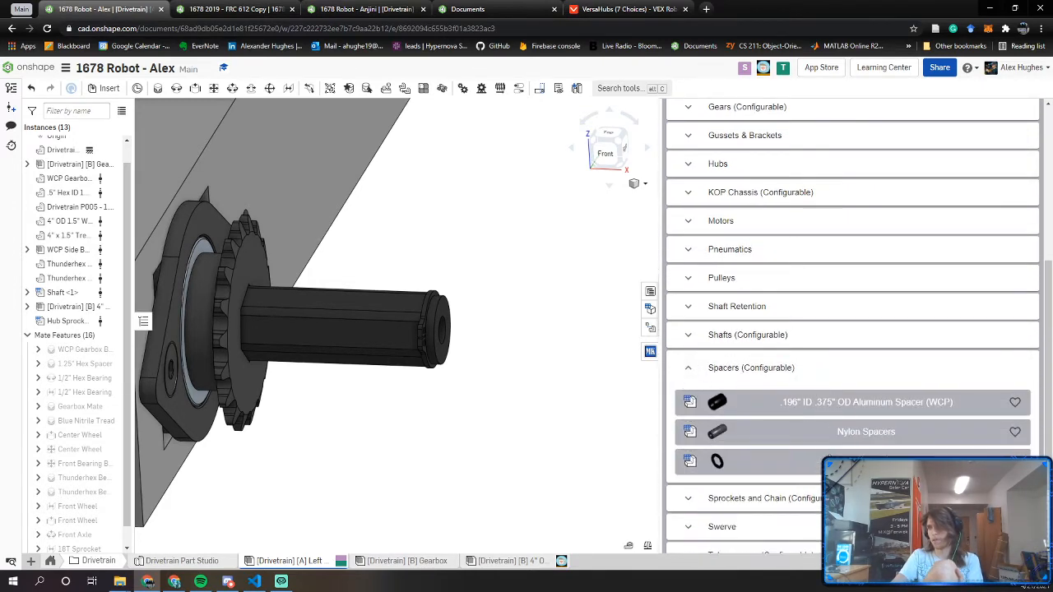
click(865, 462)
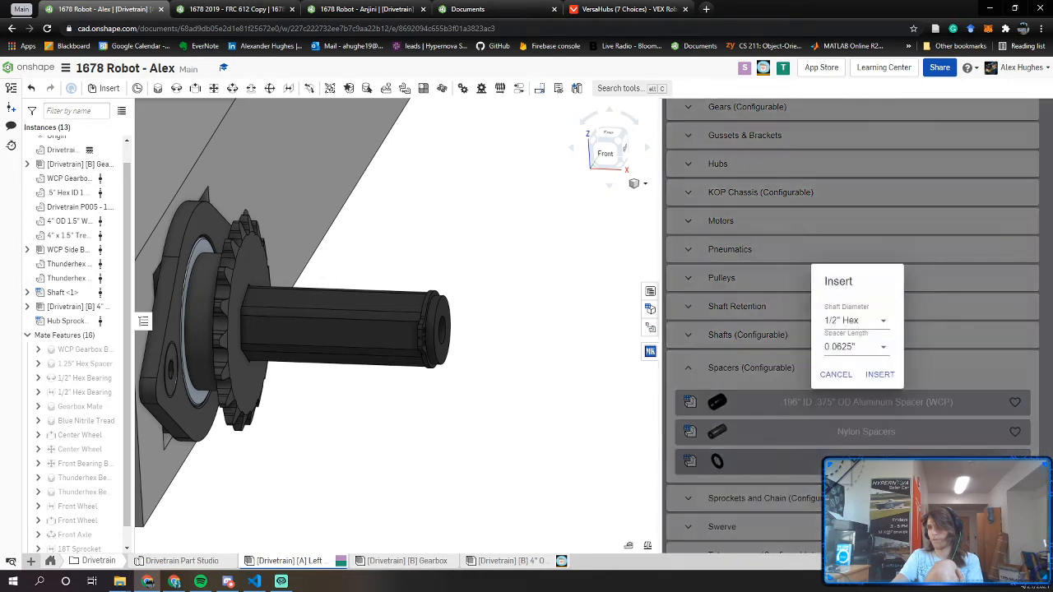
click(864, 347)
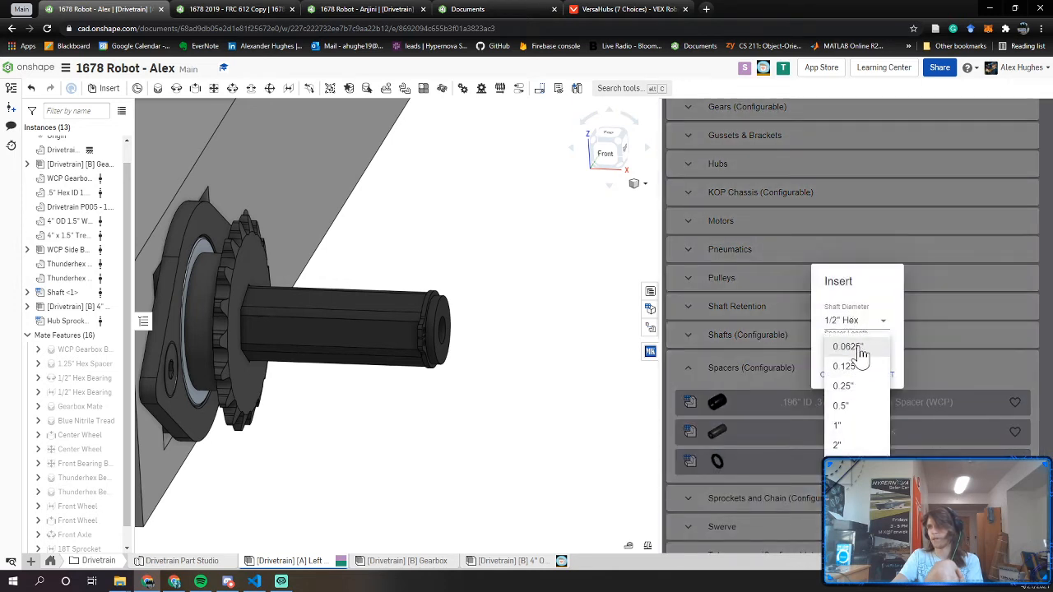
click(856, 348)
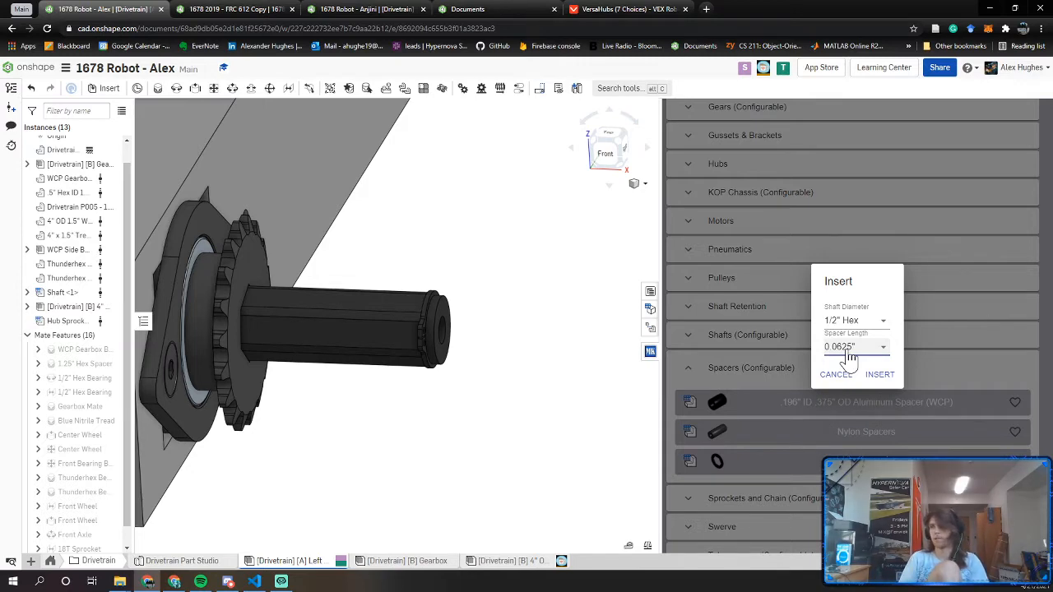
click(877, 375)
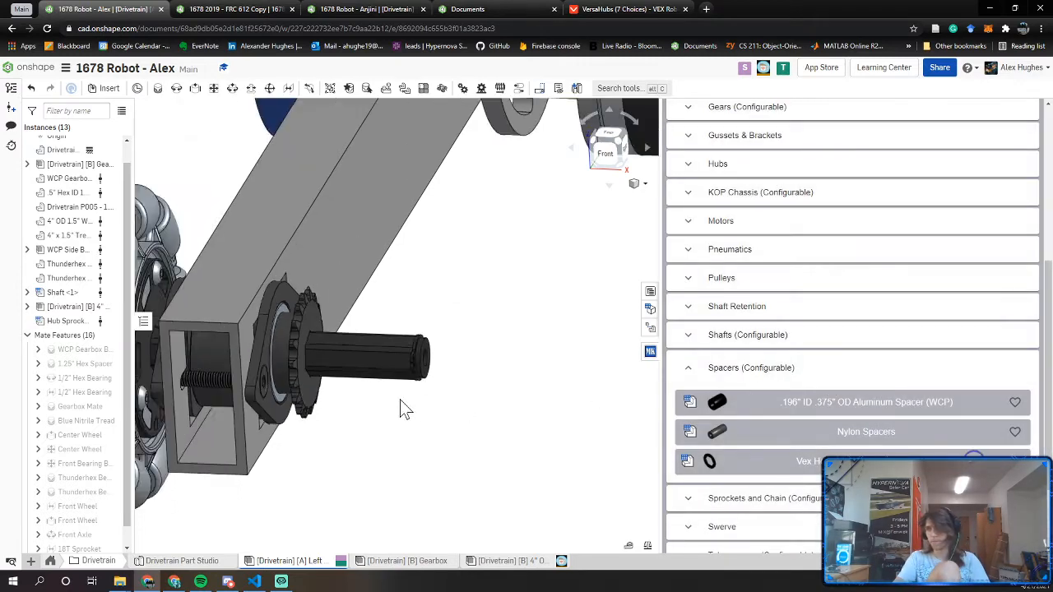
click(651, 356)
Move the inserted 1/16" hex spacer through open space to just beyond the free end of the front shaft
scroll(650, 356, down, 5)
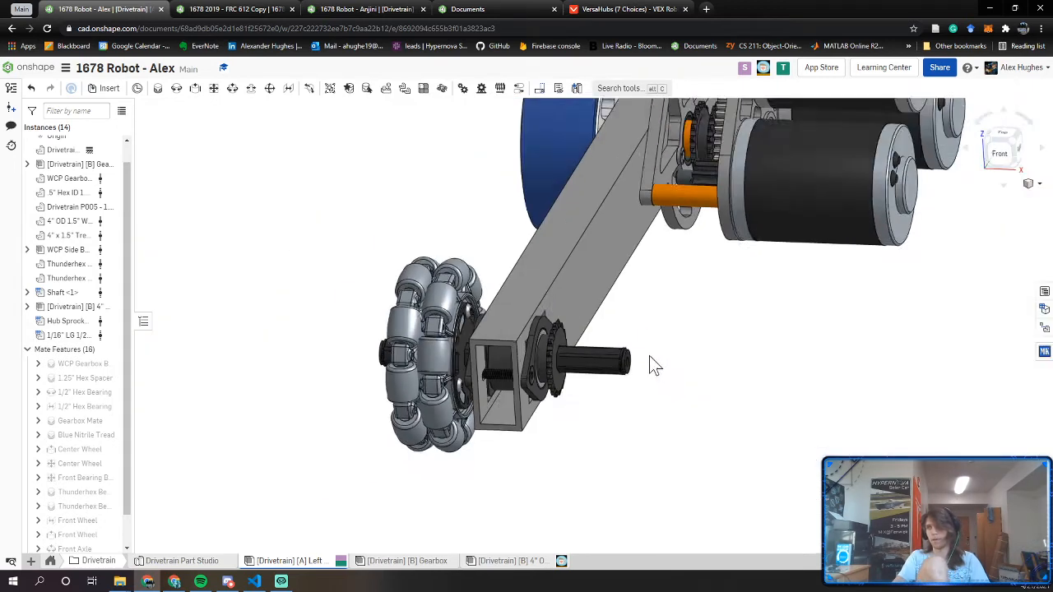
middle_drag(650, 356, 628, 446)
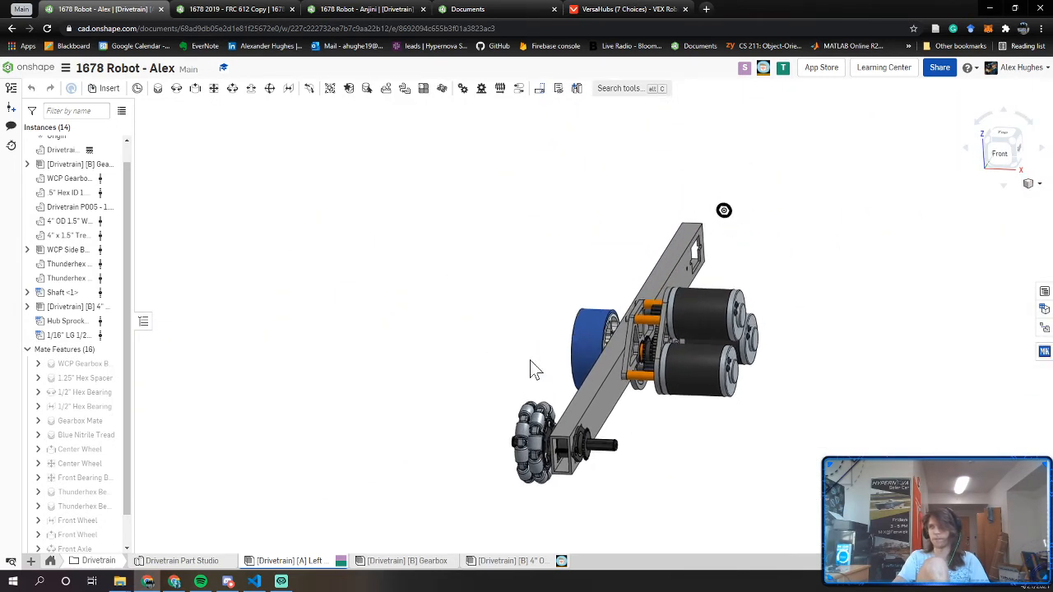
click(503, 374)
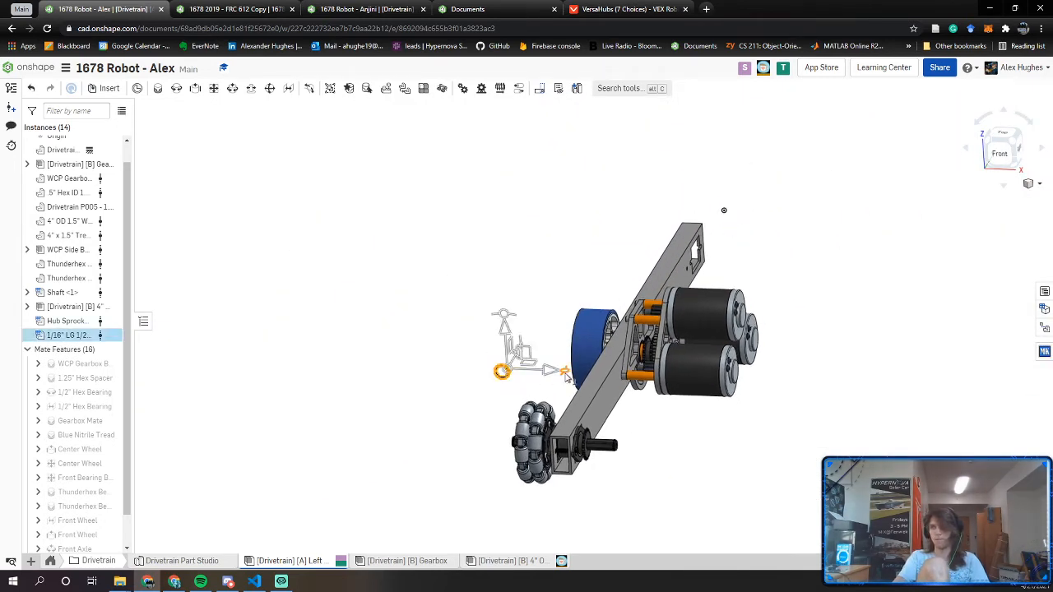
drag(566, 376, 487, 396)
click(470, 414)
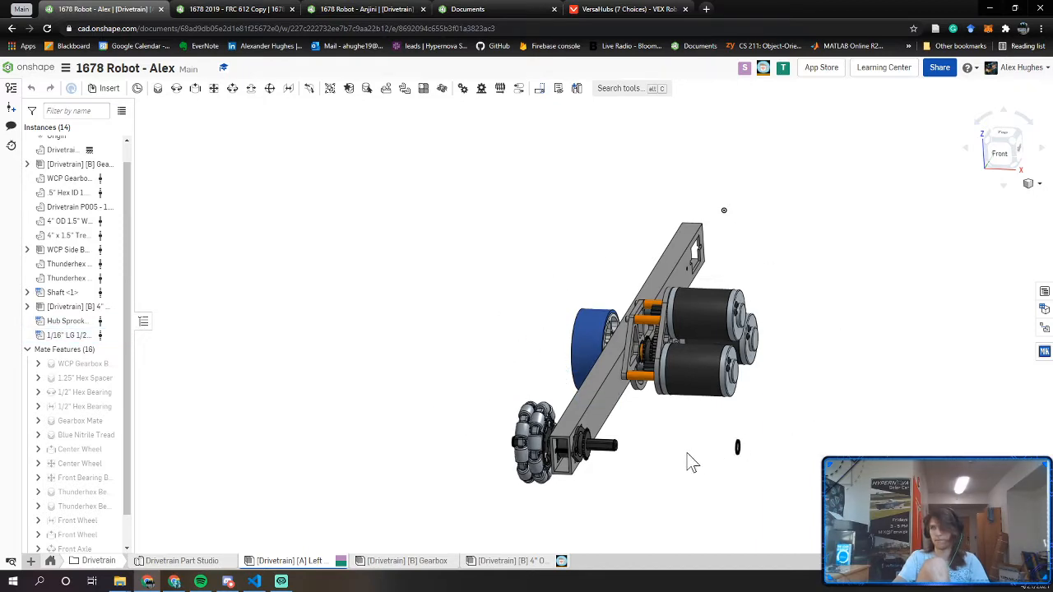
scroll(605, 463, down, 5)
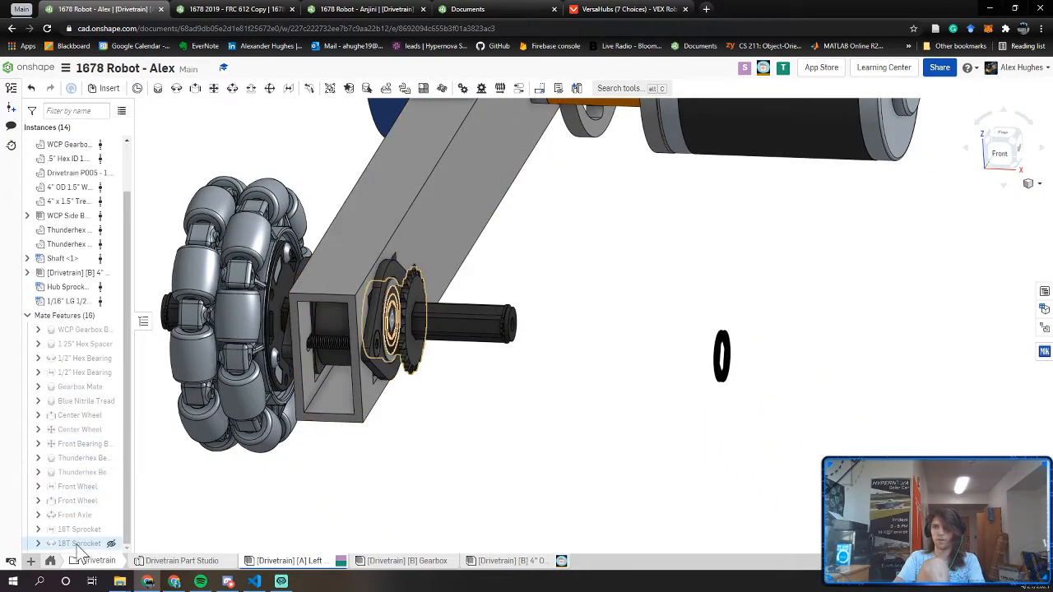
Delete the last 18T Sprocket mate and pull the hub sprocket off the front shaft
scroll(74, 527, down, 1)
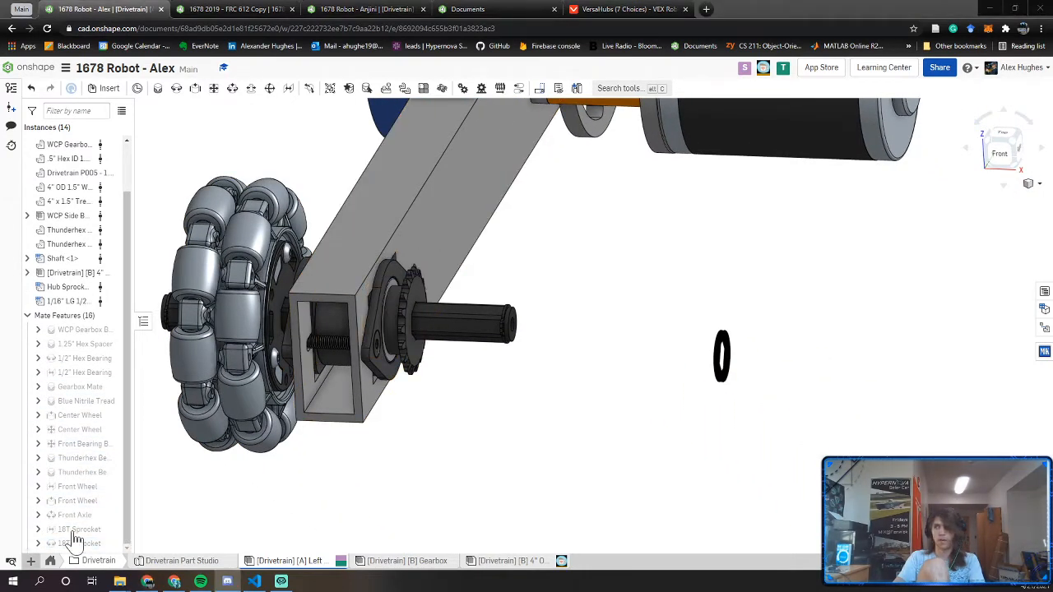
click(359, 501)
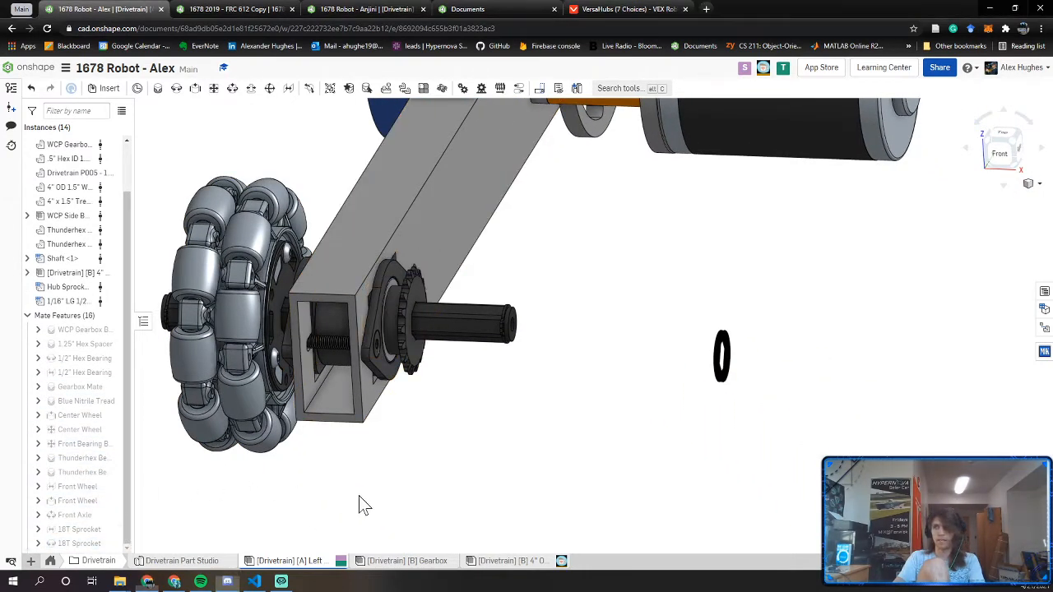
click(74, 544)
key(Delete)
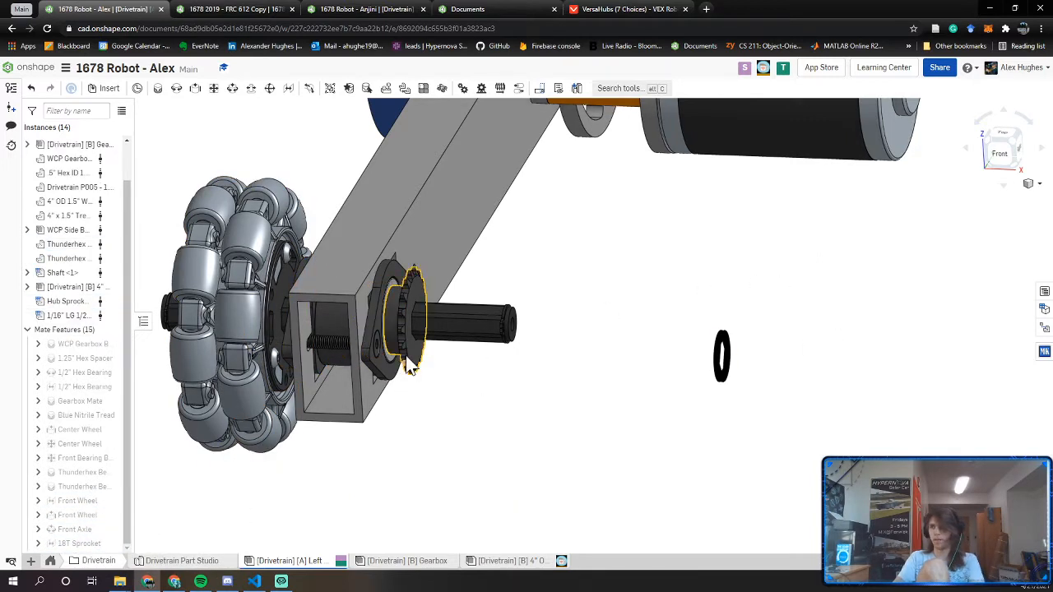
drag(635, 367, 658, 377)
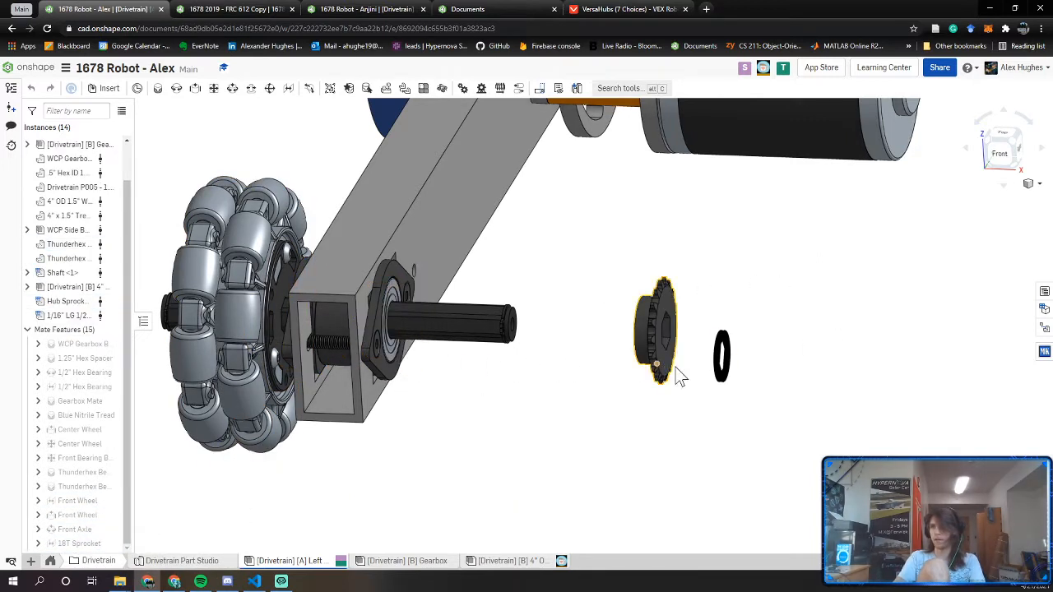
Move the 1/16" hex spacer between the front shaft's end and the detached hub sprocket
drag(550, 475, 486, 450)
scroll(482, 451, up, 4)
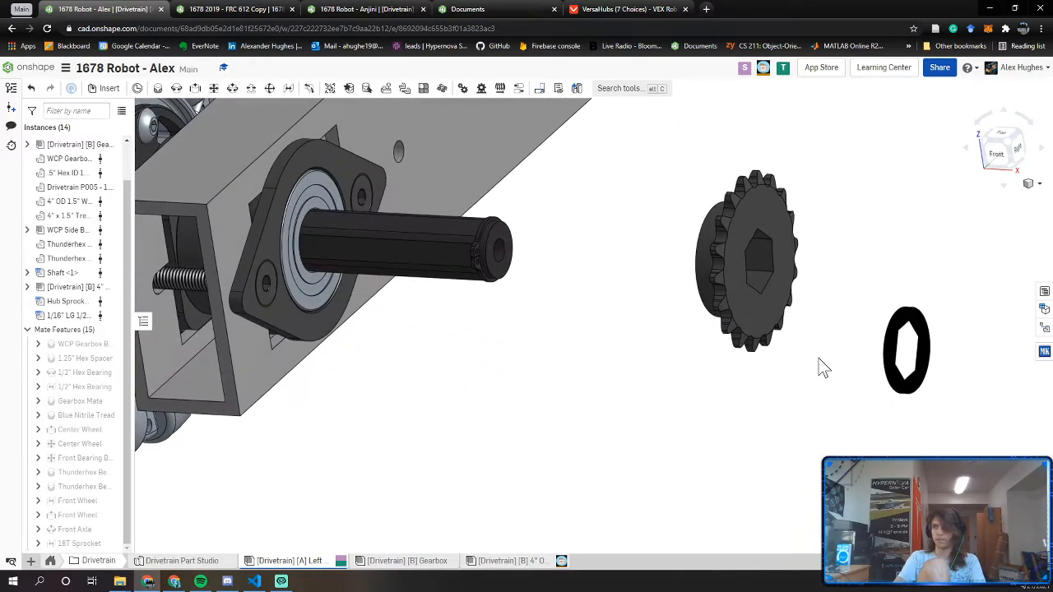
drag(574, 391, 585, 362)
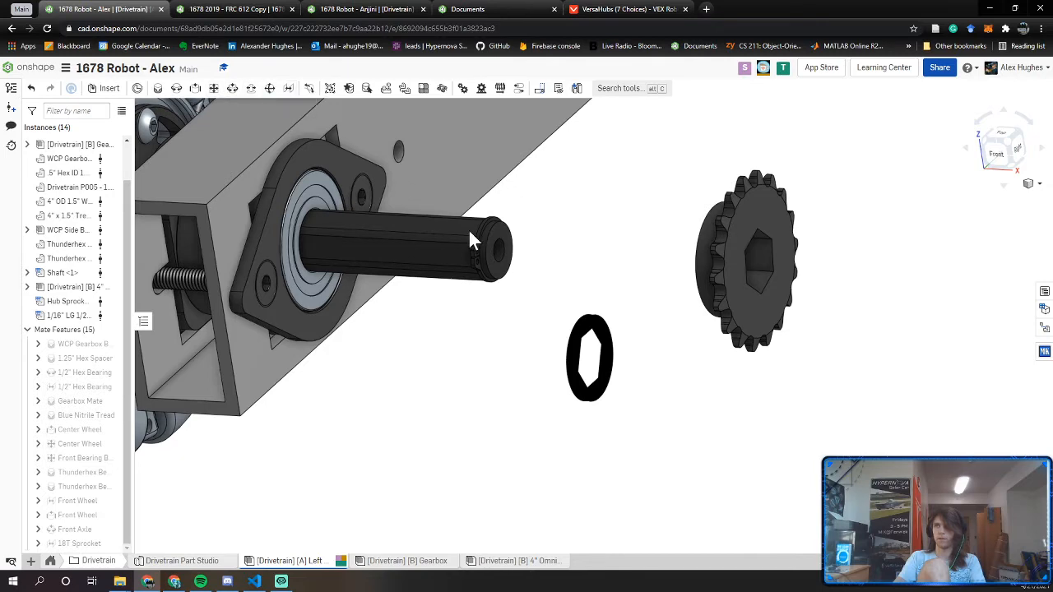
Add a flipped Parallel mate between the spacer's inner hex flat and a flat of the front shaft, naming it 1/16" Spacer
click(270, 88)
scroll(595, 357, up, 8)
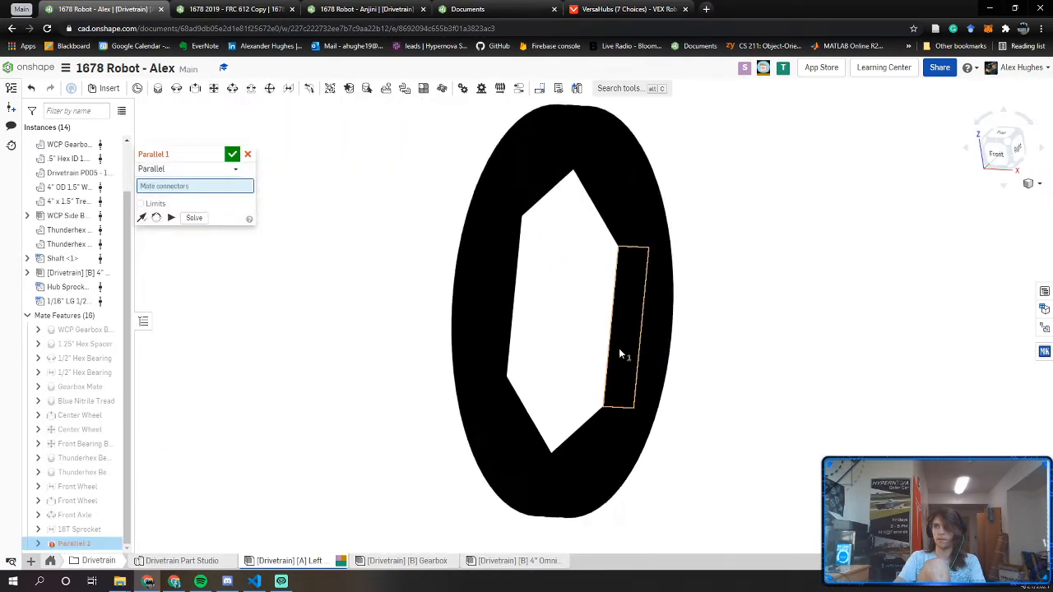
click(618, 348)
scroll(618, 348, down, 8)
scroll(518, 335, up, 6)
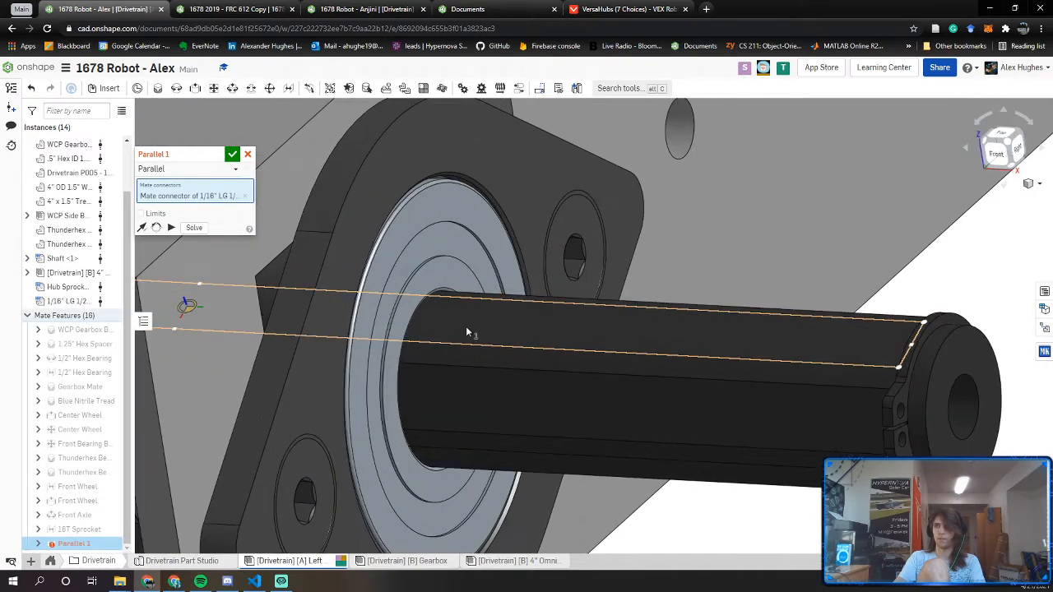
click(466, 332)
scroll(330, 256, down, 5)
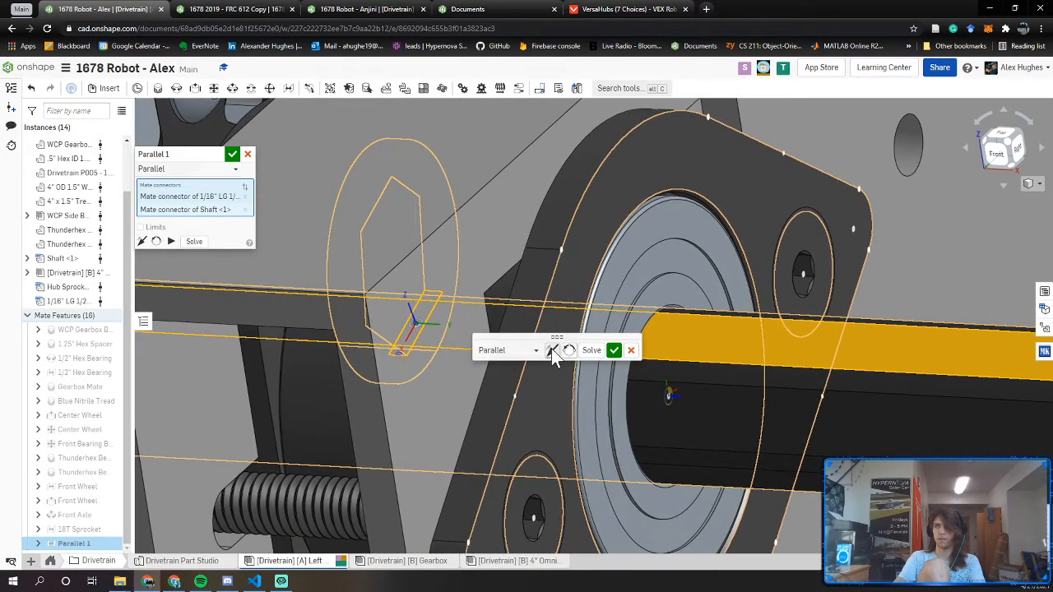
click(551, 350)
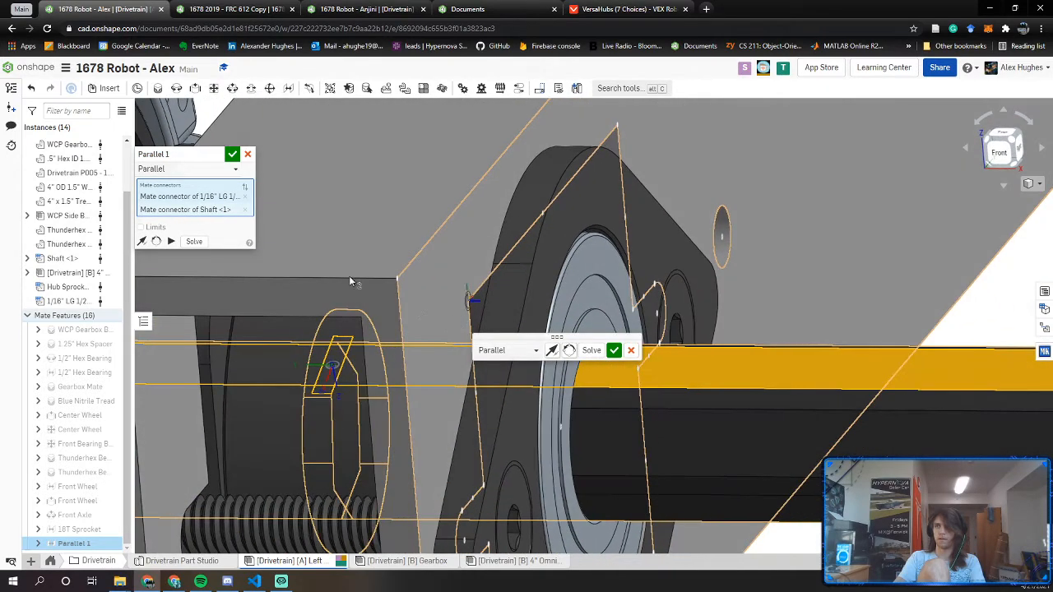
click(165, 154)
text(1/)
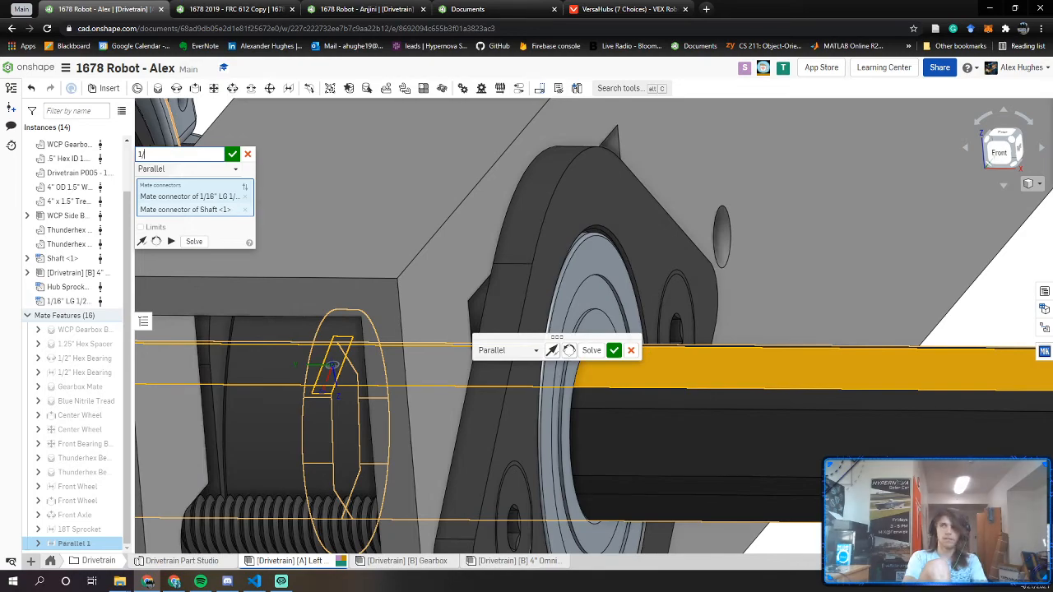
text(16" Spacer)
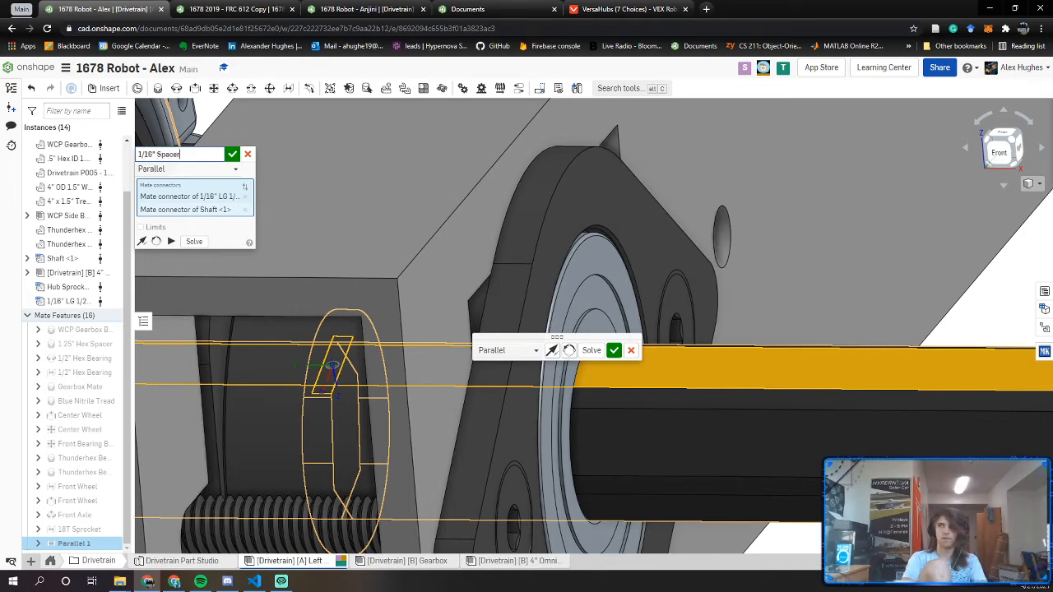
click(233, 156)
Hide the front side bearing block and move the 1/16" hex spacer beside the exposed inner end of the shaft
scroll(341, 372, down, 3)
right_drag(342, 372, 447, 352)
right_click(503, 344)
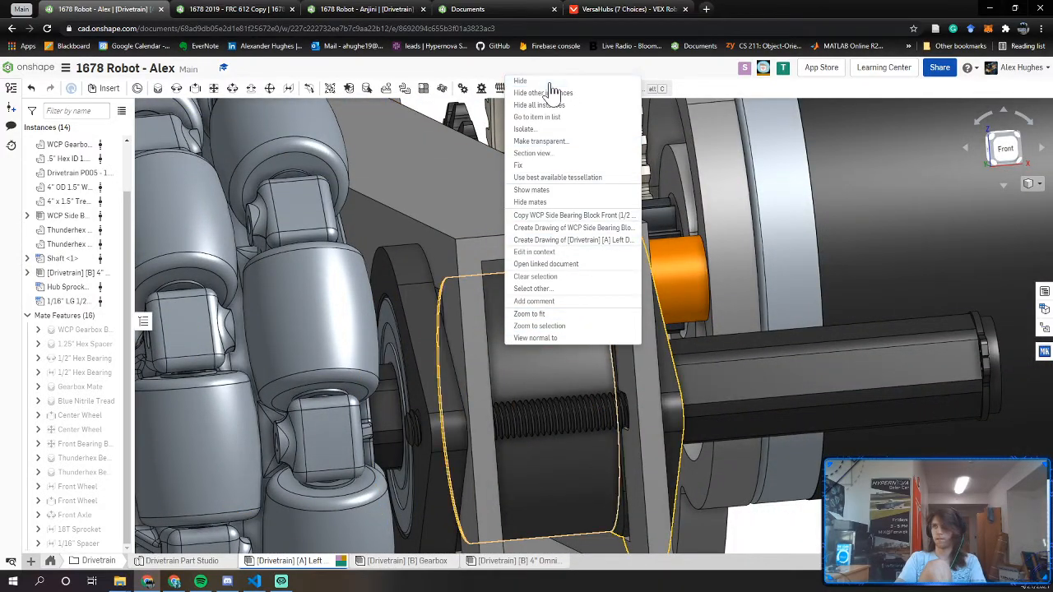
scroll(500, 263, up, 5)
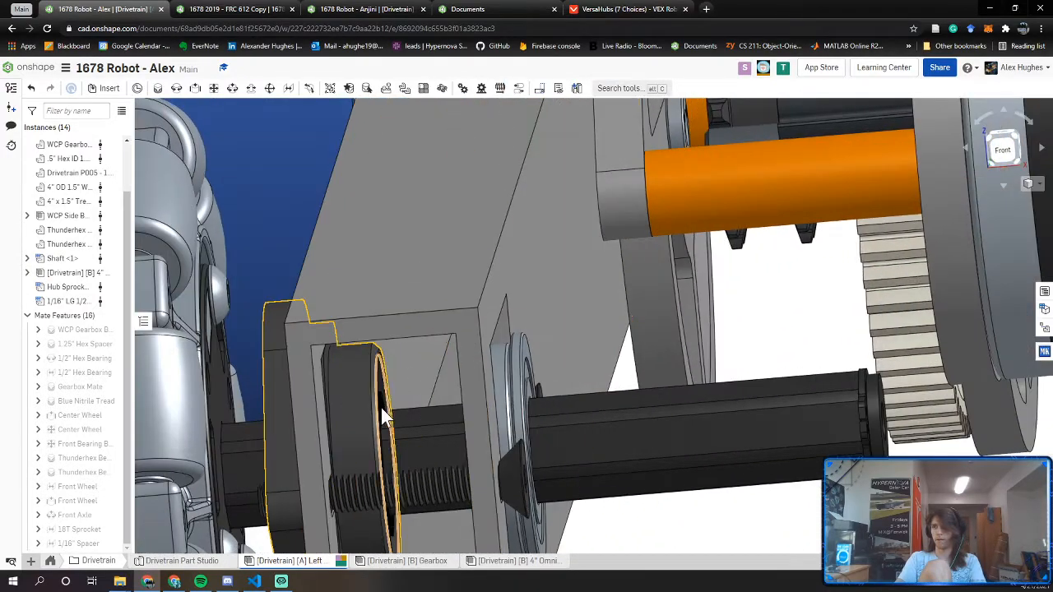
right_drag(381, 408, 373, 408)
drag(726, 393, 742, 333)
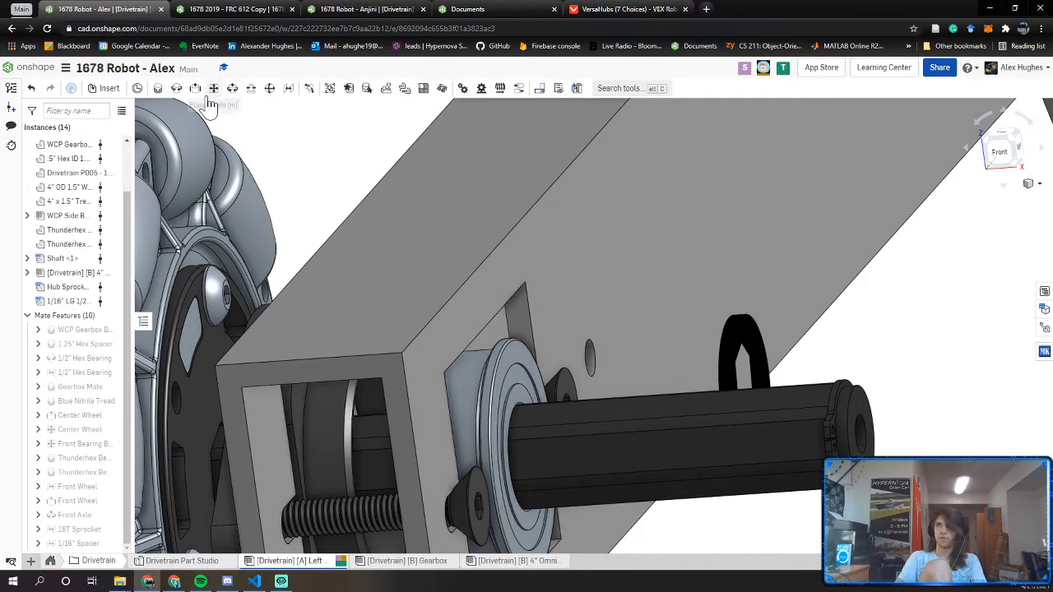
Add a Revolute mate between the spacer's round face and the Thunderhex bearing's inner ring, naming it 1/16" Spacer
click(176, 91)
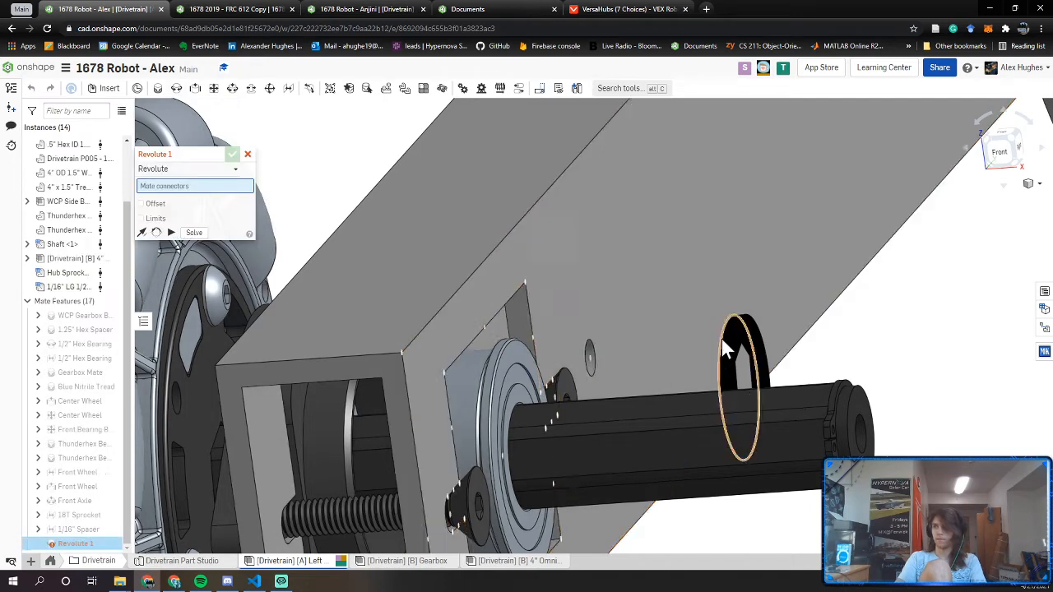
scroll(724, 337, up, 3)
click(747, 329)
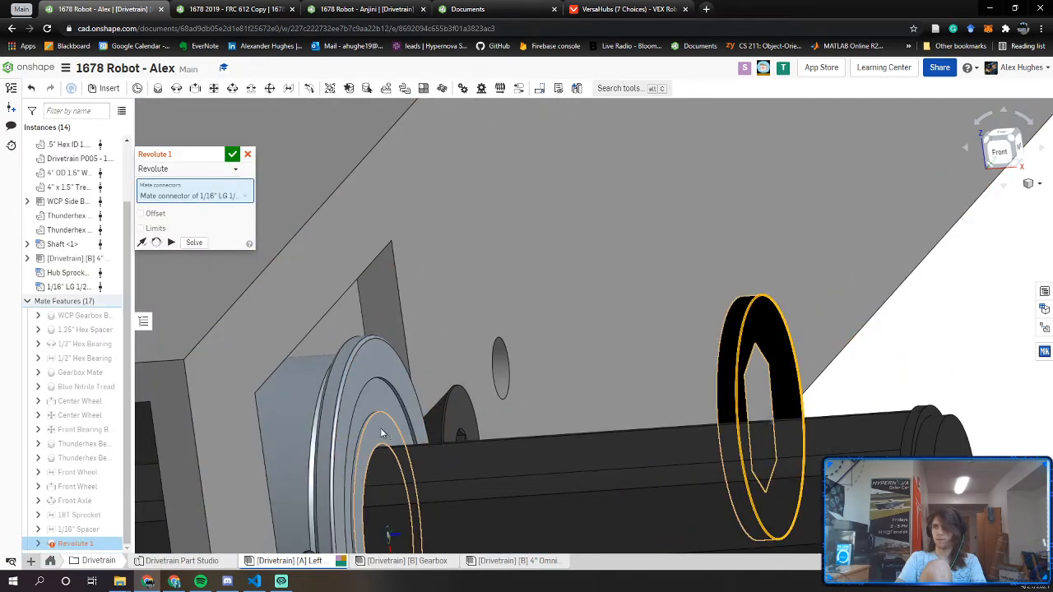
click(381, 431)
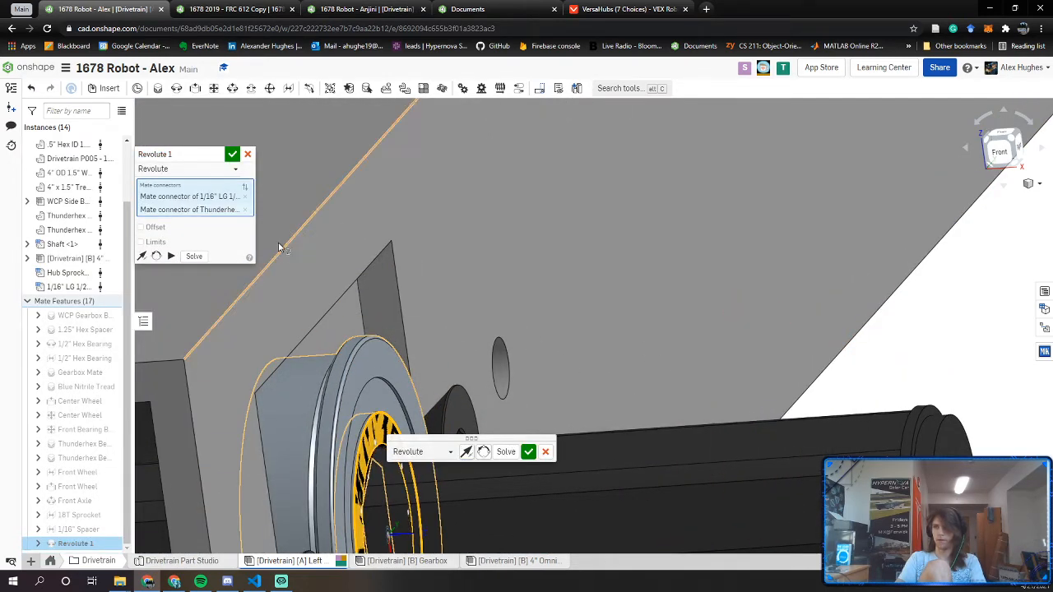
click(217, 155)
text(1/16" Spacer)
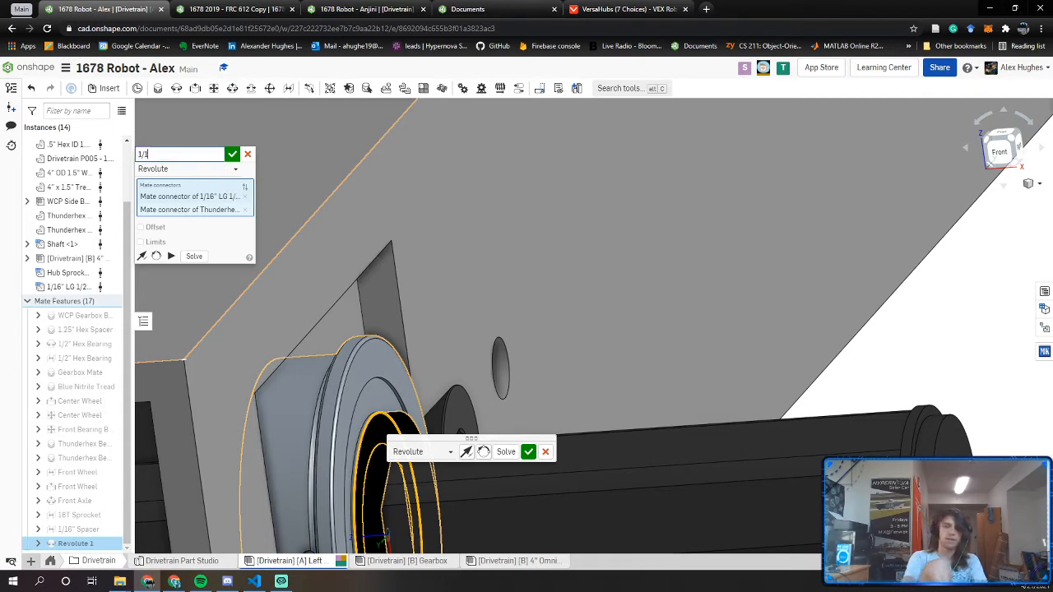
click(234, 157)
Create a Revolute mate between the hub end of the sprocket and the outer face of the 1/16" spacer
scroll(575, 361, down, 5)
middle_drag(575, 360, 267, 260)
right_drag(728, 404, 730, 410)
middle_drag(728, 408, 614, 377)
right_drag(614, 377, 719, 321)
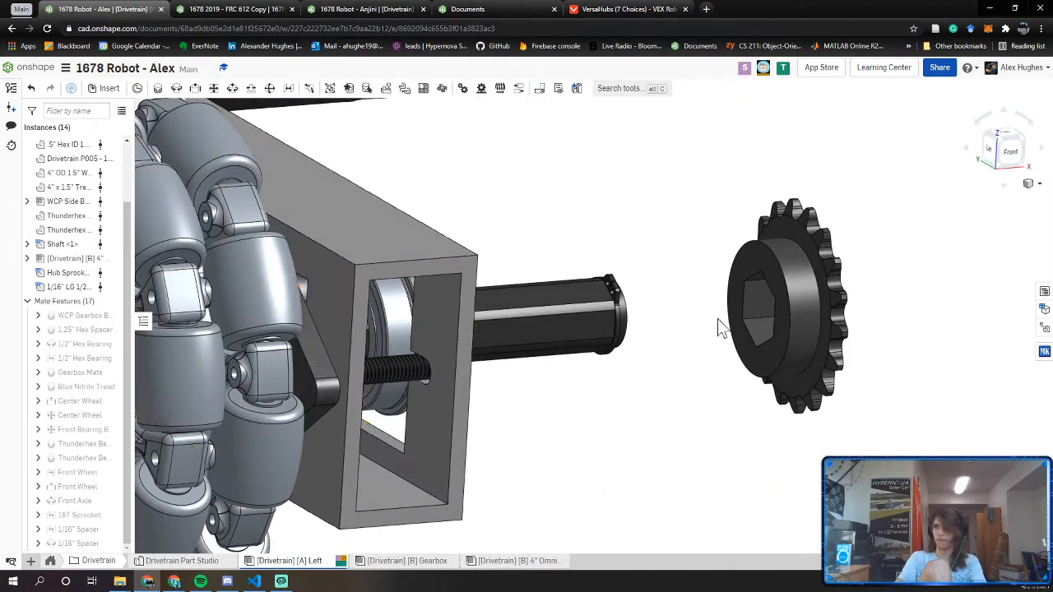
click(195, 88)
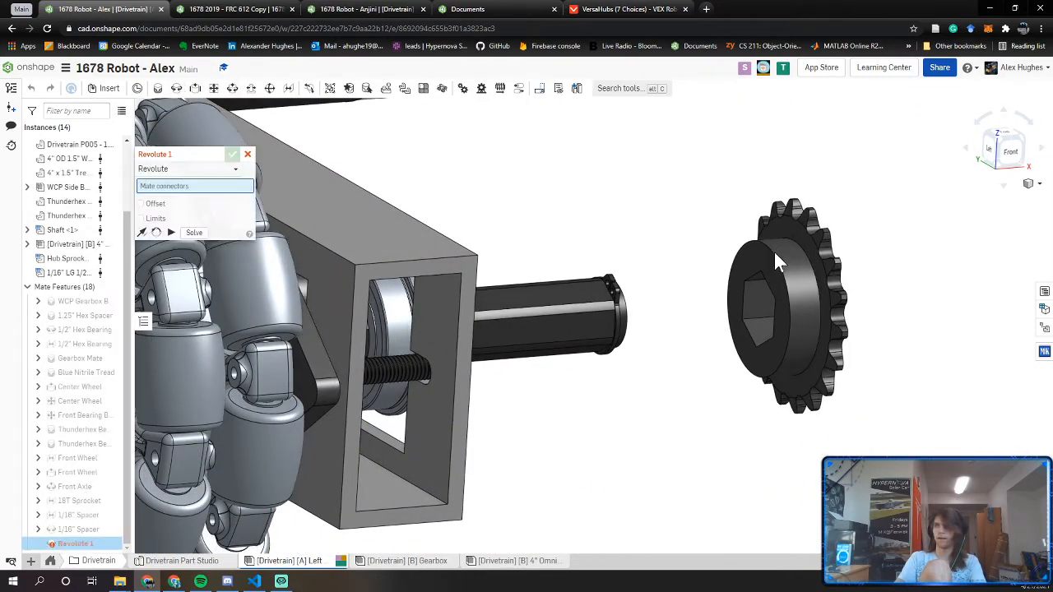
scroll(780, 269, up, 2)
click(771, 270)
right_drag(771, 270, 697, 271)
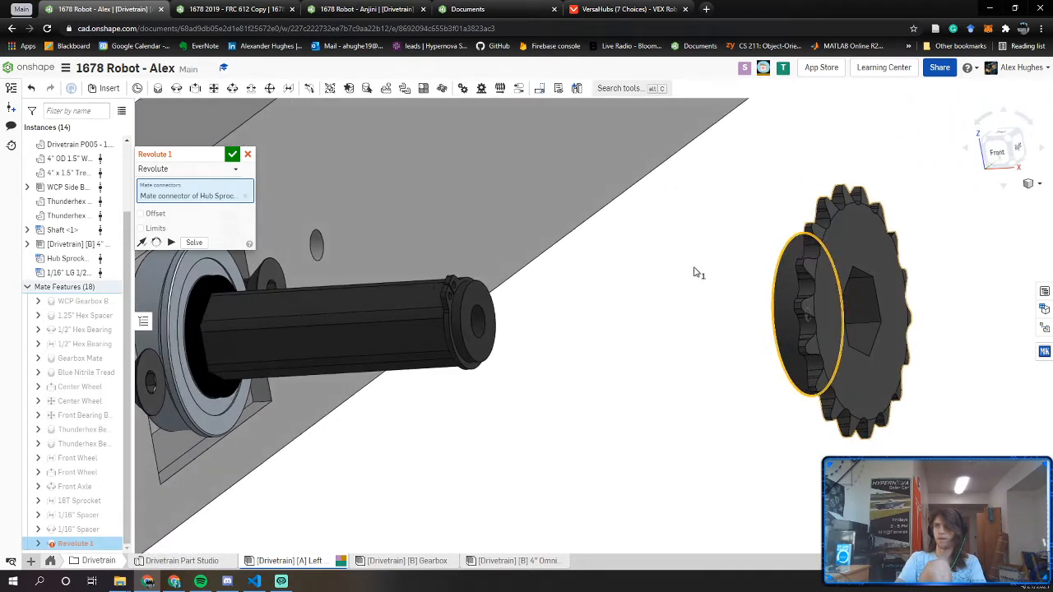
scroll(194, 296, up, 3)
scroll(198, 301, up, 2)
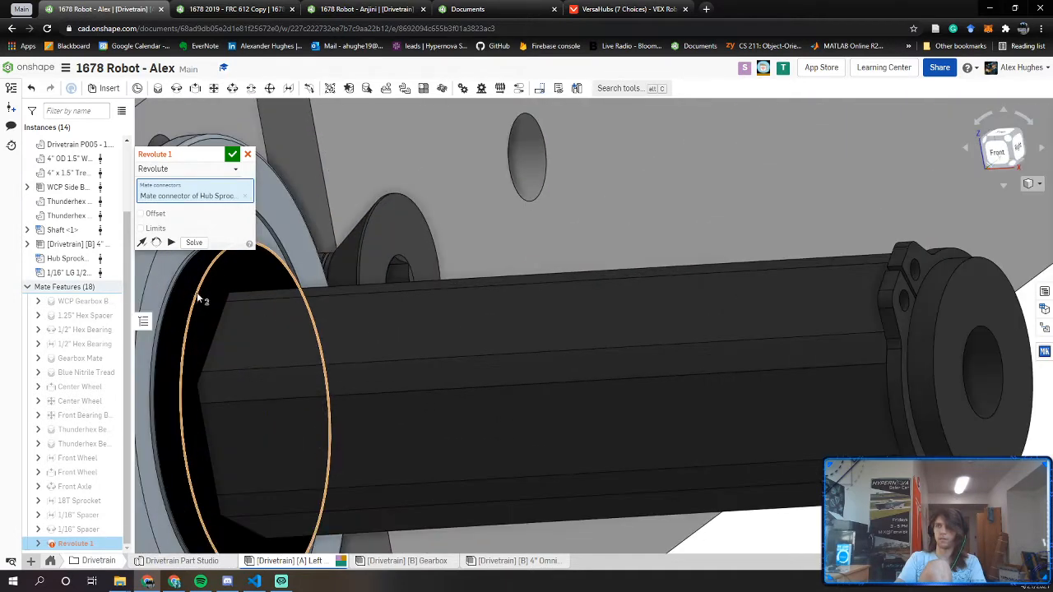
click(206, 299)
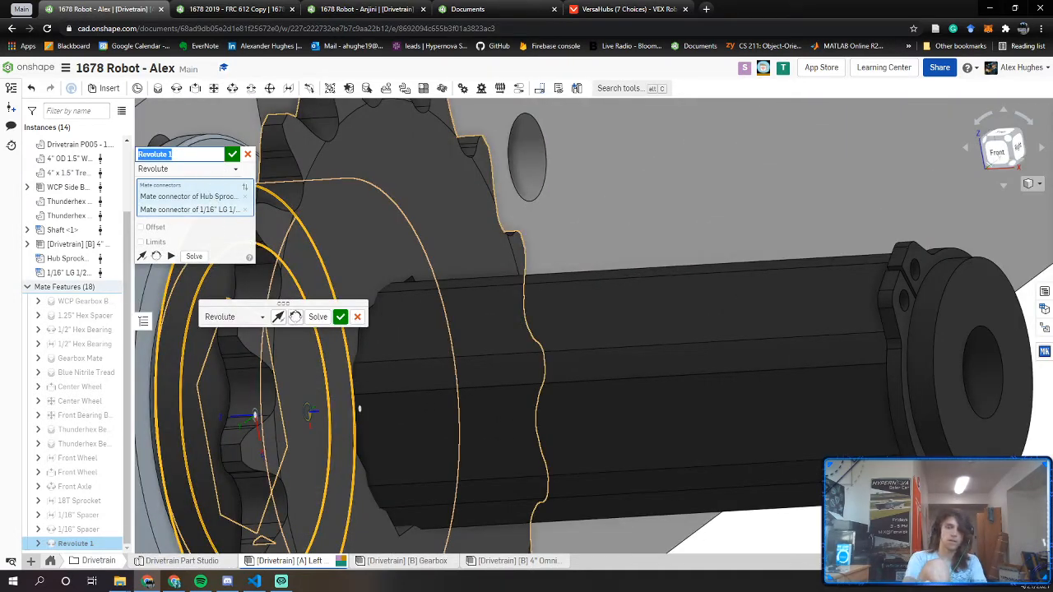
Name the revolute mate 18T Sprocket and move the earlier 18T Sprocket mate below the two 1/16" Spacer mates
text(18T Sprocket)
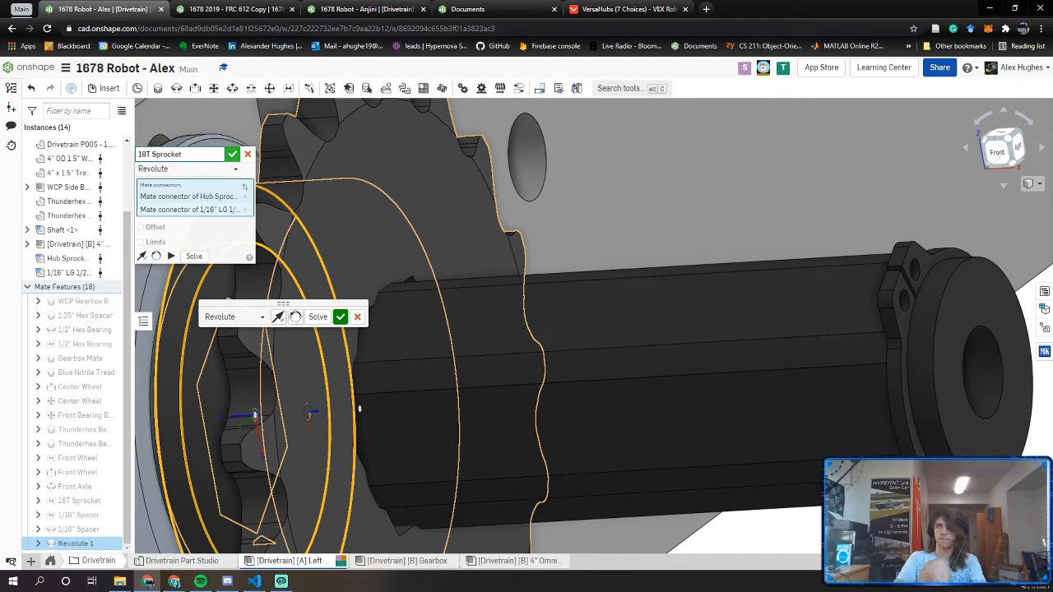
key(Return)
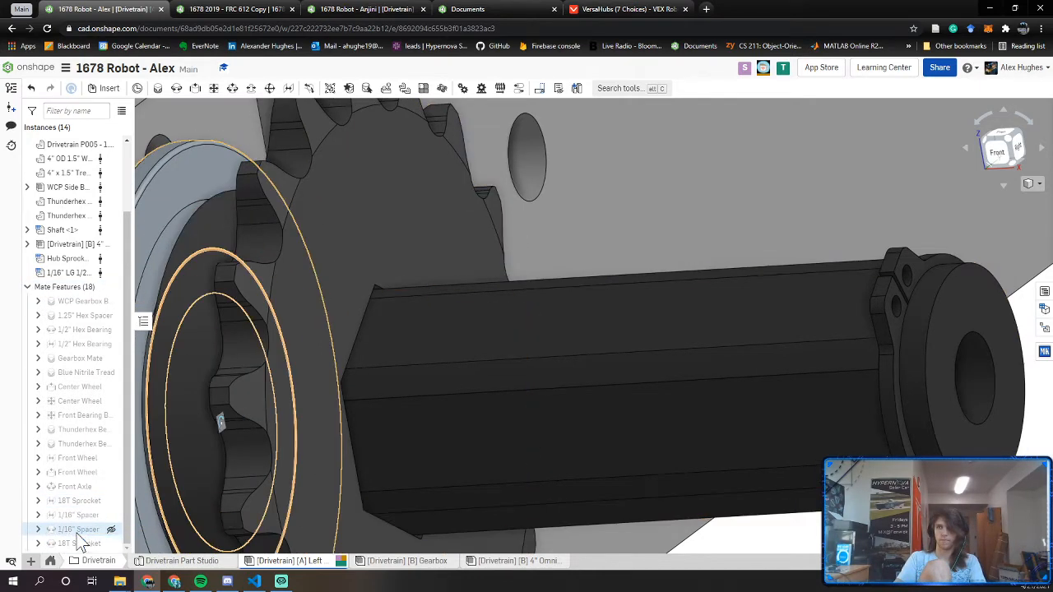
drag(79, 501, 78, 534)
Compare the front sprocket's alignment with the gearbox sprocket in the front view, making the front sprocket temporarily transparent
scroll(313, 389, down, 4)
right_drag(352, 372, 406, 326)
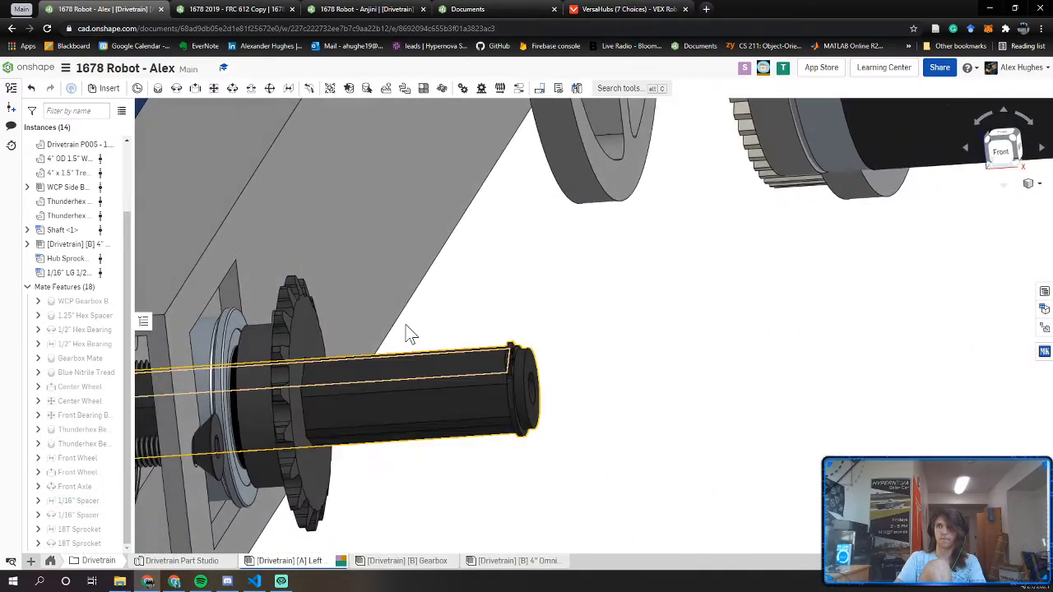
click(1004, 158)
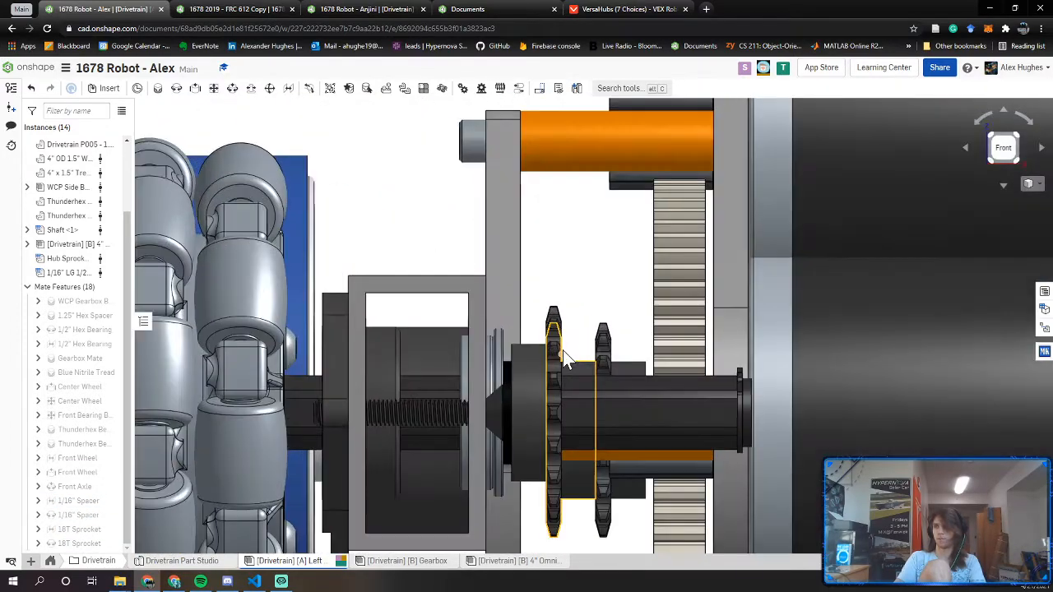
scroll(563, 350, up, 5)
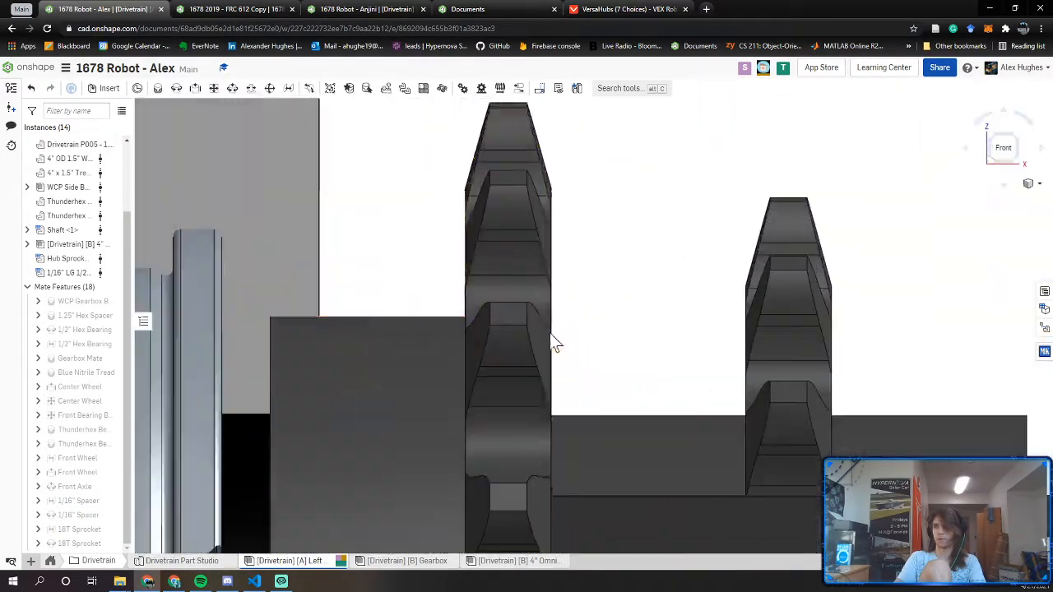
right_click(506, 236)
click(539, 125)
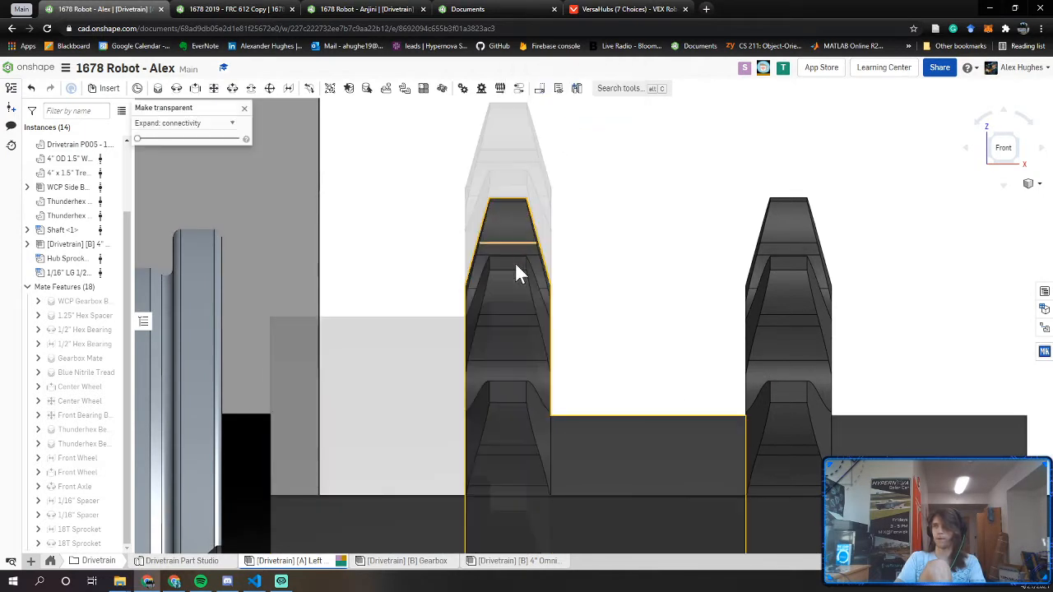
scroll(543, 306, up, 5)
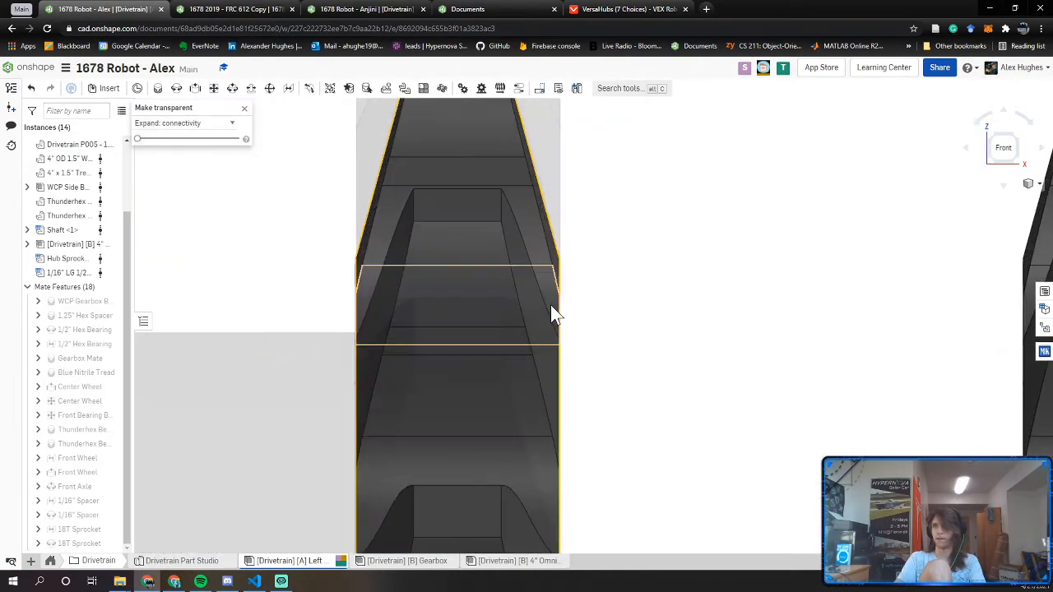
scroll(562, 240, down, 5)
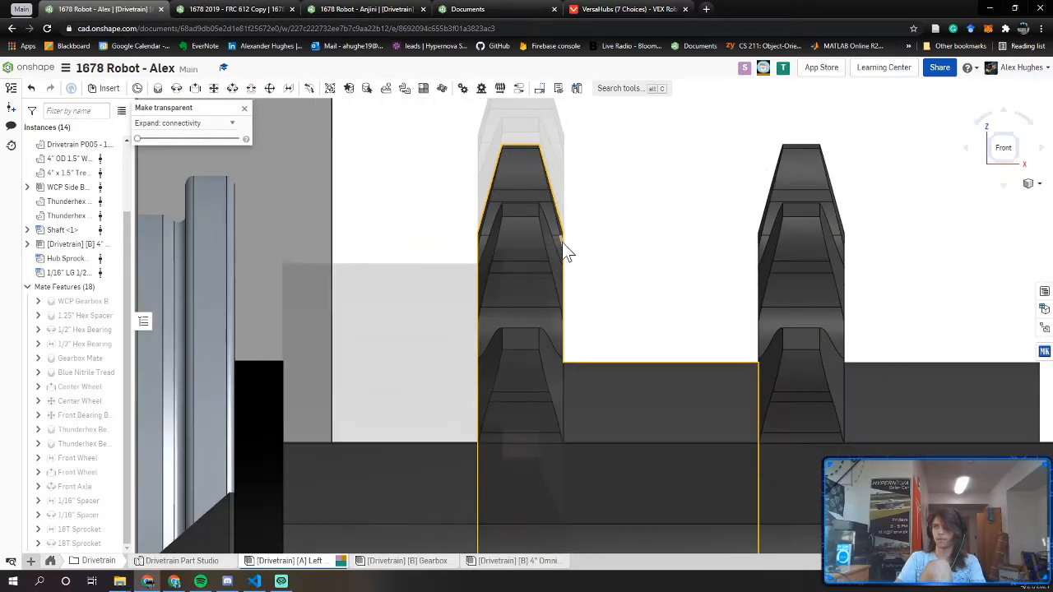
scroll(564, 247, up, 3)
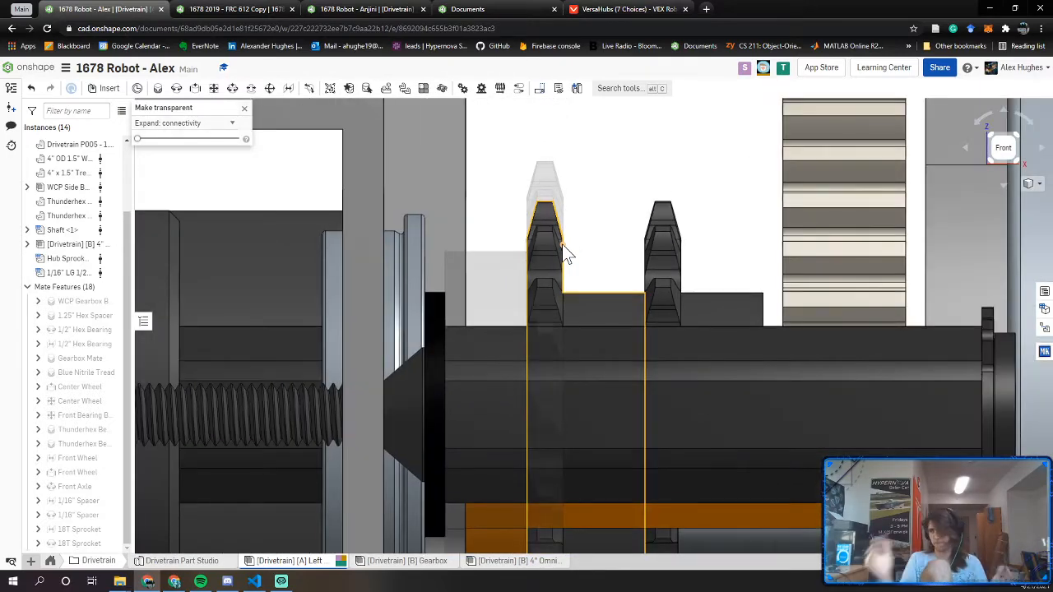
click(244, 107)
Show all hidden instances and slide the front shaft along its axis toward the omni wheel
scroll(659, 269, down, 5)
key(Down)
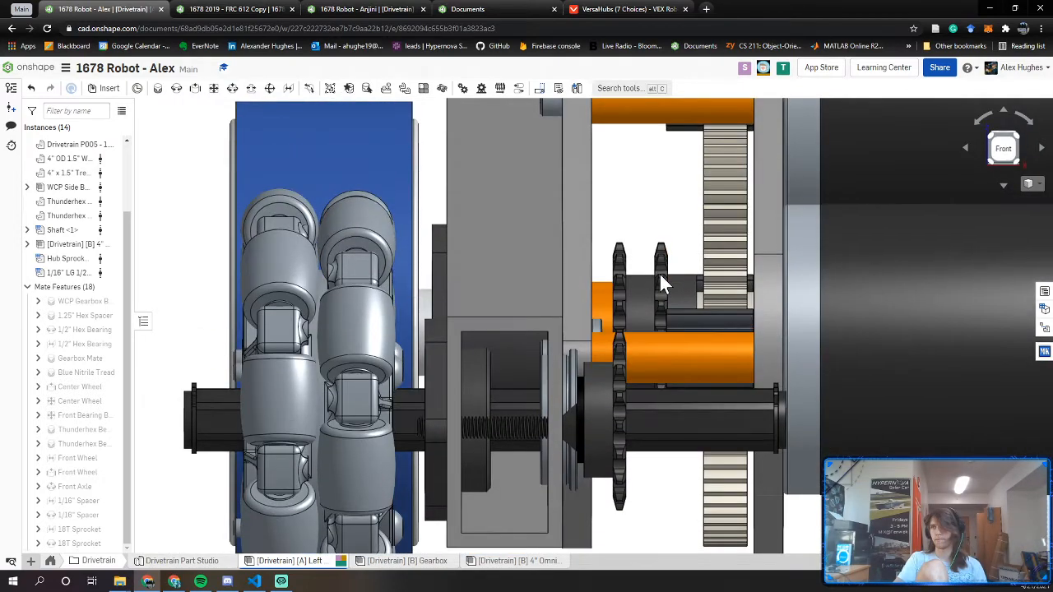
key(Left)
key(Left)
right_click(266, 168)
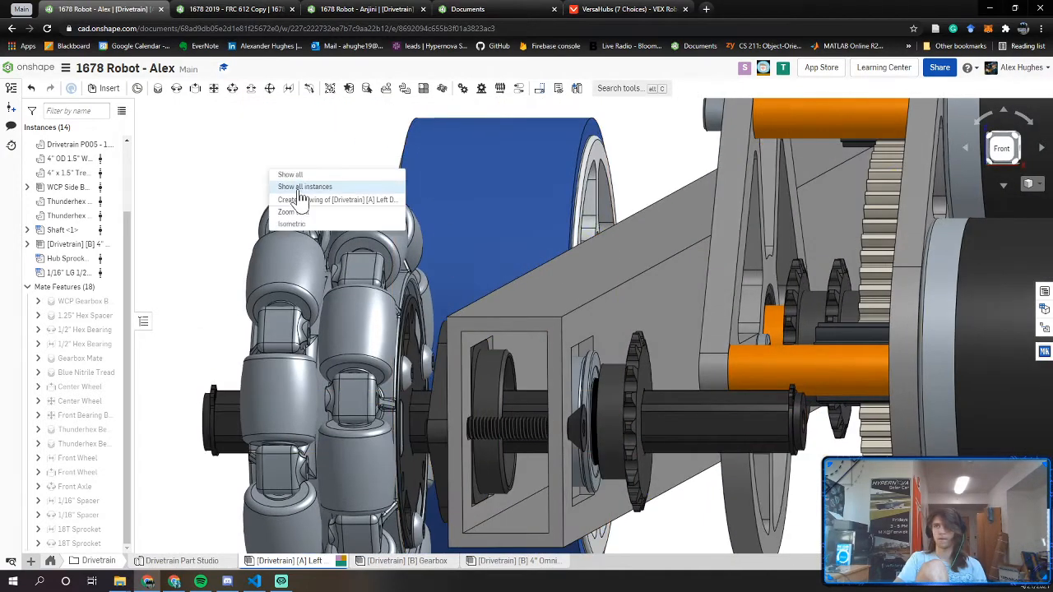
click(298, 189)
middle_drag(593, 361, 524, 320)
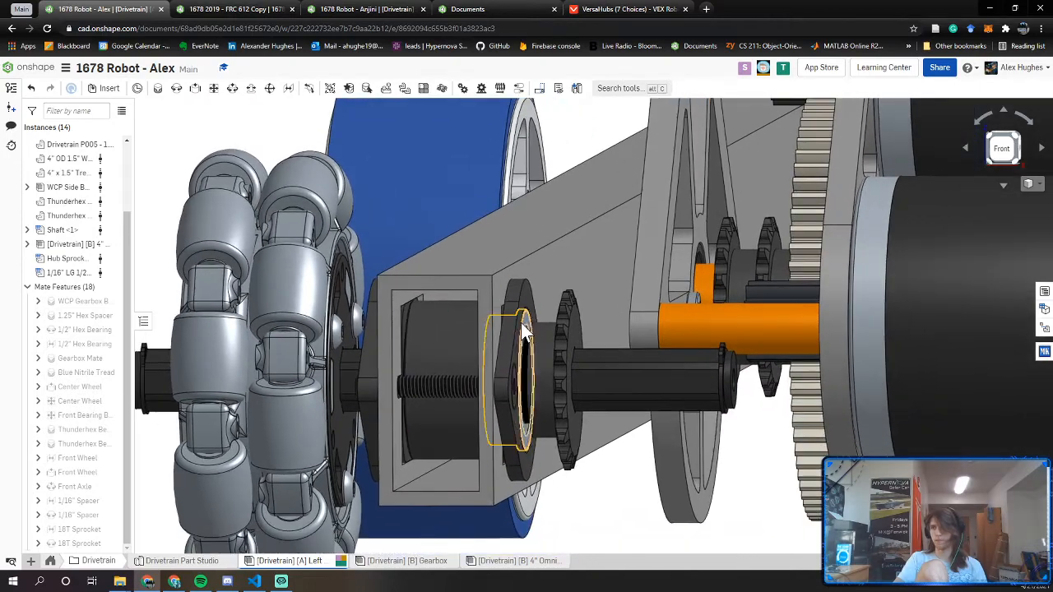
right_drag(524, 320, 509, 338)
scroll(510, 337, down, 2)
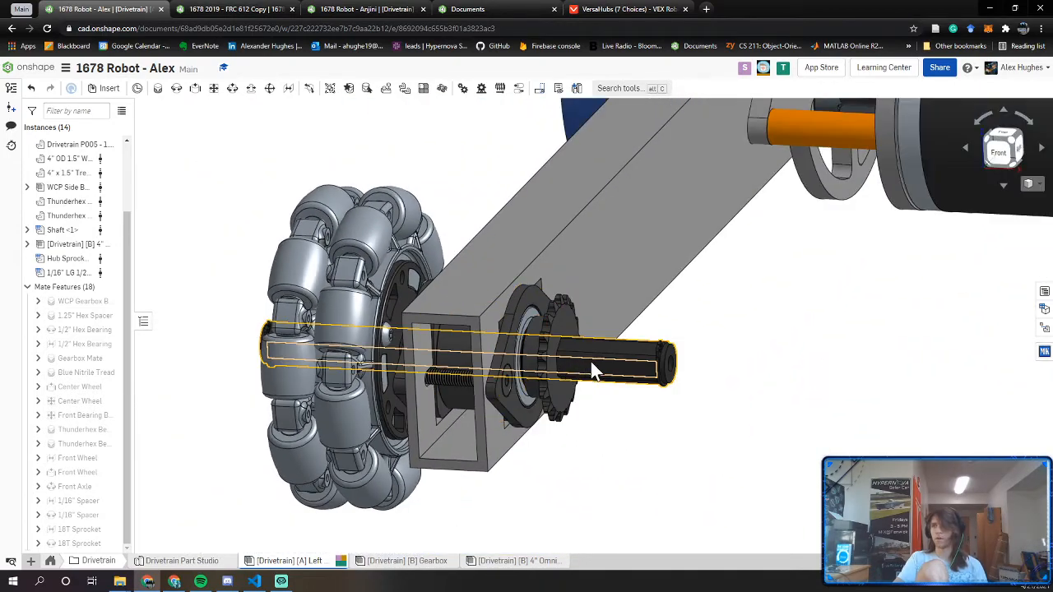
drag(588, 369, 532, 362)
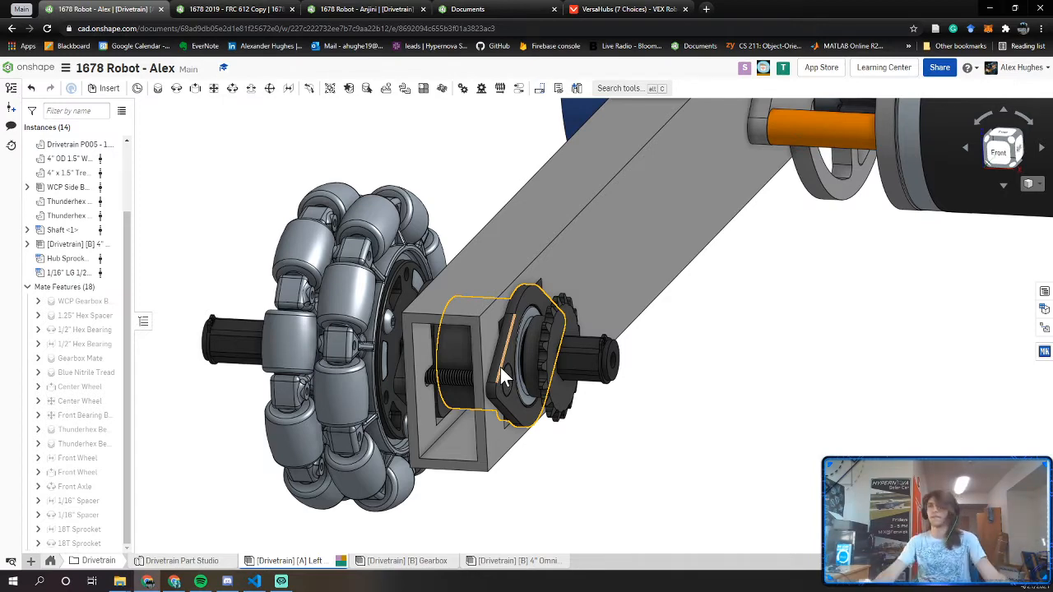
Browse the MKCad library's Spacers document for a suitable hex spacer without inserting any part
click(109, 88)
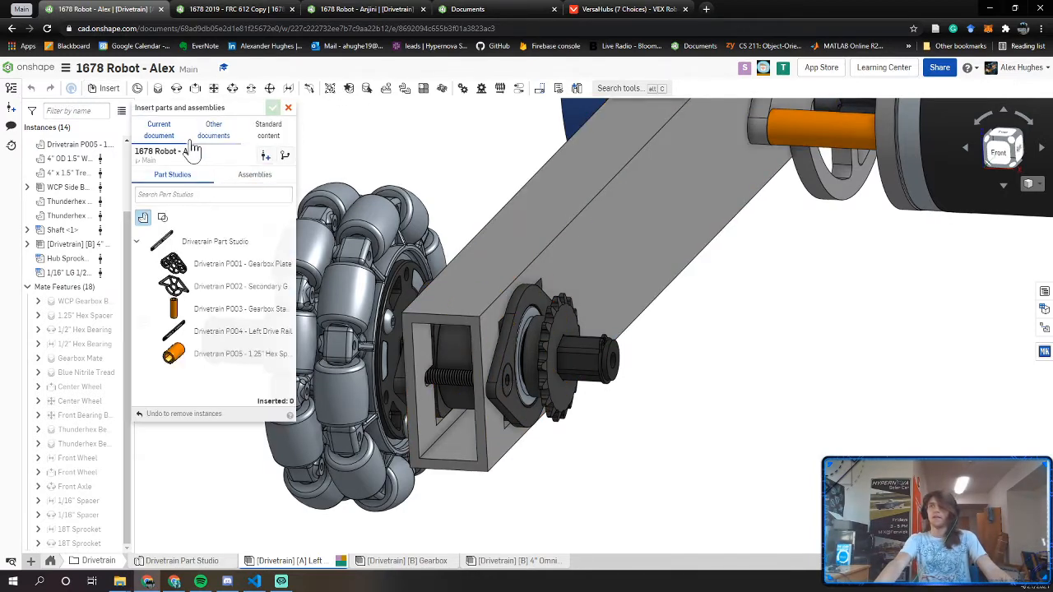
click(213, 129)
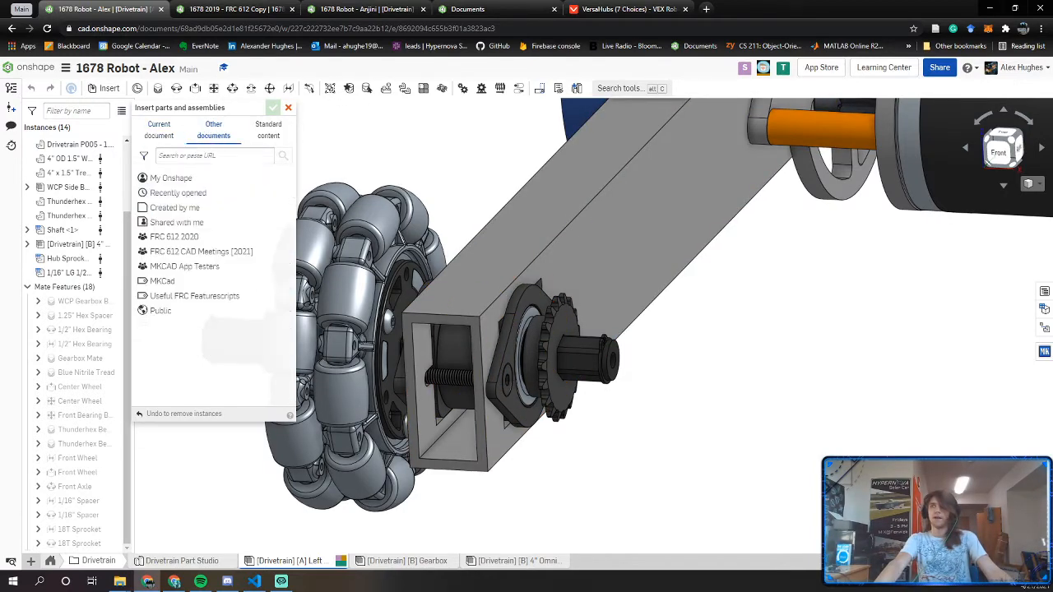
click(174, 287)
scroll(195, 255, down, 5)
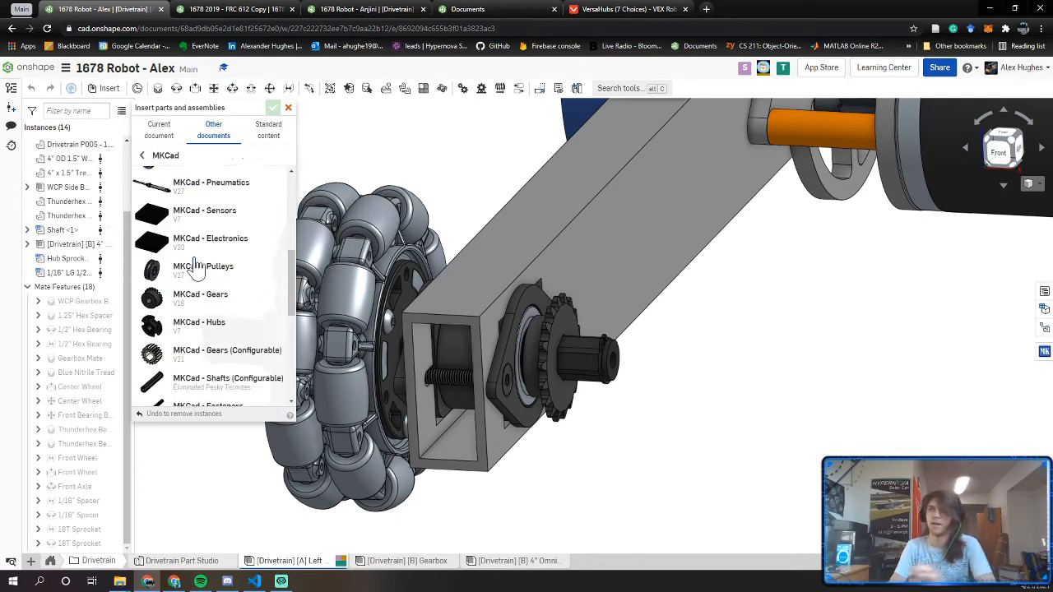
scroll(183, 292, down, 3)
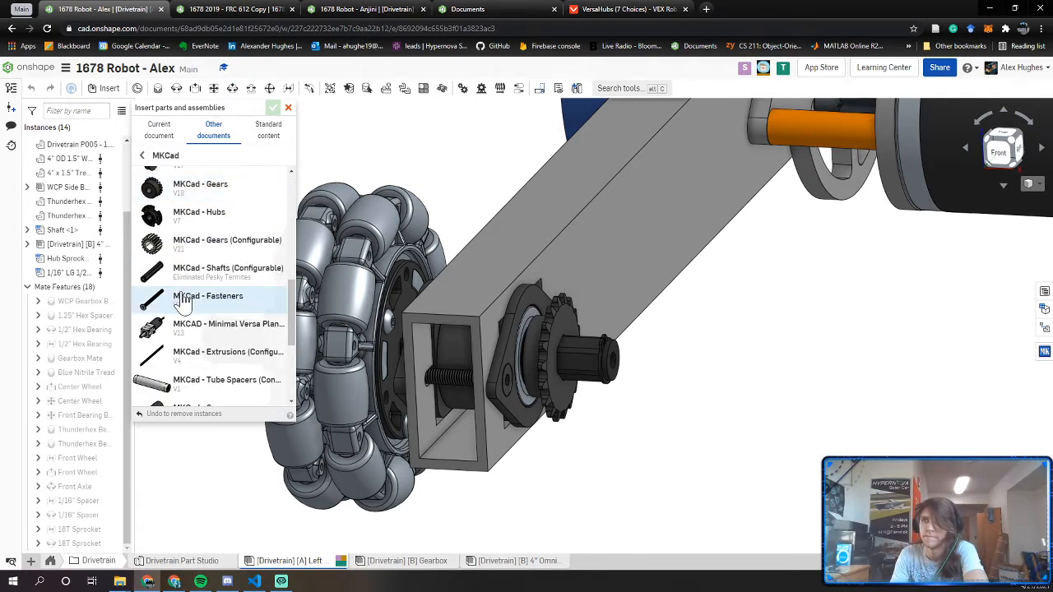
scroll(183, 301, down, 3)
scroll(183, 299, up, 3)
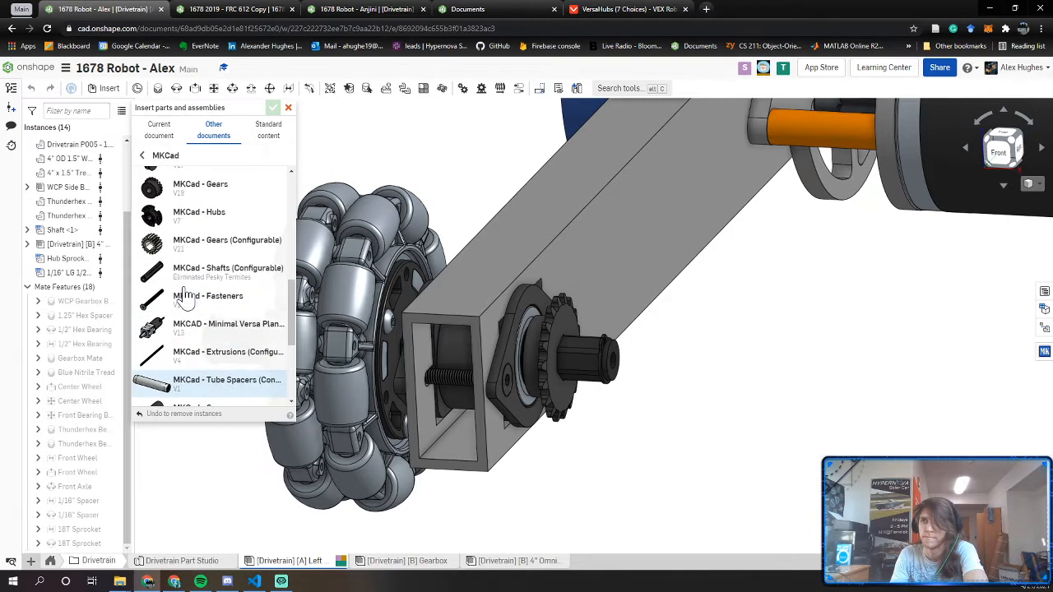
scroll(201, 272, down, 5)
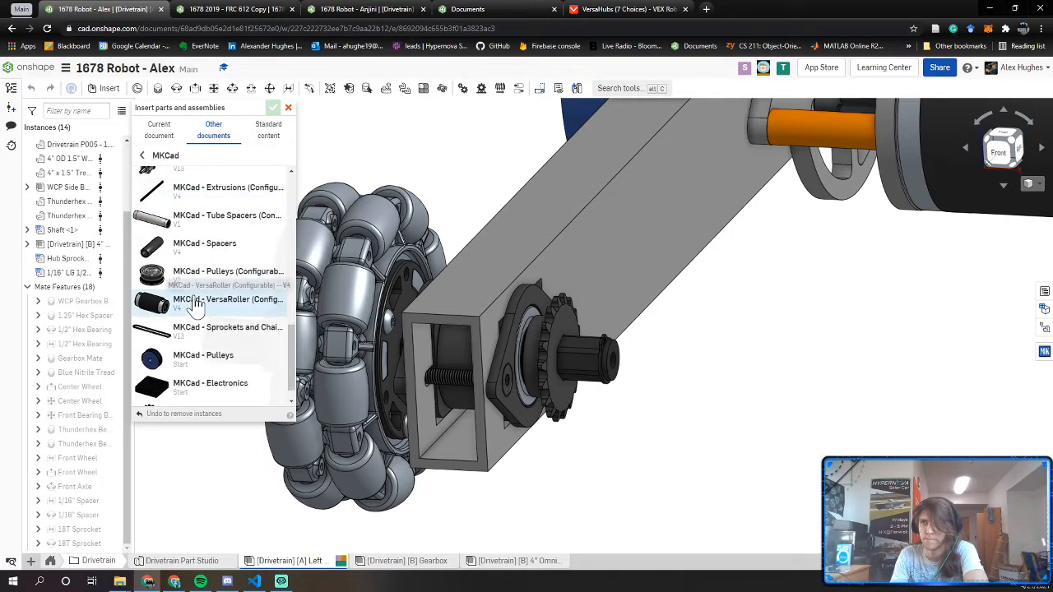
click(200, 247)
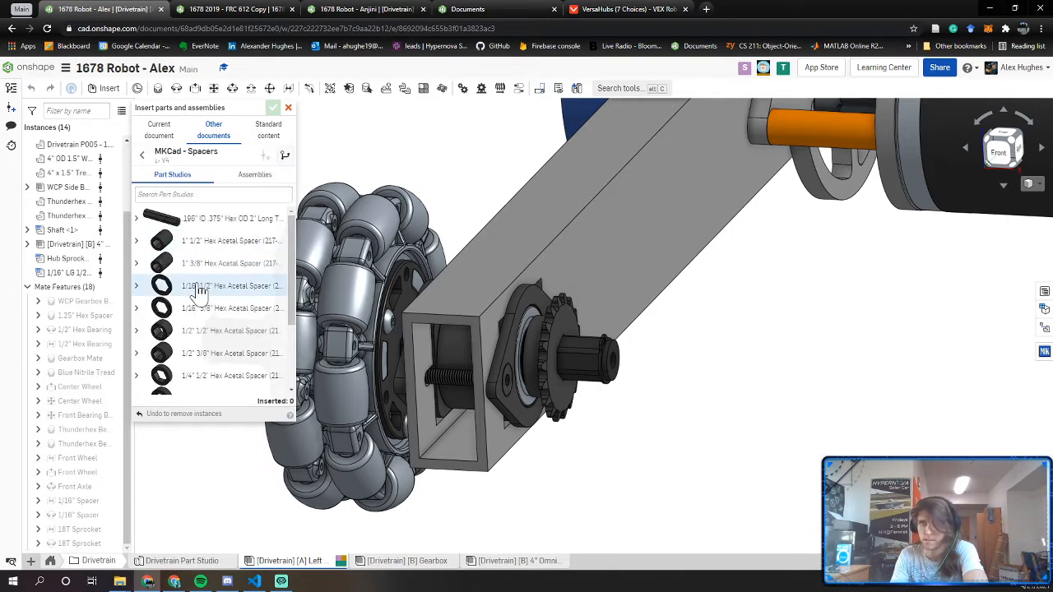
scroll(200, 280, down, 2)
click(142, 156)
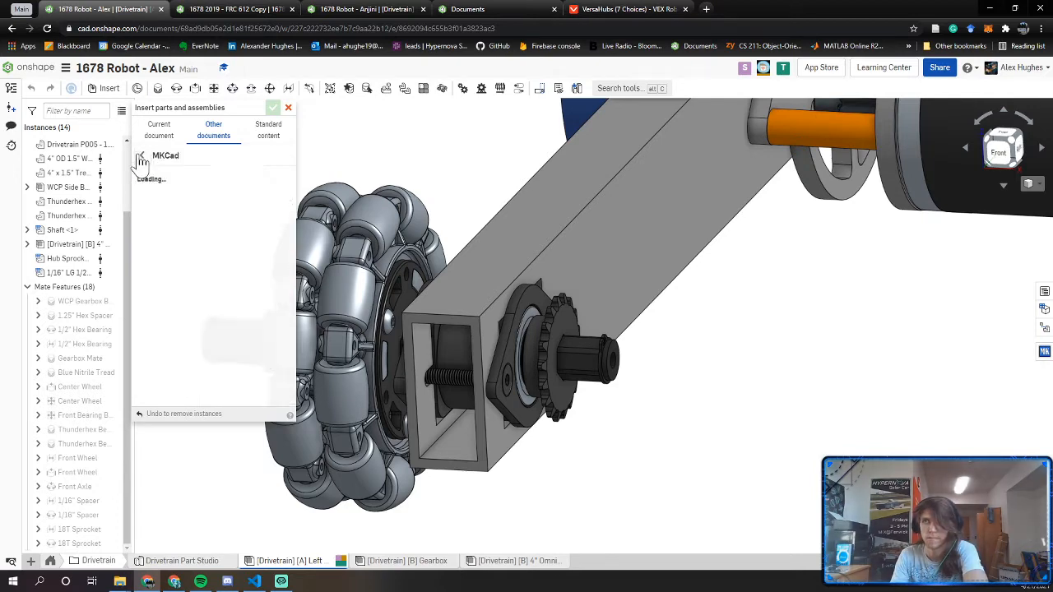
click(287, 109)
Look over the default planes in the Robot Part Studio and return to the left drivetrain assembly
scroll(502, 314, up, 5)
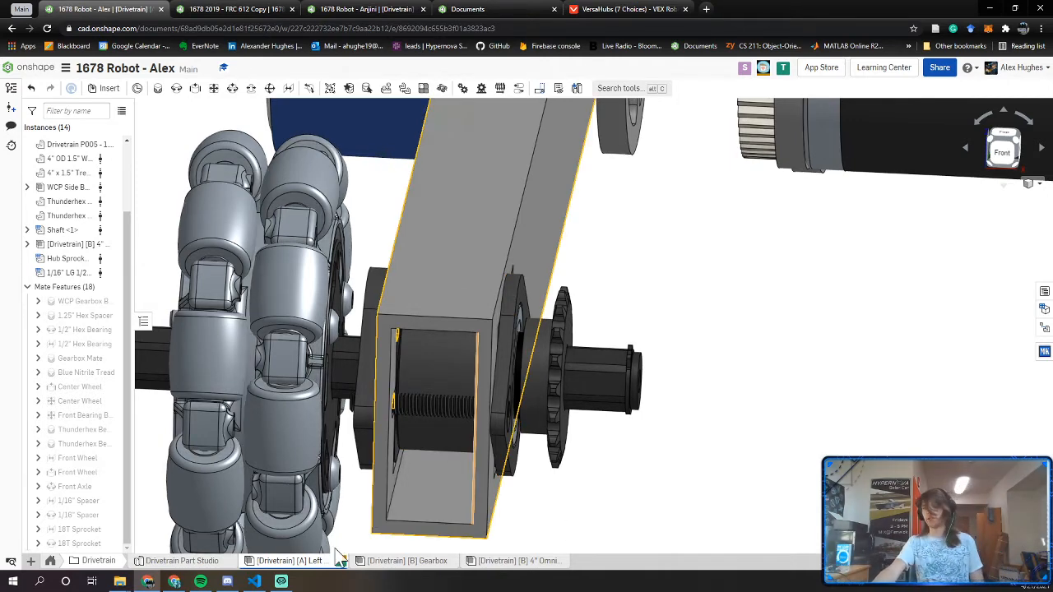
mouse_move(221, 566)
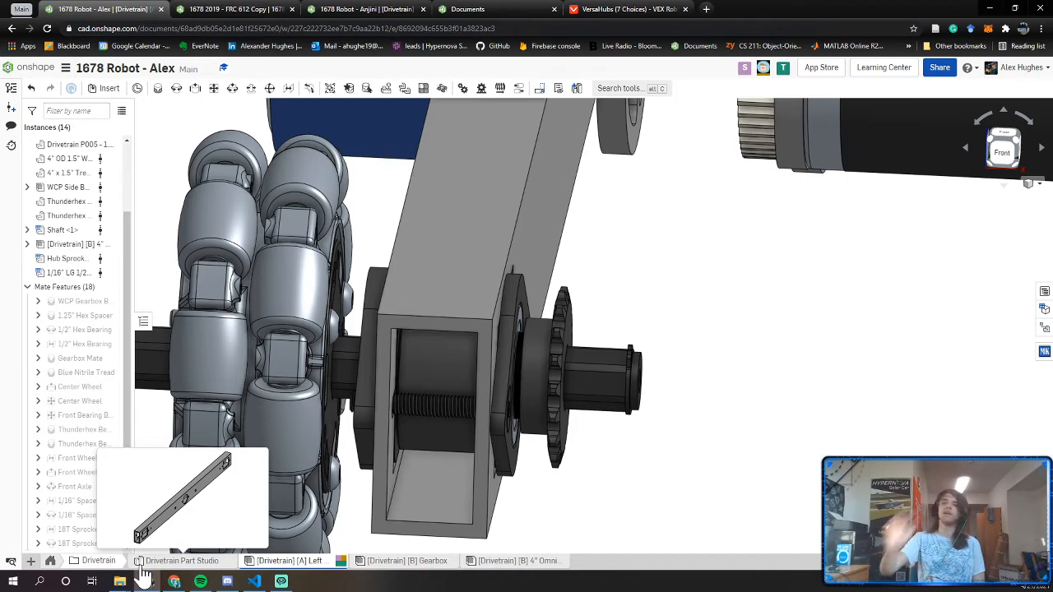
click(55, 564)
click(102, 566)
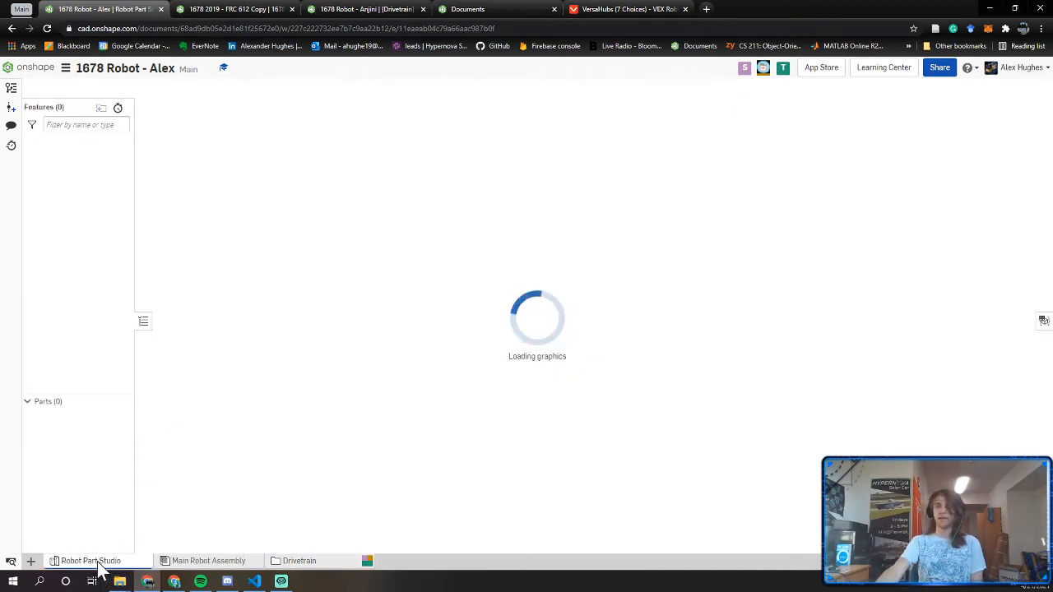
right_drag(576, 329, 581, 348)
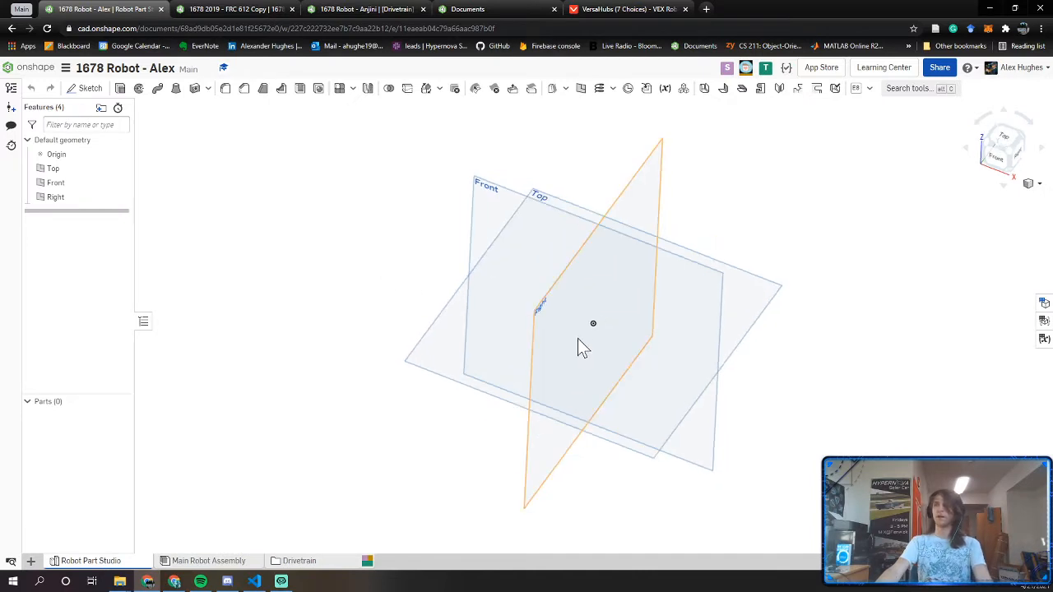
right_drag(484, 288, 573, 349)
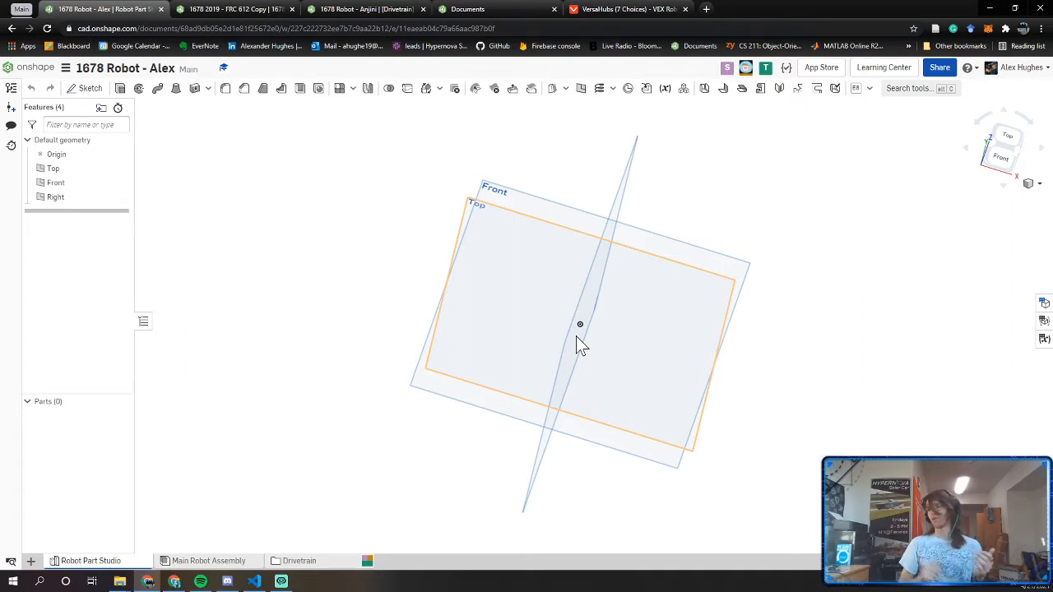
right_drag(590, 312, 479, 397)
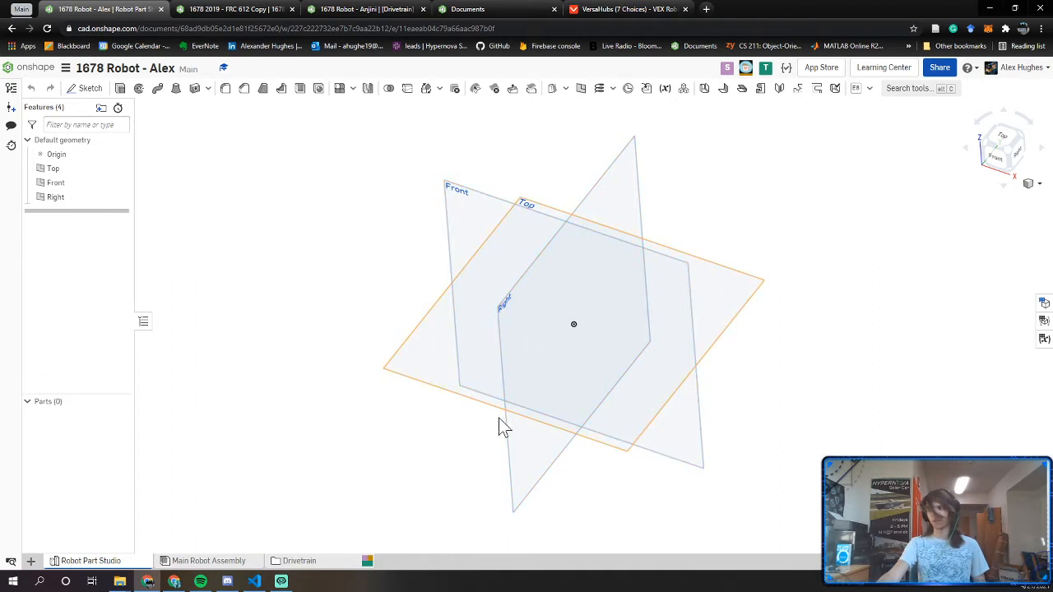
click(311, 561)
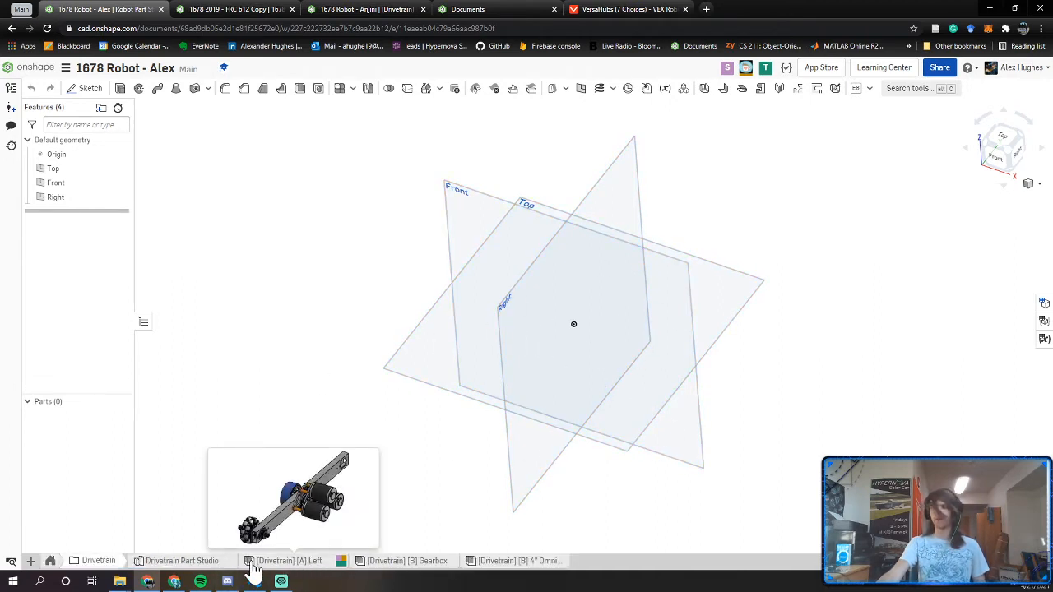
click(280, 562)
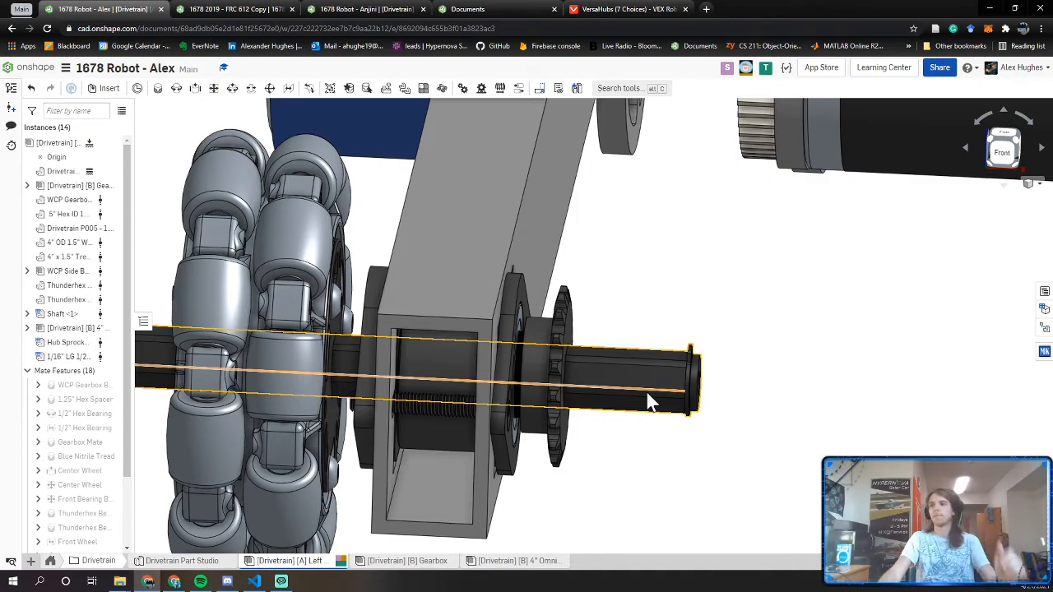
Slide the front shaft along its axis so it protrudes beyond both the omni wheel and the sprocket
drag(615, 389, 641, 392)
scroll(588, 297, down, 2)
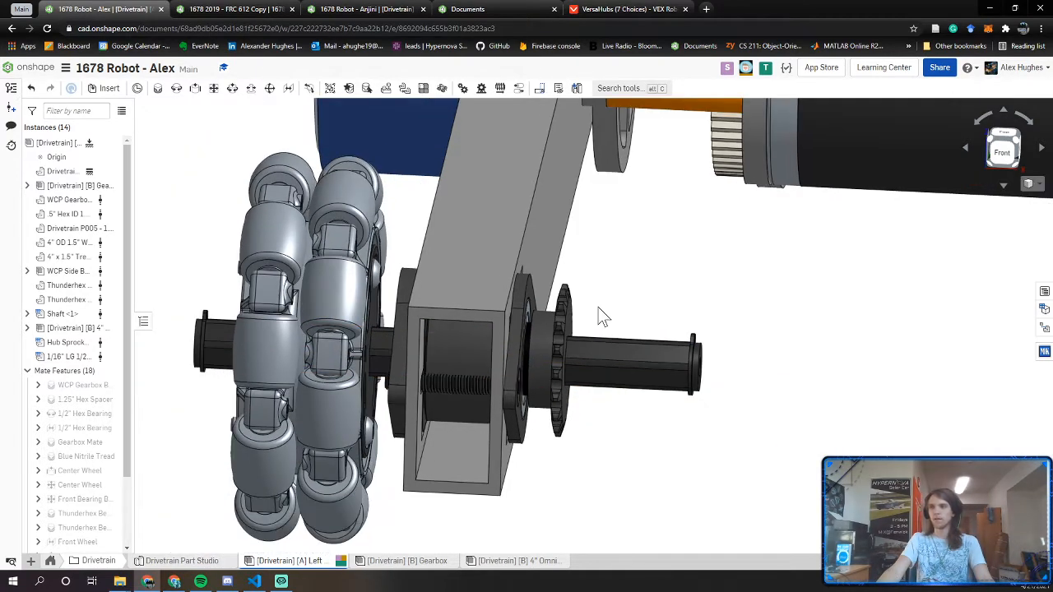
right_drag(571, 344, 578, 345)
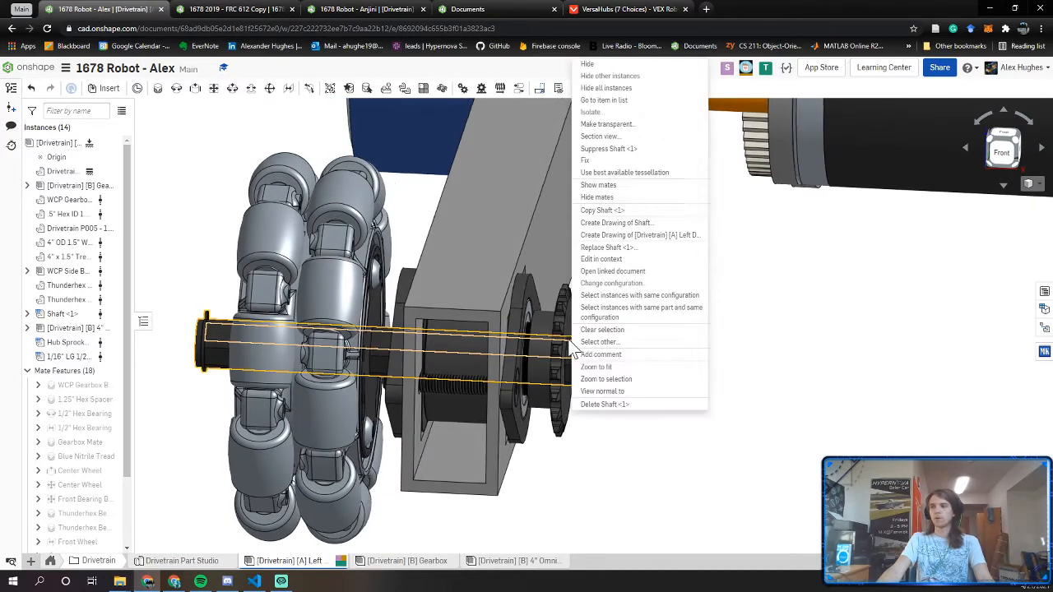
click(568, 429)
drag(648, 382, 619, 405)
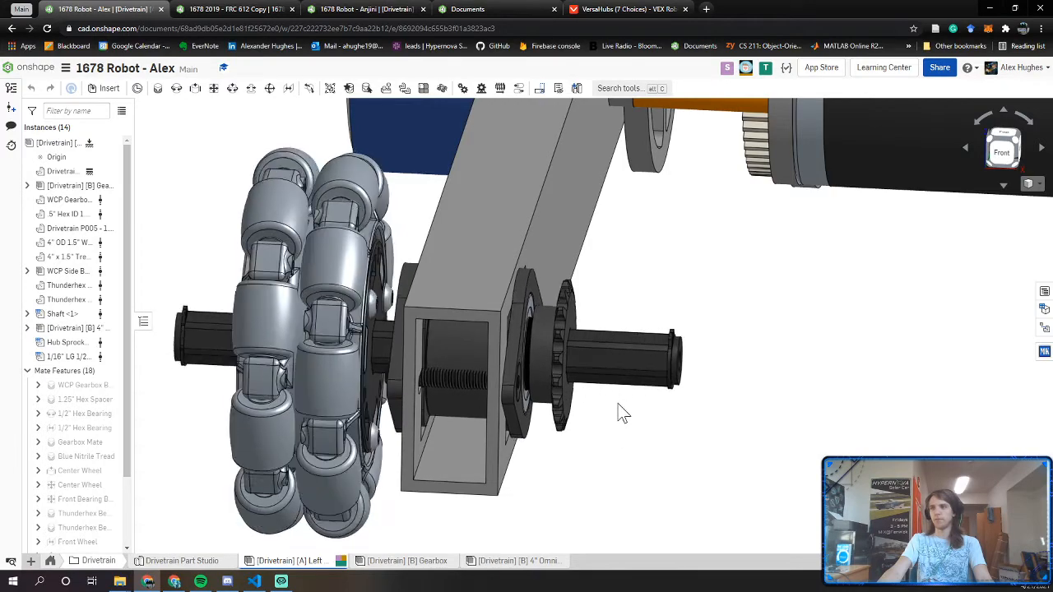
drag(613, 452, 604, 379)
right_drag(605, 372, 352, 321)
drag(342, 318, 370, 309)
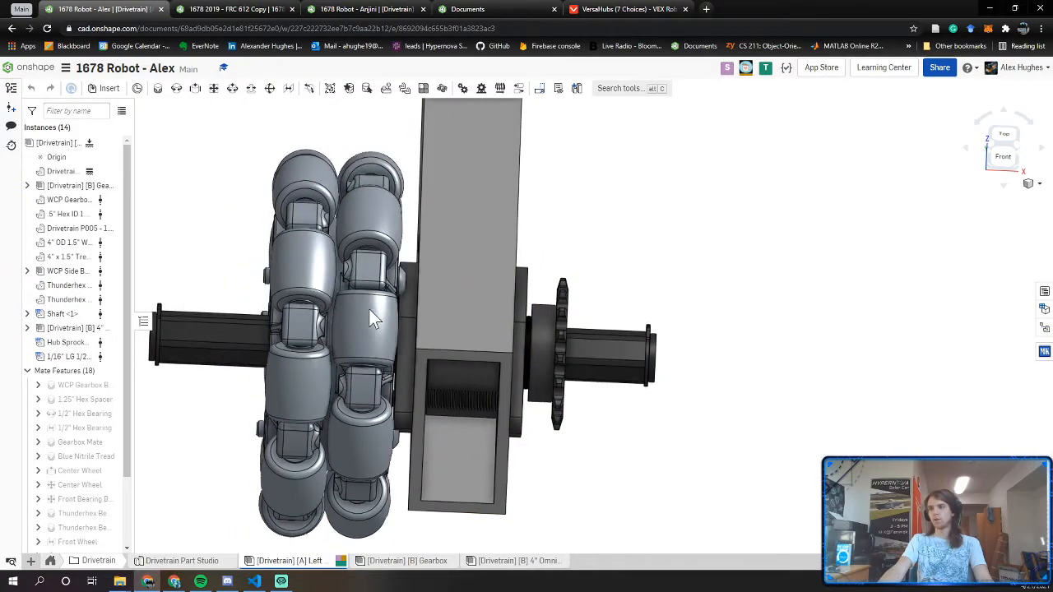
right_drag(370, 313, 287, 259)
Switch to the 1678 2019 - FRC 612 Copy document and examine the spacer between the omni wheel and the rail's bearing block
click(209, 9)
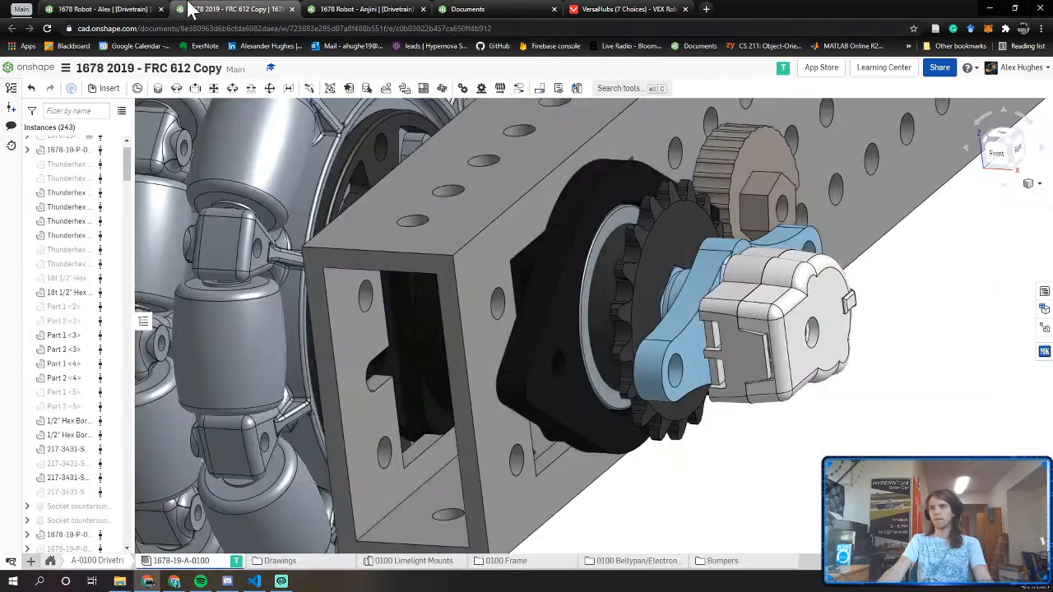
right_drag(428, 375, 401, 321)
scroll(361, 260, up, 3)
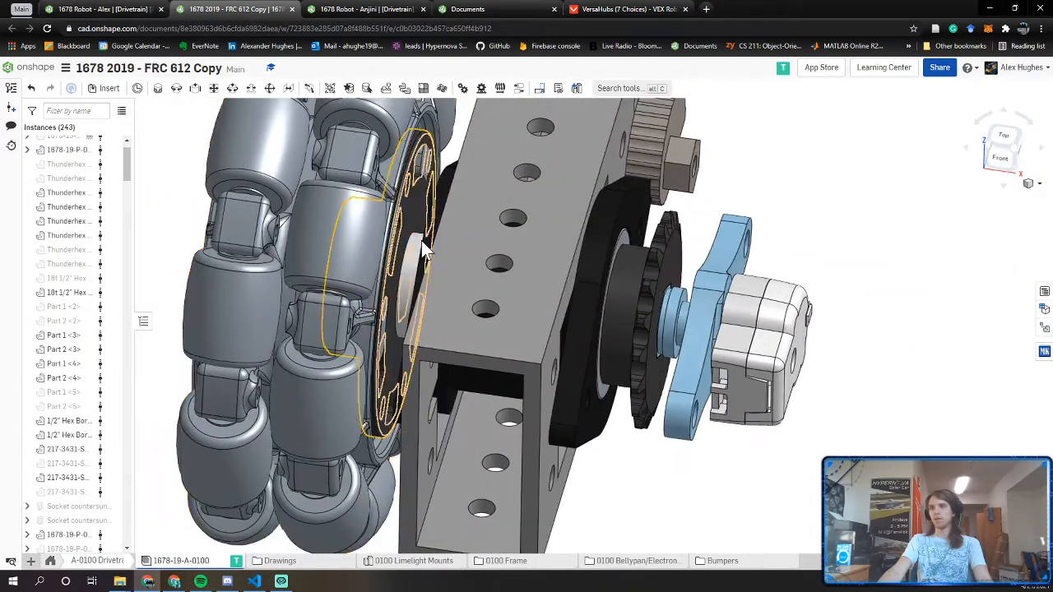
scroll(403, 241, up, 4)
scroll(403, 240, down, 5)
right_drag(403, 240, 411, 246)
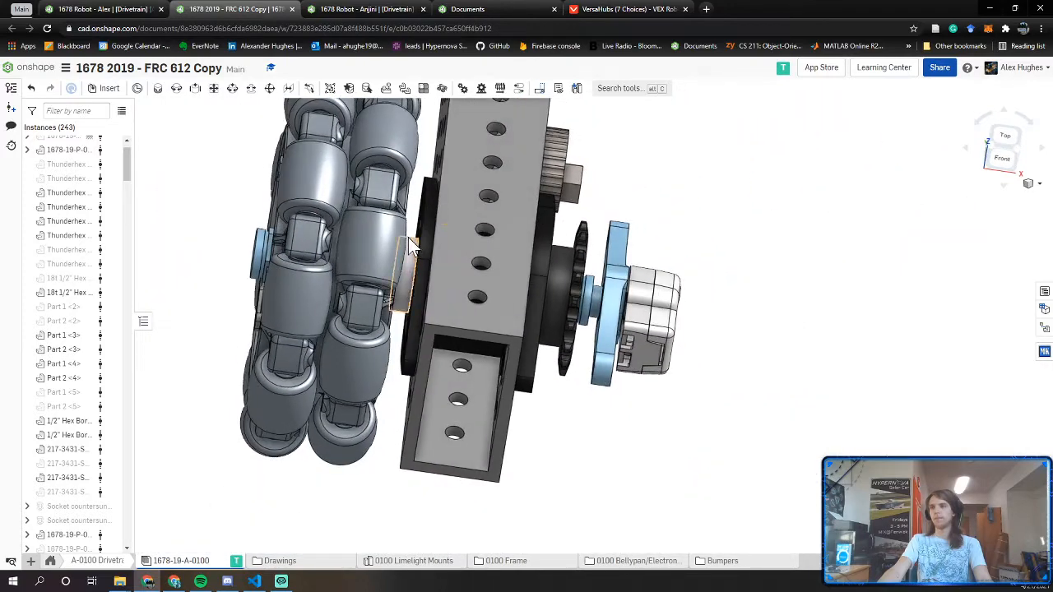
scroll(429, 226, up, 5)
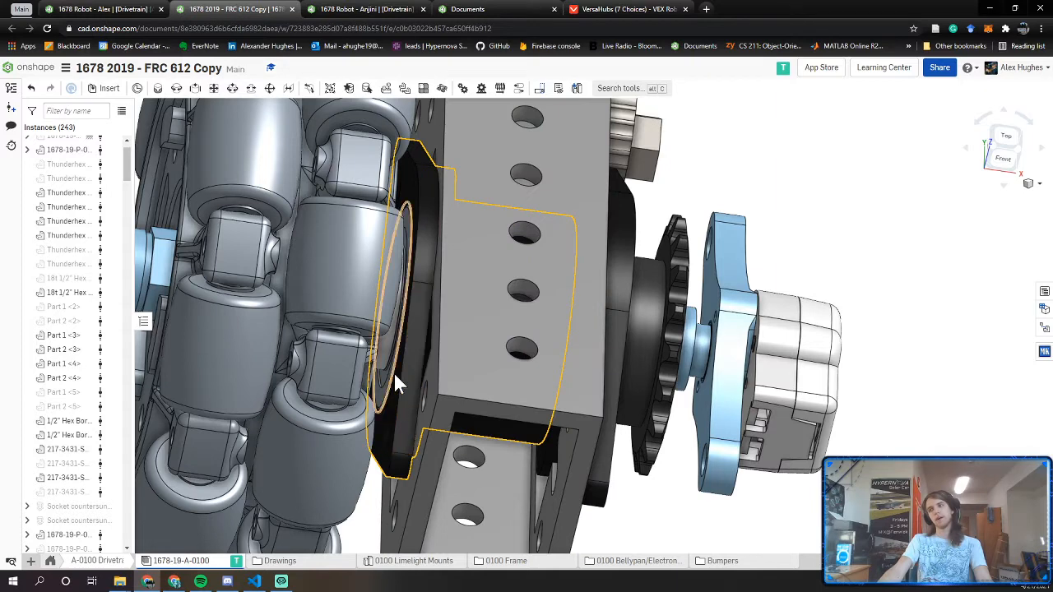
scroll(405, 276, up, 5)
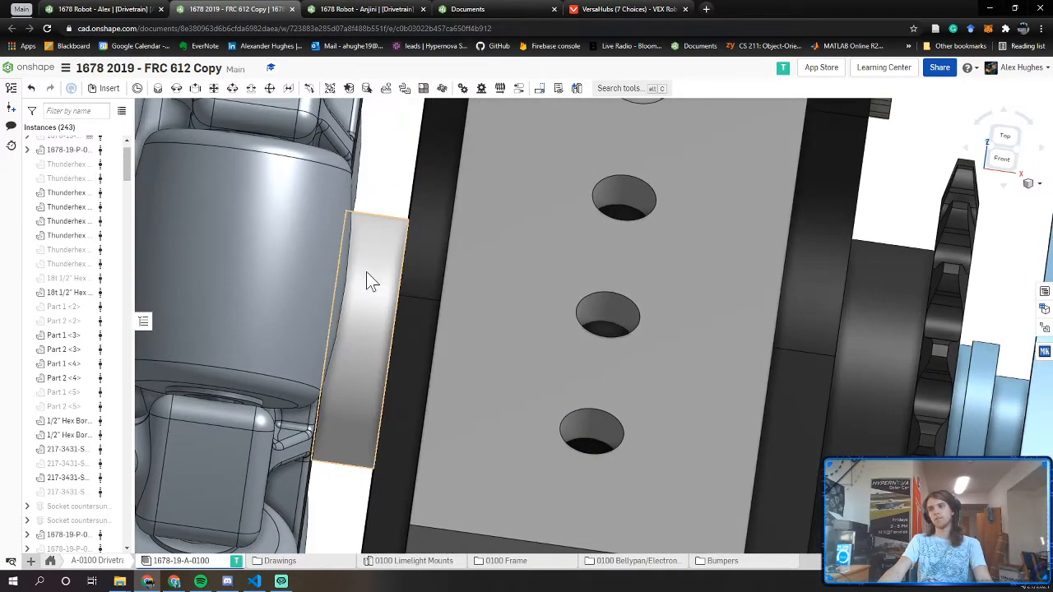
click(369, 280)
mouse_move(63, 546)
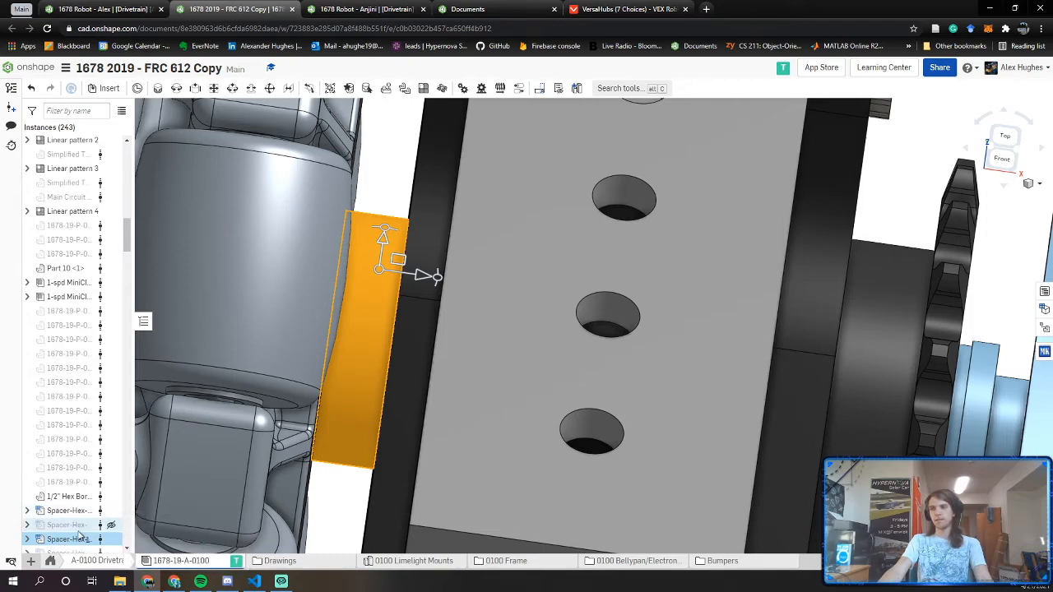
scroll(387, 343, down, 3)
right_drag(388, 349, 375, 349)
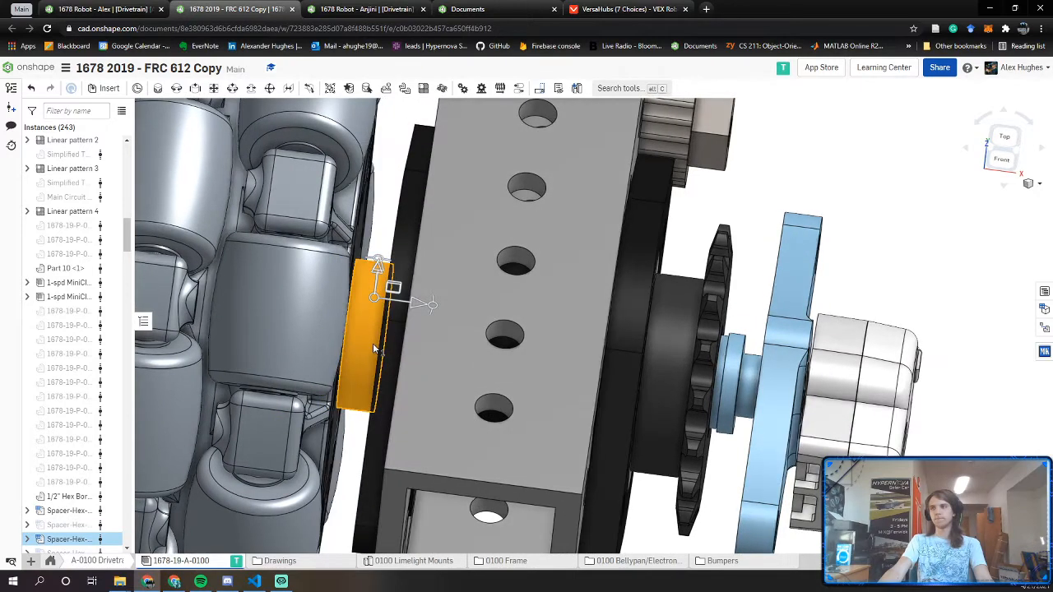
Return to the 1678 Robot - Alex assembly and check MKCad's configurable spacer options for 1/2" hex shafts and nylon spacers
click(132, 9)
scroll(722, 436, up, 3)
right_drag(721, 436, 792, 337)
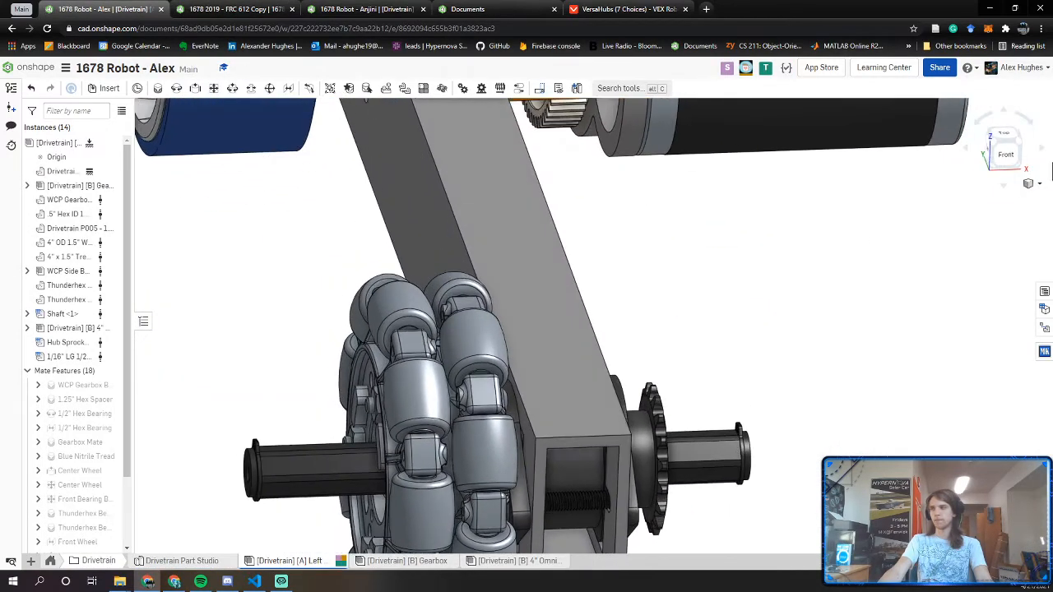
click(1044, 351)
scroll(737, 401, down, 4)
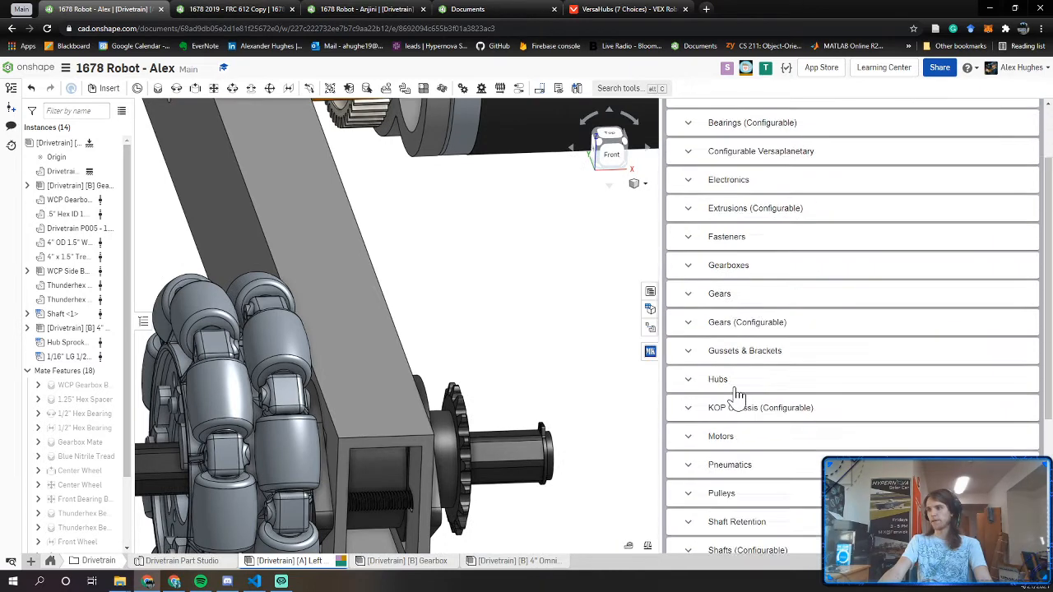
click(688, 367)
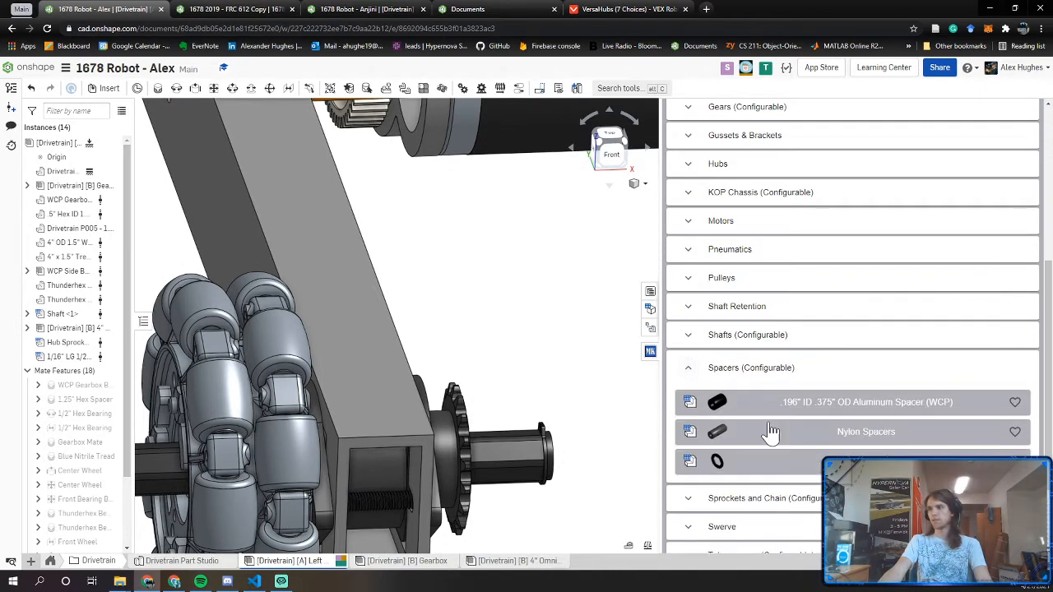
click(815, 462)
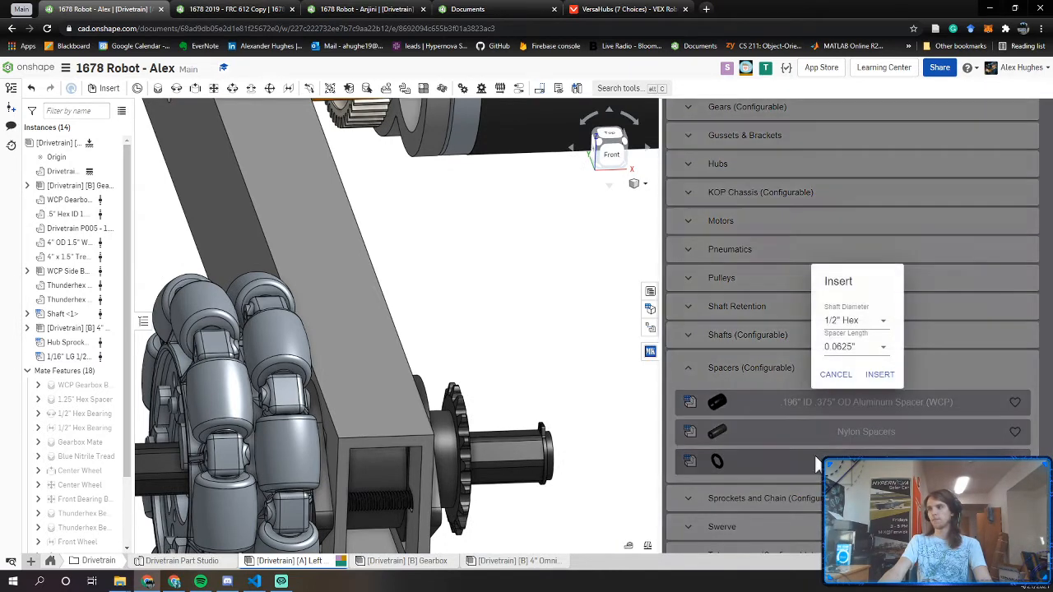
click(852, 349)
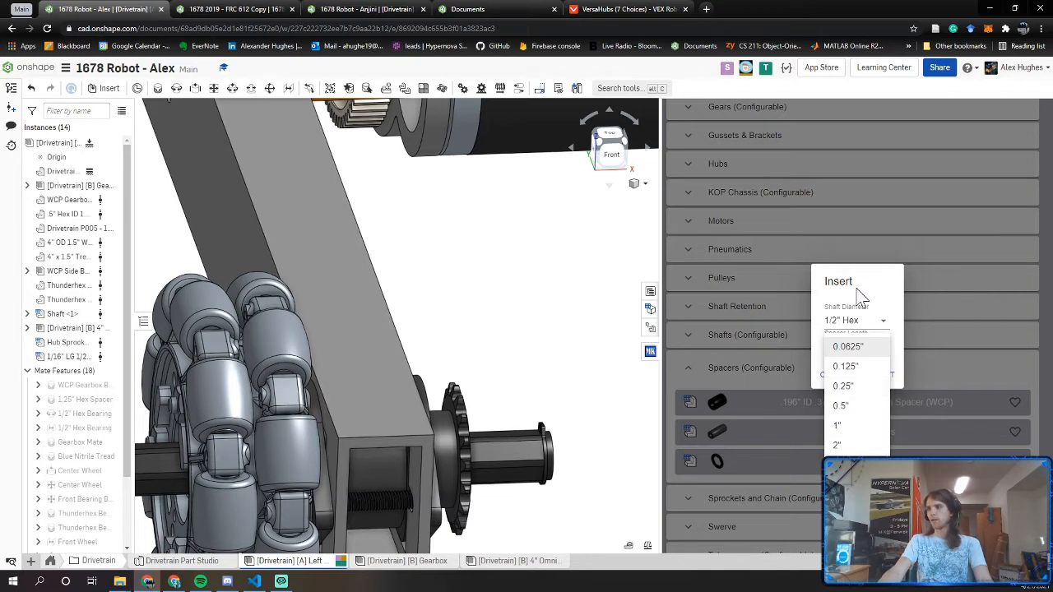
click(877, 347)
click(833, 375)
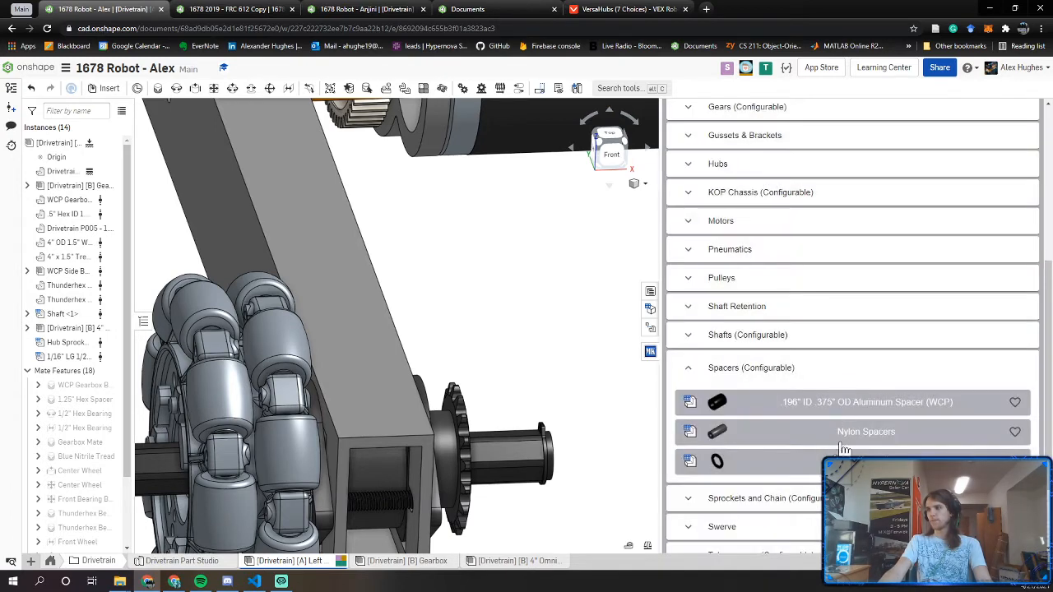
click(847, 441)
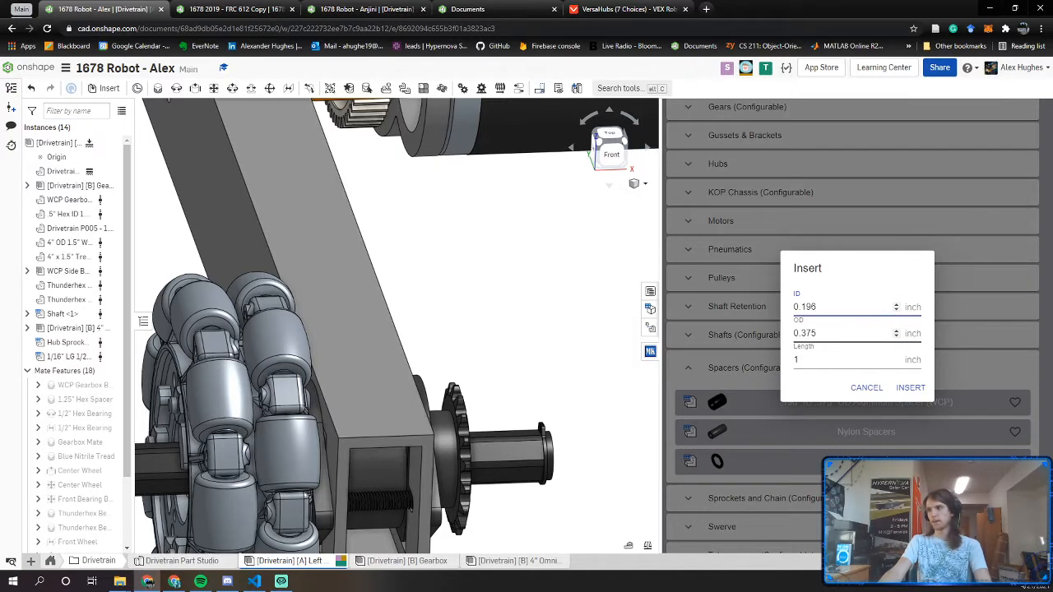
click(868, 390)
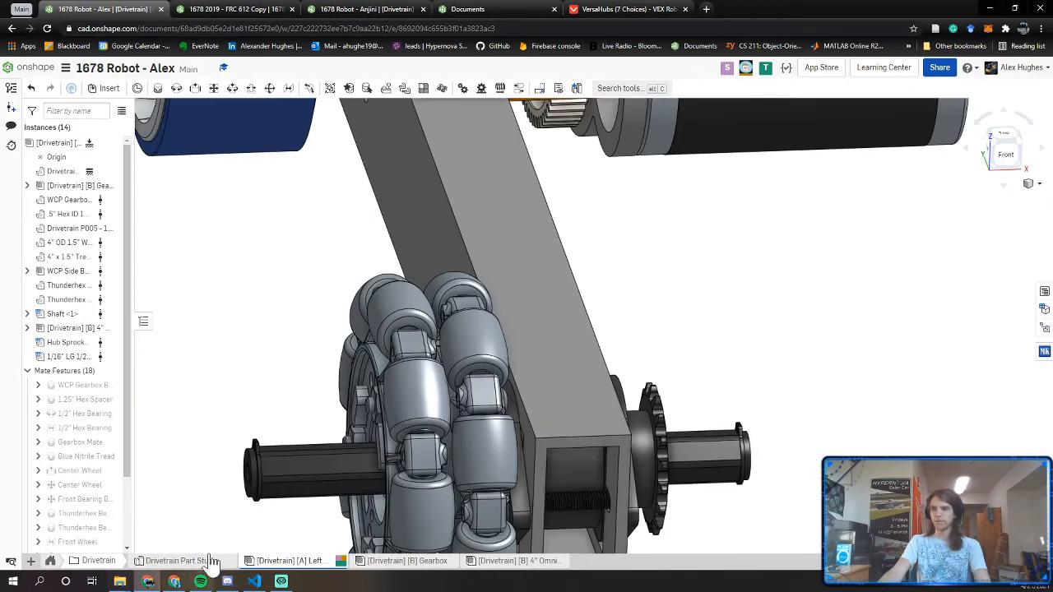
Open the Drivetrain Part Studio, hide the Left Drive Rail part and collapse its P004 feature folder
click(201, 561)
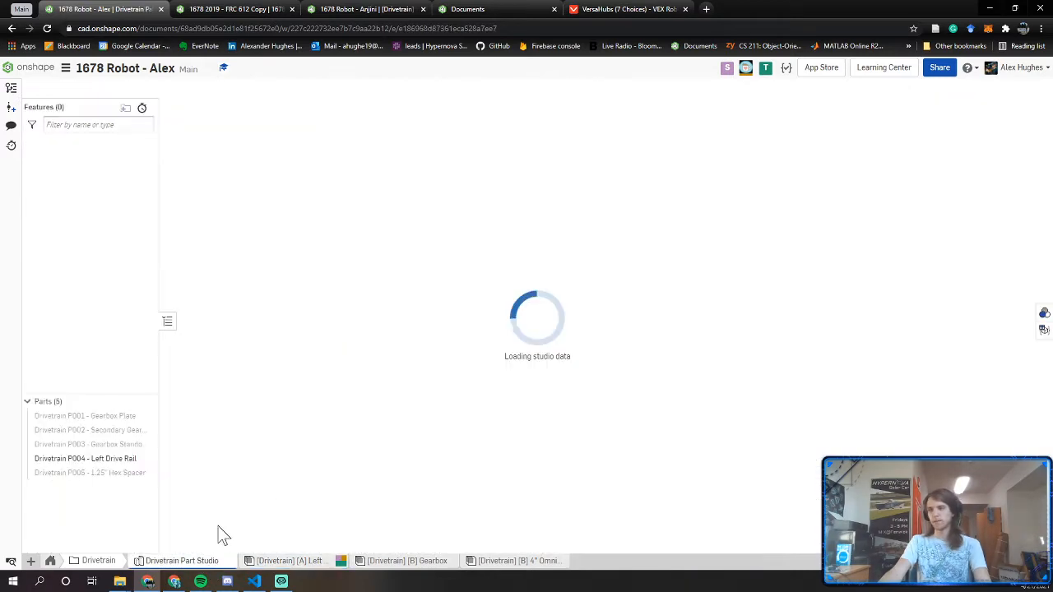
click(141, 458)
click(28, 256)
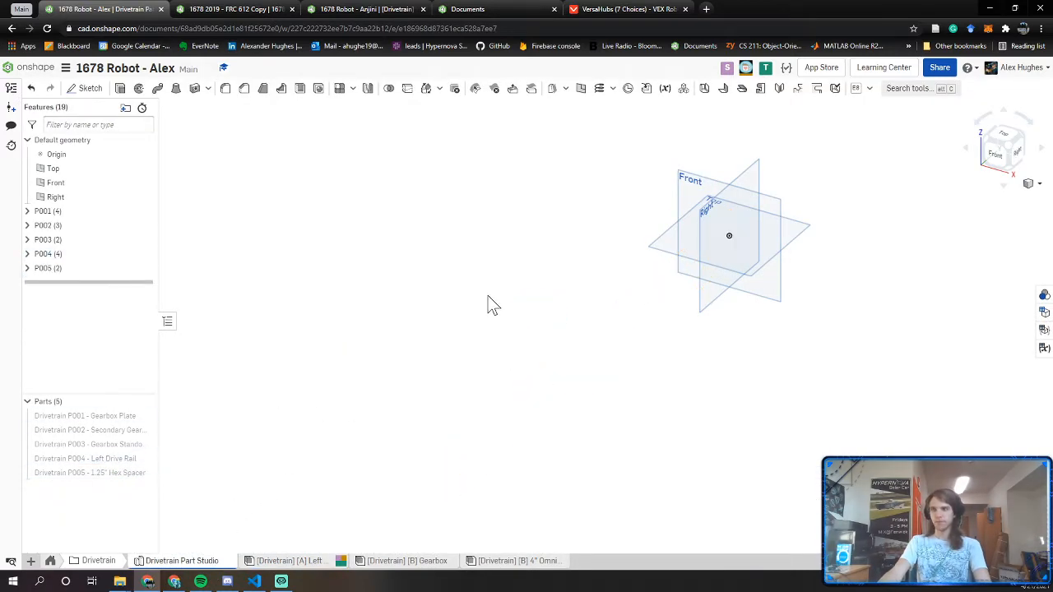
Start a sketch on the Top plane and draw a circumscribed hexagon, about 2.83 in across flats, centred on the origin
middle_drag(489, 304, 287, 465)
right_drag(287, 466, 423, 463)
right_drag(486, 410, 478, 426)
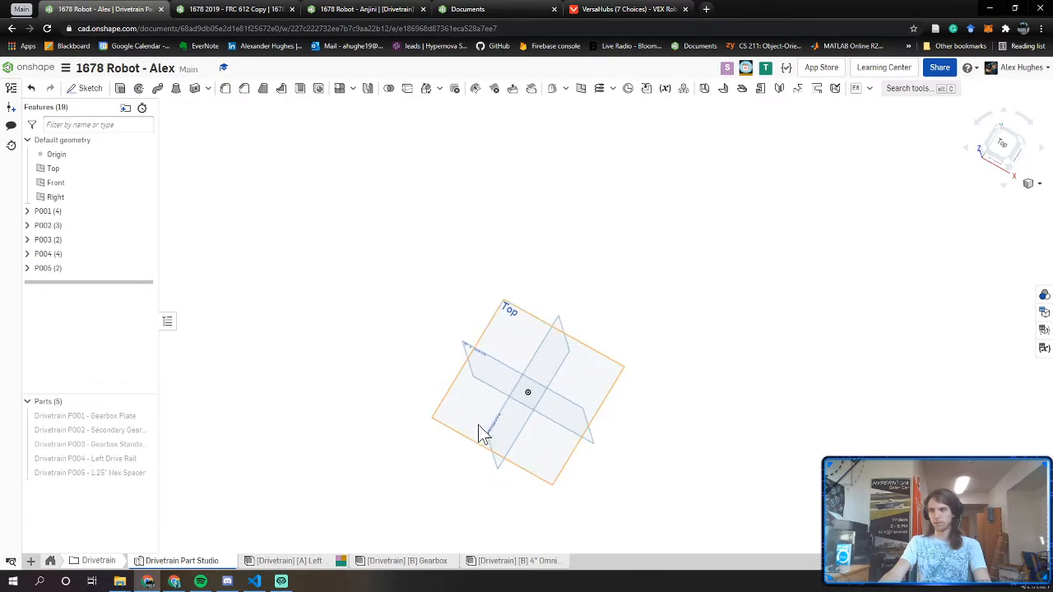
click(1002, 146)
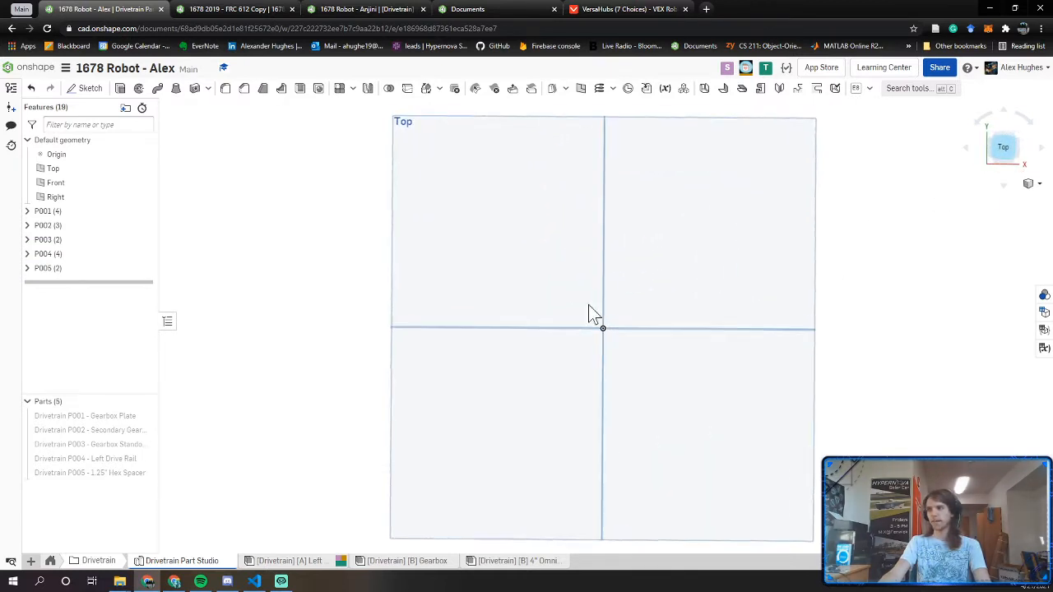
click(518, 245)
key(shift+s)
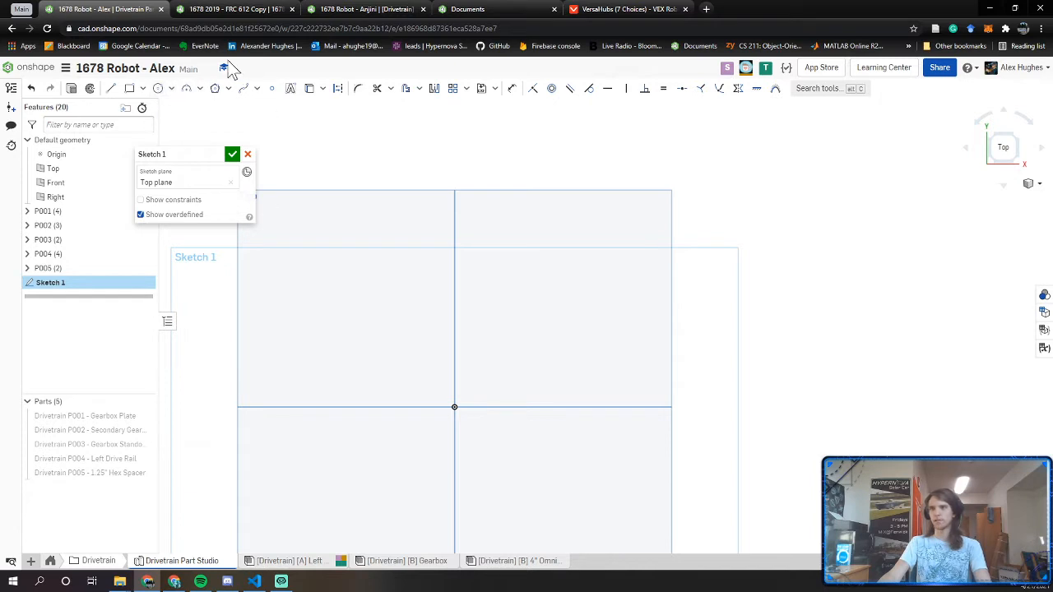
click(229, 90)
click(239, 108)
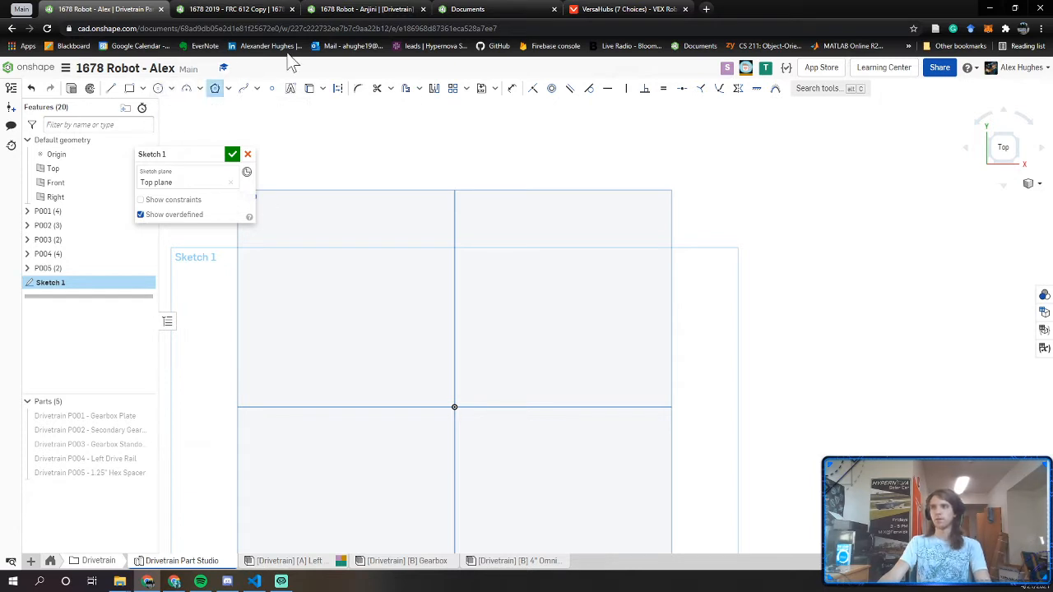
click(454, 407)
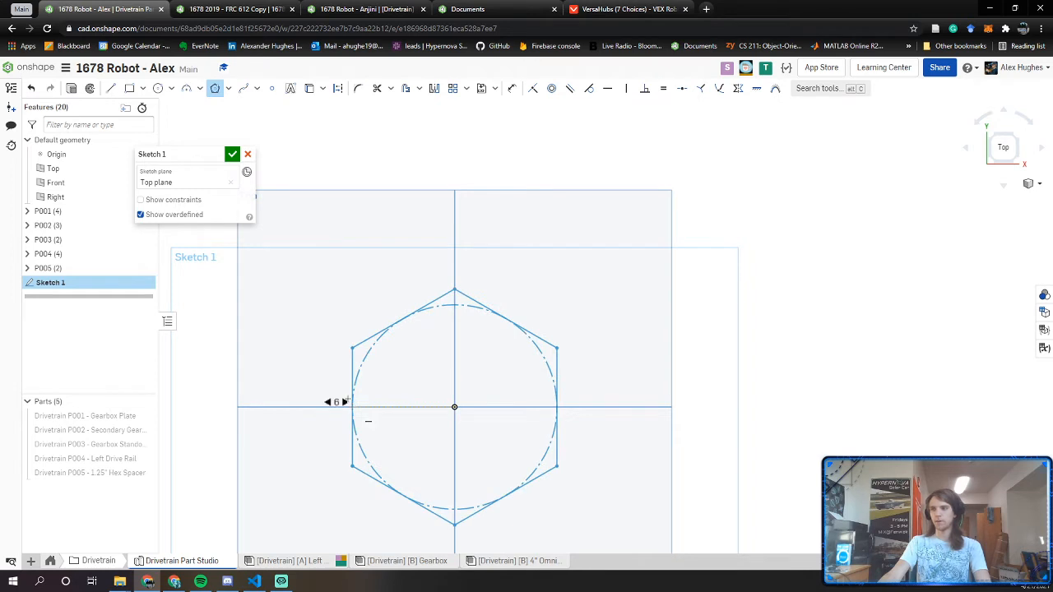
click(348, 400)
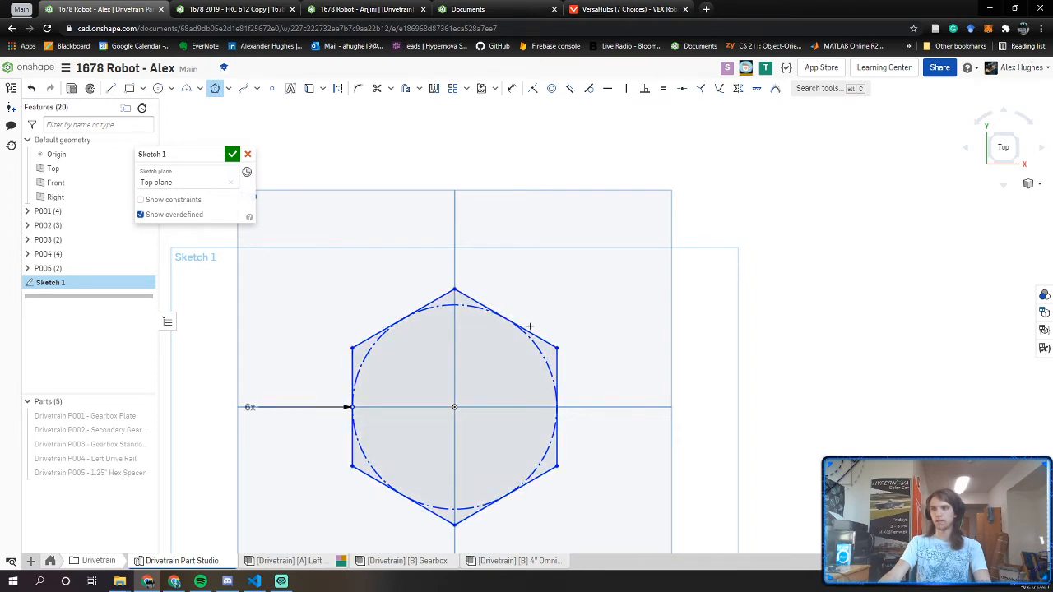
Set the diameter of the hexagon's inner construction circle to 0.505 in and place the dimension clear of the outline
double_click(370, 279)
text(0.505)
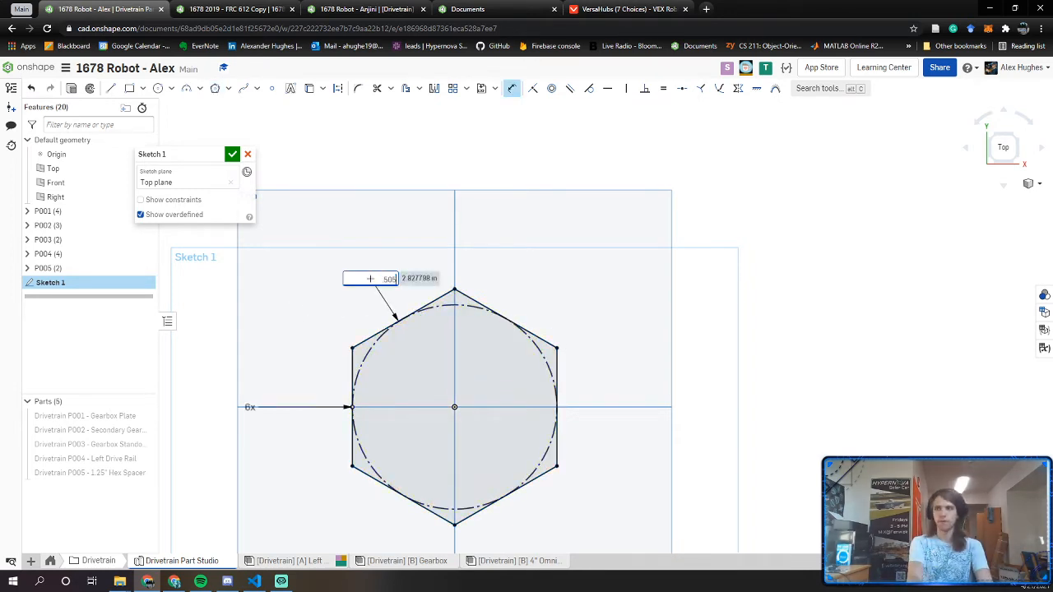
key(Return)
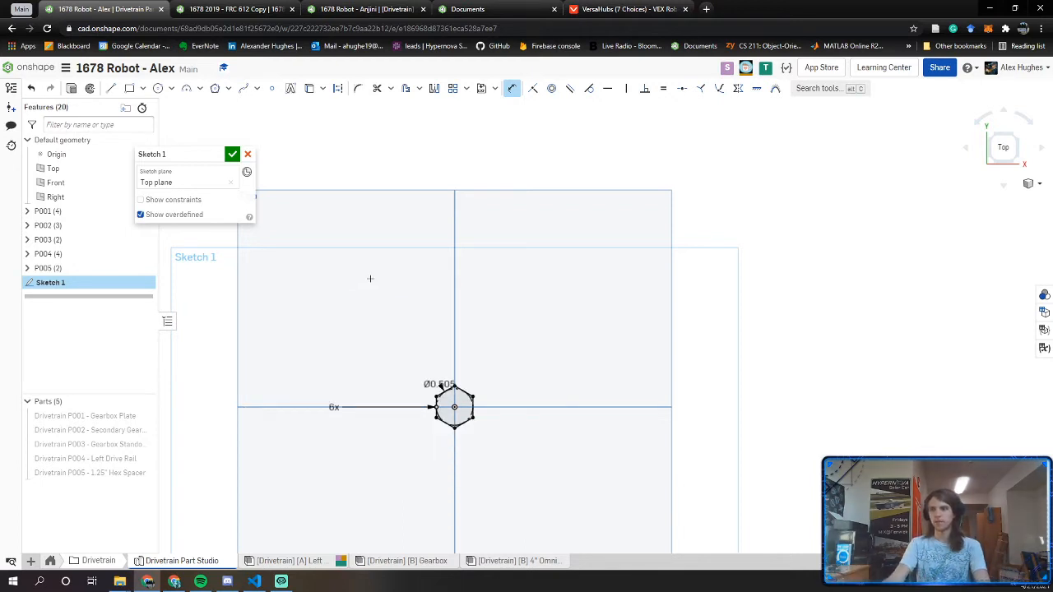
scroll(457, 399, up, 3)
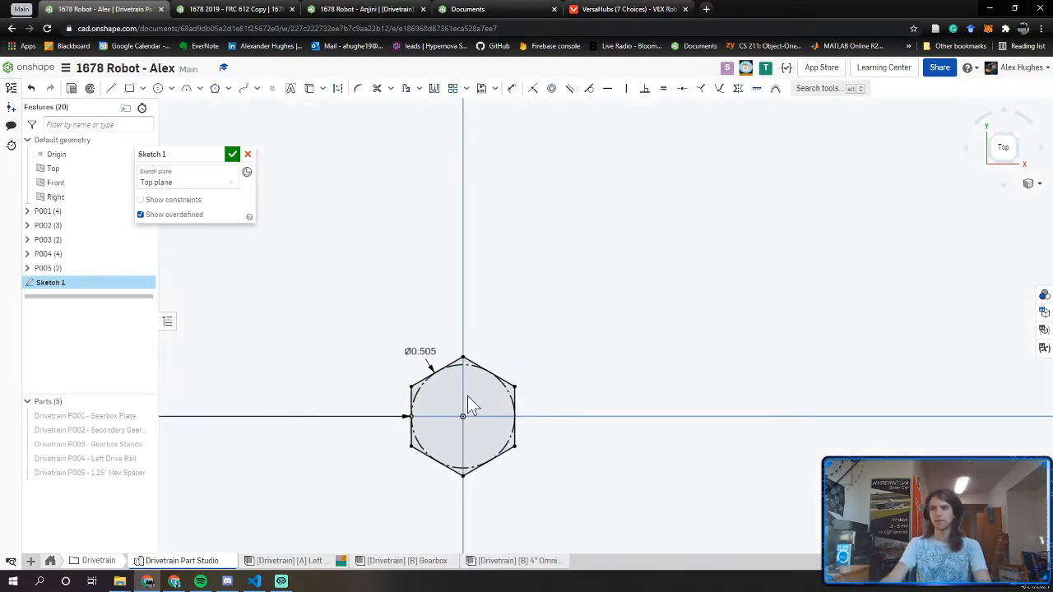
drag(454, 356, 456, 328)
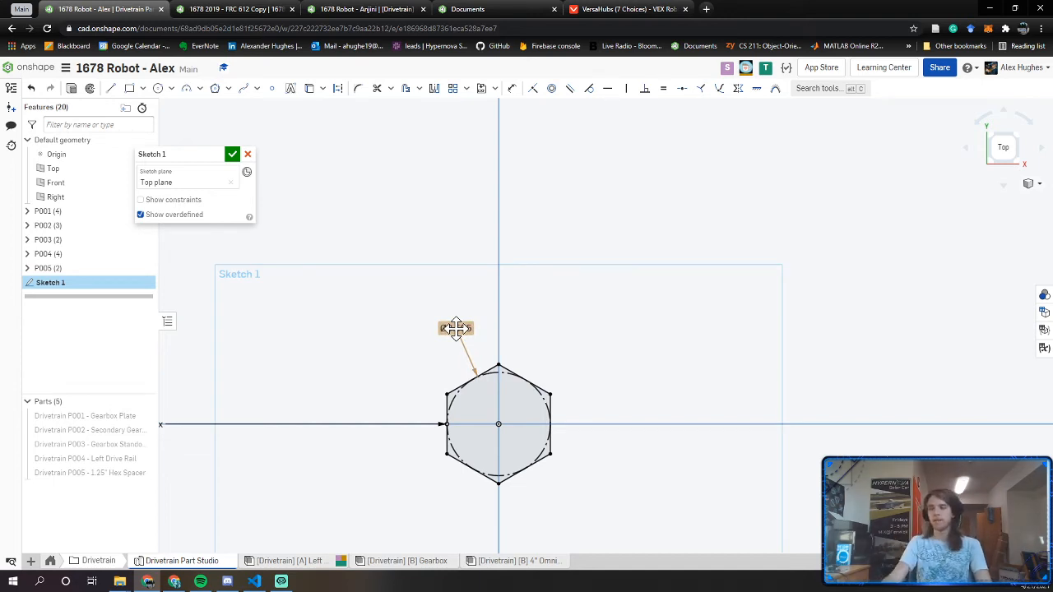
Draw a 0.75 in diameter circle centred on the origin around the hexagon and place its dimension outside the circle
key(c)
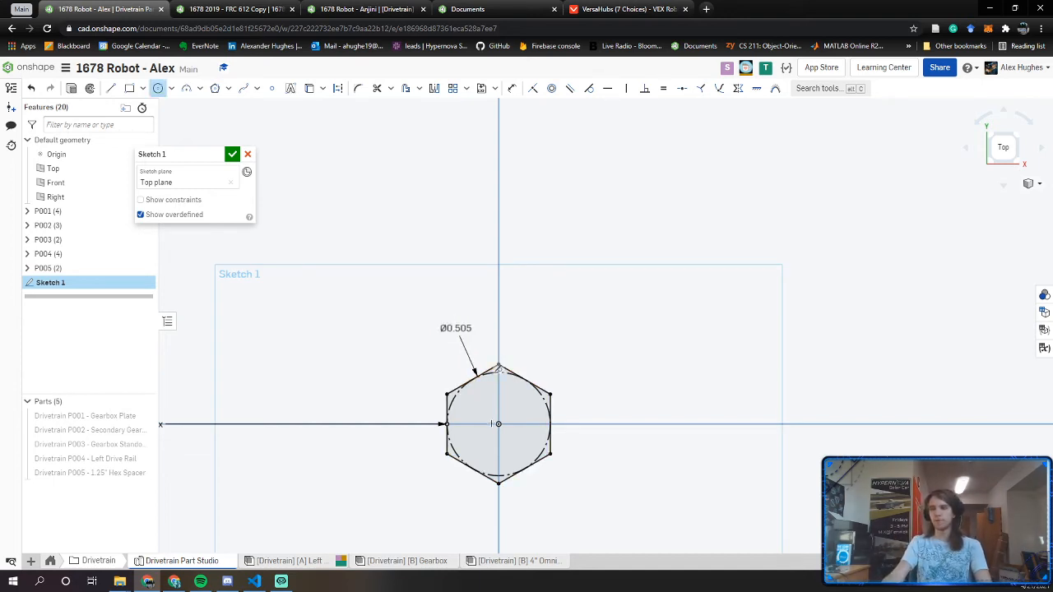
click(498, 424)
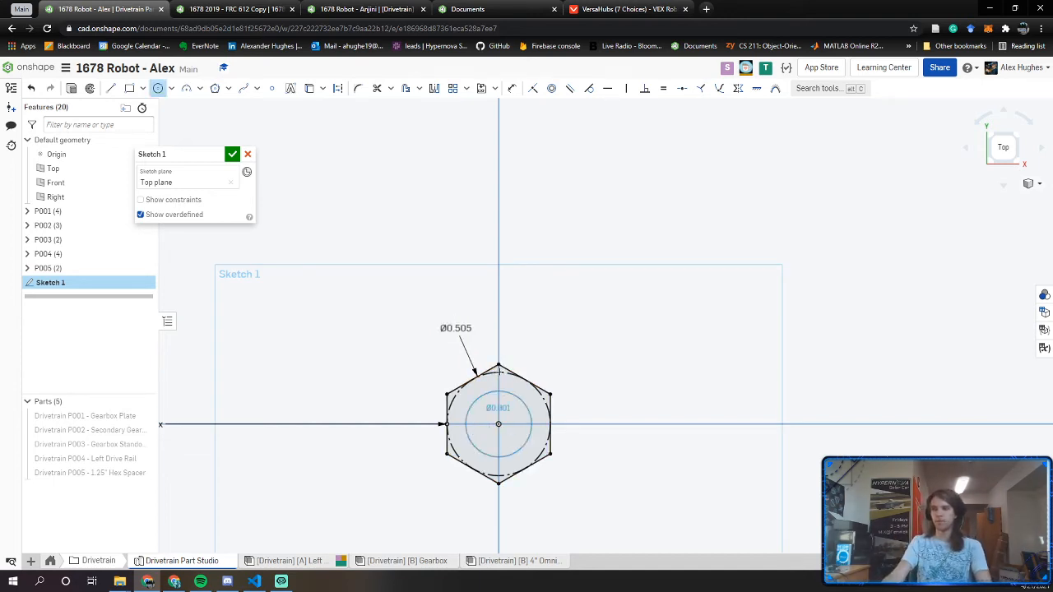
click(542, 327)
text(0.75)
key(Return)
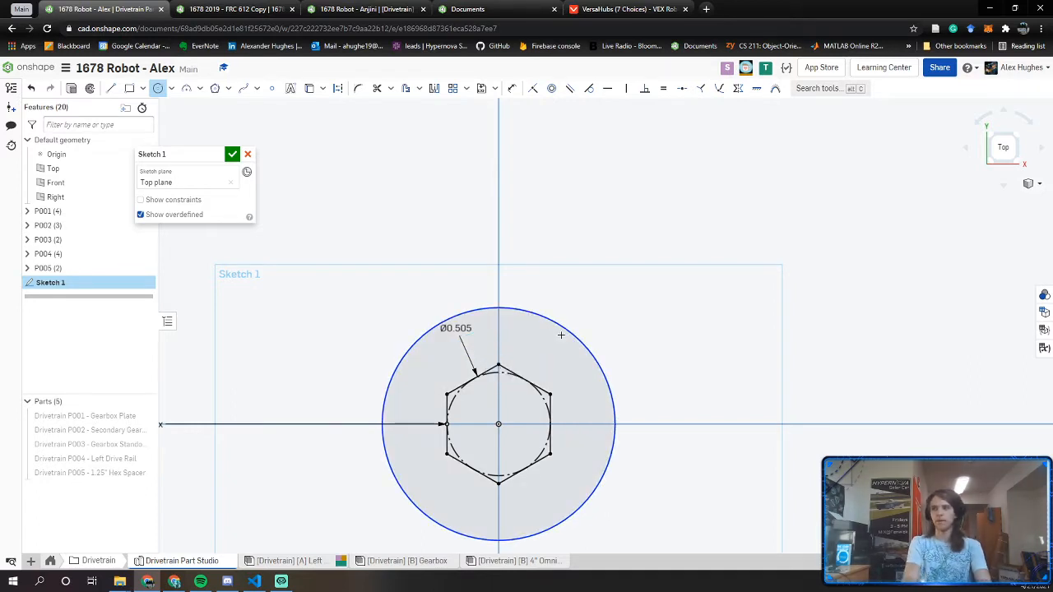
drag(504, 367, 539, 338)
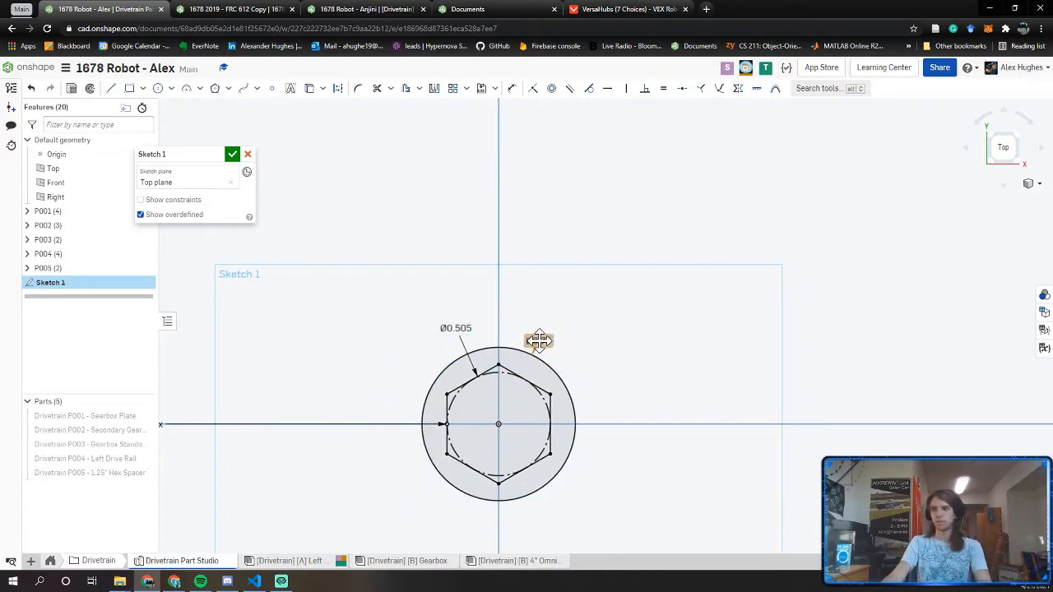
Name the sketch Hex Spacer and finish it
click(218, 156)
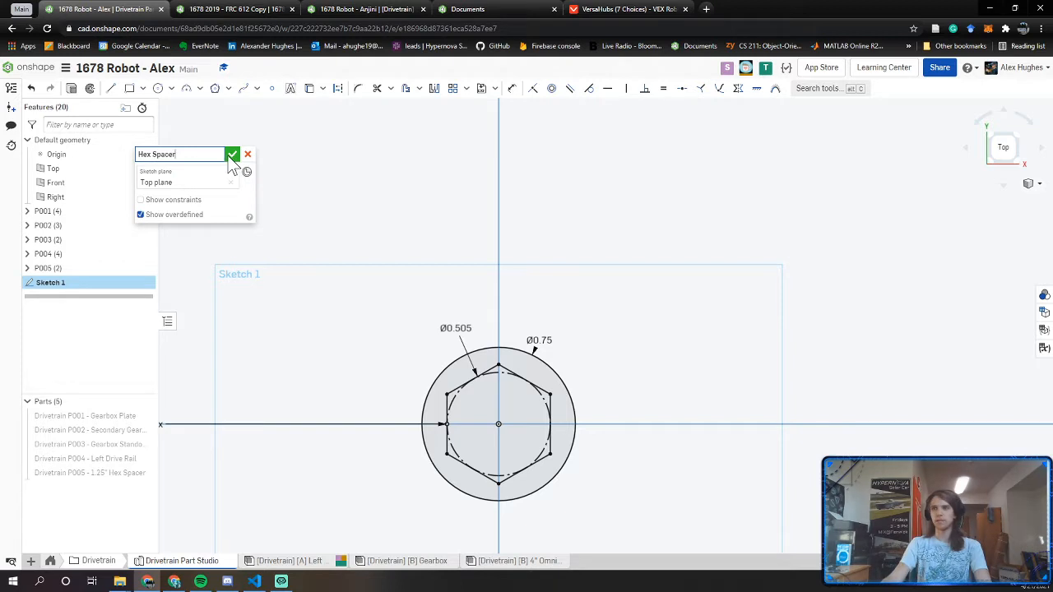
text(Hex Spacer)
click(231, 156)
Extrude the ring between the hexagon and the outer circle 3/16 in deep as a new solid part
right_drag(359, 247, 346, 275)
key(shift+e)
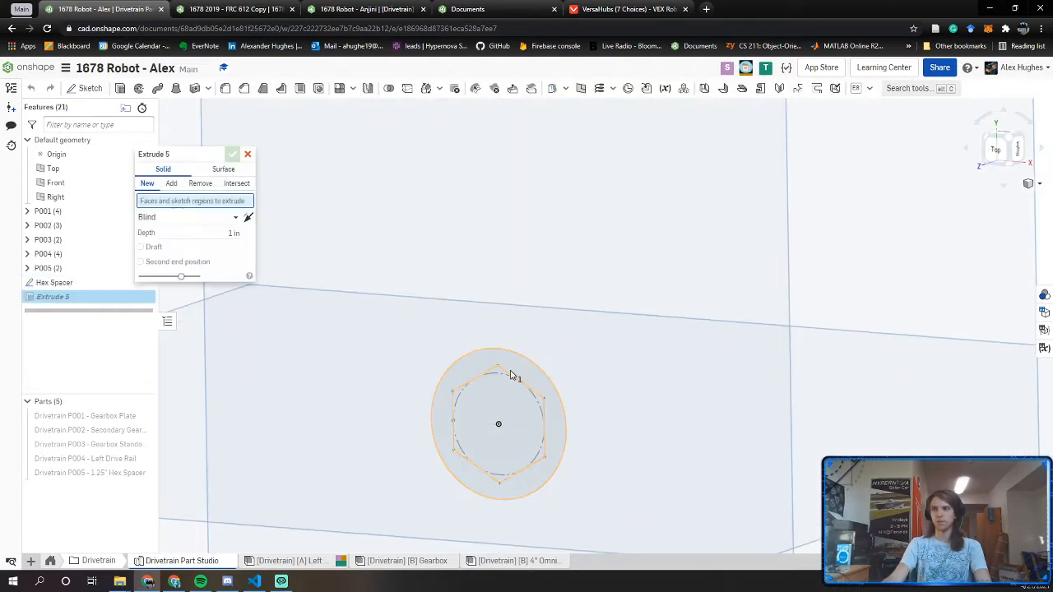
click(510, 375)
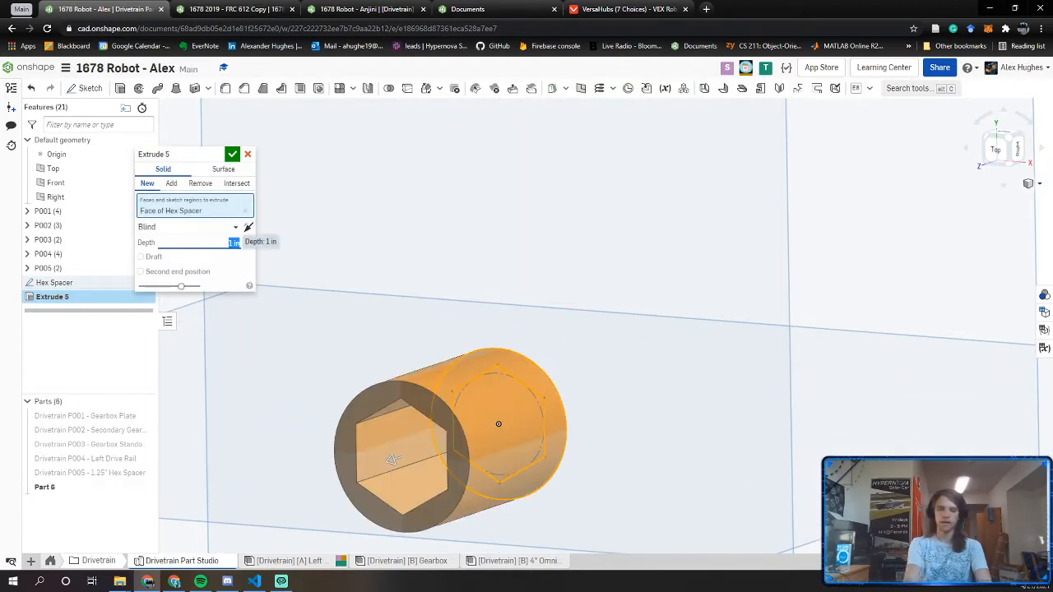
text(3.1)
text(/16)
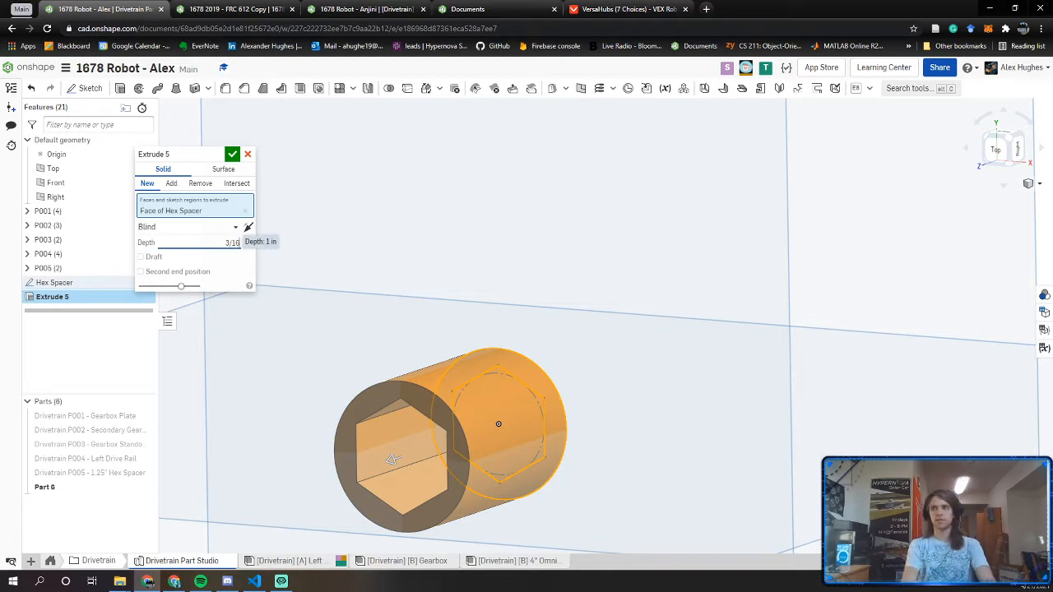
key(Tab)
click(232, 157)
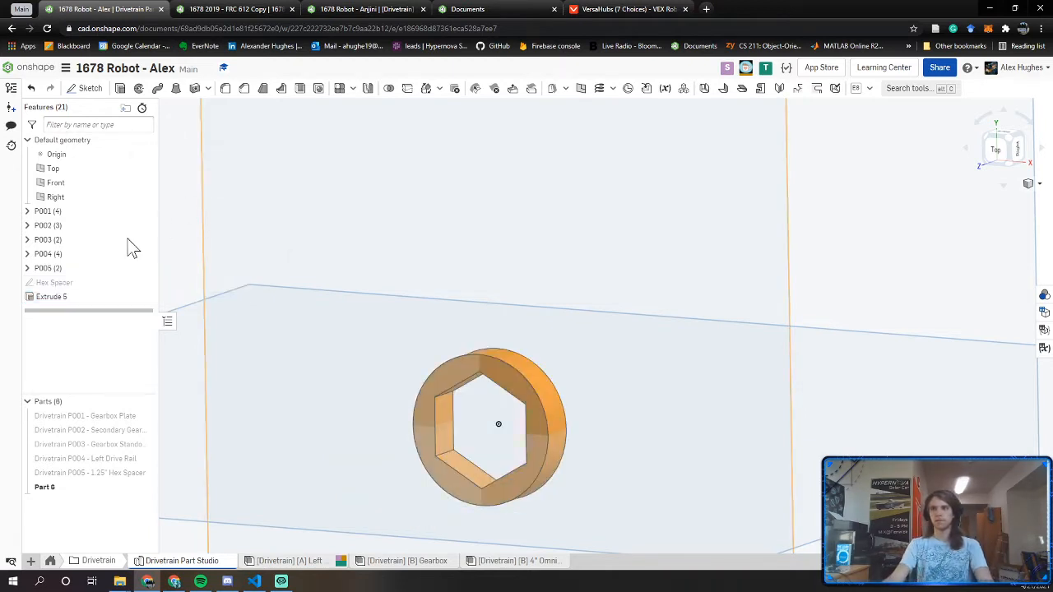
Group the Hex Spacer sketch and its extrusion into a feature folder named P006
click(70, 295)
shift+click(70, 282)
right_click(82, 283)
click(88, 293)
text(P006)
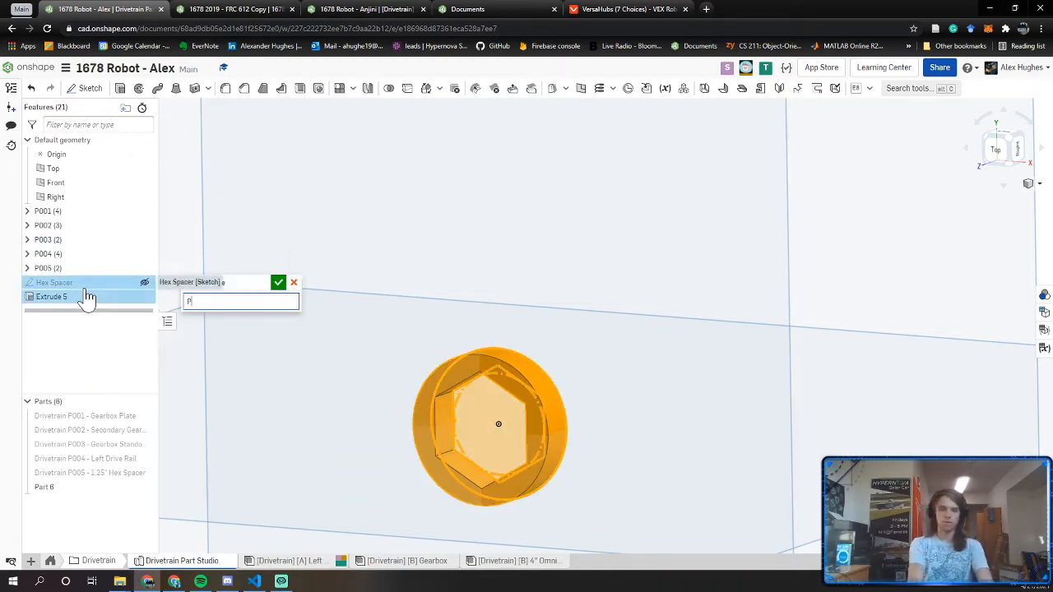
key(Return)
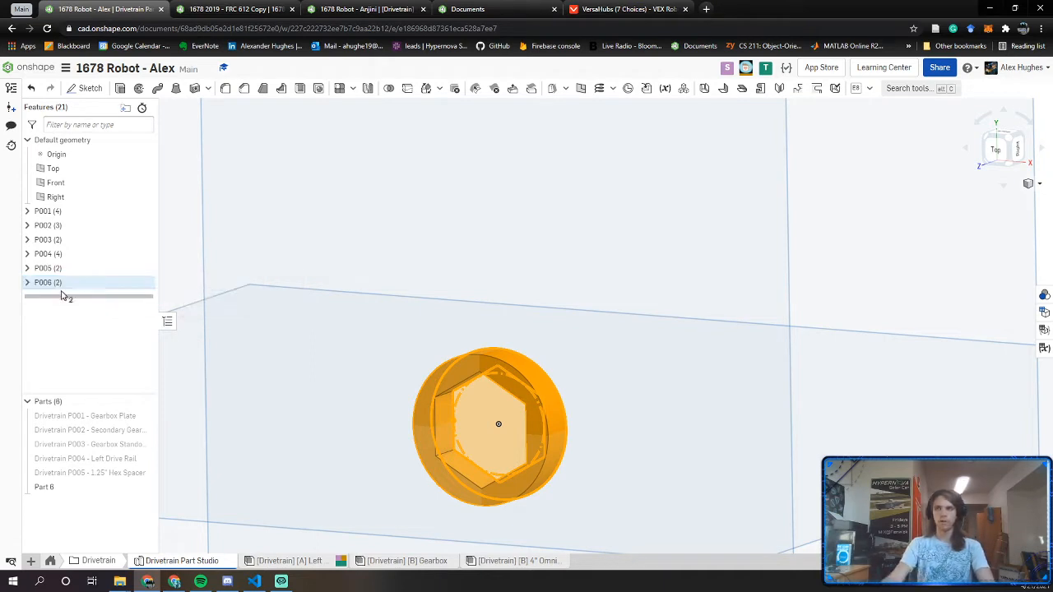
Rename the new spacer part as Drivetrain P006 - 3/16" Hex Spacer
right_click(71, 489)
click(71, 369)
text(Drivetrain P006 - 3/16" Hex Spa)
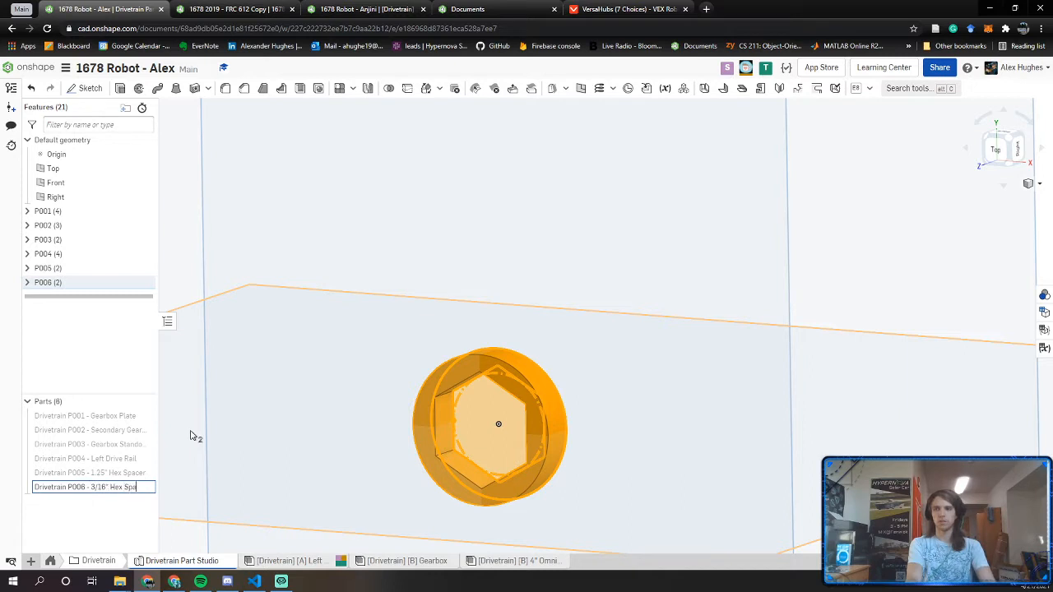
text(cer)
key(Return)
key(f)
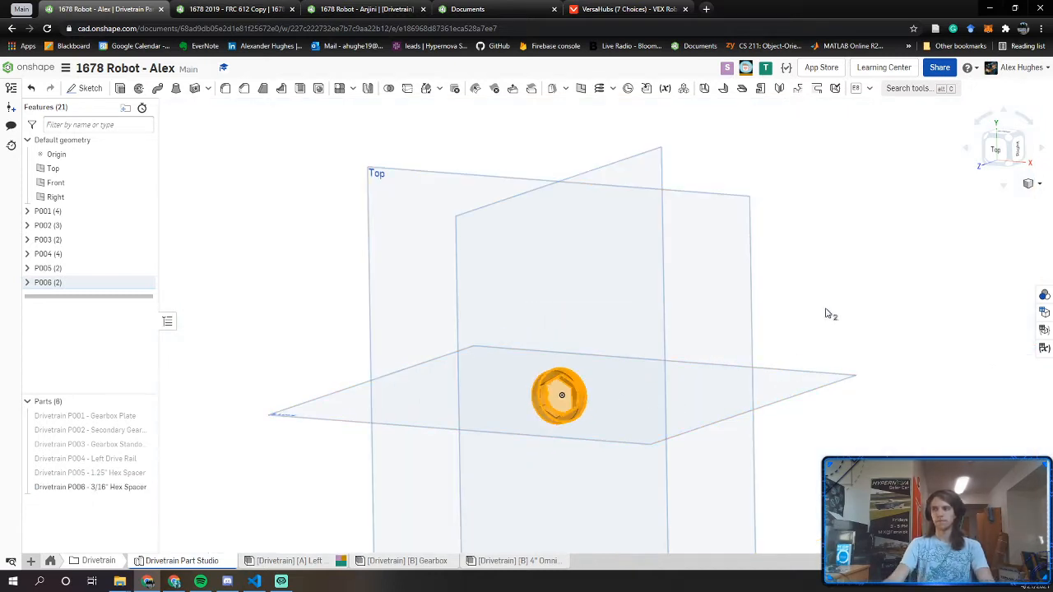
Assign PLA from the Onshape Material Library to the 3/16" hex spacer part
click(99, 488)
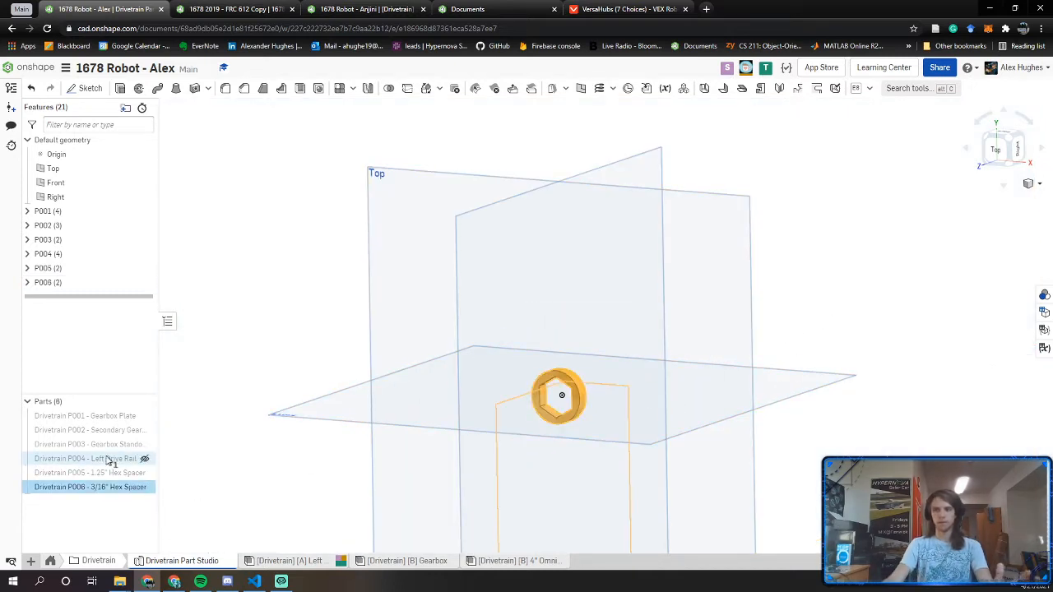
right_click(98, 488)
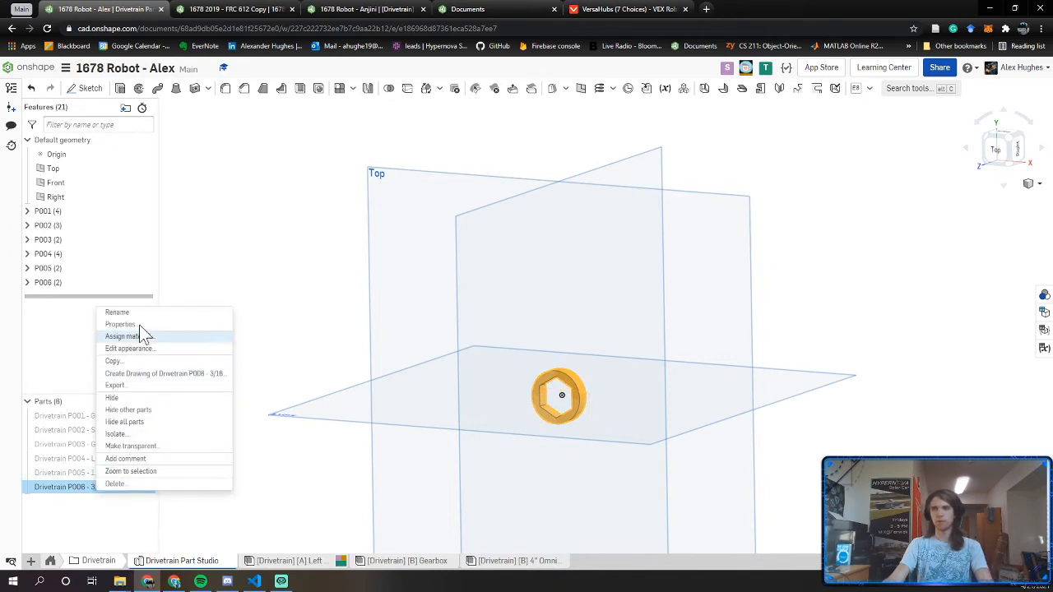
click(130, 336)
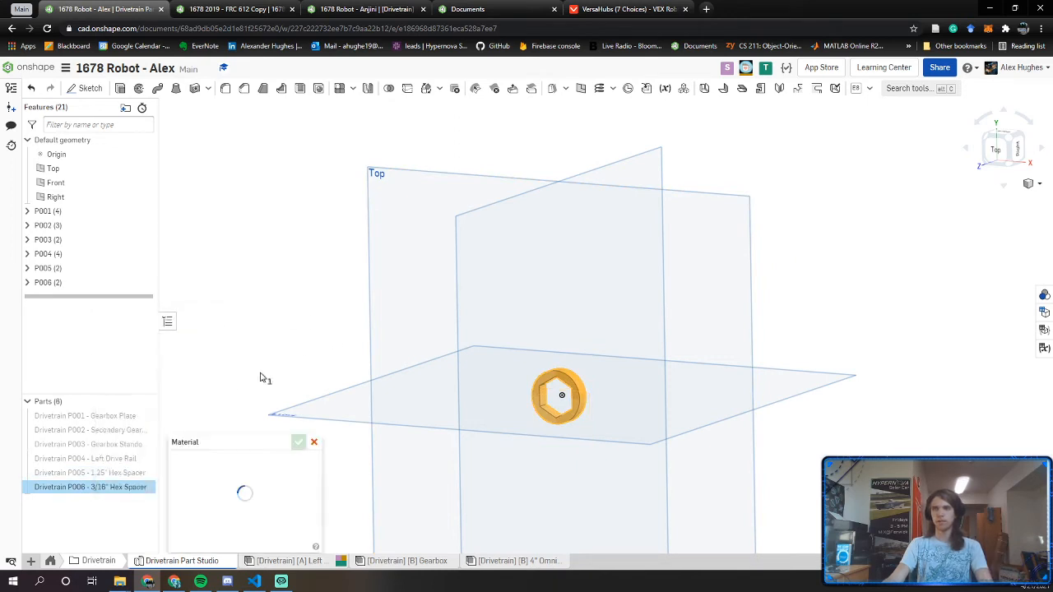
click(232, 499)
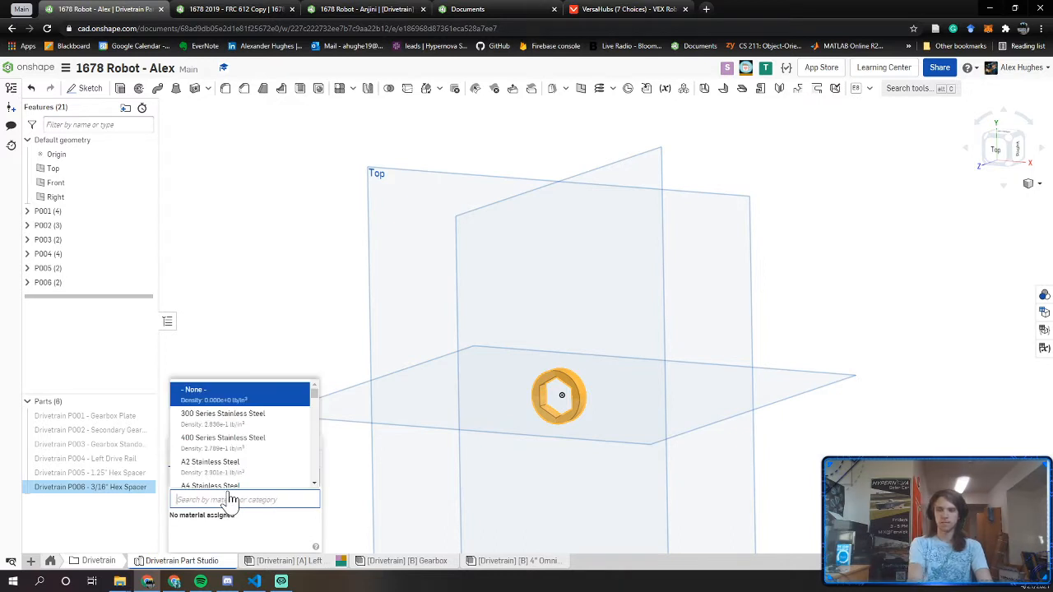
text(PLA)
scroll(233, 440, down, 8)
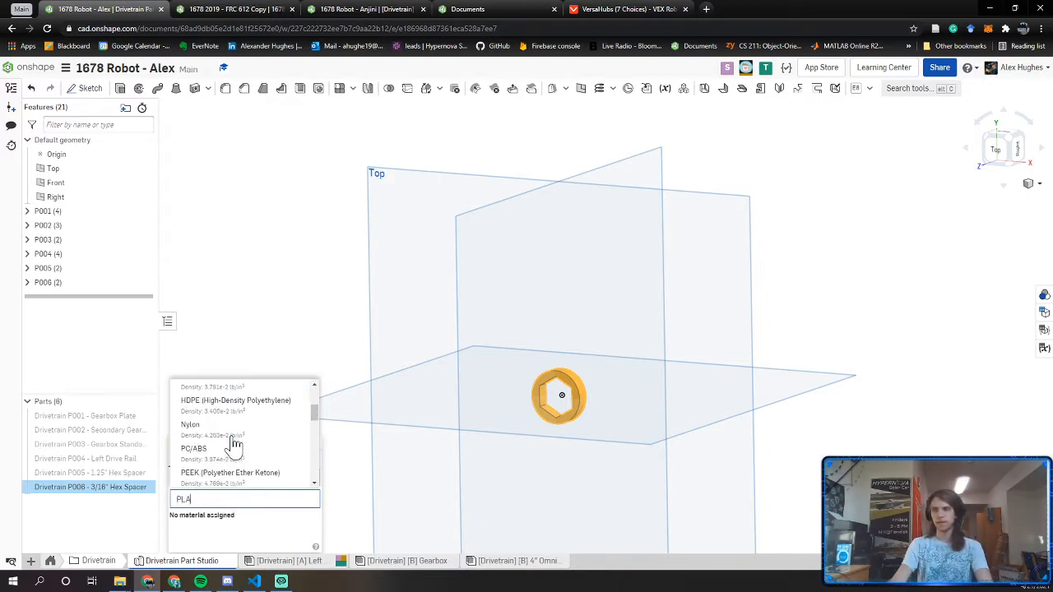
click(227, 471)
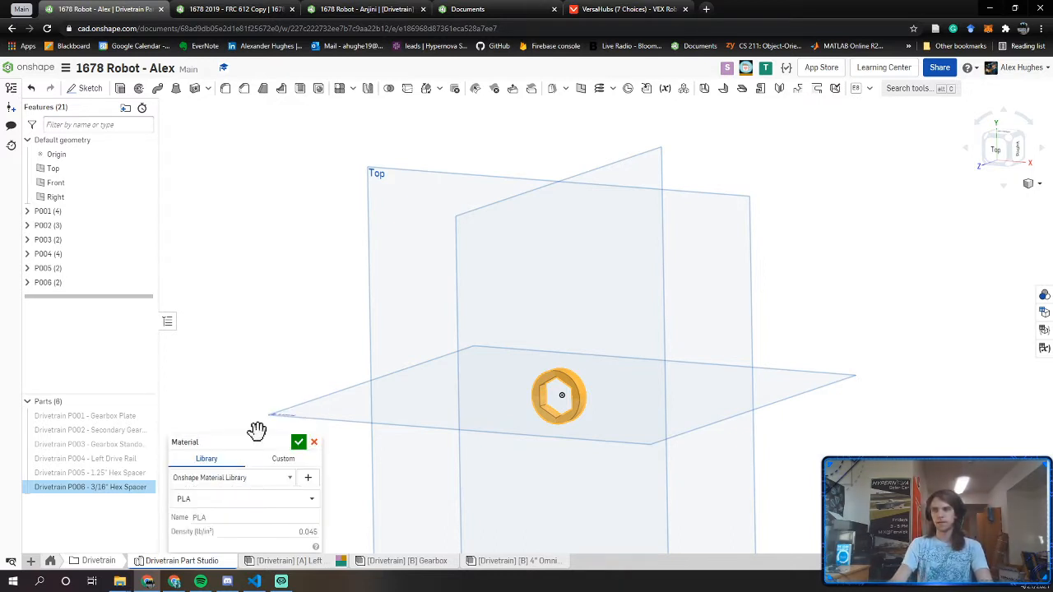
click(297, 441)
Change the 3/16" hex spacer's appearance to light blue, colour 9DCFED
right_click(102, 491)
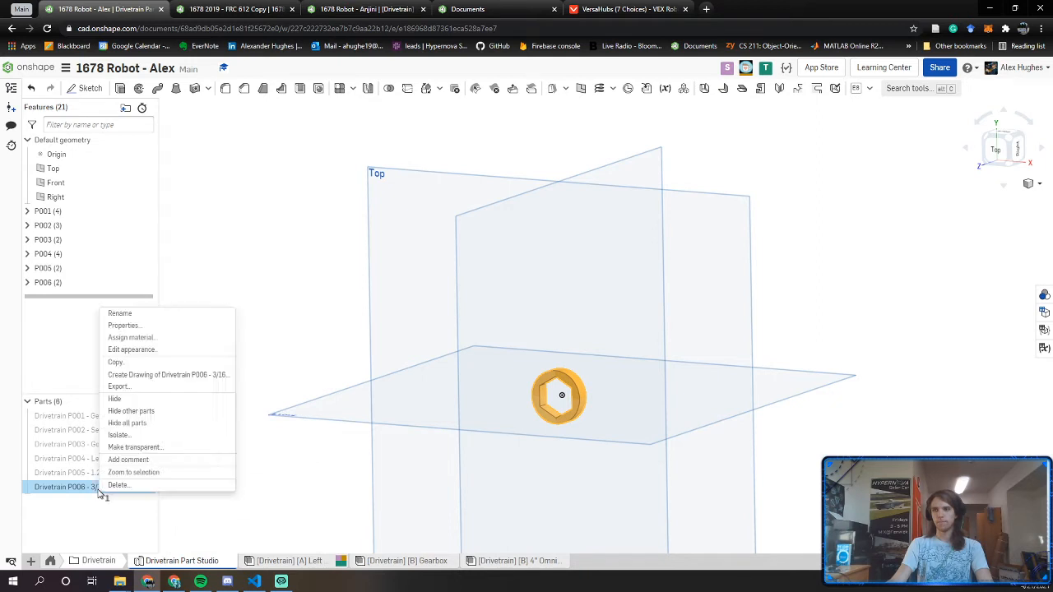
click(179, 352)
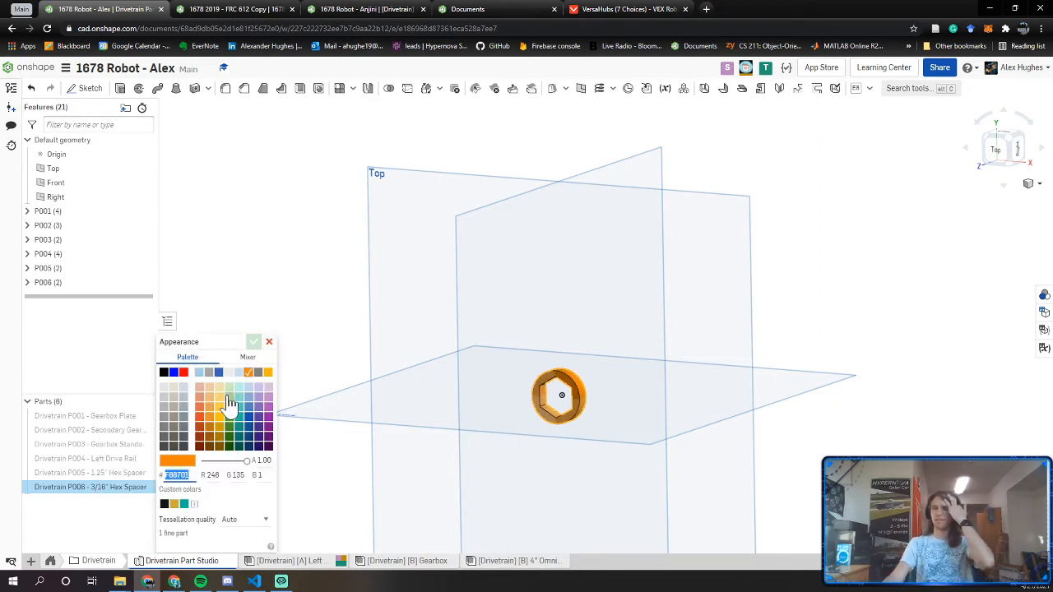
click(199, 373)
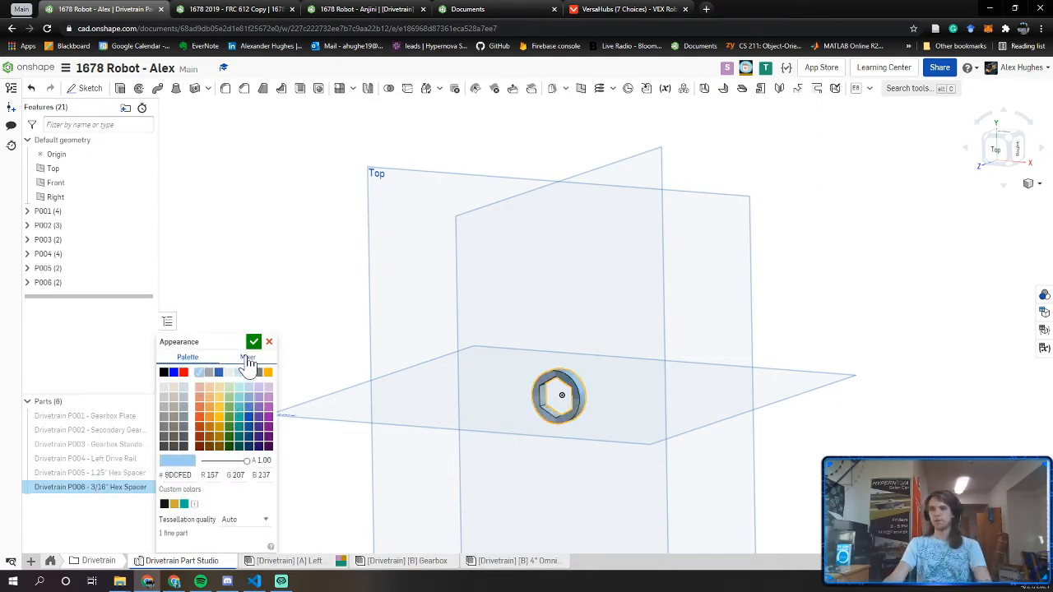
click(254, 342)
right_drag(488, 404, 362, 366)
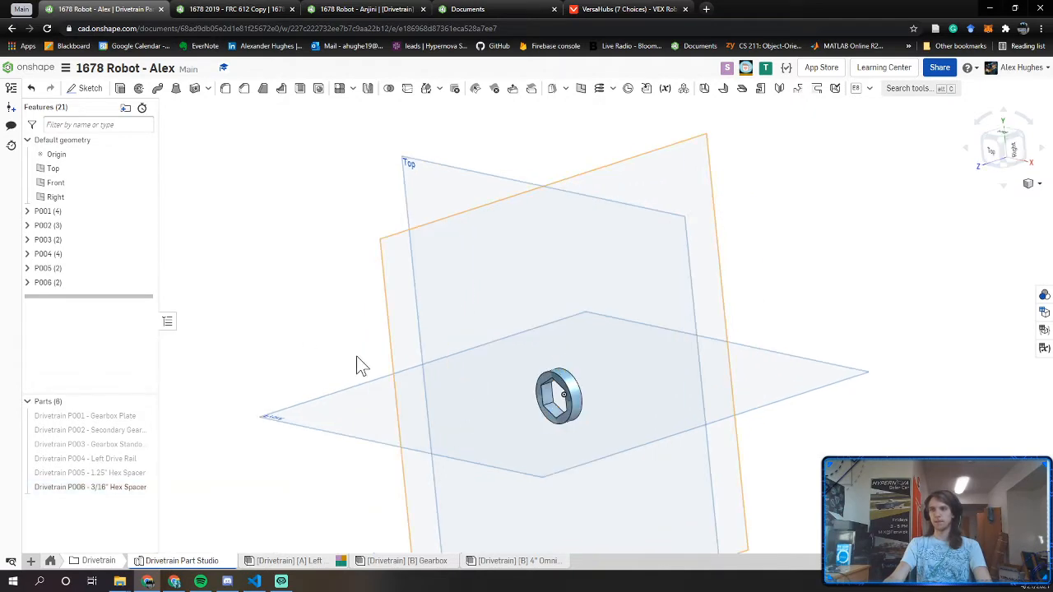
Insert one Drivetrain P006 - 3/16" Hex Spacer into the [Drivetrain] [A] Left Drive Rail assembly, placing it above the omni wheel
click(288, 562)
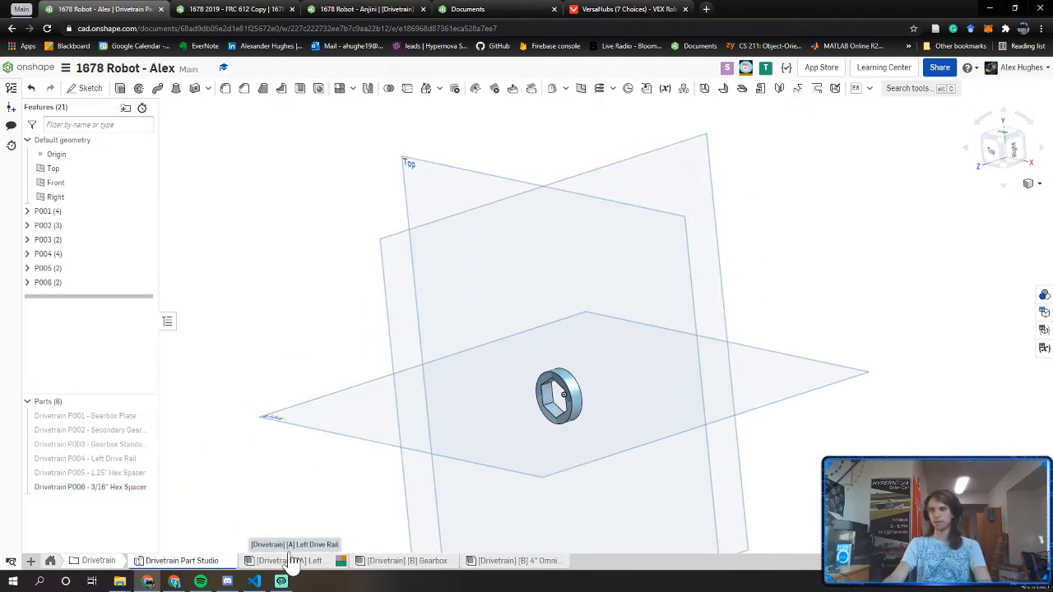
right_drag(442, 247, 461, 346)
right_drag(391, 355, 420, 366)
click(104, 89)
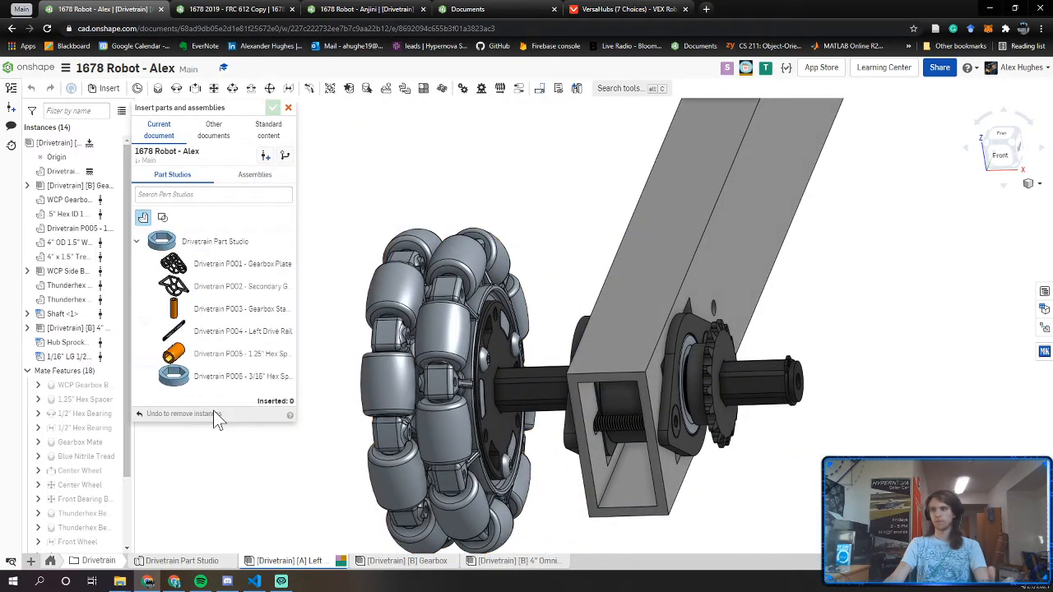
click(172, 375)
click(527, 172)
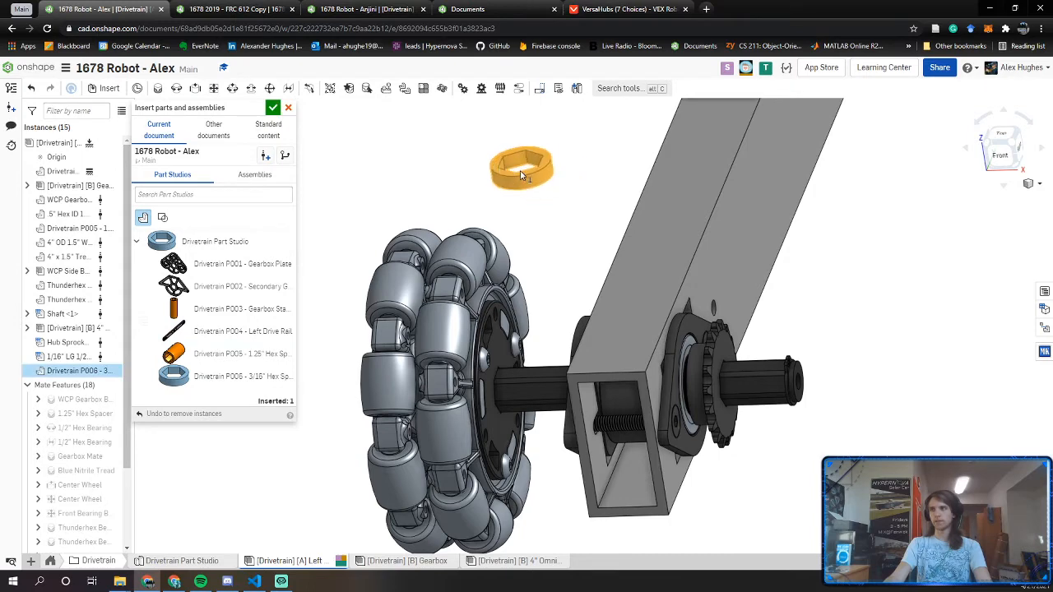
click(273, 108)
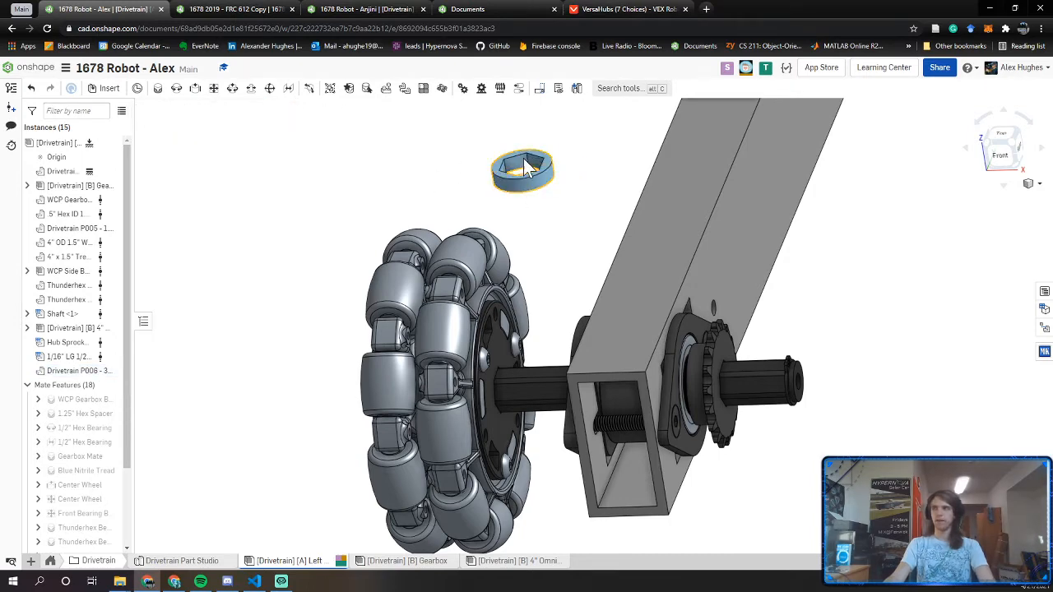
Add a planar mate between an inner hex flat of the spacer and a flat of the front shaft, flipping the primary axis
right_drag(360, 176, 481, 197)
click(214, 89)
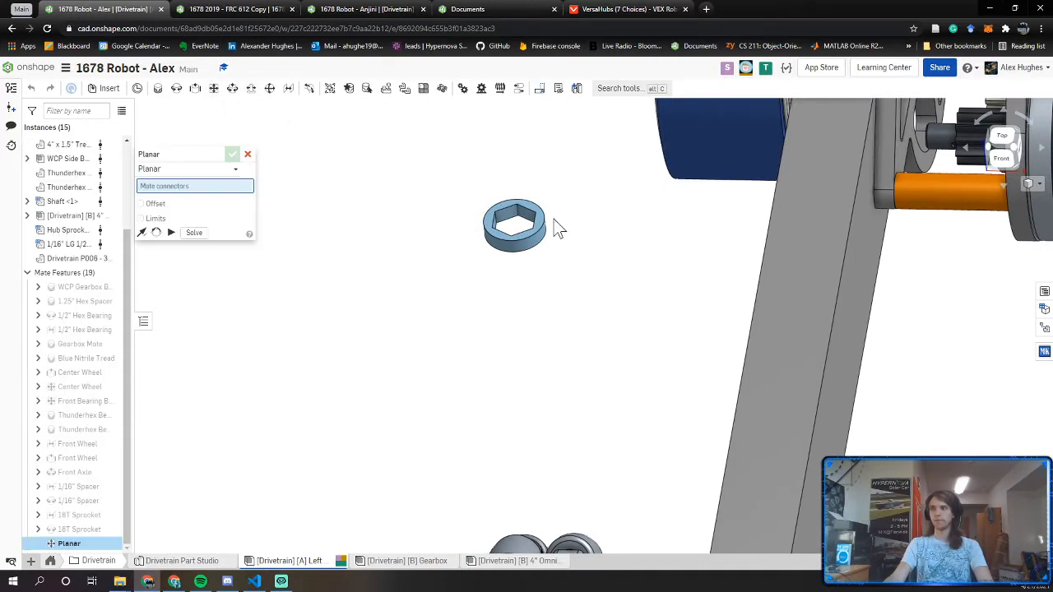
scroll(513, 222, up, 5)
click(499, 210)
scroll(518, 263, down, 5)
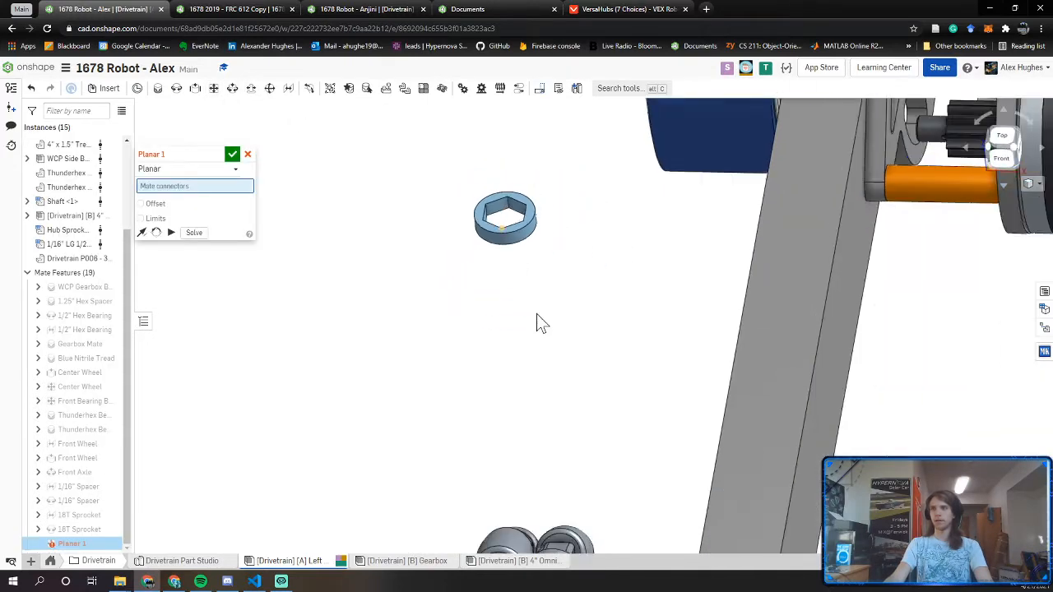
scroll(635, 472, up, 8)
scroll(630, 452, up, 6)
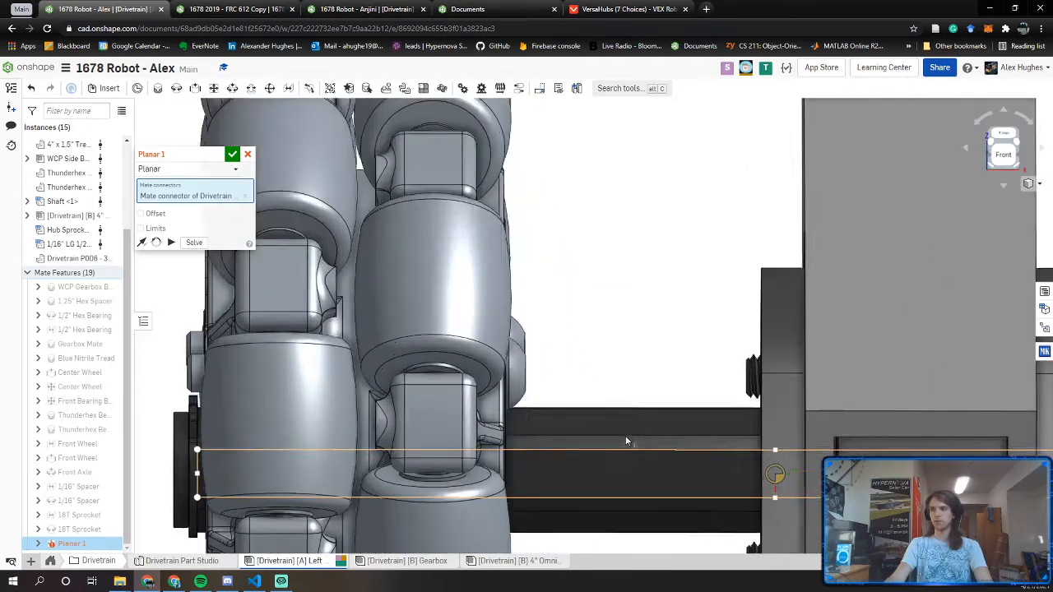
click(628, 403)
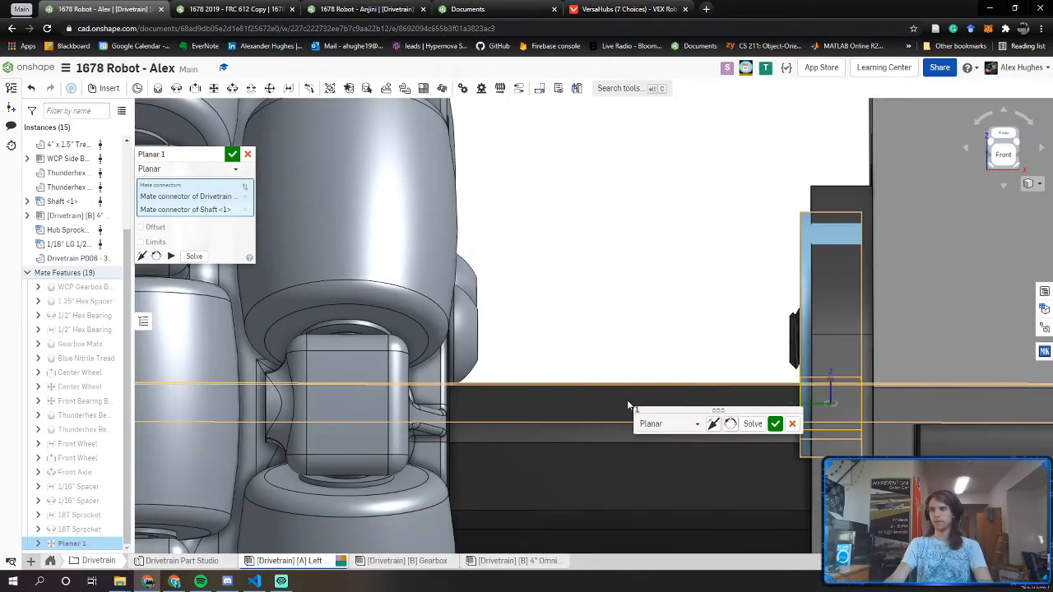
click(142, 256)
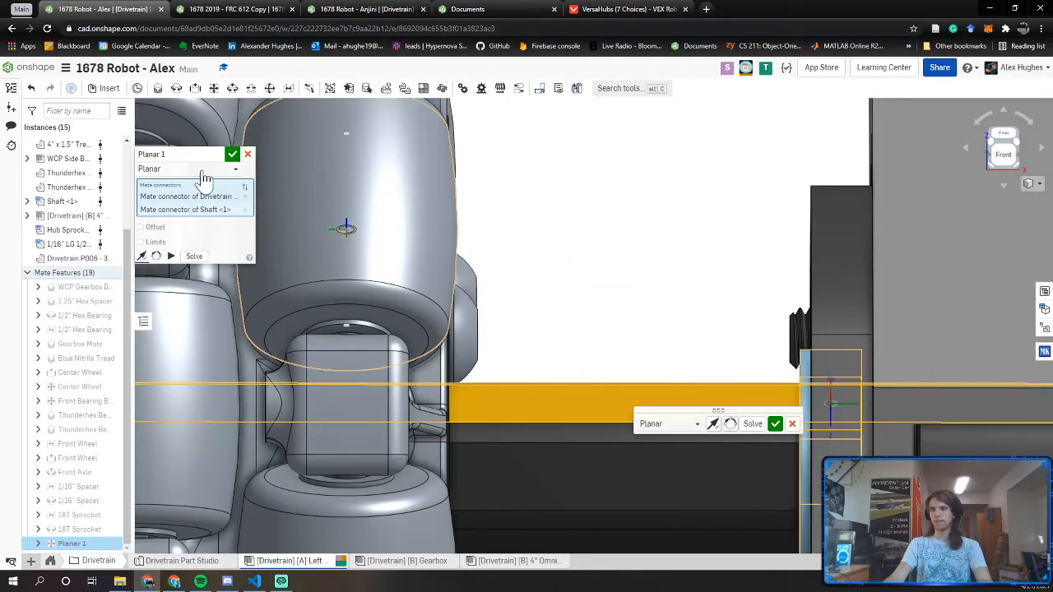
Name the planar mate 3/16" Hex Spacer and accept it
click(221, 162)
text(3/1)
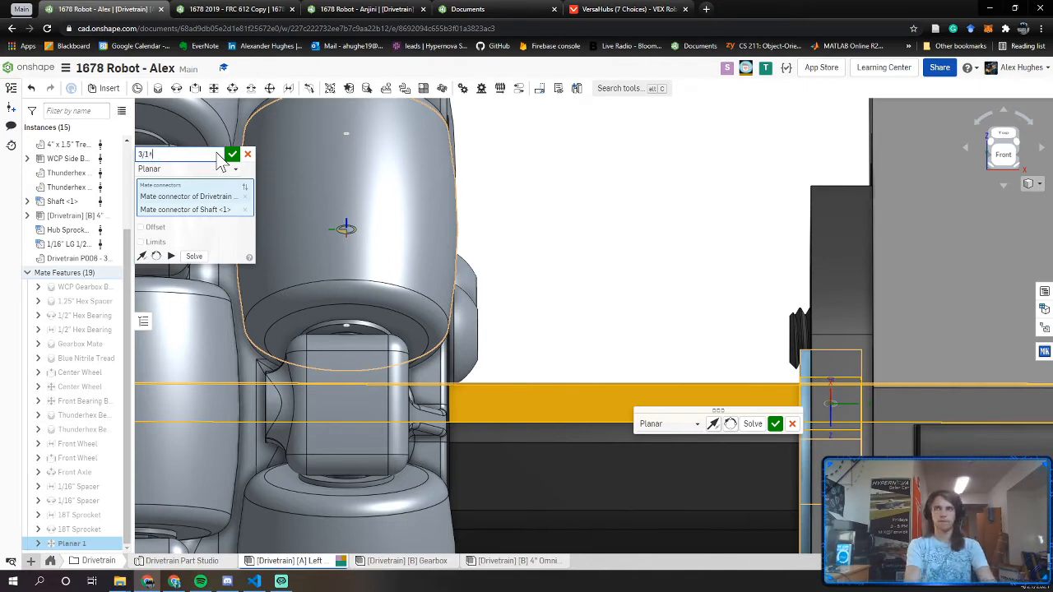
text(6" Hex Spac)
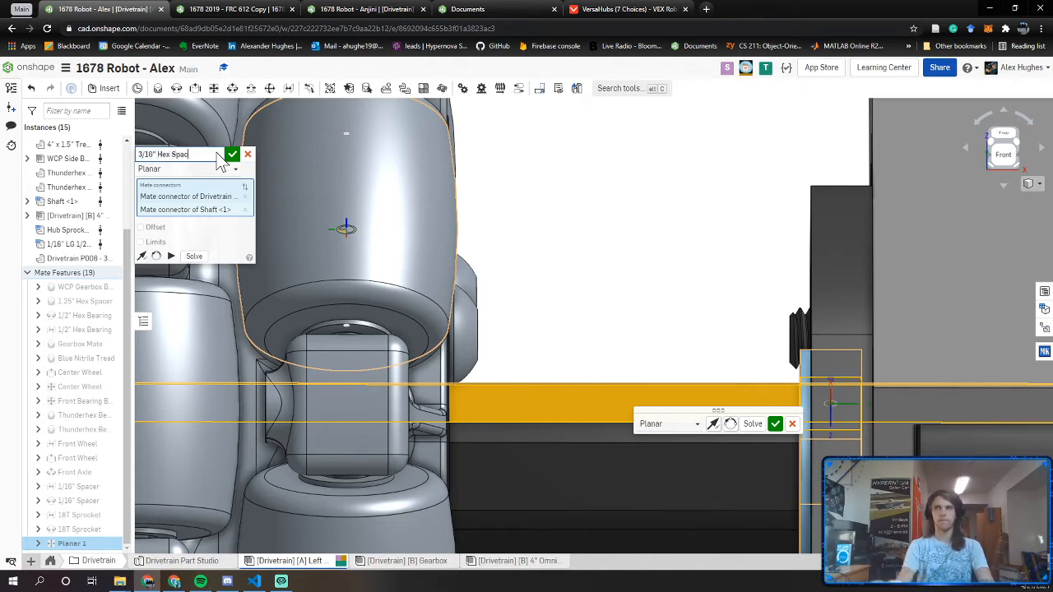
text(er)
click(232, 153)
Slide the spacer along the shaft and try to join its bearing-side circular edge to the Thunderhex bearing's face with a revolute mate
scroll(596, 383, down, 5)
scroll(608, 382, up, 5)
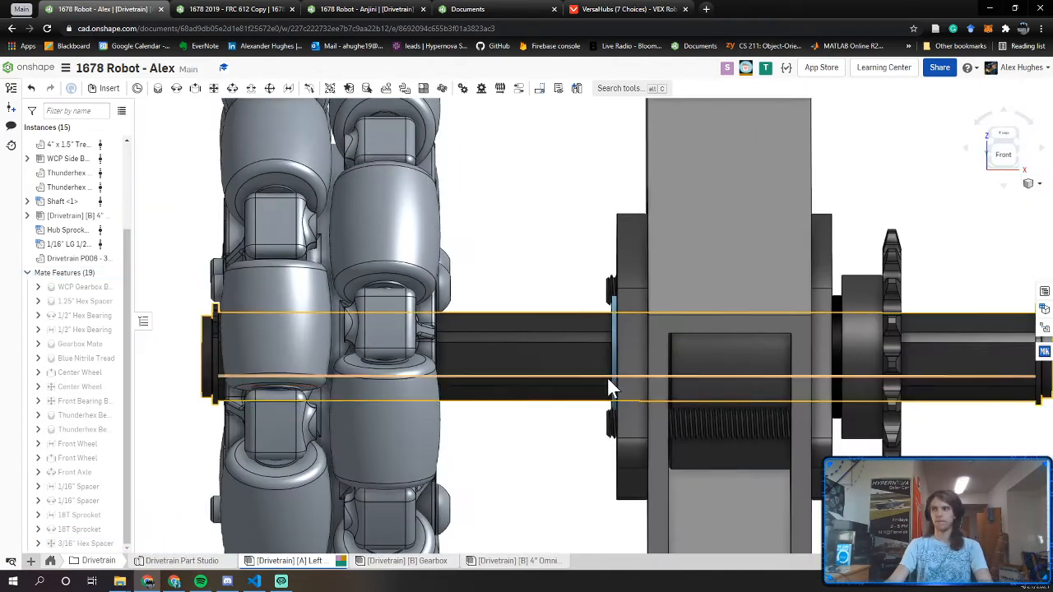
right_drag(608, 378, 616, 379)
drag(616, 386, 566, 383)
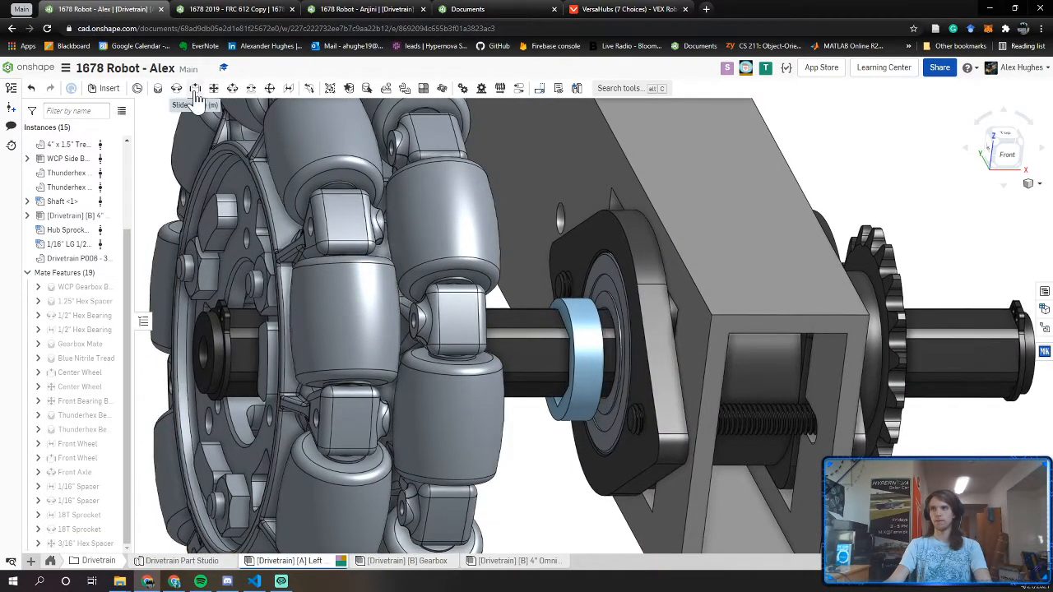
key(r)
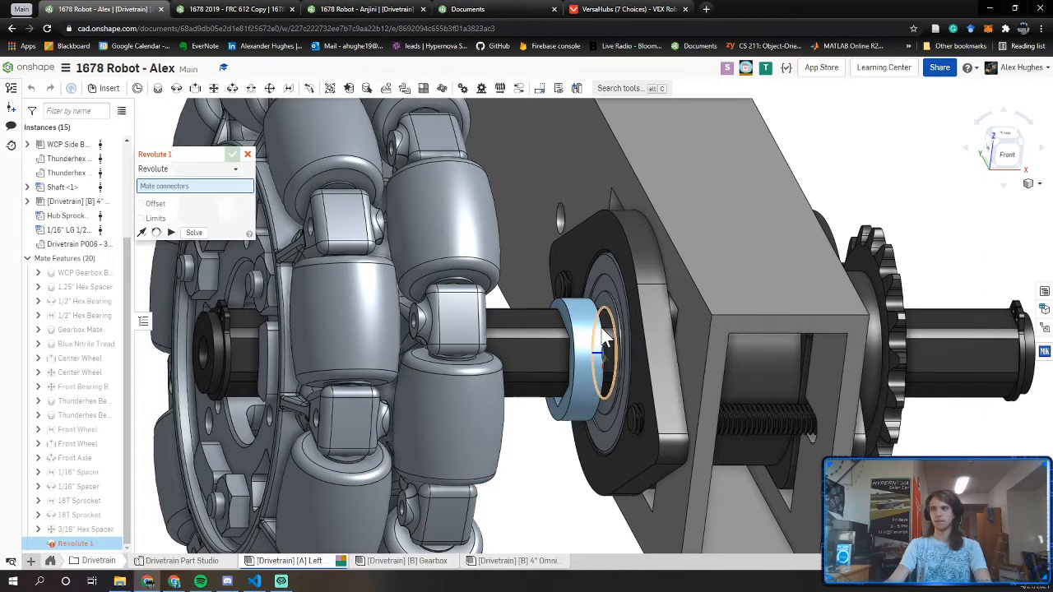
scroll(599, 327, up, 4)
right_drag(599, 328, 636, 277)
click(605, 298)
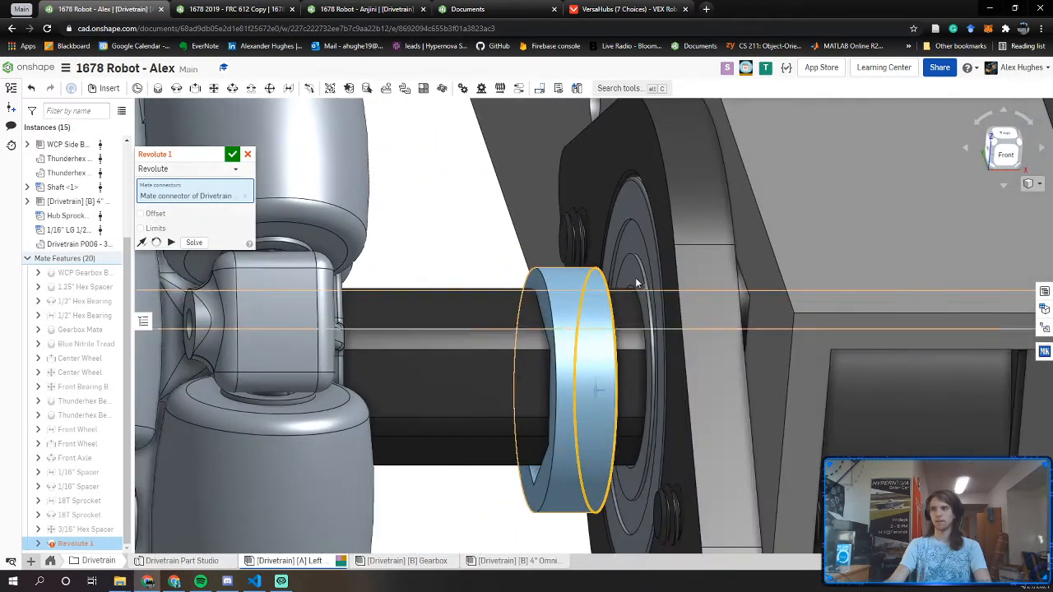
click(635, 278)
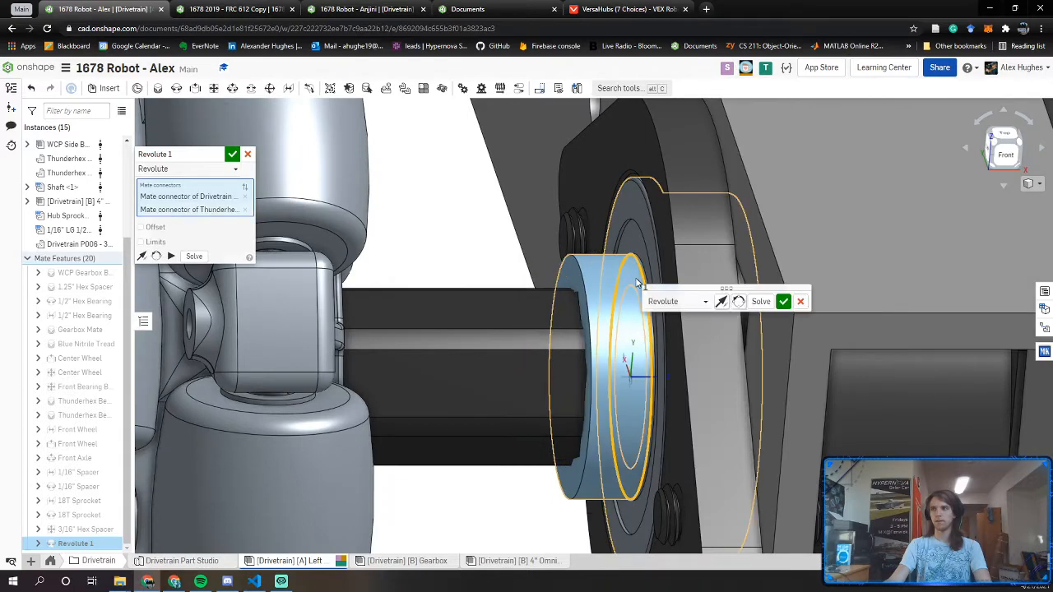
Name the spacer's revolute mate 3/16" Hex Spacer and accept it
click(218, 154)
text(3/16" Hex)
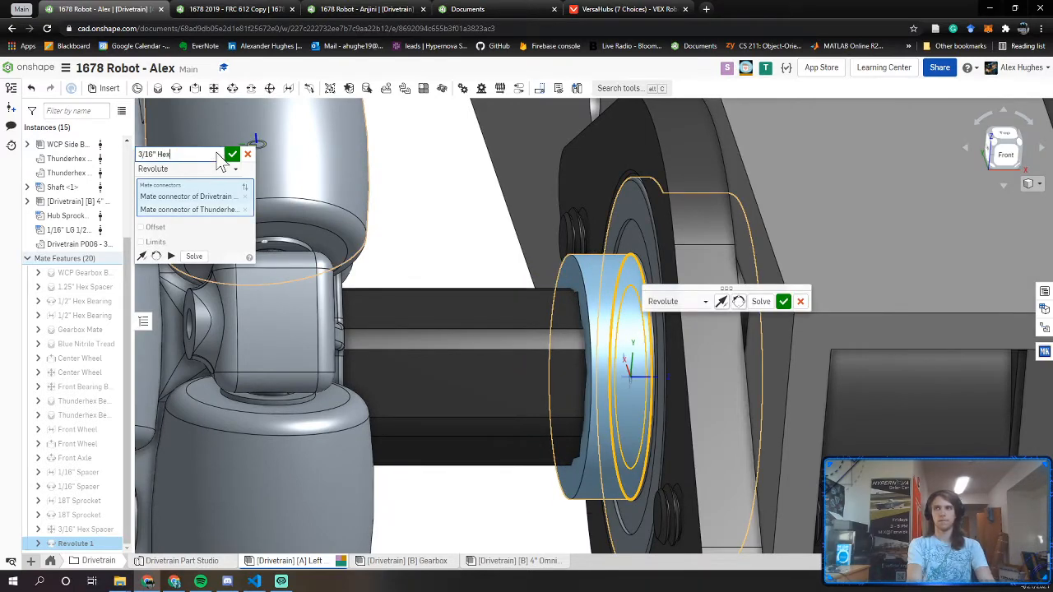
text( Spacer)
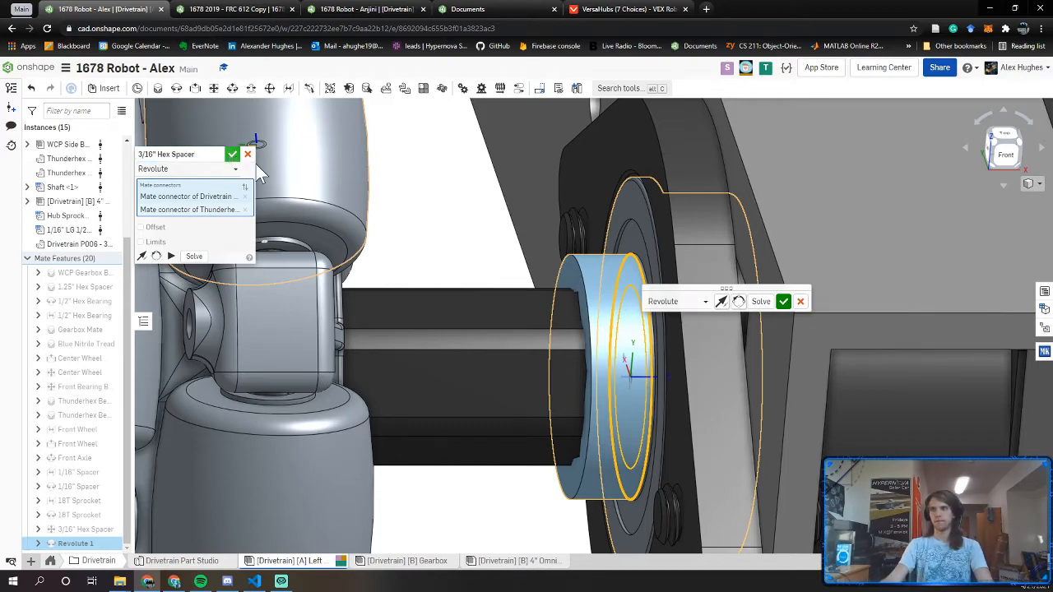
key(Return)
Try to add a revolute mate named Omni Wheel between the wheel's 1/2" hex hub and the spacer's wheel-side circular edge
scroll(405, 252, up, 5)
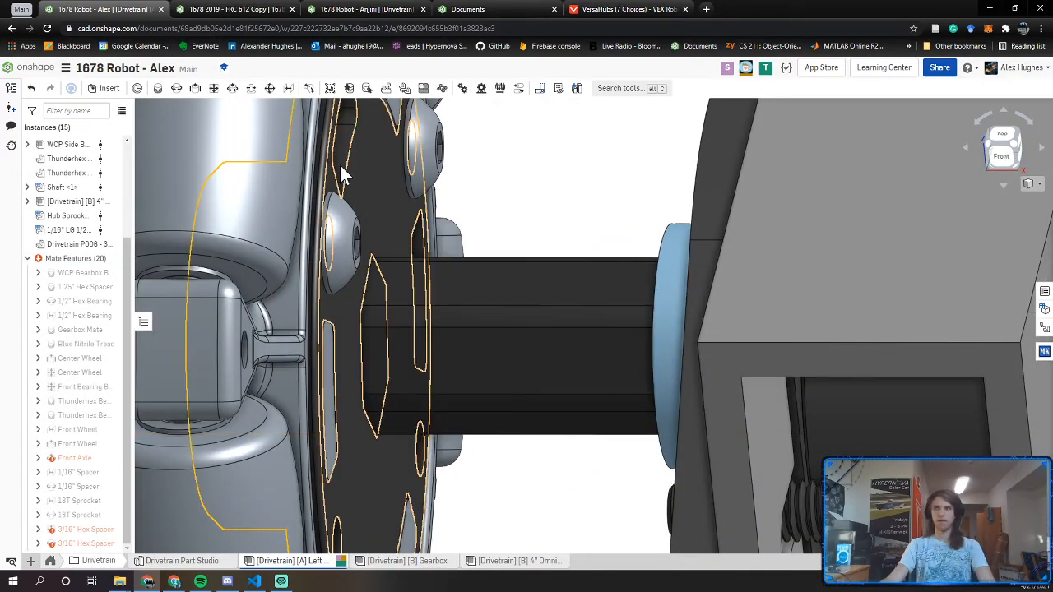
scroll(432, 212, down, 5)
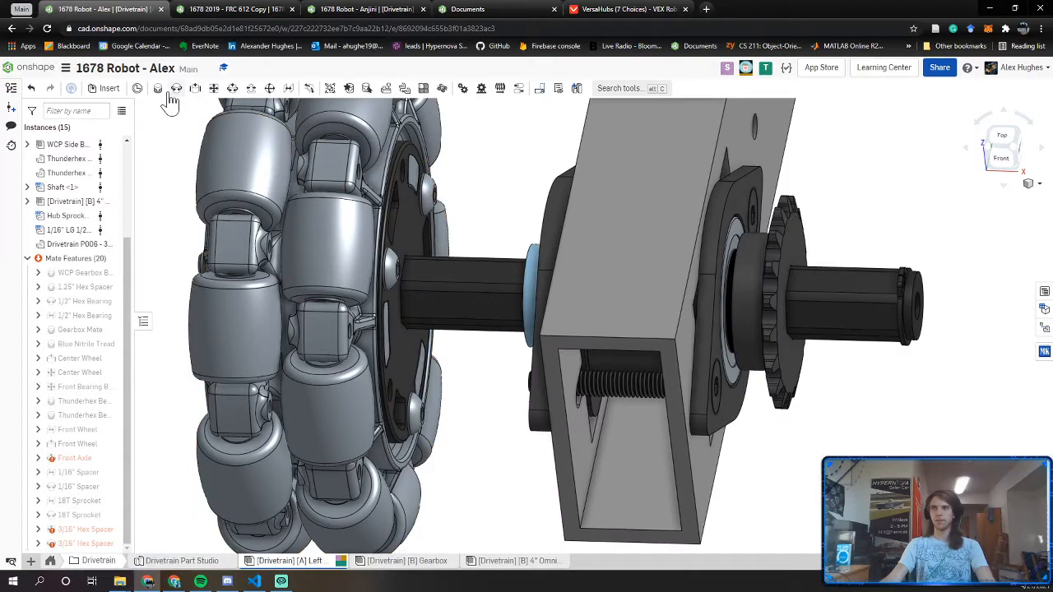
click(175, 89)
scroll(392, 250, up, 5)
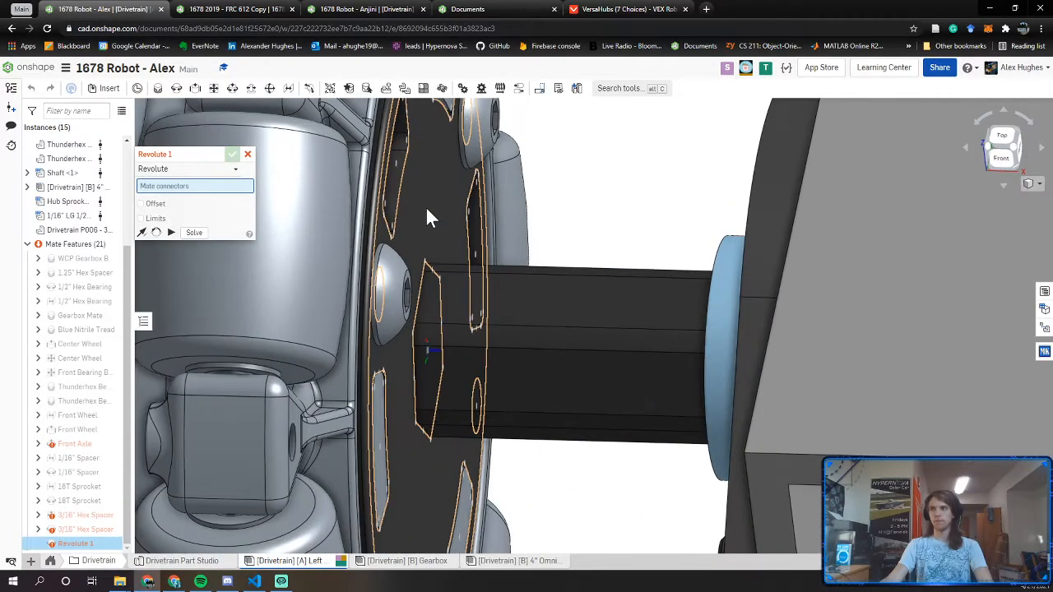
click(425, 218)
scroll(444, 219, down, 4)
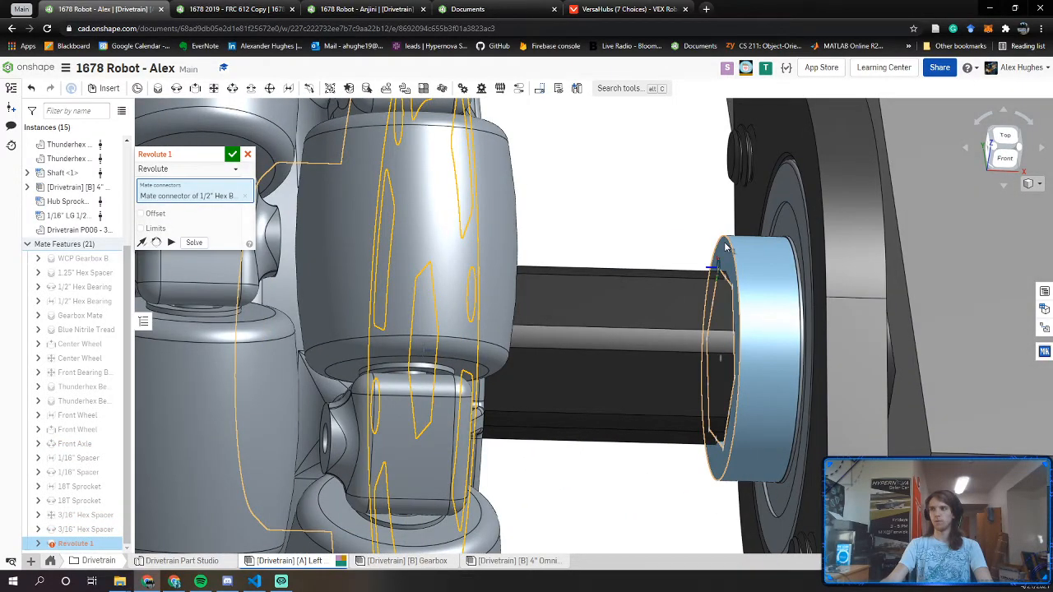
scroll(726, 246, up, 5)
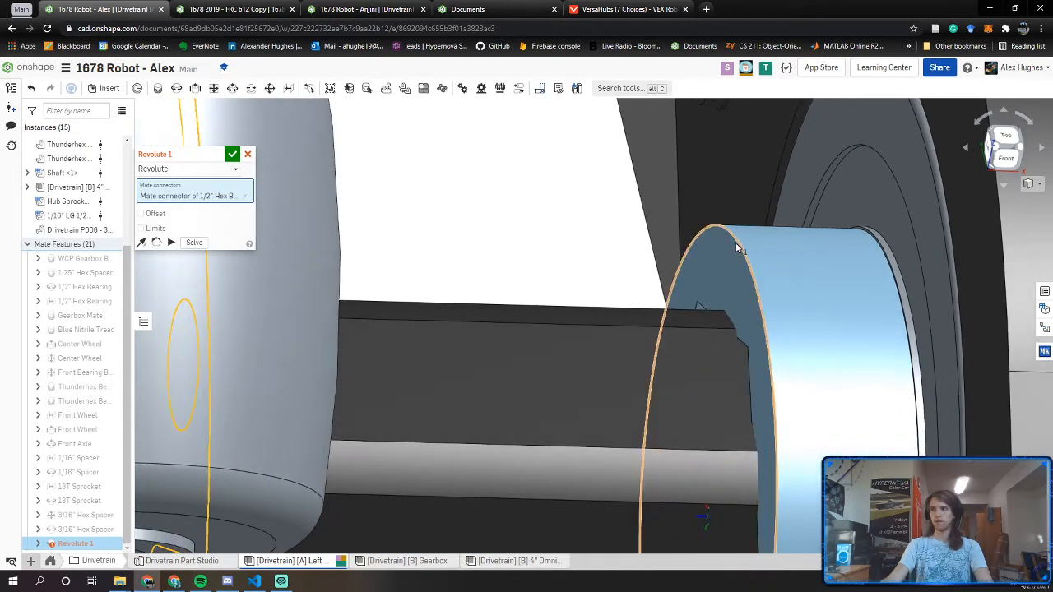
click(738, 248)
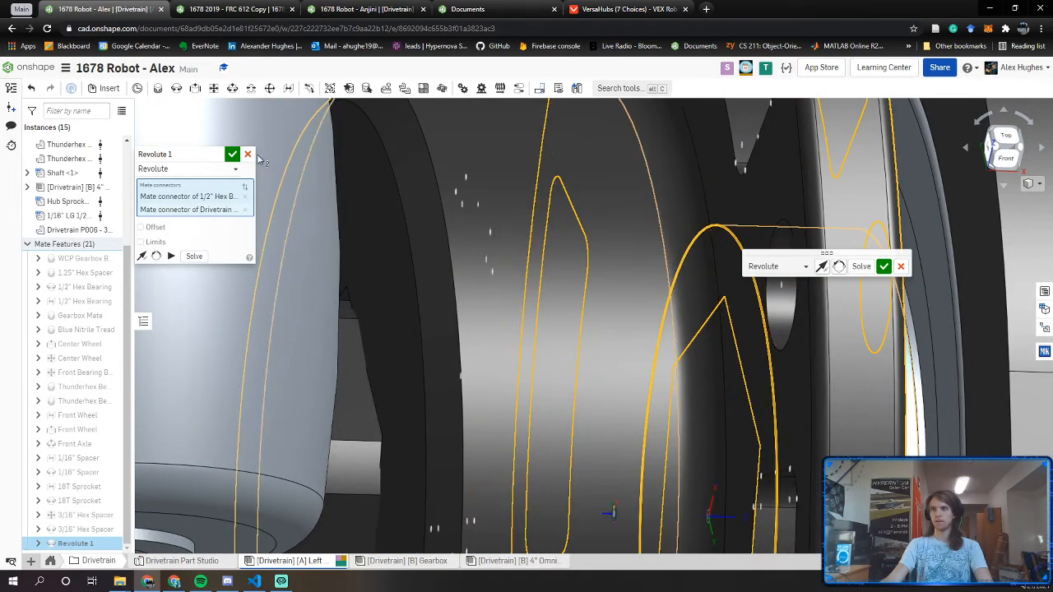
click(215, 159)
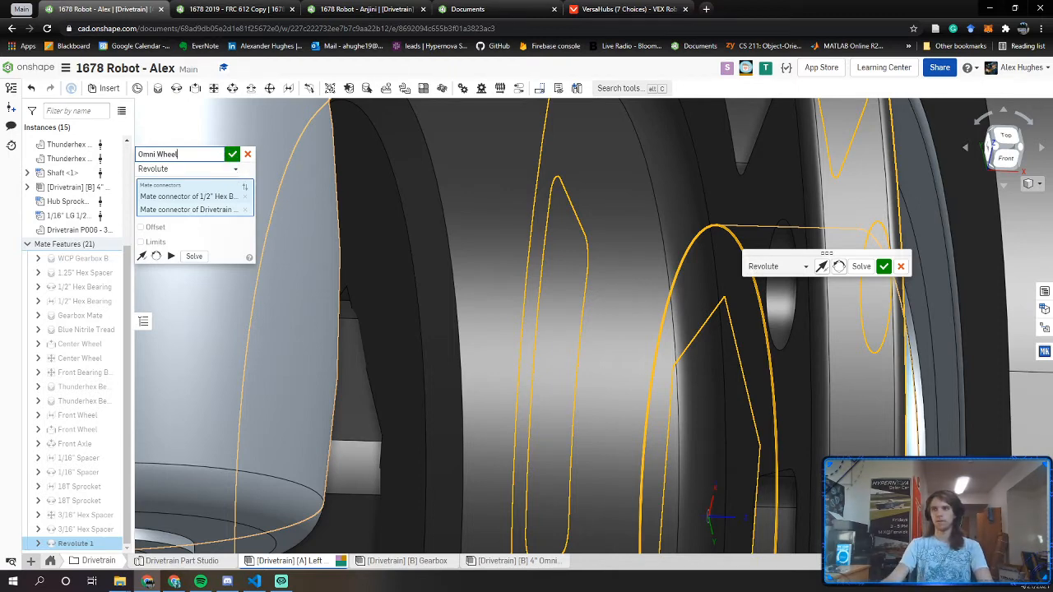
click(234, 156)
scroll(305, 230, down, 5)
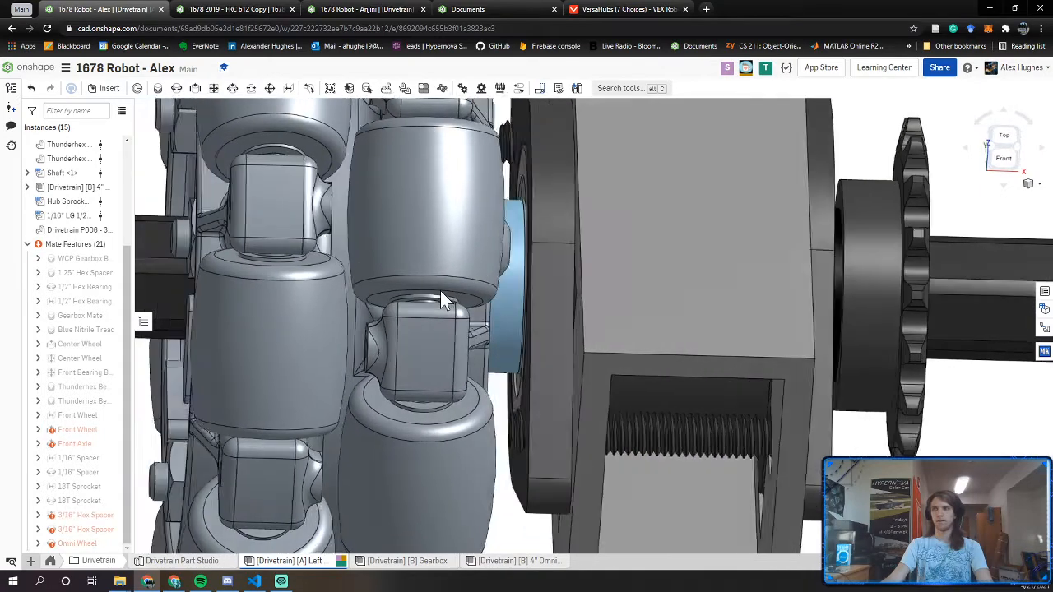
Inspect the omni wheel and shaft alignment, and undo the Omni Wheel mate and the spacer's revolute mate
scroll(481, 291, down, 3)
right_drag(493, 288, 554, 288)
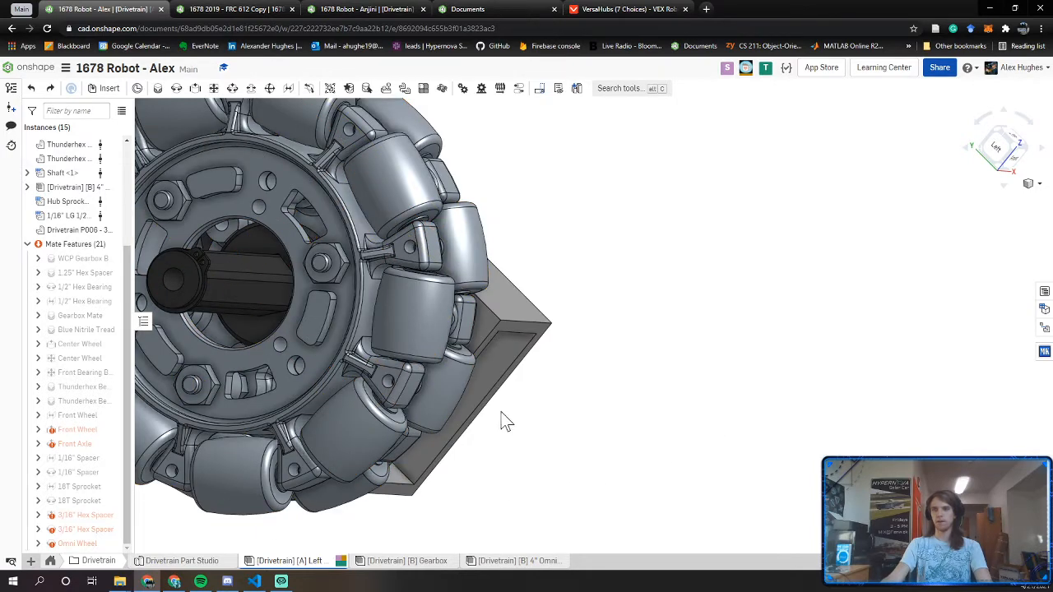
right_drag(505, 422, 404, 488)
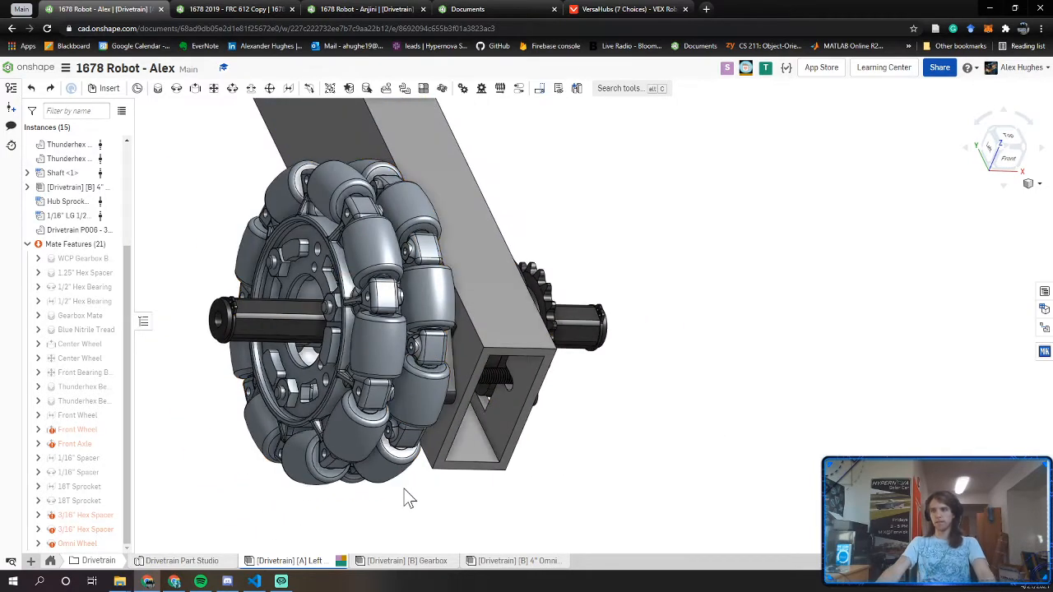
key(ctrl+z)
key(ctrl+z)
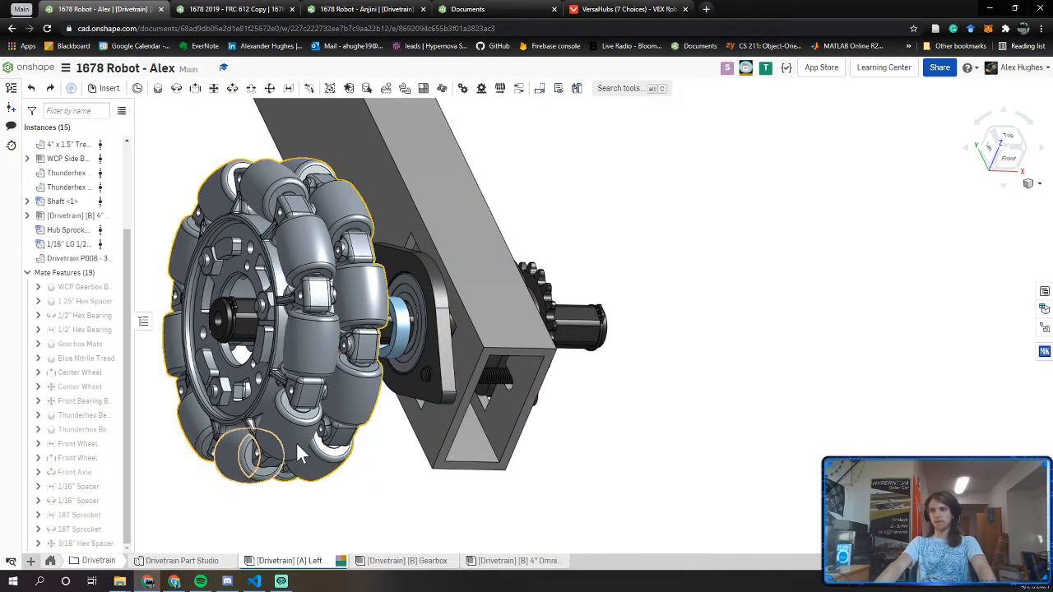
Change the spacer's planar 3/16" Hex Spacer mate with the shaft to a Parallel mate and accept it
mouse_move(296, 442)
right_down()
mouse_move(272, 442)
mouse_move(289, 424)
right_up()
scroll(368, 391, up, 5)
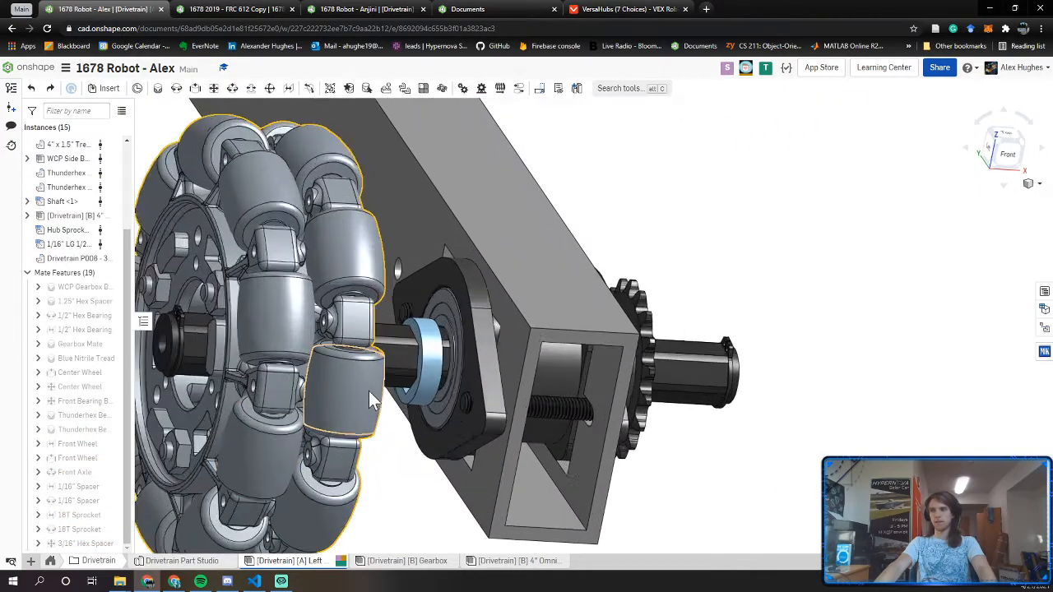
right_drag(460, 335, 460, 357)
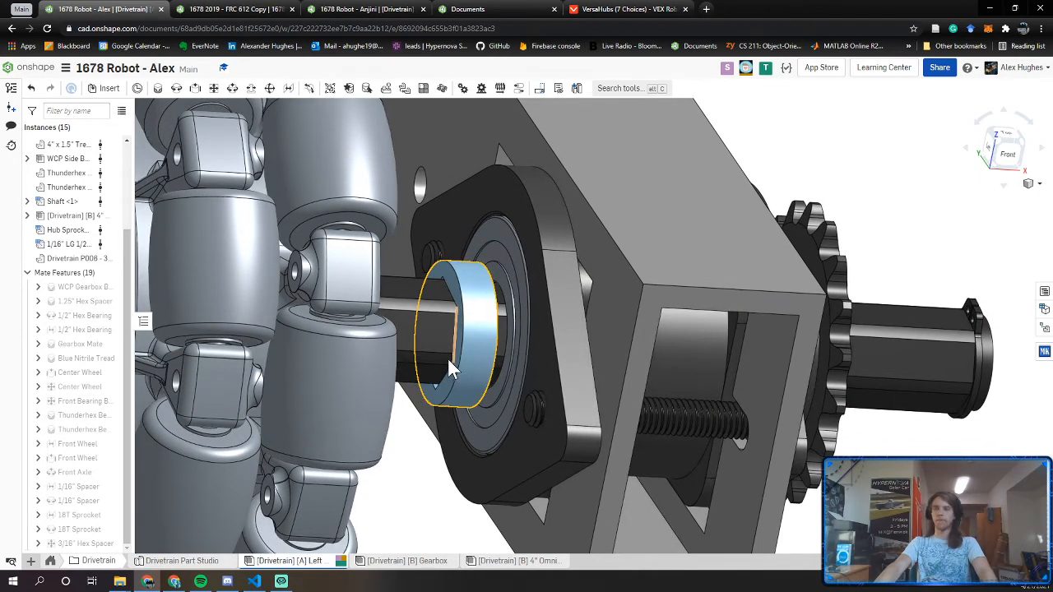
right_click(74, 544)
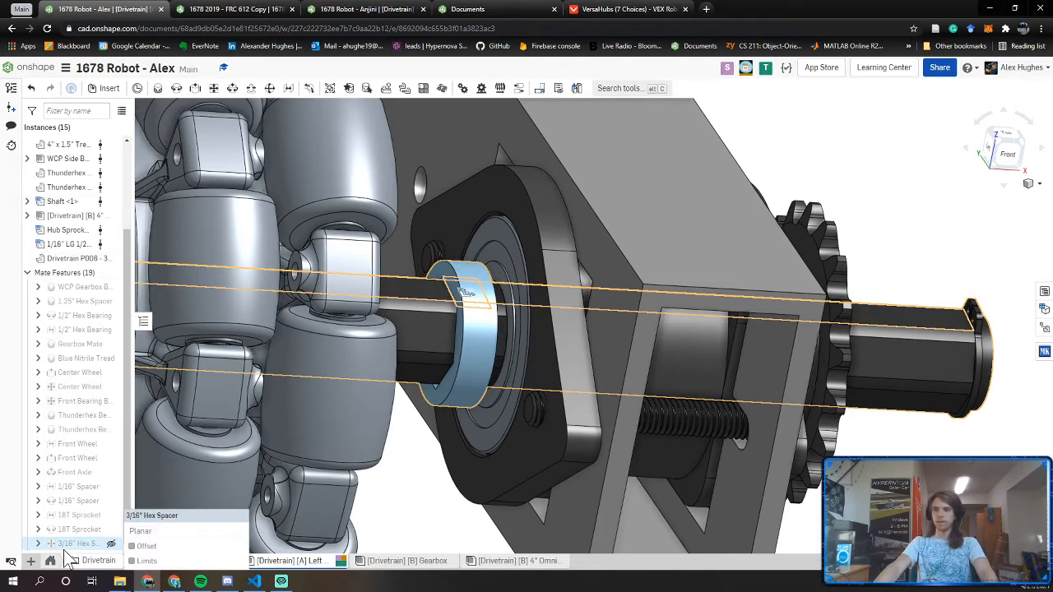
click(216, 522)
click(177, 169)
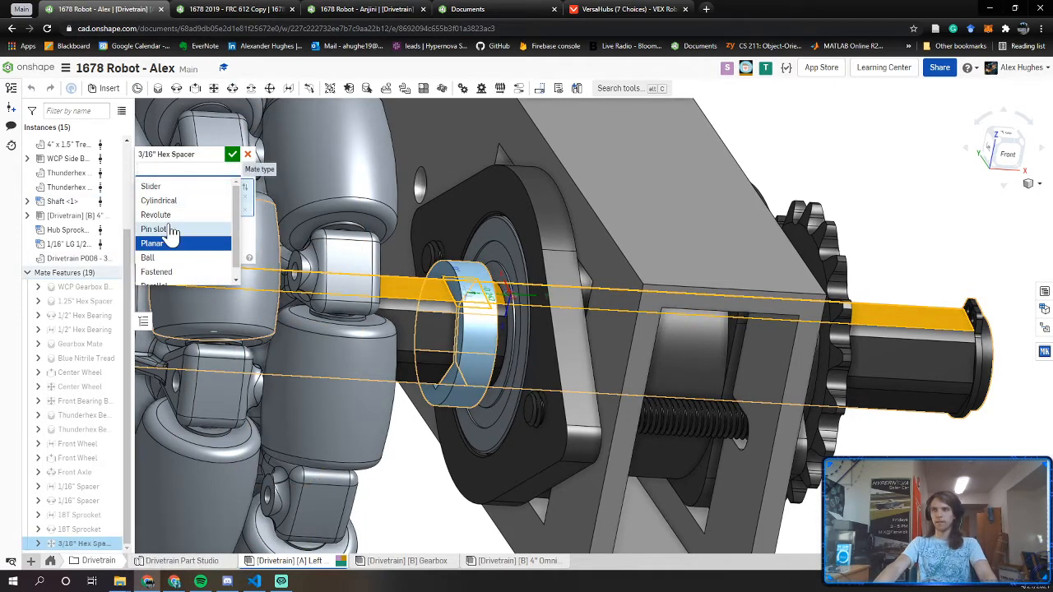
scroll(172, 271, down, 1)
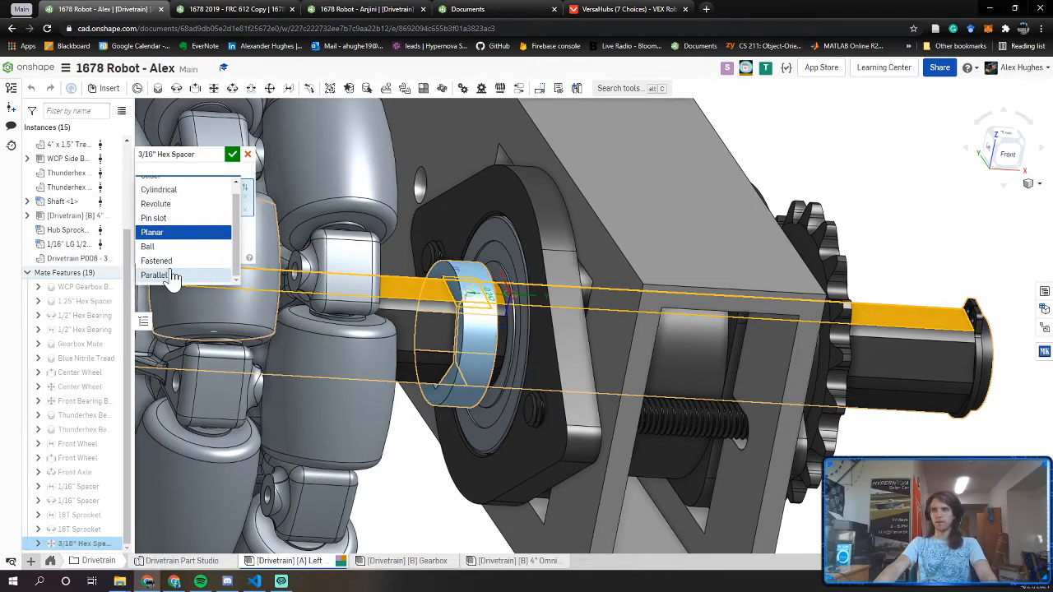
click(160, 272)
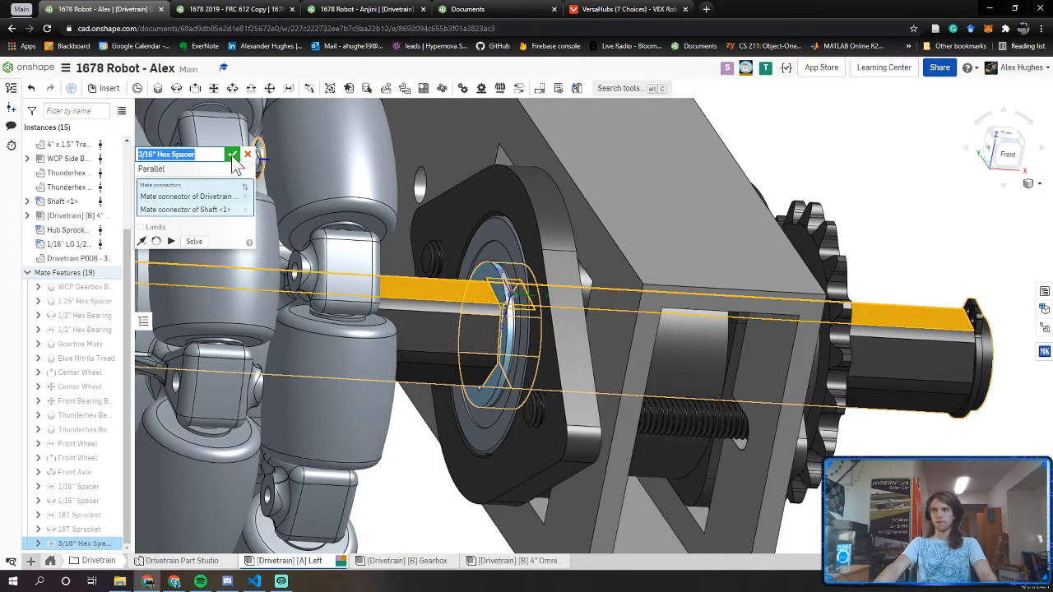
click(232, 154)
Slide the spacer along the shaft and join its bearing-side circular edge to the Thunderhex bearing with a revolute mate, reorienting its secondary axis
drag(492, 283, 427, 284)
right_drag(425, 284, 394, 292)
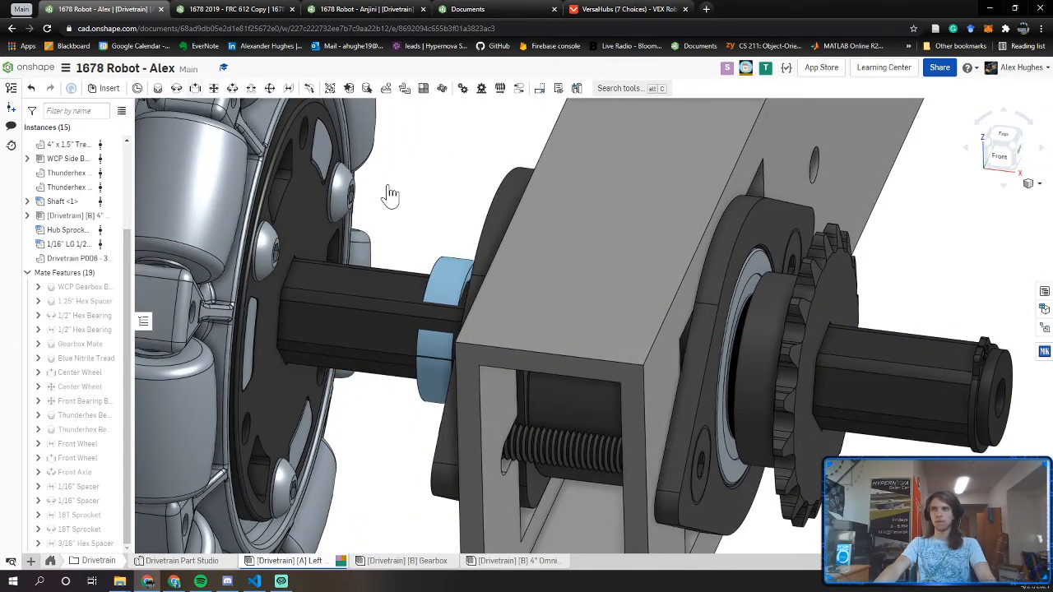
scroll(470, 273, up, 5)
click(492, 282)
right_drag(492, 281, 385, 280)
click(383, 287)
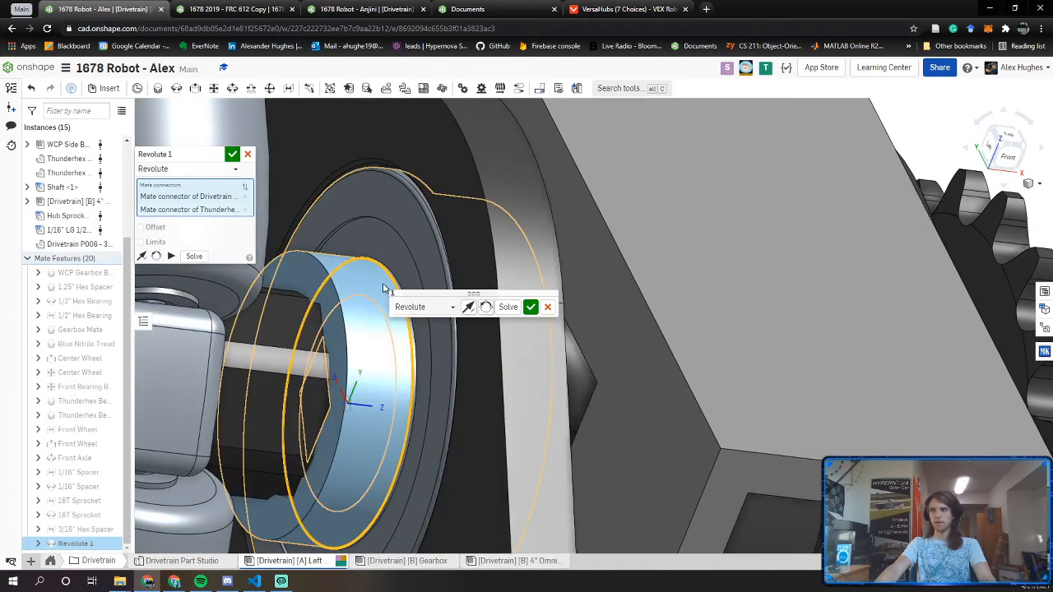
click(157, 256)
click(157, 255)
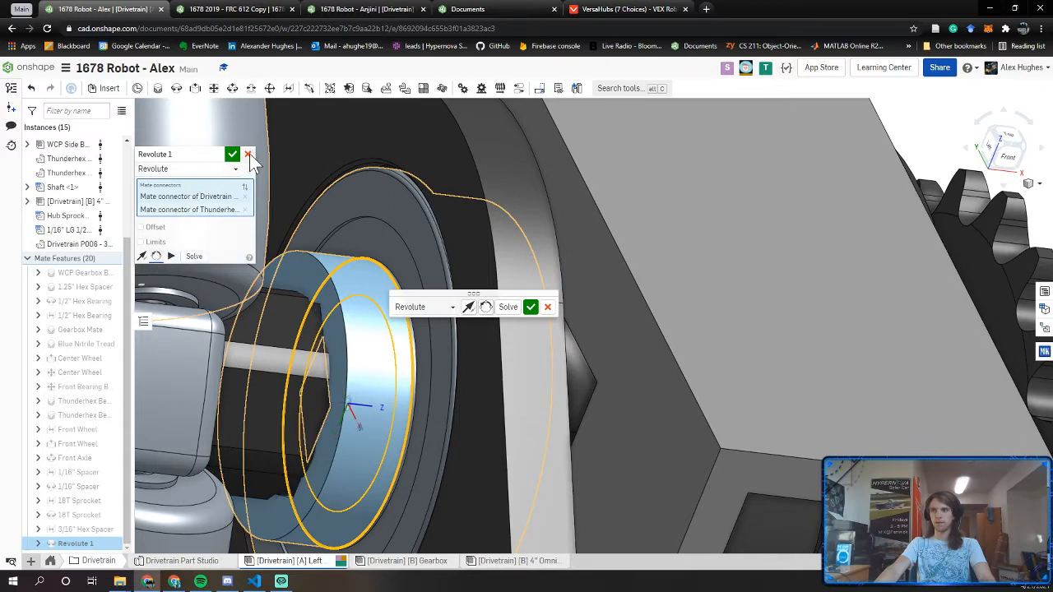
Name the bearing-side revolute mate 3/16" Hex Spacer and accept it
click(215, 156)
text(3/16)
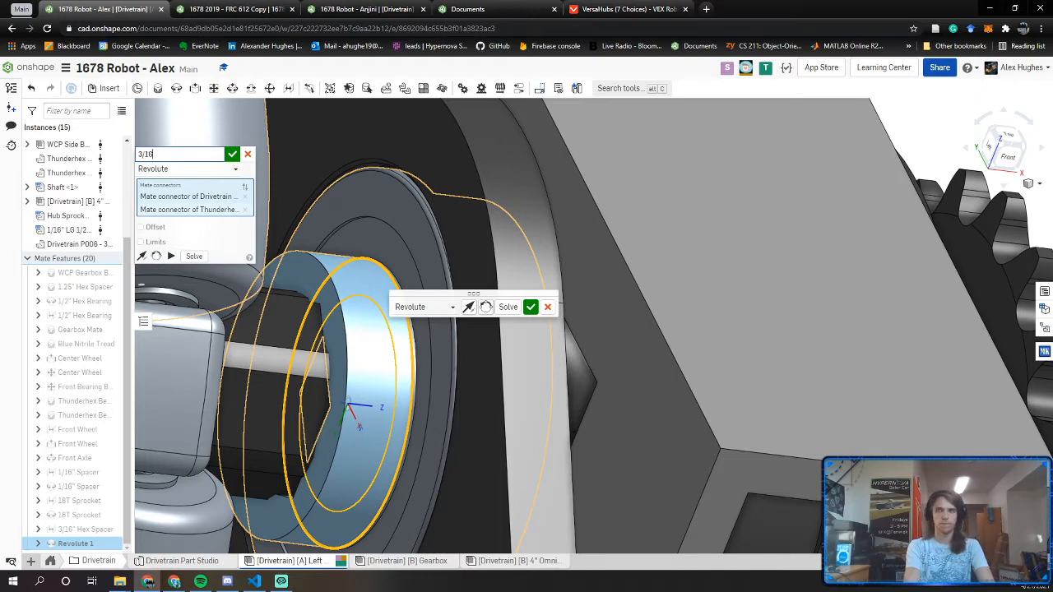
text(" Hex Spacer)
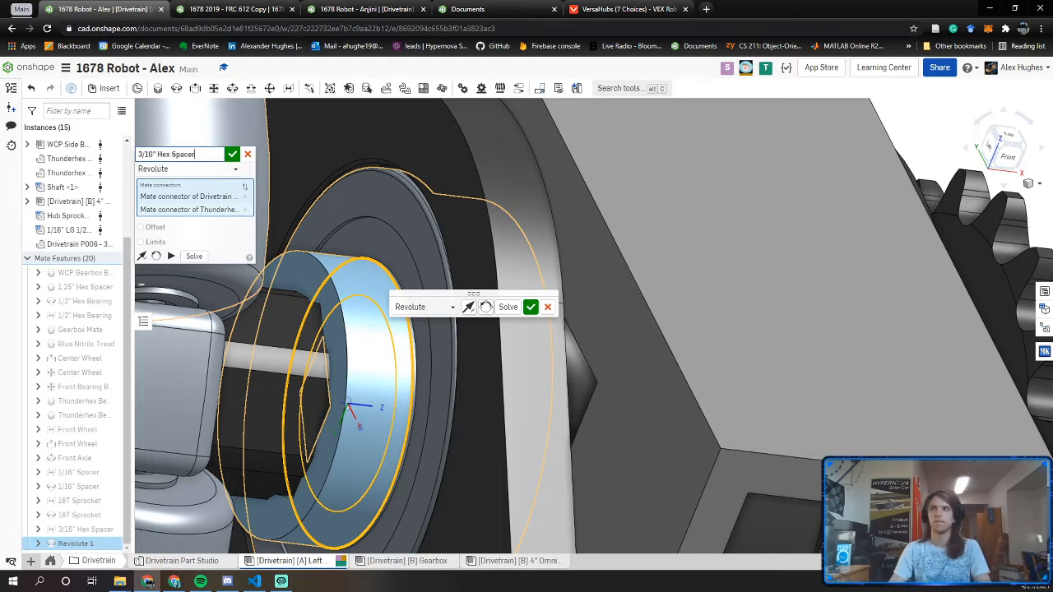
click(232, 153)
Try to join the omni wheel's 1/2" hex hub face to the spacer's wheel-side circular edge with a revolute mate
scroll(370, 348, up, 5)
scroll(342, 344, down, 5)
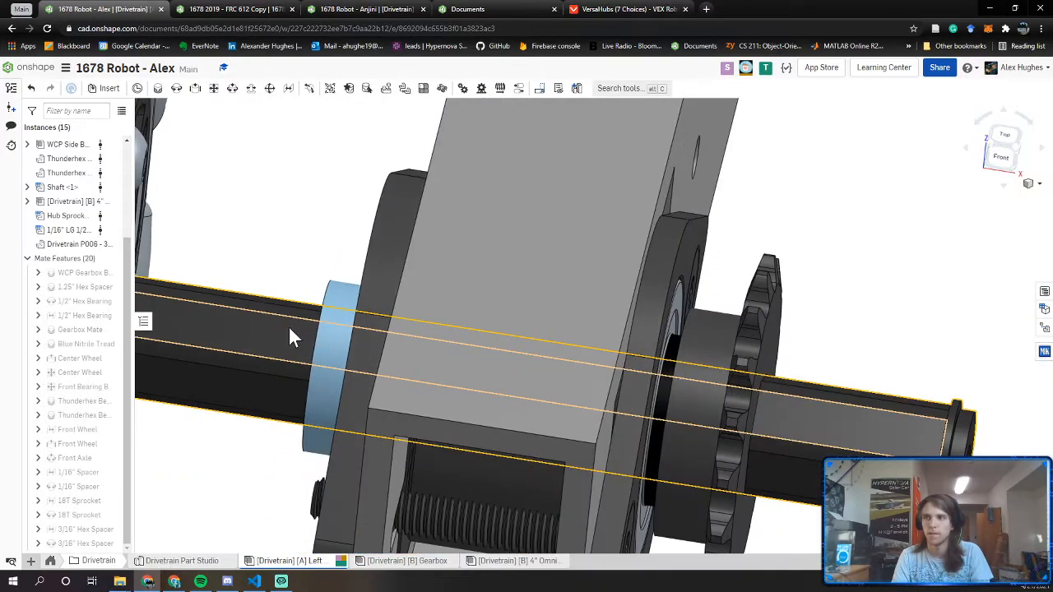
middle_drag(288, 326, 440, 359)
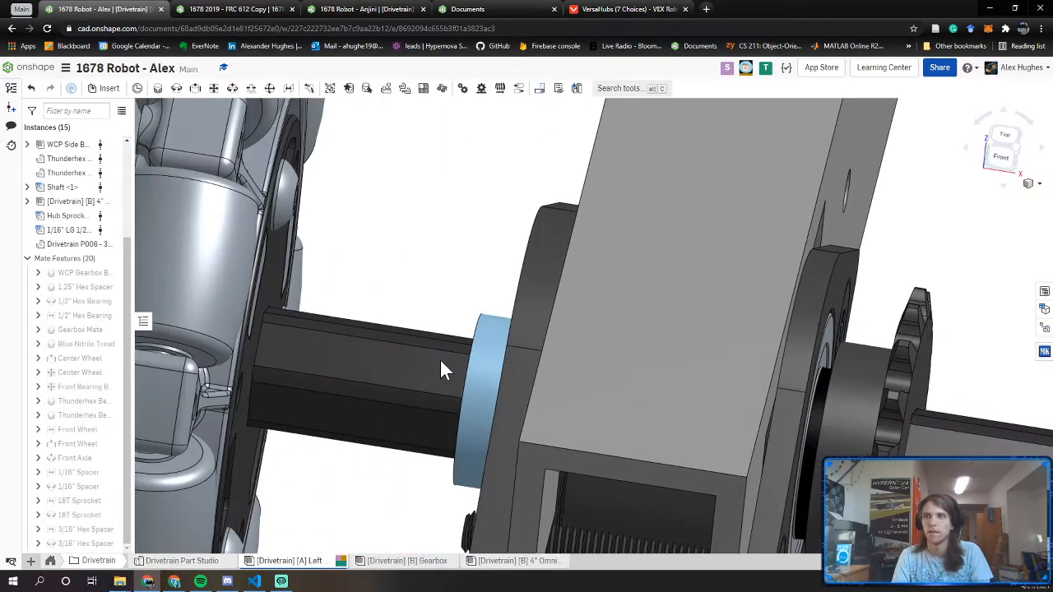
right_drag(439, 358, 405, 357)
click(184, 90)
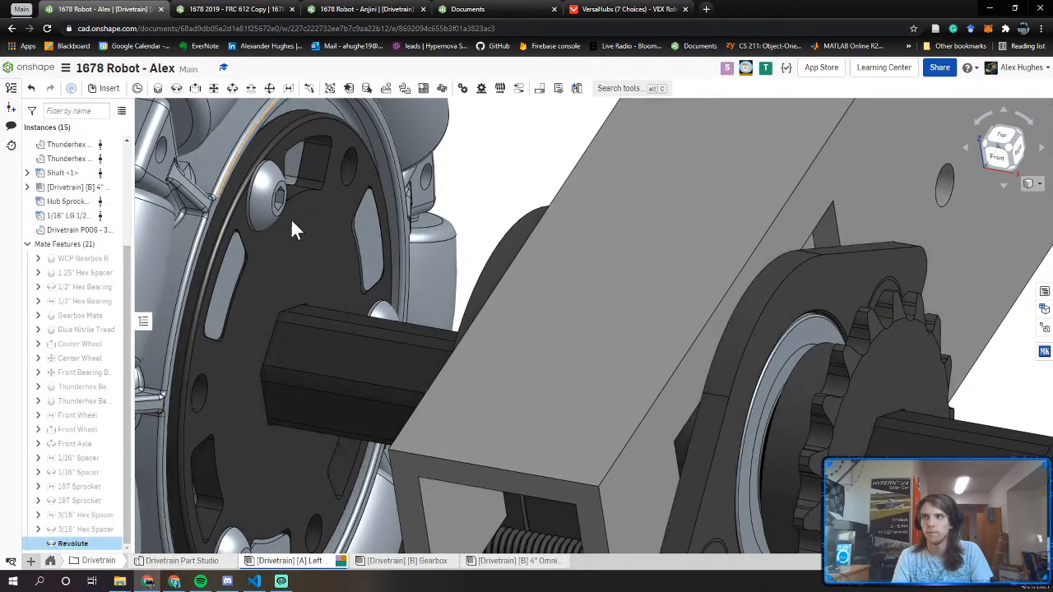
click(295, 235)
right_drag(295, 233, 325, 236)
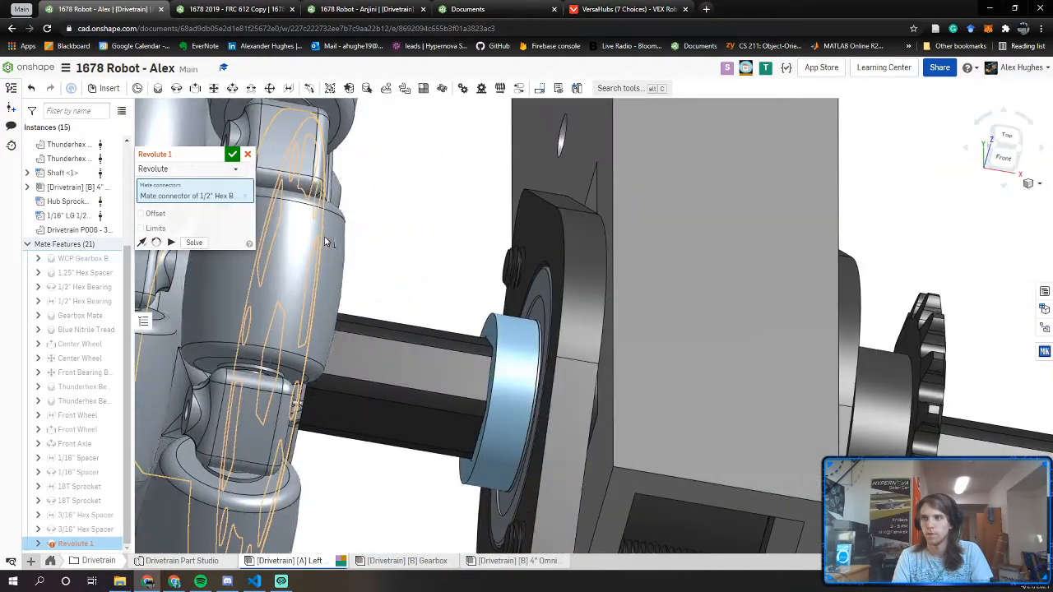
click(495, 326)
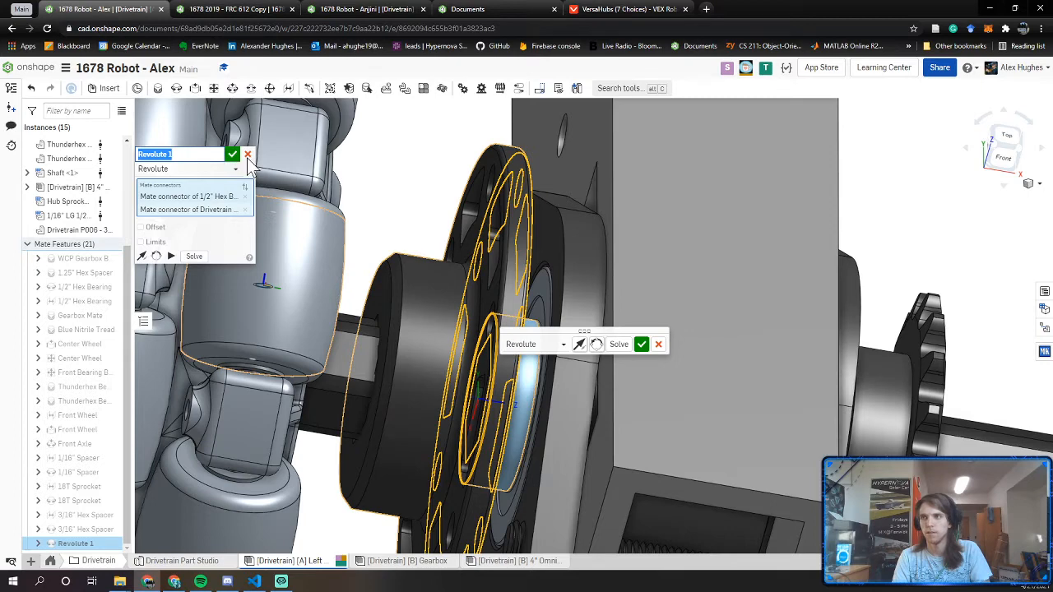
Switch the wheel-to-spacer mate to Fastened, name it Omni Wheel and accept it
click(189, 168)
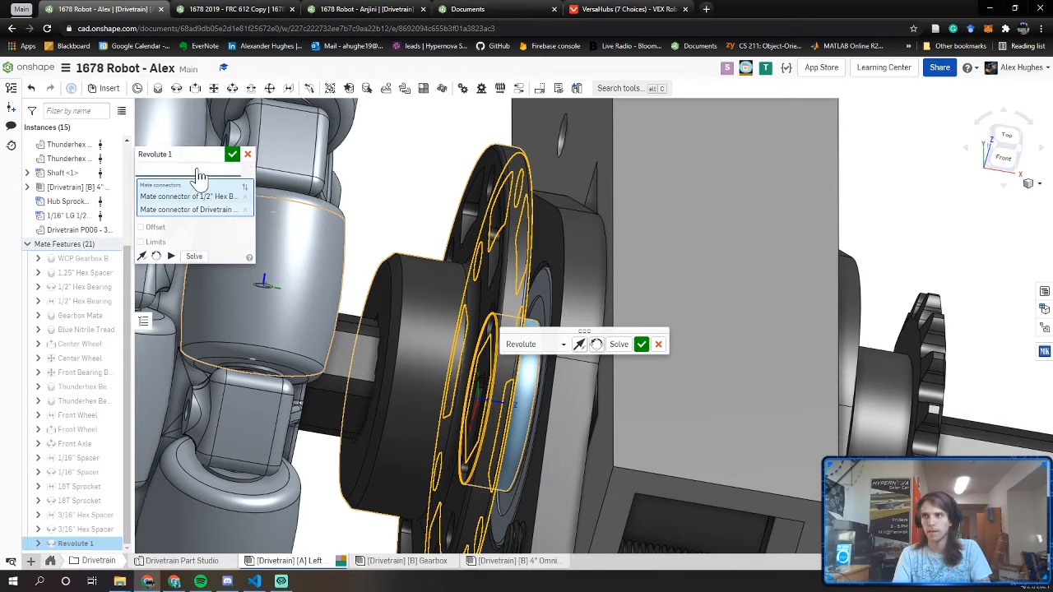
click(158, 272)
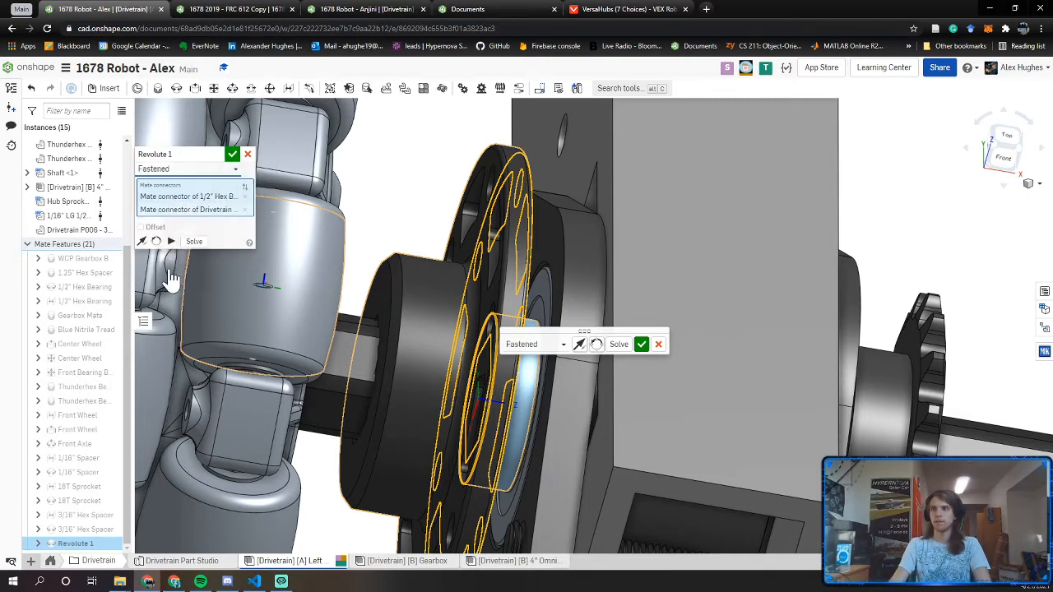
text(Omni Wheel)
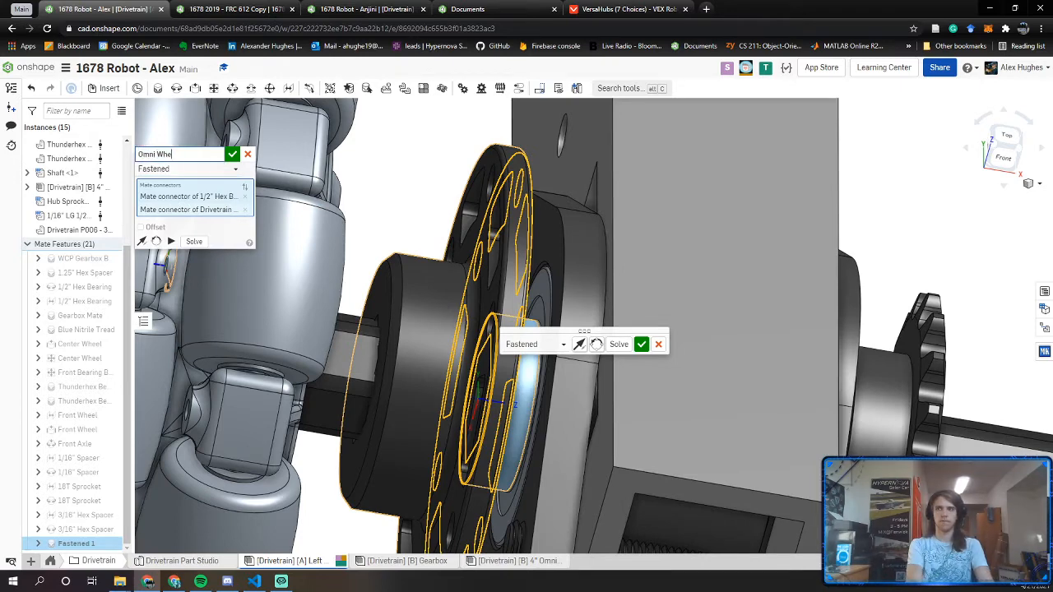
click(233, 158)
Inspect the wheel and rail assembly, and undo the fastened Omni Wheel mate
scroll(354, 213, down, 5)
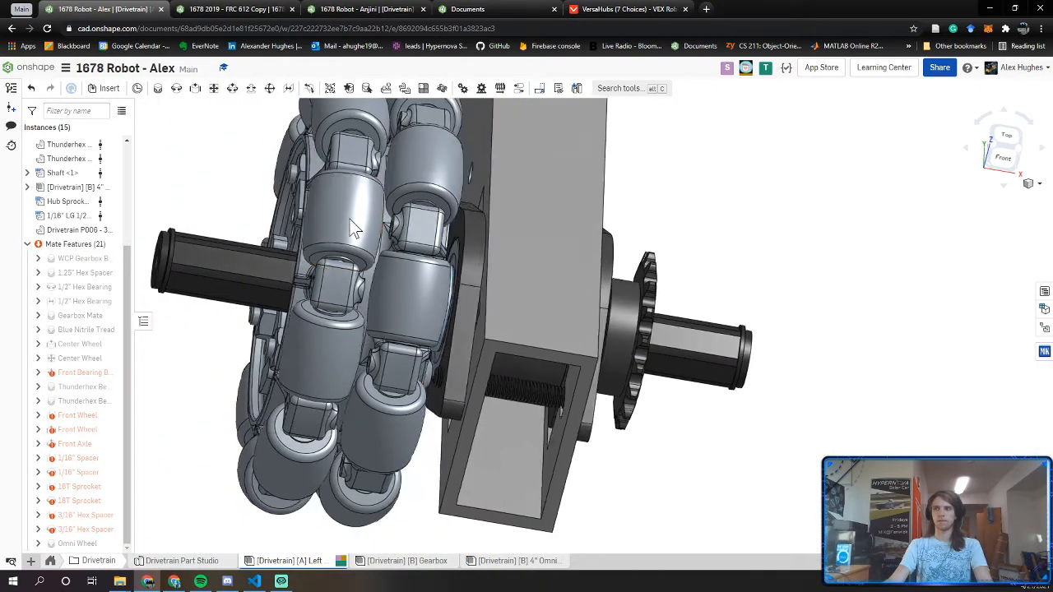
scroll(354, 228, down, 5)
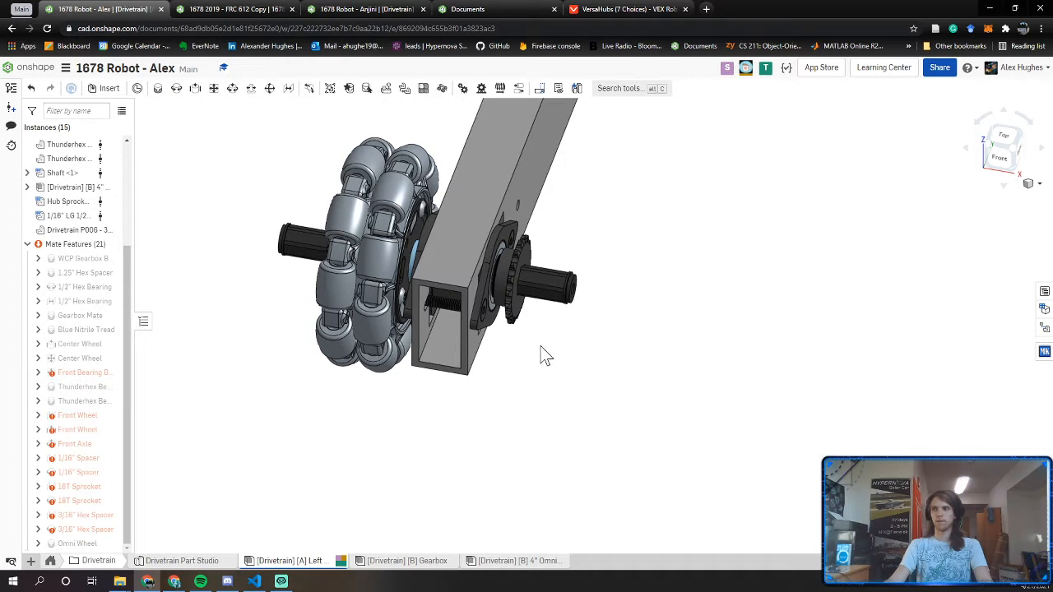
right_drag(547, 356, 306, 453)
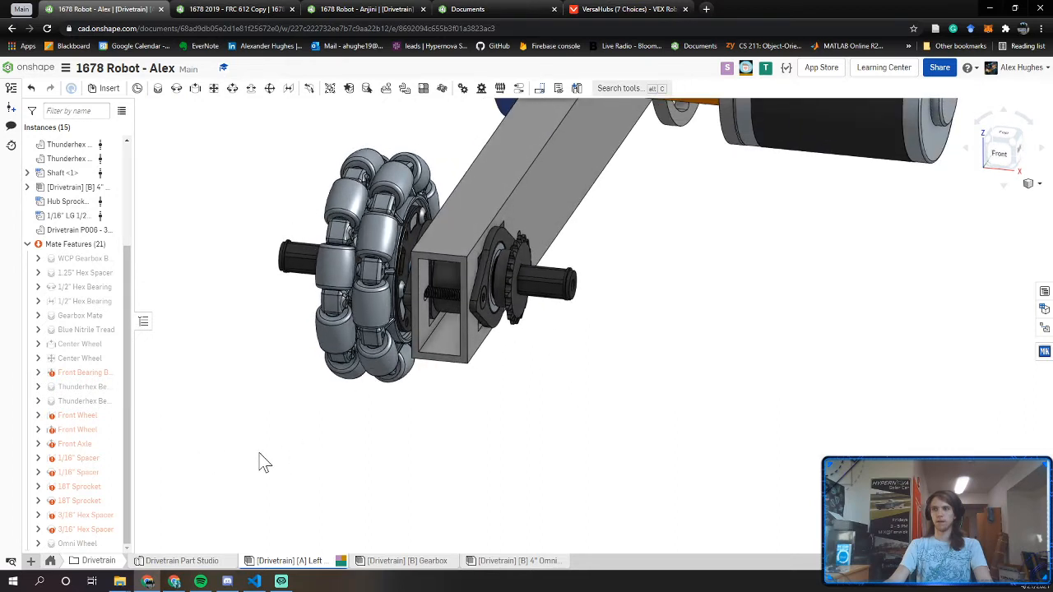
key(ctrl+z)
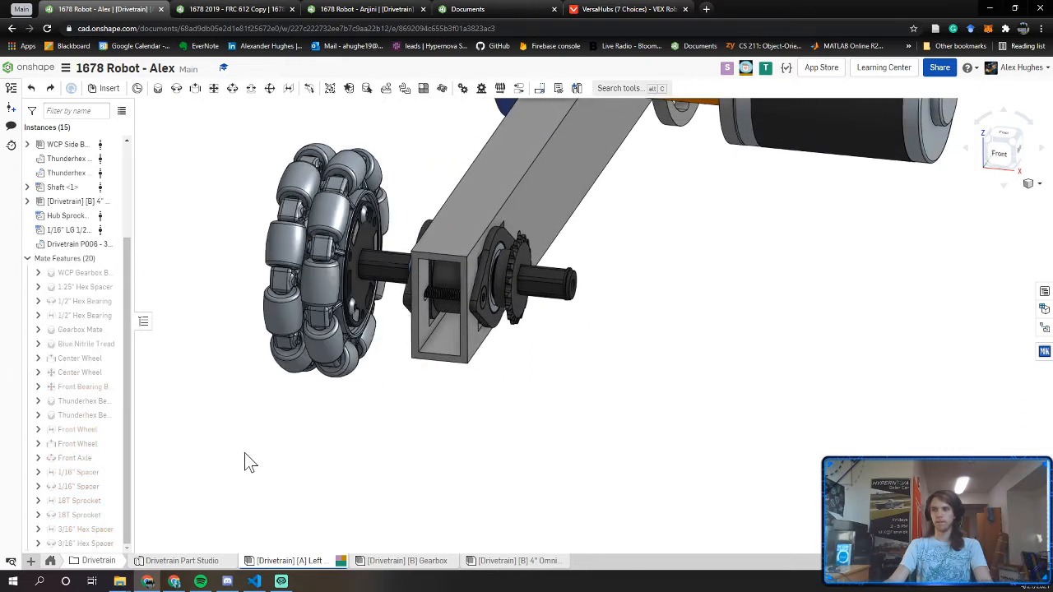
Move the omni wheel on its shaft and examine its freedom of motion relative to the spacer and rail
scroll(293, 361, down, 3)
middle_drag(319, 318, 349, 473)
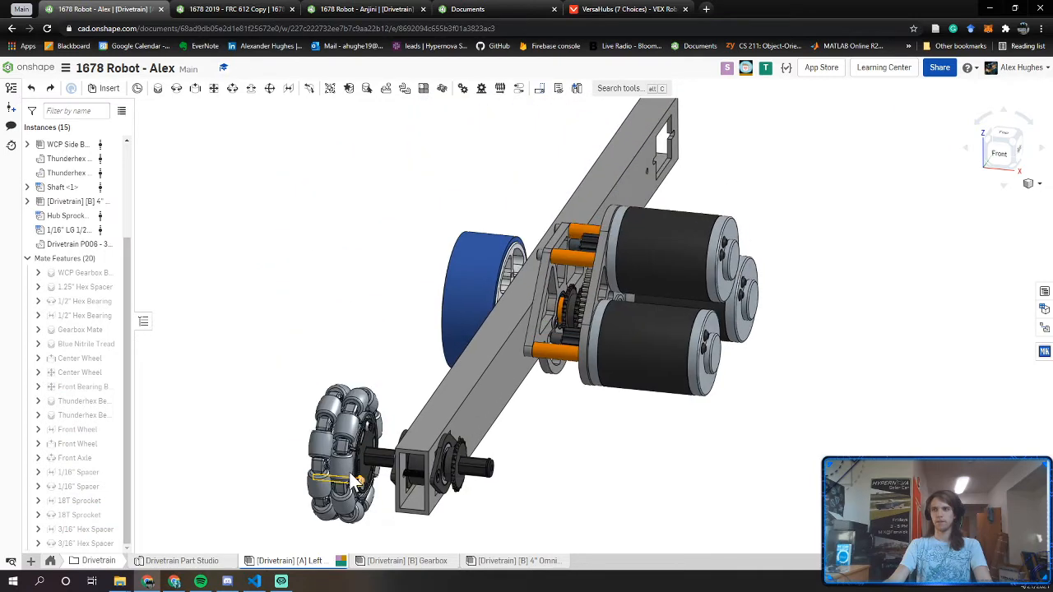
scroll(349, 474, up, 4)
scroll(363, 472, up, 1)
drag(366, 472, 386, 535)
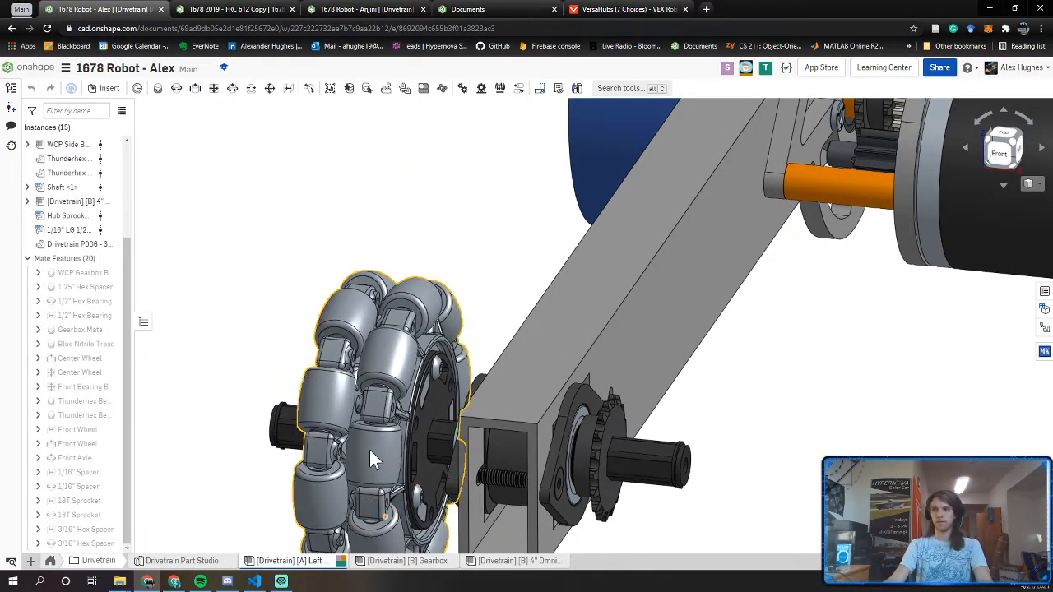
middle_drag(353, 421, 342, 392)
right_drag(383, 390, 412, 230)
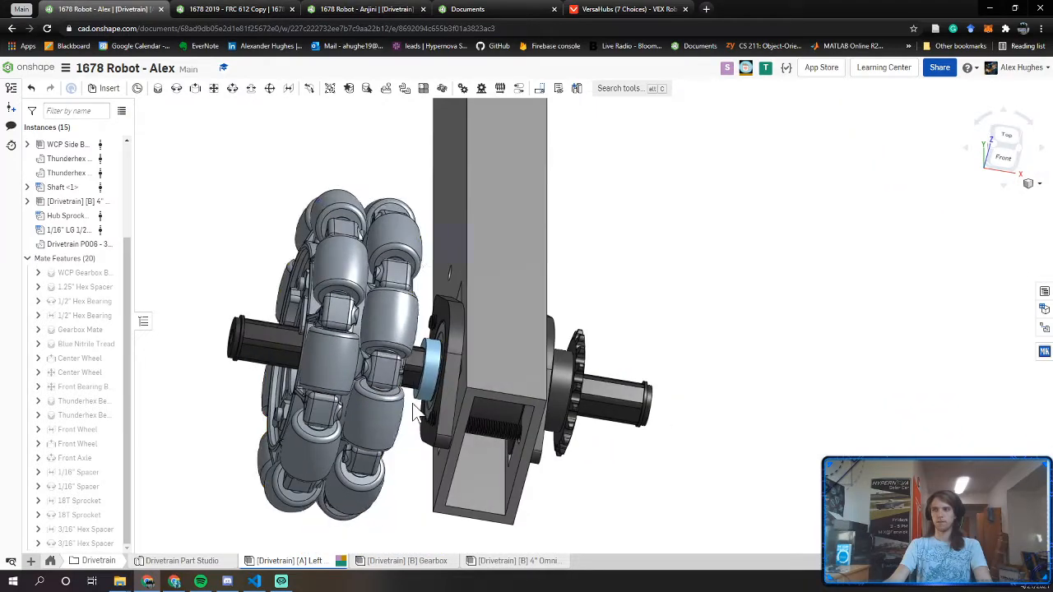
drag(411, 228, 346, 512)
right_drag(346, 512, 320, 508)
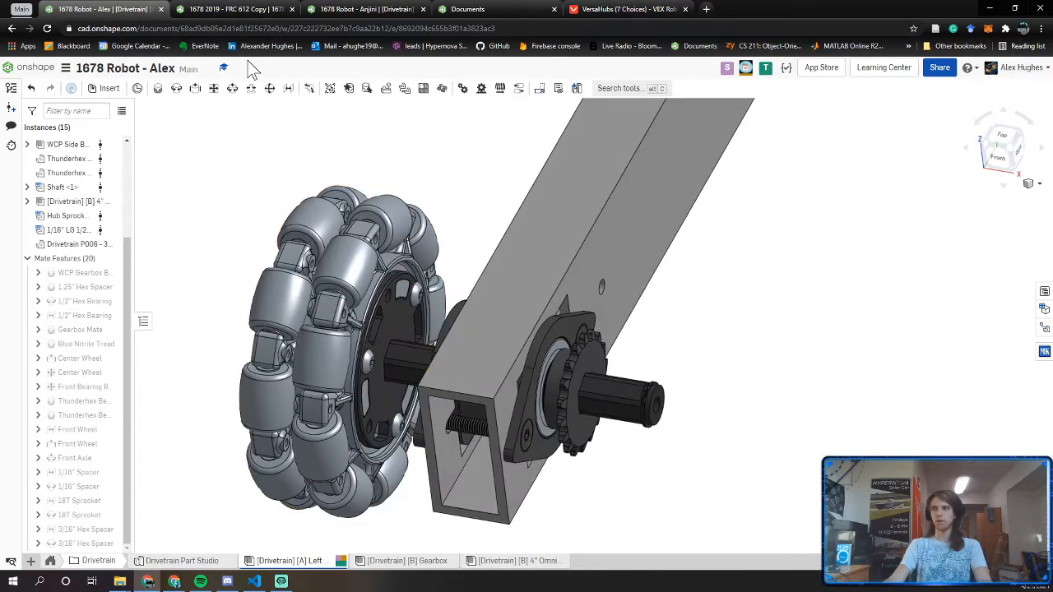
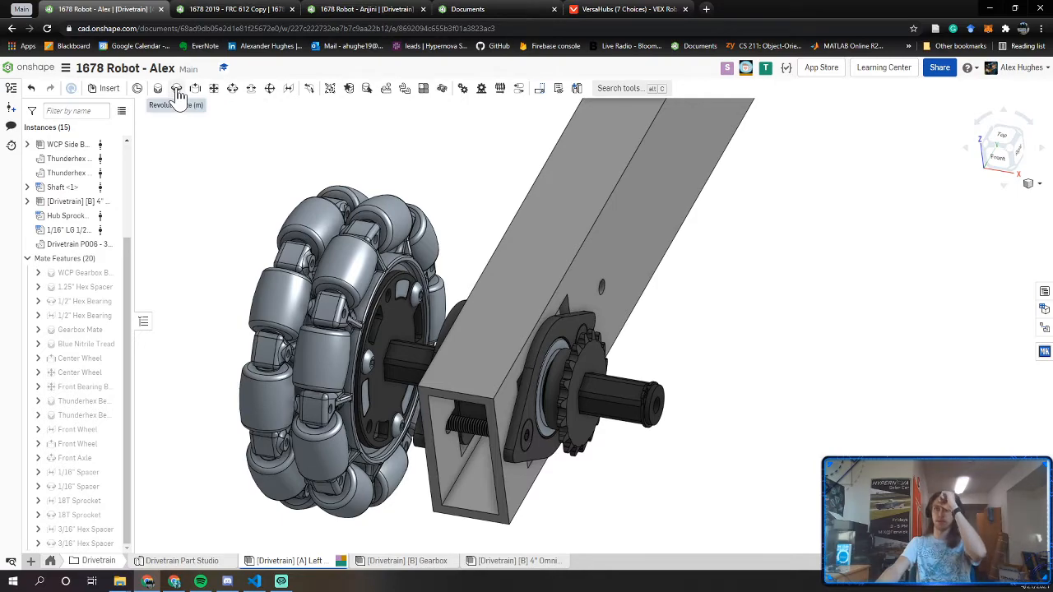
Add a revolute mate between the omni wheel's 1/2" hex hub face and the spacer's wheel-side circular edge, and test the wheel's rotation
scroll(395, 329, up, 3)
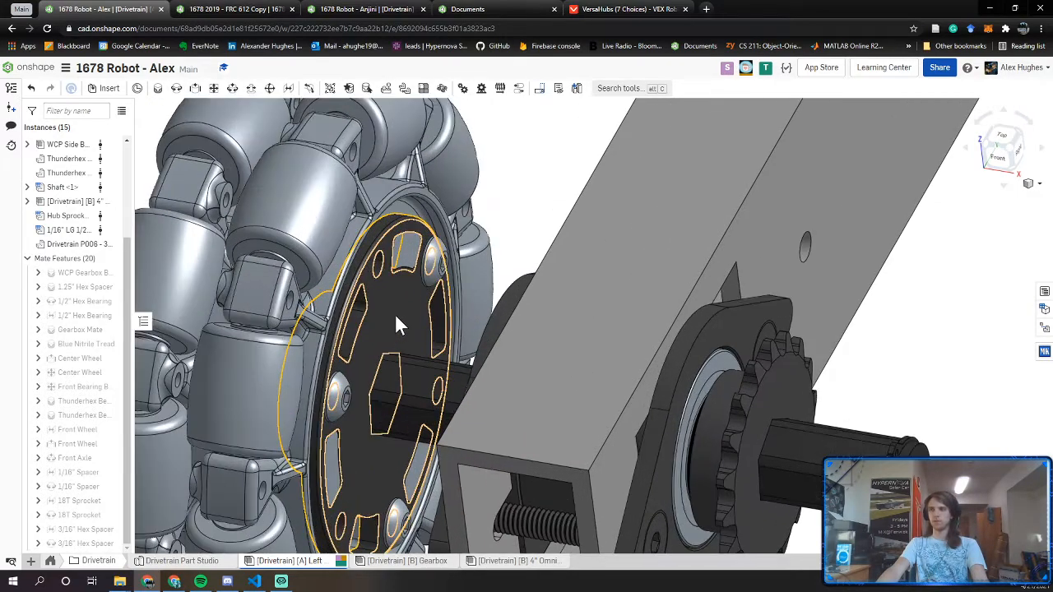
scroll(395, 325, up, 2)
key(r)
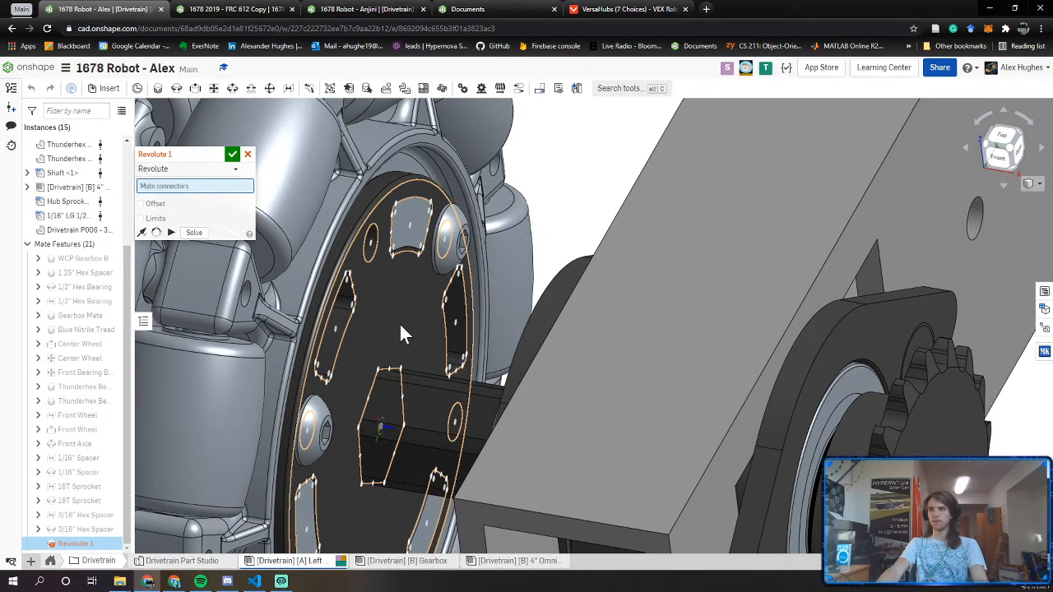
click(400, 325)
right_drag(400, 325, 439, 343)
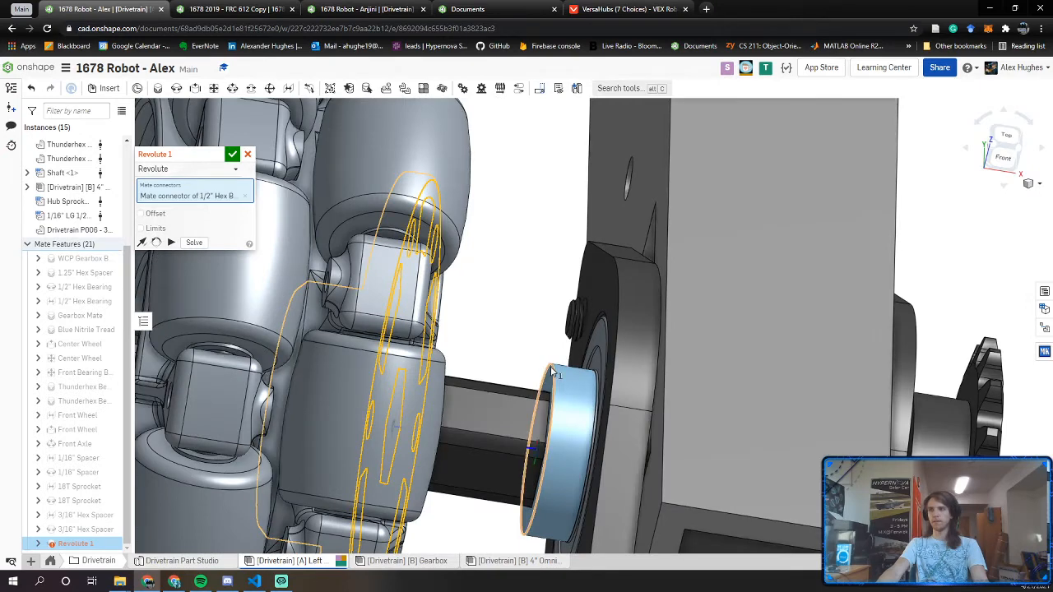
click(551, 366)
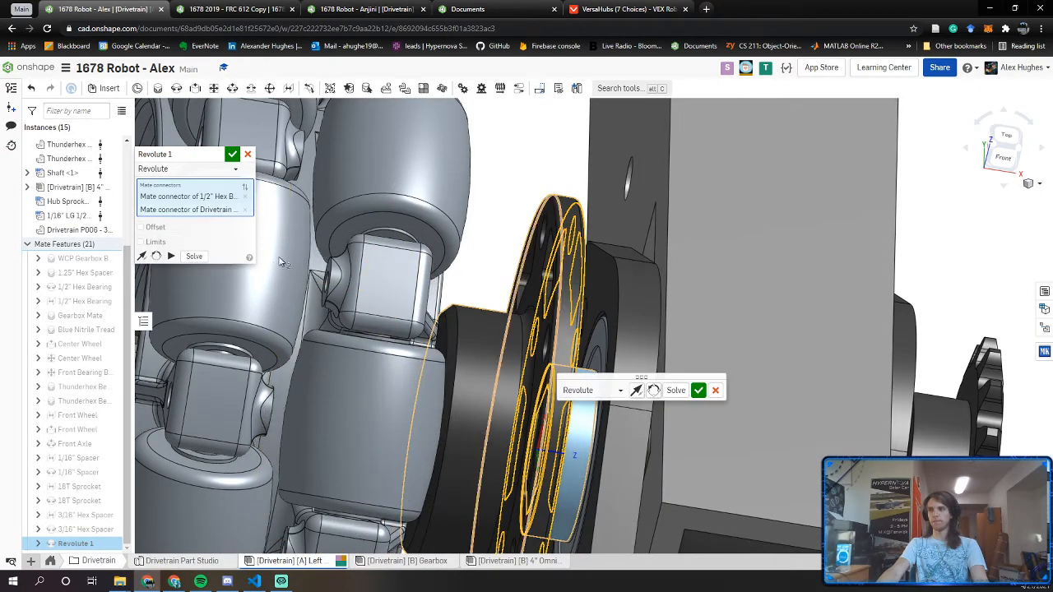
click(233, 154)
scroll(276, 168, down, 5)
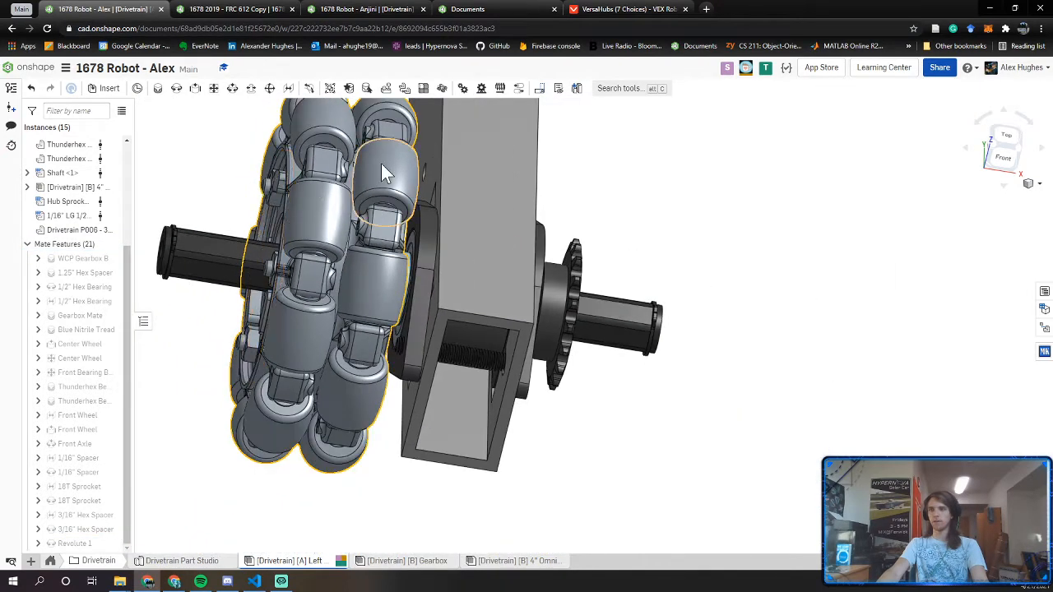
drag(377, 232, 211, 476)
Rename the new revolute mate as Omni Wheel
right_click(78, 544)
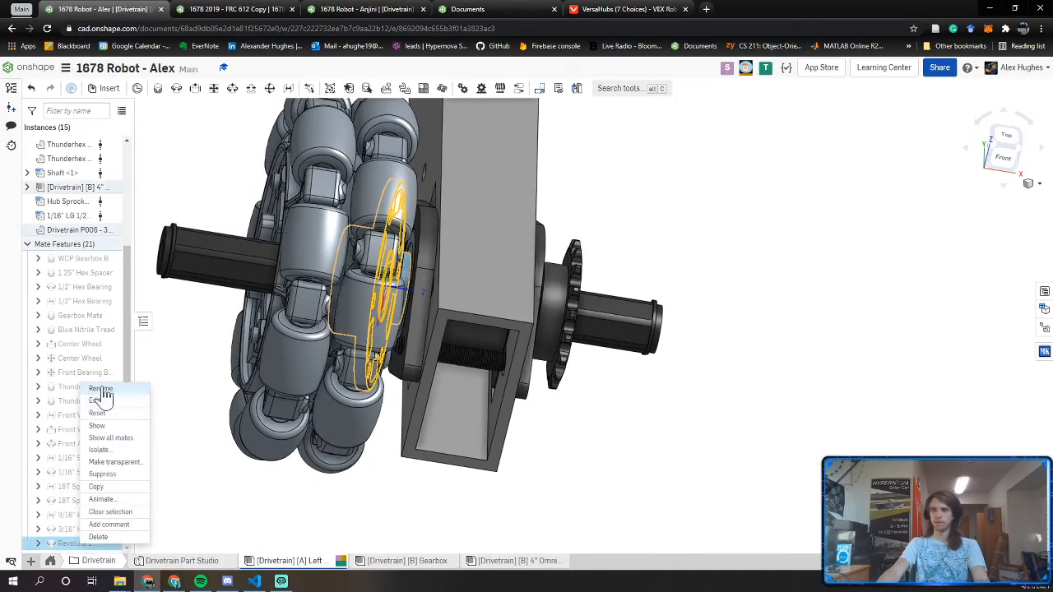
click(101, 390)
text(Omni W)
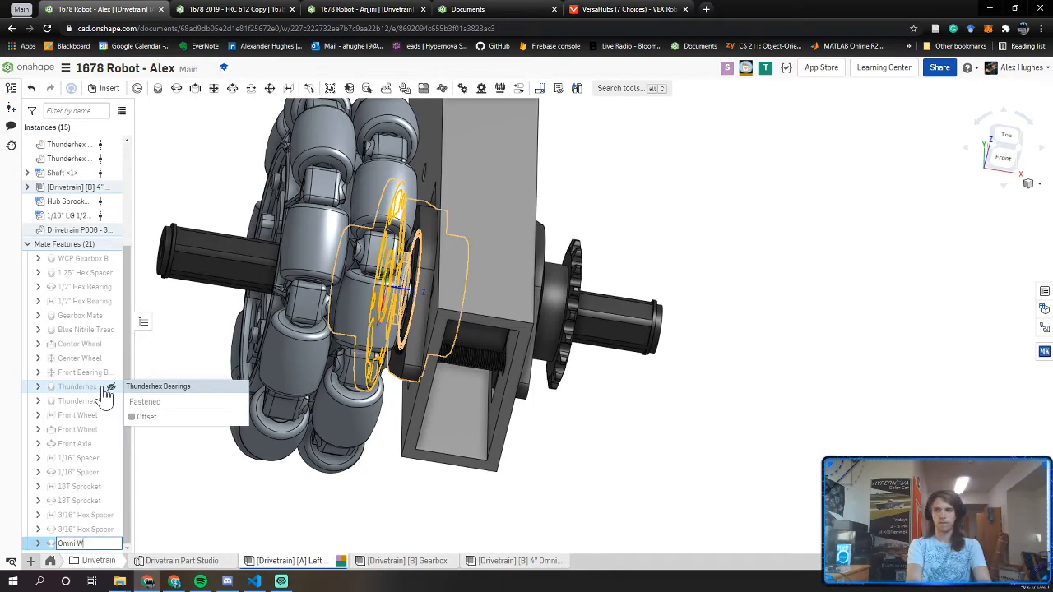
text(heel)
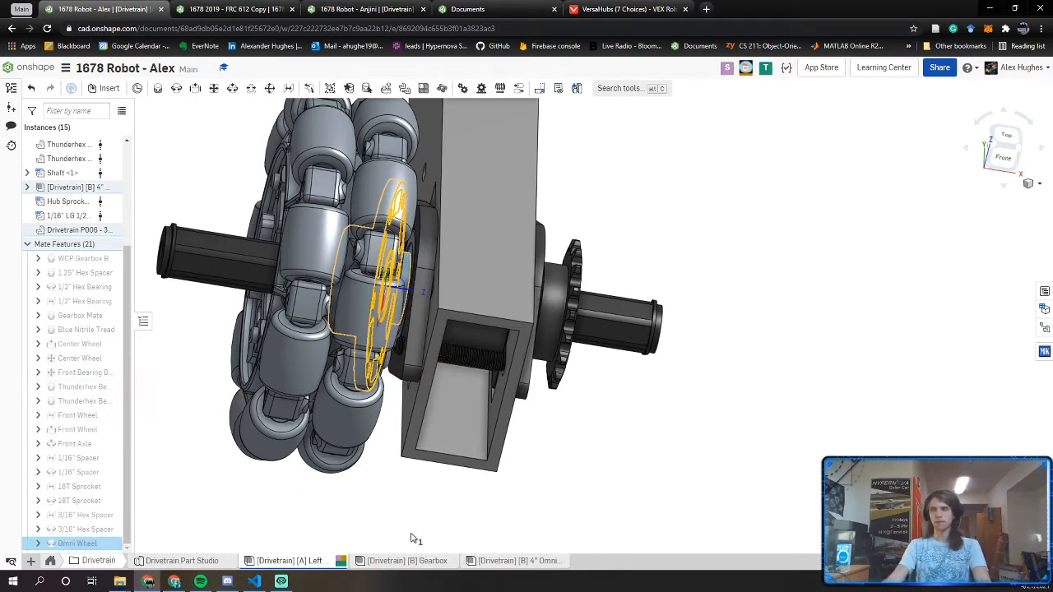
click(623, 387)
Slide the front shaft along its axis to test its remaining freedom of motion through the sprocket and wheel
drag(623, 386, 556, 432)
right_drag(556, 441, 594, 356)
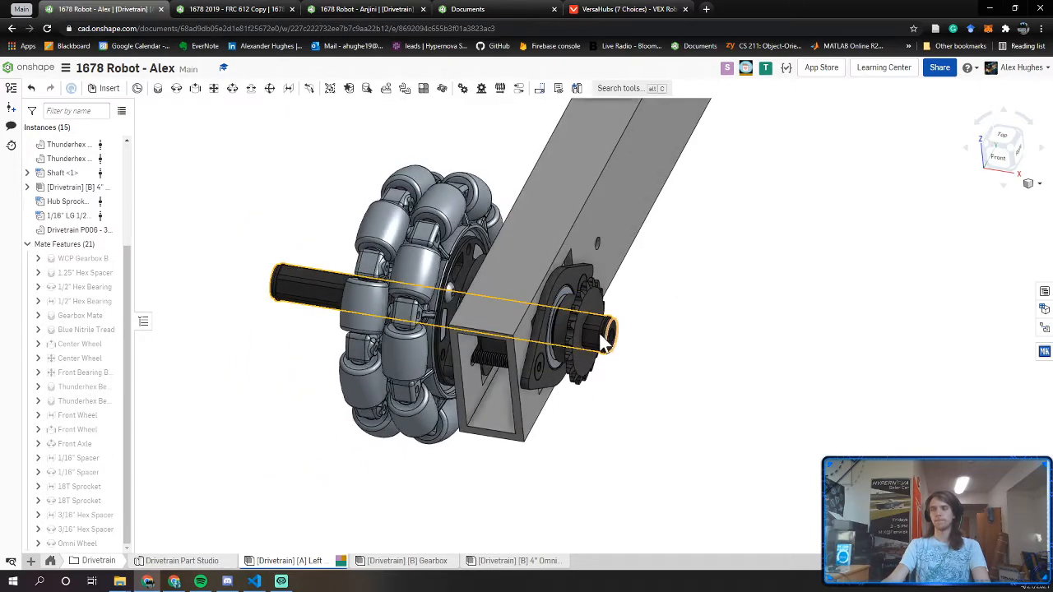
drag(604, 335, 591, 332)
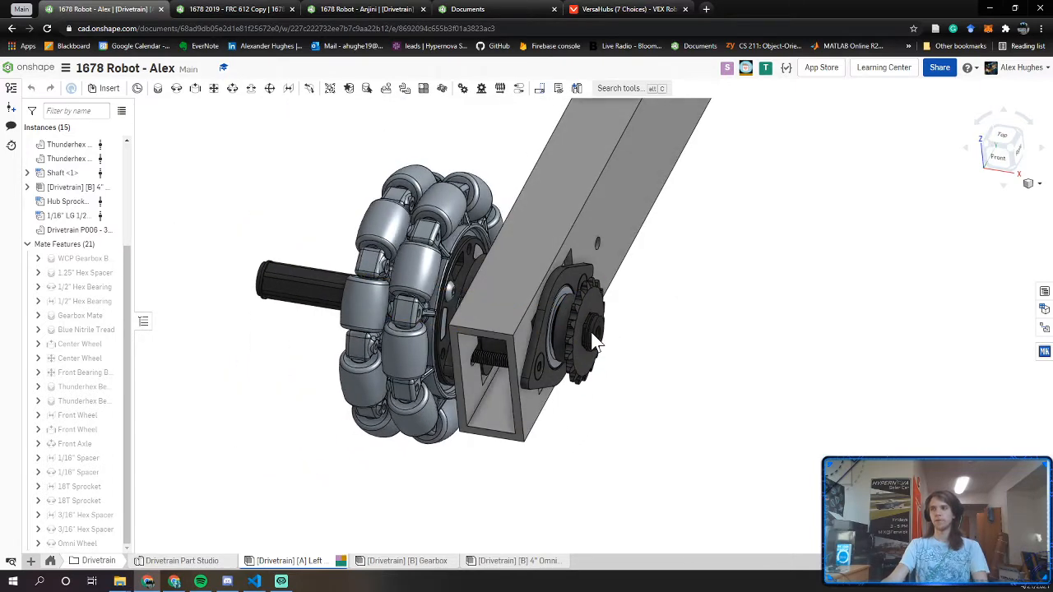
scroll(609, 350, up, 4)
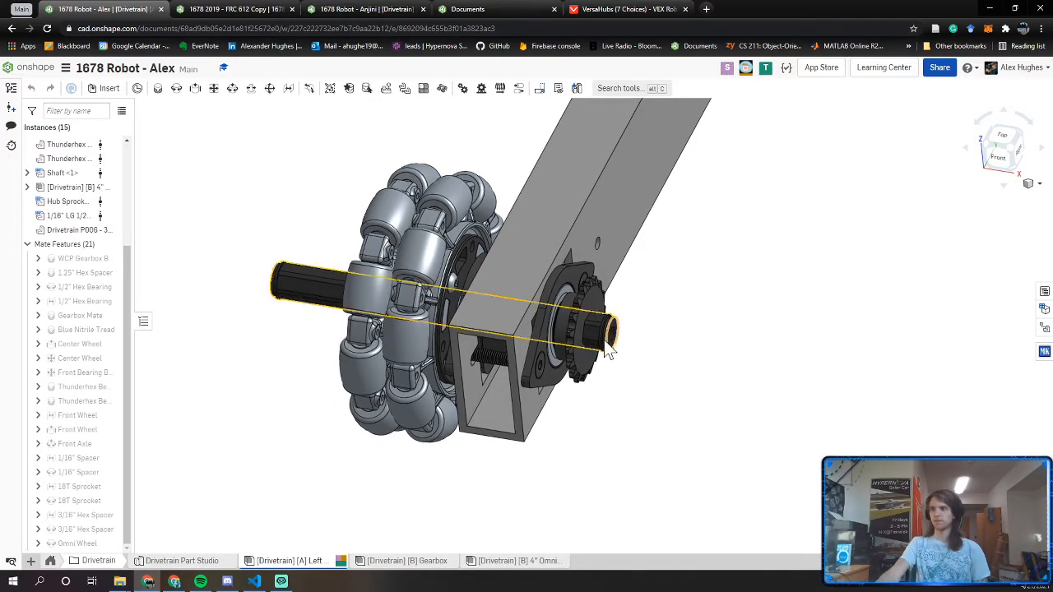
Add a revolute mate named Axle Mate between the shaft's sprocket-side snap ring and the hub sprocket's outer face
scroll(580, 336, up, 5)
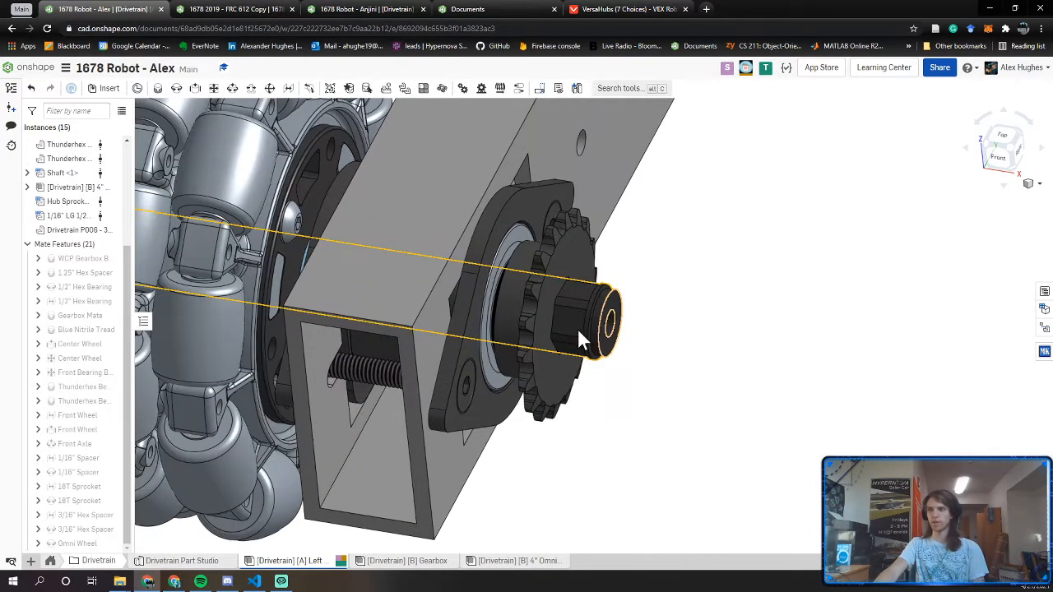
right_drag(591, 342, 602, 347)
scroll(585, 348, up, 8)
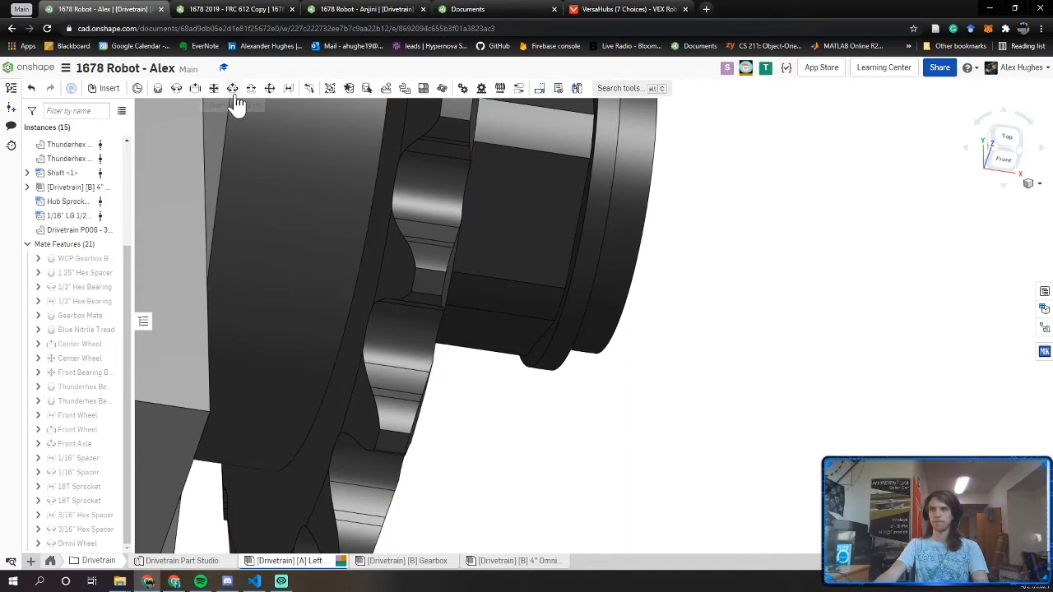
click(176, 89)
scroll(569, 356, up, 3)
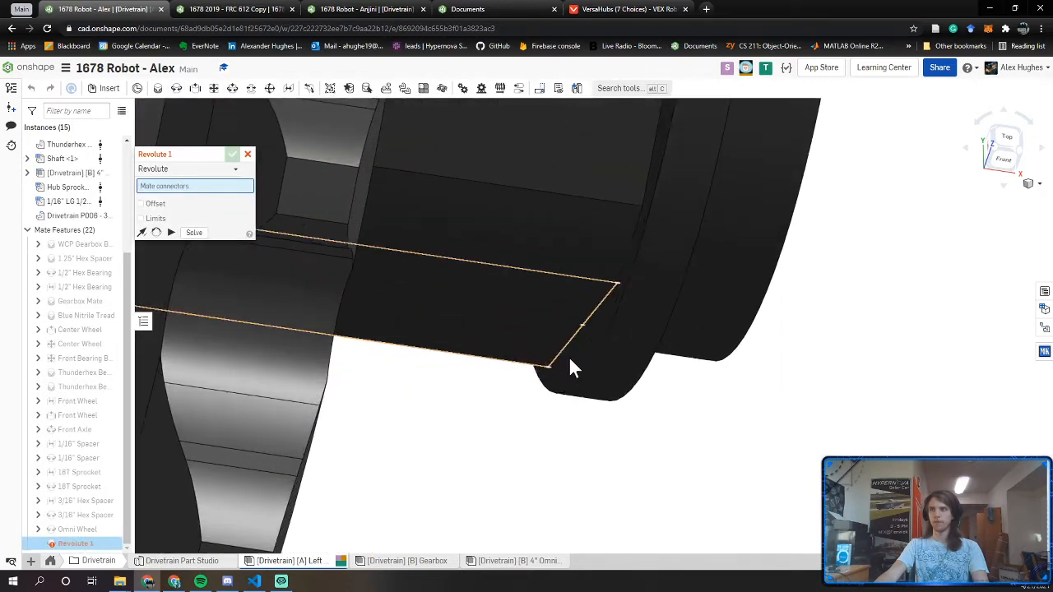
click(573, 368)
scroll(573, 368, down, 5)
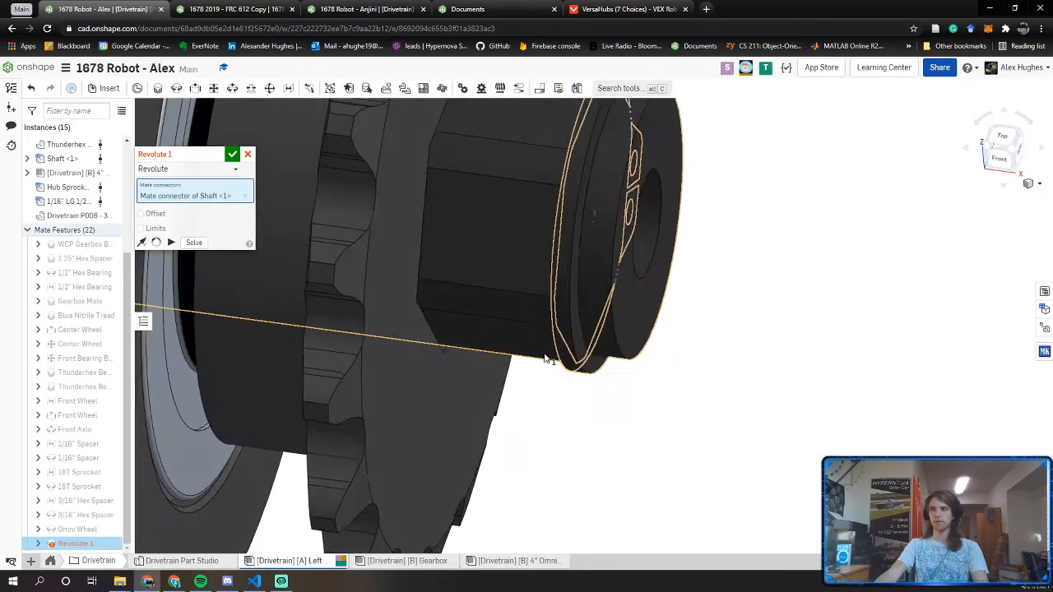
click(422, 359)
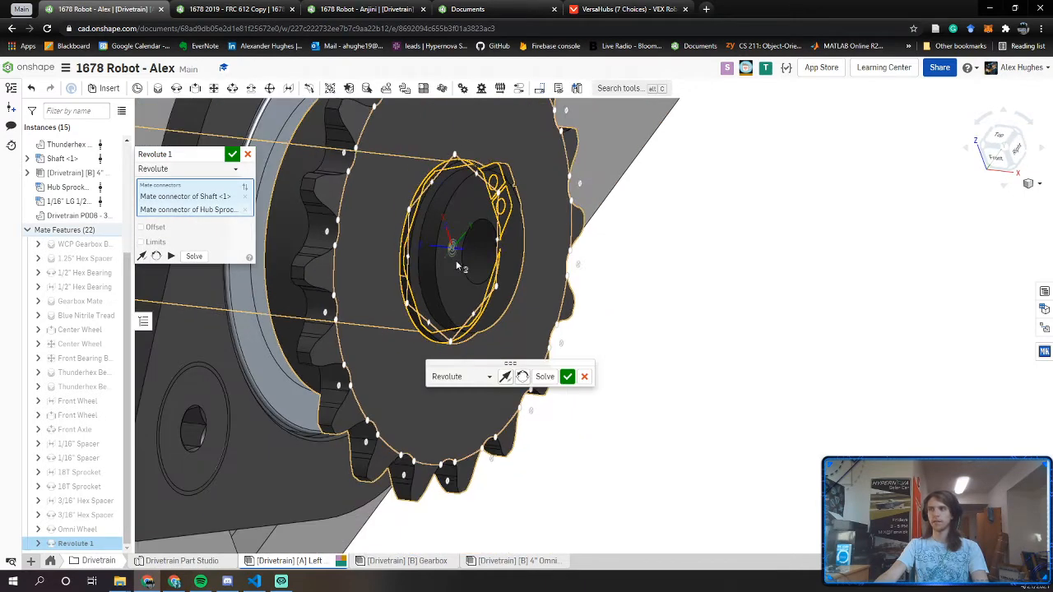
click(218, 156)
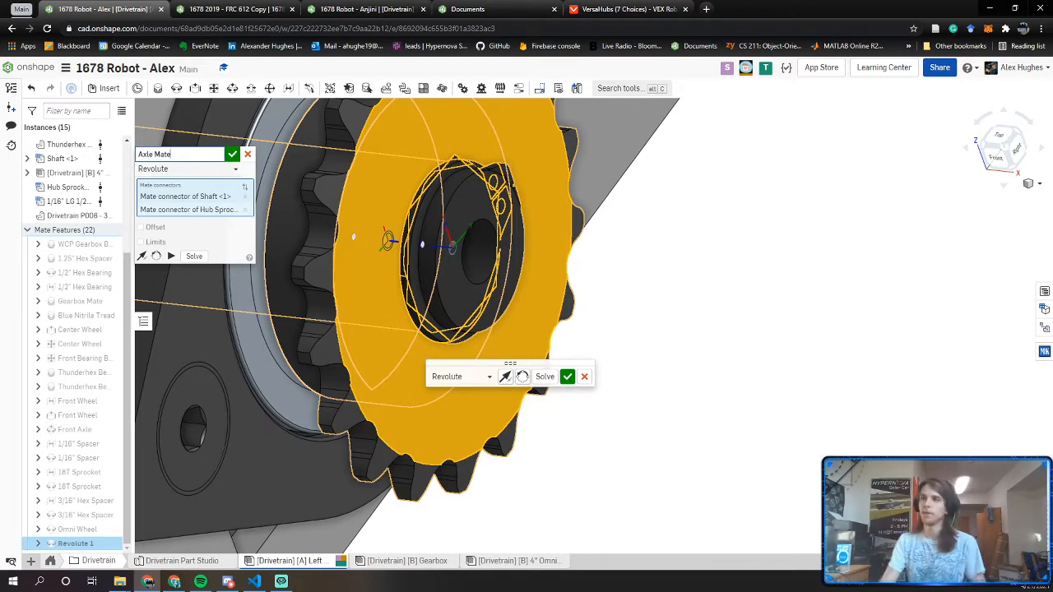
click(234, 154)
Undo the Axle Mate and slide the shaft outward past the sprocket
scroll(338, 220, down, 5)
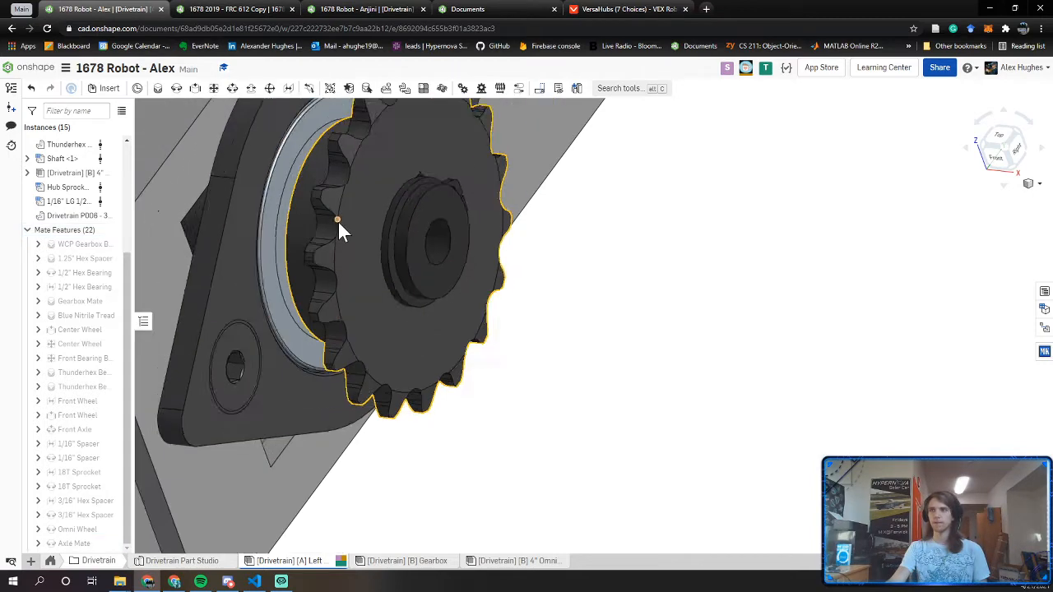
middle_drag(435, 274, 541, 383)
key(ctrl+z)
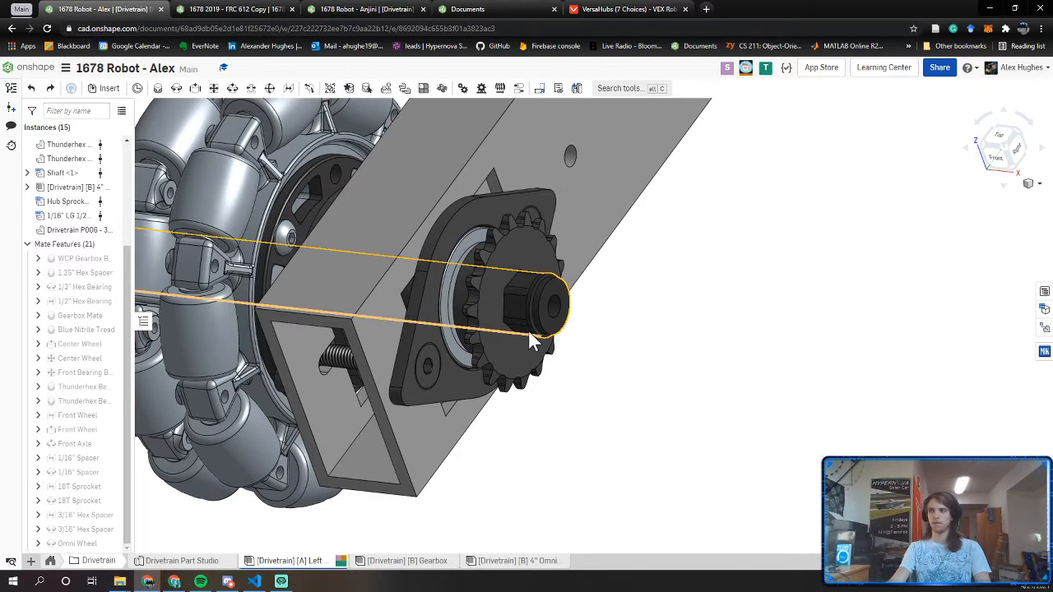
drag(531, 342, 604, 359)
mouse_move(604, 360)
right_down()
mouse_move(642, 360)
mouse_move(604, 355)
right_up()
key(m)
scroll(581, 348, up, 7)
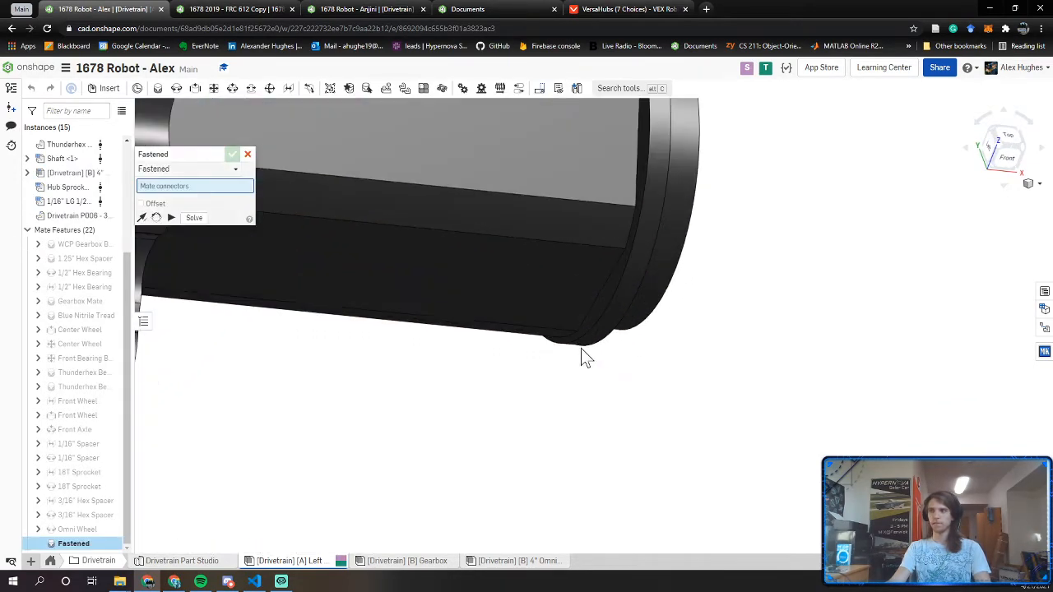
scroll(578, 351, down, 5)
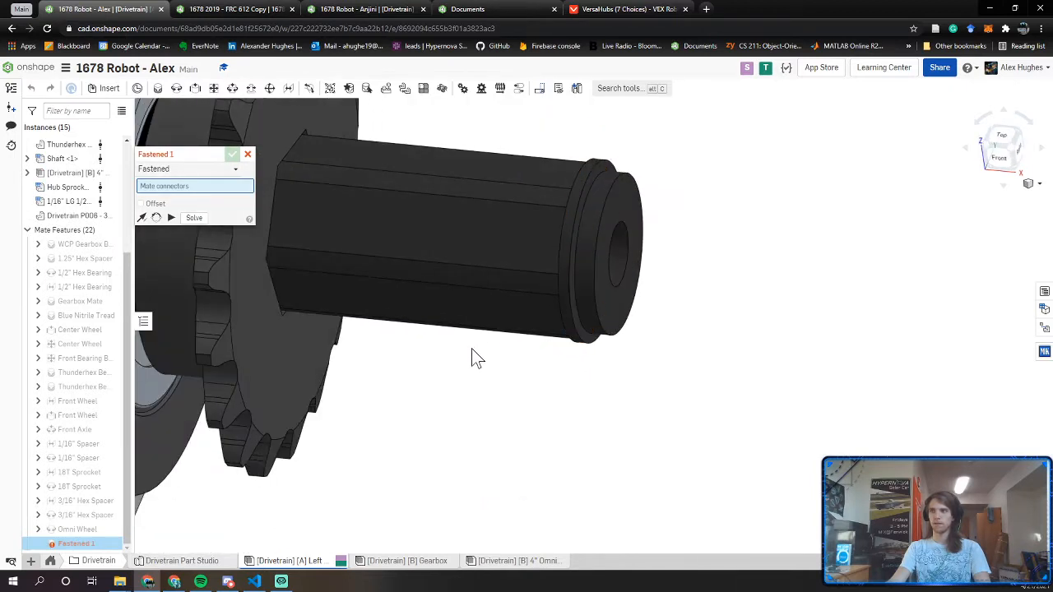
click(287, 365)
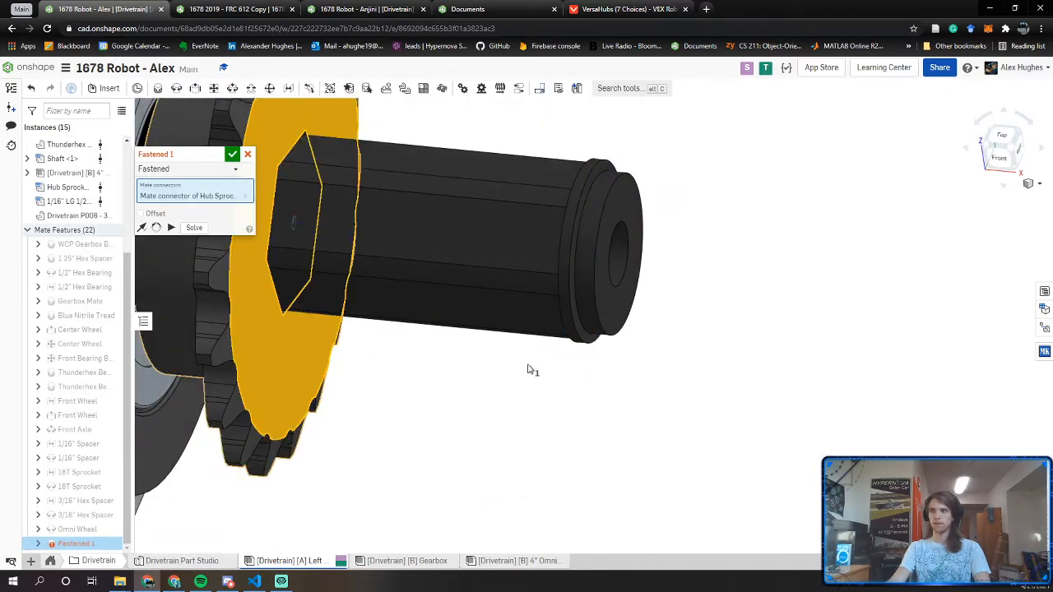
click(576, 348)
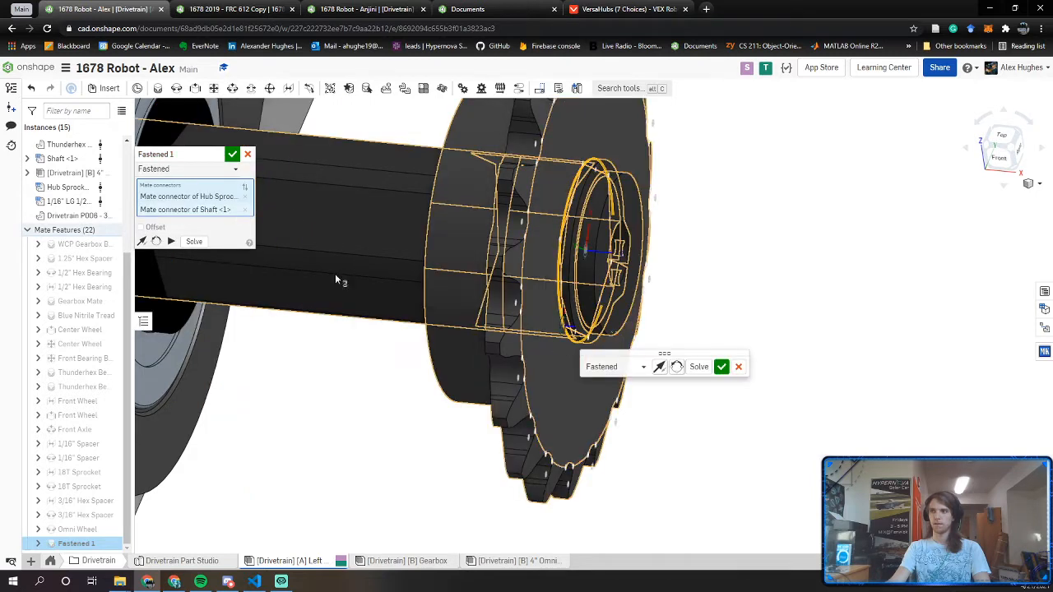
click(244, 209)
click(244, 195)
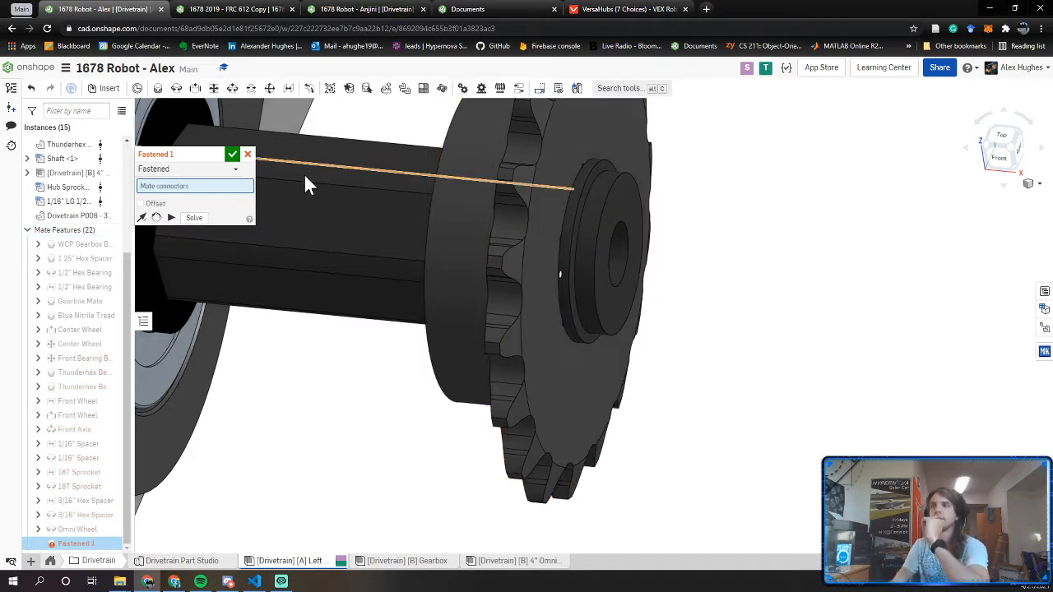
click(248, 155)
Turn the omni wheel to test how it moves relative to the shaft and sprocket
right_drag(263, 178, 295, 262)
scroll(512, 357, down, 5)
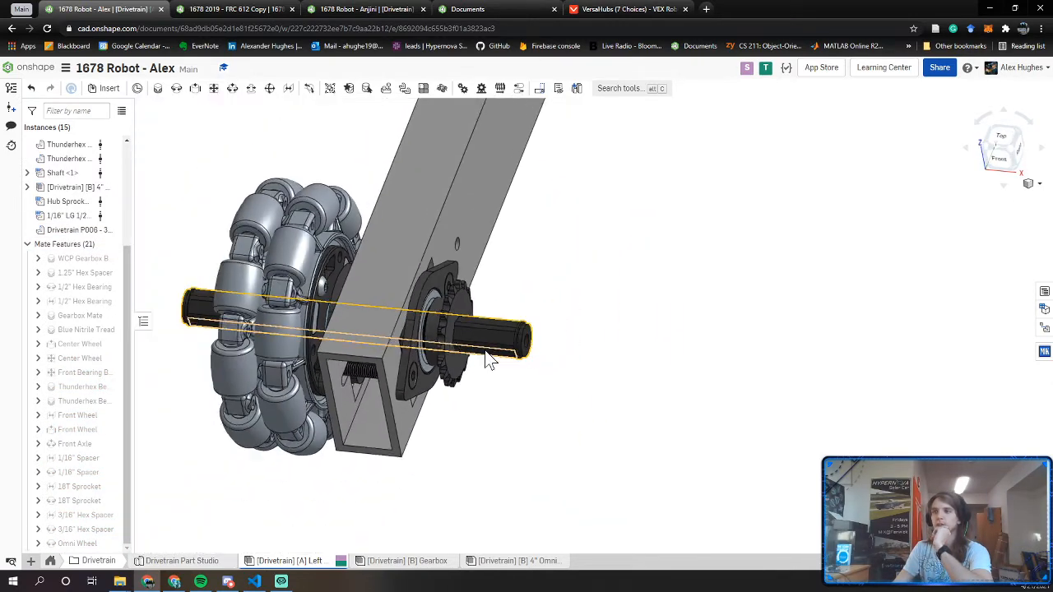
drag(272, 385, 261, 109)
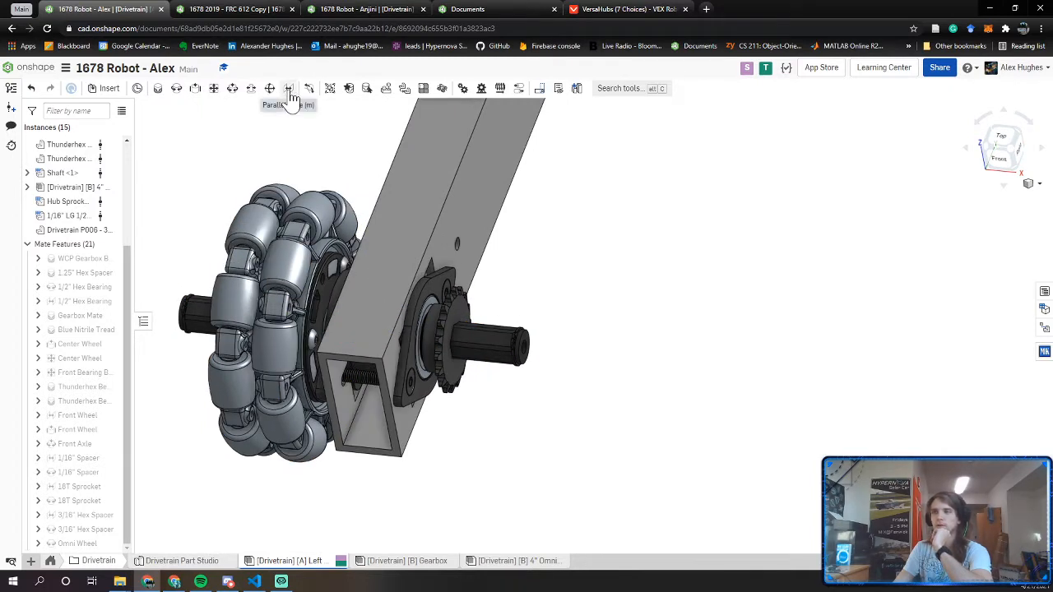
click(289, 88)
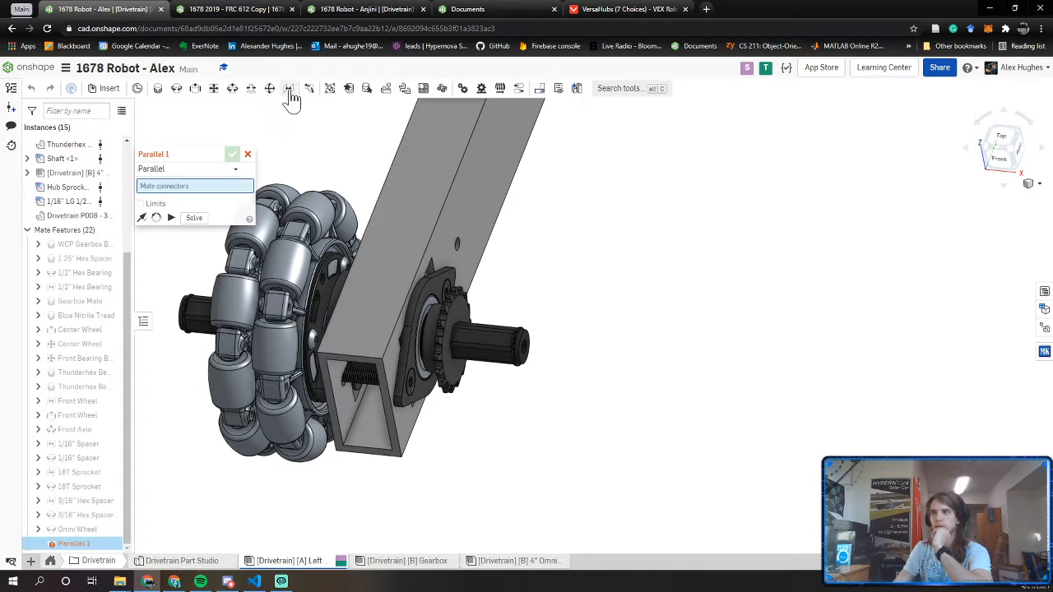
click(247, 152)
Add a planar mate between the shaft's sprocket-side snap ring edge and the hub sprocket's outer face
click(213, 88)
right_drag(526, 387, 490, 375)
scroll(490, 384, up, 8)
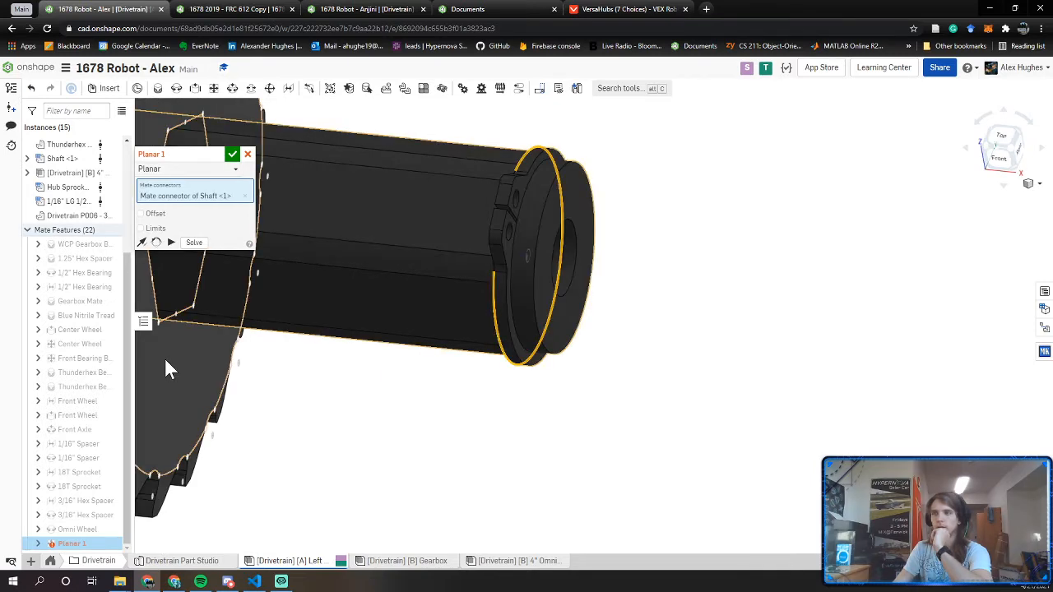
middle_drag(164, 358, 424, 417)
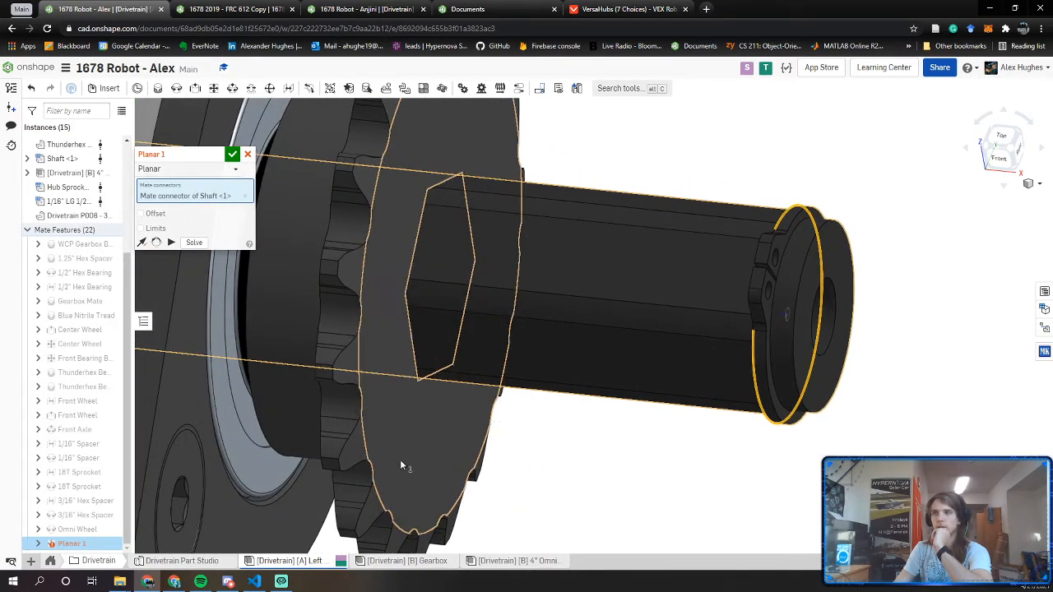
click(398, 440)
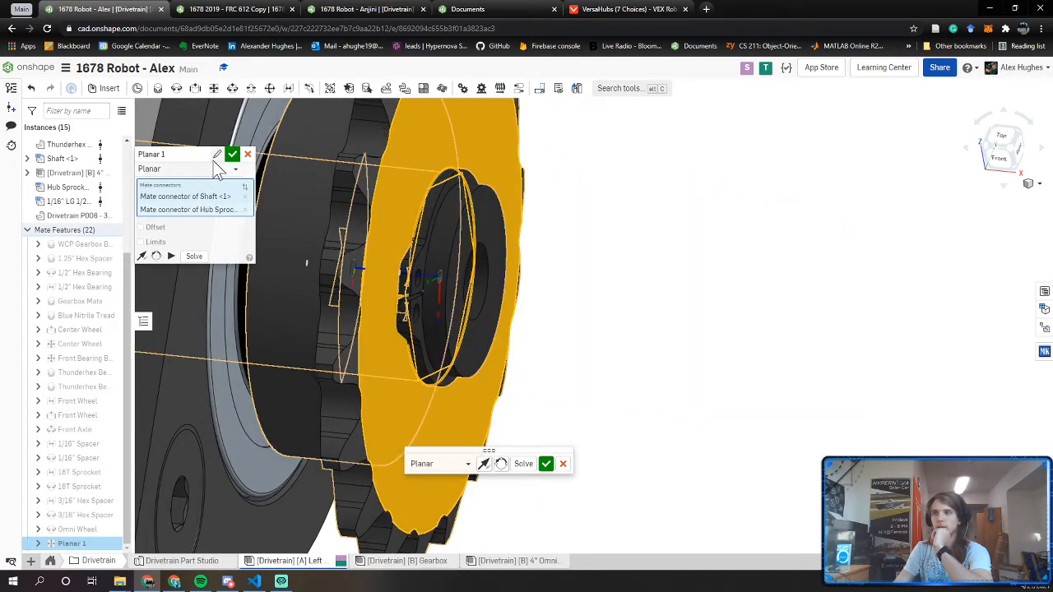
click(194, 257)
click(237, 155)
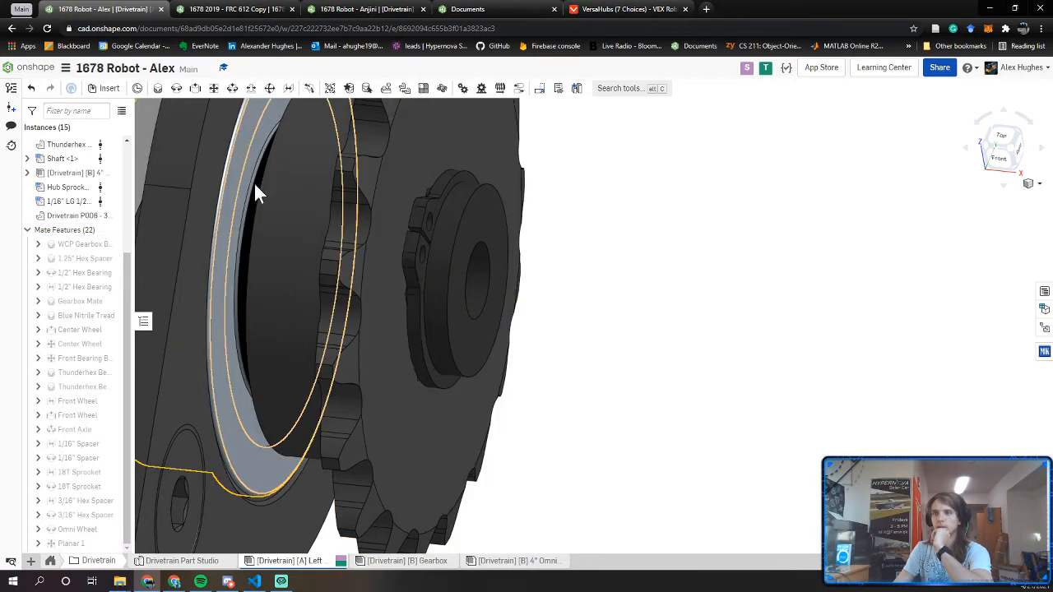
Rotate the shaft end at the sprocket to test the motion of the planar-mated assembly
scroll(304, 236, down, 5)
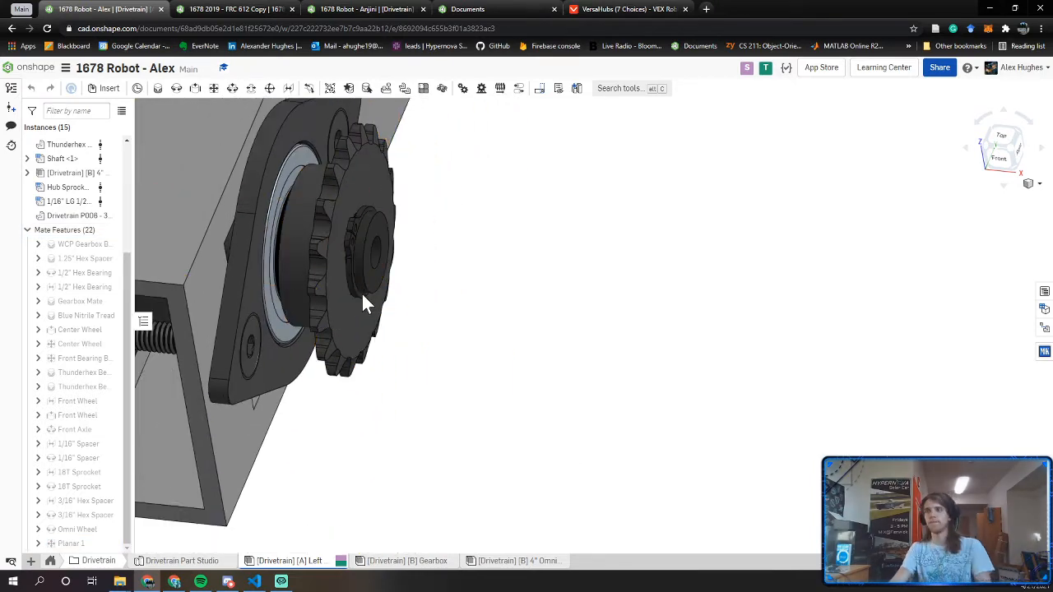
middle_drag(414, 341, 605, 403)
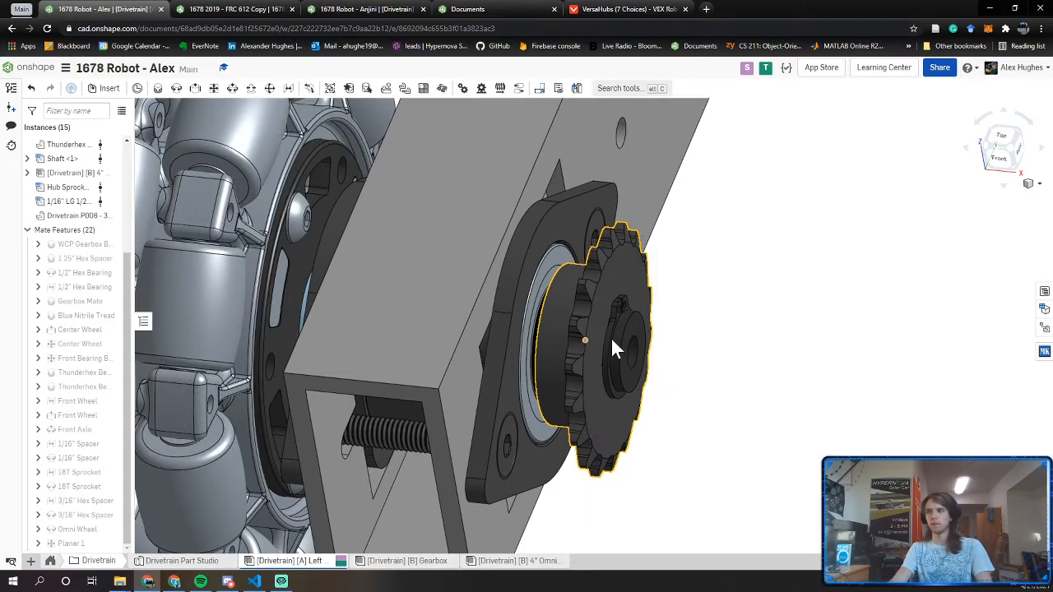
drag(613, 341, 597, 418)
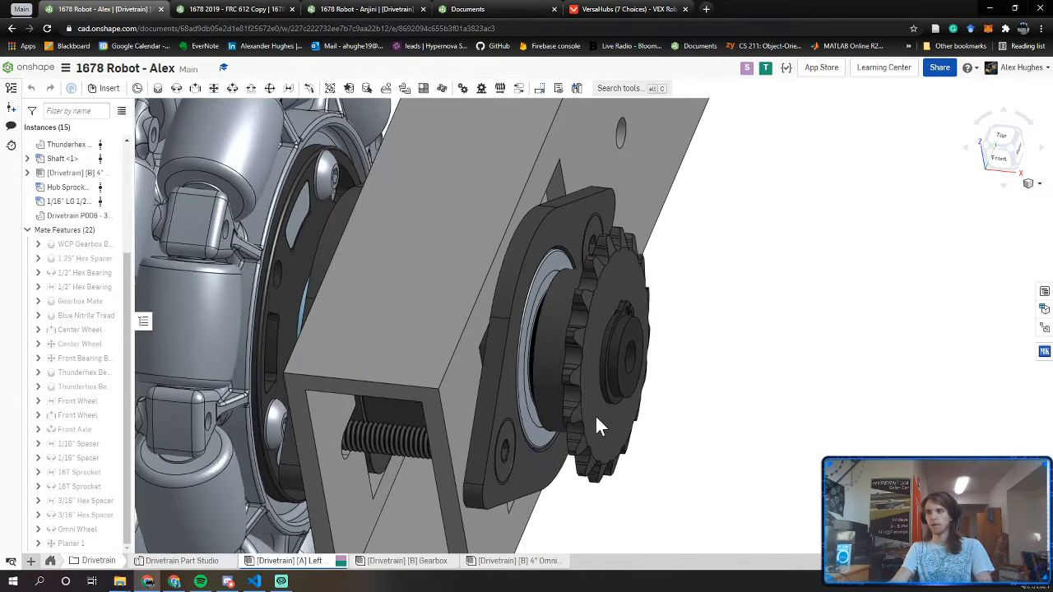
Examine the wheel side of the front axle, including the exposed shaft end and the spacer between omni wheel and rail
right_drag(608, 353, 389, 326)
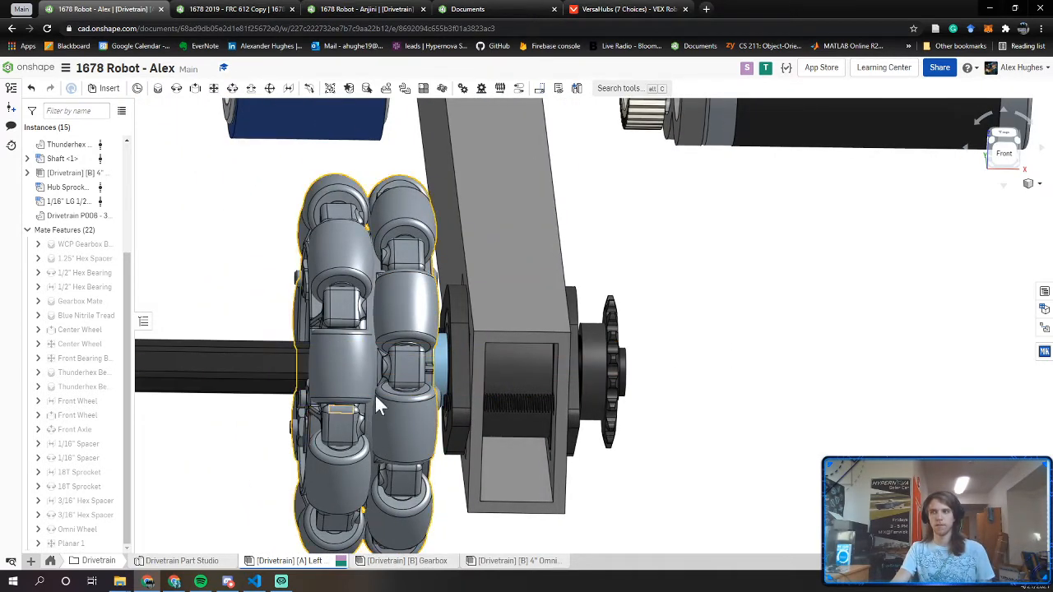
right_drag(396, 388, 409, 390)
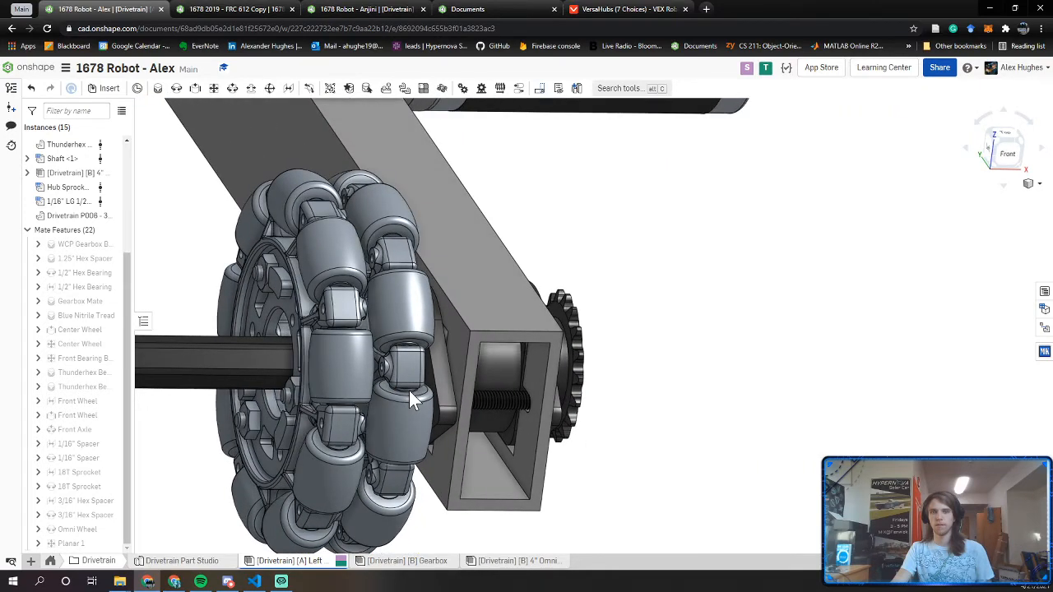
right_drag(379, 393, 350, 395)
middle_drag(350, 397, 515, 397)
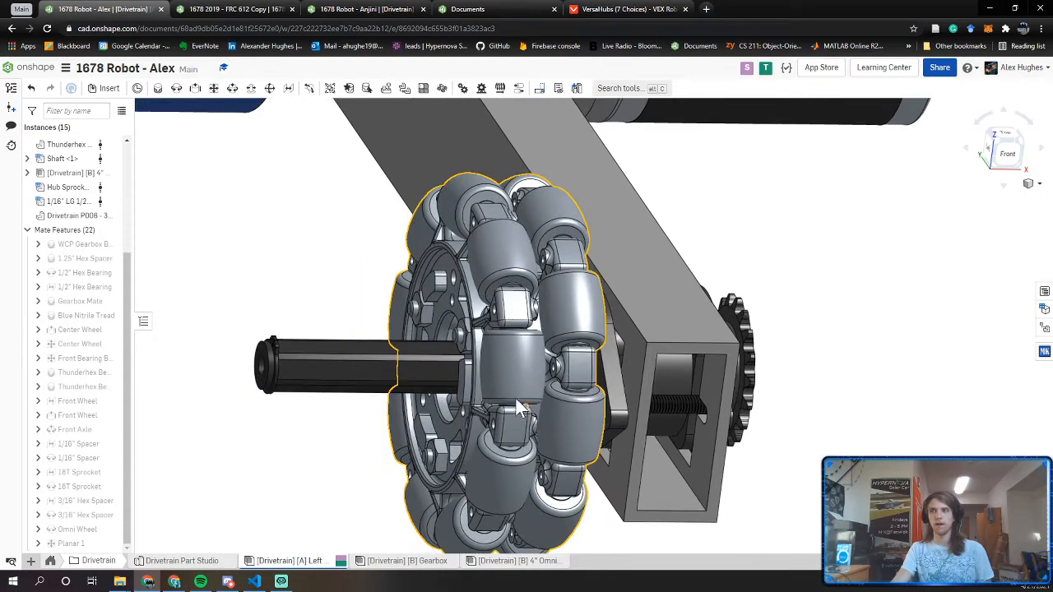
right_drag(537, 374, 530, 373)
scroll(639, 300, up, 5)
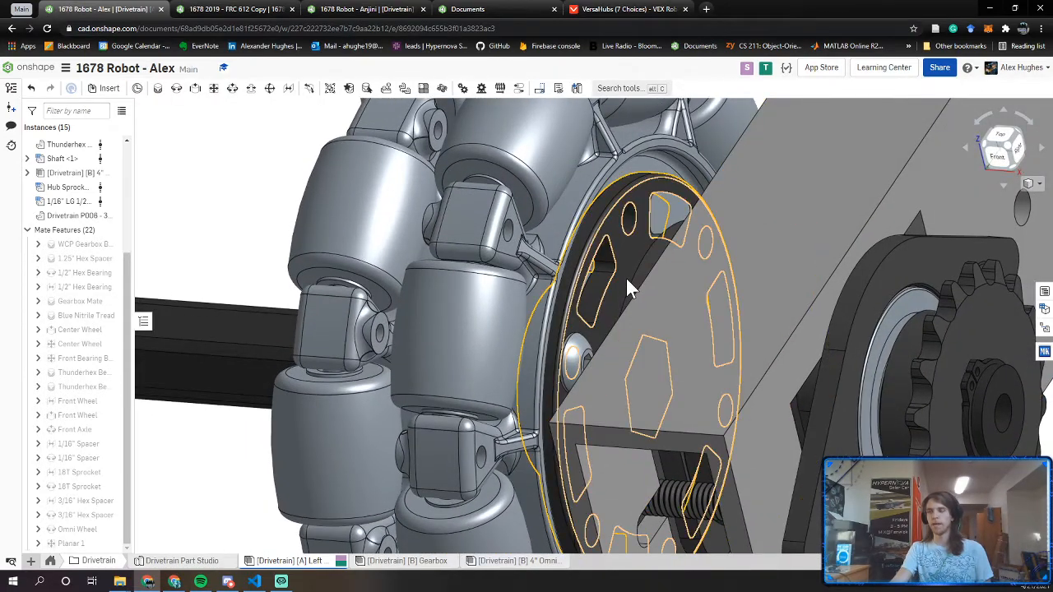
right_drag(626, 268, 635, 325)
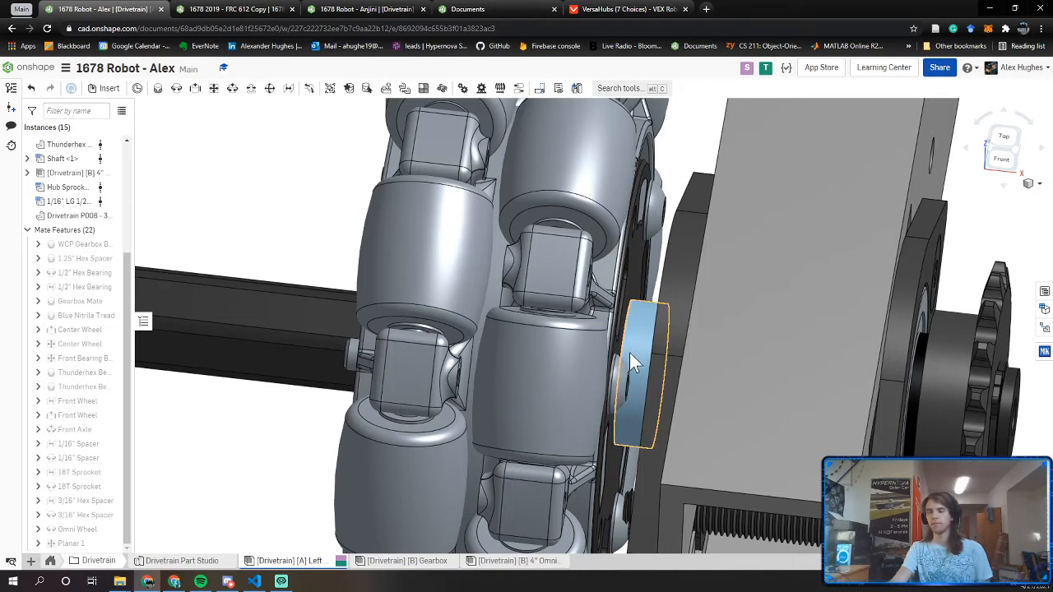
scroll(629, 353, down, 3)
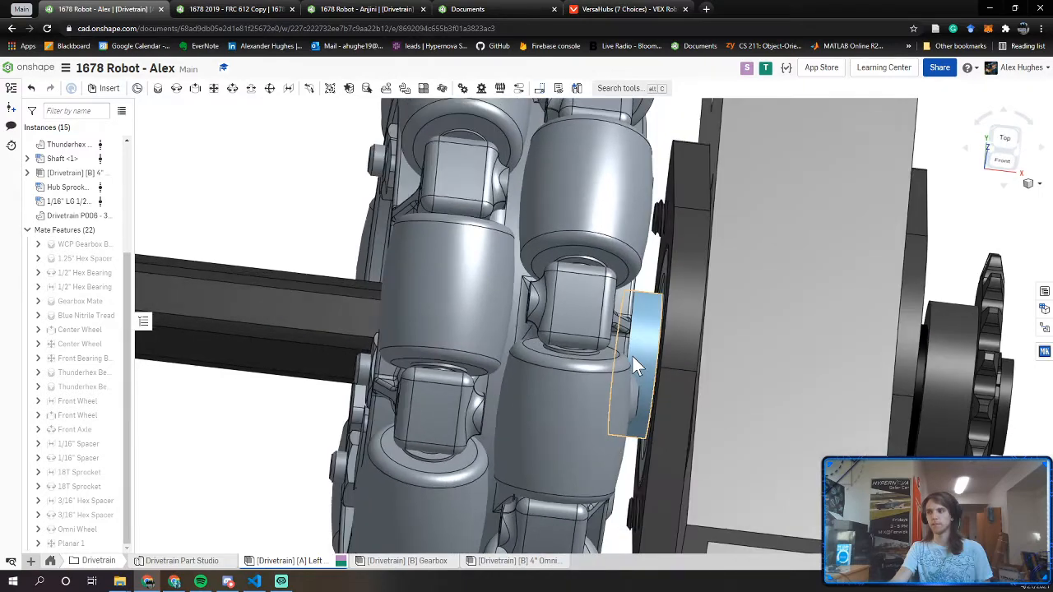
Switch to the 1678 2019 - FRC 612 Copy document and examine how the hex bore hub and shaft end sit in its omni wheel
click(231, 9)
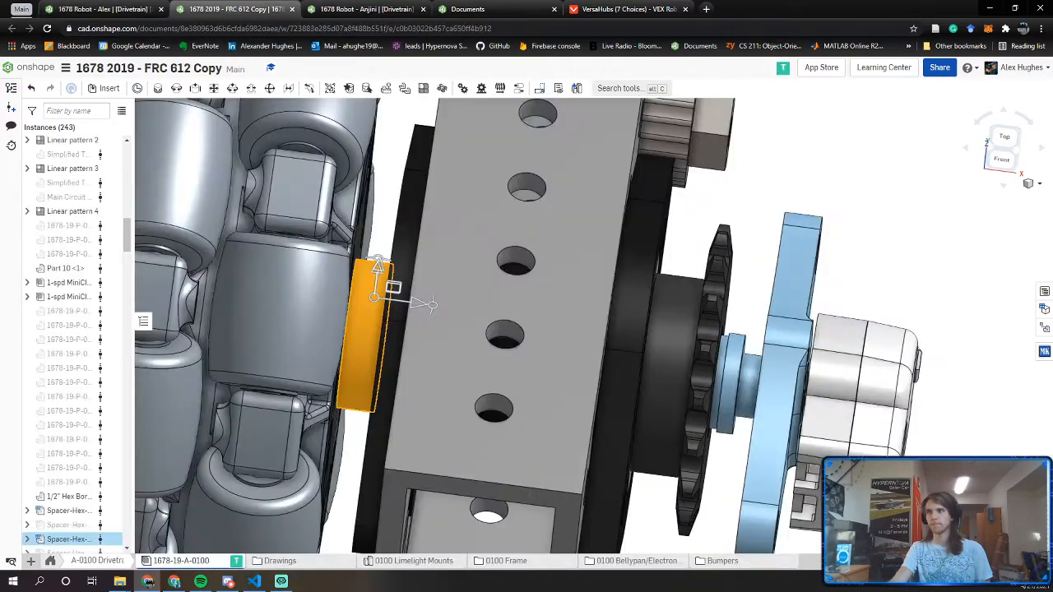
scroll(668, 320, down, 2)
right_drag(668, 319, 757, 324)
click(430, 331)
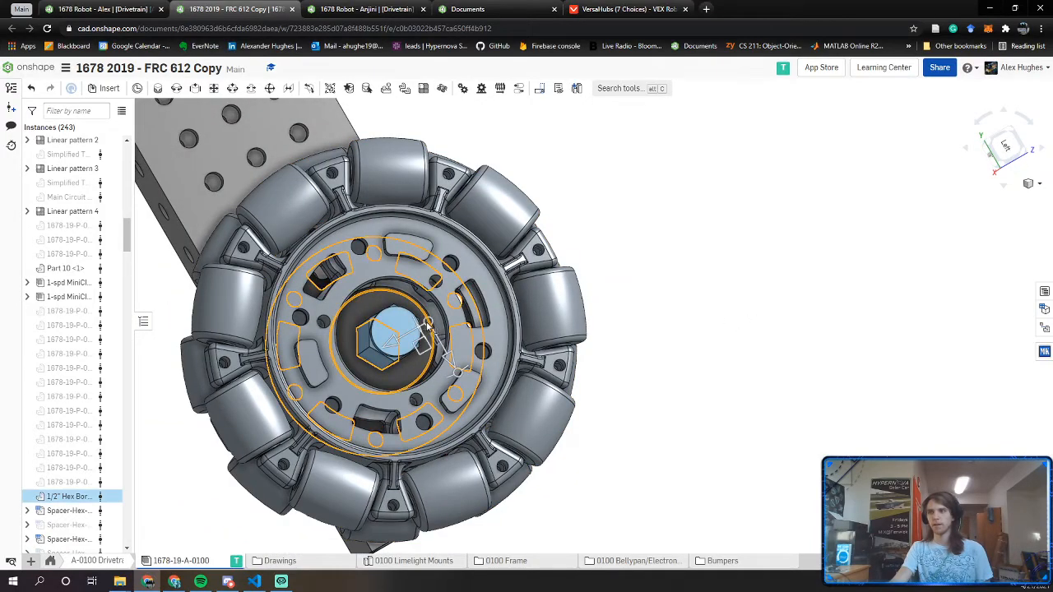
mouse_move(430, 331)
right_down()
mouse_move(496, 379)
mouse_move(413, 375)
right_up()
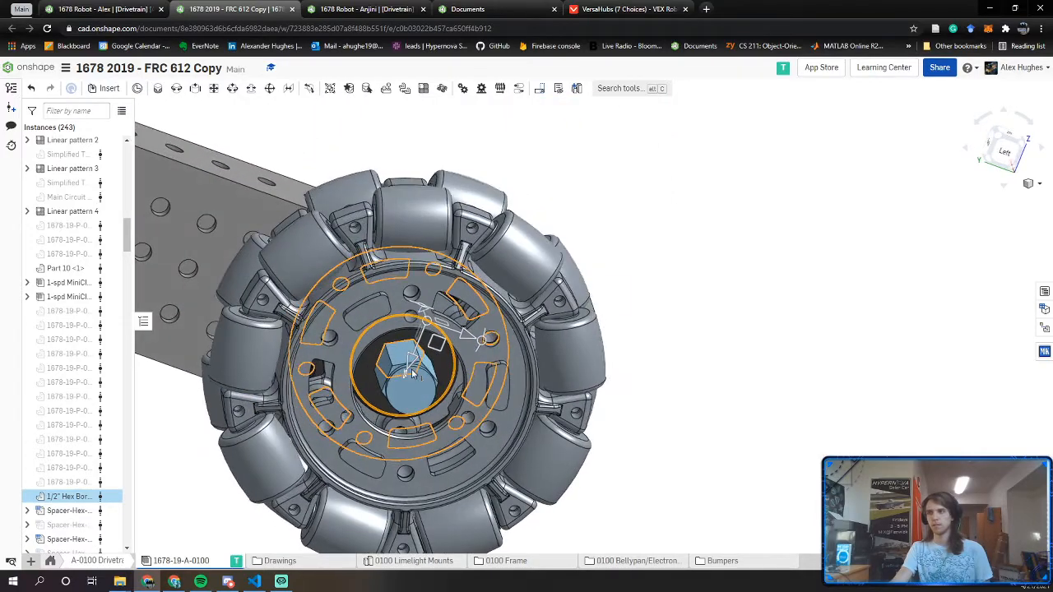
click(694, 305)
right_drag(517, 344, 388, 376)
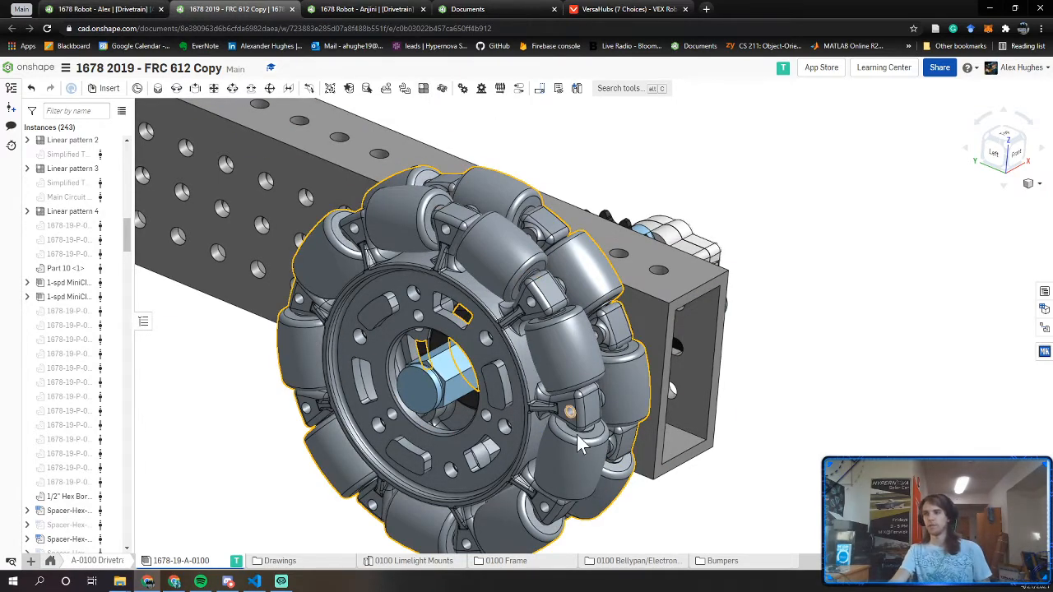
Return to the 1678 Robot - Alex document and examine the omni wheel's hub plate and protruding shaft in the left rail assembly for comparison
click(89, 9)
scroll(518, 380, down, 3)
right_drag(511, 379, 487, 385)
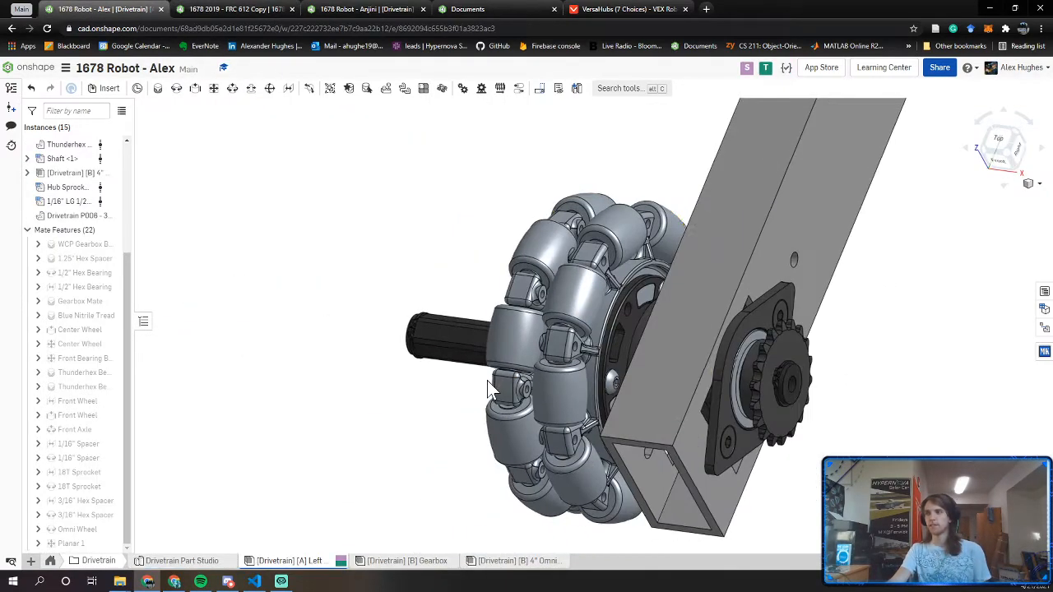
scroll(622, 332, up, 2)
scroll(623, 332, up, 2)
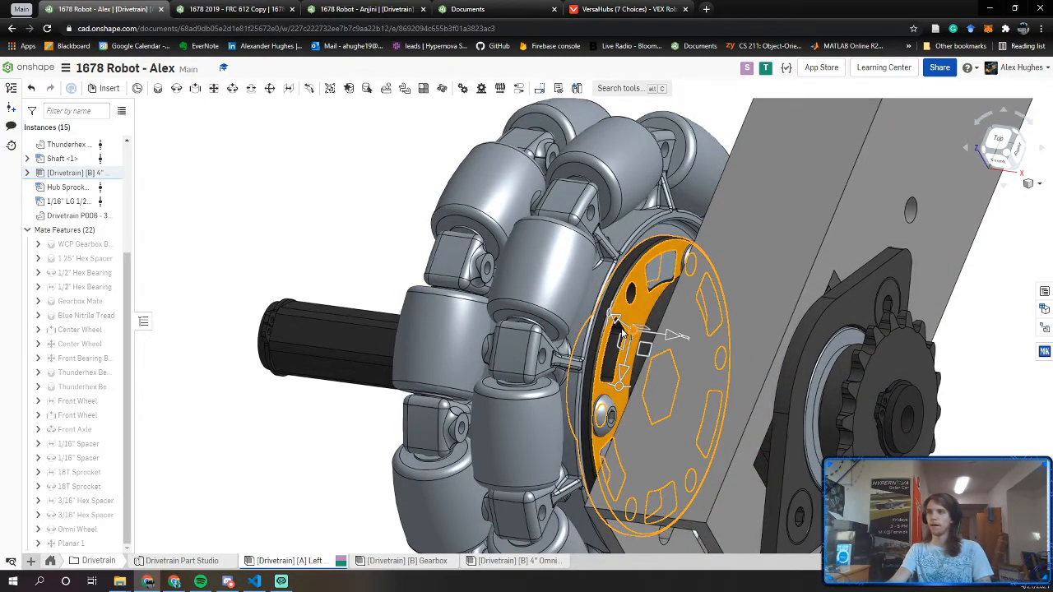
middle_drag(345, 234, 348, 289)
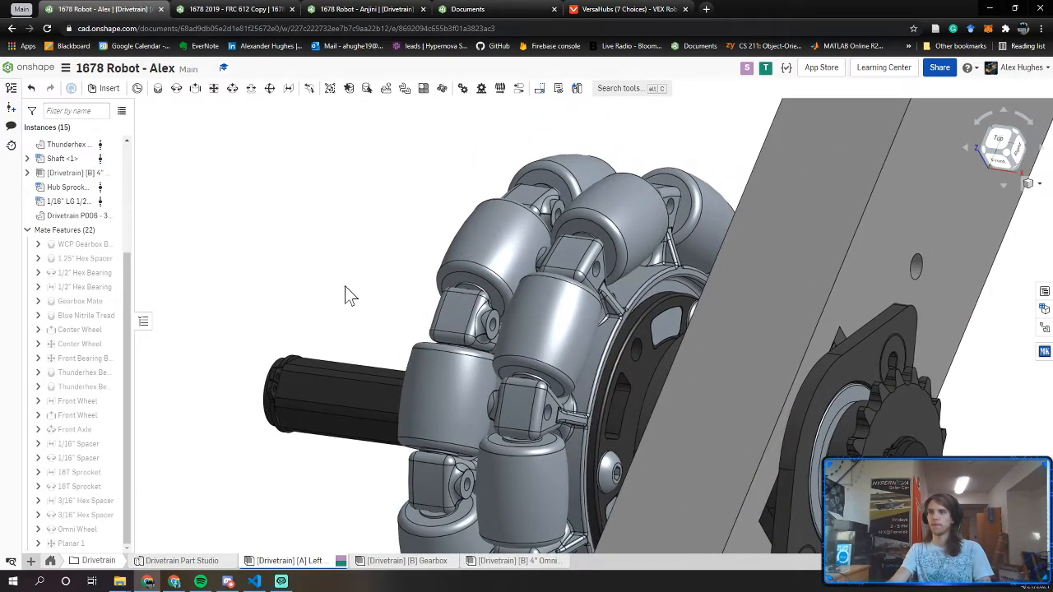
Open the 4" omni wheel subassembly and inspect its 1/2" hex bore hub on the bolt-head side
click(517, 561)
scroll(429, 438, up, 5)
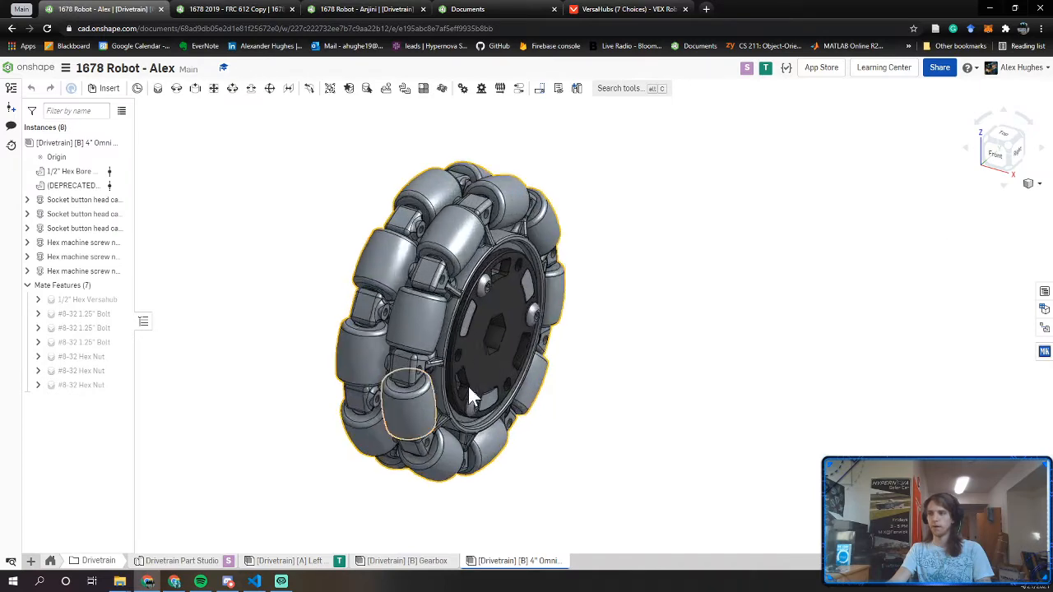
click(487, 361)
right_drag(481, 365, 355, 308)
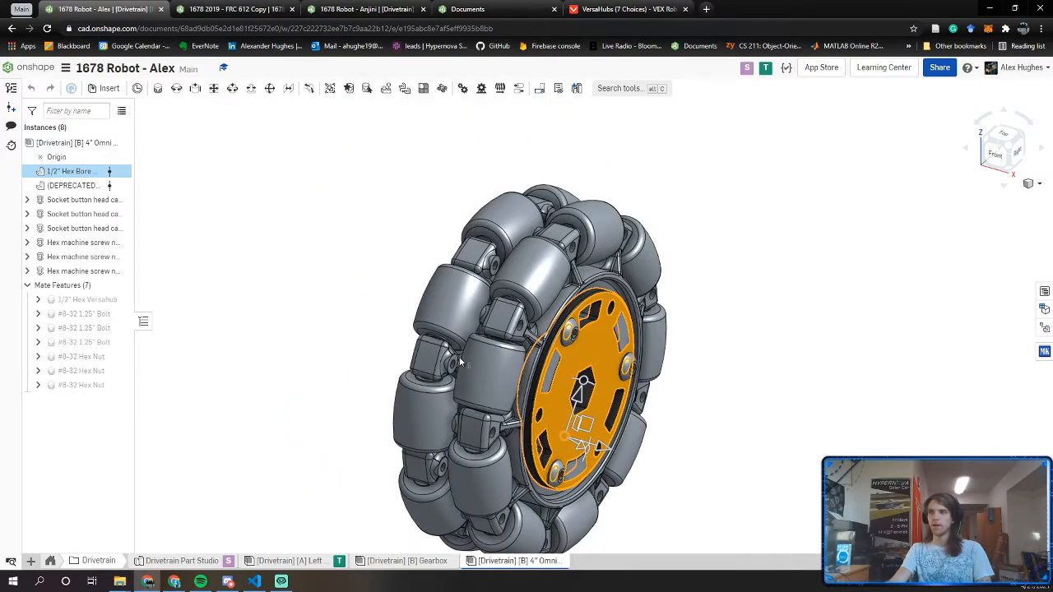
Place a copy of the 1/2" hex bore VersaHub beside the omni wheel
click(356, 308)
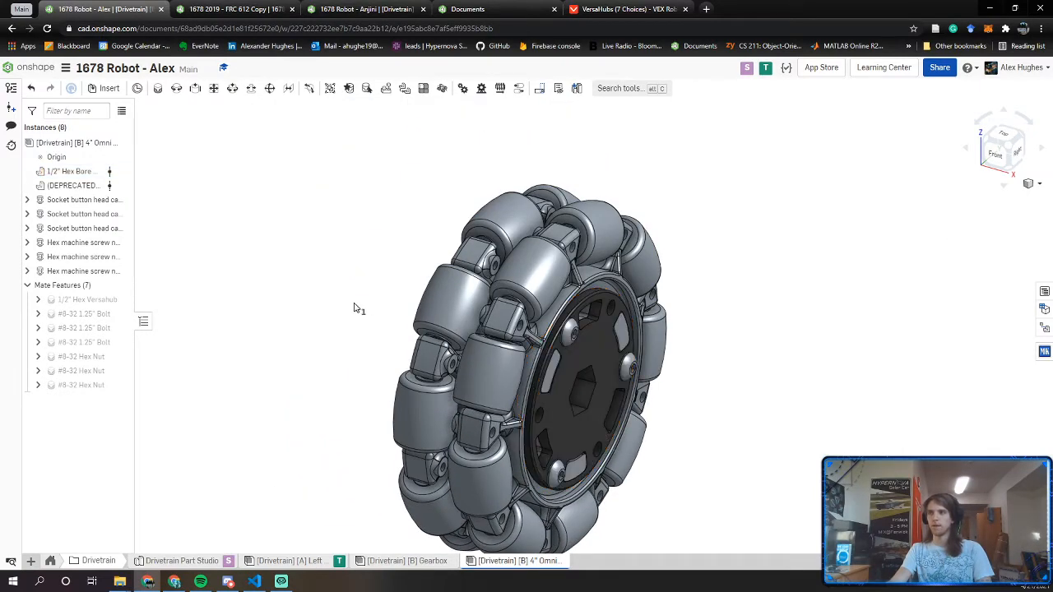
click(355, 308)
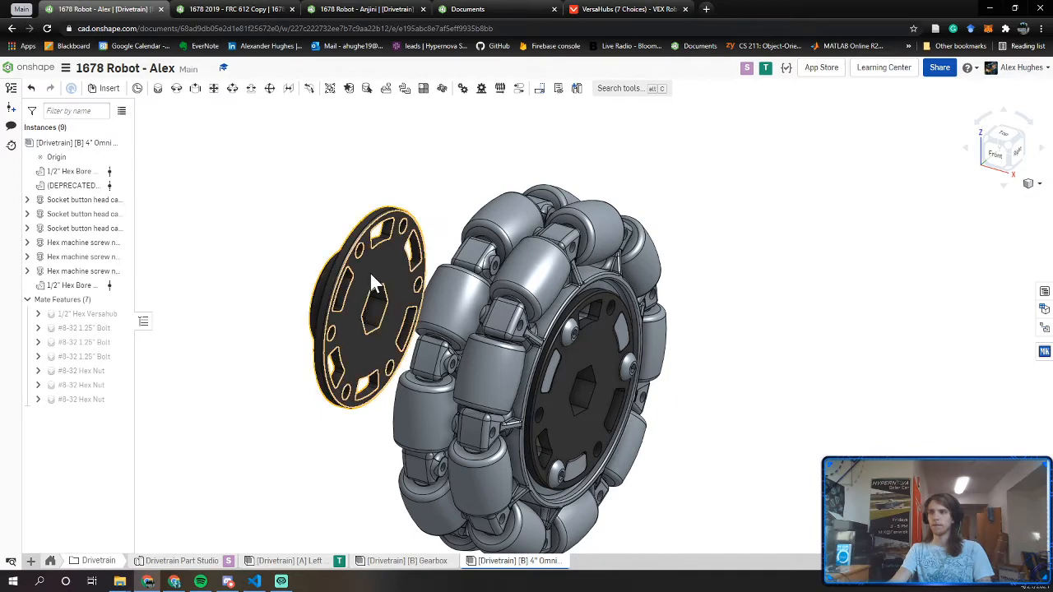
click(371, 274)
right_drag(306, 298, 437, 371)
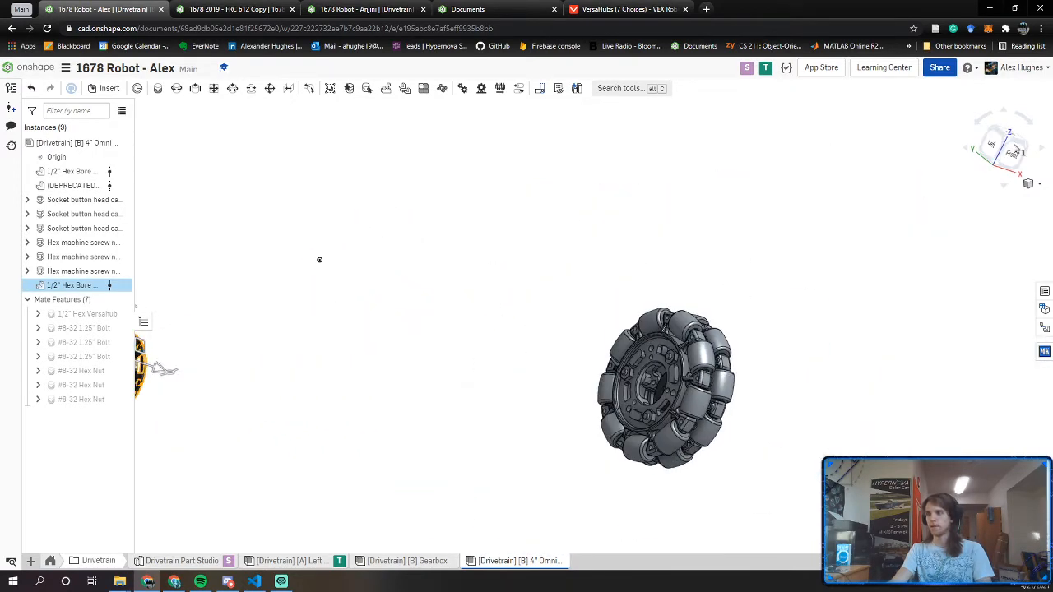
Switch to the 1678 2019 - FRC 612 Copy document and examine how the omni wheel sits on its hex shaft
click(213, 6)
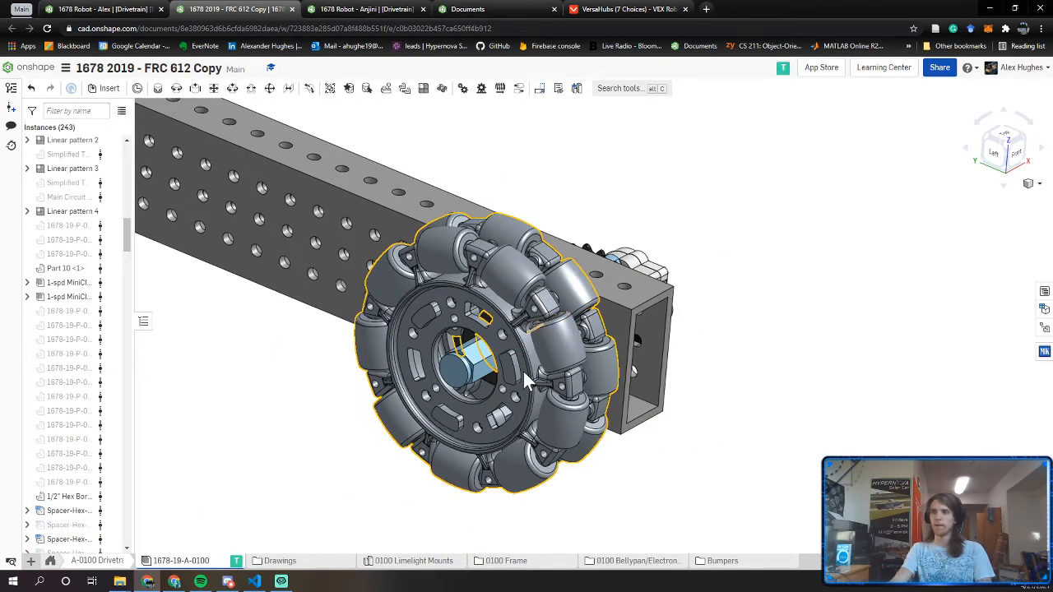
right_click(542, 326)
click(578, 321)
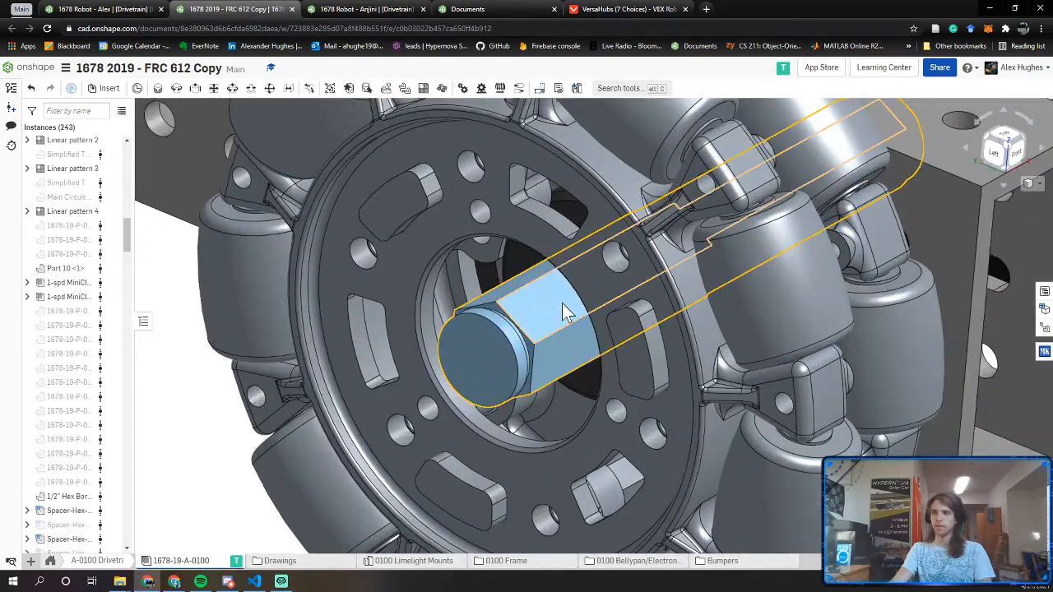
mouse_move(500, 350)
right_down()
mouse_move(488, 350)
mouse_move(509, 344)
right_up()
scroll(497, 347, down, 3)
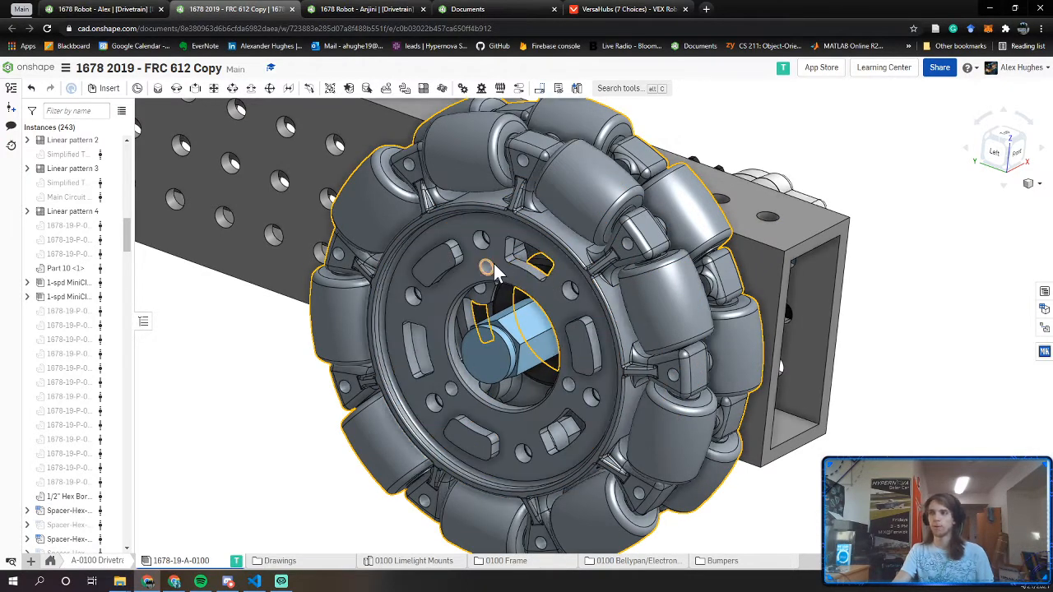
right_drag(468, 372, 490, 362)
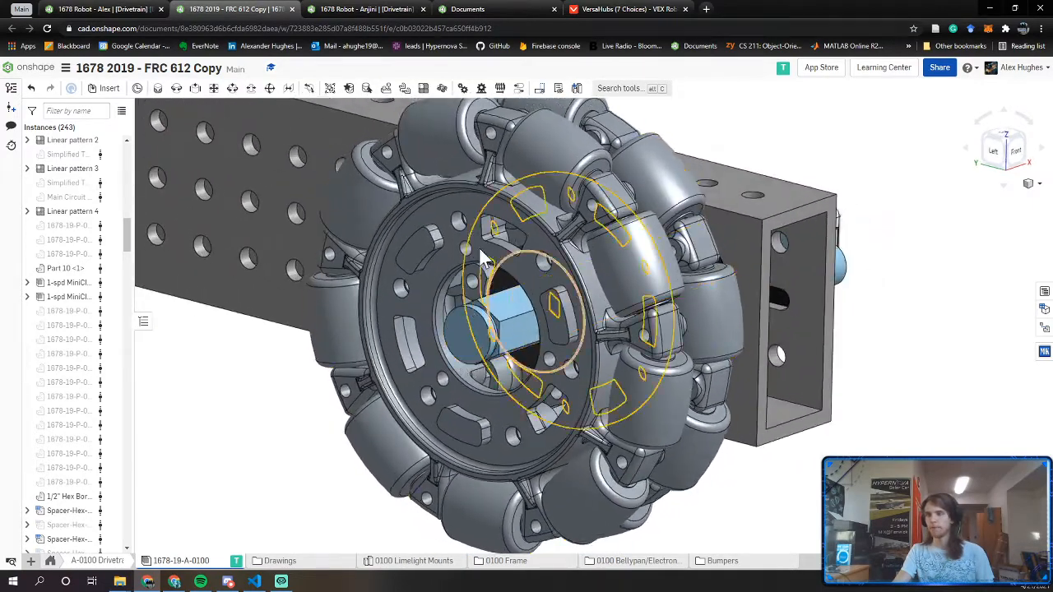
right_drag(559, 261, 518, 280)
scroll(519, 280, up, 3)
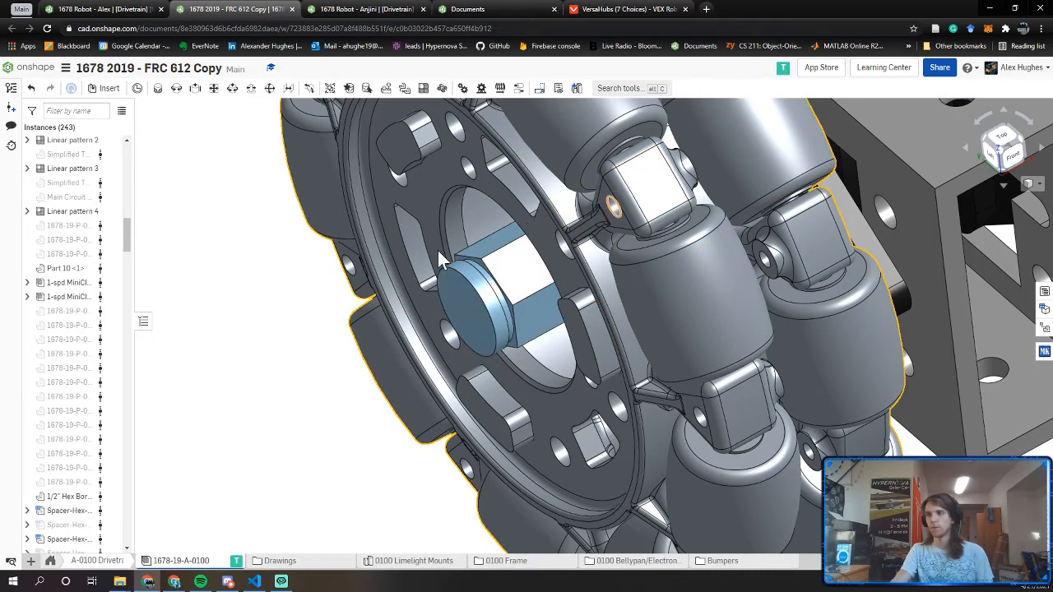
Return to the 1678 Robot - Alex document and move the copied hub next to the nut side of the omni wheel
click(103, 9)
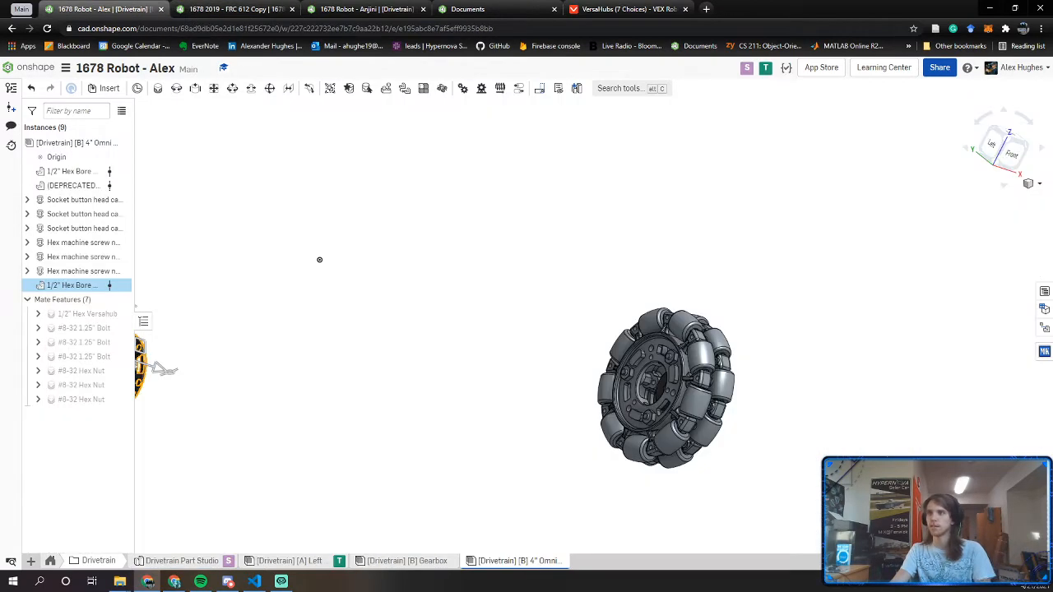
click(466, 368)
key(f)
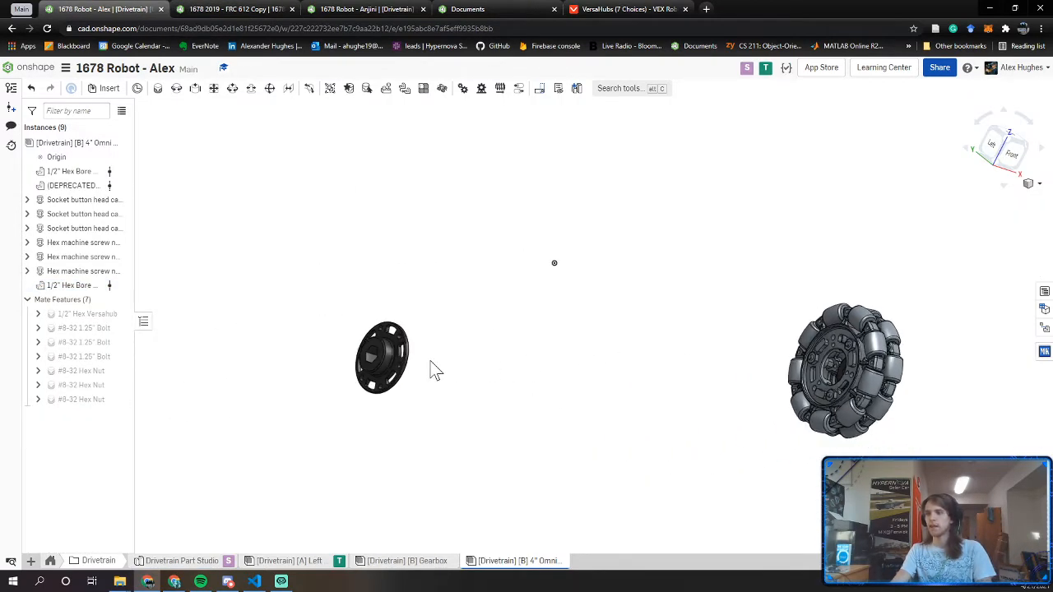
drag(776, 346, 780, 349)
right_drag(780, 349, 758, 380)
click(773, 330)
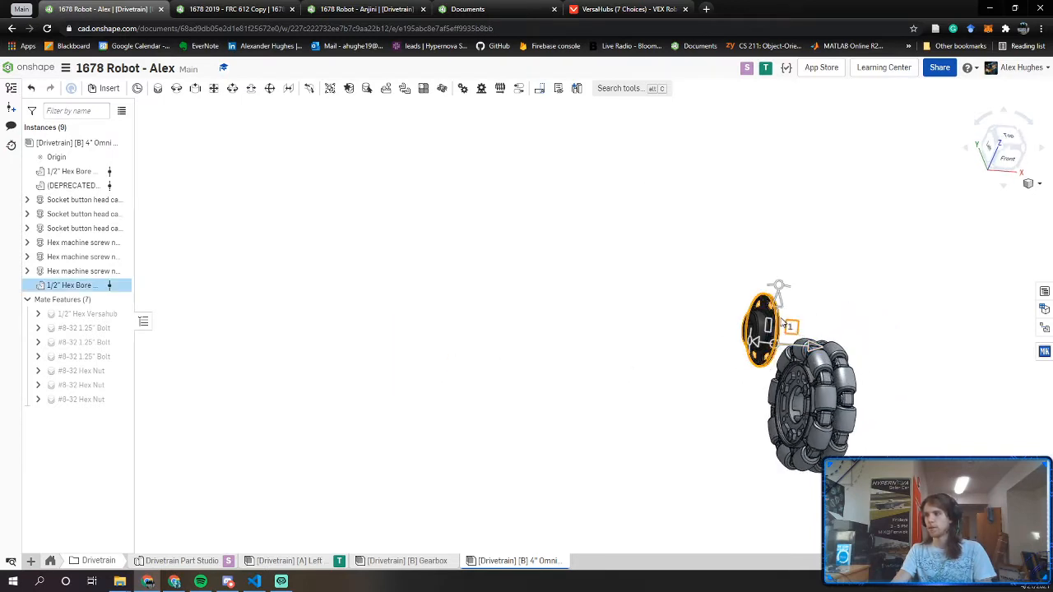
click(1005, 181)
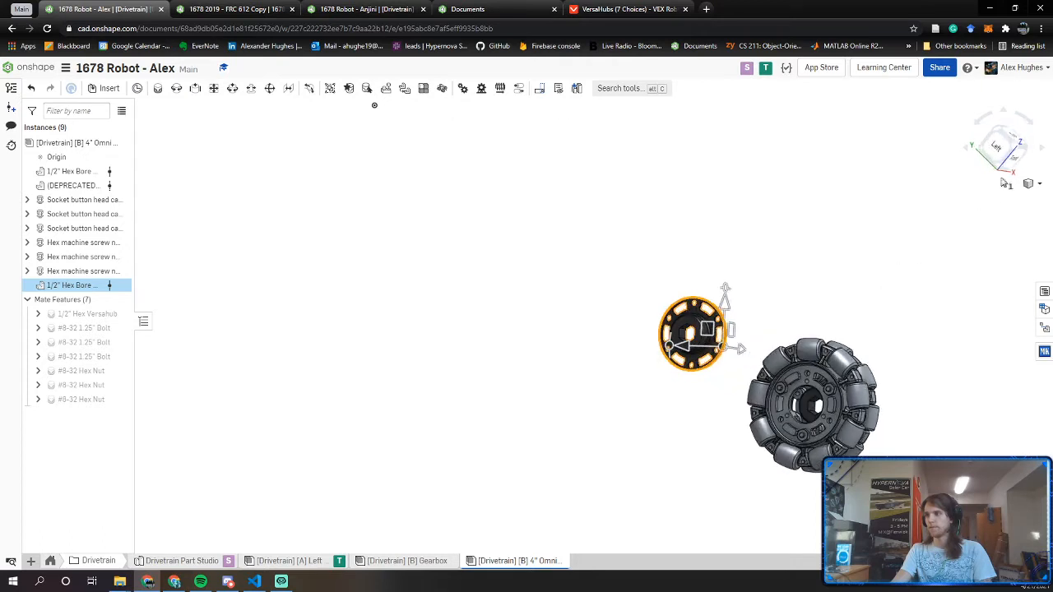
right_drag(981, 151, 765, 369)
right_drag(897, 223, 781, 286)
click(693, 372)
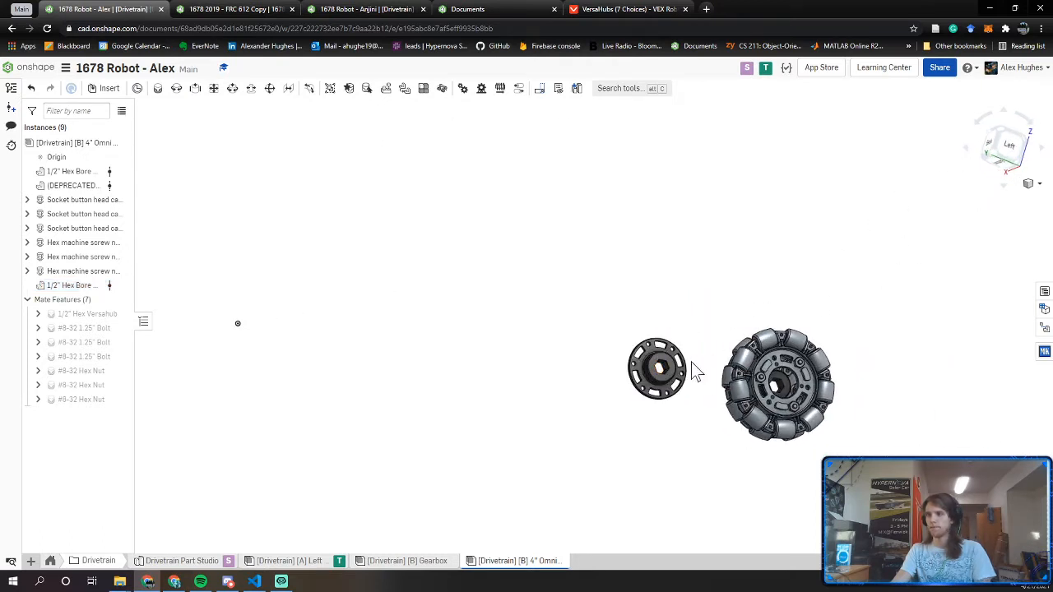
Fasten the flange face of the copied hub to the nut-side face of the omni wheel, centred on its axis
scroll(686, 370, up, 10)
key(m)
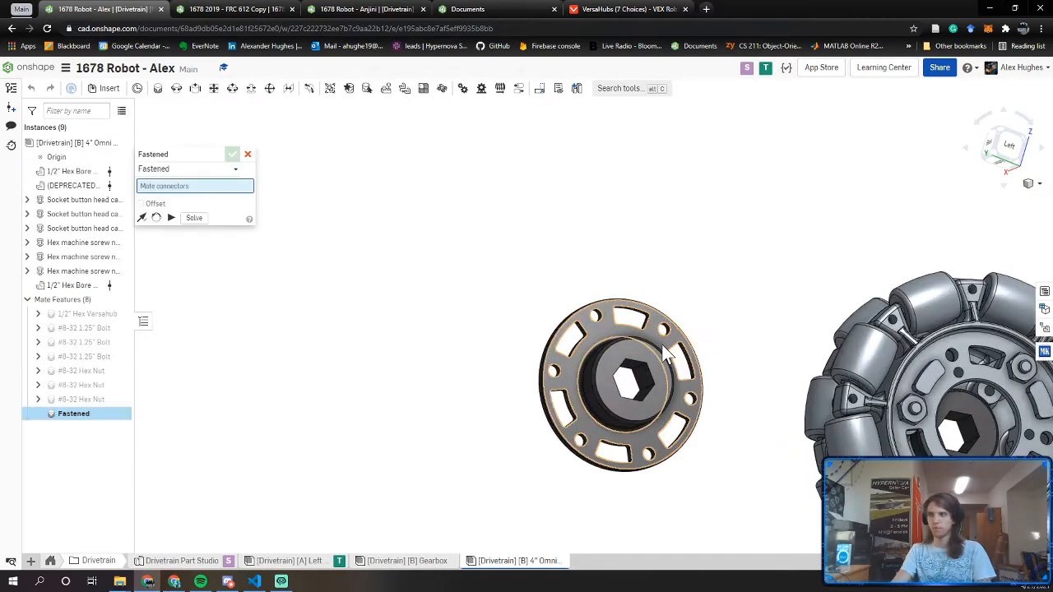
scroll(656, 340, up, 5)
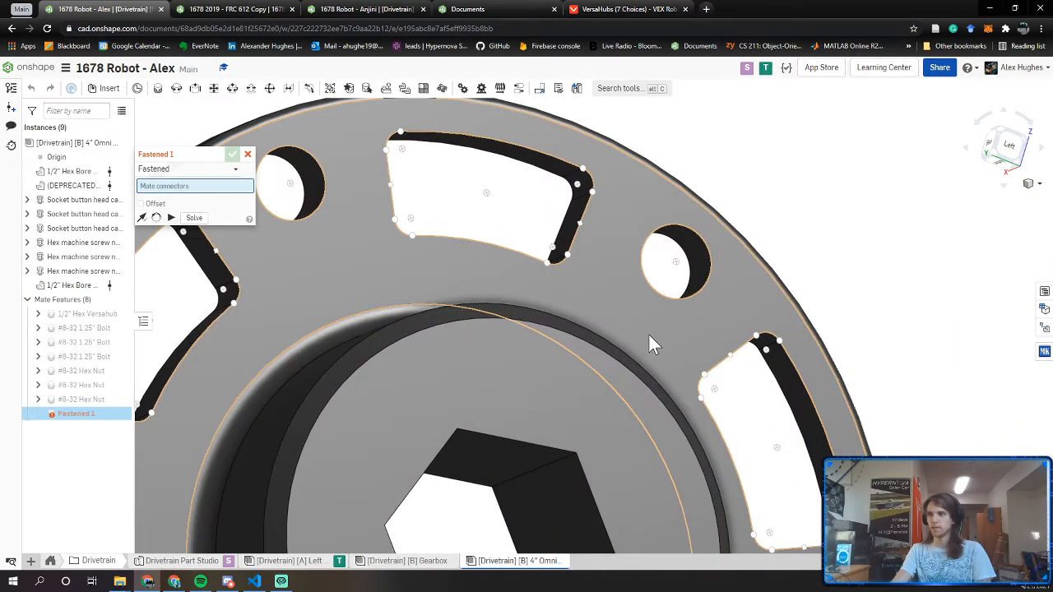
click(650, 335)
scroll(649, 335, down, 8)
middle_drag(922, 414, 557, 351)
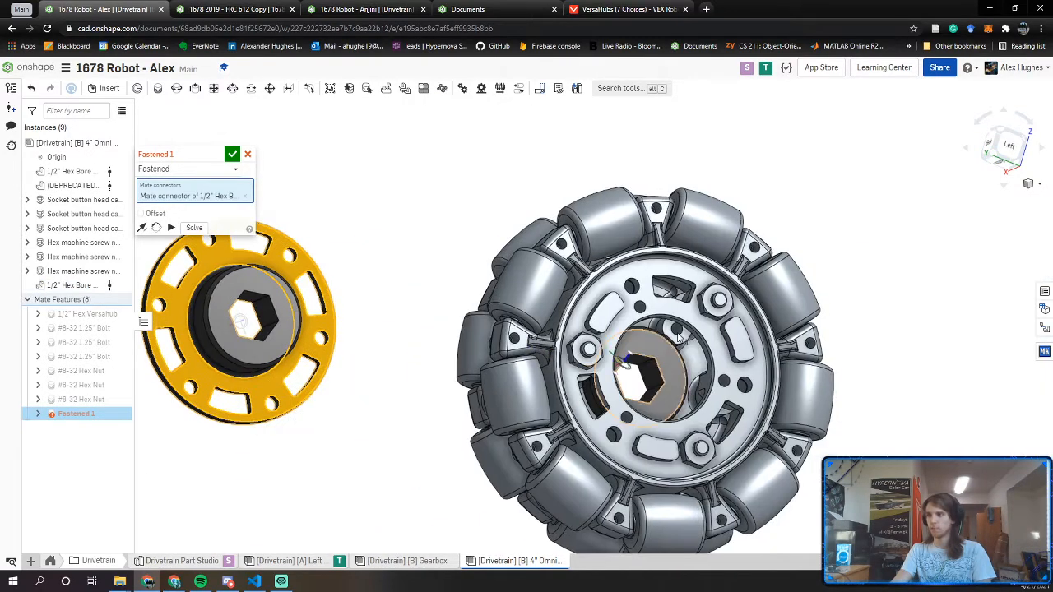
scroll(680, 337, up, 8)
scroll(728, 326, down, 5)
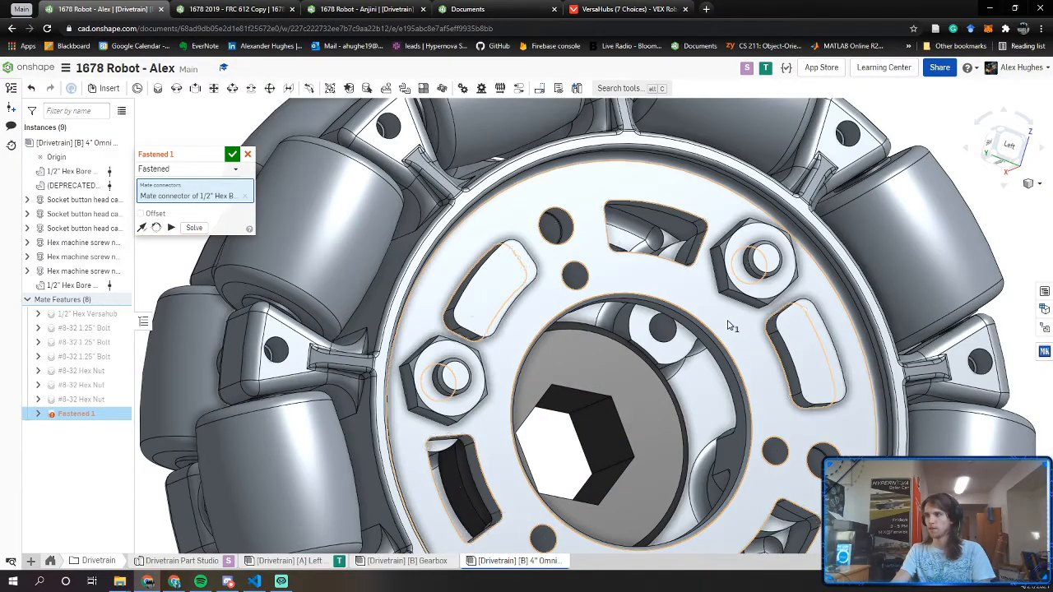
click(815, 345)
scroll(816, 350, up, 5)
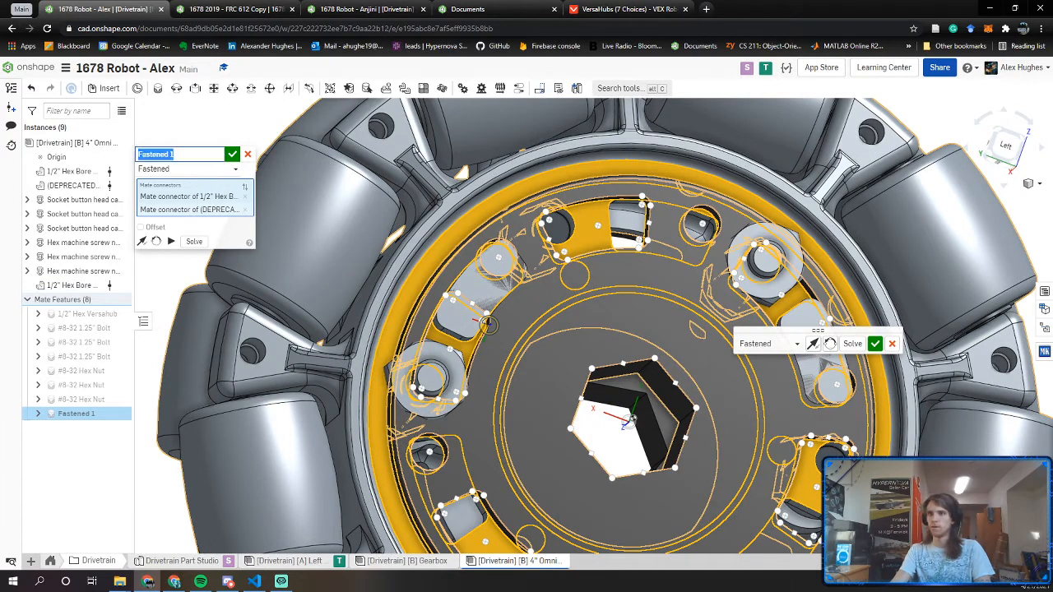
Name the new fastened mate 1/2" Hex Versahub
text(1/2" Hex Versah)
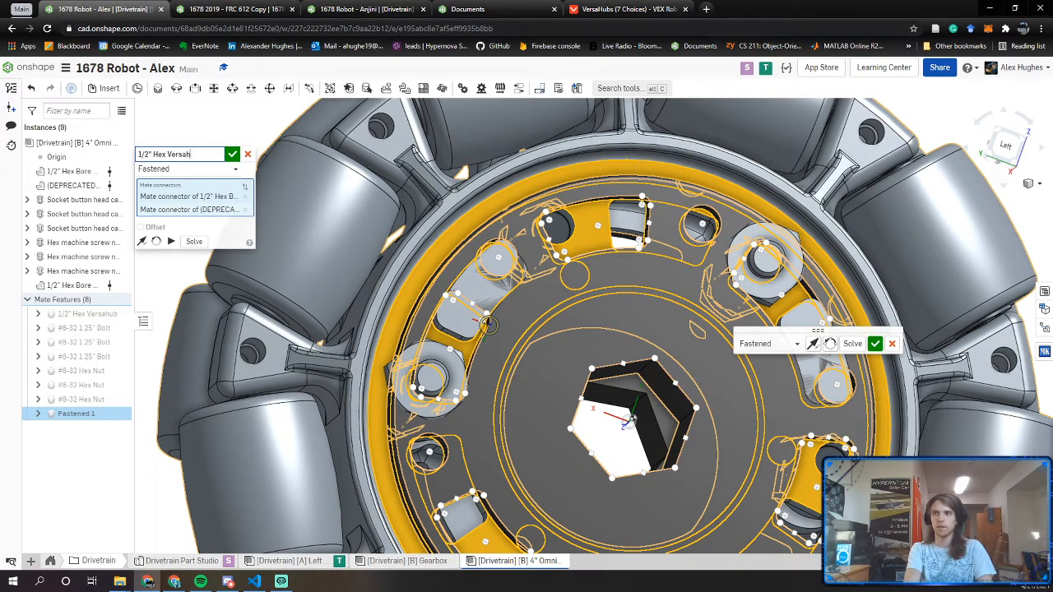
key(BackSpace)
key(BackSpace)
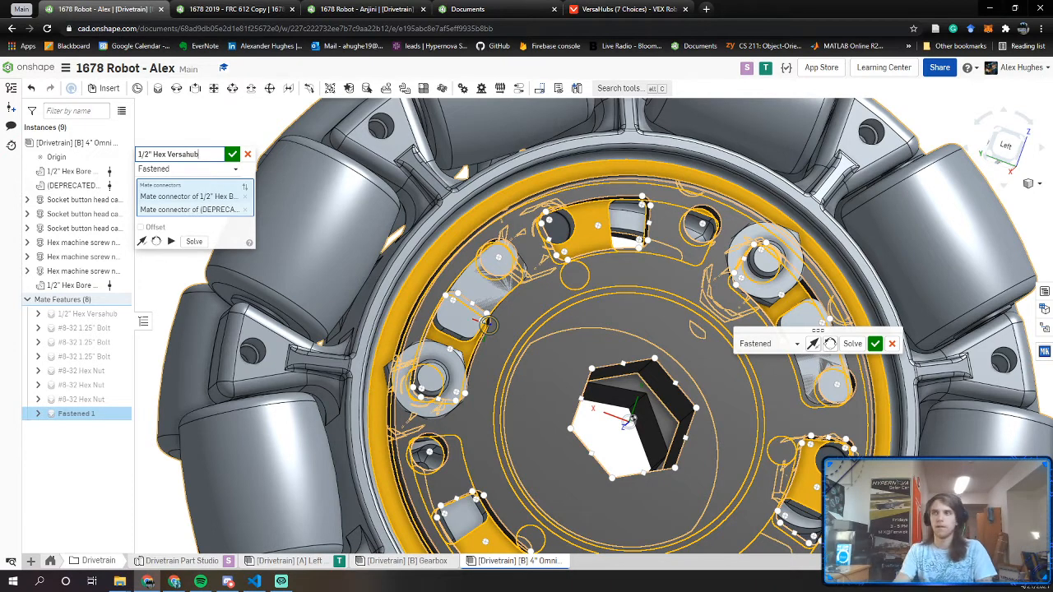
text(ub)
key(Return)
Enable an offset on the 1/2" Hex Versahub mate with rotation about Z
click(155, 229)
click(174, 285)
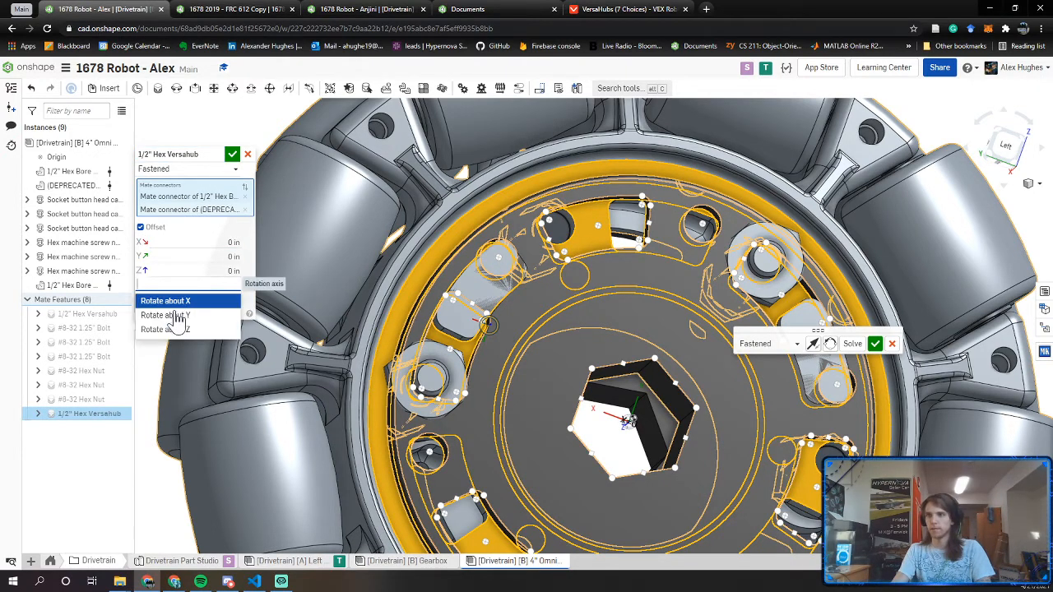
click(165, 329)
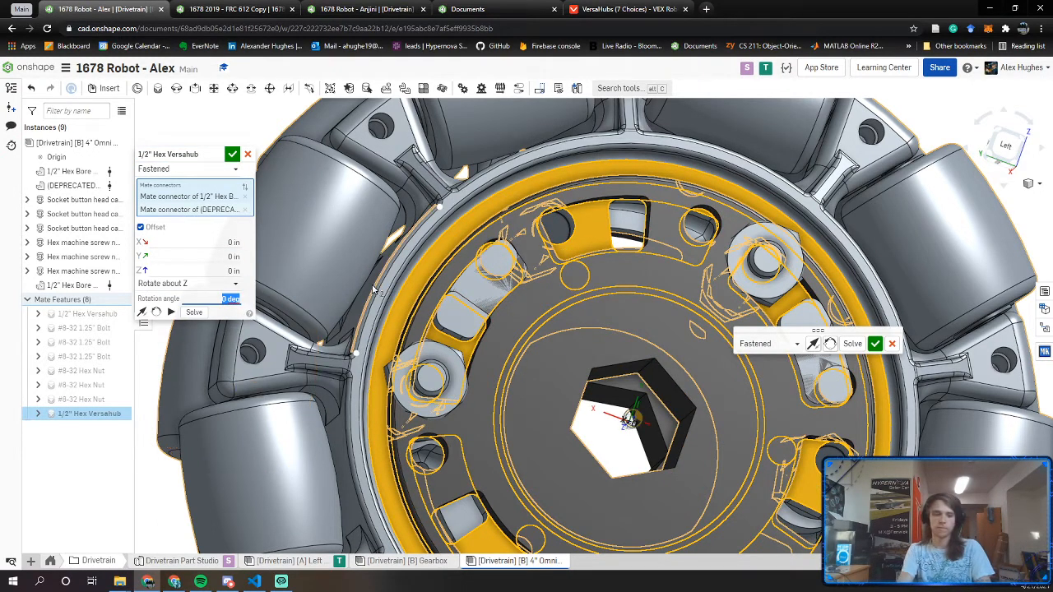
Try hub rotation angles of 40, 30 and 25 degrees against the wheel's bolt holes
text(40)
key(Return)
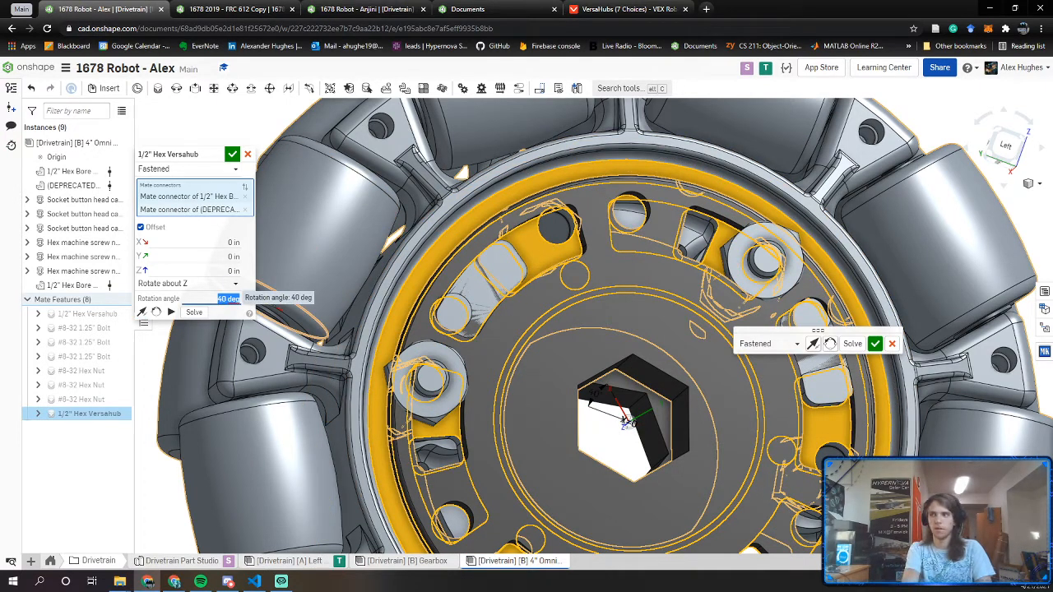
text(30)
key(Return)
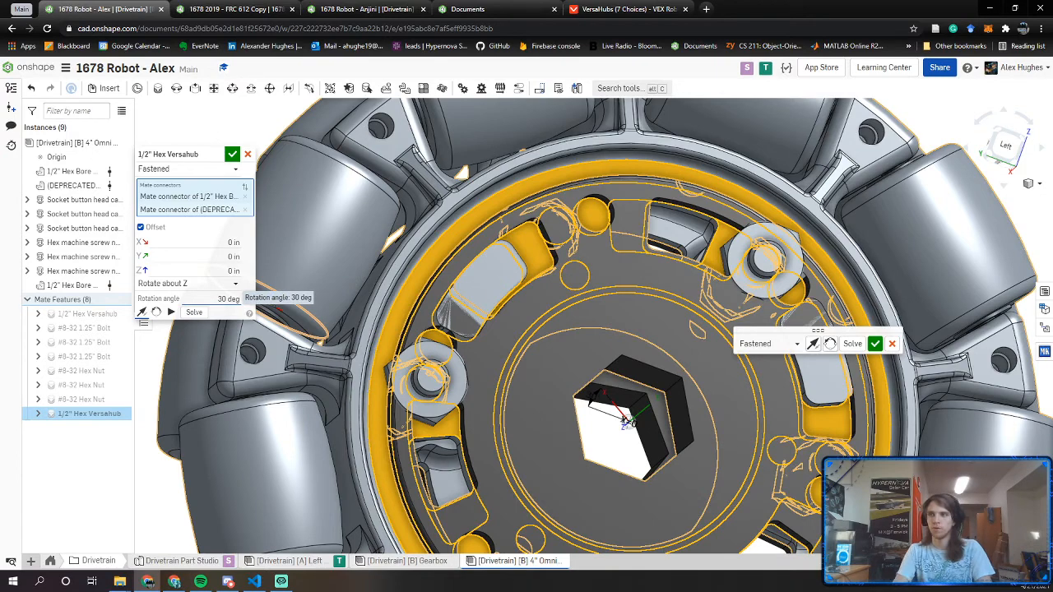
text(25)
key(Return)
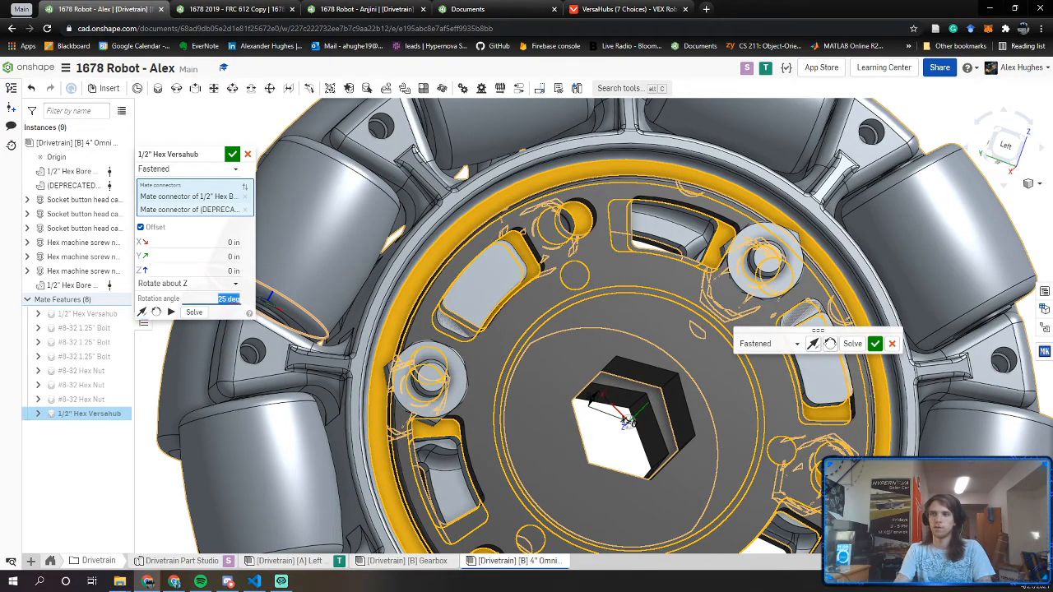
Set the hub's rotation angle to 20 degrees and accept the mate
key(Return)
scroll(486, 279, up, 5)
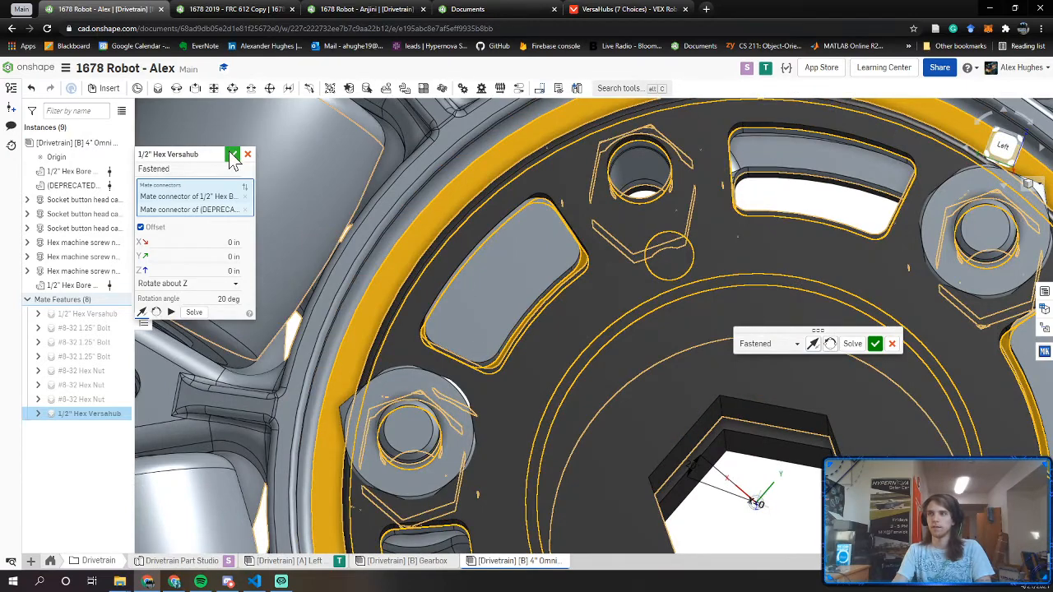
click(232, 158)
scroll(465, 368, down, 5)
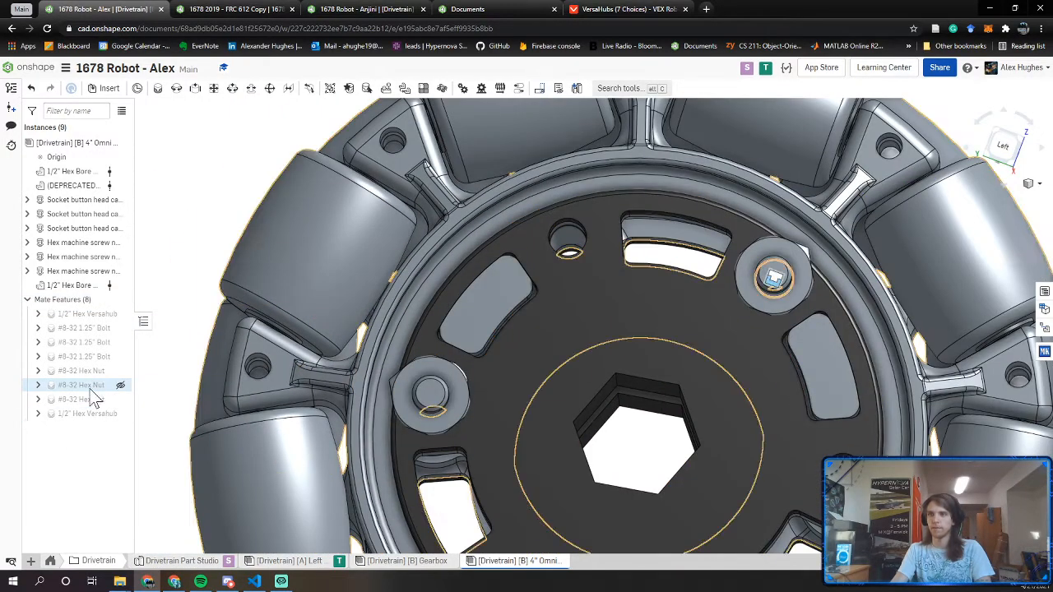
Check the three hex machine screw nuts and their #8-32 Hex Nut mates on the wheel
click(90, 257)
scroll(235, 208, down, 3)
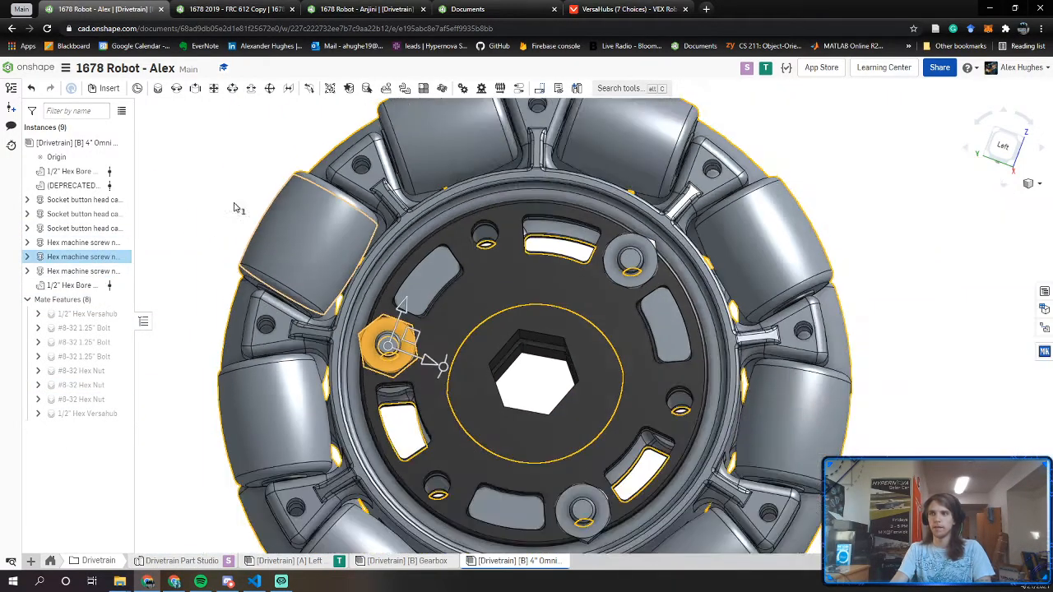
click(66, 271)
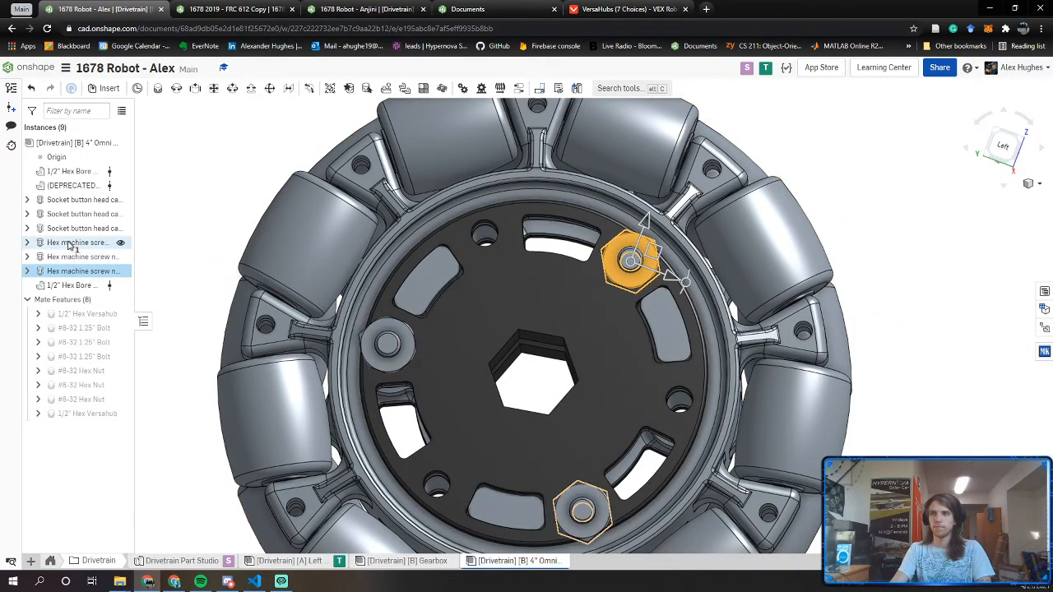
shift+click(70, 243)
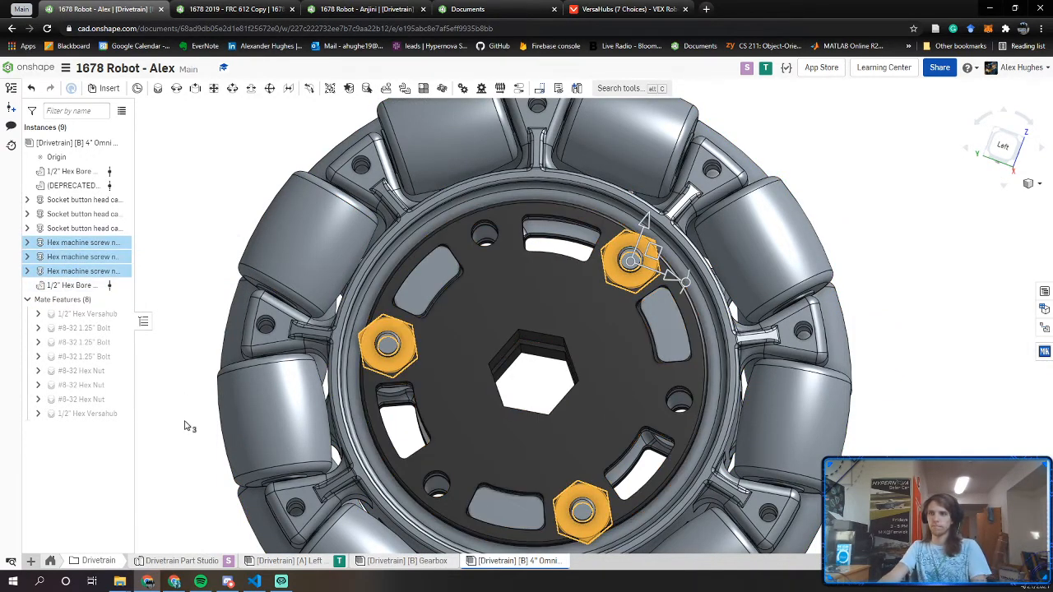
click(93, 400)
shift+click(97, 372)
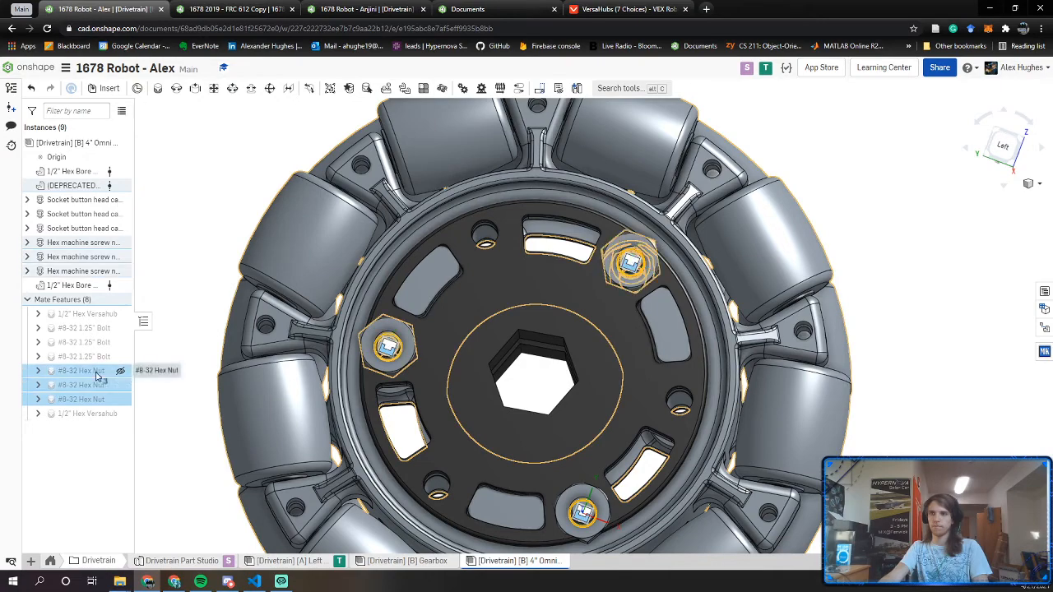
click(186, 371)
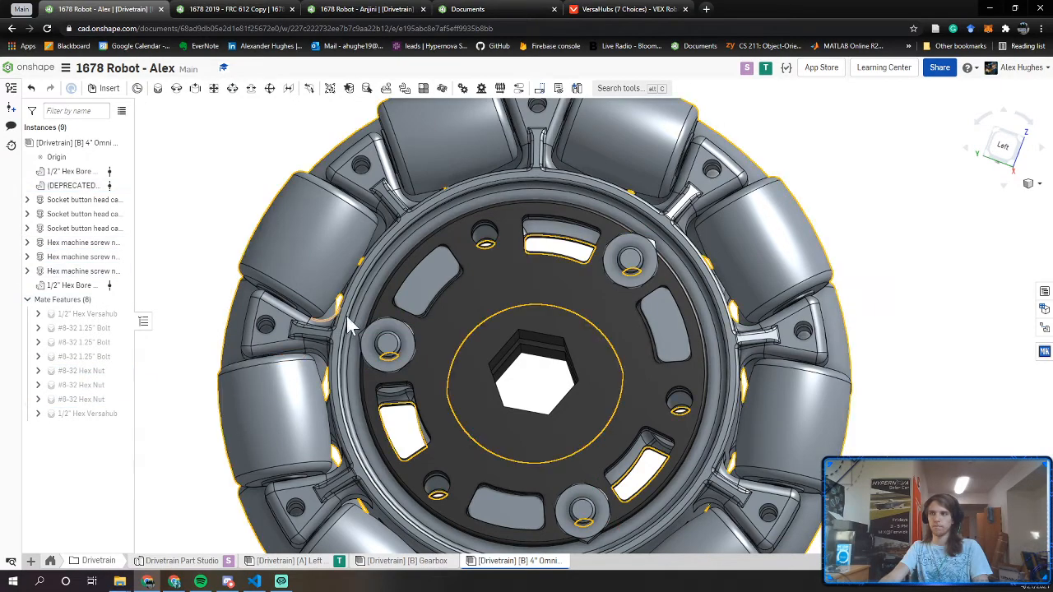
Edit the first #8-32 Hex Nut mate so its nut is fastened to the new 1/2" hex hub's bolt hole
right_drag(346, 353, 118, 378)
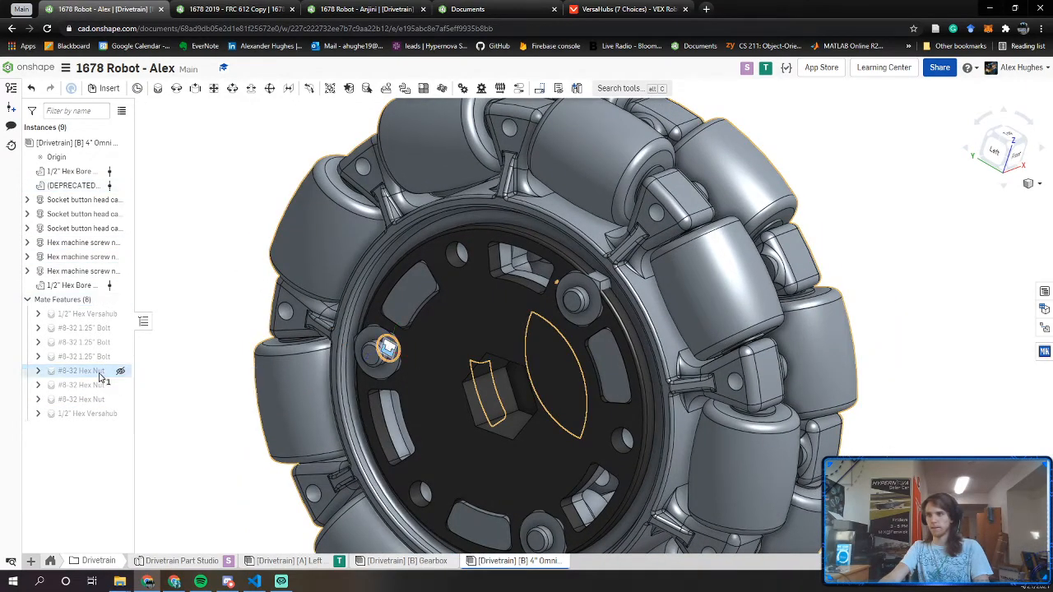
double_click(103, 372)
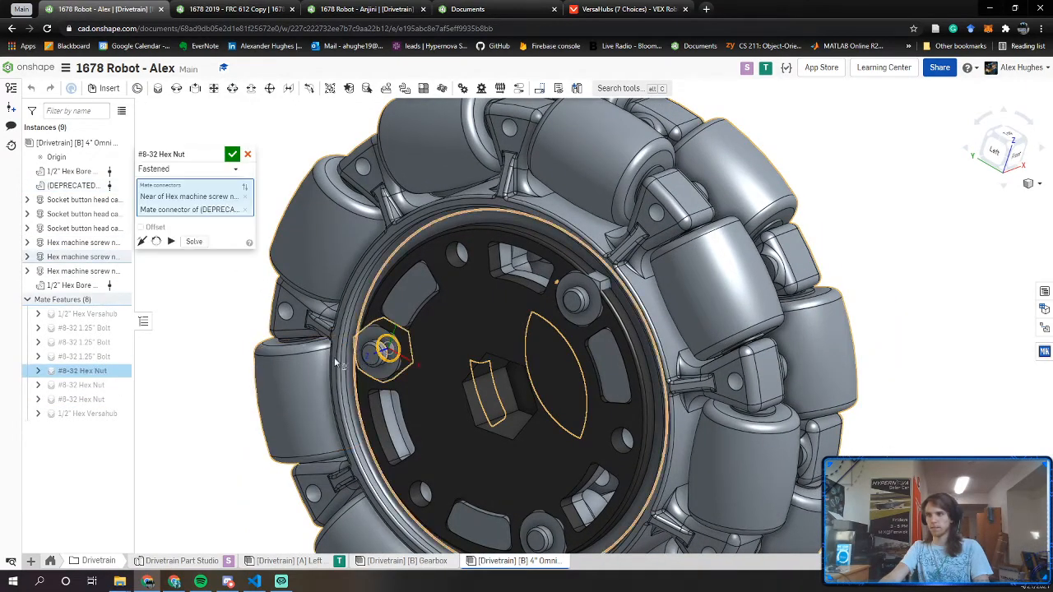
click(243, 211)
scroll(374, 351, up, 5)
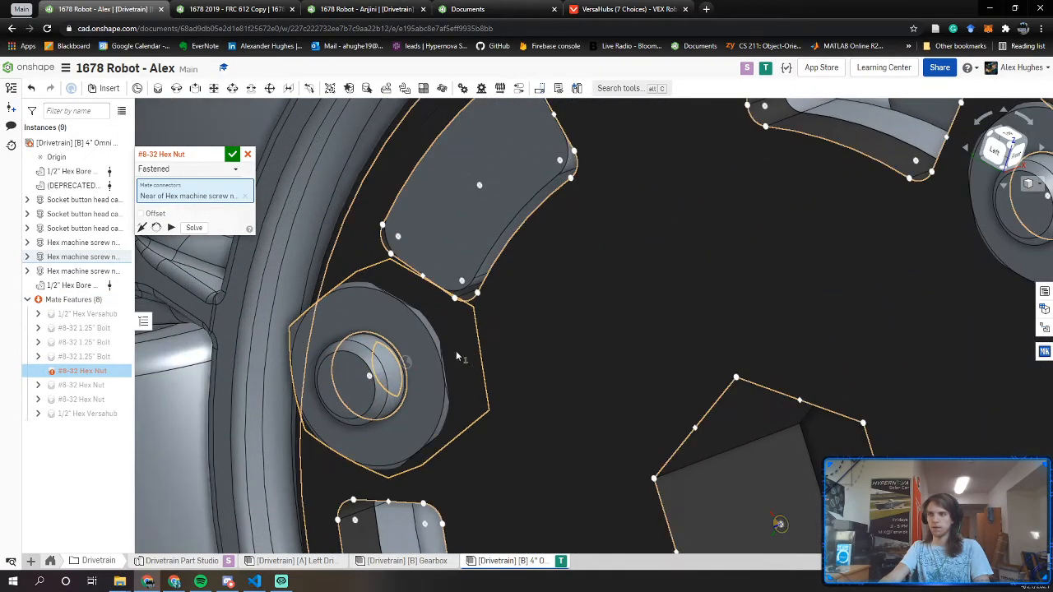
scroll(407, 340, down, 3)
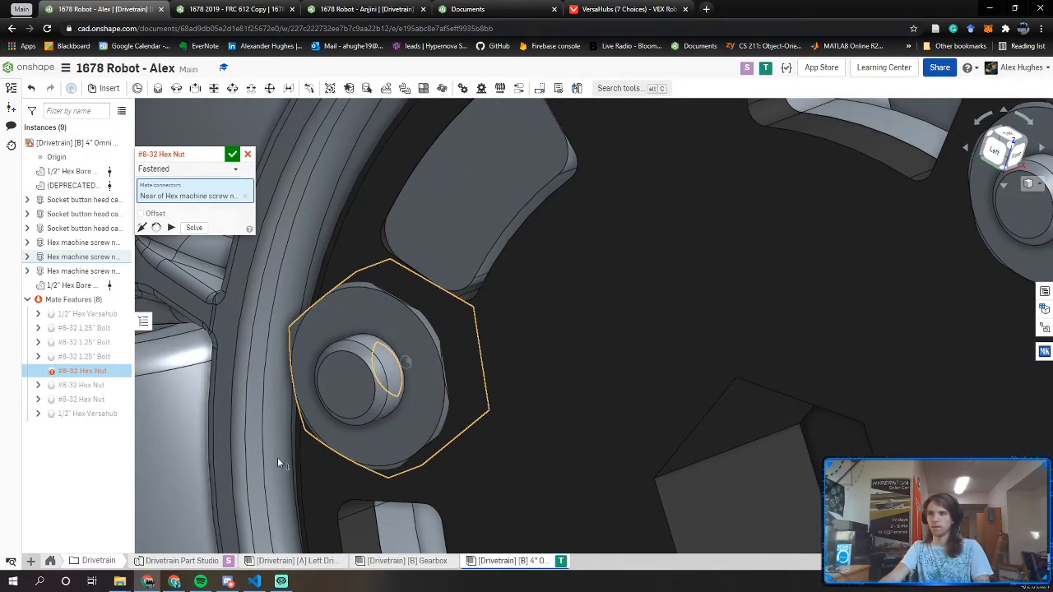
right_drag(278, 458, 526, 406)
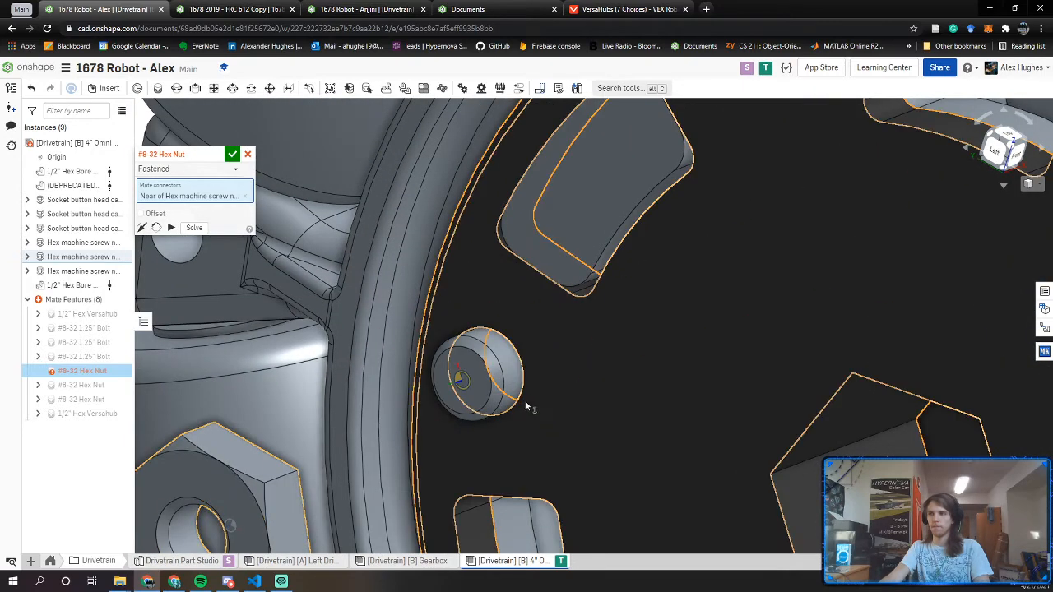
click(519, 400)
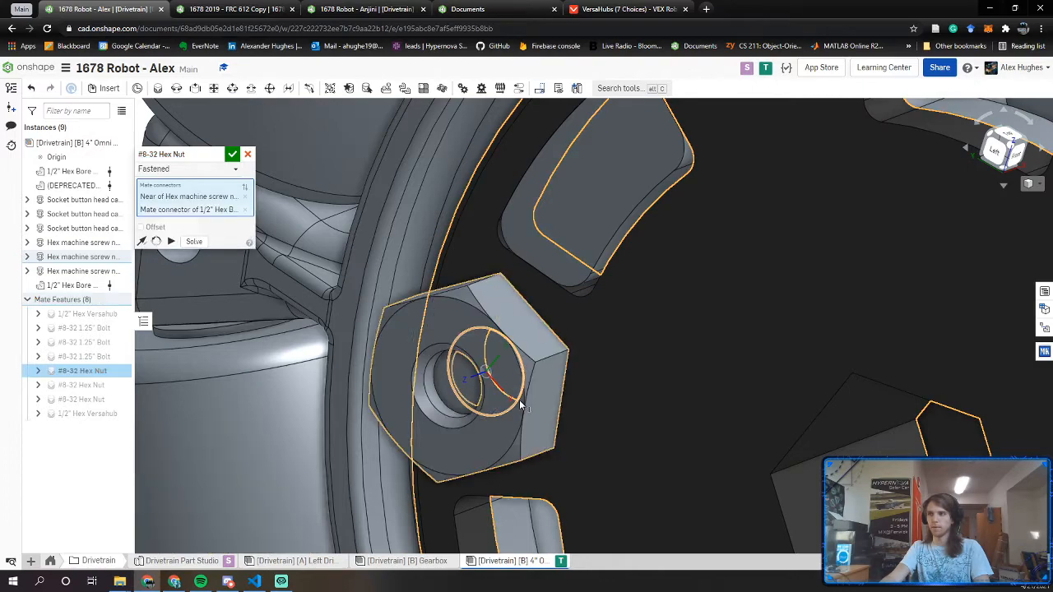
click(232, 155)
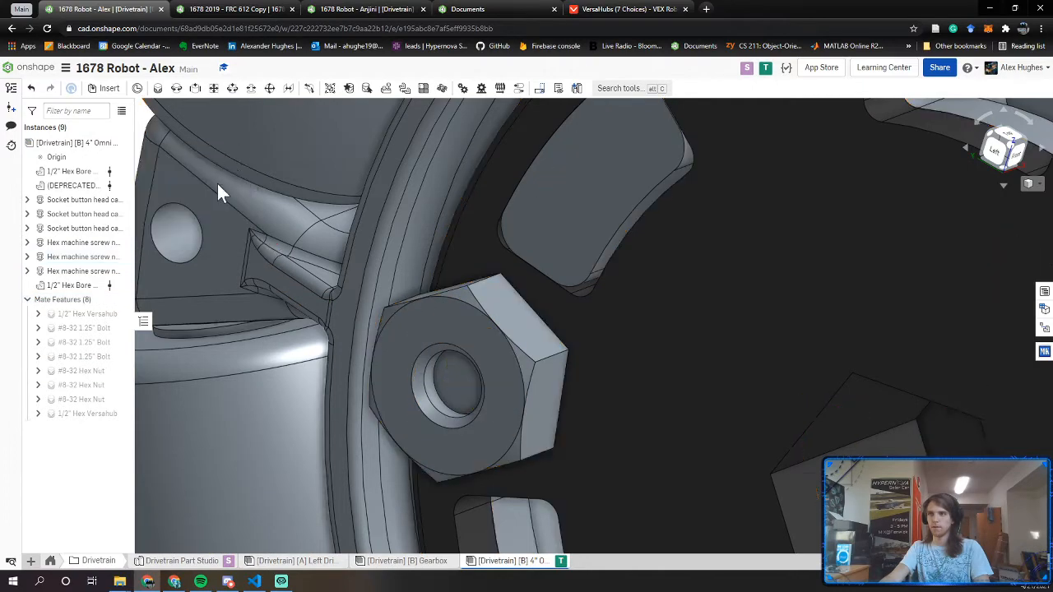
Replace both connectors of the second #8-32 Hex Nut mate, fastening the nut's hole to the matching hole on the new hub
double_click(82, 385)
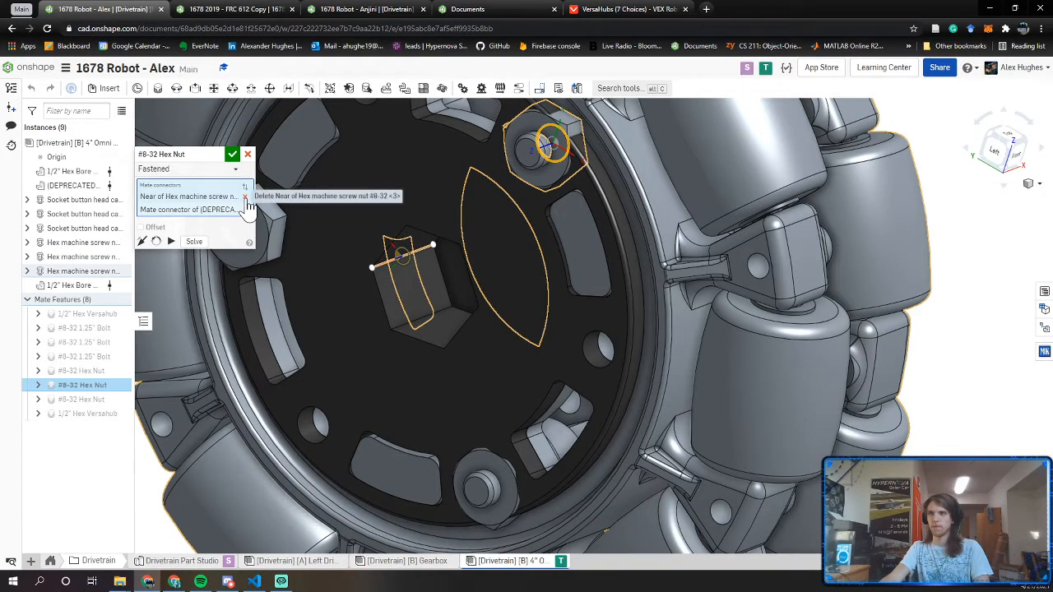
click(245, 198)
click(245, 197)
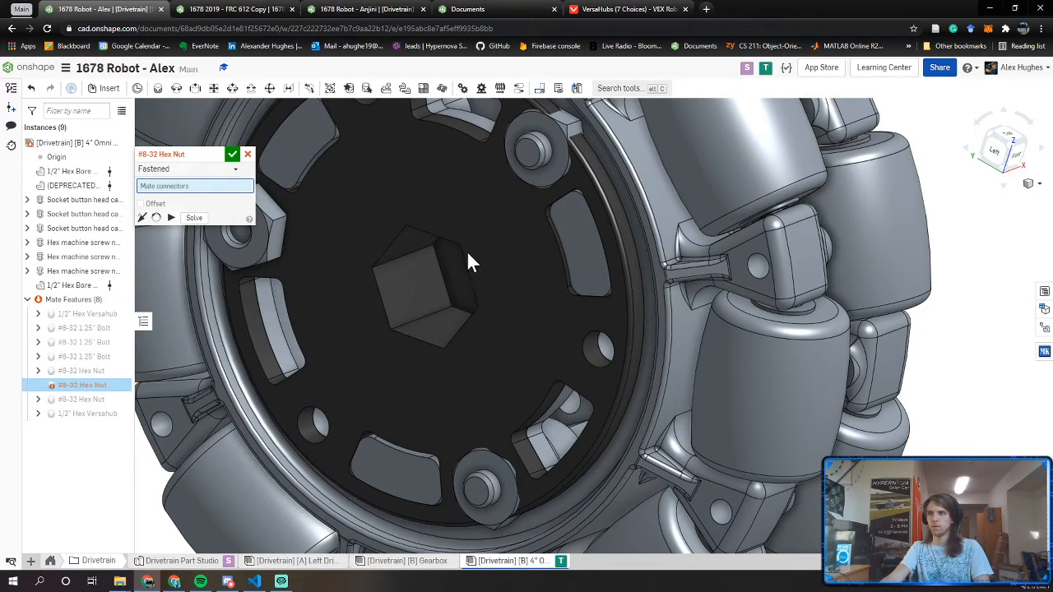
right_drag(444, 298, 384, 319)
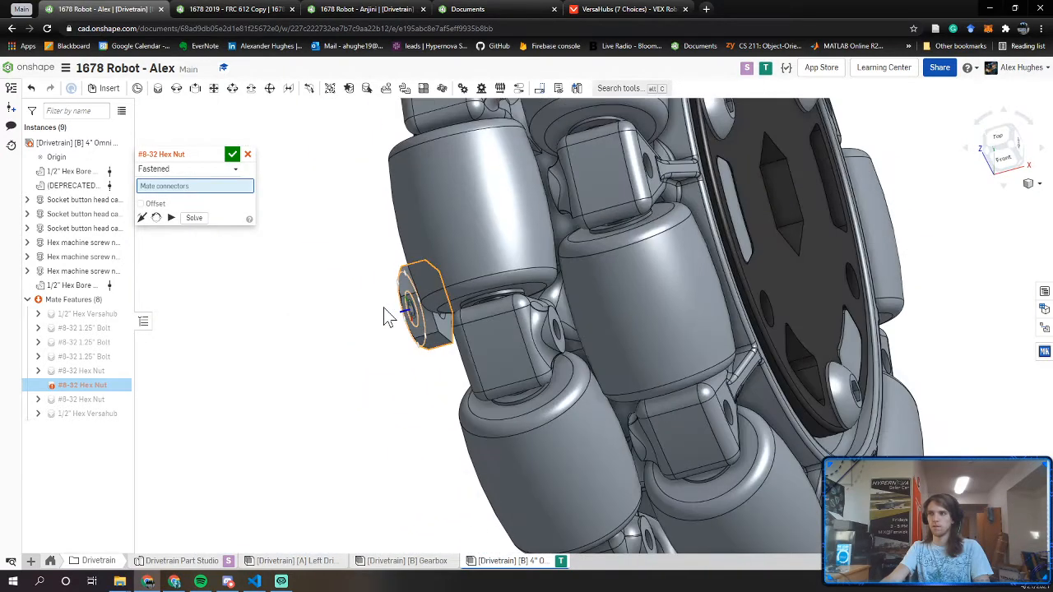
scroll(387, 312, up, 6)
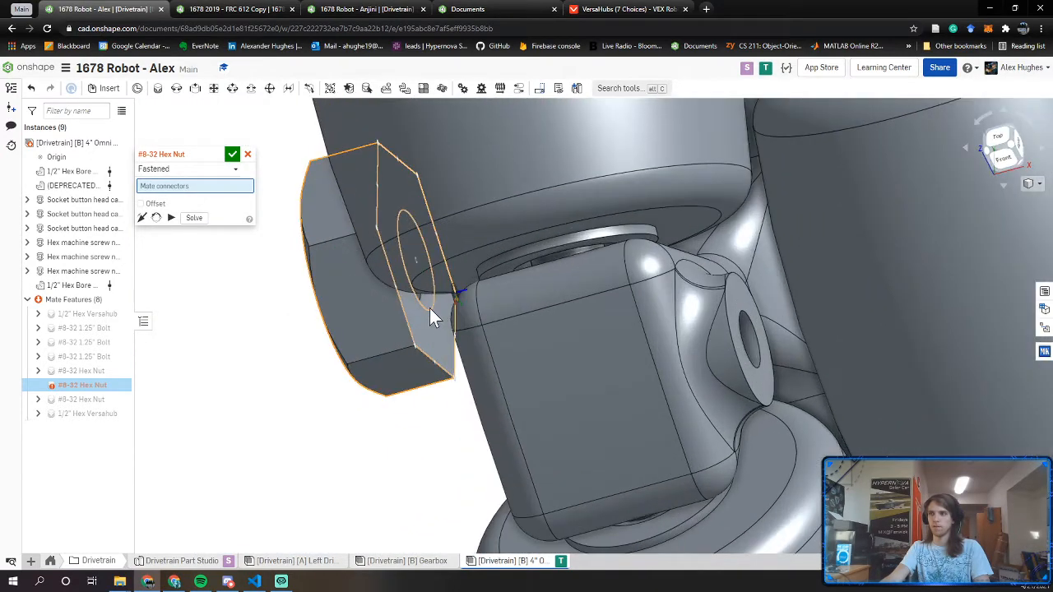
click(423, 307)
scroll(423, 307, down, 4)
right_drag(448, 304, 509, 134)
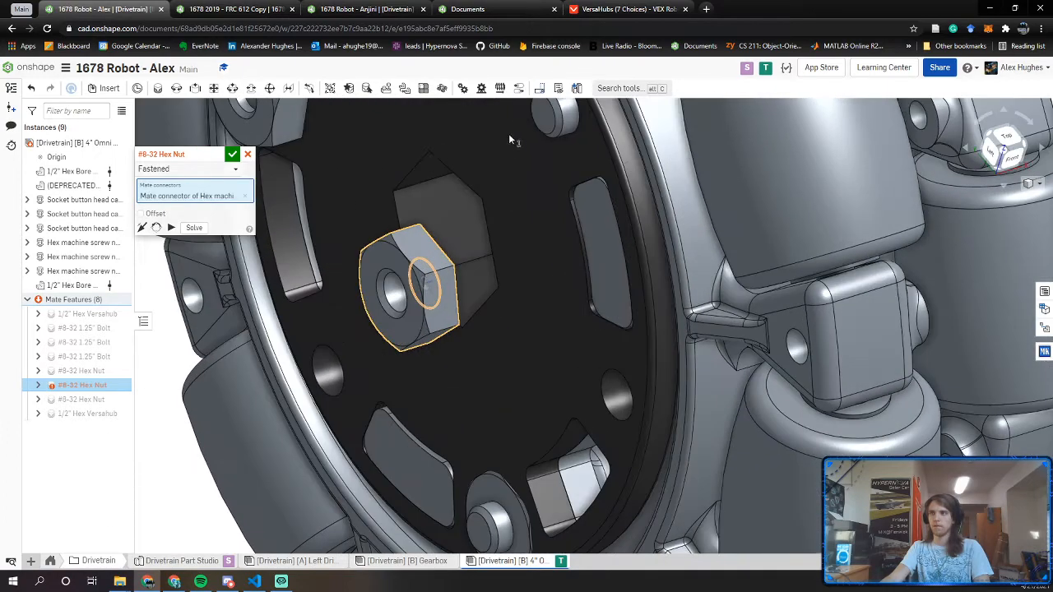
click(571, 131)
click(232, 154)
Re-fasten the third #8-32 Hex Nut mate from the deprecated part to the remaining bolt location on the new hub
right_drag(428, 395, 469, 439)
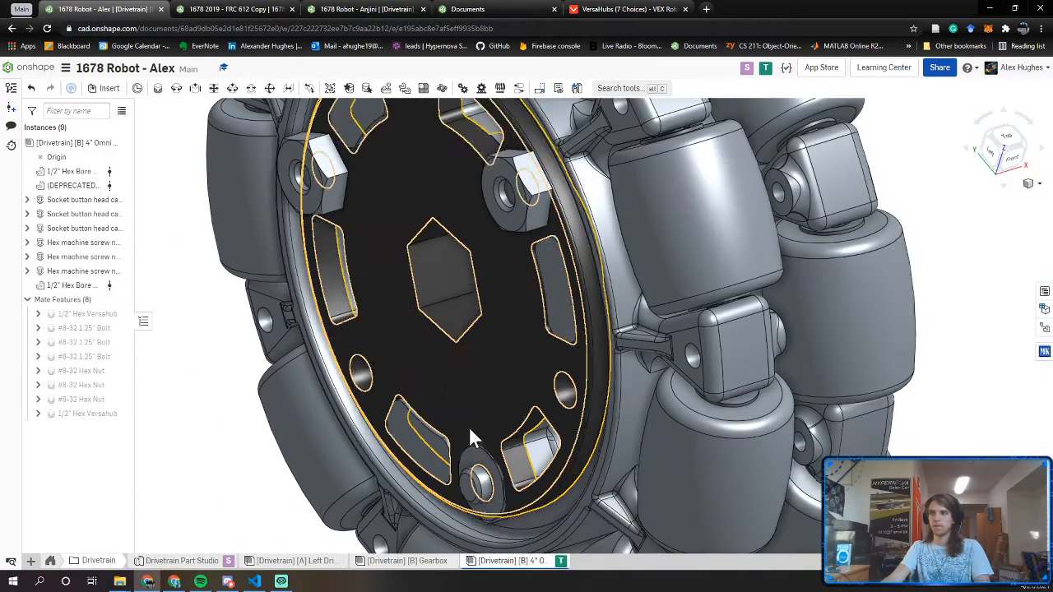
right_drag(399, 461, 247, 428)
double_click(74, 401)
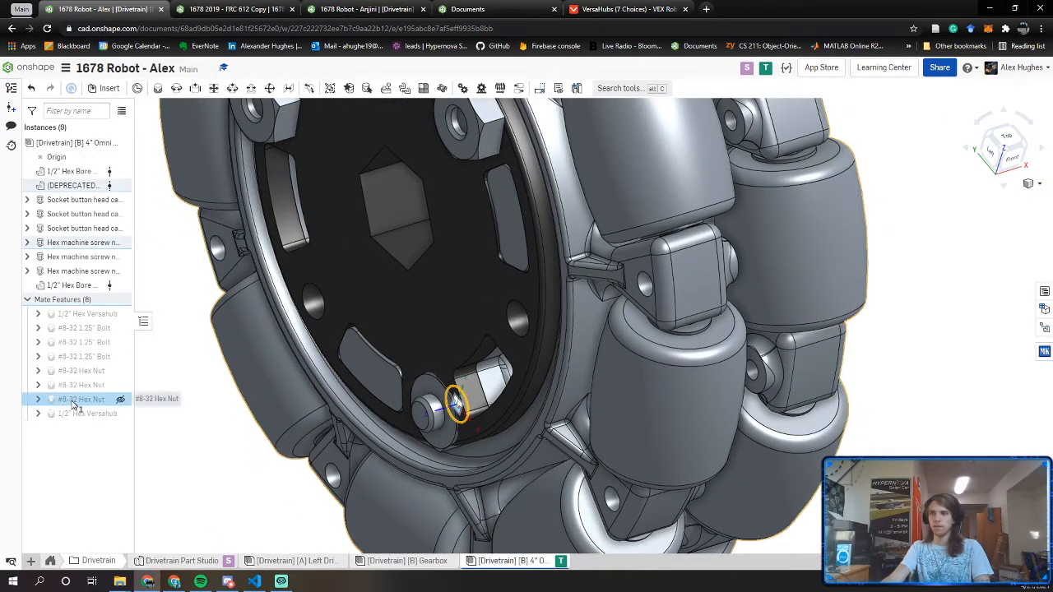
click(245, 207)
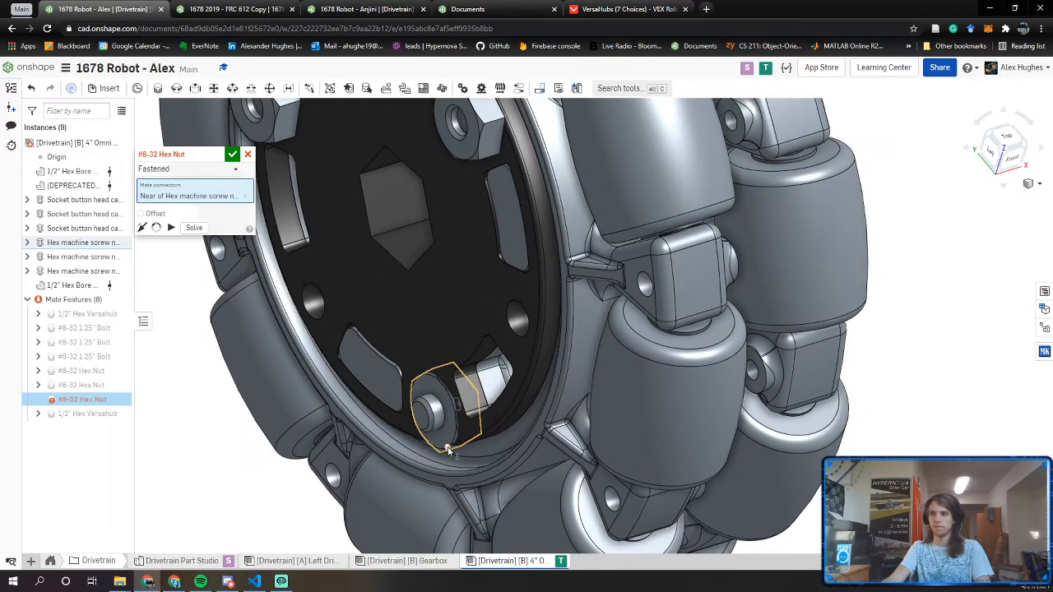
drag(428, 466, 315, 501)
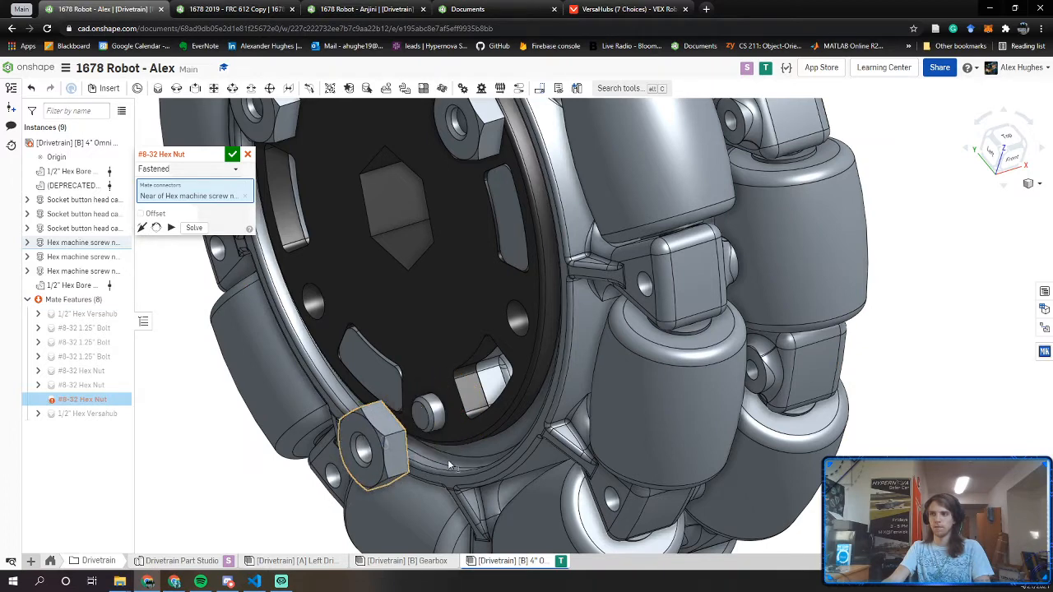
click(445, 426)
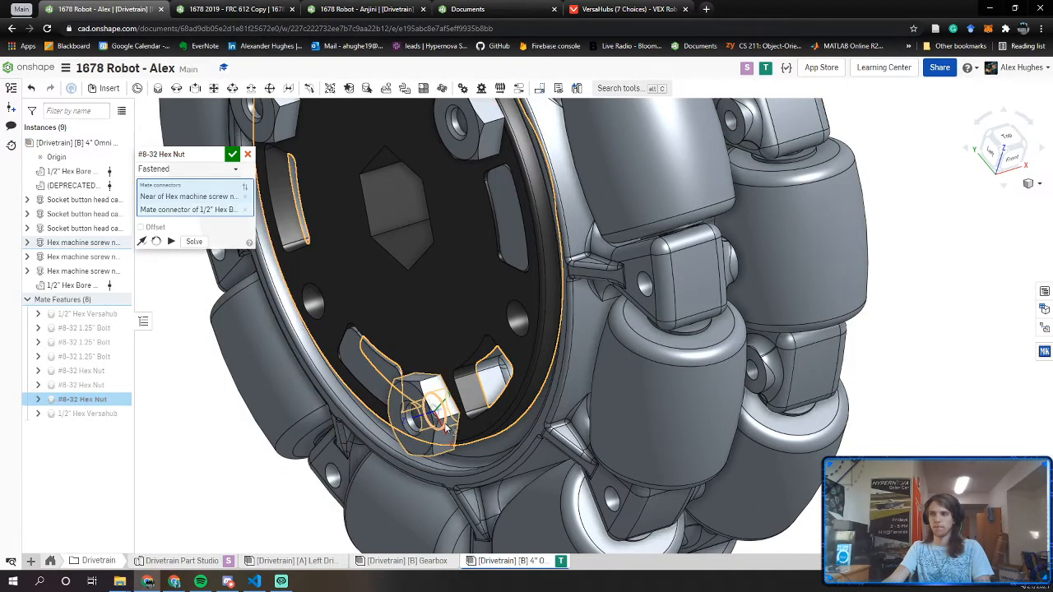
click(232, 154)
Change the length of all three #8-32 socket button head cap screws to 1.5 and update them
scroll(385, 346, down, 4)
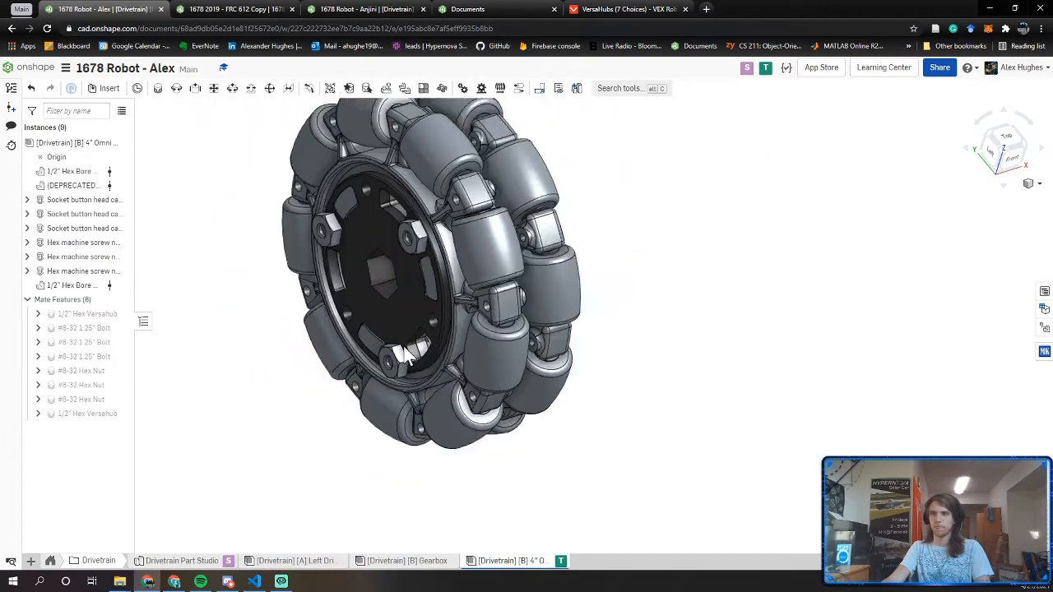
middle_drag(374, 305, 399, 352)
right_drag(399, 352, 517, 294)
click(80, 230)
click(79, 215)
click(79, 201)
scroll(546, 333, up, 8)
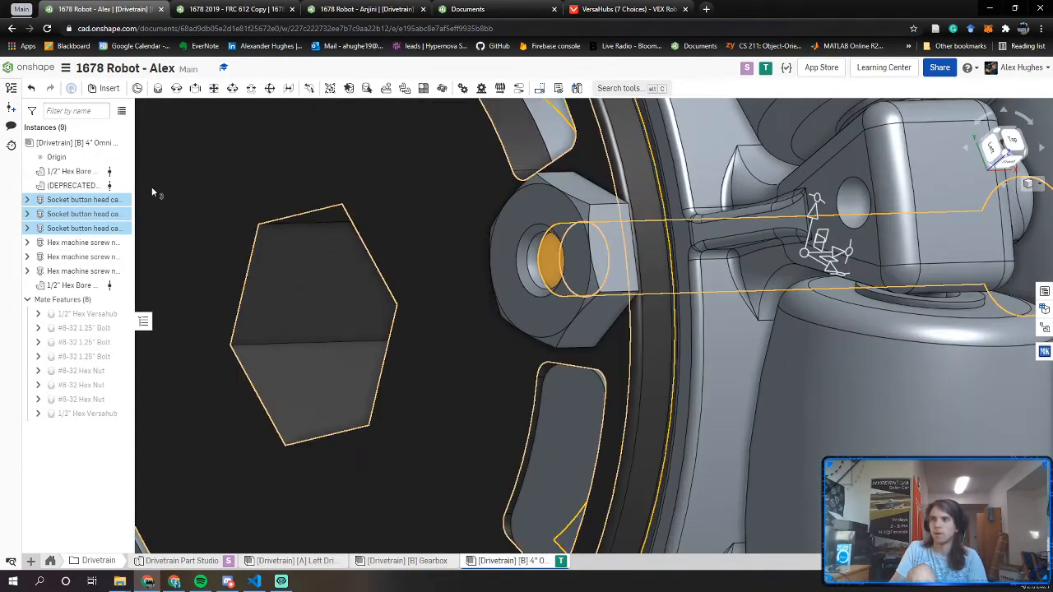
right_click(98, 203)
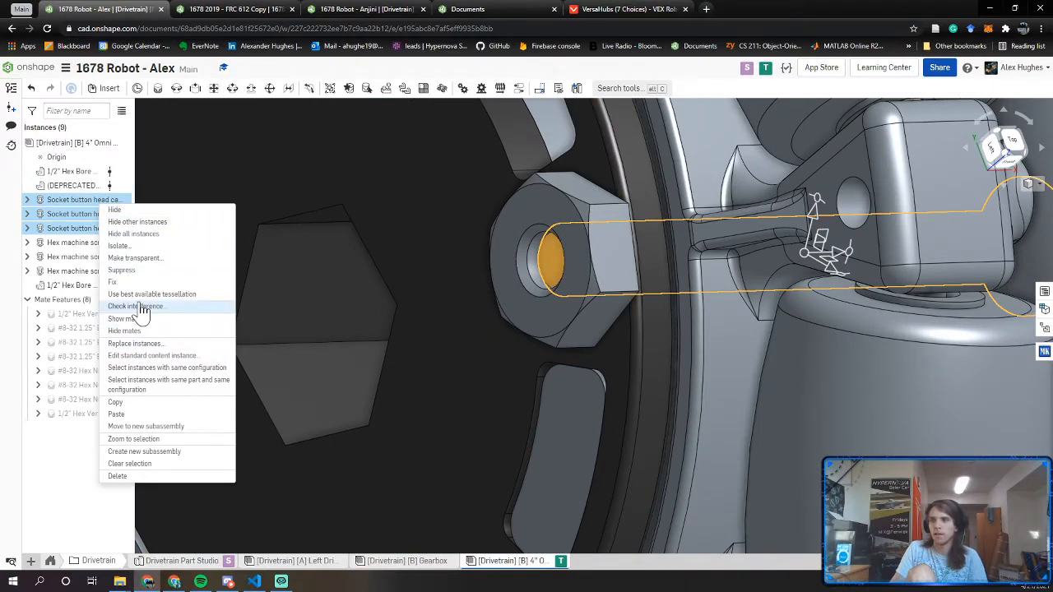
click(142, 357)
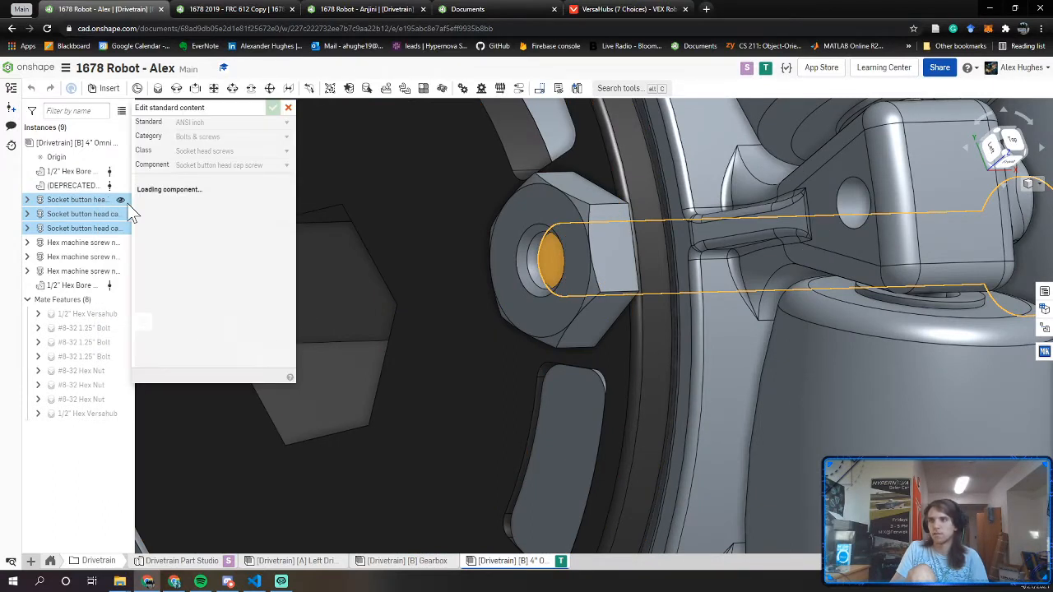
click(224, 199)
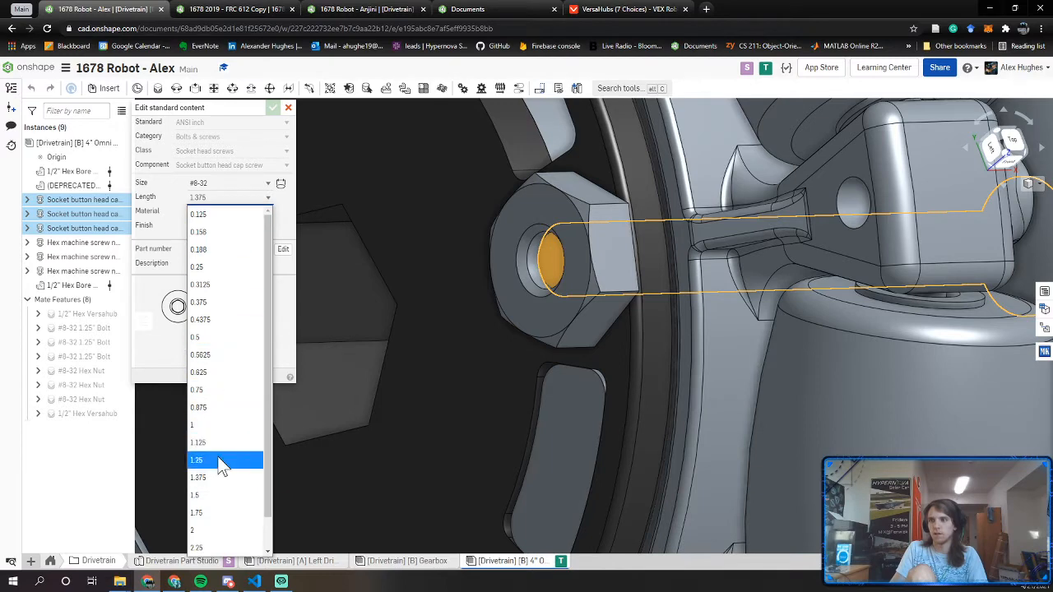
click(221, 495)
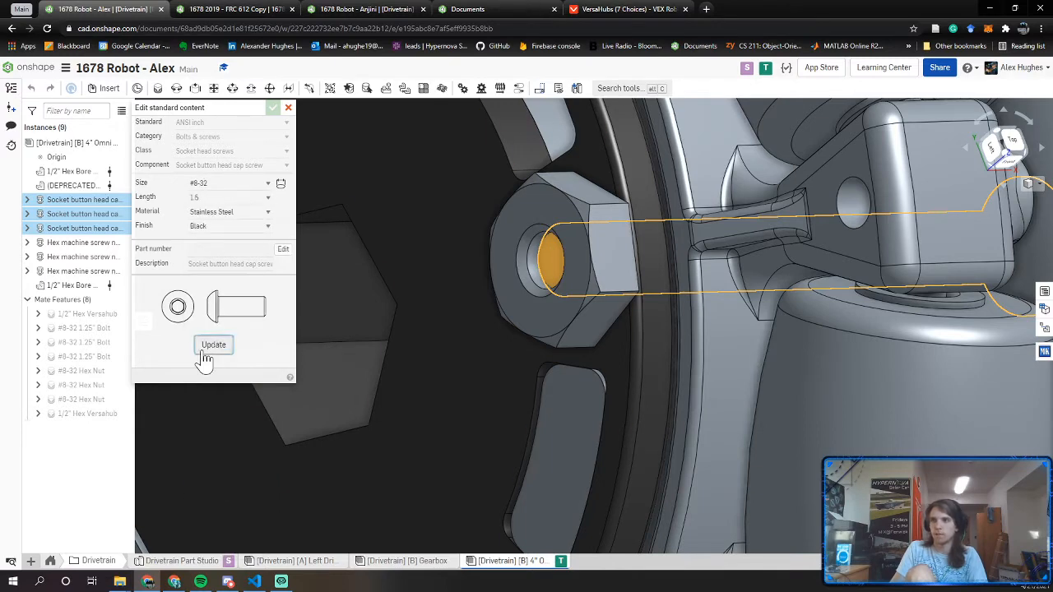
click(276, 110)
scroll(409, 229, down, 6)
right_drag(409, 231, 329, 353)
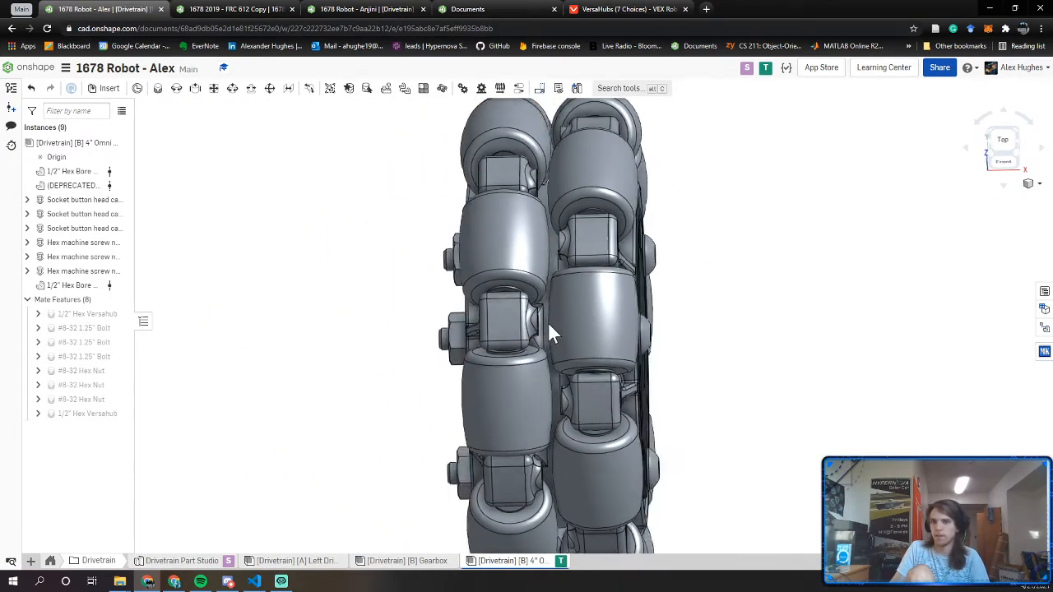
Open the [Drivetrain] [A] Left assembly and examine how the updated omni wheel sits on its hex shaft
mouse_move(229, 582)
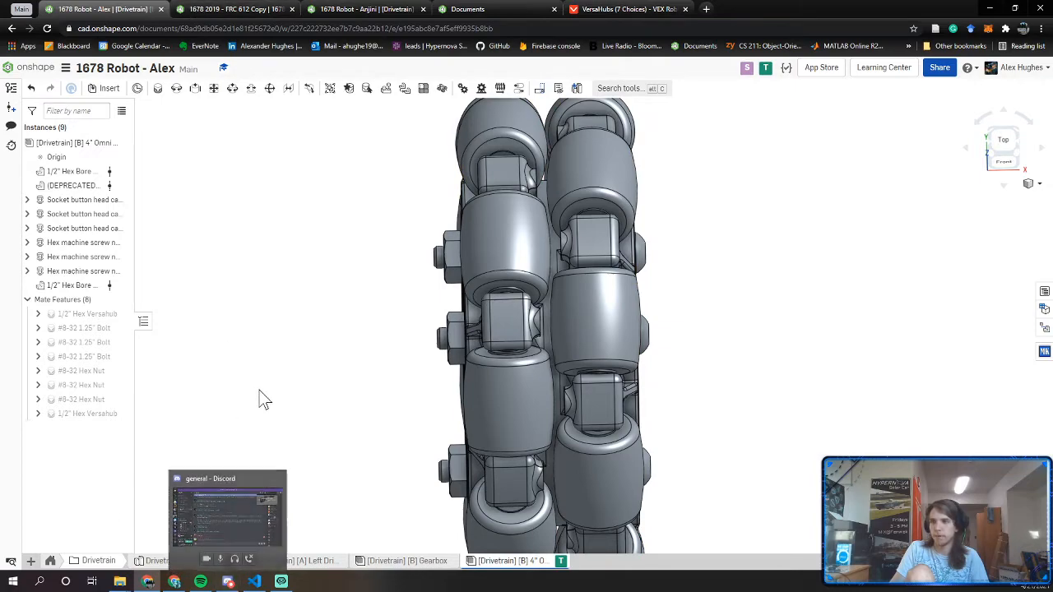
click(287, 561)
right_drag(488, 295, 536, 304)
scroll(350, 378, up, 4)
middle_drag(350, 378, 701, 389)
scroll(701, 390, down, 3)
mouse_move(700, 391)
right_down()
mouse_move(679, 390)
mouse_move(712, 391)
right_up()
mouse_move(571, 345)
right_down()
mouse_move(589, 347)
mouse_move(562, 329)
right_up()
scroll(600, 349, down, 3)
right_drag(635, 377, 444, 362)
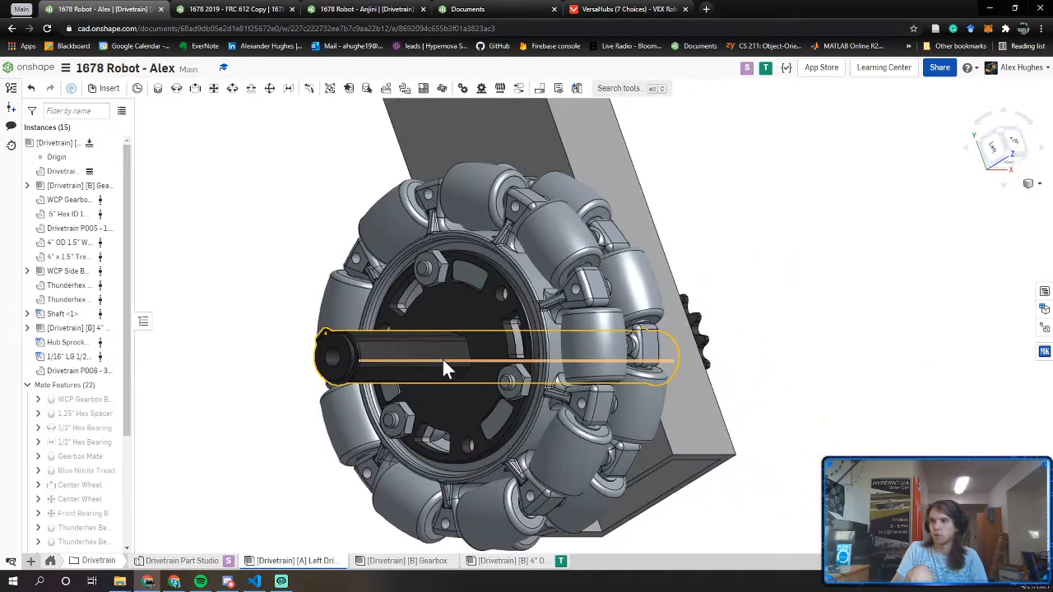
scroll(438, 328, up, 4)
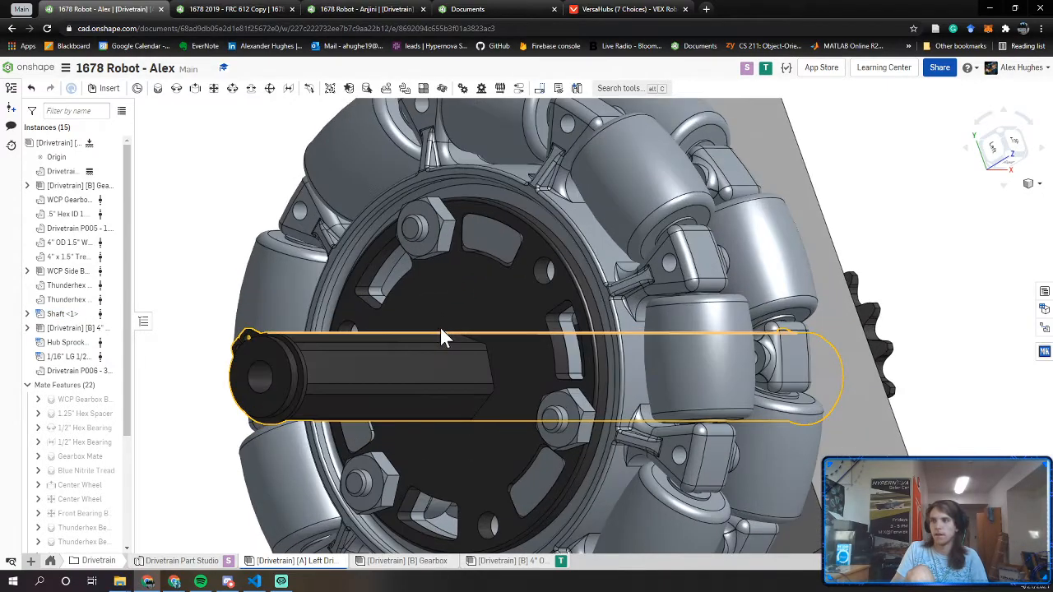
middle_drag(441, 327, 596, 328)
Measure the distance between the omni wheel hub's outer face and the retaining ring's inner face at the shaft end
click(627, 305)
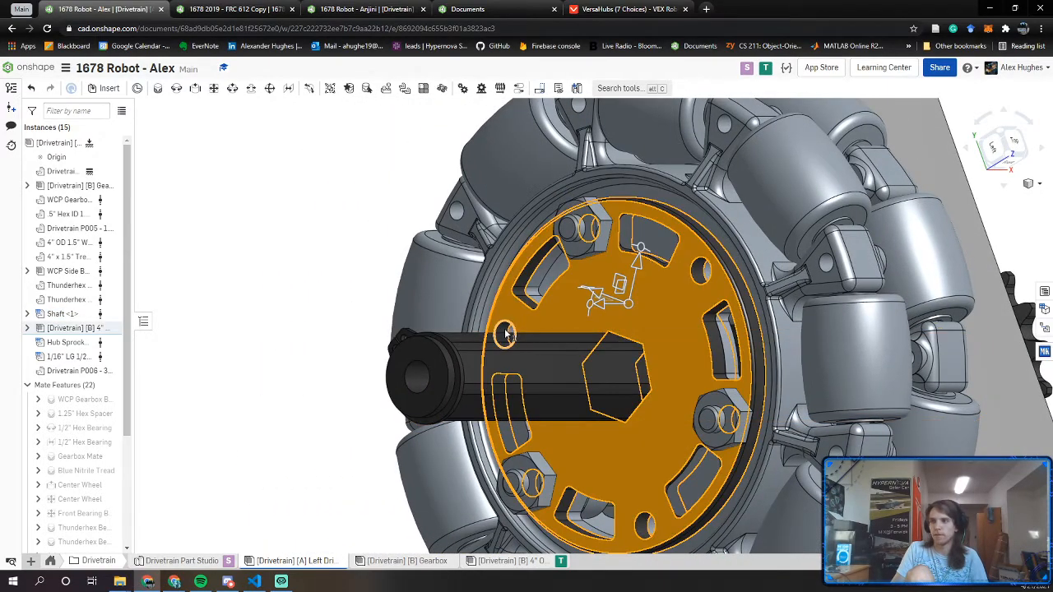
right_drag(601, 336, 404, 341)
scroll(435, 333, up, 6)
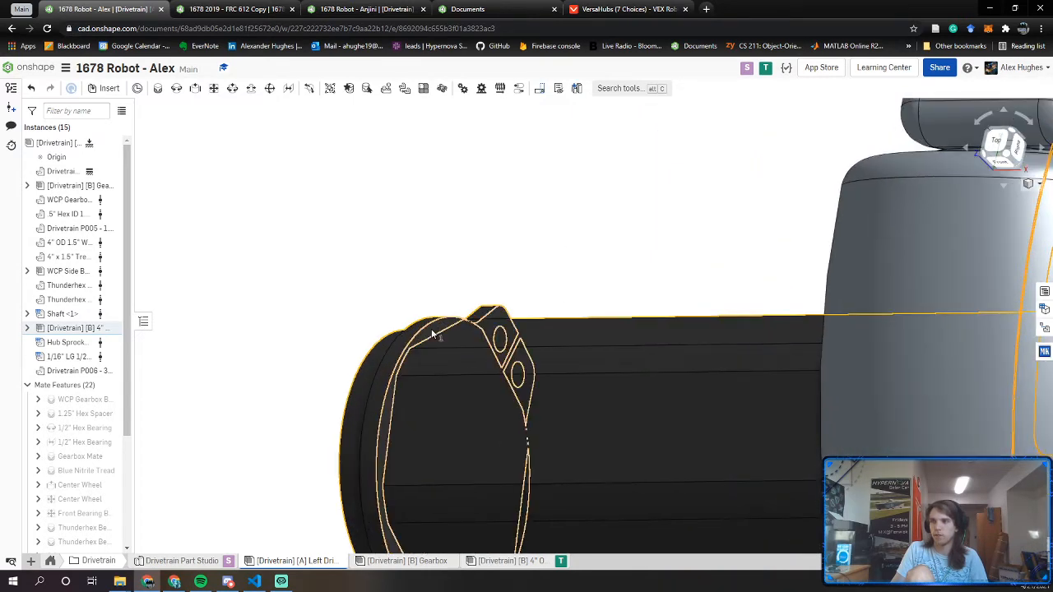
click(432, 333)
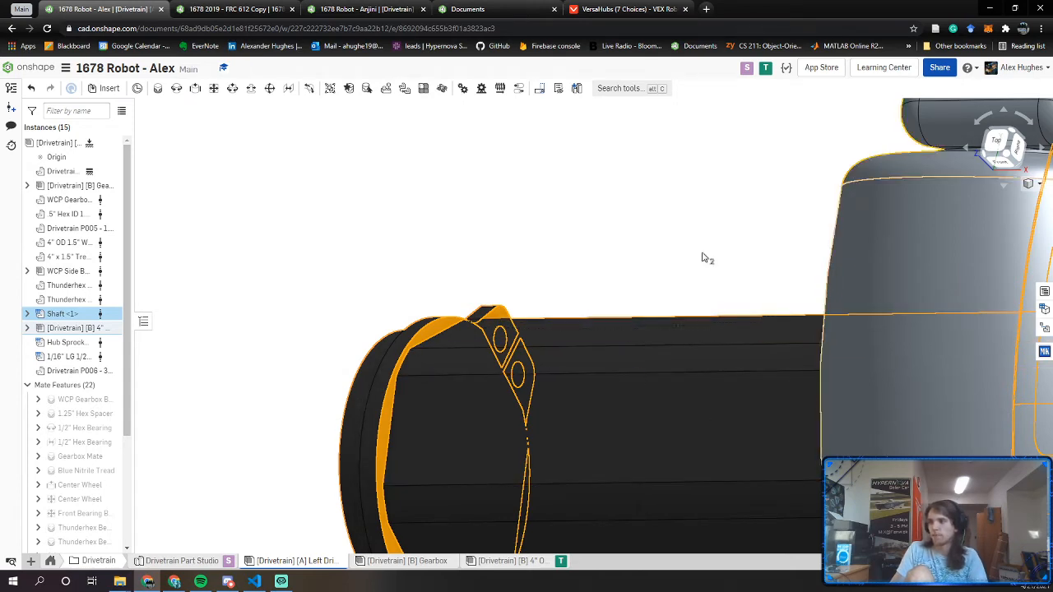
click(666, 220)
scroll(667, 219, down, 3)
right_drag(666, 220, 785, 284)
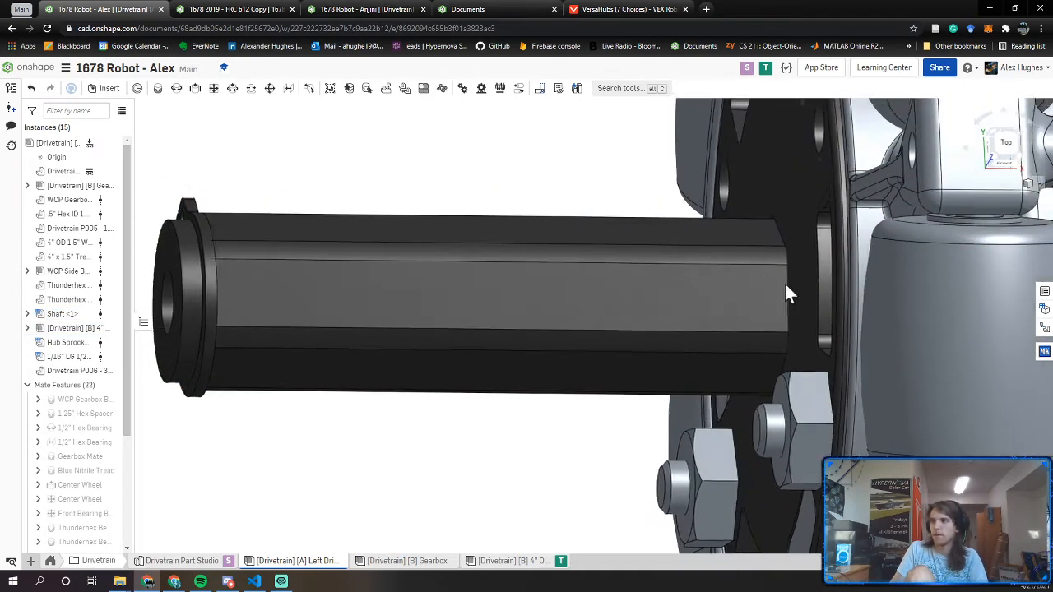
middle_drag(785, 284, 877, 345)
click(866, 239)
right_drag(621, 251, 487, 265)
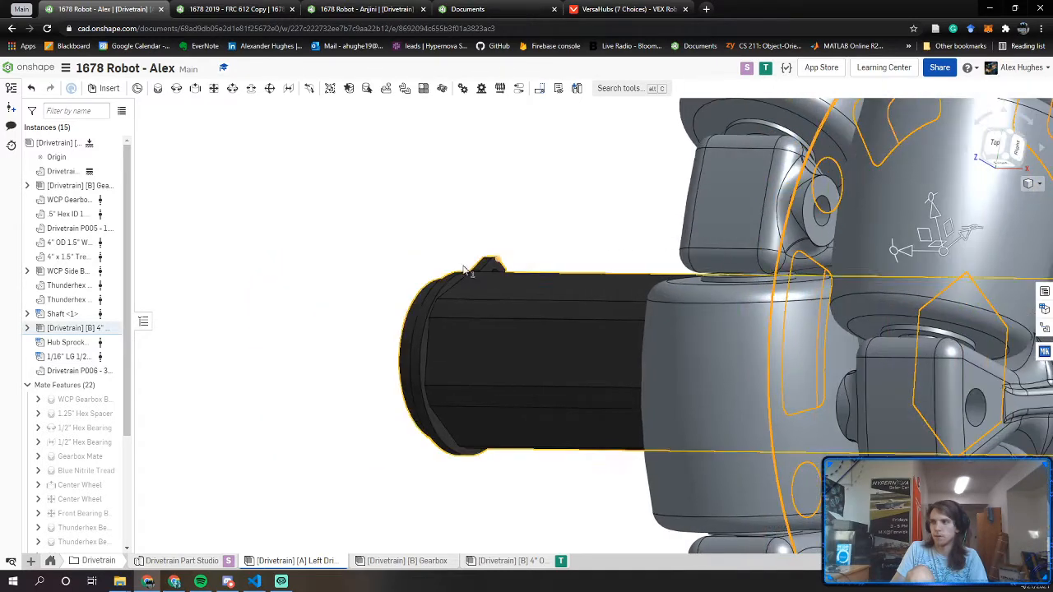
scroll(463, 273, up, 4)
click(448, 291)
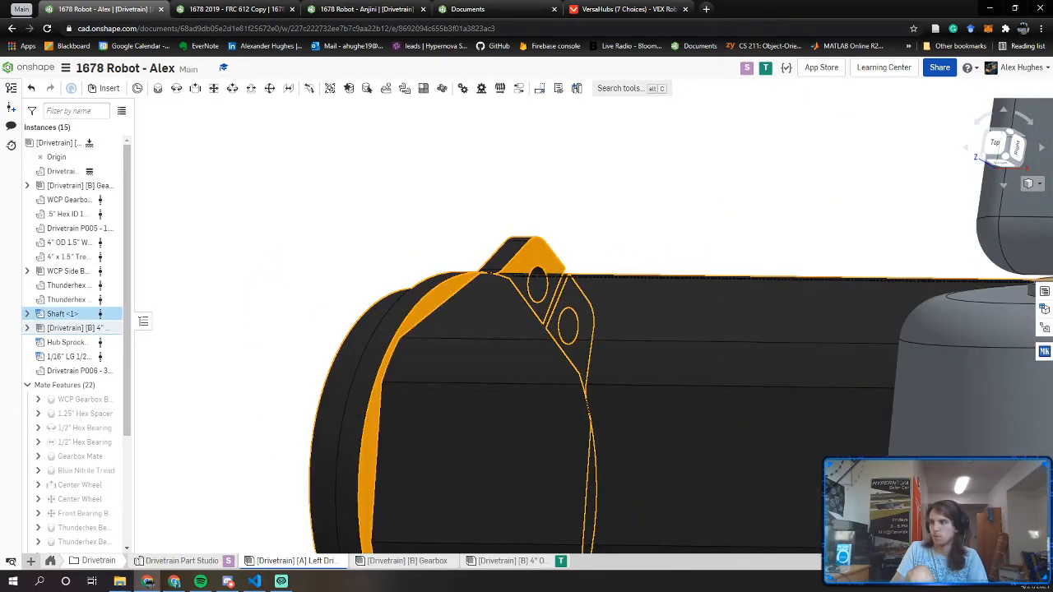
click(795, 228)
Change the configuration of the omni wheel's 1/2" Thunderhex shaft to an effective length of 3.223 in
scroll(548, 246, down, 5)
middle_drag(549, 244, 569, 242)
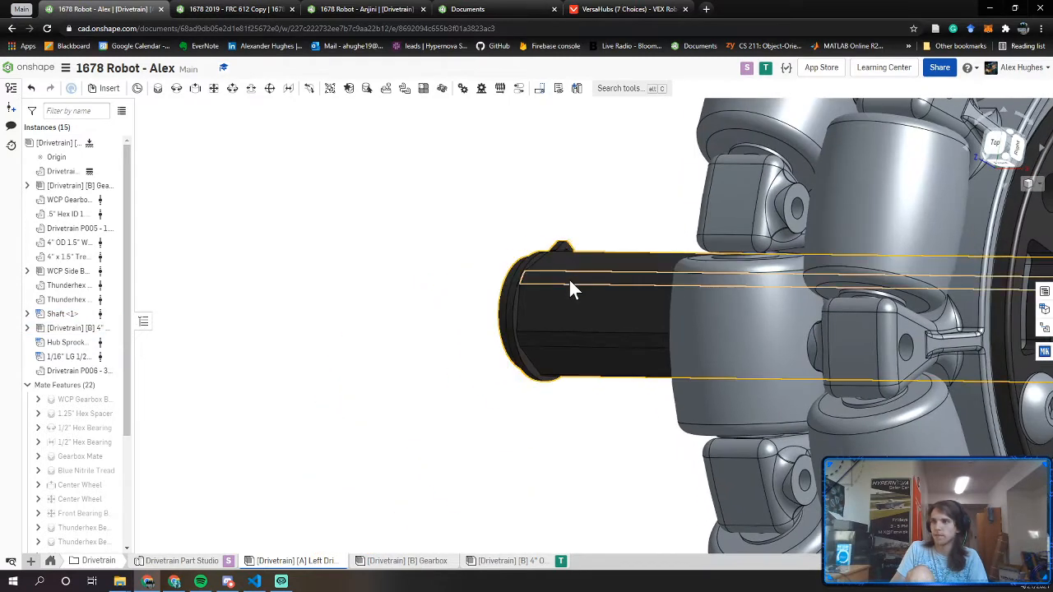
right_click(593, 306)
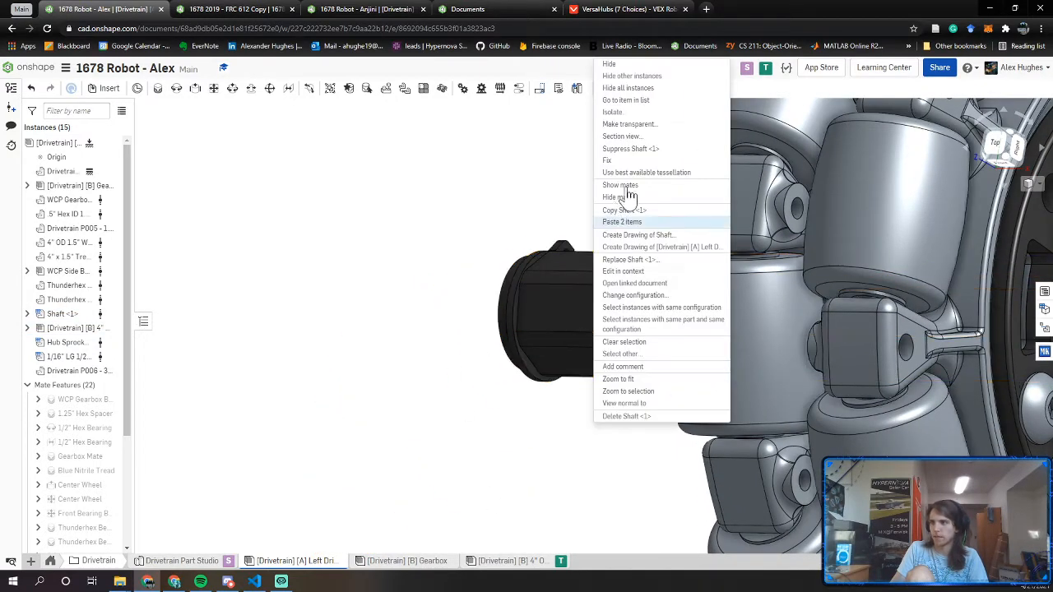
click(649, 296)
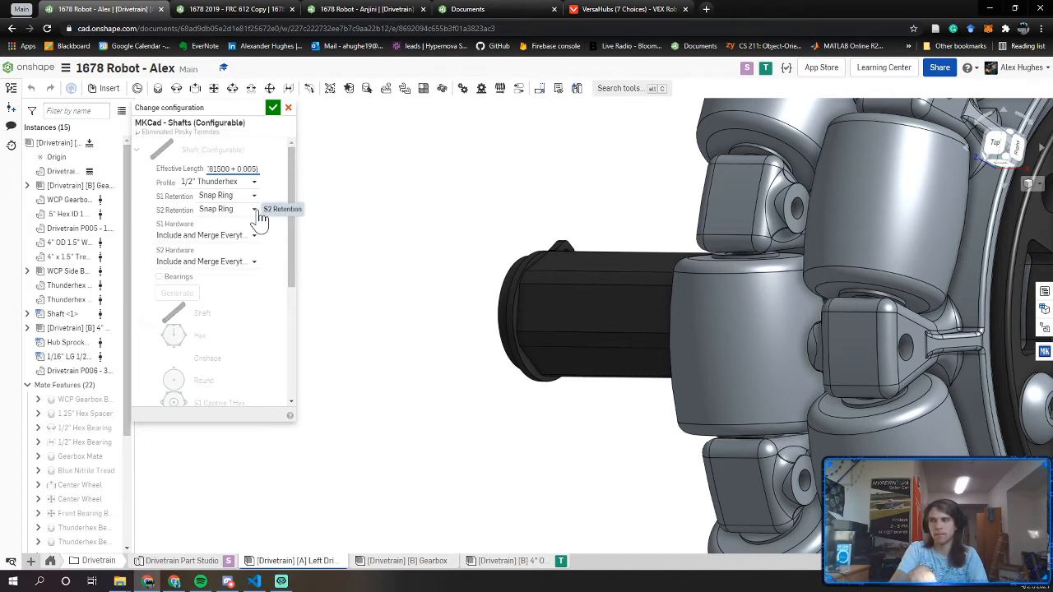
key(Tab)
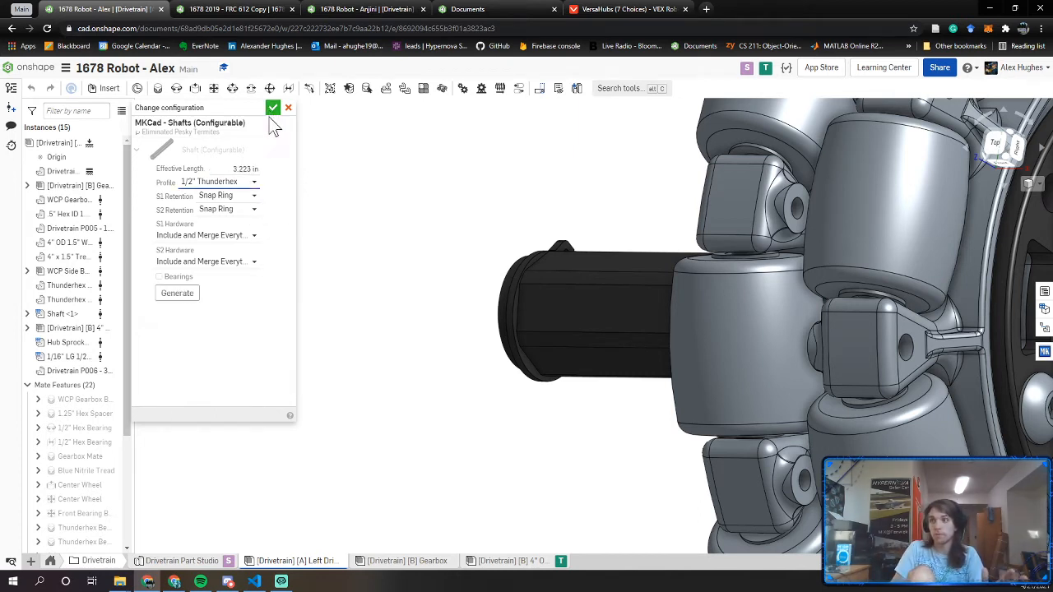
scroll(366, 296, down, 1)
right_drag(530, 304, 573, 306)
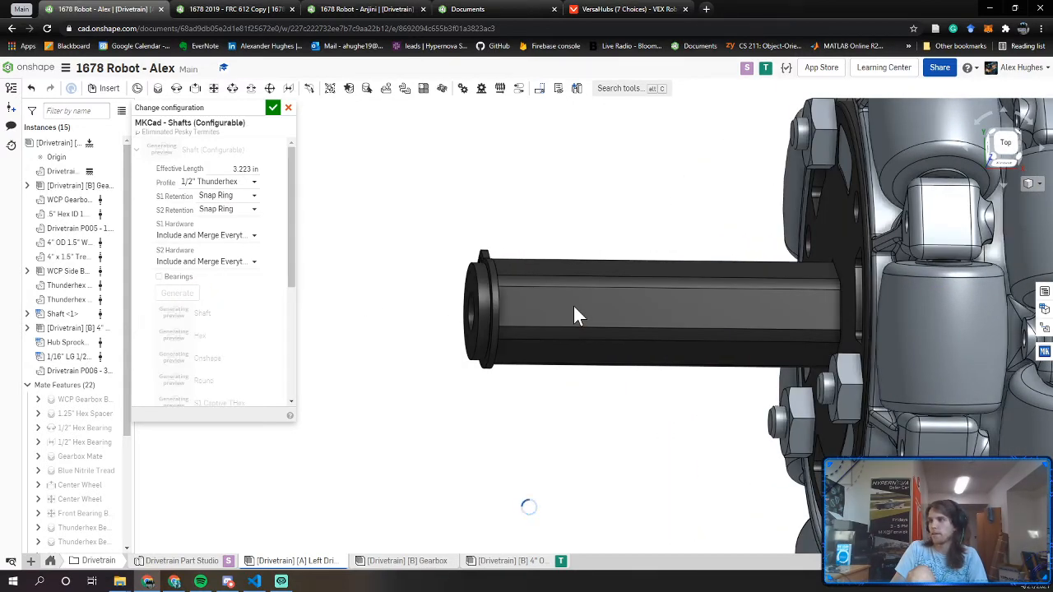
click(272, 108)
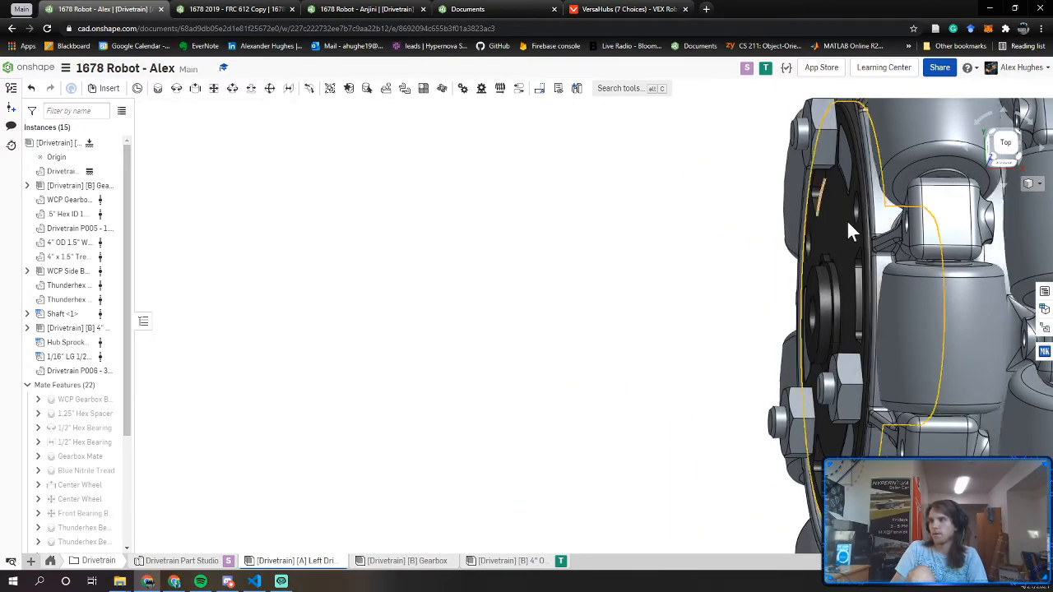
Examine the fit of the shaft's retaining ring against the omni wheel hub and the wheel's position at the end of the drive rail
scroll(847, 247, down, 8)
right_drag(847, 275, 891, 241)
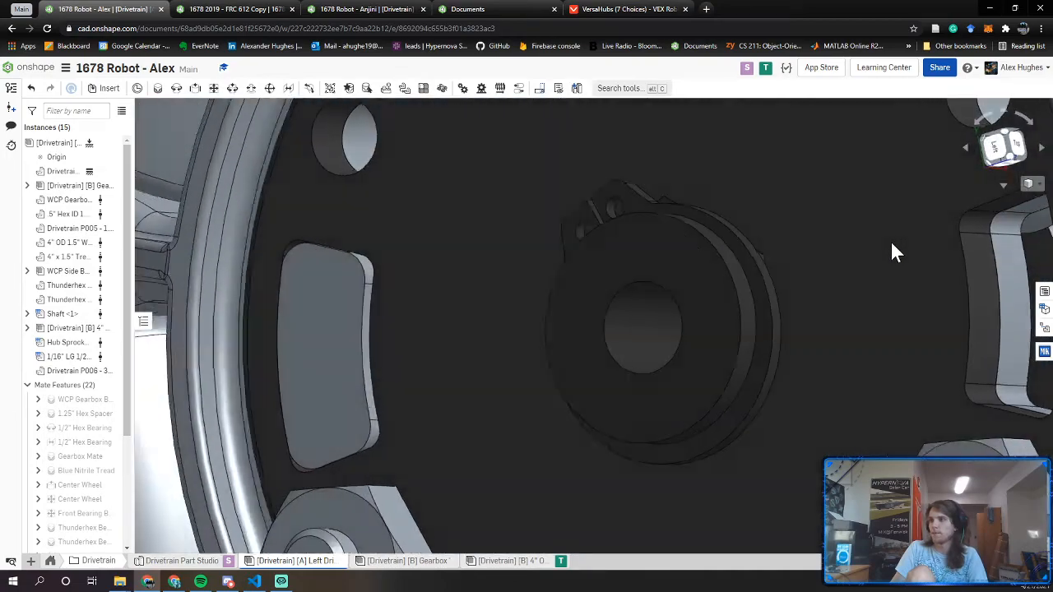
scroll(891, 241, up, 5)
right_drag(796, 248, 831, 206)
scroll(815, 253, up, 3)
scroll(743, 250, up, 4)
drag(826, 198, 845, 237)
right_drag(844, 237, 716, 283)
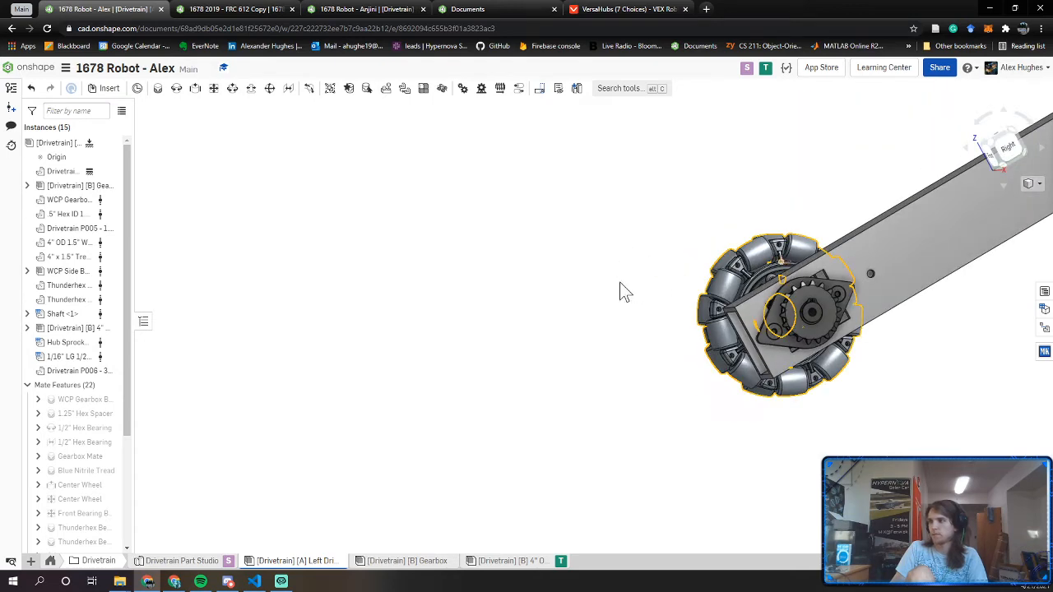
right_drag(623, 291, 627, 411)
drag(691, 240, 630, 393)
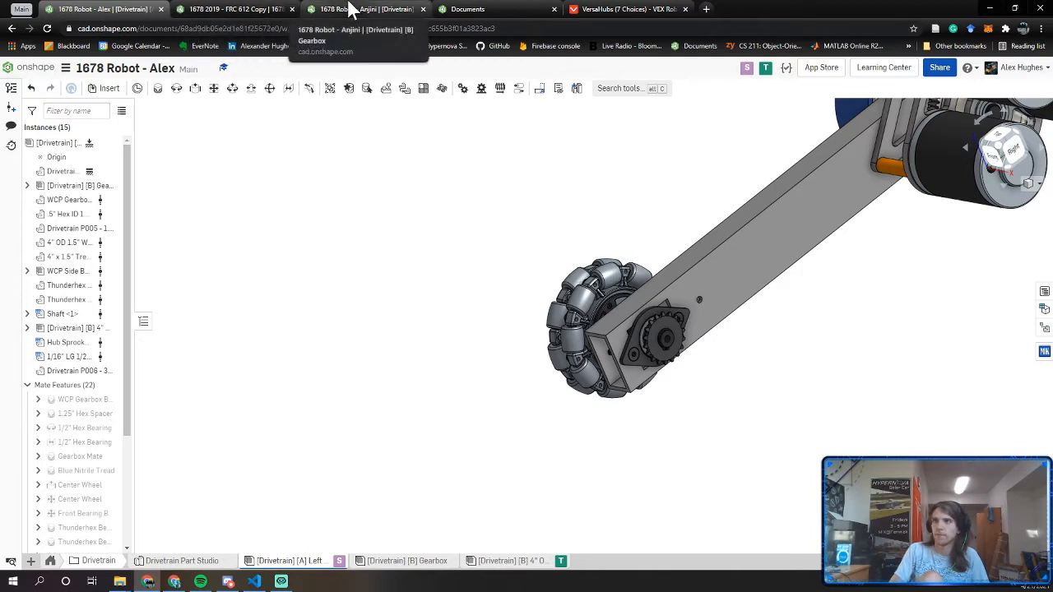
Open the own robot folder in FRC 612 CAD Meetings [2021], view the robot document's options, and return to the left drivetrain assembly
click(352, 10)
click(531, 10)
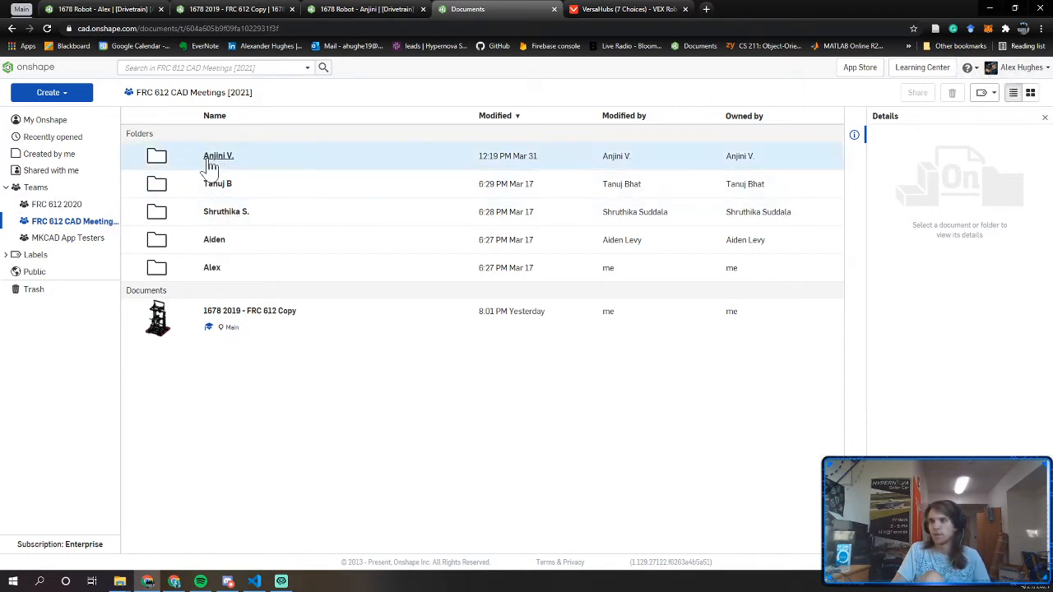
double_click(218, 272)
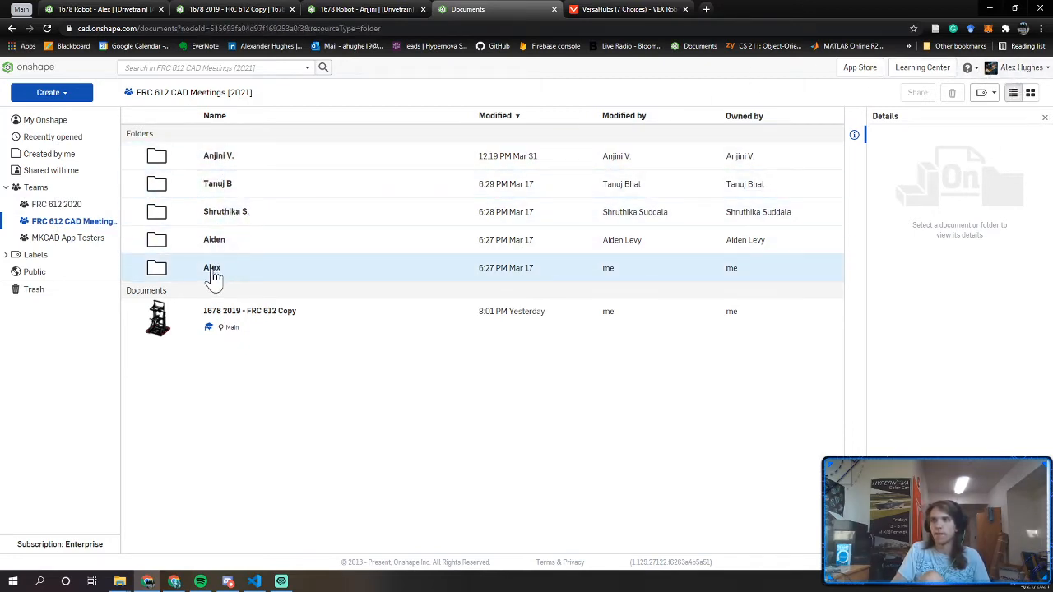
right_click(262, 148)
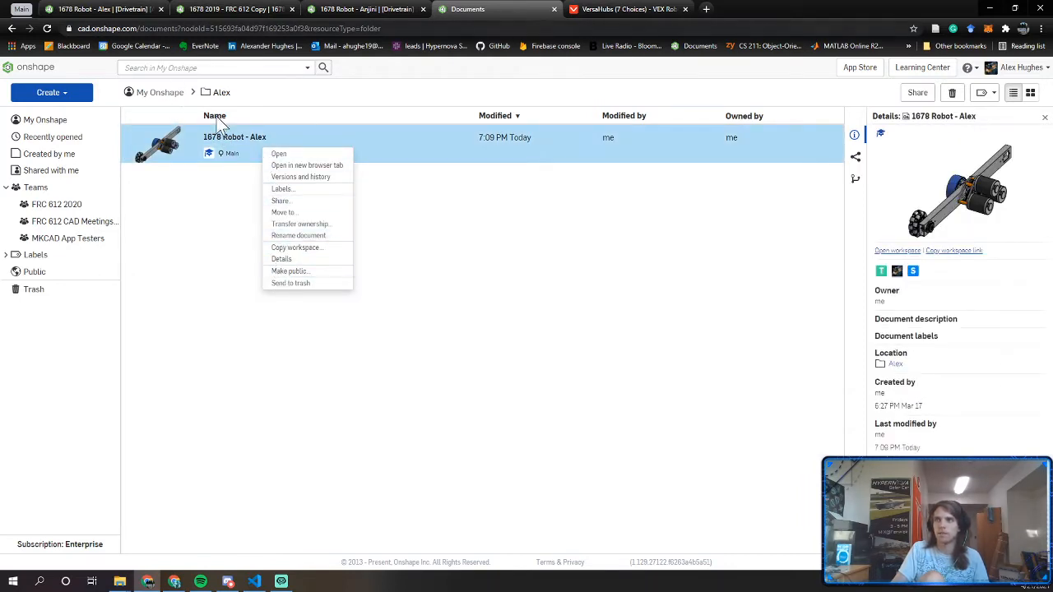
click(125, 10)
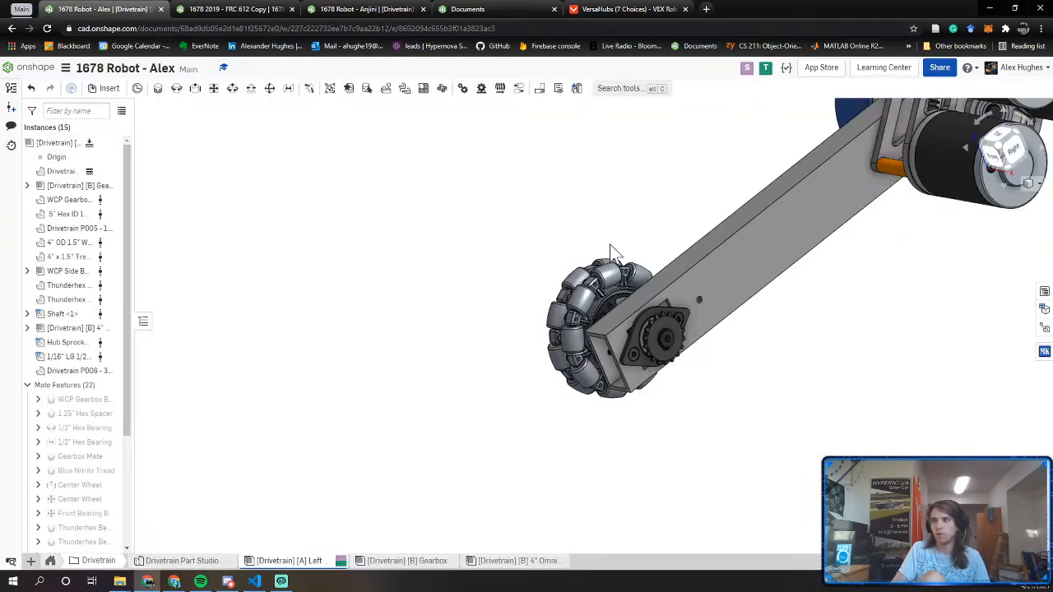
Open the account page from the documents list, close it, and return to view the left drivetrain assembly
click(480, 8)
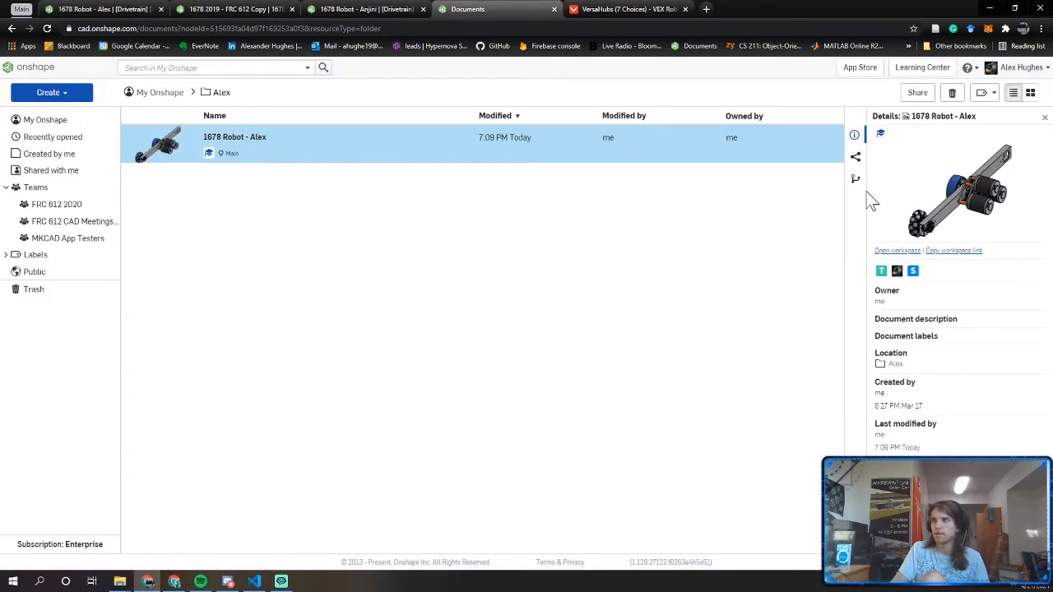
click(1023, 67)
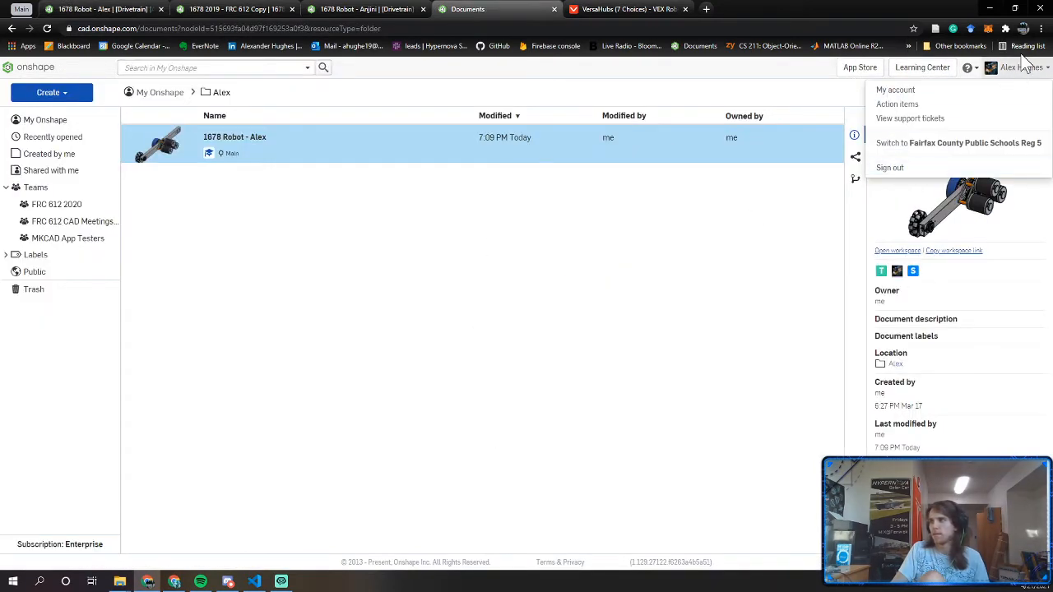
click(909, 97)
click(554, 10)
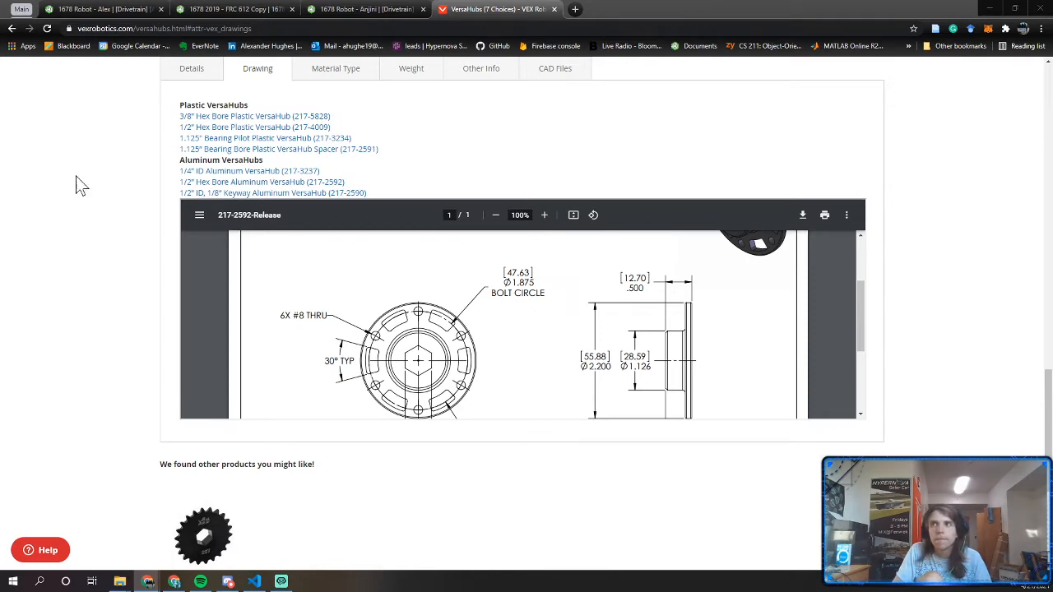
click(103, 10)
middle_drag(484, 344, 382, 444)
right_drag(381, 443, 411, 458)
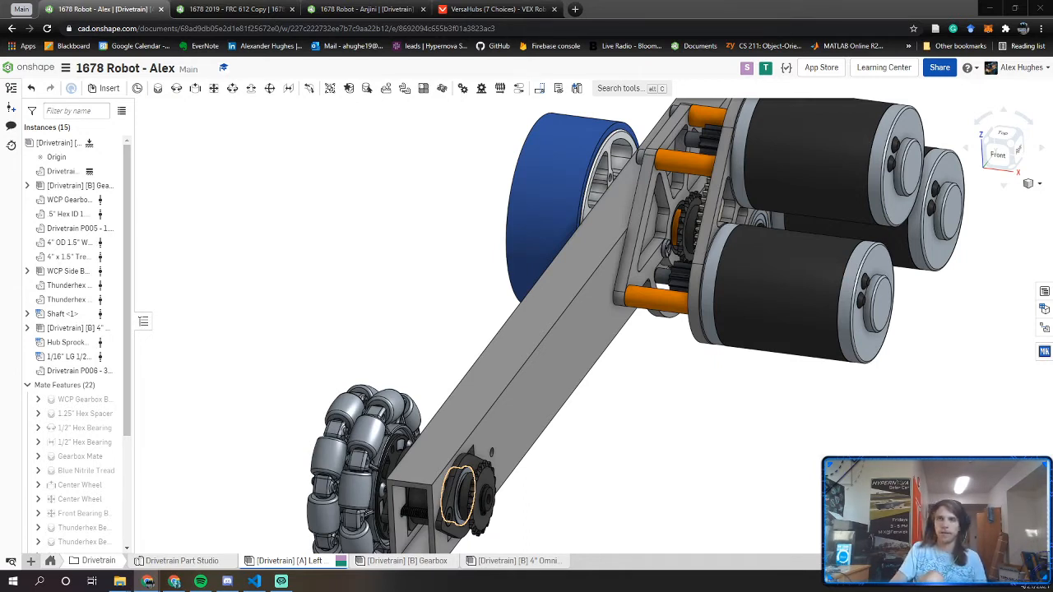
View the other student's gearbox assembly and the FRC 612 CAD Meetings [2021] team folder, and return to the left drivetrain assembly
click(393, 12)
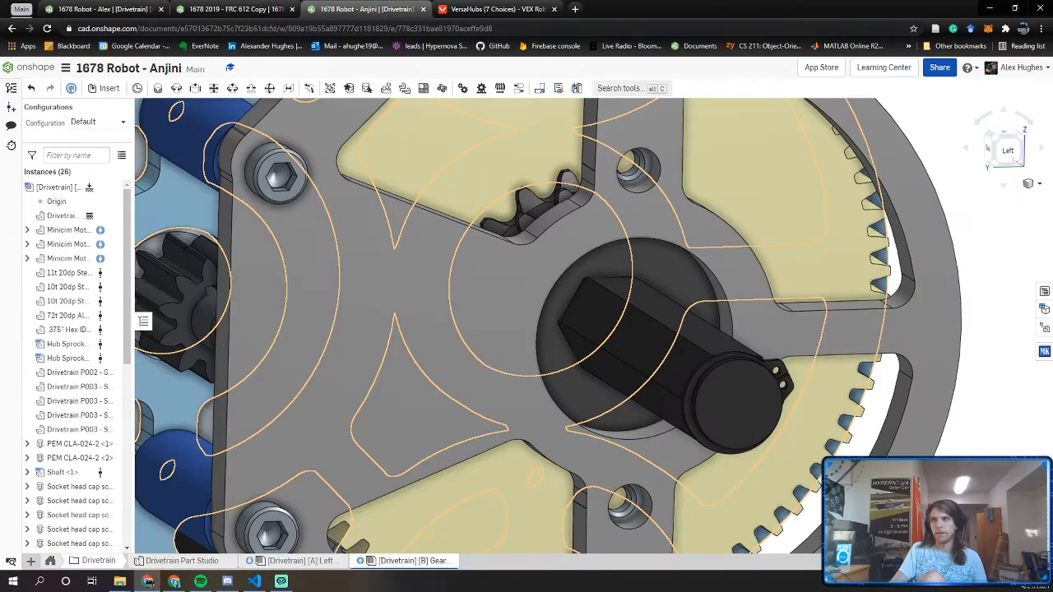
click(485, 10)
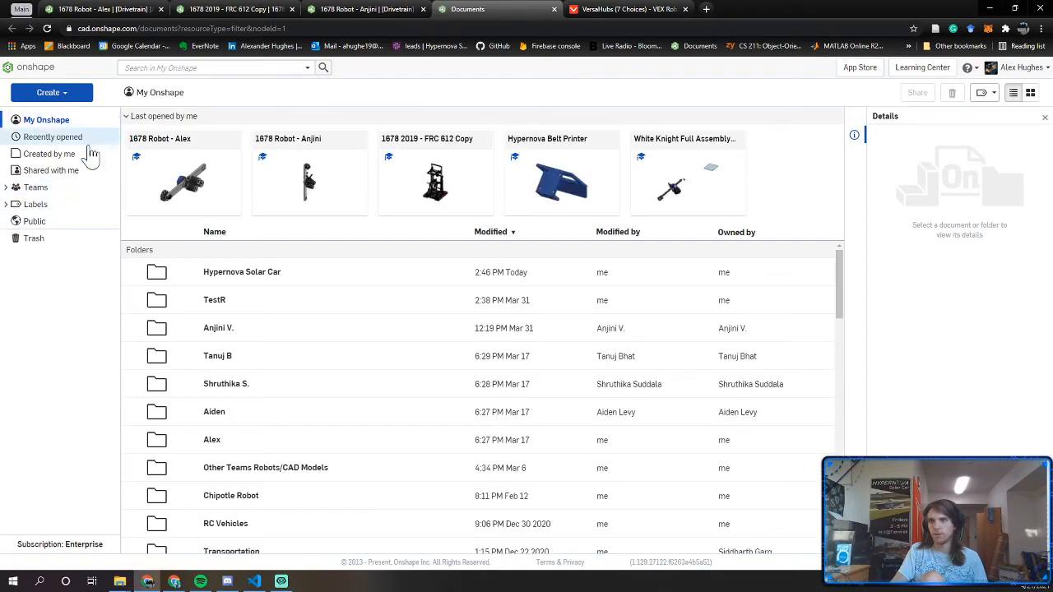
click(10, 187)
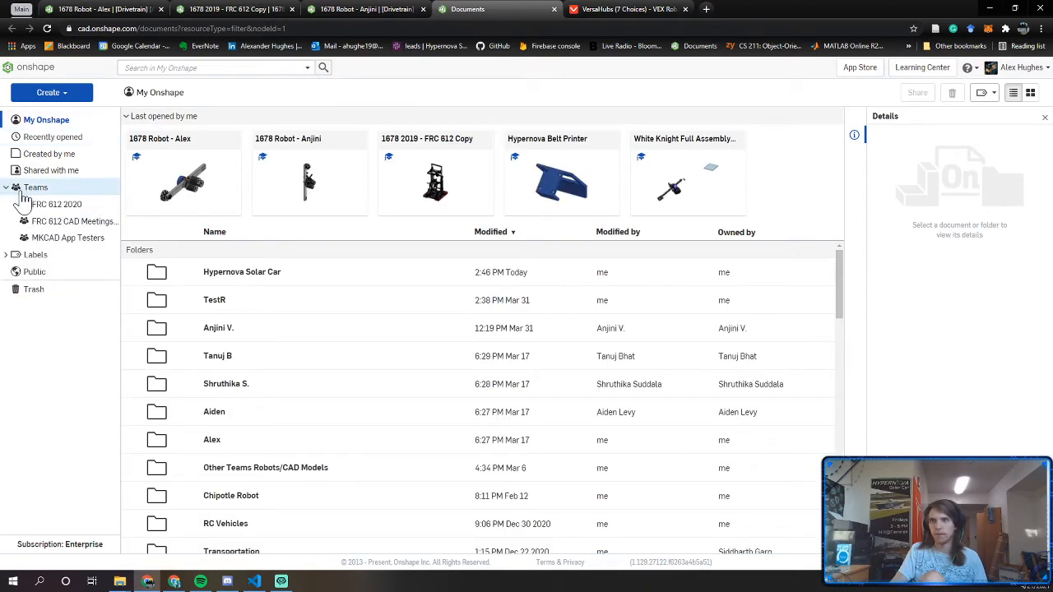
click(60, 223)
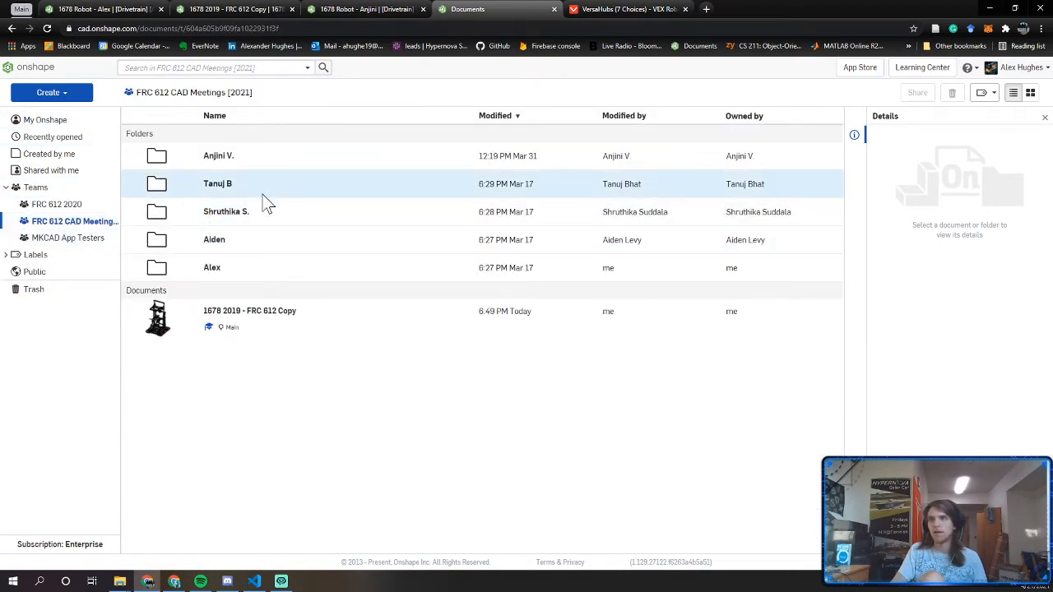
click(127, 8)
Check the whole left drive rail assembly for interference and inspect the overlaps around the omni wheel hubs, bearings and bearing block bolts
right_drag(541, 383, 454, 365)
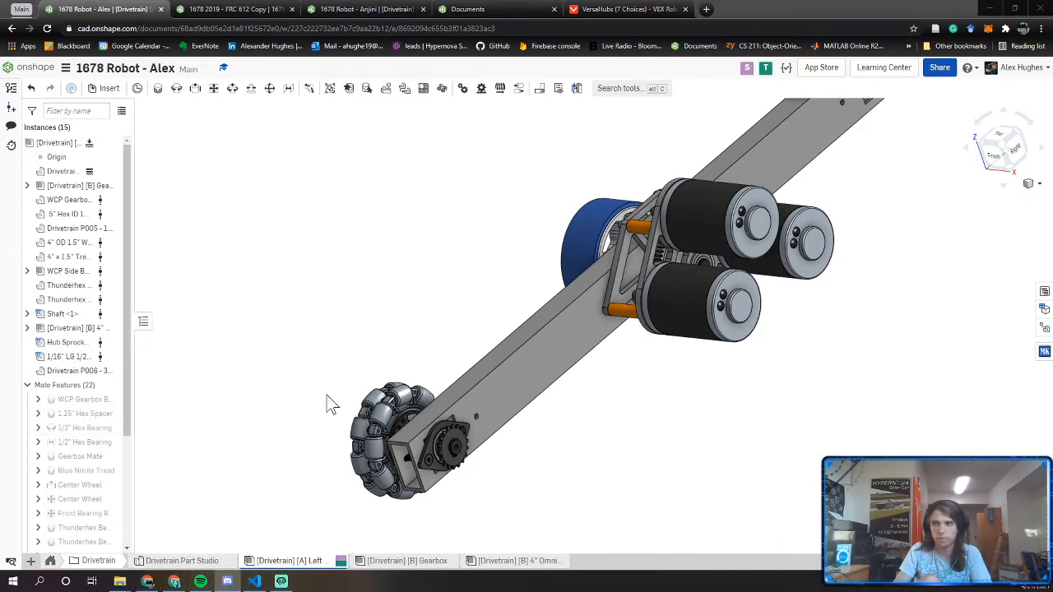
right_click(60, 144)
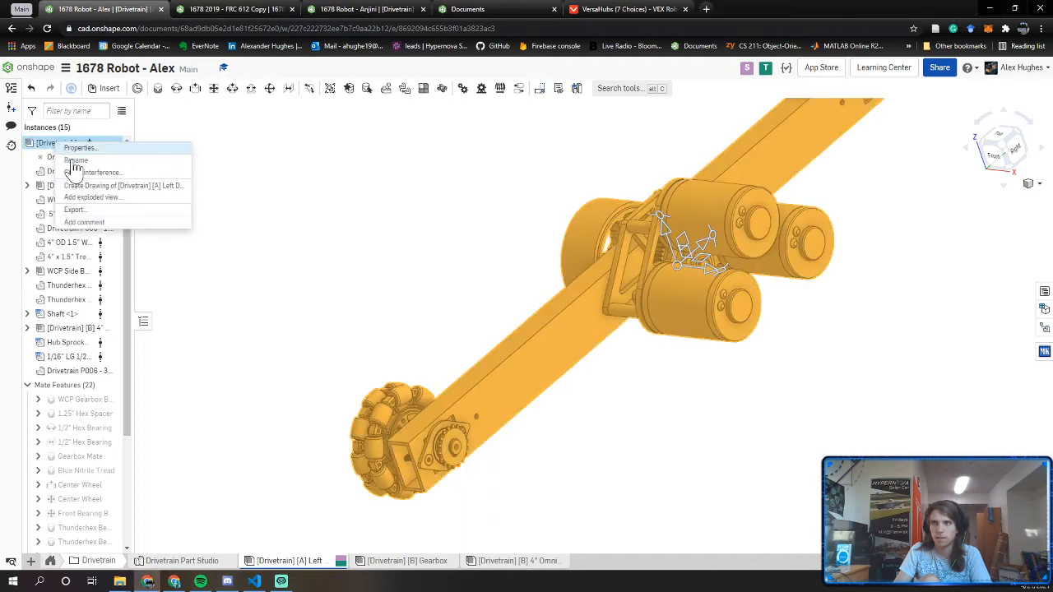
click(83, 172)
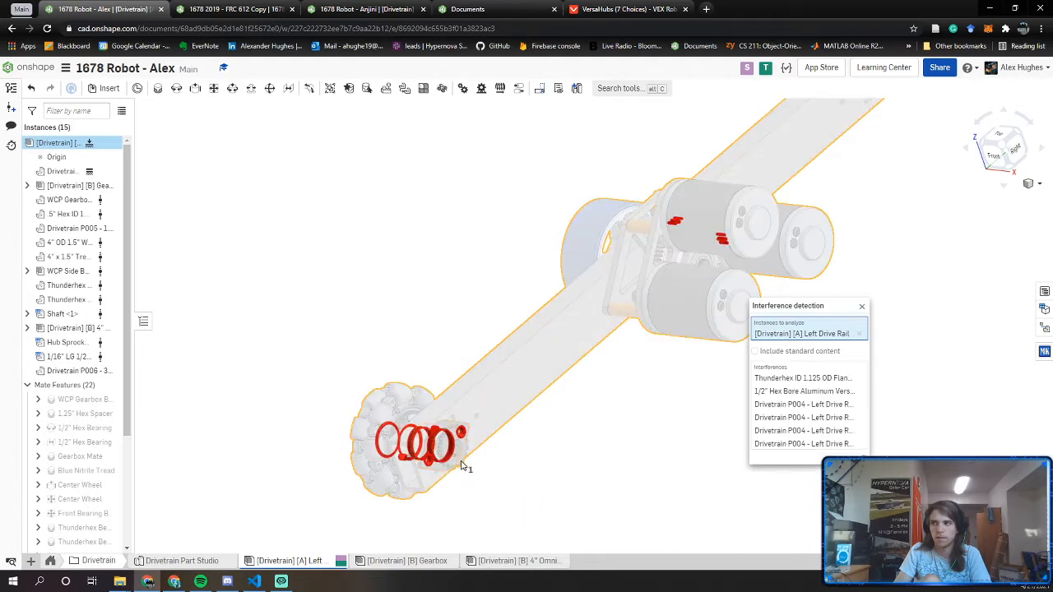
scroll(438, 465, up, 3)
scroll(439, 465, up, 2)
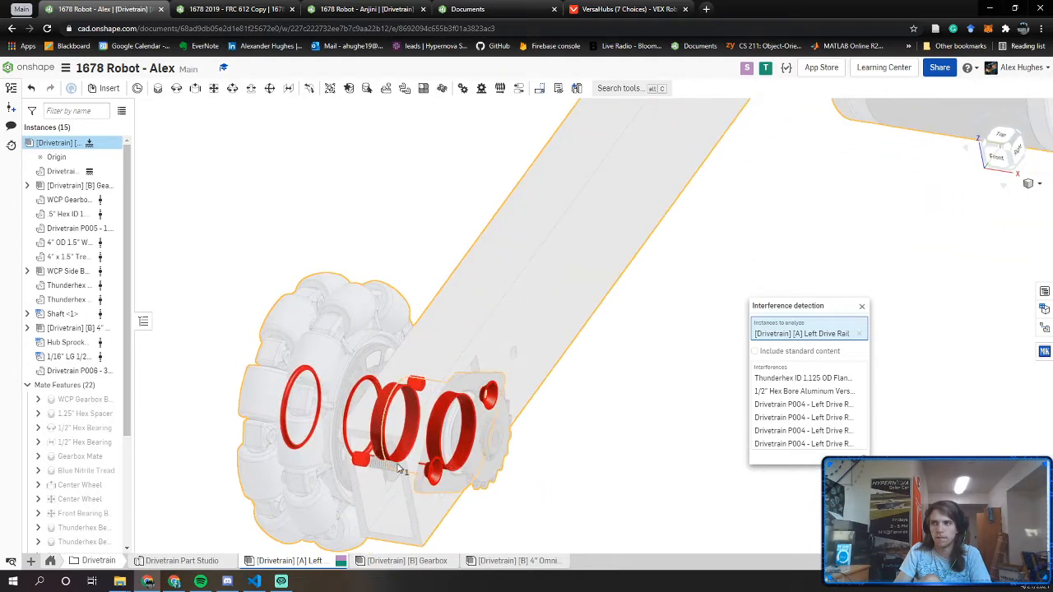
scroll(366, 468, up, 3)
mouse_move(364, 468)
right_down()
mouse_move(401, 459)
mouse_move(376, 461)
mouse_move(440, 475)
mouse_move(365, 449)
right_up()
scroll(385, 461, down, 5)
scroll(419, 458, up, 5)
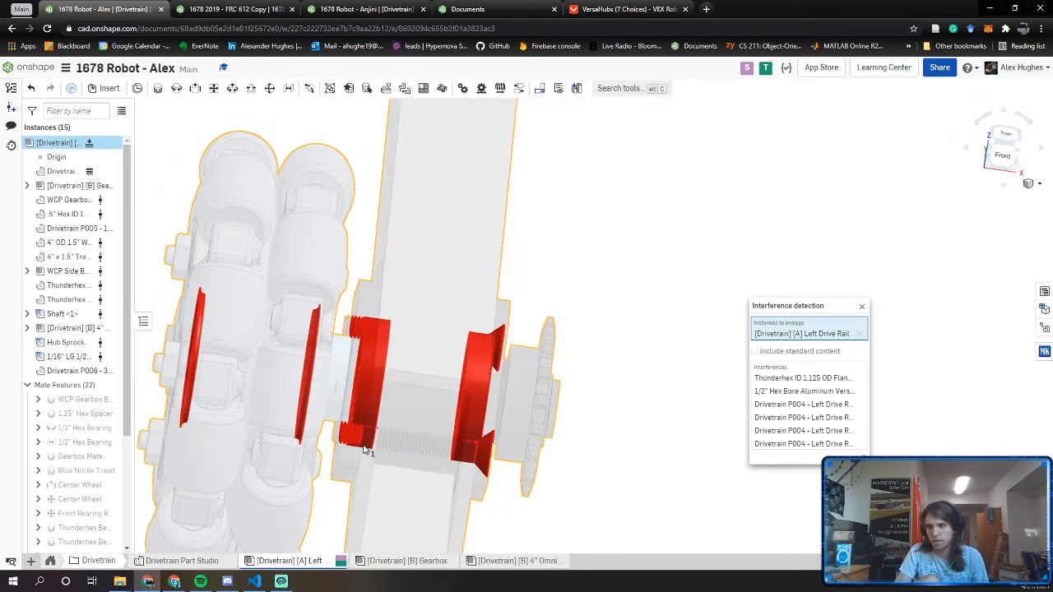
scroll(365, 450, down, 8)
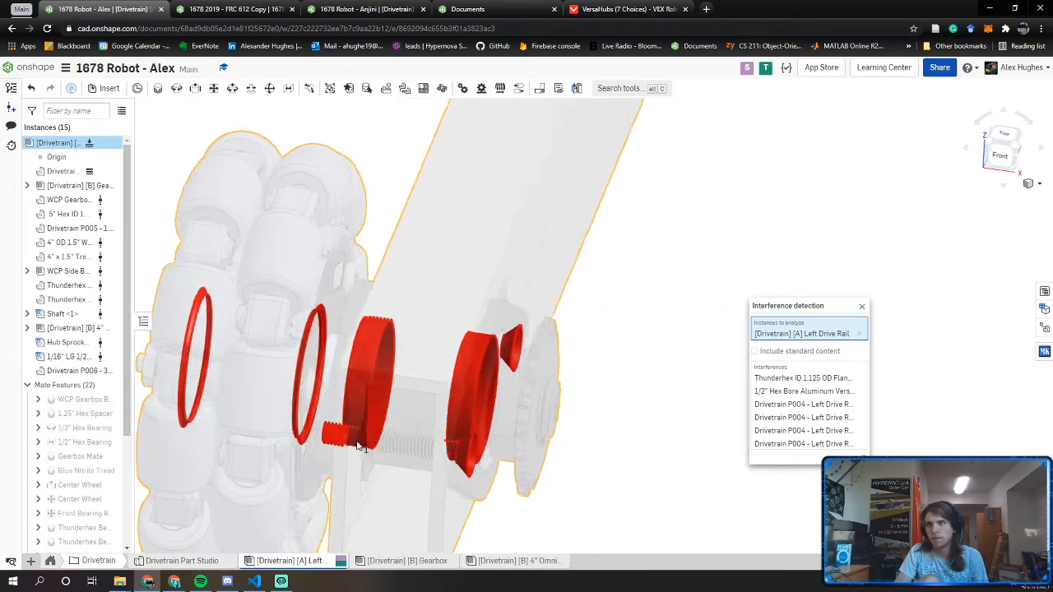
middle_drag(591, 171, 529, 329)
right_drag(519, 326, 549, 310)
right_drag(541, 306, 517, 302)
scroll(287, 471, up, 6)
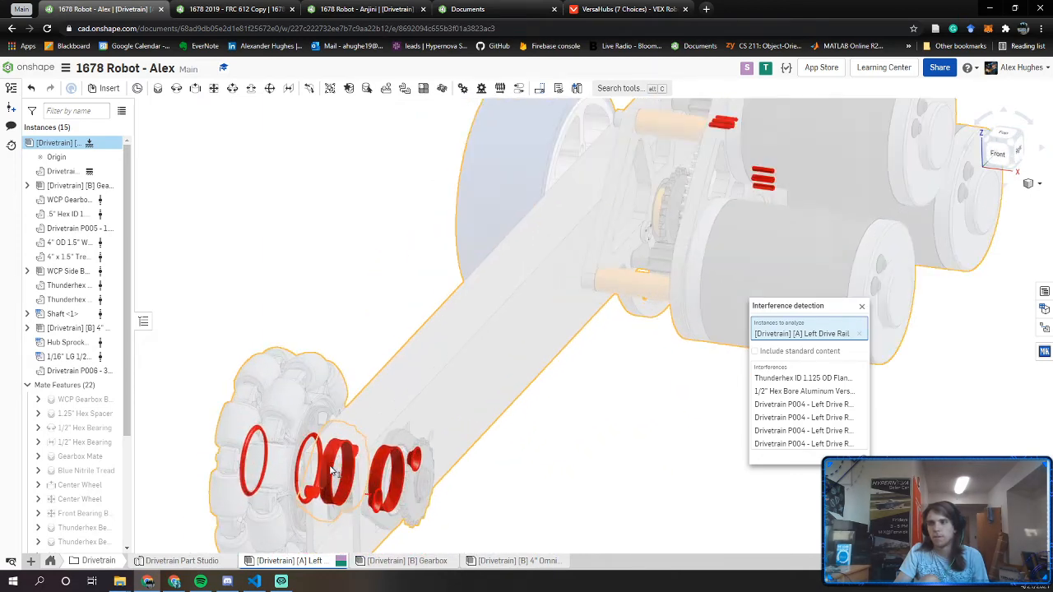
scroll(325, 468, up, 5)
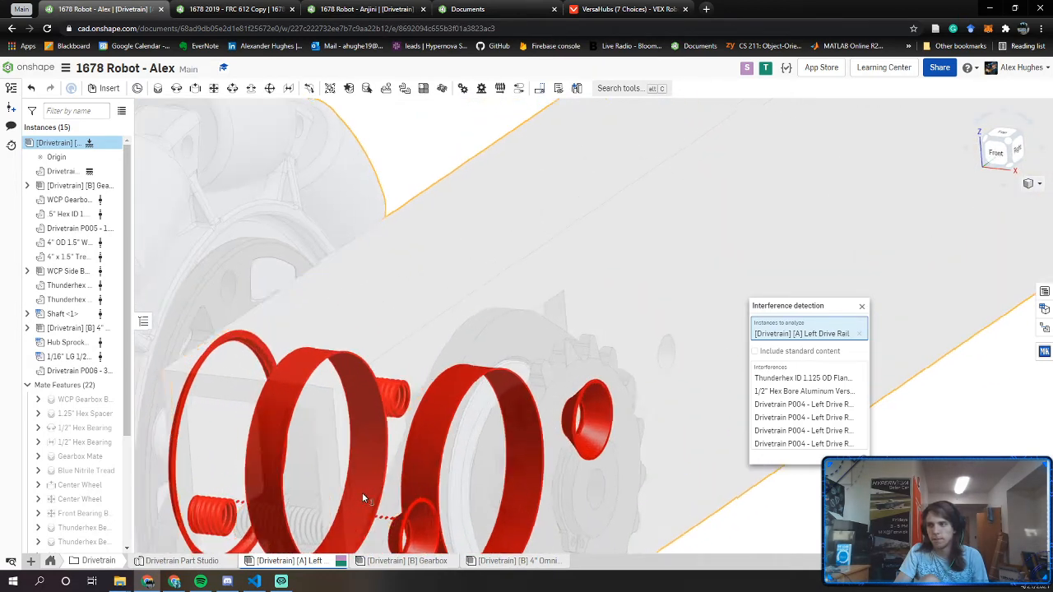
right_drag(357, 490, 578, 438)
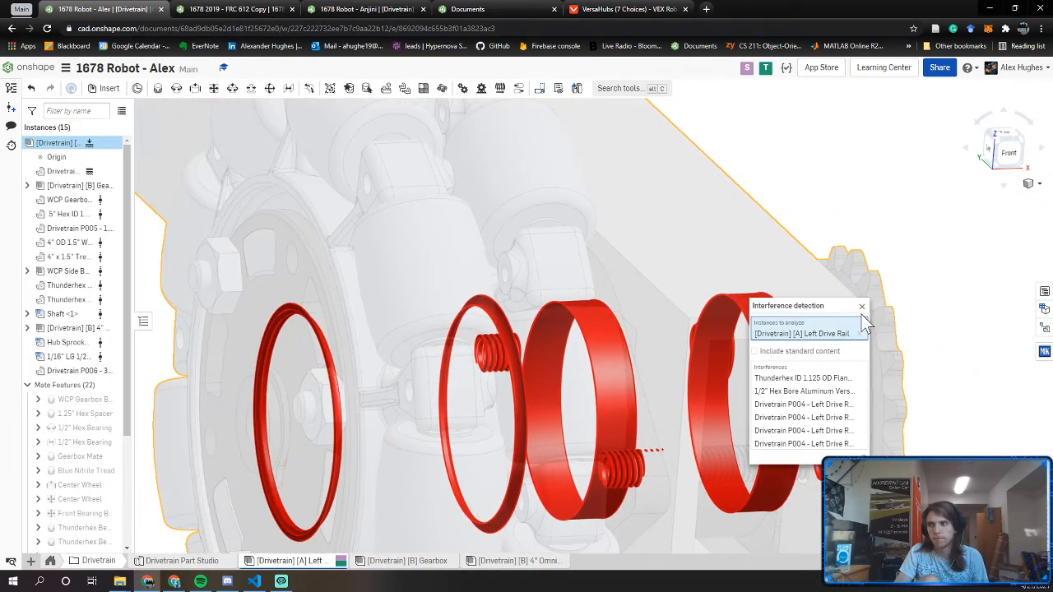
click(861, 307)
Close the interference check and view the left drive rail from the omni wheel end to the gearbox
right_drag(719, 329, 622, 341)
middle_drag(622, 340, 310, 377)
scroll(528, 444, down, 5)
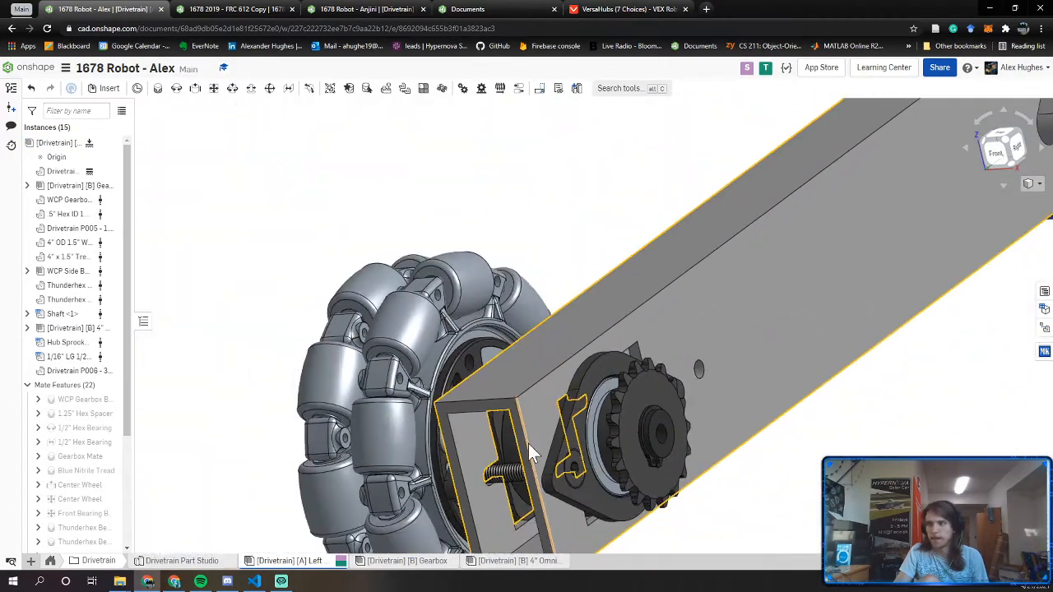
scroll(543, 458, down, 2)
scroll(551, 465, down, 5)
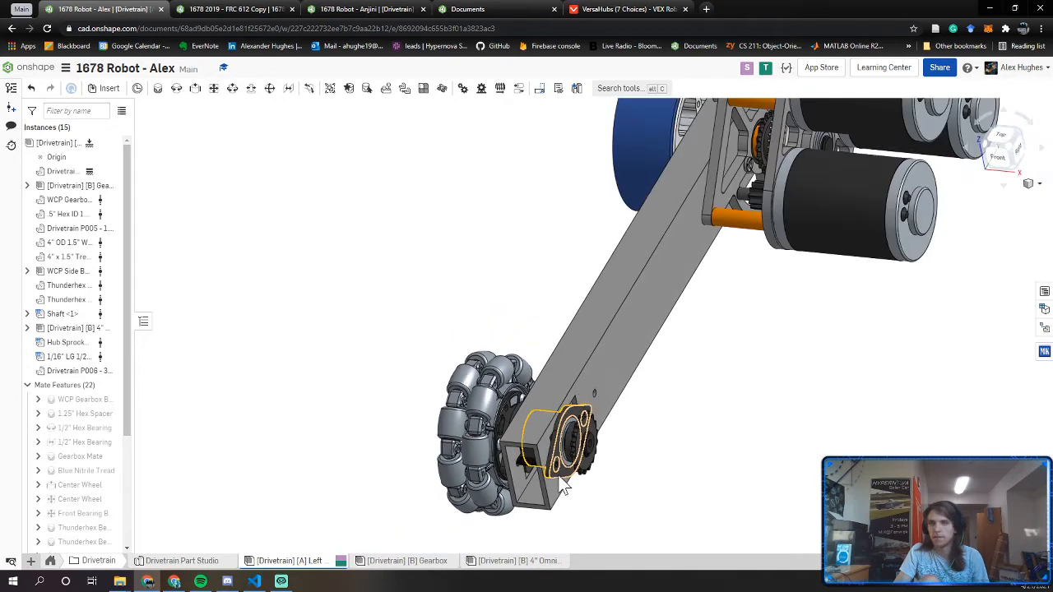
middle_drag(631, 248, 416, 432)
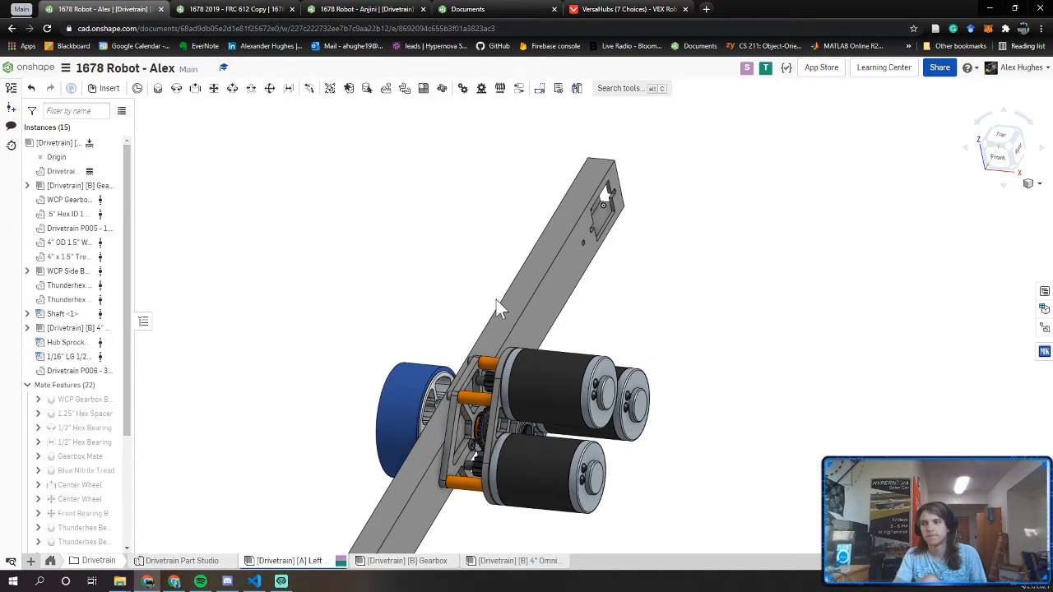
right_drag(496, 299, 504, 340)
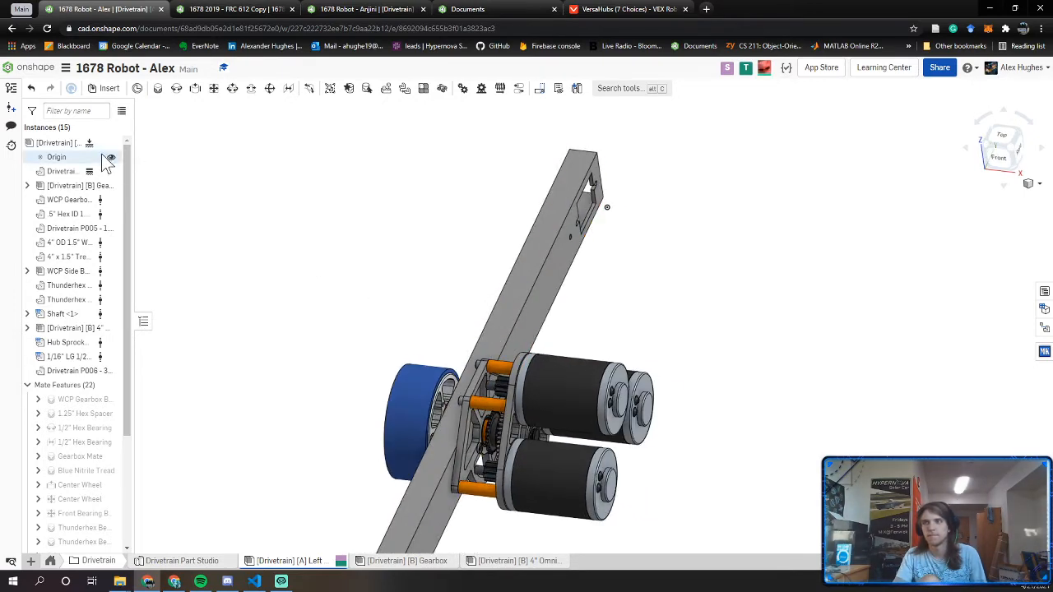
Check the whole left drive rail assembly for interference with standard content included, and inspect the overlaps around the omni wheel and bearing block
right_click(70, 142)
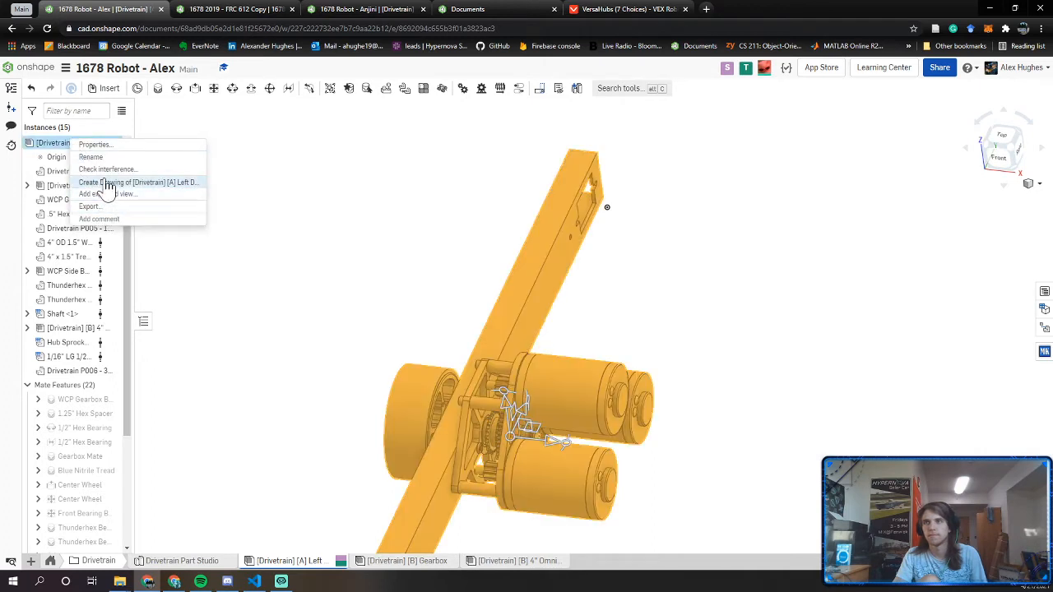
click(107, 168)
click(755, 351)
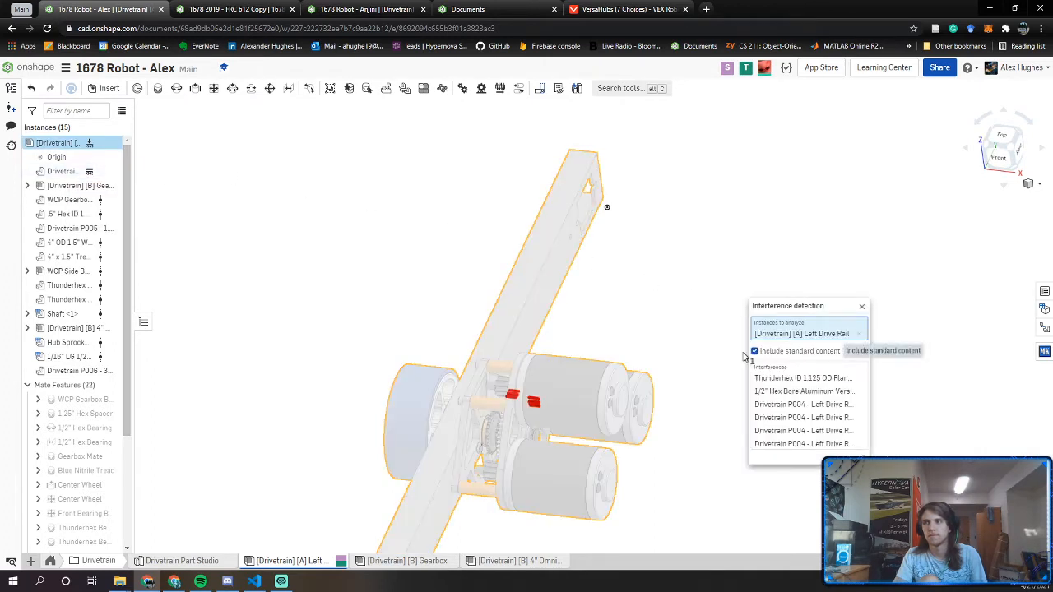
middle_drag(454, 405, 436, 207)
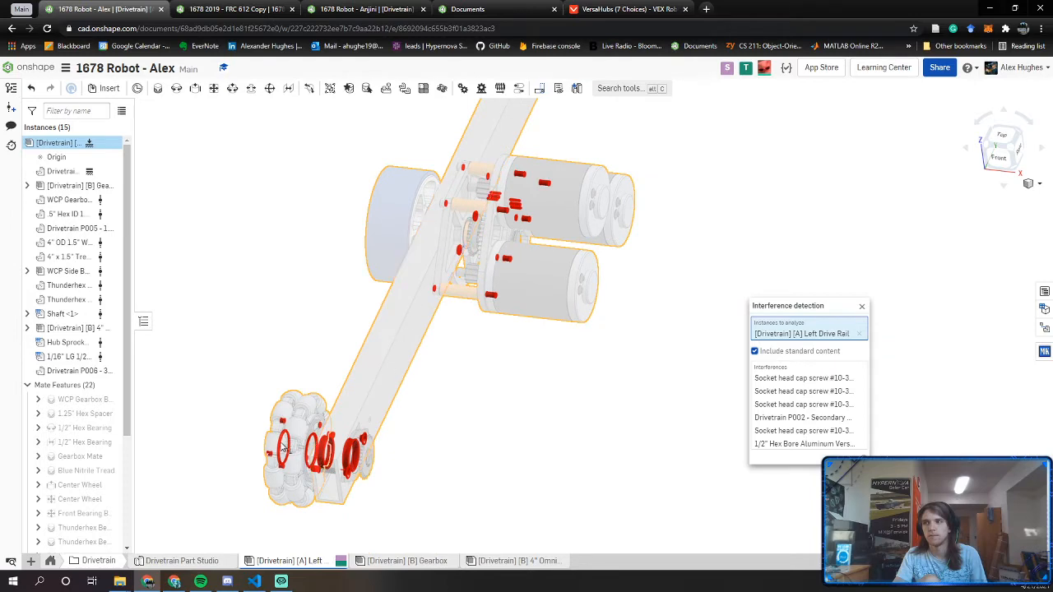
scroll(281, 451, up, 10)
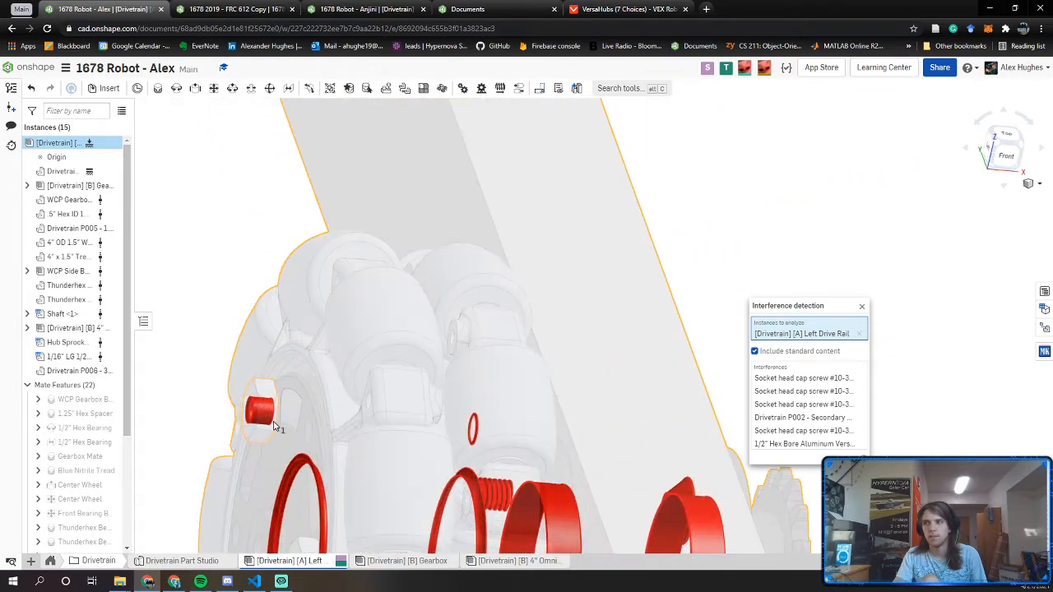
middle_drag(274, 425, 239, 224)
right_drag(443, 460, 400, 435)
scroll(400, 436, down, 6)
middle_drag(662, 322, 425, 350)
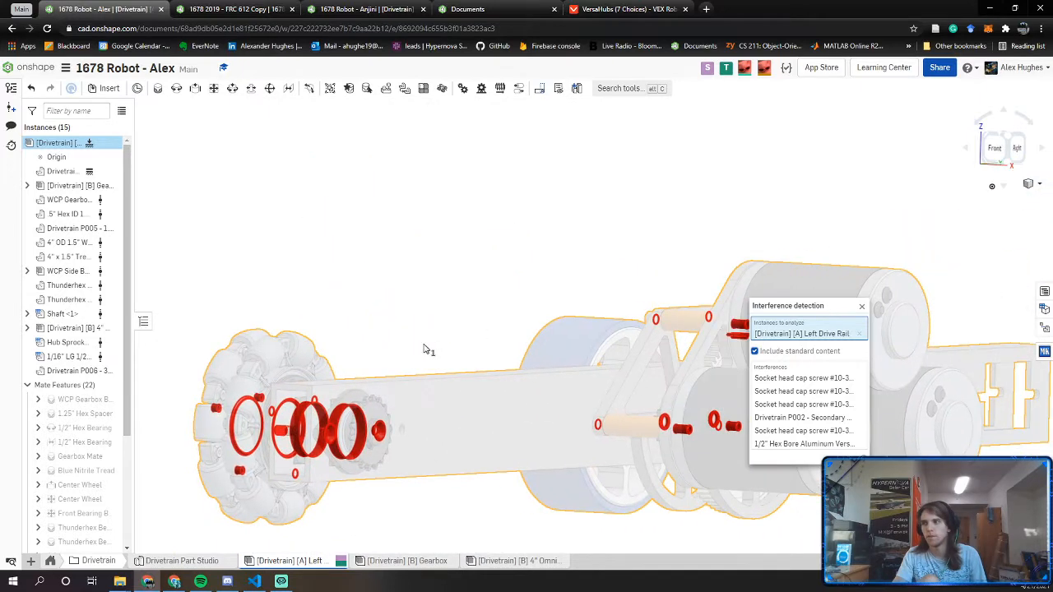
Inspect the fastener overlaps around the gearbox plates and motors, and close the interference check
right_drag(426, 350, 629, 448)
scroll(546, 353, up, 4)
middle_drag(544, 370, 539, 525)
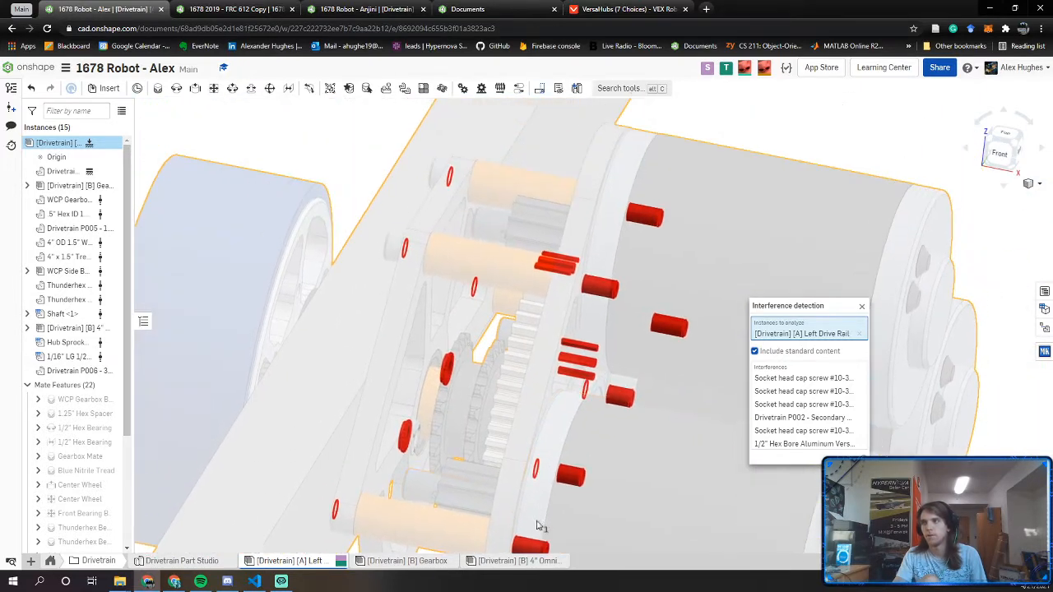
right_drag(548, 404, 593, 395)
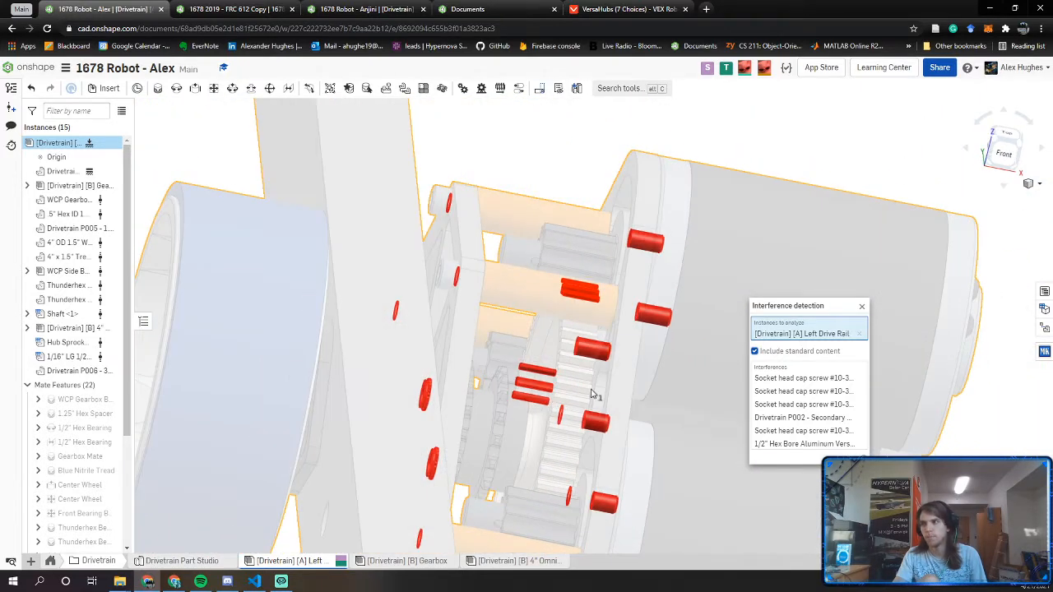
click(861, 307)
Examine the bearing block, the sprocket and the small round hole beside them on the rail's inner face
right_drag(541, 304, 531, 275)
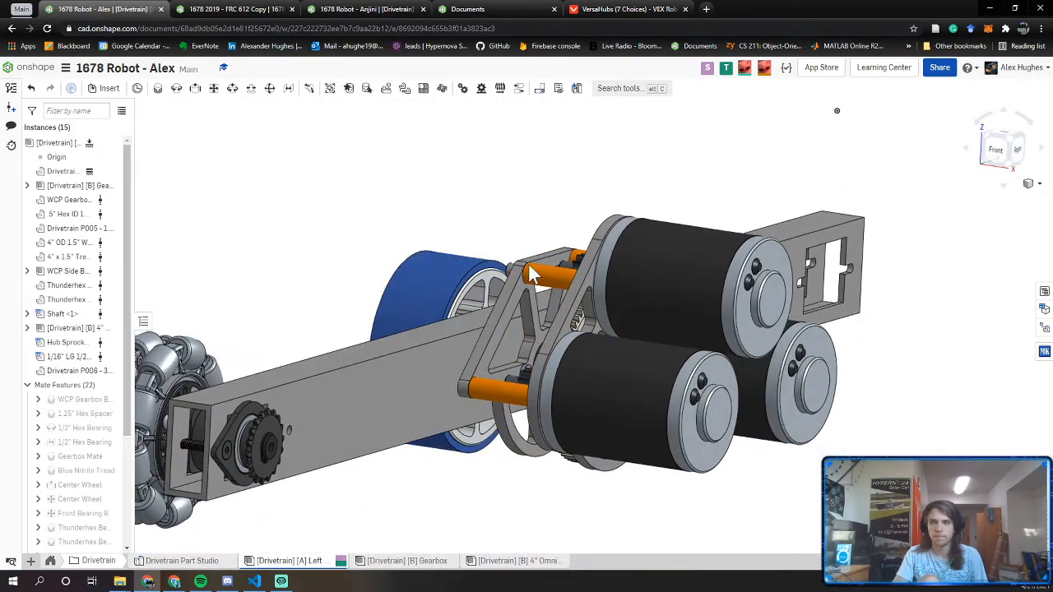
middle_drag(309, 384, 513, 329)
right_drag(512, 329, 470, 345)
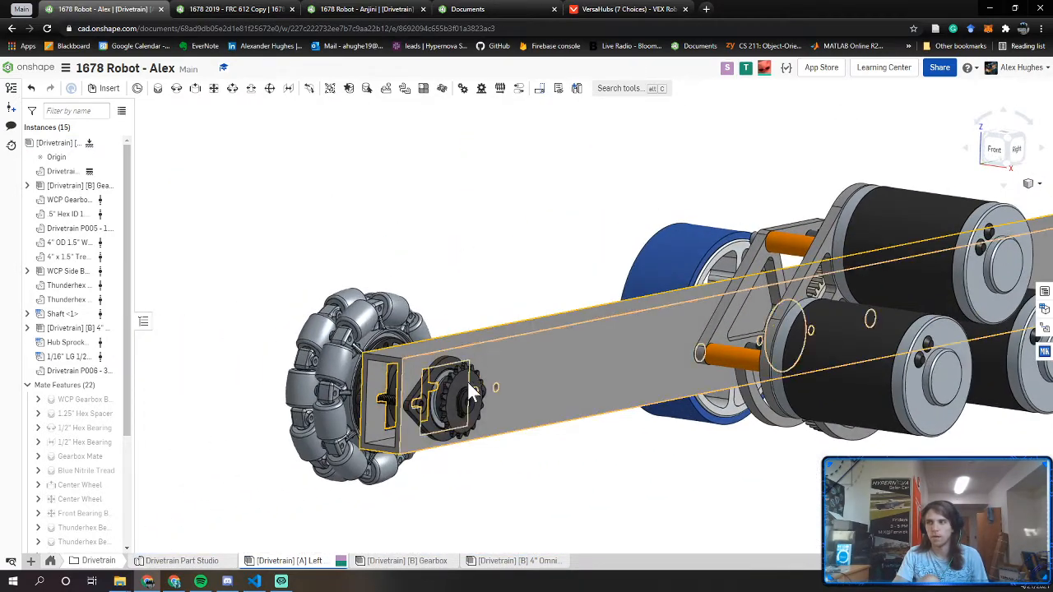
right_drag(486, 380, 591, 356)
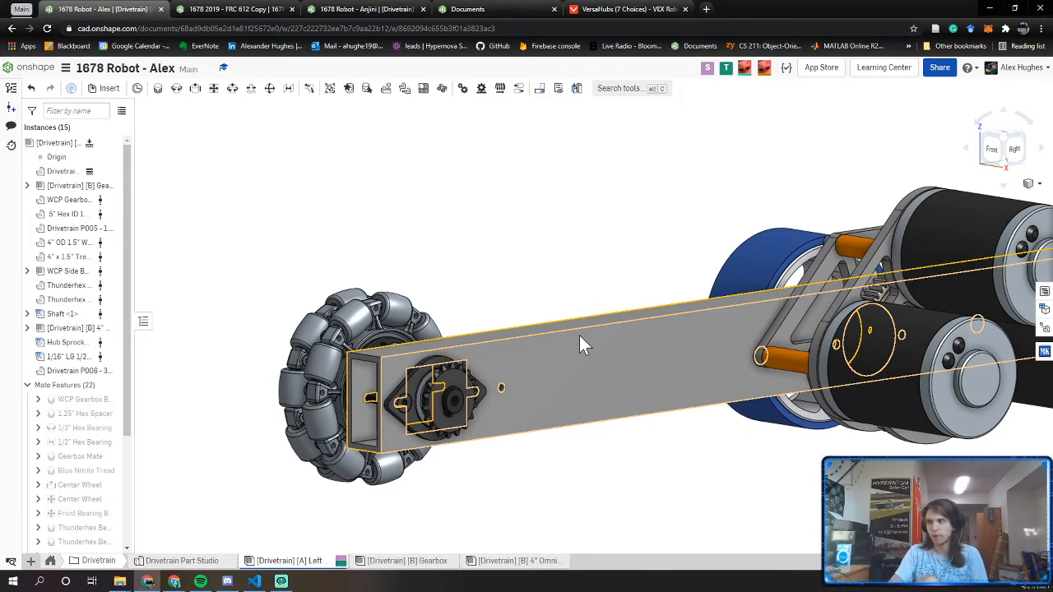
click(491, 181)
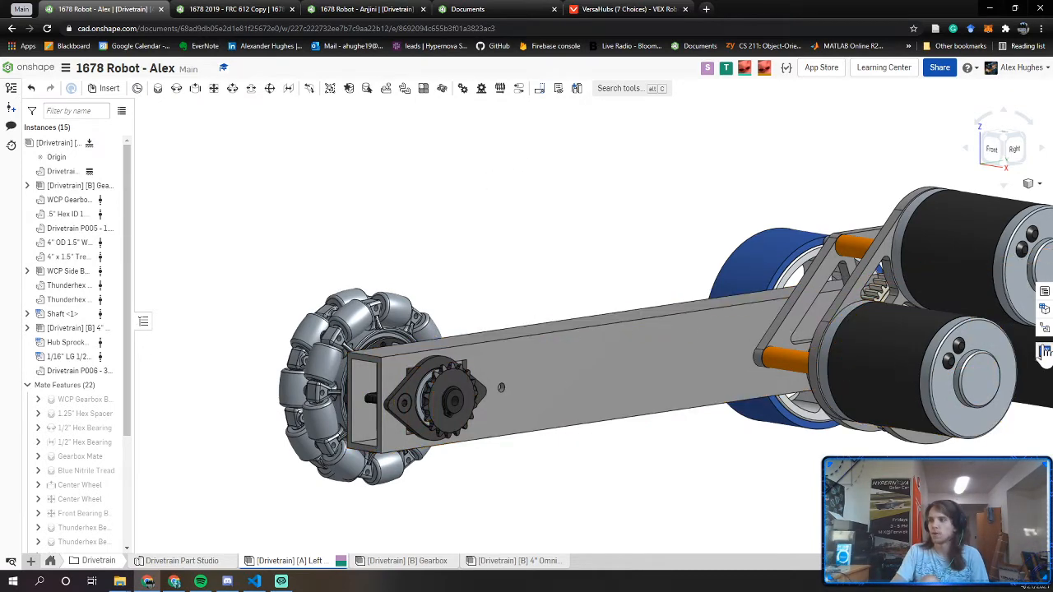
scroll(441, 363, up, 10)
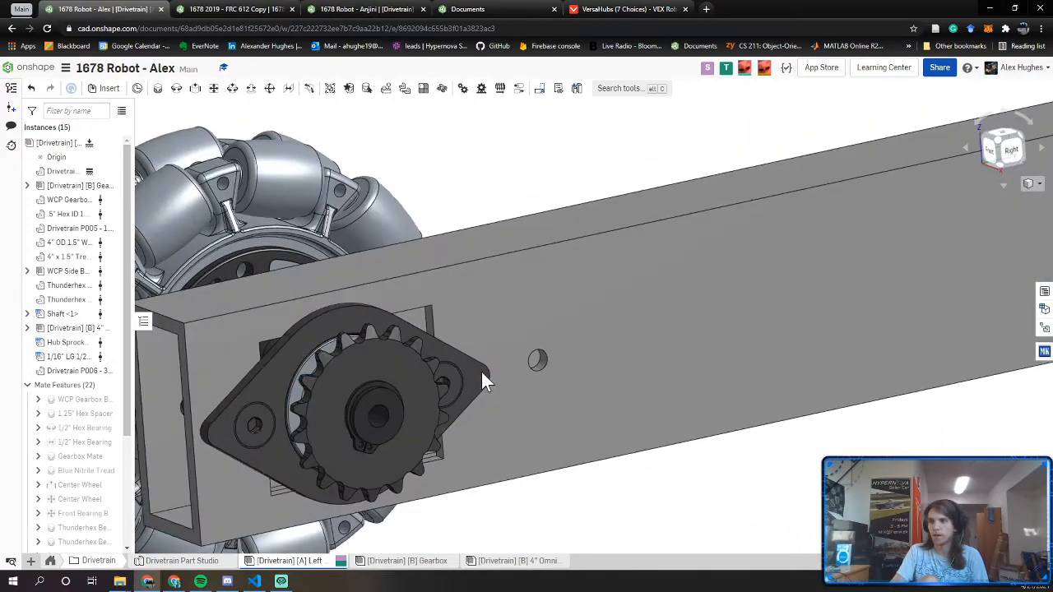
right_drag(547, 362, 933, 329)
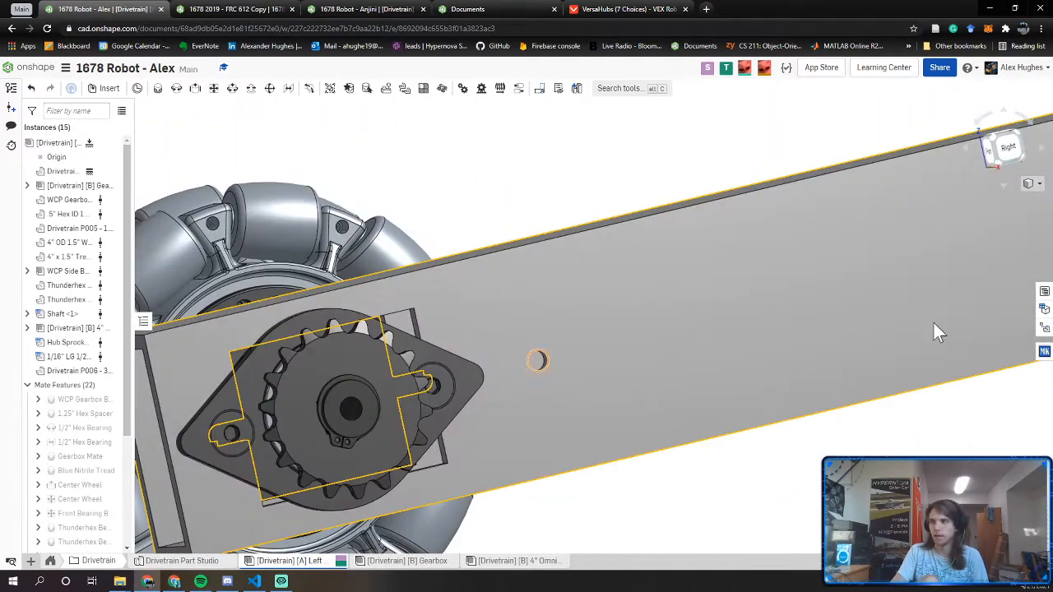
Insert the WCP Cam (217-3431) from the Versa category of the MKCad parts library into the left drivetrain assembly
click(1044, 353)
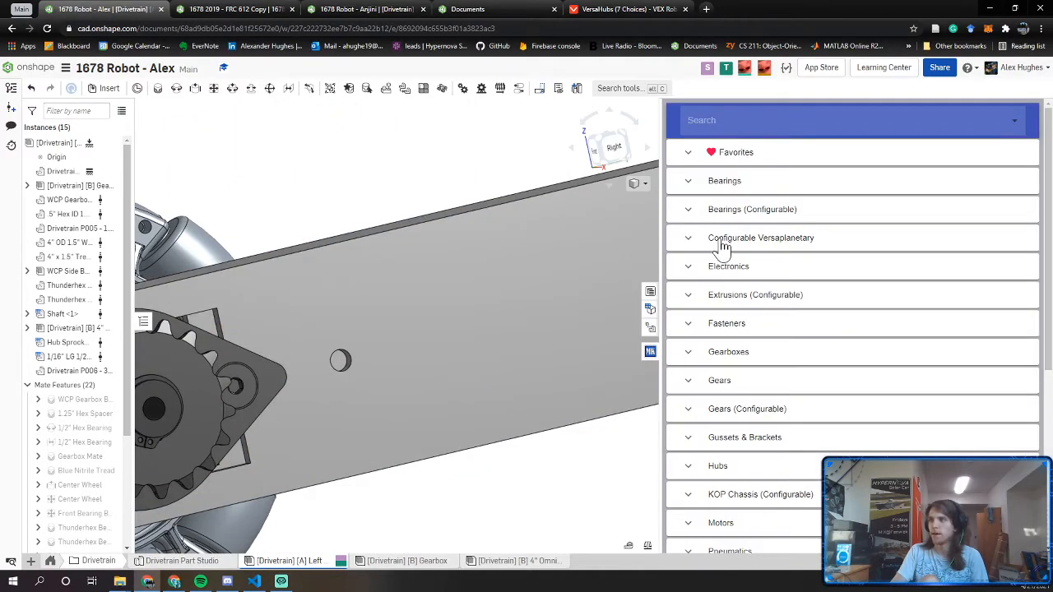
scroll(723, 247, down, 2)
scroll(716, 262, down, 5)
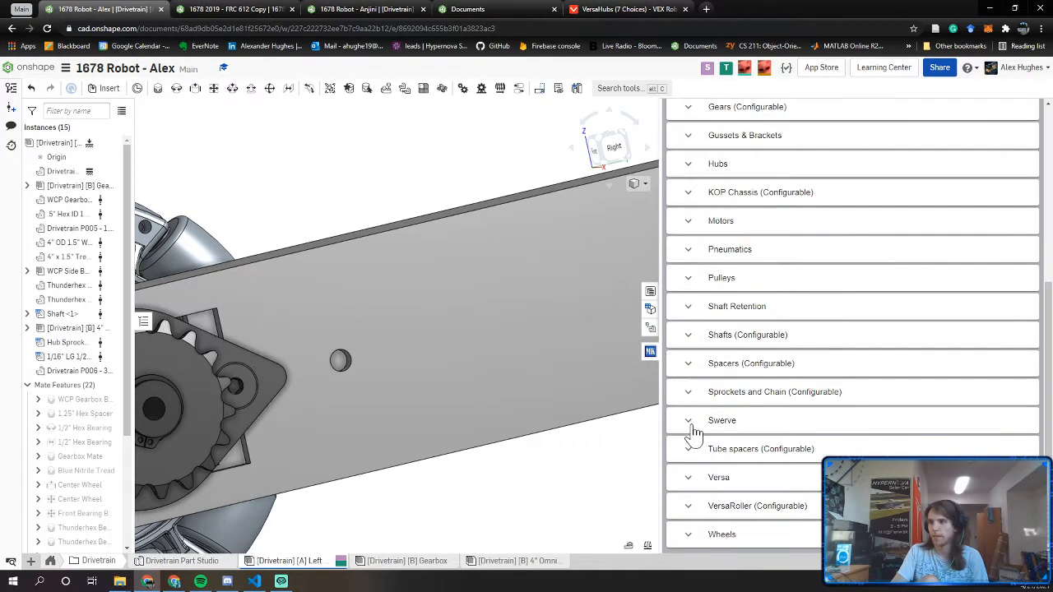
click(690, 477)
scroll(737, 312, down, 10)
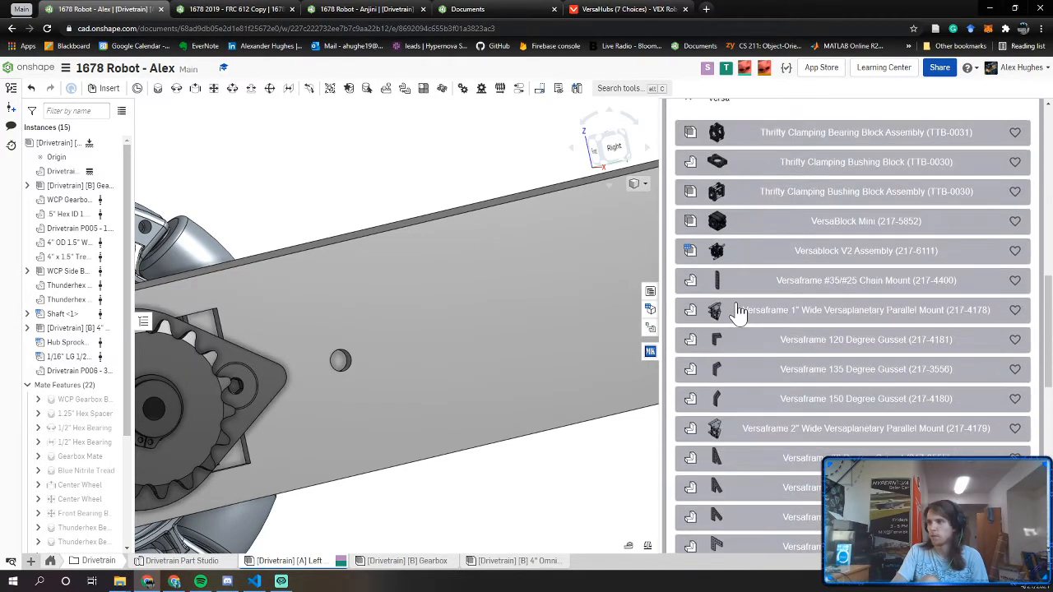
scroll(742, 311, down, 5)
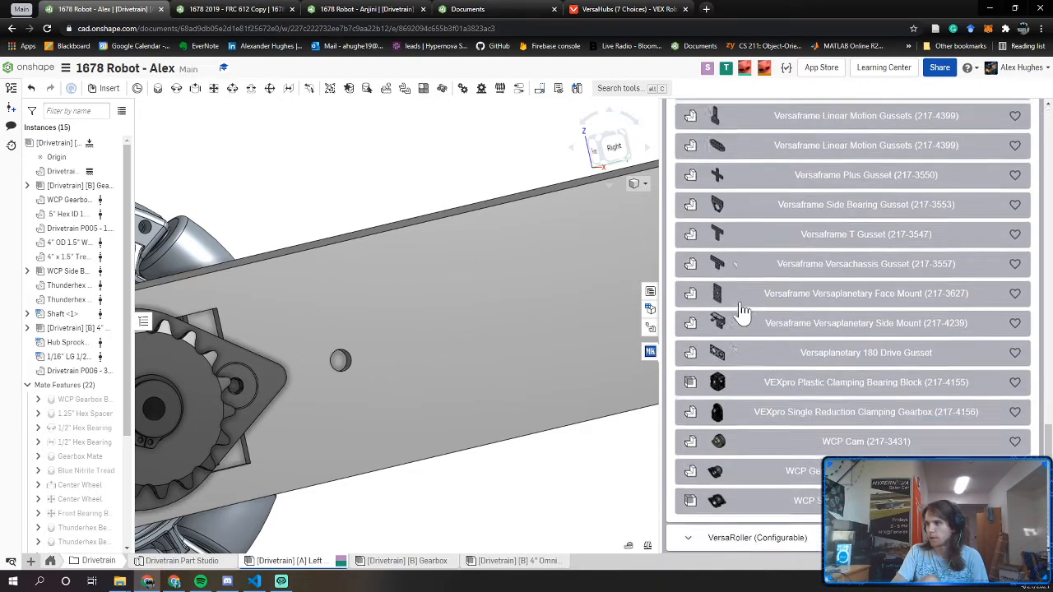
click(811, 418)
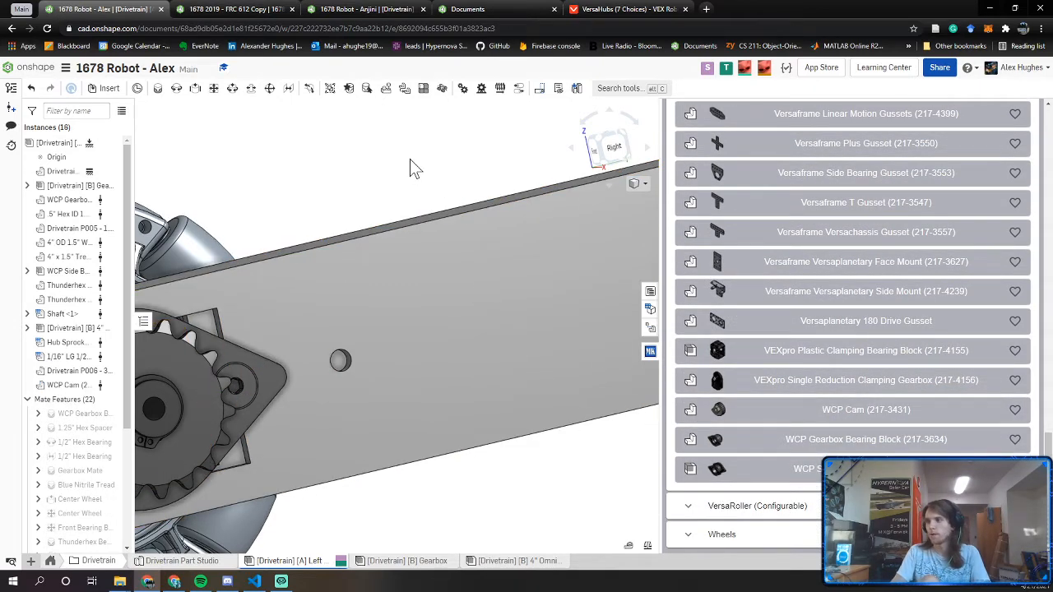
scroll(411, 313, down, 5)
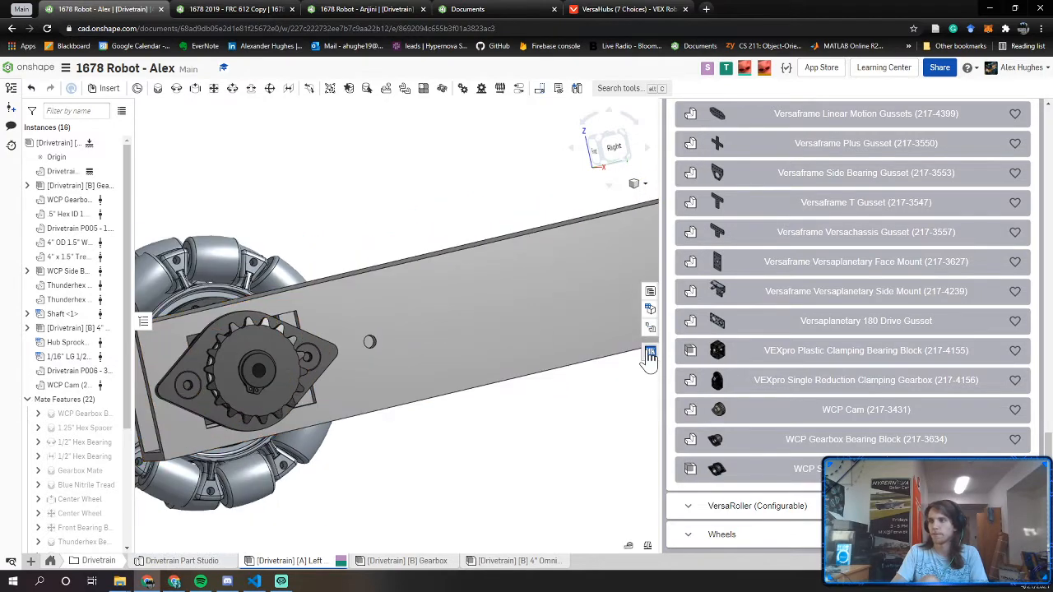
click(649, 352)
Move the WCP Cam near the omni wheel end of the rail and rotate it 90 degrees
scroll(643, 350, down, 1)
middle_drag(643, 350, 255, 476)
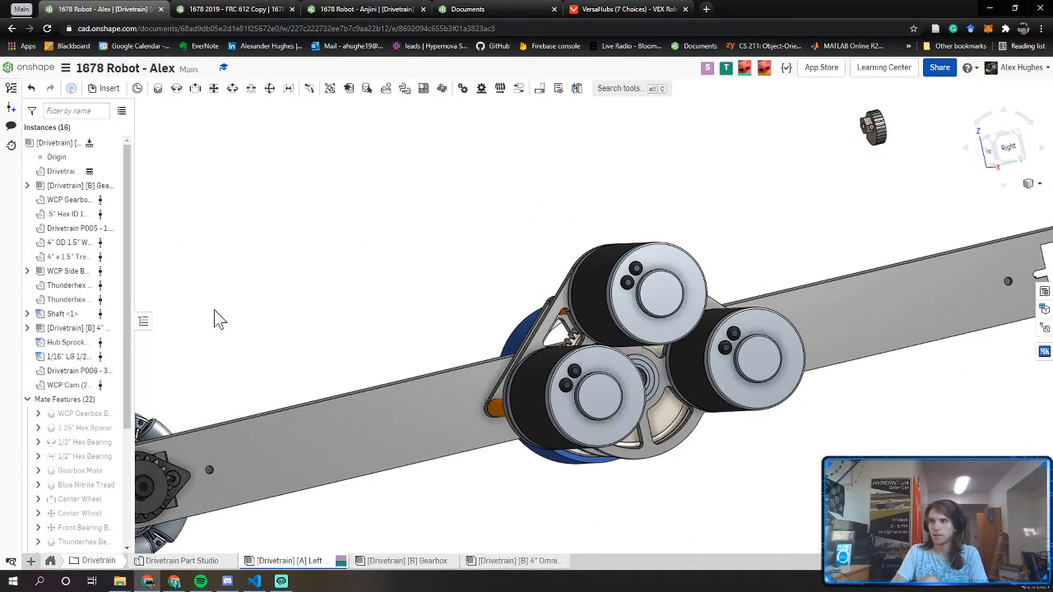
drag(326, 319, 278, 331)
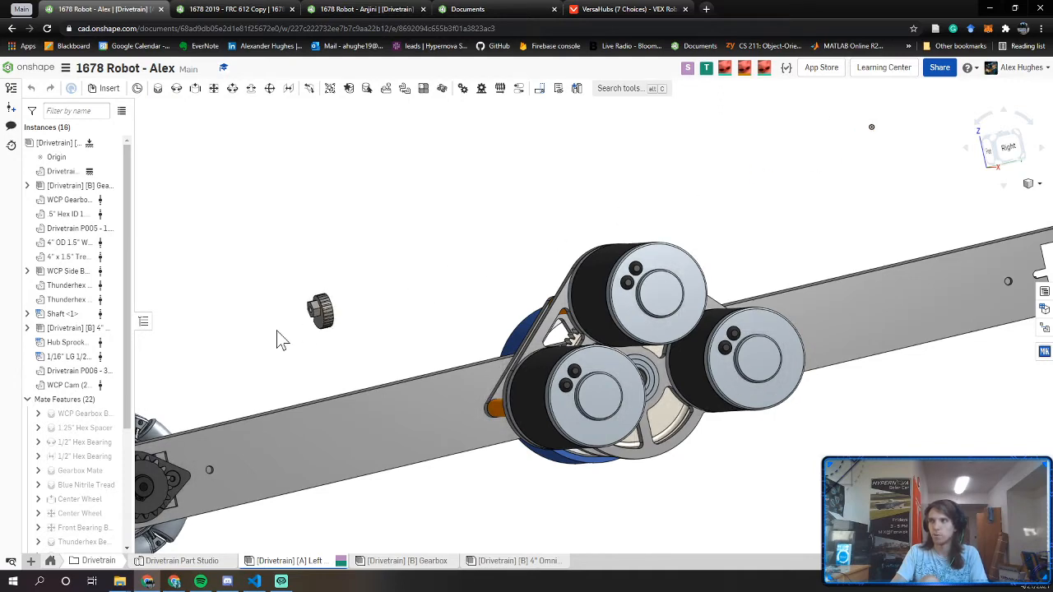
right_drag(277, 330, 313, 338)
click(277, 330)
drag(325, 344, 336, 281)
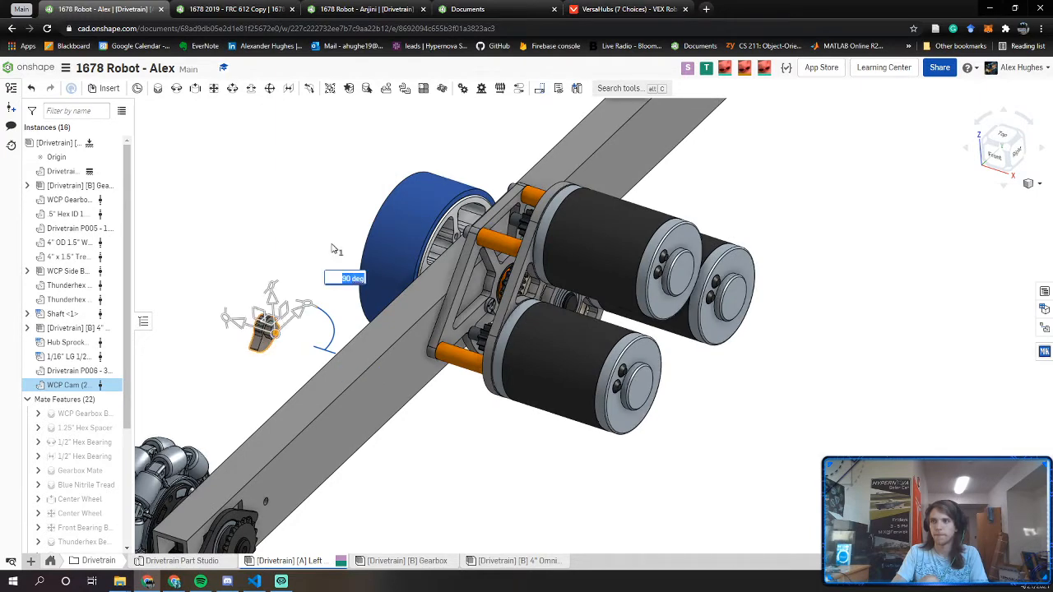
click(336, 249)
Line up the WCP Cam with the small round hole beside the bearing block, as seen in the Right view
click(1023, 162)
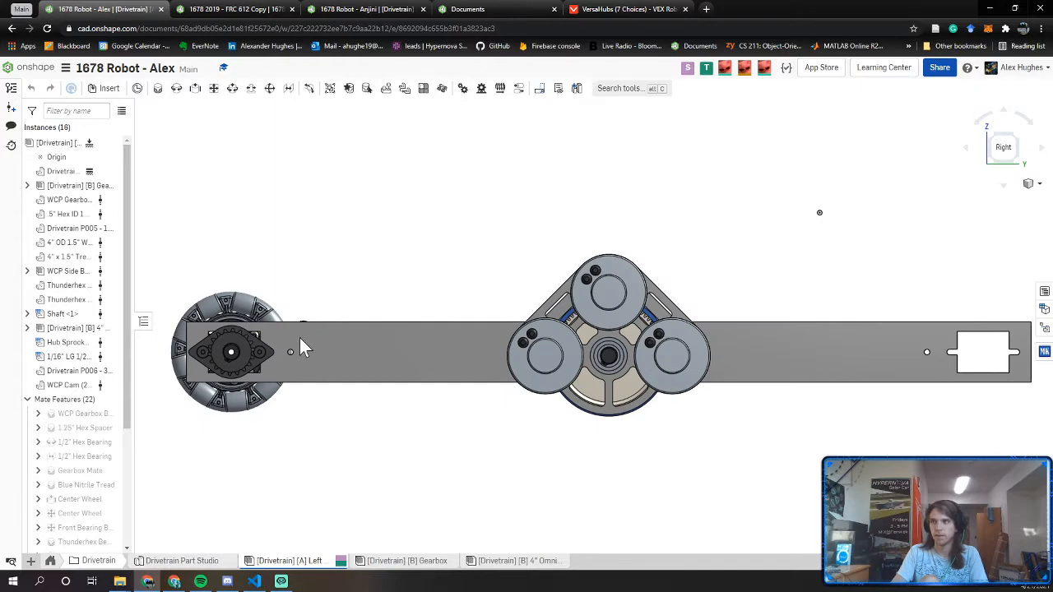
right_drag(299, 337, 370, 352)
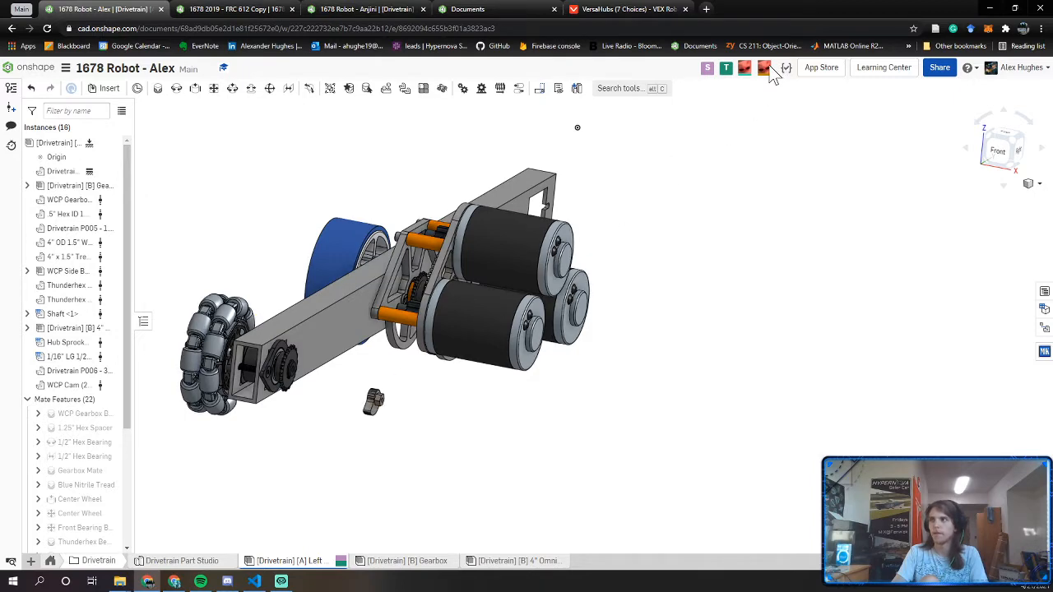
click(1019, 152)
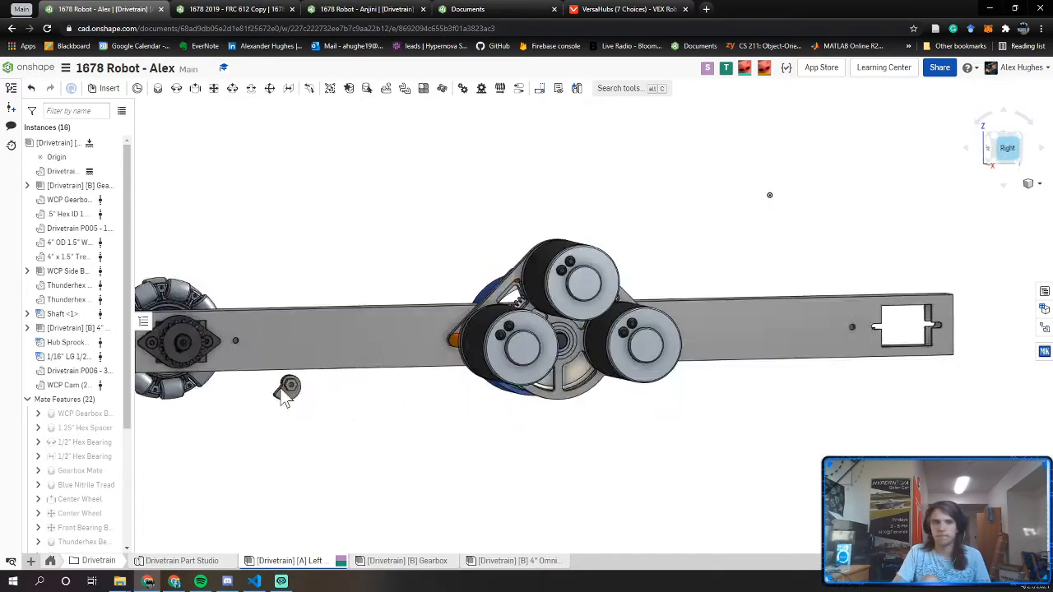
middle_drag(286, 399, 418, 425)
scroll(418, 425, up, 5)
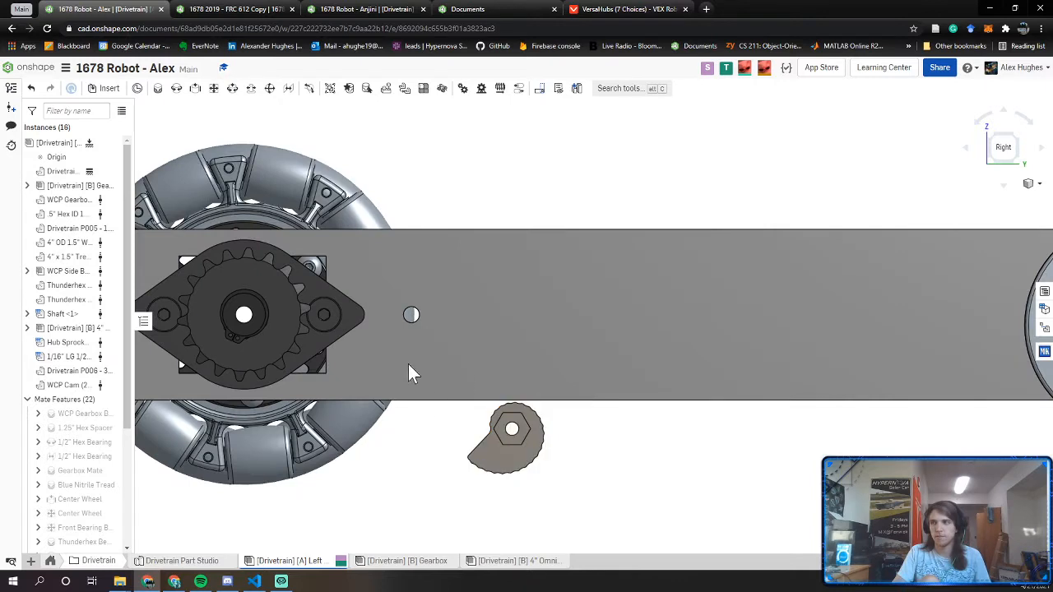
drag(408, 364, 385, 333)
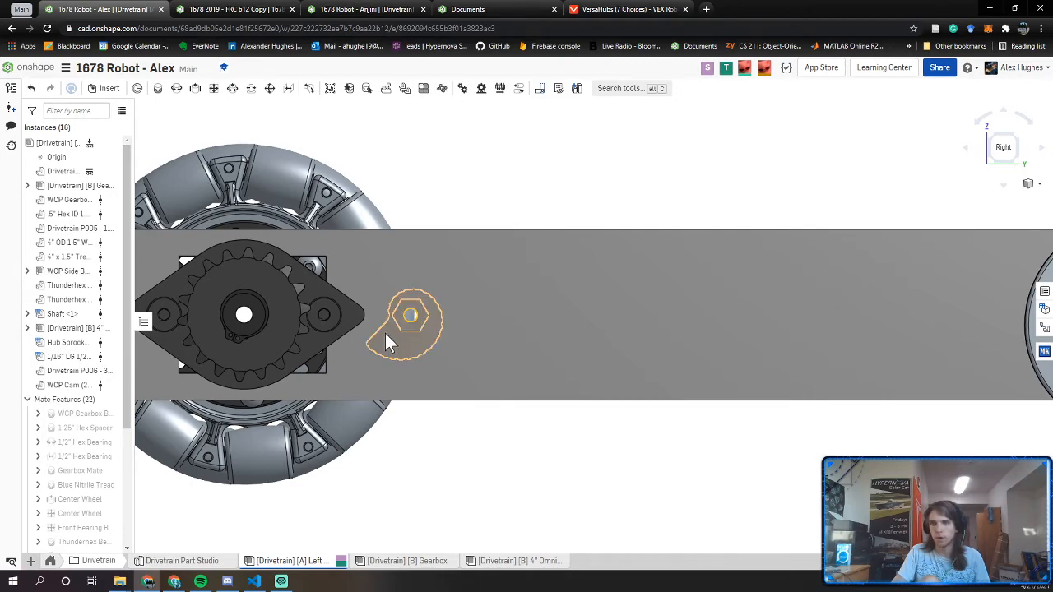
Fasten the WCP Cam's back-face bore to the small round hole beside the bearing block, naming the mate WCP Cam
scroll(385, 333, up, 5)
right_drag(381, 340, 292, 370)
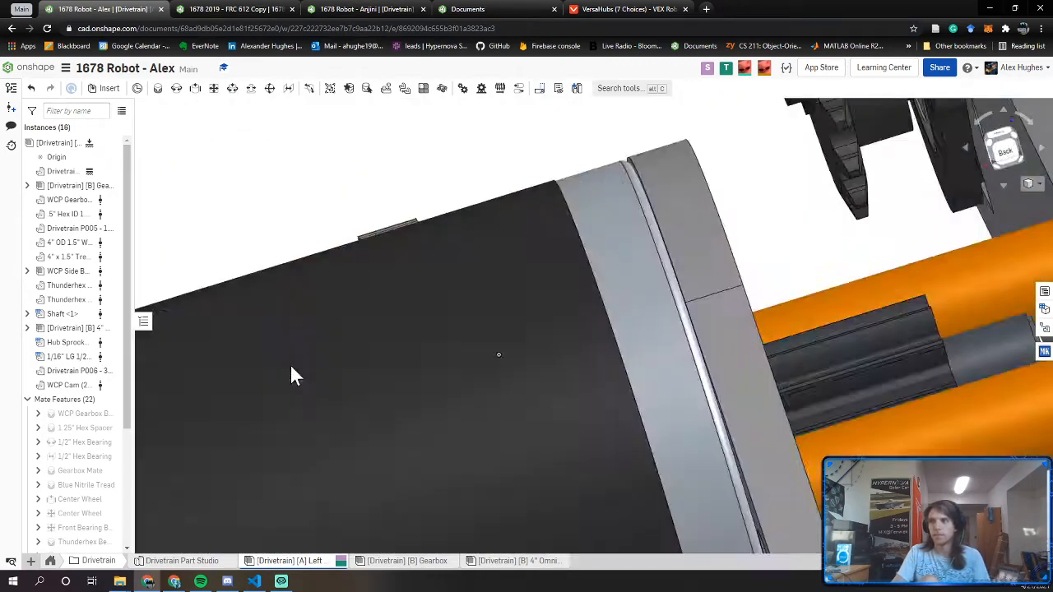
scroll(295, 376, down, 5)
key(j)
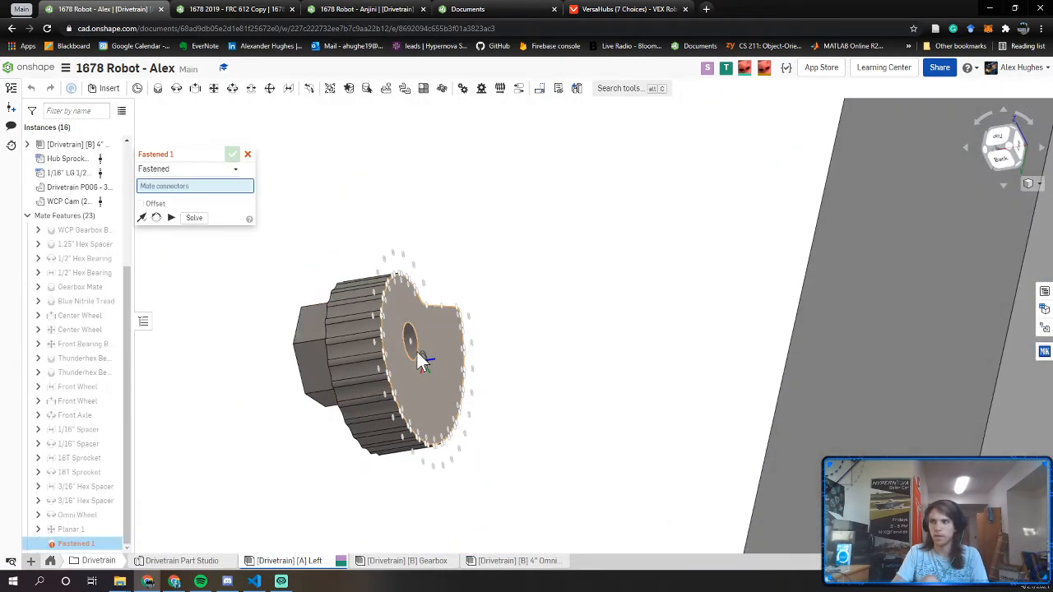
click(412, 349)
scroll(451, 352, down, 5)
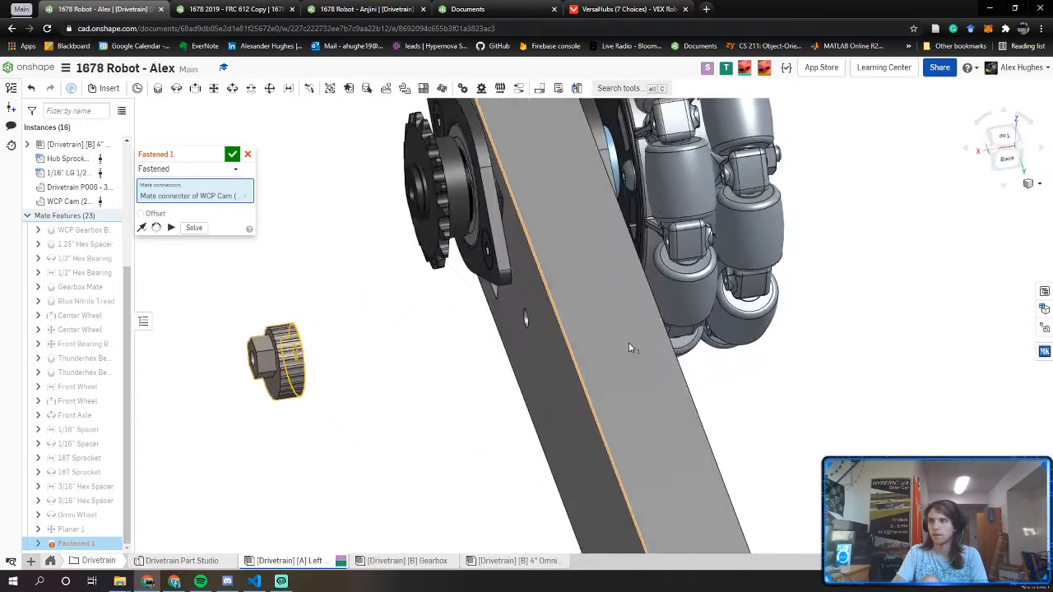
right_drag(628, 342, 416, 331)
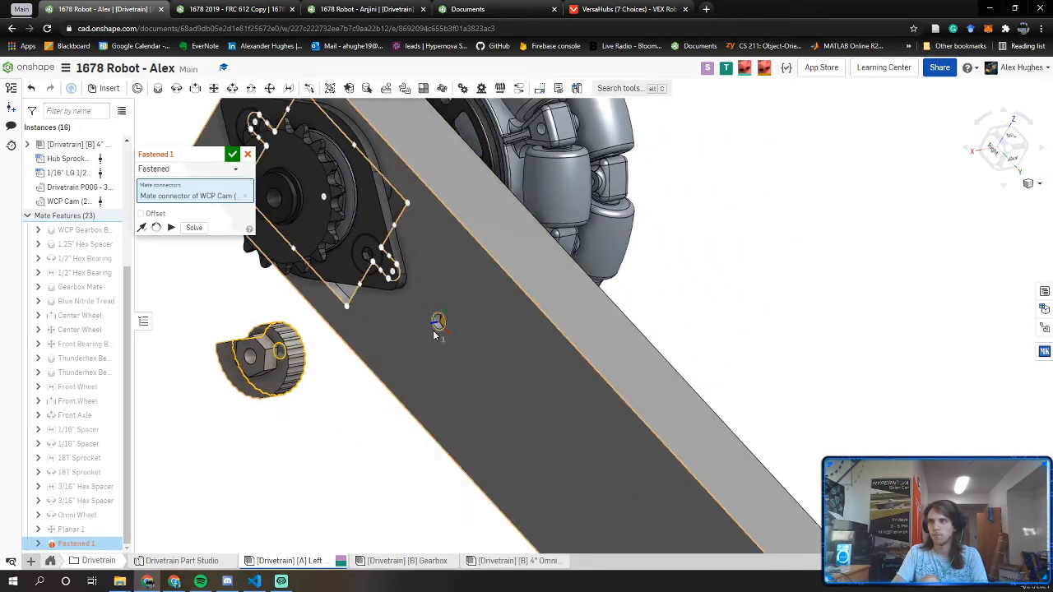
click(434, 331)
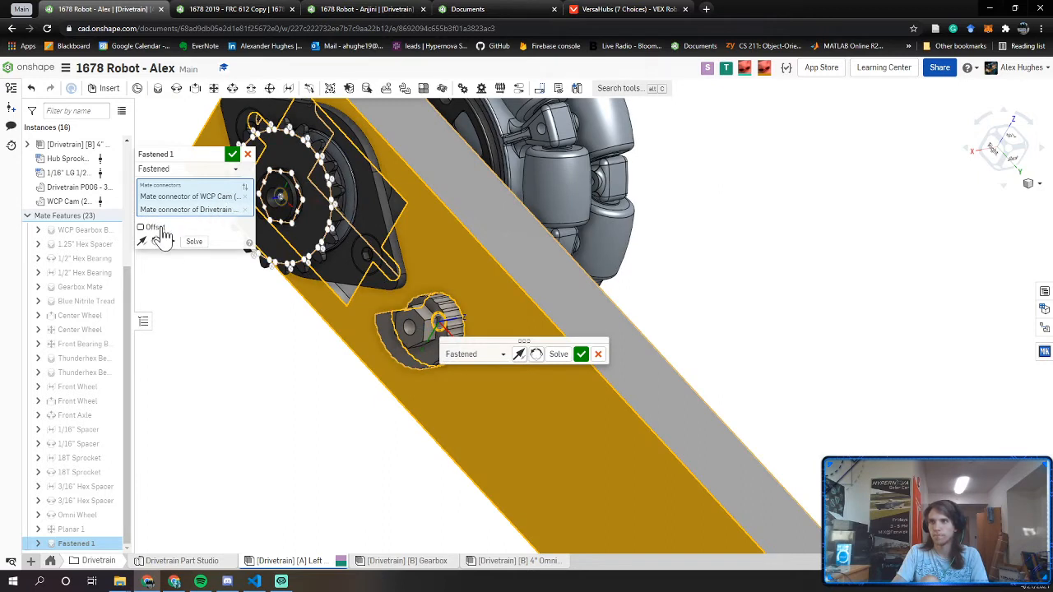
click(217, 155)
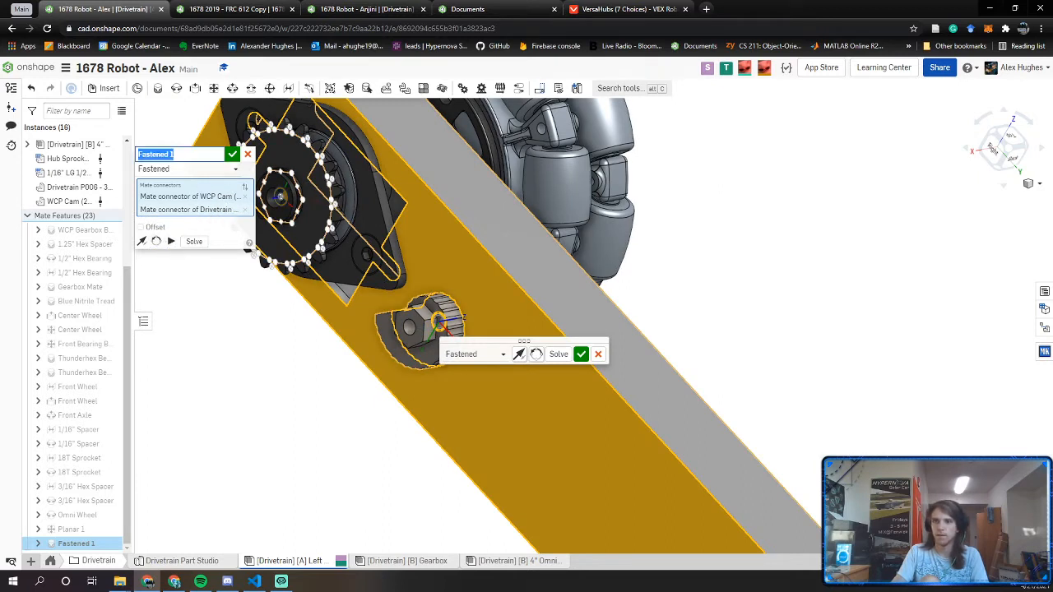
text(WCP Cam)
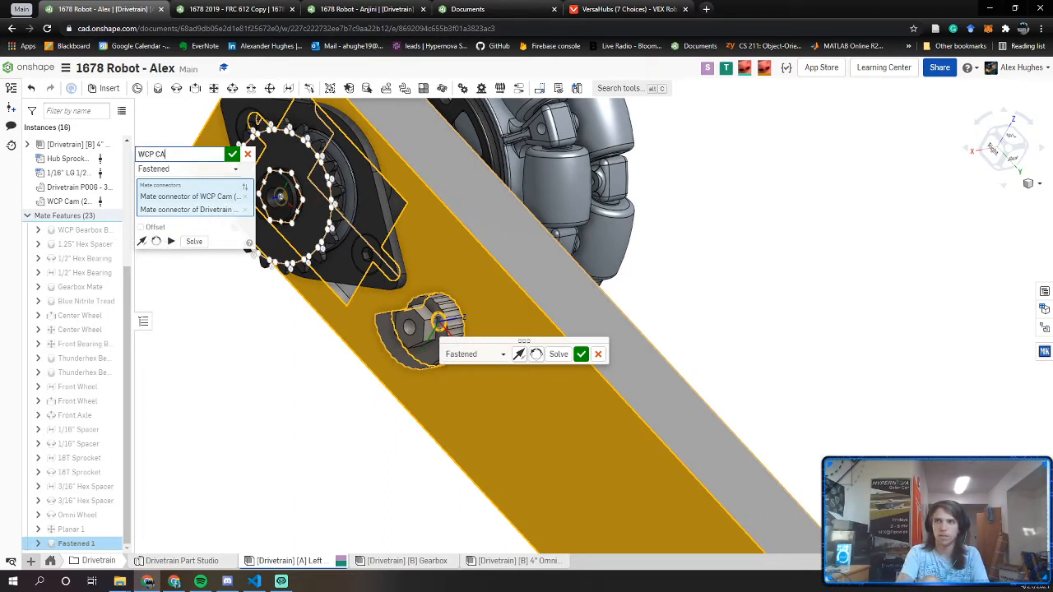
click(233, 156)
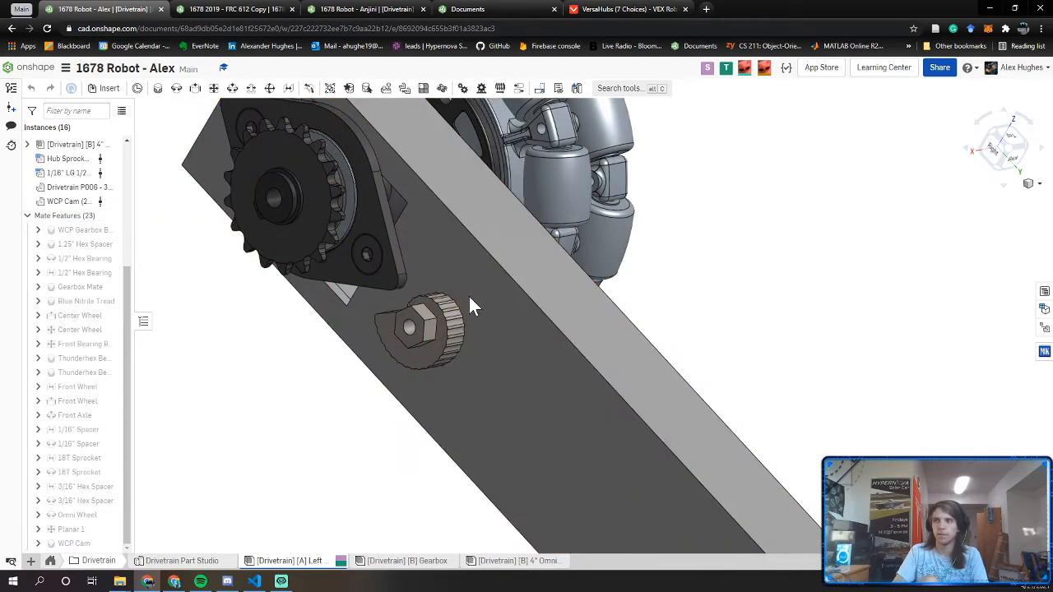
In the Right view, slide the omni wheel's bearing block along the rail slot toward the WCP Cam
click(996, 151)
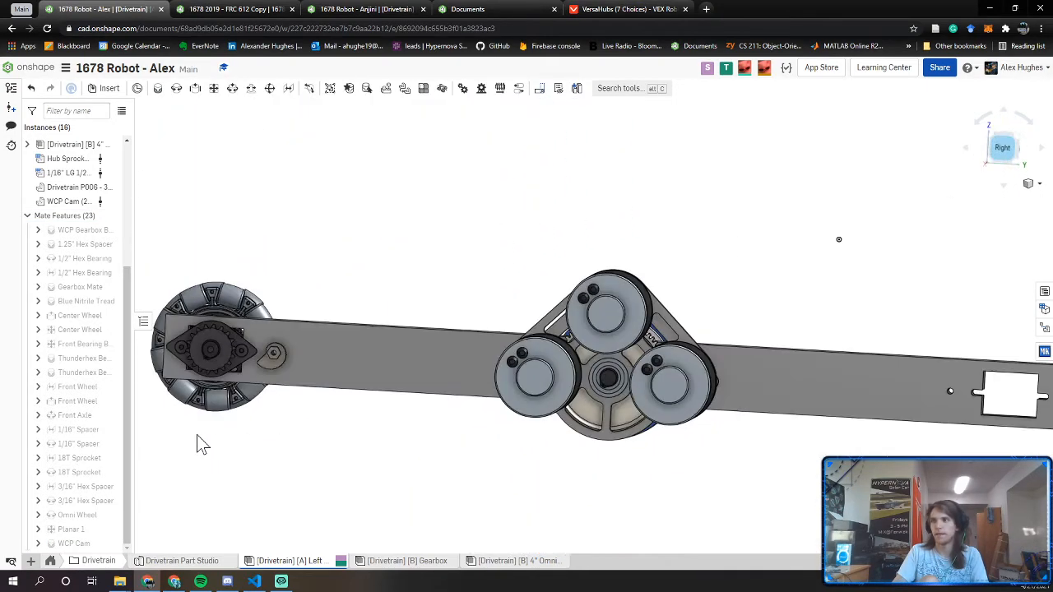
scroll(203, 444, up, 5)
middle_drag(280, 406, 501, 513)
scroll(563, 330, up, 4)
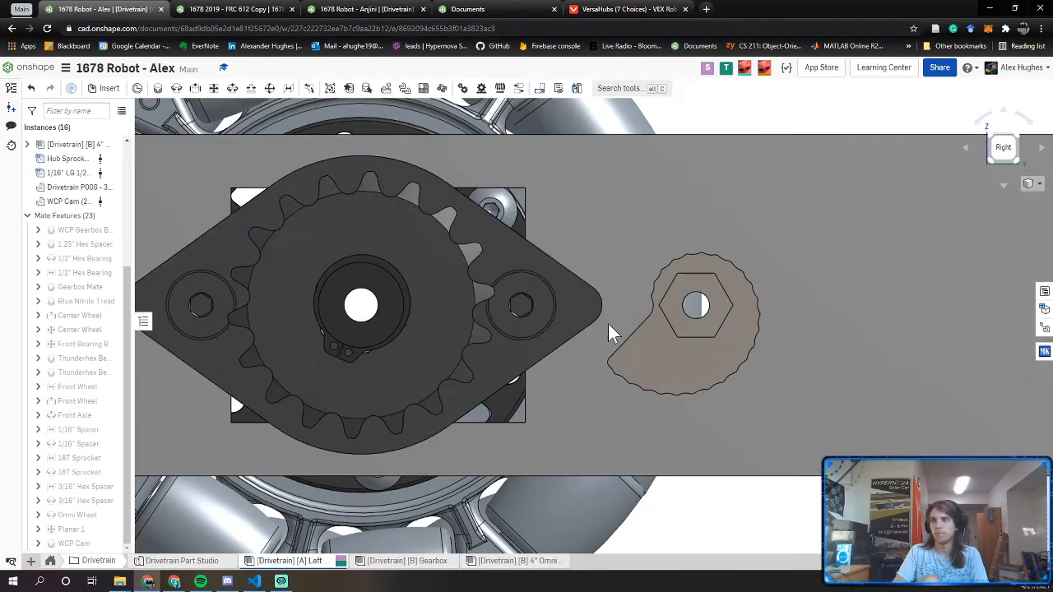
drag(608, 323, 627, 324)
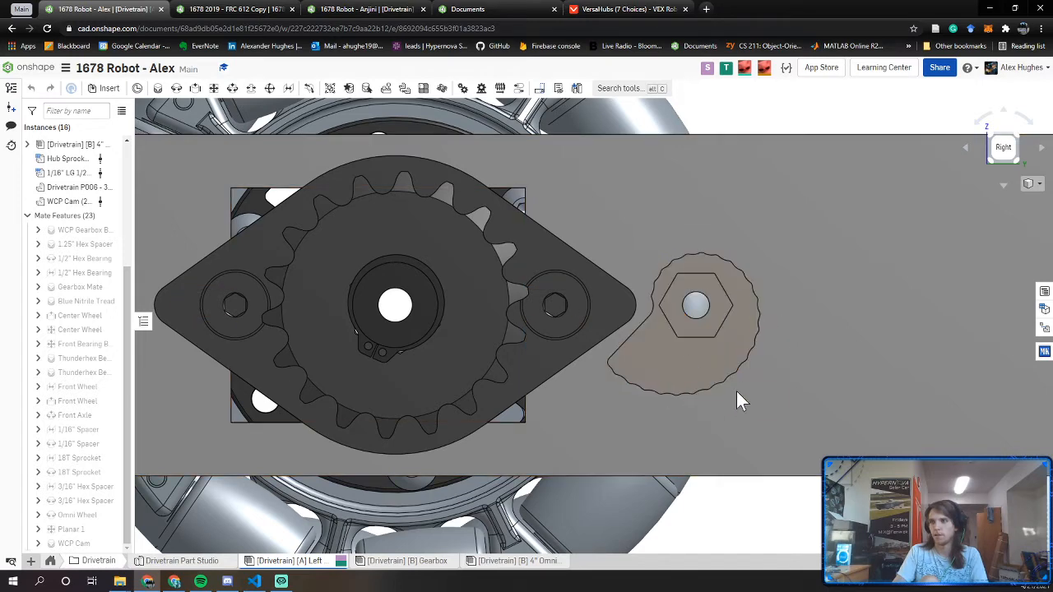
Change the WCP Cam mate's type to Revolute
double_click(75, 543)
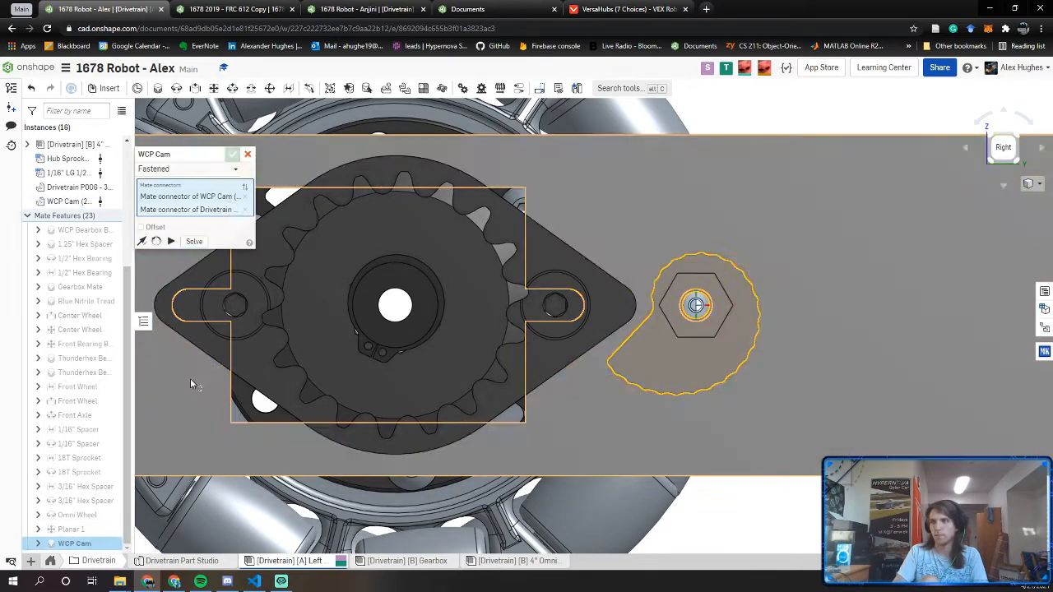
click(191, 169)
click(190, 215)
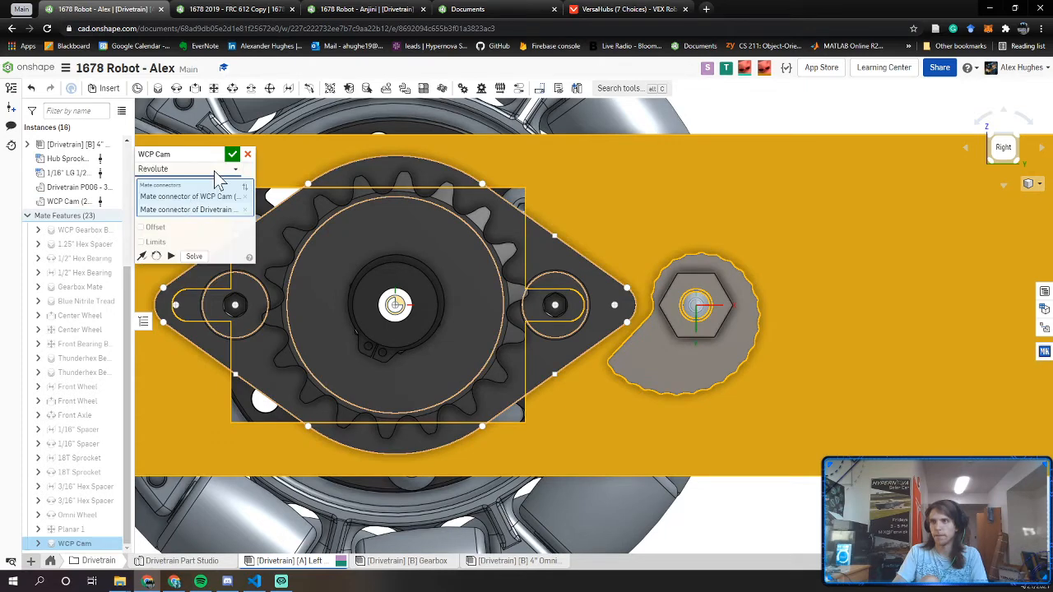
click(233, 155)
Rotate the WCP Cam about its hole so its toothed edge meets the tip of the bearing block
mouse_move(638, 360)
mouse_down()
mouse_move(682, 383)
mouse_move(770, 369)
mouse_move(788, 300)
mouse_move(776, 264)
mouse_up()
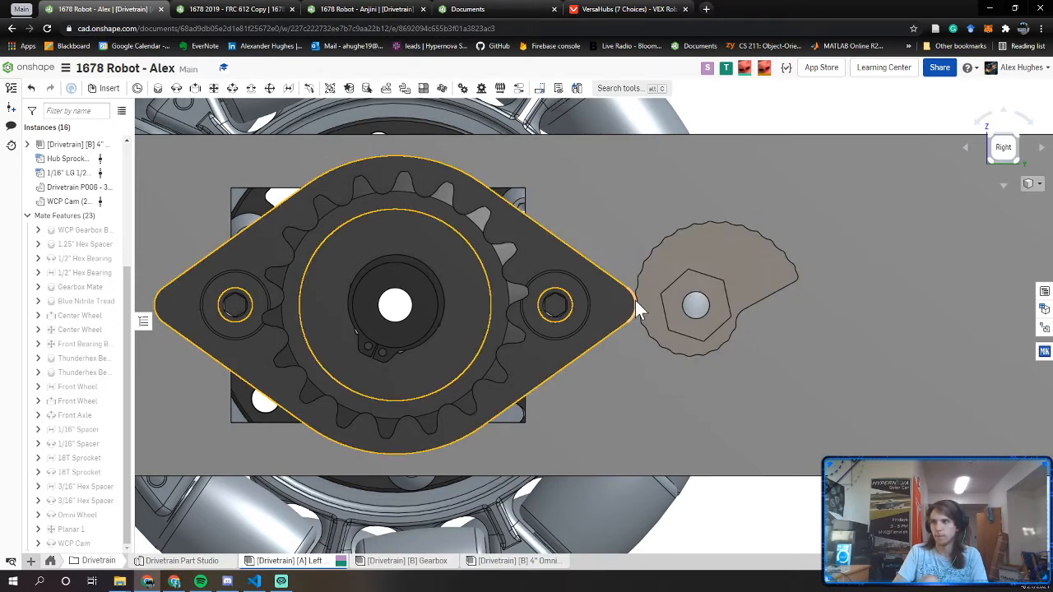
right_drag(702, 278, 701, 284)
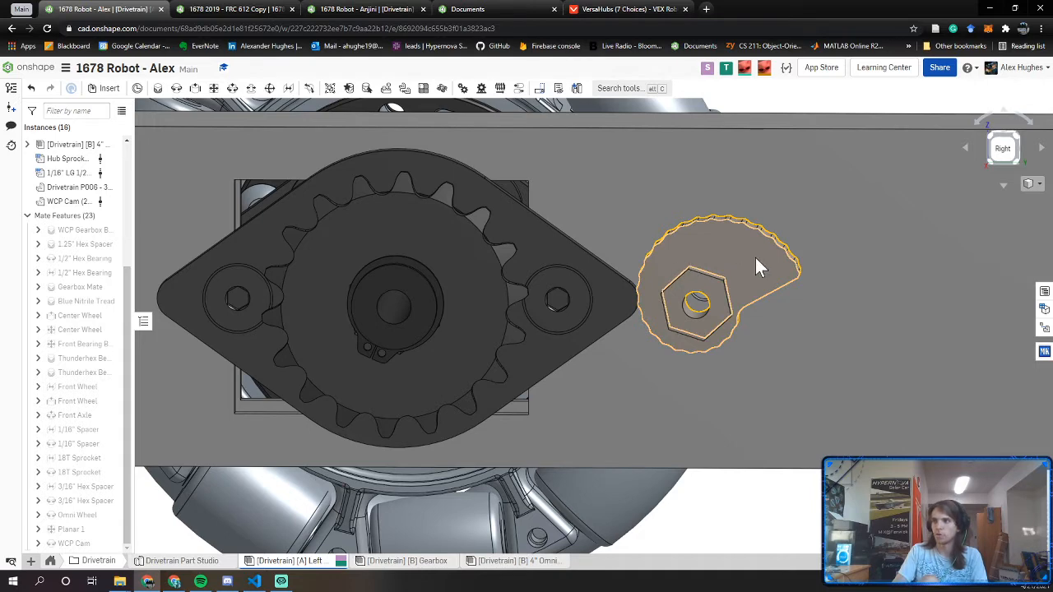
drag(756, 258, 742, 247)
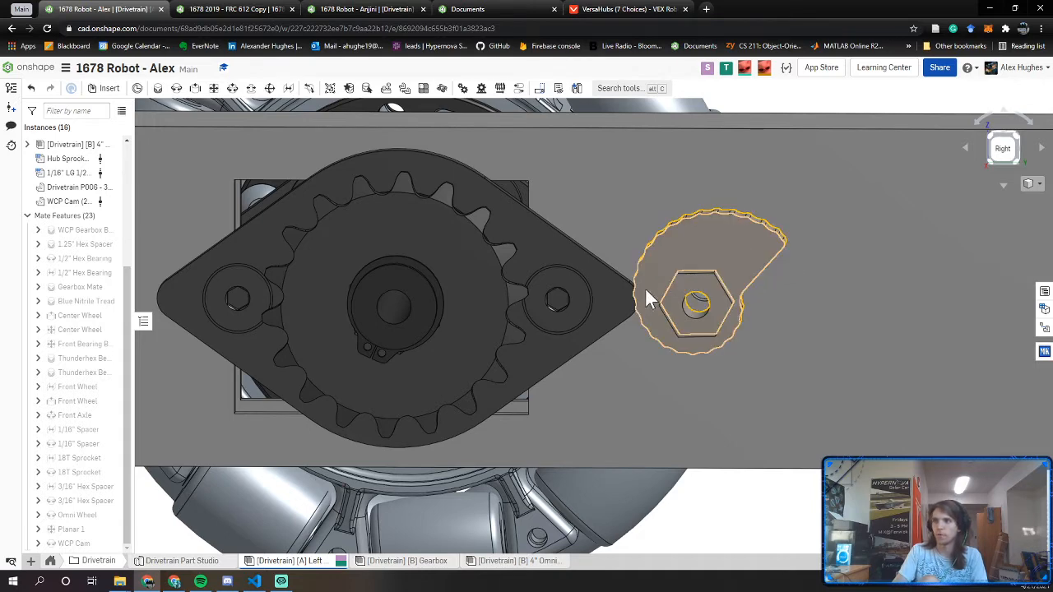
mouse_move(619, 290)
right_down()
mouse_move(574, 301)
mouse_move(609, 309)
mouse_move(629, 299)
right_up()
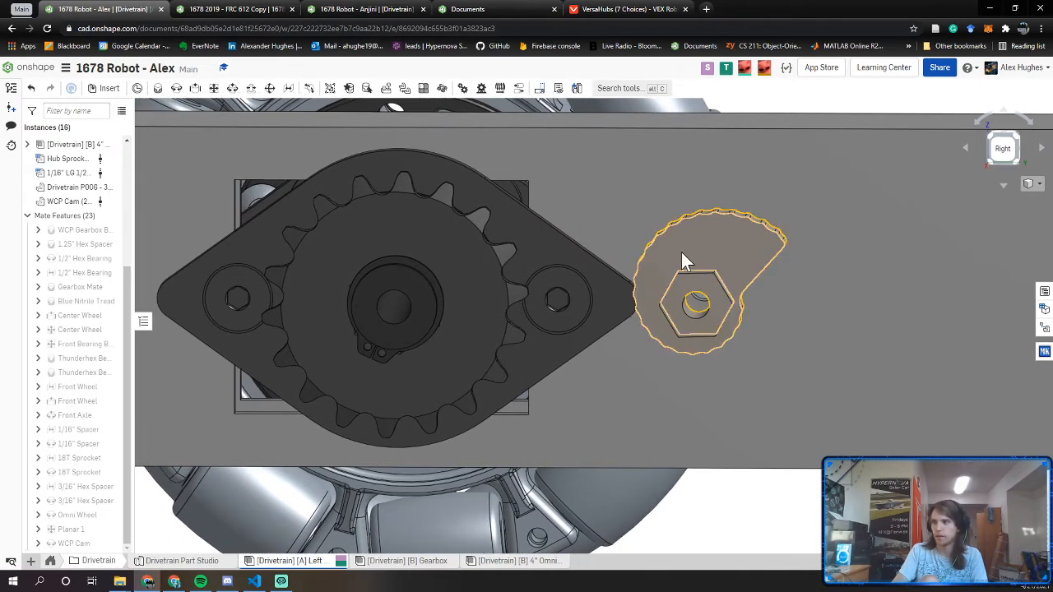
click(771, 303)
right_drag(765, 312, 652, 348)
Switch to the VEX Robotics website and search its products for "cam"
click(627, 9)
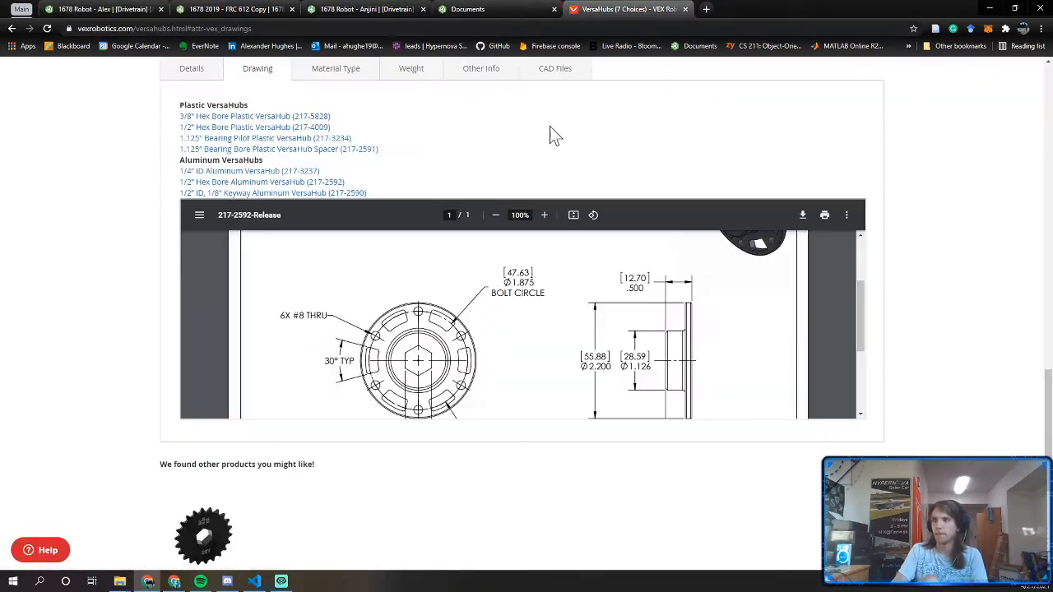
scroll(465, 146, up, 5)
scroll(465, 147, up, 10)
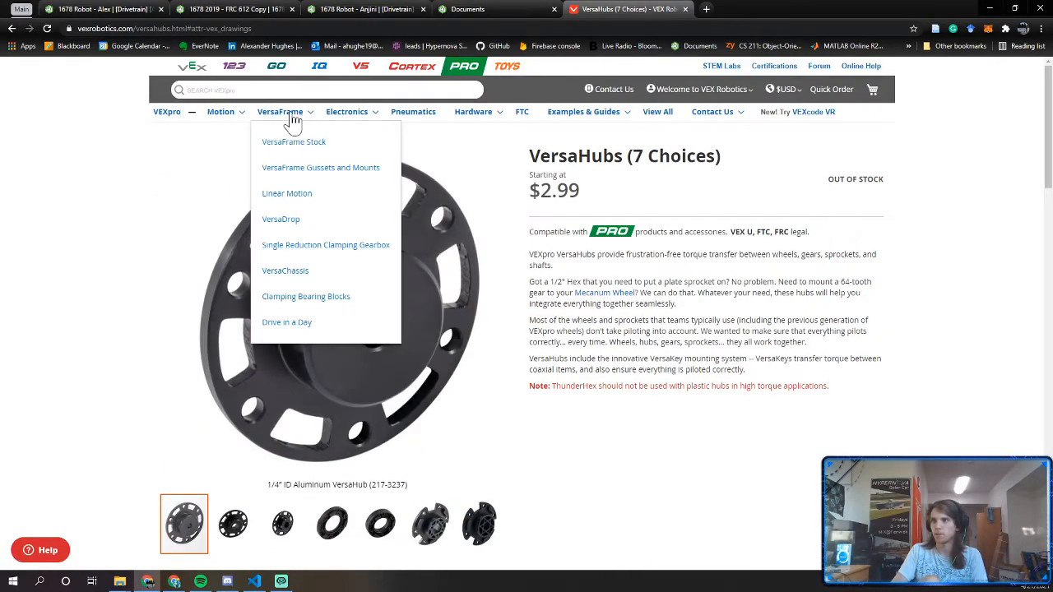
mouse_move(245, 121)
text(cam)
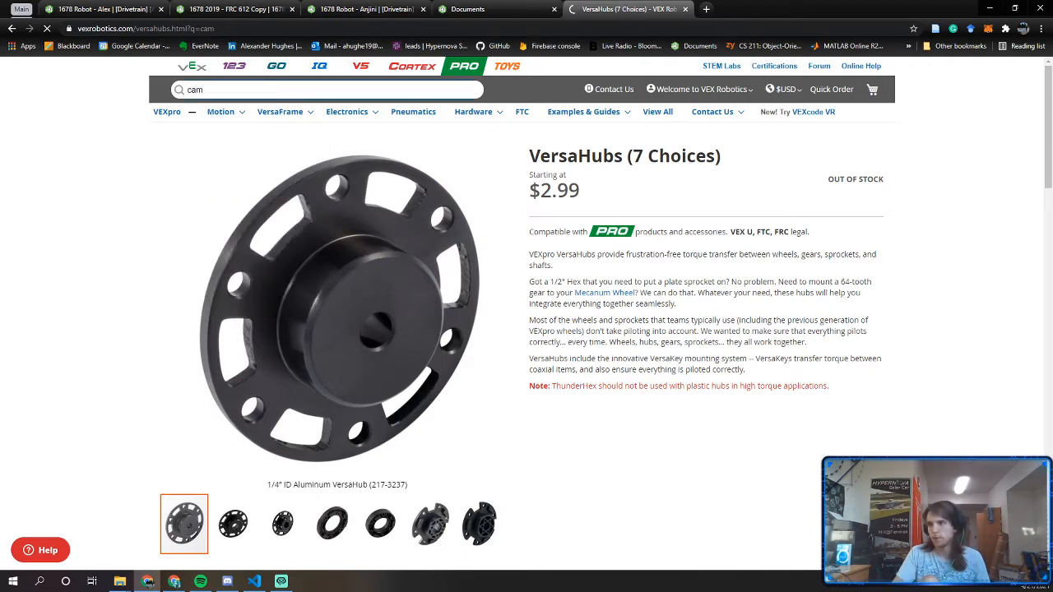
key(Return)
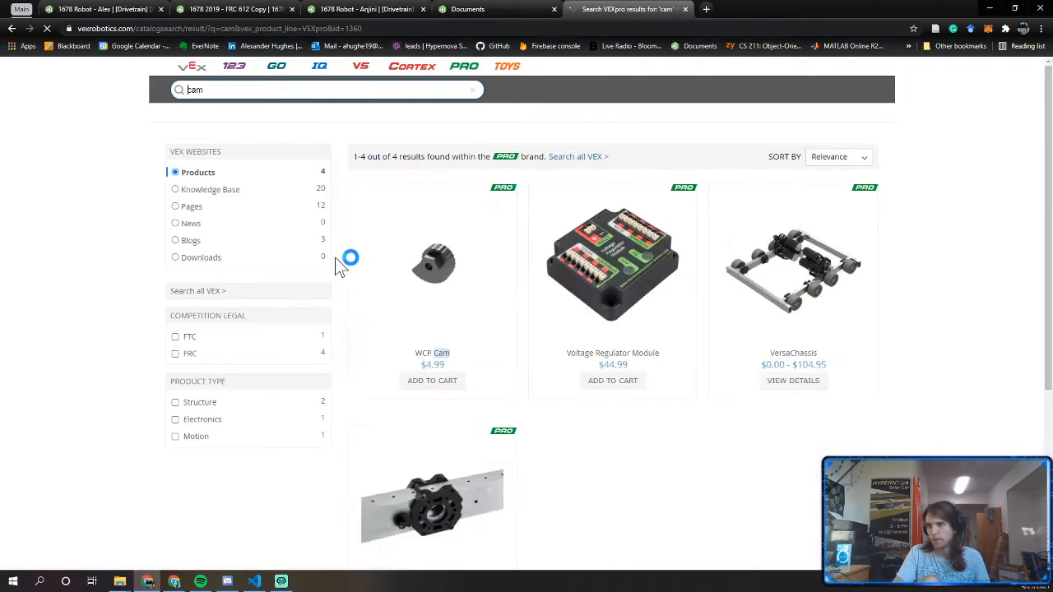
Bring up the WCP Cam product page and view its dimensioned drawing
click(428, 355)
scroll(432, 353, down, 4)
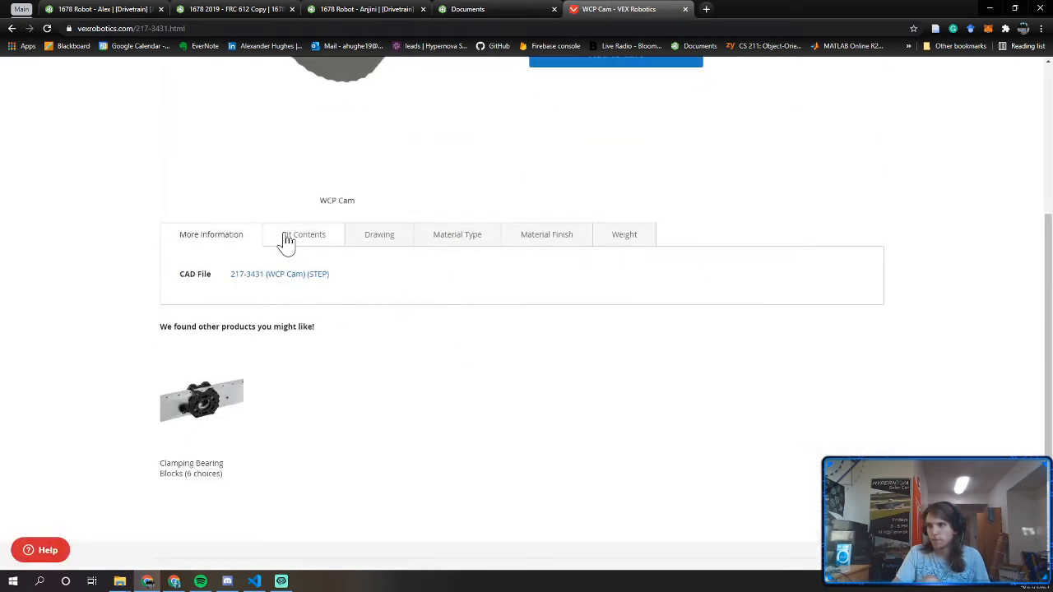
click(402, 246)
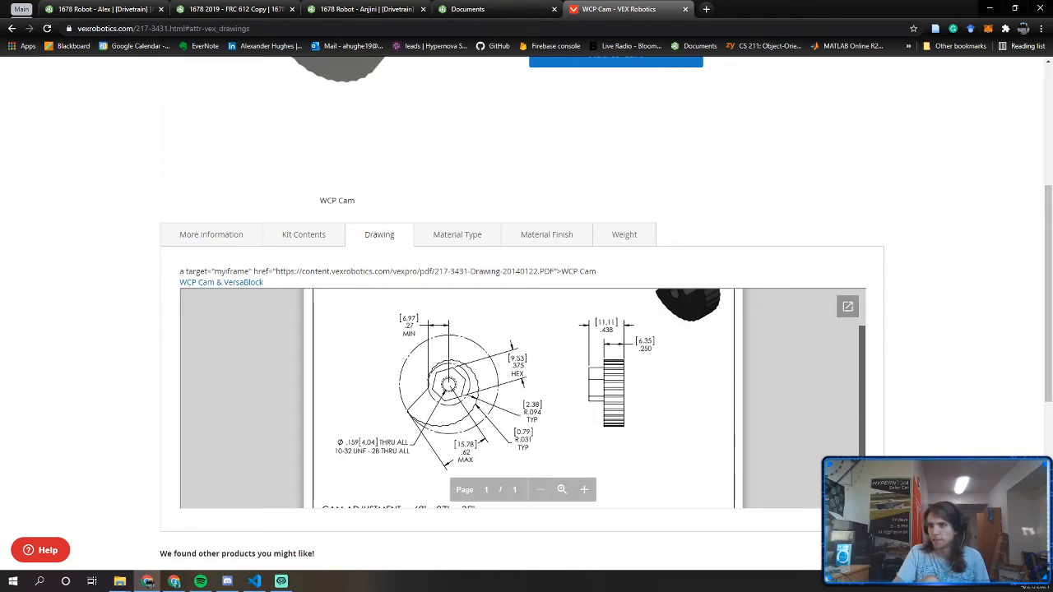
Return to the left drivetrain assembly in Onshape and examine the cam's hex boss and the matching hole on the rail
click(107, 9)
right_drag(649, 337, 633, 357)
scroll(552, 382, up, 3)
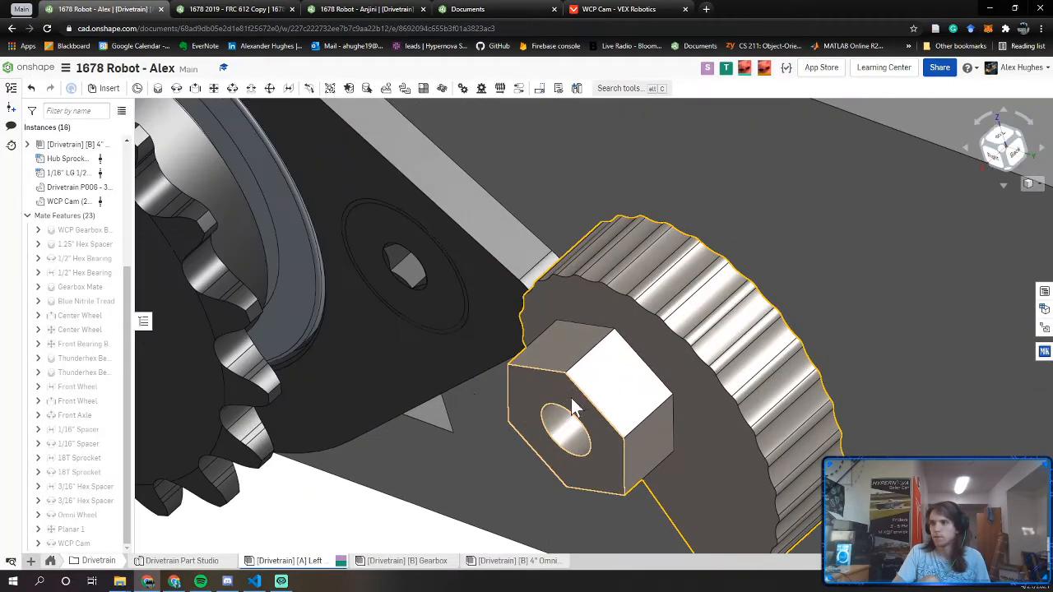
click(571, 398)
key(n)
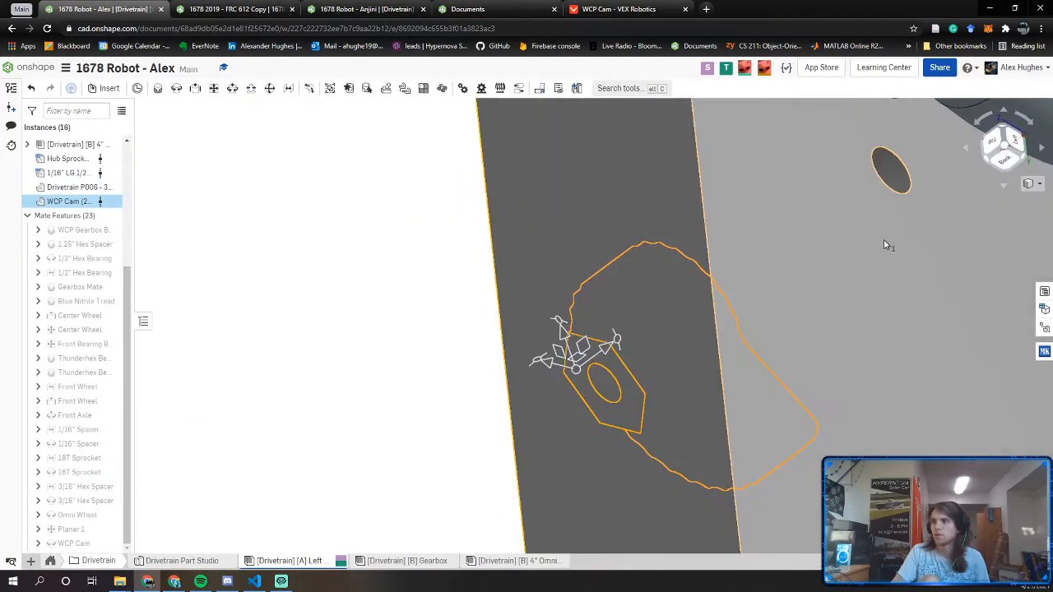
click(884, 240)
right_drag(884, 240, 666, 410)
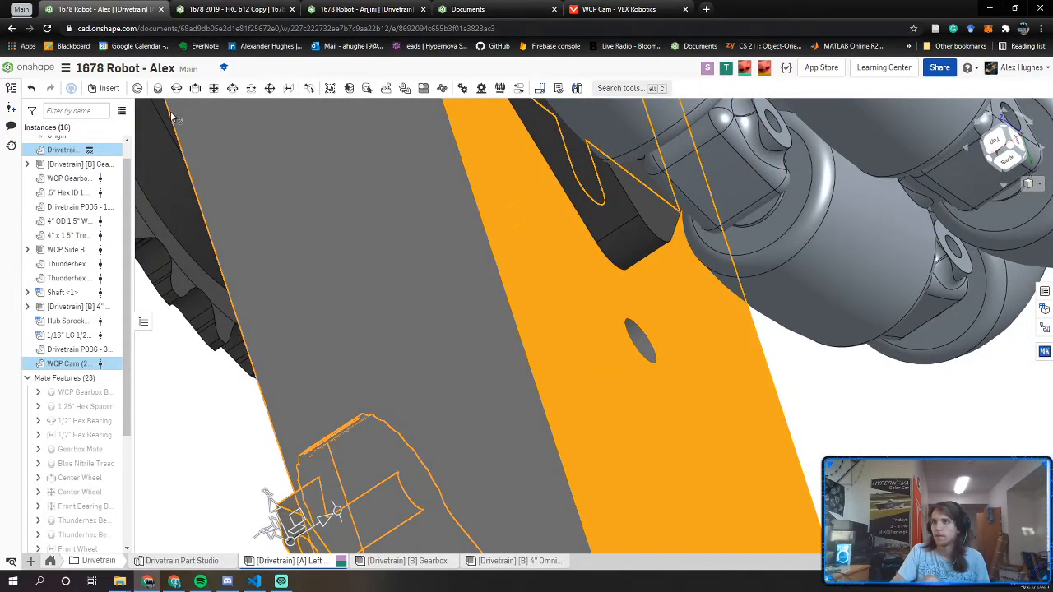
key(Escape)
Insert a standard ANSI inch #10-32 socket button head cap screw, length 1.5, stainless steel with black finish, at the rail's cam hole
click(110, 88)
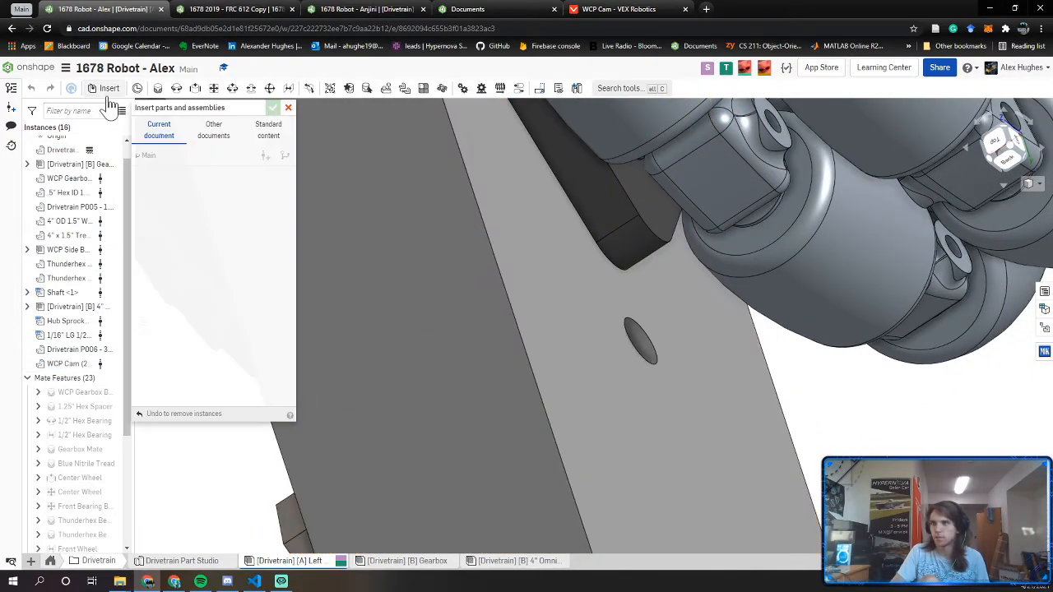
click(268, 129)
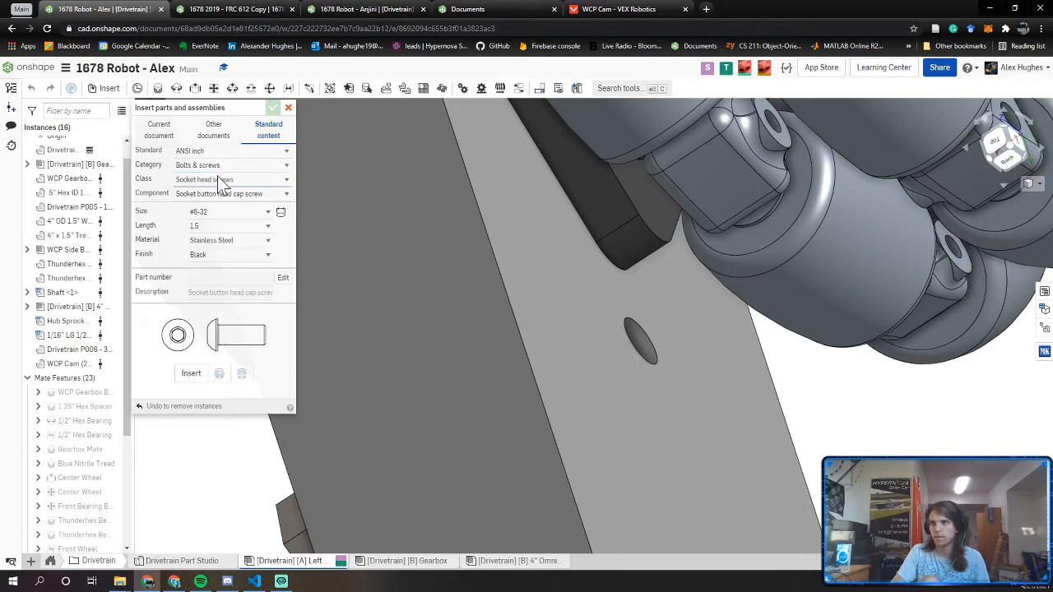
click(220, 216)
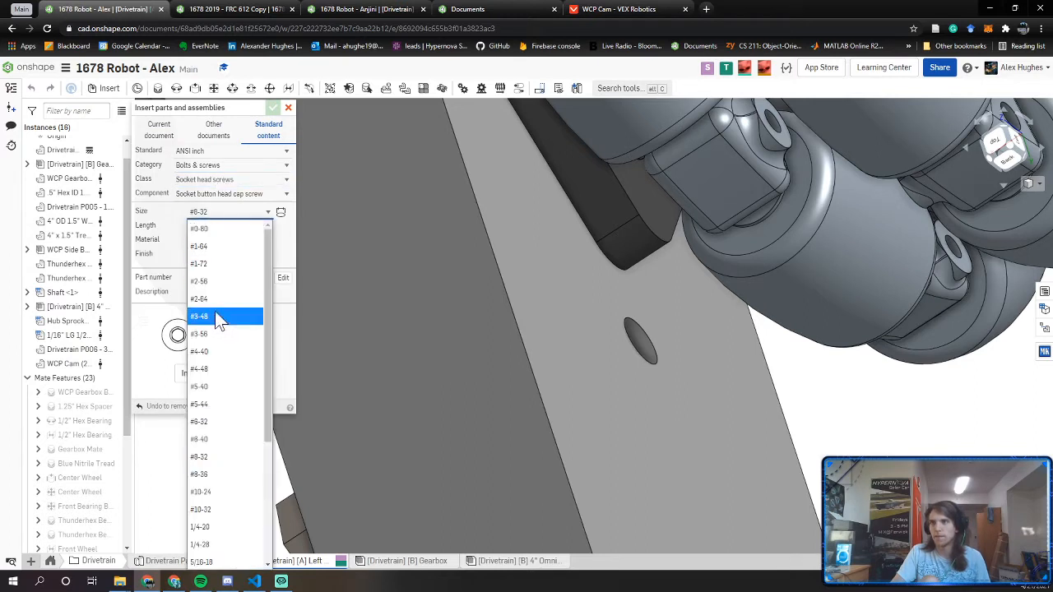
click(207, 491)
click(216, 227)
click(215, 228)
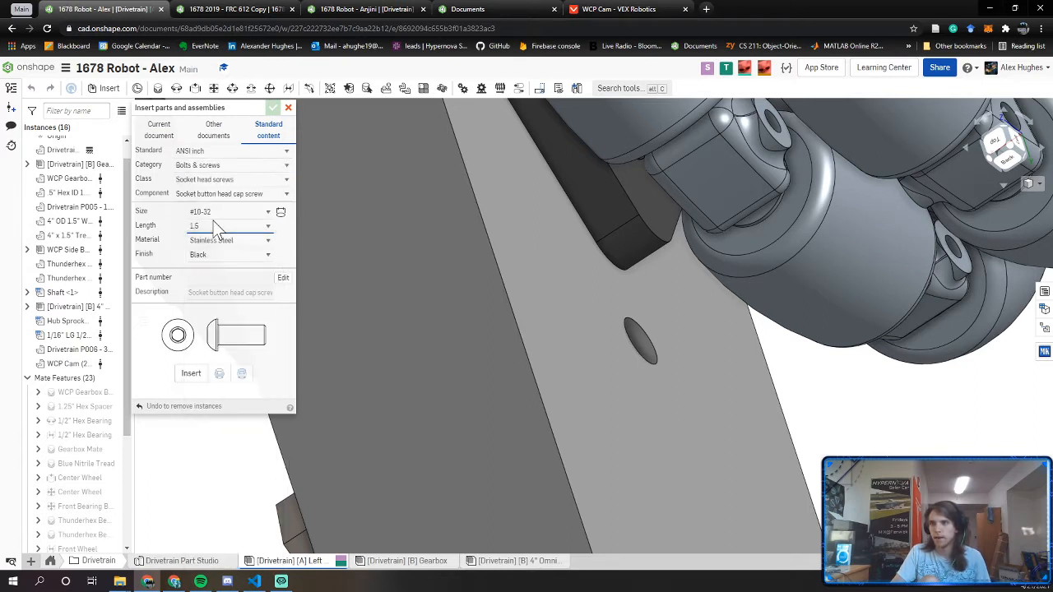
click(655, 364)
click(193, 376)
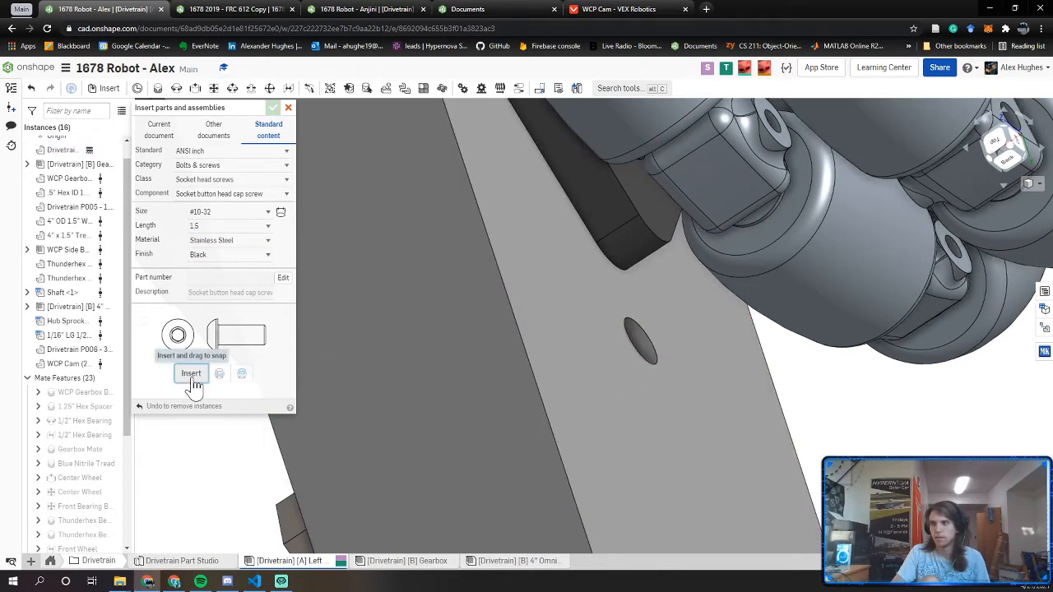
Configure a standard ANSI inch hex machine screw nut for insertion, size #10-32, stainless steel with plain finish
right_drag(348, 432, 469, 337)
middle_drag(469, 337, 641, 251)
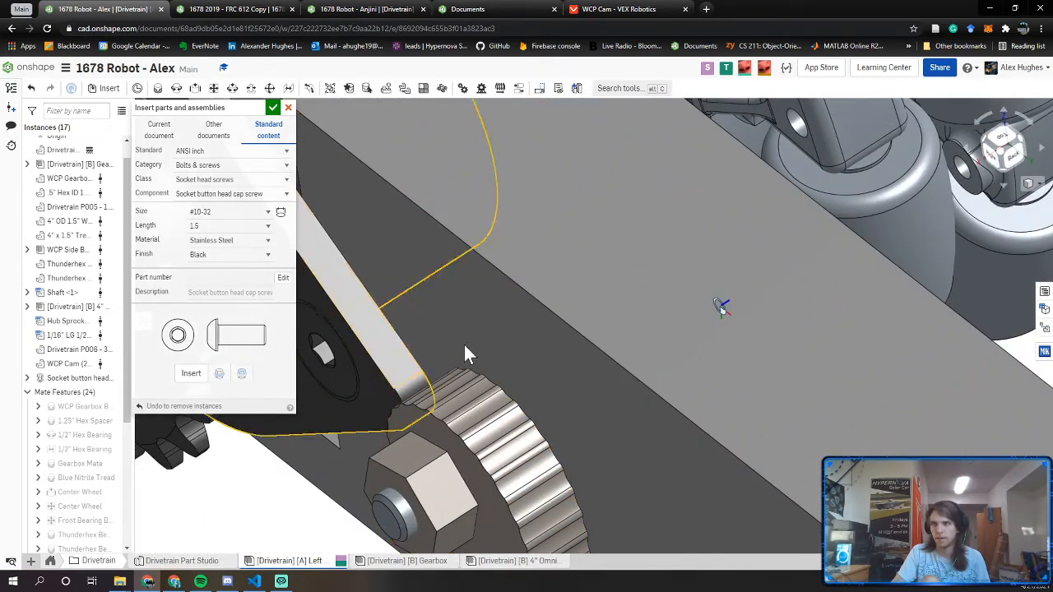
right_drag(465, 354, 514, 249)
click(214, 180)
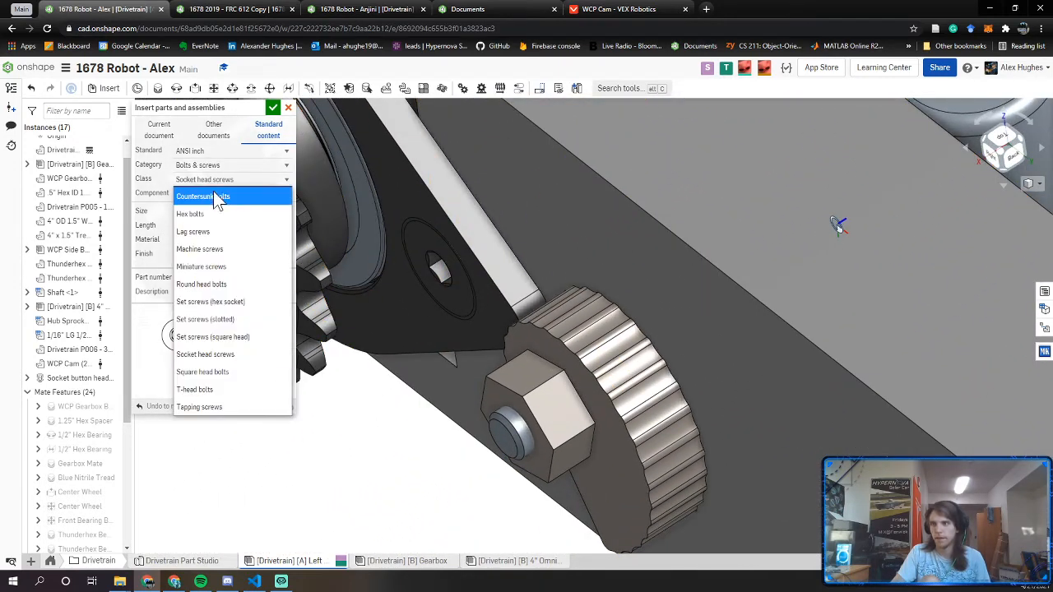
click(210, 164)
click(204, 199)
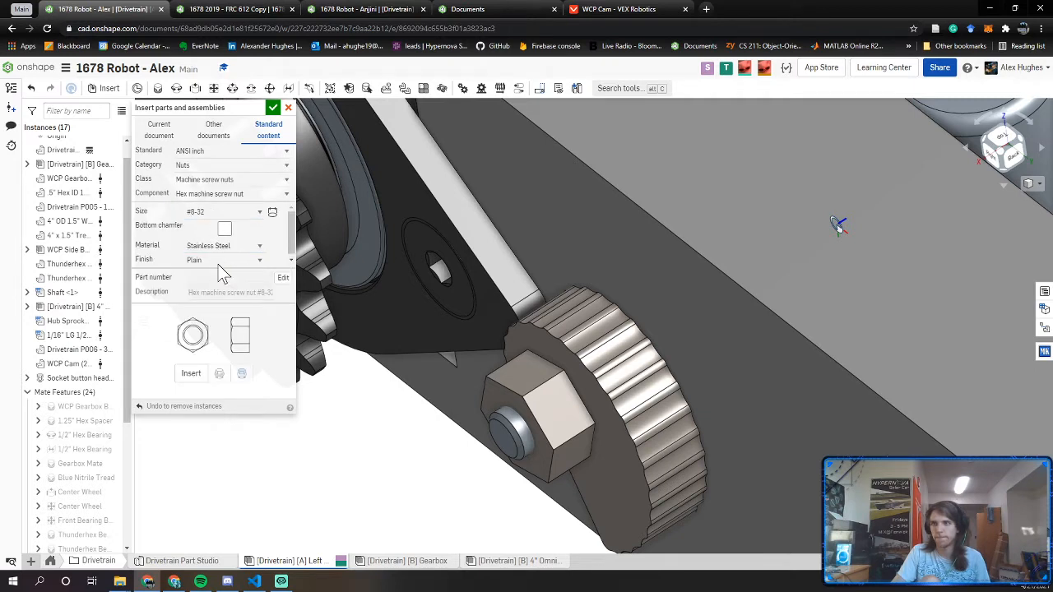
click(218, 216)
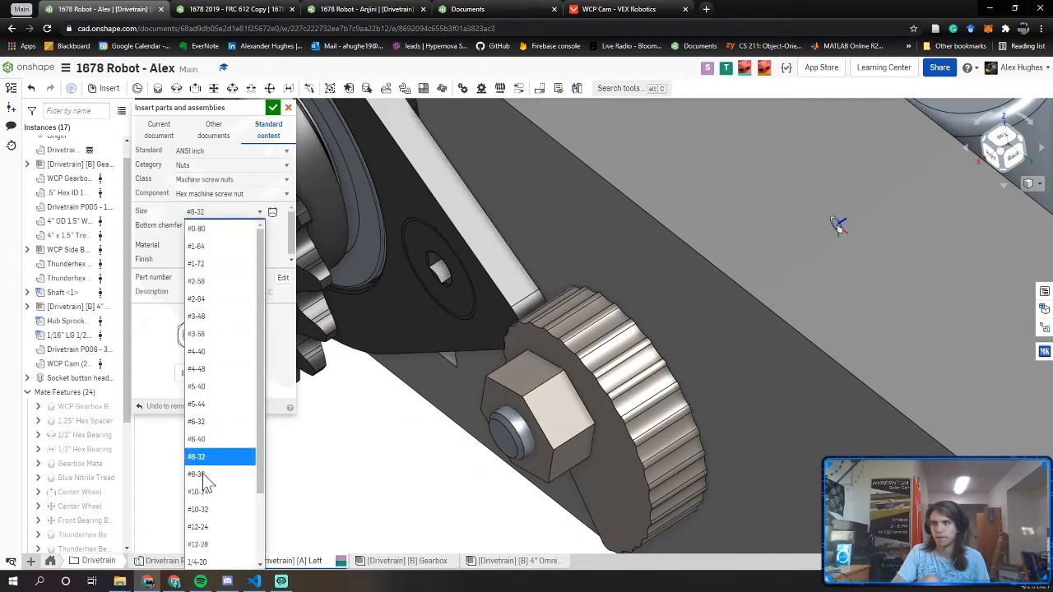
click(203, 512)
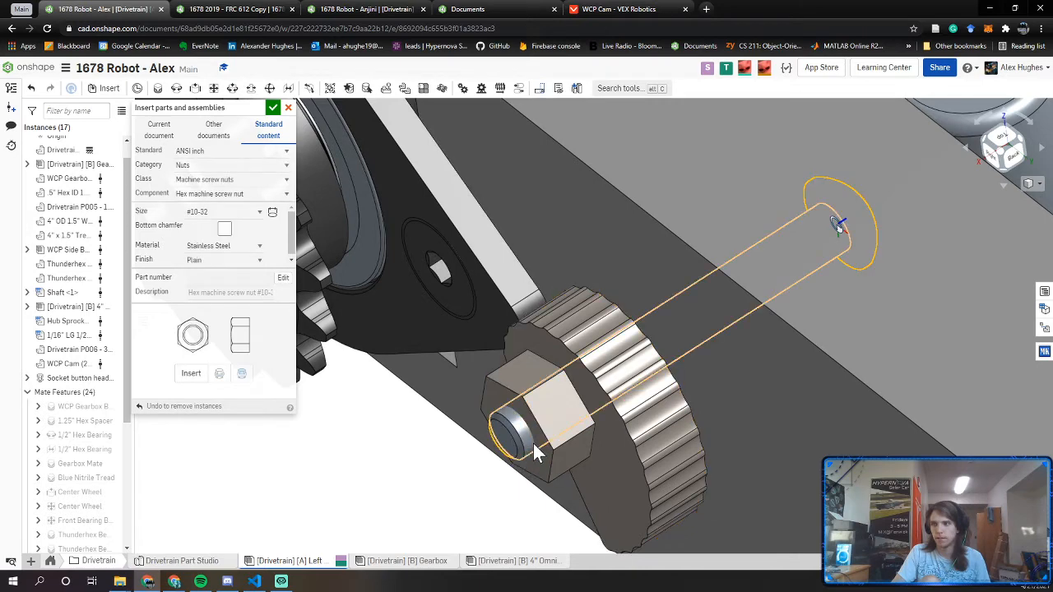
Recheck the WCP Cam drawing on the VEX Robotics site and insert the nut against the cam's hex boss, around the screw end
click(647, 12)
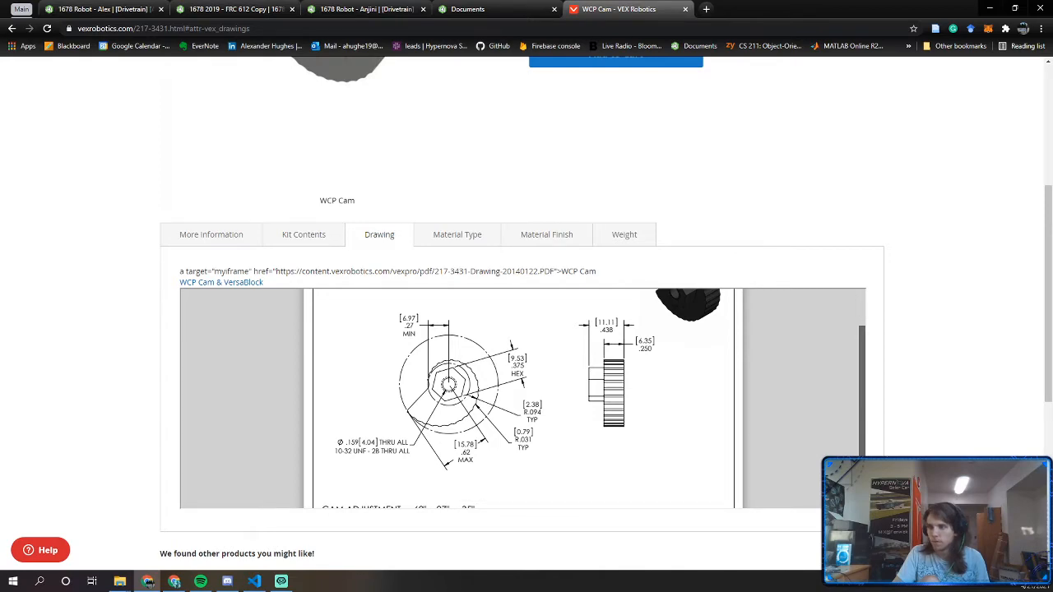
click(134, 9)
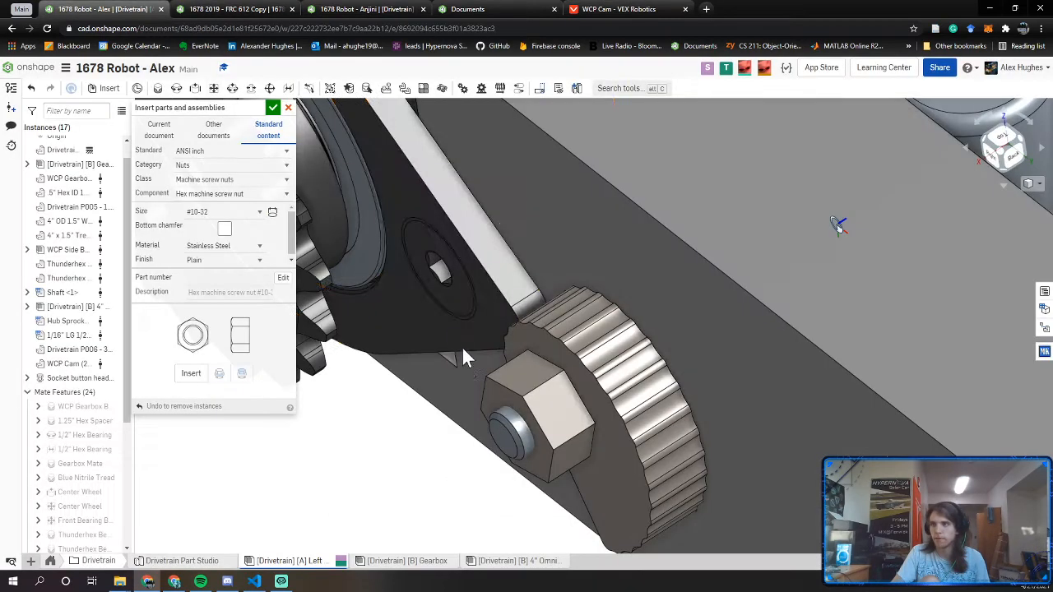
click(534, 443)
click(190, 374)
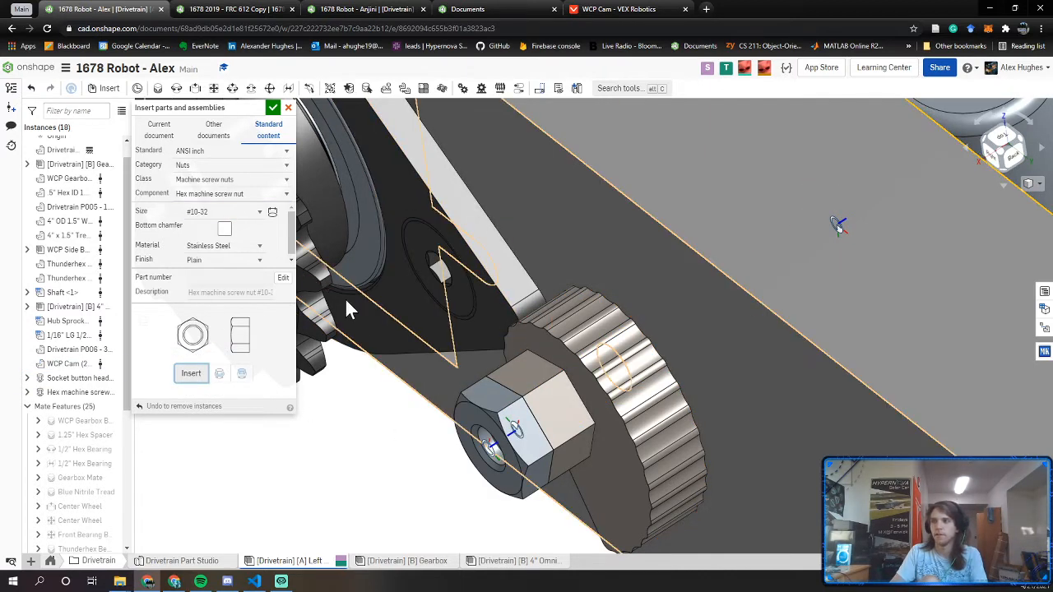
click(274, 109)
Edit the socket button head cap screw through the cam and update its length to 1.75
scroll(650, 227, down, 3)
right_drag(683, 230, 596, 309)
right_click(803, 152)
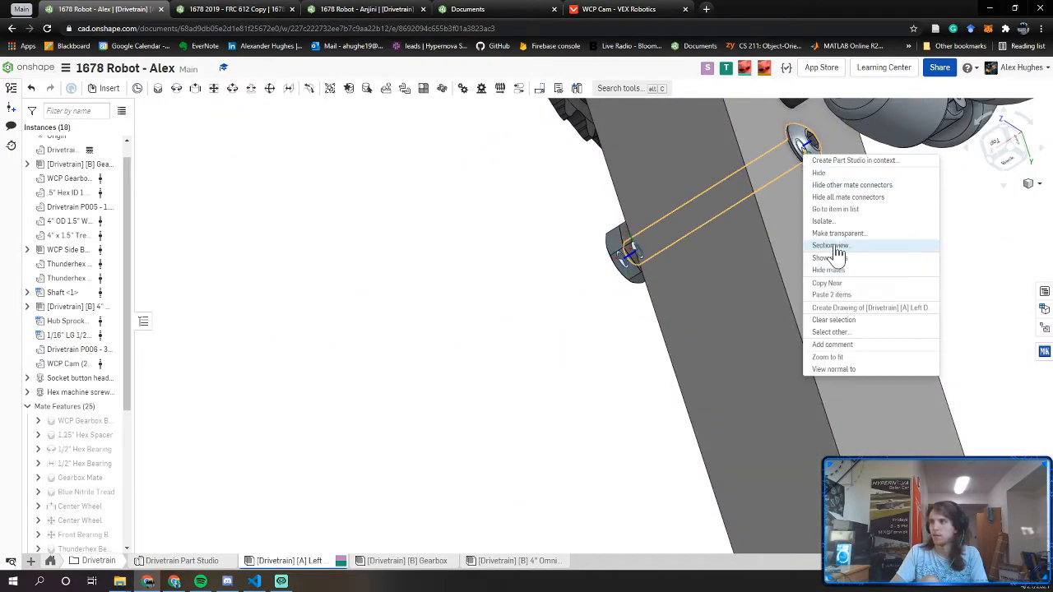
click(515, 364)
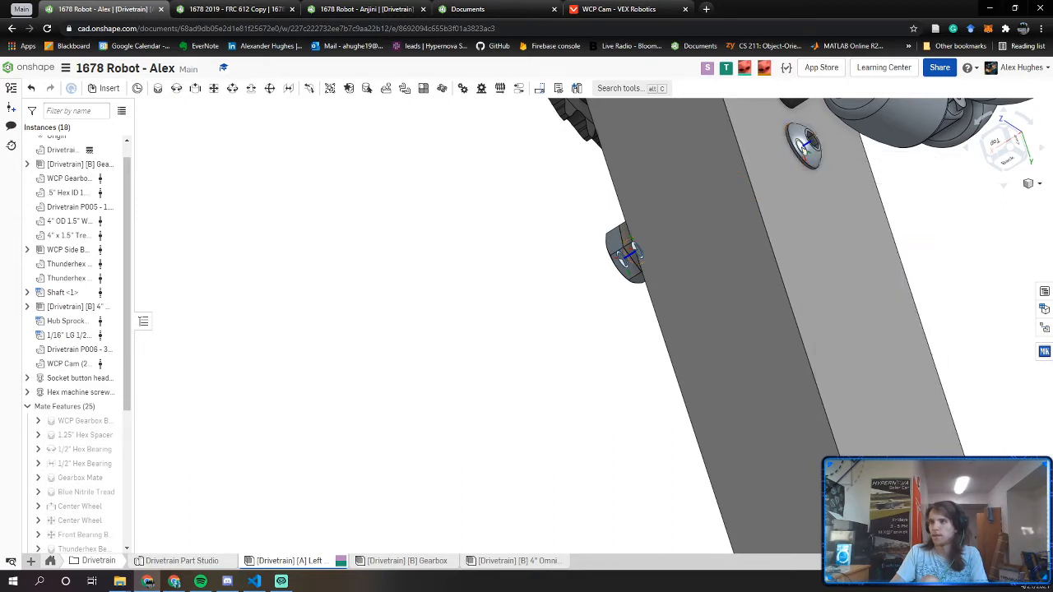
right_click(80, 382)
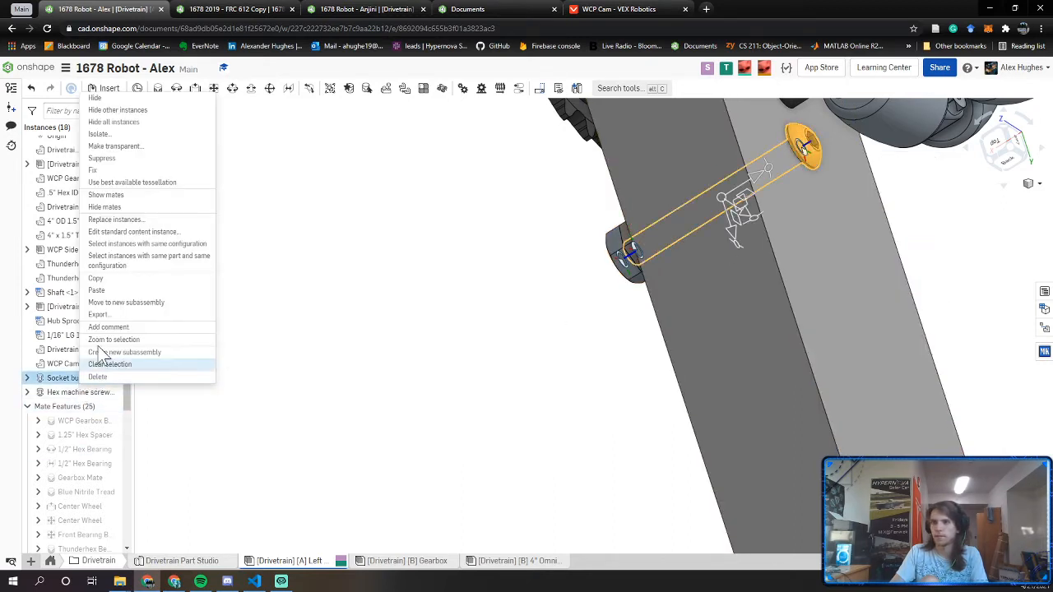
click(115, 234)
scroll(354, 301, up, 5)
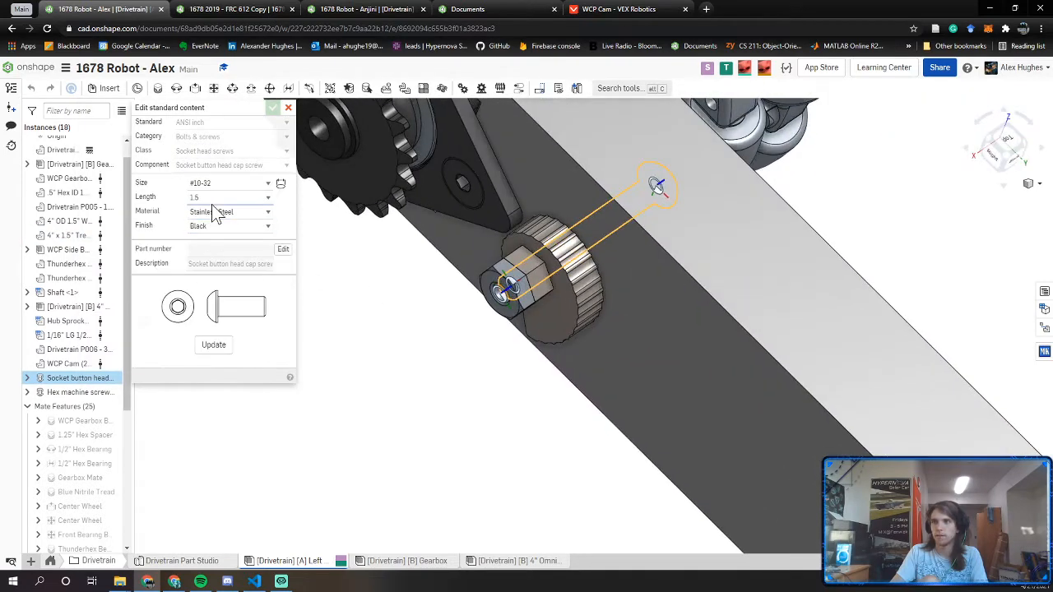
click(228, 197)
click(210, 477)
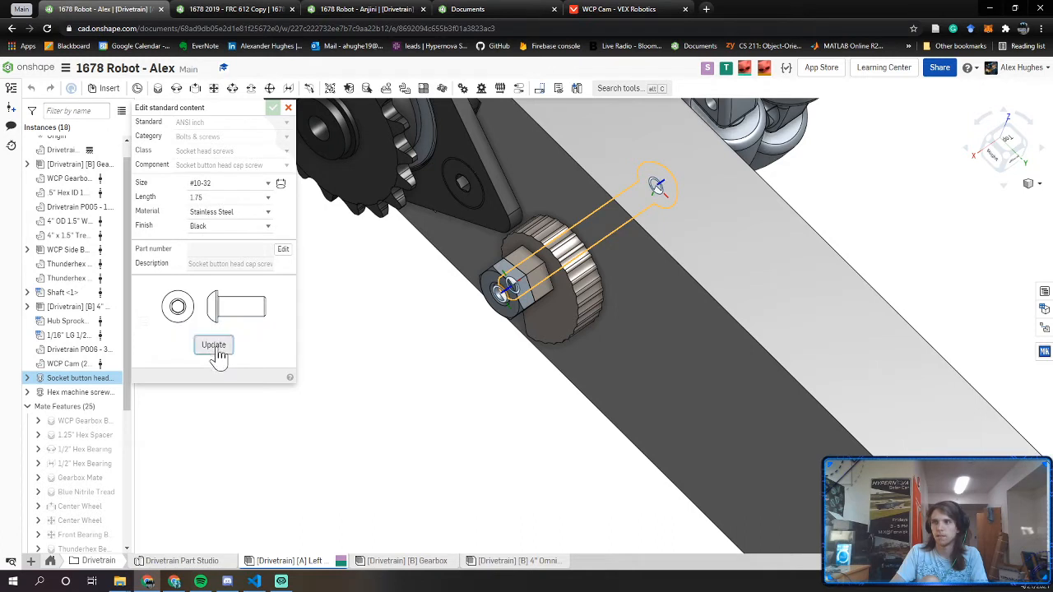
click(272, 108)
Rename the screw's fastened mate as 1.75" #10-32 Bolt and the nut's fastened mate as #10-32 Nut
scroll(623, 195, down, 3)
right_drag(623, 195, 623, 287)
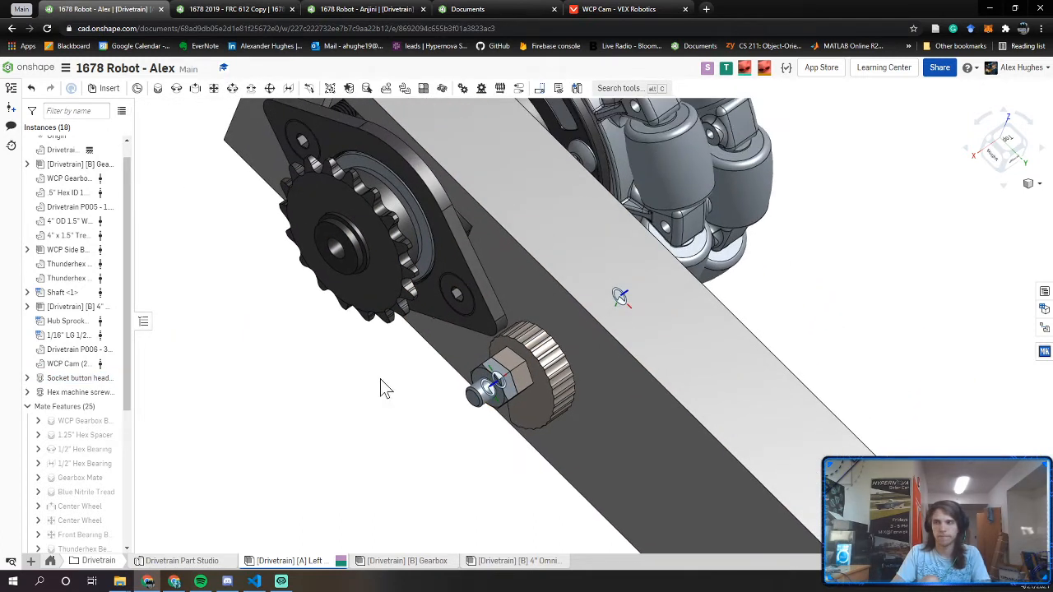
right_drag(448, 399, 453, 371)
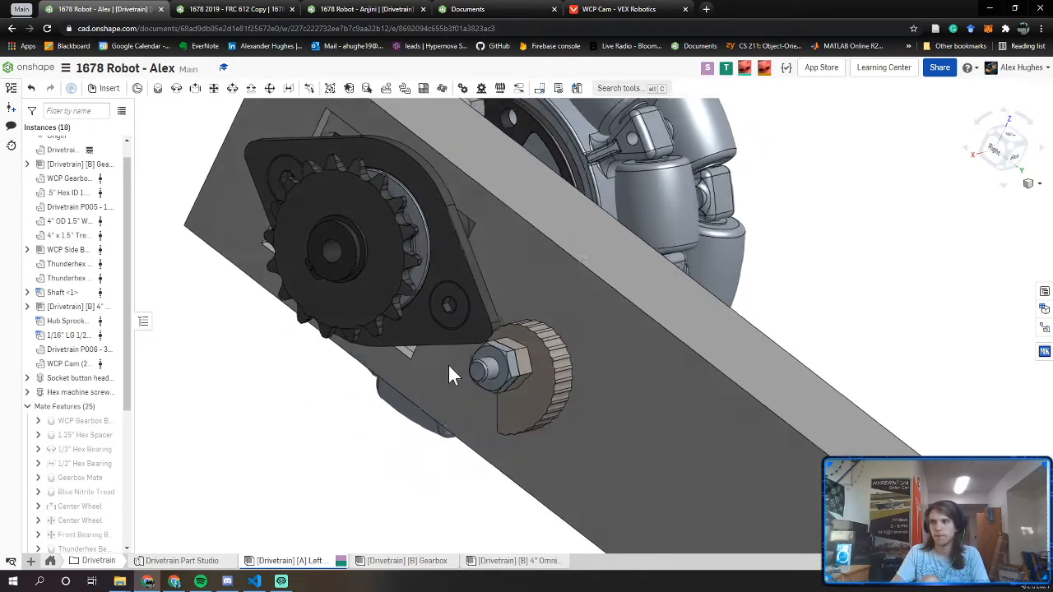
scroll(49, 374, down, 3)
right_drag(205, 366, 282, 335)
click(74, 529)
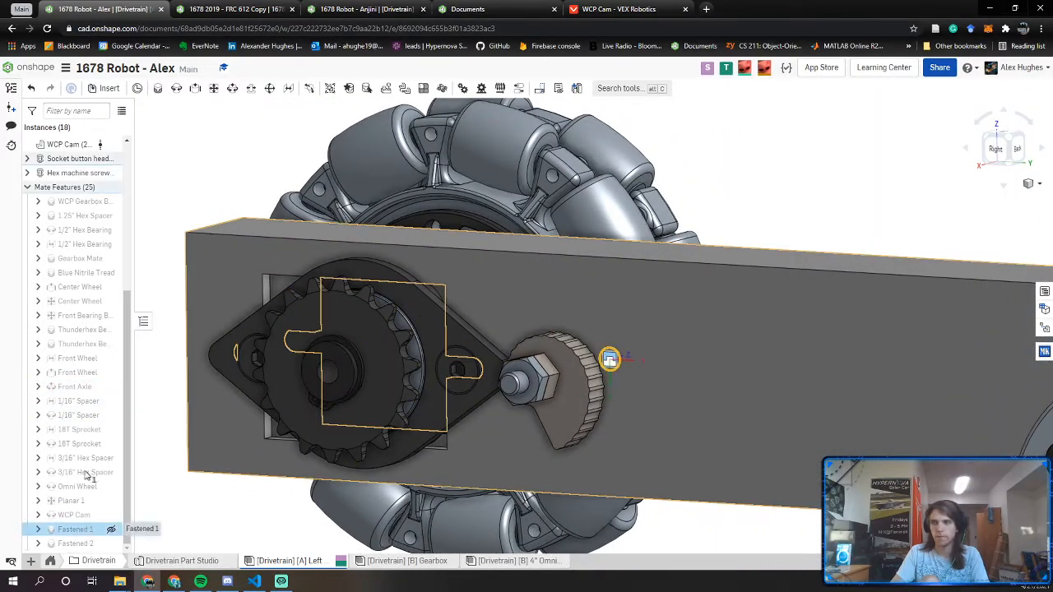
right_click(88, 529)
click(119, 388)
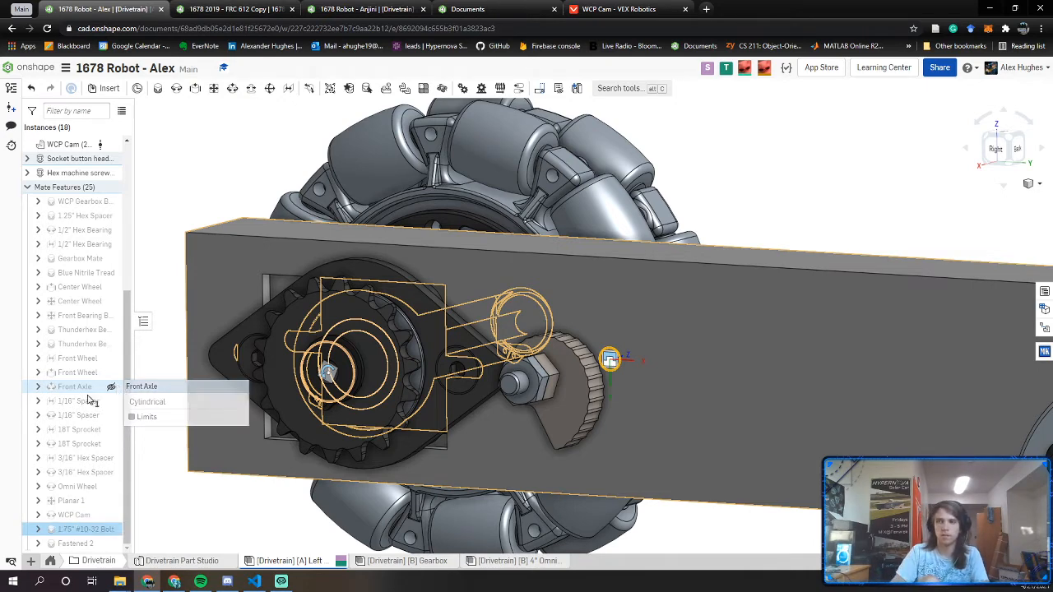
text(1.75)
key(Return)
right_click(89, 402)
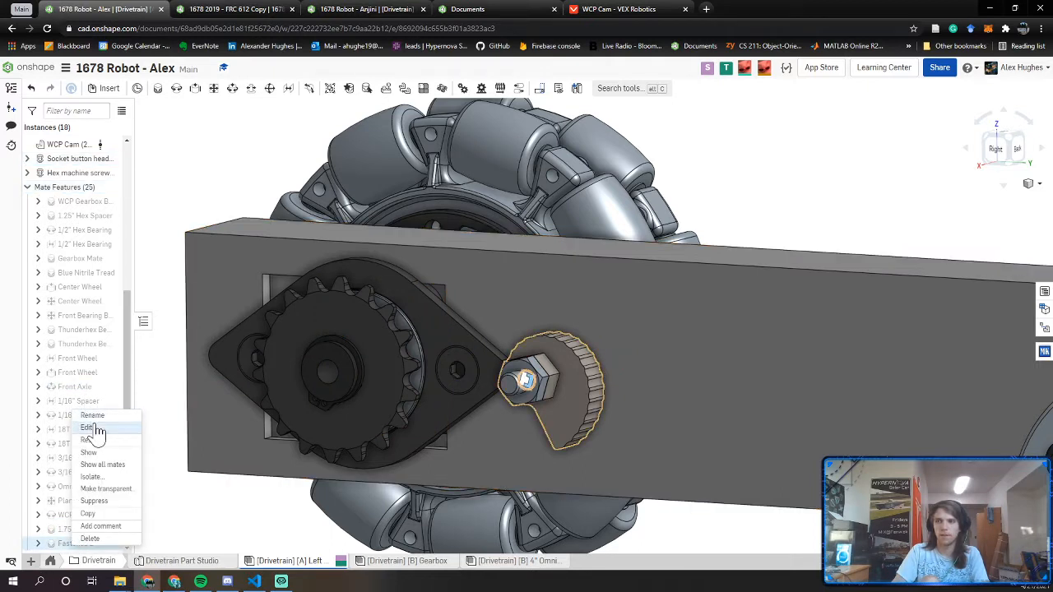
click(93, 416)
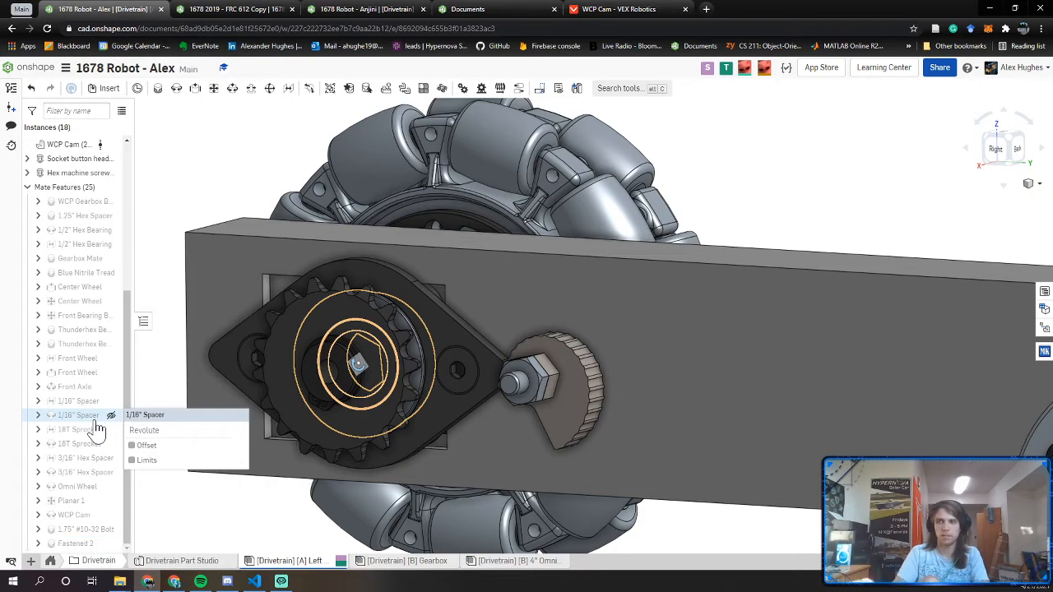
Examine the left drive rail from several angles, checking the omni wheel, bearing block, sprocket, bolted cam and gearbox
right_drag(272, 343, 403, 332)
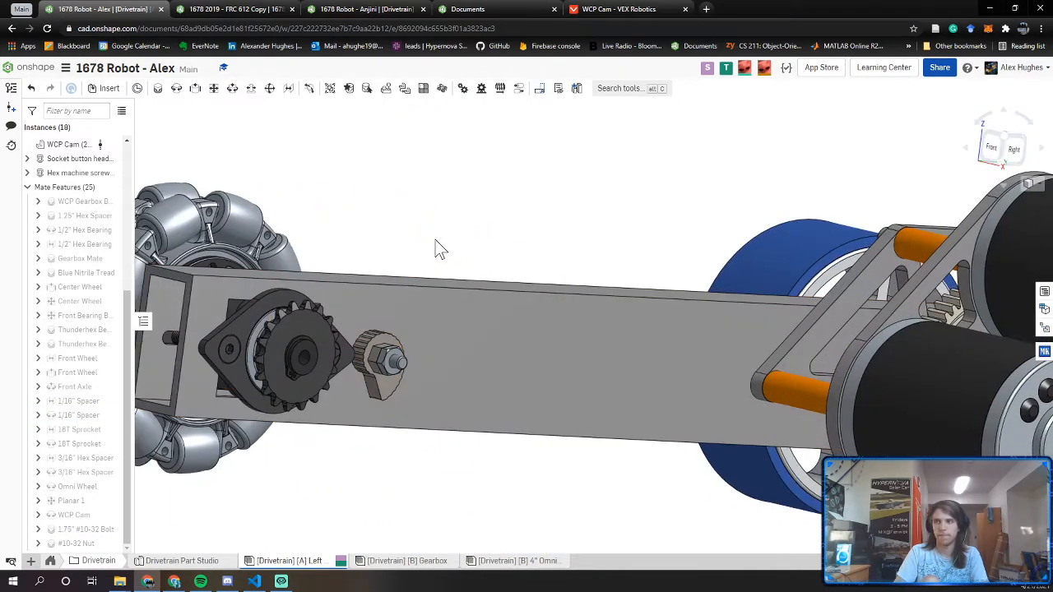
right_drag(440, 250, 413, 387)
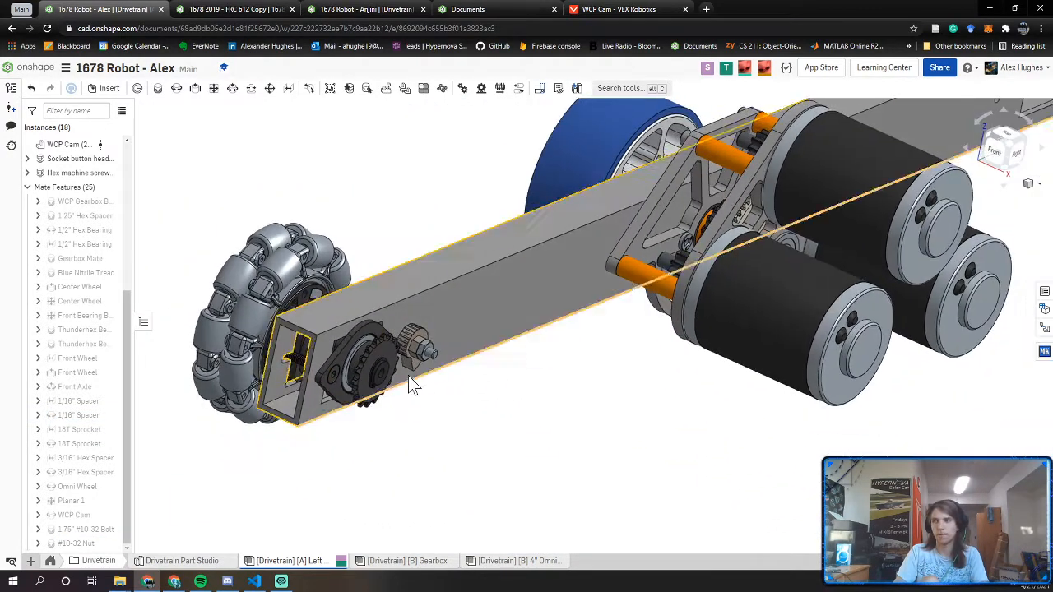
scroll(65, 296, up, 3)
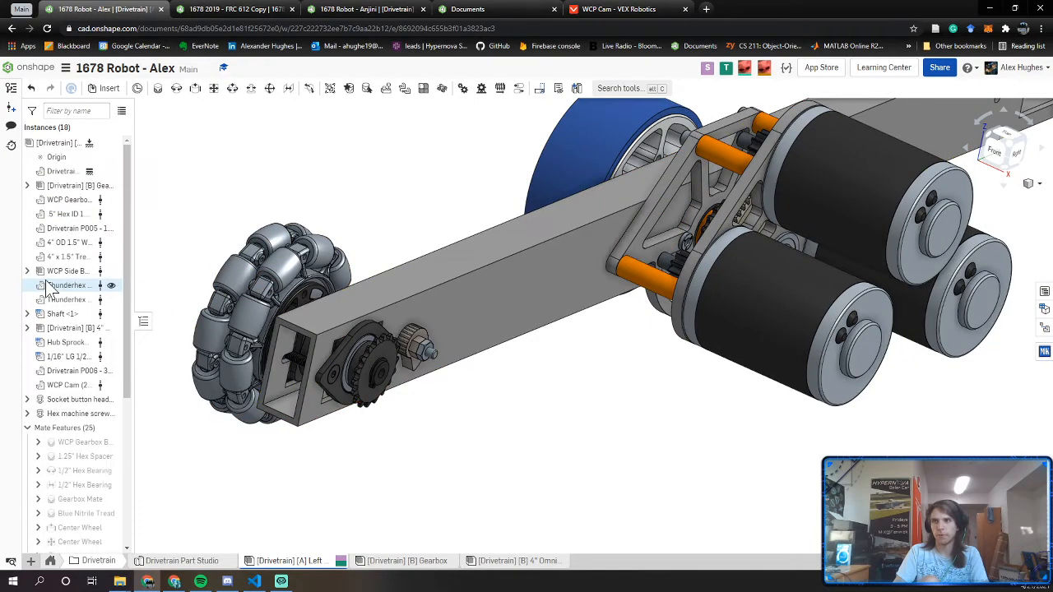
right_drag(344, 329, 365, 325)
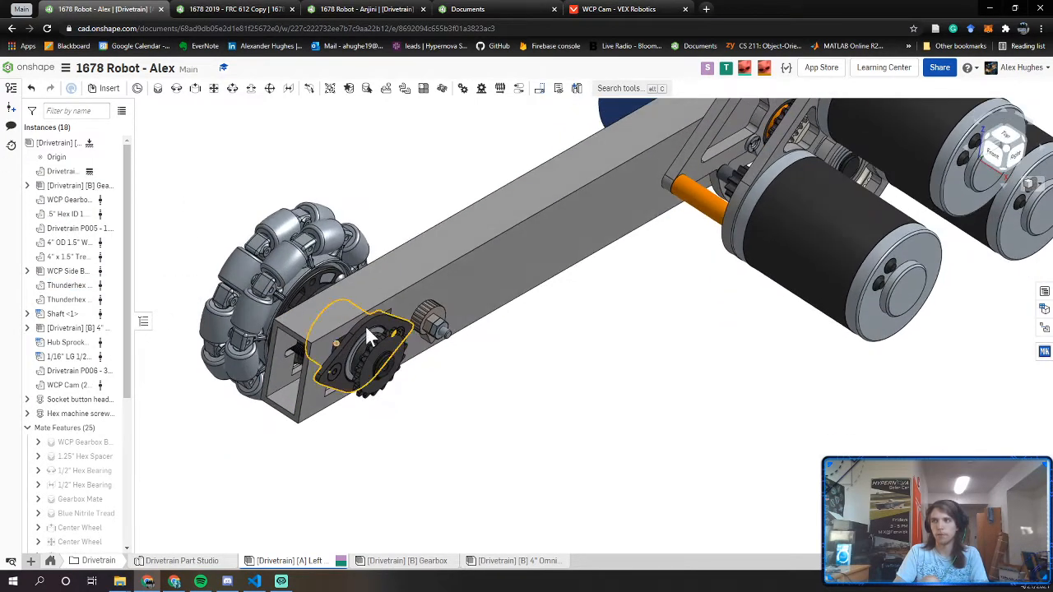
middle_drag(633, 299, 543, 420)
right_drag(543, 421, 548, 402)
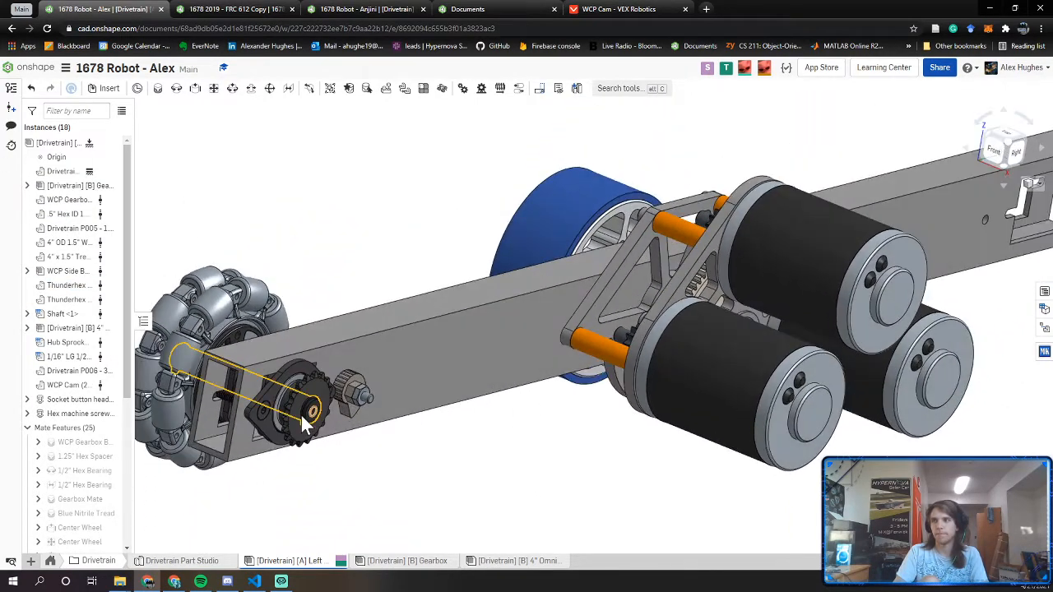
scroll(387, 424, up, 5)
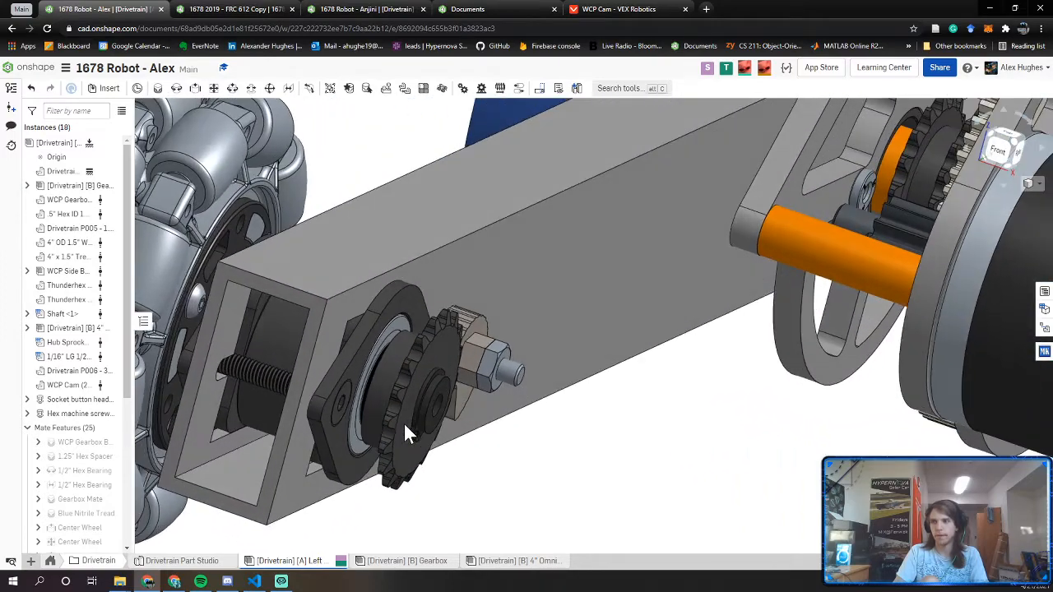
scroll(404, 423, down, 5)
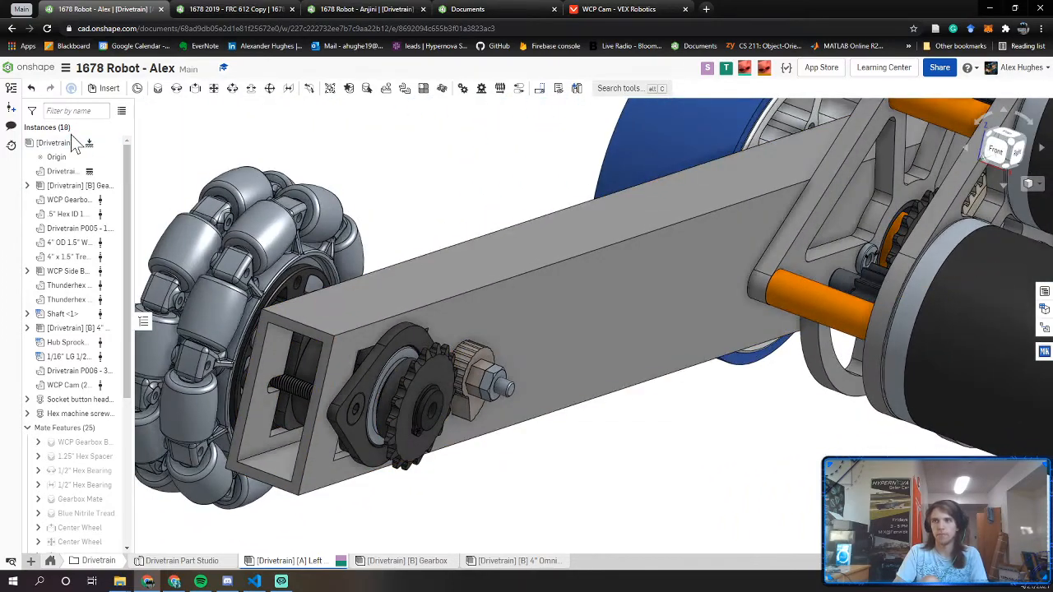
scroll(82, 296, down, 2)
scroll(86, 321, up, 2)
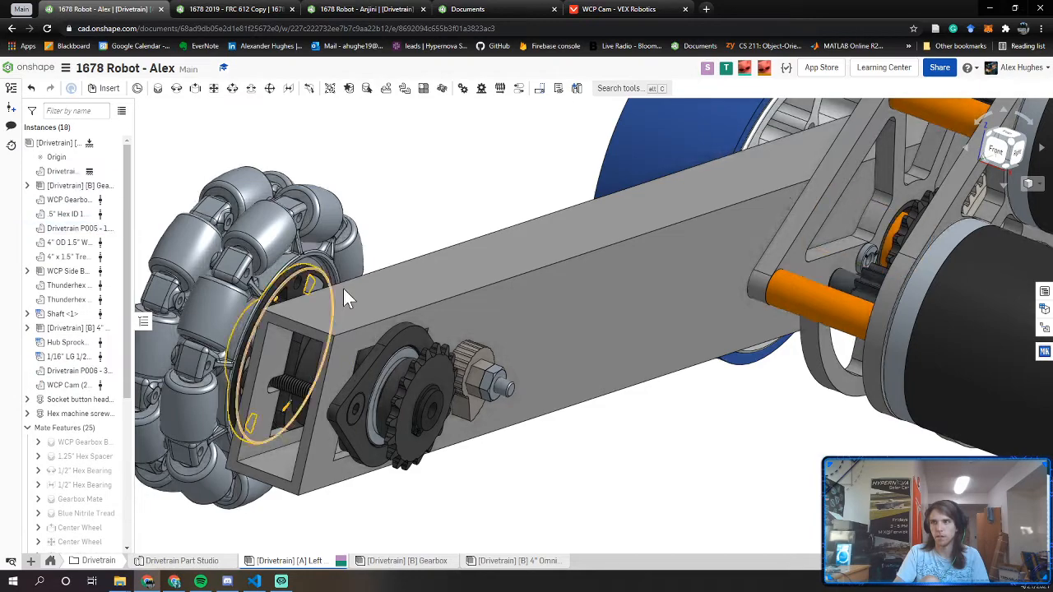
scroll(342, 287, down, 5)
scroll(334, 297, up, 2)
scroll(349, 302, down, 2)
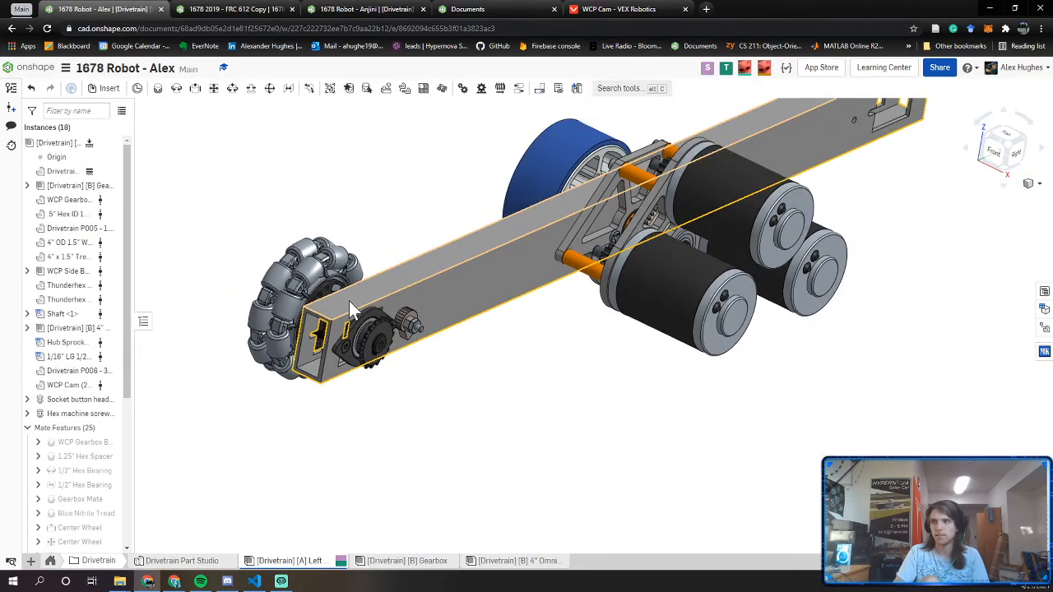
scroll(354, 306, up, 3)
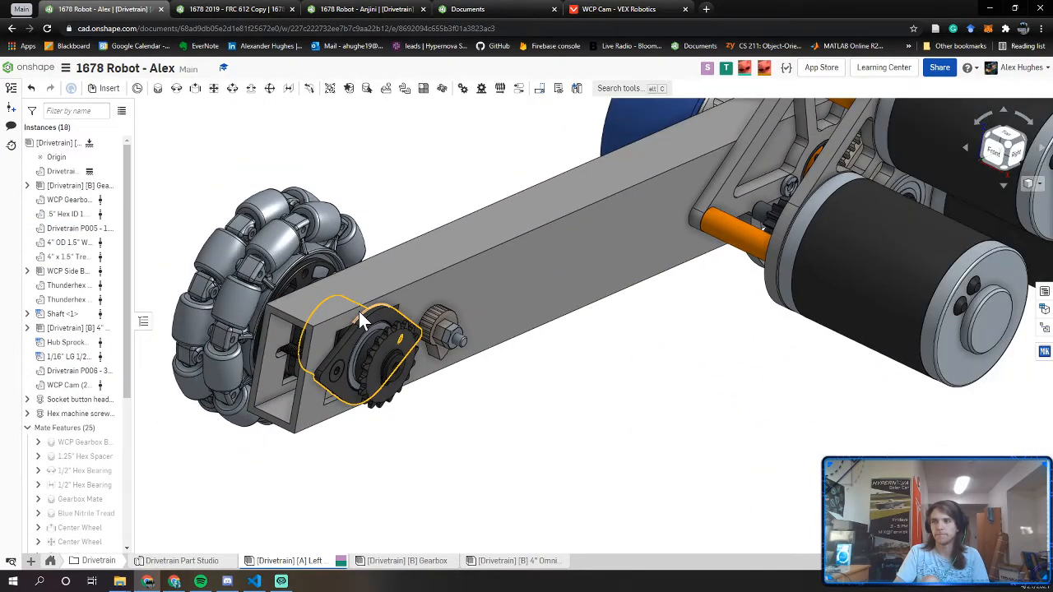
scroll(359, 311, down, 2)
mouse_move(359, 311)
right_down()
mouse_move(375, 317)
mouse_move(361, 317)
right_up()
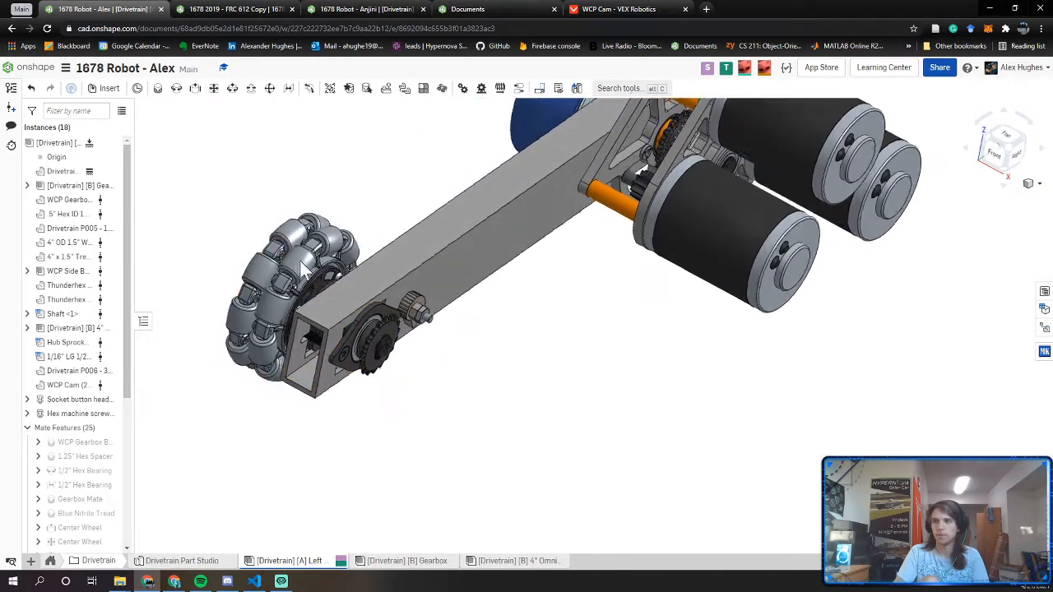
right_drag(301, 267, 317, 344)
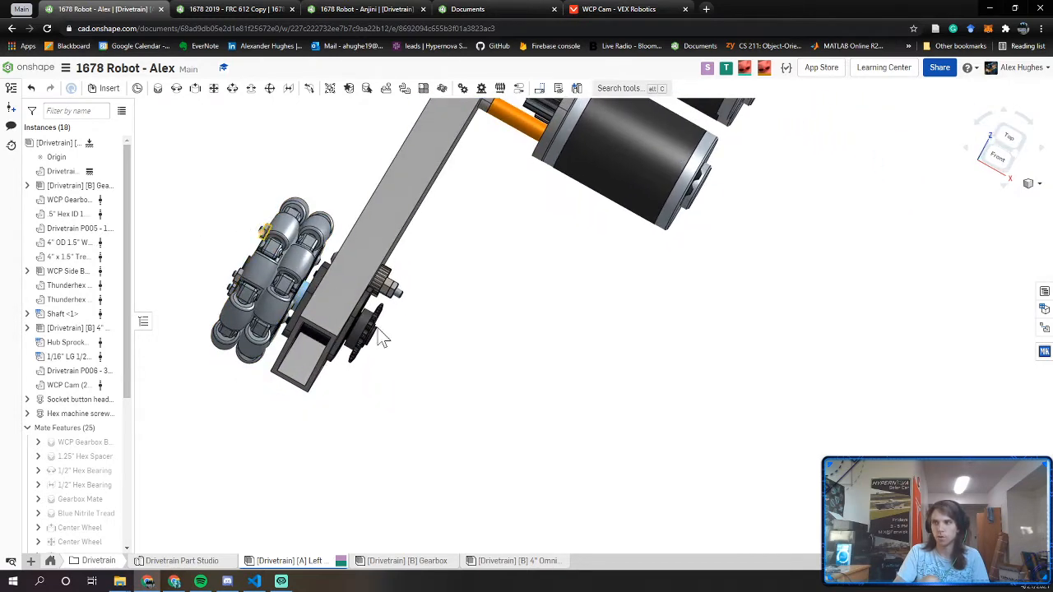
right_drag(330, 296, 364, 344)
scroll(370, 350, up, 6)
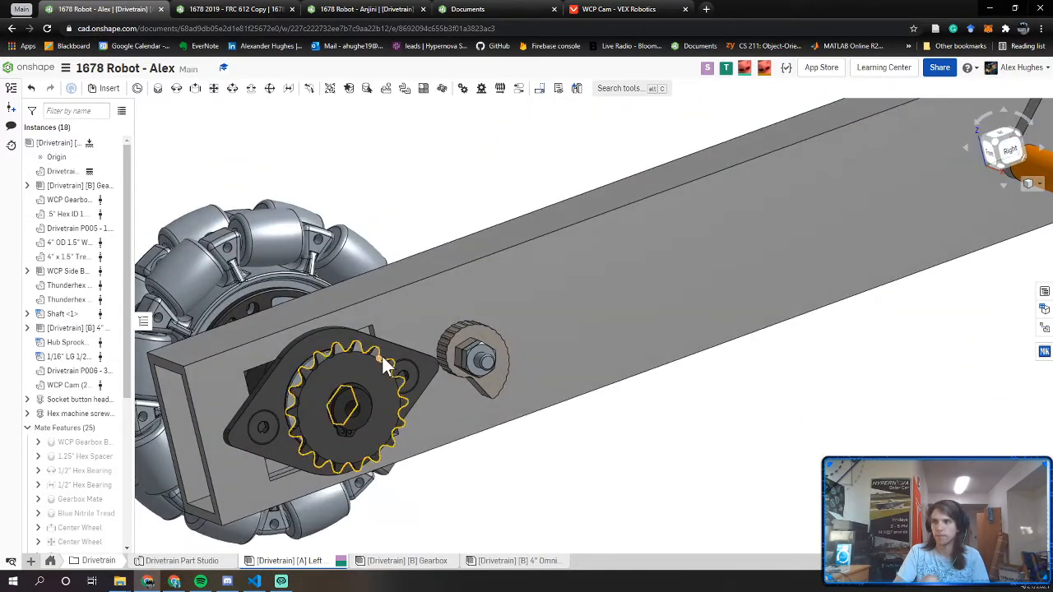
scroll(452, 353, down, 5)
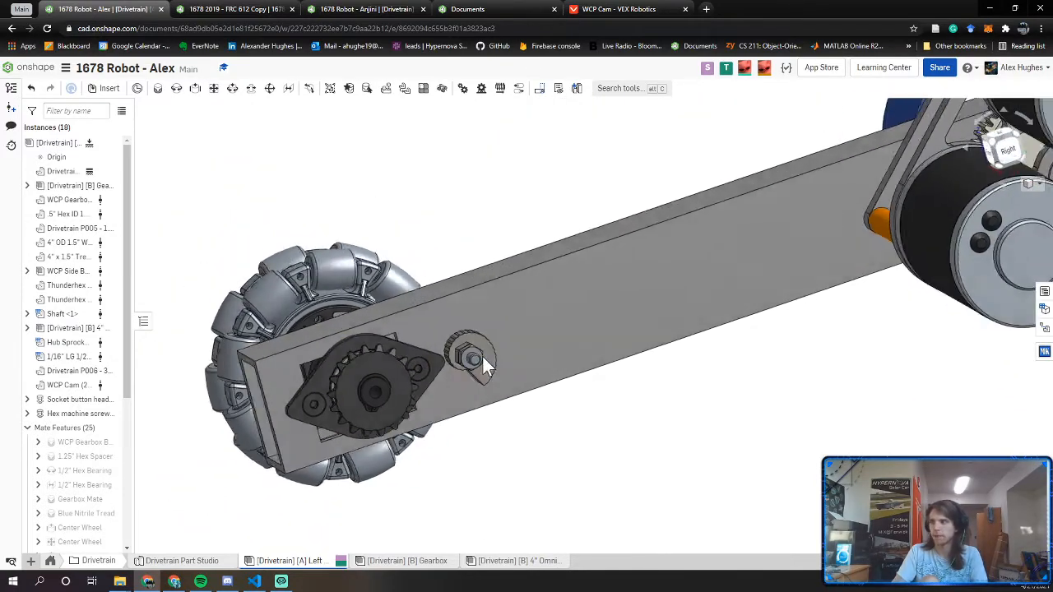
right_drag(483, 355, 1045, 374)
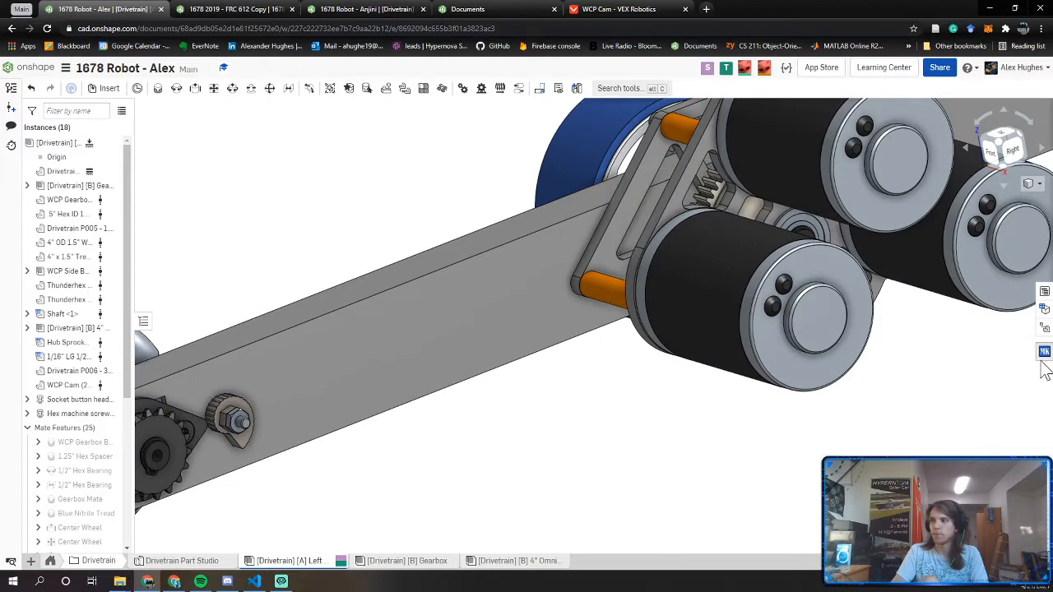
Start inserting the configurable chain from the MKCad library's Sprockets and Chain (Configurable) category
click(1044, 352)
scroll(404, 437, down, 5)
scroll(689, 396, down, 1)
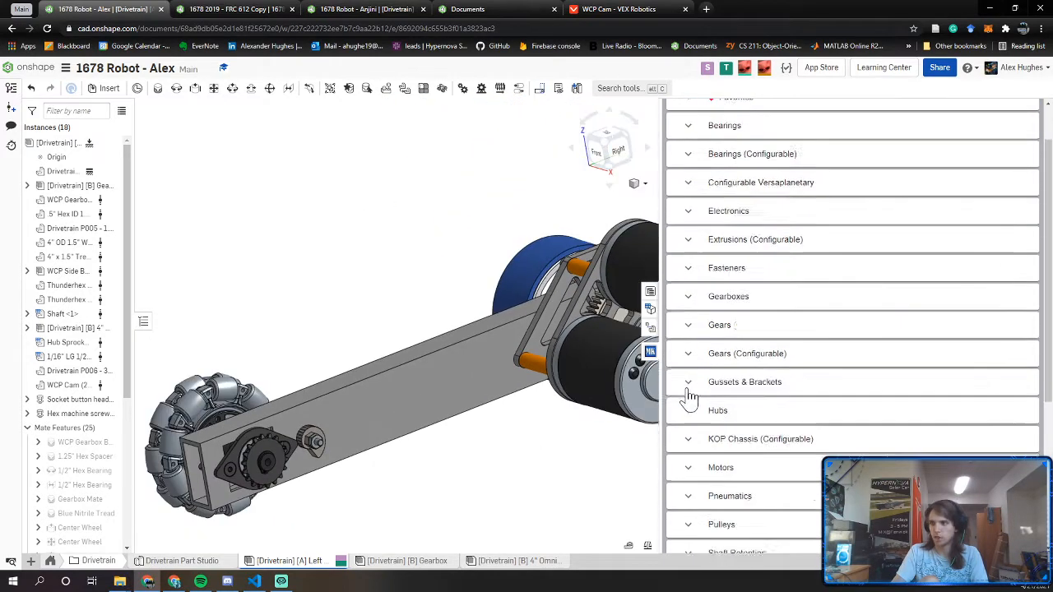
scroll(683, 395, down, 2)
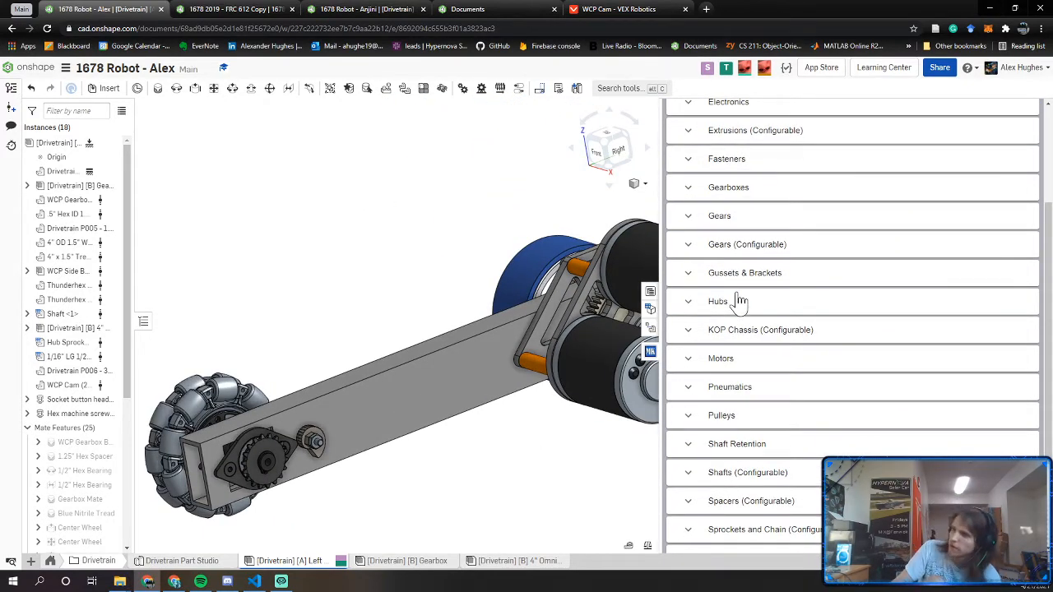
scroll(751, 411, down, 1)
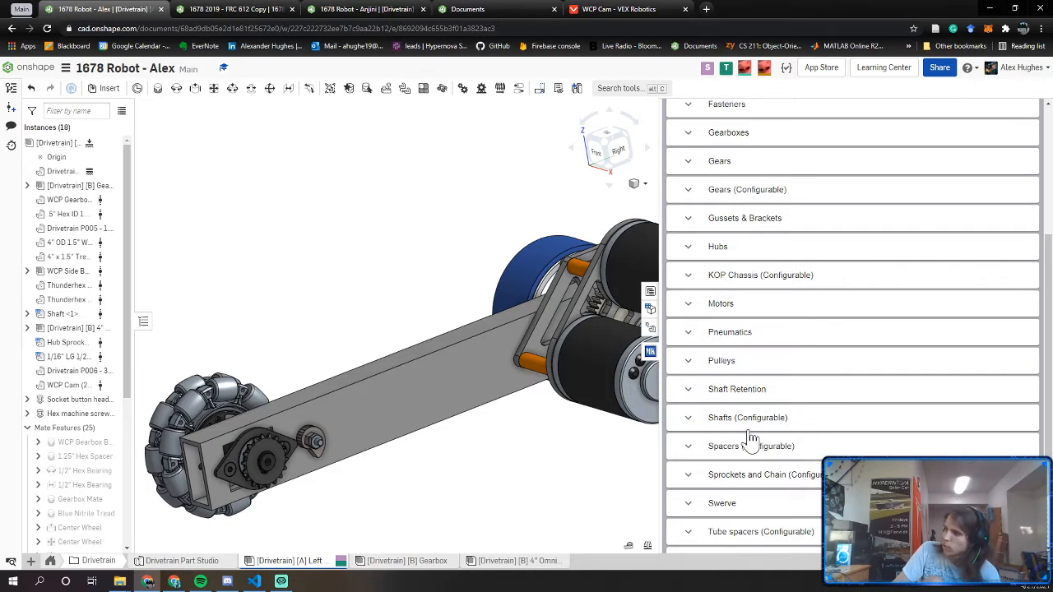
click(689, 486)
scroll(749, 434, down, 5)
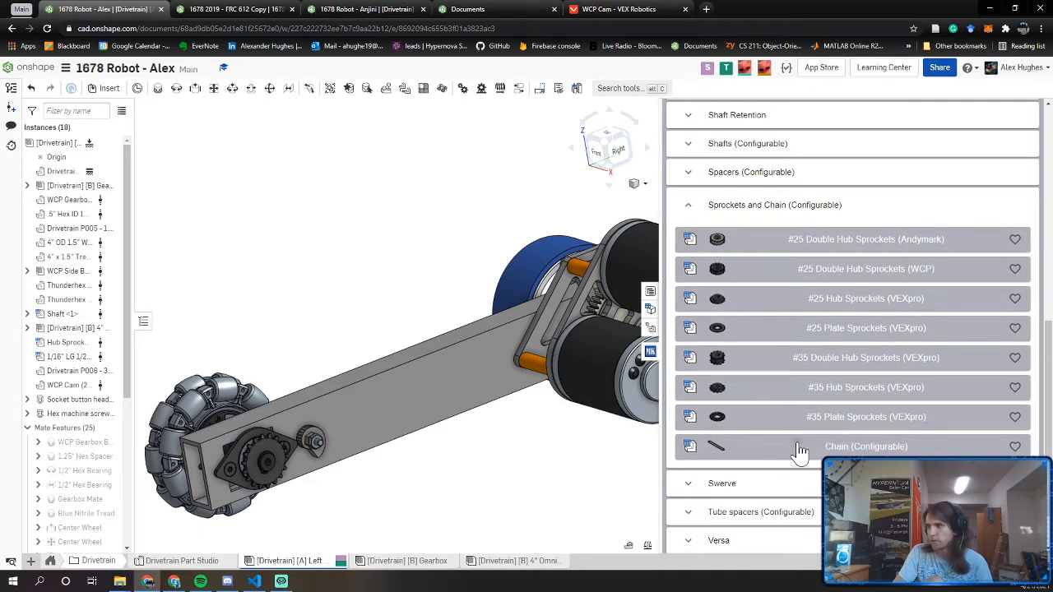
click(801, 449)
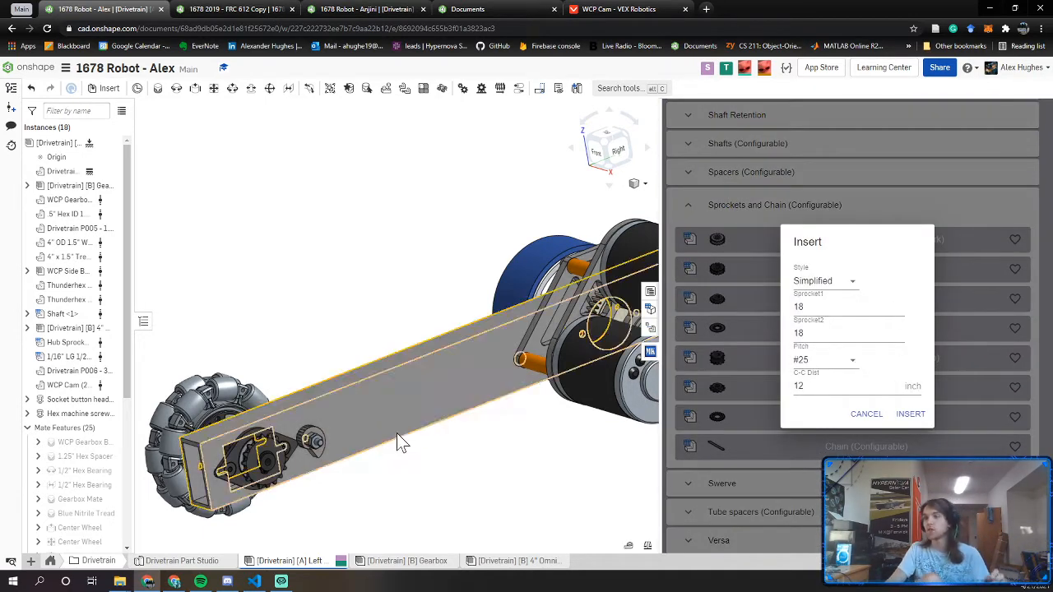
Check the tooth count of the gearbox's hub sprockets and set the chain's style to Realistic
right_drag(452, 353, 622, 358)
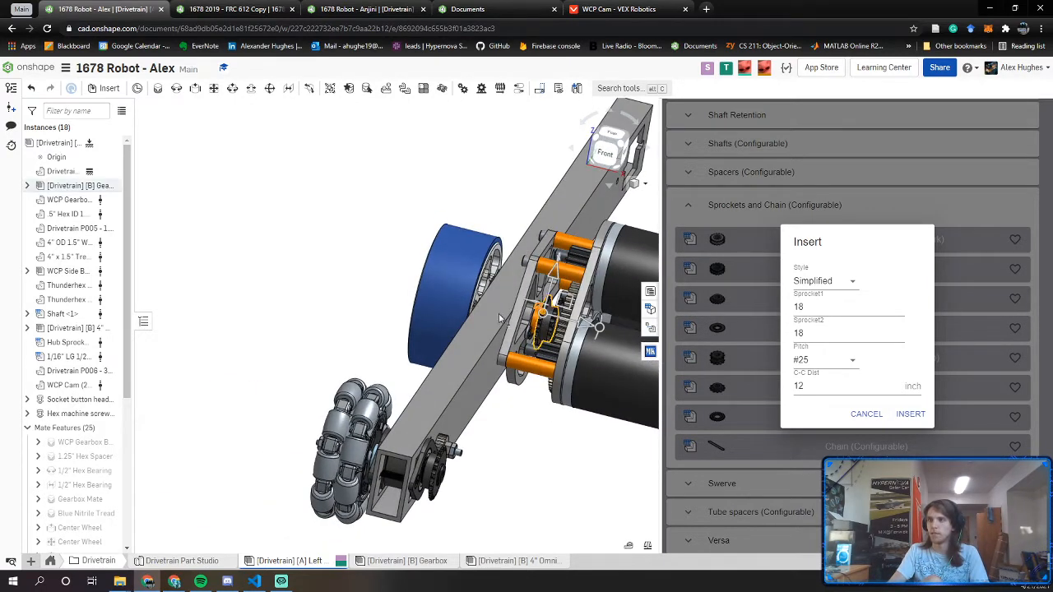
click(28, 189)
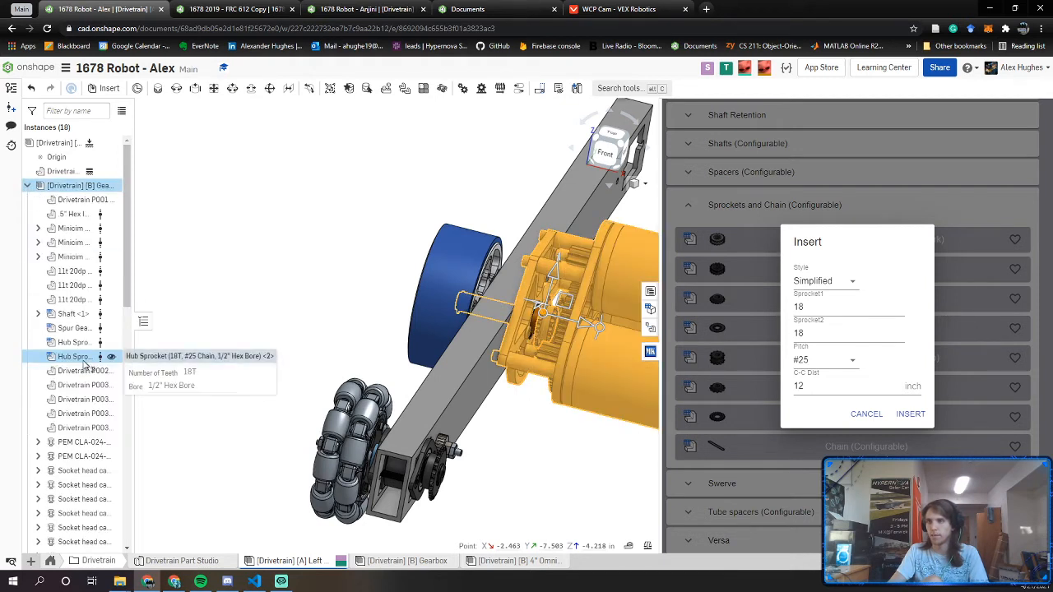
click(27, 185)
click(815, 334)
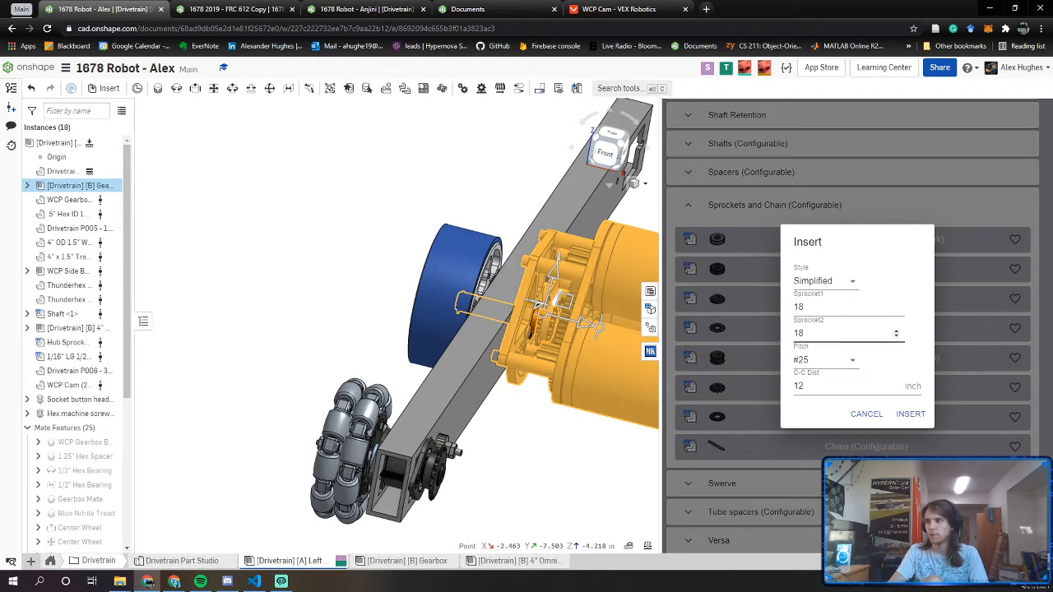
click(809, 288)
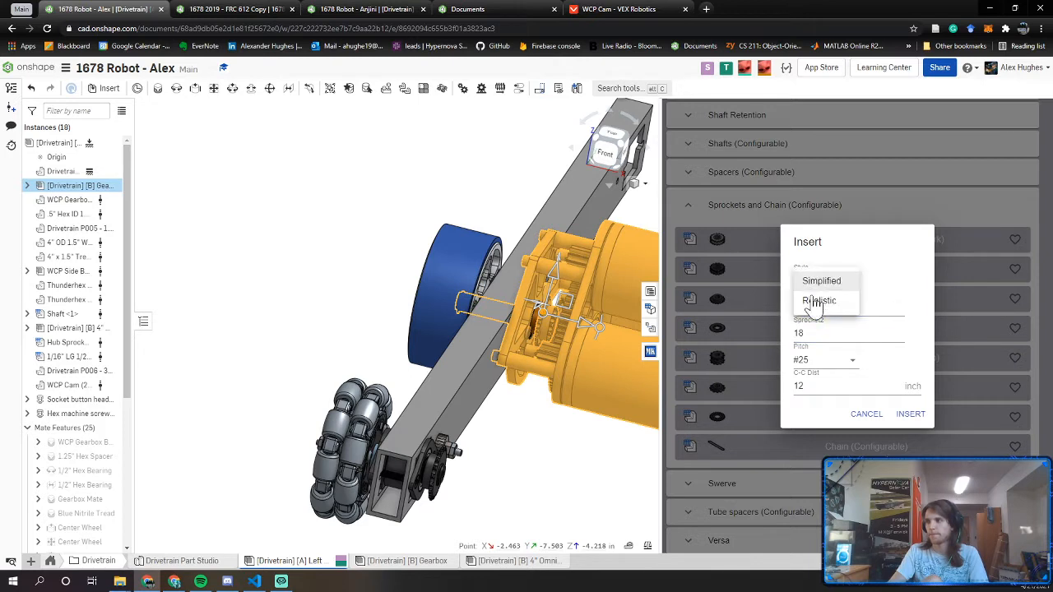
click(817, 303)
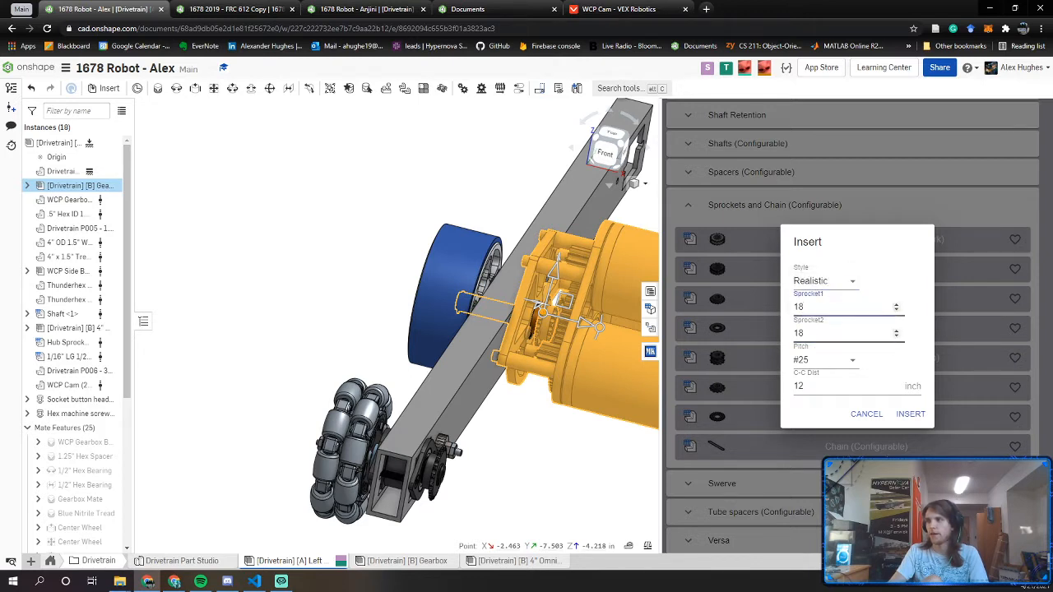
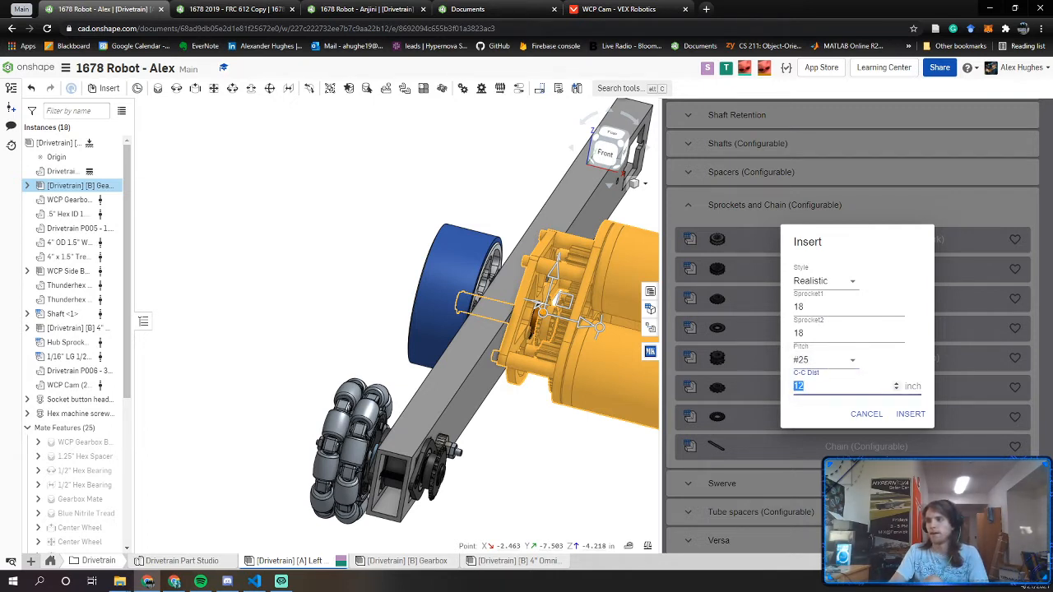
Examine the omni wheel shaft, its sprocket and the blue wheel's shaft for references to the chain's centre-to-centre distance
right_drag(462, 373, 441, 384)
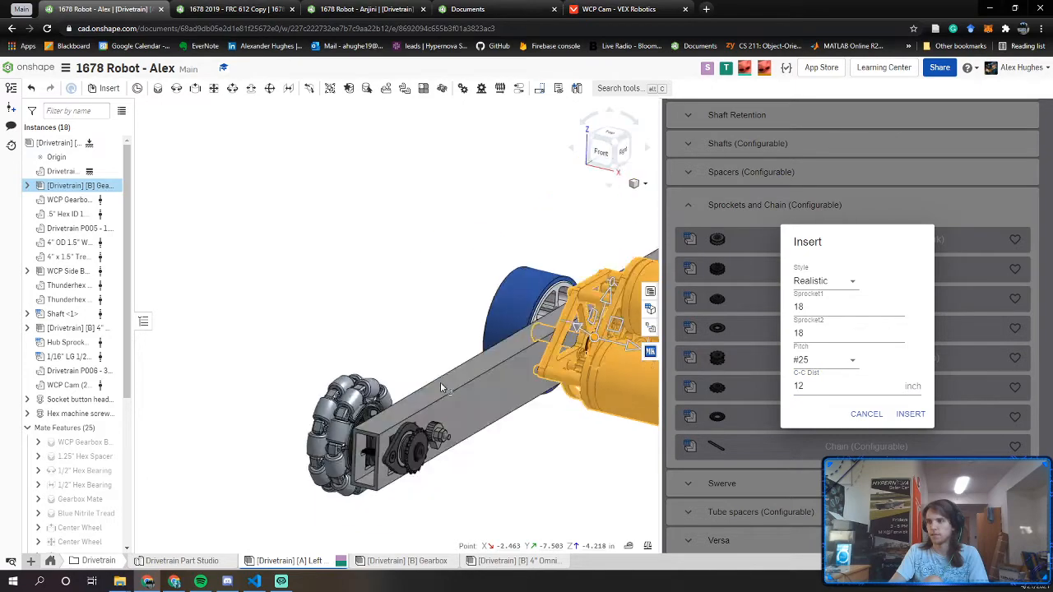
scroll(415, 456, up, 6)
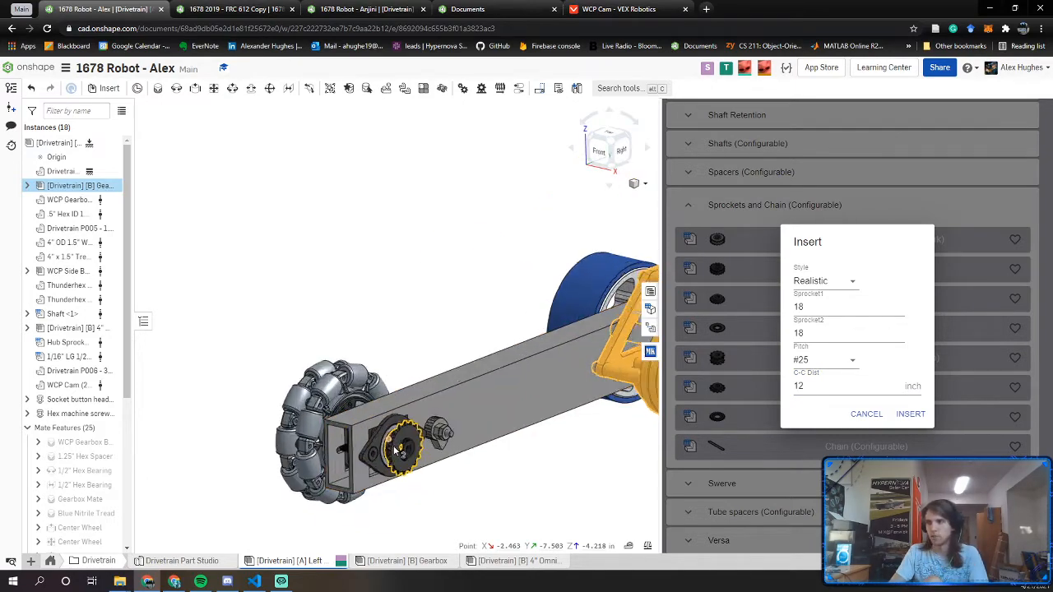
scroll(418, 463, down, 5)
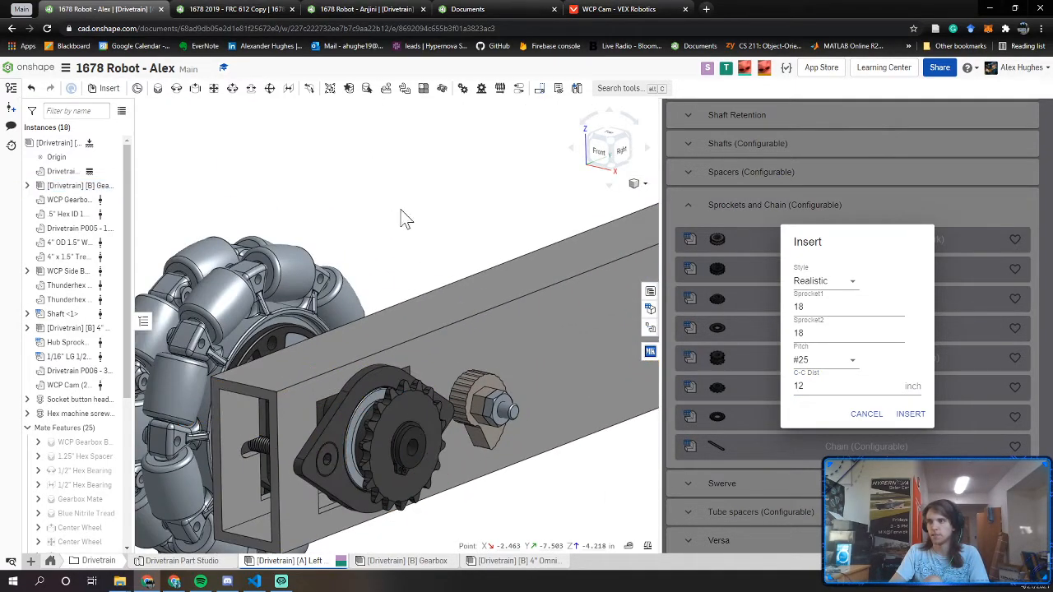
scroll(413, 447, up, 4)
scroll(413, 448, down, 6)
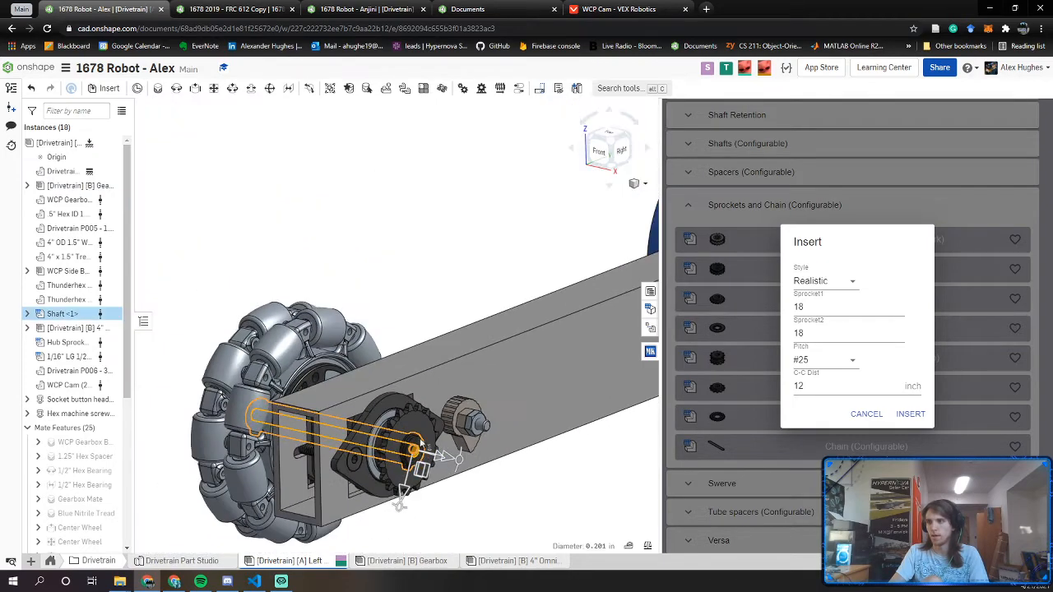
right_drag(416, 449, 640, 403)
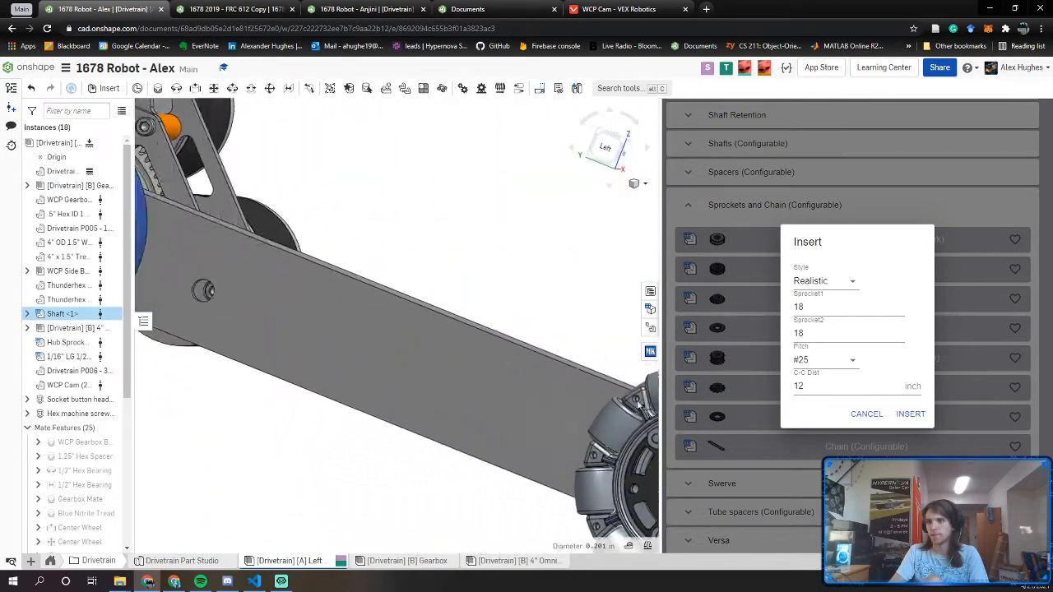
scroll(637, 403, down, 2)
scroll(327, 352, up, 2)
scroll(157, 252, up, 3)
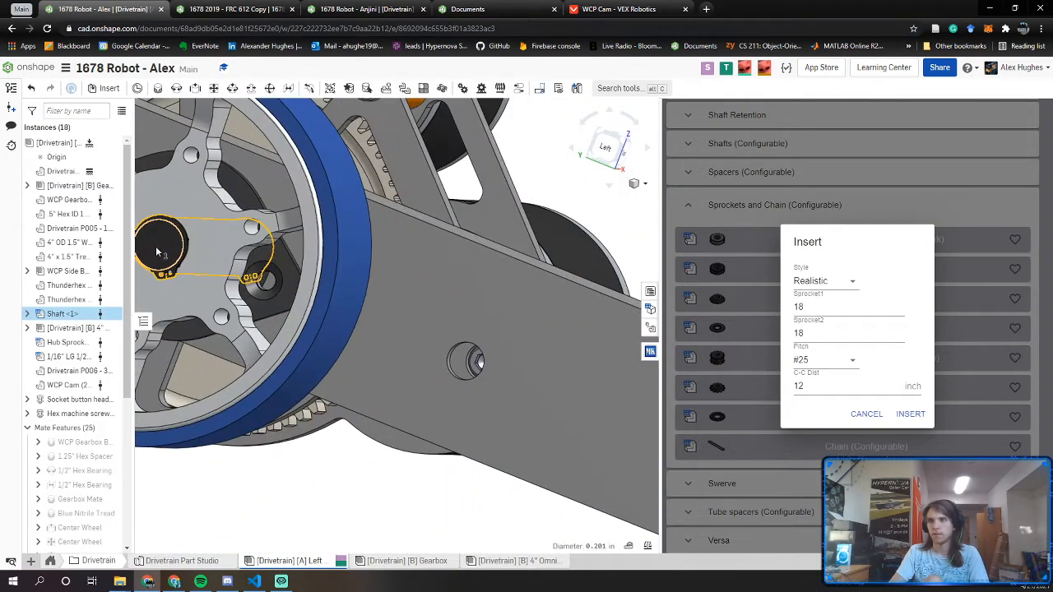
scroll(157, 252, down, 2)
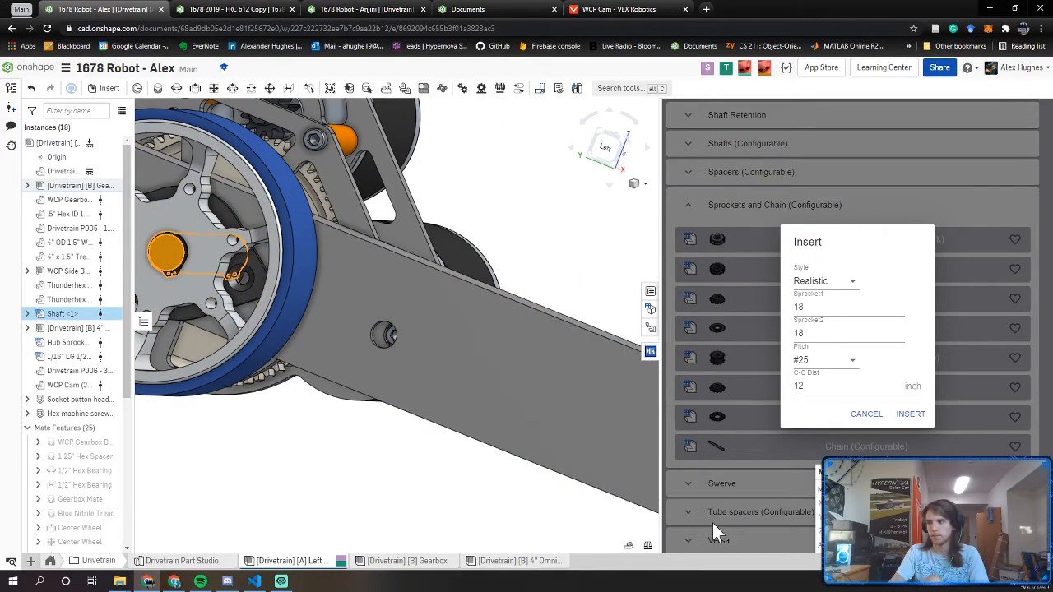
Close the MKCad library and select the omni wheel shaft's end, looking for a matching reference in the gearbox
click(650, 351)
right_drag(566, 329, 482, 324)
scroll(469, 438, up, 4)
scroll(485, 432, up, 2)
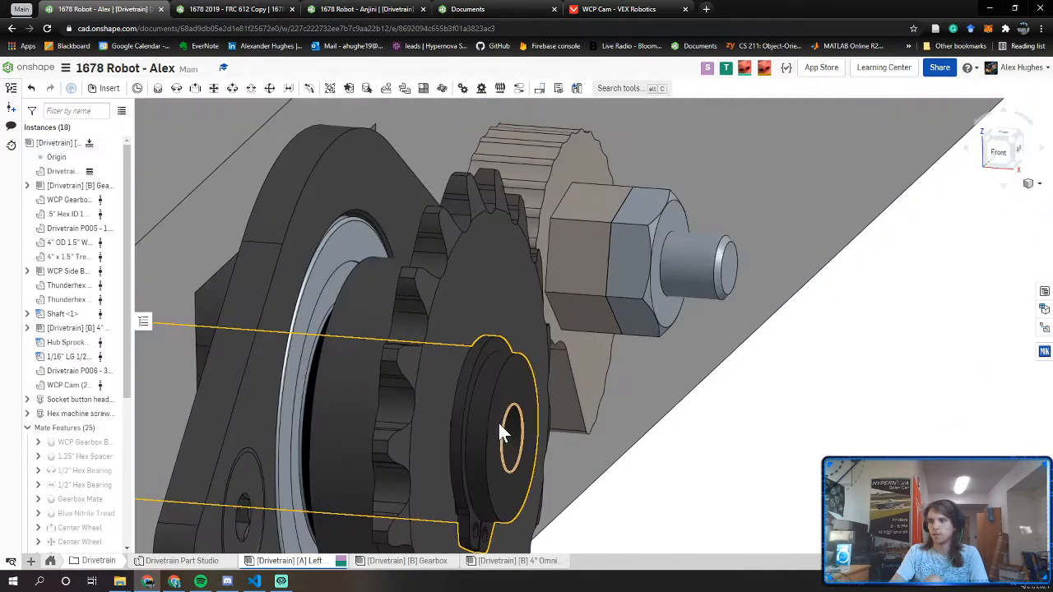
click(511, 431)
scroll(511, 431, down, 4)
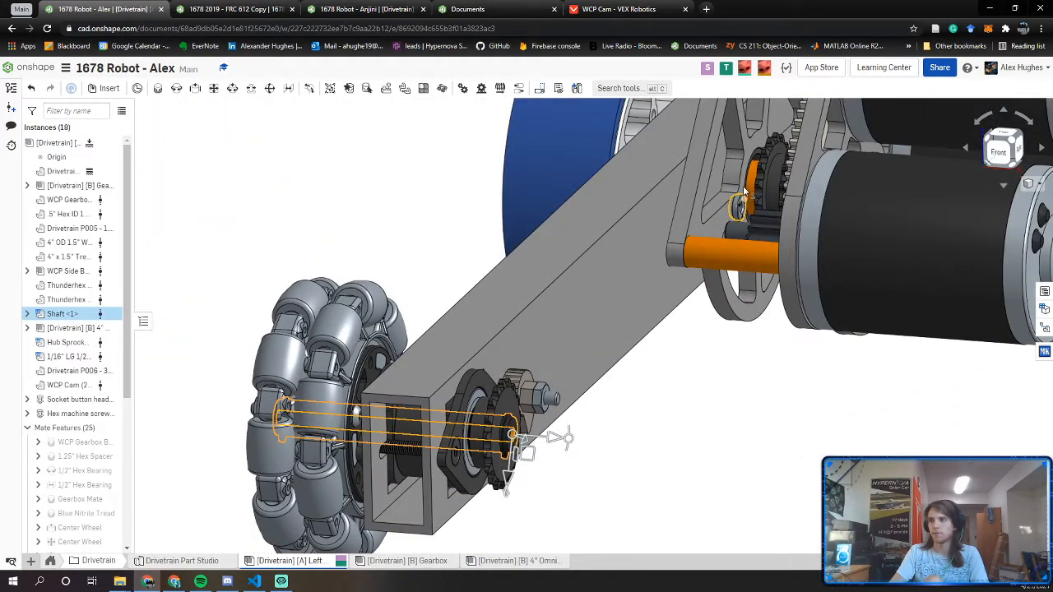
scroll(715, 243, up, 4)
middle_drag(715, 242, 587, 496)
scroll(667, 354, down, 4)
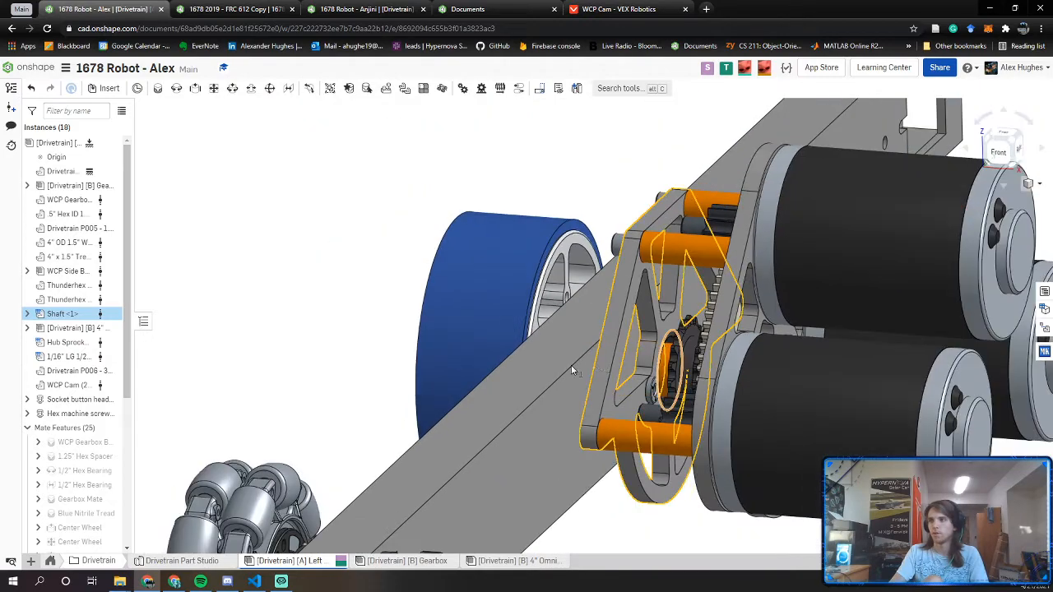
scroll(403, 387, up, 2)
middle_drag(403, 387, 362, 68)
click(280, 110)
Measure the distance between the outer face of the omni wheel's hub sprocket and the gearbox's outer hub sprocket
scroll(372, 261, up, 3)
scroll(372, 260, up, 1)
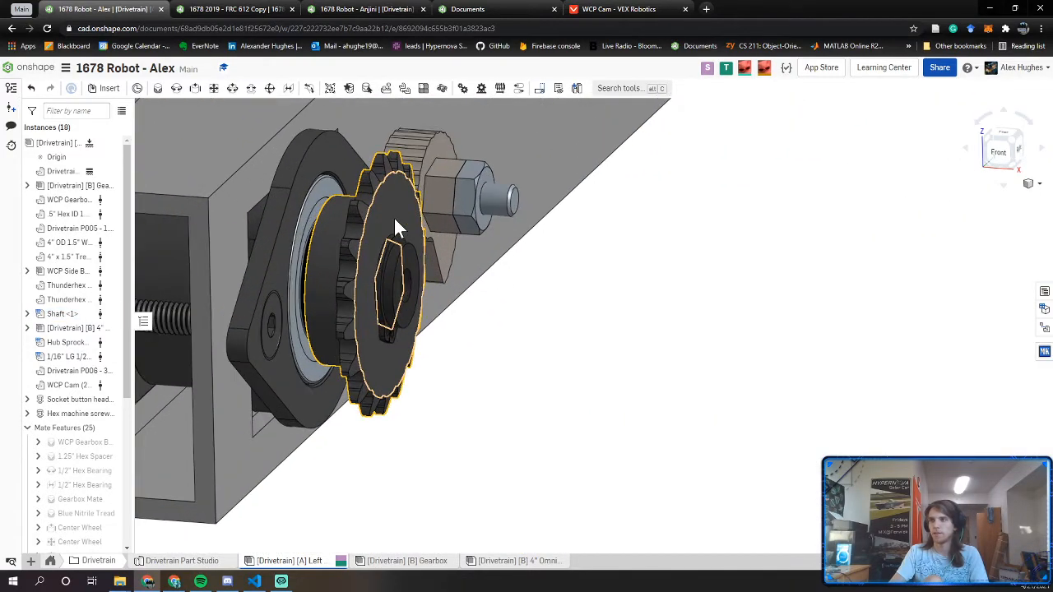
click(394, 215)
scroll(394, 216, down, 5)
middle_drag(571, 302, 539, 548)
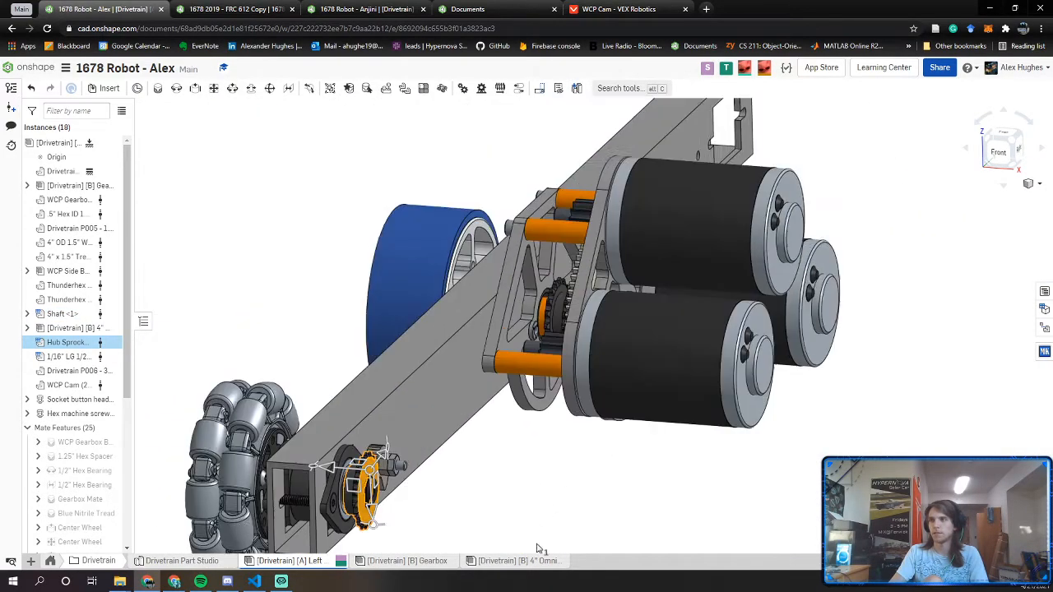
scroll(510, 312, up, 2)
right_drag(489, 300, 551, 329)
scroll(547, 348, up, 2)
scroll(532, 342, up, 3)
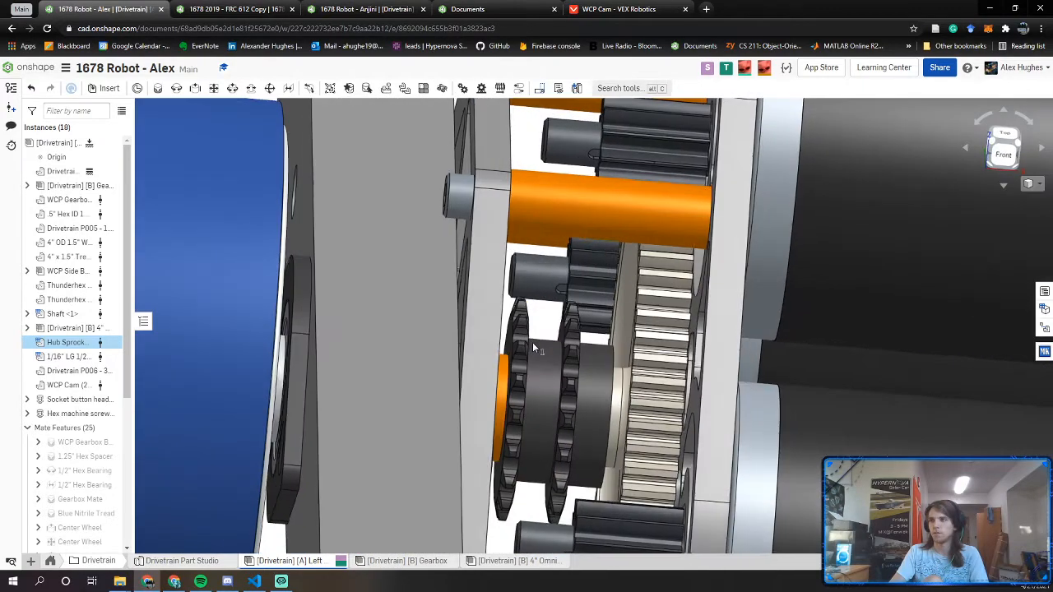
scroll(515, 344, up, 3)
click(508, 344)
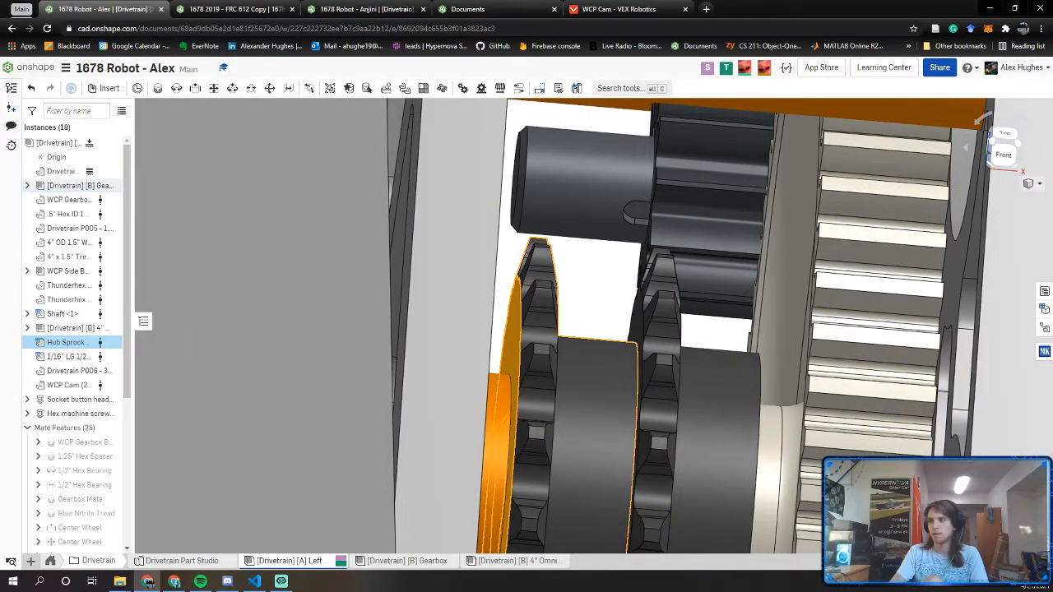
click(930, 561)
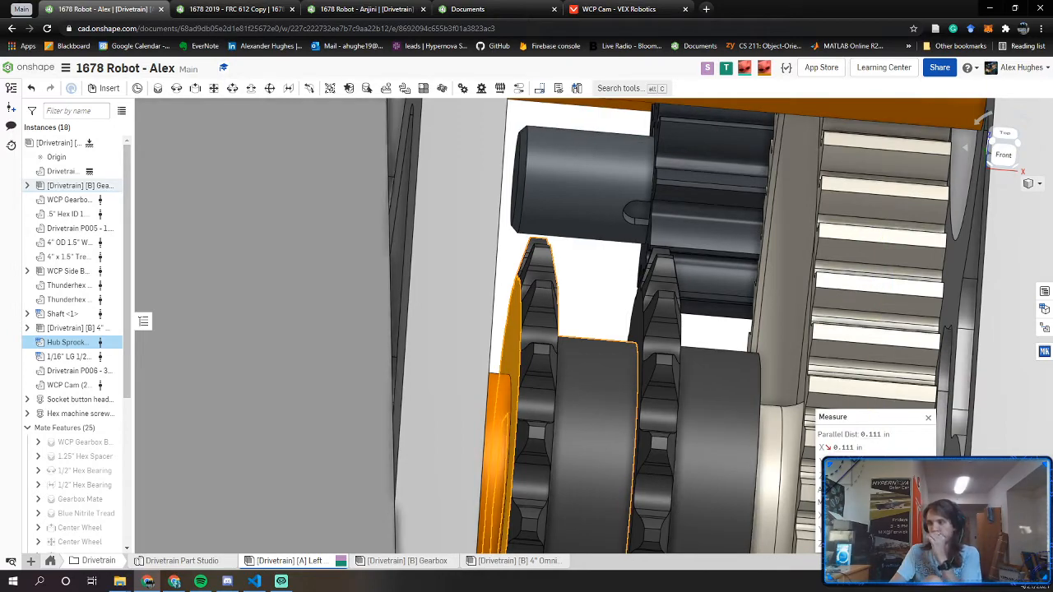
Measure the distance between the gearbox bearing's face and the face of the Thunderhex bearing behind the omni wheel's sprocket
scroll(676, 422, down, 6)
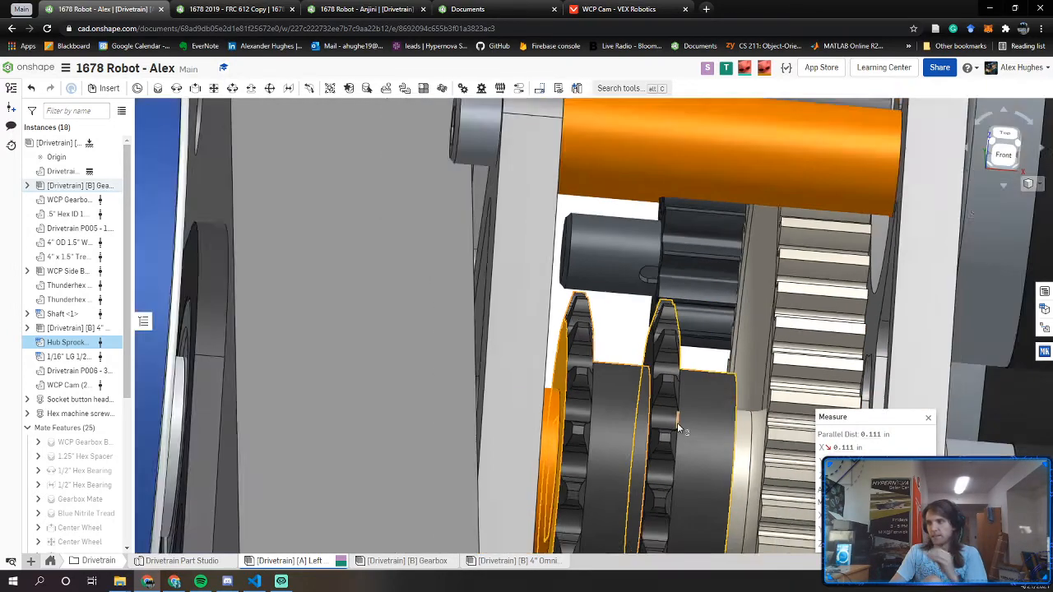
right_drag(668, 425, 348, 394)
click(348, 390)
middle_drag(348, 347, 351, 229)
right_drag(732, 329, 685, 331)
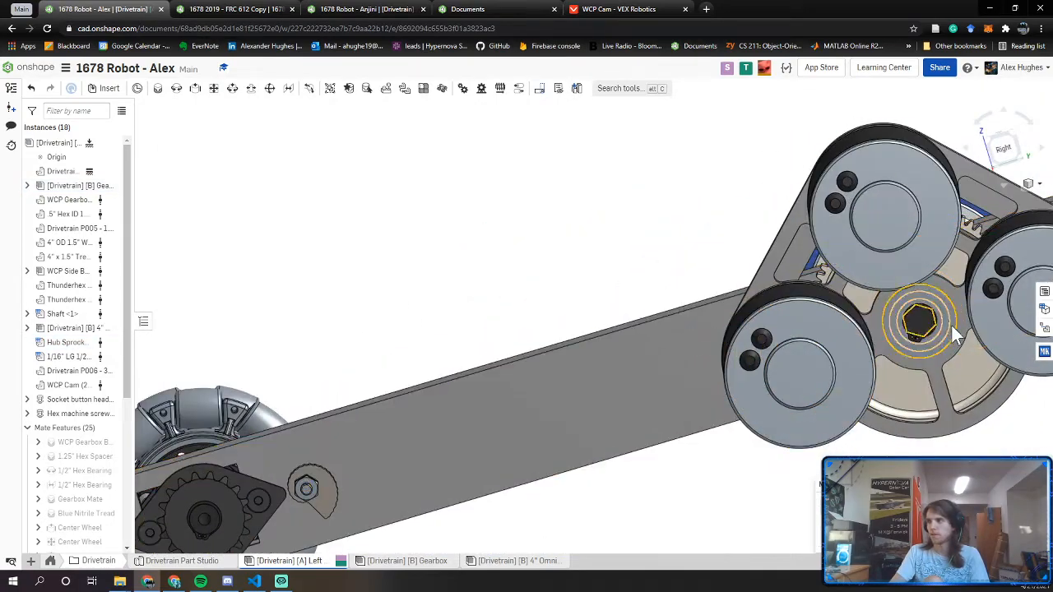
scroll(952, 324, up, 8)
click(943, 290)
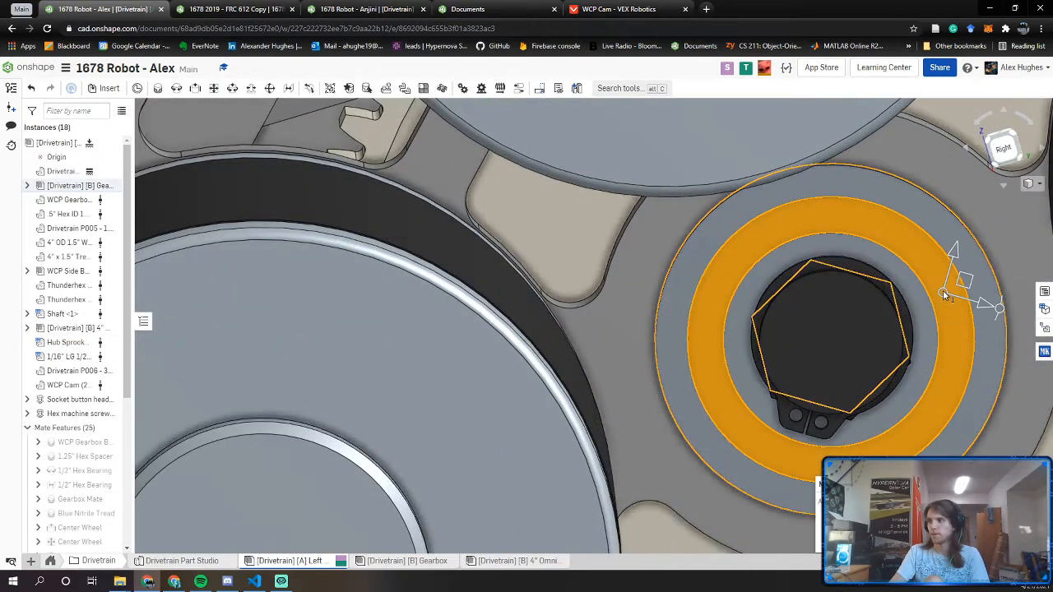
scroll(943, 290, down, 6)
middle_drag(517, 438, 972, 302)
right_drag(462, 380, 514, 387)
scroll(462, 359, up, 6)
scroll(462, 360, up, 3)
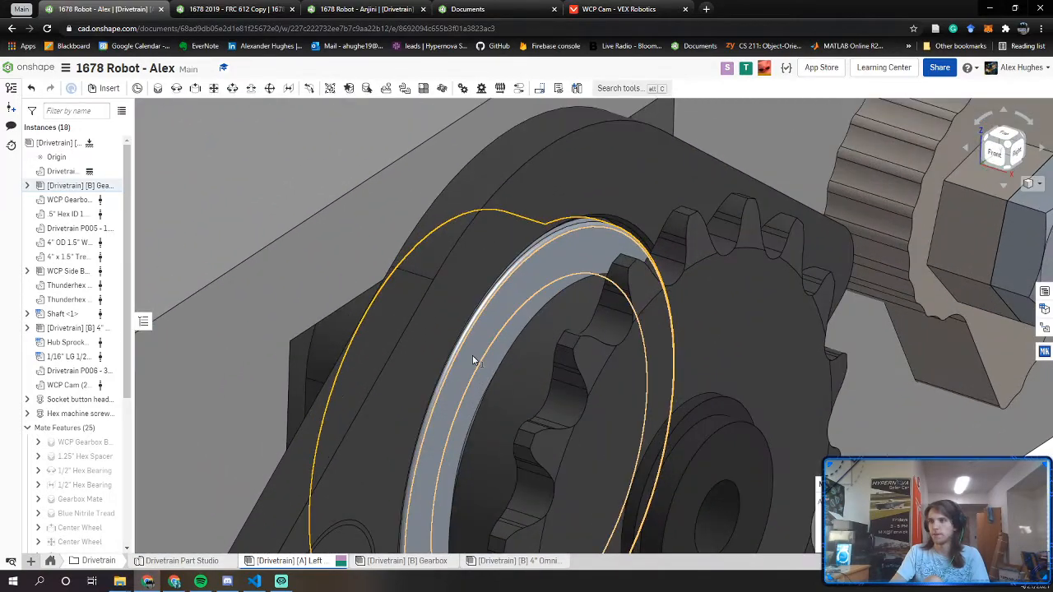
click(472, 355)
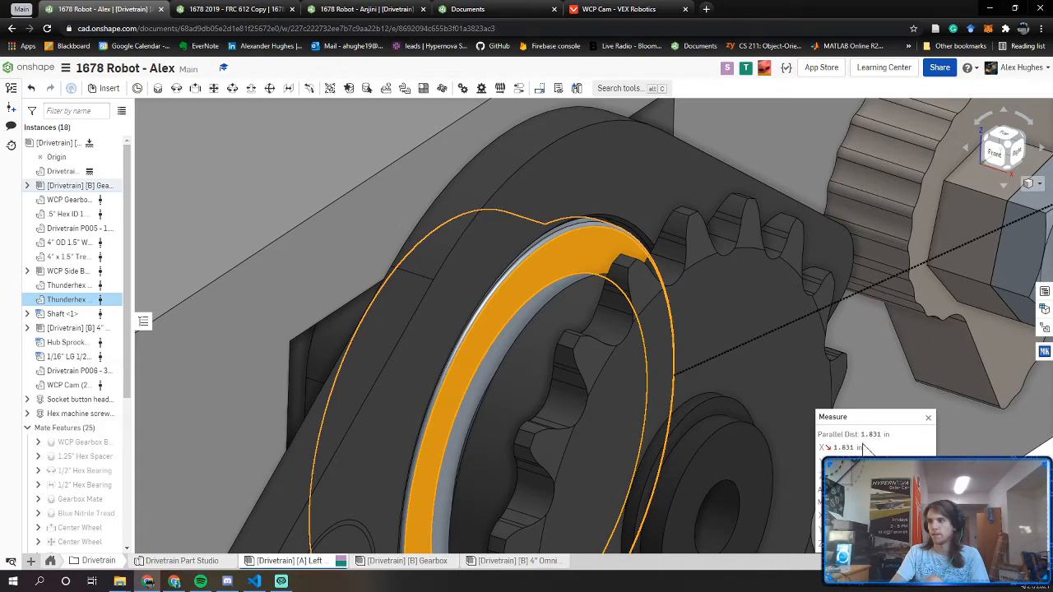
scroll(702, 374, down, 5)
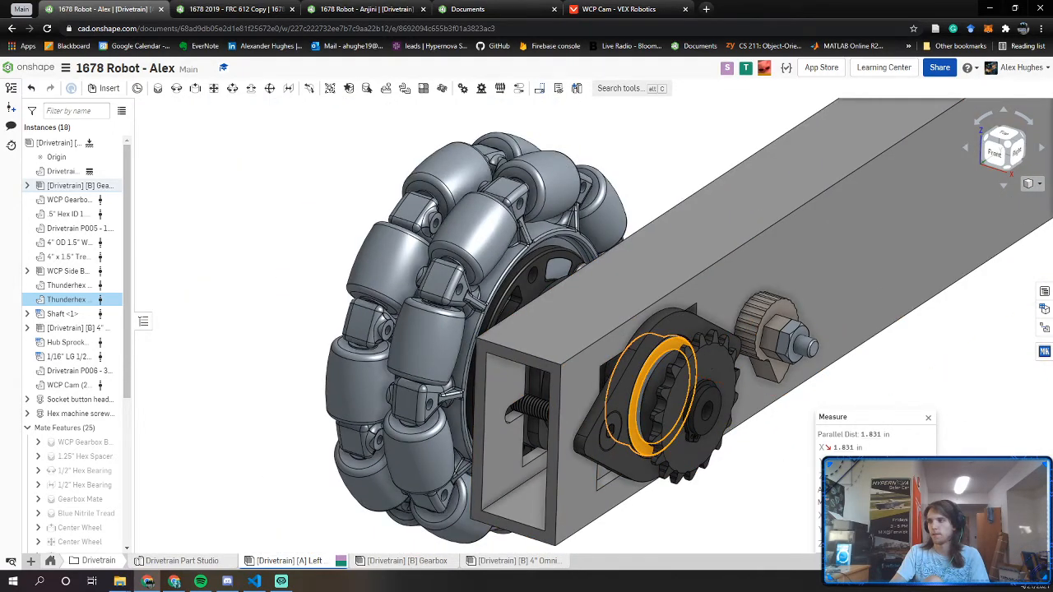
middle_drag(752, 443, 576, 469)
click(622, 472)
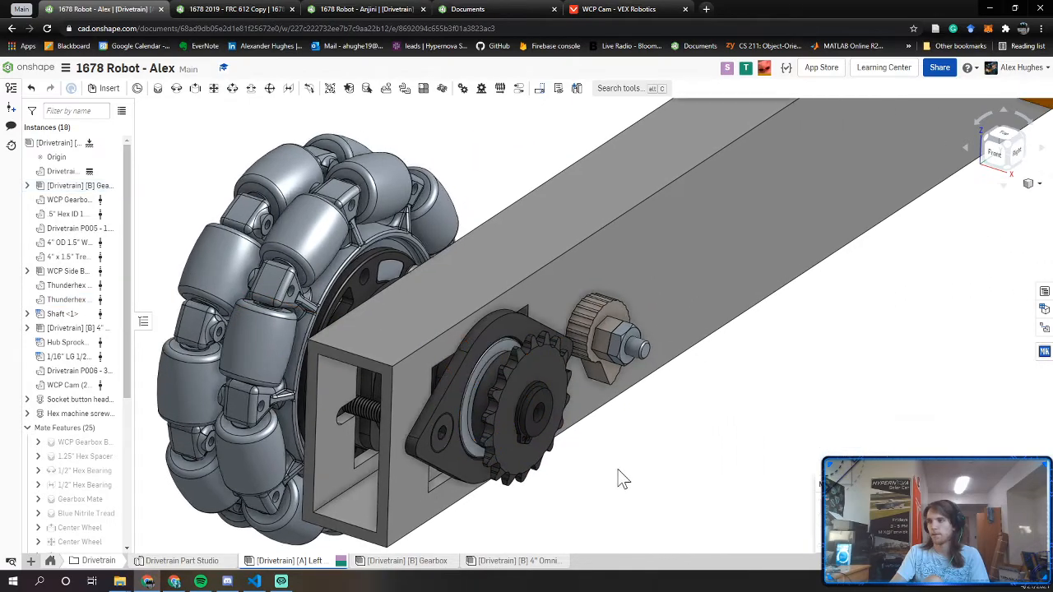
Examine the omni wheel's shaft end and the gearbox's output shaft for references to the chain's centre-to-centre distance
scroll(622, 472, up, 5)
scroll(352, 265, up, 3)
click(359, 264)
scroll(360, 264, down, 5)
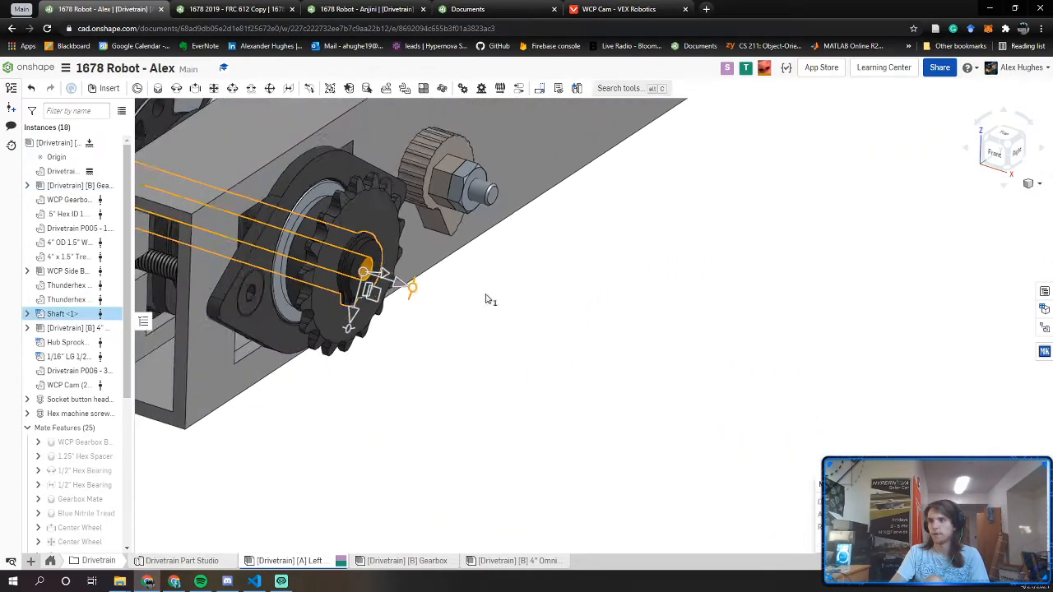
middle_drag(616, 247, 391, 358)
middle_drag(780, 337, 614, 430)
right_drag(614, 431, 566, 421)
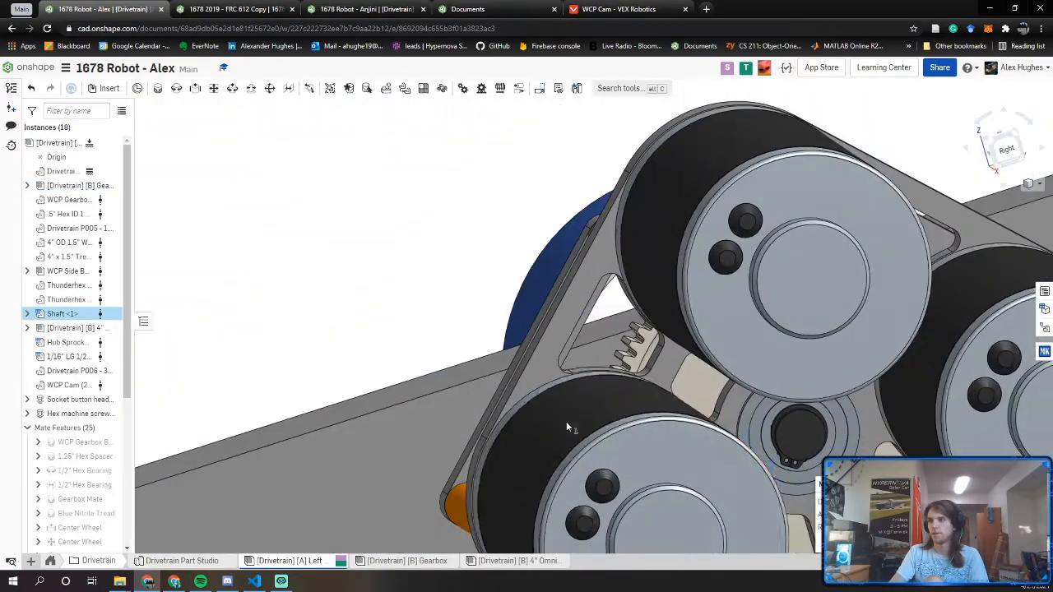
middle_drag(806, 424, 677, 407)
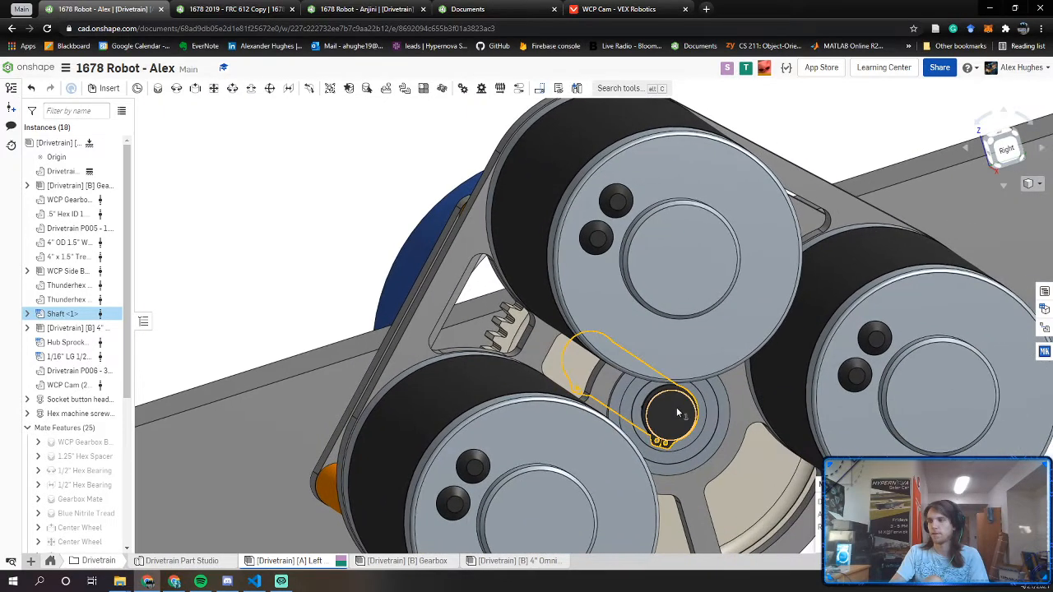
right_drag(677, 407, 688, 411)
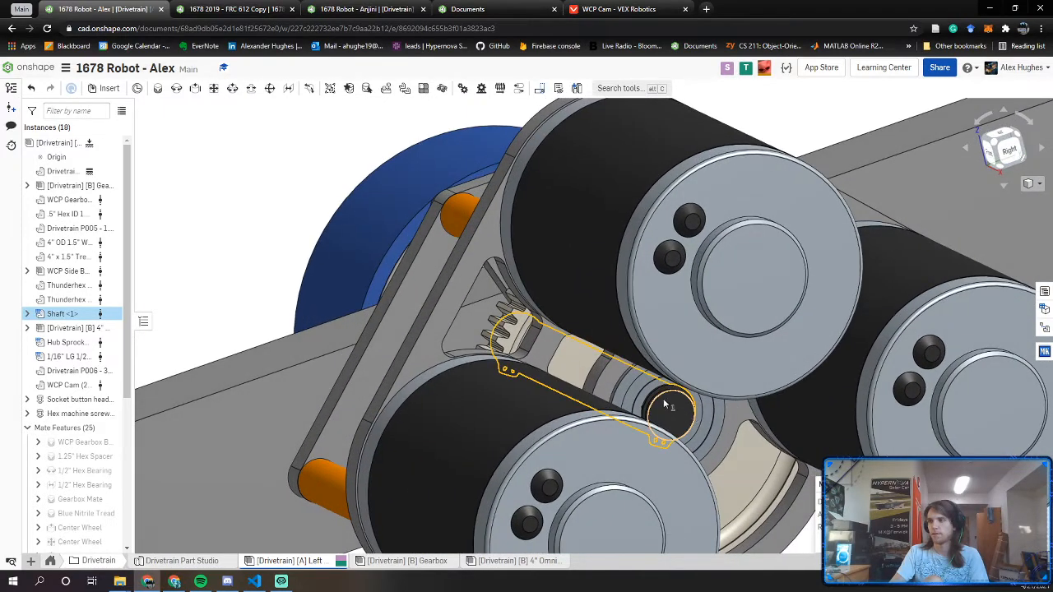
scroll(675, 405, down, 5)
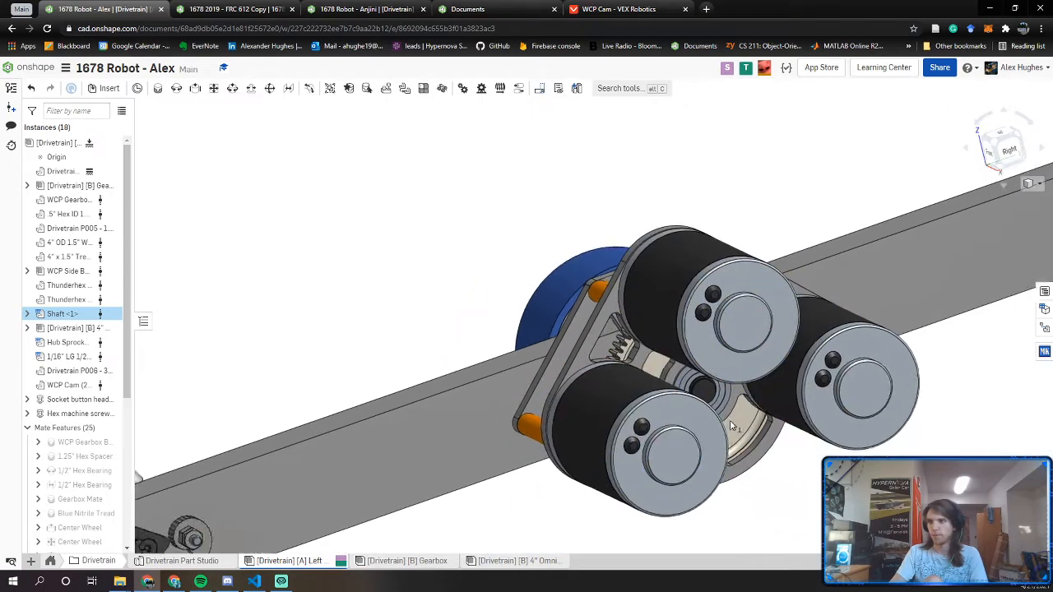
middle_drag(250, 233, 401, 288)
click(400, 288)
right_drag(403, 296, 705, 324)
Open the configurable chain's insert settings from the sprockets and chain category of the MKCad library
click(1044, 351)
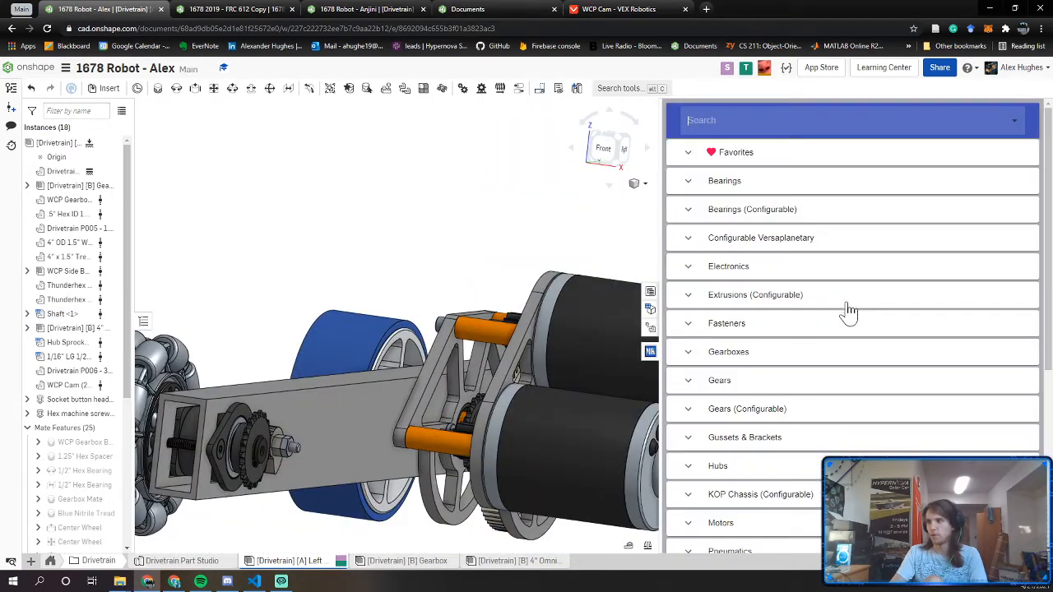
scroll(724, 360, down, 4)
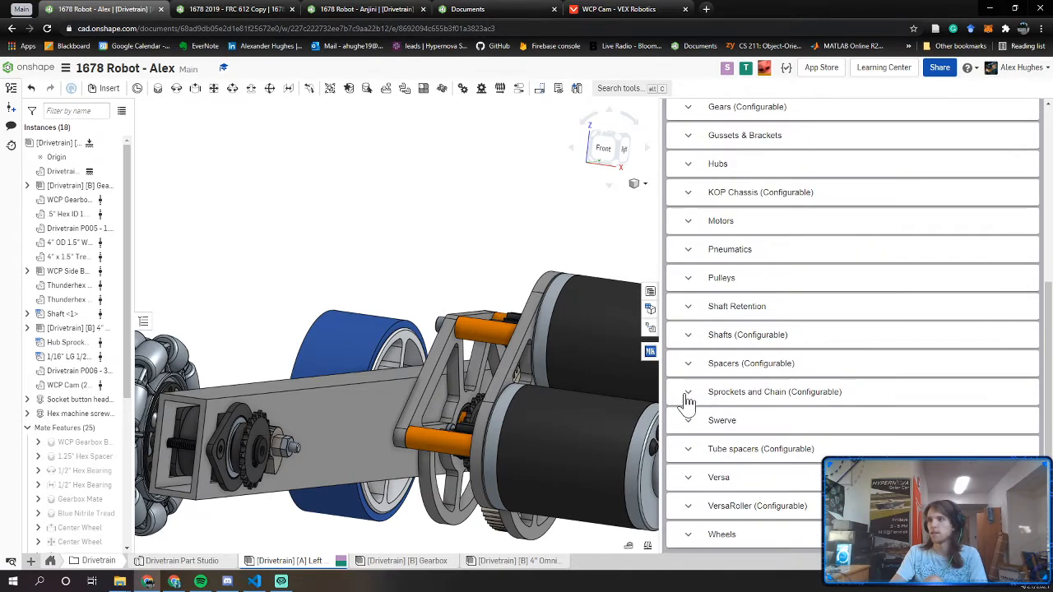
click(688, 395)
scroll(716, 395, down, 3)
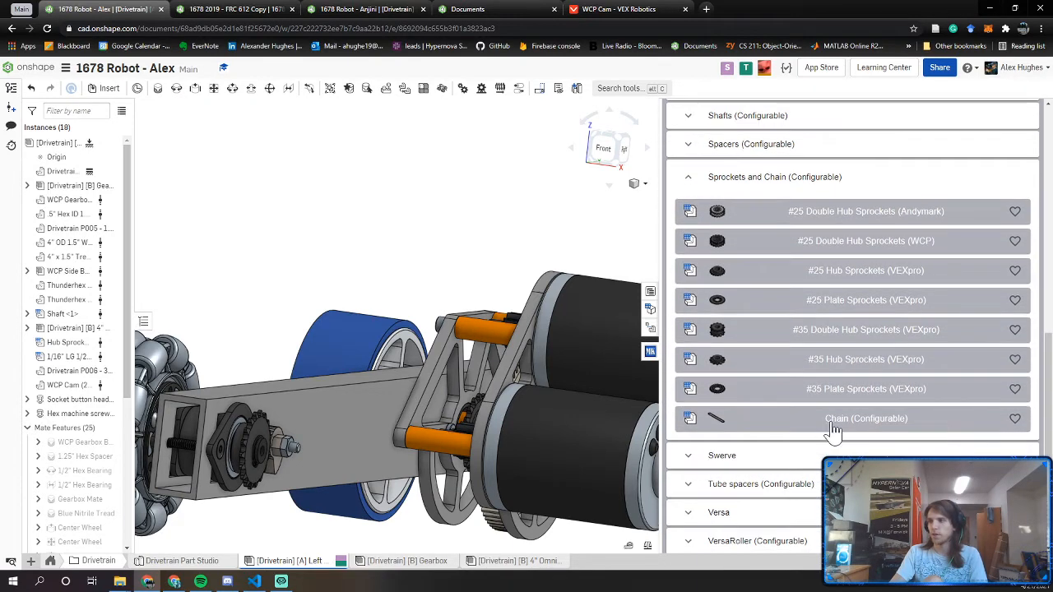
click(707, 418)
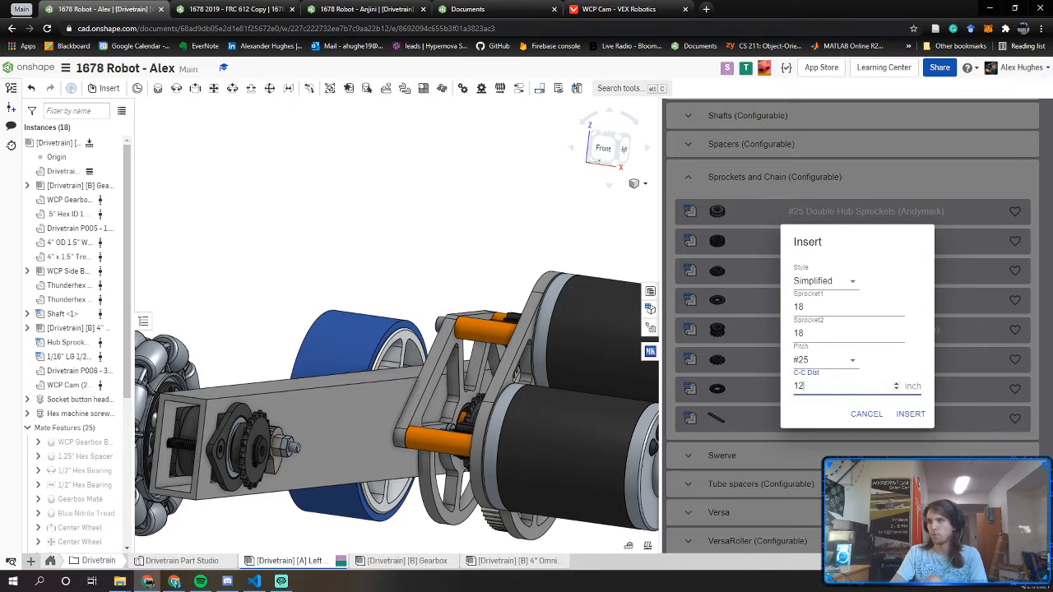
Try to insert a realistic #25 chain for two 18-tooth sprockets with a 12-inch centre-to-centre distance
text(4)
click(848, 412)
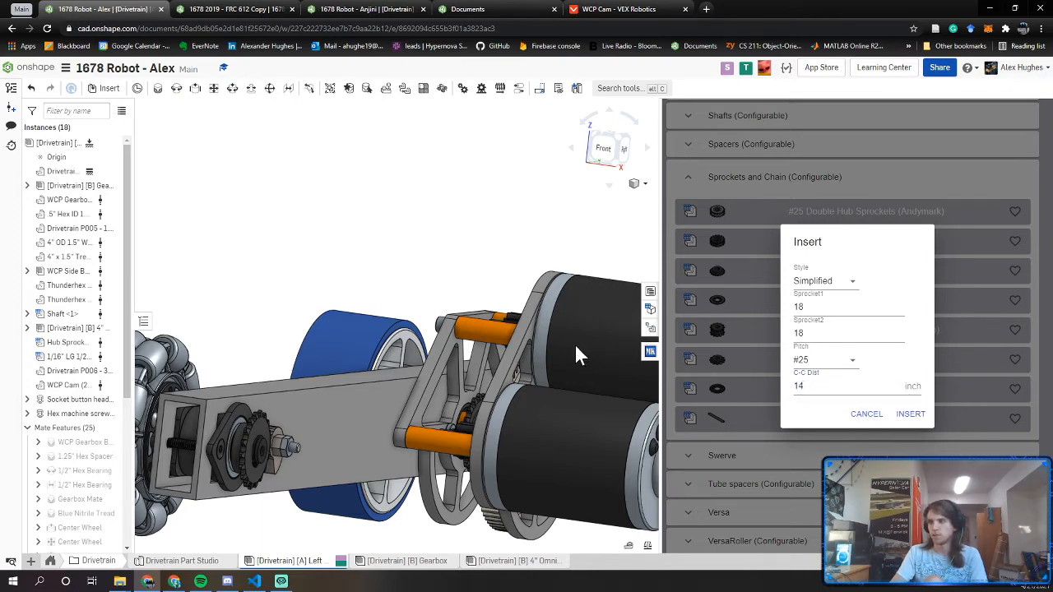
right_drag(576, 345, 559, 351)
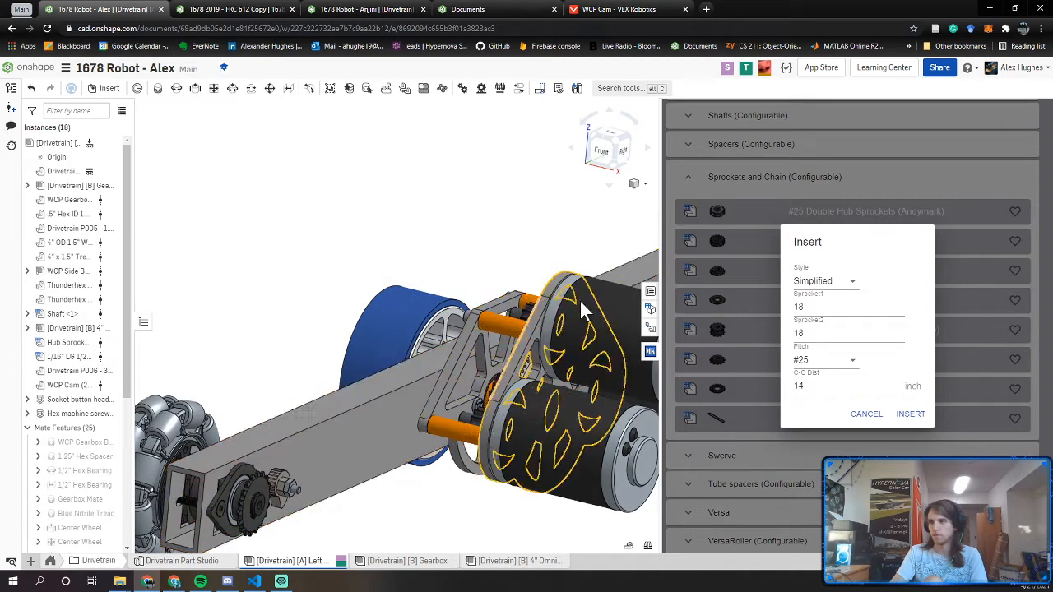
click(832, 386)
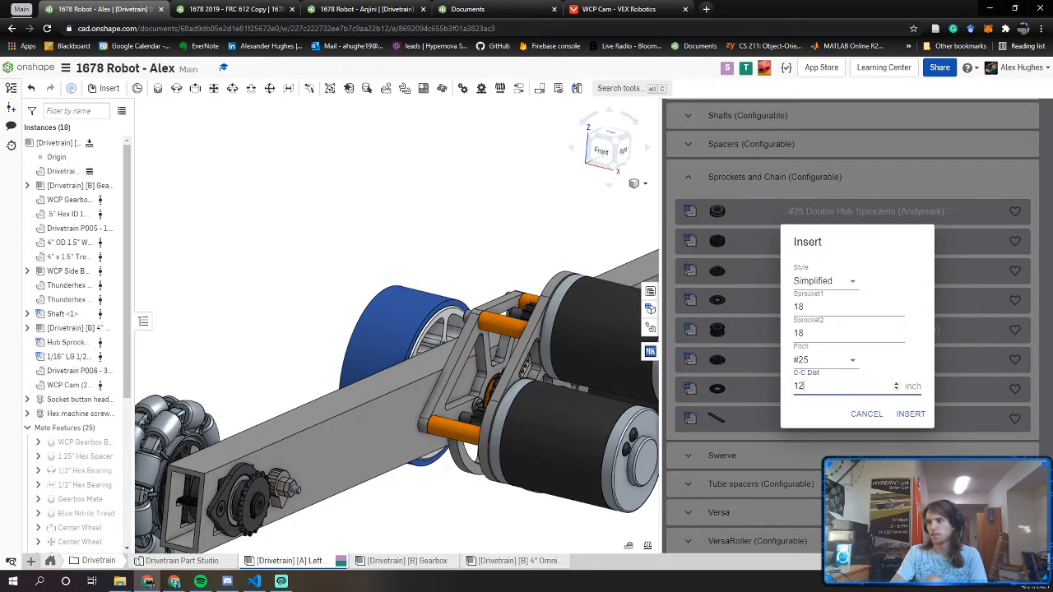
scroll(646, 258, down, 1)
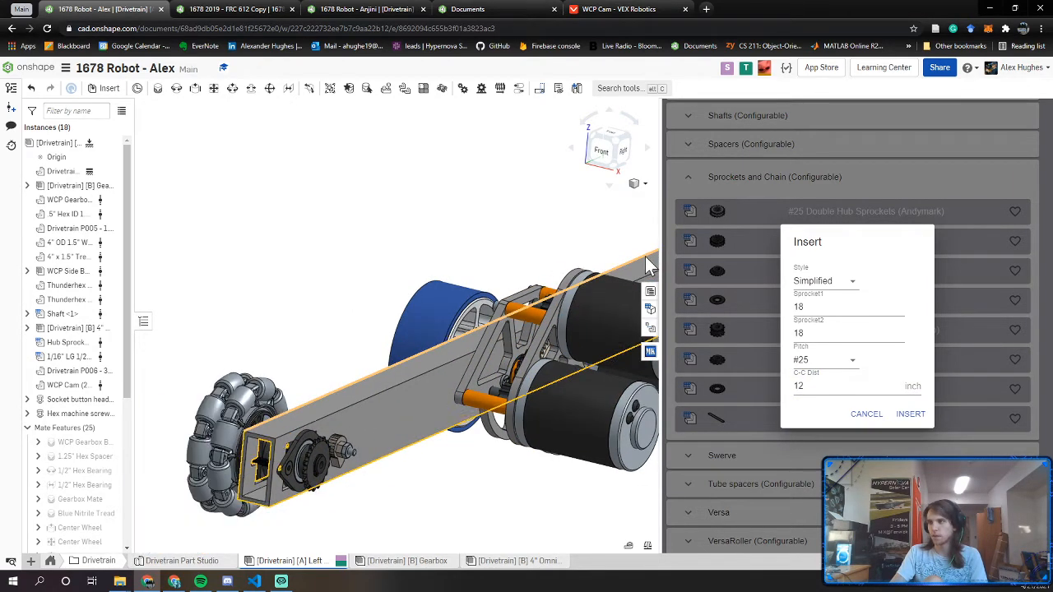
right_drag(290, 465, 296, 450)
click(847, 386)
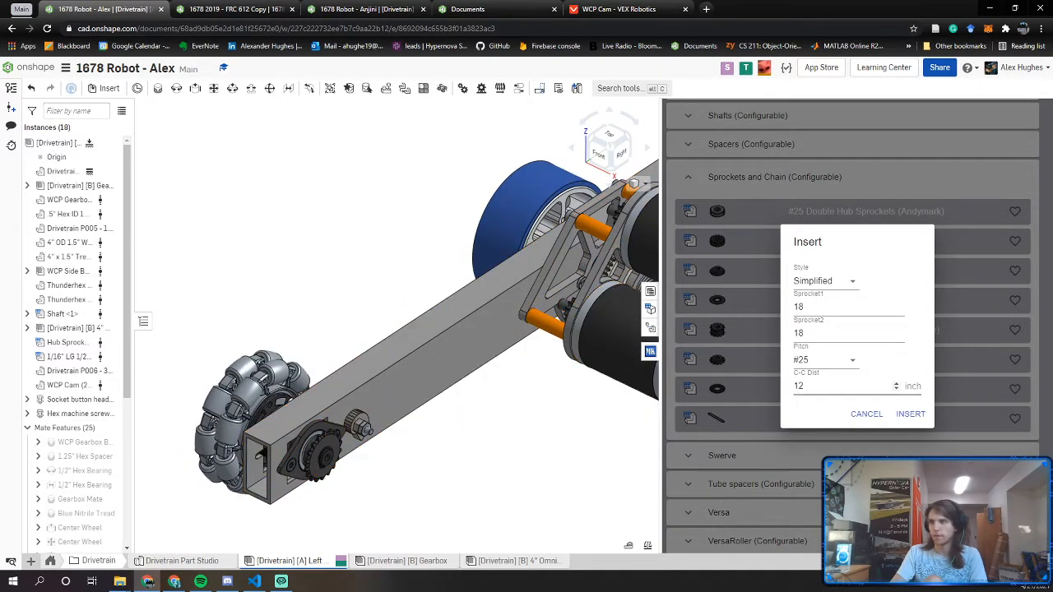
click(815, 282)
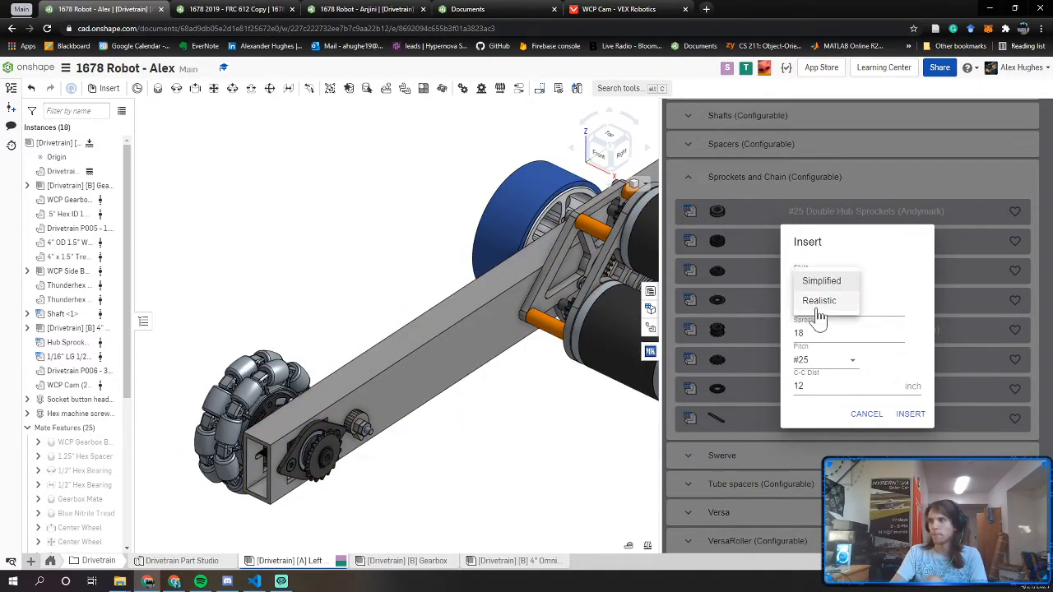
click(819, 302)
click(911, 413)
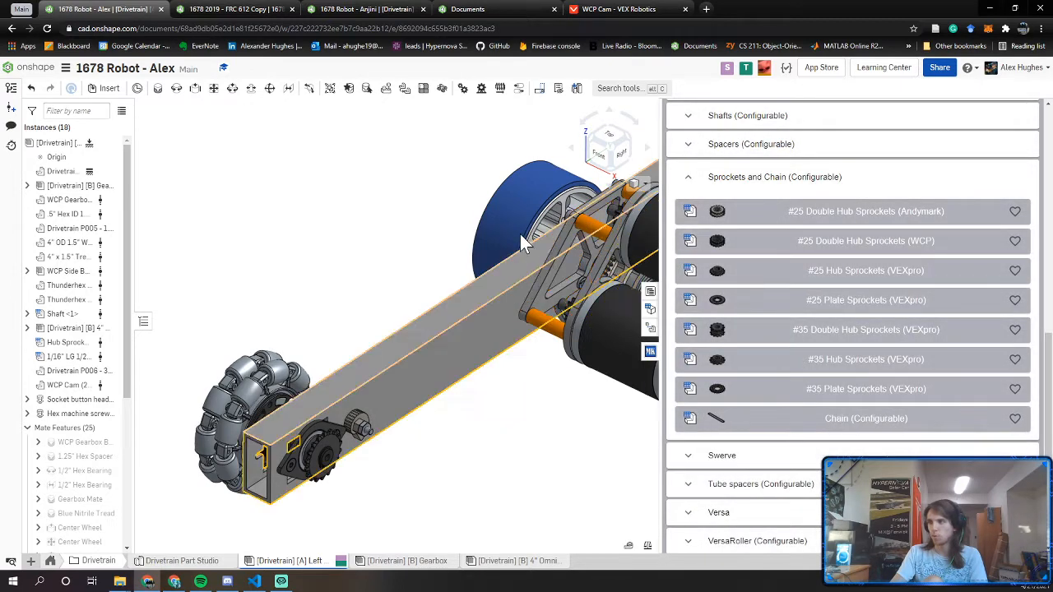
scroll(263, 372, down, 5)
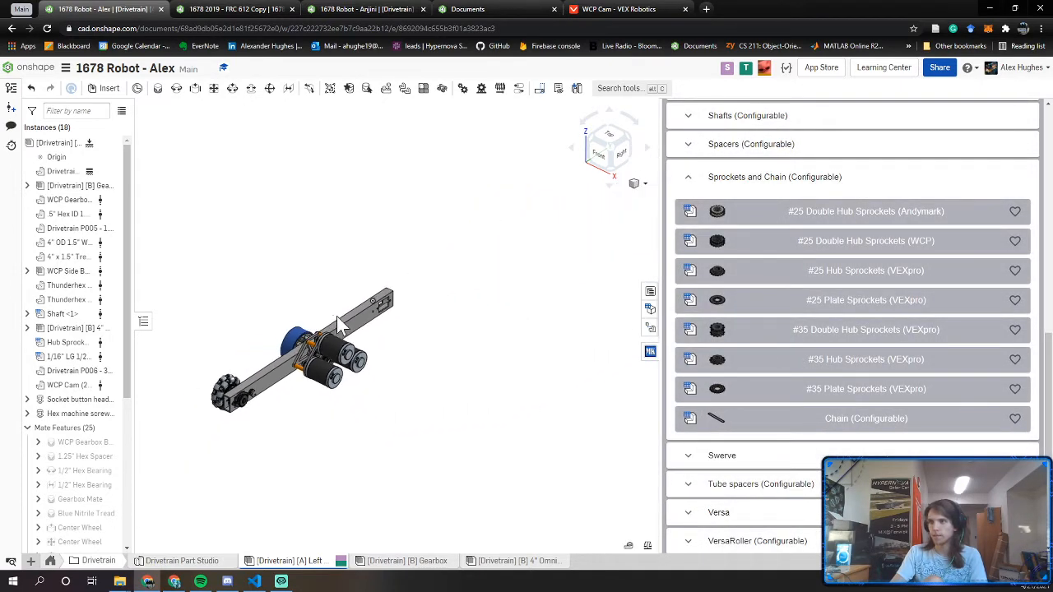
middle_drag(336, 318, 483, 334)
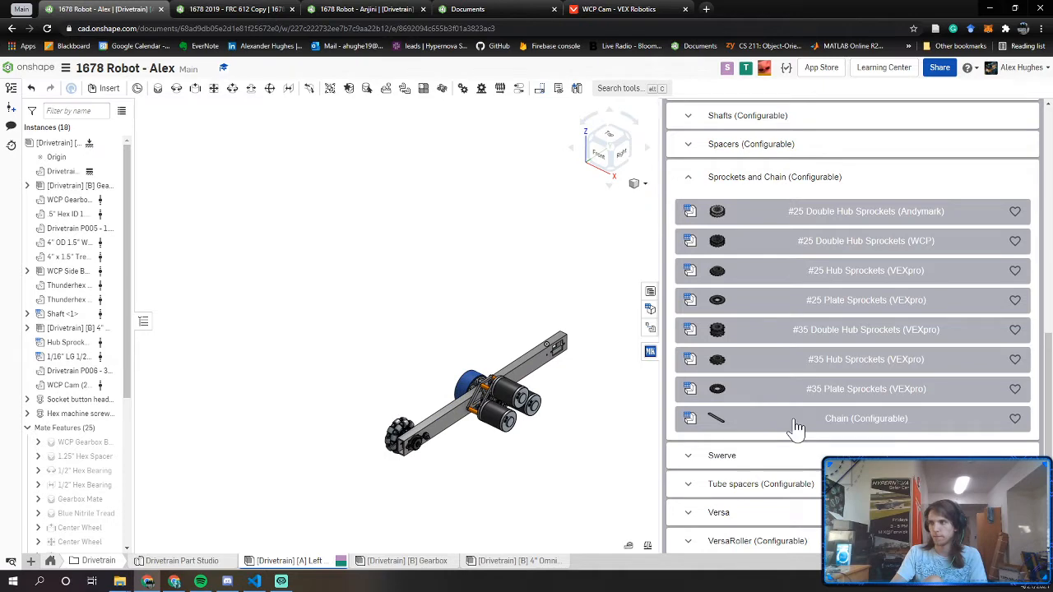
Insert a simplified #25 chain for two 18-tooth sprockets with a 12-inch centre-to-centre distance and close the MKCad library
click(797, 423)
scroll(539, 401, down, 1)
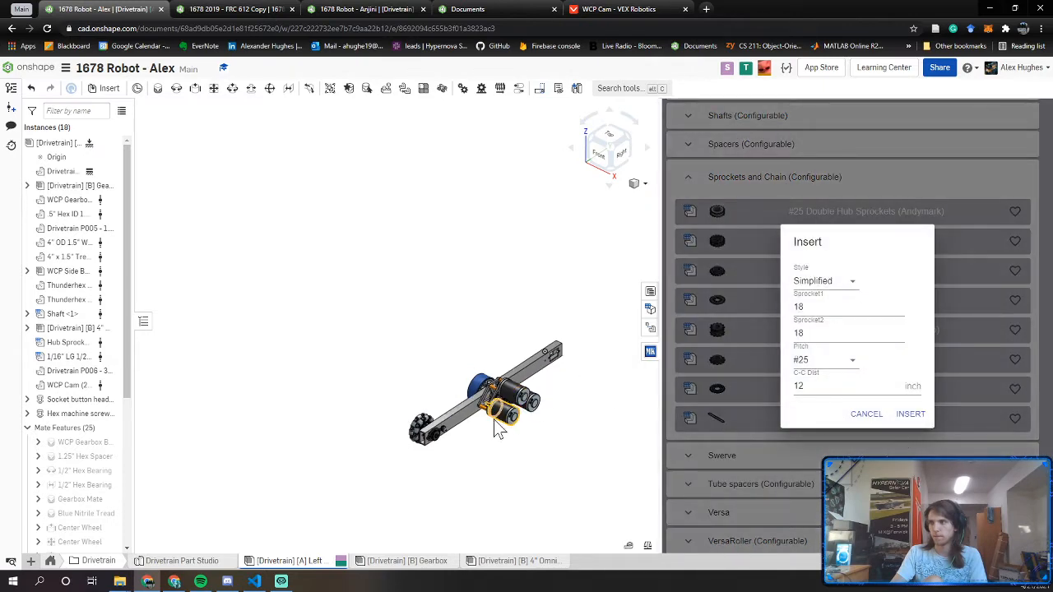
mouse_move(494, 420)
right_down()
mouse_move(498, 399)
mouse_move(498, 412)
right_up()
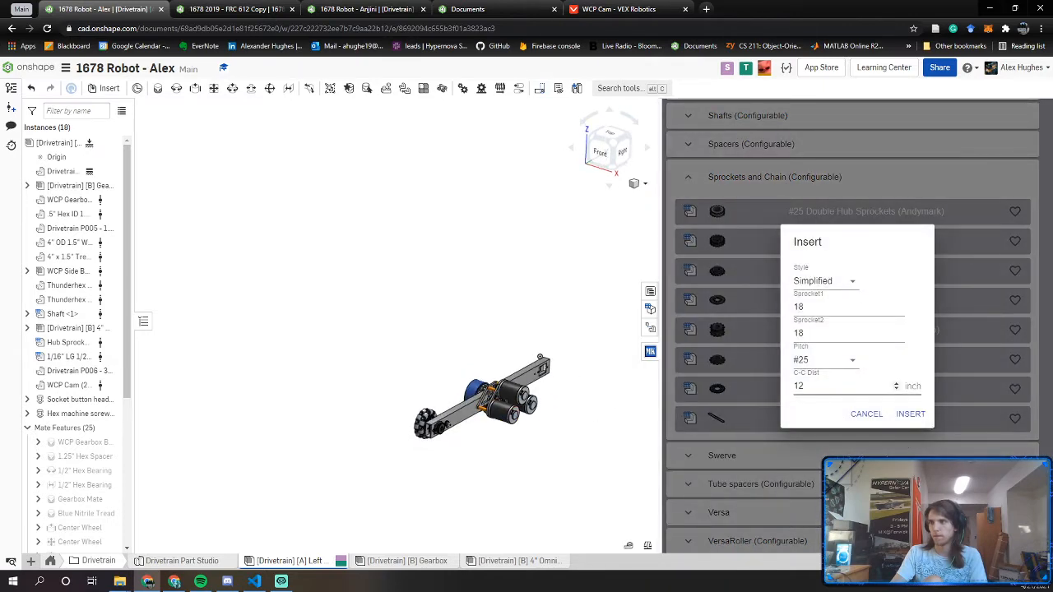
click(910, 415)
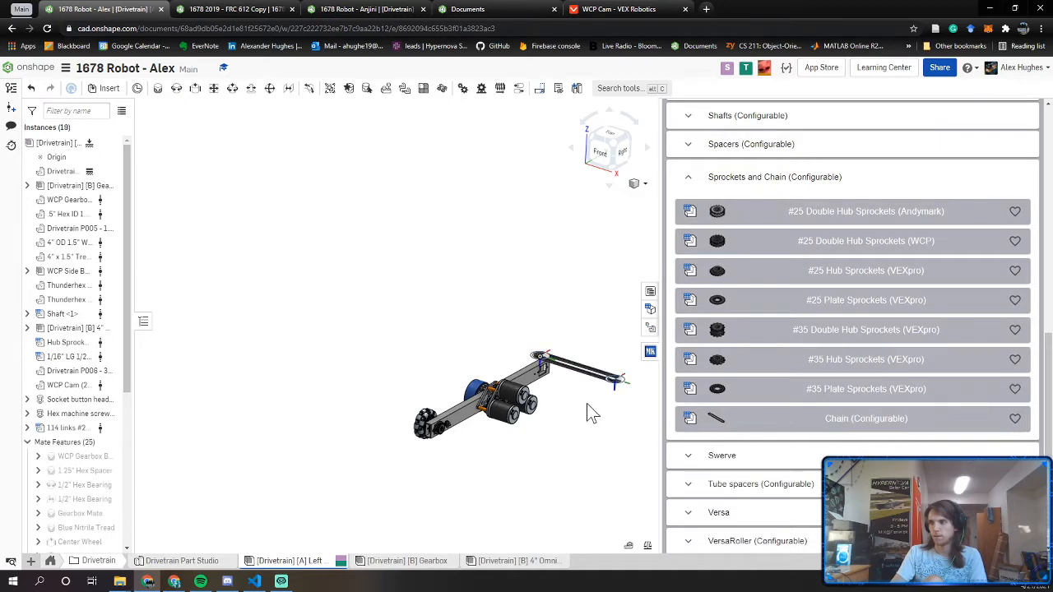
scroll(584, 395, up, 4)
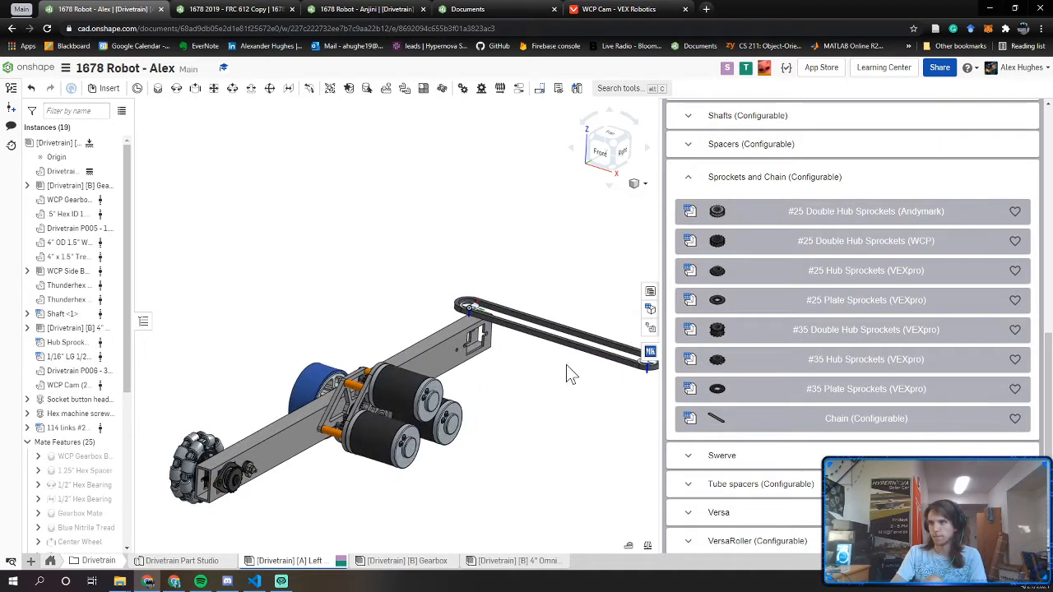
key(Escape)
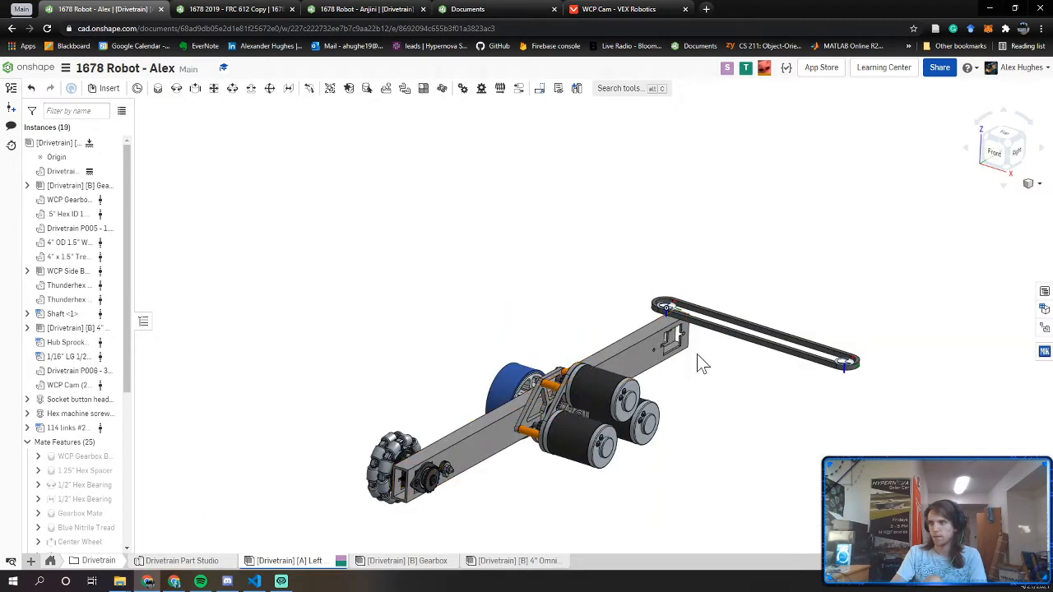
Change the inserted chain's configuration so that its style is Realistic
scroll(732, 354, up, 2)
click(769, 344)
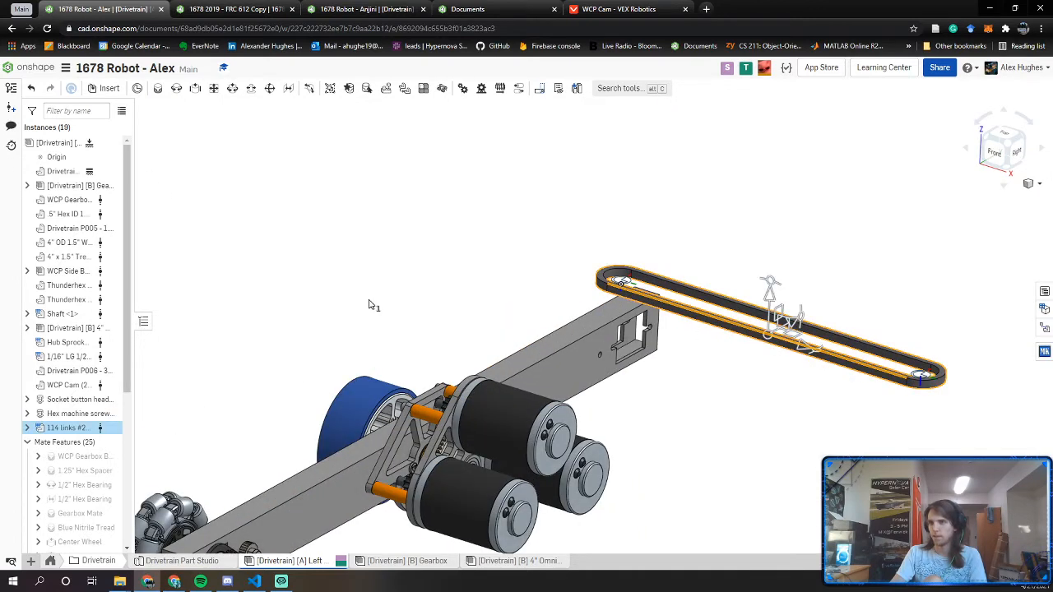
right_click(86, 428)
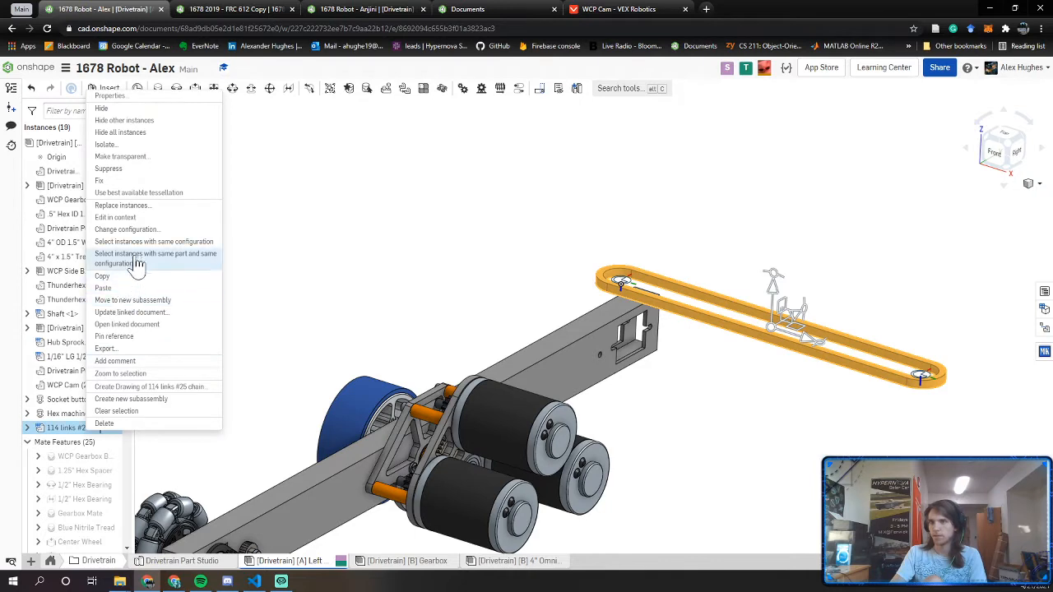
click(125, 229)
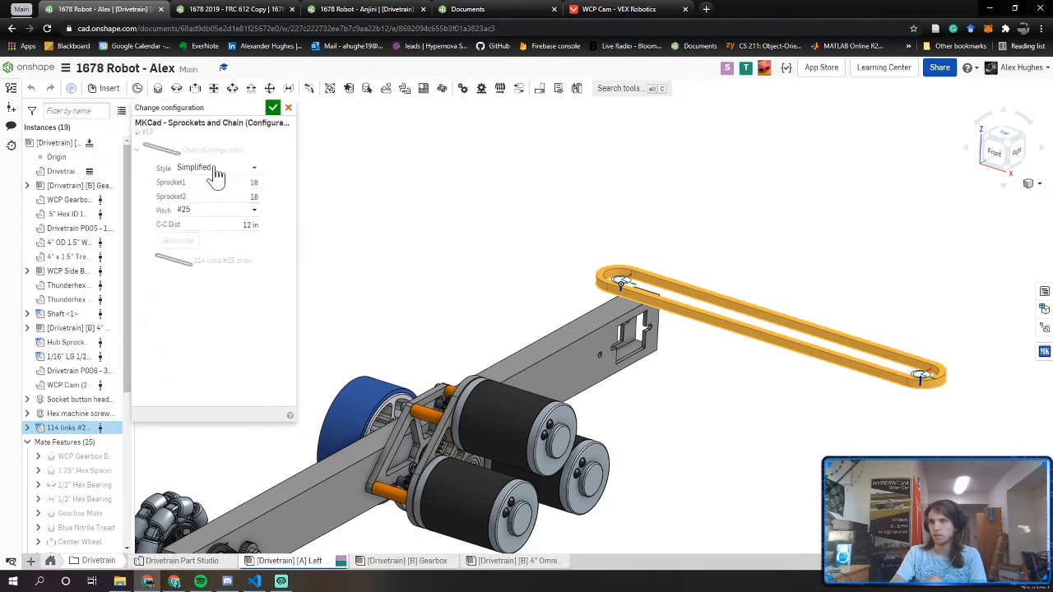
click(215, 170)
click(214, 197)
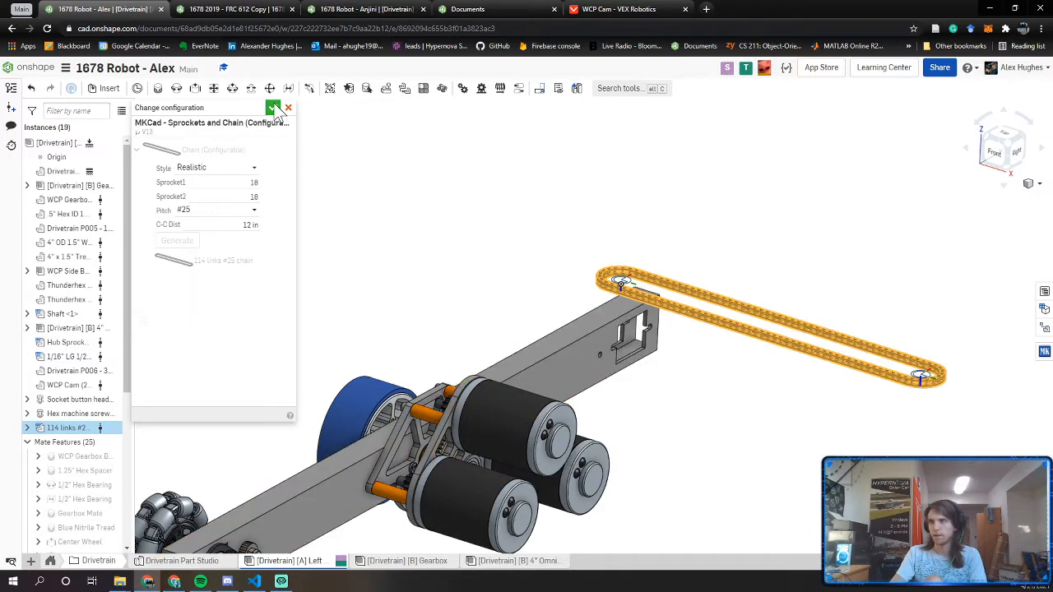
click(273, 108)
Rotate the flat-lying chain 90 degrees about its long direction so that it stands upright
right_drag(758, 362, 794, 384)
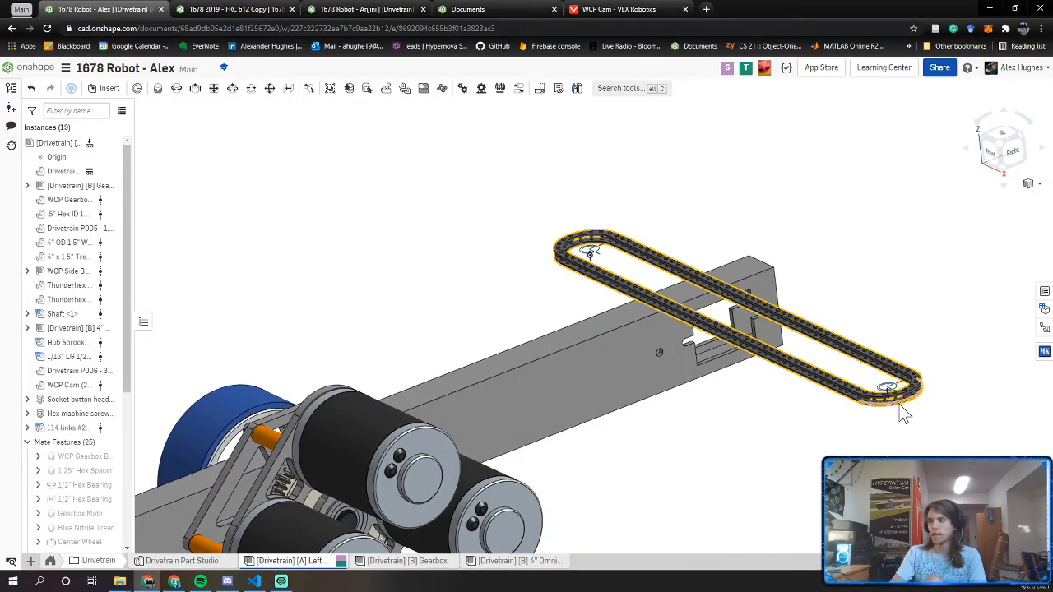
scroll(872, 414, up, 3)
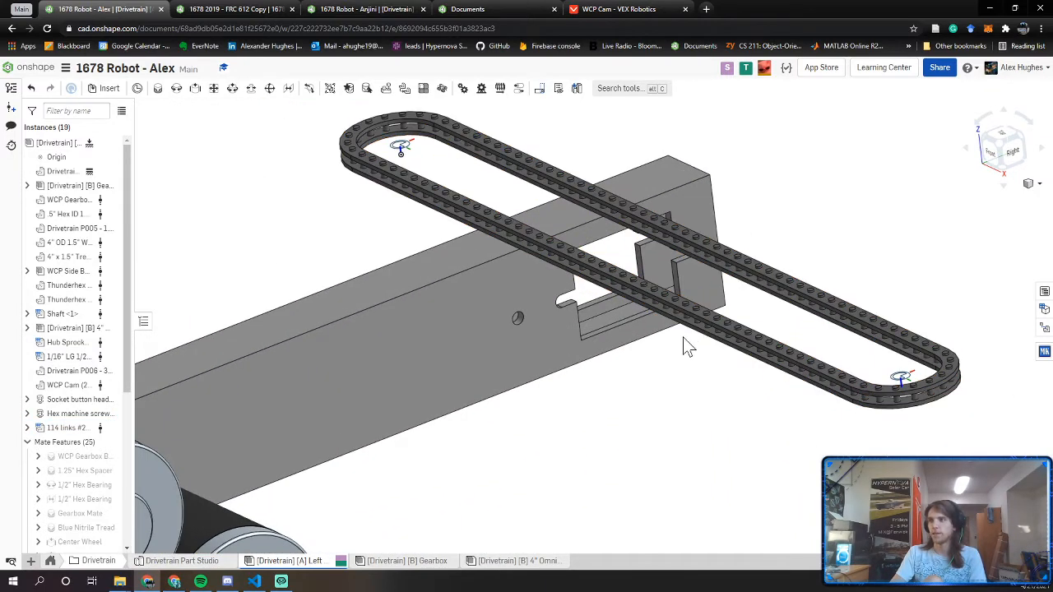
drag(709, 294, 700, 260)
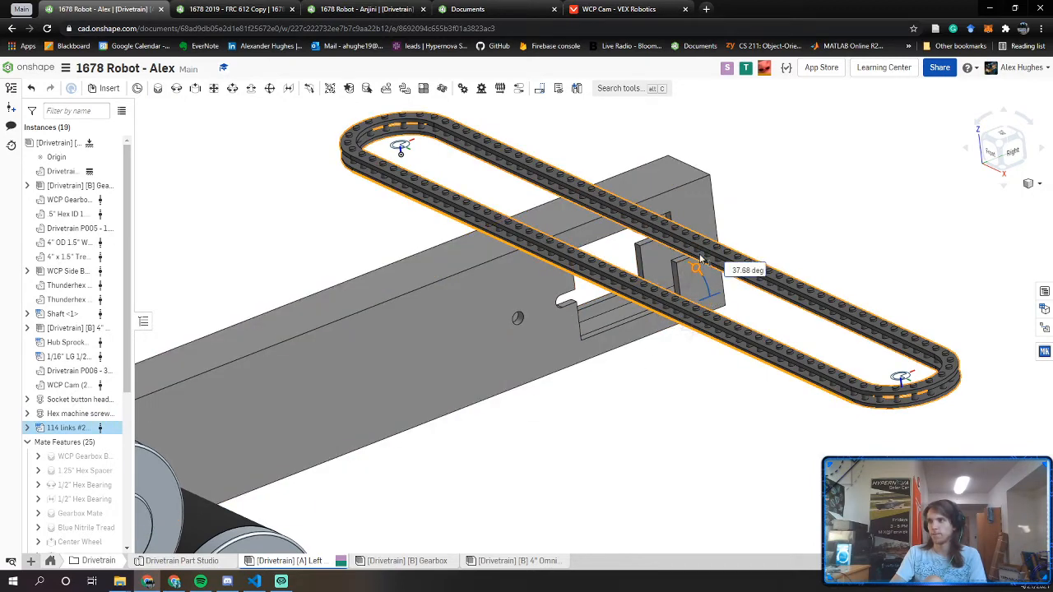
text(80)
key(Return)
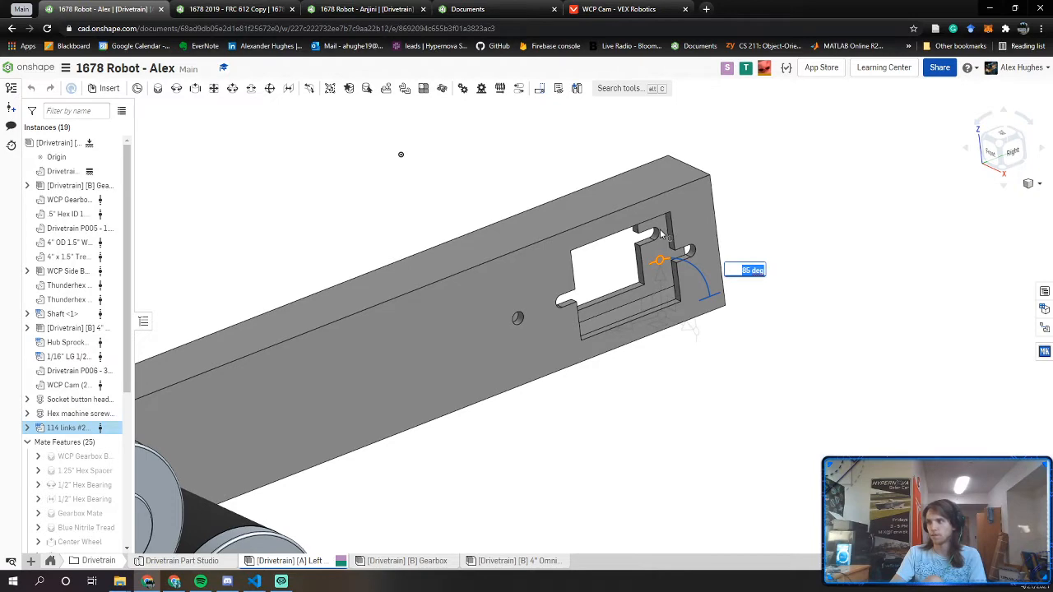
text(90)
key(Return)
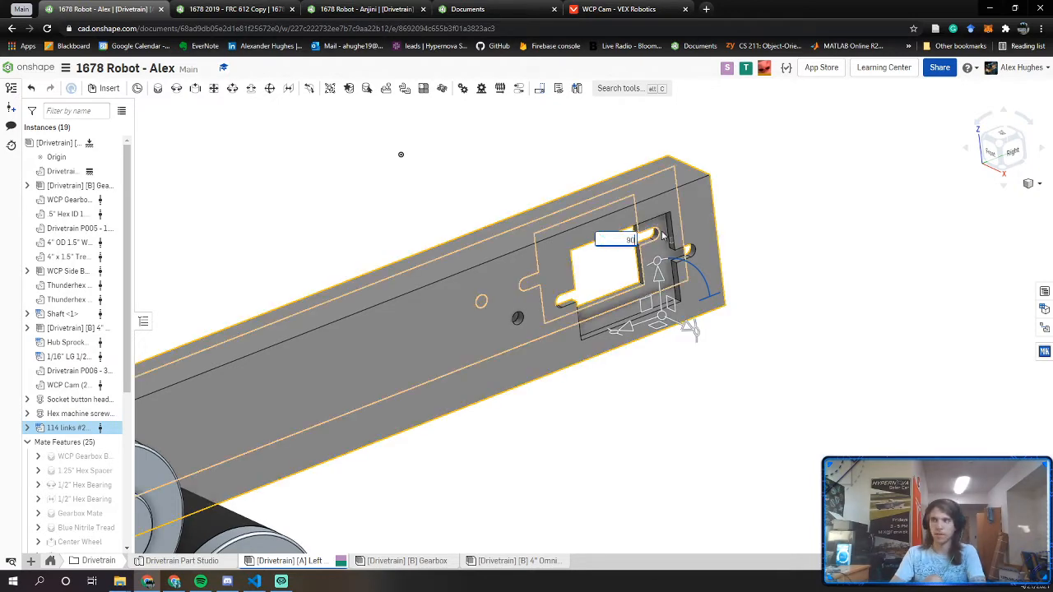
click(823, 284)
Rotate the upright chain 90 degrees about the vertical axis so that it runs parallel to the drive rail
scroll(845, 294, down, 3)
right_drag(844, 293, 567, 271)
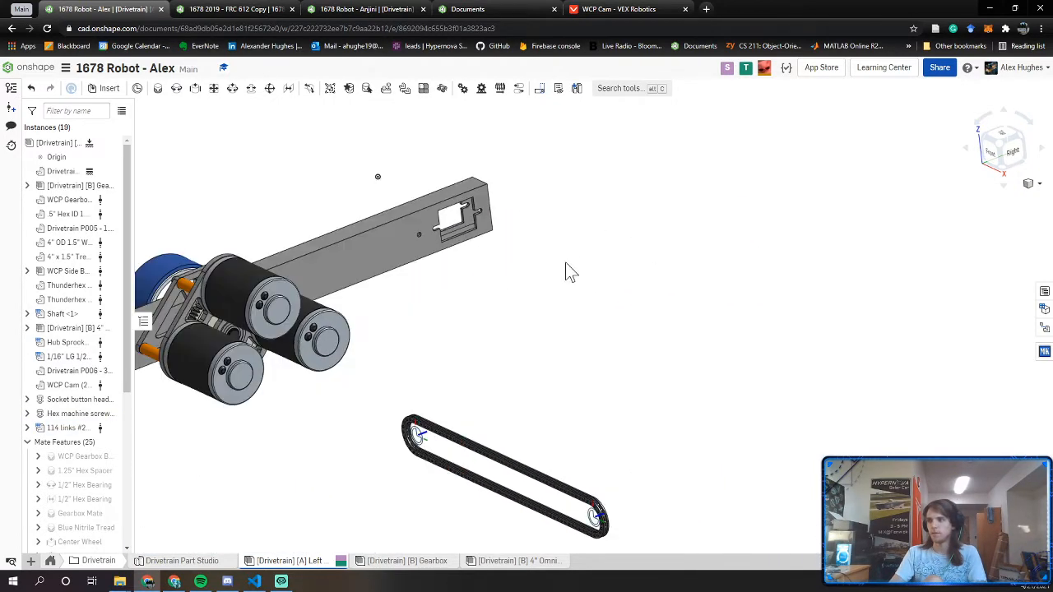
click(601, 518)
click(601, 514)
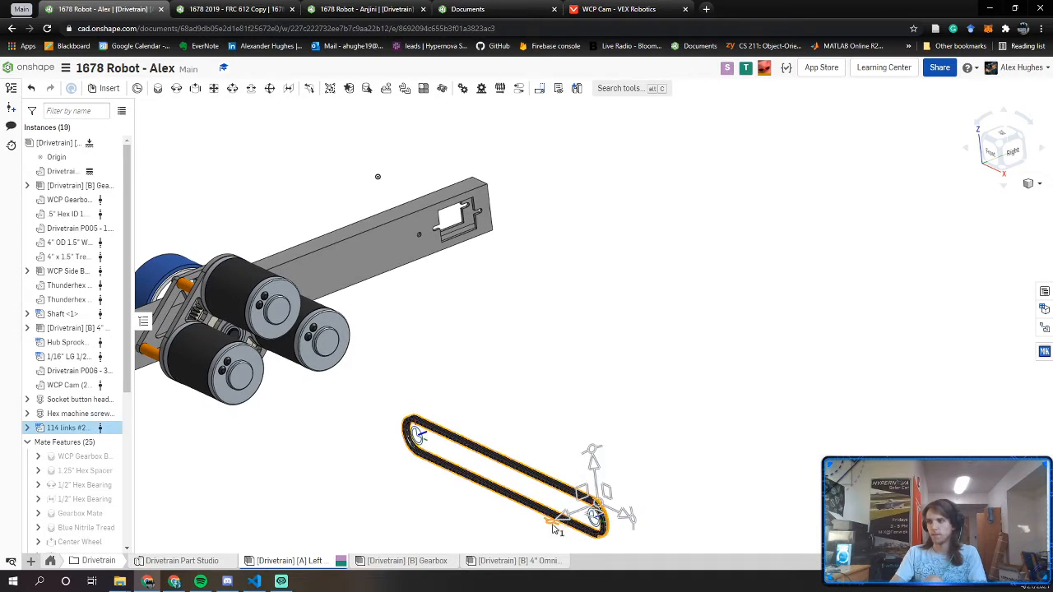
drag(556, 529, 641, 509)
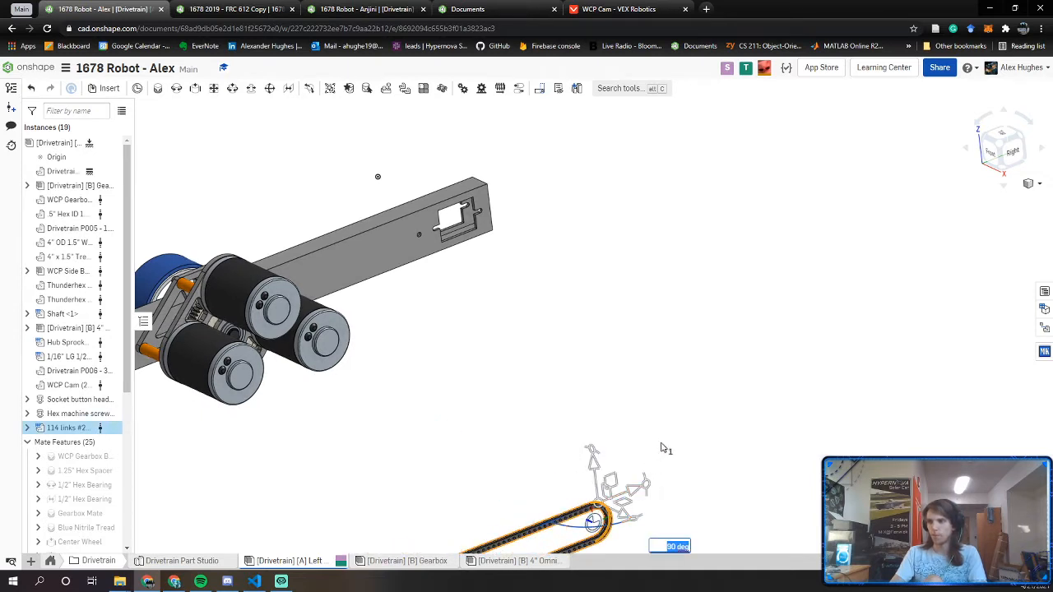
Accept the chain's rotation and move it in the right side view onto the rail, spanning the omni wheel and gearbox sprockets
click(673, 431)
middle_drag(694, 409, 792, 266)
click(1016, 153)
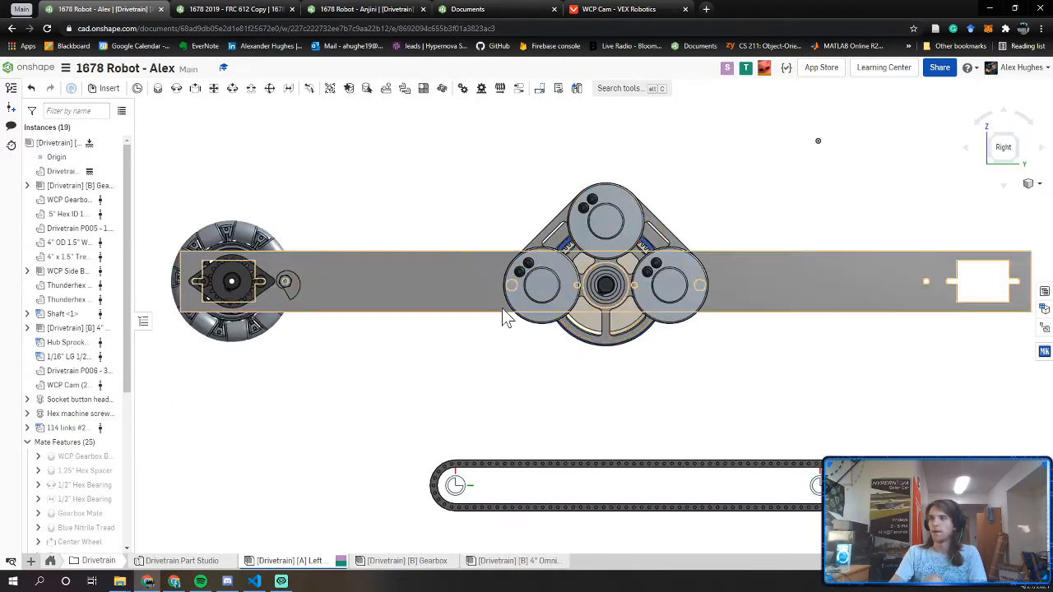
drag(326, 273, 286, 266)
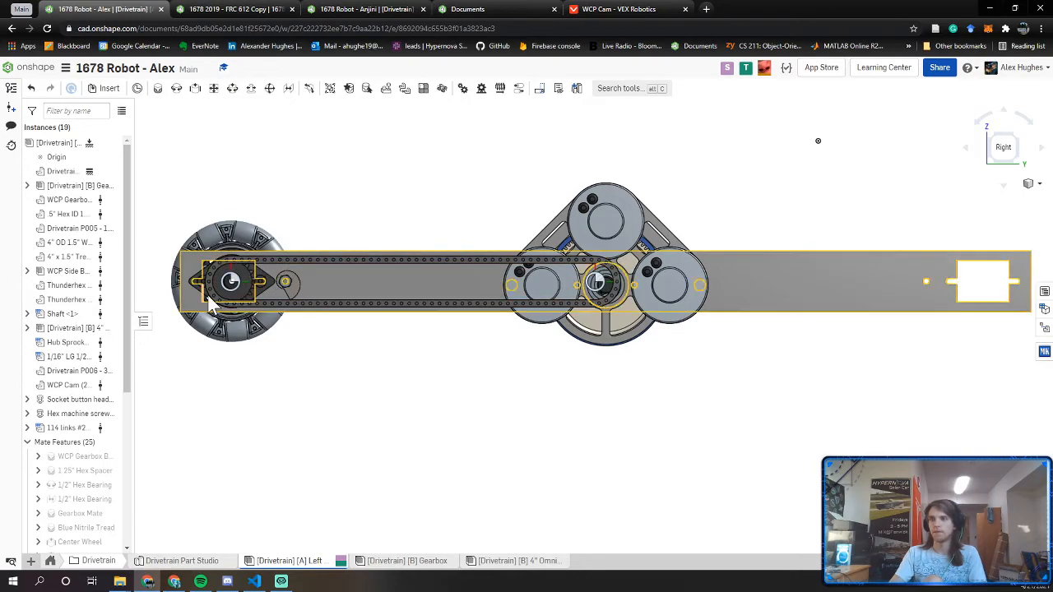
Examine the chain's sideways position relative to the drive rail, the sprockets and the gearbox
scroll(260, 270, up, 5)
right_drag(258, 271, 648, 449)
click(931, 362)
scroll(931, 362, down, 3)
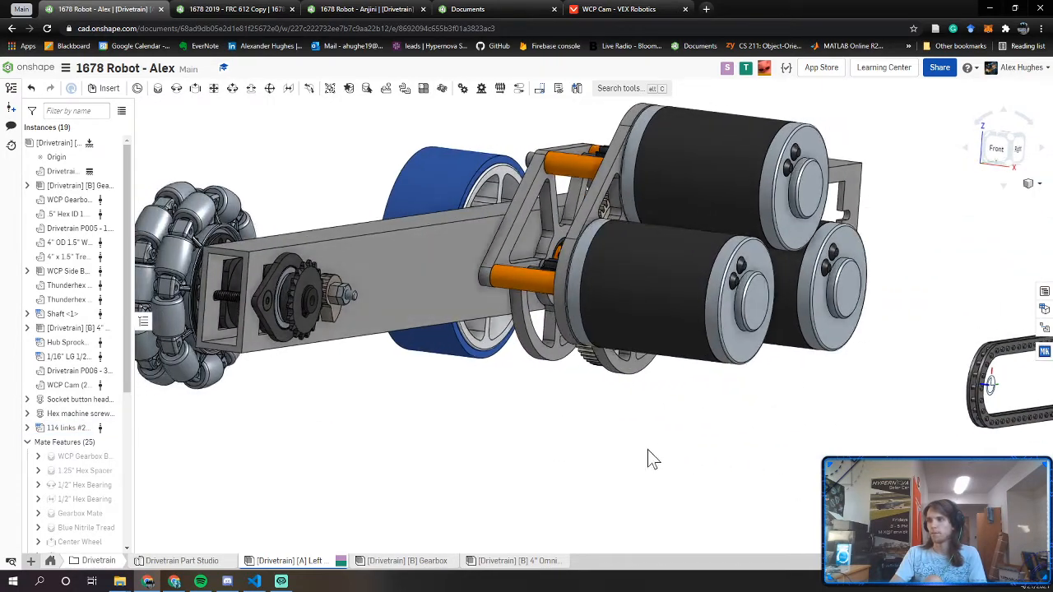
middle_drag(648, 449, 567, 445)
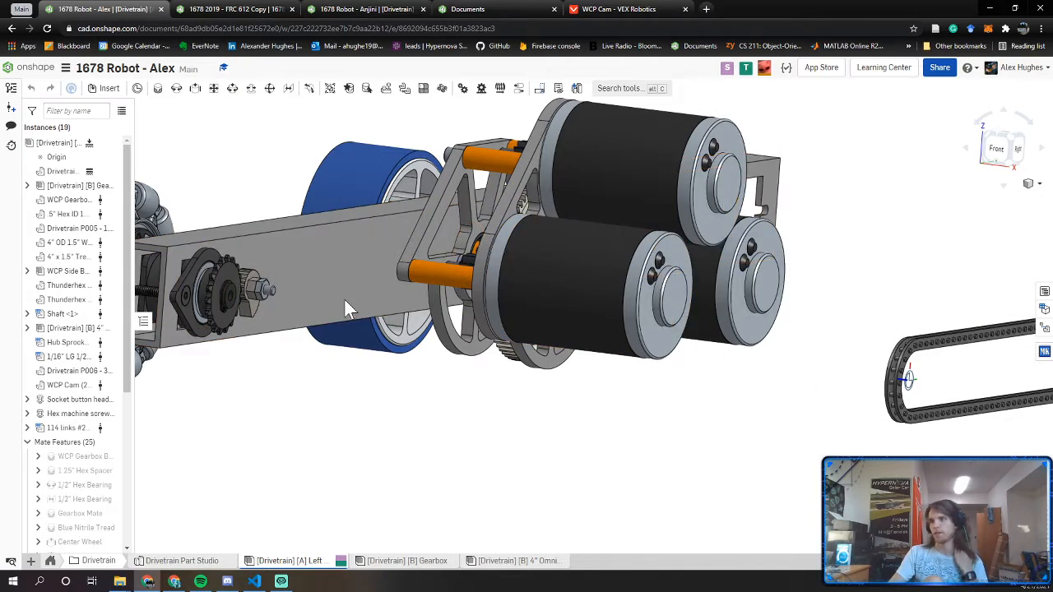
drag(344, 298, 344, 298)
middle_drag(486, 351, 492, 407)
right_drag(492, 407, 444, 298)
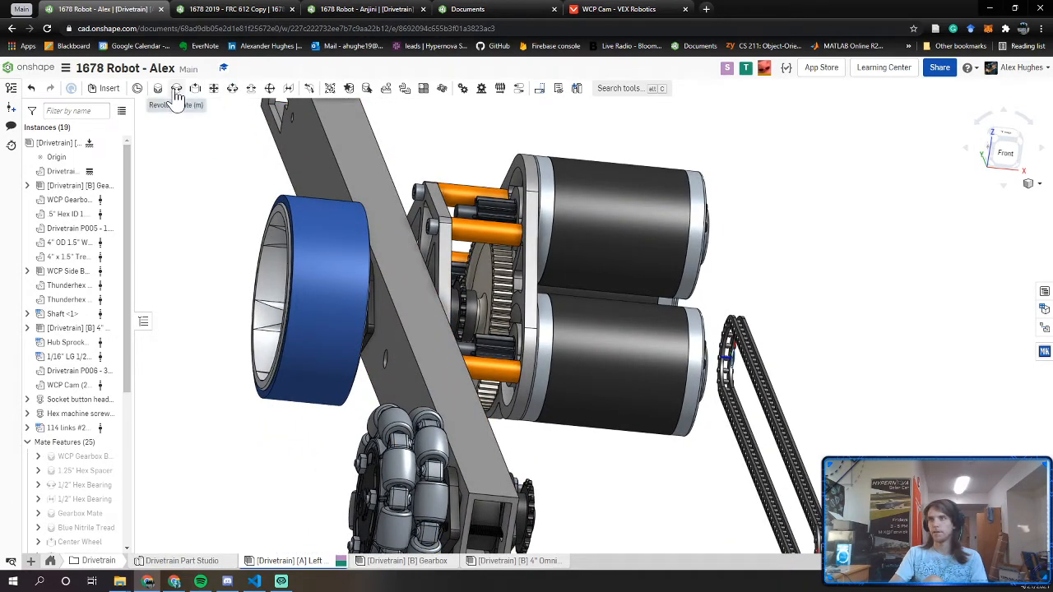
Start a Revolute mate between the end centre of the chain and a hub sprocket connector in the gearbox
key(r)
right_drag(753, 384, 491, 262)
click(627, 339)
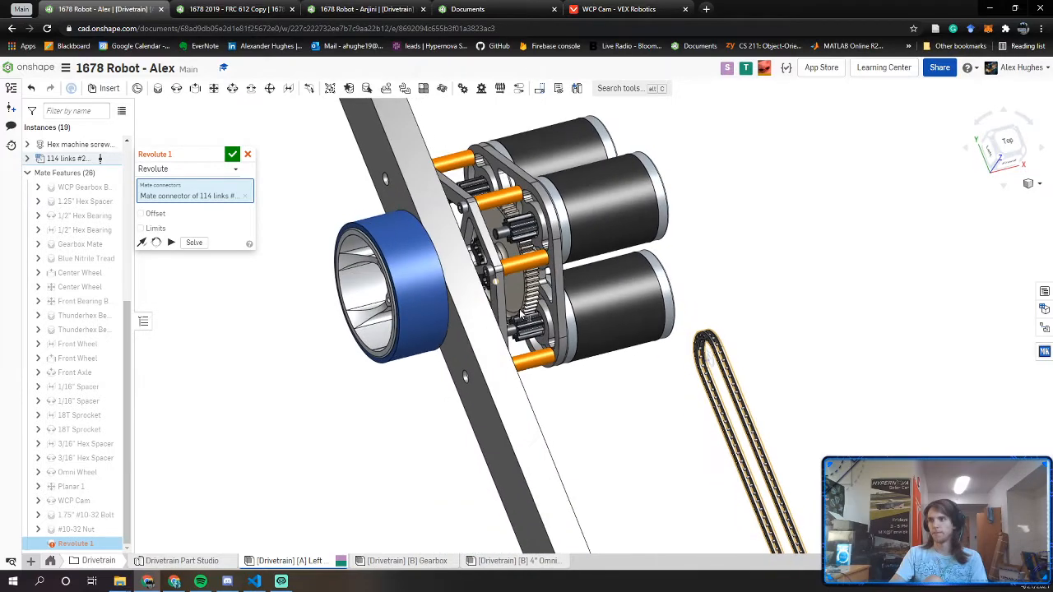
scroll(491, 261, up, 10)
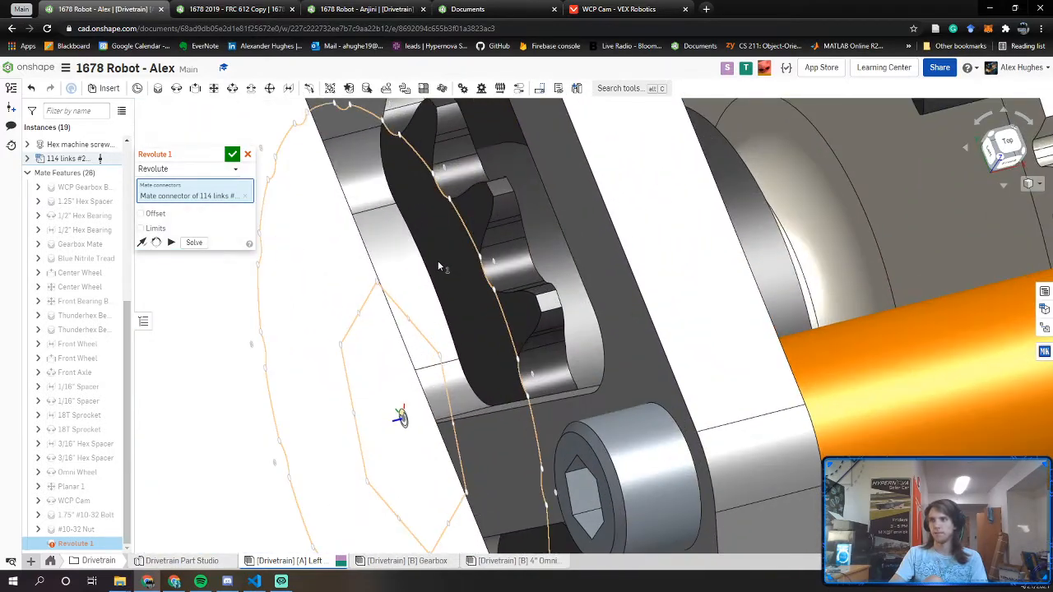
scroll(437, 260, down, 3)
click(438, 263)
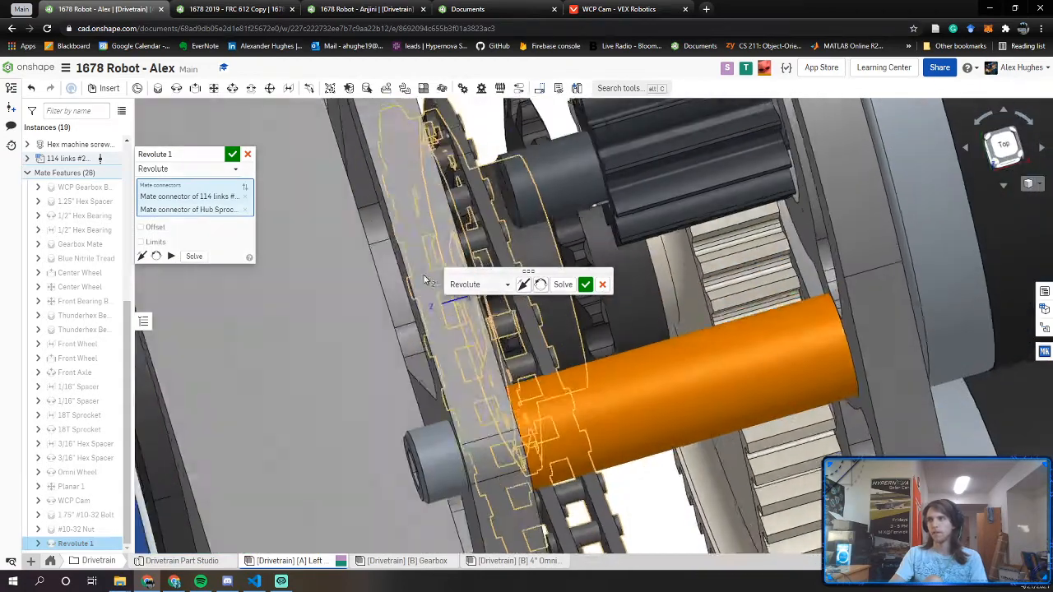
right_drag(424, 279, 426, 278)
scroll(442, 185, up, 4)
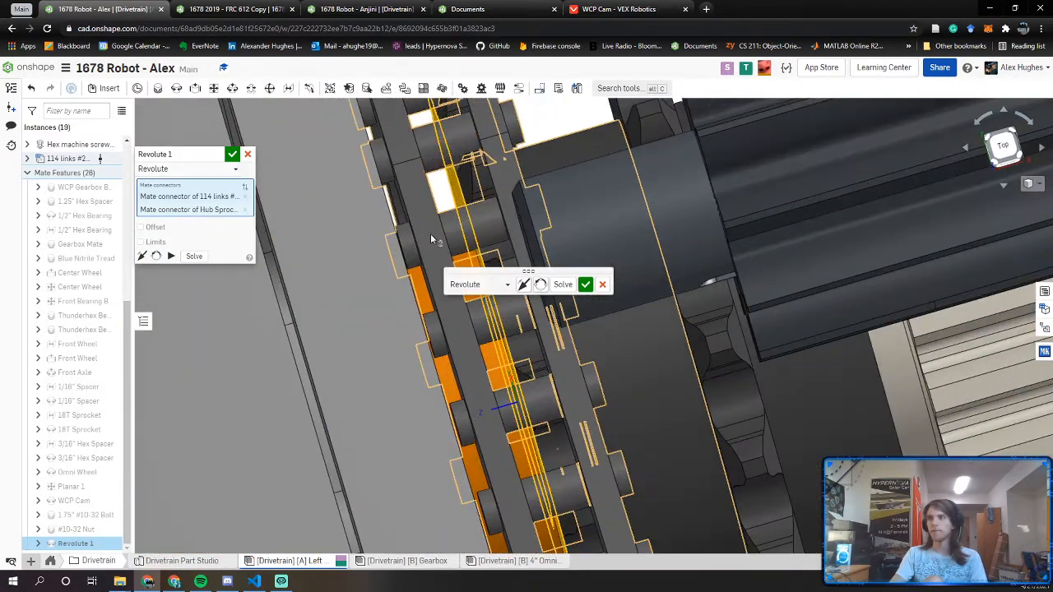
Replace the sprocket connector of the Revolute mate with another hub sprocket connector in the gearbox
click(245, 208)
scroll(514, 211, up, 3)
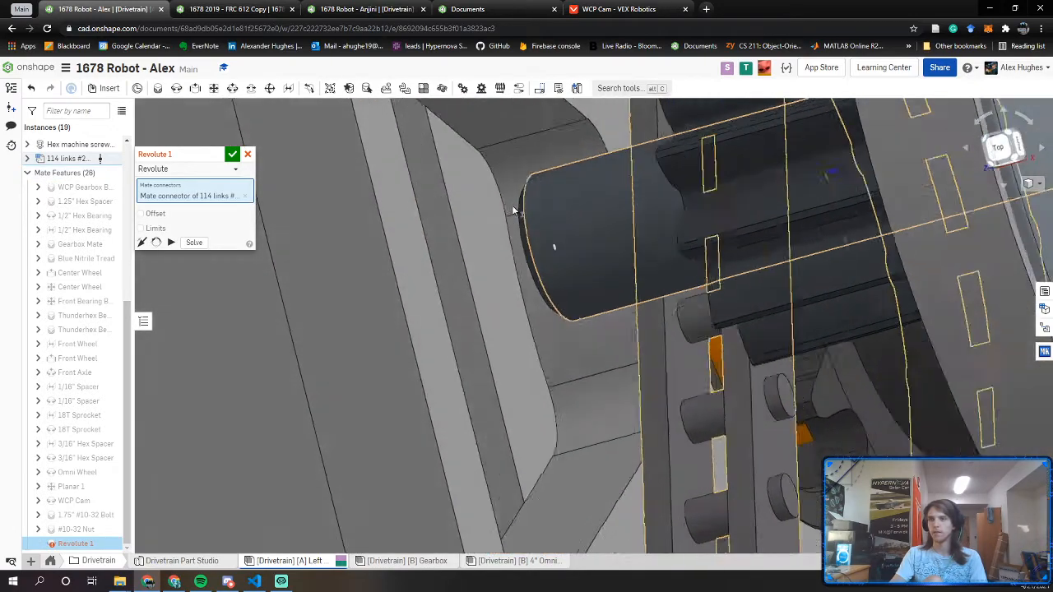
right_drag(692, 421, 522, 323)
click(707, 391)
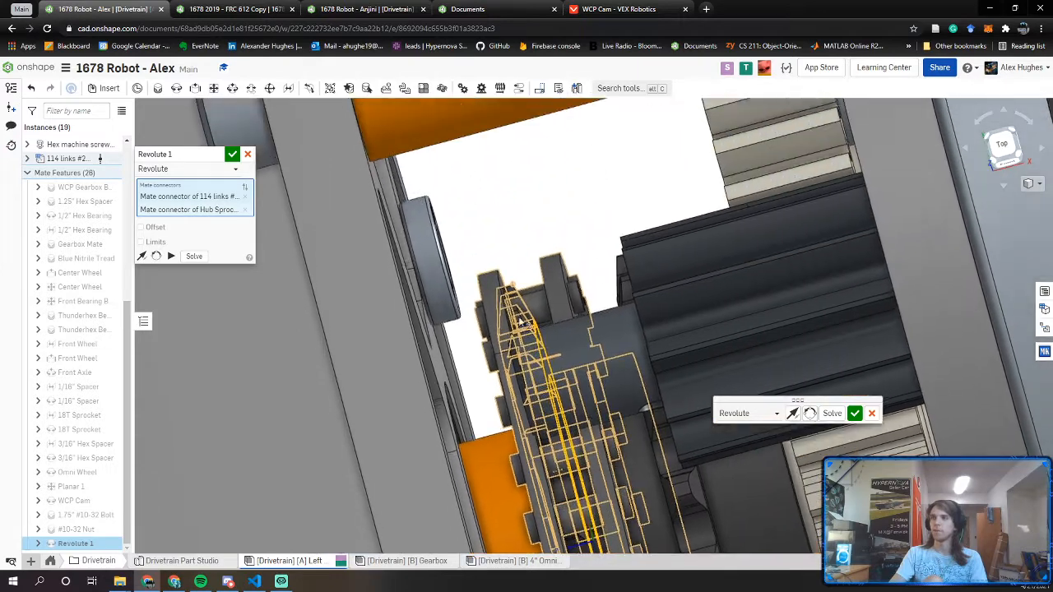
Offset the Revolute mate 0.05 in along Z so the chain is centred on the sprocket teeth, and accept the mate
middle_drag(522, 322, 525, 345)
click(156, 228)
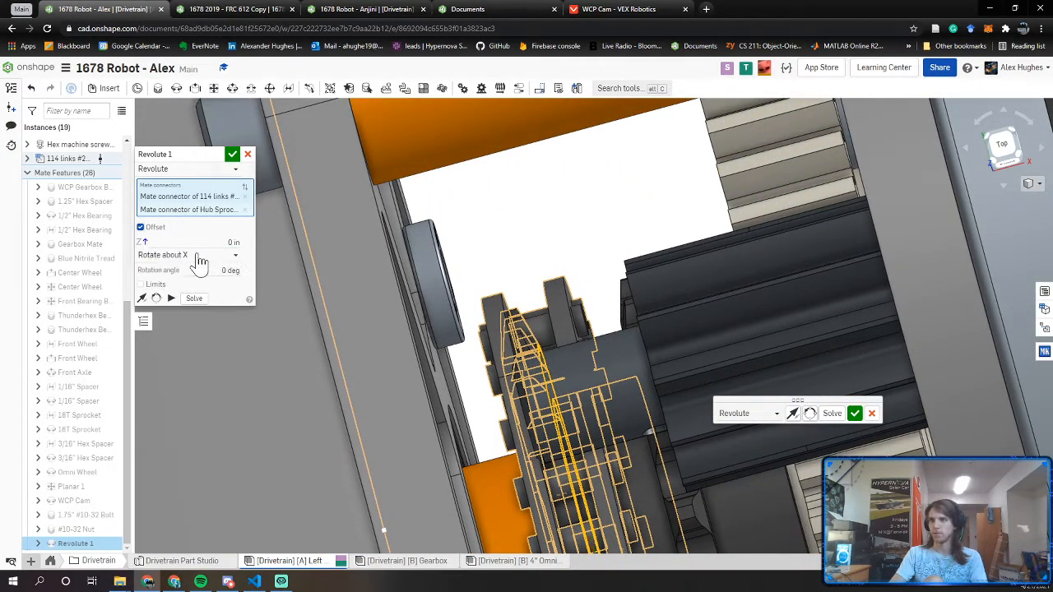
click(233, 242)
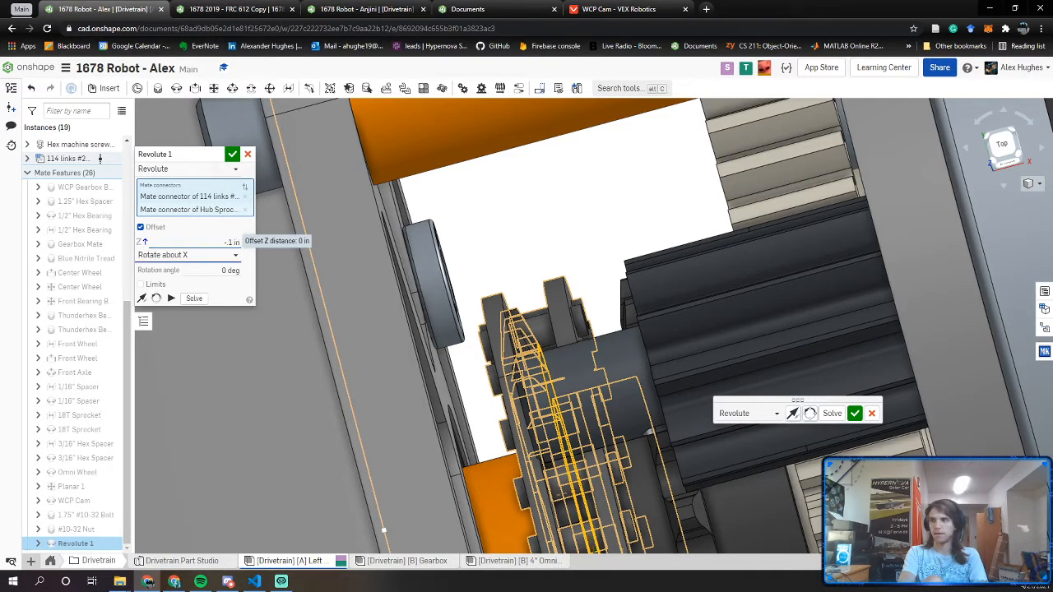
click(234, 242)
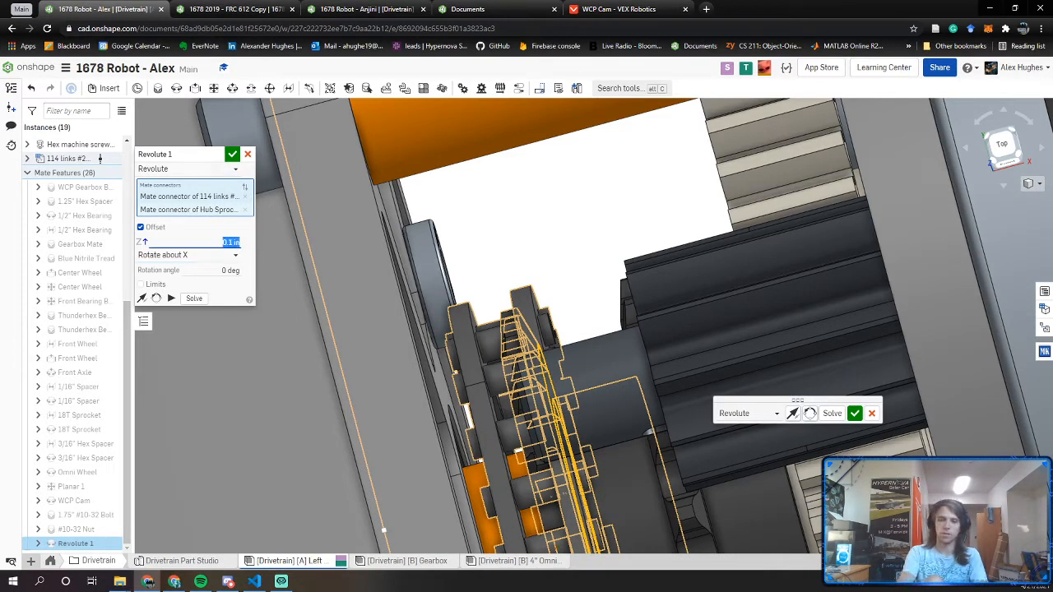
key(Return)
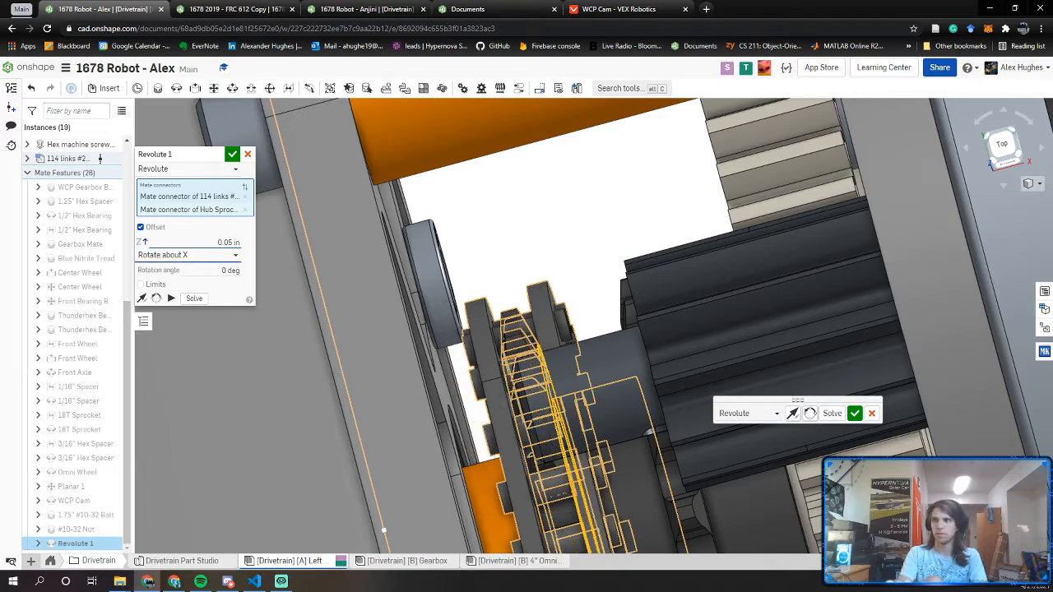
mouse_move(475, 326)
right_down()
mouse_move(498, 348)
mouse_move(482, 317)
right_up()
click(234, 156)
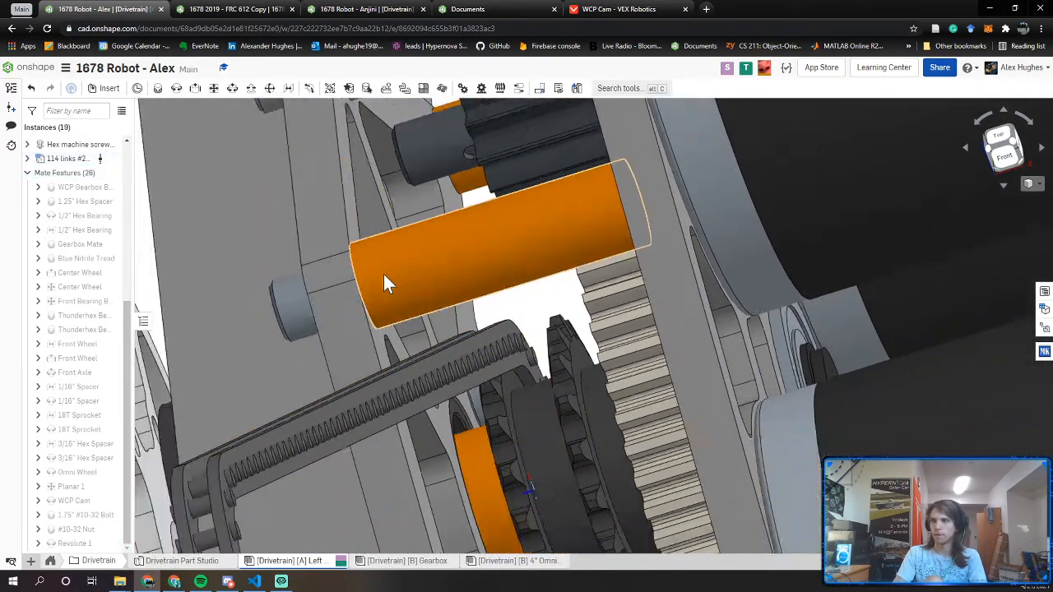
Swing the mated chain about the gearbox sprocket so that it points along the rail toward the omni wheel
scroll(385, 276, down, 6)
right_drag(395, 293, 420, 300)
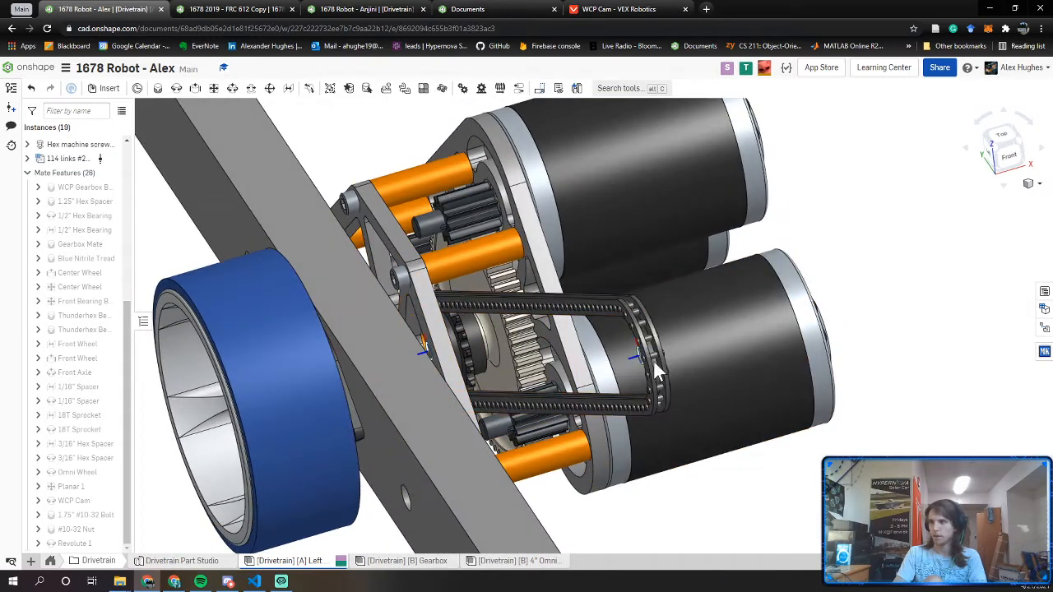
drag(655, 362, 693, 533)
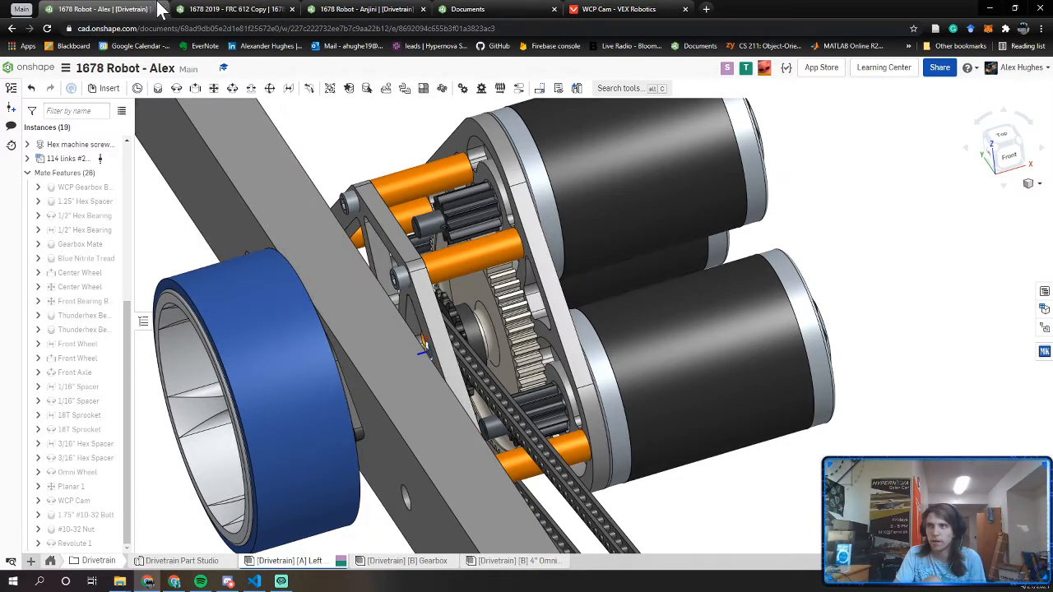
Open the personal folder in the team's documents list and select the robot document to check its available actions
click(461, 9)
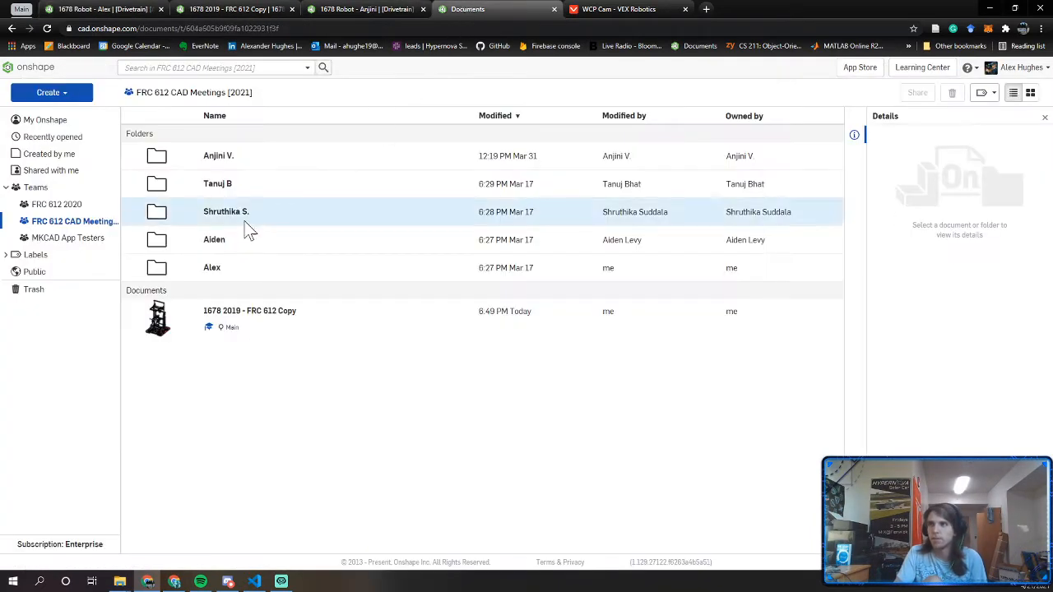
double_click(211, 282)
click(261, 155)
right_click(262, 155)
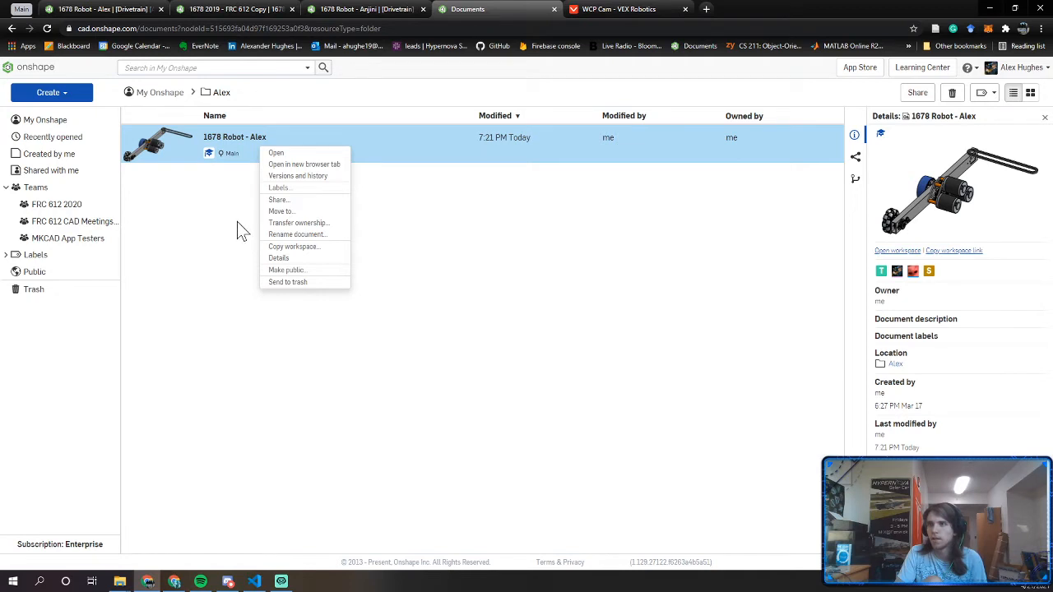
click(239, 265)
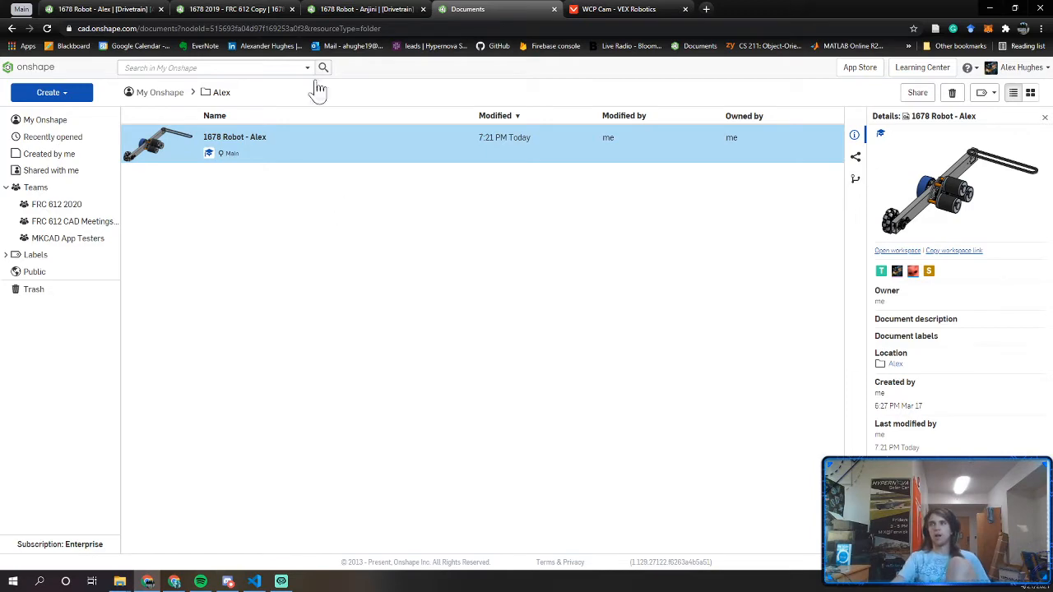
Return to the left drivetrain assembly, check which document-level actions it offers, and view the chain from the front
click(110, 9)
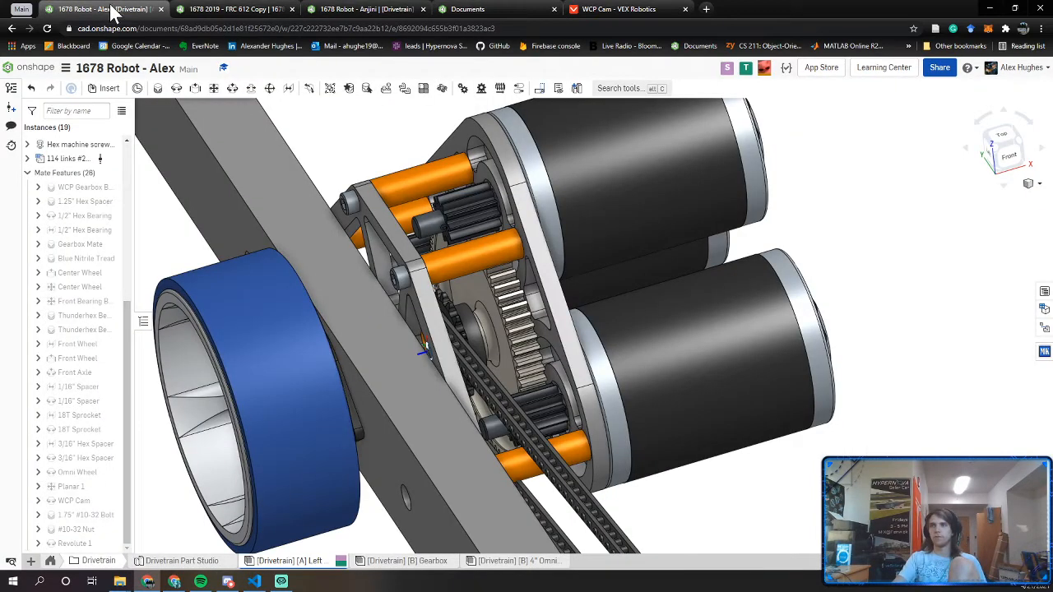
click(66, 68)
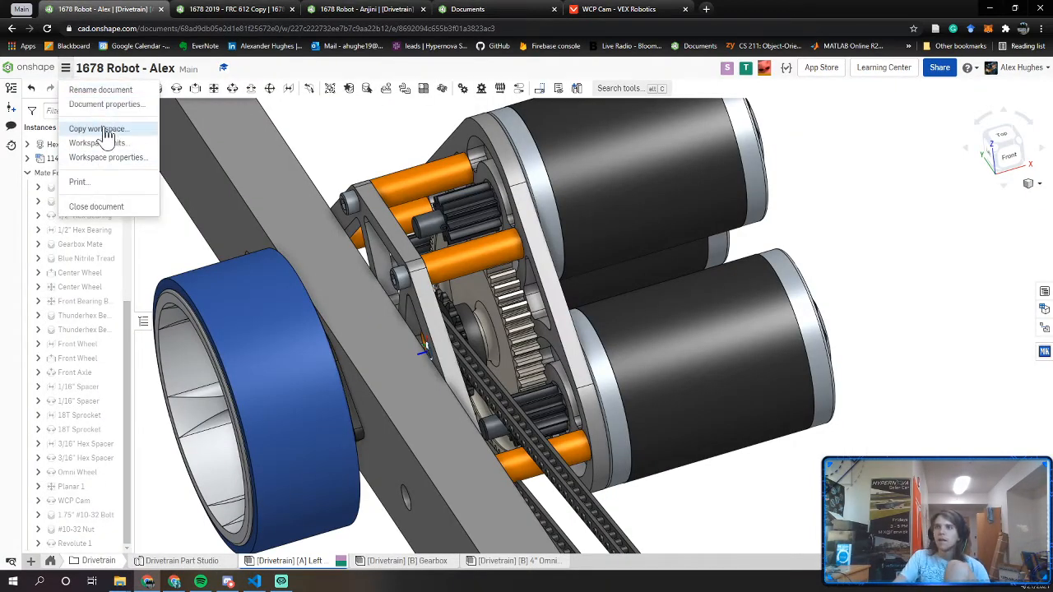
click(736, 494)
right_drag(736, 493, 401, 391)
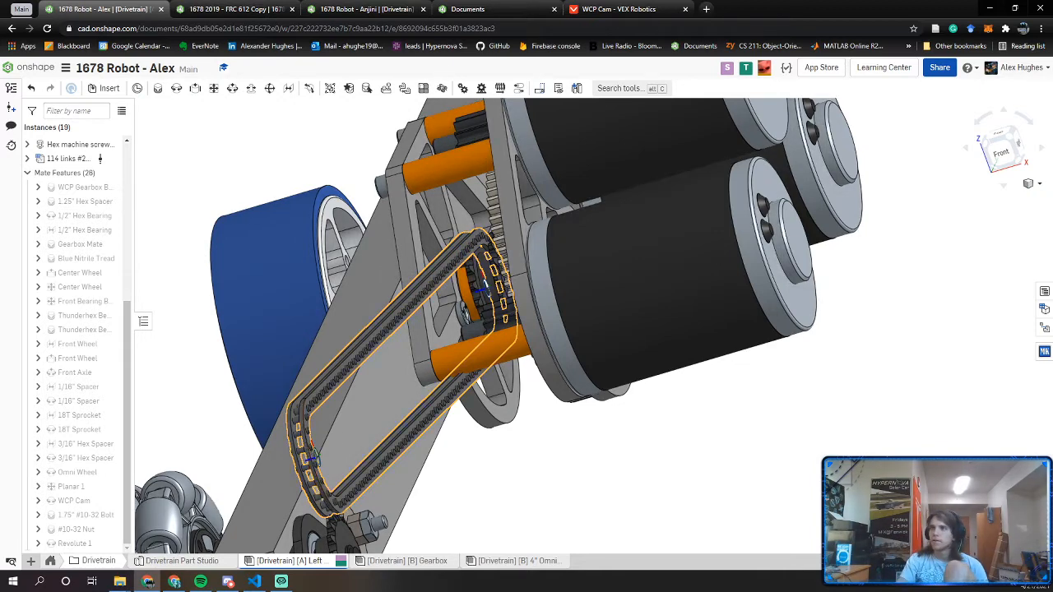
Make the robot document in the documents list public and keep it selected
click(372, 8)
click(228, 10)
click(468, 8)
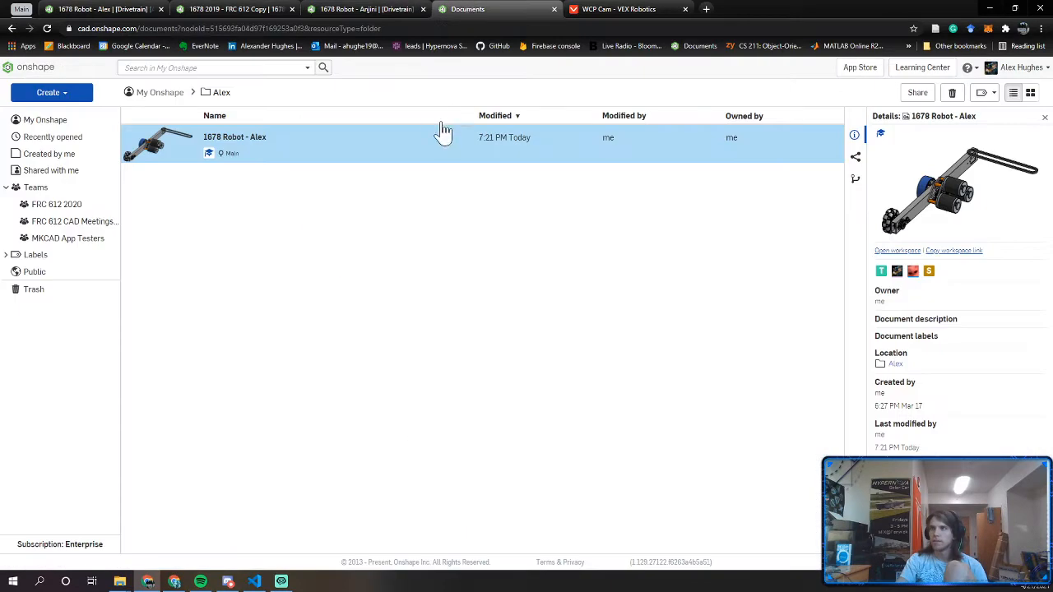
right_click(380, 145)
click(406, 267)
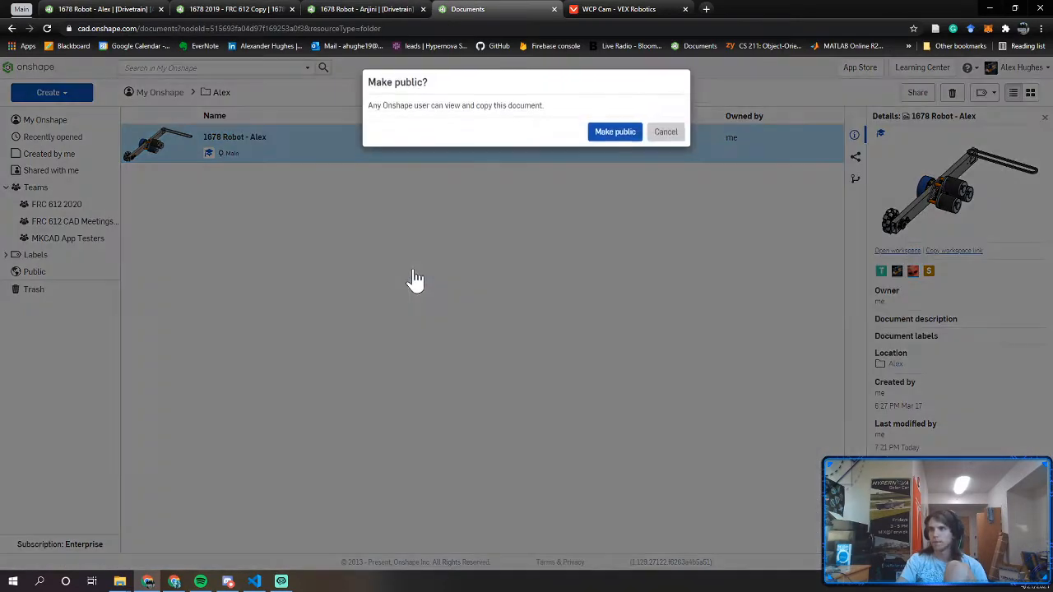
click(615, 136)
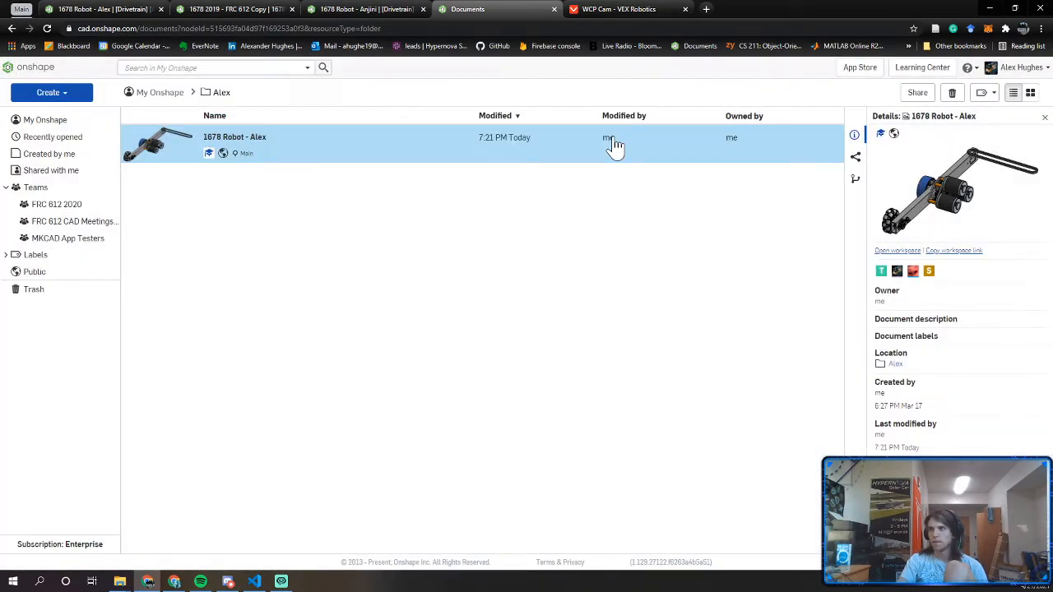
click(432, 202)
click(458, 147)
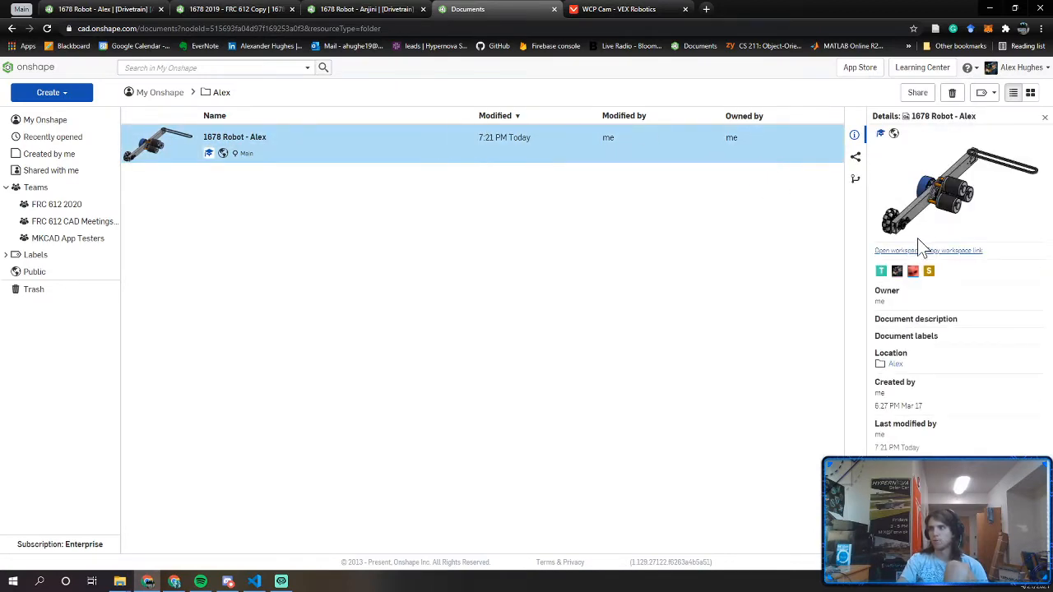
Go back to the open assembly and review the document menu's options without choosing one
click(134, 8)
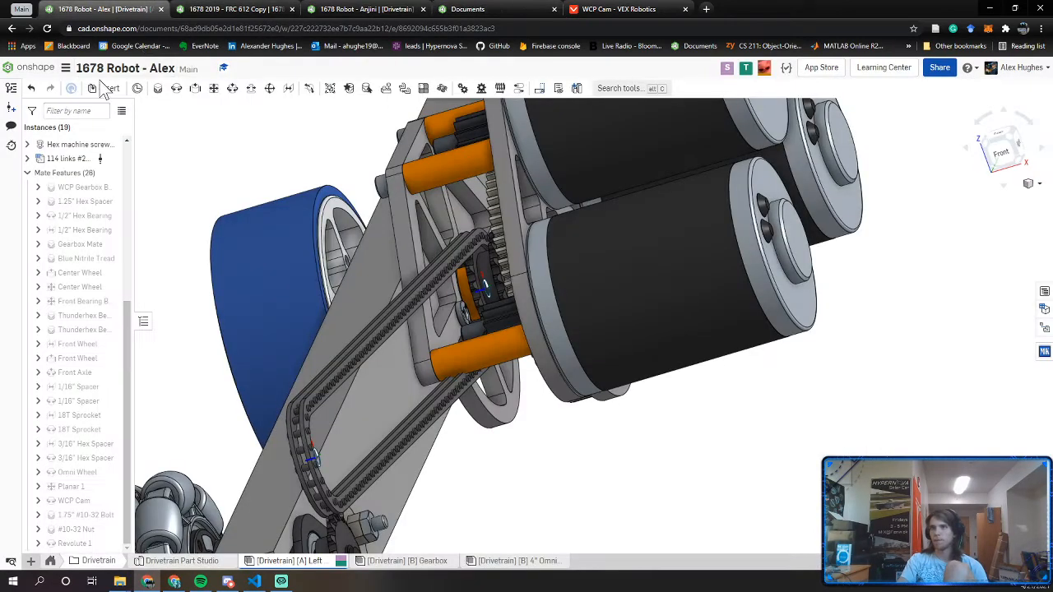
click(65, 68)
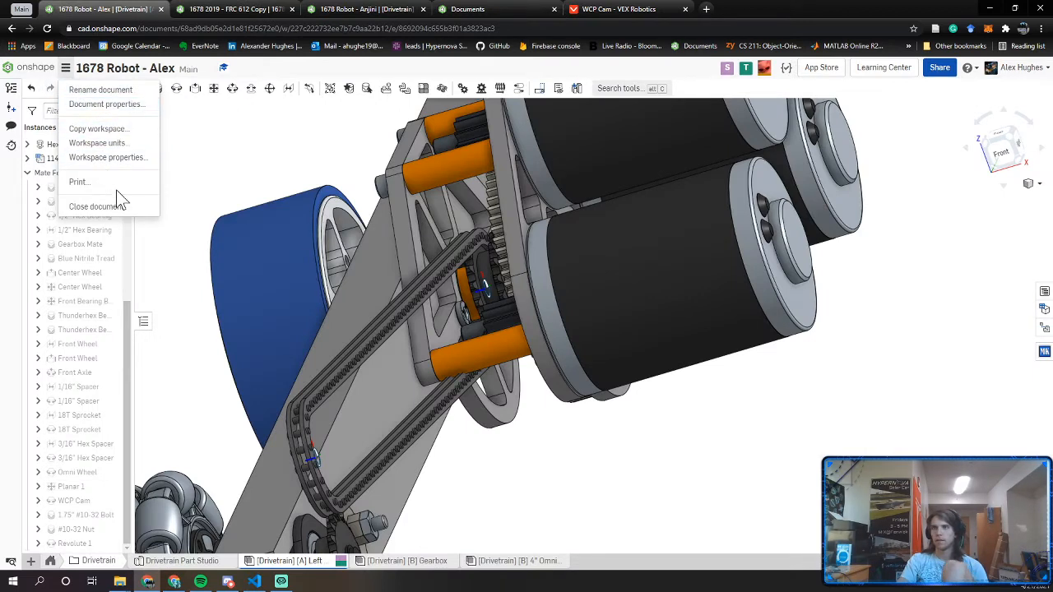
click(239, 168)
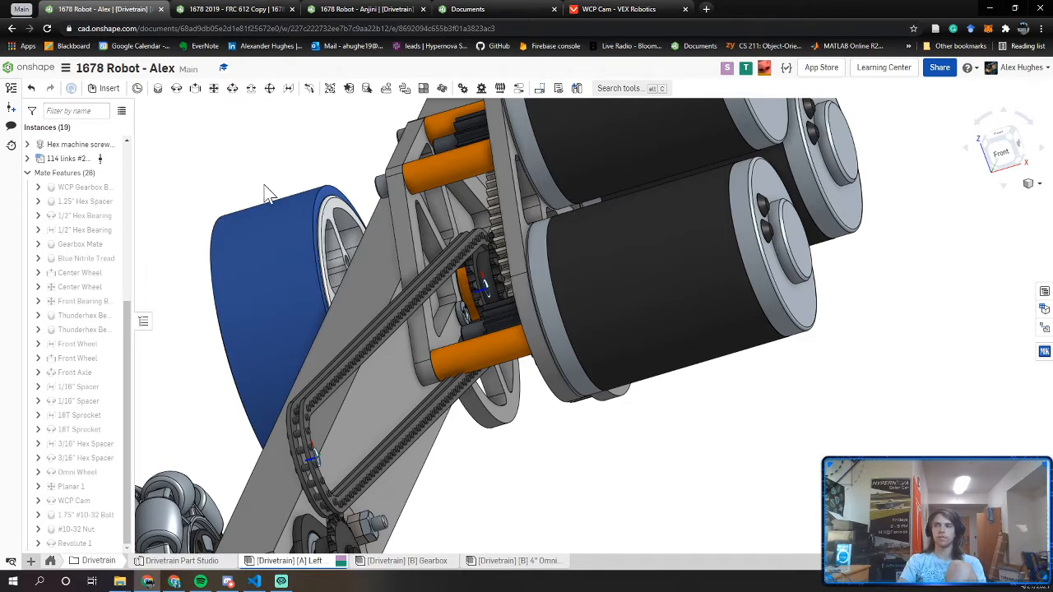
Swing the chain about the gearbox sprocket until its free end lies around the omni wheel sprocket, and inspect the fit
drag(1013, 153, 990, 154)
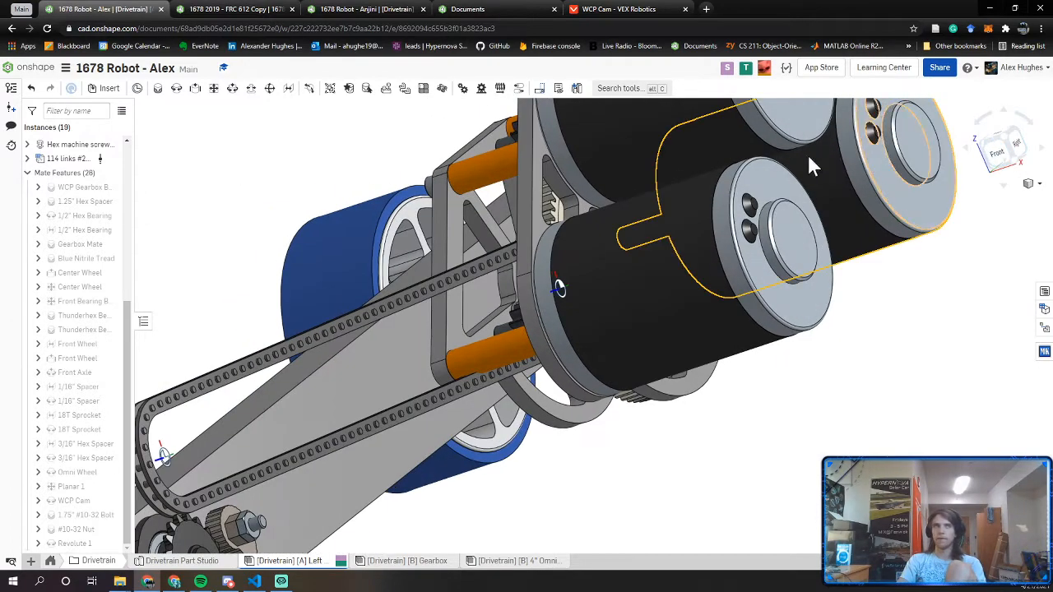
scroll(387, 259, down, 5)
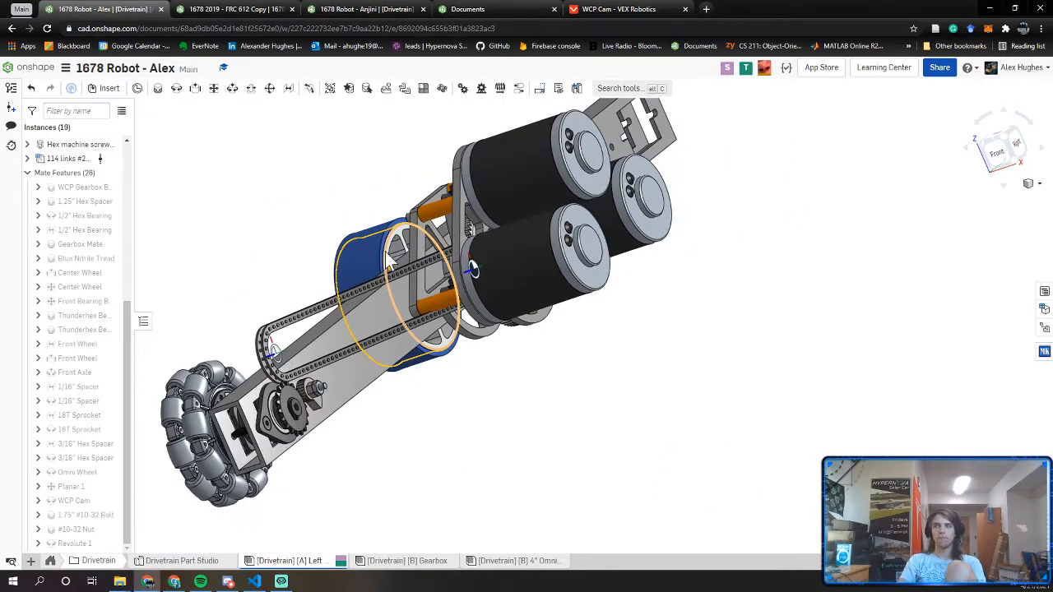
drag(263, 324, 259, 369)
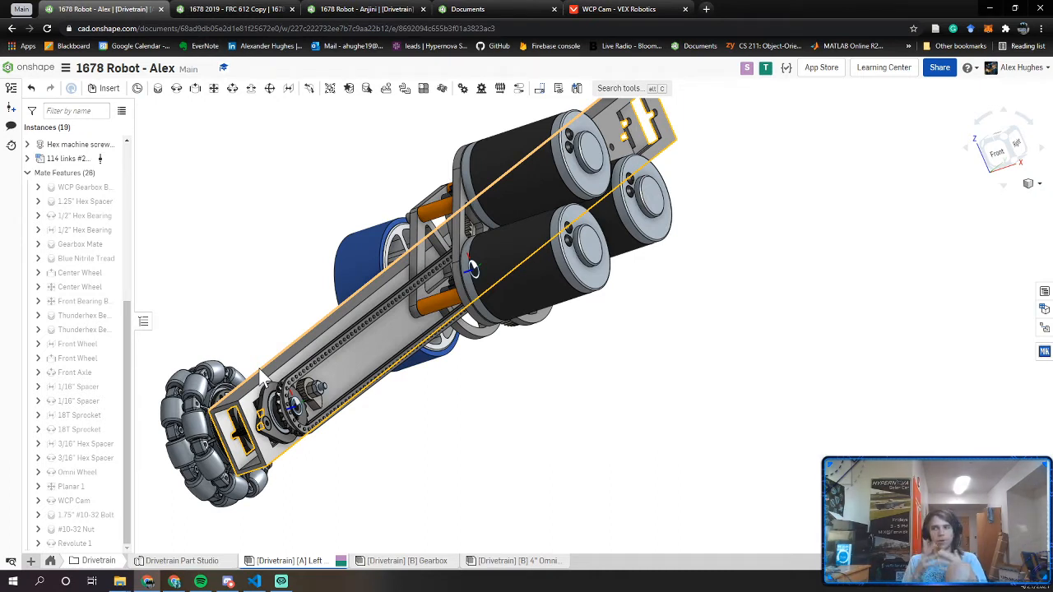
scroll(282, 443, up, 3)
right_drag(282, 443, 229, 439)
scroll(280, 416, up, 5)
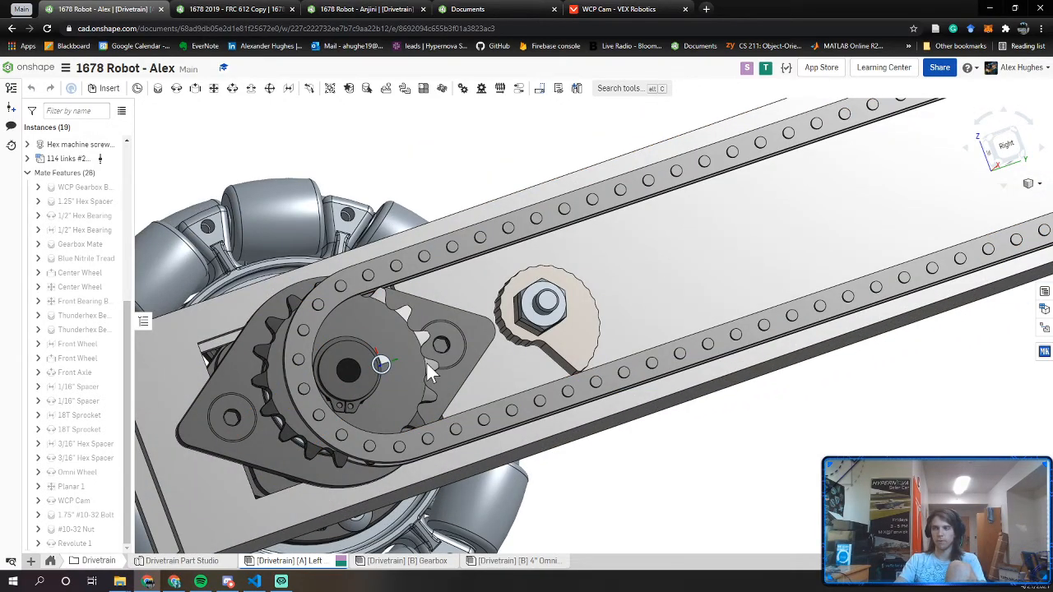
Inspect how the chain sits on the omni wheel sprocket, comparing its end curve with the sprocket teeth
mouse_move(426, 361)
right_down()
mouse_move(413, 370)
mouse_move(458, 369)
mouse_move(405, 370)
mouse_move(423, 365)
right_up()
scroll(446, 368, down, 3)
right_drag(638, 186, 587, 247)
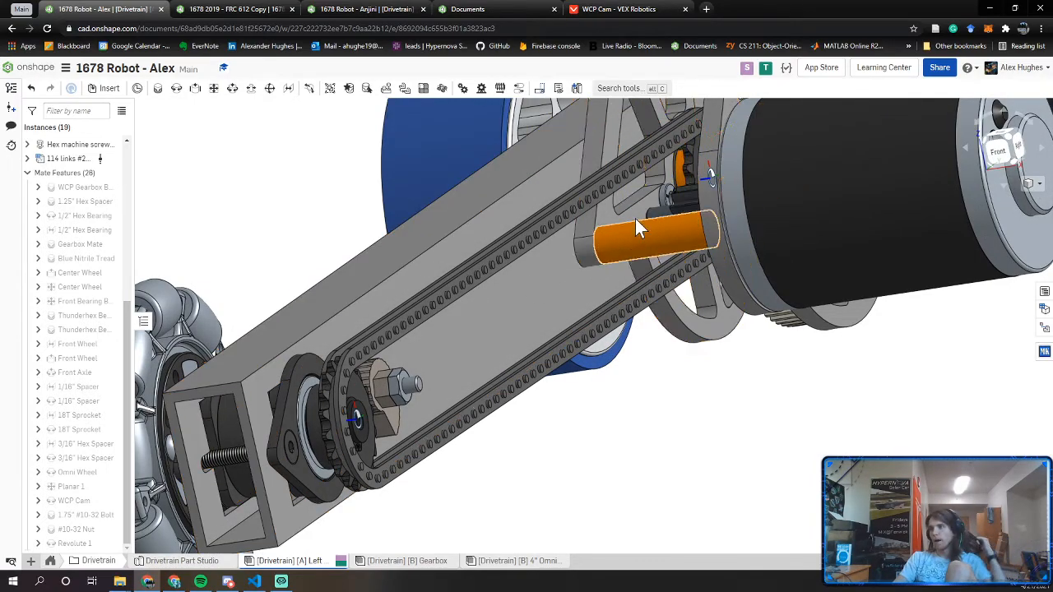
right_drag(679, 177, 627, 247)
scroll(425, 317, up, 10)
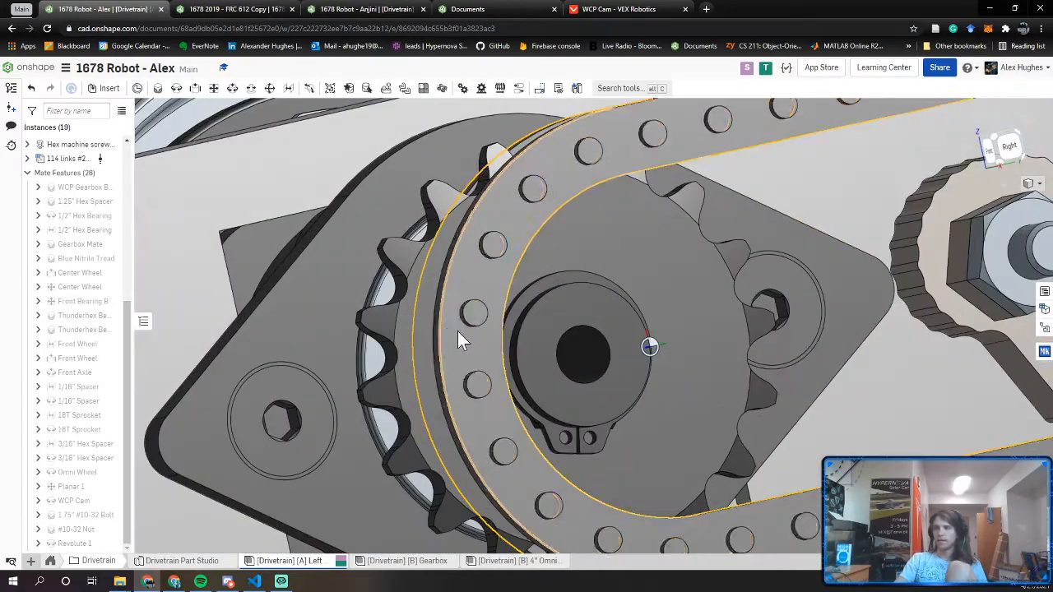
drag(458, 330, 427, 334)
scroll(428, 341, down, 6)
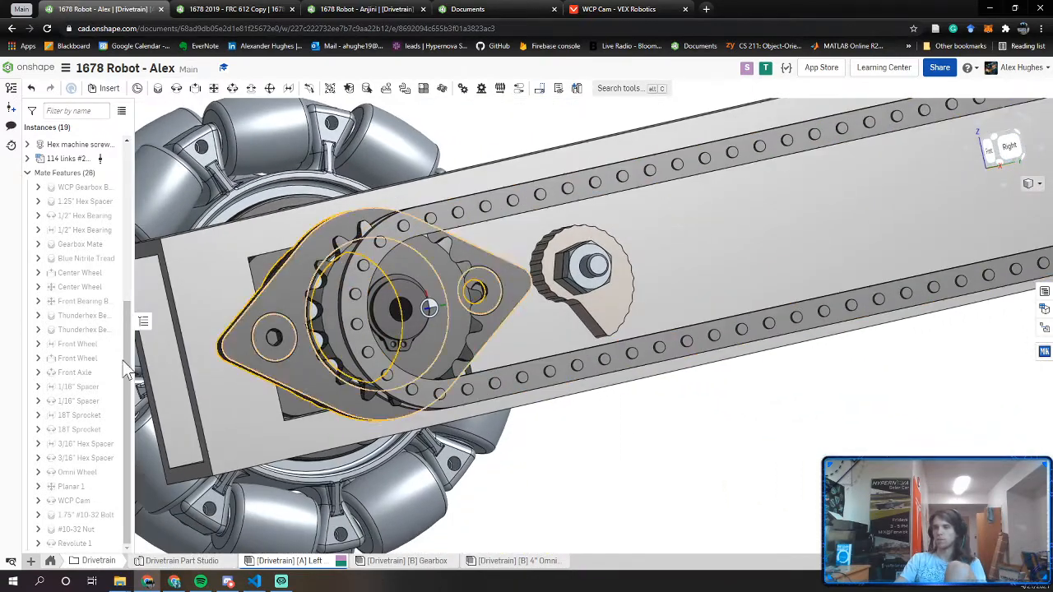
Reconfigure the chain instance as a realistic #25 chain for two 18-tooth sprockets at 12.413 in center distance, and generate it
scroll(72, 283, up, 3)
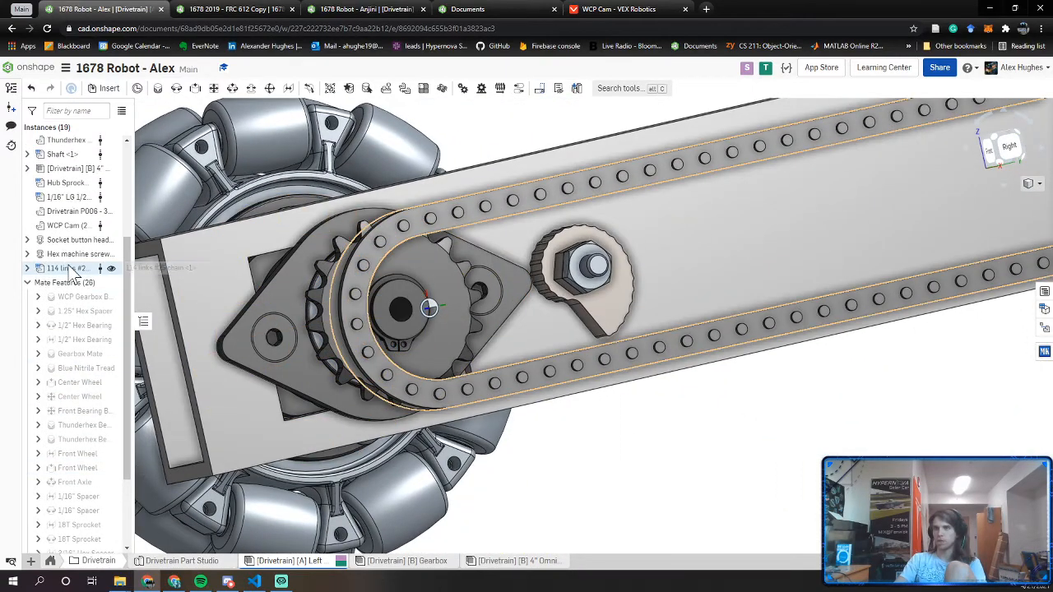
mouse_move(74, 271)
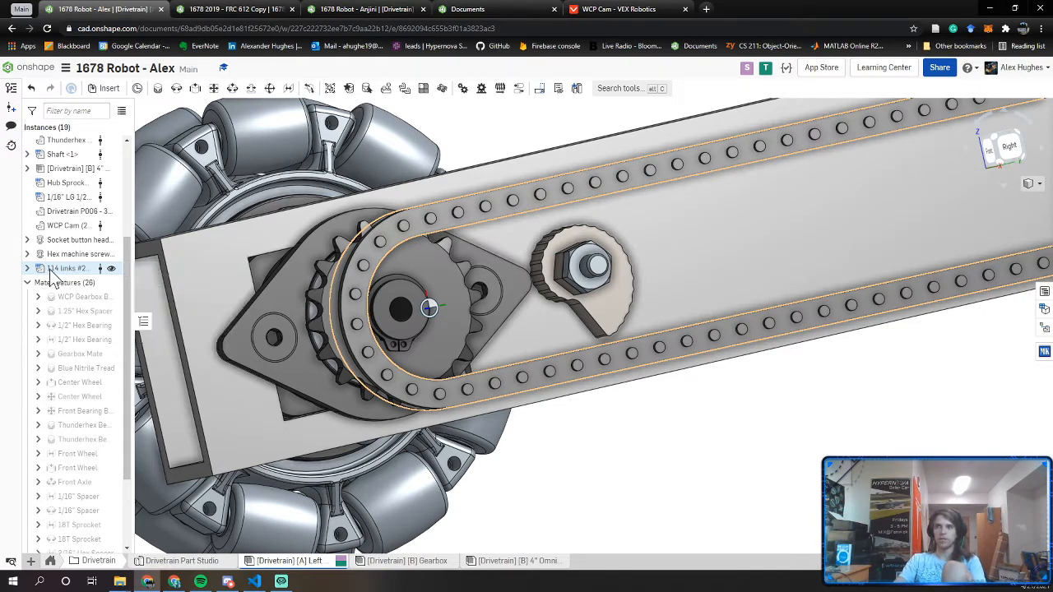
right_click(70, 278)
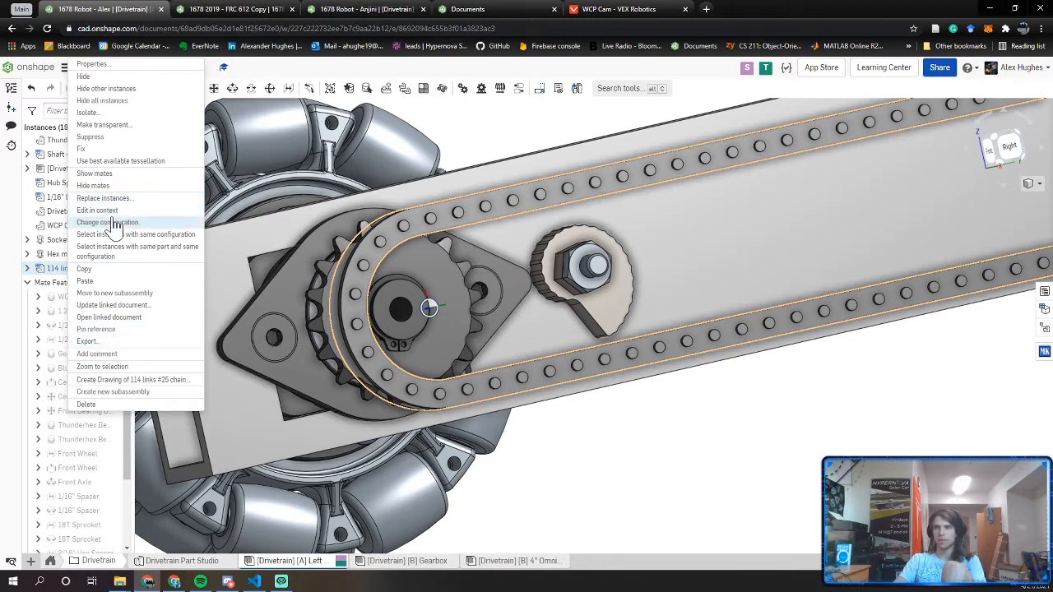
click(189, 224)
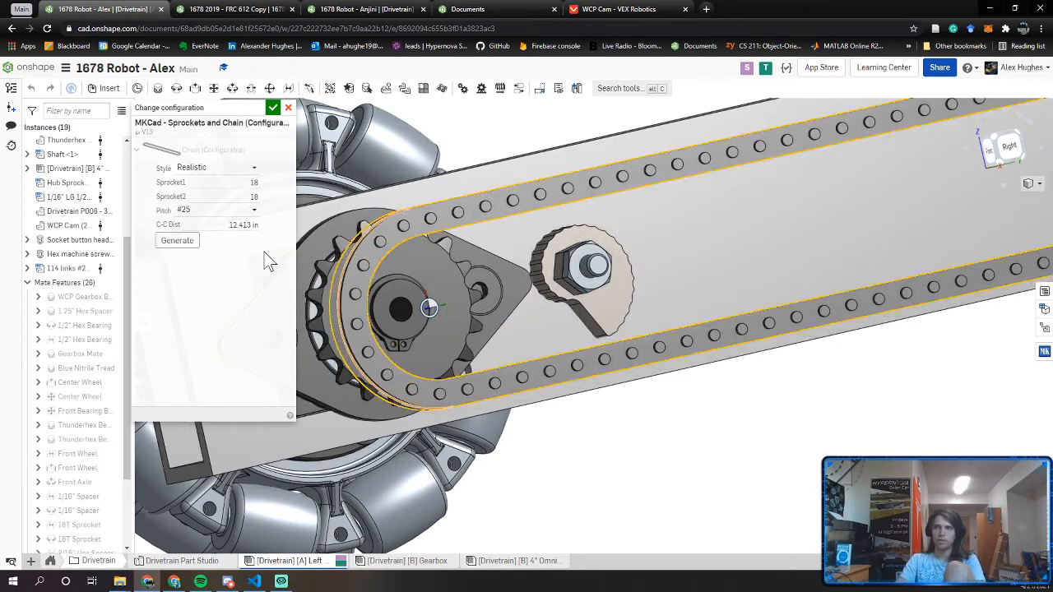
click(185, 243)
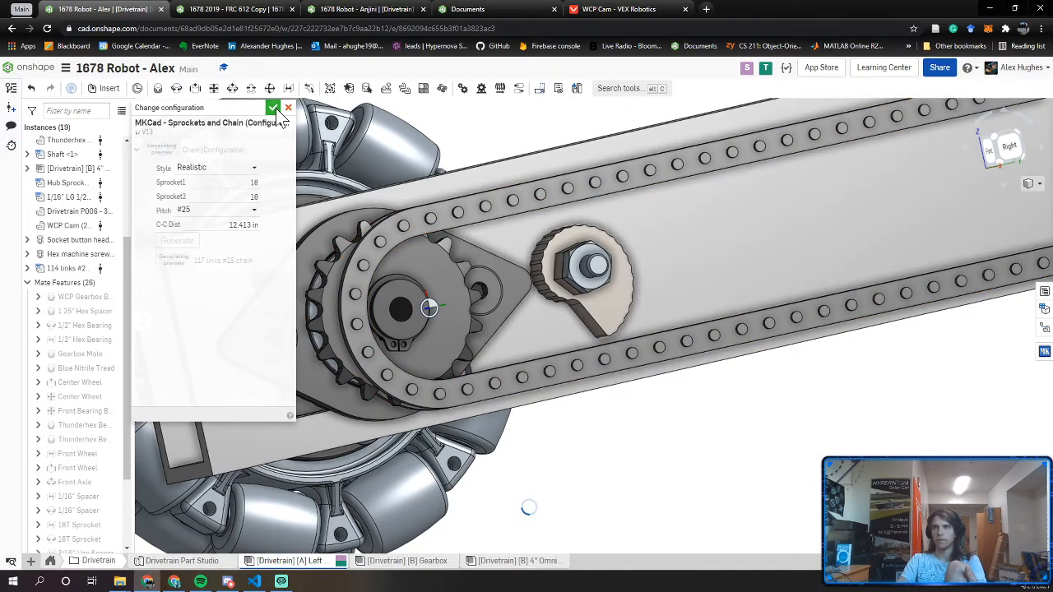
Inspect the regenerated chain around the omni wheel sprocket and check its configuration values
scroll(329, 169, down, 5)
scroll(345, 194, up, 4)
right_drag(342, 194, 456, 212)
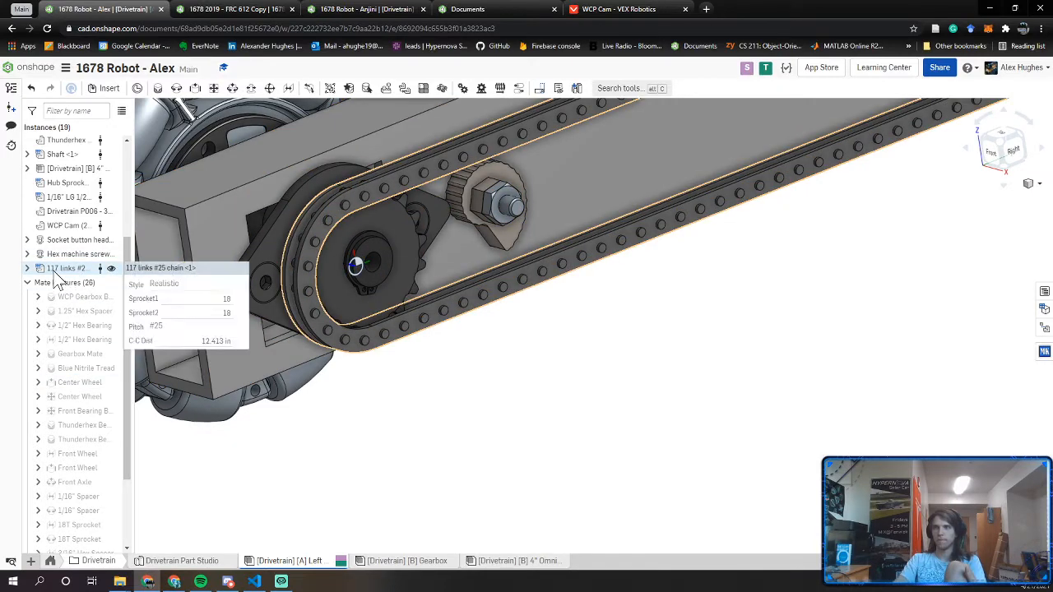
middle_drag(282, 286, 344, 354)
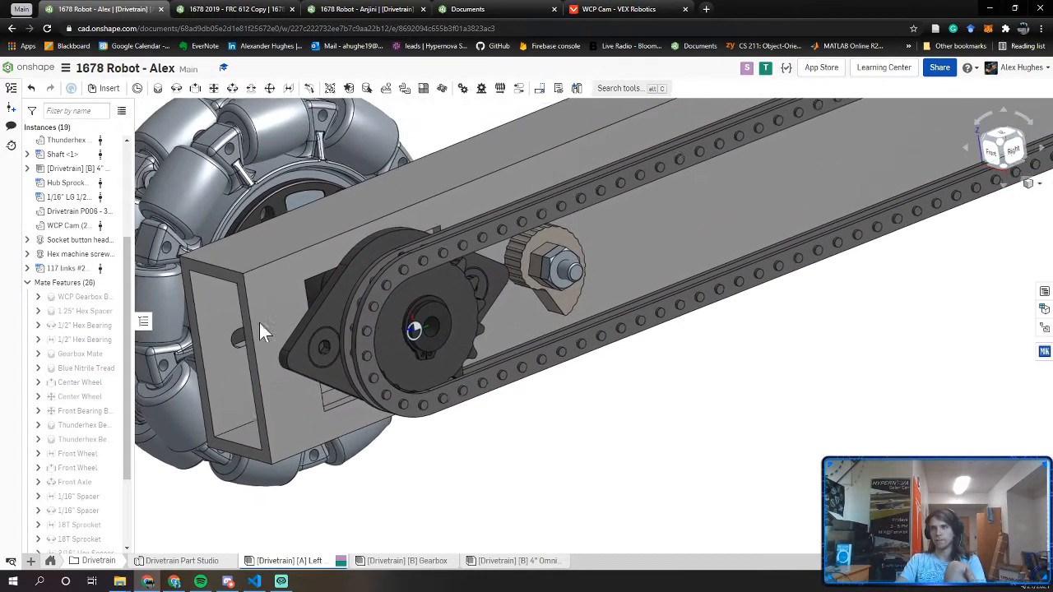
scroll(55, 283, up, 3)
scroll(62, 354, down, 3)
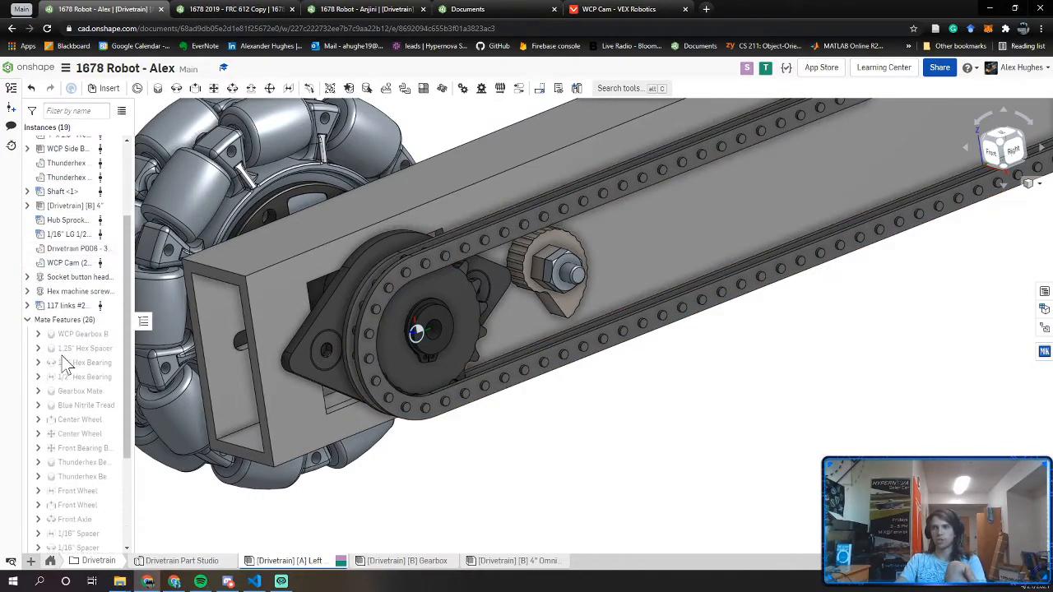
mouse_move(55, 275)
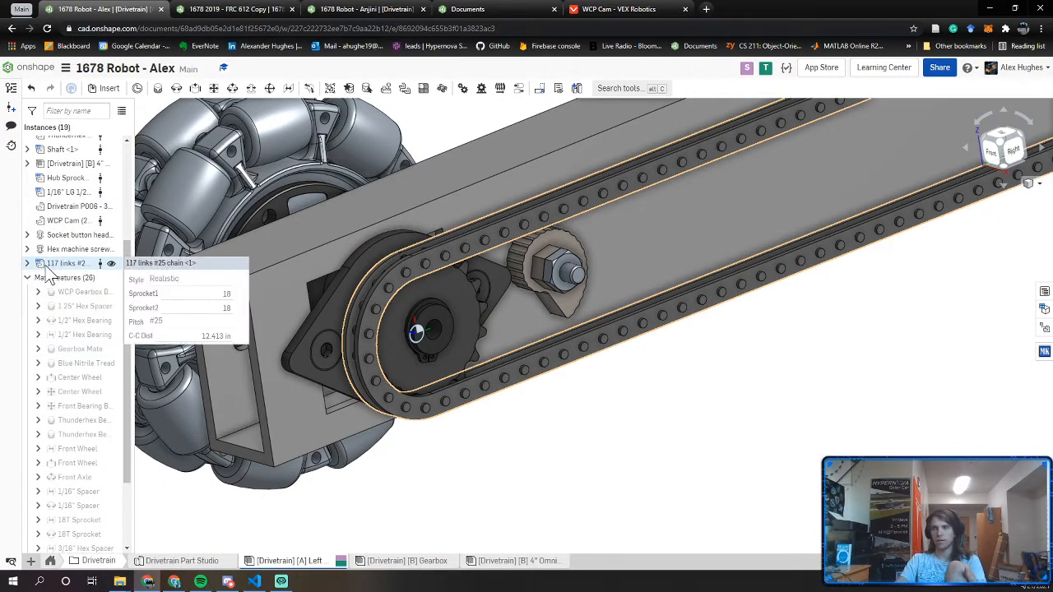
scroll(345, 320, down, 8)
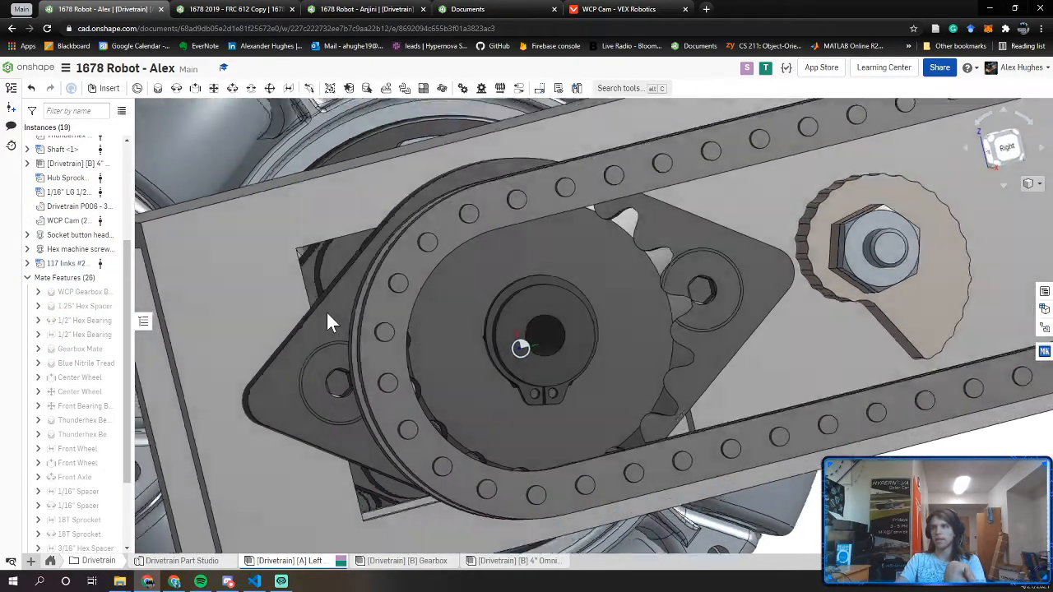
right_drag(327, 312, 316, 315)
right_drag(432, 360, 586, 374)
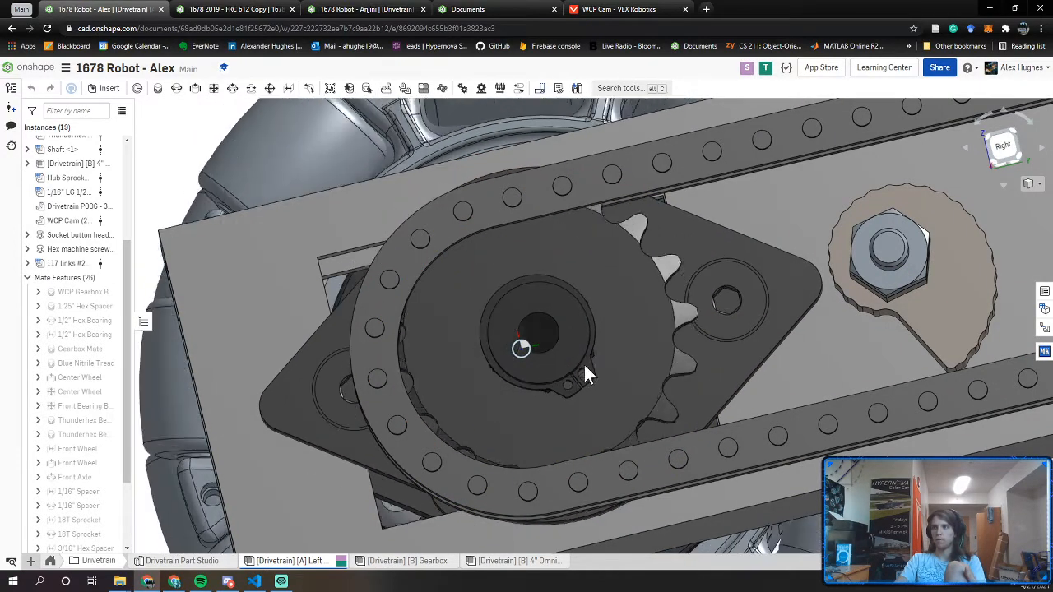
Rotate the omni wheel sprocket on its axle and swing the chain's free end up clear of it
drag(587, 374, 768, 298)
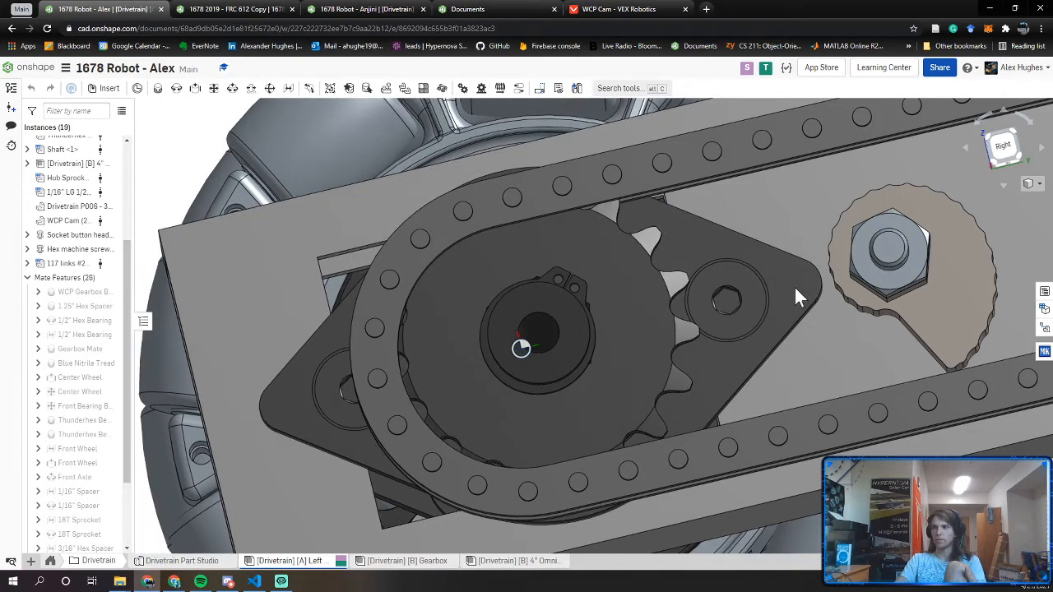
right_drag(796, 296, 679, 300)
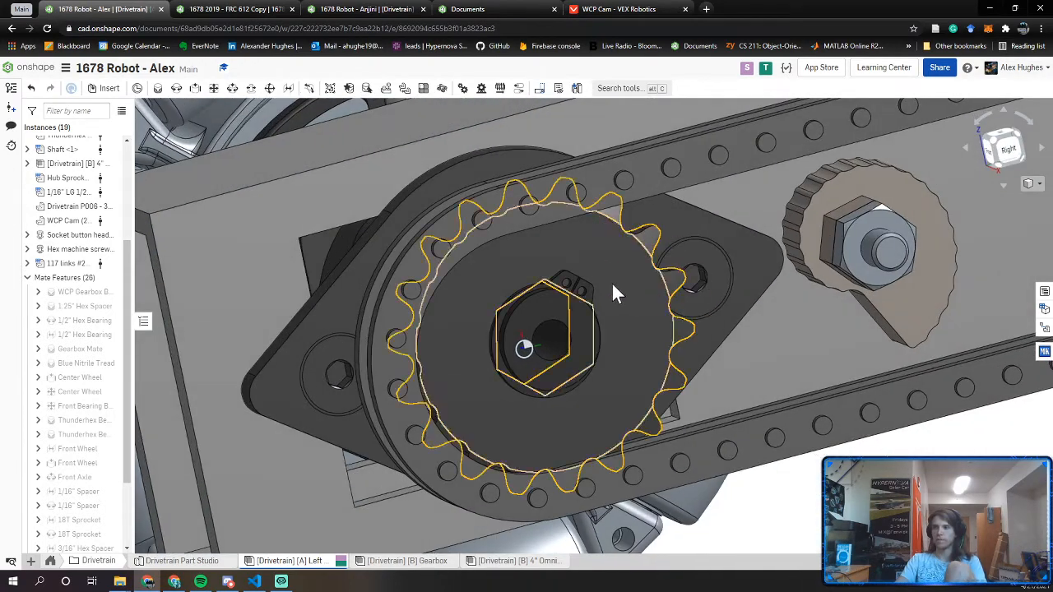
right_drag(611, 281, 569, 279)
right_drag(496, 291, 395, 141)
right_drag(403, 205, 439, 375)
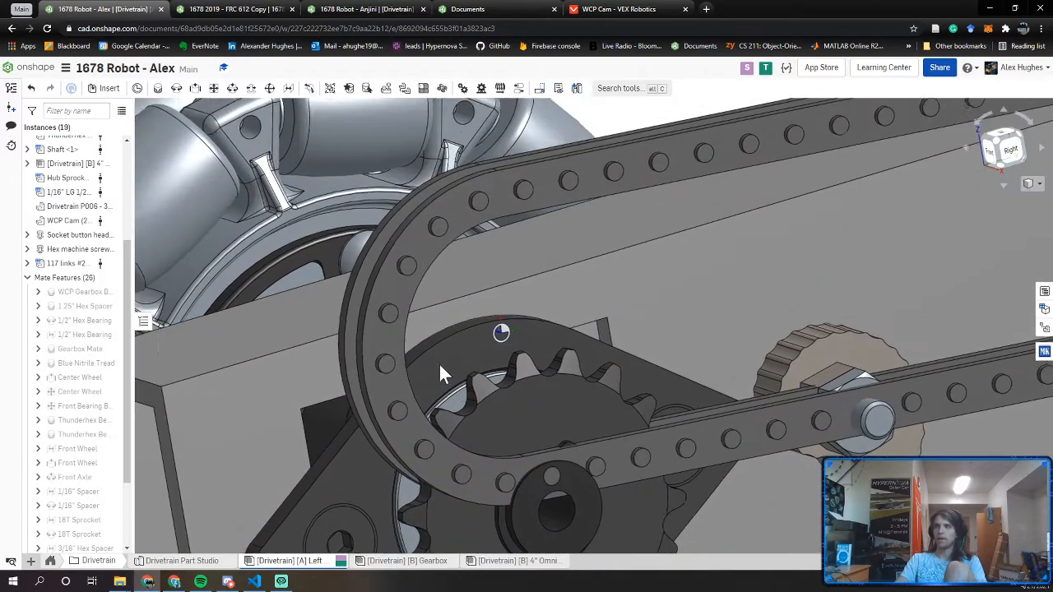
Add a cylindrical mate between the mate connector at the chain's free end and the center of the omni wheel hub sprocket
click(250, 88)
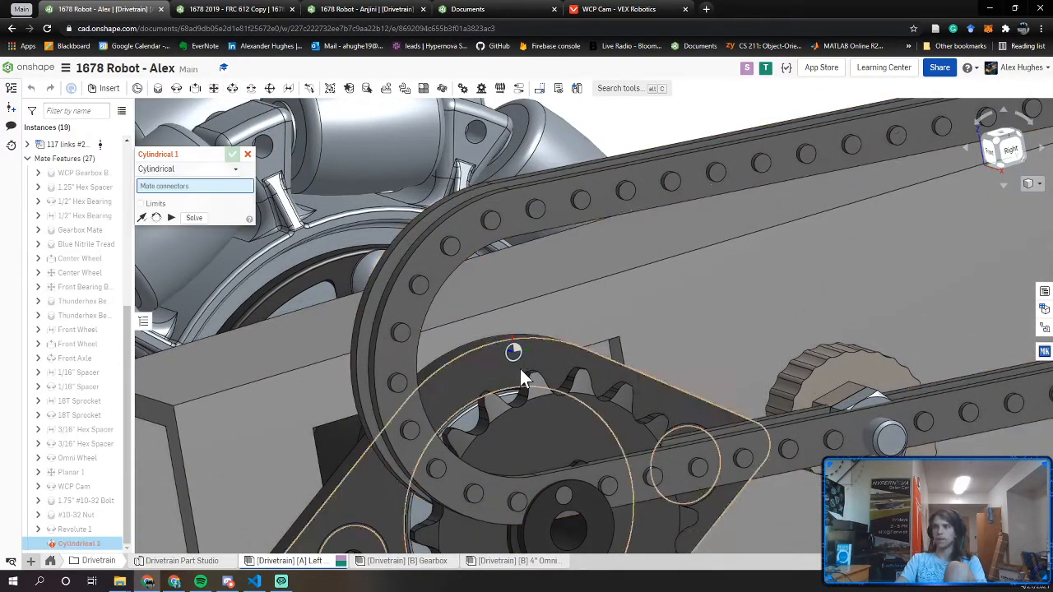
click(514, 353)
scroll(514, 353, up, 3)
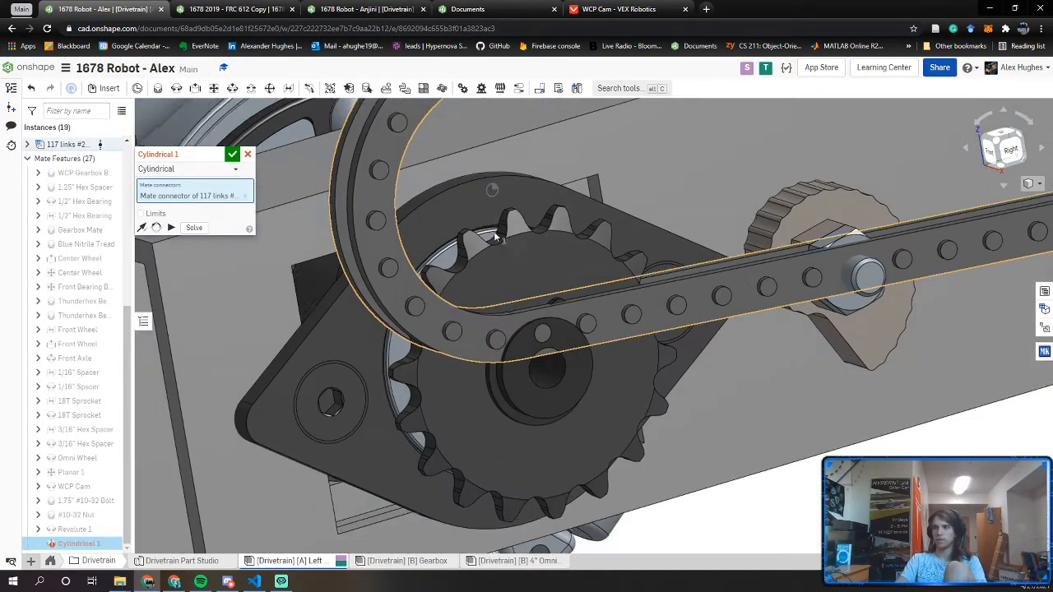
right_drag(495, 237, 495, 227)
right_drag(509, 281, 515, 283)
scroll(517, 255, up, 5)
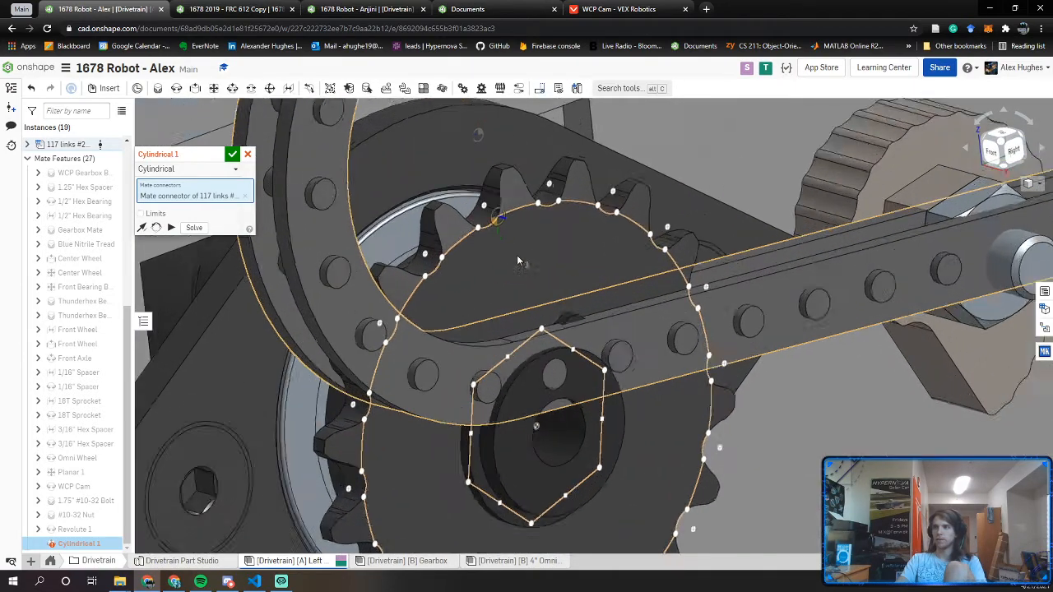
click(511, 281)
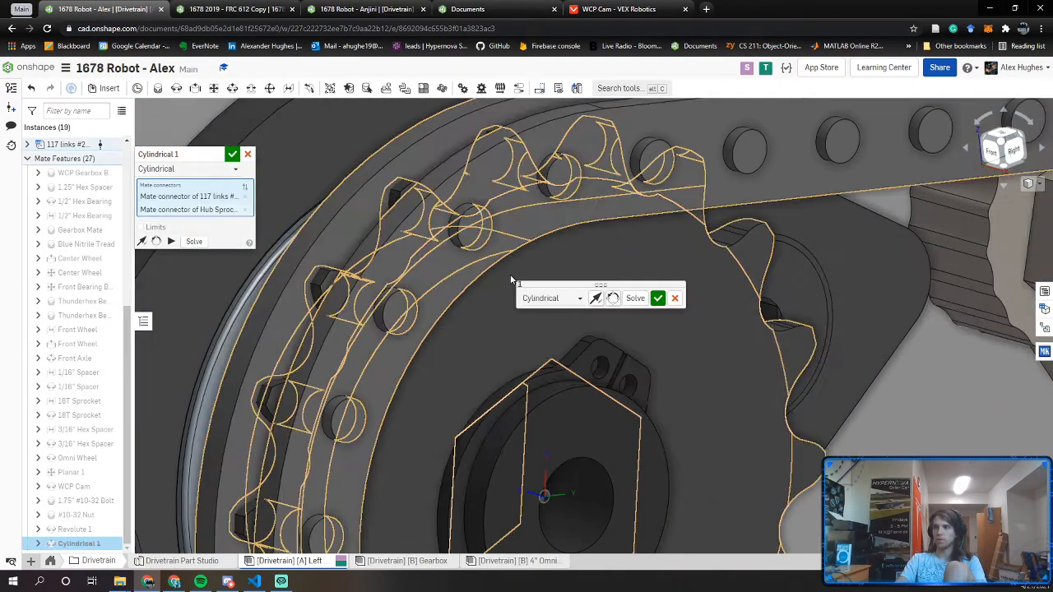
scroll(511, 280, down, 5)
right_drag(500, 290, 460, 303)
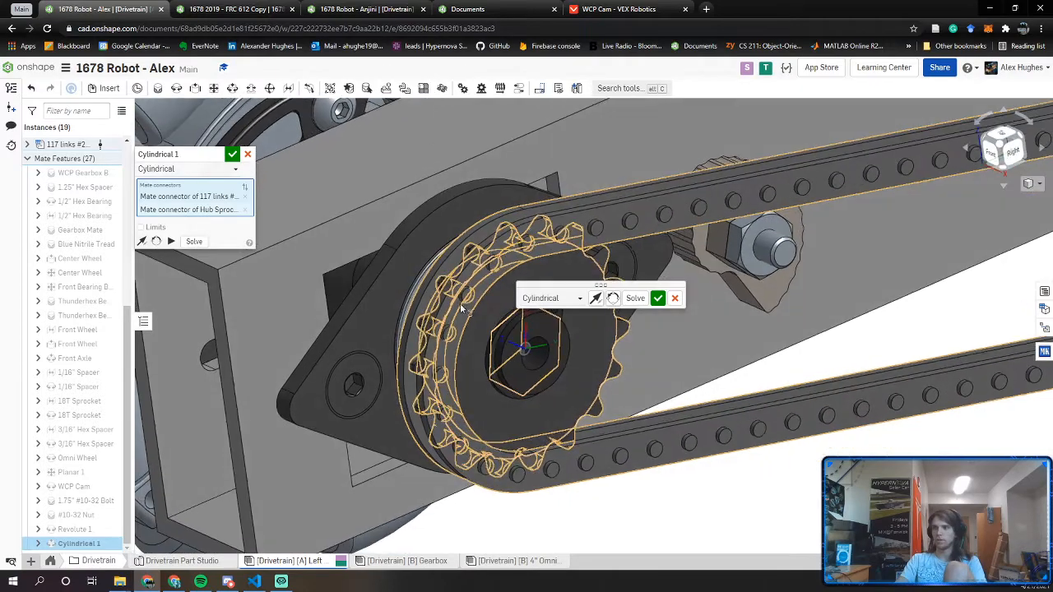
click(232, 155)
Turn the omni wheel sprocket slightly to line its teeth up with the gaps between the chain rollers
scroll(245, 163, down, 4)
middle_drag(473, 243, 493, 377)
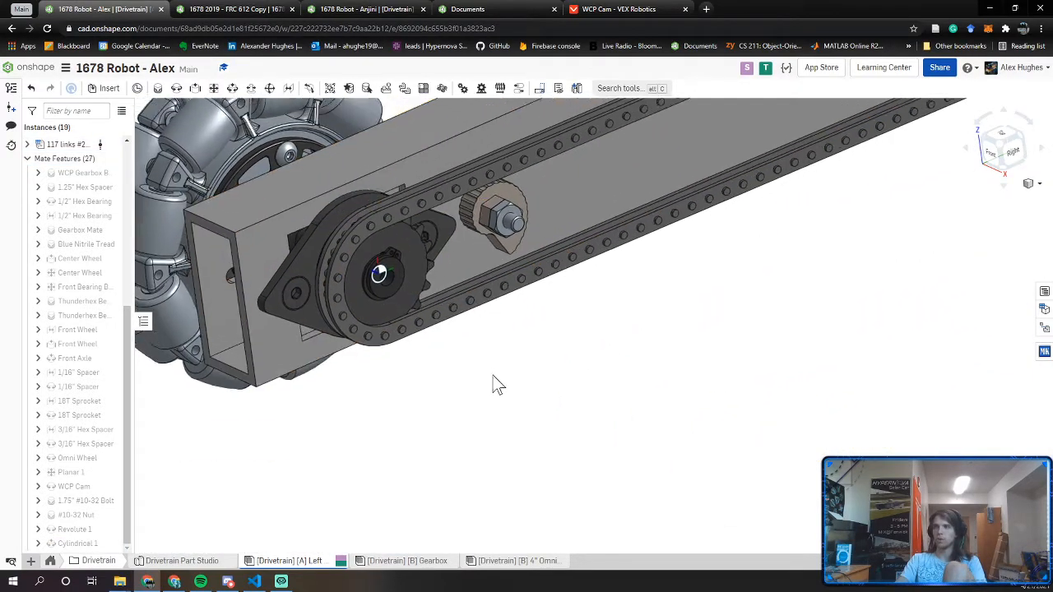
right_drag(494, 377, 533, 350)
scroll(533, 350, down, 4)
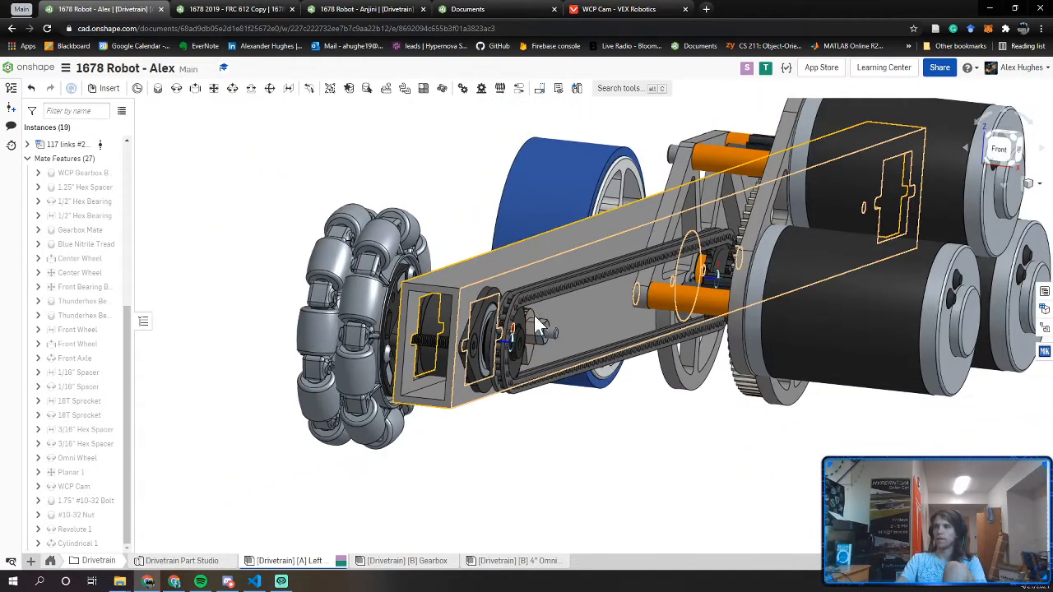
scroll(514, 321, up, 10)
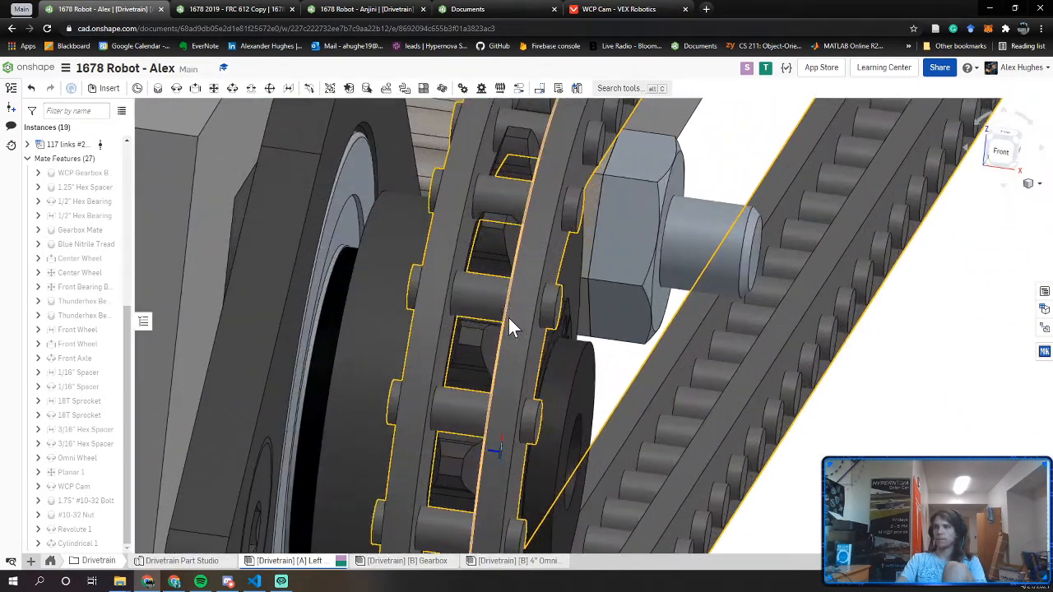
mouse_move(484, 354)
mouse_down()
mouse_move(478, 381)
mouse_move(478, 342)
mouse_up()
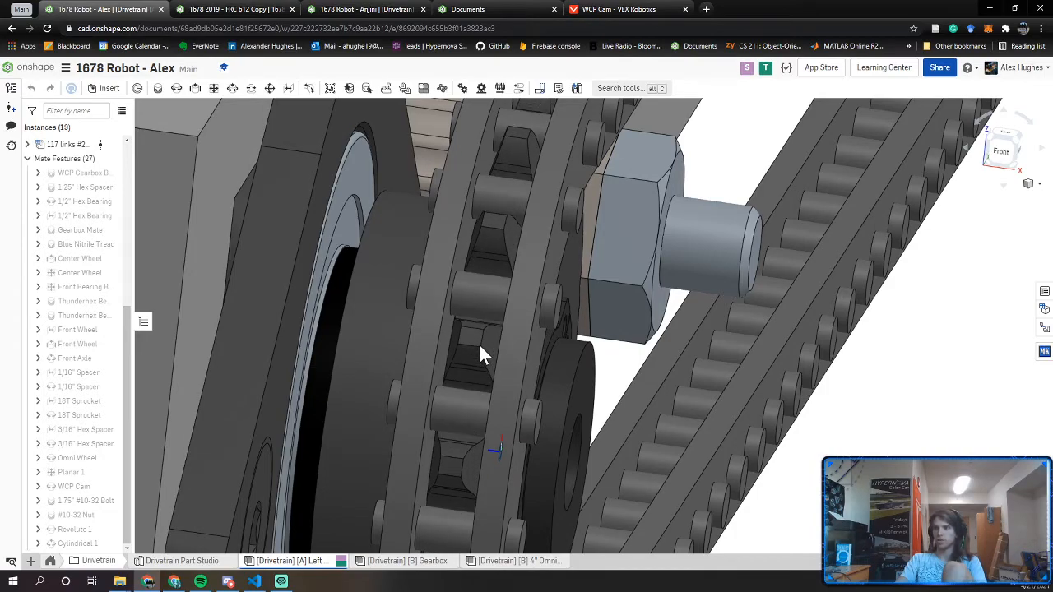
Rotate the WCP cam on its bolt until its toothed edge rests against the bearing block
scroll(479, 344, down, 10)
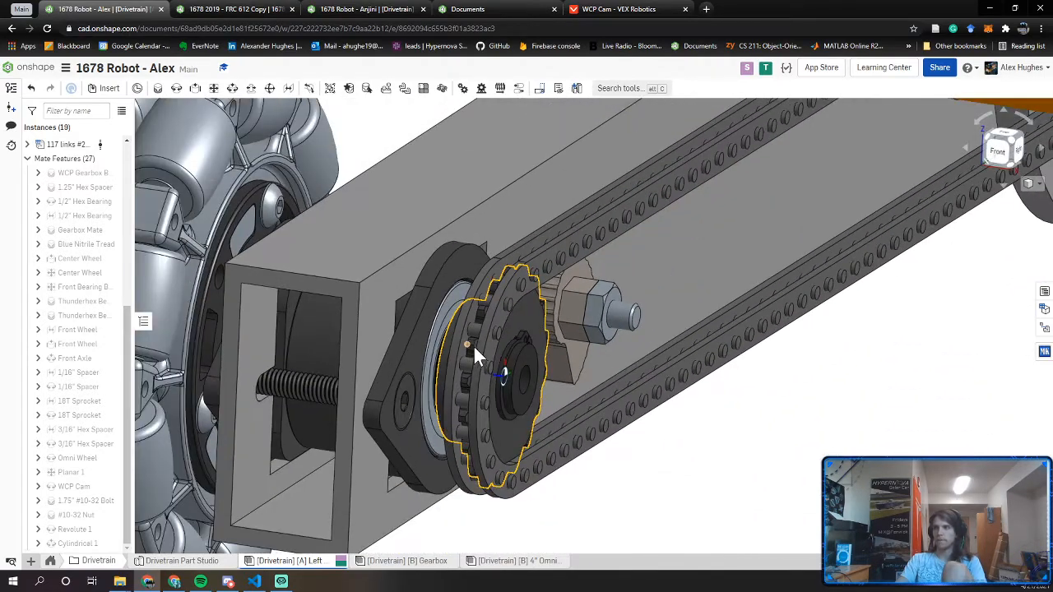
right_drag(474, 347, 566, 404)
scroll(475, 344, up, 5)
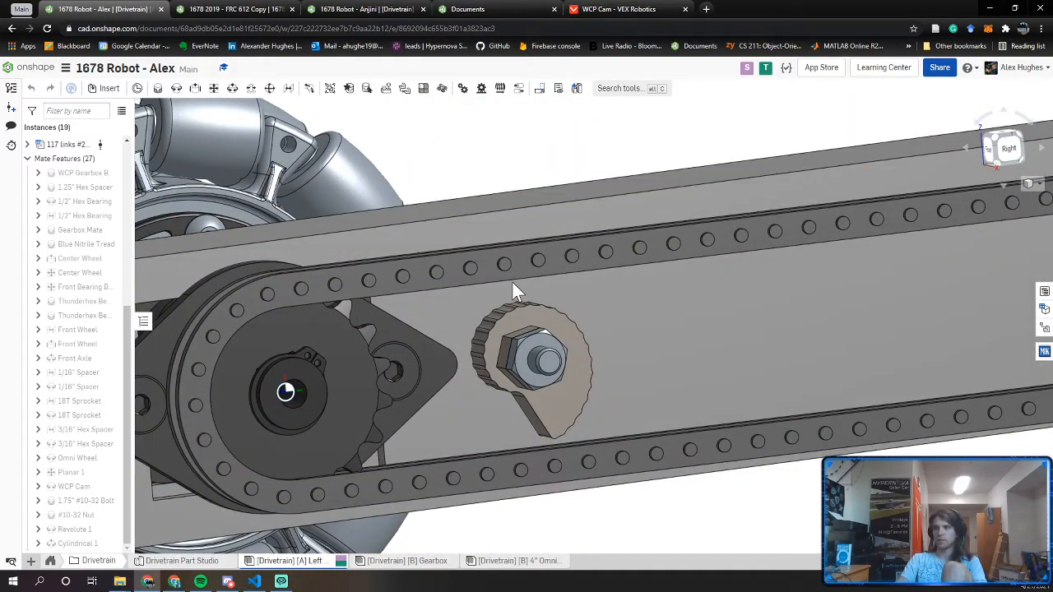
drag(512, 281, 423, 356)
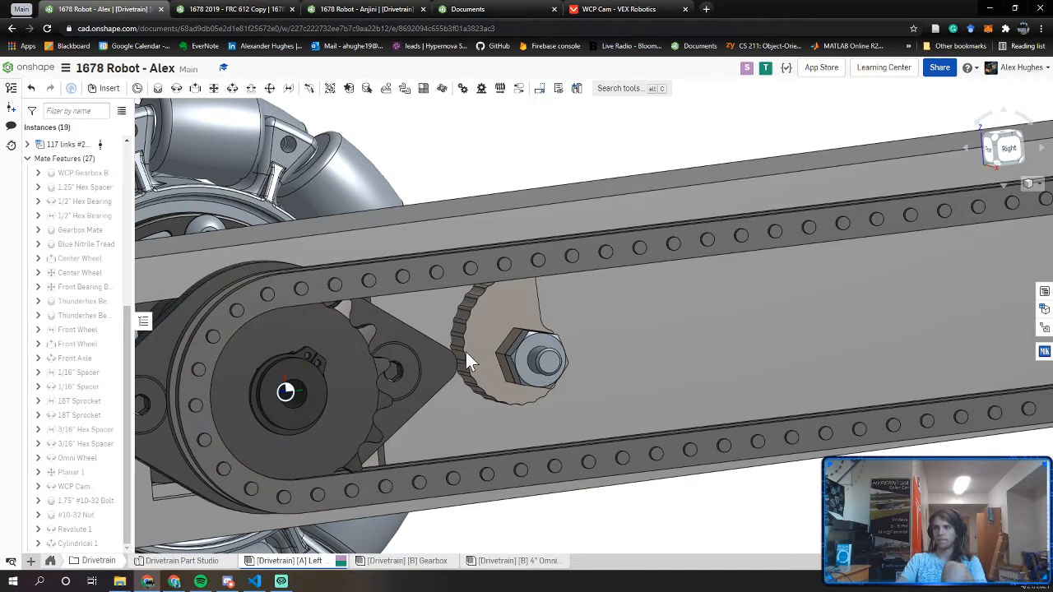
scroll(651, 350, down, 5)
right_drag(652, 349, 395, 357)
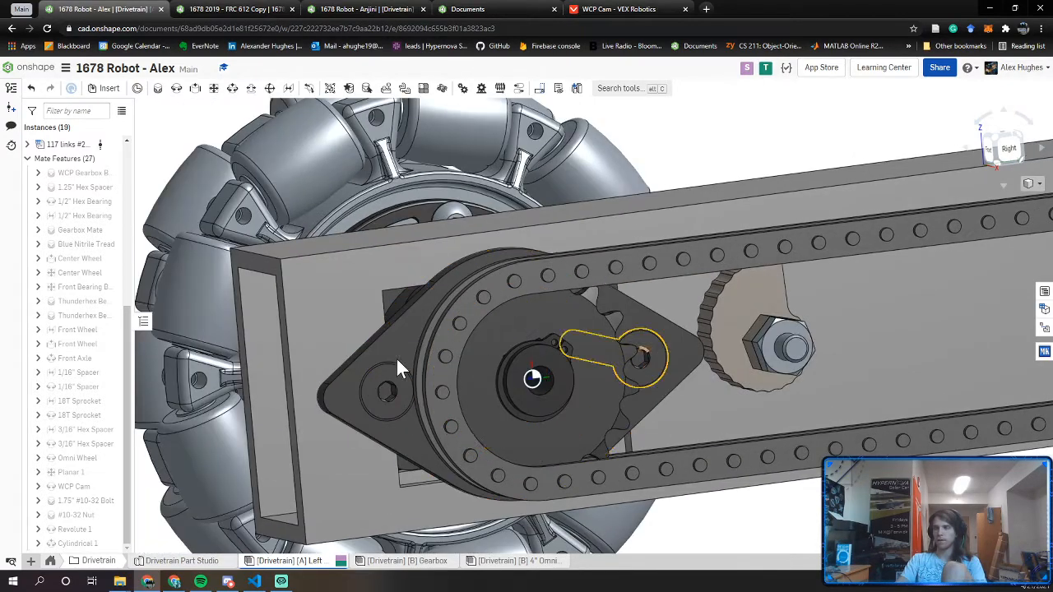
Inspect the whole chain run along the rail and view the new cylindrical mate's options without choosing one
mouse_move(354, 274)
right_down()
mouse_move(372, 308)
mouse_move(341, 260)
right_up()
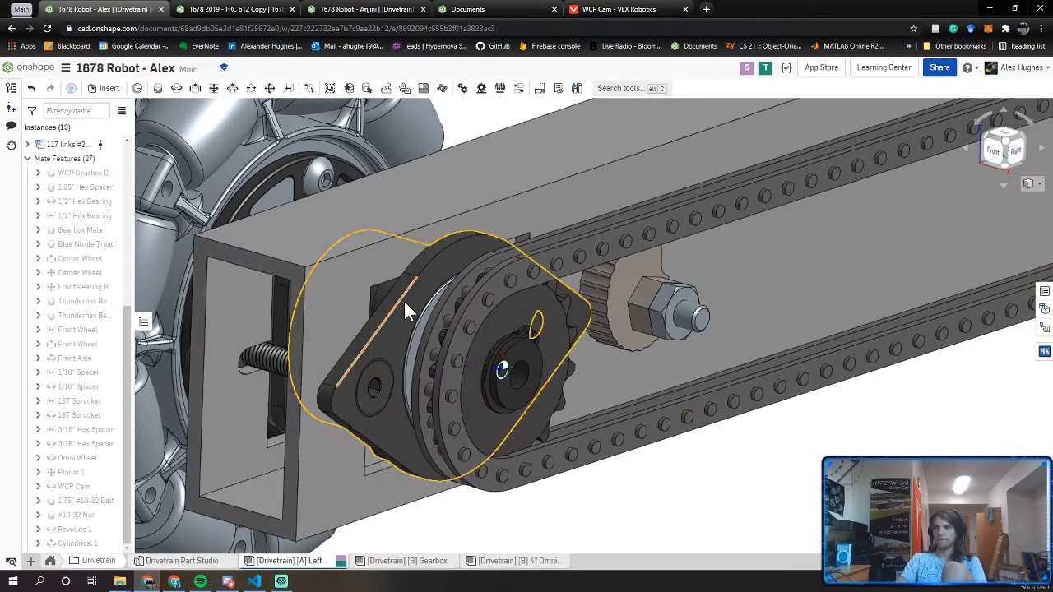
right_drag(403, 301, 411, 309)
scroll(512, 285, down, 3)
scroll(512, 286, down, 3)
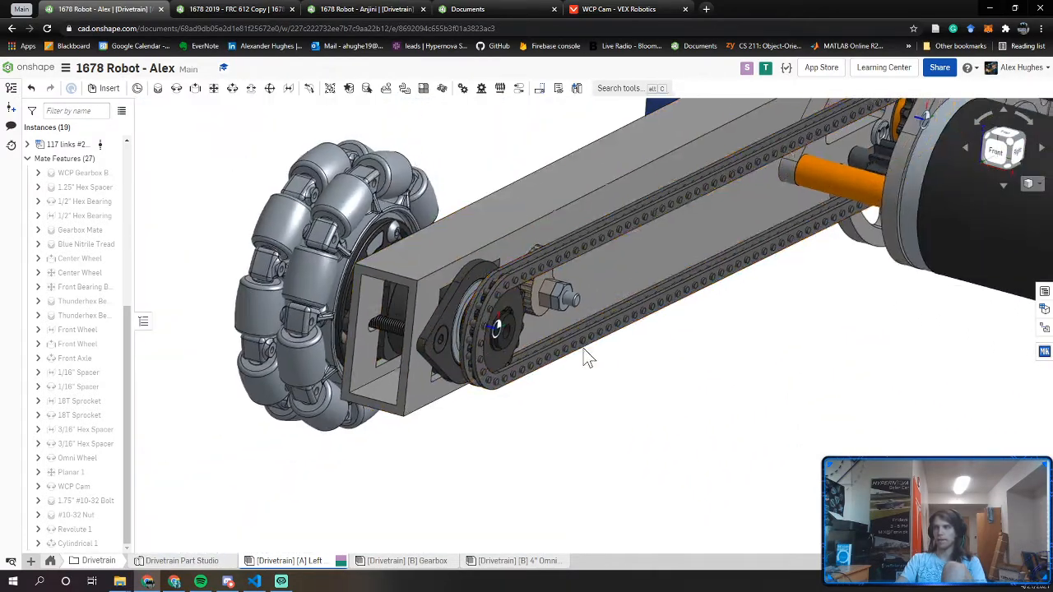
right_drag(585, 357, 477, 360)
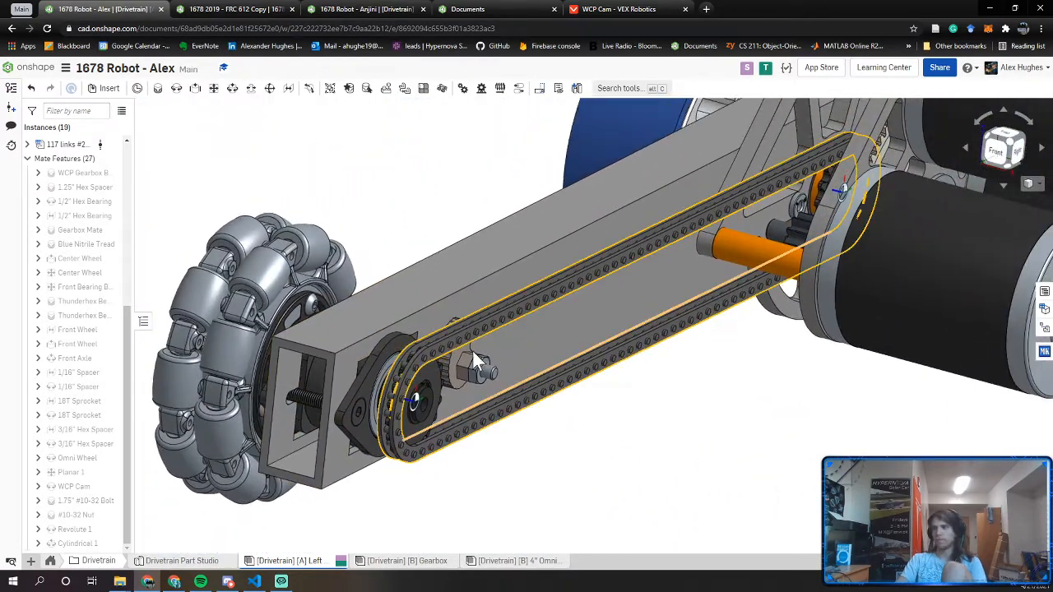
right_click(89, 545)
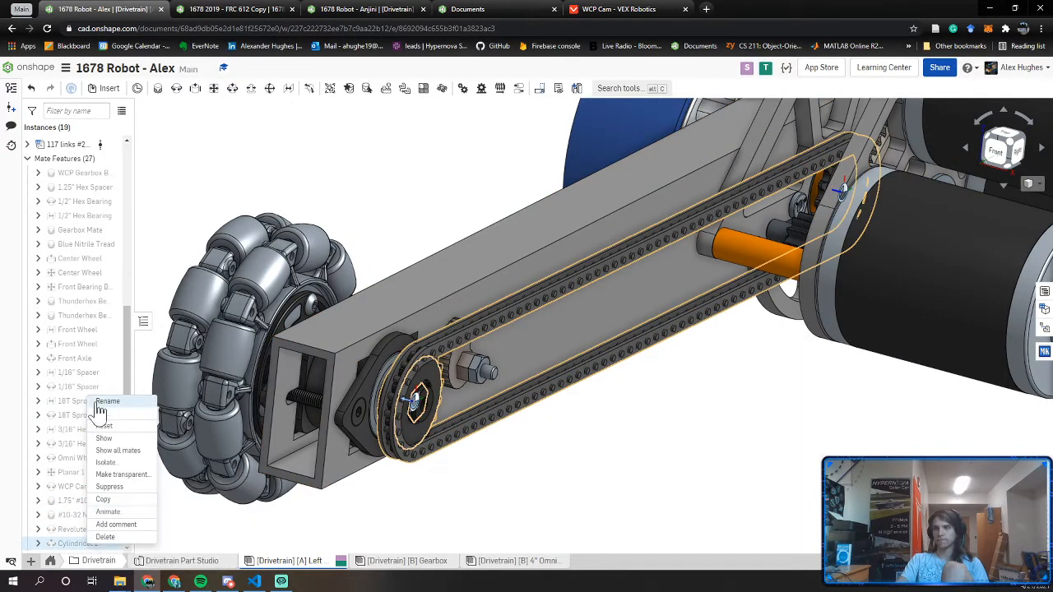
click(384, 527)
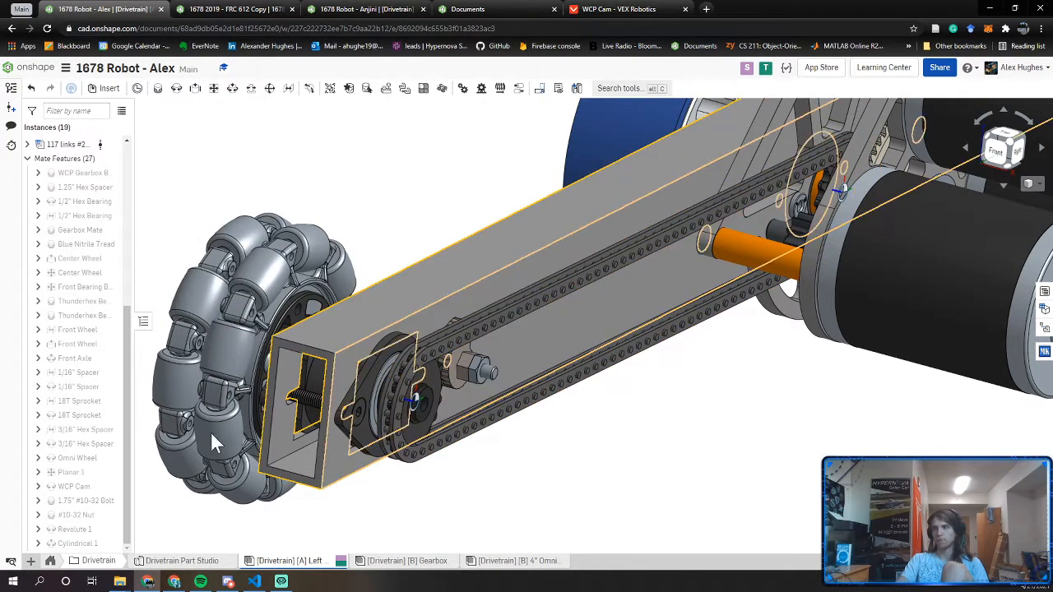
Rename the Revolute 1 mate at the chain's gearbox end to Front Chain
drag(237, 476, 355, 257)
right_drag(548, 237, 399, 262)
right_click(74, 529)
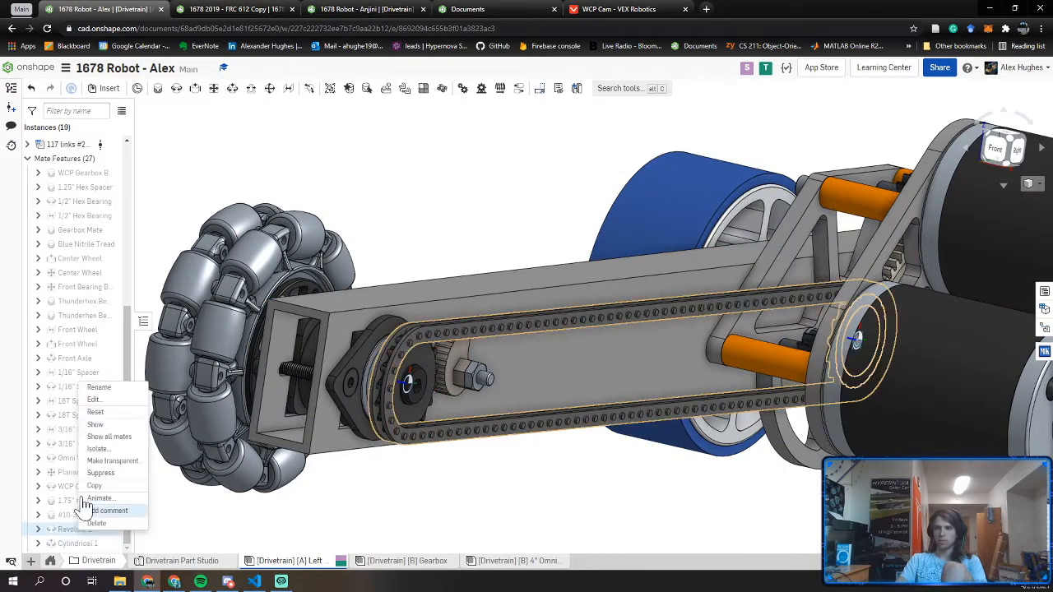
click(103, 390)
text(Front Chain)
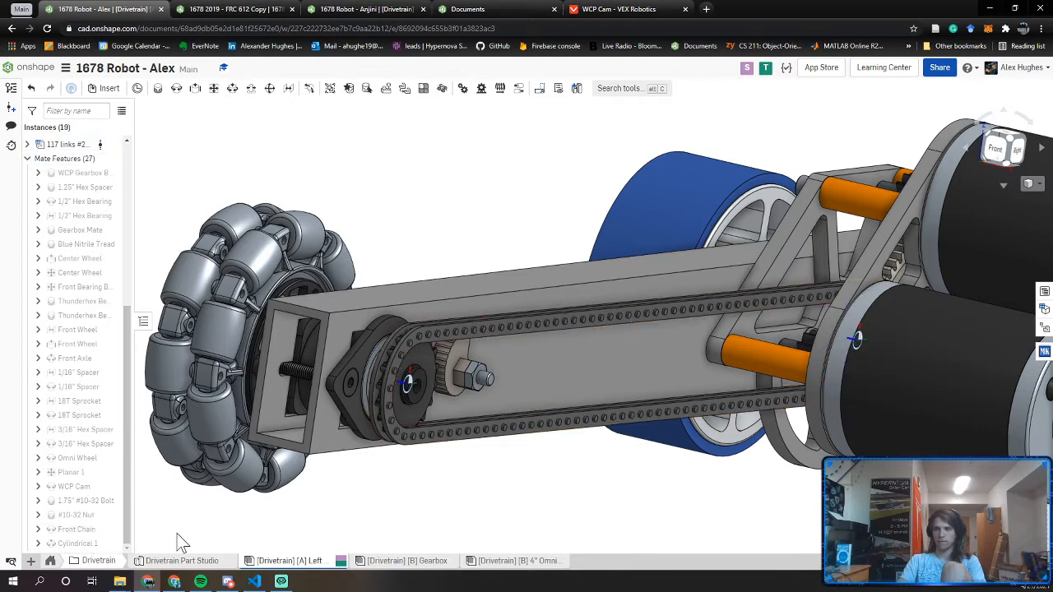
Rename the Cylindrical 1 mate at the chain's omni wheel end to Front Chain as well
click(78, 543)
right_click(78, 543)
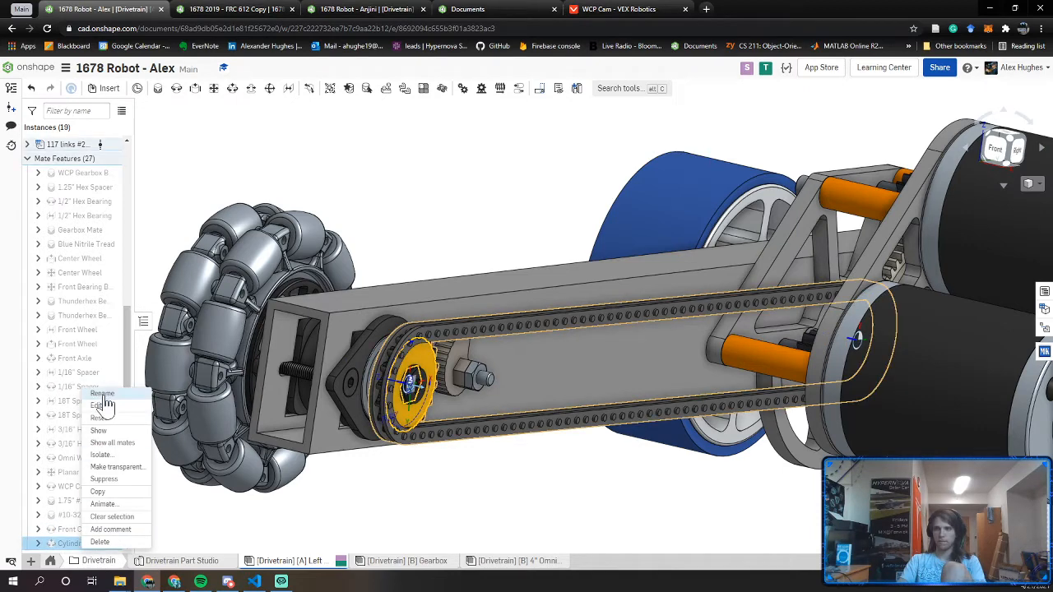
click(103, 394)
text(Front Chain)
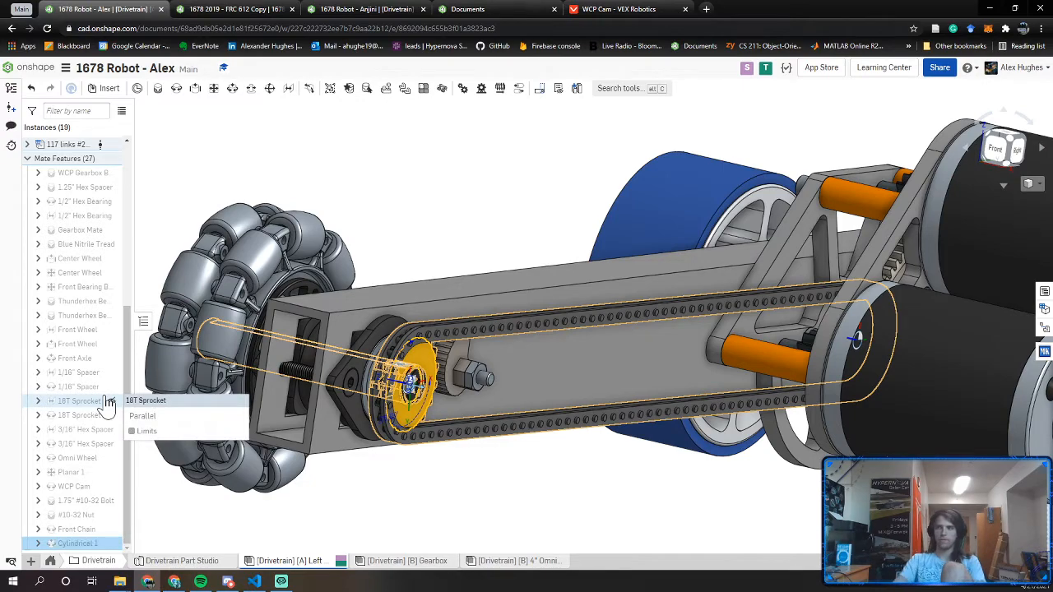
click(578, 527)
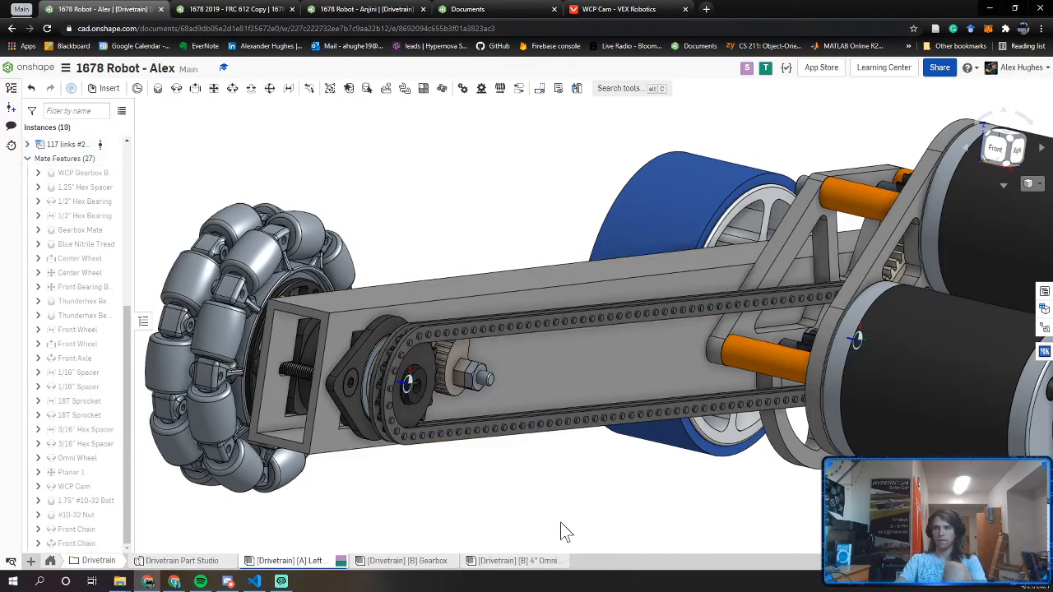
Examine the omni wheel sprocket, the WCP cam and the chain run up to the gearbox on the left drive rail
scroll(422, 381, up, 3)
scroll(499, 356, up, 4)
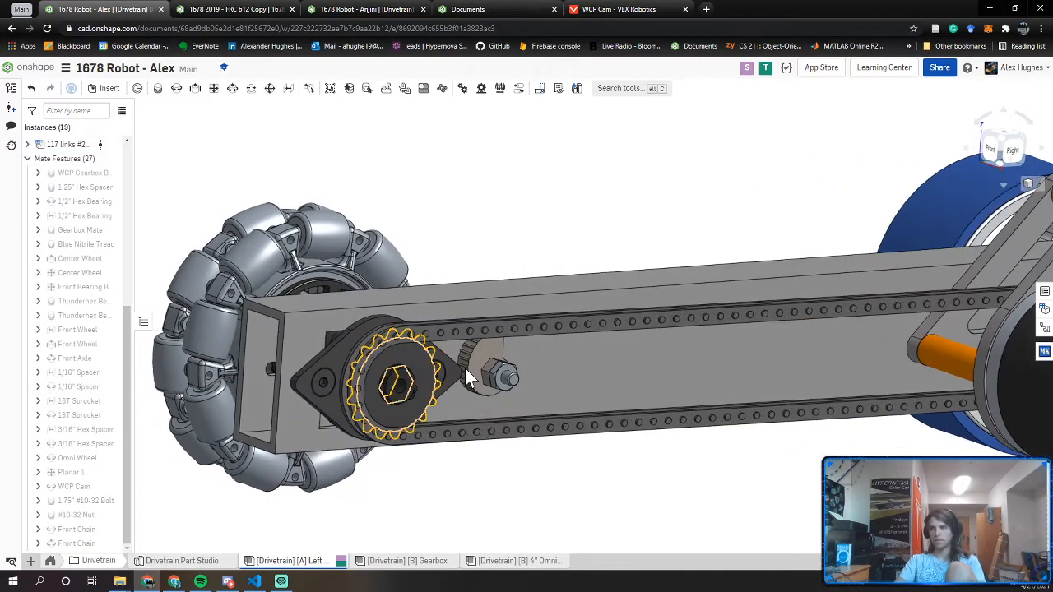
drag(452, 366, 461, 319)
scroll(461, 316, down, 4)
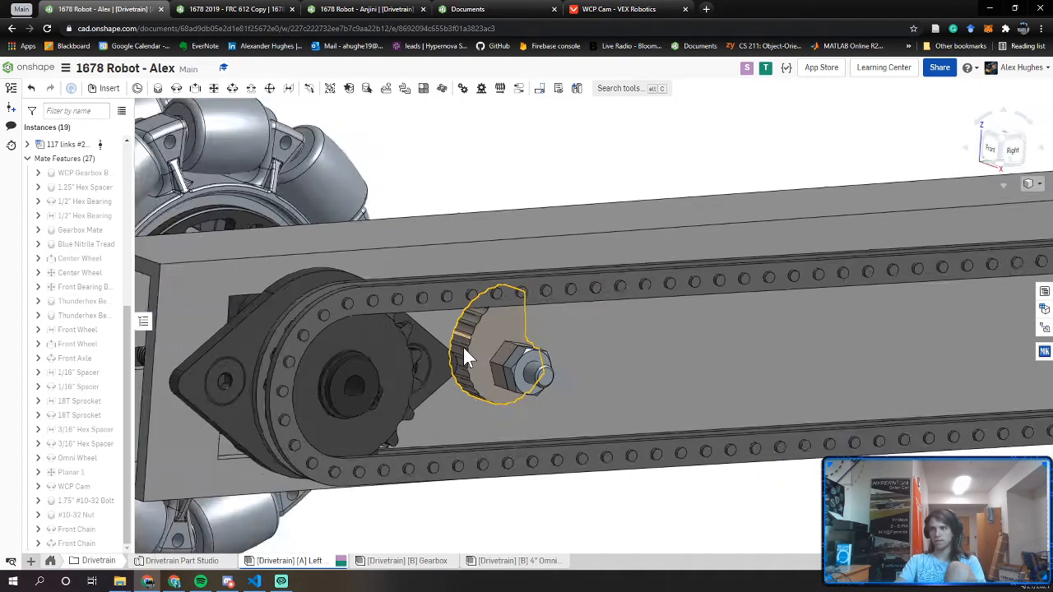
right_drag(465, 355, 543, 432)
scroll(534, 447, down, 4)
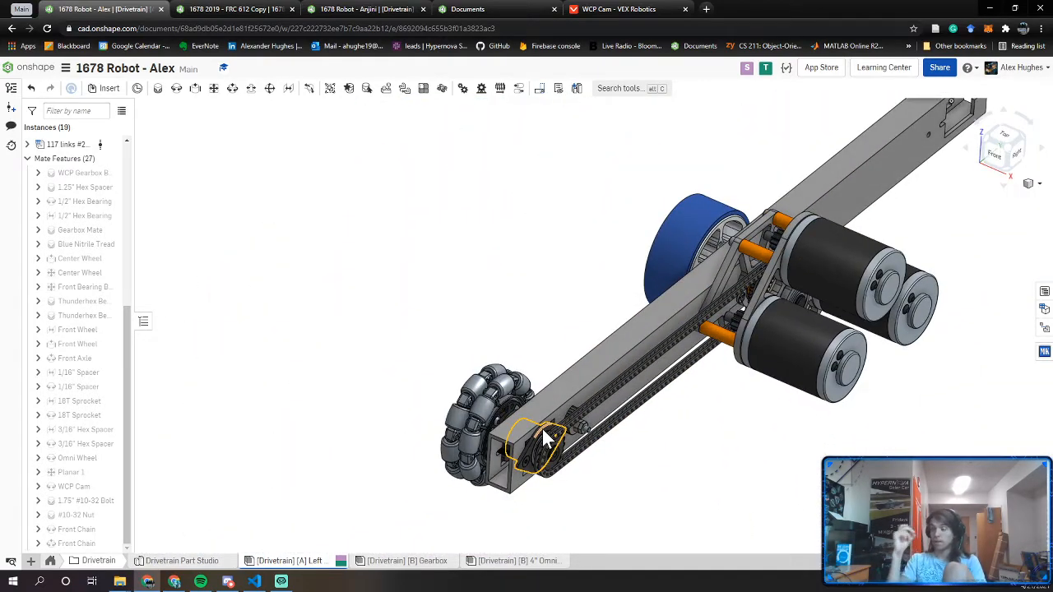
scroll(530, 429, up, 3)
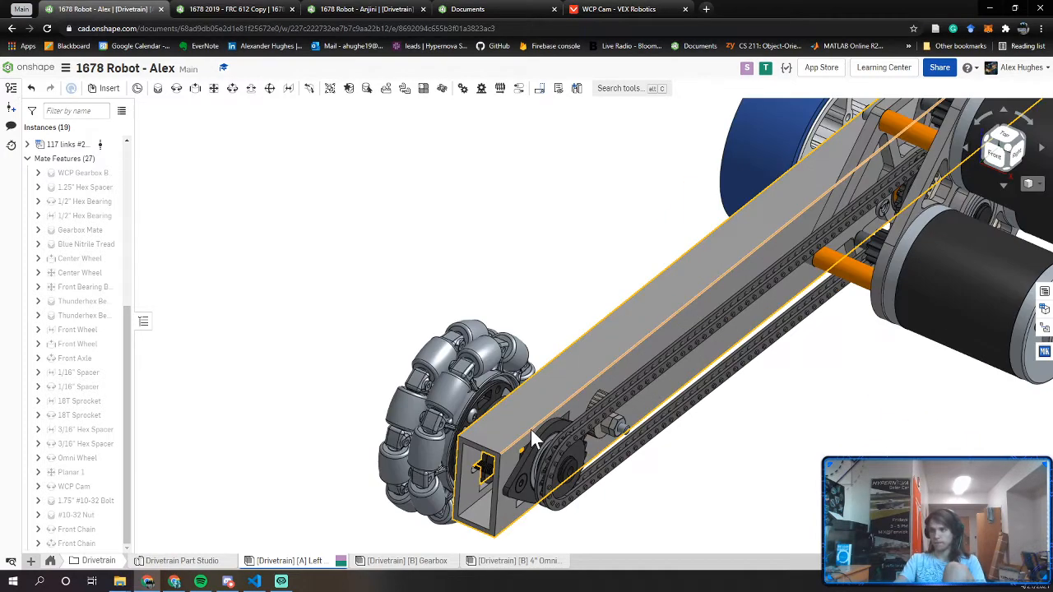
right_drag(530, 430, 635, 436)
middle_drag(581, 440, 353, 514)
scroll(431, 428, down, 2)
right_drag(434, 431, 412, 435)
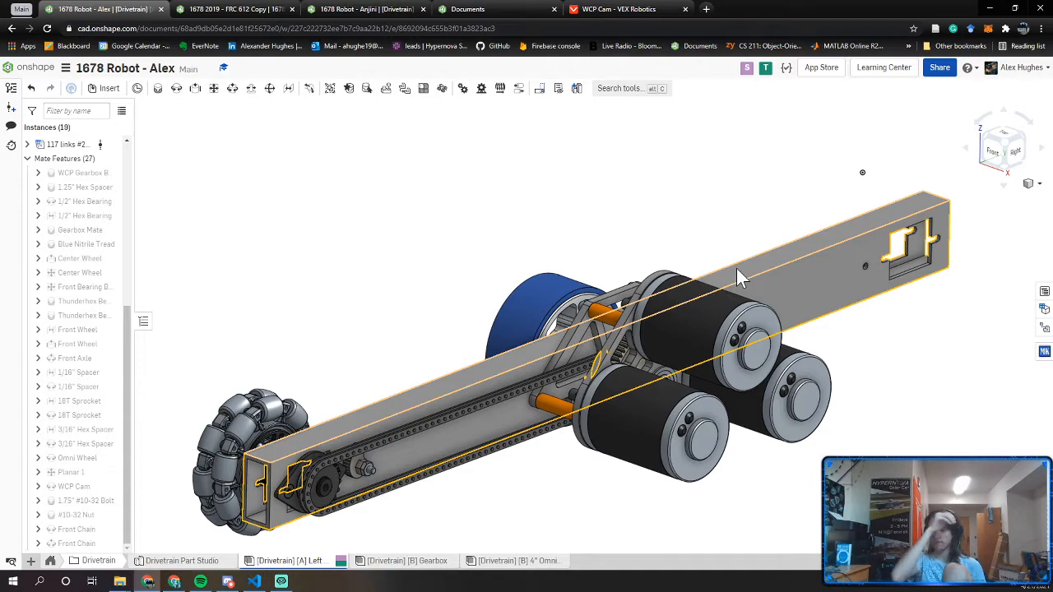
Check from above how the chain and sprocket sit beside the bearing block, the cam and its bolt and nut
right_drag(738, 275, 327, 491)
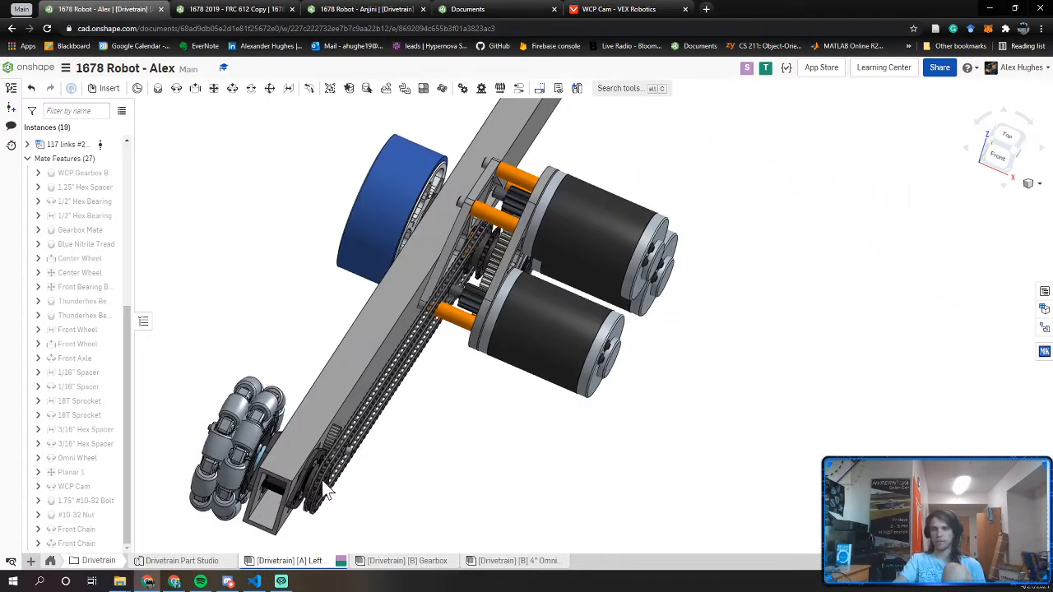
scroll(313, 479, up, 5)
scroll(312, 479, down, 5)
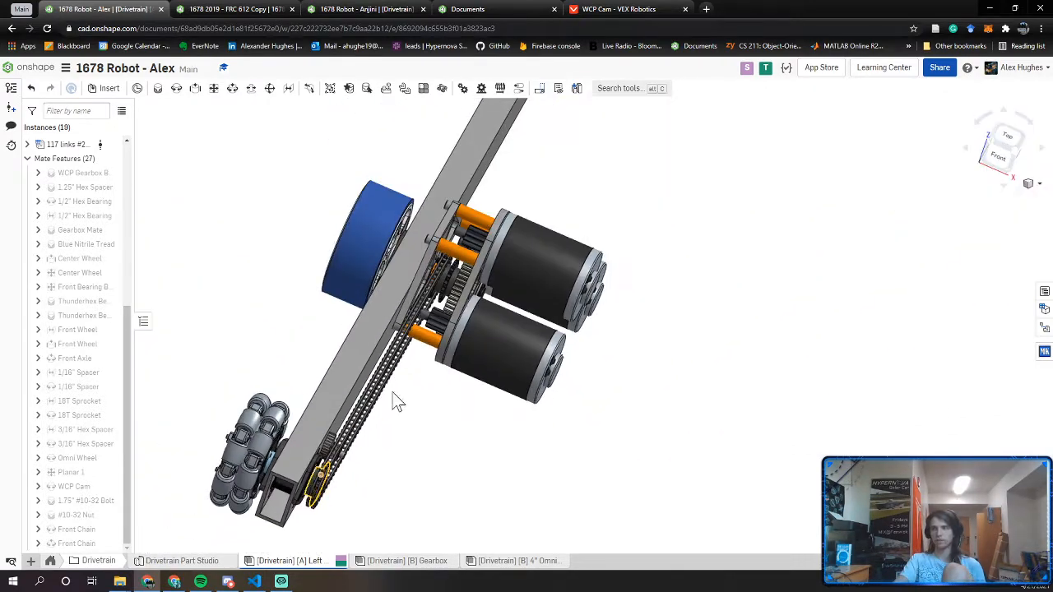
scroll(308, 506, up, 8)
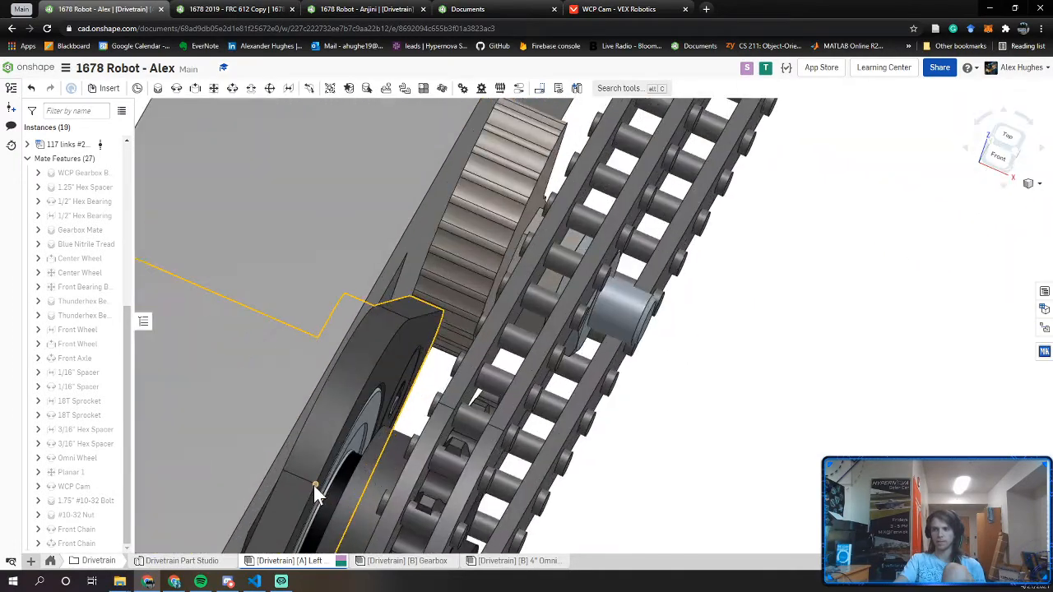
scroll(329, 508, down, 8)
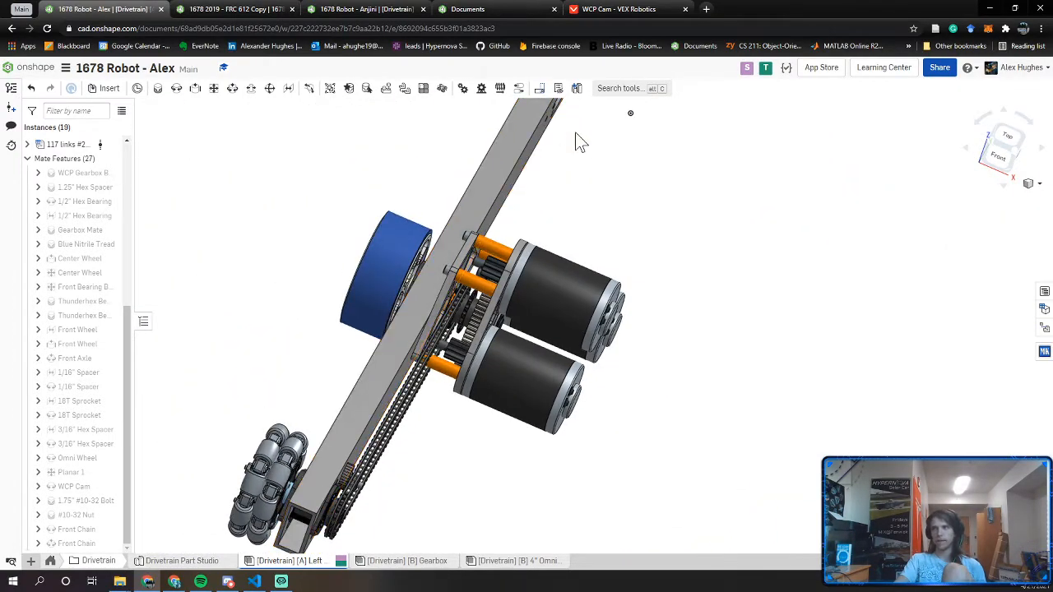
scroll(380, 543, up, 5)
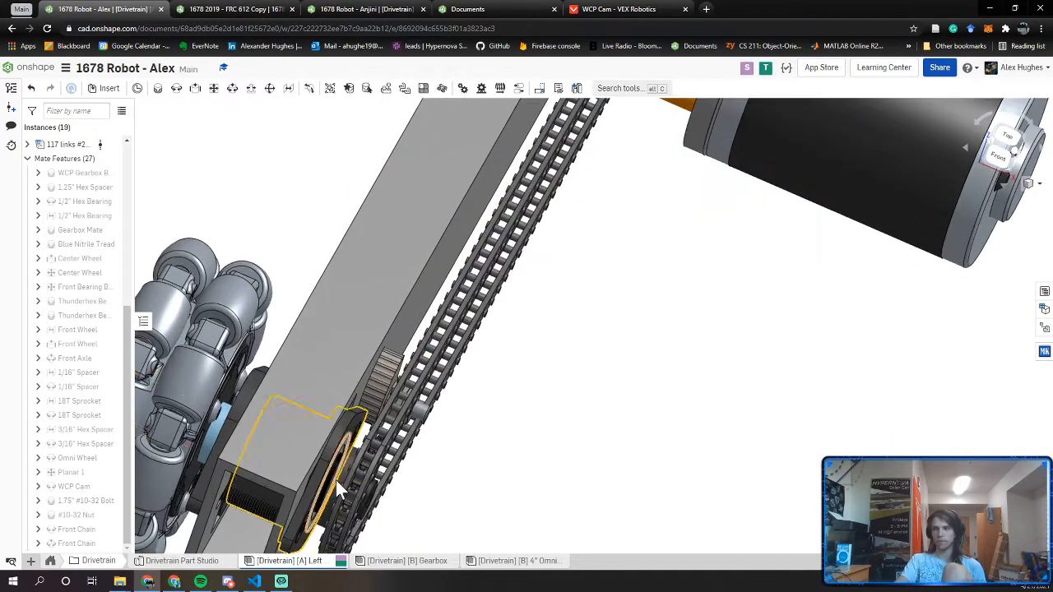
scroll(334, 482, up, 3)
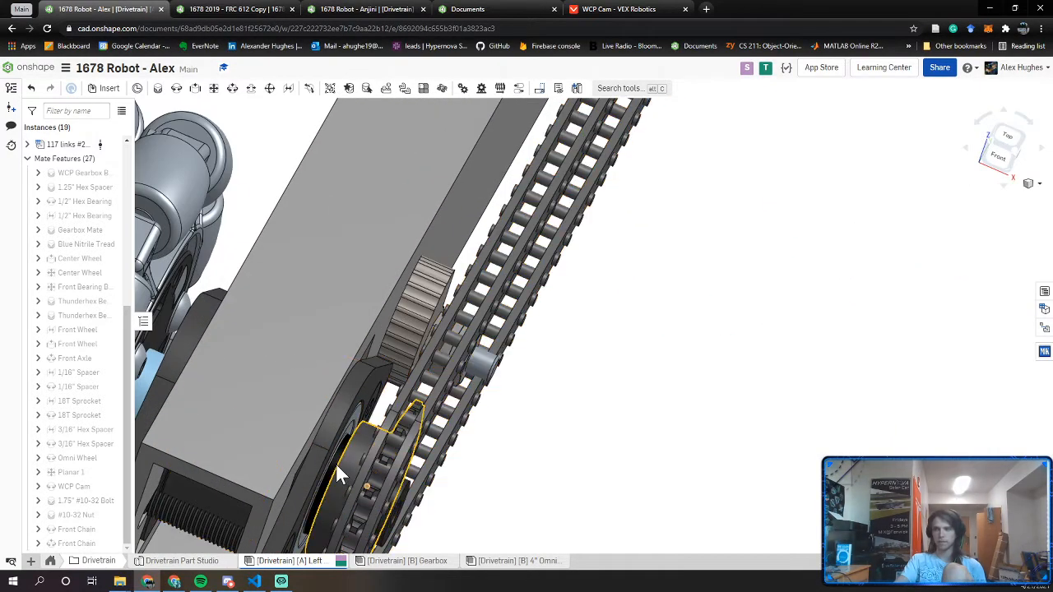
Switch to the 1678 2019 - FRC 612 Copy document and examine the front omni wheel beside the frame tube
scroll(354, 477, down, 6)
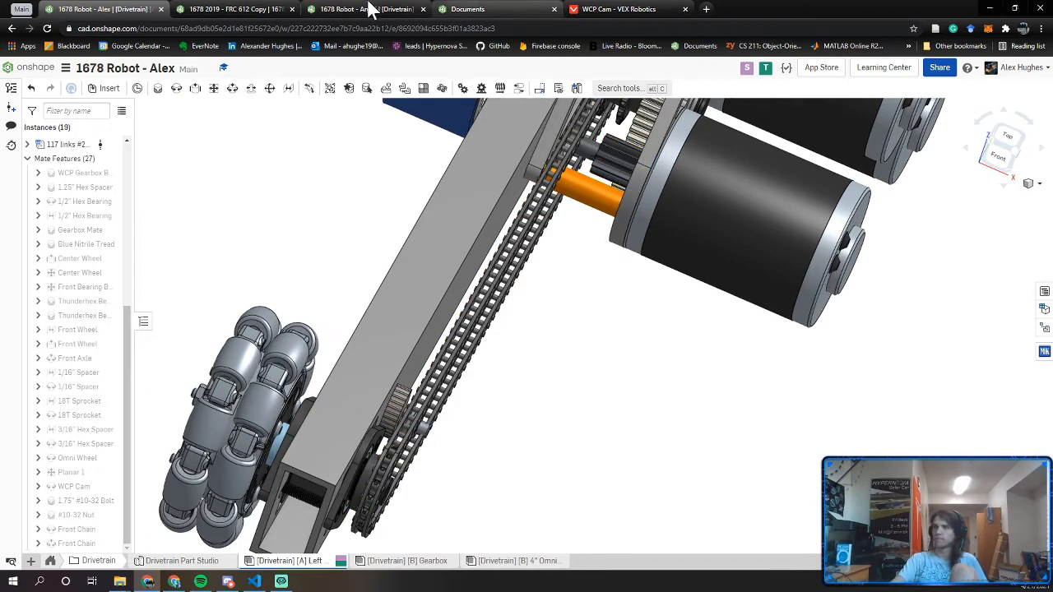
click(263, 9)
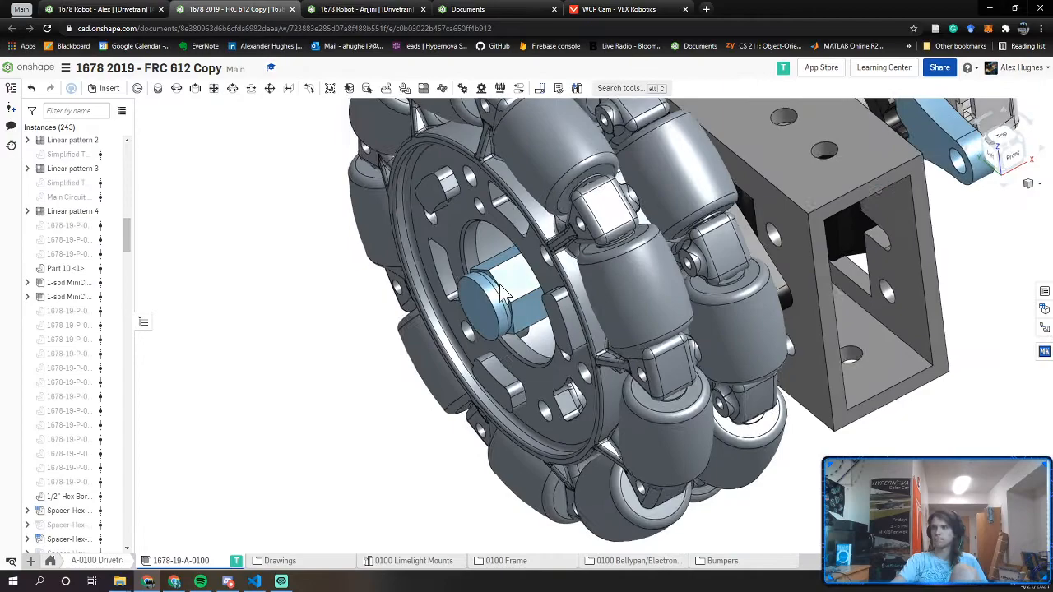
mouse_move(503, 295)
right_down()
mouse_move(464, 287)
mouse_move(486, 288)
right_up()
scroll(486, 288, down, 5)
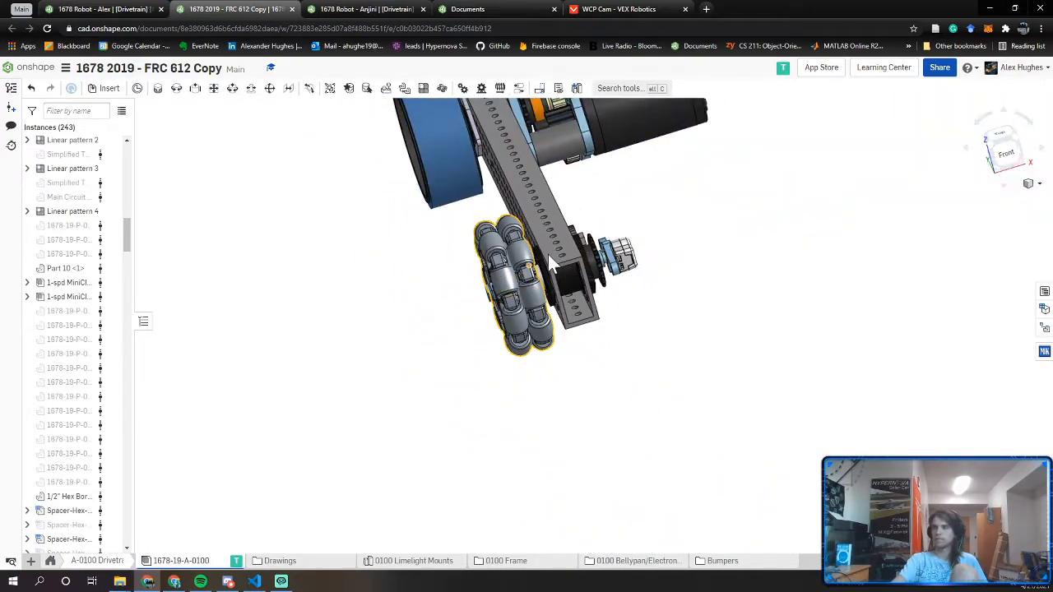
right_drag(548, 254, 608, 250)
scroll(387, 168, up, 5)
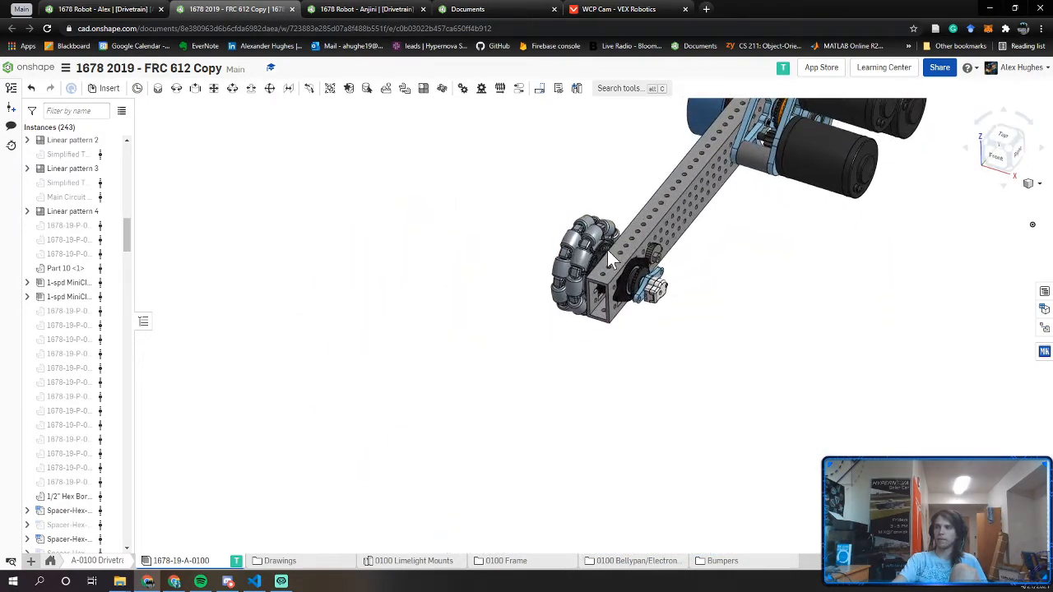
scroll(601, 250, up, 10)
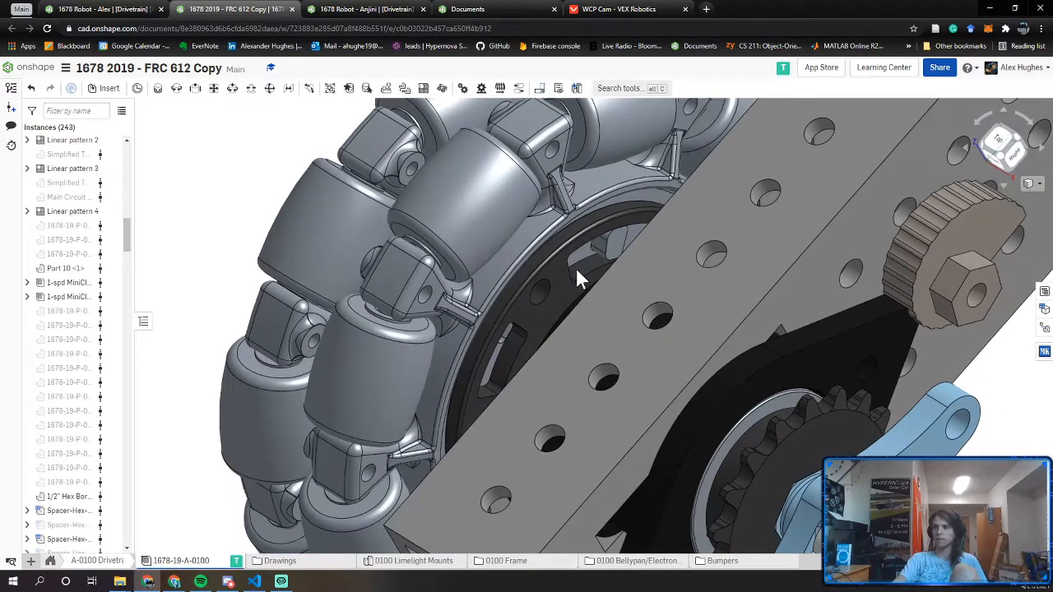
scroll(576, 272, down, 5)
scroll(510, 462, down, 5)
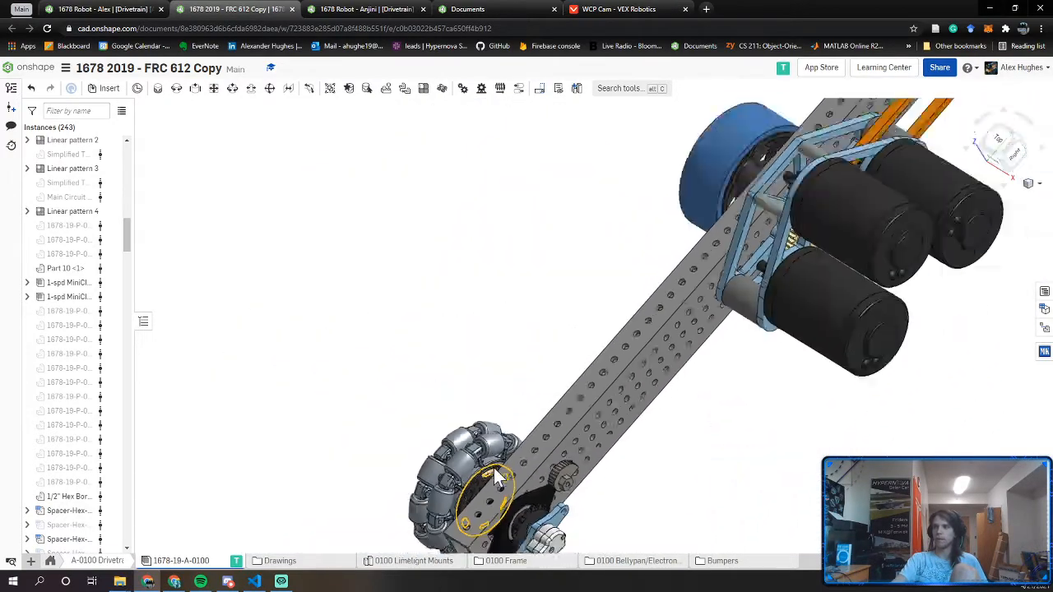
Examine how the reference drivetrain's center wheel, gearbox and omni wheels are arranged along the tube
right_drag(493, 467, 564, 404)
scroll(676, 331, up, 3)
right_drag(676, 331, 698, 324)
scroll(591, 314, up, 5)
mouse_move(591, 313)
right_down()
mouse_move(621, 322)
mouse_move(625, 335)
mouse_move(536, 354)
mouse_move(654, 284)
mouse_move(680, 278)
mouse_move(688, 295)
mouse_move(707, 213)
mouse_move(635, 194)
mouse_move(580, 322)
right_up()
scroll(654, 284, up, 5)
scroll(684, 284, down, 3)
scroll(710, 223, up, 4)
scroll(707, 263, down, 4)
scroll(581, 323, up, 5)
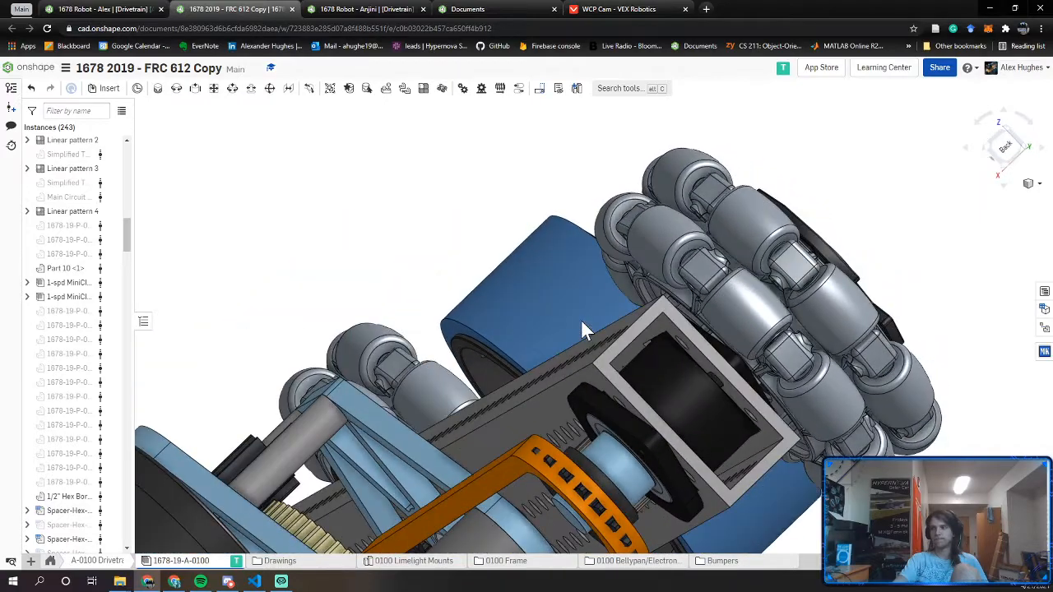
Inspect the reference omni wheel closely, including its spacing from the tube and the outer side of its hub
right_drag(673, 333, 595, 303)
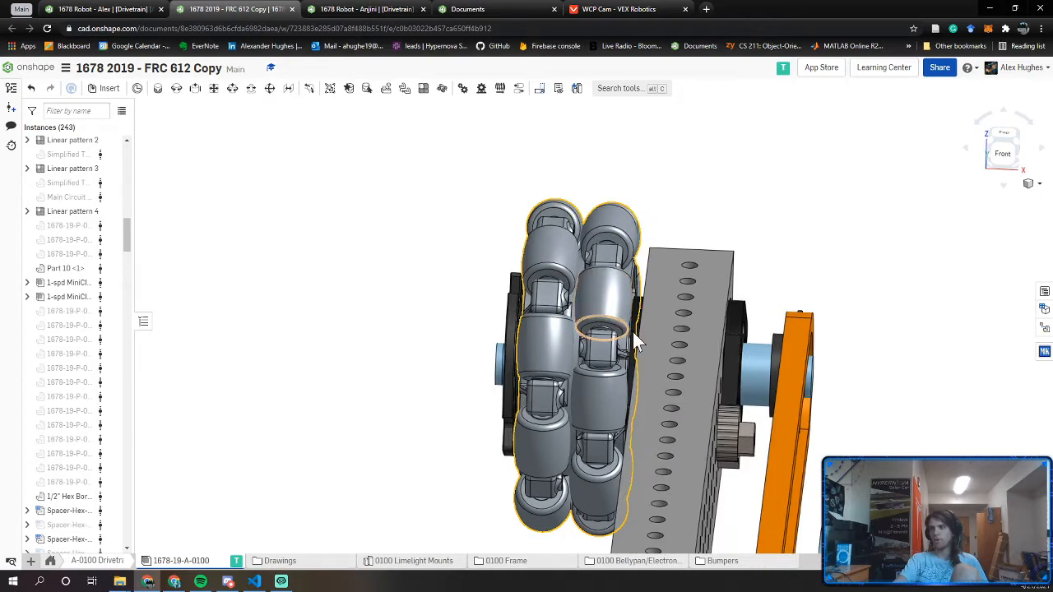
scroll(631, 333, up, 3)
right_drag(622, 350, 617, 355)
scroll(623, 266, down, 3)
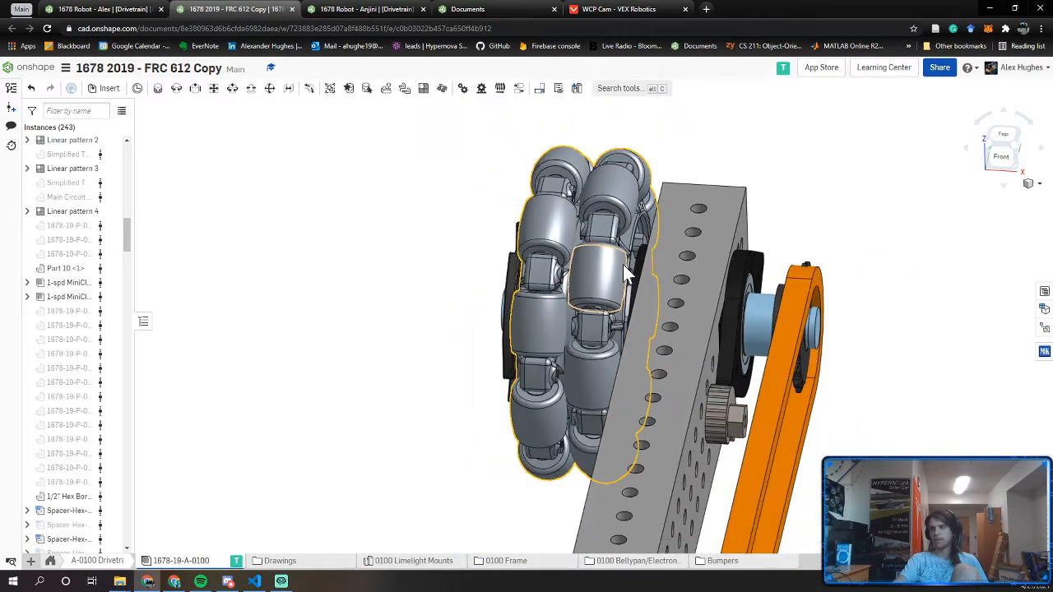
right_drag(623, 265, 597, 249)
scroll(638, 257, down, 4)
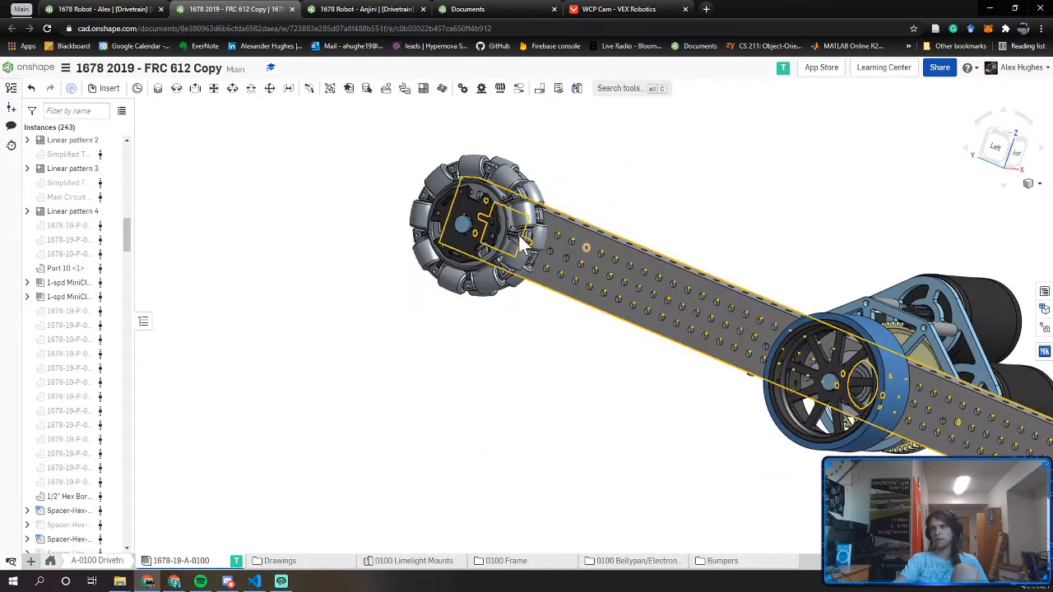
scroll(460, 222, up, 3)
right_drag(510, 225, 395, 271)
scroll(323, 257, up, 3)
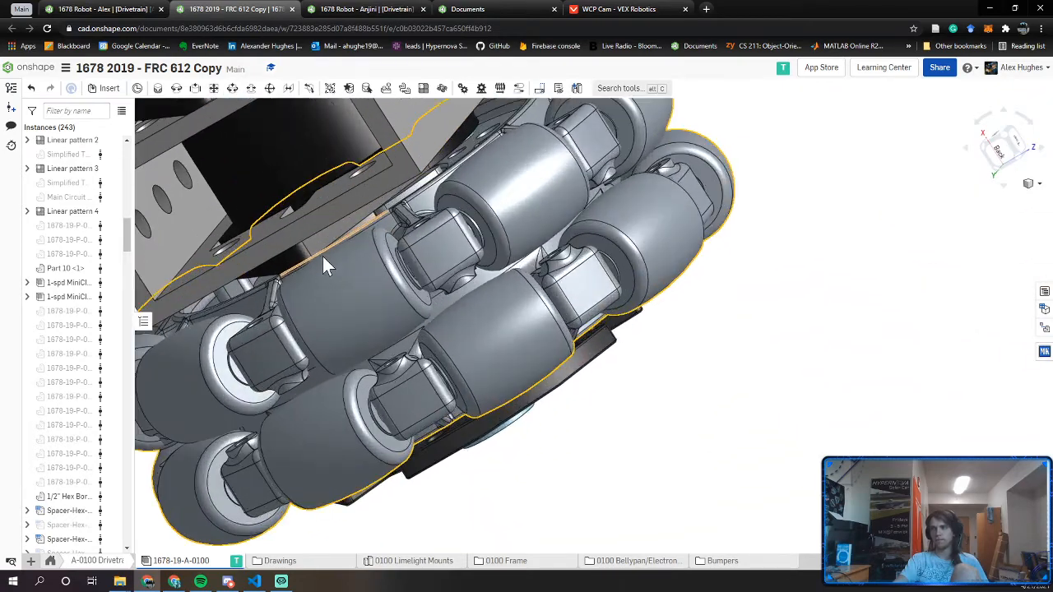
right_drag(314, 271, 660, 371)
scroll(688, 273, down, 5)
Return to the 1678 Robot - Alex document and examine the left drivetrain's front wheel, chain and empty rear tube end
click(82, 9)
scroll(462, 276, down, 2)
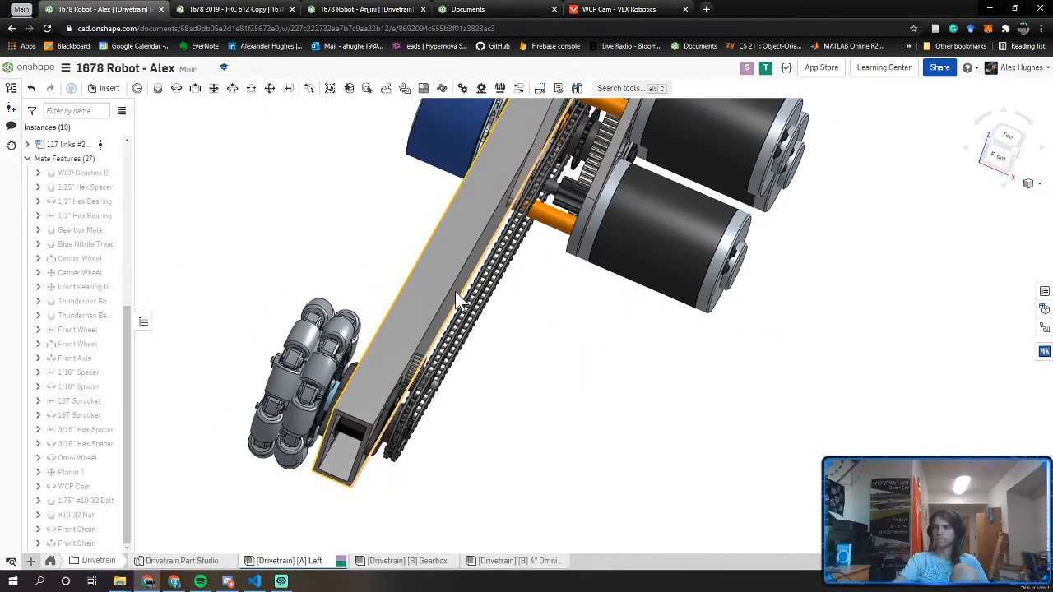
right_drag(455, 292, 418, 288)
scroll(79, 273, up, 3)
middle_drag(418, 288, 456, 307)
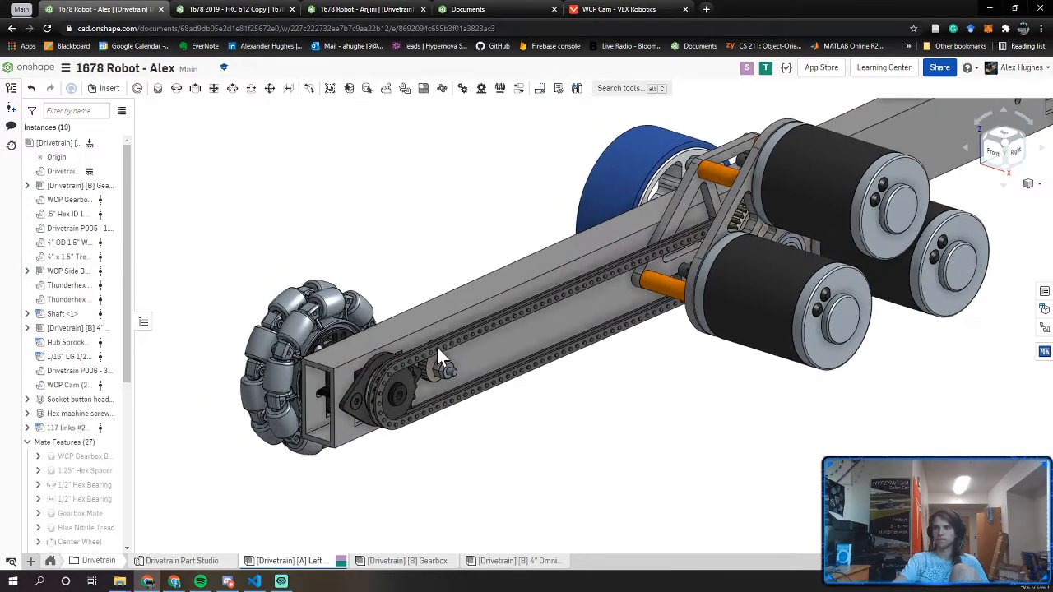
middle_drag(619, 279, 524, 366)
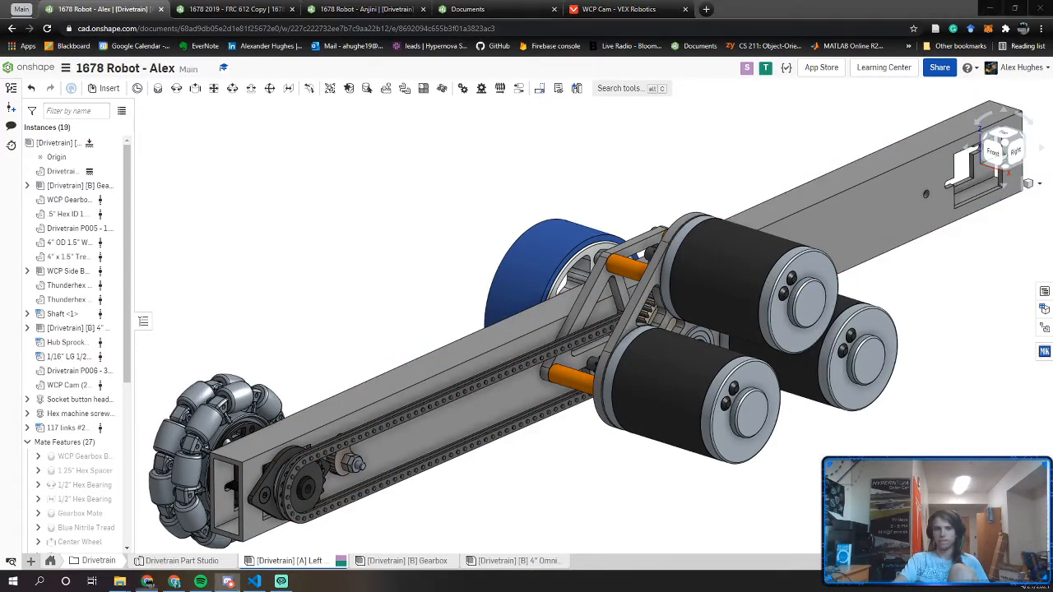
click(424, 208)
middle_drag(441, 241, 390, 275)
middle_drag(452, 336, 401, 405)
scroll(400, 364, down, 3)
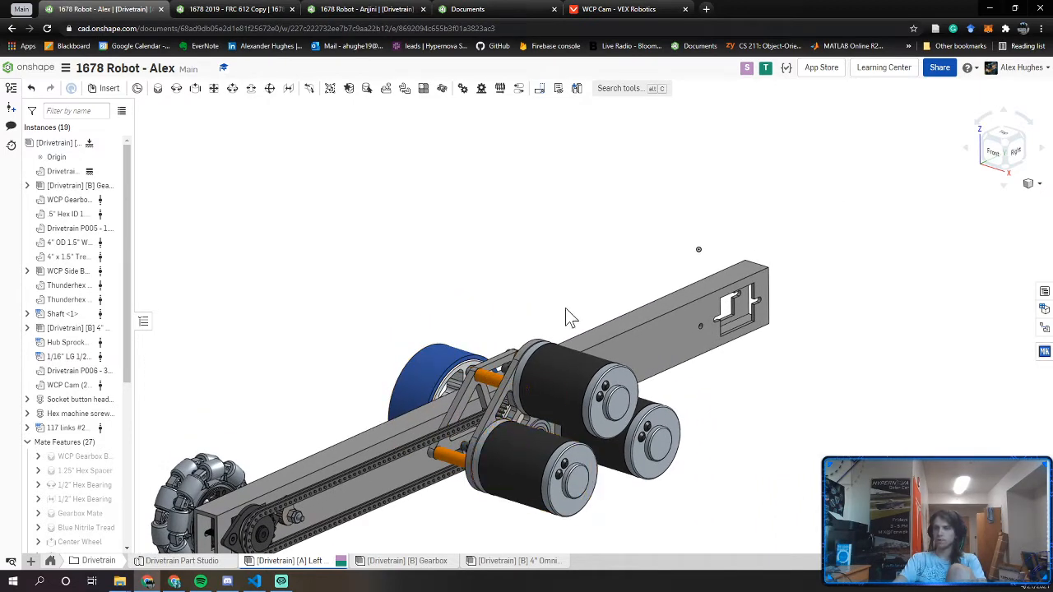
middle_drag(565, 307, 503, 339)
right_drag(503, 340, 553, 320)
middle_drag(484, 353, 600, 310)
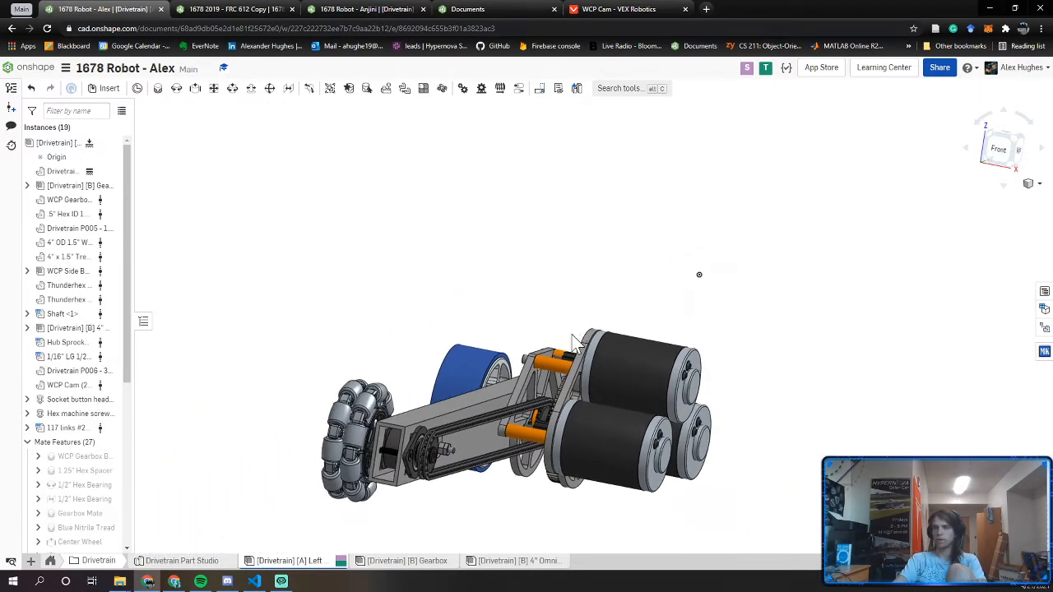
right_drag(572, 335, 568, 361)
scroll(418, 484, up, 2)
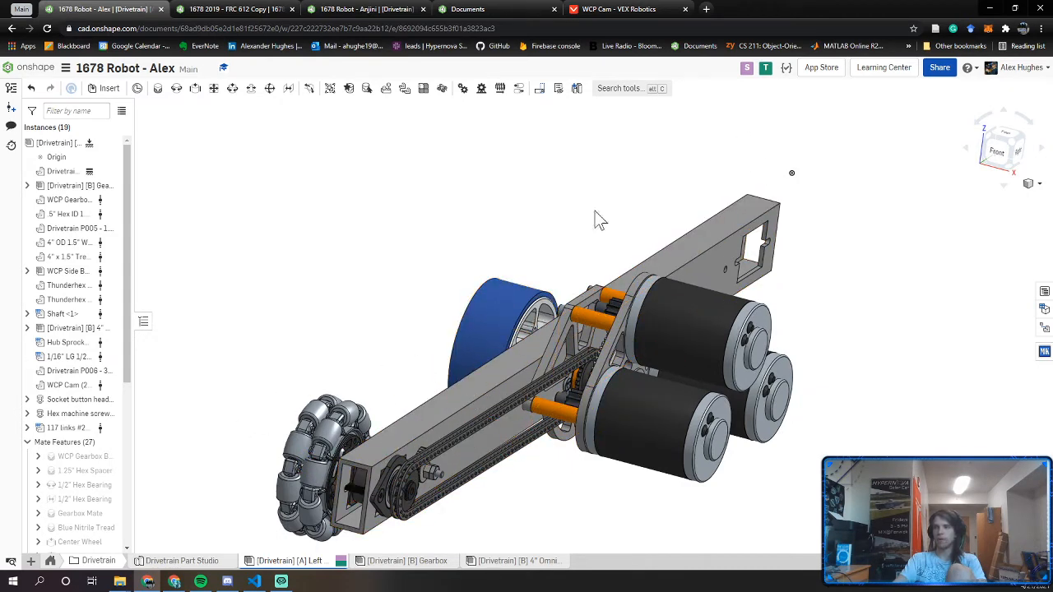
middle_drag(645, 203, 600, 274)
middle_drag(540, 331, 629, 253)
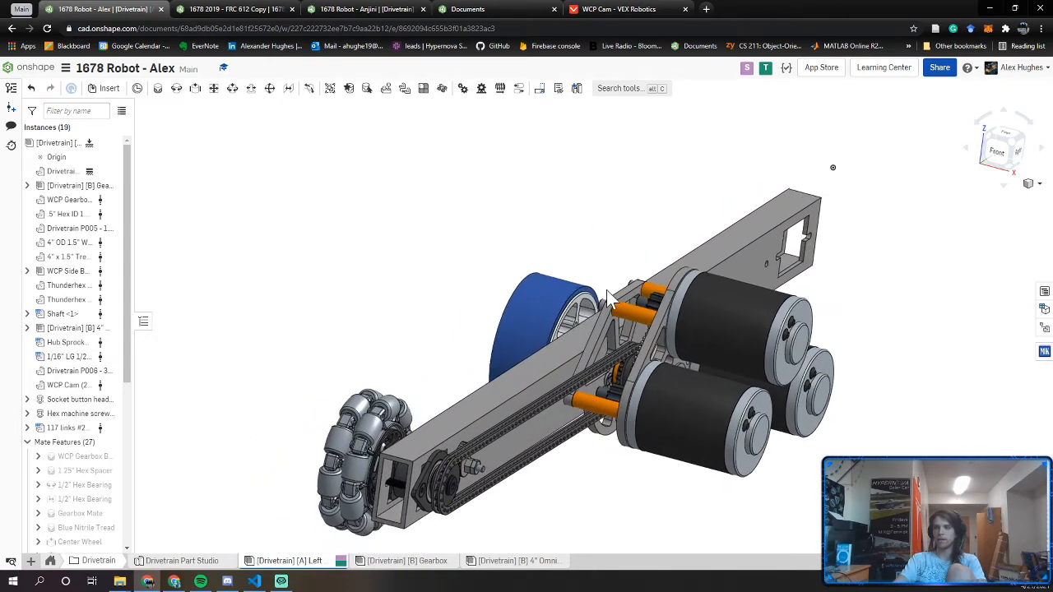
scroll(444, 461, up, 3)
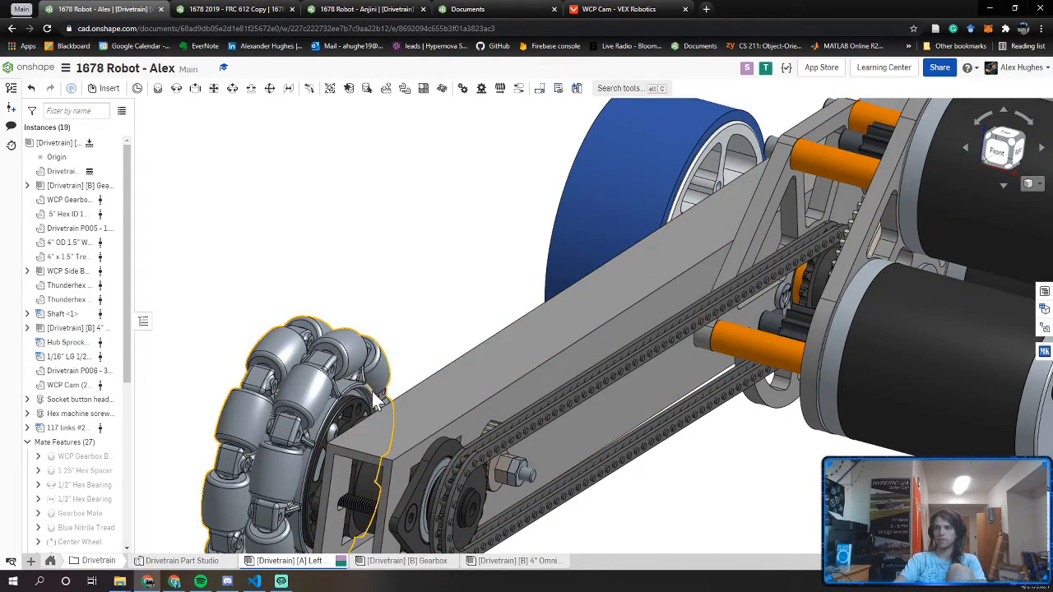
scroll(382, 440, down, 2)
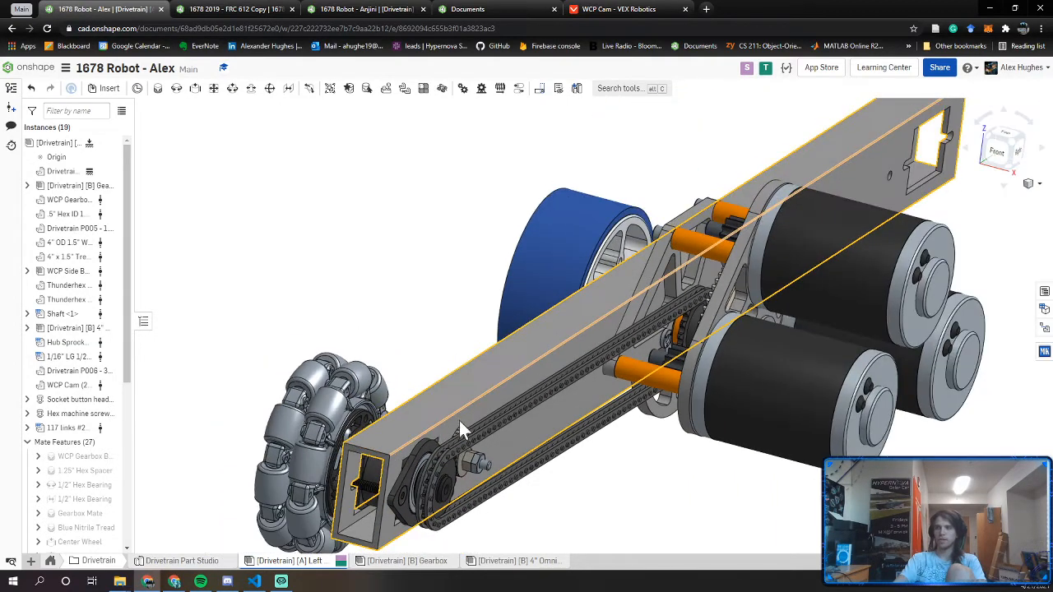
middle_drag(434, 423, 427, 431)
right_drag(428, 437, 641, 195)
middle_drag(302, 418, 316, 396)
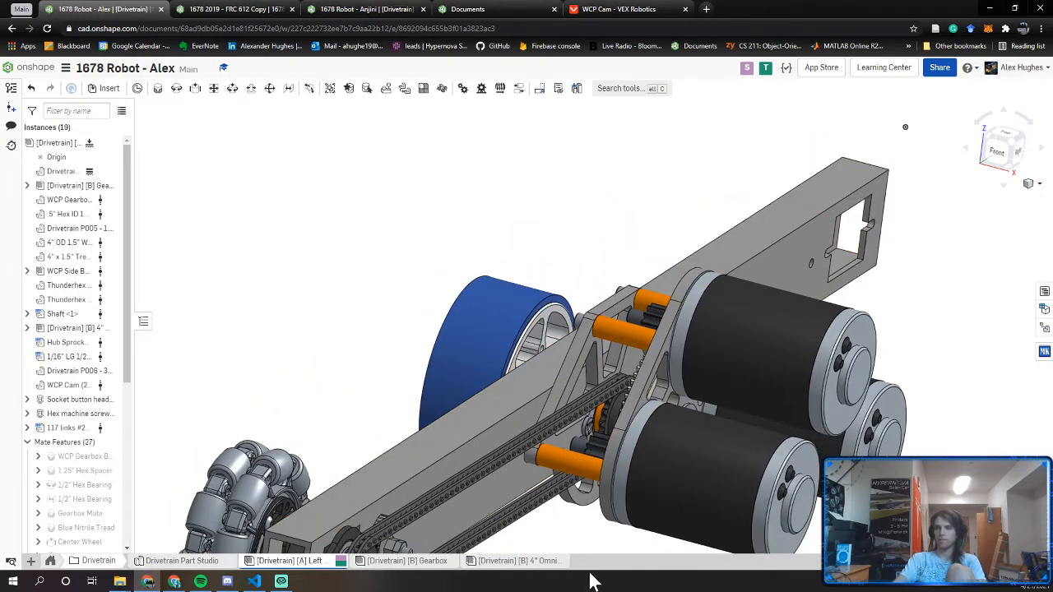
Copy the 4" Omni Wheel subassembly and paste a second instance into the left drivetrain assembly
middle_drag(473, 247, 322, 318)
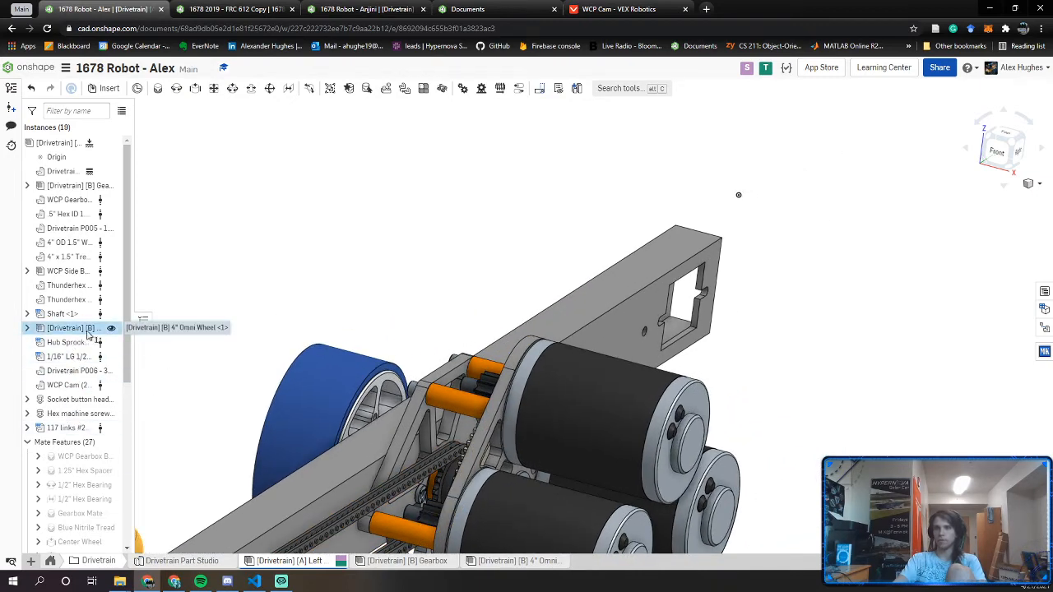
middle_drag(568, 229, 613, 336)
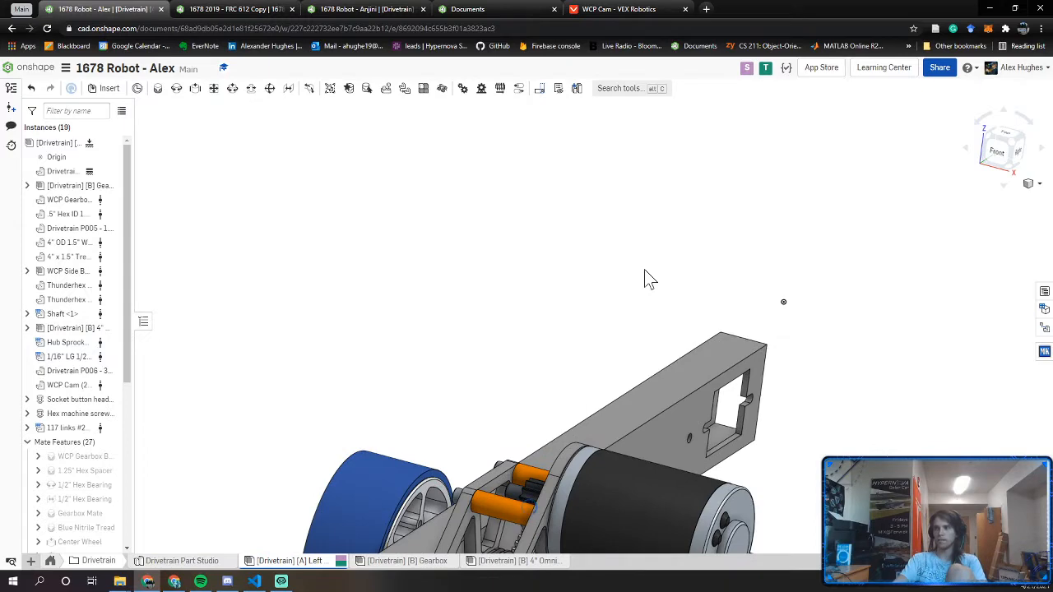
scroll(647, 277, down, 5)
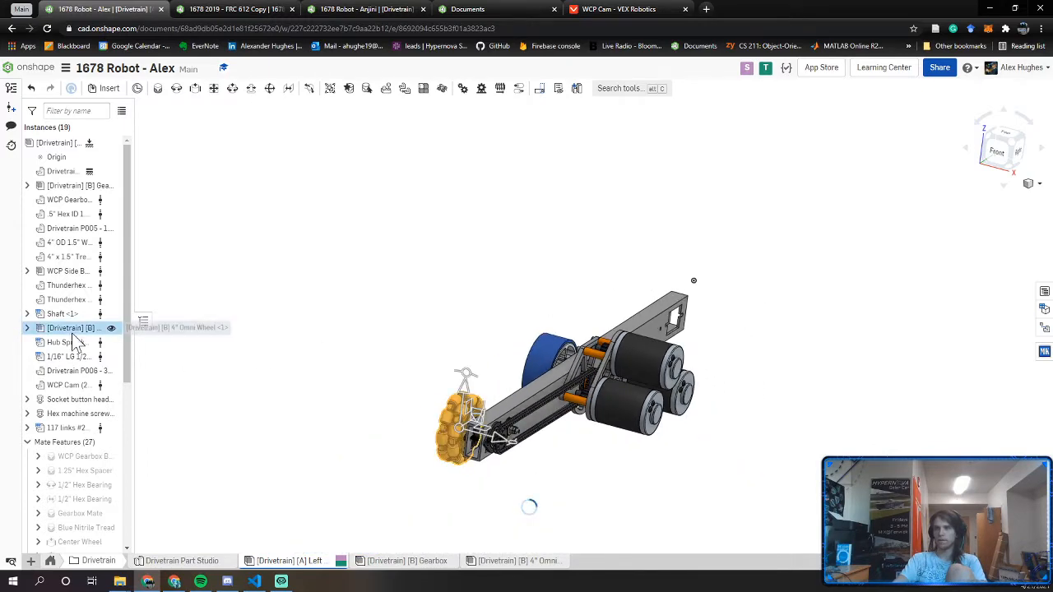
right_click(74, 337)
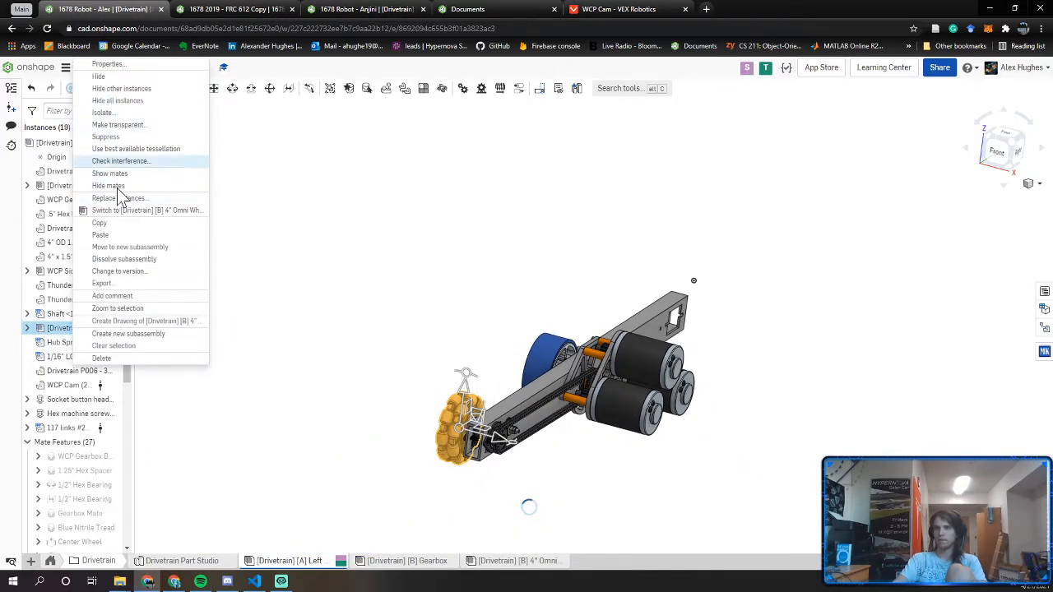
click(115, 235)
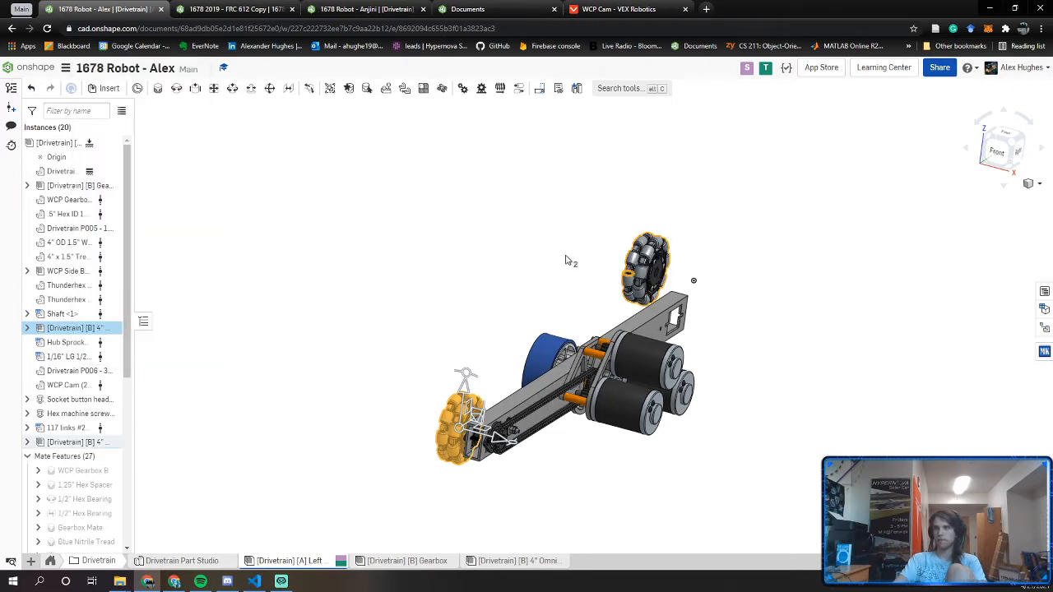
scroll(492, 450, up, 10)
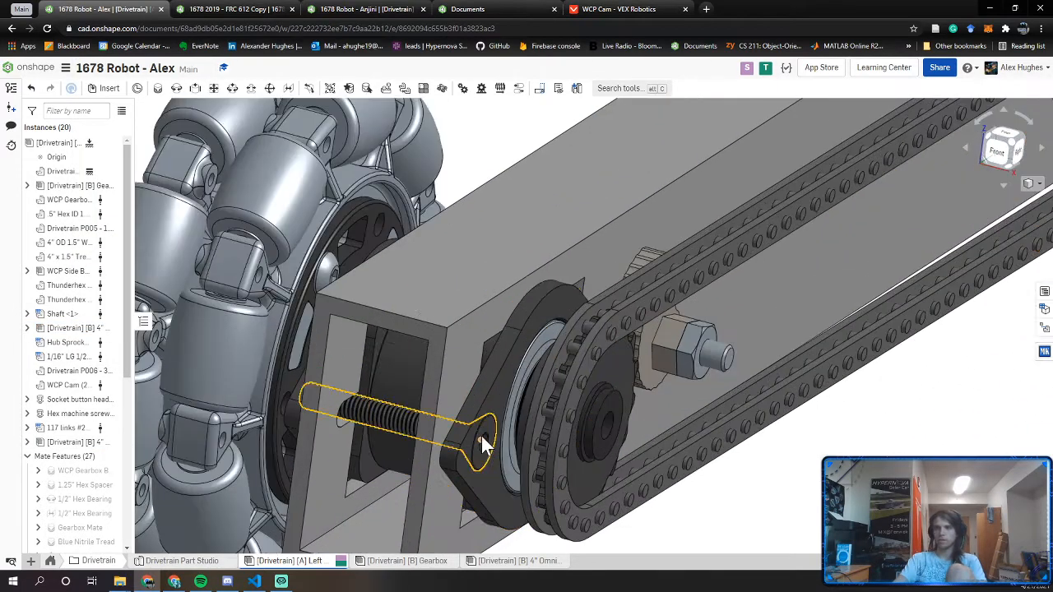
click(70, 274)
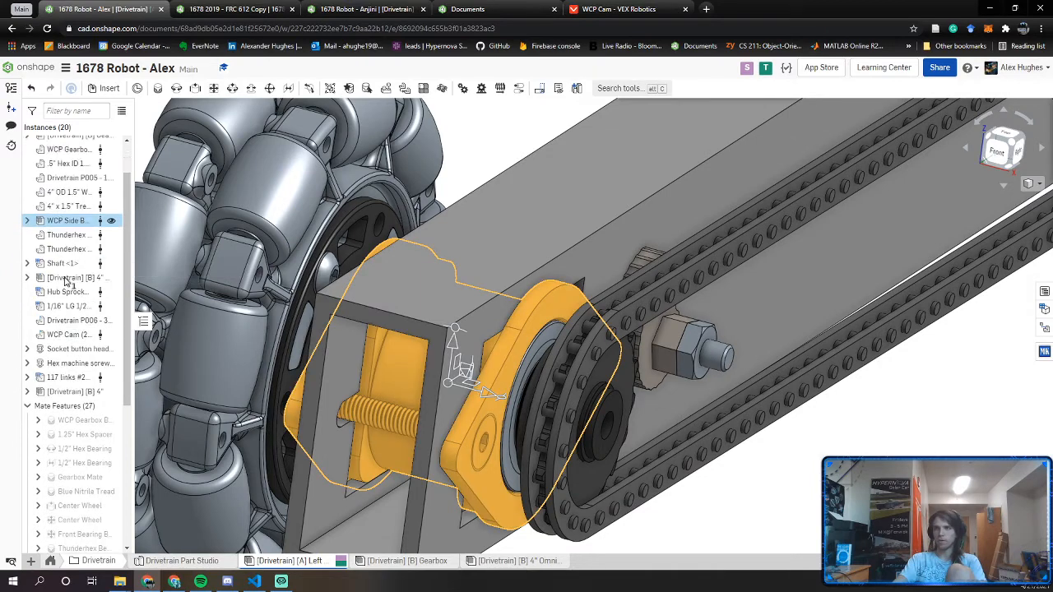
right_click(73, 278)
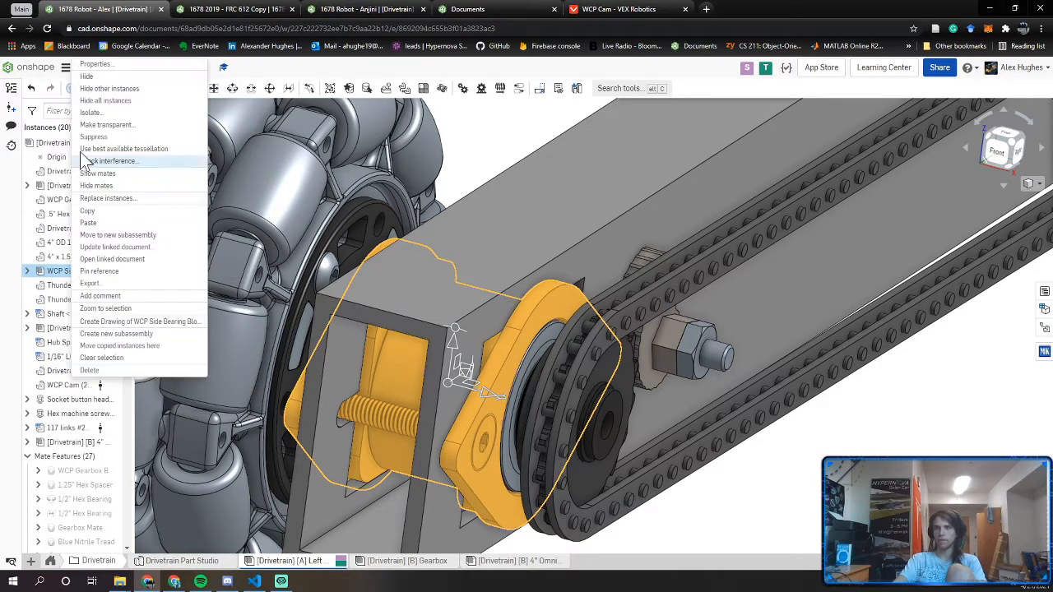
scroll(490, 157, down, 5)
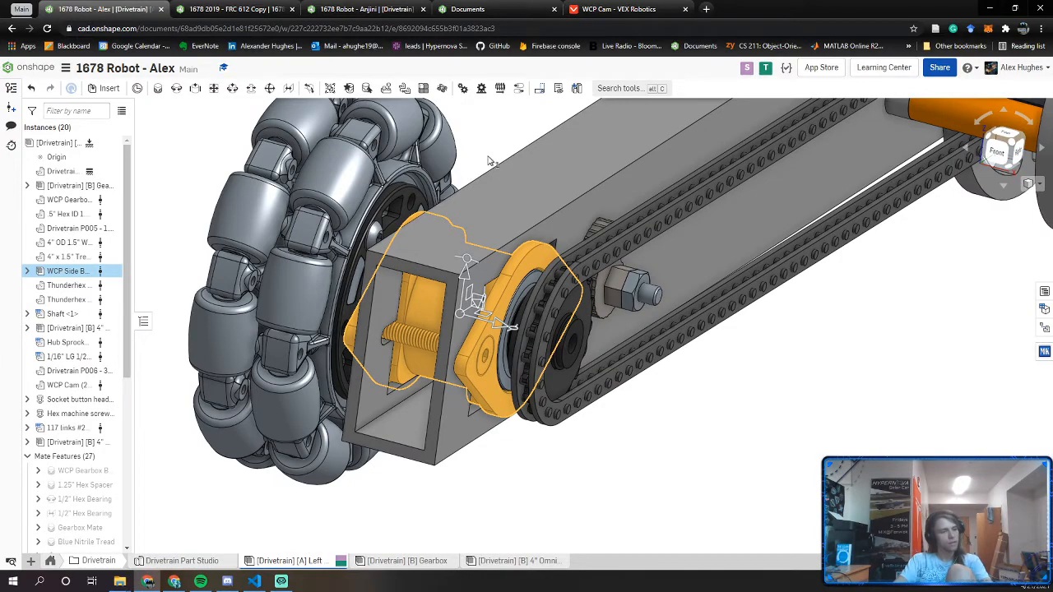
scroll(519, 185, down, 4)
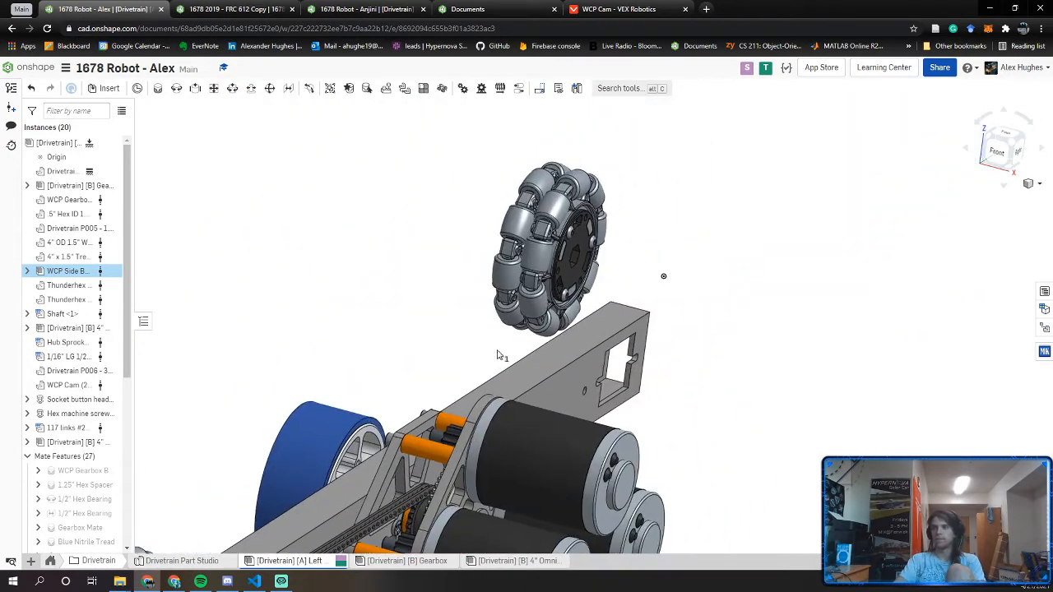
right_drag(498, 355, 467, 361)
middle_drag(467, 360, 797, 138)
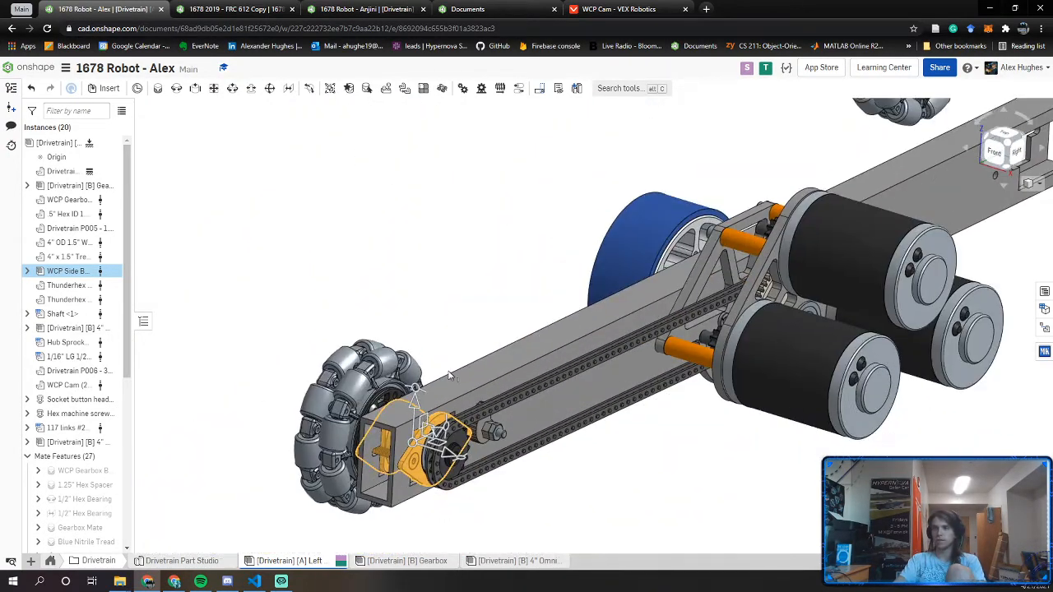
click(450, 330)
Examine the bearing block, sprocket and tensioning cam at the front end of the left tube
scroll(412, 450, up, 4)
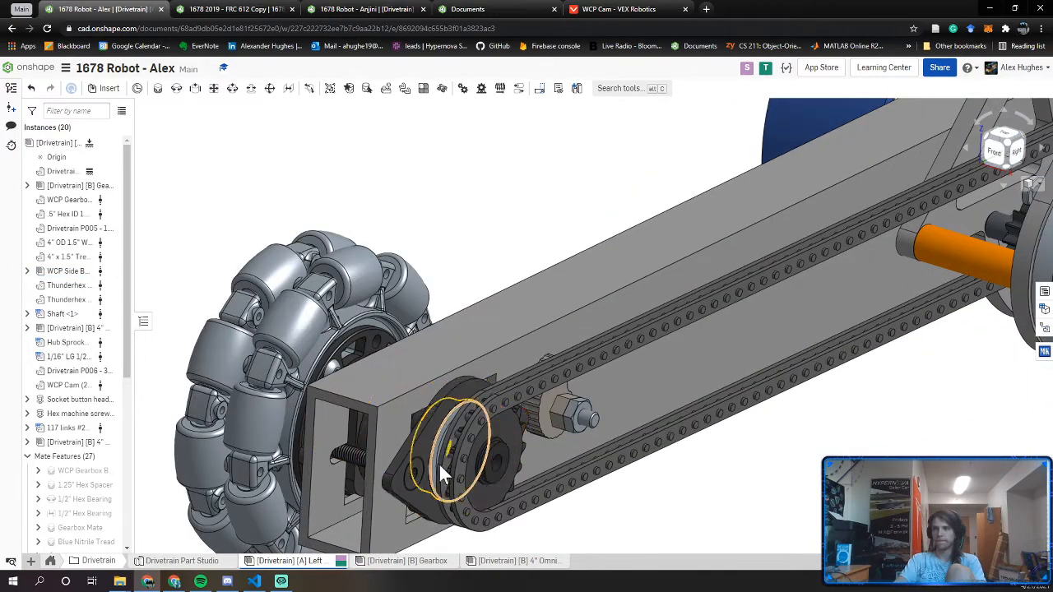
mouse_move(441, 465)
right_down()
mouse_move(450, 467)
mouse_move(439, 470)
right_up()
scroll(440, 470, down, 1)
middle_drag(436, 466, 412, 480)
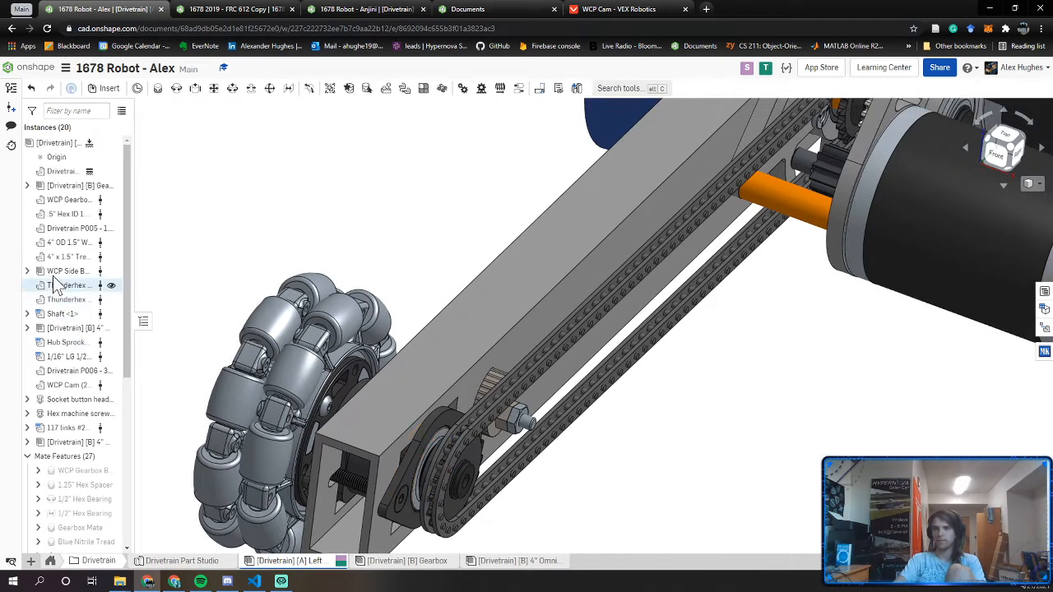
scroll(382, 417, down, 2)
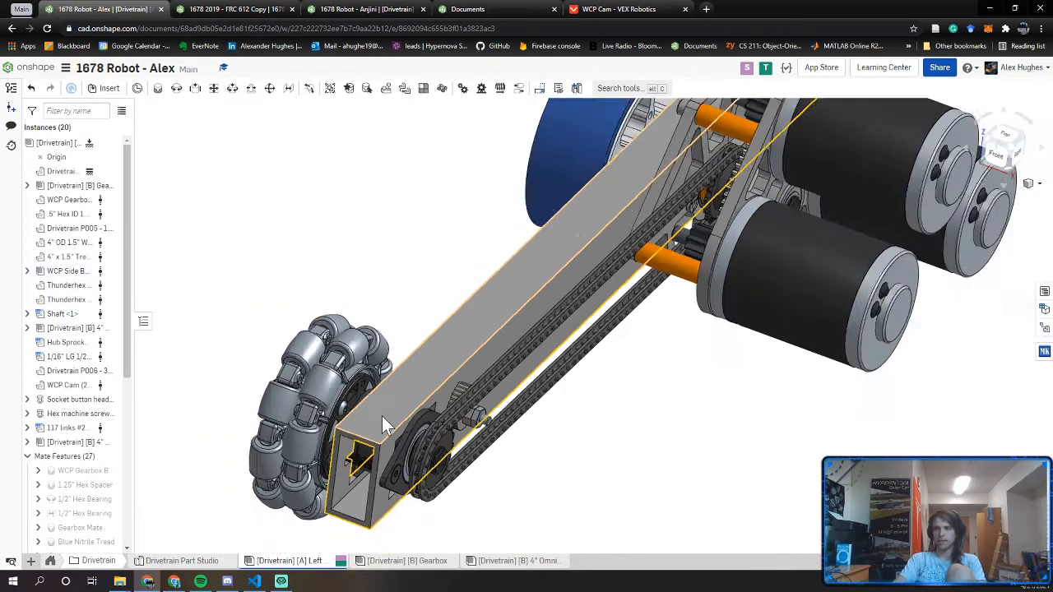
Copy the WCP side bearing block from the front end and paste a second instance near the empty rear end of the tube
scroll(381, 416, down, 3)
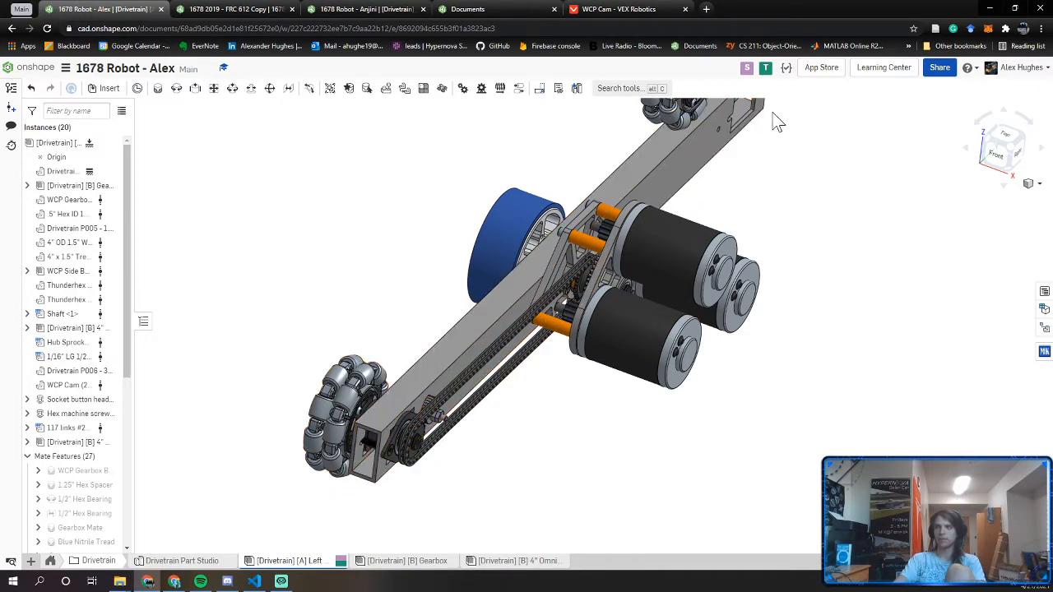
scroll(417, 457, up, 6)
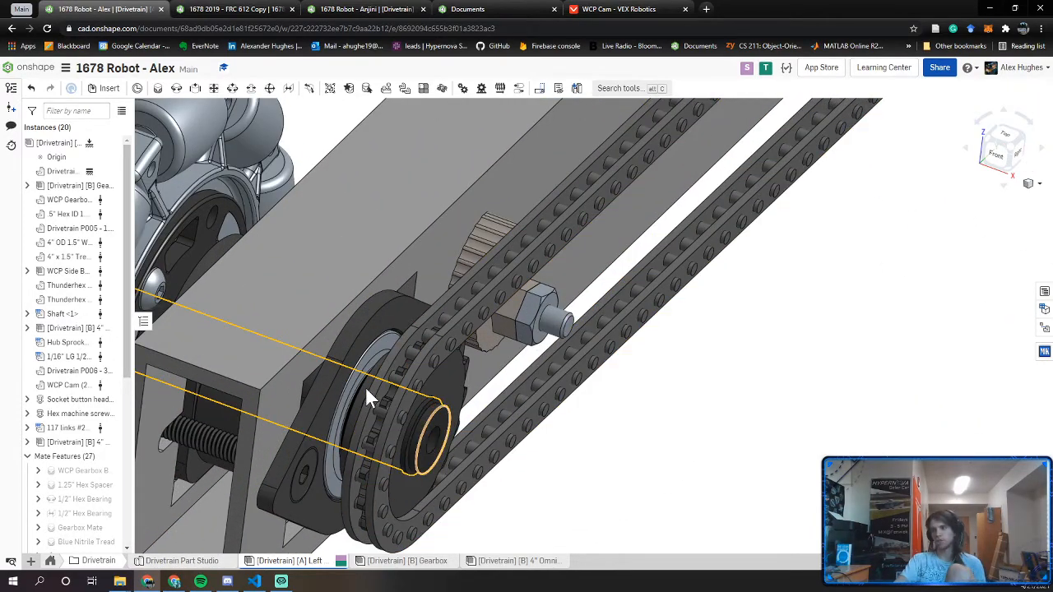
scroll(351, 403, down, 6)
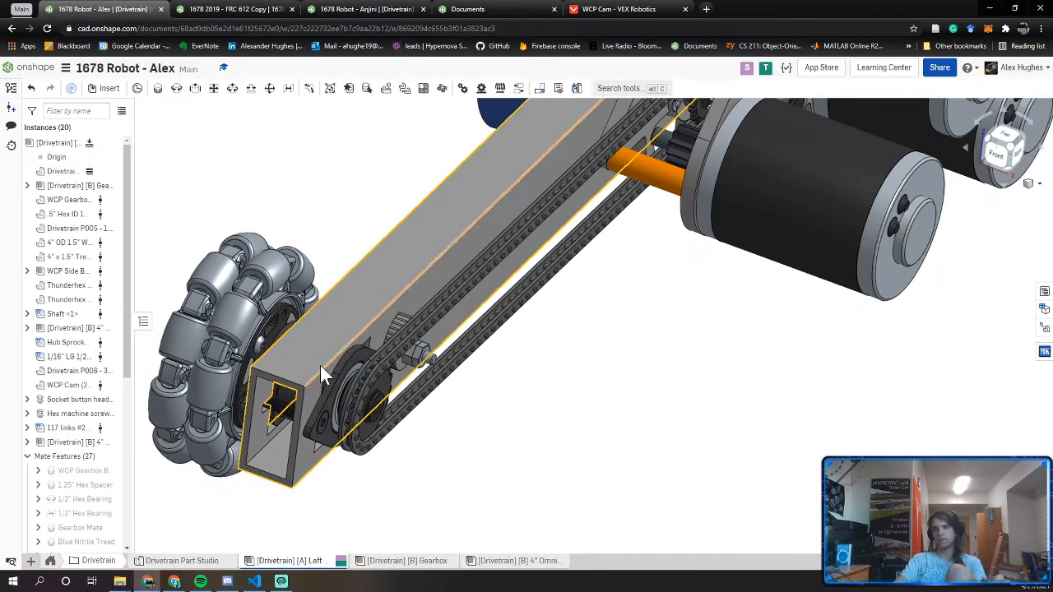
click(79, 276)
scroll(529, 296, down, 5)
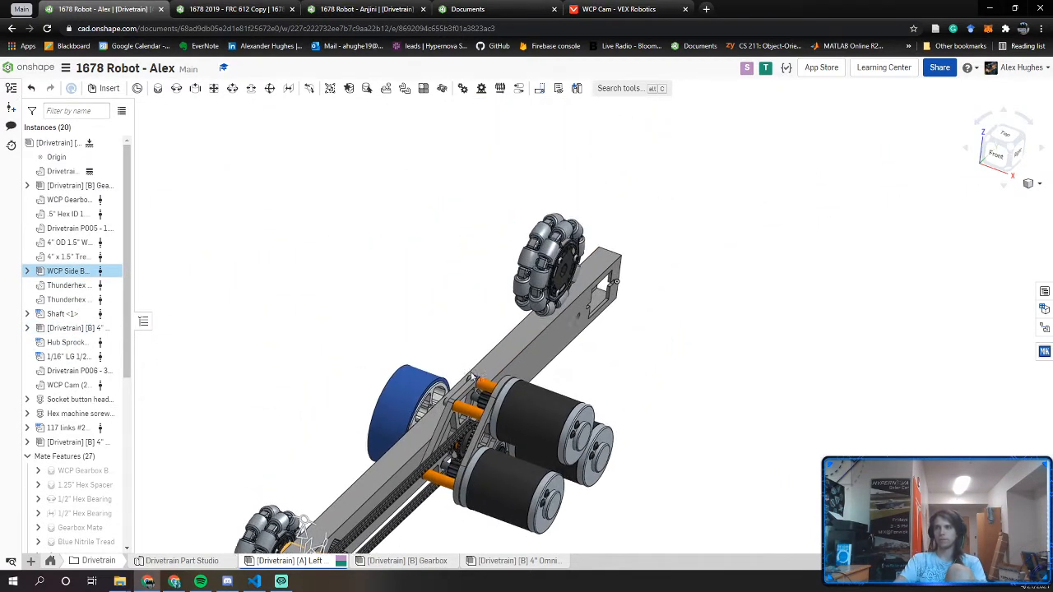
middle_drag(473, 377, 455, 403)
key(ctrl+v)
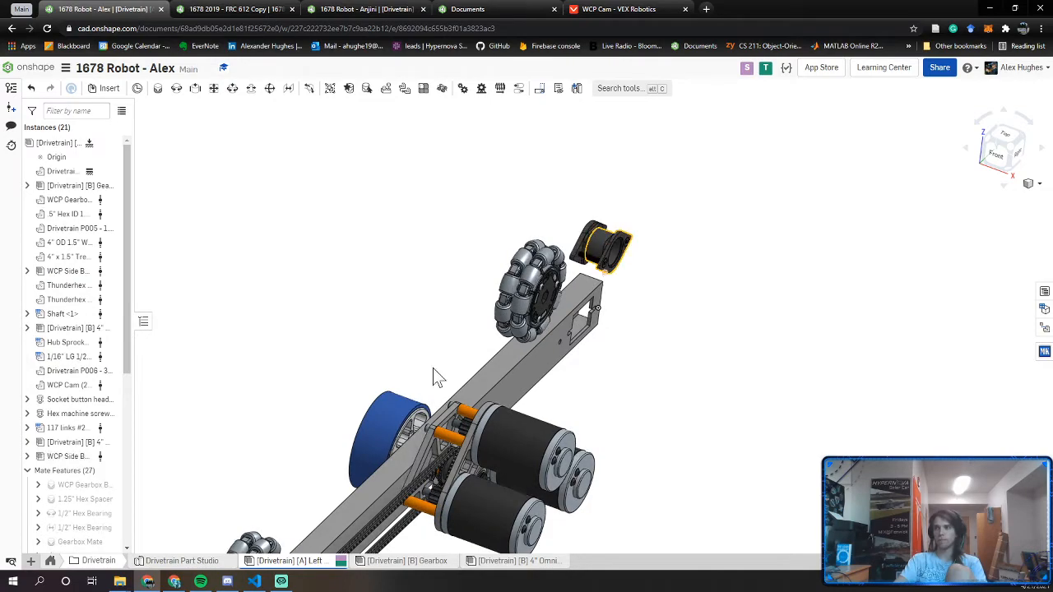
Copy the front Thunderhex bearing and paste two more instances beside the new bearing block
middle_drag(433, 367, 628, 122)
scroll(496, 318, up, 7)
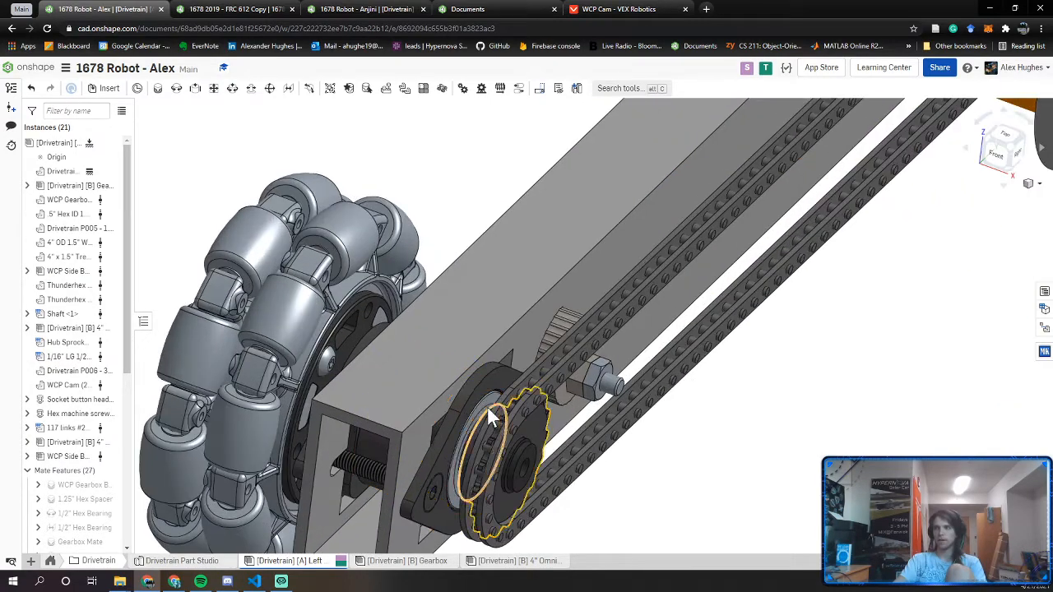
click(484, 405)
scroll(484, 411, down, 5)
middle_drag(530, 242, 390, 560)
click(836, 189)
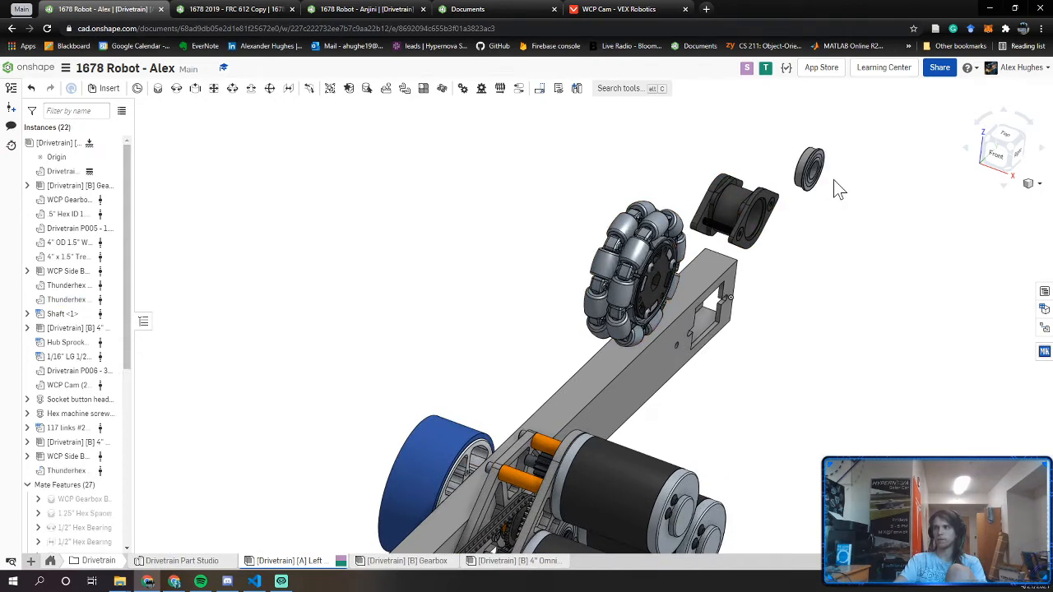
key(ctrl+v)
Copy the front hub sprocket and paste another instance next to the duplicated bearings
middle_drag(626, 392, 657, 113)
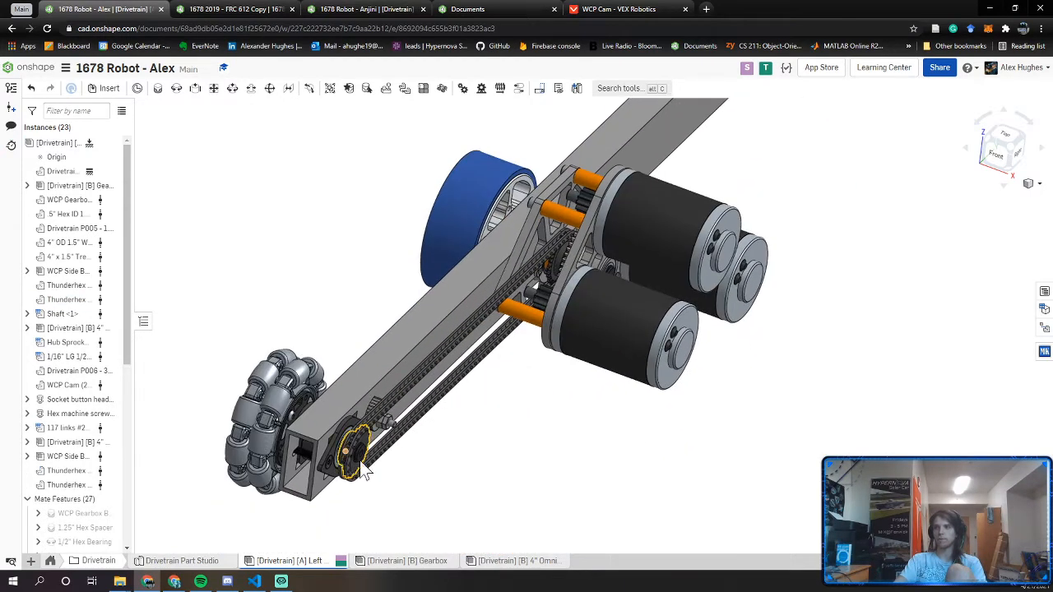
scroll(367, 459, up, 5)
click(362, 419)
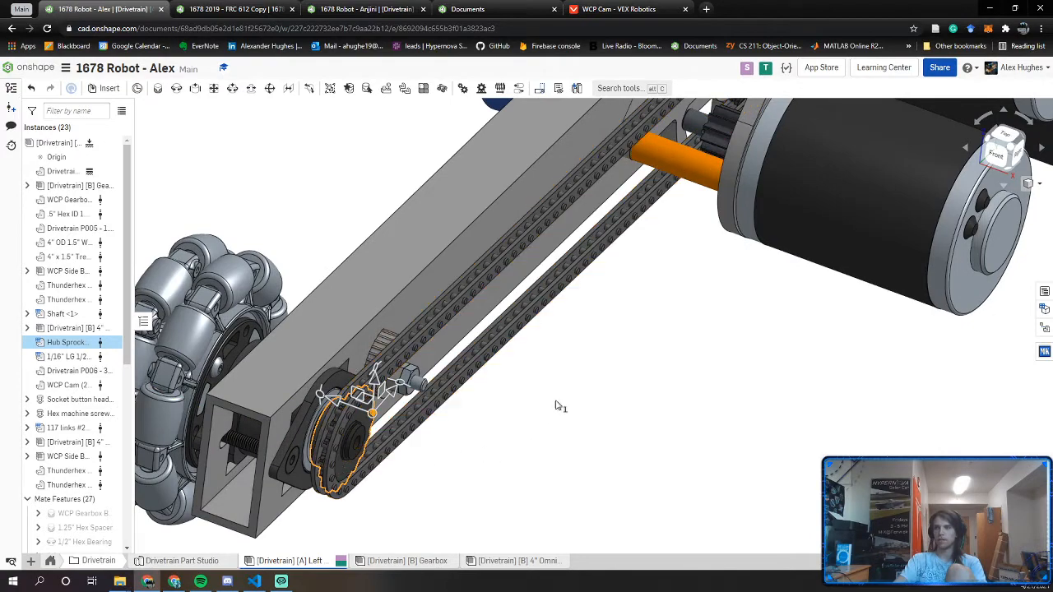
scroll(567, 387, down, 5)
key(ctrl+v)
click(802, 157)
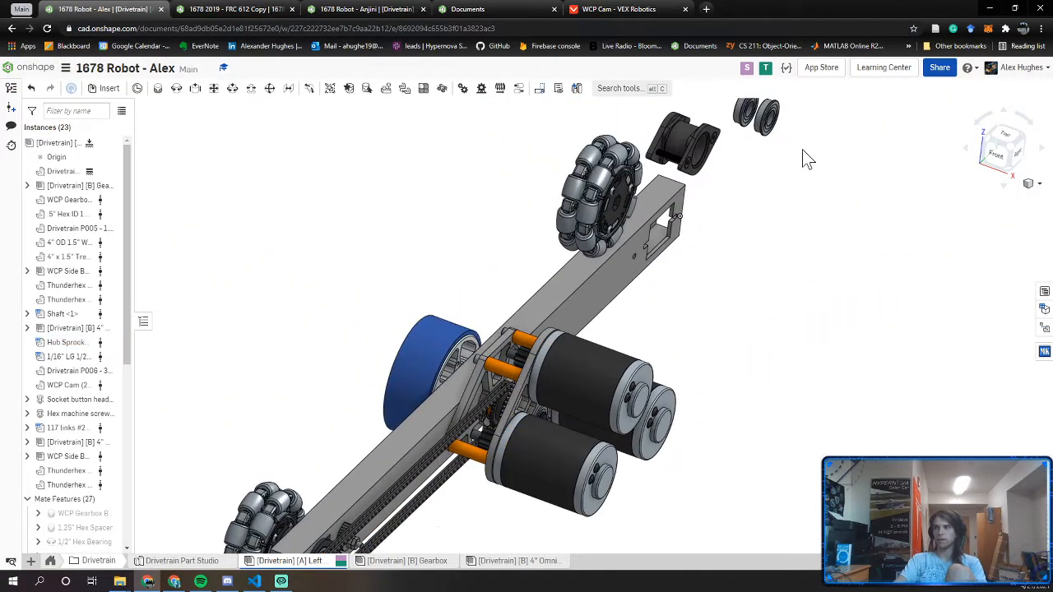
right_drag(794, 160, 888, 8)
Copy the front WCP Cam and paste another instance near the rear end of the tube
middle_drag(271, 568, 353, 435)
scroll(461, 383, up, 6)
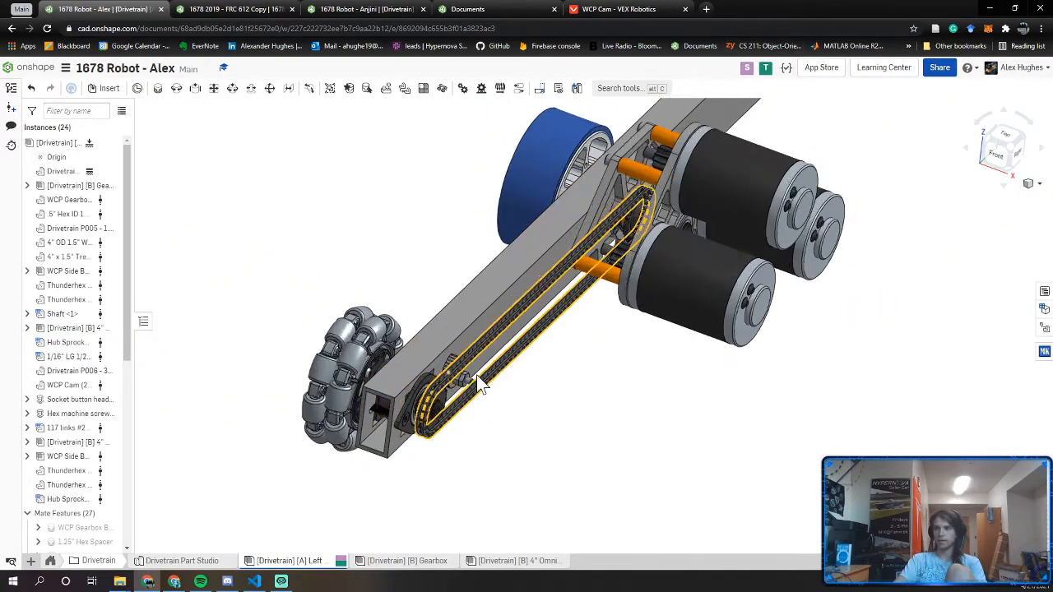
click(444, 394)
scroll(447, 392, down, 8)
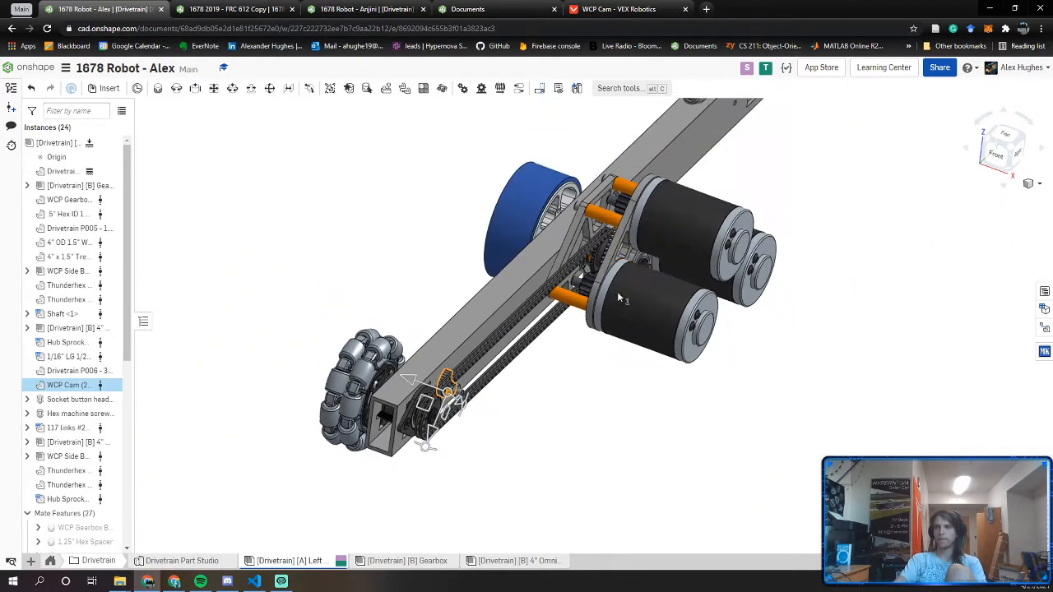
right_drag(617, 291, 499, 271)
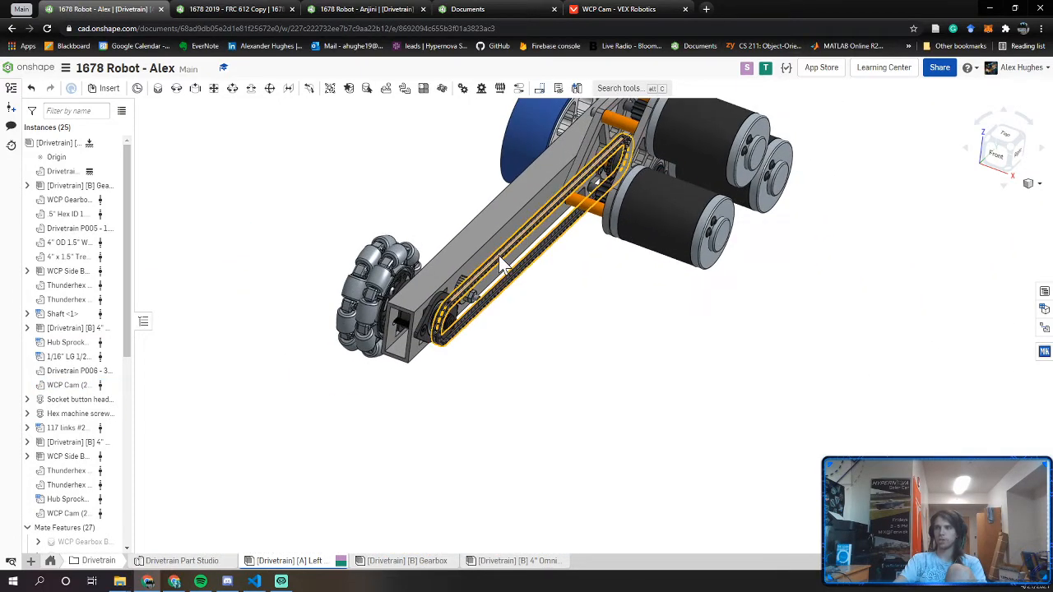
Duplicate the 117-link front chain and place the copy beside the other rear-end parts
click(498, 255)
middle_drag(878, 107, 888, 164)
key(ctrl+v)
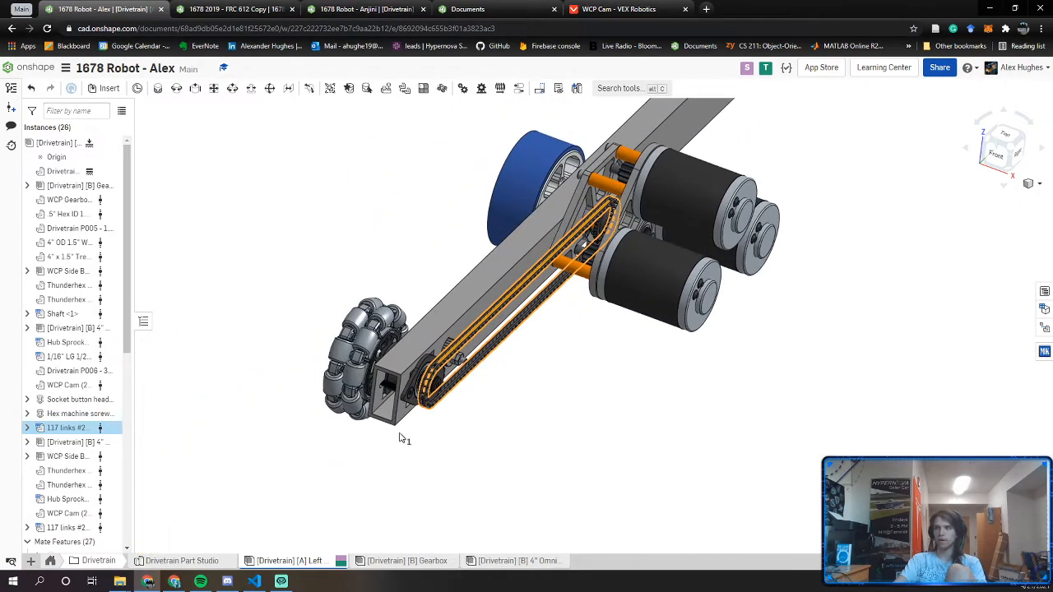
click(400, 438)
Copy the Drivetrain P006 spacer between the front omni wheel and tube, and paste another instance near the rear end
scroll(409, 400, up, 5)
mouse_move(378, 399)
right_down()
mouse_move(416, 406)
mouse_move(378, 406)
mouse_move(387, 418)
right_up()
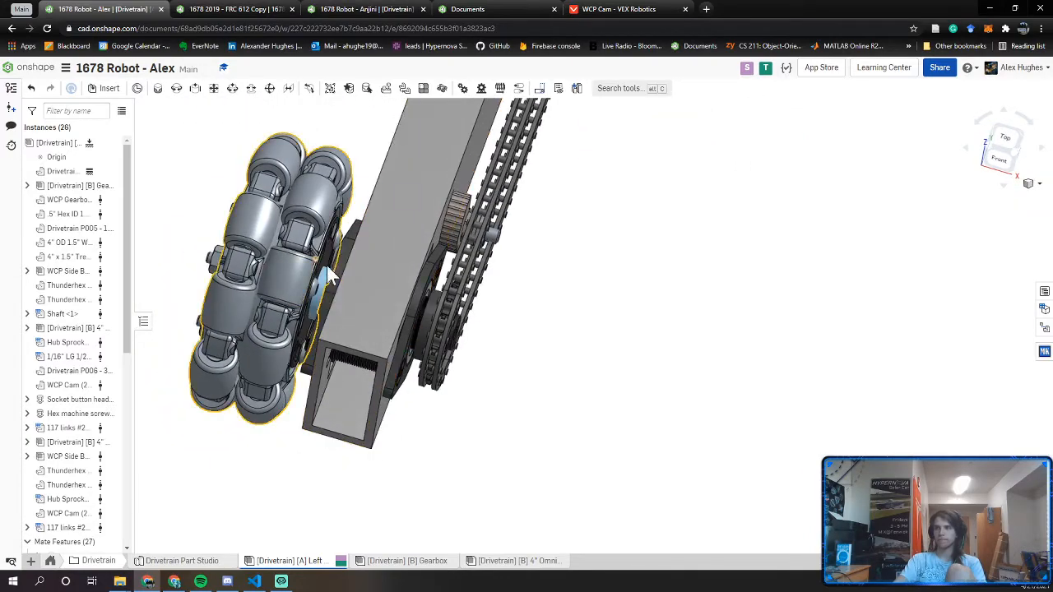
scroll(327, 264, up, 3)
click(318, 298)
scroll(319, 297, down, 6)
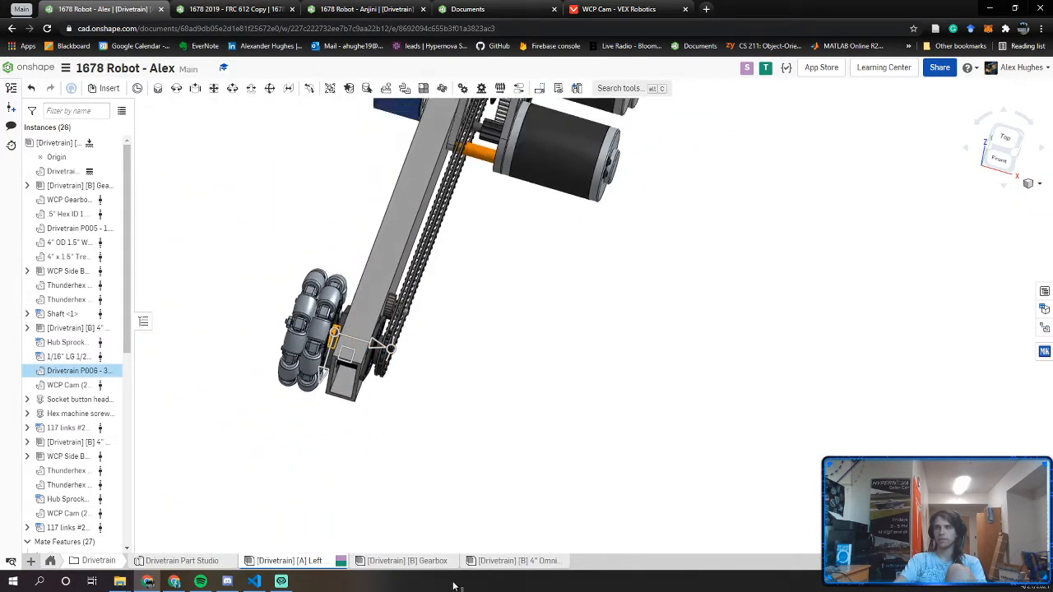
right_drag(453, 586, 438, 274)
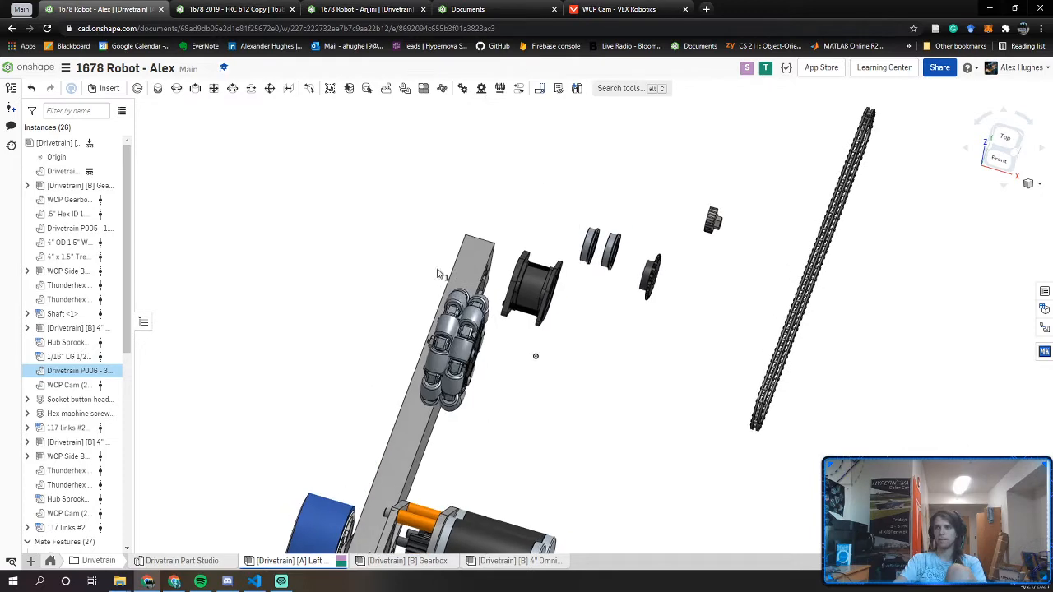
key(ctrl+v)
click(510, 176)
Review the instance and mate feature lists, and pull the two copied Thunderhex bearings apart
mouse_move(525, 310)
right_down()
mouse_move(509, 296)
mouse_move(517, 306)
right_up()
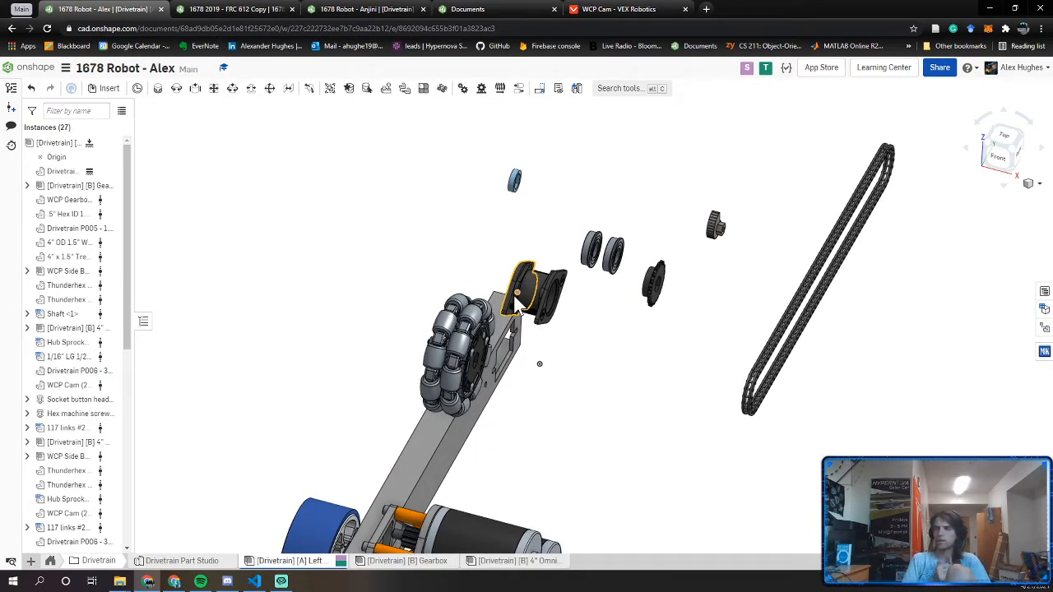
click(517, 306)
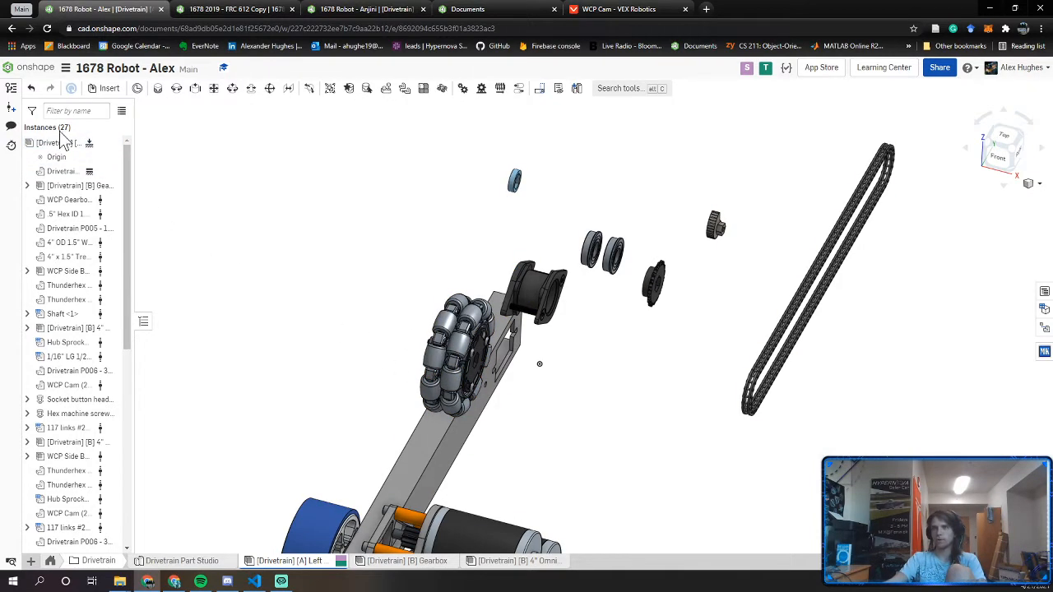
scroll(70, 366, down, 10)
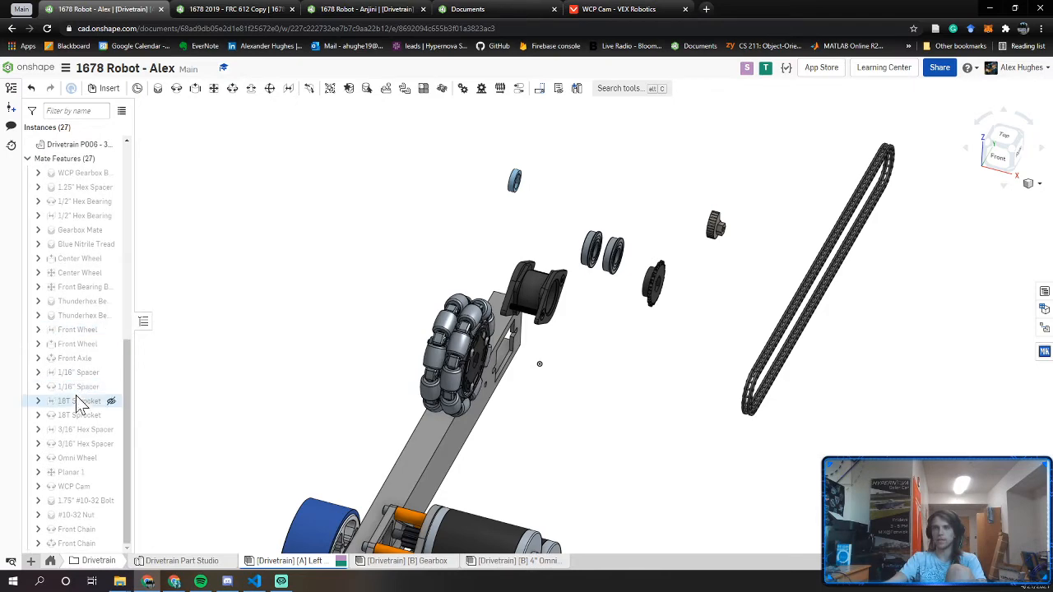
scroll(76, 444, up, 10)
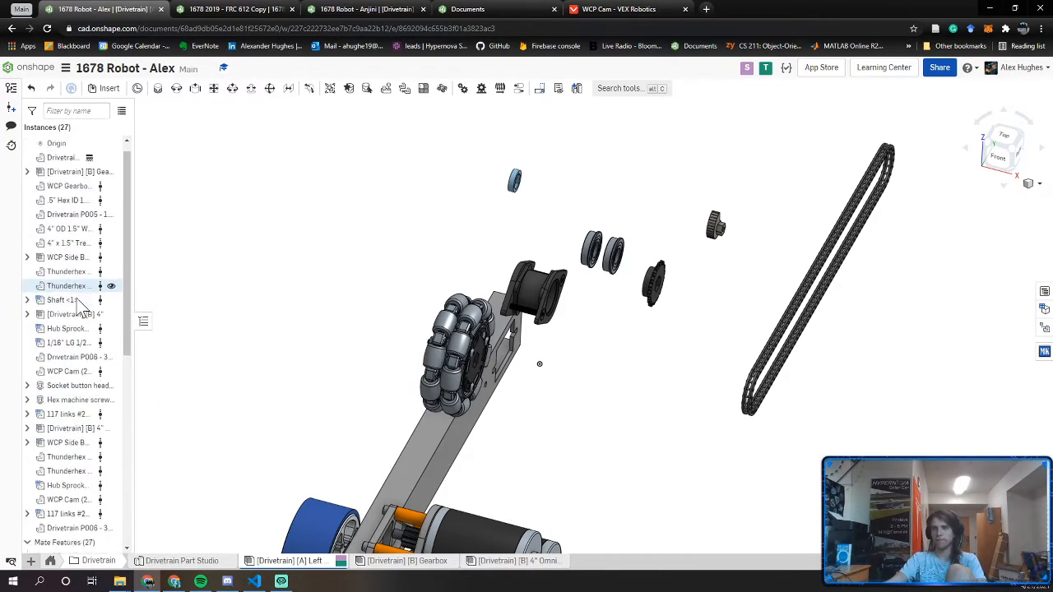
scroll(78, 306, up, 3)
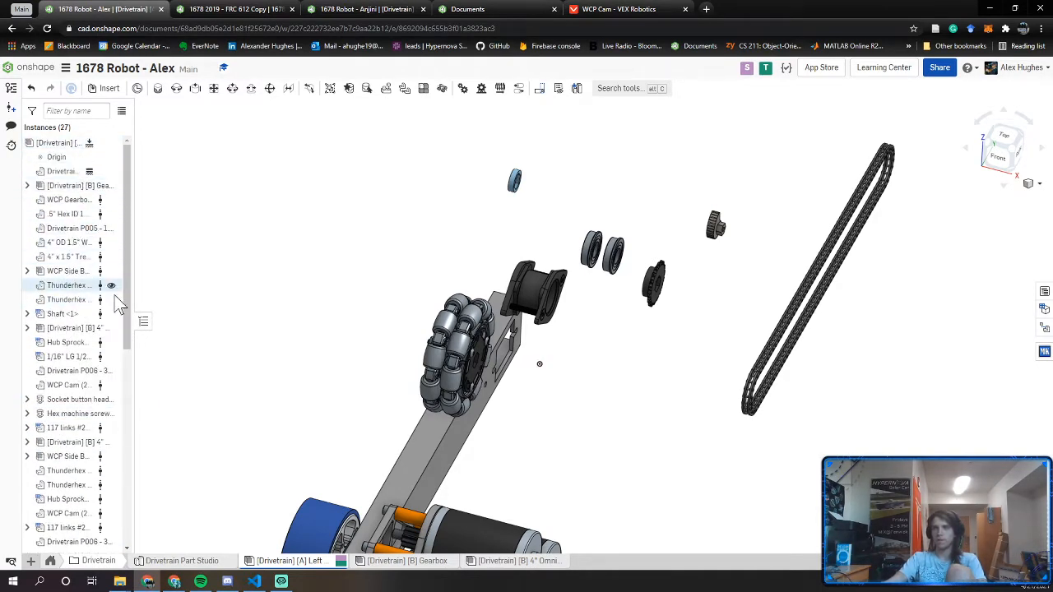
scroll(455, 301, up, 5)
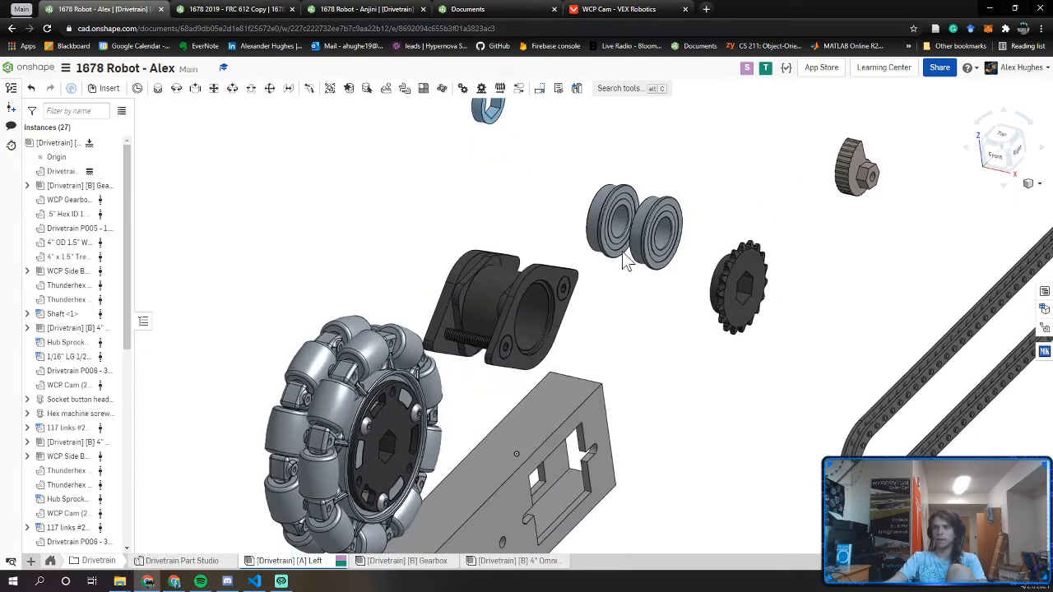
drag(653, 260, 666, 304)
right_drag(665, 304, 699, 311)
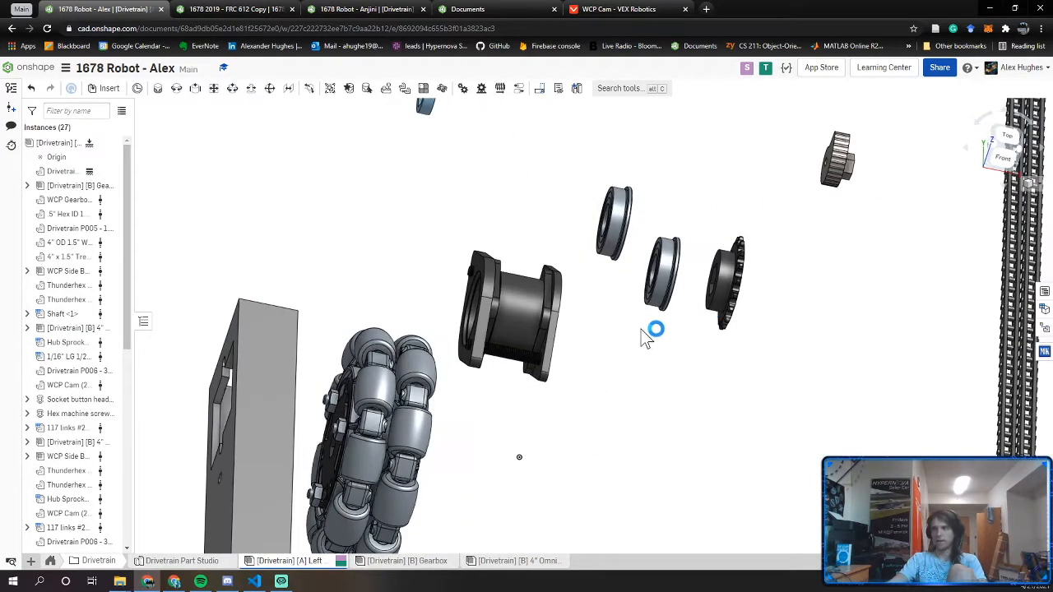
Fasten one copied Thunderhex bearing into the outer bore of the new bearing block and name the mate Thunderhex Bearing
key(m)
scroll(658, 314, up, 4)
scroll(664, 323, up, 2)
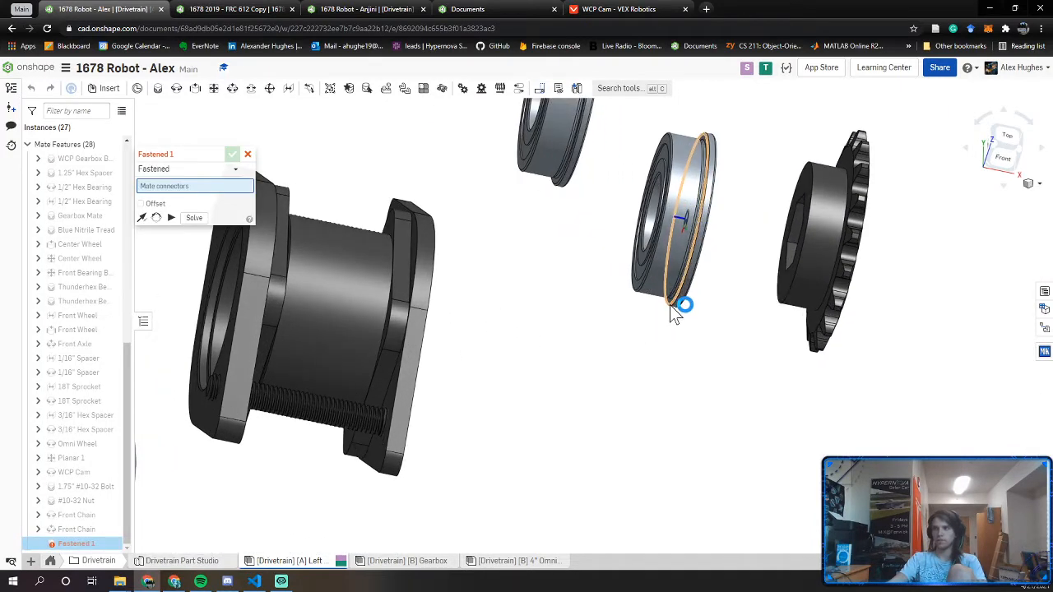
scroll(671, 304, up, 4)
click(675, 302)
scroll(642, 329, down, 3)
right_drag(579, 386, 485, 399)
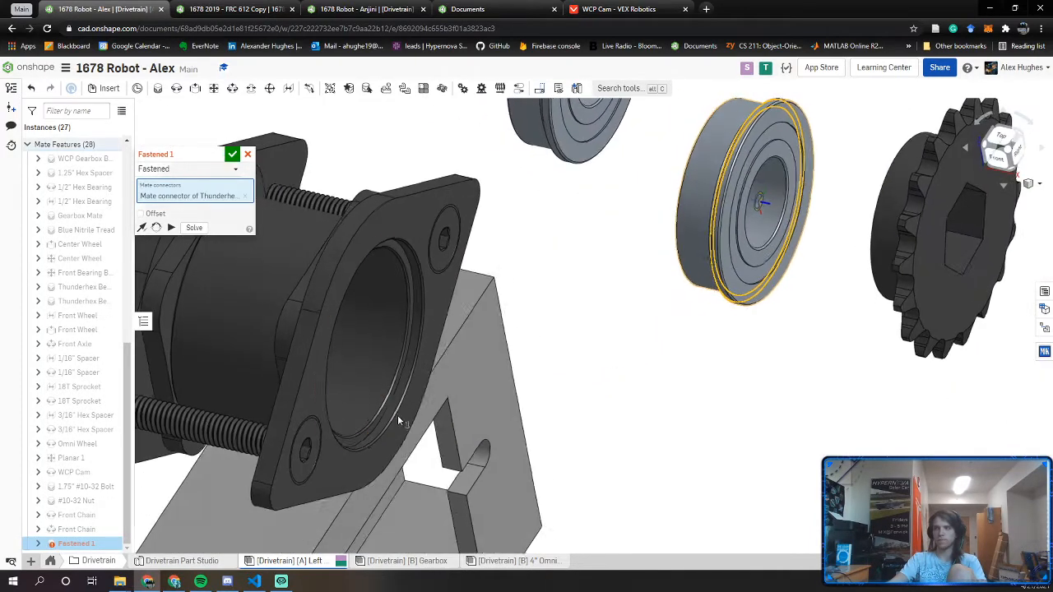
scroll(398, 419, up, 5)
click(362, 436)
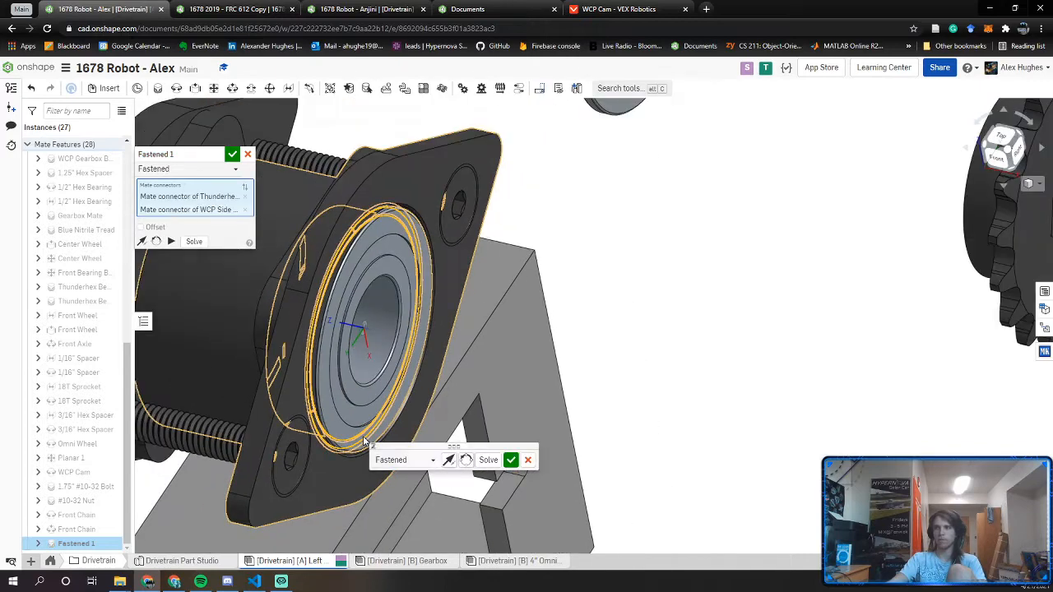
click(219, 156)
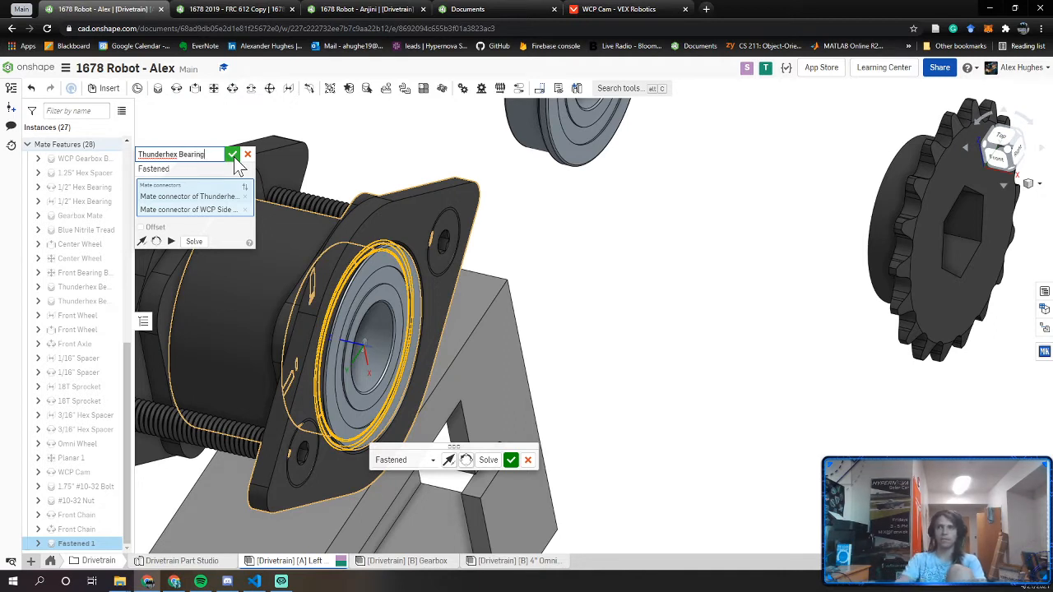
click(234, 156)
Fasten the second Thunderhex bearing into the block's opposite bore, flip its direction, and name the mate Thunderhex Bearing
middle_drag(575, 167, 629, 344)
mouse_move(629, 344)
right_down()
mouse_move(688, 344)
mouse_move(642, 355)
right_up()
scroll(656, 282, up, 5)
key(m)
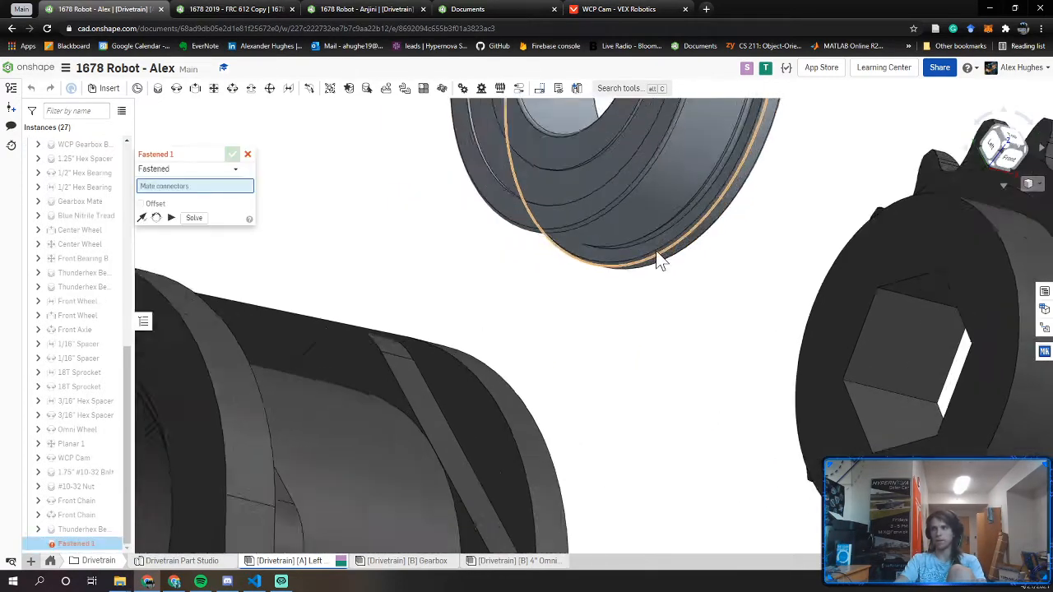
click(645, 244)
scroll(570, 317, down, 3)
middle_drag(536, 329, 628, 348)
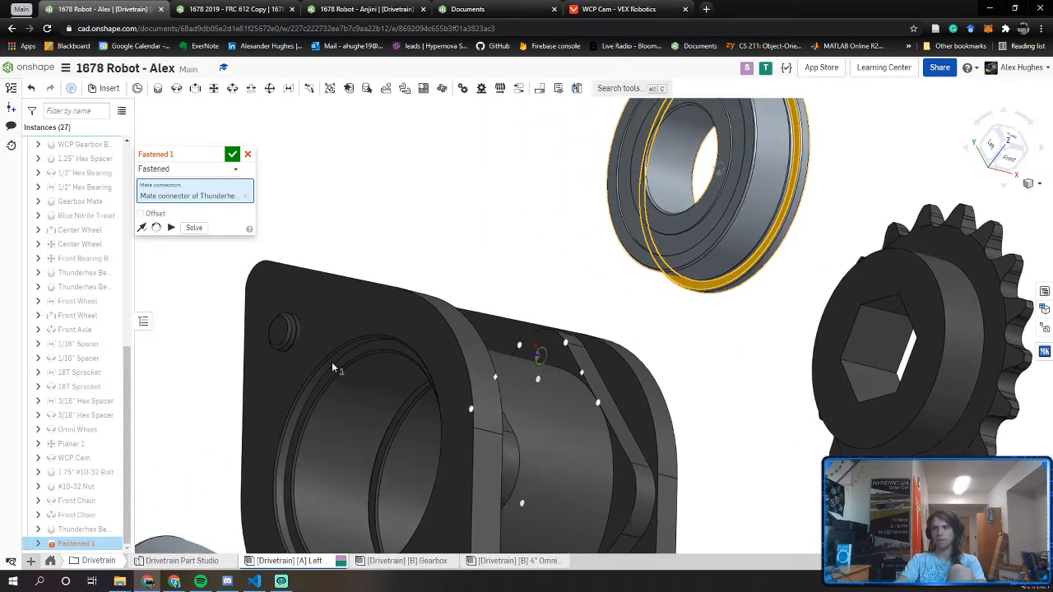
scroll(332, 360, up, 4)
scroll(403, 342, up, 2)
click(406, 342)
scroll(469, 334, down, 3)
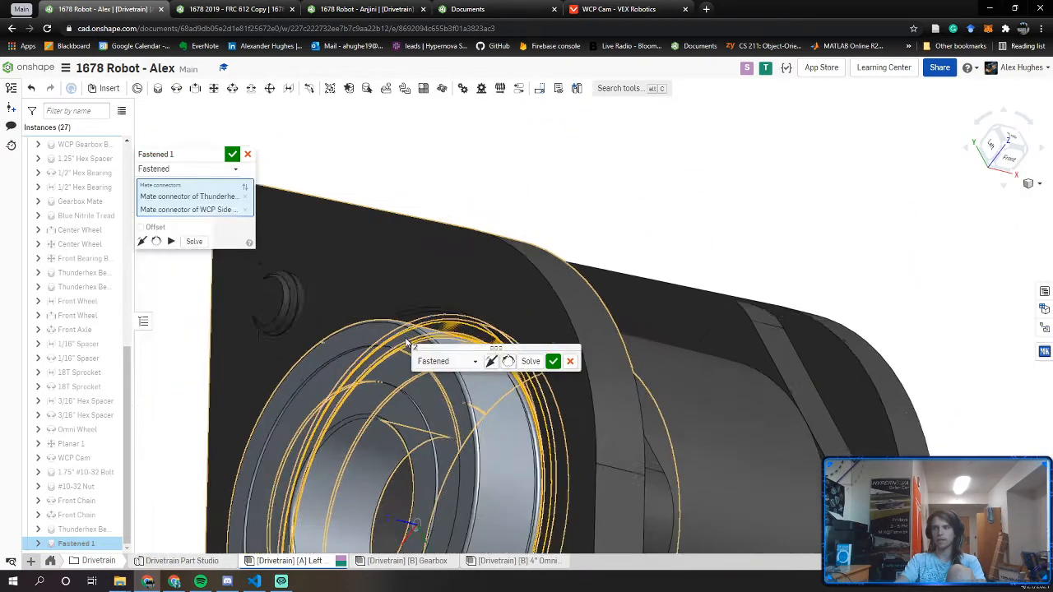
click(491, 362)
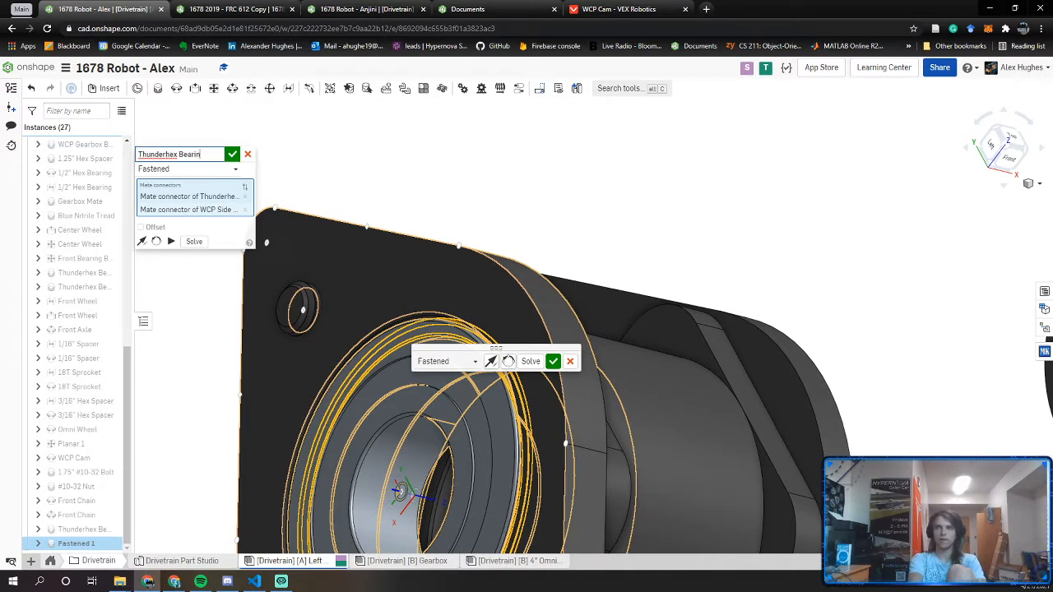
key(Return)
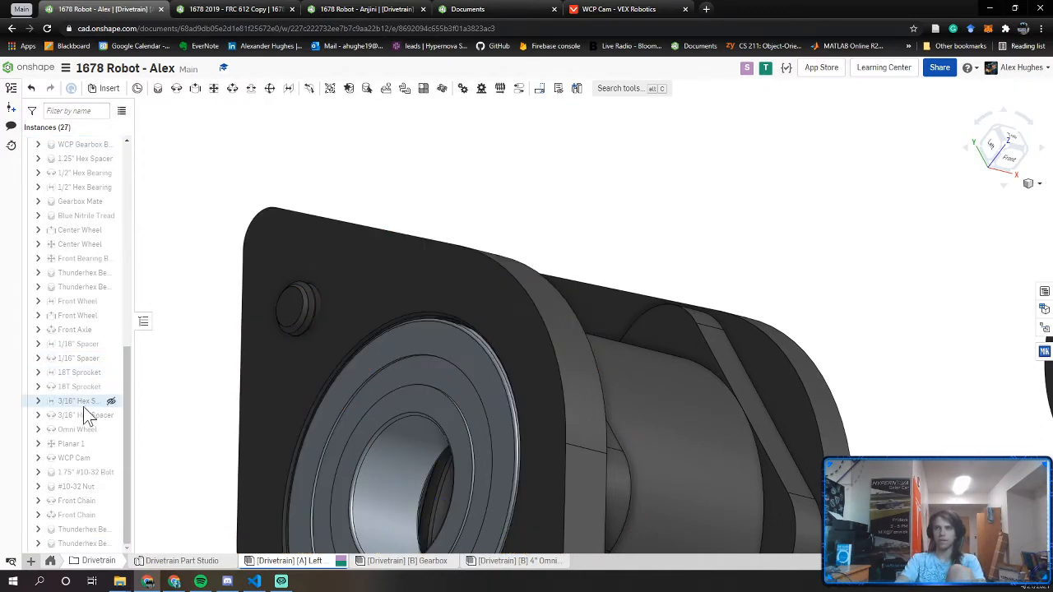
Check the original Thunderhex Bearings mate and inspect the new bearing block beside the tube's rear cutout
click(81, 284)
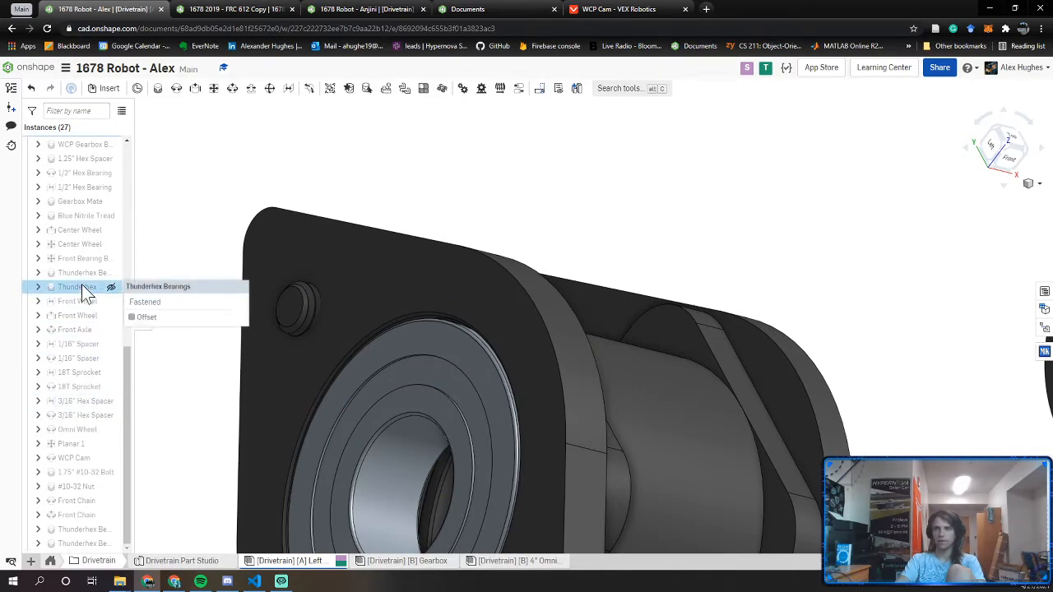
scroll(185, 341, down, 2)
scroll(263, 348, down, 1)
click(537, 257)
right_drag(536, 258, 456, 280)
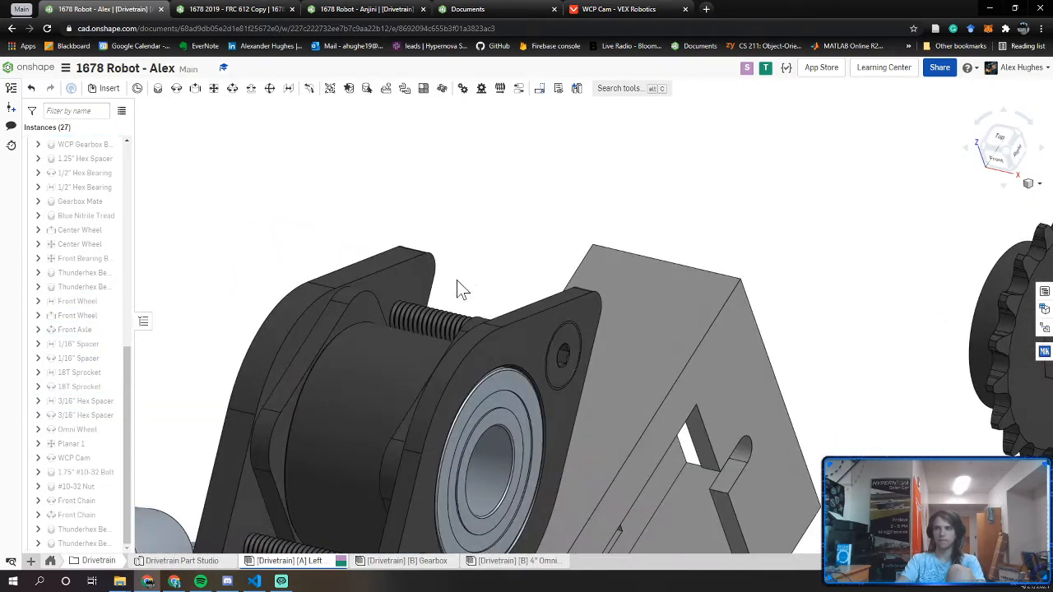
Inspect the new bearing block with its fitted bearings and the loose copied parts around the tube's rear end
scroll(445, 297, down, 5)
middle_drag(391, 399, 510, 247)
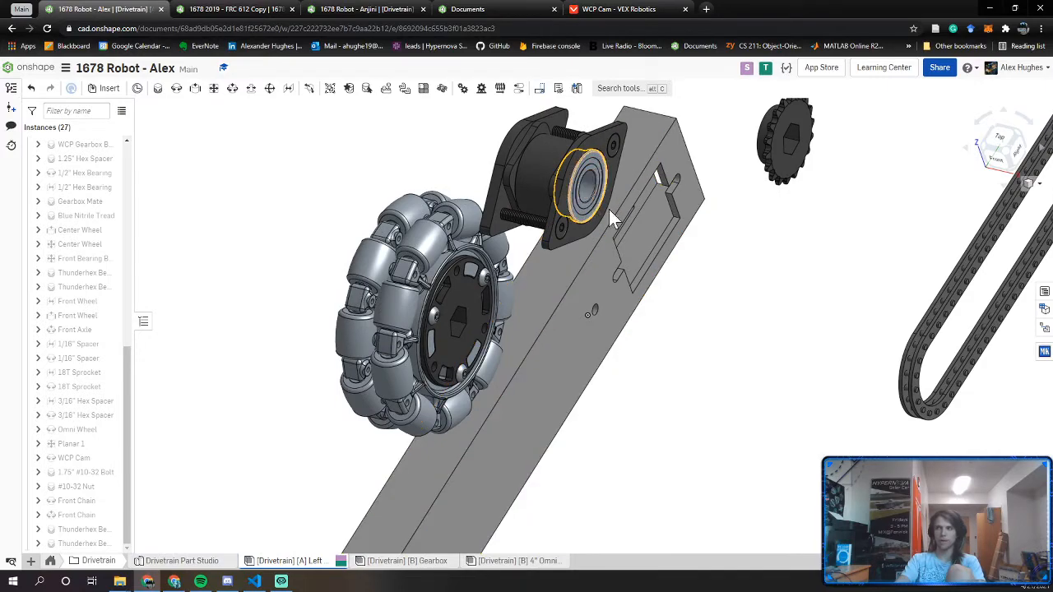
scroll(446, 388, down, 4)
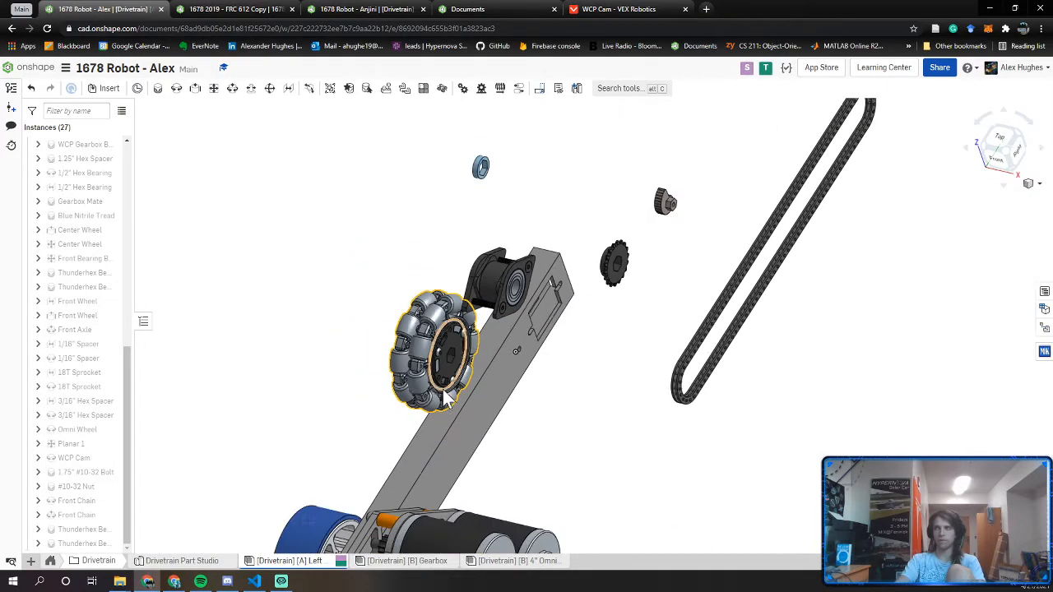
middle_drag(343, 547, 463, 376)
scroll(463, 376, up, 1)
right_drag(463, 376, 416, 379)
middle_drag(613, 196, 479, 344)
scroll(505, 271, up, 5)
middle_drag(534, 288, 512, 305)
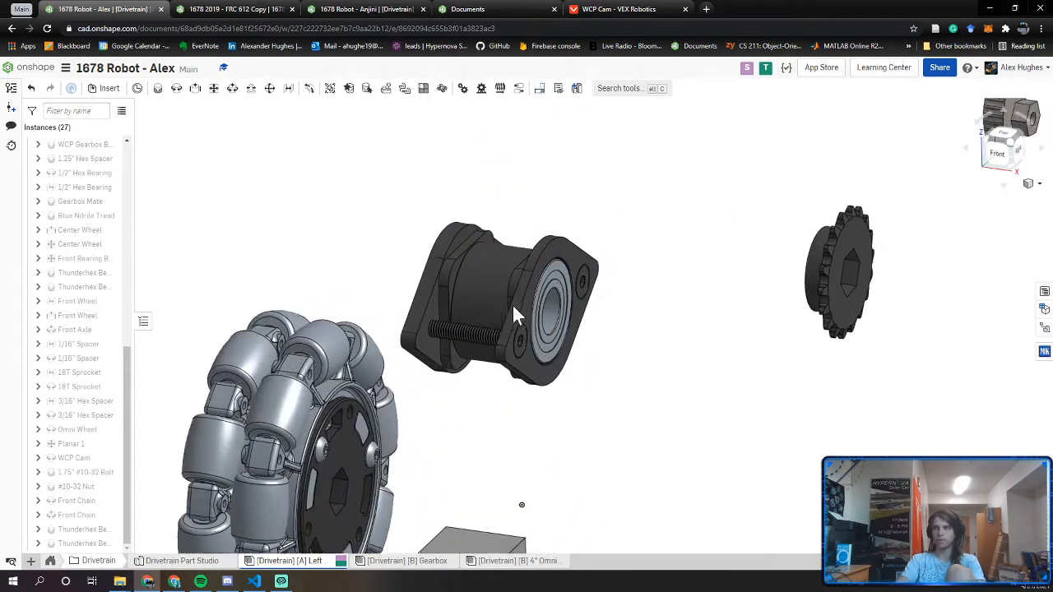
Copy the shaft from the front omni wheel assembly and paste it near the new rear bearing block
scroll(497, 323, down, 5)
middle_drag(413, 401, 658, 12)
click(450, 343)
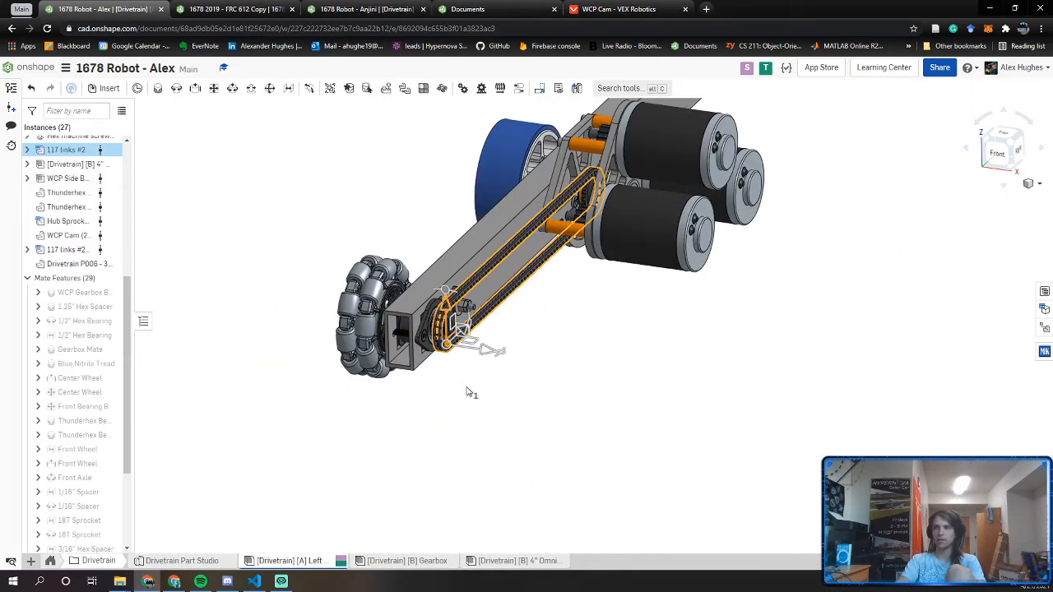
click(525, 476)
scroll(457, 355, up, 5)
click(435, 266)
scroll(434, 266, down, 7)
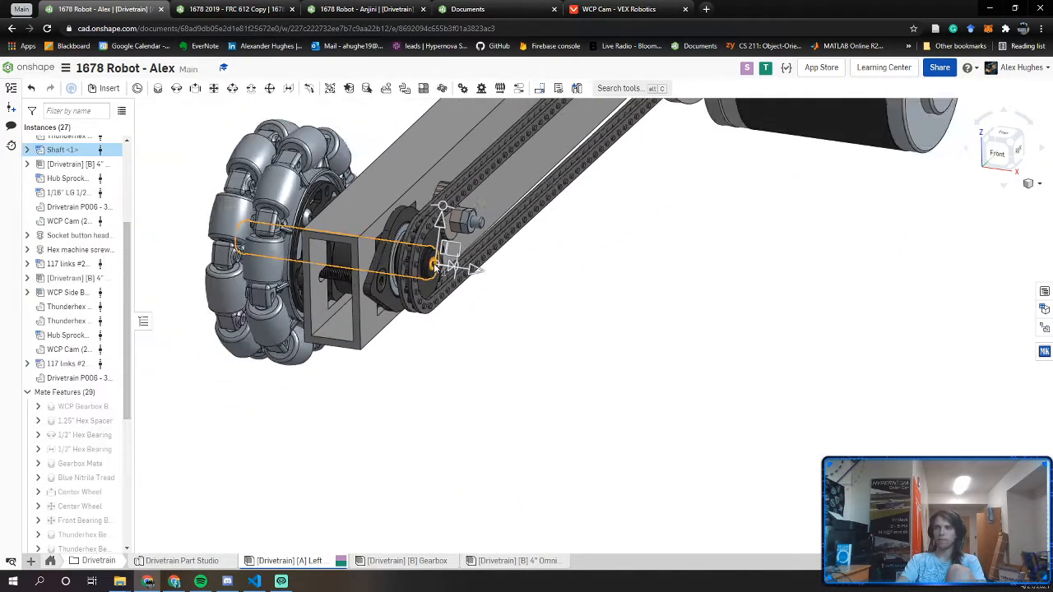
middle_drag(576, 206, 472, 540)
middle_drag(633, 165, 611, 263)
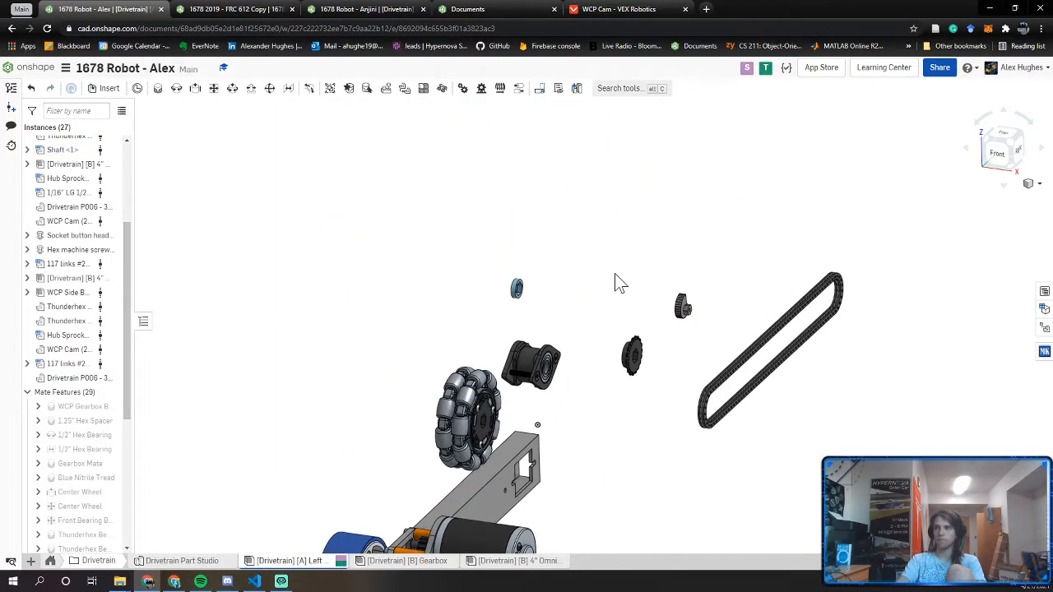
click(613, 277)
scroll(565, 339, up, 5)
right_drag(534, 409, 545, 380)
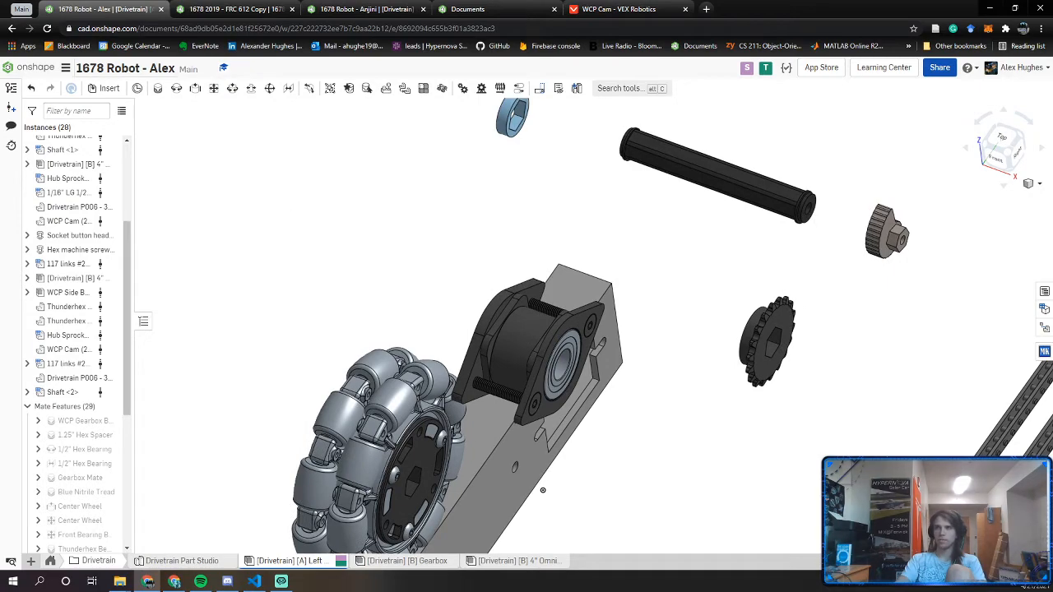
Add a planar mate between the new bearing block and the edge of the tube's rear cutout, and name it Rear Bearing Block
click(213, 91)
scroll(493, 330, up, 5)
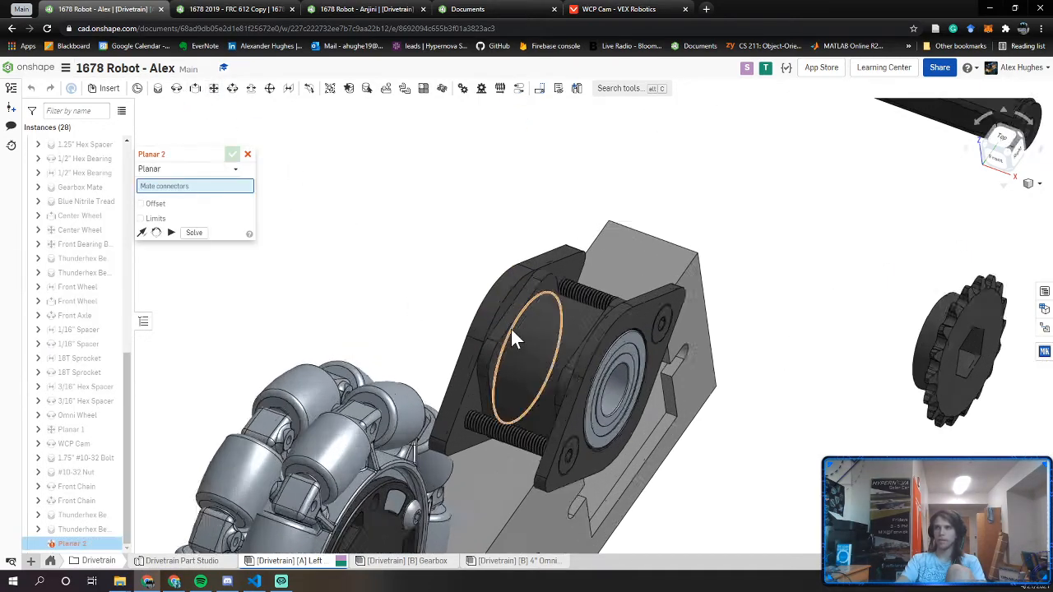
click(523, 287)
scroll(528, 324, down, 5)
right_drag(529, 325, 664, 148)
middle_drag(664, 152, 822, 83)
middle_drag(300, 432, 762, 87)
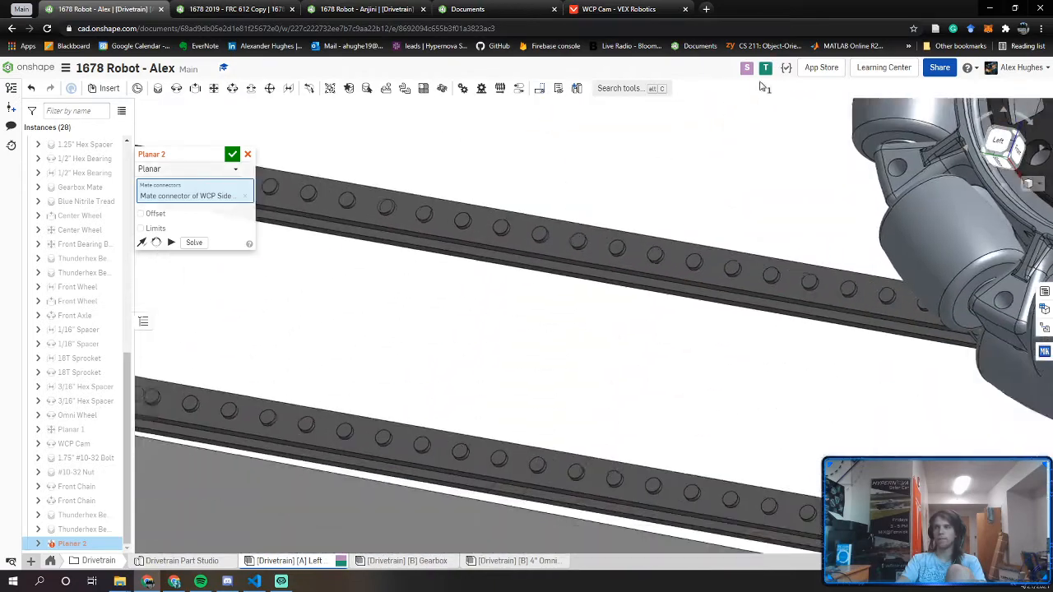
middle_drag(359, 339, 820, 470)
scroll(575, 319, up, 6)
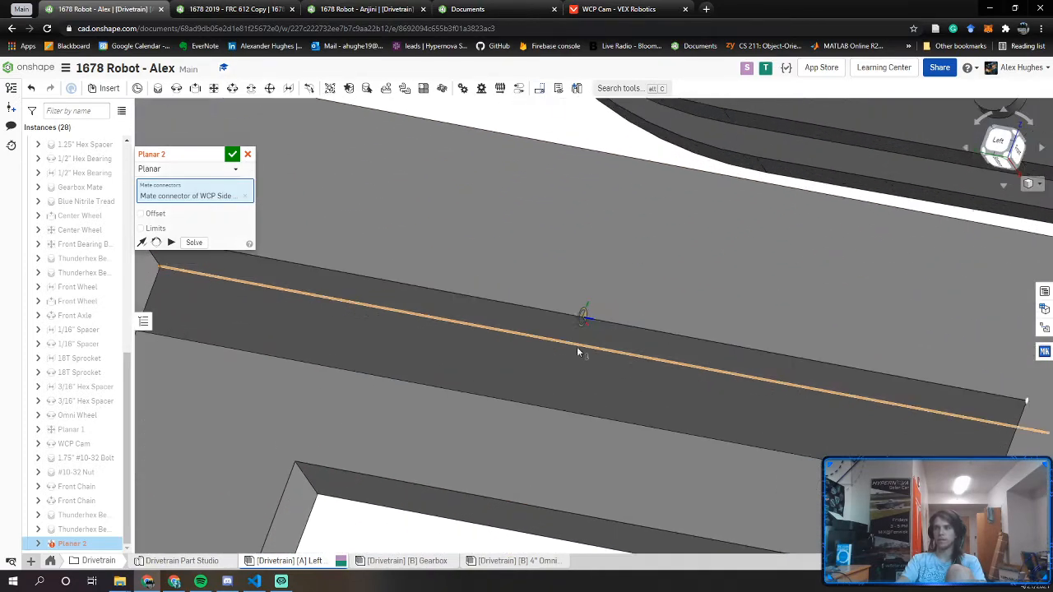
click(607, 323)
right_drag(607, 323, 510, 303)
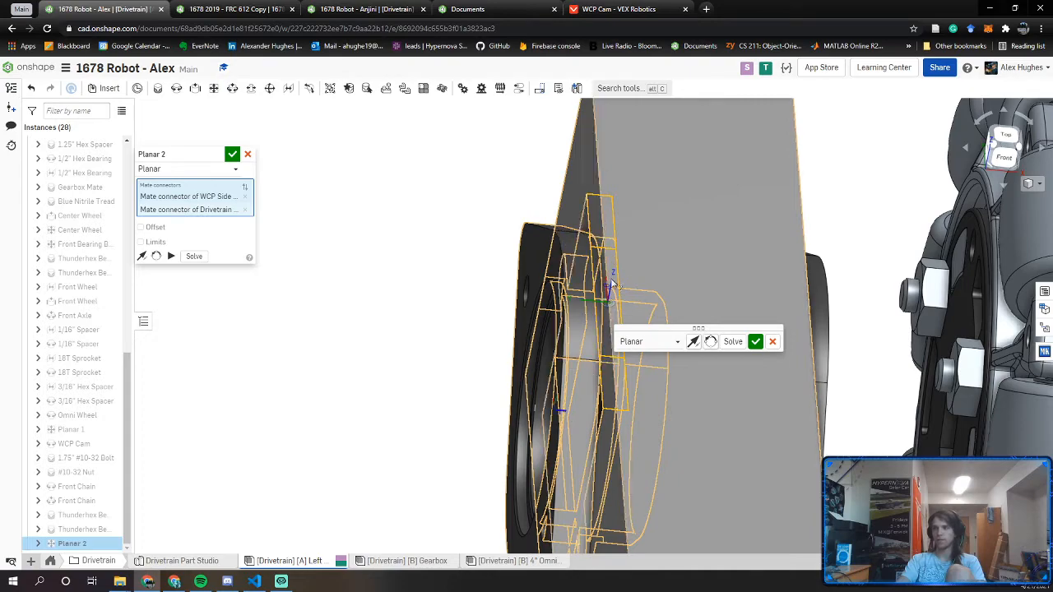
right_drag(609, 258, 684, 349)
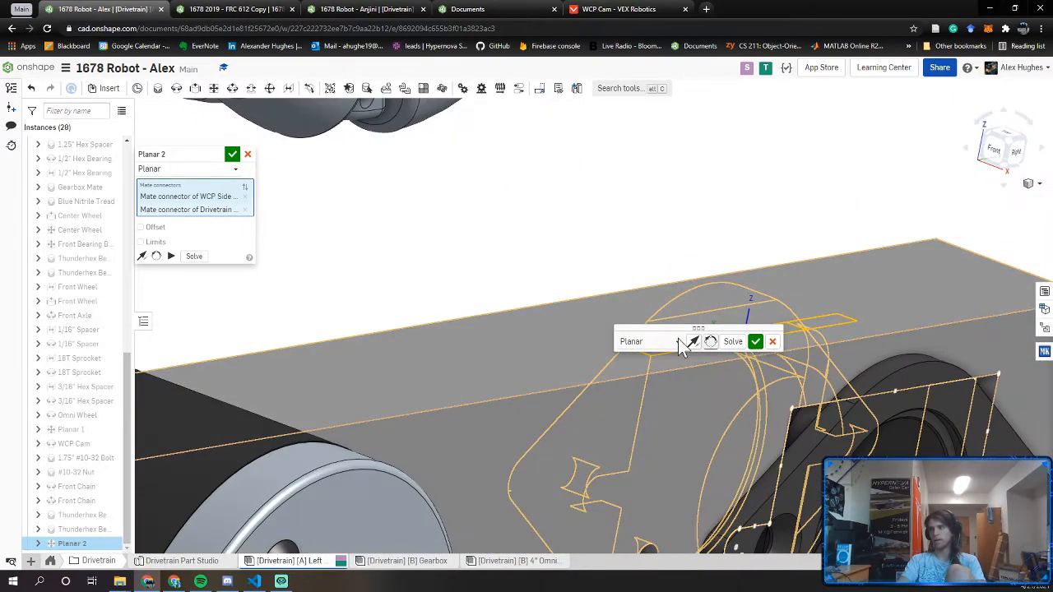
middle_drag(521, 234, 385, 231)
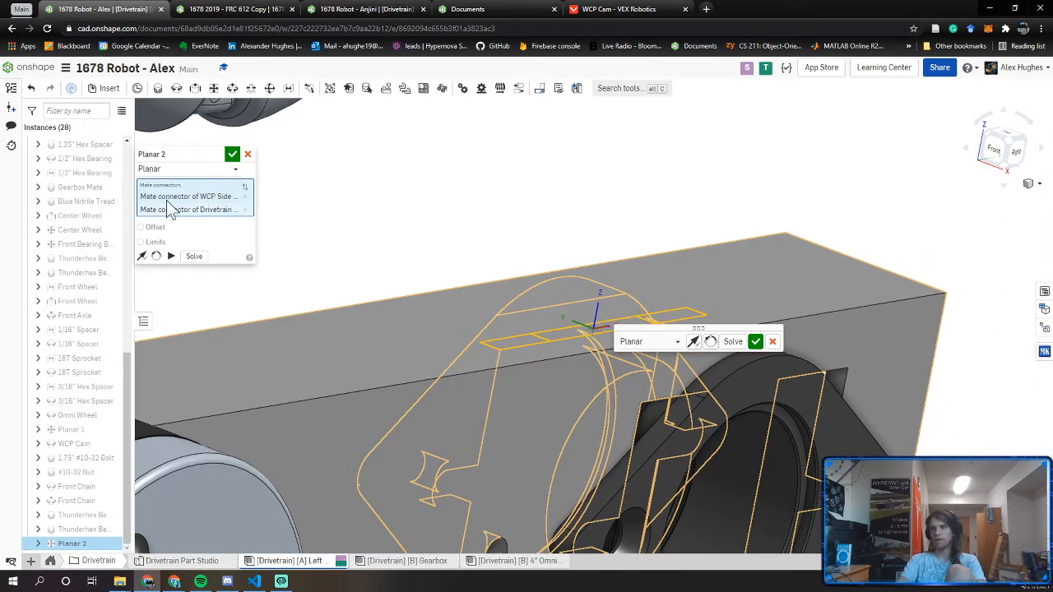
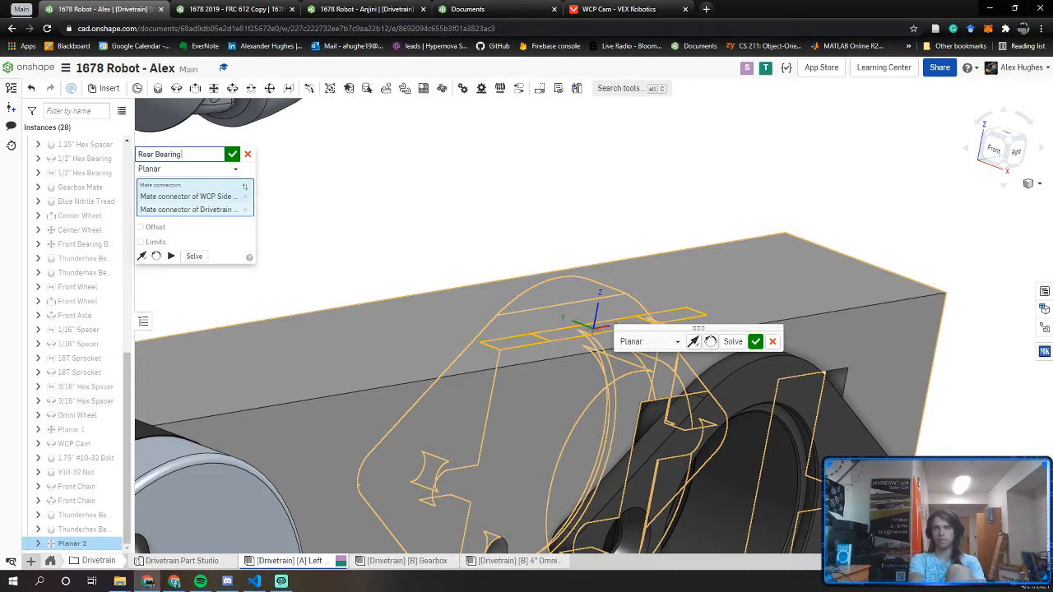
Limit the Rear Bearing Block mate to -0.1 to 0.1 in in X, 0 in in Y and 0 deg about Z, and accept it
click(140, 242)
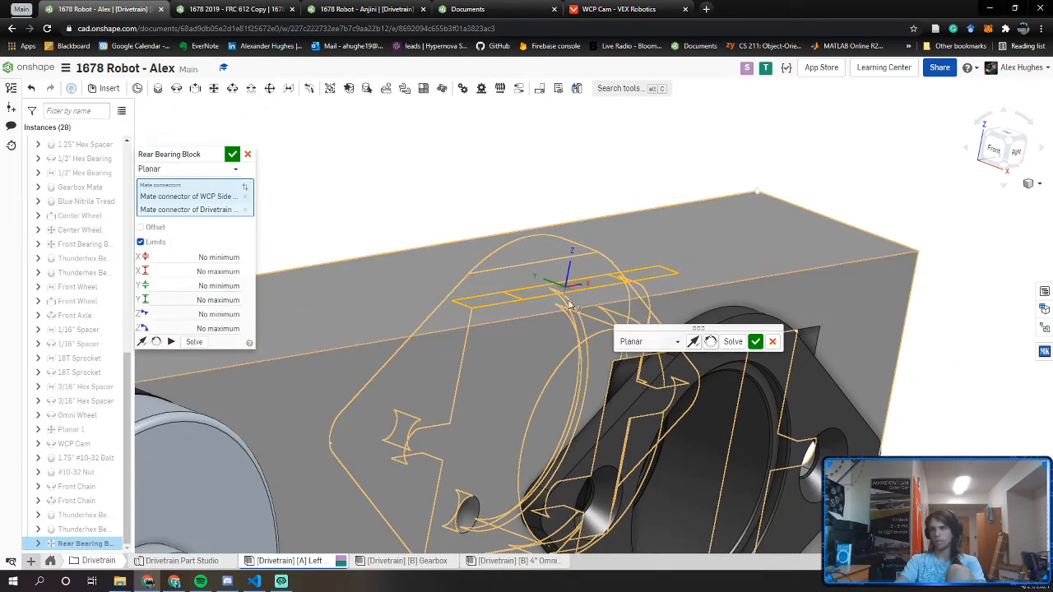
text(0)
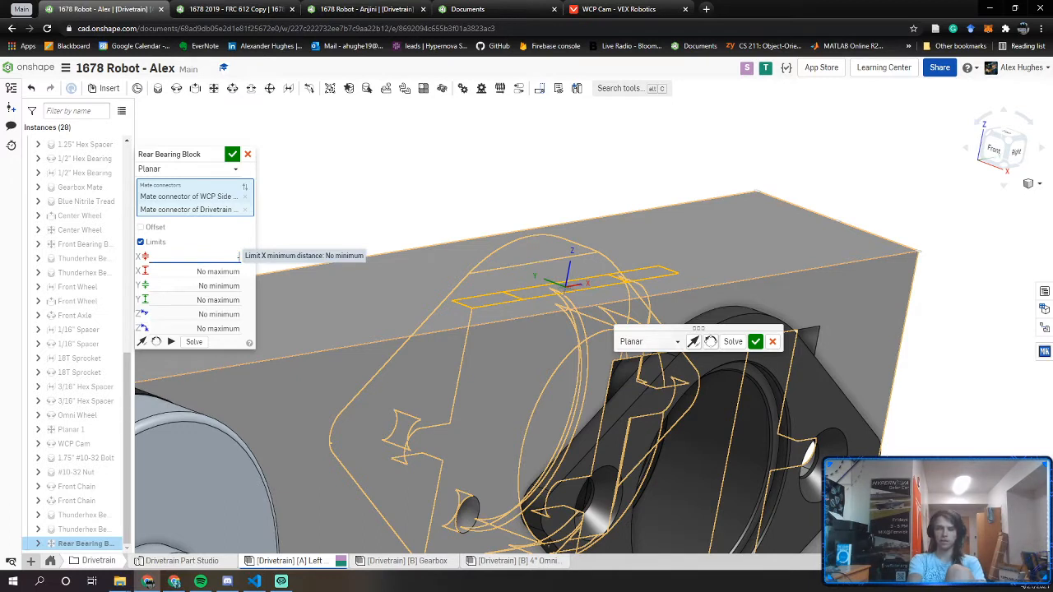
text(0.1)
key(Tab)
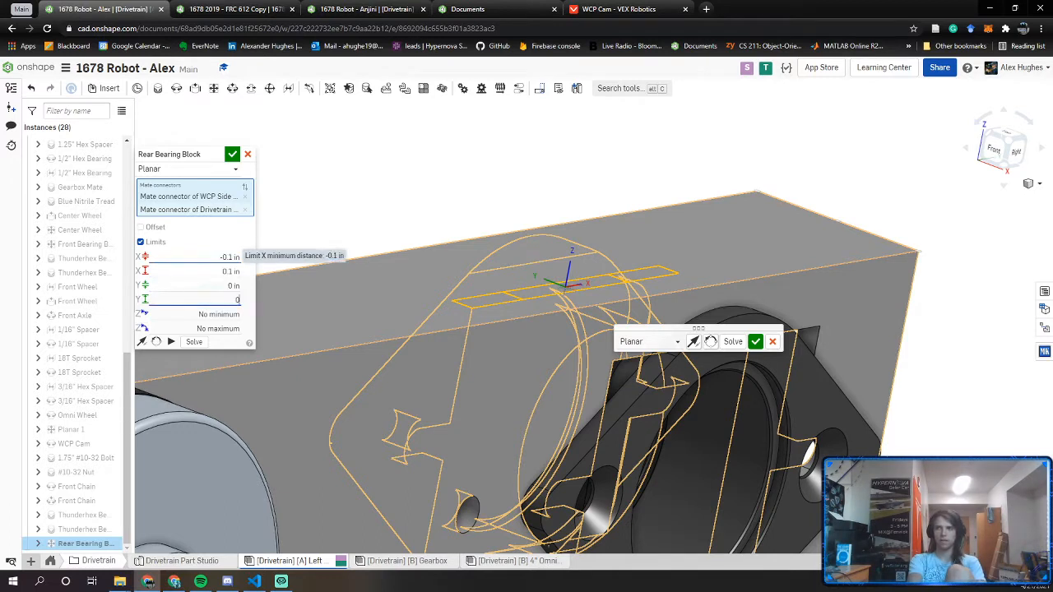
scroll(484, 271, down, 2)
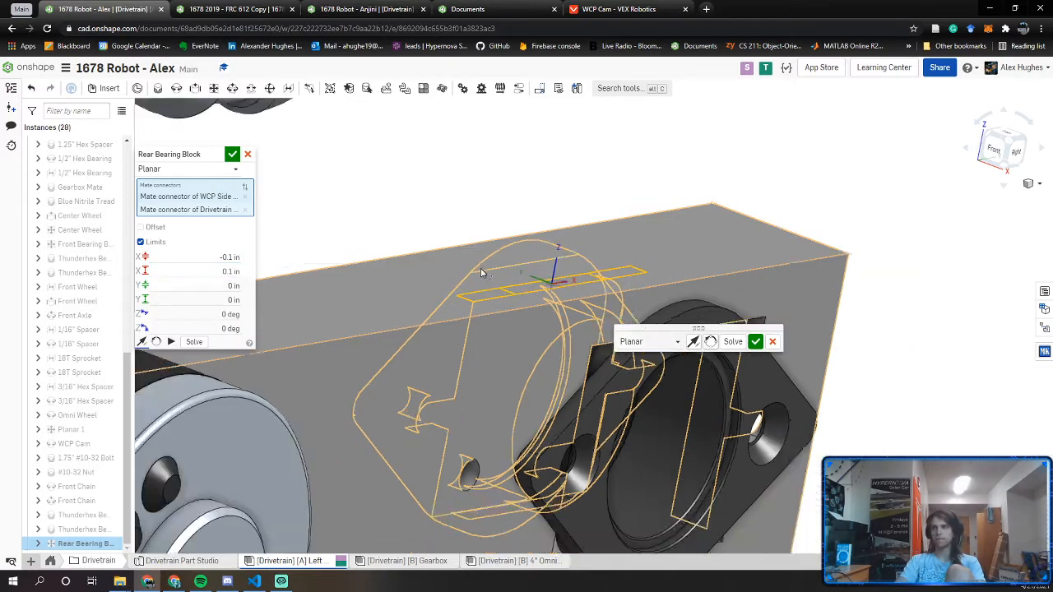
right_drag(484, 271, 564, 254)
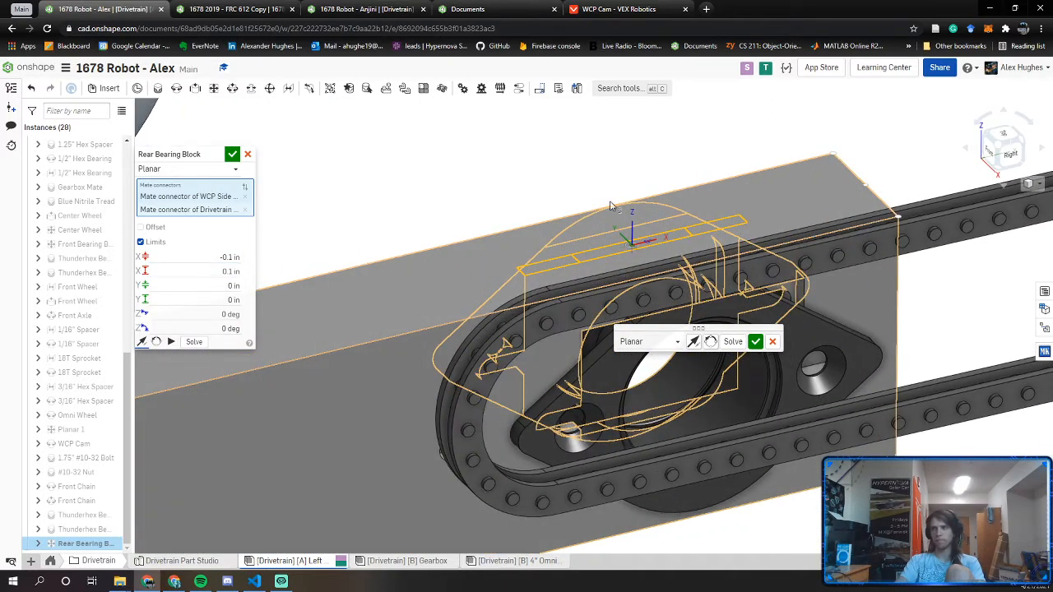
click(234, 156)
Check the seated rear bearing block and compare it with the finished front omni wheel assembly
scroll(345, 209, down, 5)
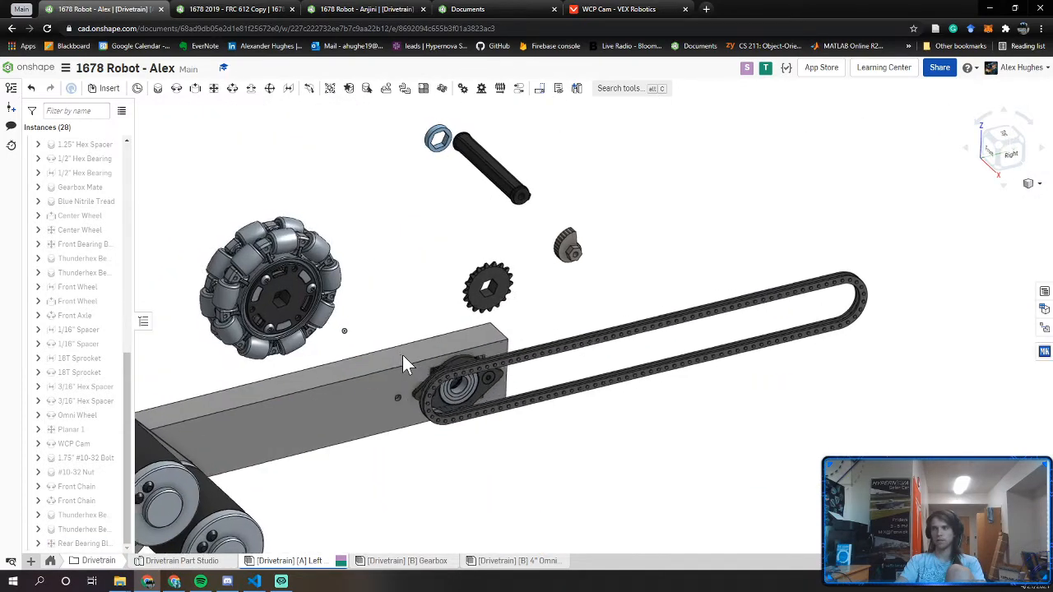
scroll(408, 370, up, 5)
right_drag(424, 388, 441, 400)
scroll(387, 444, down, 5)
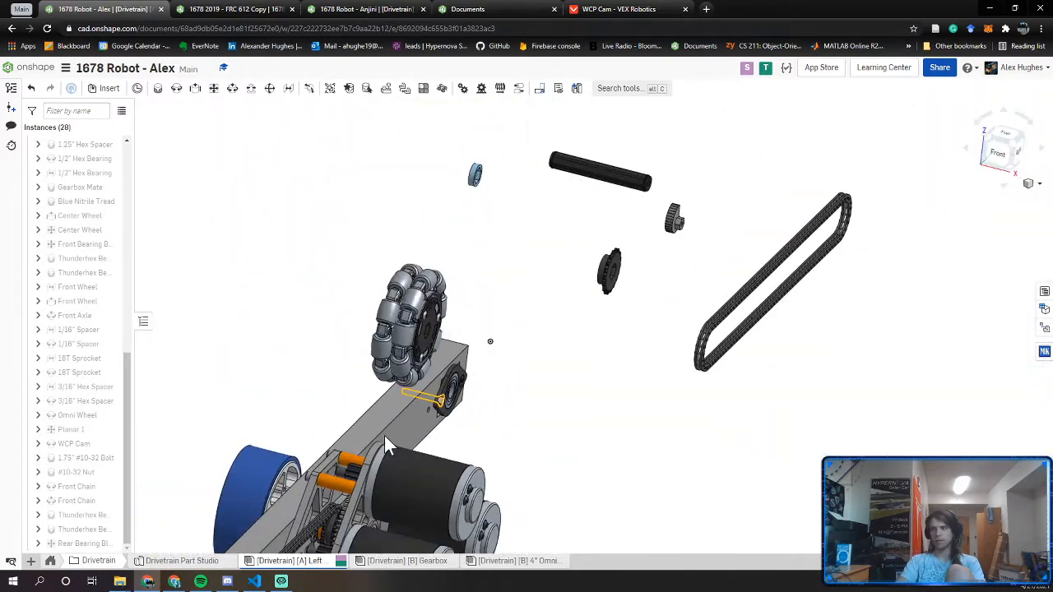
middle_drag(385, 437, 729, 49)
scroll(527, 279, up, 4)
scroll(527, 279, down, 5)
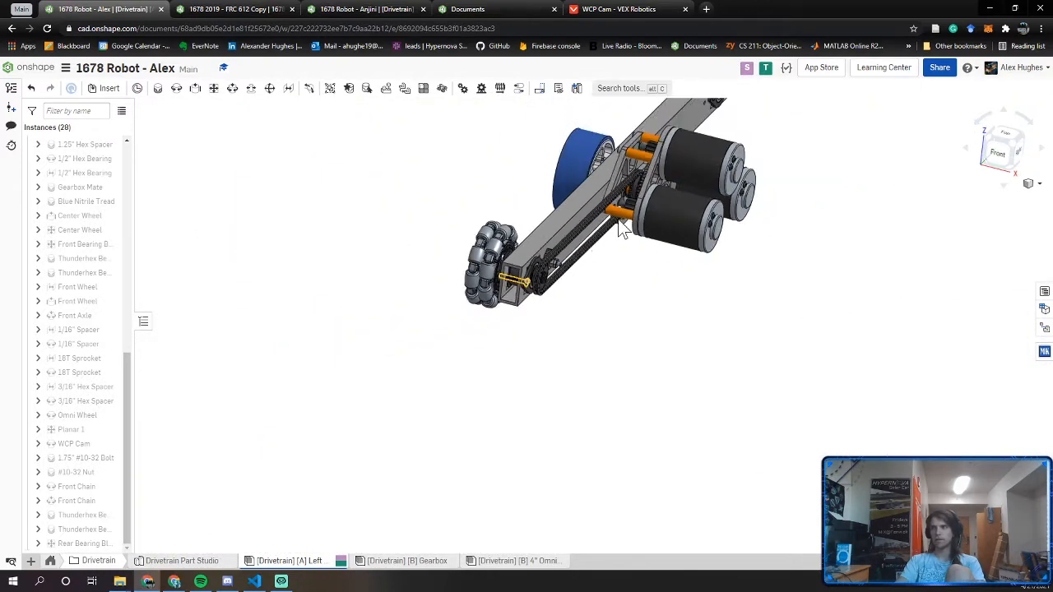
middle_drag(619, 221, 443, 490)
middle_drag(540, 342, 517, 409)
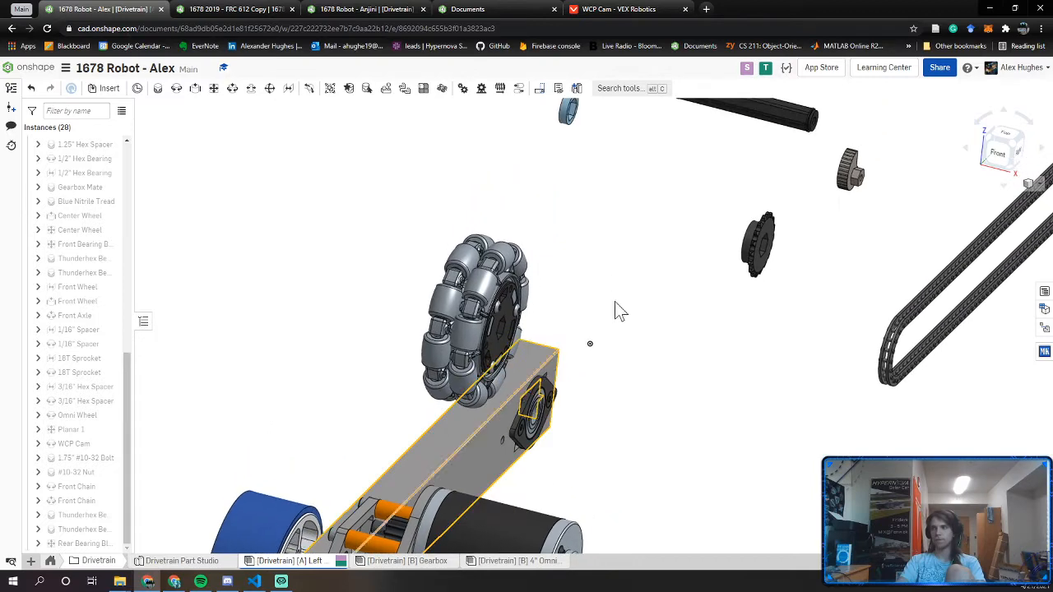
middle_drag(710, 207, 685, 294)
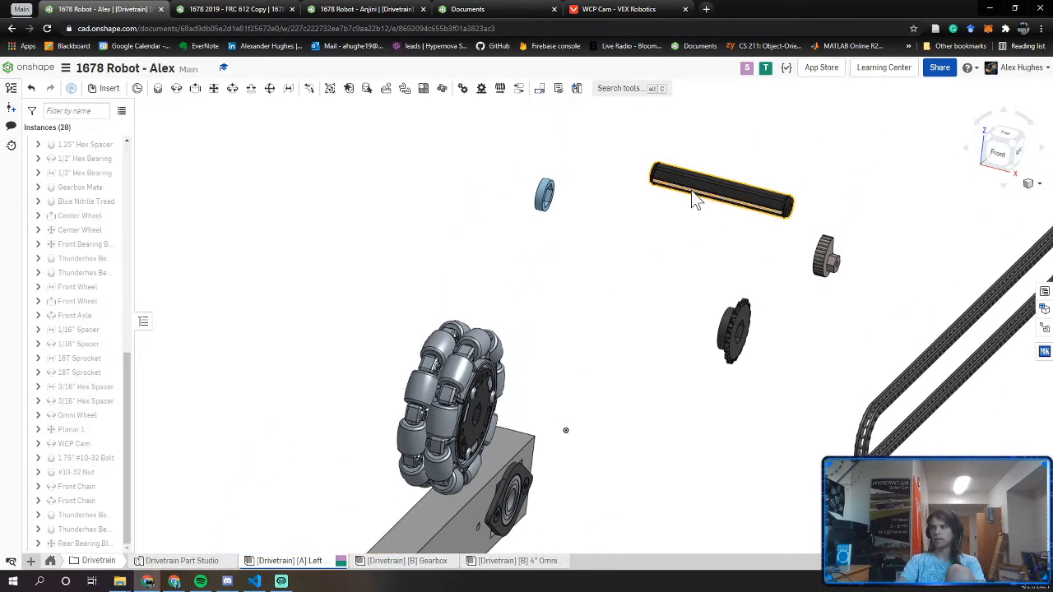
Move the copied shaft beside the rear bearing block and set its configuration's effective length to 5 in
drag(695, 201, 595, 422)
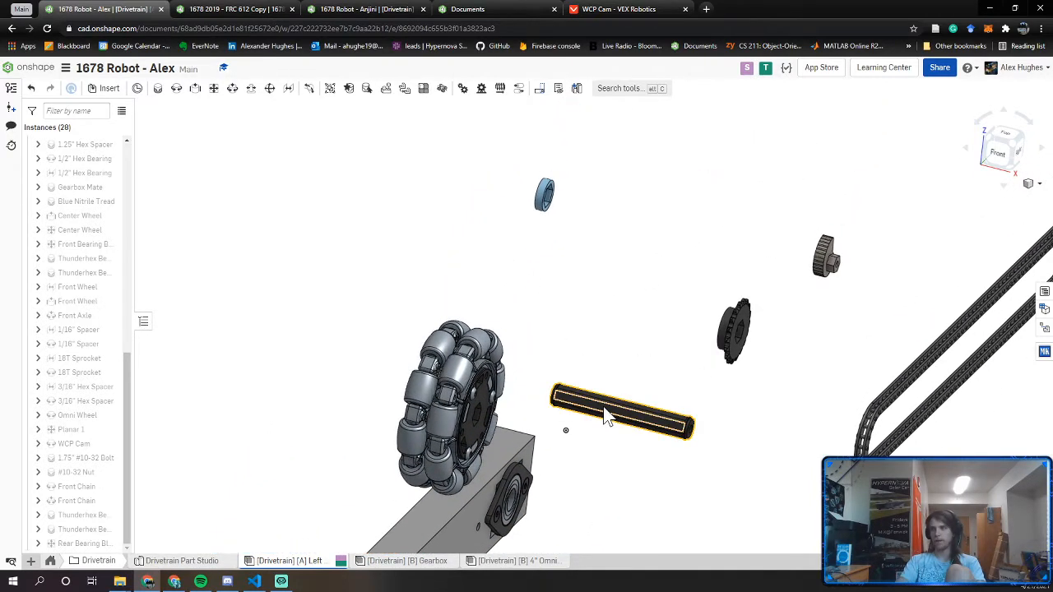
right_click(606, 411)
click(526, 312)
middle_drag(586, 335, 498, 273)
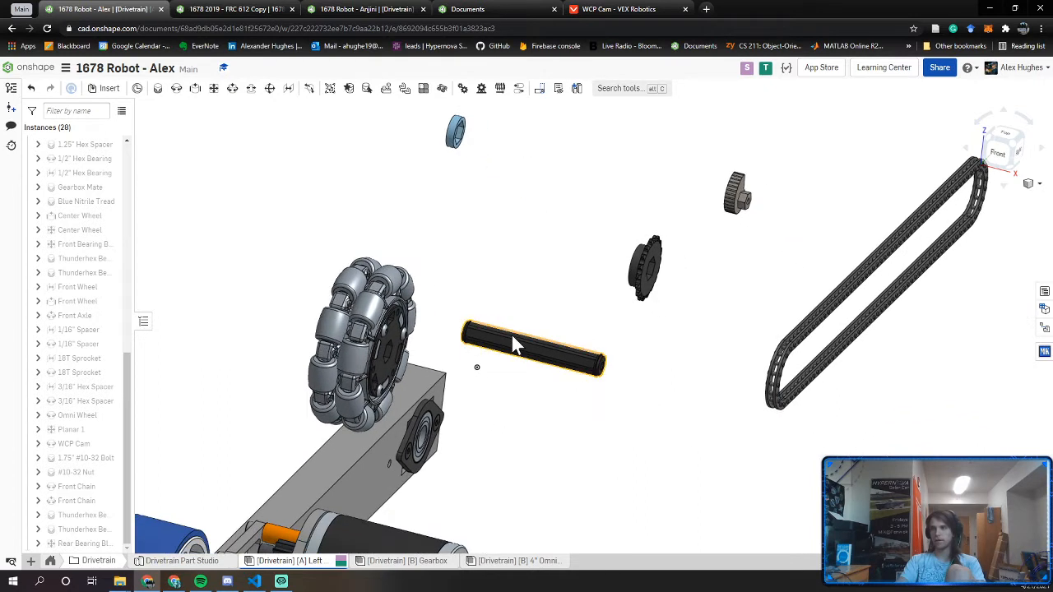
right_click(513, 336)
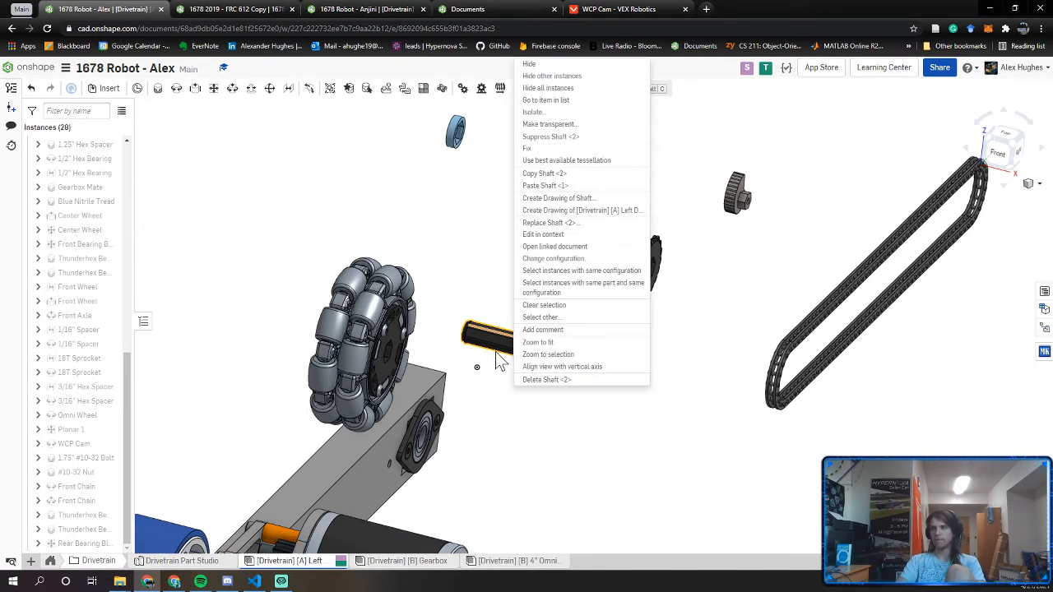
click(543, 259)
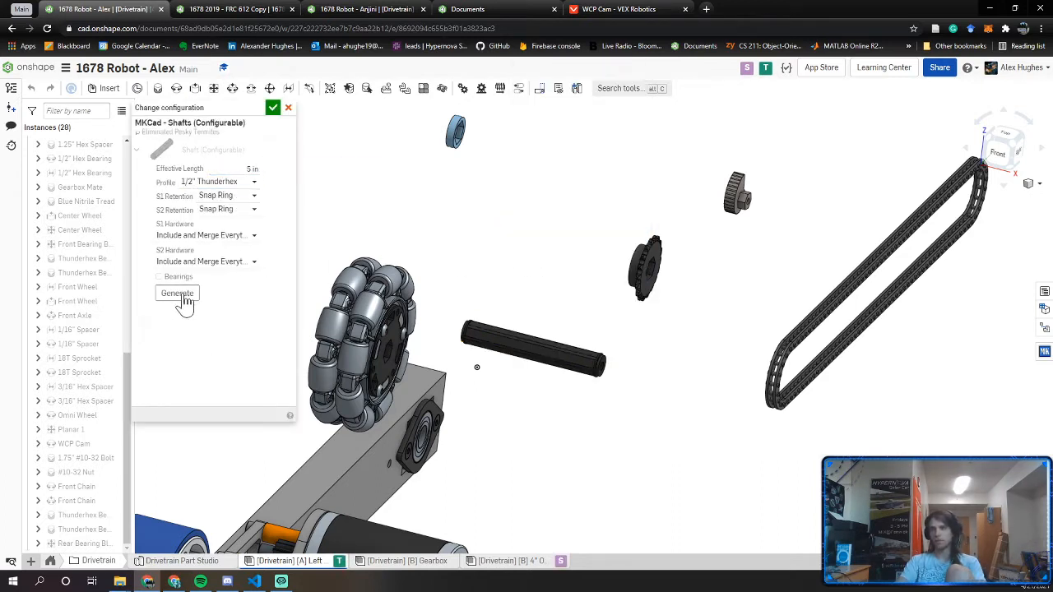
click(185, 302)
click(272, 108)
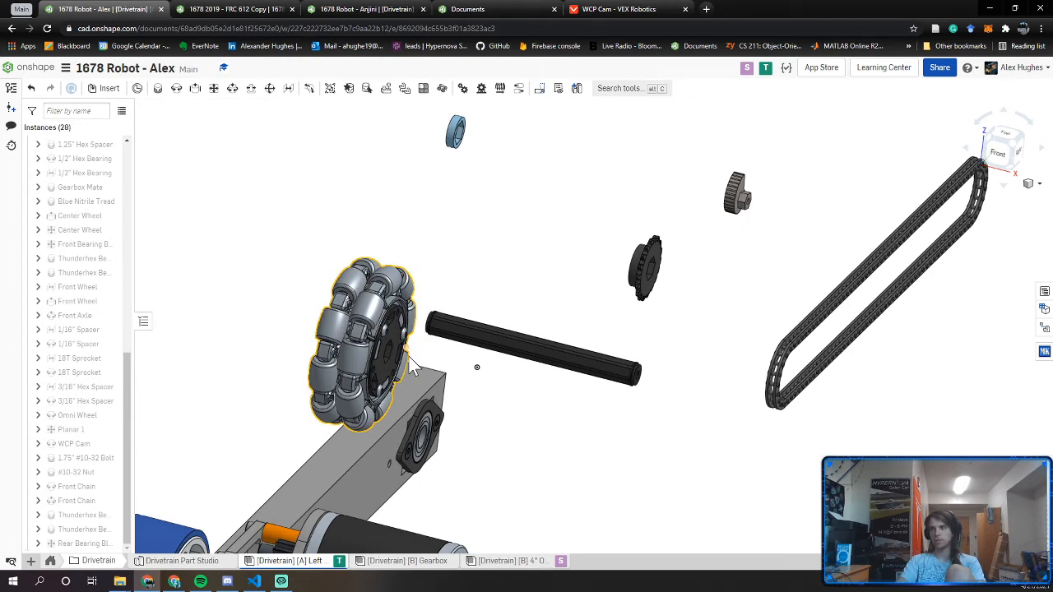
Add a cylindrical mate between the copied shaft's end and the rear Thunderhex bearing, and name it Rear Axle
scroll(414, 368, down, 5)
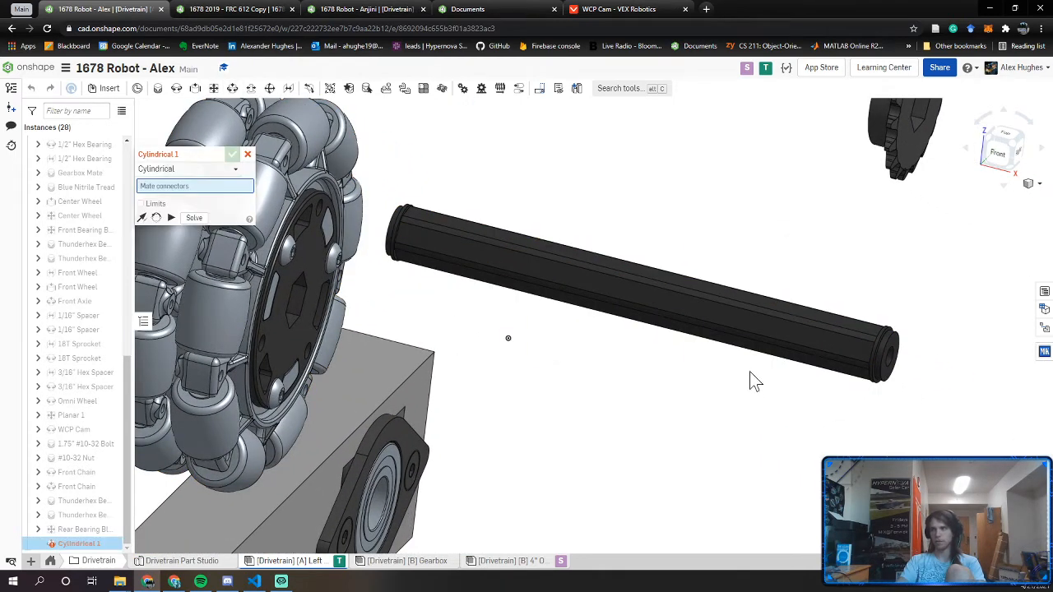
scroll(882, 387, down, 8)
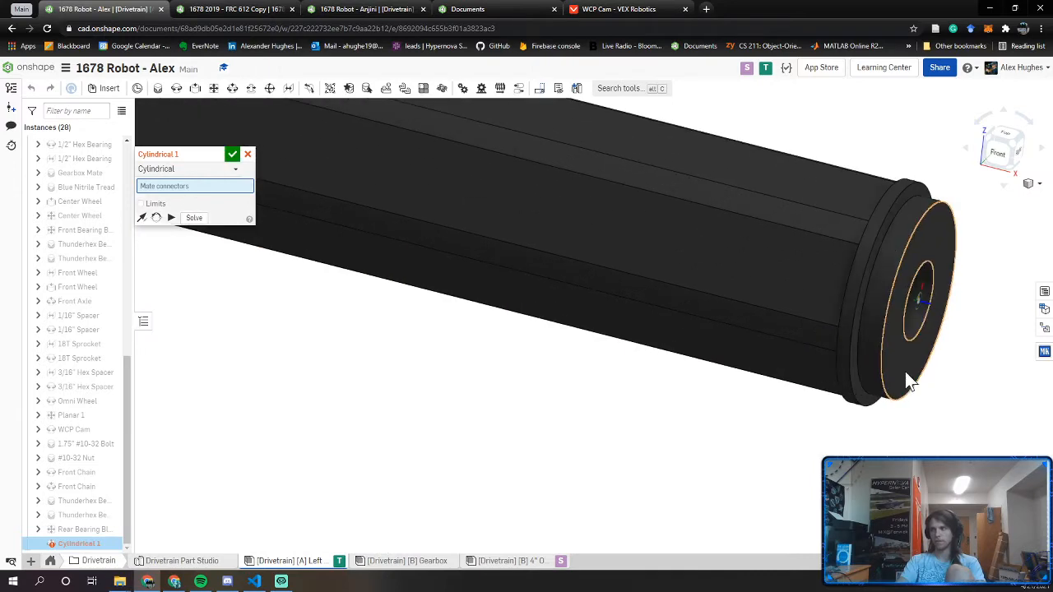
click(906, 371)
scroll(906, 372, up, 6)
middle_drag(489, 505, 604, 366)
scroll(538, 411, down, 4)
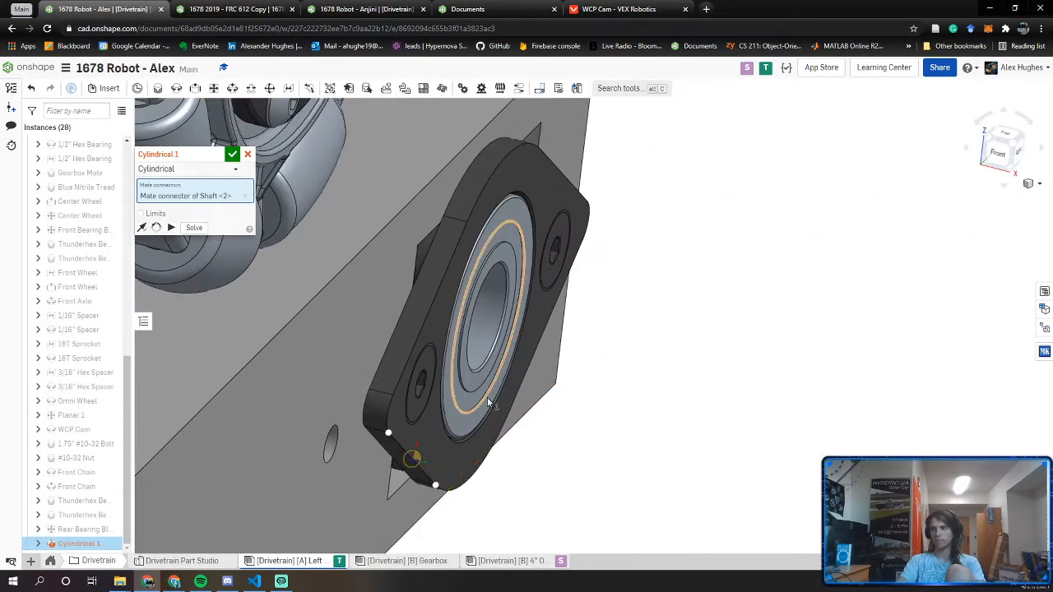
scroll(487, 398, down, 3)
click(447, 356)
scroll(447, 356, up, 3)
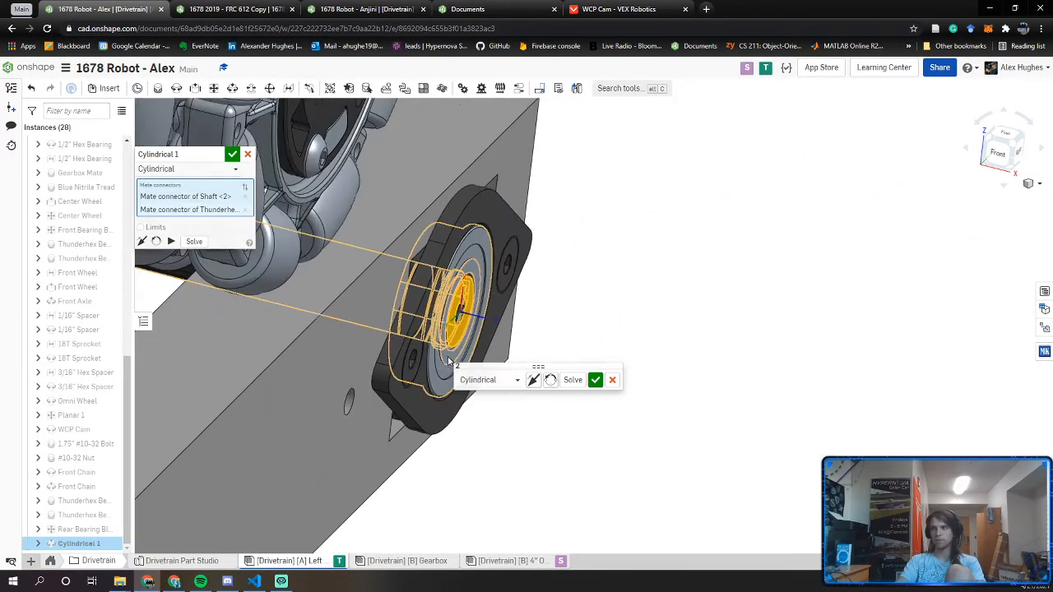
click(233, 154)
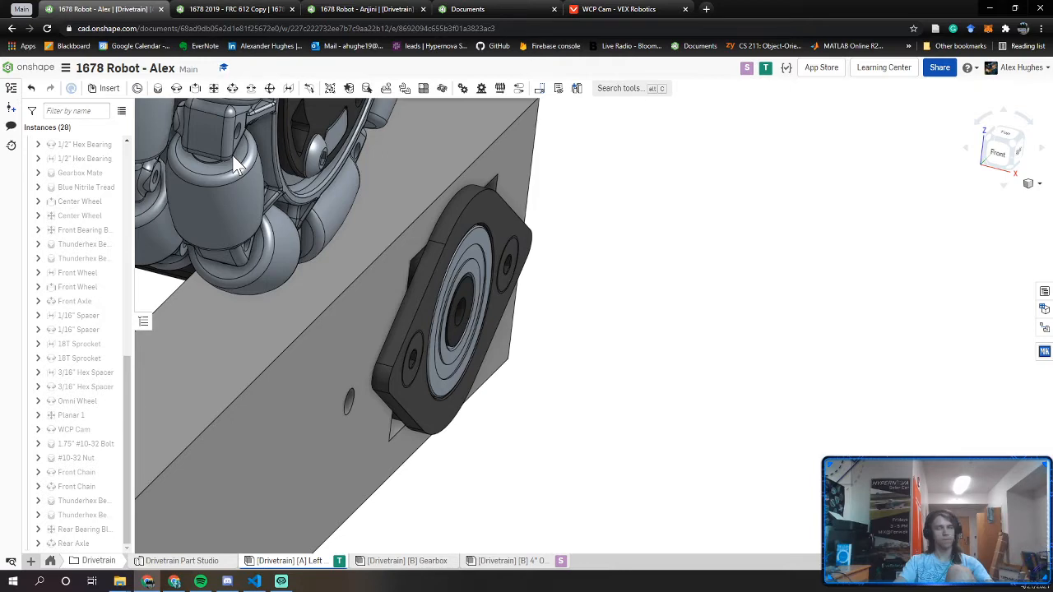
Slide the rear axle along the bearing bore so it extends through the tube, and view it from the omni wheel's side
drag(464, 332, 678, 491)
middle_drag(601, 437, 767, 499)
scroll(462, 395, down, 1)
right_drag(464, 404, 767, 360)
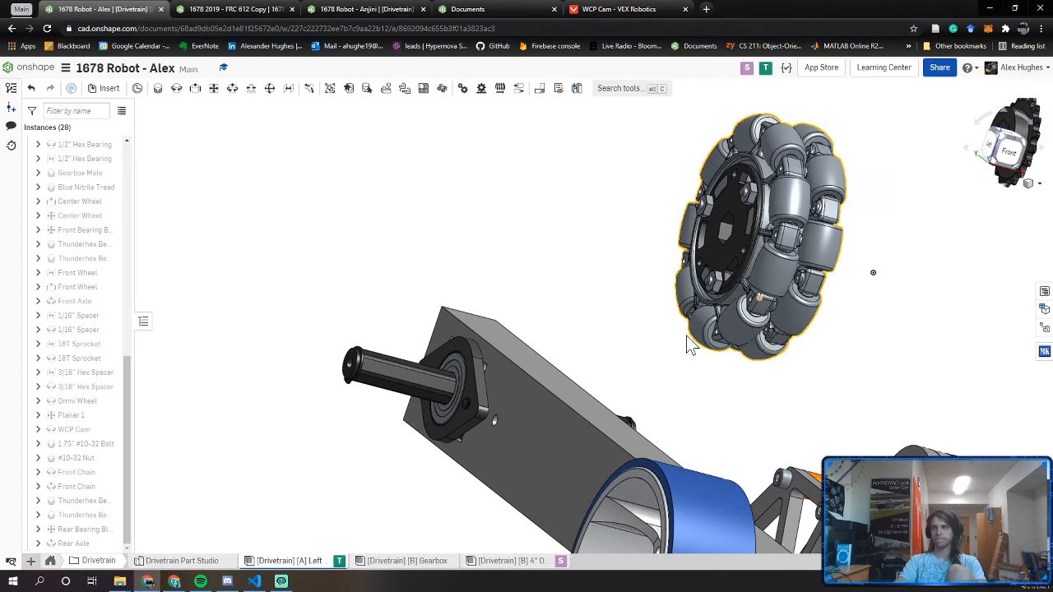
Undo the last change made to the assembly
key(ctrl+z)
right_drag(375, 422, 721, 313)
right_drag(548, 232, 482, 244)
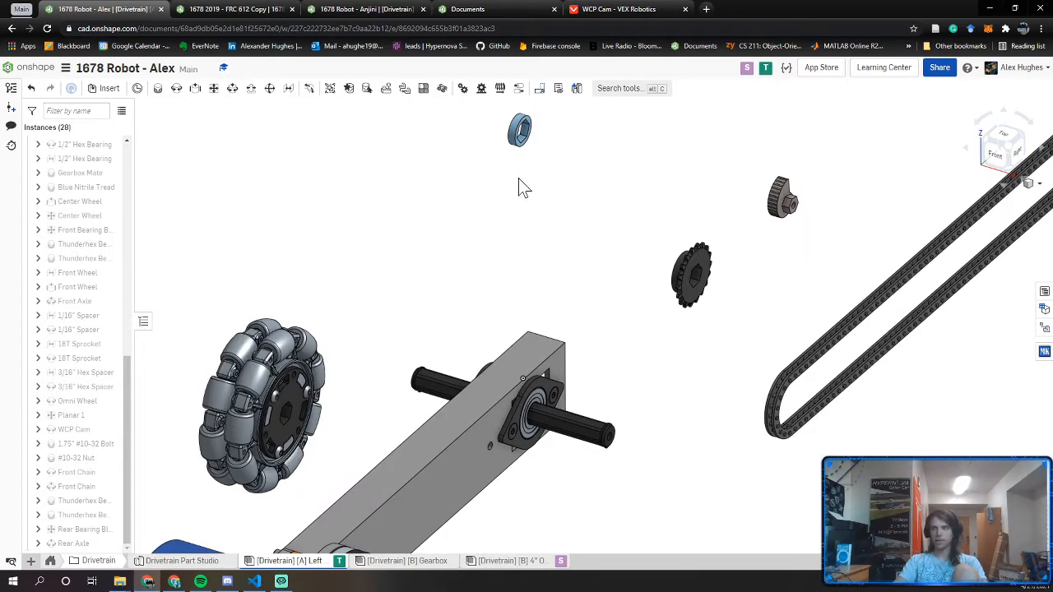
key(f)
click(463, 380)
right_drag(463, 380, 725, 397)
scroll(349, 360, up, 6)
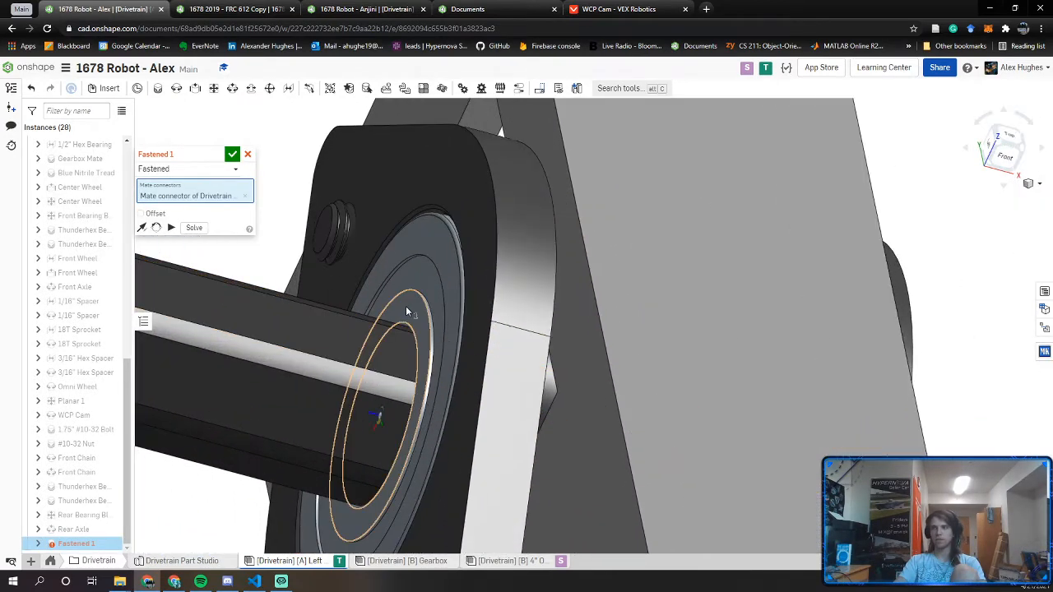
click(407, 311)
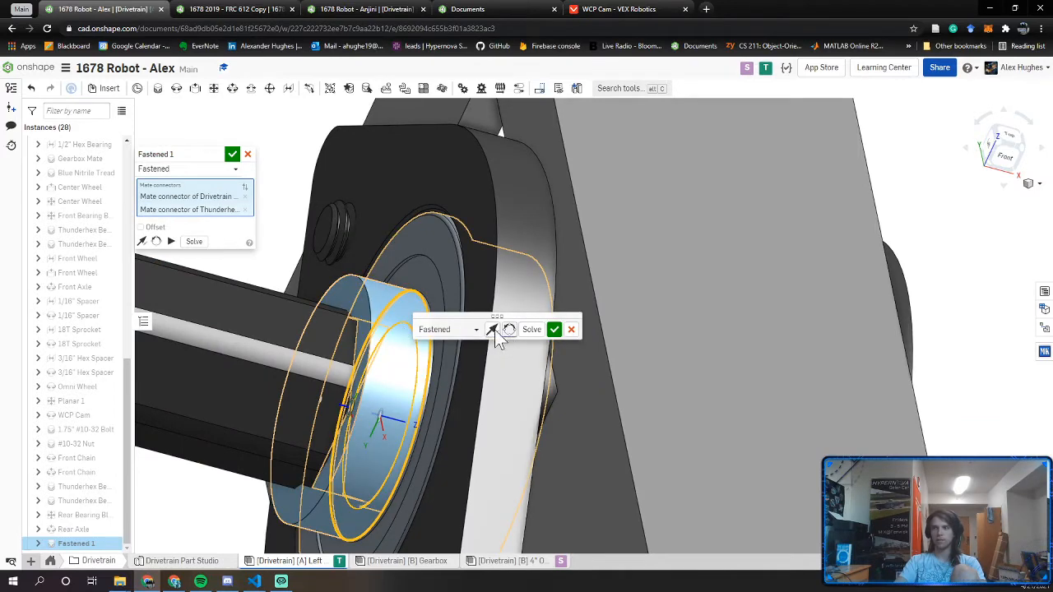
click(247, 153)
scroll(447, 233, down, 10)
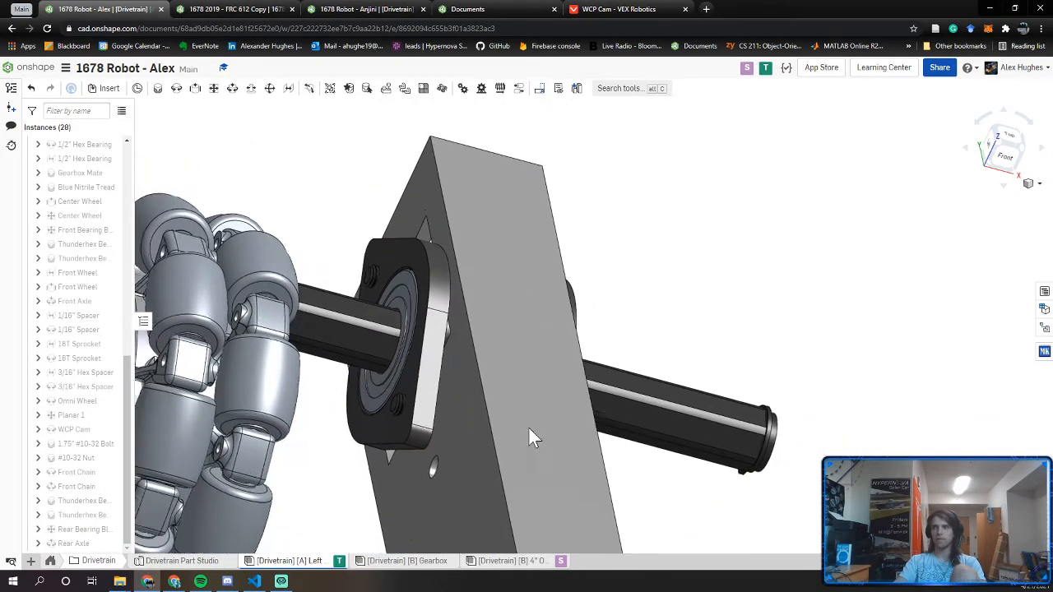
Add a flipped planar mate between the hex spacer's inner flat and the rear shaft's flat, named 3/16" Hex Spacer
click(213, 88)
scroll(602, 153, up, 5)
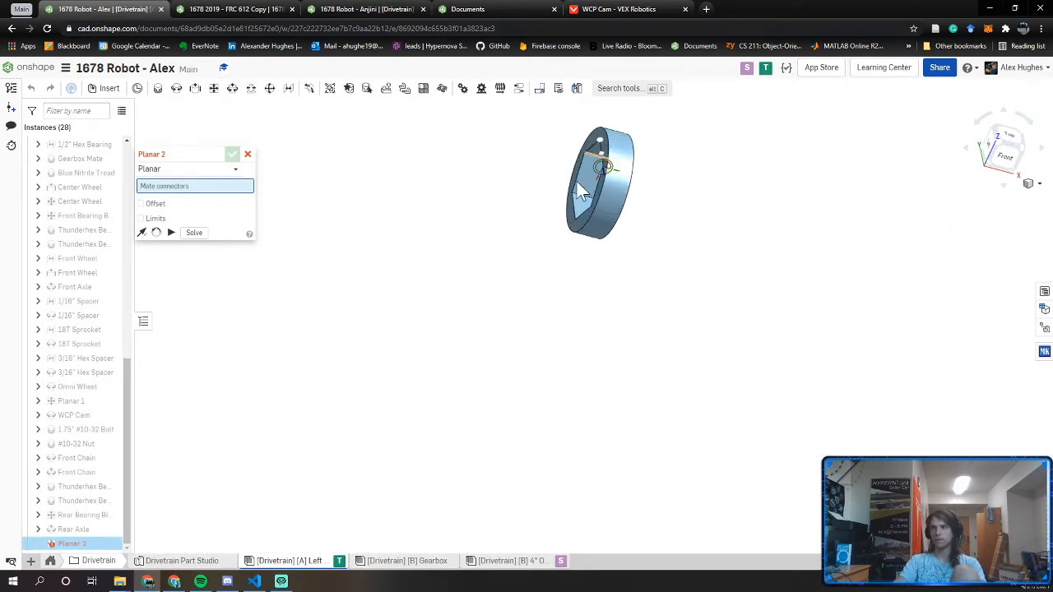
click(603, 170)
scroll(494, 322, down, 3)
scroll(576, 390, up, 8)
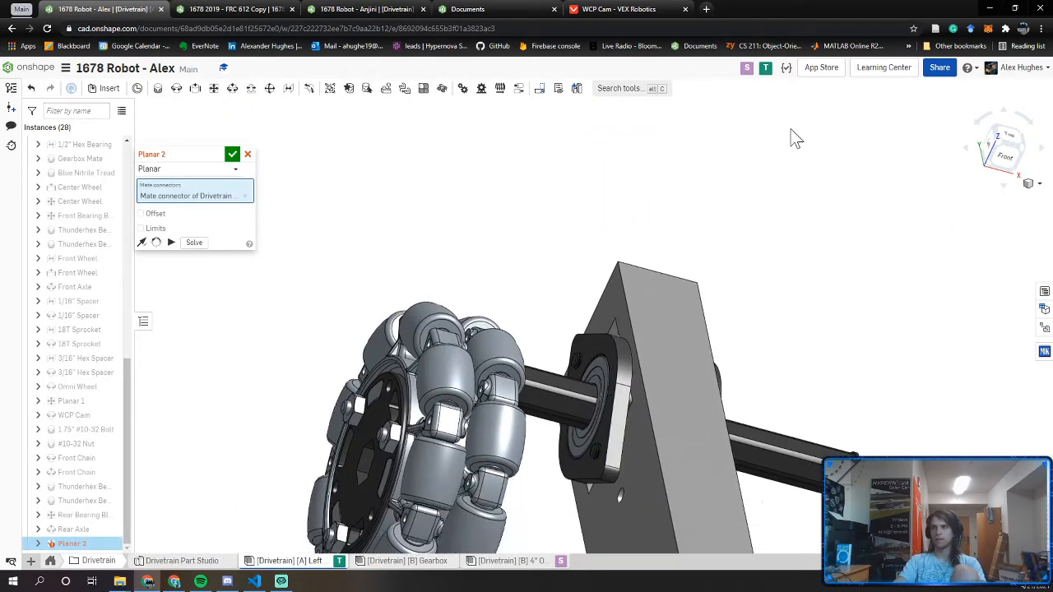
scroll(580, 383, up, 4)
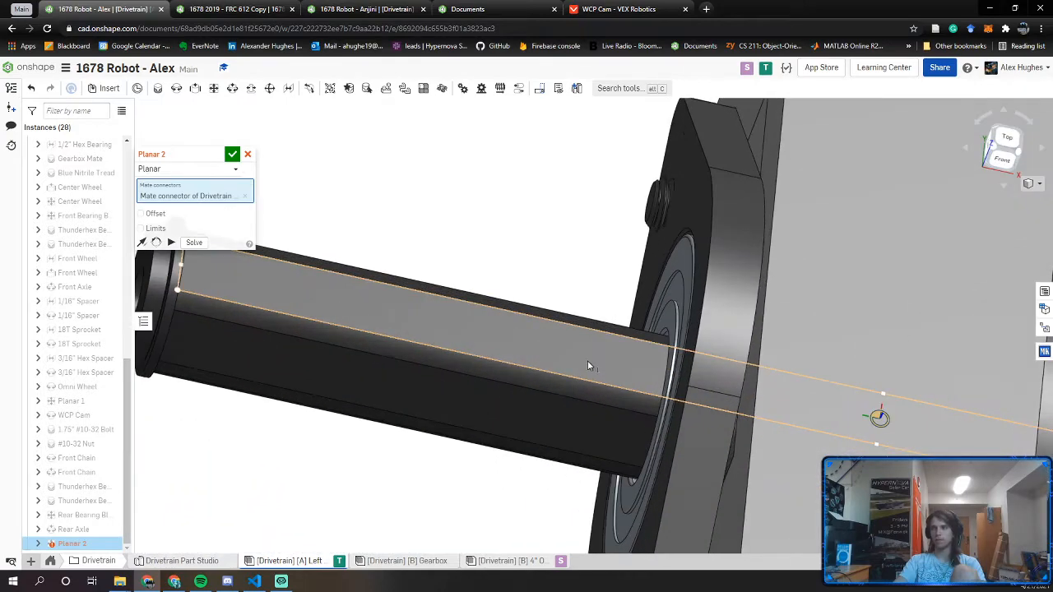
click(587, 360)
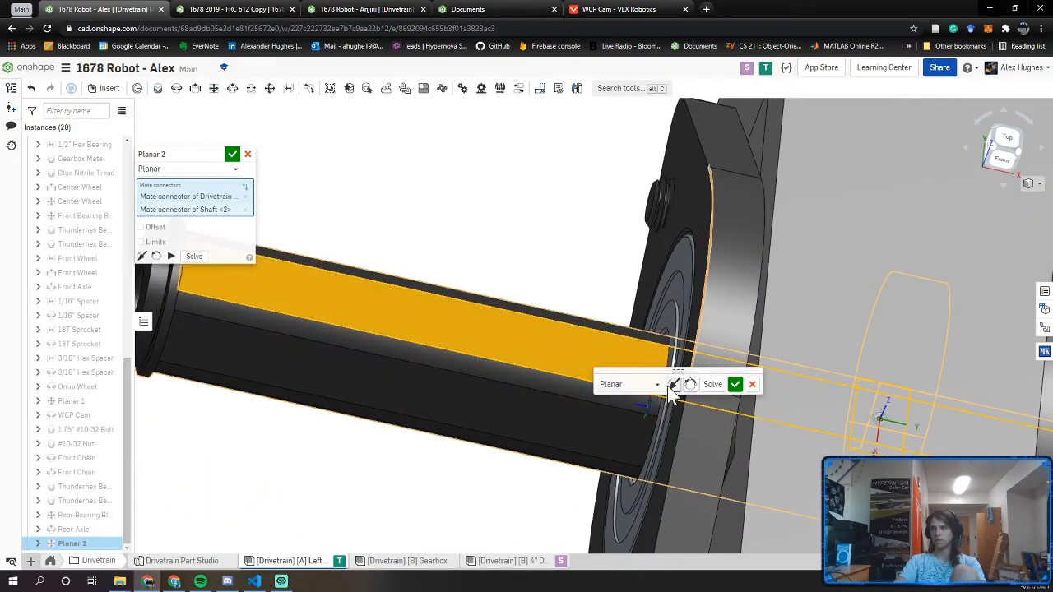
click(673, 387)
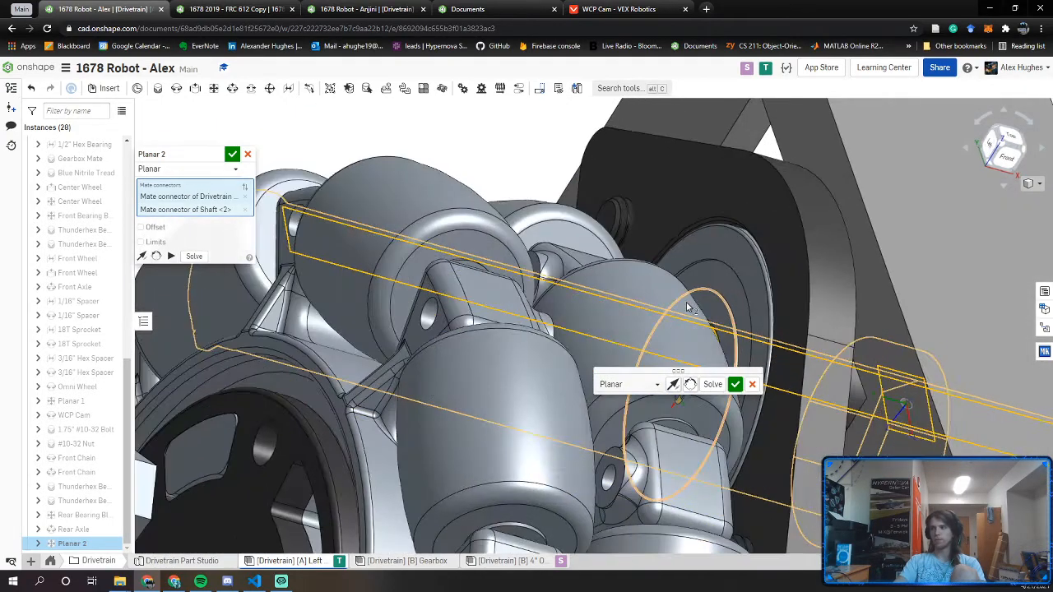
right_drag(690, 307, 460, 313)
click(165, 154)
text(3/16" Hex Spacer)
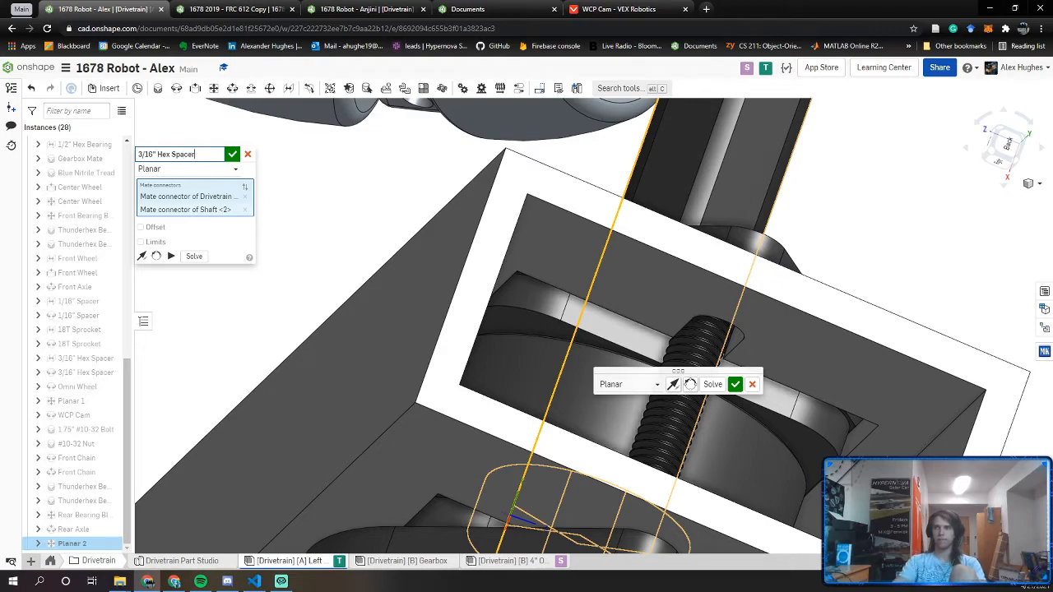
click(233, 155)
Hide the WCP side bearing block inside the tube's rear end, and show it again
mouse_move(611, 376)
right_down()
mouse_move(623, 407)
mouse_move(600, 447)
mouse_move(635, 405)
mouse_move(611, 427)
mouse_move(605, 358)
right_up()
right_click(606, 361)
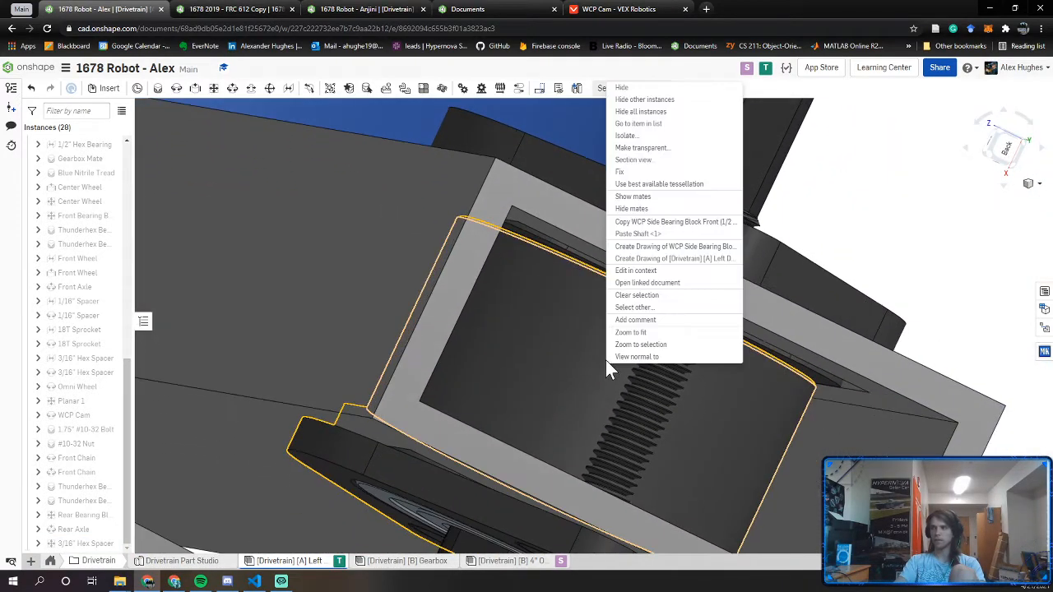
click(625, 87)
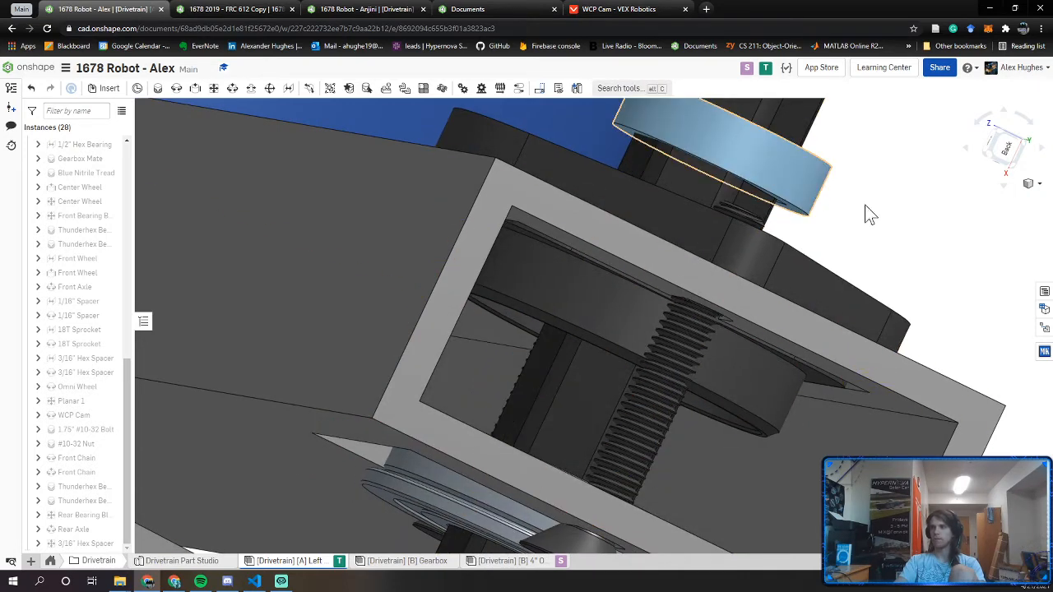
right_click(901, 213)
click(912, 228)
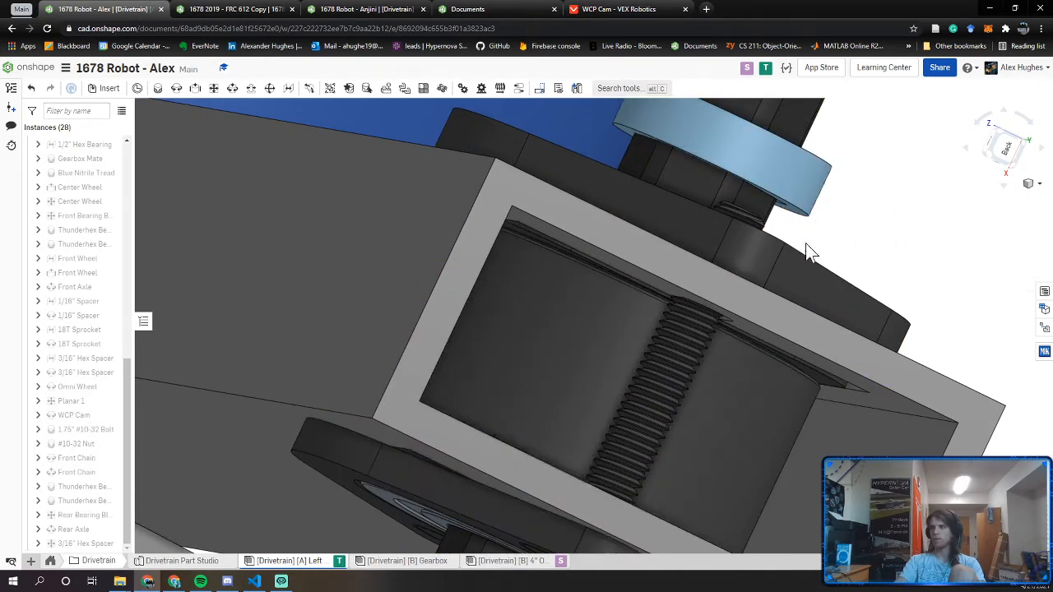
Add a revolute mate between the hex spacer's circular edge and the rear Thunderhex bearing's inner ring, and name it 3/16" Hex Spacer
middle_drag(806, 242, 623, 294)
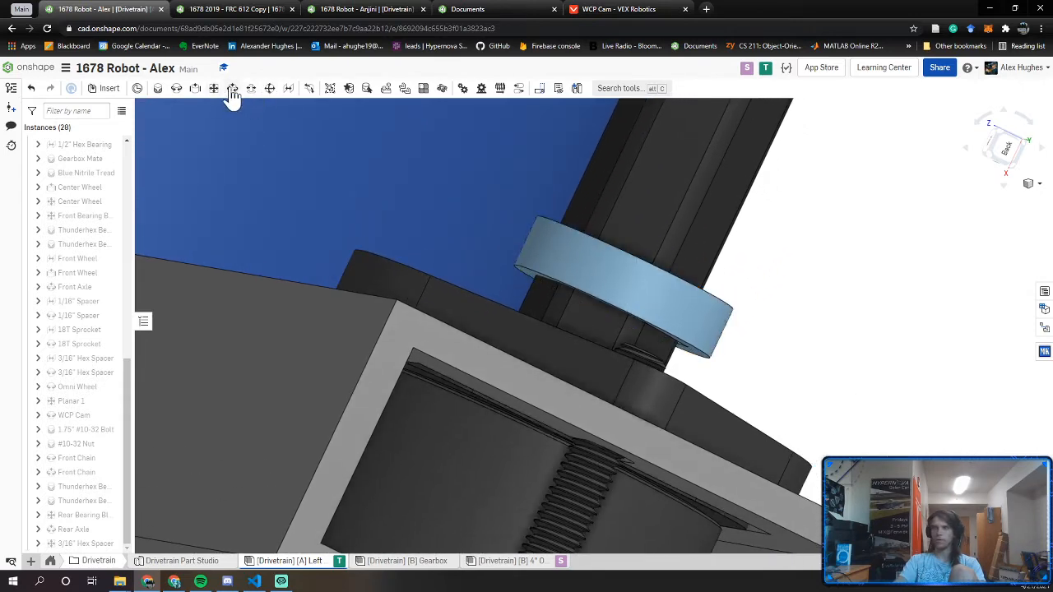
click(175, 90)
scroll(518, 272, up, 5)
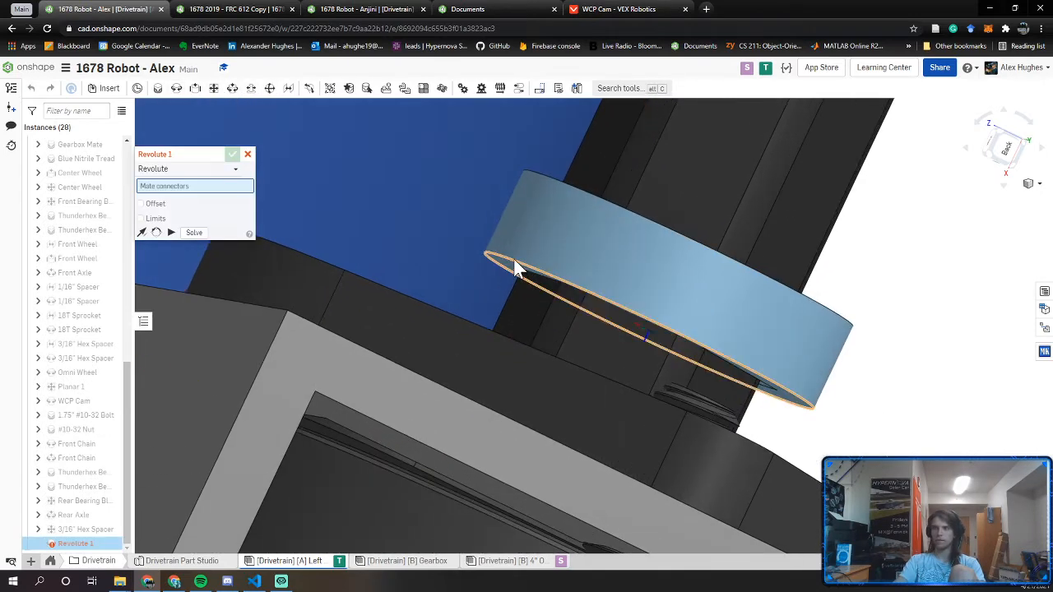
click(513, 258)
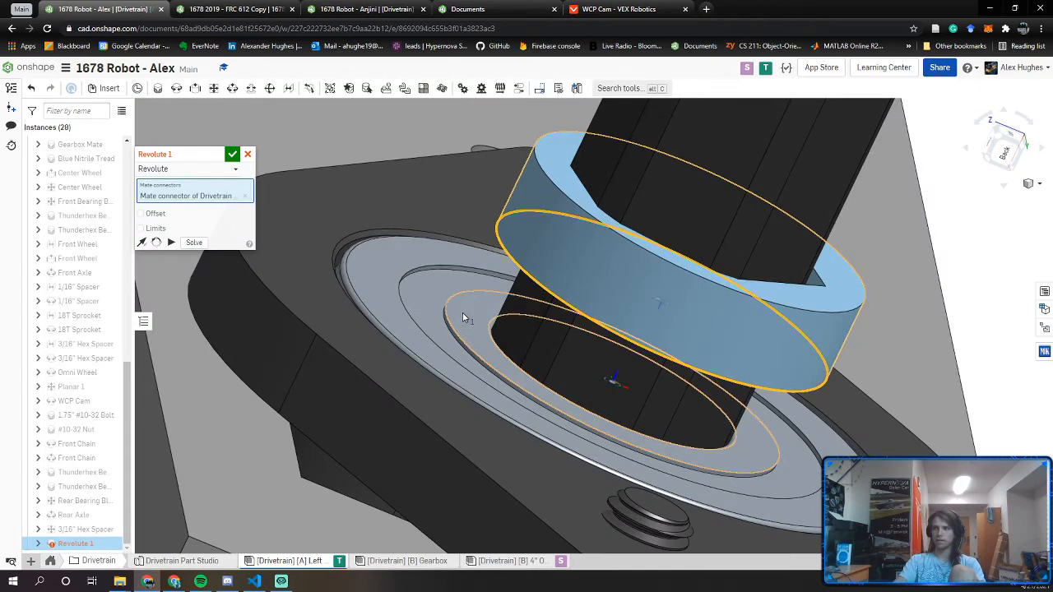
click(462, 314)
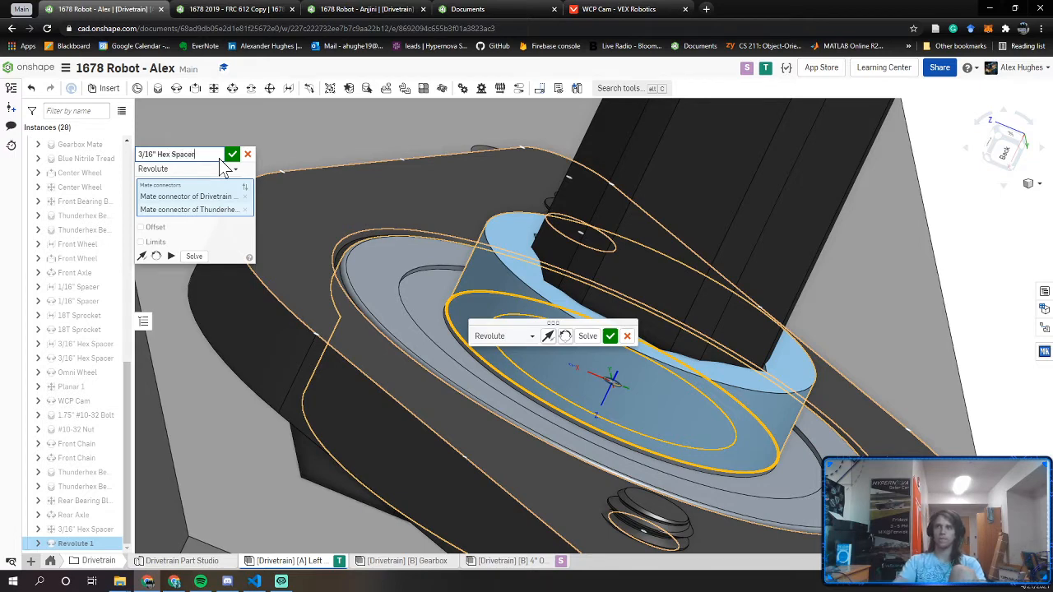
click(247, 155)
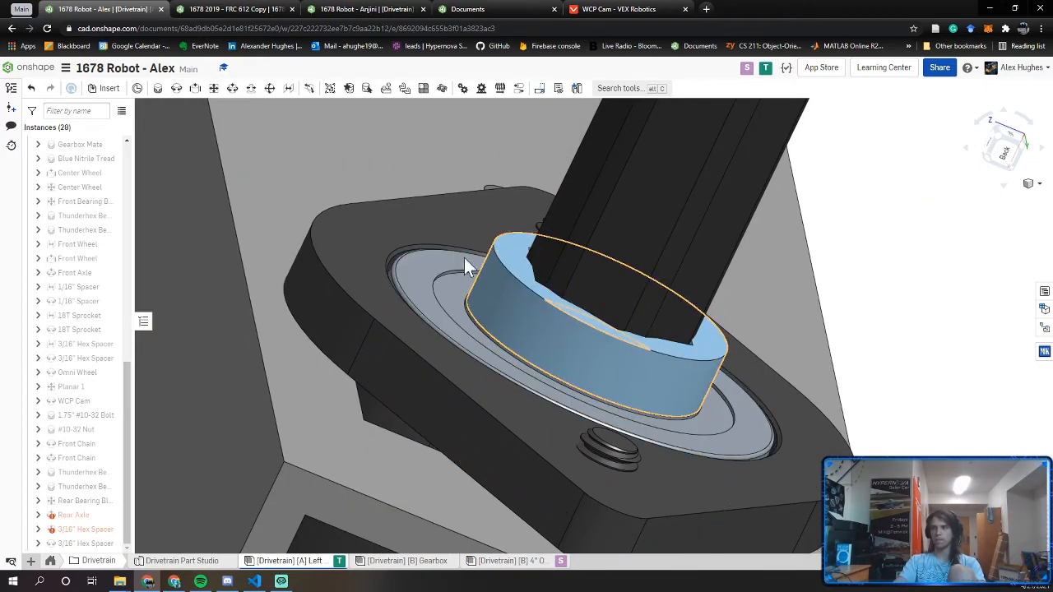
scroll(510, 306, up, 2)
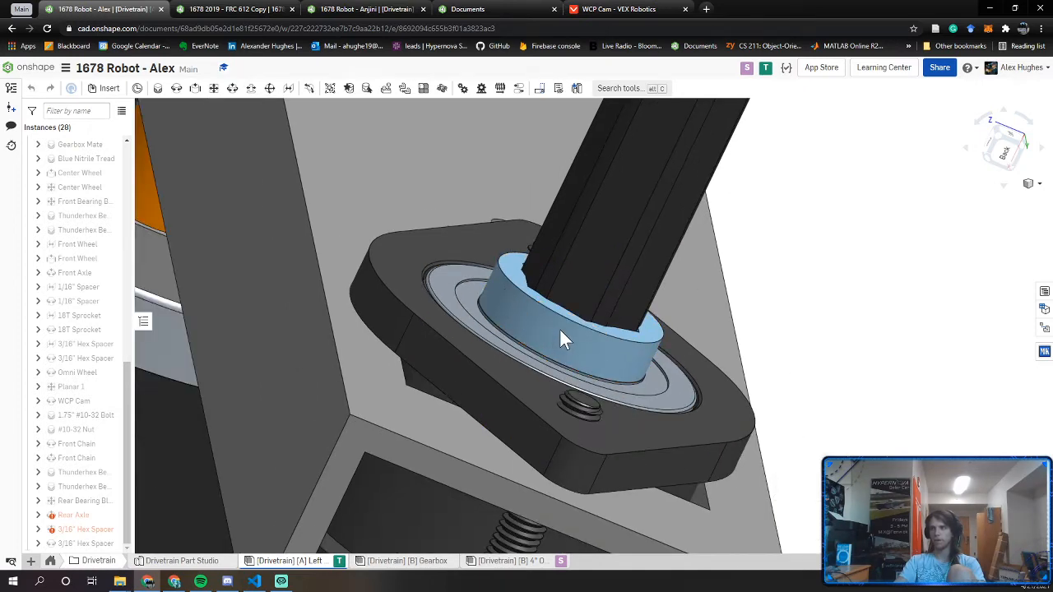
Change the spacer-to-bearing mate's type to Planar and test the spacer's movement on the bearing face
double_click(80, 542)
click(202, 171)
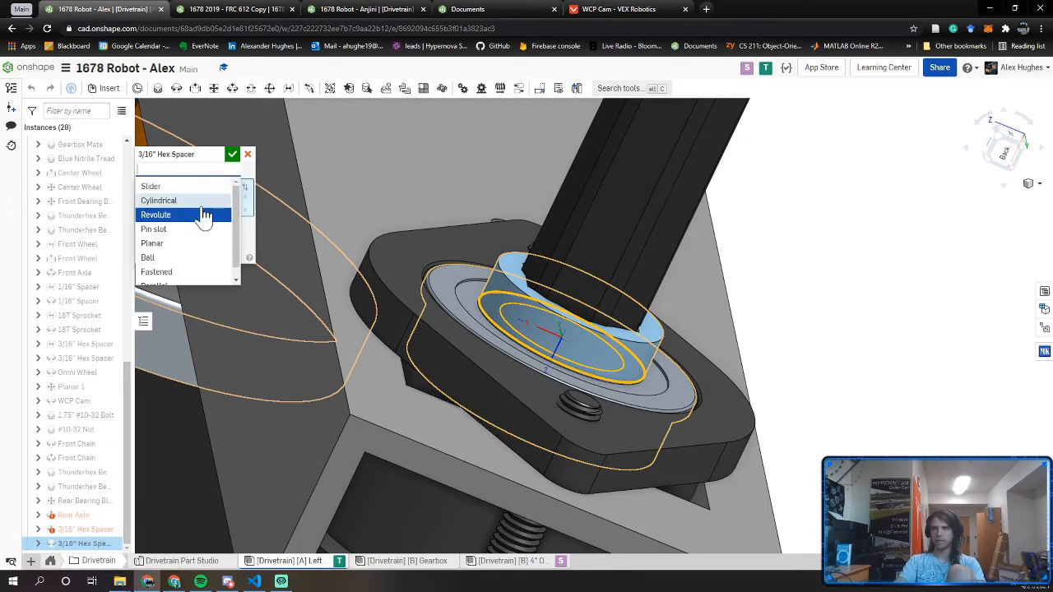
click(175, 244)
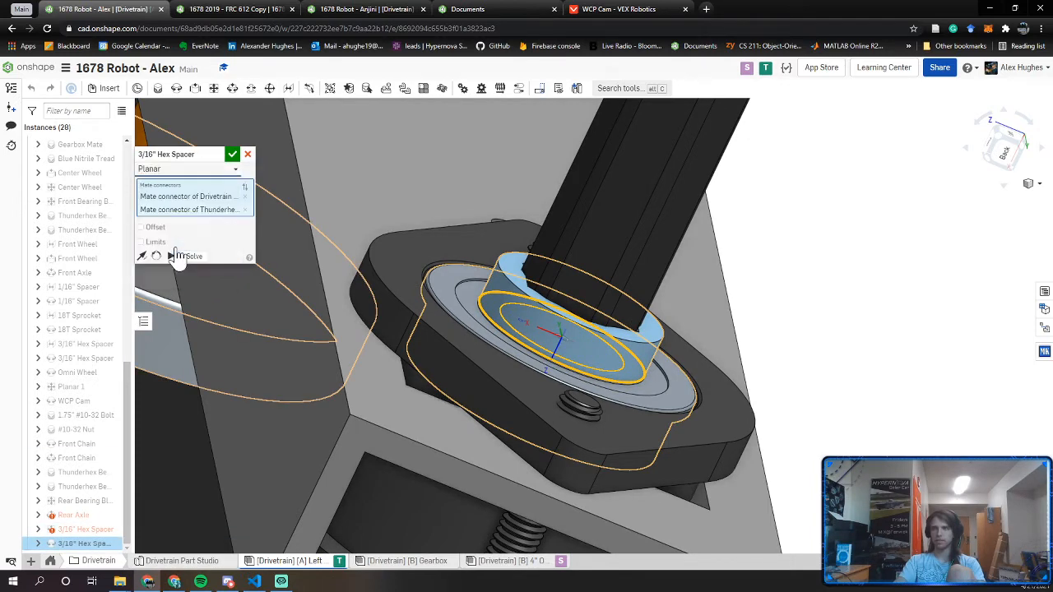
click(233, 156)
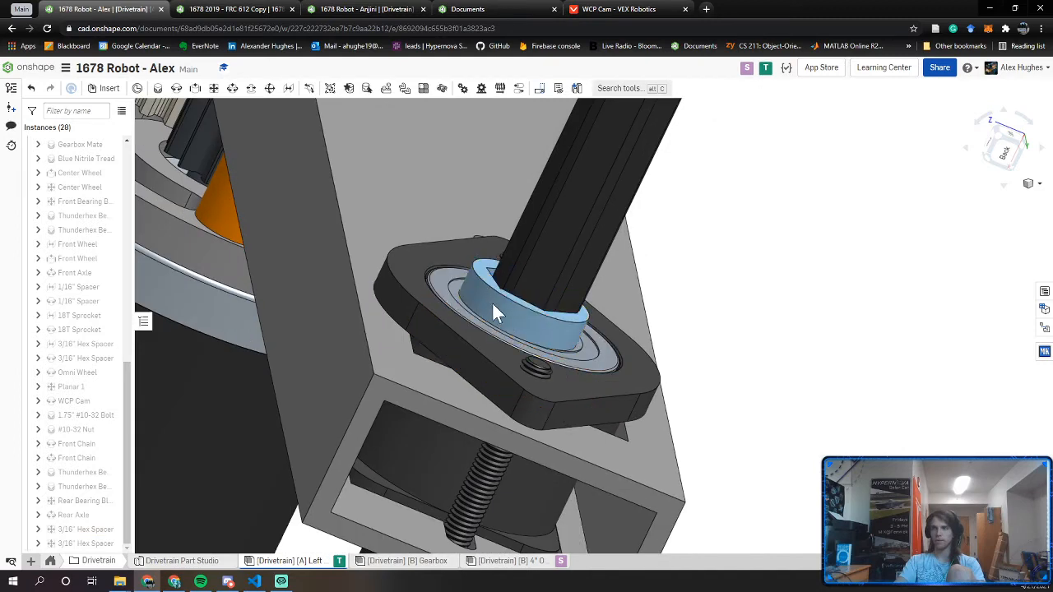
mouse_move(493, 306)
mouse_down()
mouse_move(506, 353)
mouse_move(500, 318)
mouse_up()
Check the front spacer's mate types, and set the rear spacer-to-bearing mate's type to Revolute
click(79, 543)
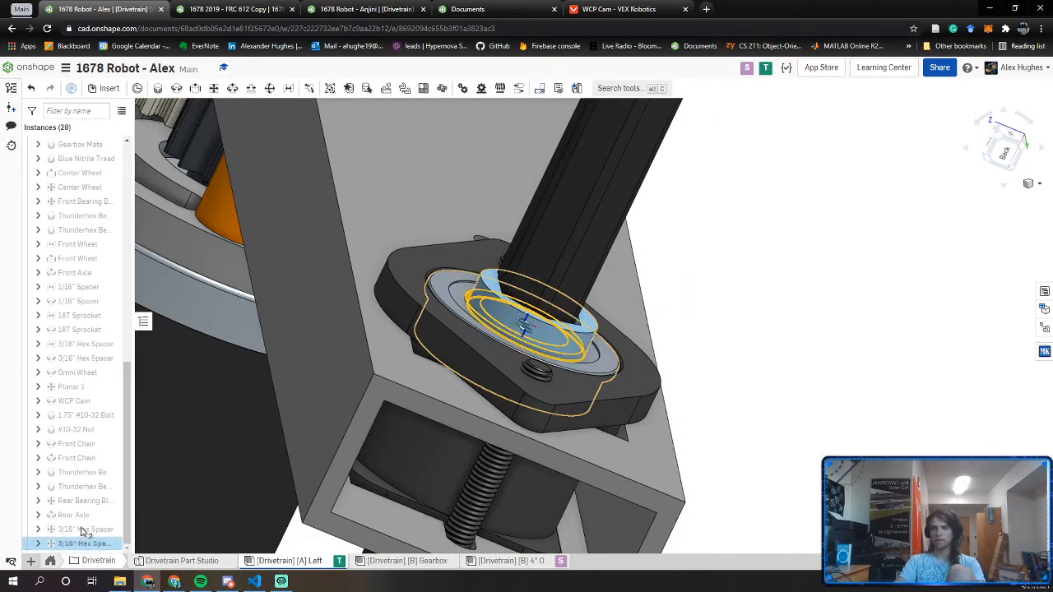
double_click(82, 541)
click(177, 169)
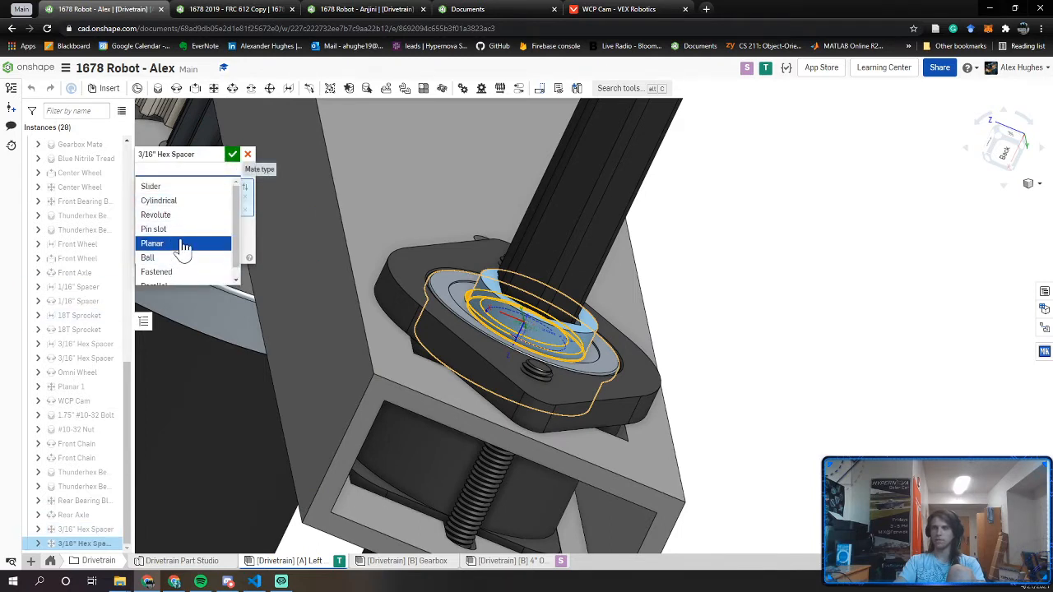
click(246, 230)
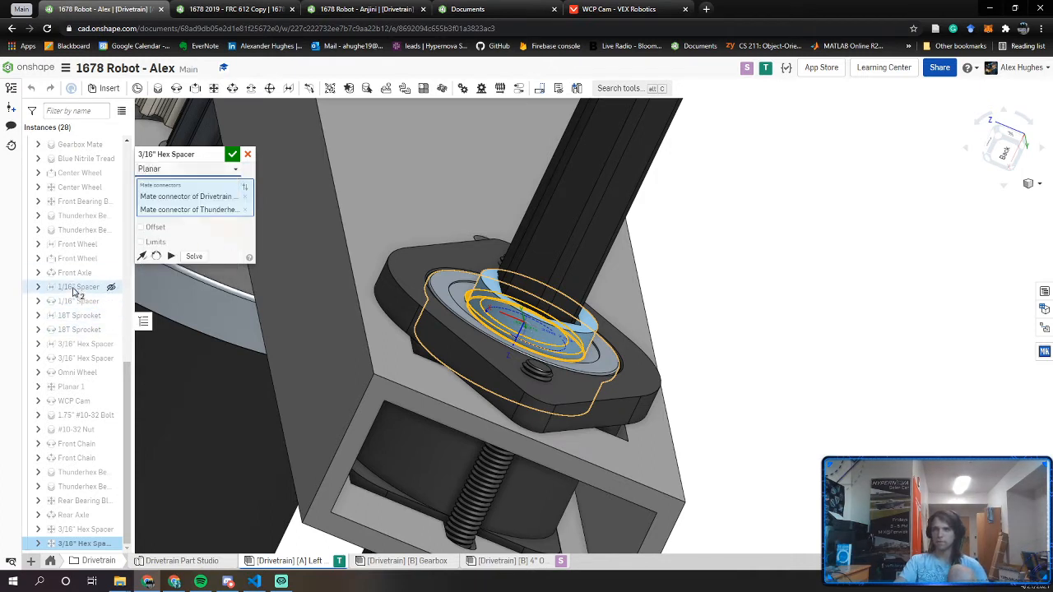
scroll(72, 290, up, 1)
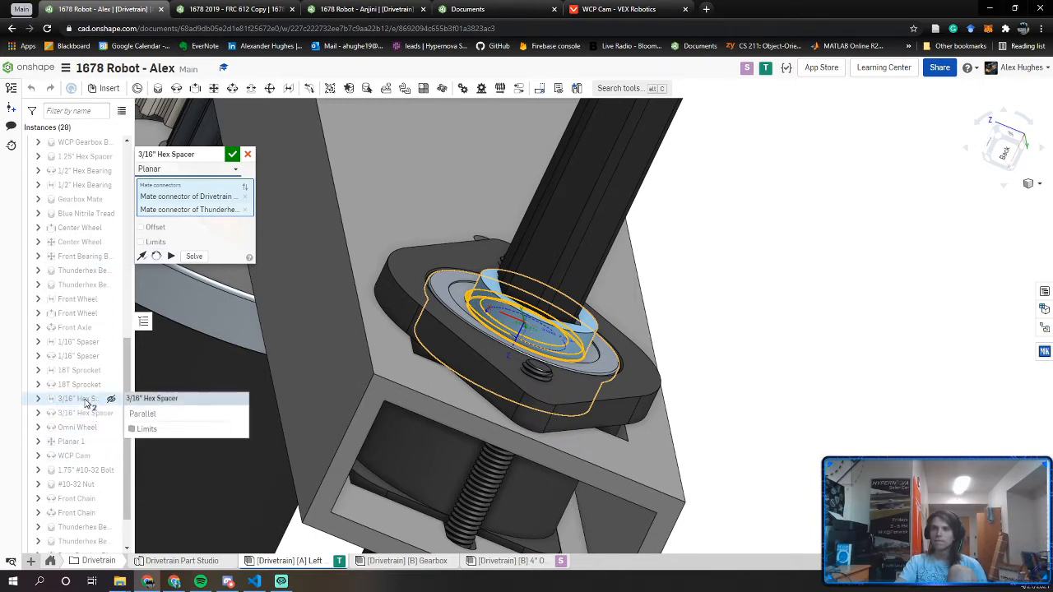
click(160, 171)
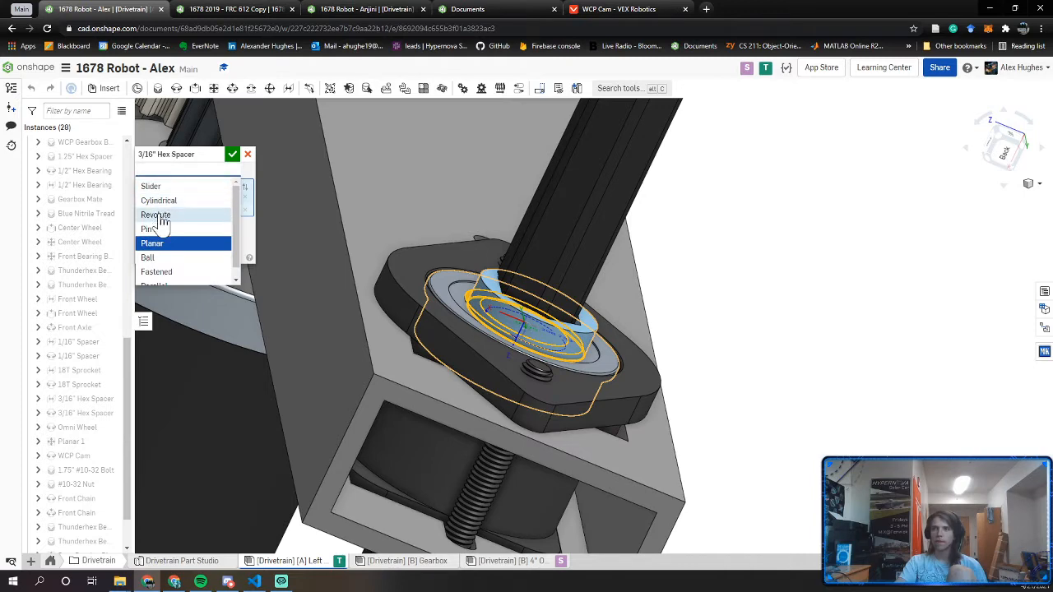
click(156, 197)
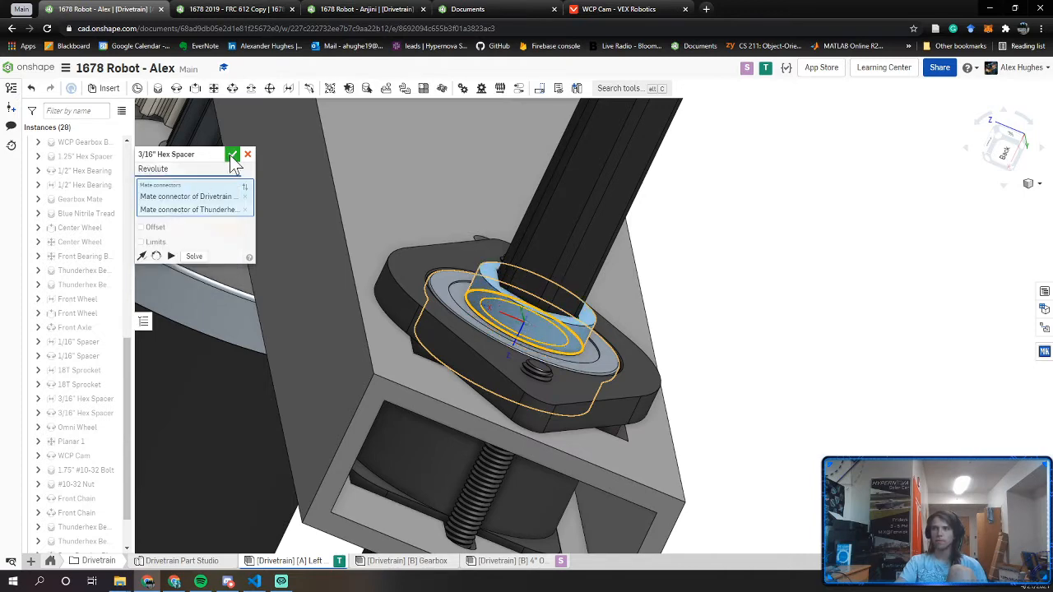
click(234, 158)
Delete the revolute 3/16" Hex Spacer mate and try sliding the rear axle along its bearings
scroll(106, 466, down, 2)
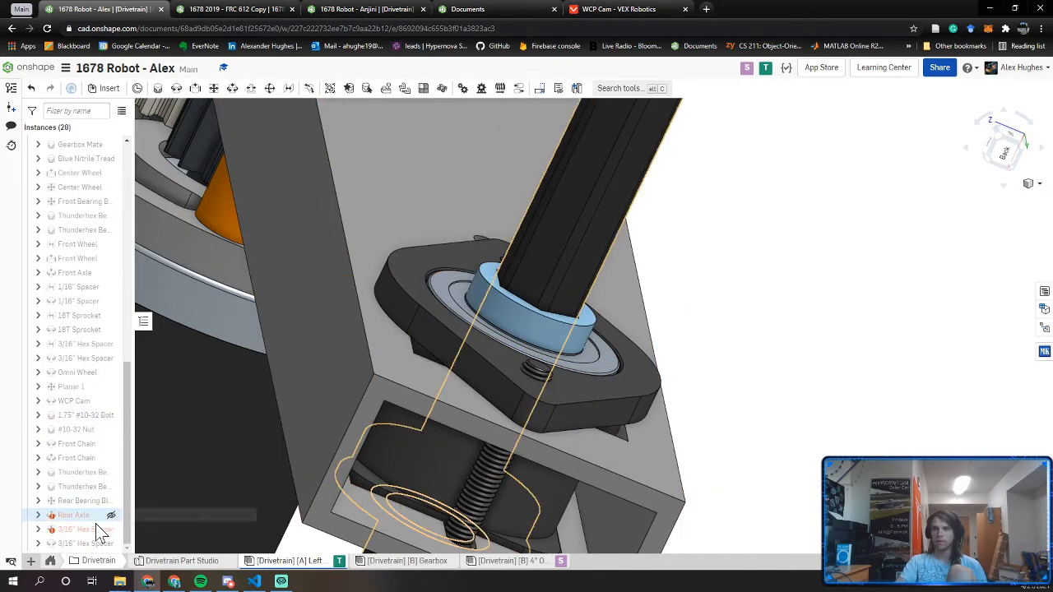
click(96, 539)
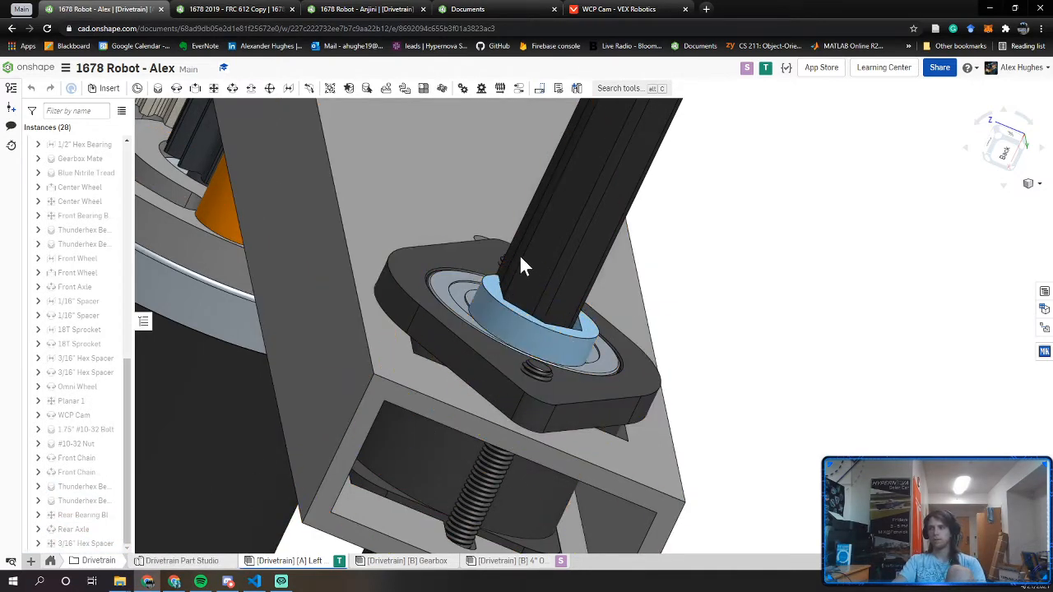
drag(519, 254, 549, 215)
right_drag(549, 216, 576, 181)
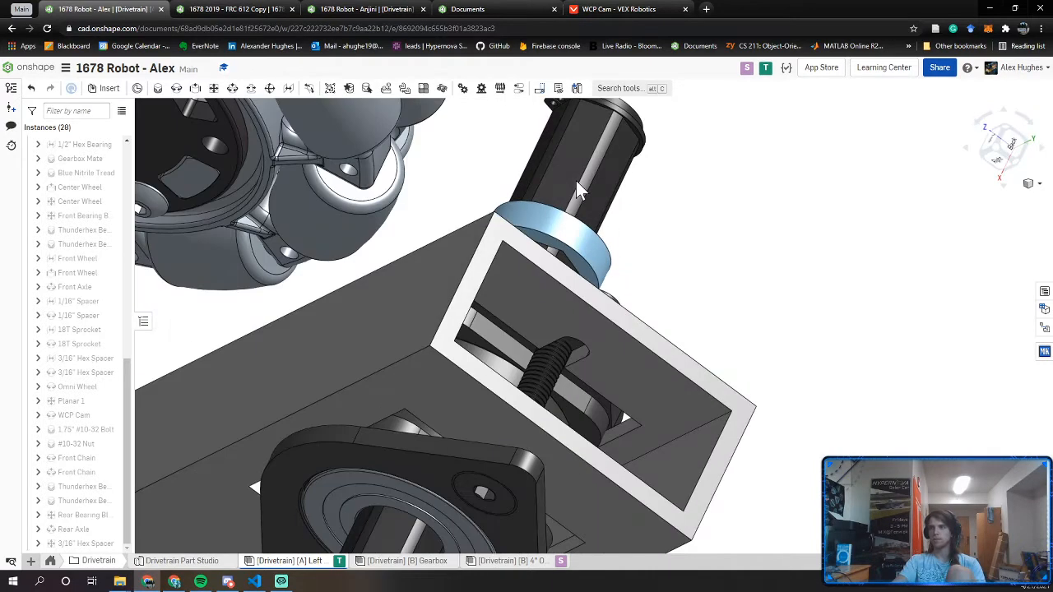
click(184, 96)
scroll(584, 263, up, 5)
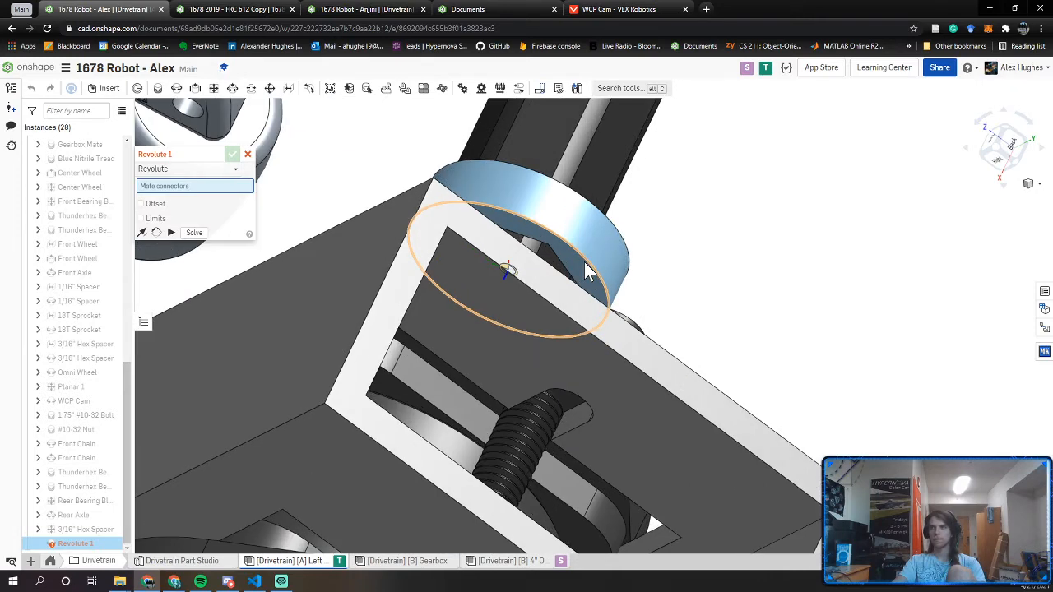
click(576, 275)
right_drag(576, 275, 519, 367)
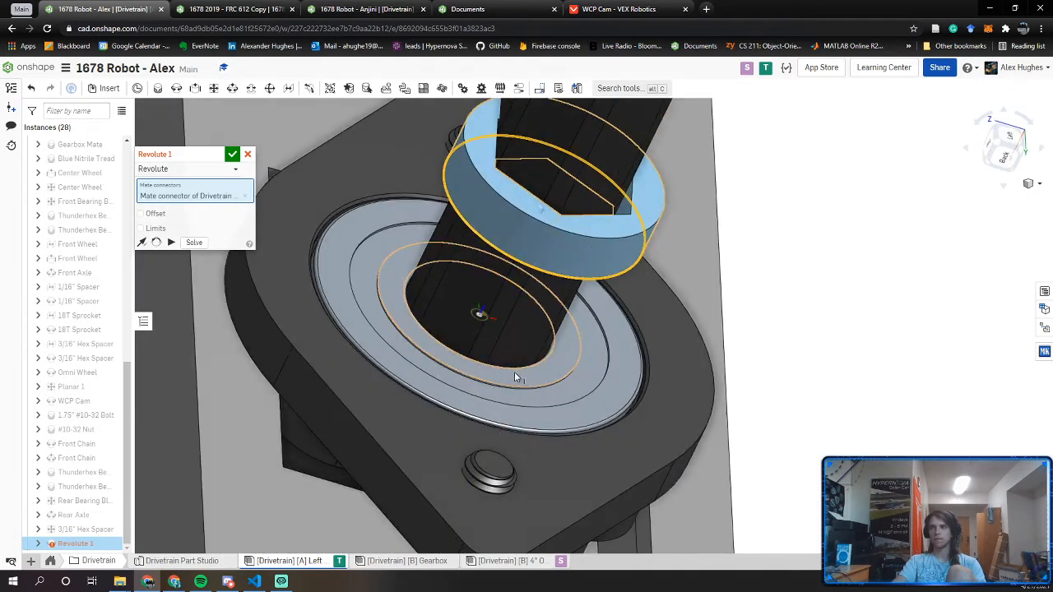
click(514, 373)
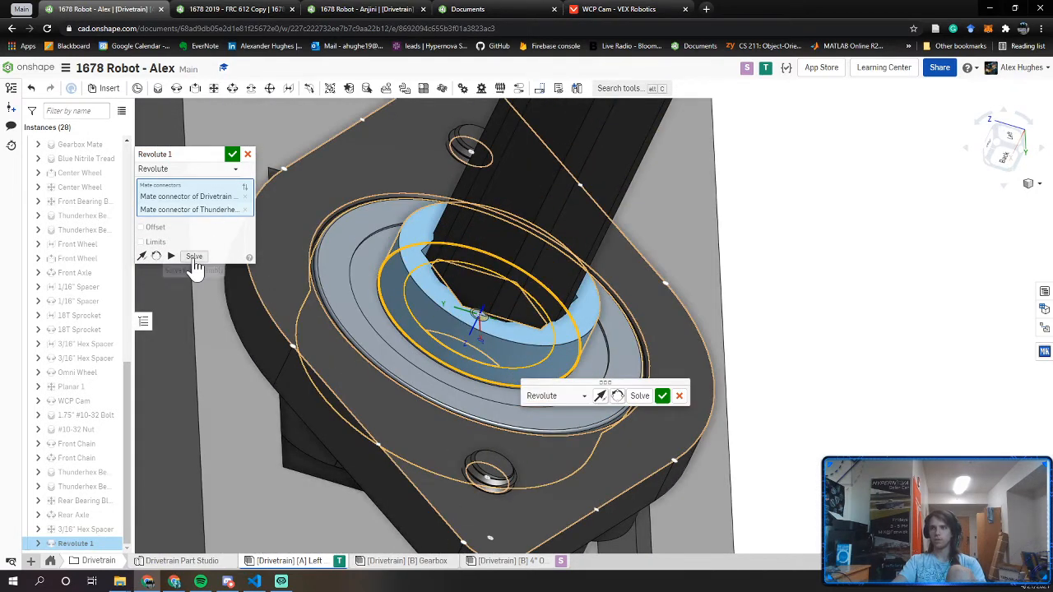
click(246, 154)
scroll(474, 313, down, 4)
middle_drag(449, 354, 390, 463)
right_drag(390, 462, 543, 414)
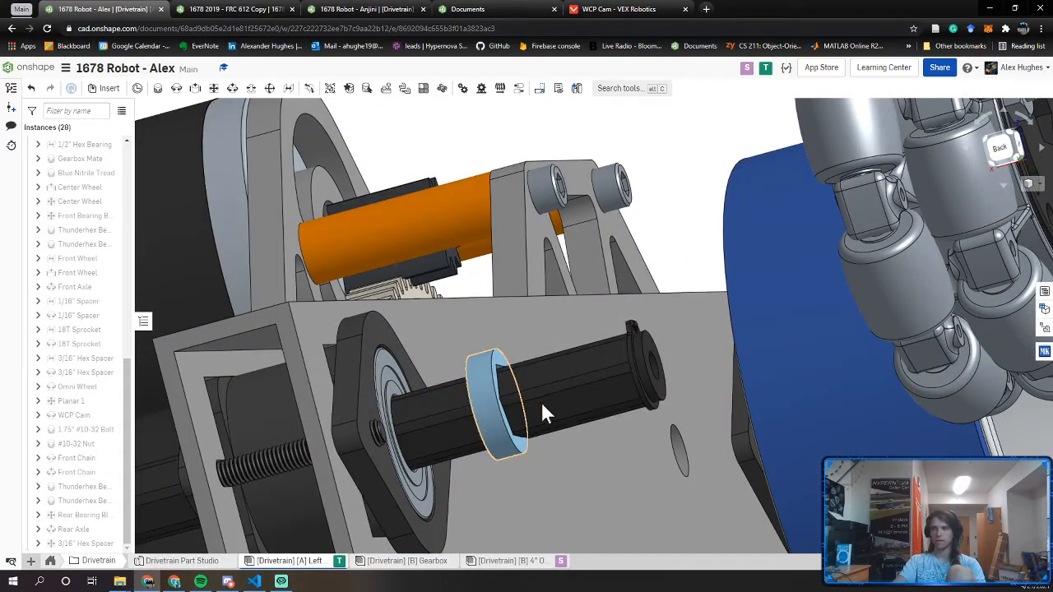
mouse_move(618, 385)
mouse_down()
mouse_move(590, 382)
mouse_move(614, 383)
mouse_up()
right_drag(614, 382, 614, 380)
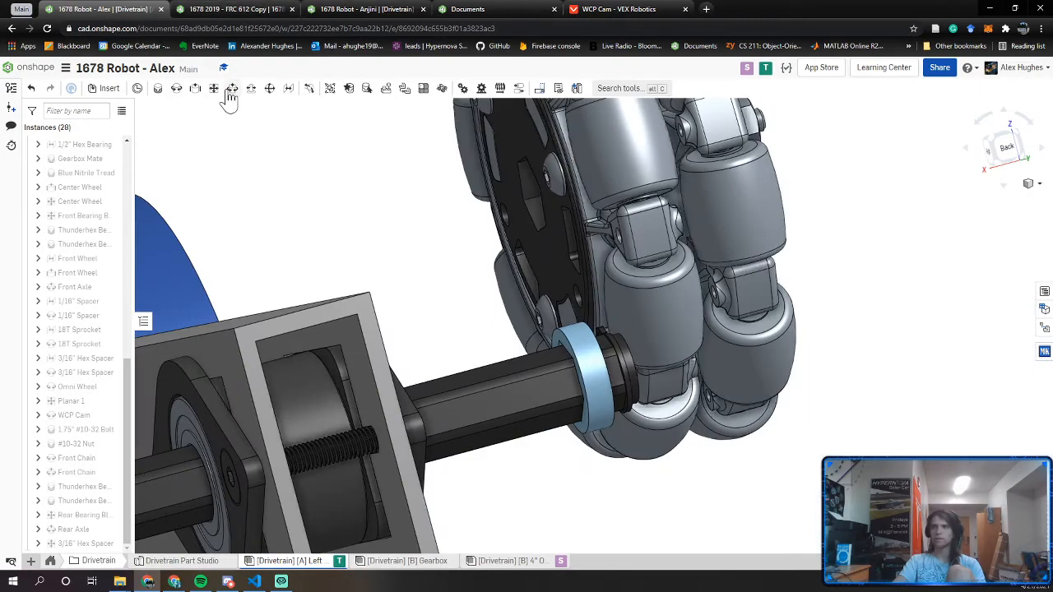
scroll(564, 338, up, 3)
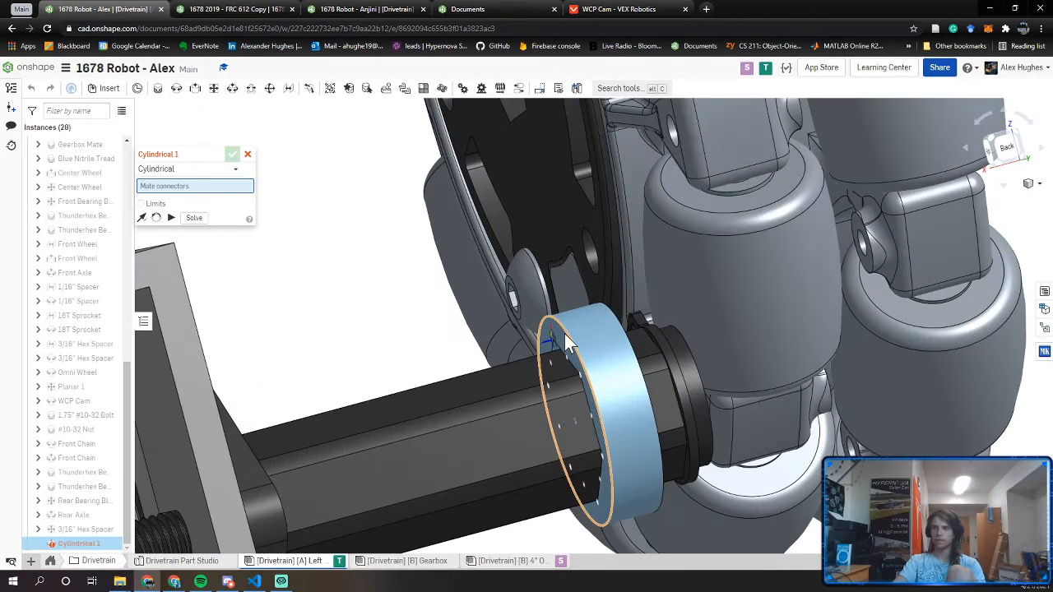
click(565, 334)
right_drag(564, 334, 280, 399)
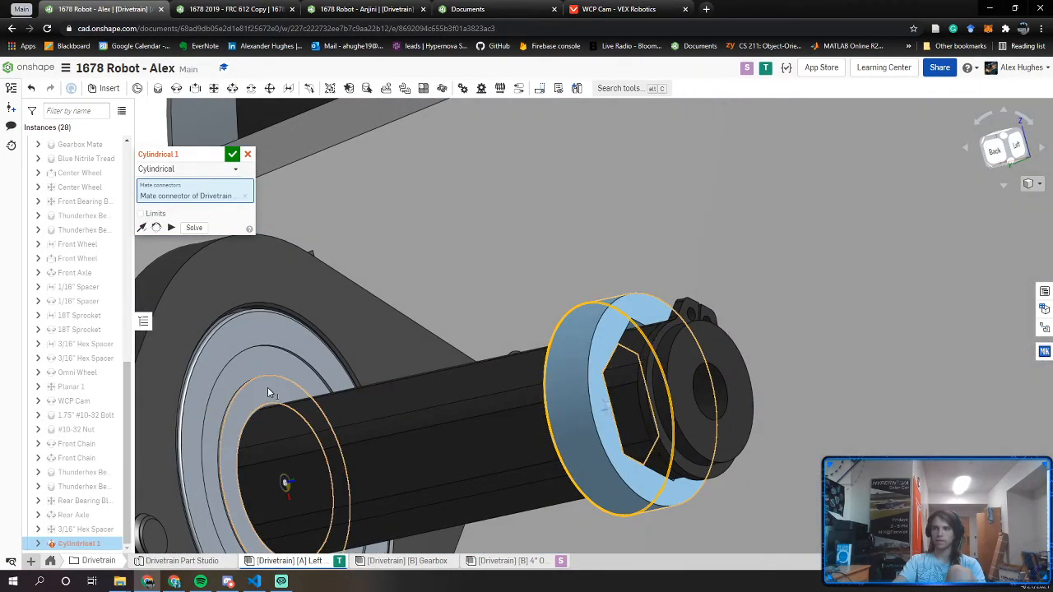
click(268, 392)
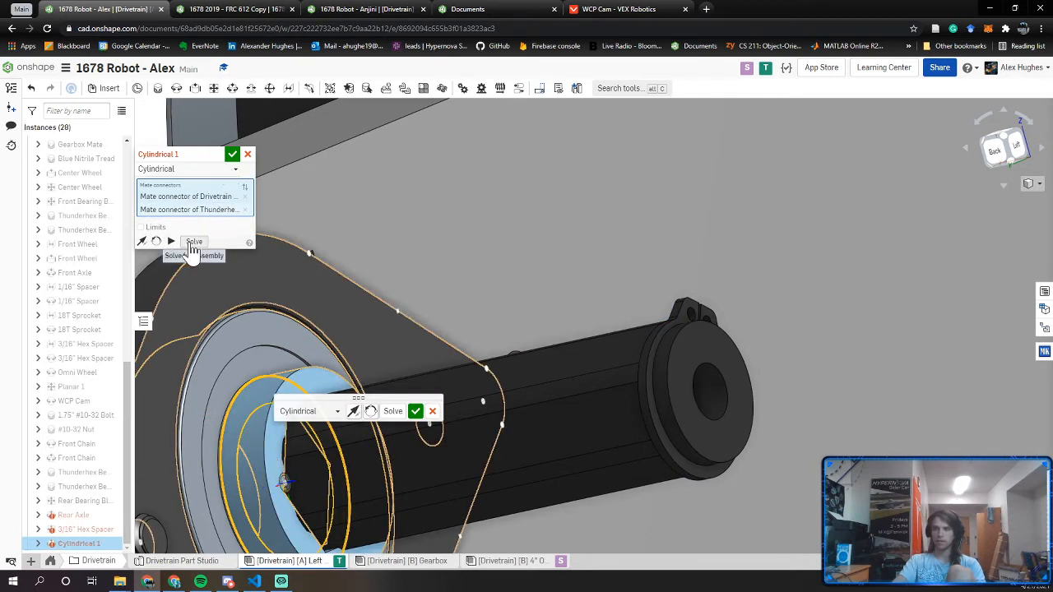
click(247, 156)
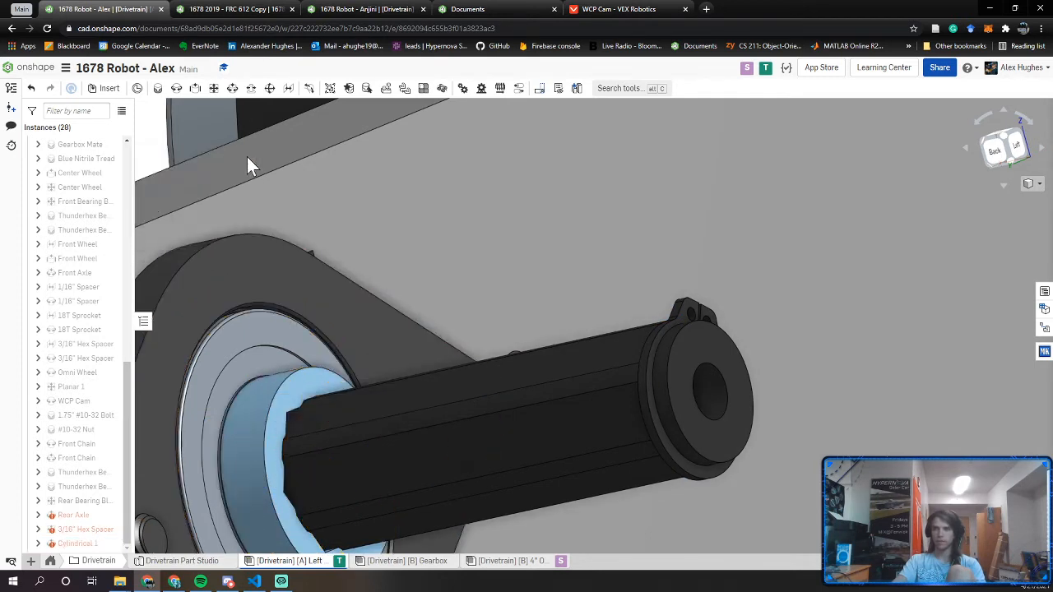
right_drag(247, 164, 715, 383)
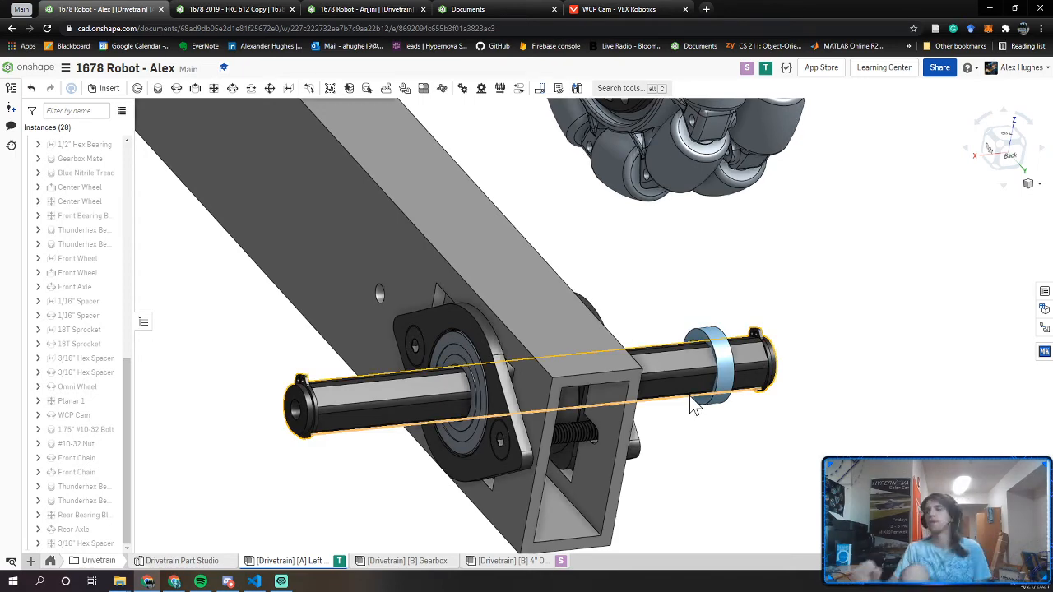
Check the mate types of the Front Wheel and Front Axle mates as a reference for the rear axle
right_drag(687, 404, 664, 410)
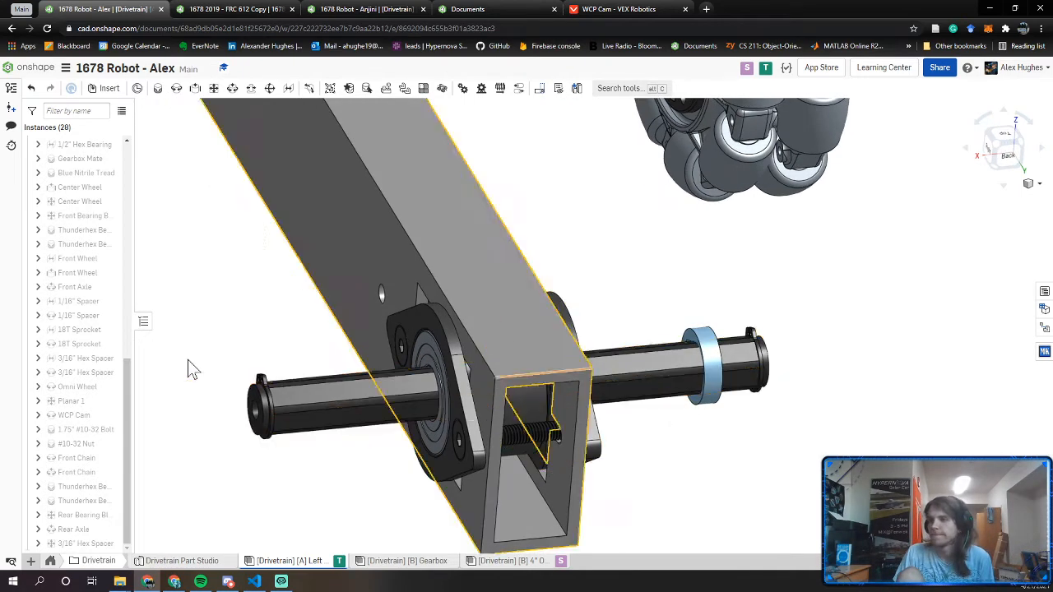
scroll(70, 385, up, 3)
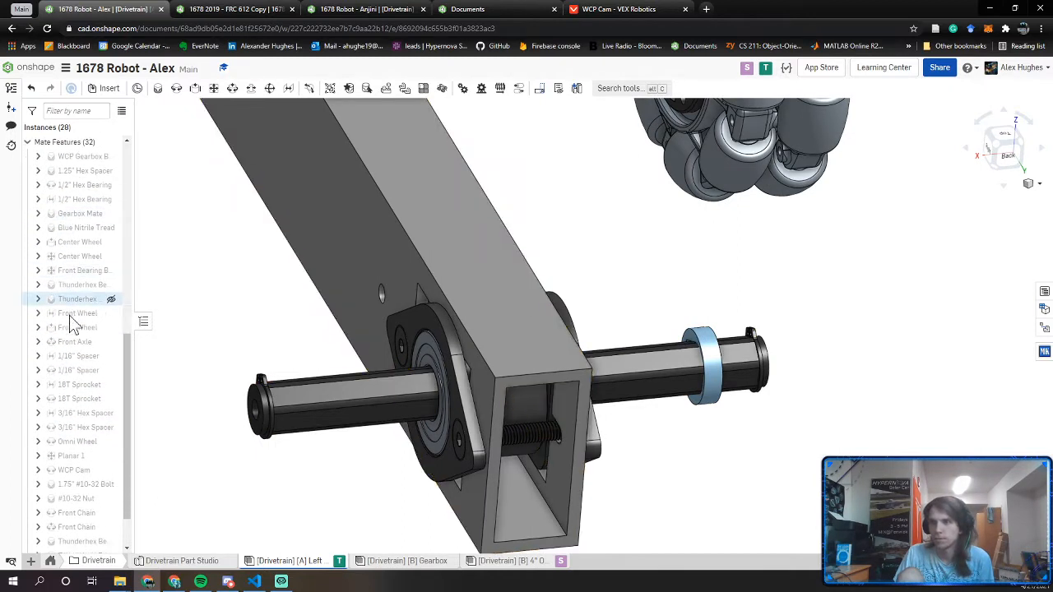
scroll(66, 296, down, 1)
click(72, 328)
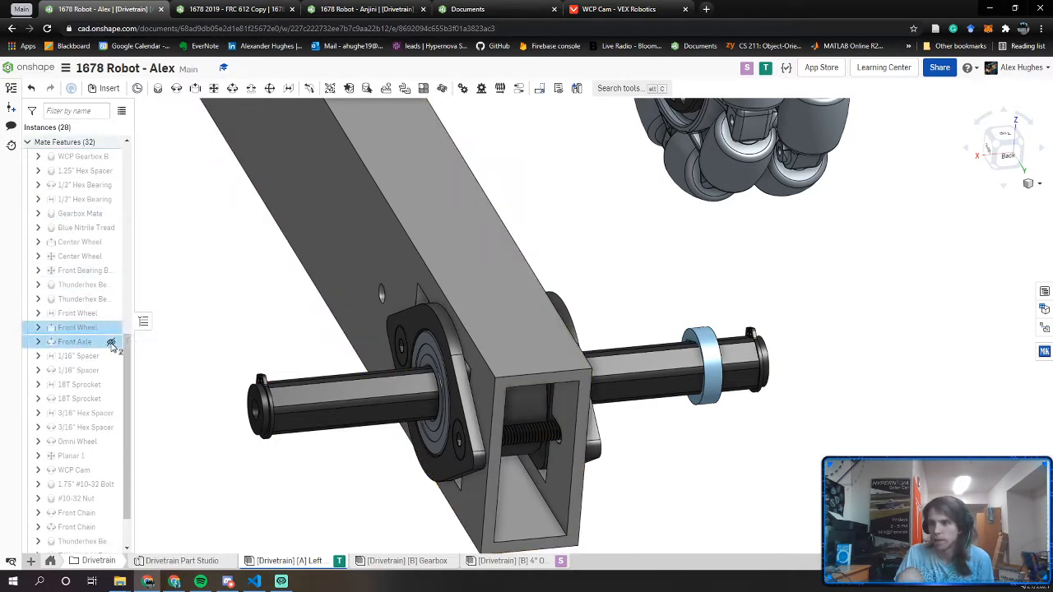
right_click(66, 339)
key(Escape)
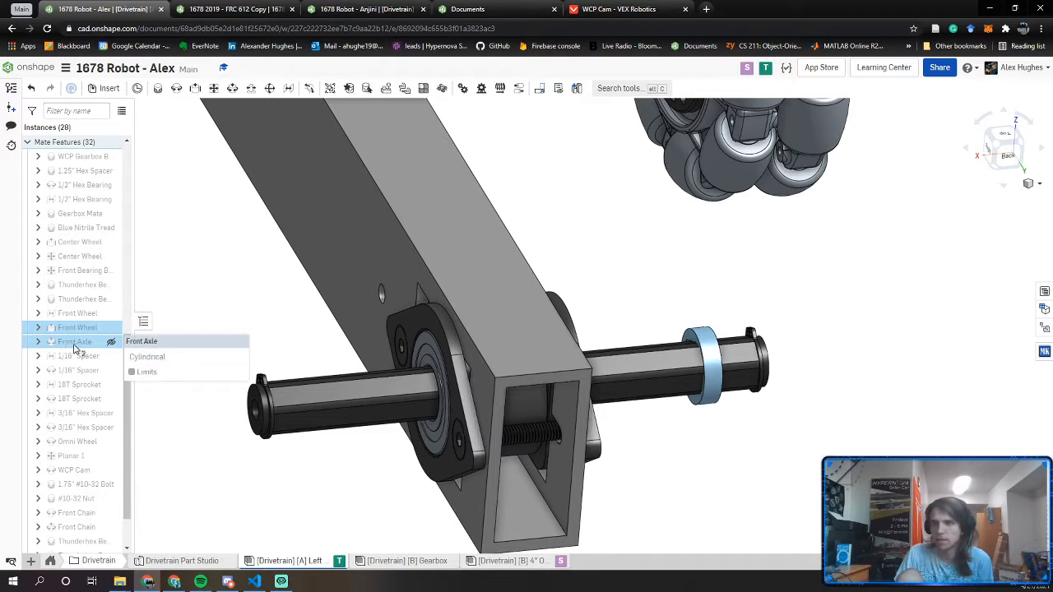
click(183, 343)
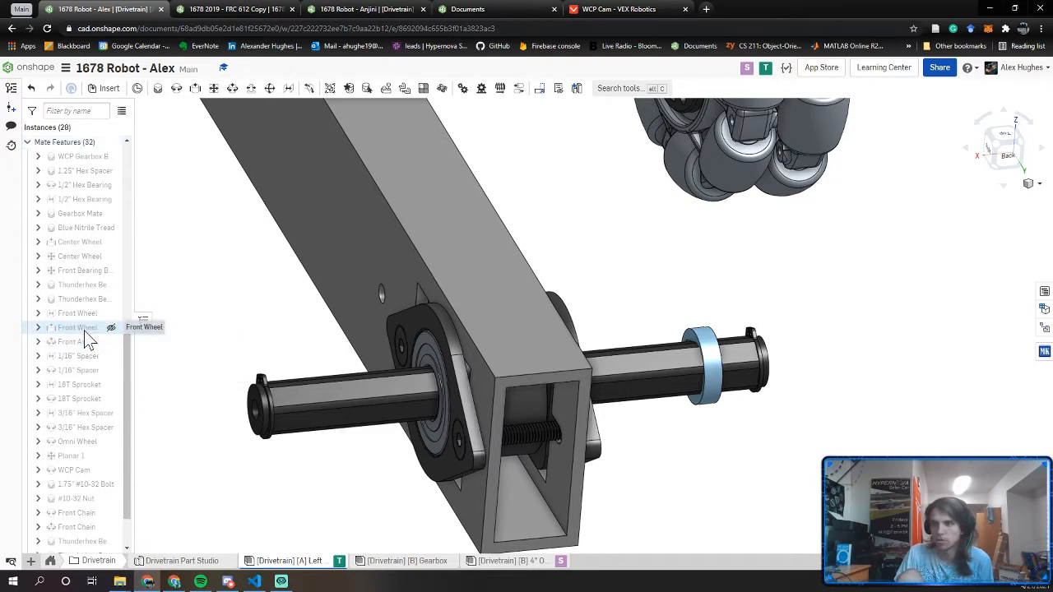
scroll(88, 370, down, 2)
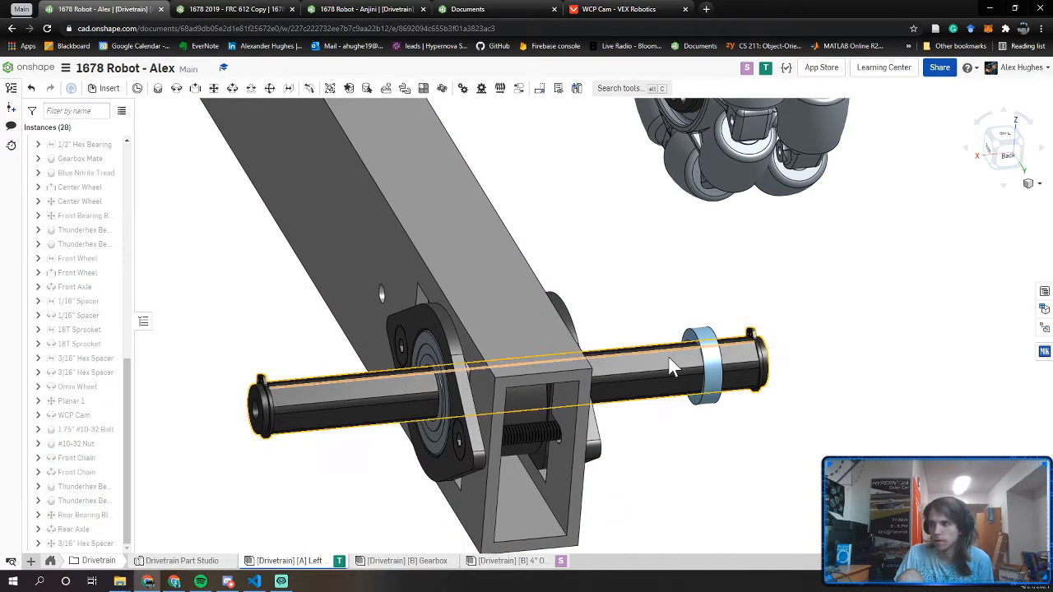
Delete the remaining 3/16" Hex Spacer mate and add a slider mate between the spacer's circular edge and the rear Thunderhex bearing's inner ring
drag(664, 416, 639, 339)
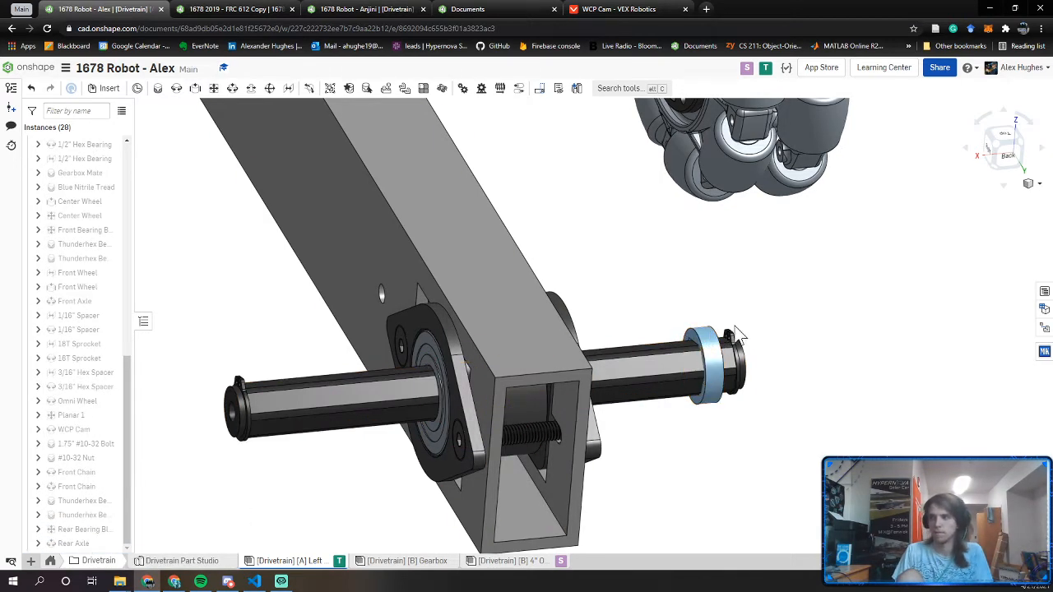
drag(738, 334, 793, 313)
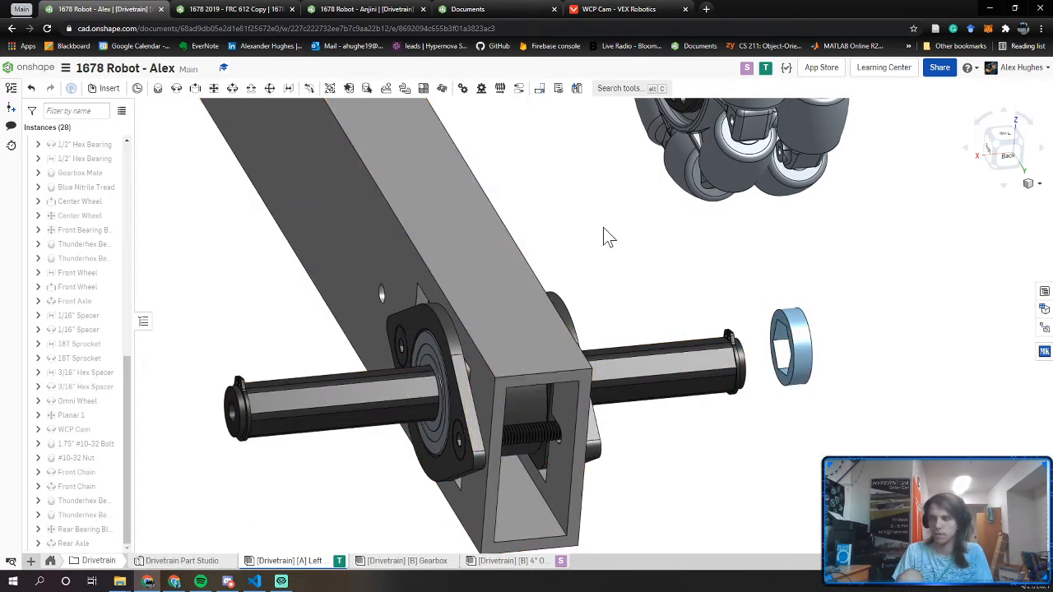
click(195, 88)
click(789, 322)
right_drag(789, 322, 672, 337)
scroll(603, 343, up, 4)
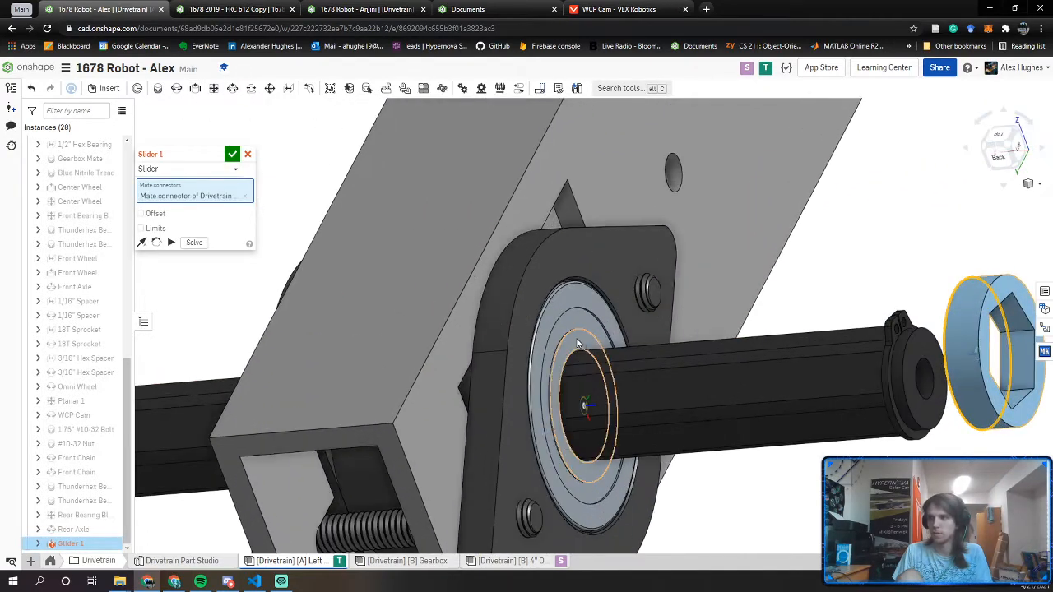
click(578, 343)
click(232, 155)
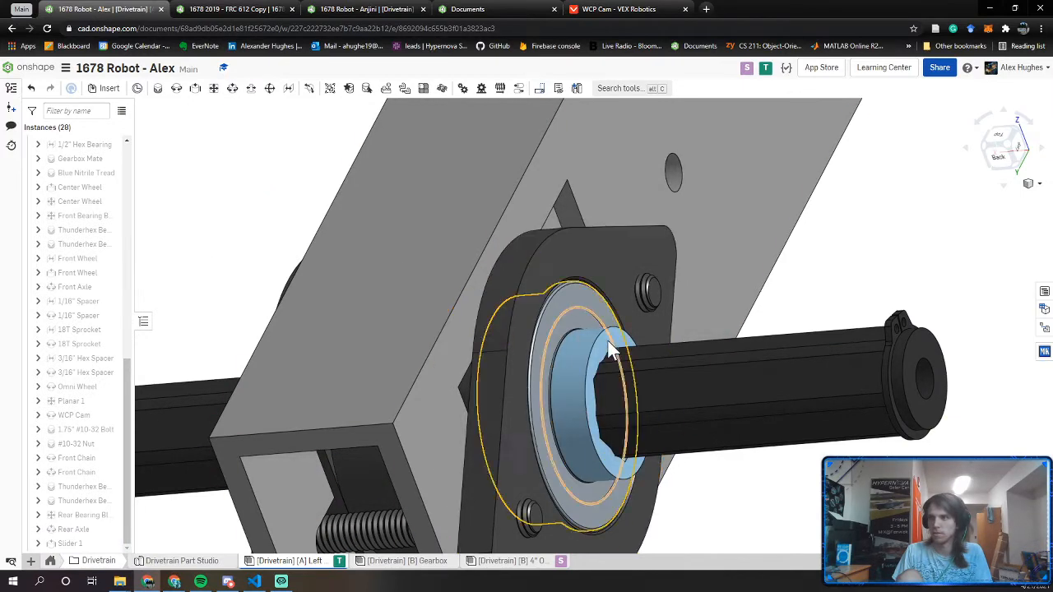
Add a parallel mate between an inner hex face of the spacer and a flat of the rear axle shaft
right_drag(619, 352, 390, 260)
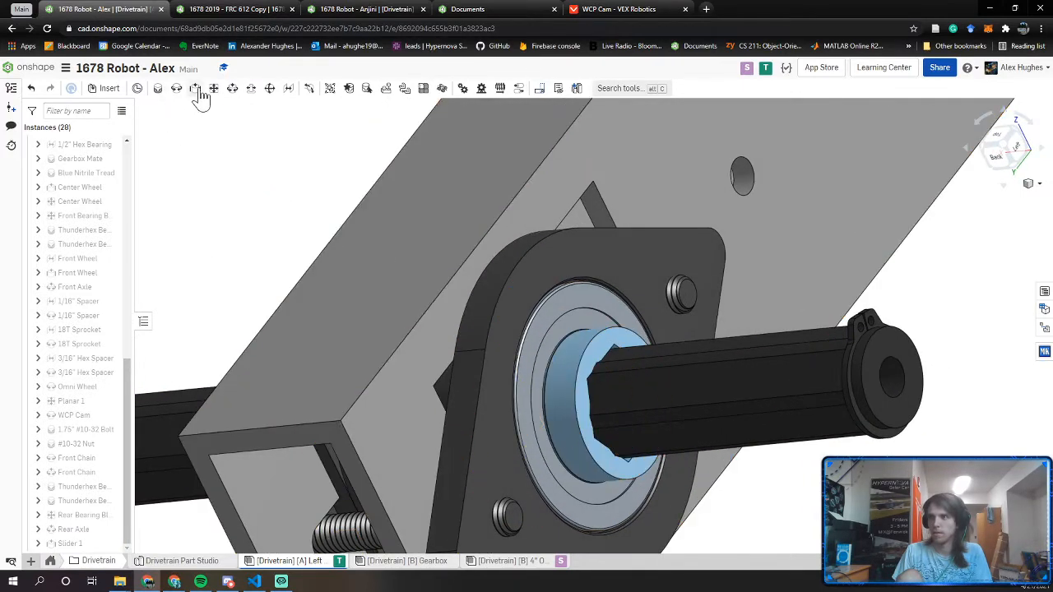
click(288, 89)
scroll(617, 329, up, 6)
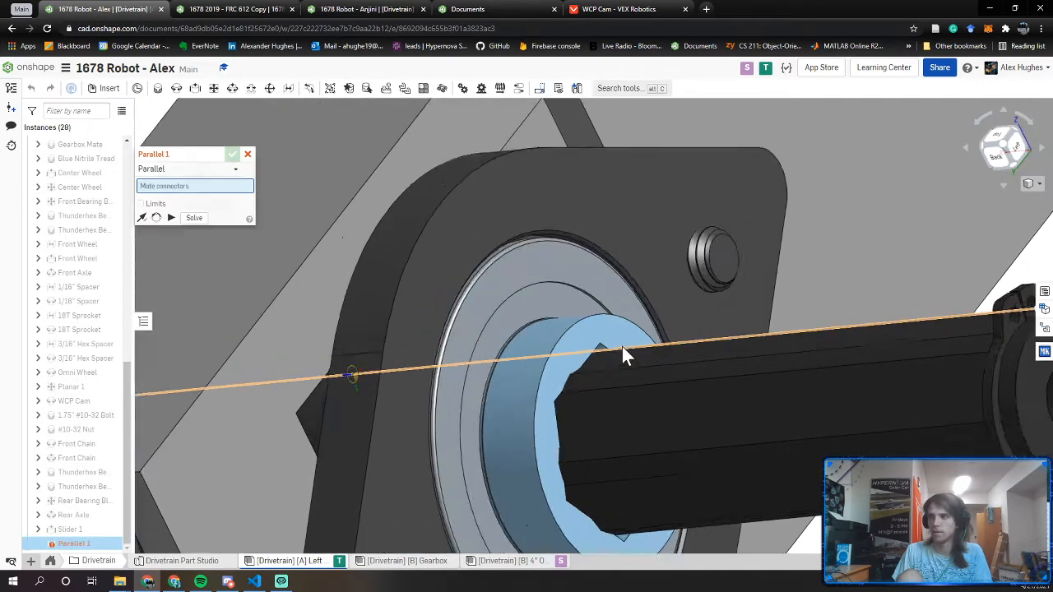
click(585, 345)
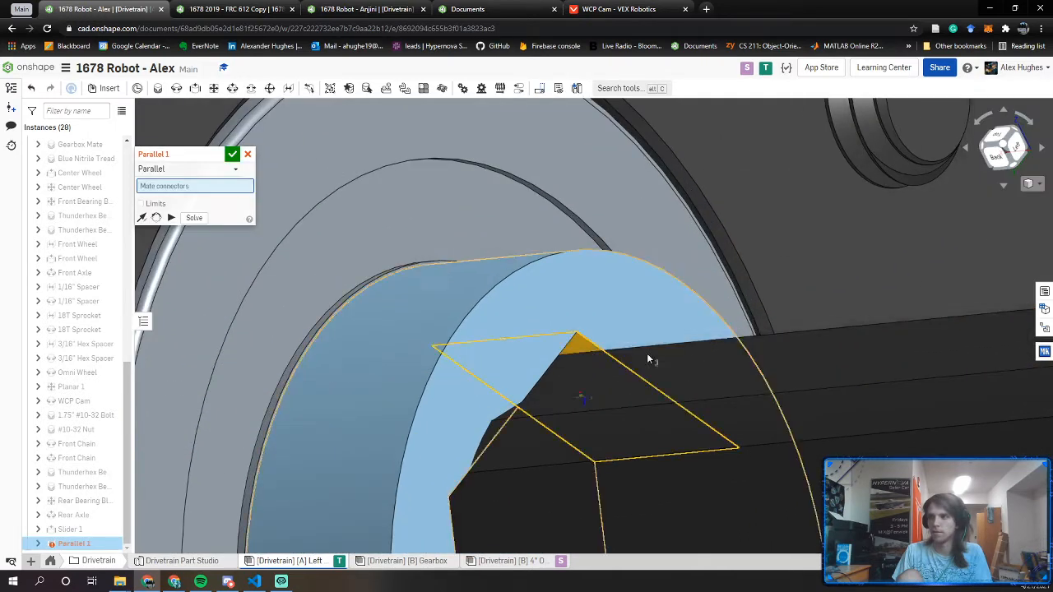
right_drag(647, 353, 340, 288)
click(687, 399)
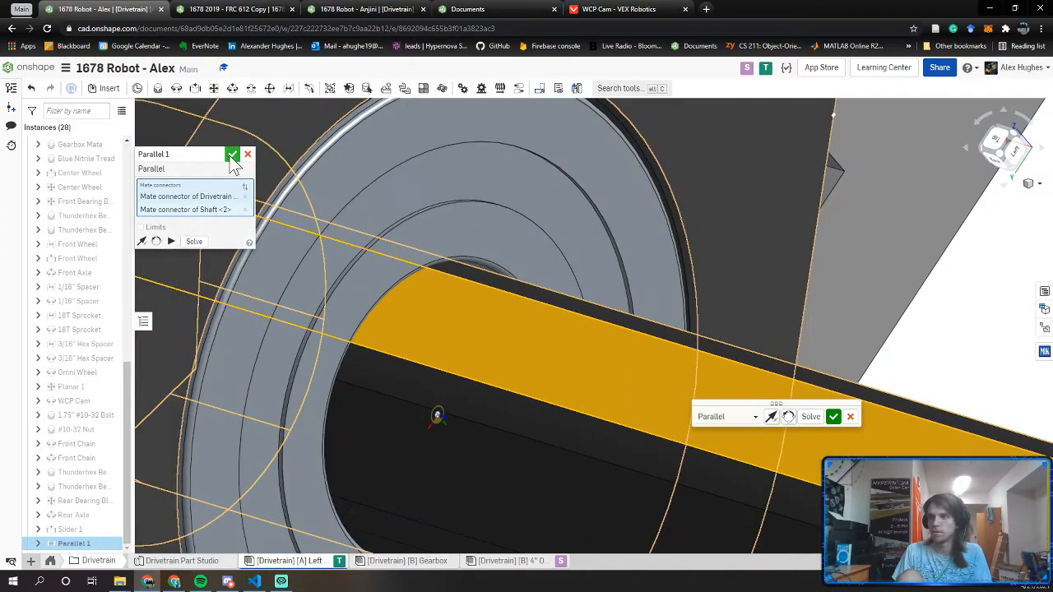
click(232, 154)
scroll(304, 237, down, 5)
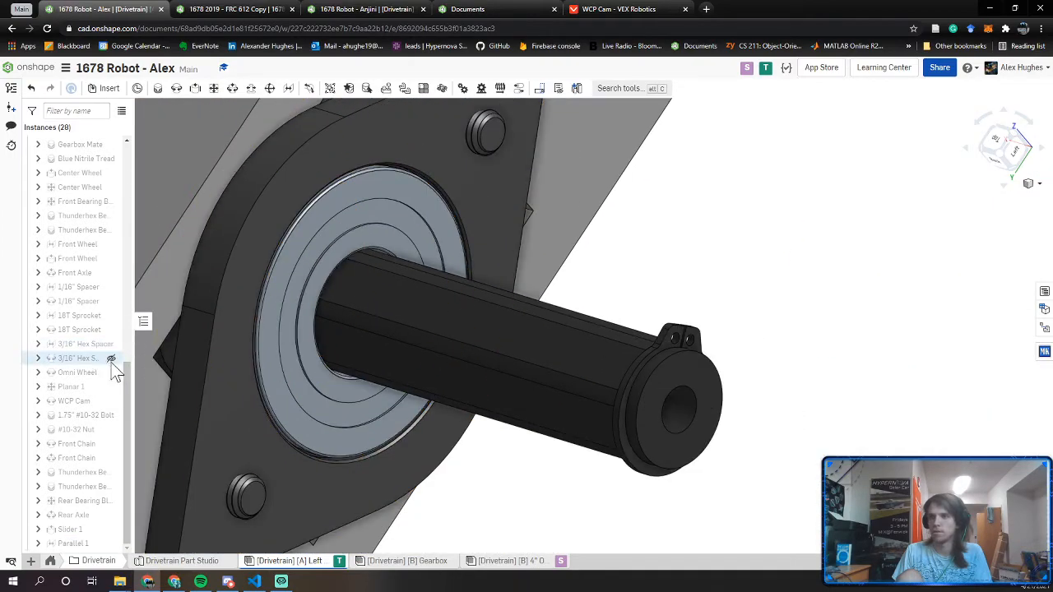
Change the spacer-to-bearing slider mate's type to Revolute and test rotating the spacer with the rear axle
right_drag(379, 325, 376, 287)
double_click(70, 529)
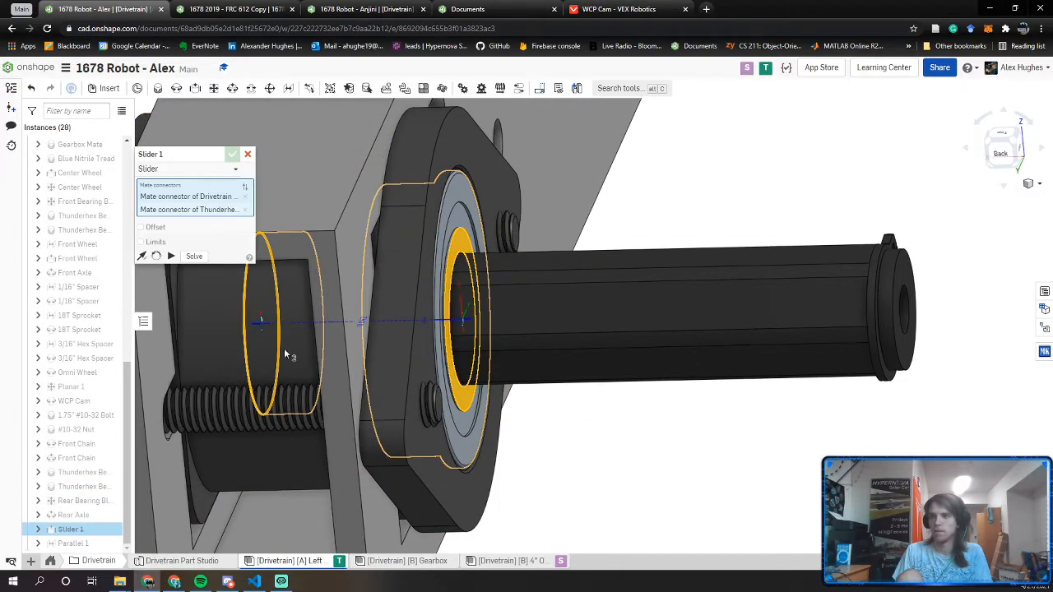
click(164, 172)
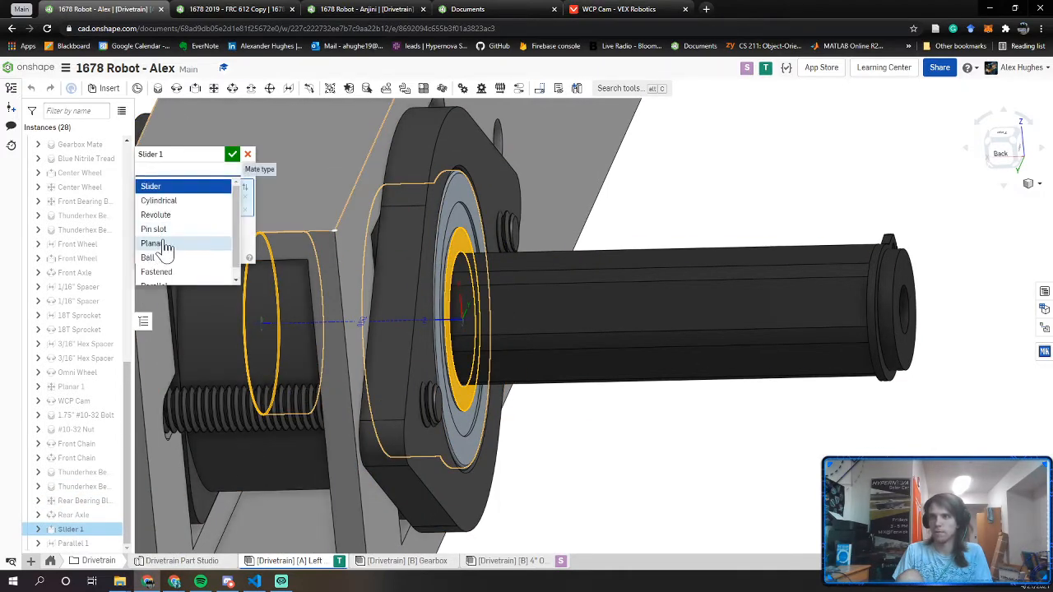
click(235, 214)
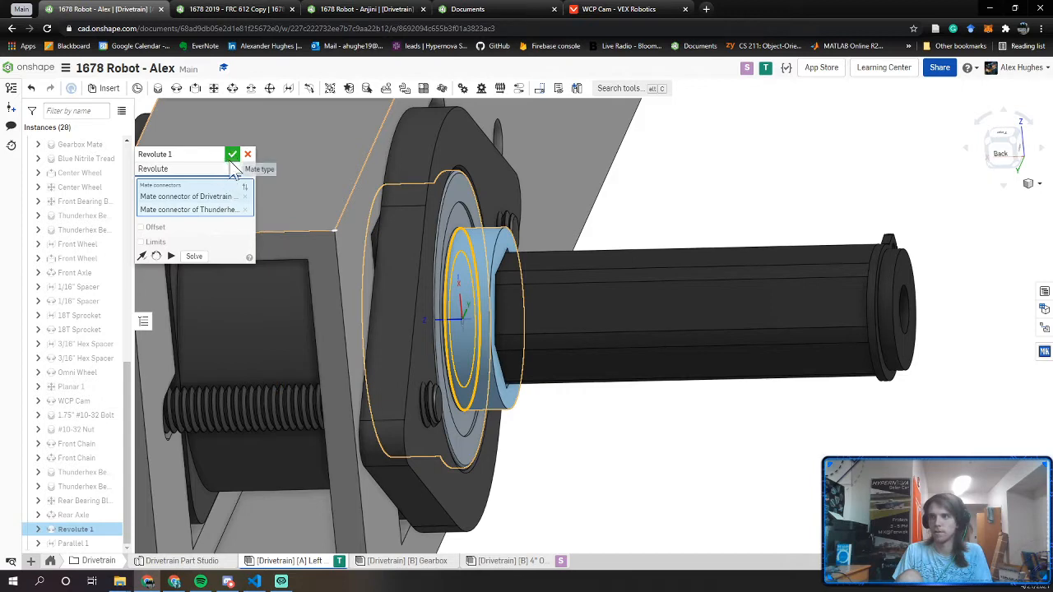
click(233, 155)
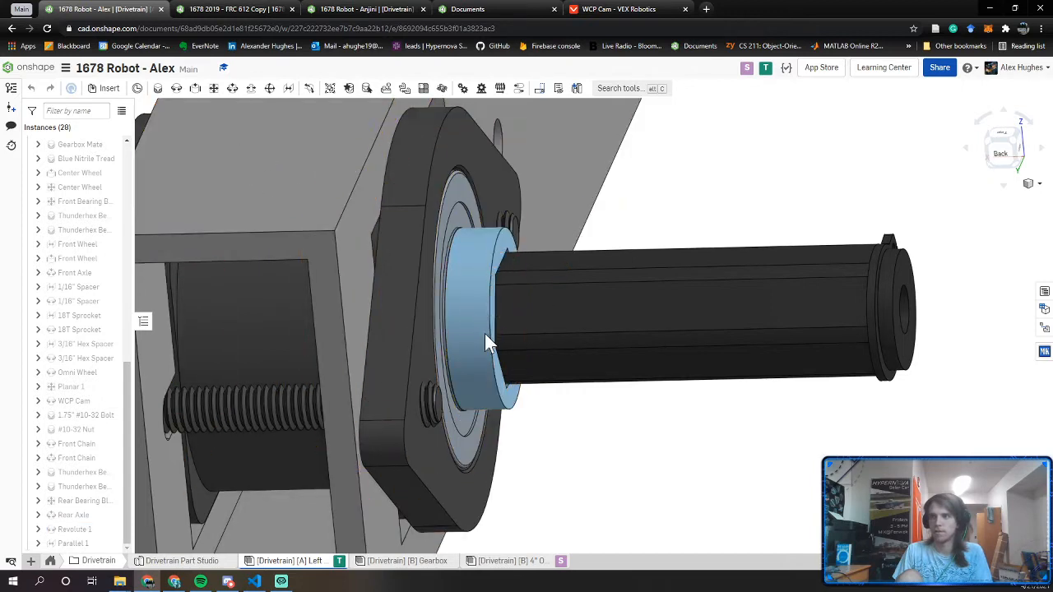
drag(485, 333, 489, 303)
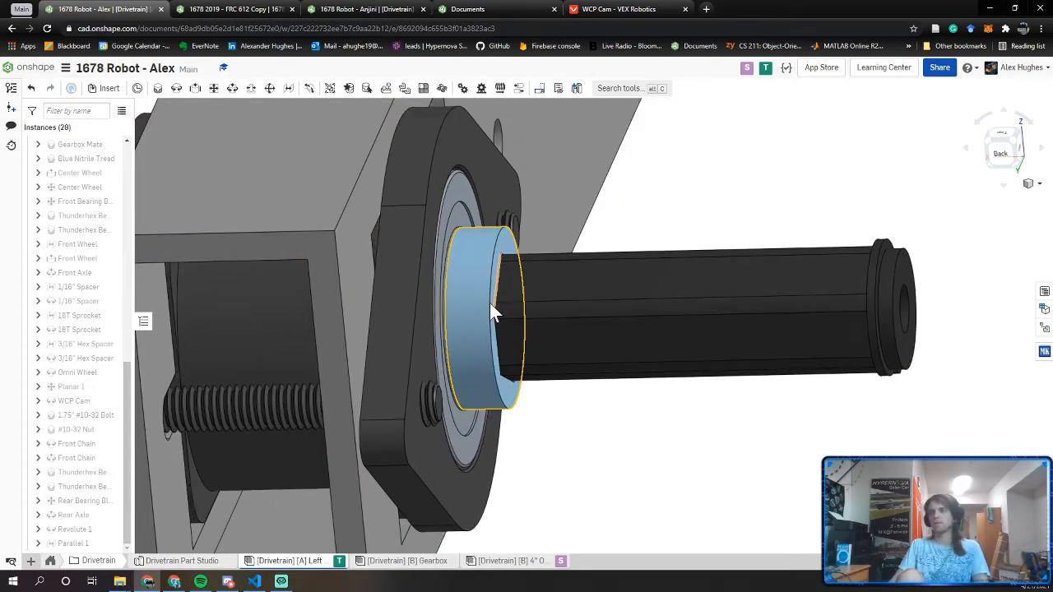
Rename the spacer-to-bearing revolute mate as 3/16" Hex Spacer
scroll(489, 303, up, 3)
right_drag(490, 303, 247, 461)
scroll(460, 363, down, 3)
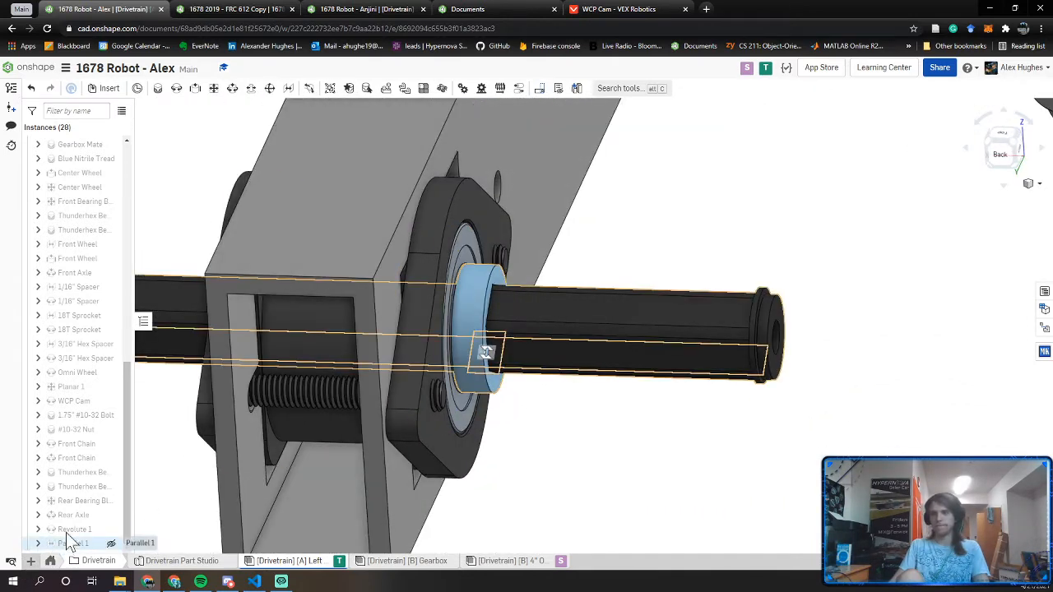
right_click(67, 530)
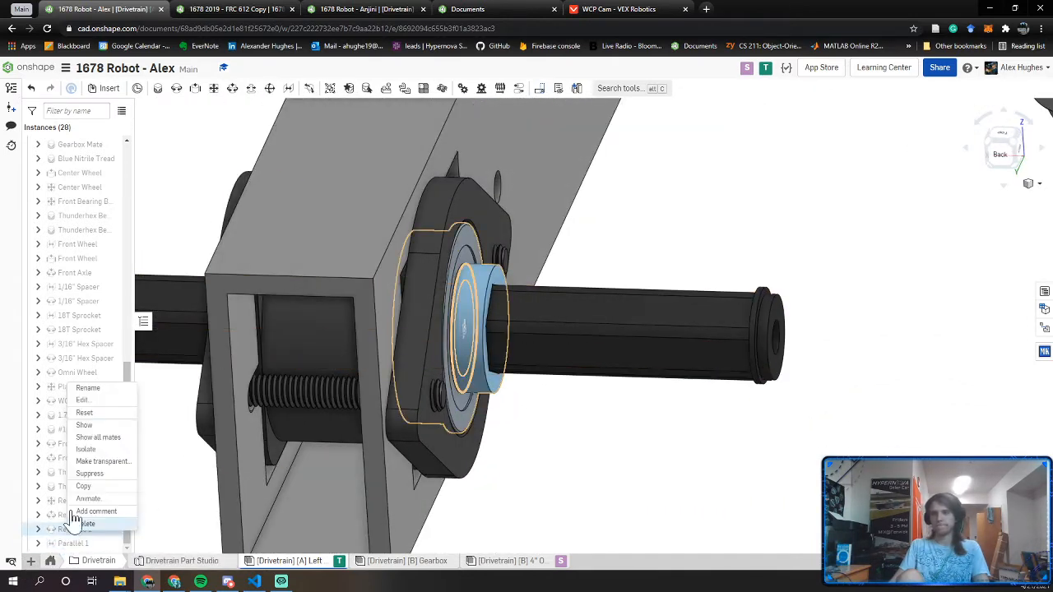
click(92, 388)
text(3/16" H)
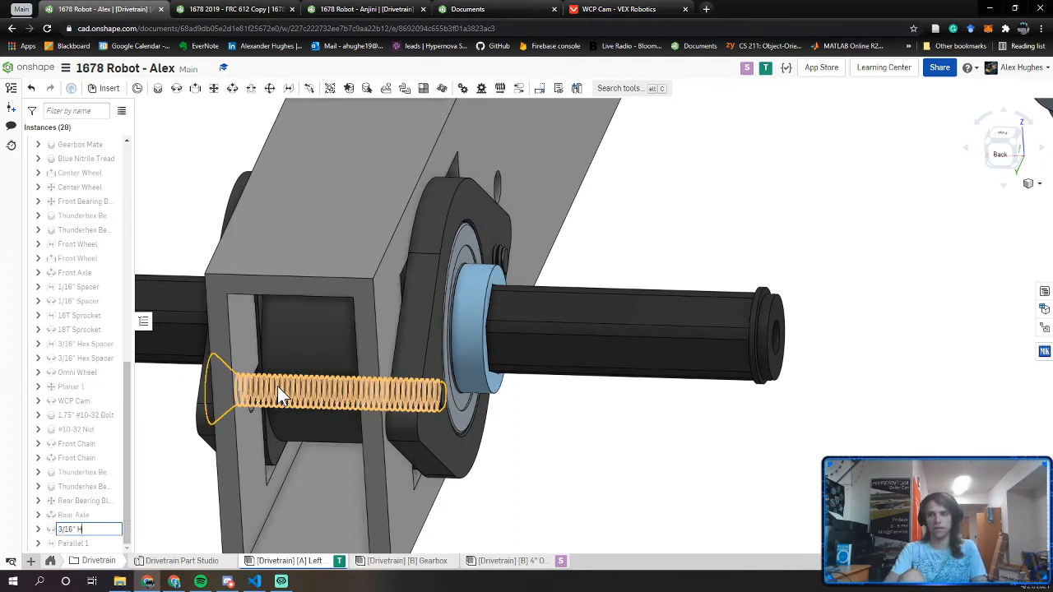
text(ex Spac)
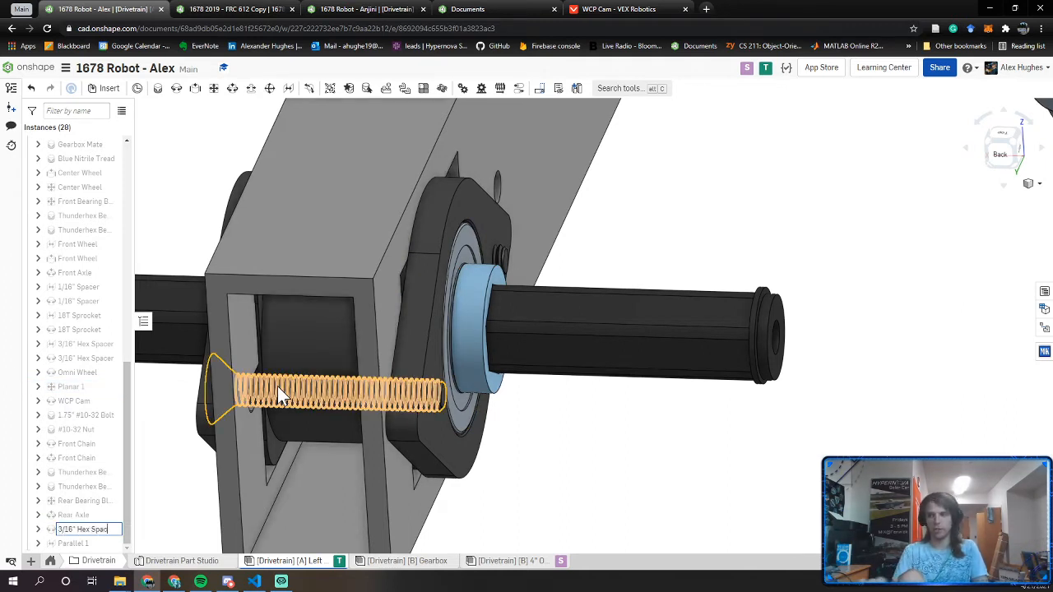
text(er)
key(Return)
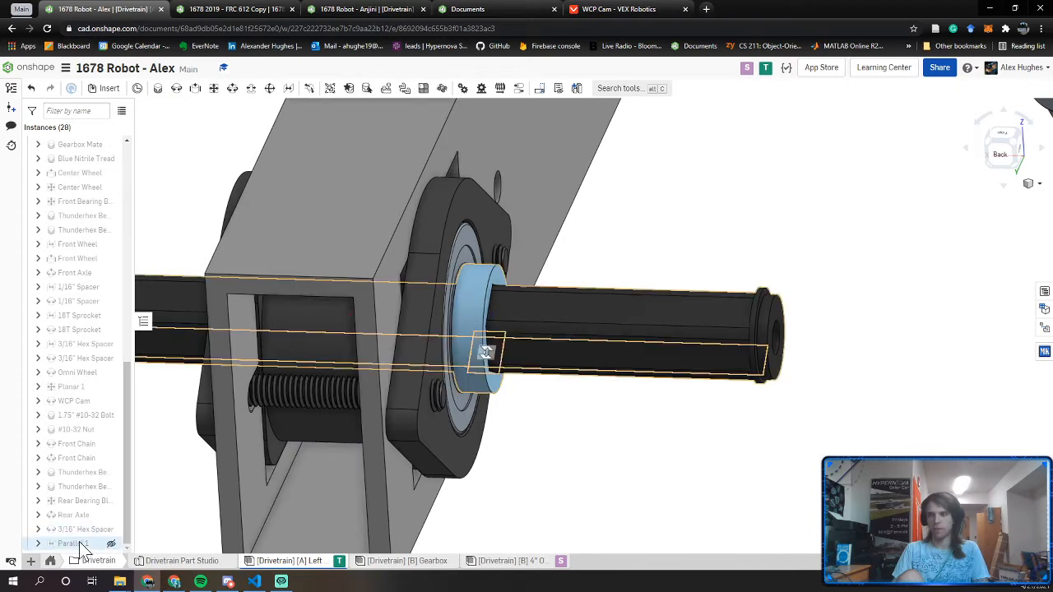
Rename the parallel mate between the spacer and the rear axle as 3/16" Hex Spacer
right_click(82, 544)
click(113, 391)
text(3/16" Hex Spacer)
click(541, 492)
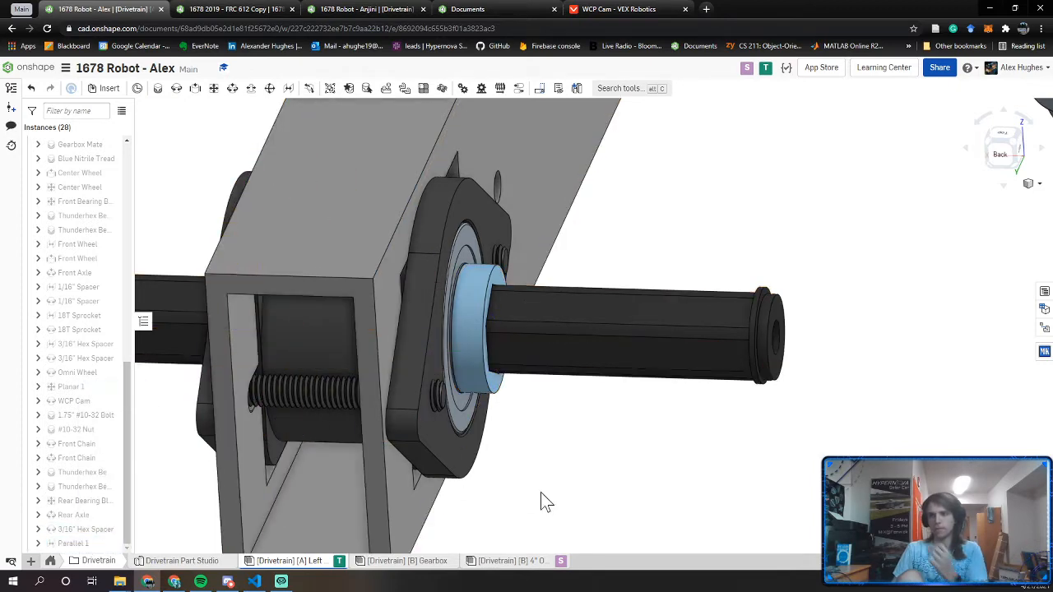
Move the free omni wheel to the open space beside the rear end of the drive rail
scroll(539, 491, down, 3)
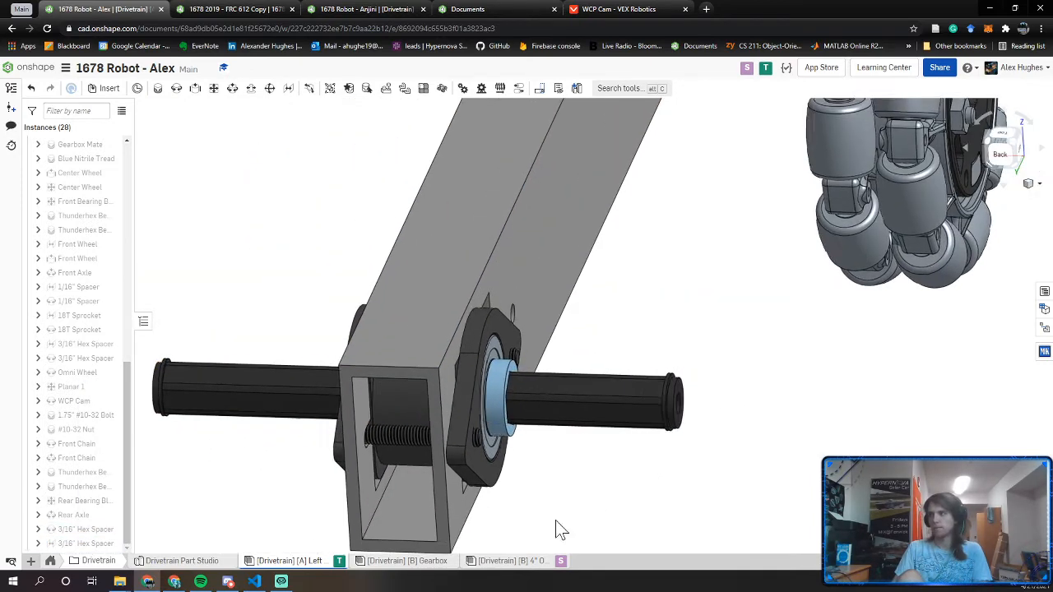
scroll(552, 505, down, 5)
right_drag(520, 525, 561, 506)
drag(482, 441, 619, 444)
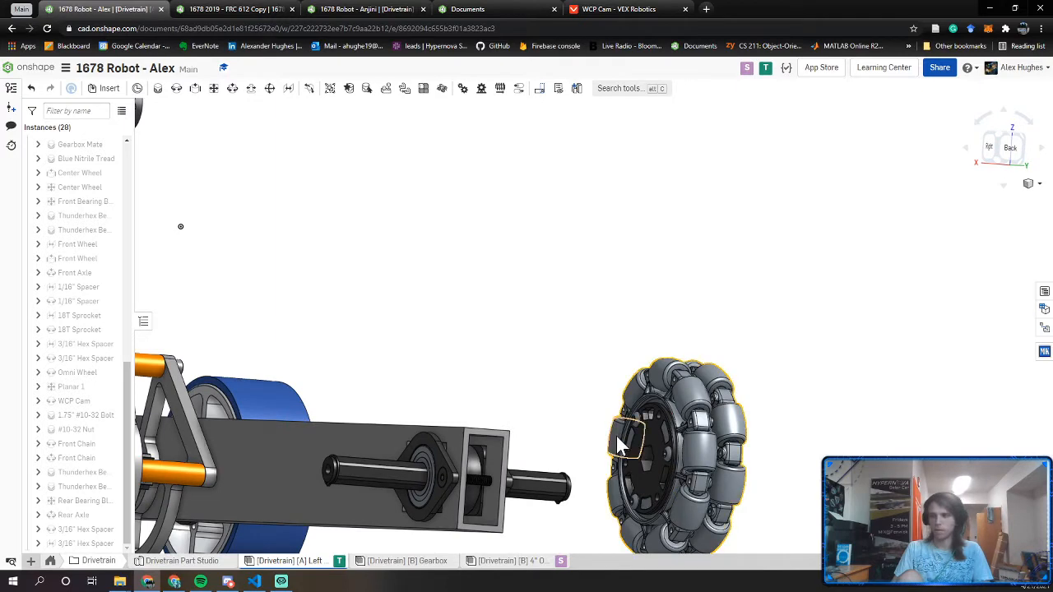
click(171, 92)
scroll(646, 455, up, 8)
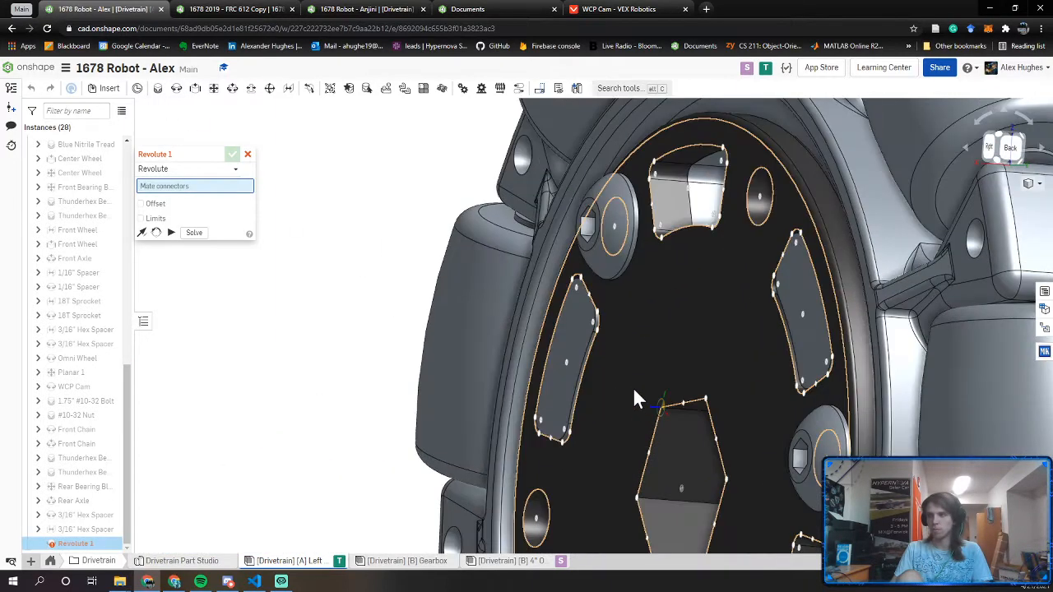
click(619, 383)
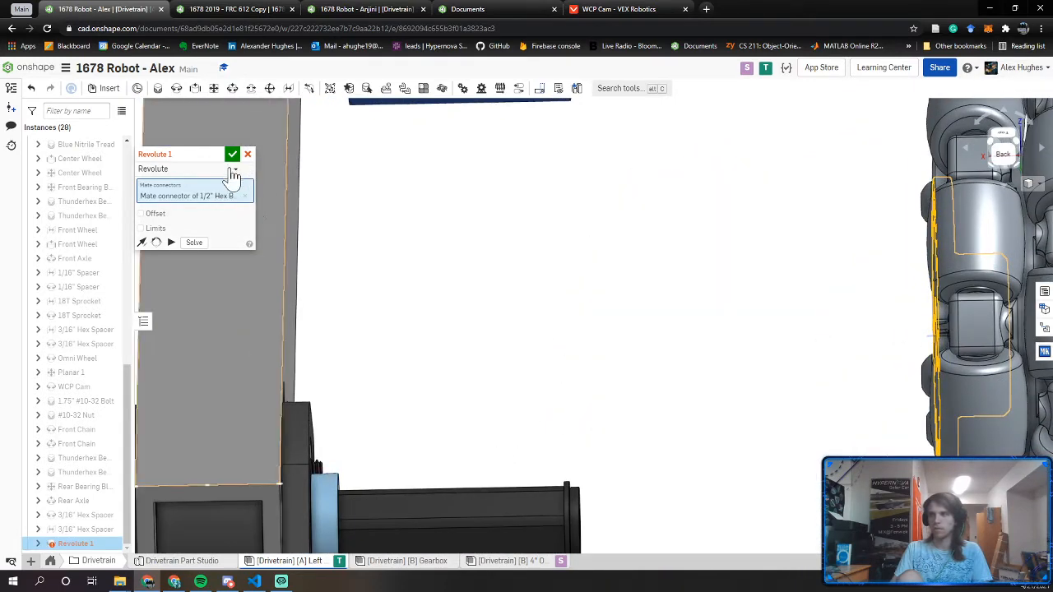
click(234, 171)
click(249, 156)
click(249, 156)
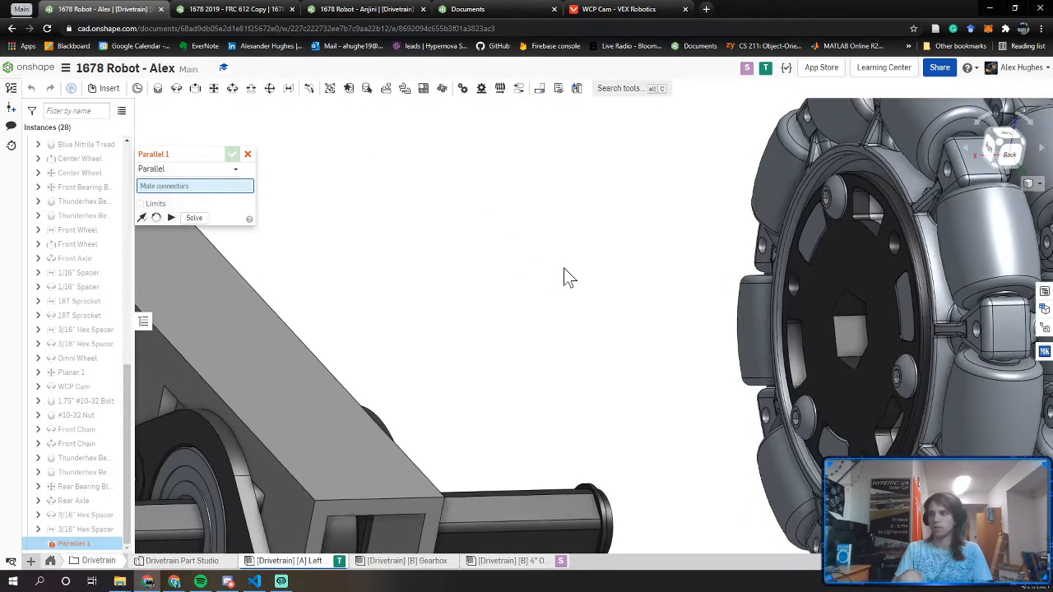
Add a parallel mate between an inner hex face of the omni wheel's hub and a flat of the rear axle shaft
scroll(845, 338, up, 5)
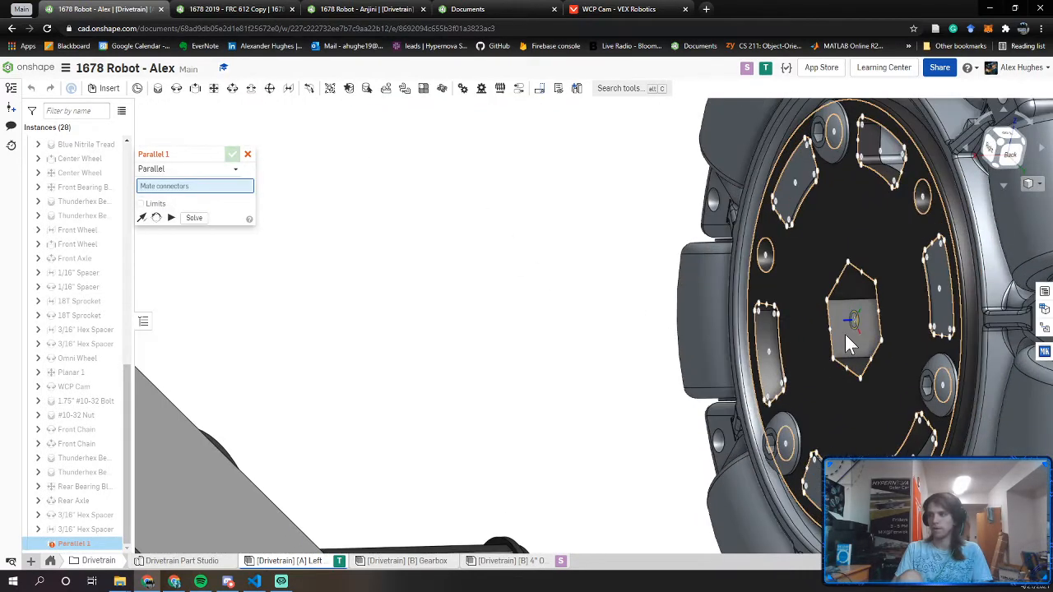
scroll(856, 331, up, 5)
click(845, 337)
scroll(845, 335, down, 5)
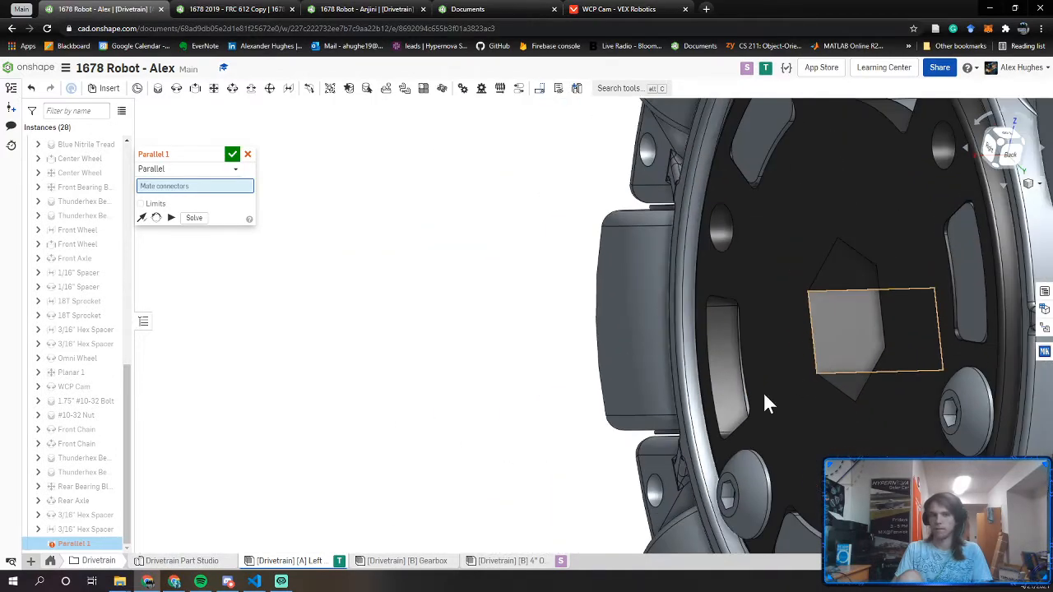
middle_drag(710, 396, 805, 169)
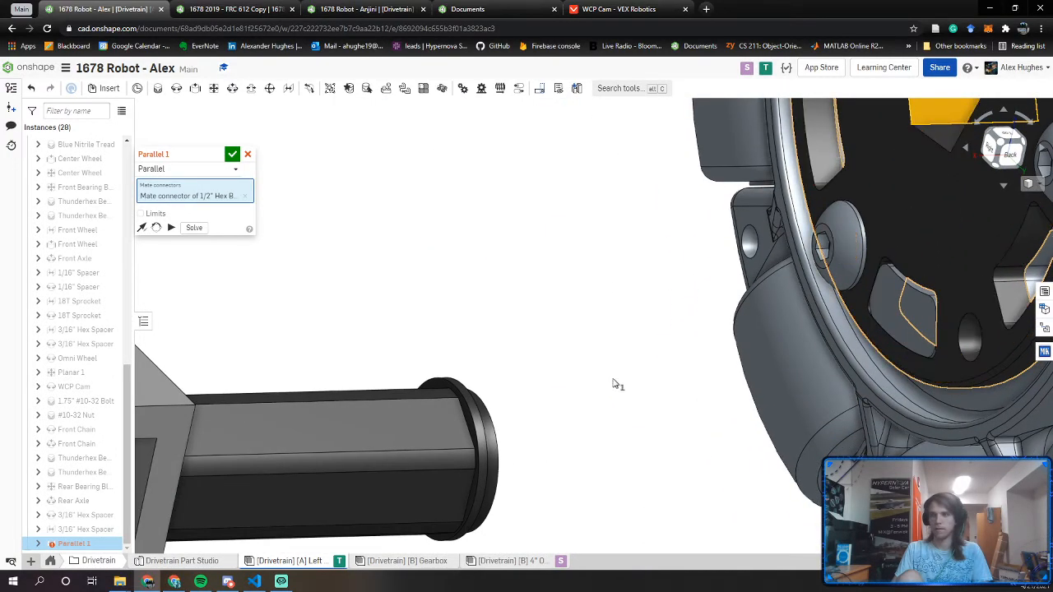
click(293, 436)
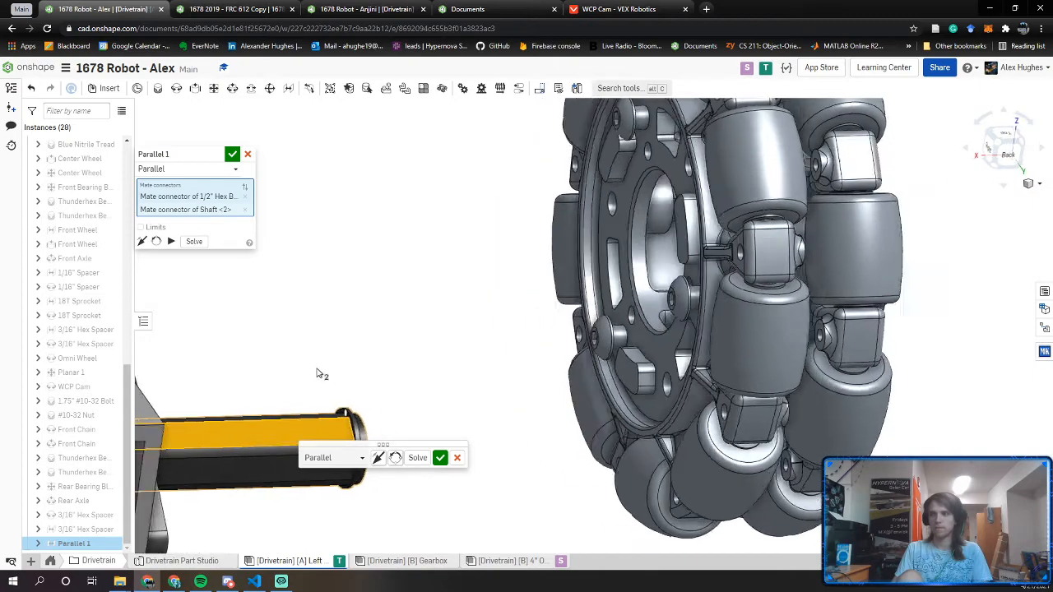
middle_drag(358, 368, 777, 322)
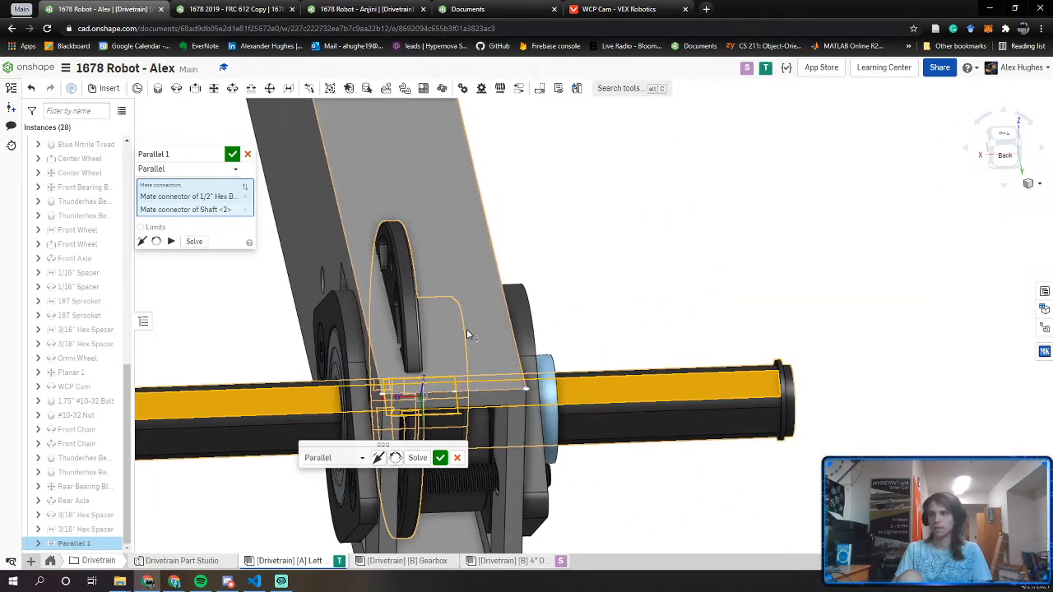
right_drag(431, 343, 411, 326)
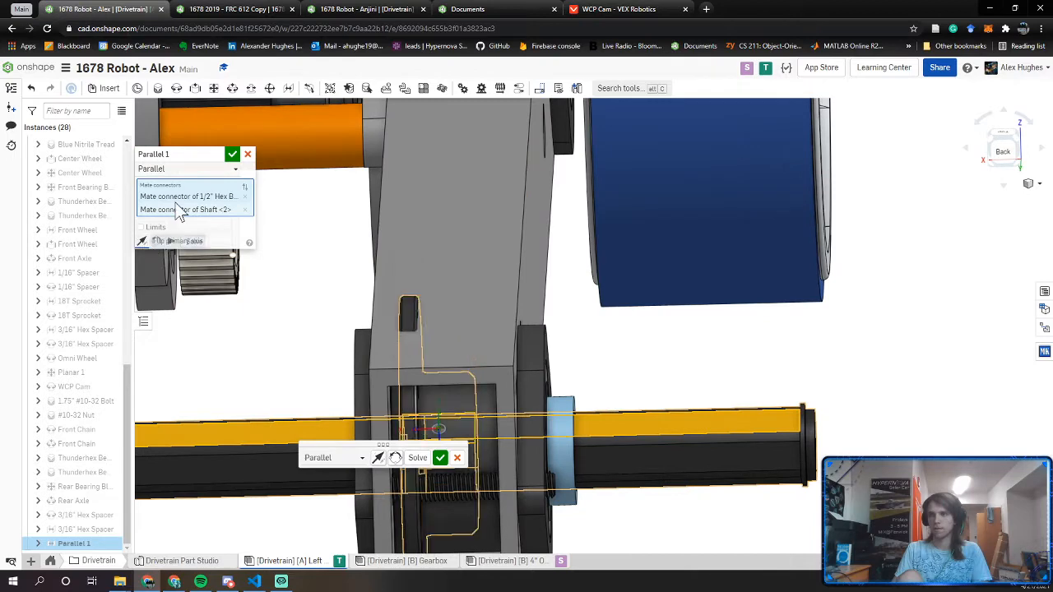
click(233, 154)
Pull the omni wheel clear of the rail and add a revolute mate between its inner hex bore centre and the rear 3/16" hex spacer's outer face
drag(411, 430, 862, 413)
right_drag(863, 413, 903, 420)
click(176, 88)
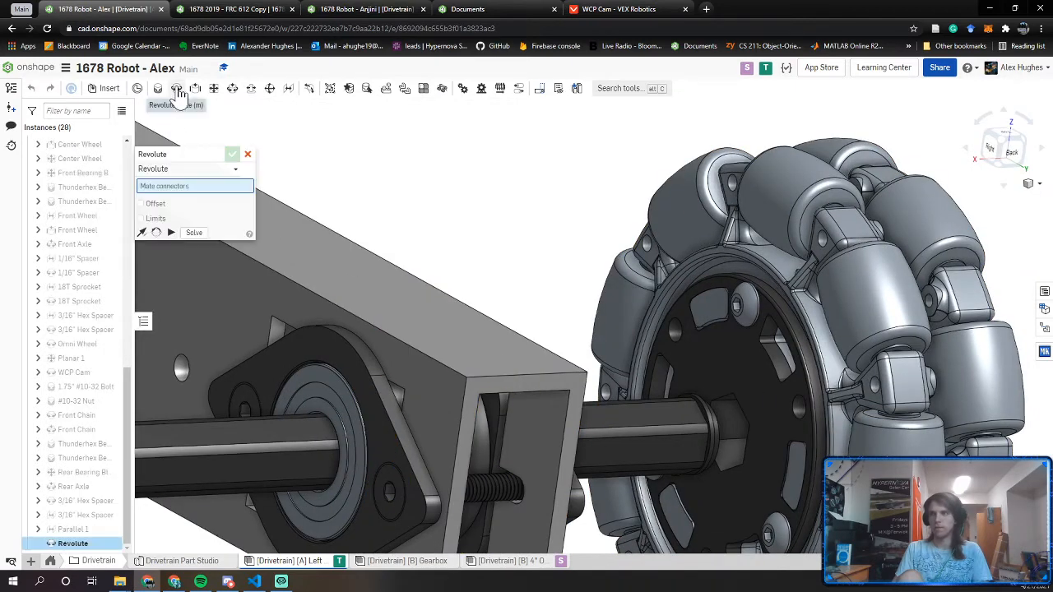
click(721, 351)
right_click(722, 355)
click(243, 198)
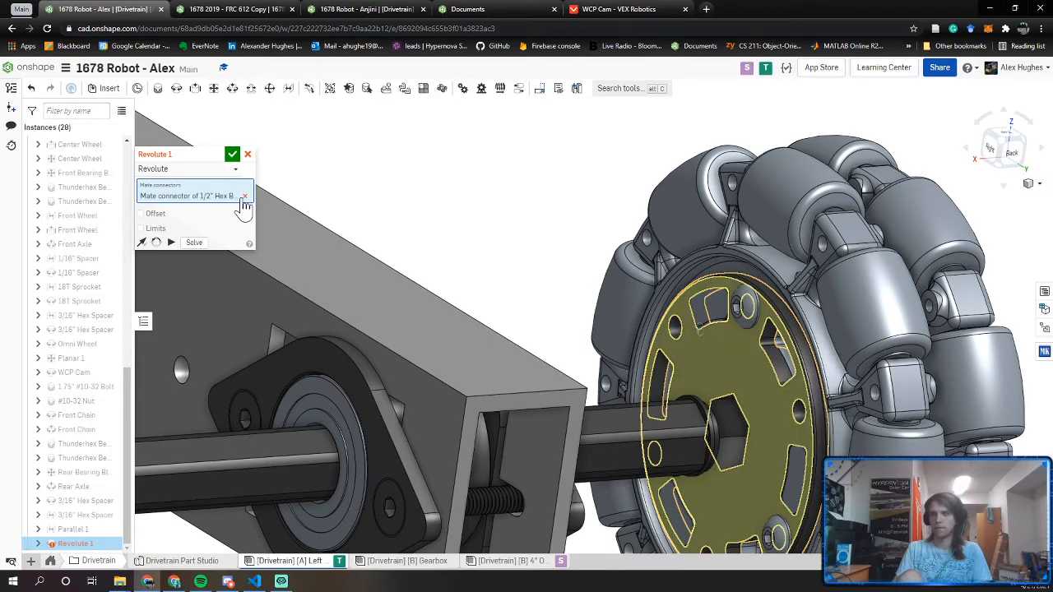
scroll(774, 394, up, 5)
click(791, 372)
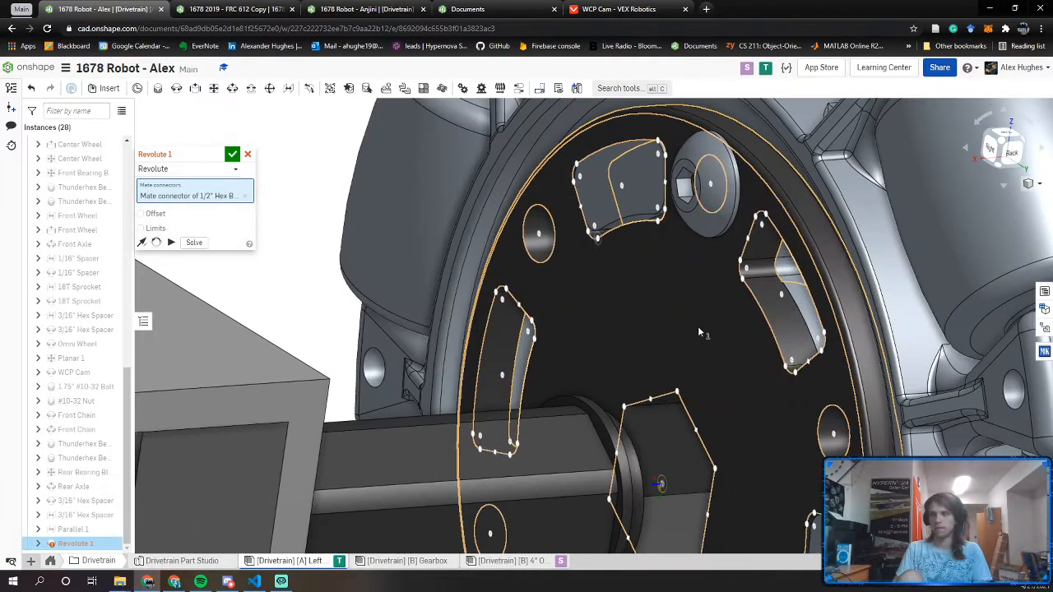
scroll(698, 326, down, 5)
right_drag(632, 366, 393, 387)
click(392, 386)
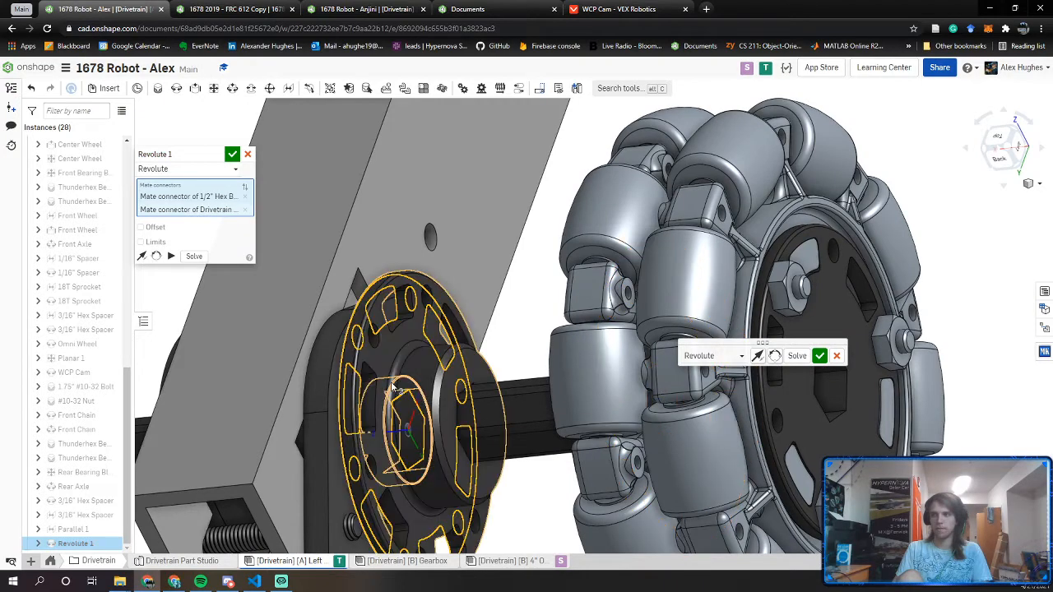
right_click(392, 387)
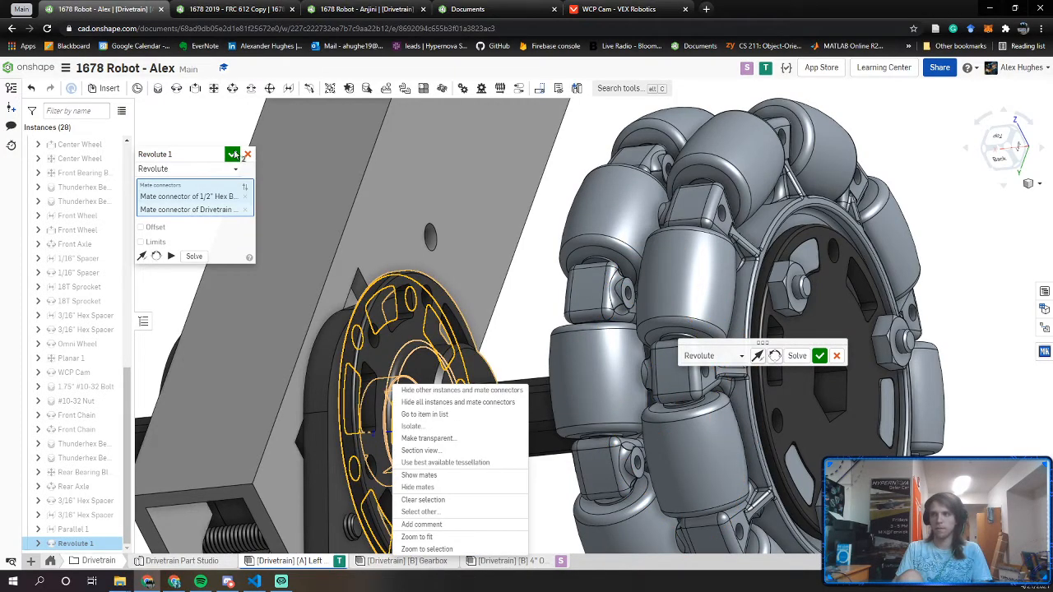
click(234, 155)
click(234, 155)
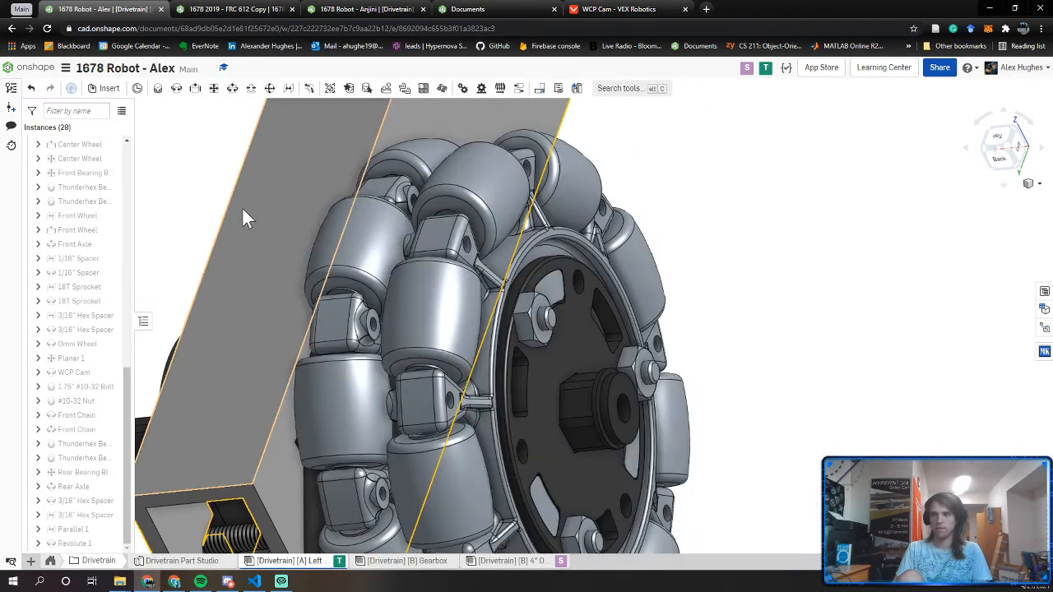
Rename the omni wheel's new parallel and revolute mates both as Rear Omni Wheel
scroll(248, 234, down, 5)
middle_drag(331, 304, 425, 302)
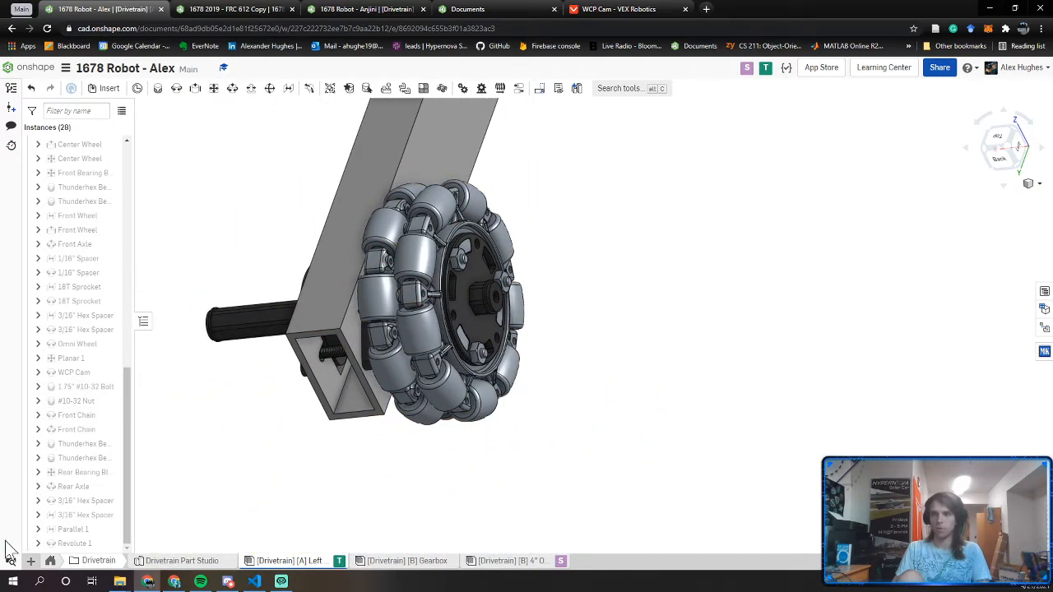
right_click(90, 529)
click(115, 376)
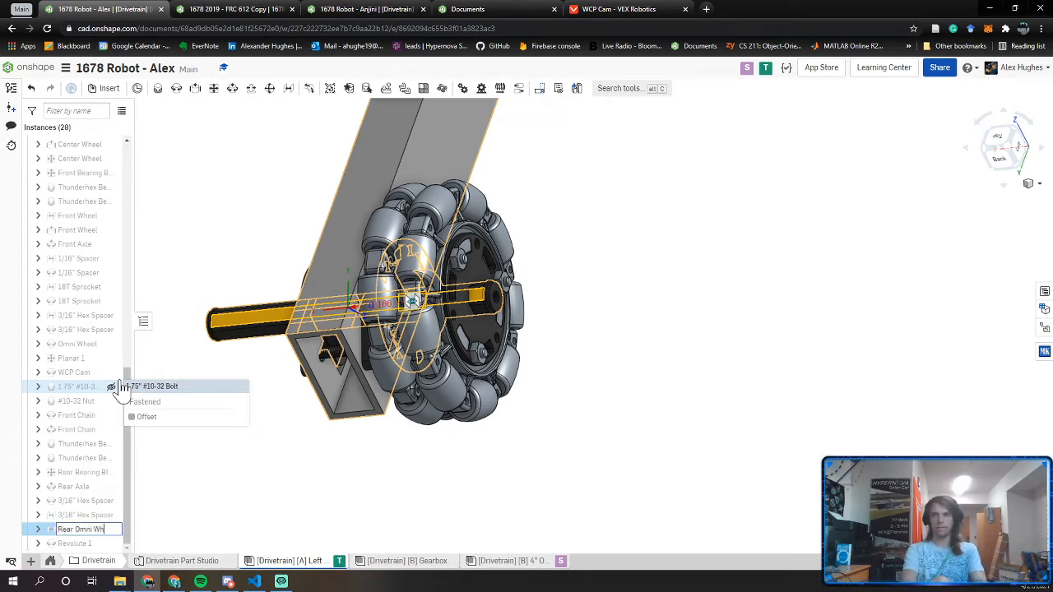
click(74, 543)
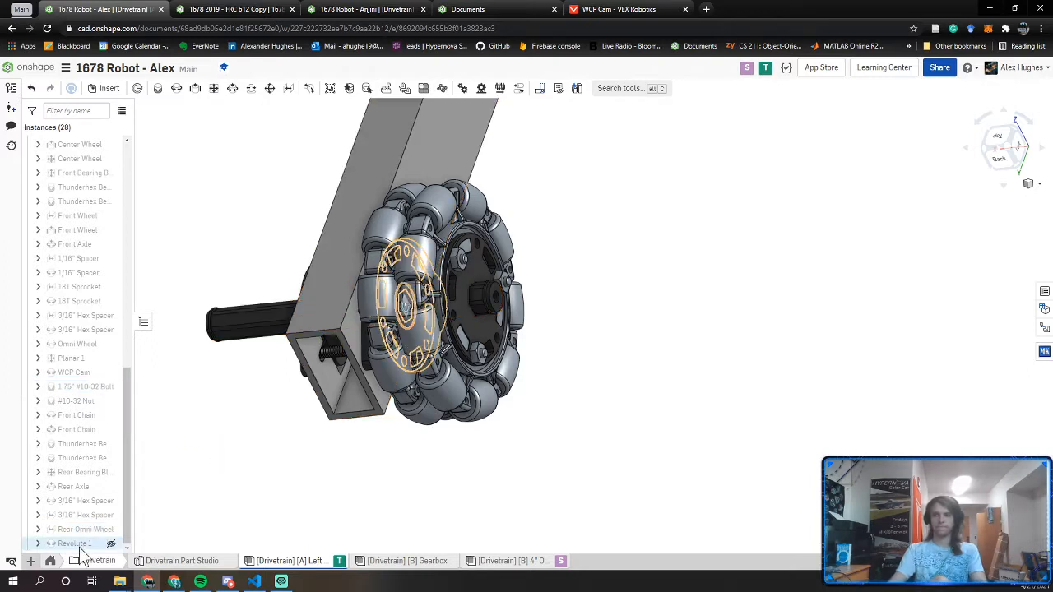
right_click(78, 543)
click(97, 395)
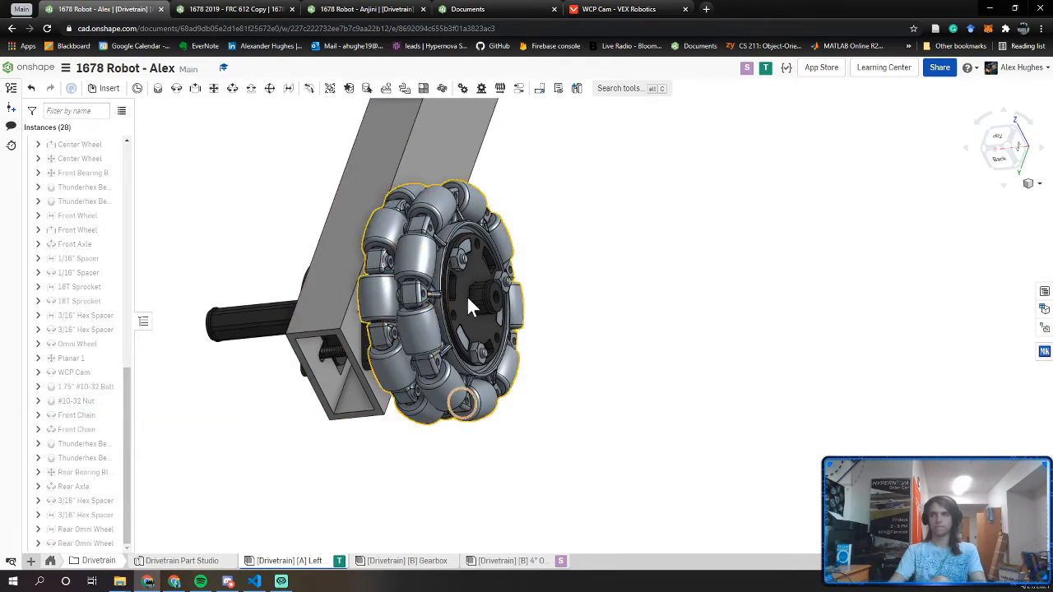
Examine how the rear omni wheel and spacer sit on the axle and how far the shaft extends beyond the wheel
scroll(493, 303, up, 3)
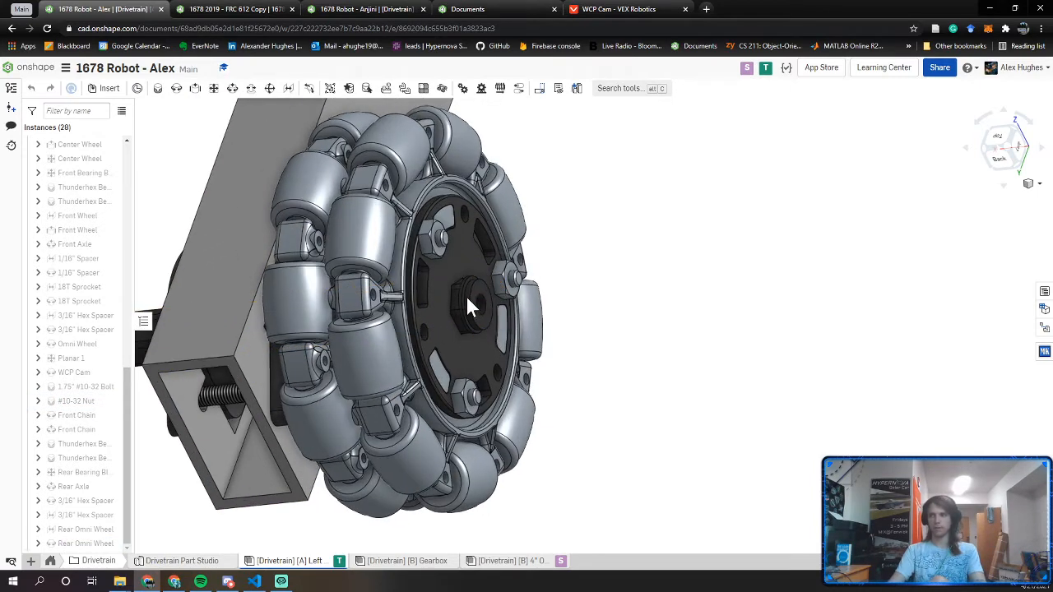
scroll(471, 304, down, 2)
scroll(469, 298, down, 1)
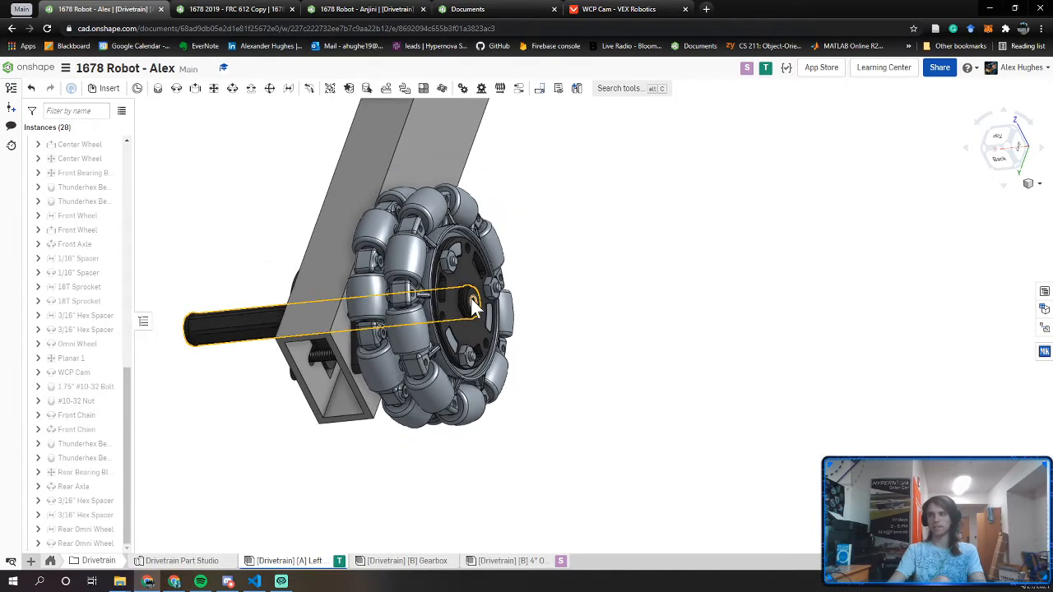
right_drag(471, 298, 404, 368)
right_drag(422, 323, 675, 420)
scroll(609, 446, up, 6)
scroll(675, 414, down, 5)
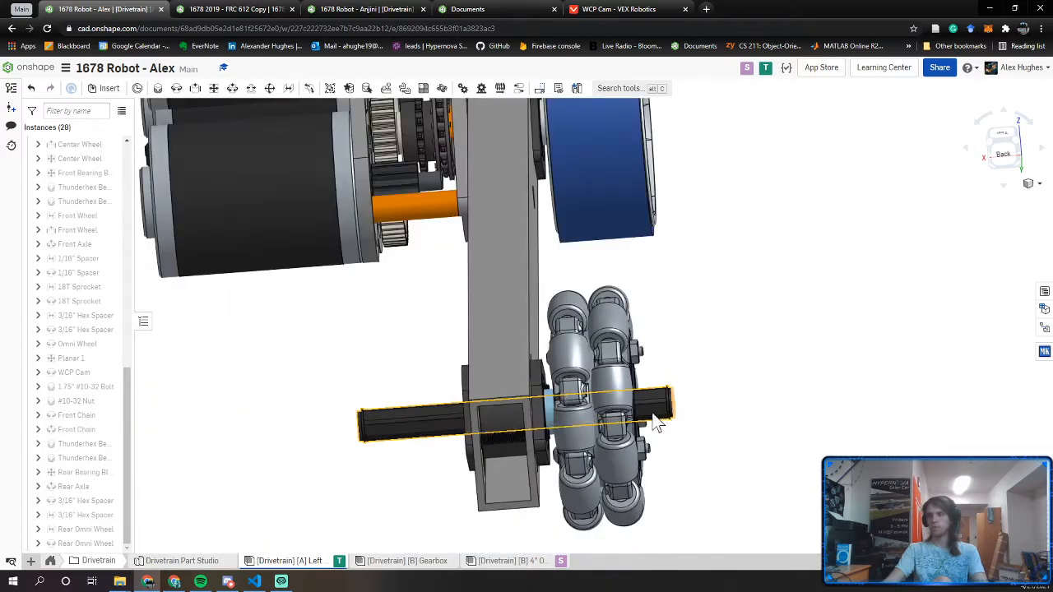
Move the loose hub sprocket next to the inner end of the rear axle
middle_drag(565, 410, 608, 562)
scroll(605, 538, down, 3)
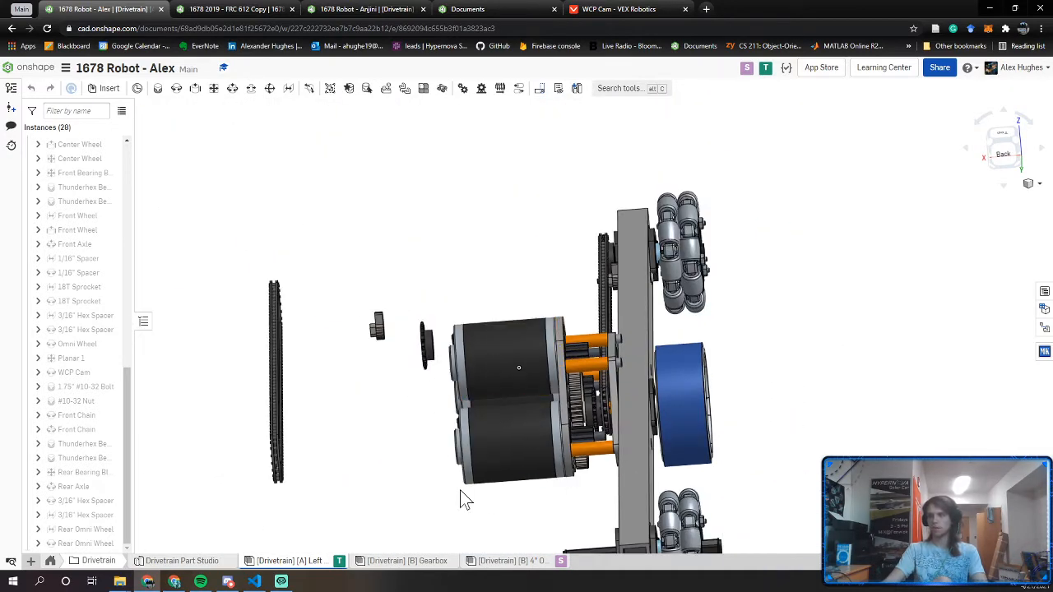
middle_drag(579, 514, 574, 443)
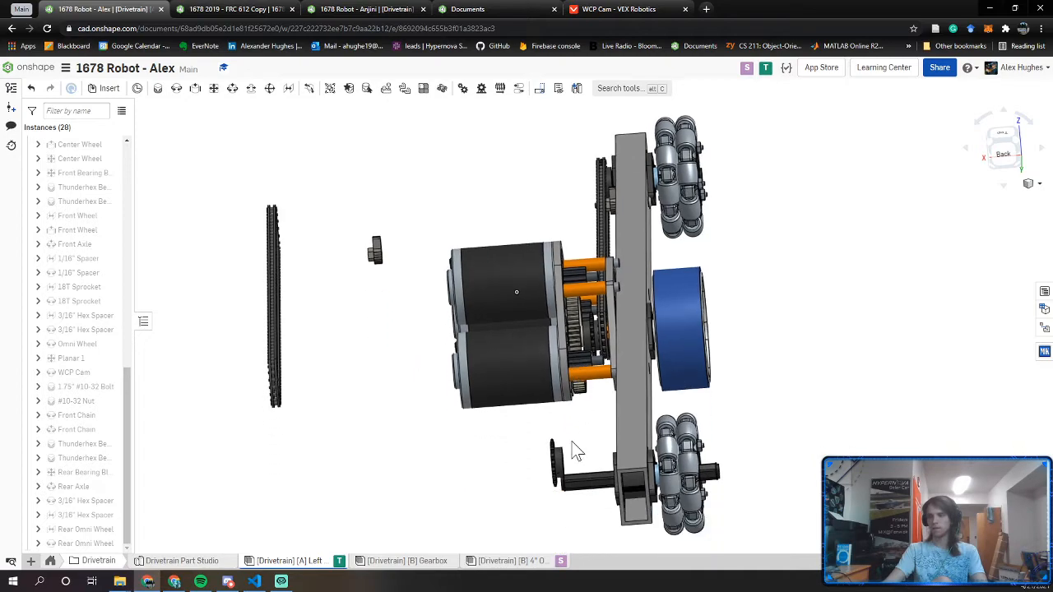
scroll(562, 461, up, 5)
Examine the loose hub sprocket's outer and hub faces beside the rear axle end
right_drag(567, 469, 676, 487)
scroll(581, 463, up, 4)
scroll(585, 469, up, 4)
click(585, 470)
click(524, 293)
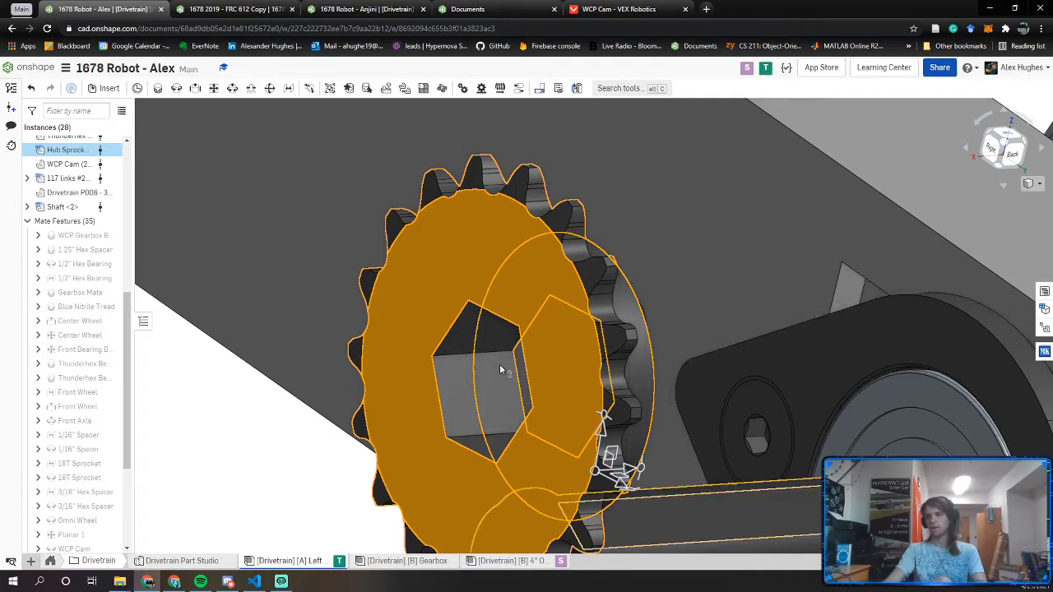
scroll(500, 367, down, 5)
click(337, 343)
Examine the positions of the sprockets and chain on the gearbox output shaft relative to the gearbox plate
middle_drag(338, 344, 540, 531)
right_drag(392, 403, 378, 402)
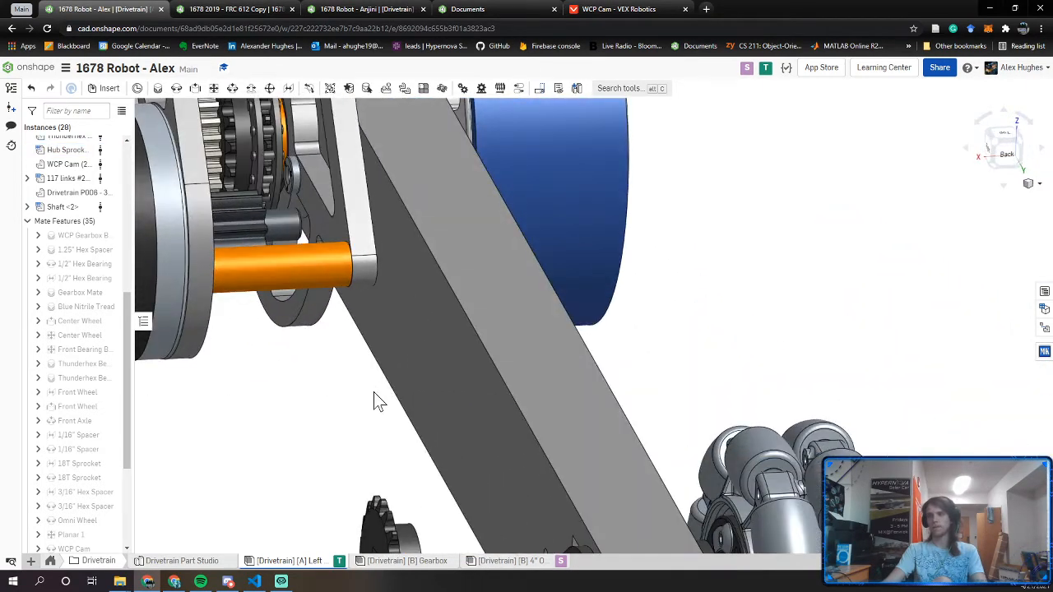
middle_drag(204, 138, 336, 321)
right_drag(374, 317, 355, 309)
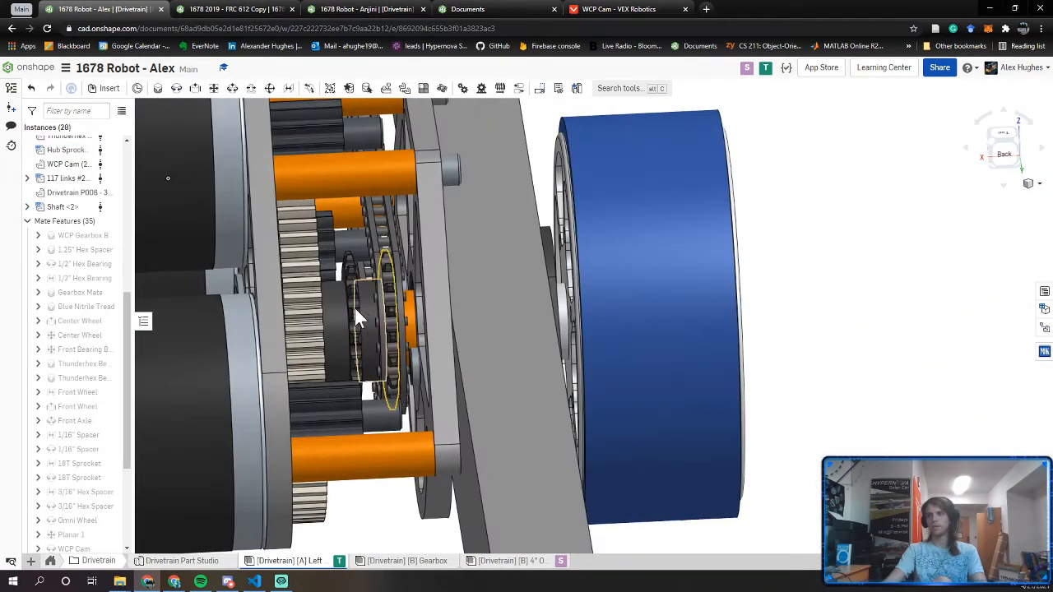
scroll(354, 304, up, 5)
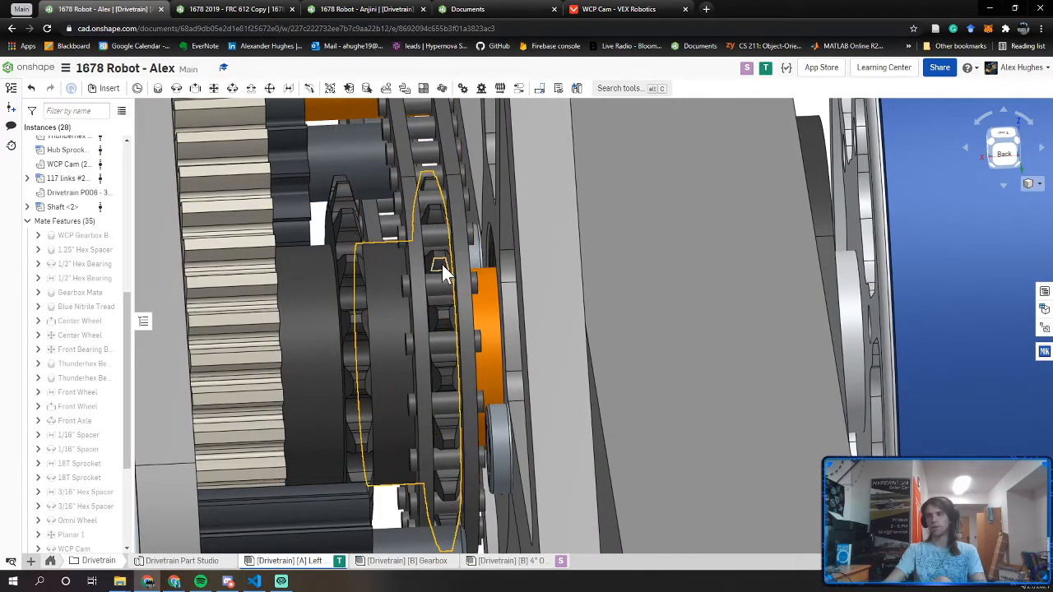
scroll(451, 280, down, 6)
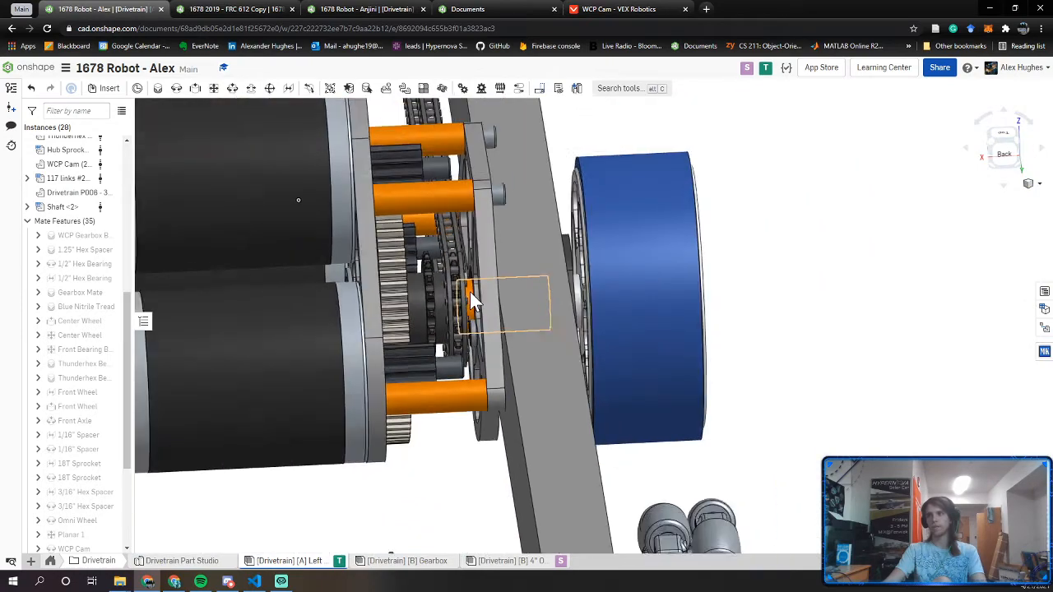
Measure the loose sprocket's width between its outer face and hub end face, and open the Drivetrain Part Studio
right_drag(470, 291, 451, 508)
scroll(452, 432, up, 10)
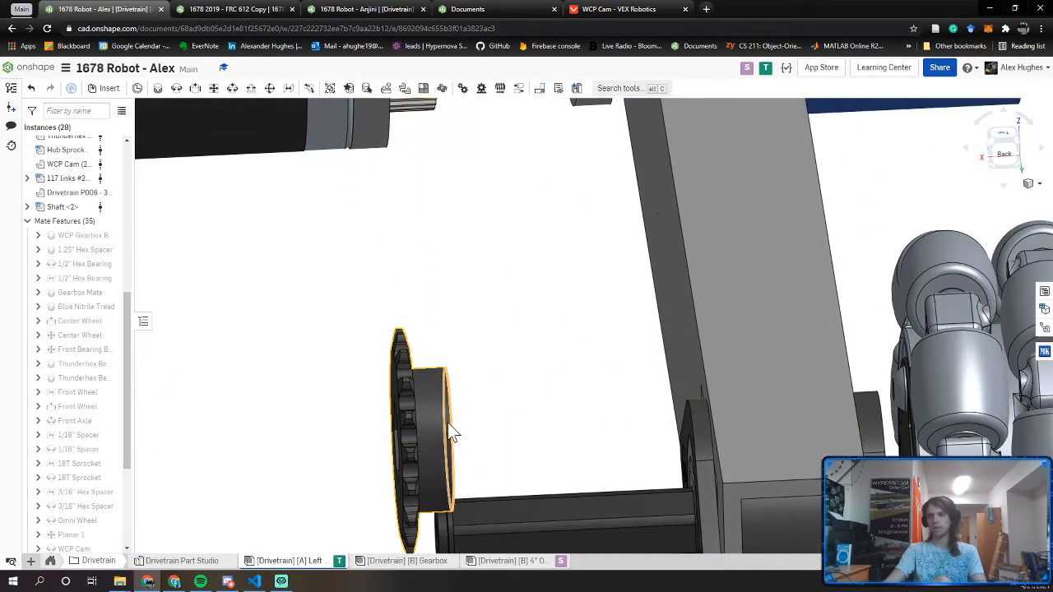
right_drag(518, 388, 364, 357)
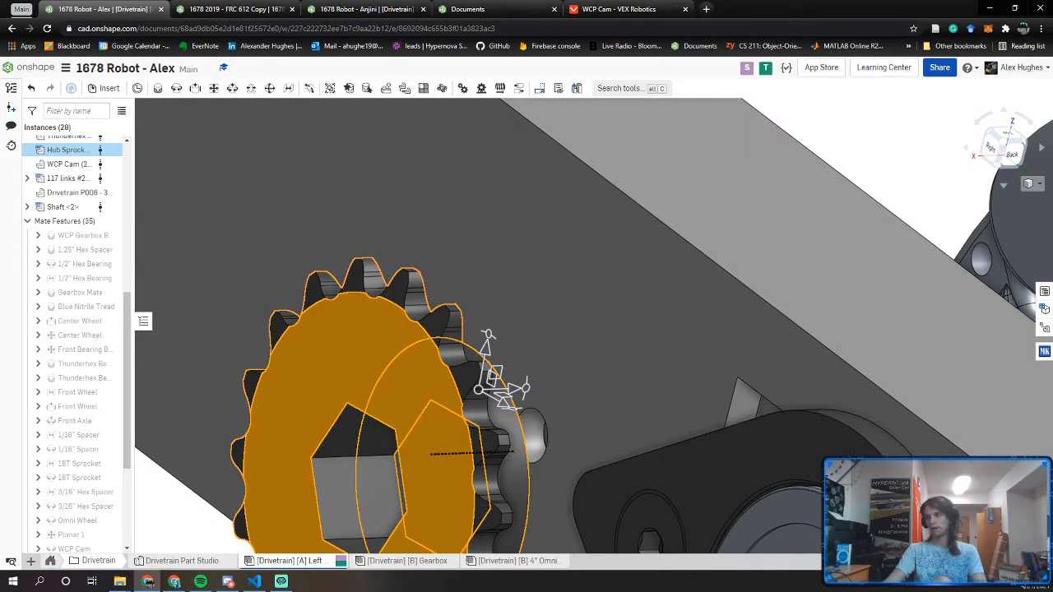
scroll(716, 451, down, 5)
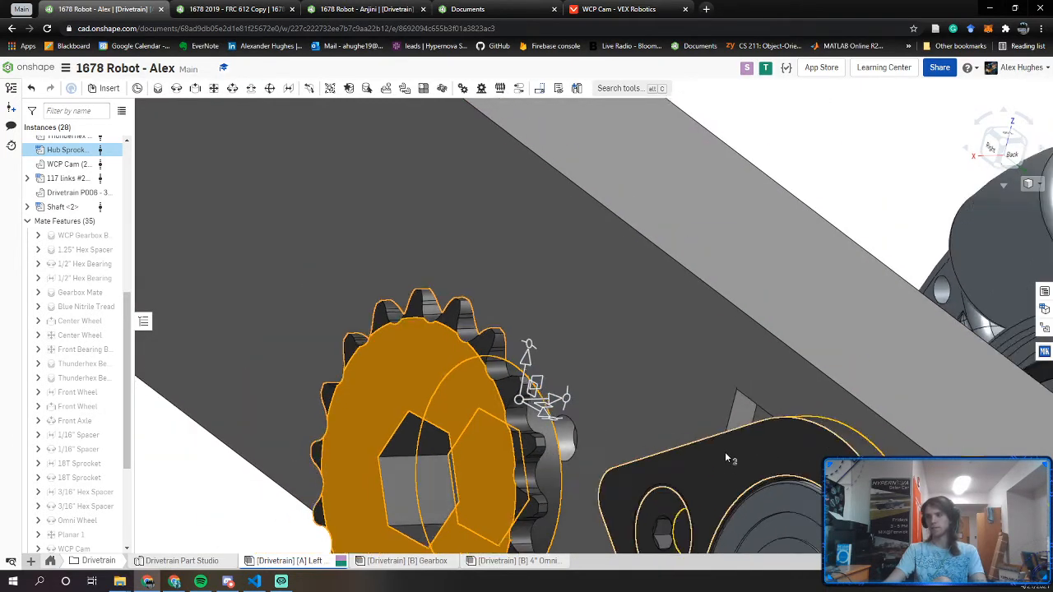
click(186, 561)
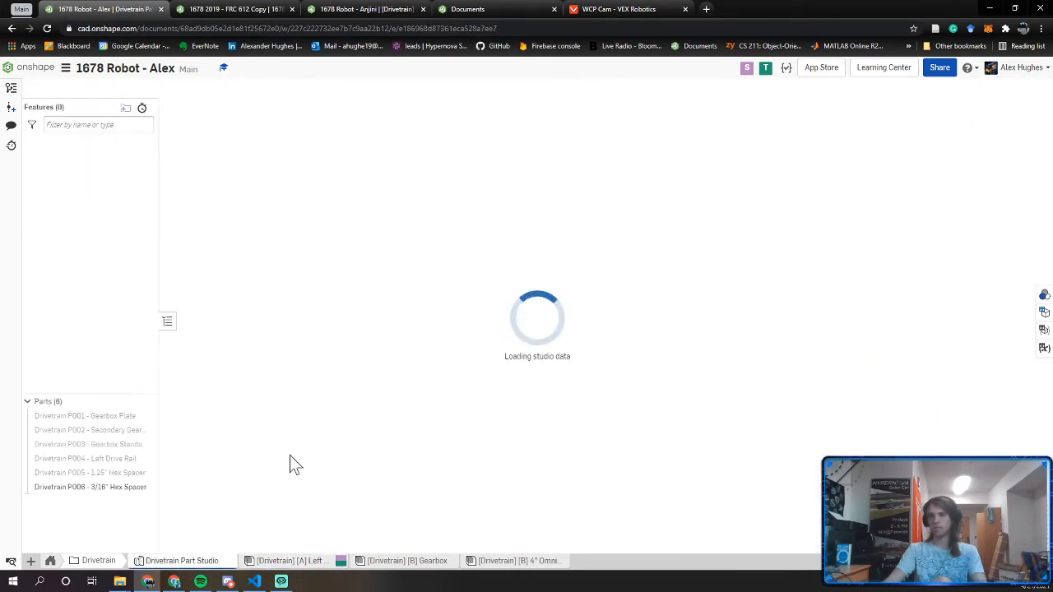
Hide the 3/16" hex spacer and sketch a hexagon about 2.7 in across flats on the Top plane, centred on the origin
click(146, 487)
right_drag(343, 472, 634, 434)
key(shift+s)
click(764, 306)
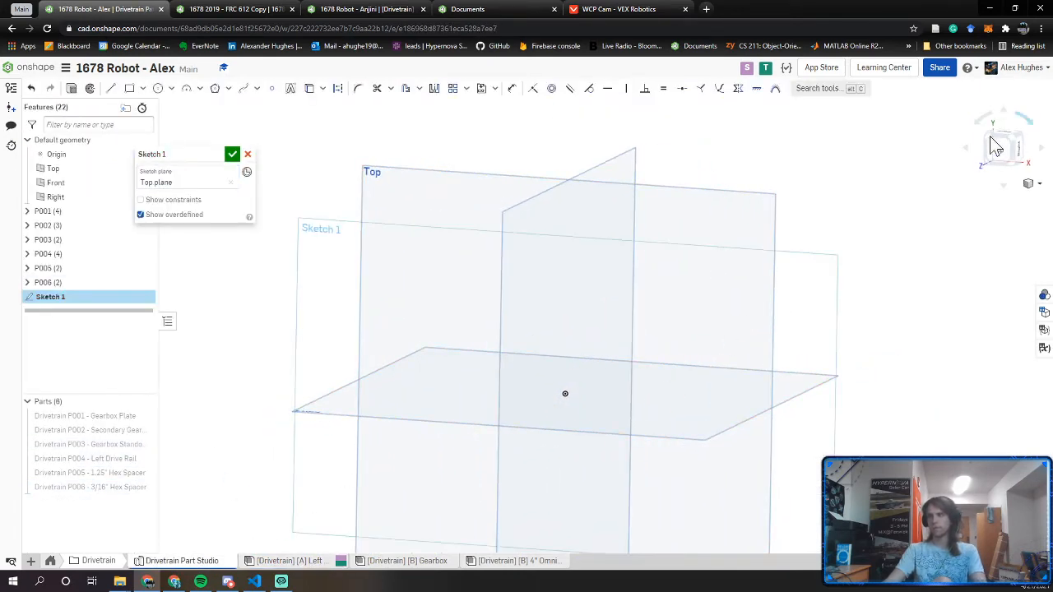
click(996, 163)
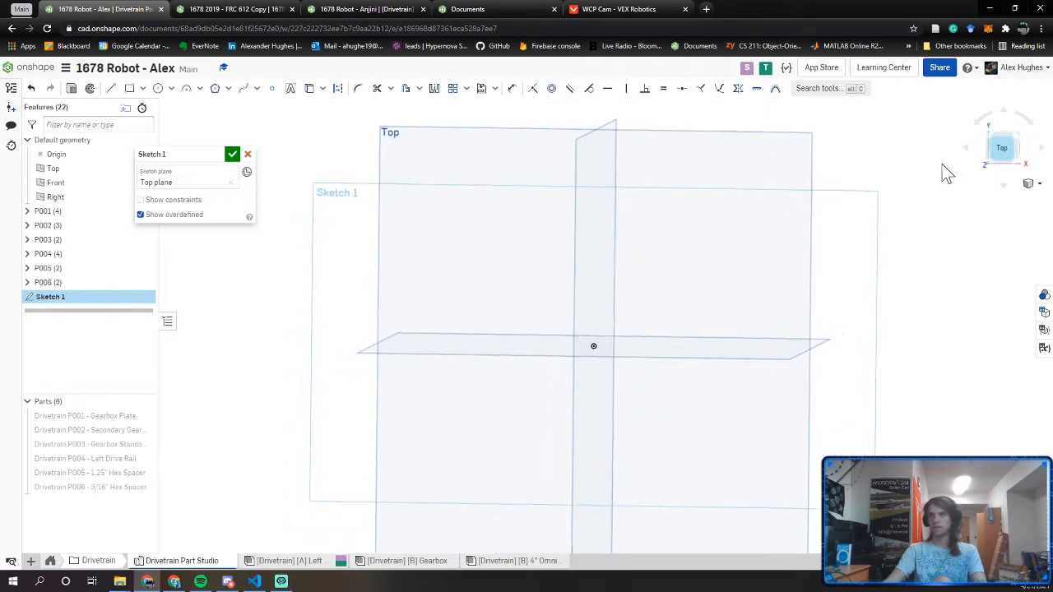
click(216, 89)
click(605, 326)
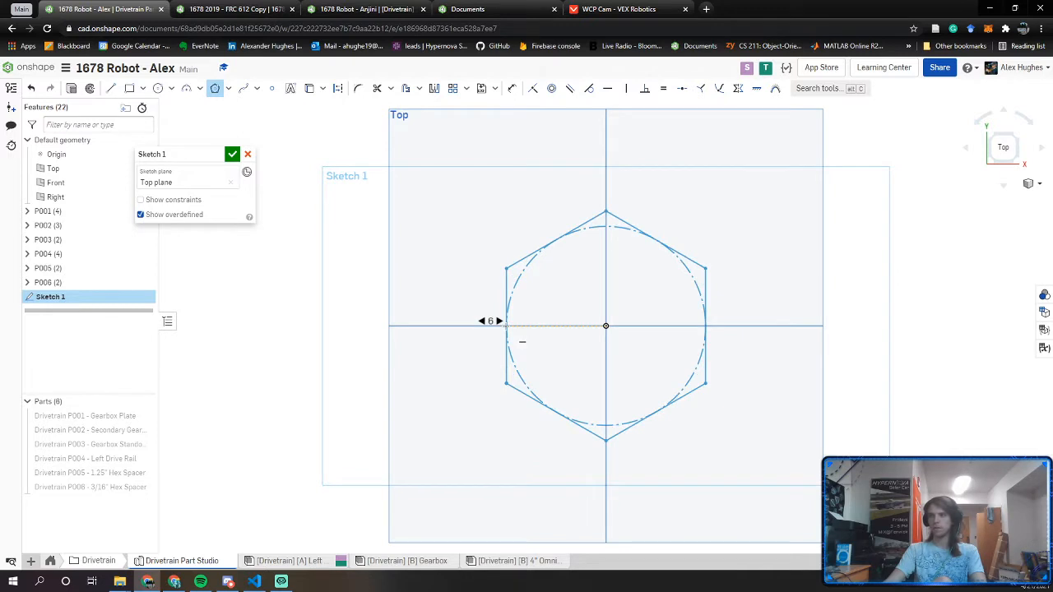
click(506, 325)
Dimension the hexagon's inscribed circle to a diameter of 0.505 in
key(d)
click(537, 254)
click(516, 208)
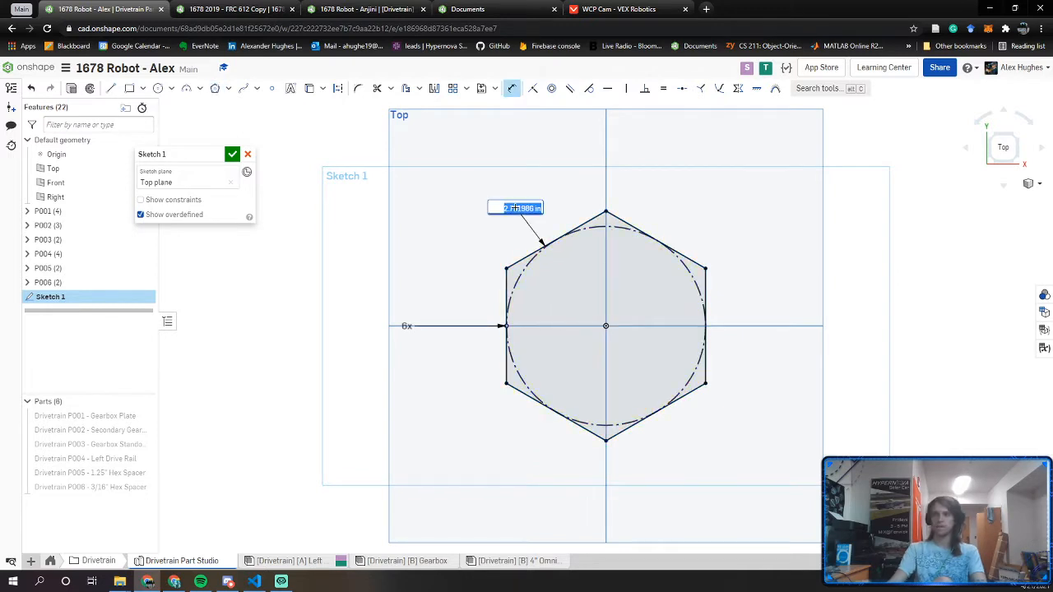
text(.5095)
key(Return)
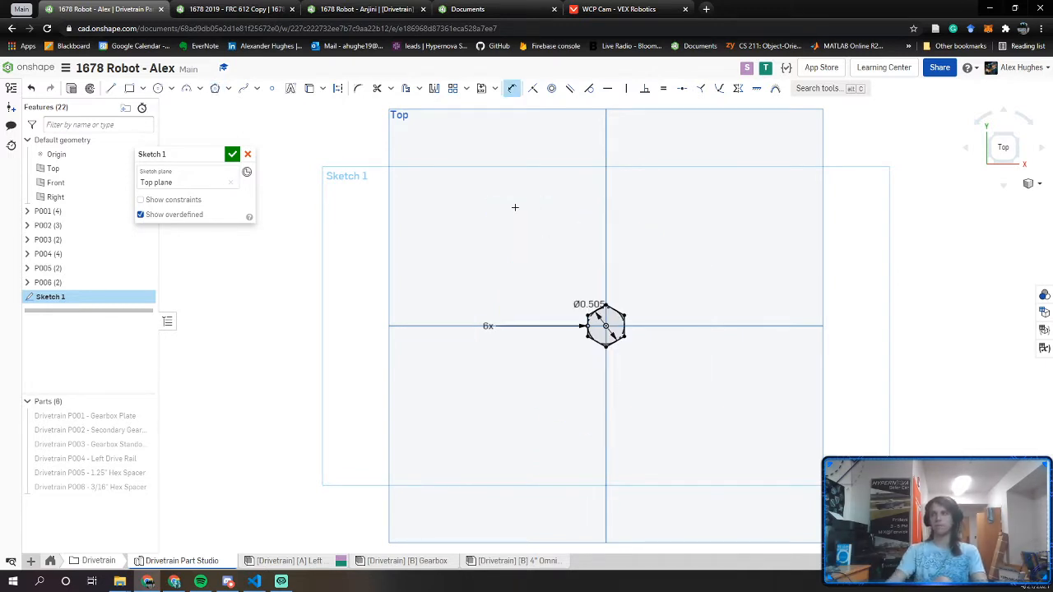
Draw a 0.75 in diameter circle centred on the origin around the hexagon and finish the sketch
click(606, 326)
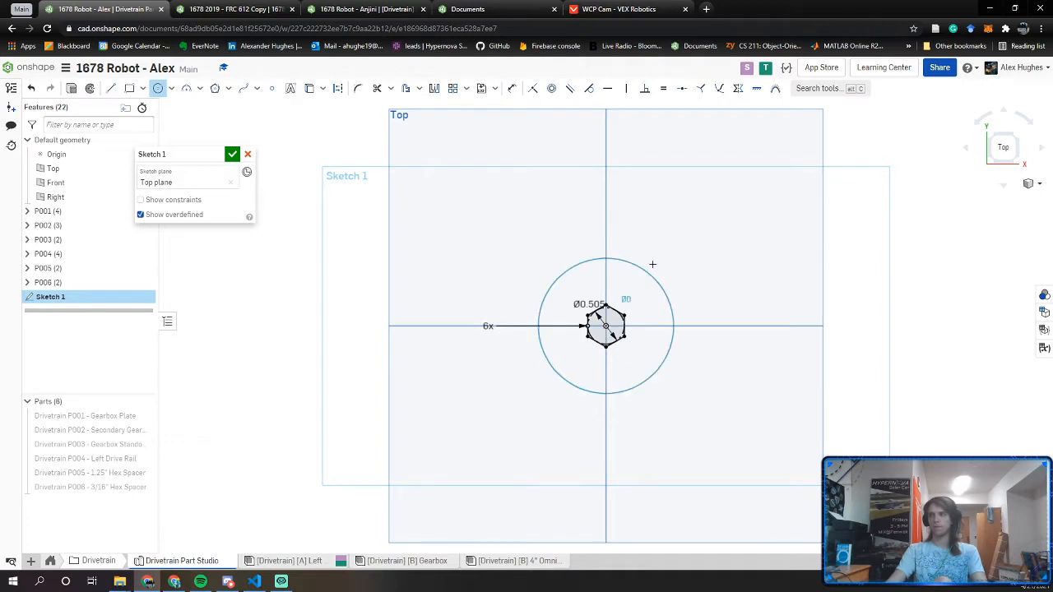
text(.75)
key(Return)
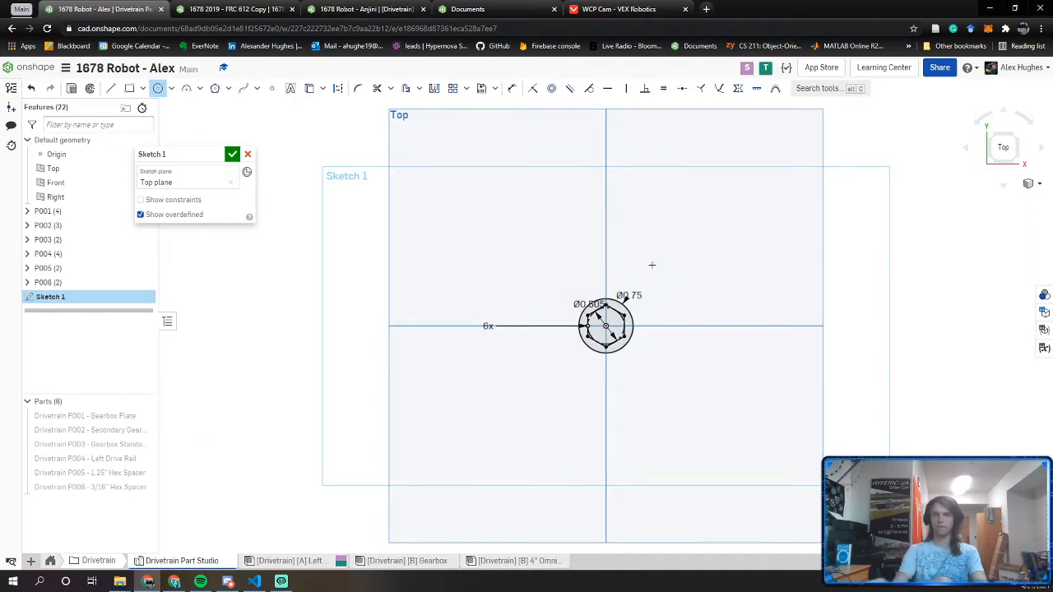
key(f)
click(234, 155)
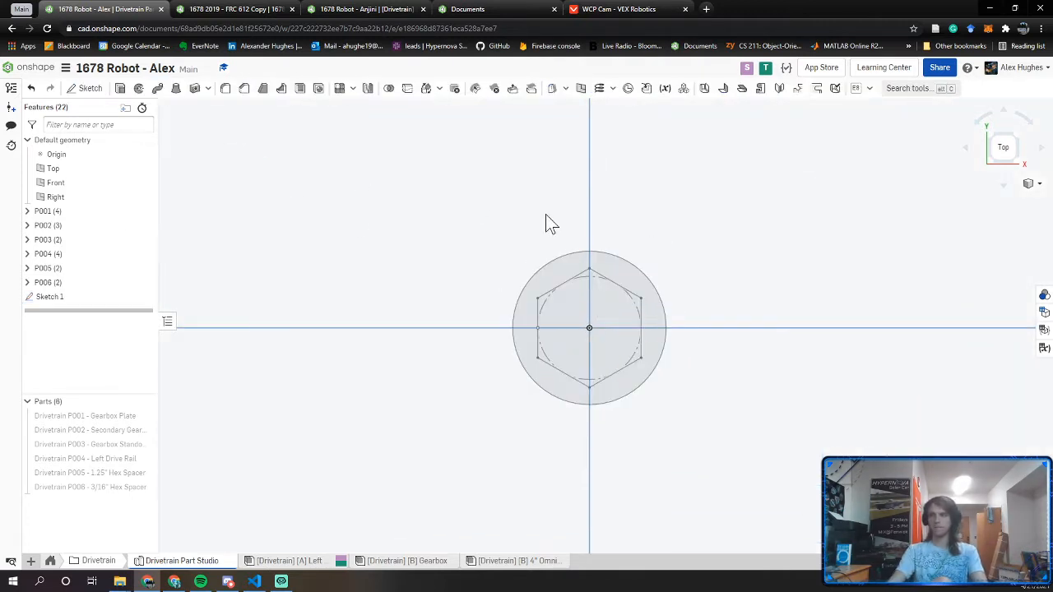
Extrude the region between the hexagon and circle as a new solid with a blind depth of 1/16 + 0.361 in
key(shift+e)
click(523, 273)
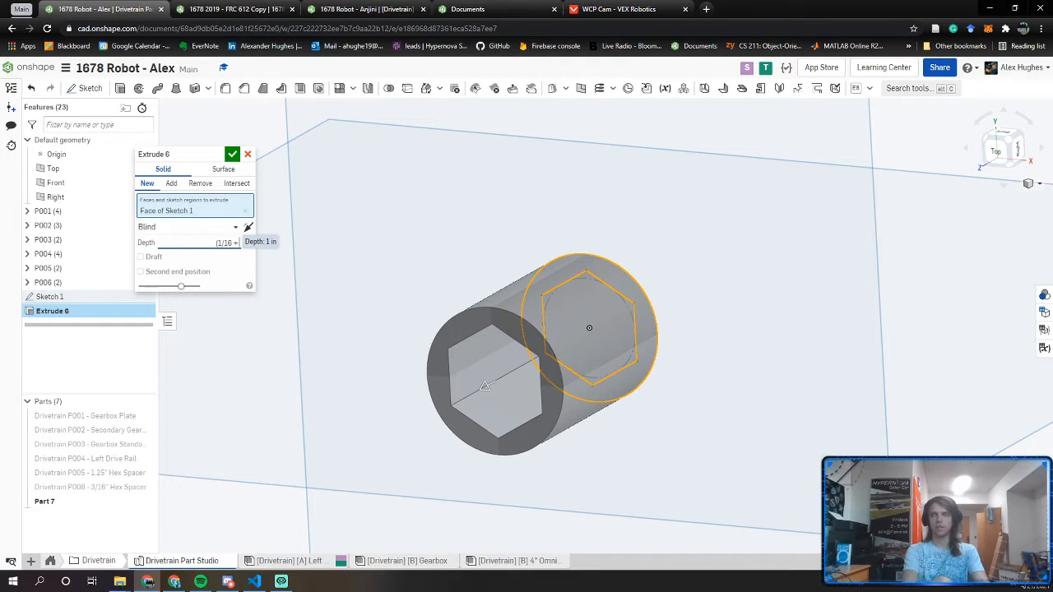
key(Return)
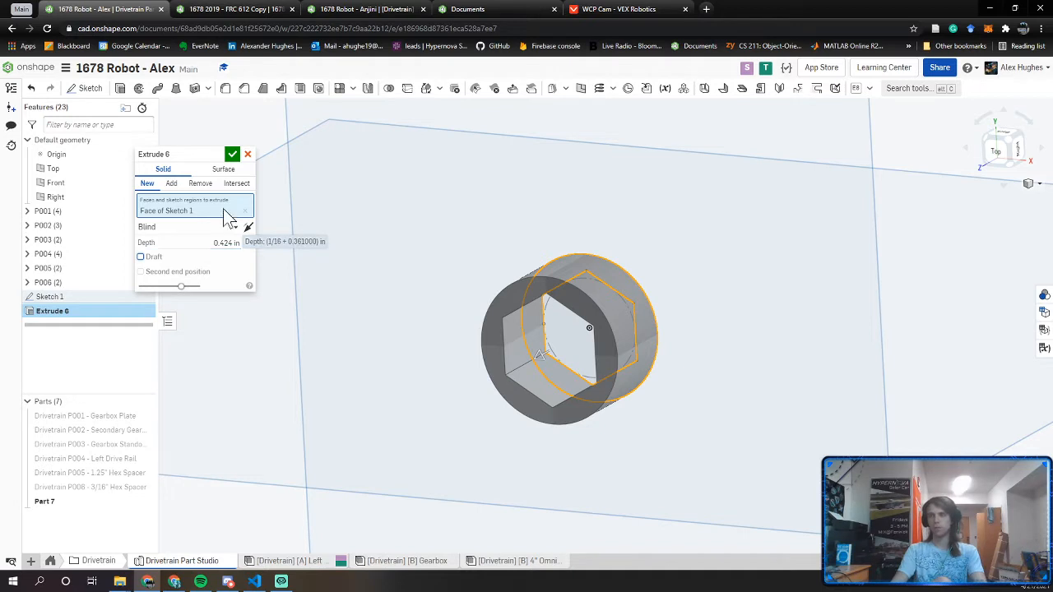
click(232, 154)
Rename the spacer's sketch as Hex Sketch
click(96, 285)
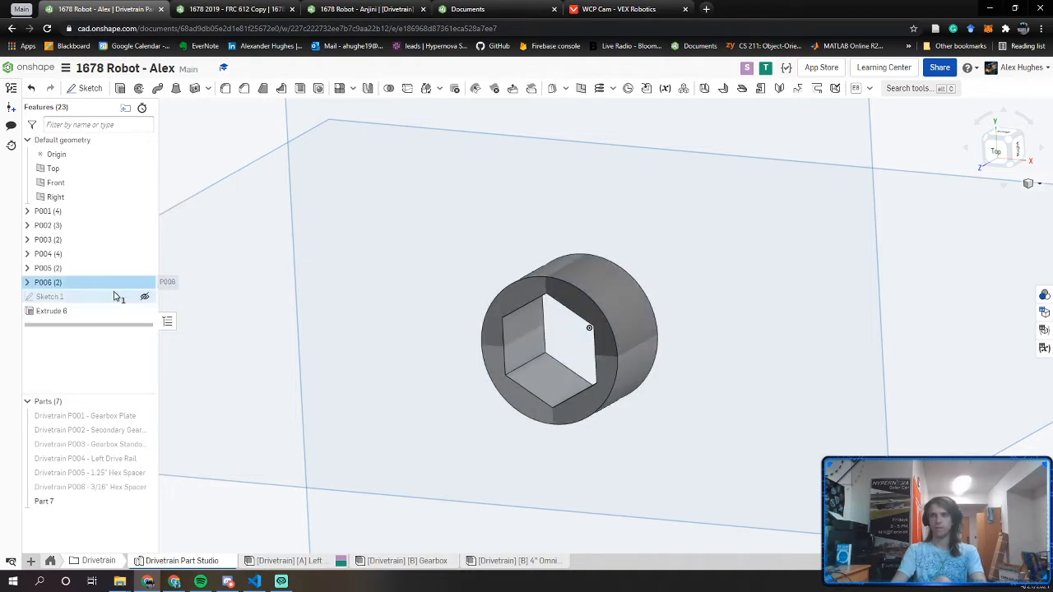
scroll(217, 288, down, 4)
middle_drag(221, 289, 525, 327)
click(295, 282)
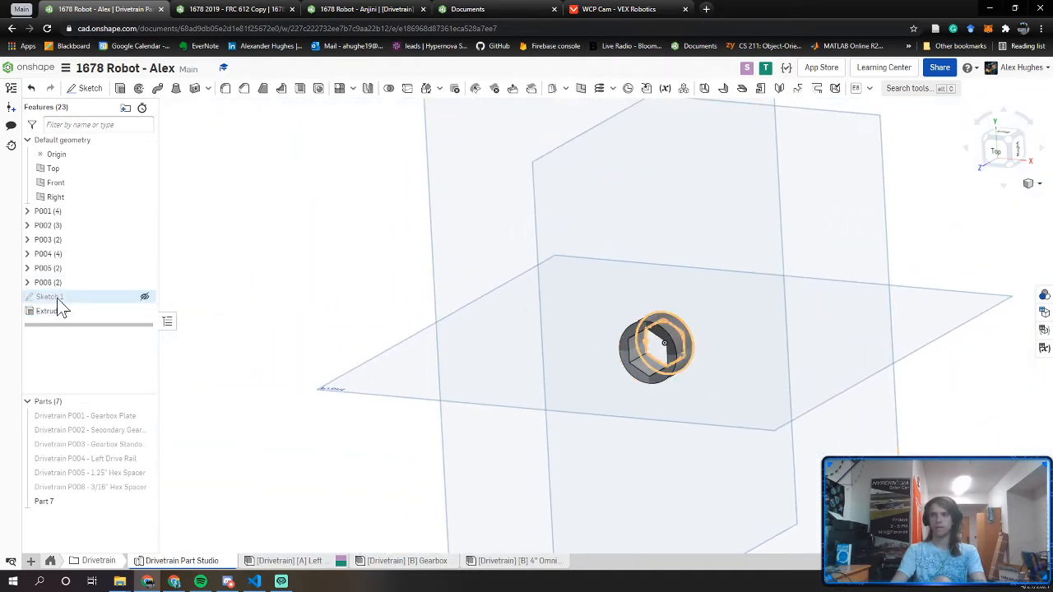
right_click(57, 300)
click(97, 306)
text(Hex S)
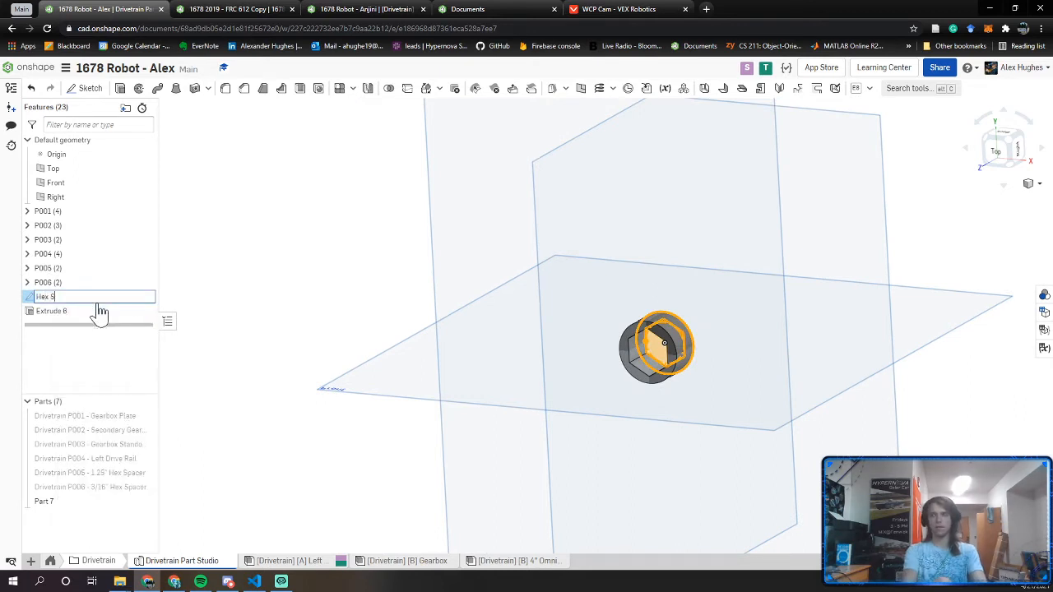
text(ketch)
key(Return)
Group the hex sketch and its extrude into a feature folder named P006
right_click(99, 313)
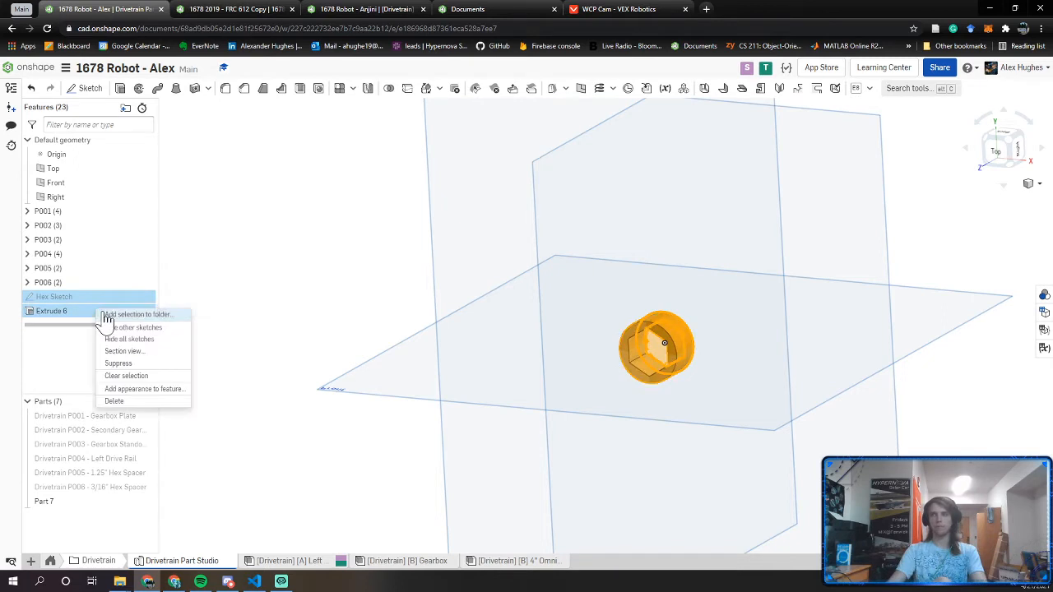
click(132, 315)
text(P007)
key(Return)
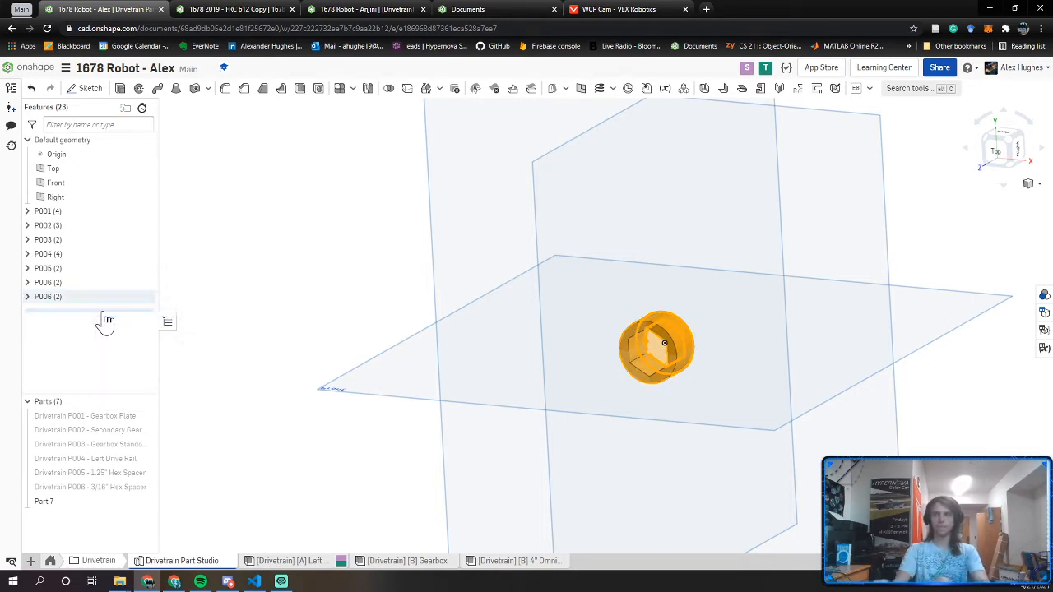
Rename the newly created feature folder as P007
right_click(84, 297)
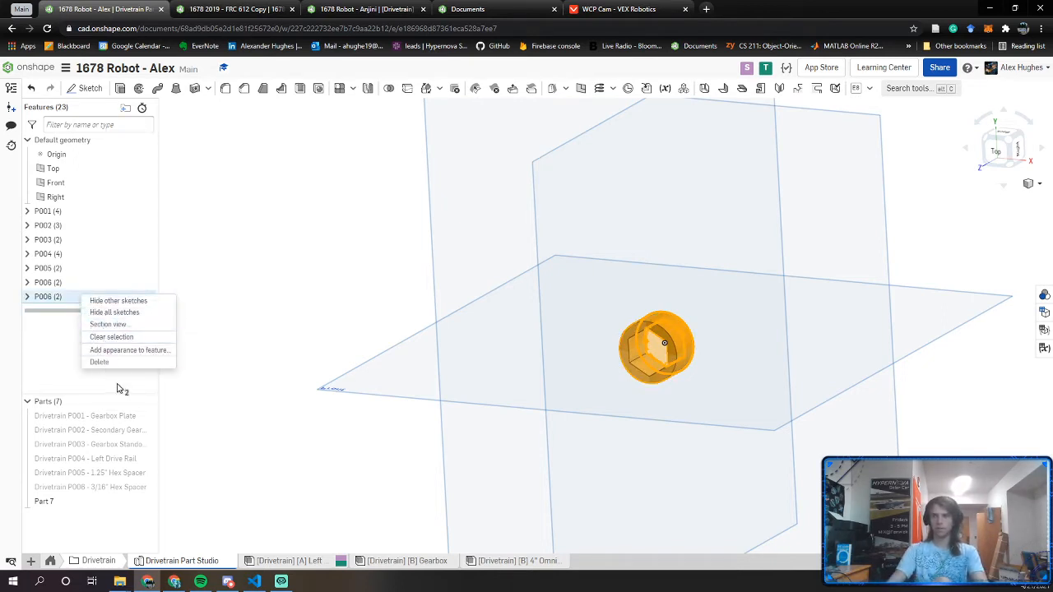
click(241, 284)
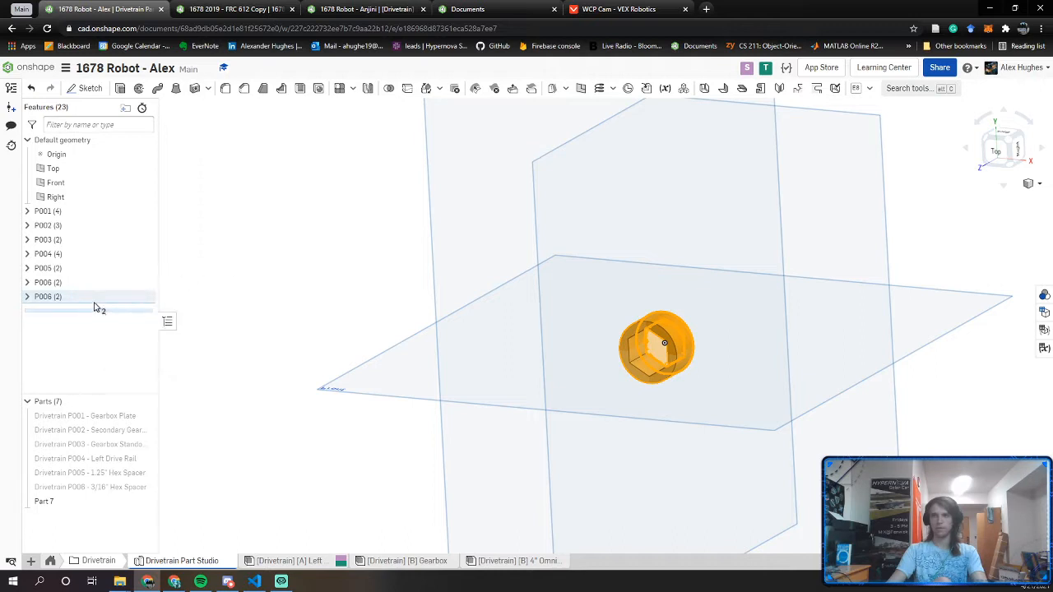
click(96, 300)
right_click(95, 297)
click(268, 284)
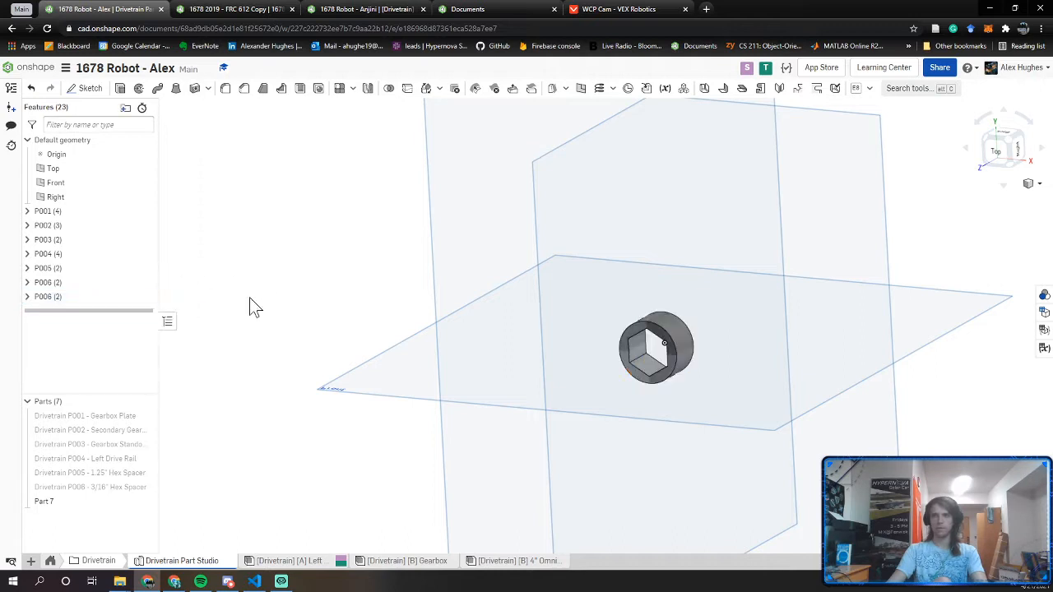
right_click(88, 298)
click(110, 300)
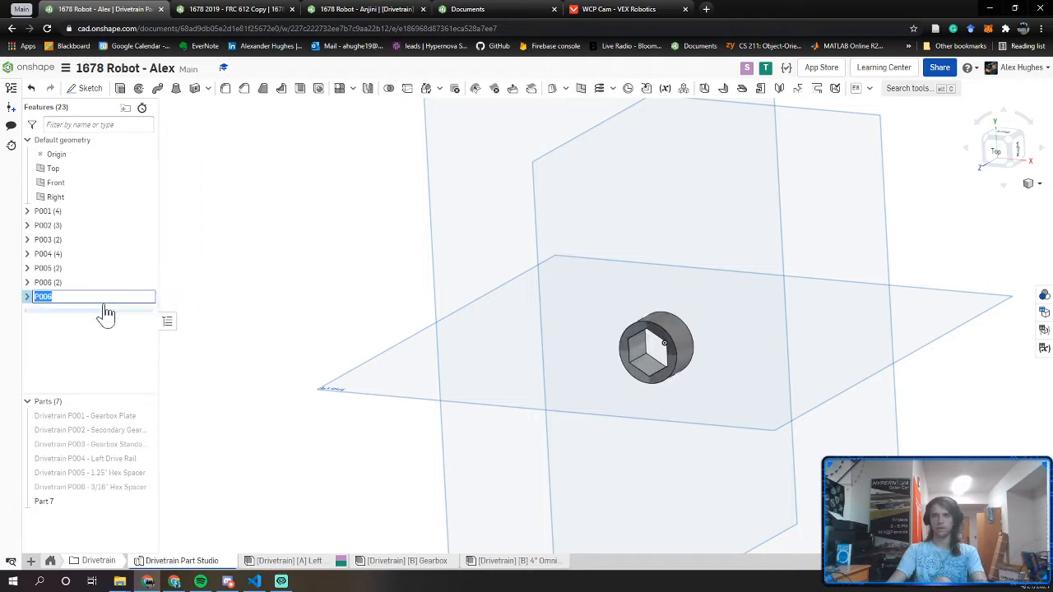
text(P008)
key(Return)
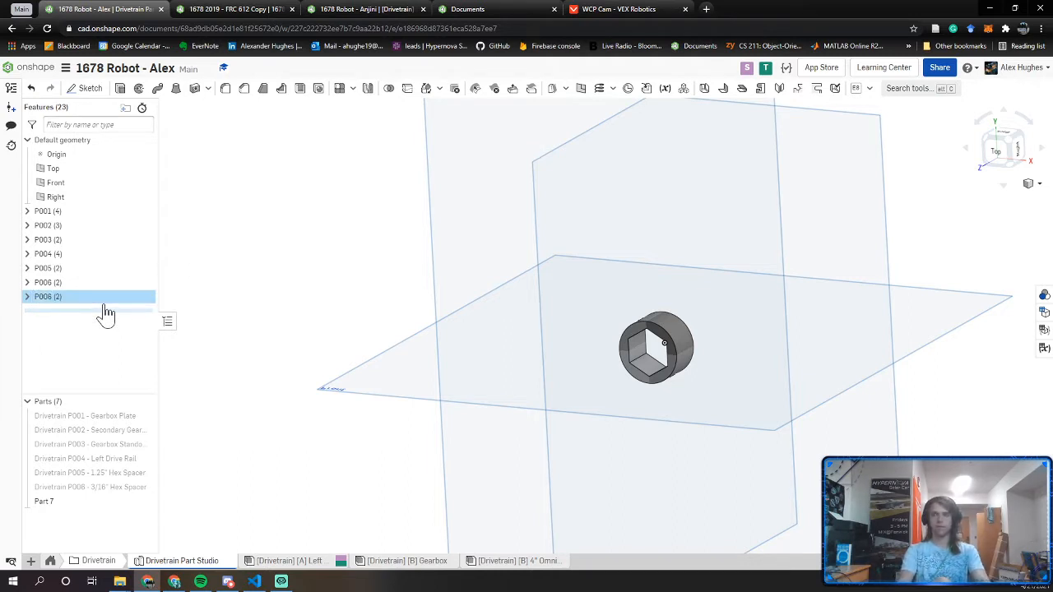
click(271, 447)
Rename the new spacer part as Drivetrain P007 - .424" Hex Spacer
click(45, 501)
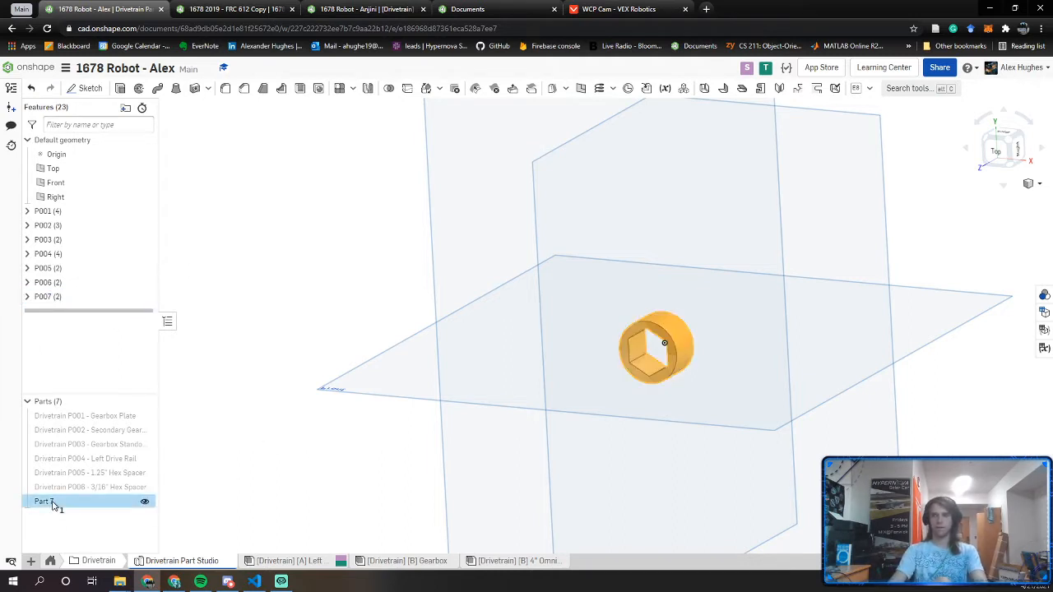
right_click(48, 501)
click(74, 327)
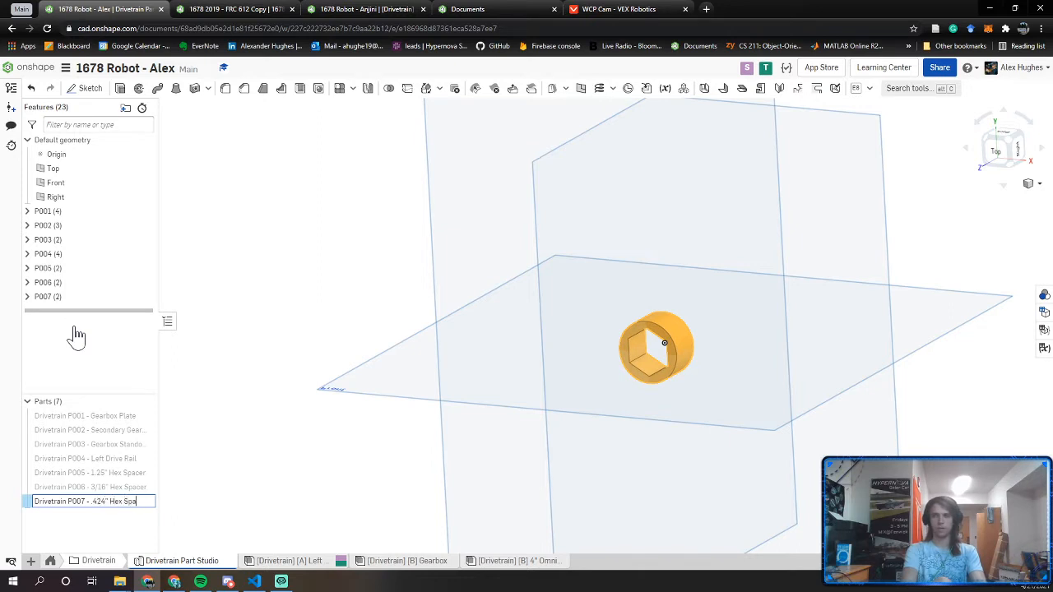
text(cer)
key(Return)
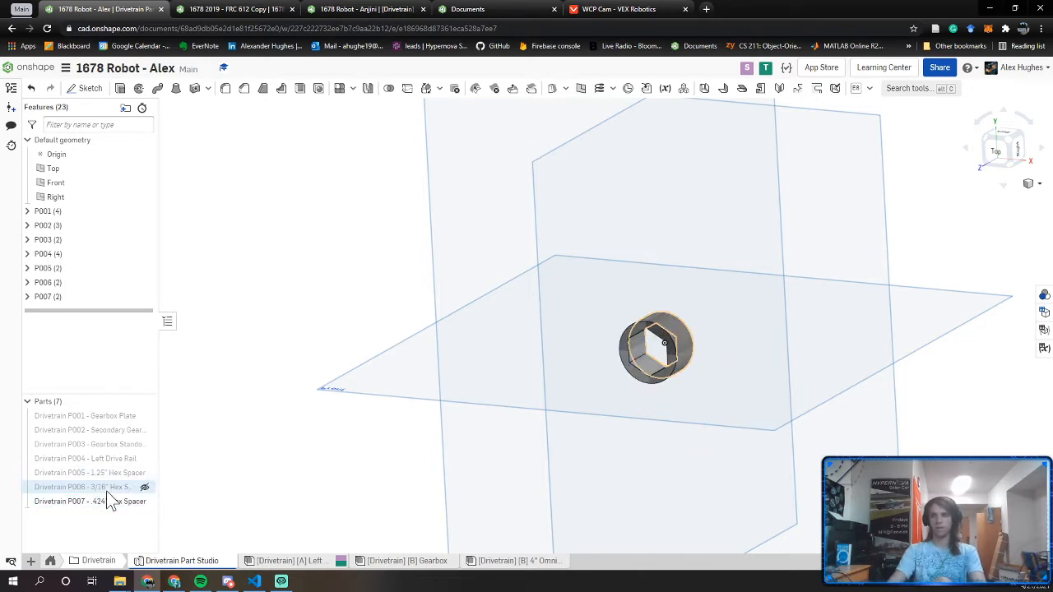
Assign PLA from the Onshape Material Library to the .424" hex spacer
right_click(111, 498)
click(92, 507)
right_click(101, 500)
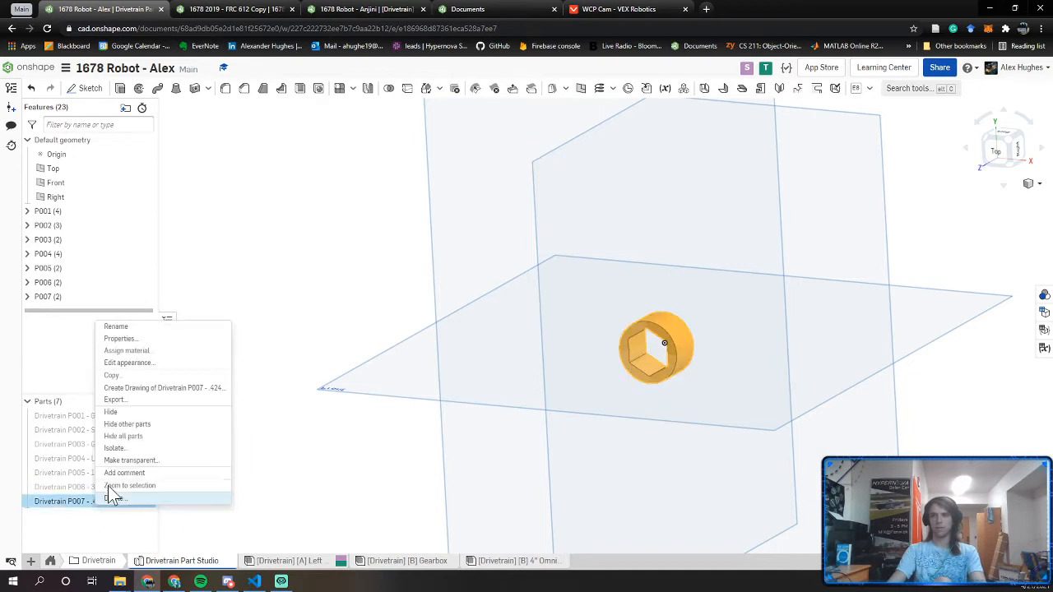
click(125, 351)
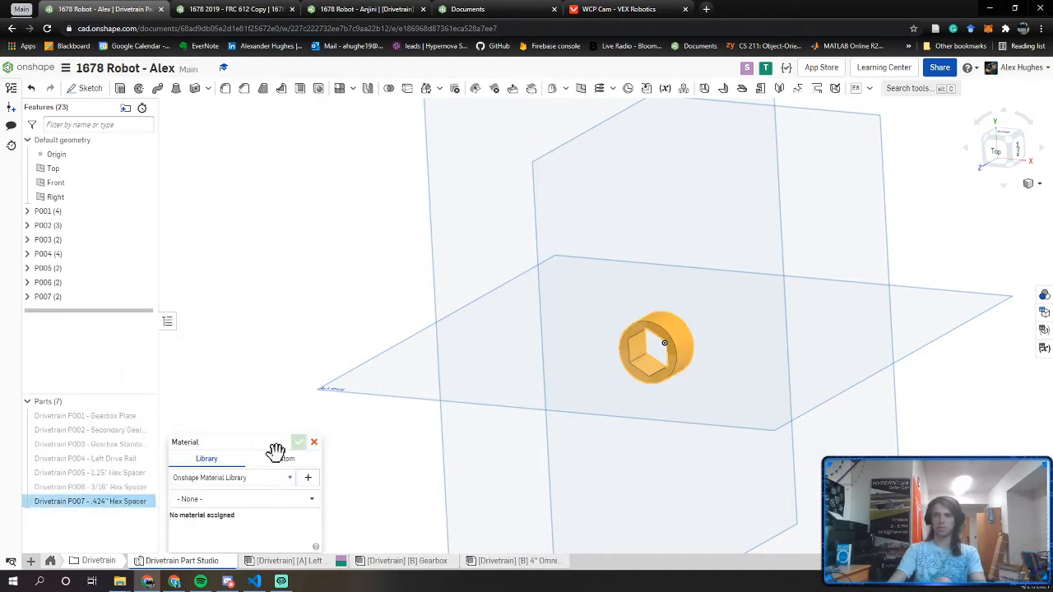
click(264, 500)
text(PLA)
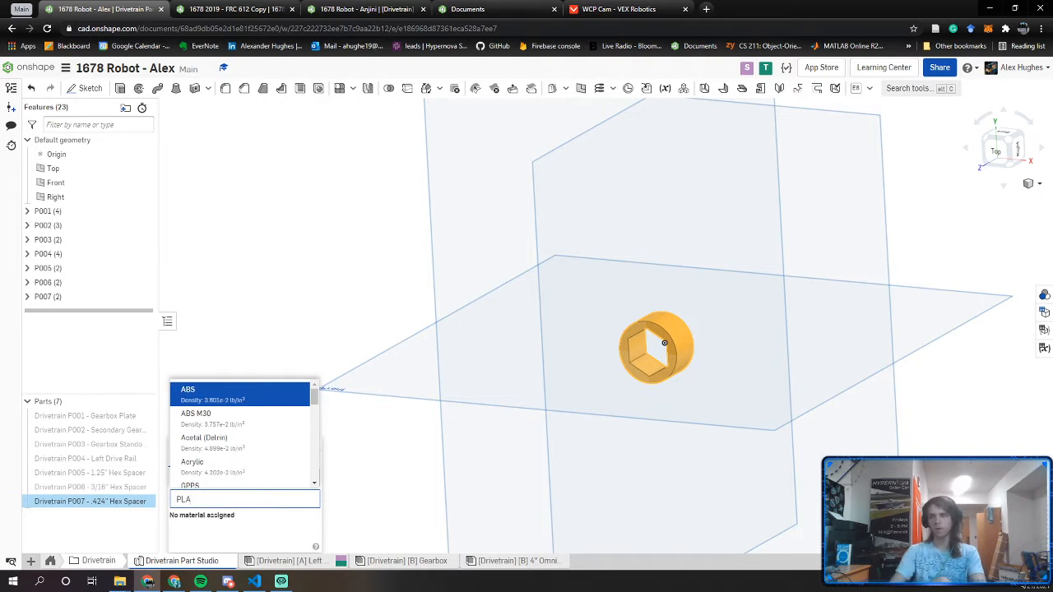
scroll(257, 455, down, 6)
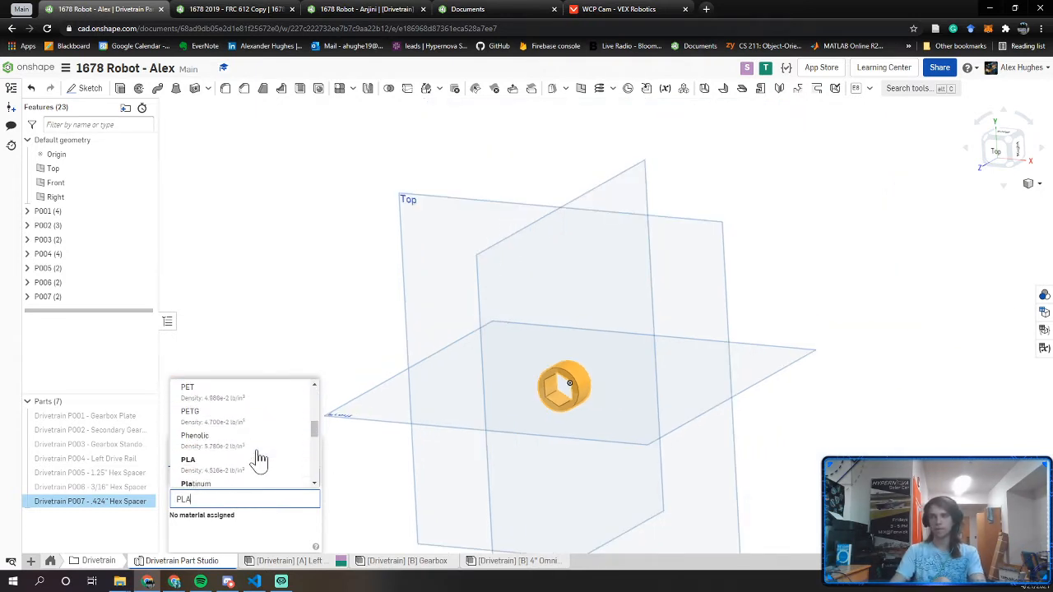
click(238, 472)
click(298, 444)
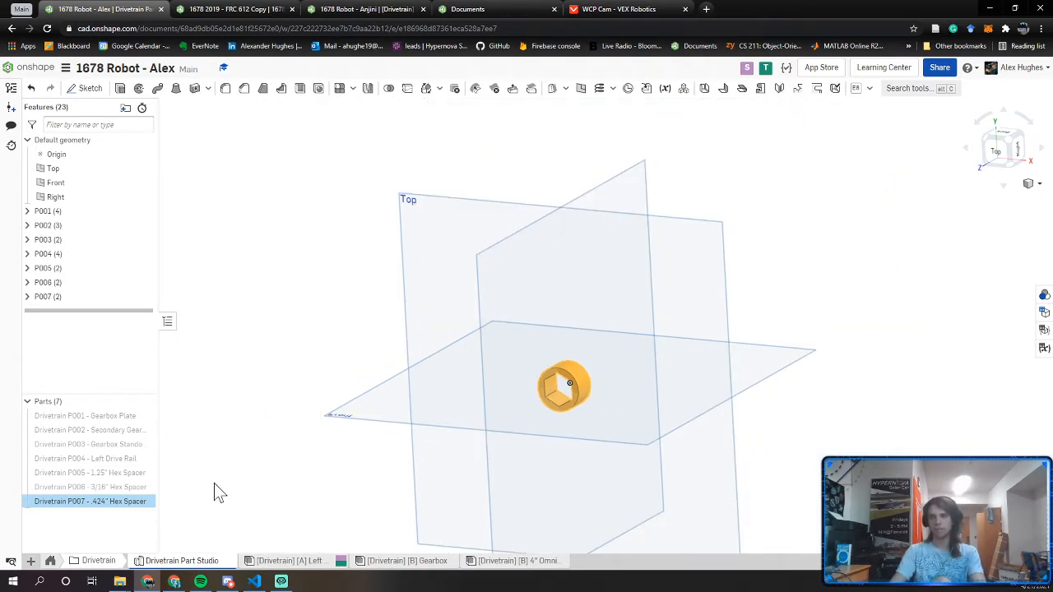
Change the .424" hex spacer's appearance to light blue, RGB 157, 207, 237
right_click(116, 501)
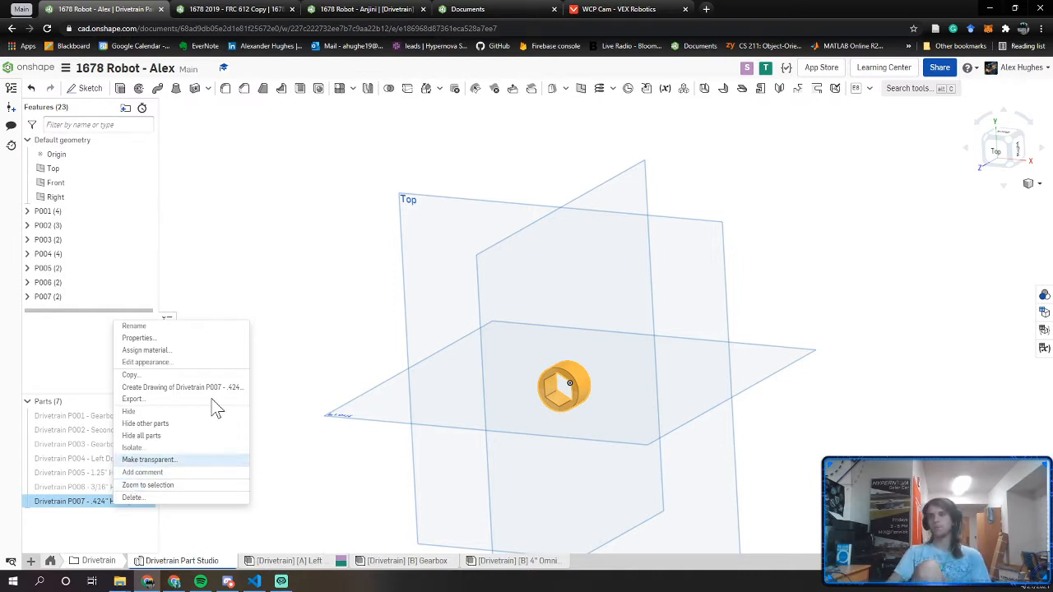
click(154, 363)
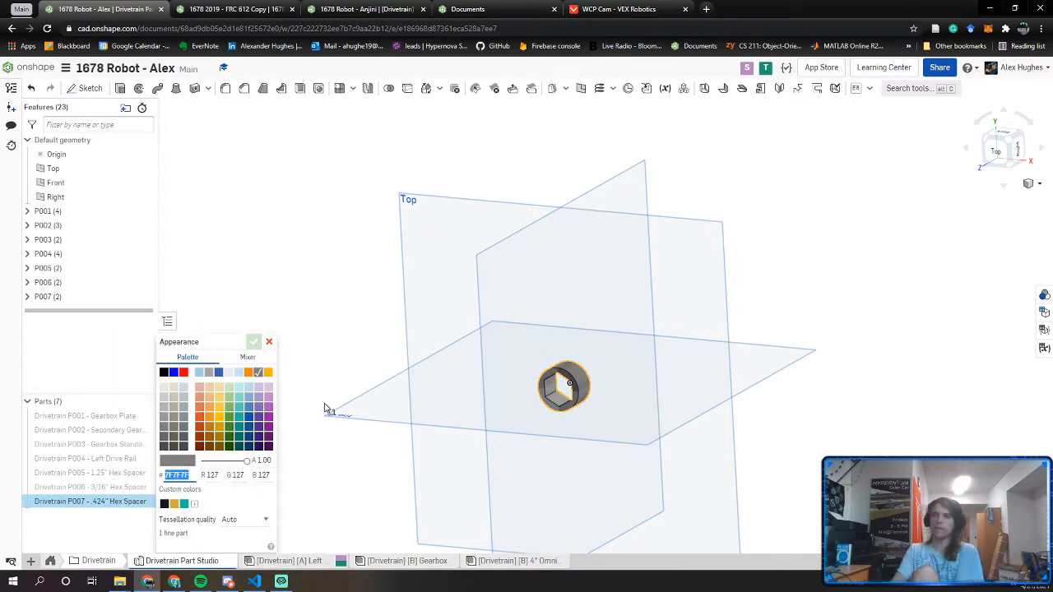
click(198, 373)
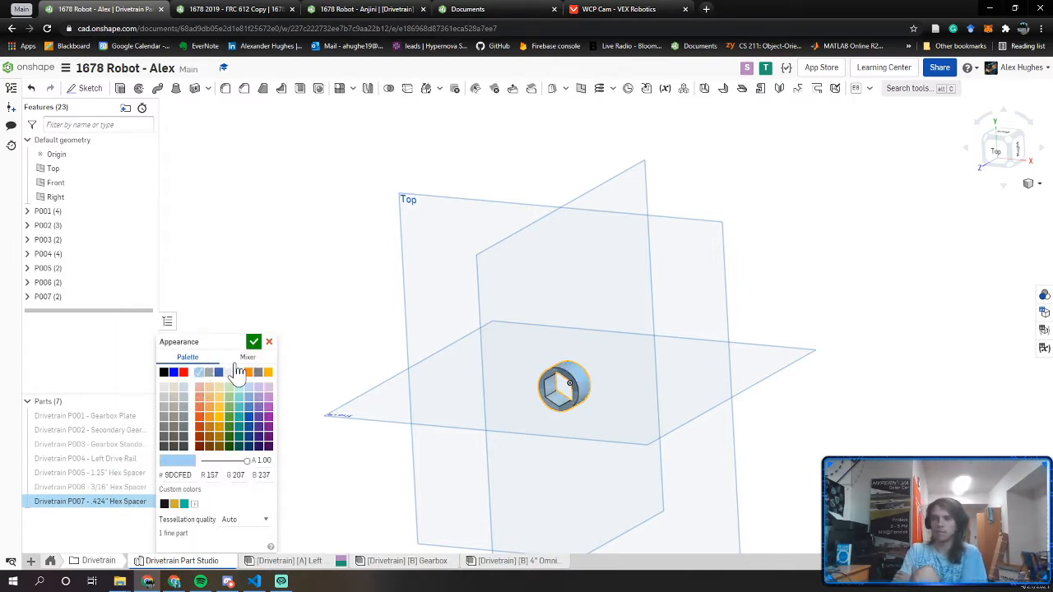
click(254, 342)
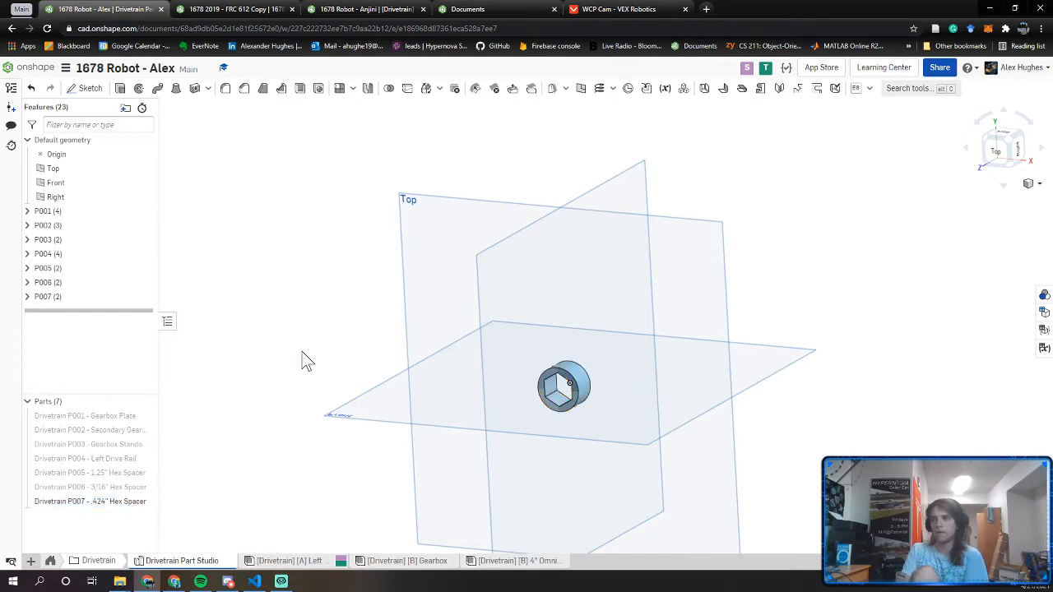
Insert the Drivetrain P007 .424" hex spacer into the left drivetrain assembly, placing it in the empty space beside the drive rail
click(279, 561)
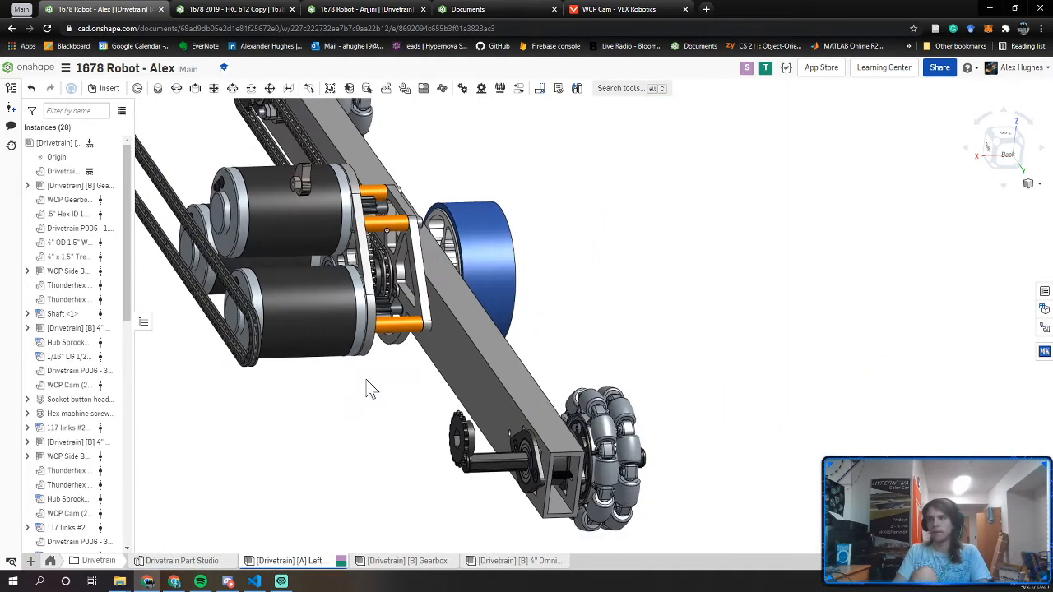
click(107, 88)
scroll(198, 362, down, 1)
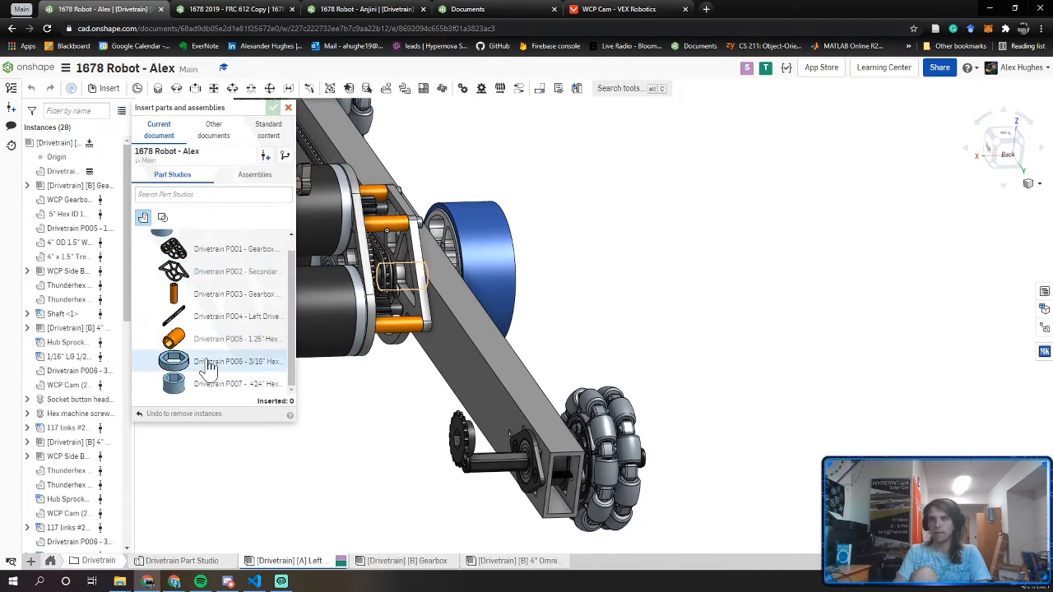
click(208, 364)
click(659, 264)
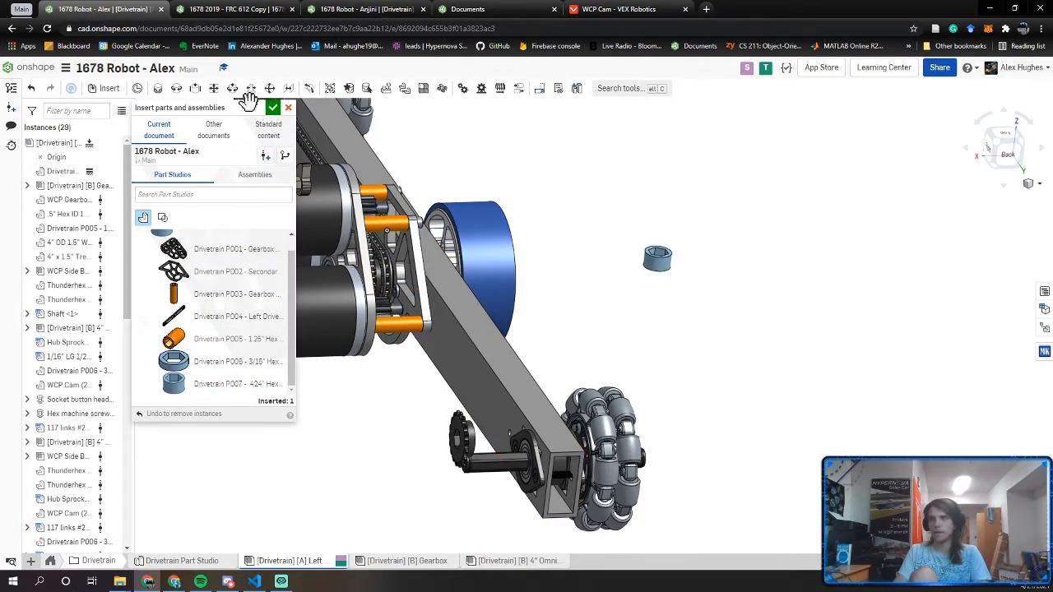
Finish inserting the .424" hex spacer and move it next to the loose sprocket near the rear axle
click(273, 110)
right_drag(605, 288, 648, 304)
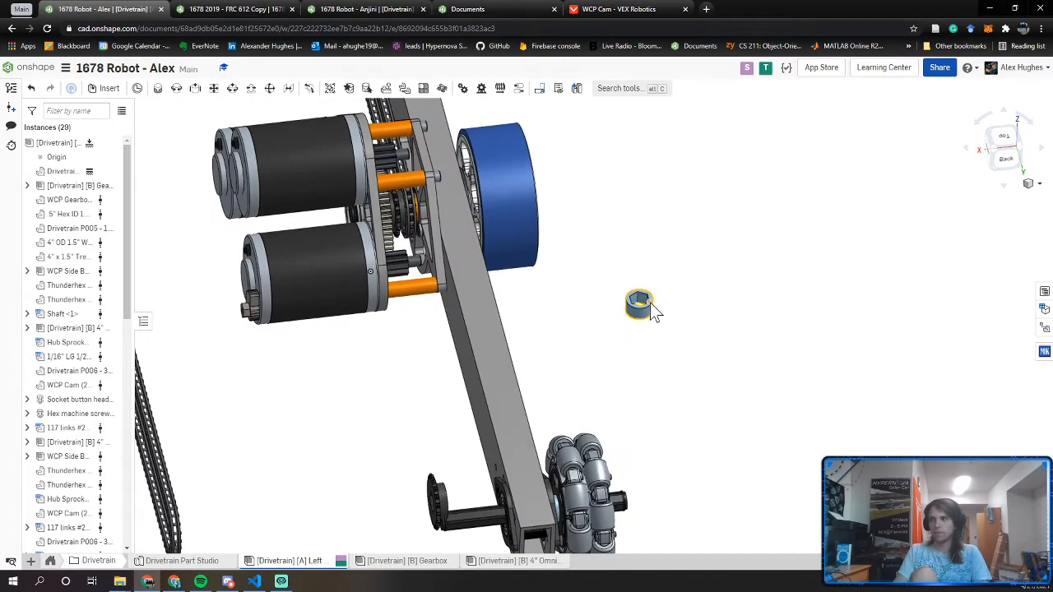
drag(464, 459, 451, 491)
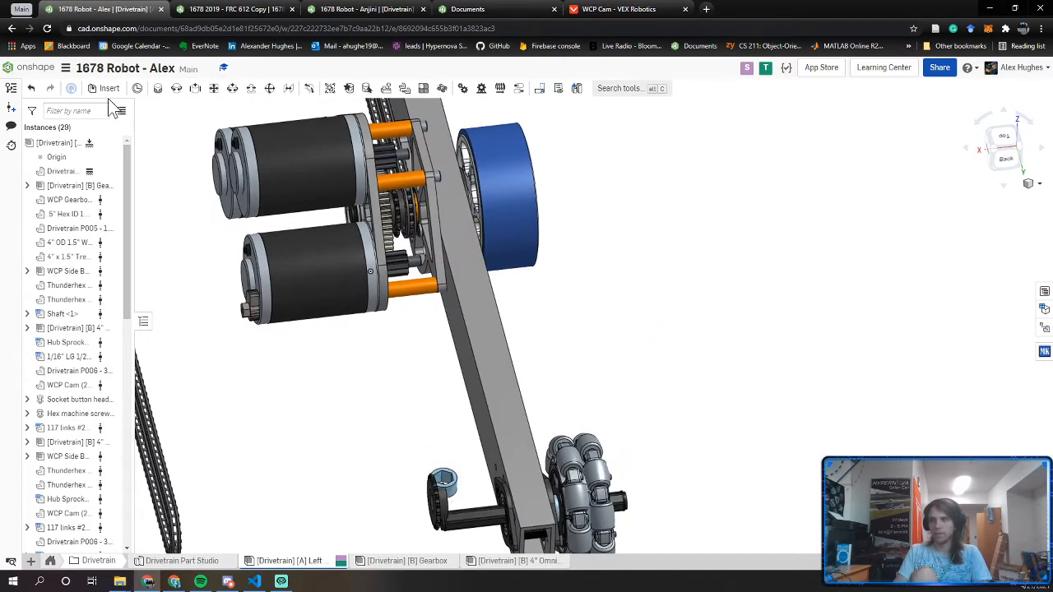
Add a Parallel mate between the spacer's inner hex face and a flat of the rear shaft, flipping the primary axis and reorienting the secondary axis
click(214, 92)
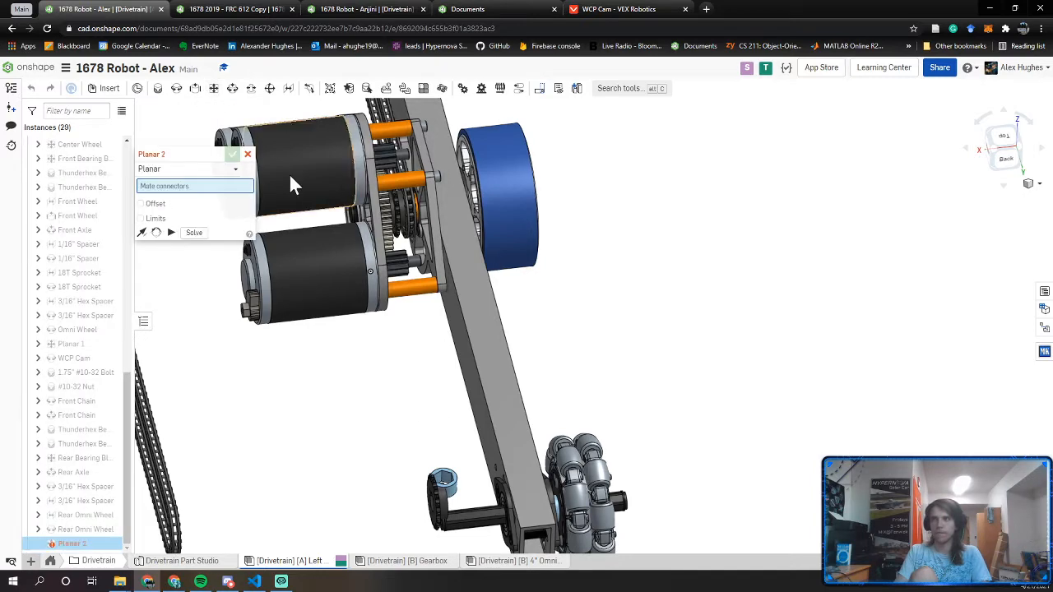
click(249, 156)
click(286, 90)
middle_drag(455, 441, 459, 355)
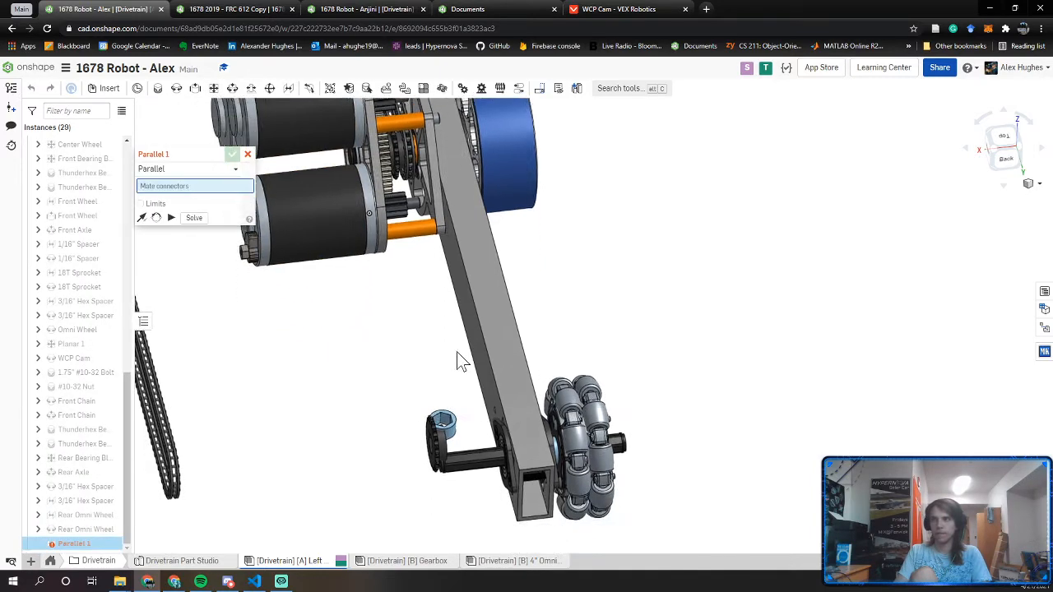
scroll(454, 414, up, 2)
scroll(453, 413, up, 6)
click(454, 417)
scroll(479, 412, down, 4)
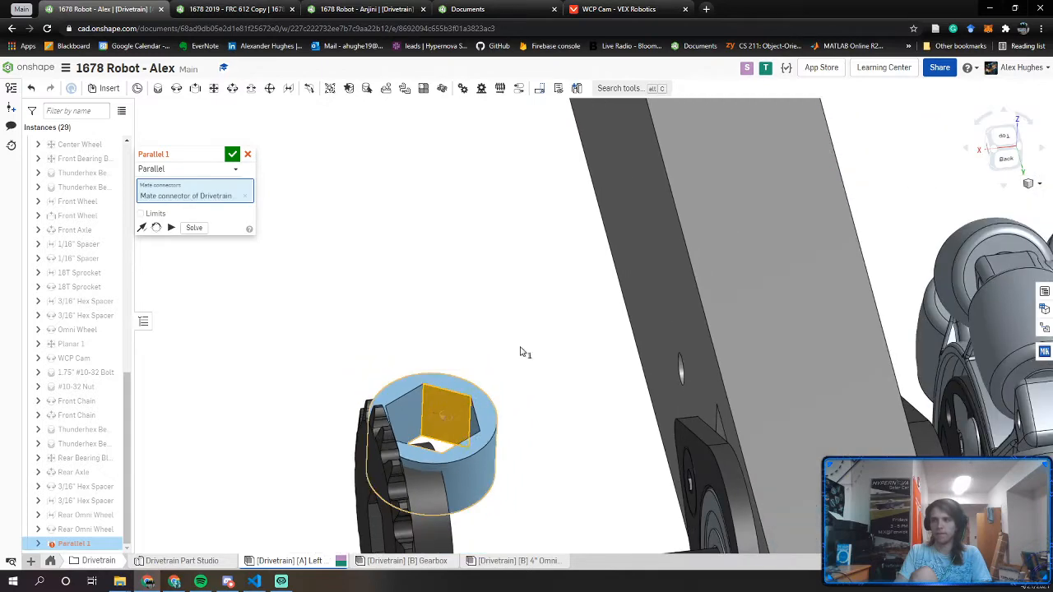
middle_drag(528, 469, 518, 330)
scroll(517, 330, up, 3)
click(522, 320)
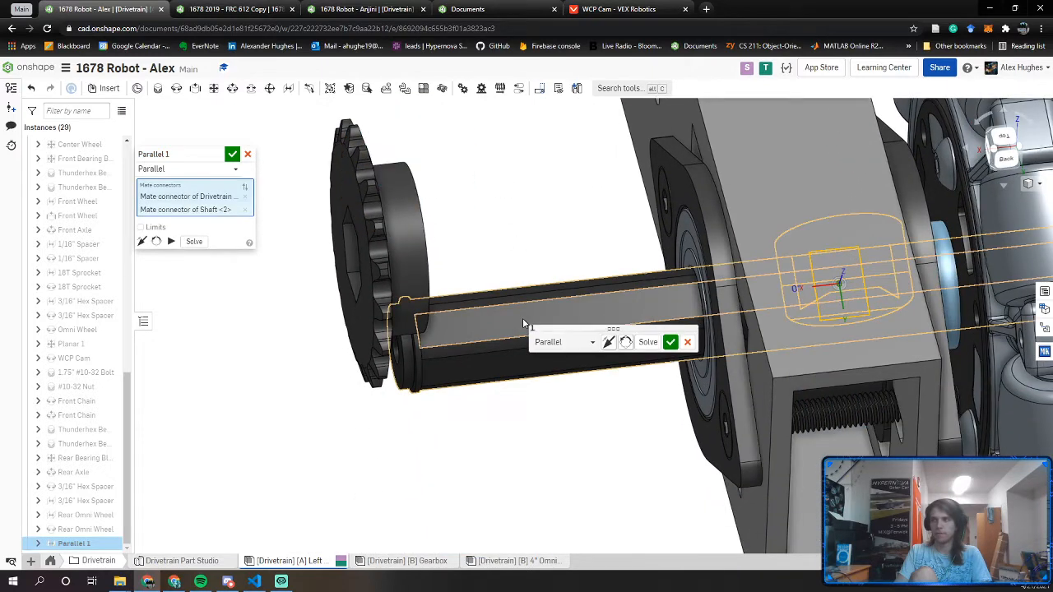
click(607, 341)
right_drag(609, 302, 618, 230)
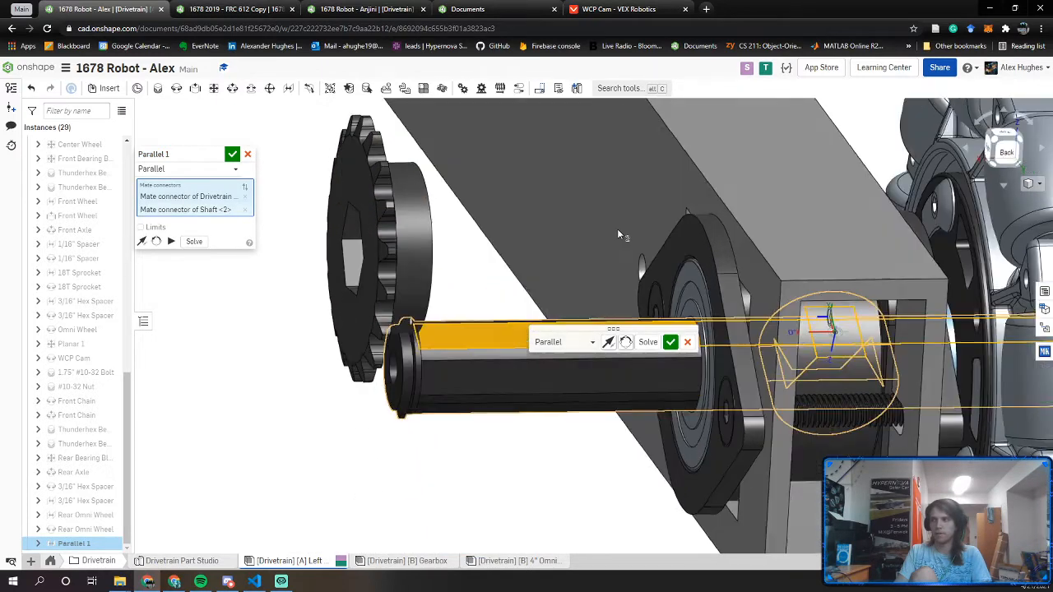
click(625, 343)
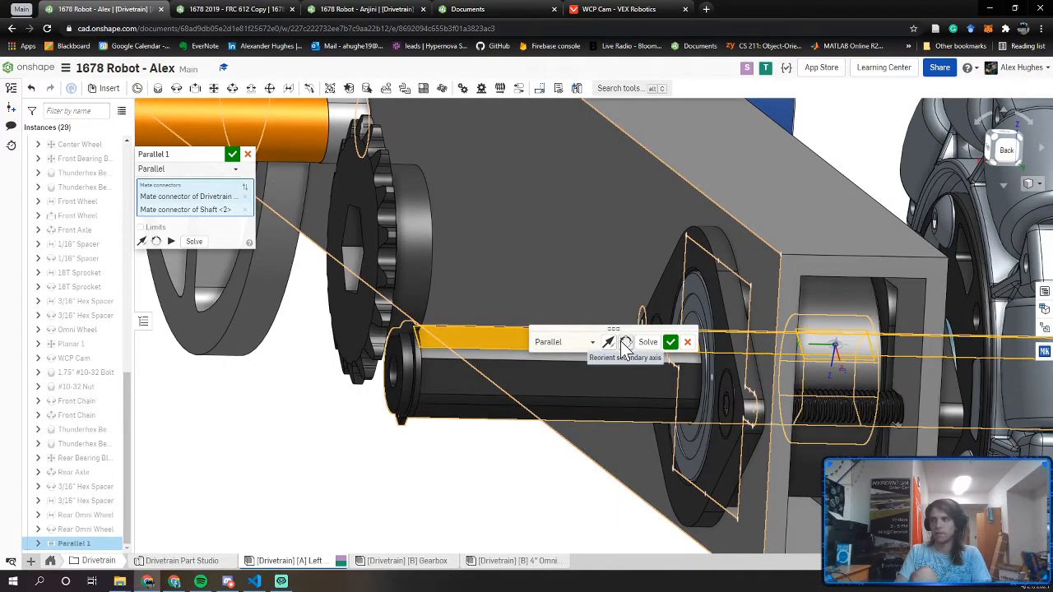
click(233, 156)
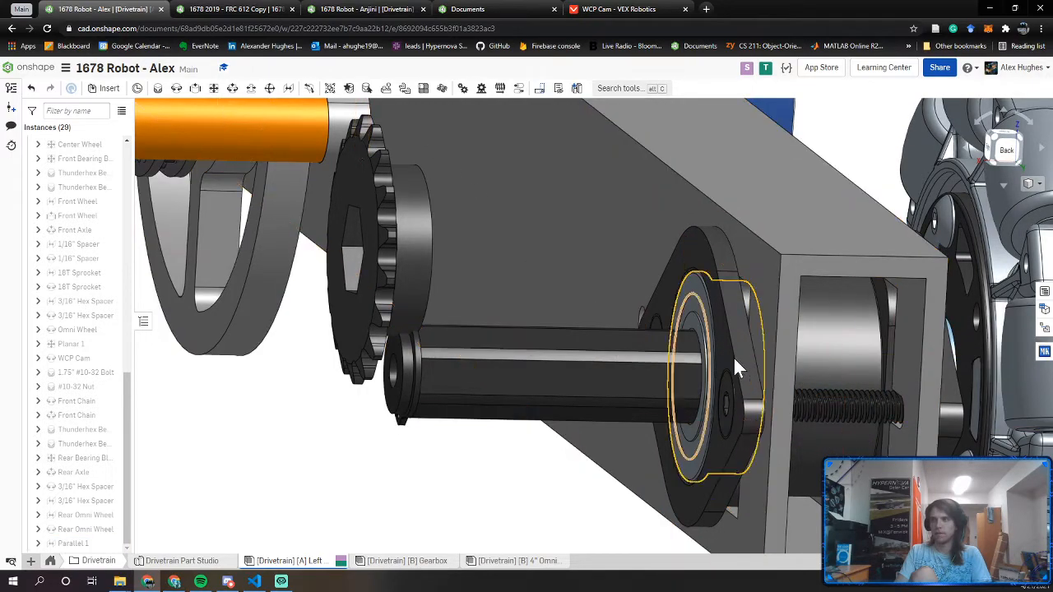
Hide the rear bearing block and slide the spacer along the rear shaft out of the drive rail
mouse_move(794, 349)
right_down()
mouse_move(774, 348)
mouse_move(791, 348)
right_up()
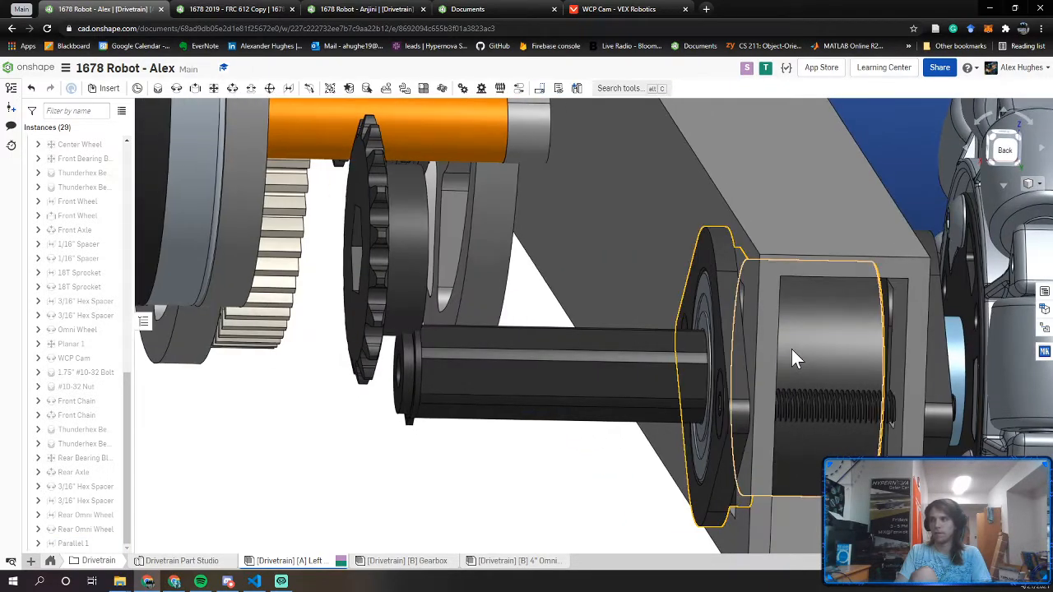
right_click(792, 349)
click(810, 75)
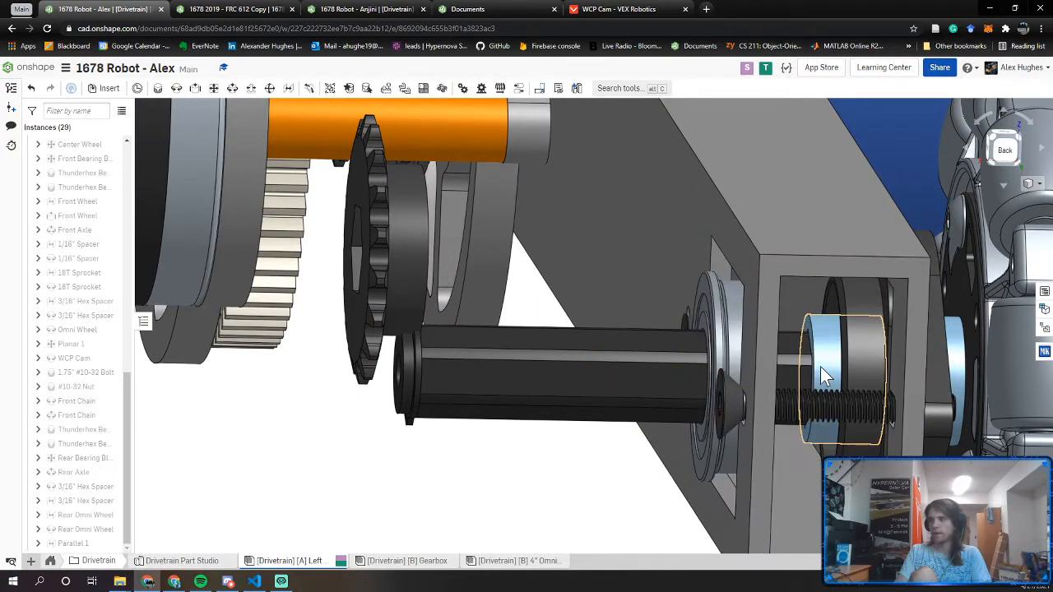
drag(631, 366, 556, 326)
right_drag(555, 325, 536, 327)
Add a Revolute mate seating the spacer's end face against the inner race of the inboard rear Thunderhex bearing
click(176, 89)
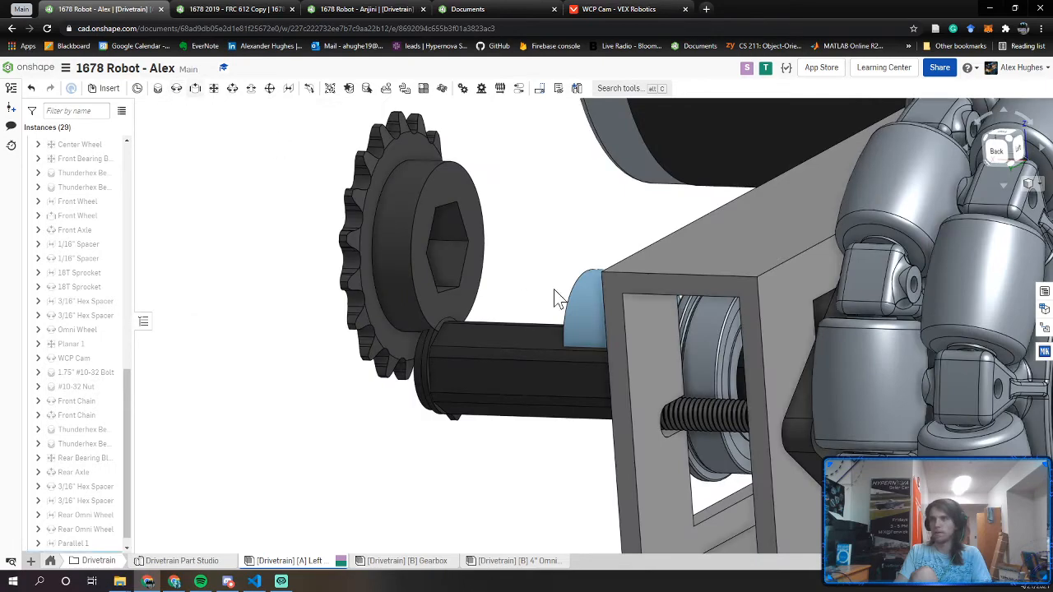
right_drag(554, 289, 561, 297)
click(630, 275)
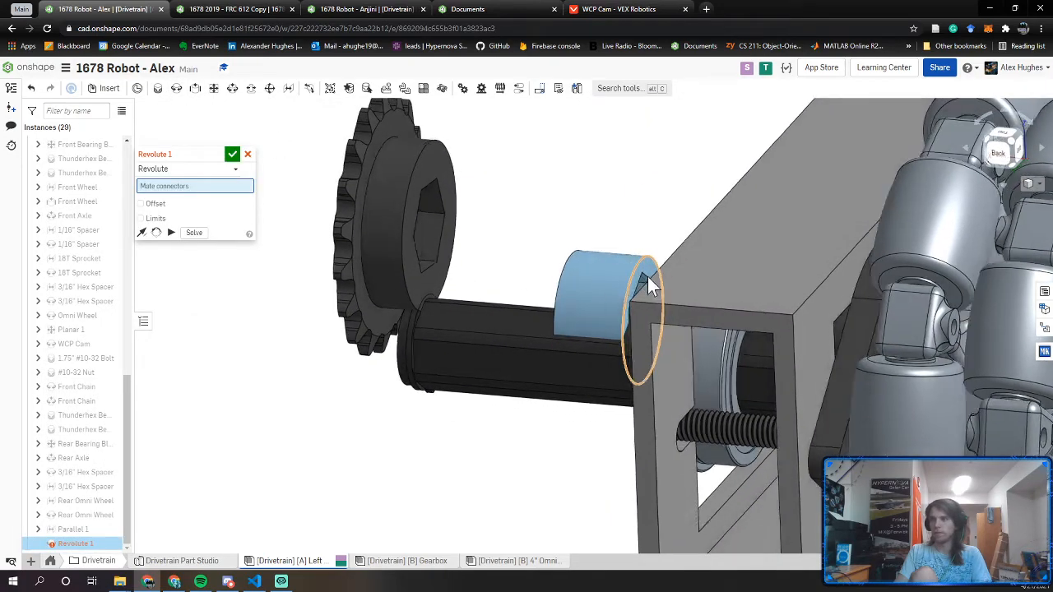
right_drag(648, 276, 661, 276)
scroll(662, 280, up, 5)
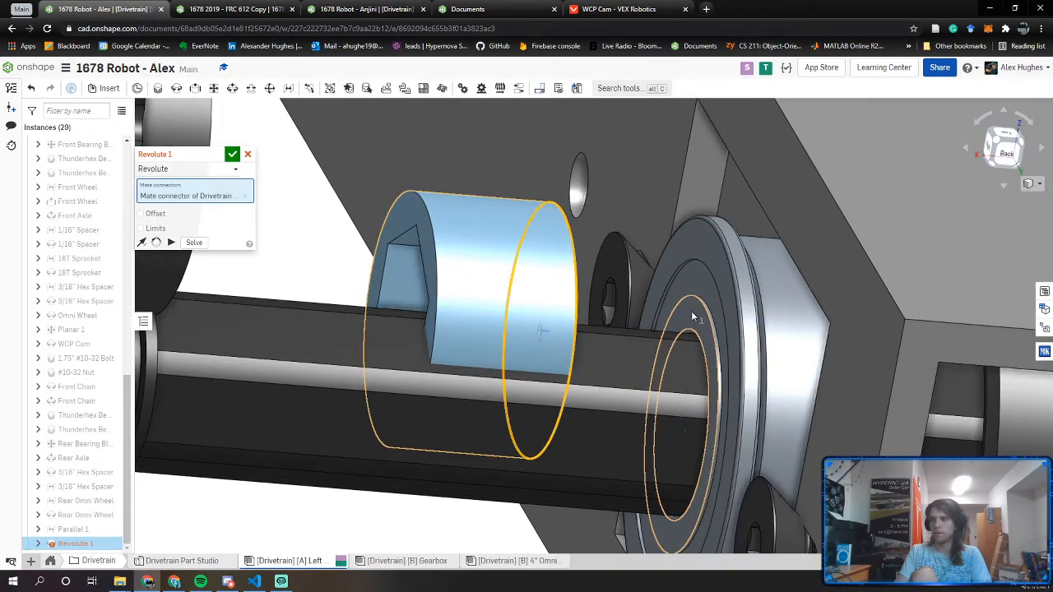
click(676, 314)
click(235, 157)
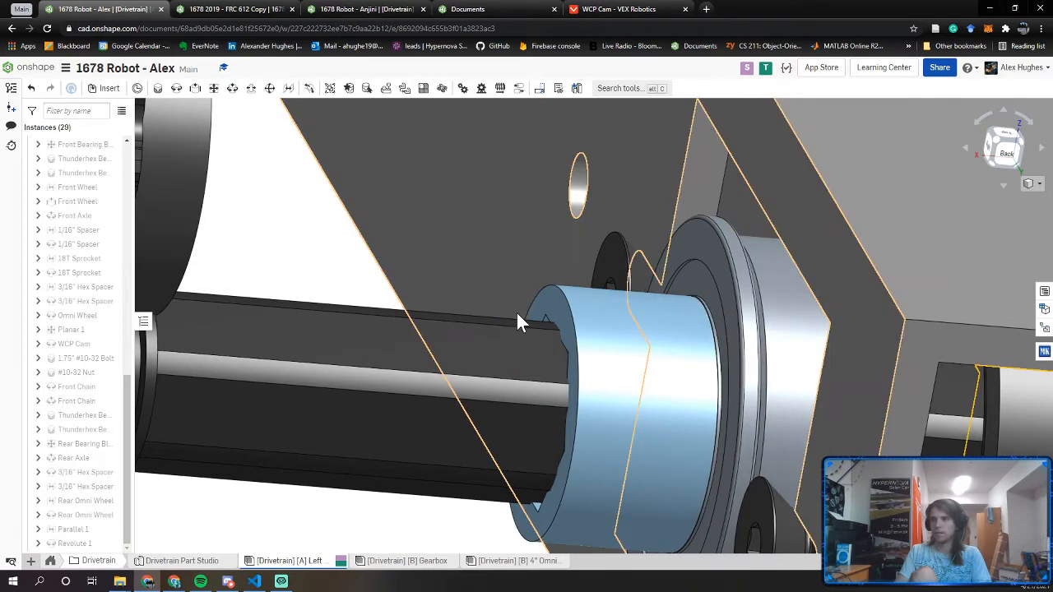
Show the hidden rear bearing block again
scroll(515, 310, down, 4)
right_click(459, 238)
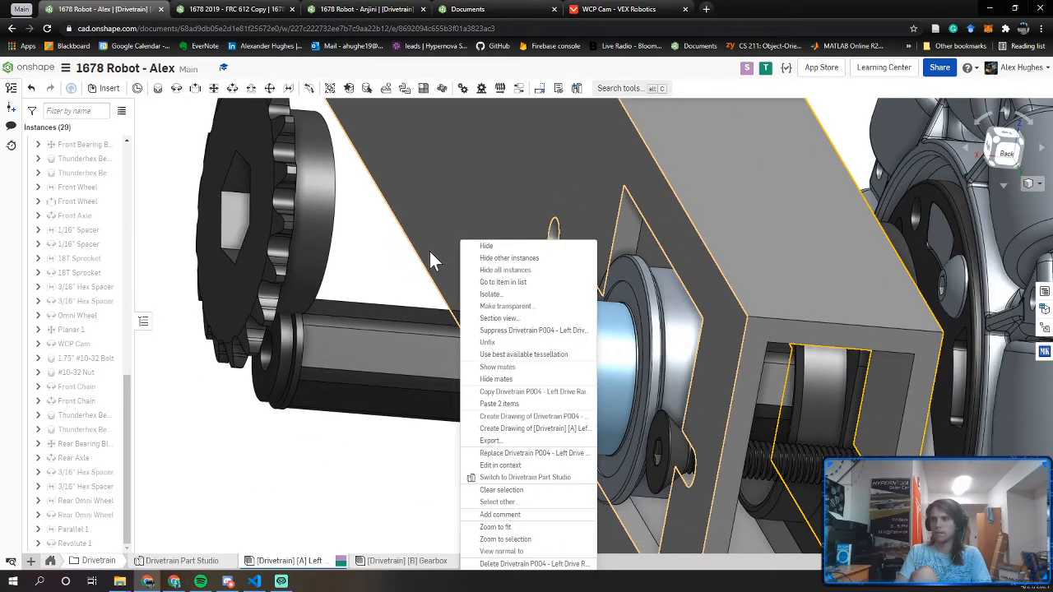
click(429, 249)
right_click(415, 252)
click(396, 258)
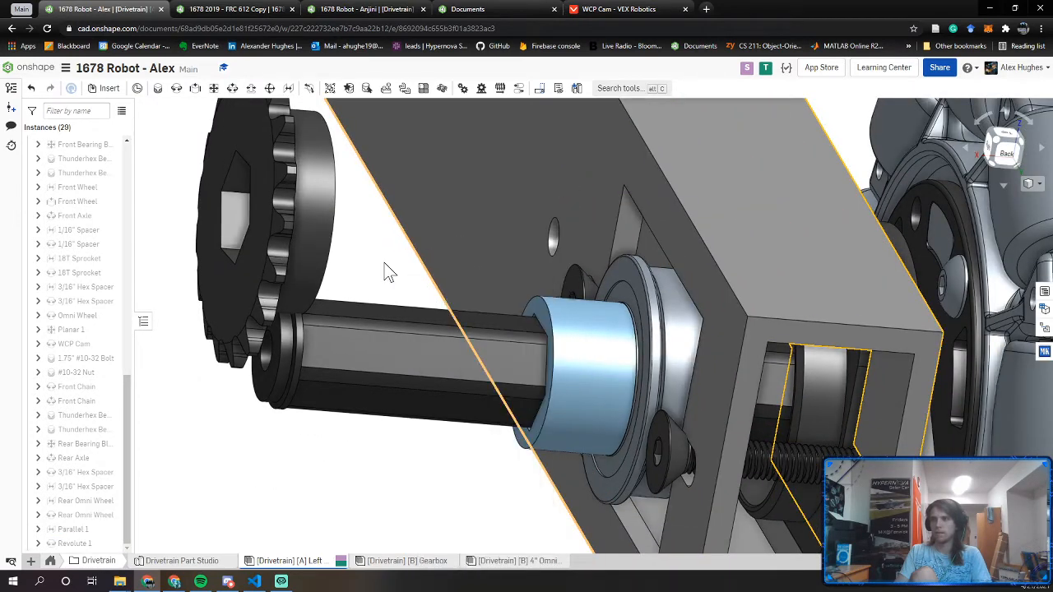
right_click(386, 278)
click(506, 333)
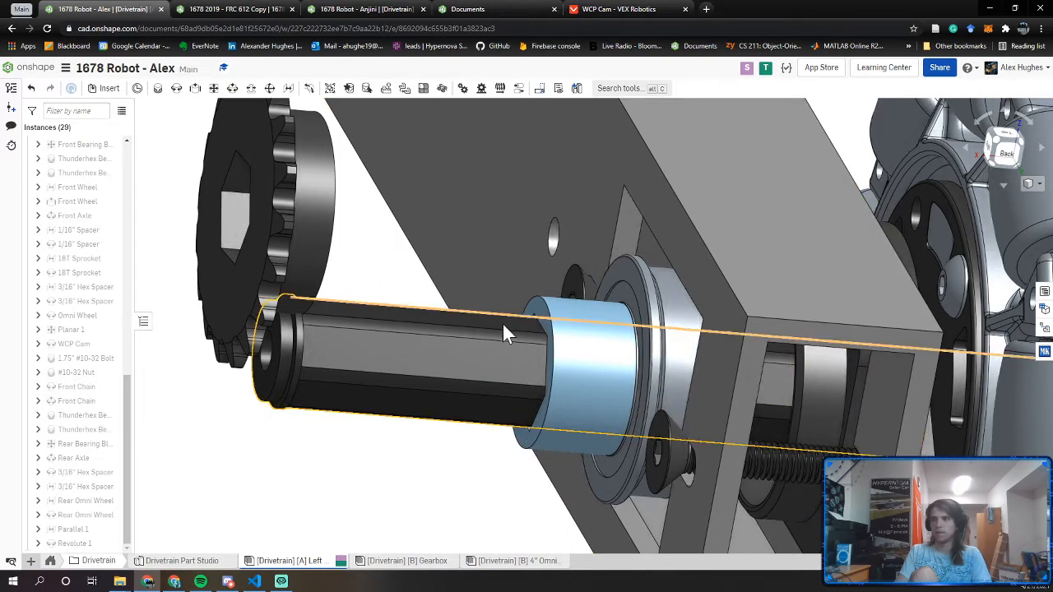
mouse_move(502, 321)
right_down()
mouse_move(515, 338)
mouse_move(500, 341)
right_up()
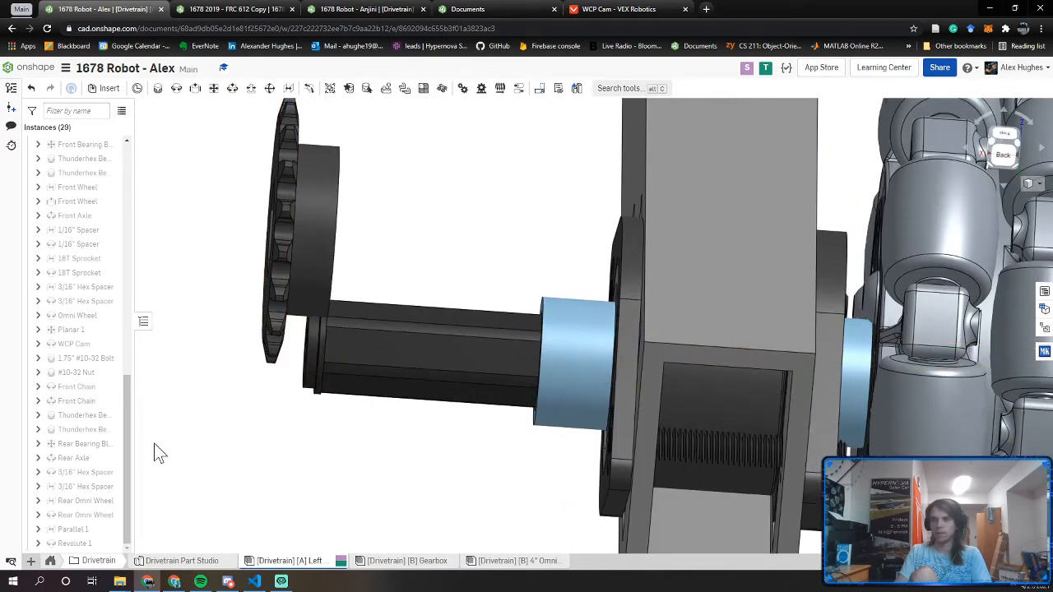
Rename the spacer's new parallel and revolute mates both as 0.424" Hex Spacer
right_click(65, 529)
click(108, 378)
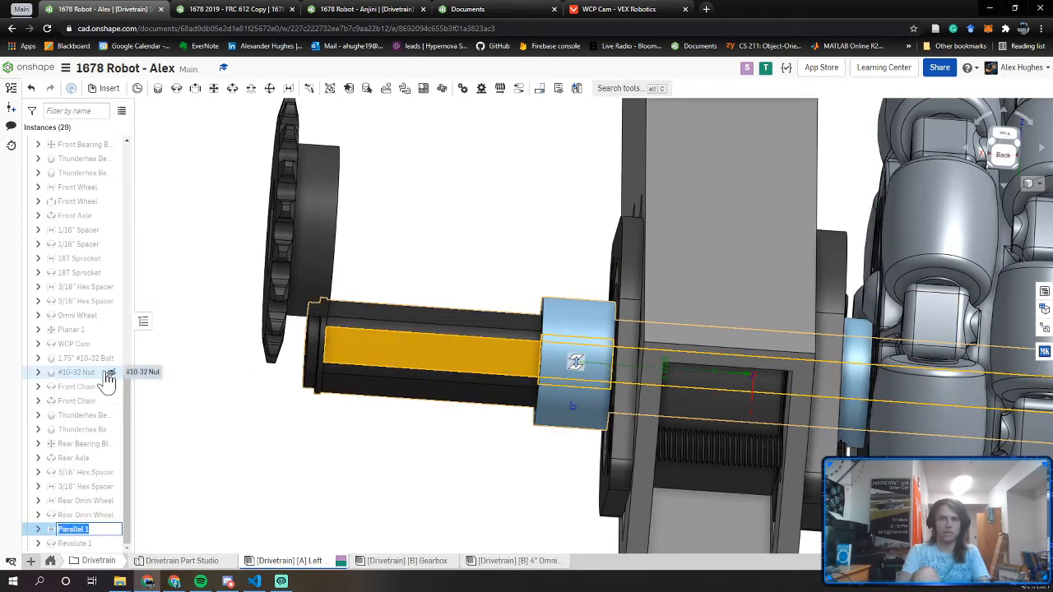
mouse_move(108, 379)
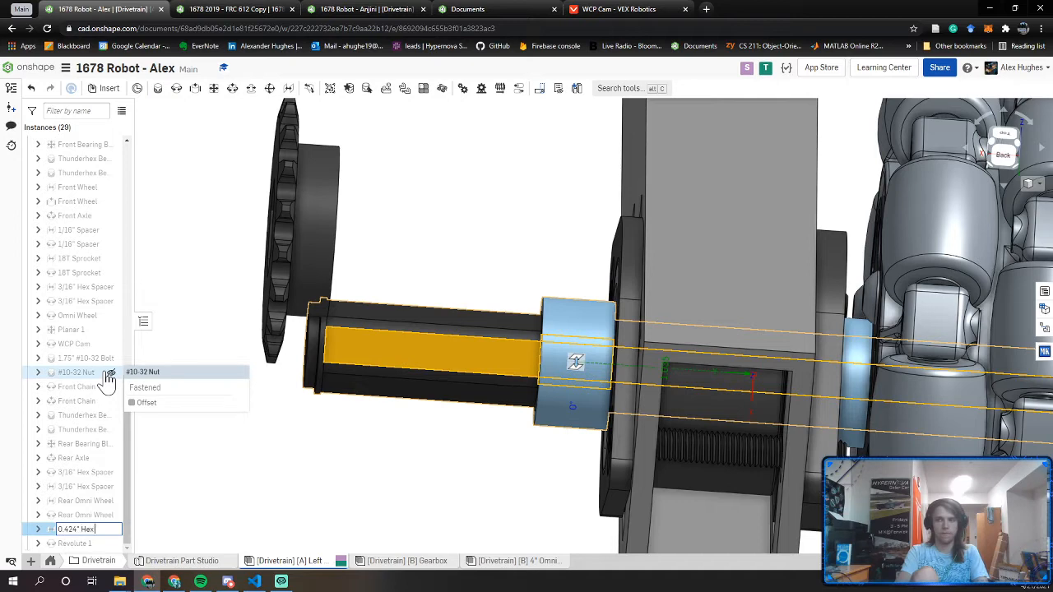
key(Return)
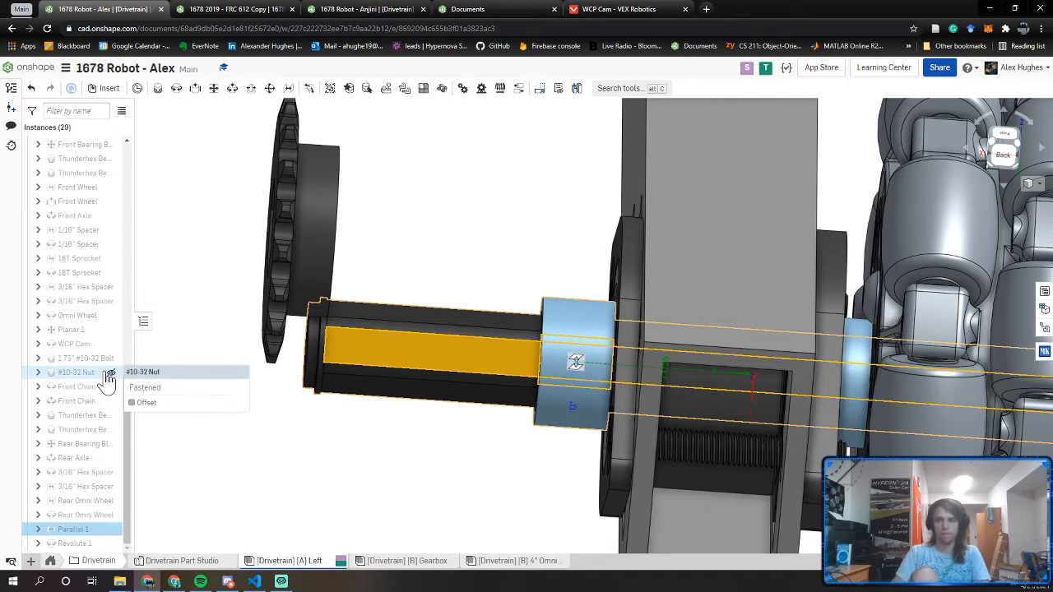
right_click(62, 542)
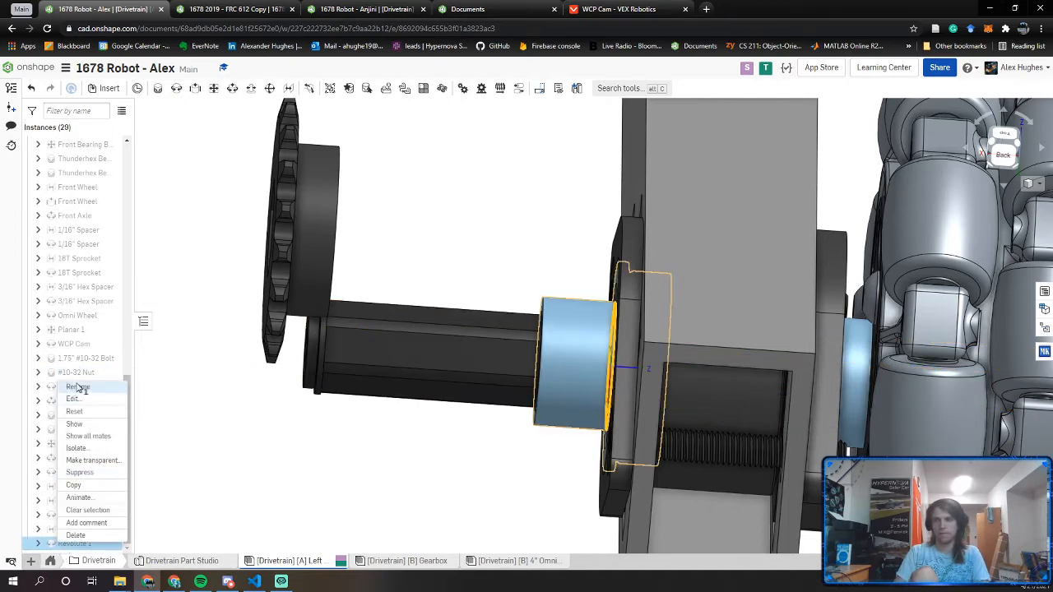
click(89, 387)
right_drag(302, 504, 270, 490)
text(0.424" Hex Spacer)
key(Return)
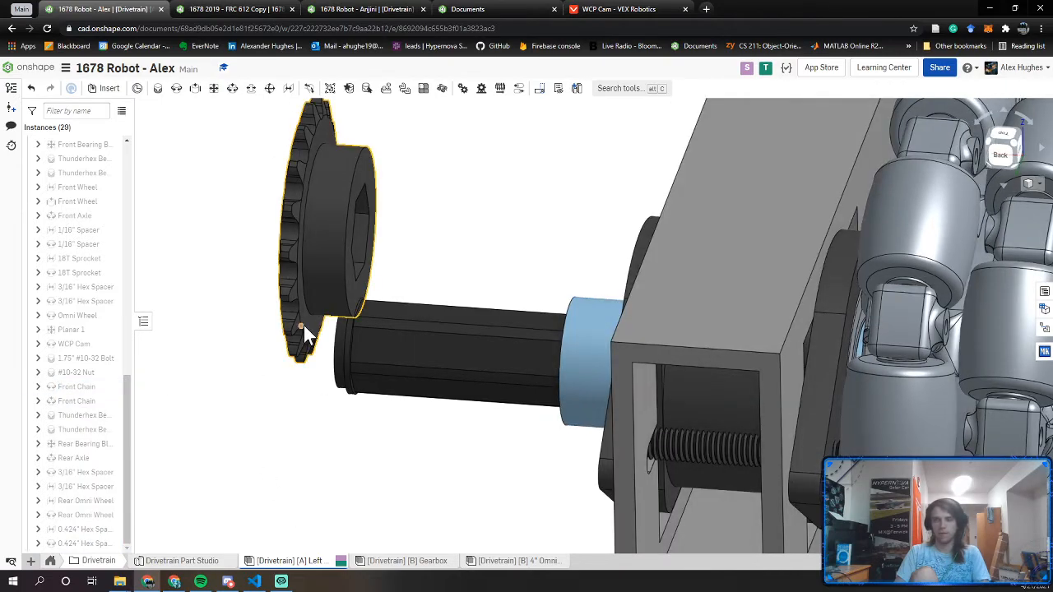
Add a Parallel mate between the sprocket's hex bore face and a flat of the rear shaft, flipping the primary axis
right_drag(303, 325, 311, 241)
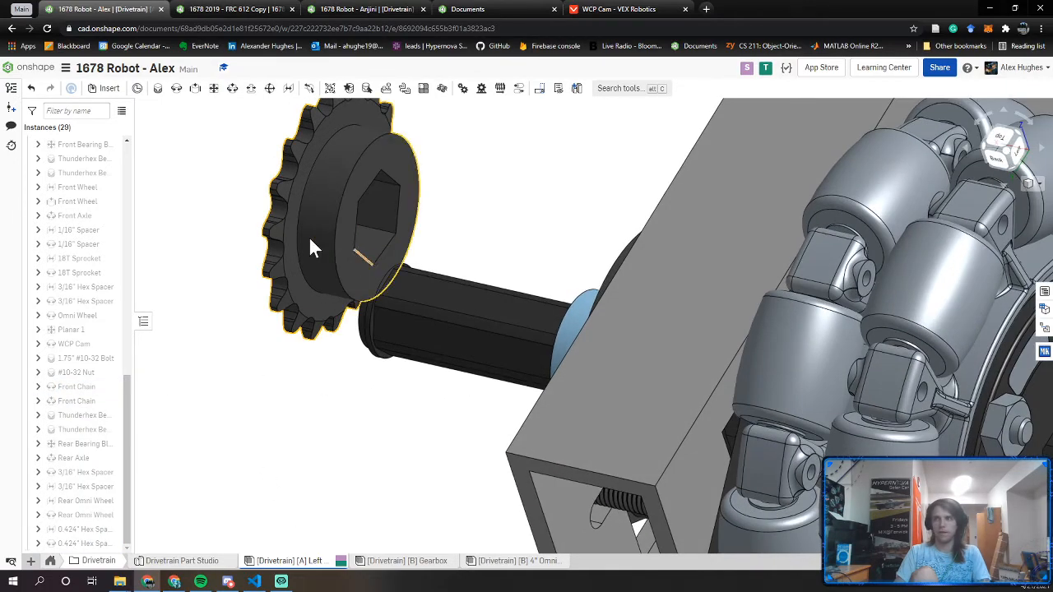
click(213, 88)
click(247, 155)
click(288, 90)
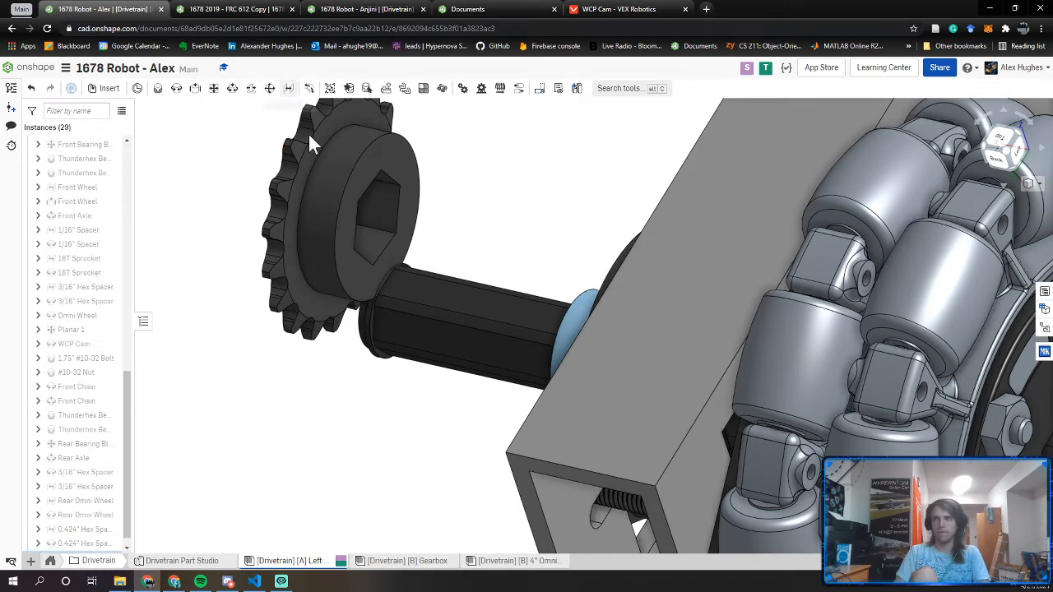
click(376, 216)
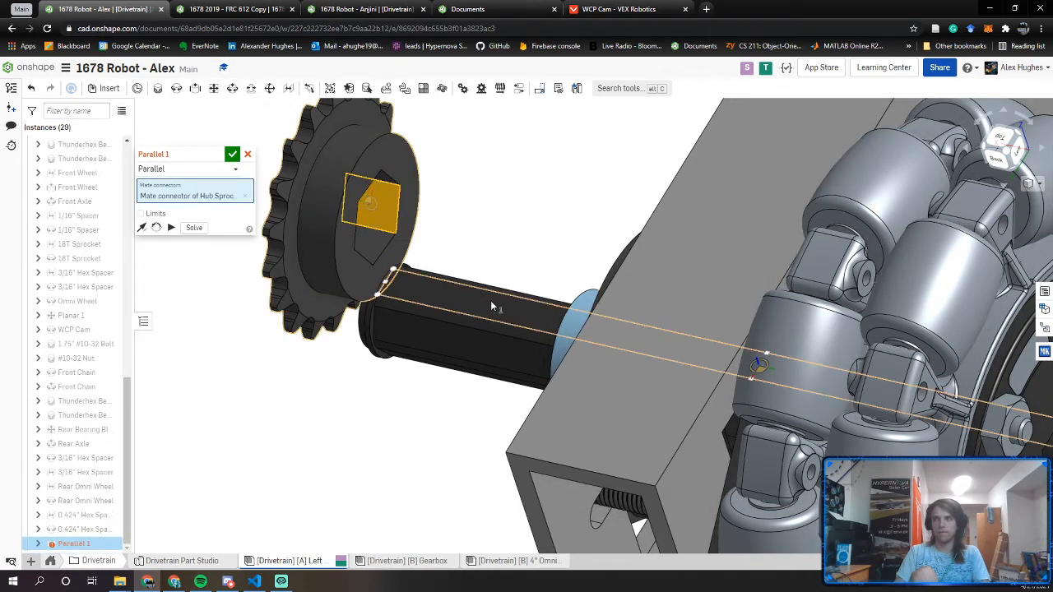
click(491, 305)
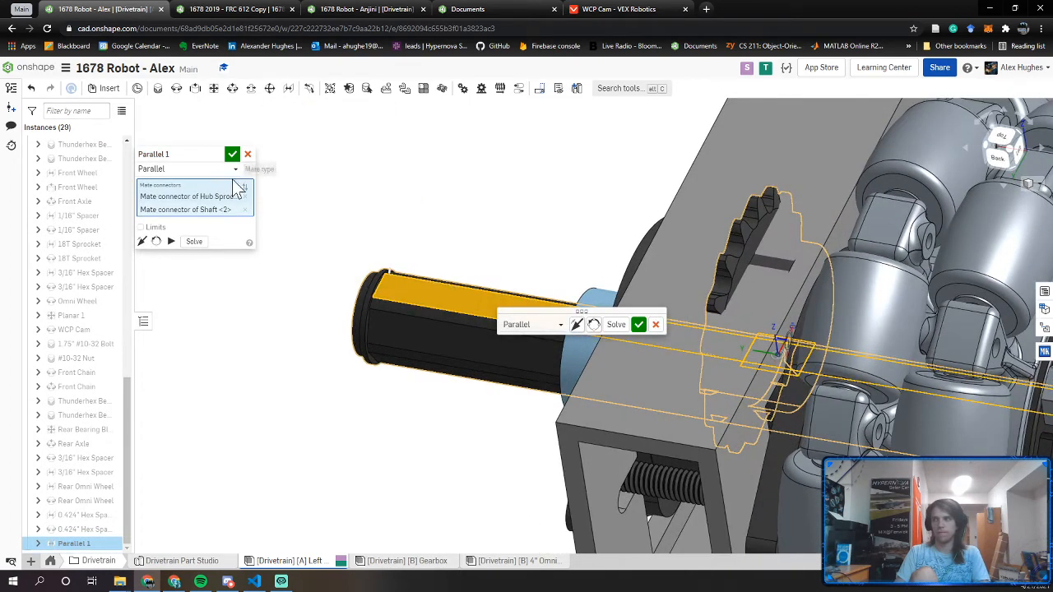
click(141, 241)
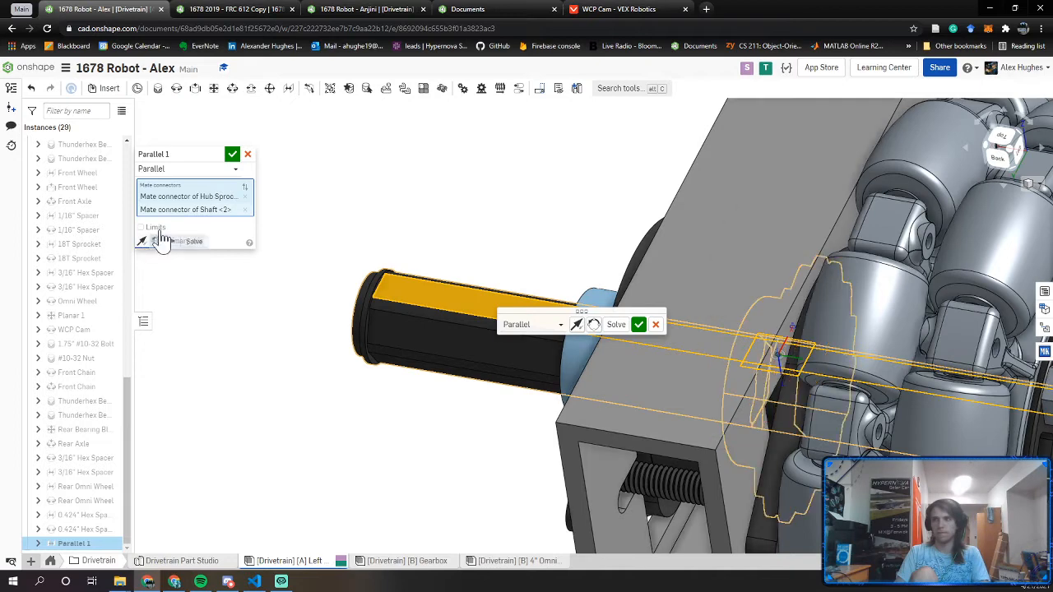
Name the sprocket's parallel mate Rear 18T Sprocket, copy that name, and accept the mate
click(216, 154)
text(18T Sprocket)
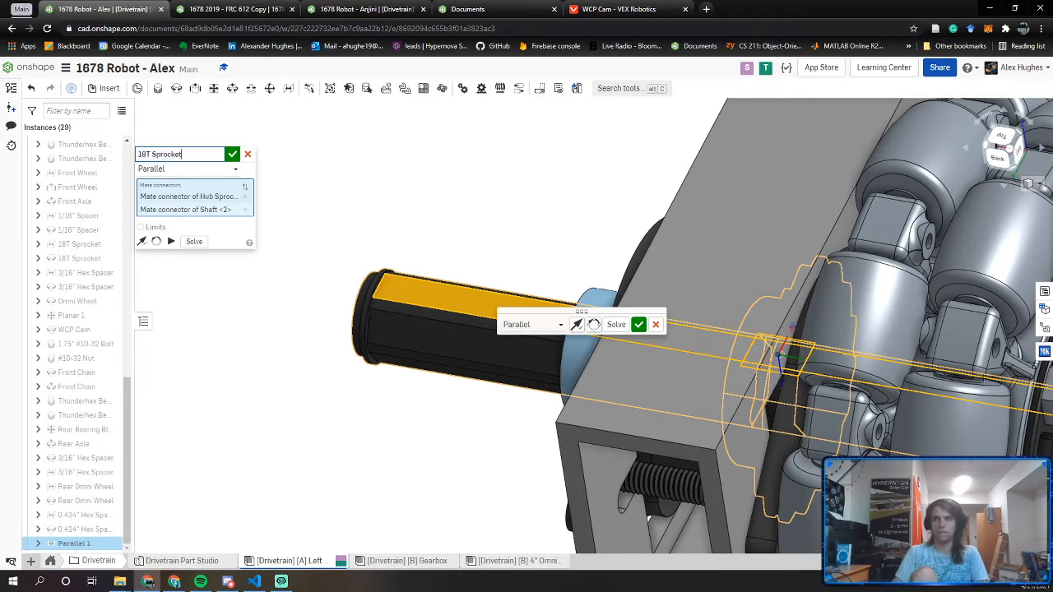
text(Rea)
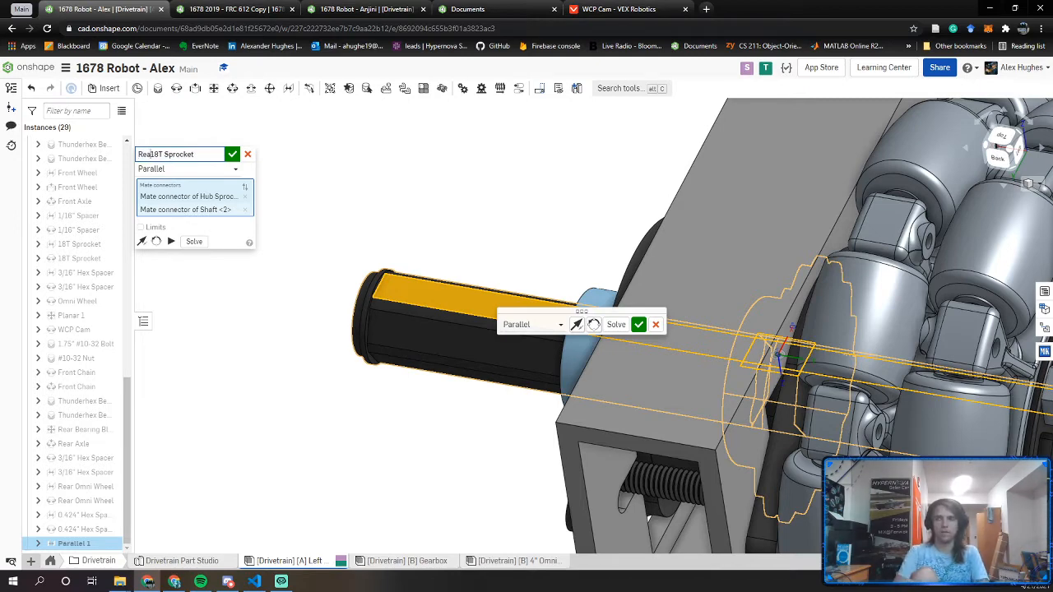
text(r)
key(ctrl+a)
key(ctrl+c)
click(232, 154)
Slide the sprocket along the rear shaft out of the drive rail, to the inboard side of the .424" spacer
right_drag(329, 189, 585, 319)
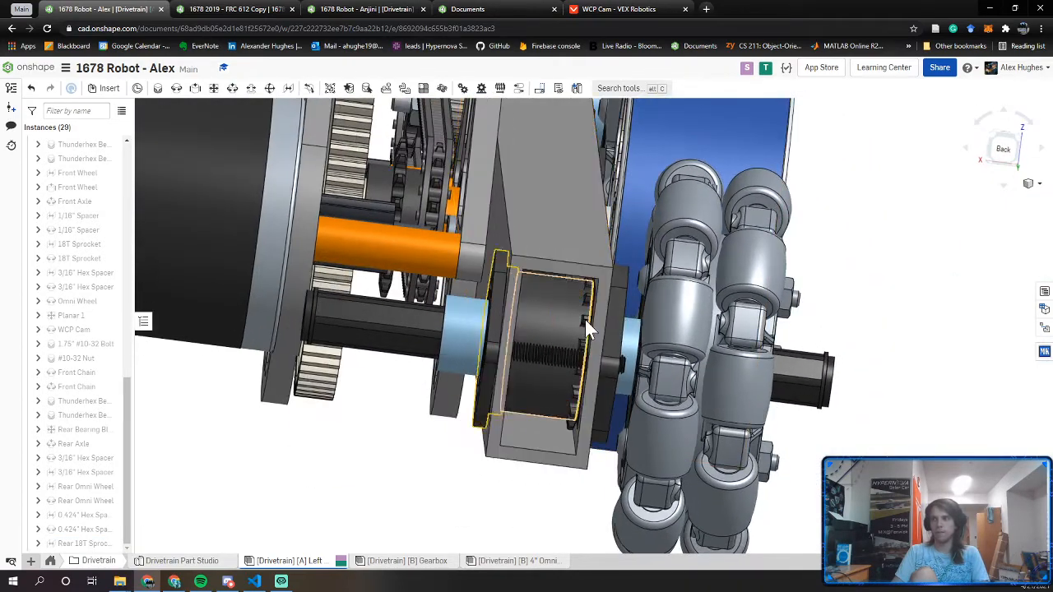
drag(582, 319, 424, 306)
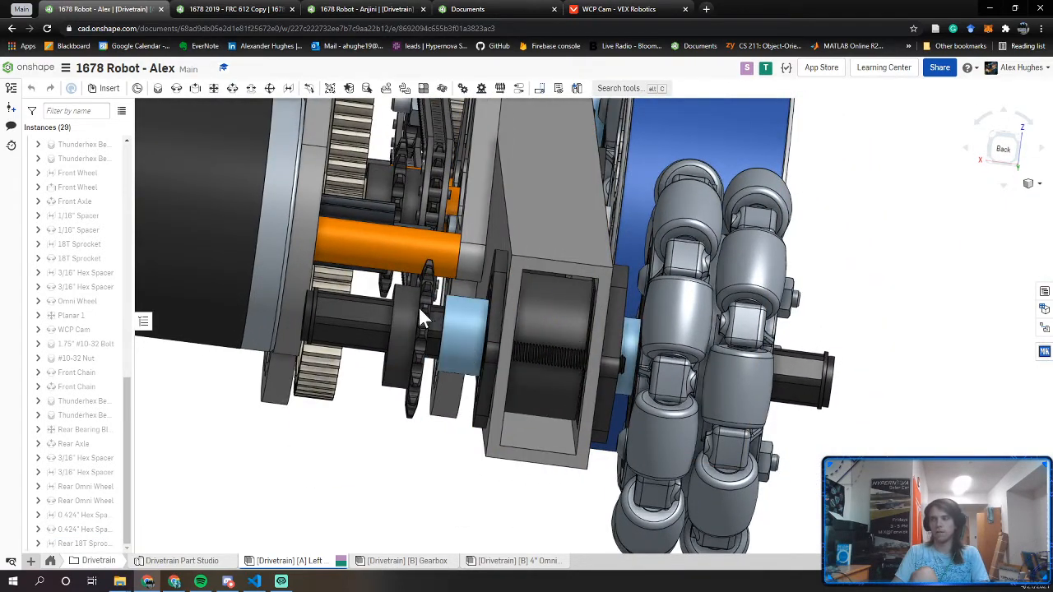
right_drag(418, 306, 408, 307)
Add a Revolute mate between the rear sprocket's toothed-side face and the 0.424" spacer's free end, naming it Rear 18T Sprocket
click(174, 89)
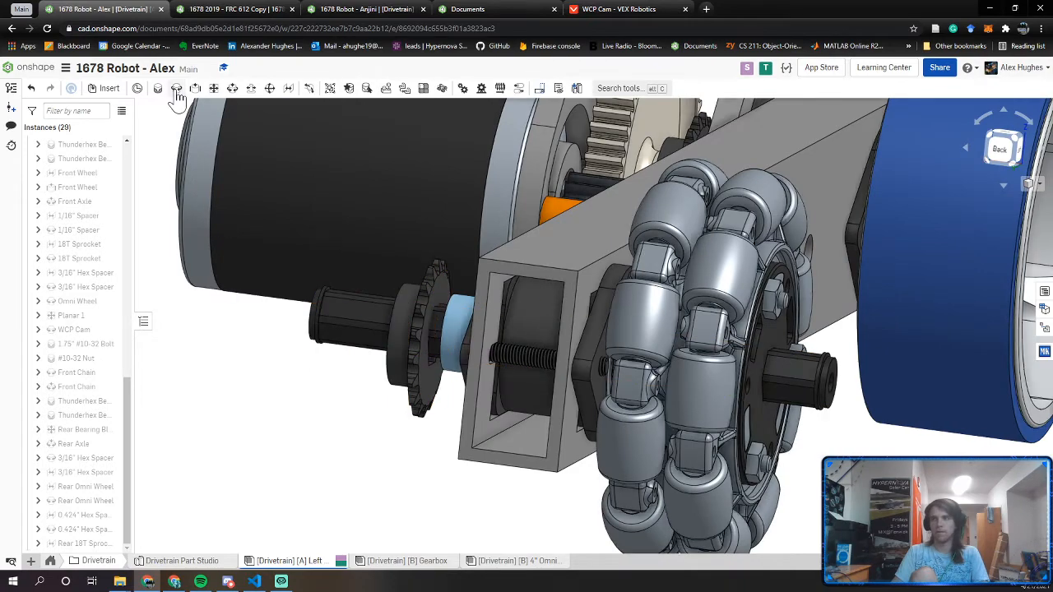
scroll(446, 293, up, 3)
click(446, 293)
right_drag(446, 293, 471, 299)
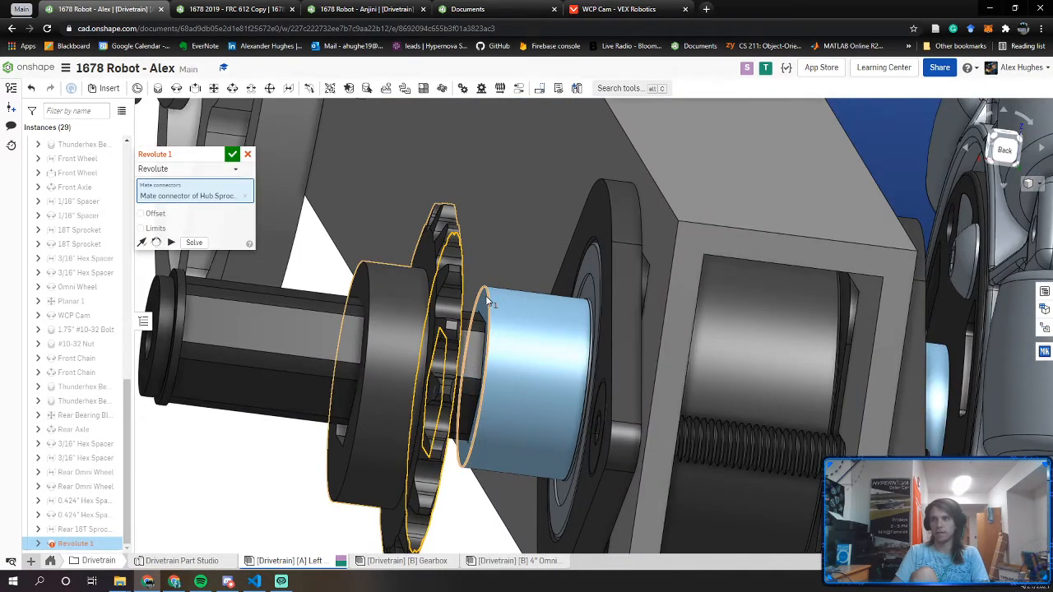
click(486, 295)
click(219, 155)
key(ctrl+v)
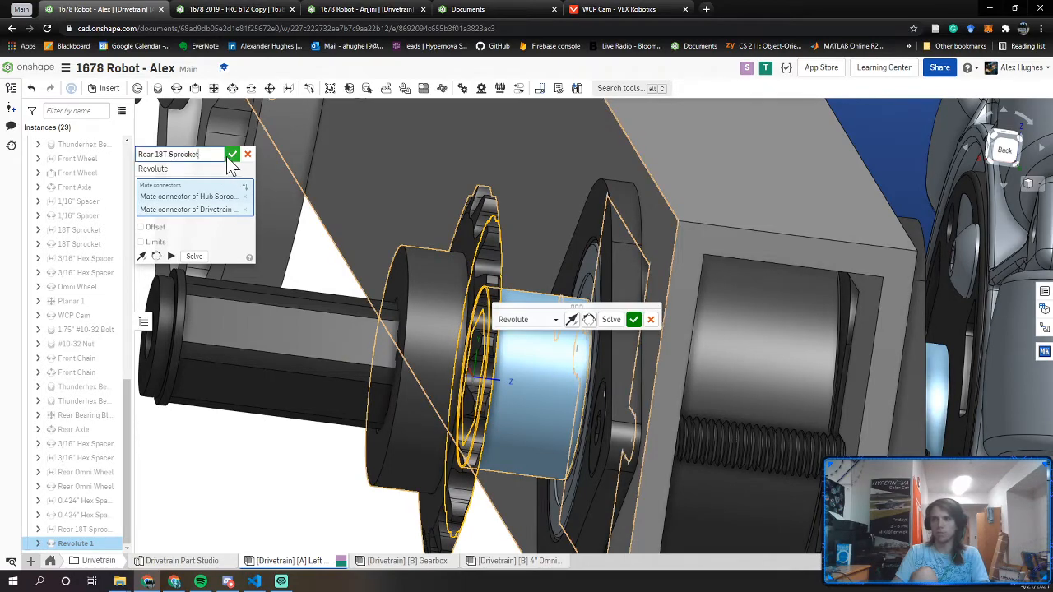
click(236, 157)
Create a Revolute mate between the inner side of the rear shaft's inboard snap ring and the sprocket's hub face
scroll(360, 267, down, 7)
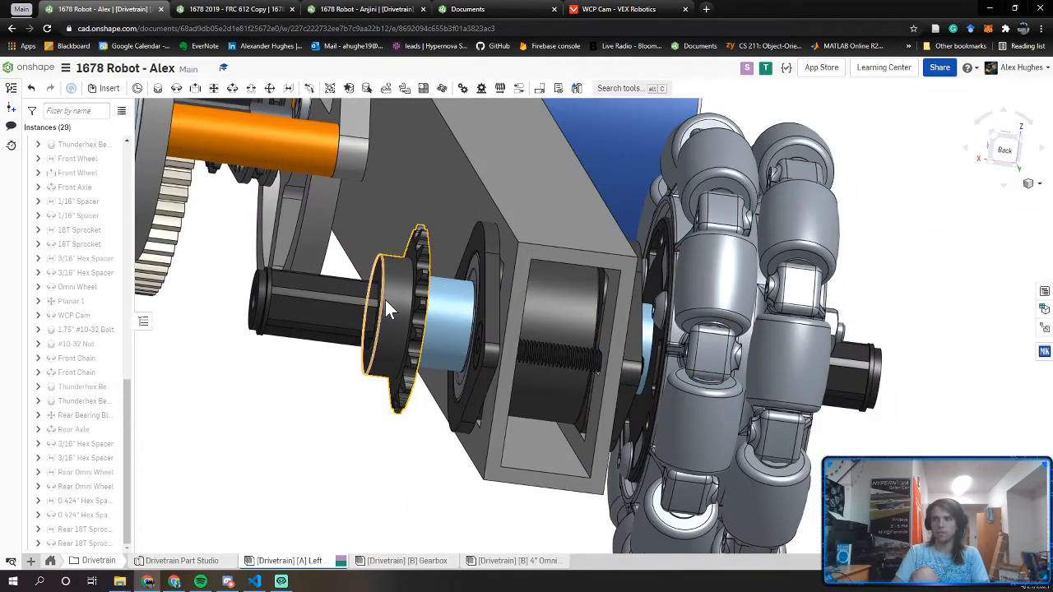
scroll(369, 311, down, 6)
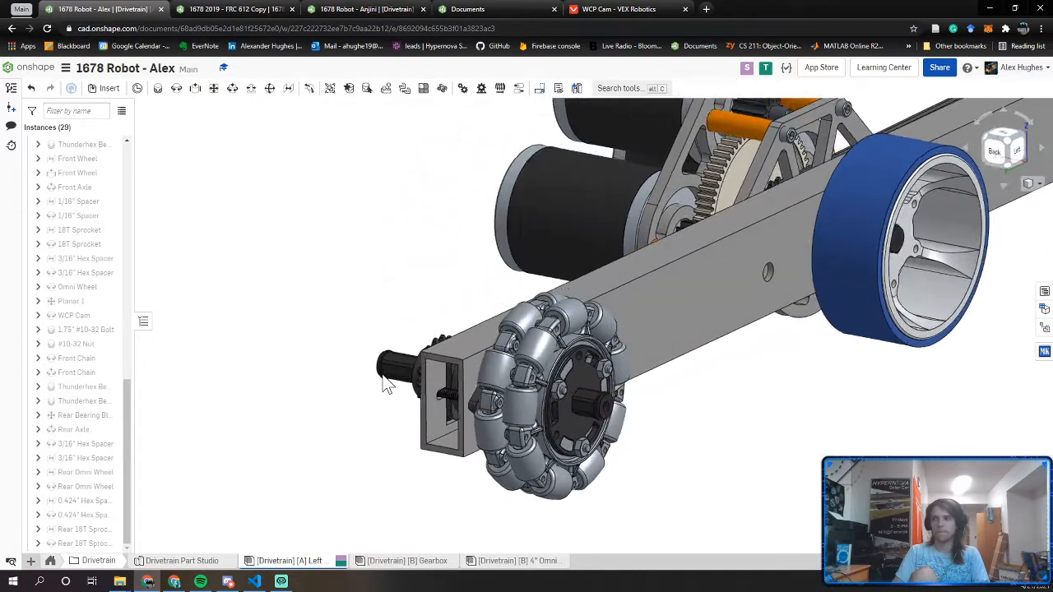
middle_drag(384, 375, 440, 411)
right_drag(440, 411, 494, 420)
scroll(508, 424, up, 3)
scroll(505, 423, up, 3)
right_drag(308, 376, 350, 392)
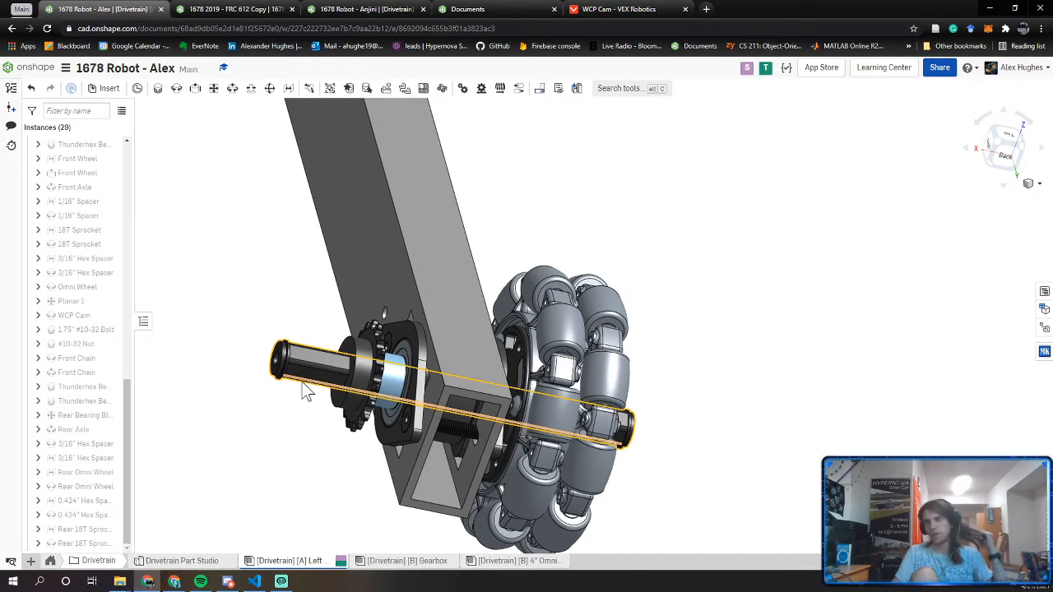
right_drag(277, 392, 258, 382)
scroll(246, 370, up, 5)
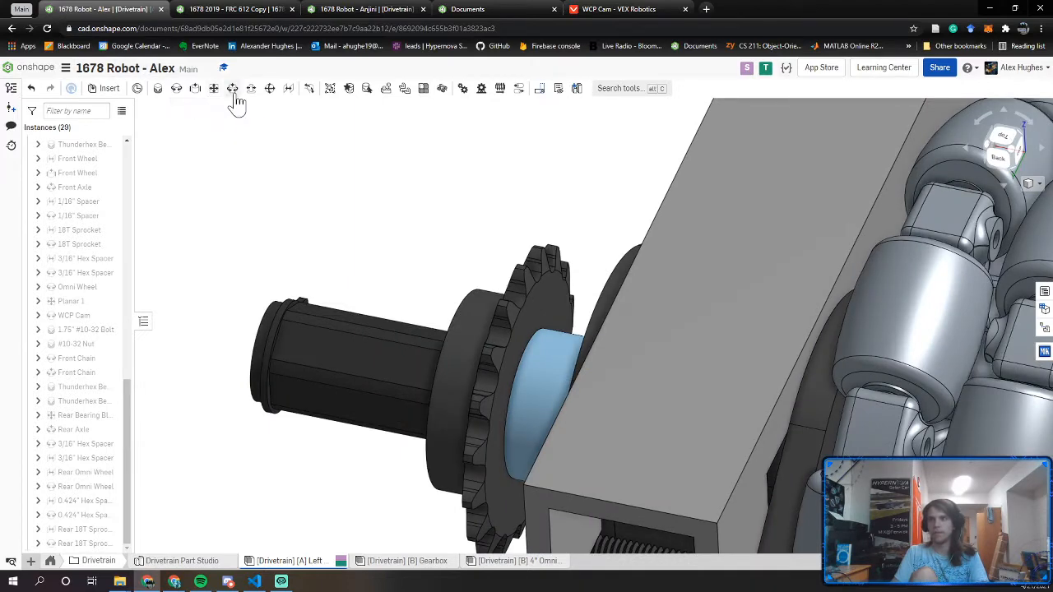
click(176, 90)
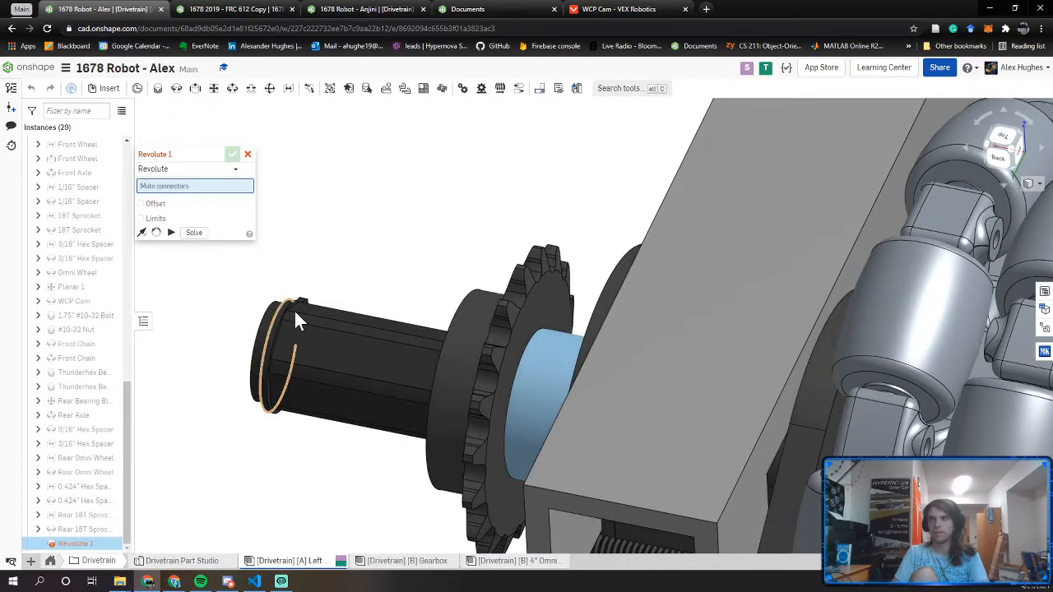
scroll(292, 302, up, 5)
scroll(289, 295, up, 3)
click(293, 302)
scroll(294, 302, down, 5)
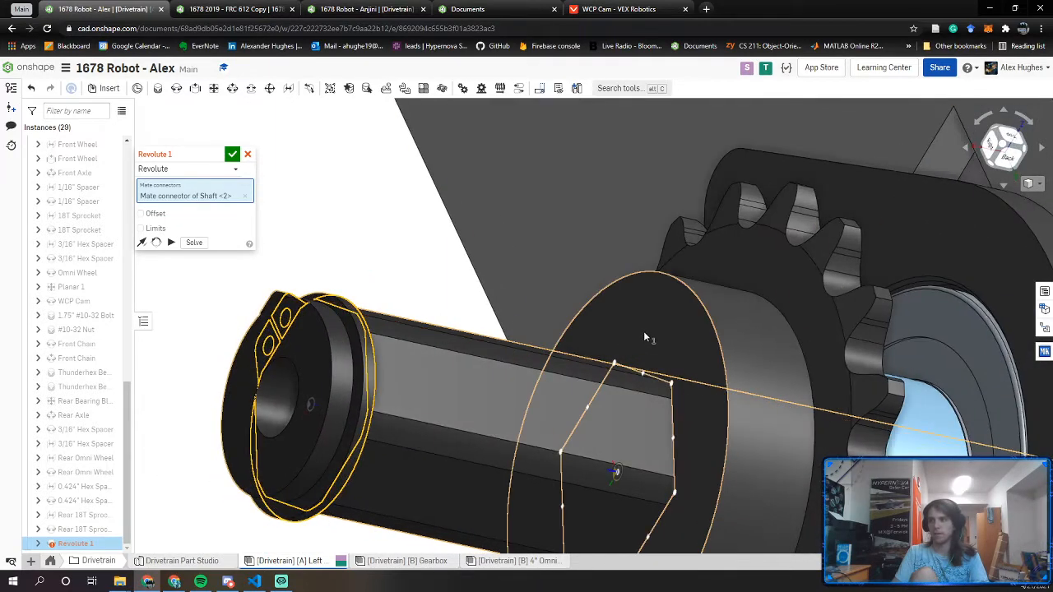
click(643, 331)
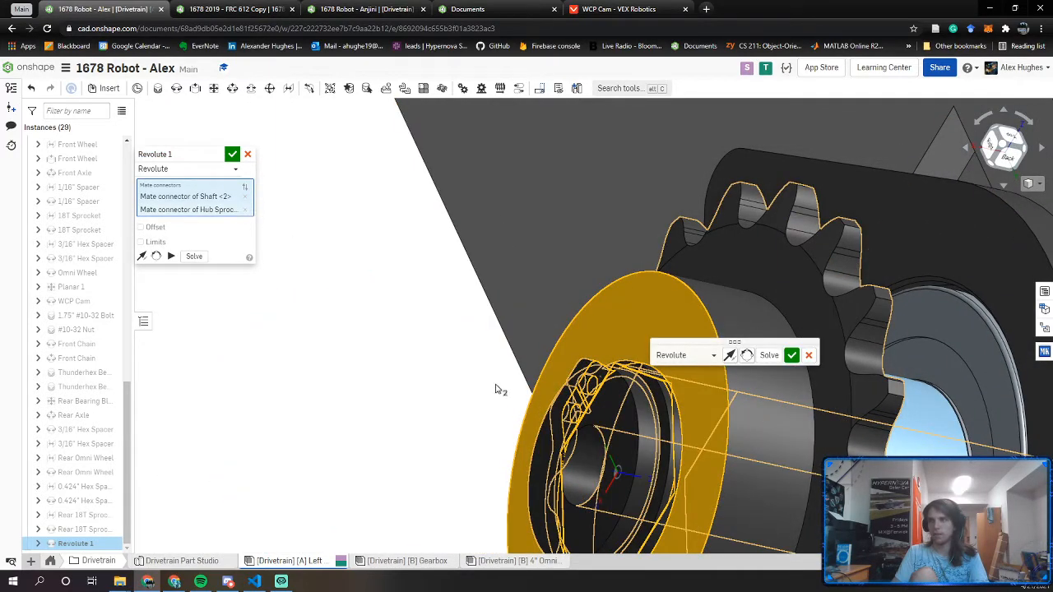
Name the shaft-to-sprocket mate Rear Axle and accept it
click(214, 155)
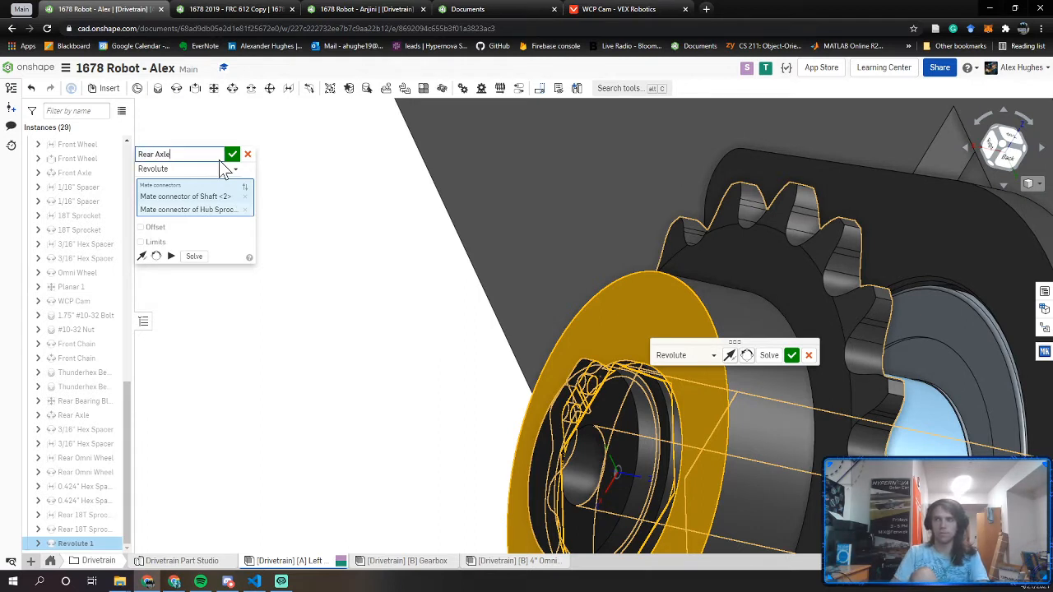
text(S)
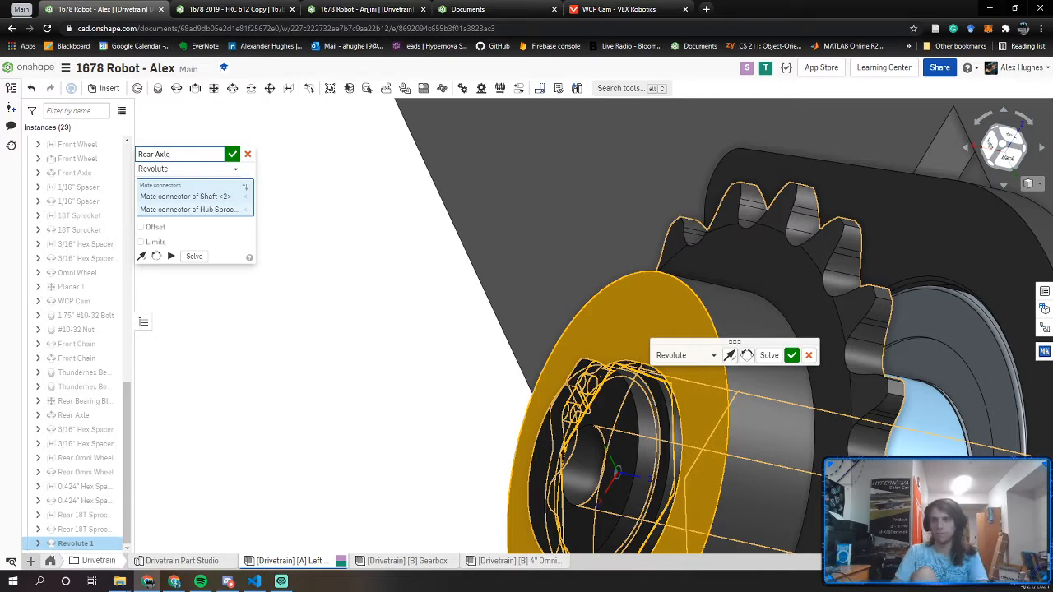
click(232, 155)
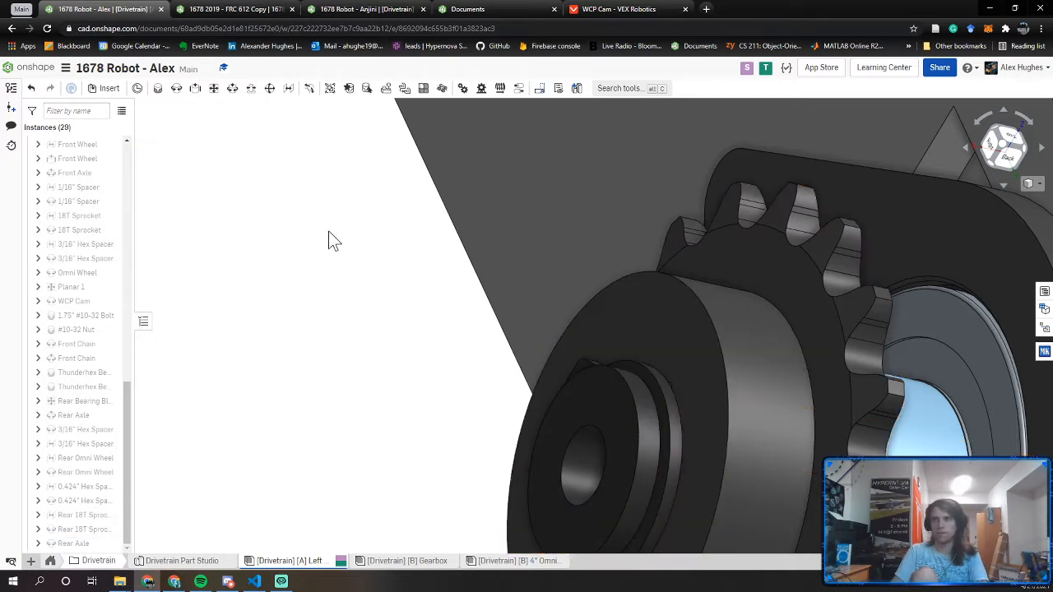
Change the newest Rear Axle mate, between the shaft and sprocket hub, to type Planar
double_click(94, 544)
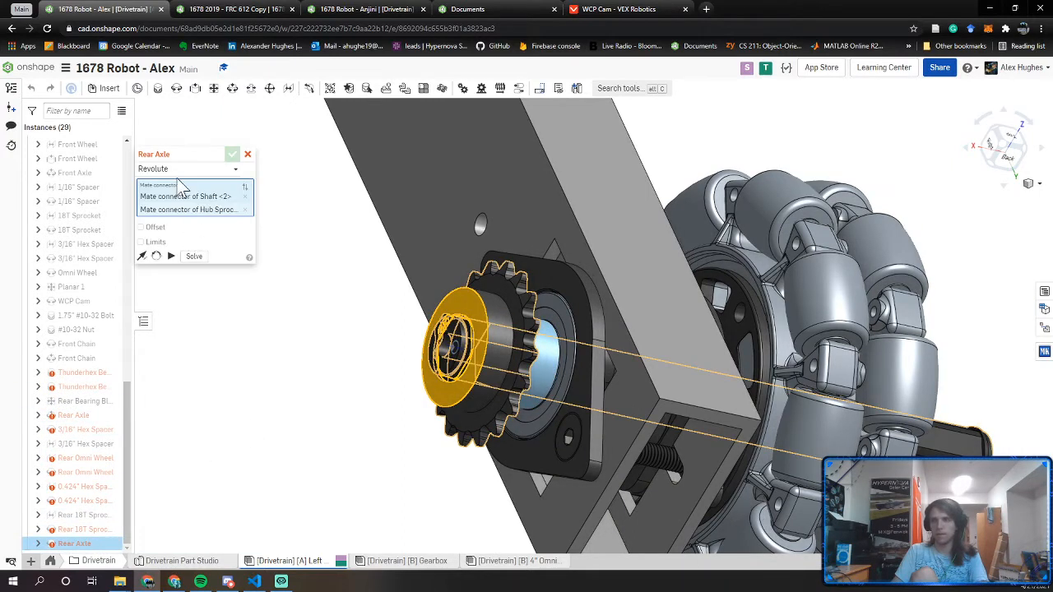
click(244, 185)
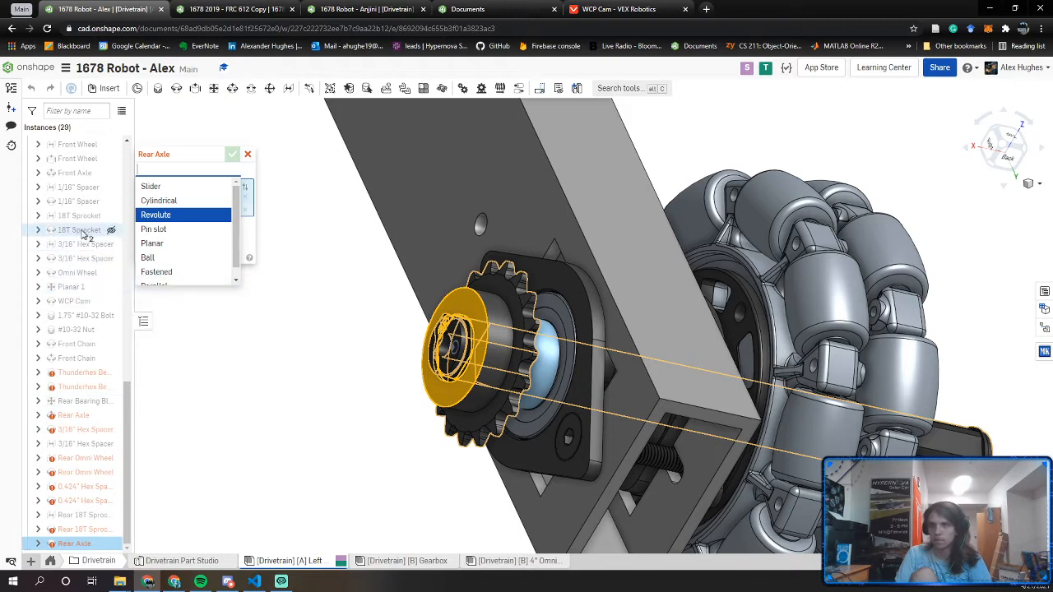
click(176, 247)
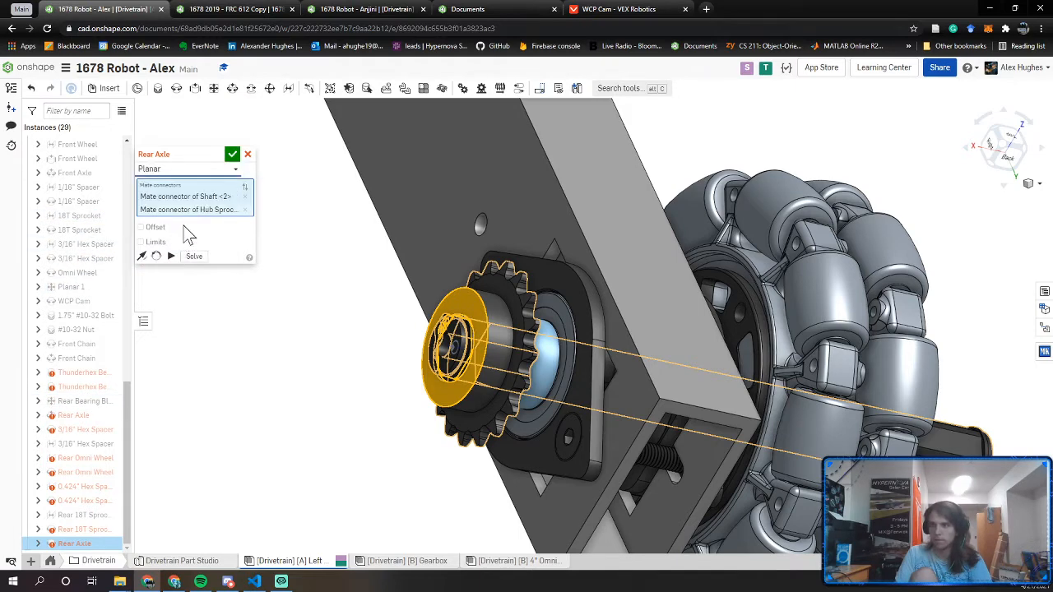
click(232, 154)
Measure the distance between the rear omni wheel's outer side and the inner face of the shaft's outboard snap ring
right_drag(454, 408, 521, 425)
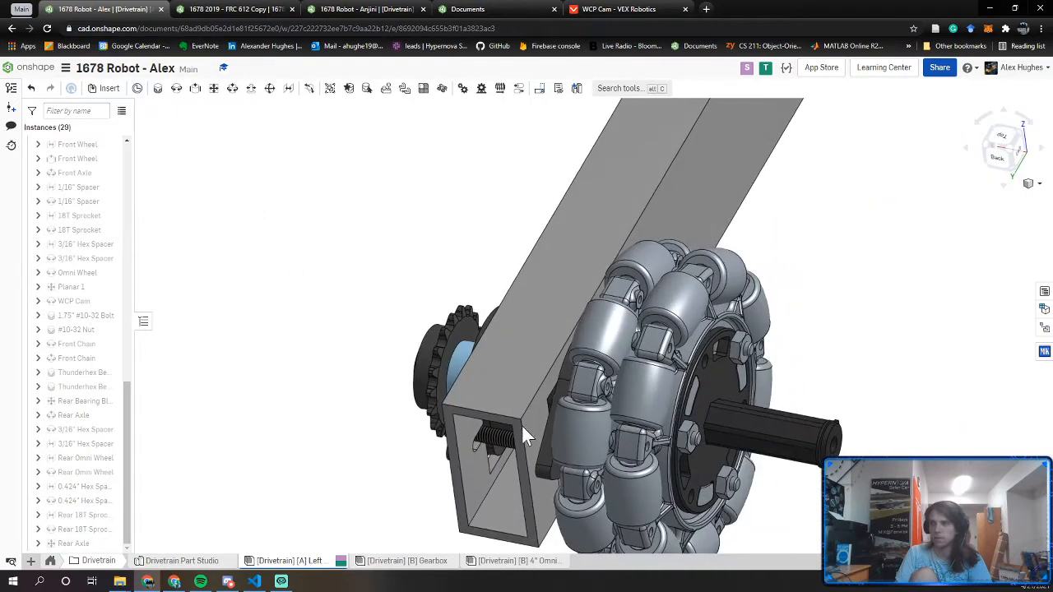
mouse_move(737, 470)
right_down()
mouse_move(702, 458)
mouse_move(747, 457)
right_up()
click(668, 449)
scroll(747, 457, up, 10)
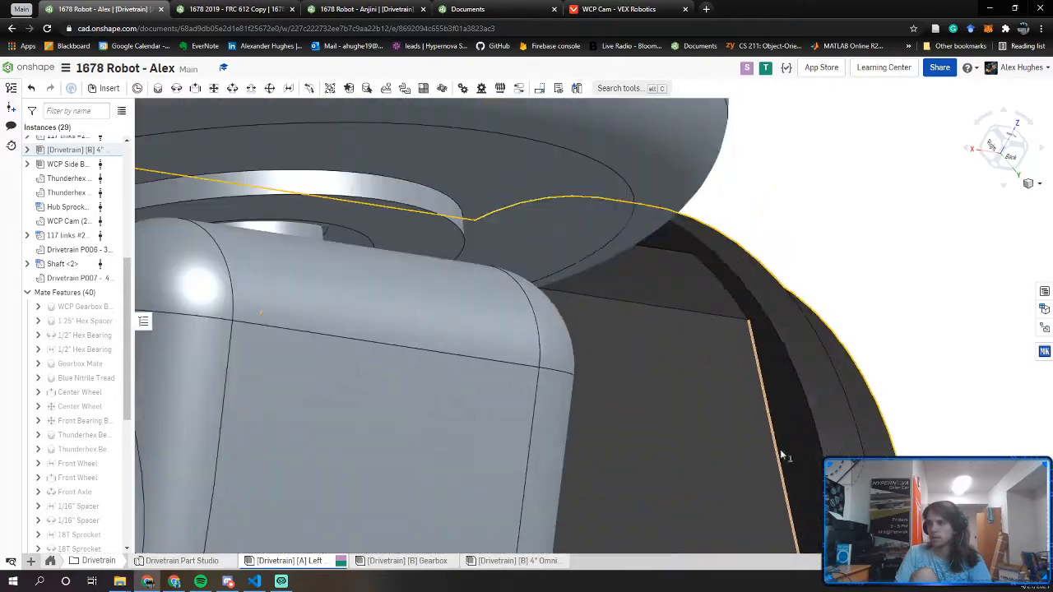
scroll(783, 456, down, 4)
click(794, 452)
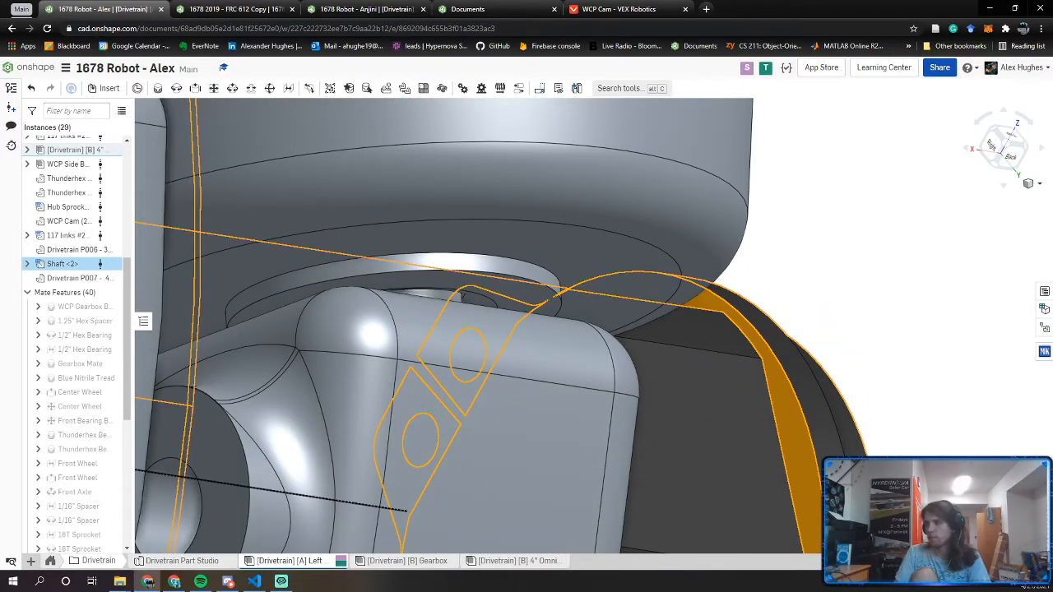
click(916, 422)
Reconfigure the rear shaft with an effective length of (5 - 1.420) in, generate it, and accept the configuration
scroll(916, 426, down, 3)
right_drag(916, 432, 878, 442)
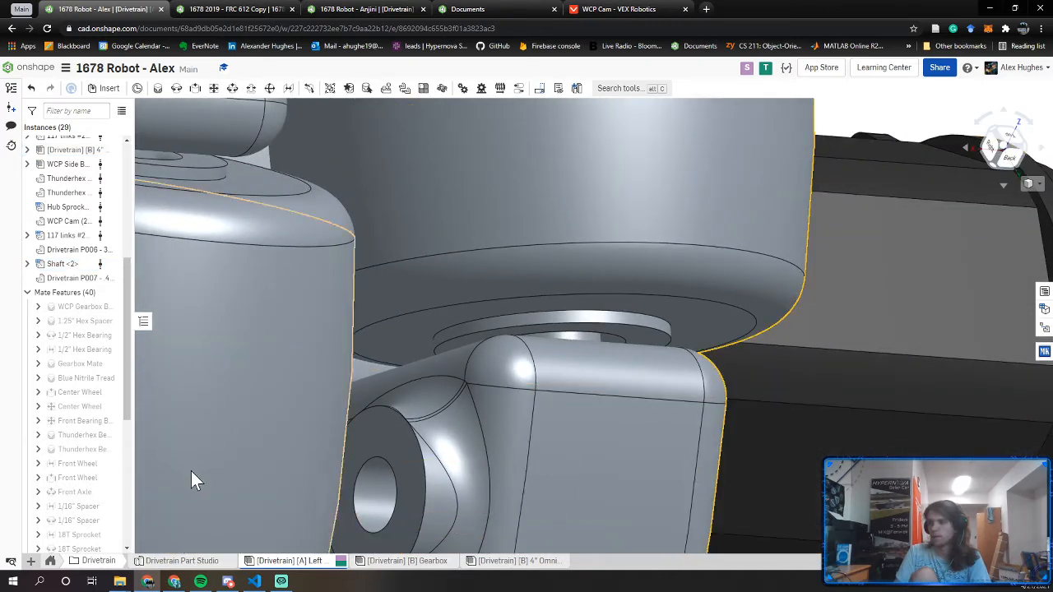
scroll(726, 361, down, 4)
right_click(828, 360)
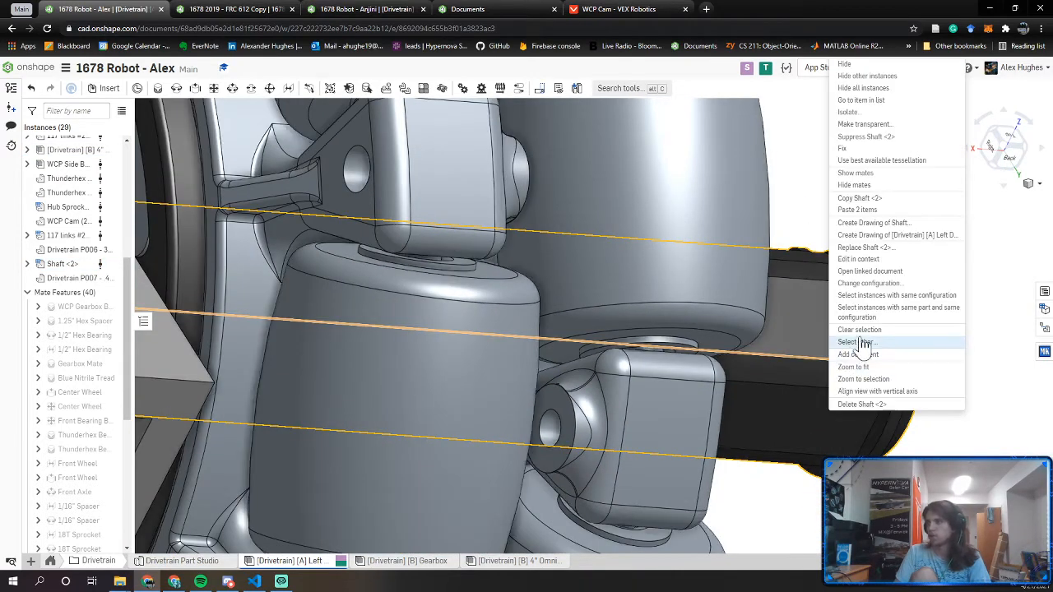
click(864, 284)
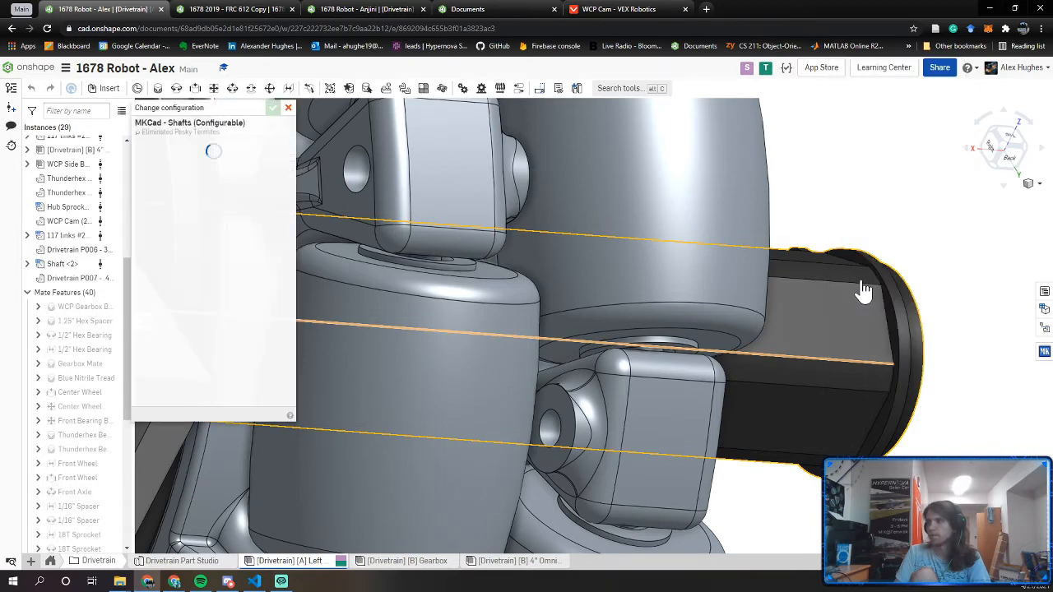
click(251, 168)
click(251, 168)
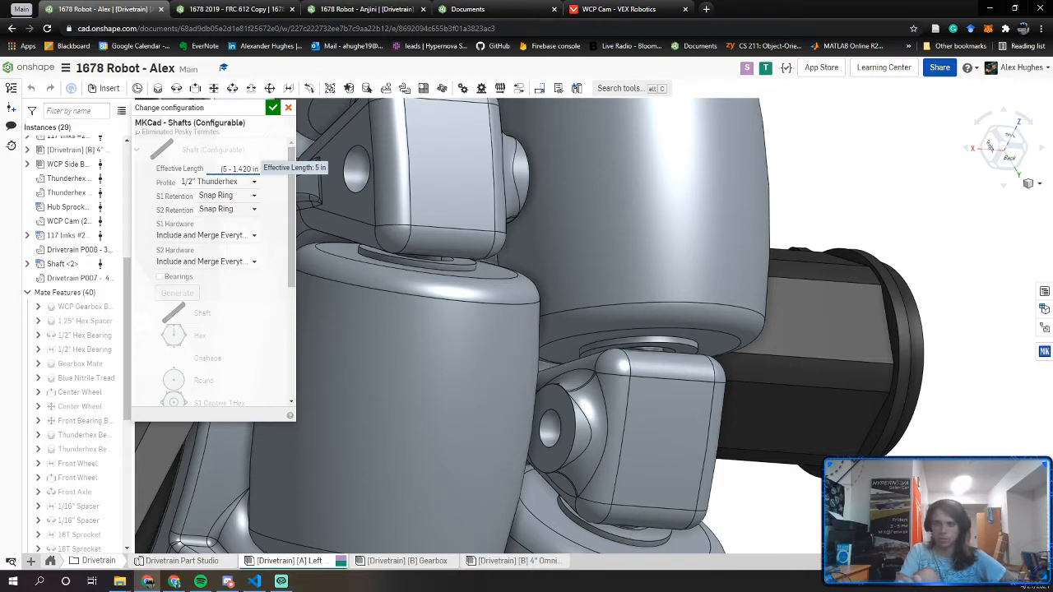
click(239, 168)
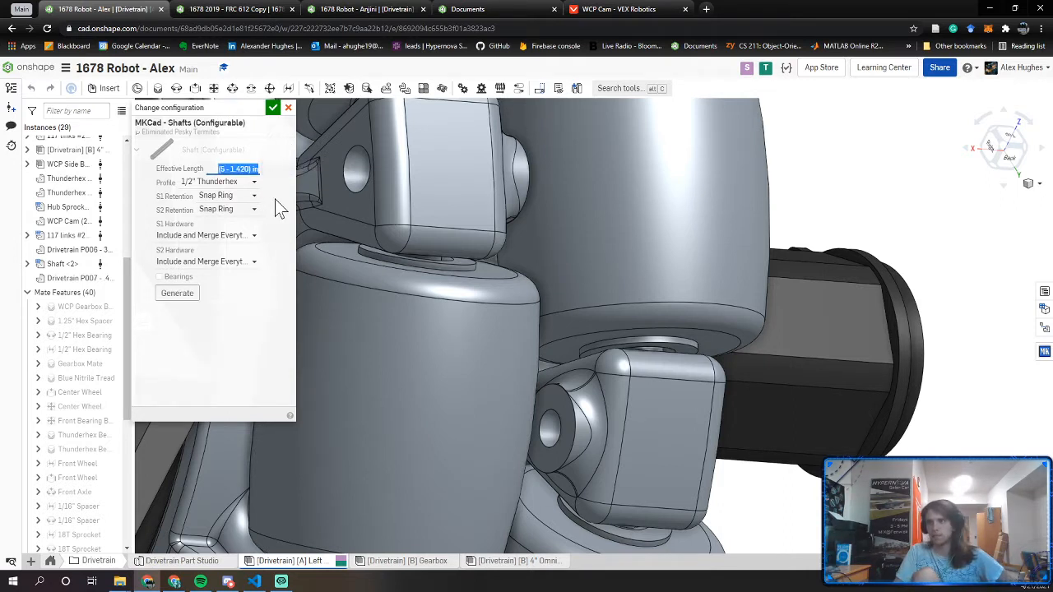
key(Return)
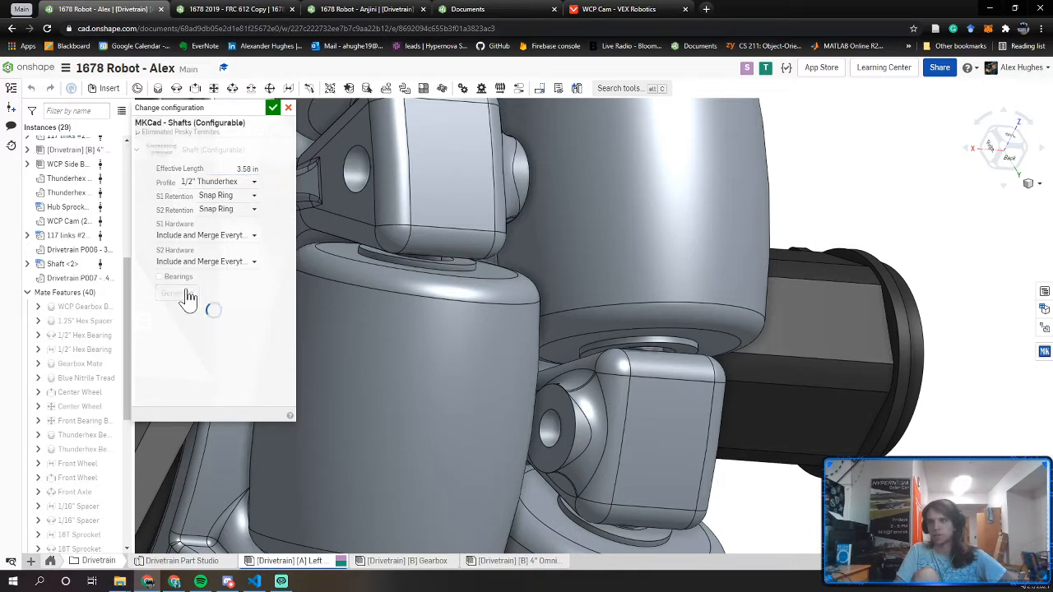
right_drag(447, 252, 529, 261)
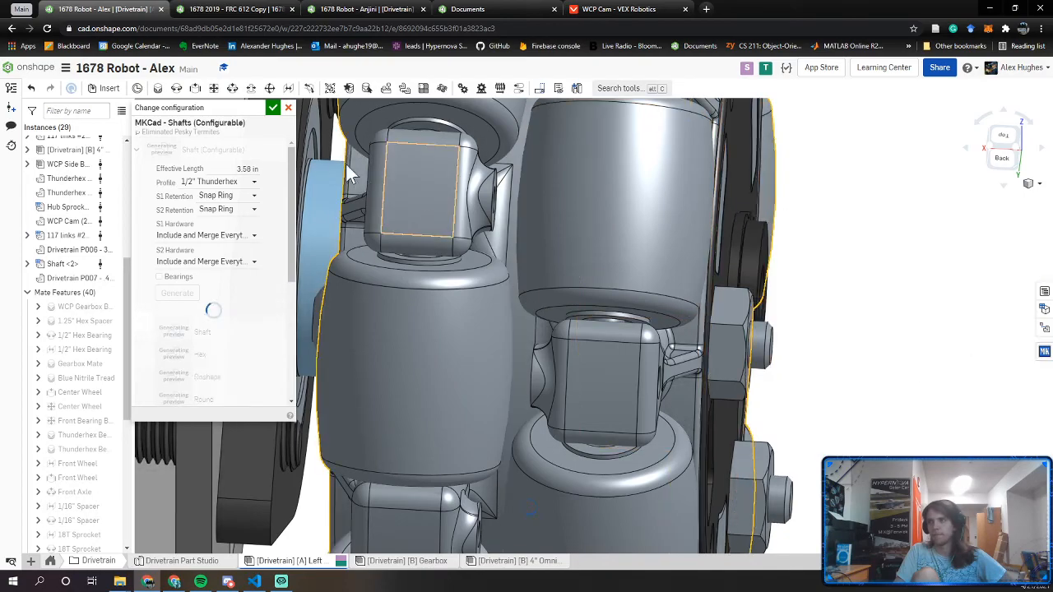
click(274, 110)
Create a Revolute mate between the loose WCP cam's bolt hole and the small hole in the drive rail beside the rear sprocket
right_drag(802, 253, 783, 371)
scroll(735, 279, down, 5)
scroll(539, 349, down, 5)
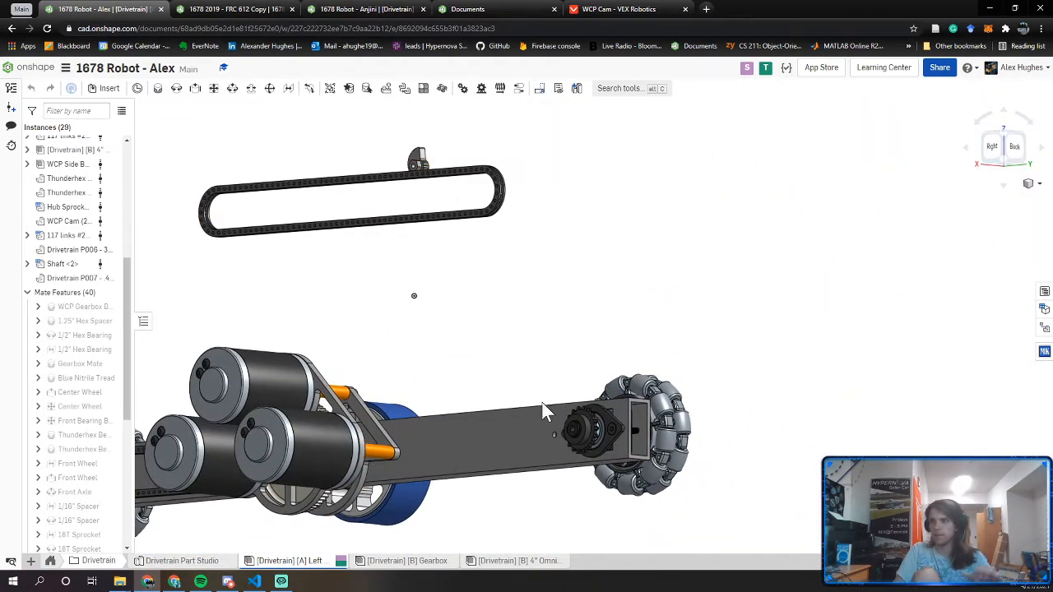
right_drag(555, 395, 487, 421)
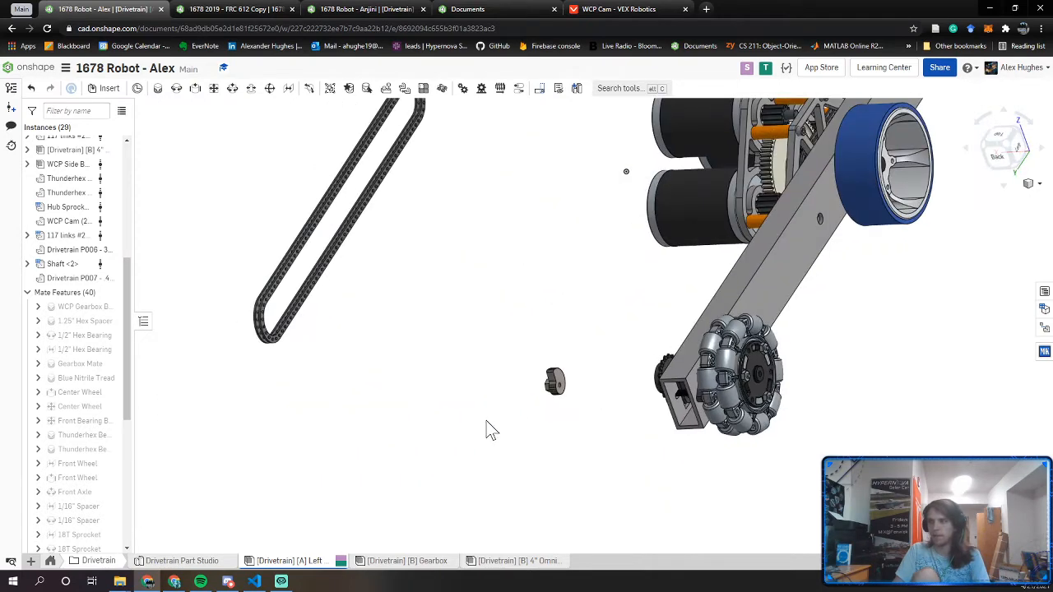
key(m)
click(181, 168)
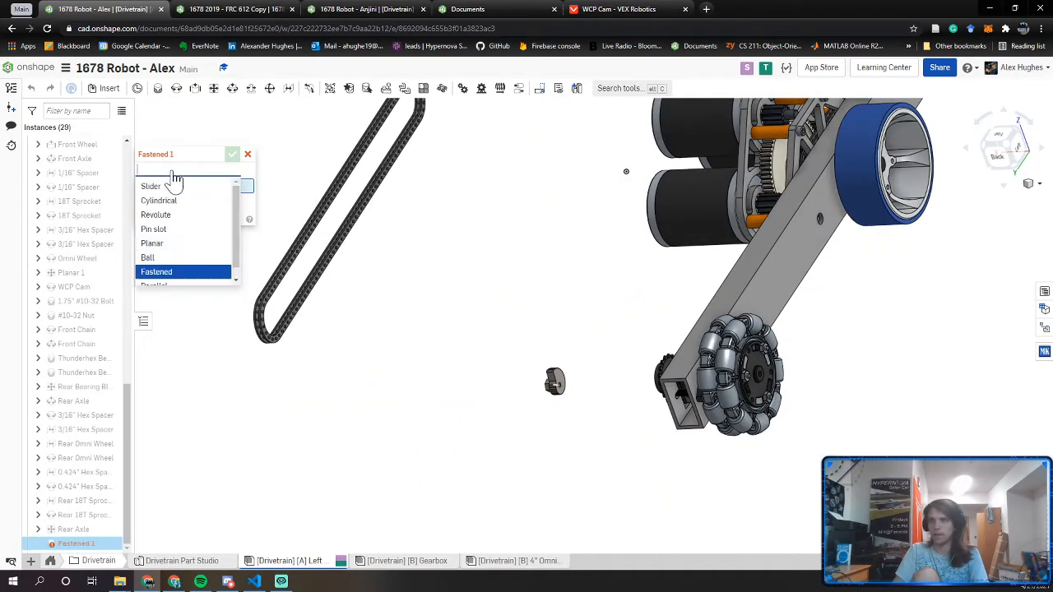
click(198, 218)
scroll(554, 403, up, 6)
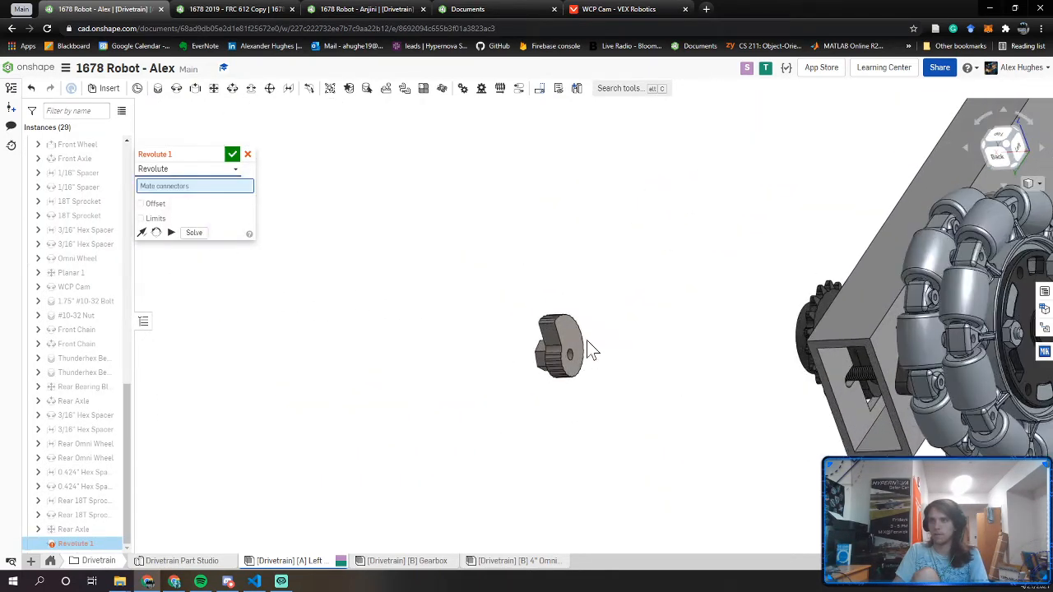
click(563, 368)
middle_drag(597, 418, 546, 479)
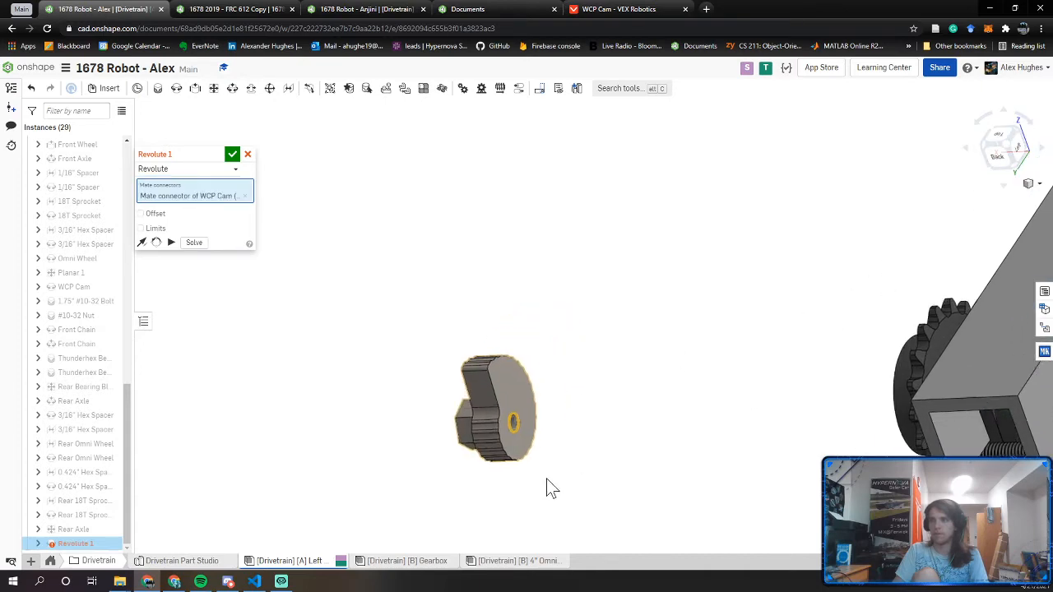
right_drag(546, 479, 521, 460)
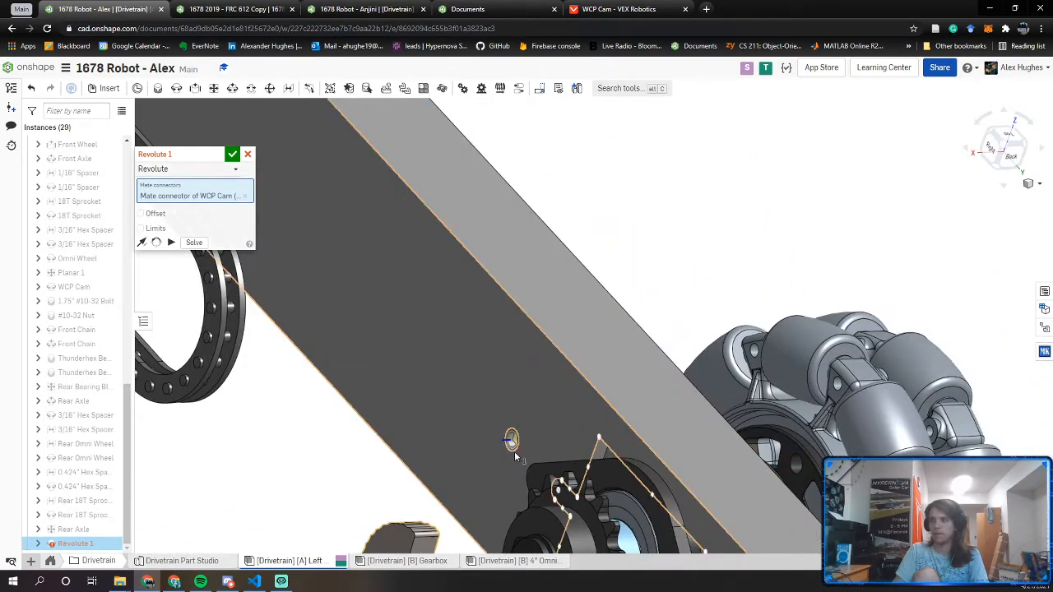
click(514, 451)
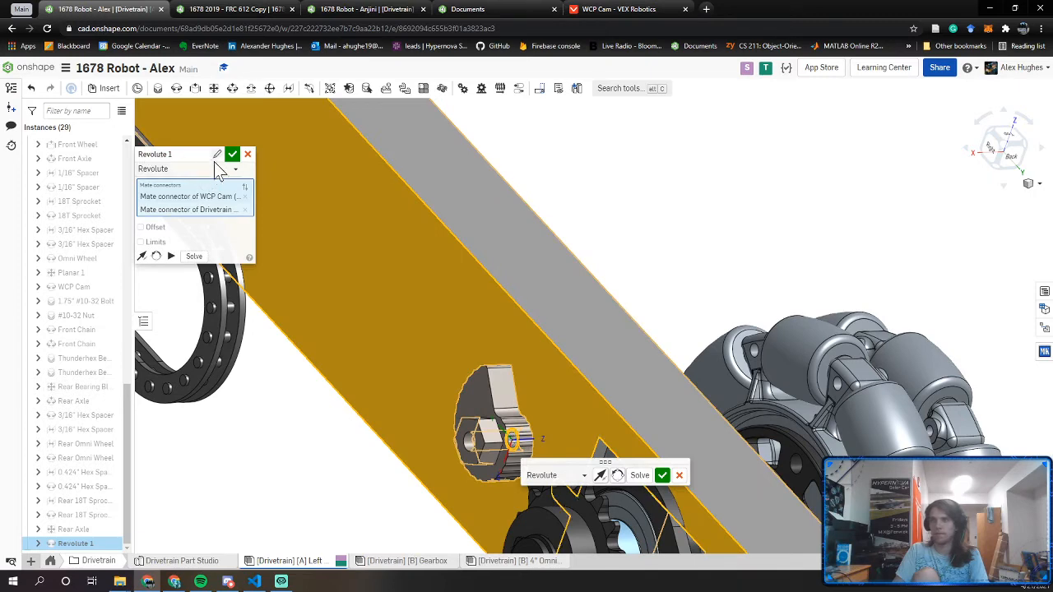
Name the new revolute mate WCP Cam and accept it
click(218, 154)
text(WCP)
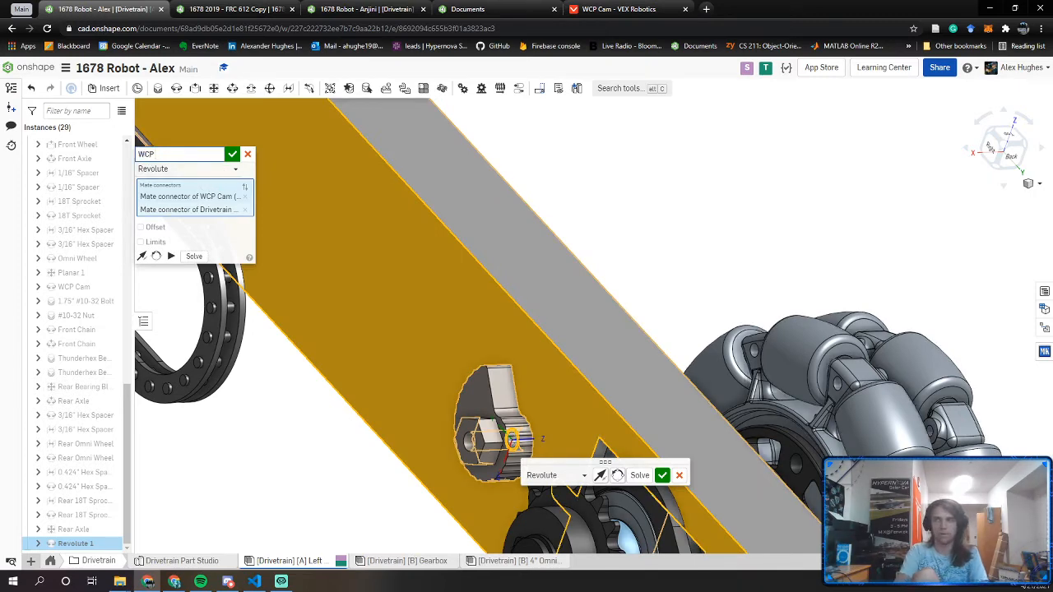
text( CA)
key(BackSpace)
text(am)
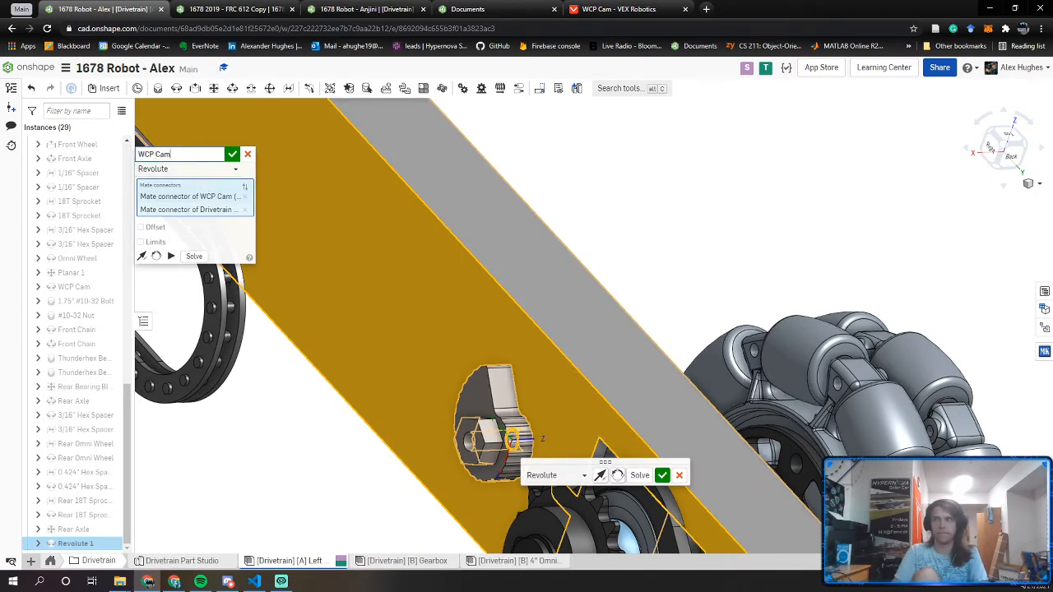
click(232, 155)
Copy the socket button head bolt that holds the front WCP cam and paste the copy near the rear omni wheel
scroll(412, 246, down, 5)
middle_drag(316, 136, 405, 338)
right_drag(325, 220, 272, 255)
middle_drag(329, 123, 343, 362)
right_drag(343, 362, 391, 395)
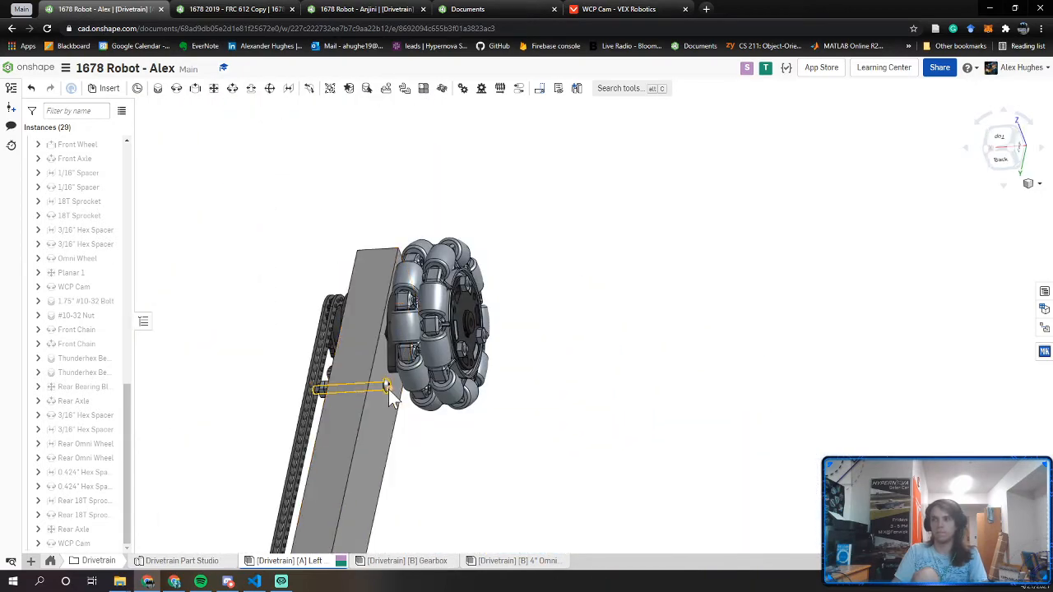
click(389, 389)
scroll(415, 408, down, 5)
middle_drag(494, 510, 497, 212)
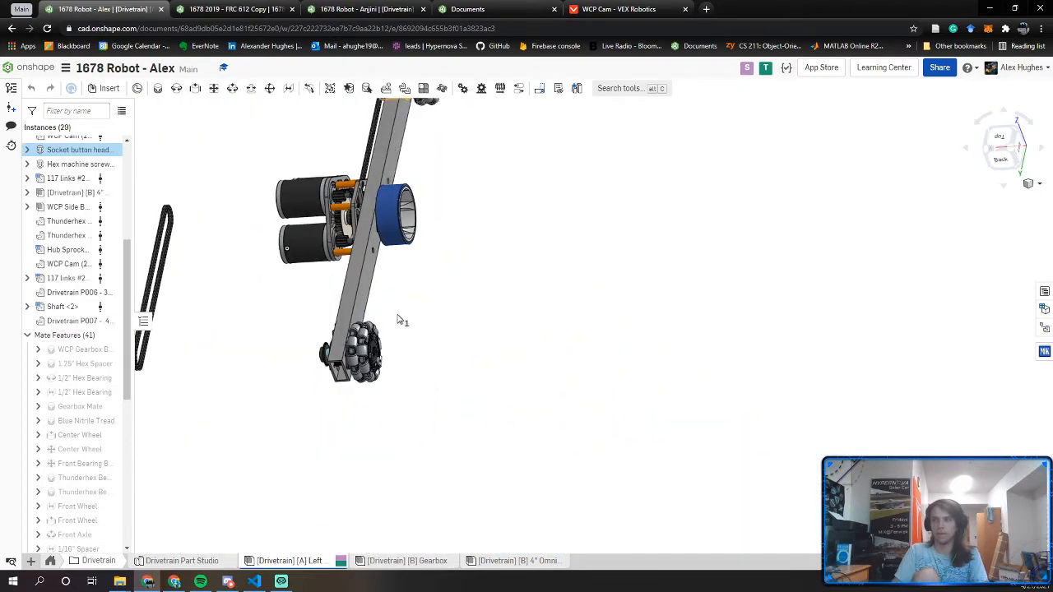
key(ctrl+v)
Copy the hex nut from the front WCP cam's bolt and paste the copy beside the rear end of the rail
middle_drag(435, 288, 497, 463)
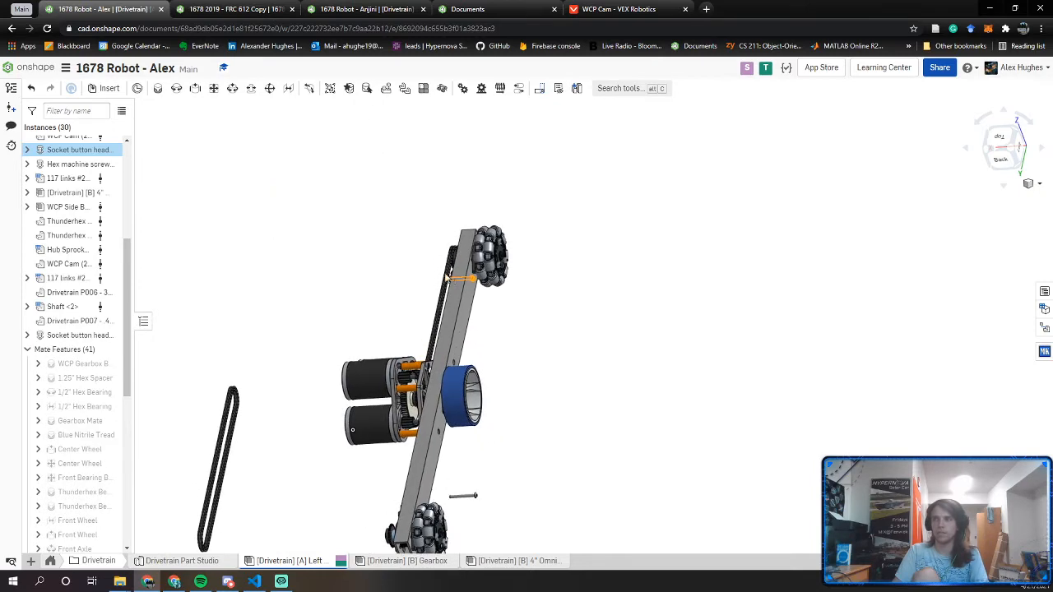
right_drag(284, 276, 338, 283)
scroll(382, 265, up, 8)
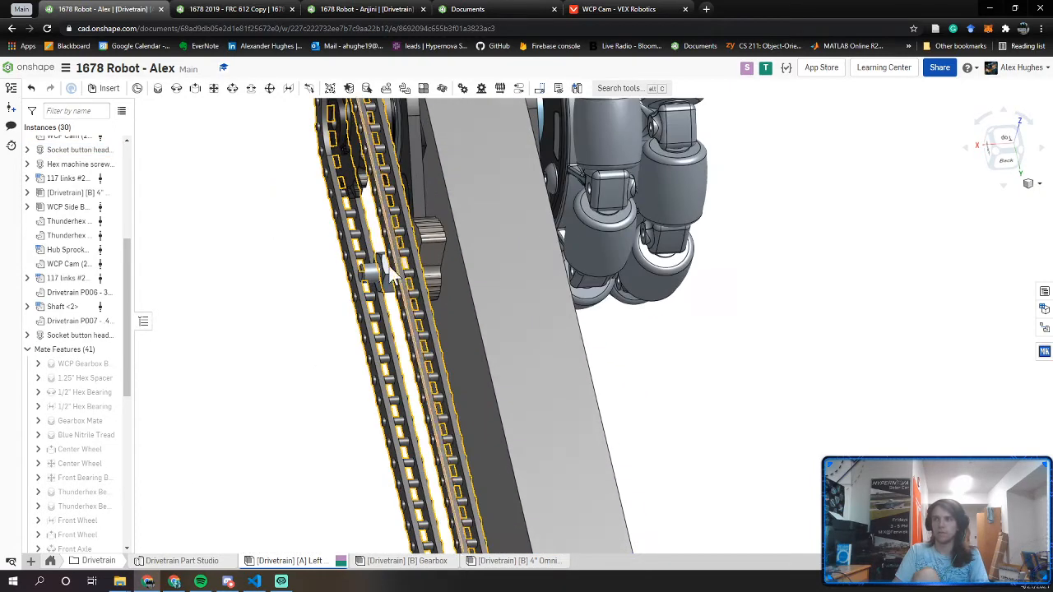
click(385, 270)
scroll(387, 271, down, 7)
middle_drag(410, 448, 409, 111)
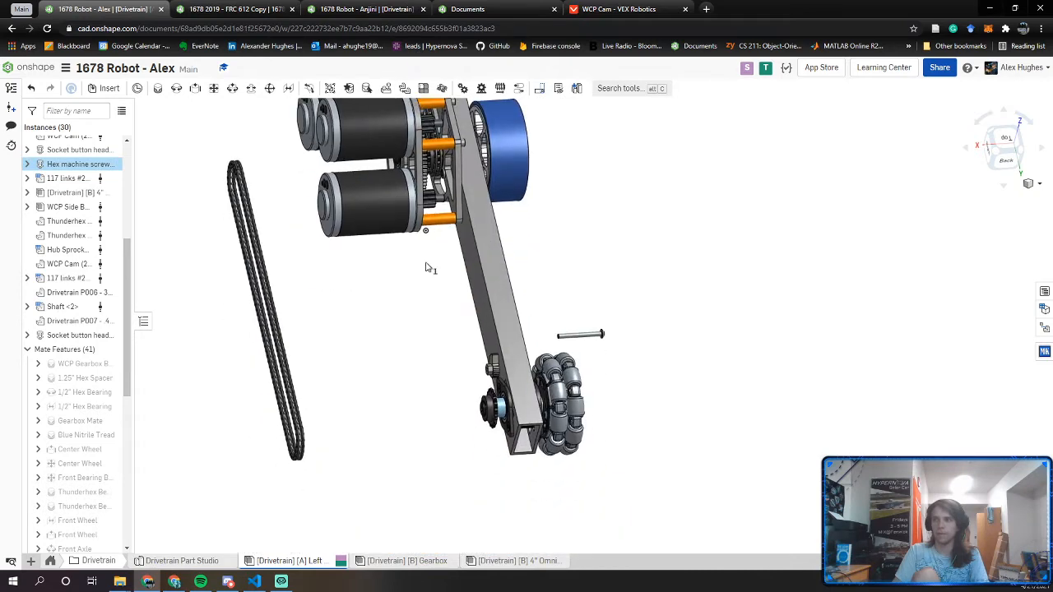
click(426, 351)
Fasten the underside of the loose bolt's head to the rail hole on the rear omni wheel side, naming the mate #10-32 1.75" Bolt
click(606, 345)
scroll(608, 345, up, 5)
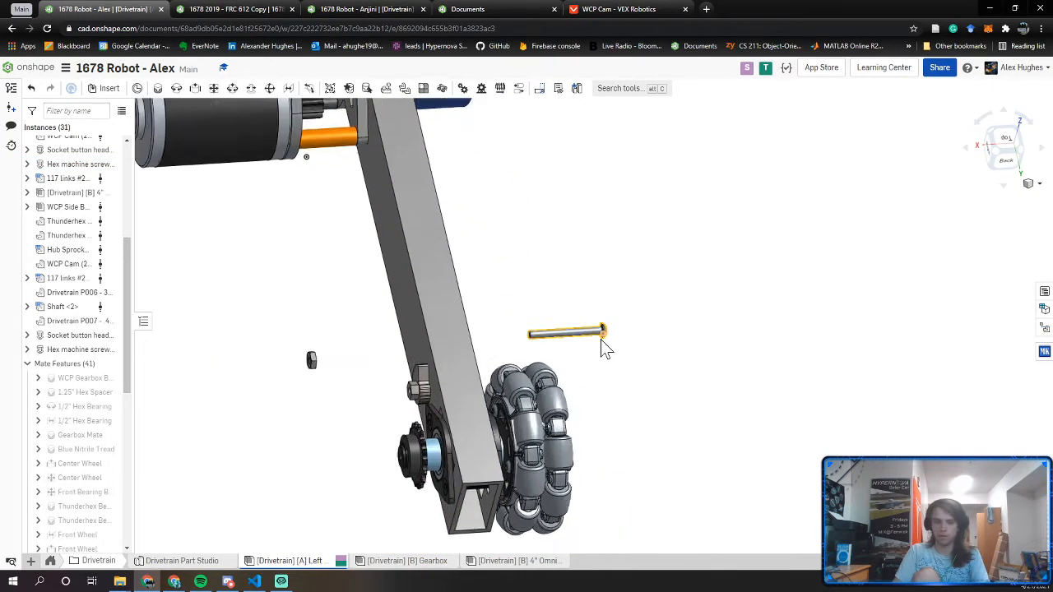
key(m)
scroll(598, 339, up, 5)
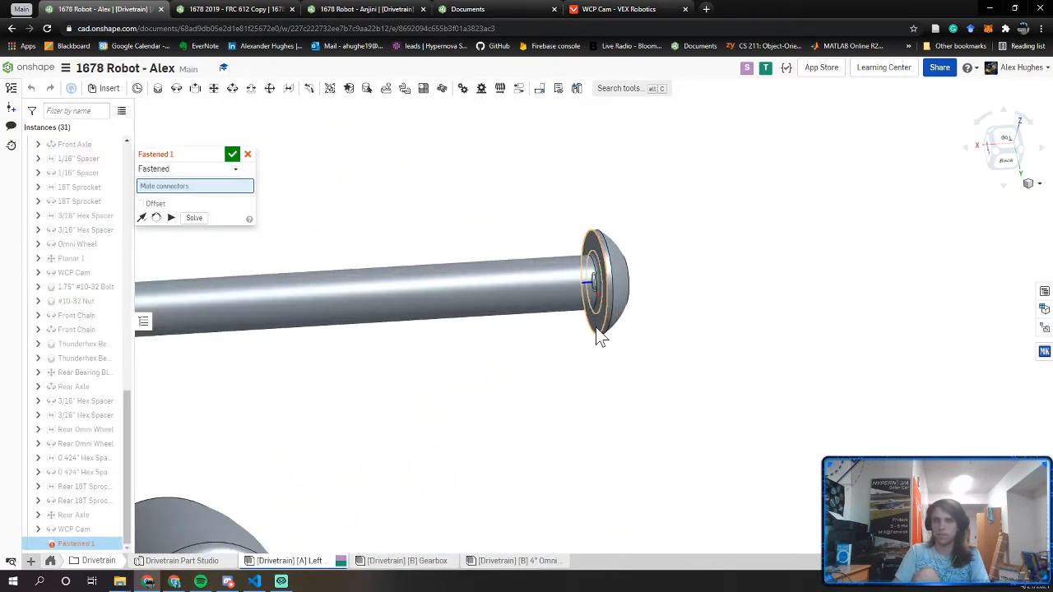
click(597, 329)
scroll(599, 332, down, 4)
right_drag(468, 389, 329, 425)
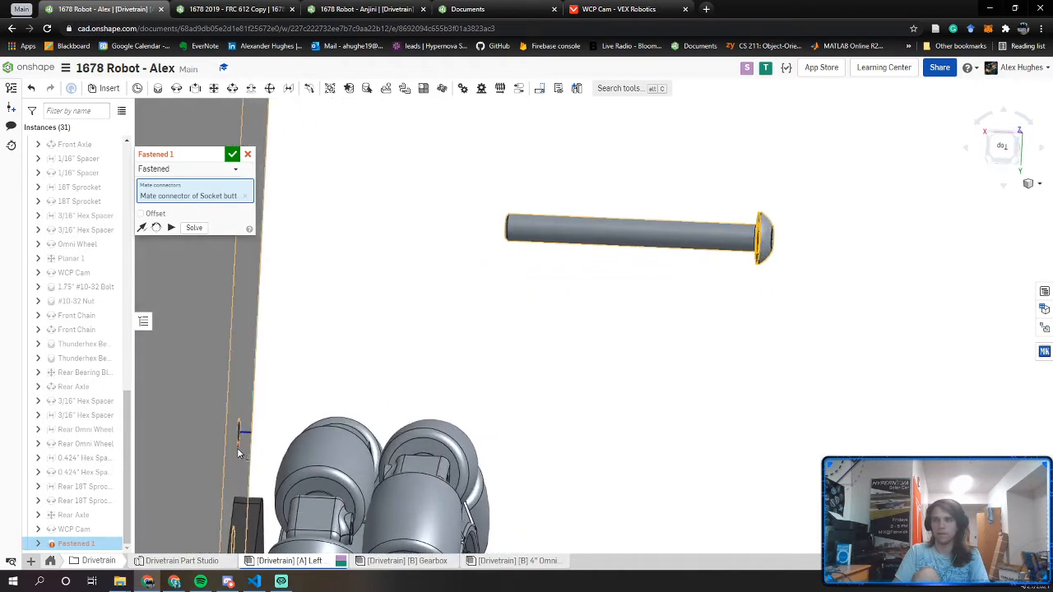
click(238, 446)
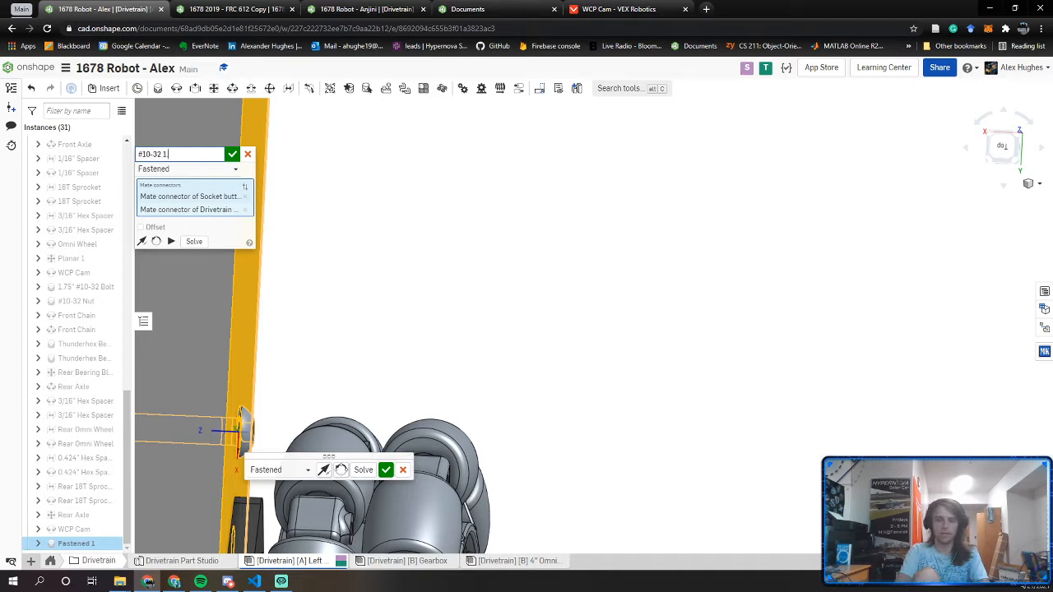
click(231, 153)
Fasten the loose hex nut's face to the rear WCP cam's outer face around the bolt, naming the mate #10-32 Nut
right_drag(253, 265, 467, 369)
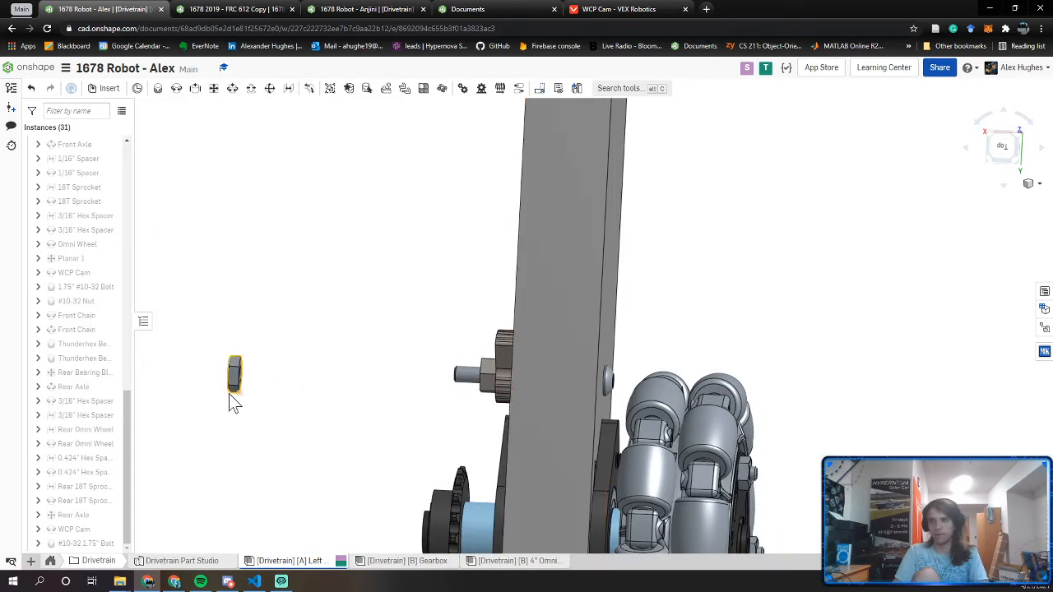
right_drag(229, 394, 204, 395)
key(m)
scroll(239, 386, up, 5)
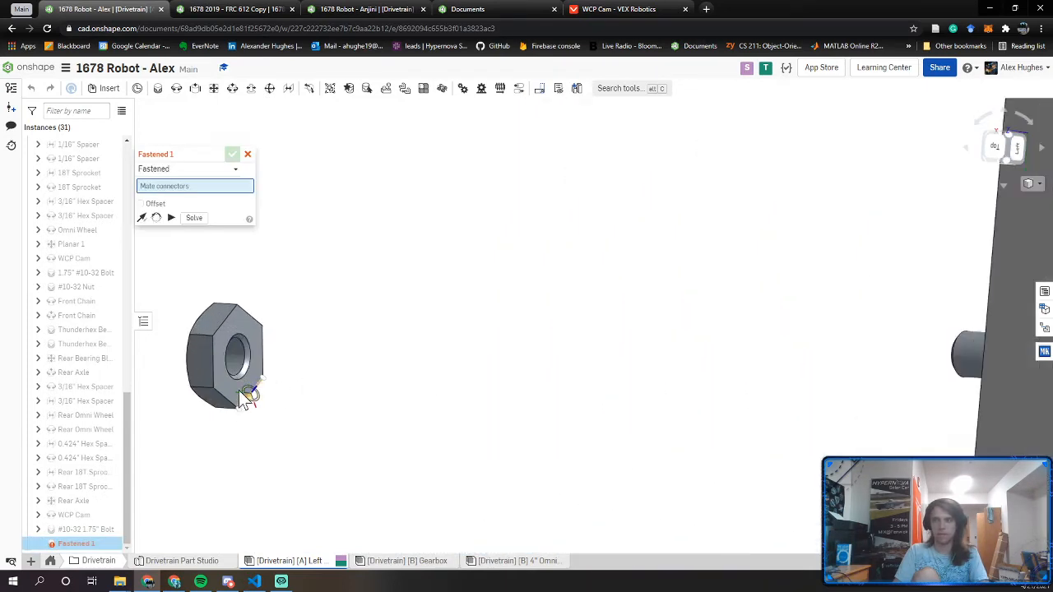
scroll(239, 396, up, 5)
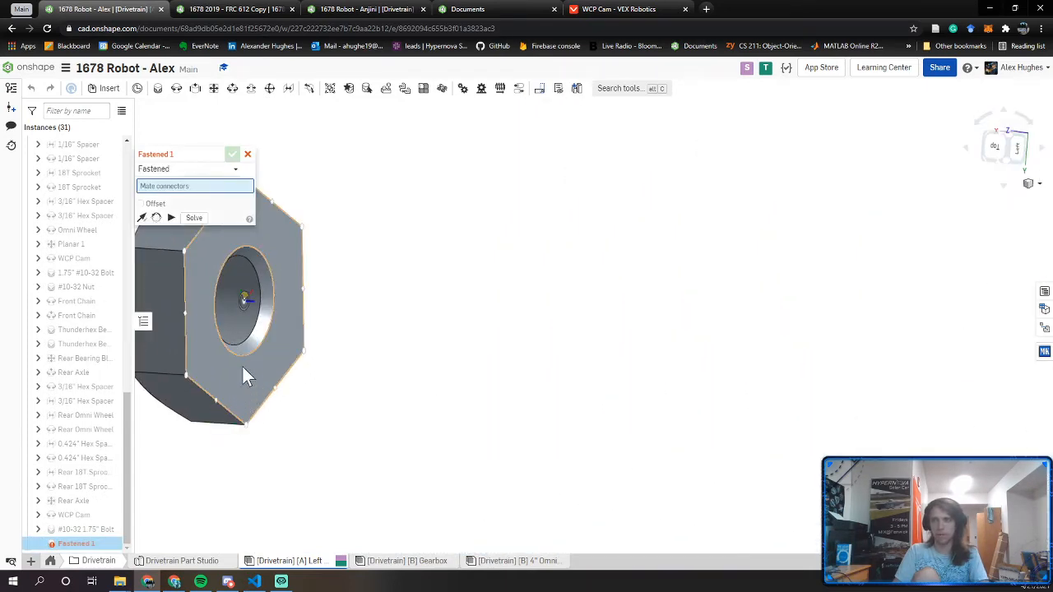
click(243, 367)
scroll(243, 367, down, 5)
right_drag(615, 386, 764, 372)
scroll(756, 371, up, 4)
click(764, 372)
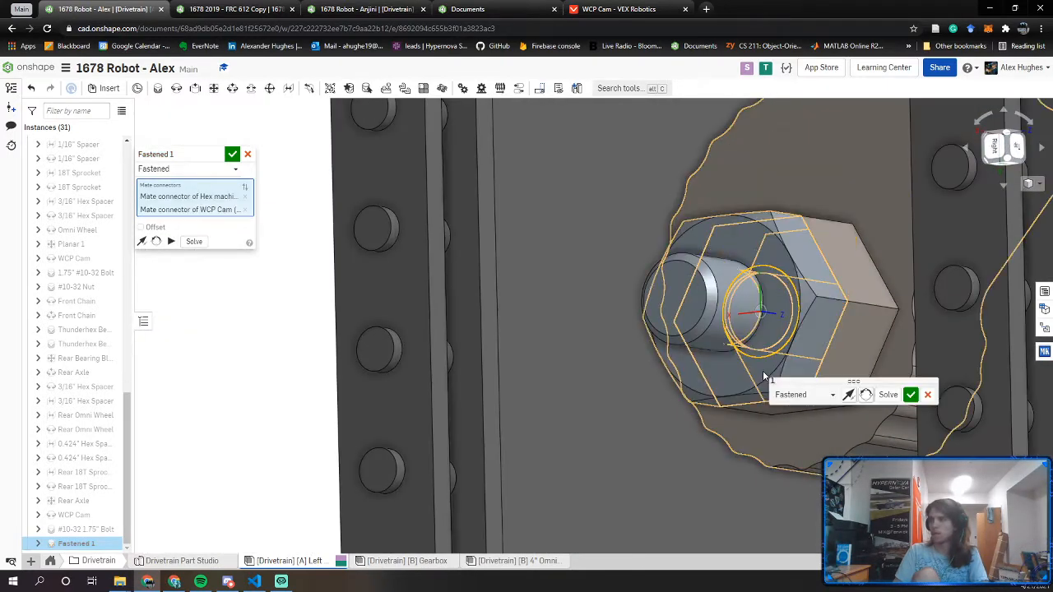
click(218, 155)
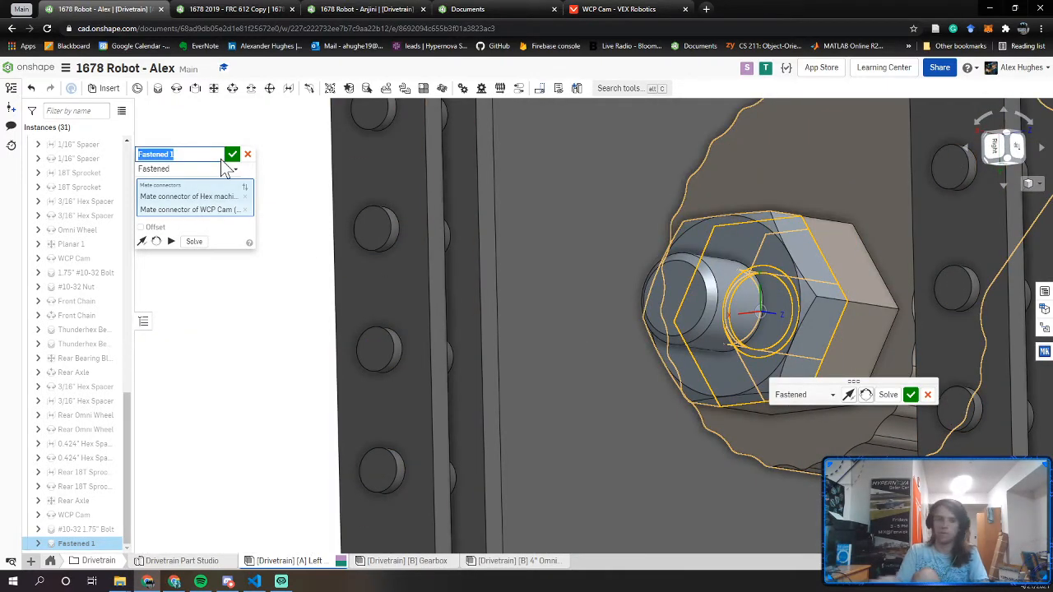
text(#10-32)
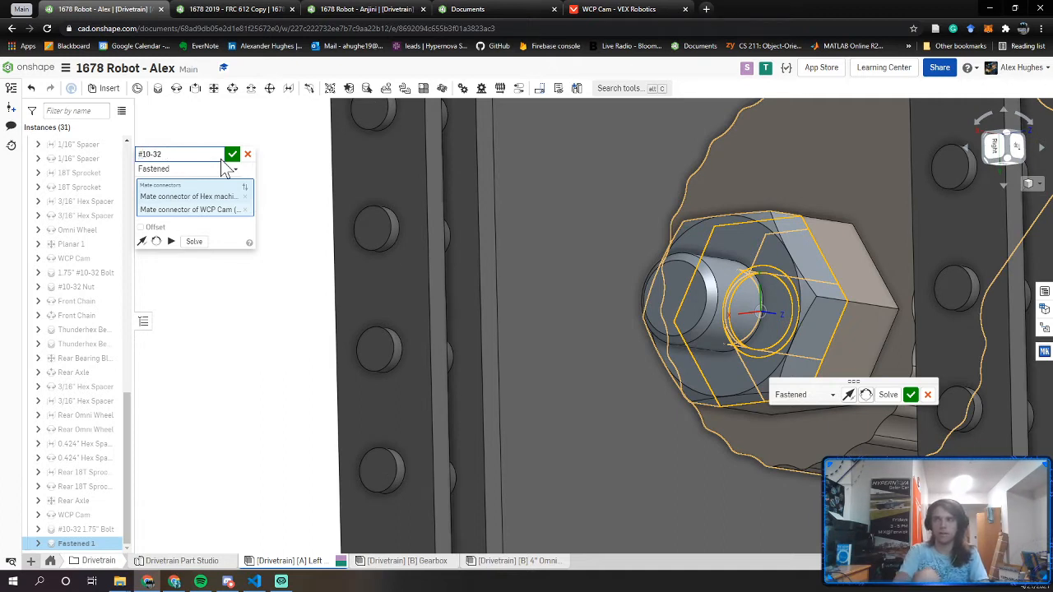
click(234, 157)
Move the loose 117-link chain clear of the gearbox motors and the rail
scroll(323, 201, down, 8)
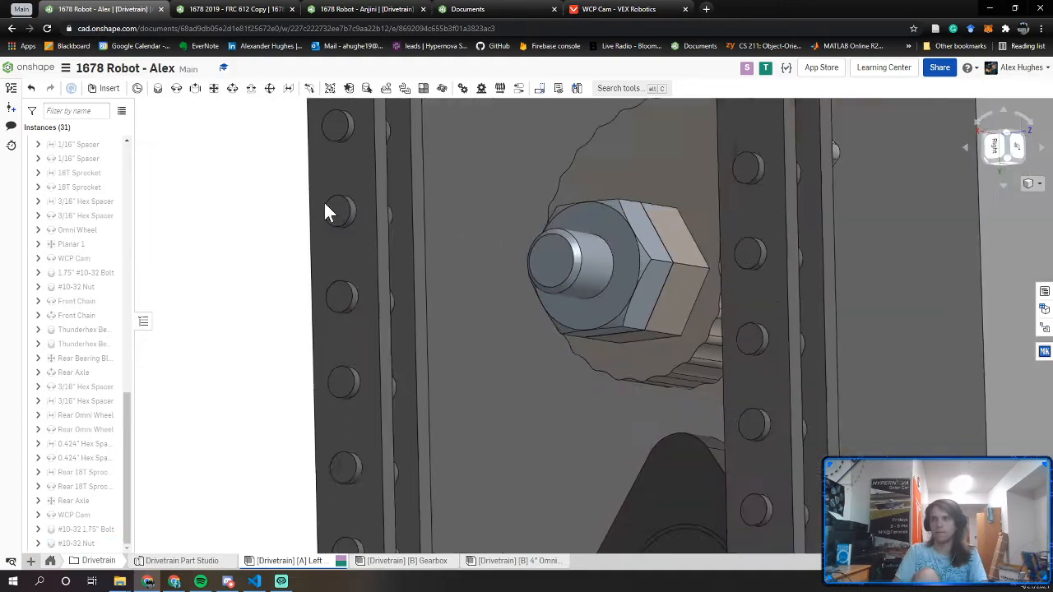
right_drag(434, 273, 558, 273)
scroll(508, 272, down, 6)
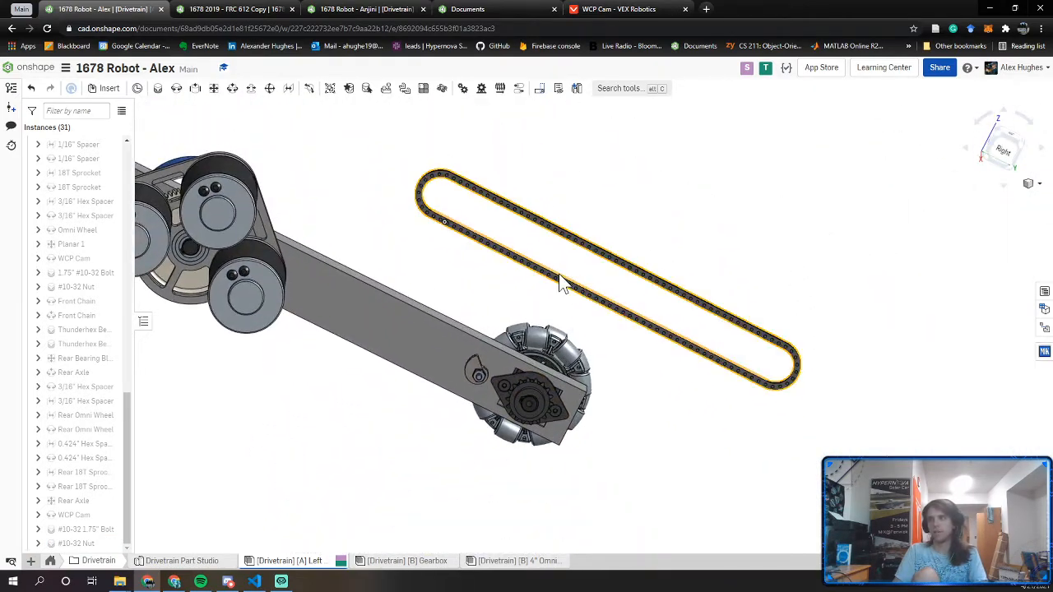
right_click(559, 273)
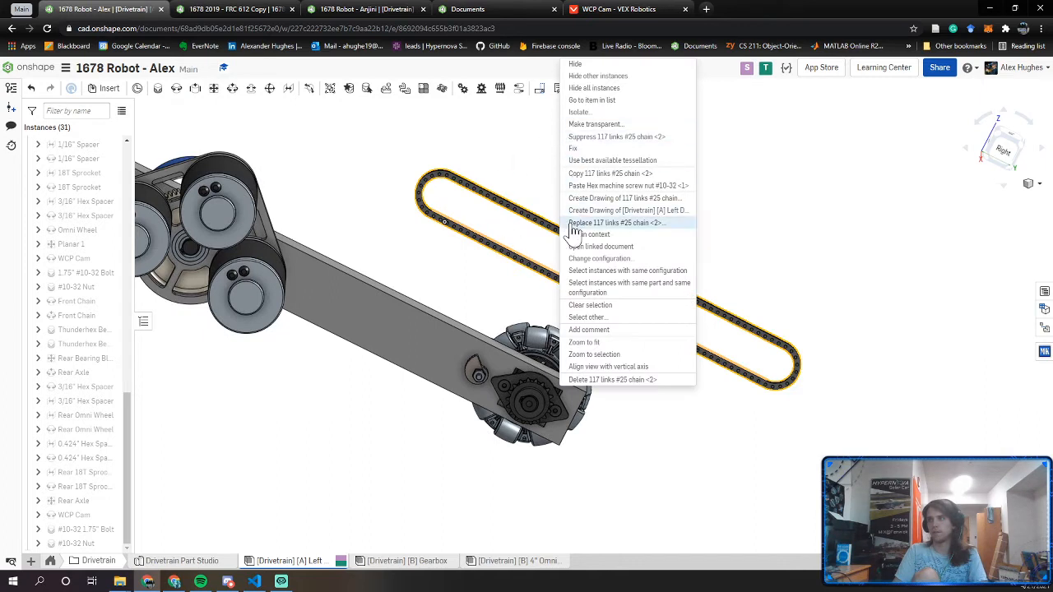
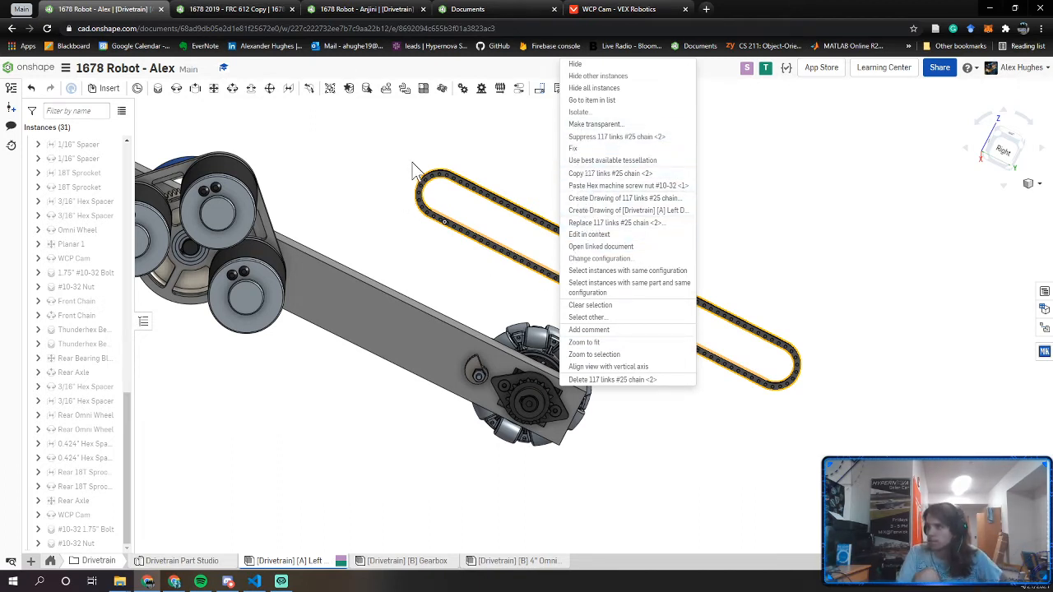
click(453, 176)
right_drag(452, 175, 489, 192)
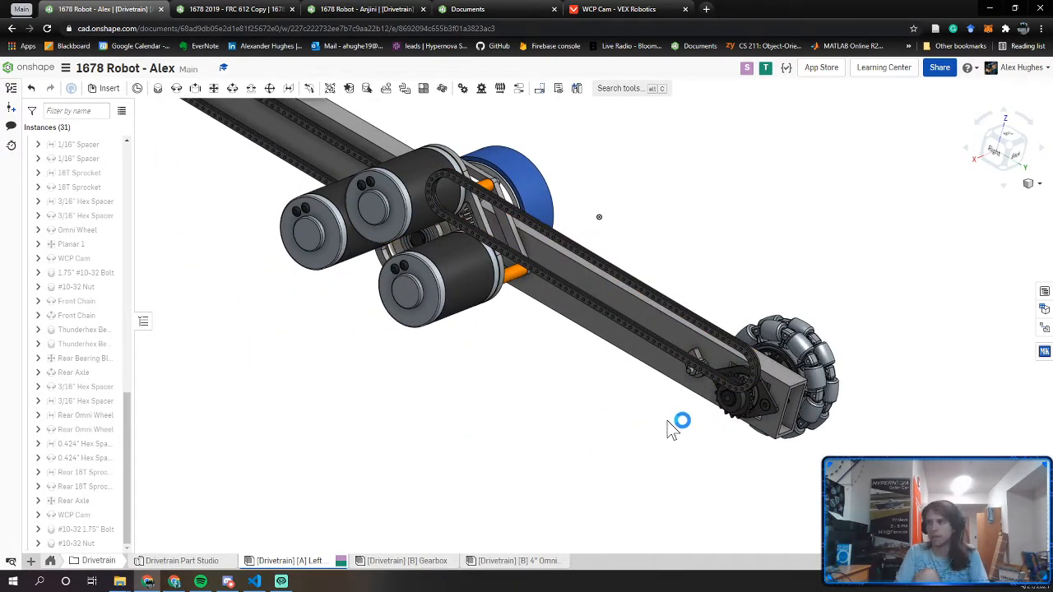
right_drag(692, 421, 650, 391)
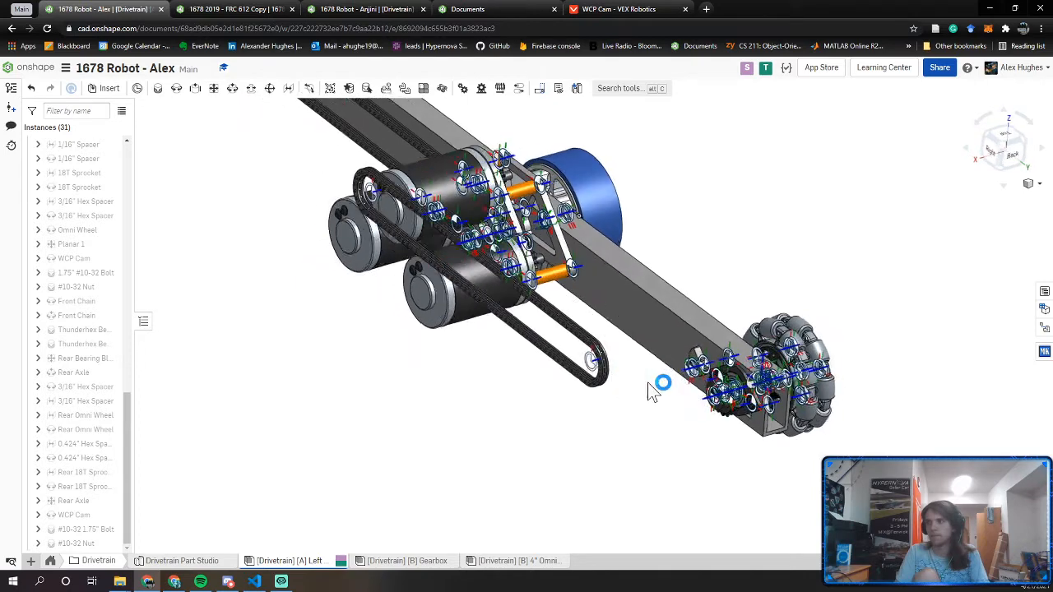
drag(503, 406, 346, 449)
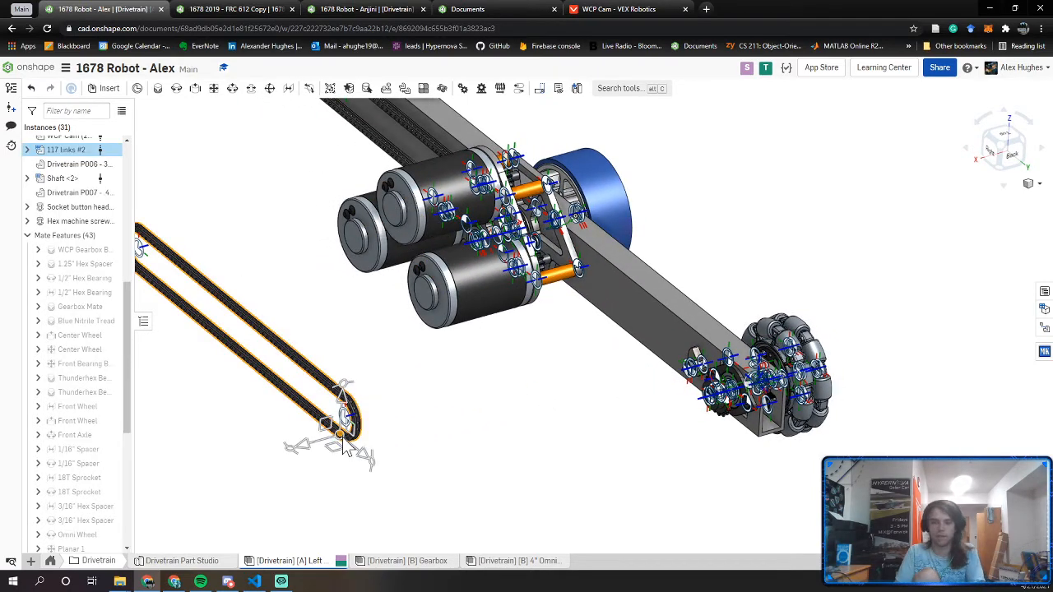
middle_drag(465, 433, 640, 444)
click(411, 390)
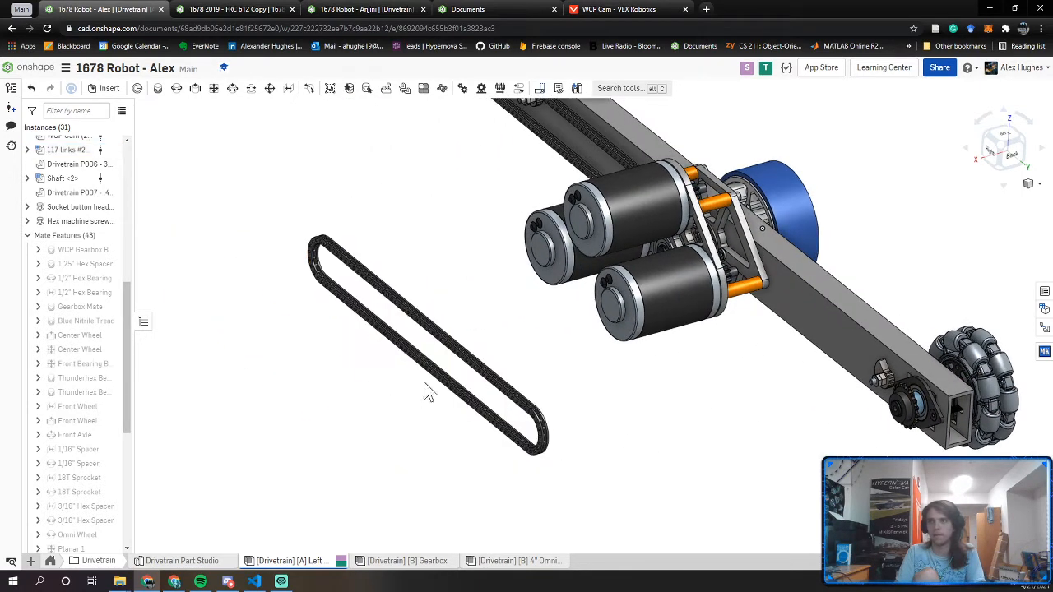
Delete the loose 117-link chain and start inserting a configurable chain from the Sprockets and Chain library category
click(444, 375)
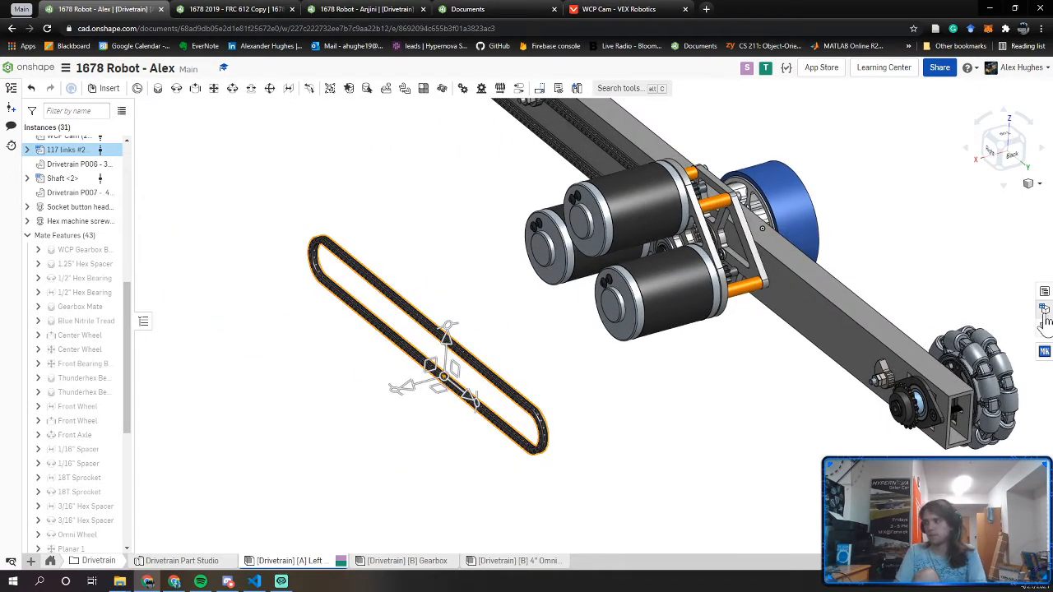
key(Delete)
key(i)
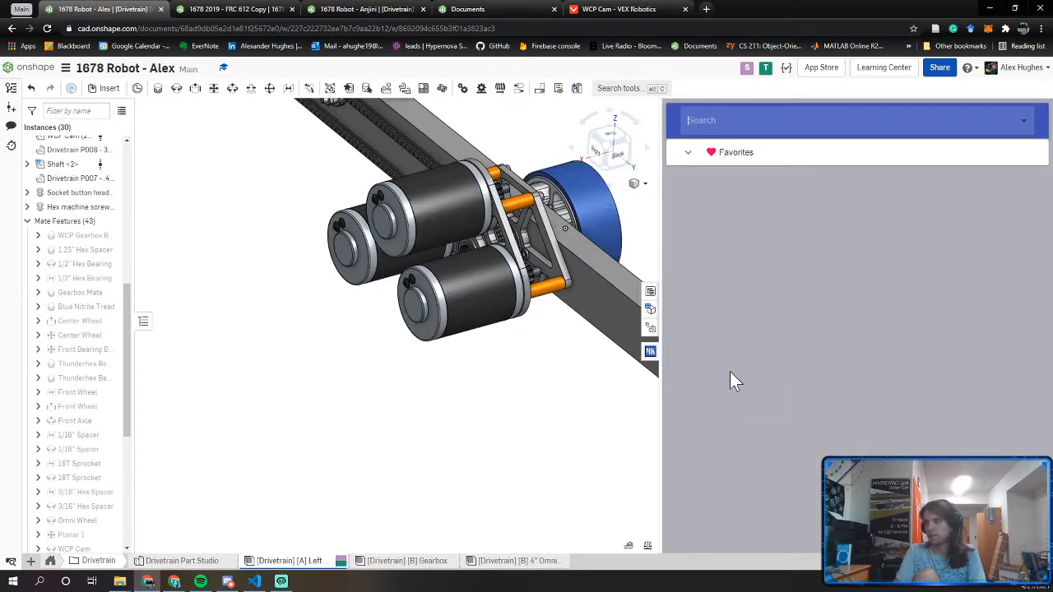
scroll(736, 346, down, 5)
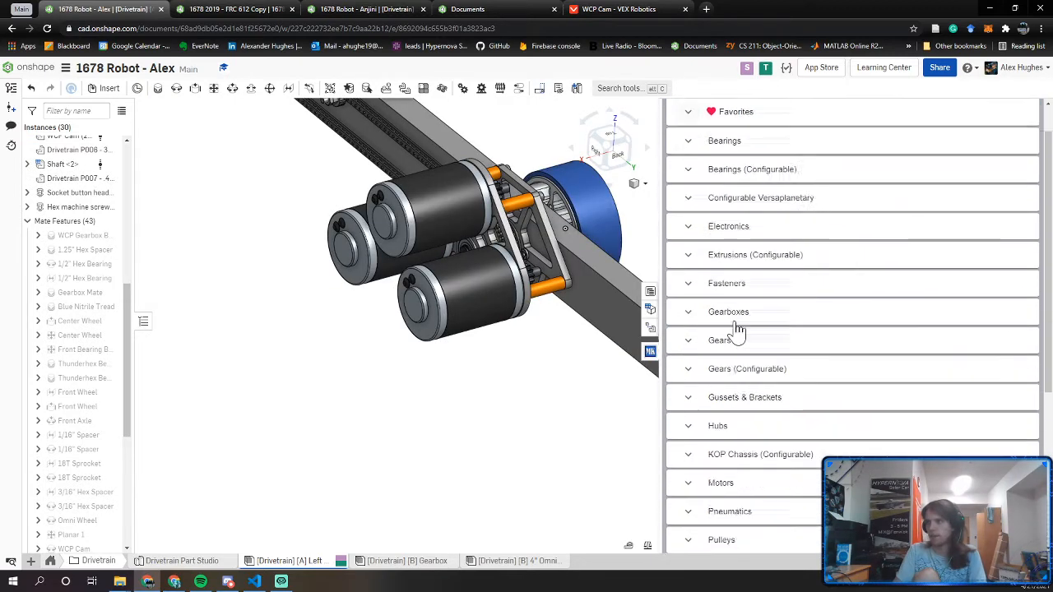
scroll(736, 362, down, 2)
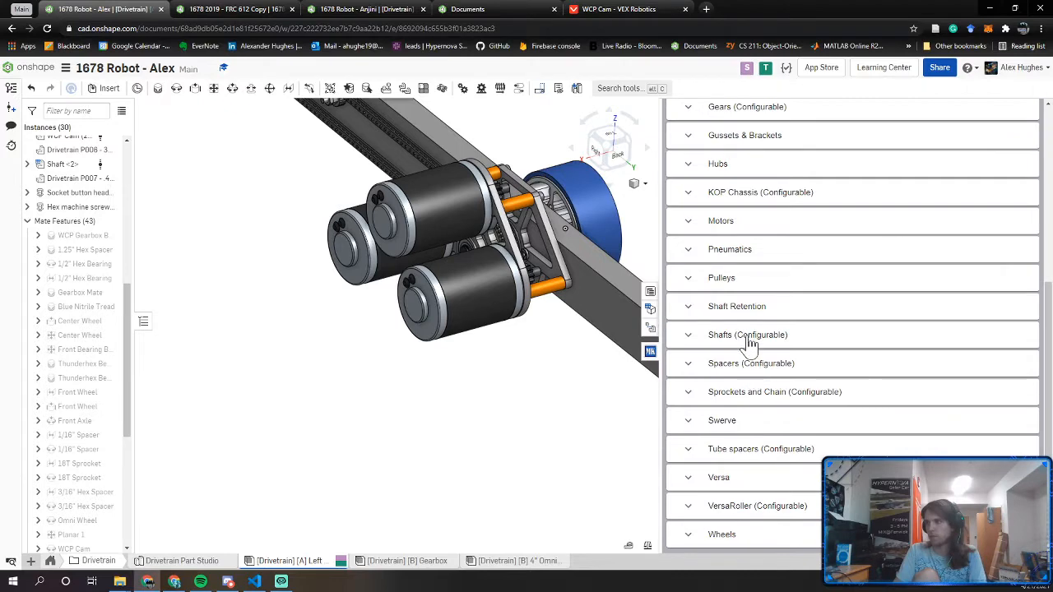
click(749, 337)
click(730, 333)
click(754, 394)
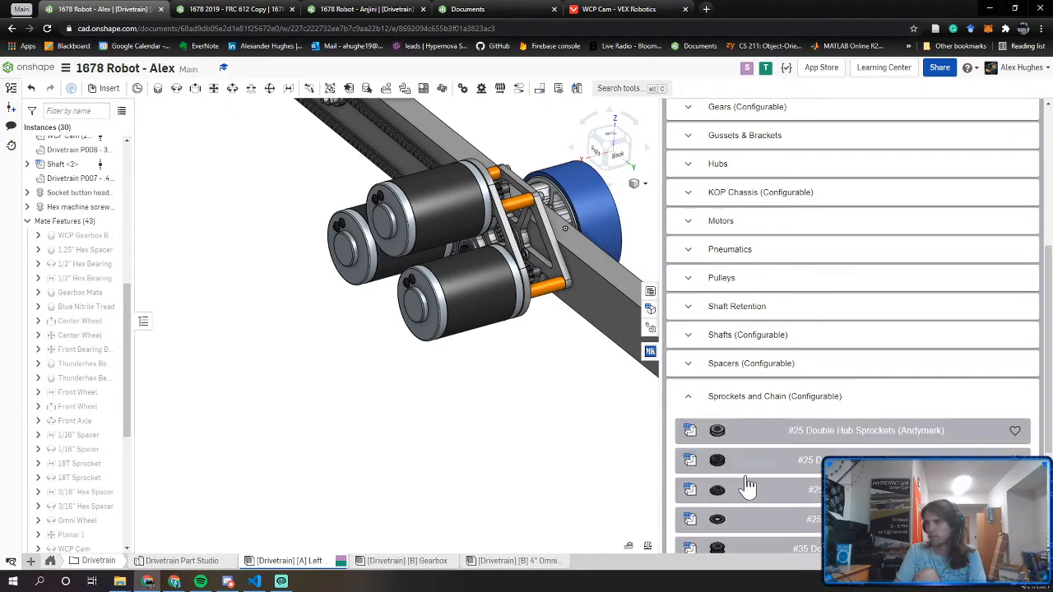
scroll(759, 493, down, 3)
click(786, 392)
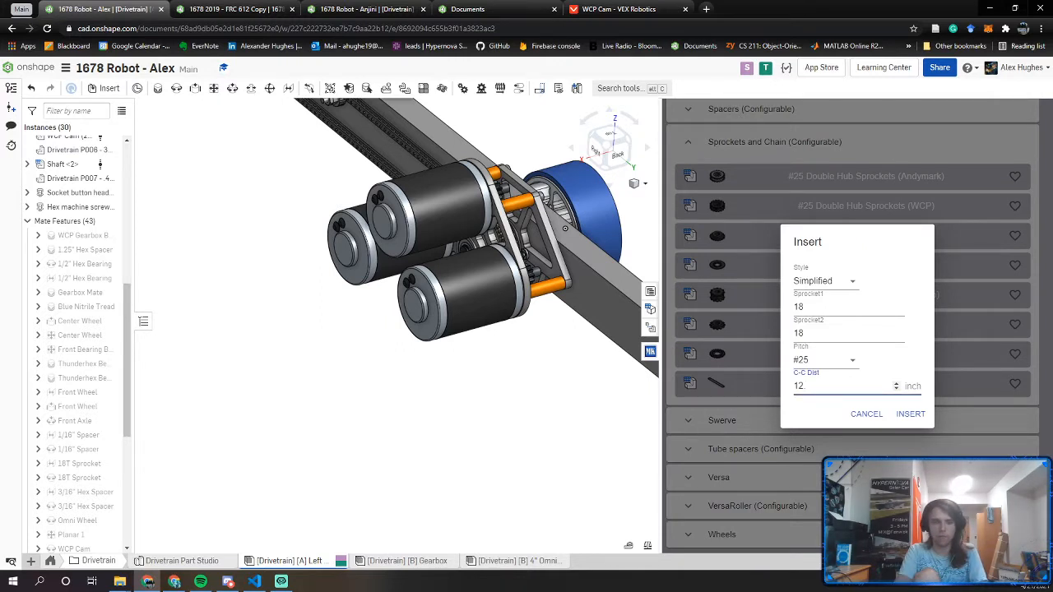
Try to insert a Realistic #25 chain for two 18-tooth sprockets with a 12.4125 in centre-to-centre distance
key(Tab)
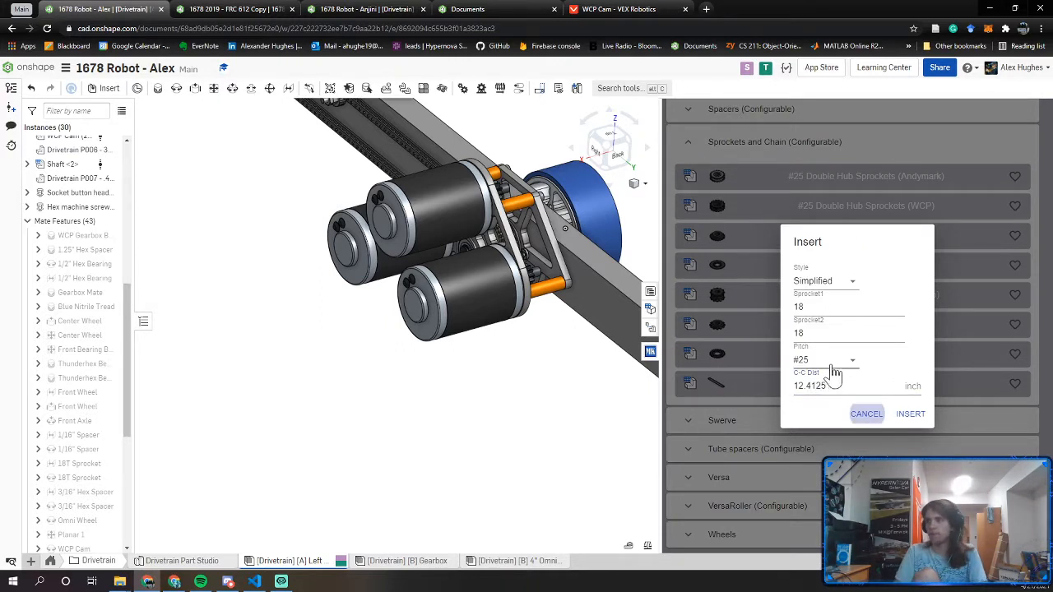
click(829, 284)
click(828, 301)
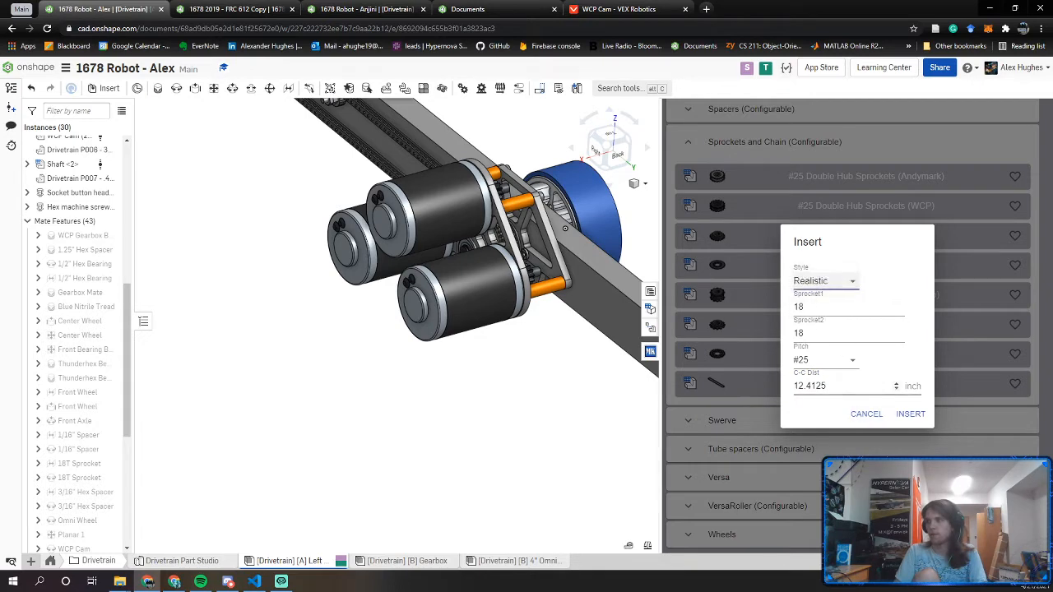
click(911, 415)
scroll(543, 379, down, 5)
middle_drag(521, 381, 437, 412)
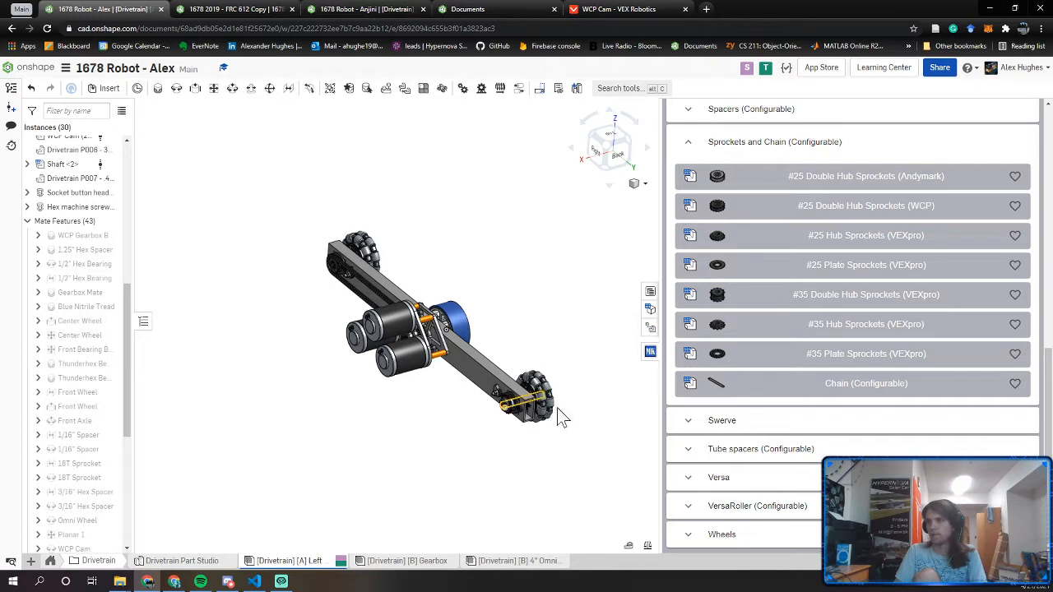
Configure a Simplified #25 chain for two 18-tooth sprockets with a centre-to-centre distance of 12.4125 in
click(789, 388)
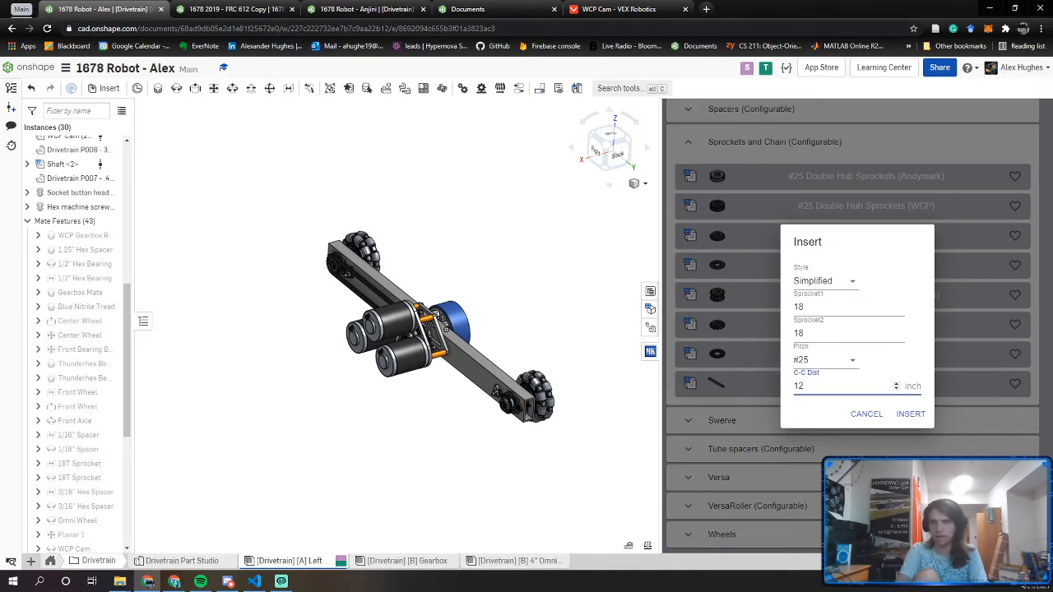
text(4125)
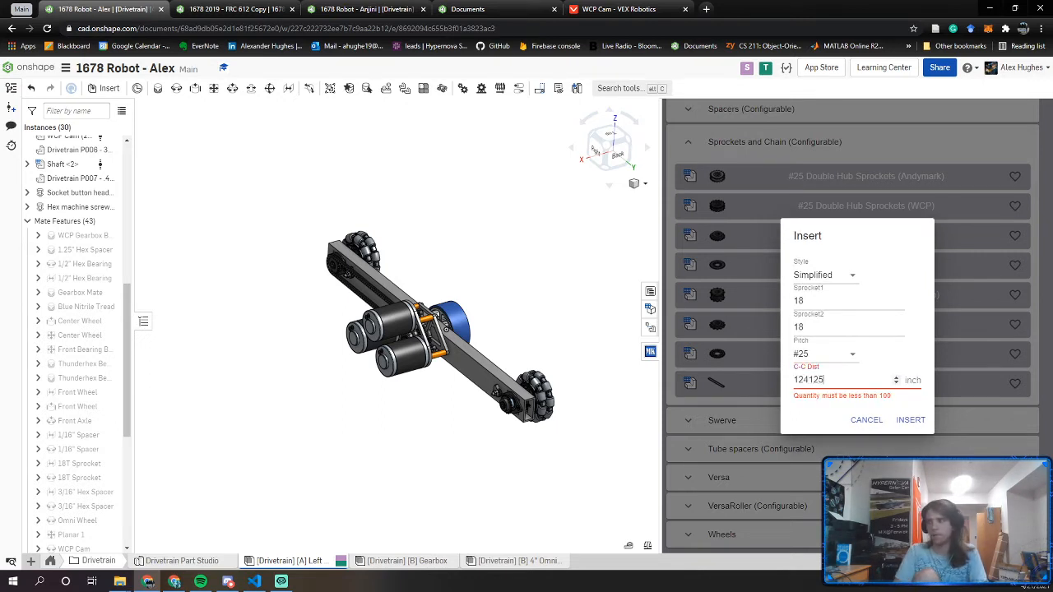
Insert a simplified #25 chain for two 18-tooth sprockets with a 12.4125 inch centre-to-centre distance, and close the parts library
key(BackSpace)
key(BackSpace)
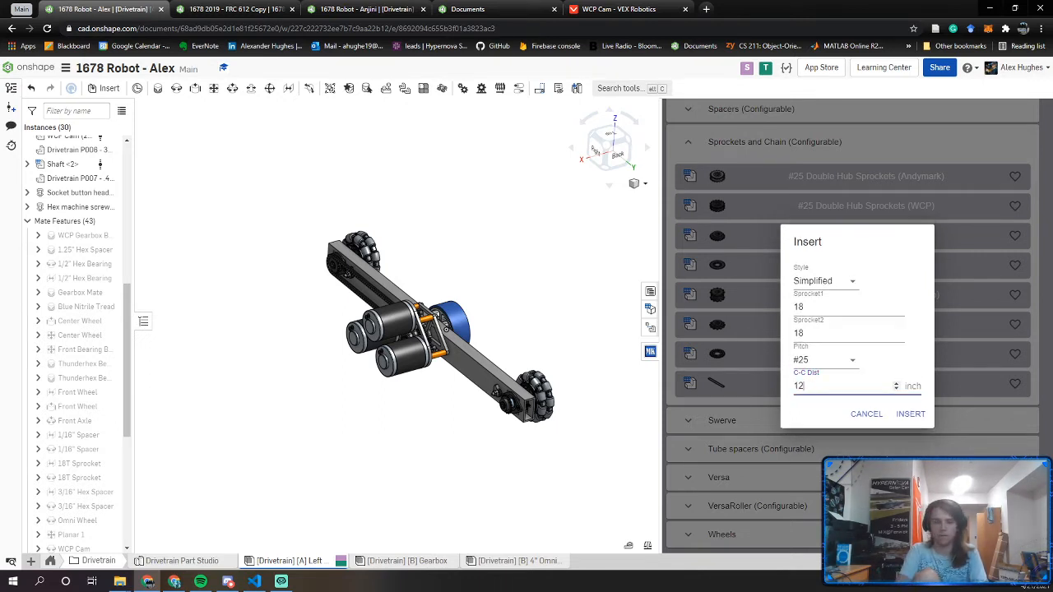
text(.4125)
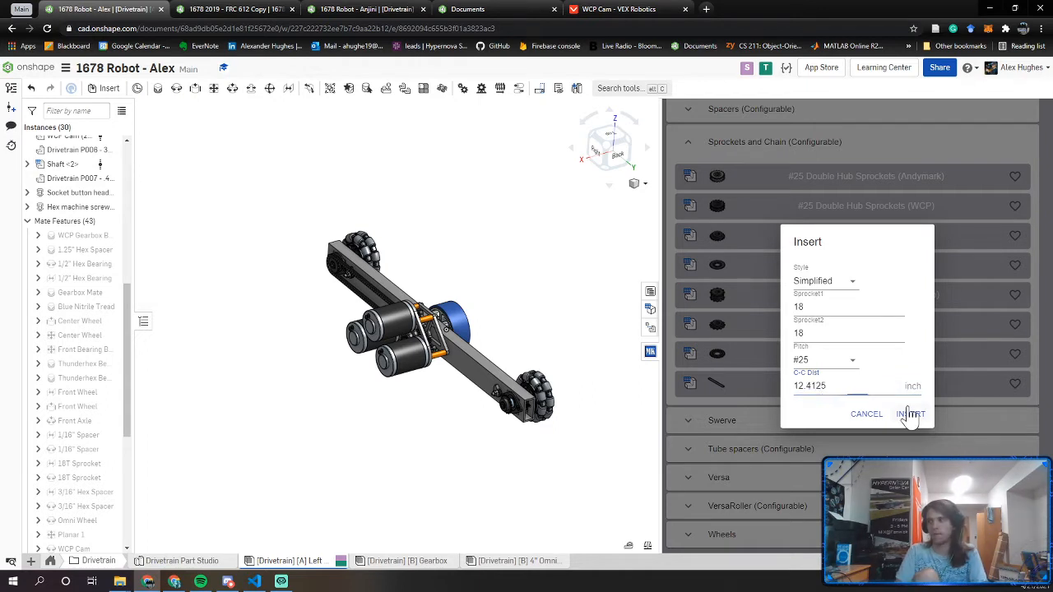
click(911, 414)
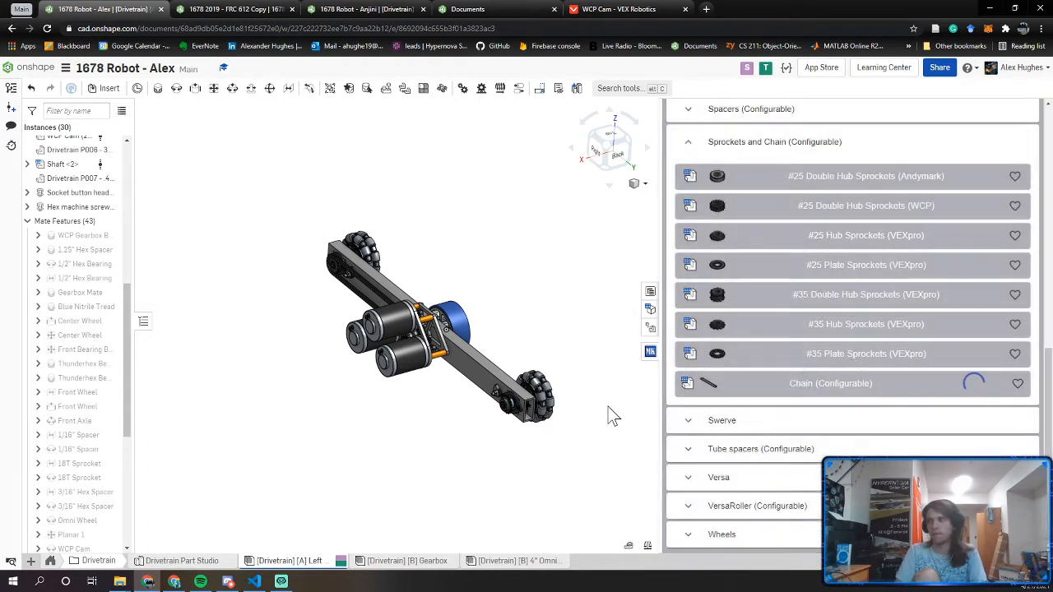
click(649, 353)
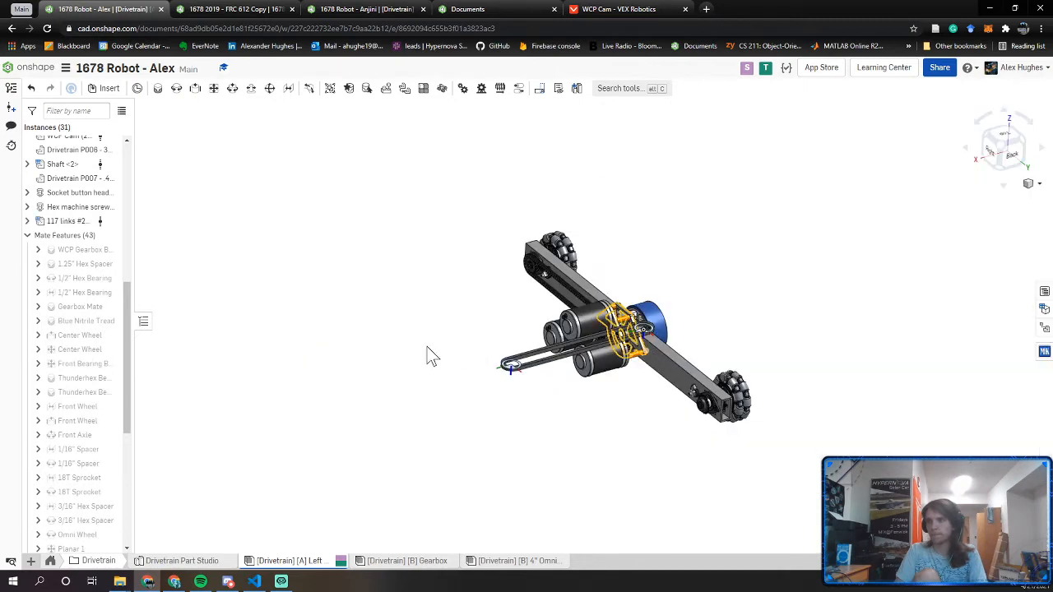
Change the configuration of the newly inserted chain to the Realistic style and generate it
scroll(522, 374, up, 3)
click(528, 362)
right_click(529, 366)
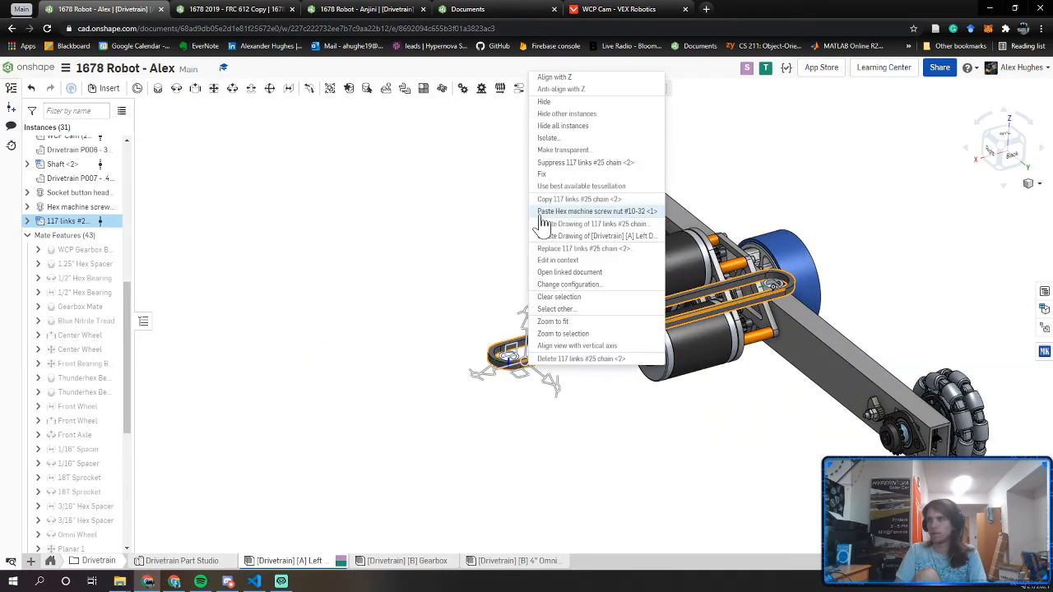
click(562, 284)
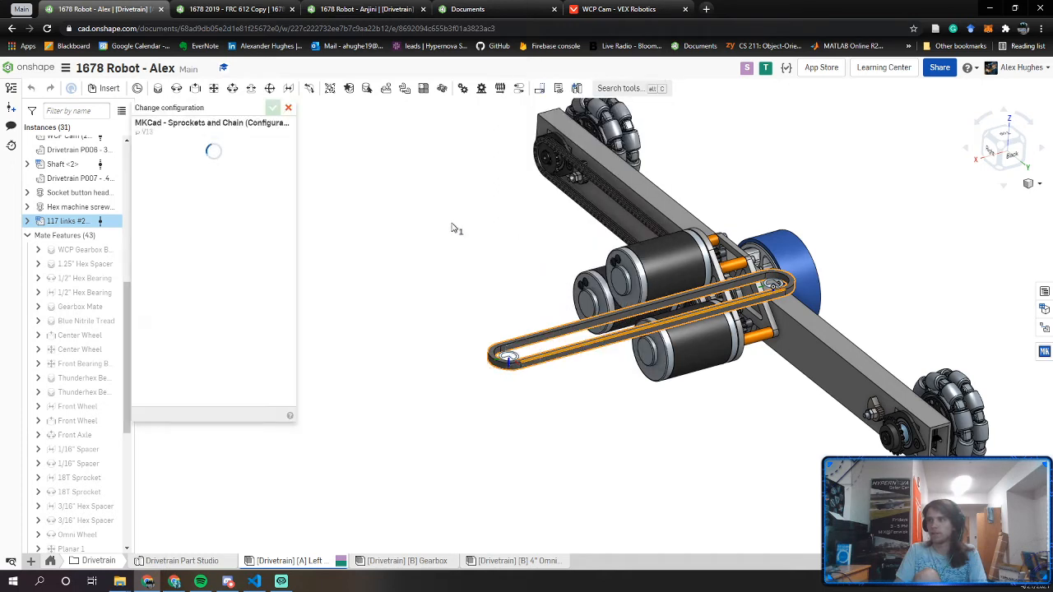
click(227, 168)
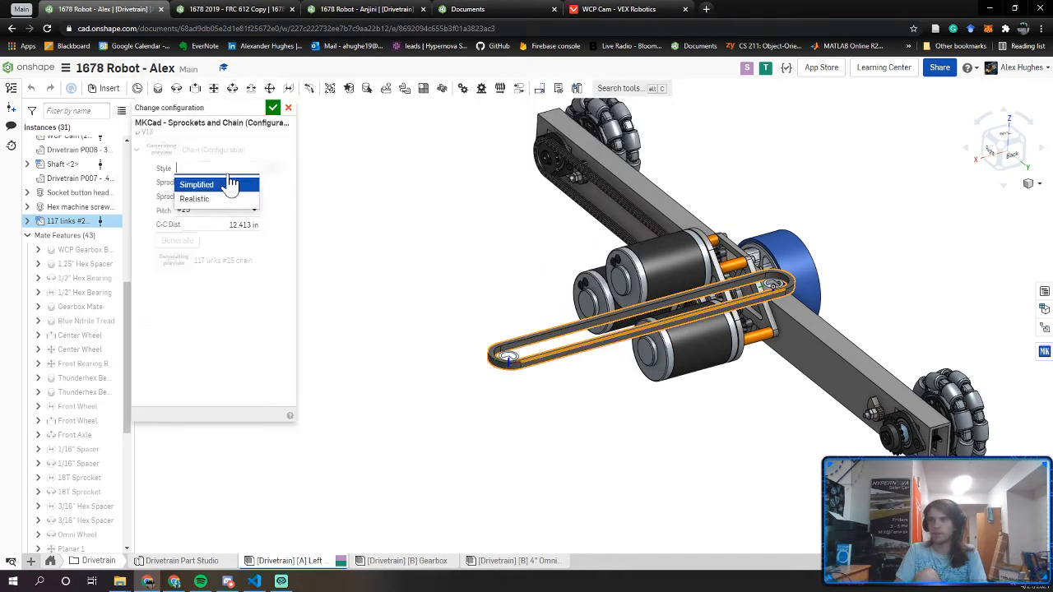
click(226, 191)
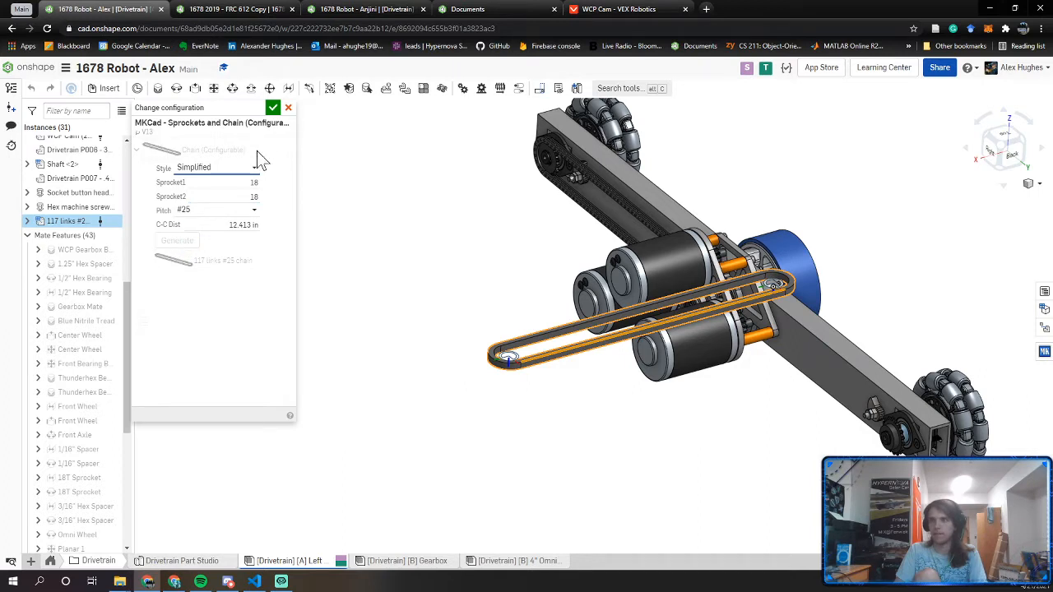
click(226, 168)
click(205, 197)
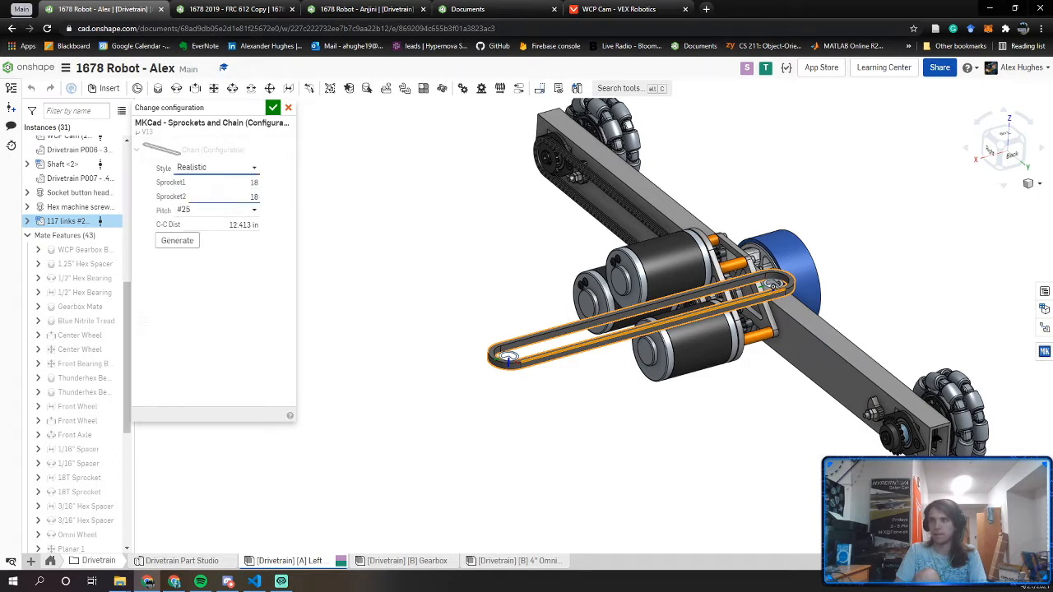
click(174, 243)
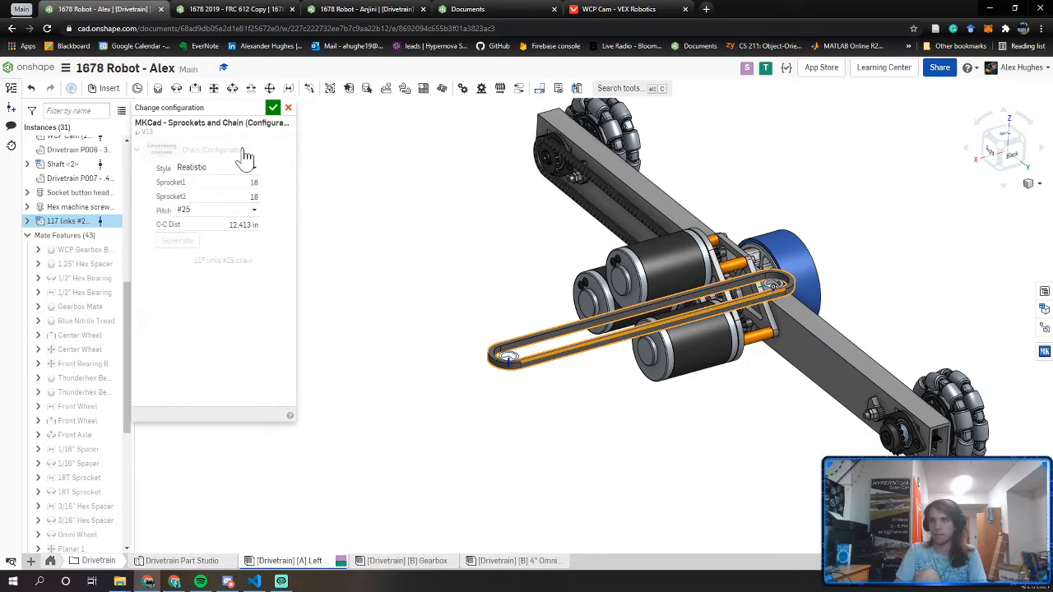
click(272, 108)
Add a revolute mate between the new chain's free-end mate connector and the hub sprocket at the centre gearbox
scroll(494, 387, up, 5)
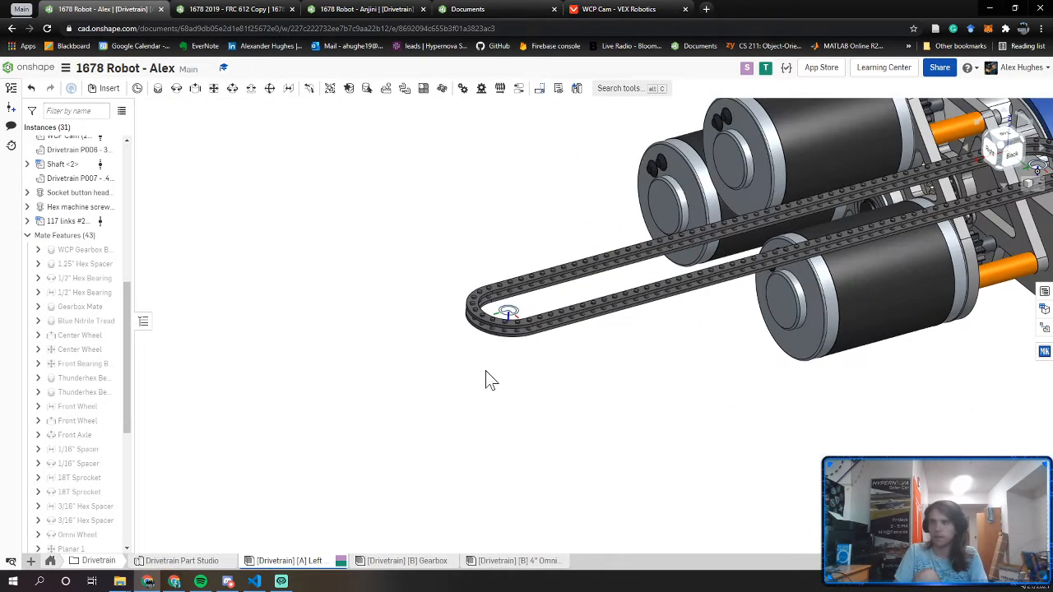
key(j)
click(510, 312)
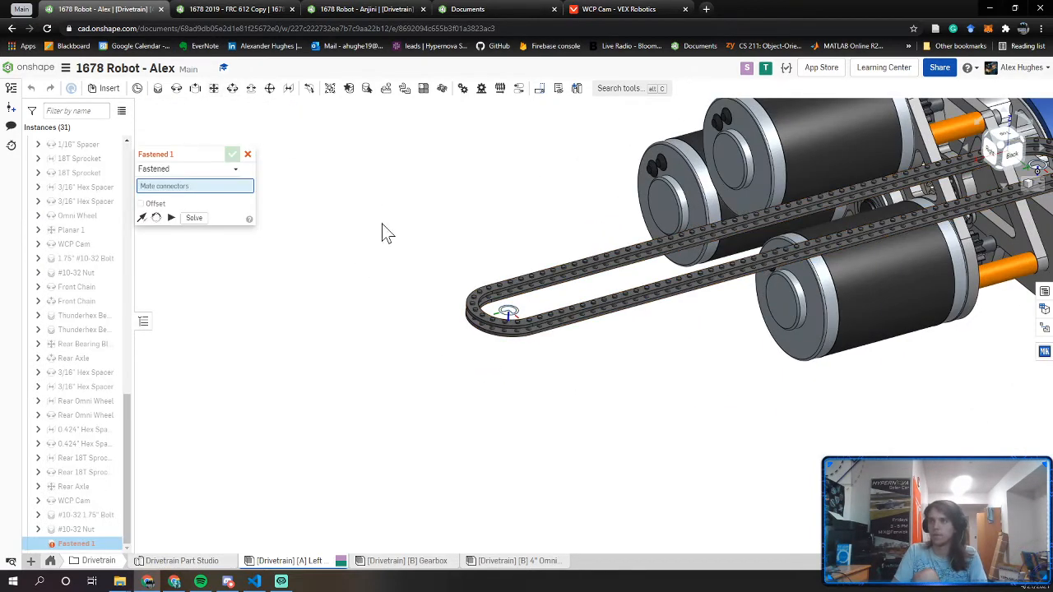
right_drag(382, 224, 390, 191)
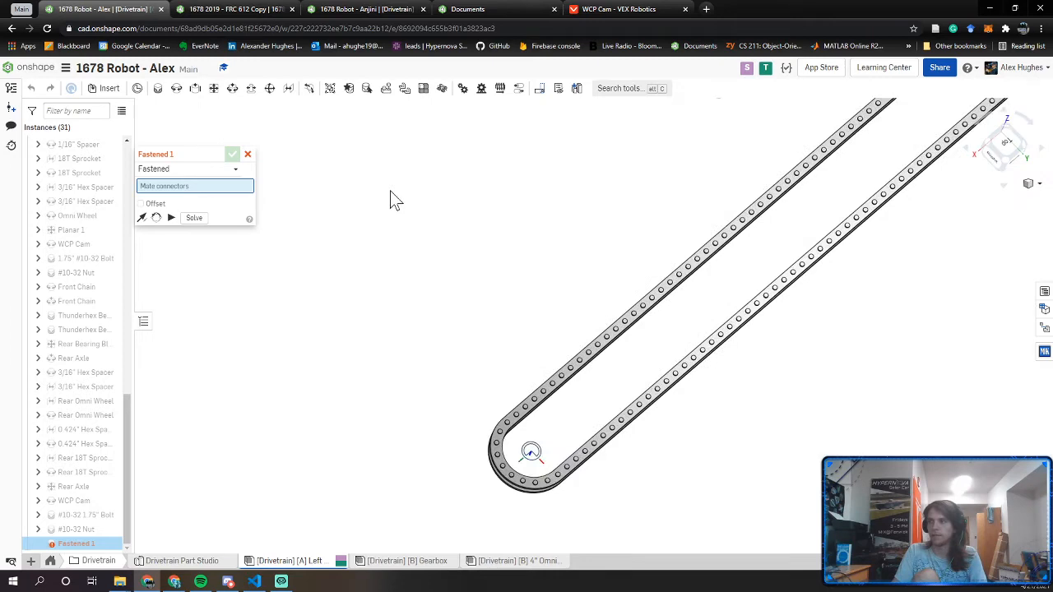
click(174, 92)
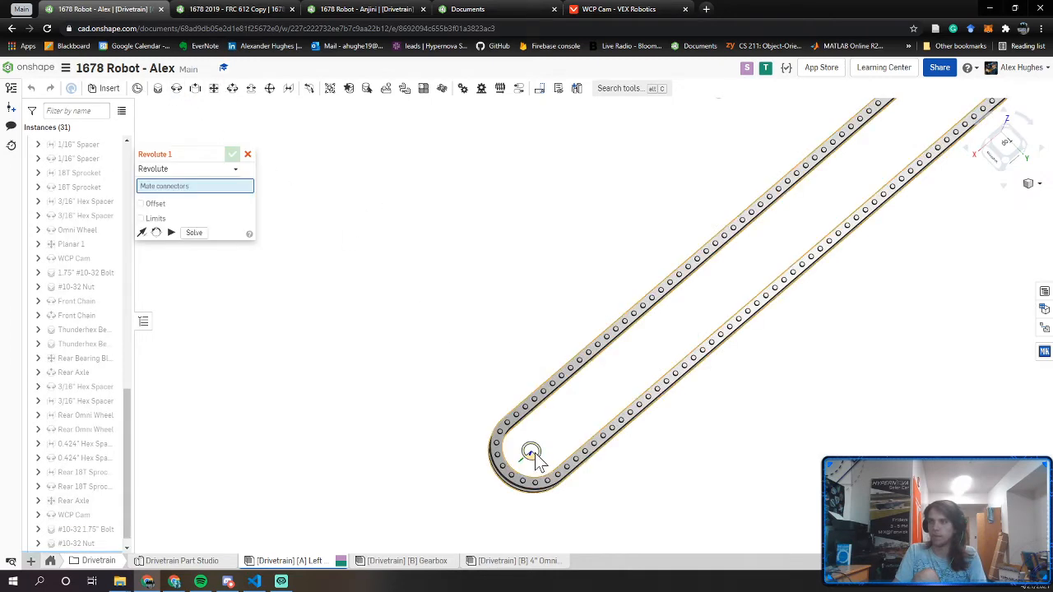
click(536, 452)
scroll(537, 449, down, 5)
middle_drag(642, 352, 498, 440)
right_drag(497, 440, 569, 364)
scroll(549, 393, up, 12)
scroll(525, 311, up, 8)
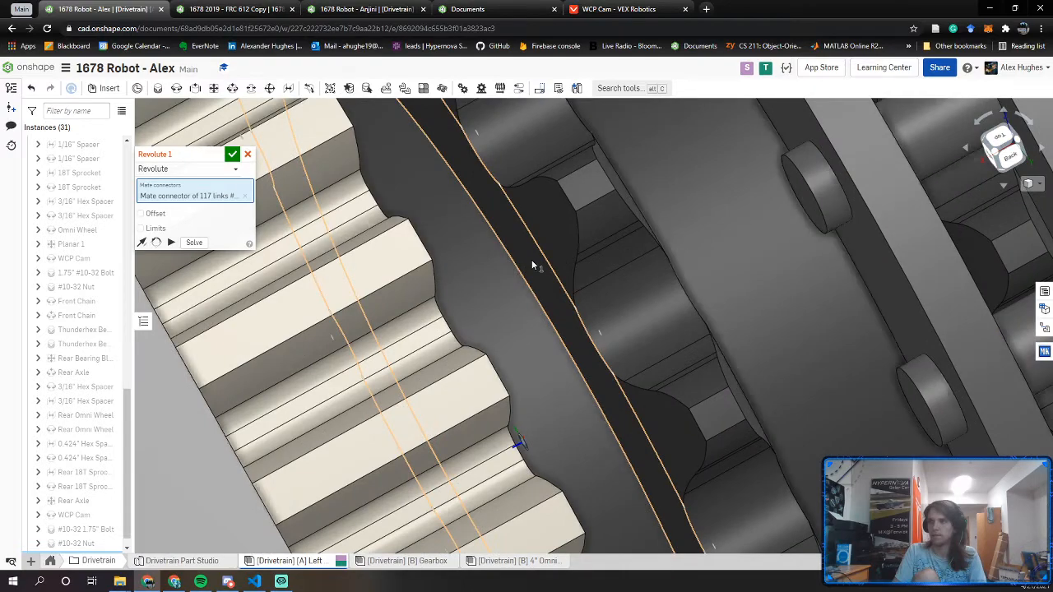
scroll(533, 263, down, 5)
click(533, 264)
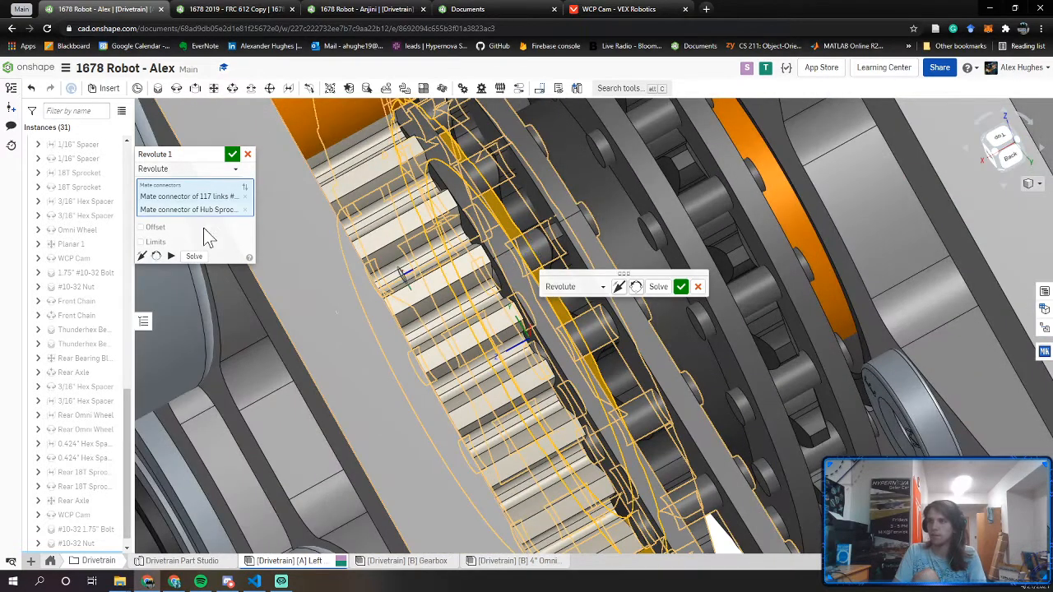
Offset the chain's revolute mate by -0.05 in along Z
click(141, 227)
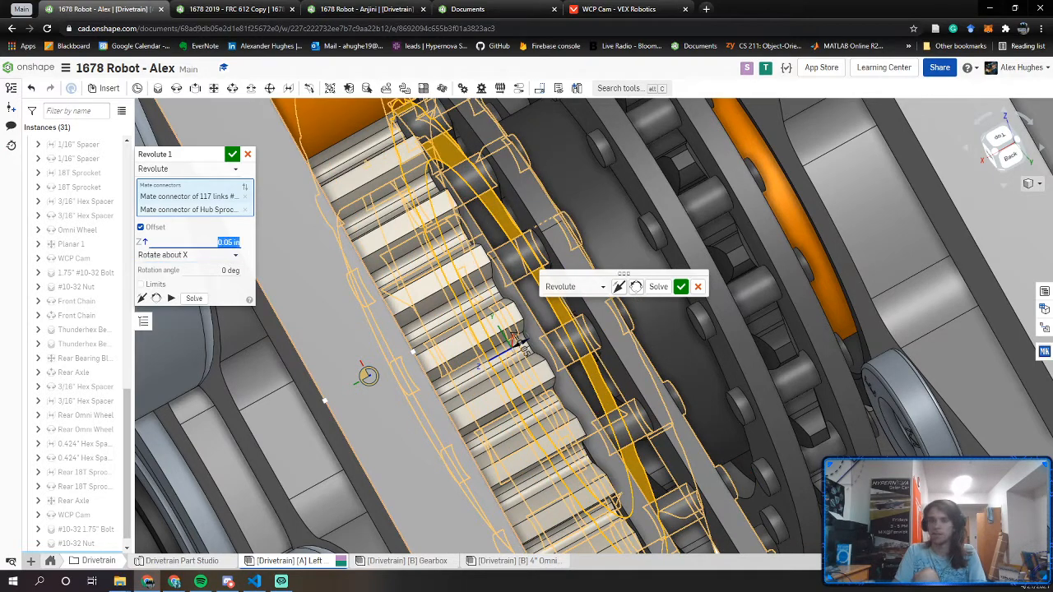
key(BackSpace)
text(-.05 in)
key(Return)
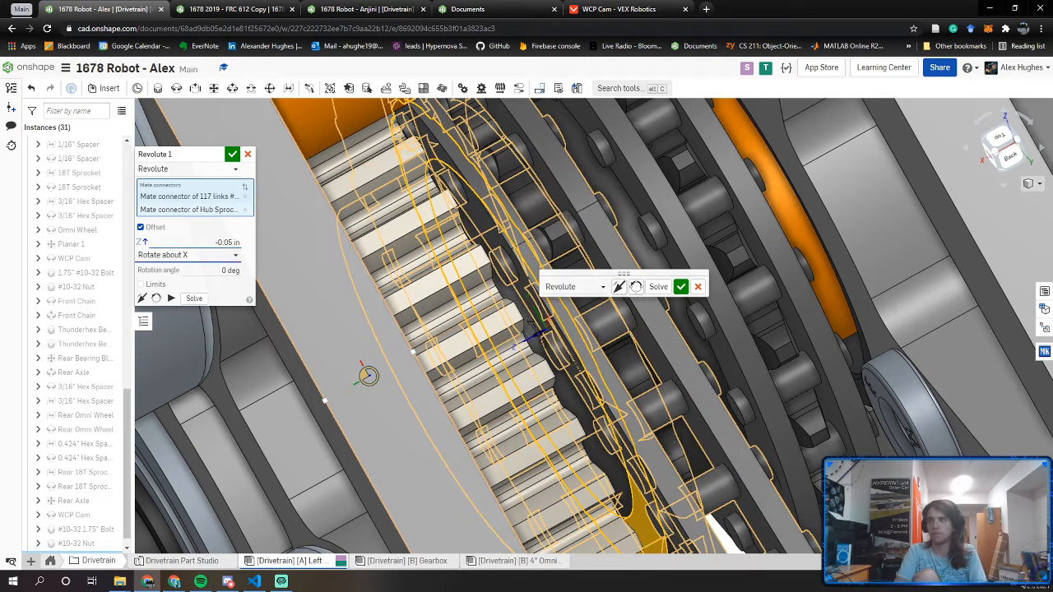
scroll(564, 273, up, 5)
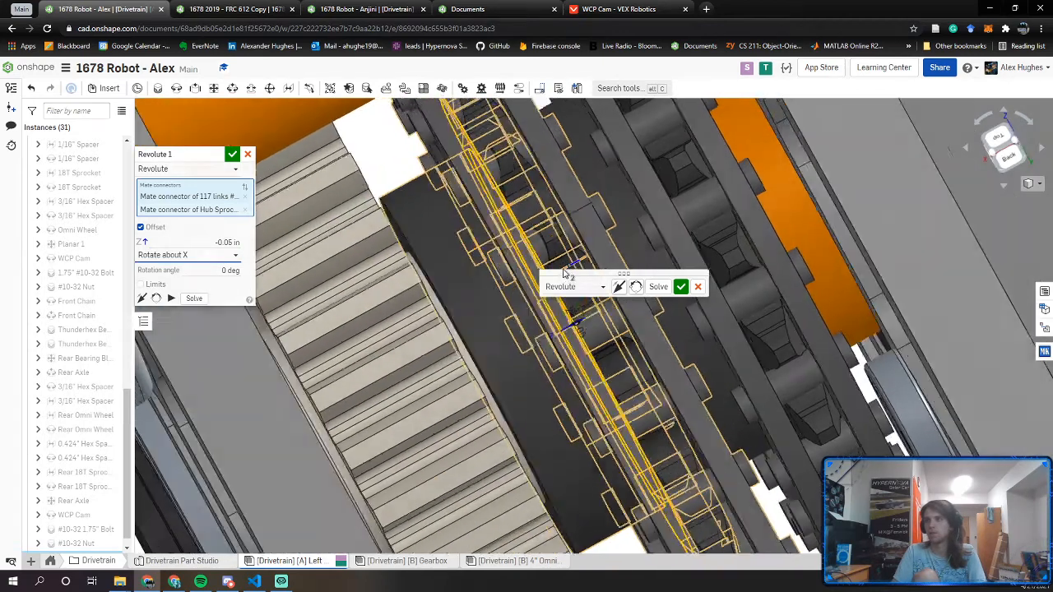
Name the revolute mate Rear Chain and accept it
click(222, 157)
text(Rear Cha)
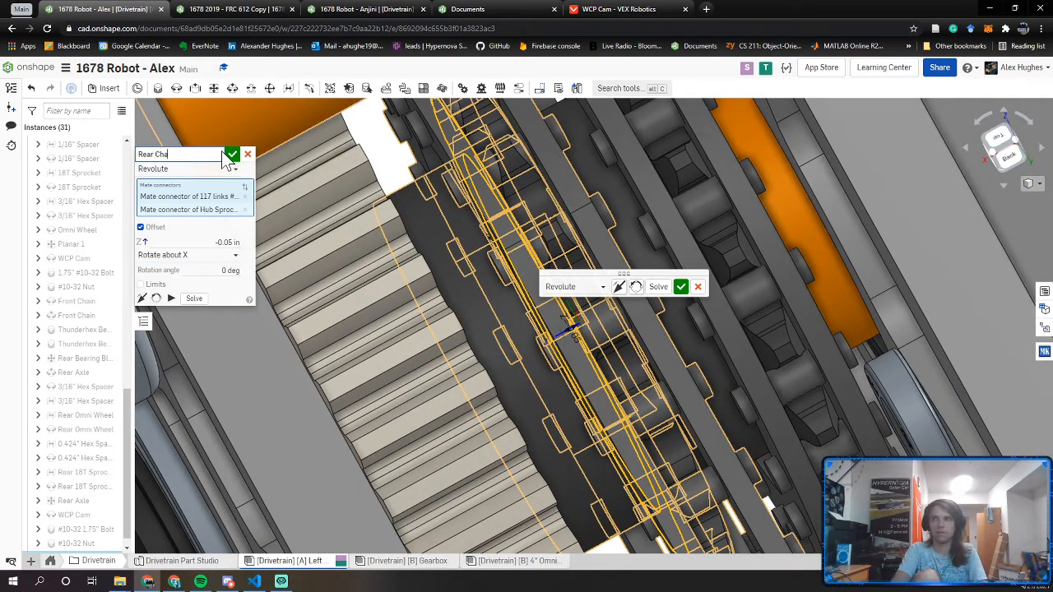
text(in)
click(233, 155)
Swing the free end of the rear chain up to the rear wheel's sprocket in the right view
right_drag(233, 160, 928, 197)
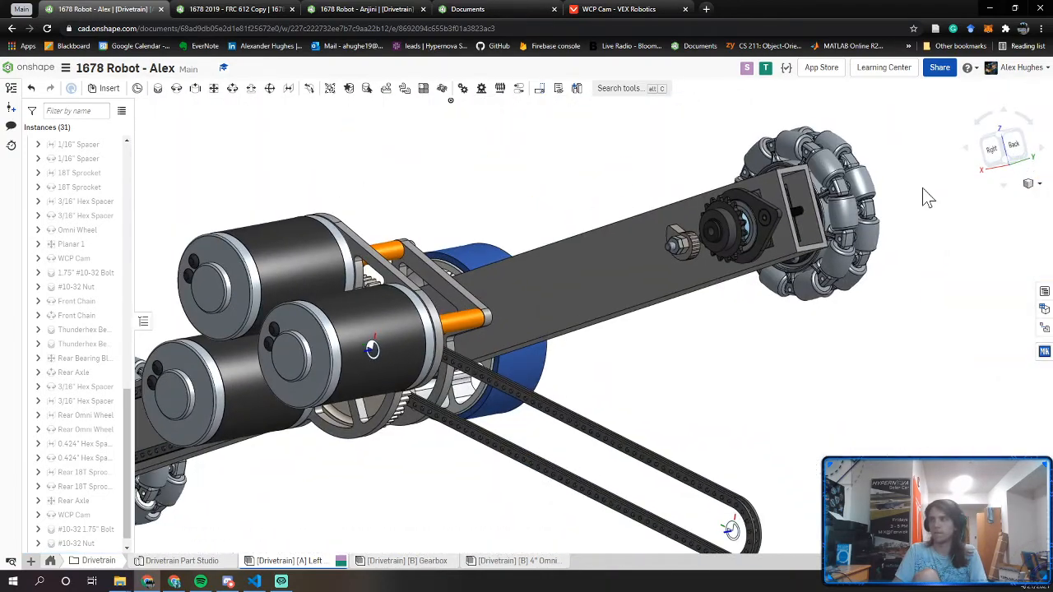
click(989, 153)
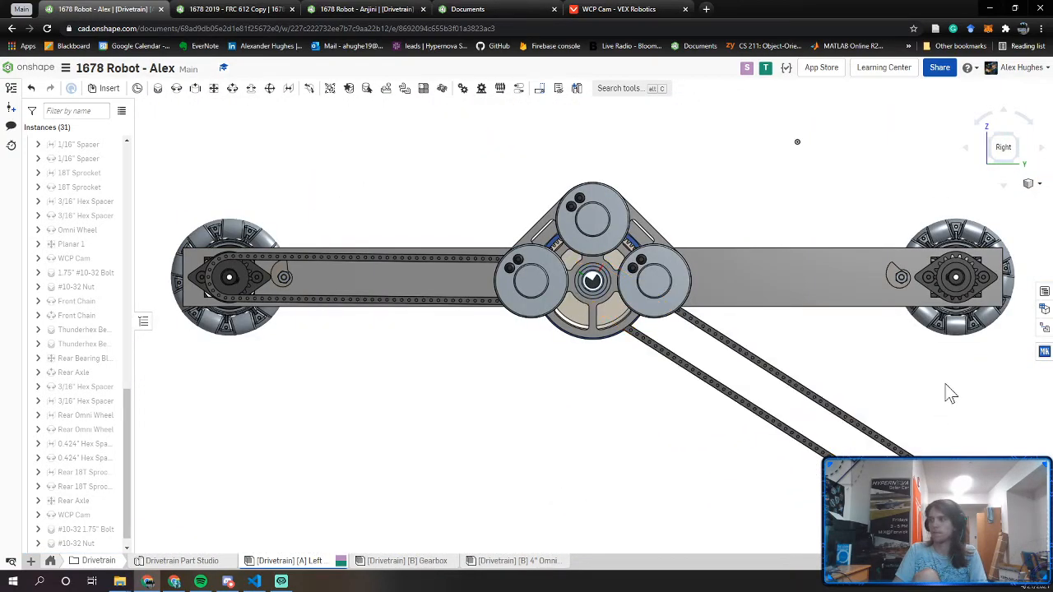
drag(949, 393, 970, 272)
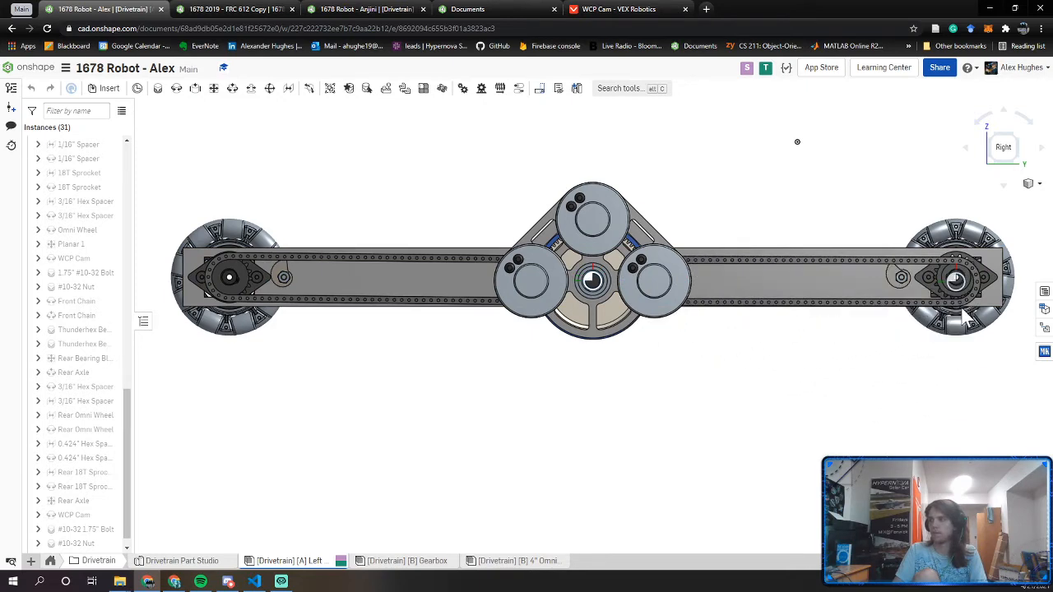
Add a cylindrical mate between the rear chain's free-end mate connector and the rear wheel's hub sprocket
right_drag(971, 271, 245, 99)
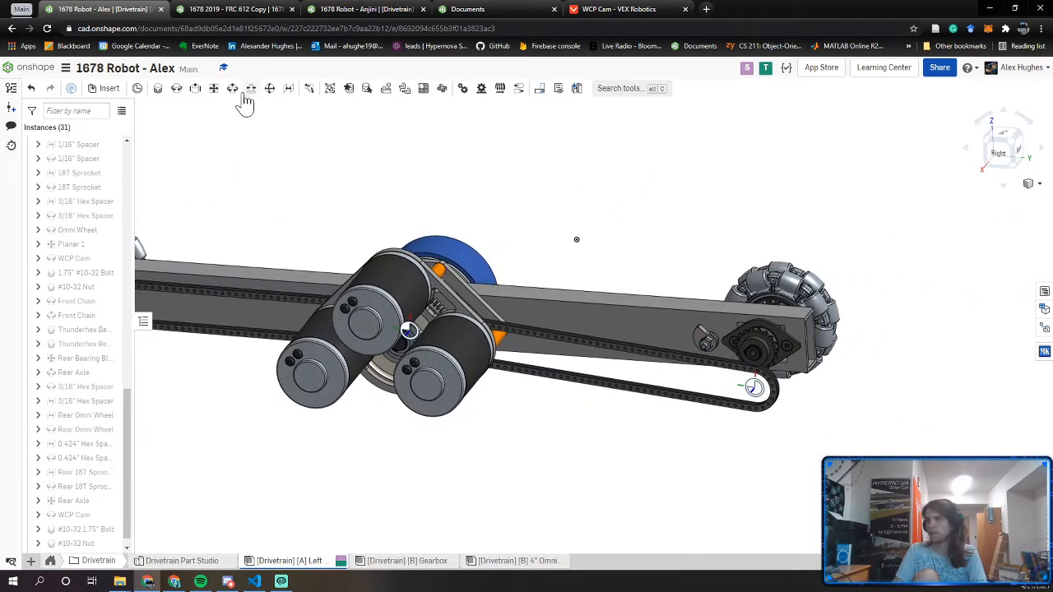
click(234, 91)
scroll(757, 411, up, 3)
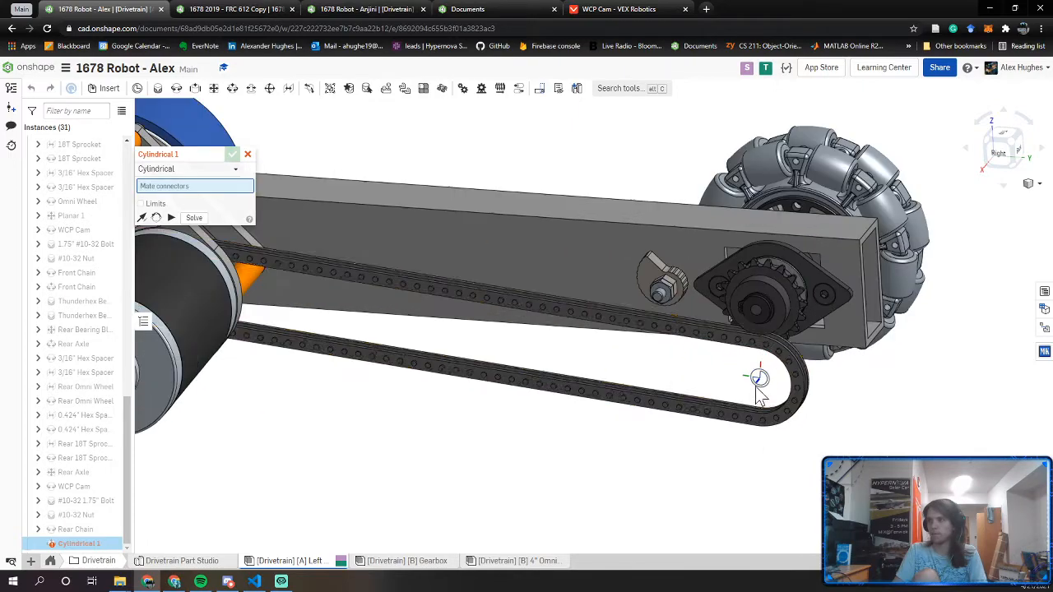
click(765, 382)
right_drag(767, 377, 713, 387)
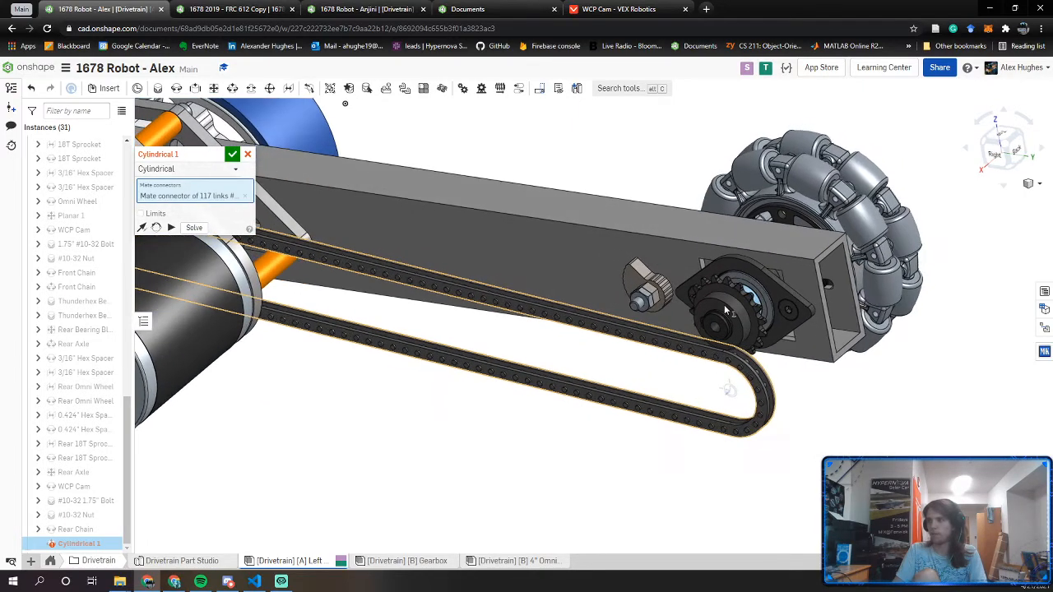
scroll(742, 306, up, 5)
right_drag(766, 308, 756, 304)
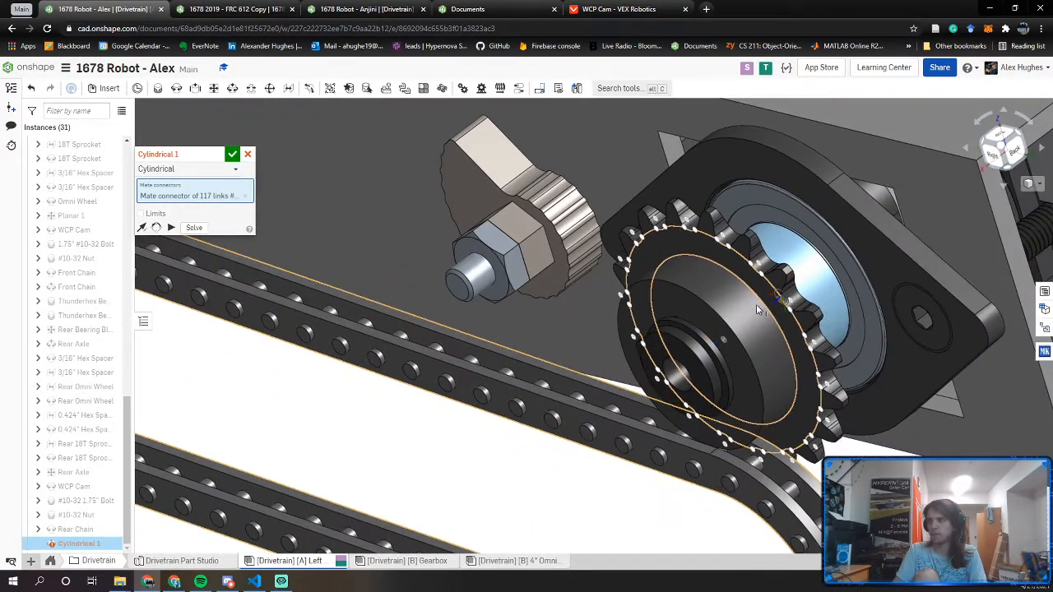
scroll(770, 307, up, 5)
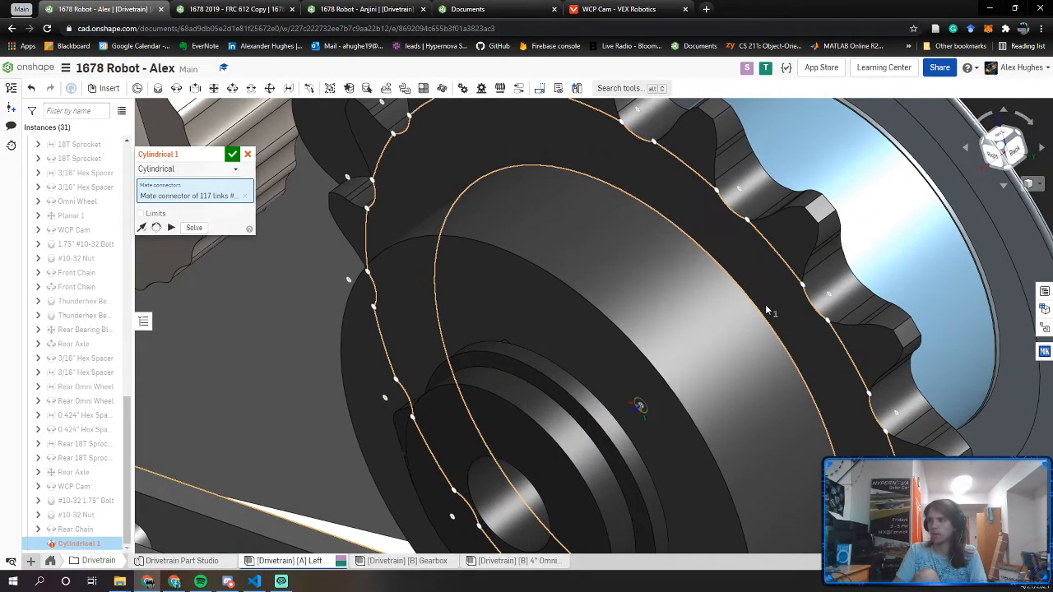
click(767, 311)
scroll(741, 320, down, 5)
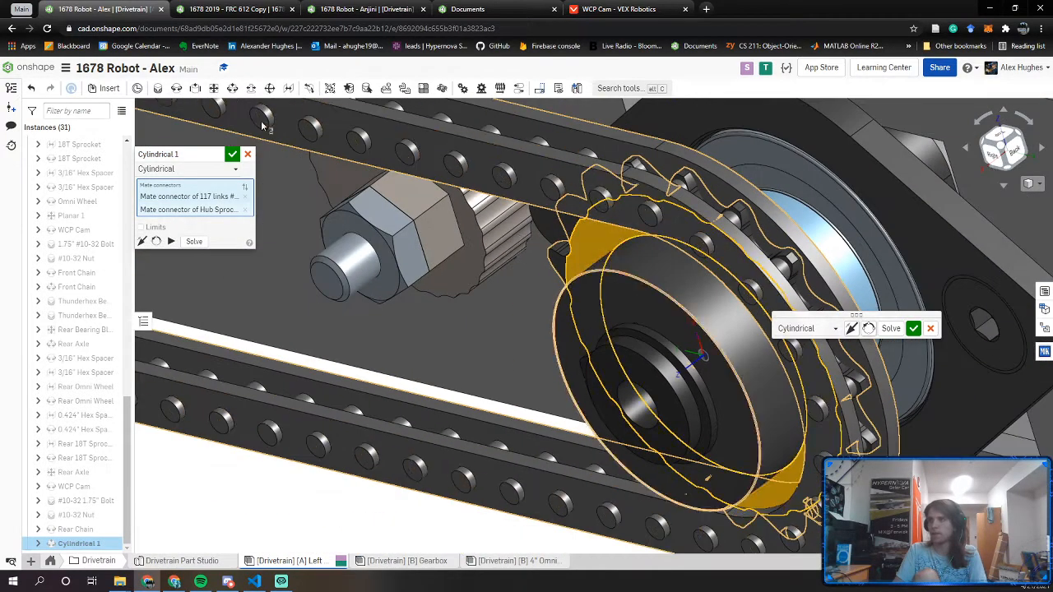
Name the cylindrical mate Rear Chain and accept it
click(227, 156)
text(Rear Chain)
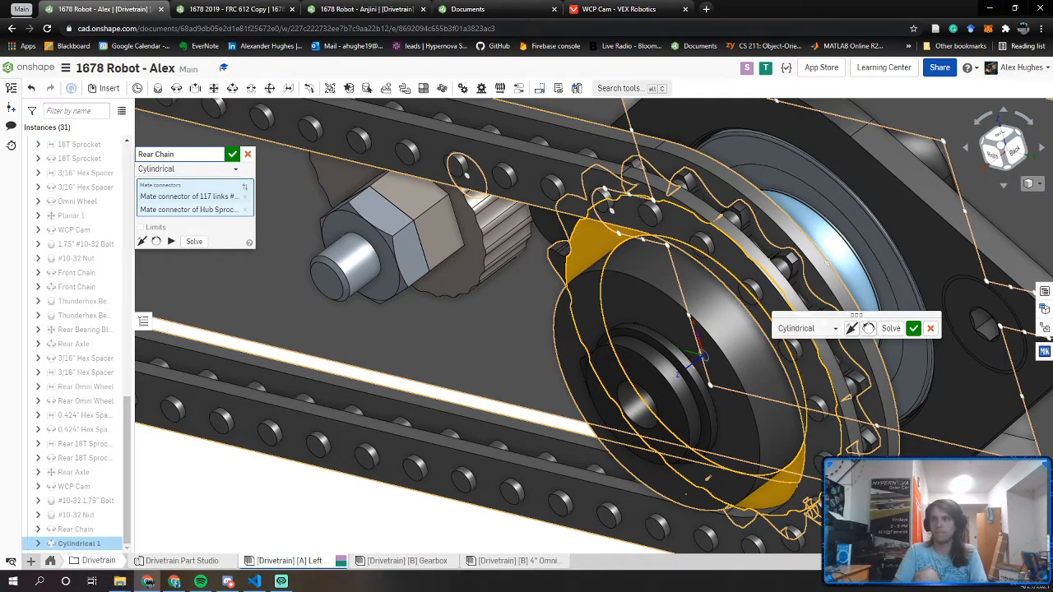
click(233, 155)
Examine from the back view how the rear chain lines up with its sprockets
scroll(559, 228, down, 3)
scroll(650, 257, up, 4)
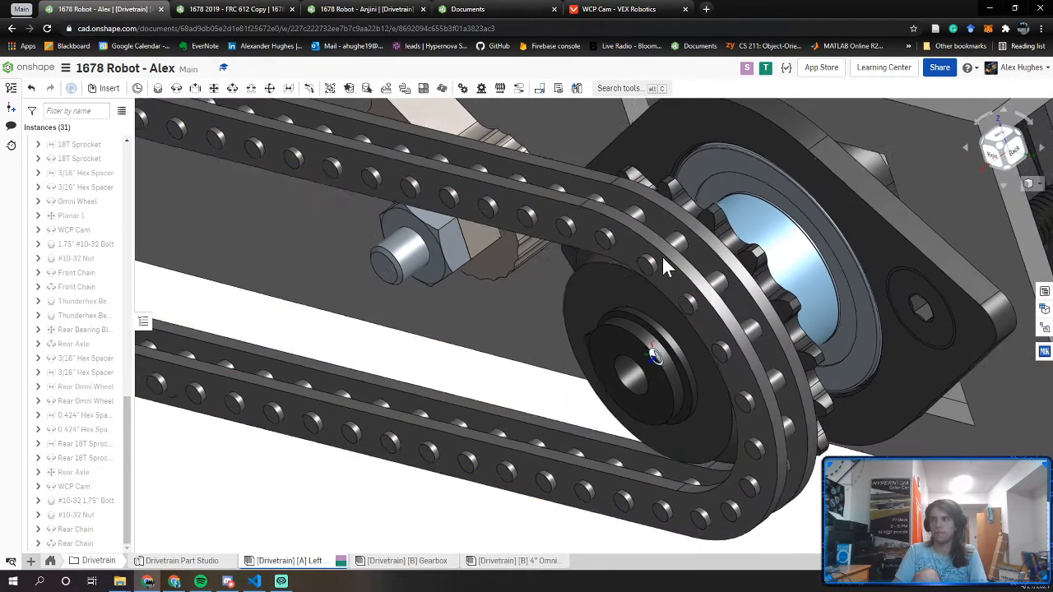
right_drag(648, 260, 762, 313)
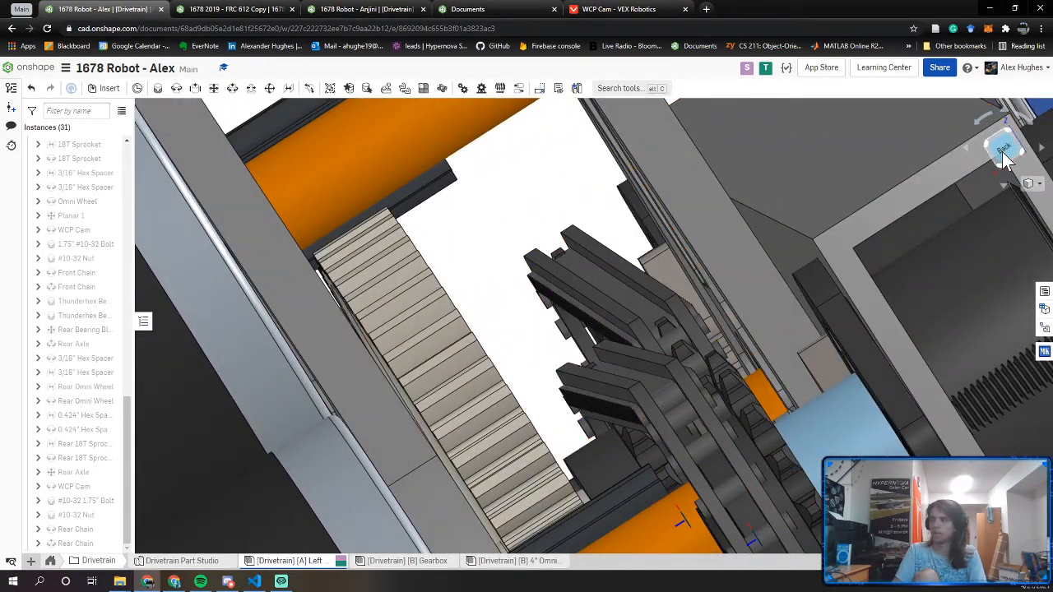
click(1004, 152)
scroll(622, 349, up, 5)
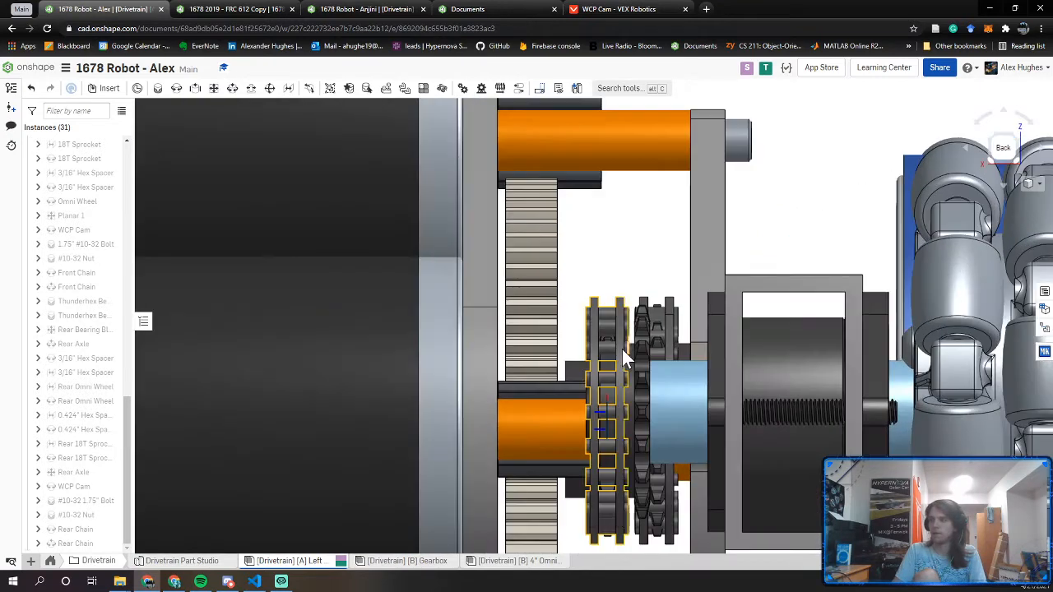
scroll(619, 346, up, 5)
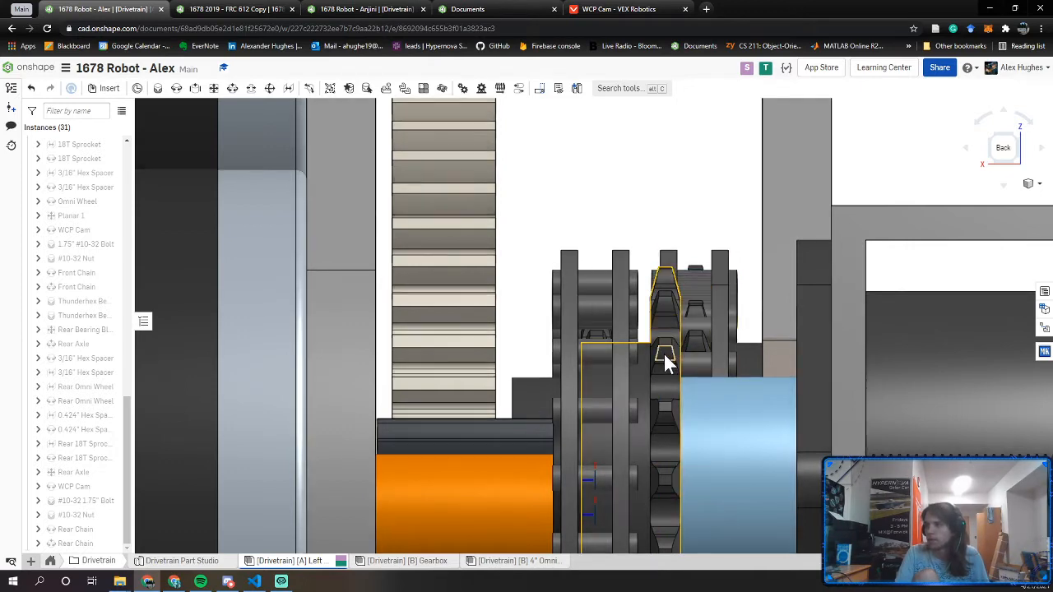
right_drag(664, 353, 664, 356)
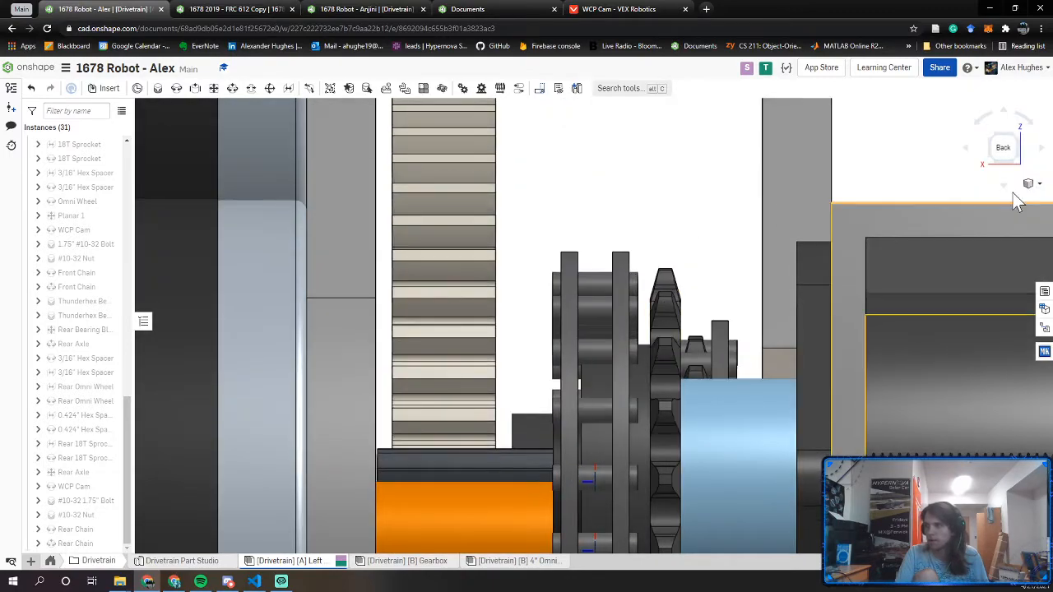
Inspect the rear hub sprocket's teeth and hub orientation against the rear chain from the back and at an angle
click(1003, 148)
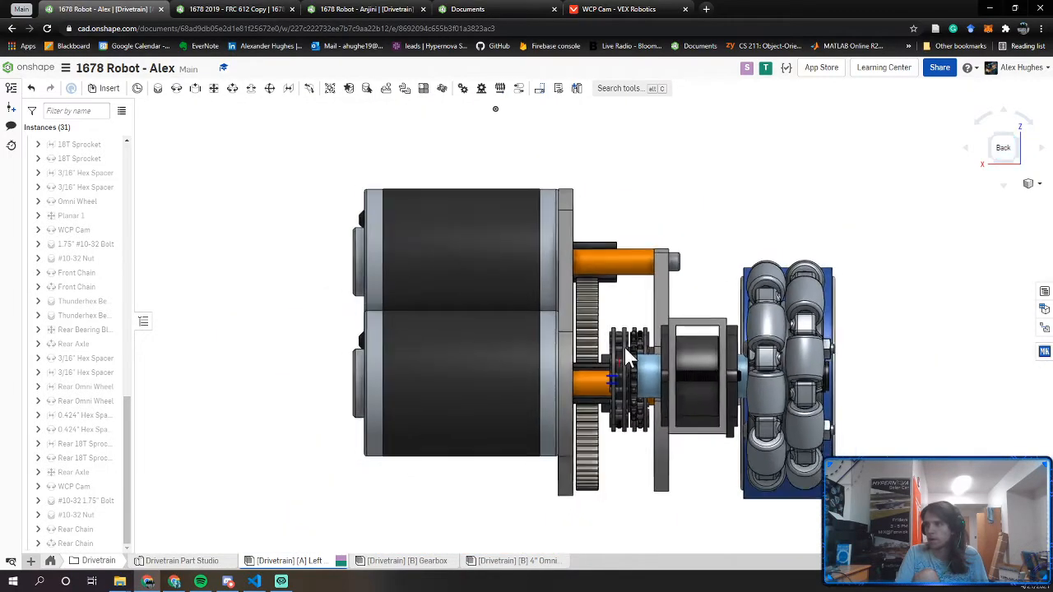
scroll(624, 349, up, 8)
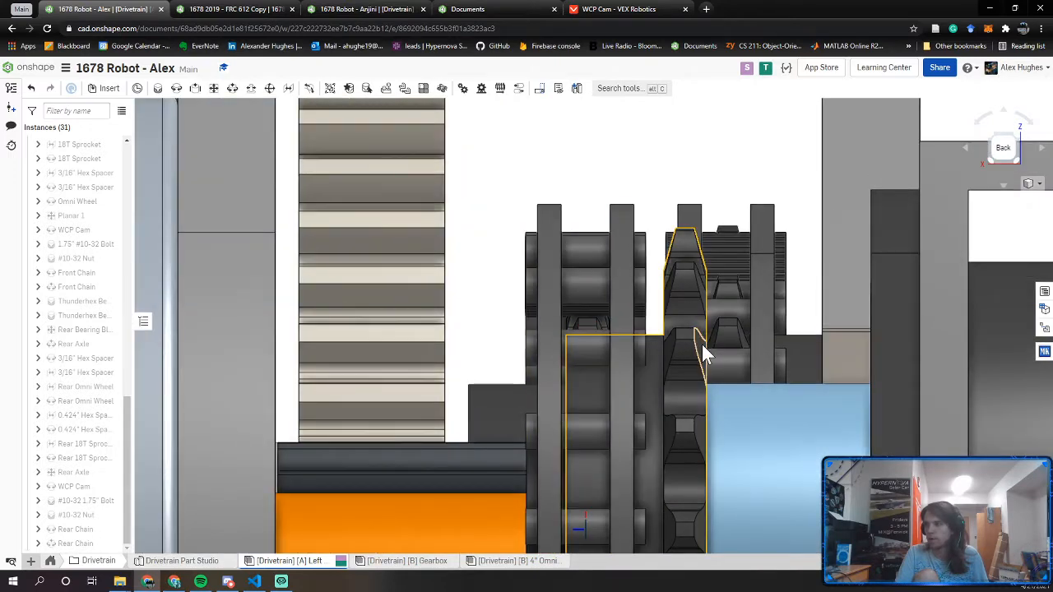
scroll(702, 344, down, 1)
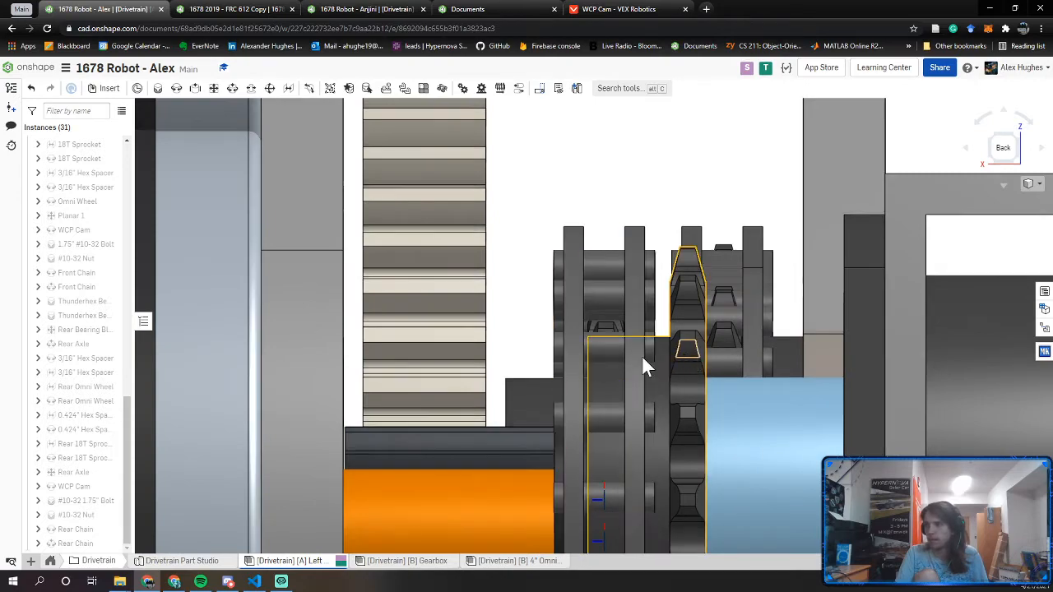
right_drag(607, 389, 711, 353)
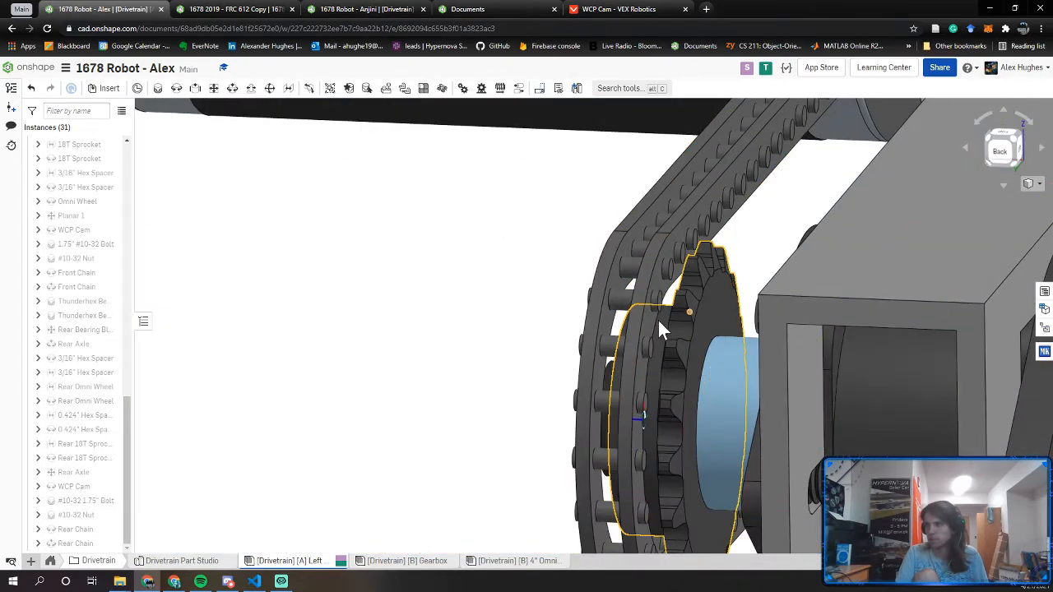
mouse_move(537, 354)
right_down()
mouse_move(510, 351)
mouse_move(535, 356)
right_up()
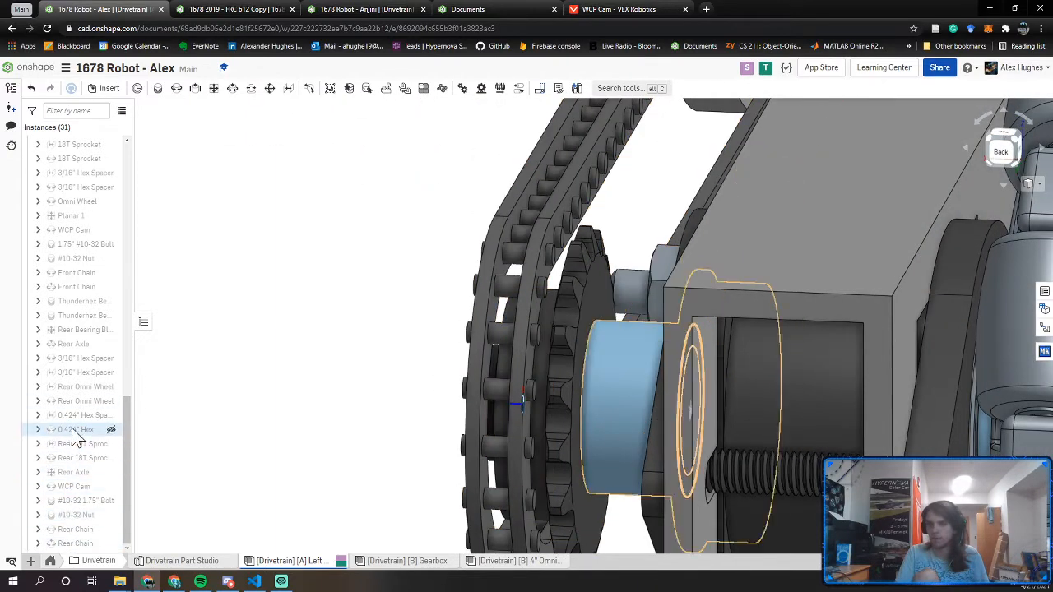
Try to re-reference the Rear 18T Sprocket revolute mate to the opposite hub sprocket face, flip its axis, solve and accept it
right_click(86, 374)
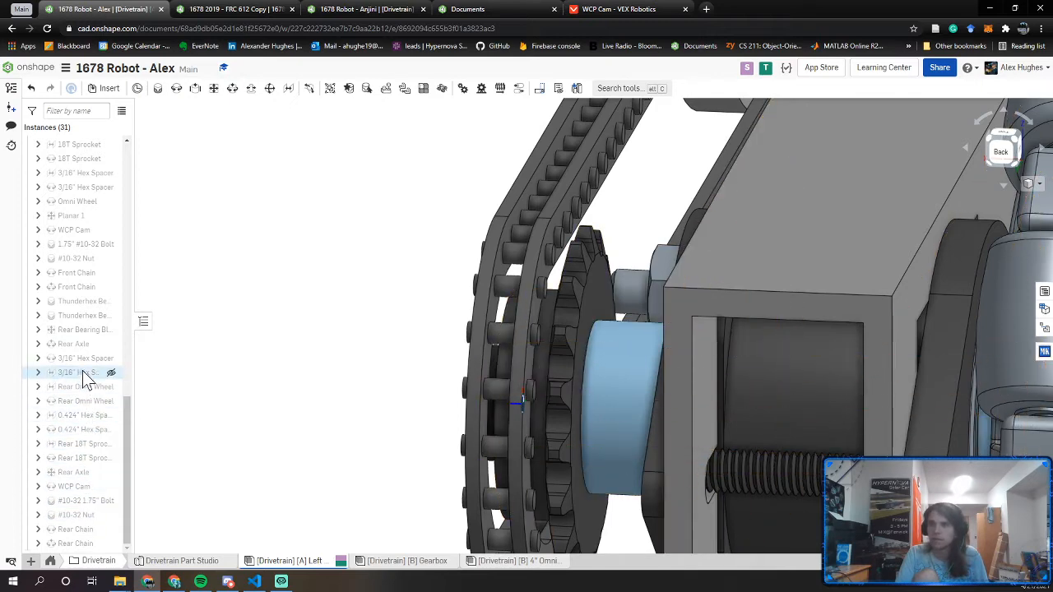
double_click(88, 459)
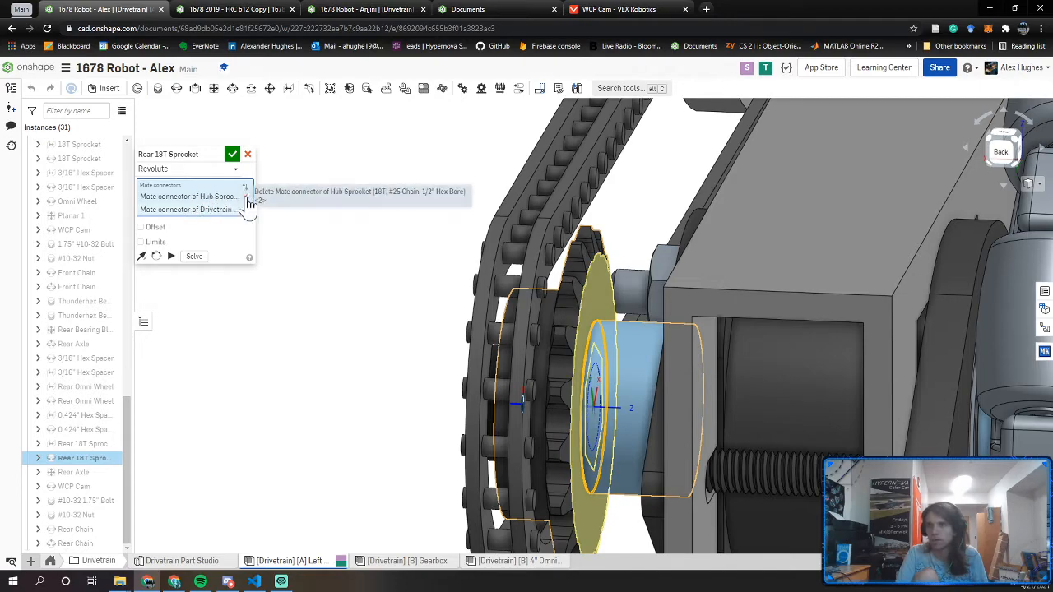
click(245, 197)
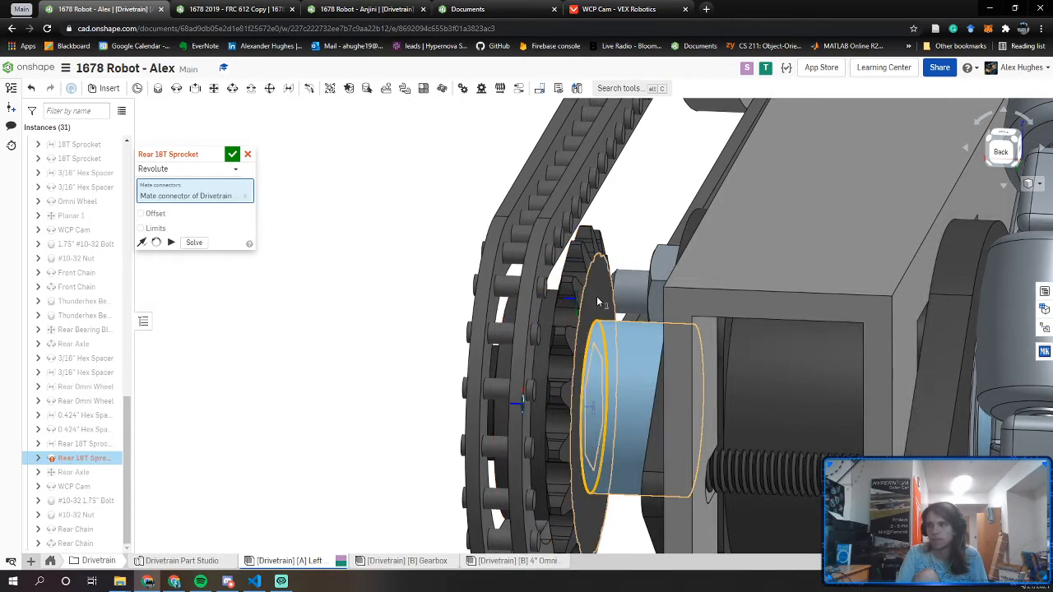
scroll(584, 333, up, 3)
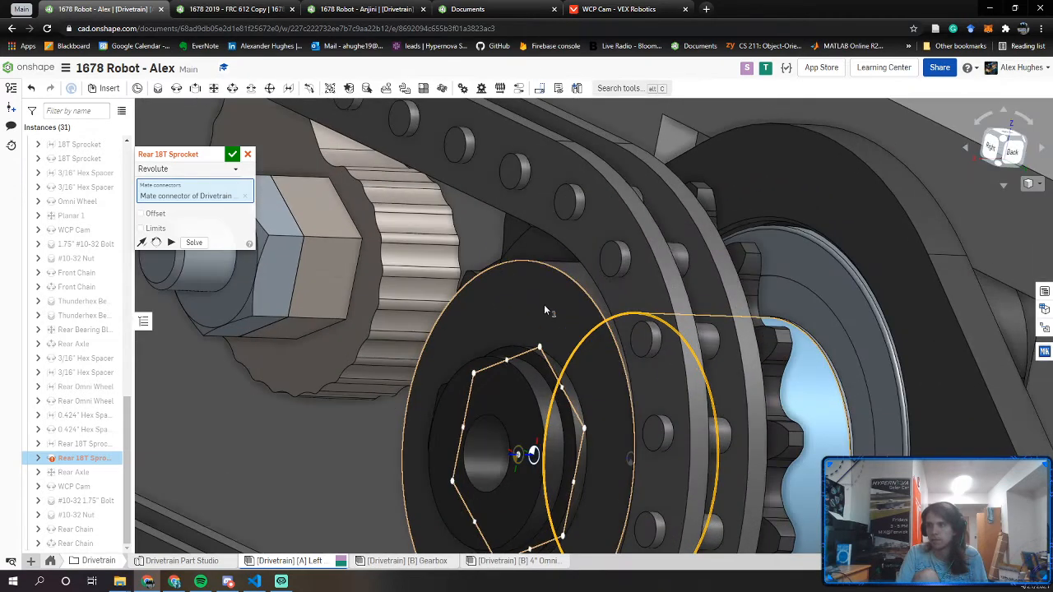
click(544, 309)
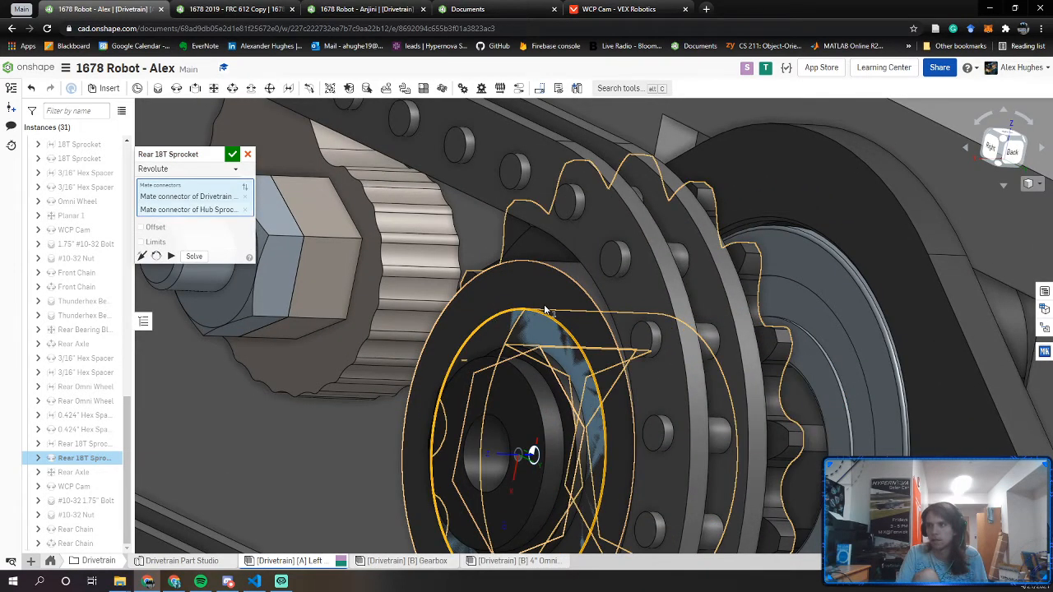
click(195, 257)
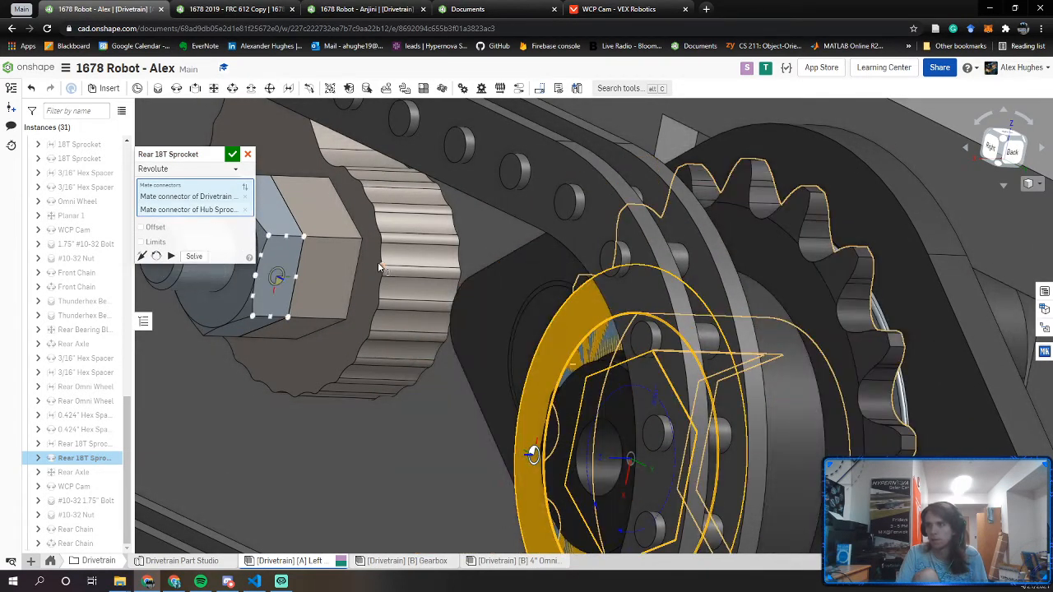
click(145, 255)
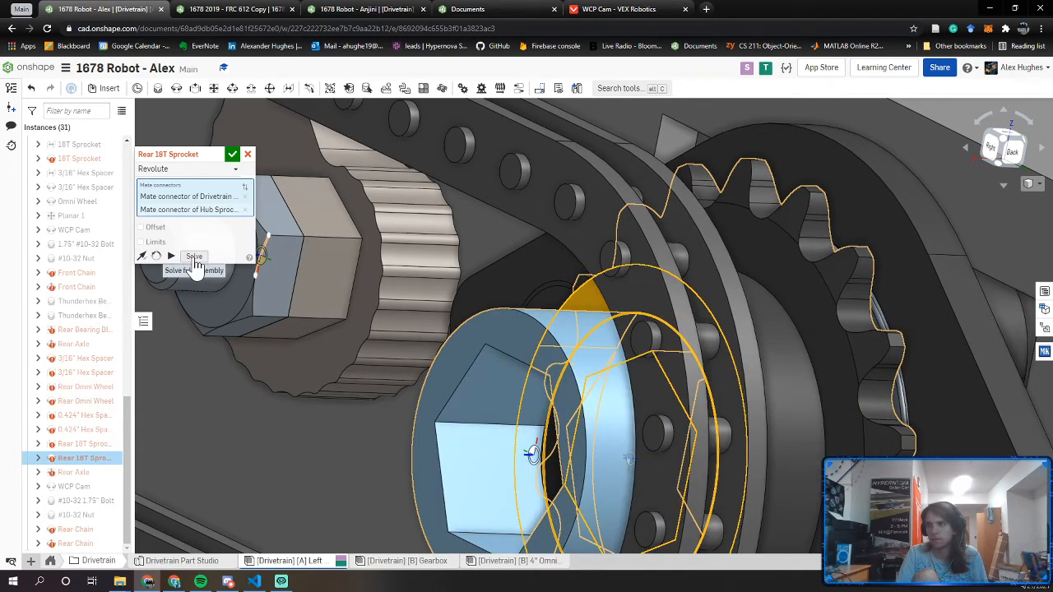
key(Return)
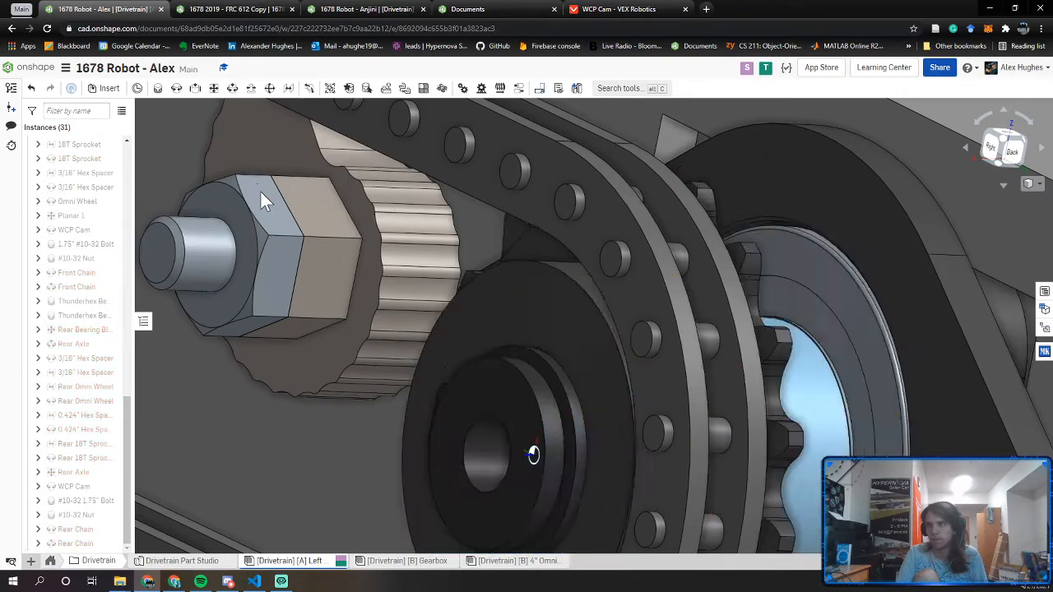
Remove the Rear 18T Sprocket revolute mate and pull the hub sprocket outward away from the blue spacer
scroll(296, 218, down, 5)
right_drag(352, 262, 126, 452)
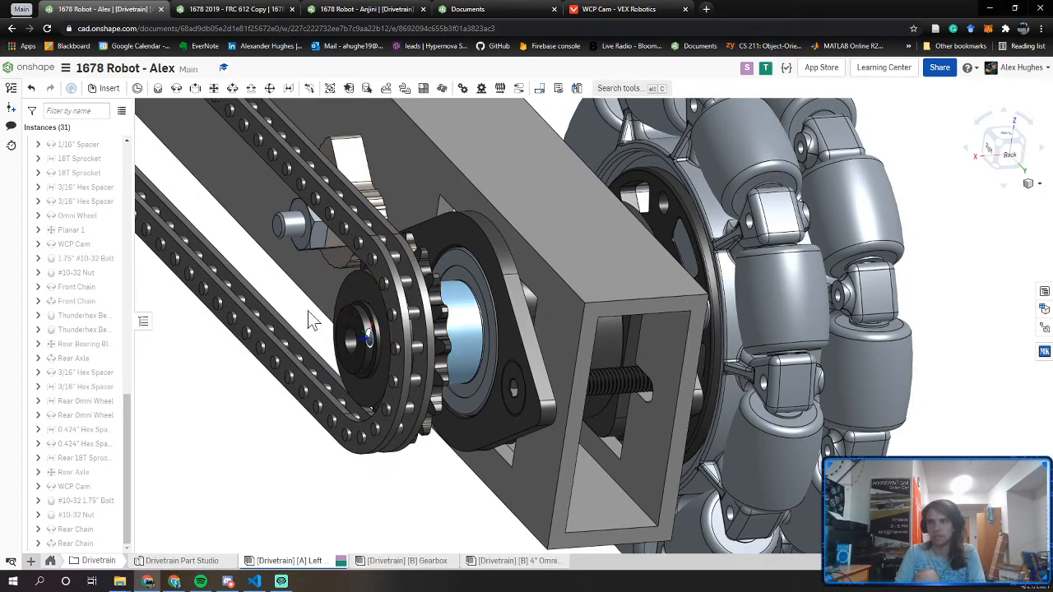
key(ctrl+z)
drag(271, 338, 258, 337)
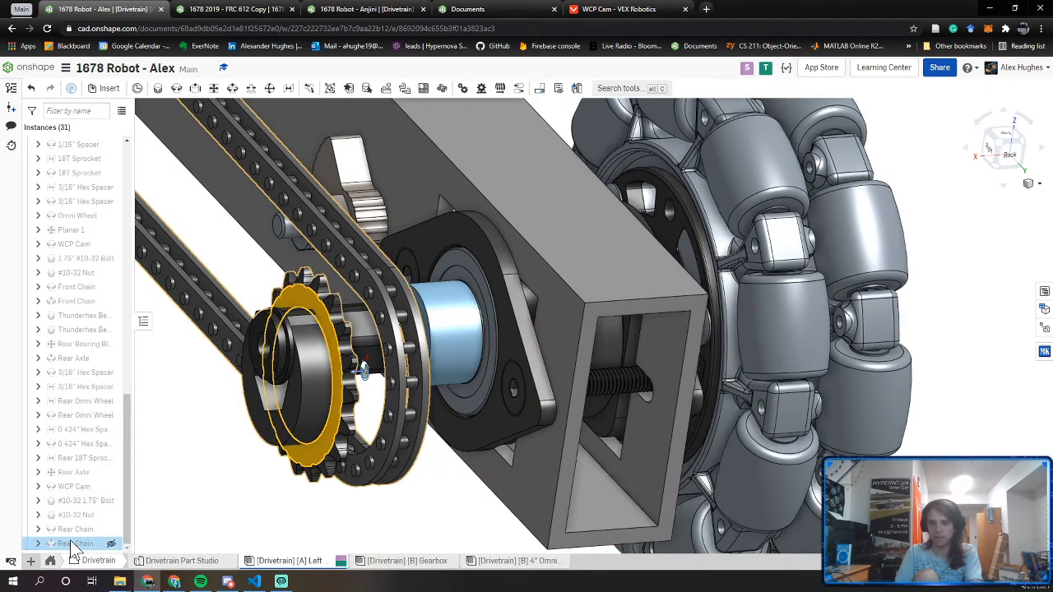
Delete the Rear Chain mate at the rear wheel's sprocket and swing the chain clear of the rear axle
drag(72, 544, 151, 503)
key(Delete)
click(359, 466)
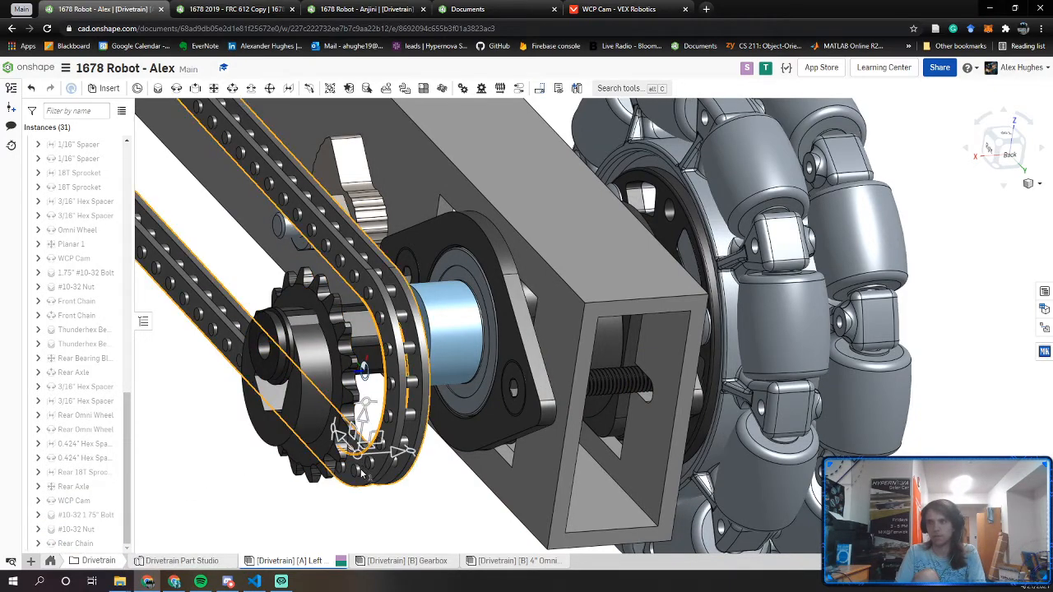
click(415, 520)
drag(413, 321, 390, 74)
drag(307, 422, 362, 352)
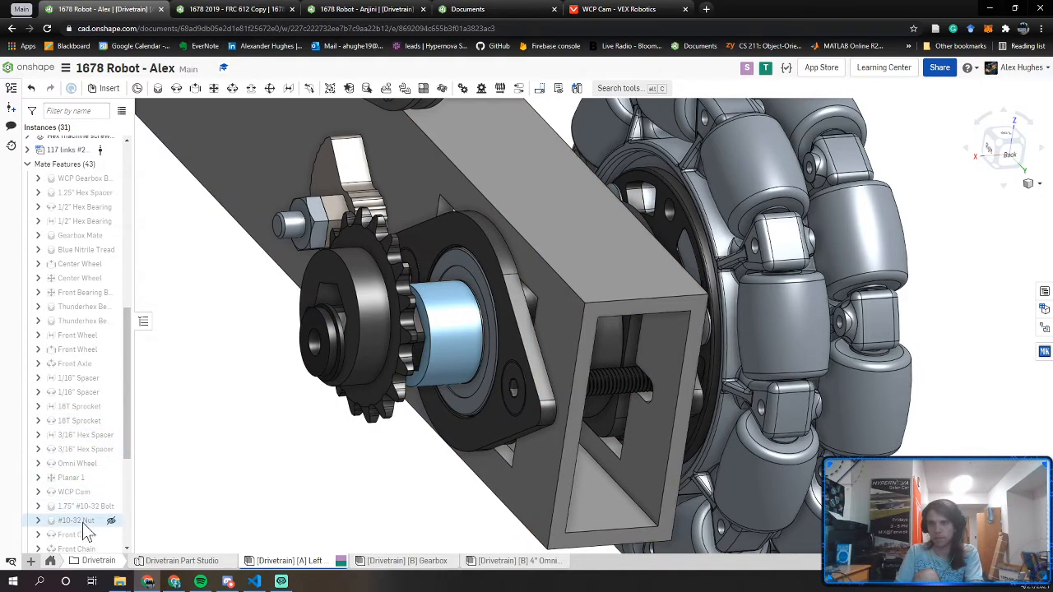
Delete the Rear 18T Sprocket parallel mate and move the freed hub sprocket near the end of the rear axle
scroll(84, 522, down, 3)
scroll(82, 518, down, 5)
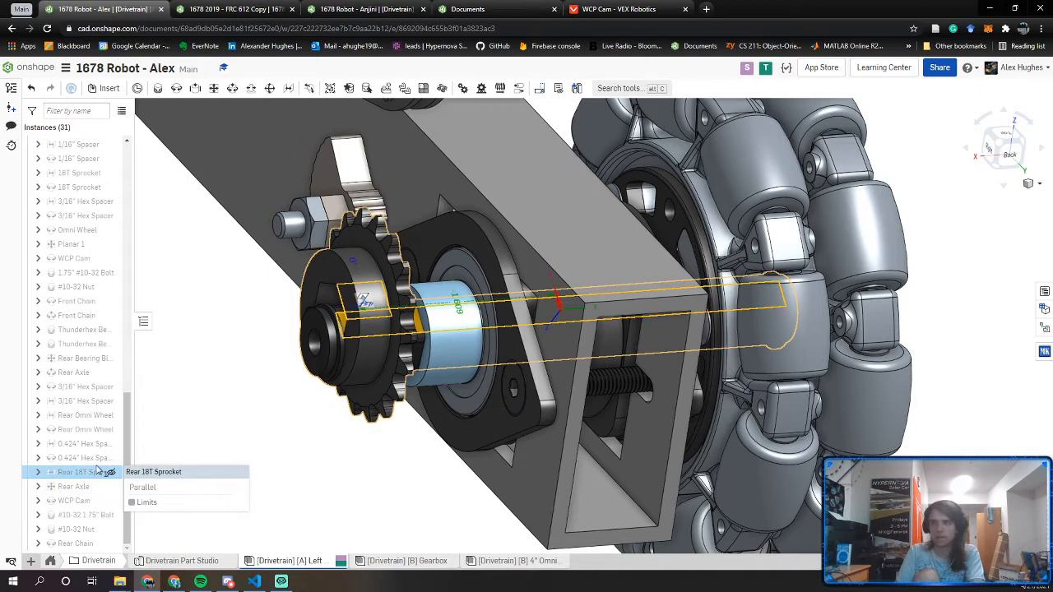
key(Delete)
drag(364, 302, 326, 328)
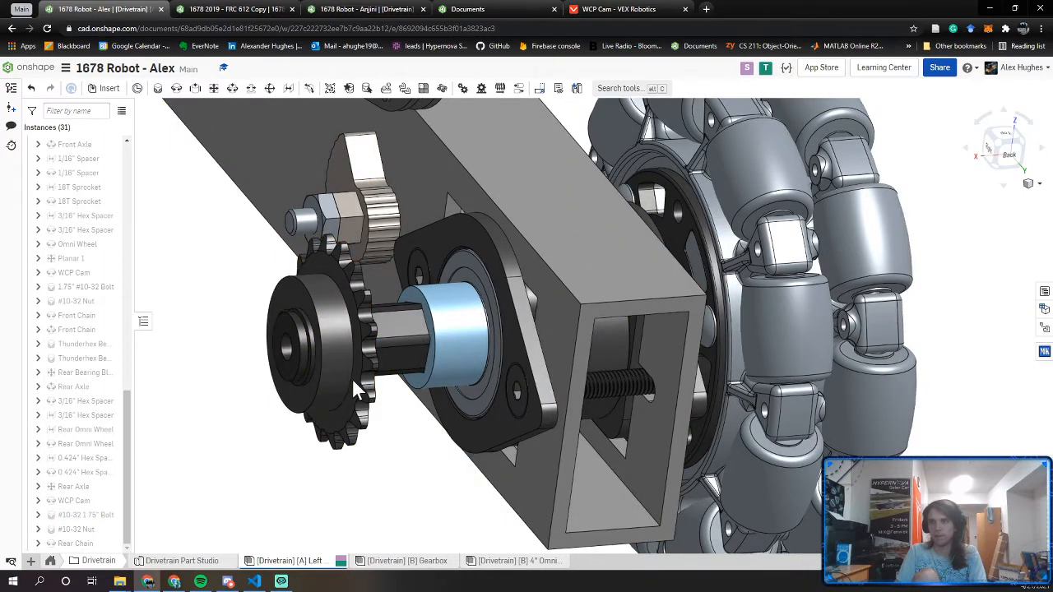
mouse_move(352, 379)
mouse_down()
mouse_move(386, 355)
mouse_move(482, 336)
mouse_move(497, 323)
mouse_move(367, 328)
mouse_move(340, 376)
mouse_up()
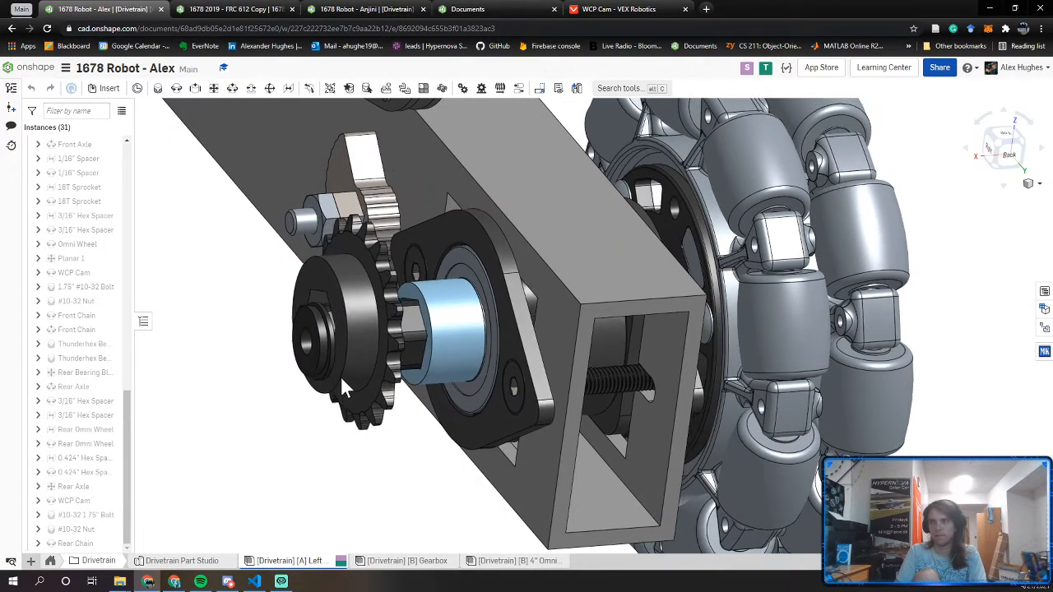
Suppress the Rear Axle planar mate between the hub sprocket and the shaft
right_click(343, 315)
click(367, 197)
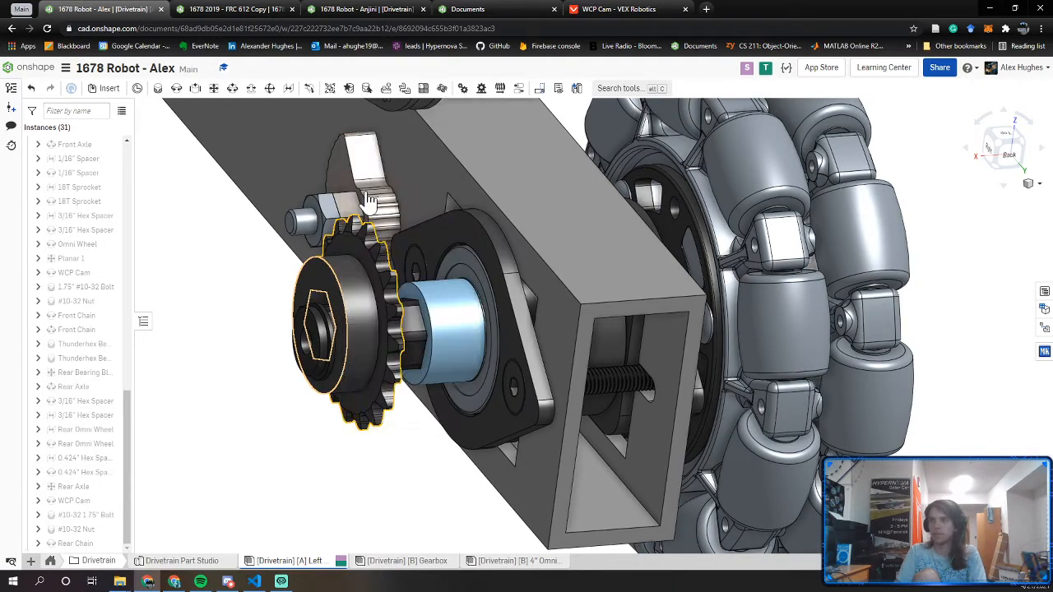
click(86, 491)
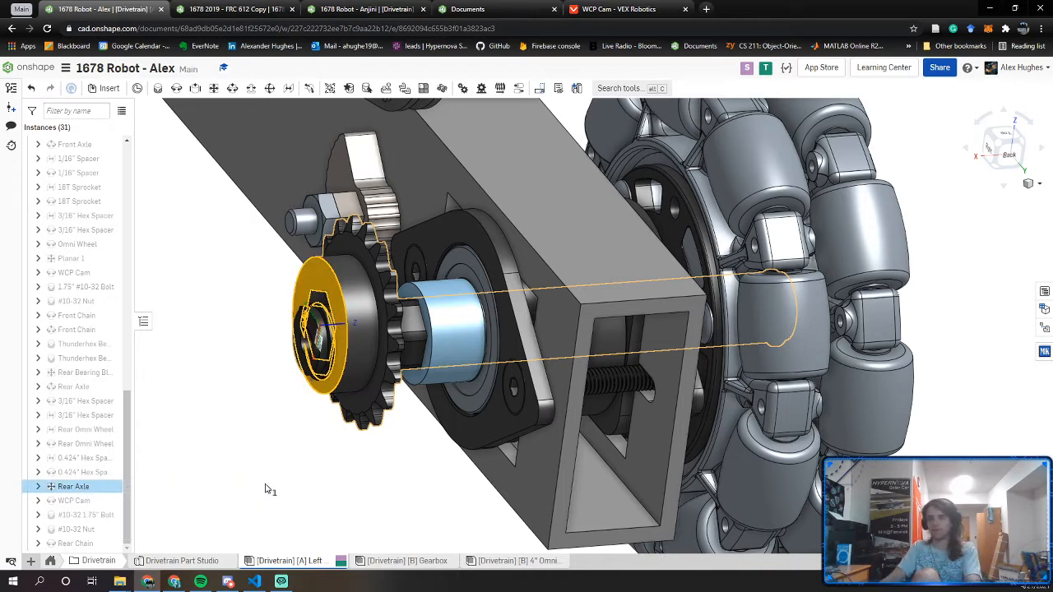
click(265, 488)
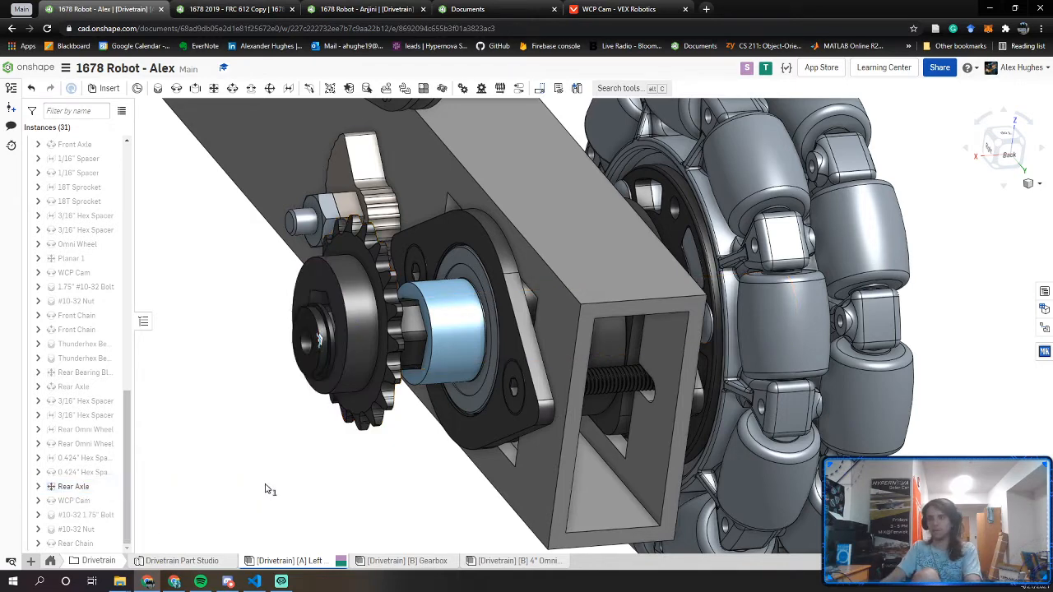
click(80, 490)
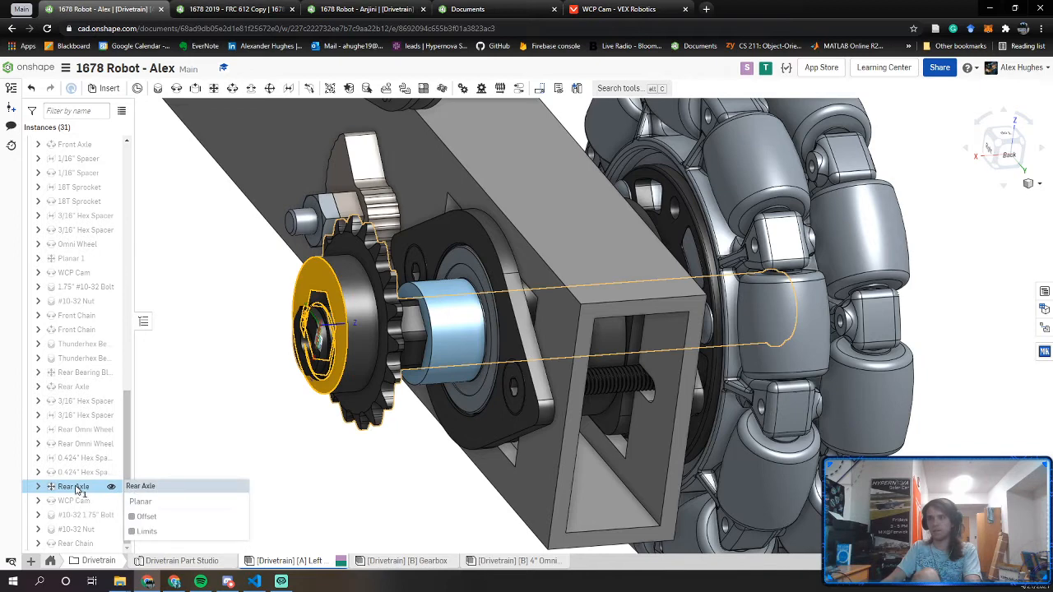
right_click(79, 491)
click(92, 418)
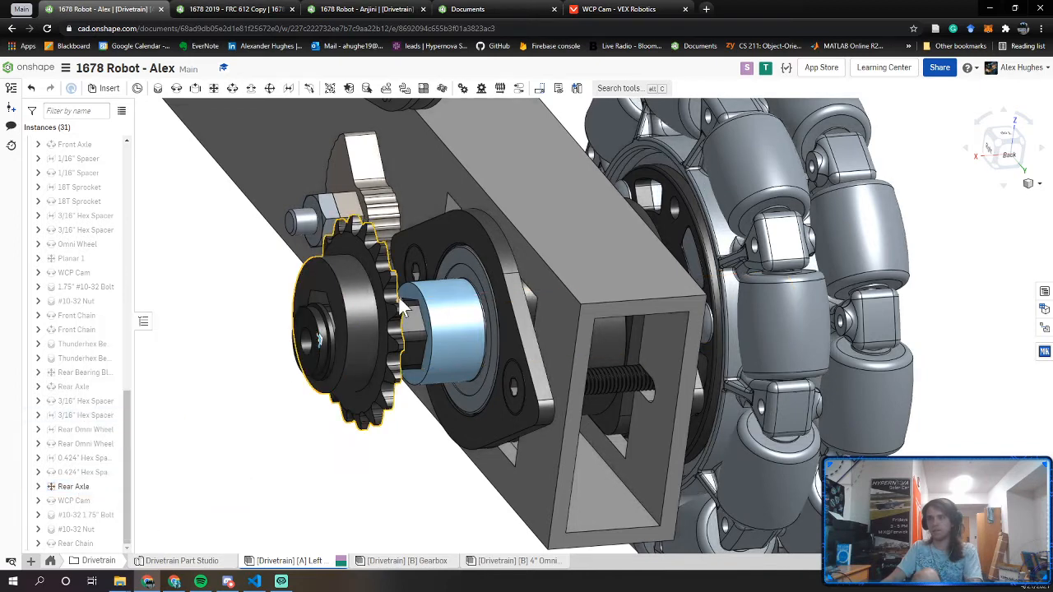
Rotate the rear hub sprocket 180 deg so its hub faces the blue spacer, and position it along the axle
click(354, 304)
drag(294, 303, 423, 300)
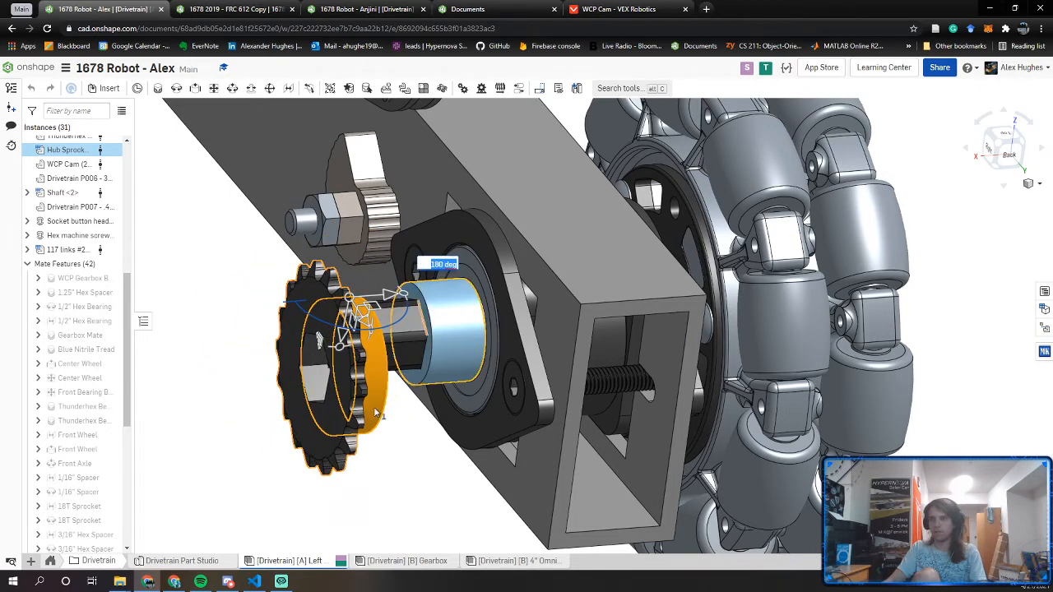
click(284, 476)
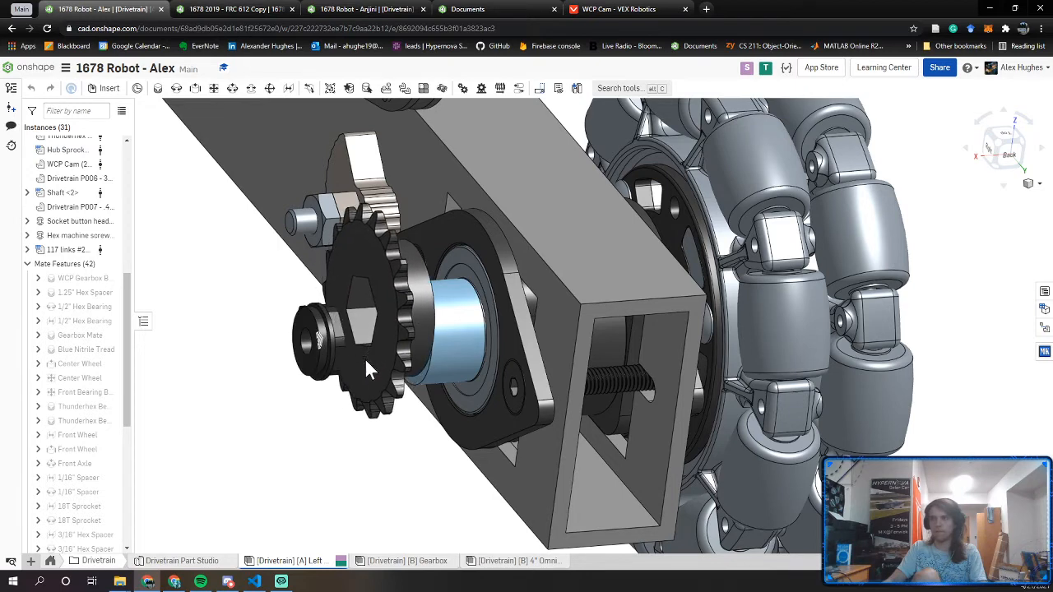
scroll(104, 447, down, 4)
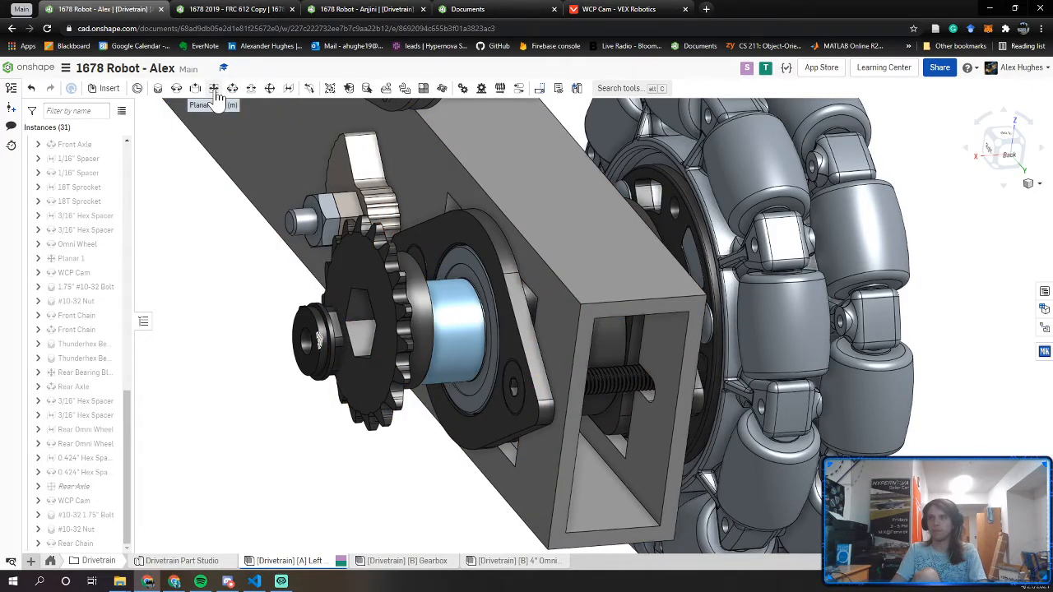
Add a parallel mate between a flat of the hub sprocket's hex bore and a flat of the rear shaft, named Rear 18T Sprocket
click(288, 90)
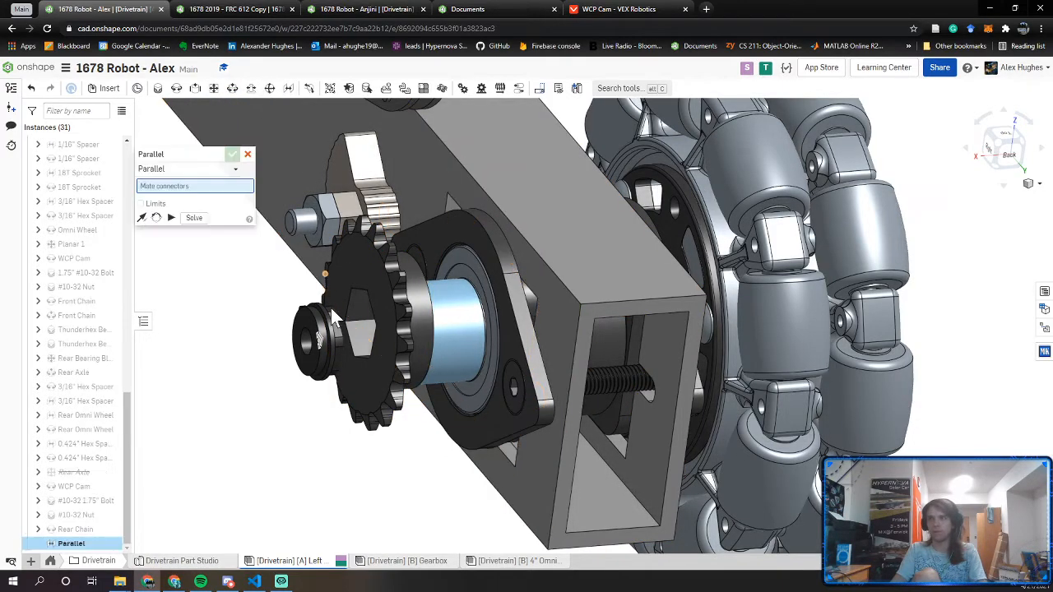
scroll(331, 308, up, 5)
click(401, 371)
right_drag(400, 371, 458, 417)
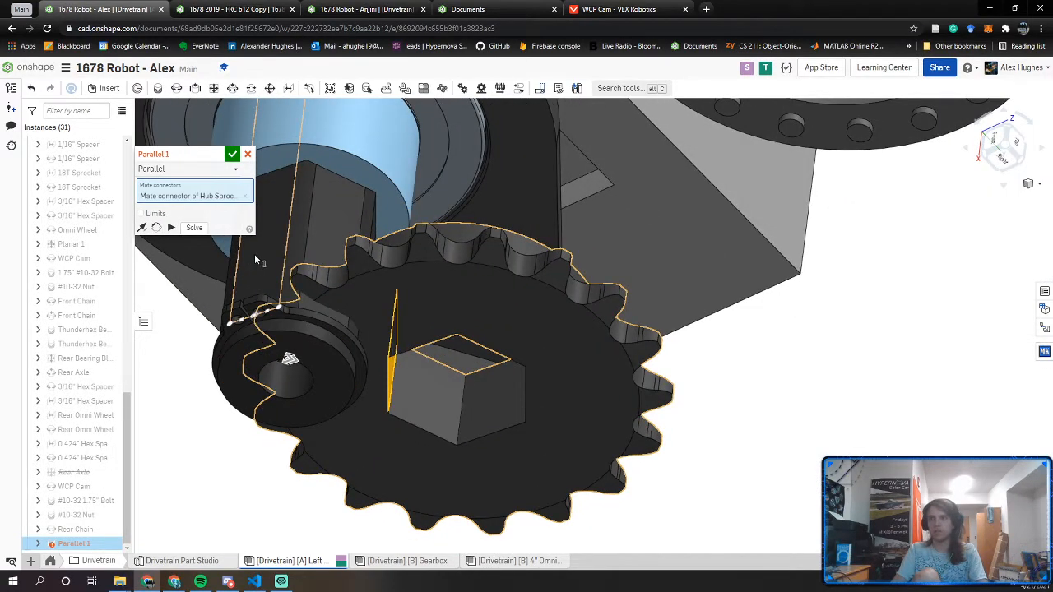
click(254, 257)
scroll(482, 433, up, 3)
right_drag(482, 433, 329, 263)
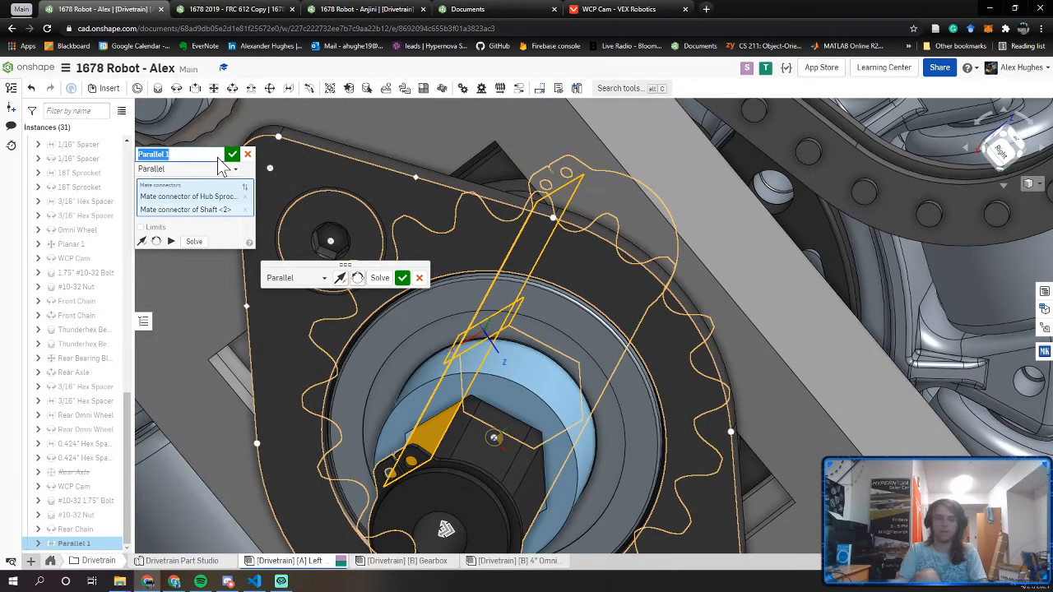
text(Rear 18T Sprocket)
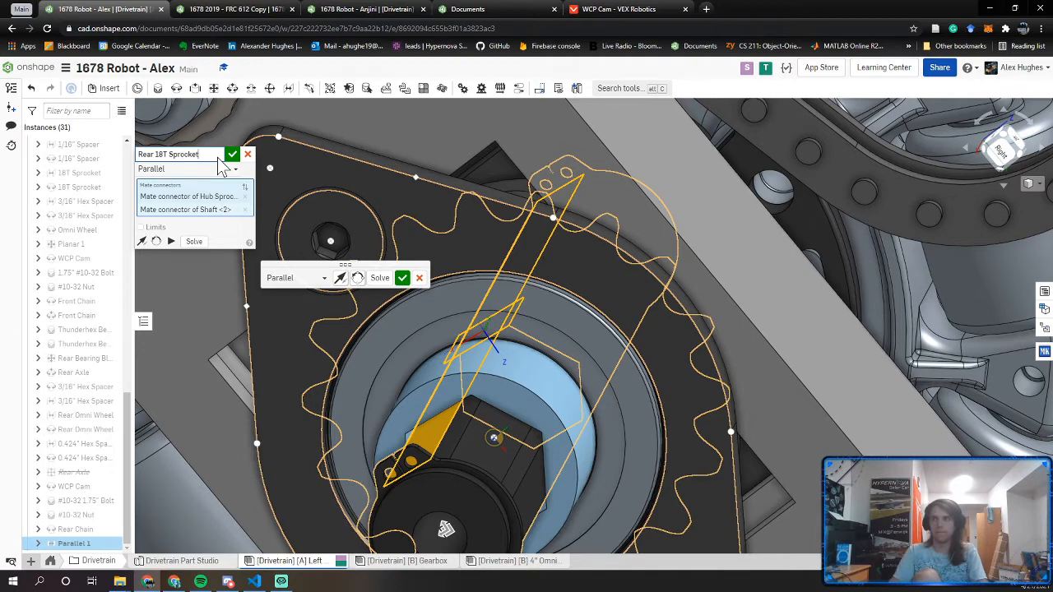
click(233, 155)
Add a revolute mate between the rear hub sprocket's hub face and the blue spacer's end, named Rear 18T Sprocket
right_drag(489, 336, 510, 366)
drag(597, 388, 435, 377)
right_drag(386, 402, 298, 431)
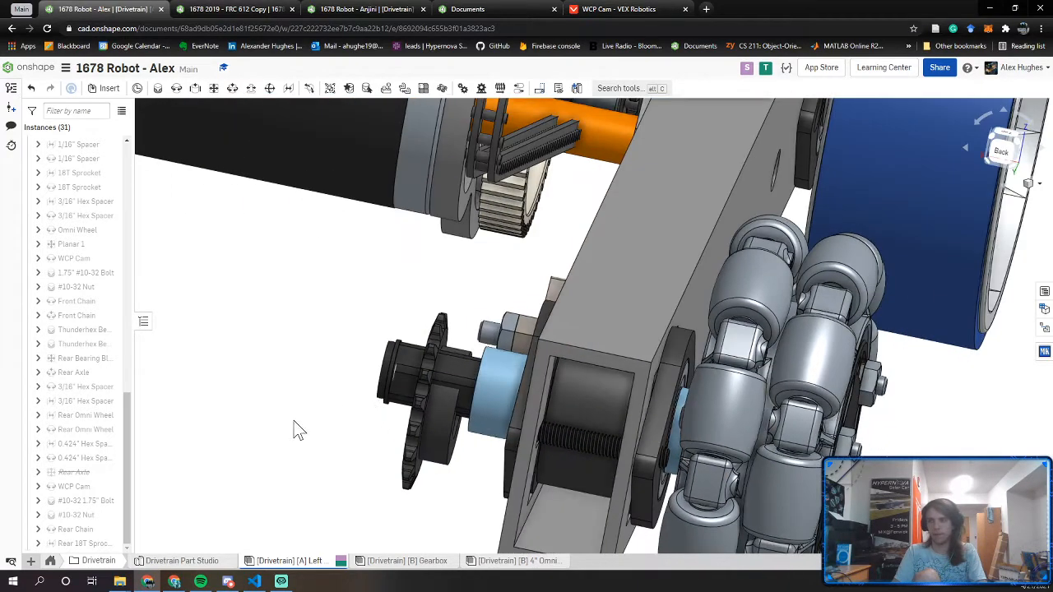
click(176, 88)
scroll(458, 423, up, 5)
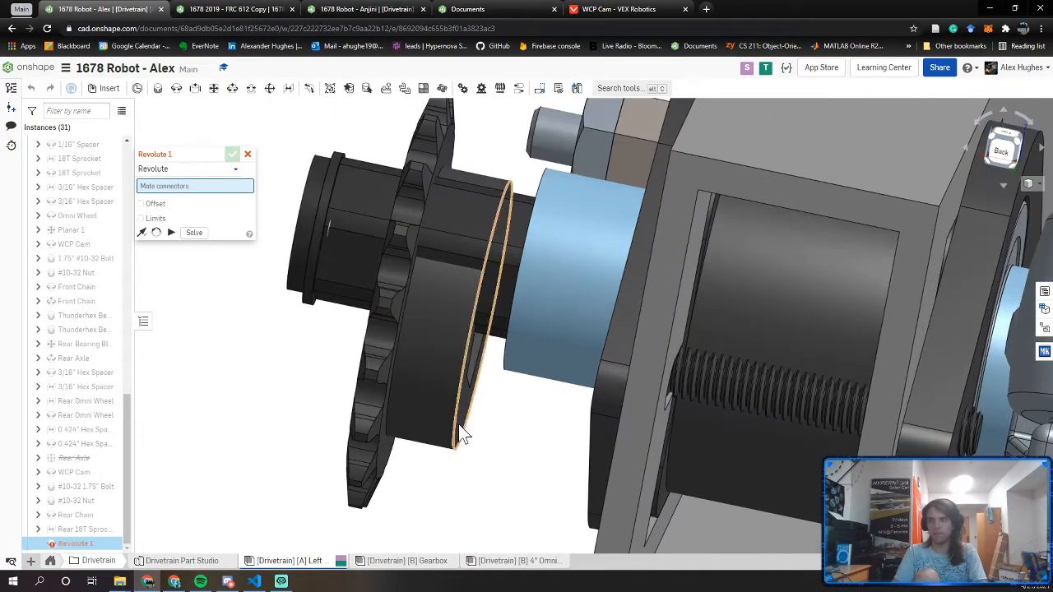
click(507, 370)
click(505, 366)
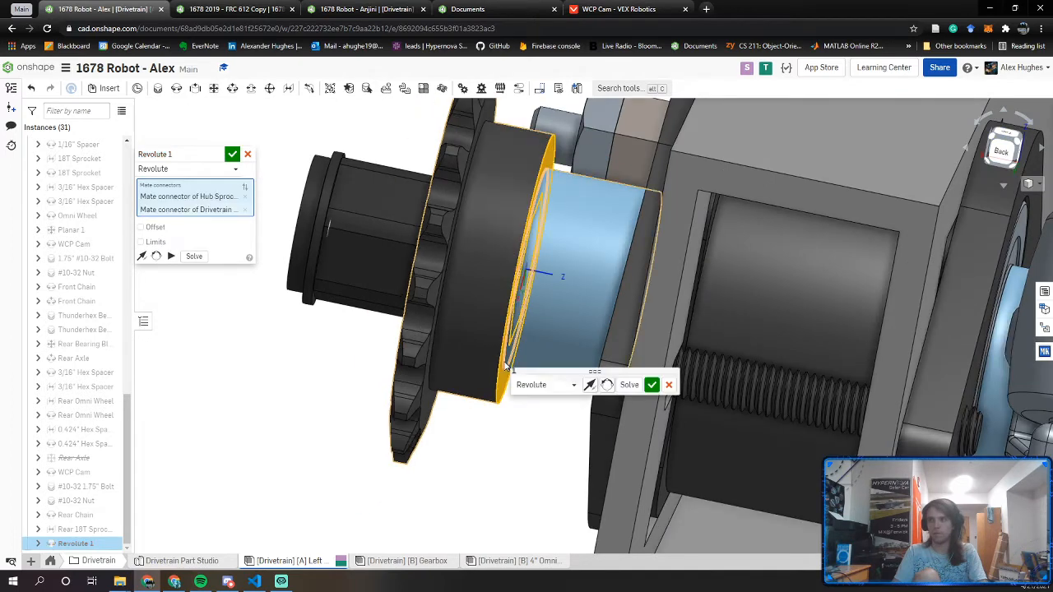
click(157, 154)
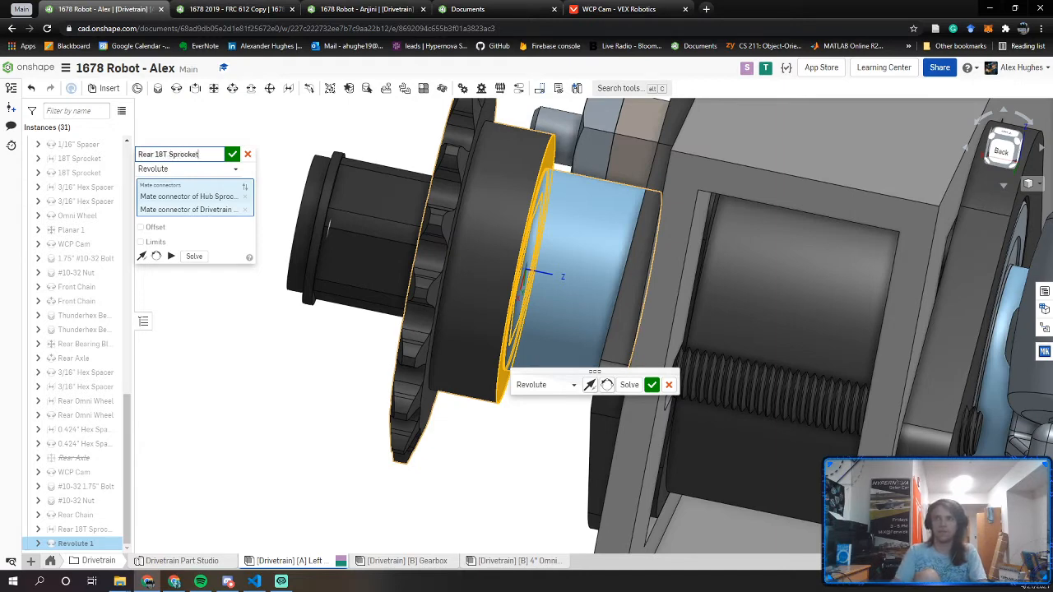
click(233, 154)
Unsuppress the Rear Axle planar mate and replace its hub sprocket connector with one on the sprocket's outer toothed face
right_click(75, 461)
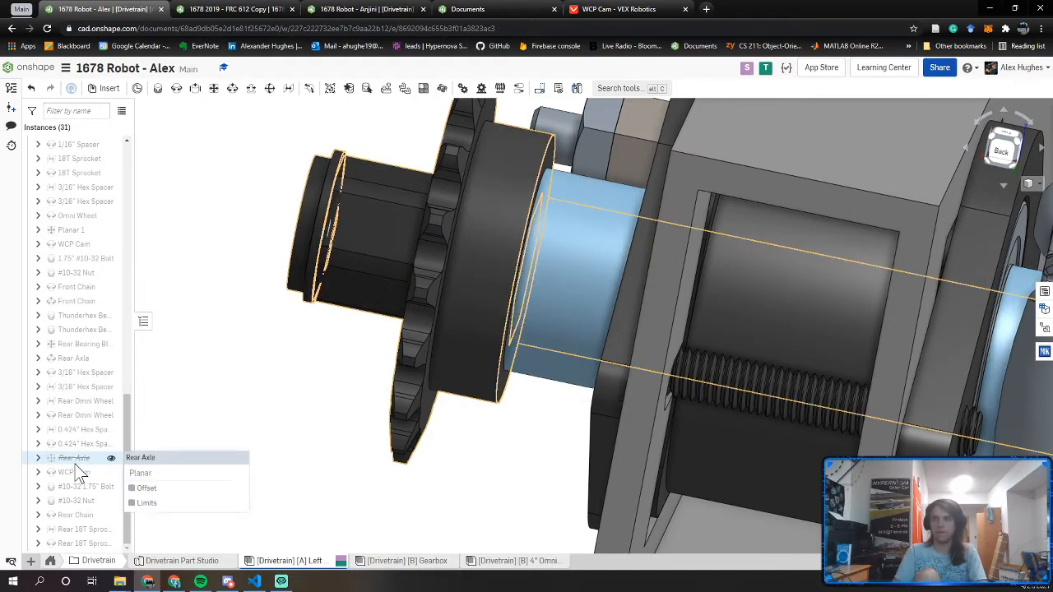
click(97, 408)
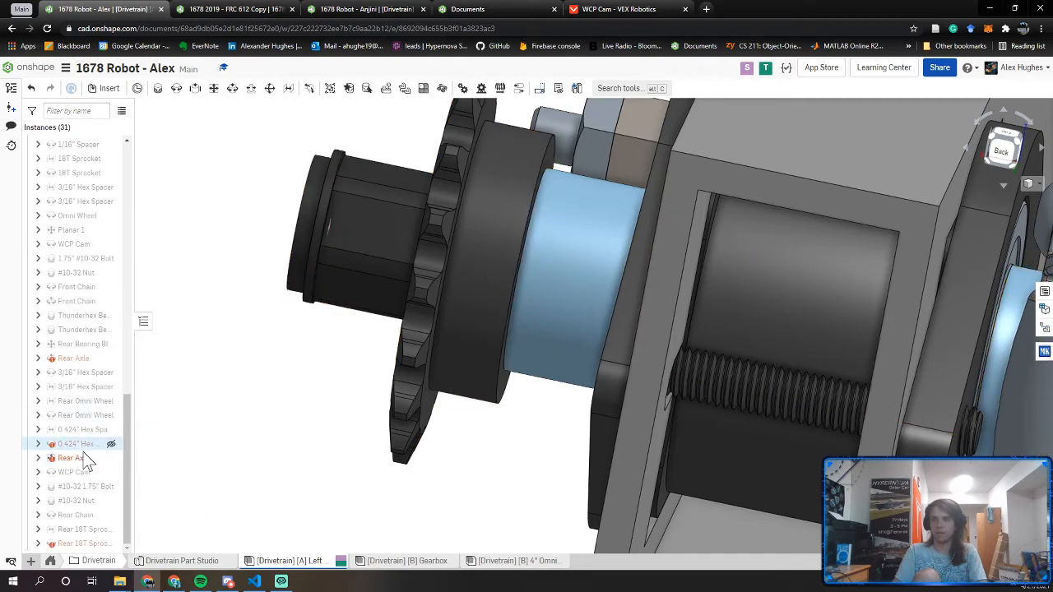
double_click(80, 460)
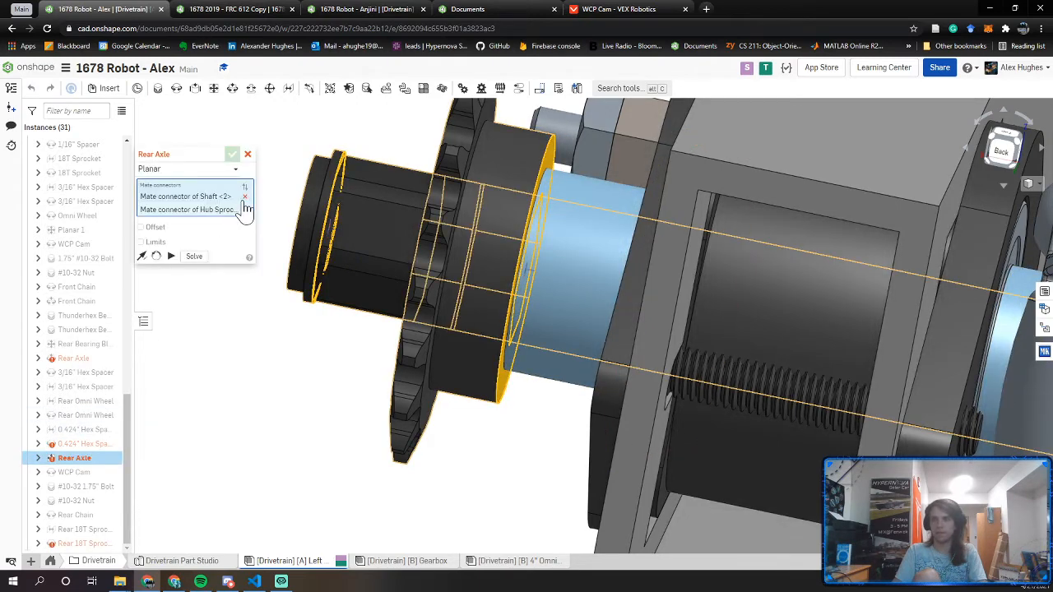
click(244, 209)
right_drag(353, 251, 409, 282)
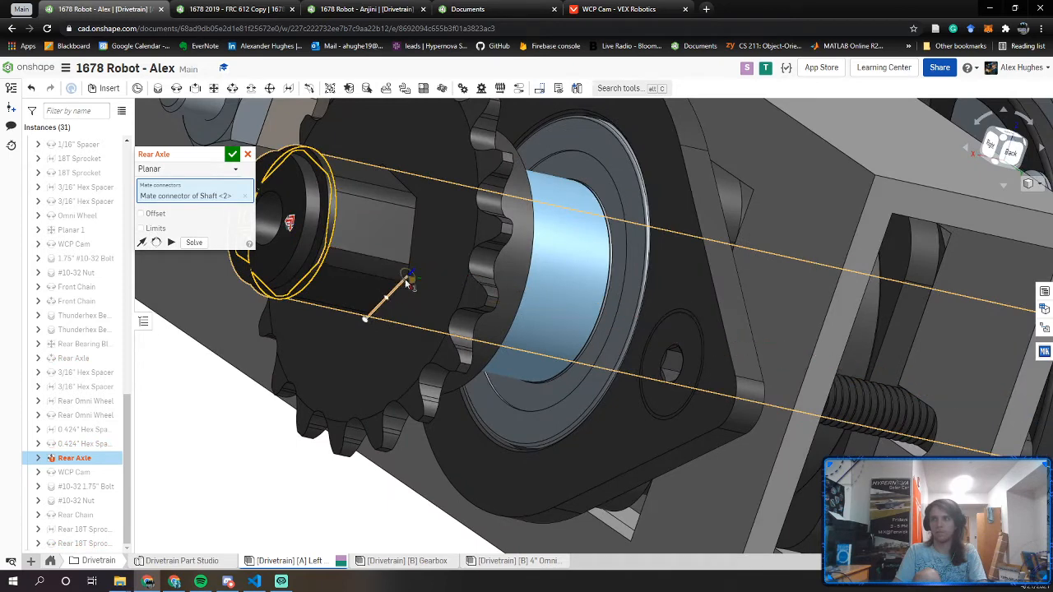
click(441, 239)
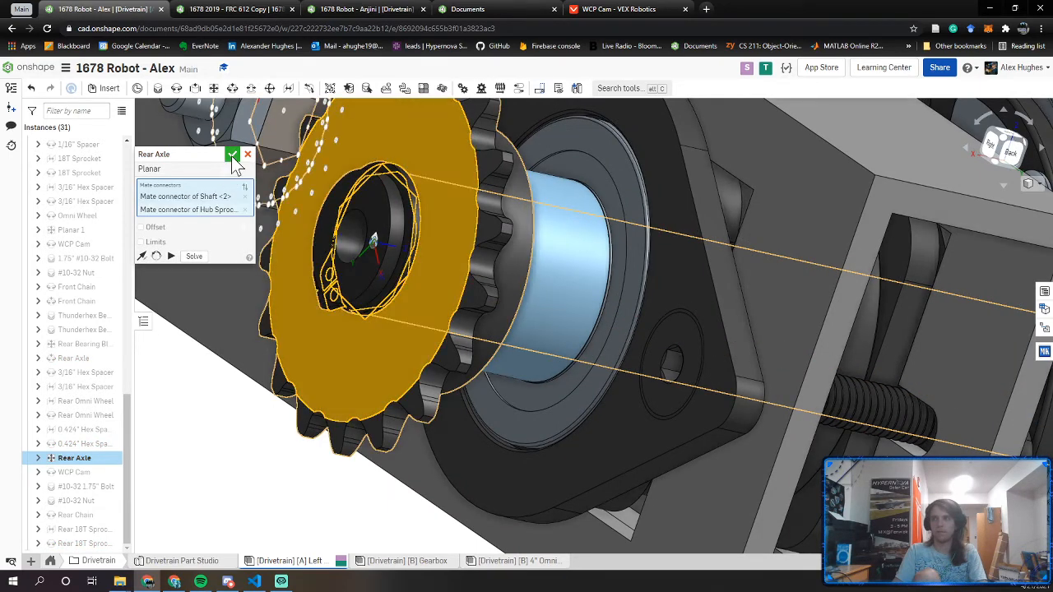
click(233, 155)
Examine from the back view how the rear hub sprocket's teeth line up with the rear chain
right_drag(236, 164, 295, 348)
middle_drag(294, 349, 359, 349)
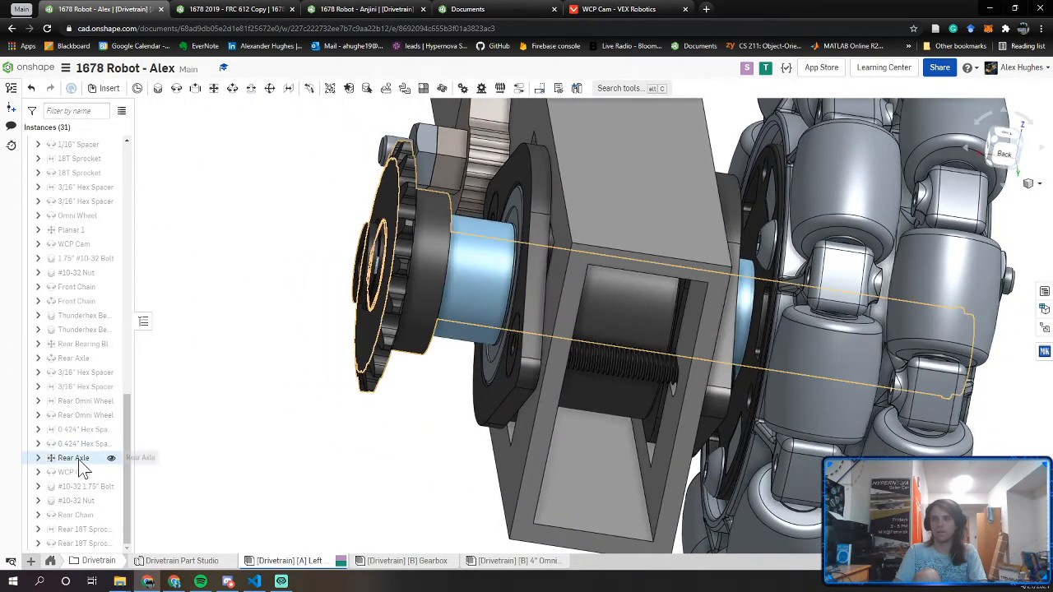
right_drag(164, 456, 444, 313)
click(1011, 162)
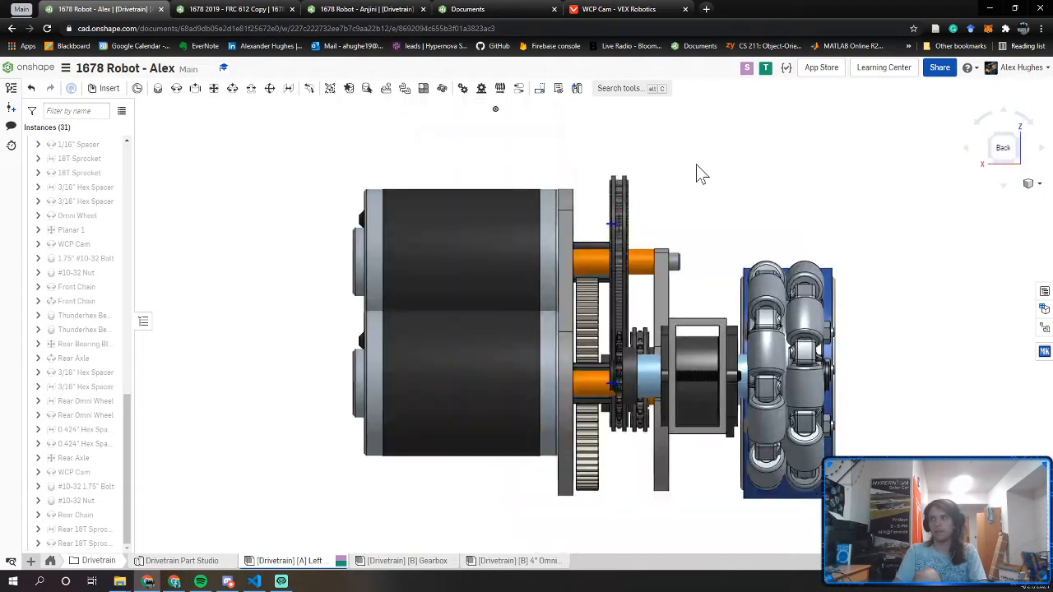
scroll(620, 351, up, 8)
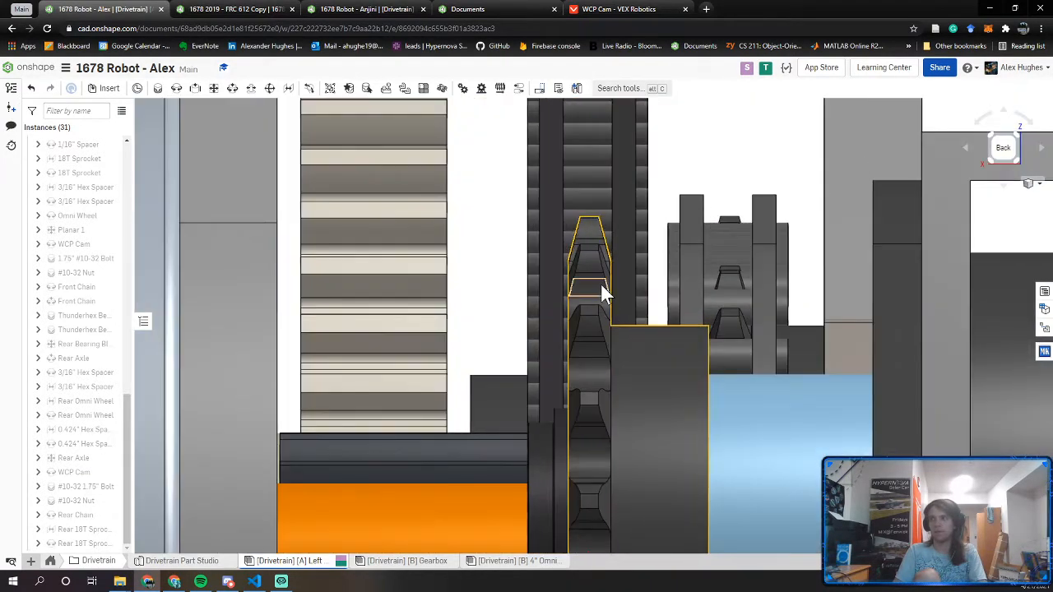
scroll(592, 317, down, 7)
right_drag(600, 320, 679, 359)
Add a cylindrical mate between the rear 117-link chain's end connector and the rear hub sprocket's outer face, named Rear Chain
click(232, 88)
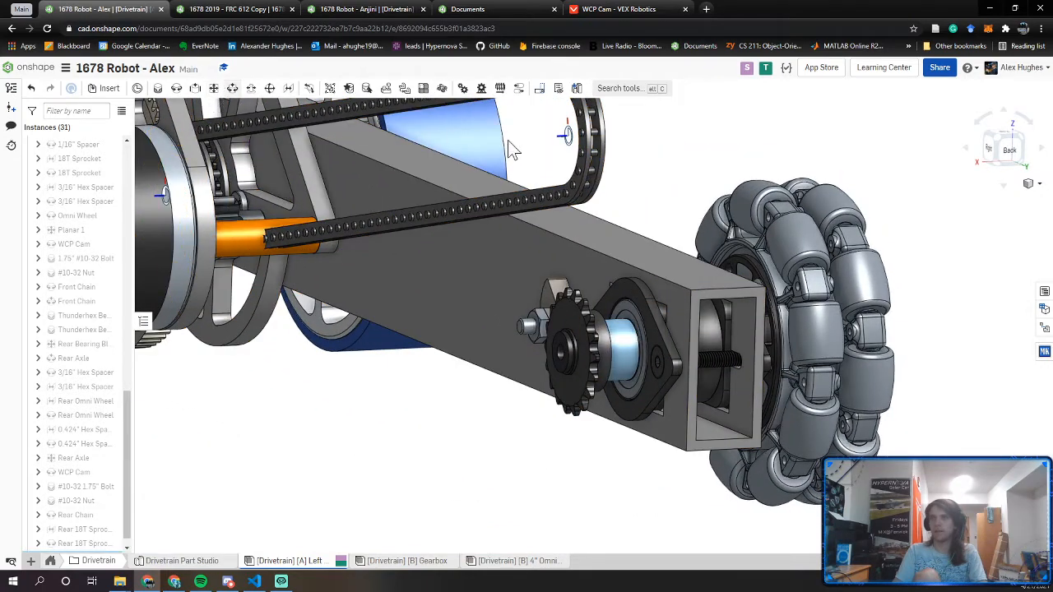
click(570, 144)
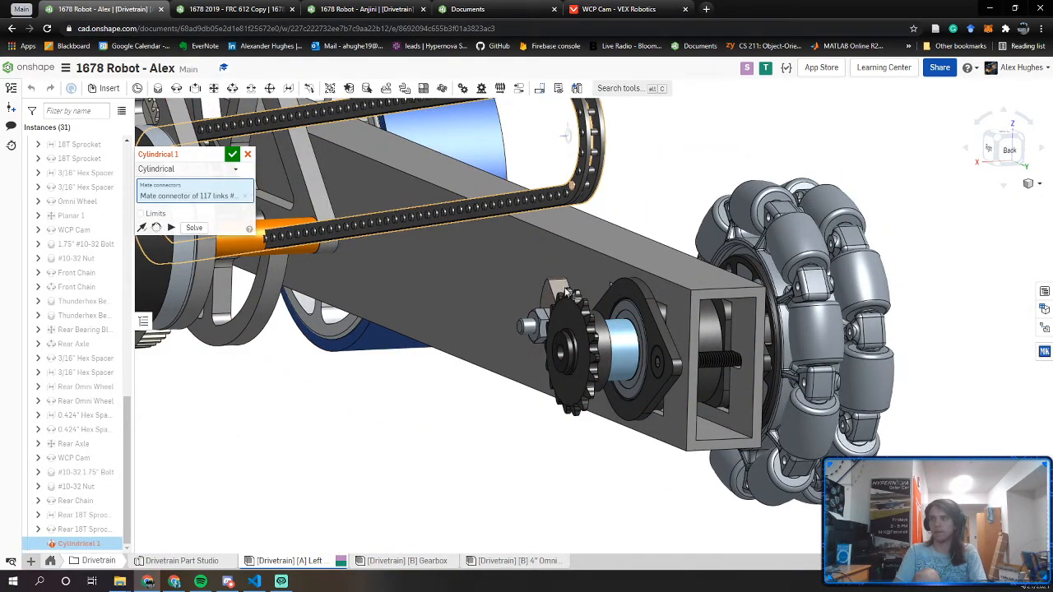
scroll(567, 320, up, 5)
scroll(576, 338, up, 2)
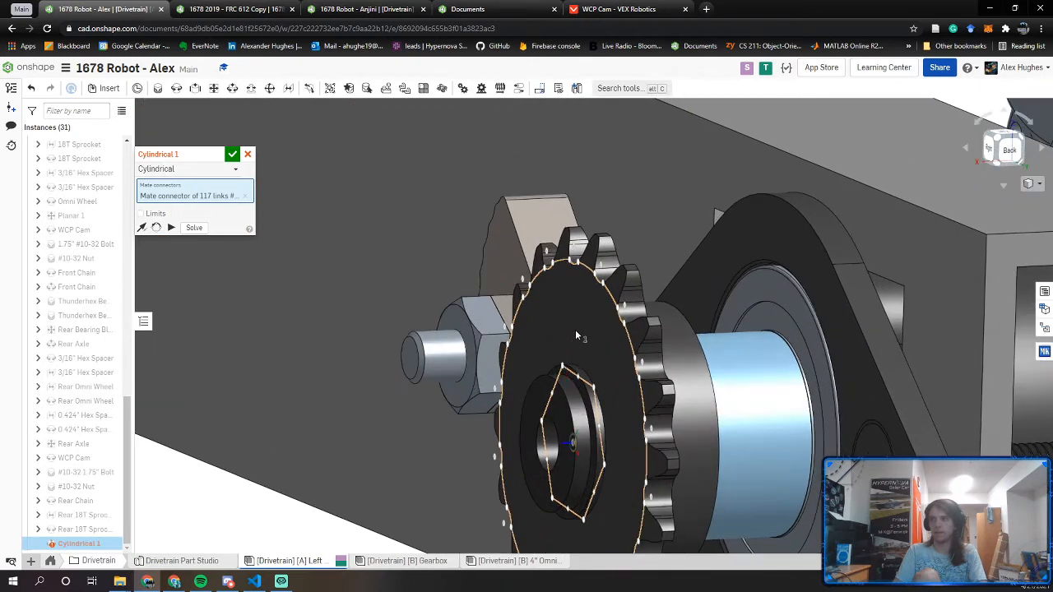
click(579, 333)
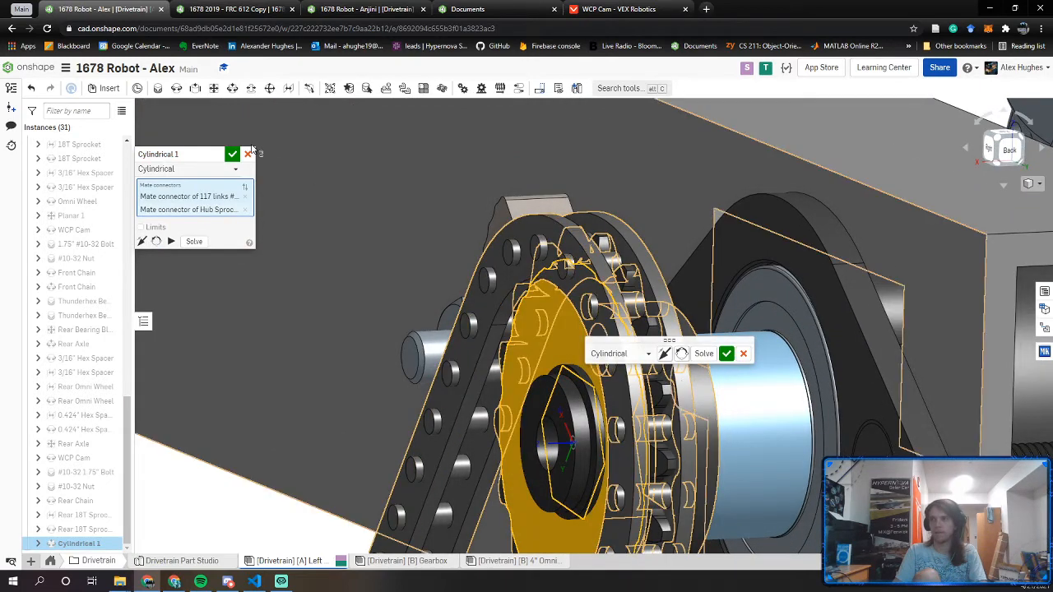
click(217, 156)
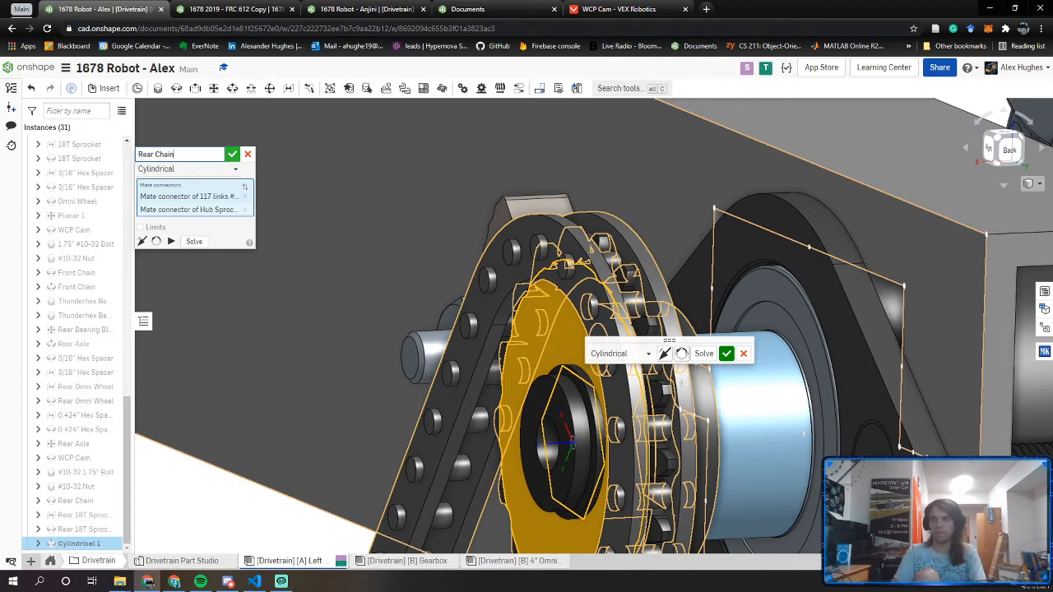
text(Rear Chain)
key(Return)
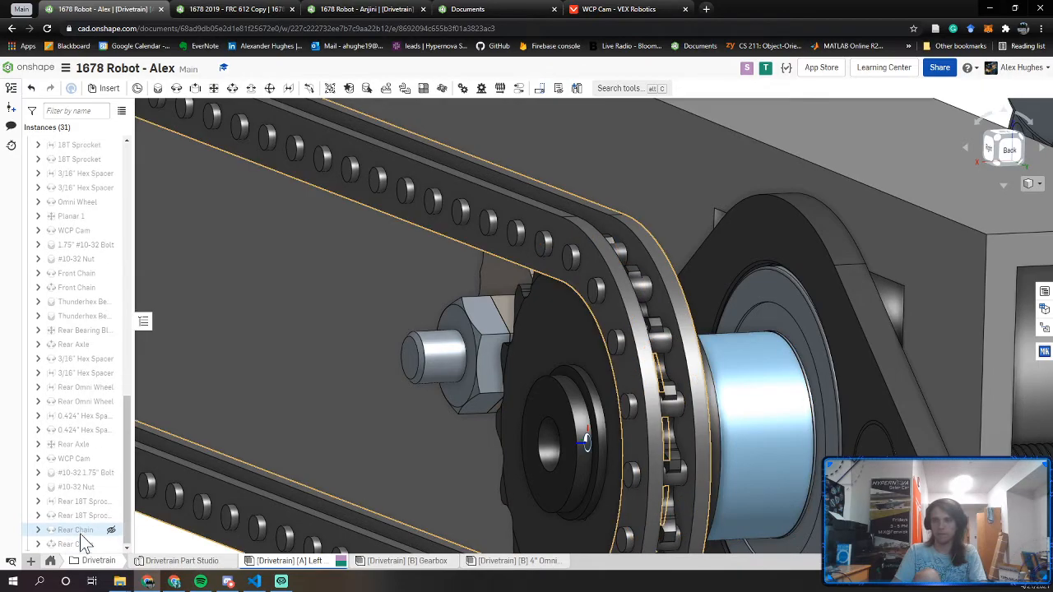
Examine the rear chain run and the whole left drivetrain assembly from several angles
right_click(122, 497)
scroll(418, 258, down, 5)
right_drag(419, 257, 346, 297)
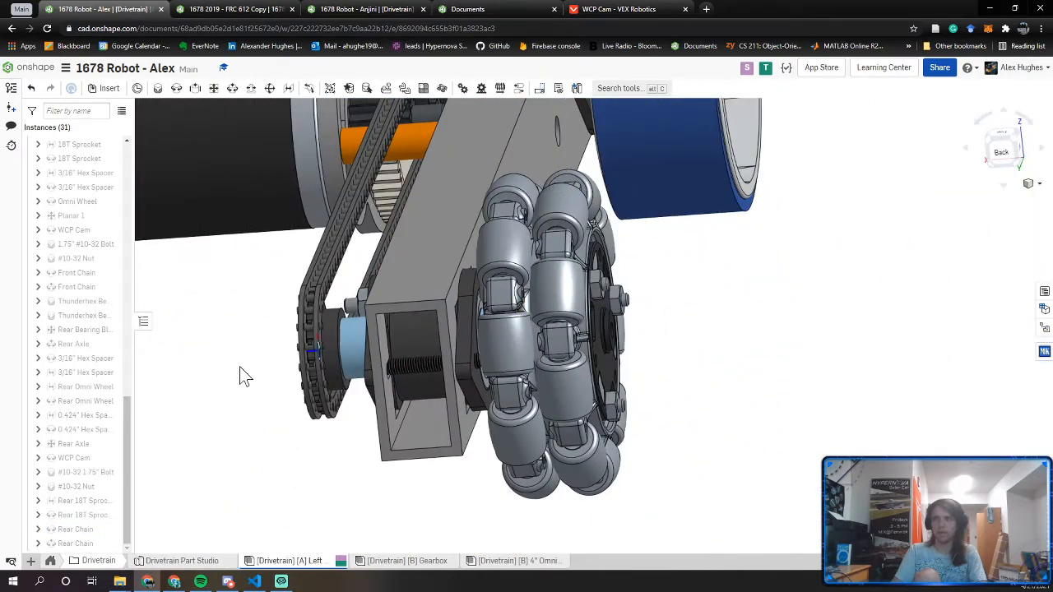
scroll(255, 422, down, 2)
right_drag(254, 416, 297, 413)
middle_drag(297, 413, 340, 418)
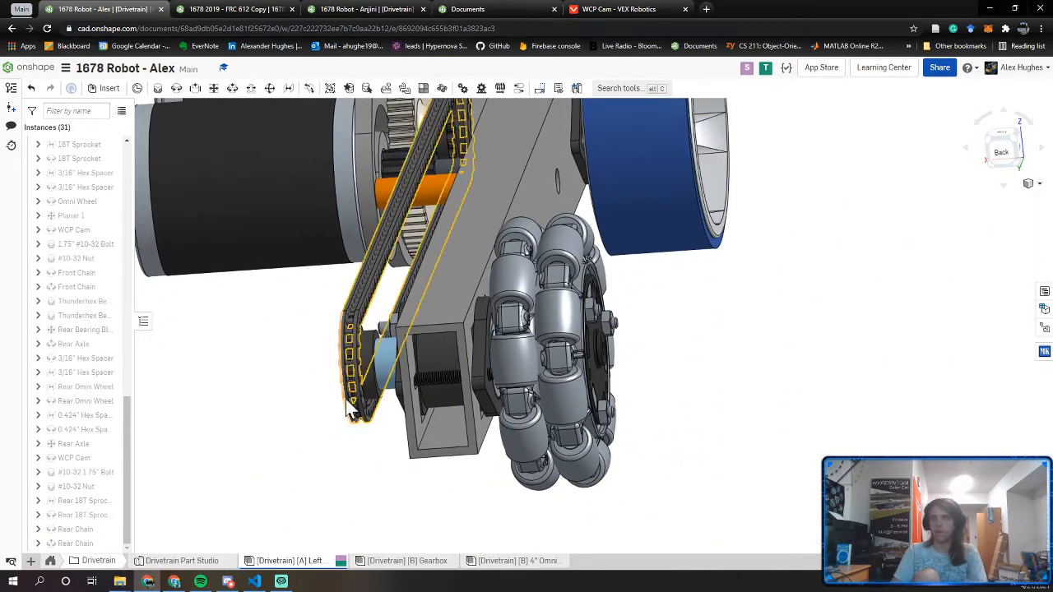
right_drag(345, 399, 397, 367)
scroll(379, 394, down, 4)
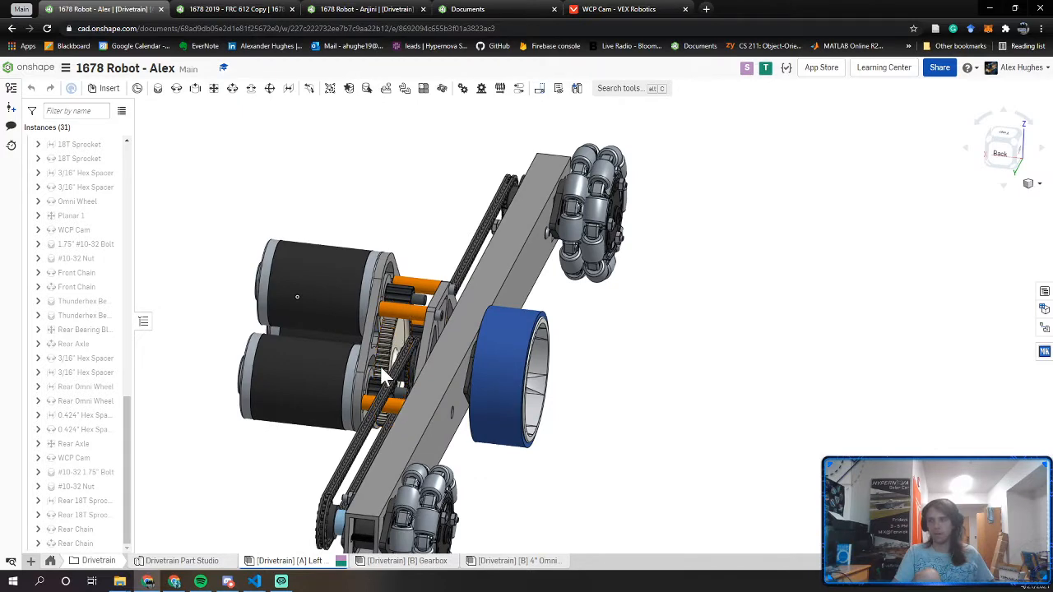
right_drag(382, 381, 420, 331)
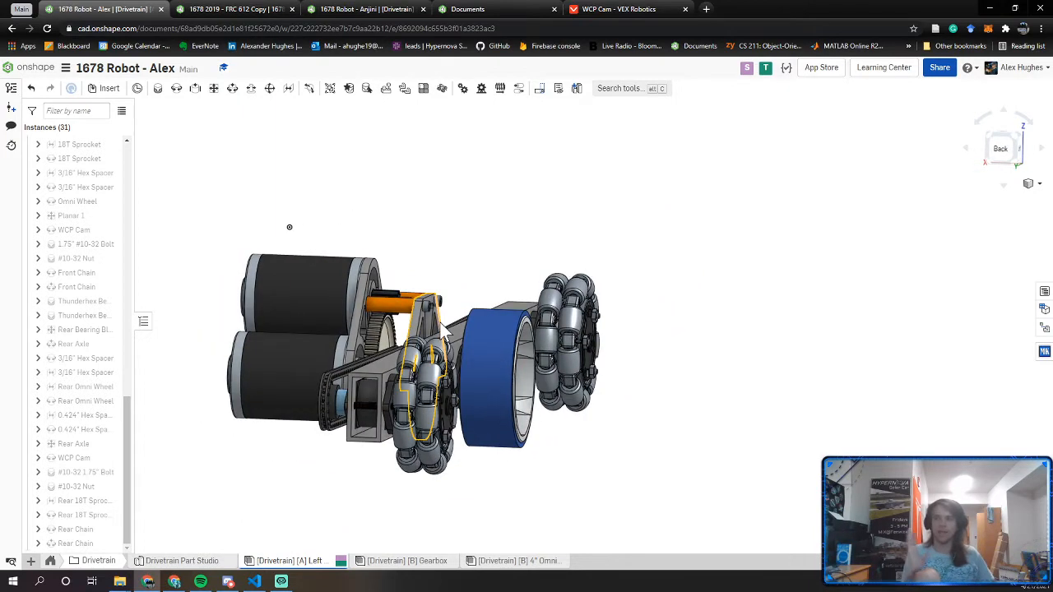
right_drag(443, 329, 432, 356)
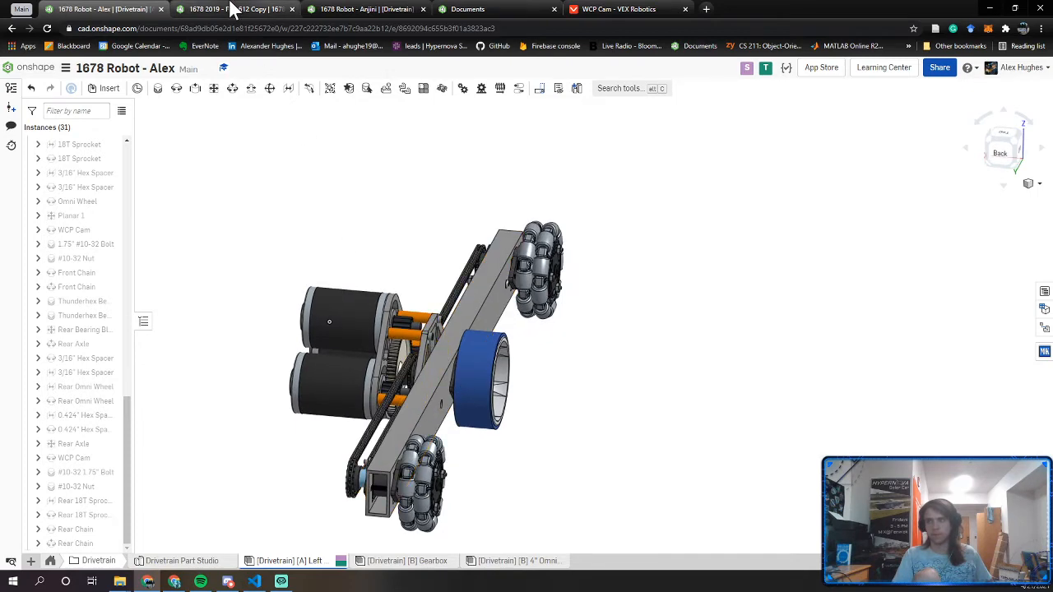
Compare with the drivetrain in the 1678 2019 - FRC 612 Copy document, and return to the 1678 Robot - Alex document
click(232, 9)
scroll(476, 271, up, 4)
right_drag(476, 271, 515, 360)
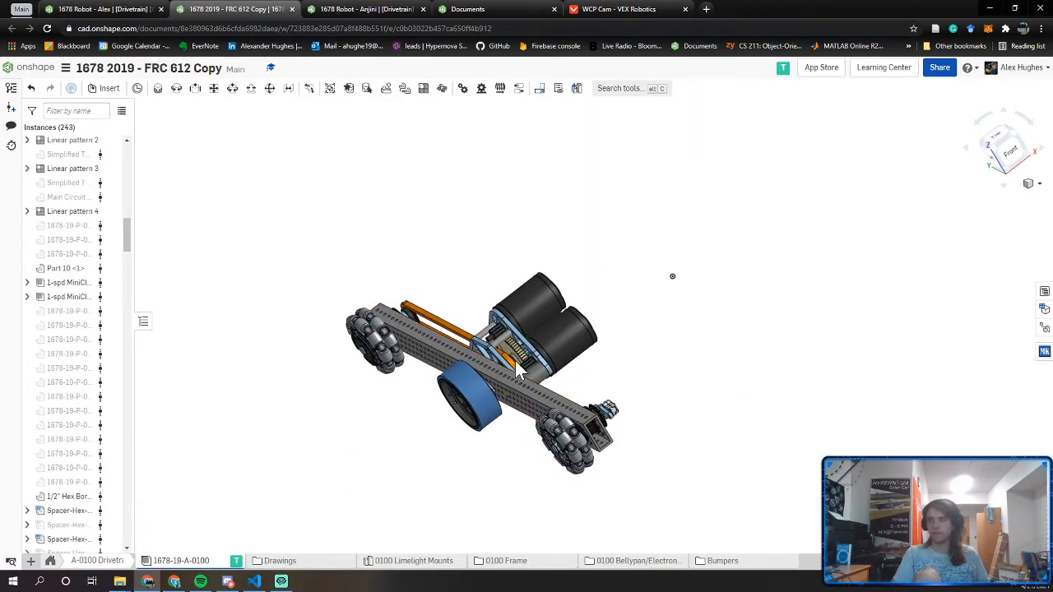
click(105, 10)
scroll(468, 360, up, 2)
mouse_move(468, 359)
right_down()
mouse_move(488, 371)
mouse_move(477, 364)
right_up()
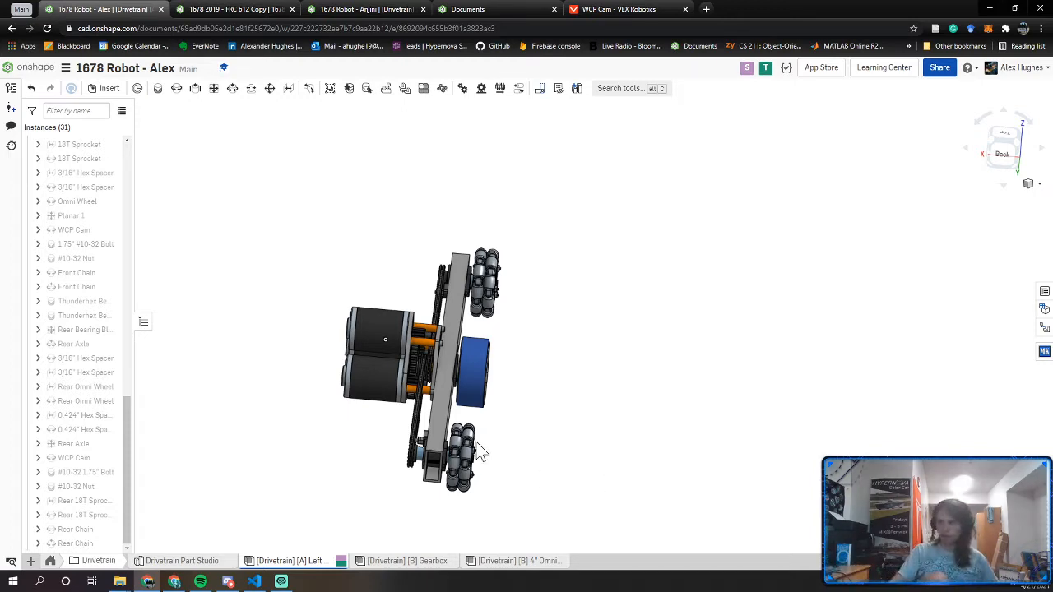
Examine the rear cam's button head bolt and nut, checking the bolt end's clearance to the rear chain
scroll(481, 452, up, 5)
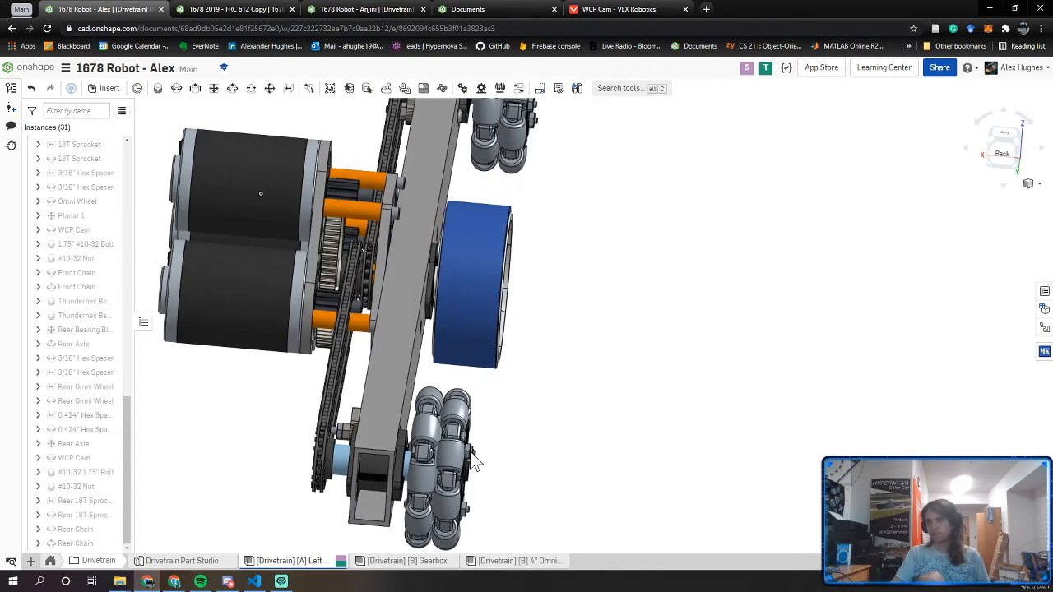
scroll(476, 463, up, 2)
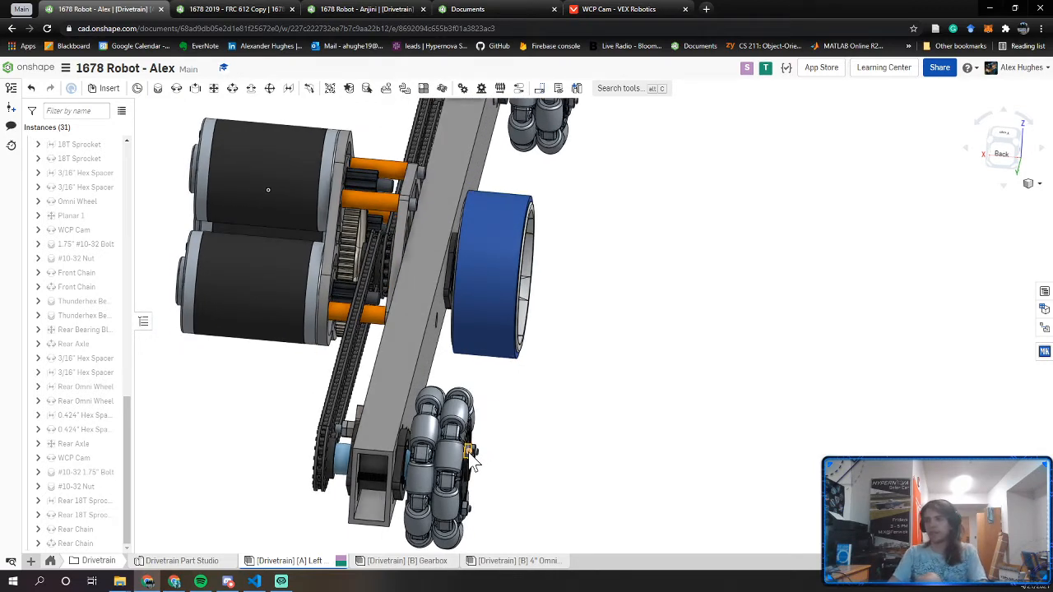
scroll(436, 427, up, 2)
right_drag(435, 426, 433, 444)
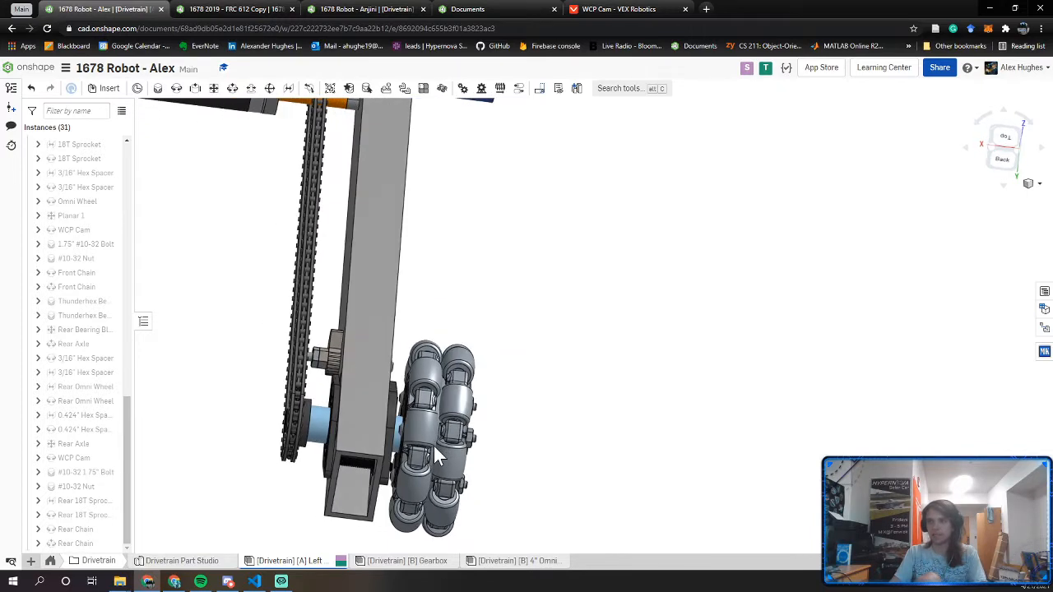
scroll(432, 444, up, 2)
scroll(396, 361, up, 3)
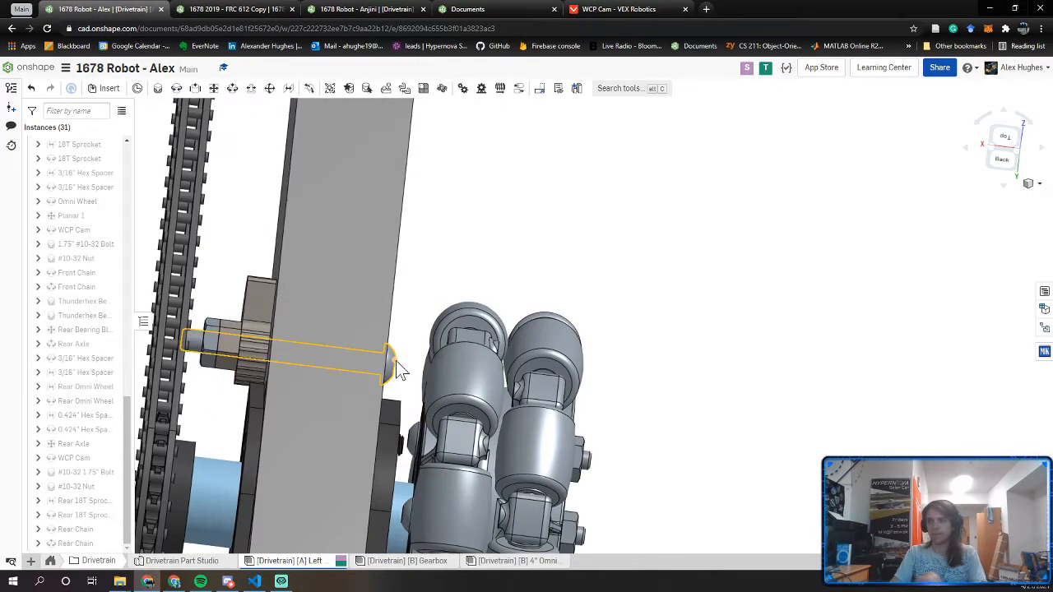
click(396, 360)
mouse_move(395, 361)
right_down()
mouse_move(375, 409)
mouse_move(391, 366)
right_up()
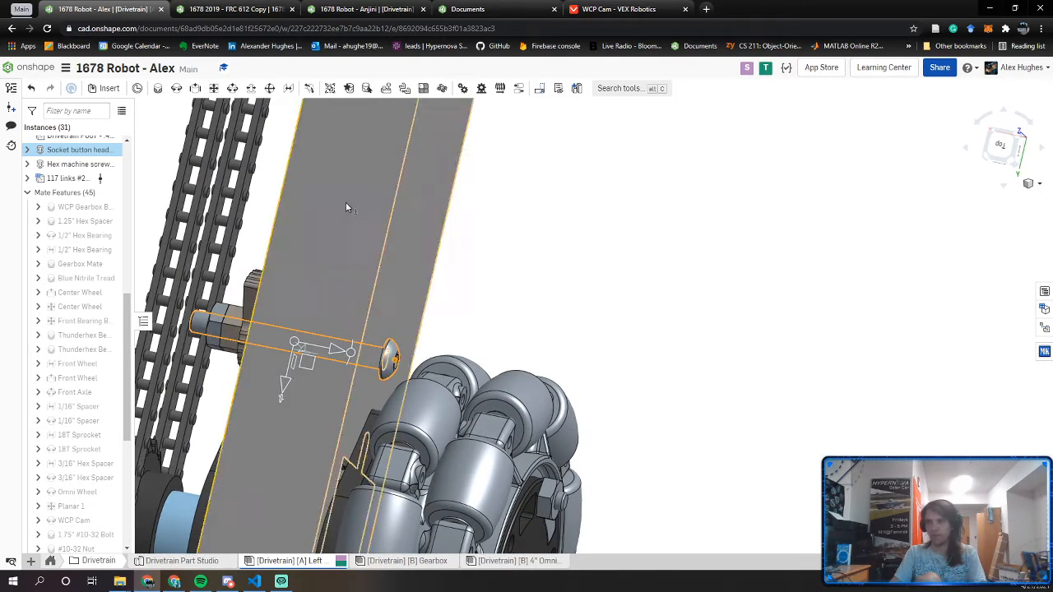
right_drag(226, 233, 239, 304)
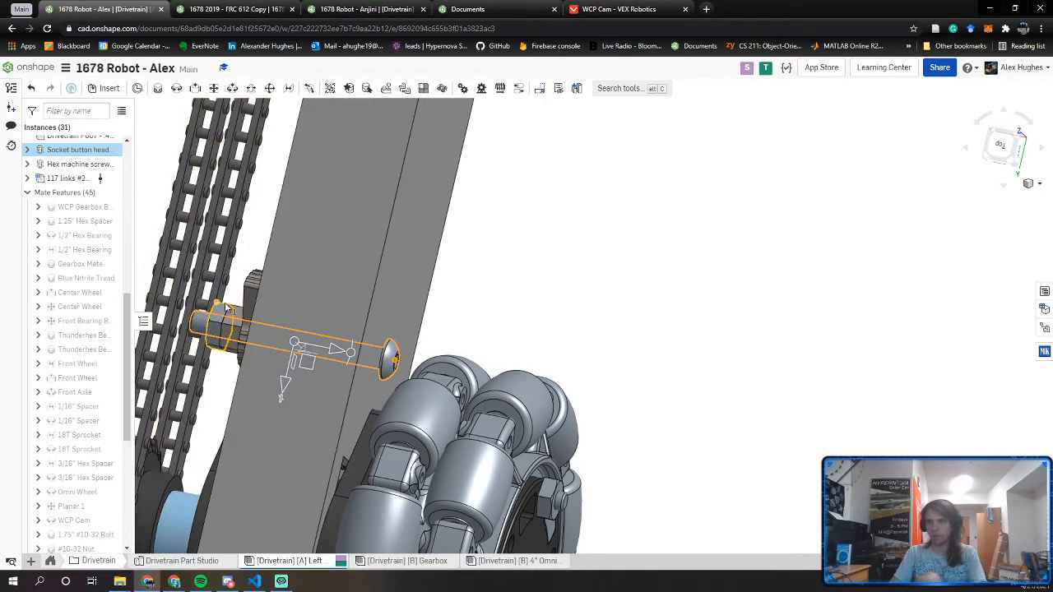
click(460, 278)
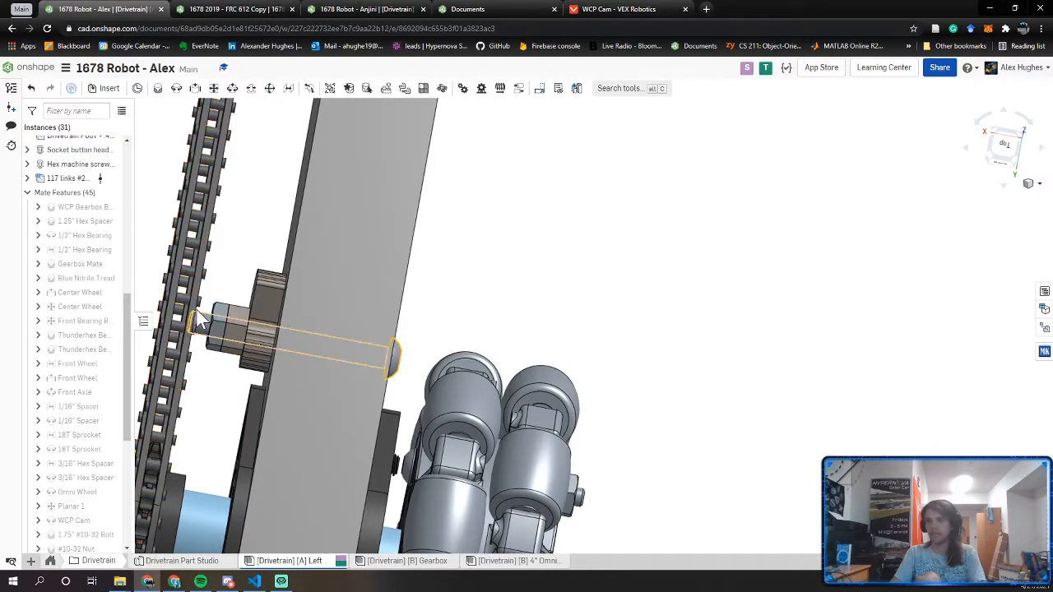
Examine the cam bolt's head behind the rear omni wheel and review the completed left drivetrain side
right_drag(400, 364, 316, 361)
scroll(394, 356, up, 6)
scroll(404, 343, down, 3)
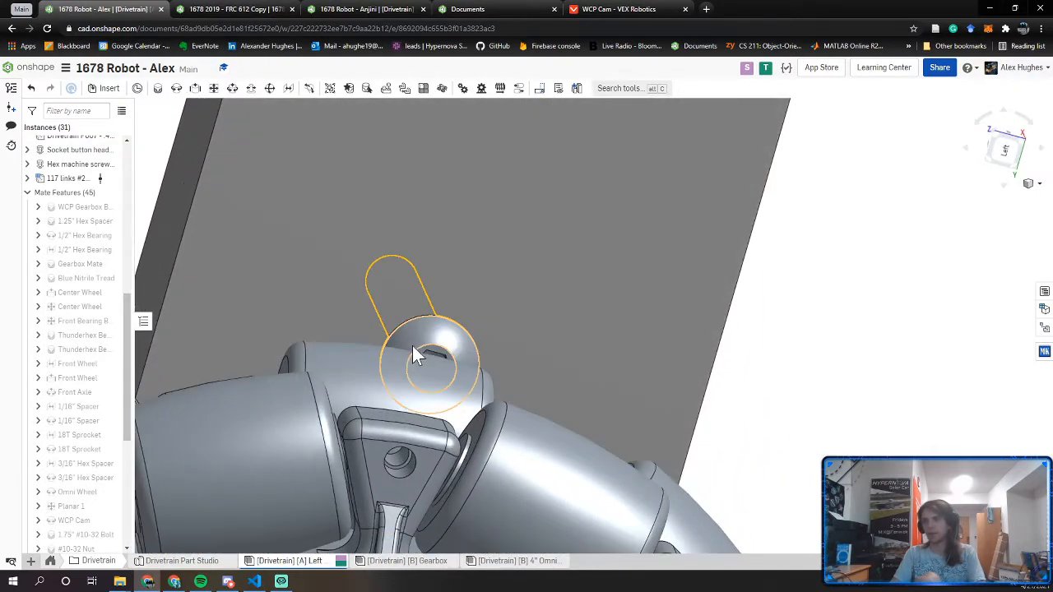
right_drag(427, 358, 515, 411)
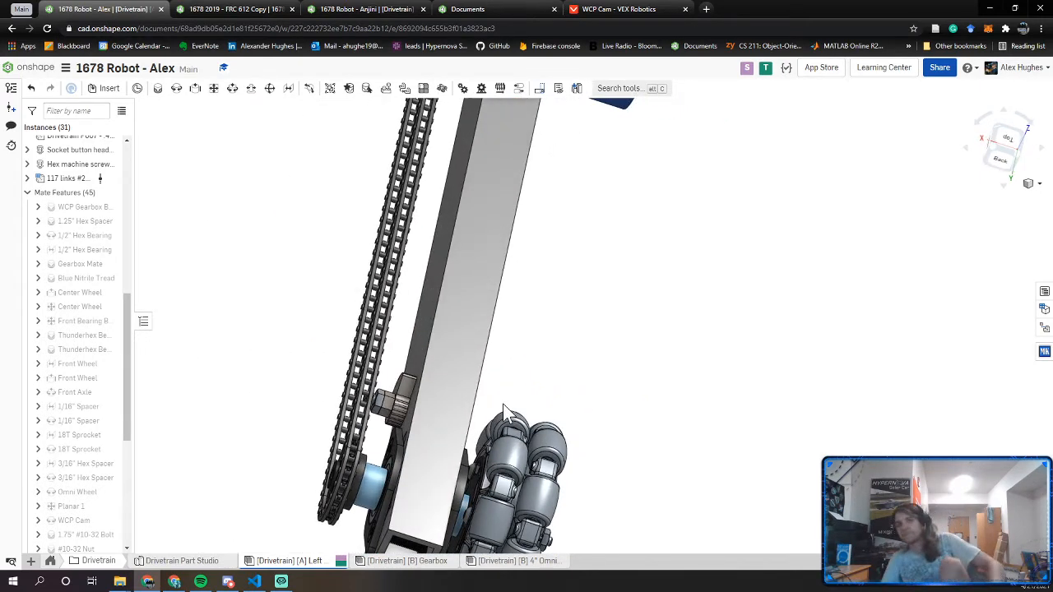
right_drag(512, 402, 468, 382)
right_click(467, 383)
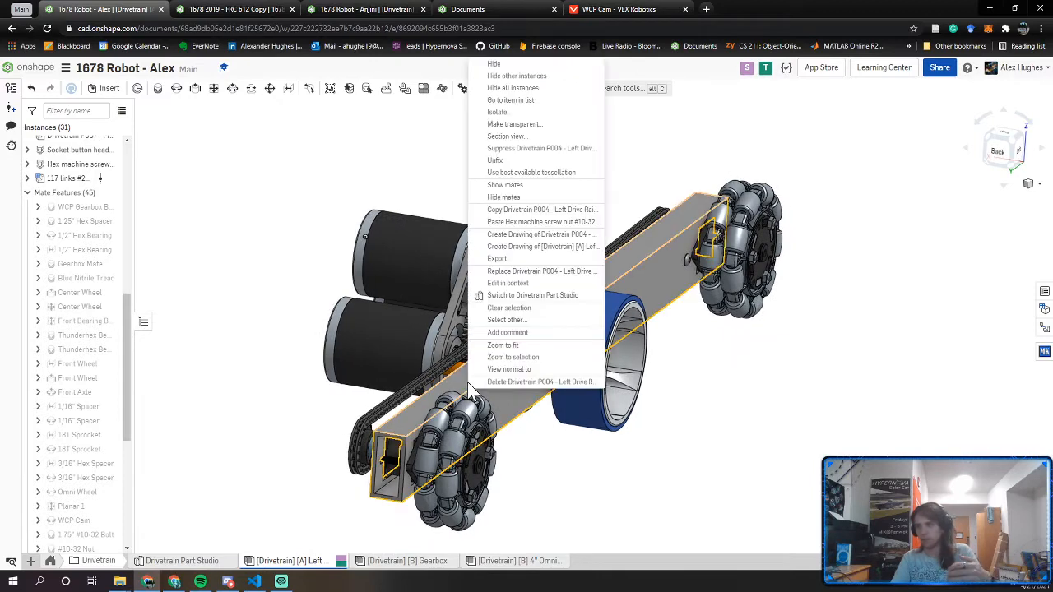
Examine the rear omni wheel's bolt heads and nuts from both sides of the wheel
click(313, 364)
scroll(320, 372, up, 3)
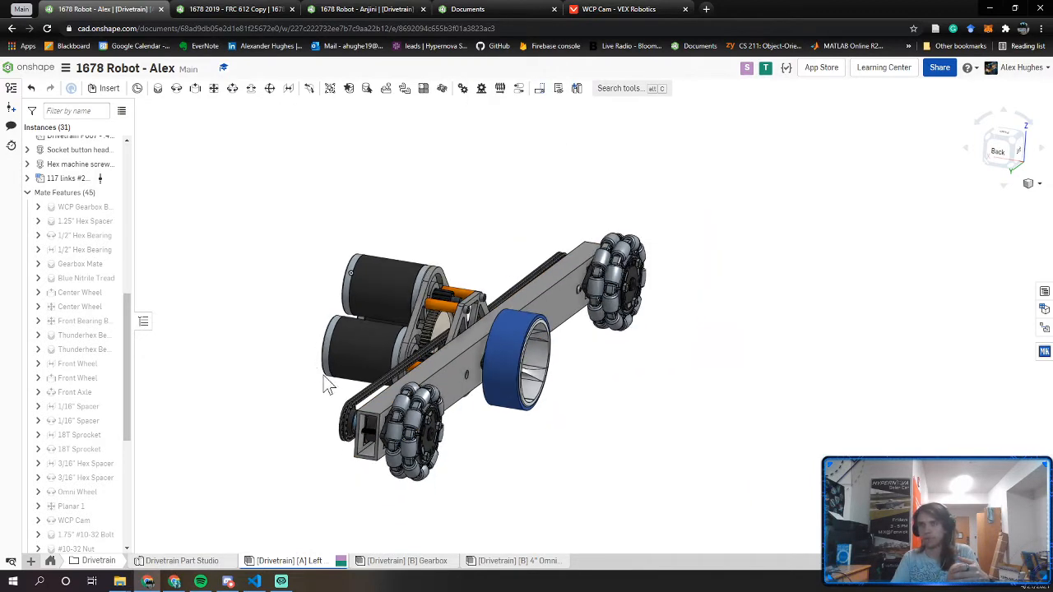
right_drag(434, 423, 420, 395)
scroll(420, 406, down, 8)
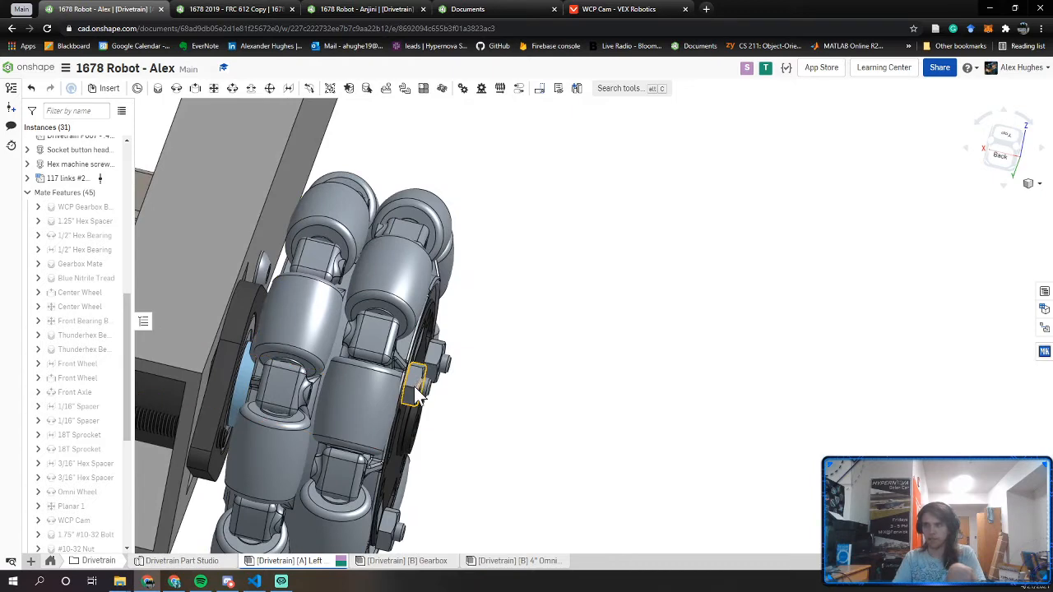
right_drag(321, 364, 328, 370)
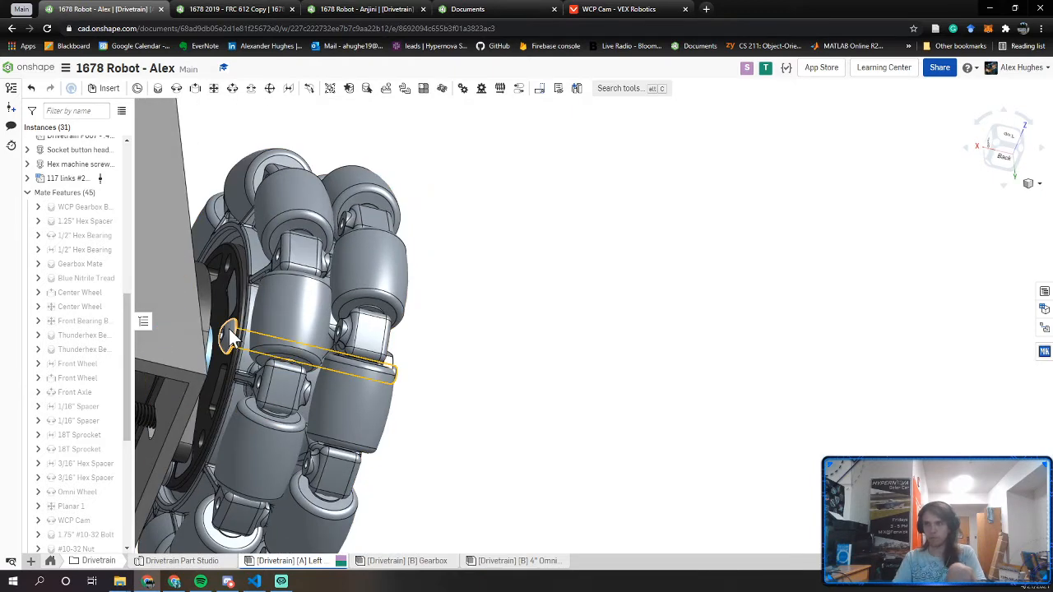
right_drag(239, 342, 380, 345)
scroll(380, 345, up, 10)
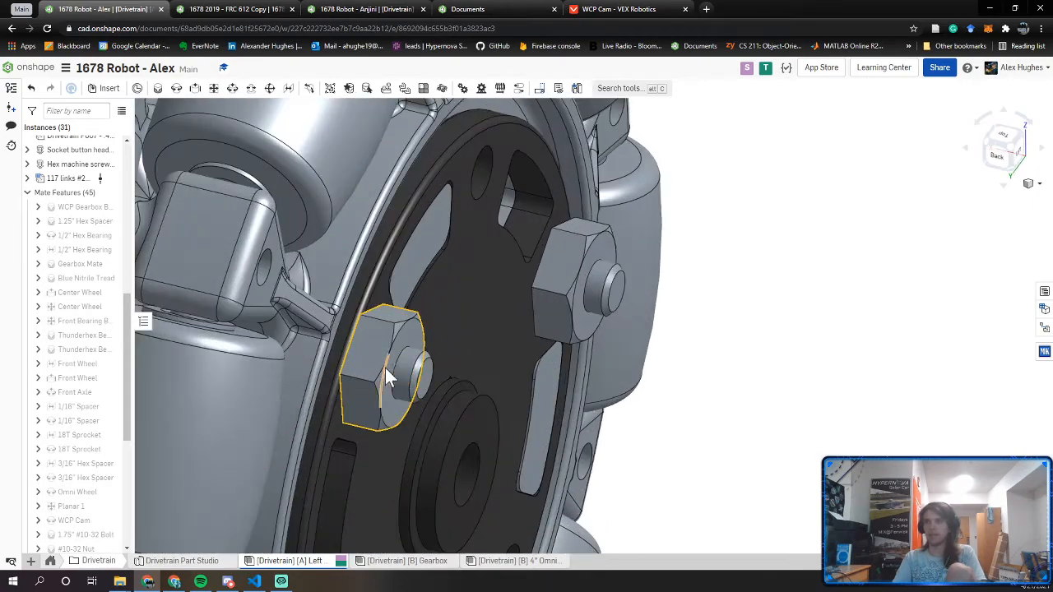
scroll(401, 308, up, 3)
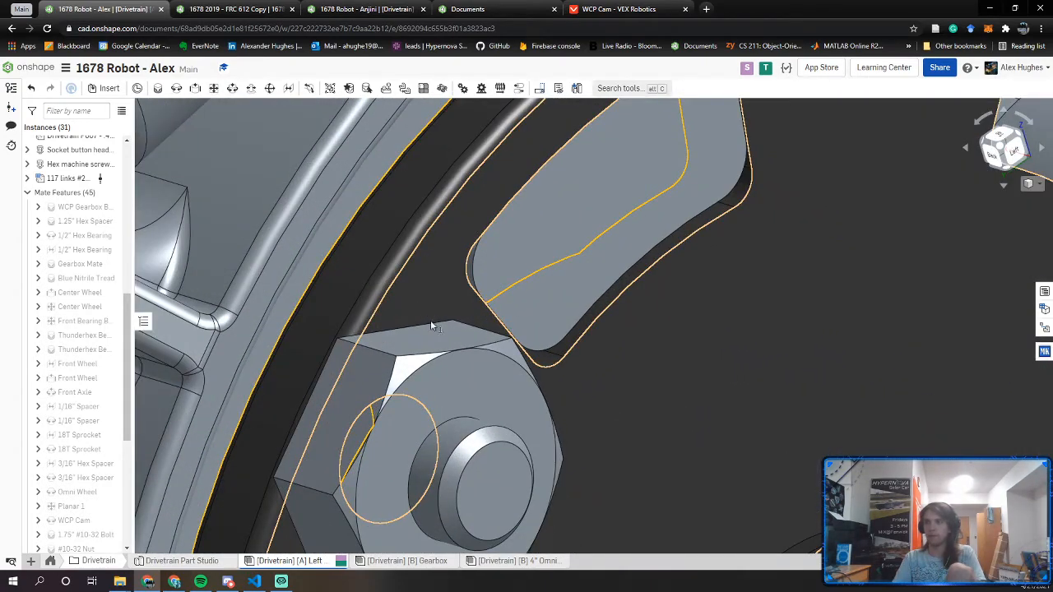
Measure from the rear omni wheel's outer plate face to the end of the bolt protruding through its nut
click(430, 326)
click(481, 467)
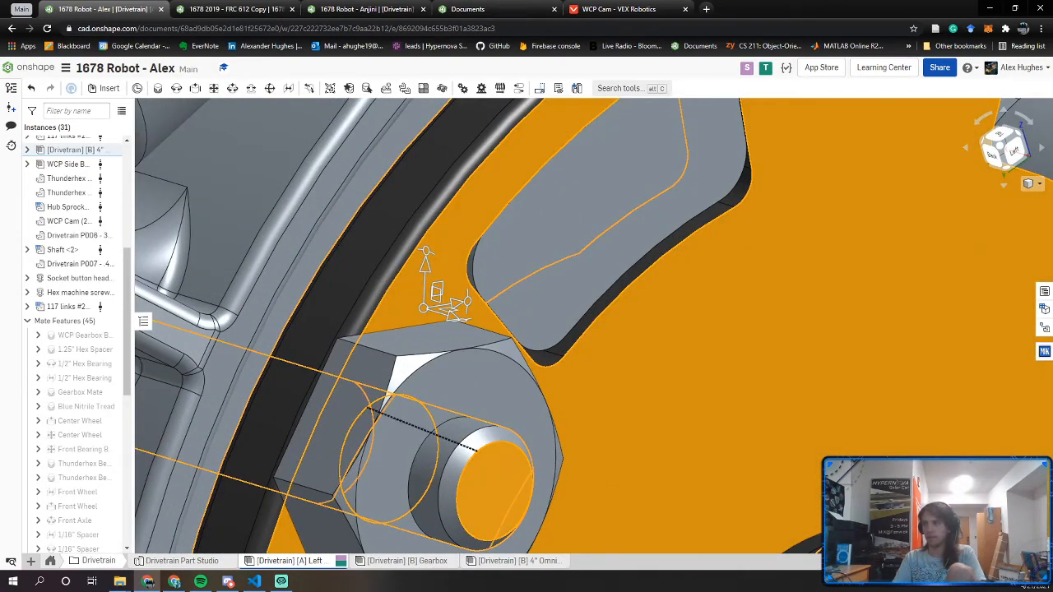
scroll(720, 498, down, 8)
middle_drag(724, 446, 499, 278)
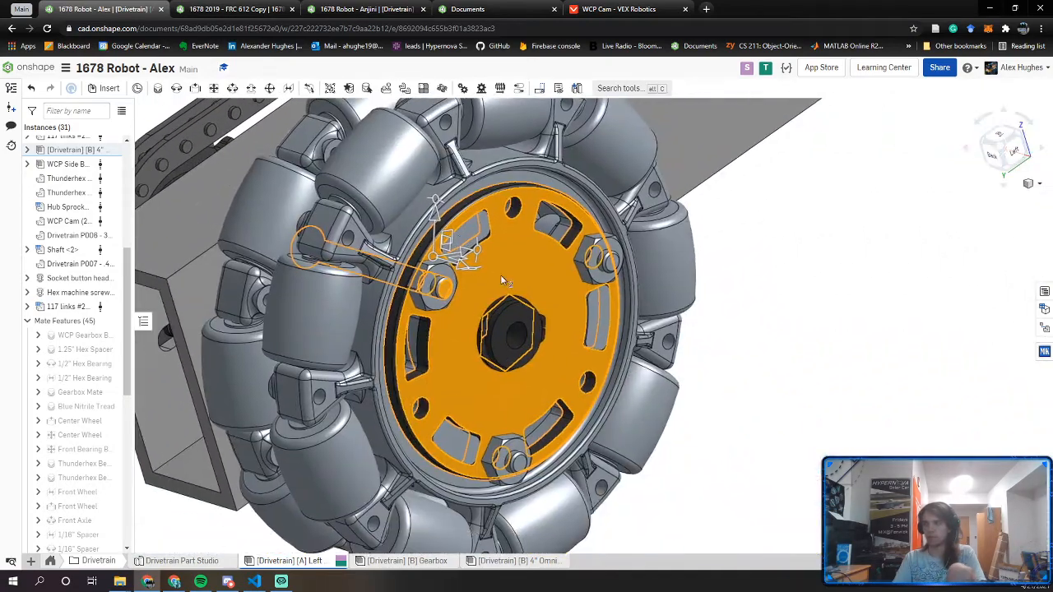
click(820, 381)
Measure from the rear omni wheel's inner plate face to the button head of the wheel bolt facing the rail
right_drag(433, 282, 515, 310)
scroll(301, 249, up, 5)
click(322, 253)
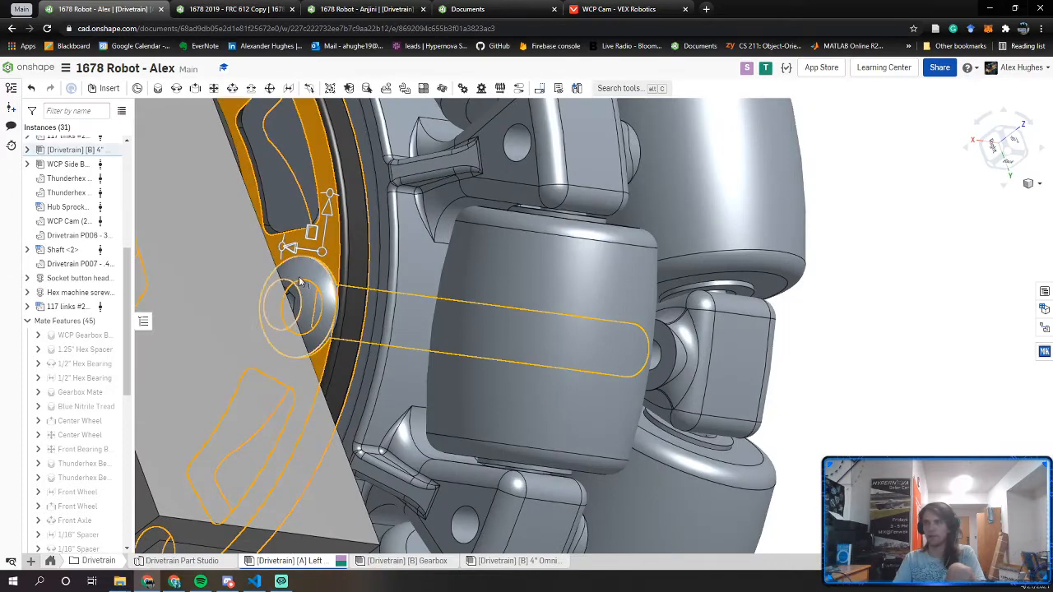
scroll(295, 295, up, 1)
scroll(295, 296, up, 2)
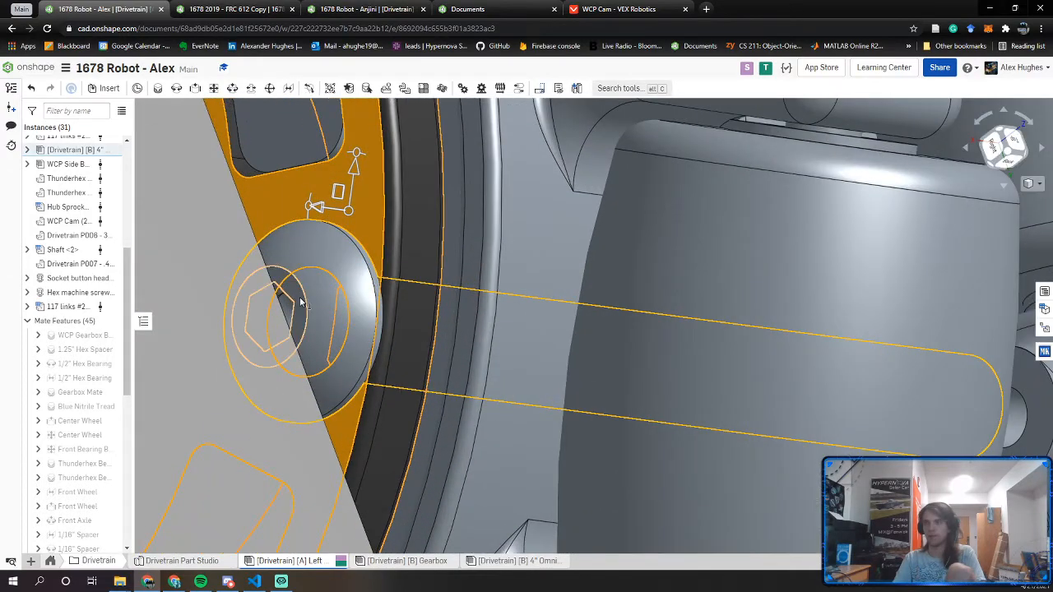
scroll(930, 489, down, 2)
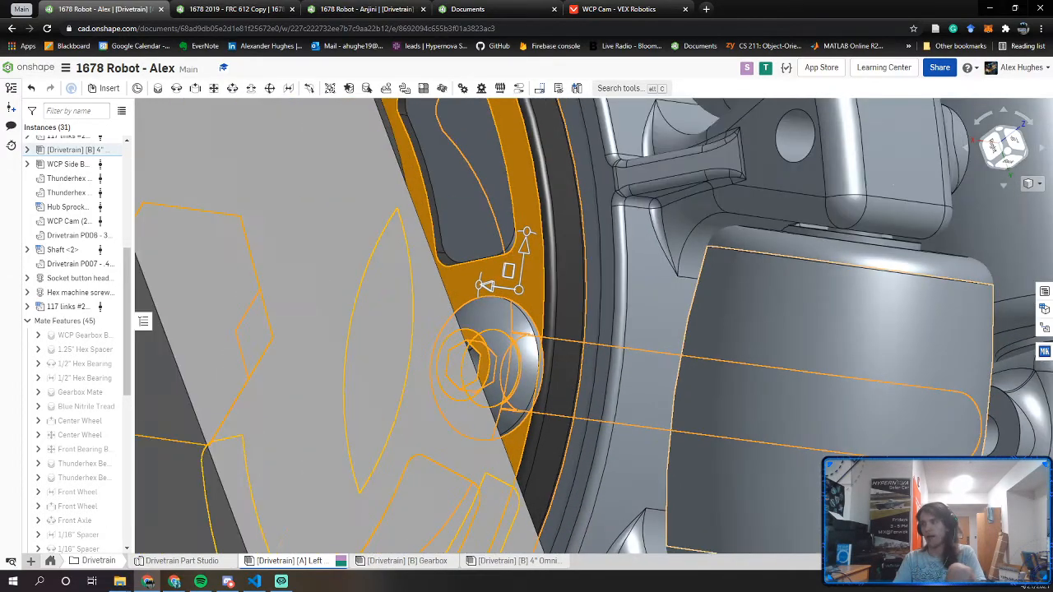
scroll(970, 500, down, 2)
right_drag(970, 500, 666, 421)
scroll(662, 420, down, 2)
middle_drag(1020, 461, 701, 377)
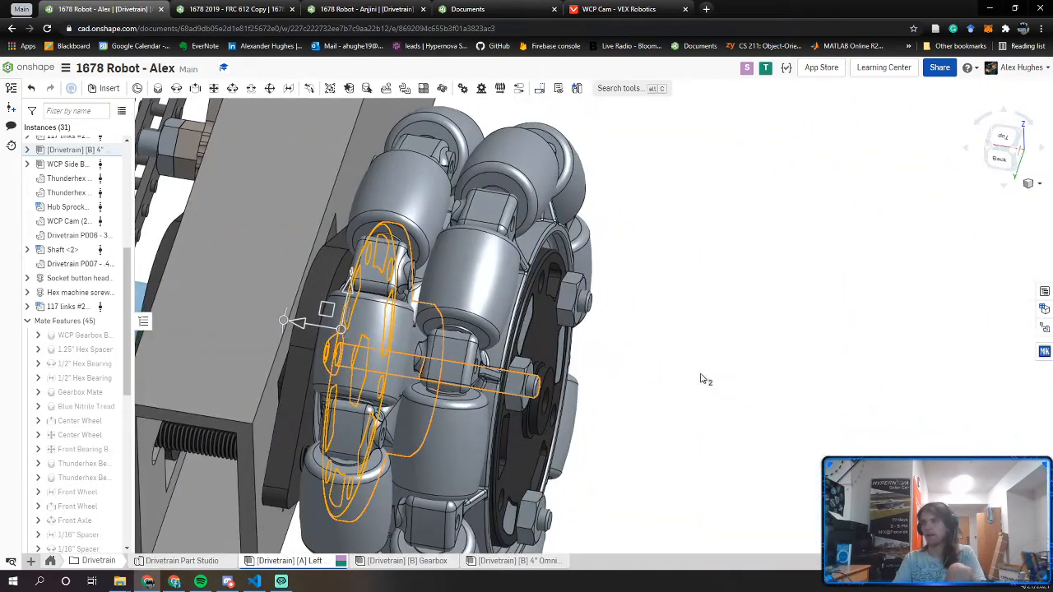
click(701, 376)
Examine the gap between the rear omni wheel's bolts and the drive rail, and the rear chain's position alongside the rail
right_drag(577, 292, 580, 311)
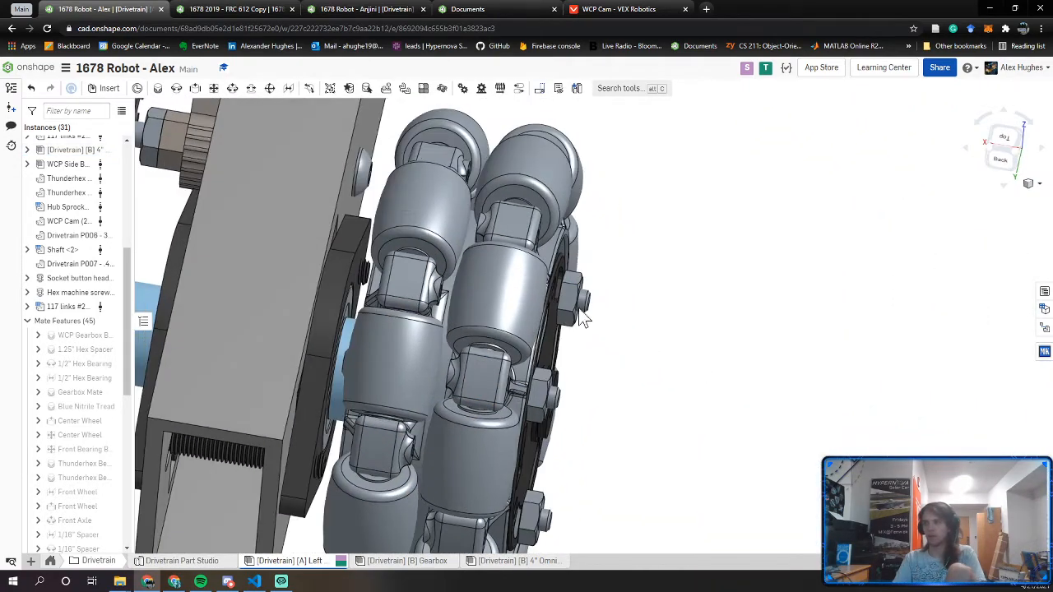
right_drag(576, 391, 561, 426)
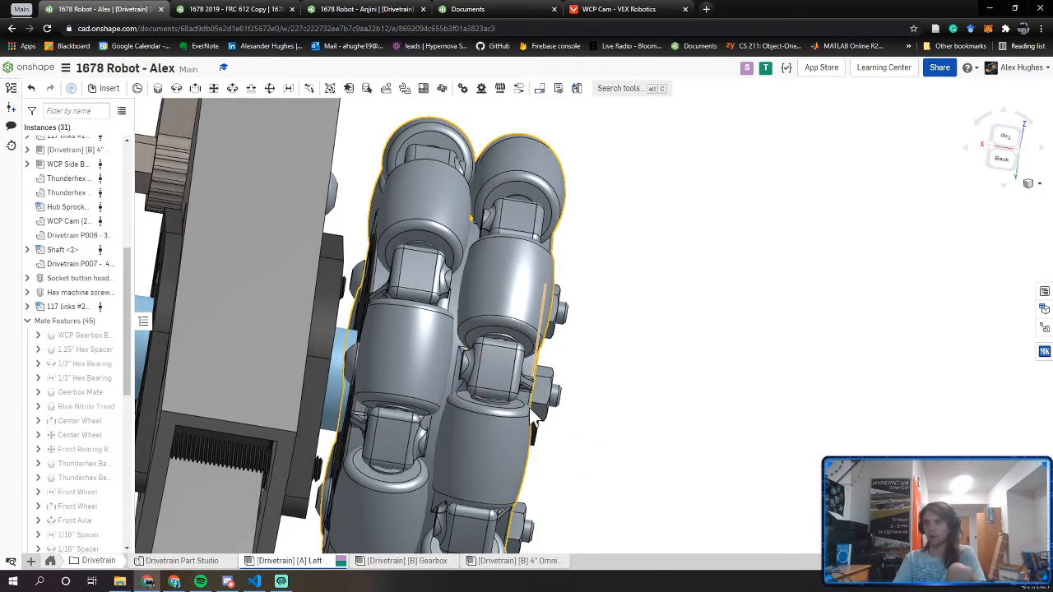
right_drag(464, 357, 453, 377)
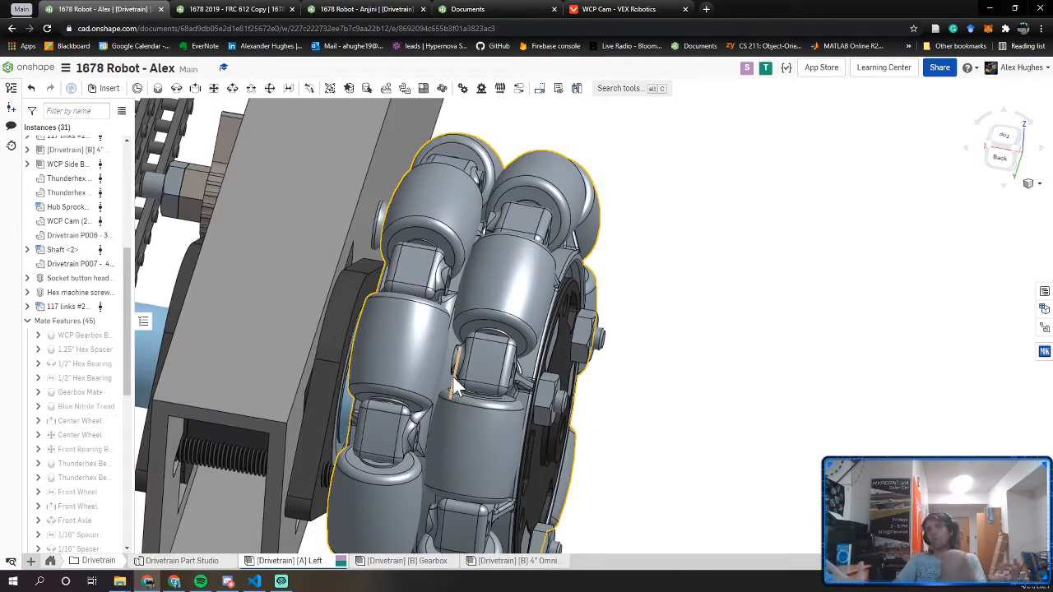
scroll(552, 383, down, 6)
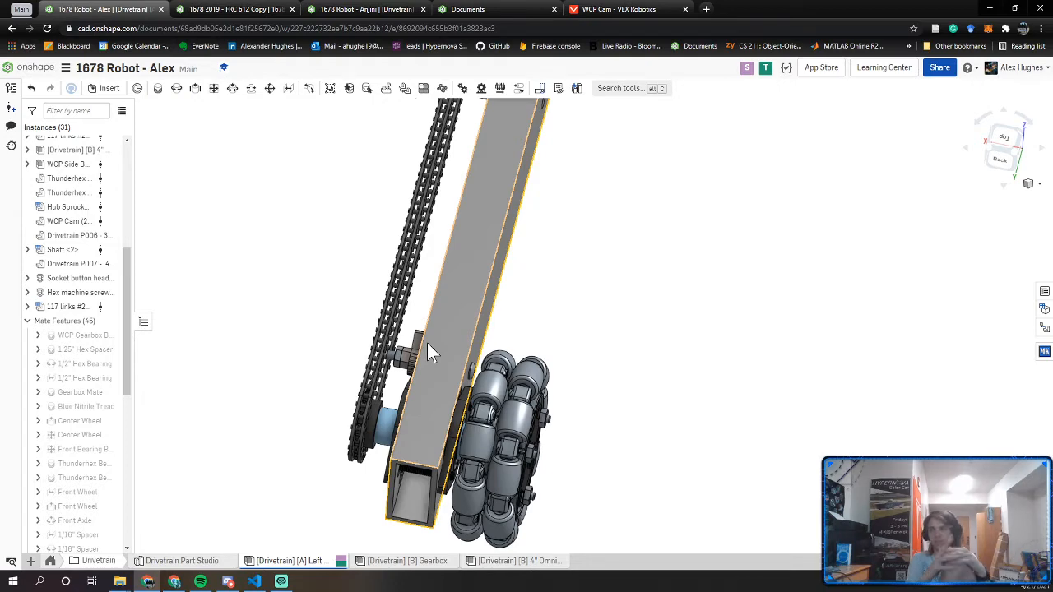
right_drag(427, 342, 488, 338)
mouse_move(460, 383)
right_down()
mouse_move(427, 288)
mouse_move(498, 305)
mouse_move(444, 375)
right_up()
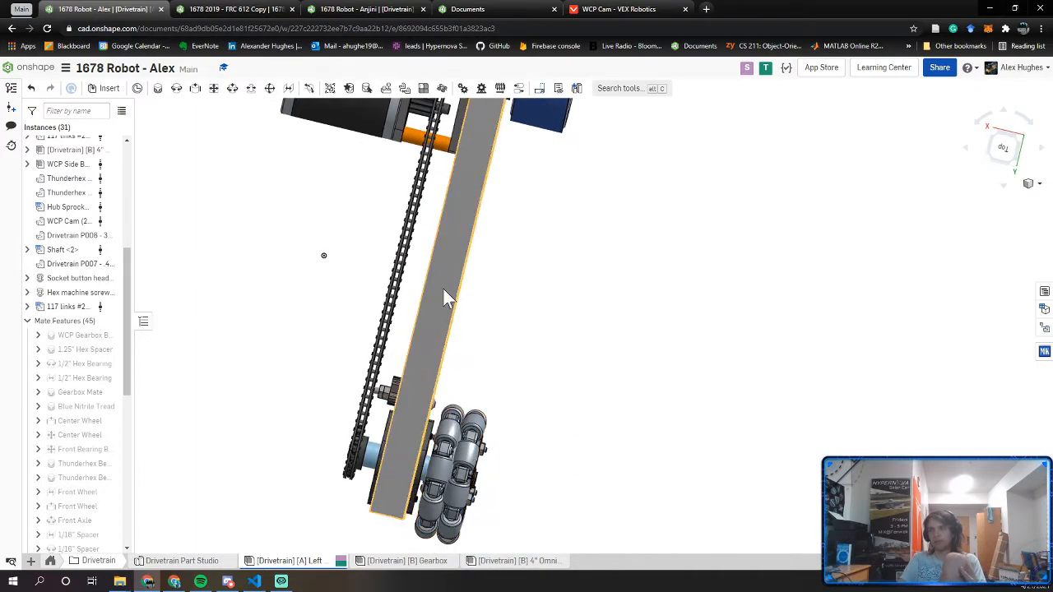
Check the alignment of the rail's access hole near the center wheel with the gearbox bolt behind it
right_drag(443, 290, 364, 294)
scroll(436, 345, up, 5)
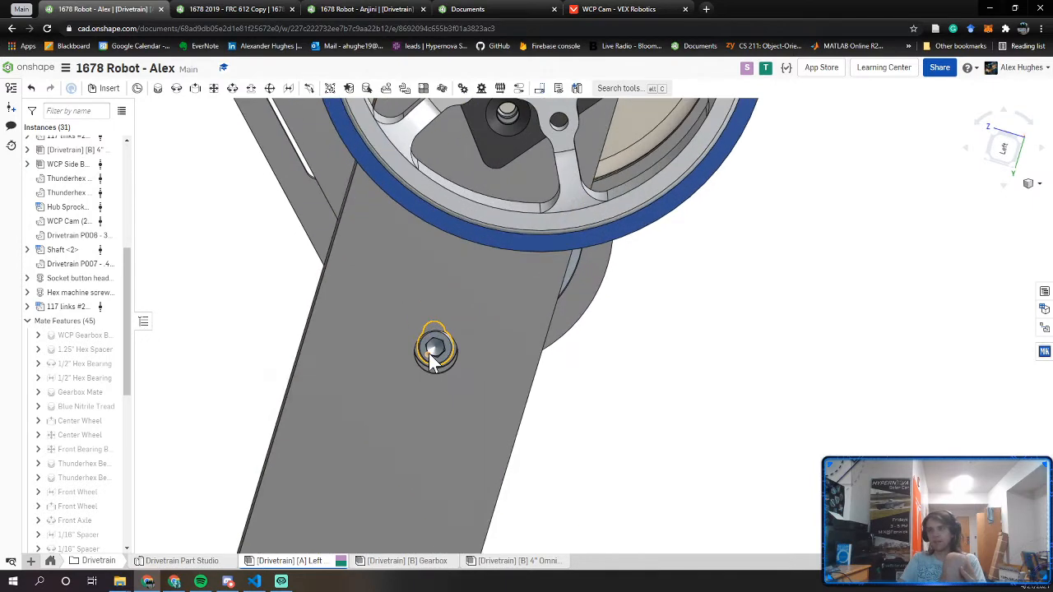
scroll(431, 353, up, 3)
right_drag(433, 351, 486, 388)
scroll(603, 337, down, 5)
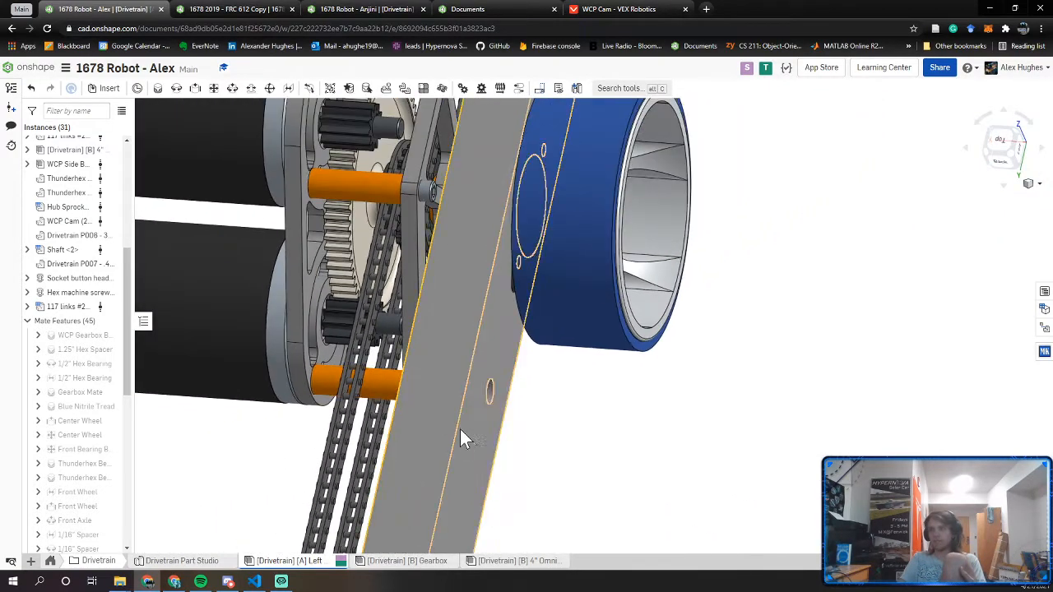
Examine the gearbox's gears, orange spacers and chain clearances beside the center wheel, including the chain run to the rear wheel
right_drag(462, 439, 389, 395)
scroll(541, 418, down, 3)
right_drag(541, 417, 386, 440)
scroll(385, 432, up, 6)
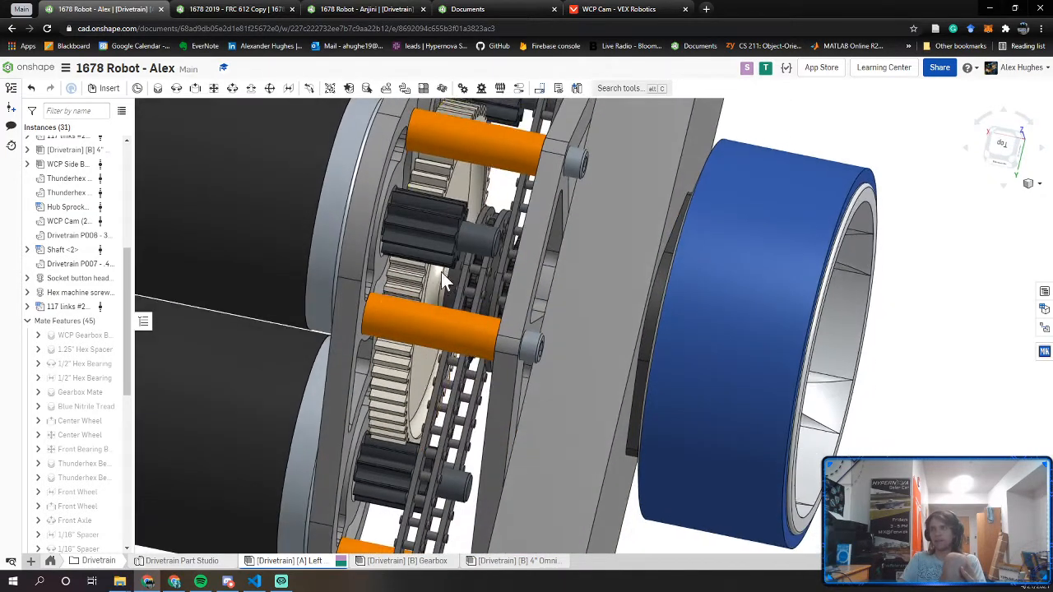
right_drag(443, 279, 455, 393)
scroll(436, 305, down, 2)
scroll(444, 280, down, 3)
scroll(423, 445, up, 5)
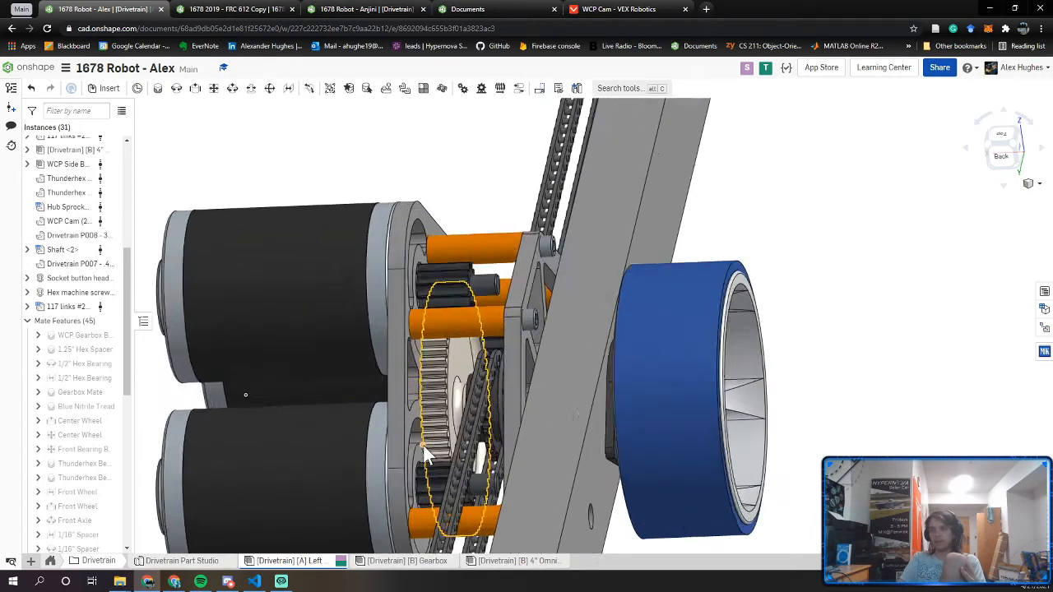
scroll(421, 452, up, 5)
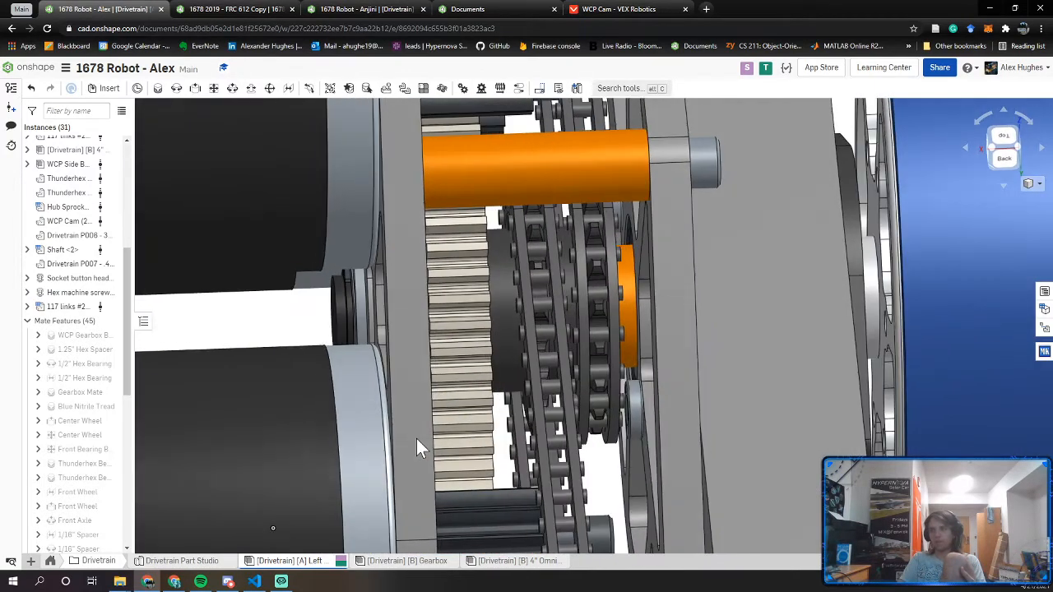
scroll(422, 437, down, 9)
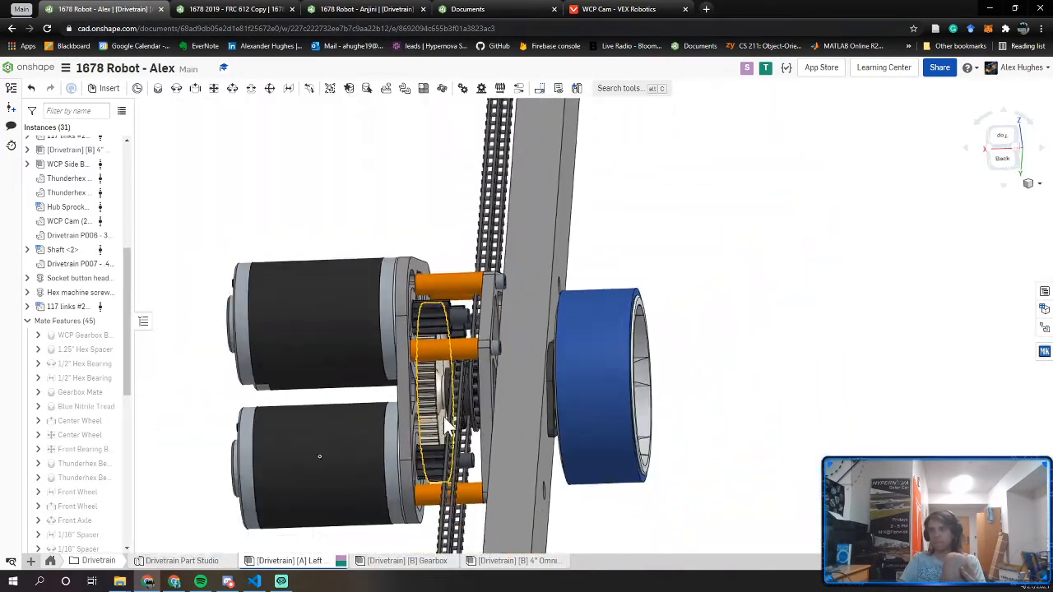
middle_drag(443, 411, 423, 48)
mouse_move(471, 319)
right_down()
mouse_move(490, 319)
mouse_move(461, 311)
right_up()
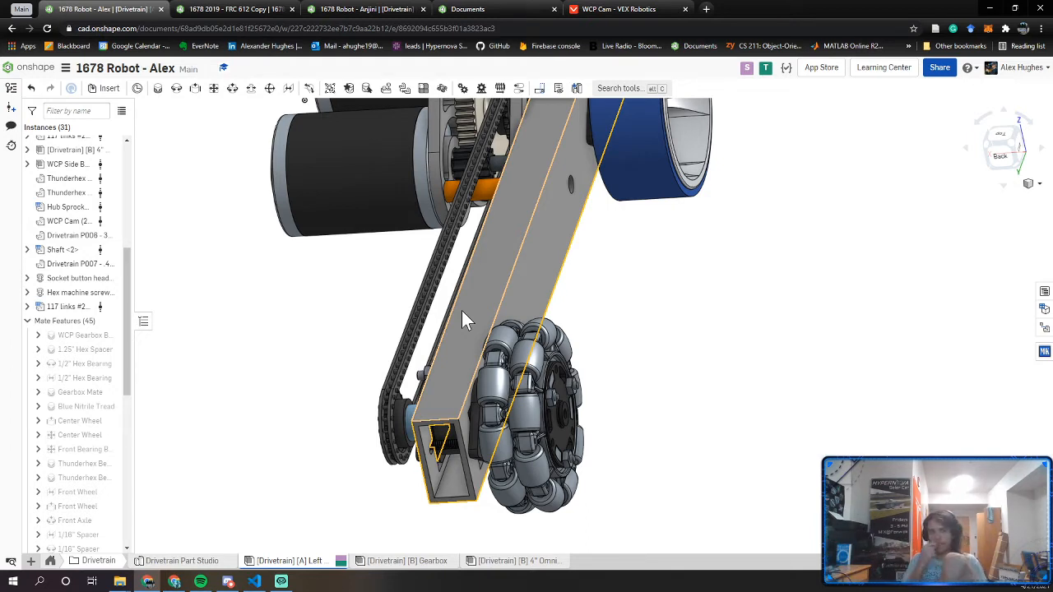
Review the whole left drivetrain assembly from the wheel side and from above
scroll(534, 284, down, 5)
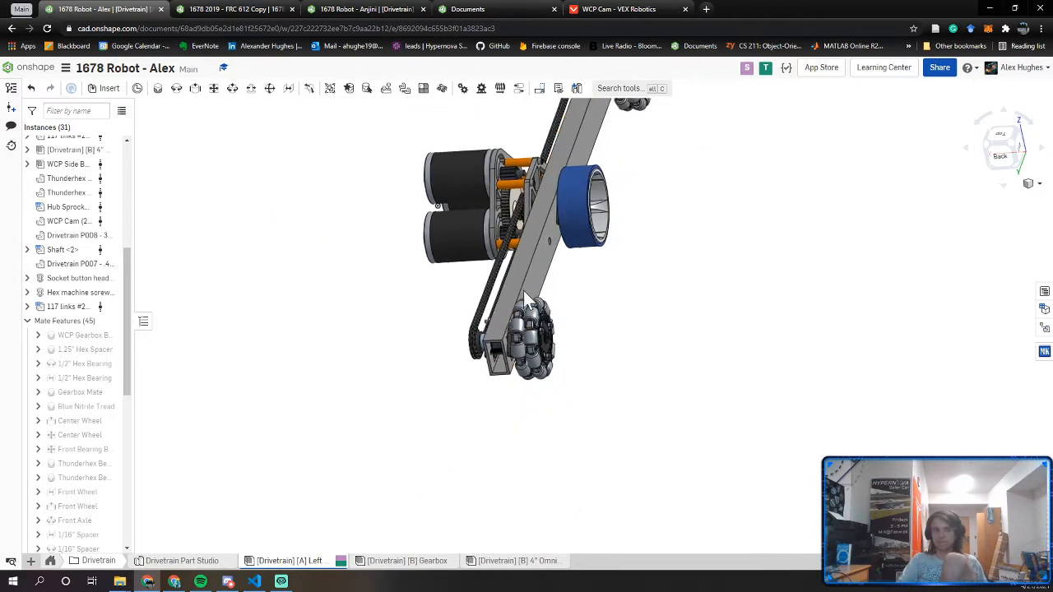
middle_drag(485, 296, 428, 365)
right_drag(430, 374, 327, 400)
middle_drag(327, 401, 489, 356)
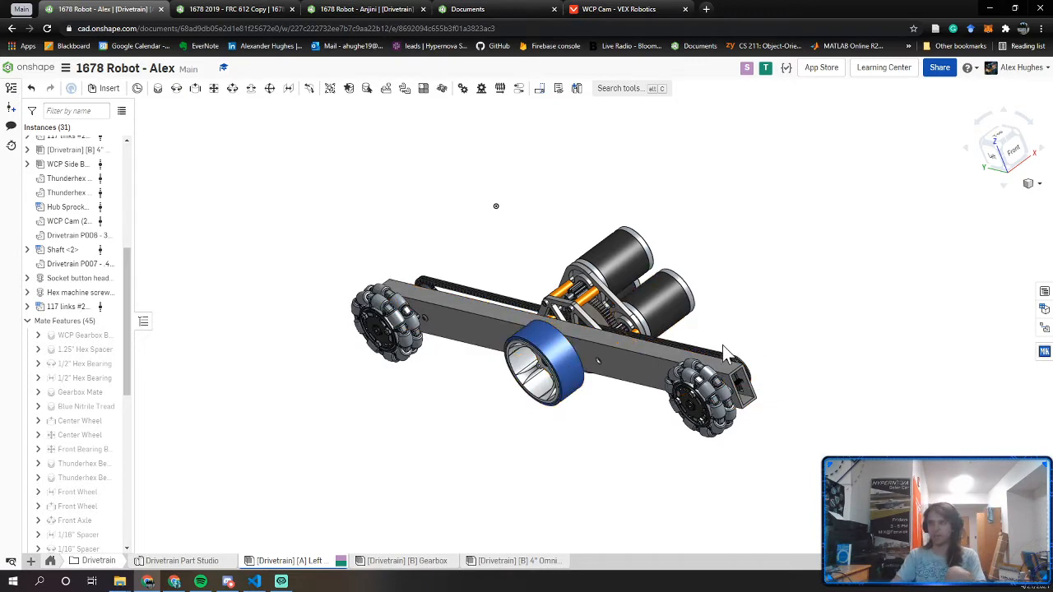
right_drag(722, 345, 578, 345)
scroll(571, 337, up, 3)
click(578, 345)
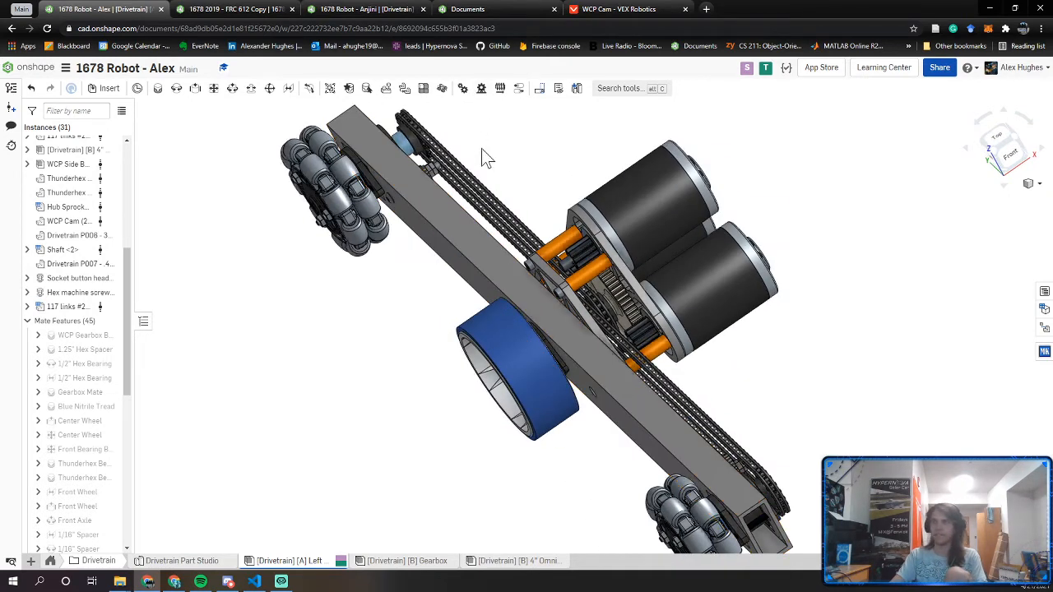
scroll(482, 150, down, 1)
Compare with the drivetrain in the 1678 2019 - FRC 612 Copy document, and return to the 1678 Robot - Alex document
click(219, 9)
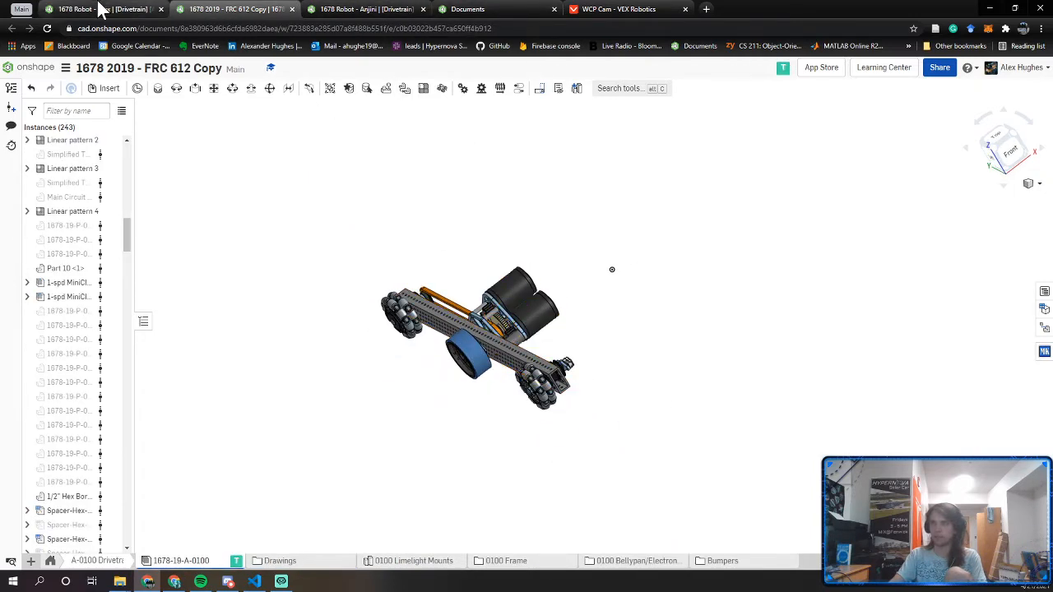
click(99, 9)
scroll(485, 375, up, 2)
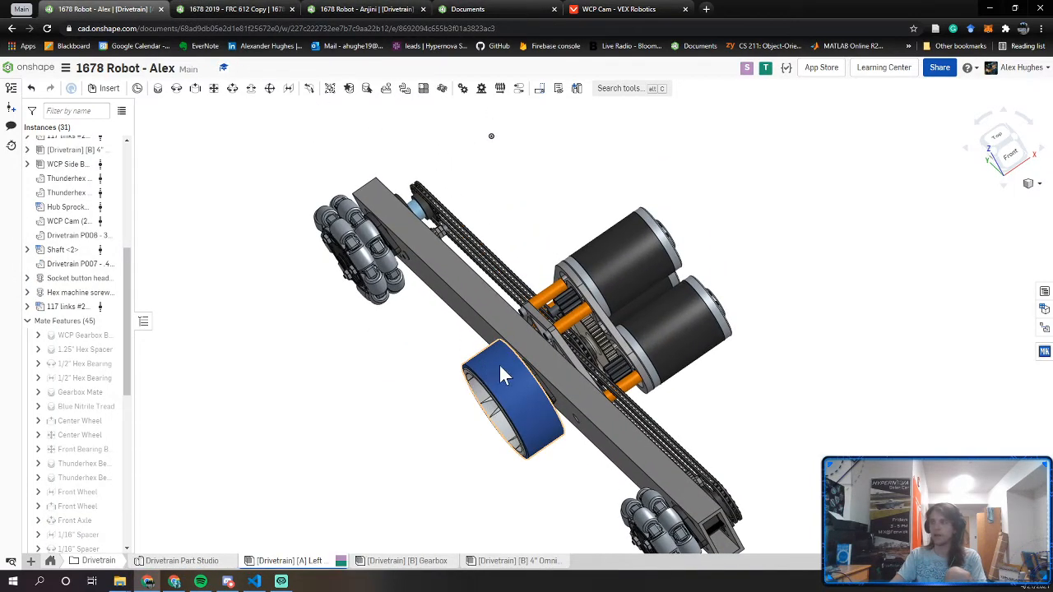
scroll(482, 326, down, 1)
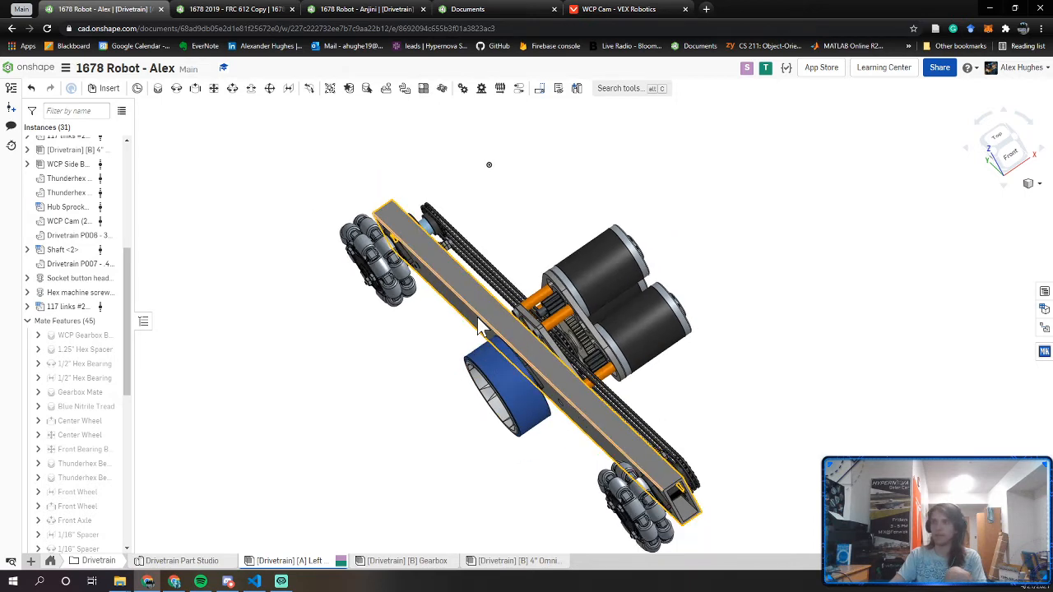
Examine the motor side of the left drivetrain and the chain spacing between the gearbox and the rail from the front
right_drag(482, 326, 456, 242)
middle_drag(456, 241, 466, 236)
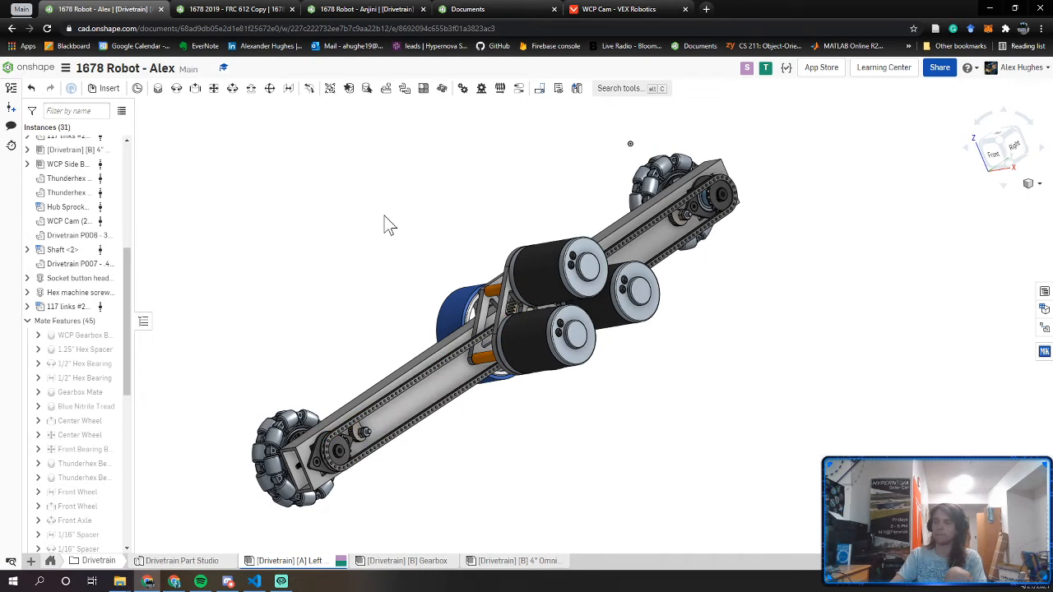
right_drag(401, 241, 521, 321)
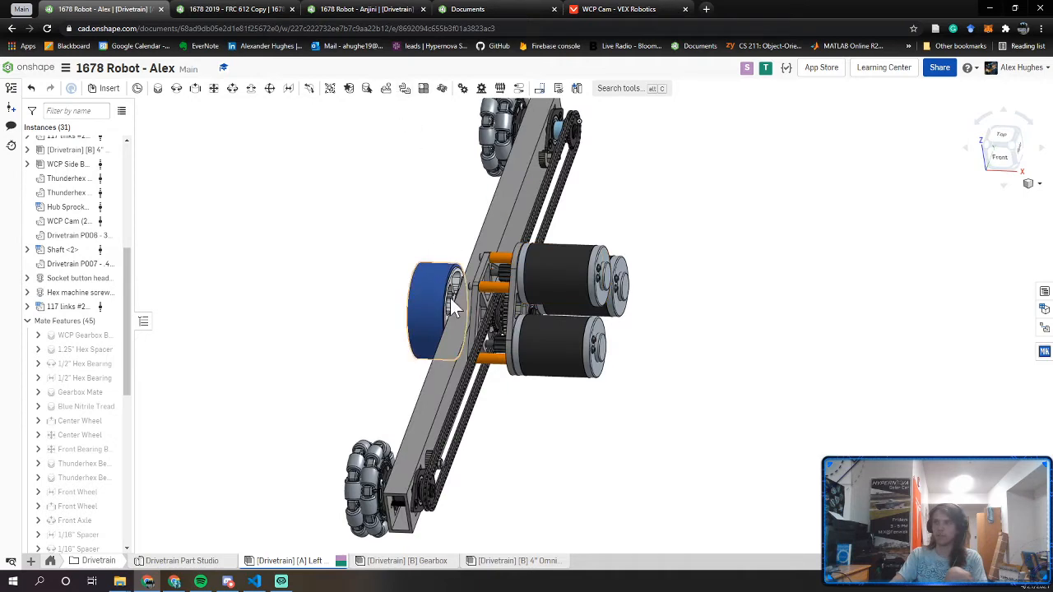
scroll(485, 310, up, 5)
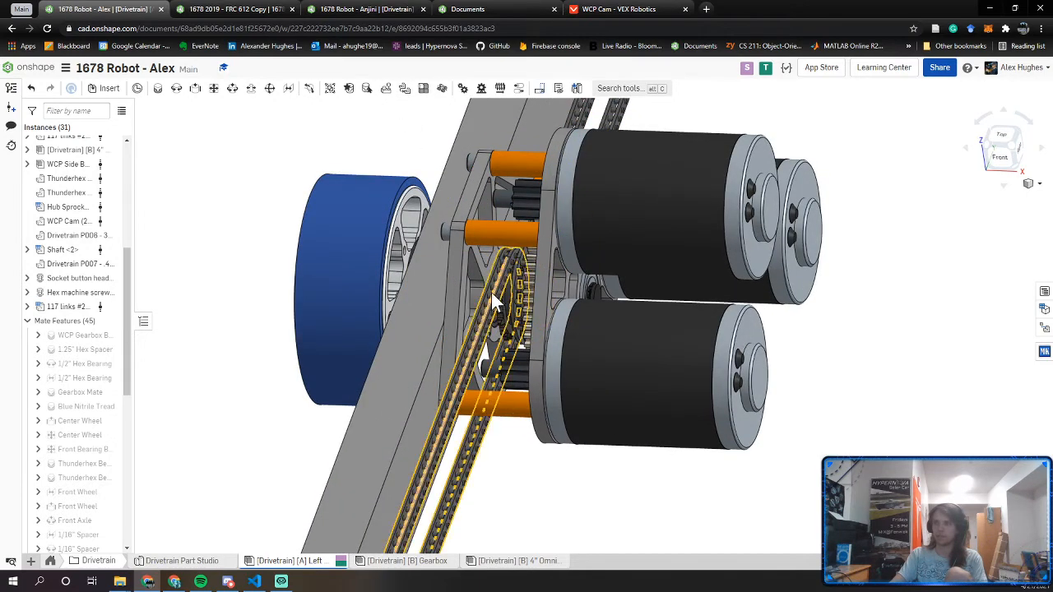
scroll(496, 303, down, 3)
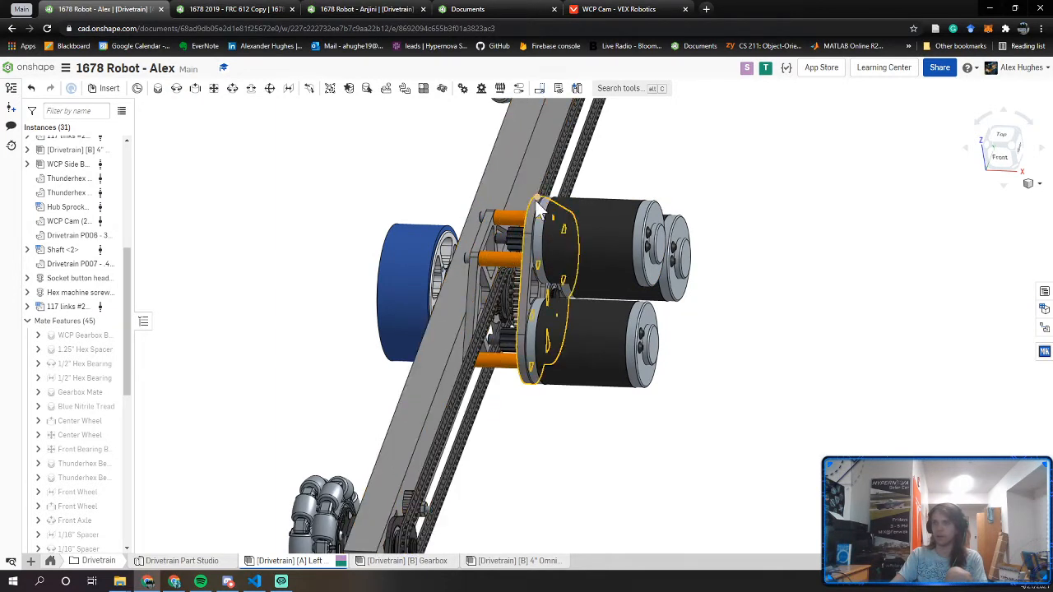
scroll(534, 203, down, 1)
mouse_move(534, 204)
right_down()
mouse_move(522, 224)
mouse_move(533, 222)
mouse_move(523, 213)
right_up()
scroll(517, 239, up, 3)
scroll(525, 218, down, 2)
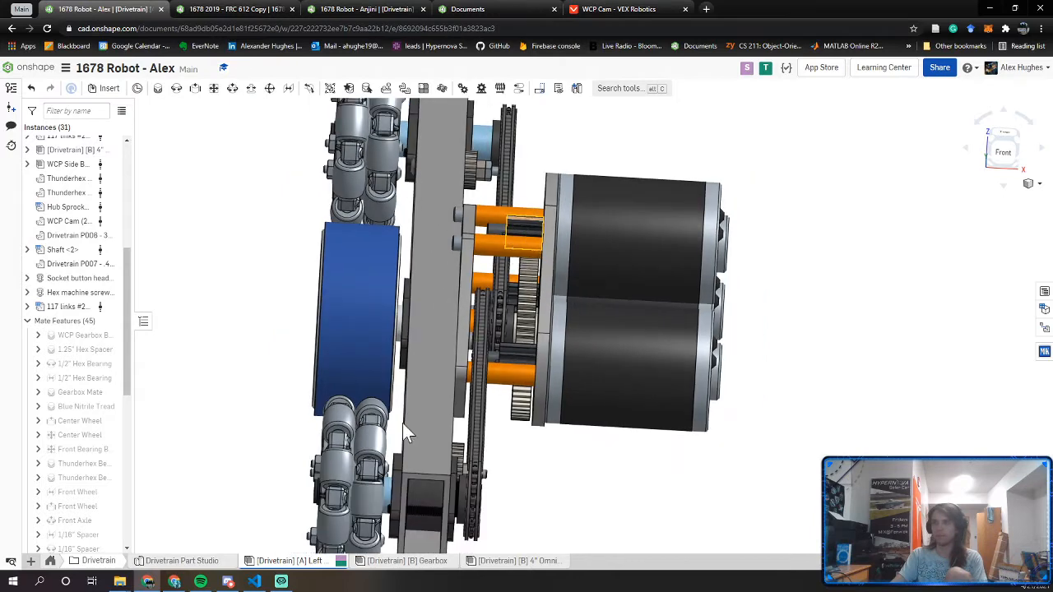
Examine the left drive rail assembly's rail, wheels, chains and motor gearbox from the front and above
right_click(258, 565)
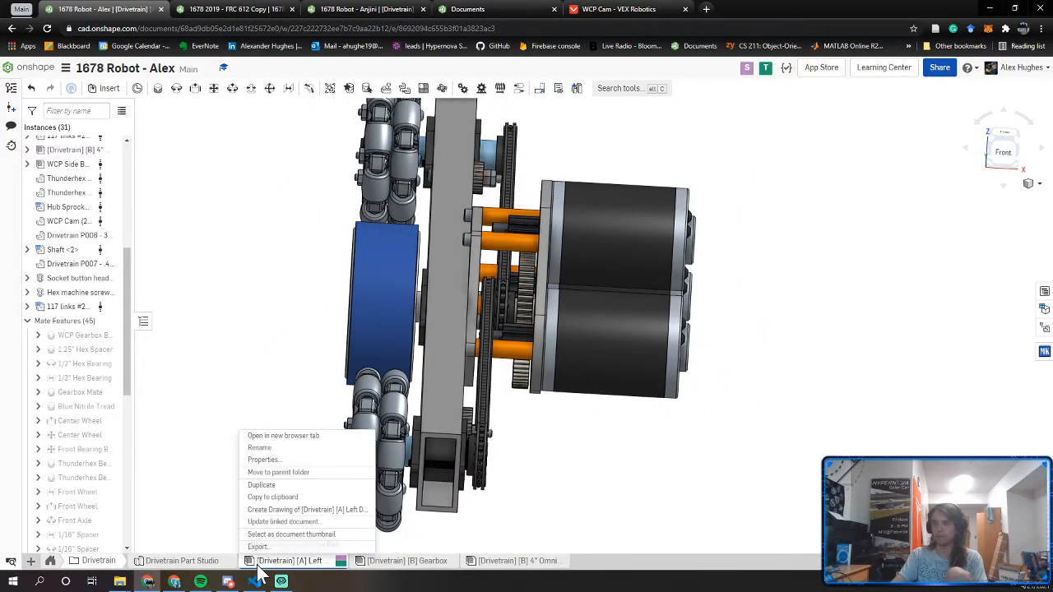
click(552, 475)
scroll(506, 448, down, 2)
right_drag(425, 405, 577, 301)
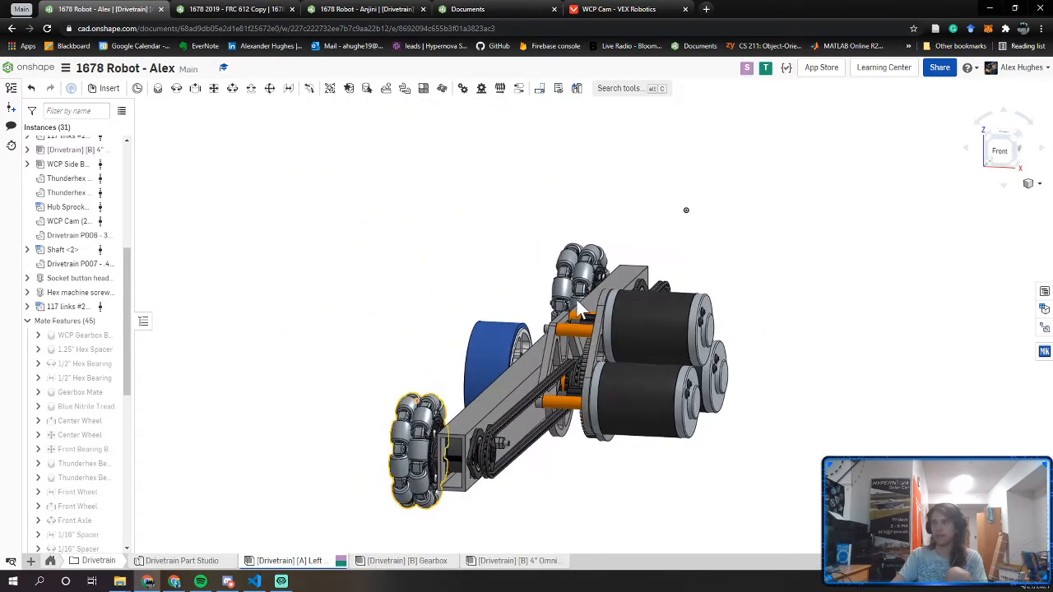
right_drag(493, 405, 512, 390)
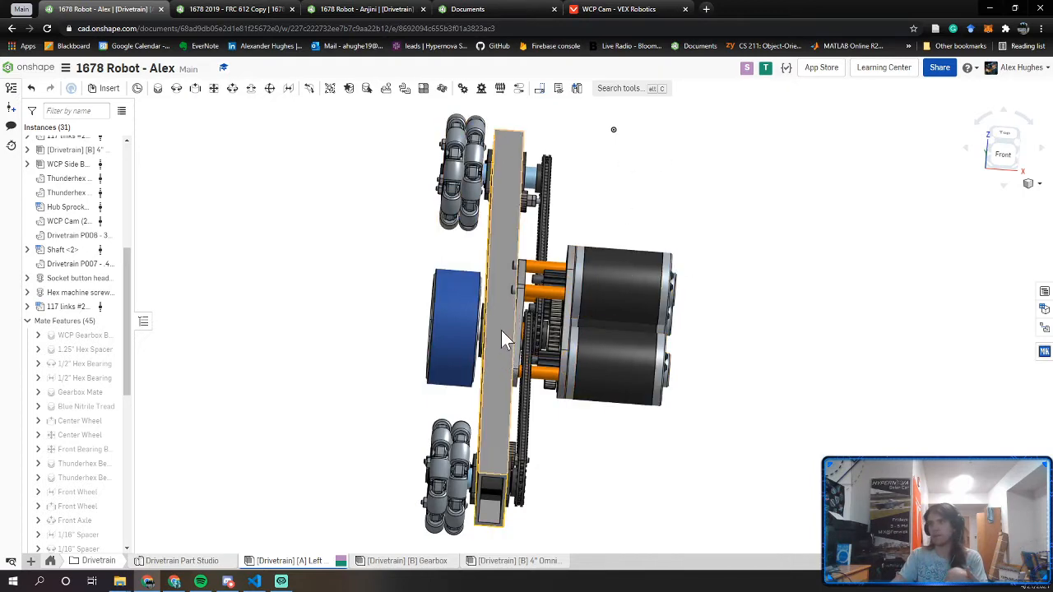
mouse_move(503, 276)
right_down()
mouse_move(495, 265)
mouse_move(494, 292)
right_up()
click(493, 296)
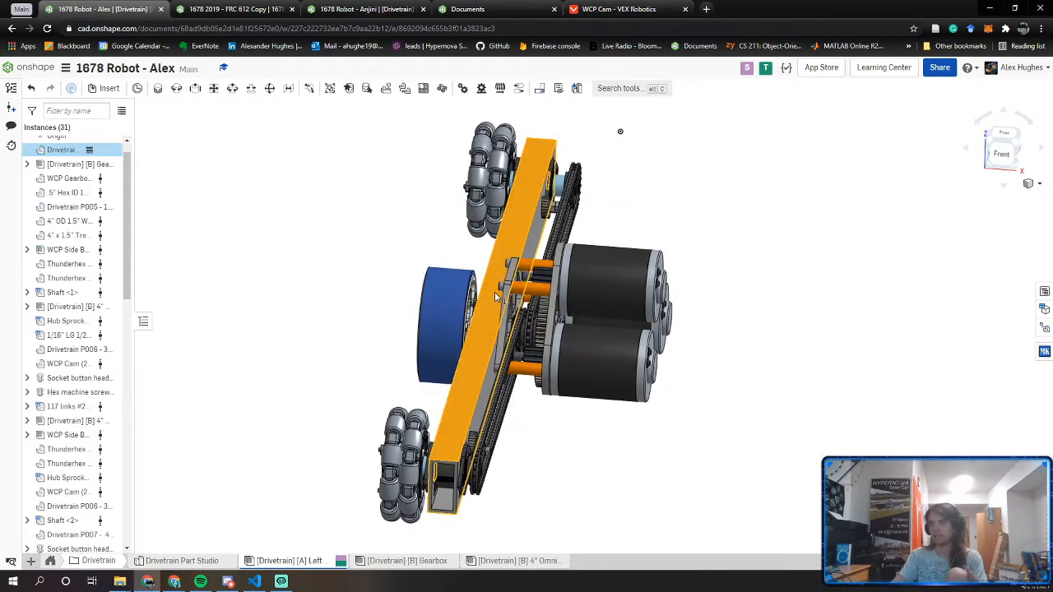
click(377, 270)
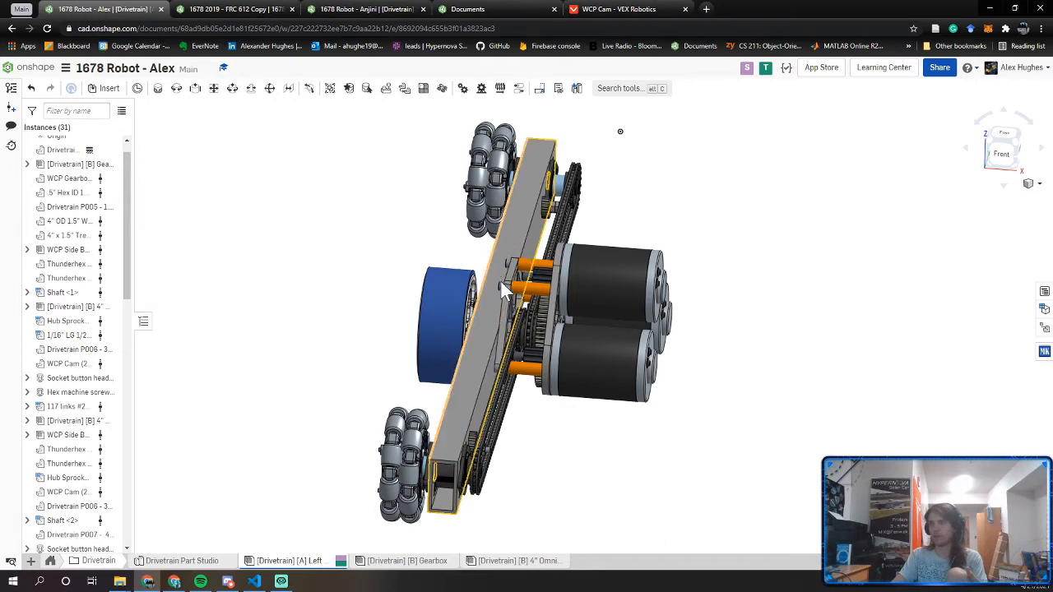
mouse_move(541, 310)
right_down()
mouse_move(548, 325)
mouse_move(525, 305)
right_up()
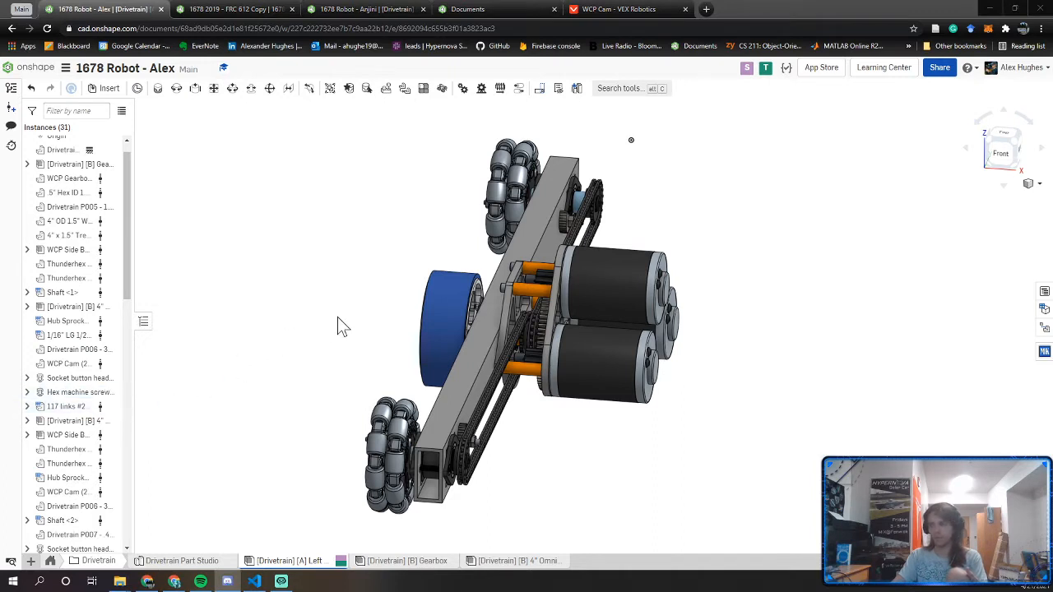
scroll(535, 338, up, 3)
right_drag(535, 338, 494, 354)
Duplicate the left drive rail assembly, open the copy and rename it as [Drivetrain] [A] Right Drive Rail
right_click(287, 559)
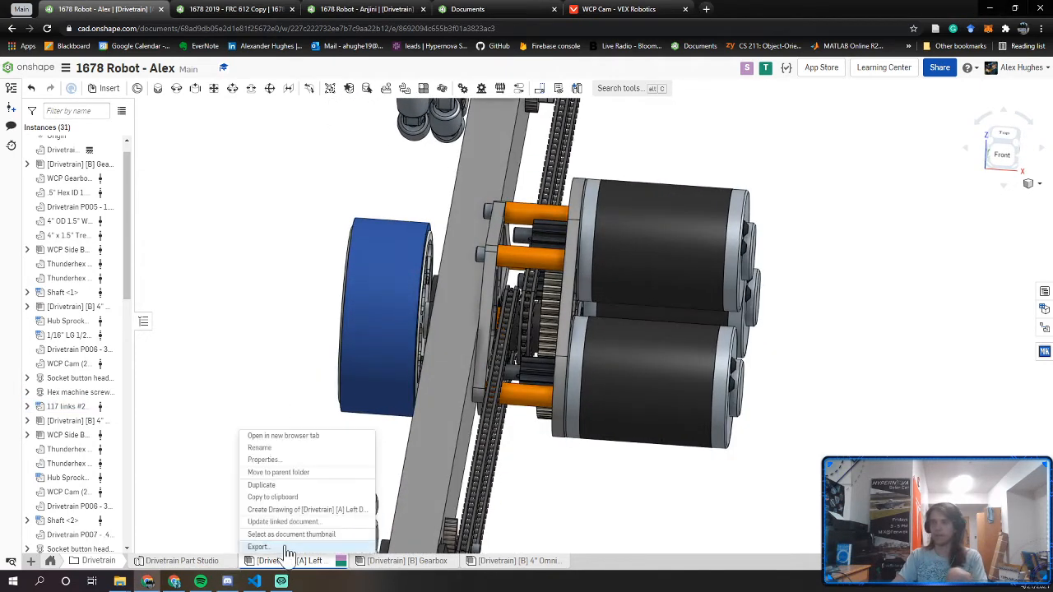
click(287, 486)
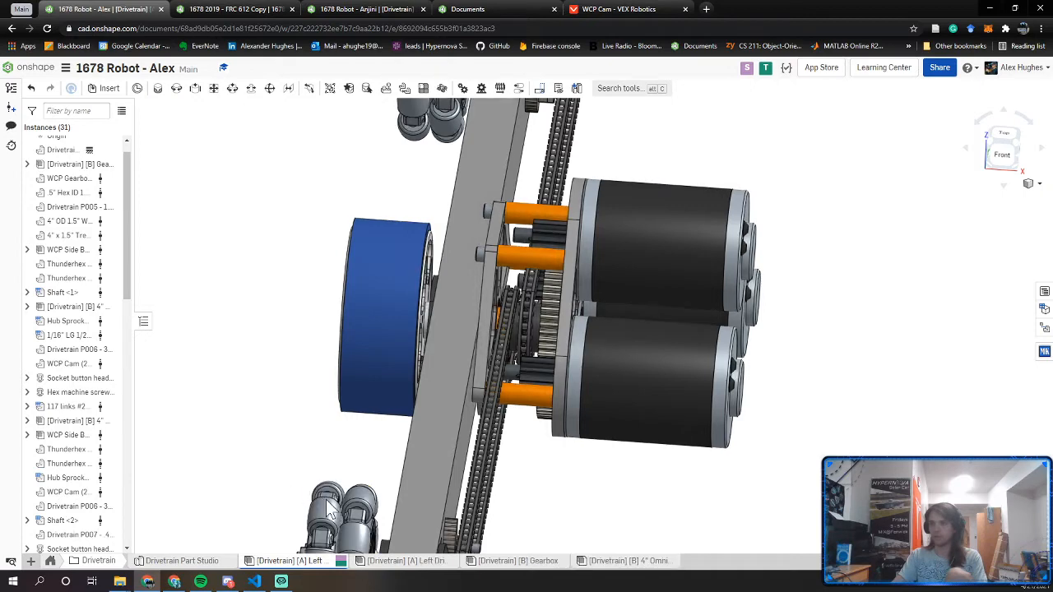
click(411, 563)
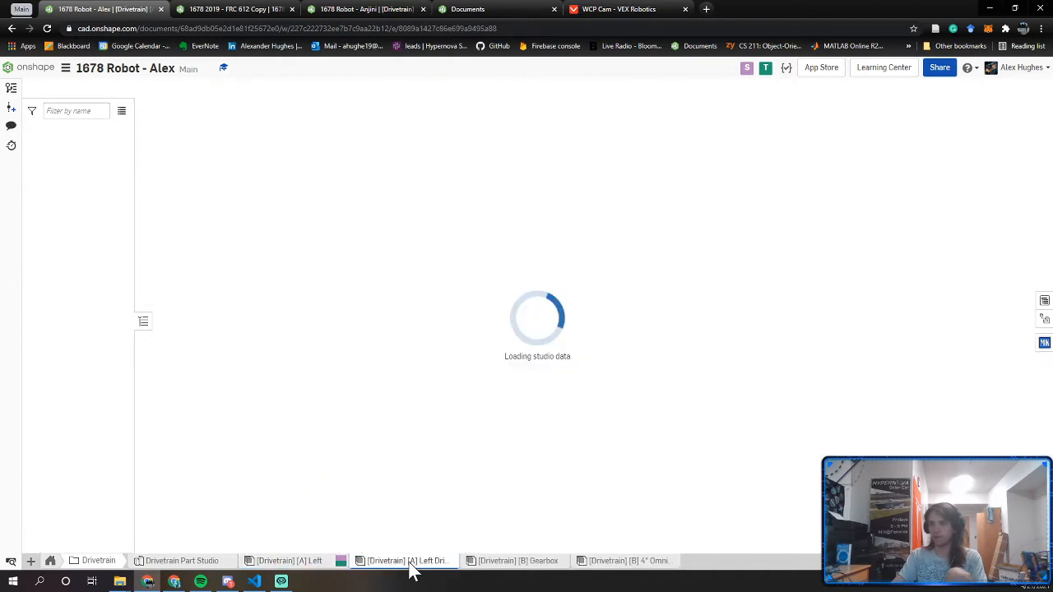
right_click(411, 564)
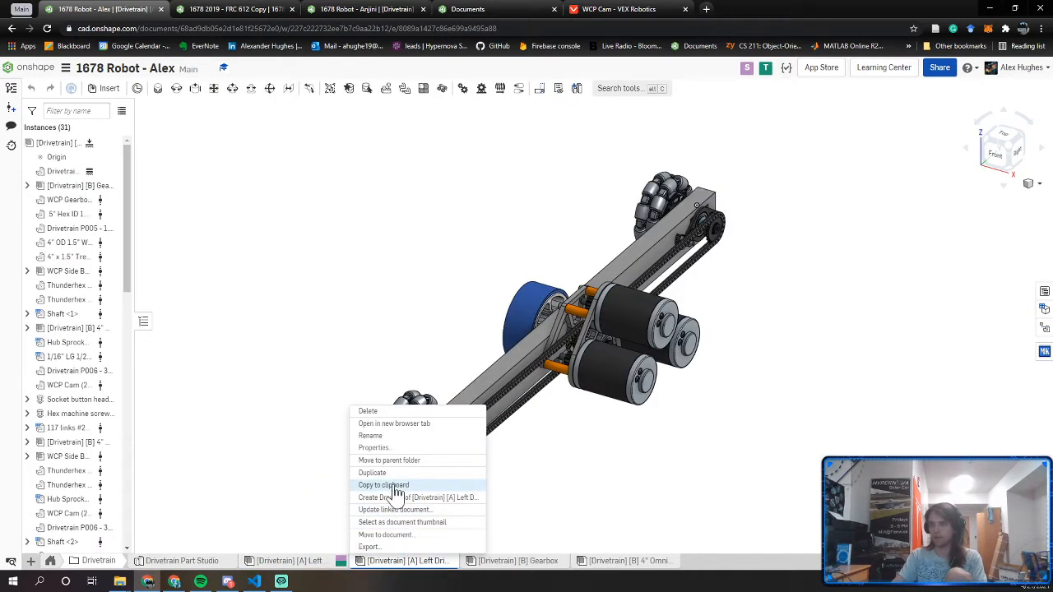
click(395, 438)
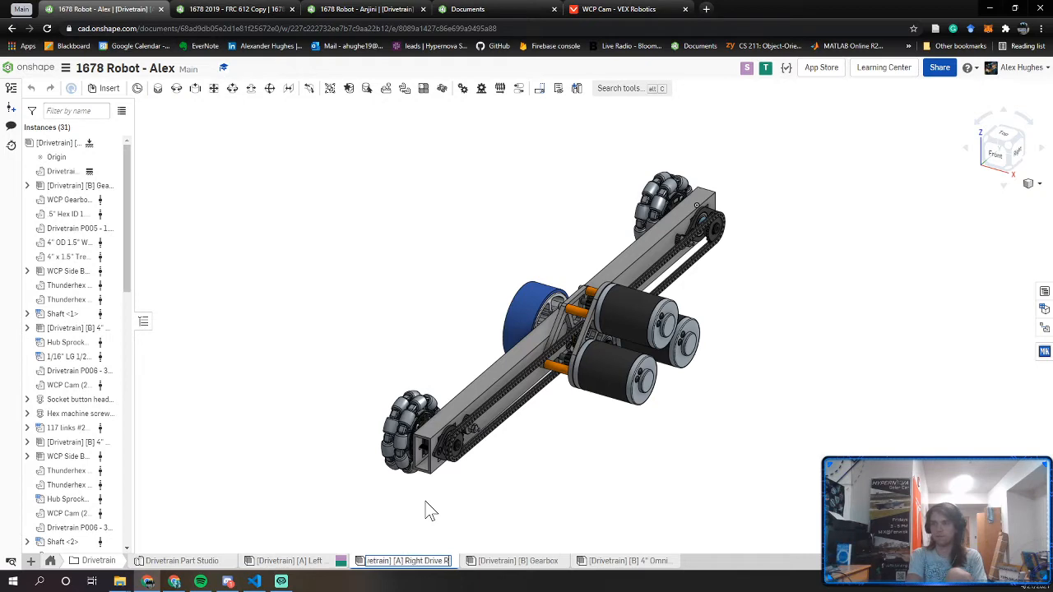
Examine the right drive rail assembly's mate list, the chains around its gearbox and the chain run to the rear wheel
scroll(593, 367, up, 6)
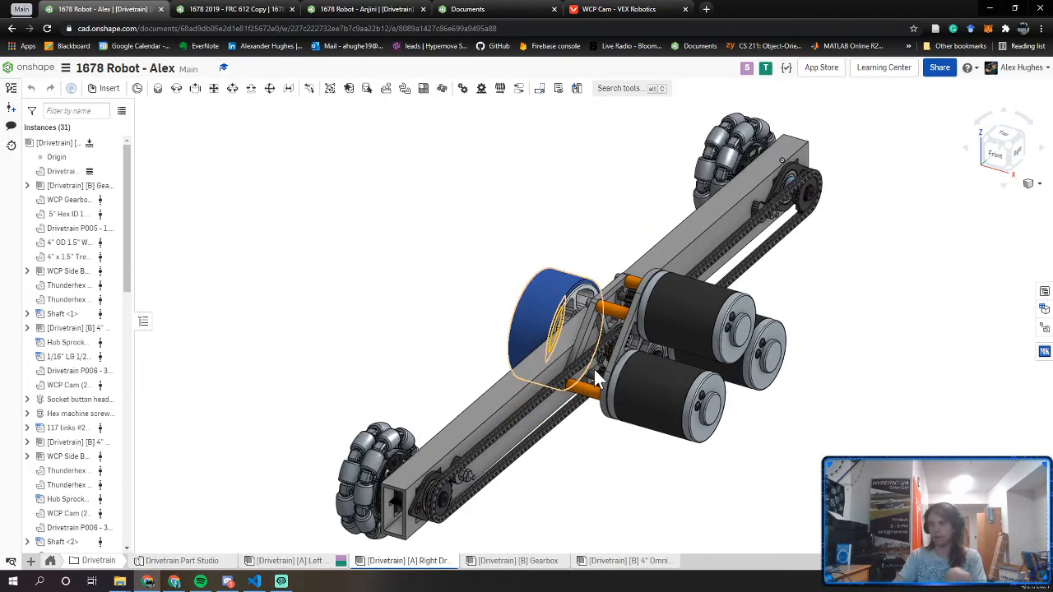
right_drag(661, 346, 660, 340)
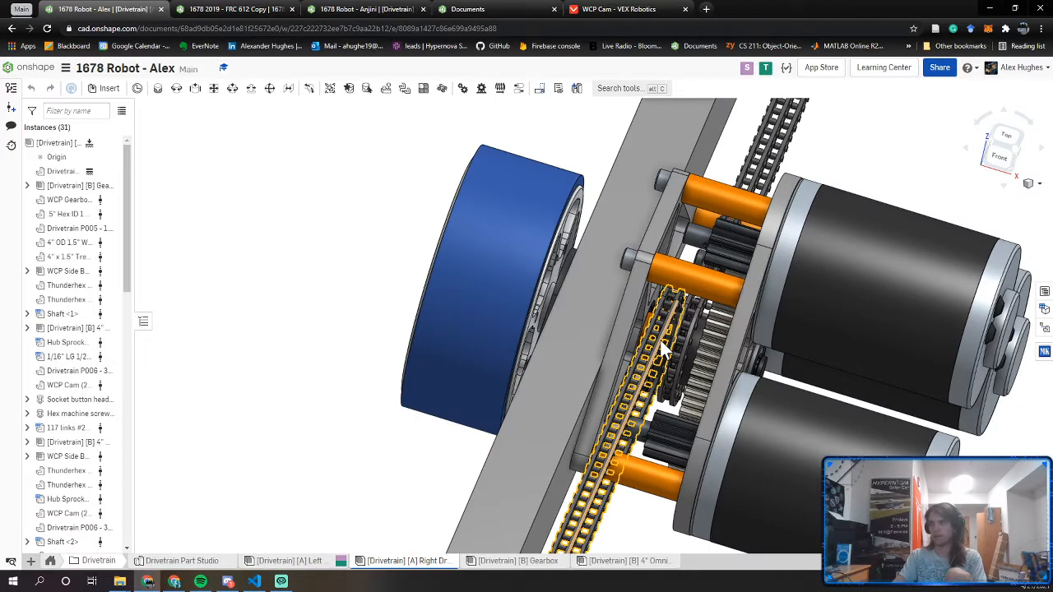
scroll(107, 435, down, 3)
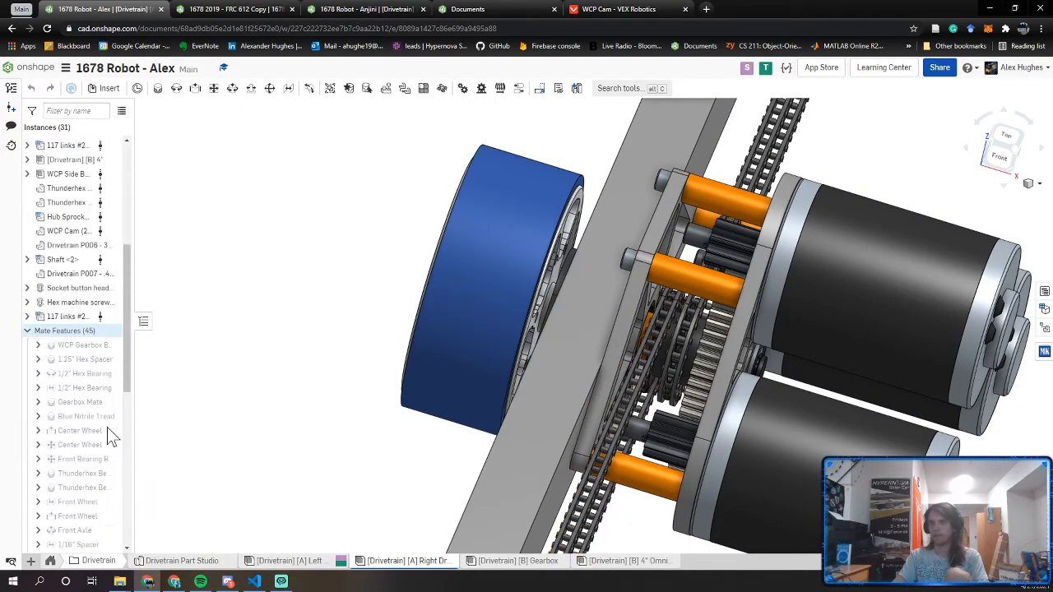
scroll(107, 427, down, 5)
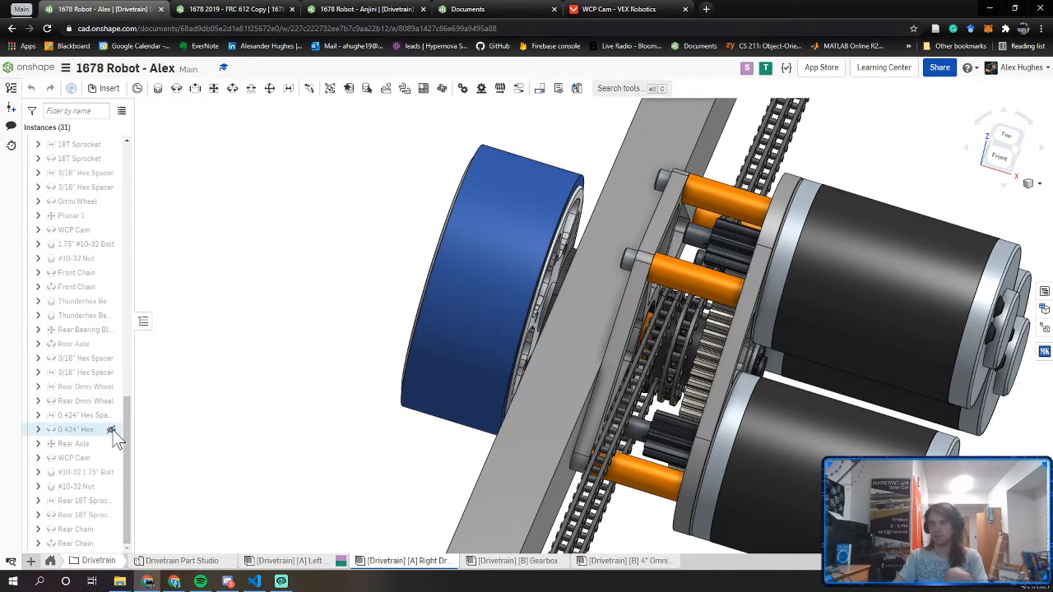
mouse_move(72, 529)
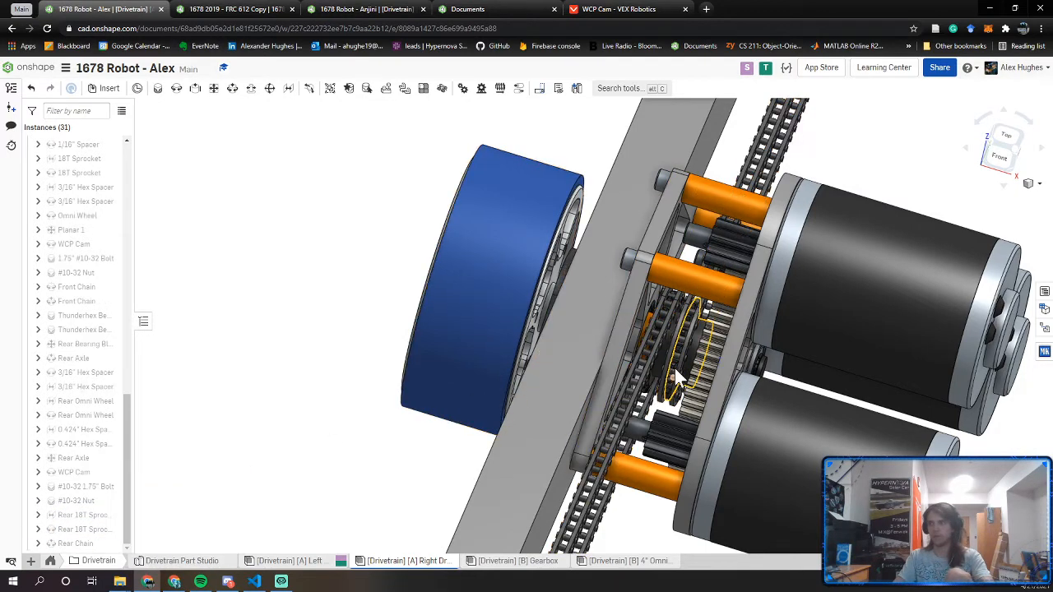
scroll(676, 375, down, 5)
middle_drag(649, 420, 626, 476)
scroll(560, 362, up, 4)
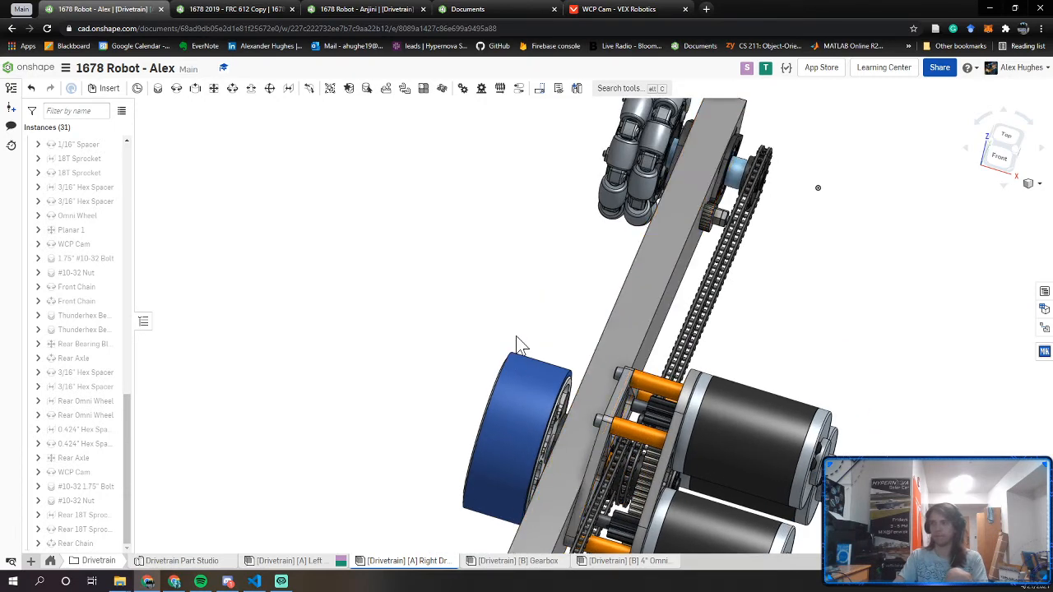
scroll(594, 411, down, 2)
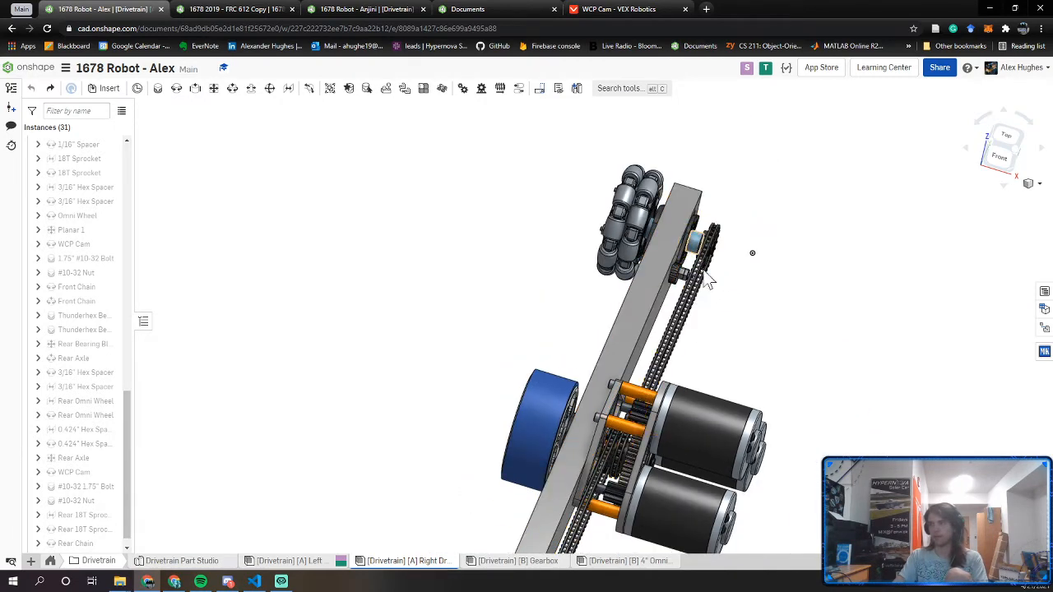
middle_drag(698, 260, 699, 133)
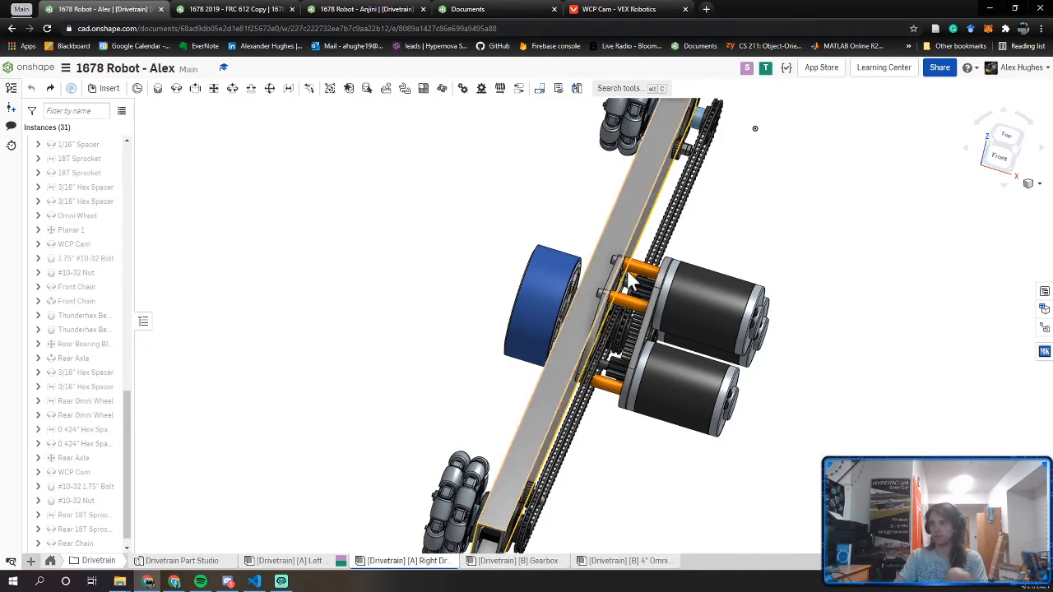
scroll(621, 288, down, 1)
scroll(621, 296, down, 2)
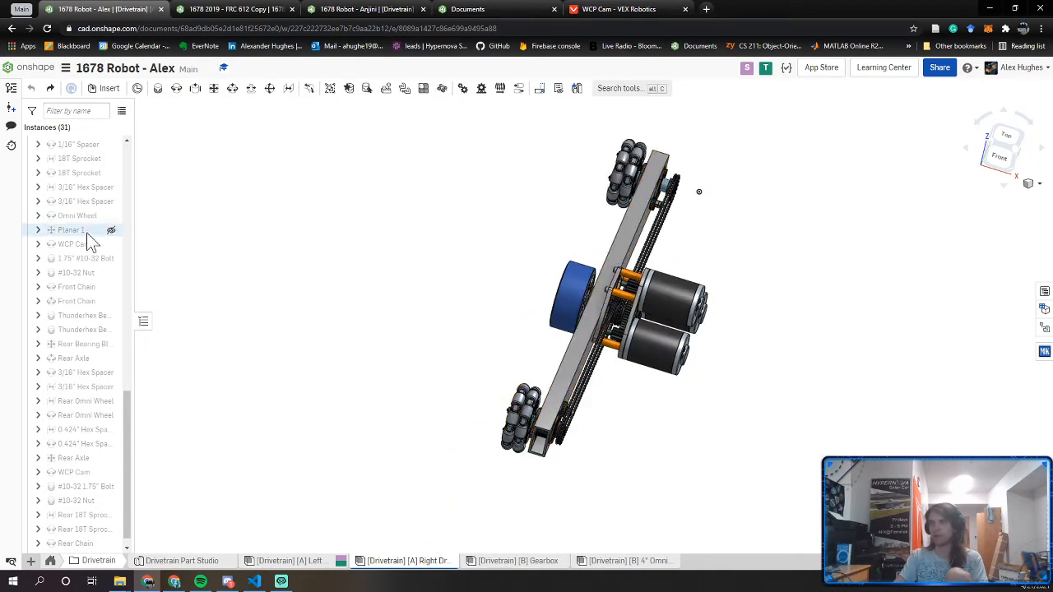
Unfix the Drivetrain P004 - Left Drive Rail part in the right drive rail assembly
scroll(85, 232, up, 10)
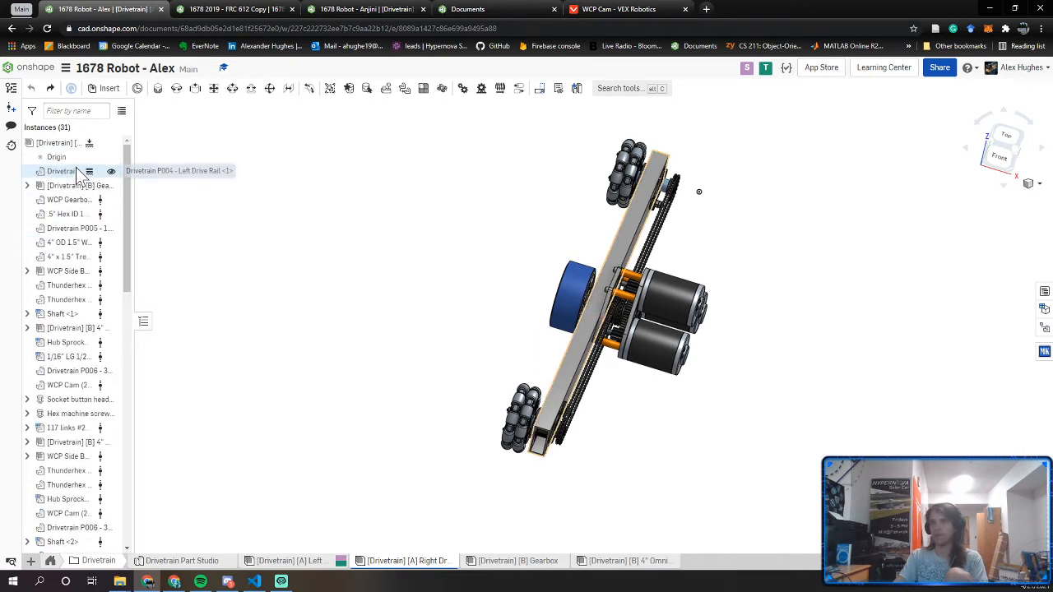
right_click(75, 172)
click(484, 278)
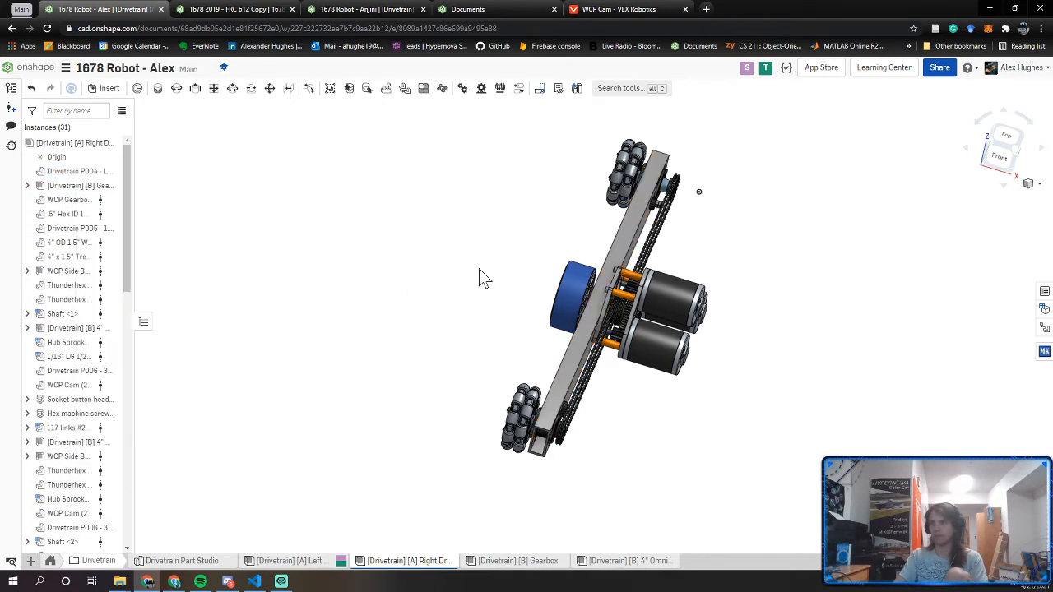
Rotate the drive rail with its attached parts by 180 degrees, turning the motors to the opposite side
click(604, 298)
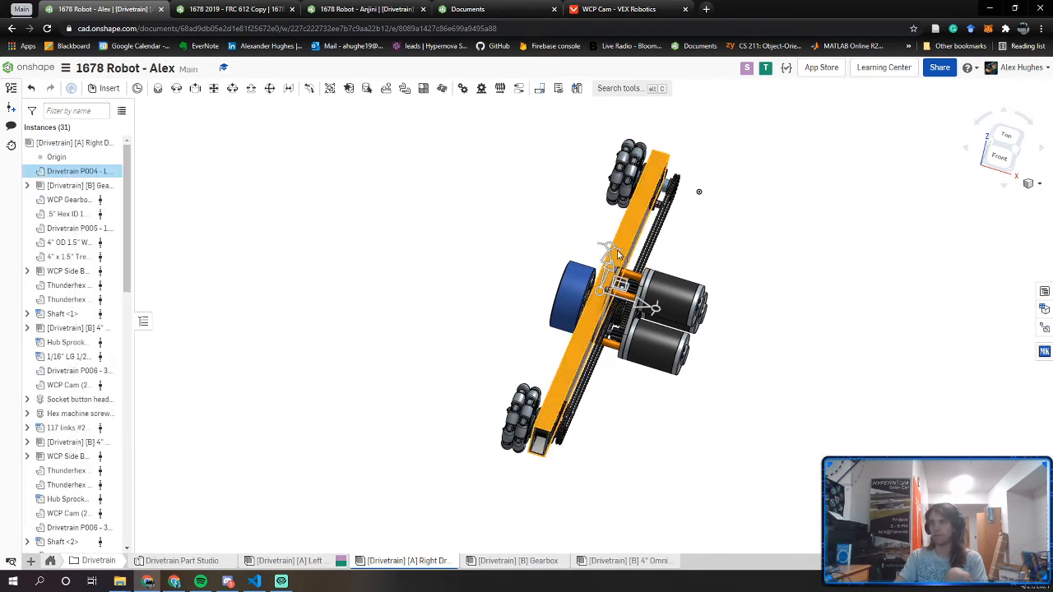
right_drag(619, 255, 646, 252)
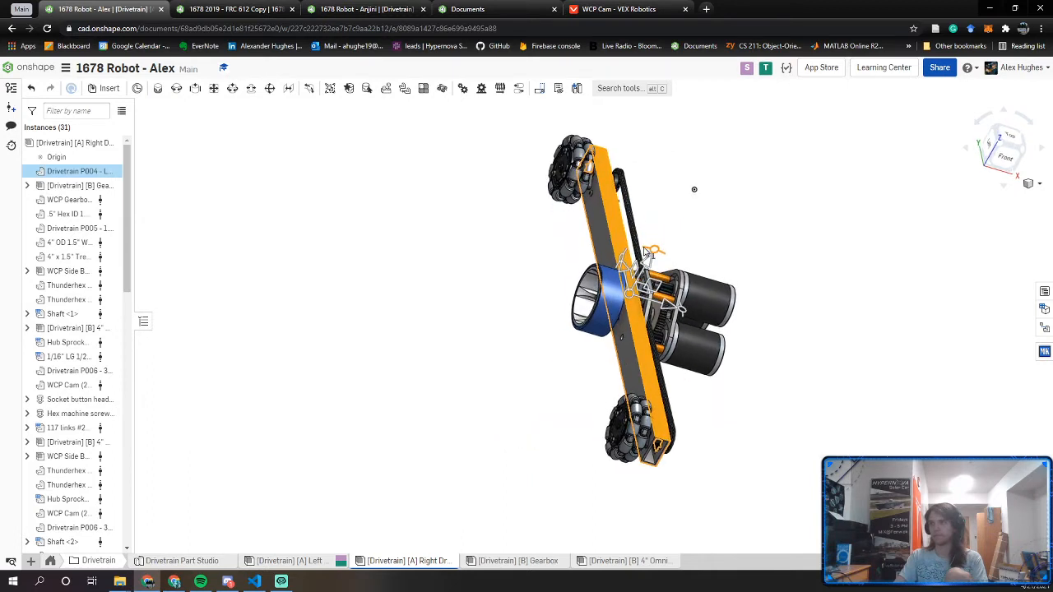
drag(681, 312, 484, 275)
text(18)
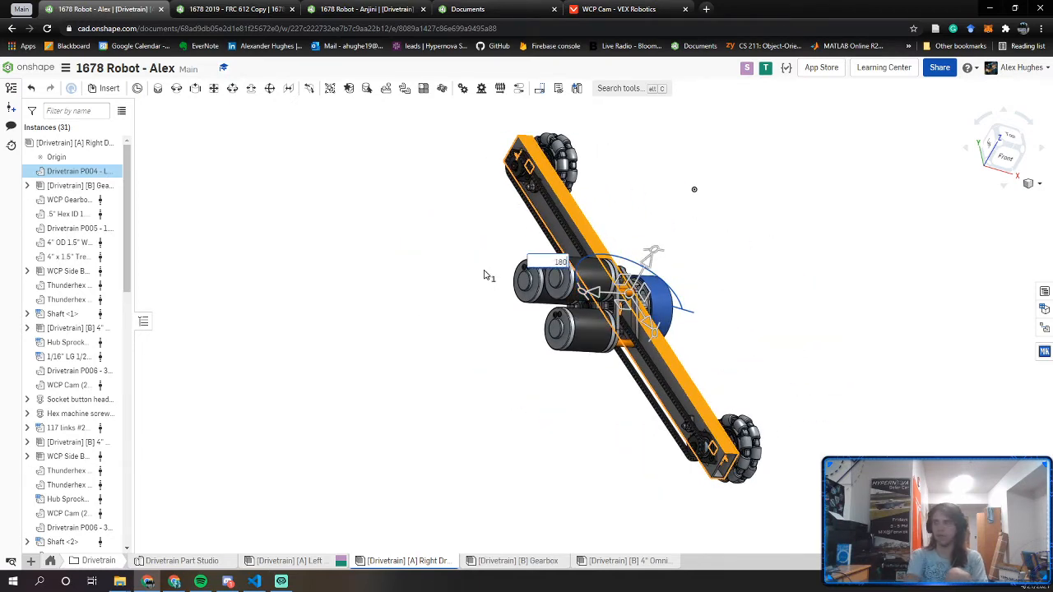
text(0)
key(Return)
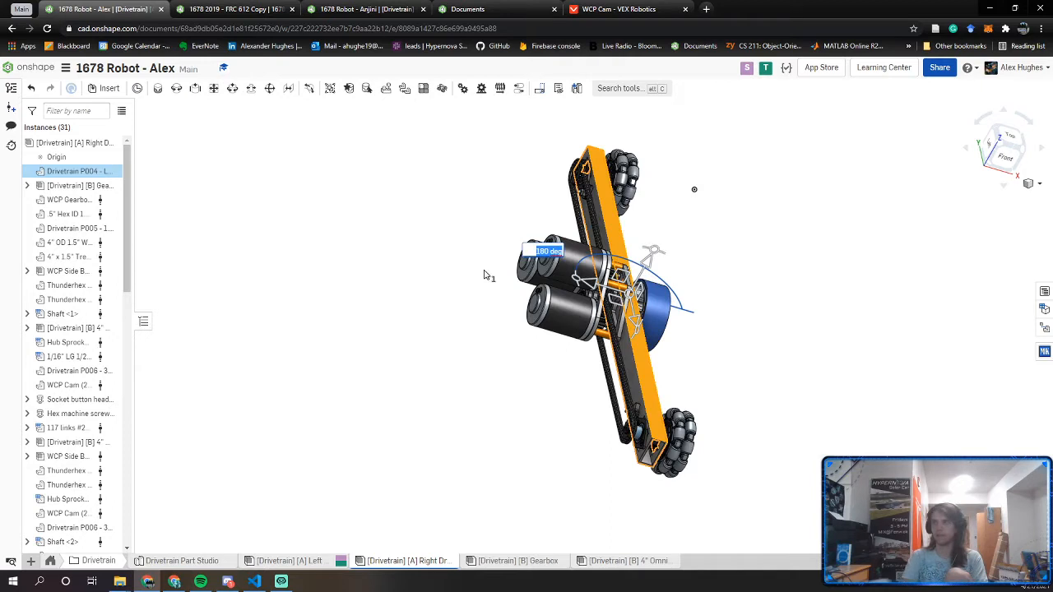
click(440, 300)
right_drag(439, 301, 559, 325)
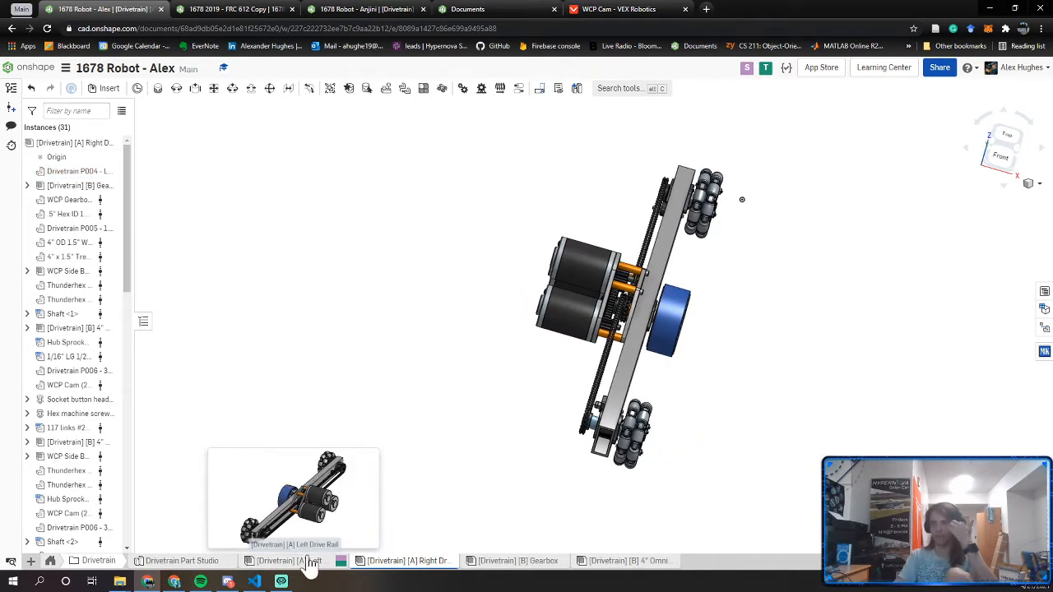
Return to the left drive rail assembly, create a new assembly and place it ahead of the left drive rail assembly
click(310, 563)
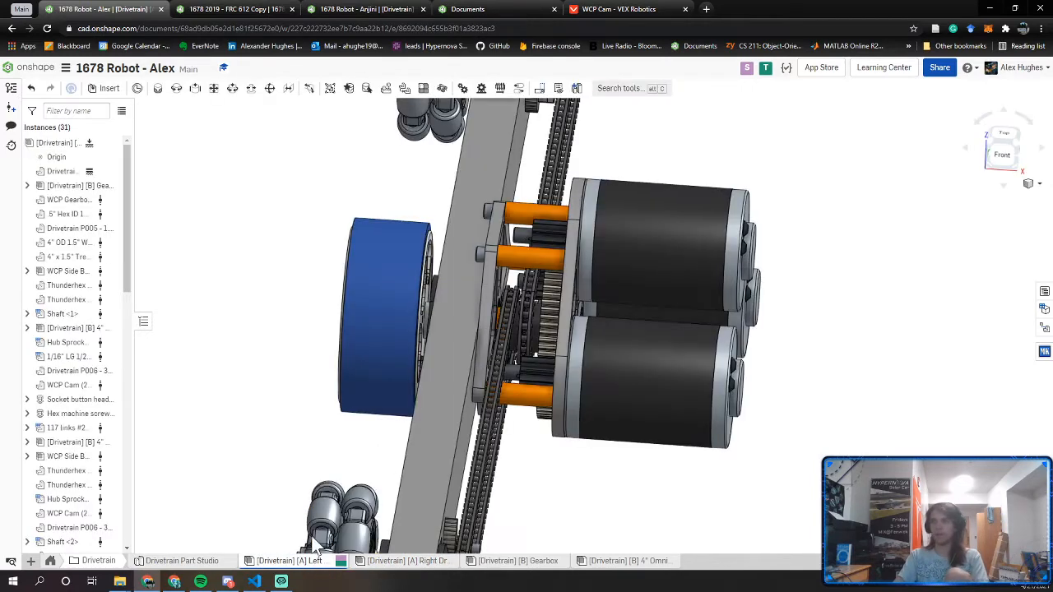
scroll(437, 346, down, 3)
middle_drag(336, 360, 423, 376)
right_drag(423, 376, 343, 452)
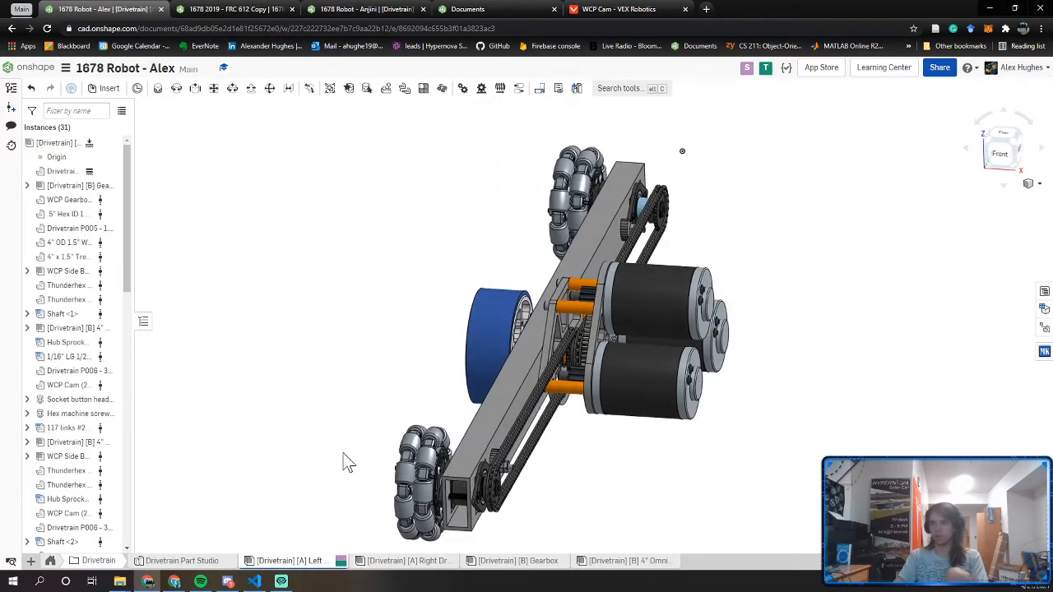
click(33, 566)
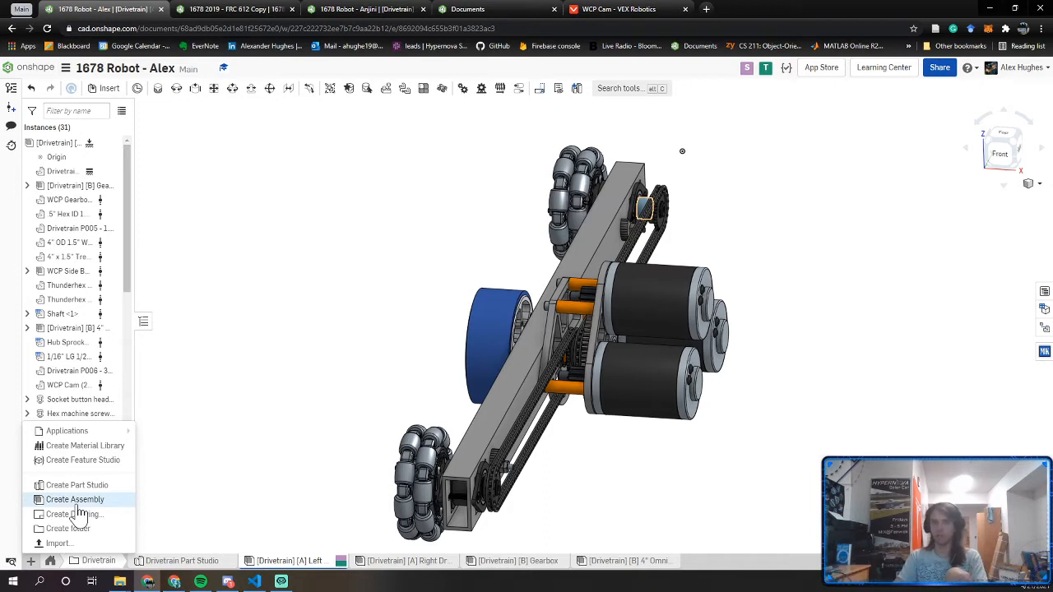
key(Escape)
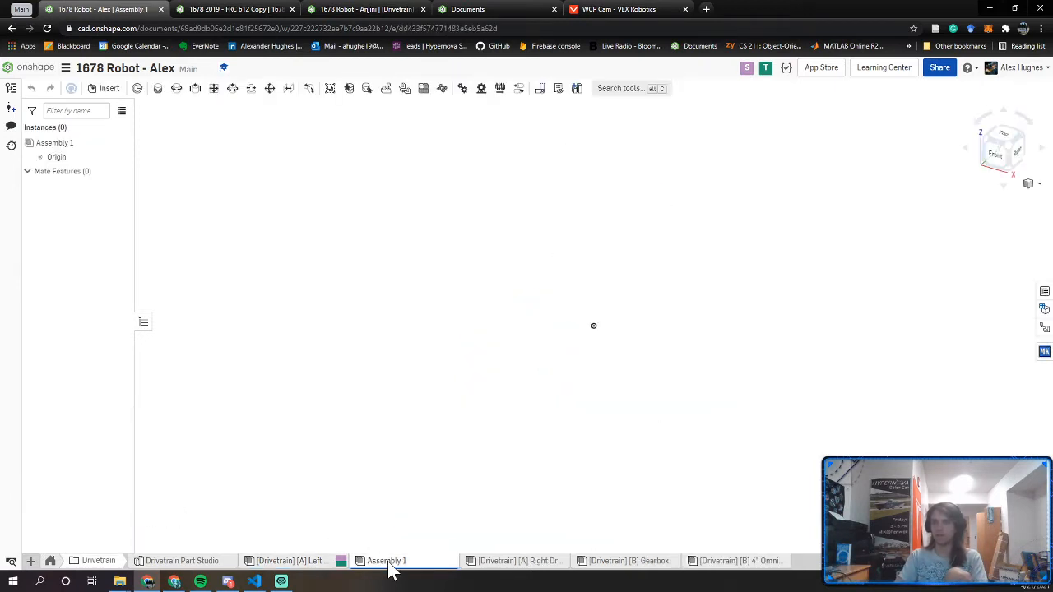
drag(393, 571, 287, 564)
Rename the new assembly as [Drivetrain] [A] Main Drivetrain Assembly
right_click(287, 564)
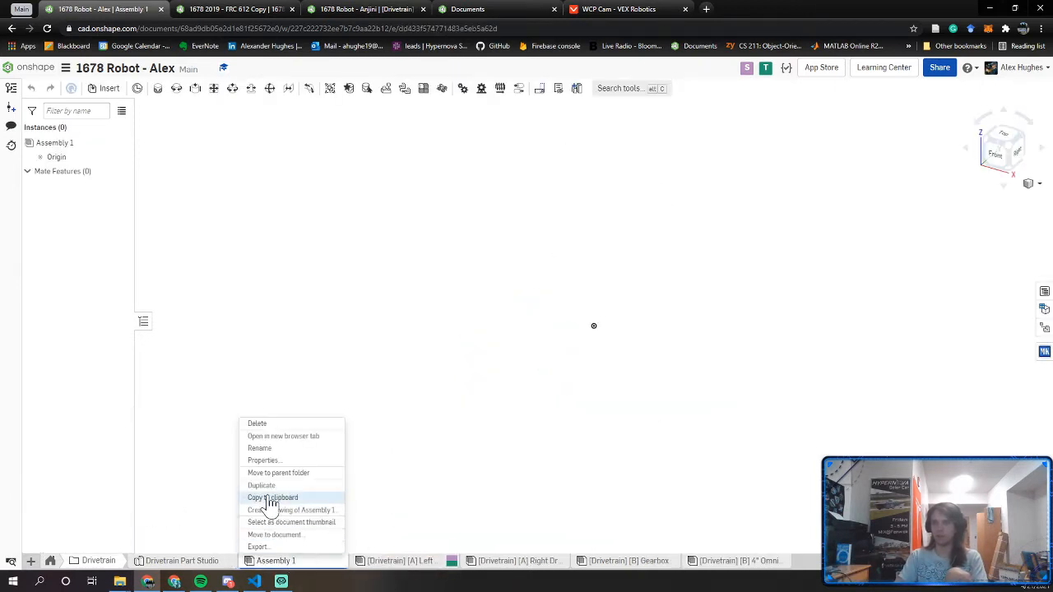
click(261, 449)
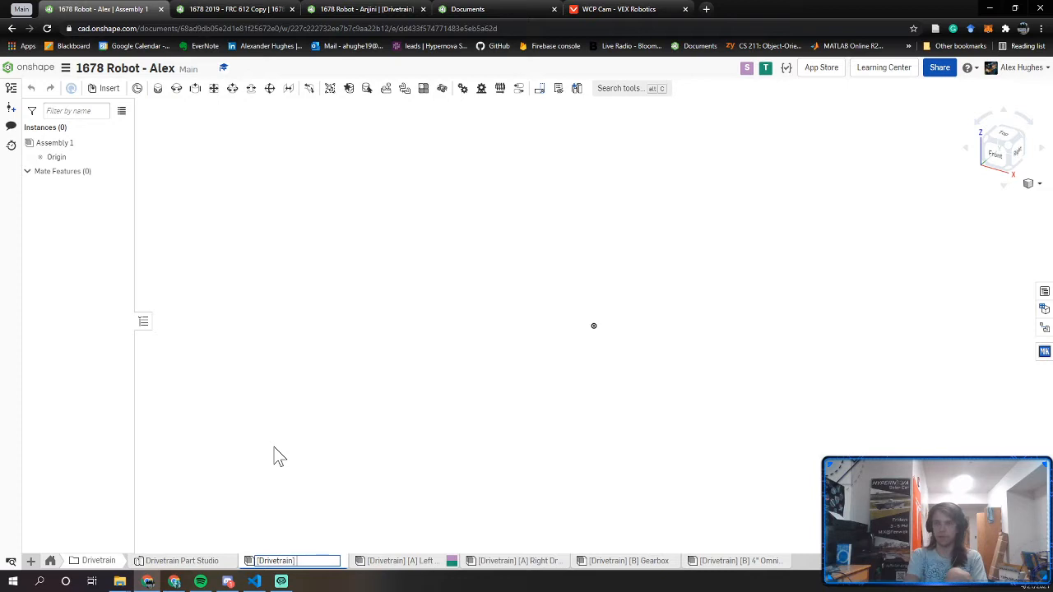
text([Drivetrain] [A])
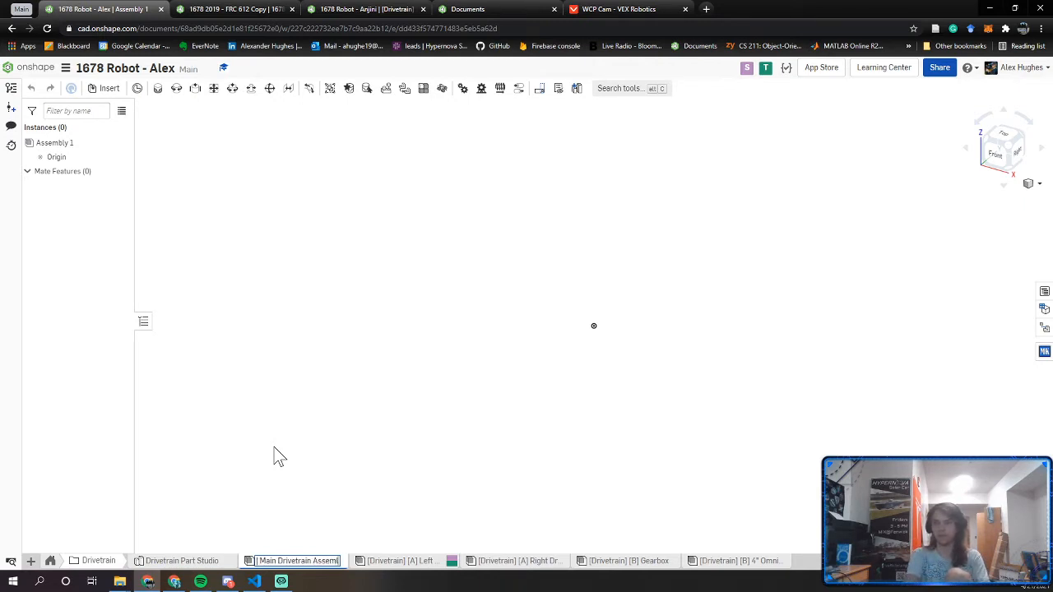
key(Return)
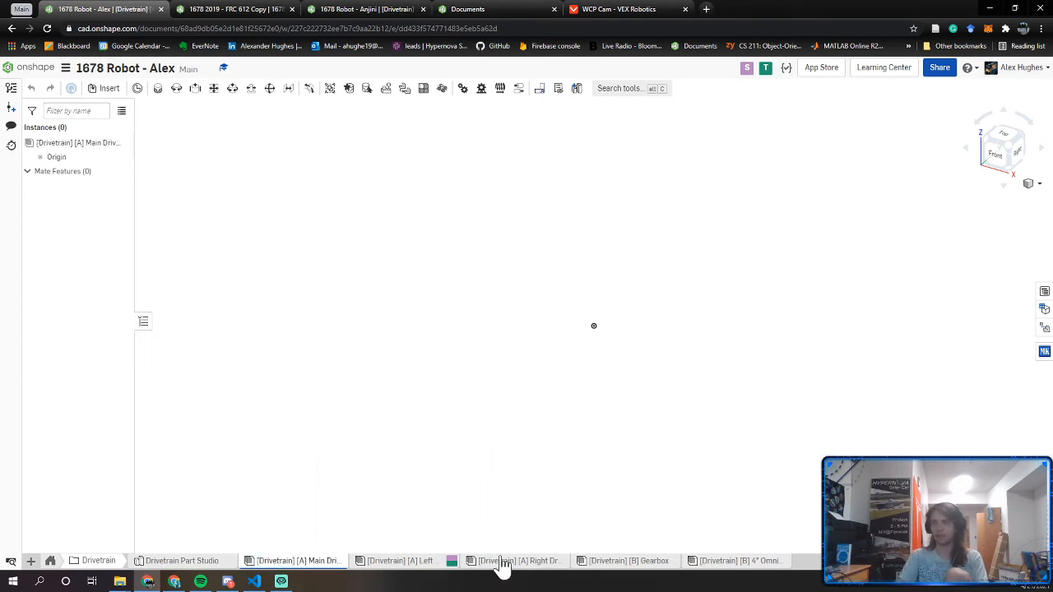
Rename the left drive rail assembly as [Drivetrain] [B] Left Drive Rail
click(426, 563)
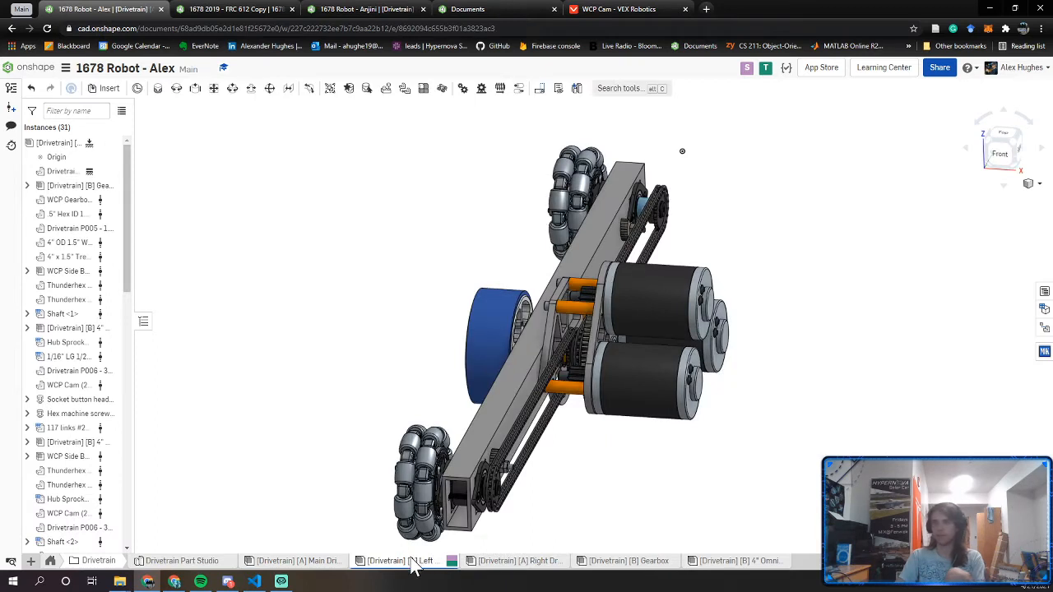
right_click(413, 563)
click(453, 447)
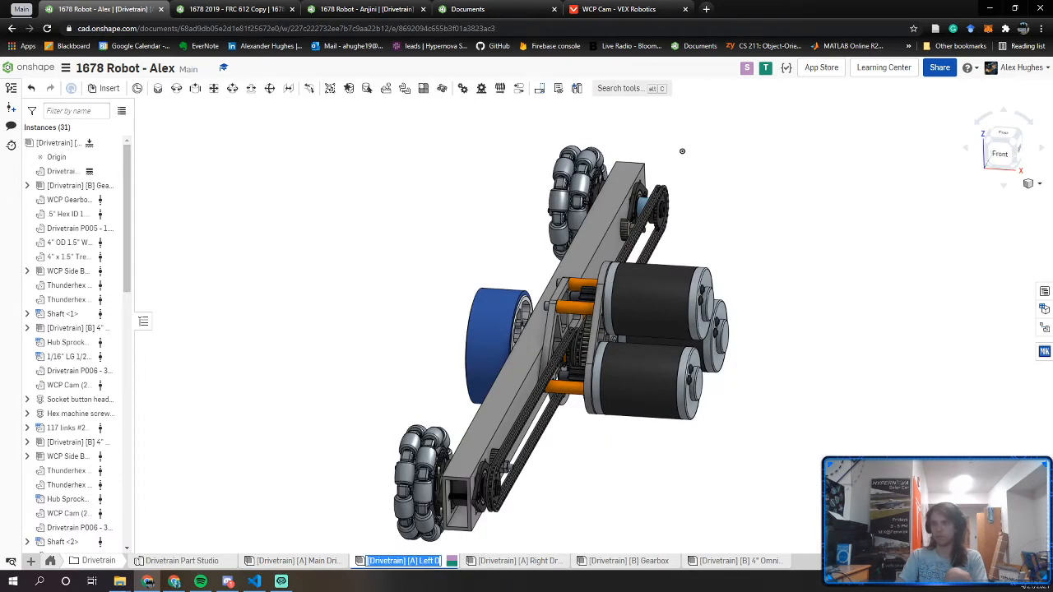
click(411, 562)
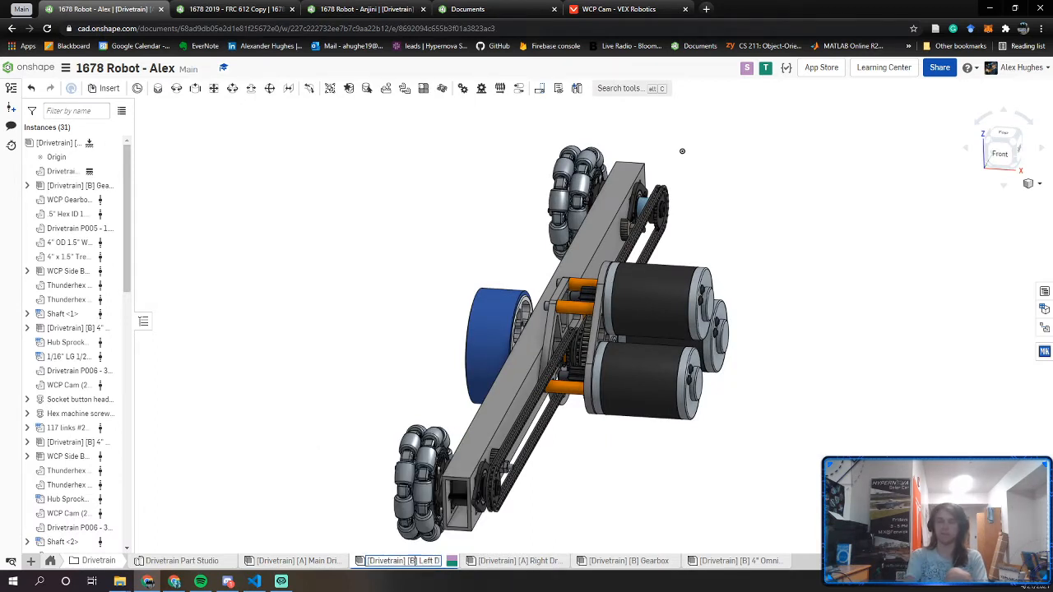
Rename the right drive rail assembly as [Drivetrain] [B] Right Drive Rail
right_click(498, 561)
click(481, 446)
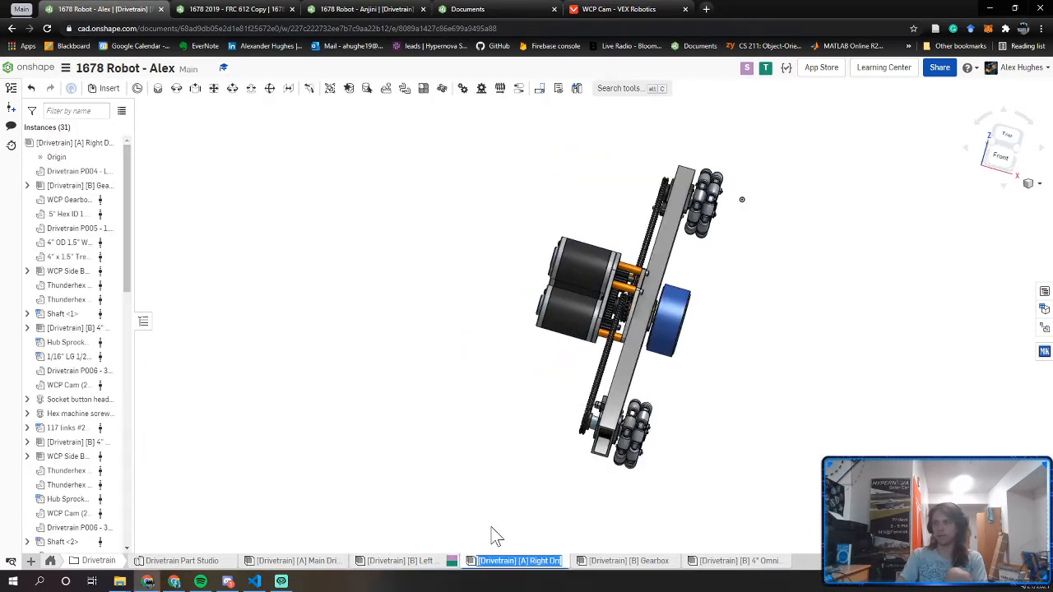
click(527, 560)
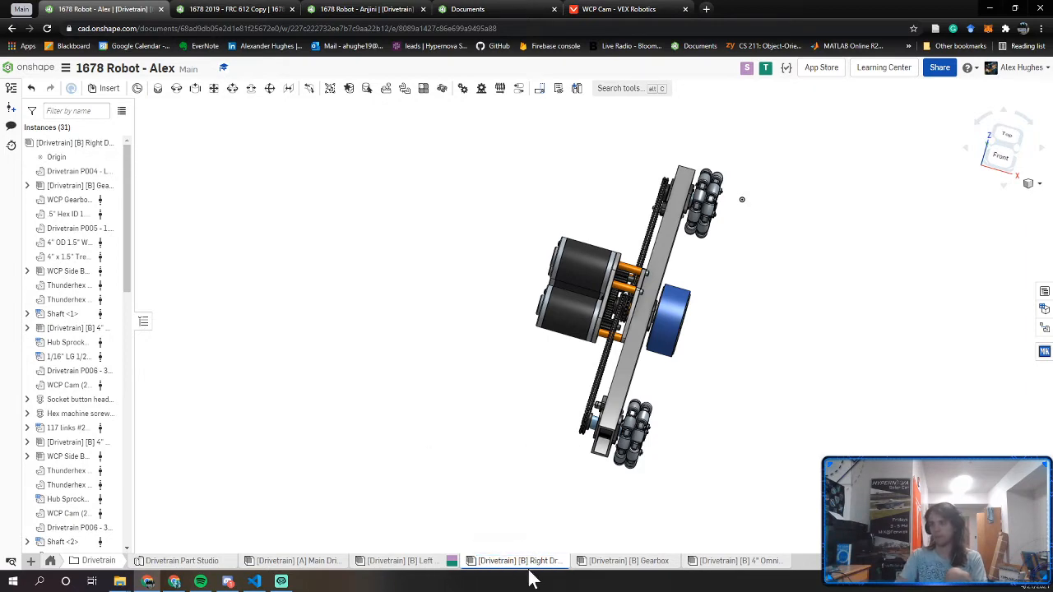
Rename the gearbox assembly as [Drivetrain] [C] Gearbox
click(595, 568)
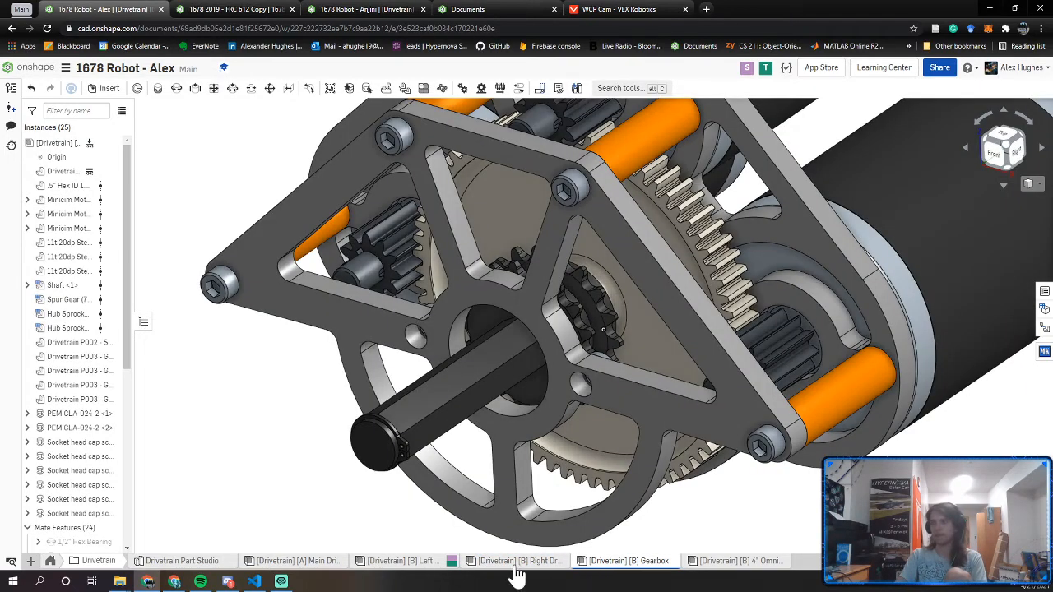
right_click(594, 564)
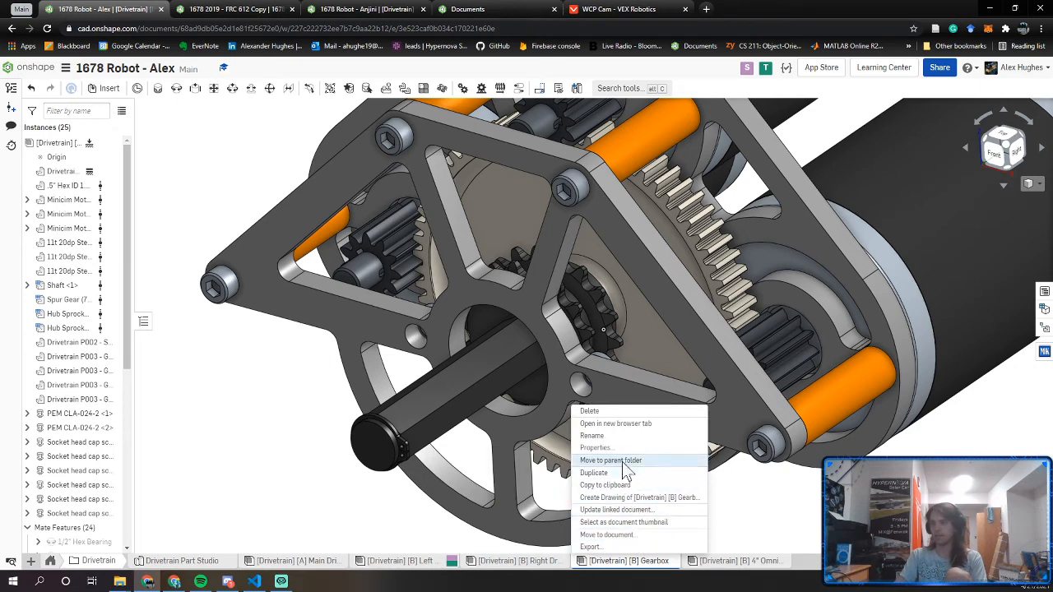
click(607, 436)
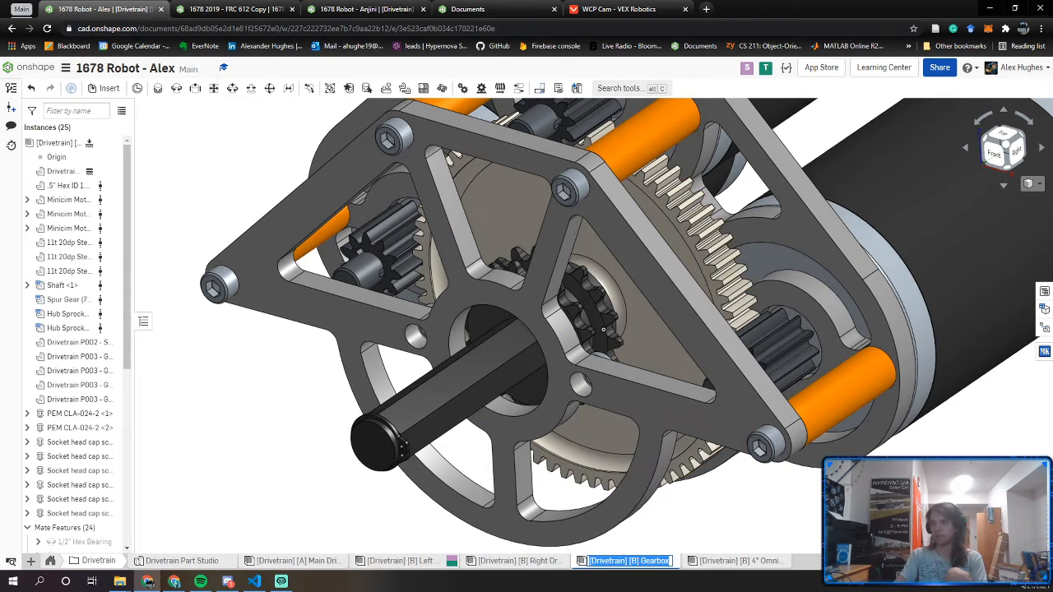
click(636, 561)
key(BackSpace)
text(C)
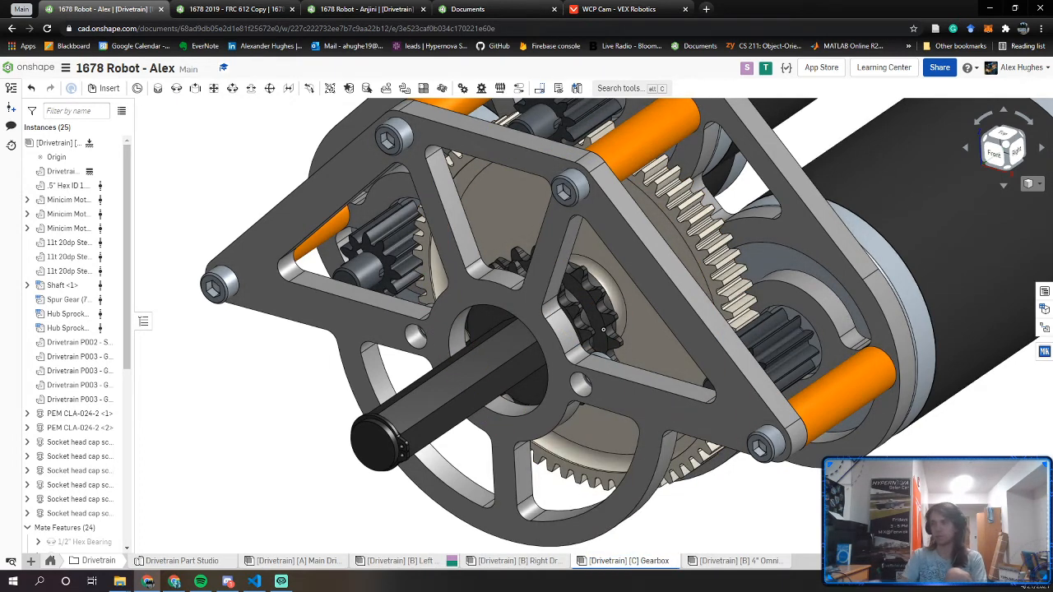
Rename the omni wheel assembly as [Drivetrain] [C] 4" Omni Wheel
click(730, 567)
right_click(729, 565)
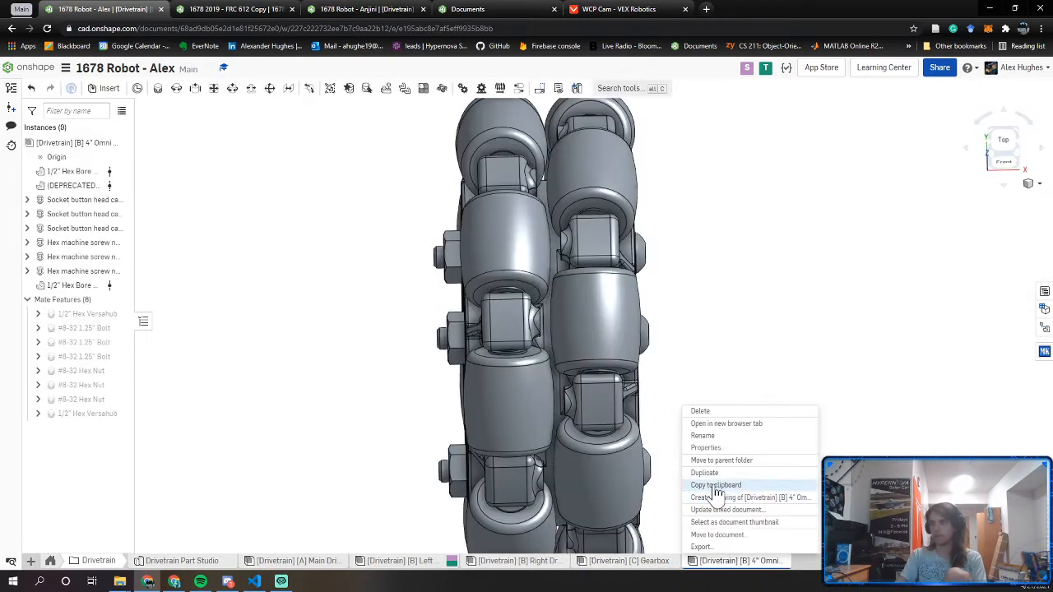
click(708, 433)
click(743, 561)
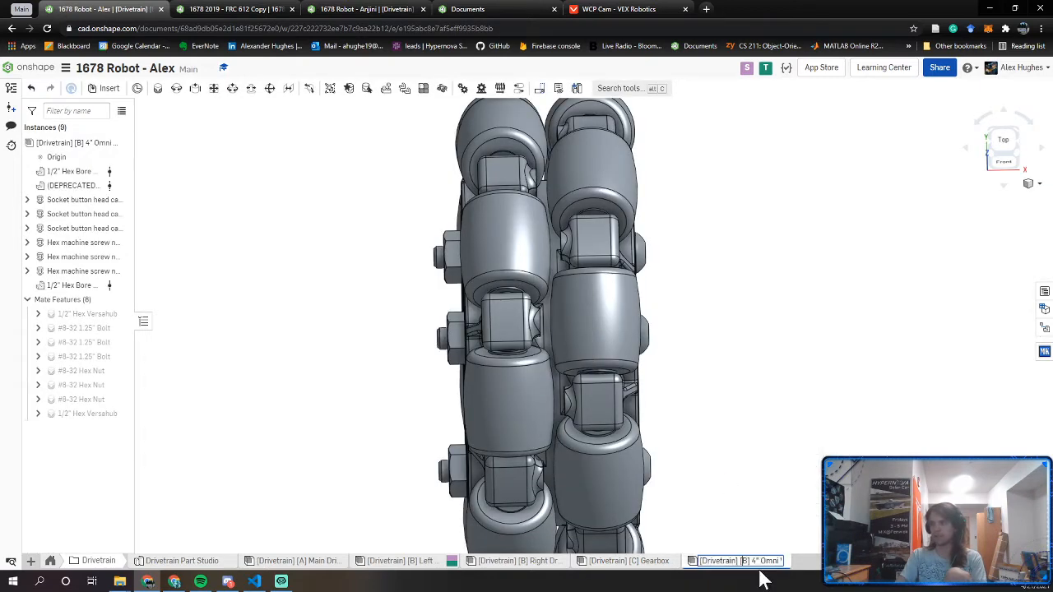
key(Delete)
text(C)
key(Return)
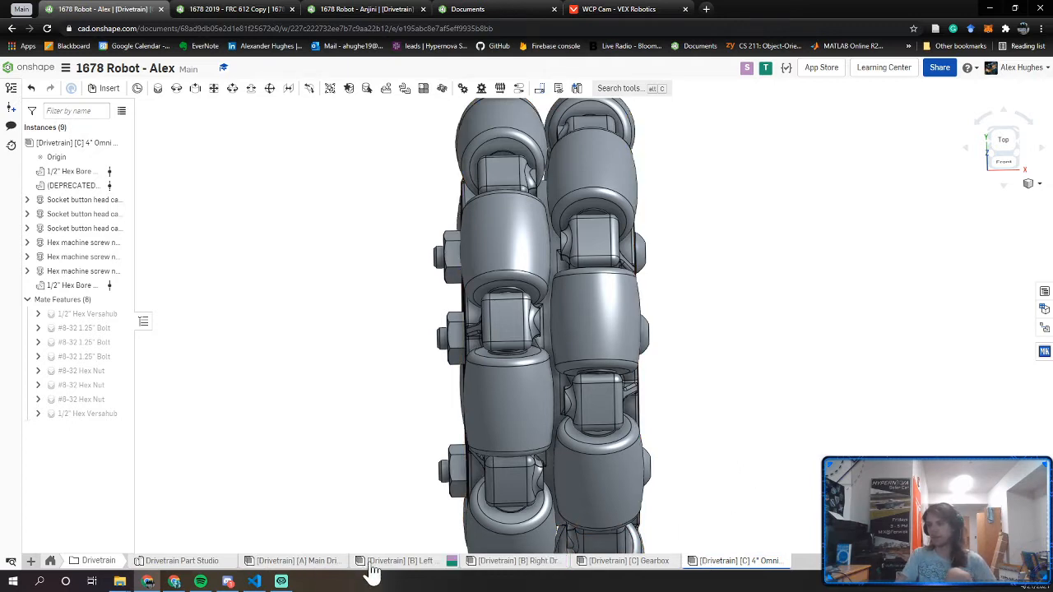
Insert the [Drivetrain] [B] Left Drive Rail assembly into the main drivetrain assembly
mouse_move(369, 571)
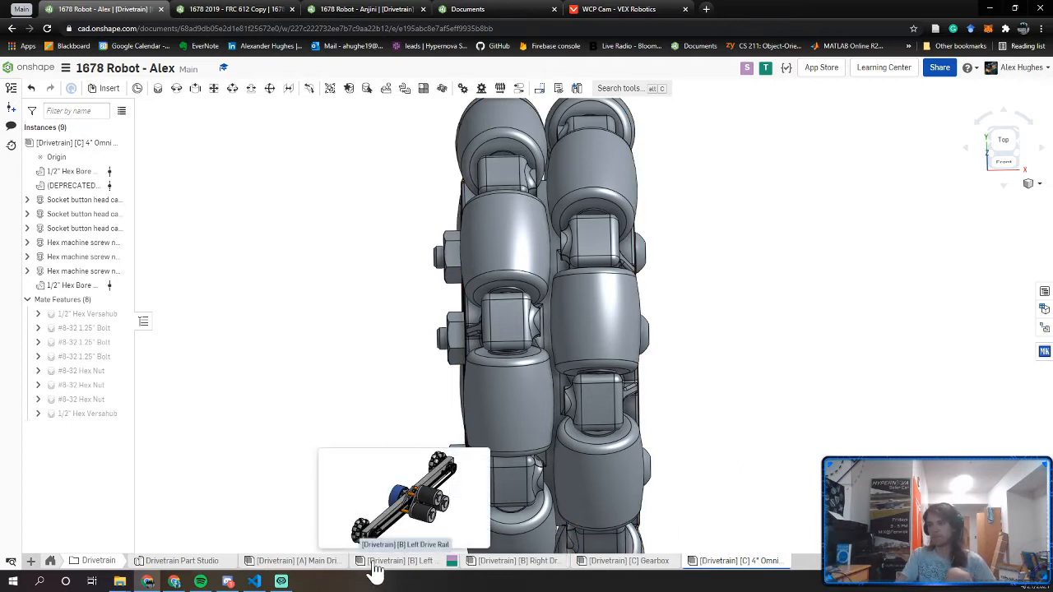
click(306, 564)
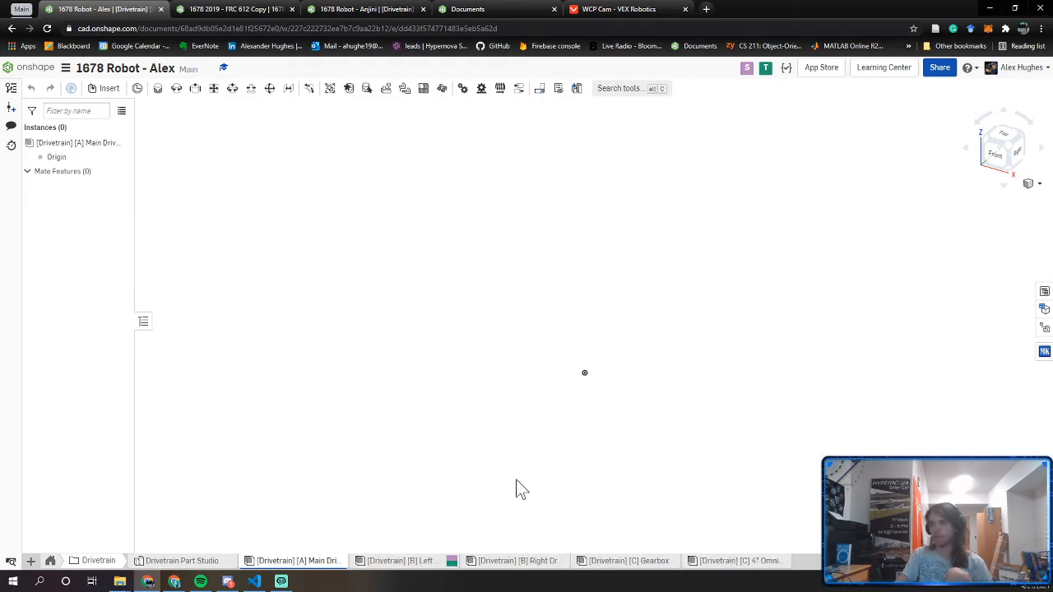
click(107, 88)
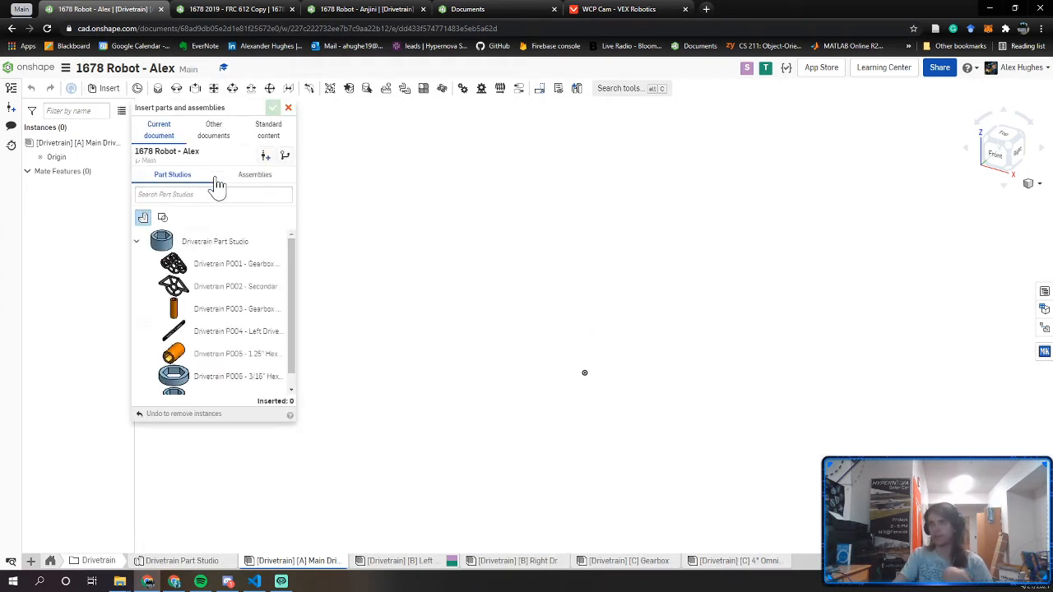
click(255, 173)
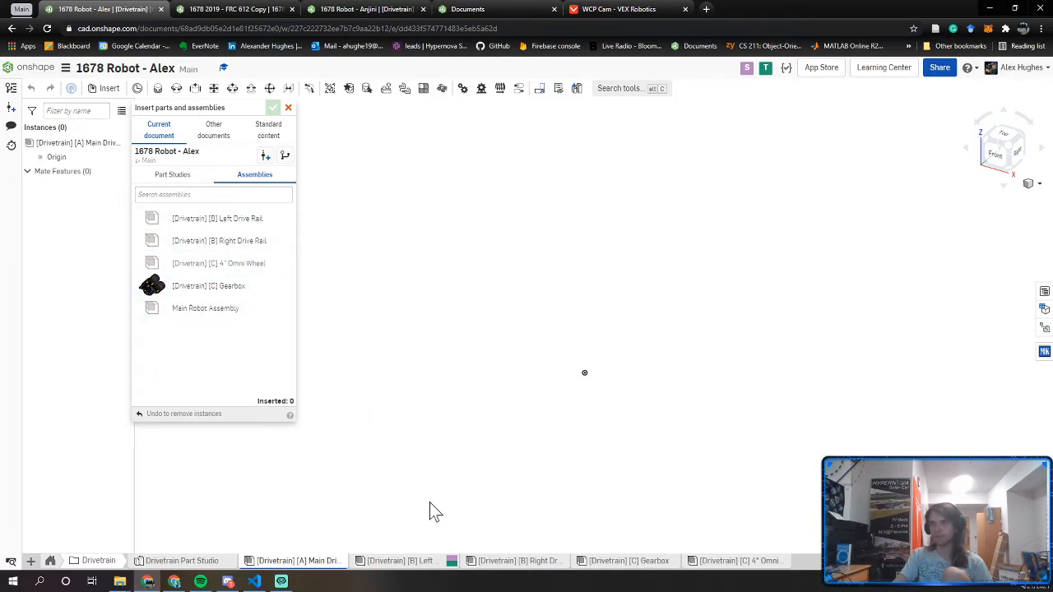
click(205, 222)
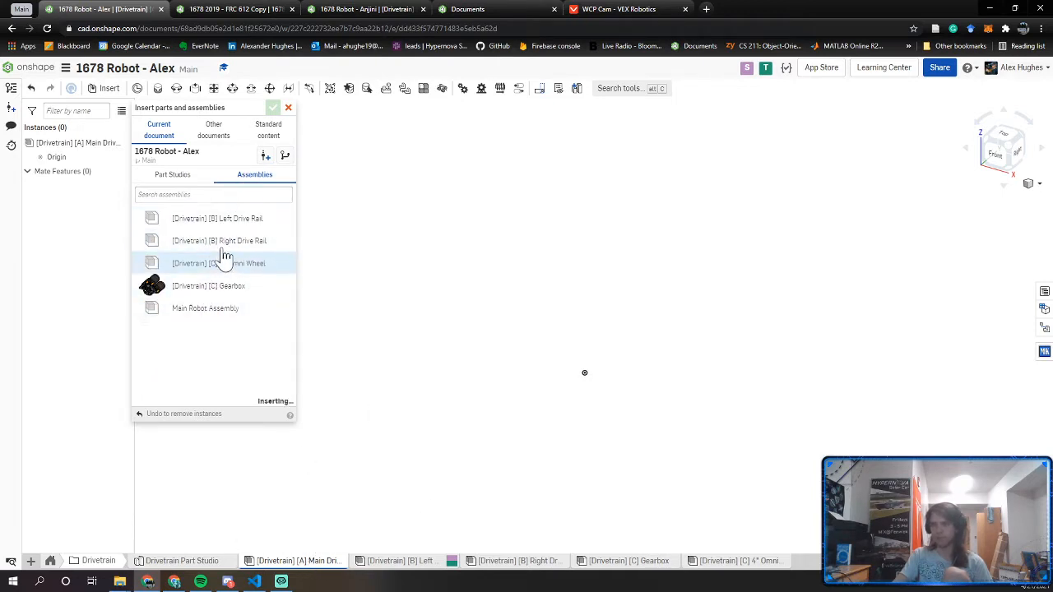
click(496, 293)
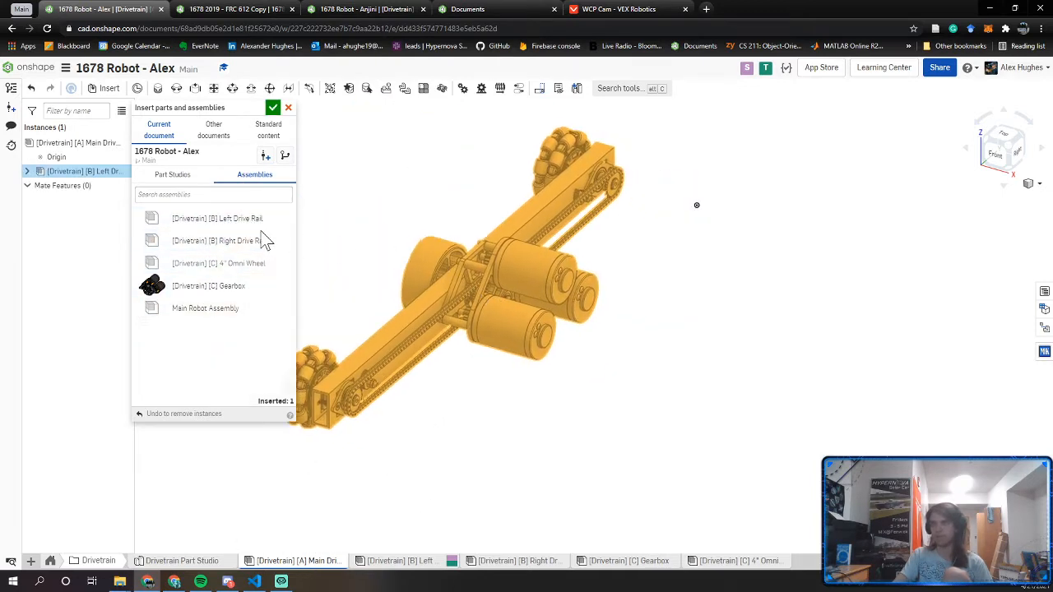
Insert the [Drivetrain] [B] Right Drive Rail assembly opposite the left rail, motors facing inward, and finish inserting
click(248, 247)
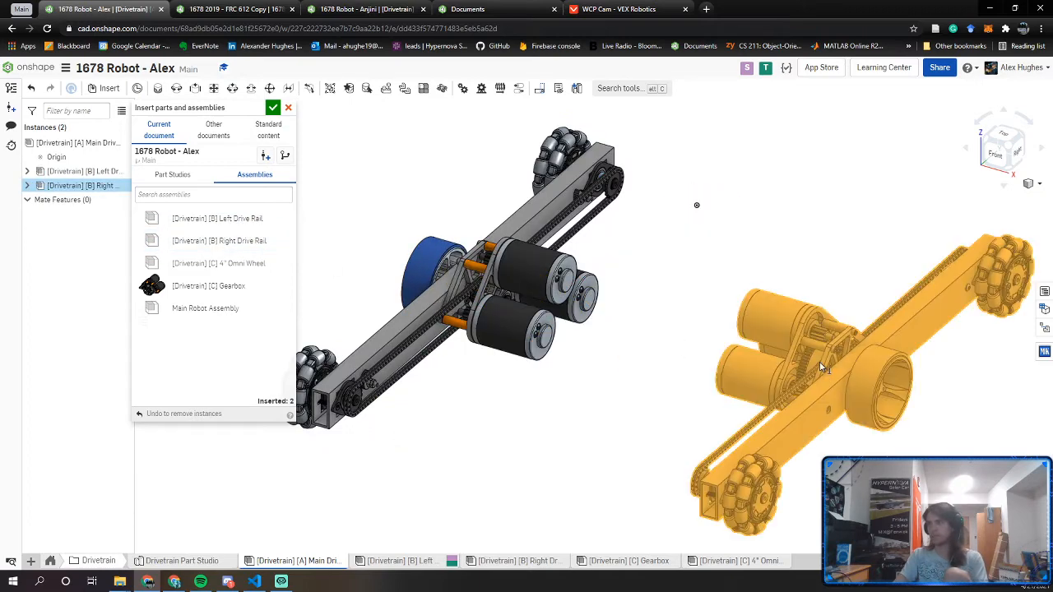
click(738, 339)
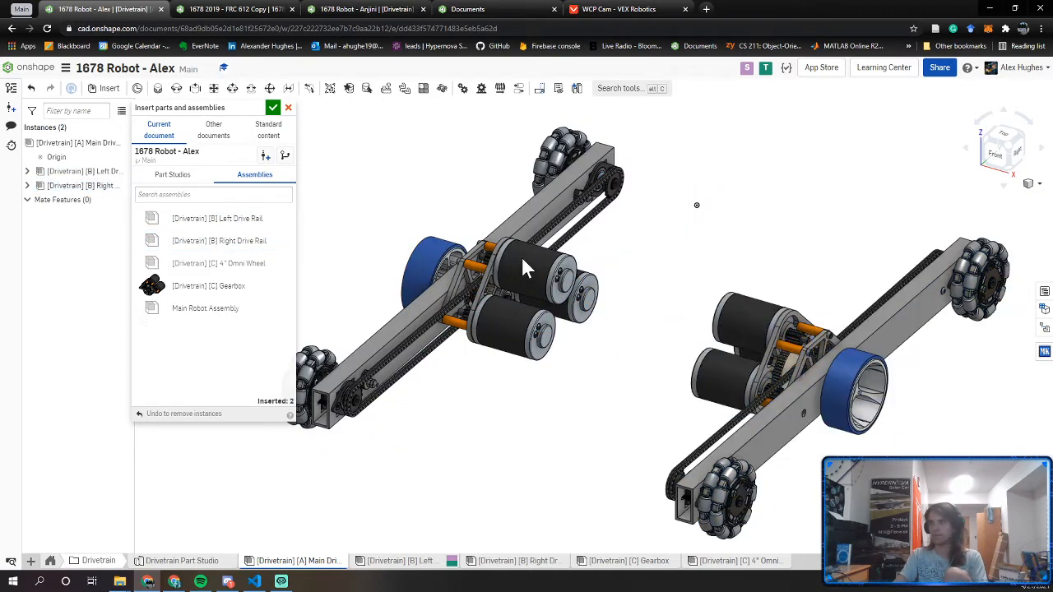
click(272, 108)
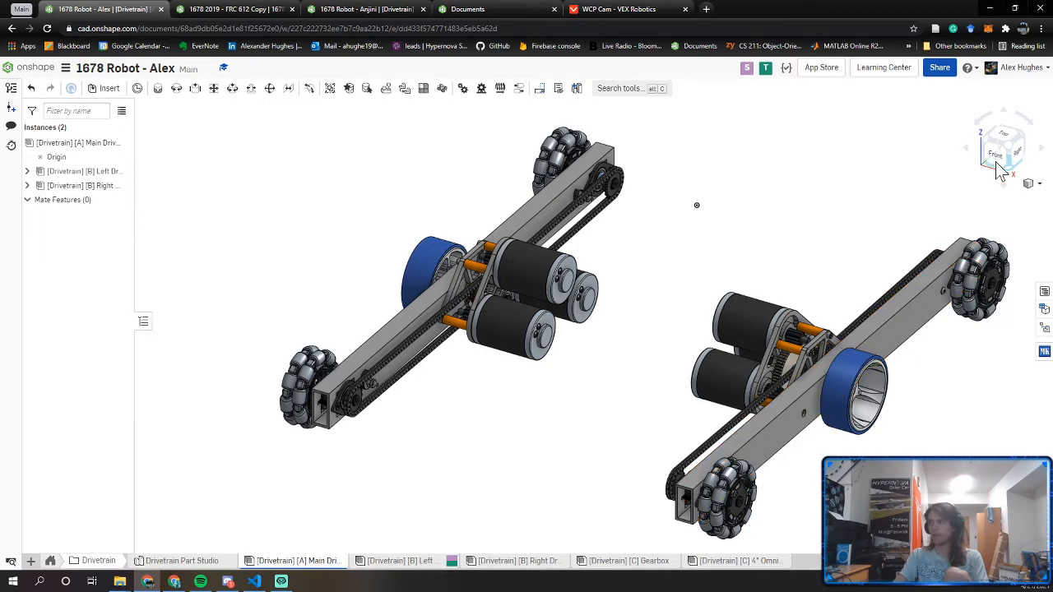
In the front view, move the right drive rail up and slightly outward, roughly level with the left drive rail
key(shift+1)
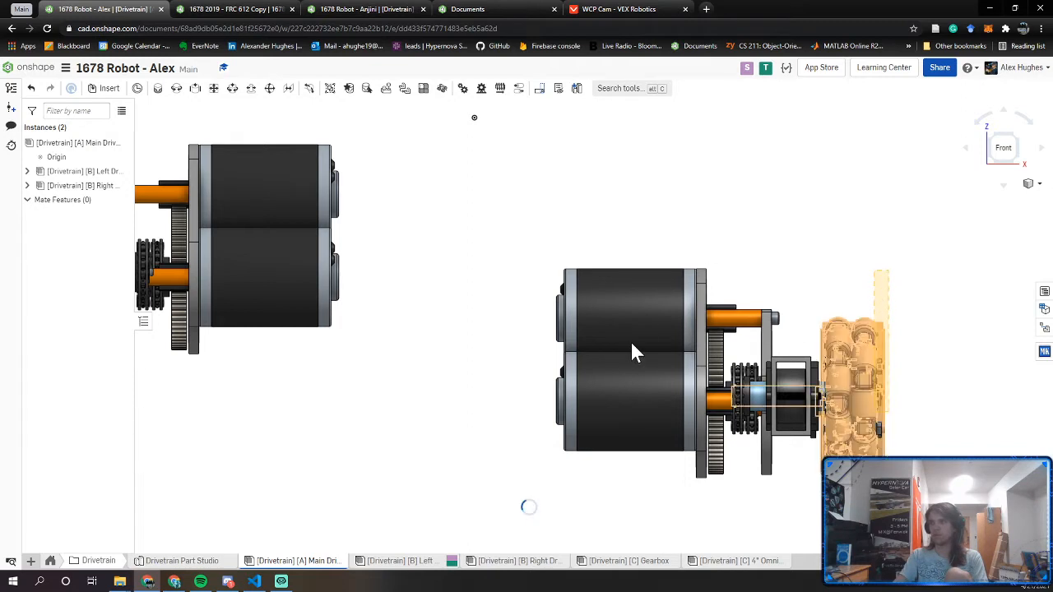
click(455, 261)
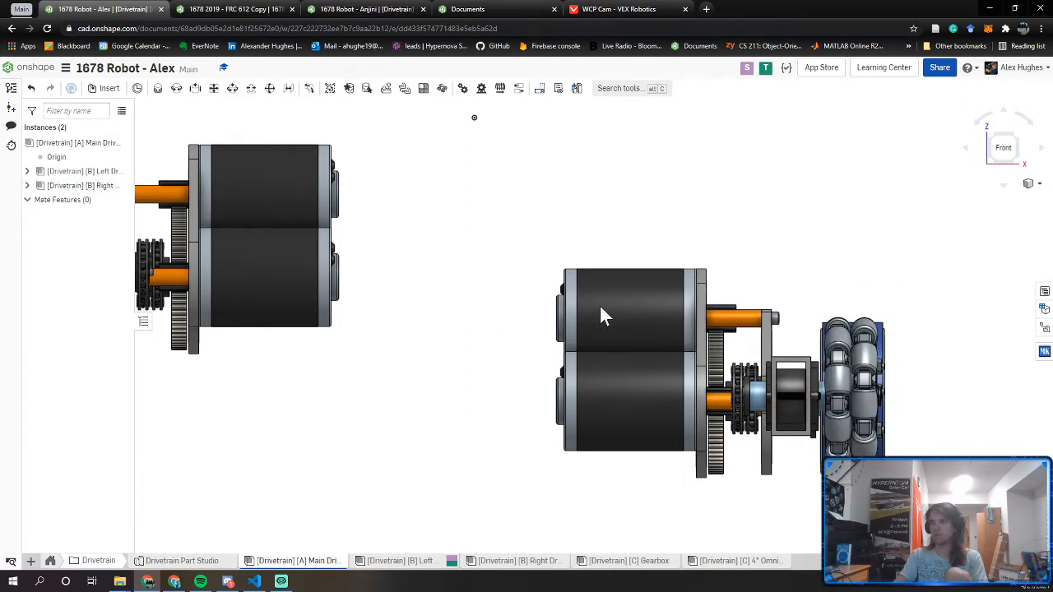
drag(604, 305, 651, 191)
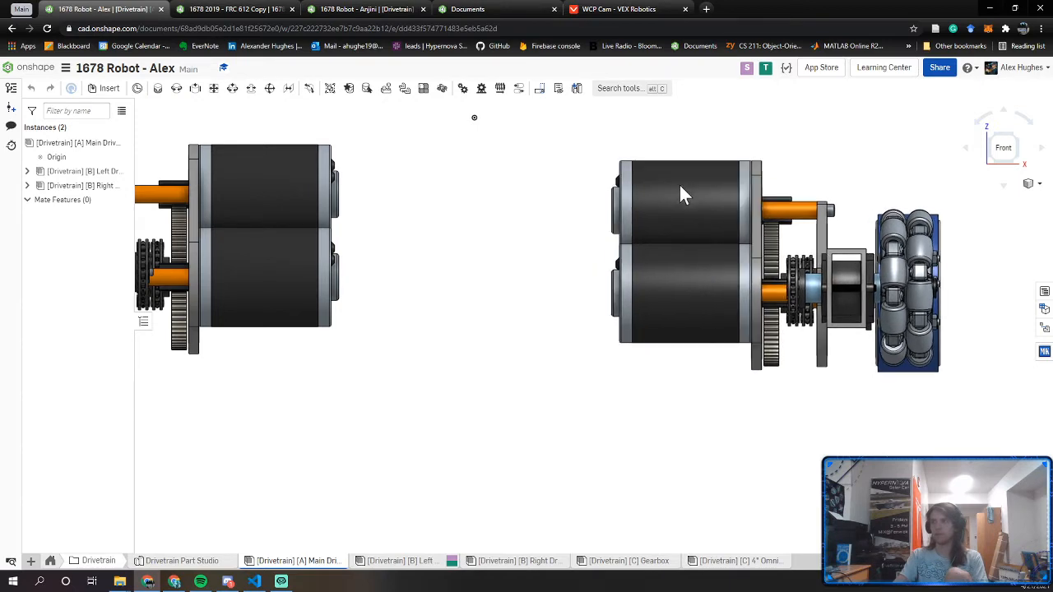
right_drag(679, 185, 409, 339)
scroll(634, 236, down, 5)
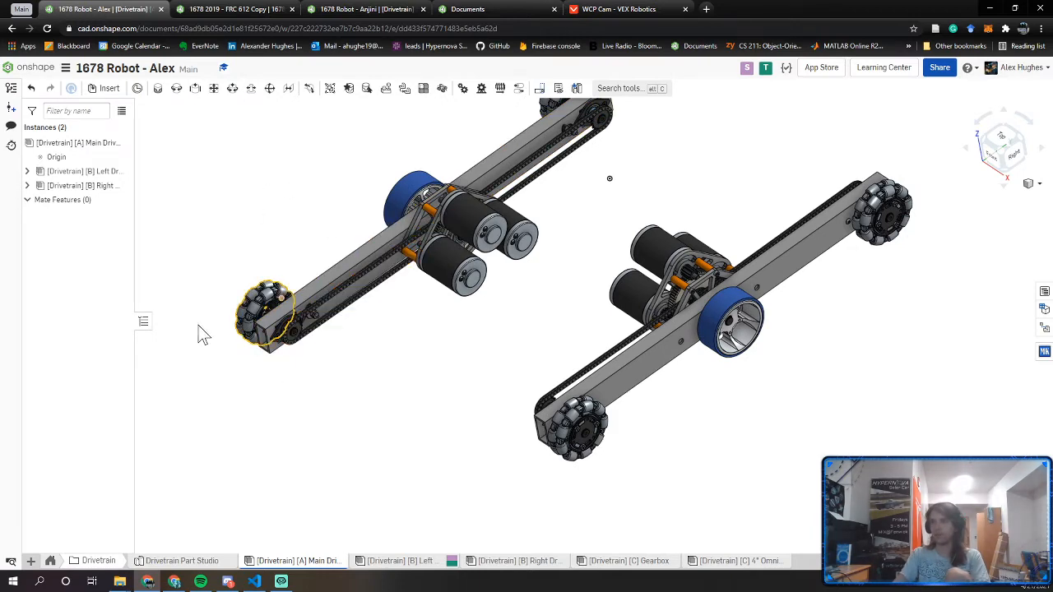
Switch to the 1678 2019 - FRC 612 Copy document, show all instances, and examine how the frame and bellypan join the drive rails
click(218, 9)
right_click(379, 241)
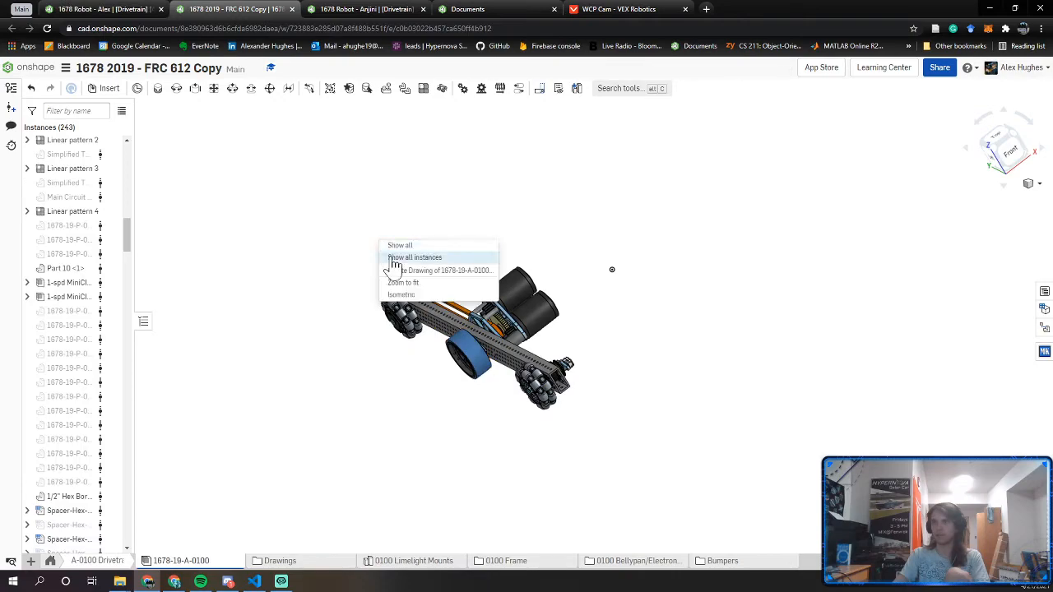
click(393, 258)
right_drag(656, 322, 608, 366)
scroll(572, 384, up, 4)
click(659, 306)
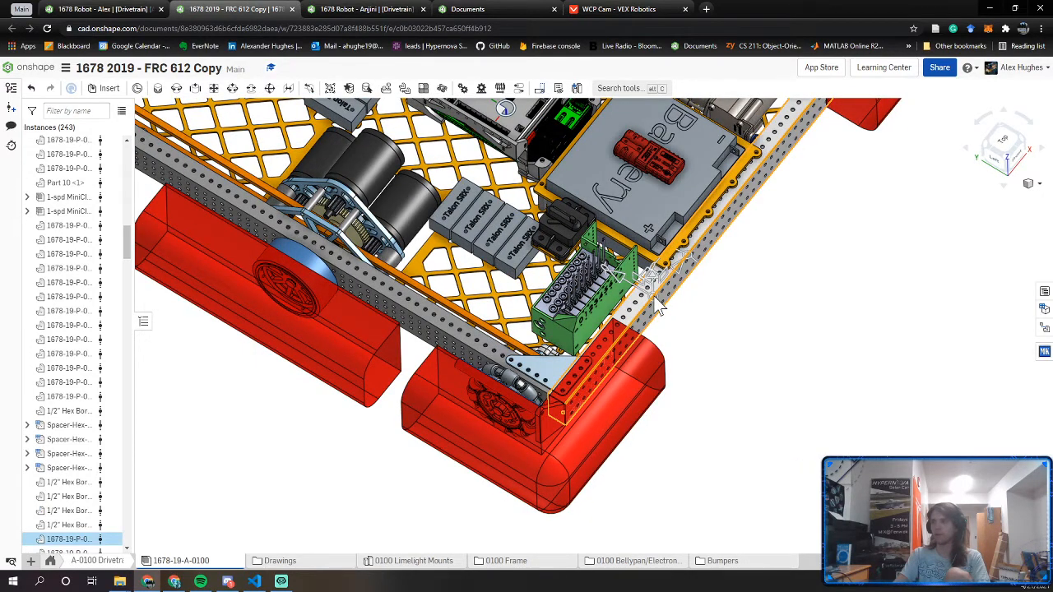
middle_drag(759, 395, 807, 527)
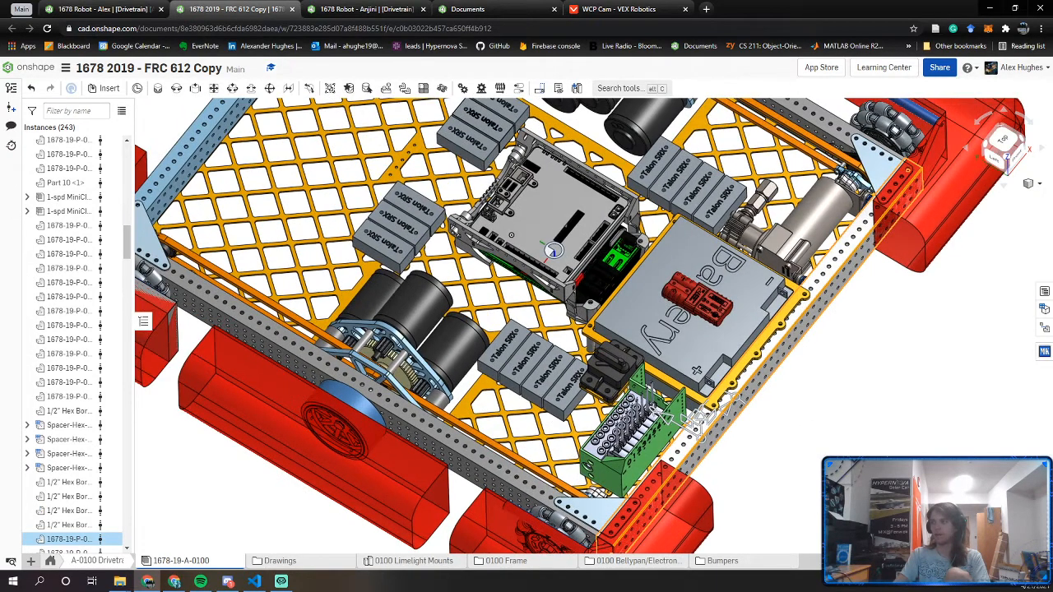
right_drag(772, 380, 491, 350)
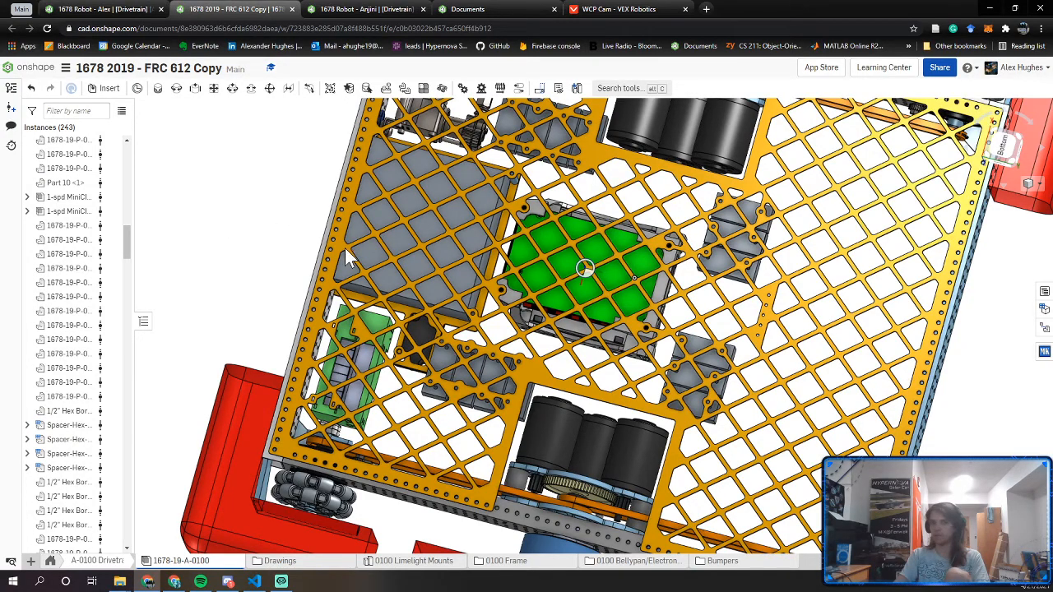
mouse_move(345, 247)
right_down()
mouse_move(460, 284)
mouse_move(425, 271)
mouse_move(365, 298)
mouse_move(319, 297)
mouse_move(288, 195)
mouse_move(363, 247)
right_up()
Open the 0100 Bumper Mockup part studio from the bumper on the reference robot
right_click(444, 289)
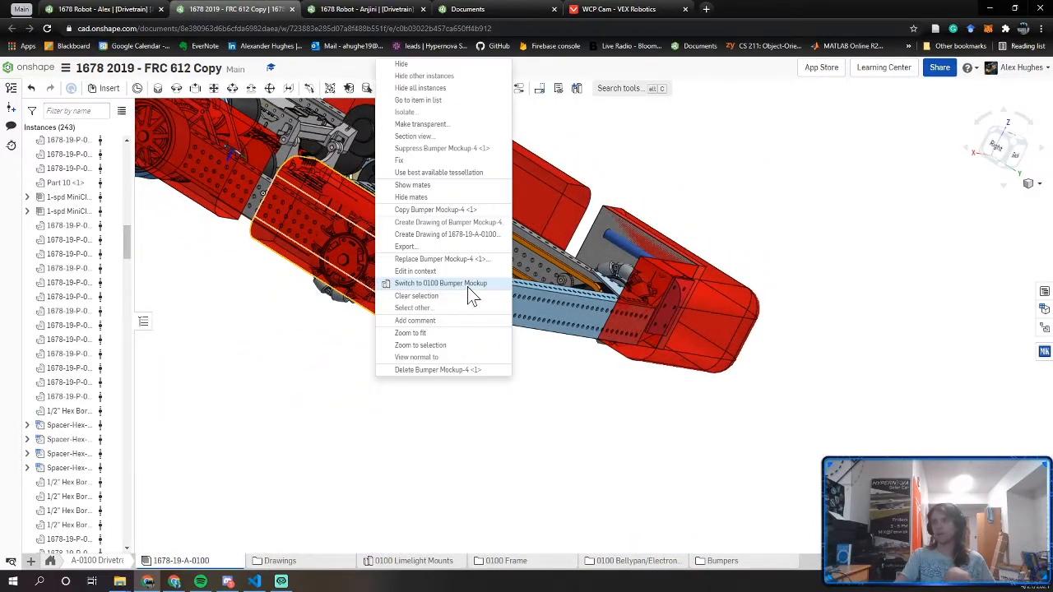
click(443, 282)
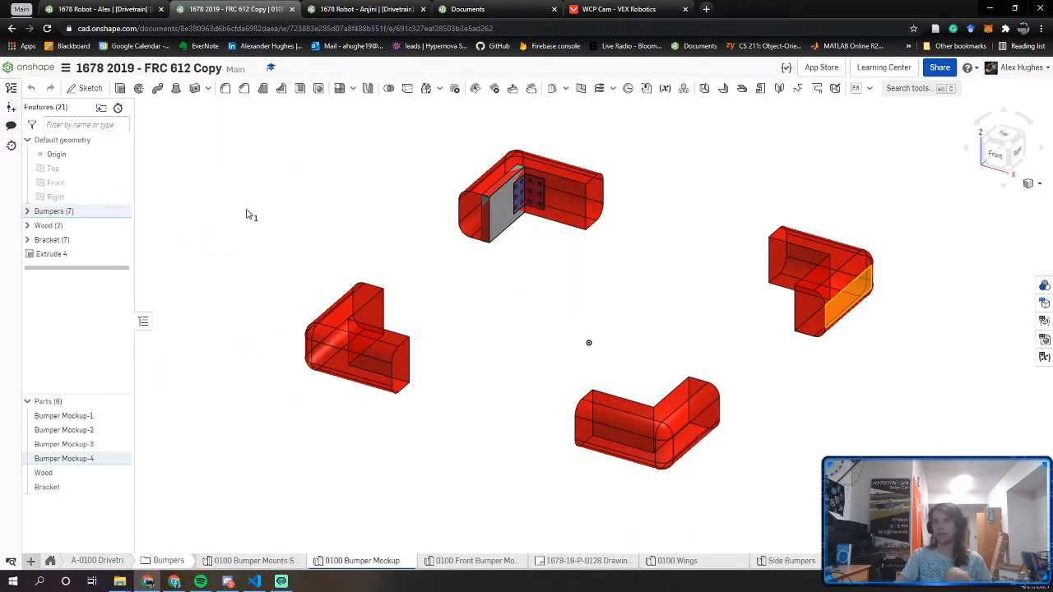
click(248, 214)
Reopen the 1678-19-A-0100 reference assembly in the A-0100 Drivetrain folder, and switch back to the main drivetrain assembly document
click(50, 561)
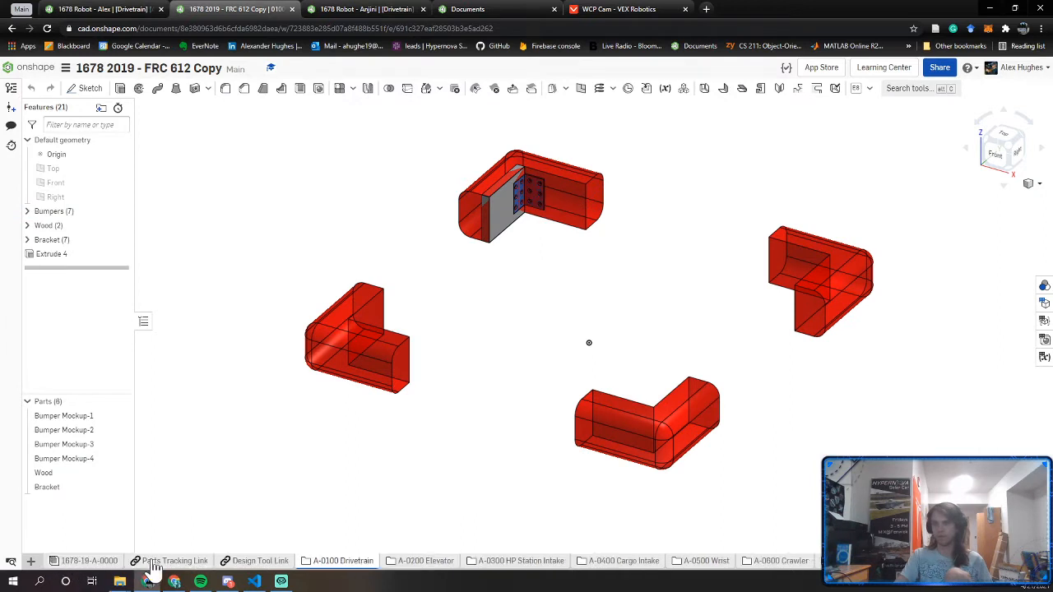
click(262, 563)
click(320, 563)
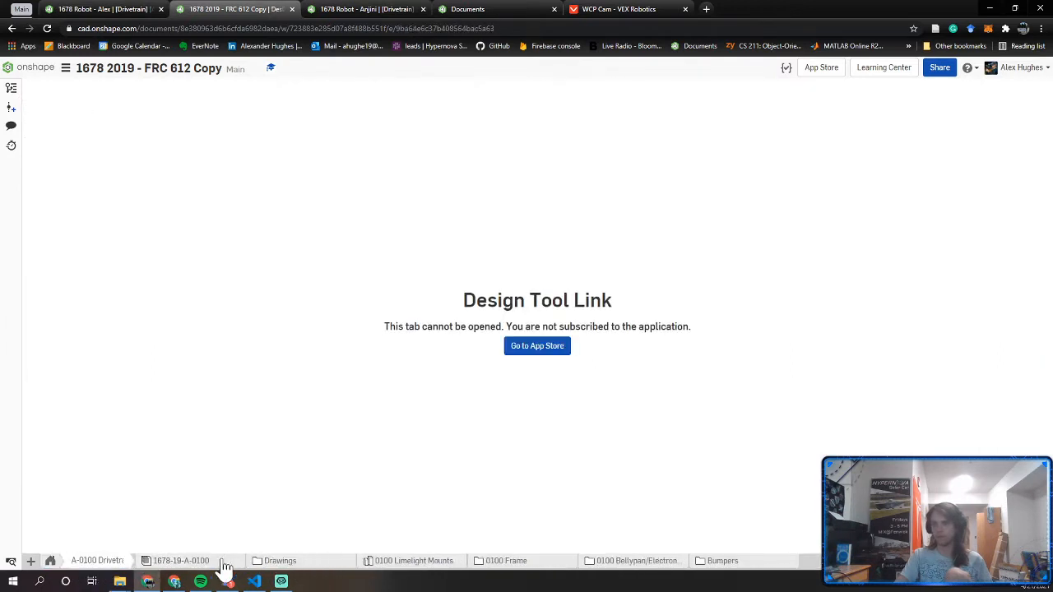
click(211, 564)
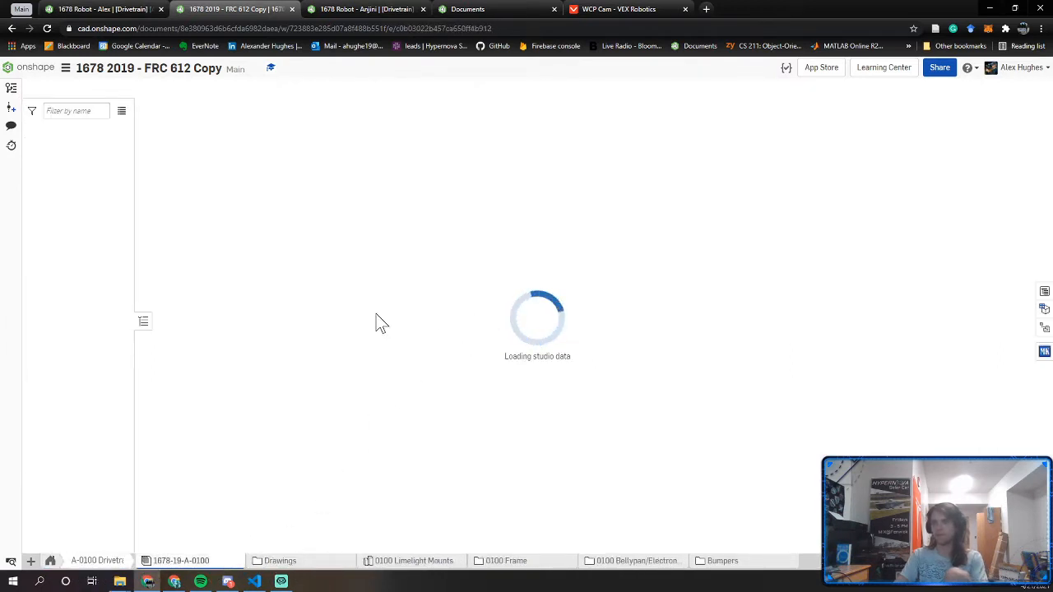
click(136, 9)
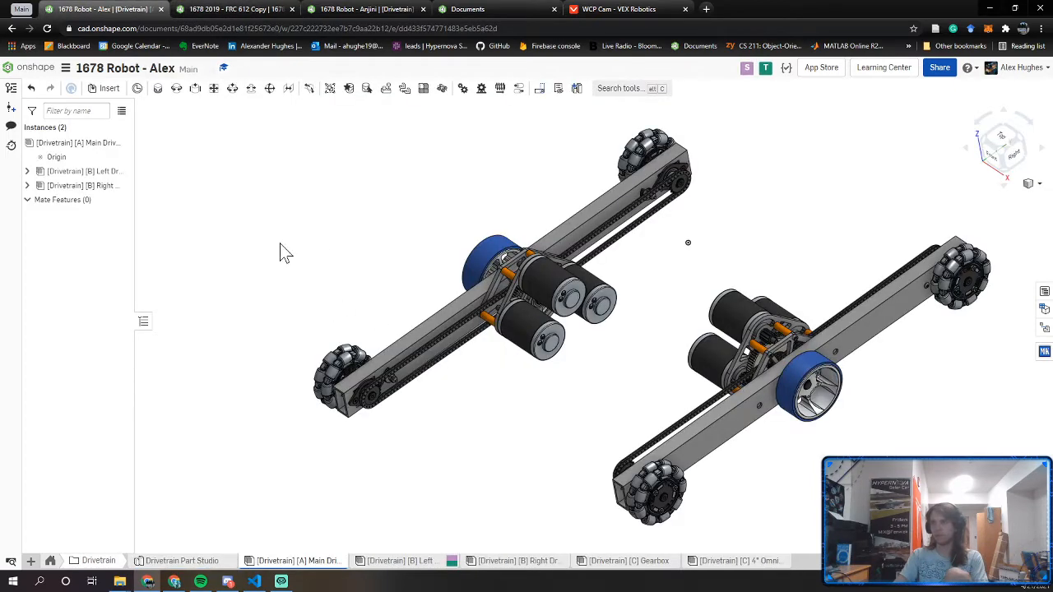
Open the Drivetrain Part Studio and hide the P007 .424" Hex Spacer part
click(172, 561)
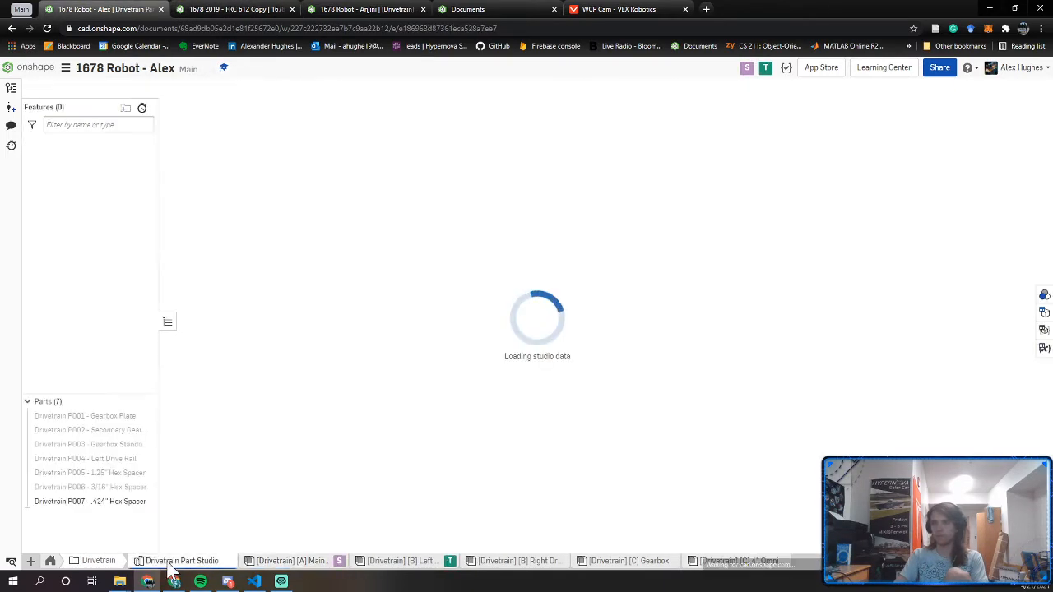
click(145, 502)
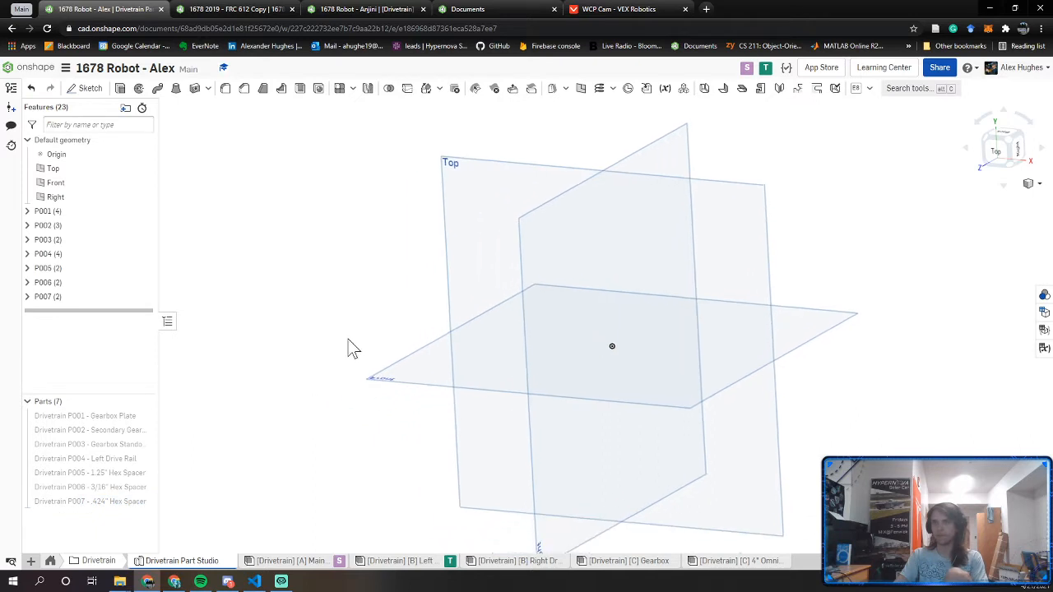
right_drag(560, 242, 499, 401)
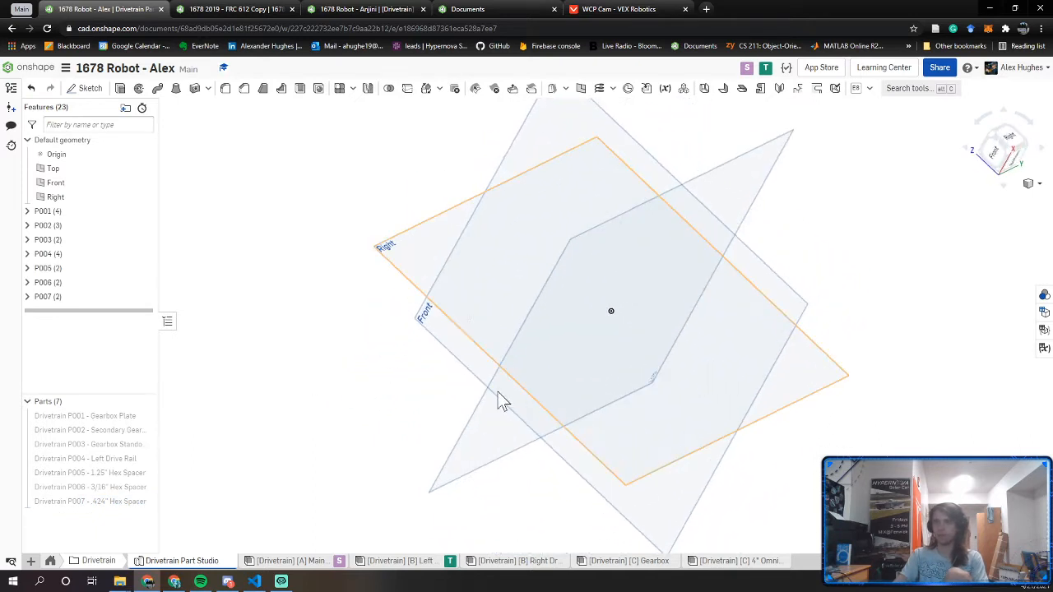
On the Right plane, sketch a center rectangle at the origin, 1 in wide and 2 in high
key(shift+s)
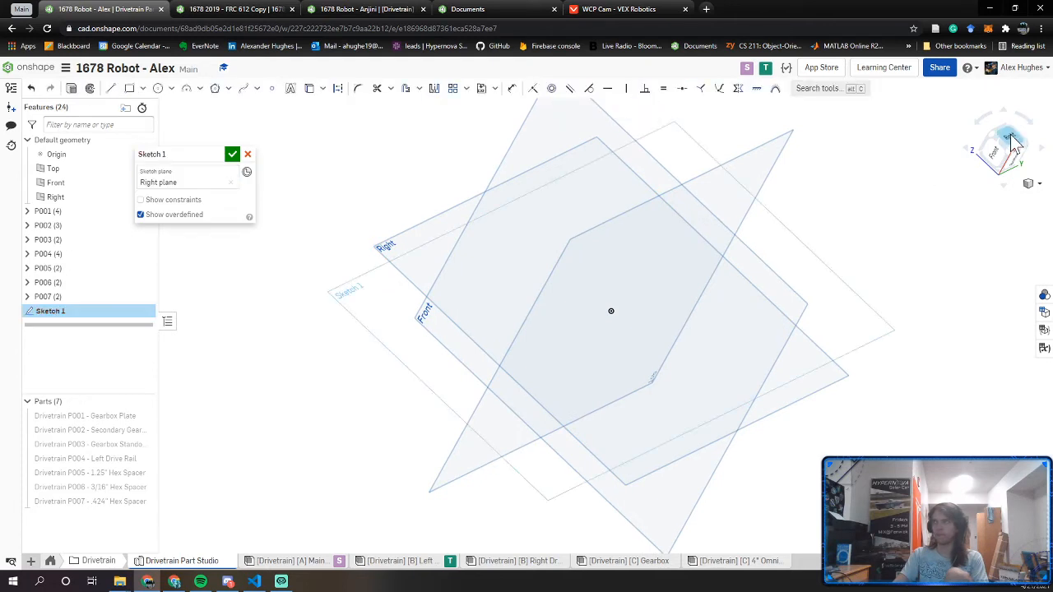
click(1009, 140)
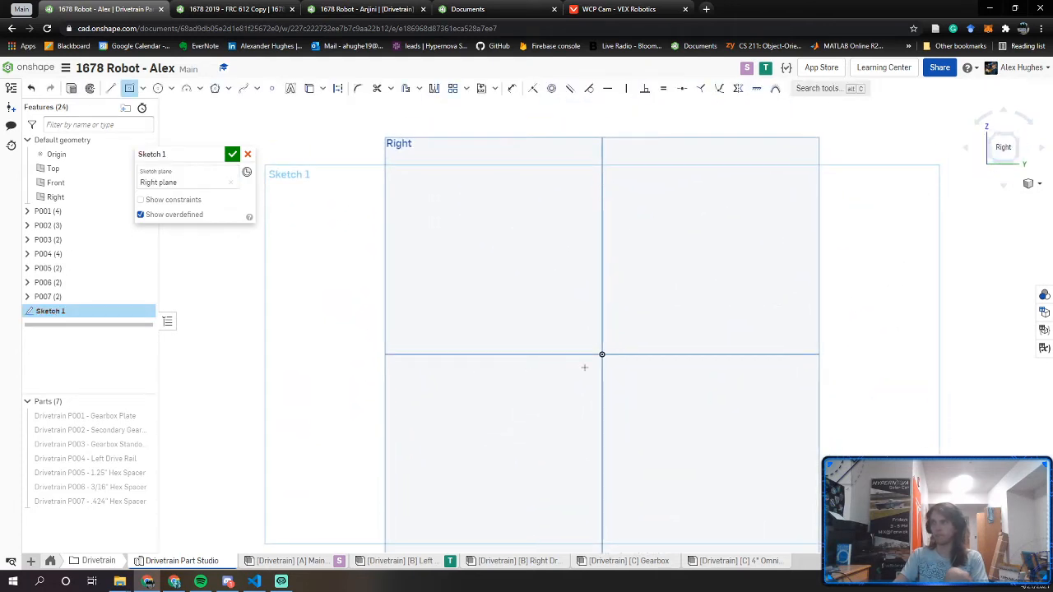
click(601, 355)
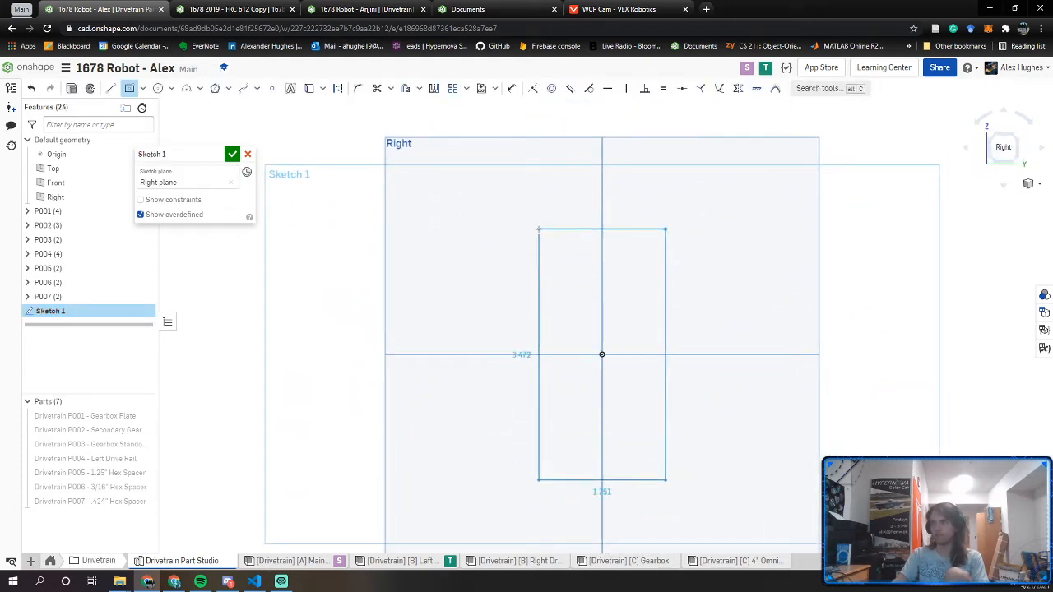
click(539, 231)
text(1)
key(Tab)
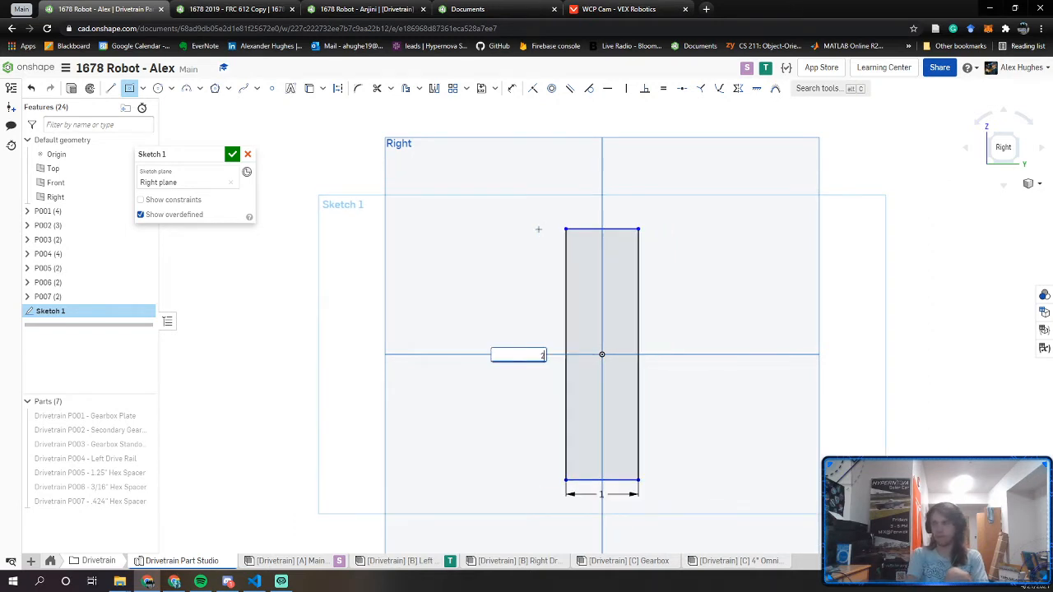
text(2)
key(Return)
scroll(603, 357, up, 4)
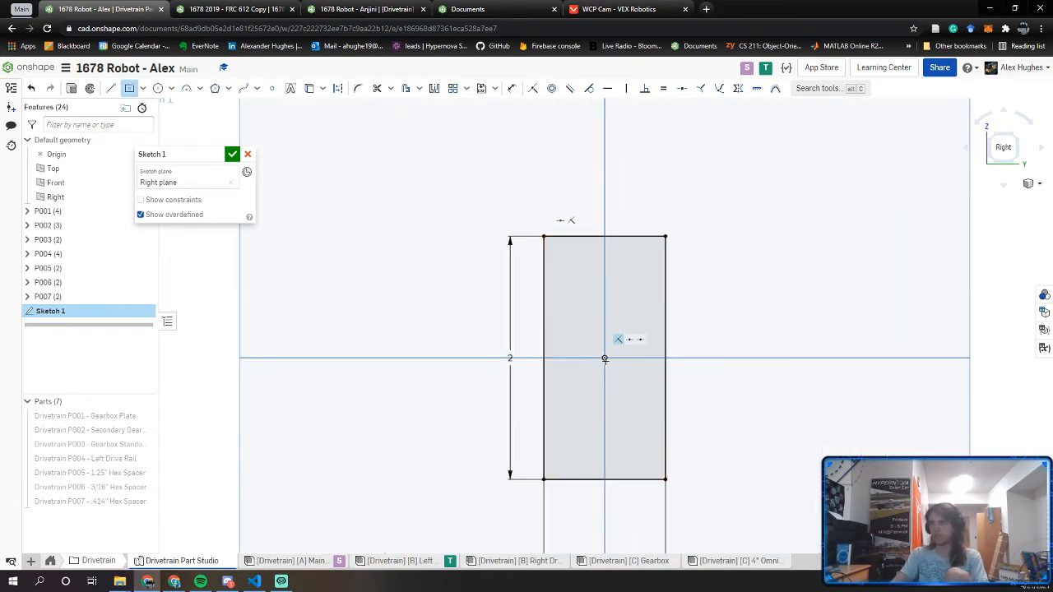
click(604, 358)
key(Escape)
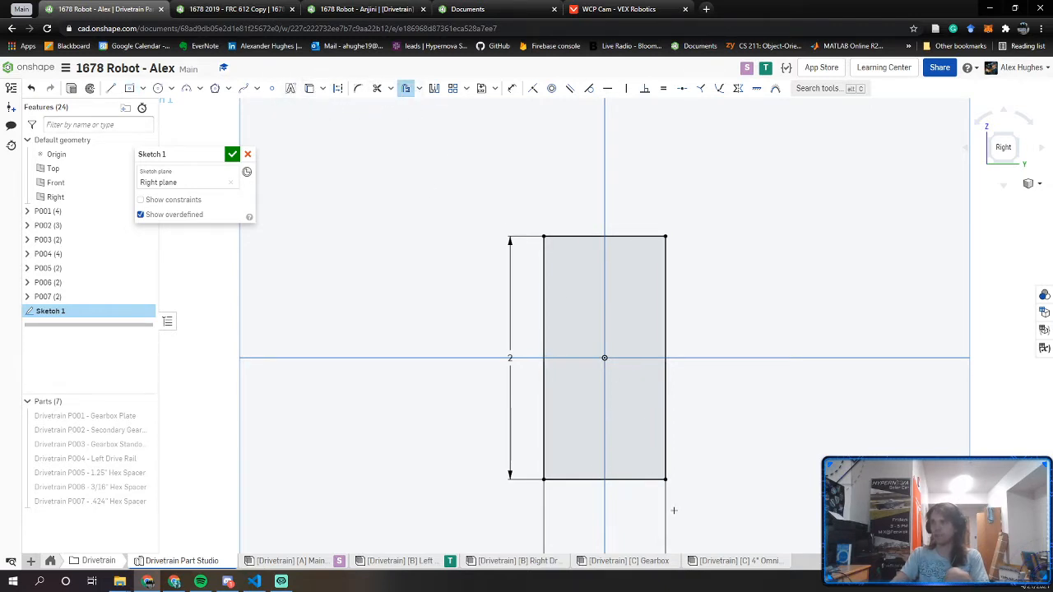
Offset the rectangle inward by 1/8 in to form the tube wall
click(566, 320)
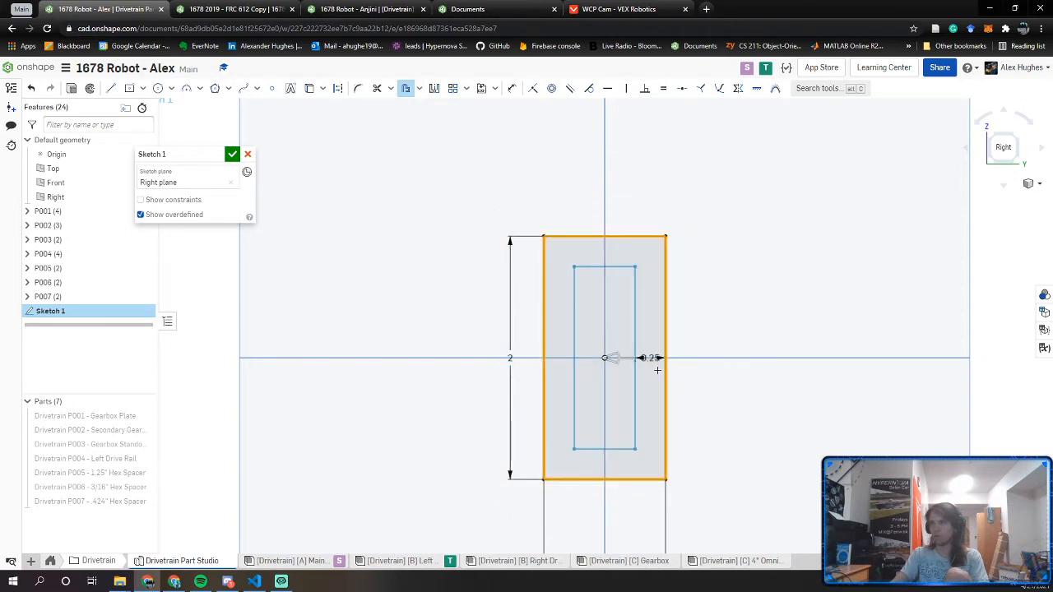
click(711, 319)
text(1)
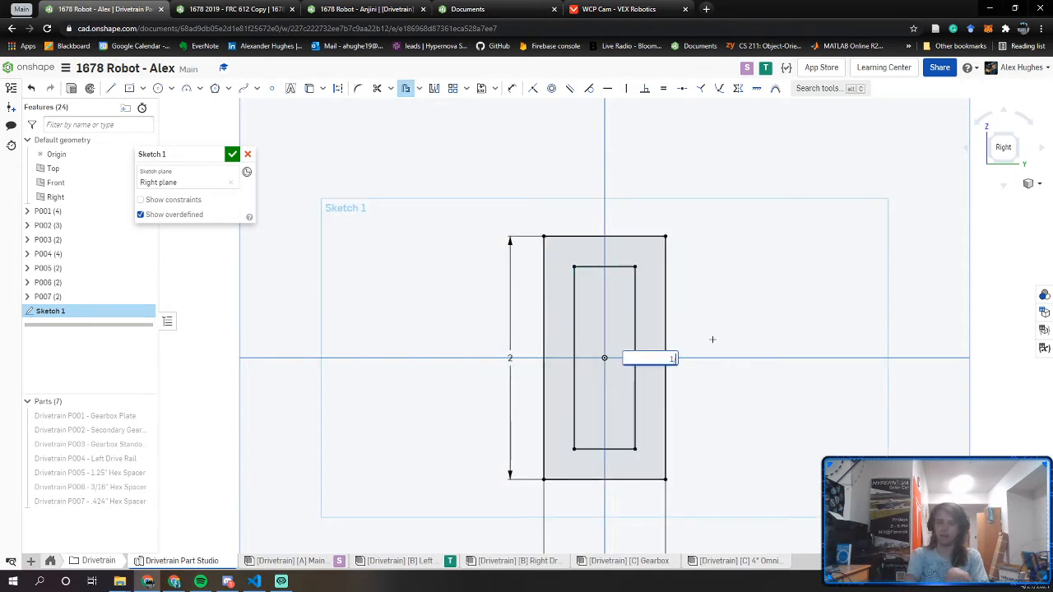
text(/8)
key(Return)
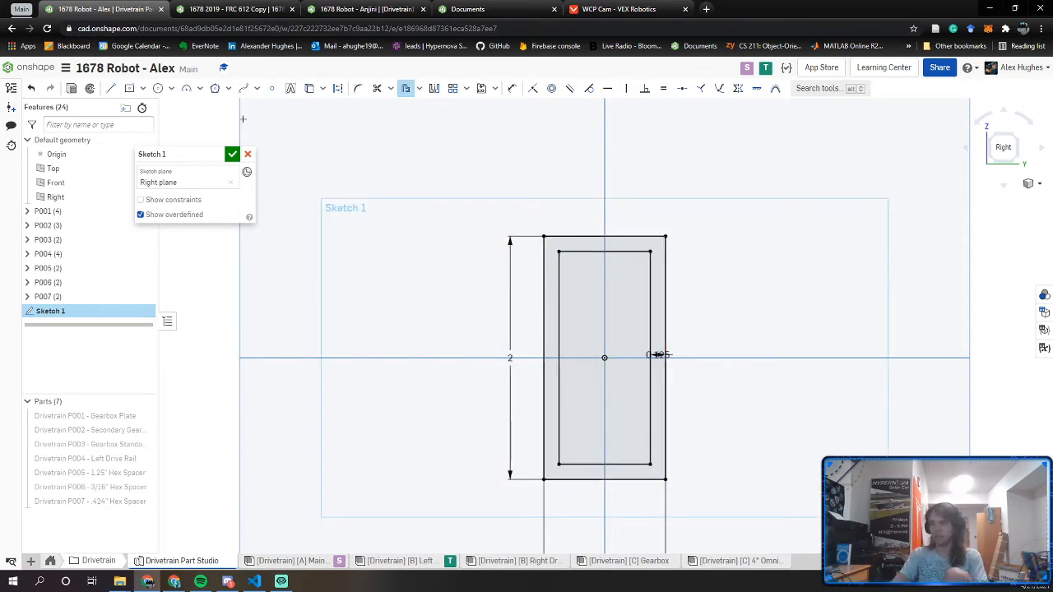
Name the sketch Front Drive Rail and finish it
click(218, 157)
text(Front Drive)
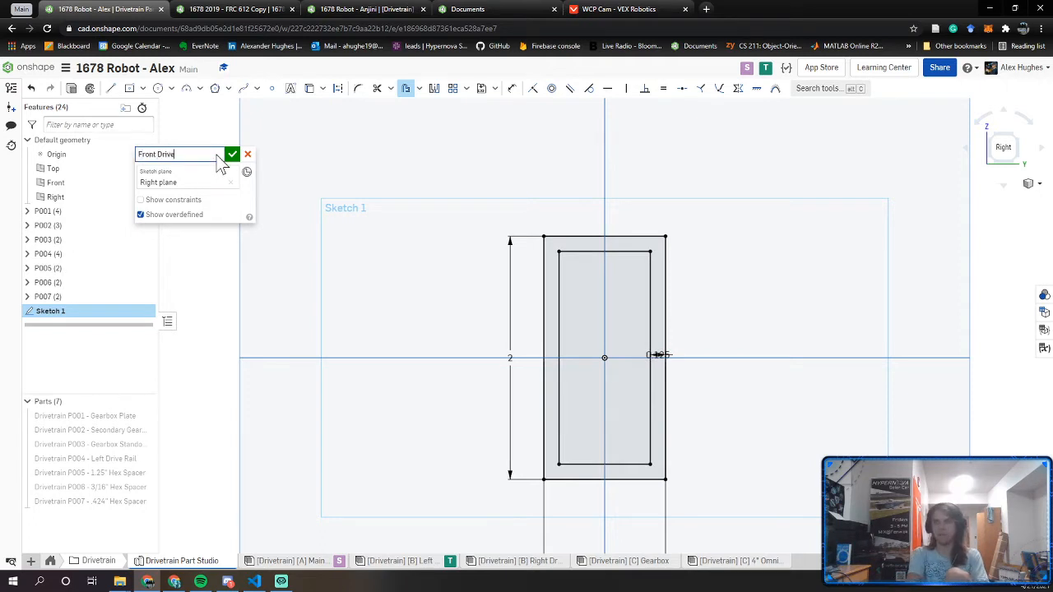
text( Rail)
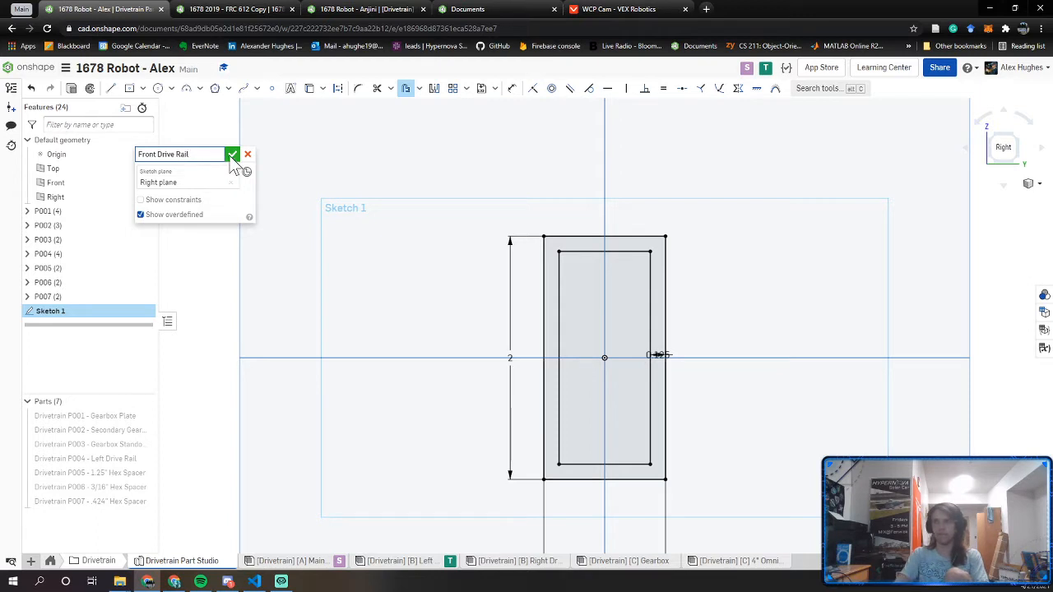
click(232, 153)
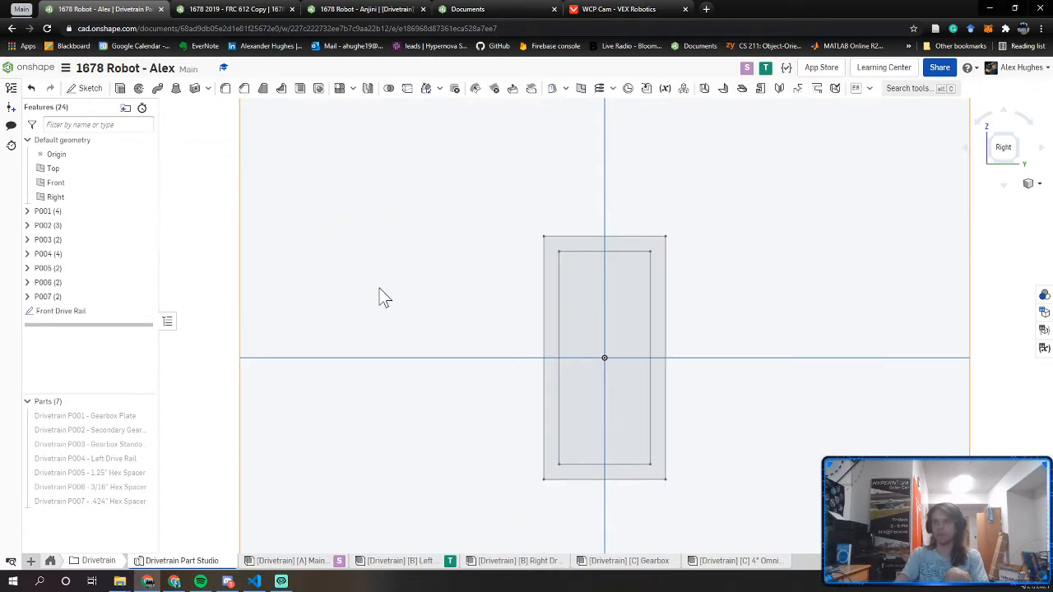
Extrude the wall region between the two rectangles 25.5 in as a new part
click(606, 249)
key(shift+e)
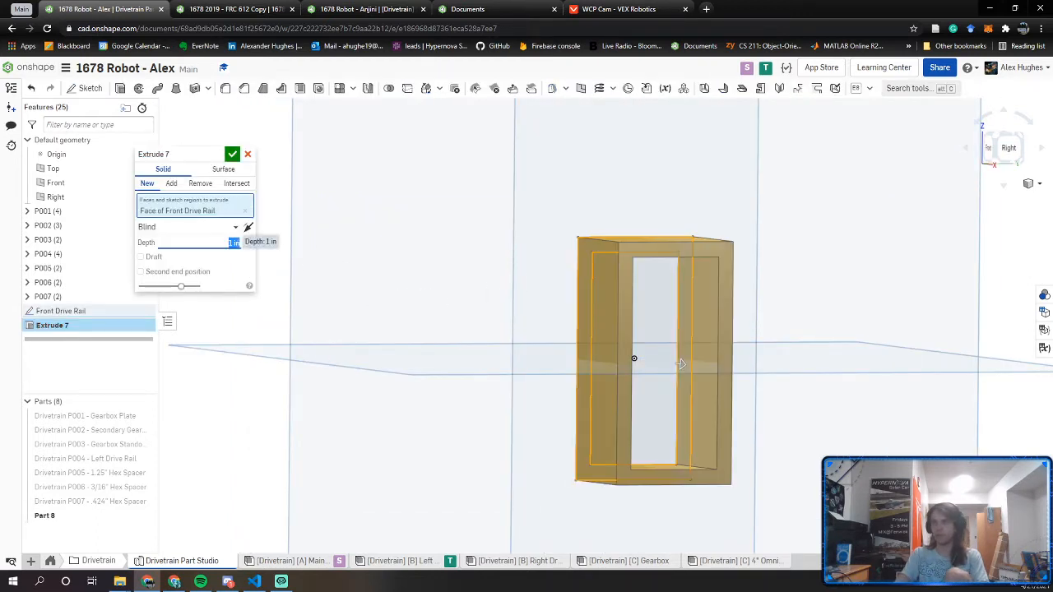
text(25.5)
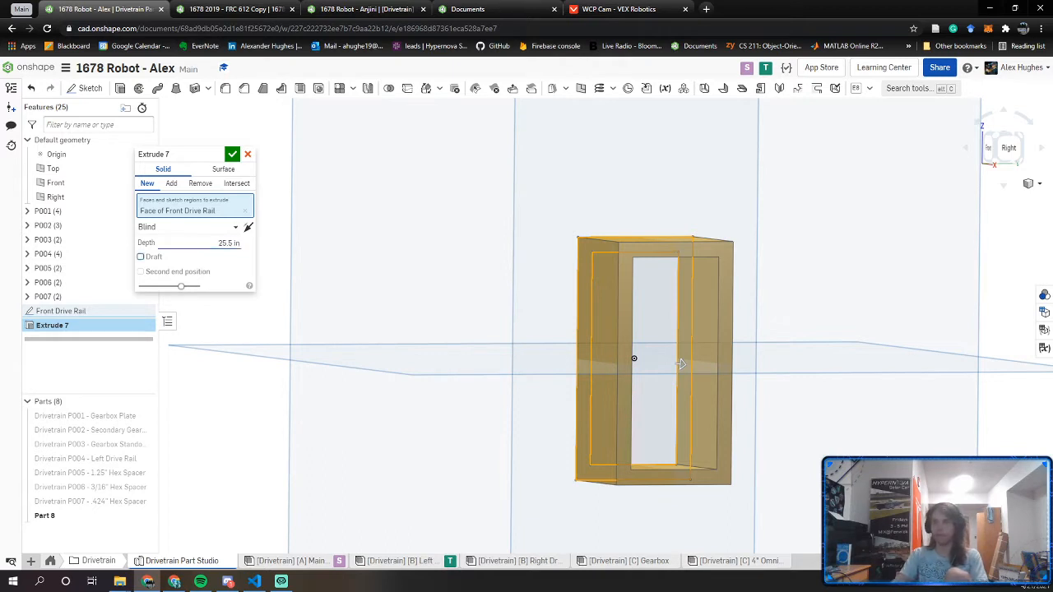
click(232, 154)
scroll(276, 199, down, 3)
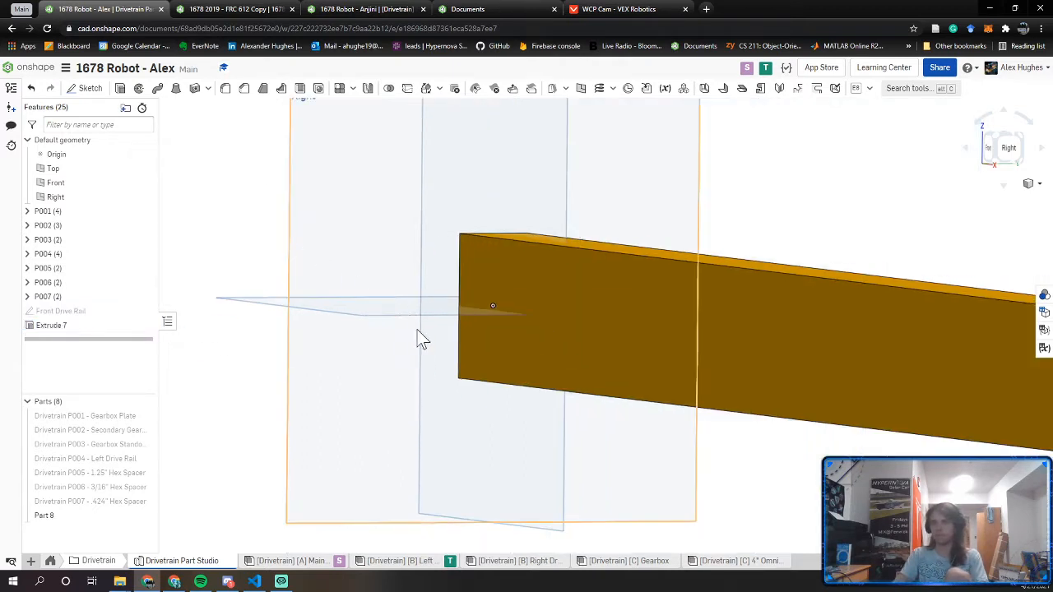
mouse_move(416, 330)
middle_down()
mouse_move(318, 331)
mouse_move(407, 329)
mouse_move(357, 338)
middle_up()
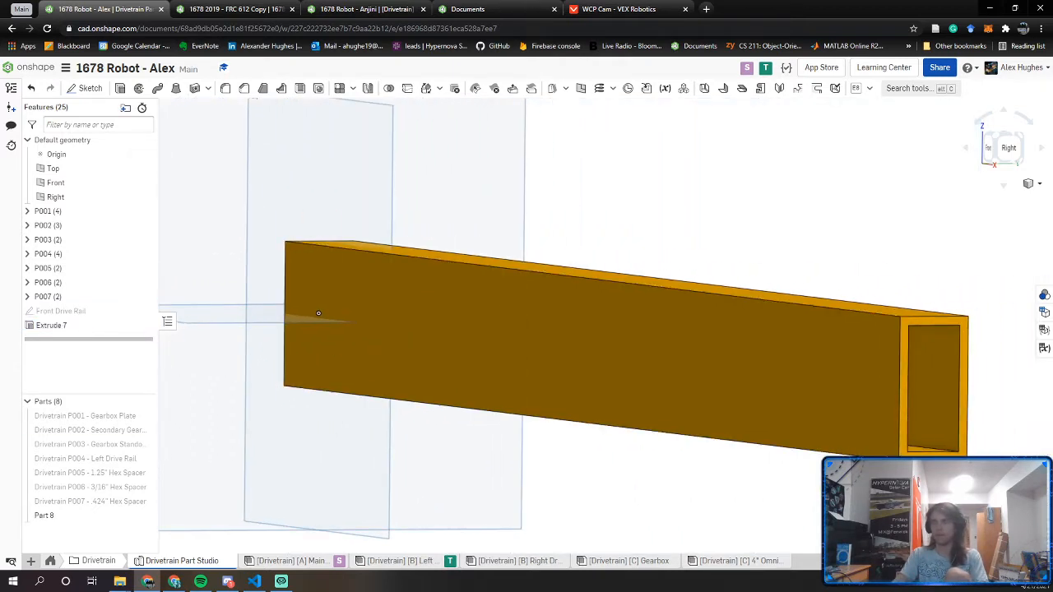
Rename the new tube part as Drivetrain P008 - Front Drive Rail
right_click(99, 517)
click(115, 340)
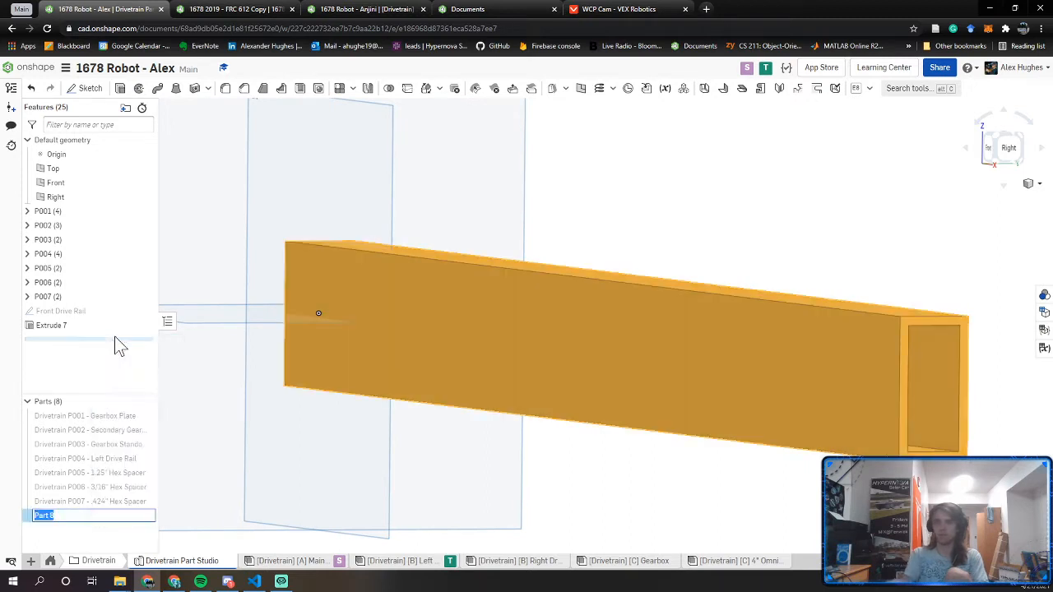
text(Drivetrain P008 - Fron)
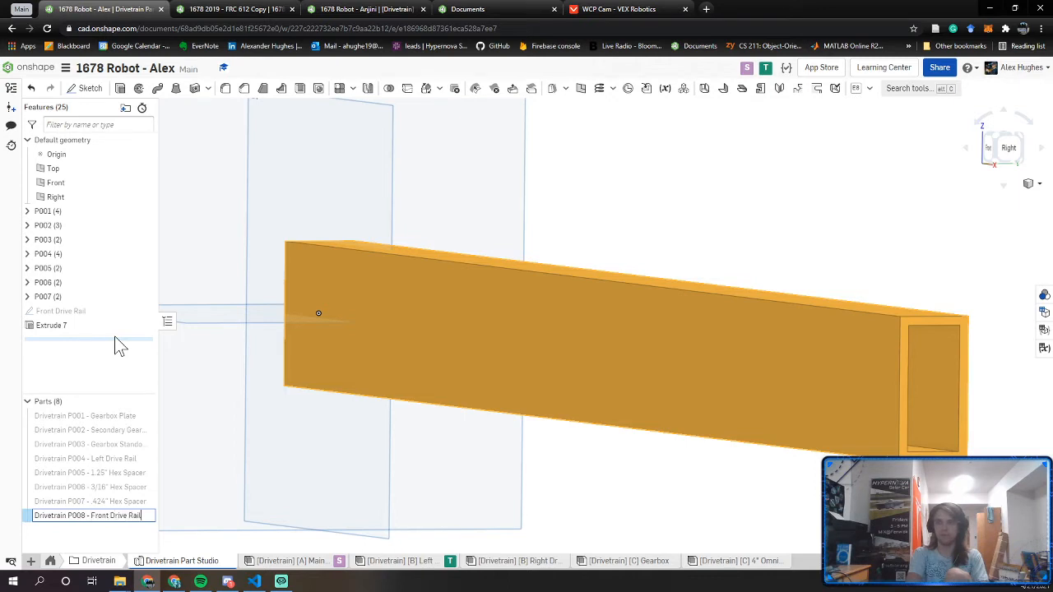
key(Return)
scroll(344, 350, down, 3)
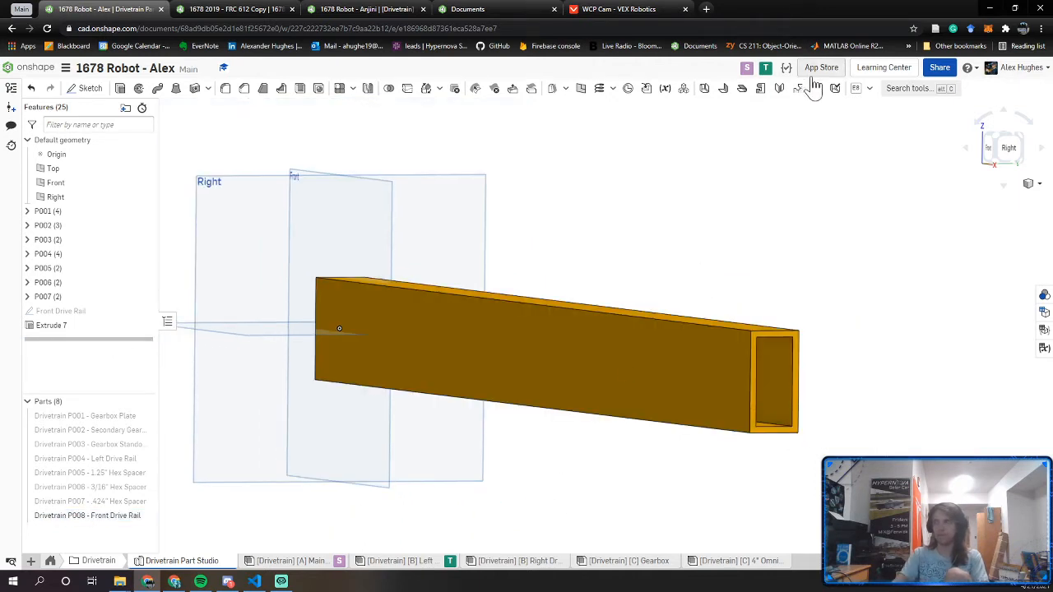
Start the Tube Converter custom feature and choose the Front Drive Rail as the body to convert
click(856, 89)
click(870, 89)
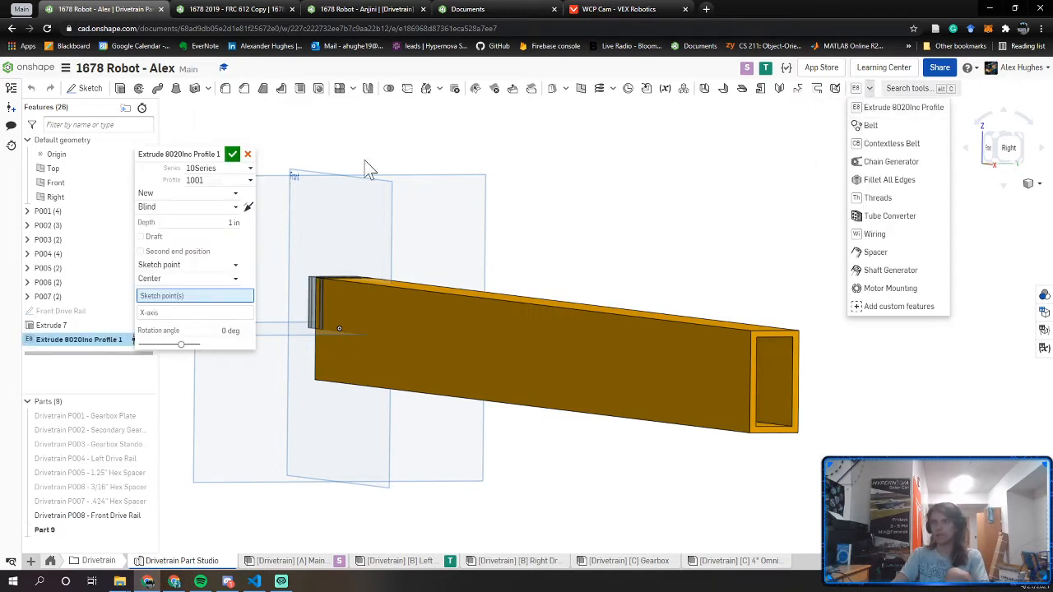
key(Escape)
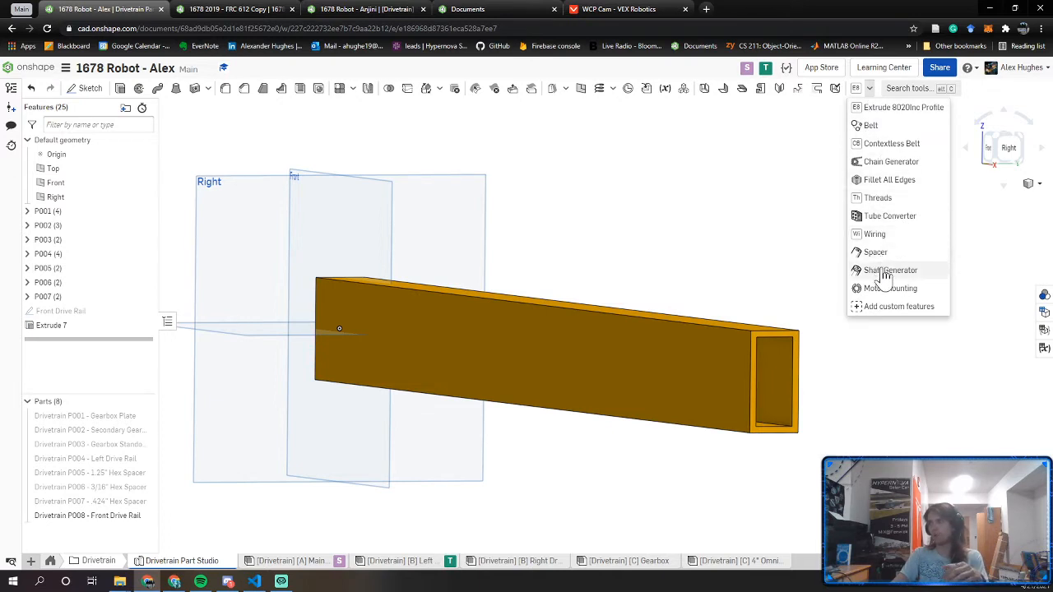
click(875, 217)
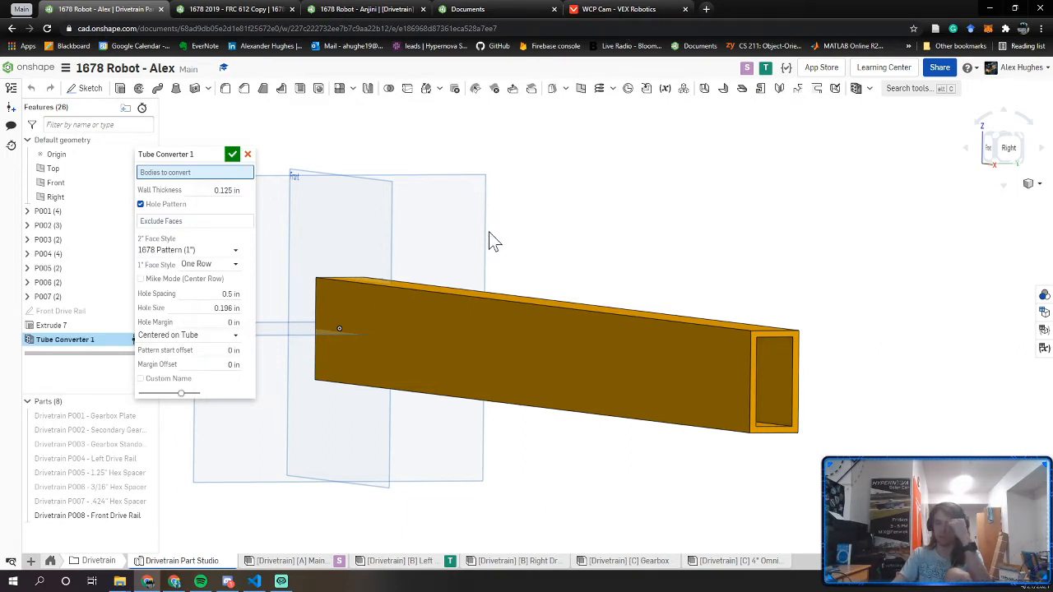
right_drag(489, 263, 488, 277)
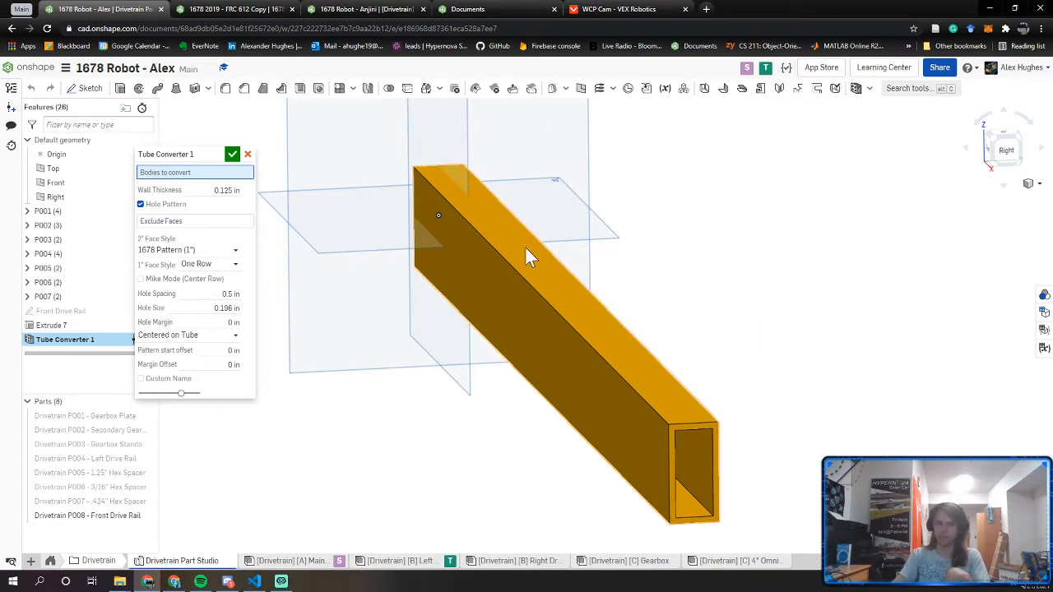
right_drag(489, 299, 469, 301)
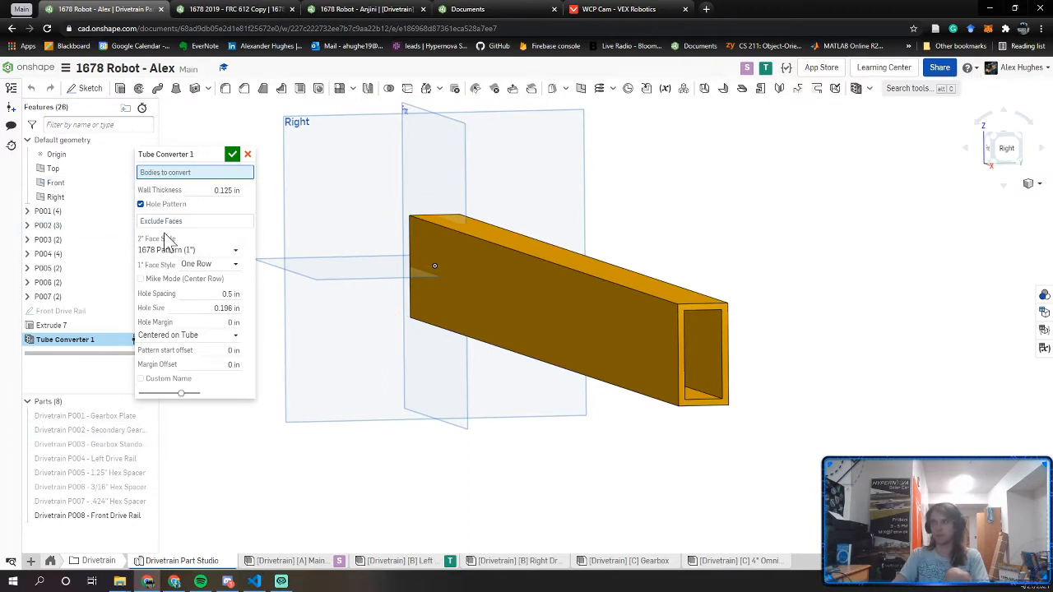
click(609, 327)
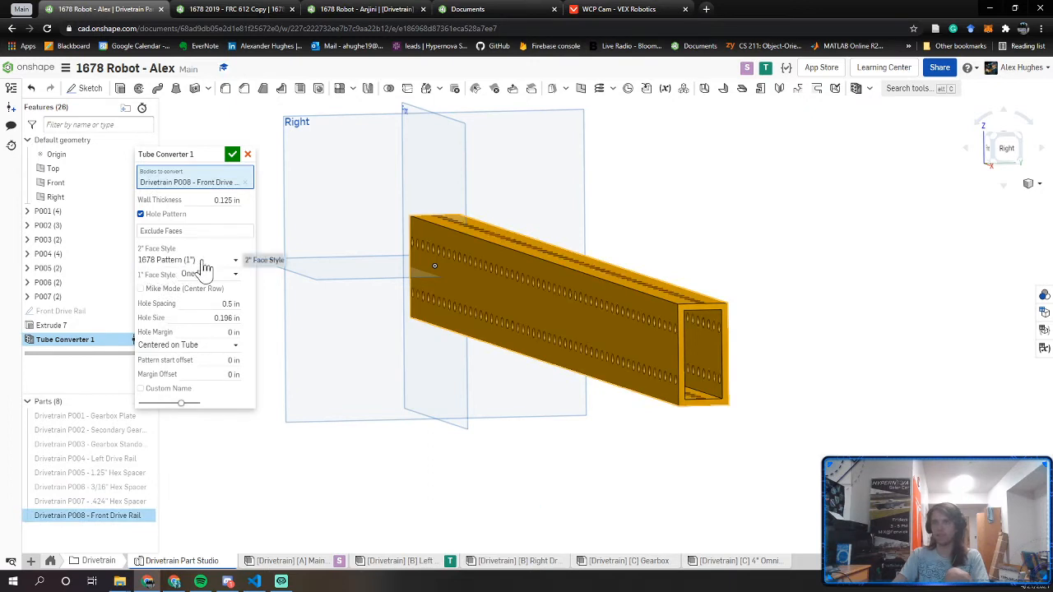
Try Mike Mode (Center Row) on the rail's hole pattern, comparing it with the frame tube on the 1678 2019 reference robot
click(179, 290)
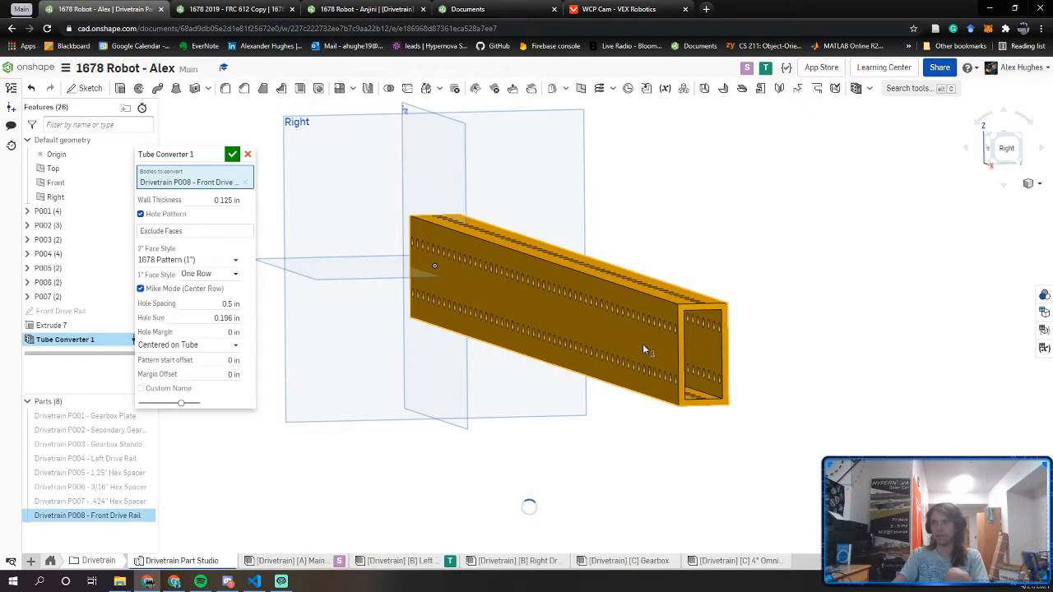
click(187, 10)
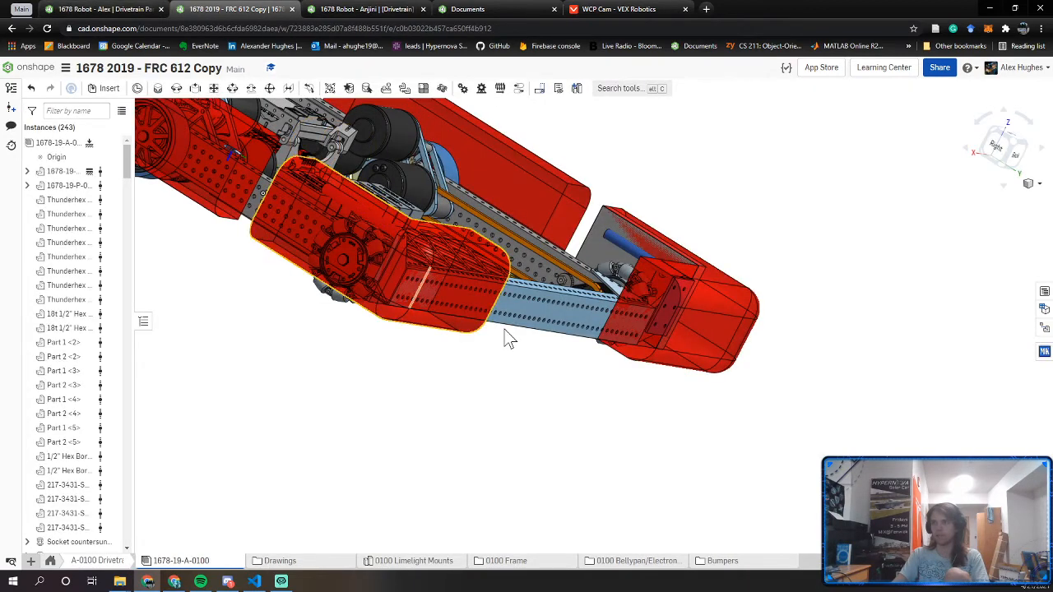
click(99, 9)
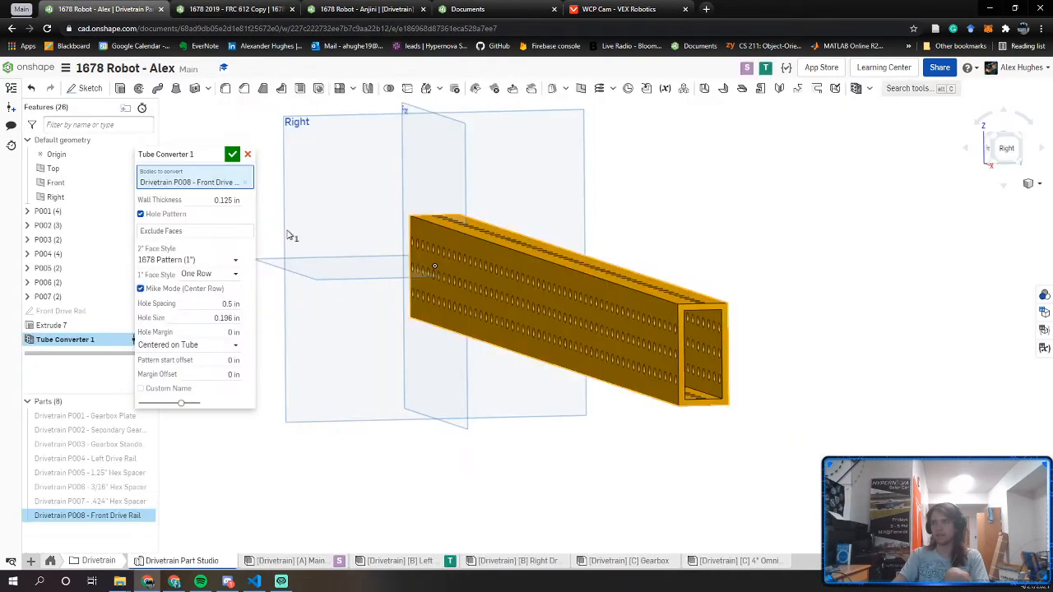
click(171, 292)
In the 1678 2019 - FRC 612 Copy document, measure the spacing between two adjacent holes on the frame tube's narrow face
click(236, 9)
scroll(559, 321, down, 5)
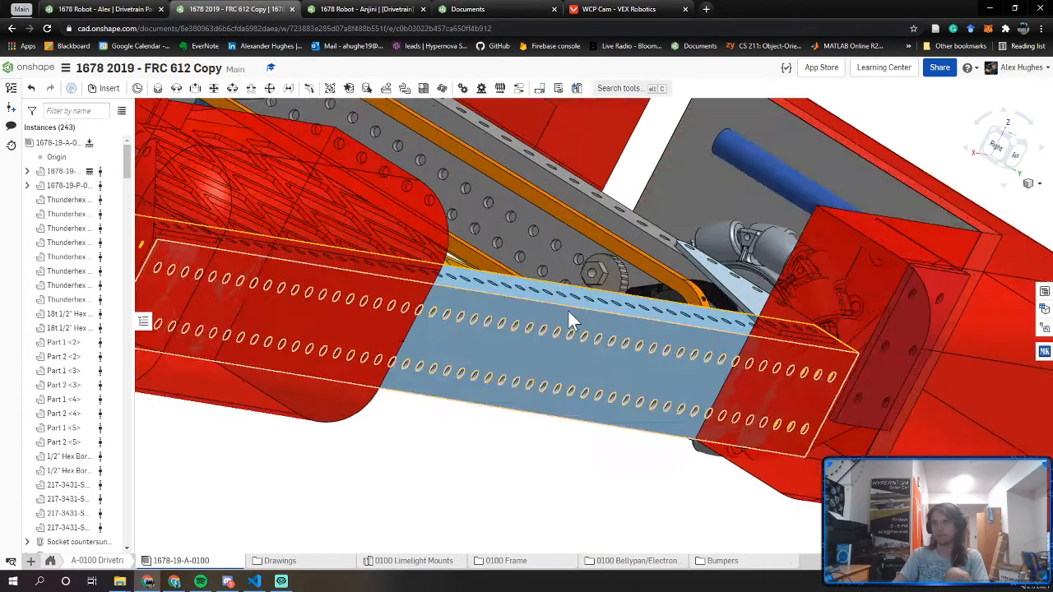
scroll(531, 297, down, 8)
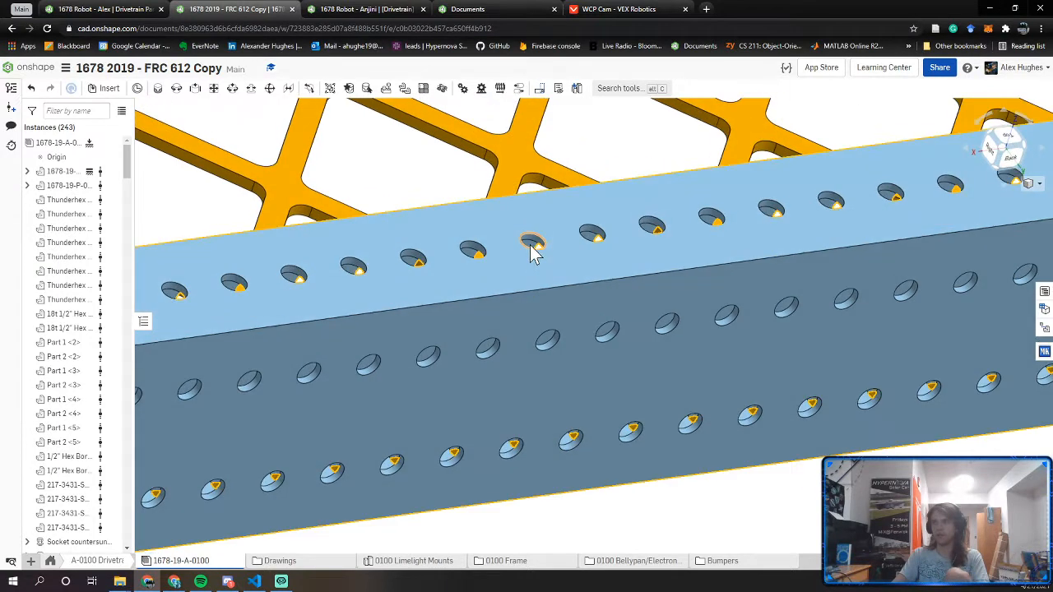
click(538, 244)
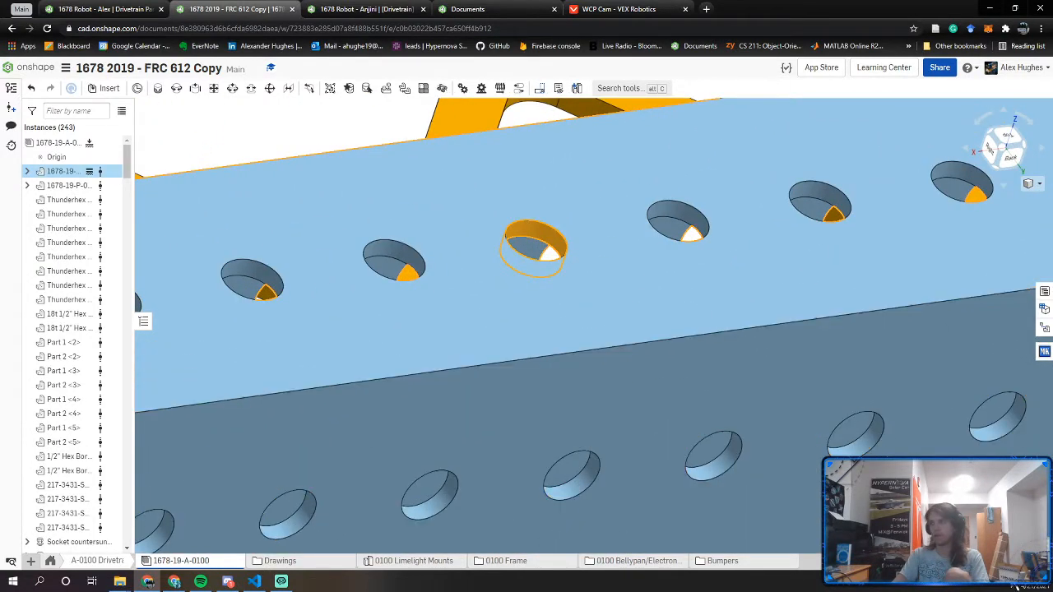
click(685, 215)
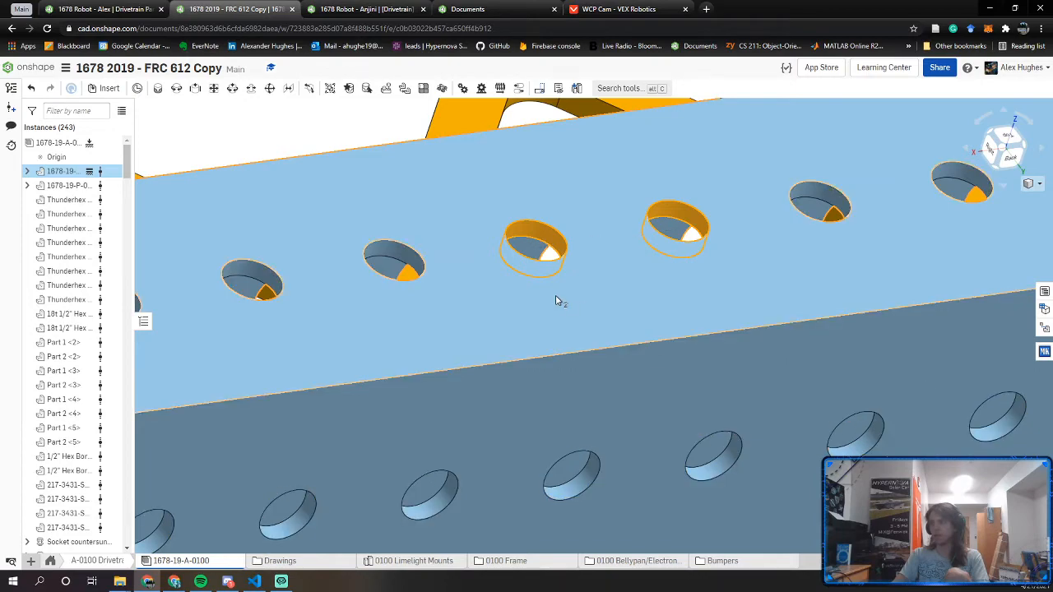
Return to the 1678 Robot - Alex document and apply the Tube Converter hole pattern to the Front Drive Rail
scroll(557, 300, up, 4)
scroll(568, 325, up, 4)
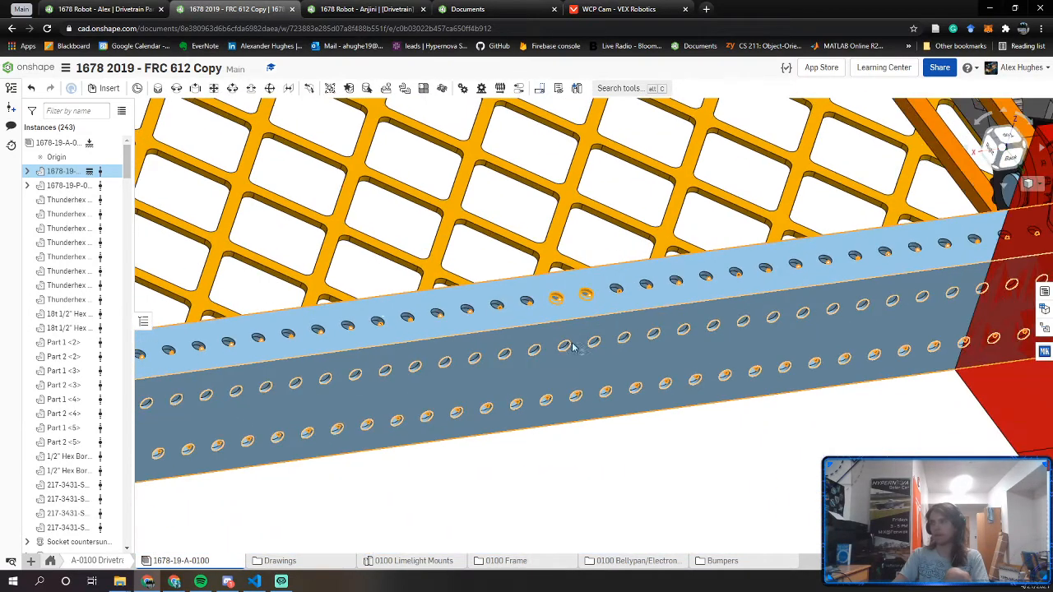
click(128, 6)
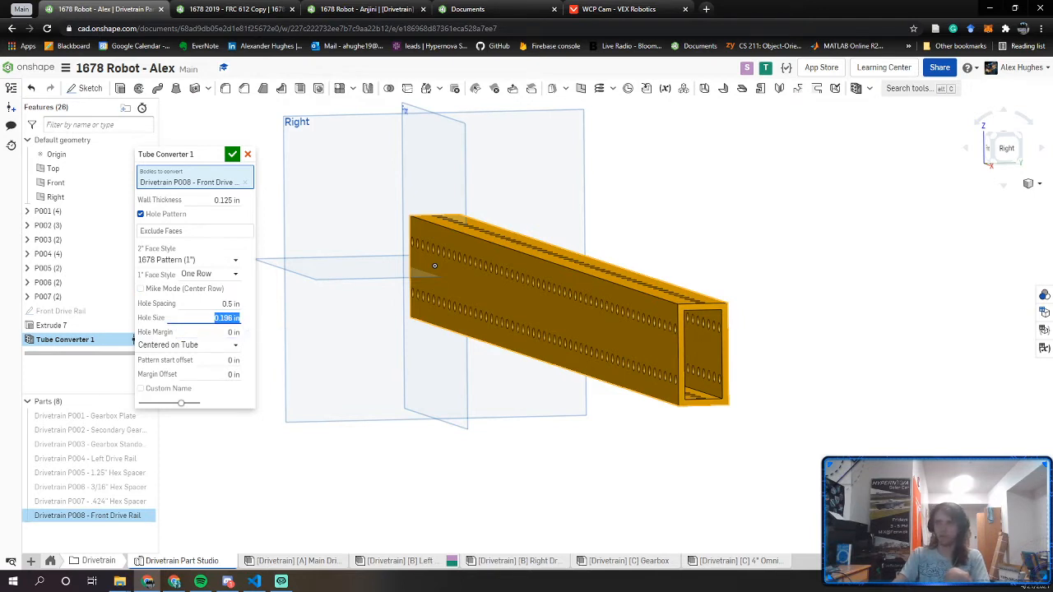
click(215, 318)
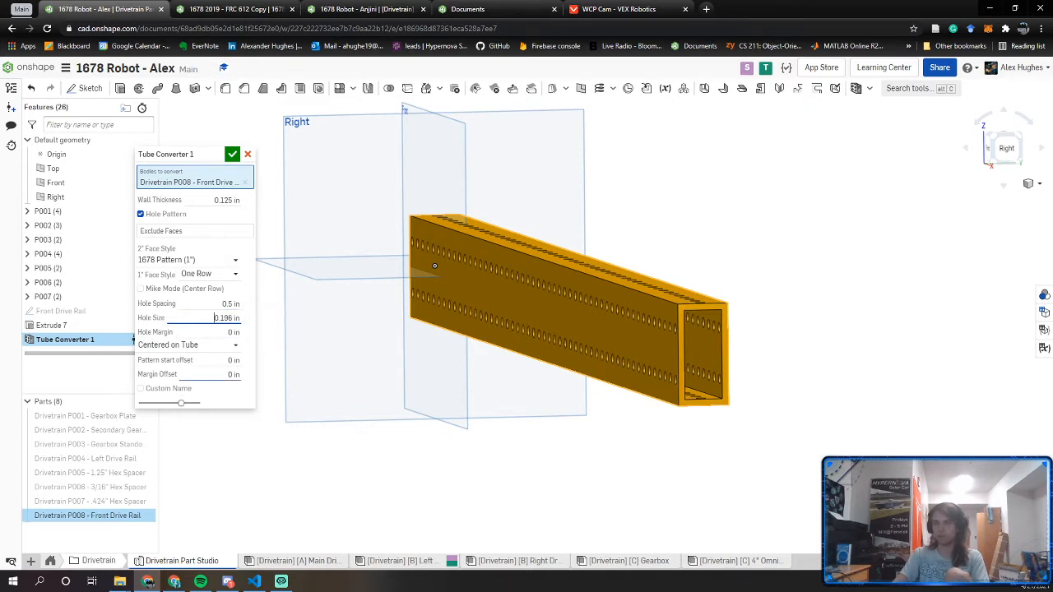
click(232, 155)
right_drag(345, 229, 267, 375)
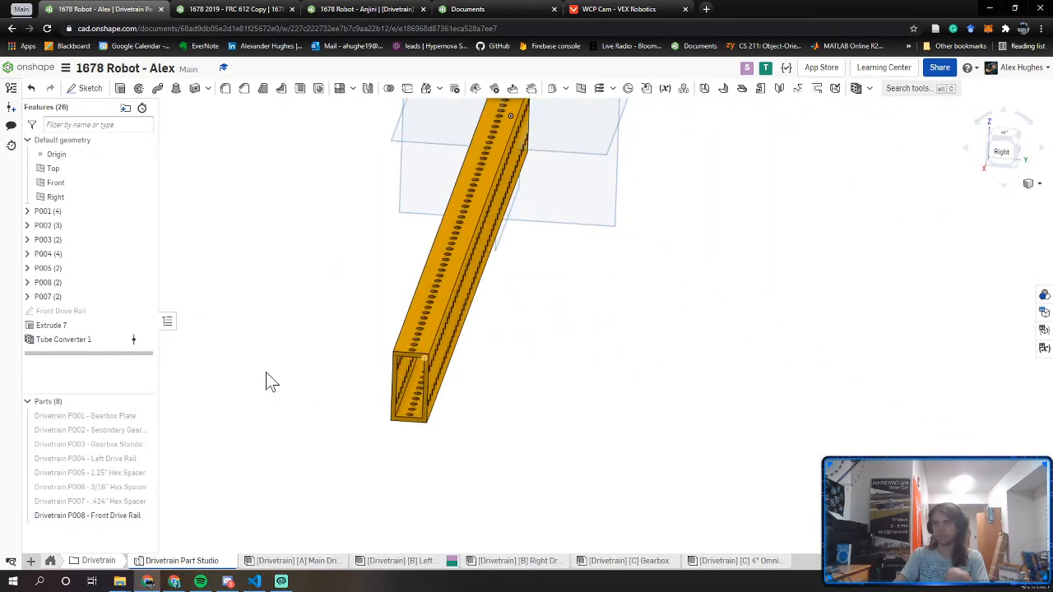
Assign Aluminum - 6061 from the Onshape Material Library to the Front Drive Rail part
click(107, 515)
right_click(106, 514)
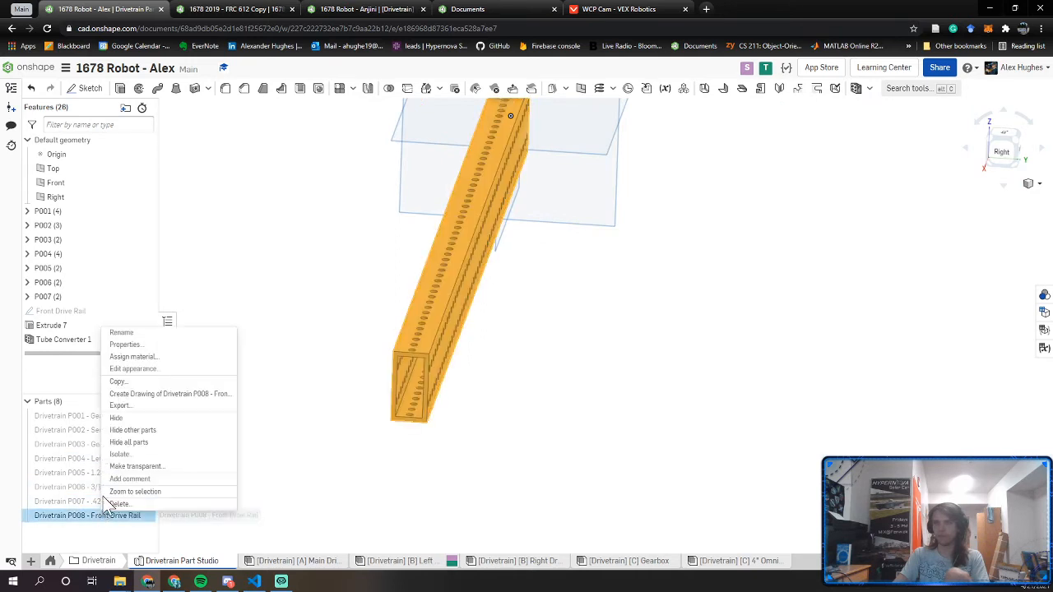
click(136, 356)
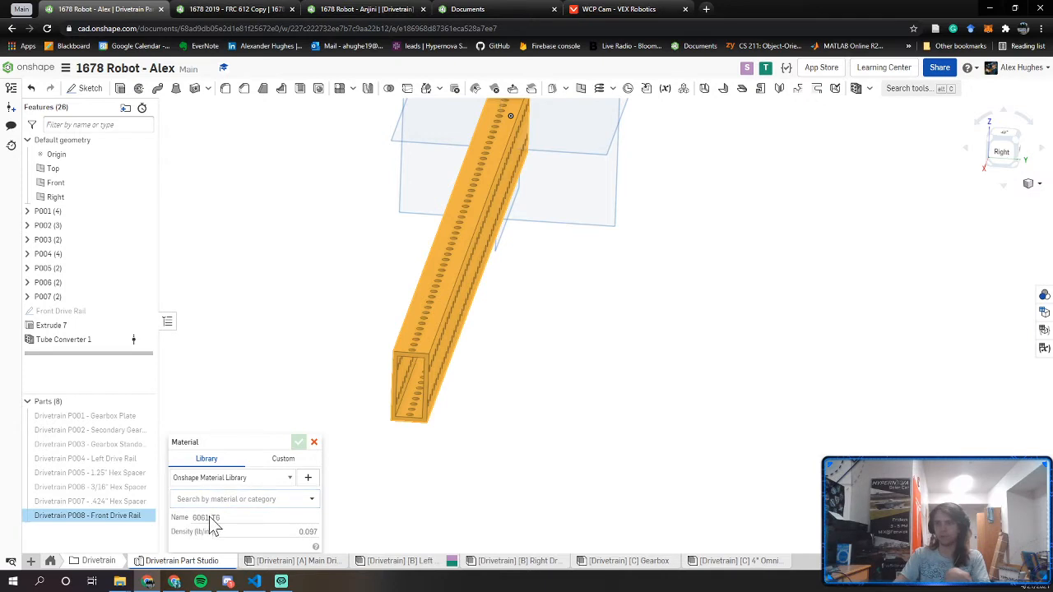
click(232, 509)
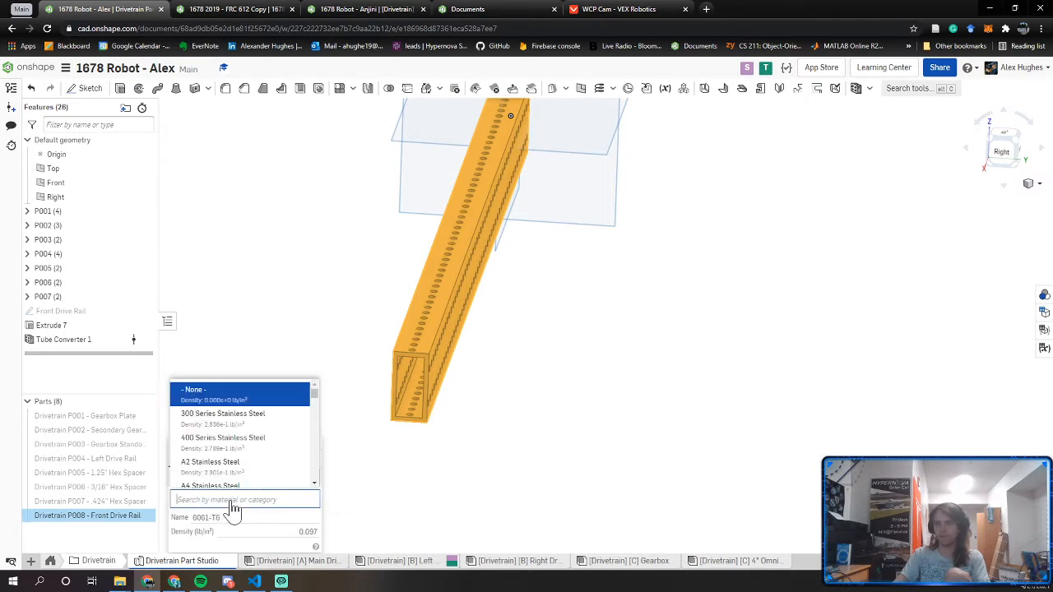
text(60)
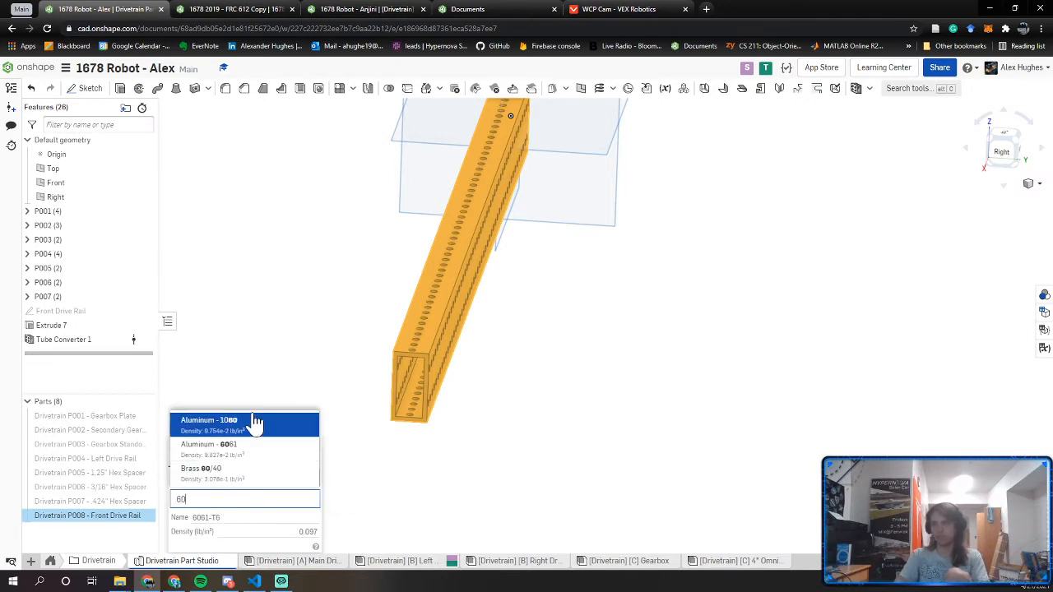
text(6)
click(244, 524)
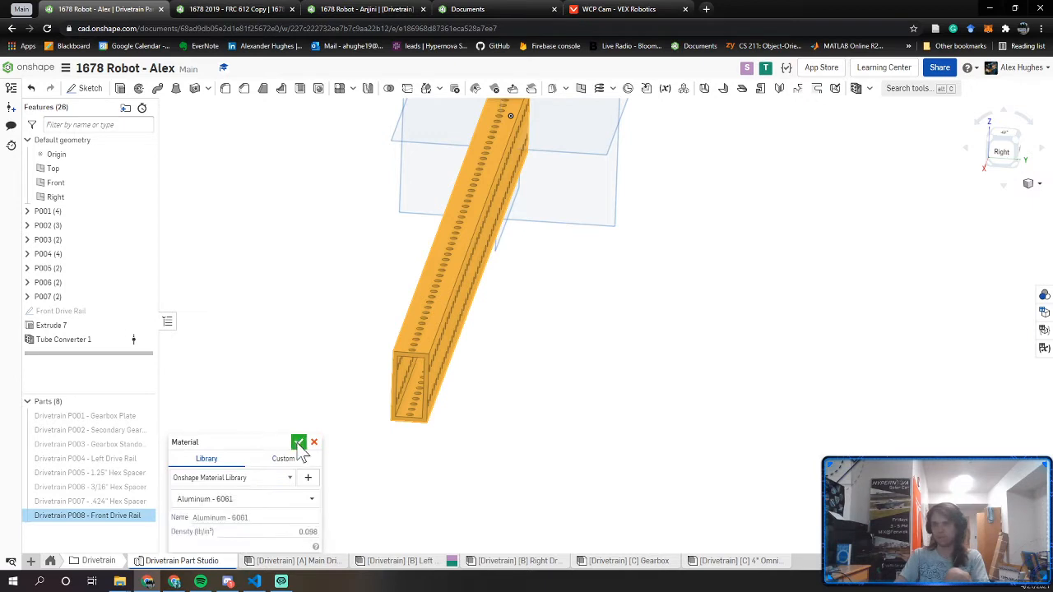
click(299, 443)
Change the Front Drive Rail part's appearance to grey
right_click(83, 515)
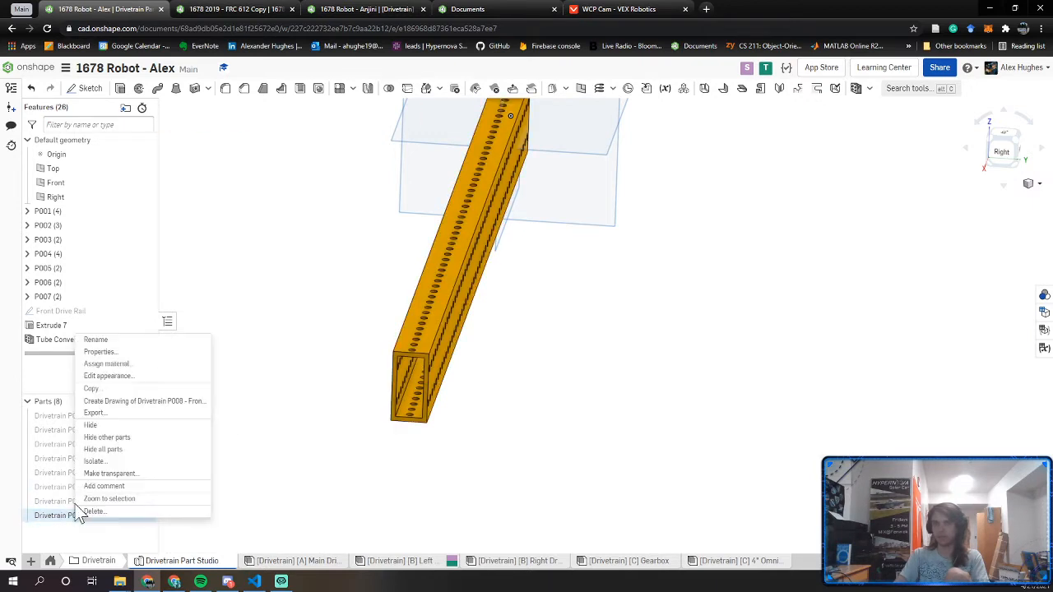
click(110, 376)
click(210, 375)
click(254, 341)
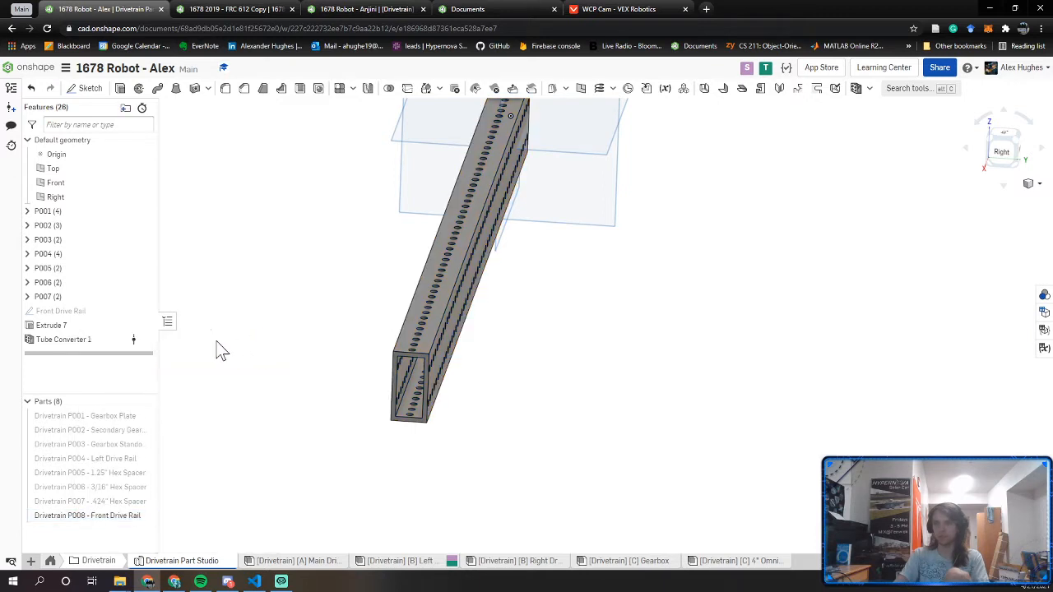
Group the Front Drive Rail sketch, its extrude and the tube conversion into a feature folder named P008
click(86, 336)
shift+click(85, 313)
right_click(85, 315)
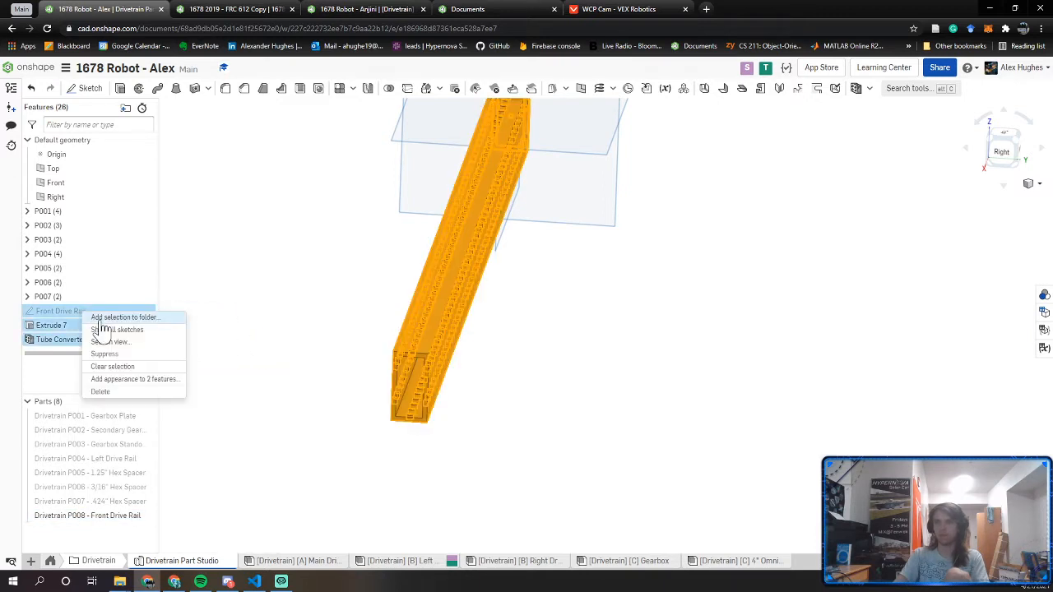
click(101, 327)
text(P008)
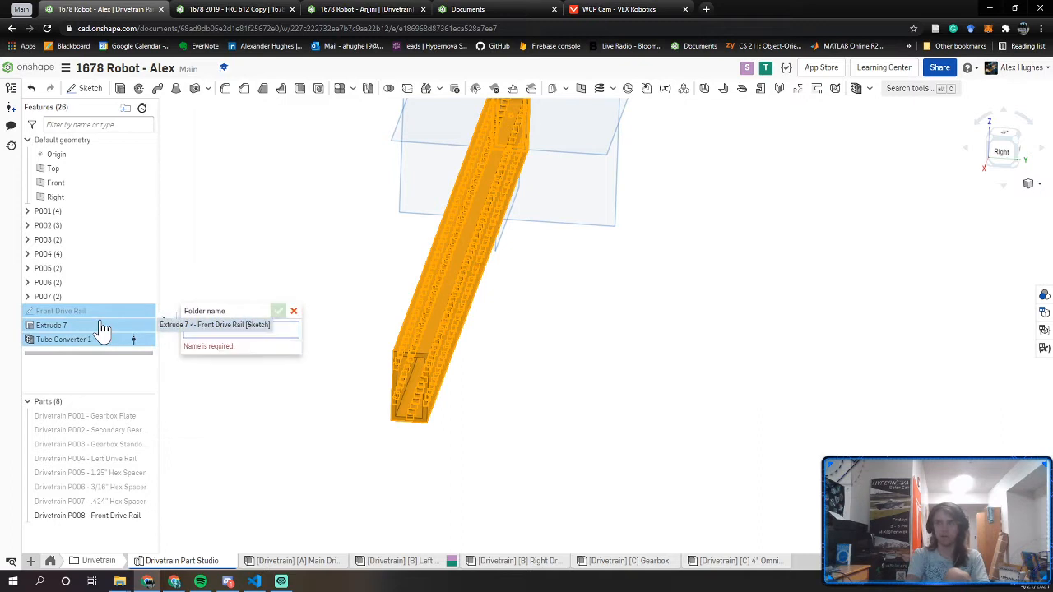
key(Return)
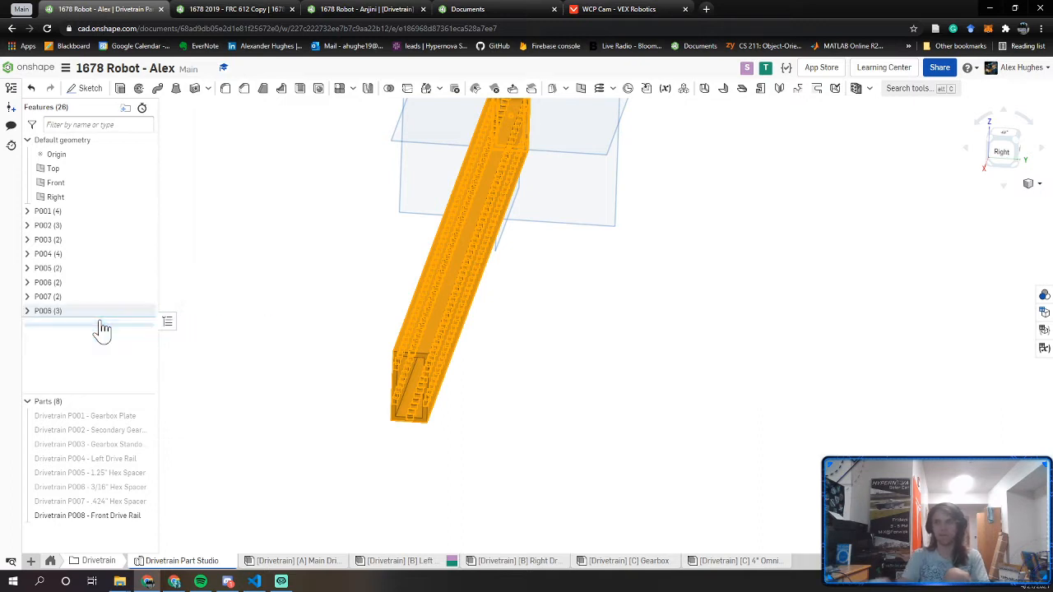
Hide the Front Drive Rail part to clear the workspace for the next rail
click(232, 373)
right_click(109, 515)
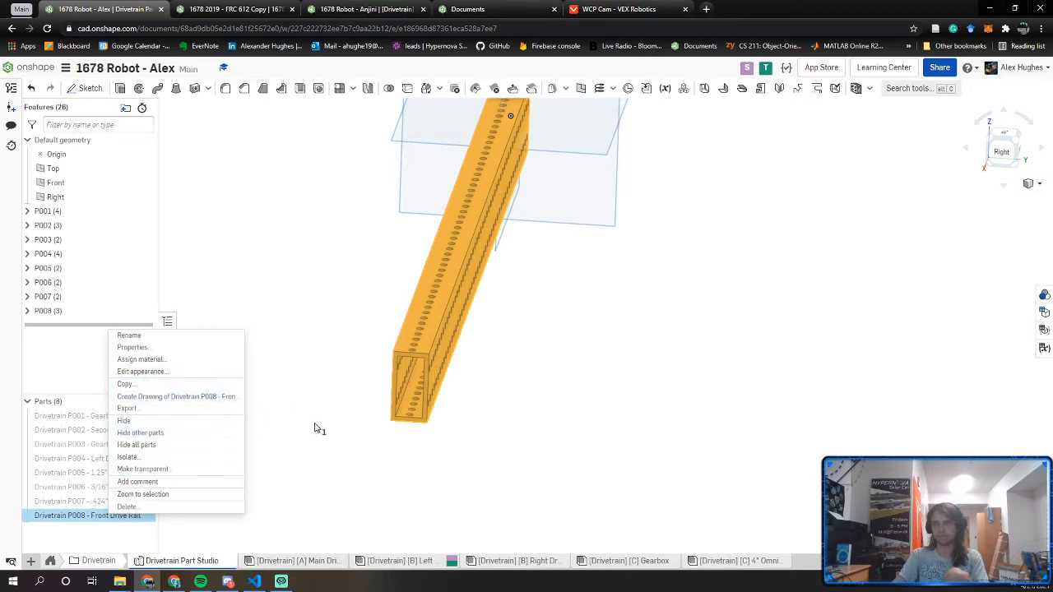
click(145, 515)
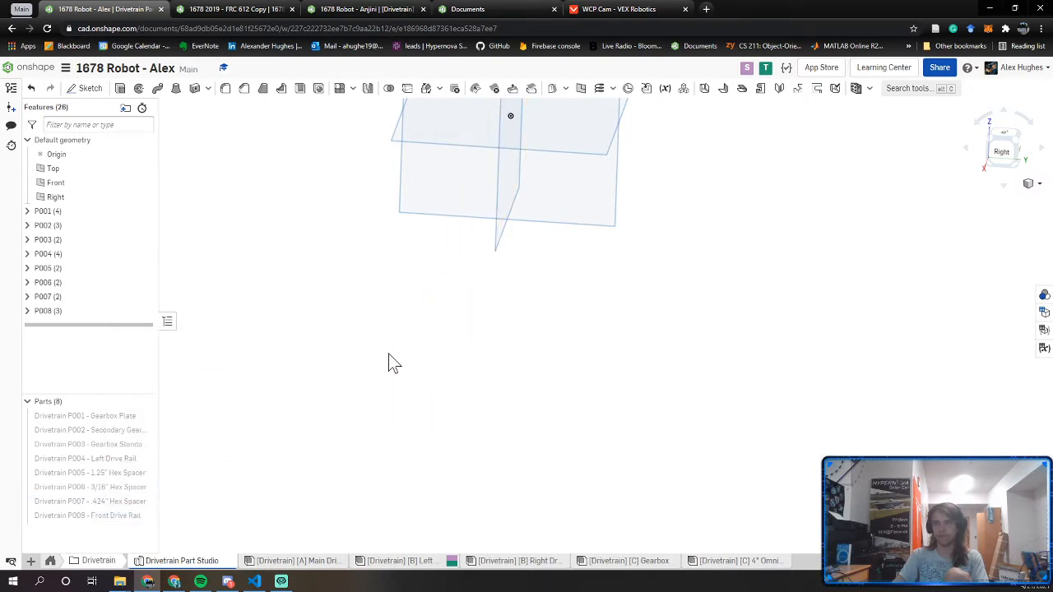
key(f)
Sketch a center-point rectangle at the origin on the Right plane, 1 in wide and 2 in high
click(592, 233)
key(n)
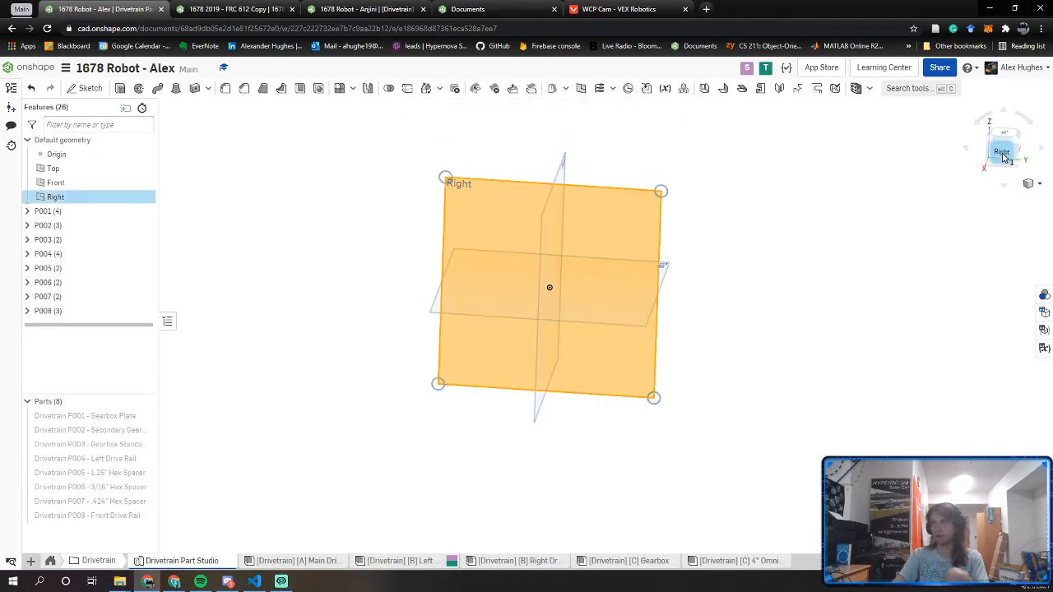
key(shift+s)
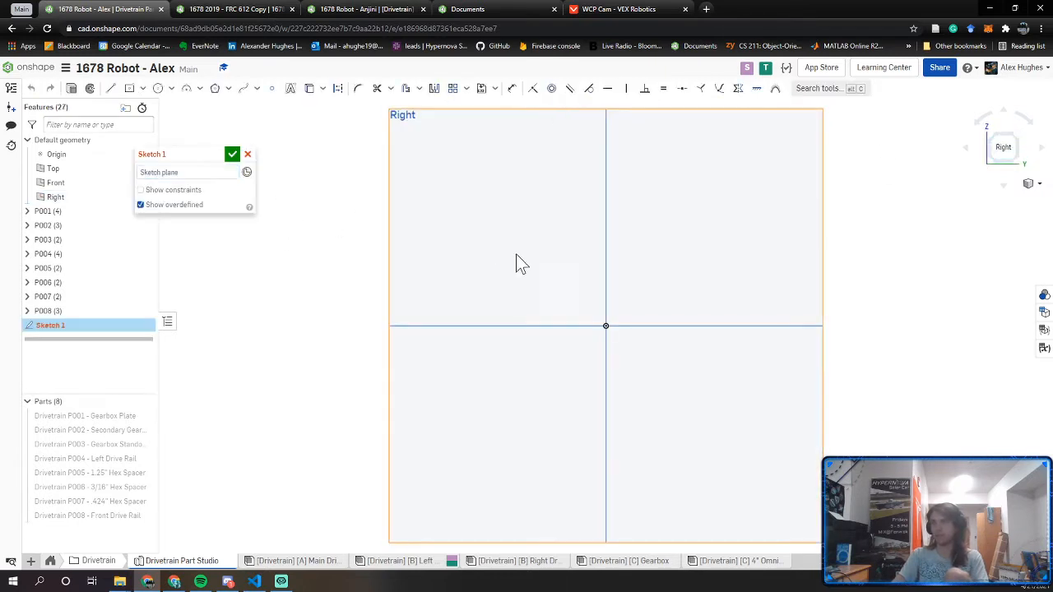
key(g)
click(606, 326)
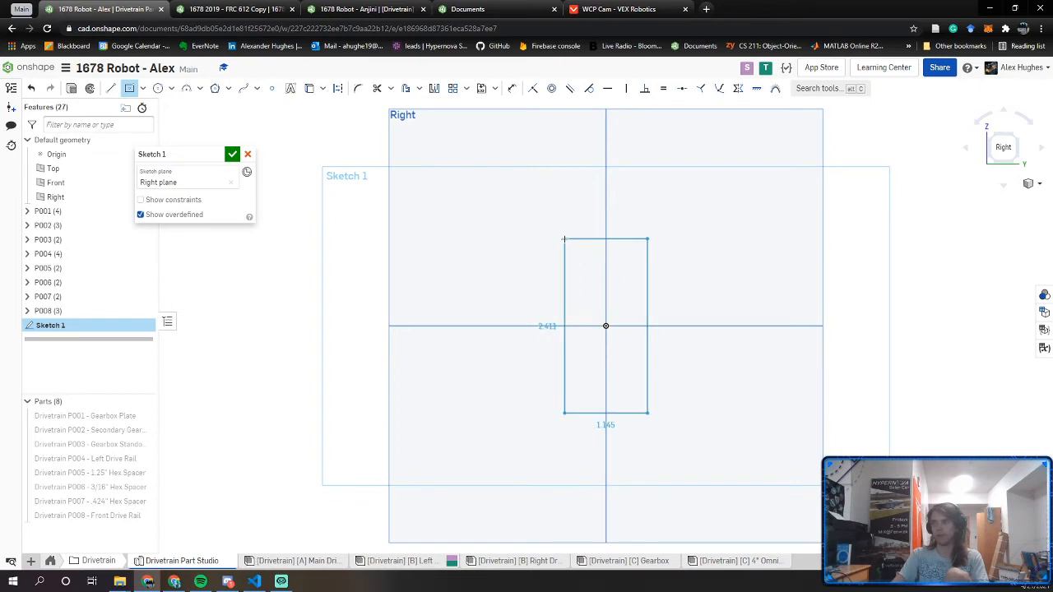
click(564, 239)
text(1)
key(Tab)
text(2)
key(Return)
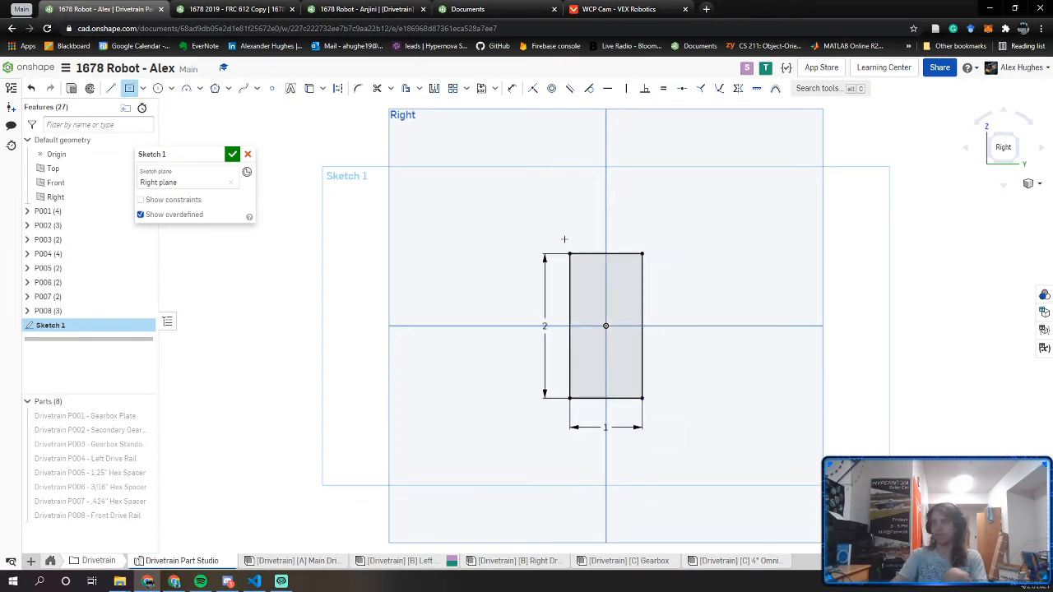
Offset the rectangle's four sides inward by 1/8 in to form the tube wall
click(406, 88)
drag(649, 409, 552, 244)
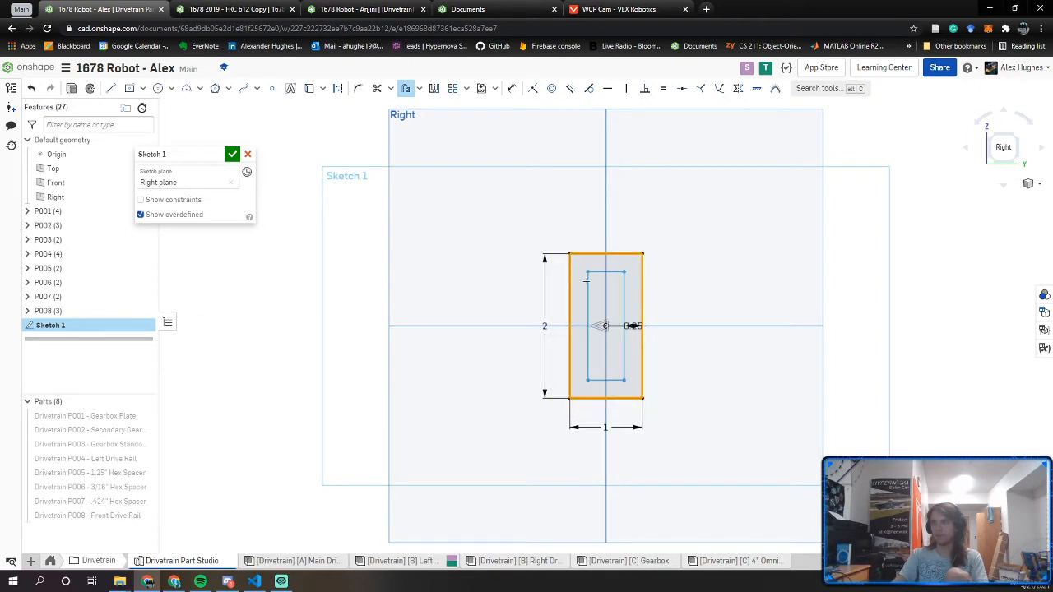
click(689, 339)
text(1/)
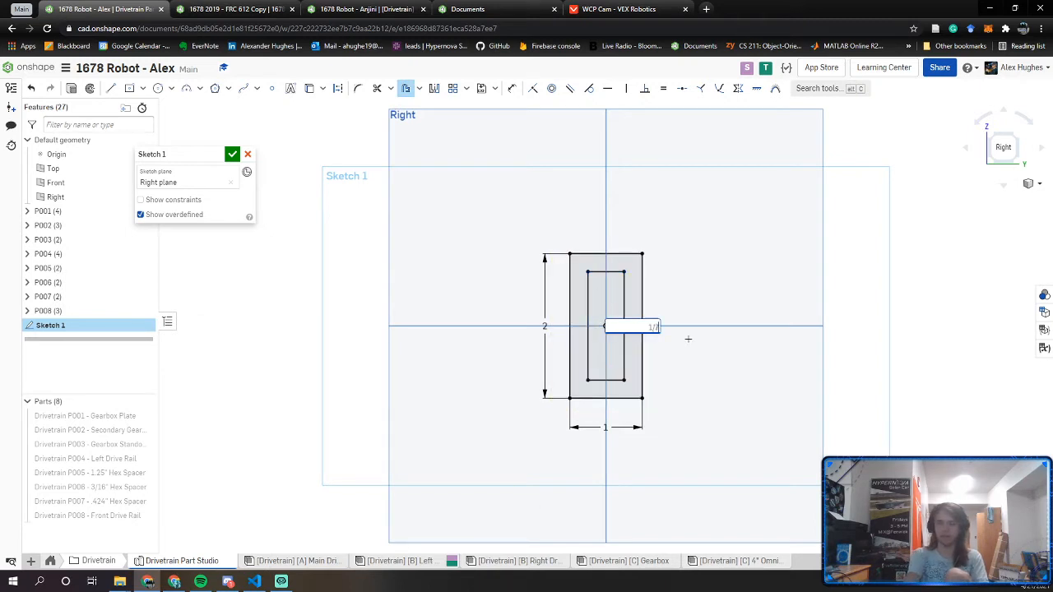
text(8)
key(Return)
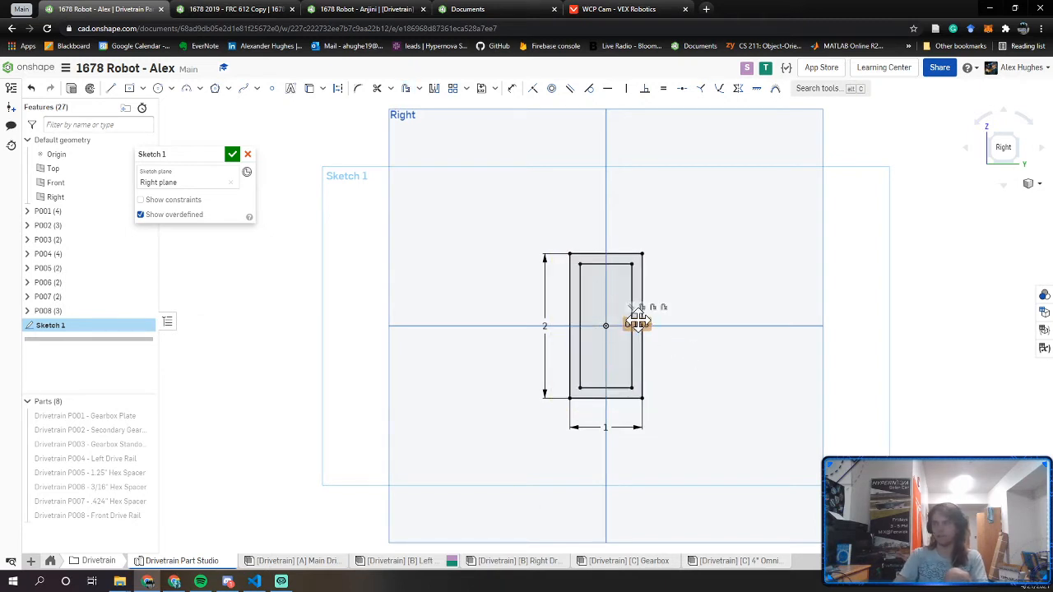
double_click(638, 324)
text(1/7)
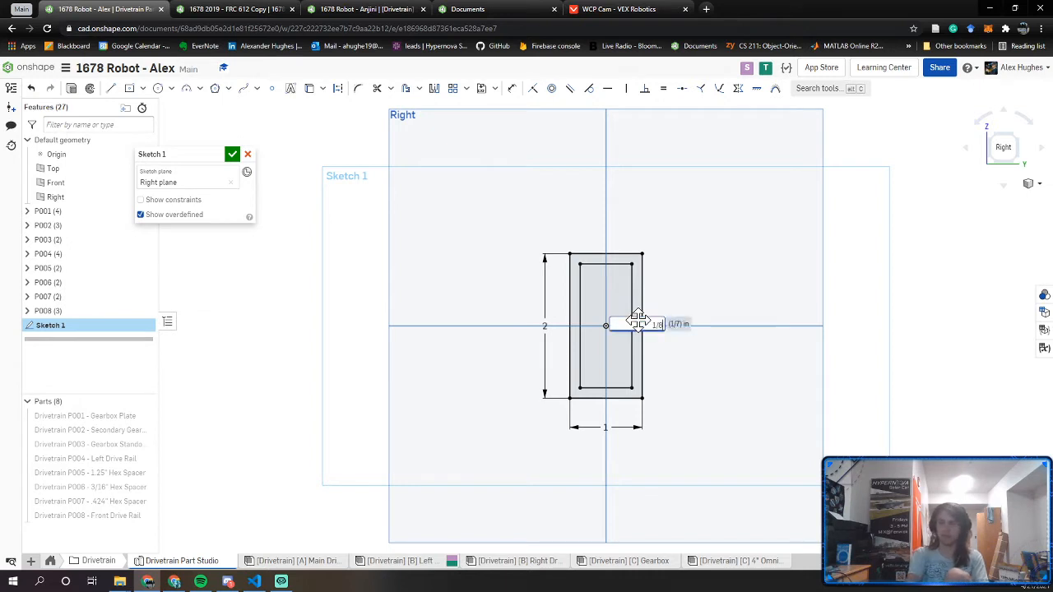
key(Return)
Name the tube profile sketch Rear Drive Rail and finish it
click(223, 156)
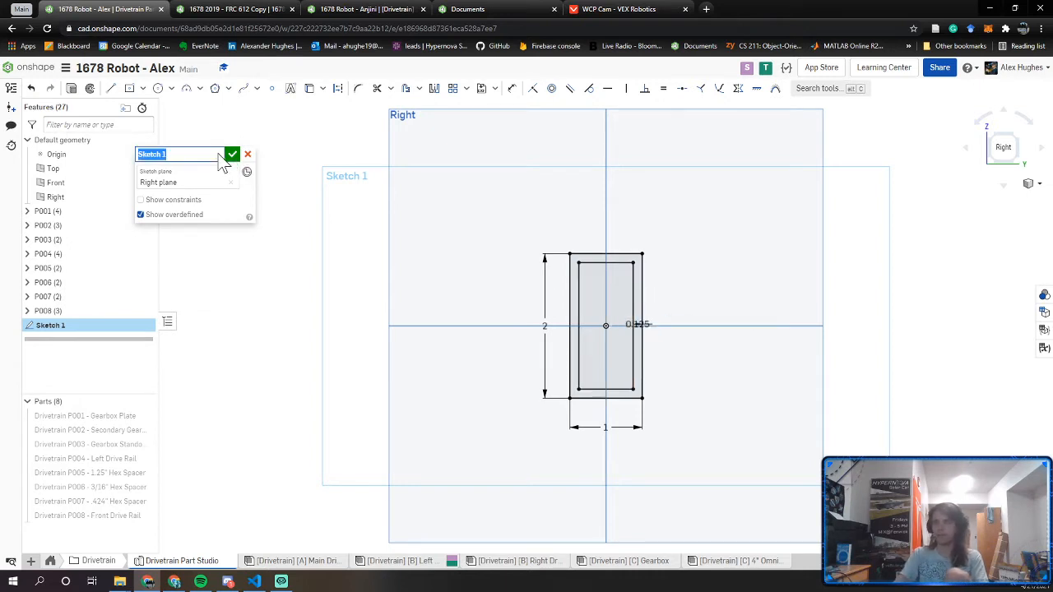
text(Rear Drive Rail)
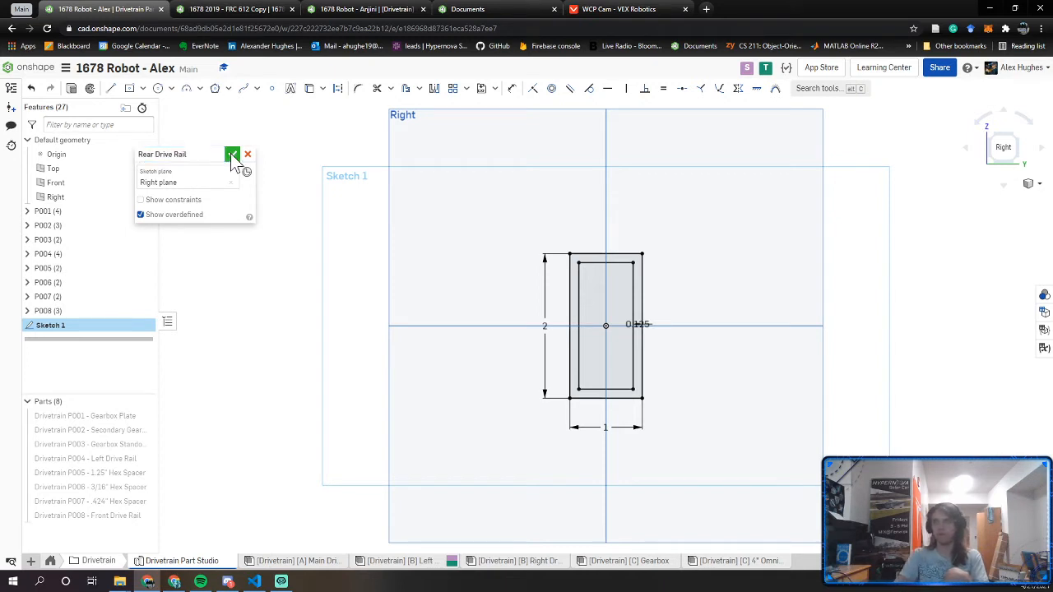
click(232, 155)
Extrude the wall region of the Rear Drive Rail sketch to a depth of 25.5 in as a new solid
right_drag(461, 263, 573, 274)
key(shift+e)
click(591, 259)
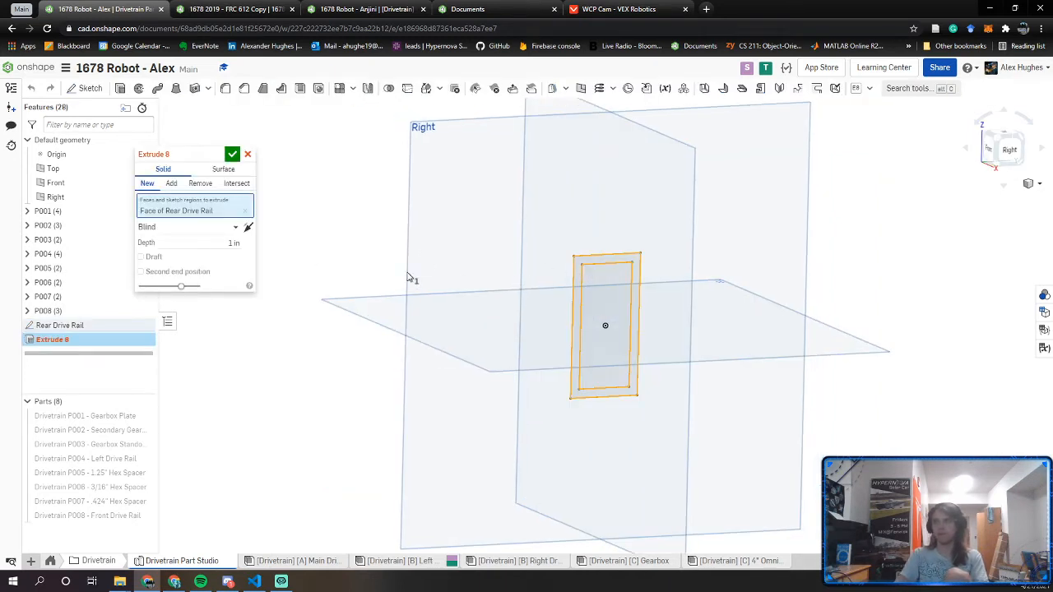
click(224, 245)
text(25.5)
key(Tab)
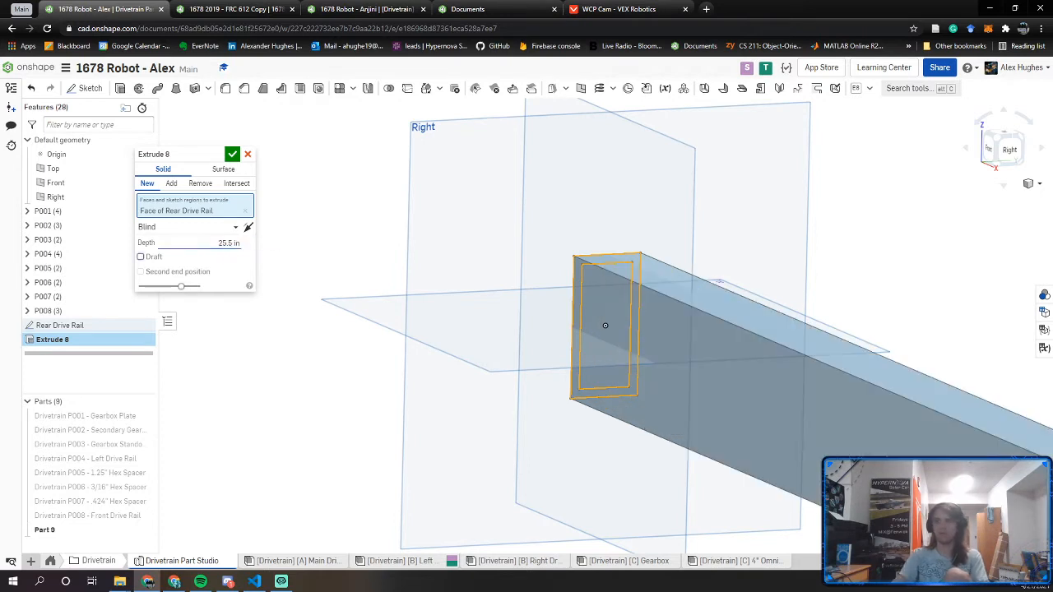
click(233, 154)
key(f)
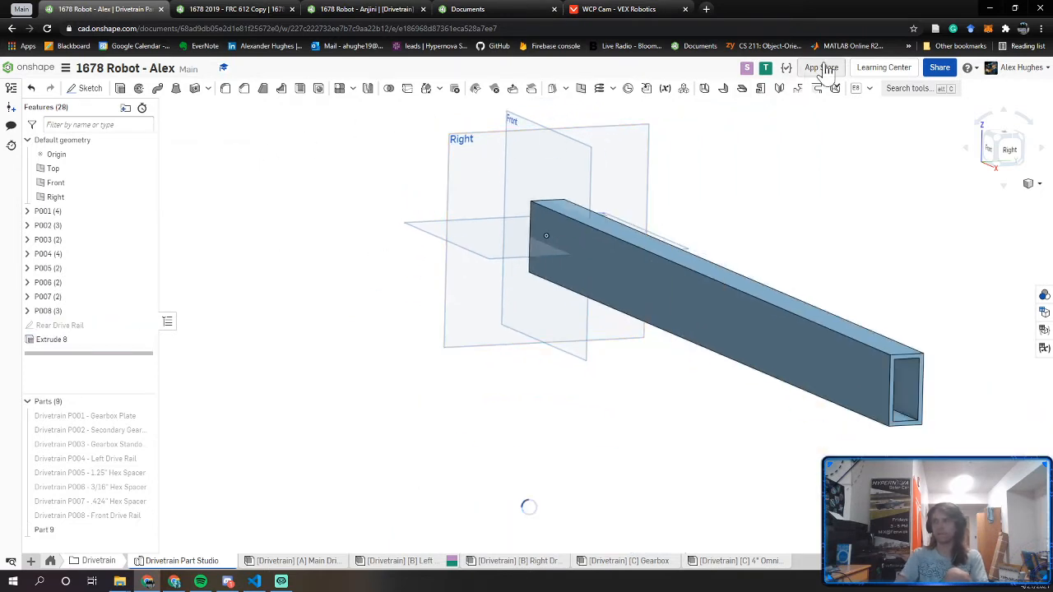
Convert the extruded rear rail with Tube Converter, using the 1678 Pattern (1") and One Row hole styles
click(870, 89)
click(888, 214)
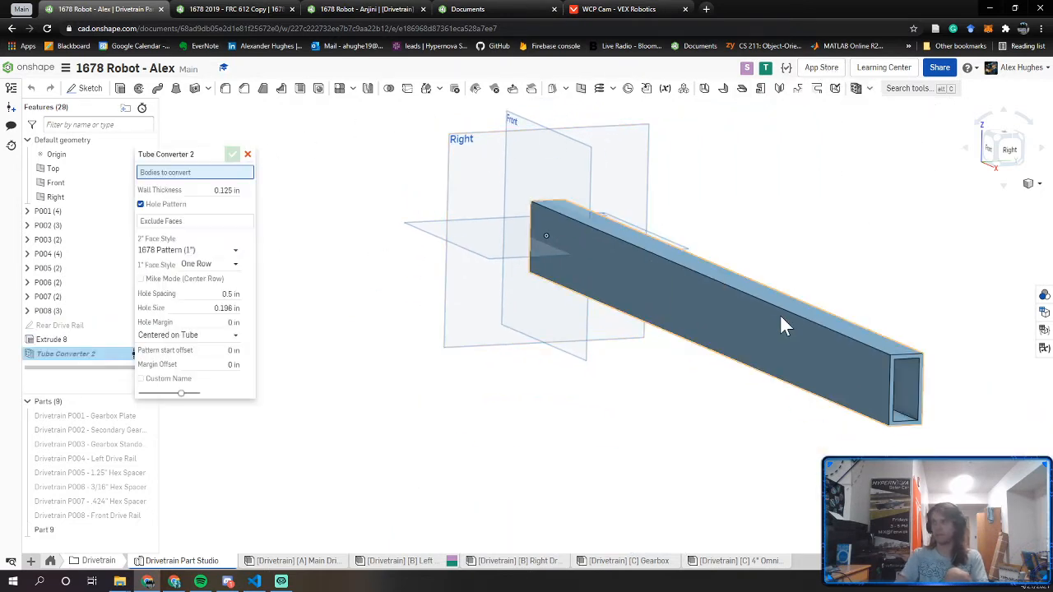
click(780, 314)
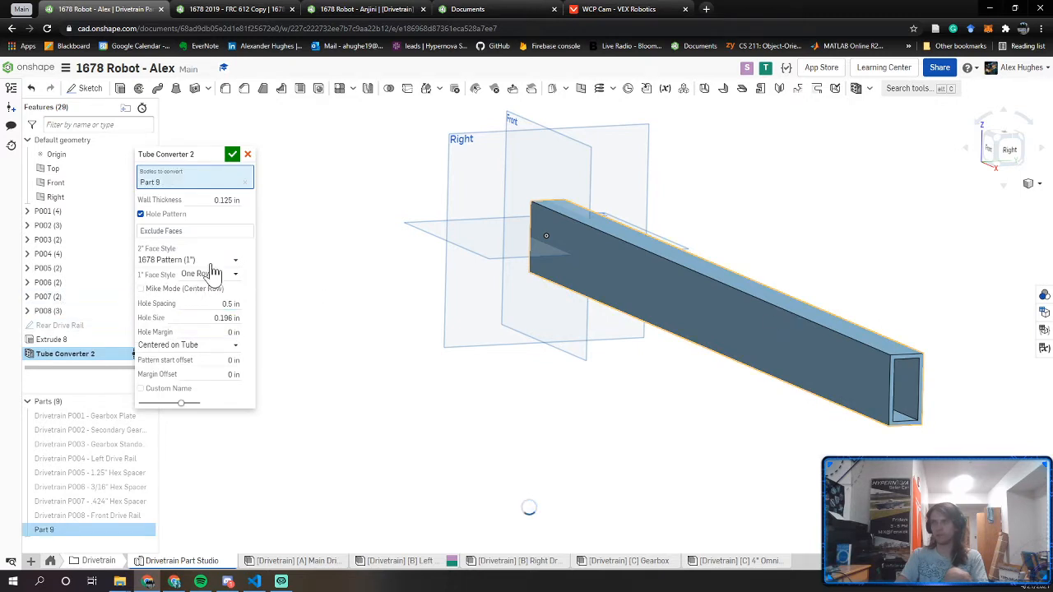
click(232, 155)
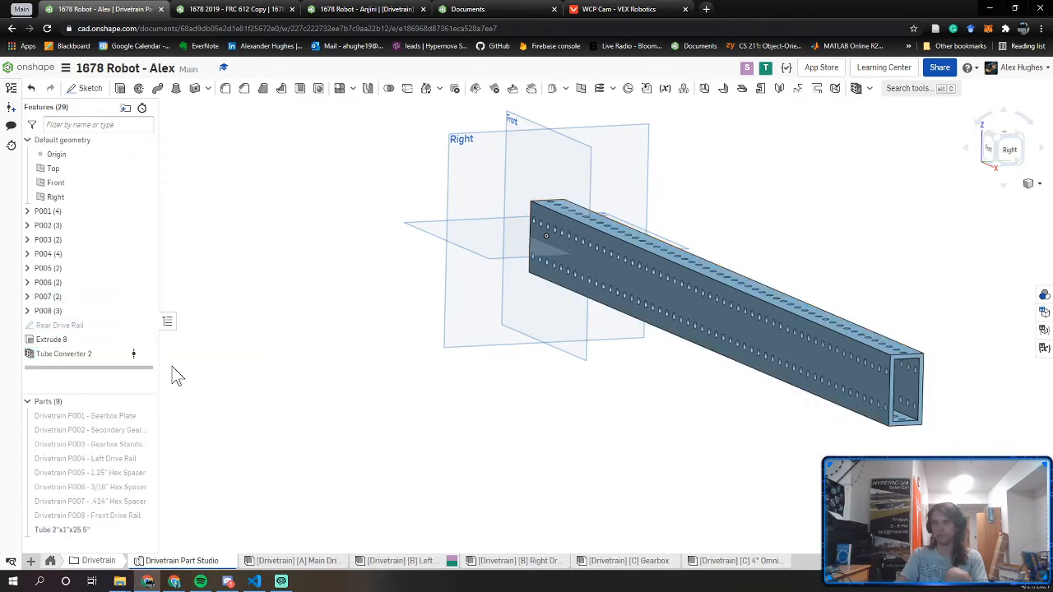
Rename the converted tube part as Drivetrail P009 - Rear Drive Rail
click(58, 530)
right_click(57, 530)
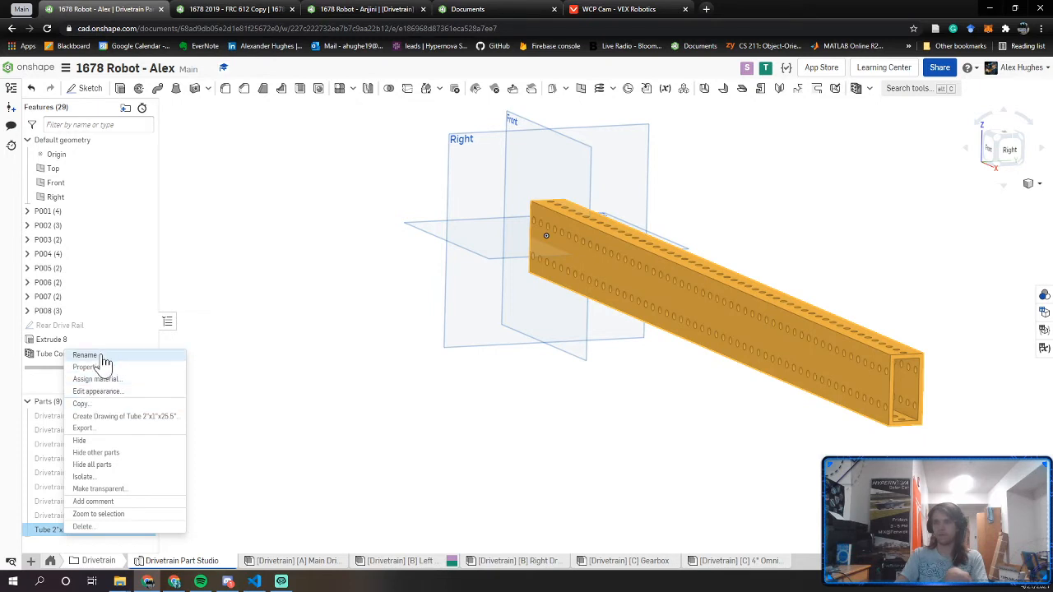
click(85, 355)
text(Dru)
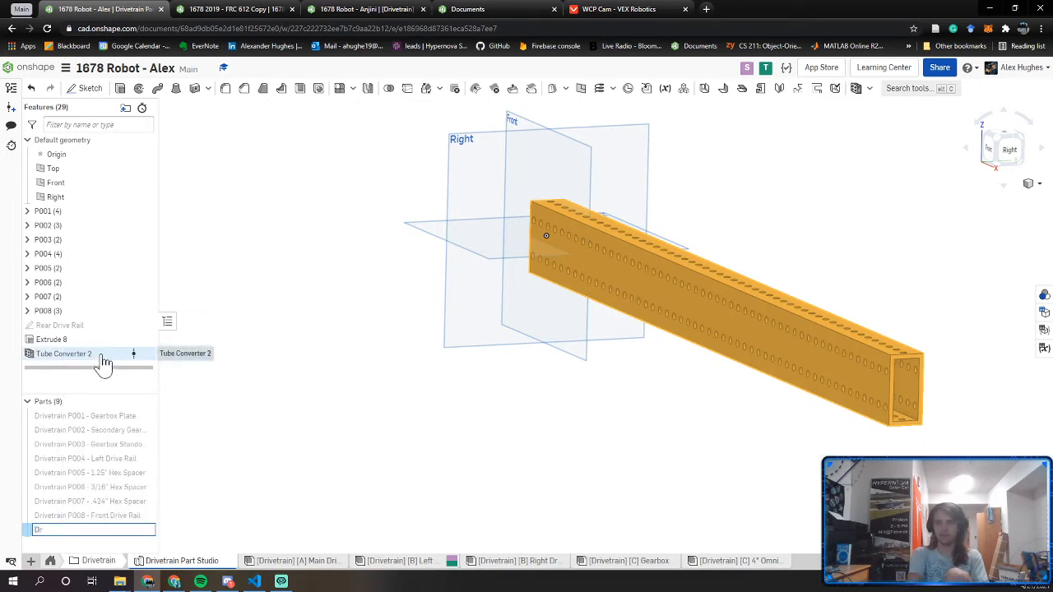
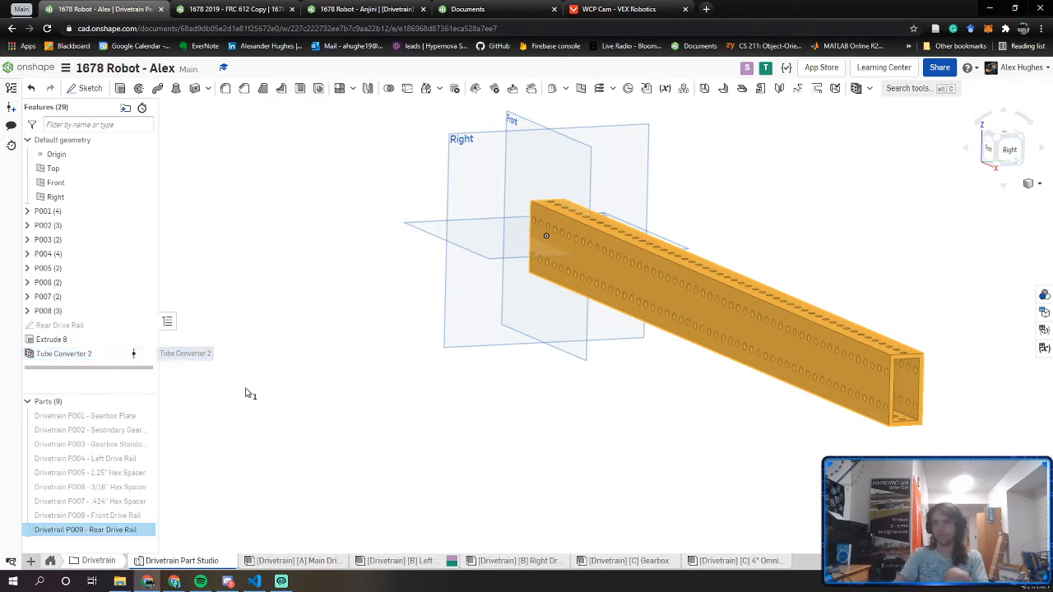
Group the Rear Drive Rail sketch, Extrude 8 and Tube Converter 2 features into a folder named P009
click(83, 360)
shift+click(78, 327)
right_click(82, 327)
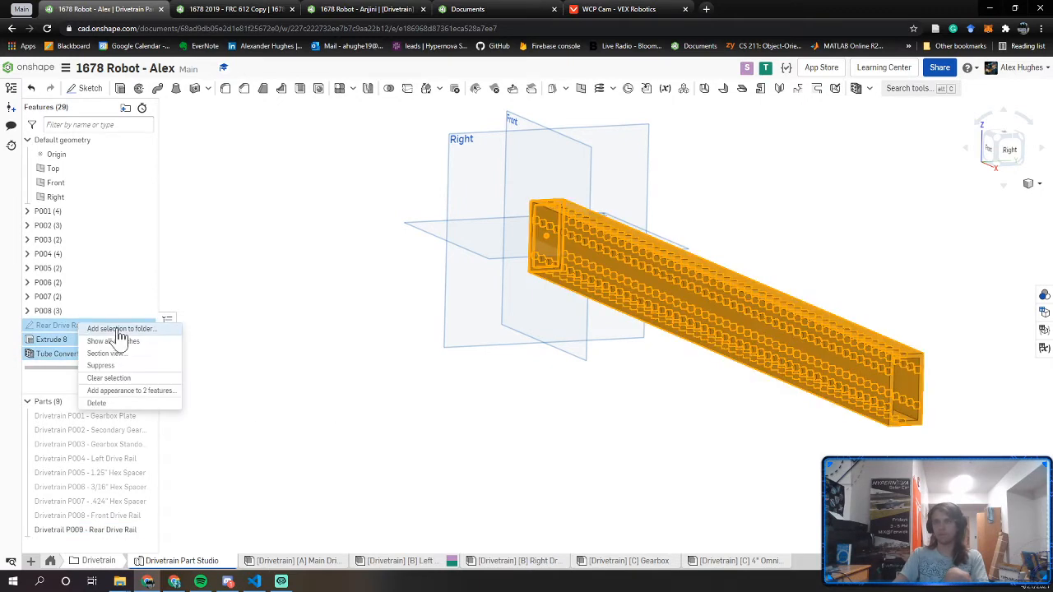
click(119, 334)
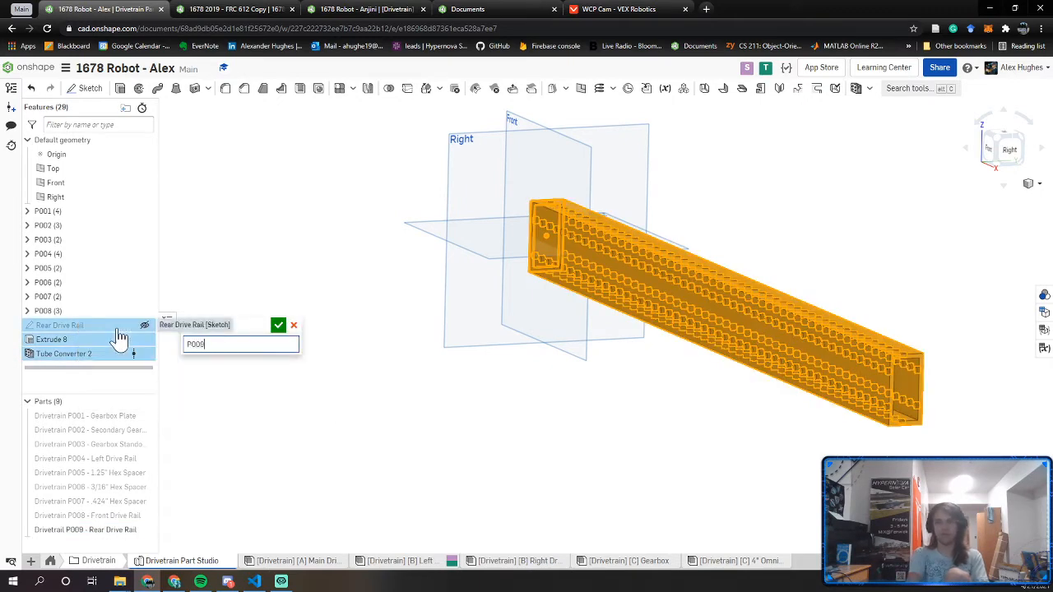
text(P009)
key(Return)
Assign the Aluminum - 6061 material from the Onshape Material Library to the P009 Rear Drive Rail part
right_click(144, 531)
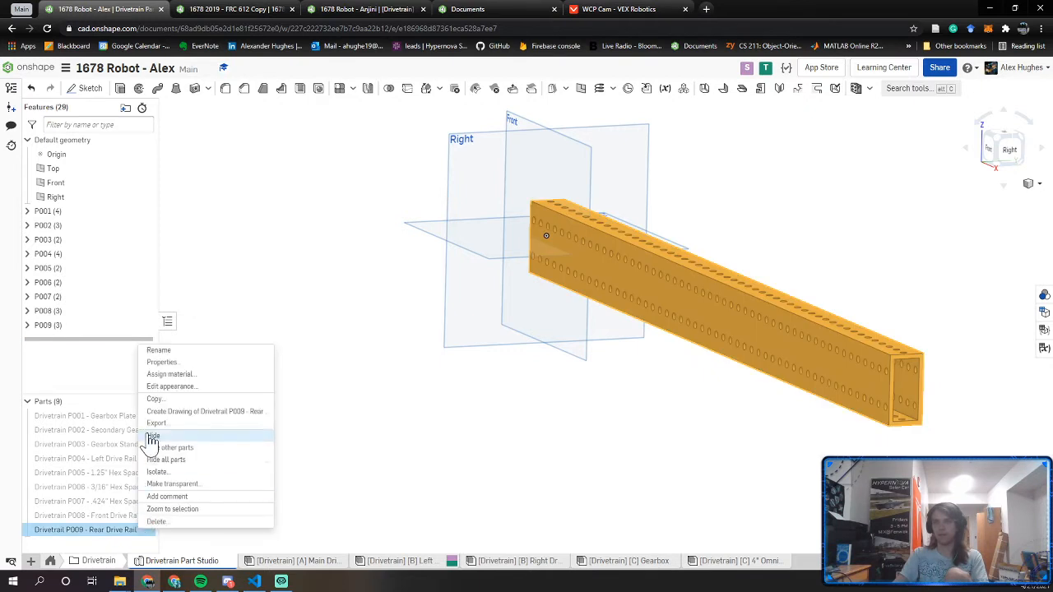
click(173, 374)
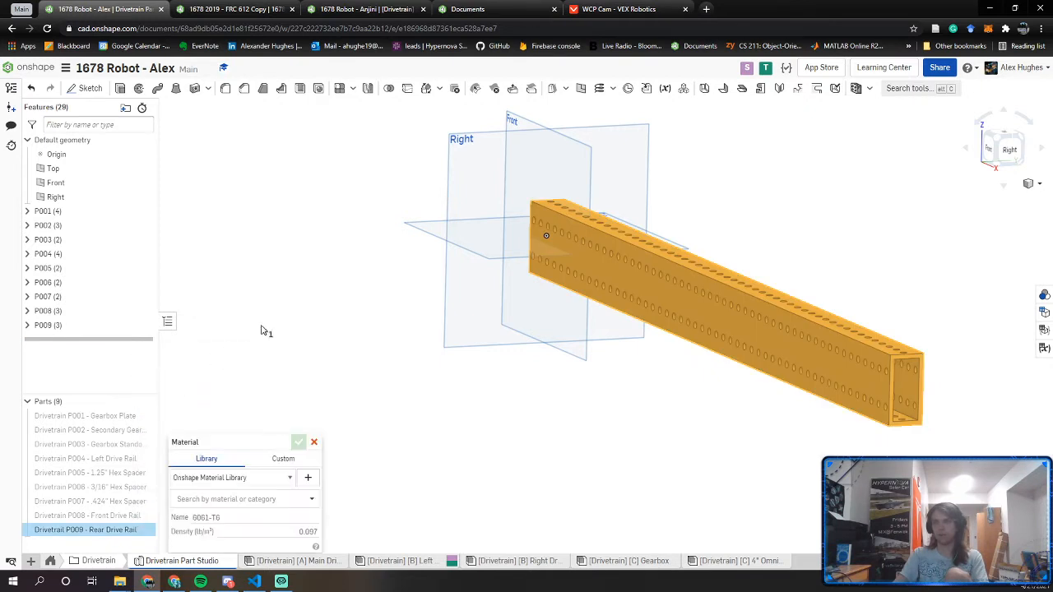
click(252, 499)
text(6061)
click(253, 512)
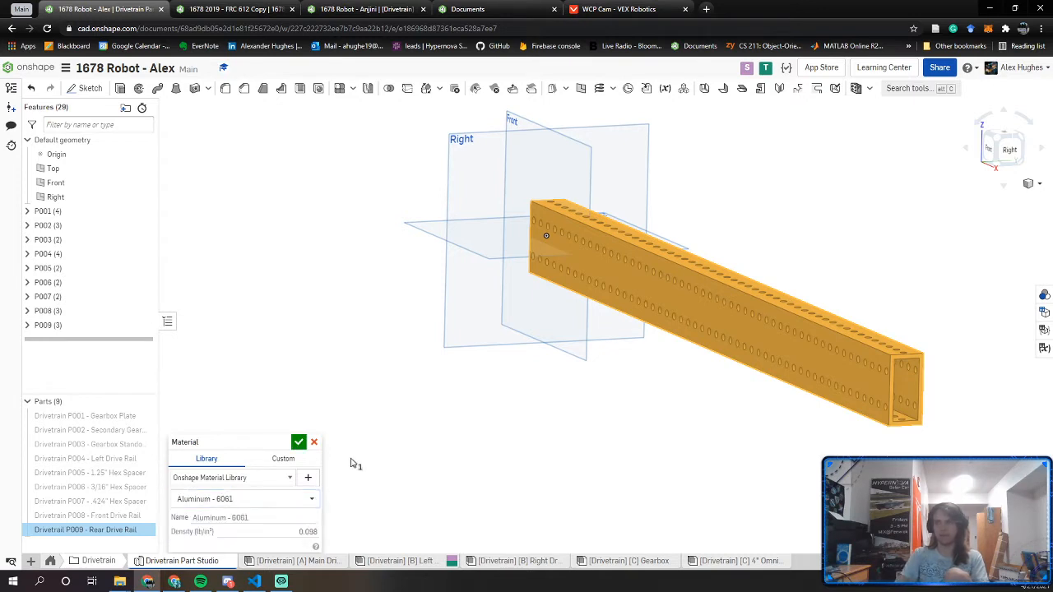
click(299, 442)
Set the P009 Rear Drive Rail part's appearance to grey #A5A5A5
right_click(141, 533)
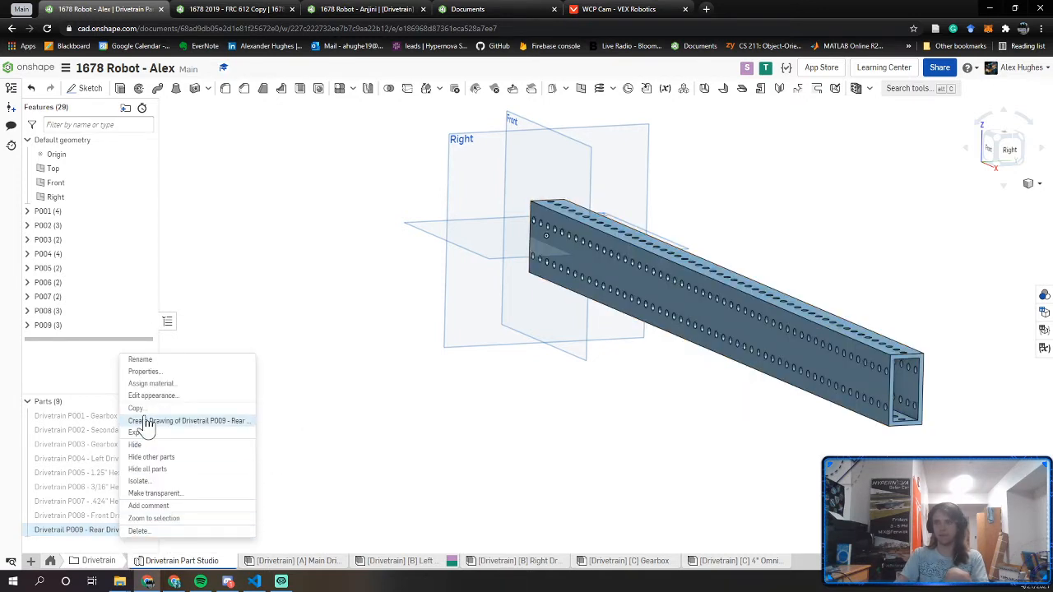
click(156, 397)
click(219, 373)
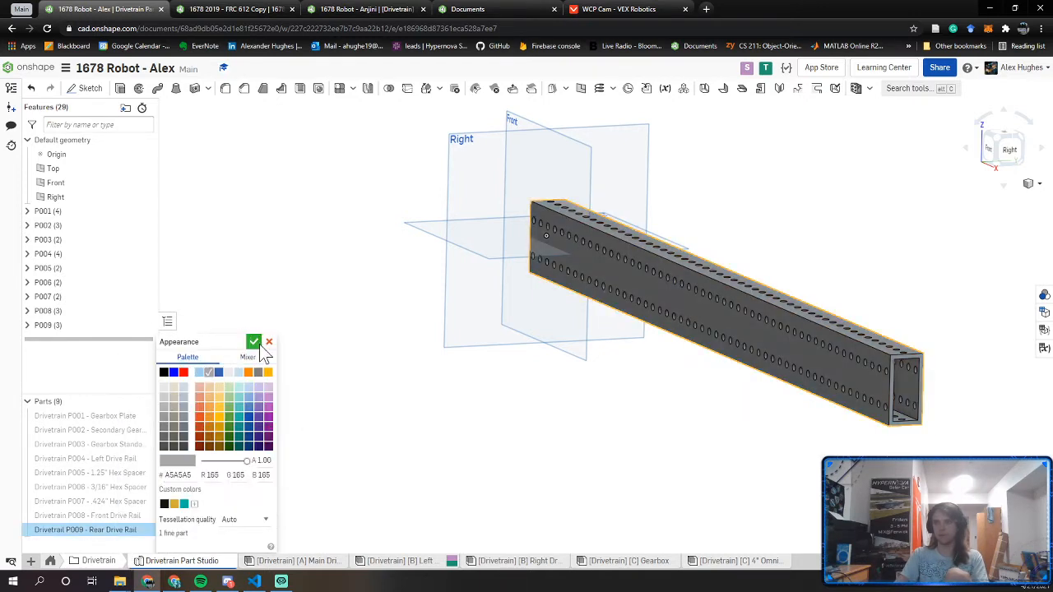
click(254, 341)
In the Main Drivetrain assembly, insert the P008 Front Drive Rail part near the front ends of the side rails
click(318, 563)
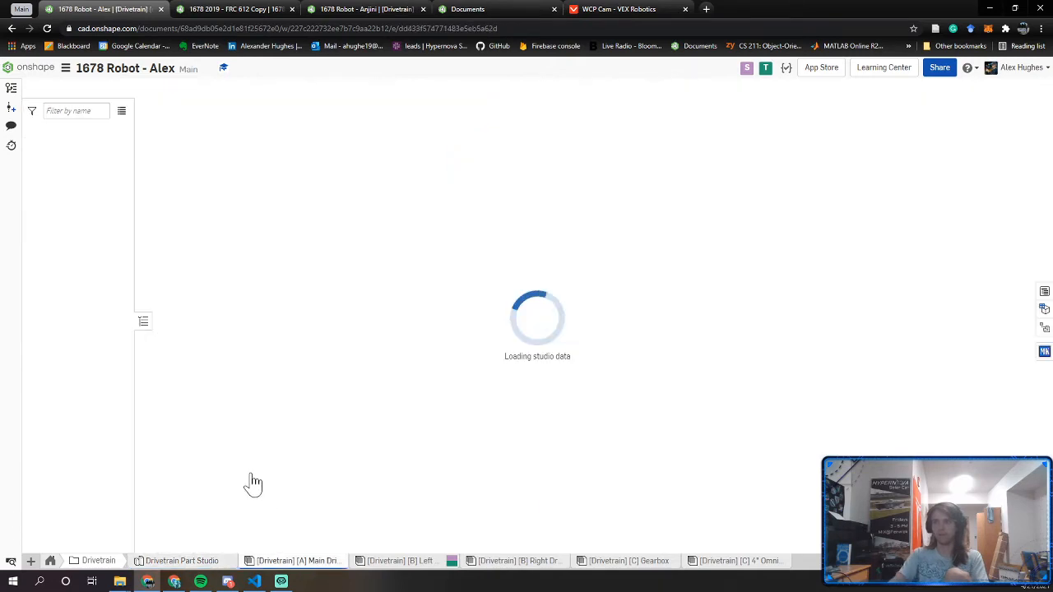
scroll(393, 409, down, 5)
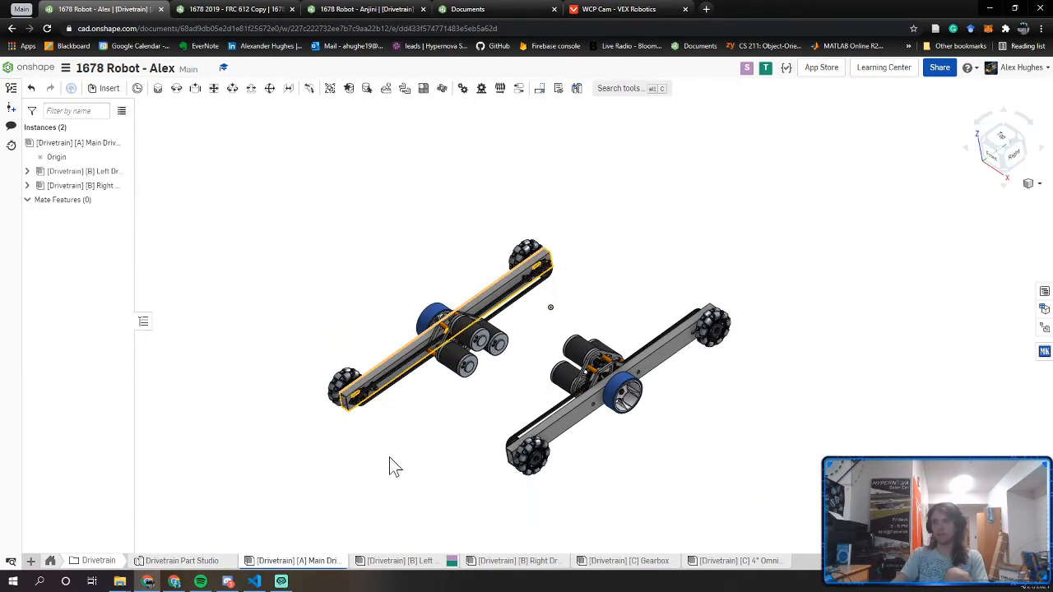
click(109, 89)
scroll(211, 277, down, 1)
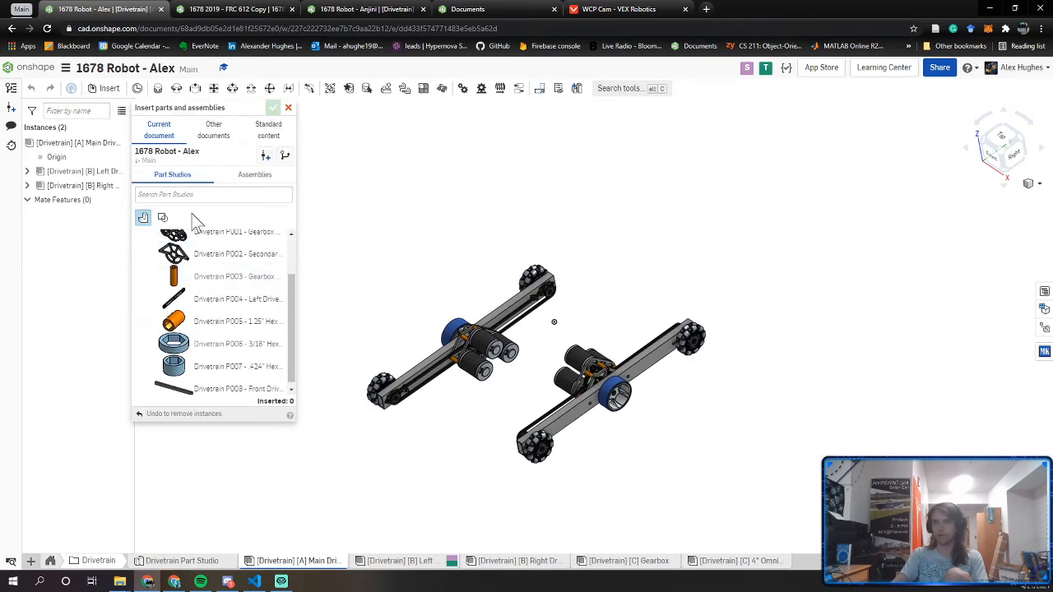
click(232, 385)
drag(272, 426, 400, 469)
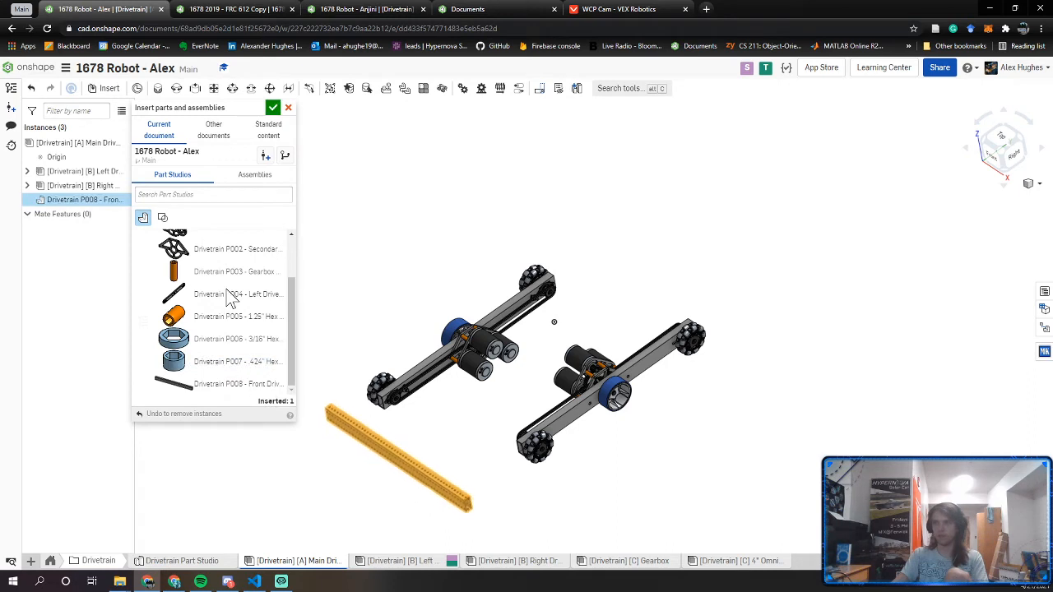
Insert the P009 Rear Drive Rail part beyond the rear ends of the side rails and finish inserting
scroll(245, 398, up, 3)
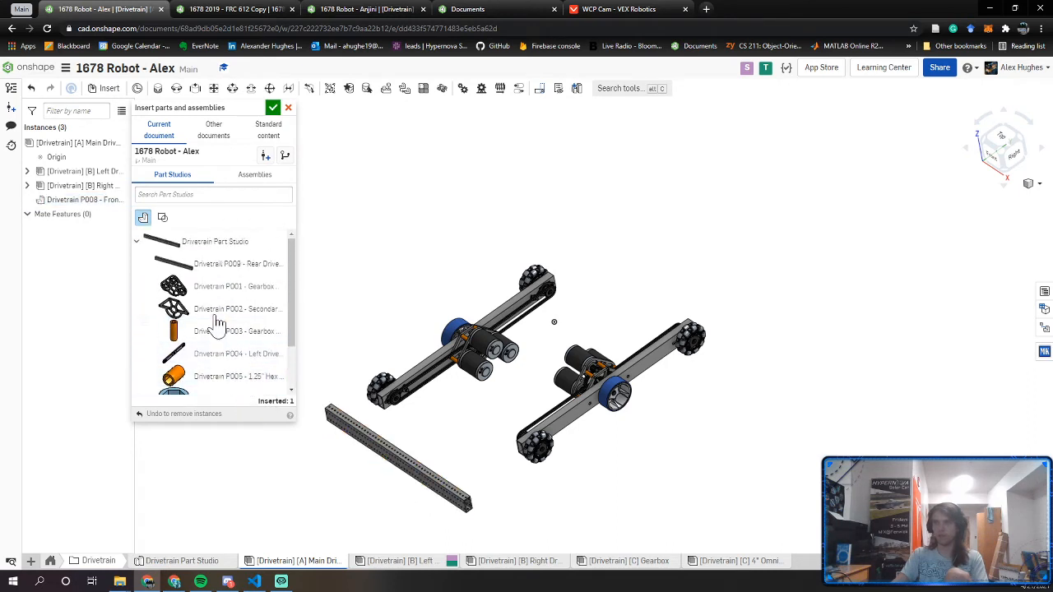
click(171, 263)
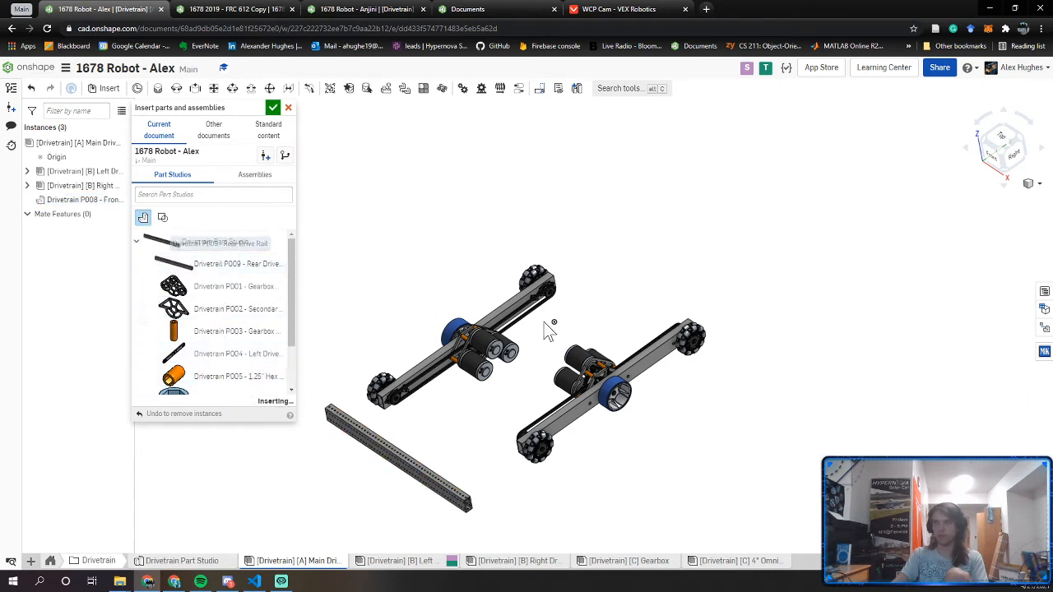
click(656, 291)
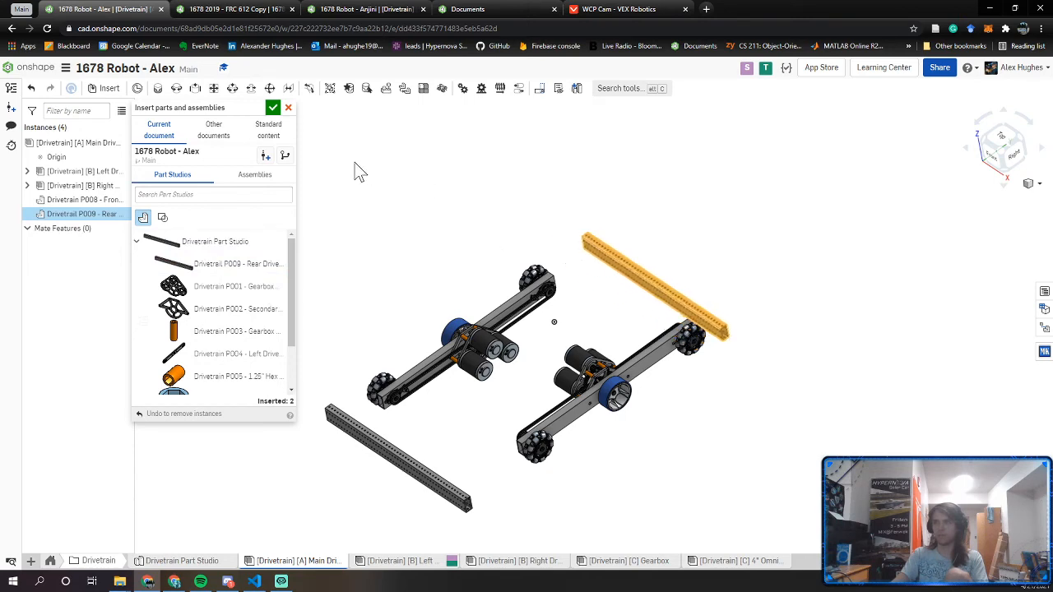
click(273, 108)
Fasten the Front Drive Rail's end corner to the left drive rail's outer top front corner, naming the mate Left Drive Rail
scroll(461, 473, up, 5)
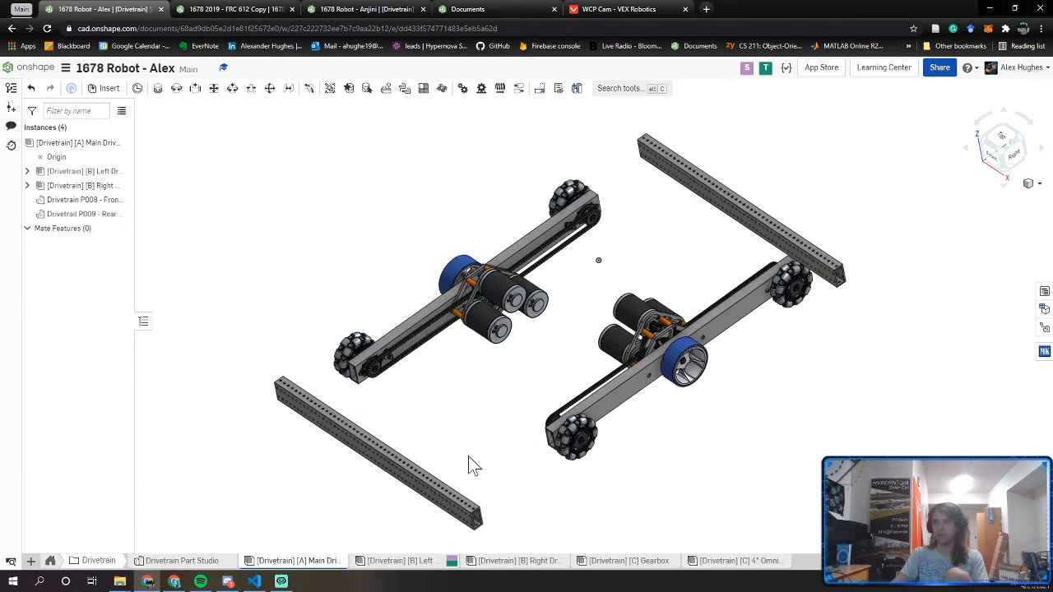
middle_drag(598, 432, 720, 459)
middle_drag(357, 362, 454, 383)
right_drag(360, 377, 437, 365)
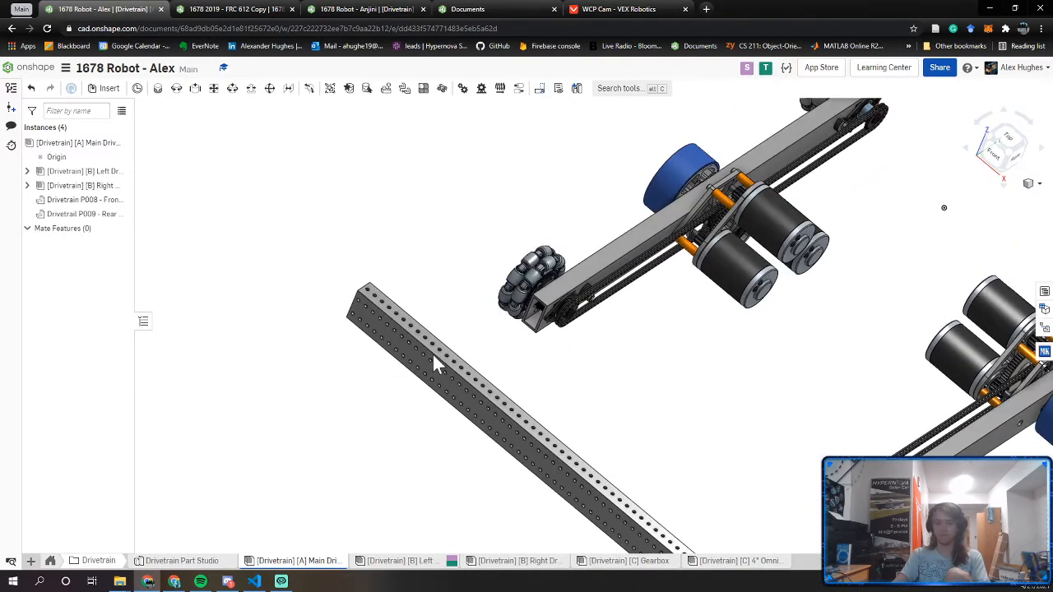
click(156, 93)
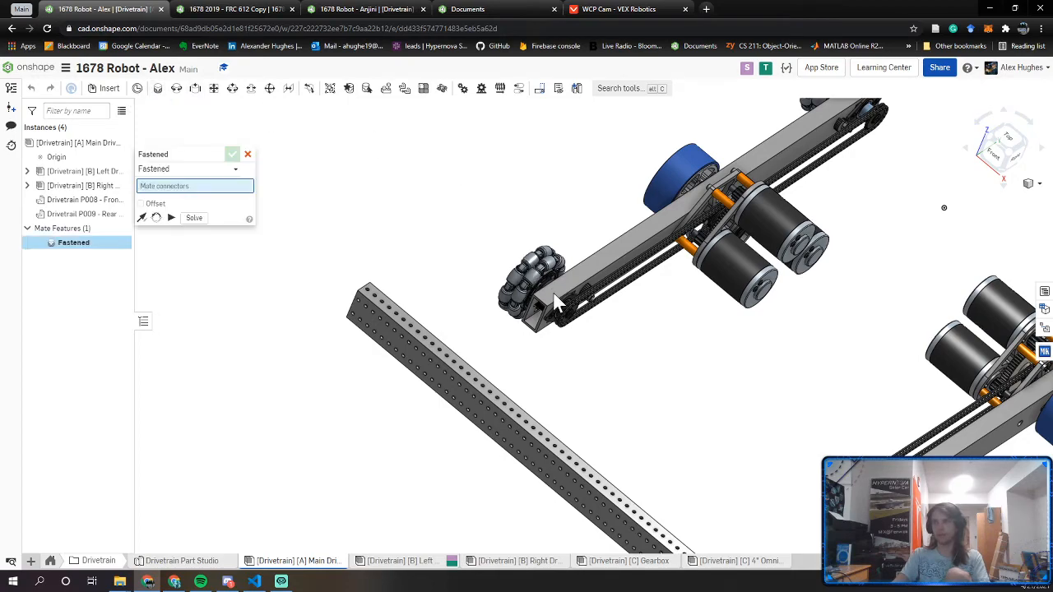
scroll(550, 294, up, 8)
scroll(460, 365, down, 2)
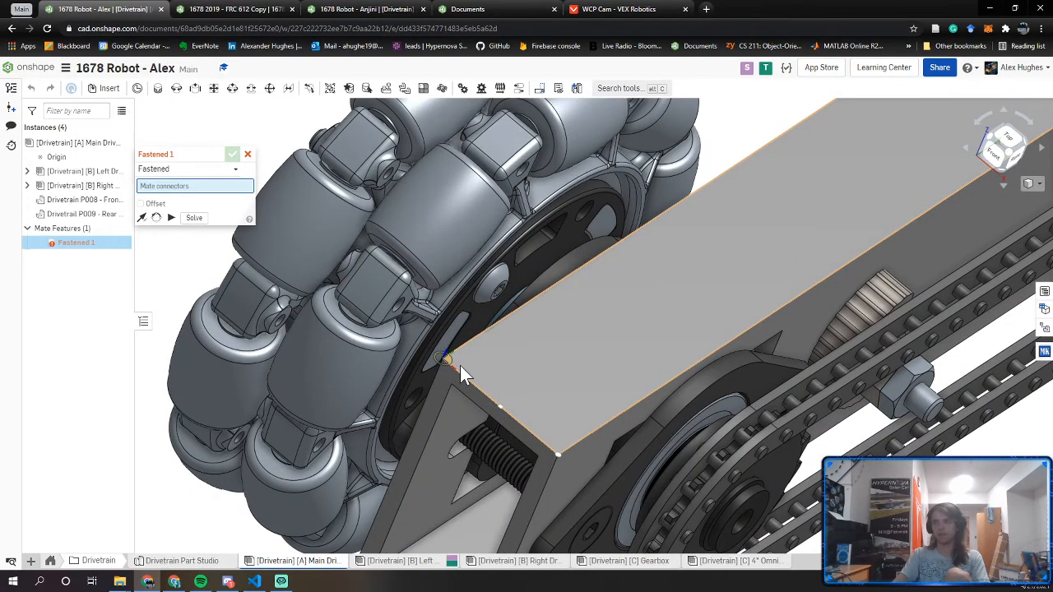
click(460, 366)
scroll(460, 365, down, 6)
scroll(482, 381, up, 6)
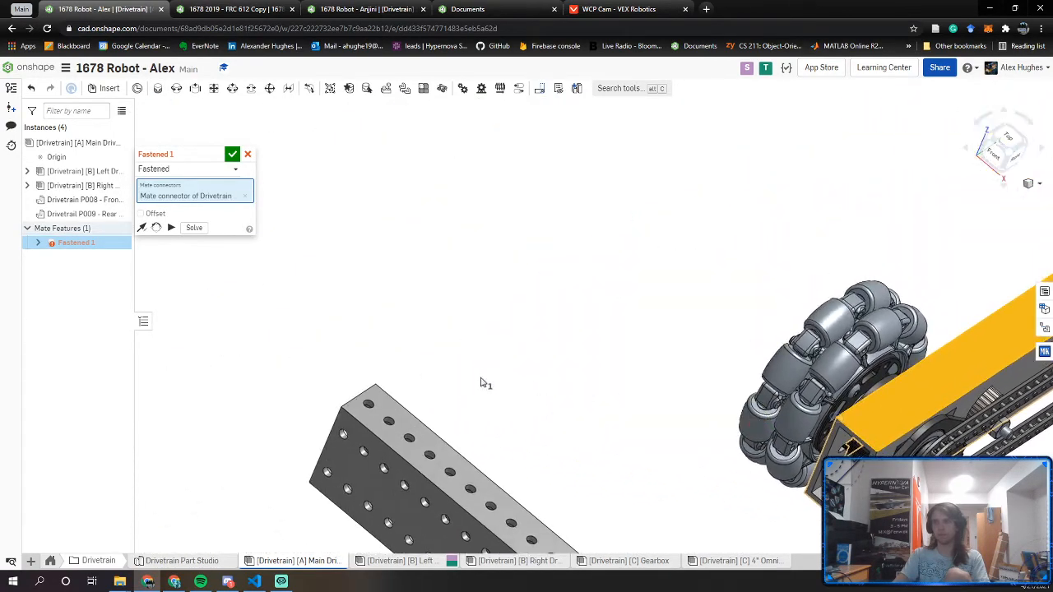
click(365, 410)
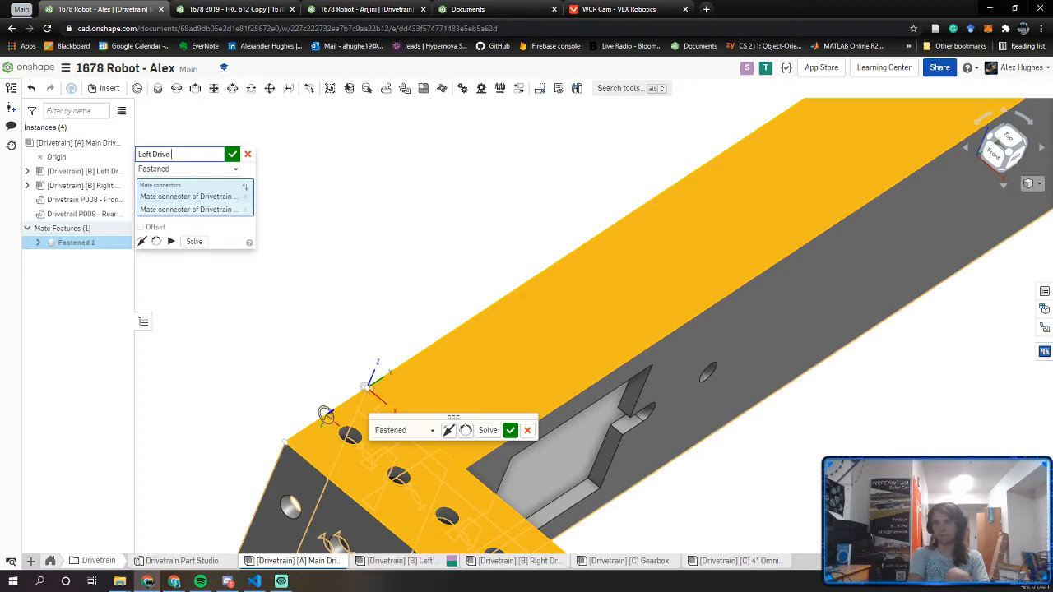
click(233, 156)
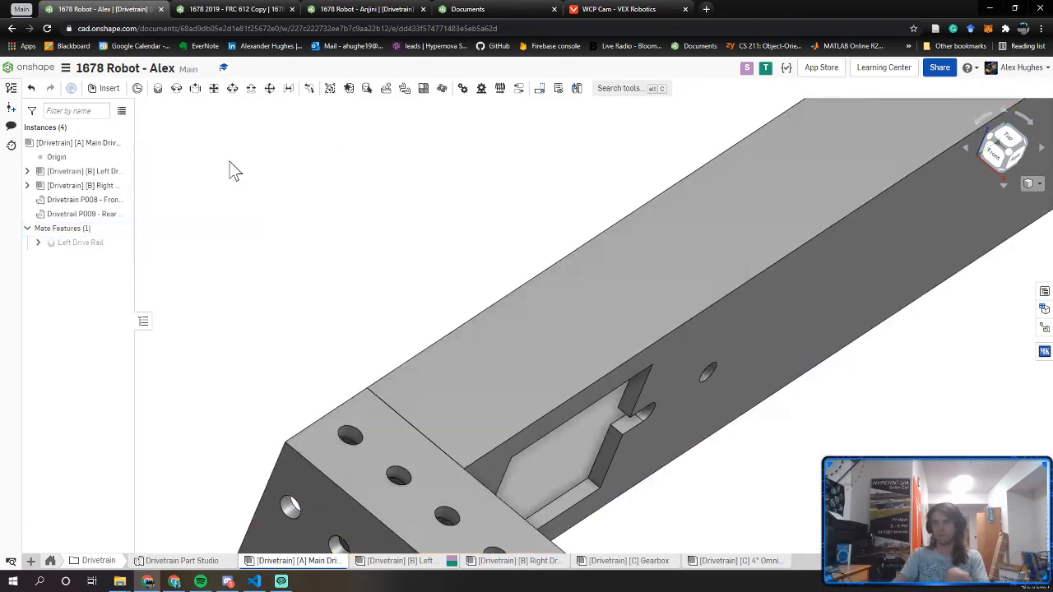
Fasten the right drive rail's outer top front corner to the Front Drive Rail's other end corner, naming the mate Right Drive Rail
scroll(540, 346, down, 5)
scroll(333, 219, up, 3)
scroll(333, 210, down, 3)
scroll(727, 440, up, 3)
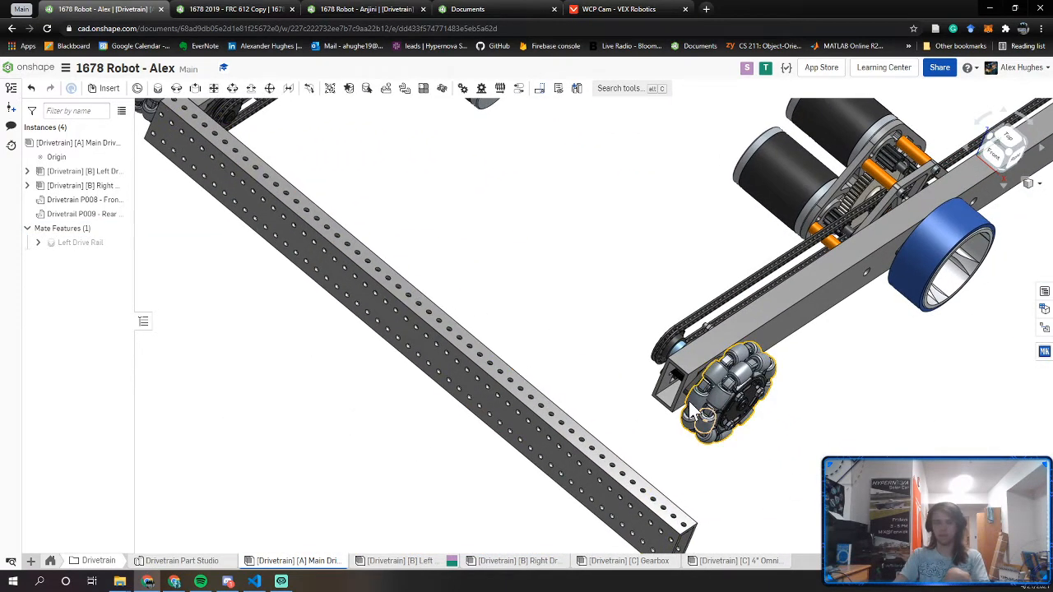
key(m)
scroll(691, 372, up, 4)
click(688, 394)
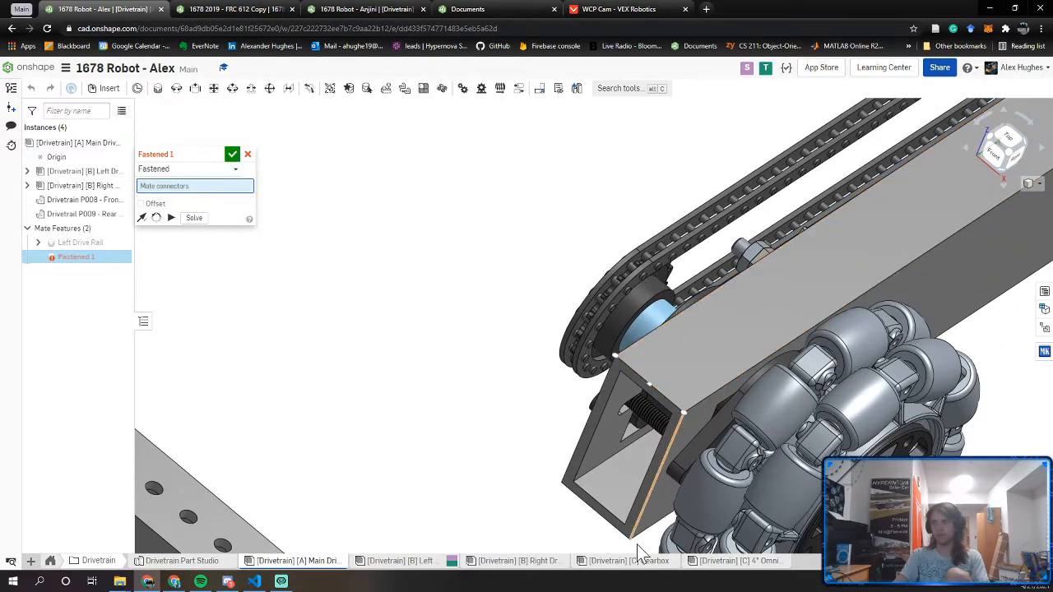
scroll(687, 394, down, 3)
scroll(565, 429, up, 4)
scroll(564, 429, up, 4)
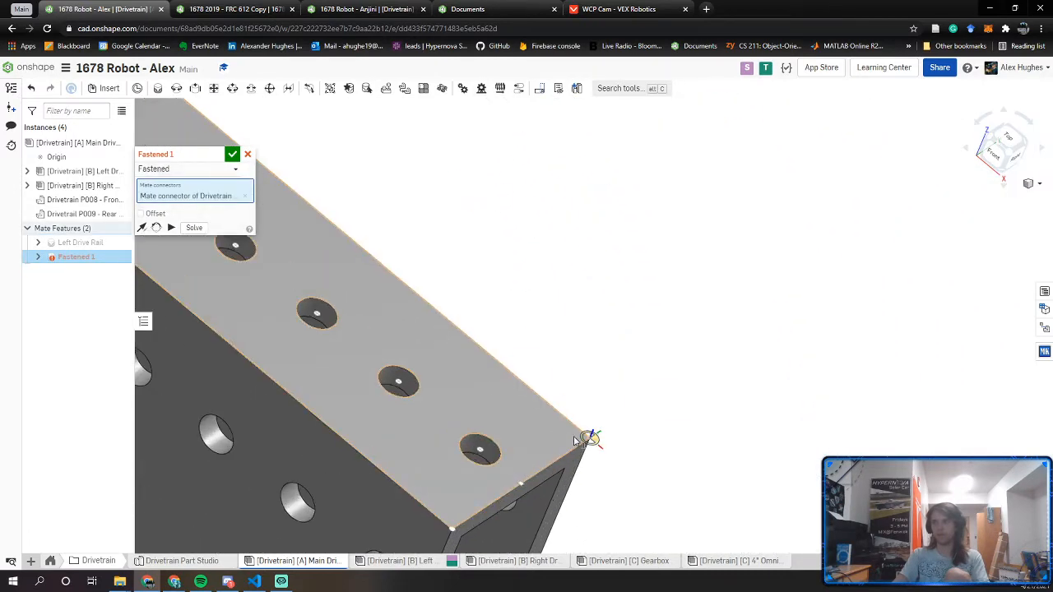
click(575, 441)
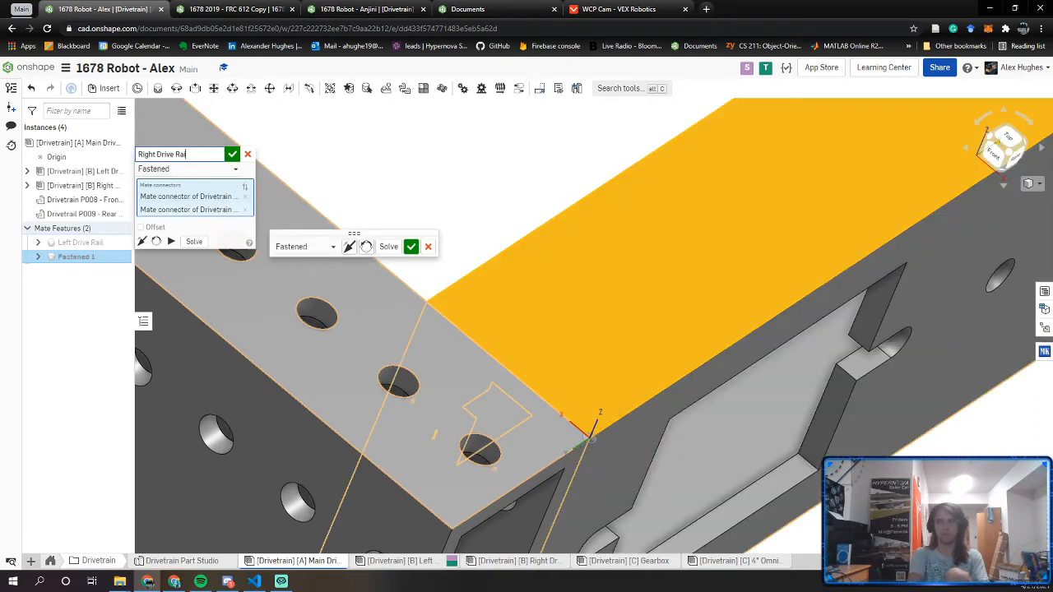
click(232, 155)
Start a Fastened mate between the Rear Drive Rail's inner top end corner and the right drive rail's inner top rear corner
scroll(494, 235, down, 10)
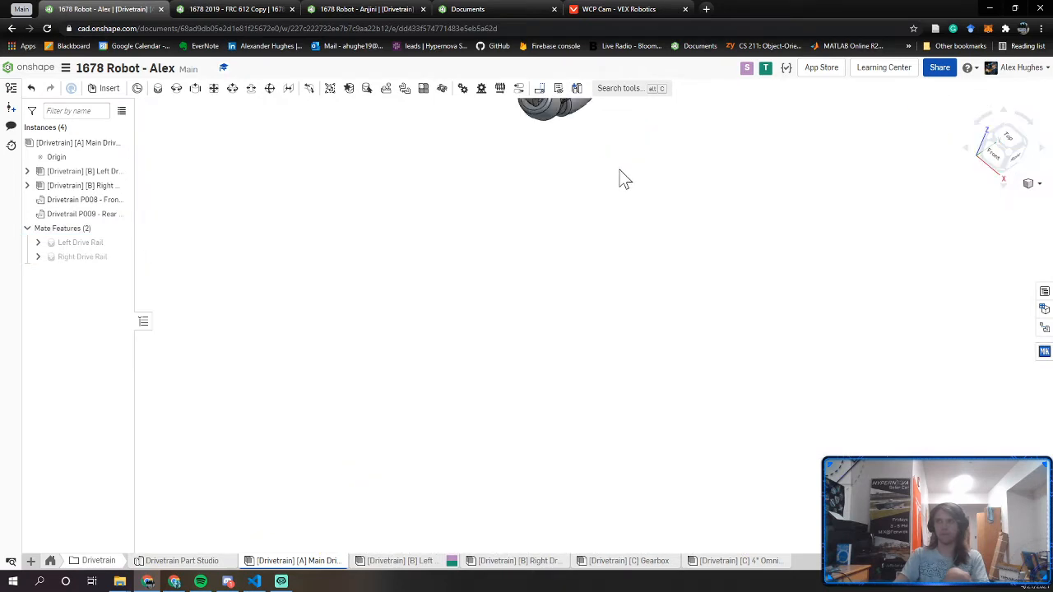
key(m)
scroll(457, 518, up, 3)
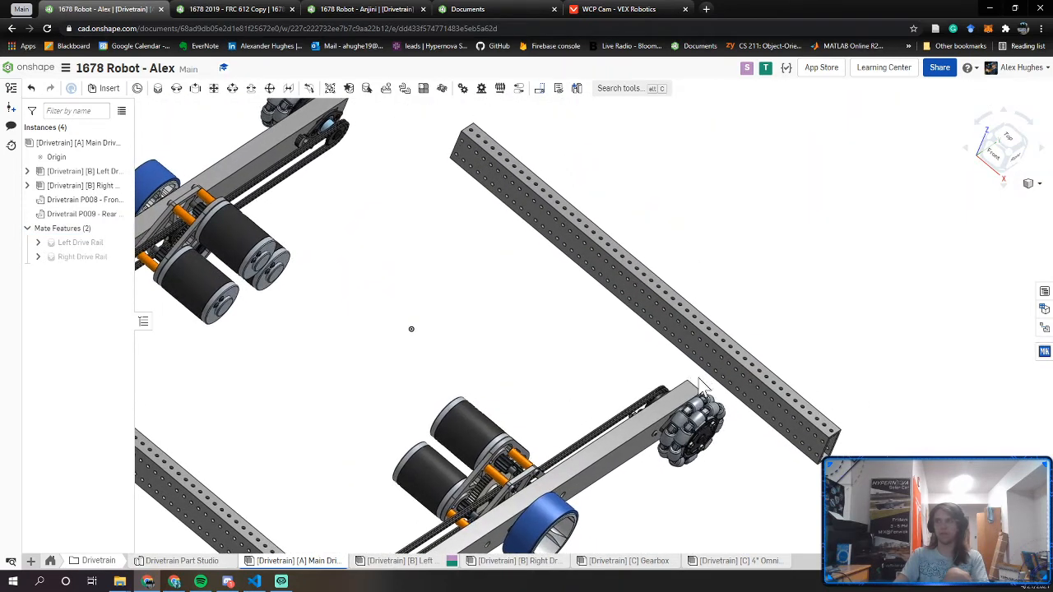
scroll(832, 444, up, 5)
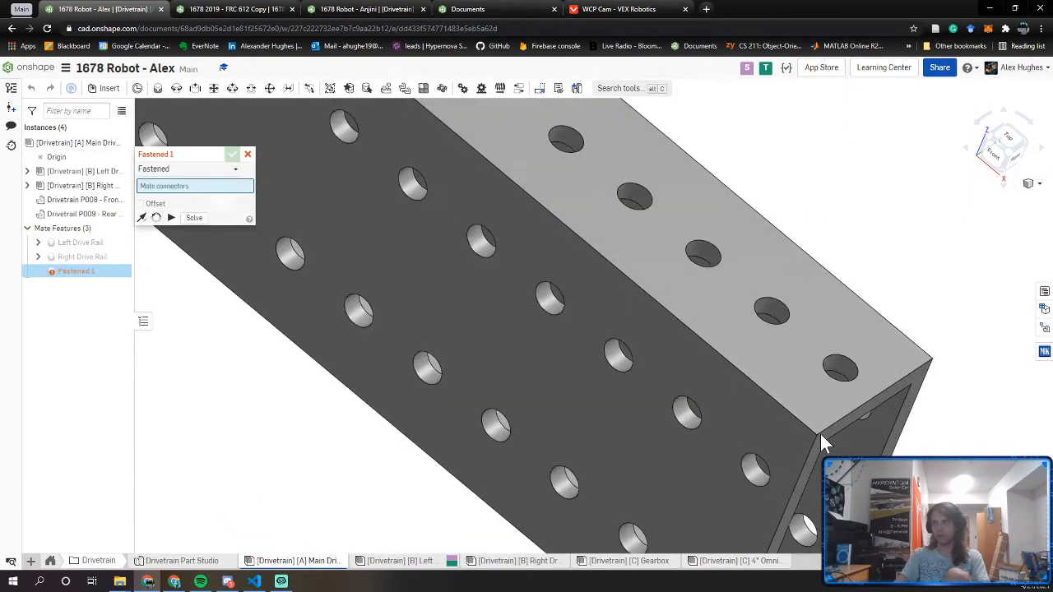
click(815, 415)
scroll(627, 420, down, 2)
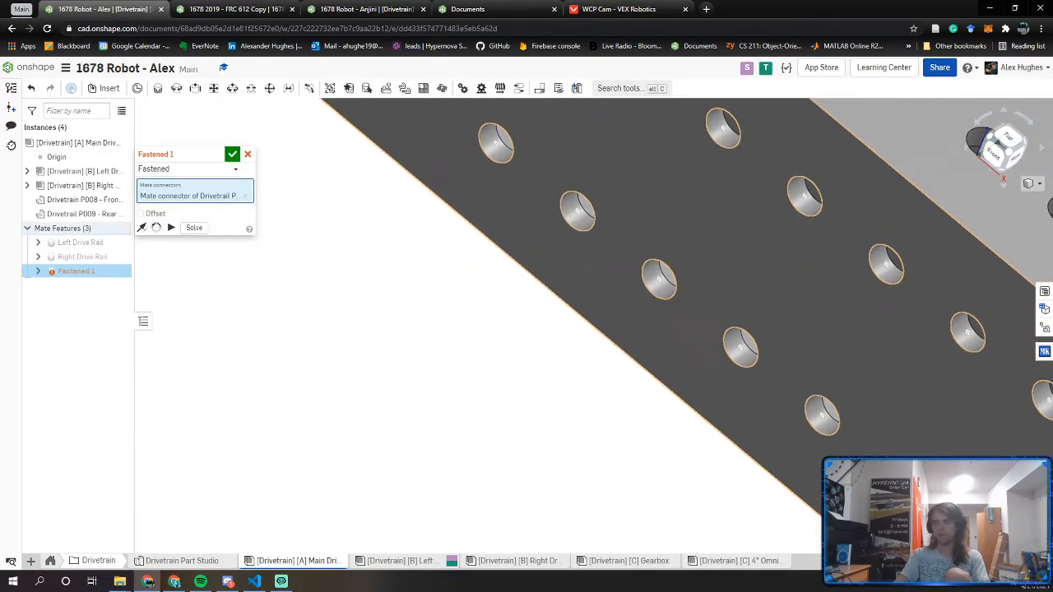
scroll(545, 403, up, 5)
right_drag(543, 403, 477, 323)
click(477, 314)
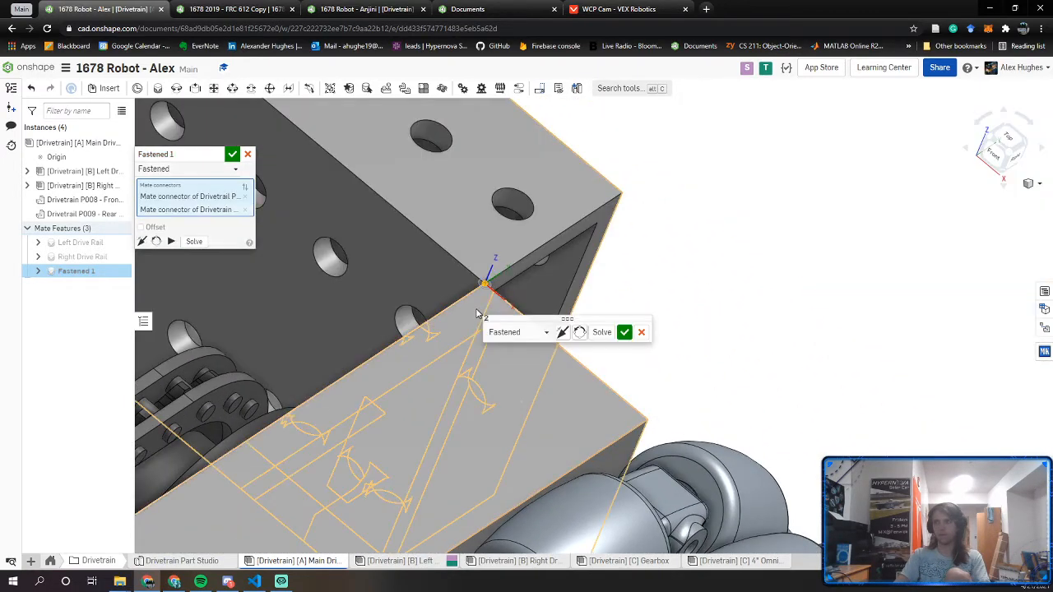
Replace the mate's right drive rail connector with that rail's outer top rear corner and name the mate Rear Drive Rain
click(244, 210)
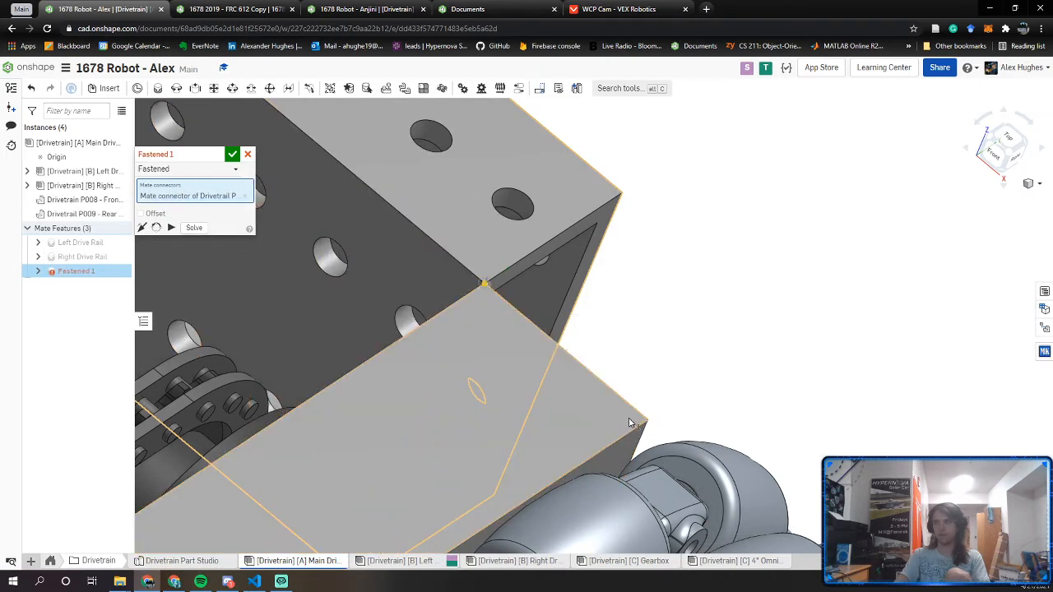
click(630, 423)
click(218, 155)
text(R)
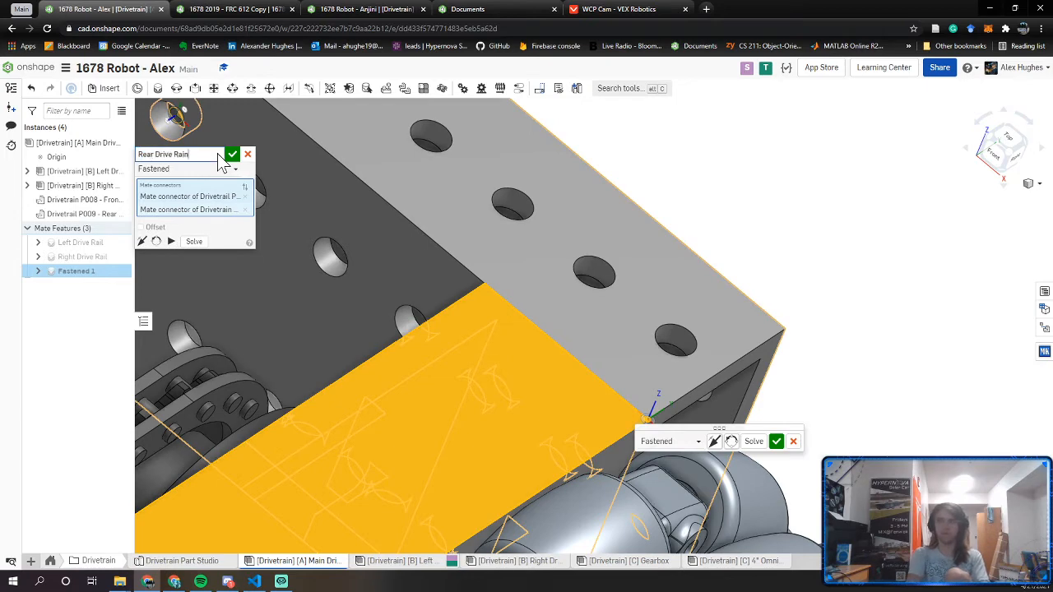
text(ear Drive Rain)
key(Return)
scroll(493, 329, down, 8)
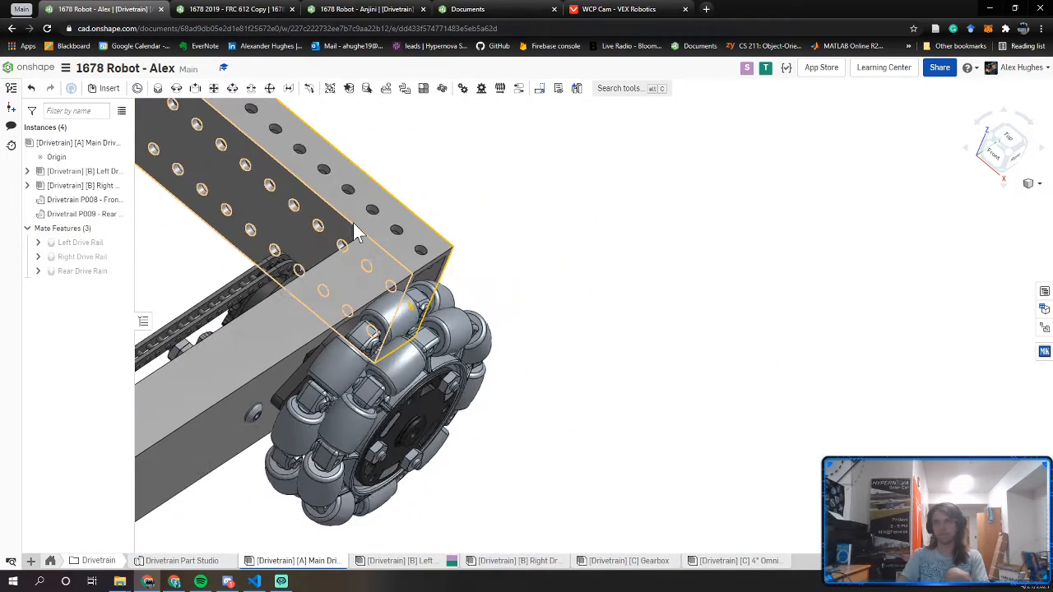
scroll(610, 321, up, 3)
scroll(610, 321, down, 4)
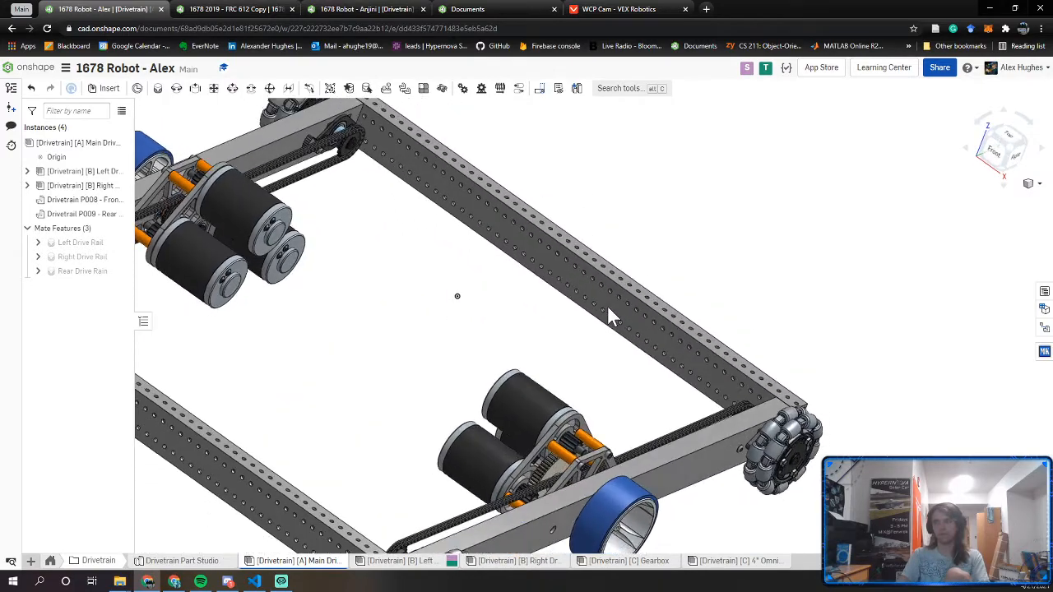
scroll(451, 337, up, 2)
right_drag(446, 335, 468, 380)
scroll(442, 360, down, 3)
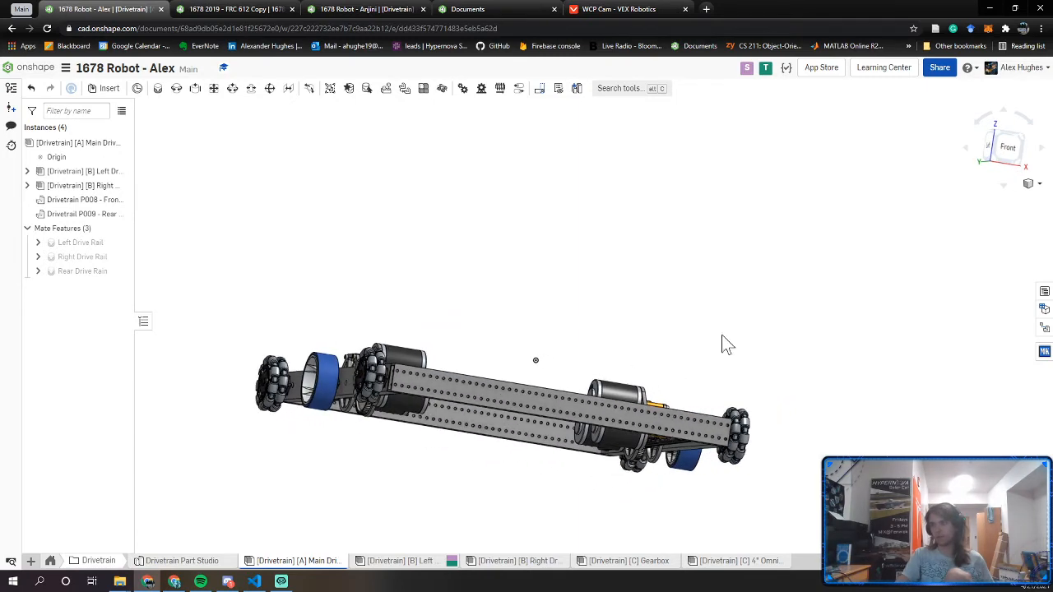
Inspect the assembled drivetrain frame from the front and from above, checking how the front and rear tubes meet the side rails
click(1006, 152)
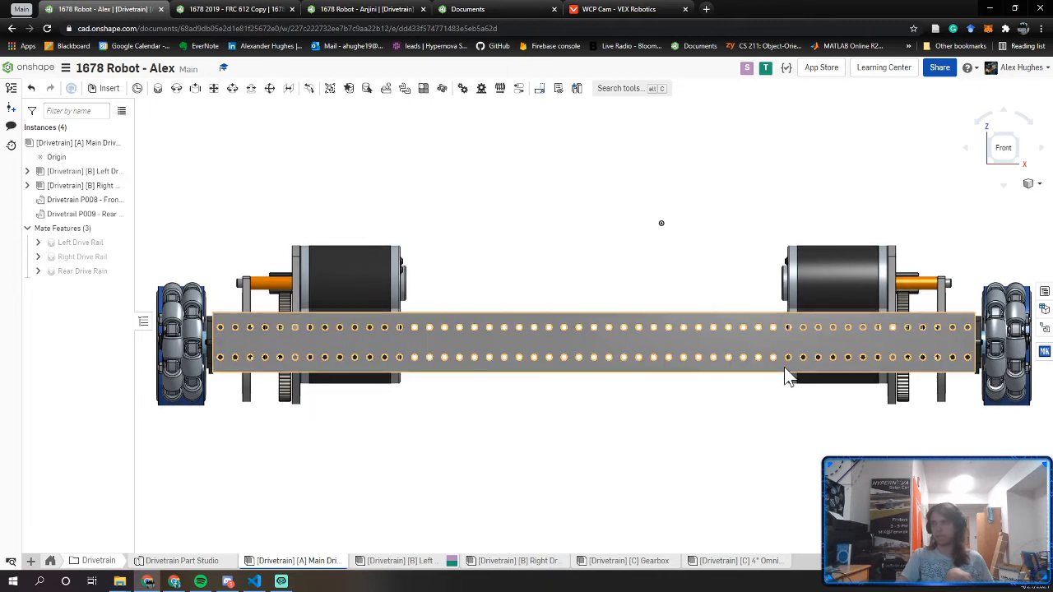
right_drag(784, 376, 679, 413)
scroll(676, 406, down, 5)
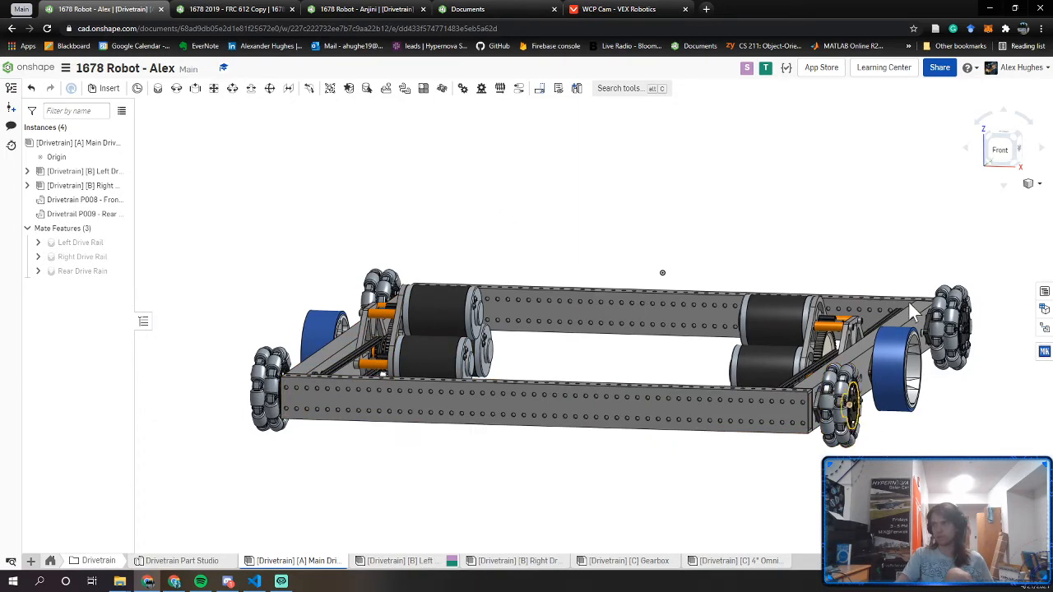
right_drag(849, 371, 843, 380)
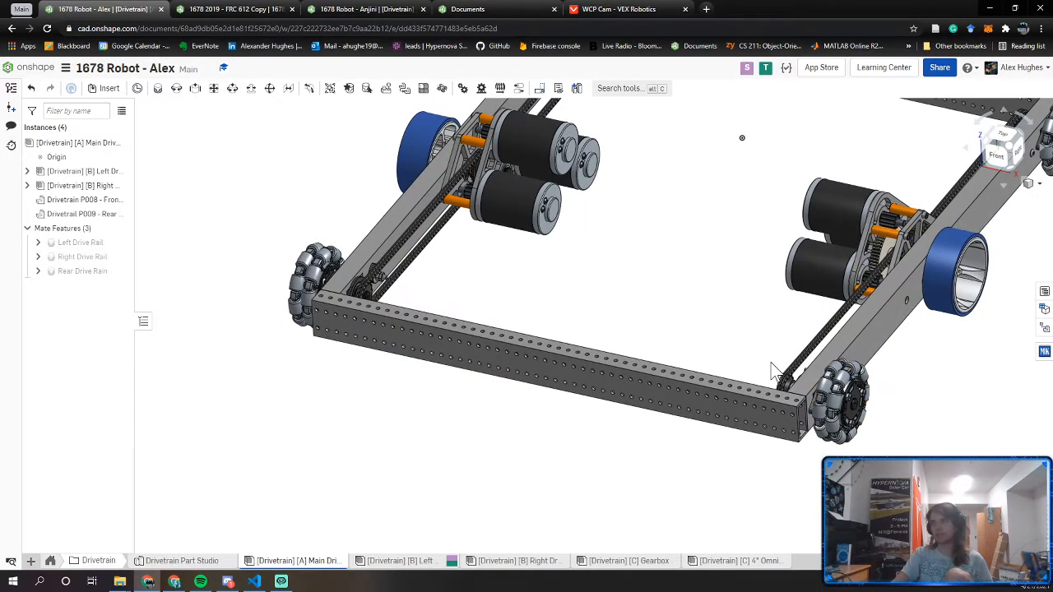
middle_drag(691, 278, 574, 368)
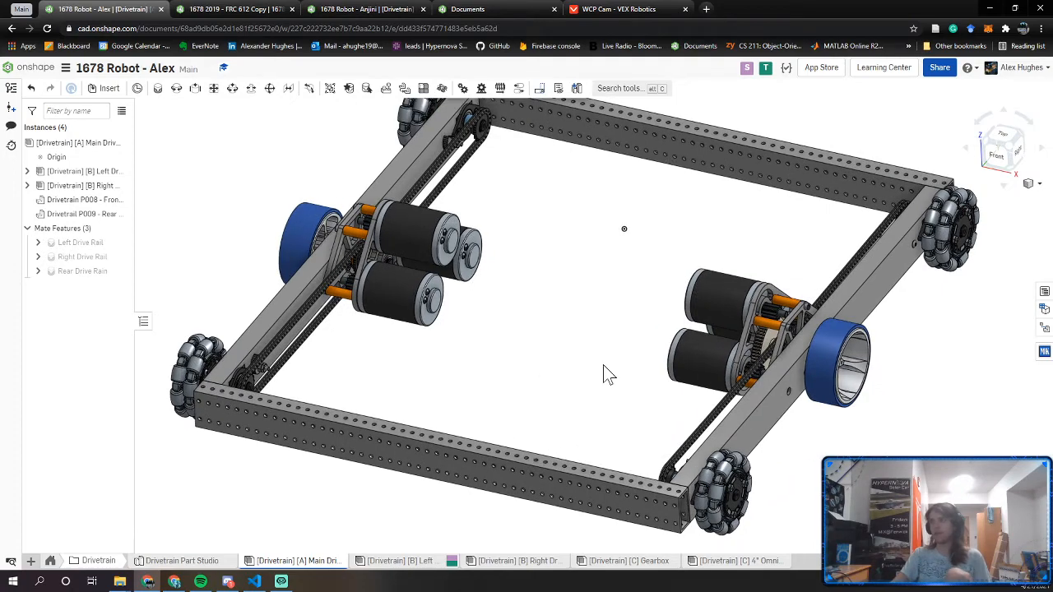
right_drag(692, 383, 735, 357)
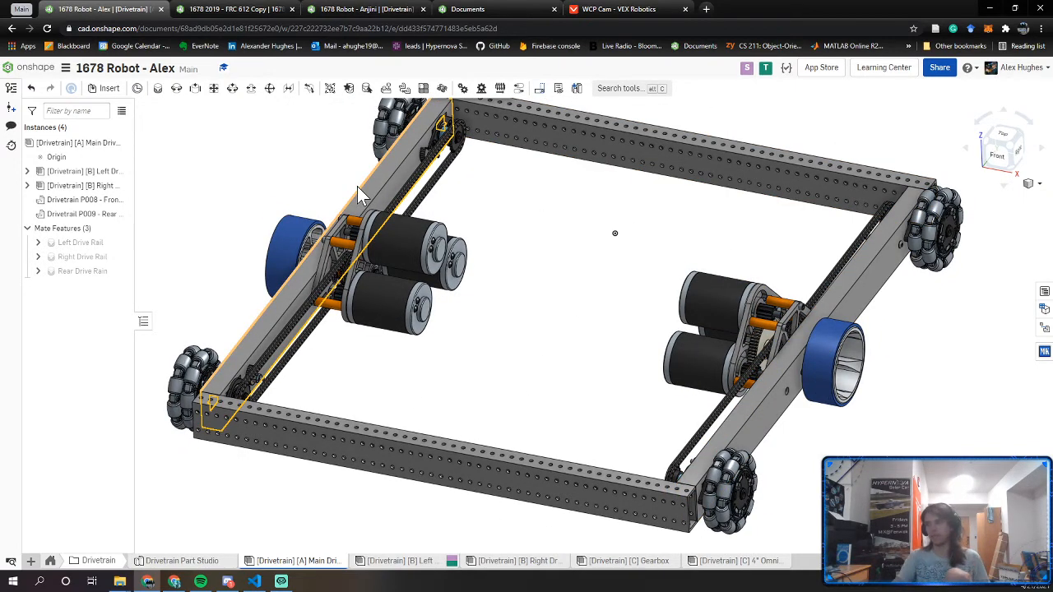
Compare the frame with the reference drivetrain assembly 1678-19-A-0100 in the 1678 2019 - FRC 612 Copy document, examining its rails, gearboxes and corners
click(213, 12)
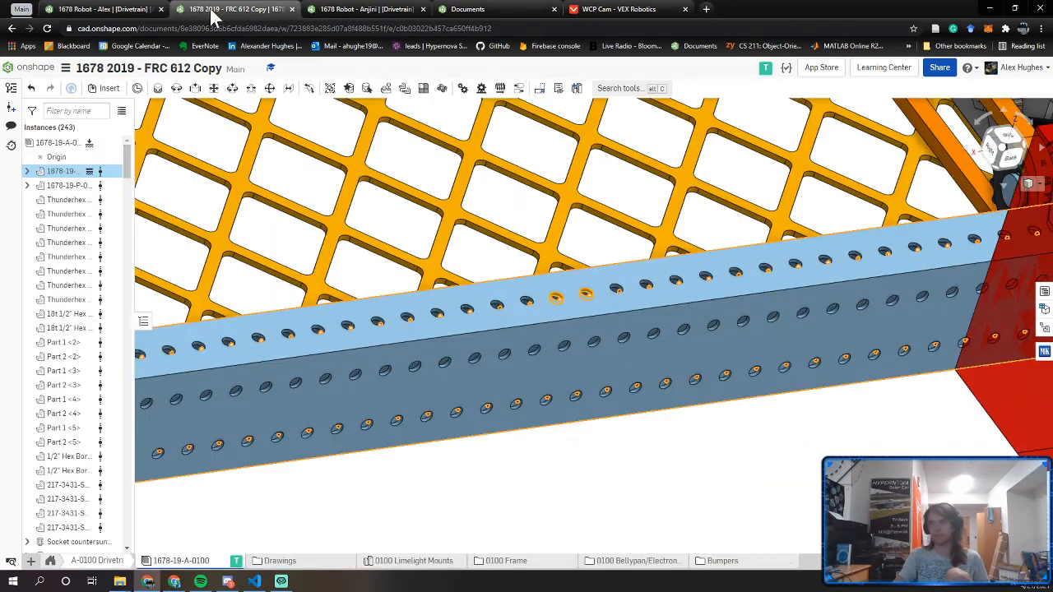
scroll(448, 333, down, 10)
scroll(555, 482, up, 5)
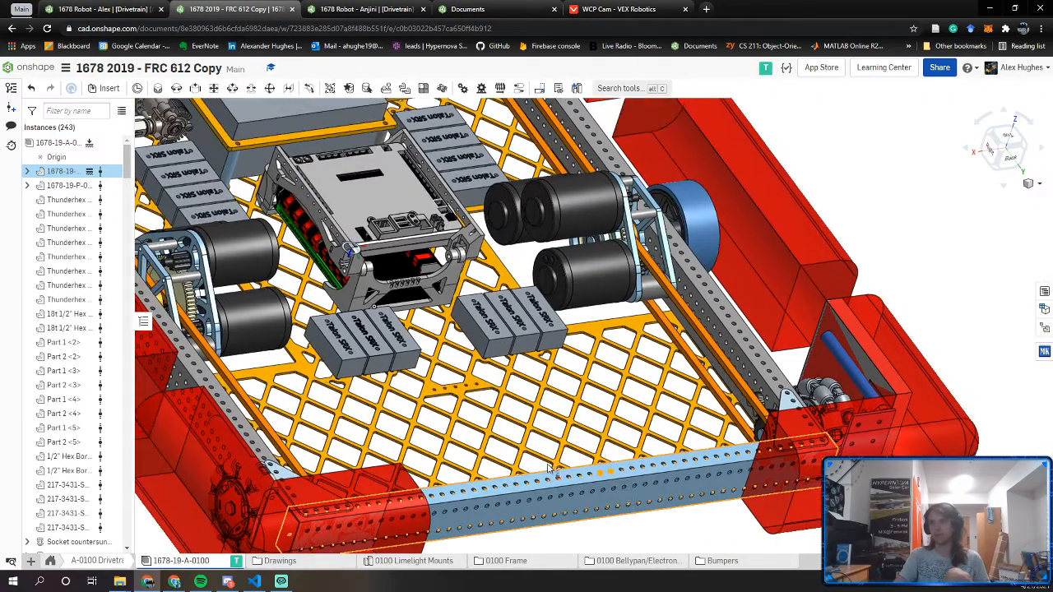
scroll(549, 469, down, 3)
scroll(642, 473, up, 3)
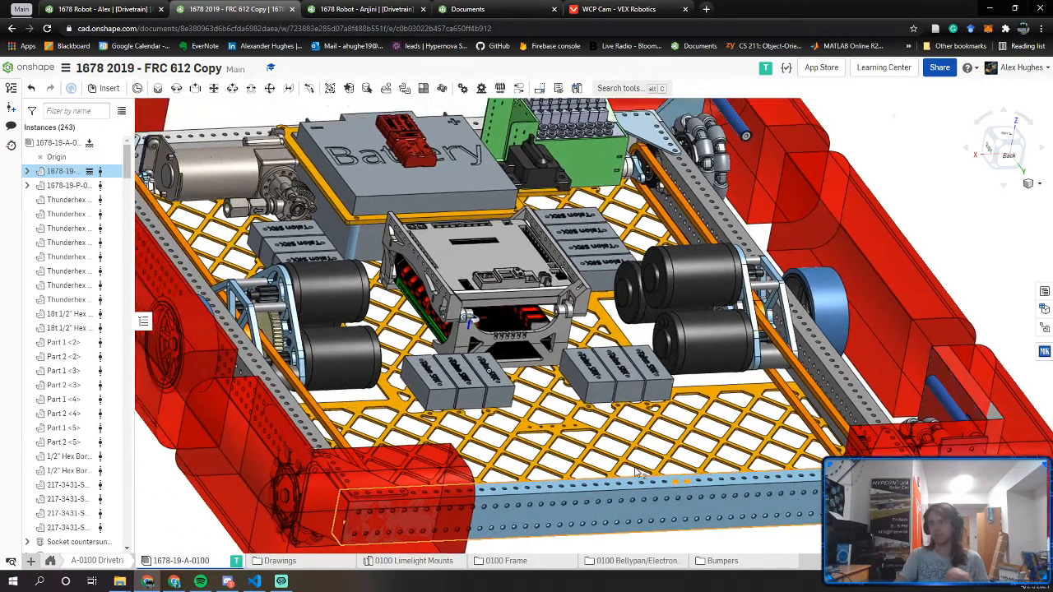
scroll(638, 473, down, 10)
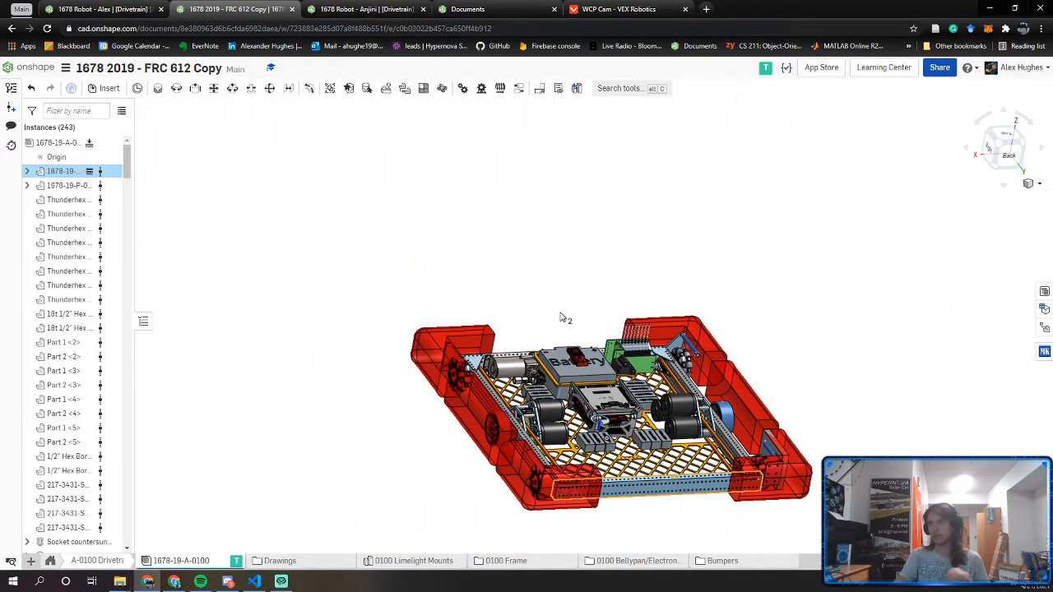
key(ctrl+shift+Tab)
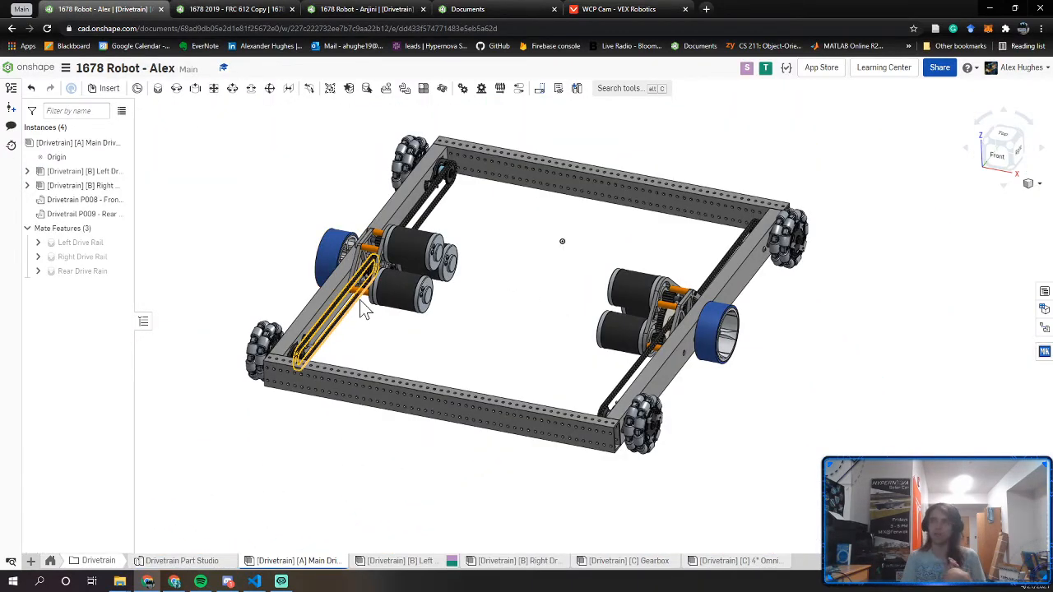
click(262, 8)
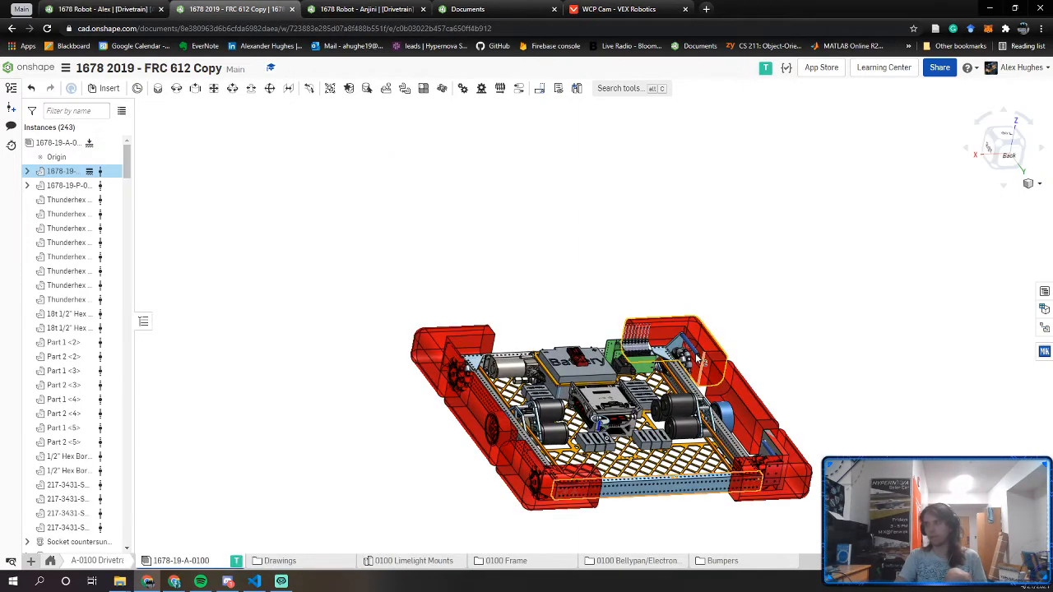
right_drag(694, 351, 686, 361)
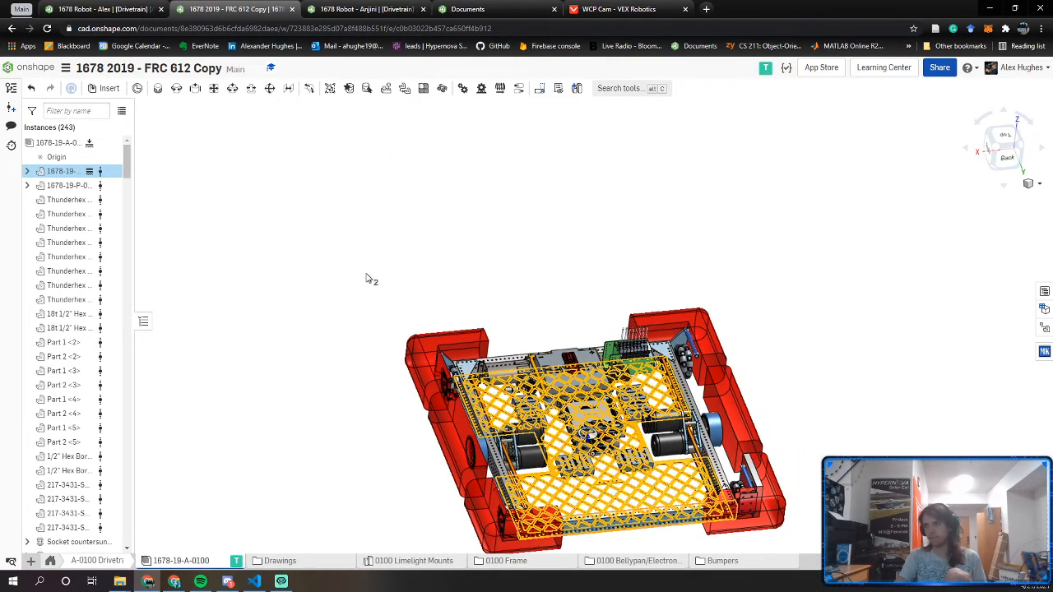
middle_drag(626, 486, 493, 468)
right_drag(617, 514, 623, 526)
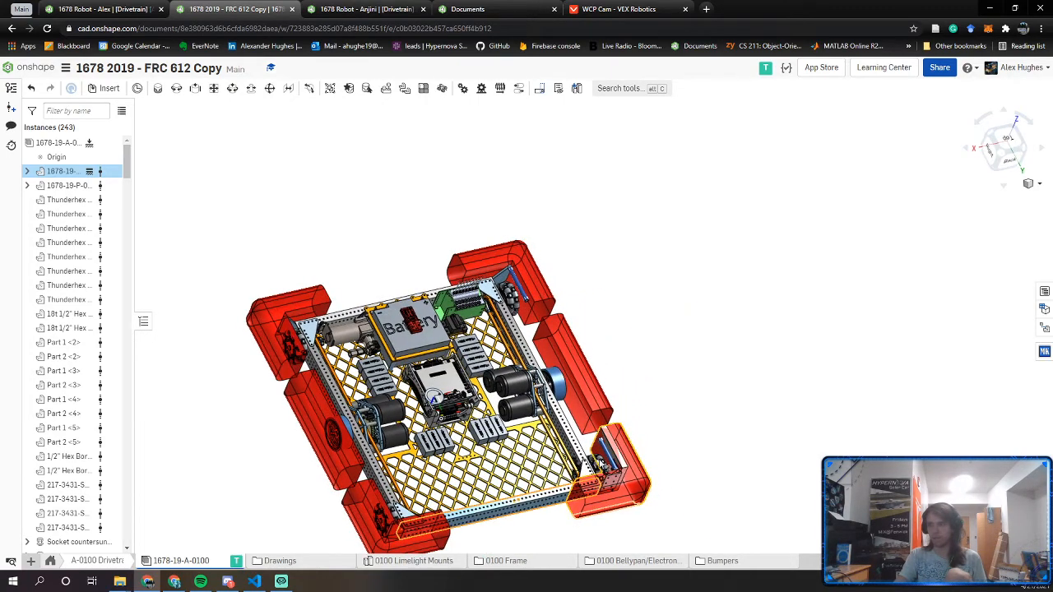
scroll(607, 459, up, 5)
scroll(632, 480, up, 3)
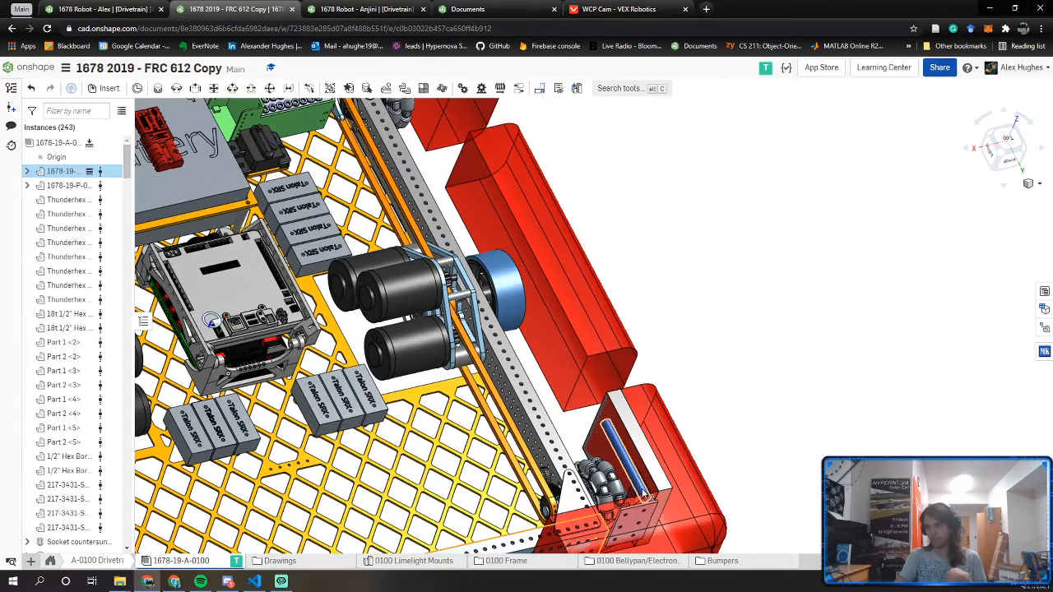
right_click(643, 492)
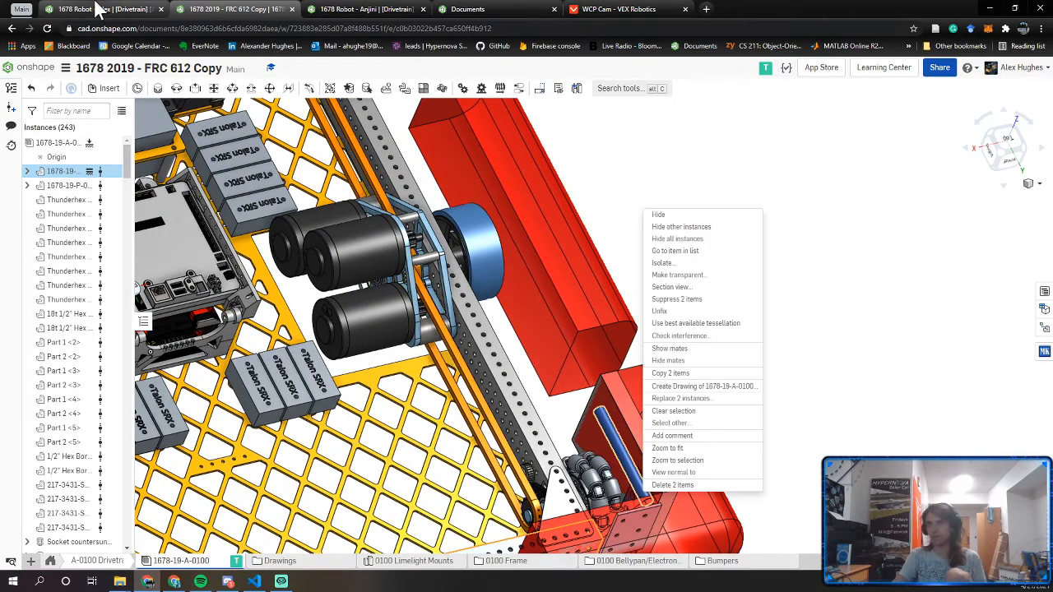
click(607, 175)
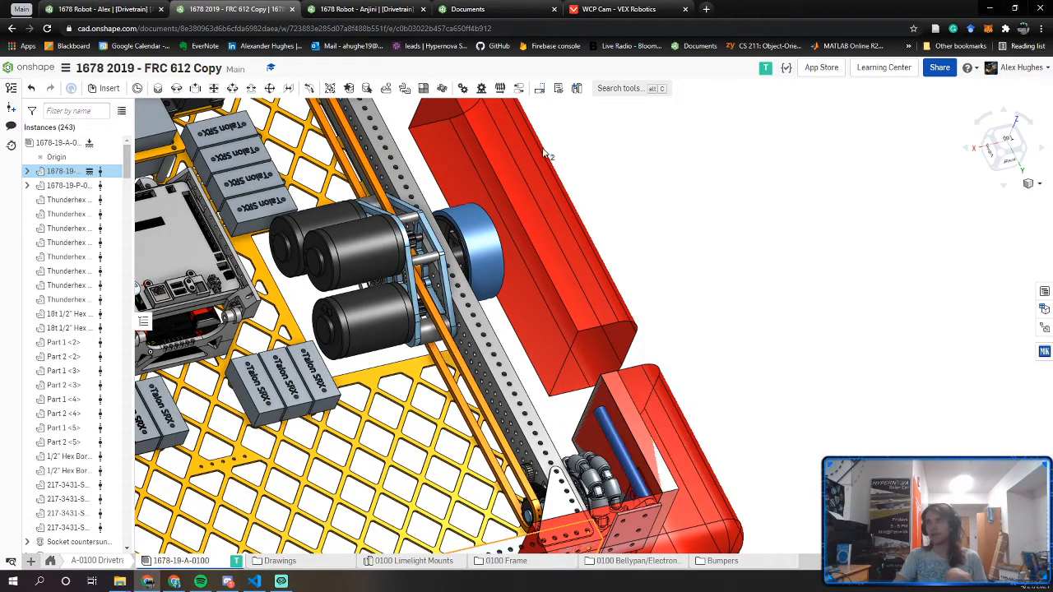
Open the full robot assembly 1678-19-A-0000 in the reference document and examine its overall structure
click(51, 560)
click(112, 561)
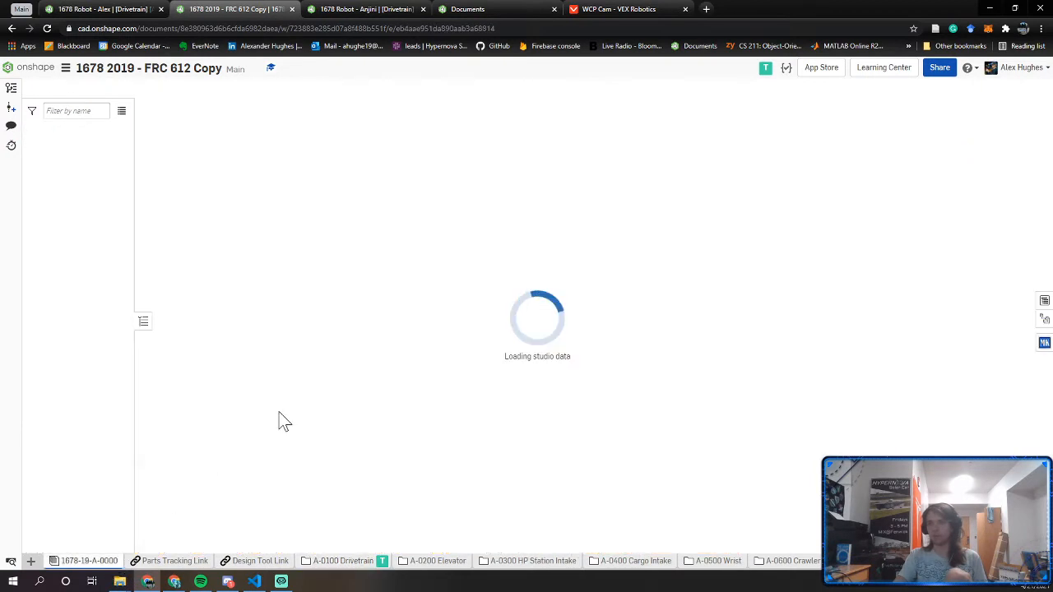
click(138, 9)
middle_drag(436, 301, 458, 386)
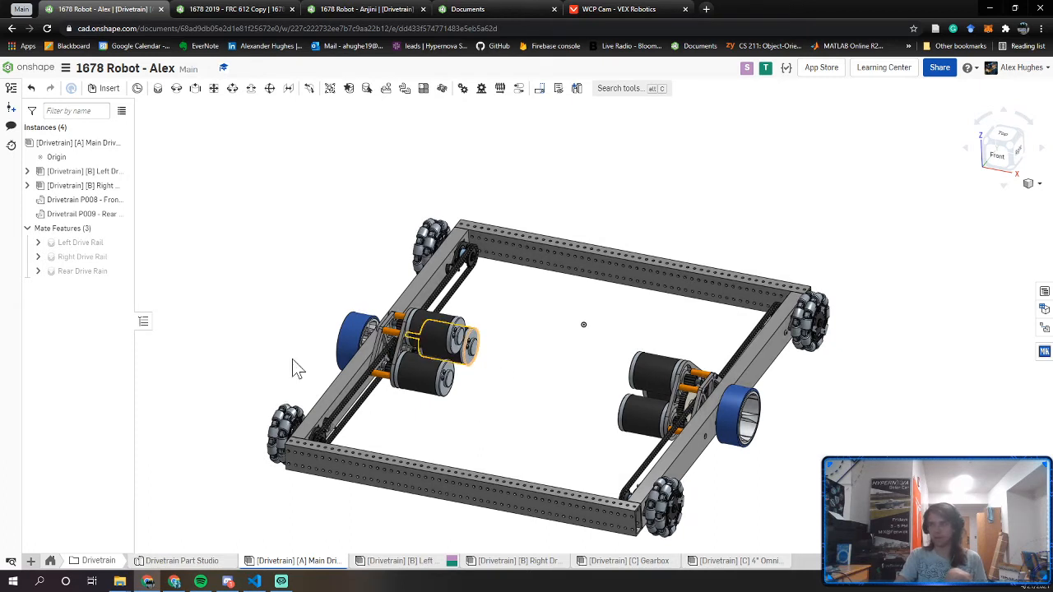
click(209, 9)
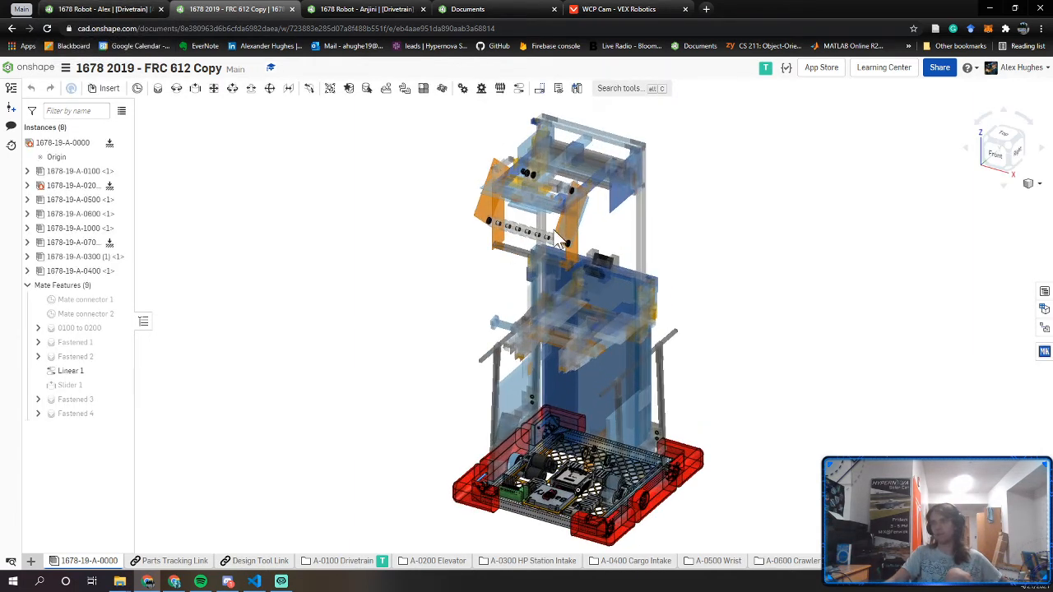
scroll(561, 327, up, 1)
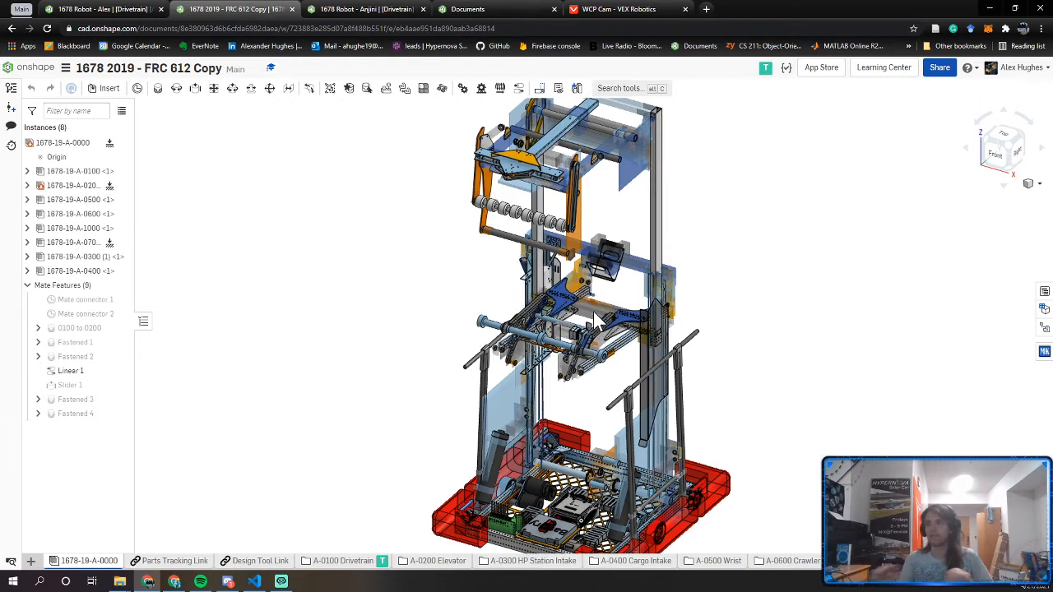
scroll(579, 332, up, 1)
scroll(563, 338, down, 3)
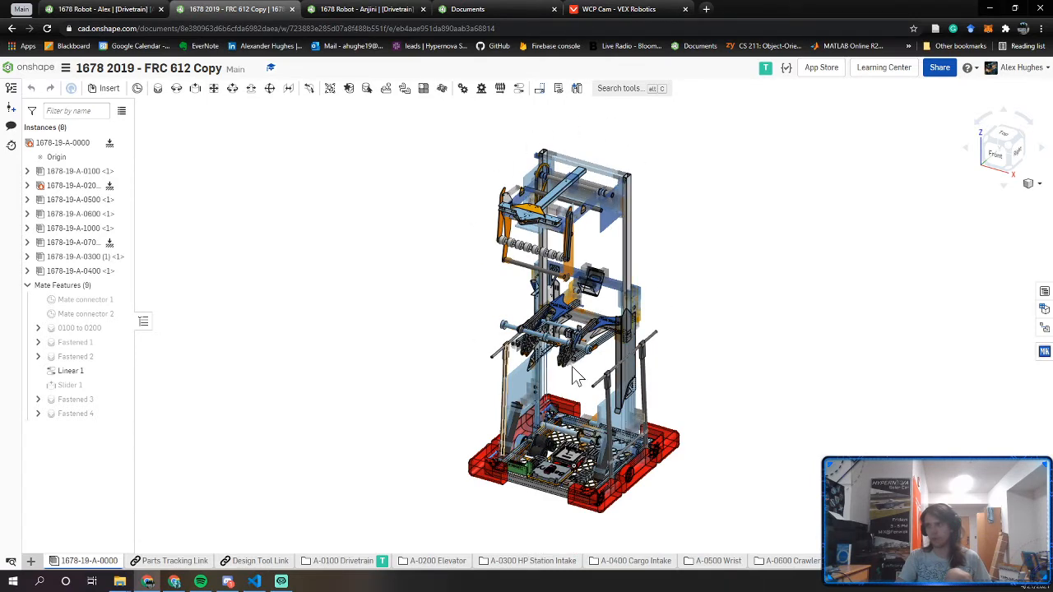
middle_drag(572, 367, 497, 425)
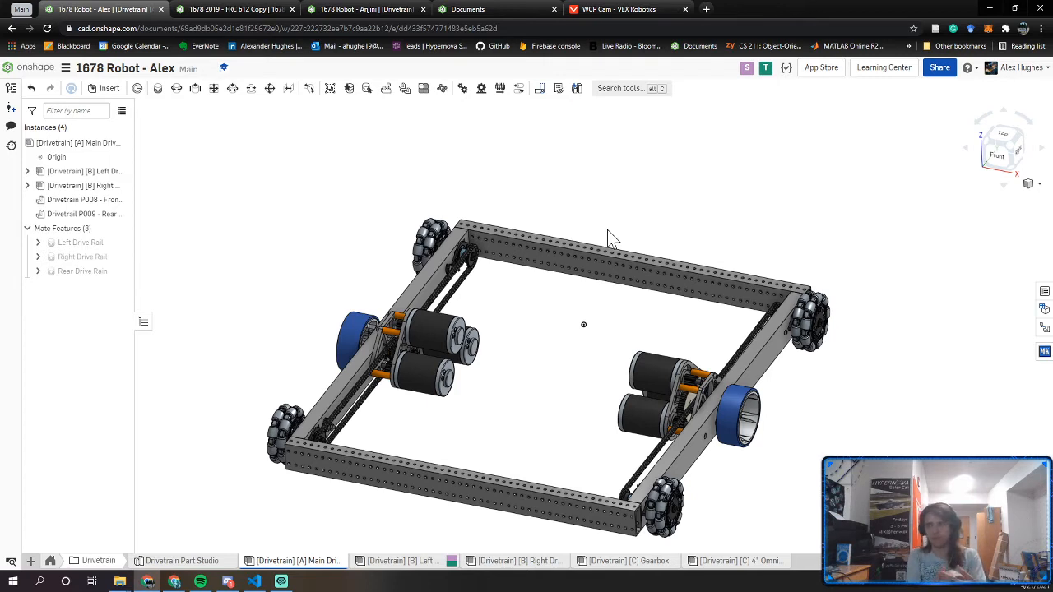
Rename the last mate in the main drivetrain assembly to Rear Drive Rail
right_click(84, 274)
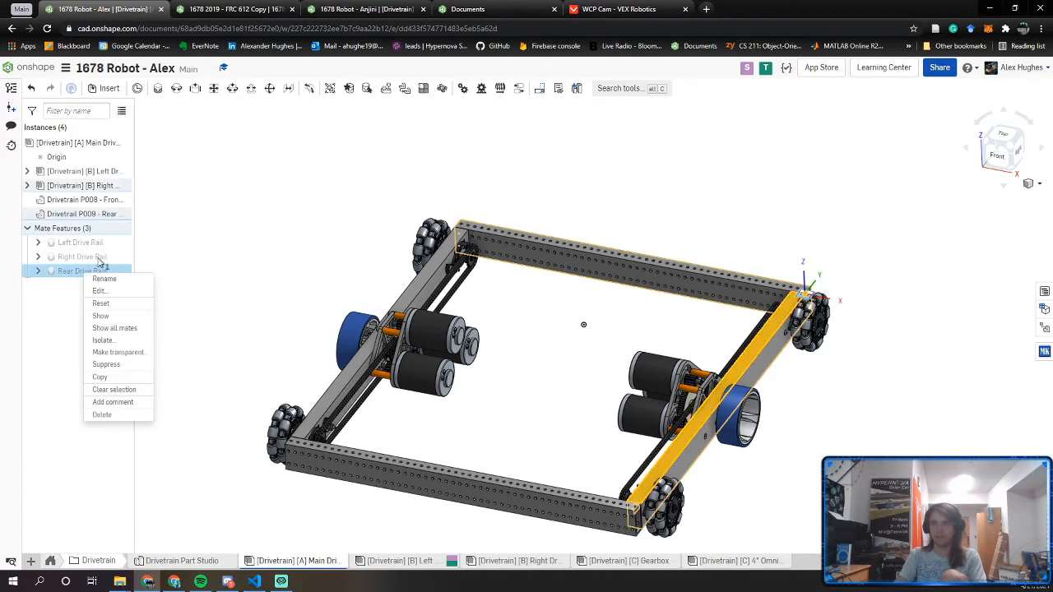
click(116, 279)
key(Right)
key(Return)
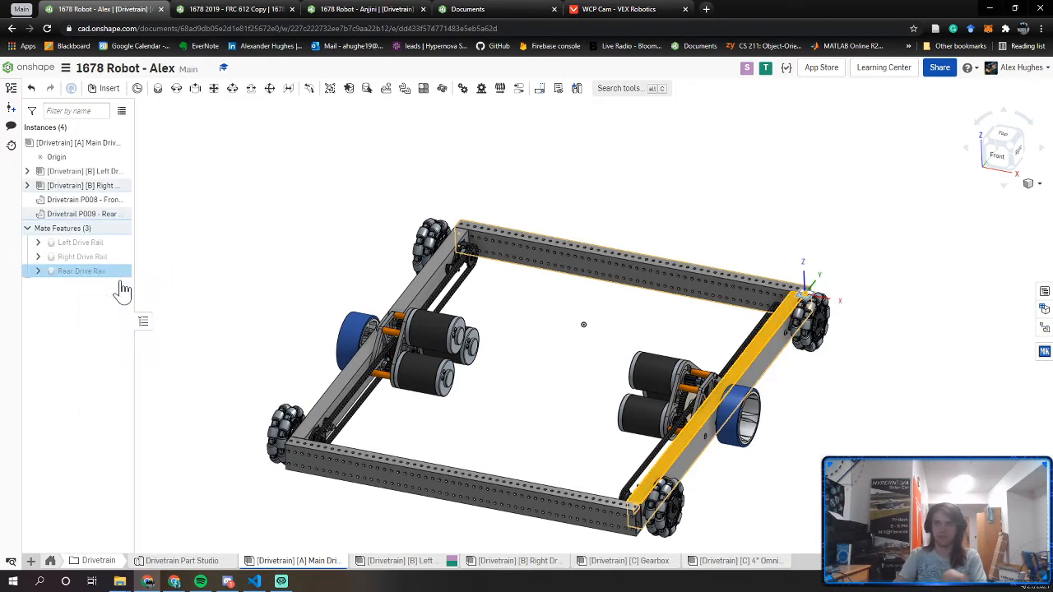
click(284, 251)
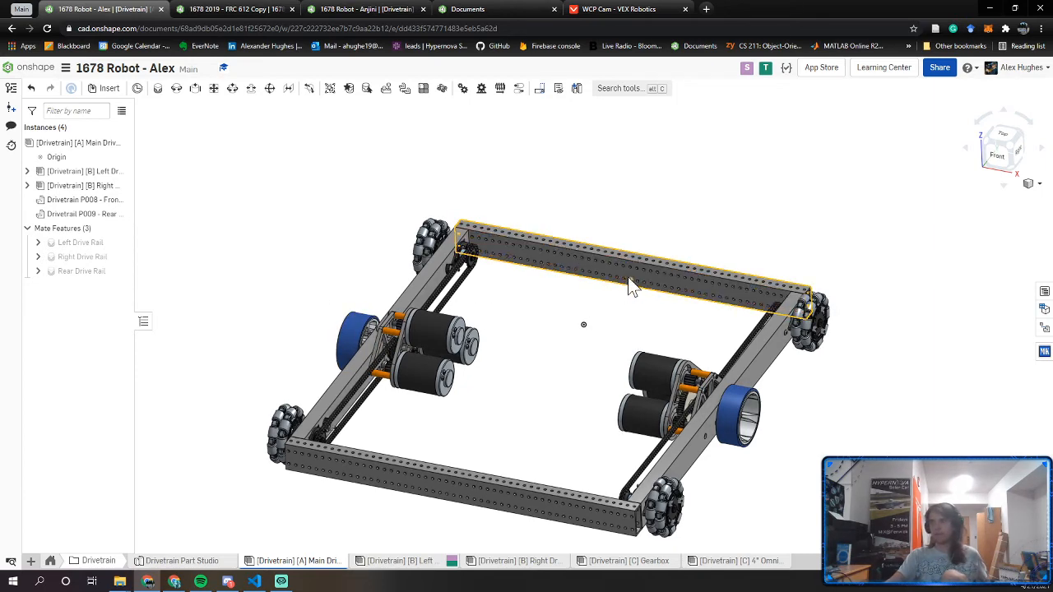
right_drag(628, 276, 650, 270)
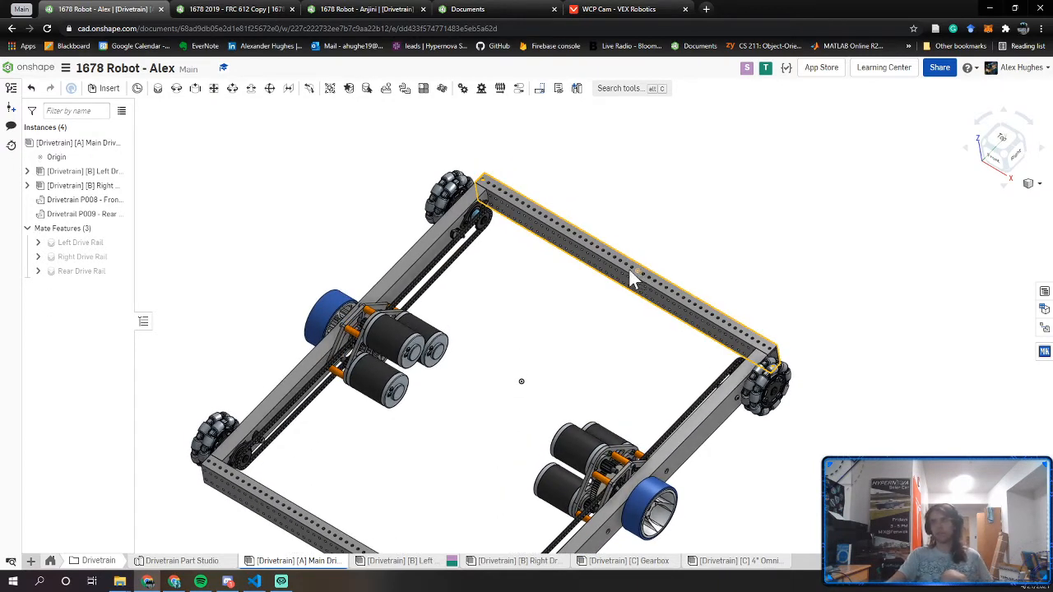
click(631, 278)
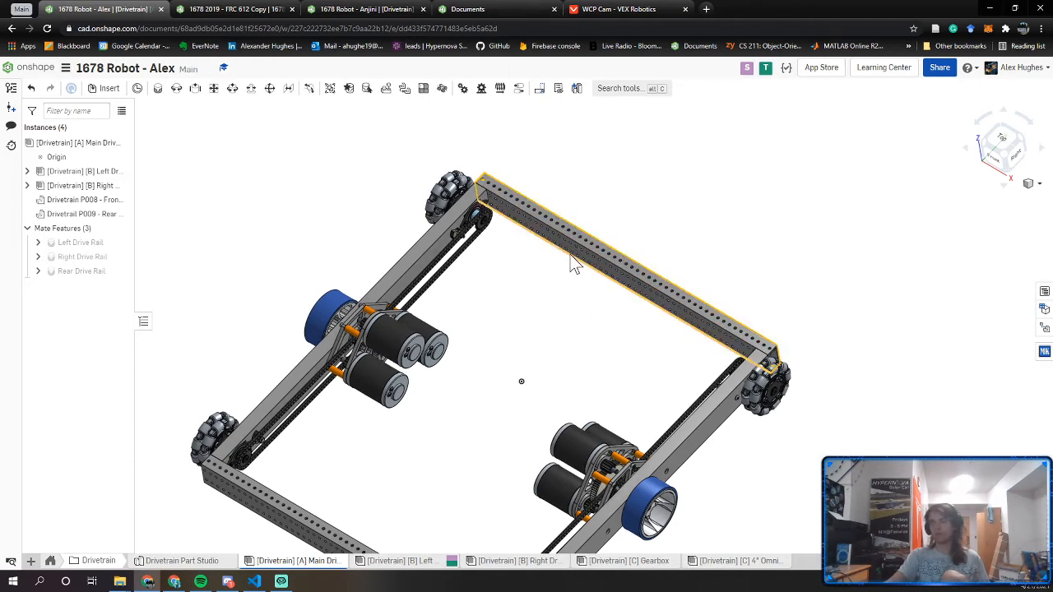
mouse_move(571, 256)
right_down()
mouse_move(579, 241)
mouse_move(573, 253)
right_up()
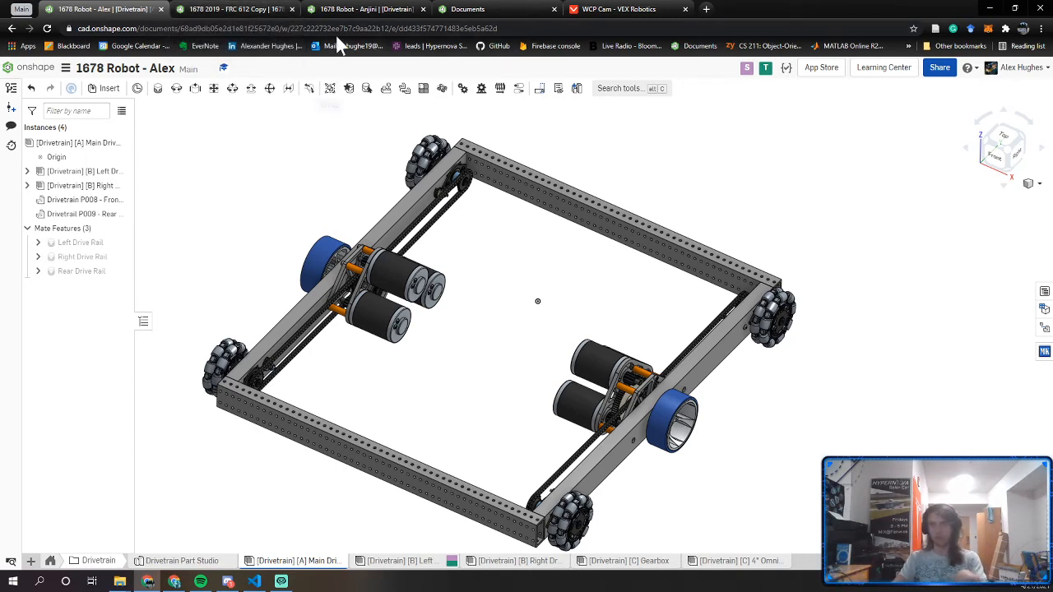
click(251, 9)
click(124, 9)
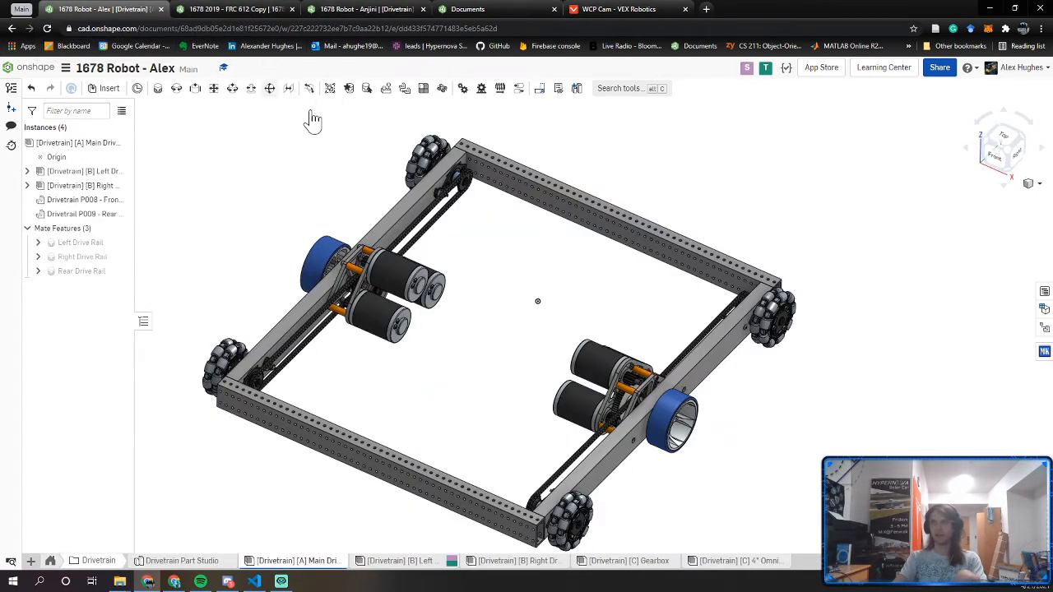
Review the full robot in the 1678 2019 - FRC 612 Copy document against the main drivetrain assembly's finished frame
click(235, 9)
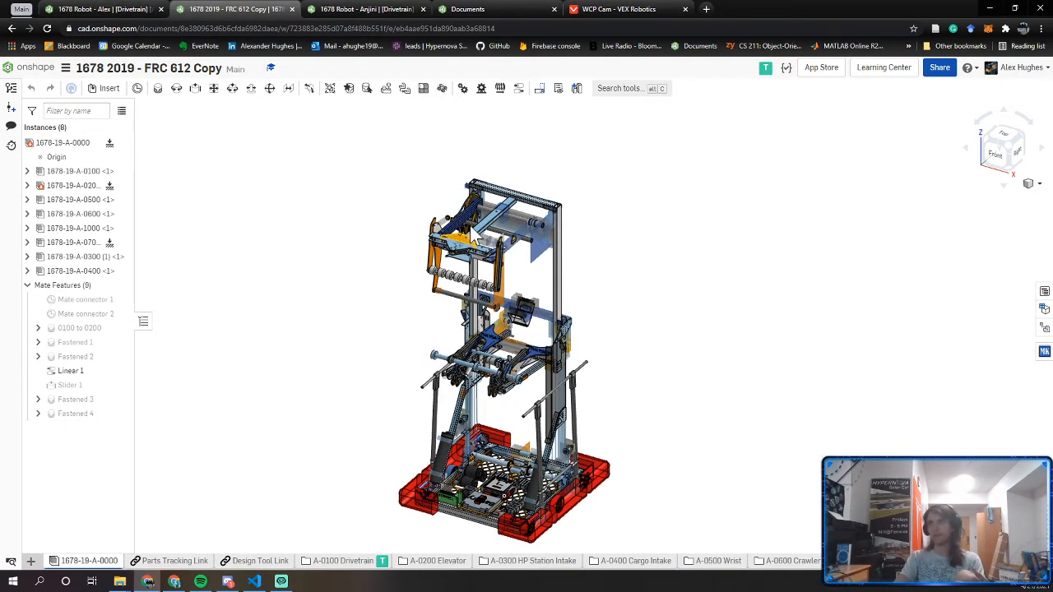
scroll(490, 212, up, 2)
mouse_move(489, 209)
right_down()
mouse_move(474, 200)
mouse_move(485, 206)
right_up()
scroll(554, 384, down, 3)
right_drag(512, 346, 471, 316)
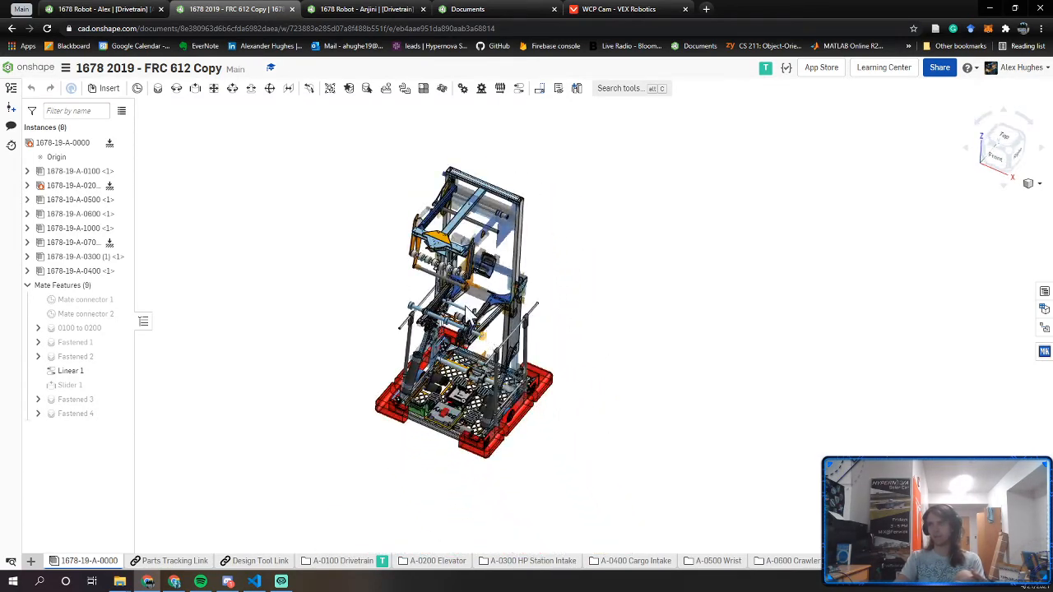
click(145, 10)
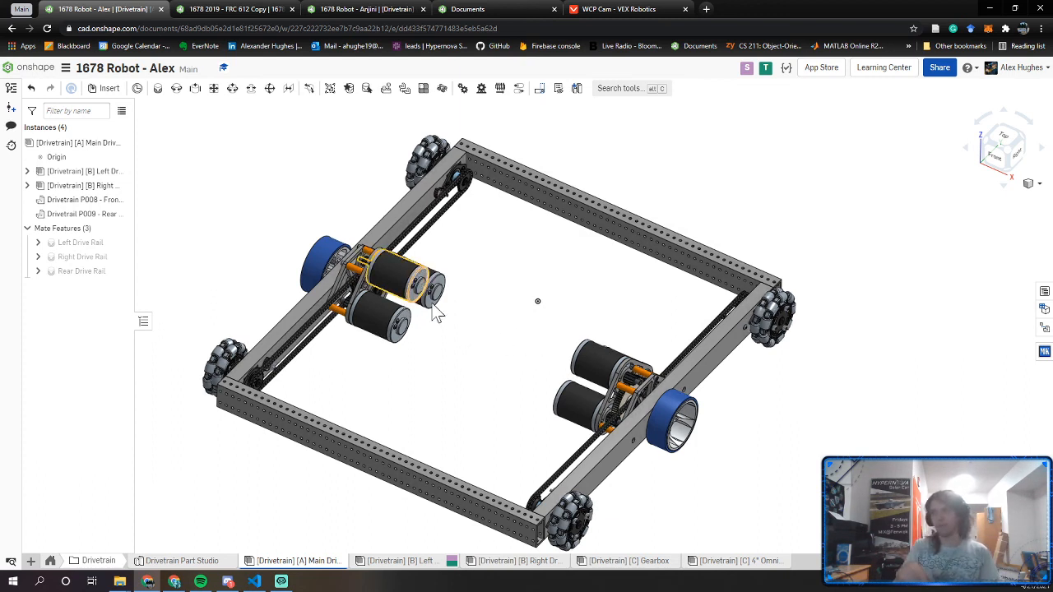
middle_drag(445, 319, 391, 312)
right_drag(391, 312, 476, 320)
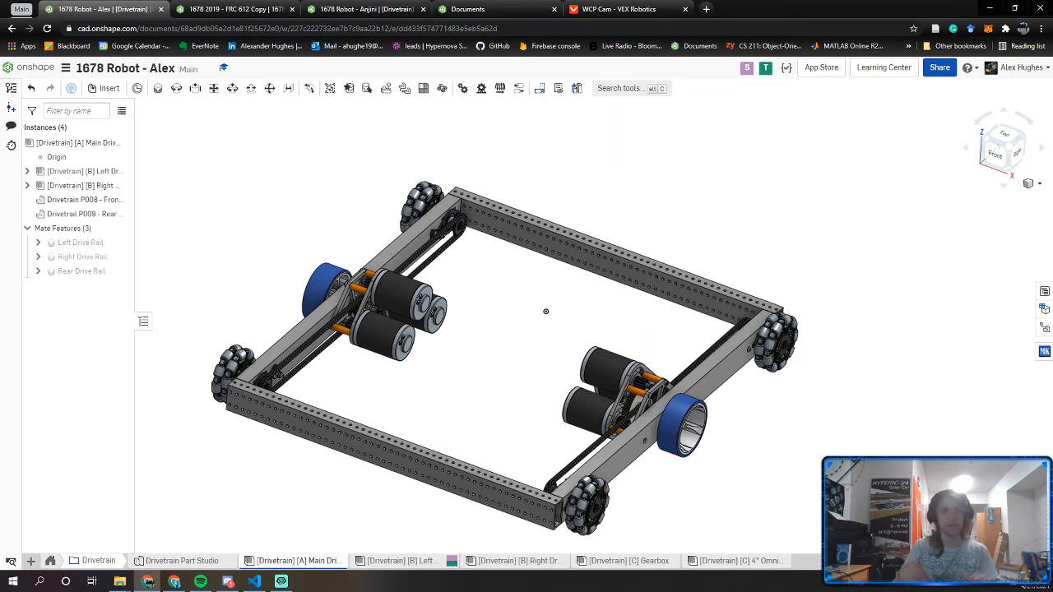